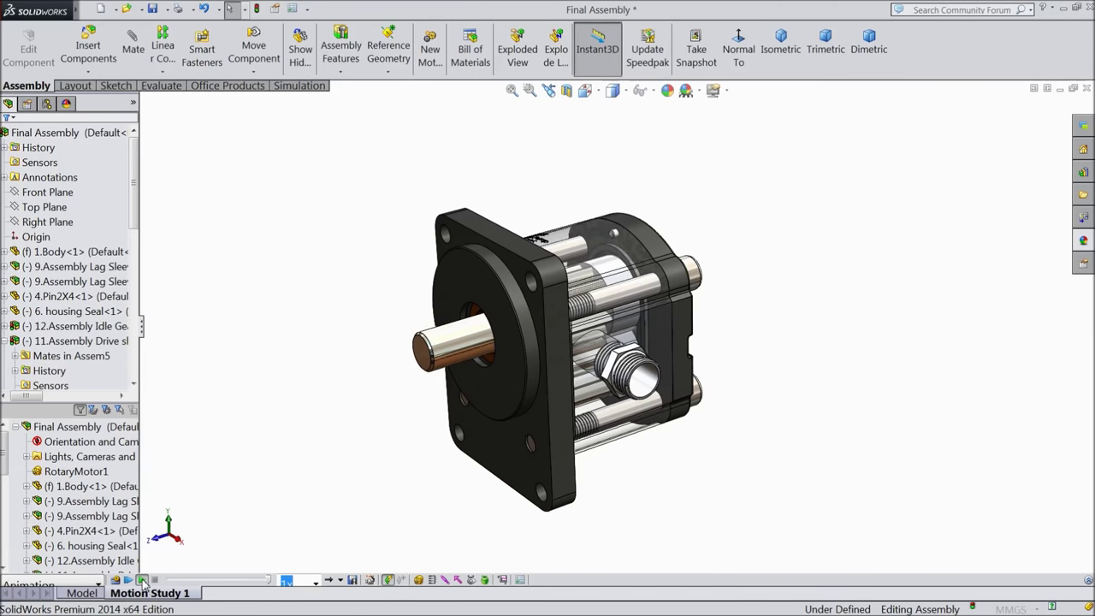
Step: Create a new empty Part document, Part1
left_click(143, 579)
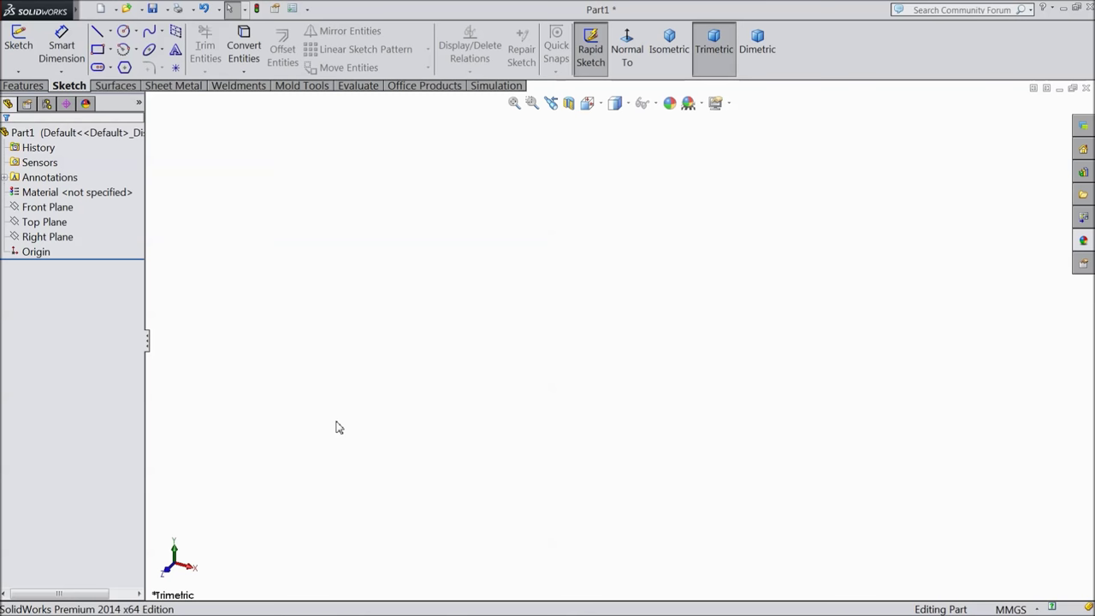
Step: Start a sketch on the Front Plane and draw a vertical centerline through the origin
left_click(47, 207)
left_click(70, 194)
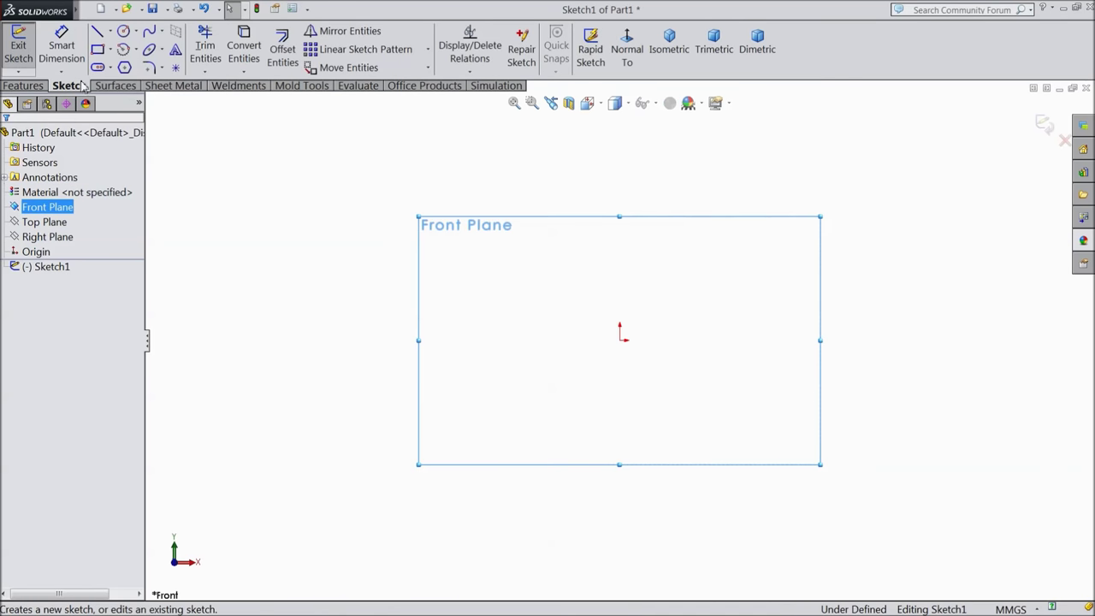
left_click(111, 31)
left_click(122, 67)
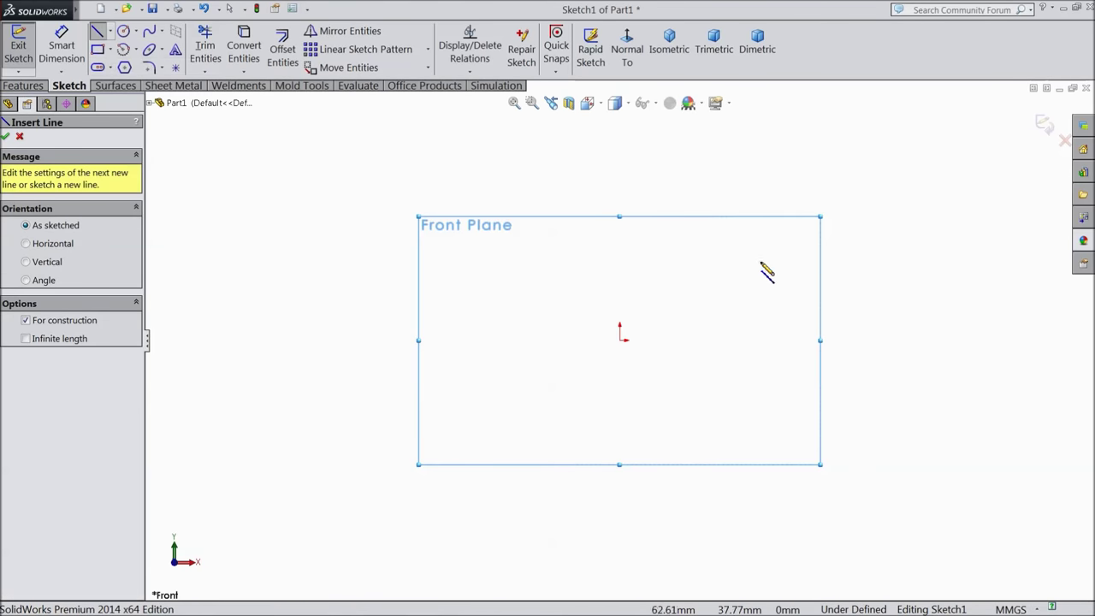
left_click(619, 147)
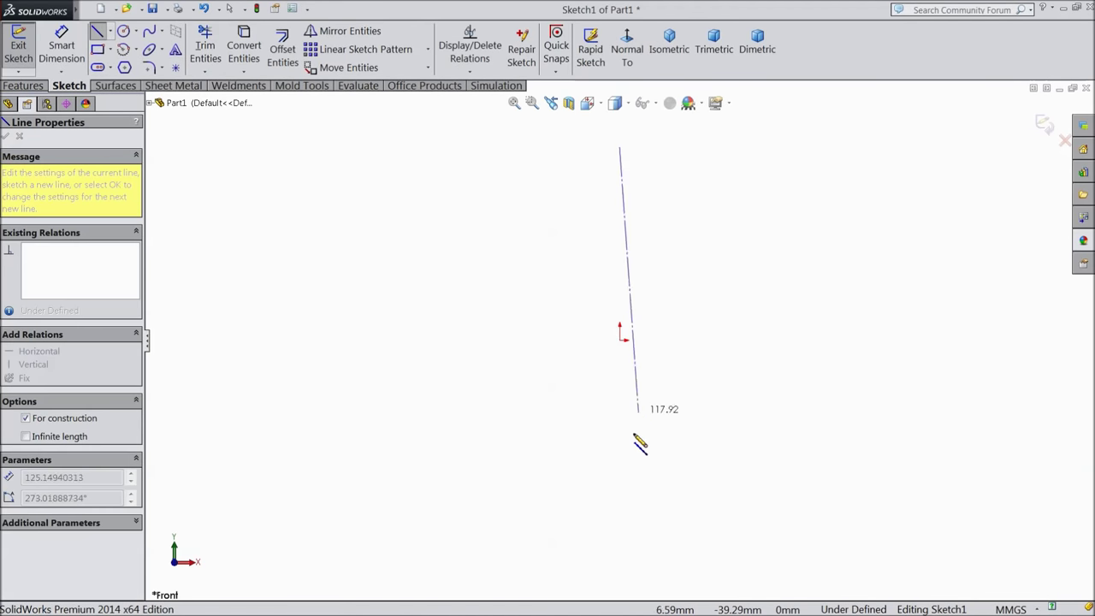
left_click(619, 535)
right_click(688, 513)
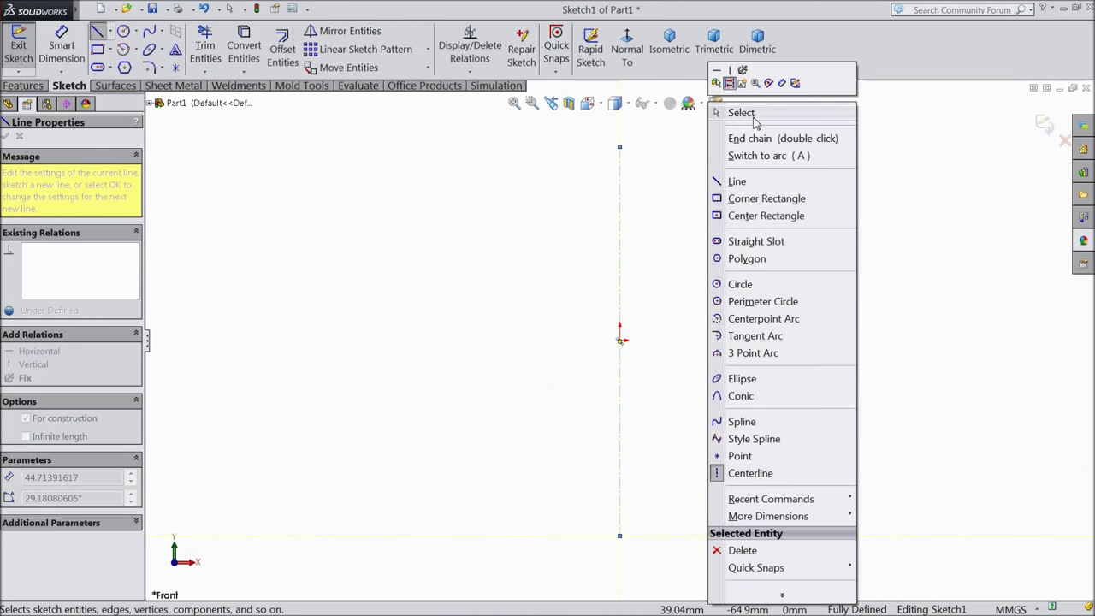
left_click(727, 140)
Step: Draw a horizontal centerline crossing the origin
left_click(111, 31)
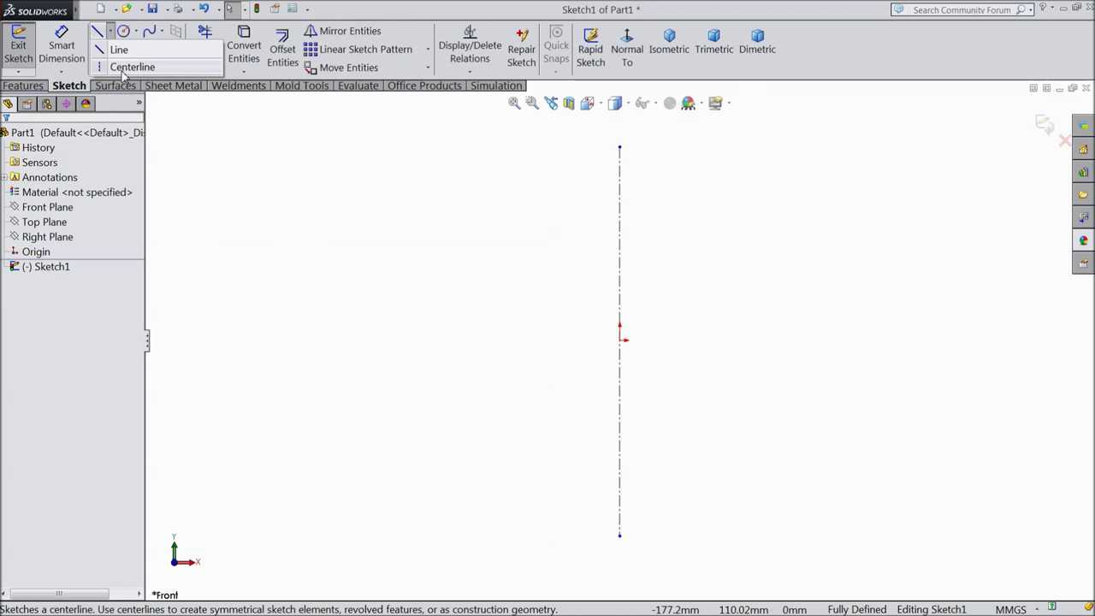
left_click(120, 66)
left_click(337, 340)
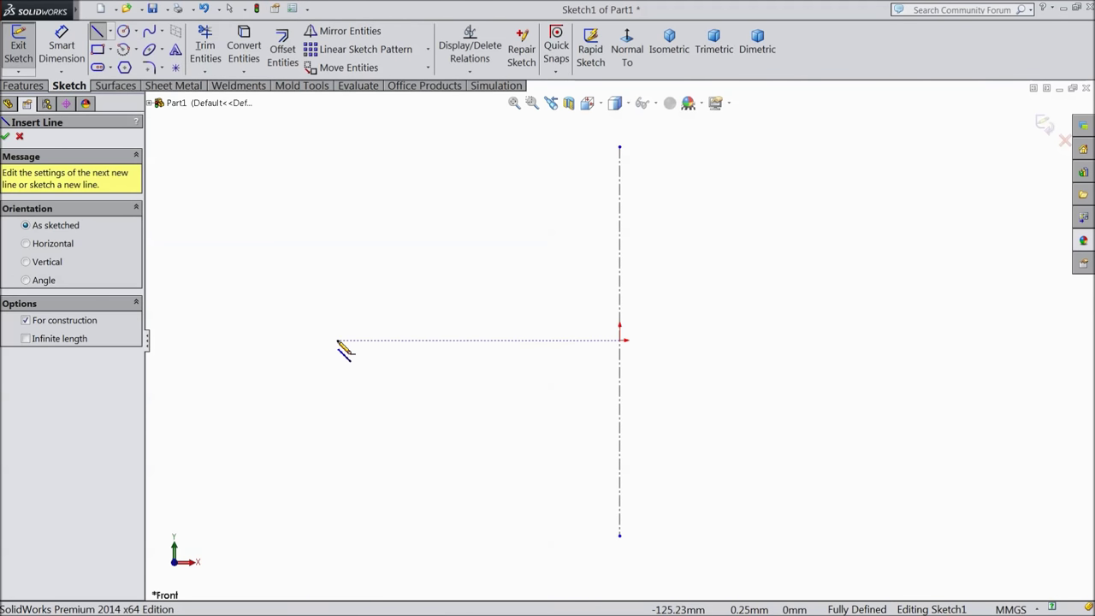
left_click(915, 339)
right_click(914, 272)
left_click(941, 112)
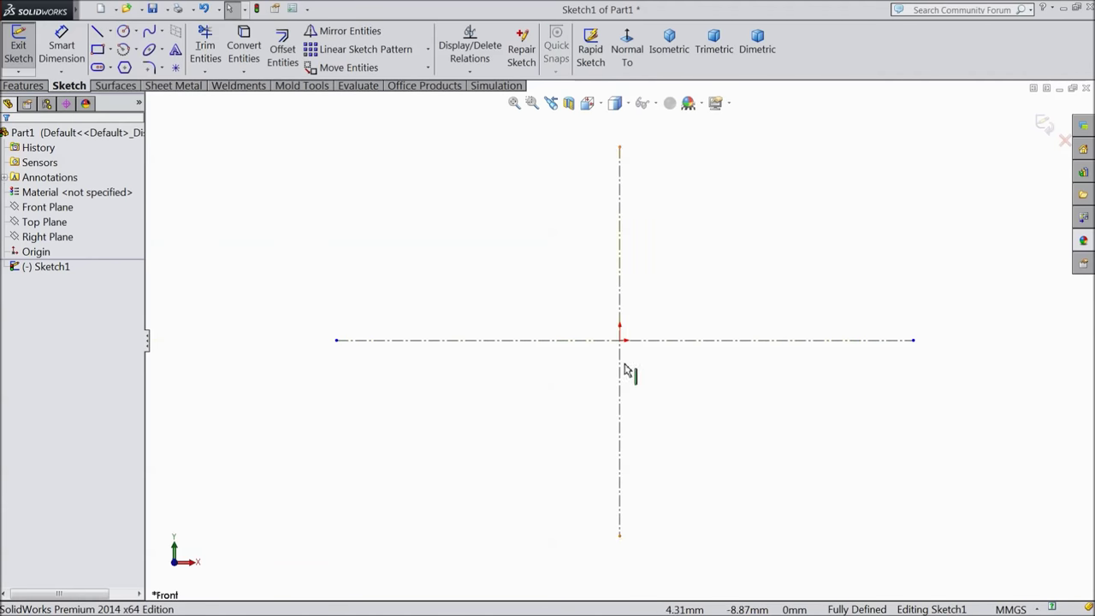
left_click(124, 32)
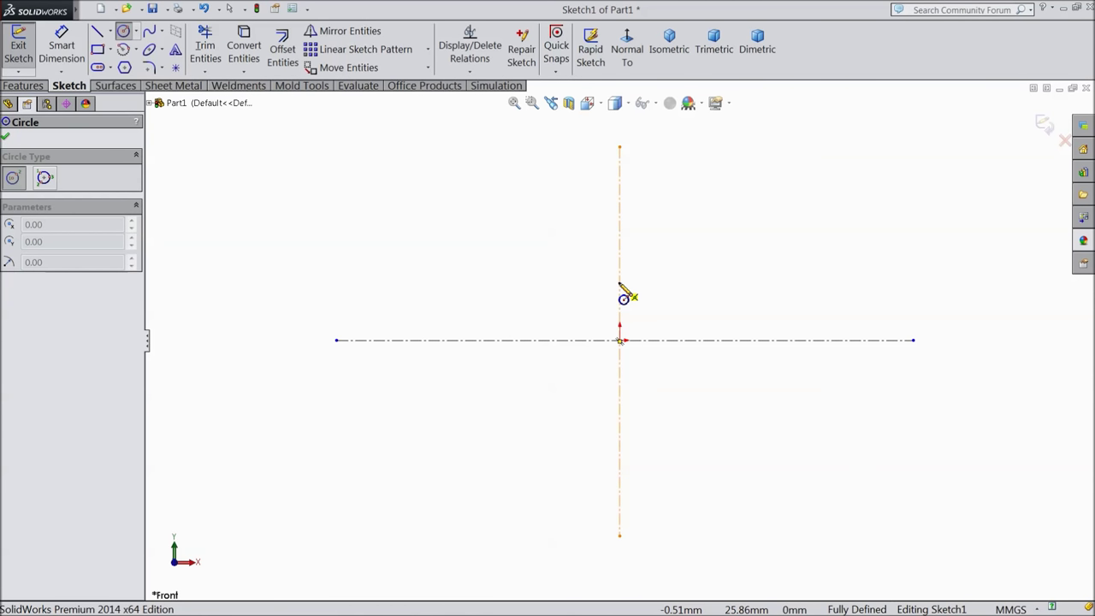
Step: Draw a circle on the vertical centerline above the origin and mirror it about the horizontal centerline
left_click(619, 283)
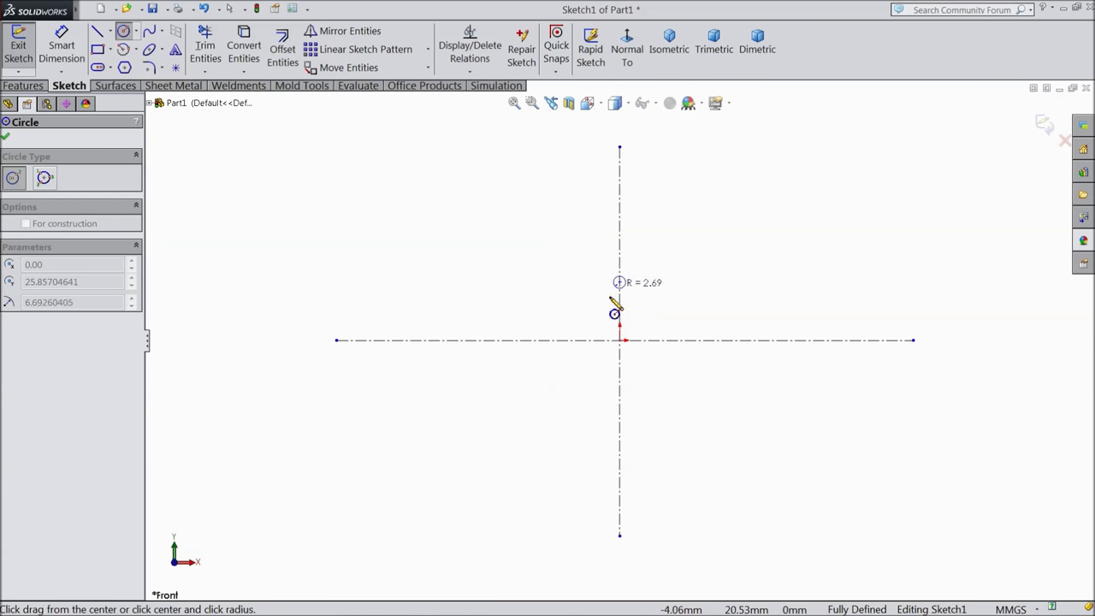
left_click(597, 363)
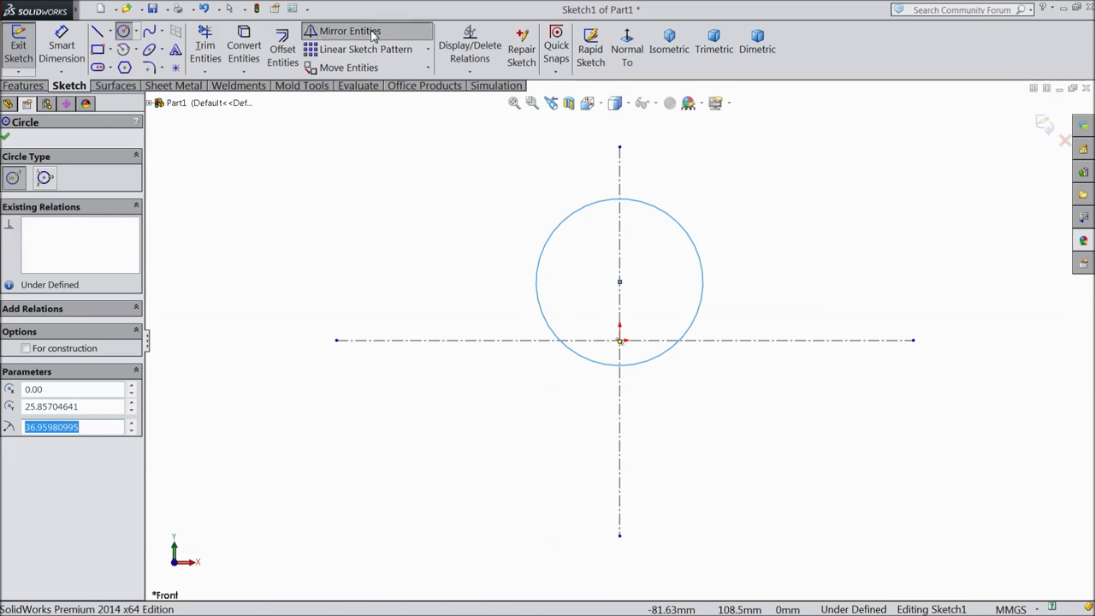
left_click(346, 31)
left_click(89, 335)
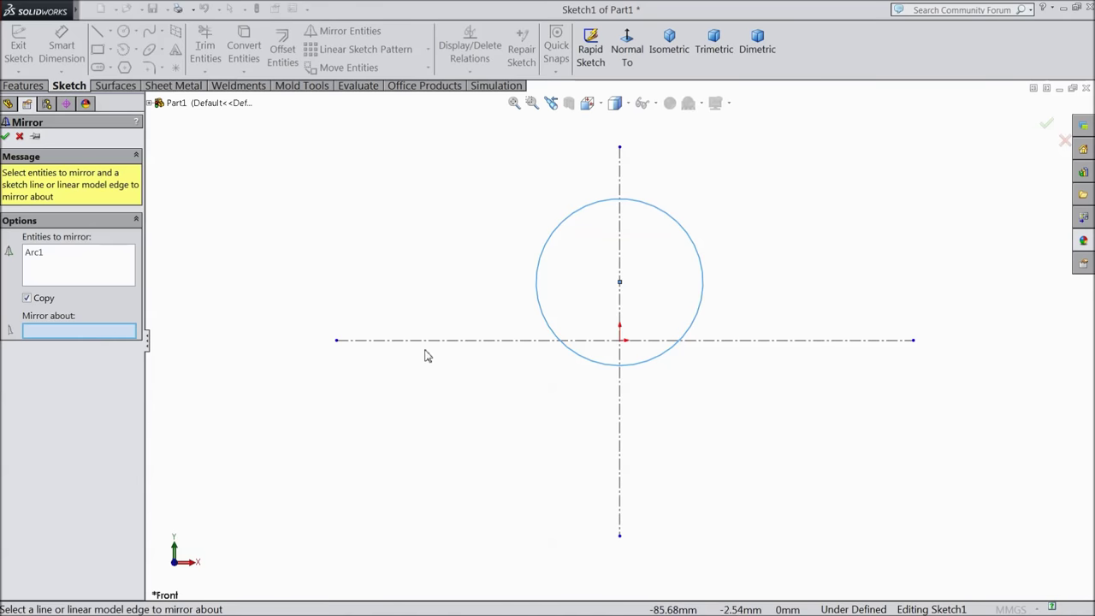
left_click(438, 340)
left_click(5, 136)
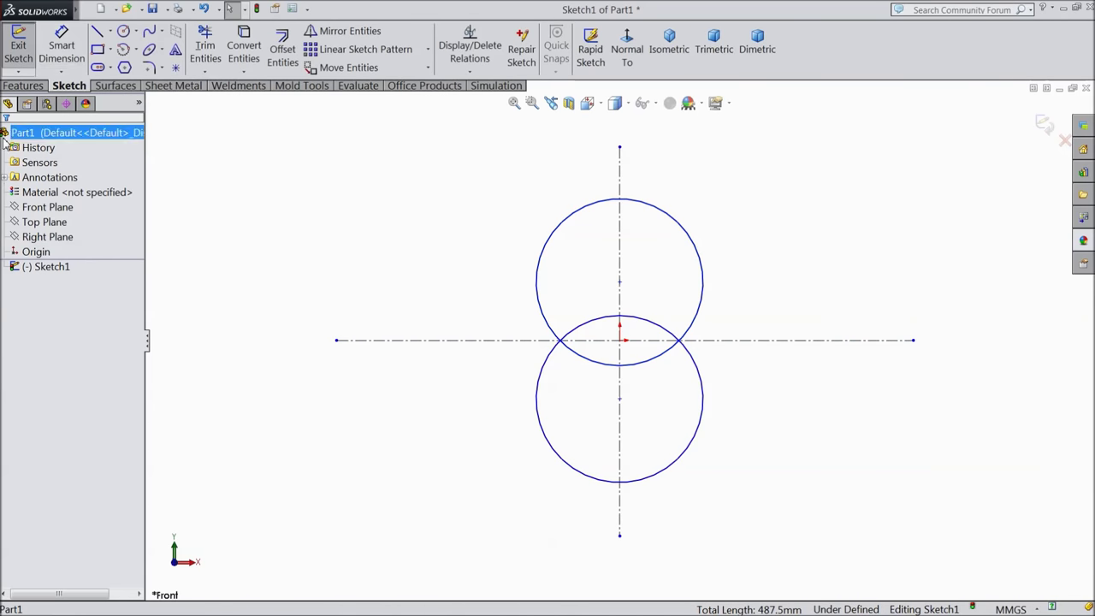
Step: Dimension the upper circle's centre 15.231 mm above the horizontal centerline
left_click(620, 283)
left_click(699, 340)
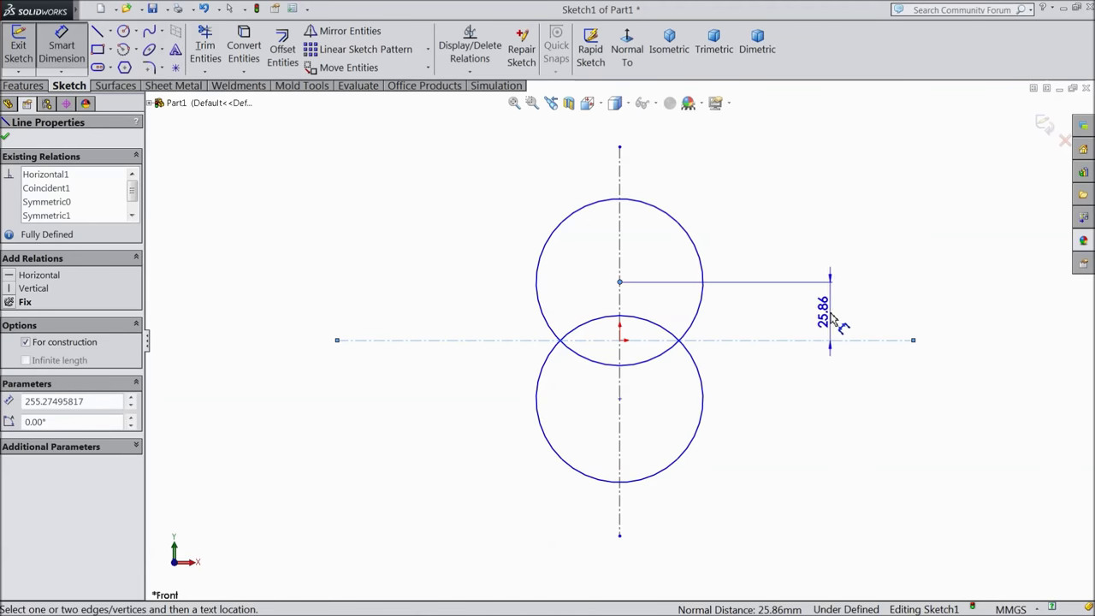
left_click(828, 311)
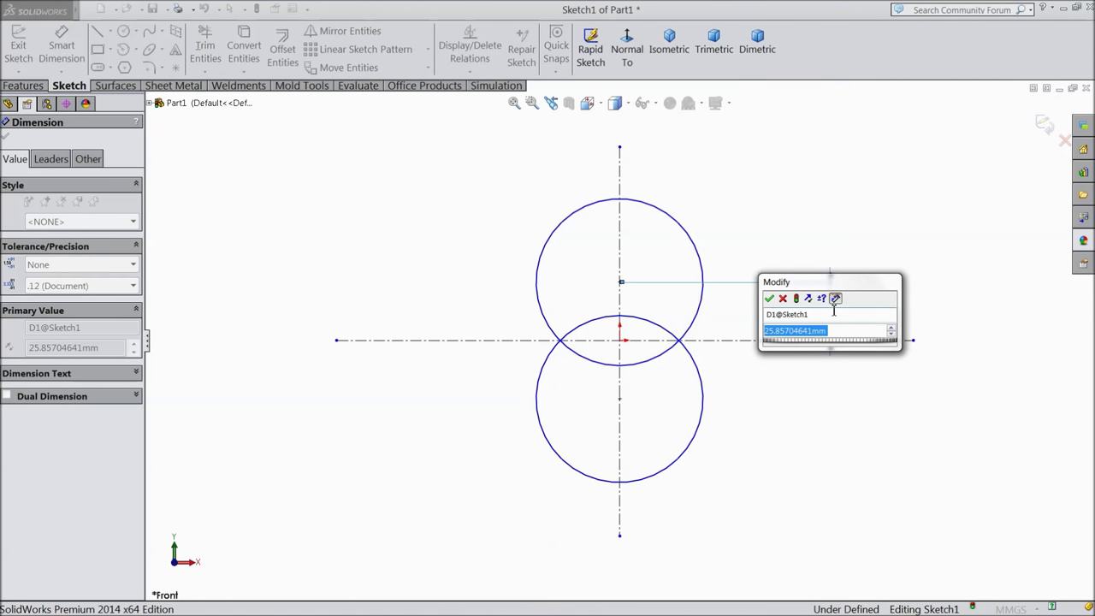
type("15.231")
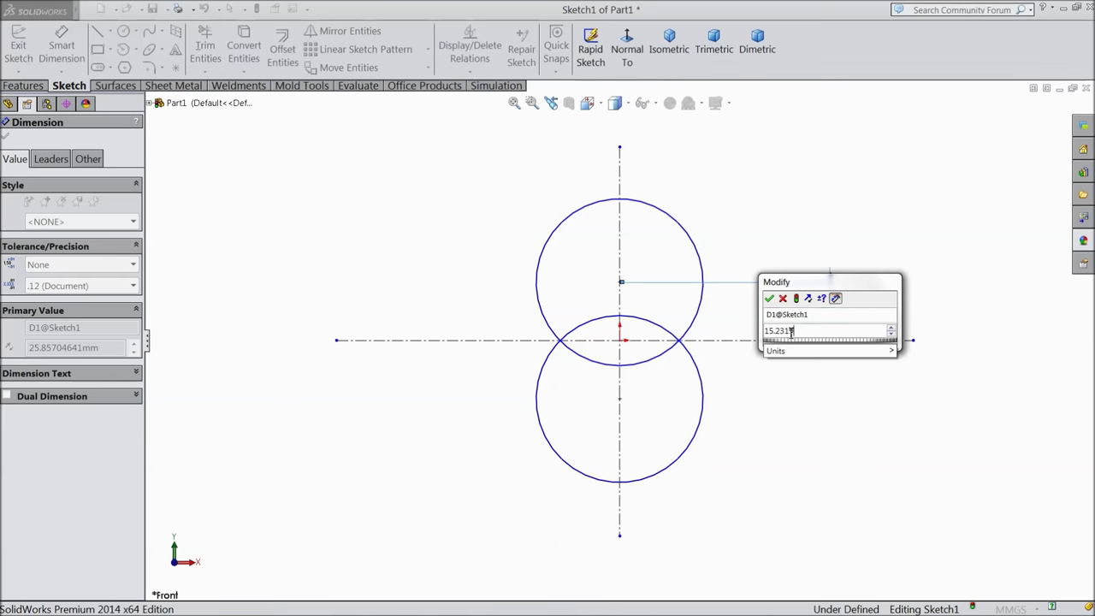
left_click(769, 298)
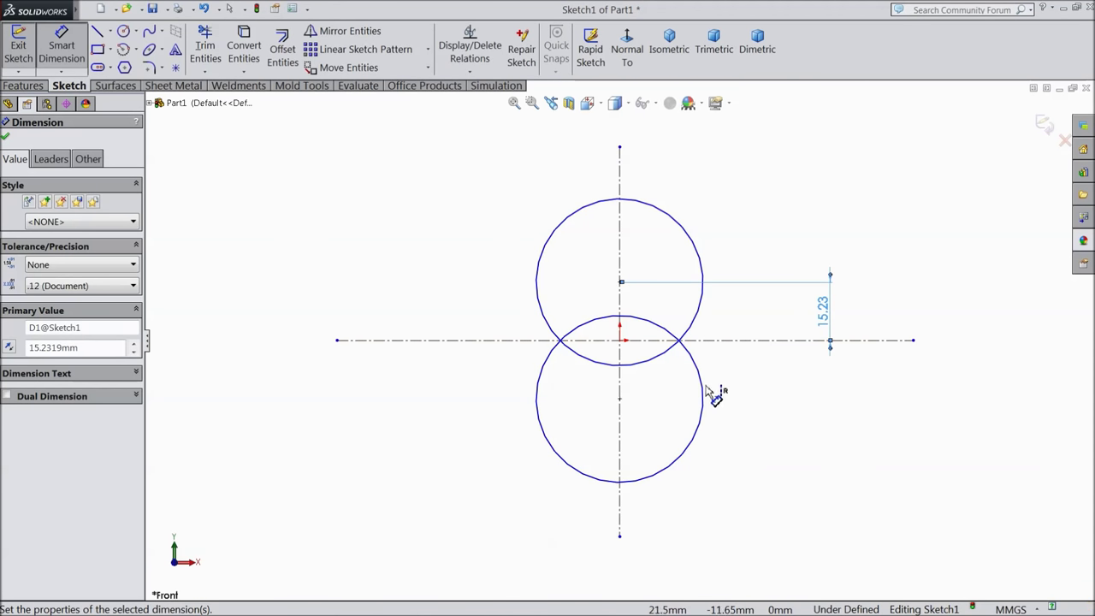
left_click(123, 32)
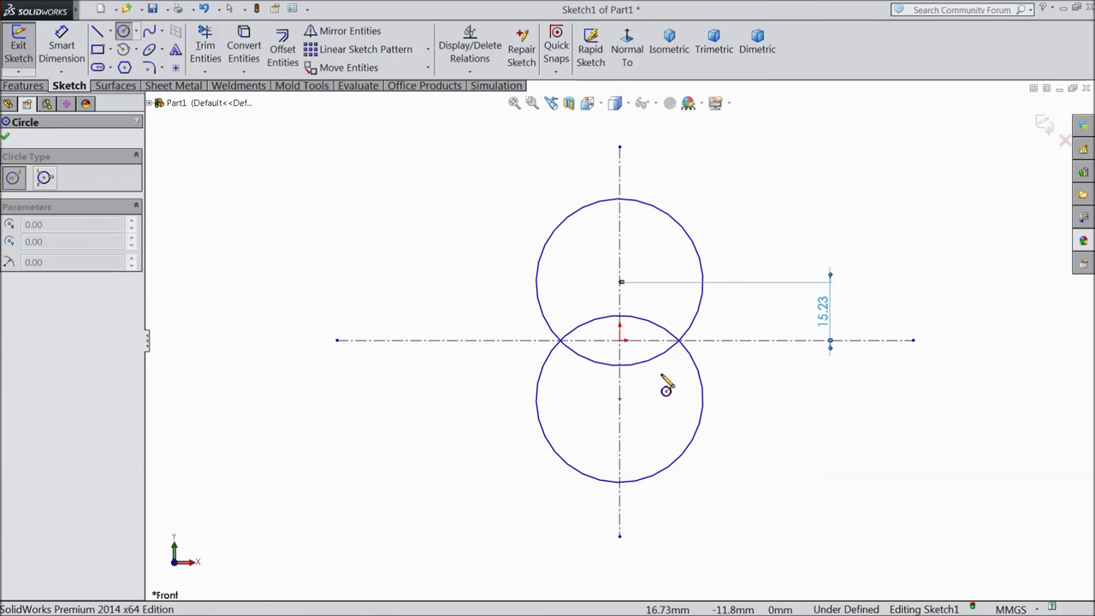
Step: Draw a circle centred at the origin
left_click(620, 342)
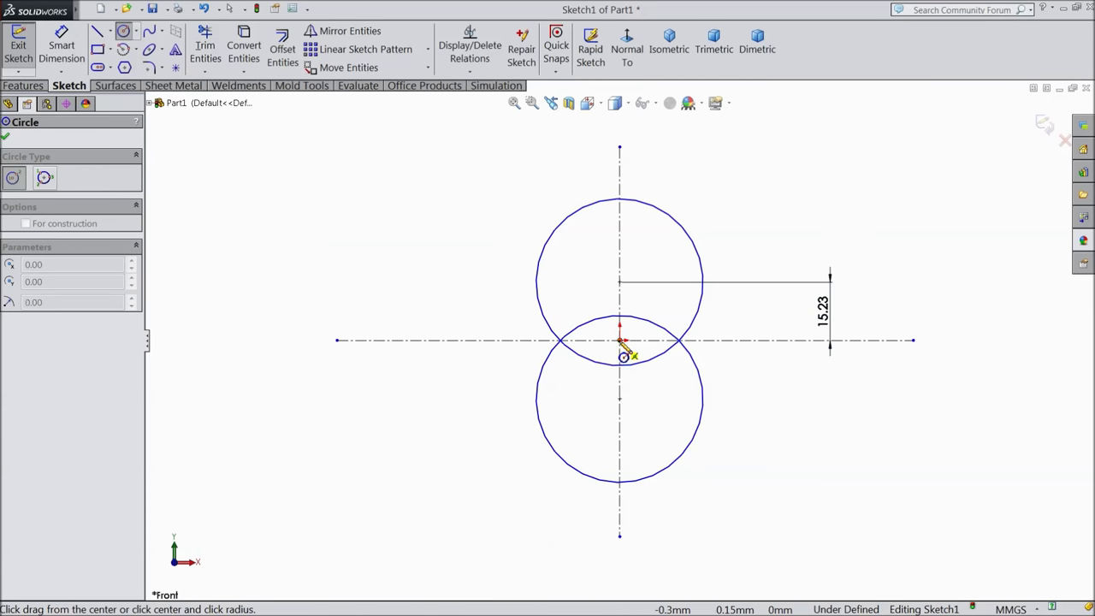
left_click(544, 342)
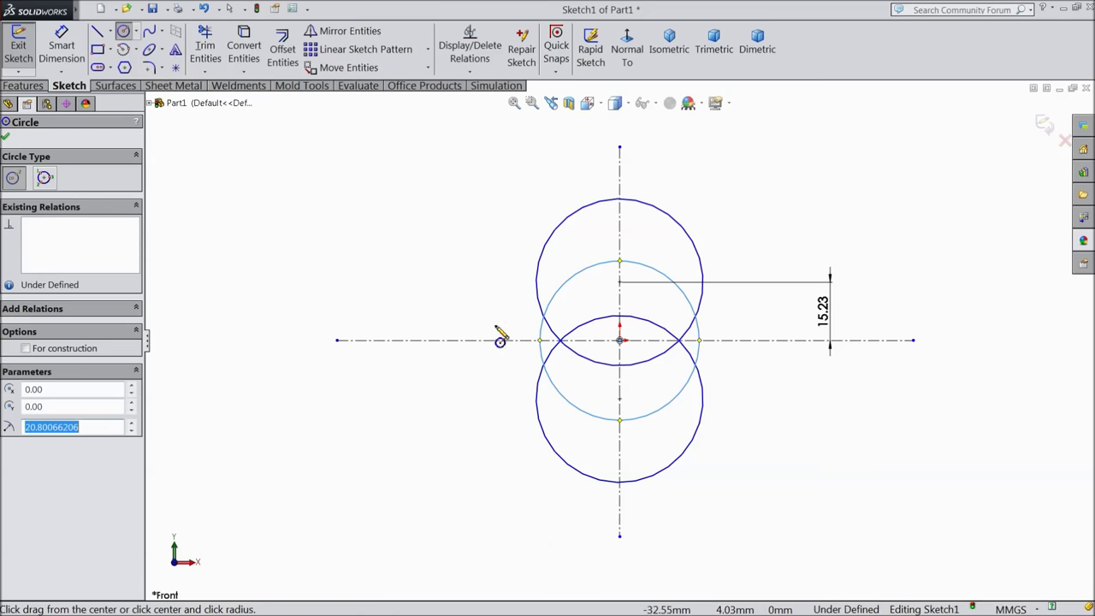
left_click(61, 48)
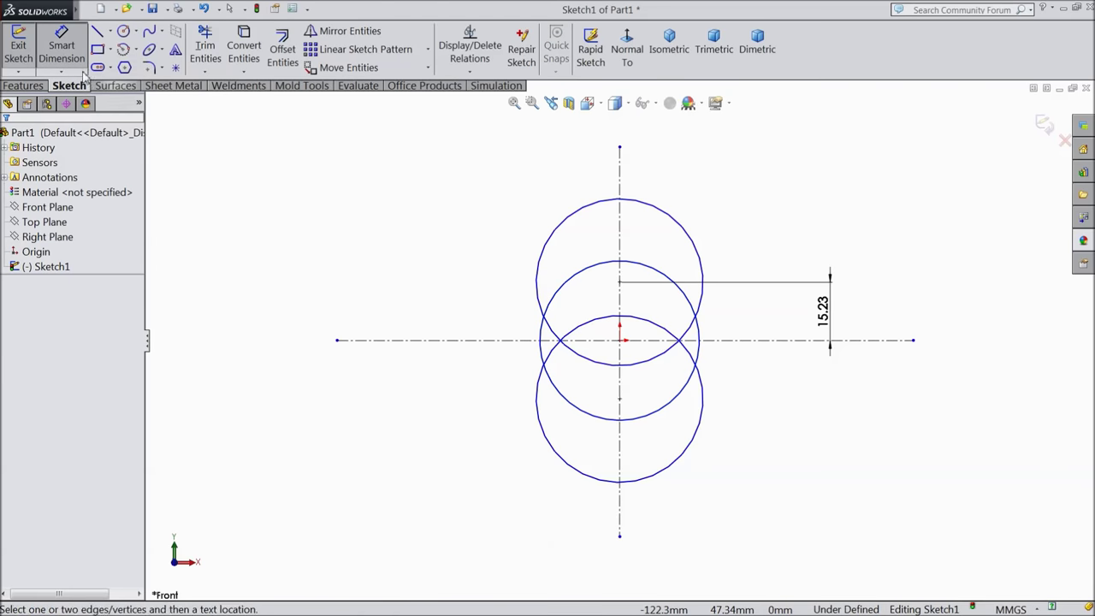
Step: Dimension the upper circle Ø37 (18.5*2) and the origin circle Ø30
left_click(539, 281)
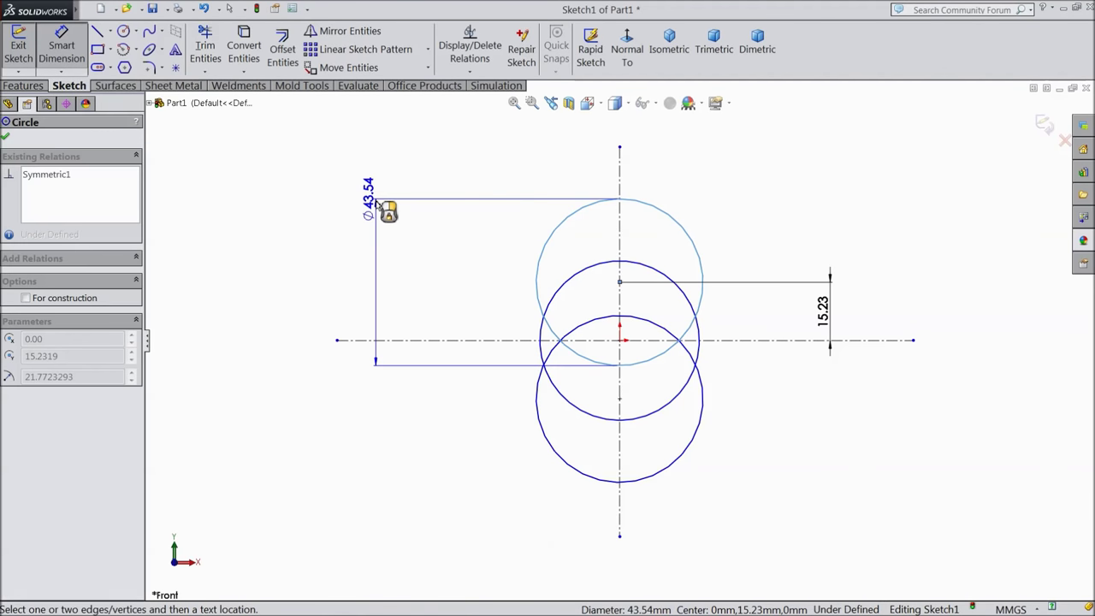
left_click(349, 257)
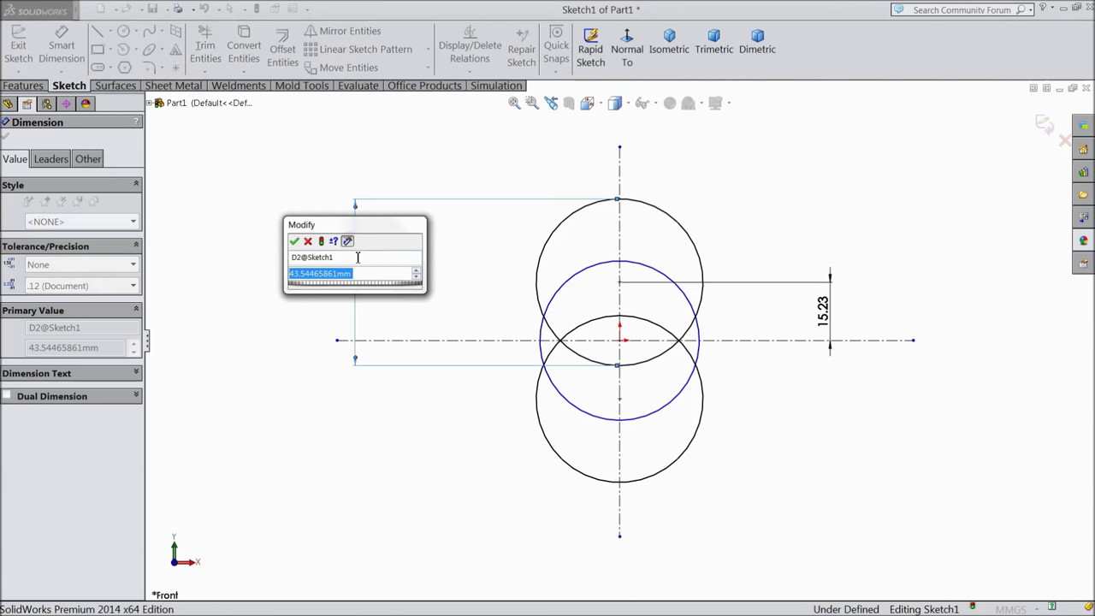
type("18.5")
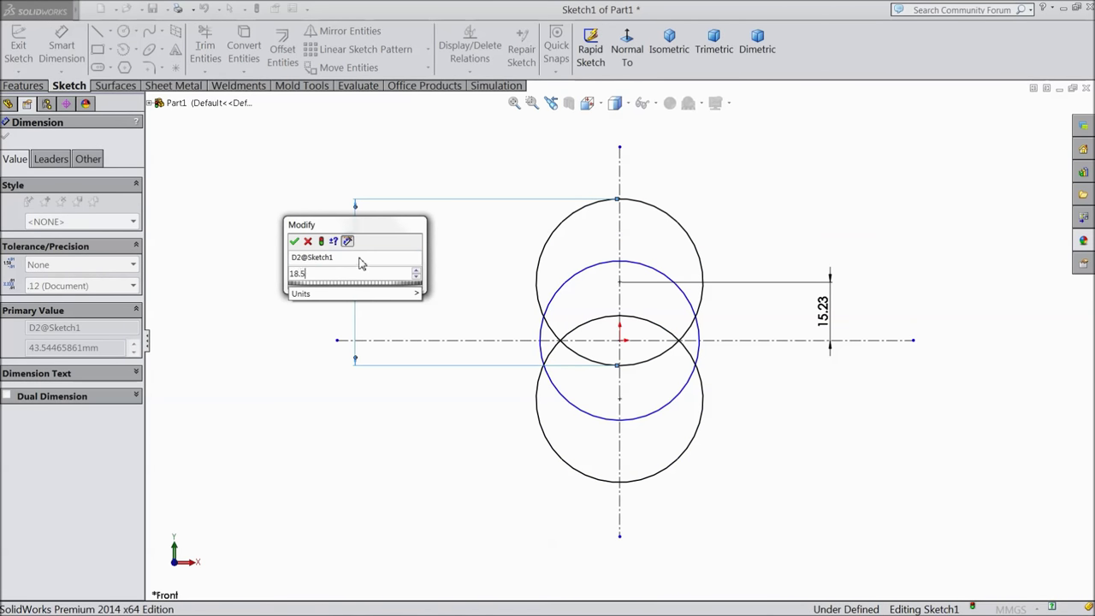
type("\"")
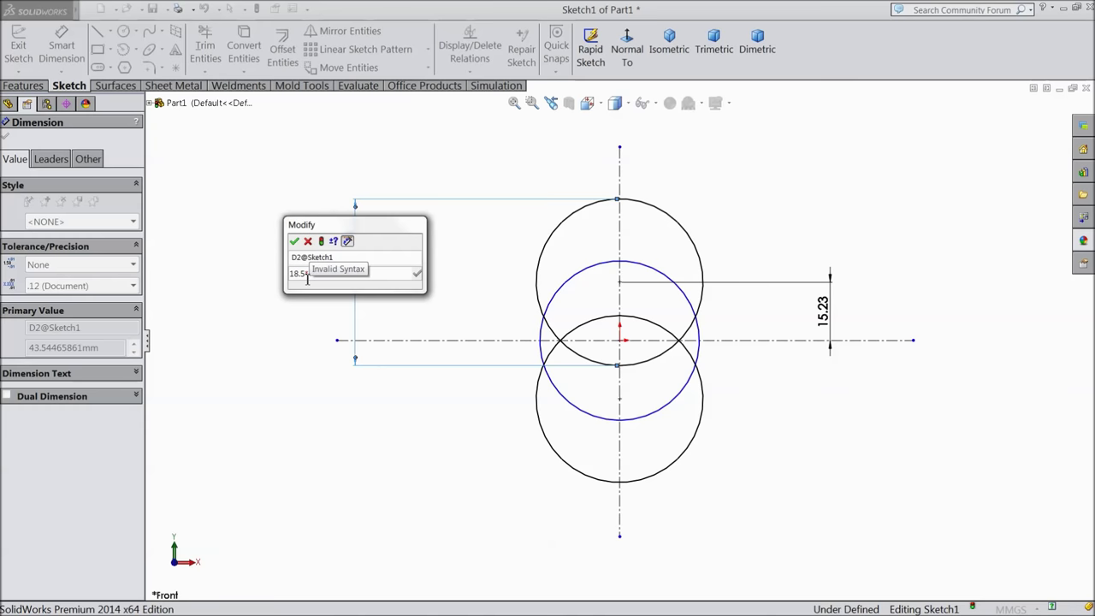
type("*2")
left_click(294, 243)
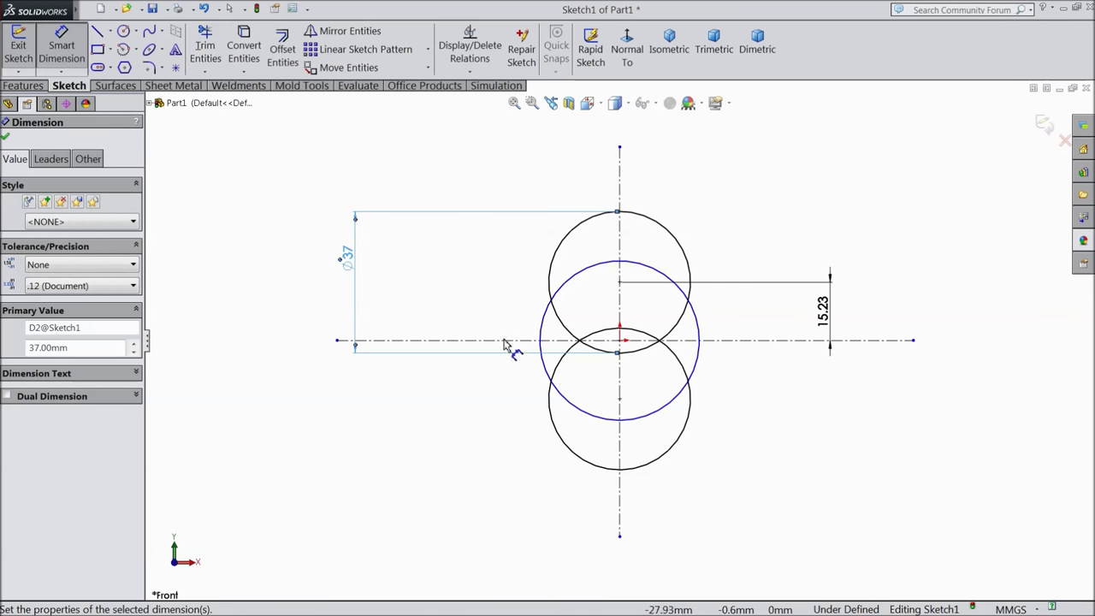
left_click(703, 356)
left_click(974, 368)
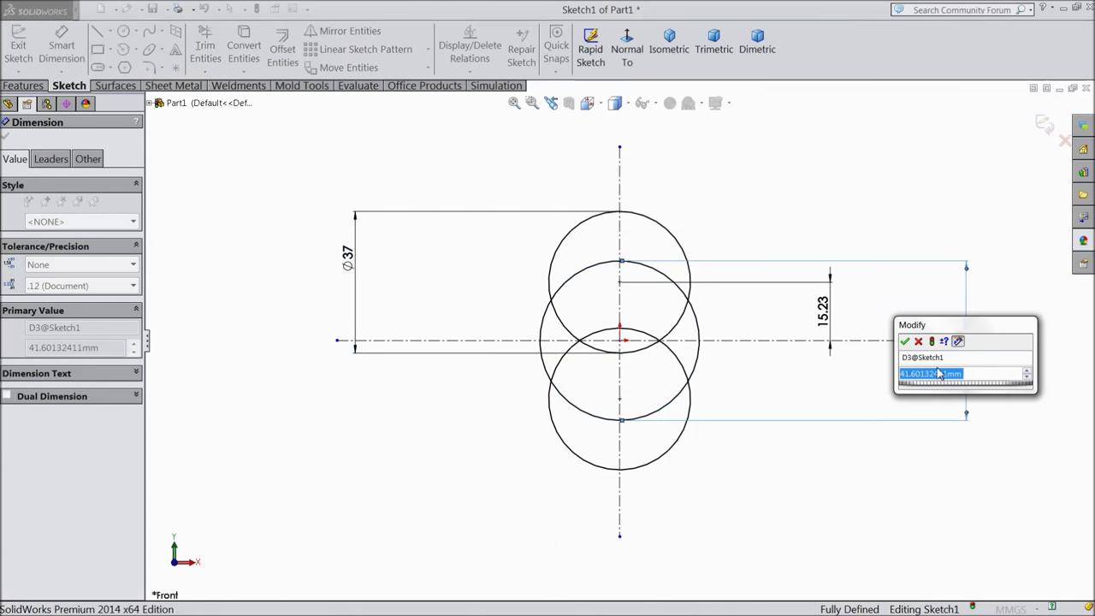
type("30")
left_click(904, 340)
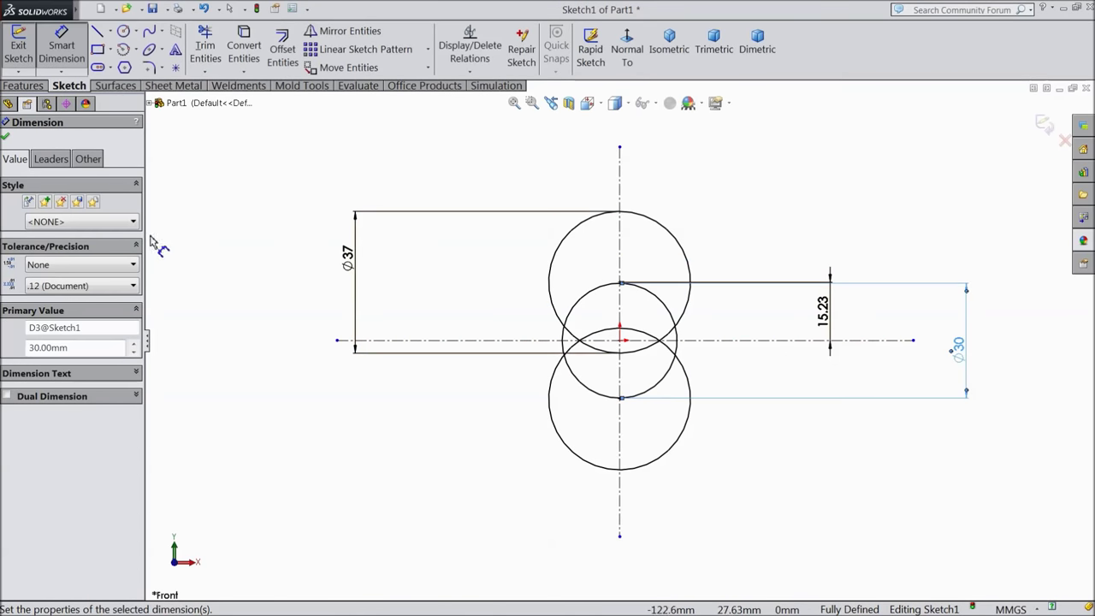
left_click(5, 136)
left_click(206, 47)
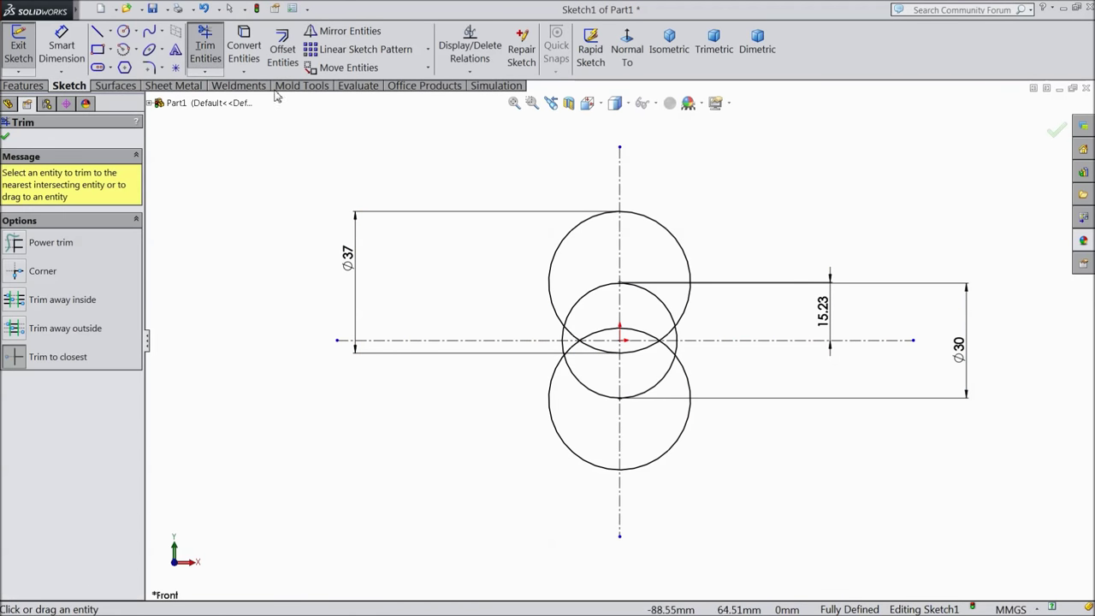
Step: Trim the overlapping inner arcs of the middle and lower circles into one outline
left_click(590, 297)
left_click(664, 305)
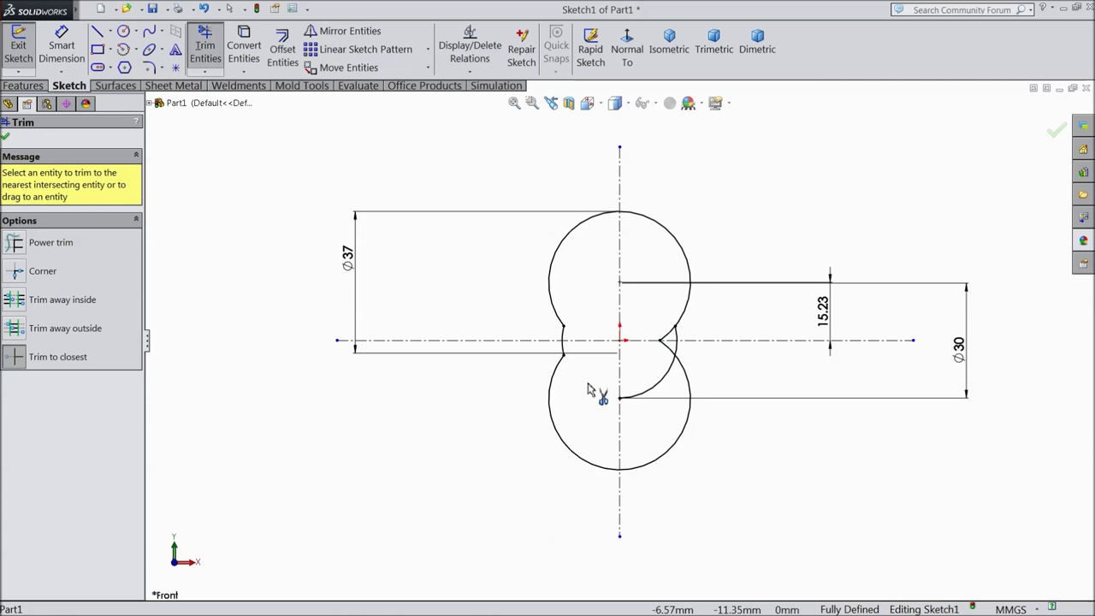
left_click(647, 396)
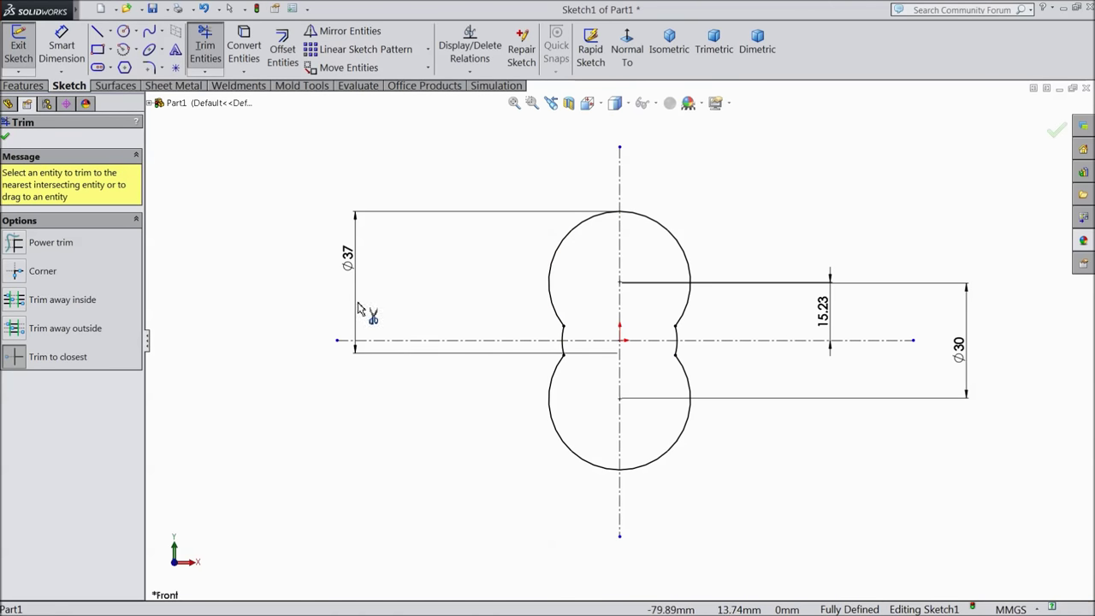
left_click(6, 139)
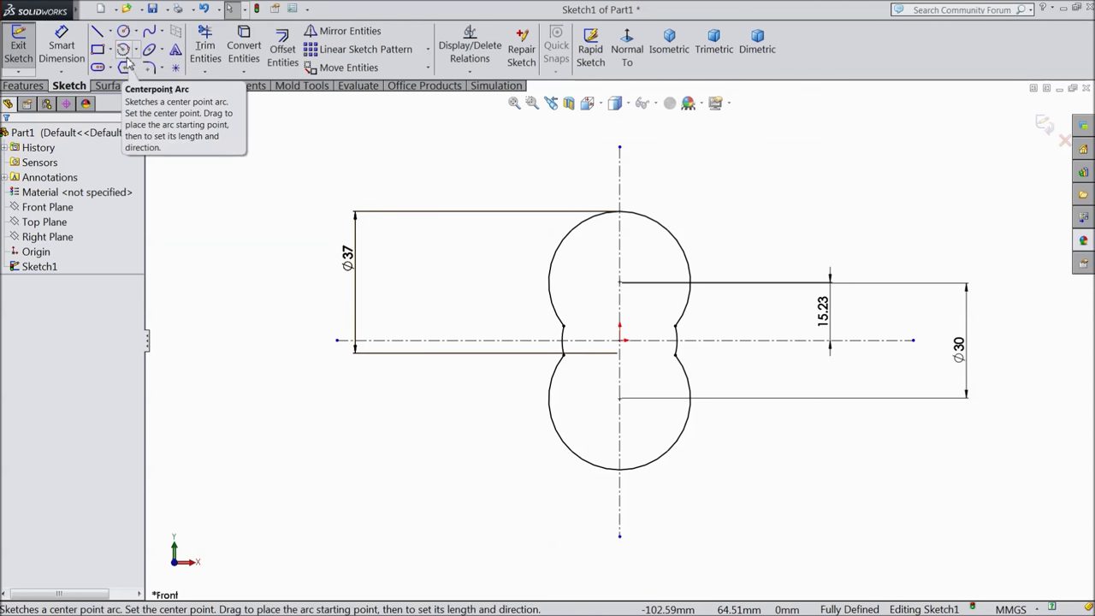
Step: Draw a centerpoint arc centred at the origin, spanning above the outline
left_click(136, 51)
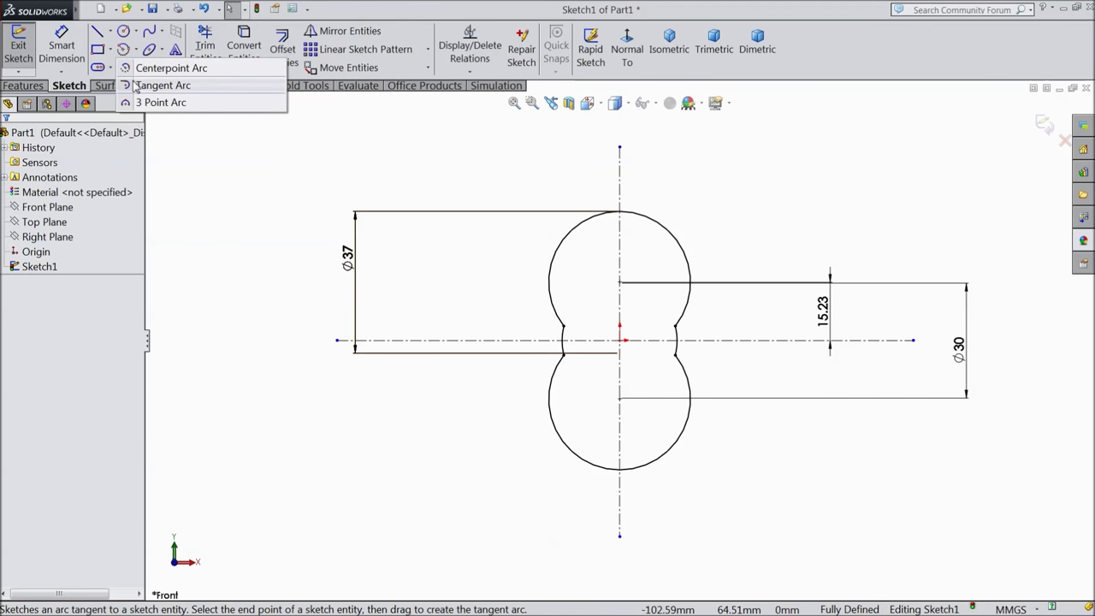
left_click(148, 74)
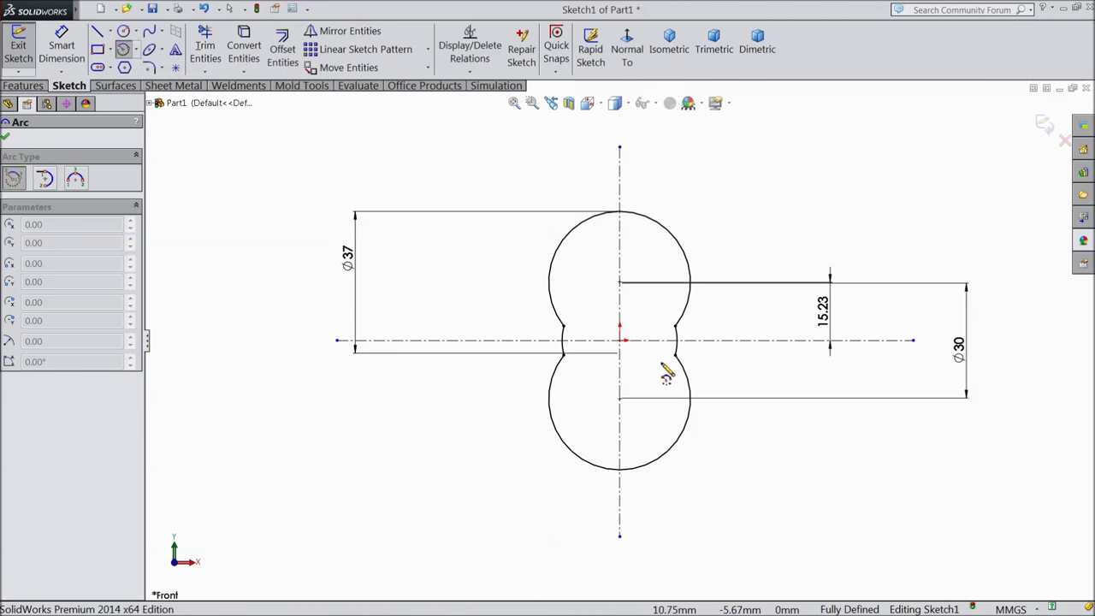
left_click(619, 341)
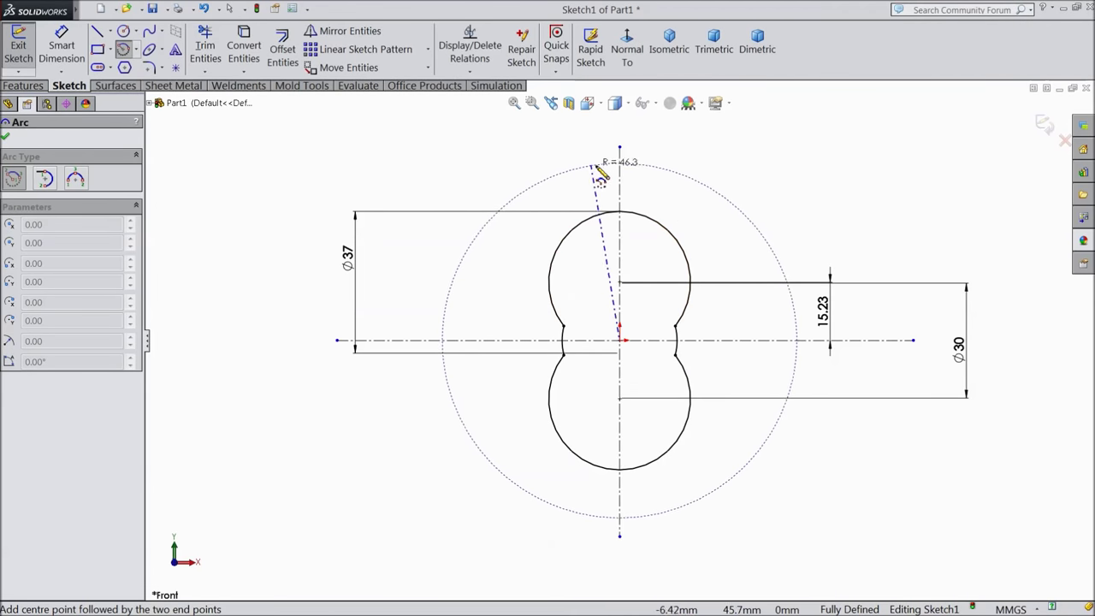
left_click(446, 173)
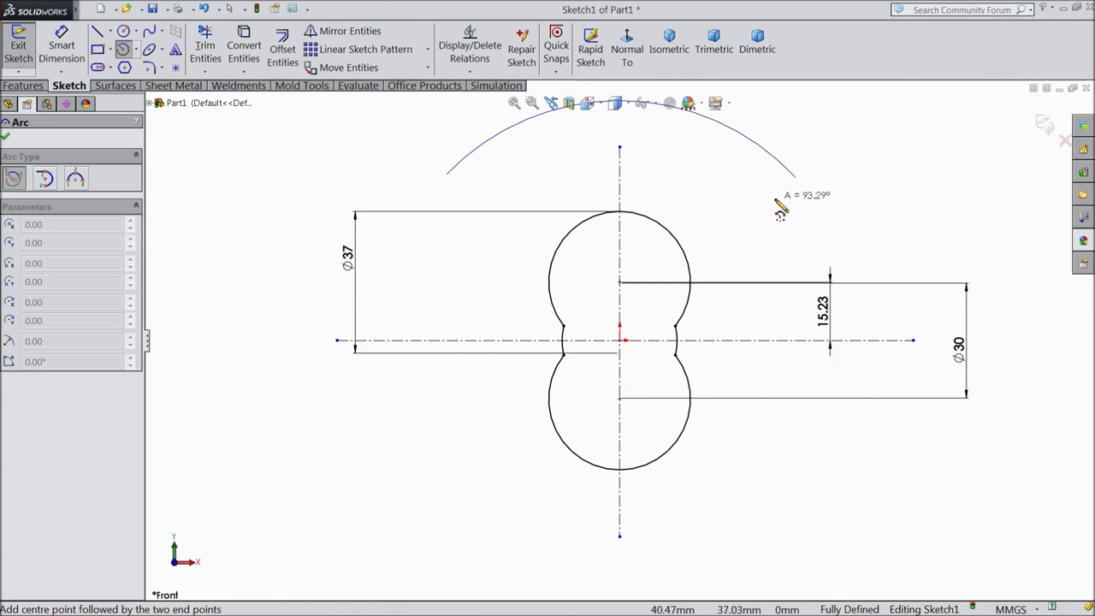
left_click(790, 172)
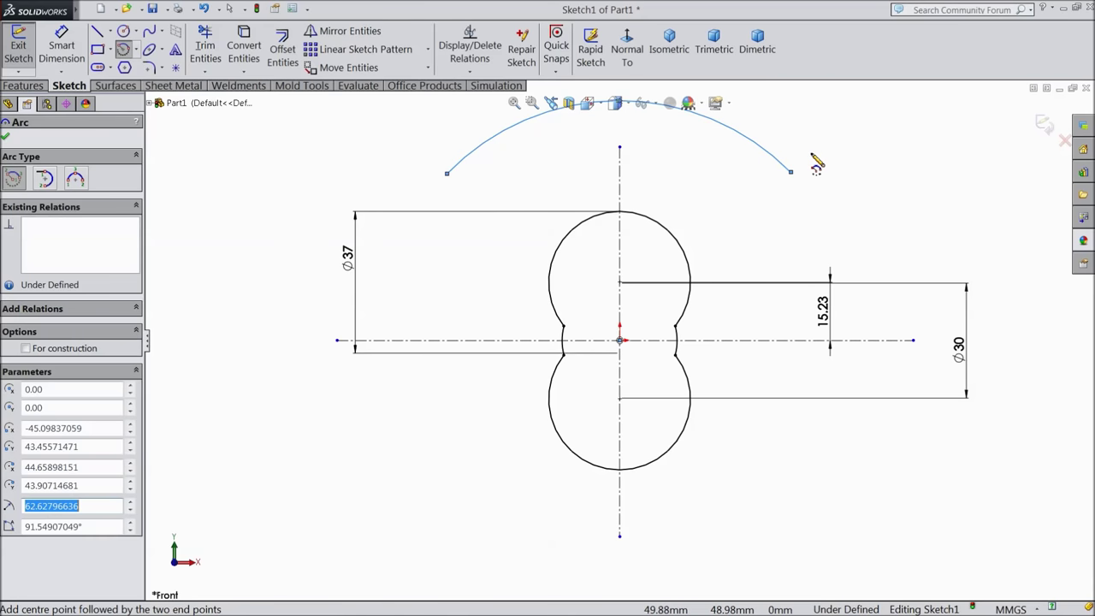
right_click(812, 141)
left_click(847, 147)
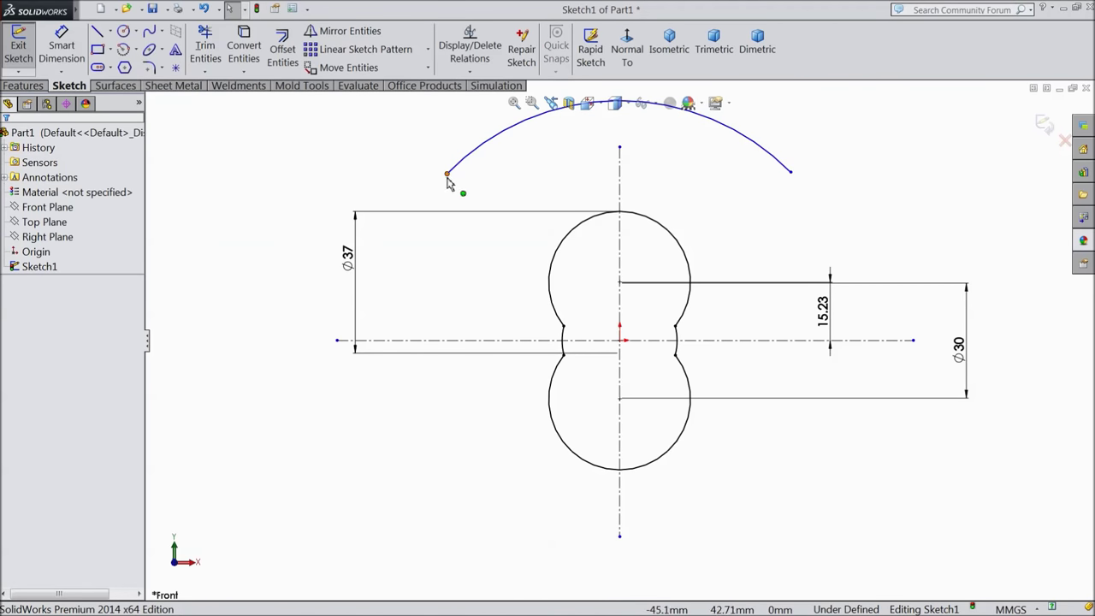
Step: Constrain the arc's two endpoints horizontal to each other
left_click(447, 174)
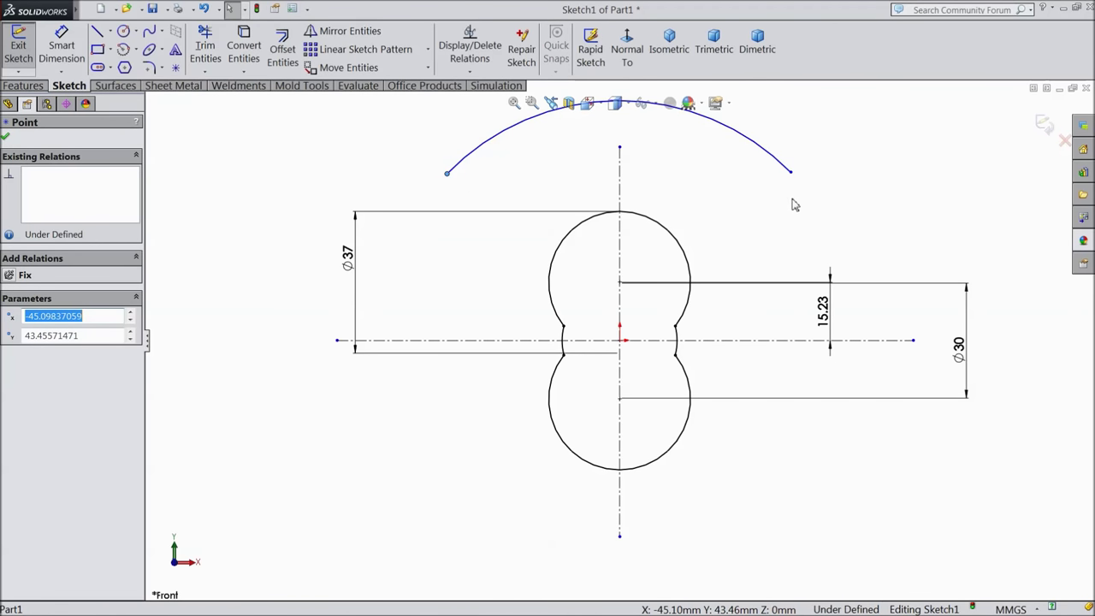
left_click(791, 173, "ctrl")
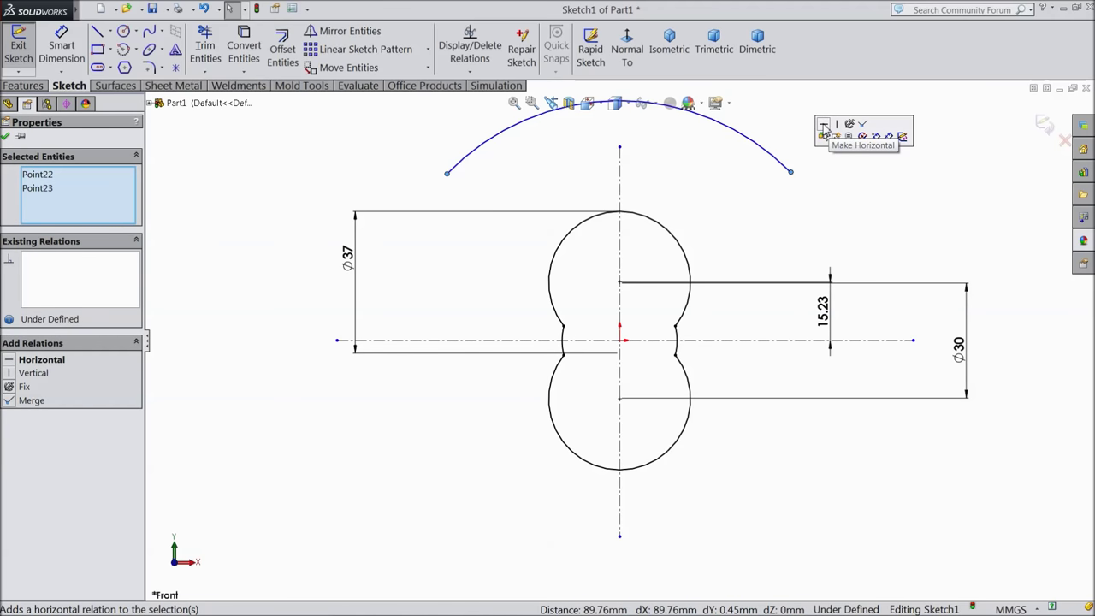
left_click(826, 128)
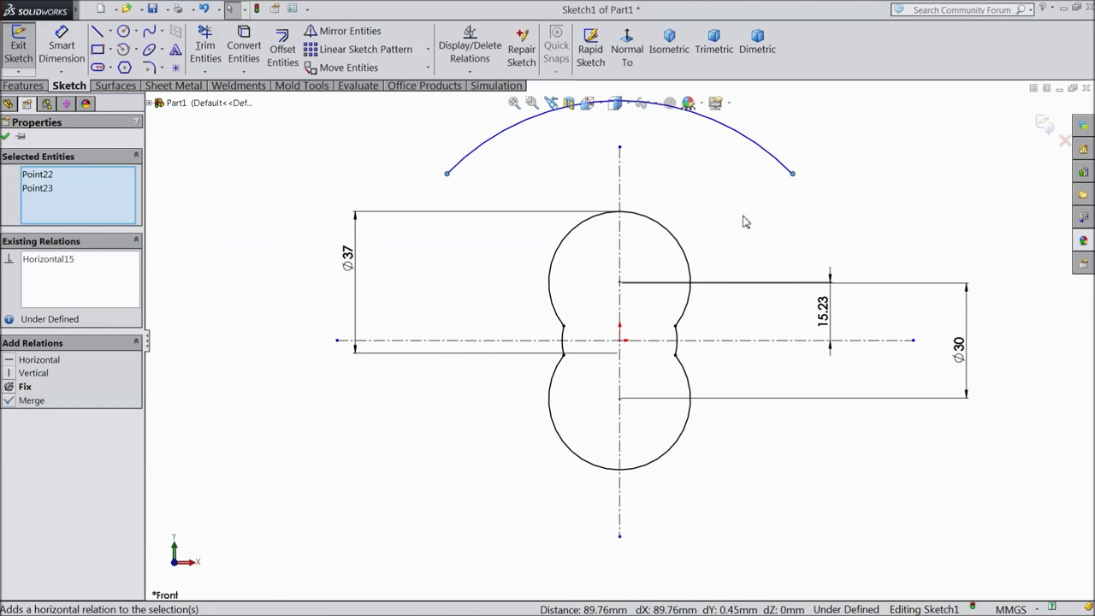
left_click(124, 32)
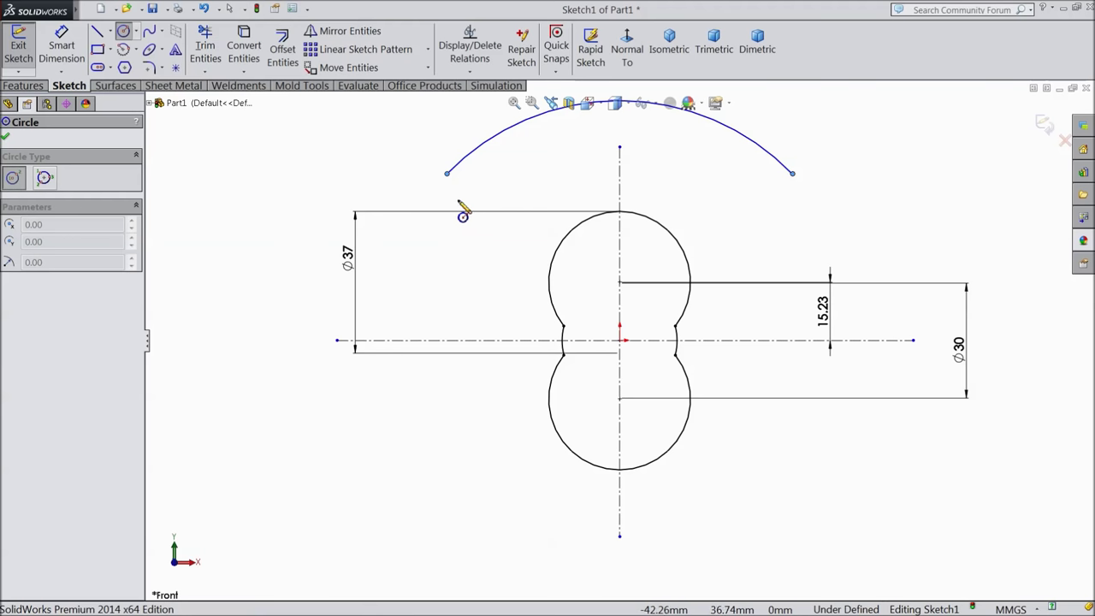
Step: Draw two small circles below the arc's ends and make their centres horizontal
left_click_drag(469, 196, 491, 211)
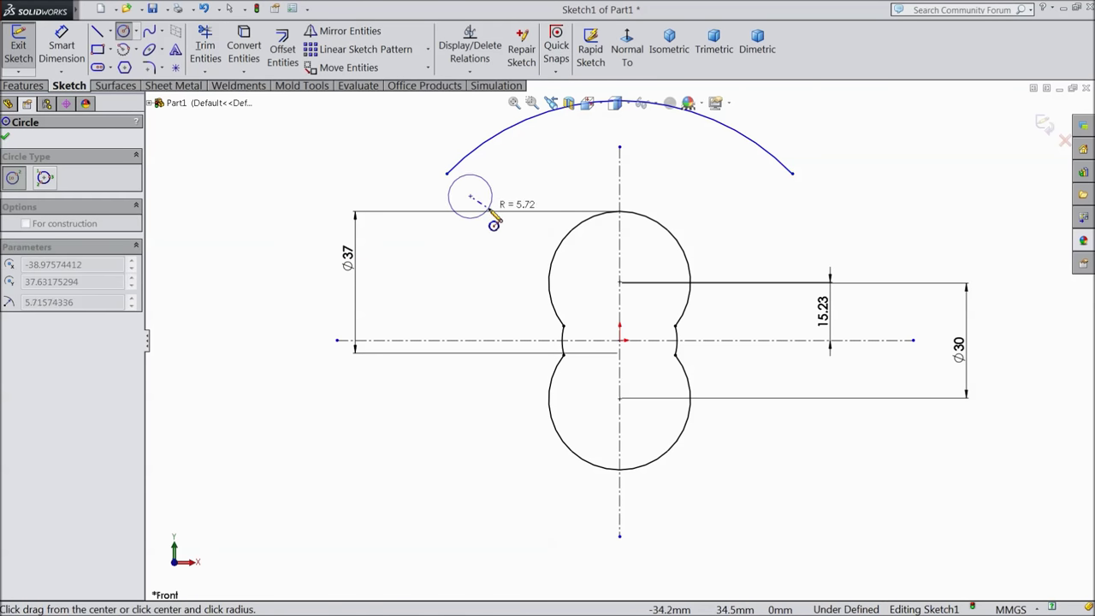
left_click_drag(737, 184, 757, 190)
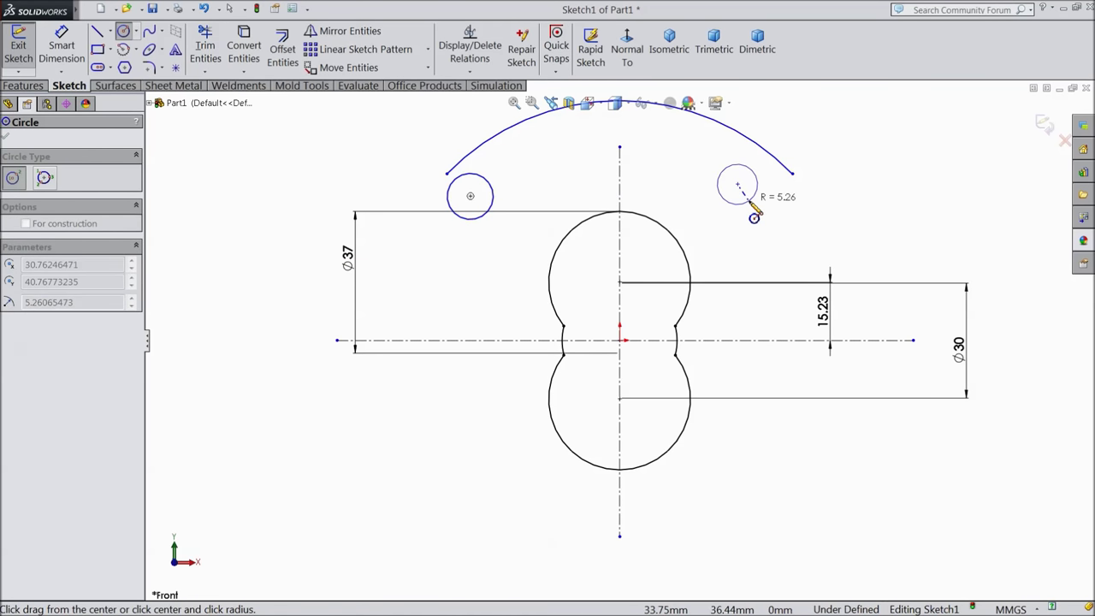
right_click(896, 152)
left_click(917, 146)
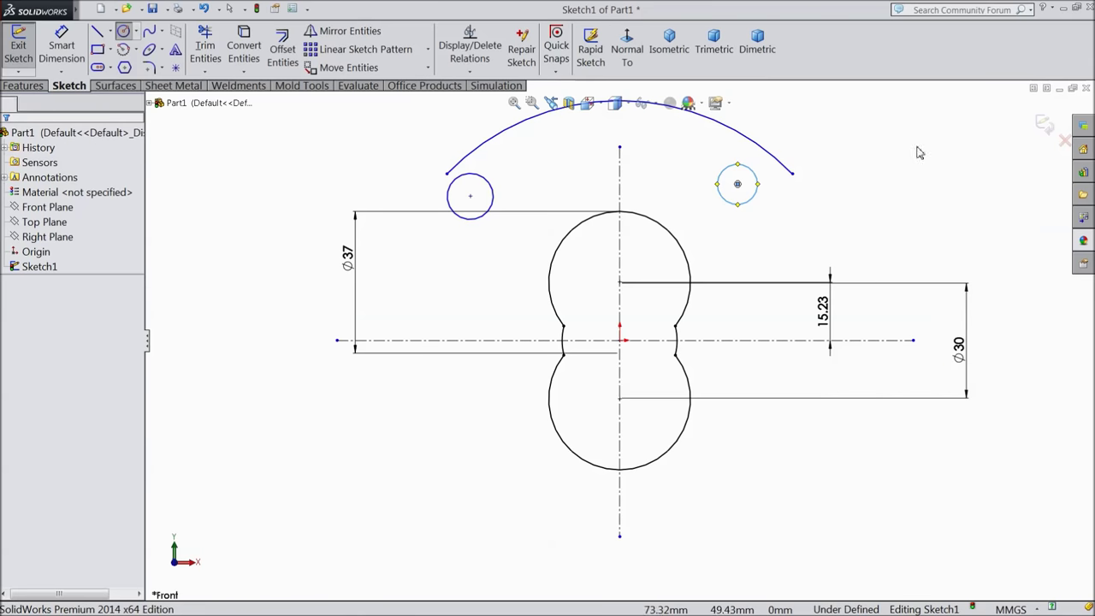
left_click(737, 185)
left_click(469, 196, "ctrl")
left_click(504, 150)
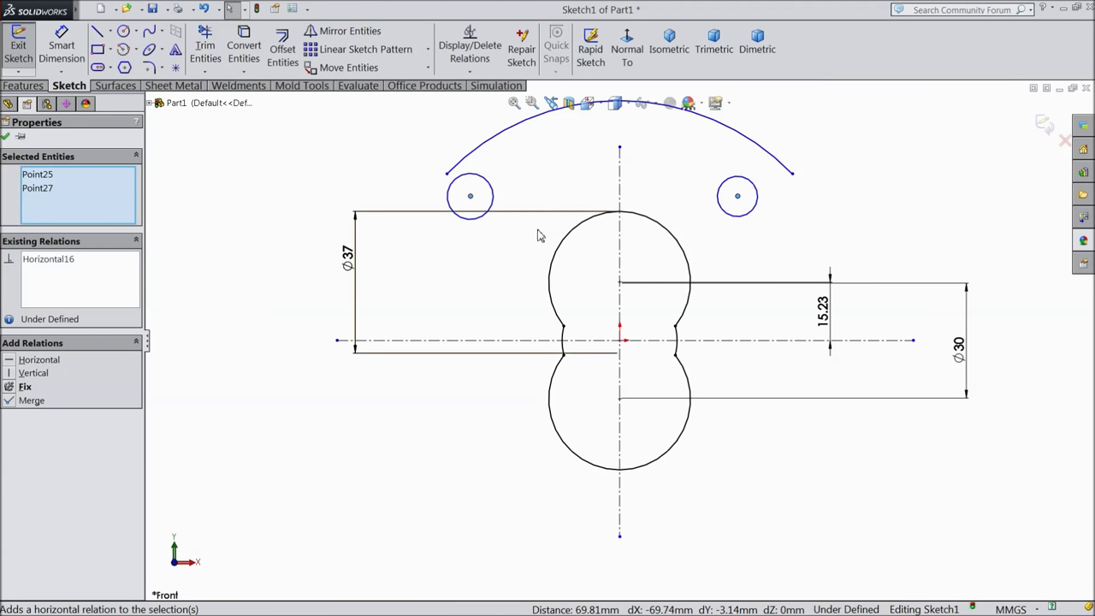
left_click(491, 208)
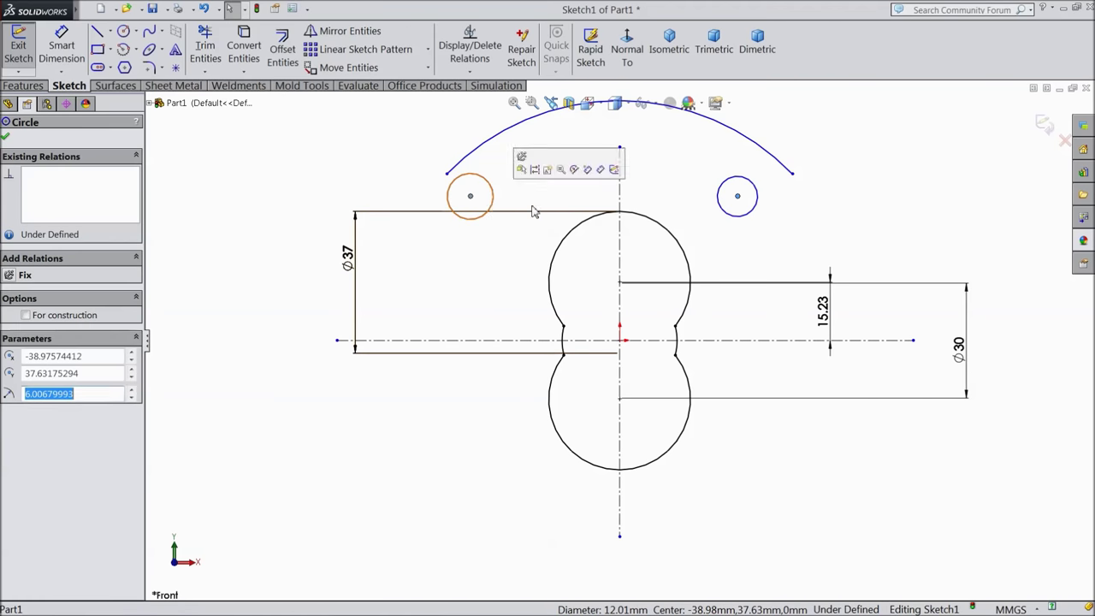
Step: Make the two small circles equal and set their diameter to 10.2
left_click(756, 213, "ctrl")
left_click(824, 171)
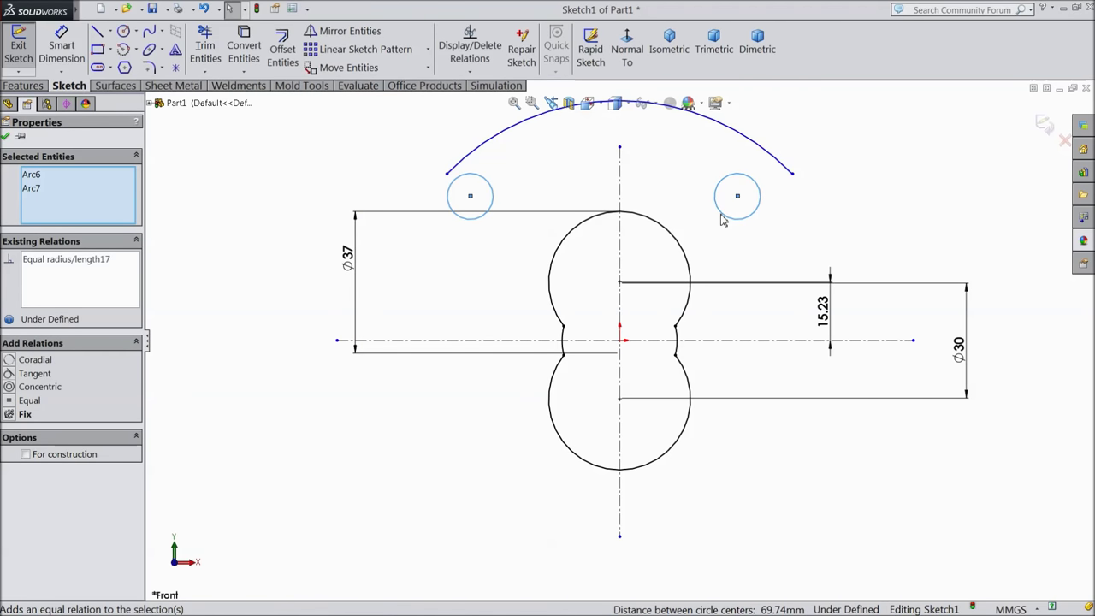
left_click(61, 47)
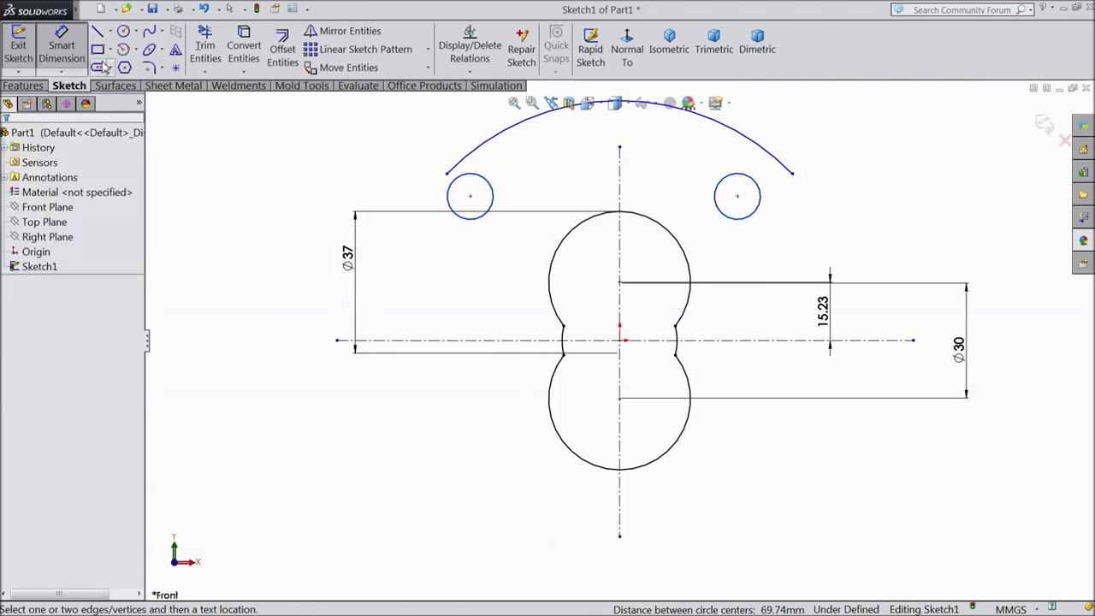
left_click(756, 212)
left_click(863, 199)
type("10.2")
left_click(799, 181)
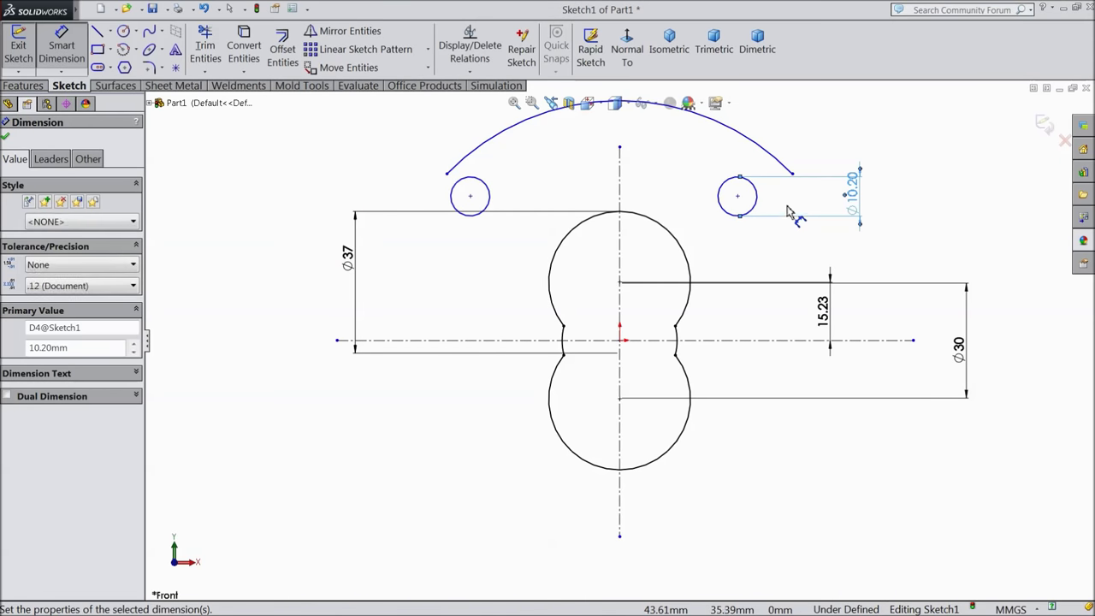
Step: Dimension the small circles' centres 58 mm apart
left_click(470, 200)
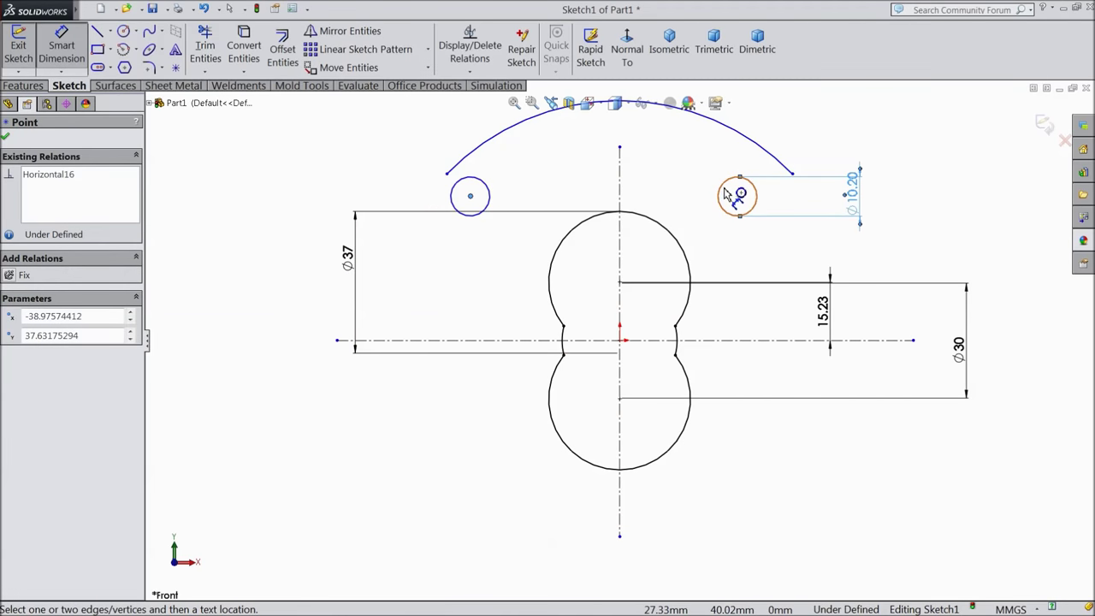
left_click(737, 196)
key("z")
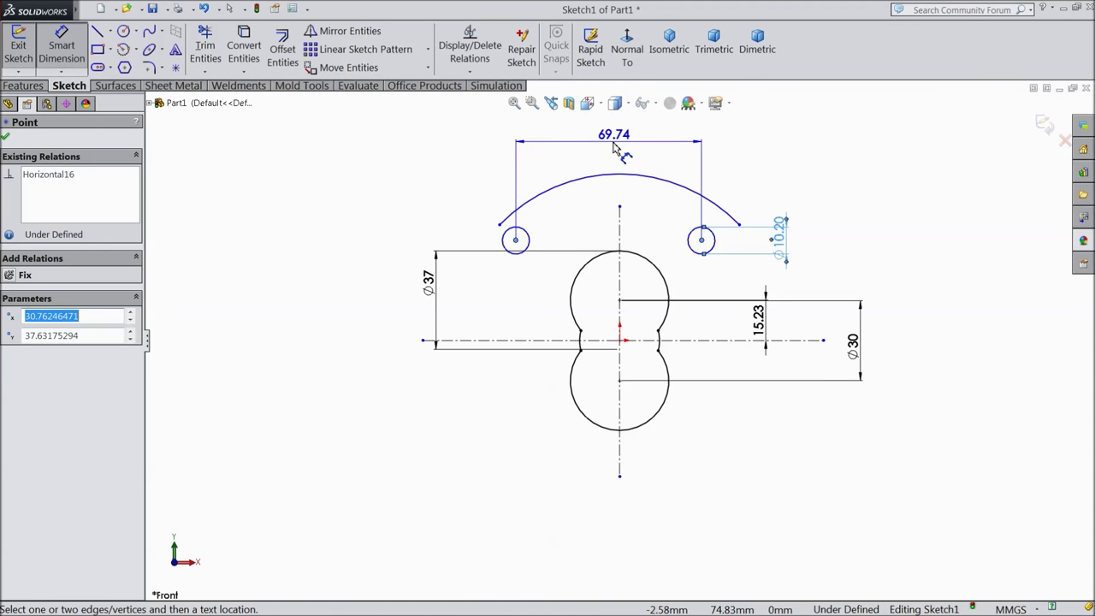
left_click(615, 141)
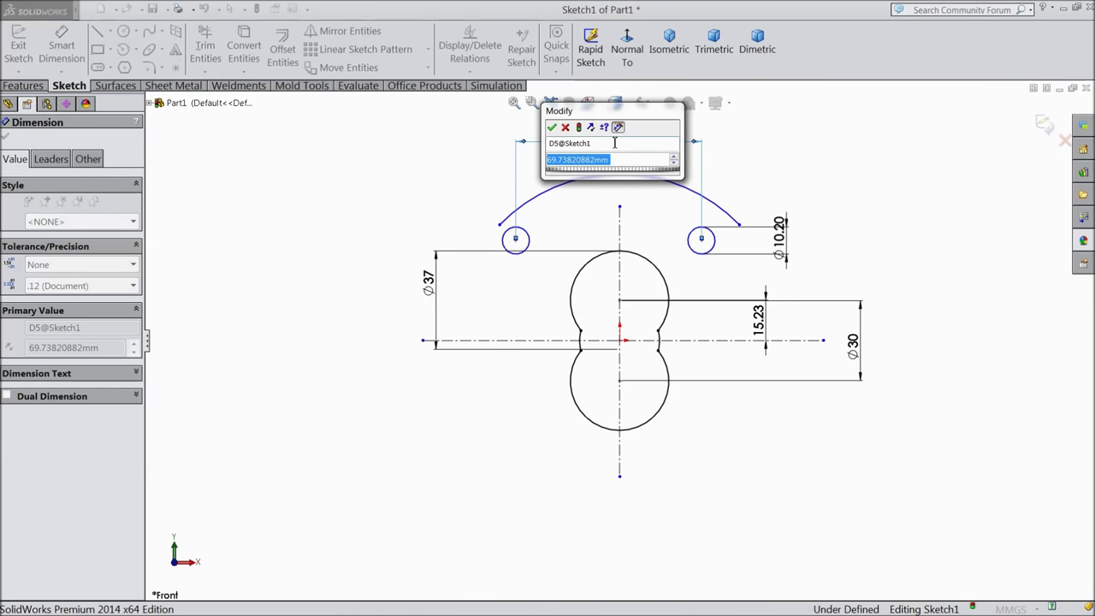
type("5")
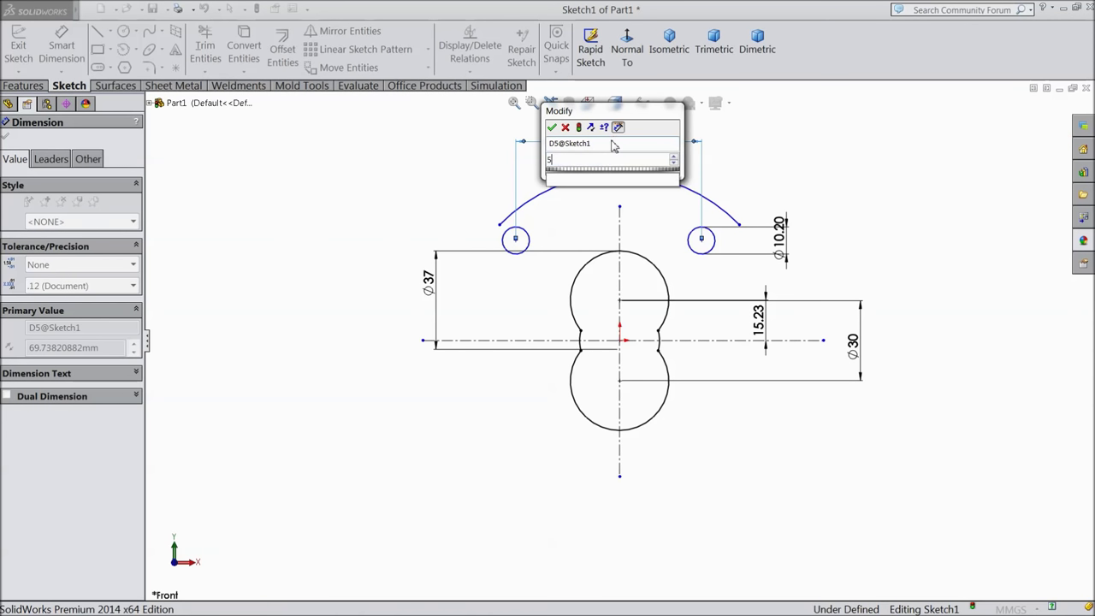
key("Return")
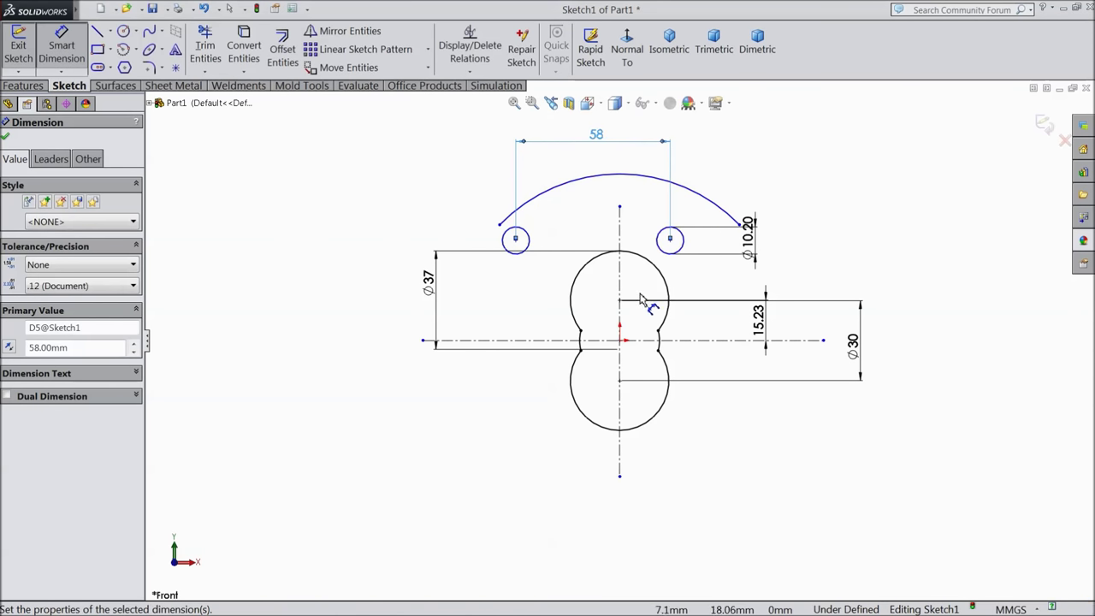
scroll(625, 287, "down", 1)
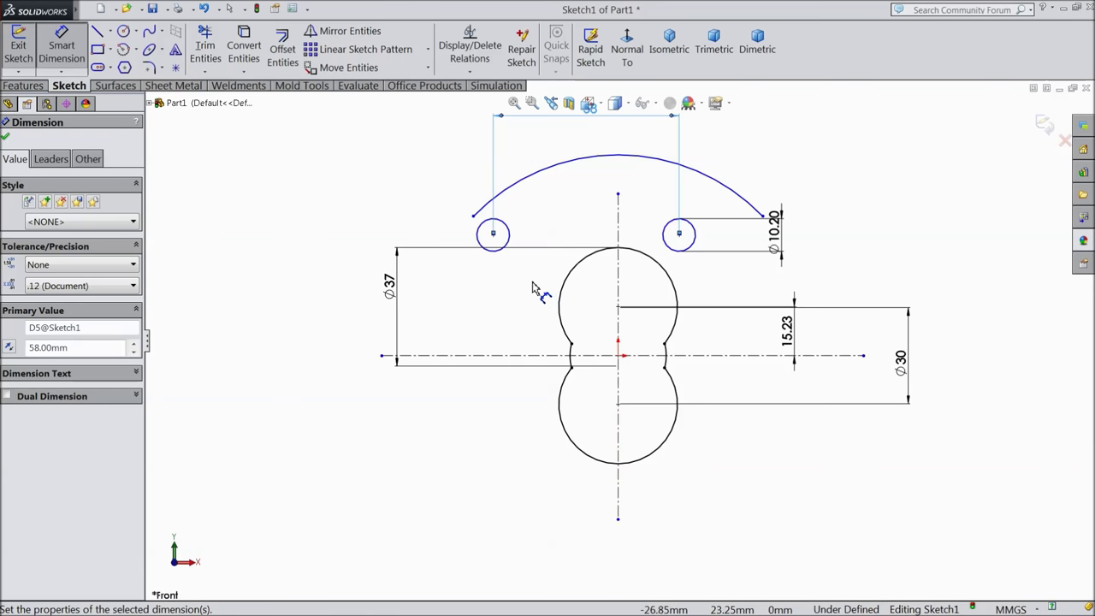
left_click(619, 228)
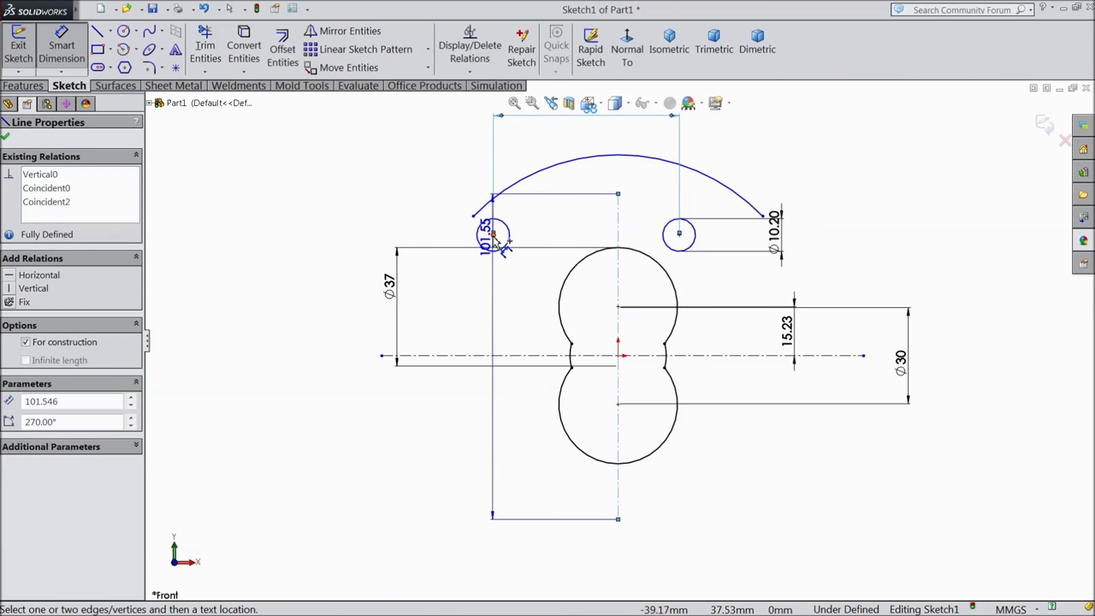
Step: Place the left circle centre 58/2 from the vertical centerline and 59/2 above the horizontal
left_click(493, 234)
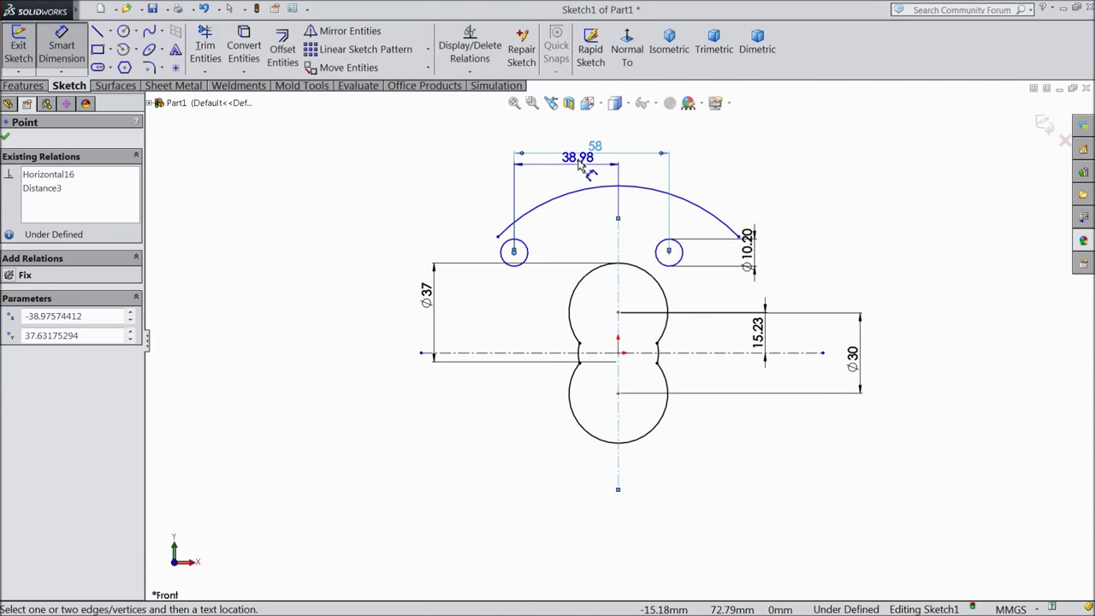
left_click(566, 135)
type("58")
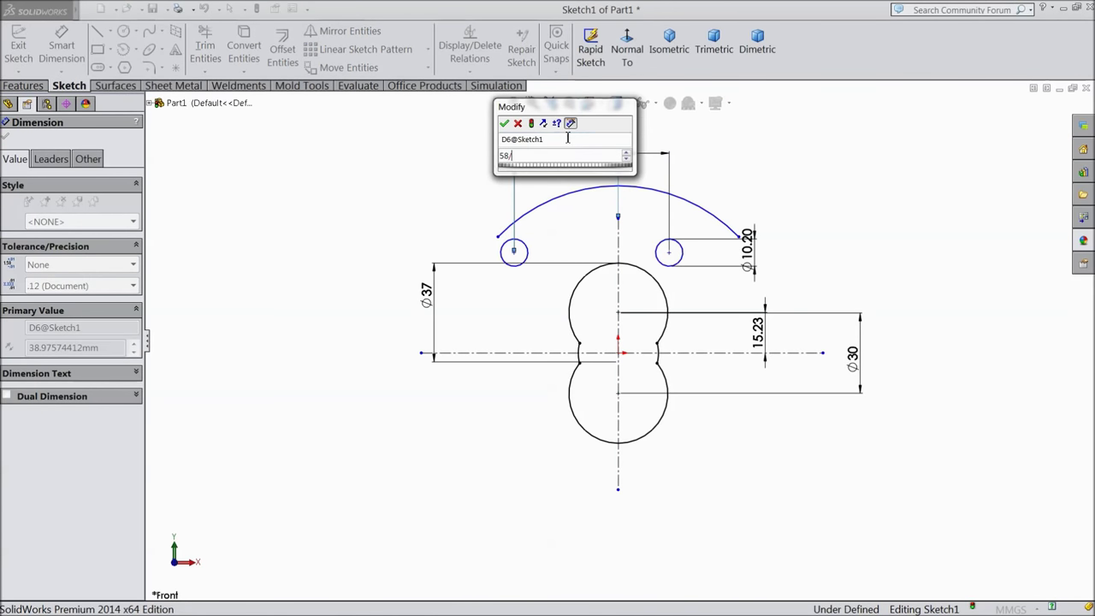
type("/2")
left_click(505, 124)
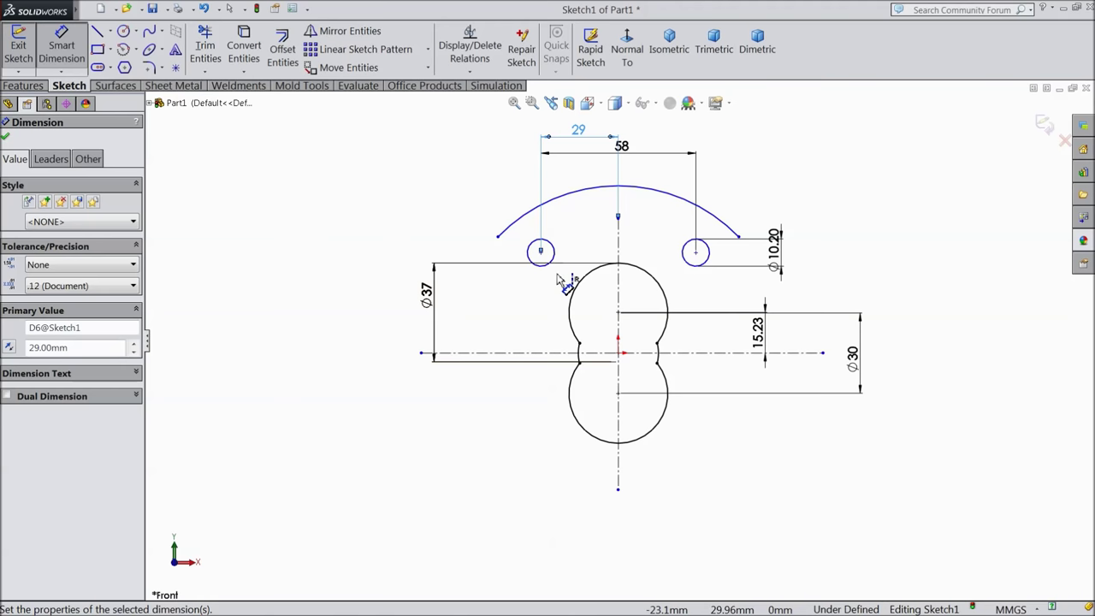
left_click(540, 251)
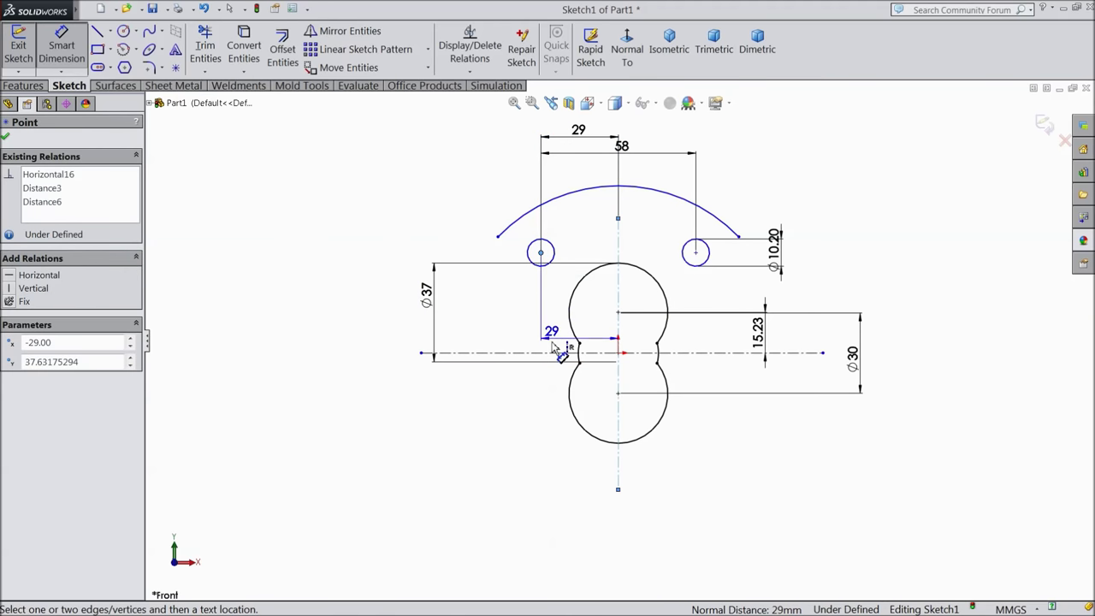
left_click(561, 352)
left_click(370, 322)
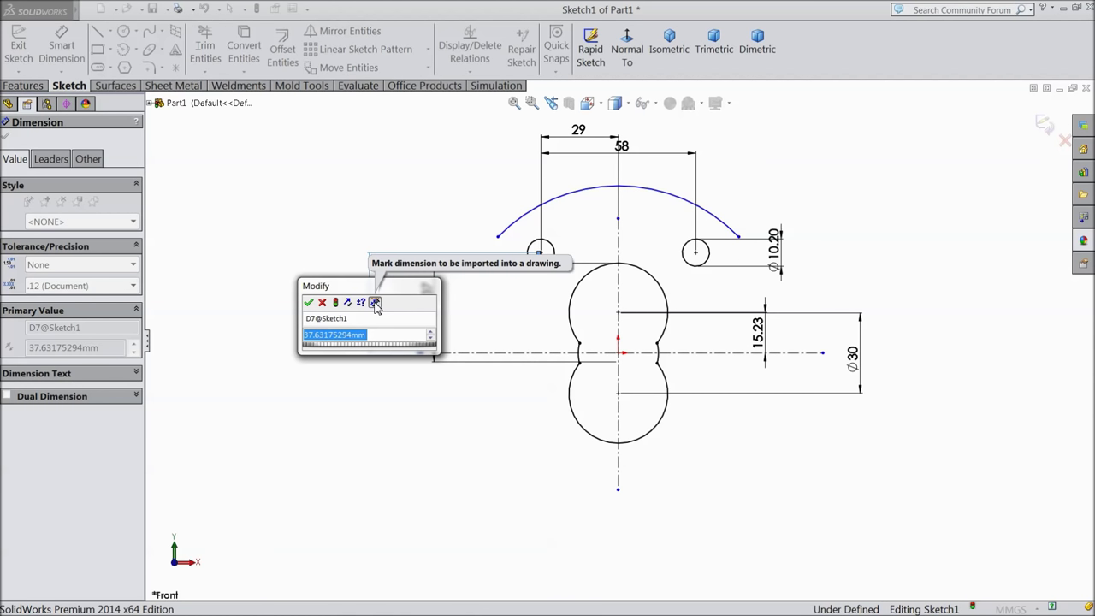
type("59/")
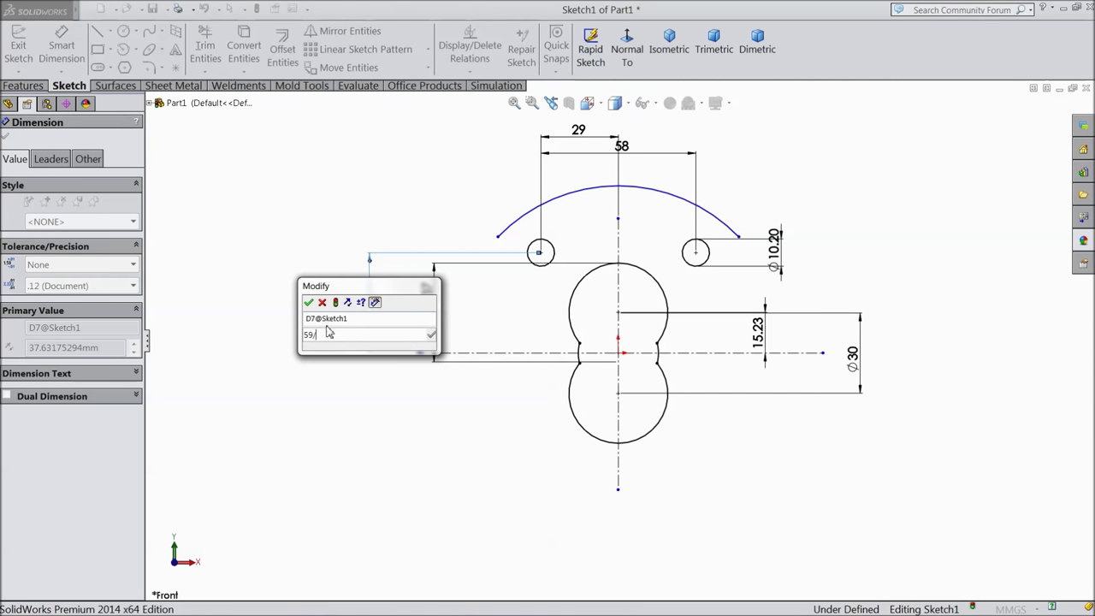
type("2")
left_click(309, 302)
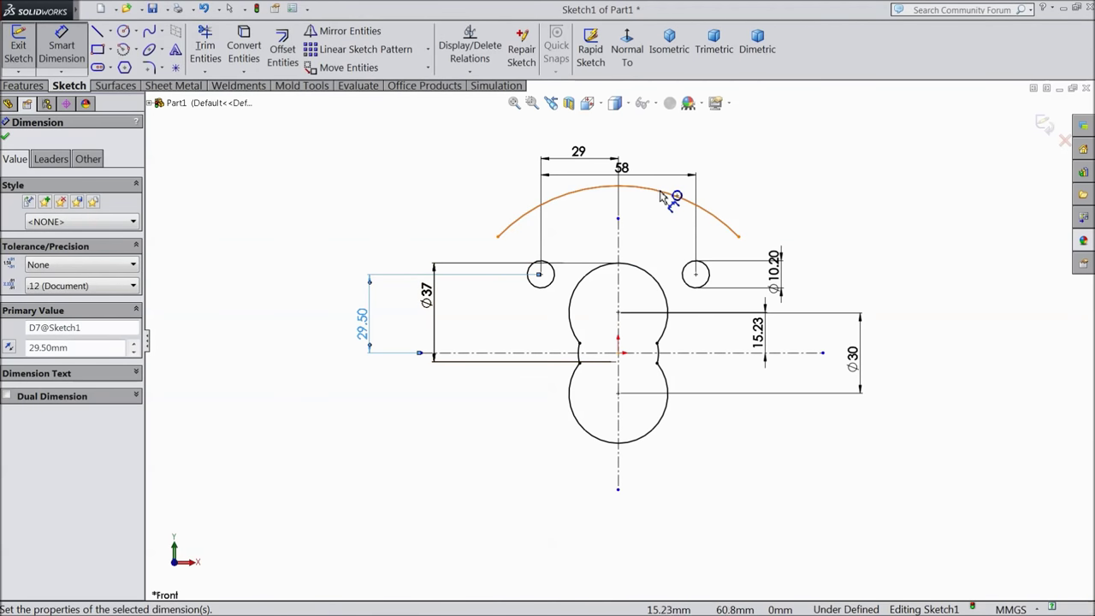
Step: Set the large arc's radius to 50
left_click(655, 218)
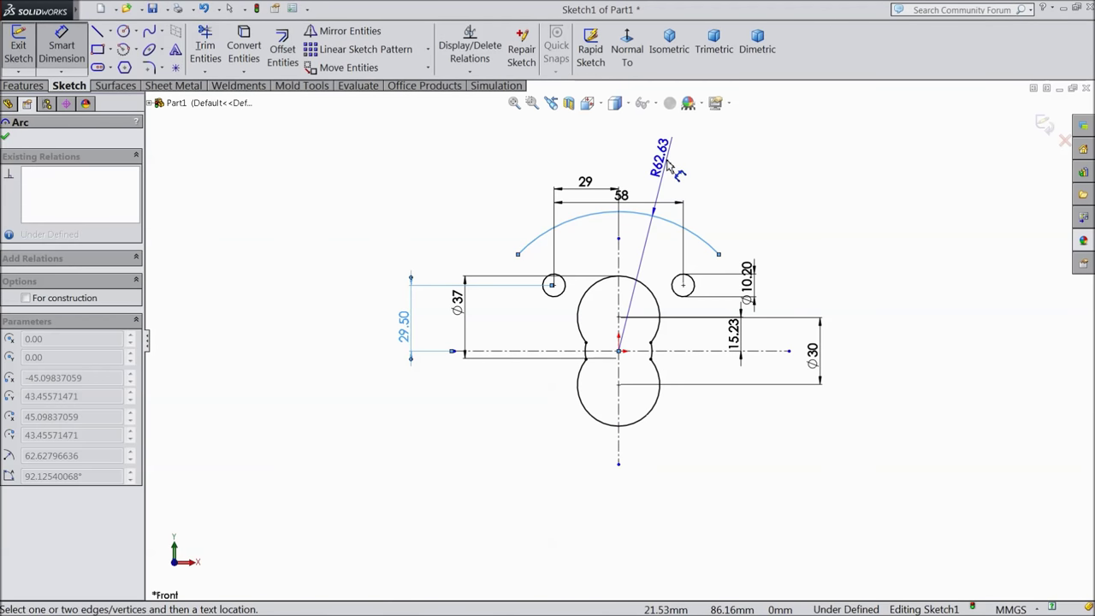
left_click(669, 166)
type("50")
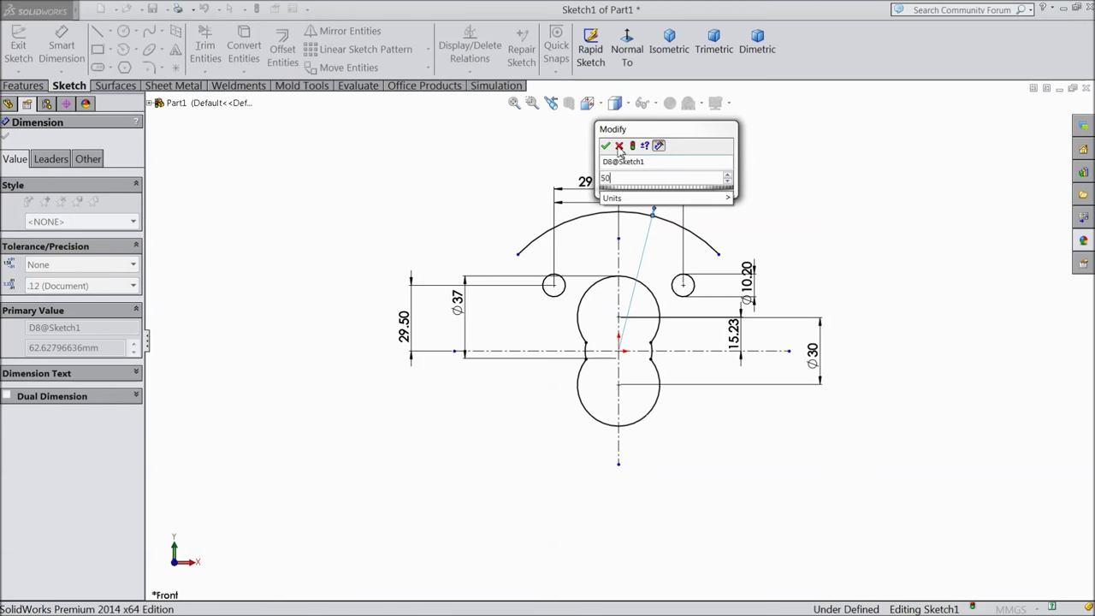
key("Return")
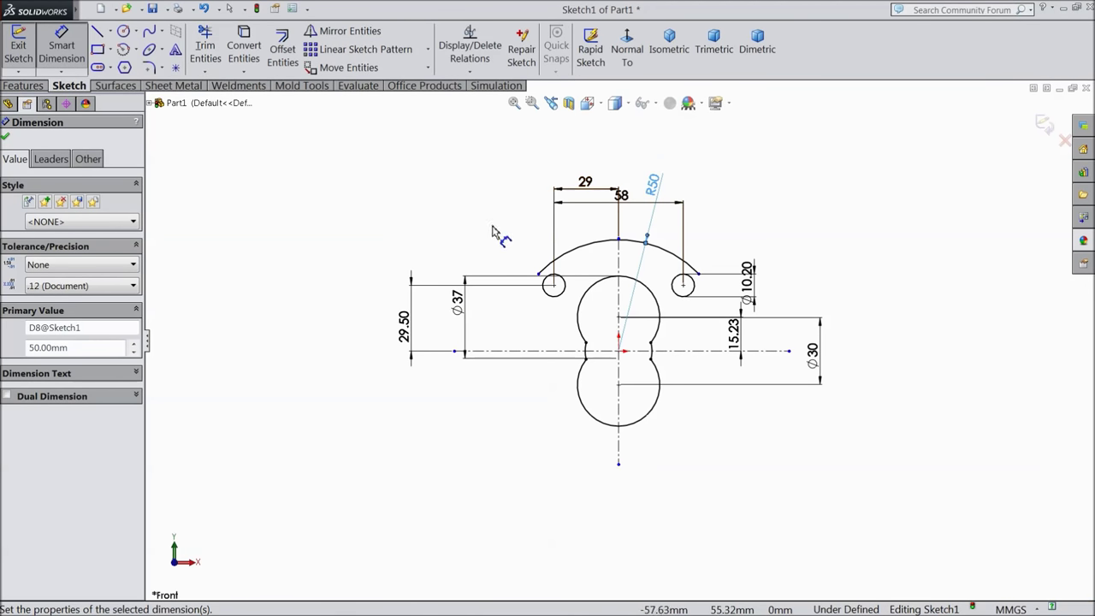
left_click(61, 47)
Step: Drag the 58, R50, 15.23 and ∅37 dimensions clear of the geometry
left_click_drag(622, 196, 627, 135)
mouse_move(652, 183)
left_mouse_down()
mouse_move(749, 180)
mouse_move(737, 169)
left_mouse_up()
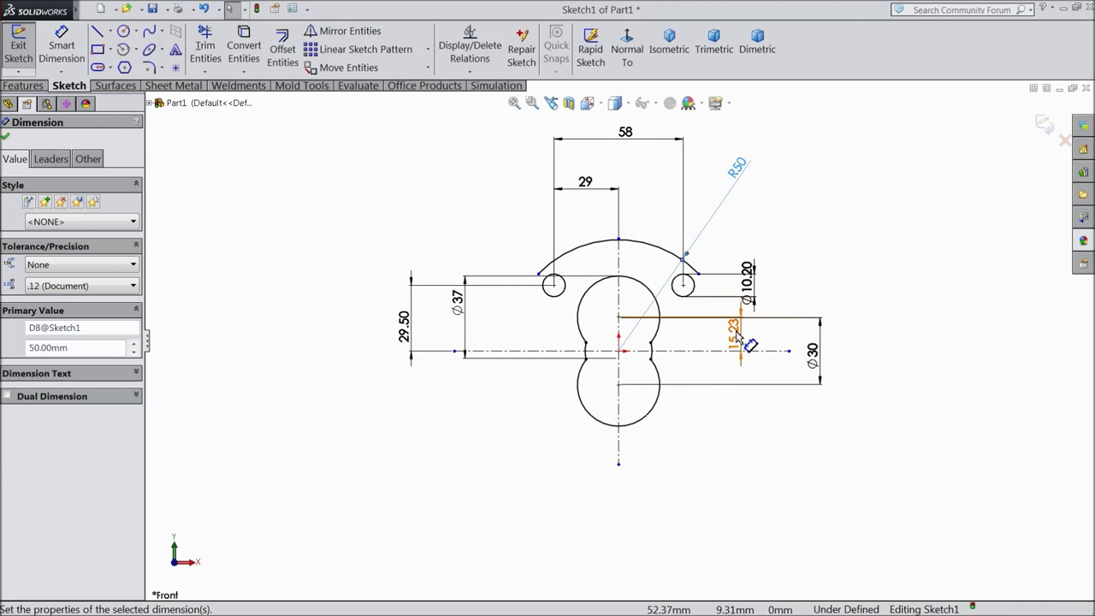
left_click_drag(734, 333, 911, 325)
scroll(719, 338, "down", 1)
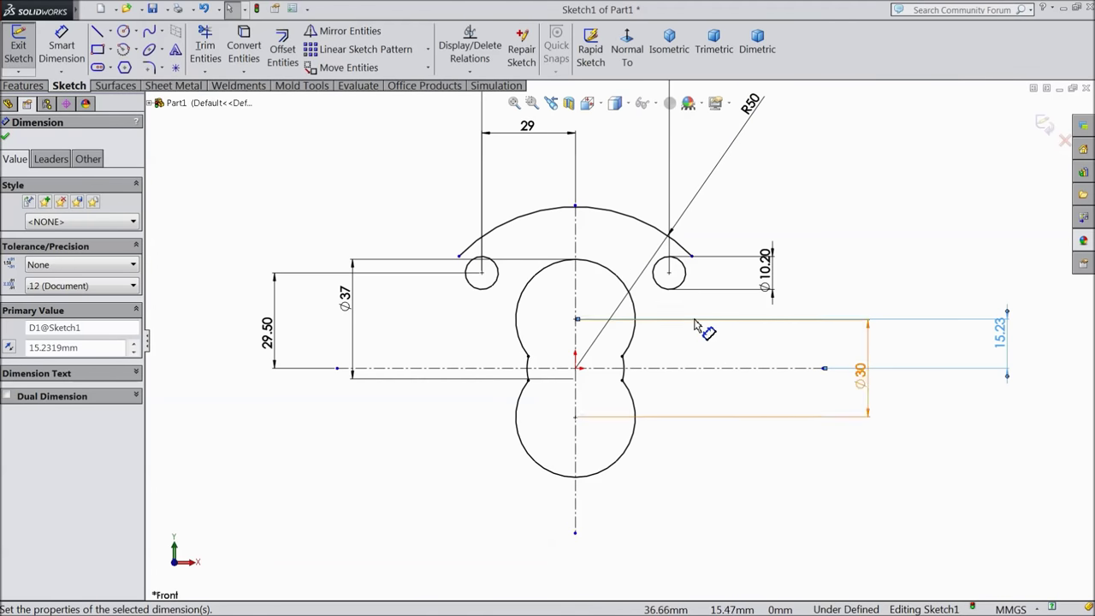
scroll(714, 350, "down", 1)
scroll(513, 340, "down", 1)
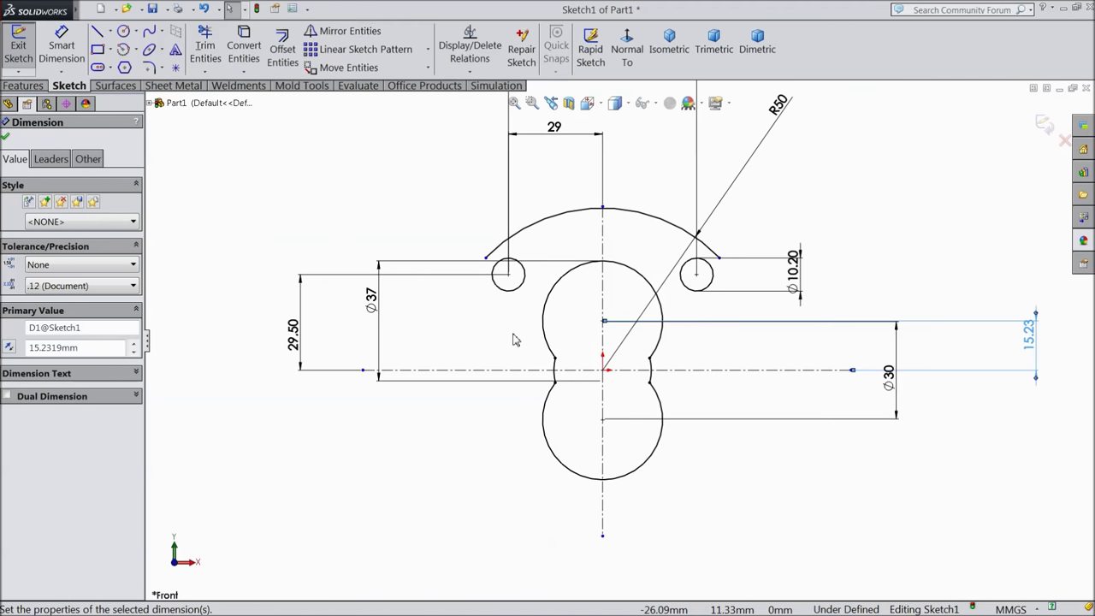
left_click_drag(371, 299, 355, 299)
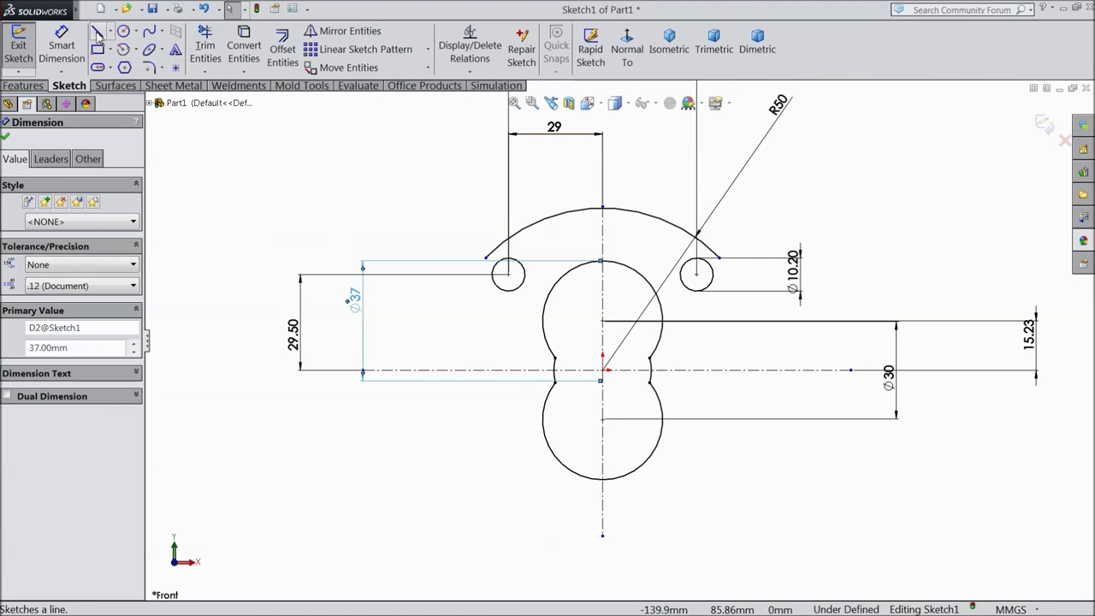
Step: Begin sketching from the R50 arc's left endpoint
left_click(97, 32)
scroll(517, 267, "down", 1)
scroll(496, 251, "down", 1)
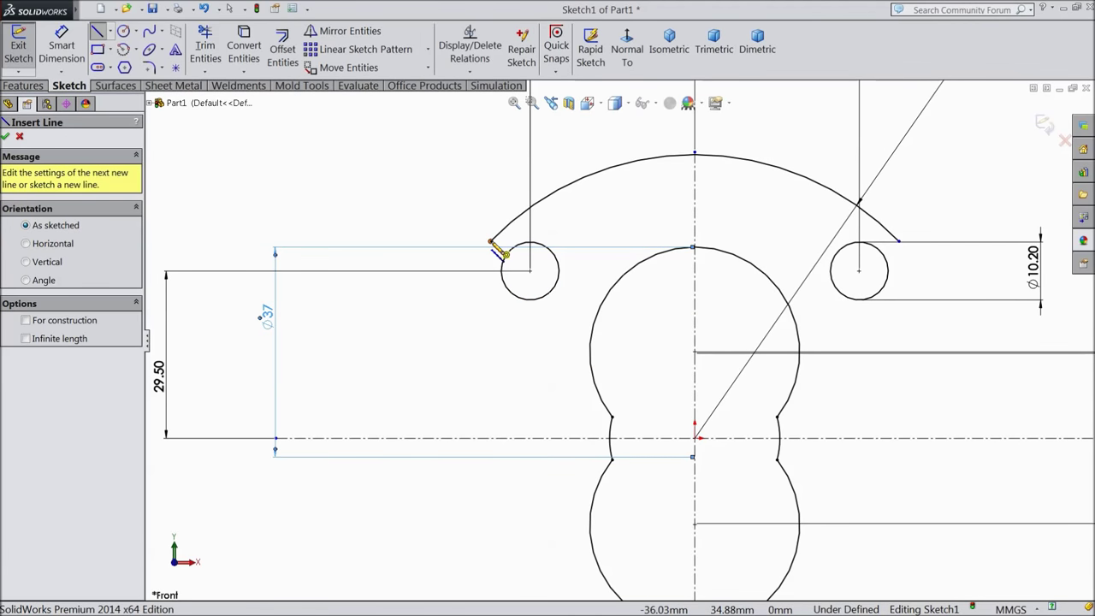
left_click(491, 242)
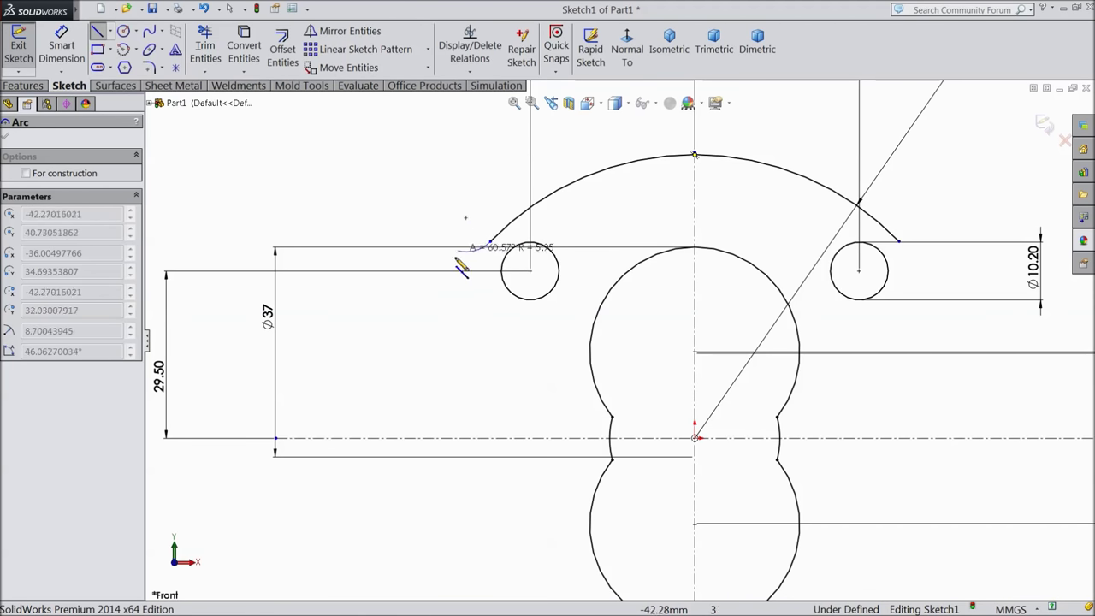
Step: Draw a three-point arc from the R50 arc's left end around the upper-left circle
right_click(419, 214)
left_click(444, 137)
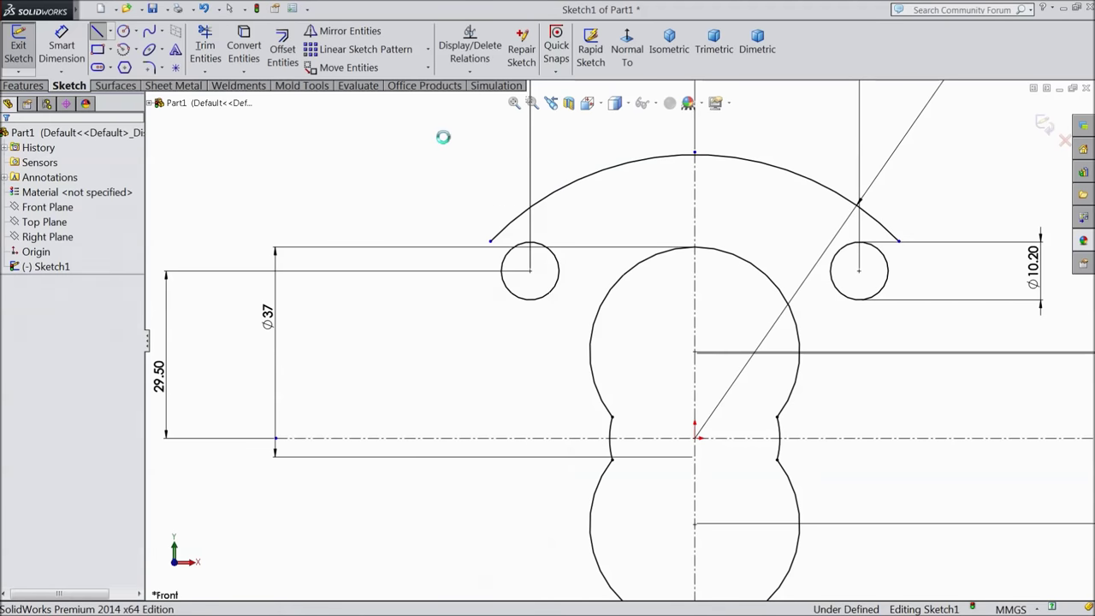
left_click(135, 51)
left_click(152, 104)
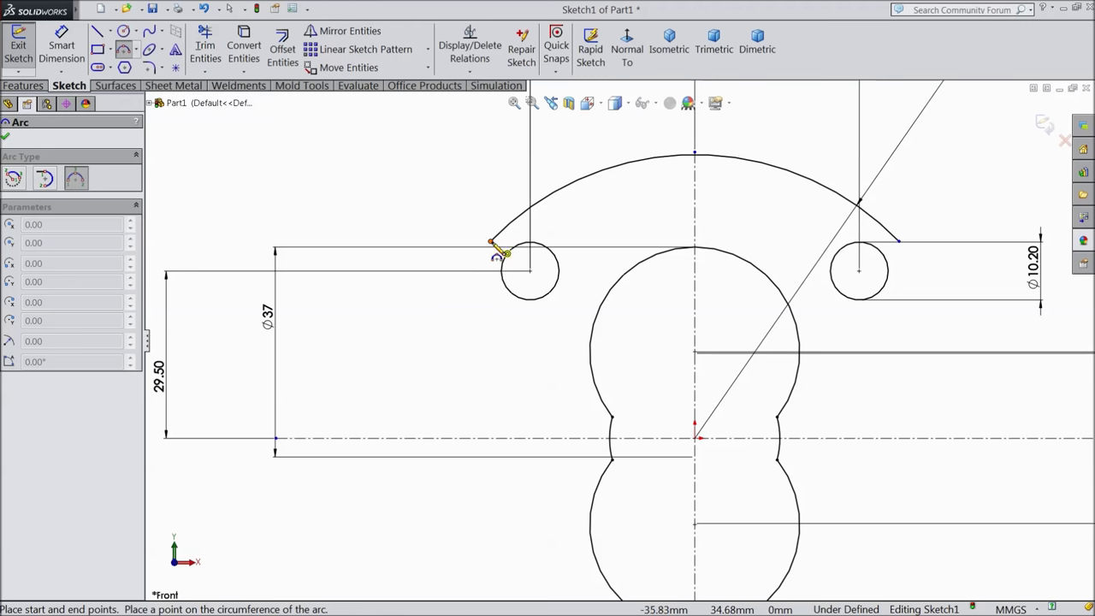
left_click(491, 242)
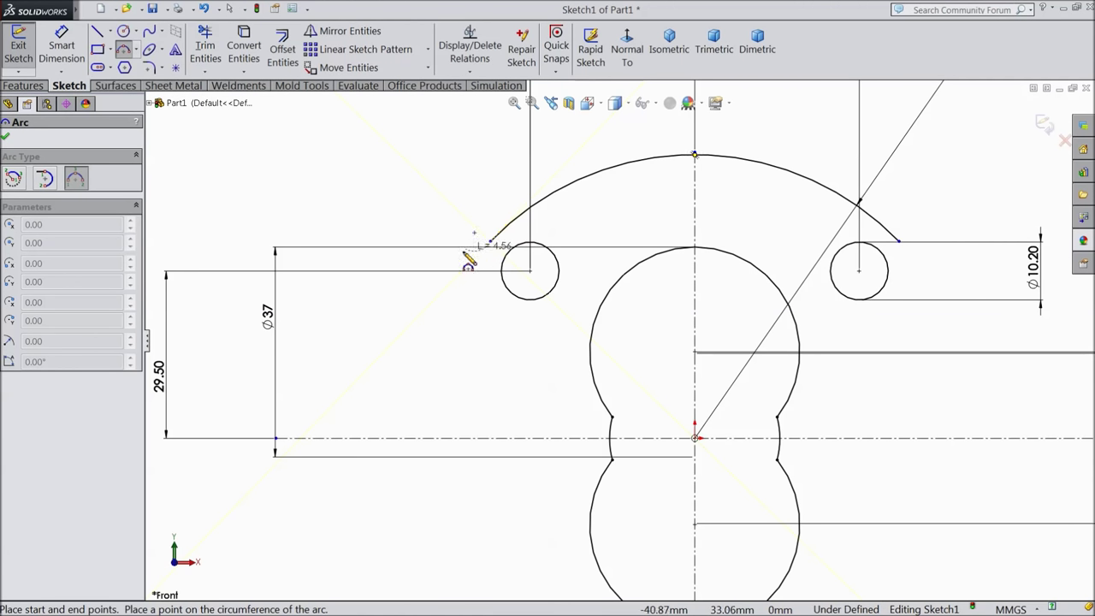
left_click(429, 286)
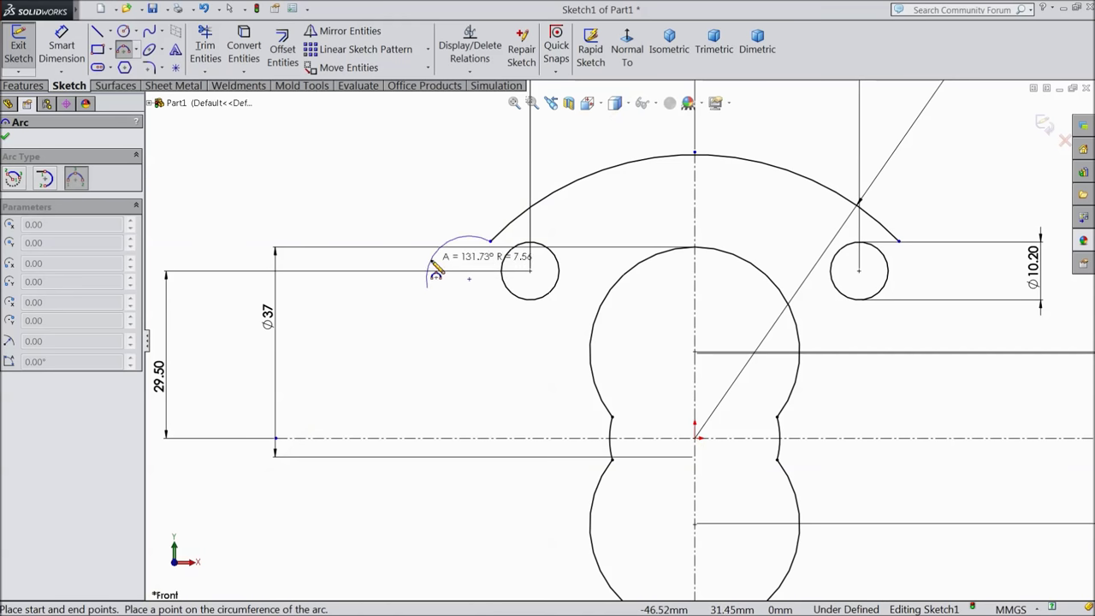
left_click(432, 261)
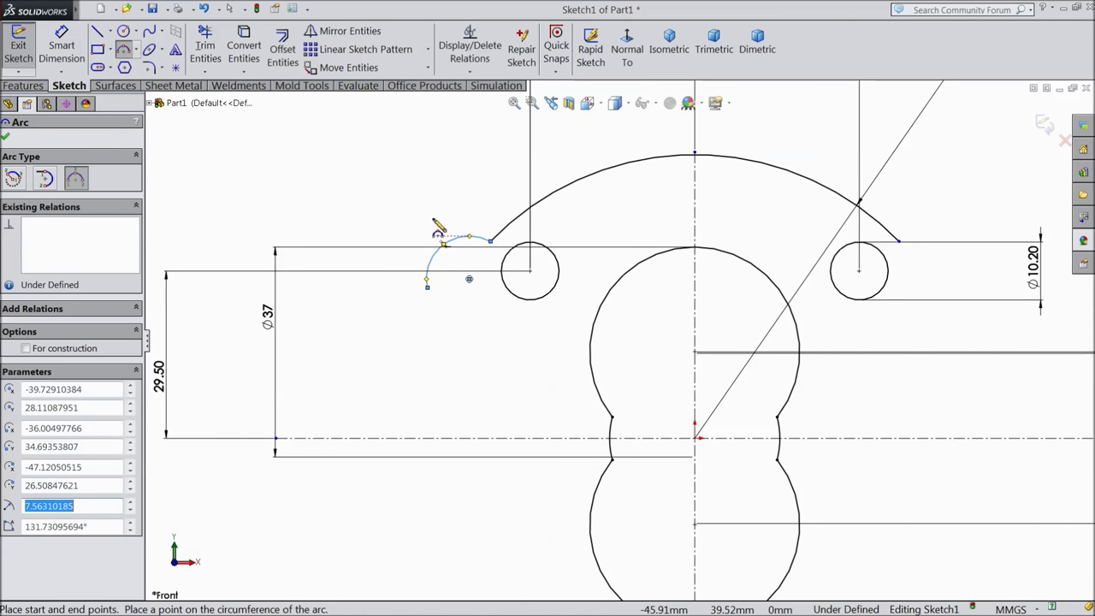
Step: Drag the small arc's endpoints and centre to try to join it to the big arc
right_click(439, 176)
left_click(462, 147)
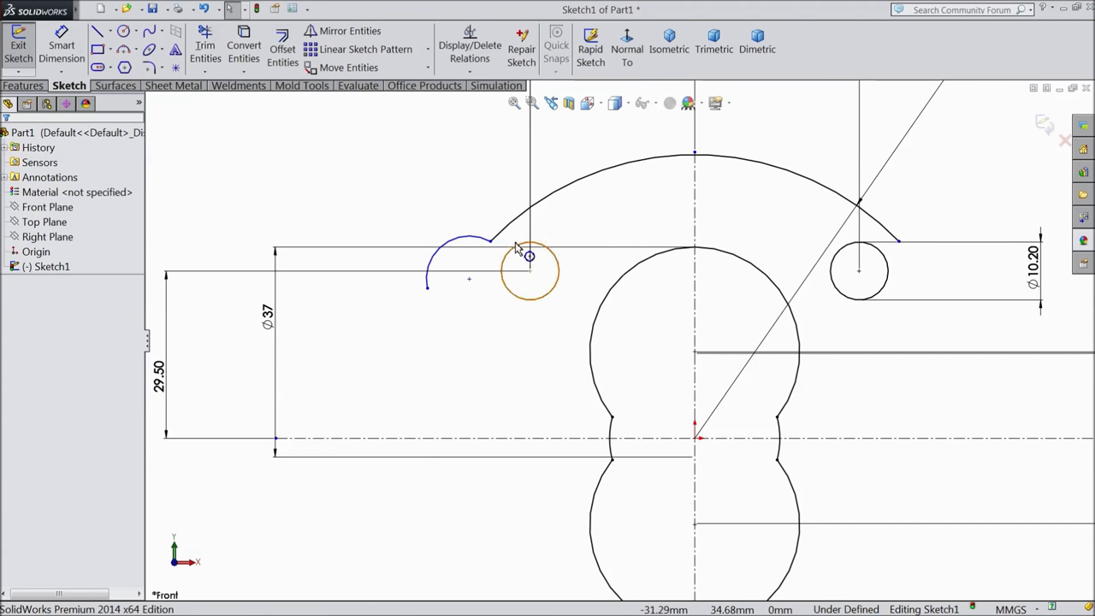
left_click_drag(493, 247, 517, 224)
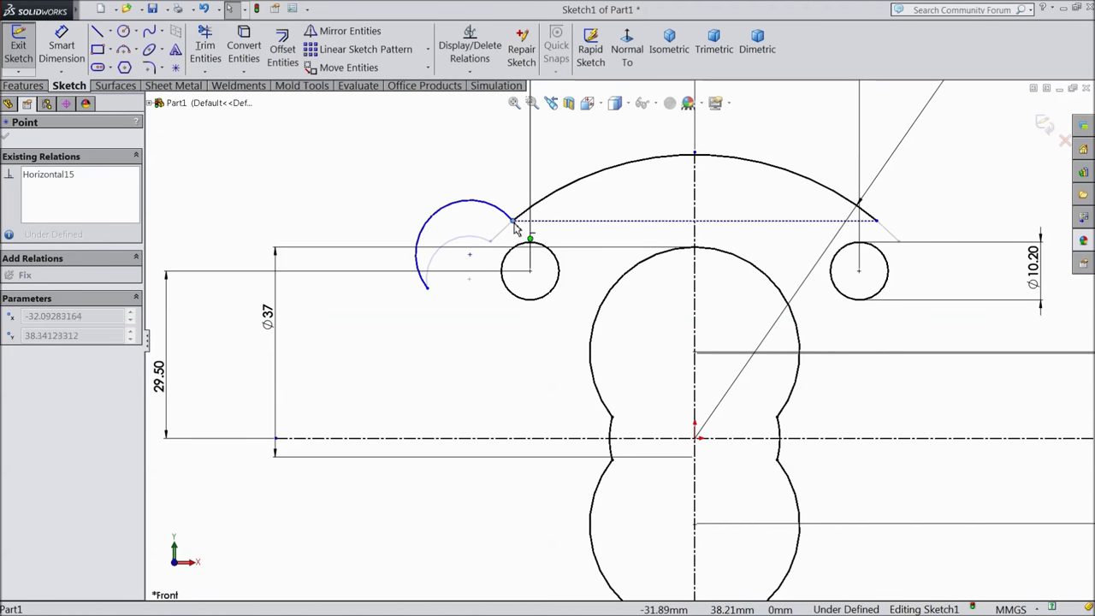
left_click_drag(517, 225, 518, 218)
left_click_drag(471, 253, 490, 274)
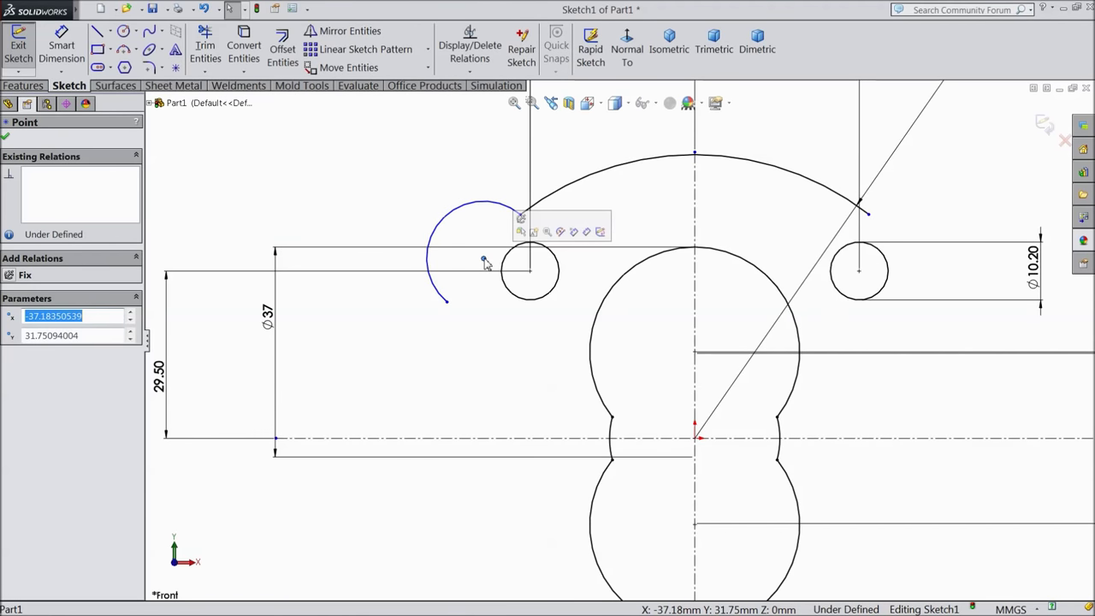
left_click(435, 166)
mouse_move(520, 213)
left_mouse_down()
mouse_move(548, 210)
mouse_move(534, 214)
left_mouse_up()
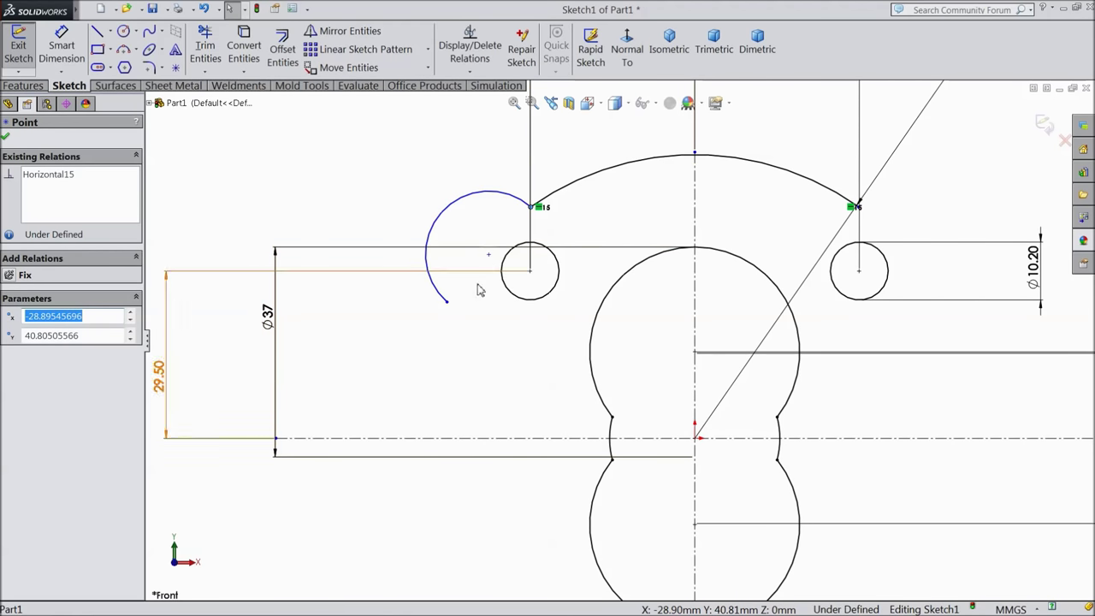
Step: Delete the misplaced small arc
left_click(447, 300)
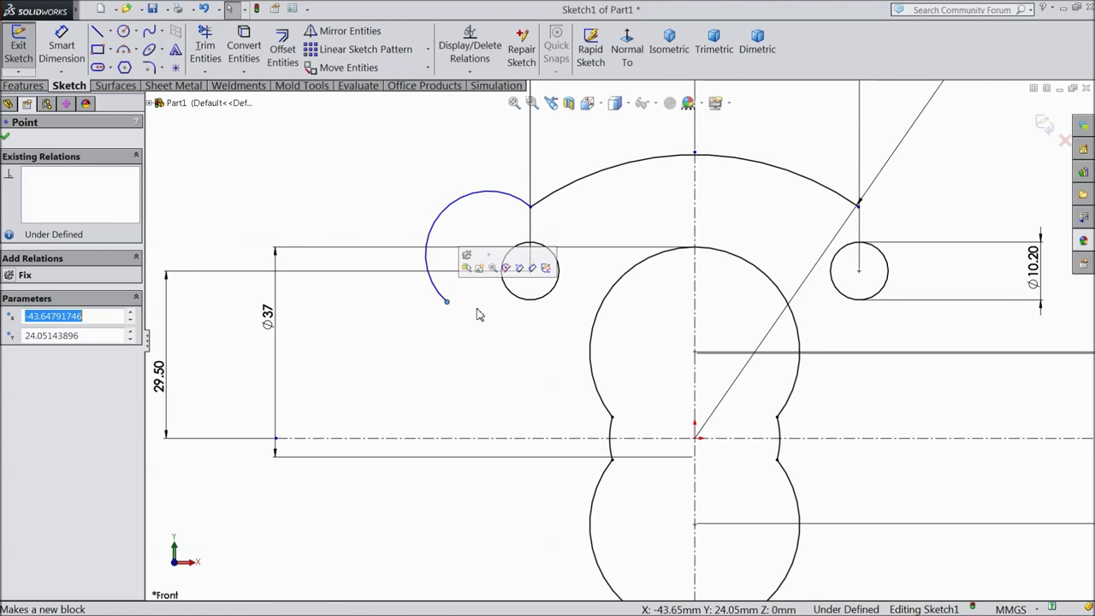
left_click(489, 256)
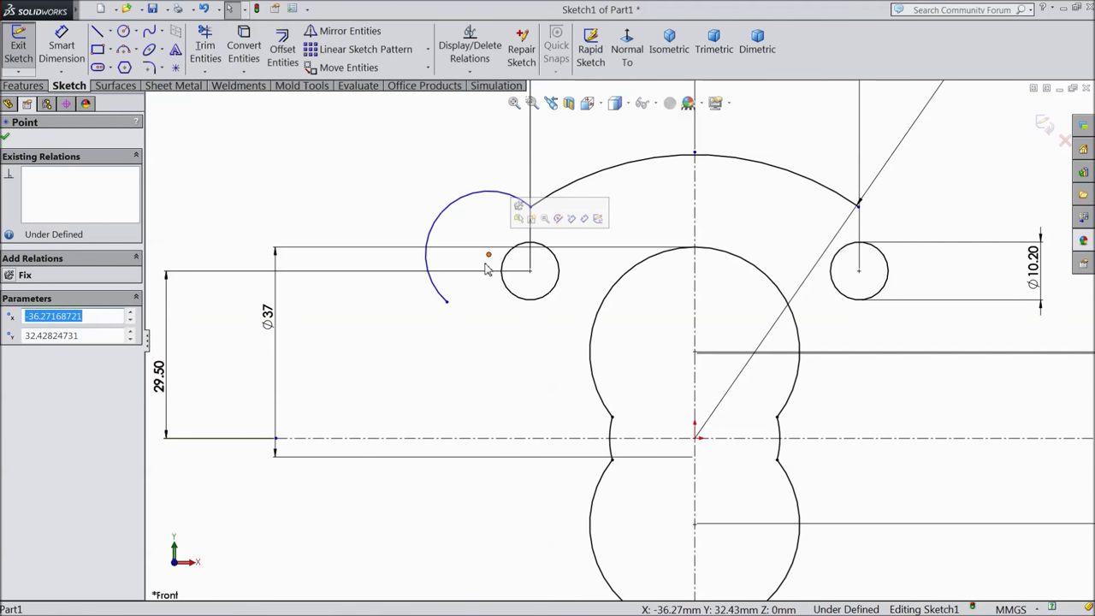
left_click(473, 193)
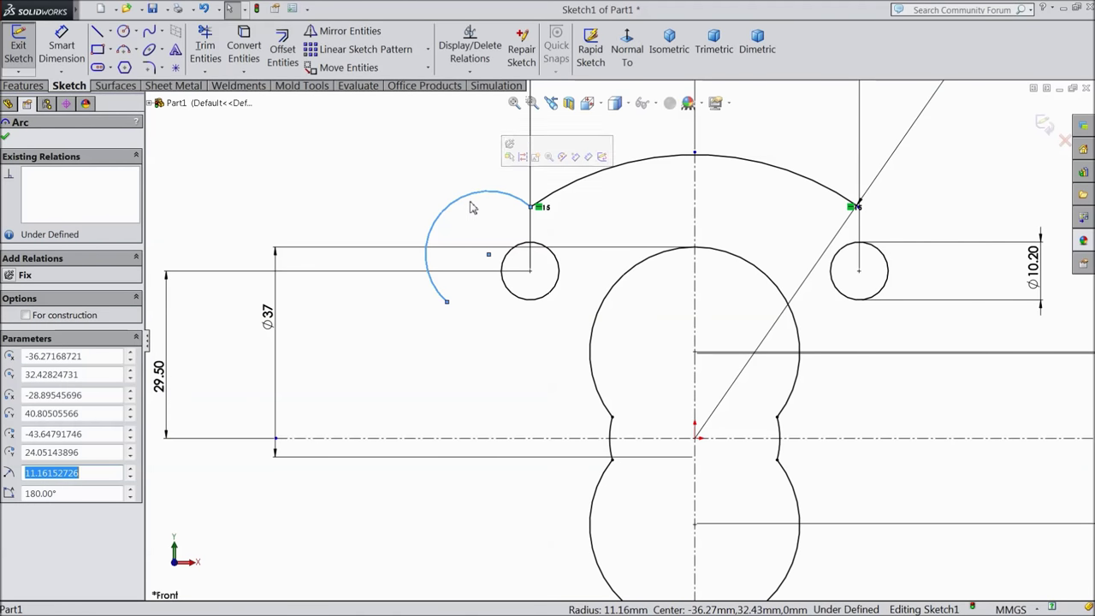
key("Delete")
Step: Redraw the three-point arc from the big arc's end around the left circle
left_click(122, 49)
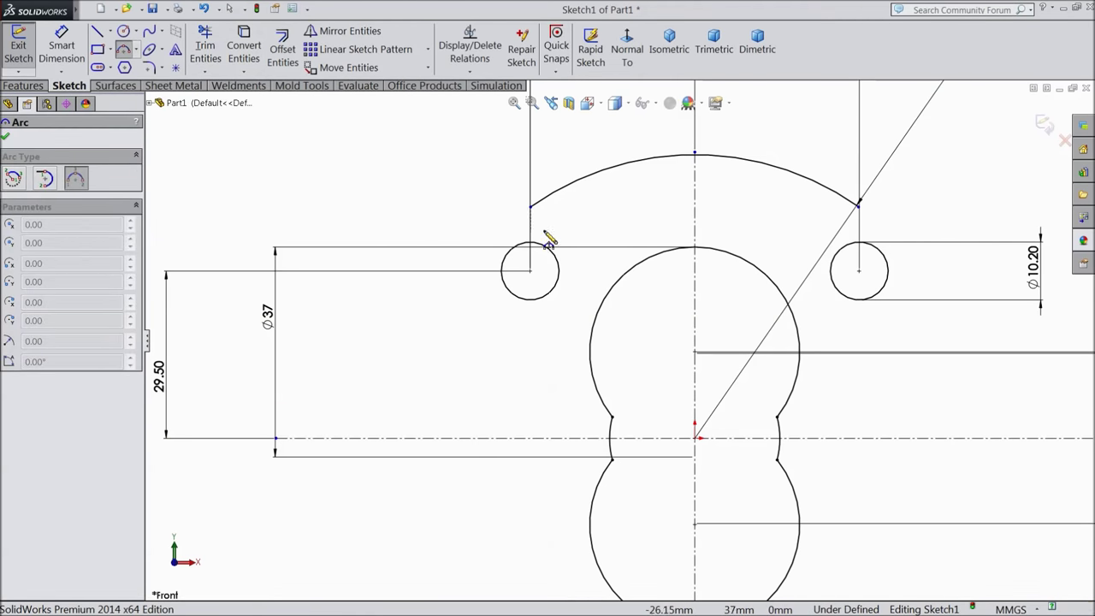
left_click(531, 208)
left_click(464, 289)
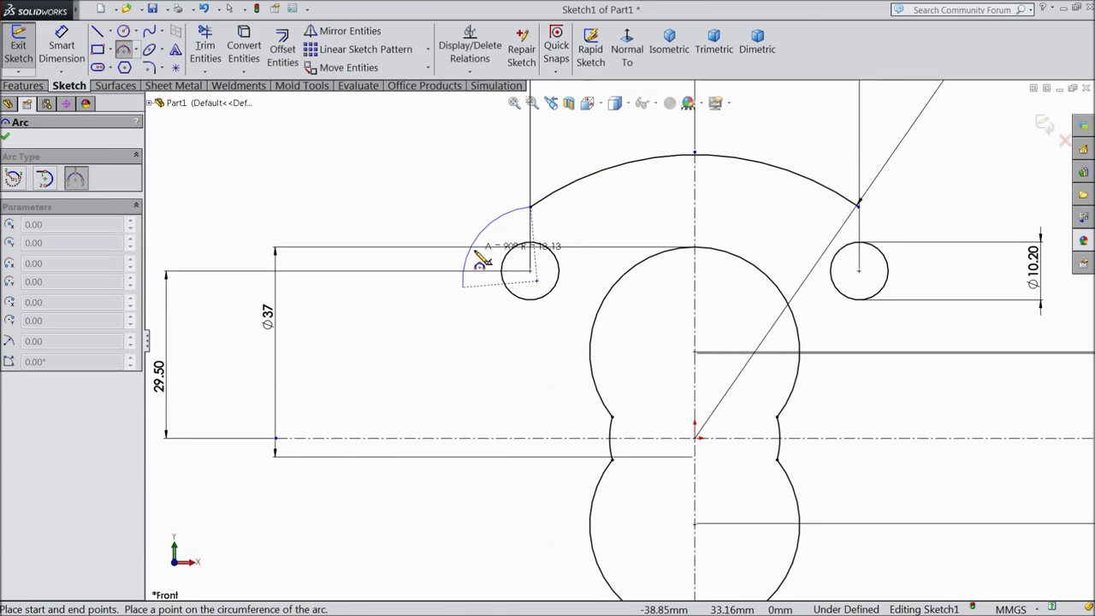
left_click(481, 260)
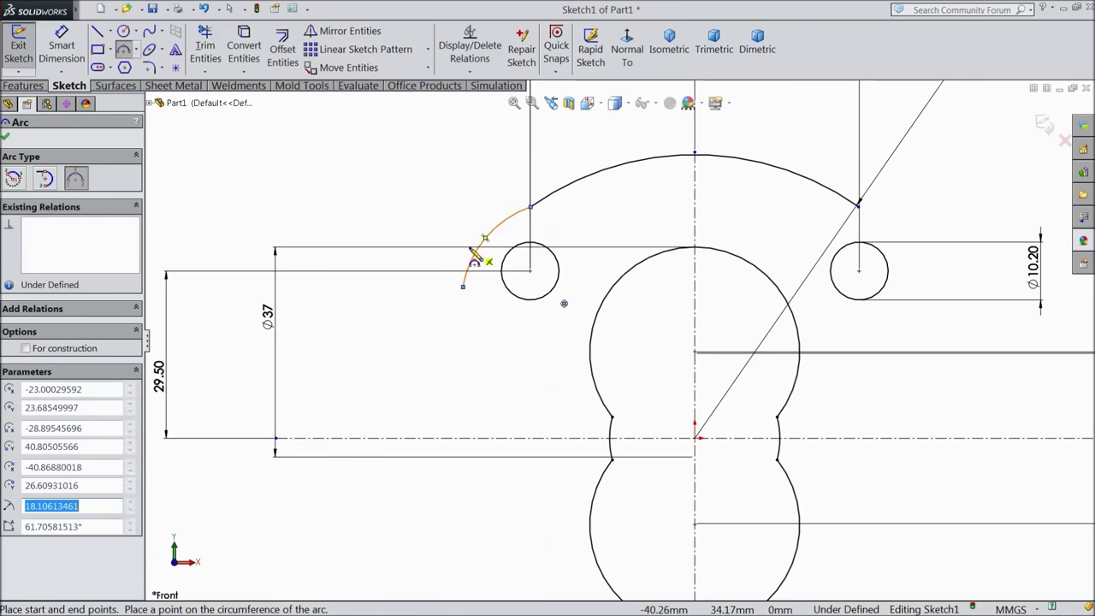
right_click(412, 248)
left_click(431, 141)
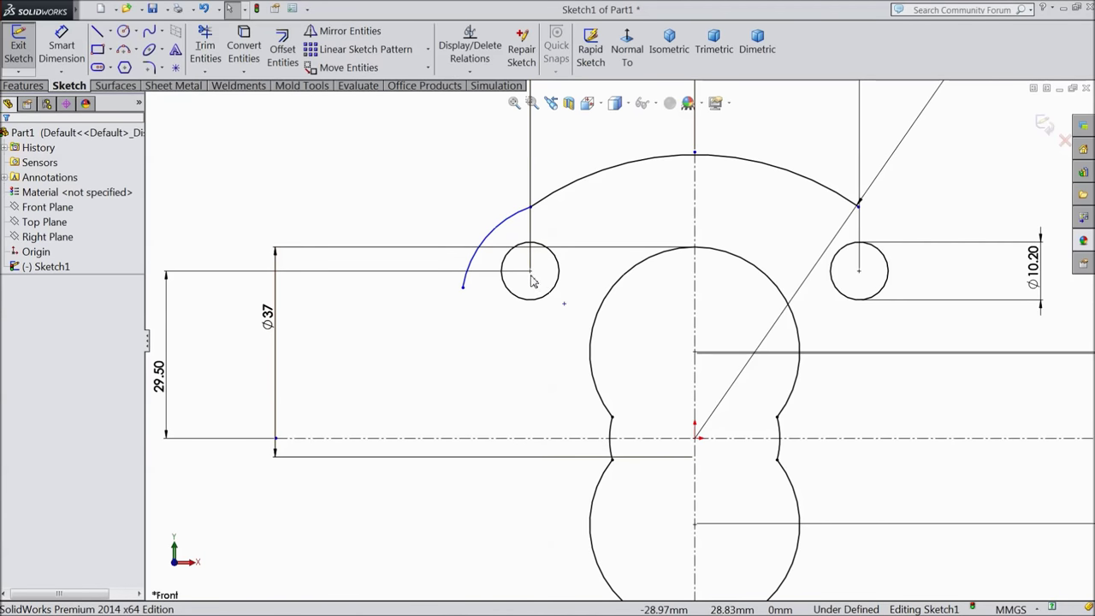
Step: Merge the new arc's centre point onto the left circle's centre
left_click(531, 272)
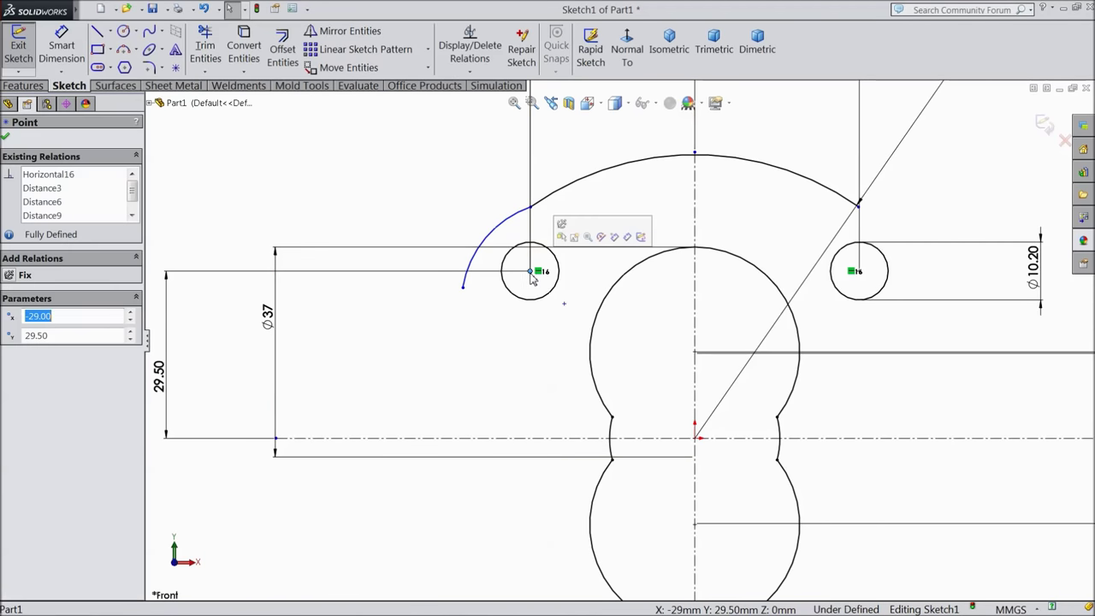
left_click(564, 304, "ctrl")
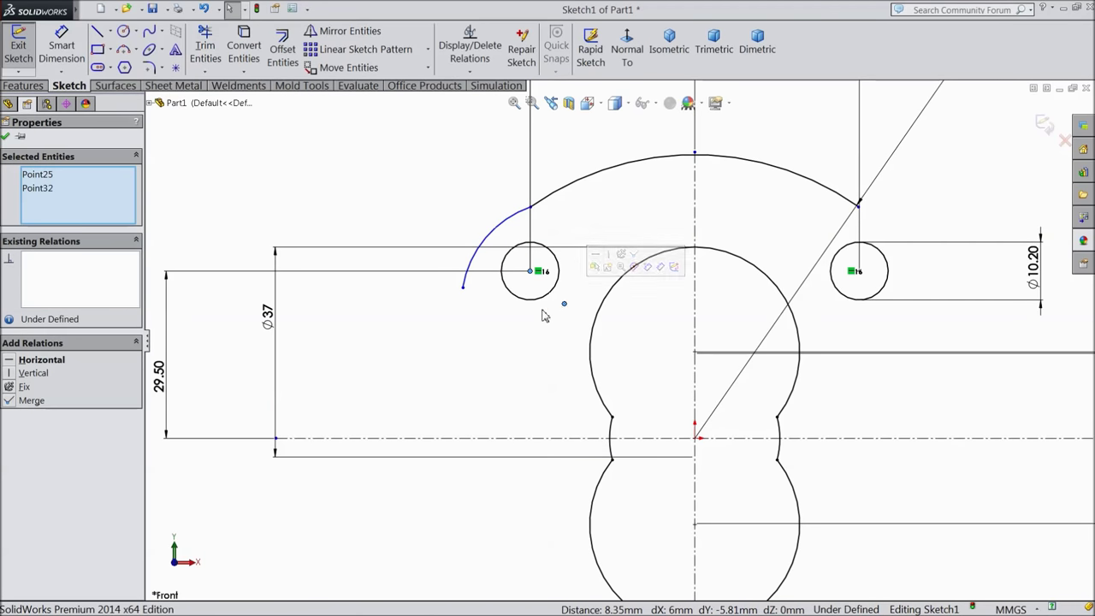
left_click(634, 256)
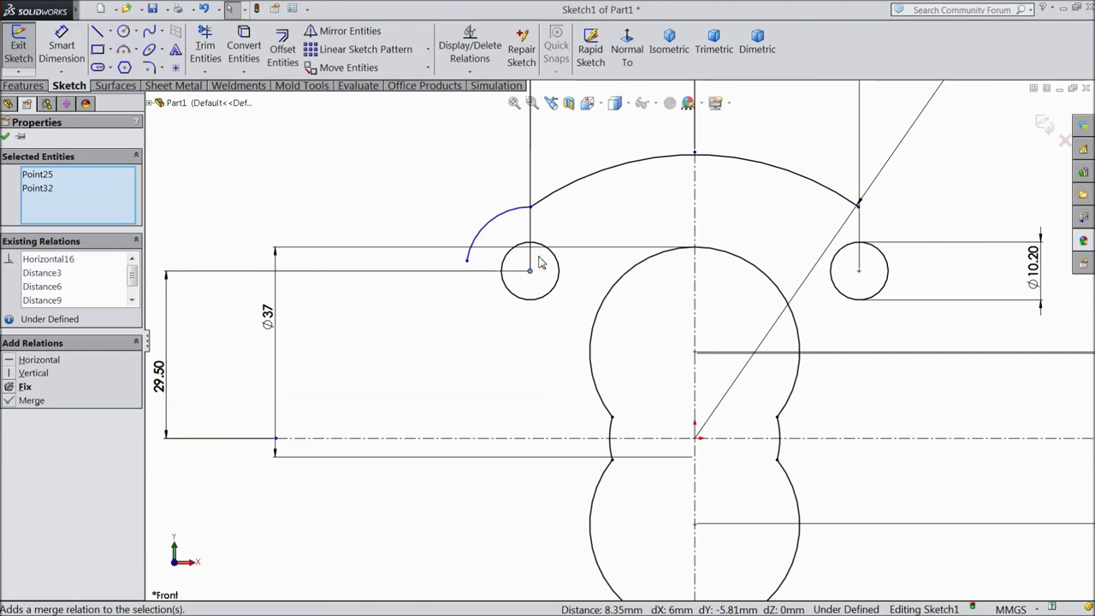
left_click(467, 264)
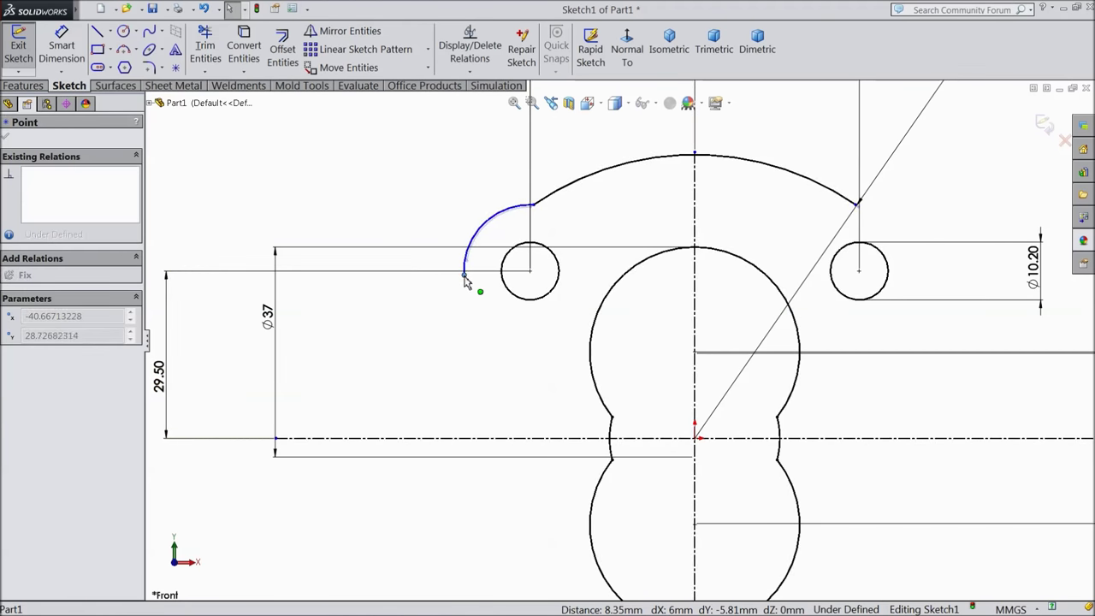
Step: Dimension the new arc's radius as 11 mm
key("d")
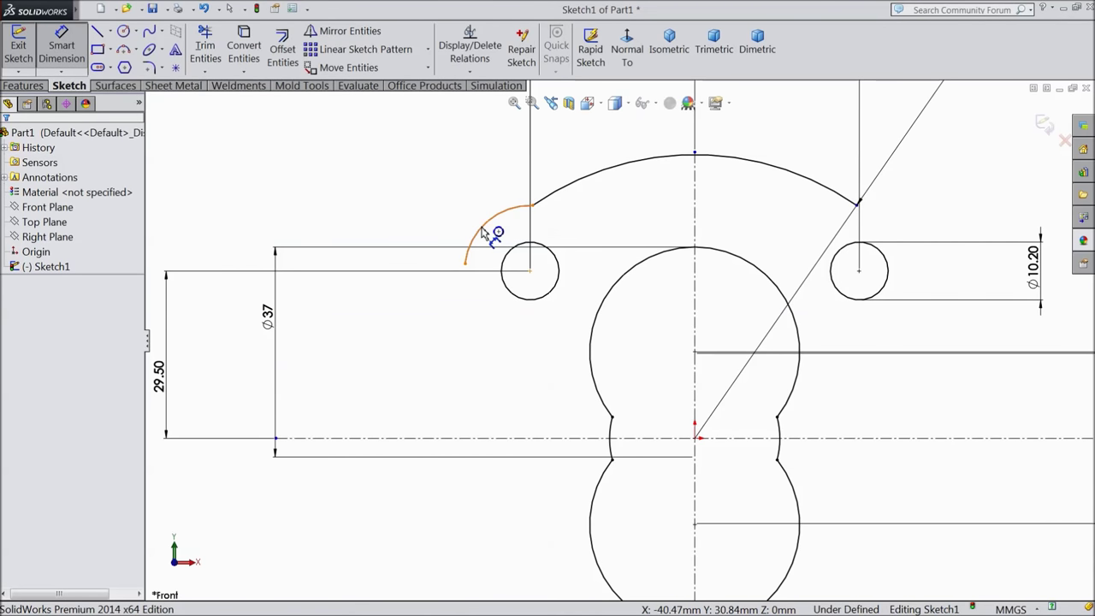
left_click(484, 233)
left_click(453, 210)
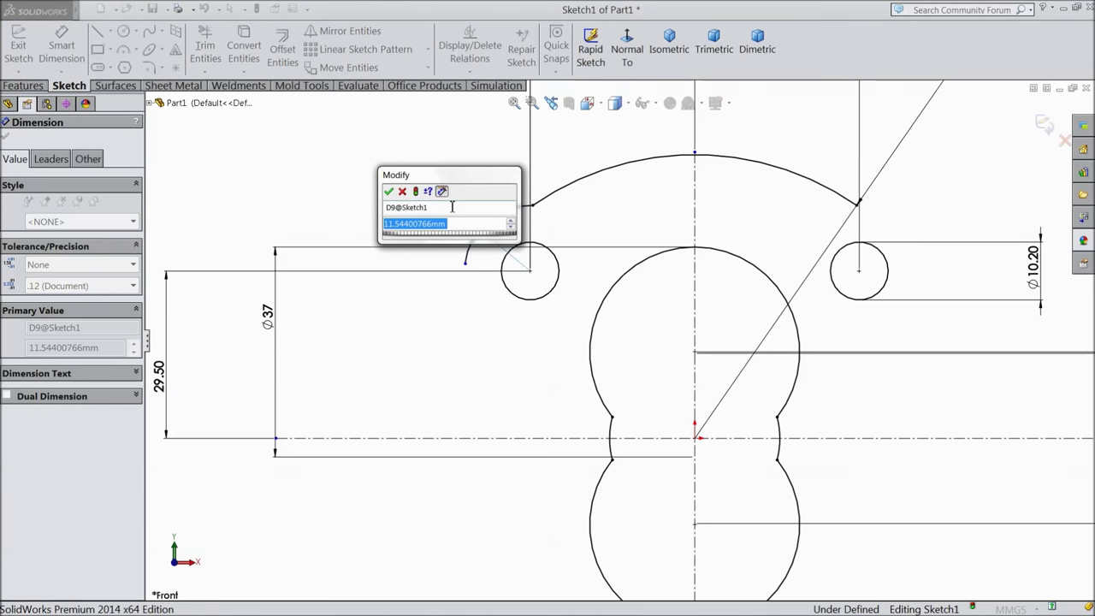
type("11")
key("Return")
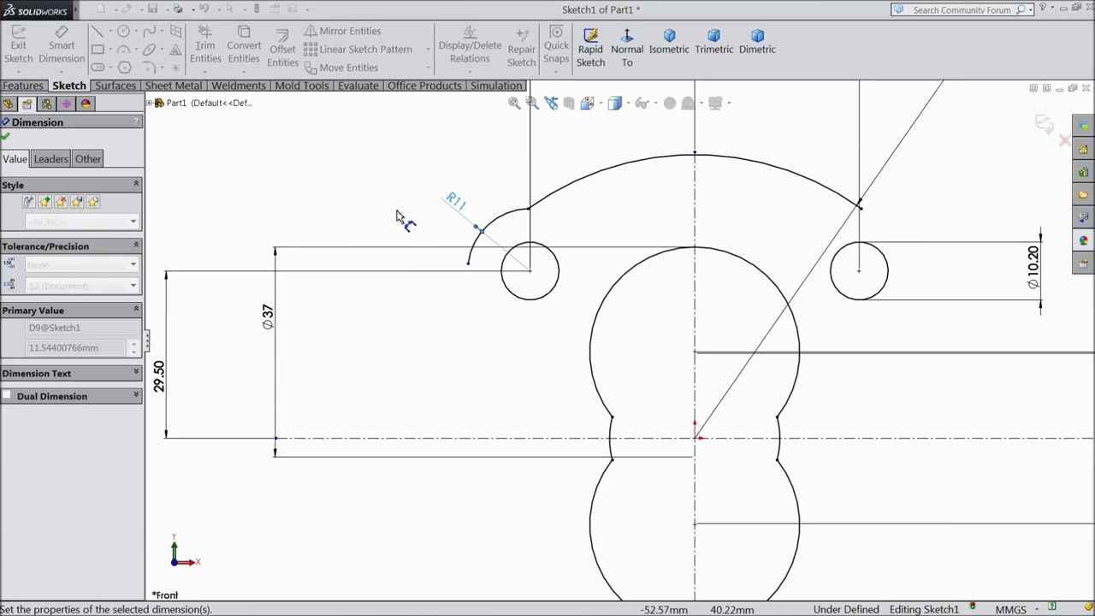
Step: Draw a stepped line from the arc's lower end down to the centreline
key("l")
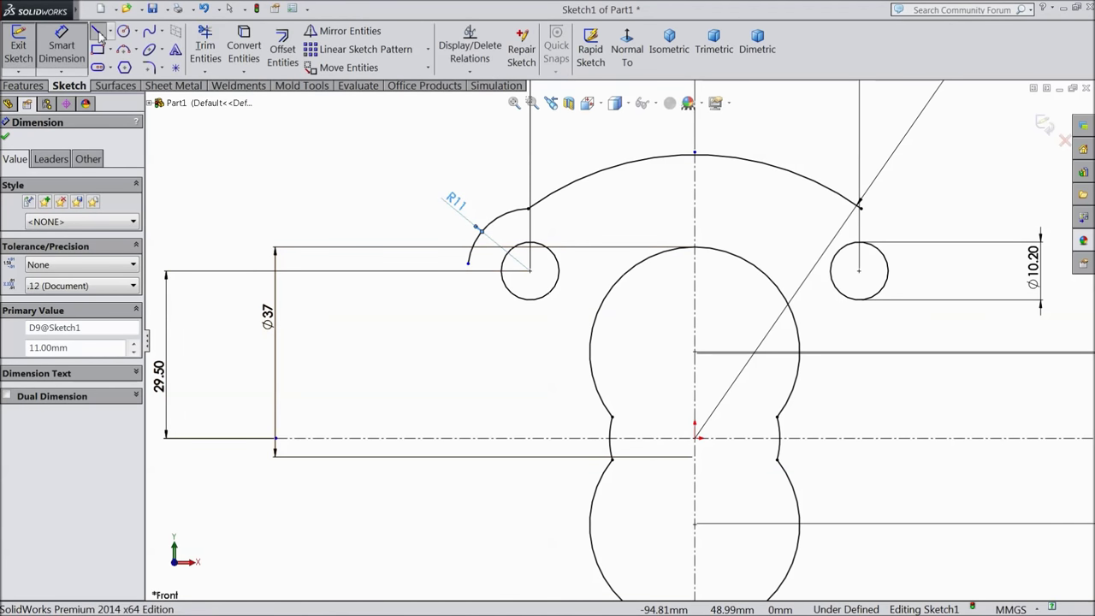
left_click(469, 263)
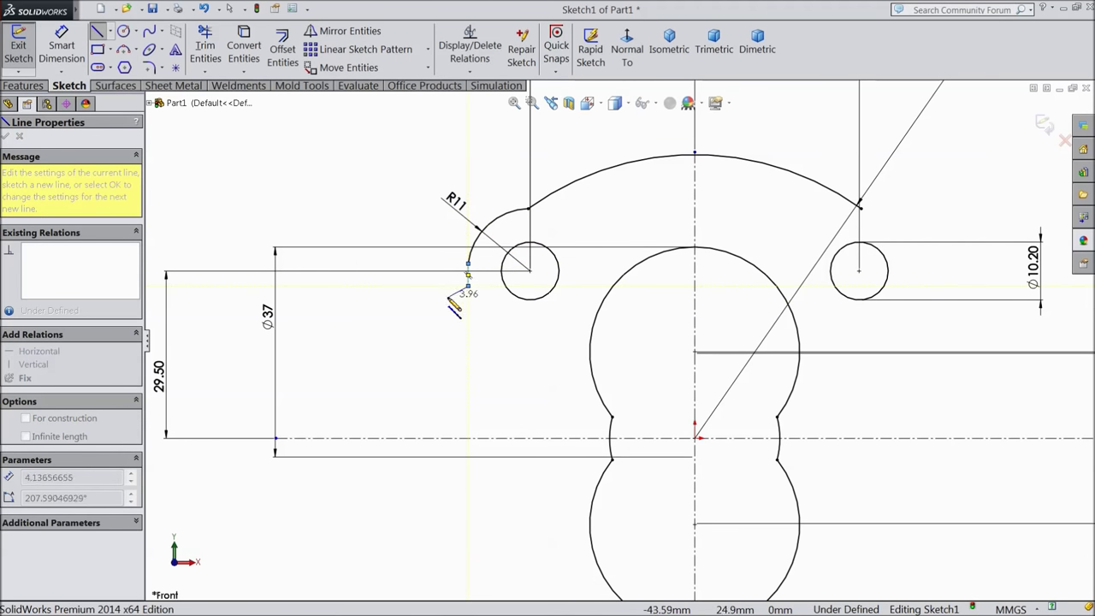
left_click(448, 296)
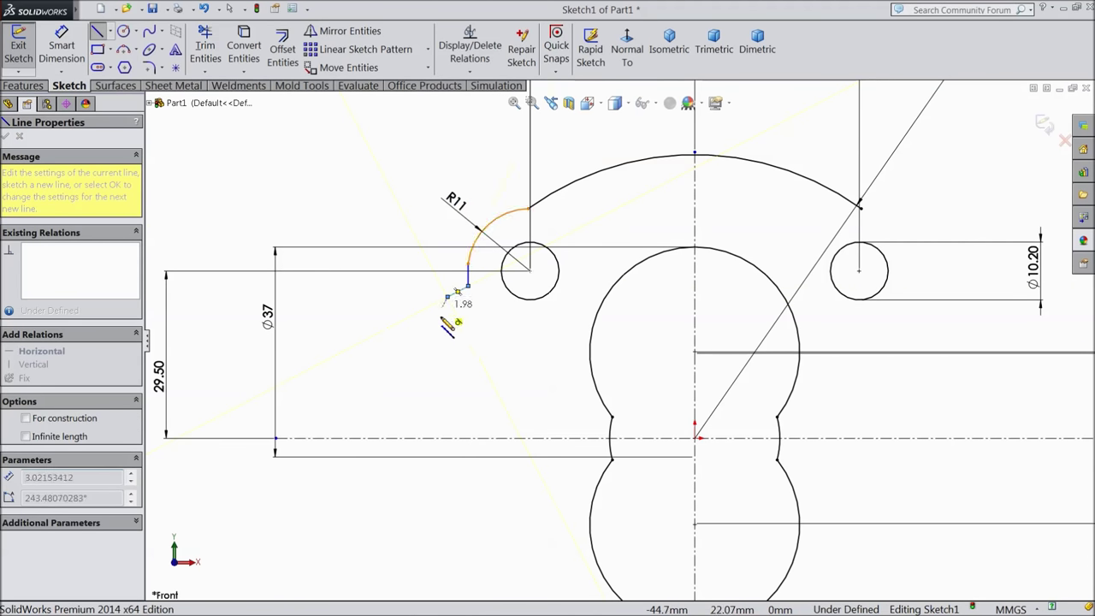
left_click(448, 438)
right_click(337, 317)
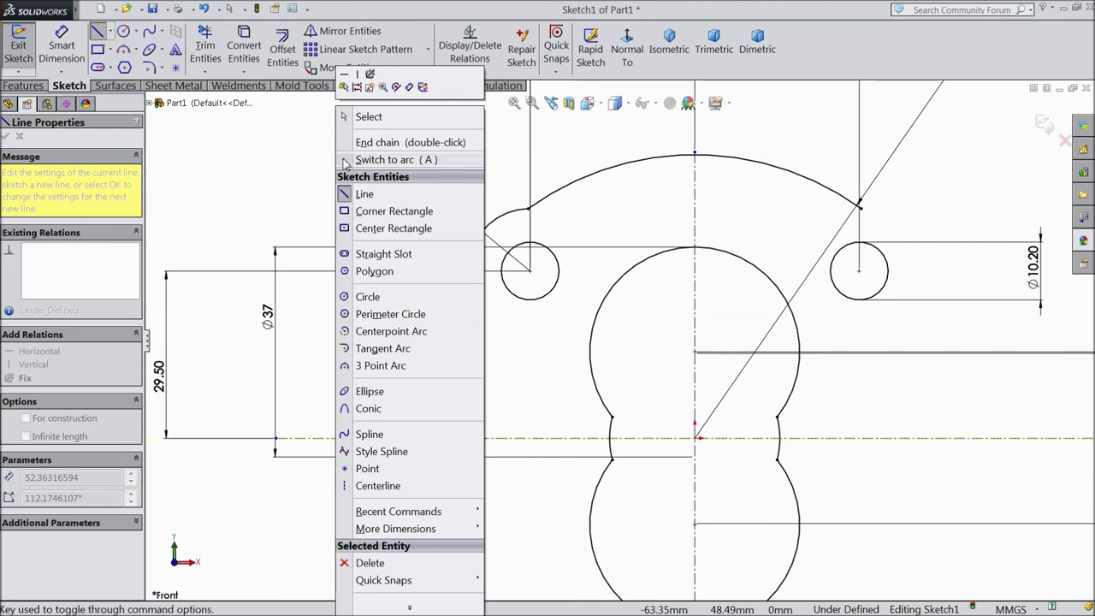
left_click(367, 114)
Step: Dimension the vertical line 84/2 (42 mm) from the centreline
scroll(431, 167, "up", 1)
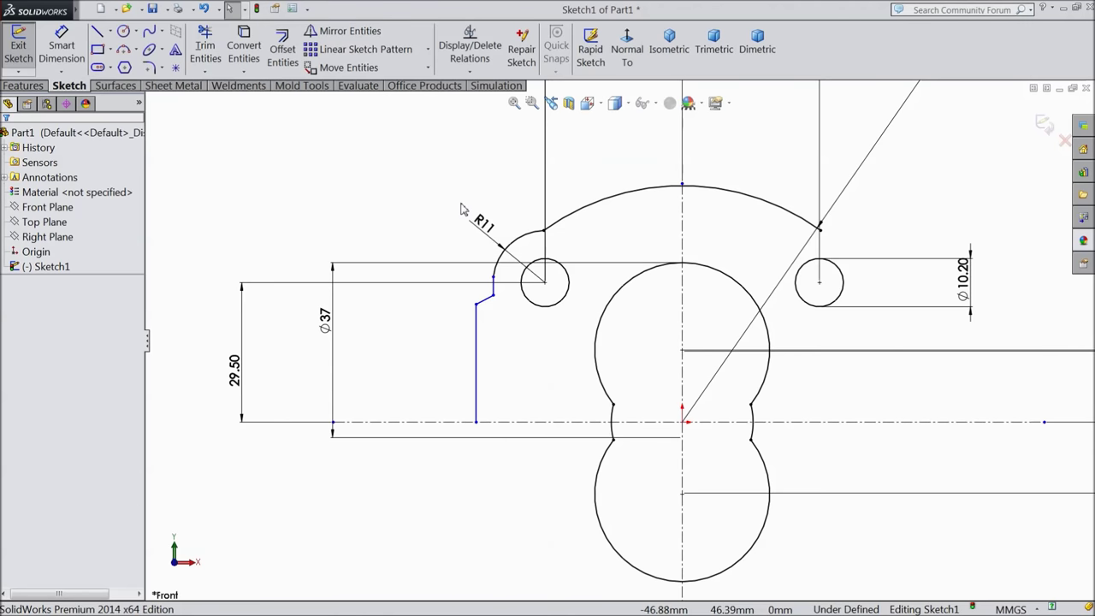
scroll(538, 217, "up", 1)
scroll(537, 217, "up", 1)
scroll(538, 217, "down", 2)
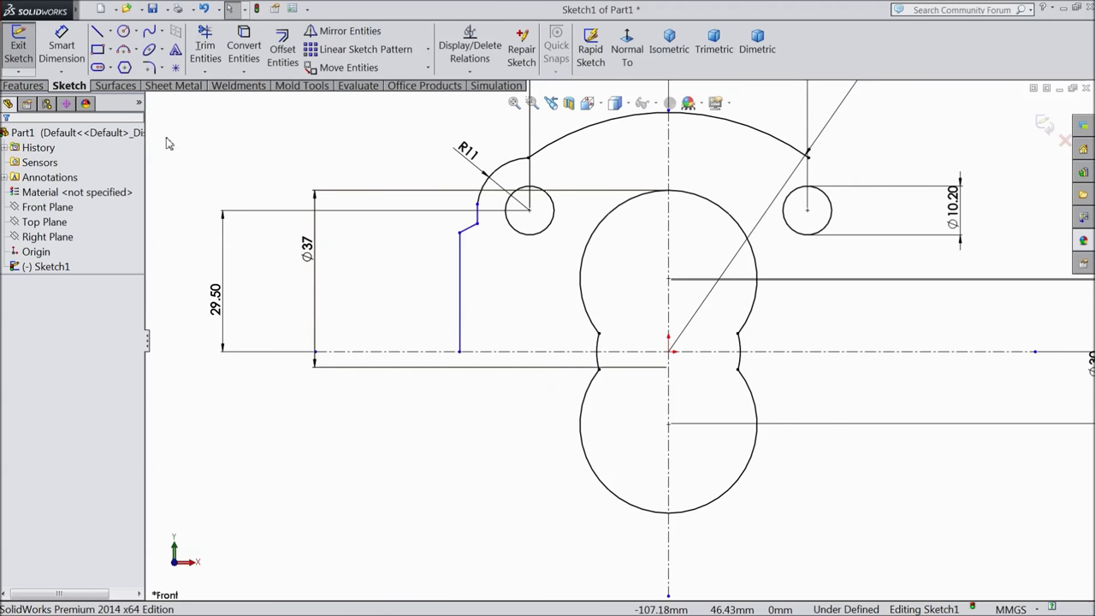
left_click(62, 52)
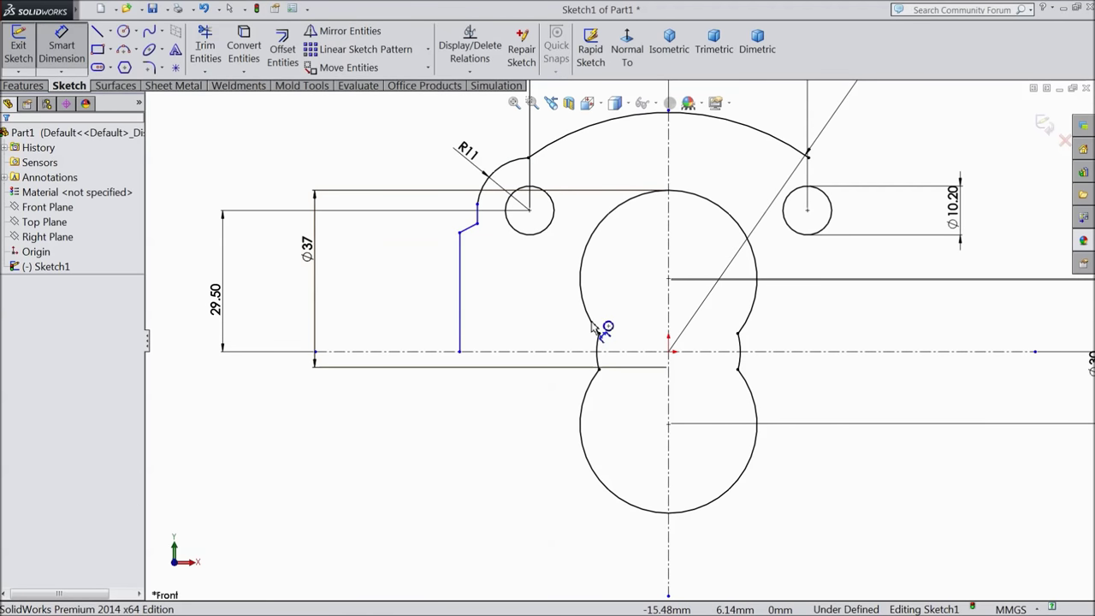
left_click(669, 317)
left_click(460, 330)
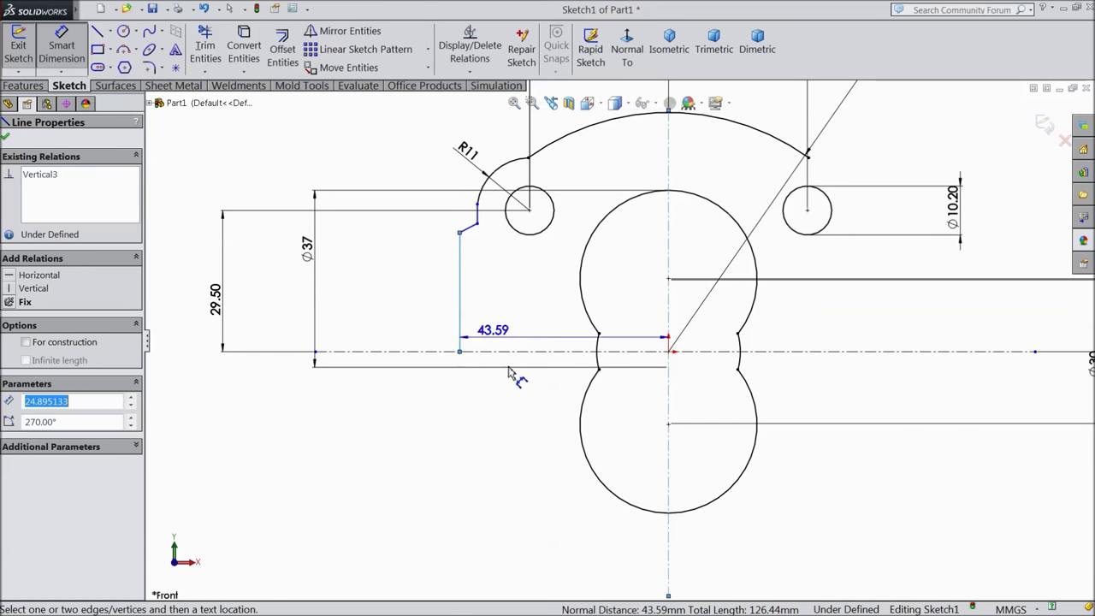
scroll(588, 503, "up", 1)
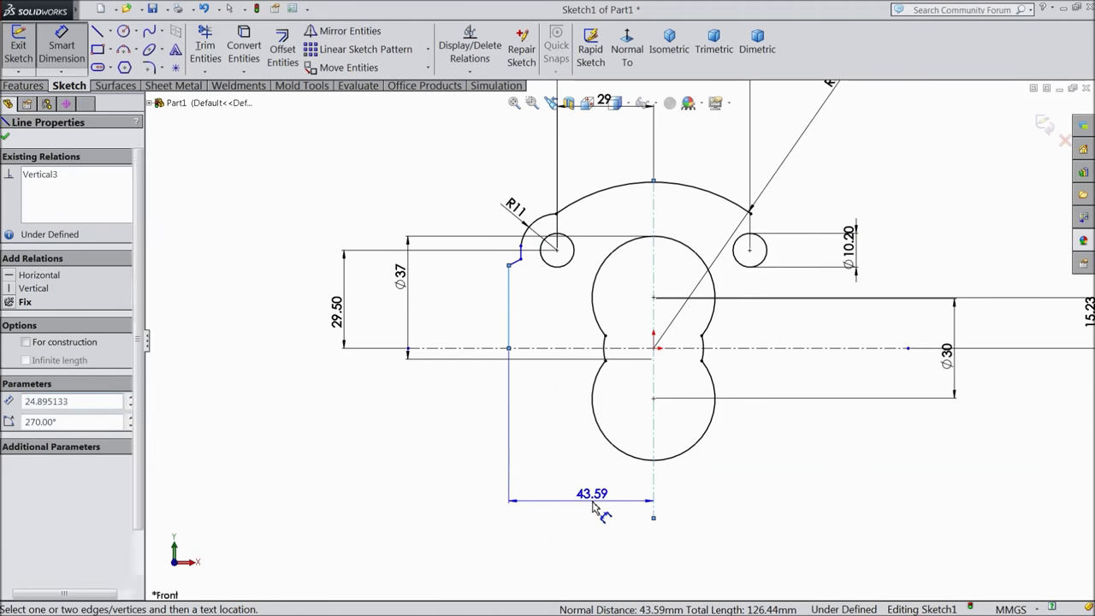
left_click(596, 507)
type("84/2")
left_click(532, 488)
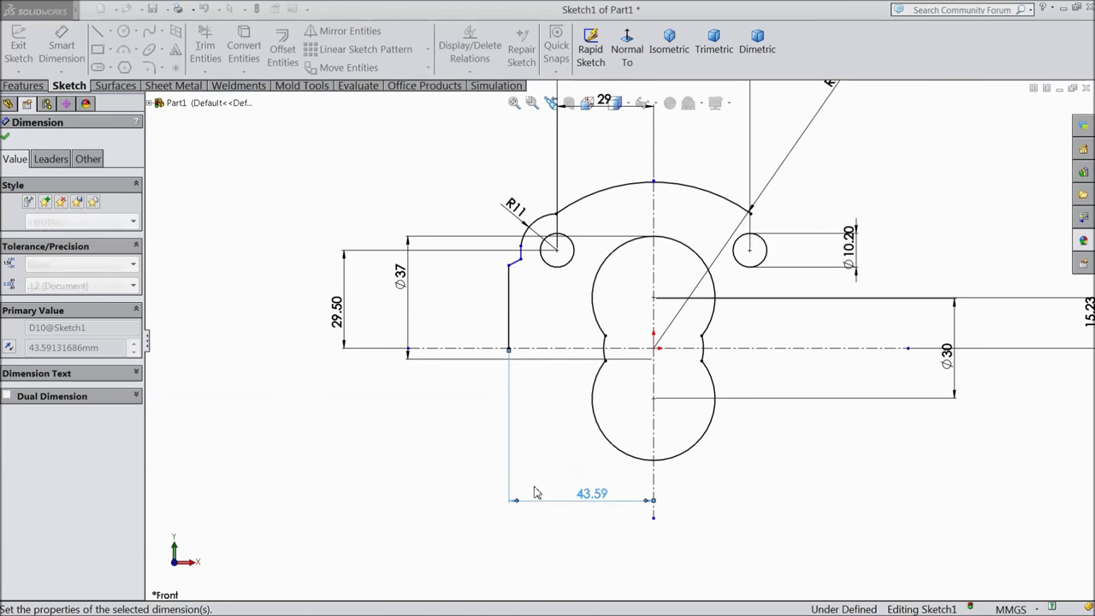
scroll(555, 264, "down", 2)
scroll(555, 264, "down", 2)
scroll(558, 267, "down", 2)
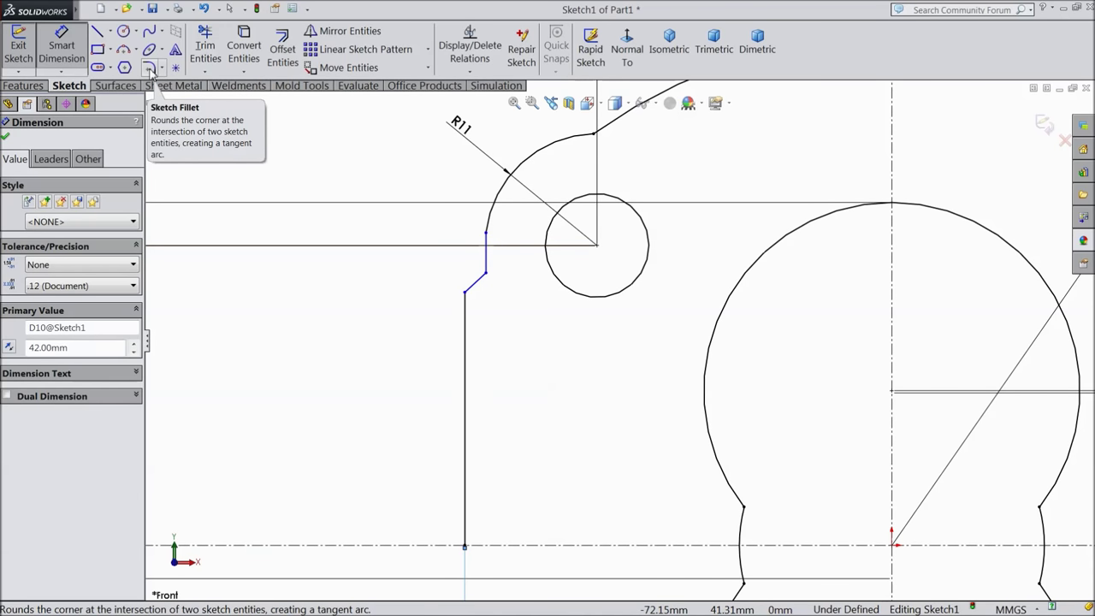
Step: Round the step corner with a 1.5 mm sketch fillet
left_click(150, 68)
left_click(486, 274)
type("1.5")
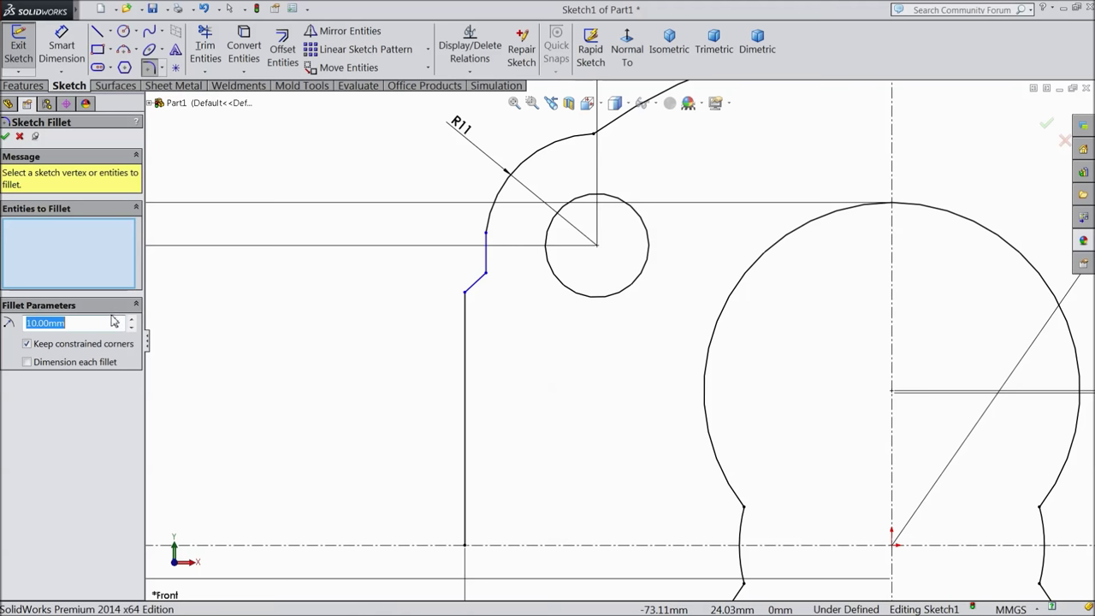
left_click(484, 277)
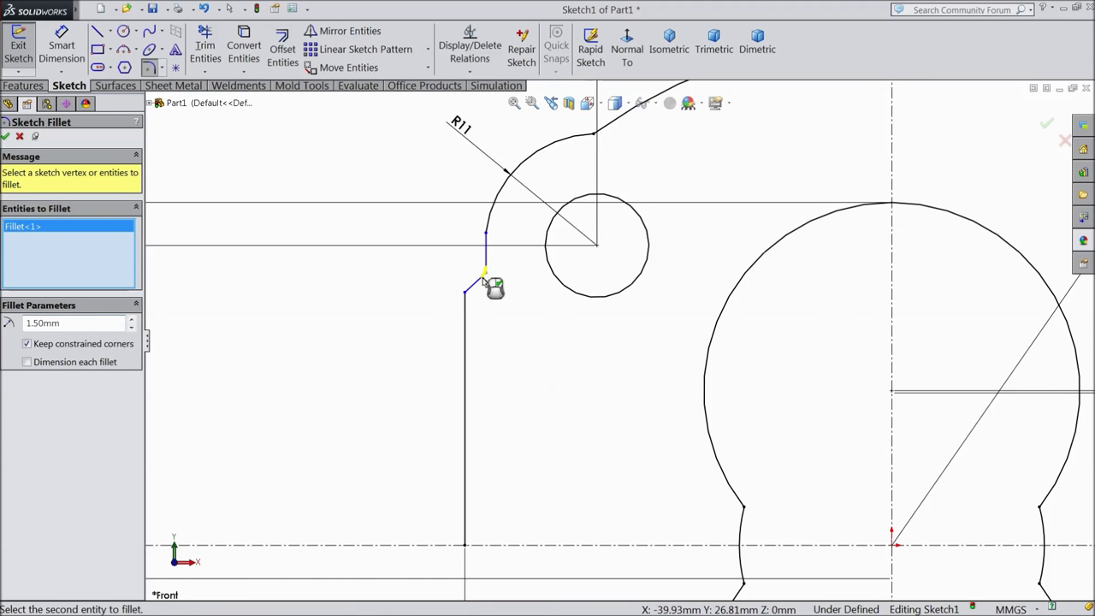
left_click(6, 136)
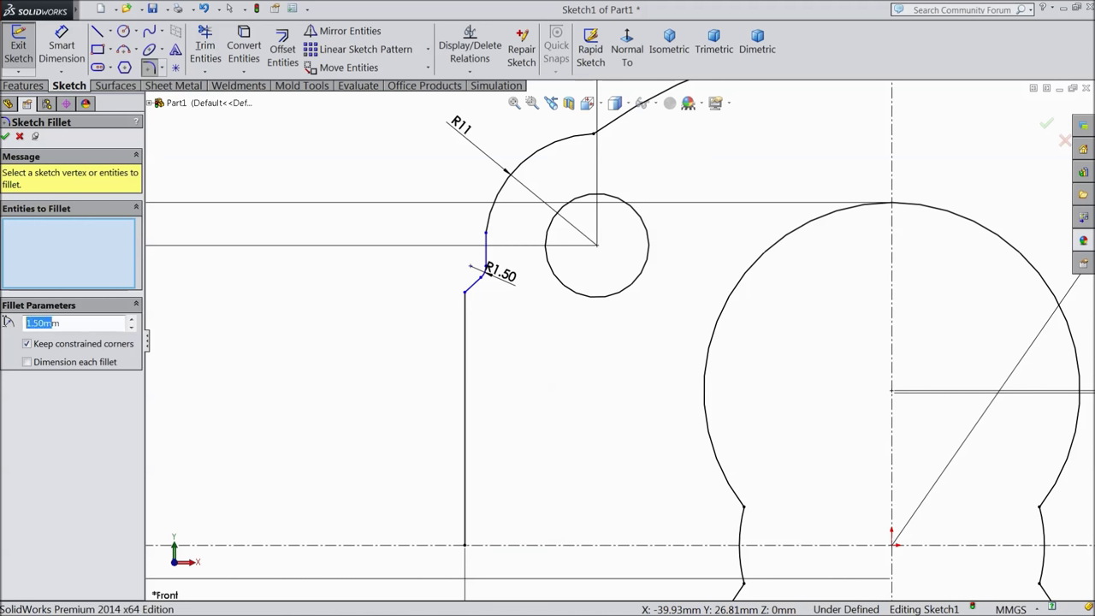
Step: Add a sketch fillet where the two arcs meet
left_click(594, 139)
scroll(673, 146, "up", 2)
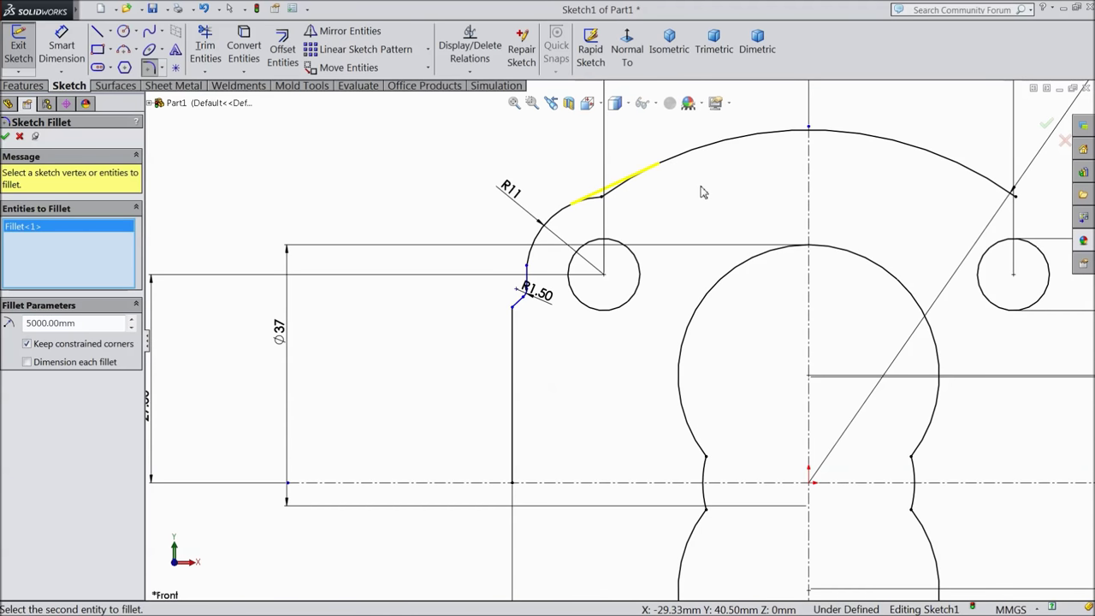
left_click(6, 137)
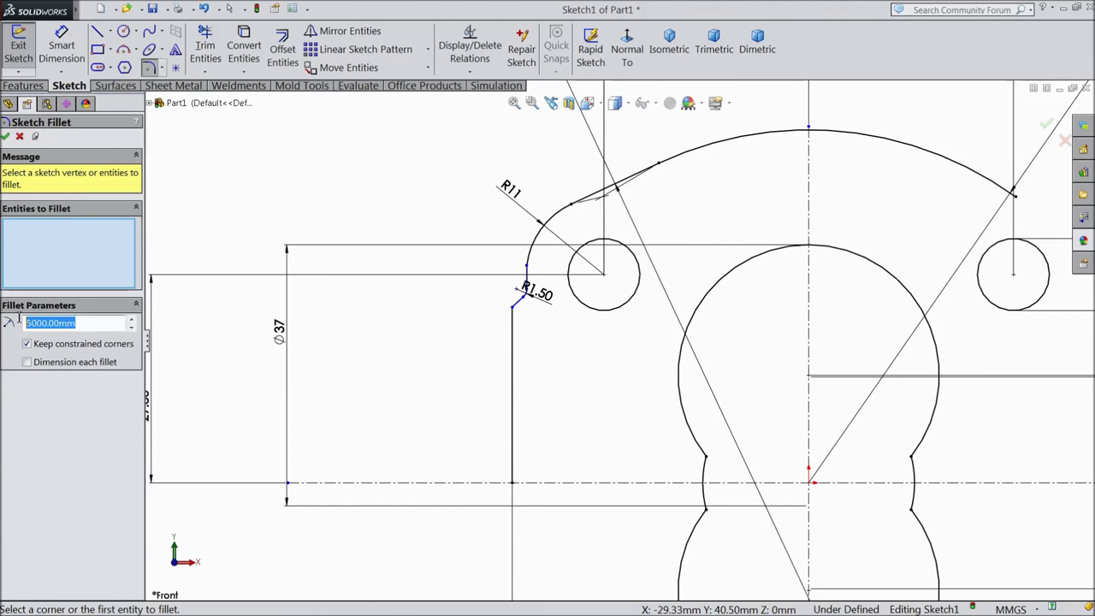
scroll(736, 196, "up", 2)
scroll(736, 196, "up", 2)
scroll(620, 216, "up", 2)
scroll(618, 226, "up", 2)
scroll(618, 226, "up", 2)
scroll(618, 226, "up", 2)
scroll(617, 230, "up", 1)
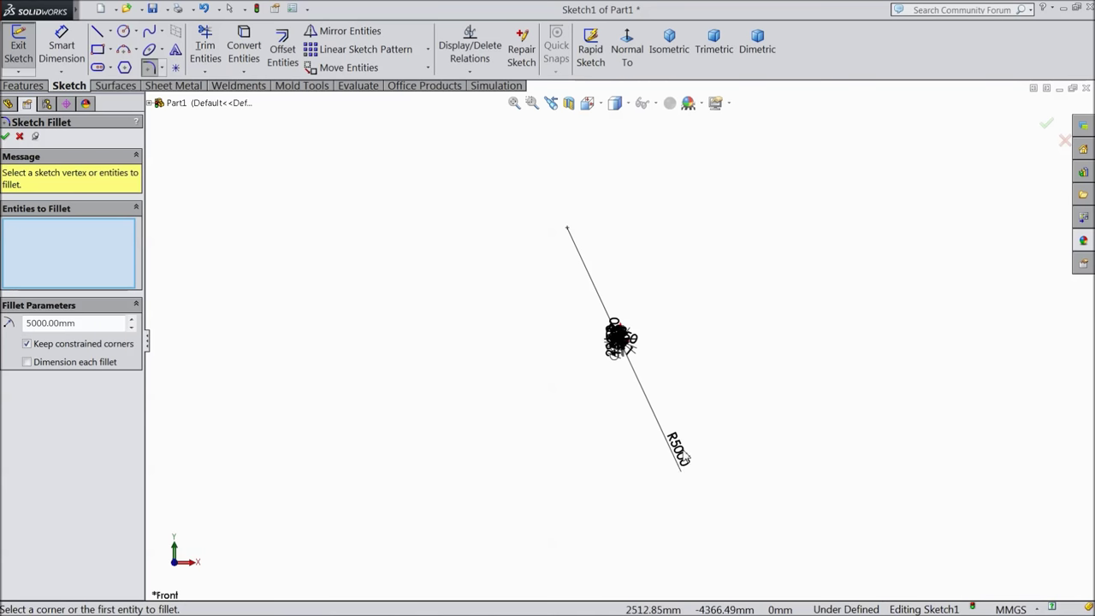
left_click(19, 138)
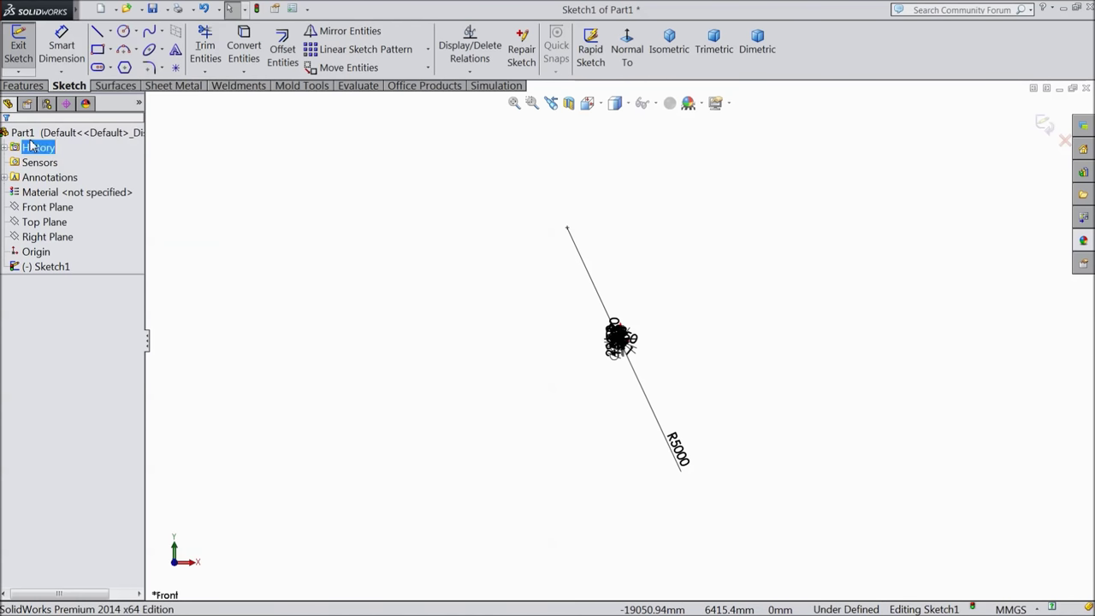
Step: Change the runaway R5000 radius to 5 mm and place the R5 dimension by its arc
left_click(678, 453)
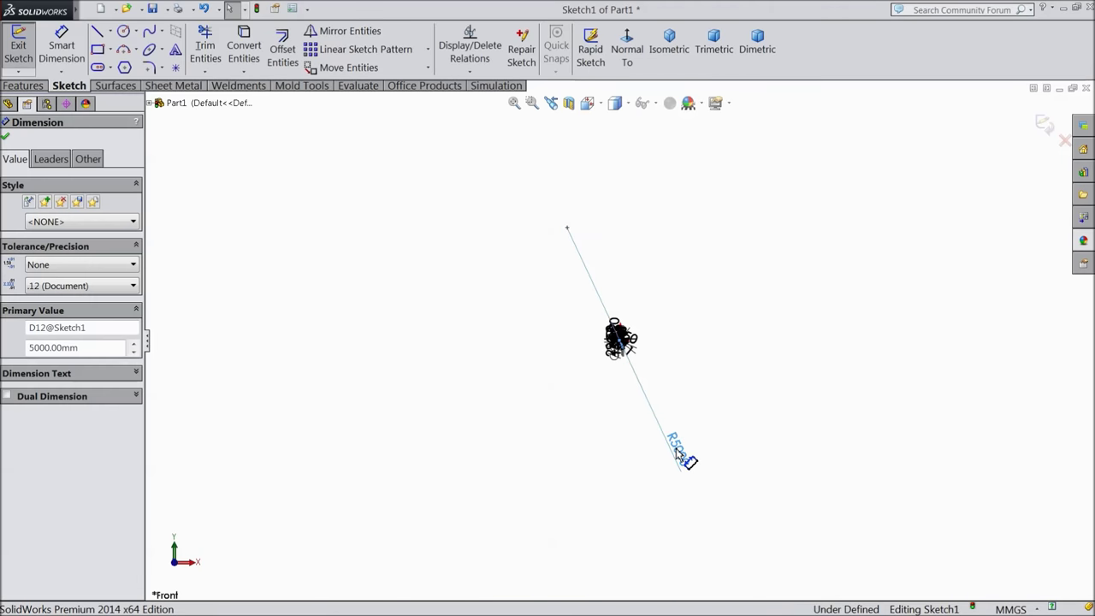
double_click(678, 454)
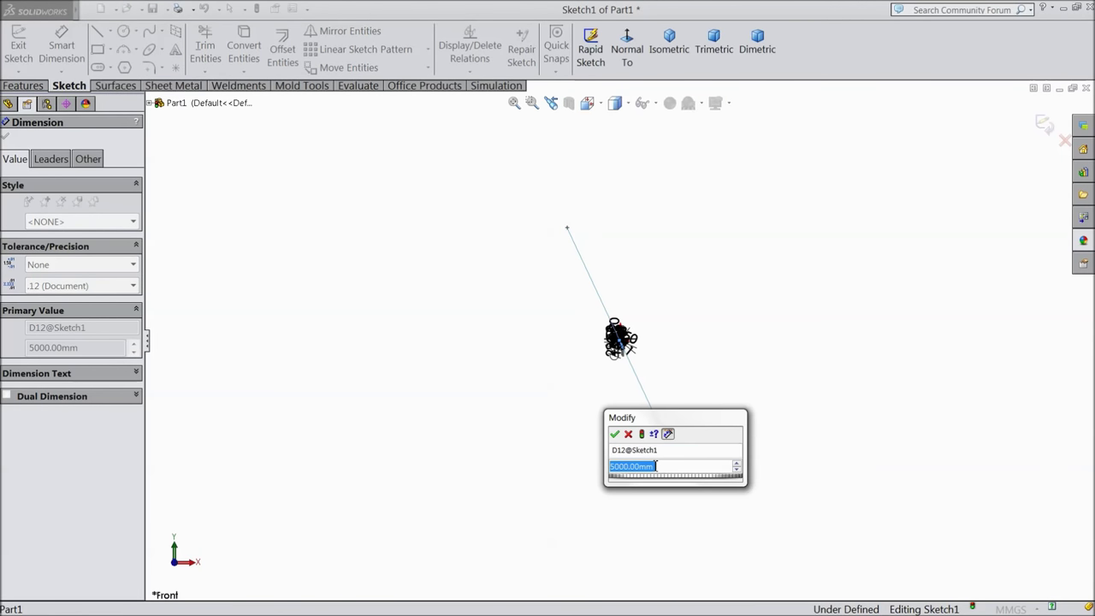
type("5")
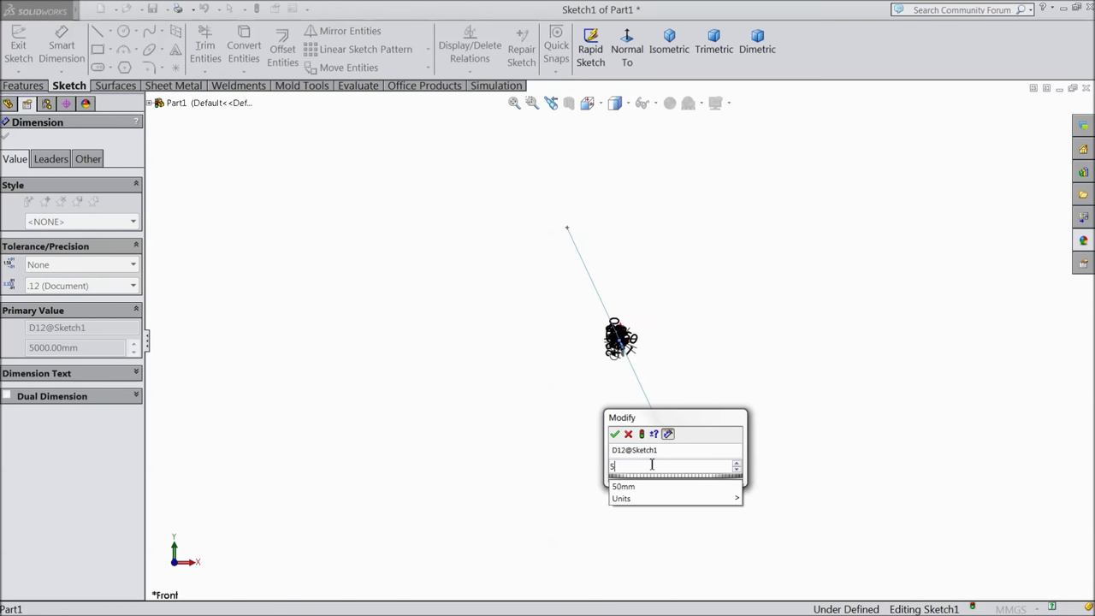
key("Return")
mouse_move(672, 398)
left_mouse_down()
mouse_move(734, 549)
mouse_move(650, 442)
mouse_move(657, 374)
mouse_move(728, 596)
mouse_move(711, 536)
mouse_move(555, 313)
mouse_move(533, 203)
left_mouse_up()
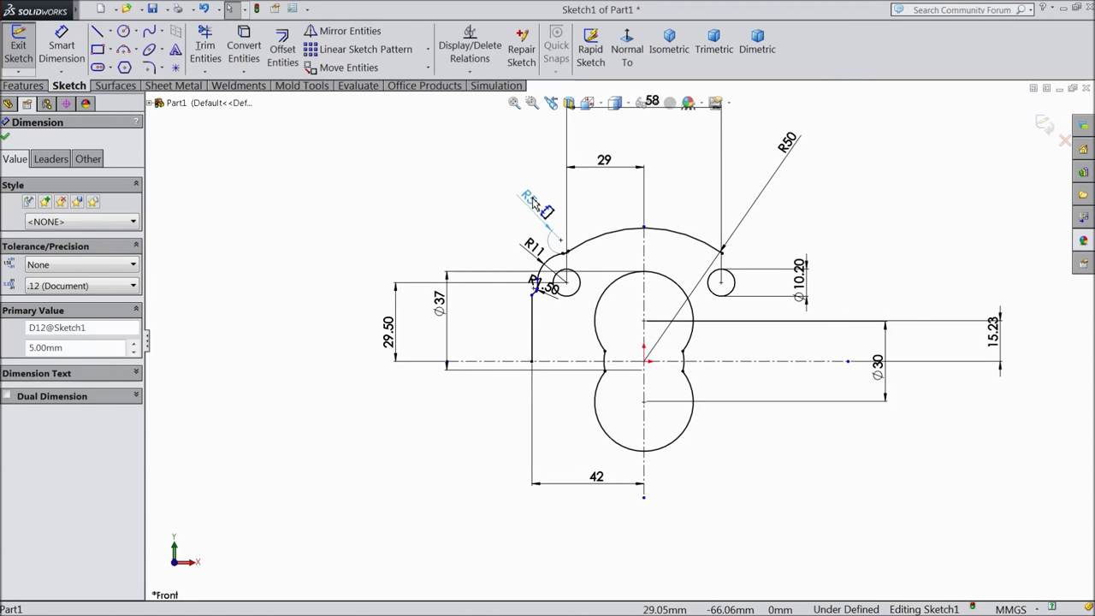
Step: Make the R11 arc's lower endpoint horizontal with the small left circle's centre
scroll(535, 206, "down", 3)
scroll(562, 272, "up", 1)
scroll(562, 272, "up", 2)
scroll(555, 278, "up", 1)
scroll(539, 291, "down", 2)
scroll(531, 299, "down", 2)
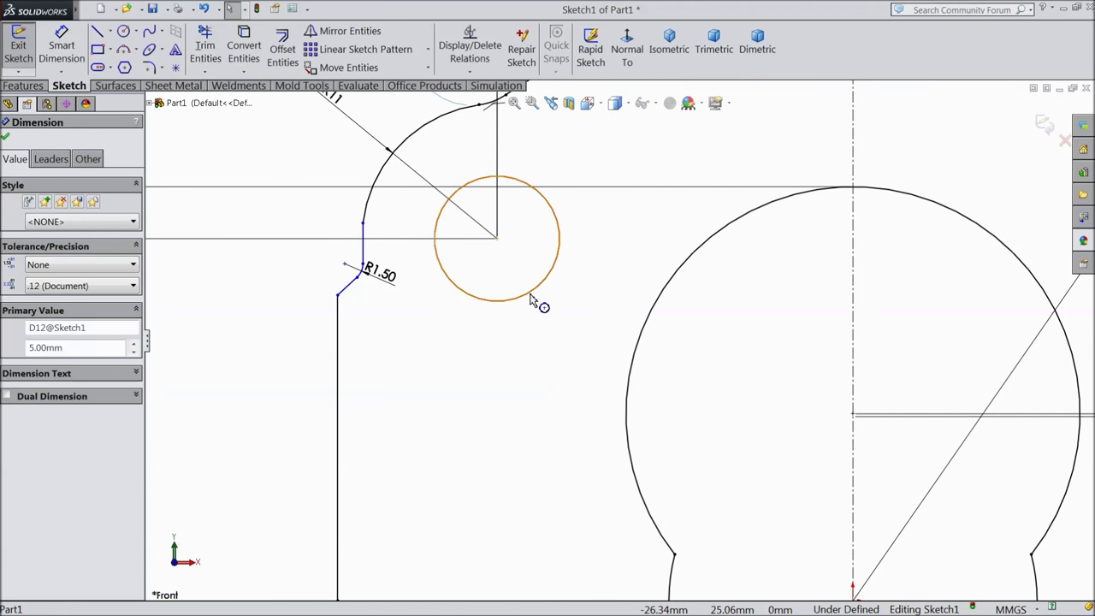
left_click(363, 223)
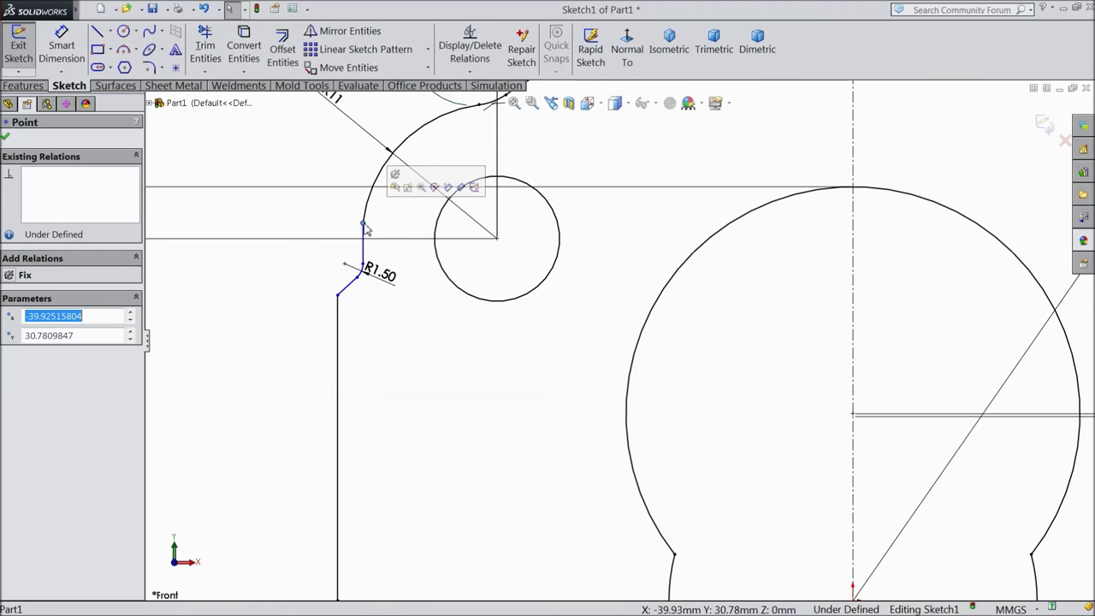
left_click(497, 240, "ctrl")
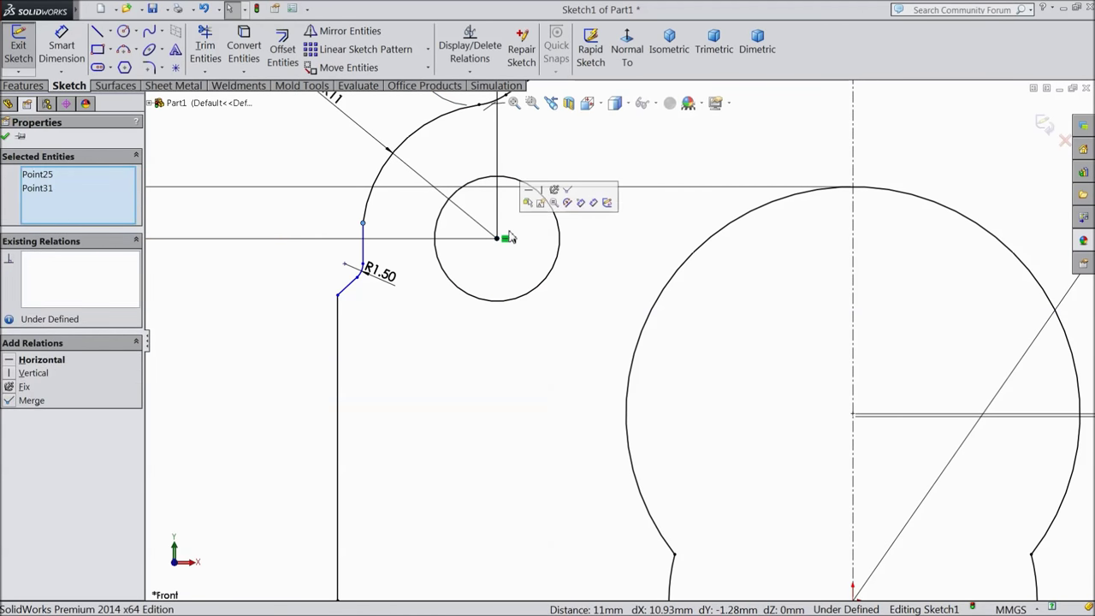
left_click(536, 195)
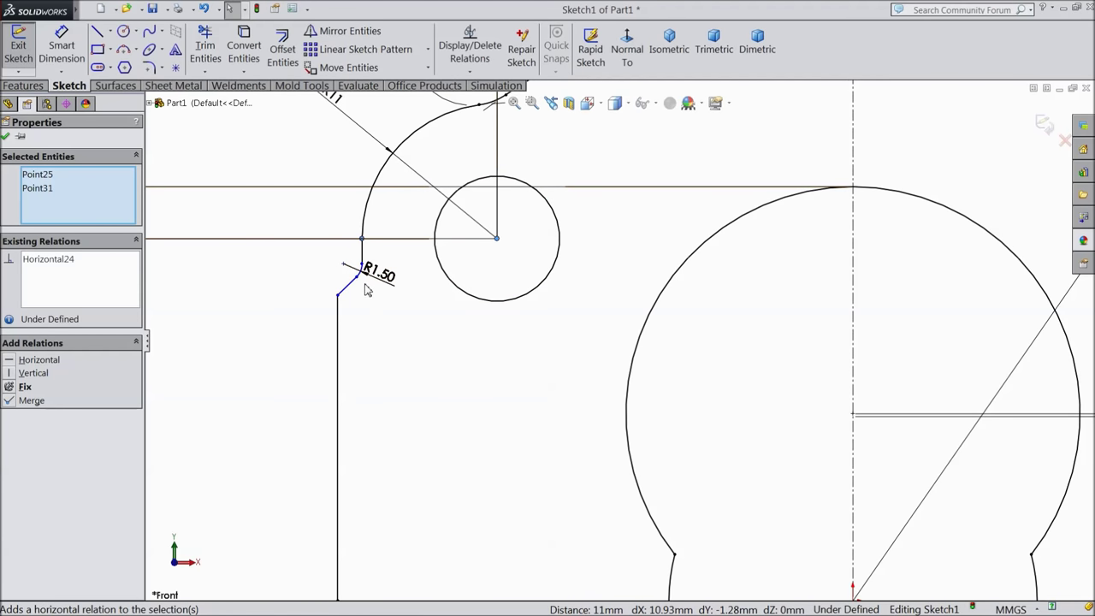
Step: Zoom out to view the whole sketch and close the relation properties
key("z")
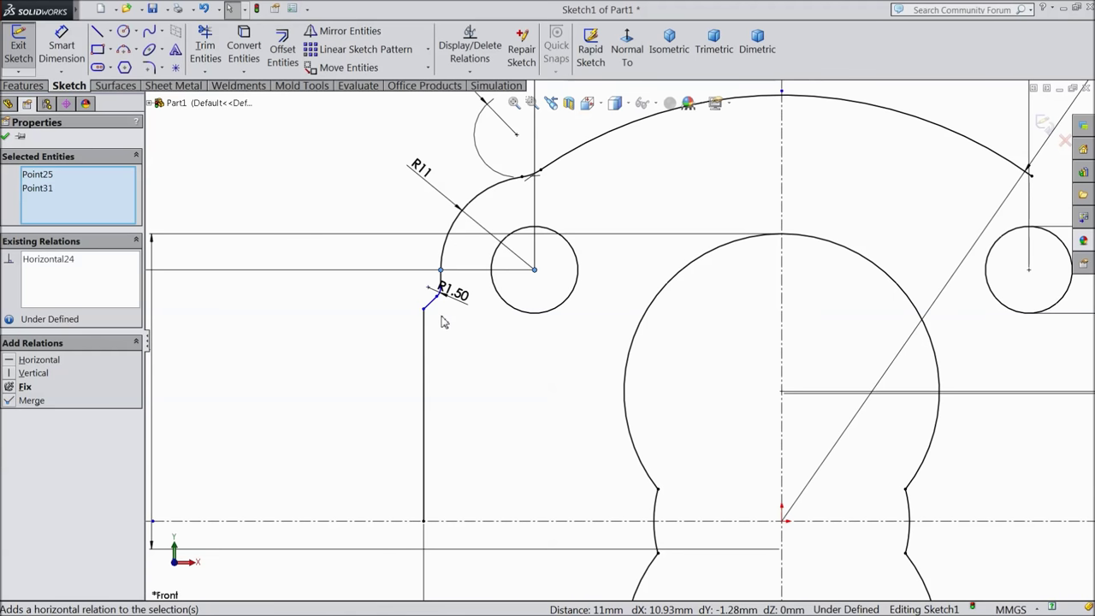
scroll(444, 313, "up", 3)
scroll(445, 310, "up", 3)
scroll(597, 293, "down", 1)
scroll(597, 293, "up", 1)
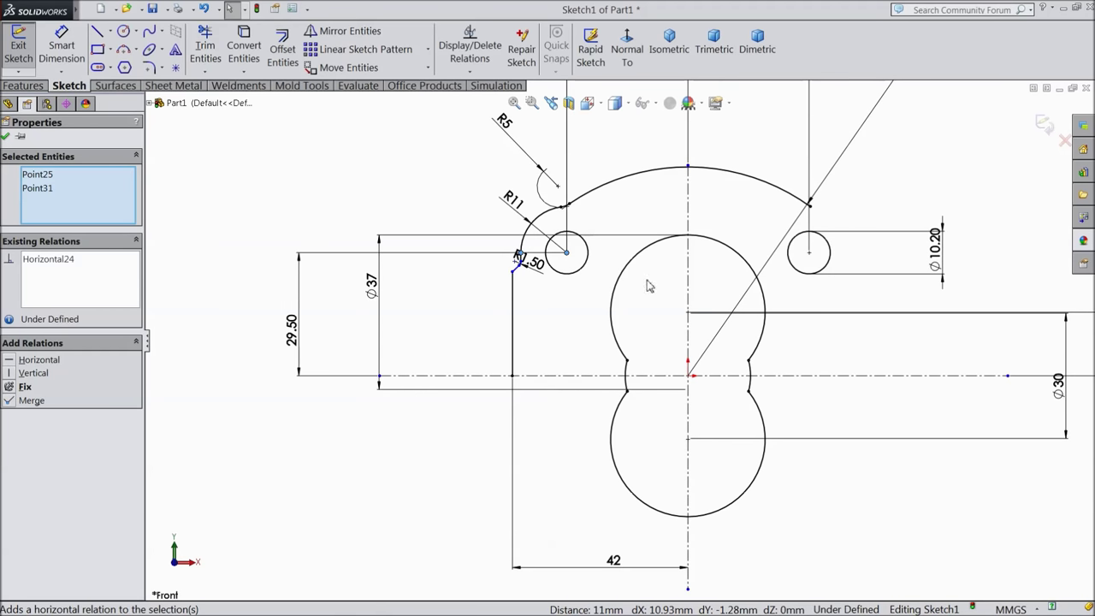
scroll(834, 224, "down", 1)
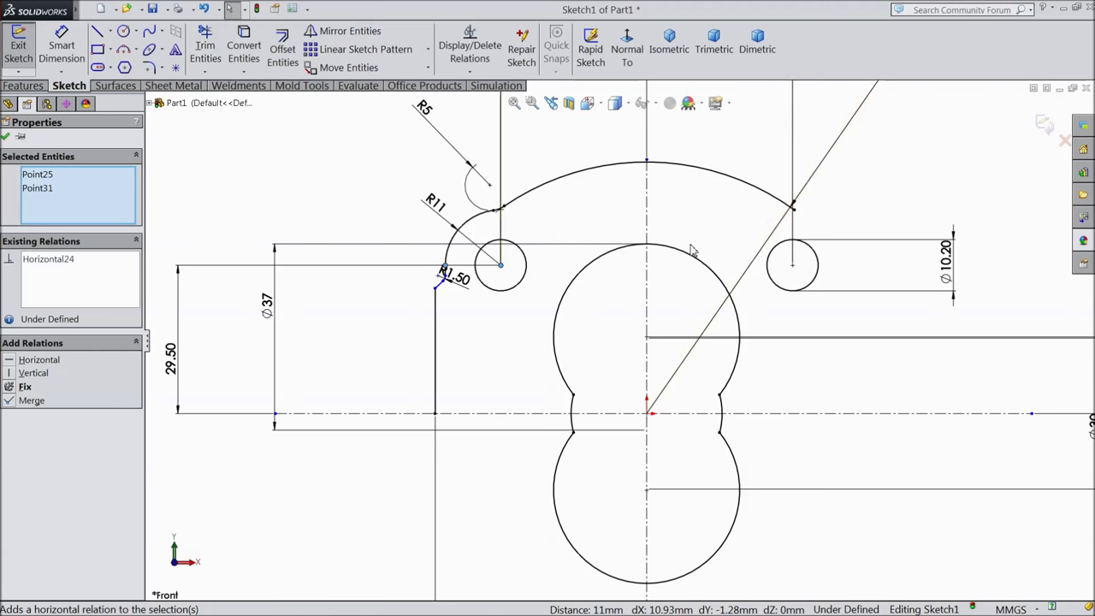
scroll(475, 192, "down", 2)
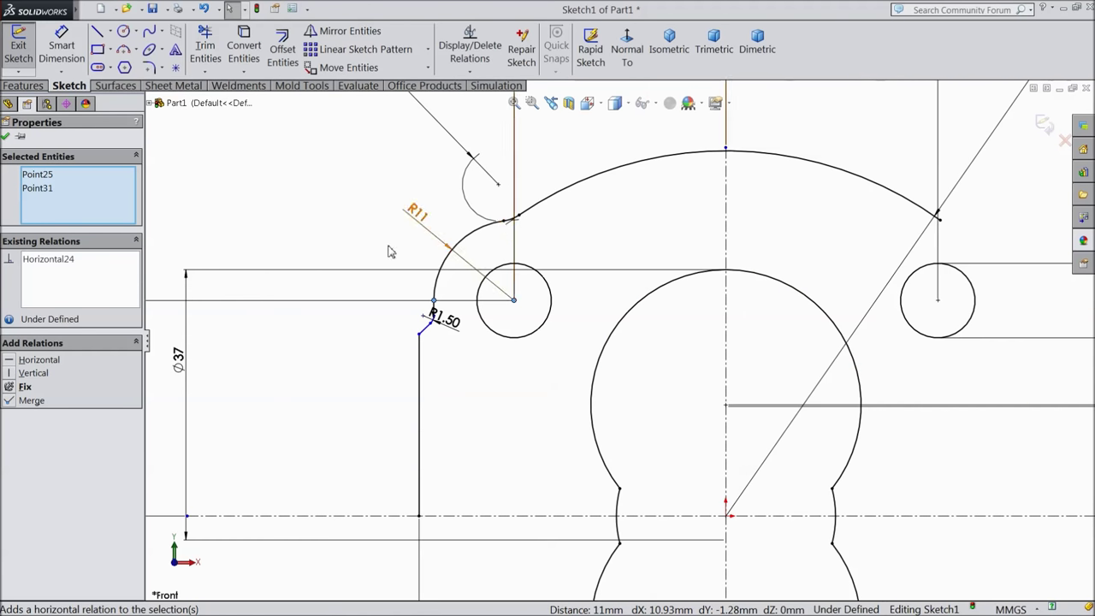
left_click(6, 137)
Step: Select the connecting arc, R11 arc, R1.50 fillet and left lines for mirroring
left_click(342, 31)
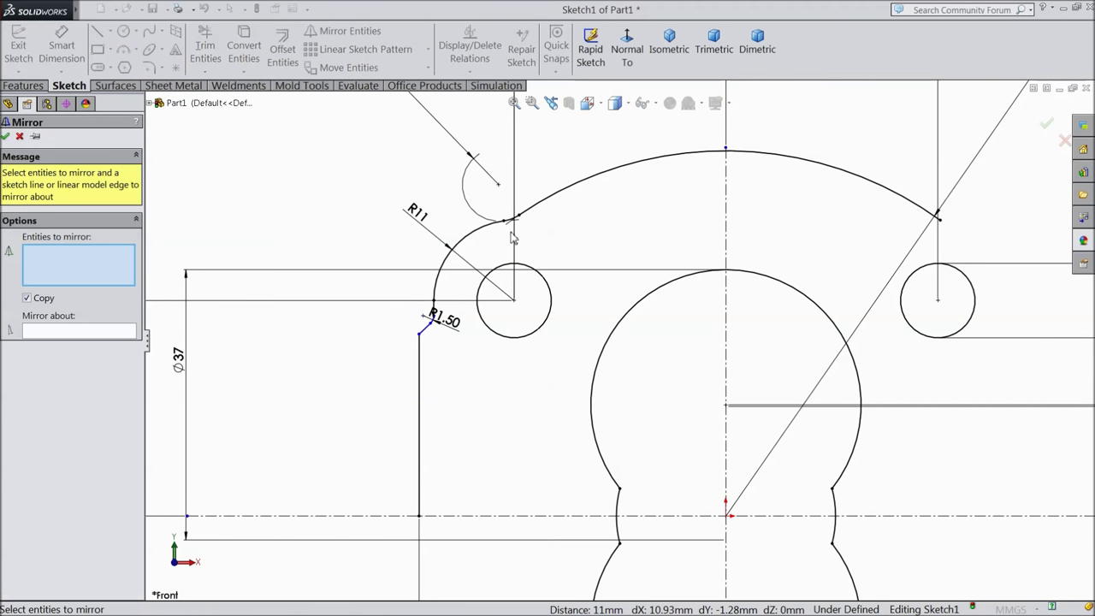
scroll(509, 222, "down", 4)
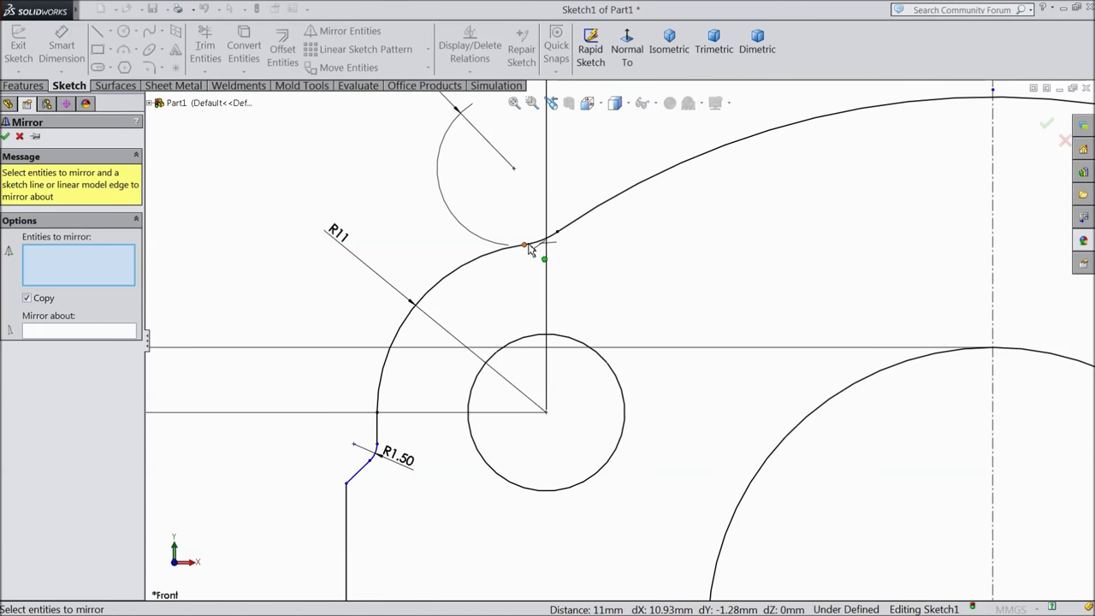
left_click(535, 247)
left_click(474, 260)
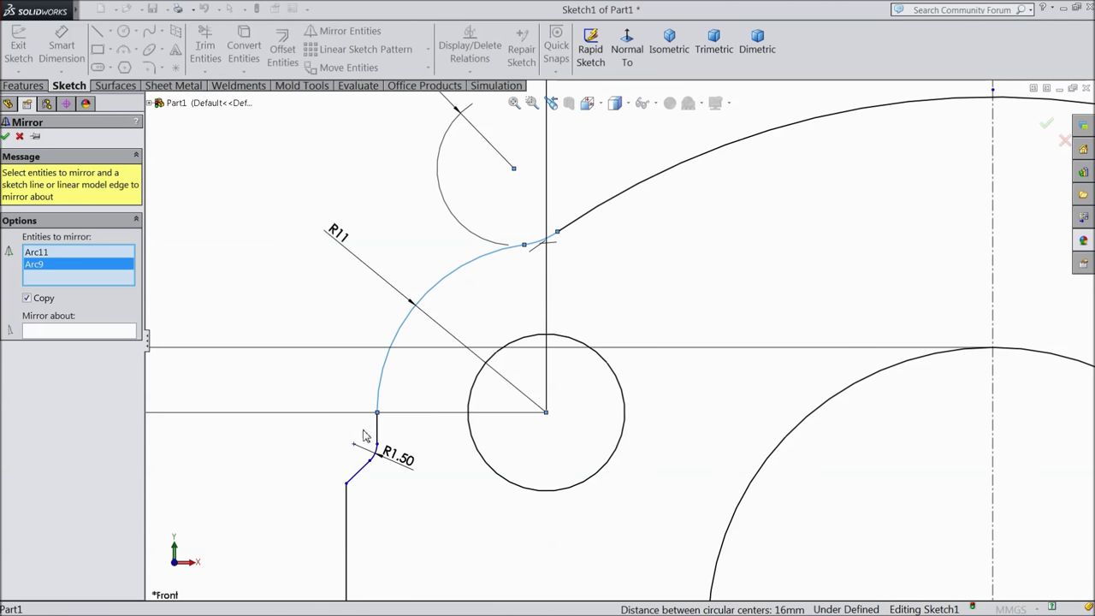
left_click(379, 434)
left_click(378, 453)
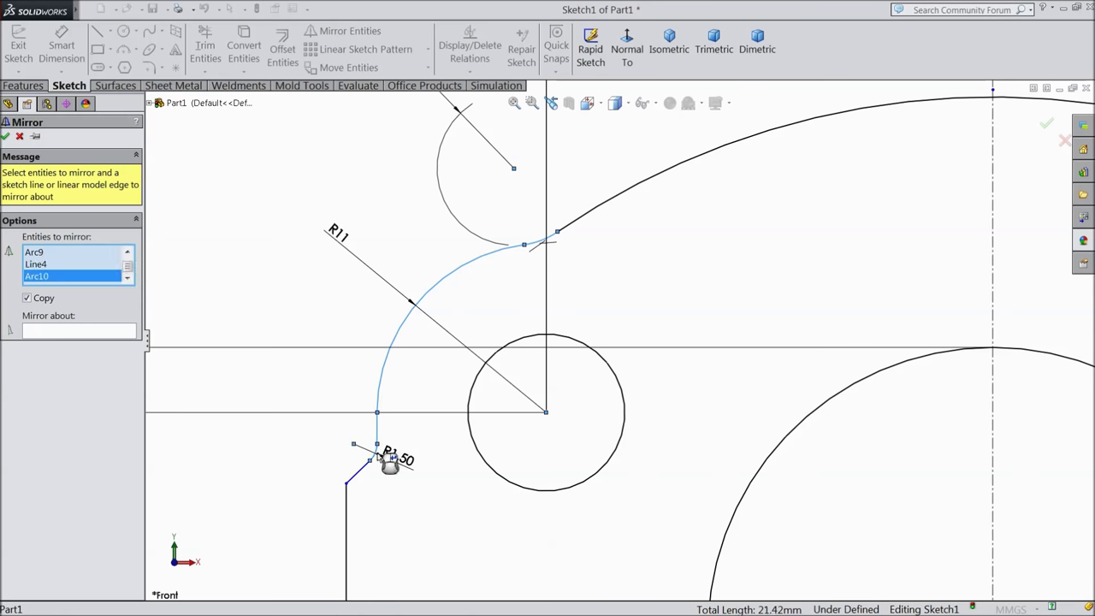
left_click(363, 468)
left_click(346, 498)
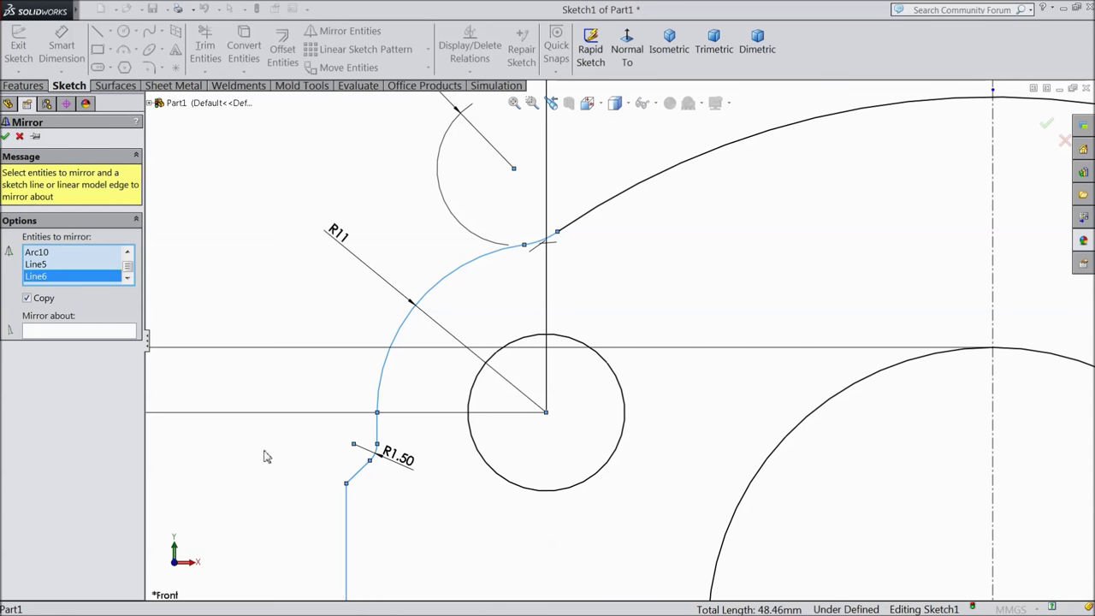
Step: Mirror the selected left geometry about the vertical centreline
left_click(90, 333)
scroll(364, 331, "up", 5)
scroll(641, 347, "down", 2)
scroll(641, 347, "down", 2)
left_click(644, 346)
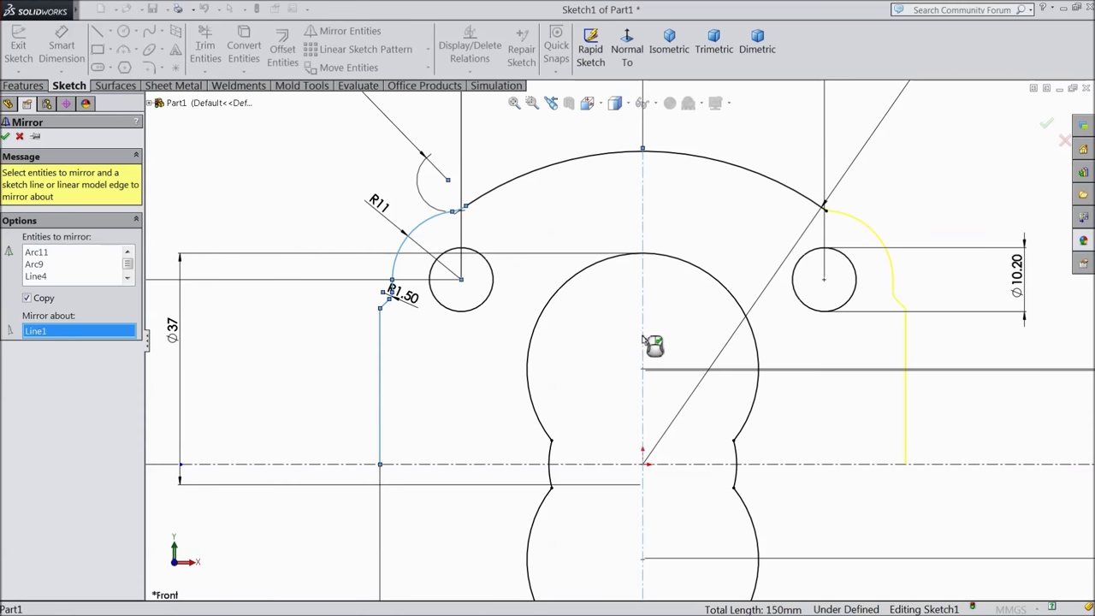
left_click(5, 137)
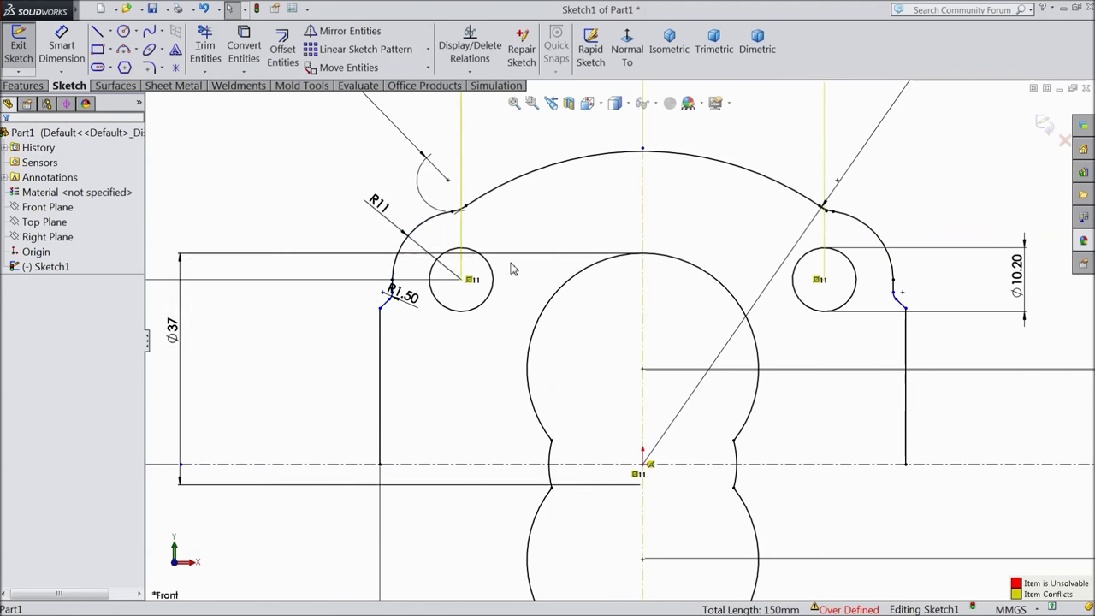
Step: Delete the redundant 29 dimension
scroll(524, 275, "up", 2)
scroll(524, 275, "up", 1)
scroll(525, 276, "up", 2)
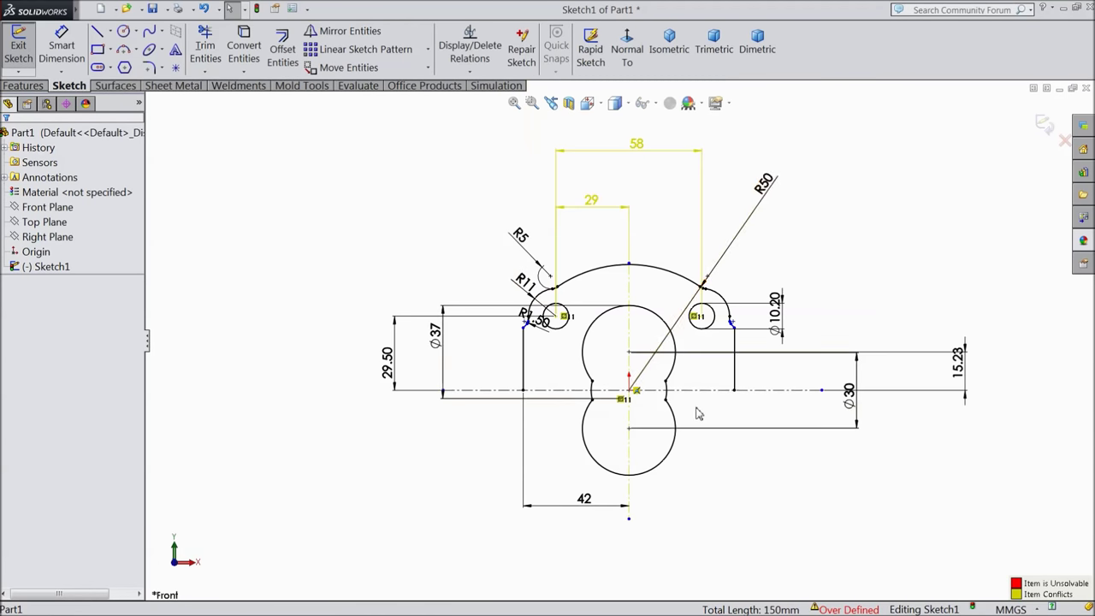
scroll(691, 416, "down", 1)
scroll(659, 338, "down", 1)
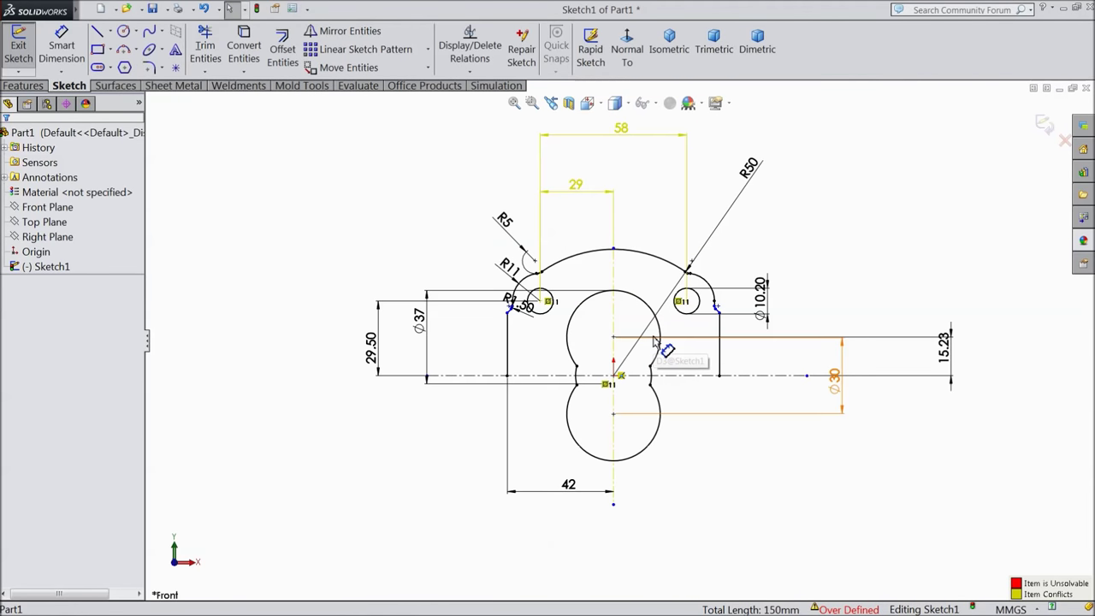
scroll(648, 241, "down", 1)
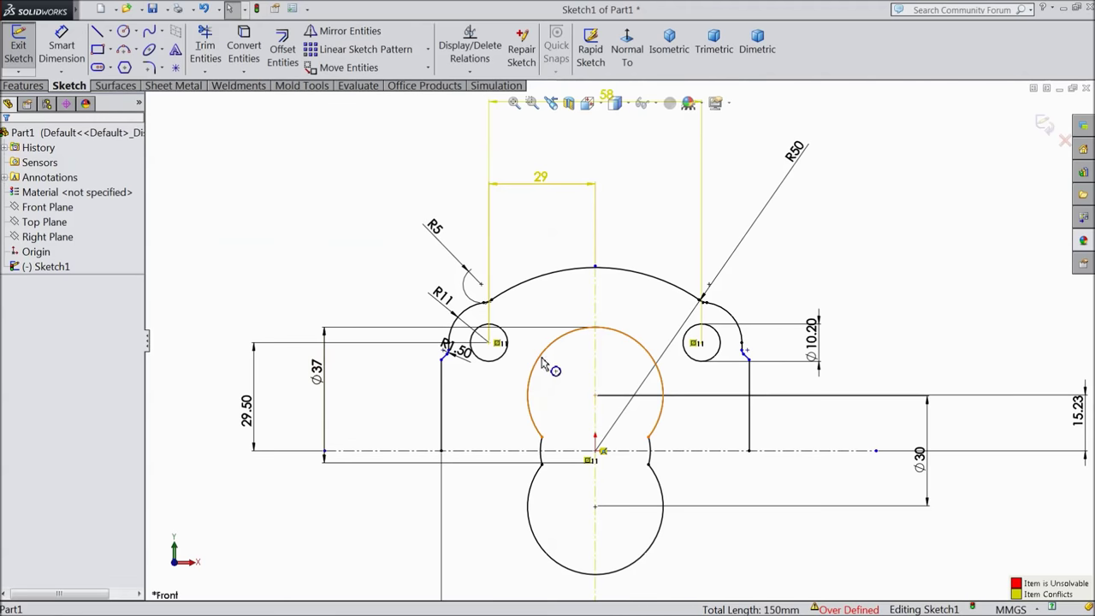
left_click(539, 179)
key("Delete")
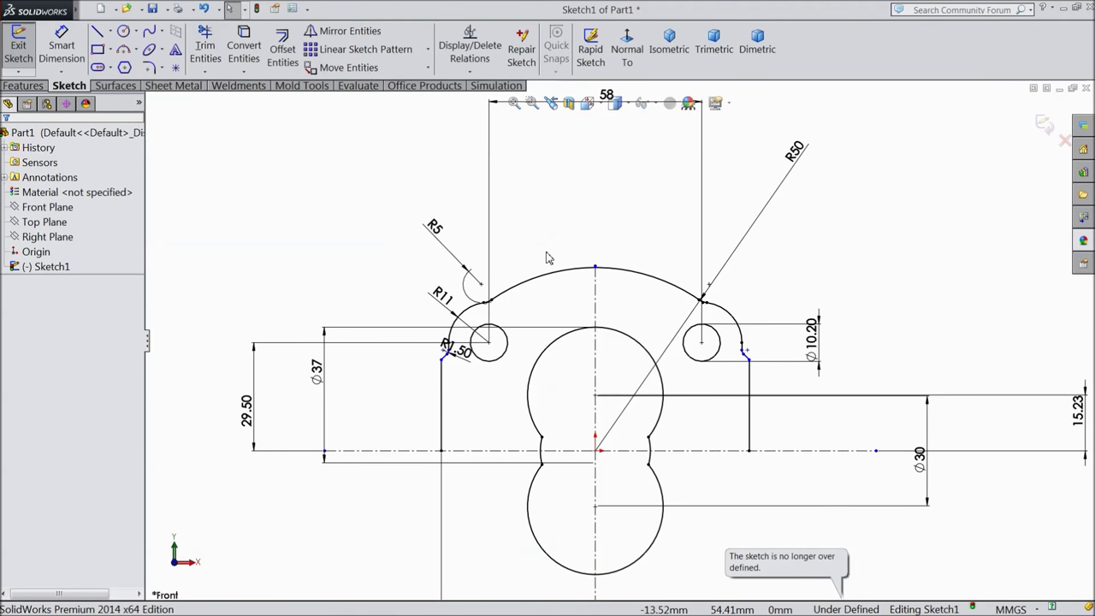
Step: Box-select the right-side arcs, circle and dimensions
scroll(548, 257, "up", 2)
scroll(611, 239, "down", 2)
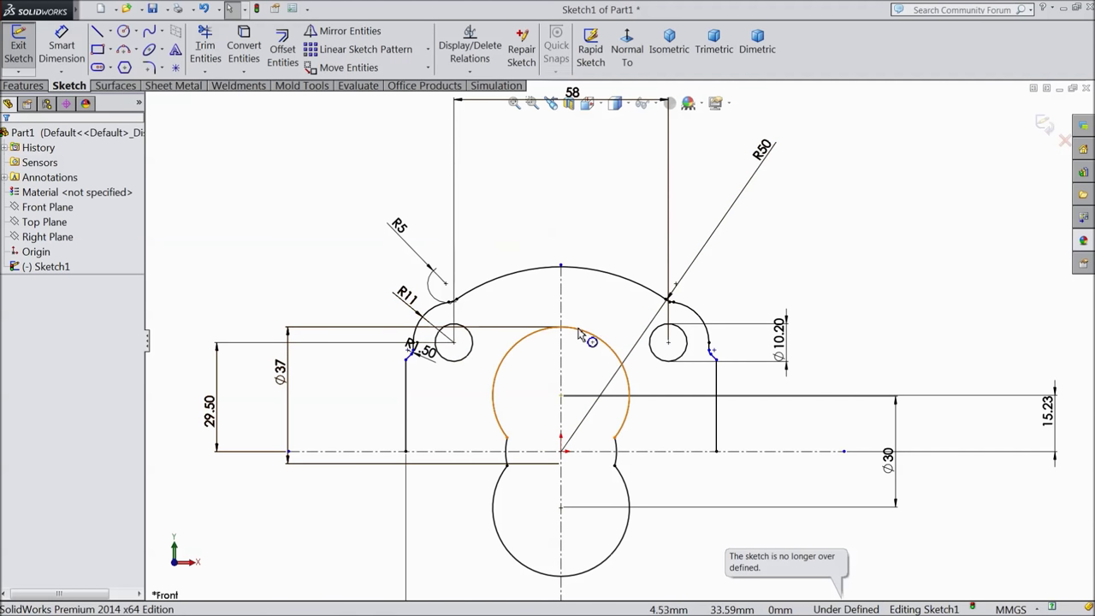
scroll(585, 330, "up", 1)
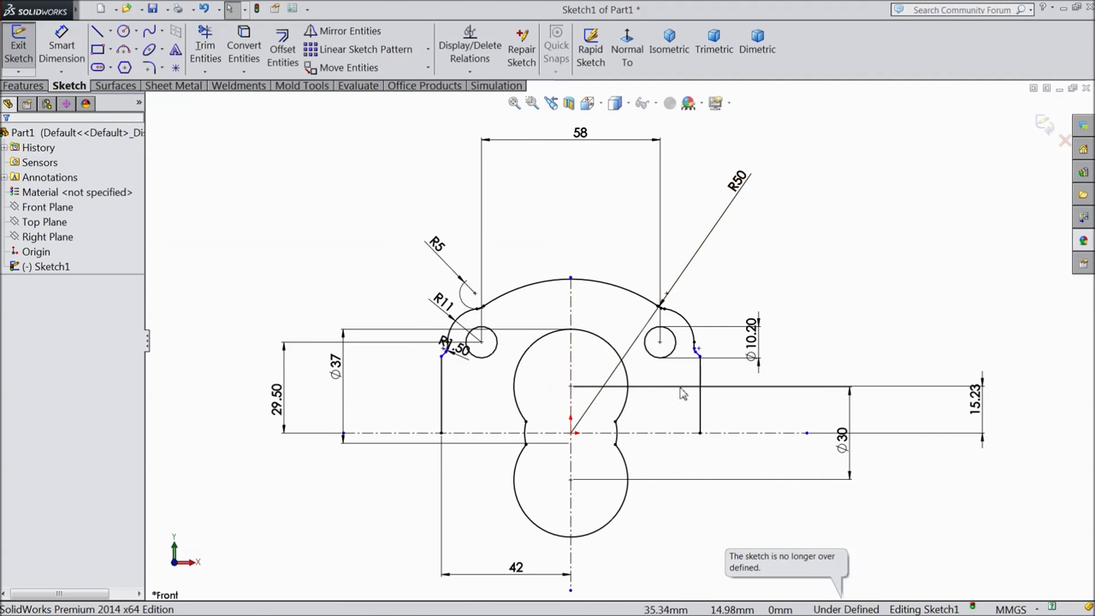
scroll(702, 402, "down", 2)
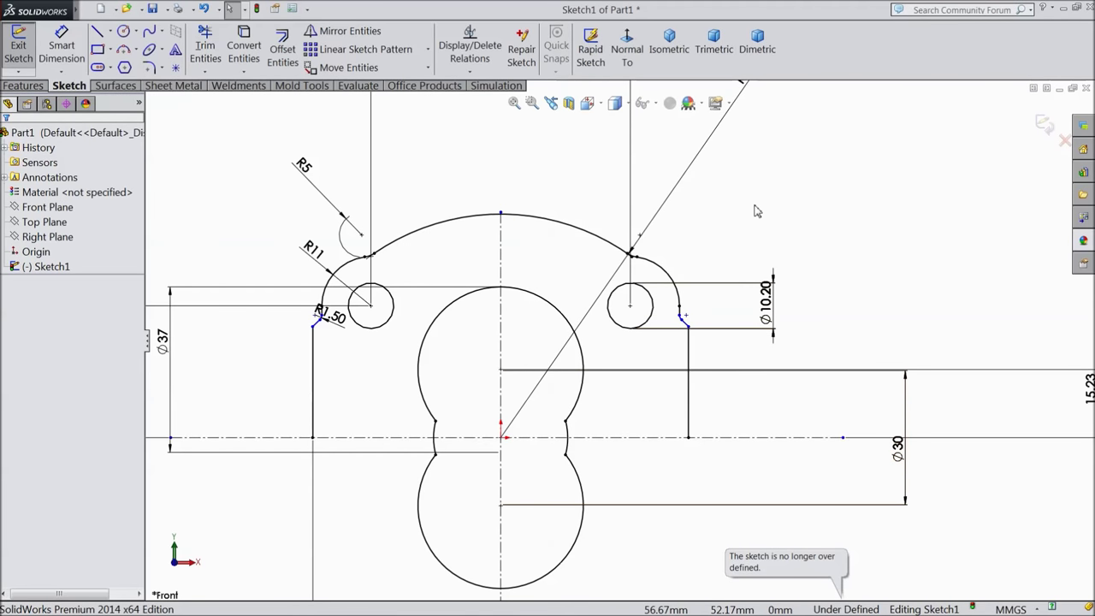
left_click_drag(756, 204, 612, 427)
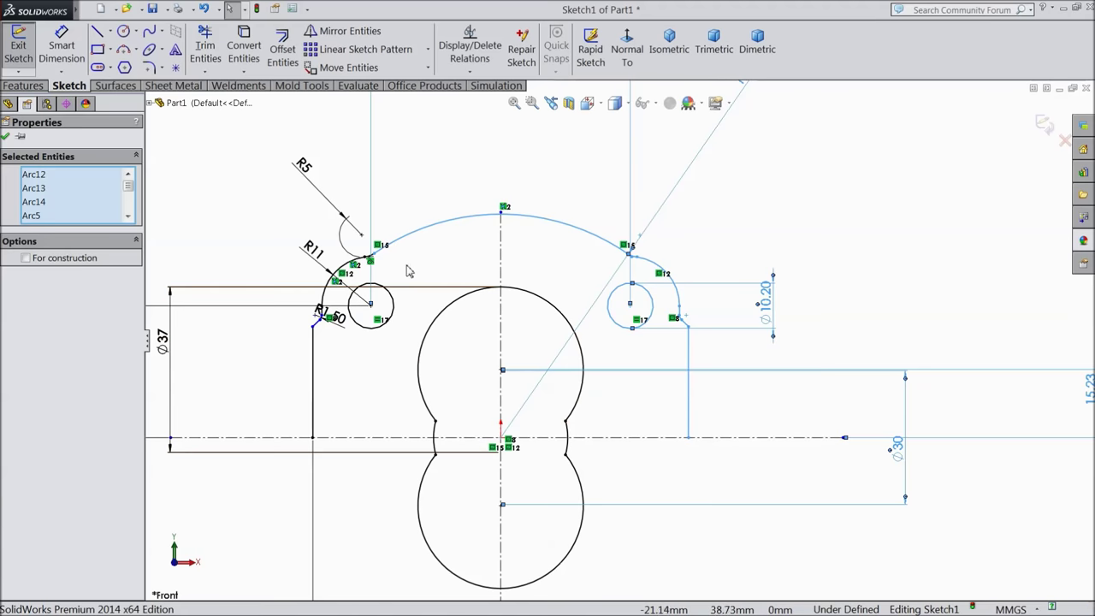
Step: Box-select the upper outline and both bolt holes, then mirror them about the horizontal centerline
left_click_drag(404, 222, 283, 394)
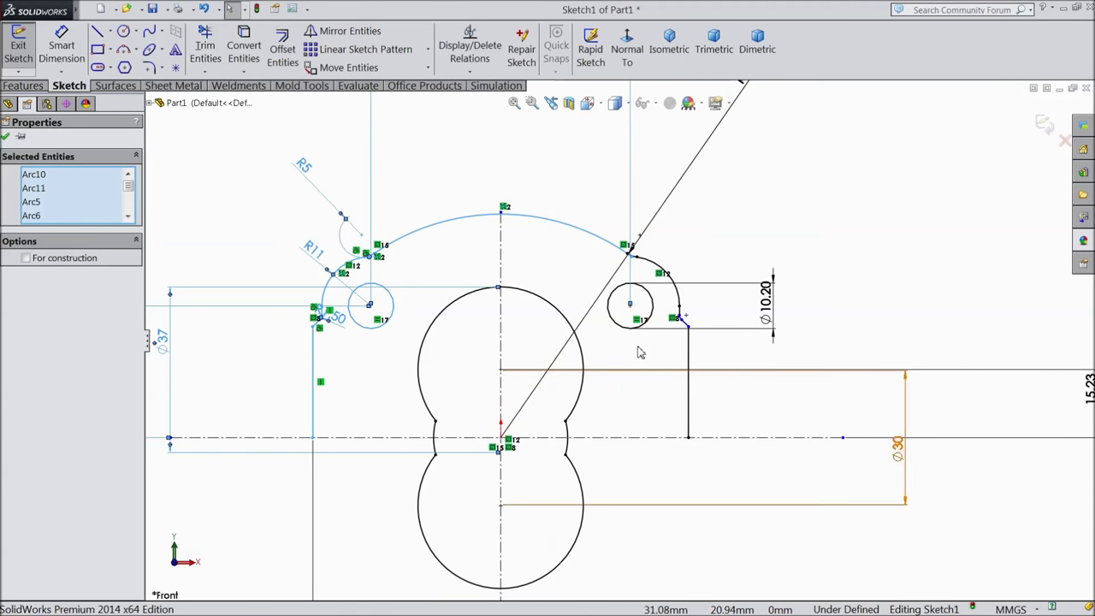
mouse_move(761, 221)
left_mouse_down()
mouse_move(610, 409)
mouse_move(613, 430)
left_mouse_up()
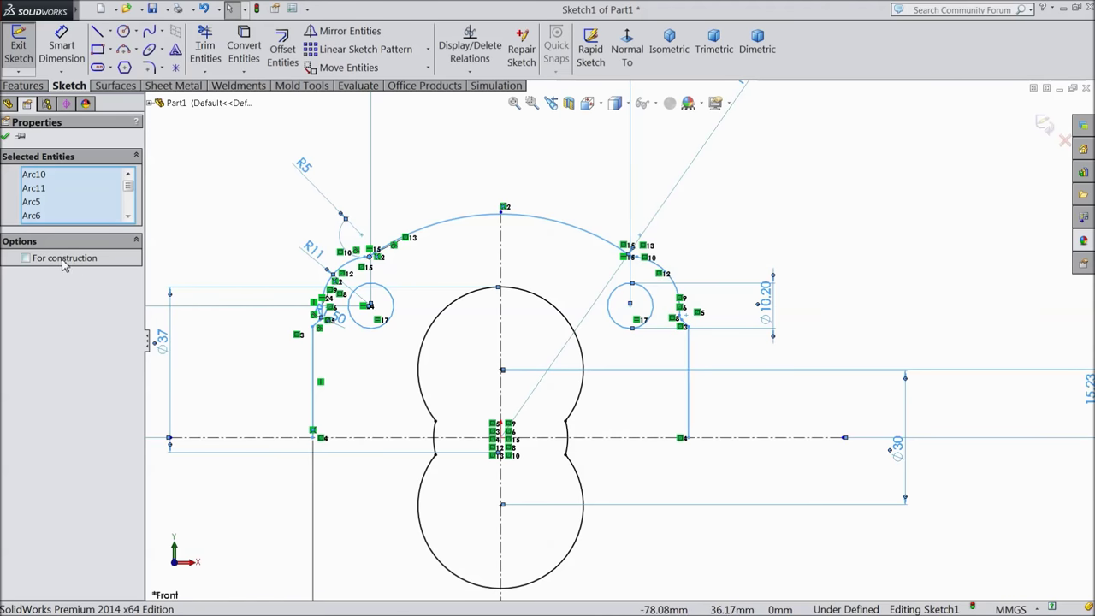
left_click(342, 33)
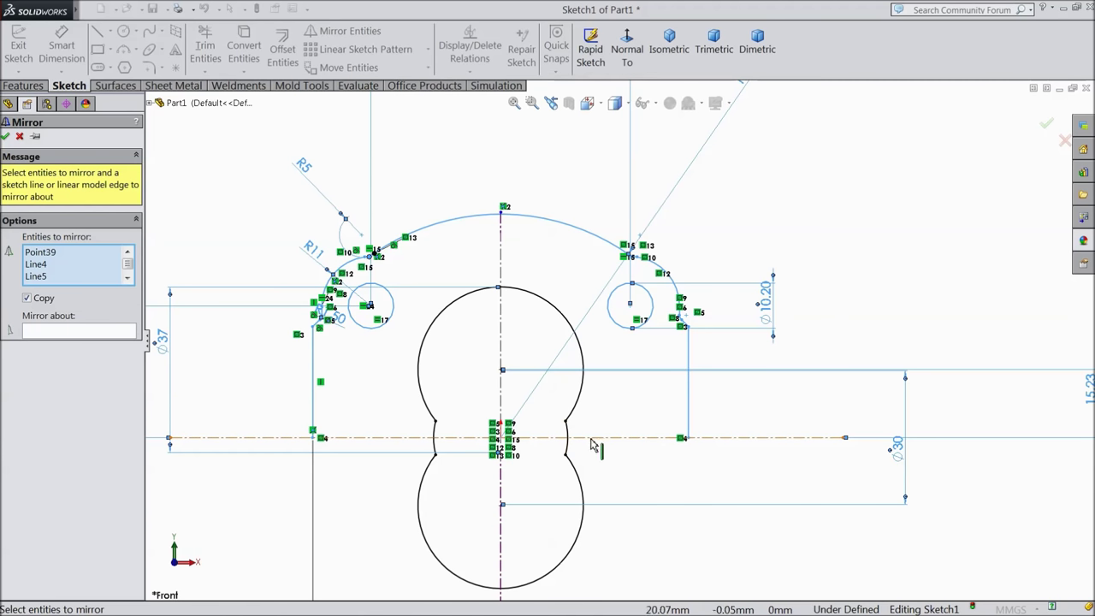
scroll(597, 447, "up", 3)
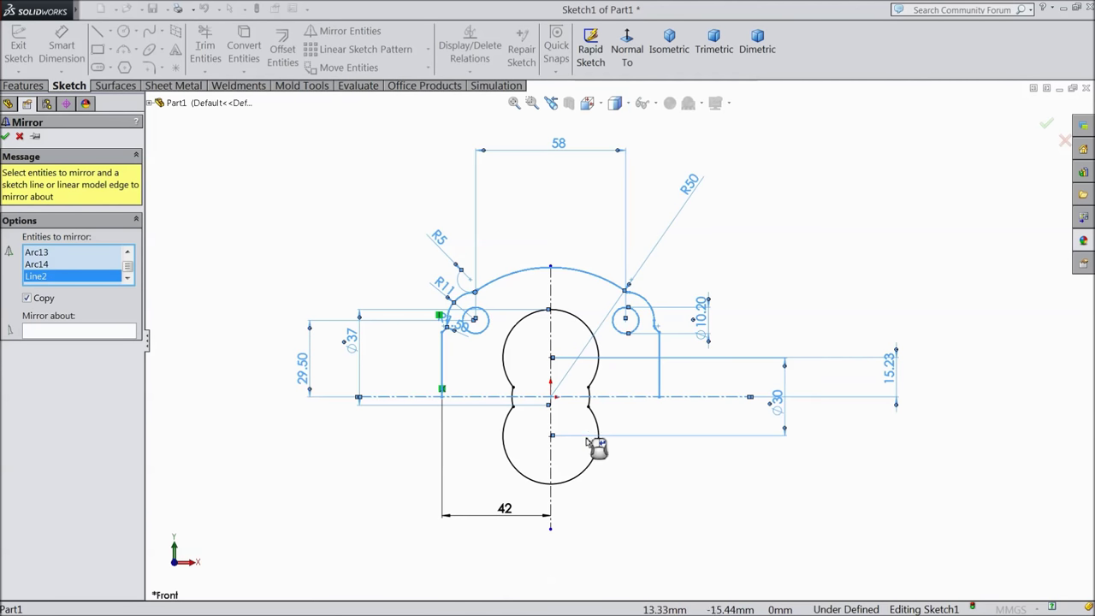
left_click(87, 331)
left_click(688, 397)
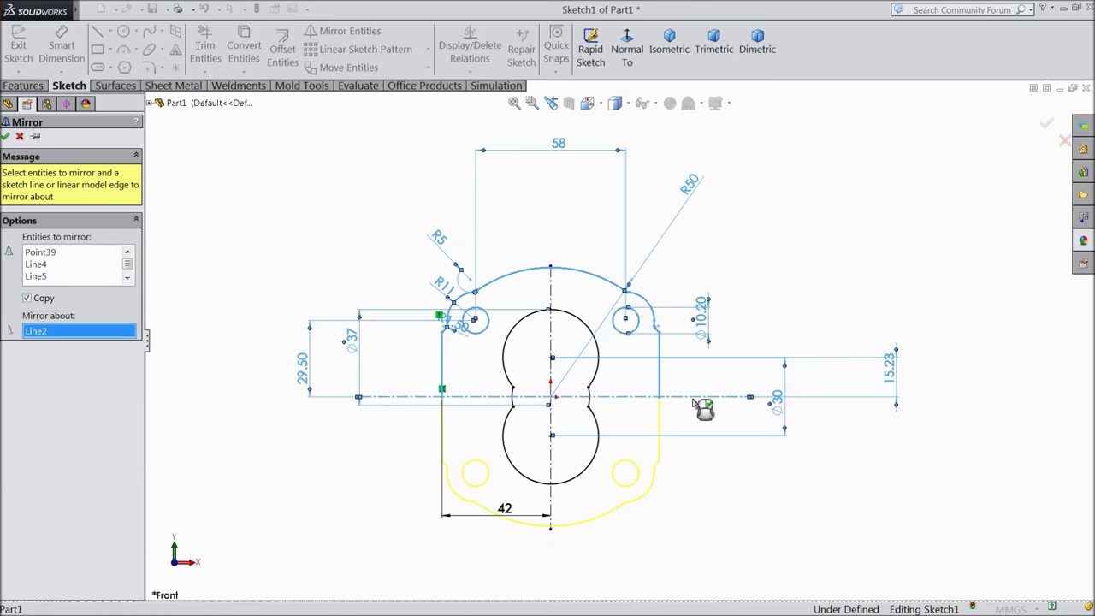
scroll(511, 469, "down", 2)
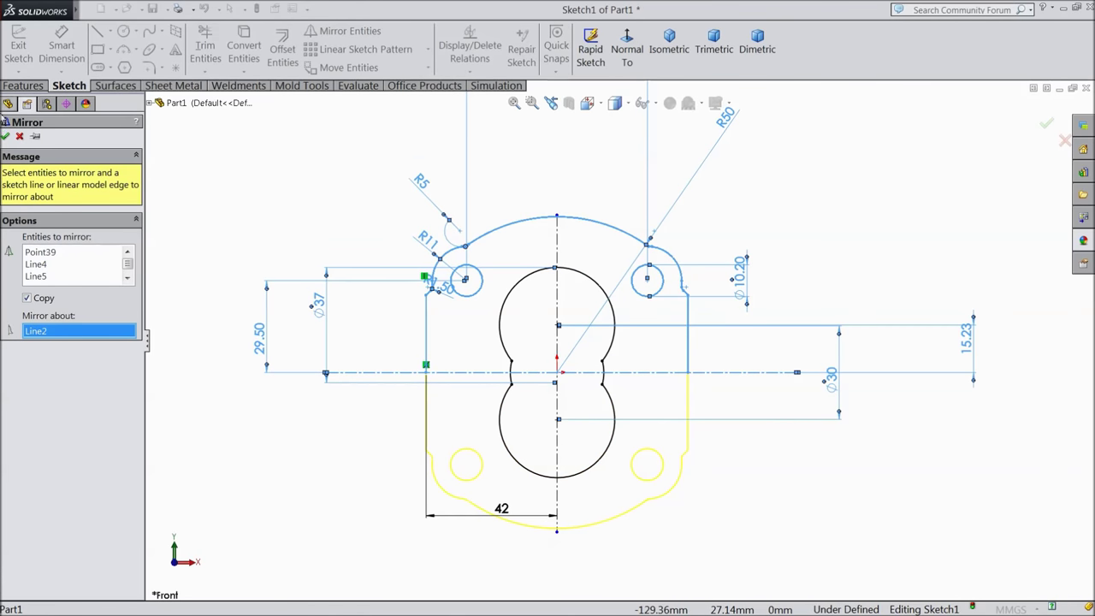
left_click(6, 136)
scroll(556, 473, "down", 2)
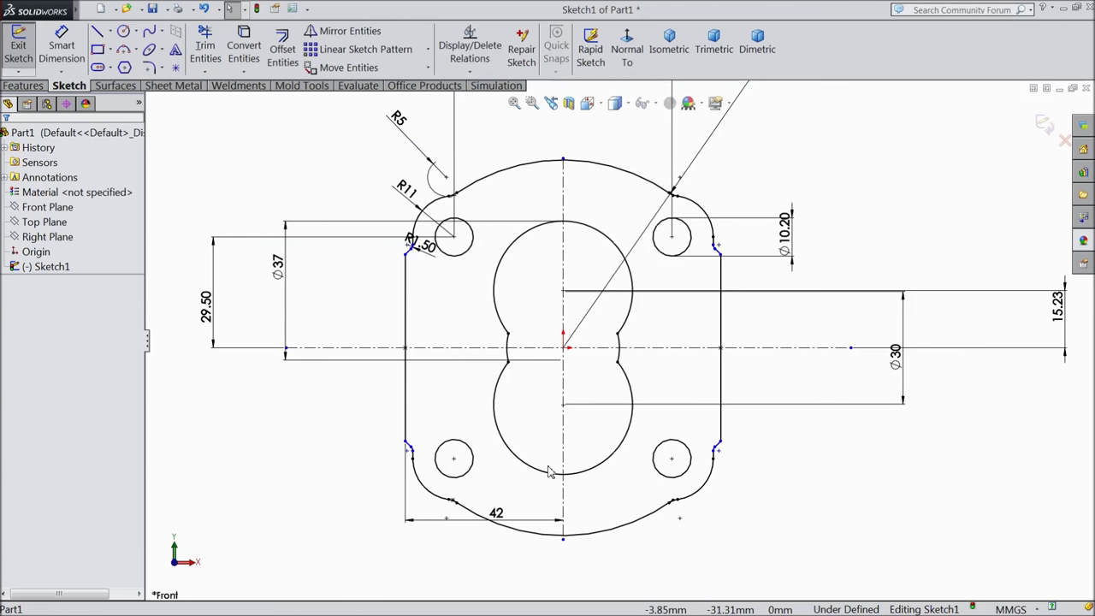
Step: Move the 58 dimension closer to the part
scroll(597, 477, "up", 1)
scroll(601, 428, "up", 1)
scroll(604, 394, "up", 1)
scroll(609, 368, "up", 1)
scroll(612, 363, "up", 1)
scroll(650, 261, "down", 1)
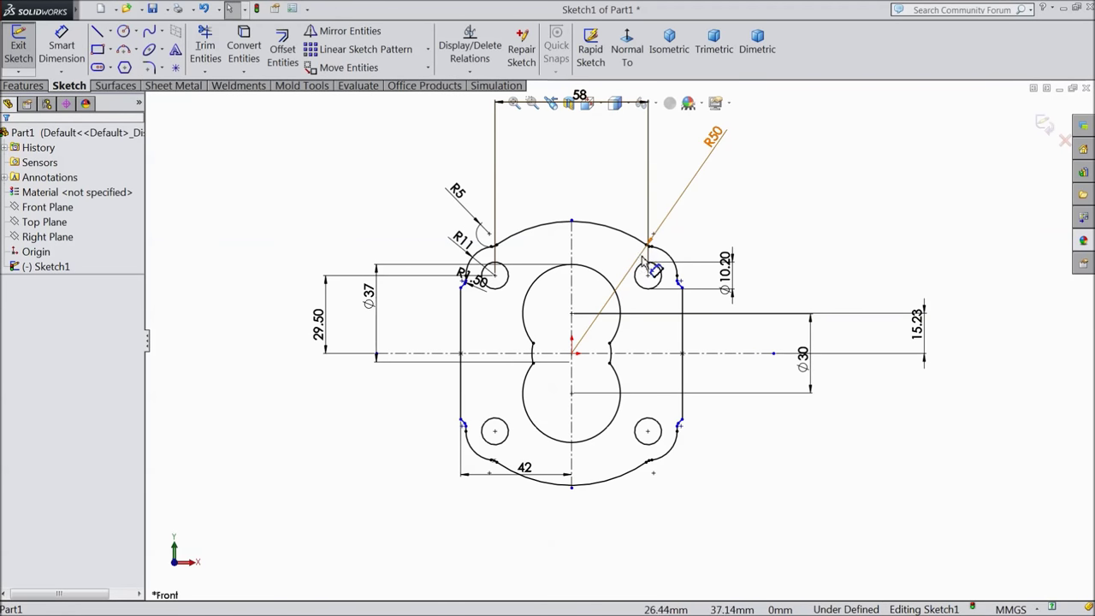
scroll(590, 142, "up", 1)
left_click_drag(587, 134, 580, 212)
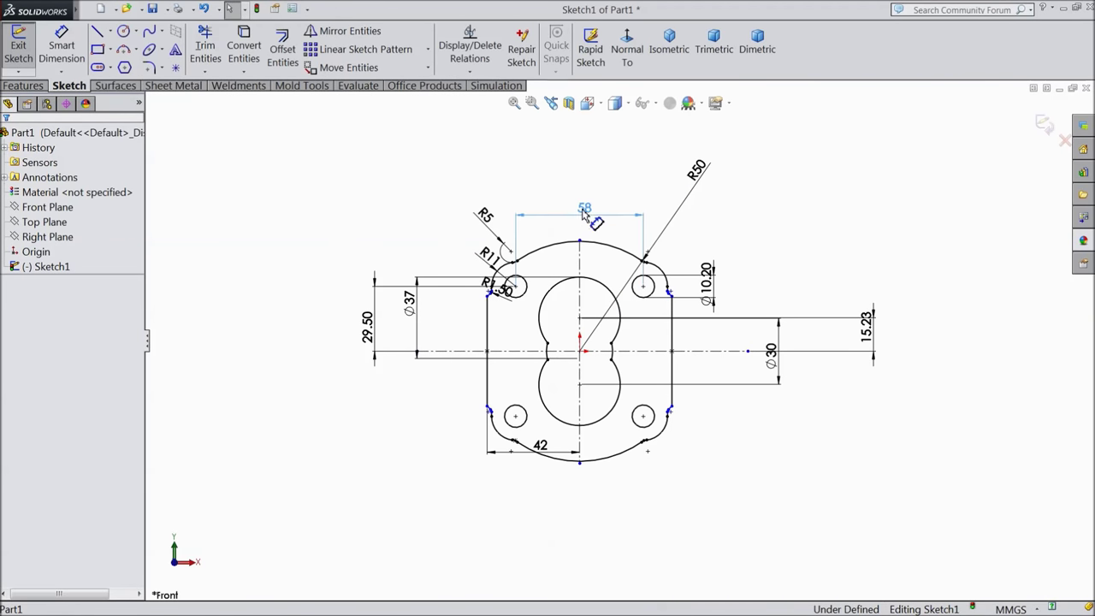
scroll(658, 340, "down", 1)
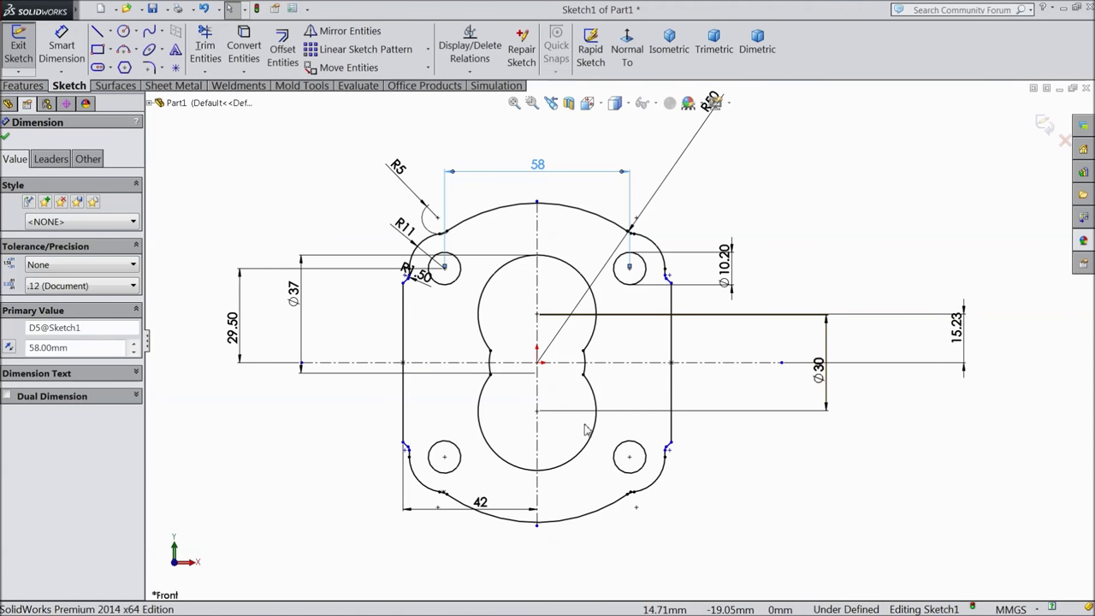
Step: Extrude the enclosed sketch region Mid Plane to a total depth of 54 mm
left_click(21, 87)
left_click(26, 42)
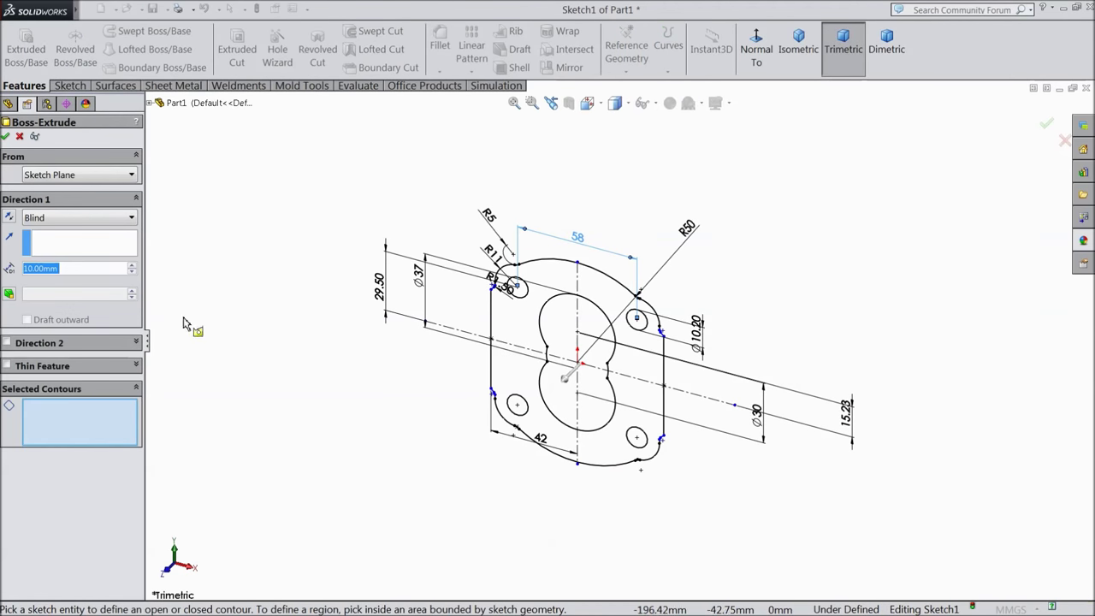
left_click(523, 342)
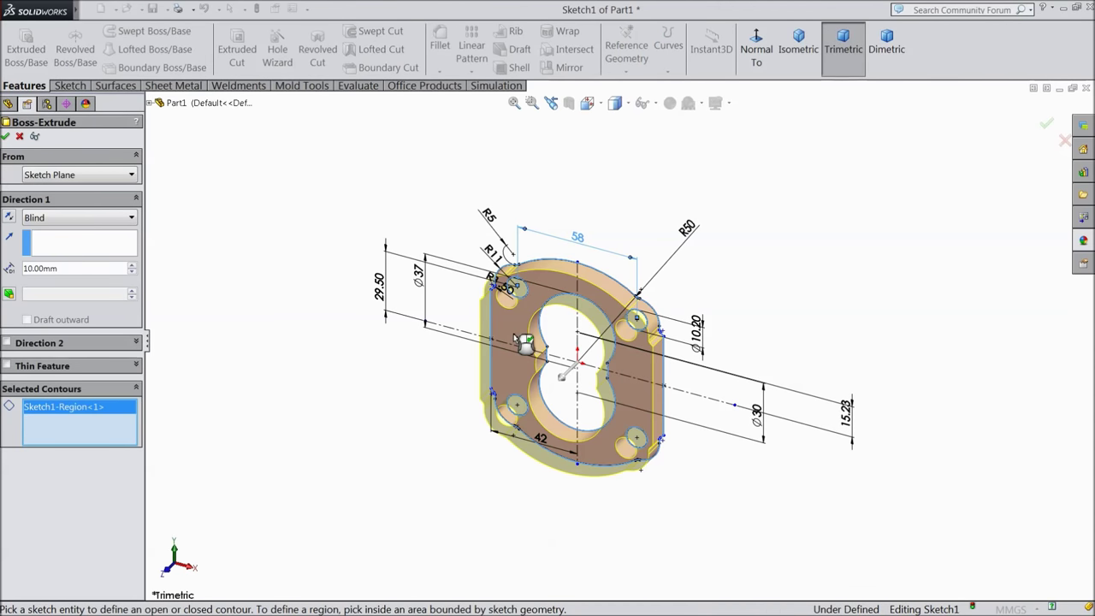
left_click(58, 219)
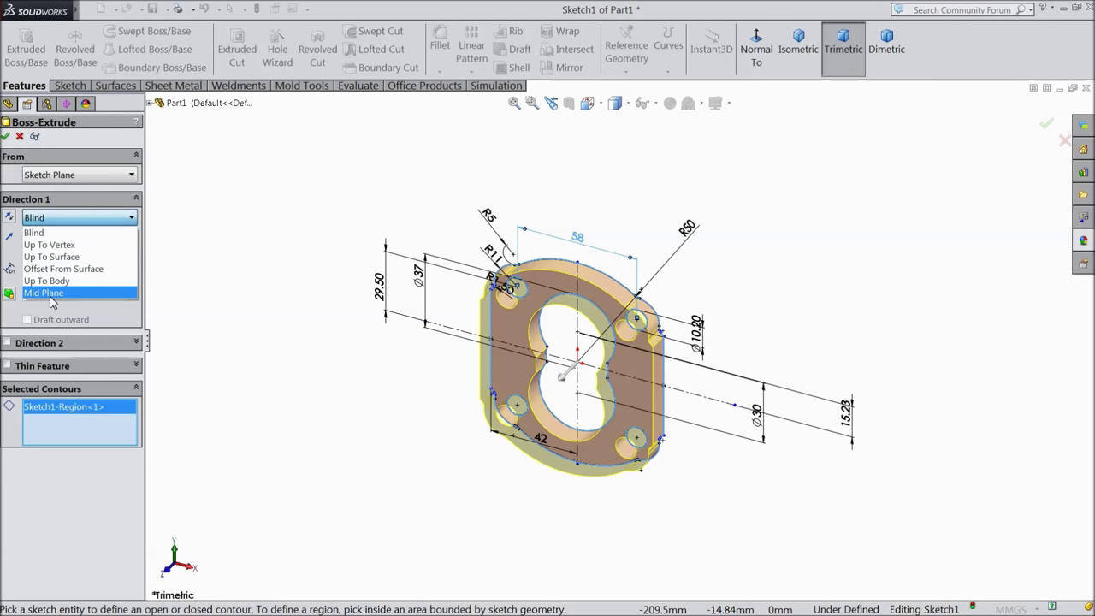
left_click(51, 295)
type("54")
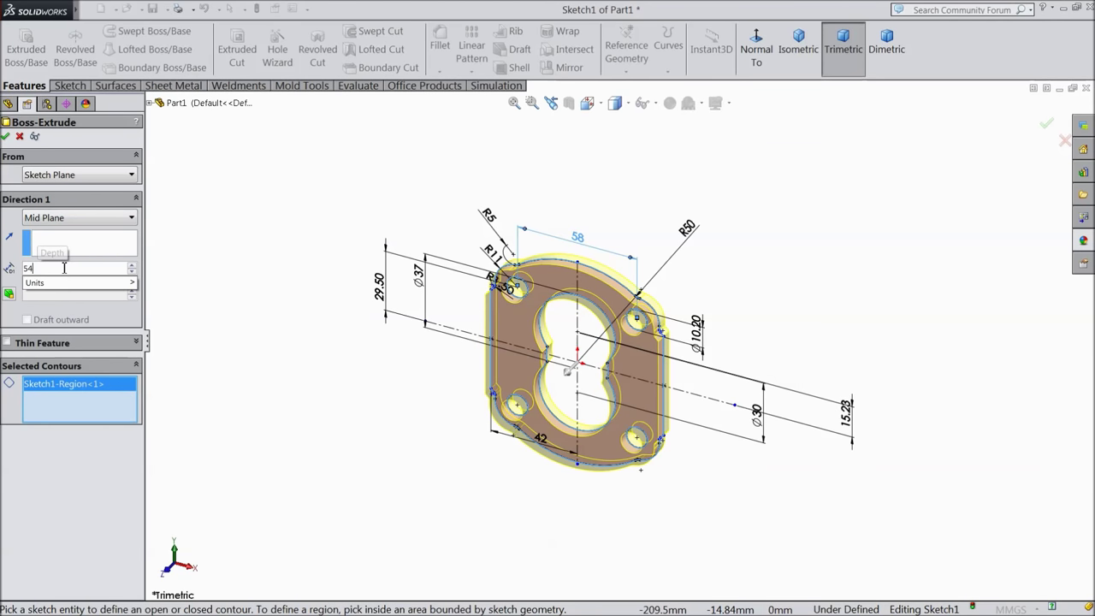
key("Return")
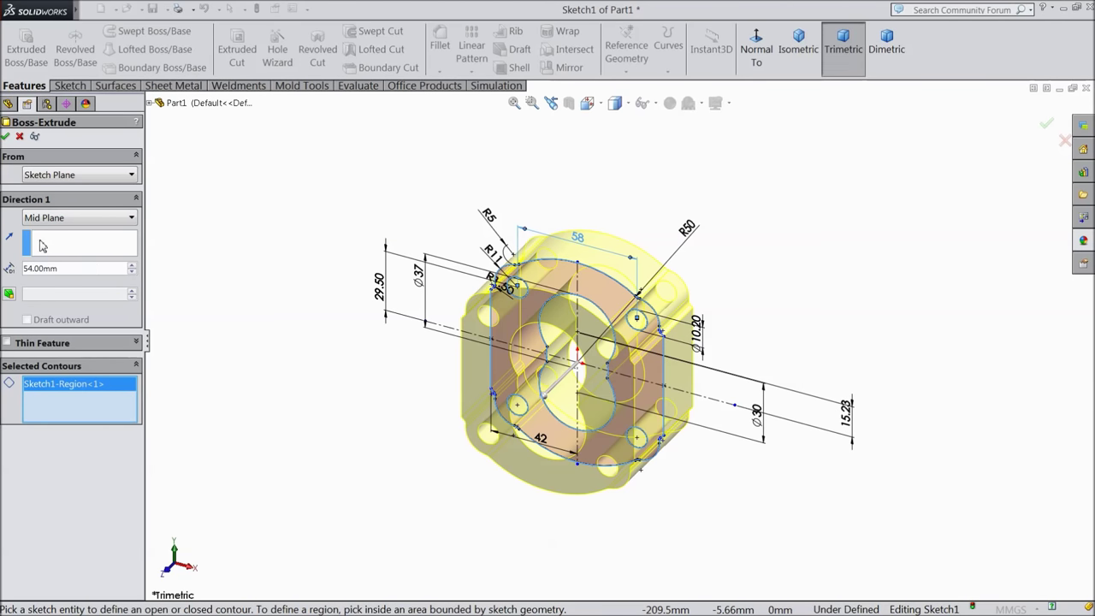
left_click(7, 136)
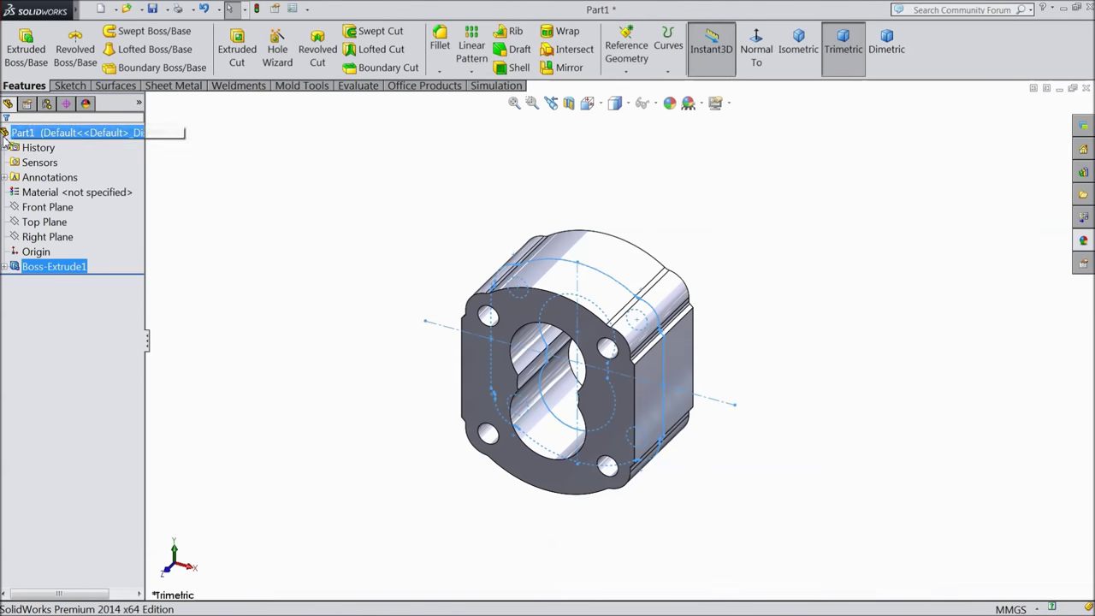
Step: Start a new sketch on the extruded body's front face
left_click(312, 266)
mouse_move(430, 359)
middle_mouse_down()
mouse_move(439, 311)
mouse_move(453, 318)
middle_mouse_up()
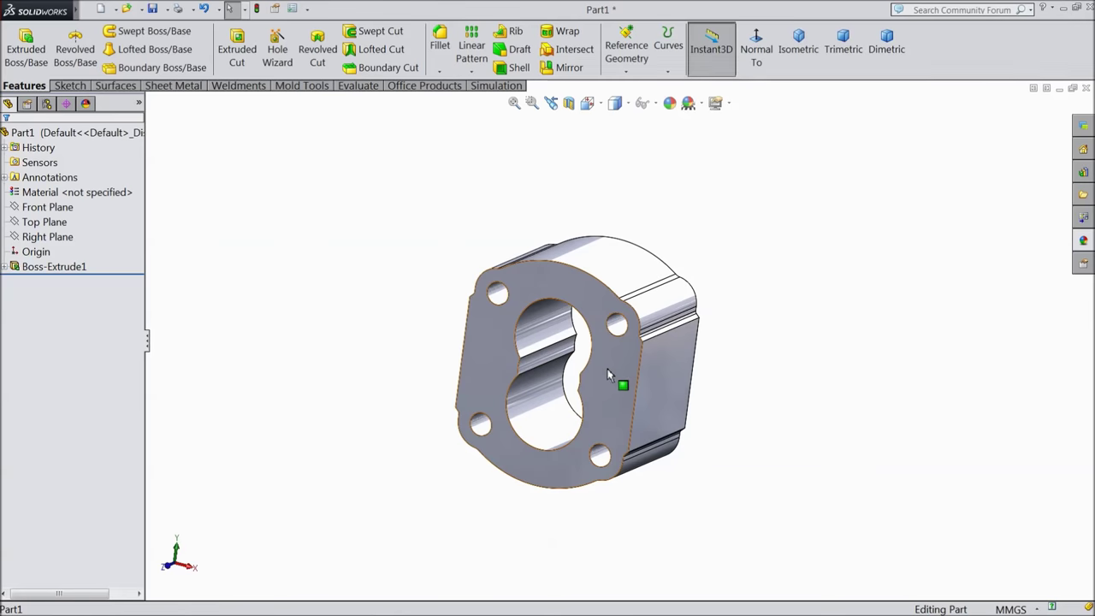
left_click(606, 367)
left_click(654, 338)
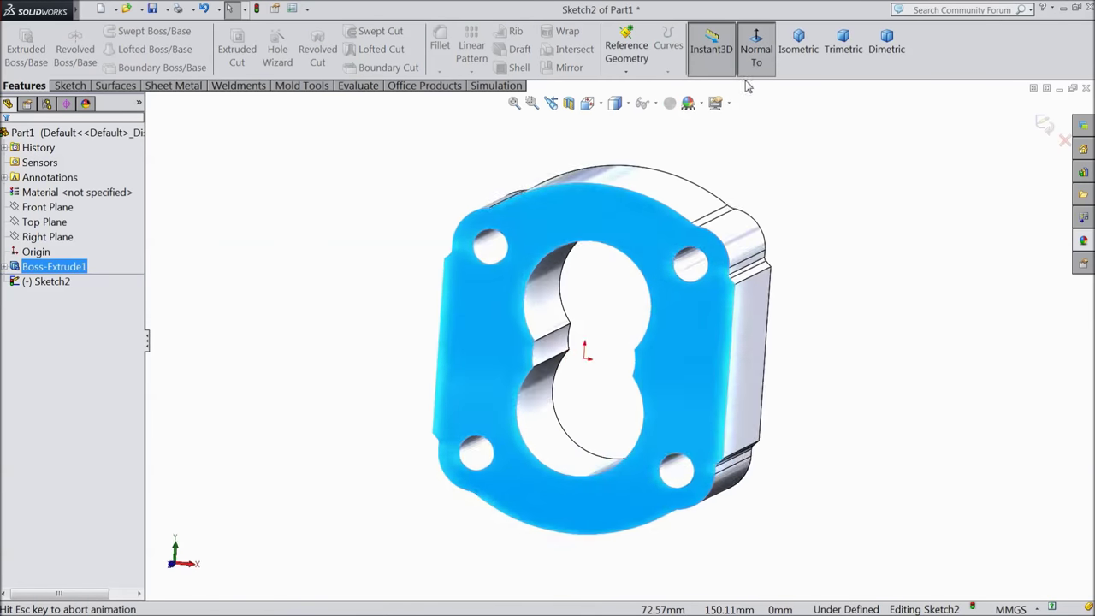
Step: Draw a vertical construction centerline through the origin across the bore
left_click(67, 87)
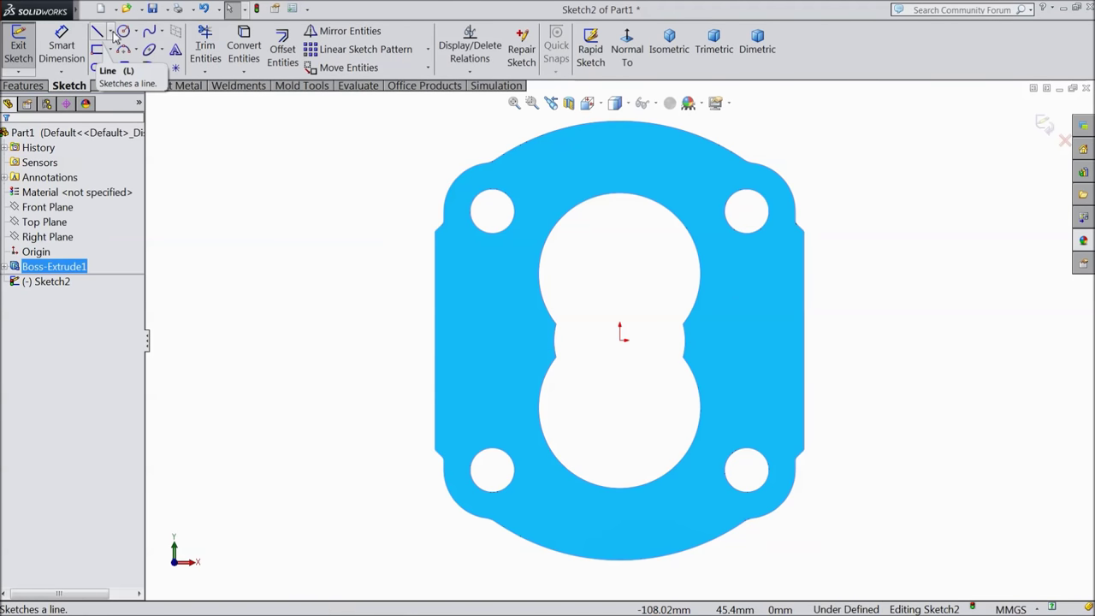
left_click(110, 31)
left_click(116, 73)
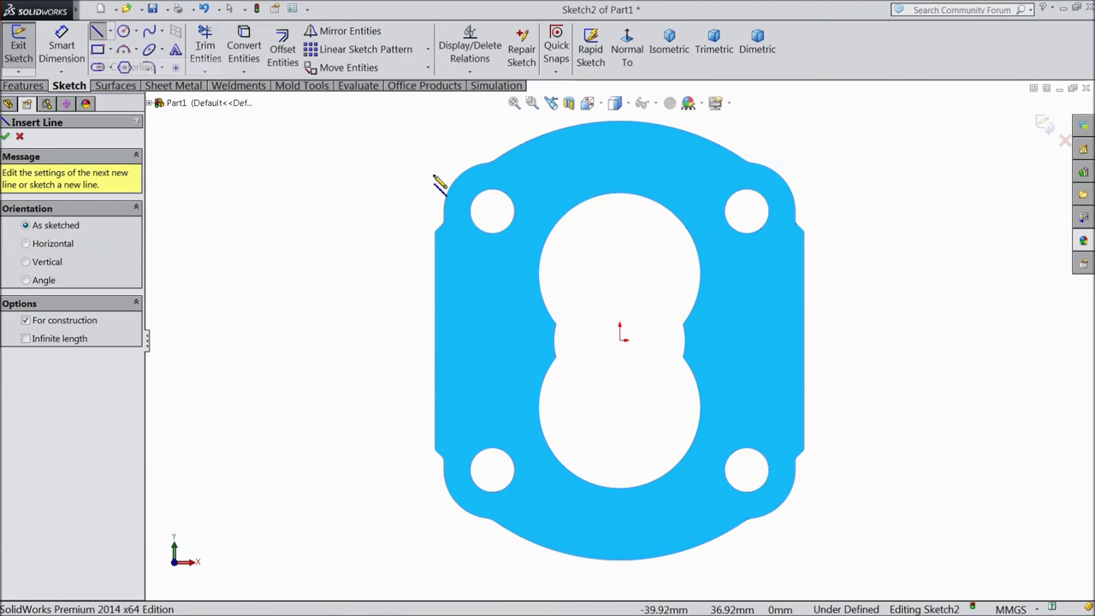
left_click(620, 224)
left_click(619, 449)
right_click(685, 423)
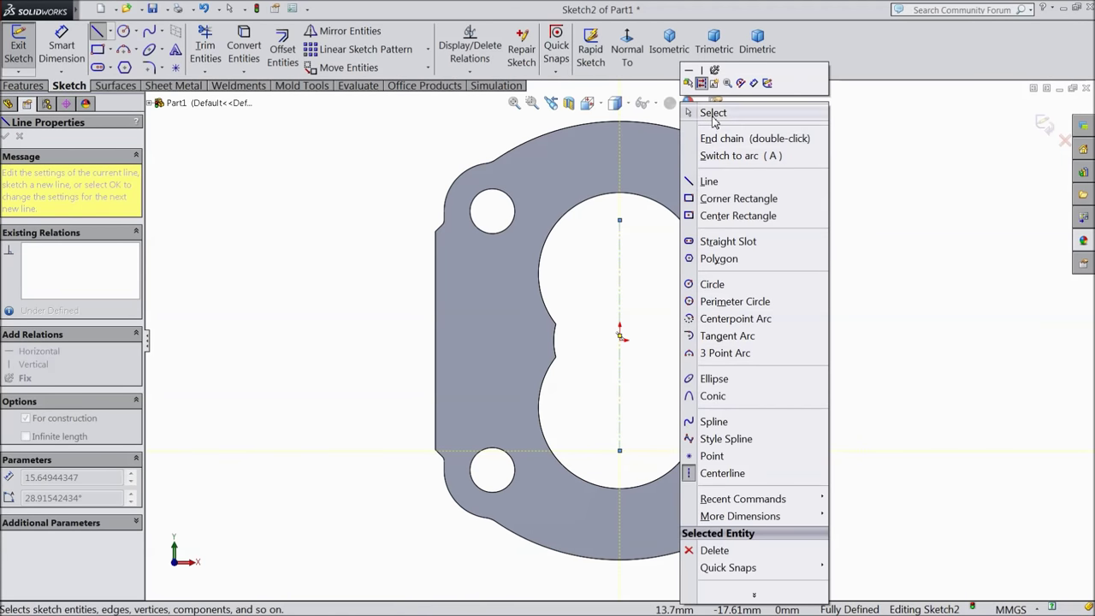
left_click(706, 112)
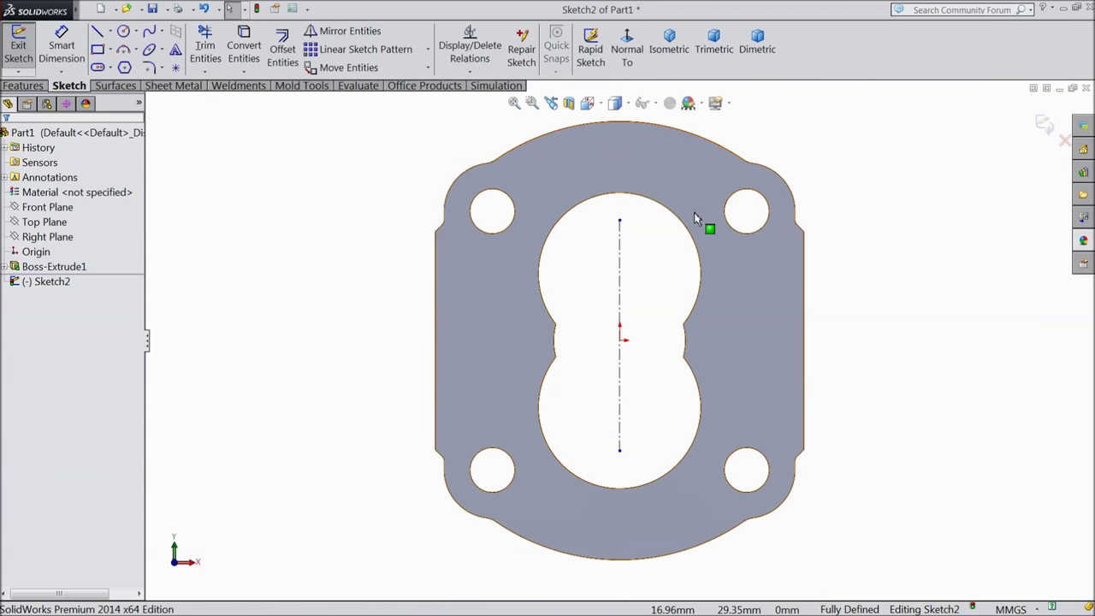
Step: Draw a circle centred on the vertical centerline above the origin and dimension its diameter
left_click(124, 32)
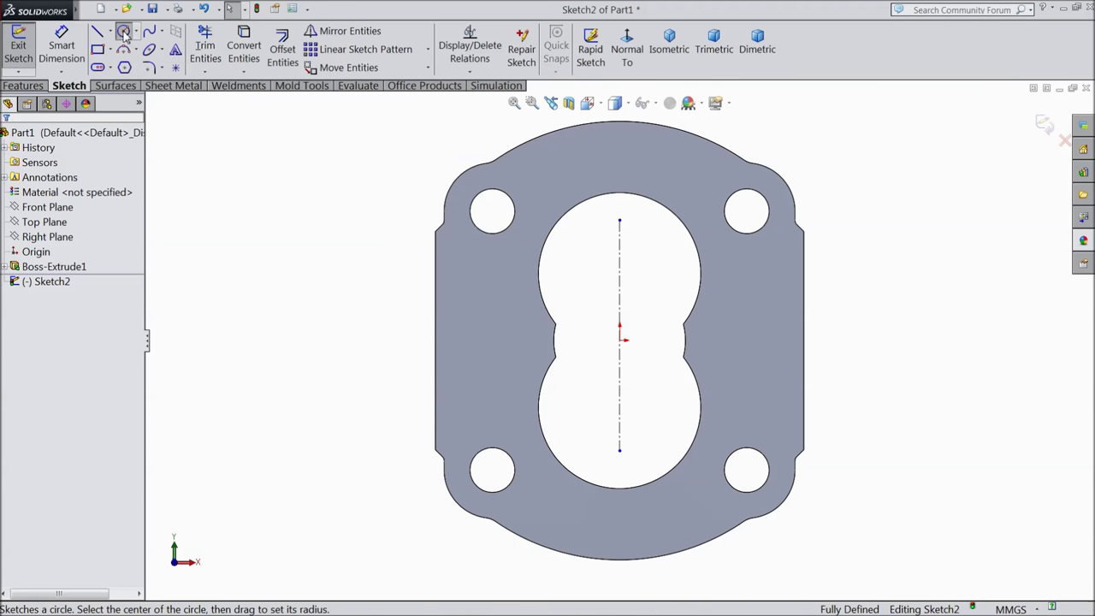
left_click(619, 272)
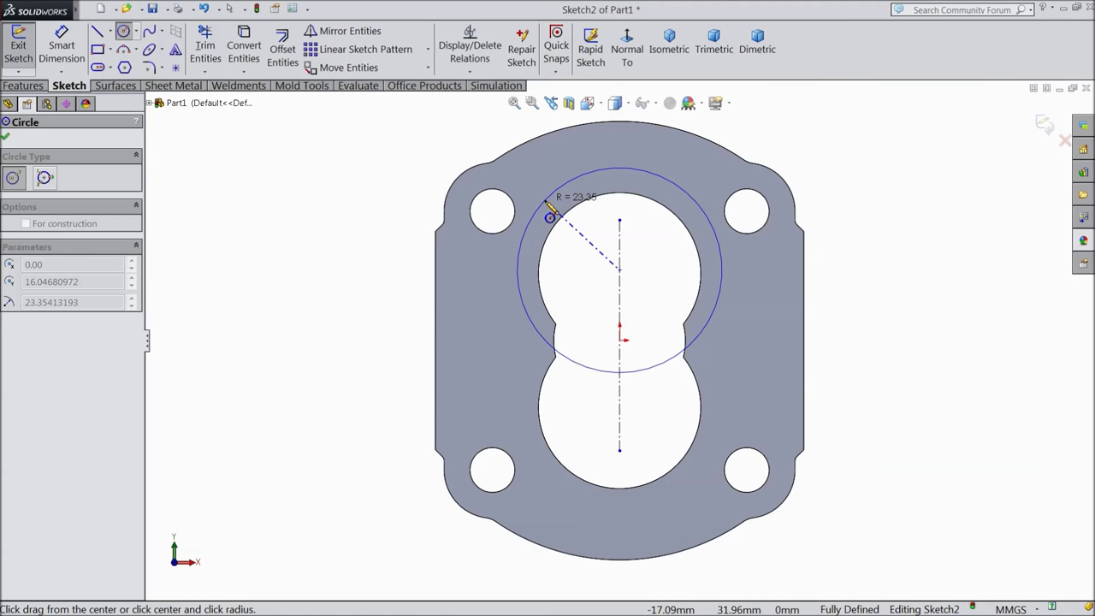
left_click(547, 206)
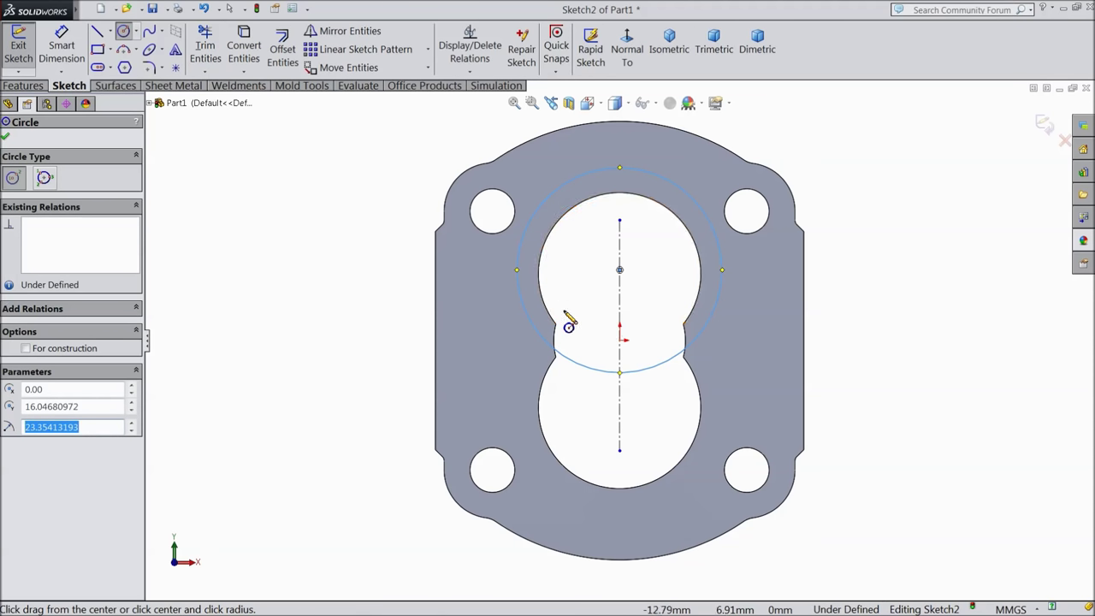
left_click(78, 48)
left_click(641, 175)
left_click(625, 158)
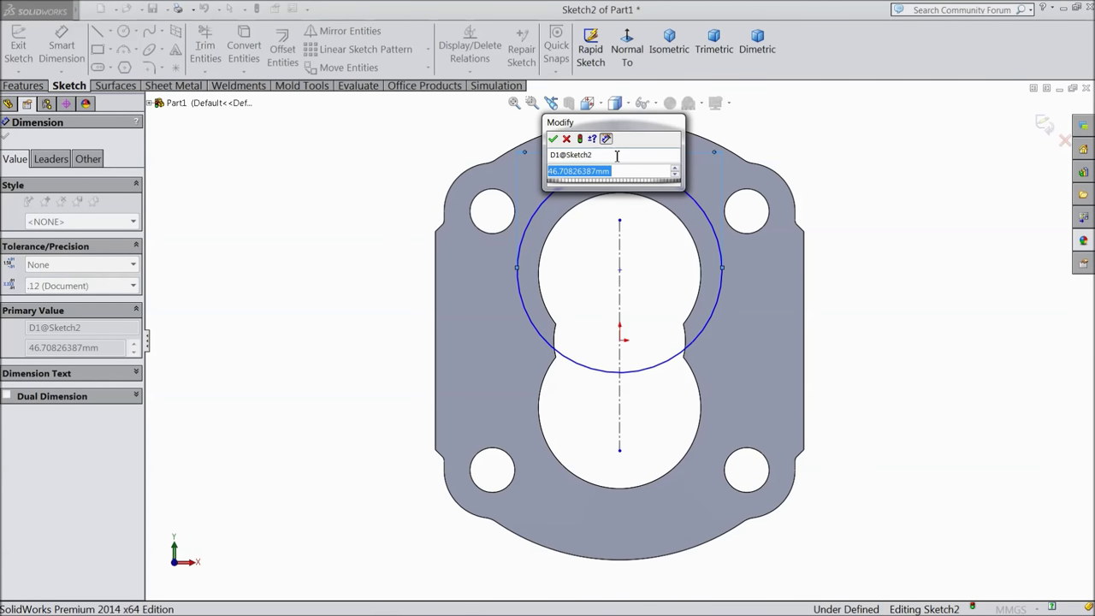
Step: Enter the circle diameter as 23.85/2
type("23.85")
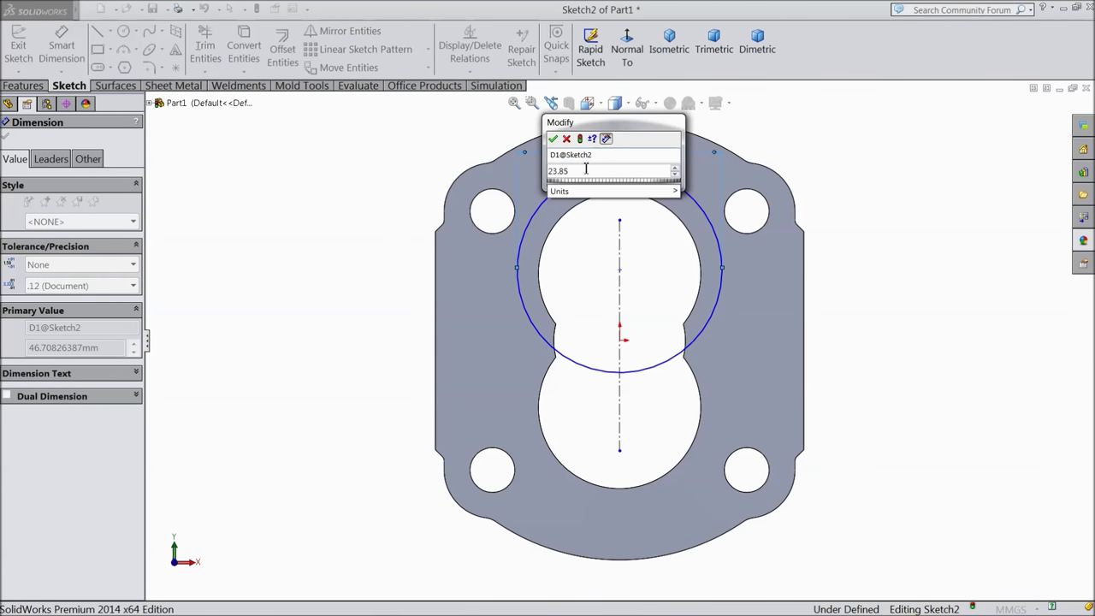
type("*2")
key("BackSpace")
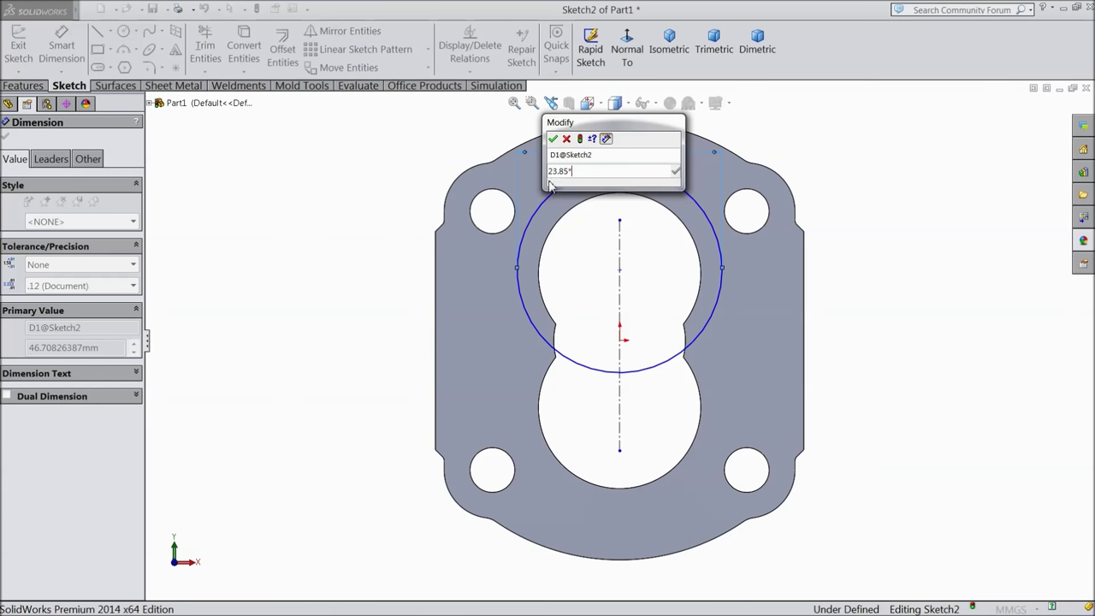
key("BackSpace")
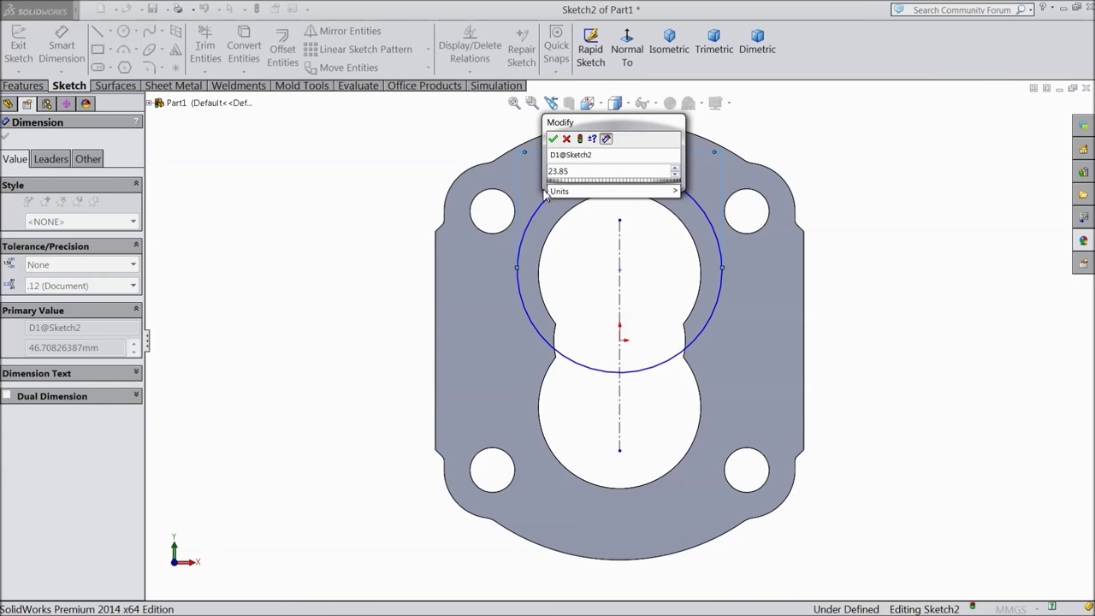
type("/2")
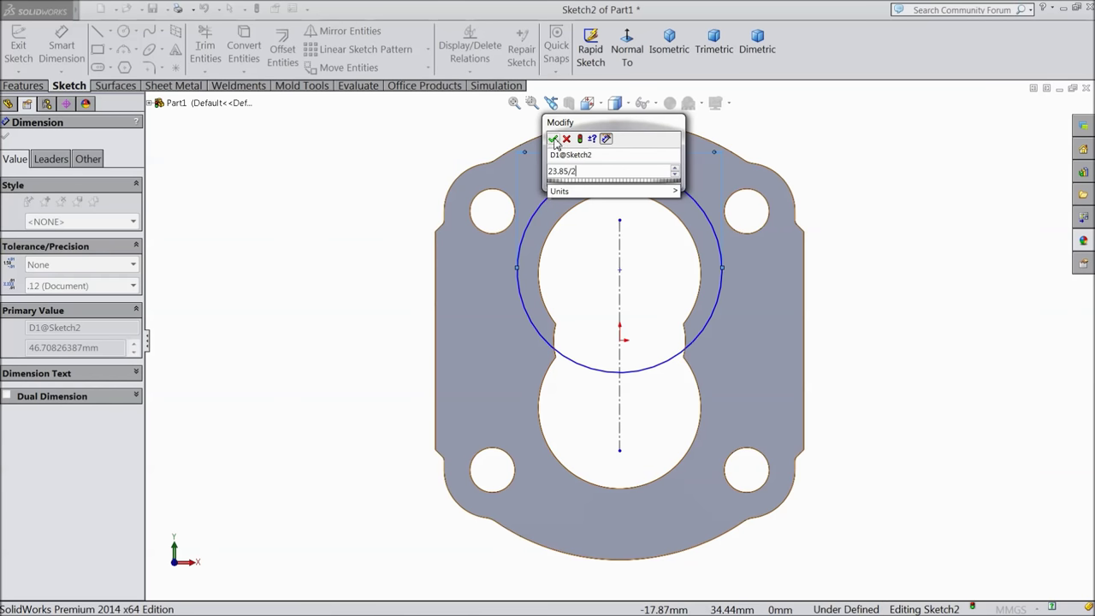
left_click(553, 139)
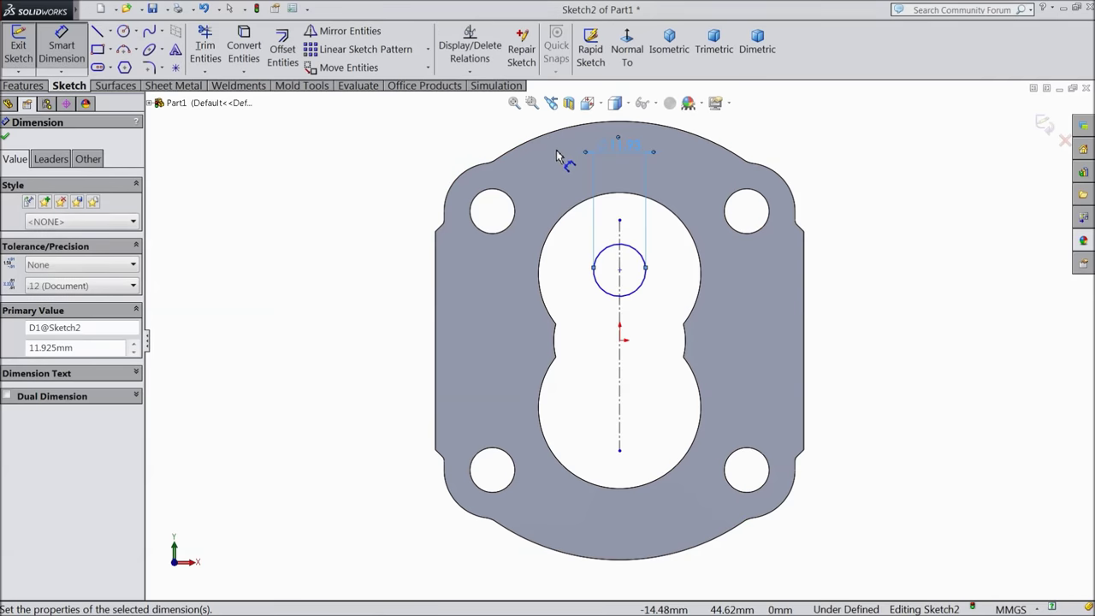
Step: Change the circle diameter to 23.85*2, giving 47.70 mm
double_click(638, 157)
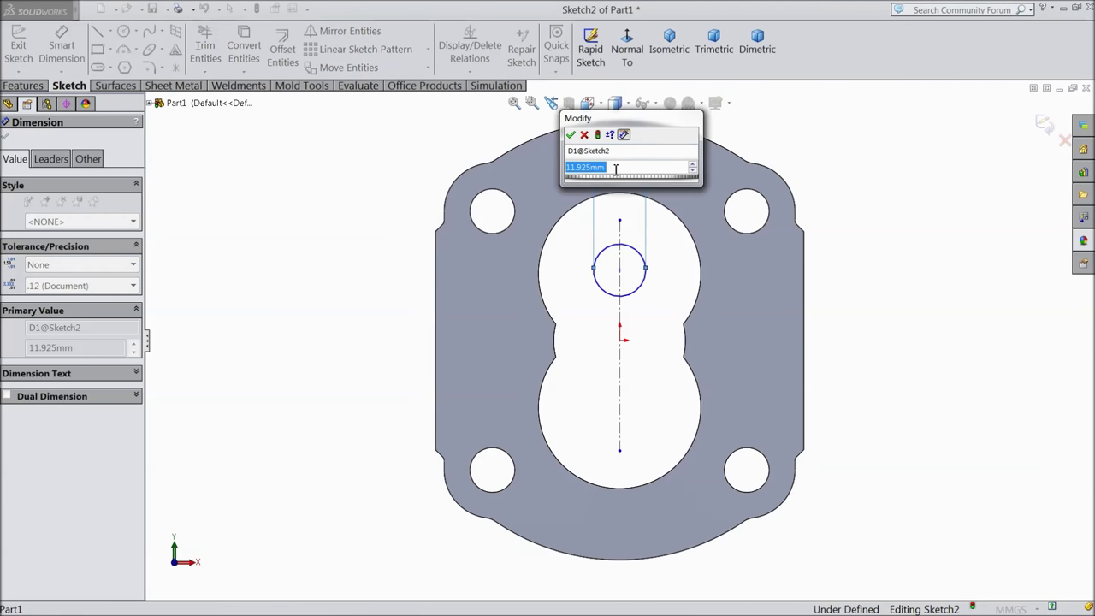
left_click(616, 169)
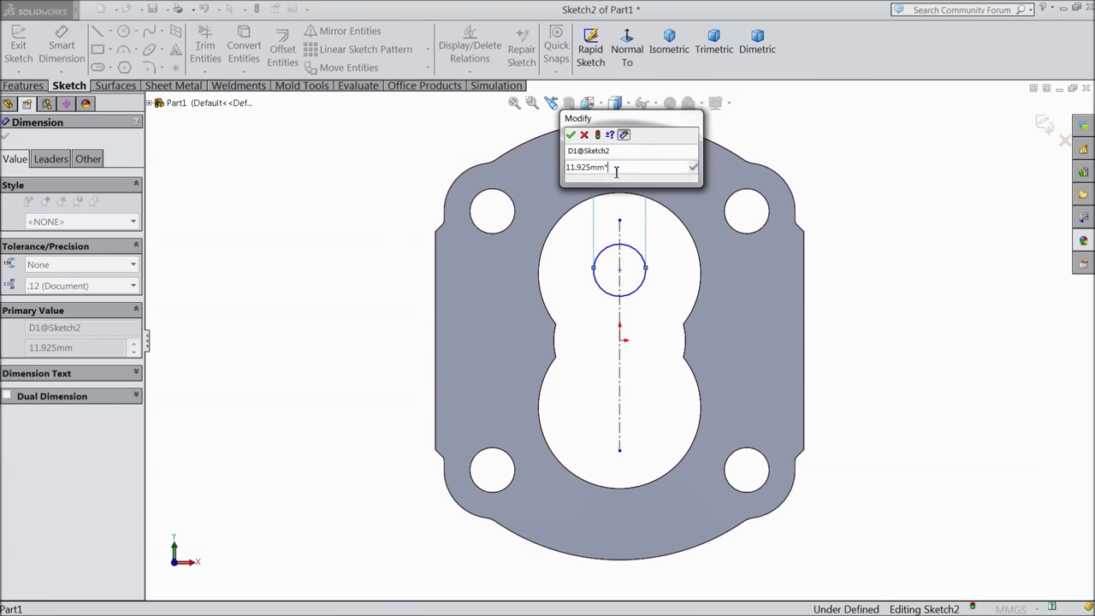
key("BackSpace")
key("BackSpace")
key("BackSpace")
key("BackSpace")
key("BackSpace")
key("BackSpace")
key("BackSpace")
key("BackSpace")
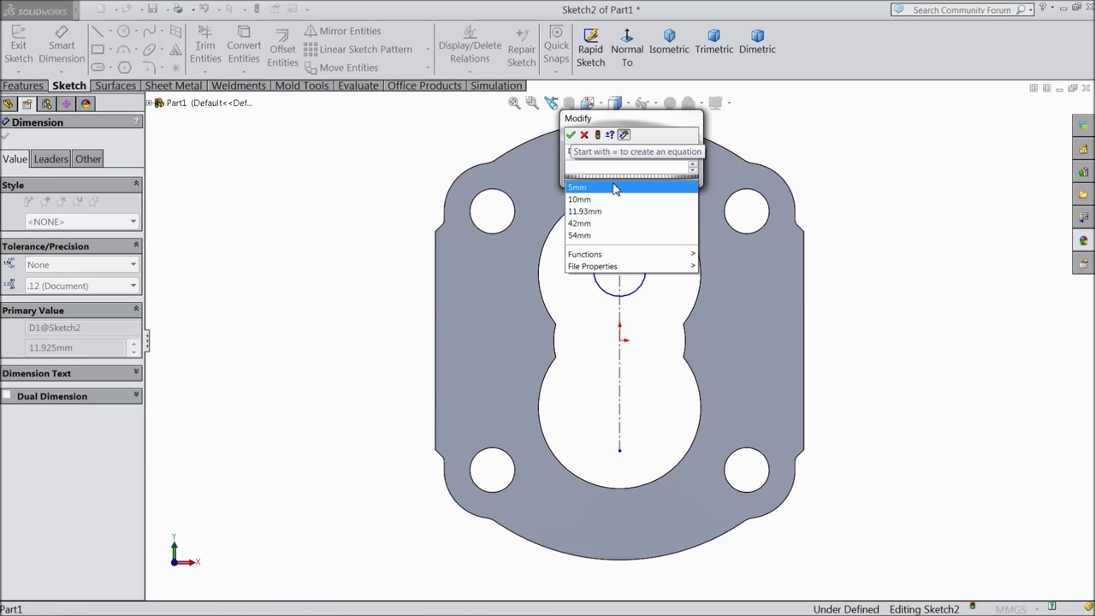
type("23.85*2")
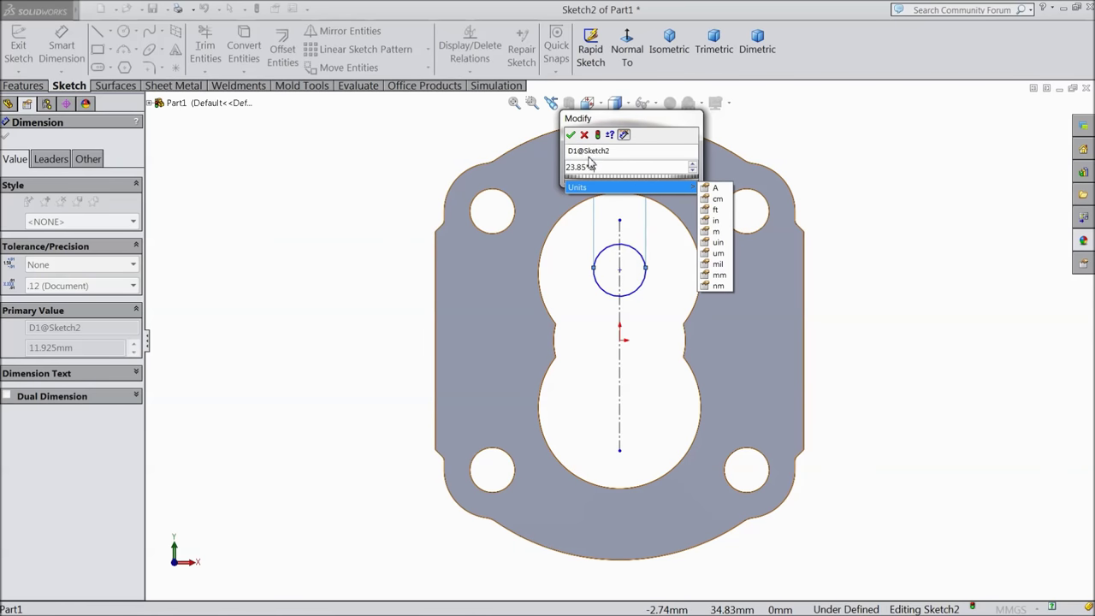
left_click(571, 134)
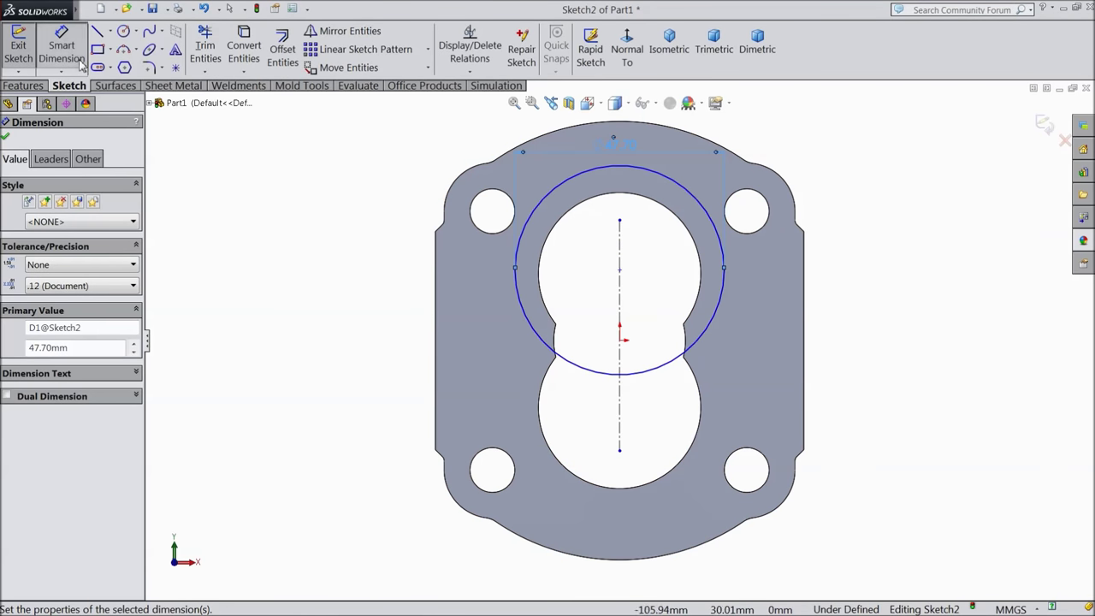
left_click(623, 342)
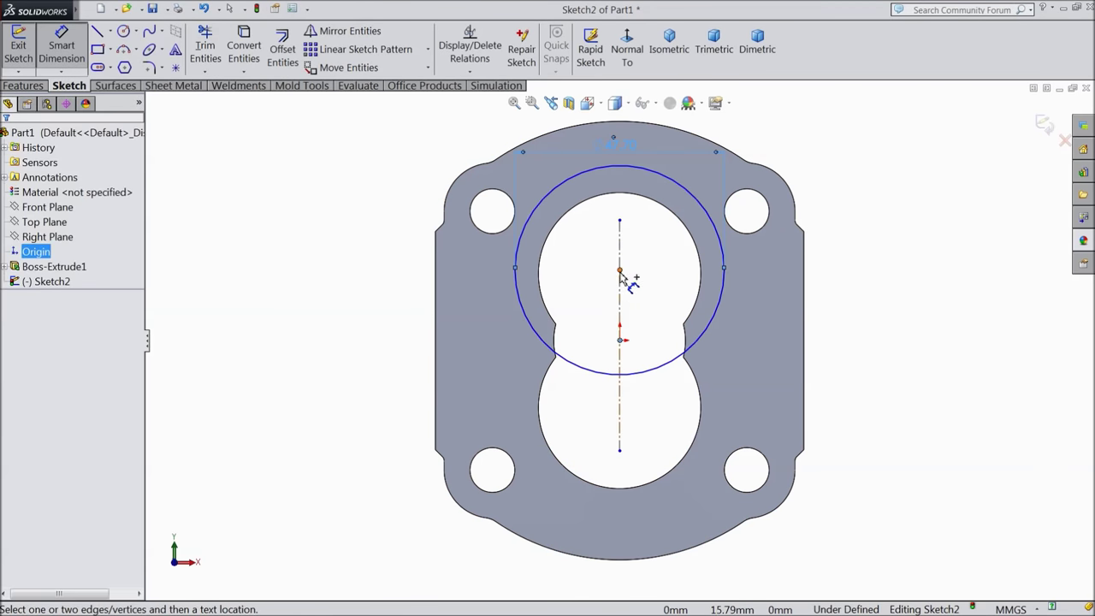
Step: Dimension the circle centre 15 mm above the origin
left_click(623, 272)
left_click(856, 309)
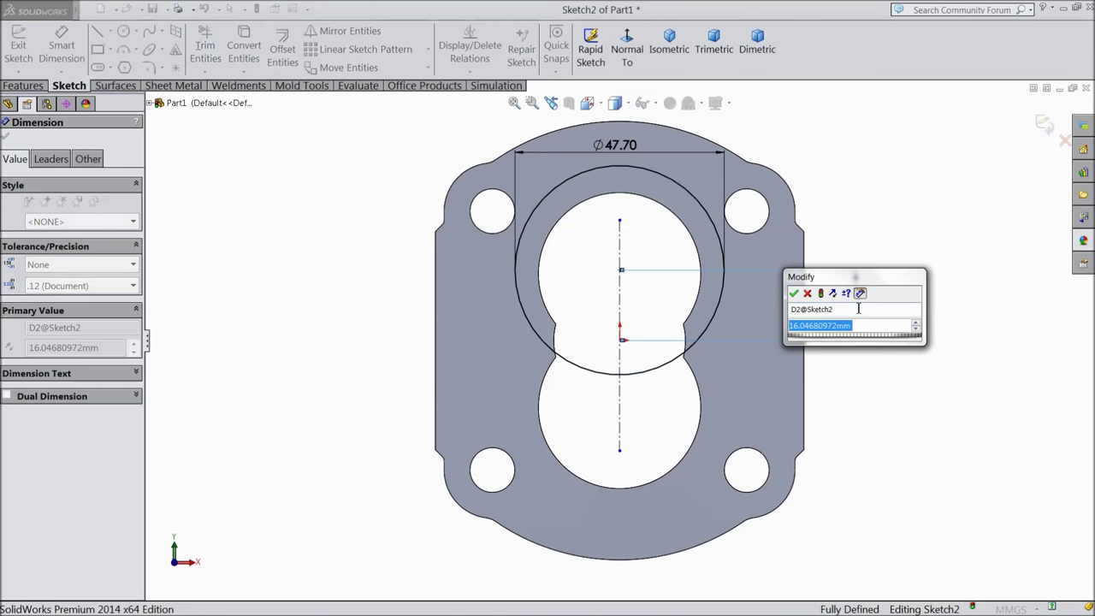
type("15.04")
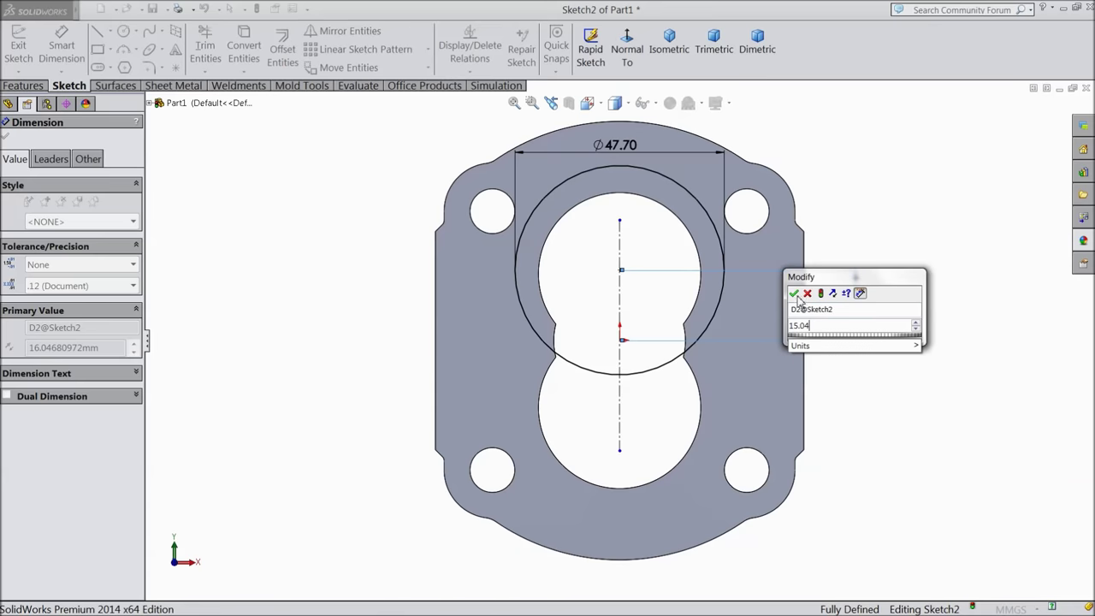
left_click(795, 294)
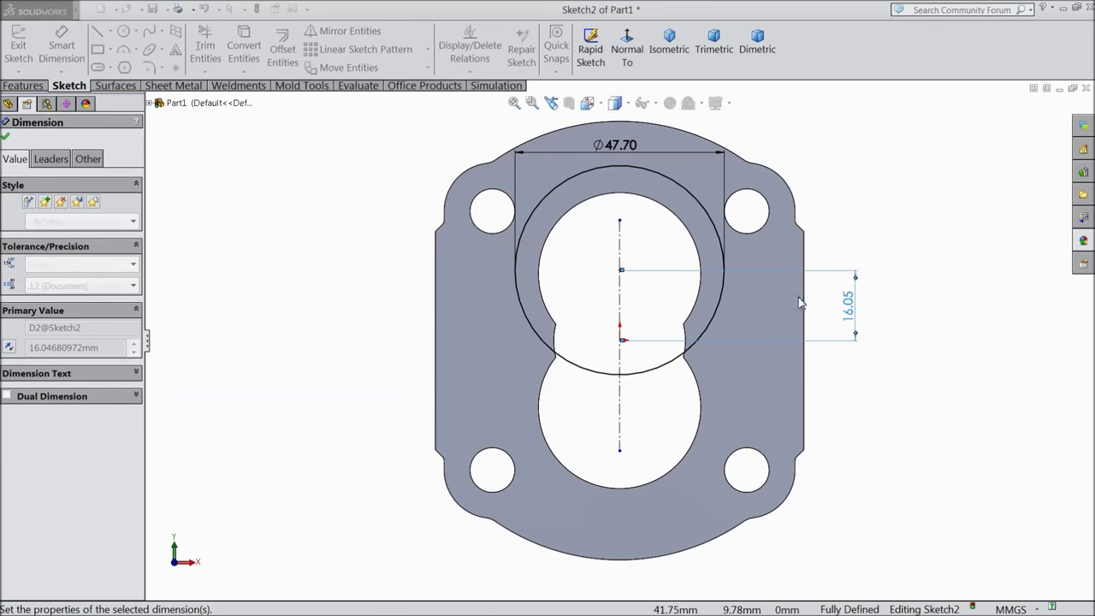
left_click(5, 137)
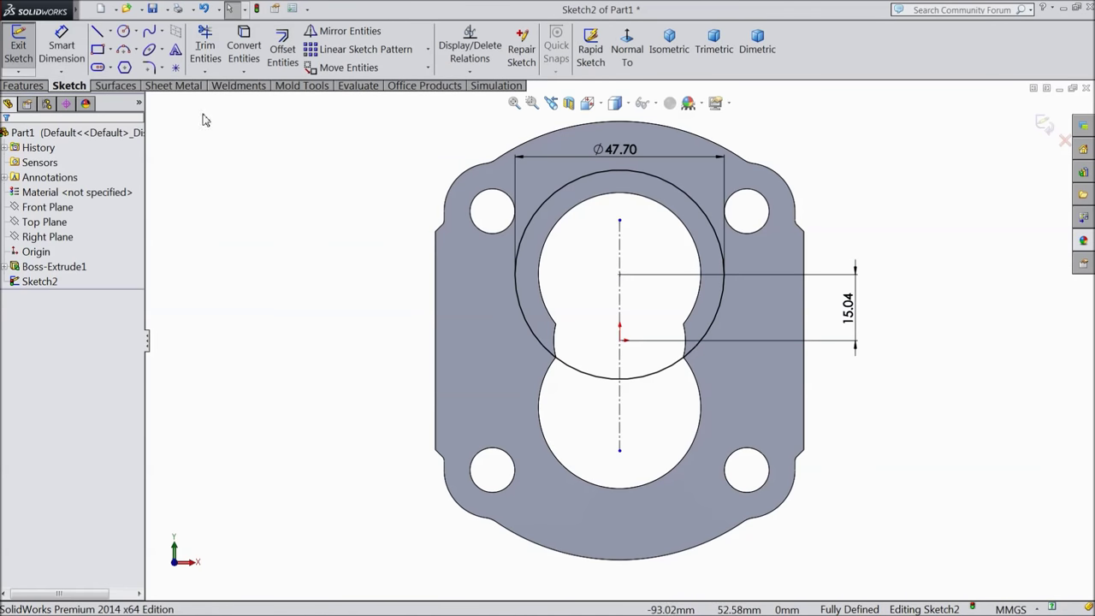
left_click(342, 30)
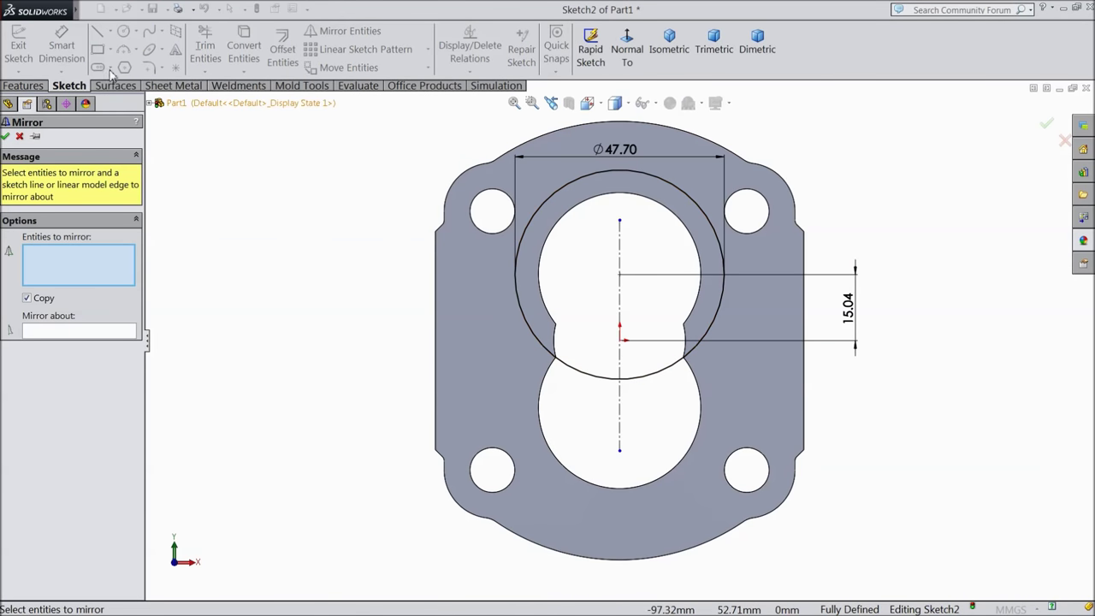
left_click(20, 138)
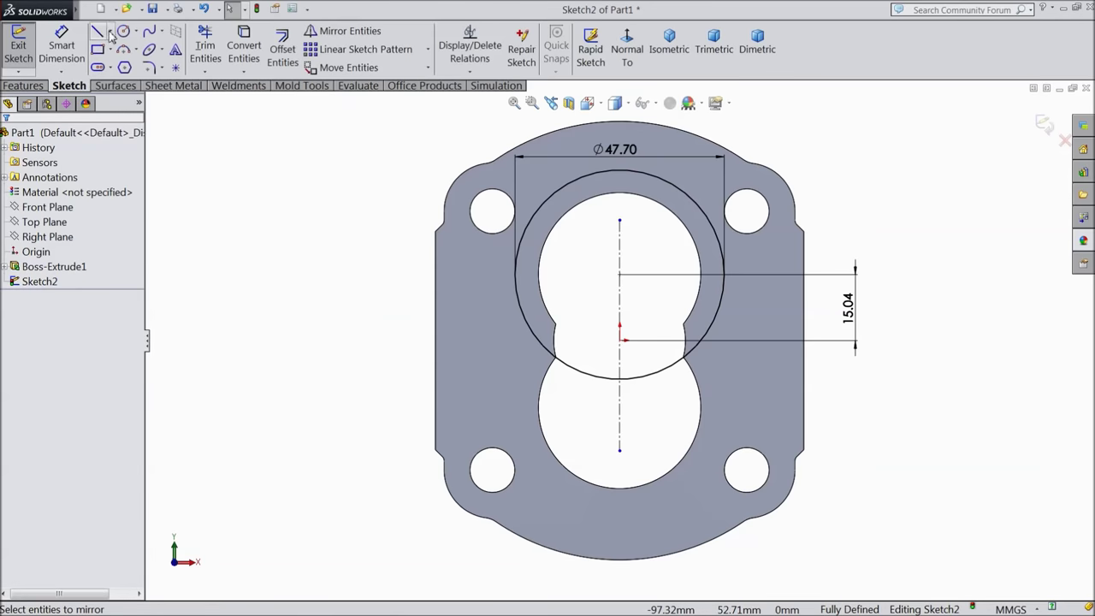
Step: Draw a horizontal centerline starting from the origin to the right
left_click(111, 32)
left_click(120, 67)
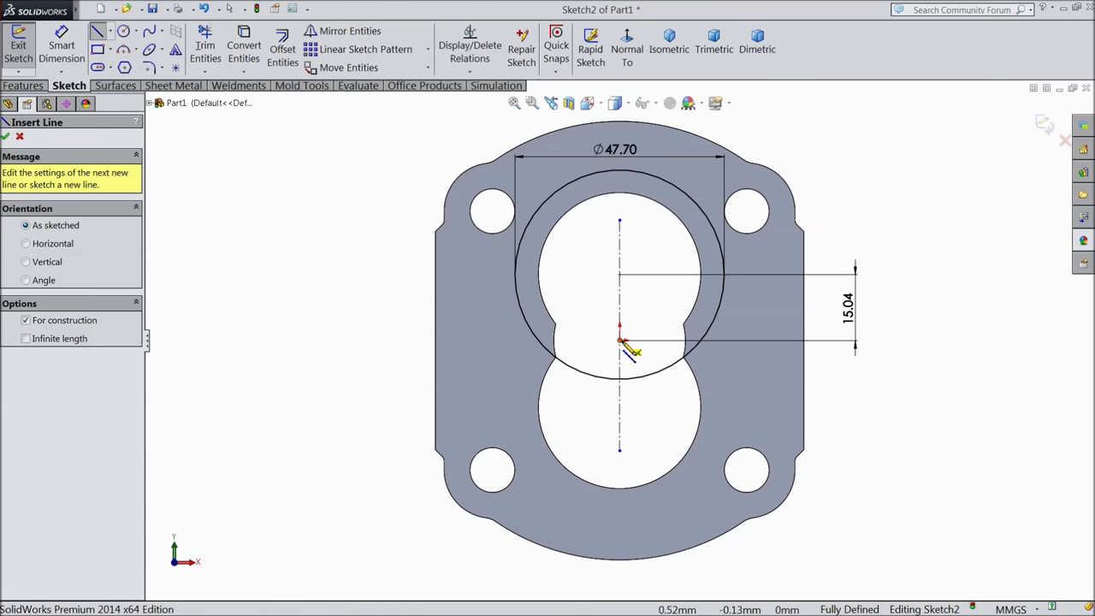
left_click(622, 340)
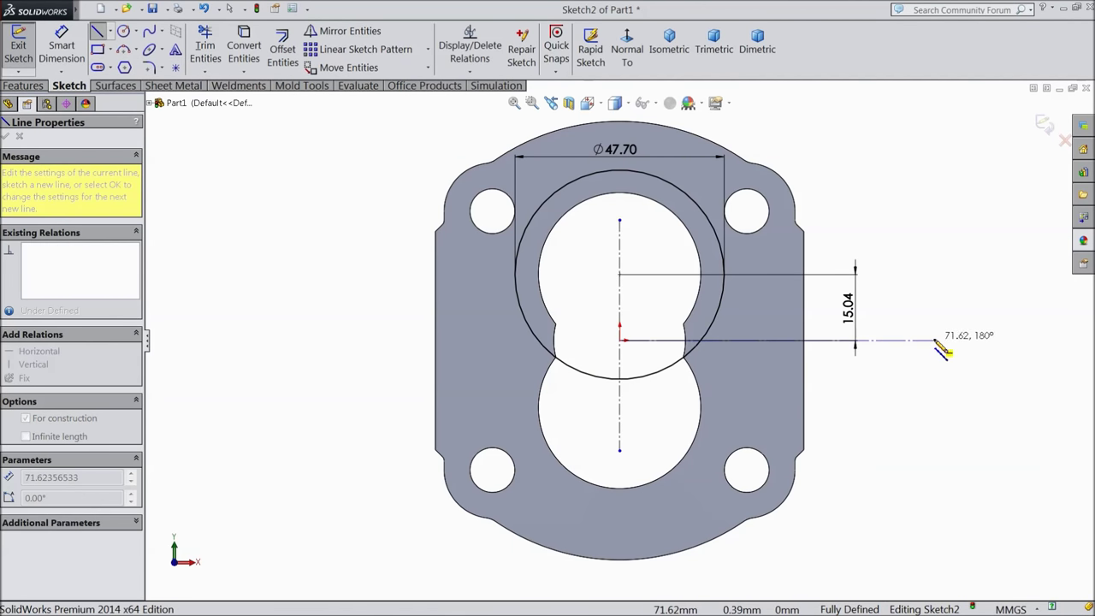
left_click(935, 343)
right_click(935, 342)
left_click(953, 112)
Step: Mirror the 47.70 mm circle about the horizontal centerline to make a lower circle
left_click(342, 31)
left_click(542, 207)
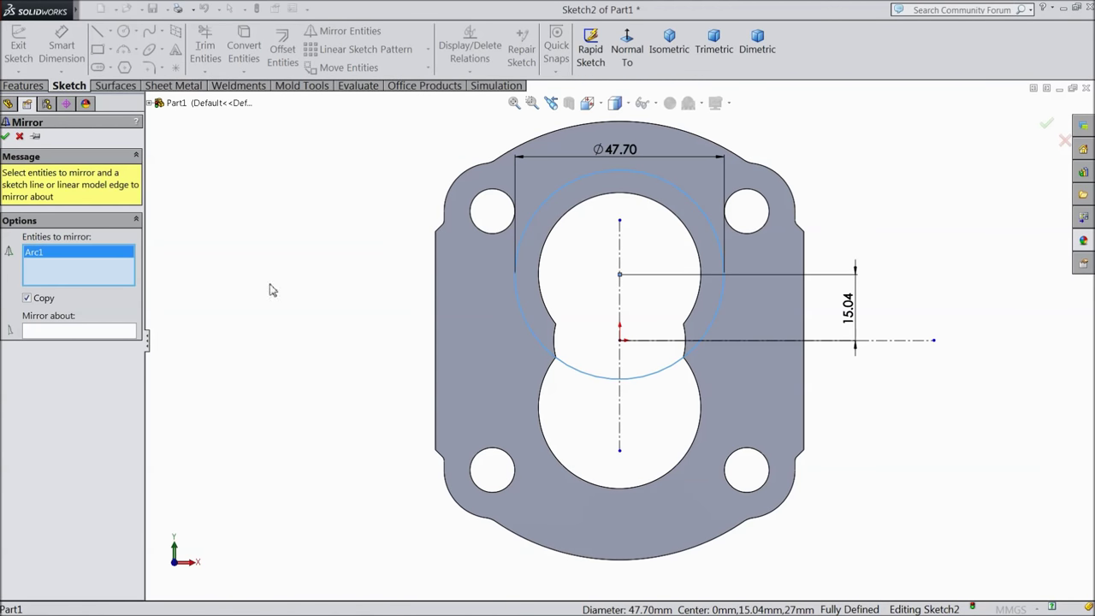
left_click(54, 333)
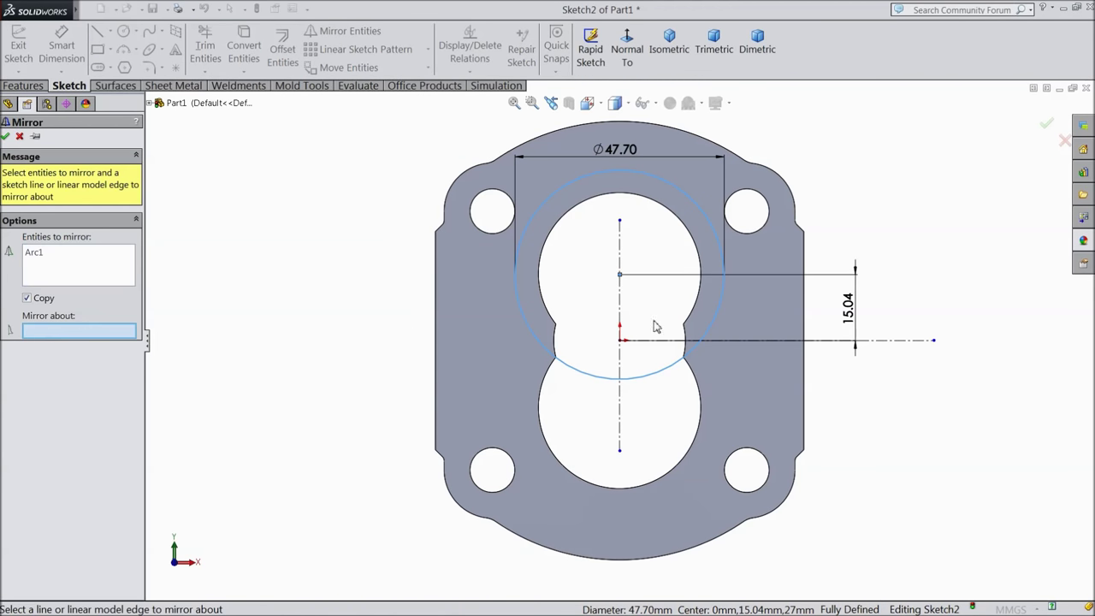
left_click(912, 341)
left_click(7, 135)
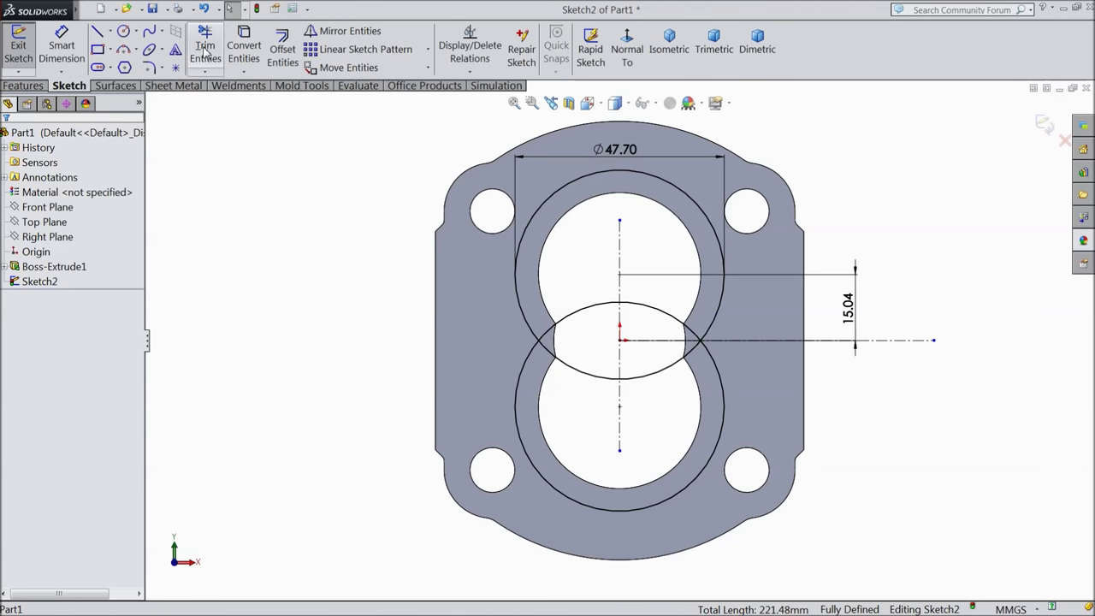
Step: Draw vertical lines joining the upper and lower circles along their left and right edges
left_click(97, 31)
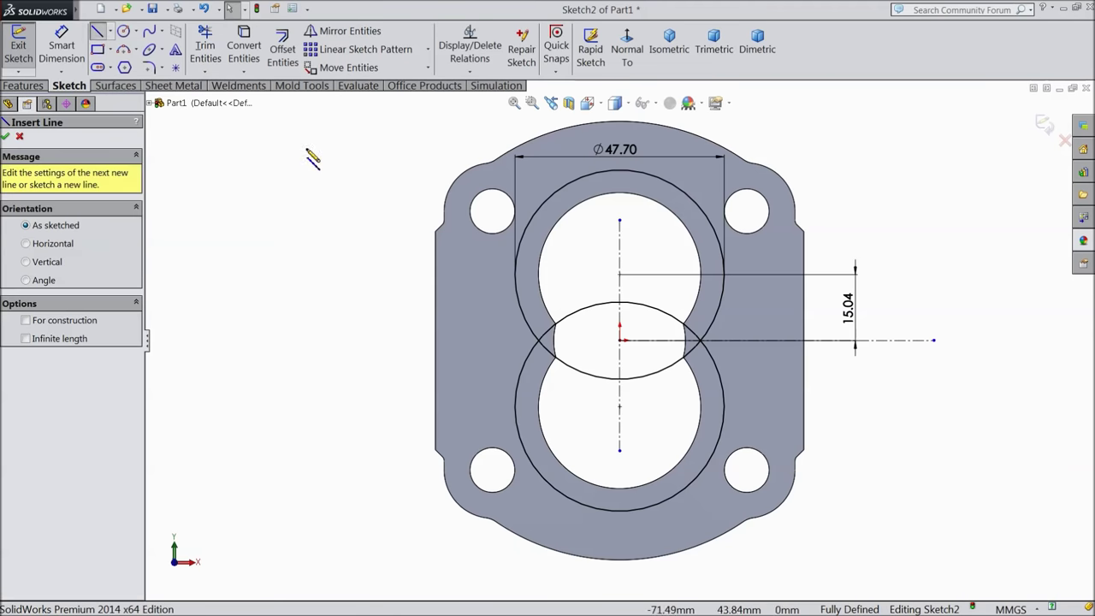
left_click(516, 276)
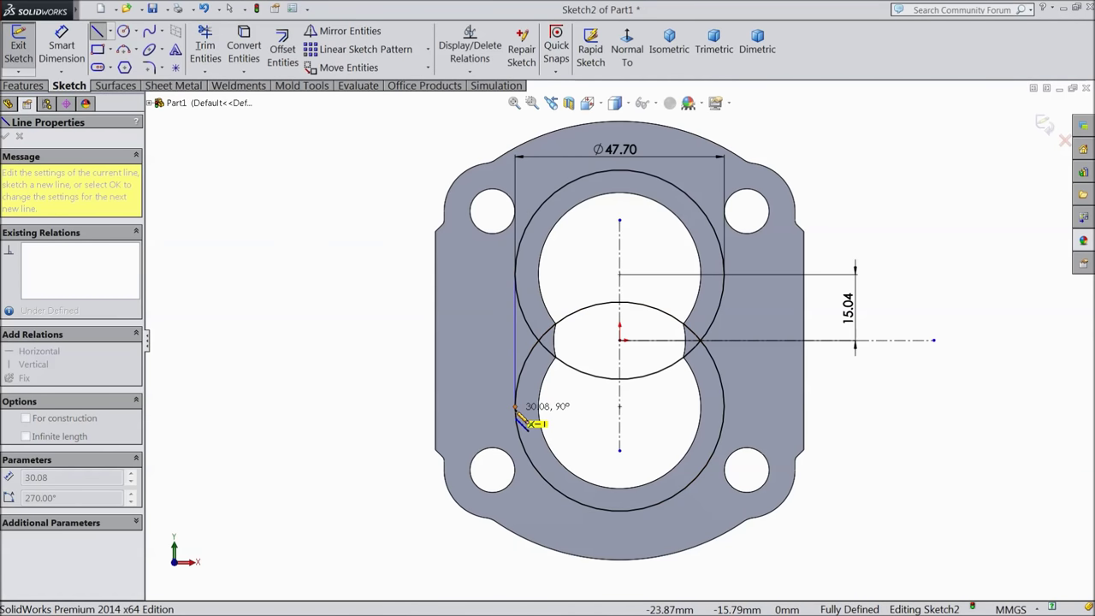
right_click(343, 296)
left_click(373, 104)
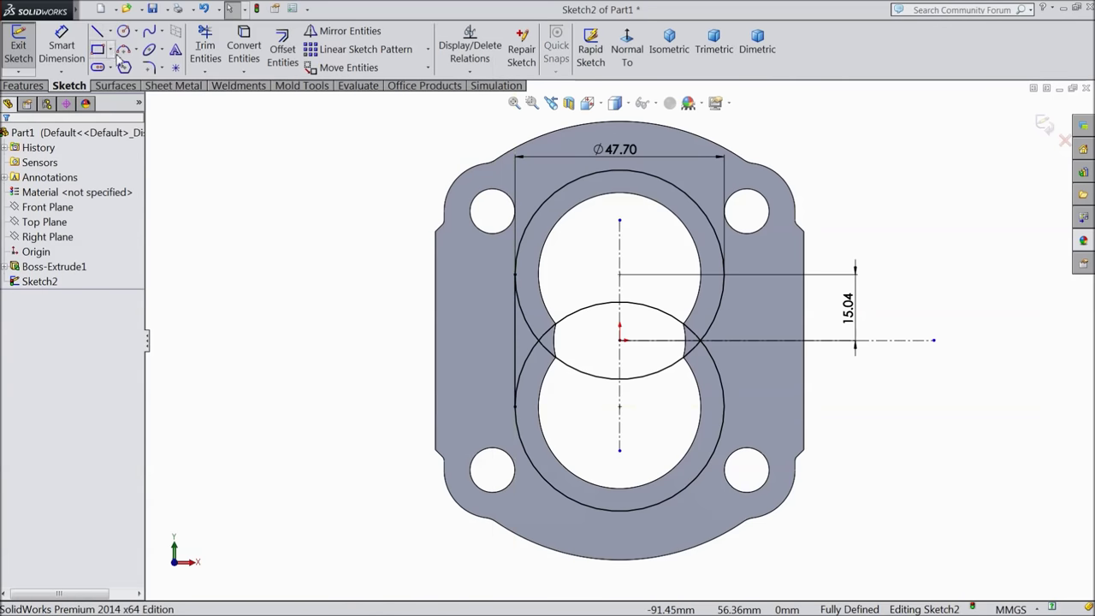
left_click(98, 34)
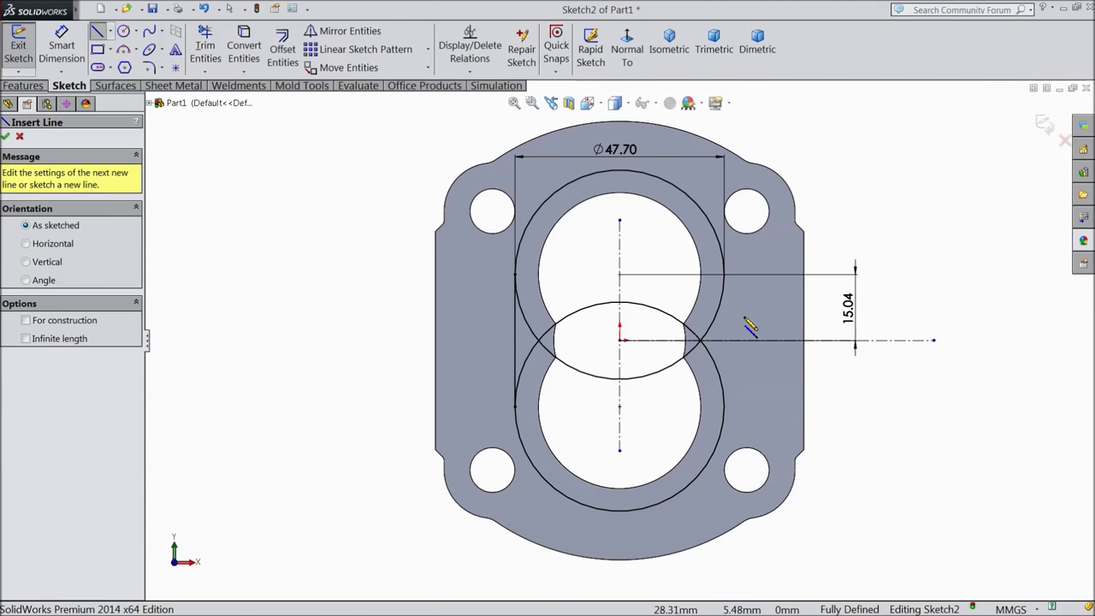
left_click(724, 277)
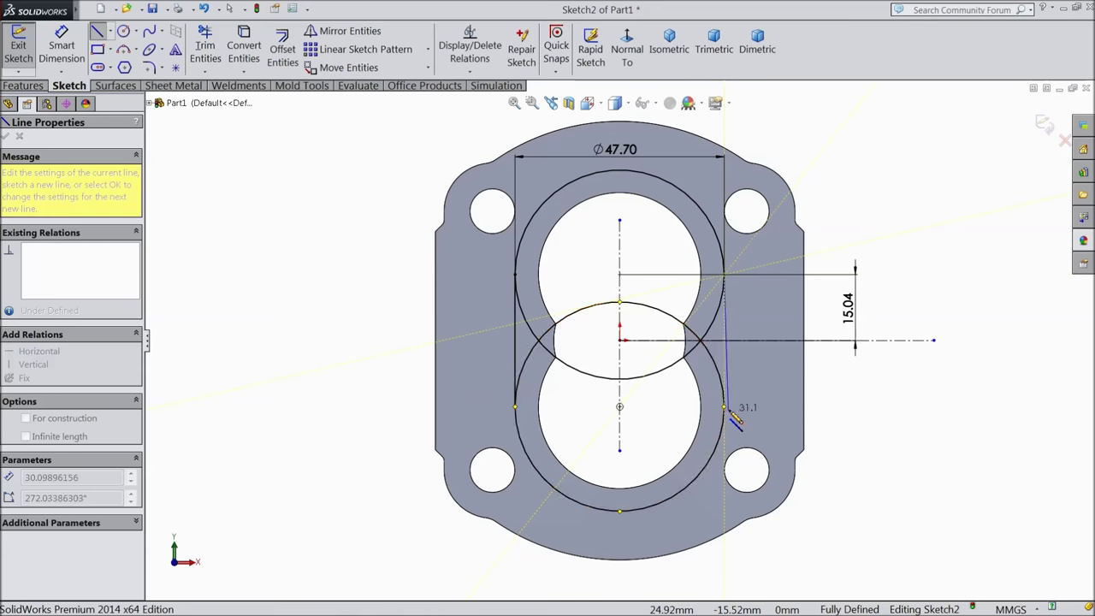
right_click(905, 248)
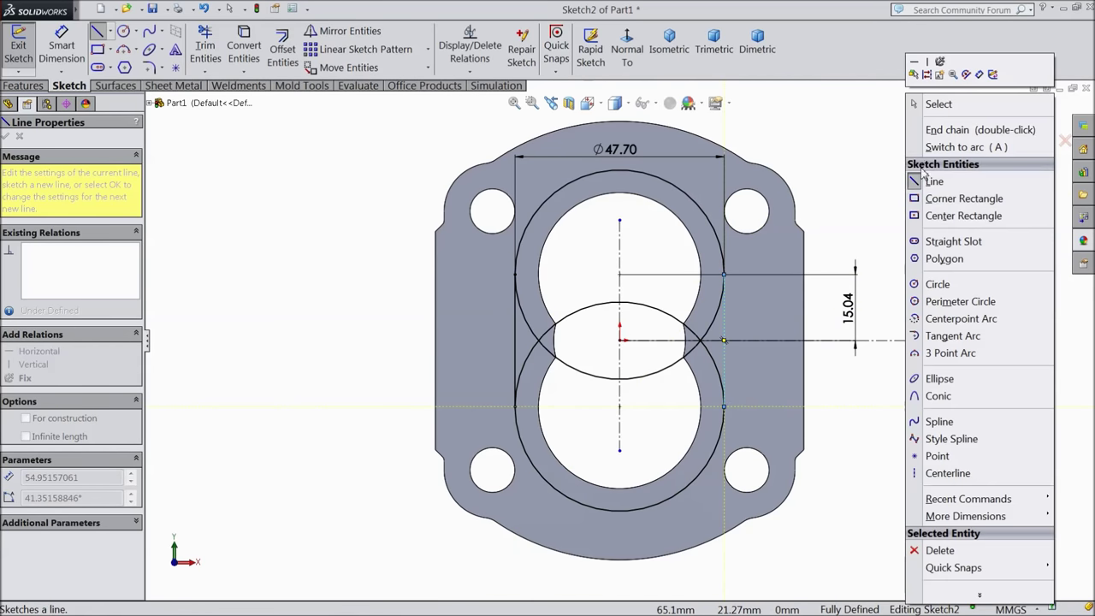
left_click(924, 103)
left_click(205, 47)
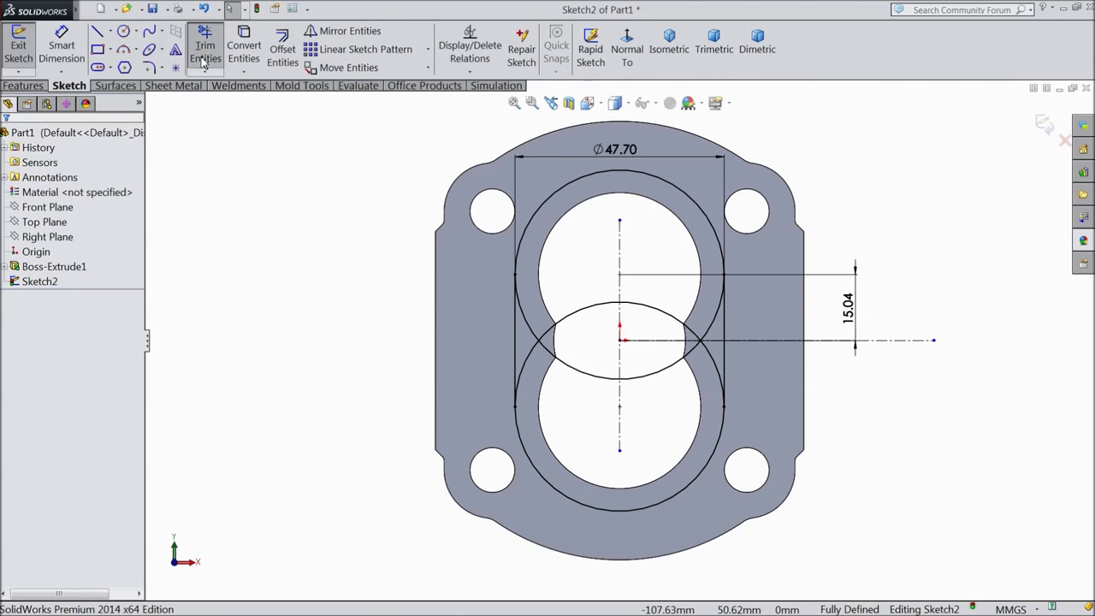
Step: Trim the inner arcs of both circles on the left and right sides
left_click(548, 338)
left_click(545, 342)
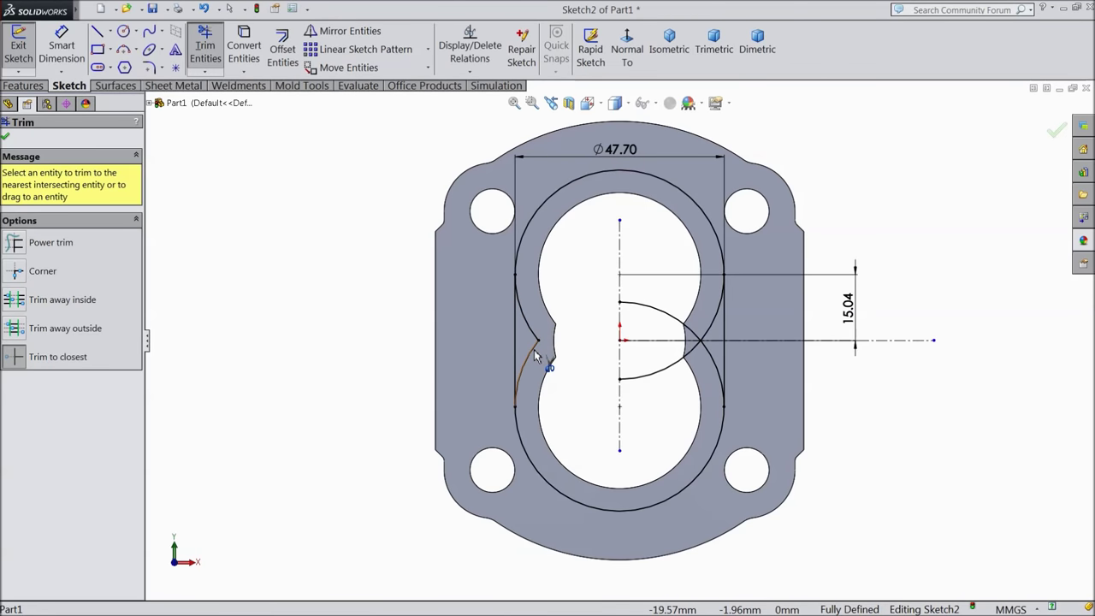
left_click(540, 333)
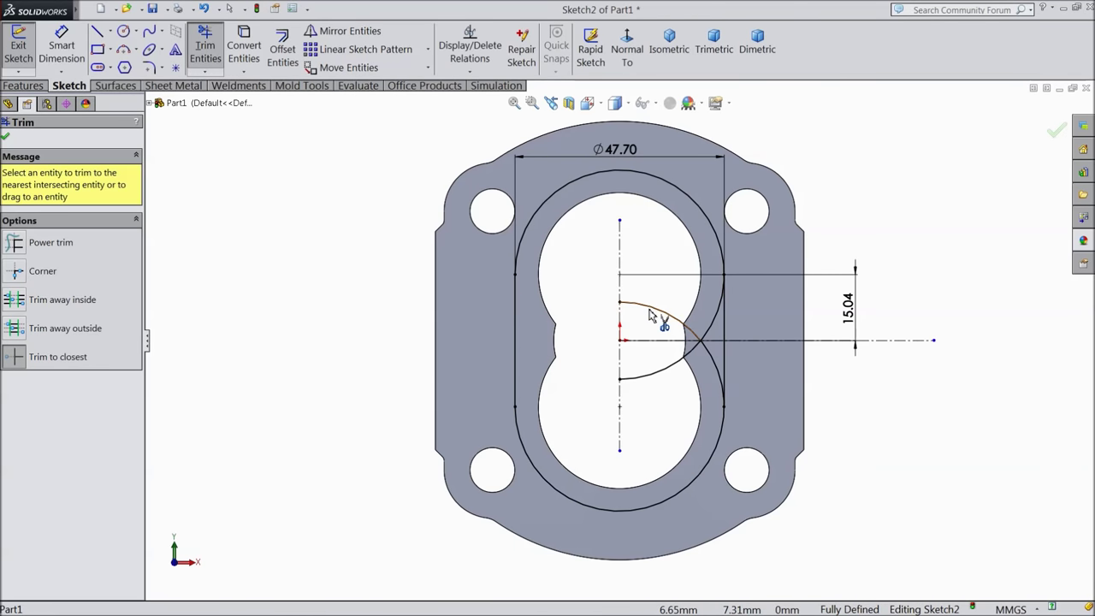
mouse_move(693, 355)
left_mouse_down()
mouse_move(711, 362)
mouse_move(721, 345)
left_mouse_up()
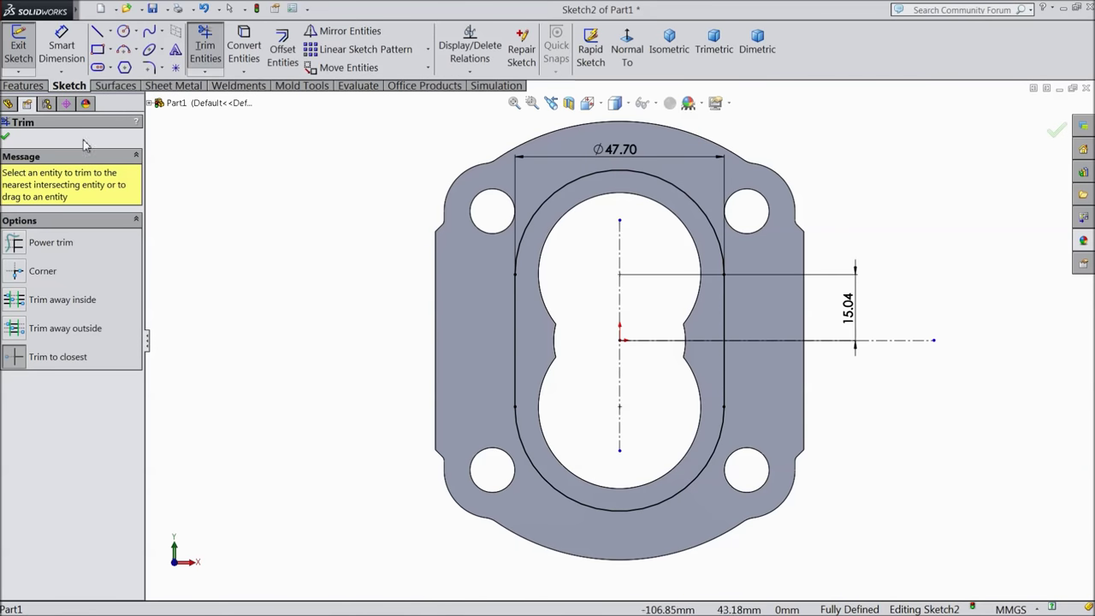
left_click(6, 139)
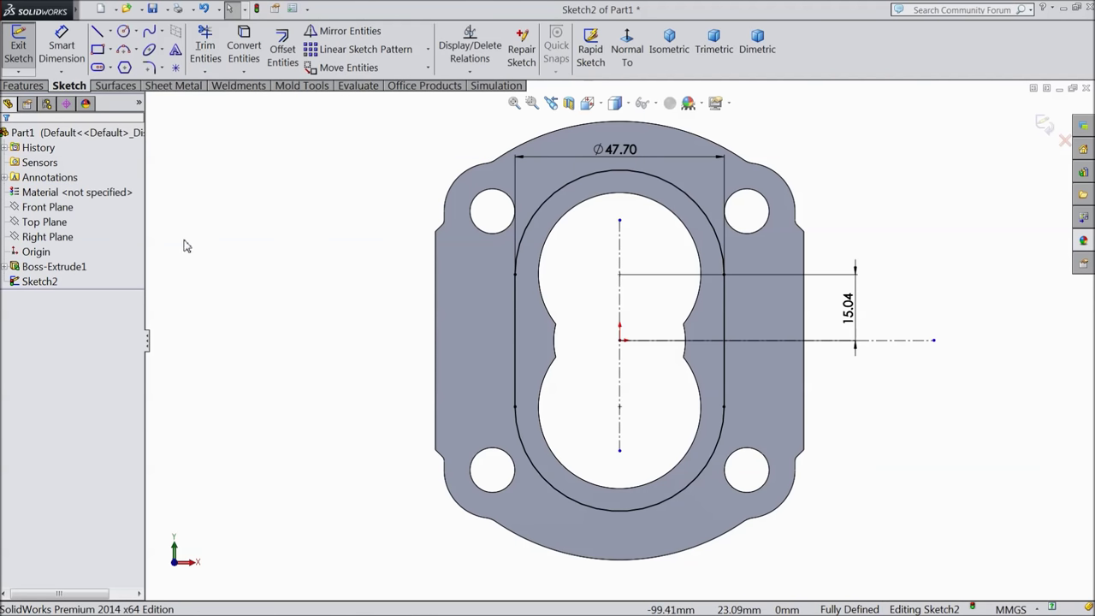
Step: Offset the obround slot outline 3 mm inward, reversed, to form a second loop
left_click(282, 49)
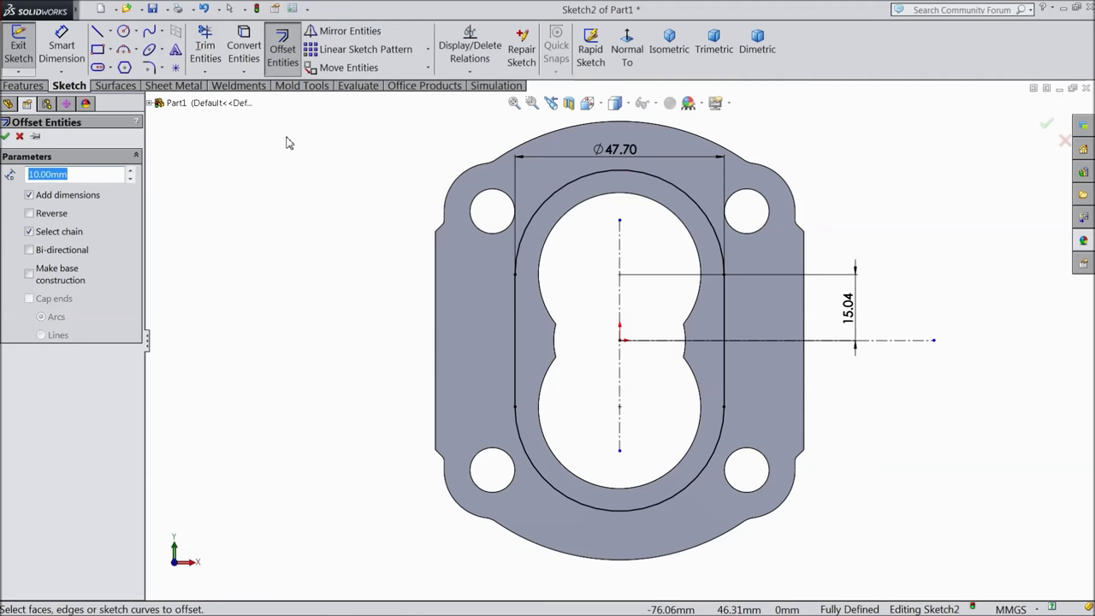
type("3")
left_click(539, 213)
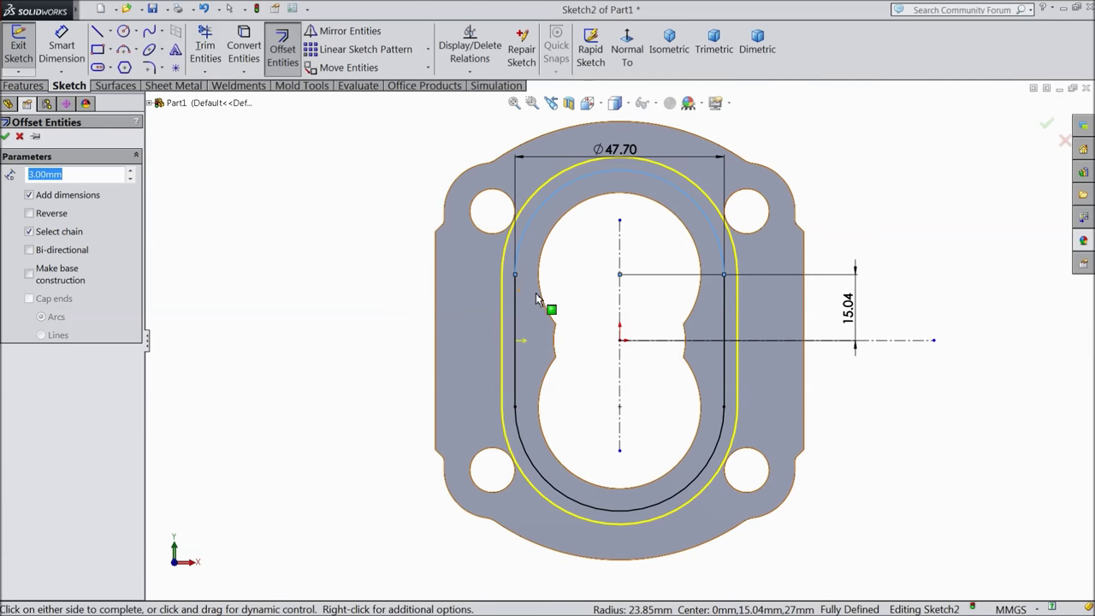
left_click(30, 214)
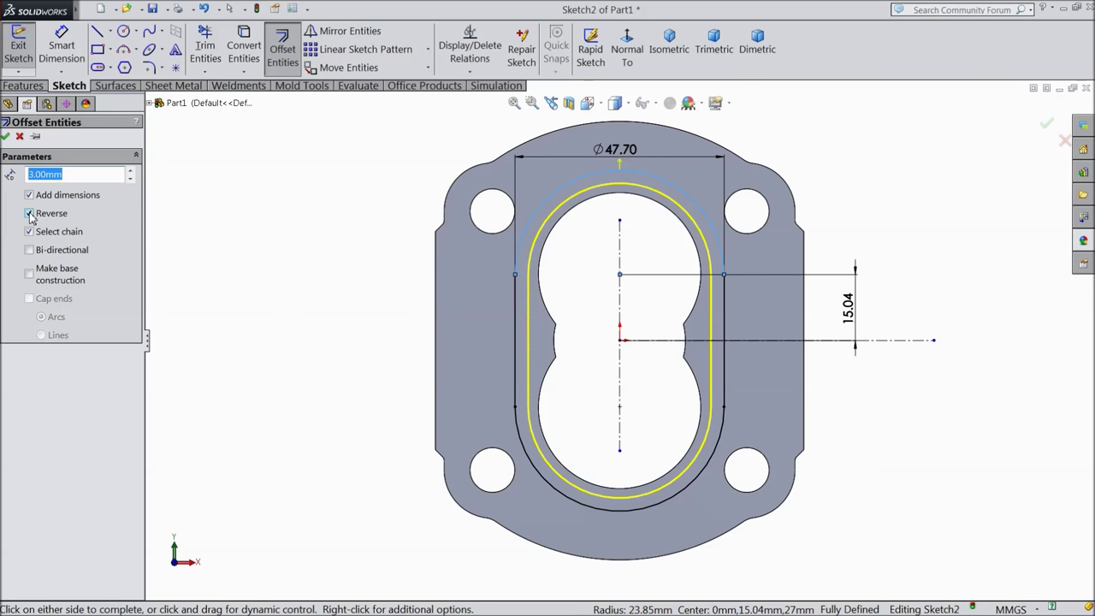
left_click(6, 137)
left_click(24, 85)
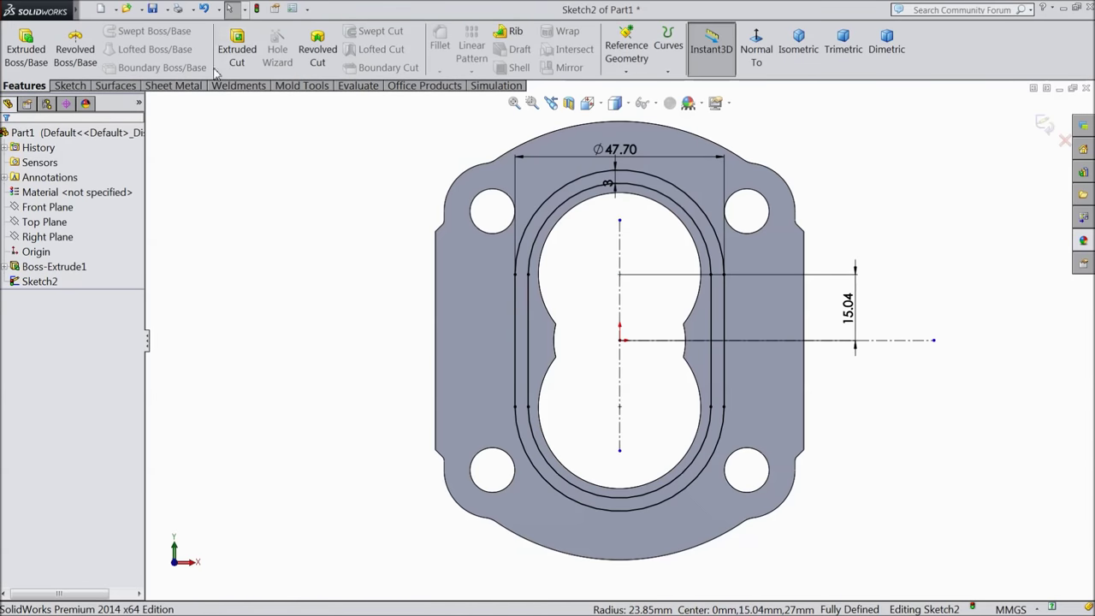
Step: Extruded-cut the band between the loops 2 mm deep, blind
left_click(237, 53)
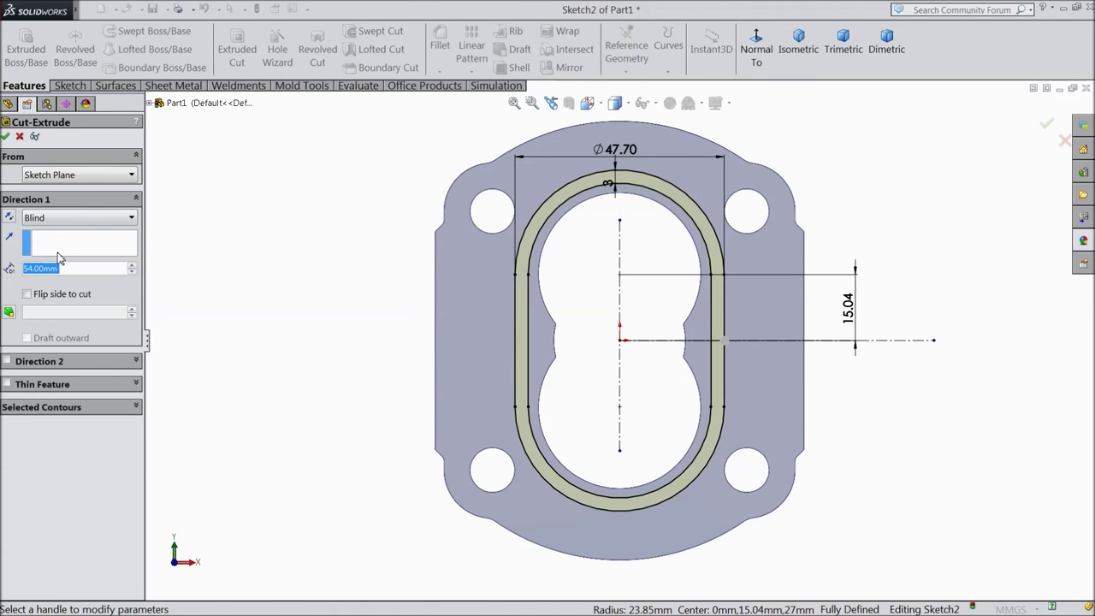
type("2")
key("Return")
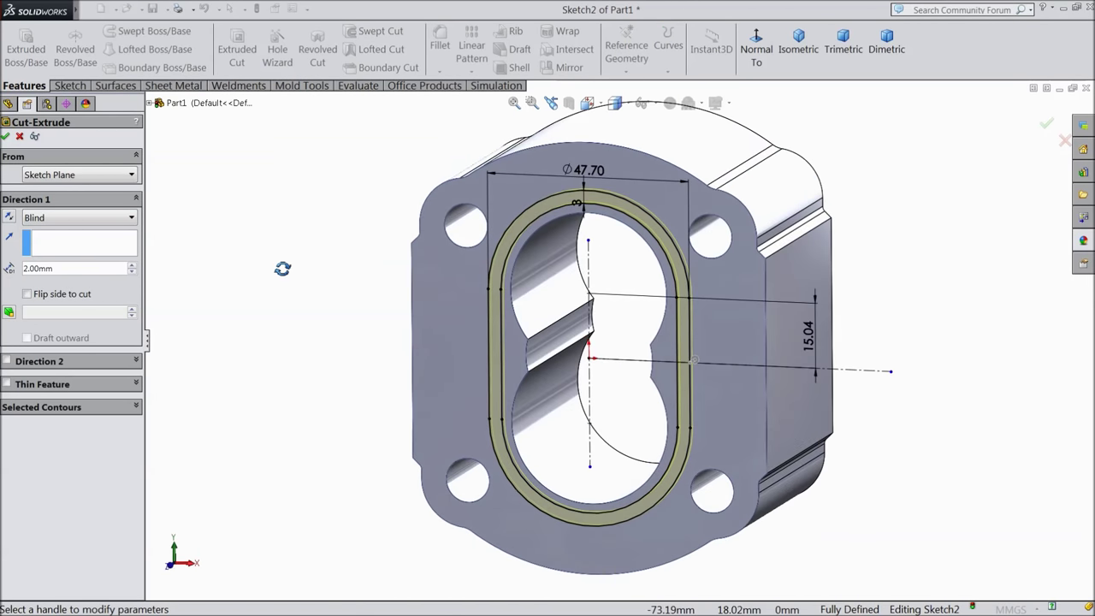
left_click(5, 137)
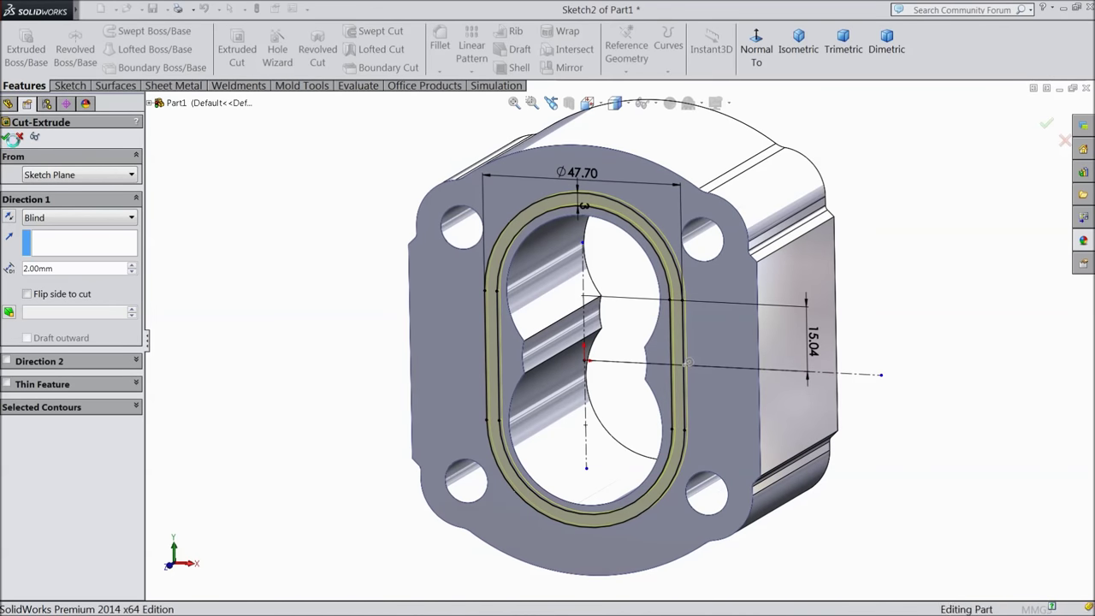
left_click(368, 300)
Step: Orbit and zoom around the part to inspect the new groove
mouse_move(342, 310)
middle_mouse_down()
mouse_move(391, 232)
mouse_move(349, 302)
middle_mouse_up()
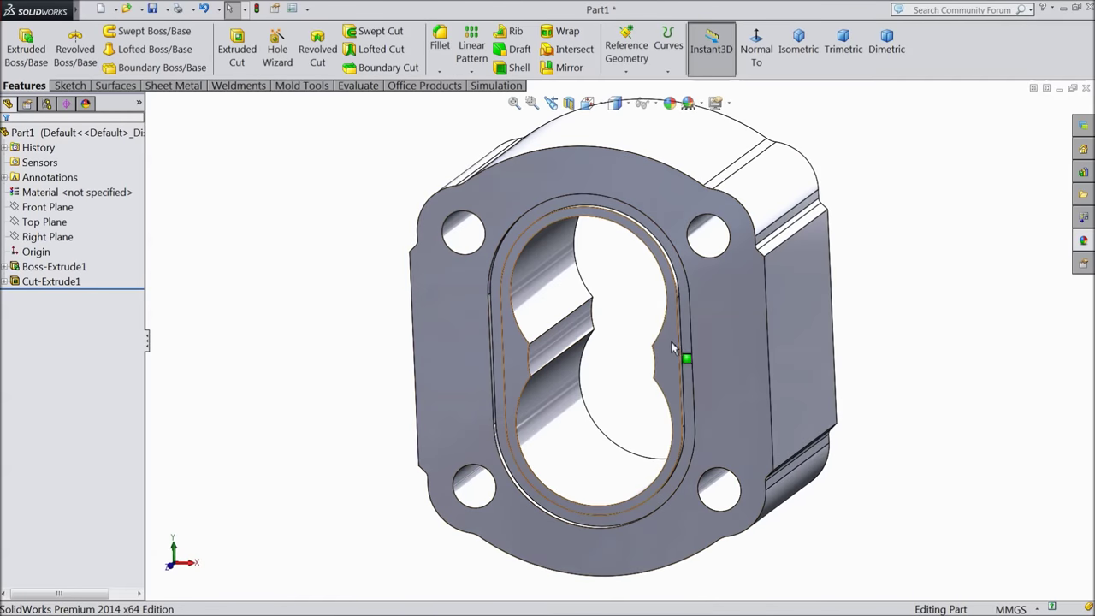
scroll(671, 348, "down", 5)
mouse_move(704, 283)
middle_mouse_down()
mouse_move(694, 337)
mouse_move(711, 360)
middle_mouse_up()
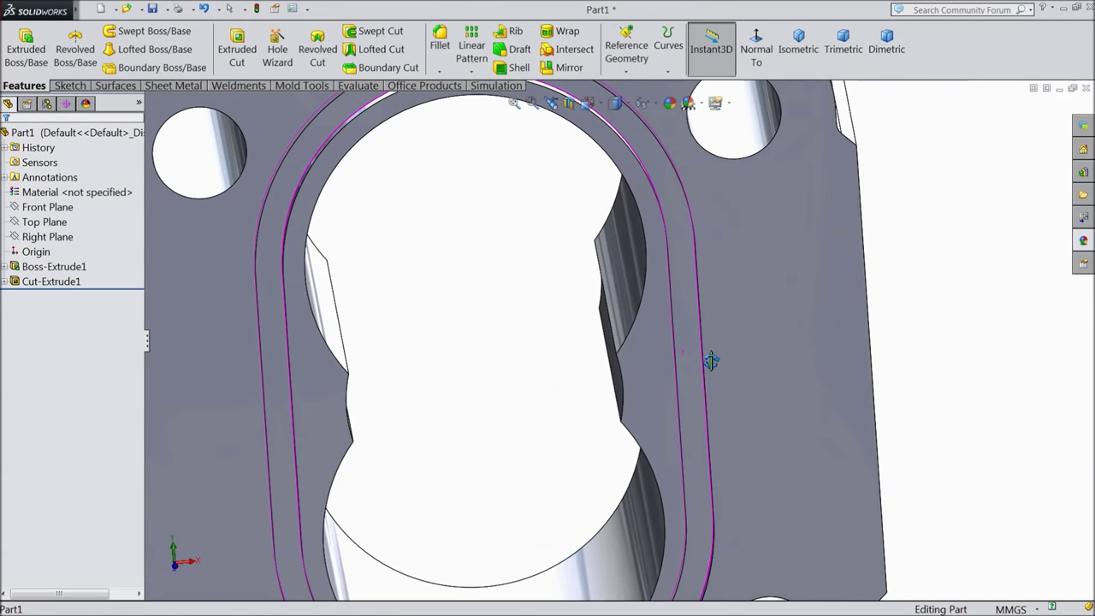
scroll(615, 384, "up", 10)
mouse_move(616, 385)
middle_mouse_down()
mouse_move(557, 325)
mouse_move(596, 384)
mouse_move(590, 390)
middle_mouse_up()
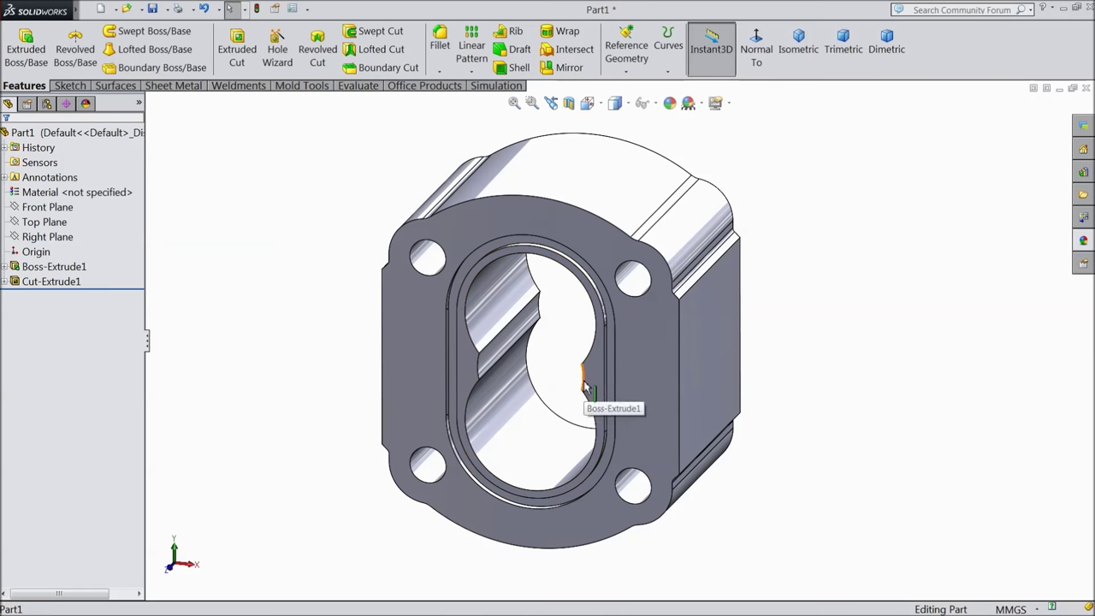
mouse_move(572, 374)
middle_mouse_down()
mouse_move(567, 356)
mouse_move(570, 371)
middle_mouse_up()
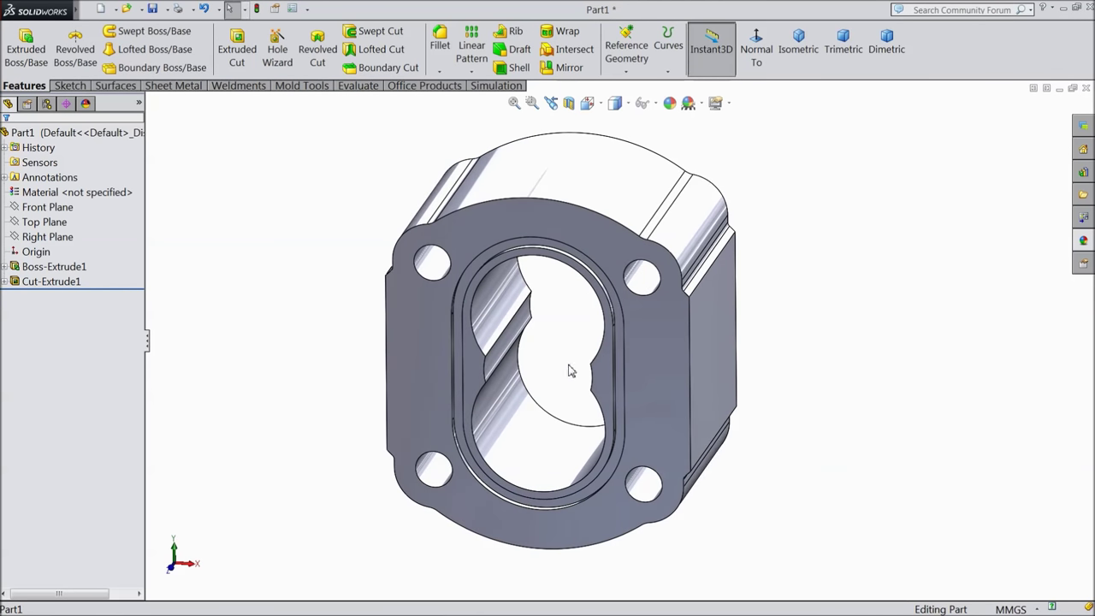
scroll(684, 354, "up", 2)
scroll(655, 355, "up", 2)
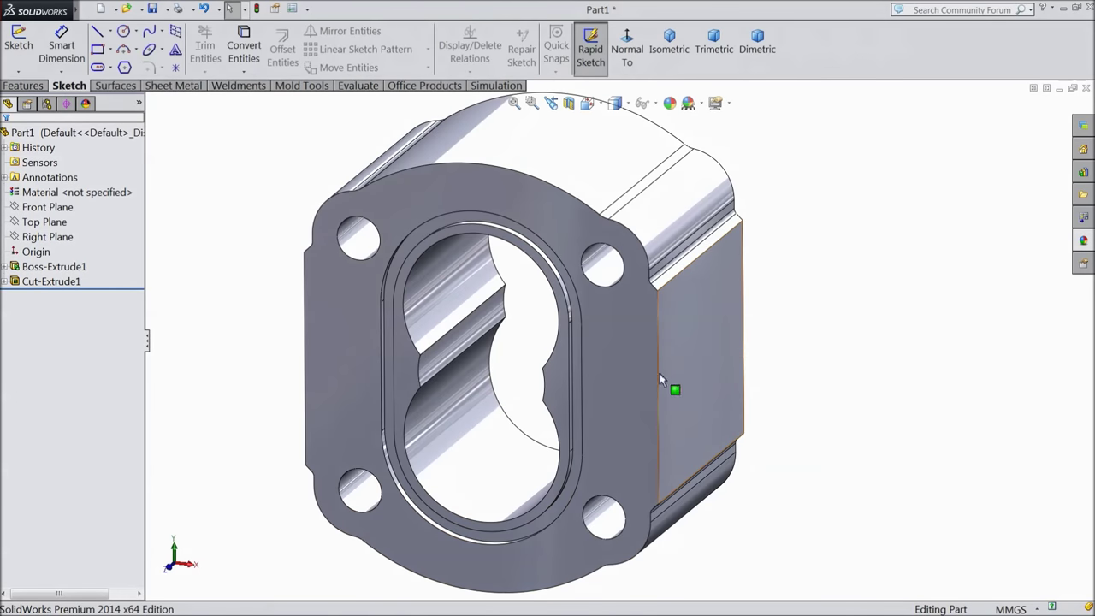
Step: Mirror Cut-Extrude1 about the Front Plane onto the pump body's opposite face
left_click(68, 266)
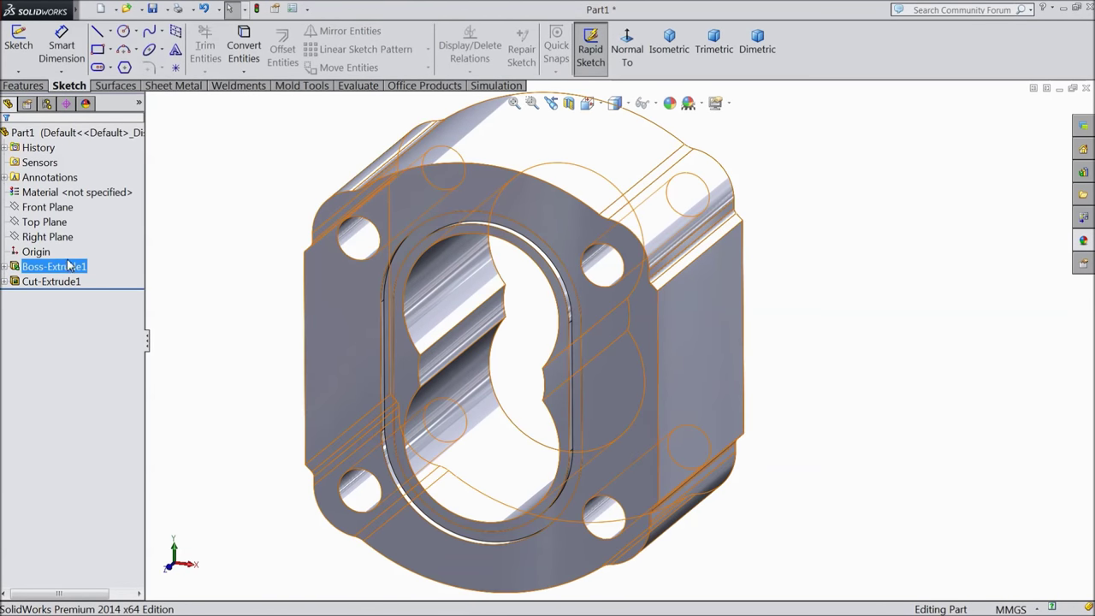
left_click(51, 207)
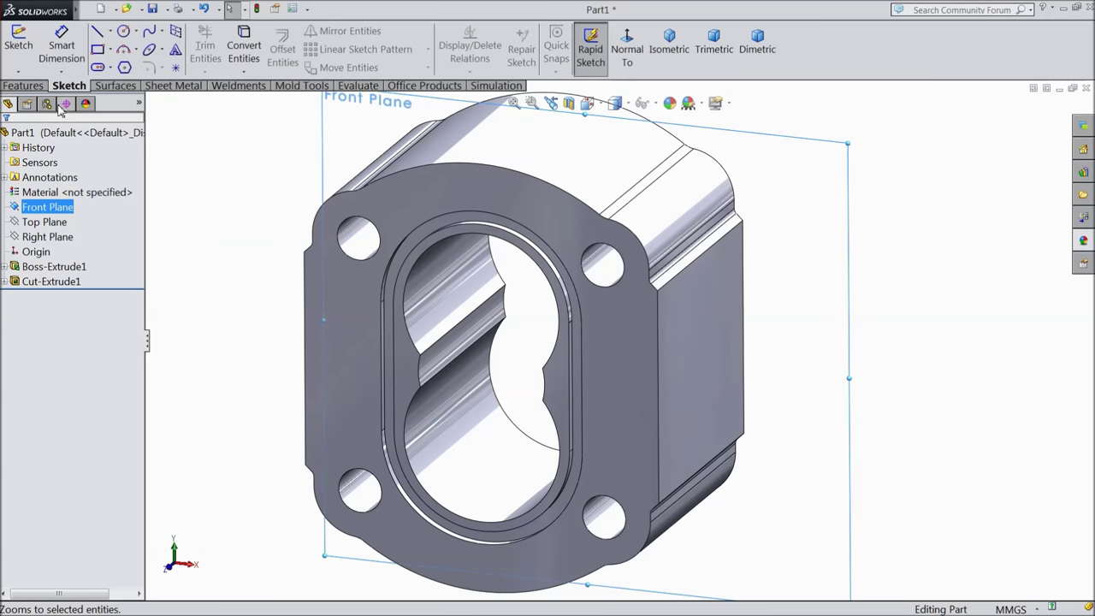
left_click(23, 85)
left_click(564, 67)
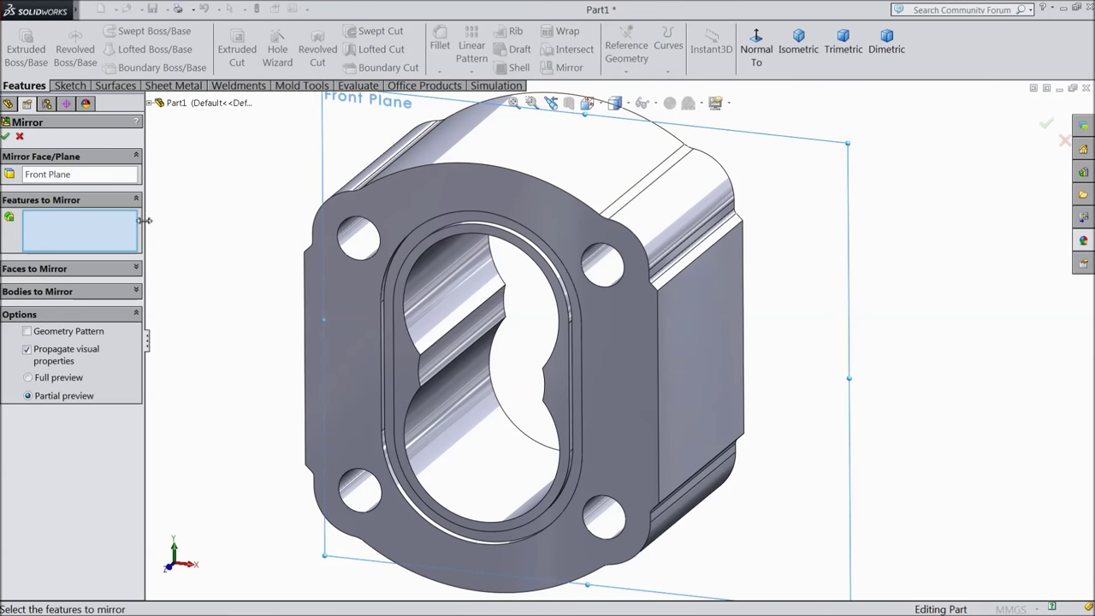
left_click(150, 102)
left_click(191, 253)
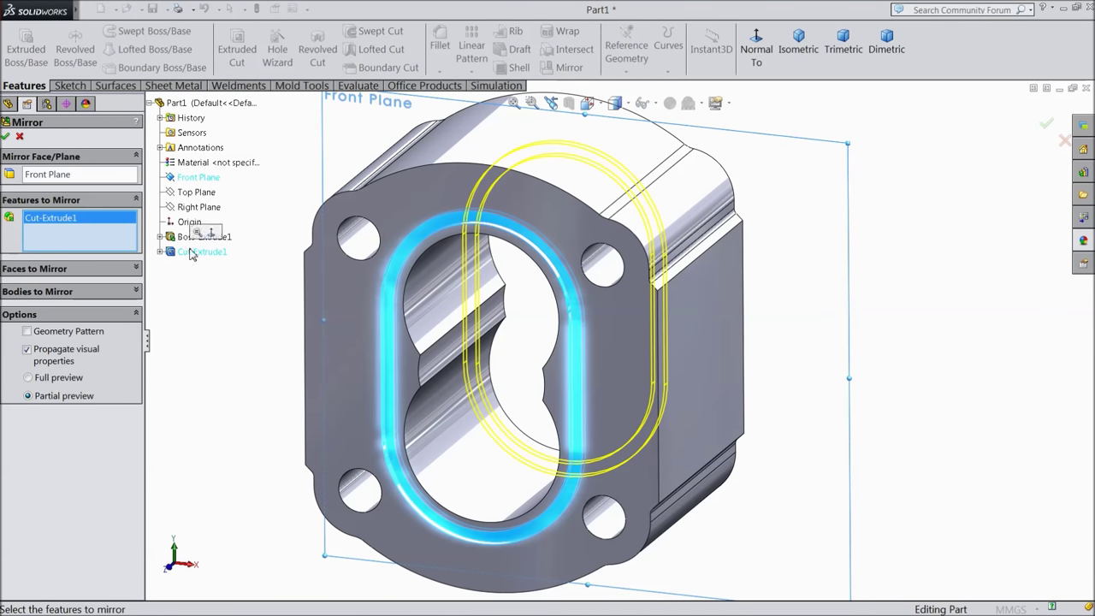
middle_click_drag(285, 341, 478, 415)
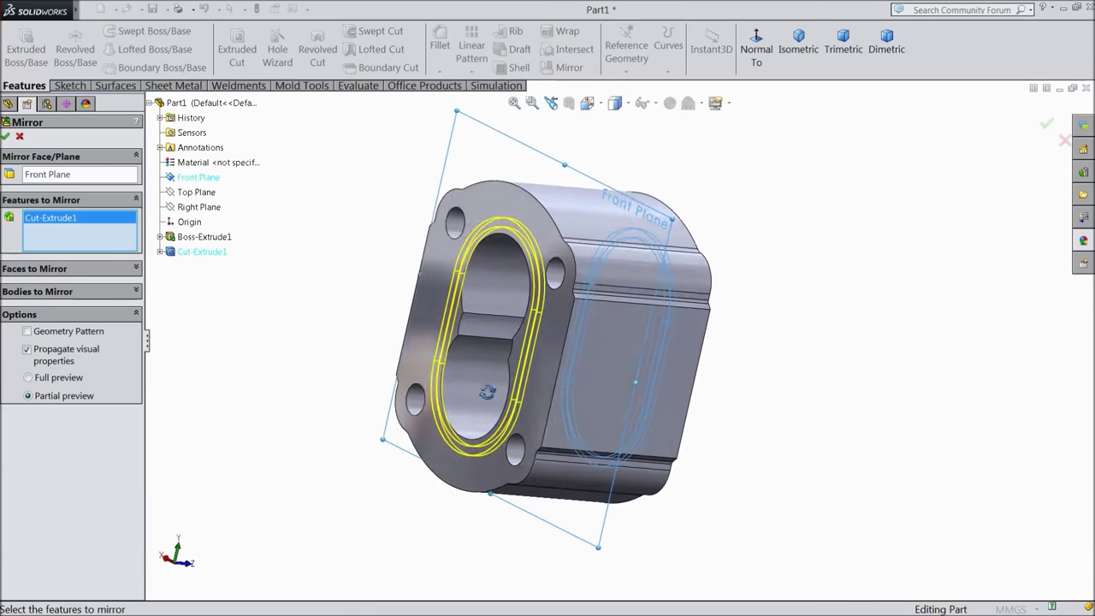
scroll(587, 367, "down", 3)
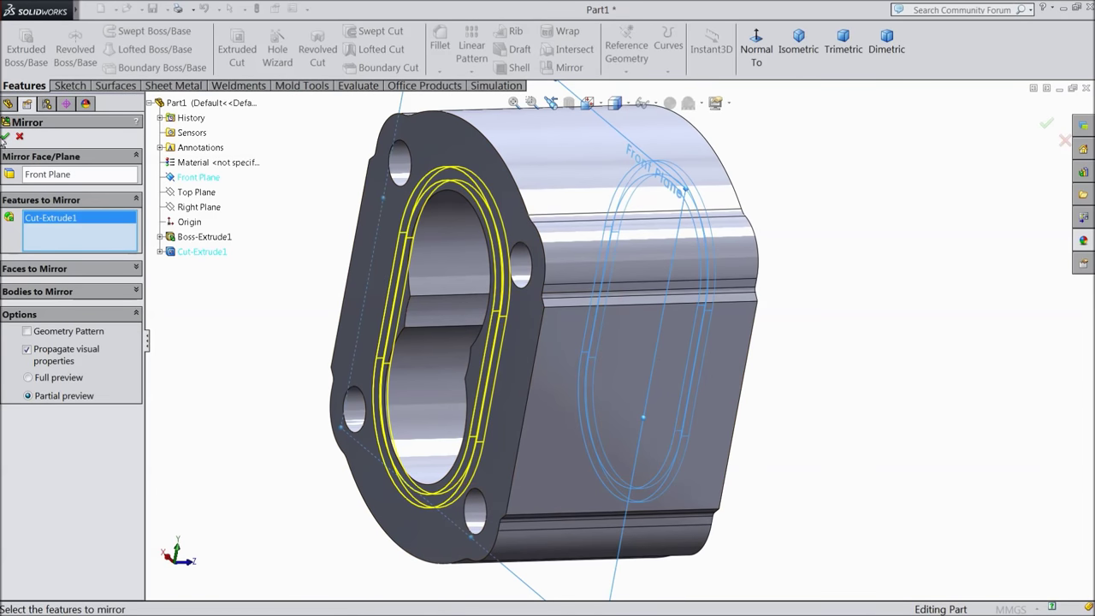
left_click(5, 136)
mouse_move(227, 265)
middle_mouse_down()
mouse_move(275, 249)
mouse_move(117, 244)
mouse_move(232, 313)
mouse_move(244, 365)
mouse_move(169, 350)
middle_mouse_up()
left_click(621, 342)
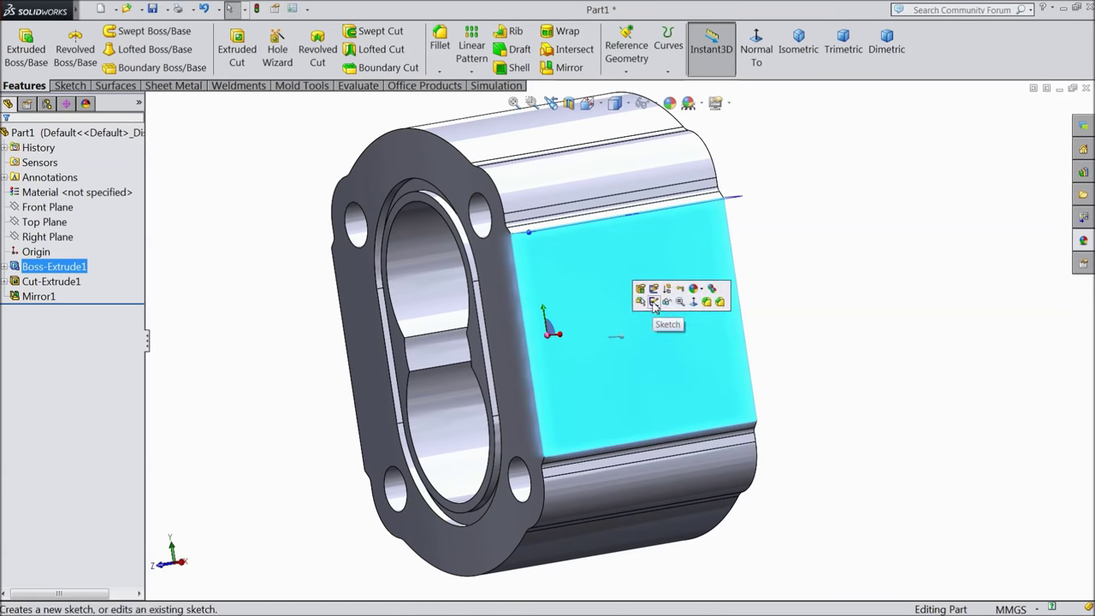
Step: Define a Straight Pipe Tapped G1/2 hole on the side face, viewed normal-to
left_click(756, 53)
left_click(278, 52)
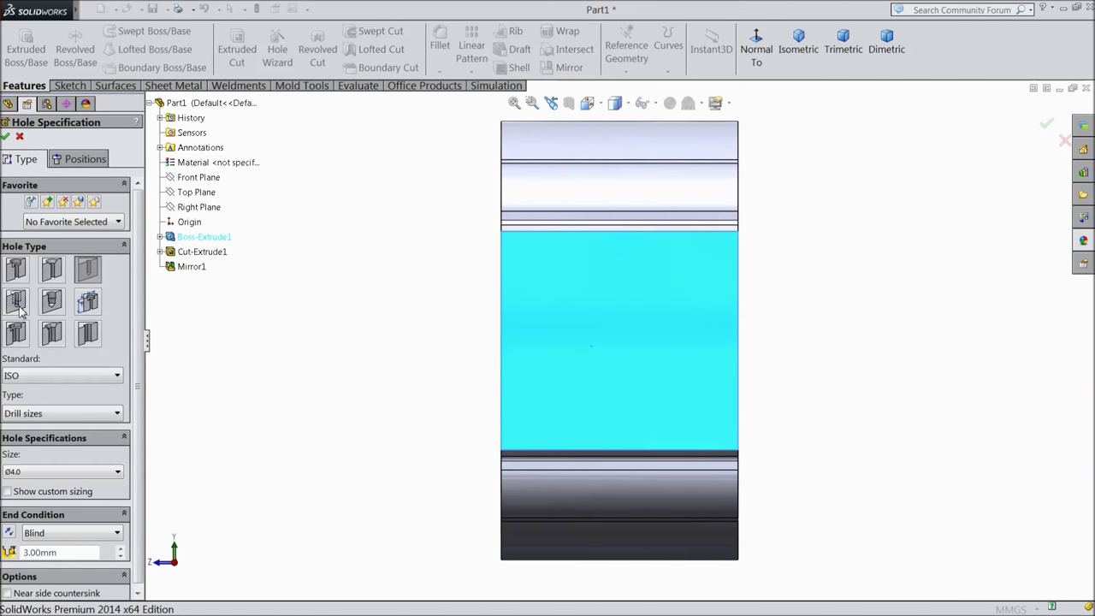
left_click(15, 305)
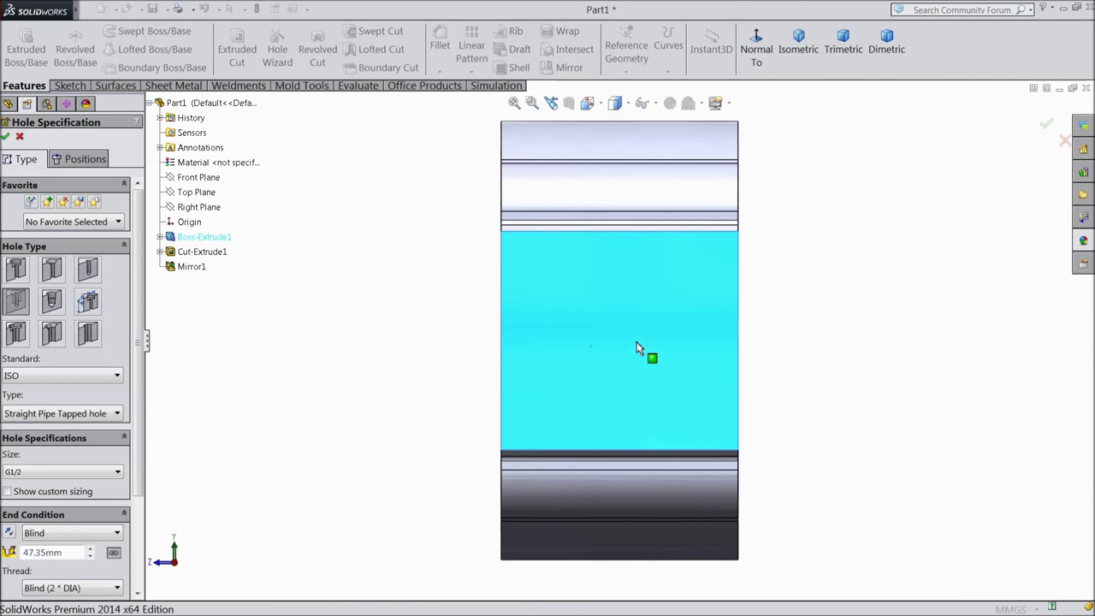
scroll(90, 306, "down", 2)
scroll(90, 305, "down", 2)
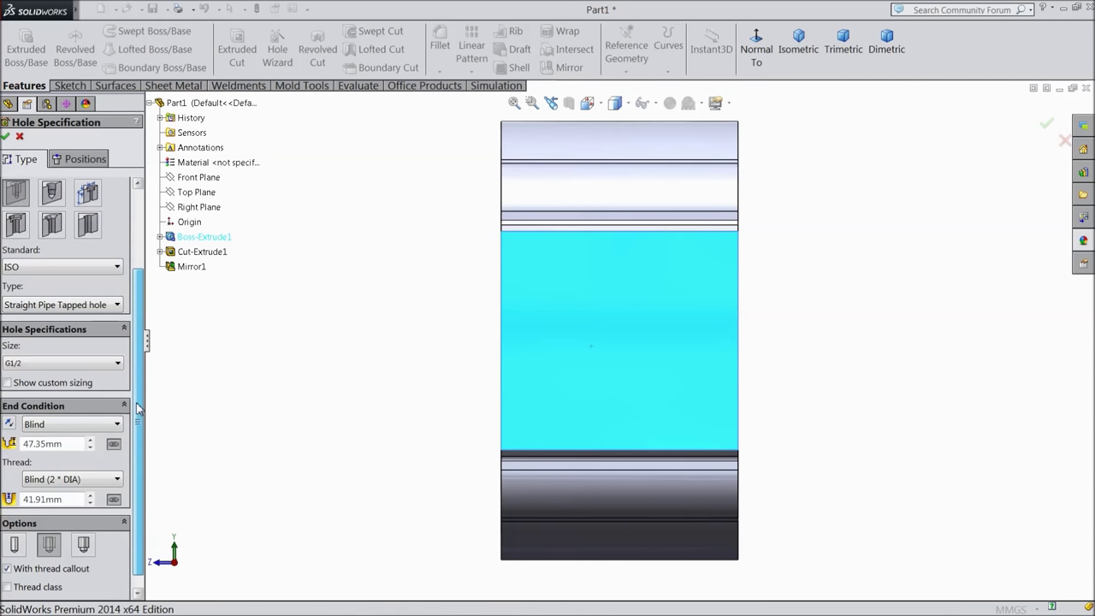
left_click(28, 368)
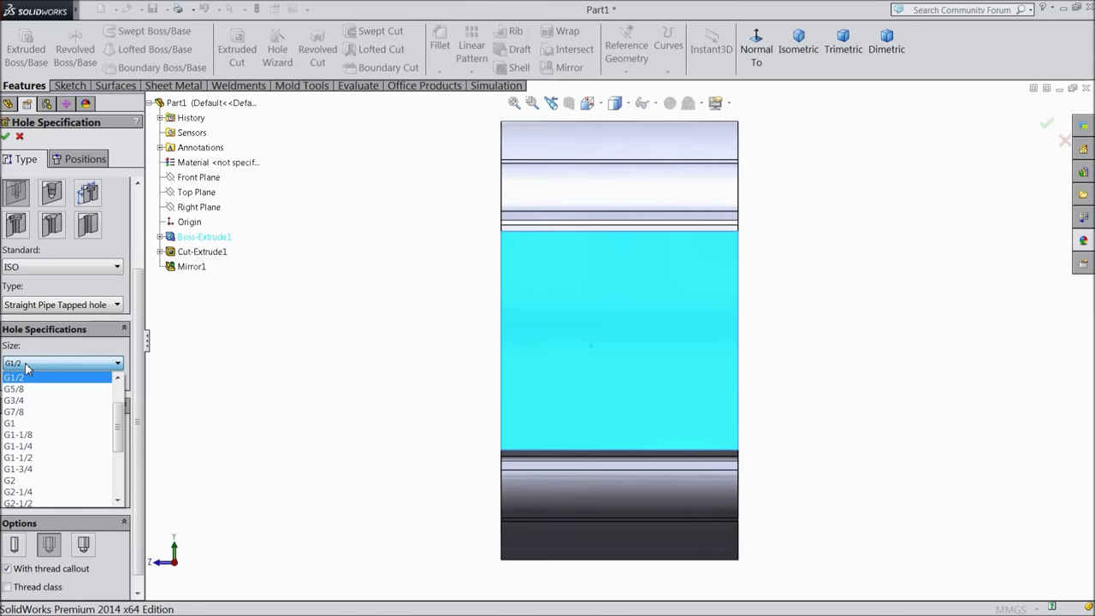
left_click(28, 368)
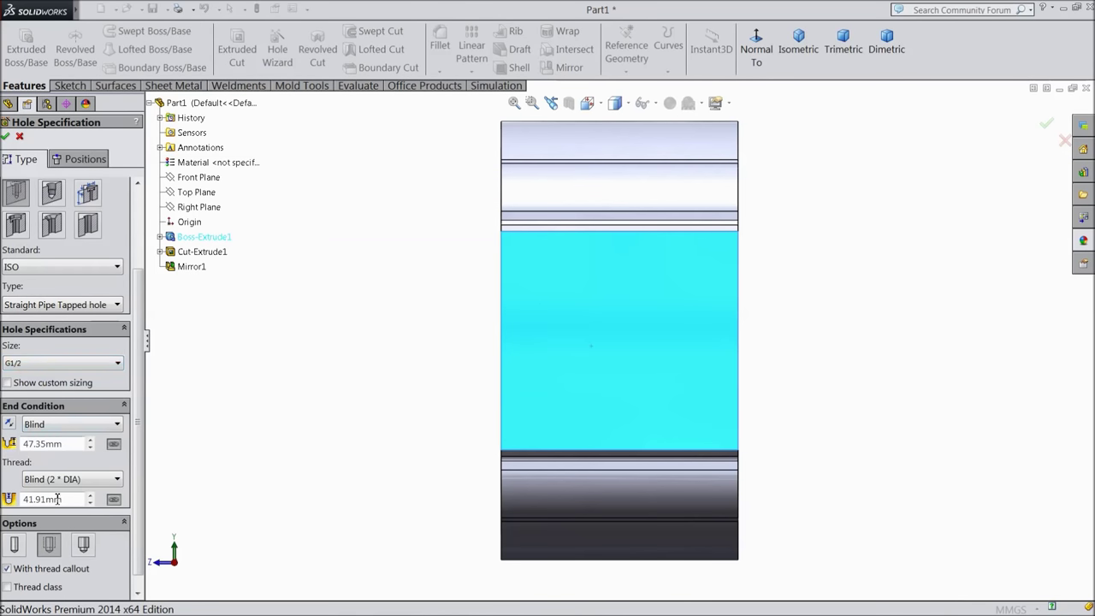
Step: Place the G1/2 tapped hole at the origin and confirm it
left_click(86, 159)
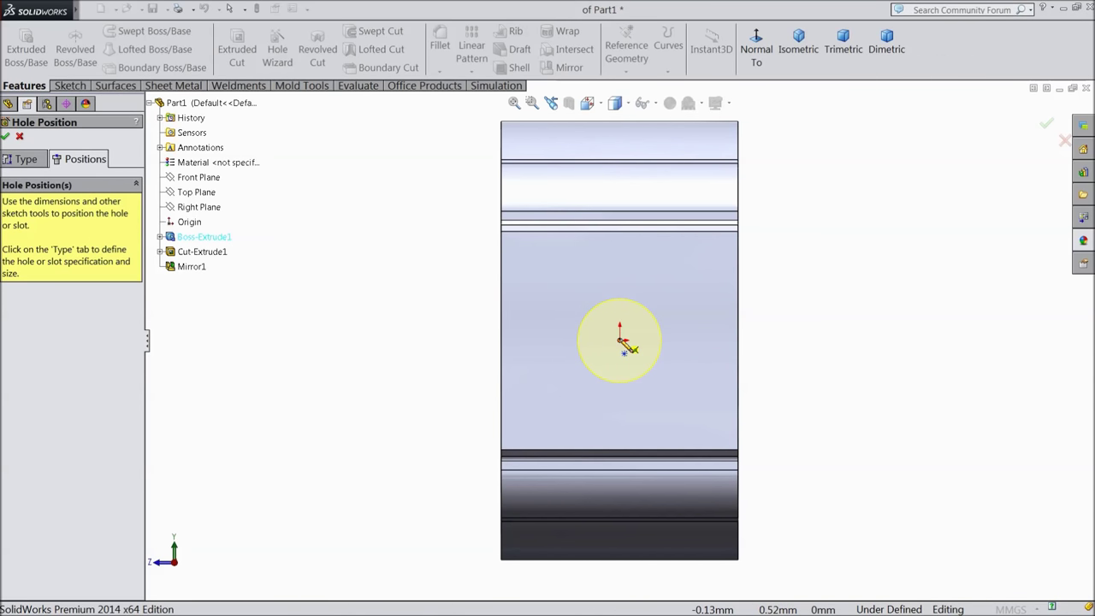
left_click(621, 340)
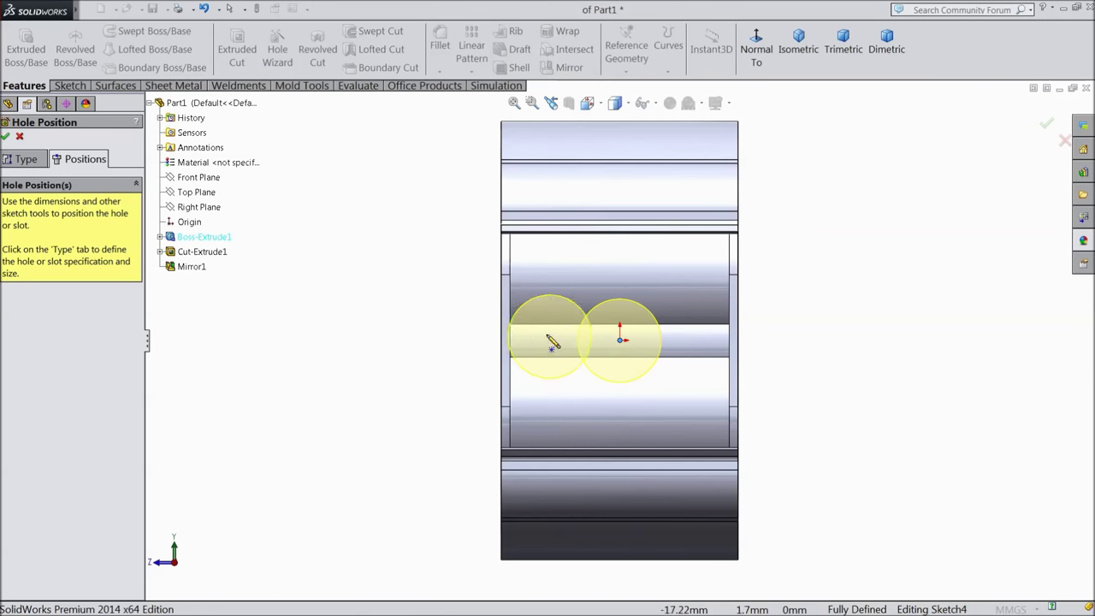
left_click(6, 138)
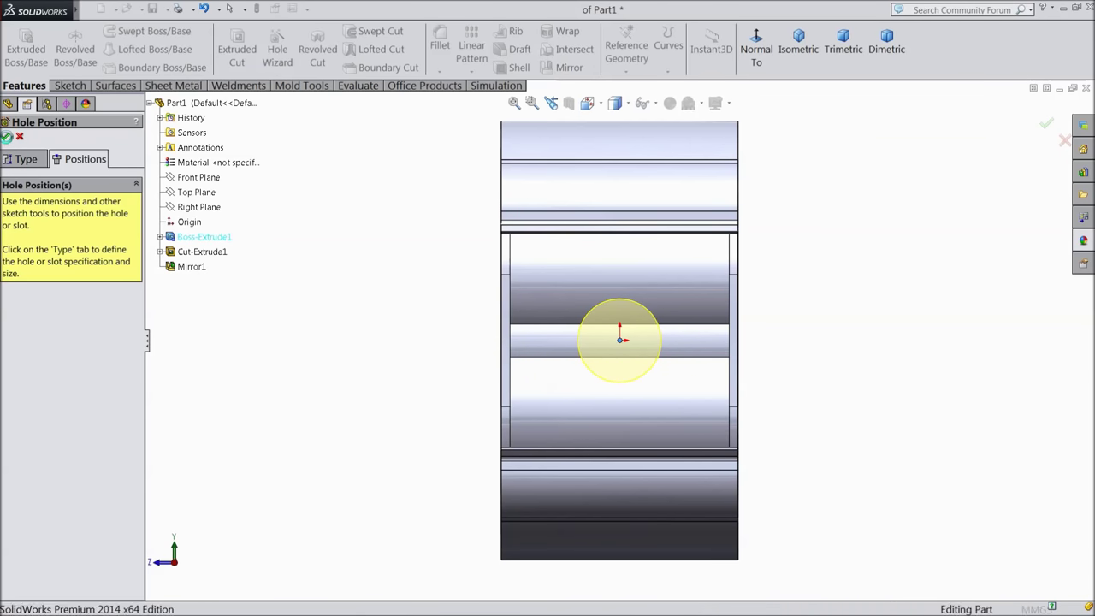
mouse_move(376, 314)
middle_mouse_down()
mouse_move(500, 359)
mouse_move(594, 330)
middle_mouse_up()
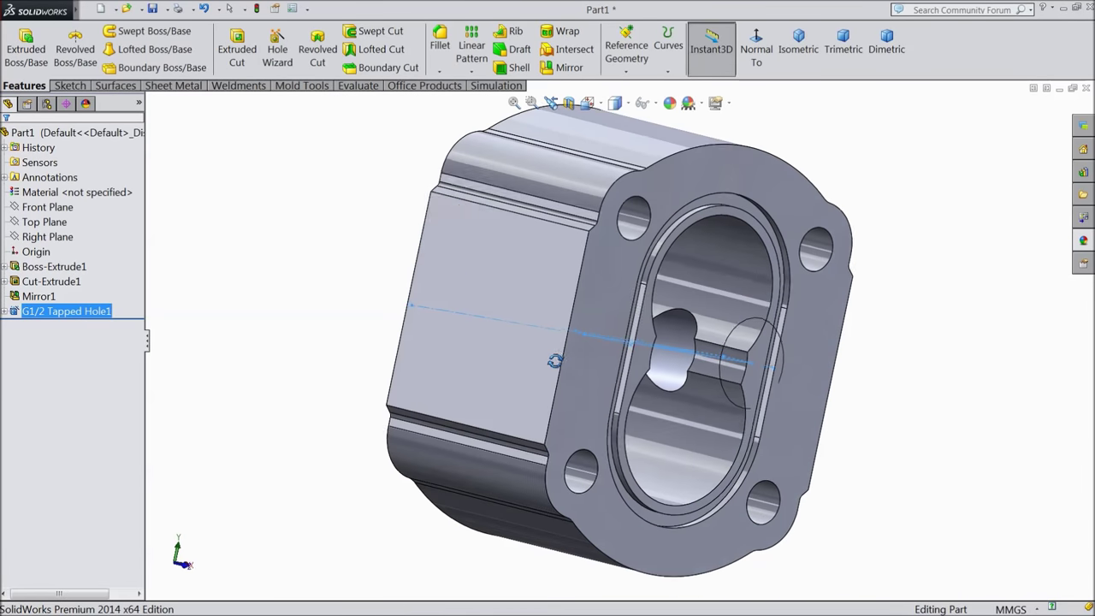
left_click(567, 291)
Step: View the side face head-on and keep Straight Pipe Tapped as the hole type
left_click(757, 47)
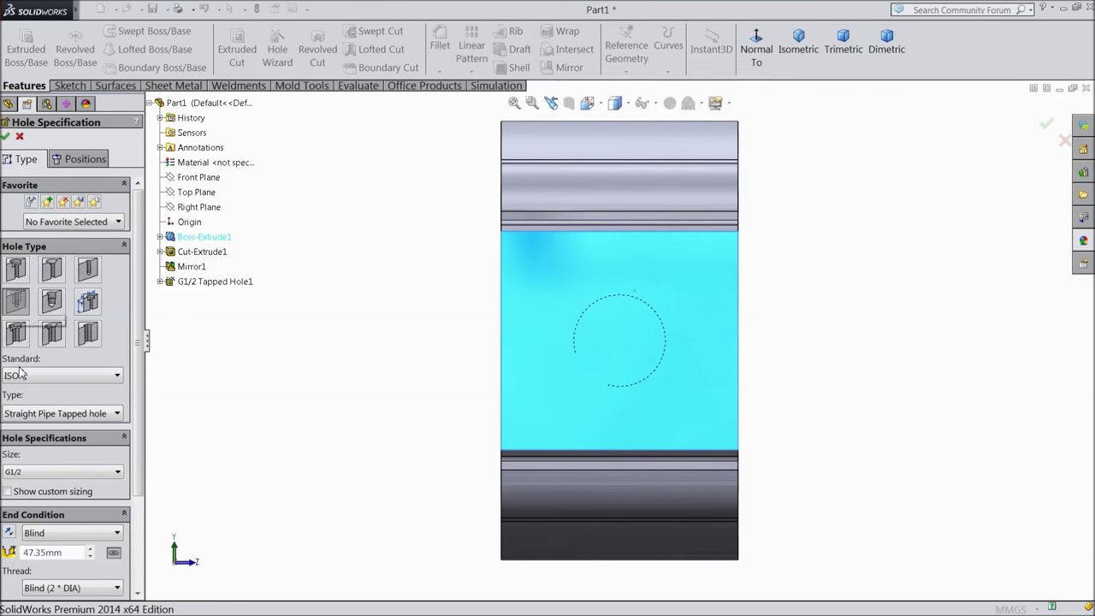
left_click(30, 417)
left_click(47, 429)
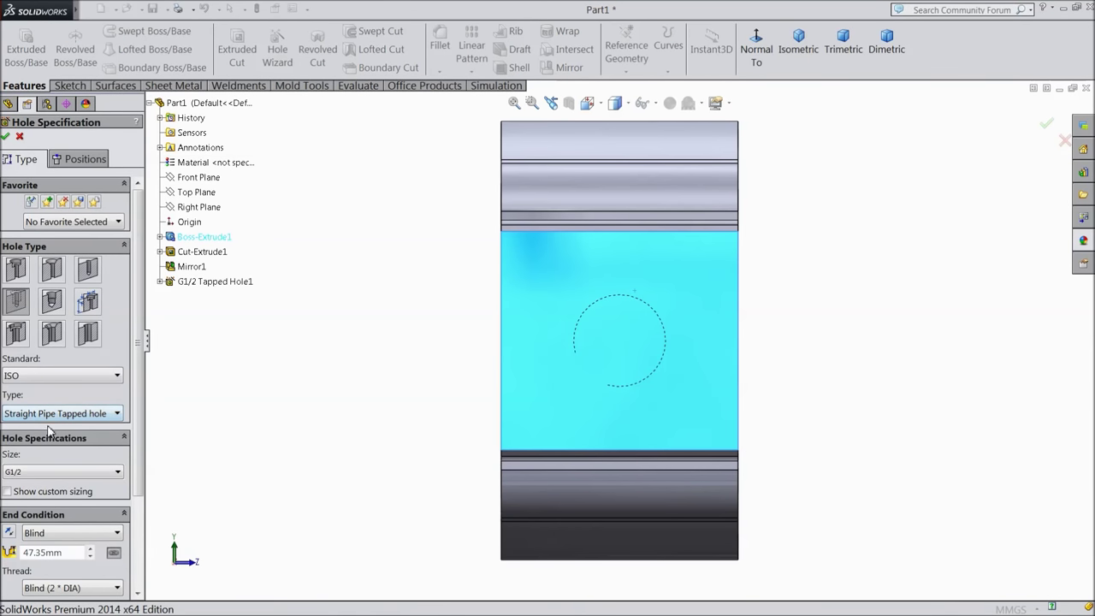
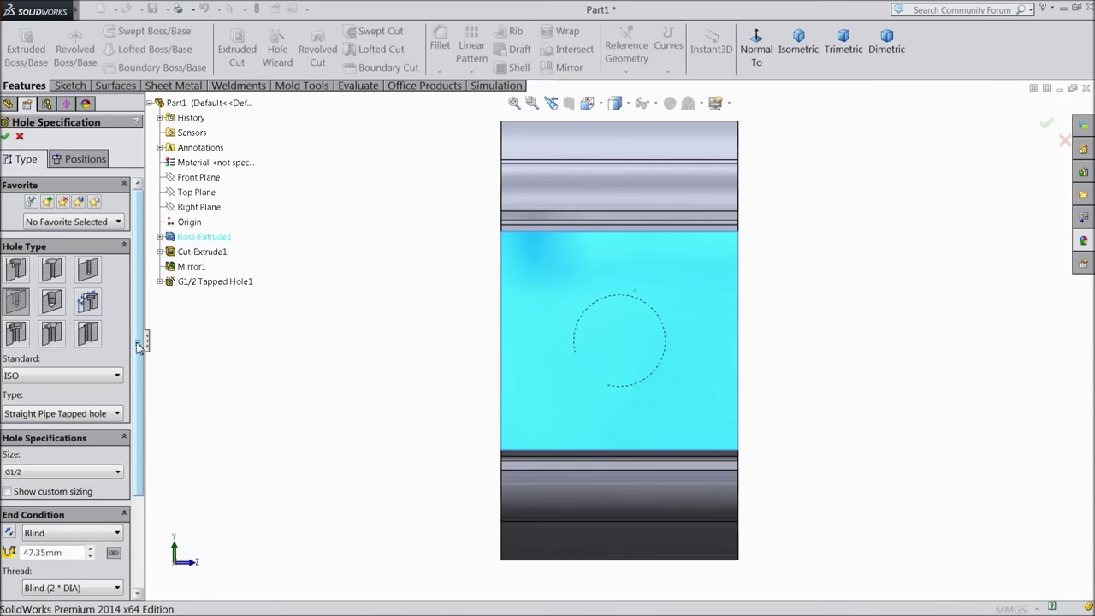
Step: Set the G1/2 tapped hole depth to 37.35 mm
scroll(134, 513, "down", 3)
type("37.35")
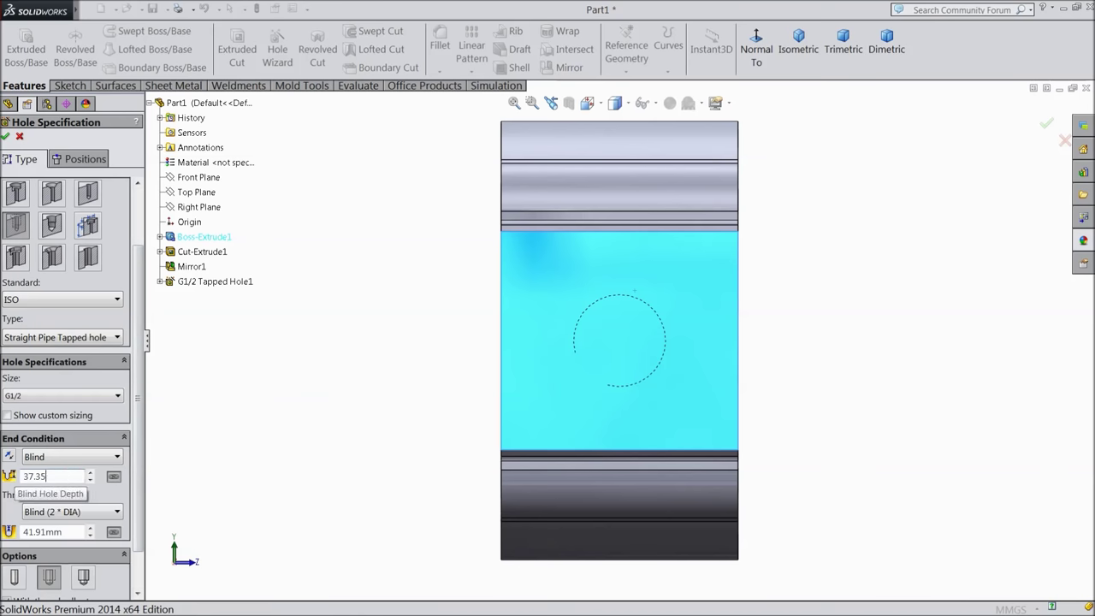
key("Return")
mouse_move(305, 456)
middle_mouse_down()
mouse_move(423, 453)
mouse_move(402, 446)
mouse_move(418, 470)
middle_mouse_up()
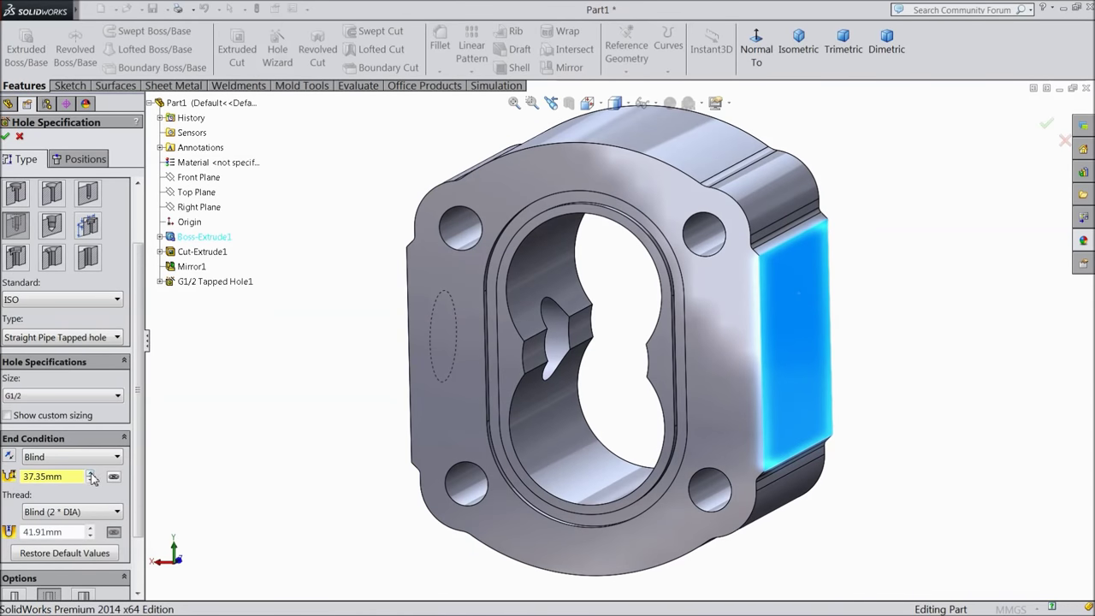
Step: Centre the tapped hole on the origin of the side face and confirm G1/2 Tapped Hole2
left_click(94, 159)
middle_click_drag(282, 346, 225, 351)
left_click(756, 48)
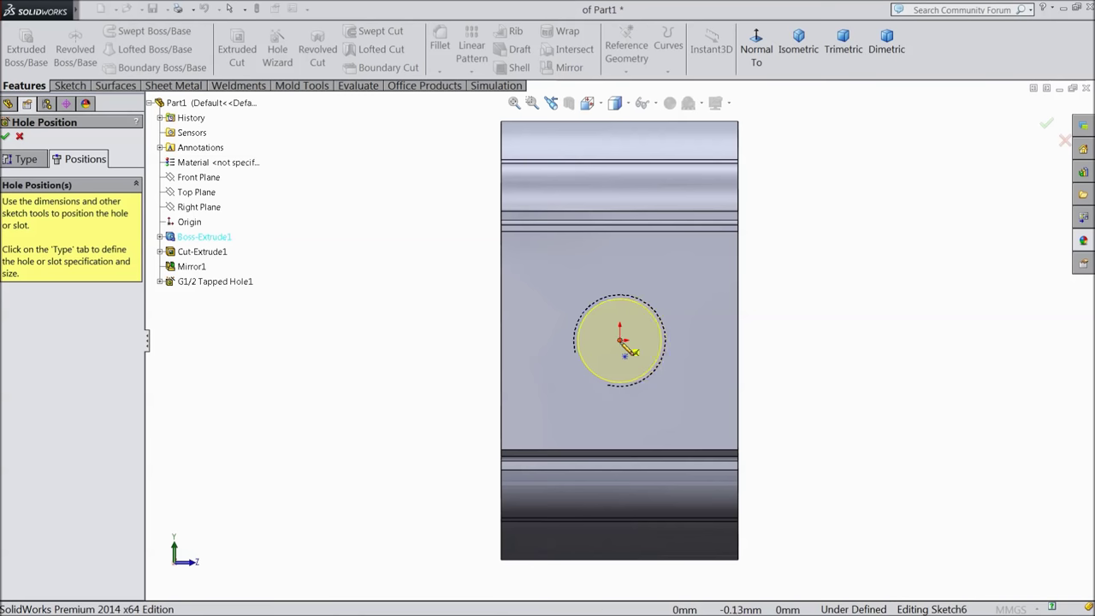
left_click(625, 346)
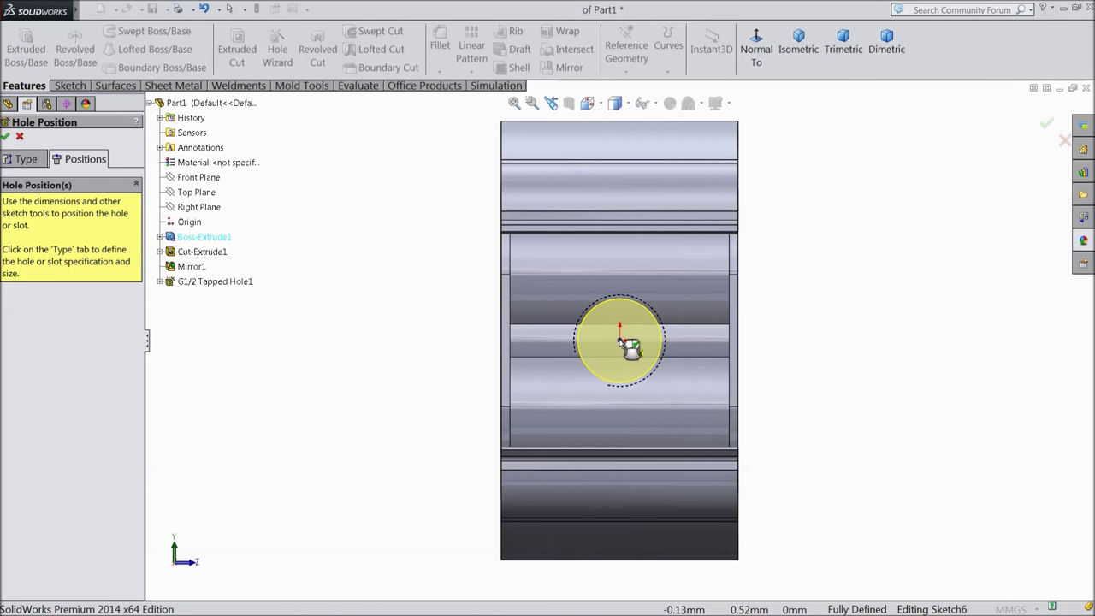
left_click(5, 136)
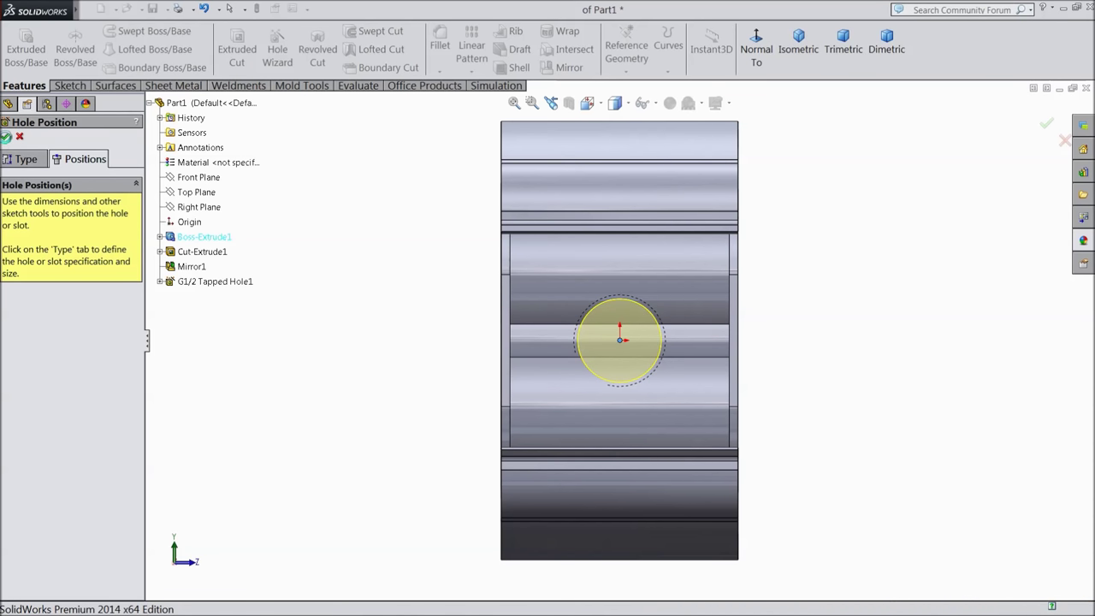
mouse_move(349, 325)
middle_mouse_down()
mouse_move(505, 362)
mouse_move(434, 318)
mouse_move(449, 291)
mouse_move(442, 265)
middle_mouse_up()
middle_click_drag(370, 225, 310, 244)
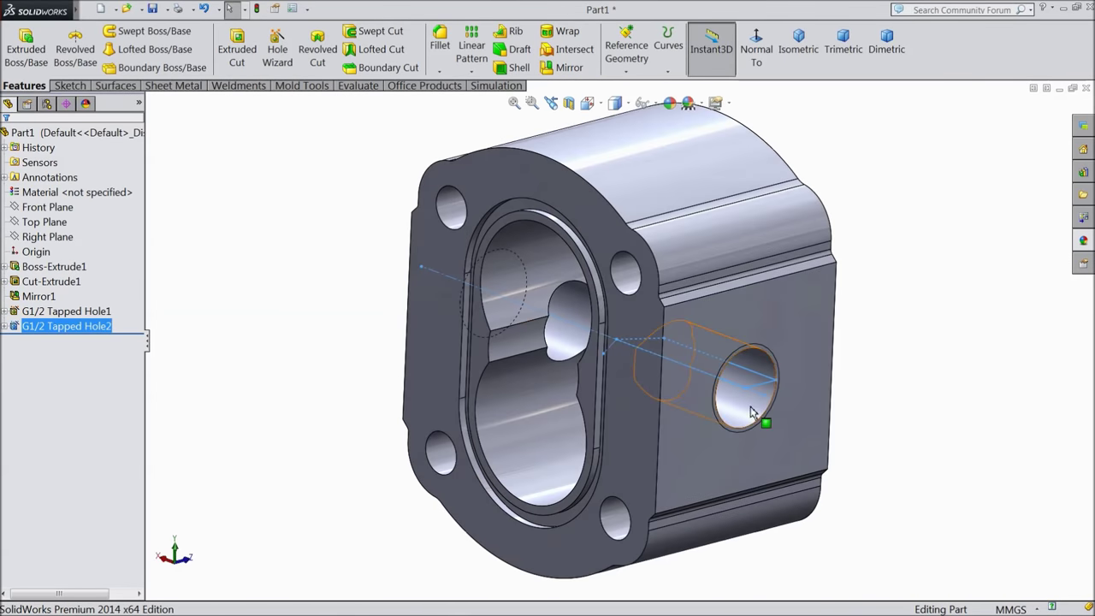
scroll(753, 406, "down", 4)
left_click(292, 9)
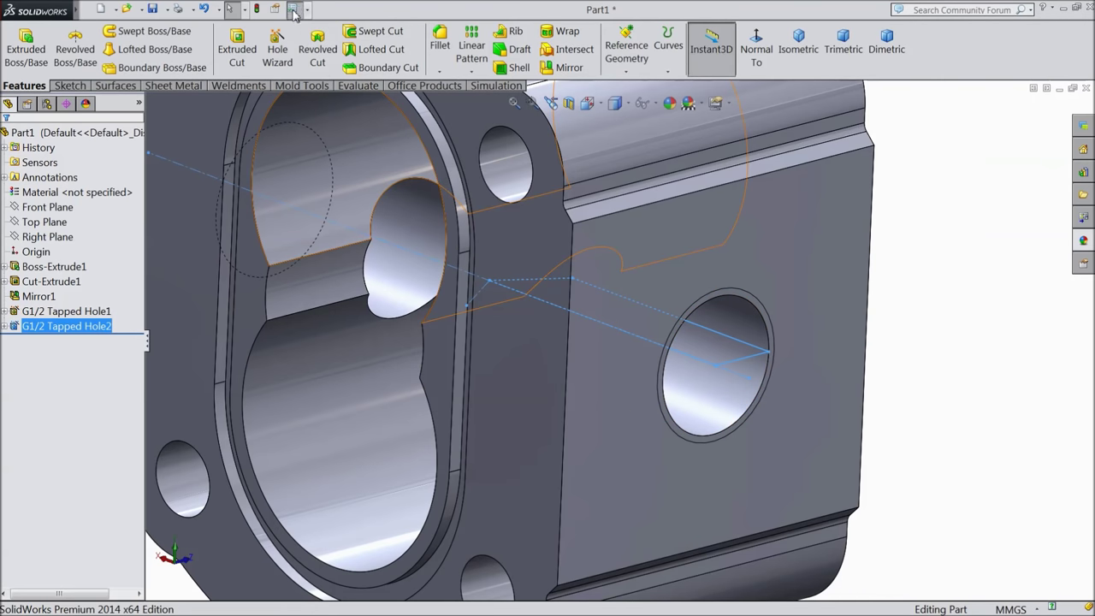
Step: Enable Shaded cosmetic threads under Document Properties > Detailing
left_click(580, 137)
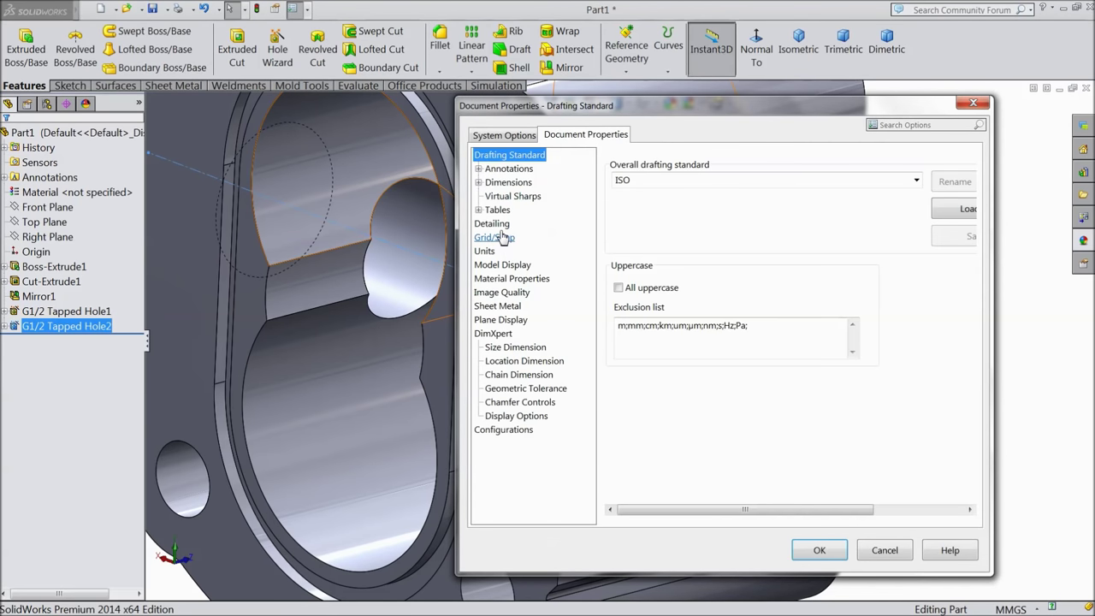
left_click(499, 224)
left_click(724, 181)
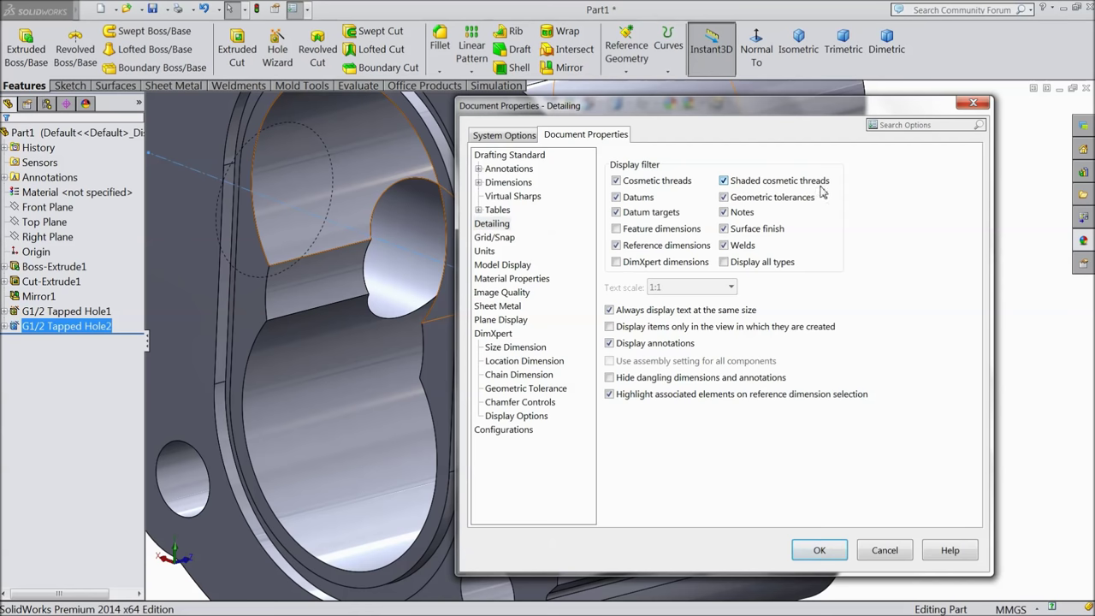
left_click(819, 550)
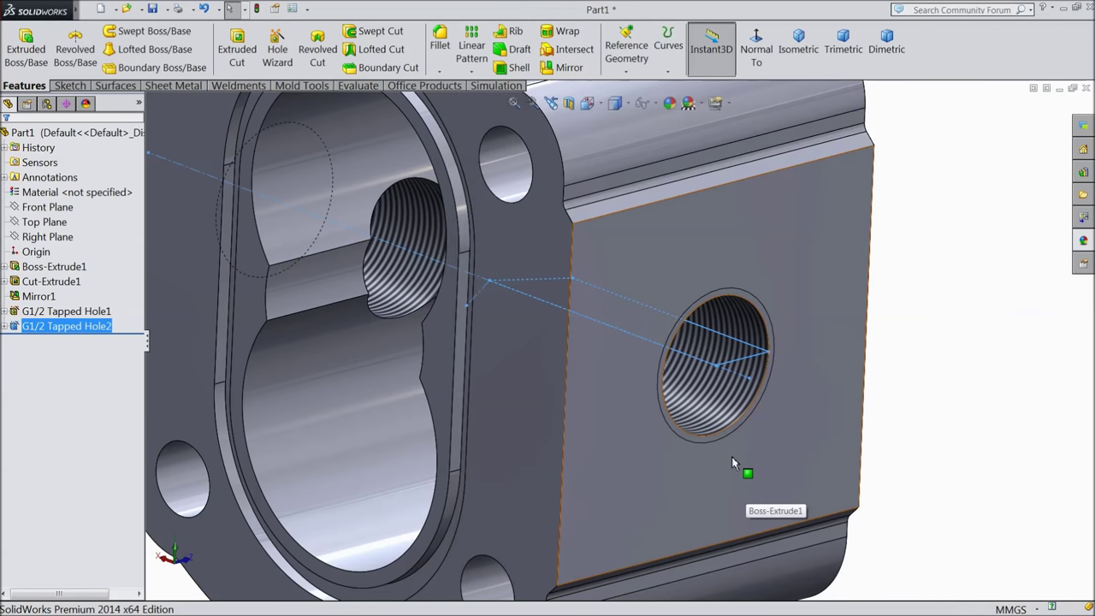
Step: Select the part's front face and view it Normal To
key("f")
mouse_move(701, 342)
middle_mouse_down()
mouse_move(809, 299)
mouse_move(802, 353)
middle_mouse_up()
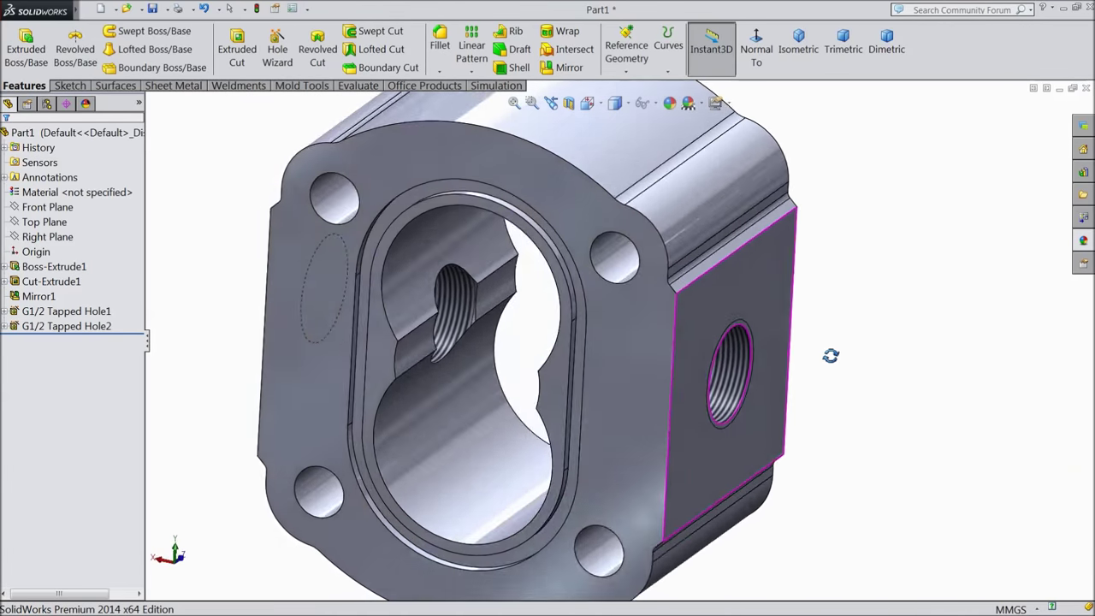
key("f")
mouse_move(777, 367)
middle_mouse_down()
mouse_move(767, 347)
mouse_move(782, 347)
middle_mouse_up()
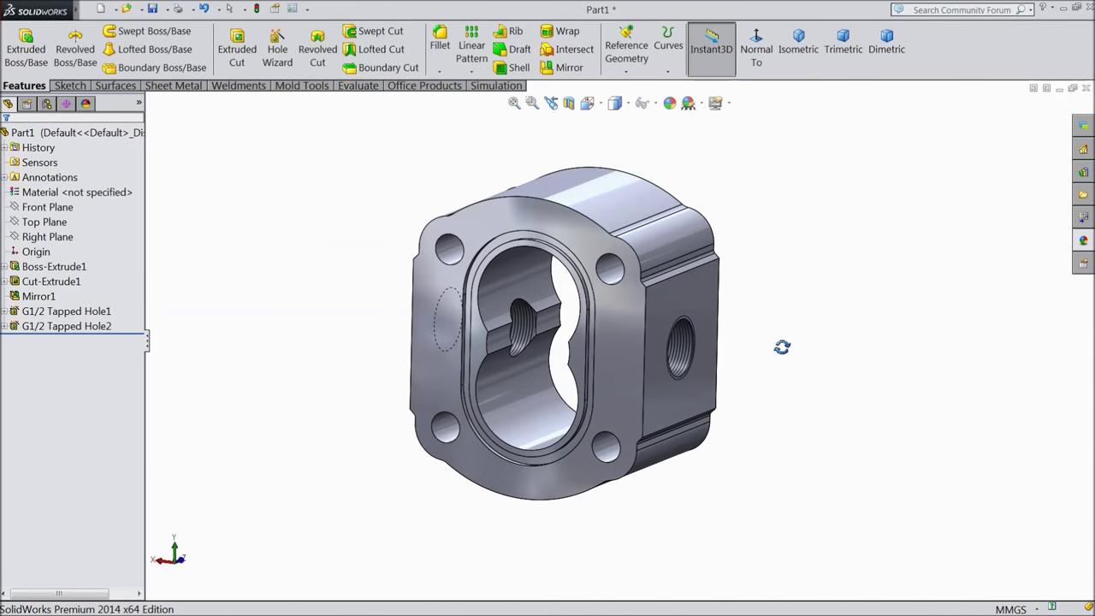
left_click(633, 346)
left_click(756, 49)
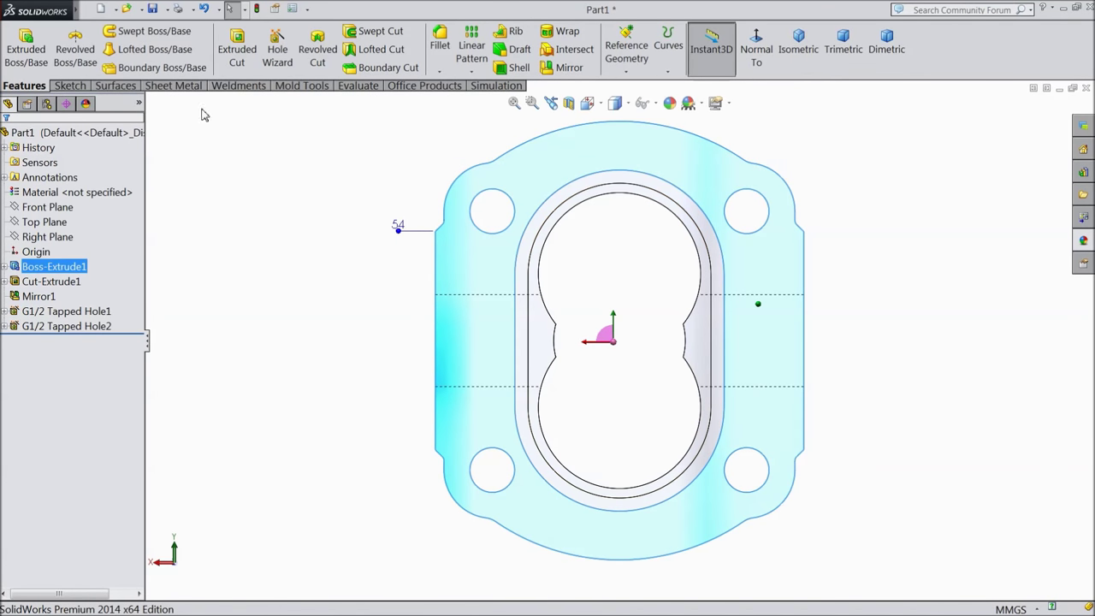
Step: Start a Ø4.0 drilled hole and place two points near the front face's top and bottom edges
left_click(279, 57)
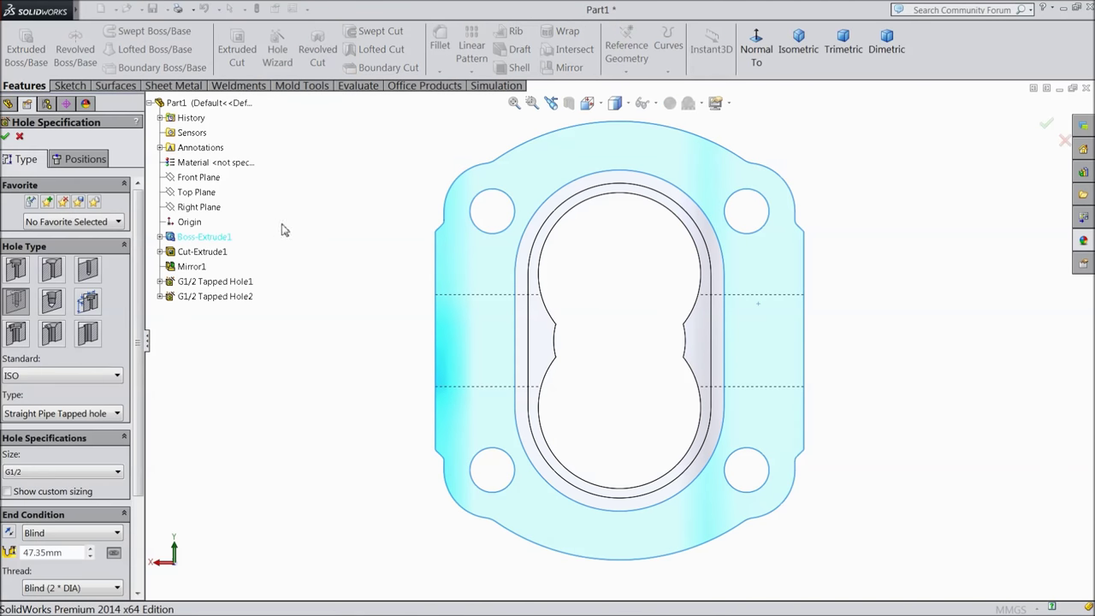
left_click(87, 276)
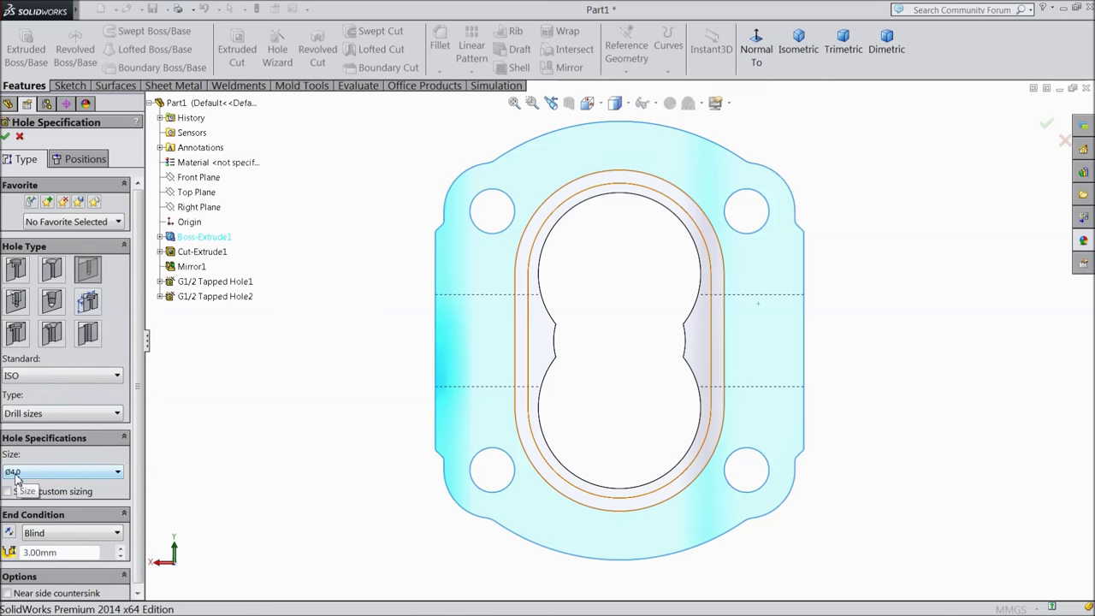
left_click(88, 161)
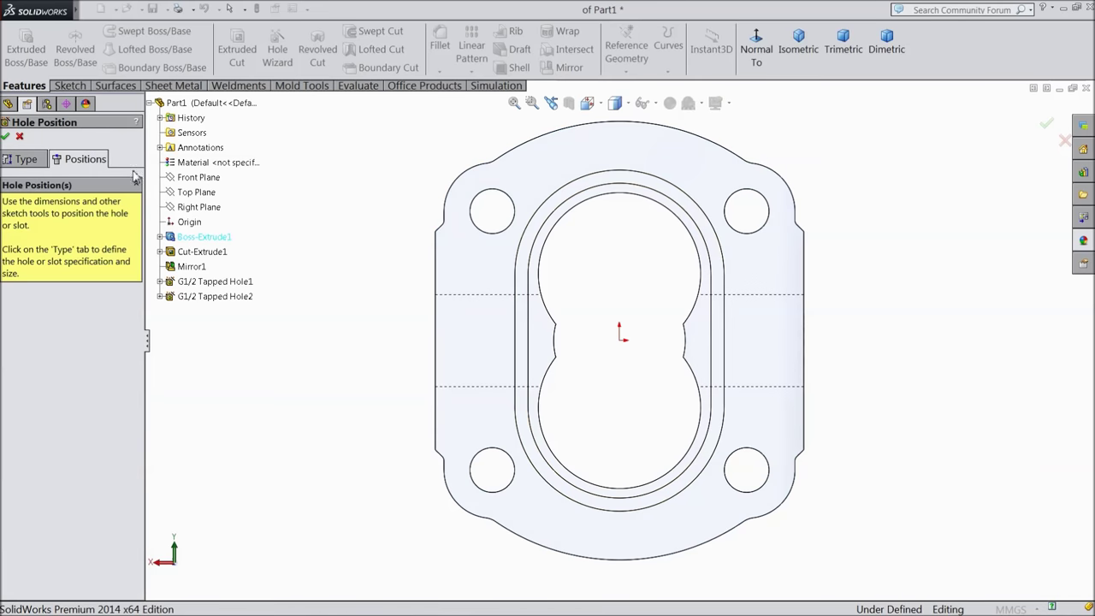
left_click(619, 148)
left_click(619, 536)
Step: Dimension the upper hole point 45 mm above the origin
left_click(70, 85)
left_click(61, 47)
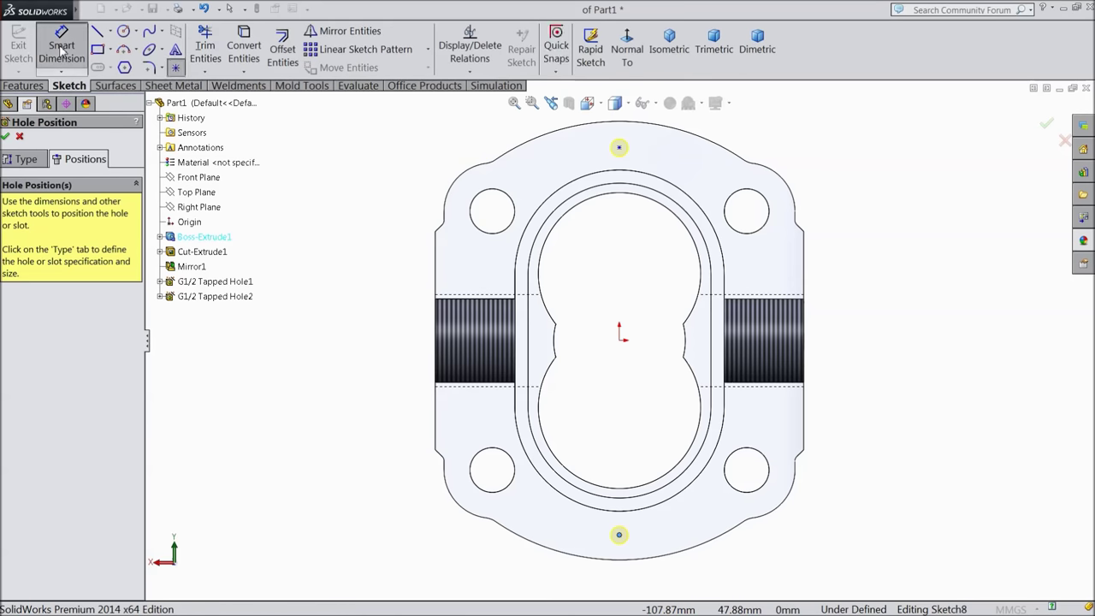
left_click(619, 147)
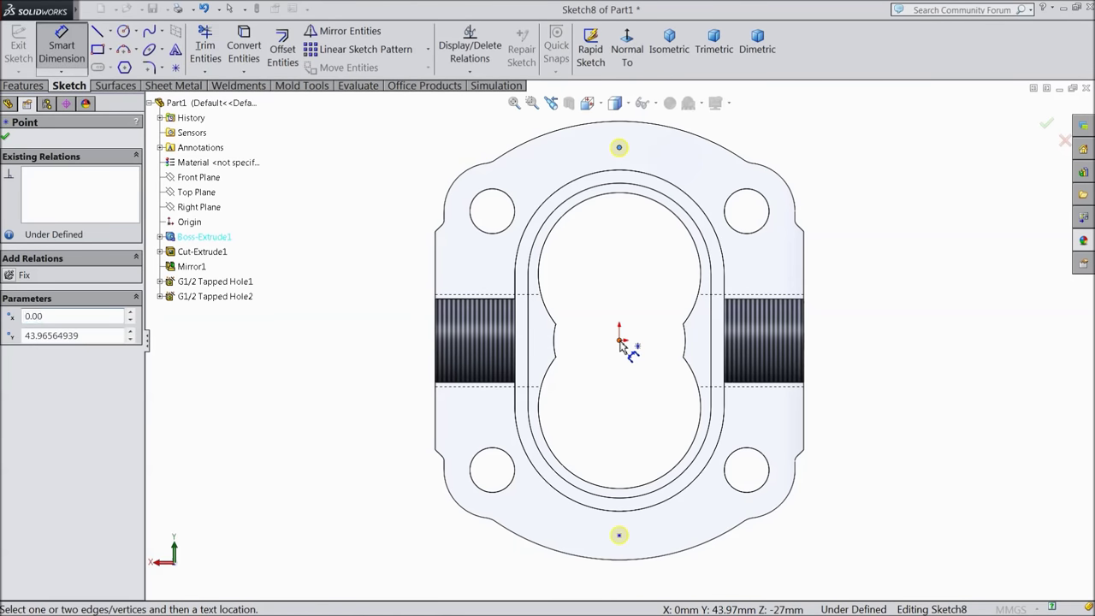
left_click(620, 340)
left_click(398, 248)
type("45")
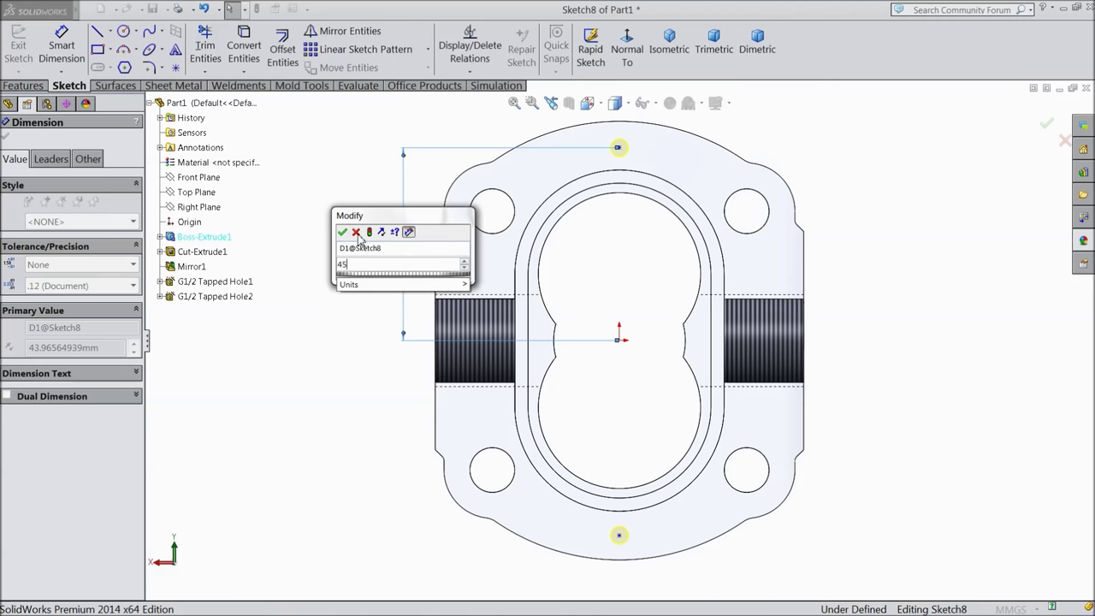
left_click(342, 232)
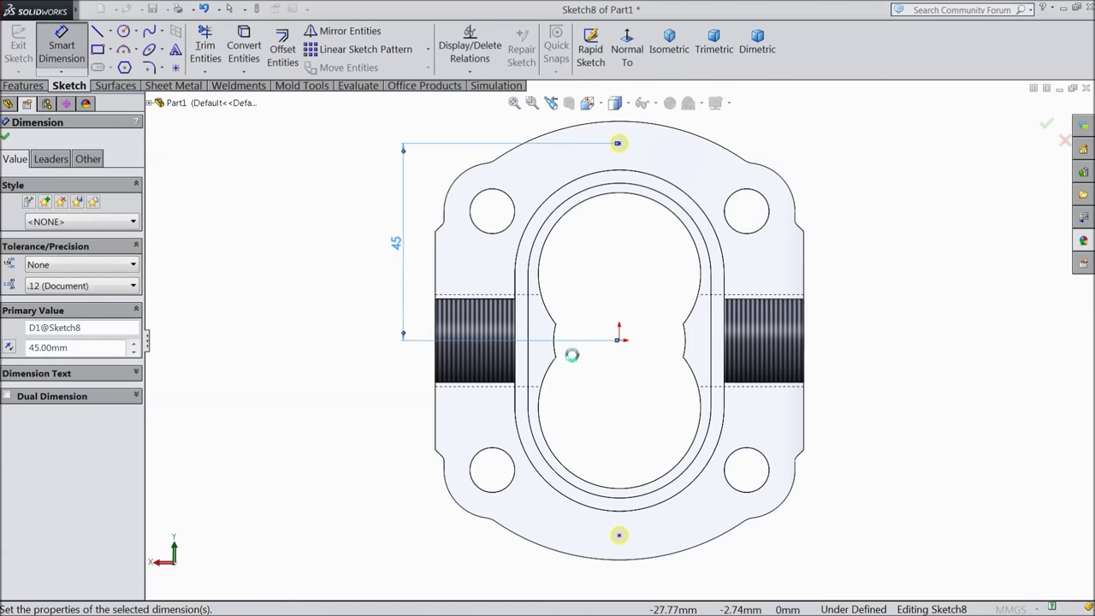
Step: Dimension the lower hole point 45 mm below the origin and confirm the Ø4.0 holes
left_click(620, 341)
left_click(619, 534)
left_click(398, 443)
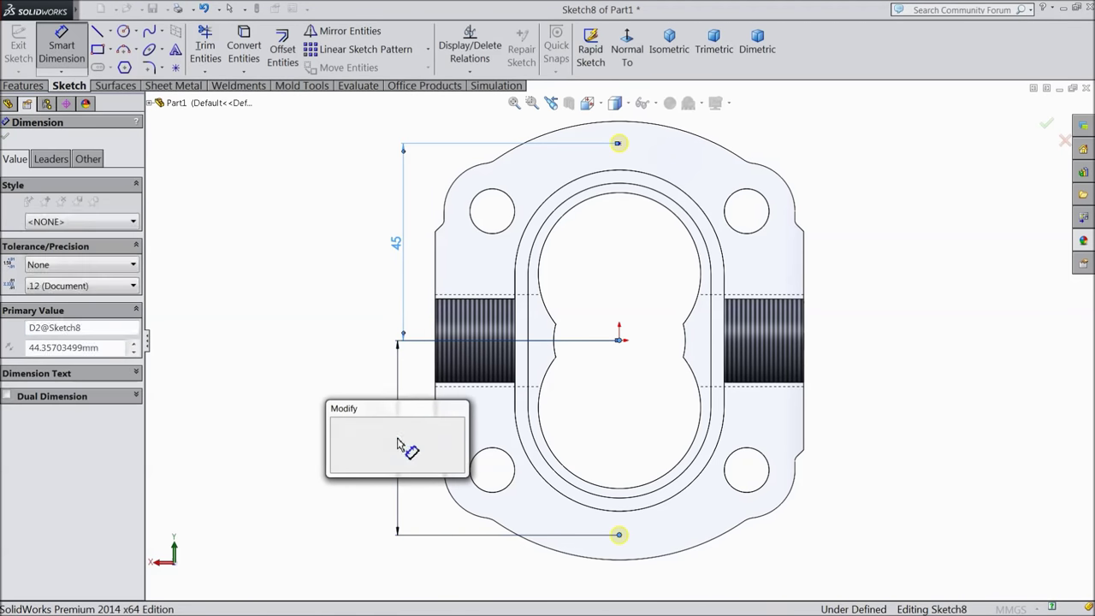
type("45")
left_click(337, 425)
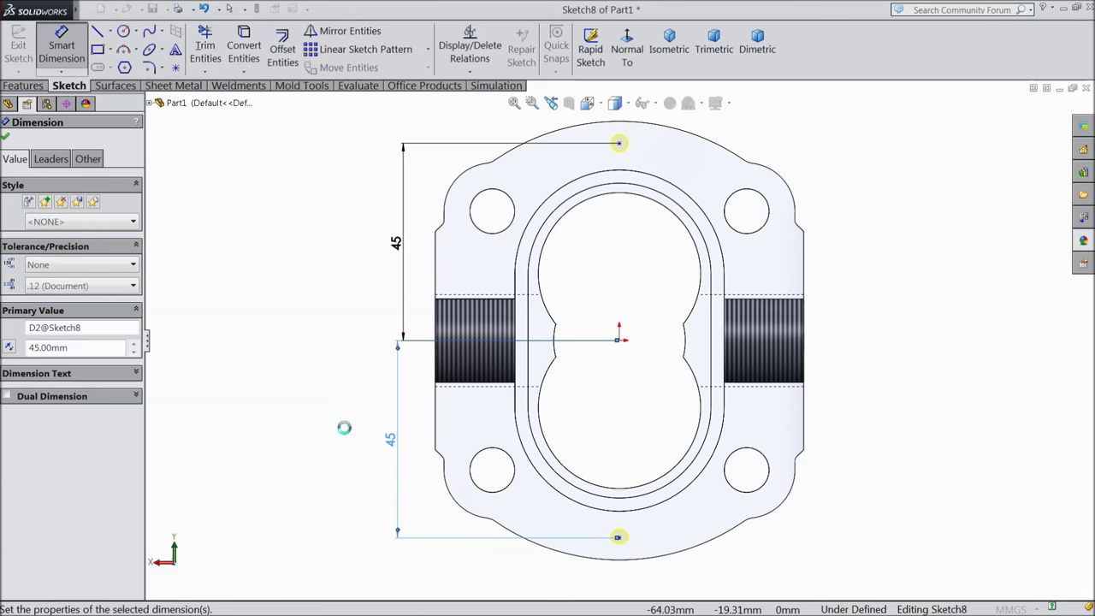
left_click(6, 139)
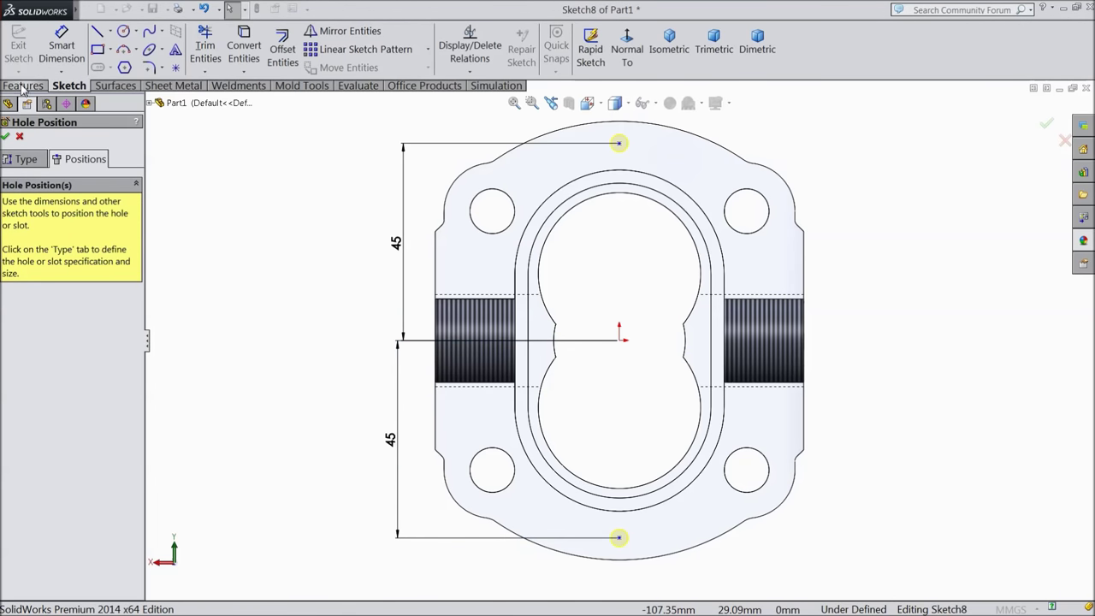
left_click(5, 136)
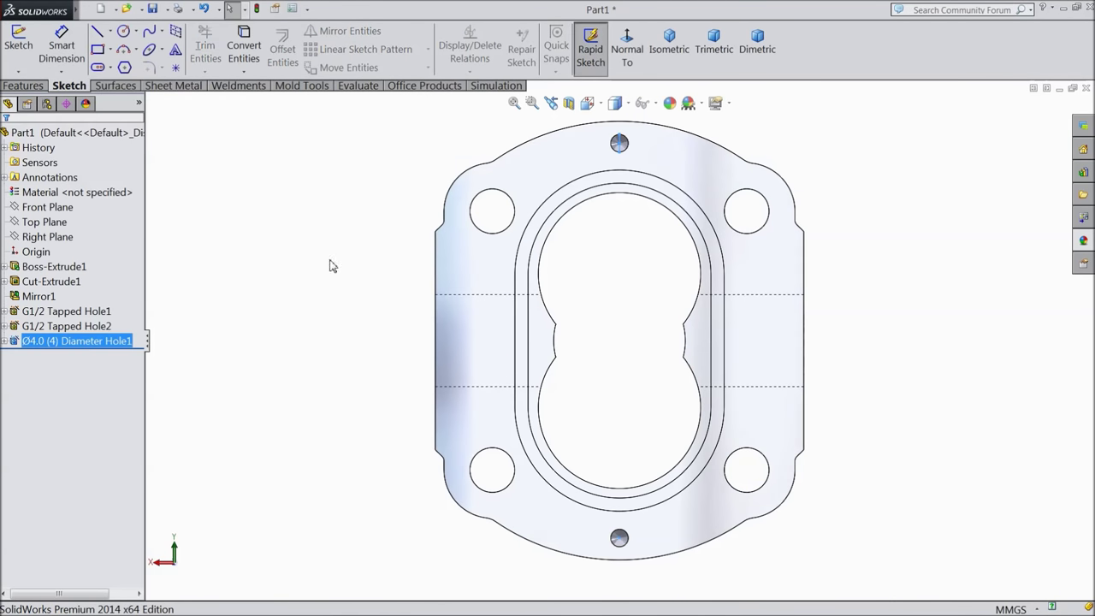
mouse_move(323, 265)
middle_mouse_down()
mouse_move(288, 266)
mouse_move(290, 297)
middle_mouse_up()
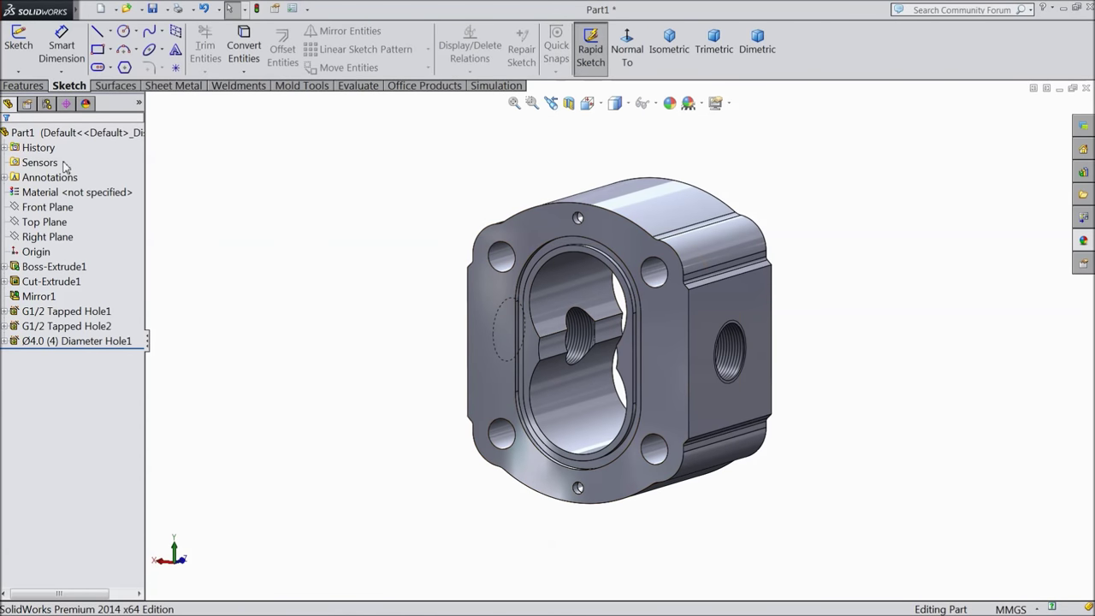
Step: Mirror the Ø4.0 diameter holes across the Front Plane as Mirror2
left_click(45, 207)
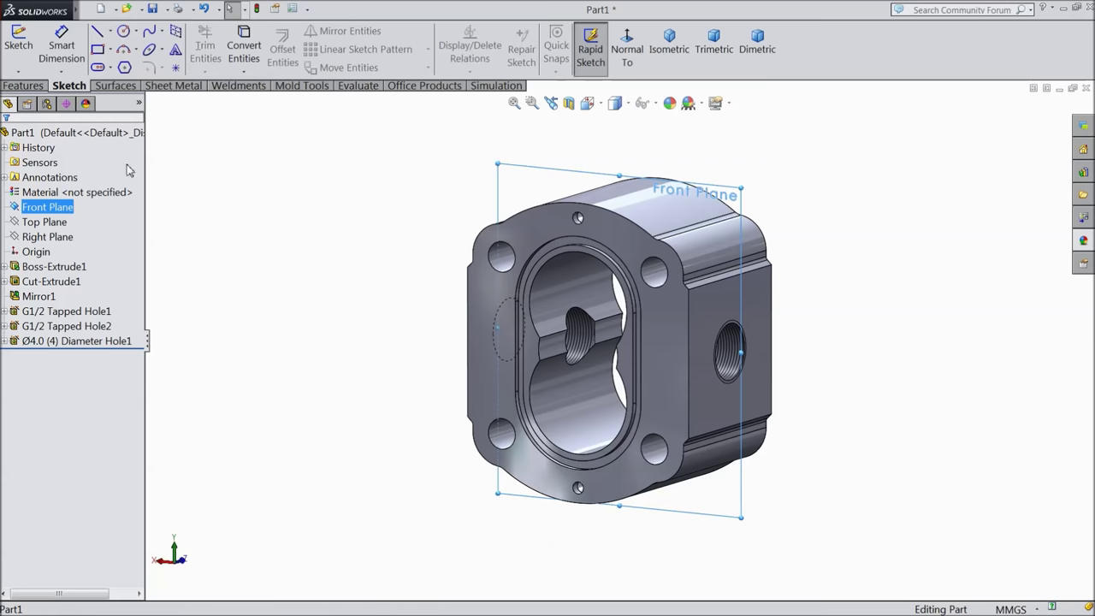
left_click(28, 88)
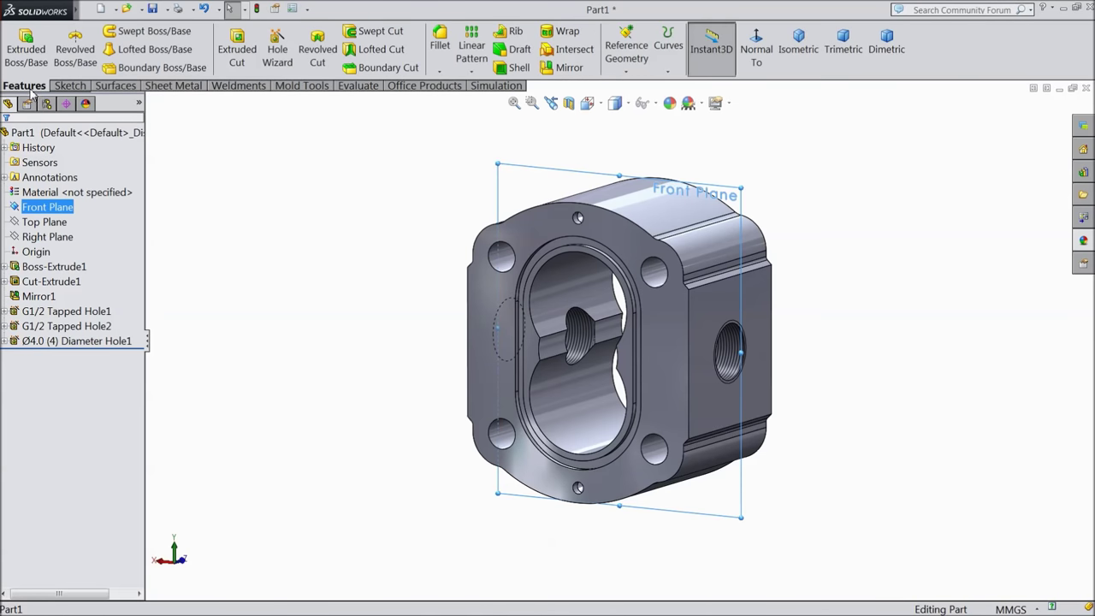
left_click(566, 70)
left_click(149, 103)
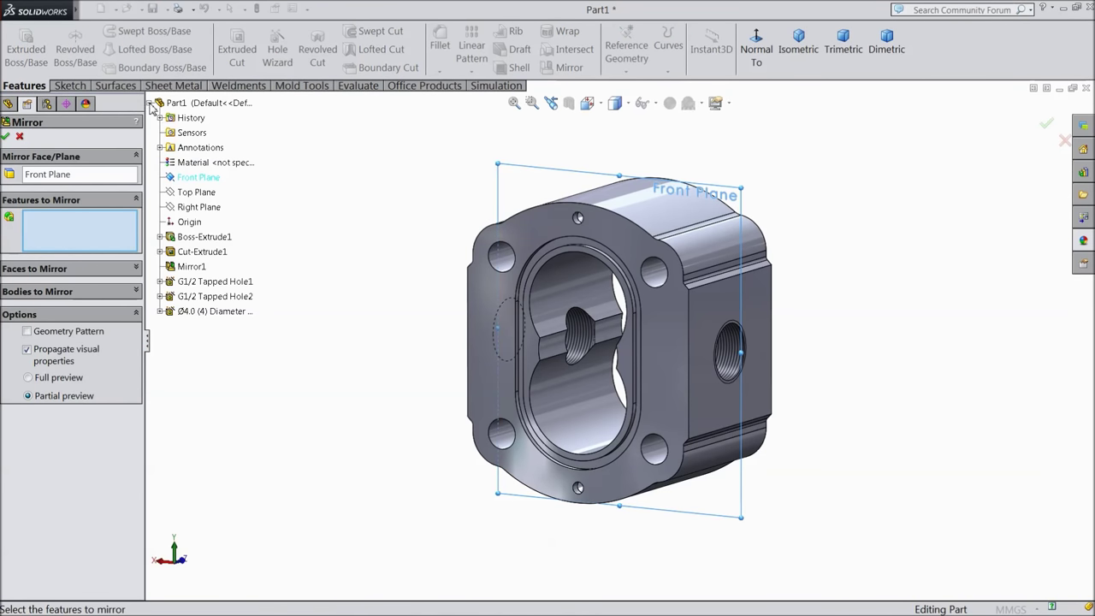
left_click(214, 312)
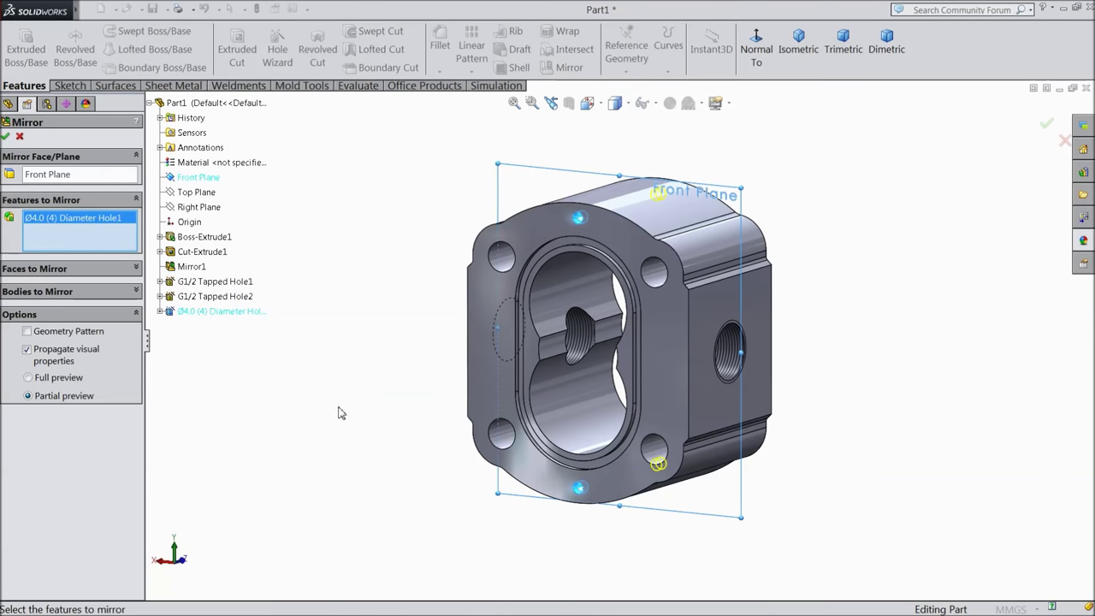
mouse_move(242, 329)
middle_mouse_down()
mouse_move(501, 429)
mouse_move(501, 483)
middle_mouse_up()
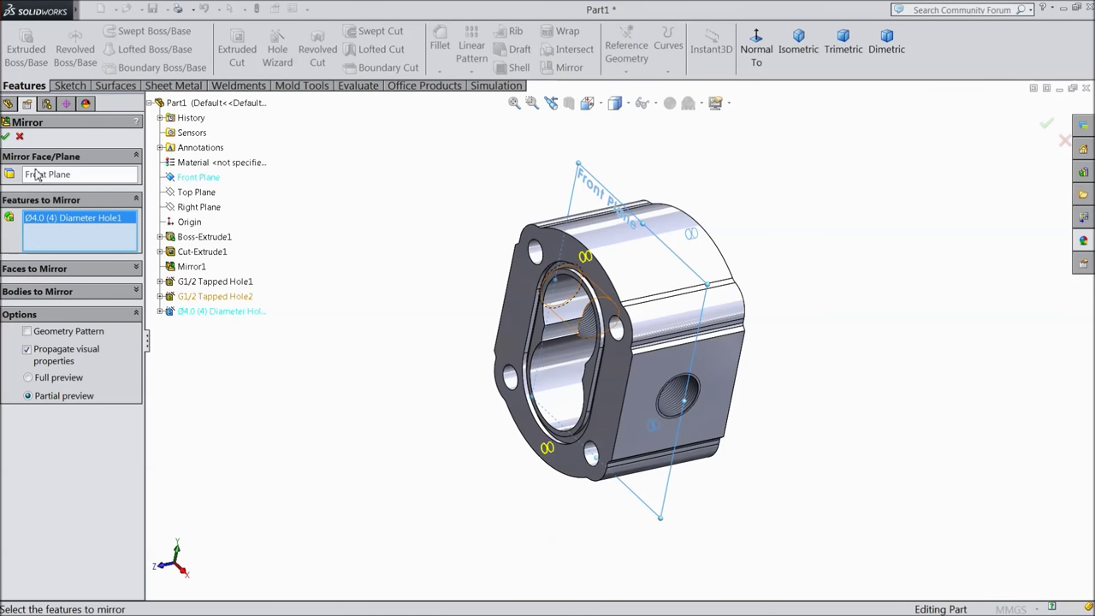
left_click(6, 137)
Step: Inspect the mirrored holes, return to isometric view and select the Top Plane
middle_click_drag(385, 360, 464, 320)
scroll(513, 282, "down", 3)
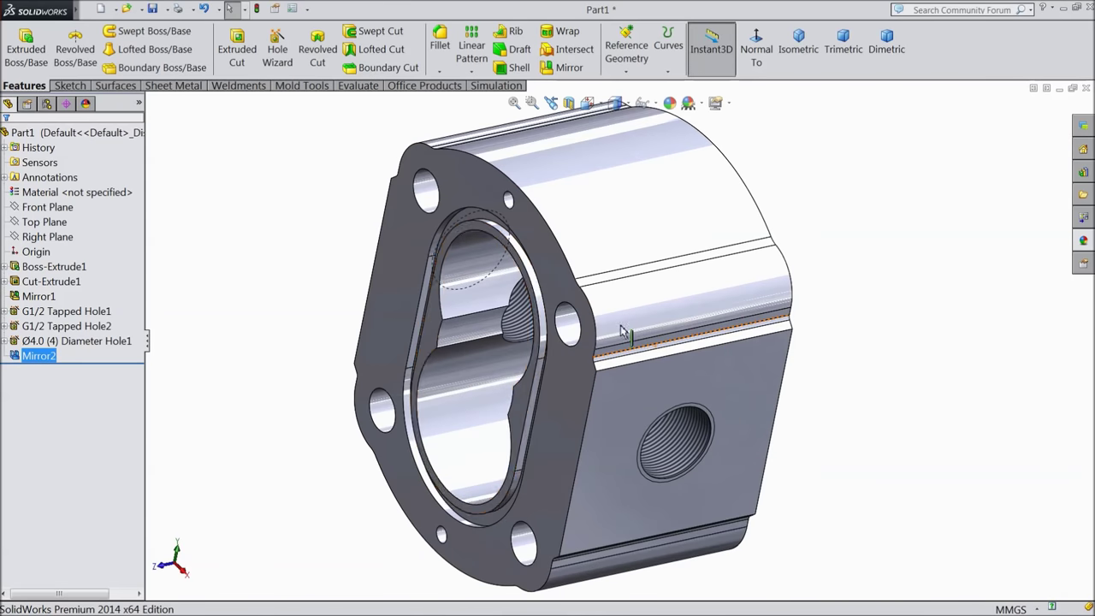
scroll(563, 249, "down", 3)
mouse_move(562, 249)
middle_mouse_down()
mouse_move(525, 235)
mouse_move(530, 256)
mouse_move(507, 308)
mouse_move(579, 252)
middle_mouse_up()
scroll(531, 265, "up", 2)
scroll(579, 254, "down", 2)
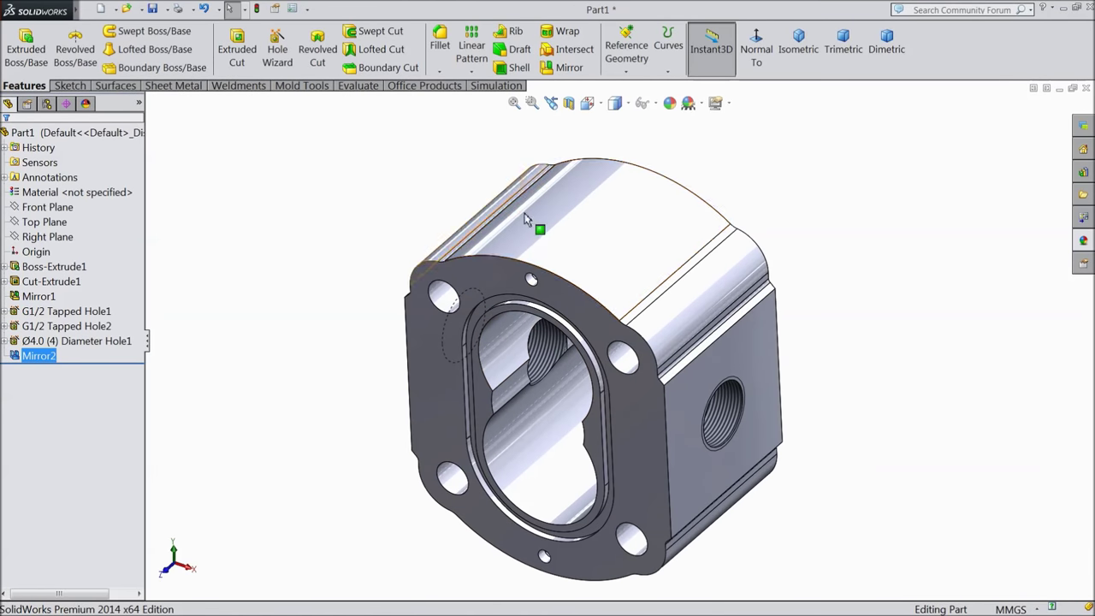
scroll(548, 247, "down", 2)
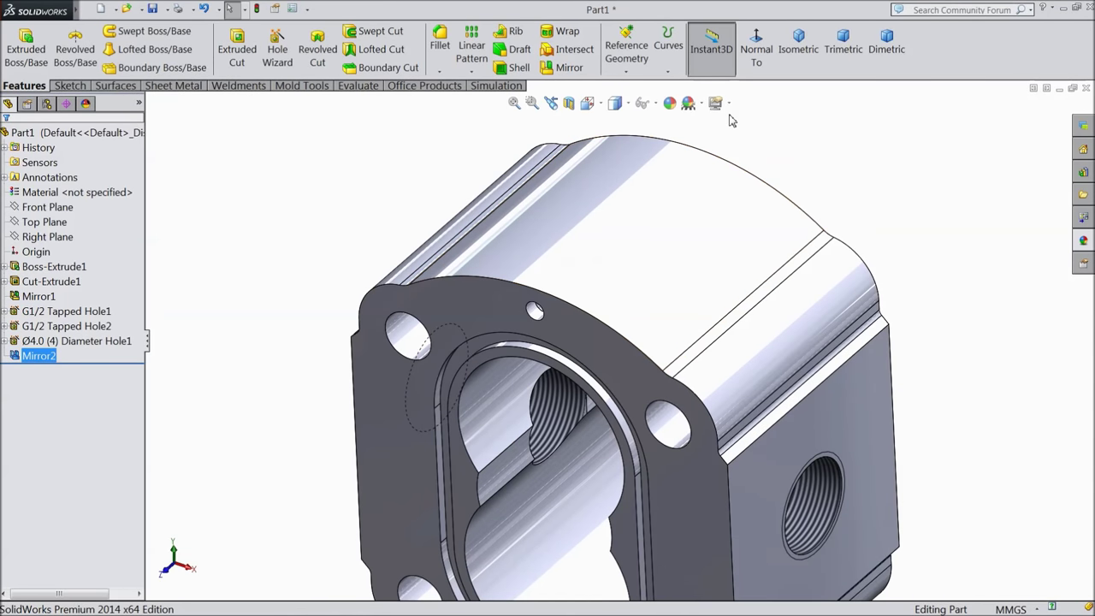
left_click(802, 60)
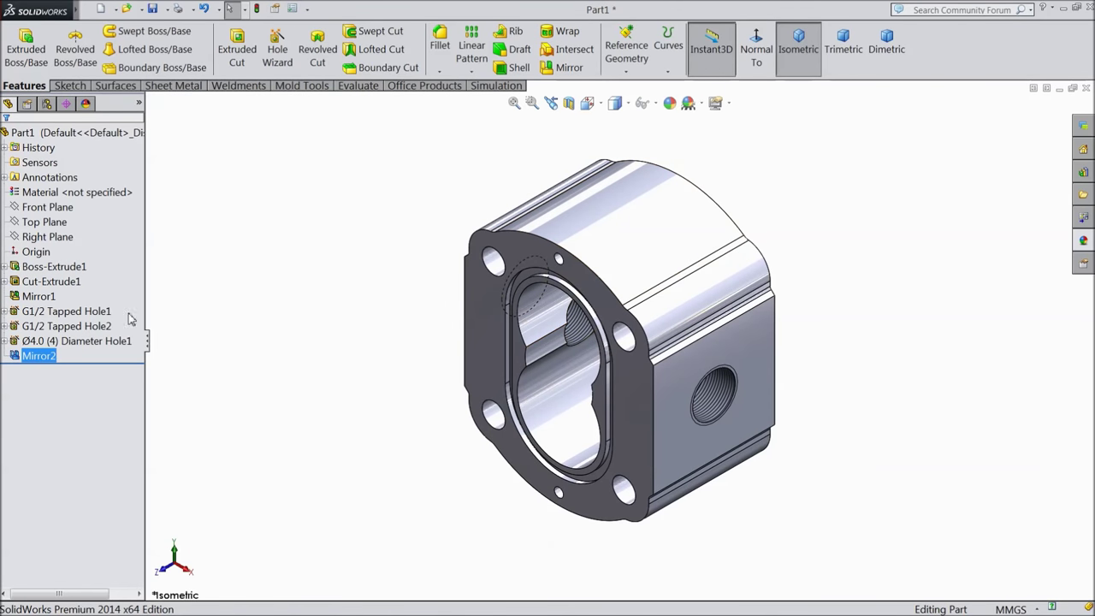
left_click(43, 221)
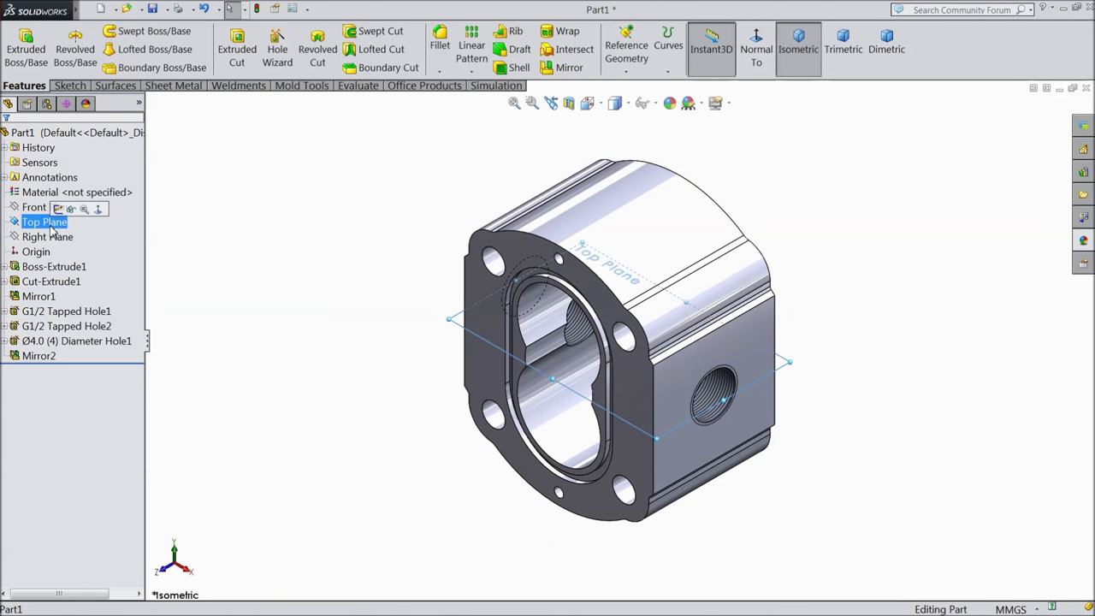
Step: Create reference plane Plane1 offset 60 mm from the Top Plane
left_click(626, 51)
left_click(639, 87)
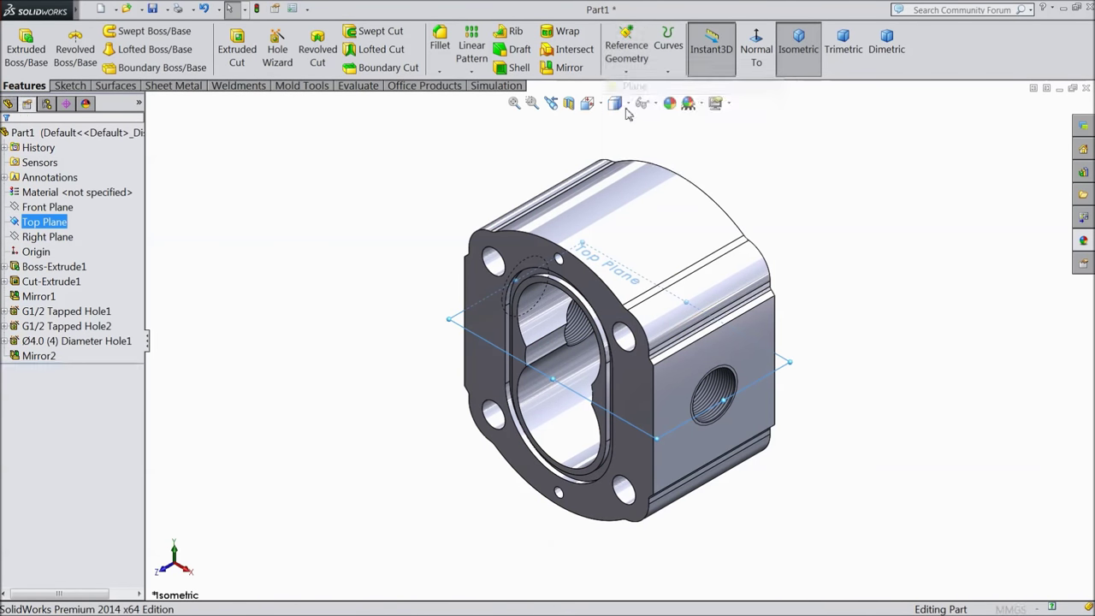
left_click(133, 316)
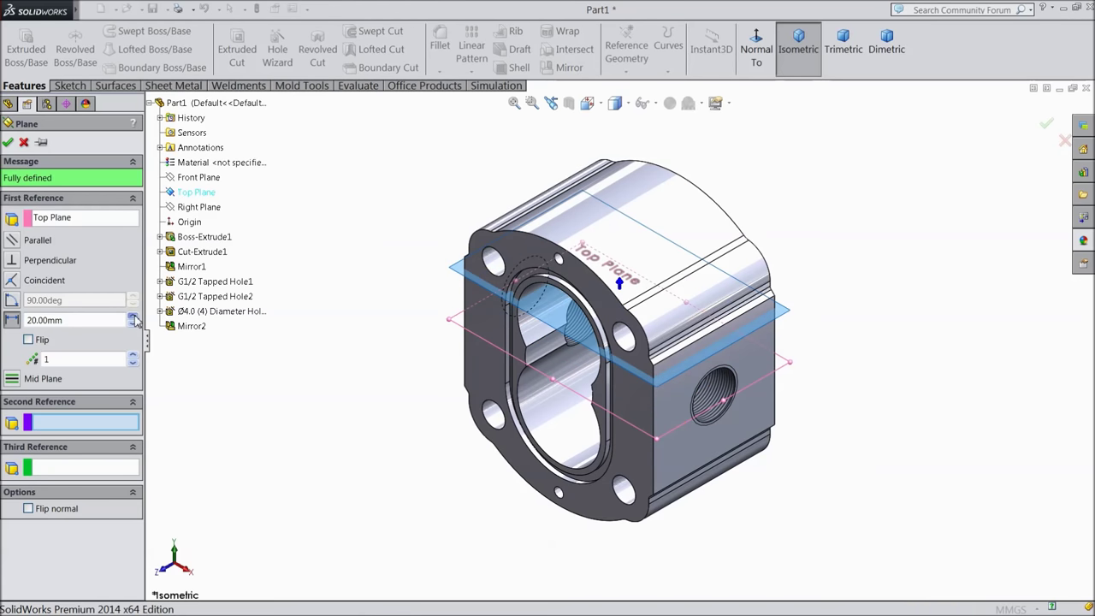
left_click(133, 325)
left_click(132, 325)
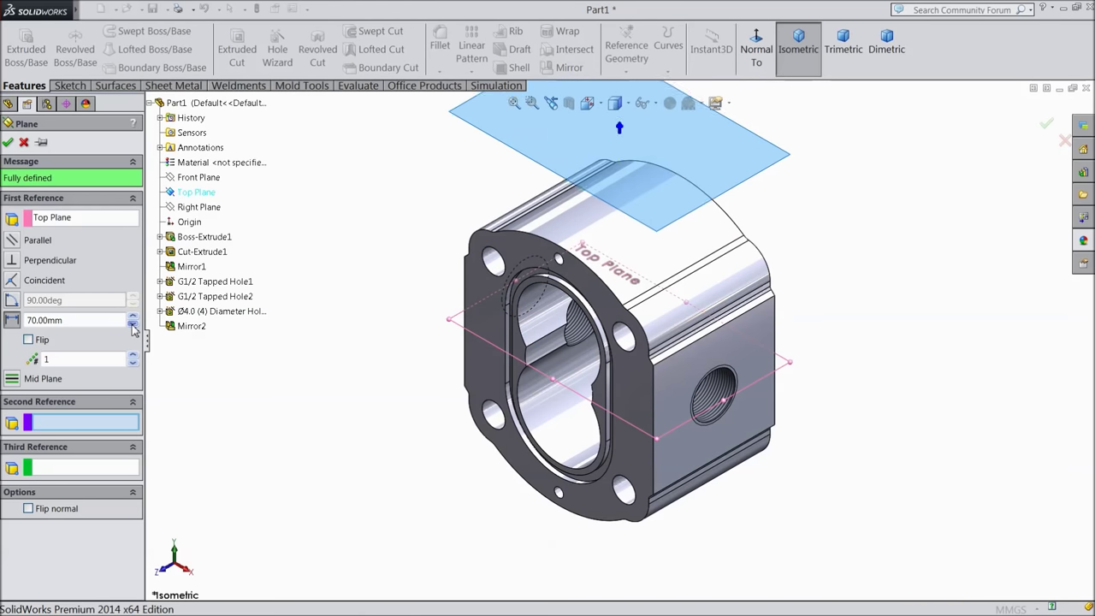
left_click(133, 324)
middle_click_drag(431, 359, 452, 231)
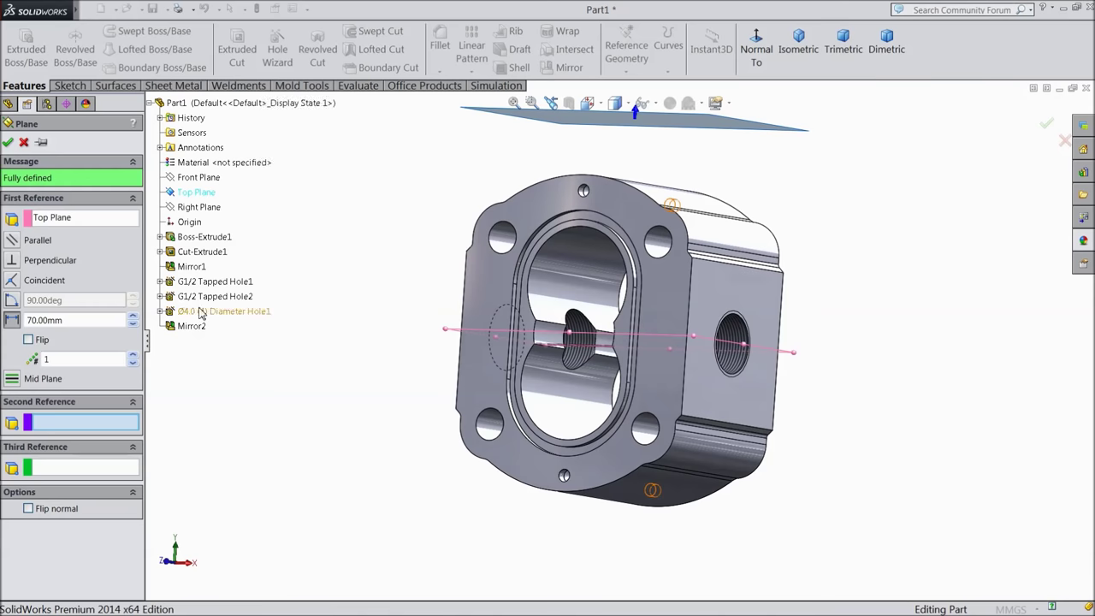
left_click(132, 325)
left_click(133, 324)
left_click(133, 324)
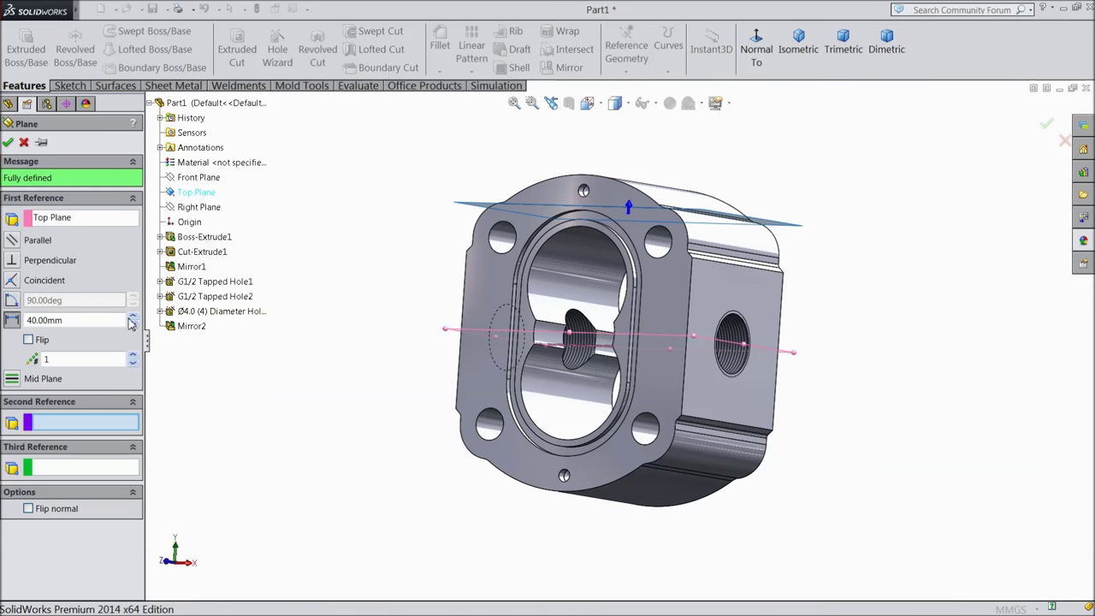
left_click(132, 317)
left_click(133, 316)
middle_click_drag(299, 308, 289, 381)
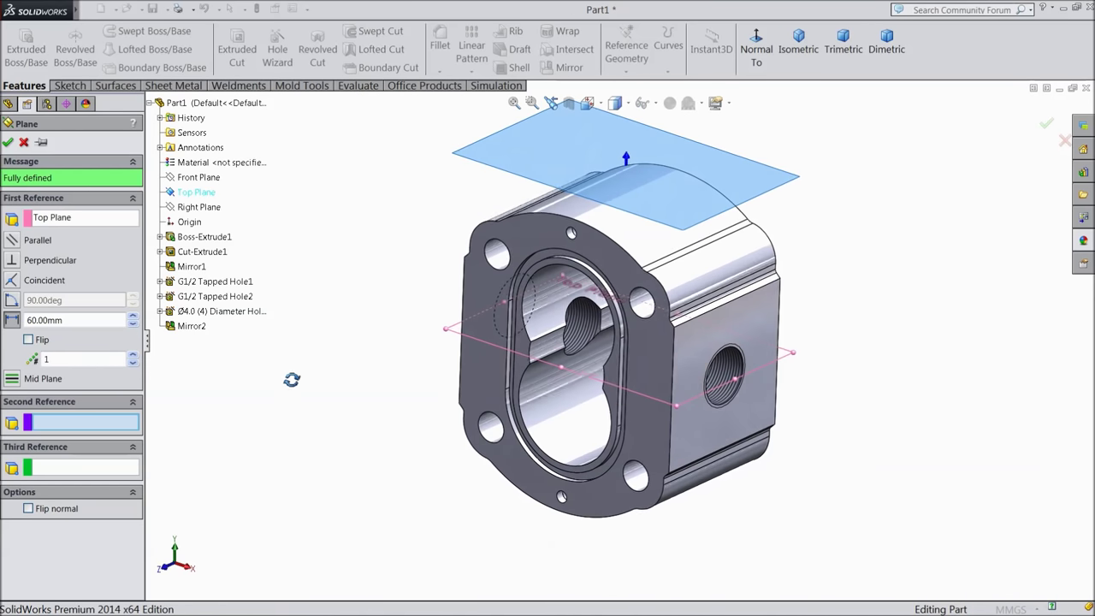
left_click(7, 142)
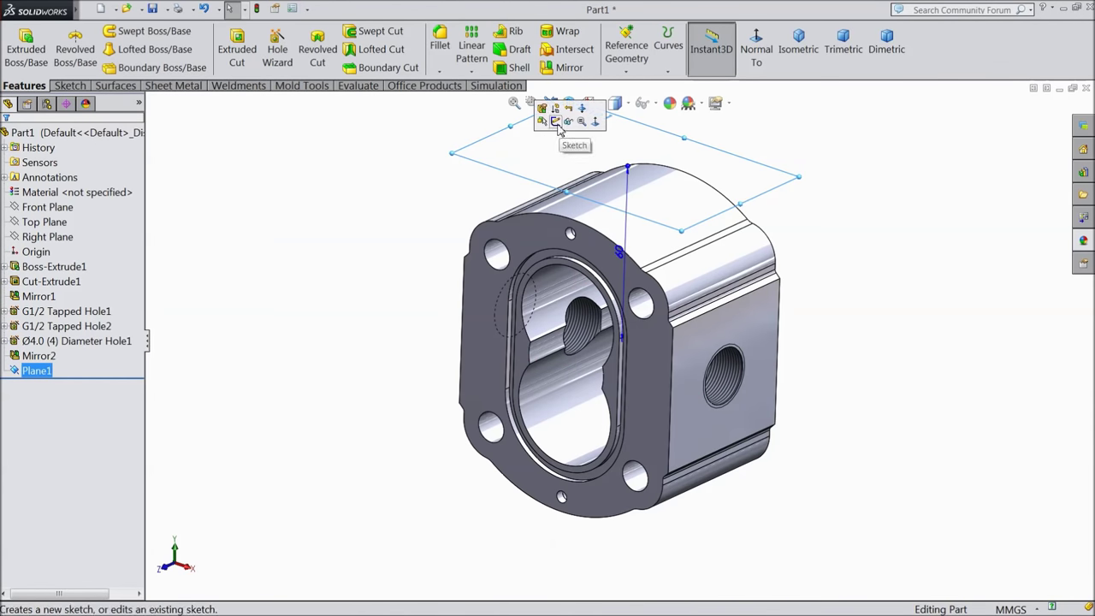
Step: Start a new sketch on Plane1 with the Centerline tool active
left_click(562, 120)
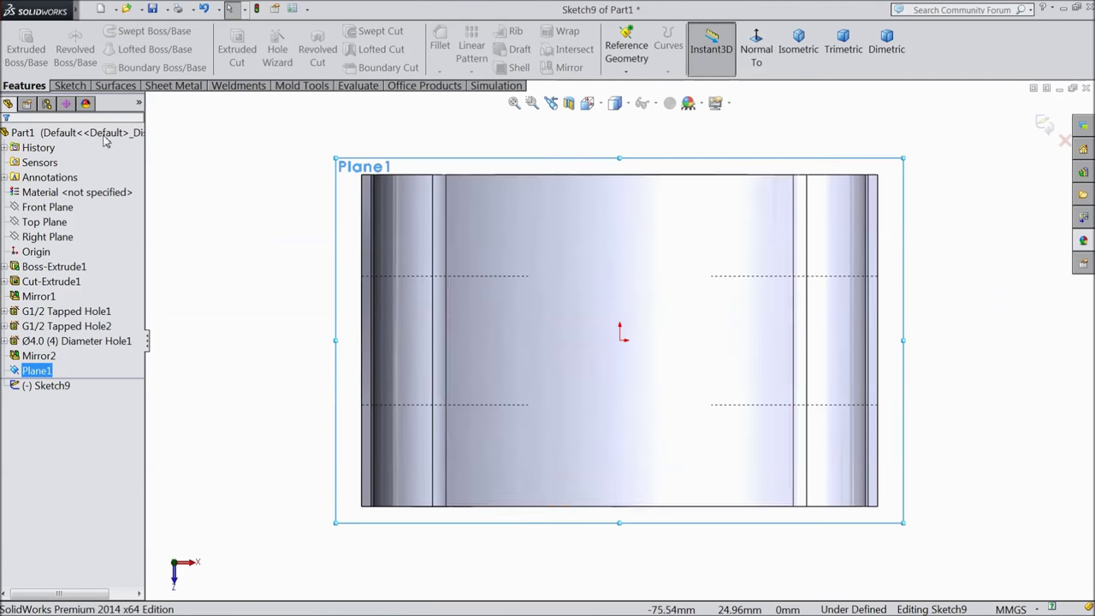
left_click(70, 85)
left_click(109, 32)
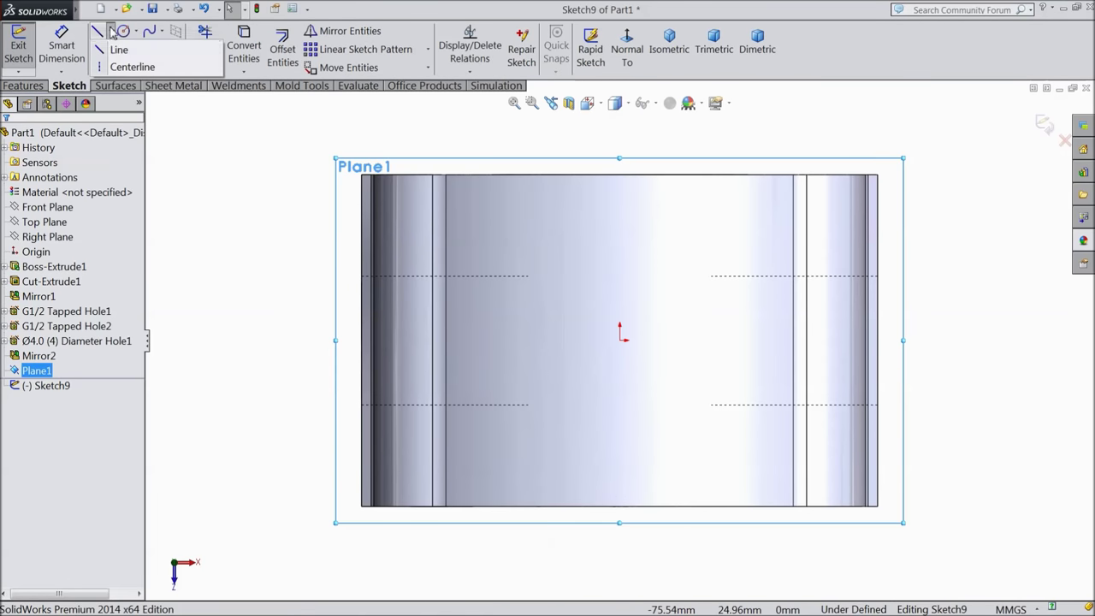
left_click(122, 68)
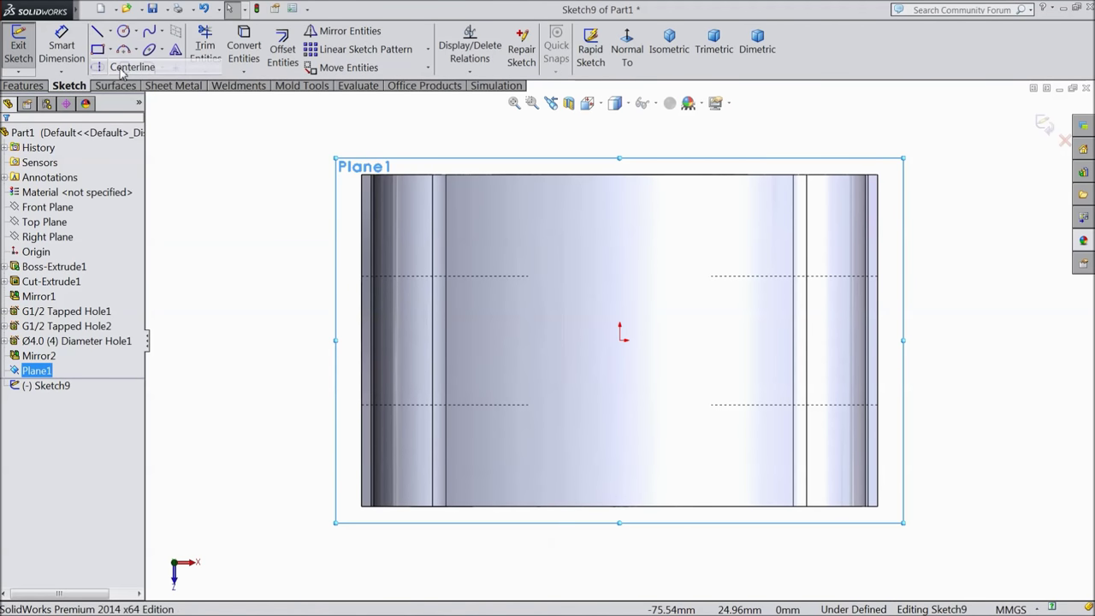
Step: Draw a vertical centerline down to the bottom edge
left_click(469, 348)
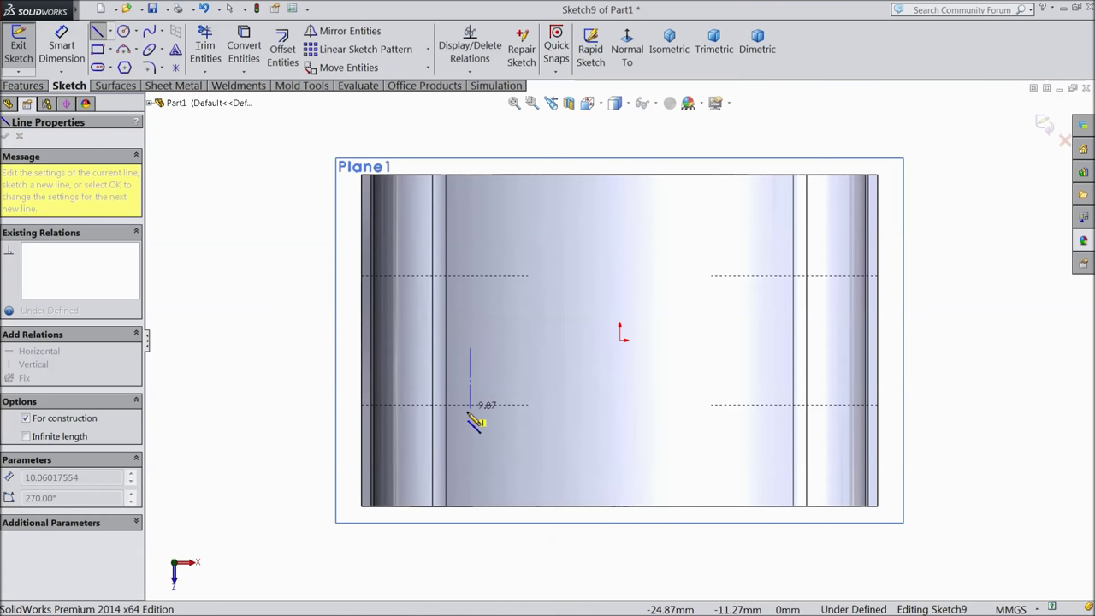
left_click(471, 507)
right_click(477, 508)
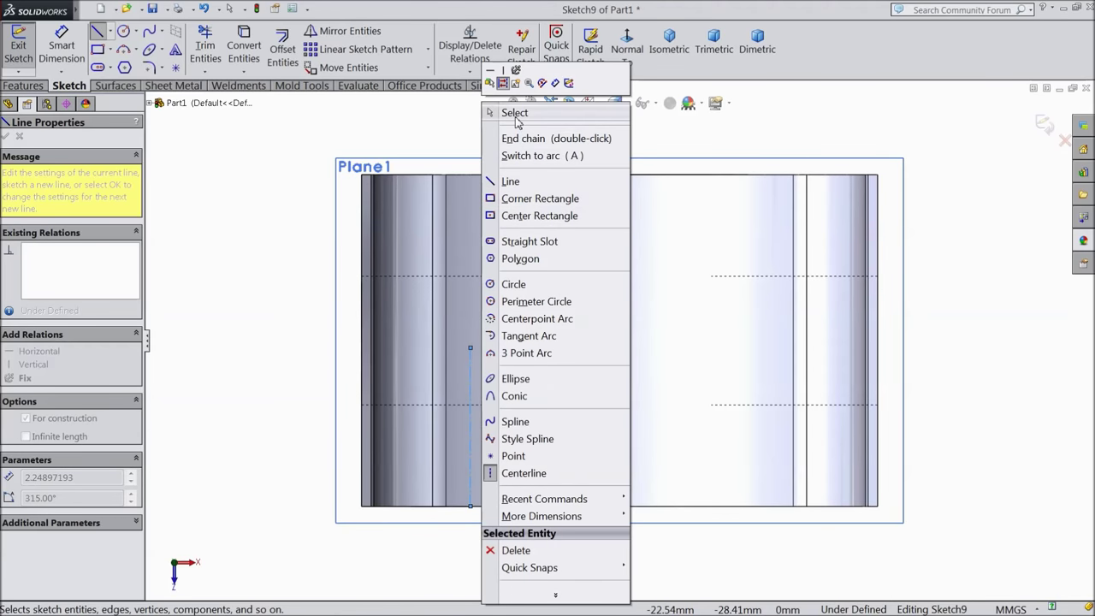
left_click(505, 111)
Step: Draw a horizontal centerline branching right from the vertical centerline
left_click(112, 33)
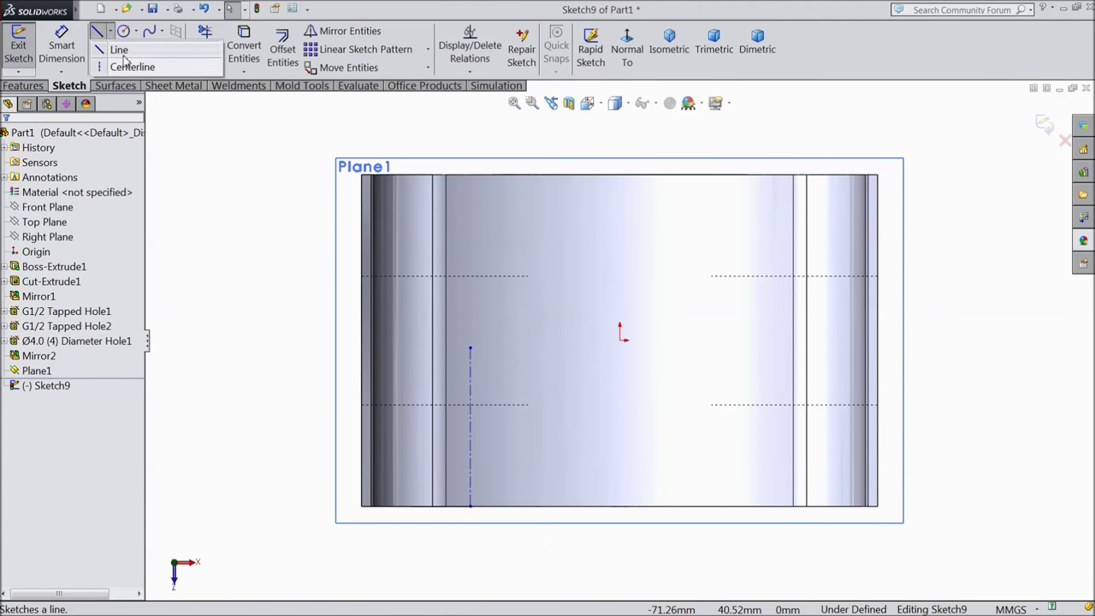
left_click(129, 63)
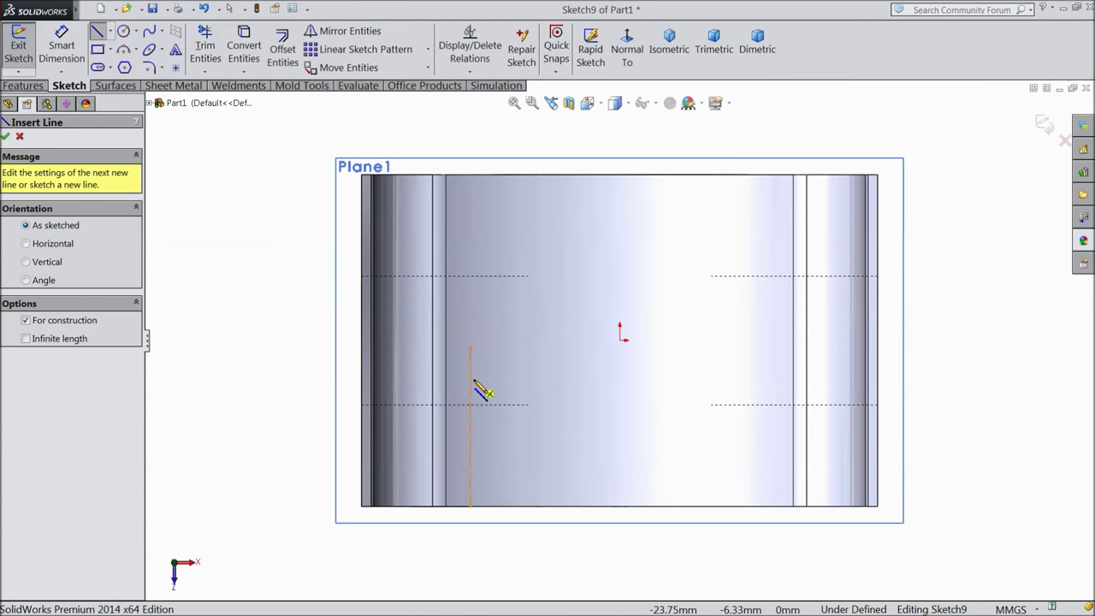
left_click(469, 383)
left_click(629, 383)
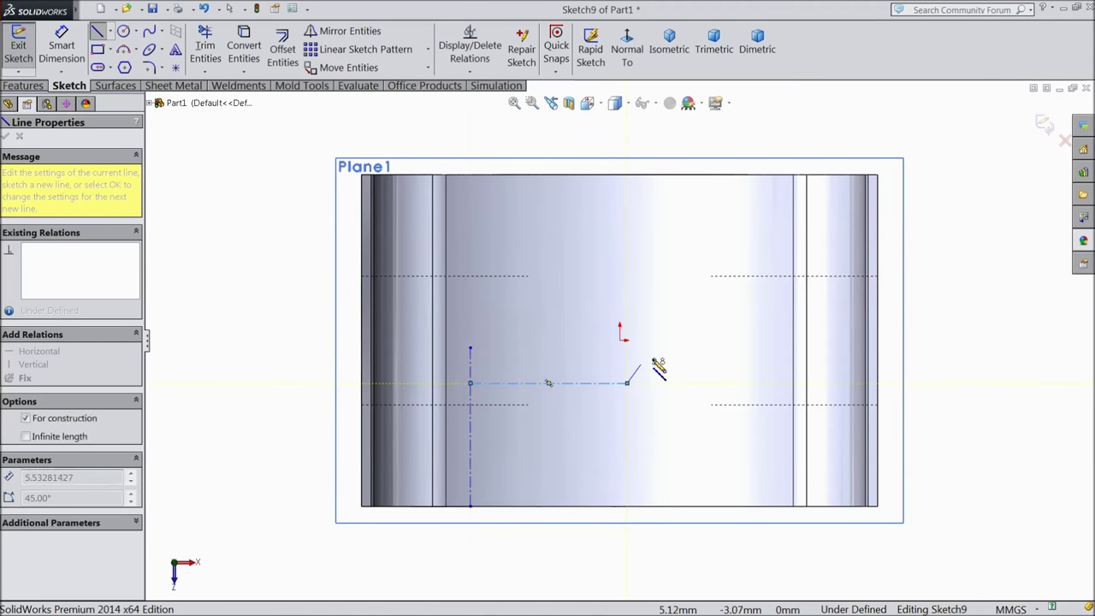
right_click(655, 368)
left_click(689, 113)
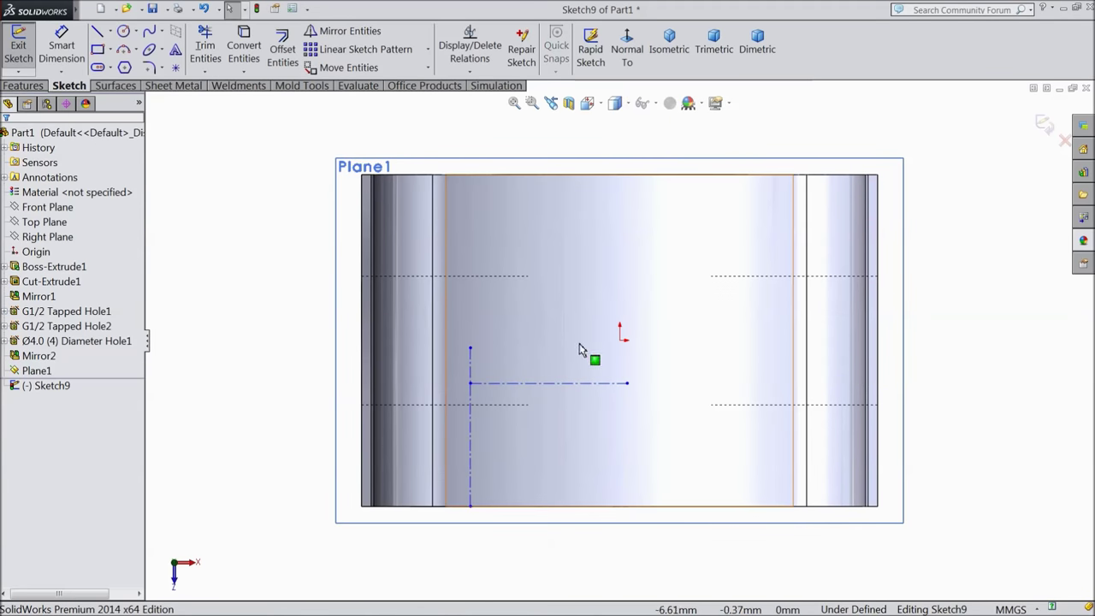
left_click(365, 49)
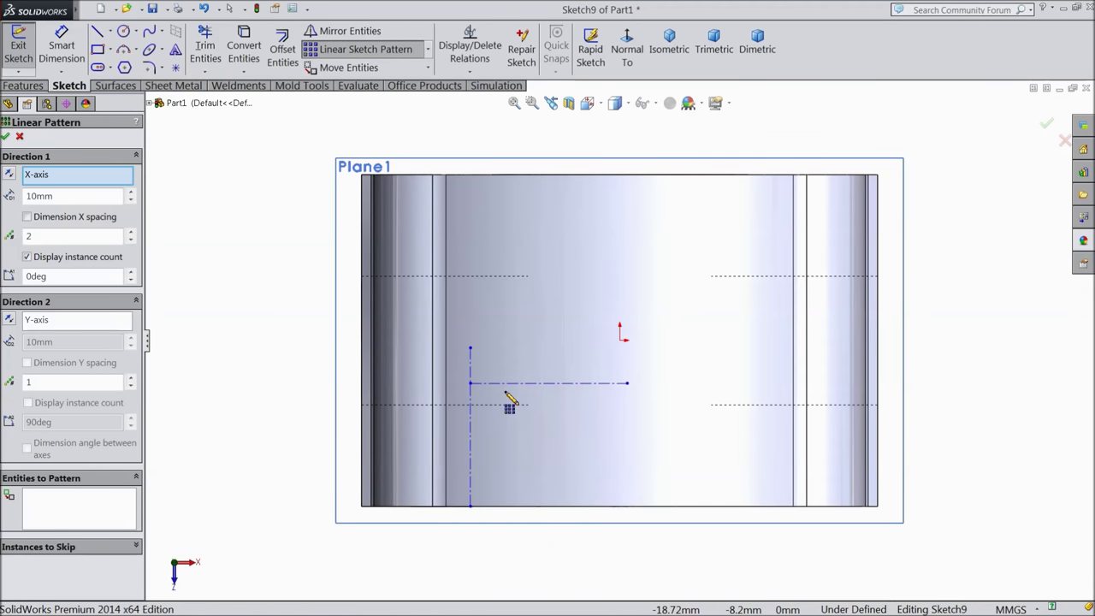
Step: Pattern the horizontal centerline: 2 copies 10 mm along X, 4 rows 5 mm downward
left_click(68, 520)
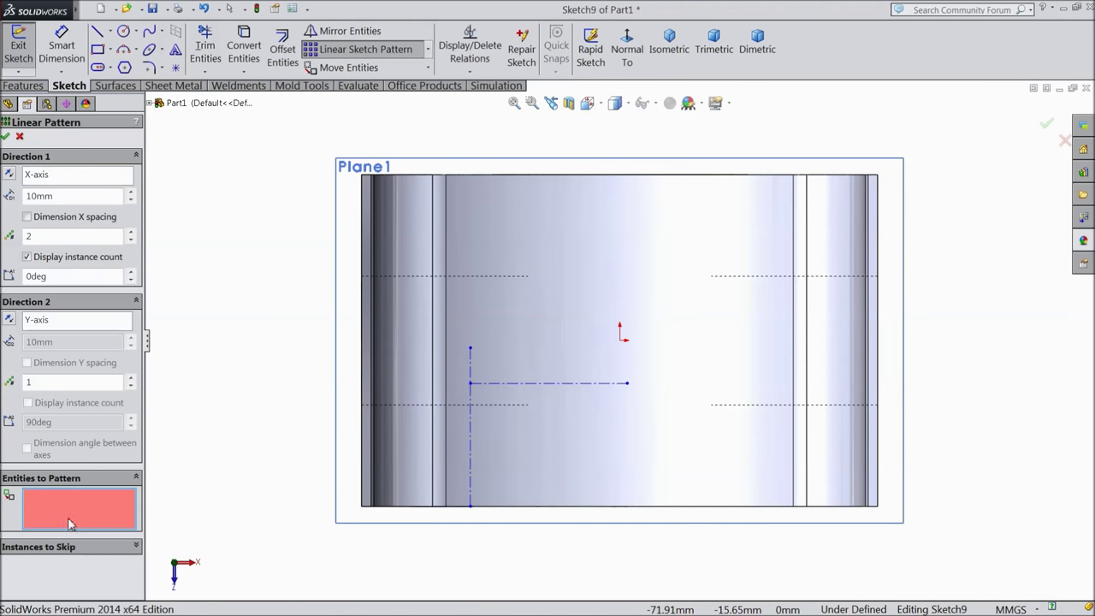
left_click(521, 383)
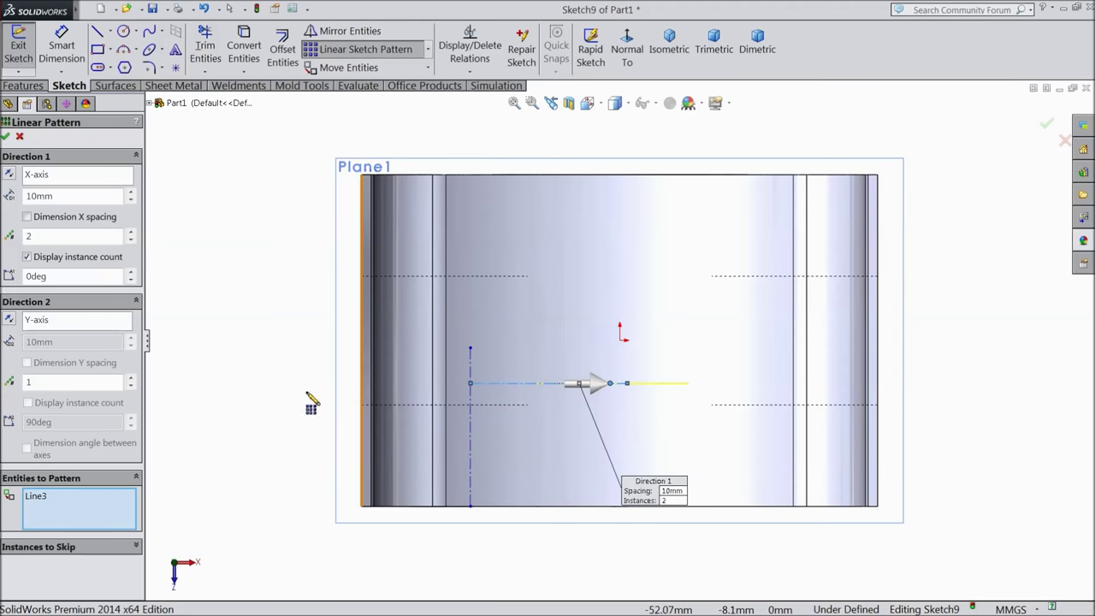
left_click(131, 379)
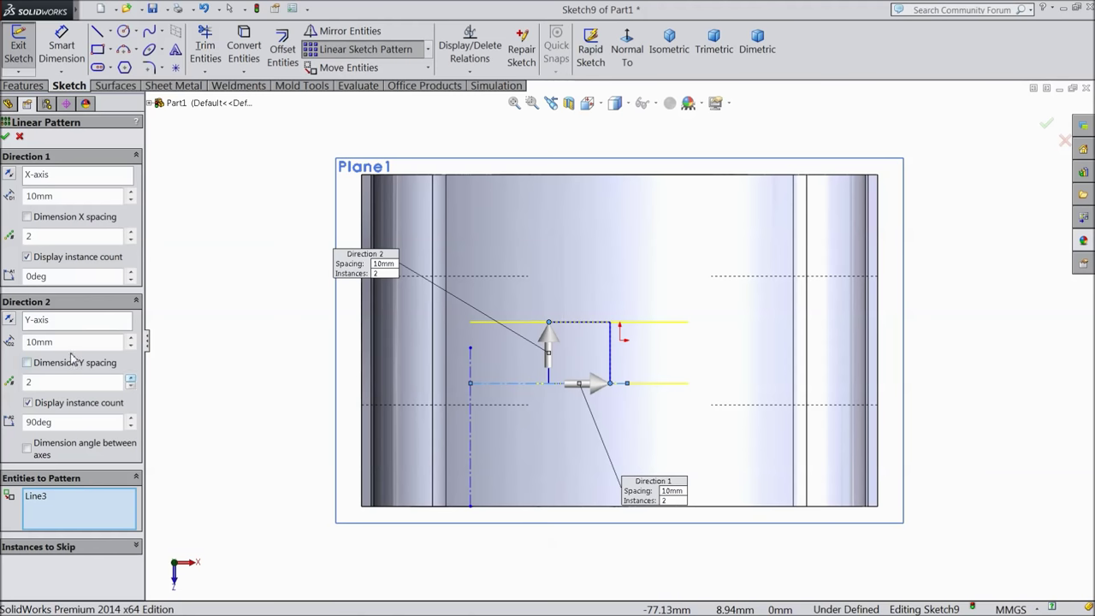
left_click_drag(56, 341, 19, 341)
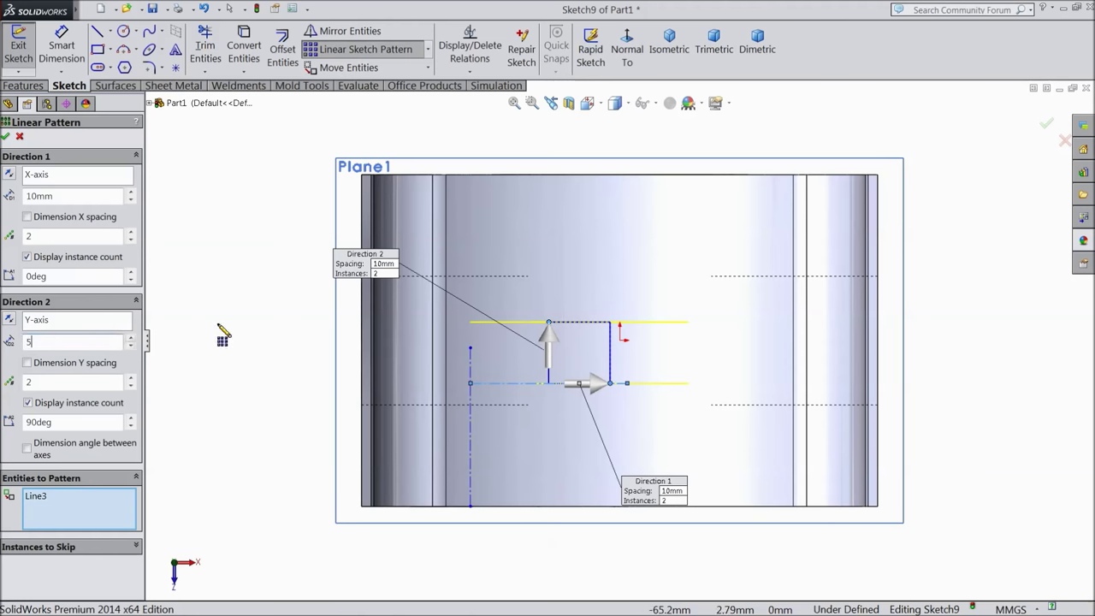
key("Return")
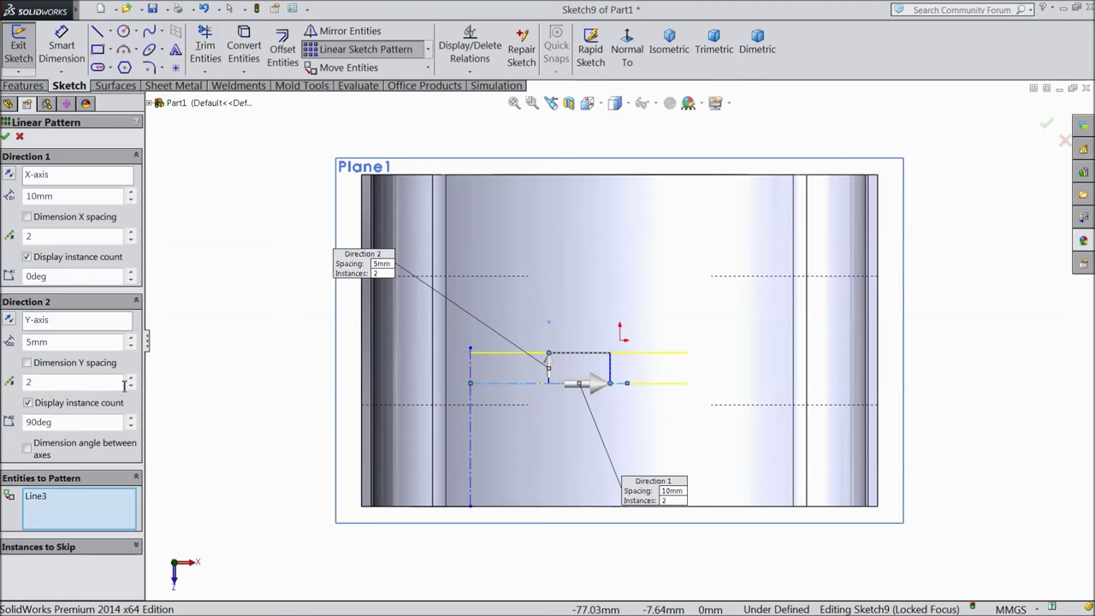
left_click(9, 322)
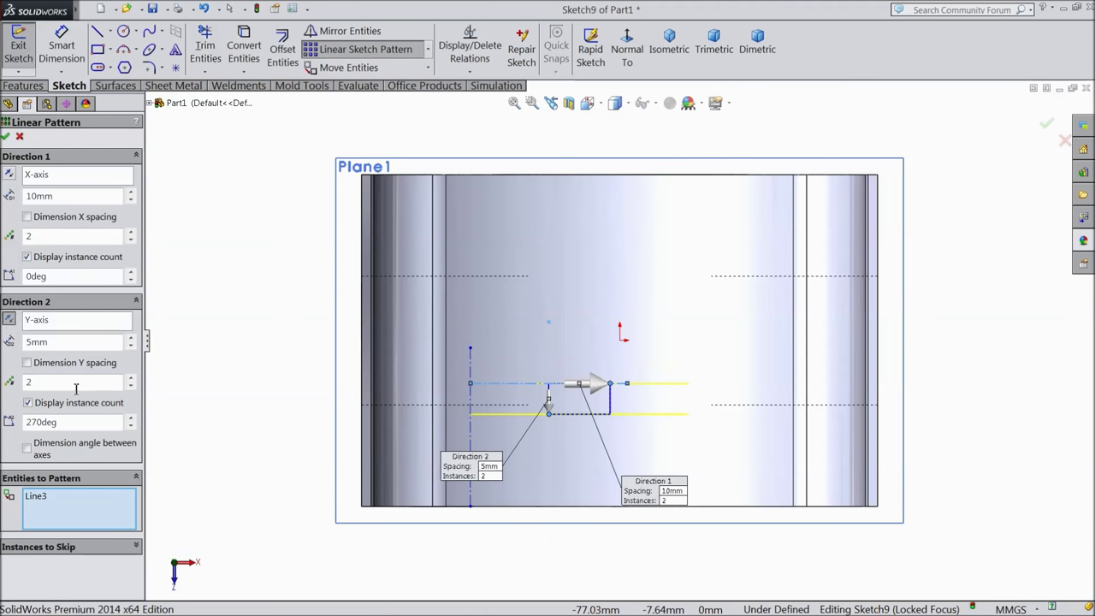
left_click(131, 378)
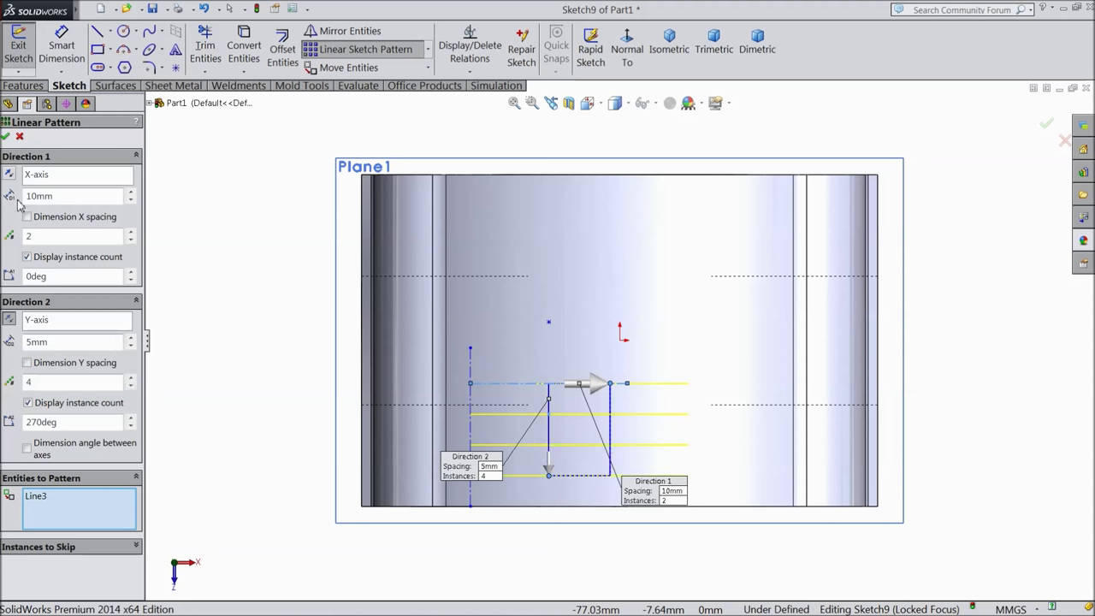
left_click(7, 137)
scroll(603, 492, "down", 3)
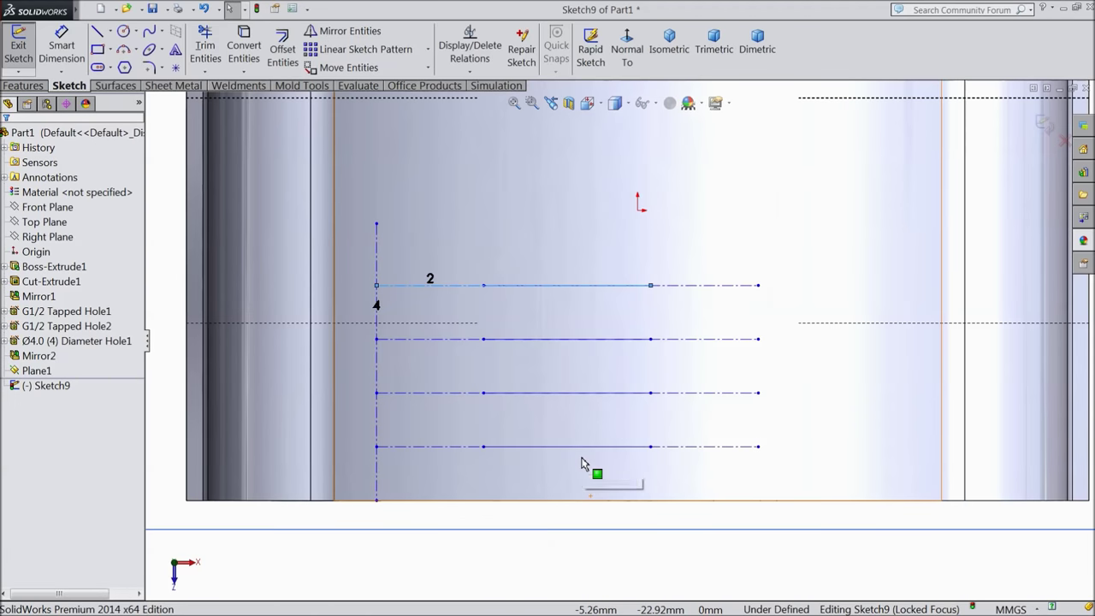
Step: Add sketch text 'FX 305' along the top centerline and accept it
left_click(457, 206)
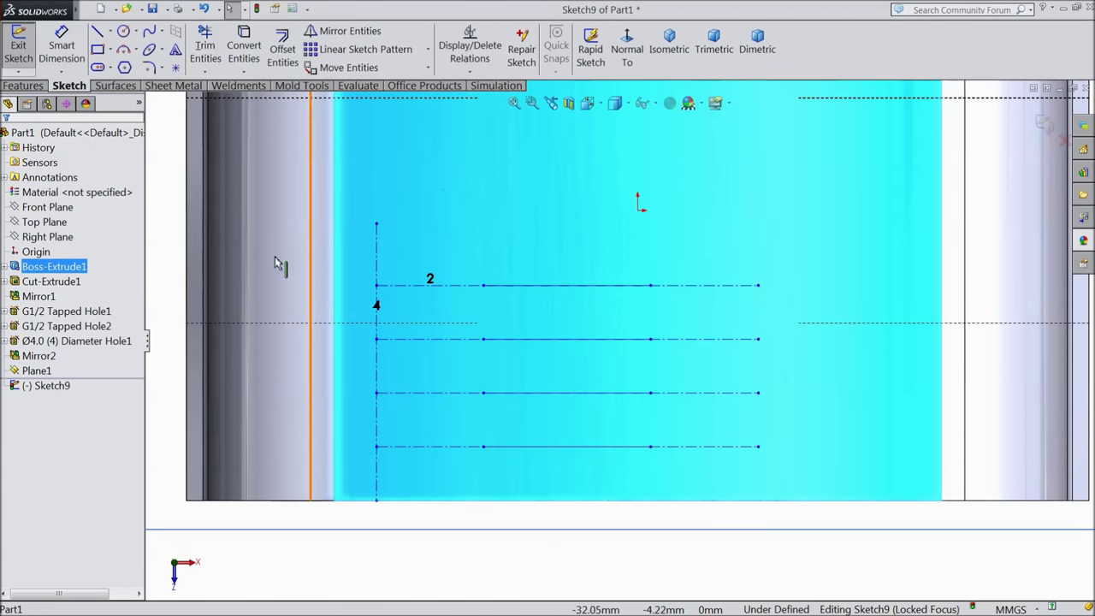
left_click(174, 267)
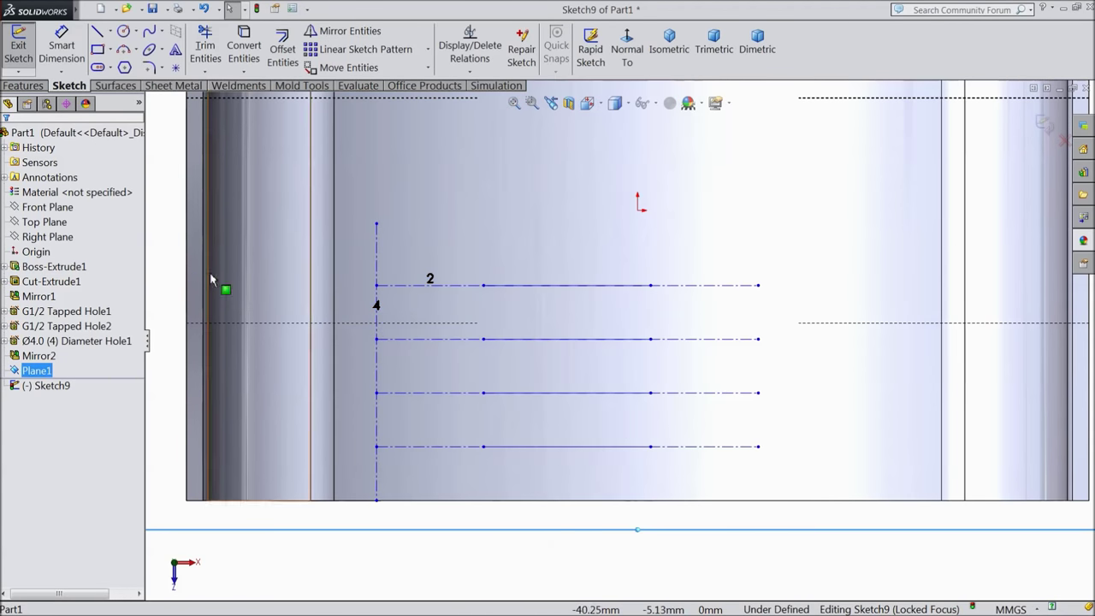
left_click(175, 51)
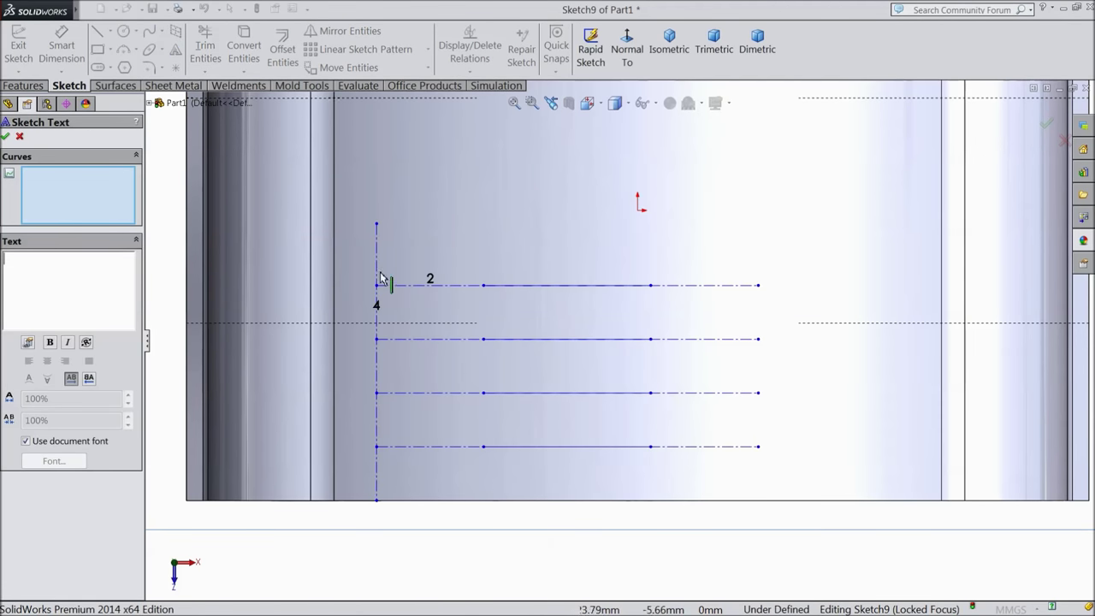
left_click(443, 289)
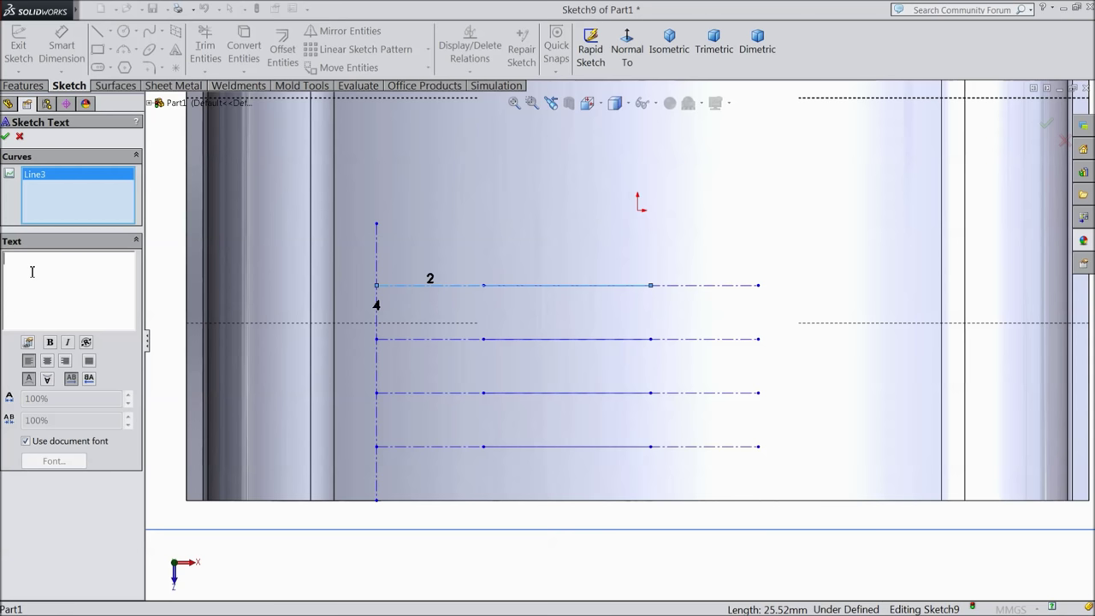
type("FX")
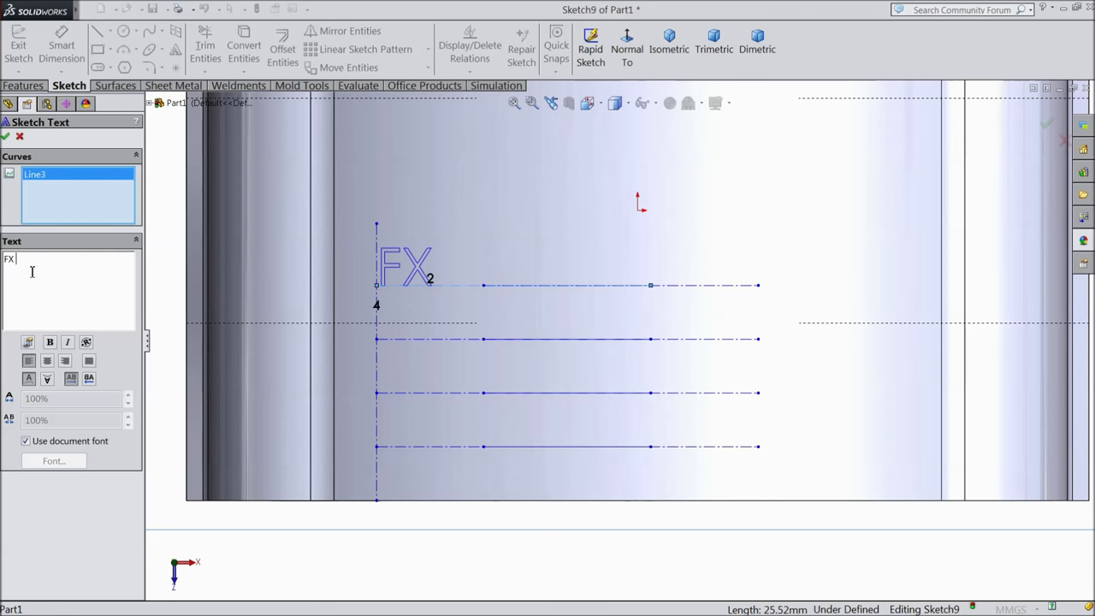
type(" 305")
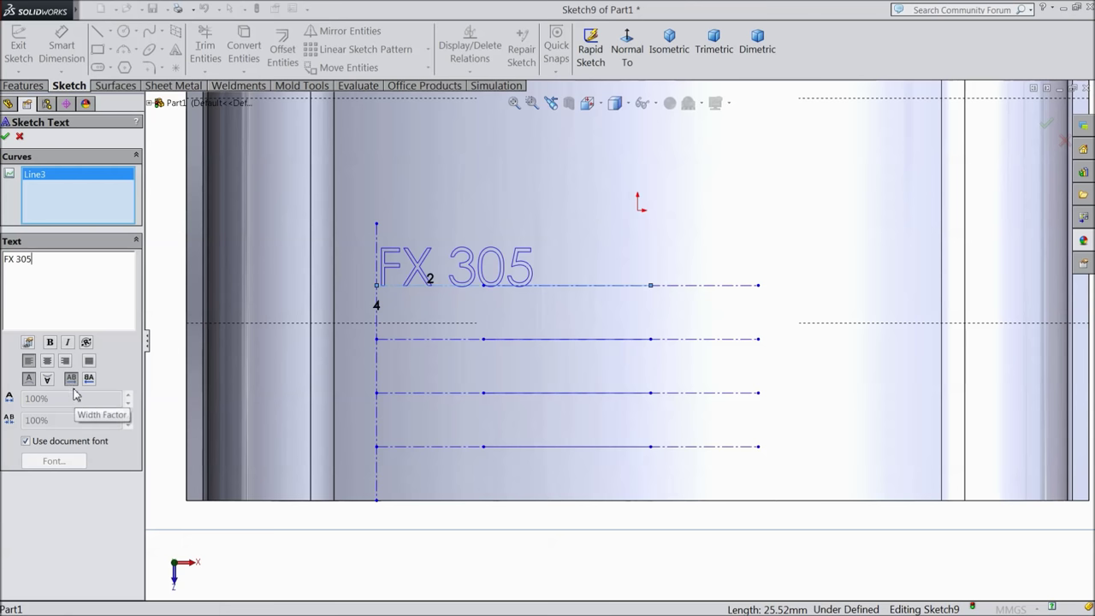
left_click(5, 137)
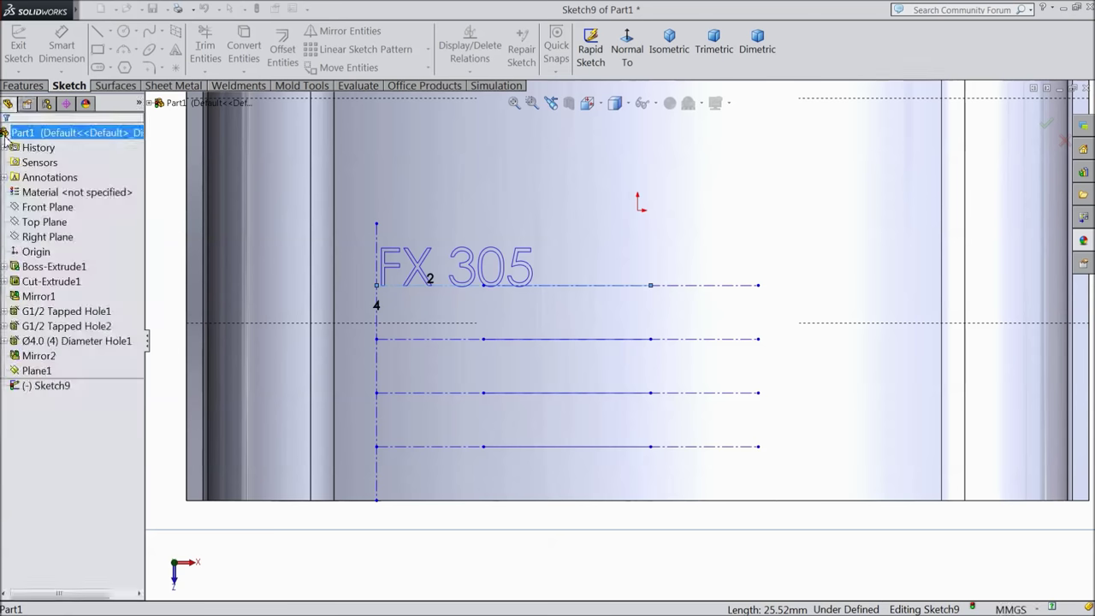
Step: Place sketch text 'Bosch Pump' on the second centerline and accept it
left_click(436, 345)
left_click(176, 50)
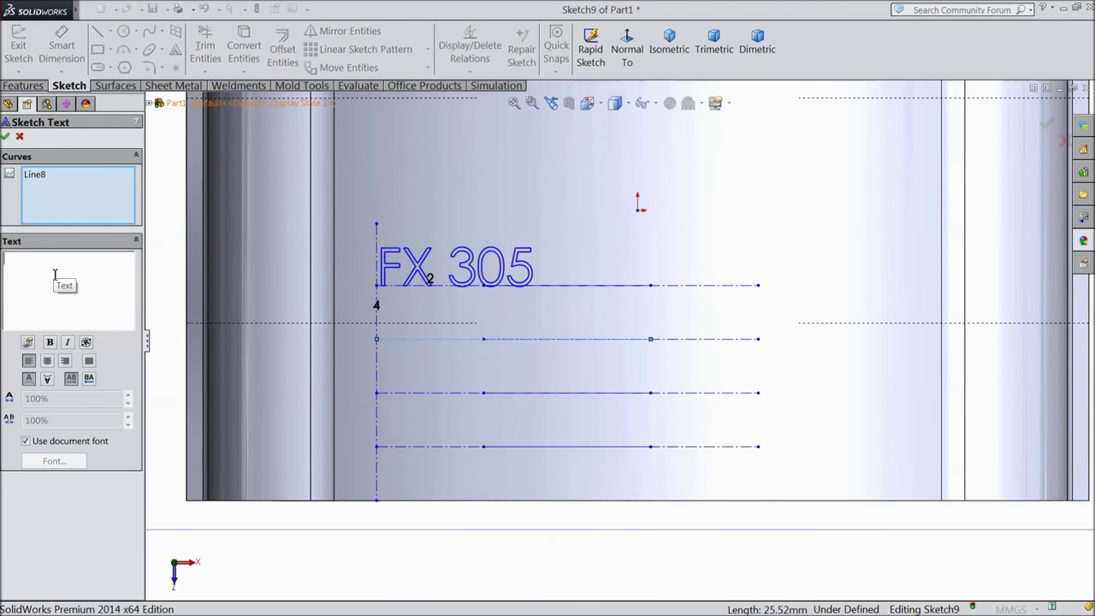
type("Bosc")
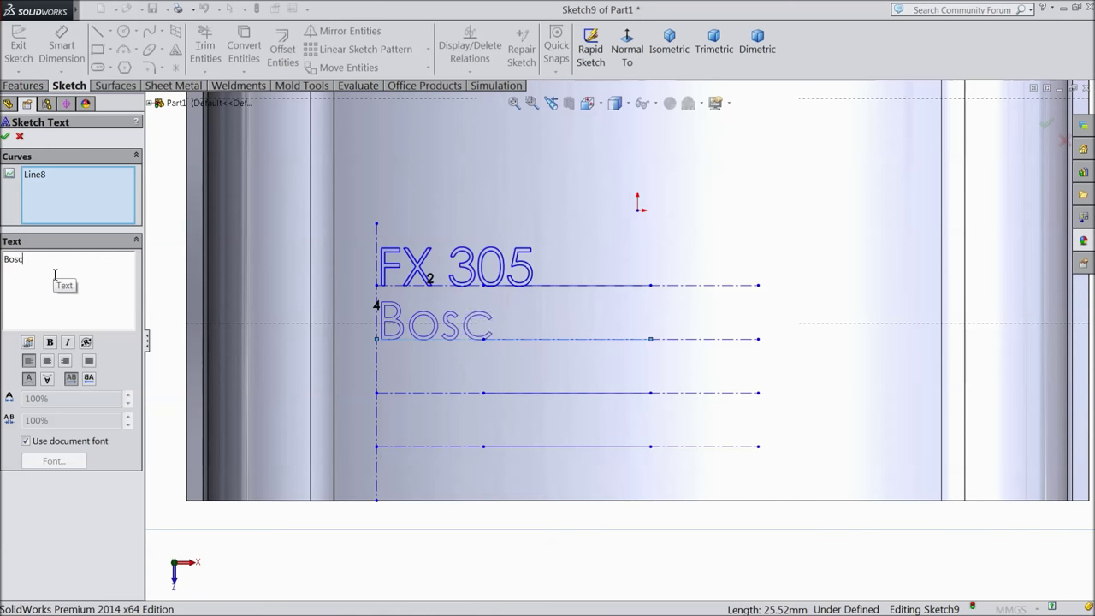
type("h Pump")
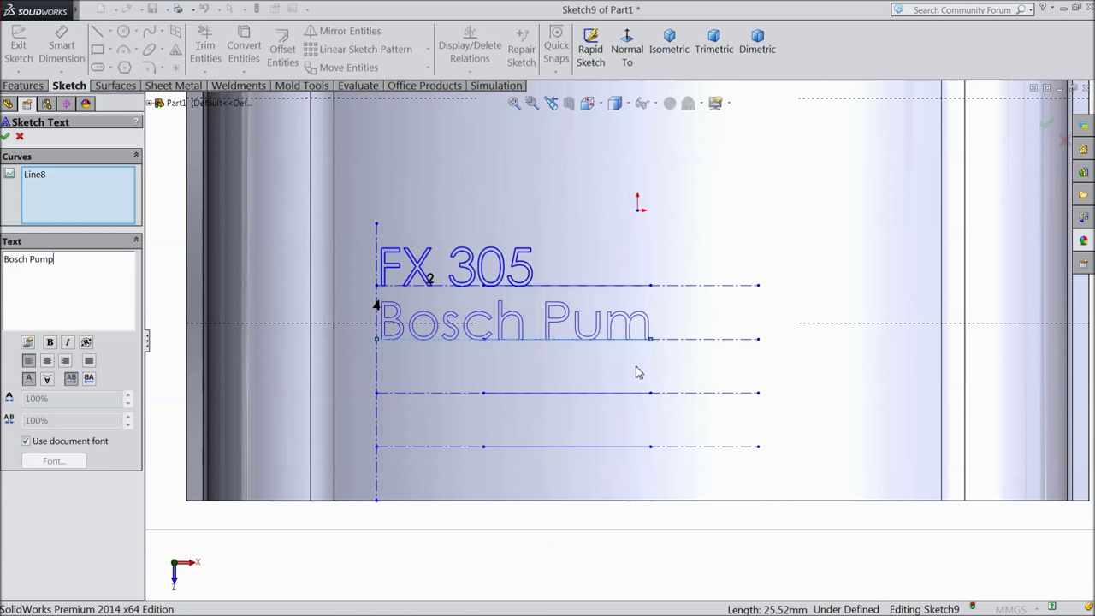
left_click(5, 138)
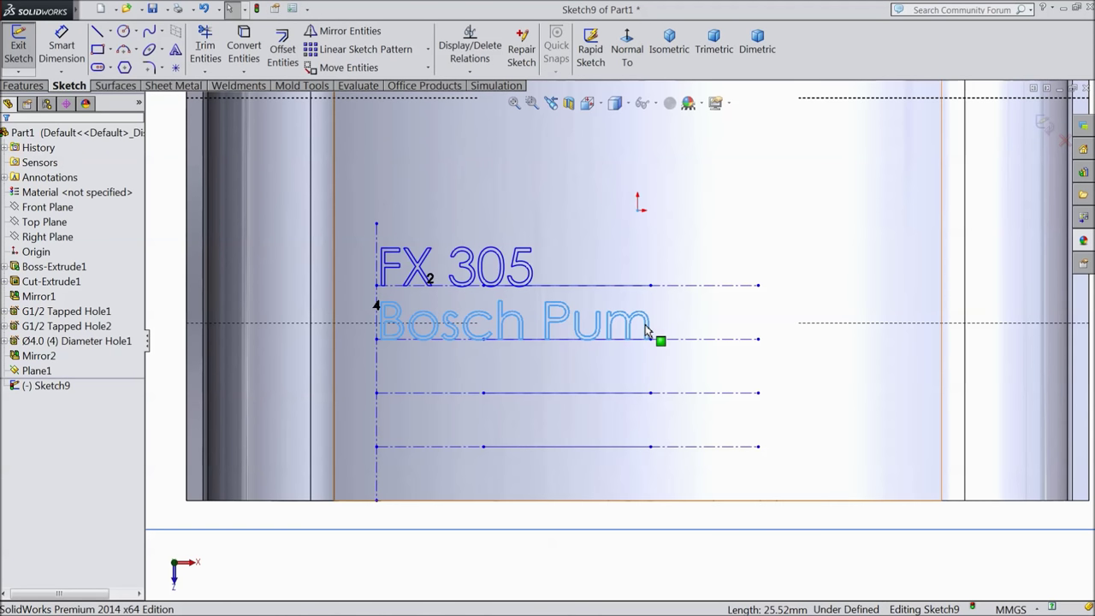
Step: Delete the cut-off Bosch Pump text and the third line's right-hand segment
left_click(649, 331)
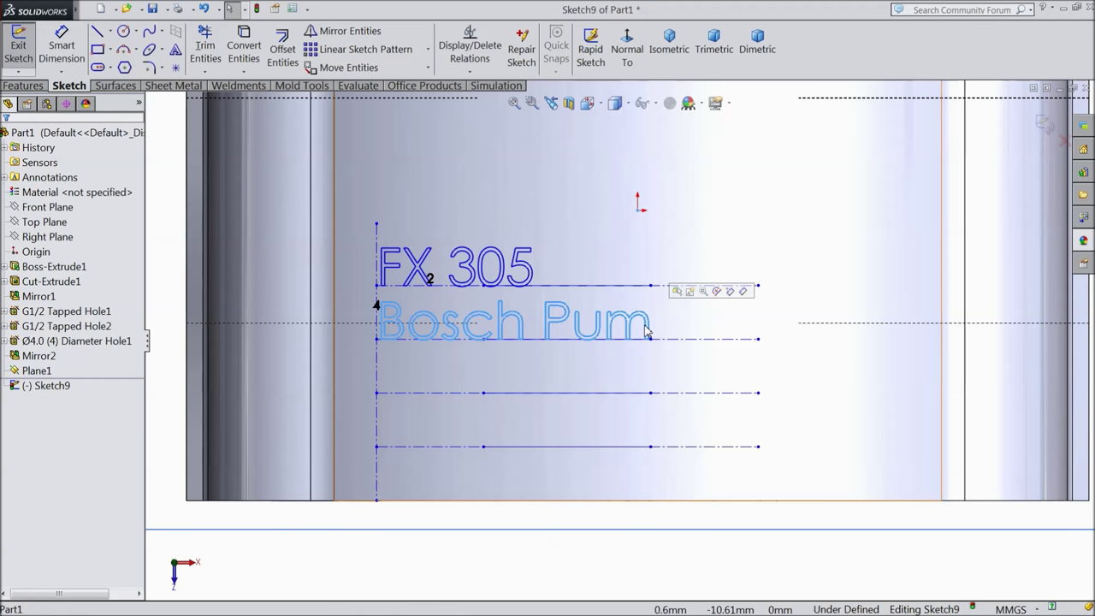
key("Delete")
left_click(556, 342)
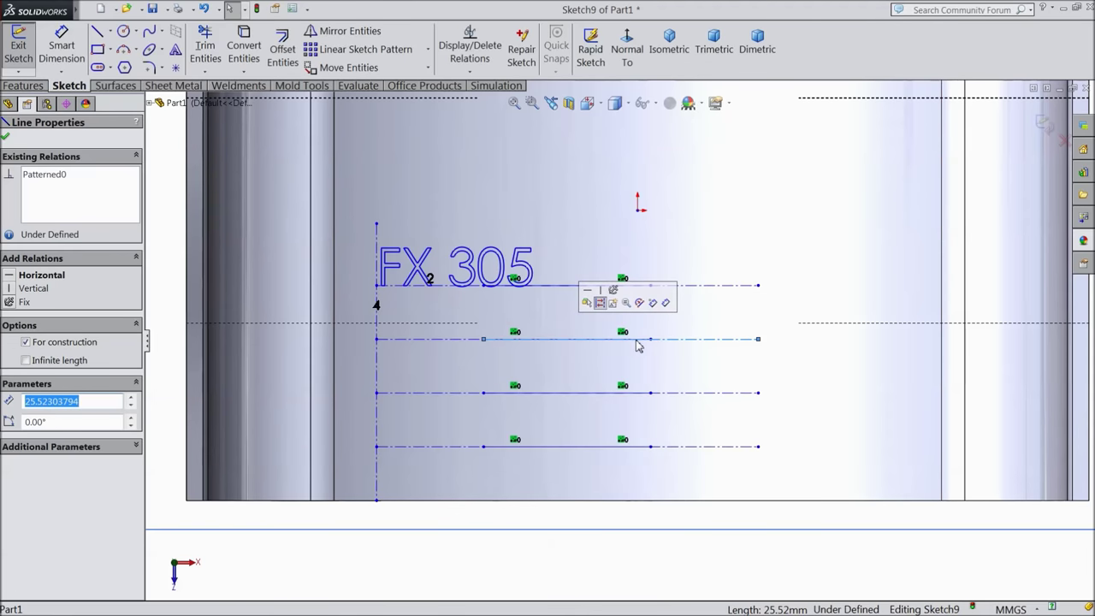
left_click(446, 342)
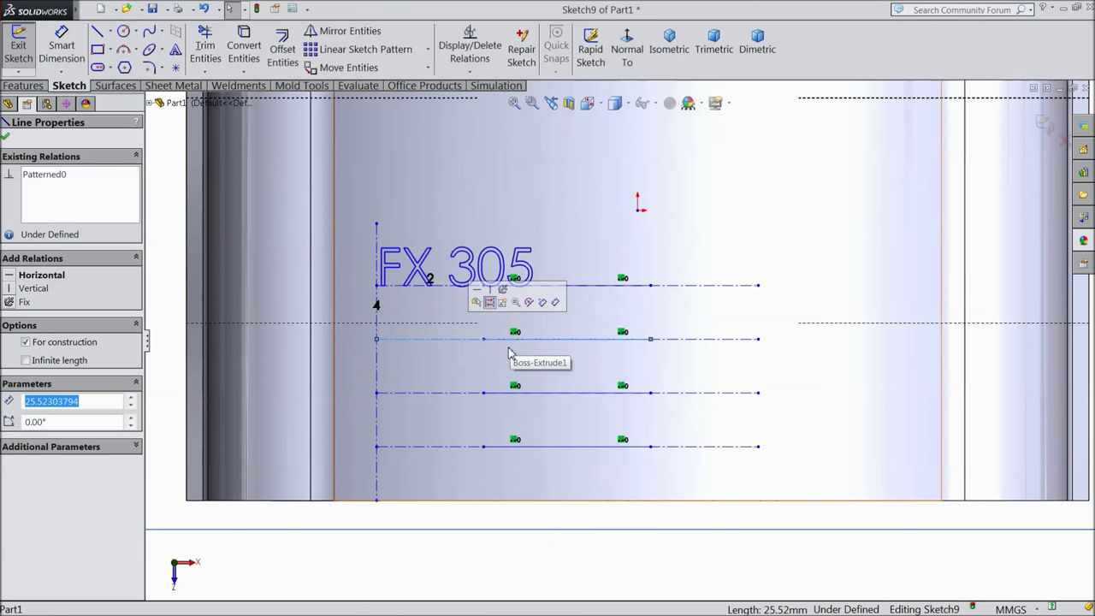
left_click(578, 393)
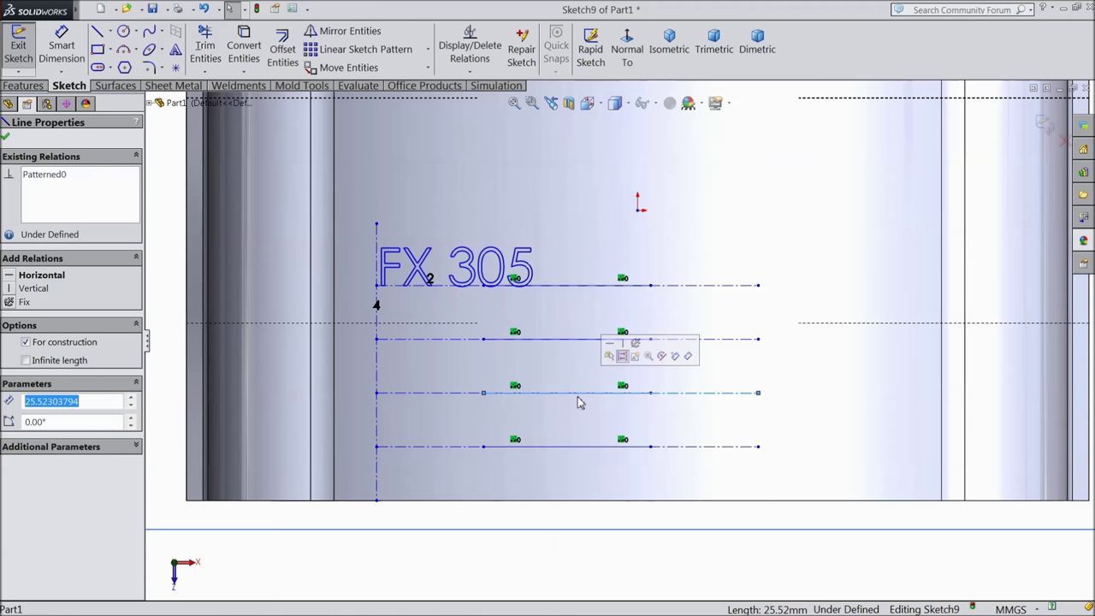
key("Delete")
Step: Delete the right-hand pieces of the bottom and second lines and the short piece under FX 305
left_click(581, 446)
key("Delete")
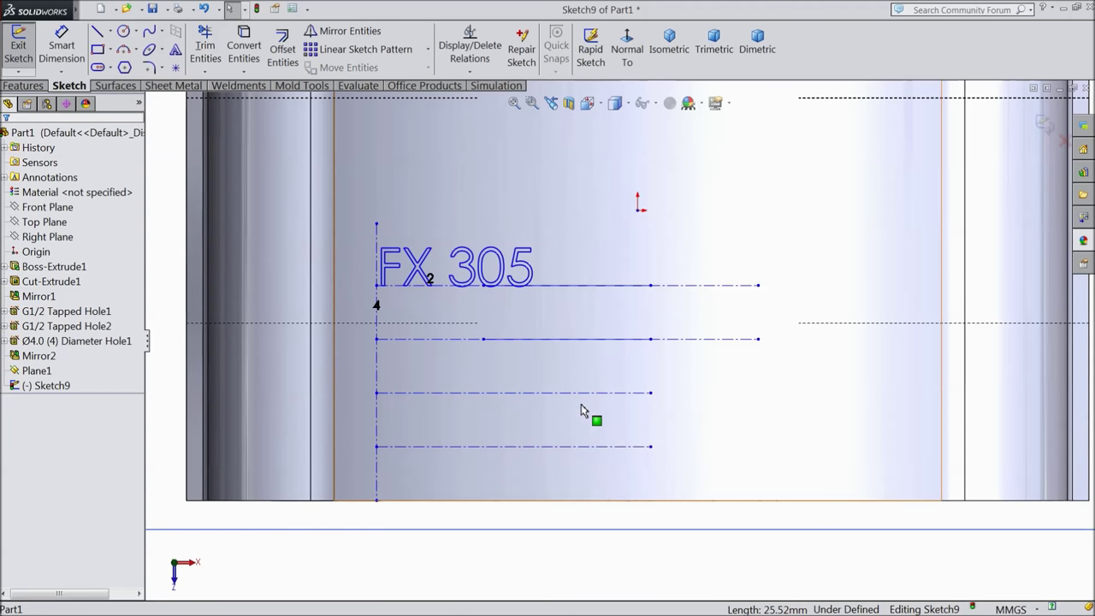
left_click(593, 339)
key("Delete")
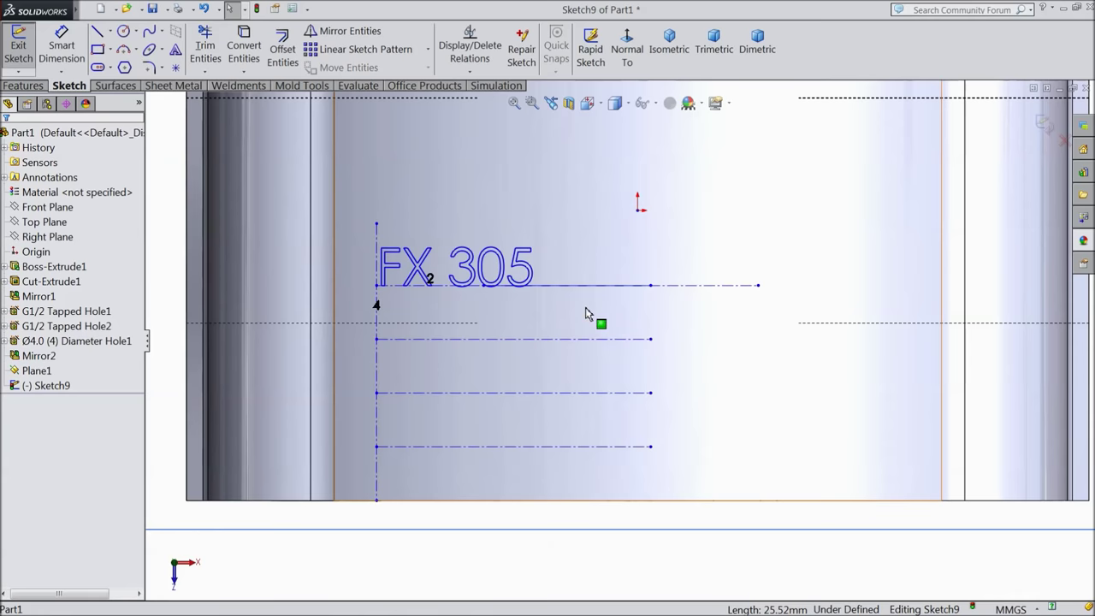
left_click(597, 286)
key("Delete")
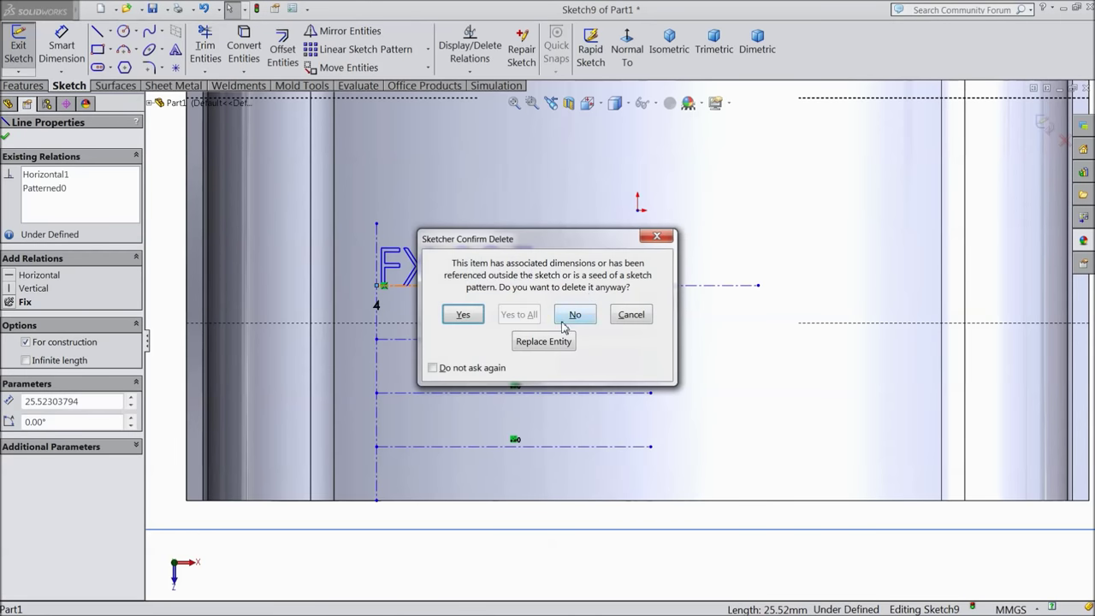
left_click(462, 316)
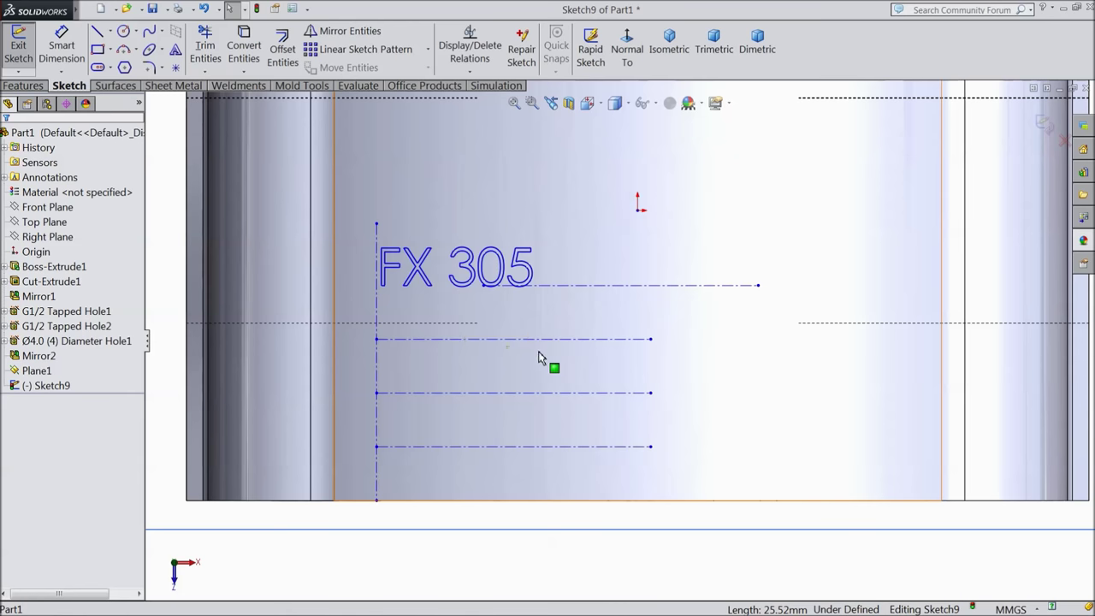
left_click(532, 344)
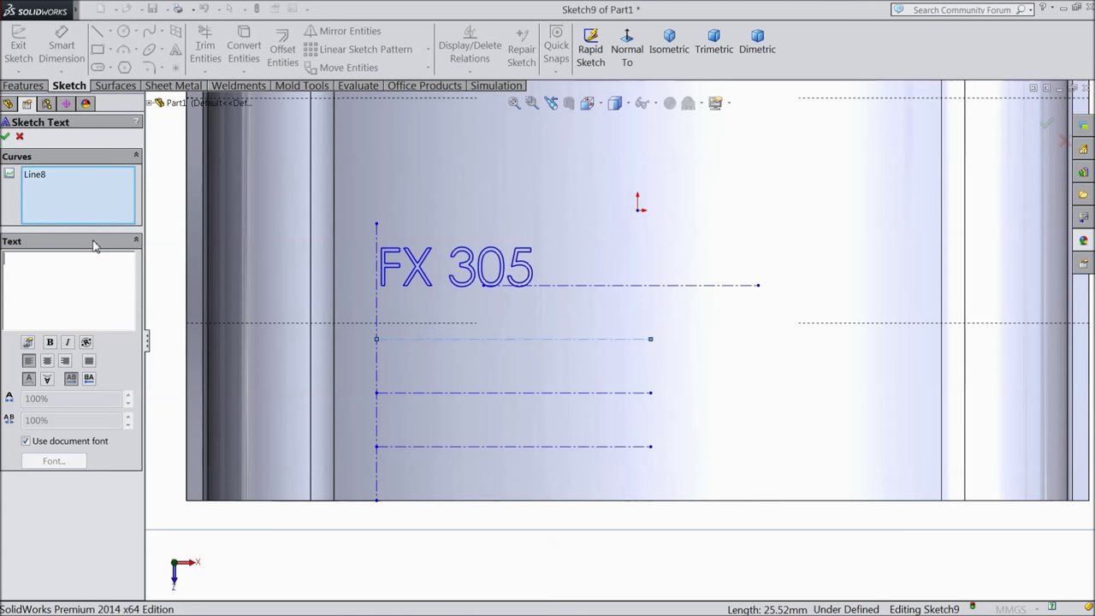
Step: Enter 'Bosch Pump' as sketch text and attach it along the second construction line
type("Bosch Pumpp")
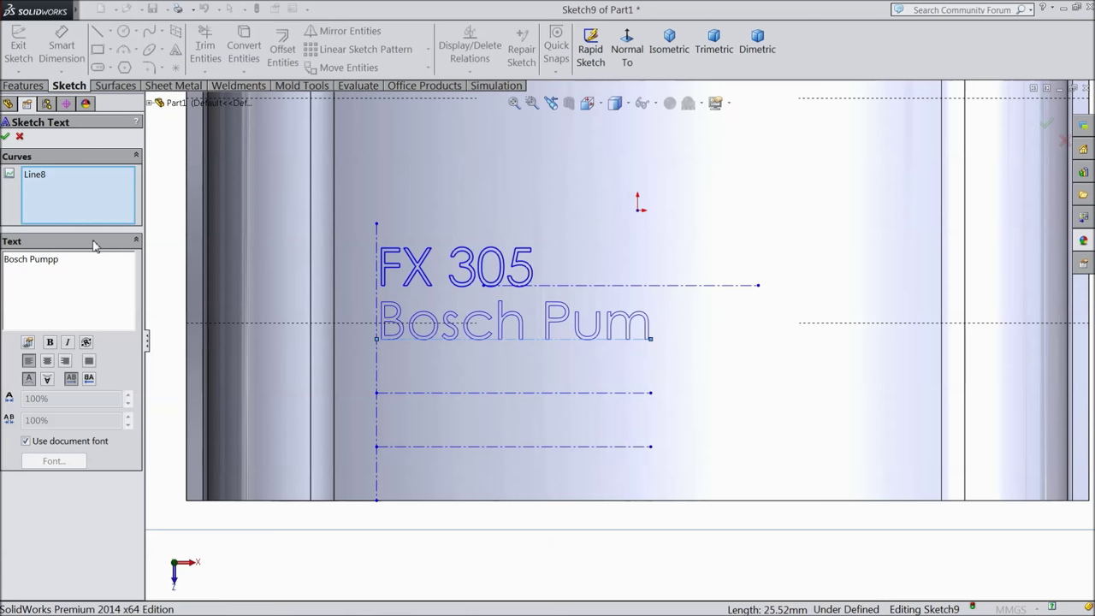
key("BackSpace")
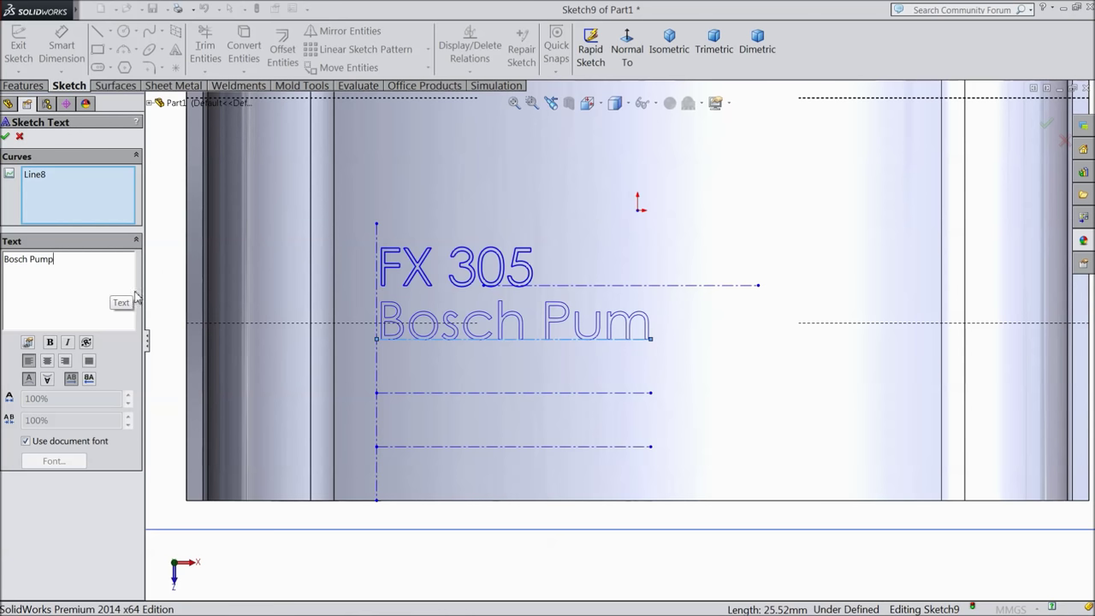
left_click(651, 345)
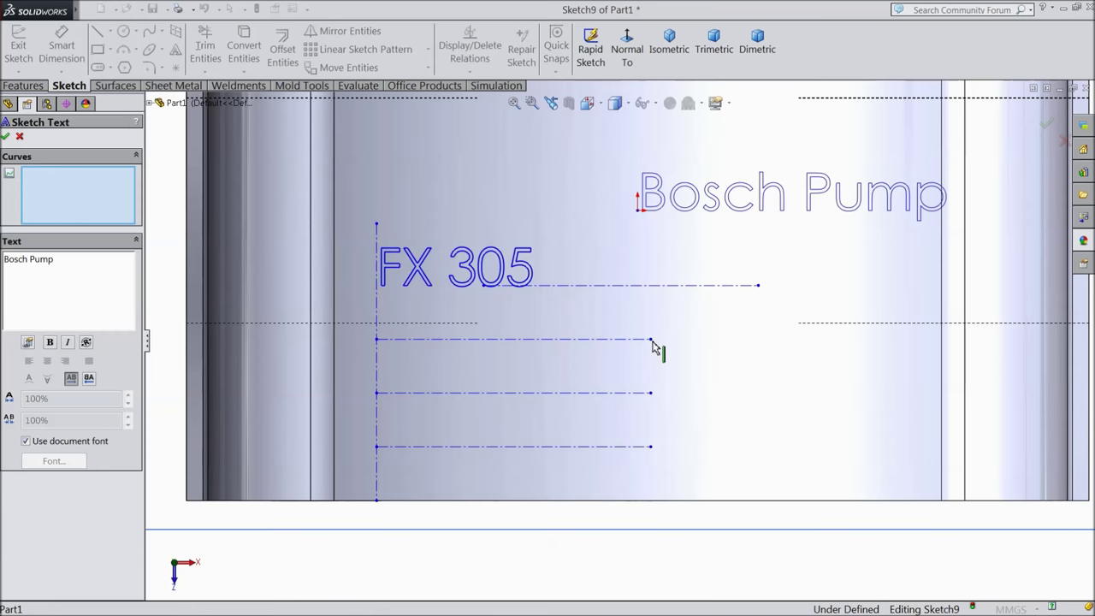
left_click(651, 345)
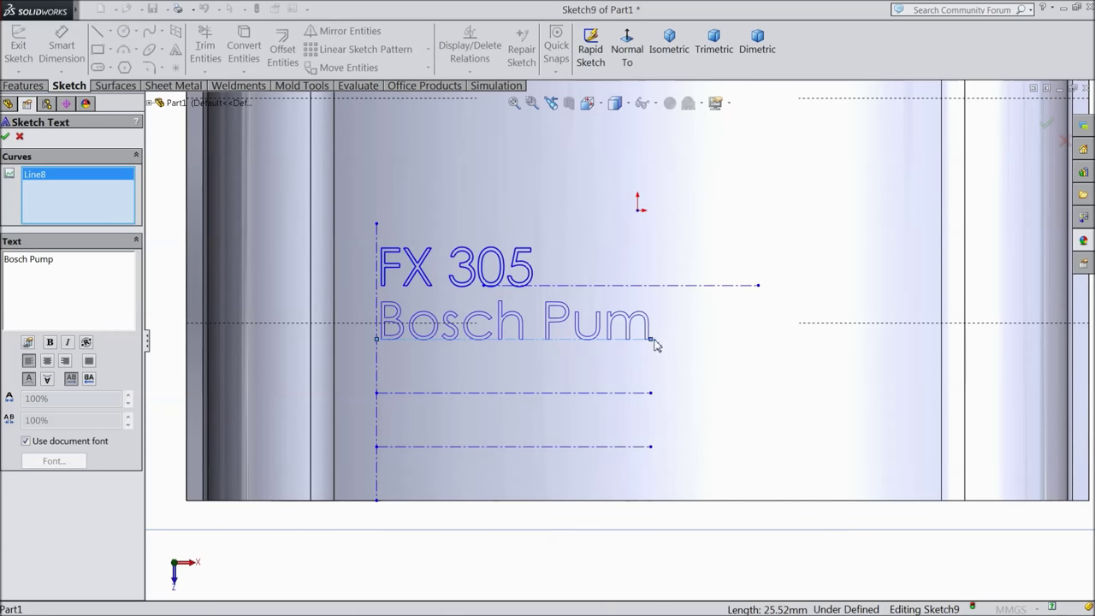
left_click(652, 342)
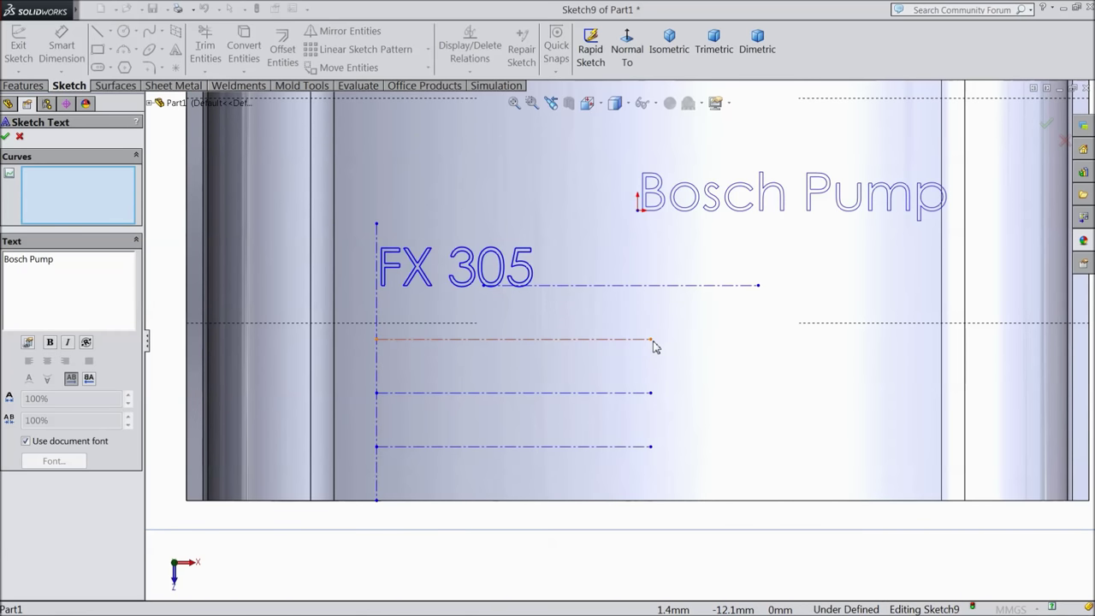
left_click(654, 342)
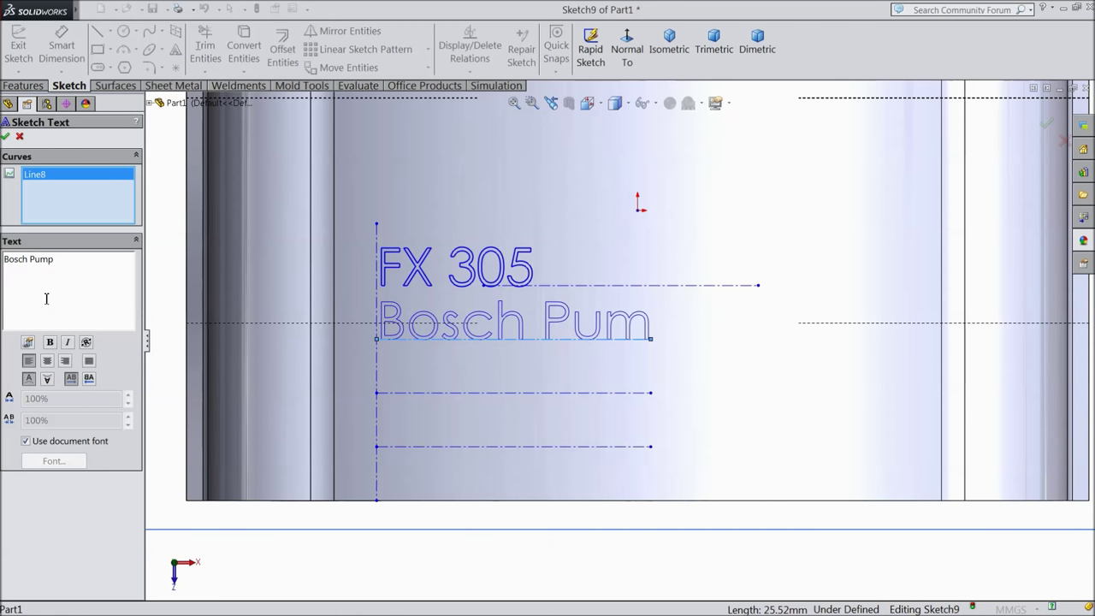
Step: Replace the document font with a custom 3 mm text height and accept the Bosch Pump text
left_click(26, 442)
left_click(53, 462)
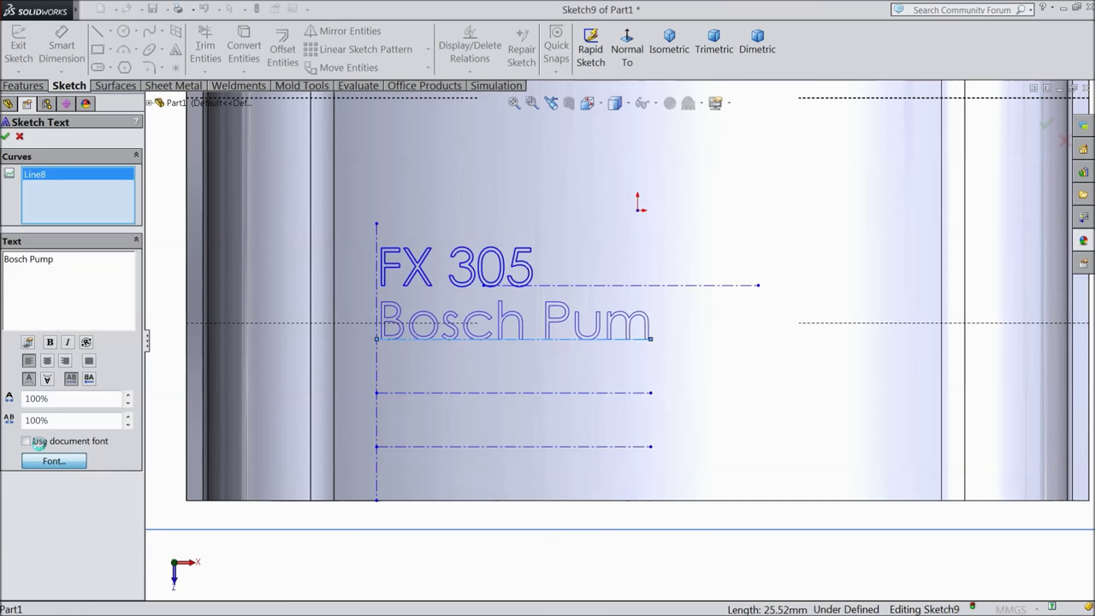
left_click(76, 462)
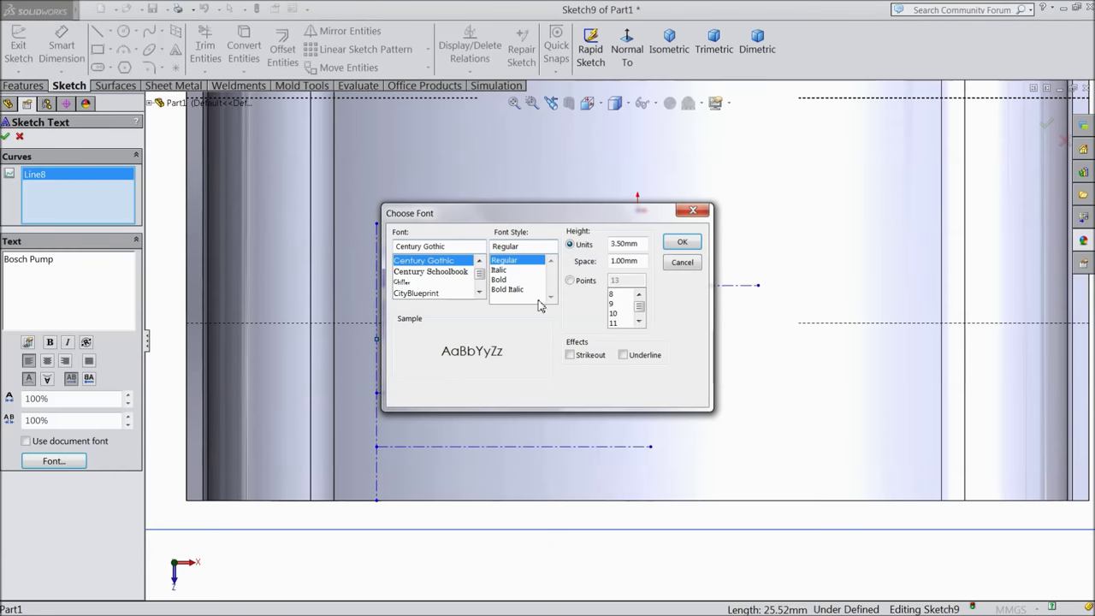
left_click_drag(635, 247, 603, 247)
type("2")
left_click(682, 247)
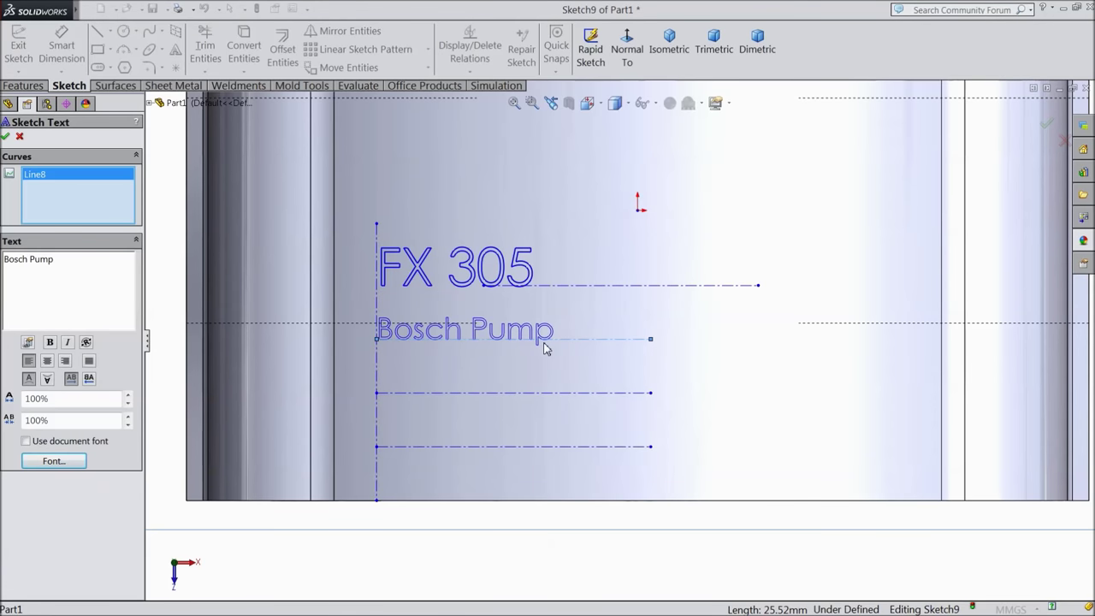
left_click(54, 460)
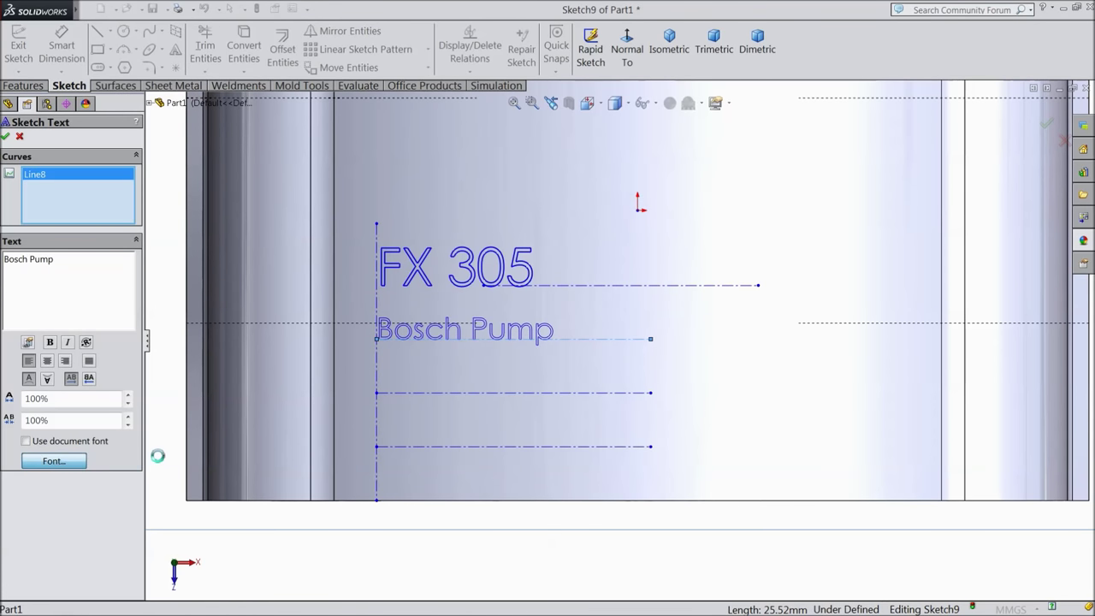
left_click_drag(641, 243, 597, 236)
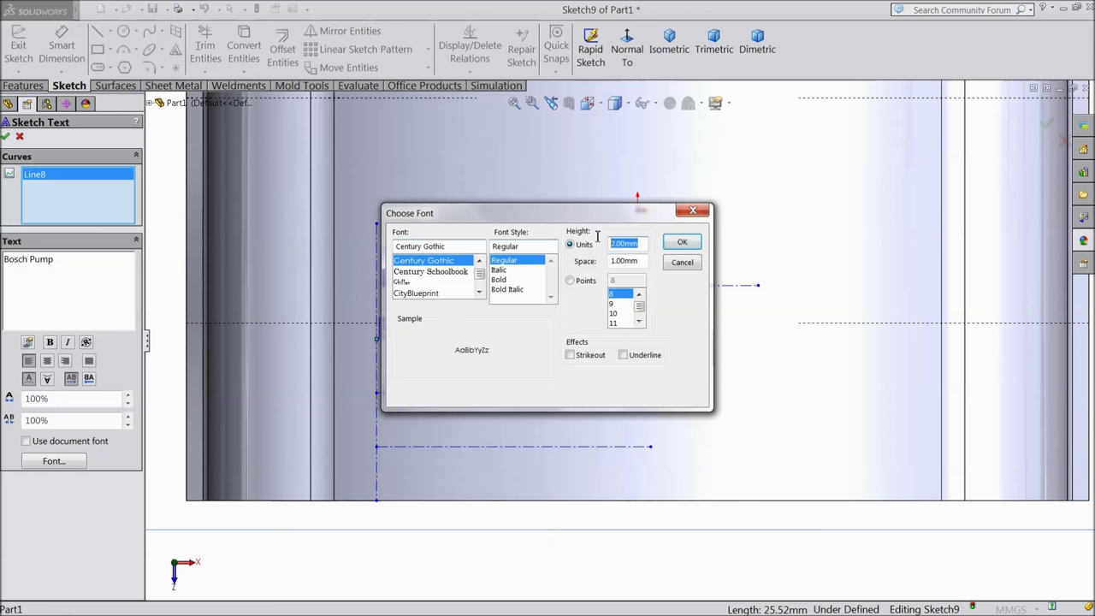
type("3")
left_click(684, 242)
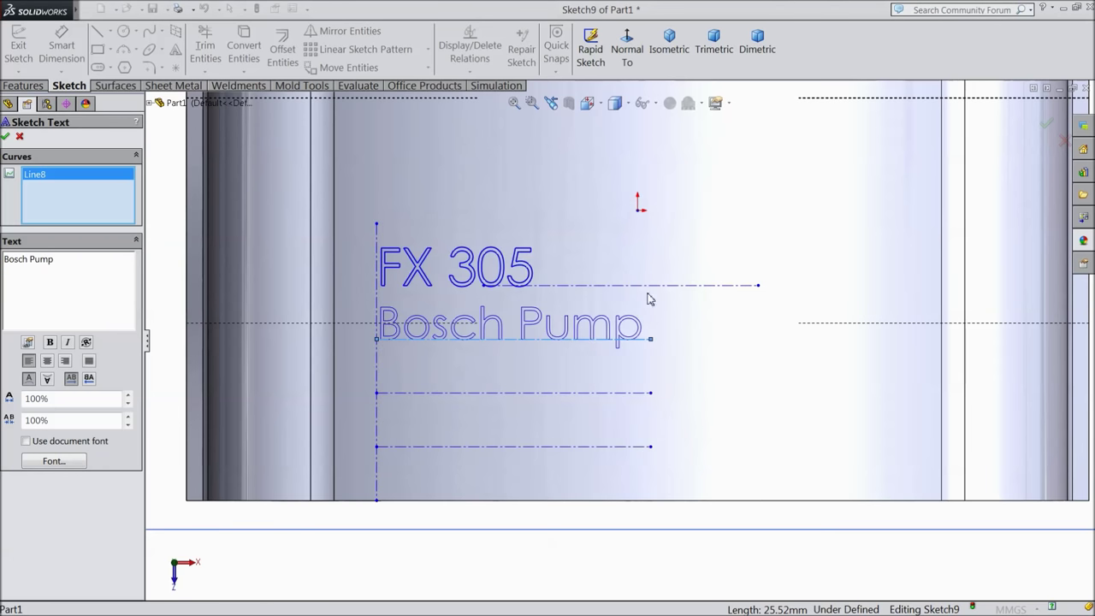
left_click(6, 136)
left_click(454, 393)
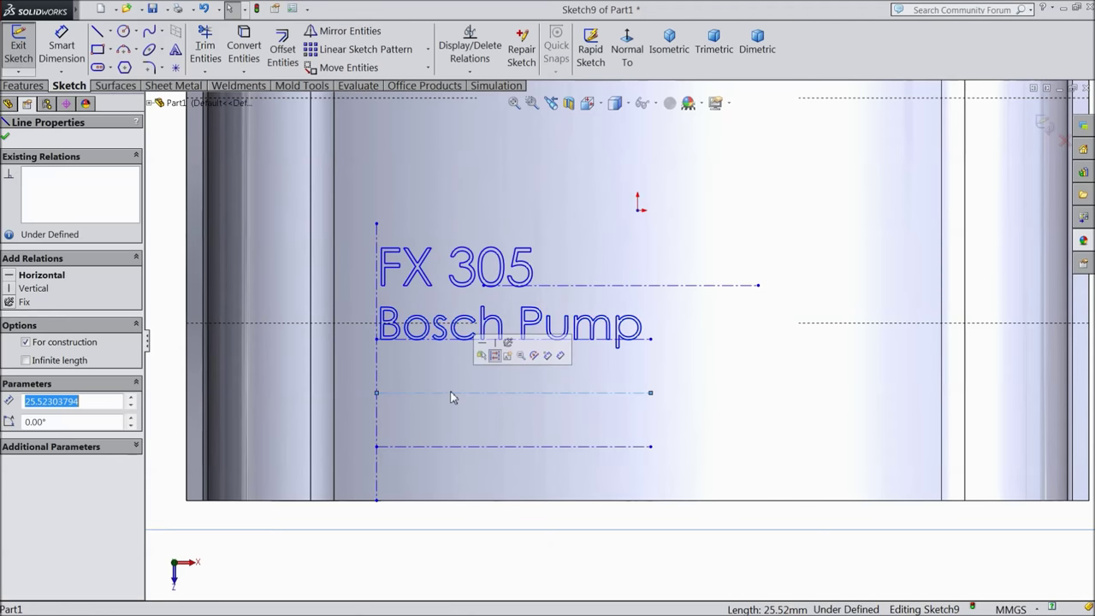
Step: Add 'MNR 105' as sketch text on the third construction line and accept it
left_click(175, 51)
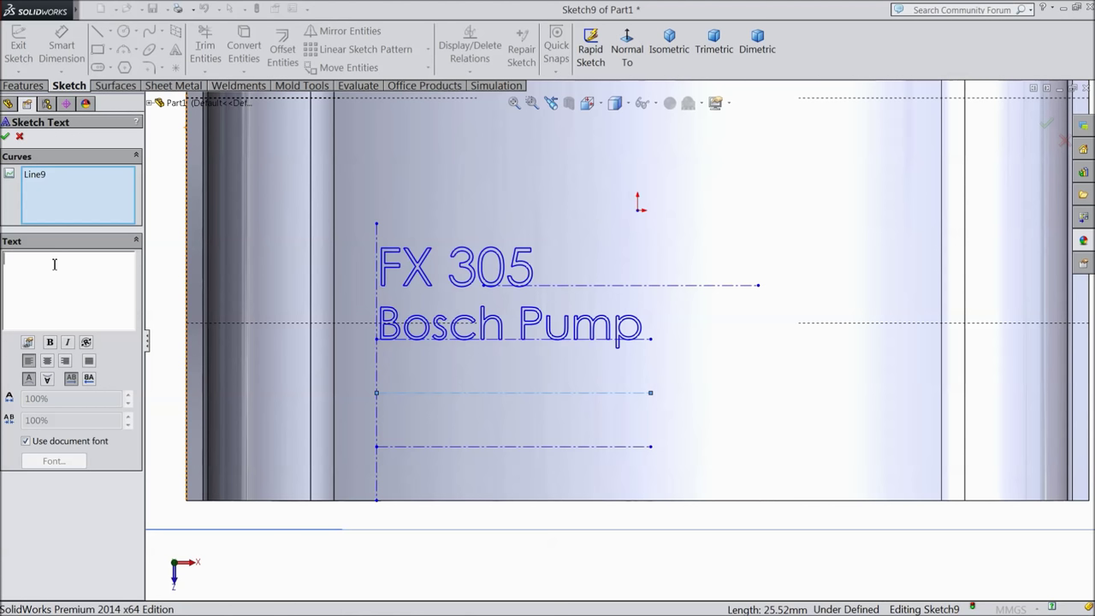
type("MNR")
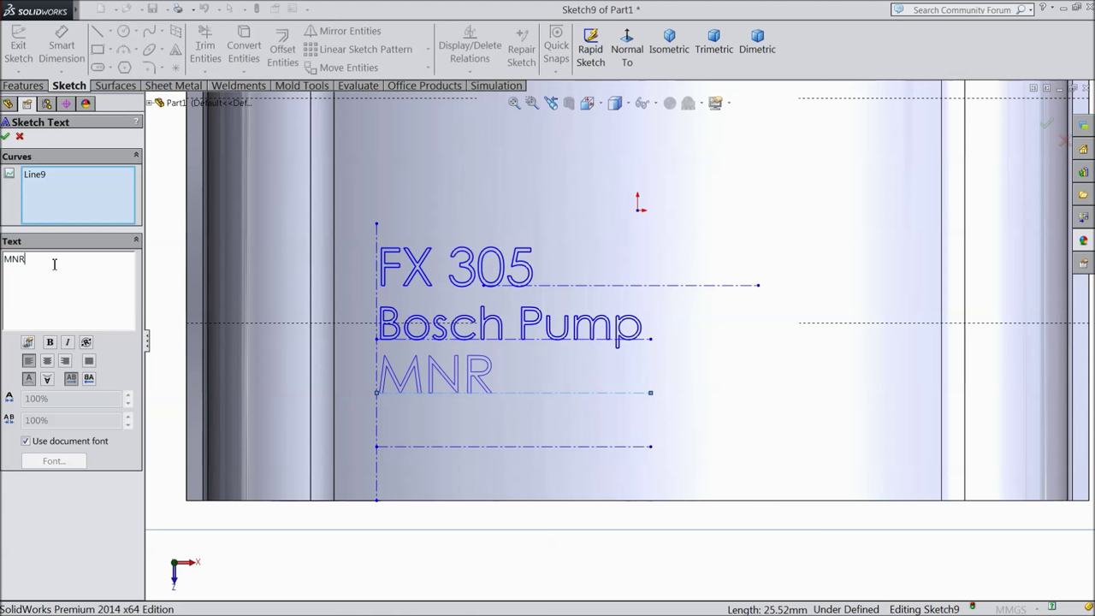
type(" 10")
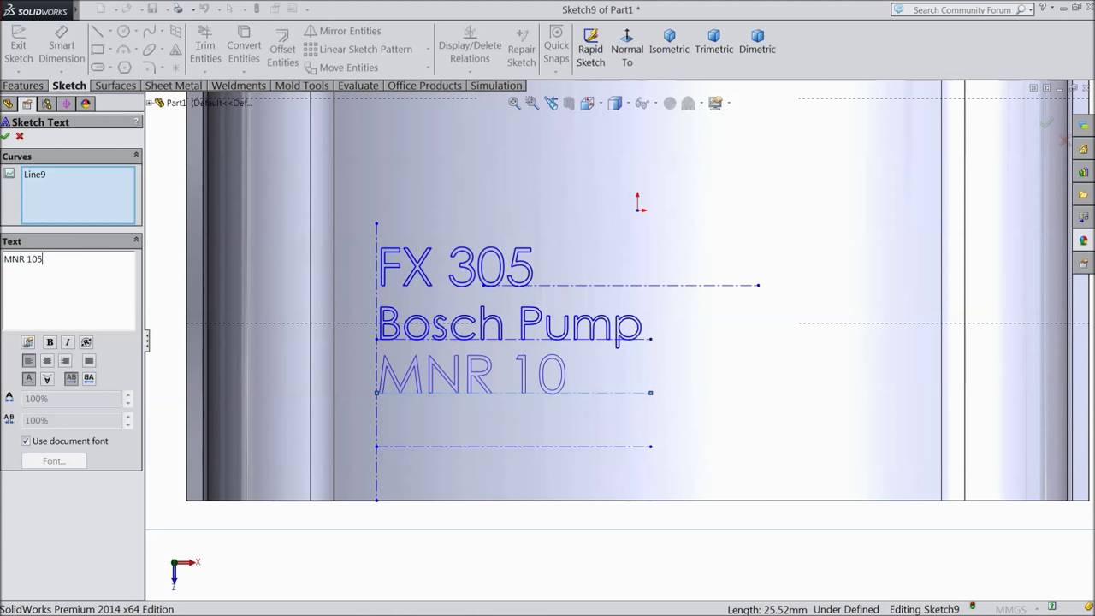
type("5")
left_click(6, 137)
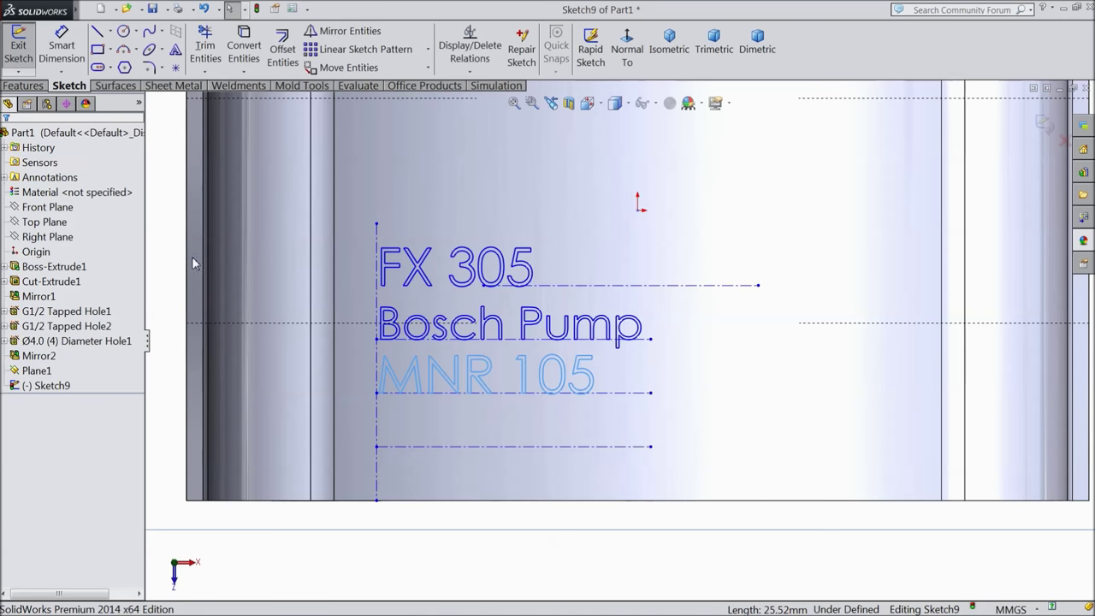
left_click(470, 445)
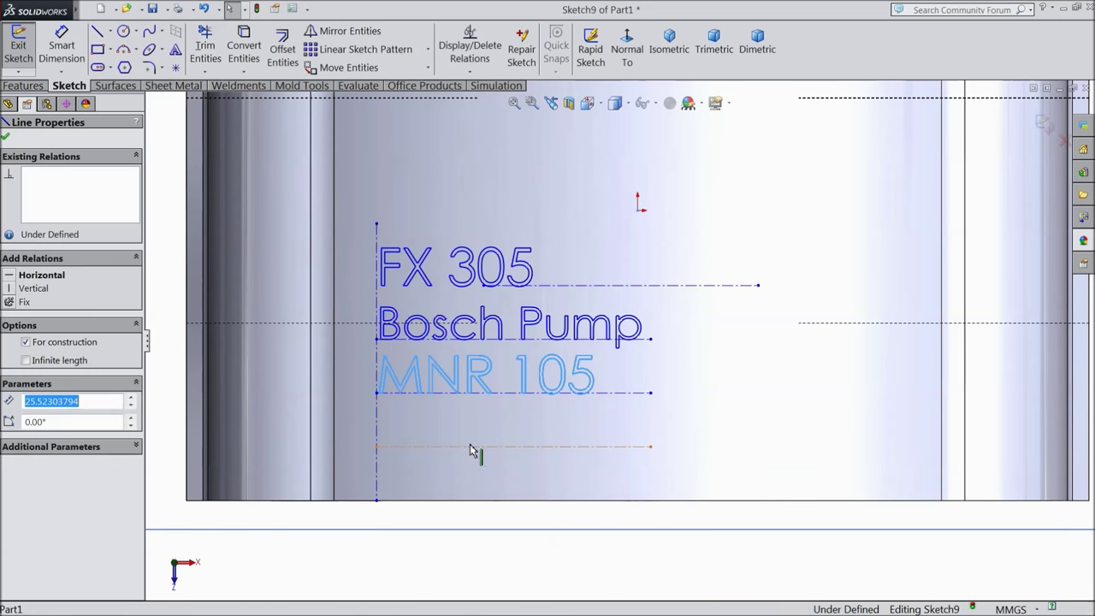
Step: Start new sketch text on the bottom construction line reading 'Made in Germony'
left_click(175, 48)
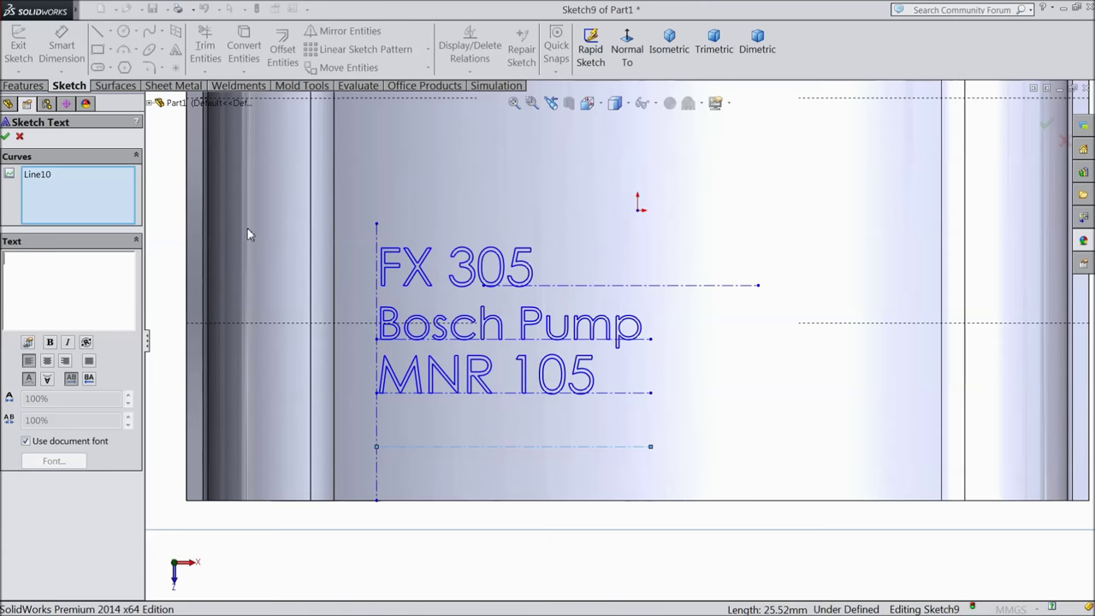
type("Made")
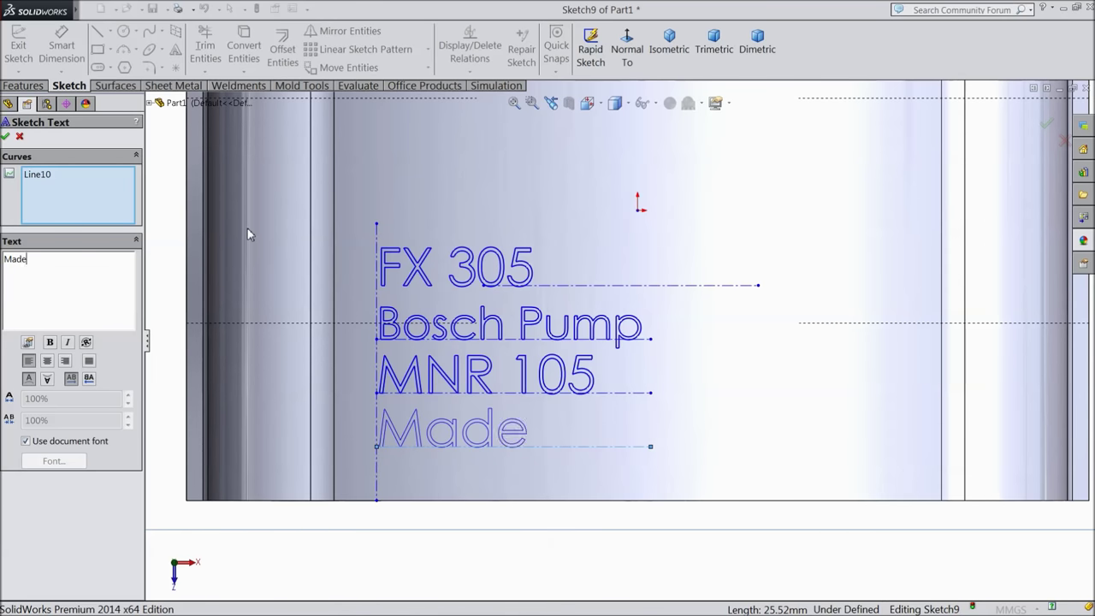
type(" in ")
type("germony")
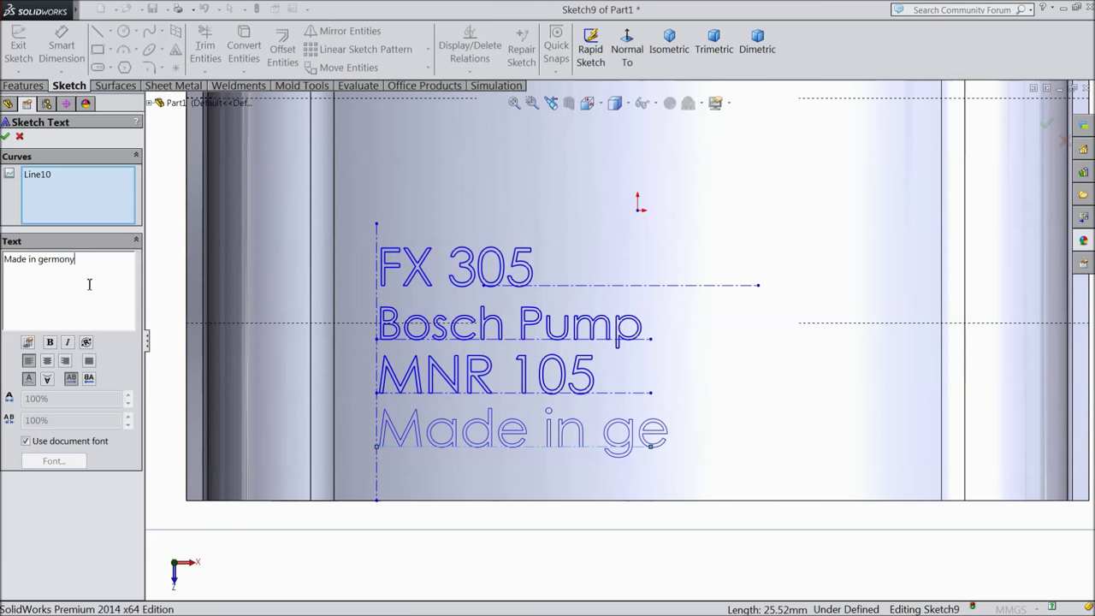
key("BackSpace")
type("G")
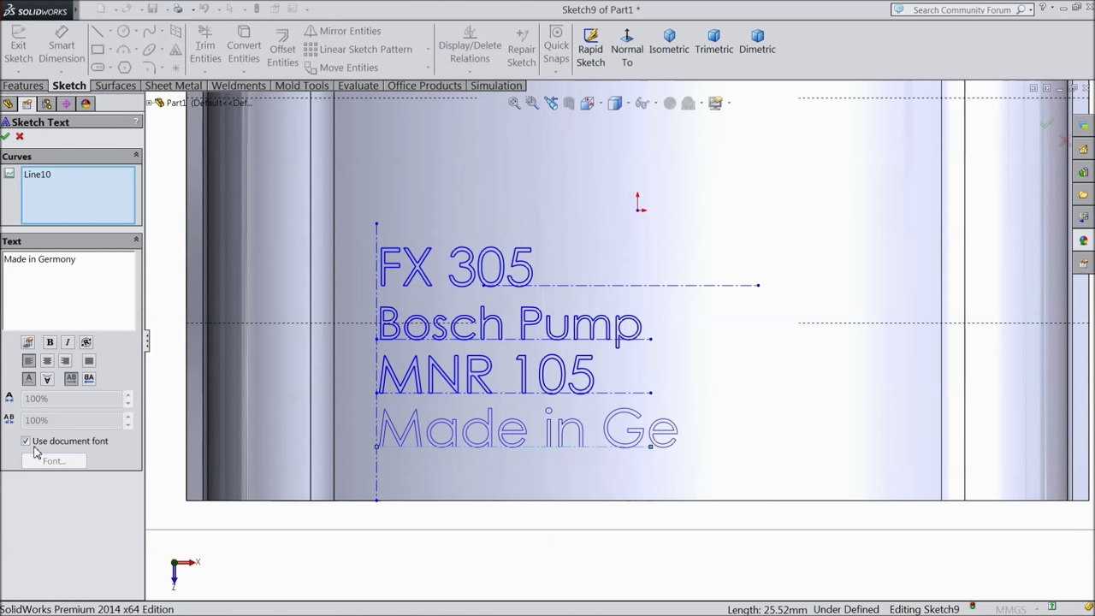
Step: Give the Made in Germony text a custom 2 mm font height and accept it
left_click(25, 442)
left_click(65, 463)
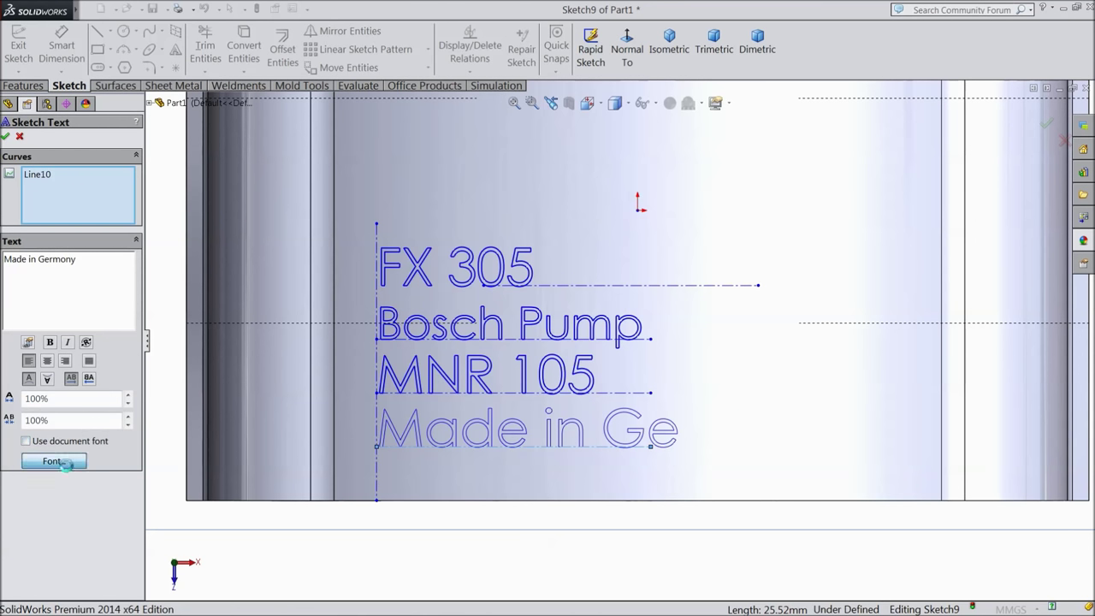
left_click_drag(640, 244, 608, 244)
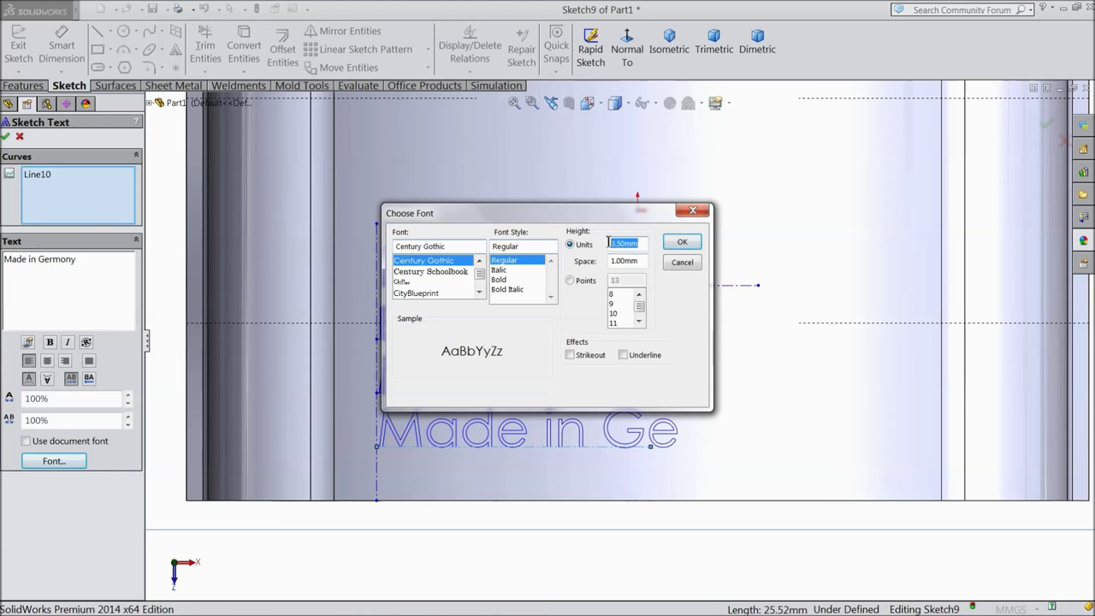
type("1.2")
left_click(682, 242)
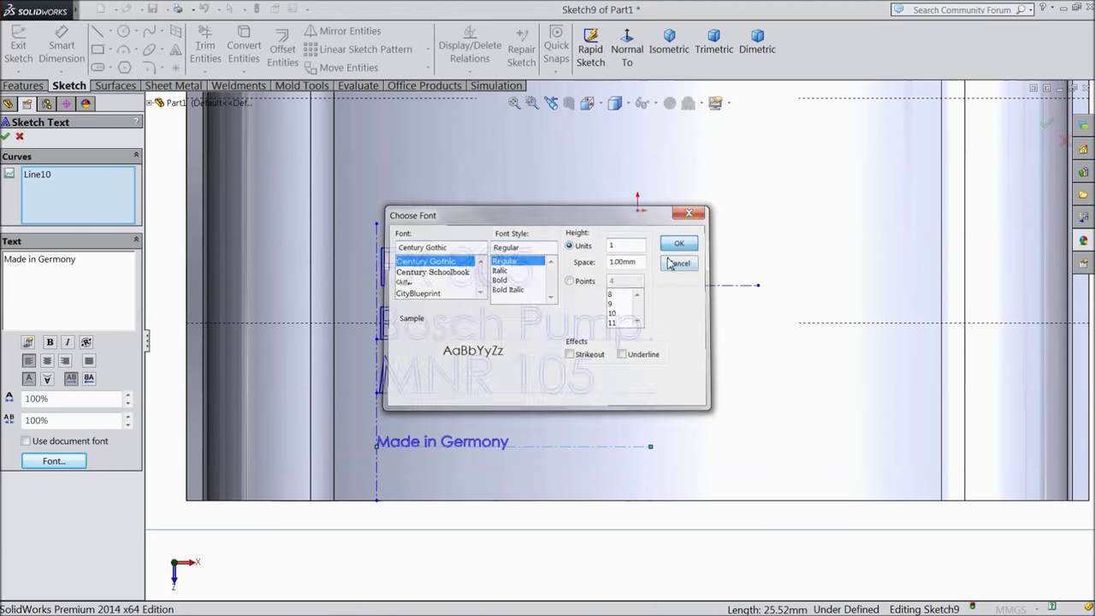
left_click(65, 462)
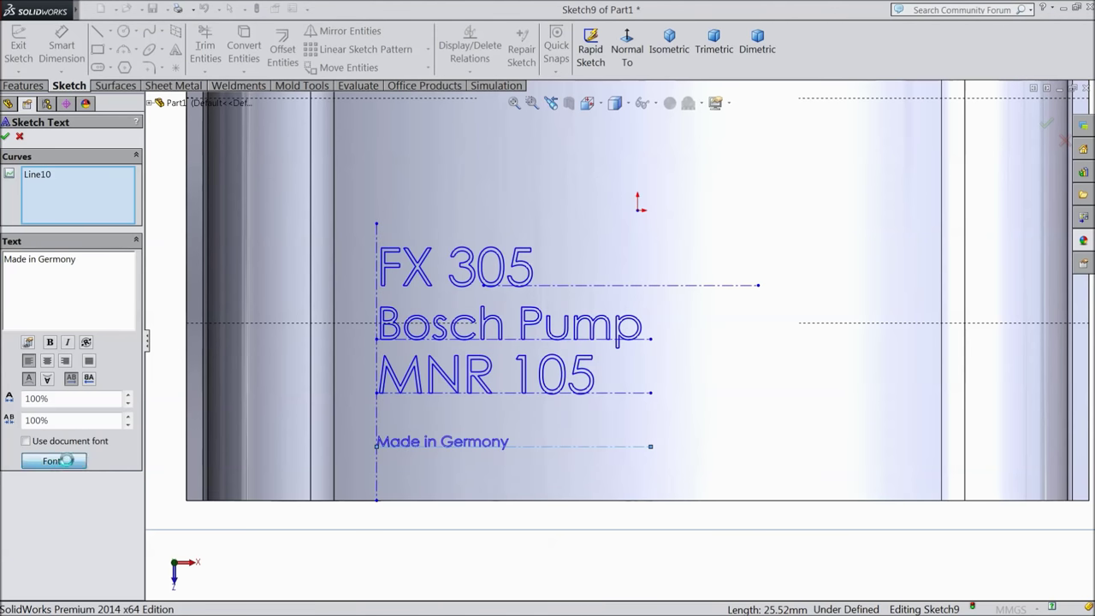
left_click_drag(643, 245, 604, 244)
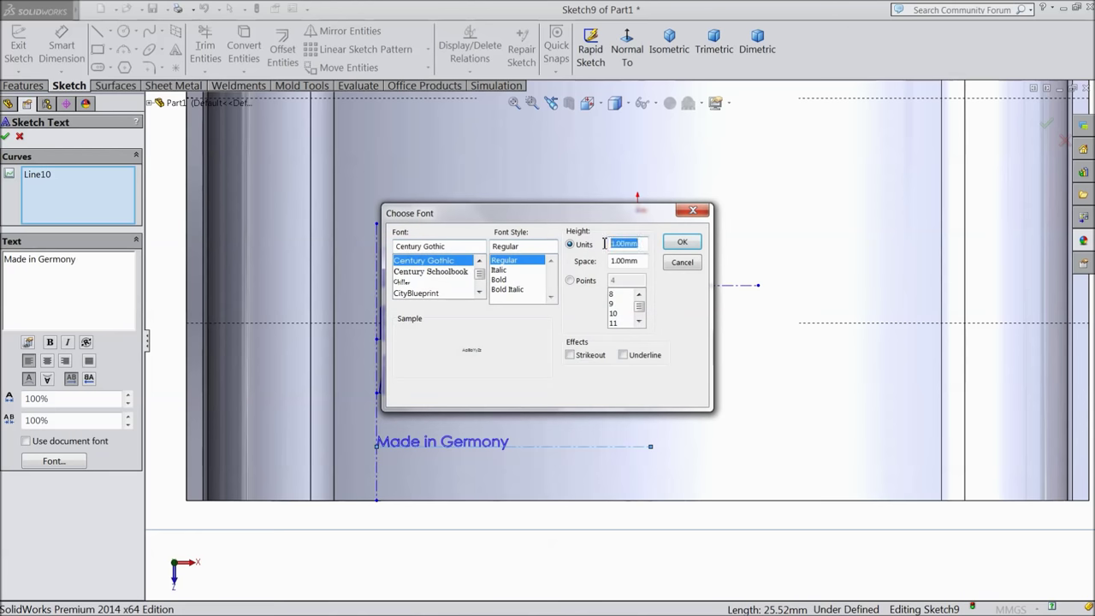
type("2")
key("Return")
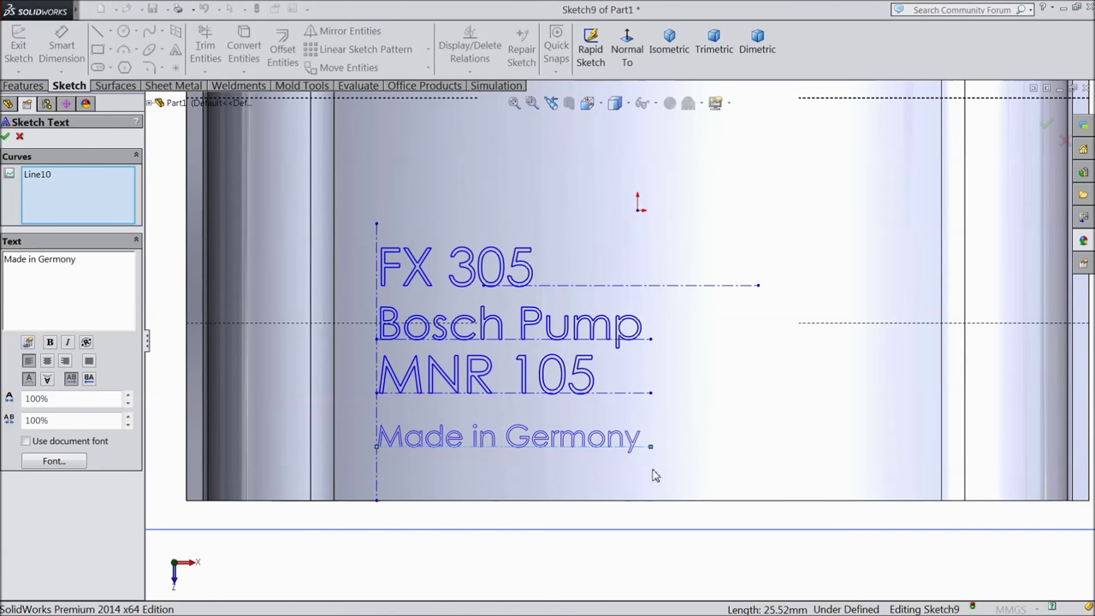
left_click(6, 138)
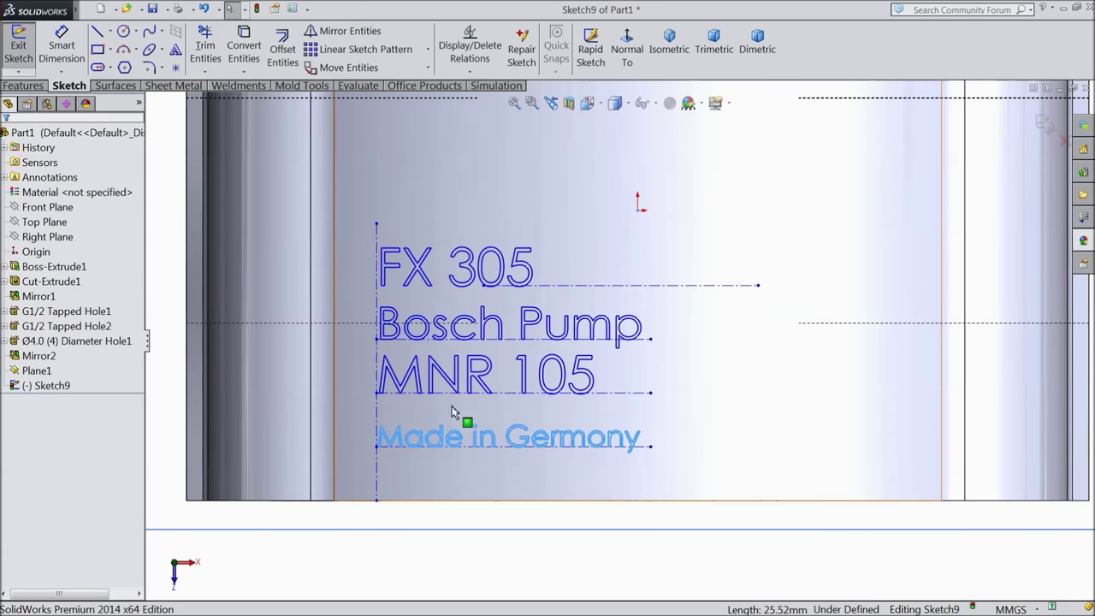
Step: Start an Extruded Cut ending at a reversed Offset From Surface of the curved face
left_click(668, 261)
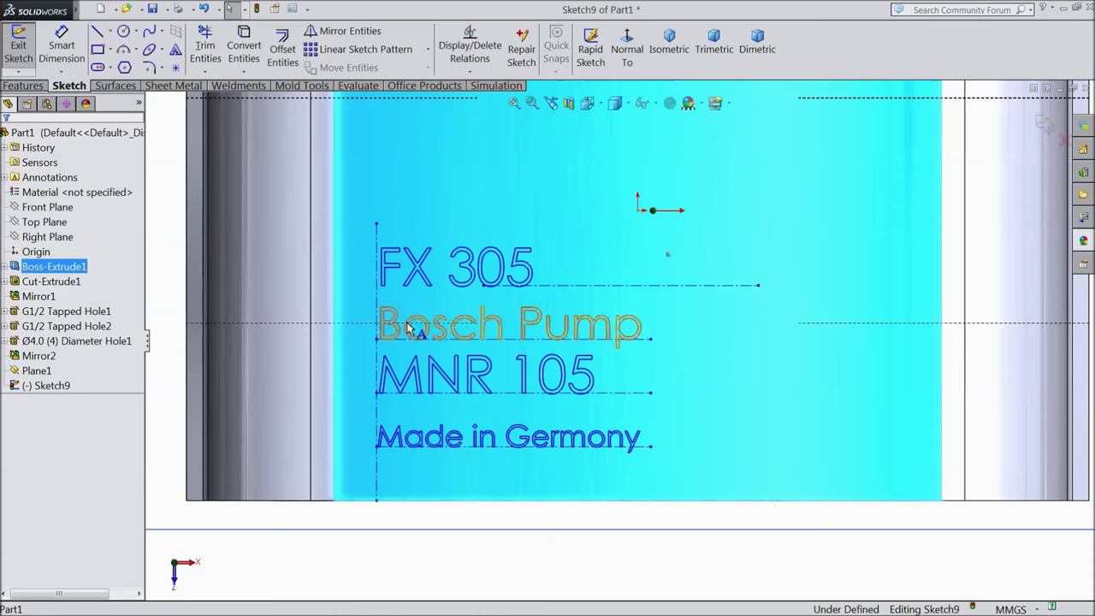
left_click(24, 88)
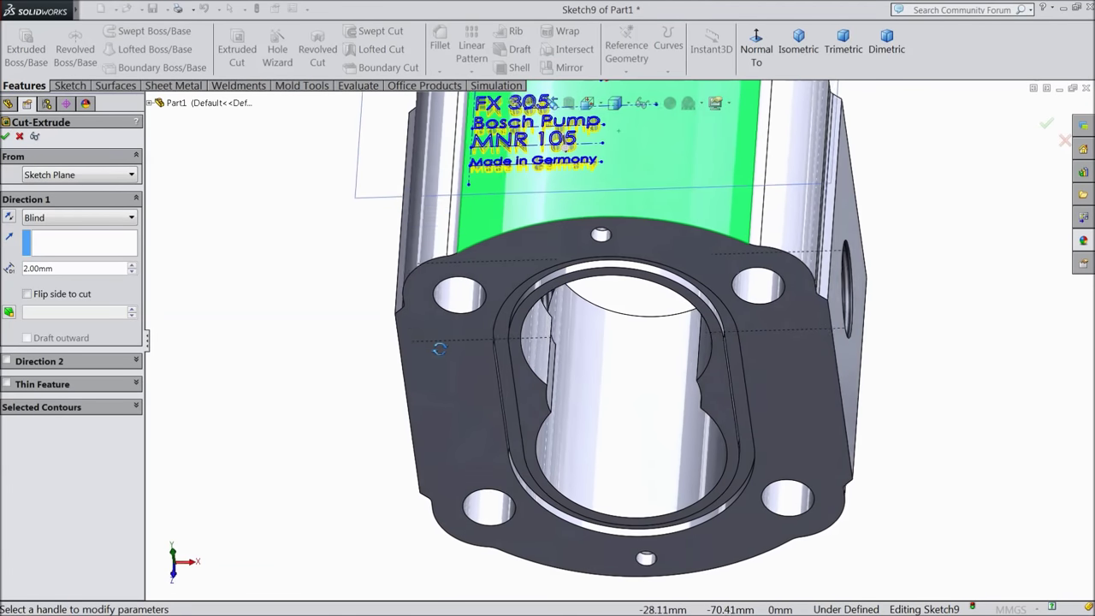
left_click(36, 217)
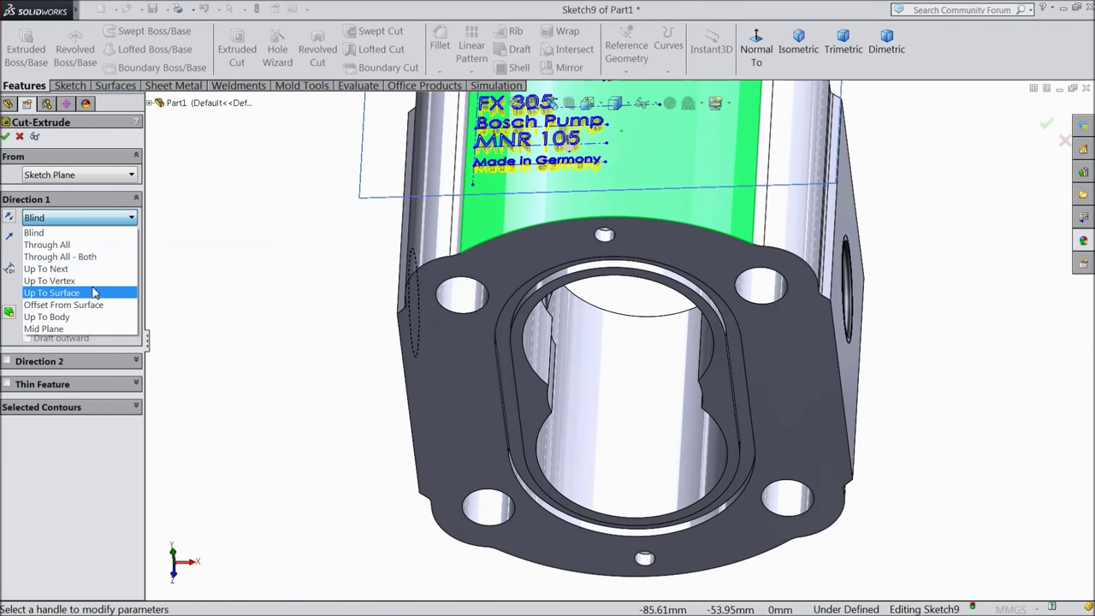
left_click(76, 308)
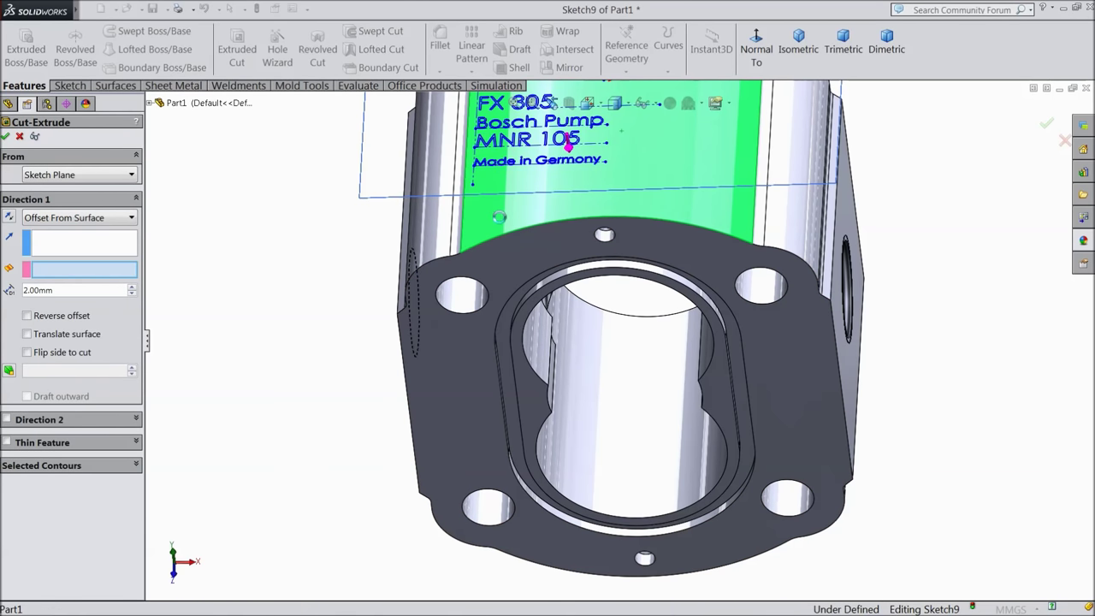
left_click(506, 221)
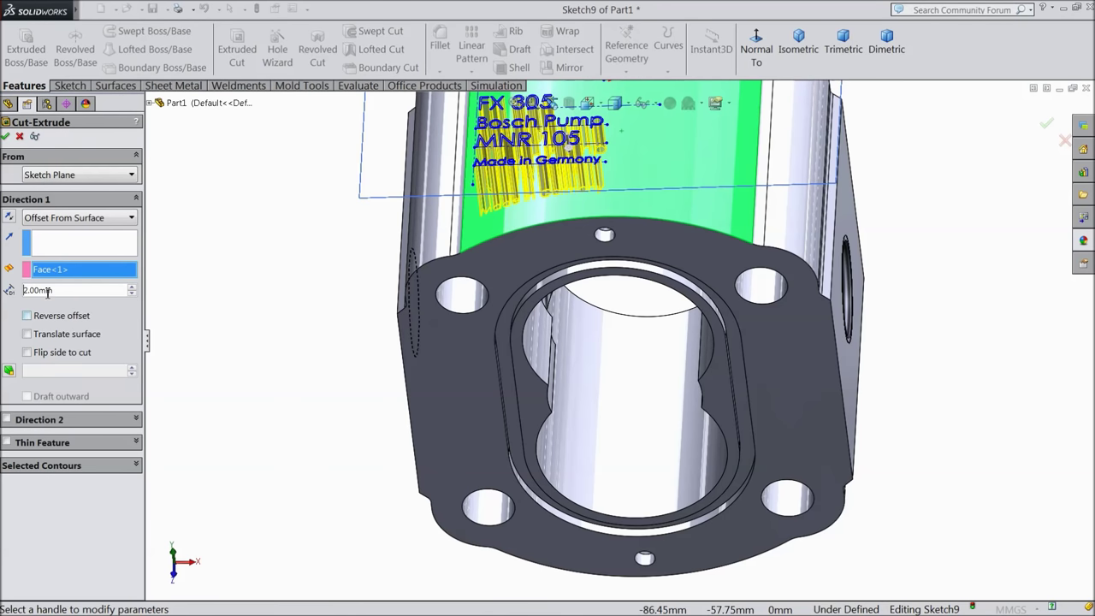
double_click(30, 289)
type("0.1")
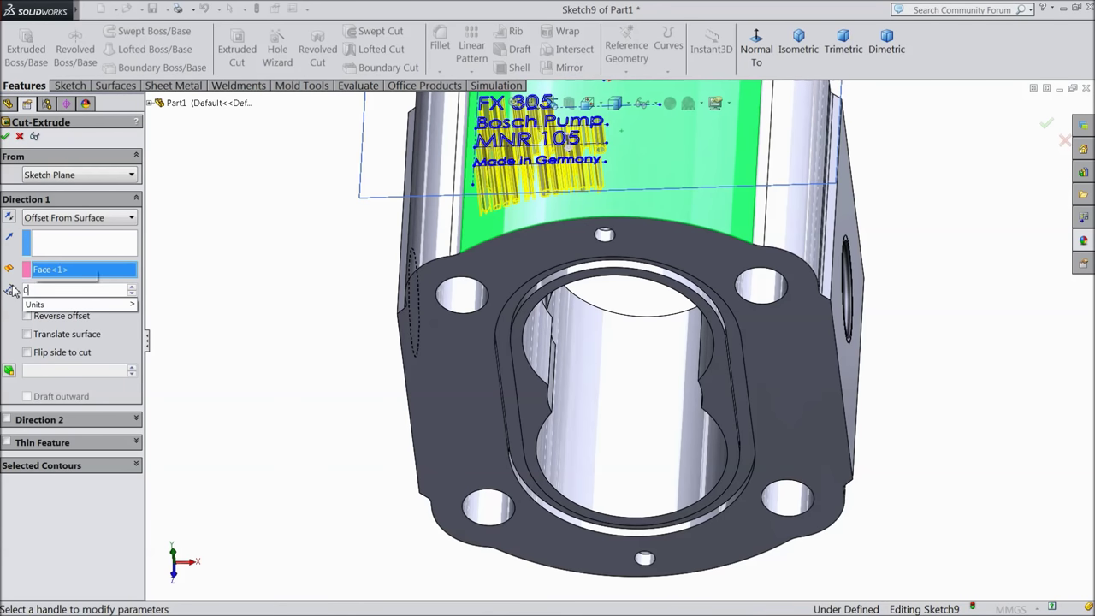
key("Return")
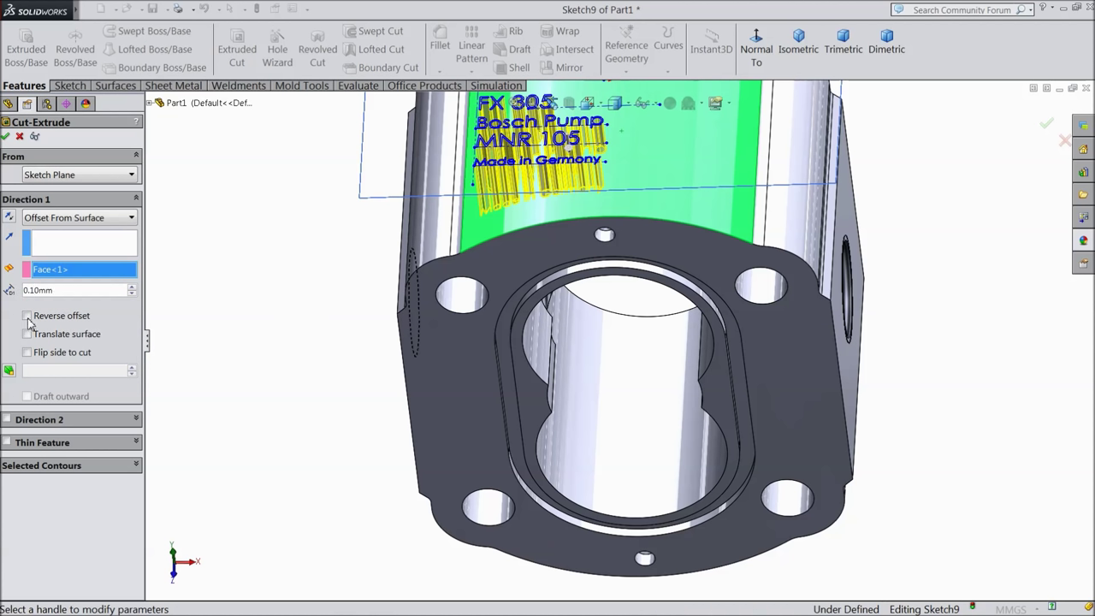
left_click(27, 315)
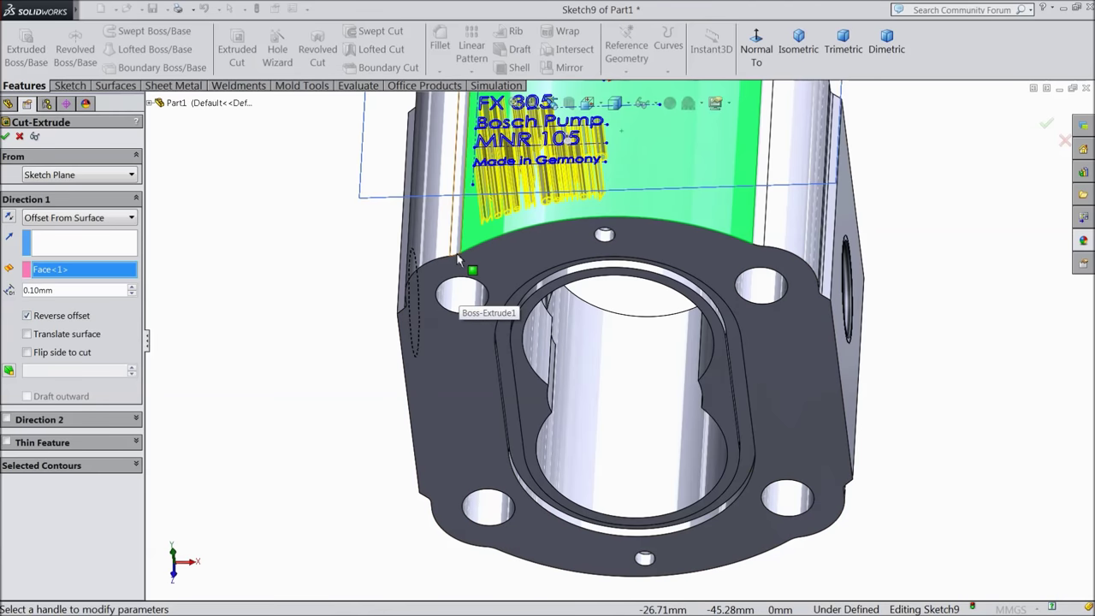
Step: Set the cut offset to 0.5 mm after previewing it, and confirm the text cut
middle_click_drag(354, 286, 363, 246)
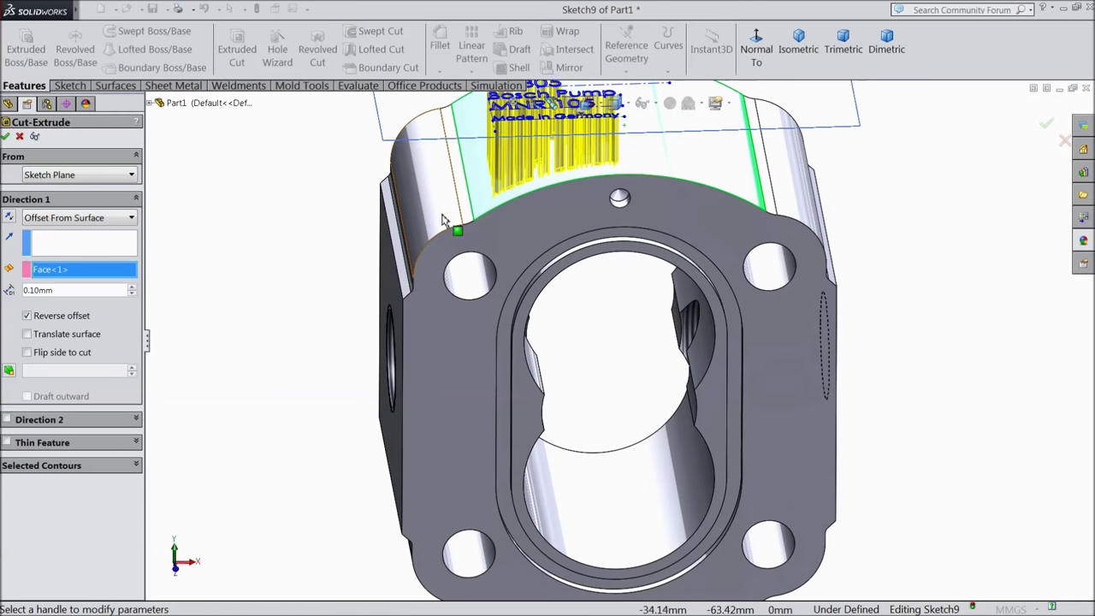
scroll(427, 266, "down", 3)
scroll(479, 282, "down", 3)
scroll(492, 295, "down", 2)
middle_click_drag(492, 296, 484, 245)
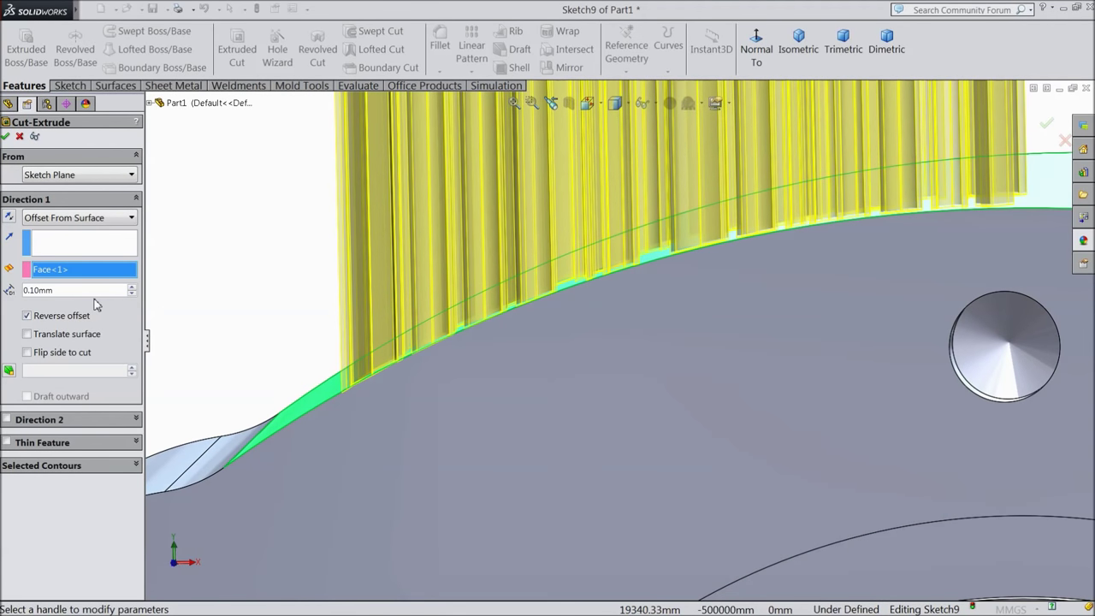
left_click_drag(59, 291, 10, 289)
type("0.5")
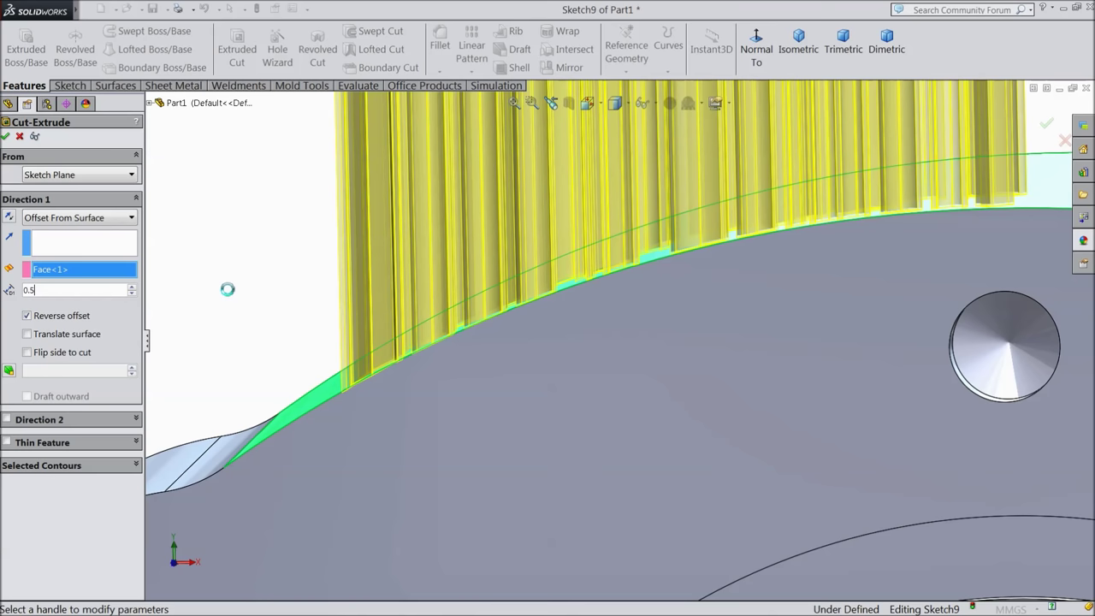
scroll(227, 294, "up", 1)
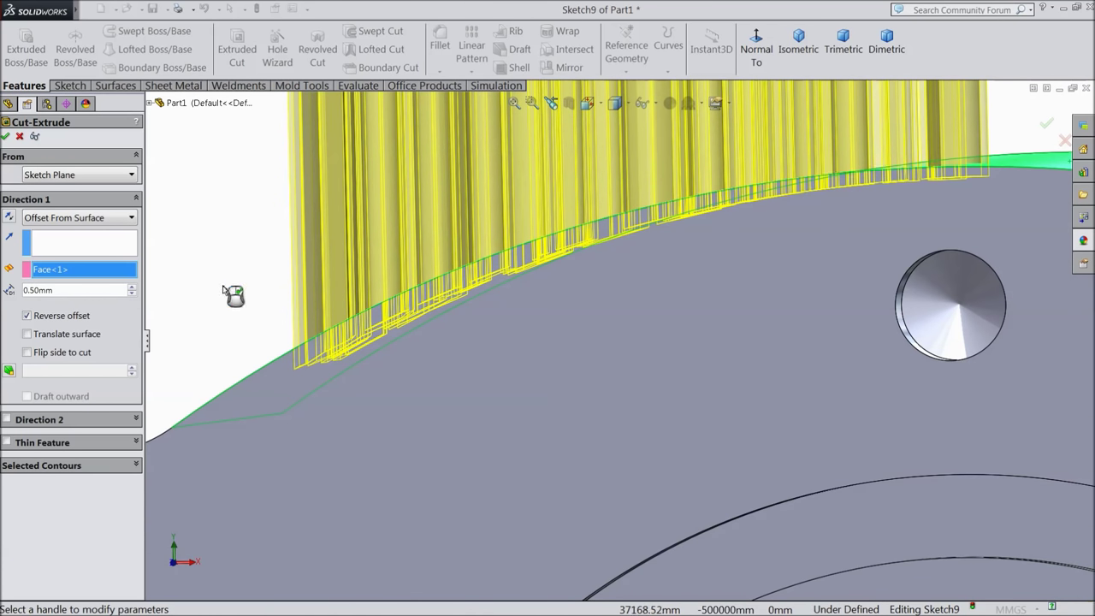
scroll(229, 315, "up", 1)
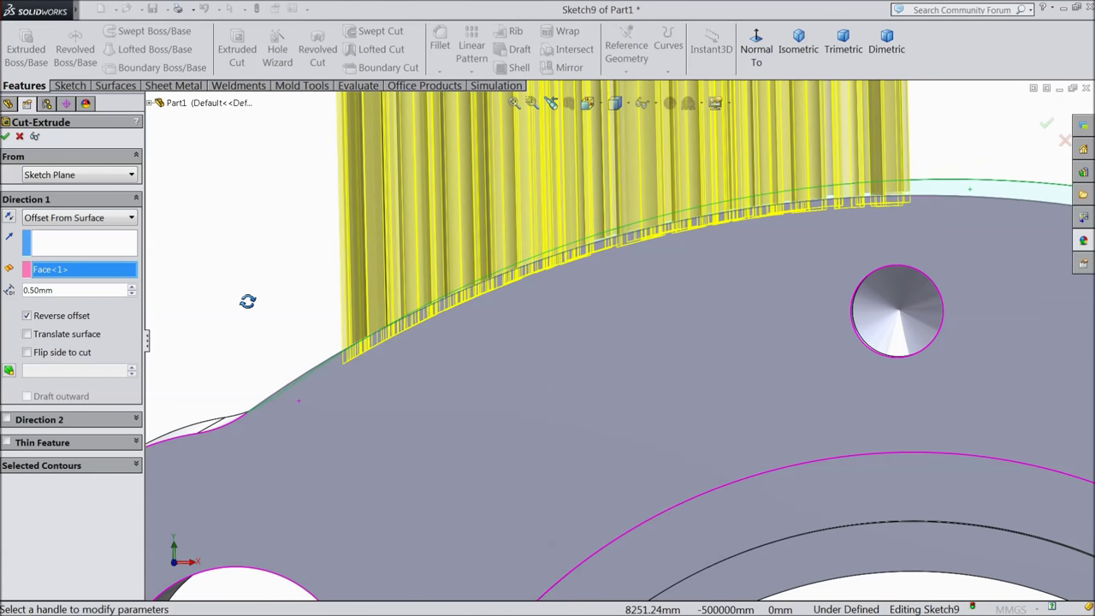
left_click(6, 137)
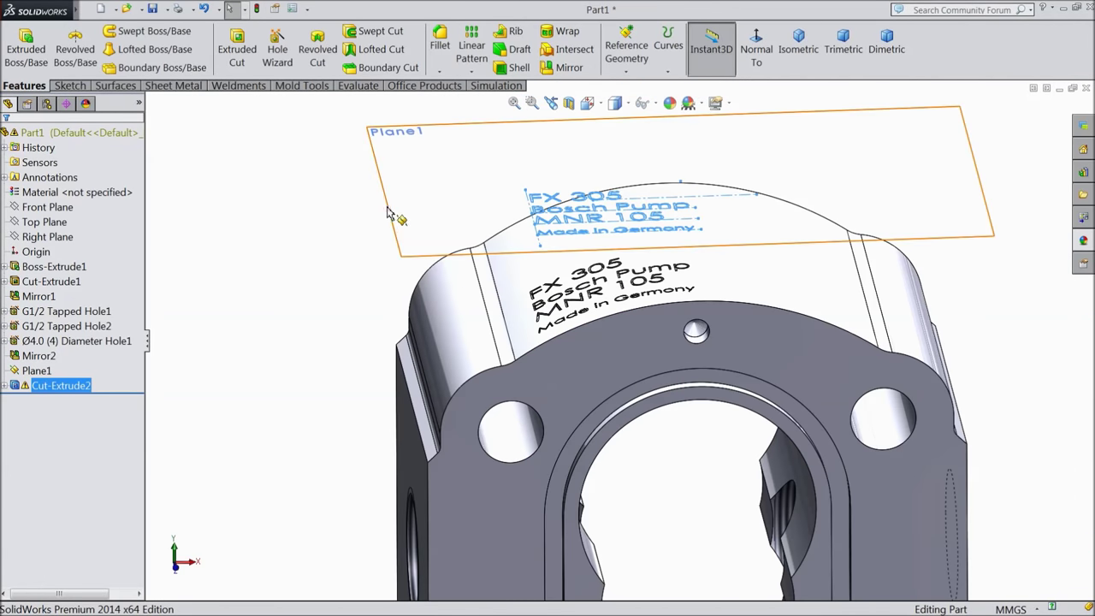
Step: Hide Plane1 and rotate the part to view the engraved face
left_click(391, 202)
left_click(448, 156)
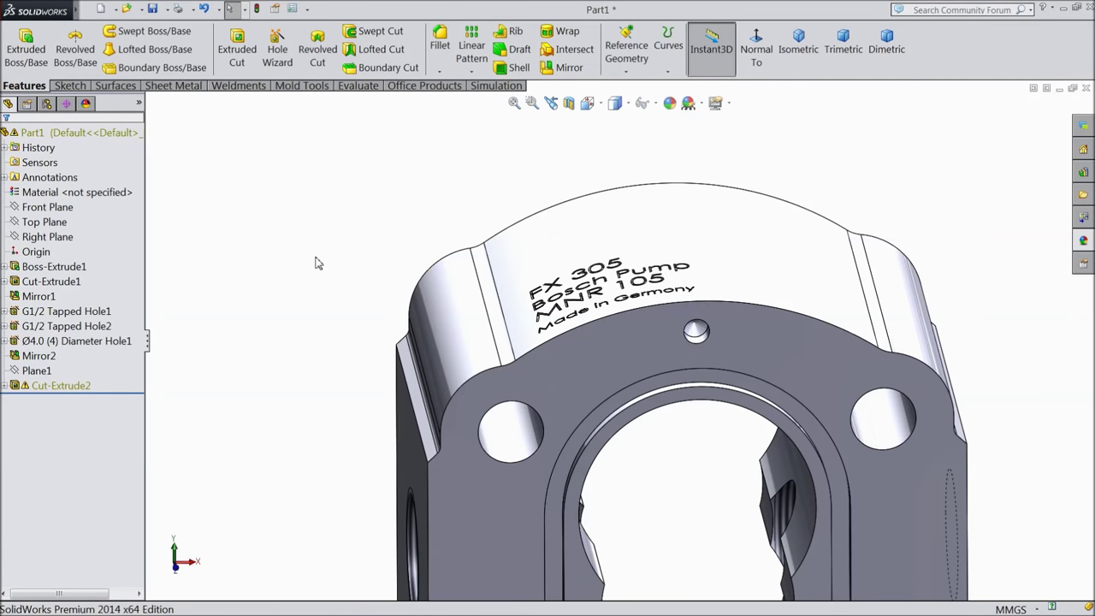
mouse_move(308, 260)
middle_mouse_down()
mouse_move(311, 389)
mouse_move(298, 414)
mouse_move(310, 420)
mouse_move(340, 316)
mouse_move(326, 182)
mouse_move(200, 149)
mouse_move(290, 215)
mouse_move(276, 218)
middle_mouse_up()
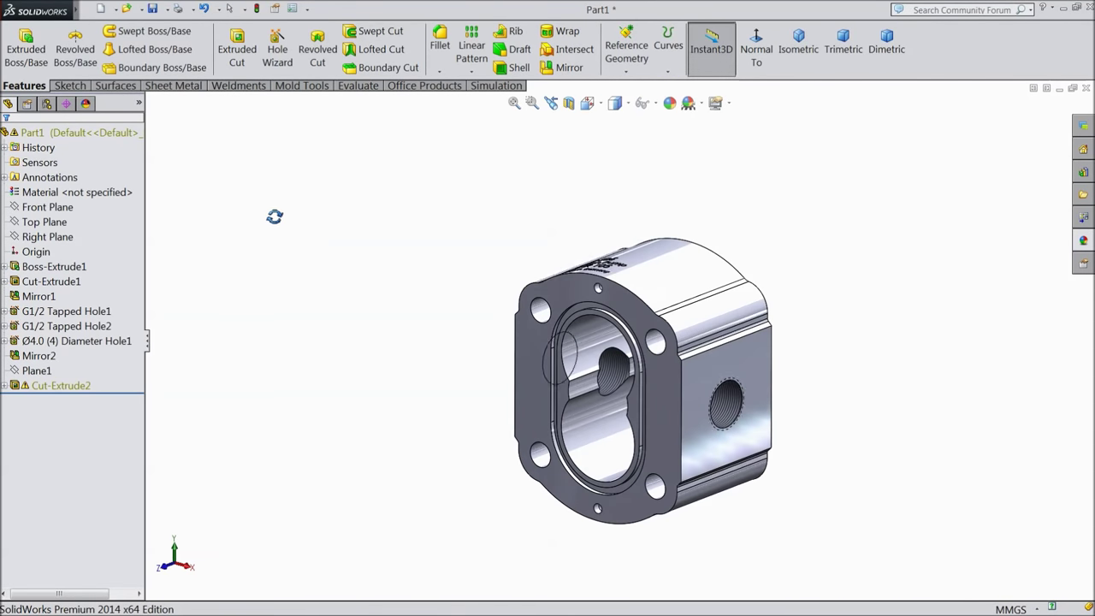
Step: Expand Cut-Extrude2 to reveal Sketch9 and open the cut with Edit Feature
left_click(94, 133)
left_click(56, 385, "ctrl")
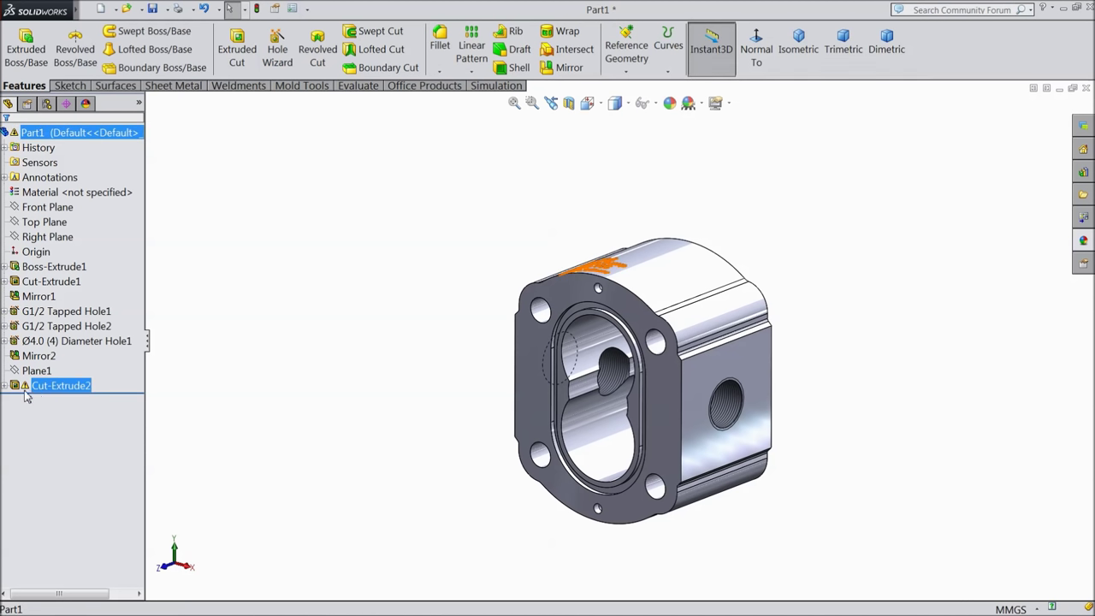
left_click(19, 386)
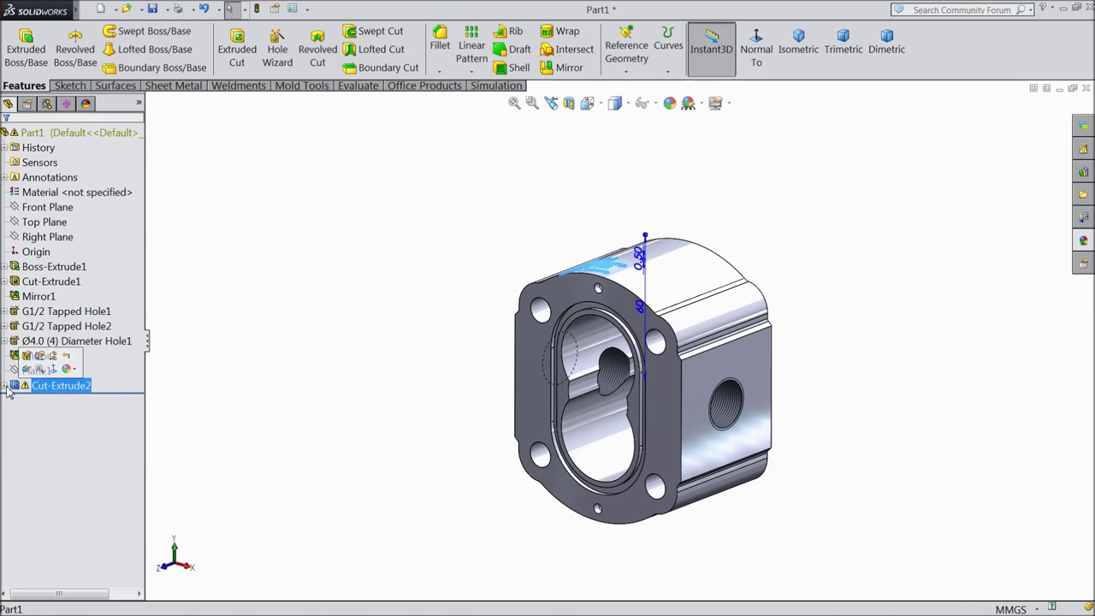
left_click(7, 387)
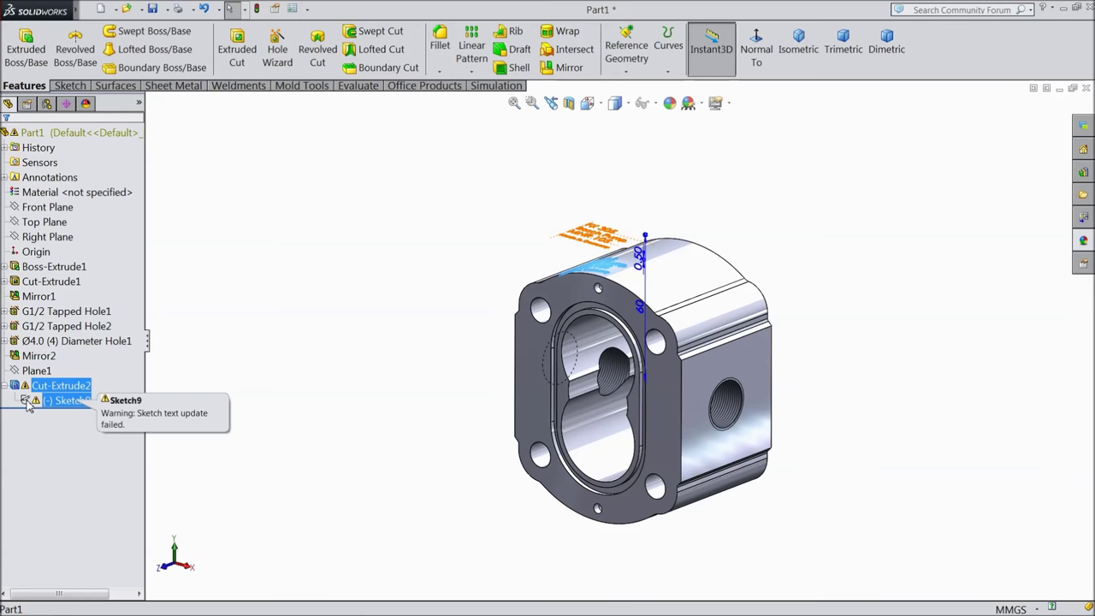
left_click(29, 403)
left_click(35, 385)
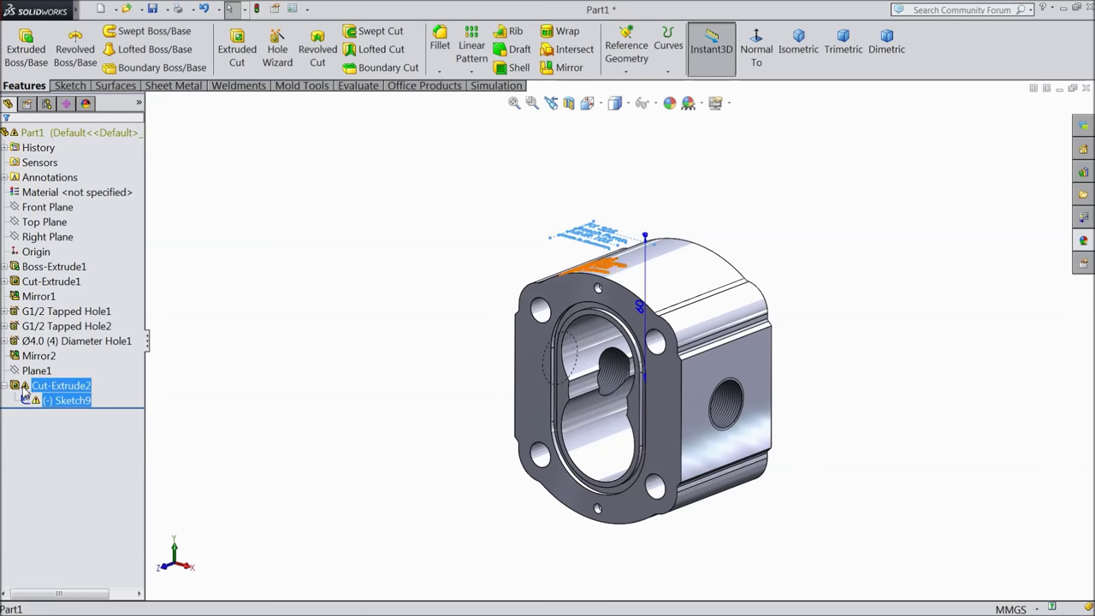
left_click(36, 356)
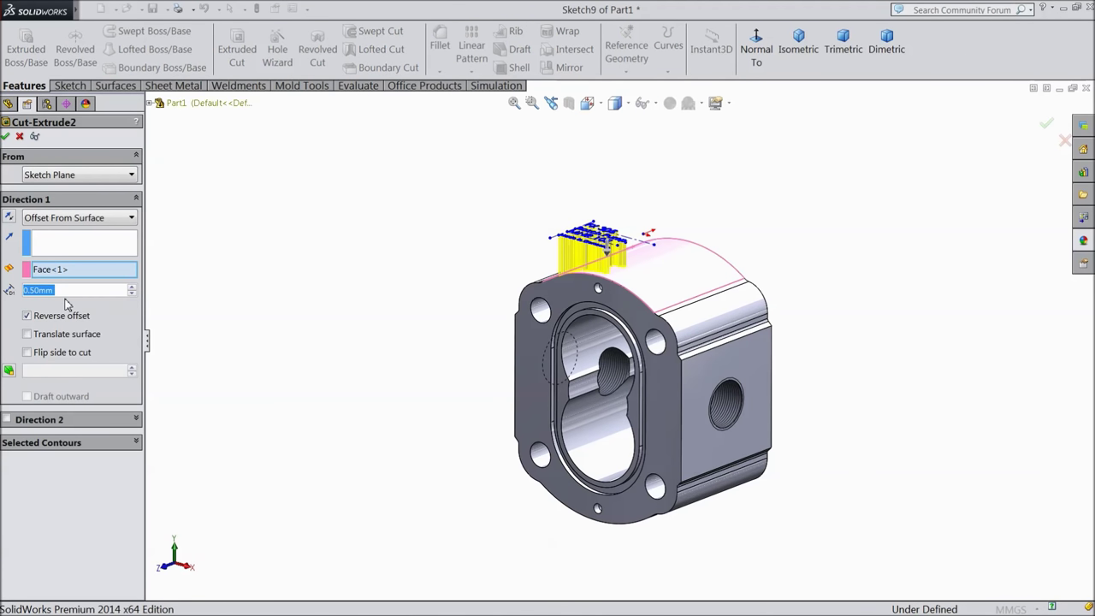
Step: Change the Cut-Extrude2 offset to 0.3 mm, confirm, and orbit to show the lettering
type("0.3")
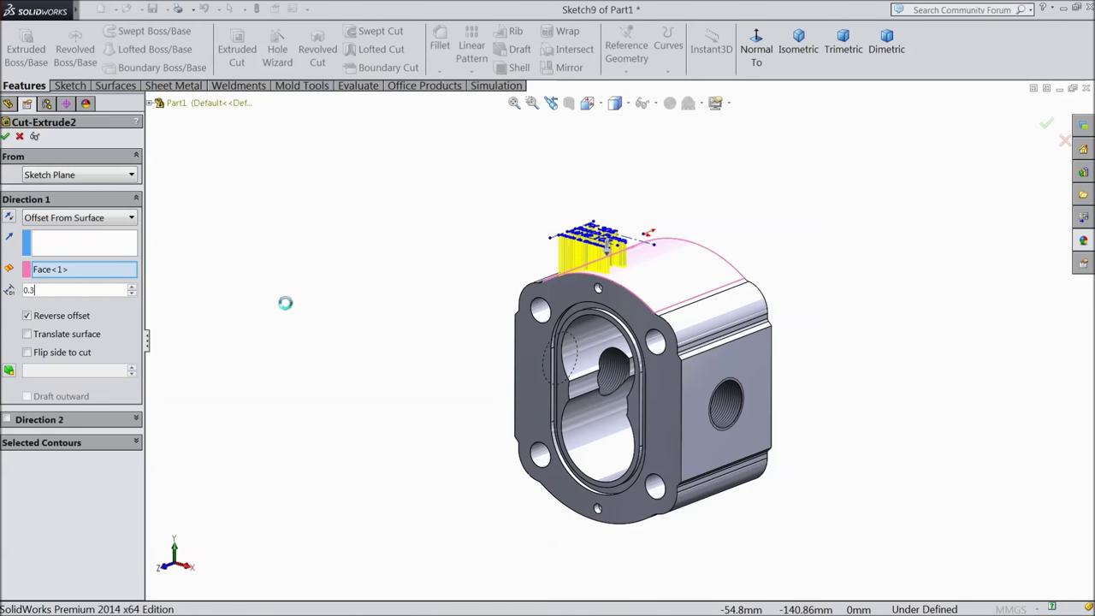
left_click(5, 136)
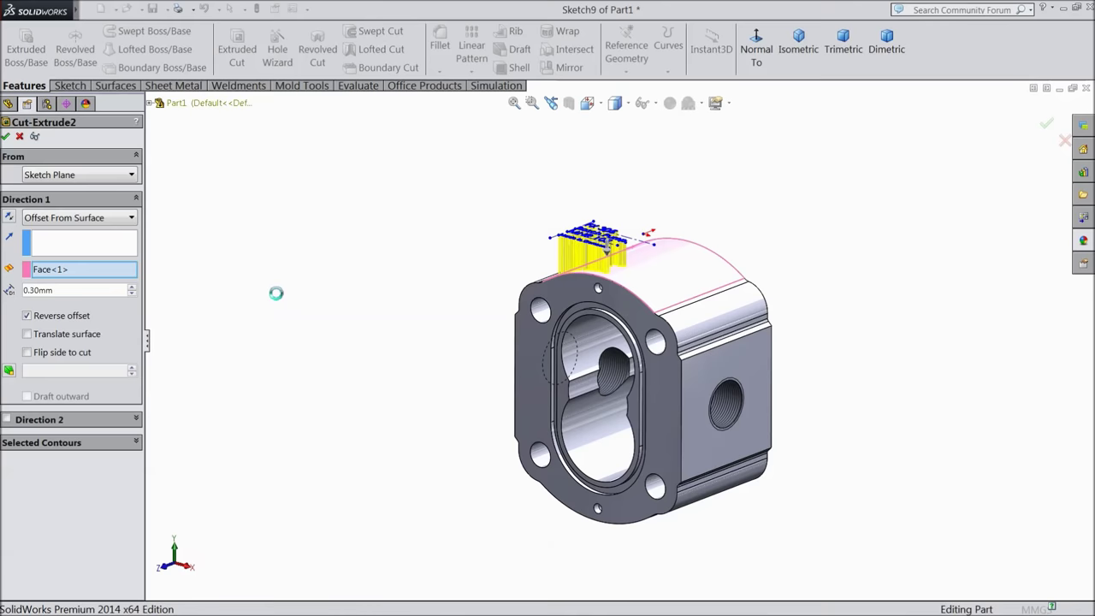
mouse_move(291, 303)
middle_mouse_down()
mouse_move(313, 283)
mouse_move(315, 316)
middle_mouse_up()
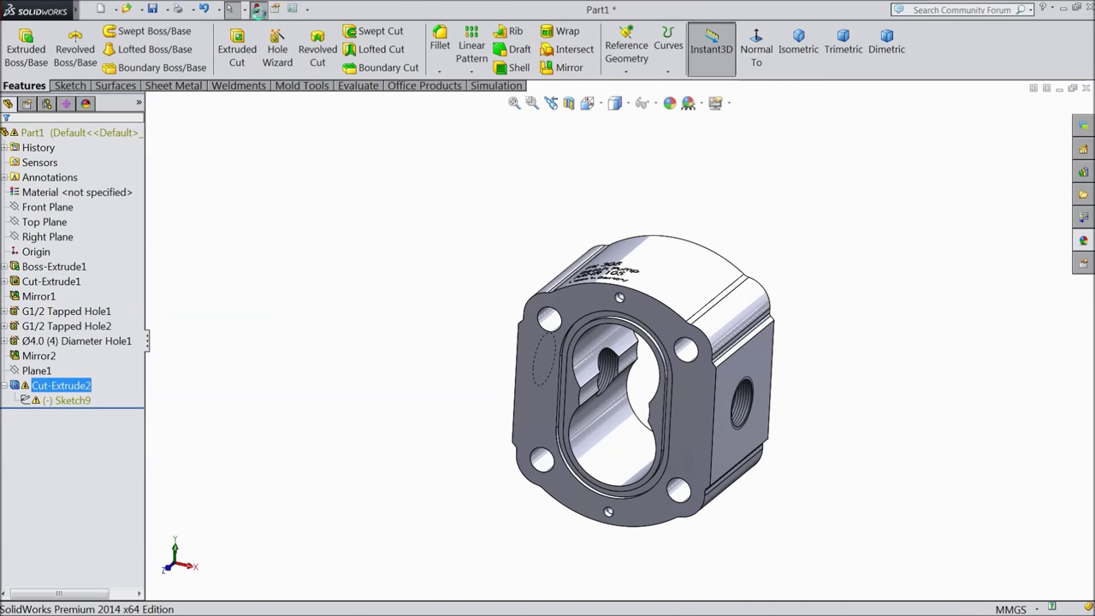
left_click(703, 270)
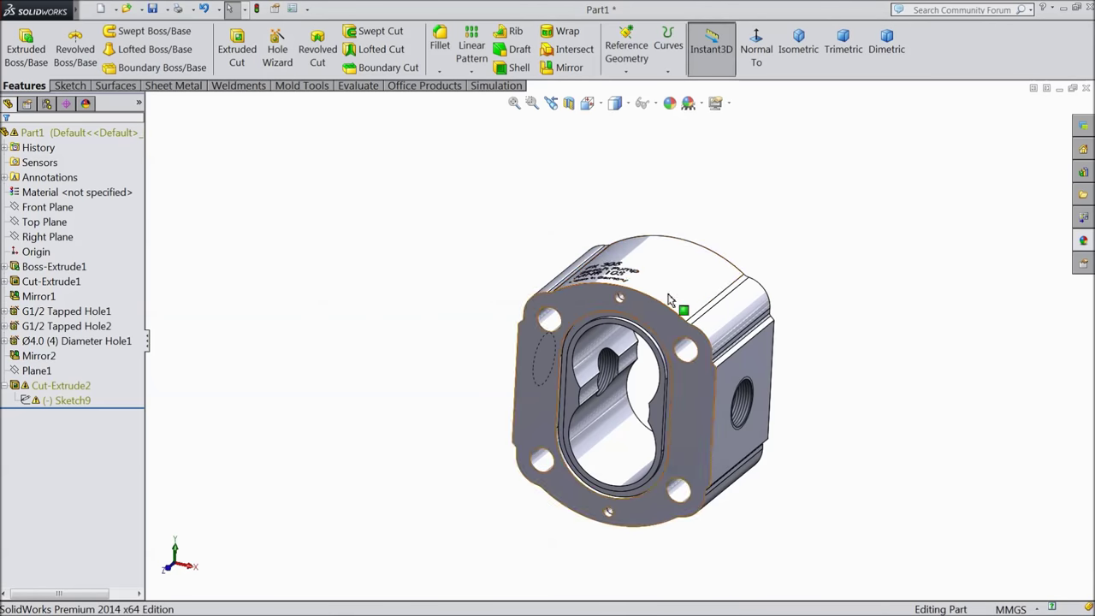
mouse_move(379, 296)
middle_mouse_down()
mouse_move(398, 337)
mouse_move(390, 416)
mouse_move(462, 265)
mouse_move(437, 249)
mouse_move(445, 267)
middle_mouse_up()
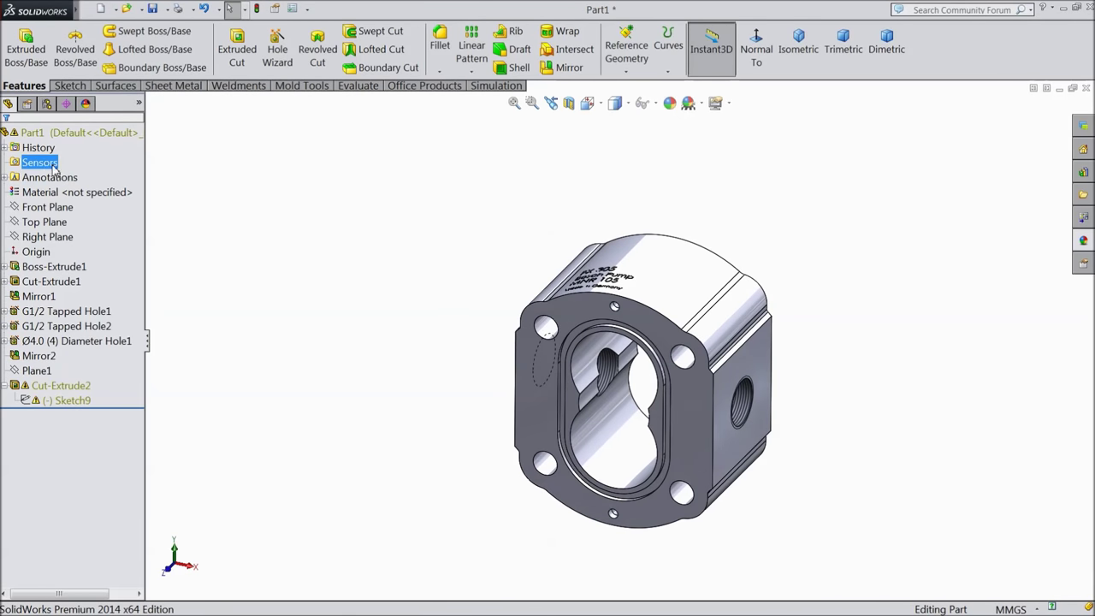
Step: Apply the Metal chromium plate appearance to Part1 and zoom in on the engraving
left_click(34, 132)
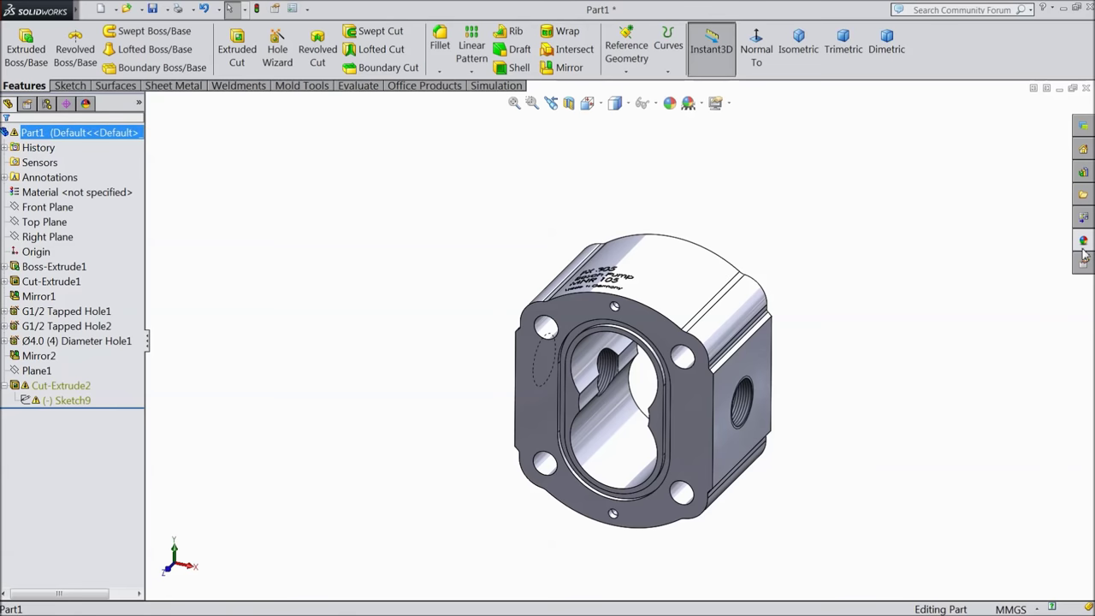
left_click(1083, 242)
double_click(992, 131)
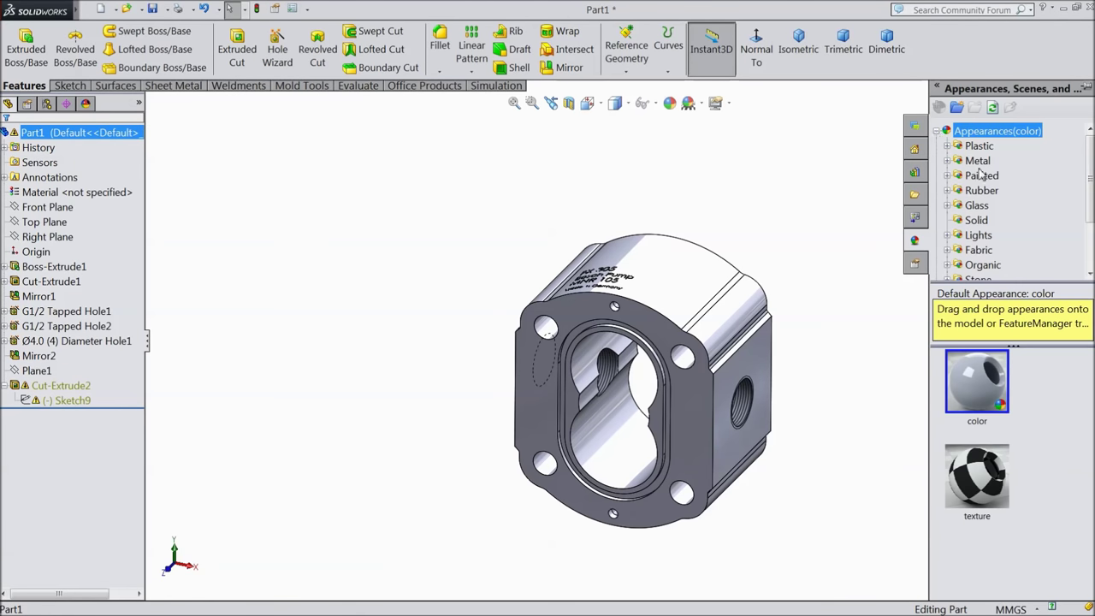
left_click(978, 161)
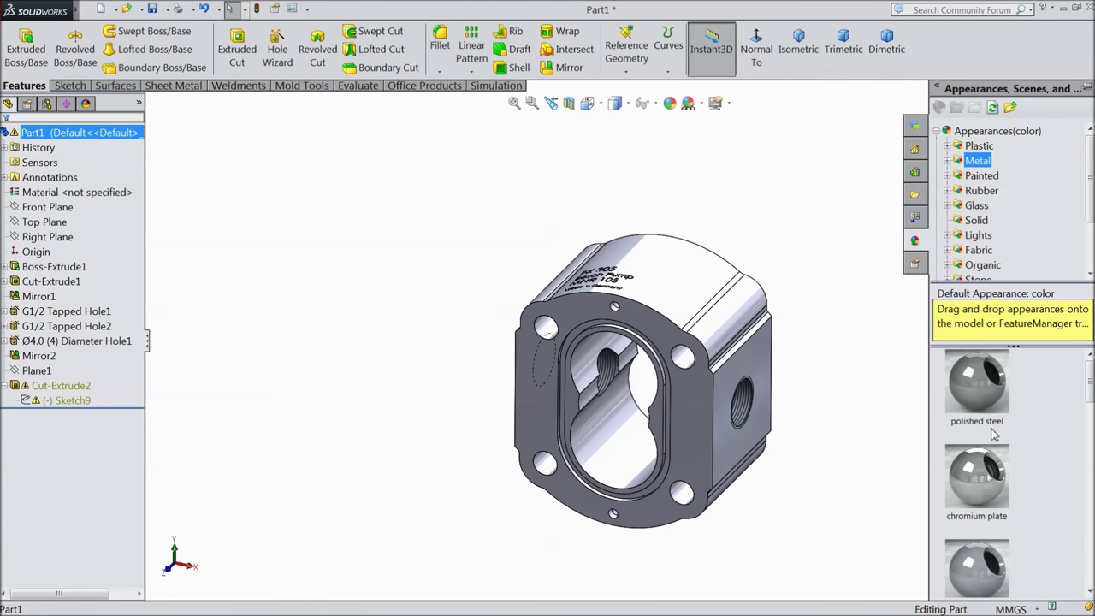
double_click(973, 503)
scroll(799, 443, "down", 3)
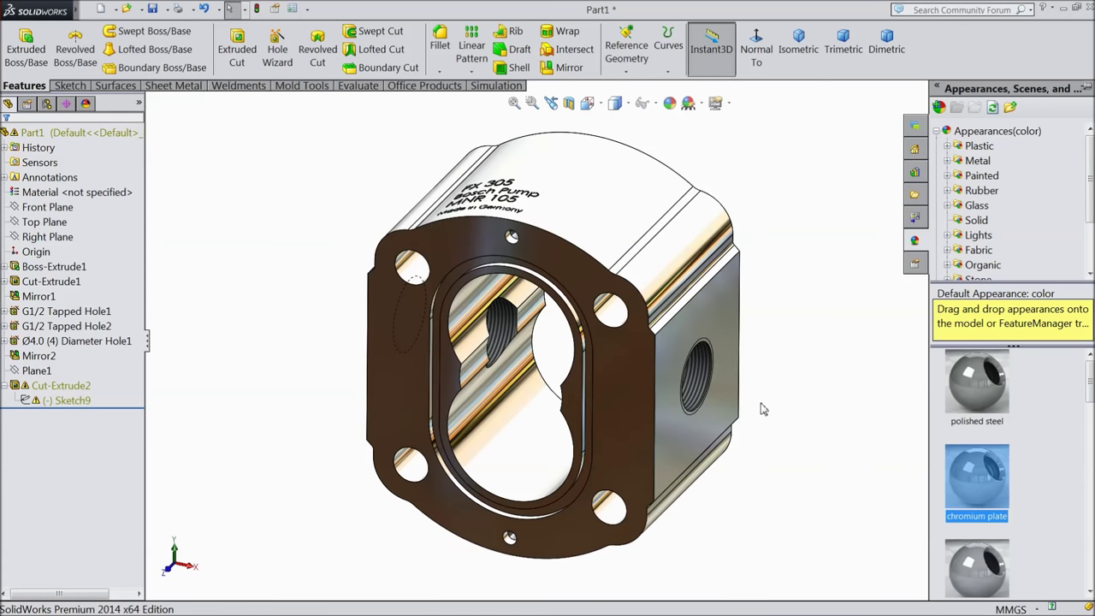
mouse_move(799, 443)
middle_mouse_down()
mouse_move(808, 329)
mouse_move(780, 439)
mouse_move(741, 447)
mouse_move(735, 425)
mouse_move(882, 269)
mouse_move(884, 202)
mouse_move(814, 288)
mouse_move(760, 384)
mouse_move(802, 393)
mouse_move(684, 359)
middle_mouse_up()
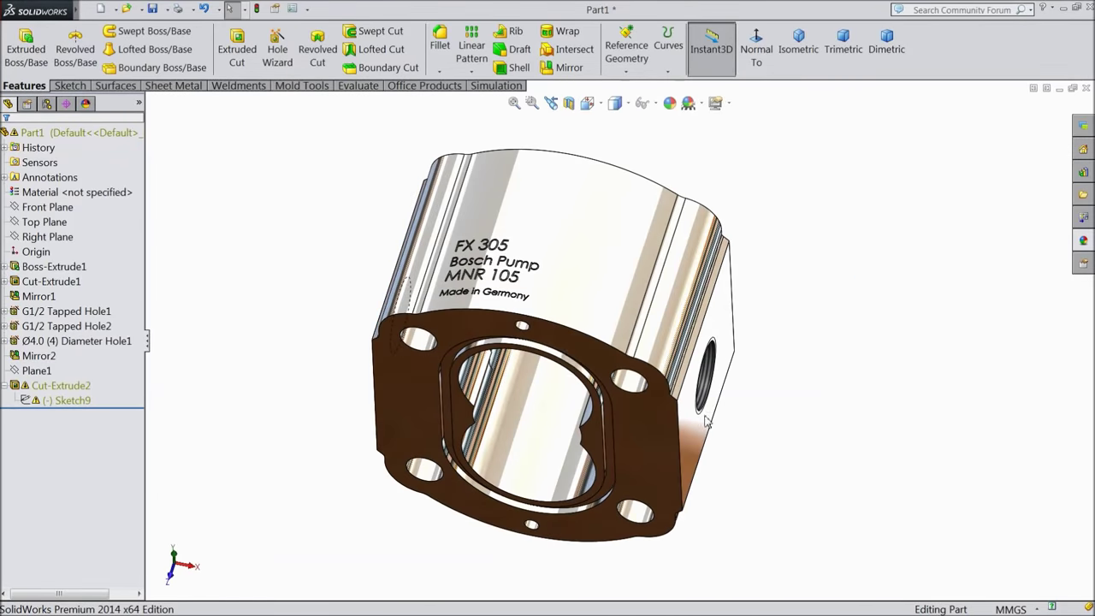
scroll(556, 325, "down", 5)
scroll(556, 325, "down", 3)
scroll(556, 325, "down", 1)
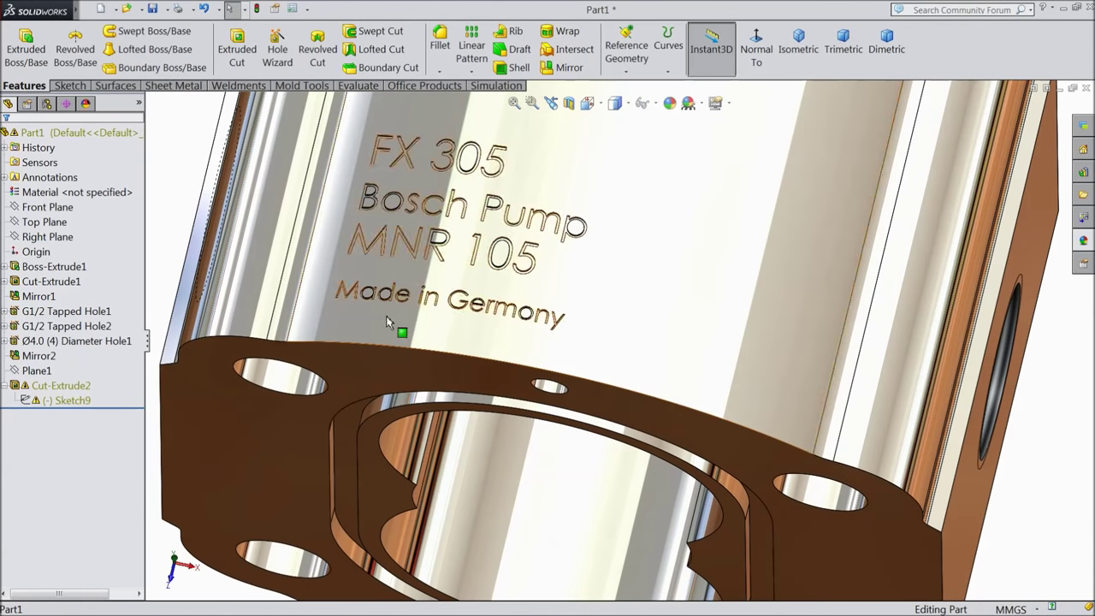
left_click(53, 386)
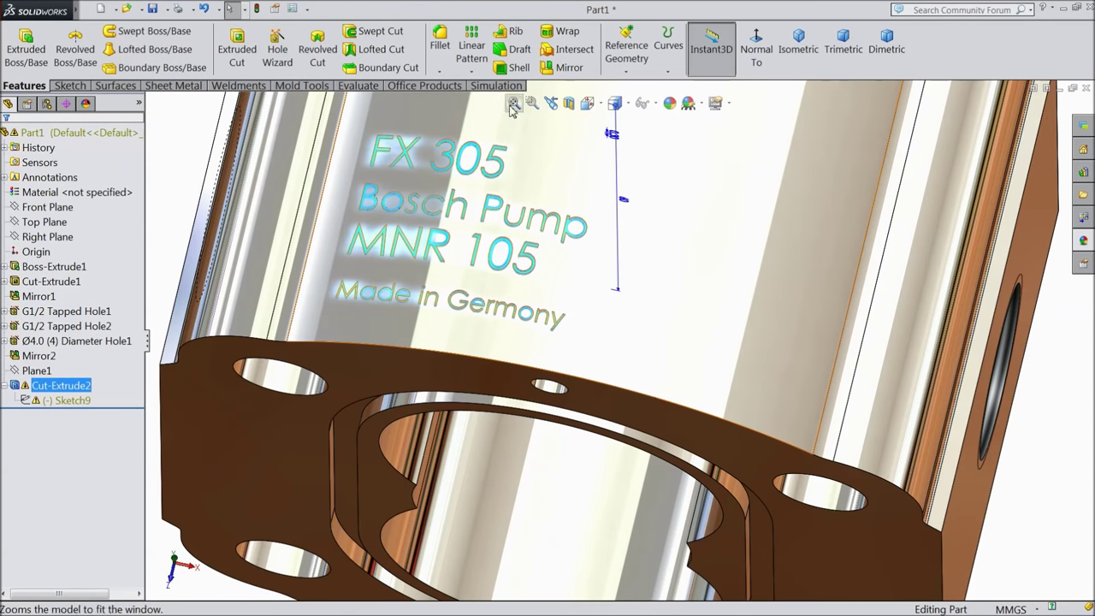
Step: Colour the Cut-Extrude2 lettering dark grey (64,64,64) and fit the part in view
left_click(669, 106)
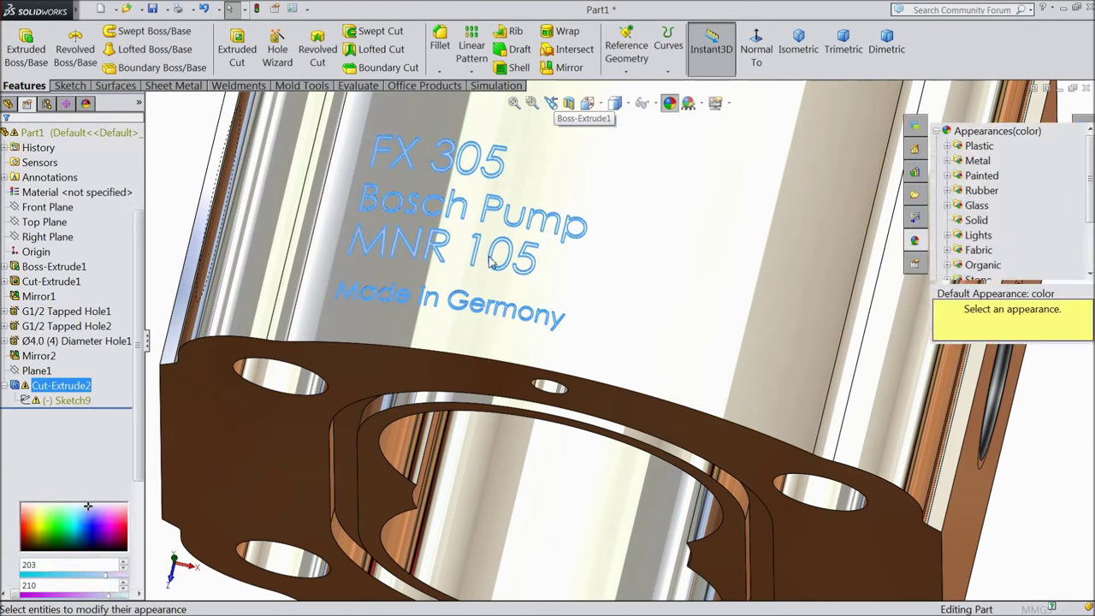
left_click(101, 440)
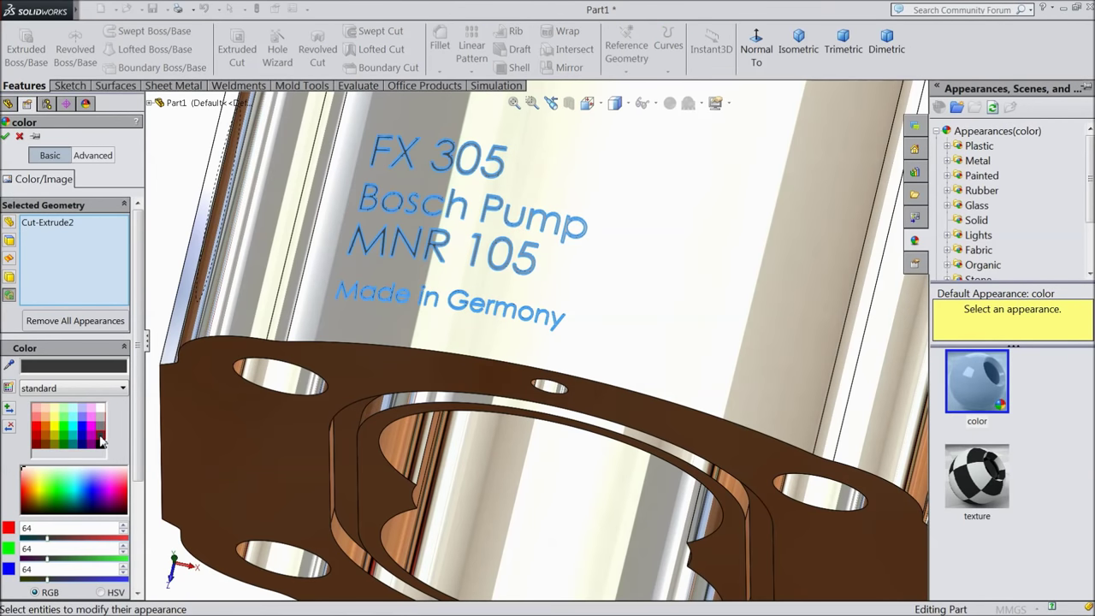
left_click(6, 137)
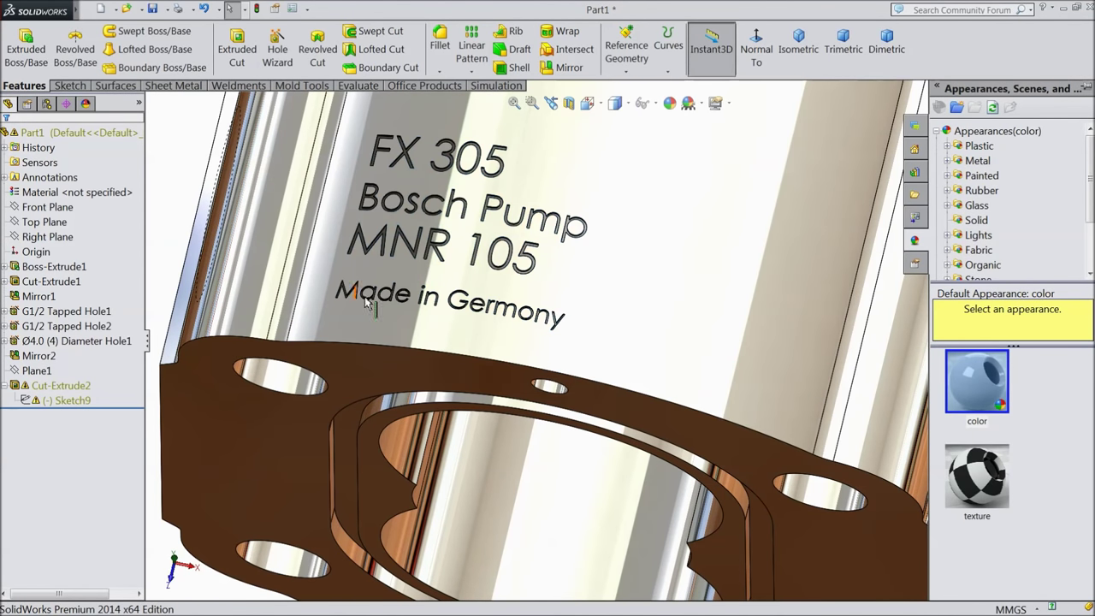
key("f")
mouse_move(283, 280)
middle_mouse_down()
mouse_move(305, 331)
mouse_move(276, 208)
middle_mouse_up()
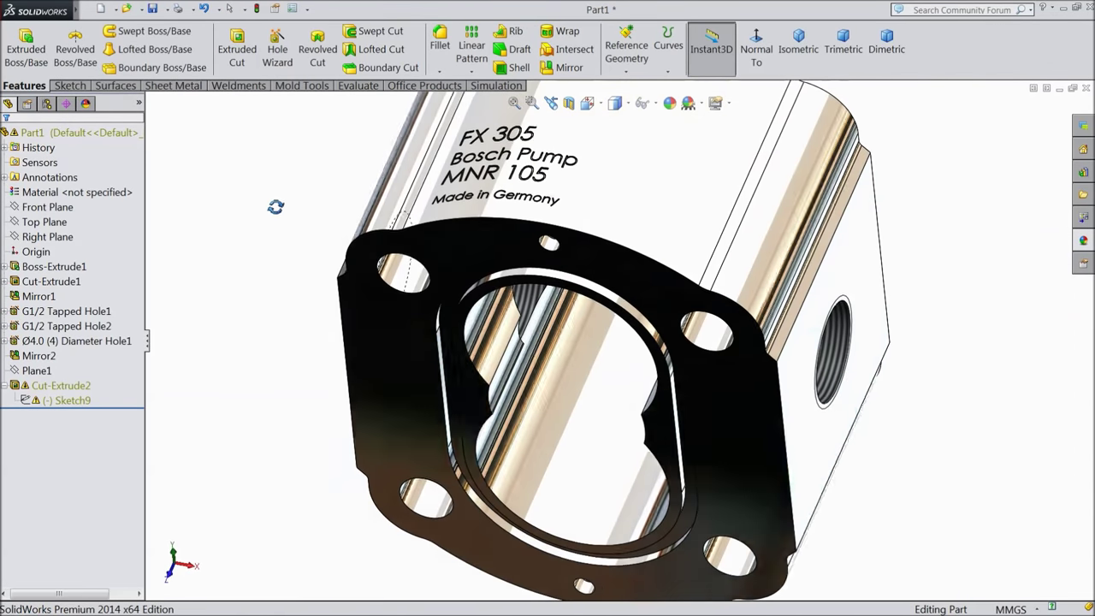
key("f")
mouse_move(317, 253)
middle_mouse_down()
mouse_move(296, 205)
mouse_move(302, 225)
middle_mouse_up()
mouse_move(685, 261)
middle_mouse_down()
mouse_move(672, 384)
mouse_move(667, 369)
middle_mouse_up()
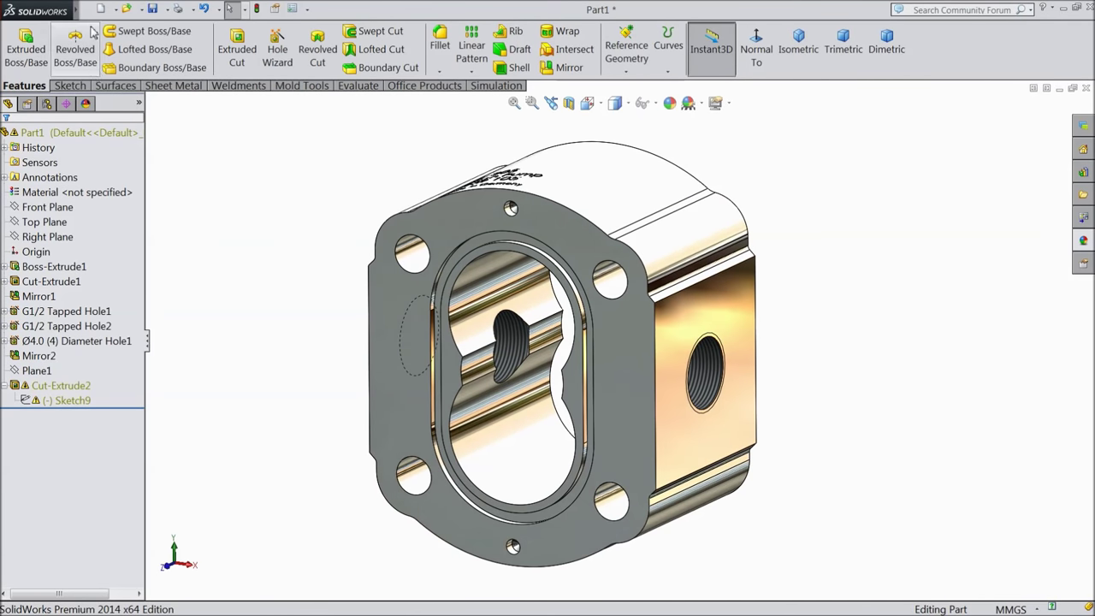
Step: Save the part as 1.Body inside a newly created Desktop folder 'Hydraulic Pump'
left_click(152, 10)
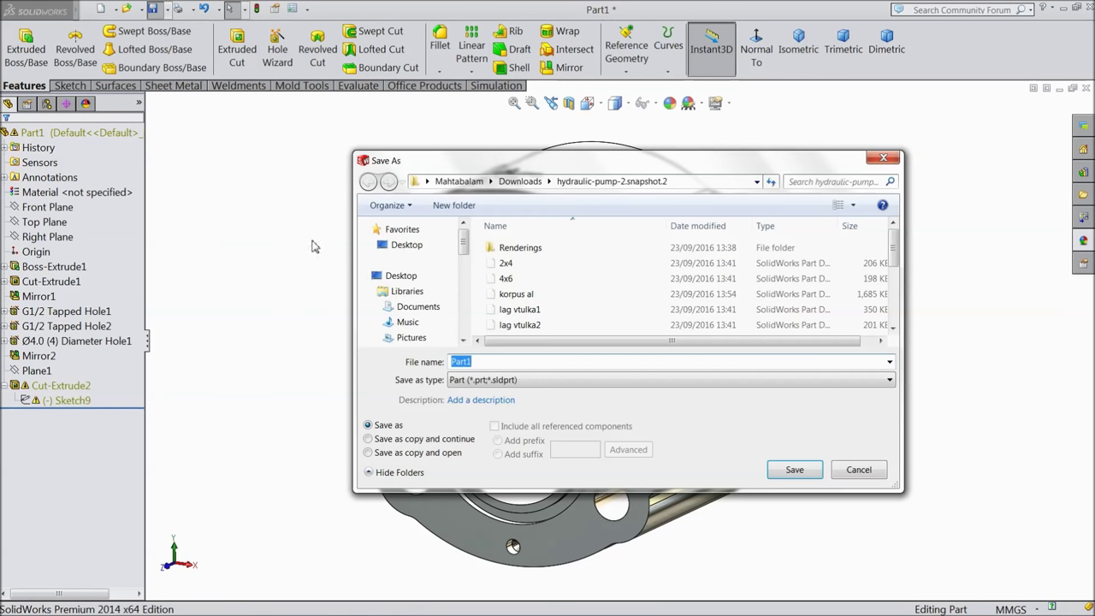
left_click(407, 245)
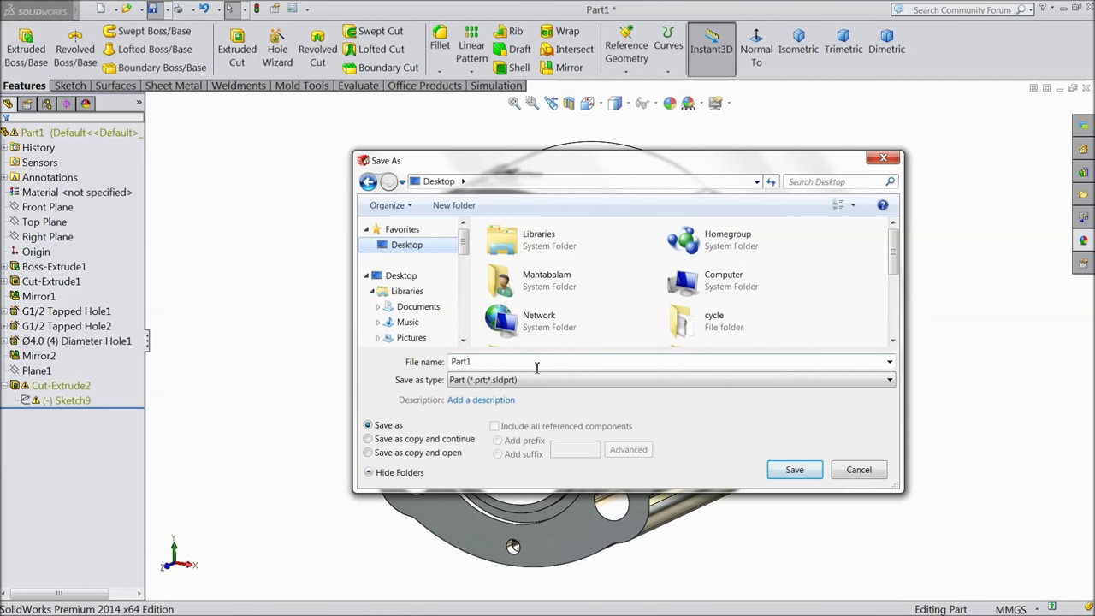
left_click(449, 207)
type("Hydraulic Pump")
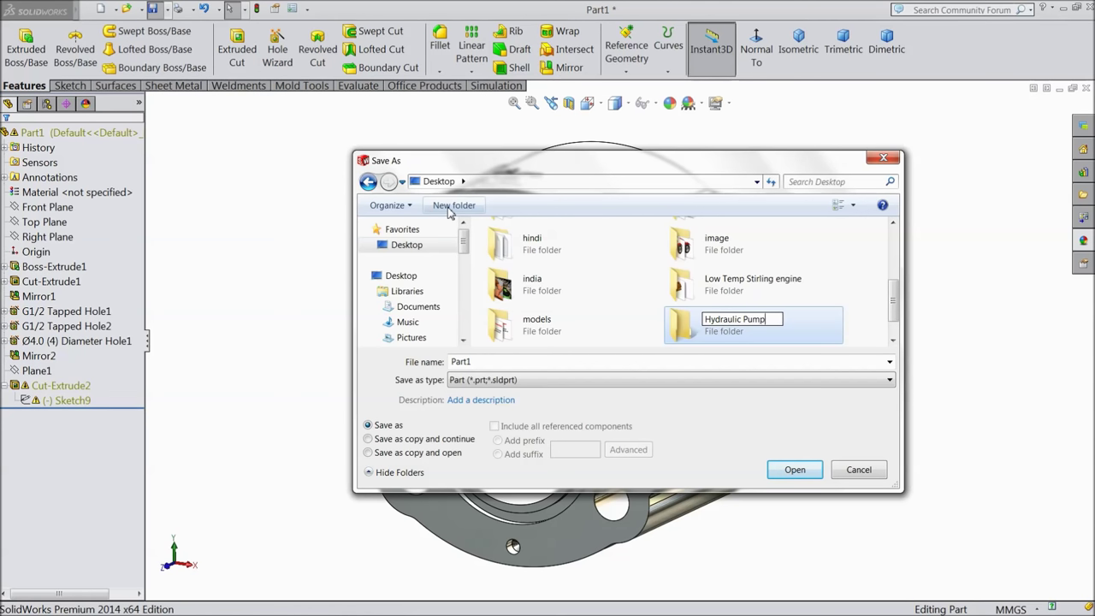
key("Return")
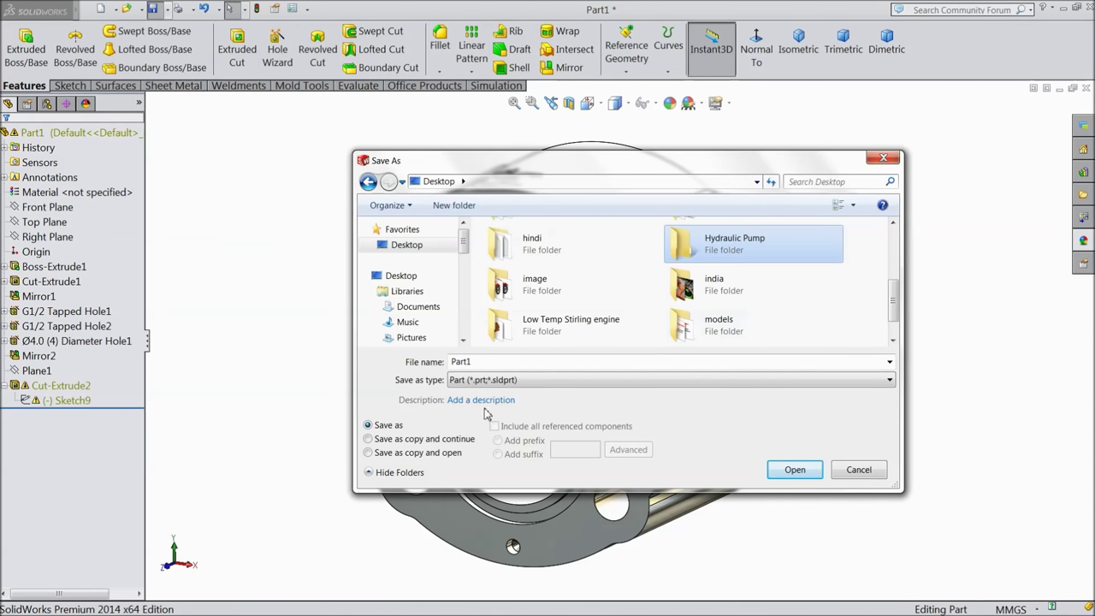
double_click(478, 362)
type("1.Body")
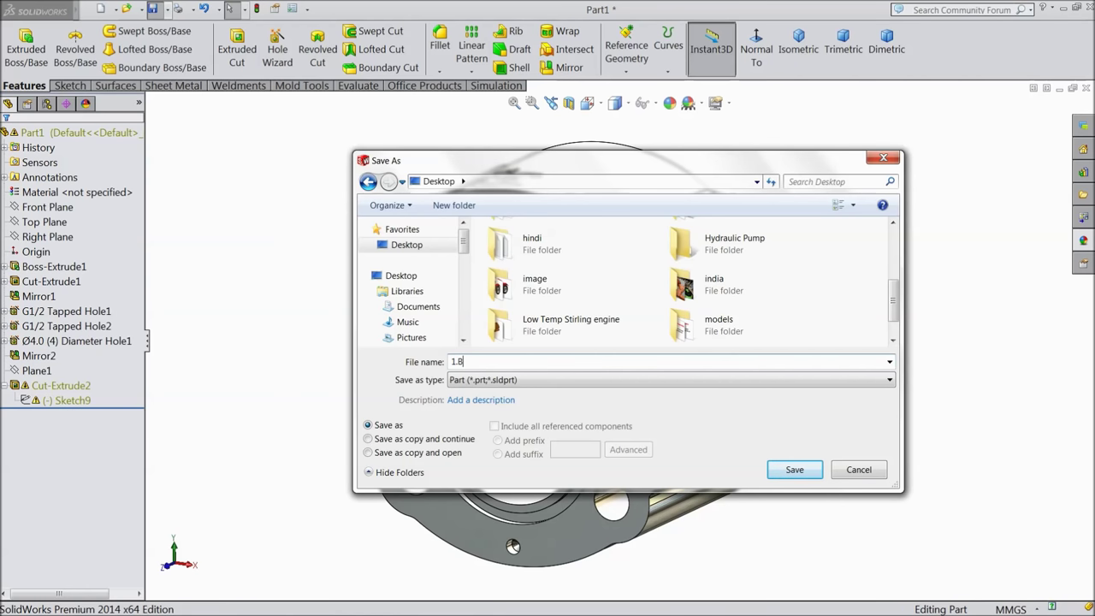
left_click(797, 472)
double_click(733, 244)
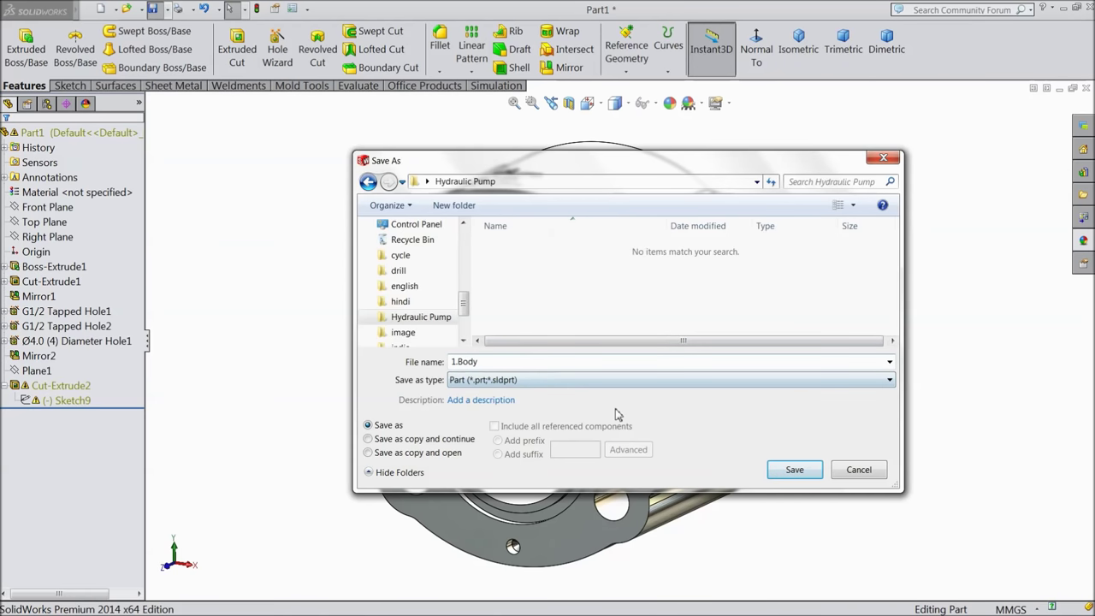
left_click(782, 474)
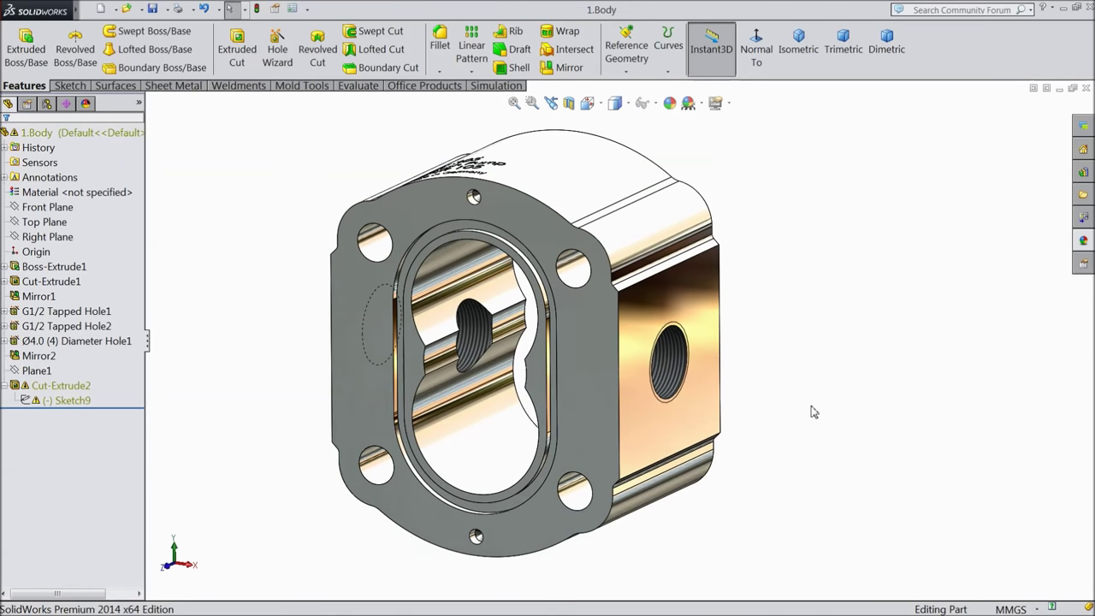
Step: Orbit and zoom around the pump body to inspect its flange side from several angles
middle_click_drag(813, 413, 827, 394)
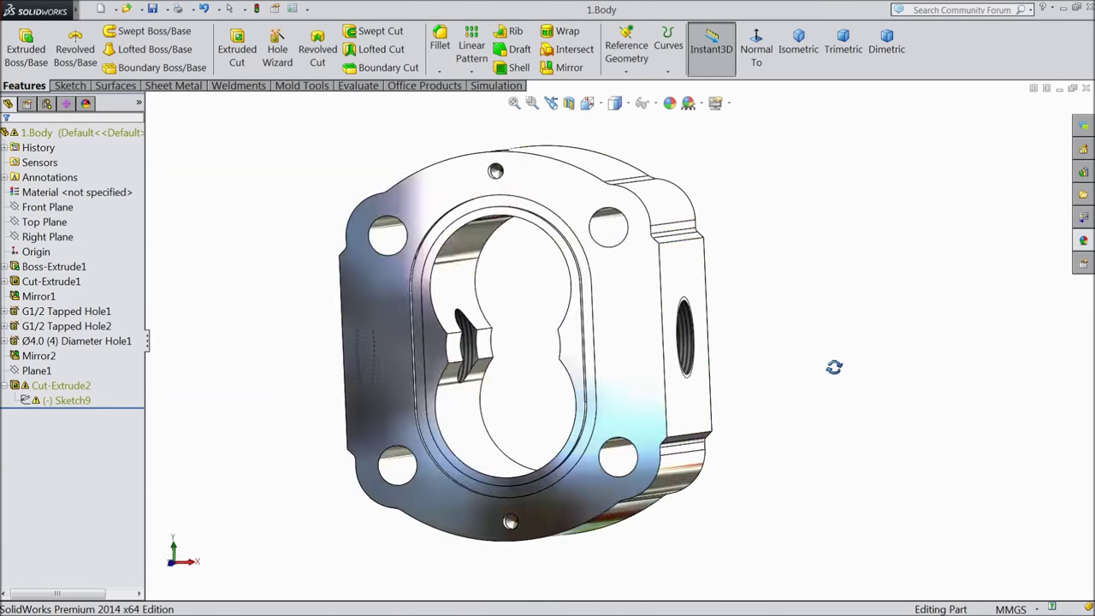
left_click(579, 479)
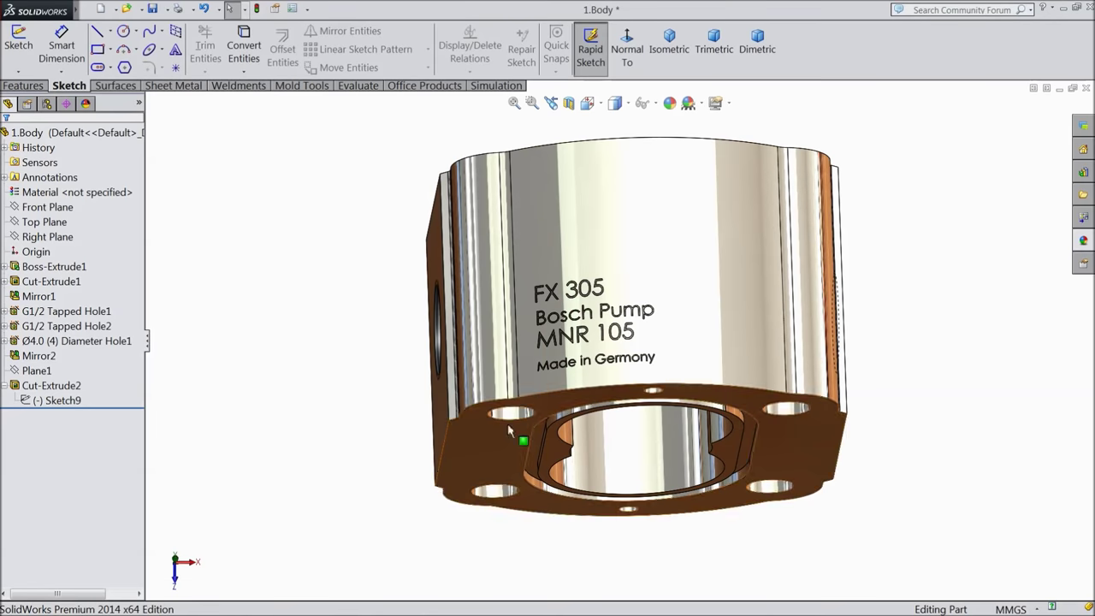
scroll(669, 392, "down", 3)
left_click(39, 401)
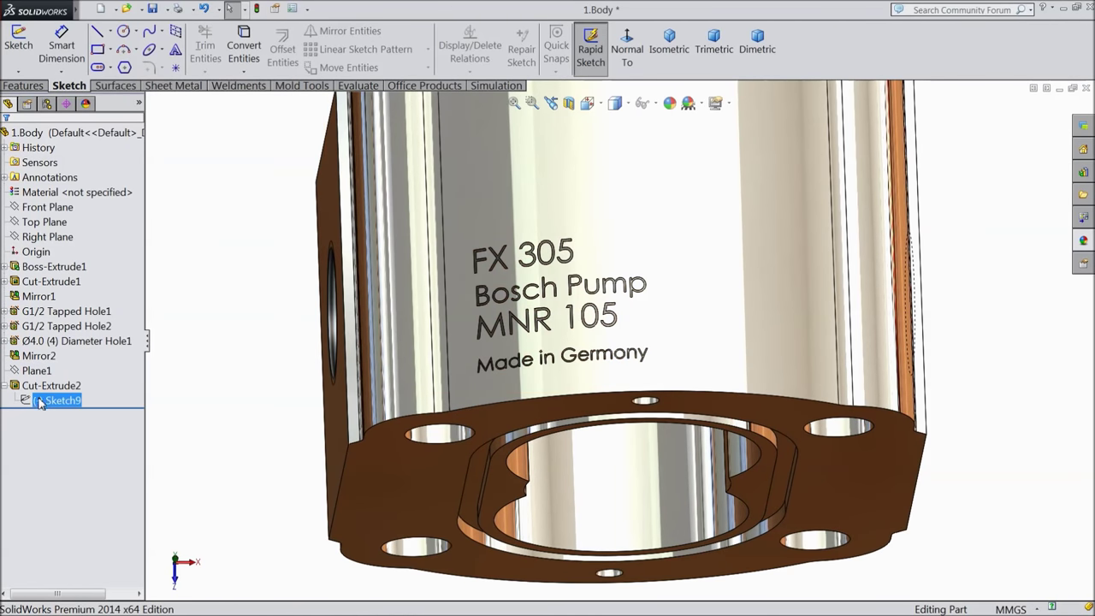
scroll(483, 278, "down", 2)
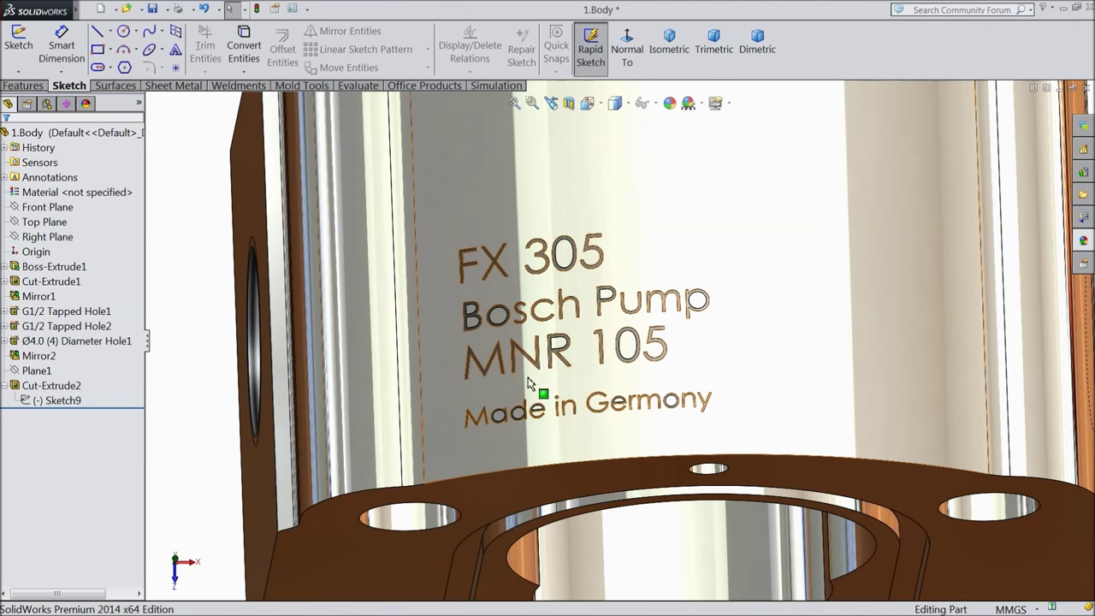
scroll(510, 353, "up", 3)
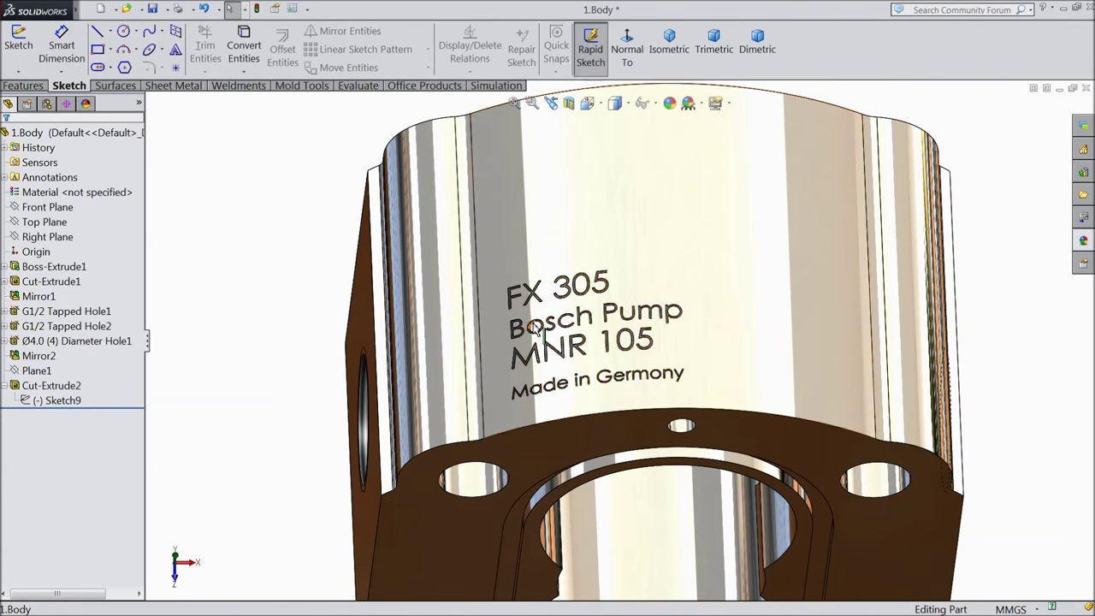
scroll(530, 328, "down", 2)
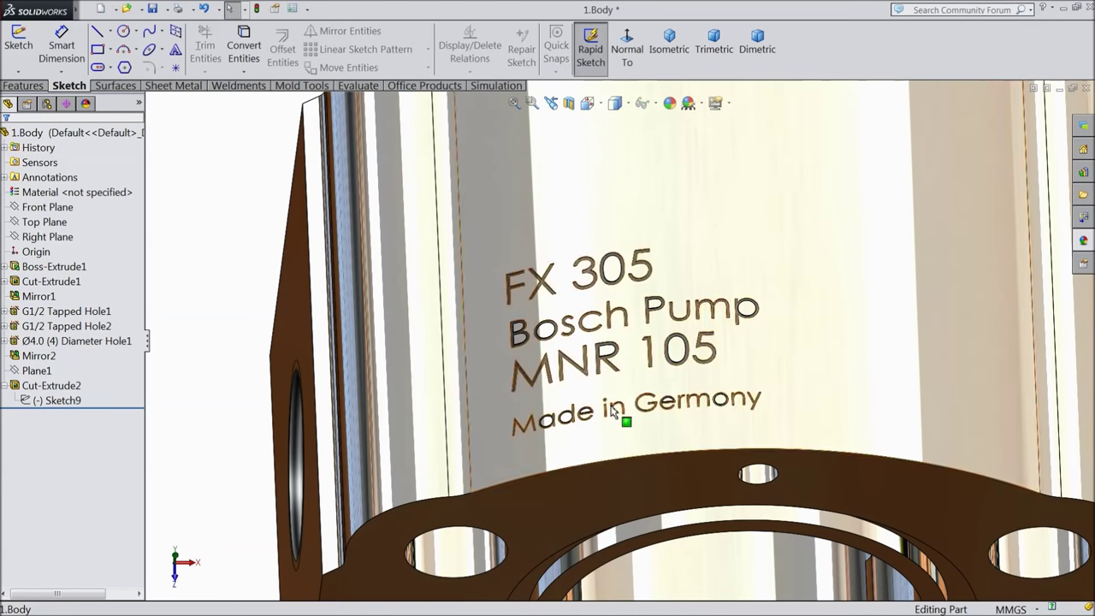
scroll(569, 355, "up", 3)
scroll(611, 336, "up", 3)
middle_click_drag(655, 405, 673, 411)
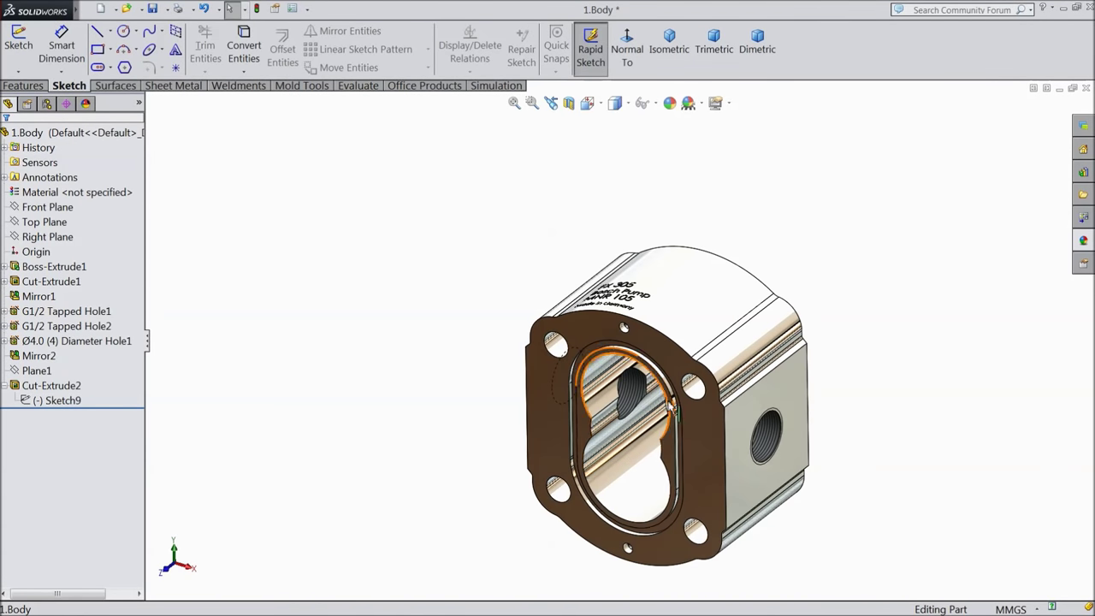
scroll(674, 410, "down", 3)
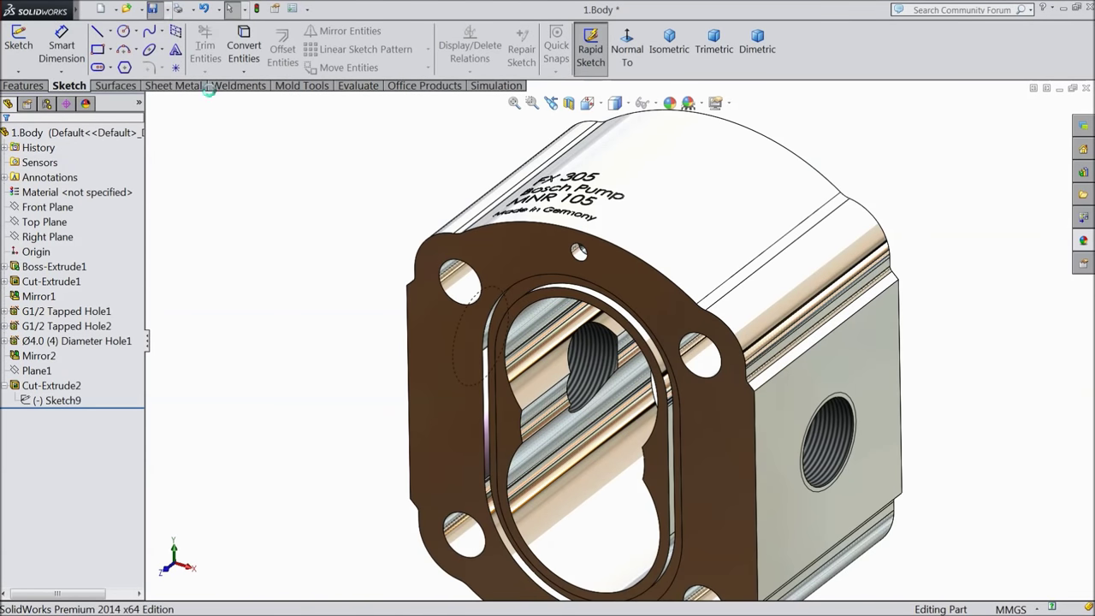
scroll(409, 278, "up", 2)
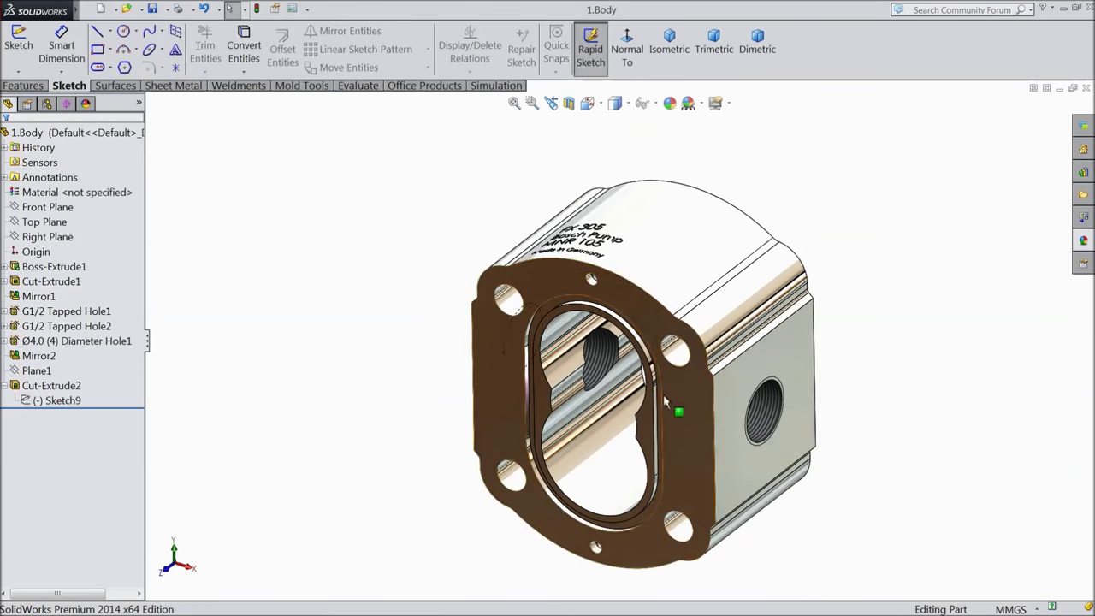
scroll(356, 365, "down", 1)
mouse_move(356, 364)
middle_mouse_down()
mouse_move(353, 328)
mouse_move(373, 371)
middle_mouse_up()
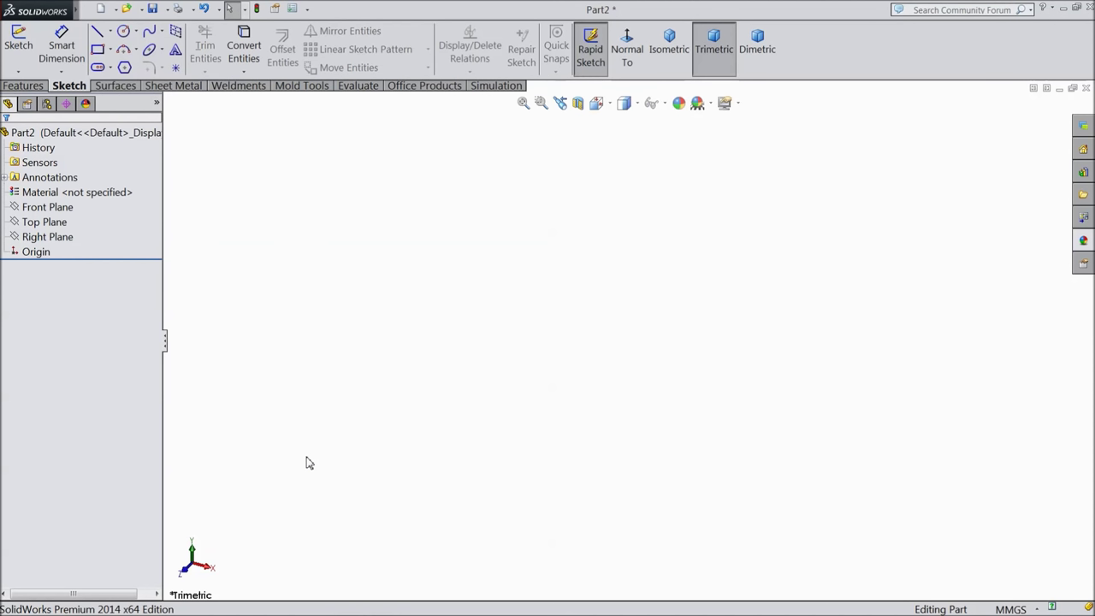
Step: Sketch on the Front Plane and draw vertical and horizontal centerlines meeting at the origin
left_click(47, 207)
left_click(84, 191)
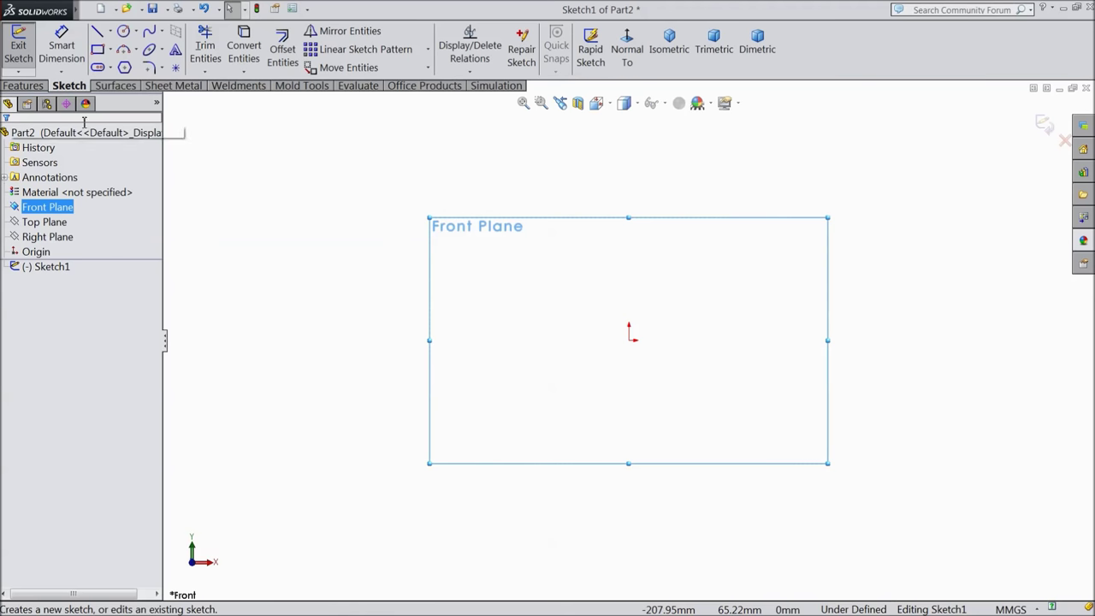
left_click(112, 31)
left_click(131, 67)
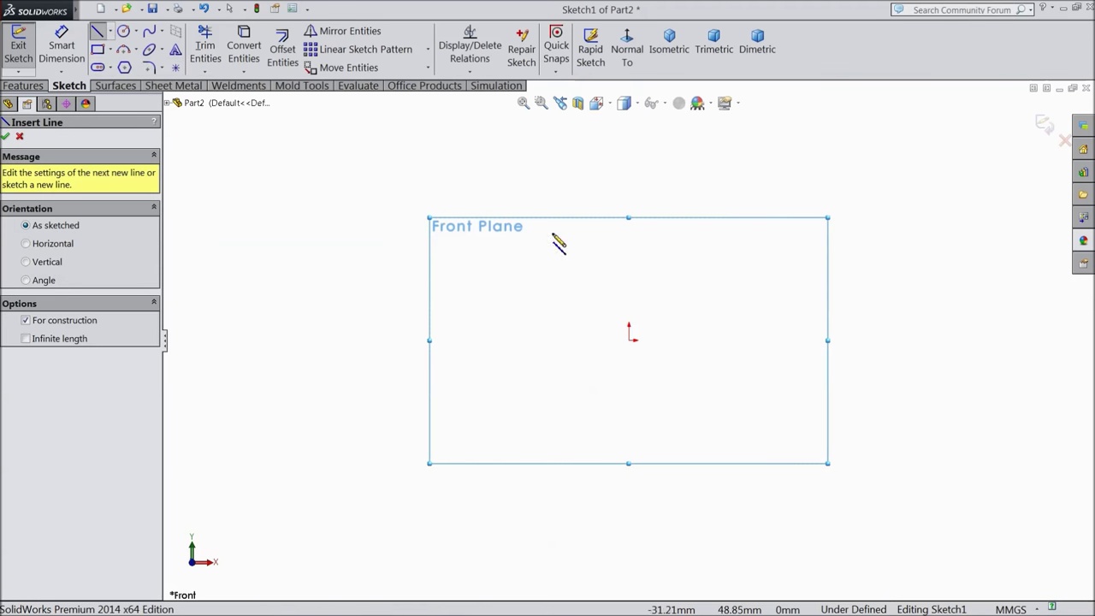
left_click(628, 137)
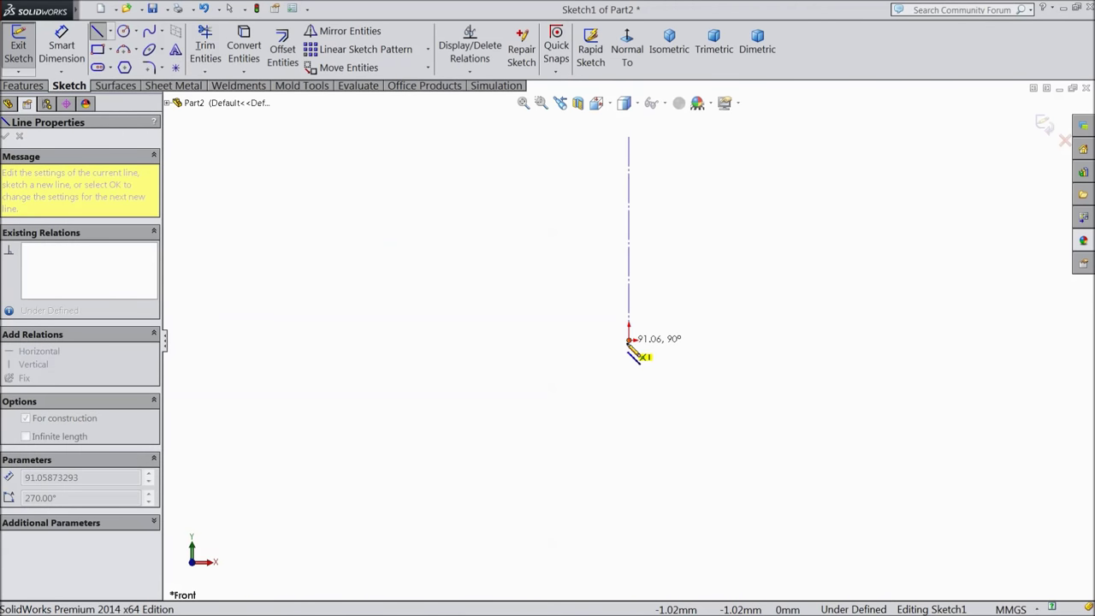
left_click(629, 340)
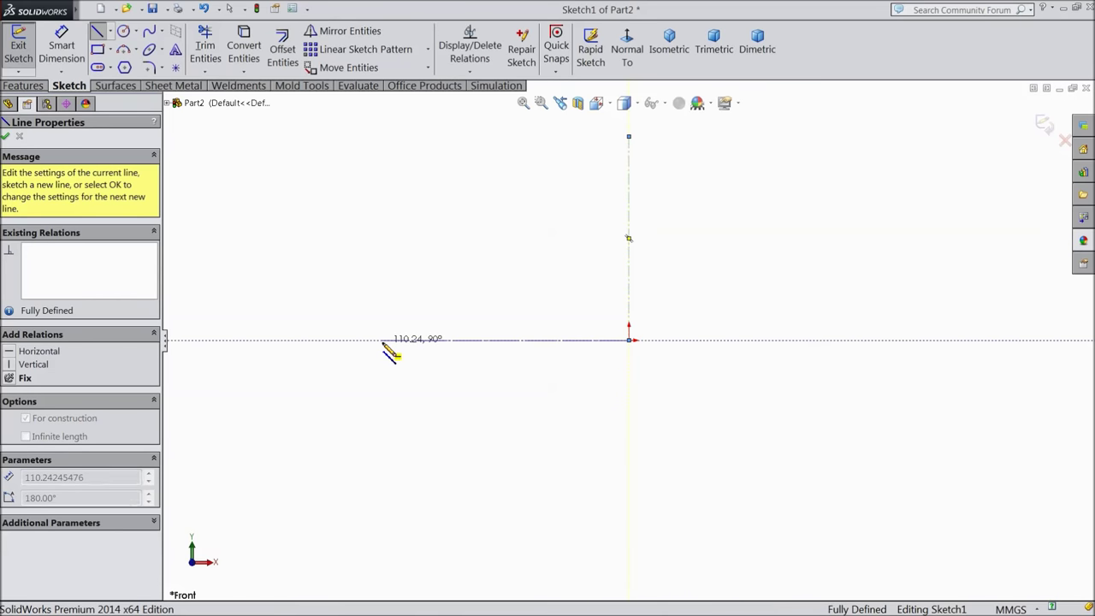
right_click(359, 253)
left_click(393, 121)
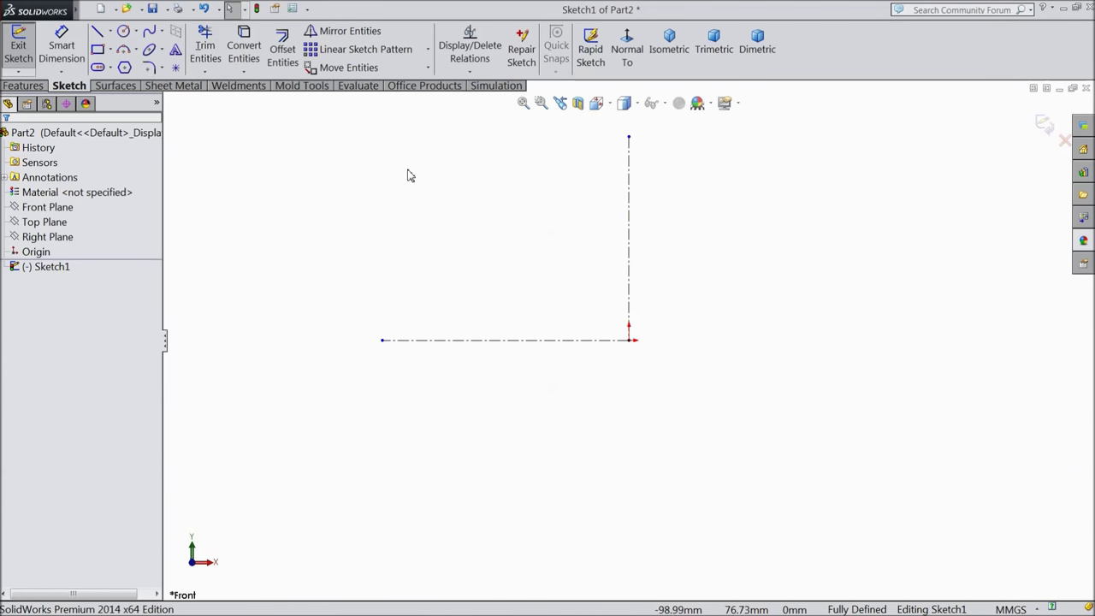
left_click(136, 51)
Step: Draw a centerpoint arc centred on the origin, then select both endpoints to level them
left_click(154, 68)
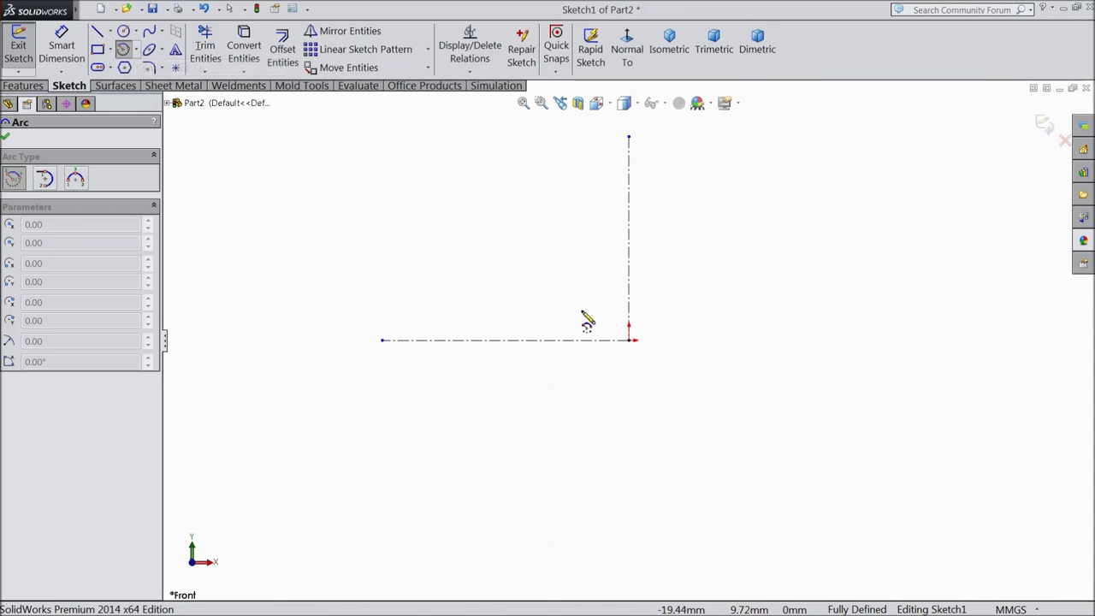
left_click(631, 340)
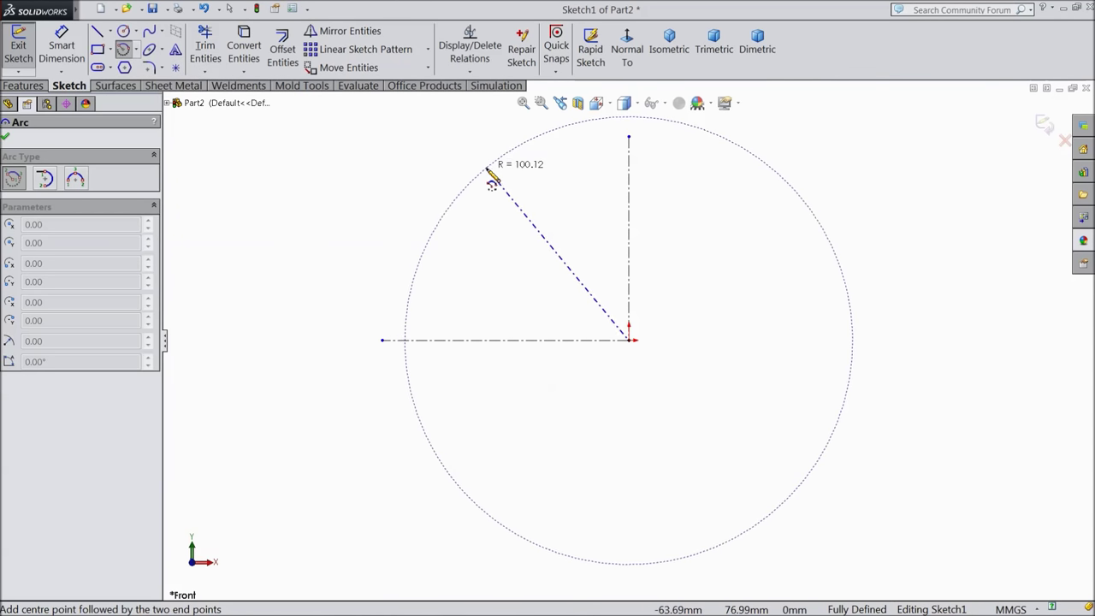
left_click(473, 159)
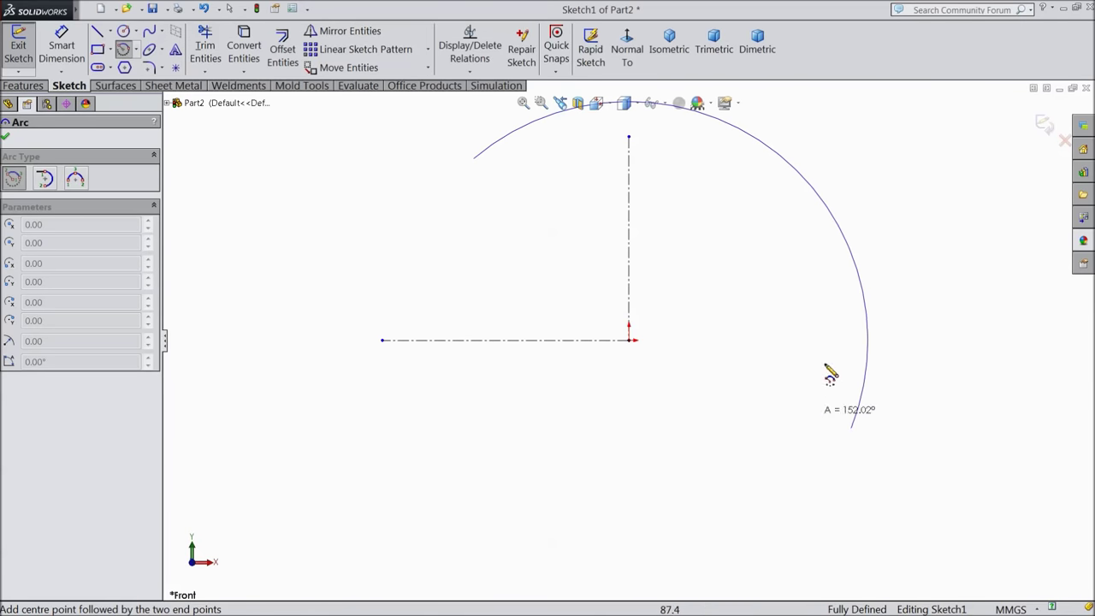
left_click(774, 169)
right_click(785, 181)
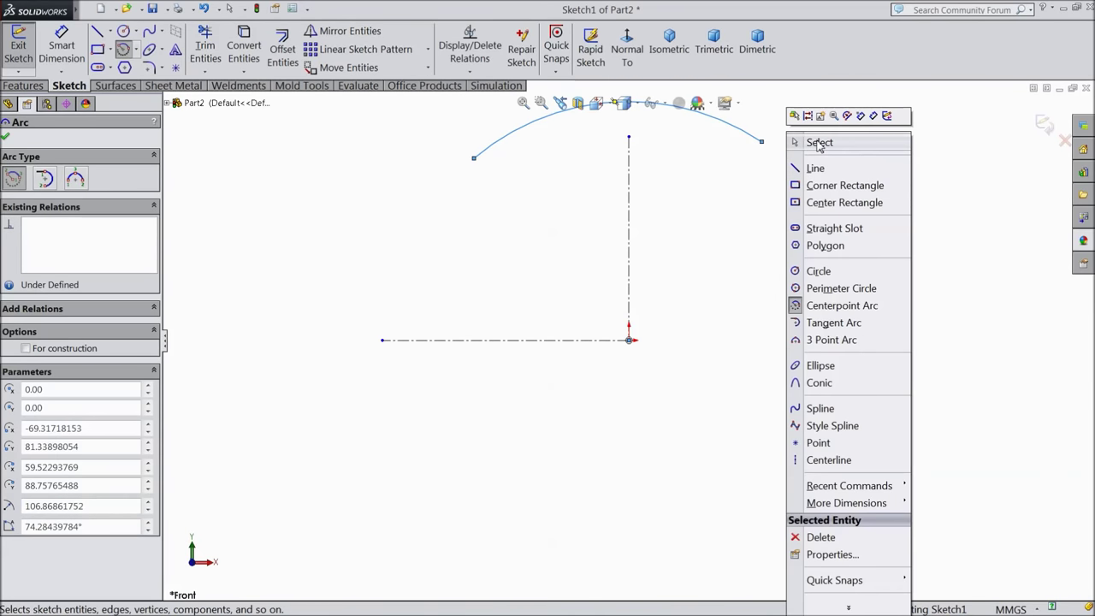
left_click(809, 142)
left_click(761, 142)
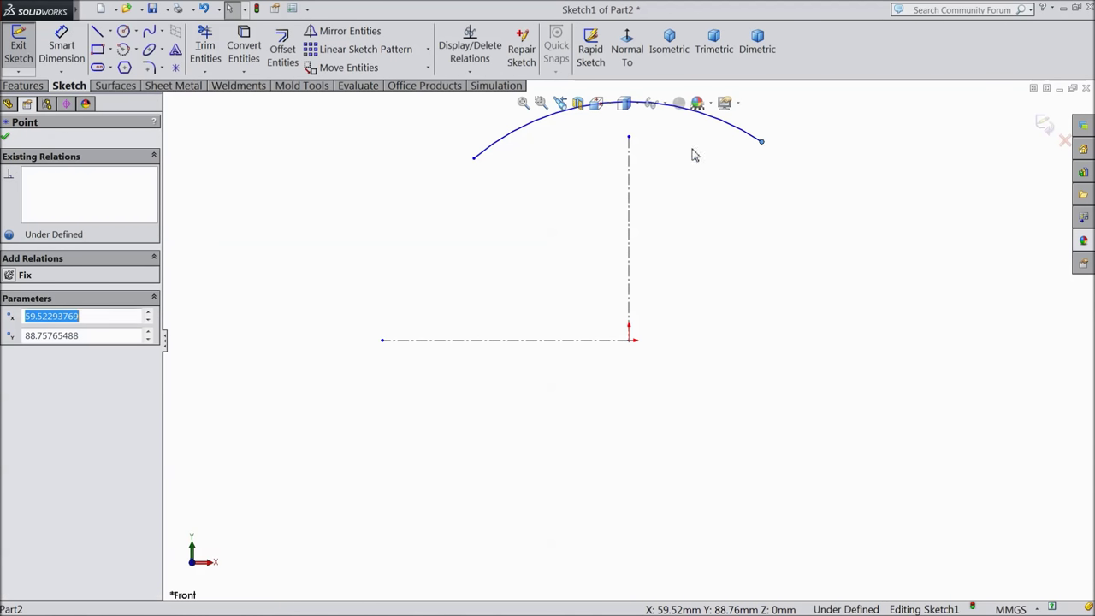
left_click(474, 159, "ctrl")
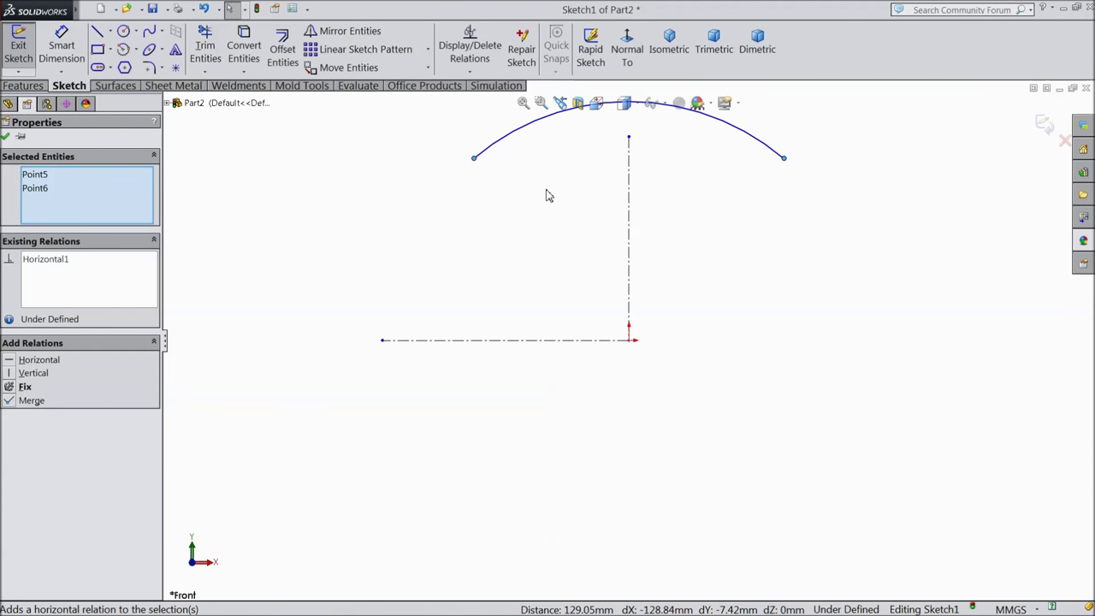
Step: Draw a circle below the arc's left end and dimension its diameter to 10.2 mm
left_click(124, 31)
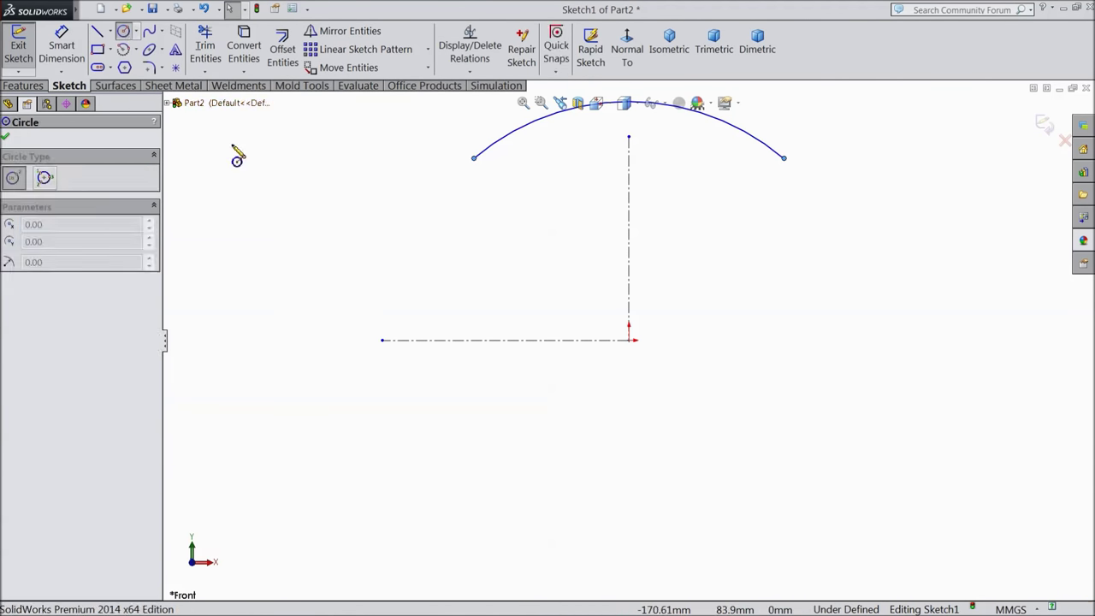
left_click(480, 196)
left_click(496, 212)
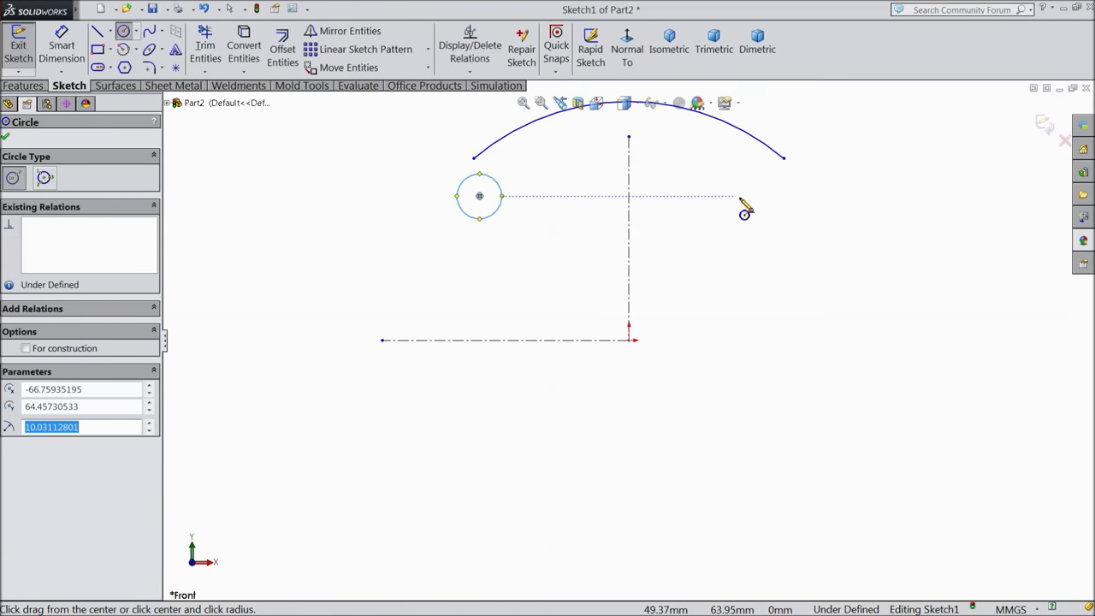
right_click(344, 174)
left_click(362, 141)
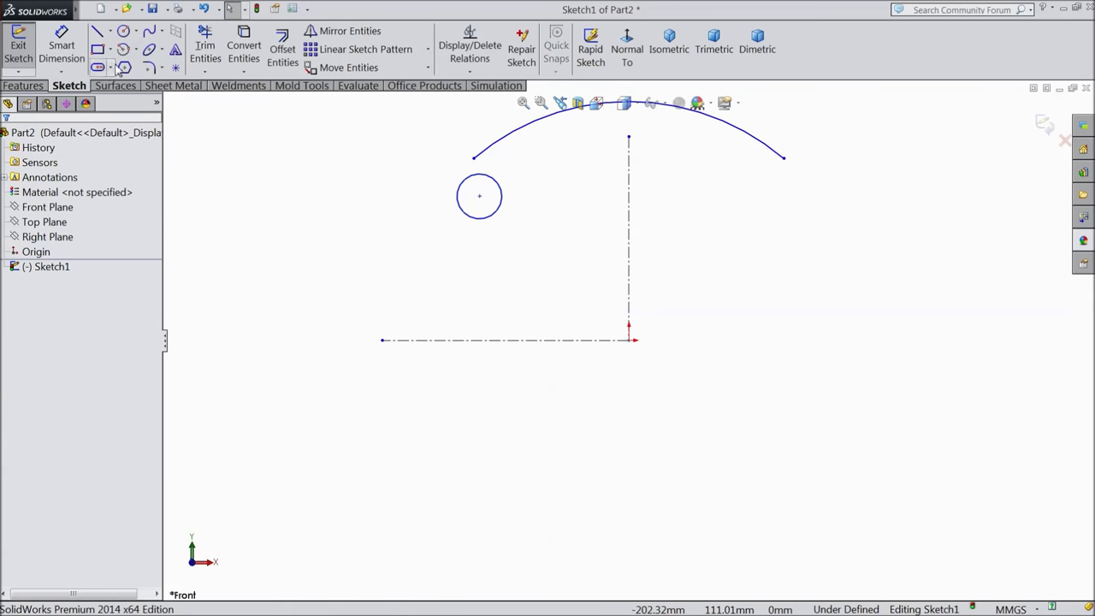
left_click(74, 49)
left_click(470, 219)
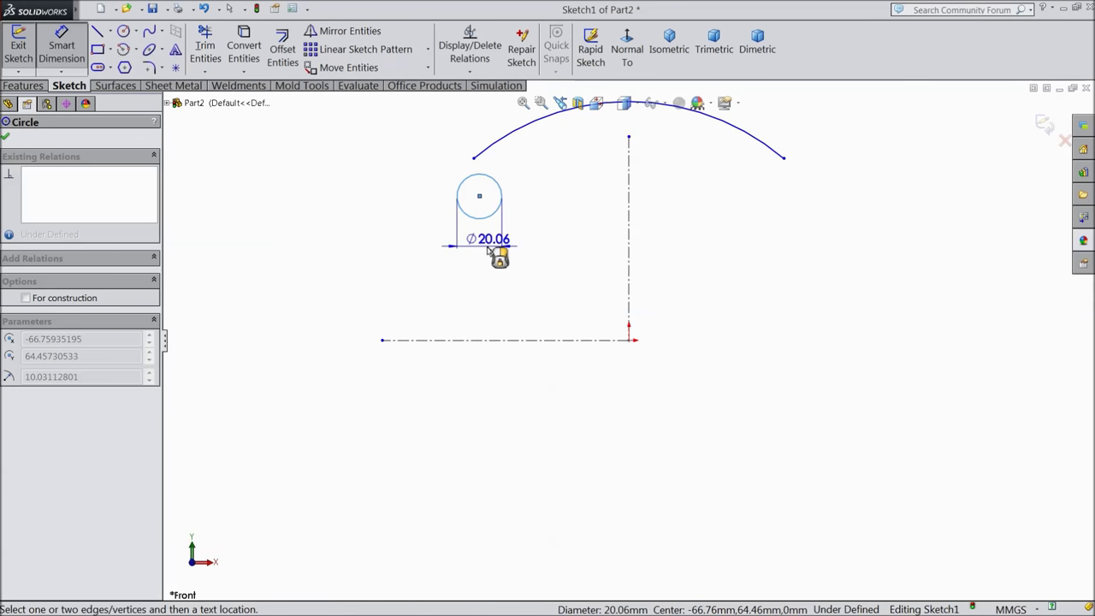
left_click(495, 253)
type("10.2")
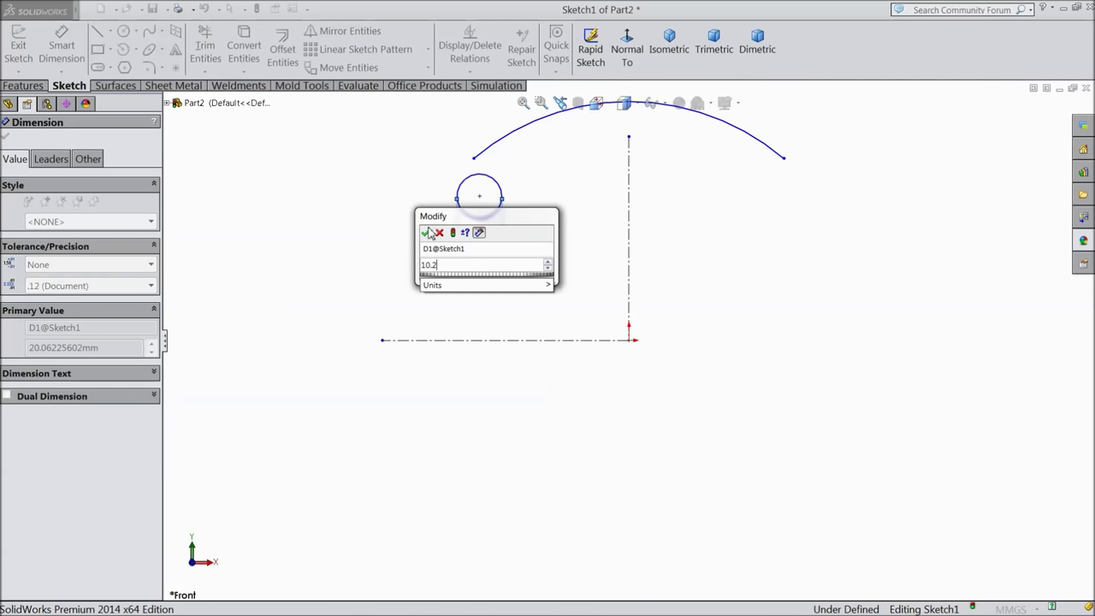
left_click(428, 232)
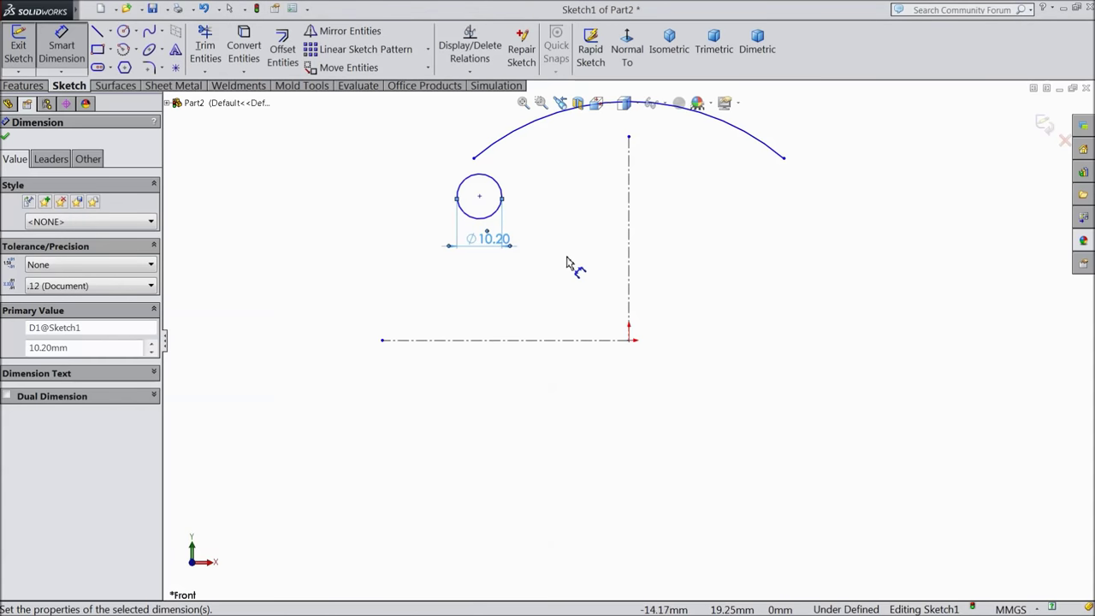
Step: Mirror the left Ø10.20 circle about the vertical centerline to the right side
left_click(346, 31)
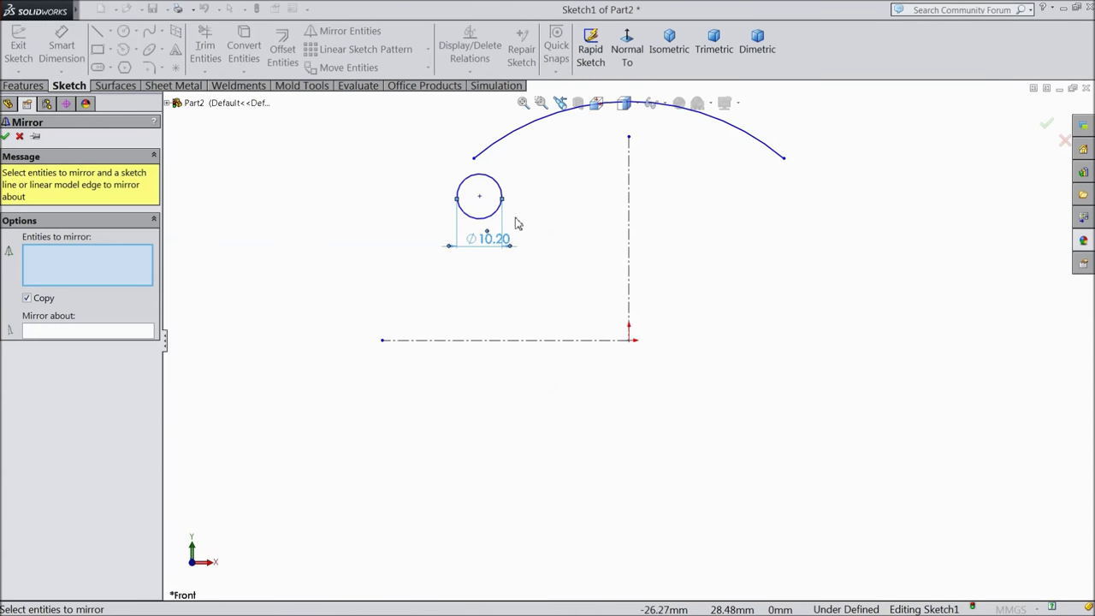
left_click(495, 216)
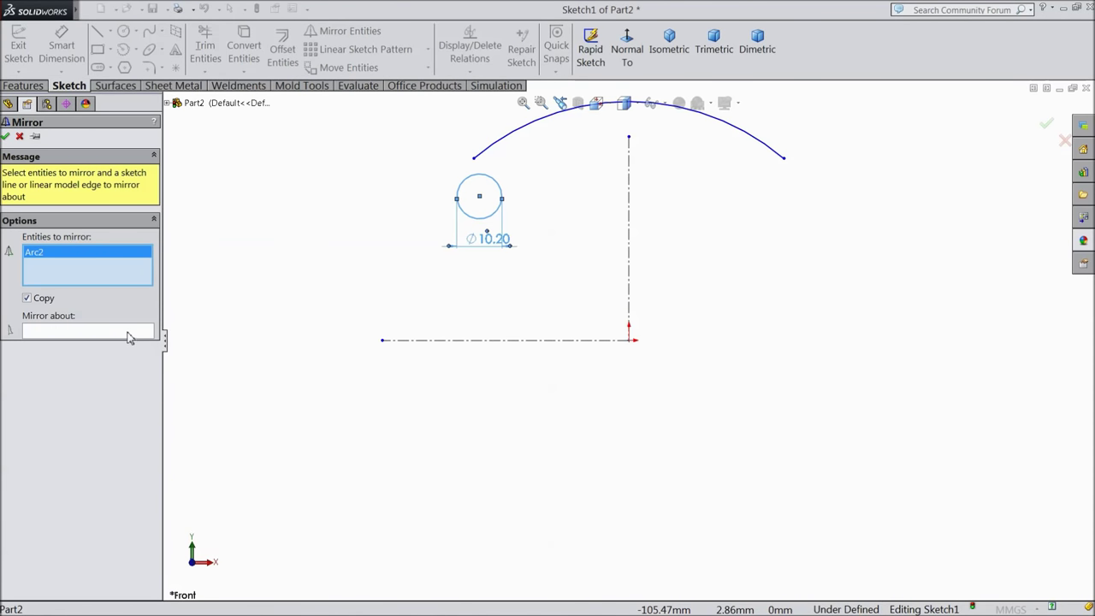
left_click(630, 245)
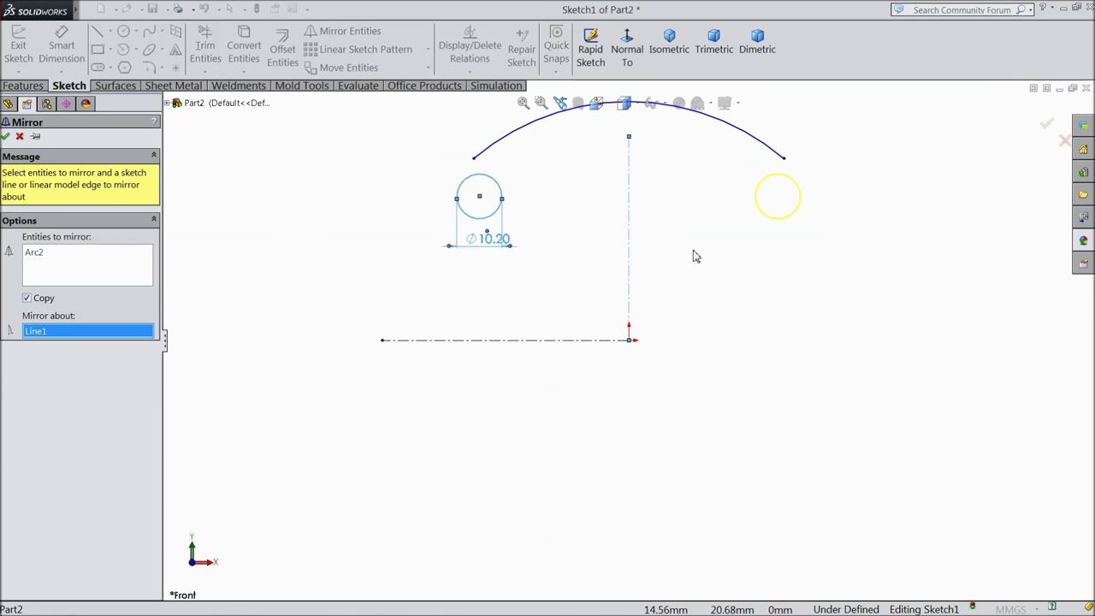
left_click(6, 137)
left_click(62, 47)
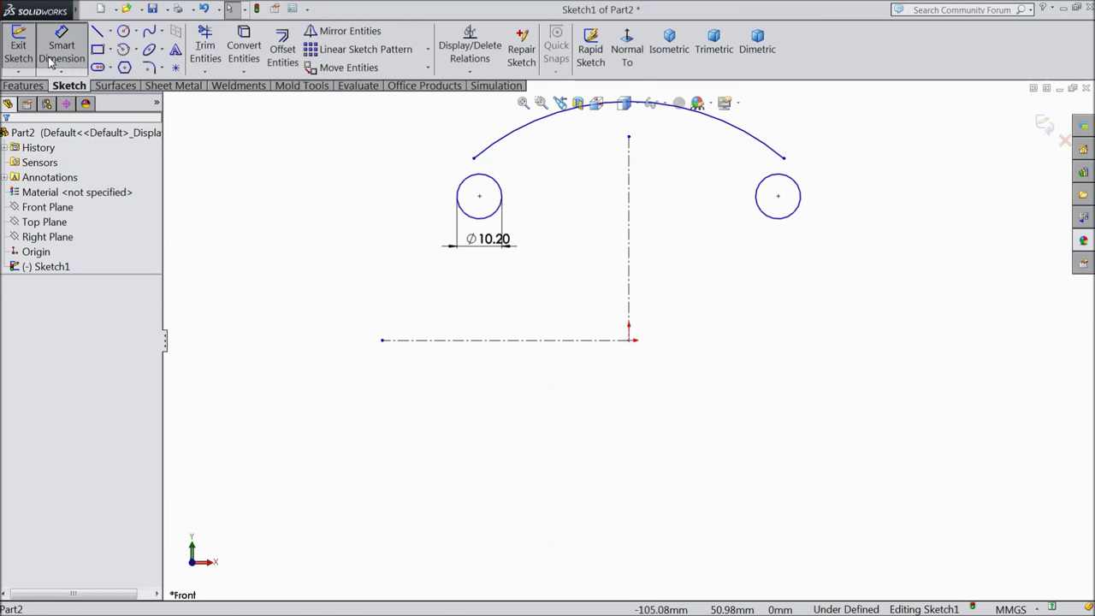
Step: Dimension the two circle centres 58 mm apart
left_click(479, 196)
left_click(777, 198)
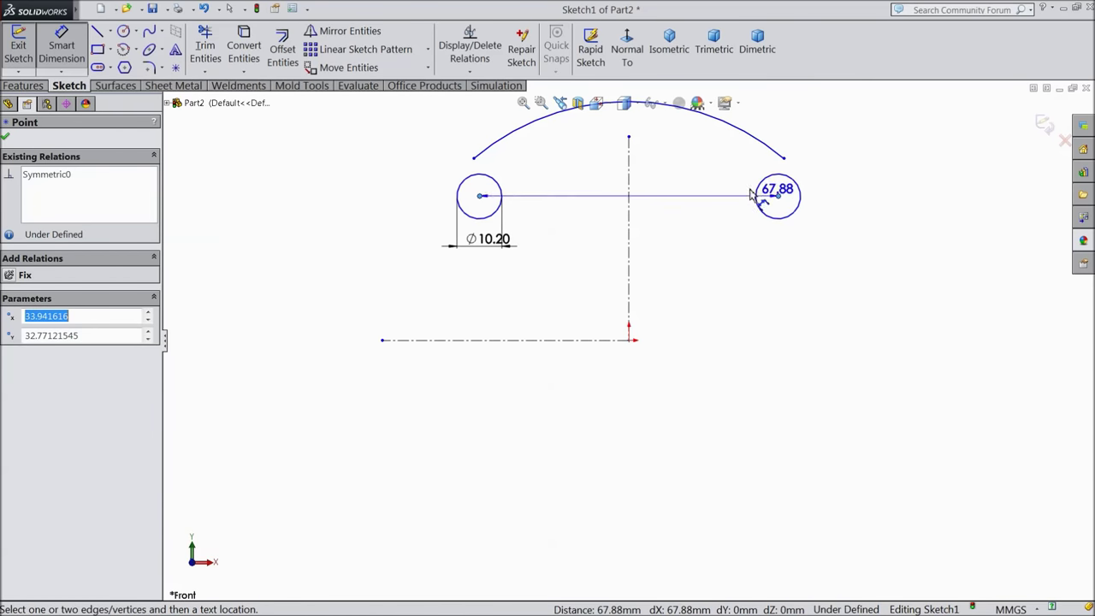
left_click(634, 176)
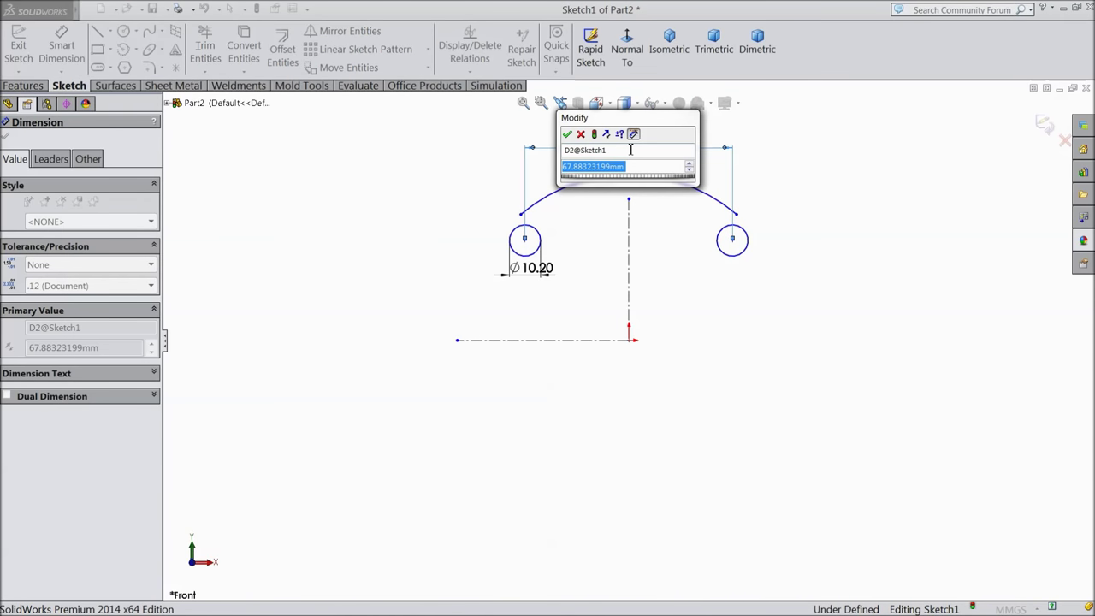
type("58")
left_click(566, 134)
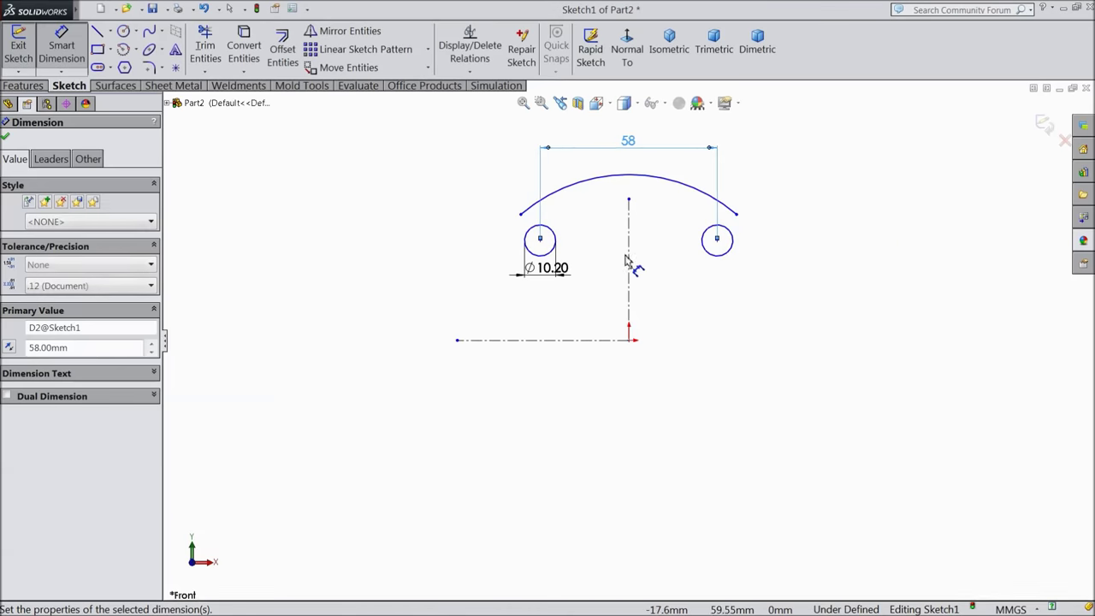
Step: Set the circle centres 29.5 mm (59/2) above the horizontal centerline
scroll(660, 323, "down", 2)
left_click(482, 210)
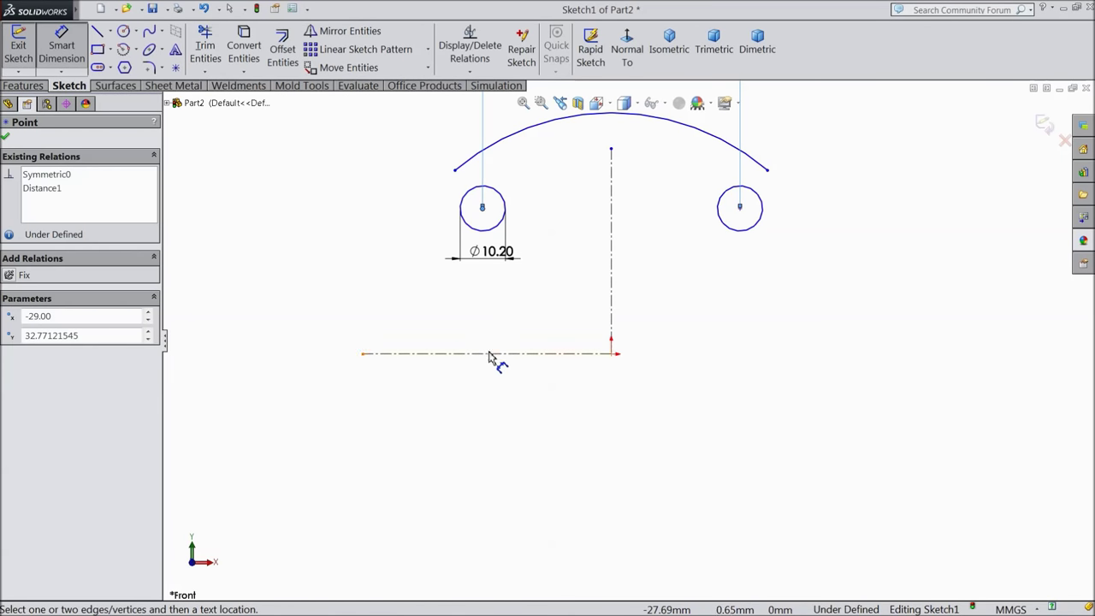
left_click(492, 355)
left_click(248, 301)
type("59/2")
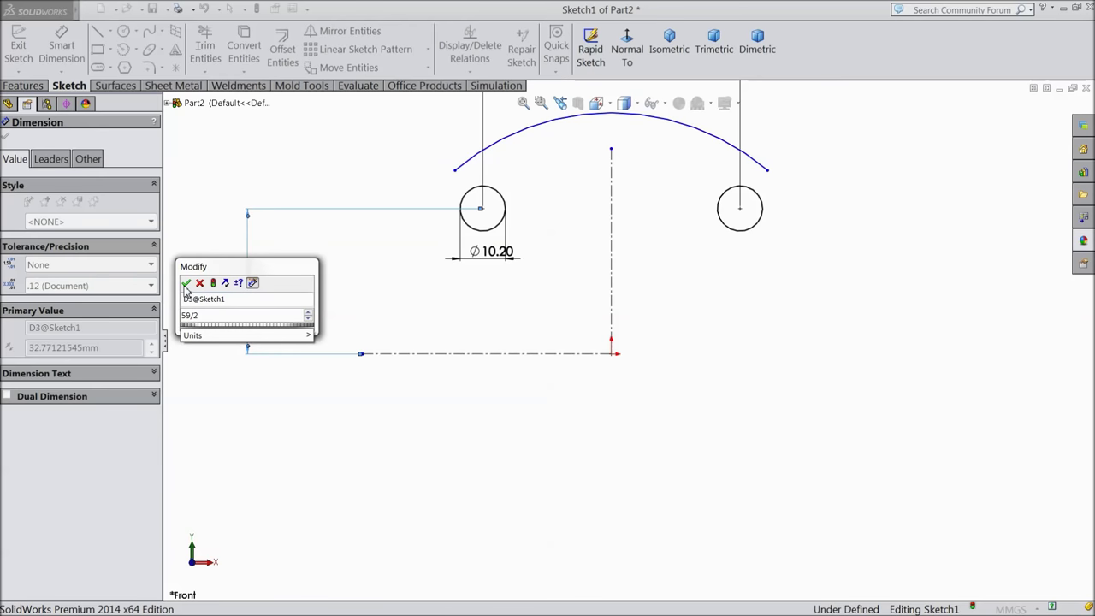
left_click(185, 285)
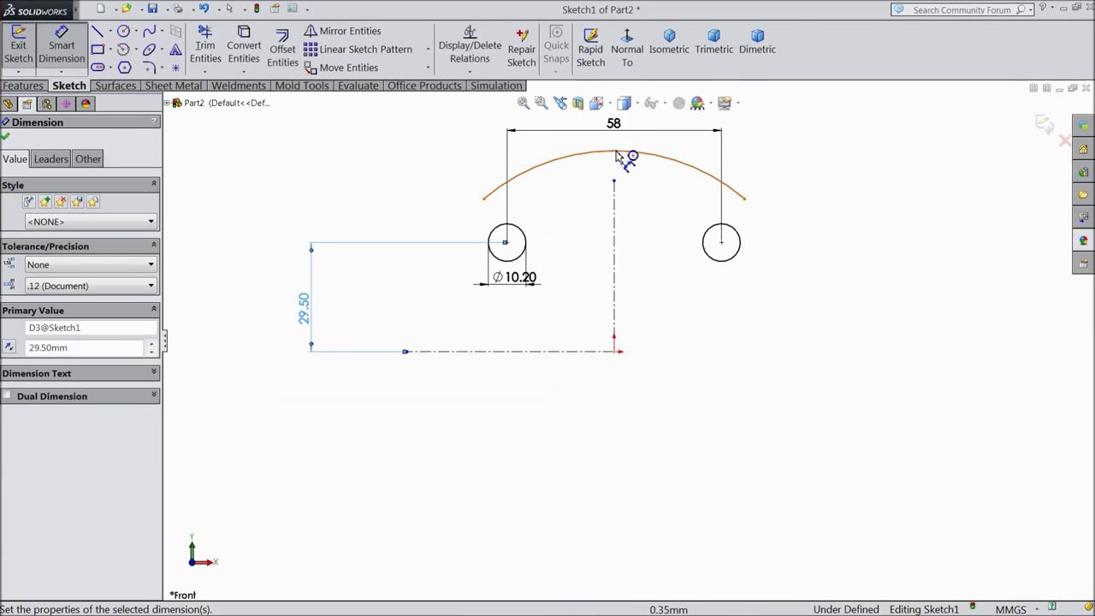
Step: Give the top arc a 50 mm radius
left_click(622, 156)
left_click(606, 141)
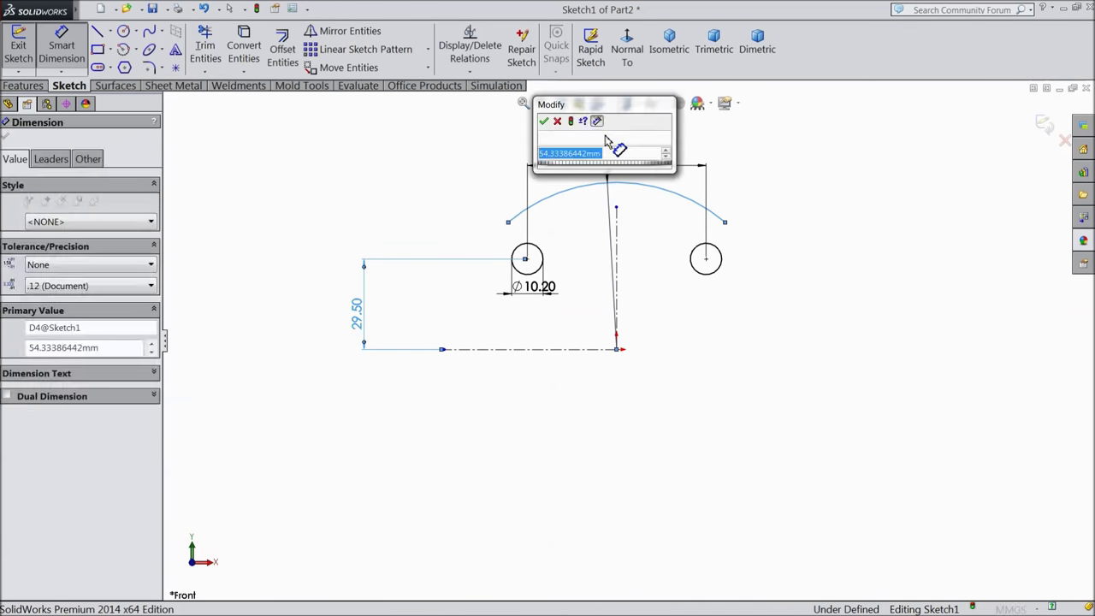
type("50")
left_click(543, 121)
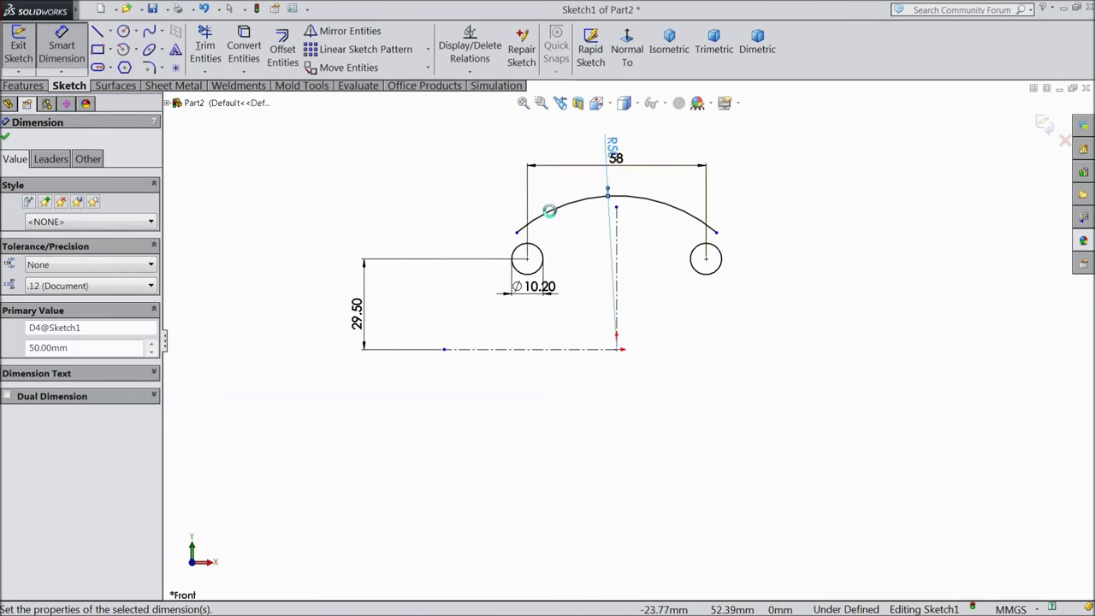
left_click(6, 136)
scroll(504, 274, "down", 4)
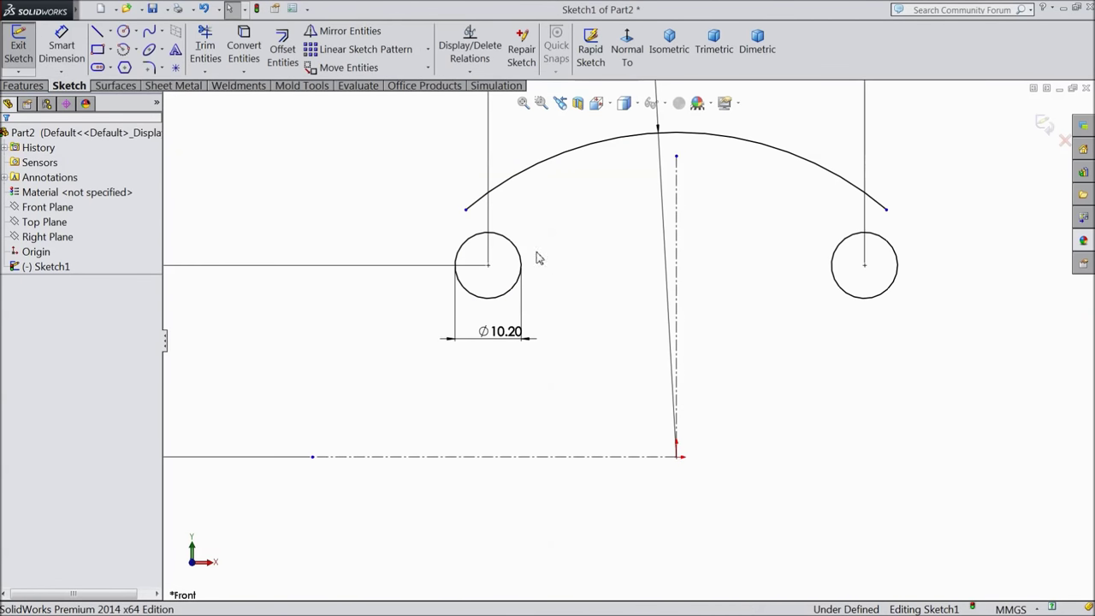
left_click(475, 212)
Step: Draw a three-point arc from the big arc's left end, centred on the left circle's centre
left_click_drag(475, 213, 488, 194)
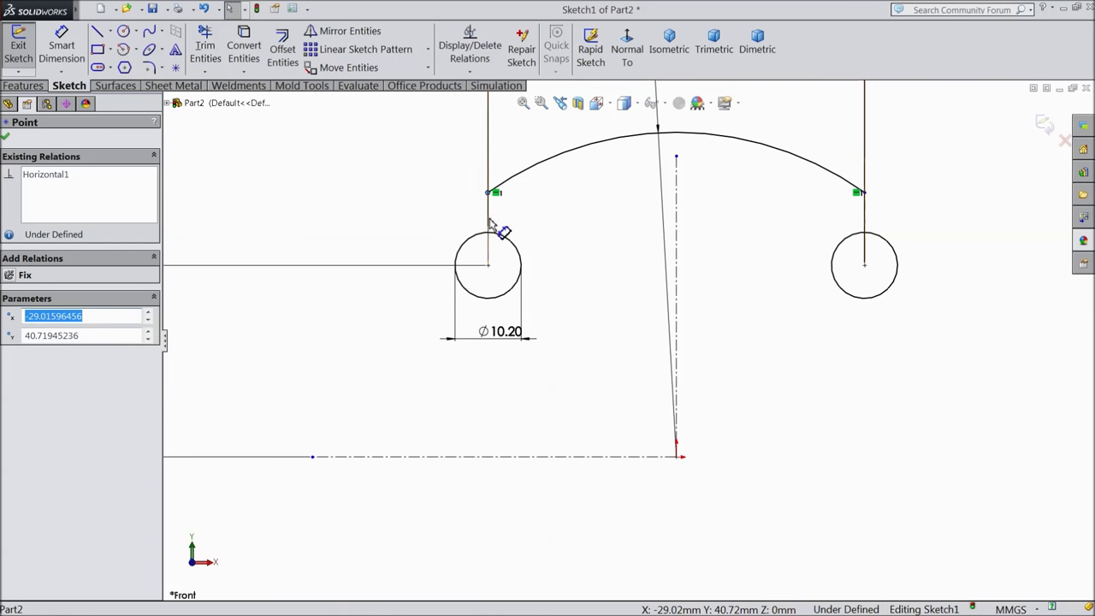
left_click(139, 52)
left_click(158, 100)
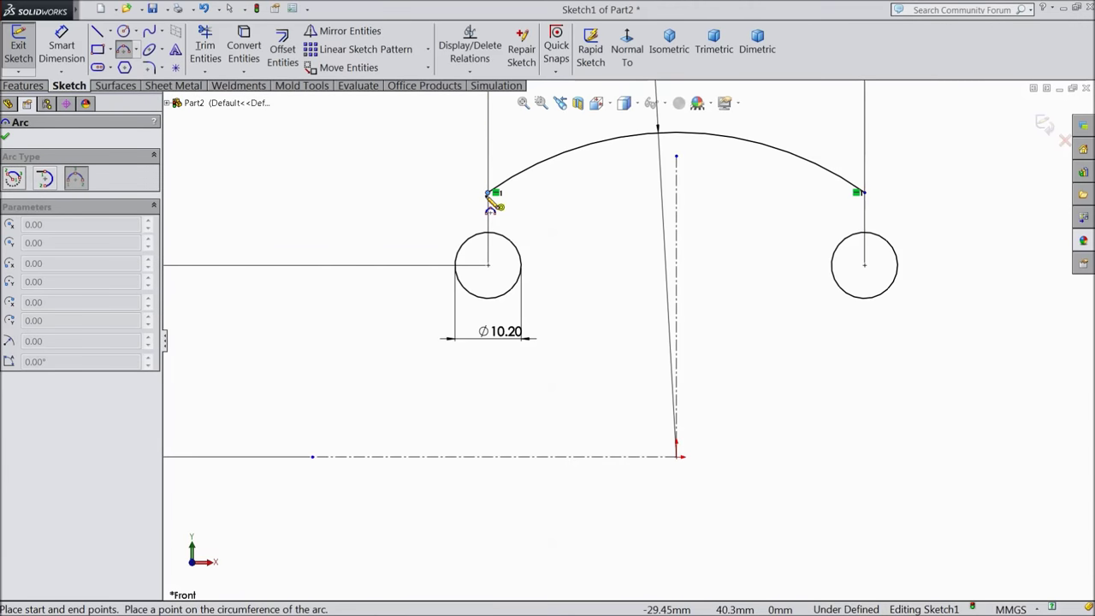
left_click(489, 194)
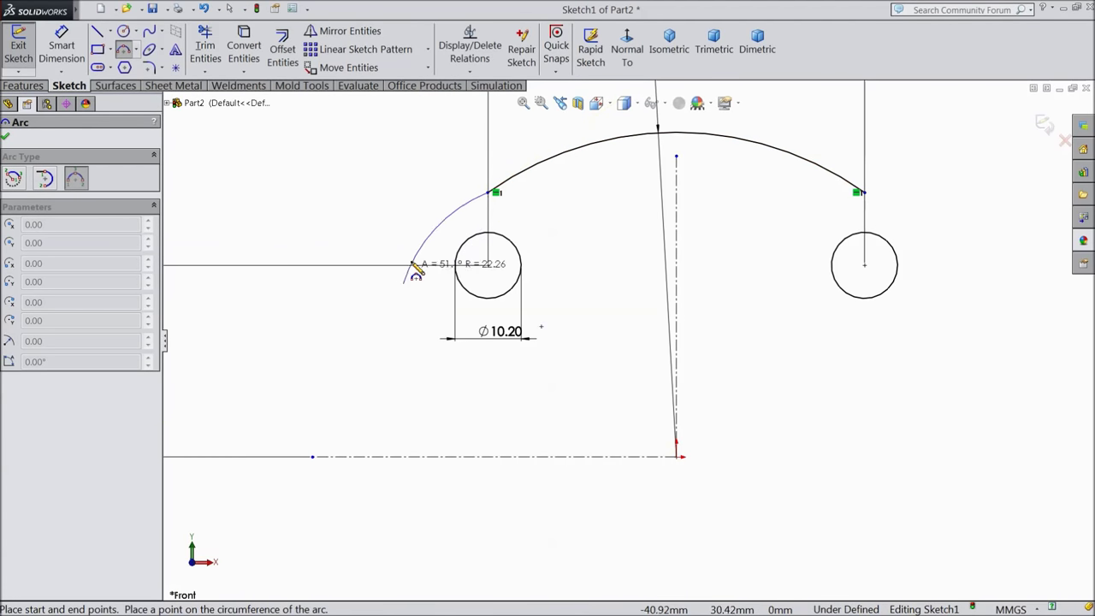
left_click(415, 247)
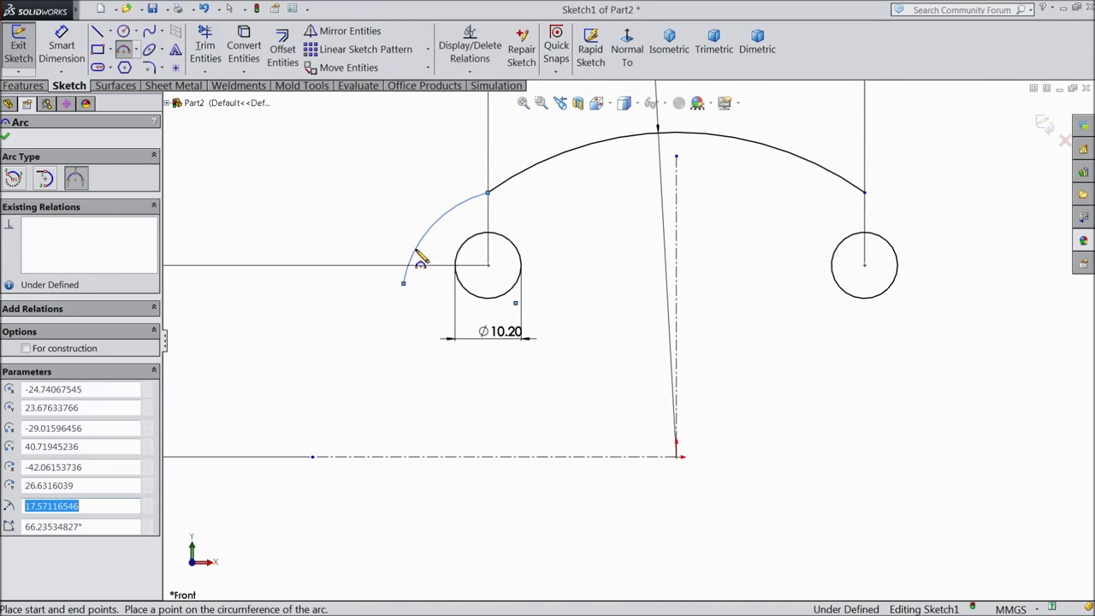
right_click(344, 282)
left_click(374, 144)
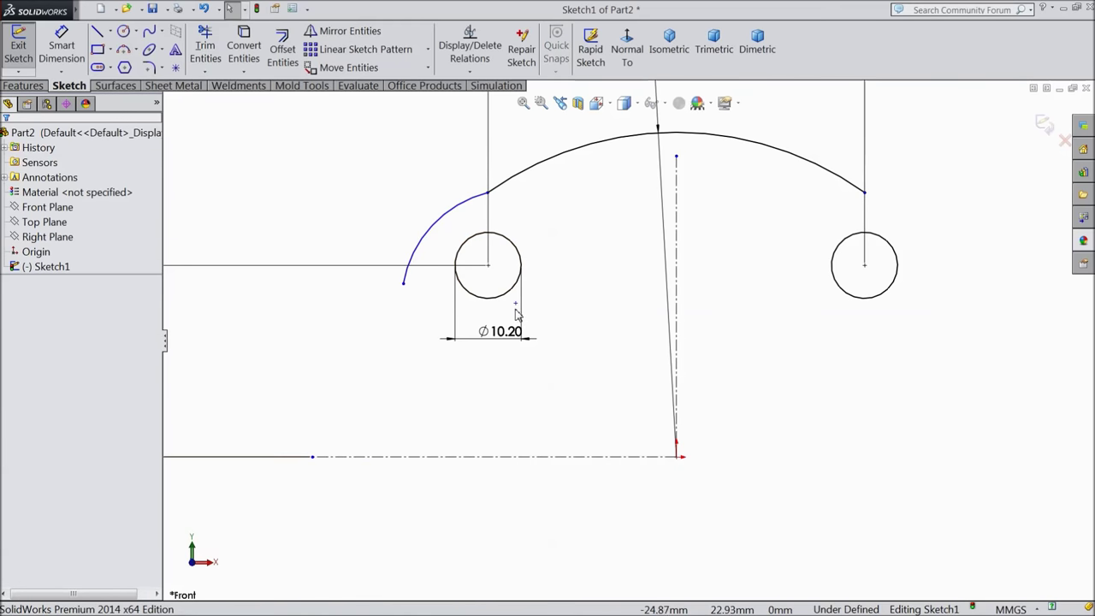
left_click(515, 302)
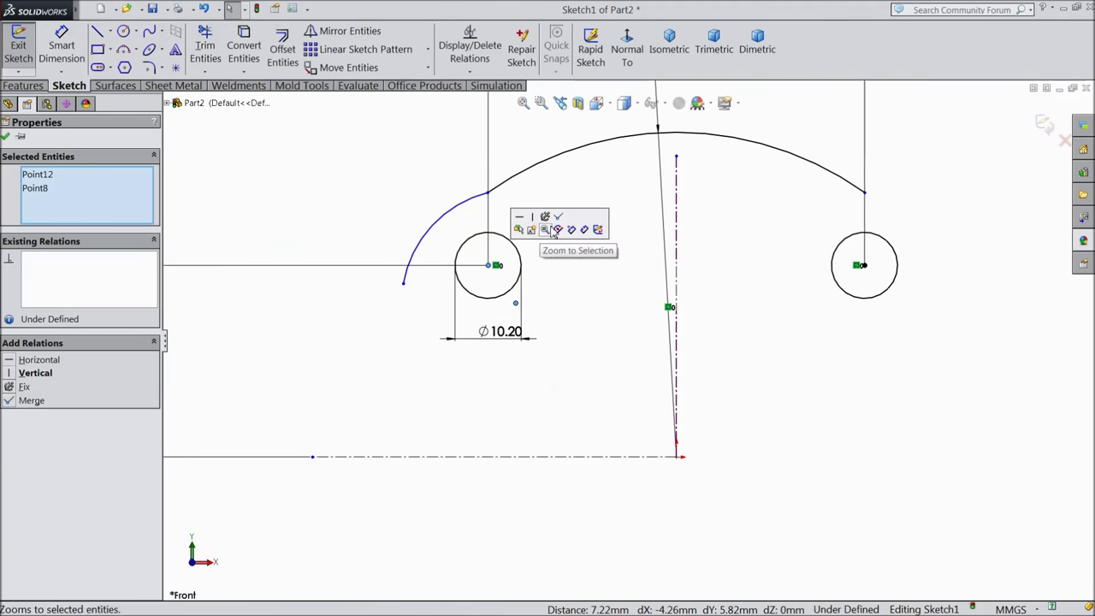
left_click(558, 230)
Step: Dimension the new arc's radius to 11 mm
right_click_drag(384, 235, 389, 215)
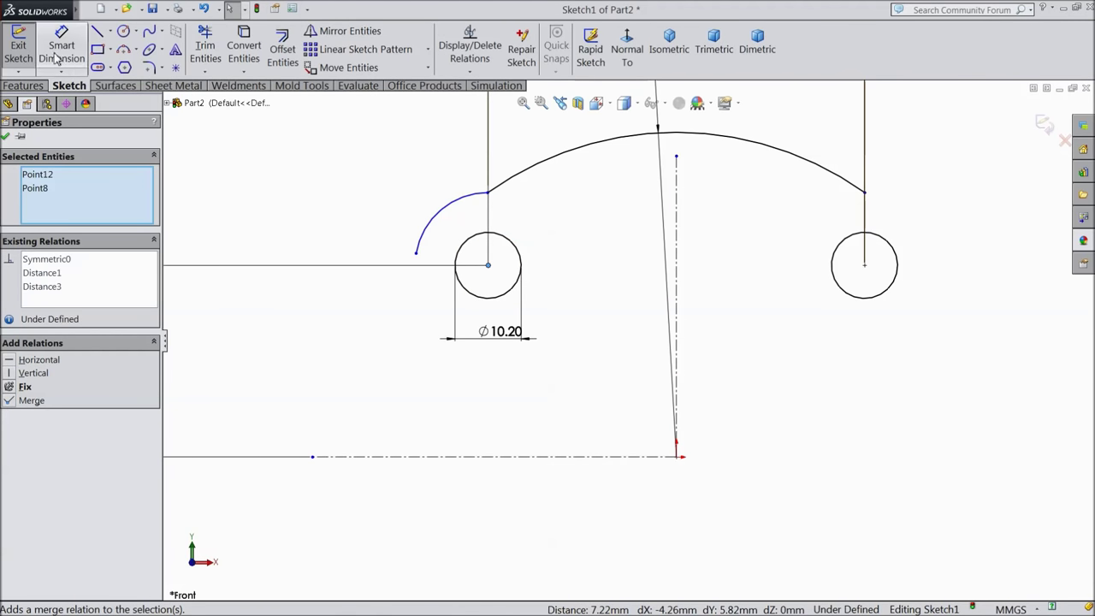
left_click(440, 215)
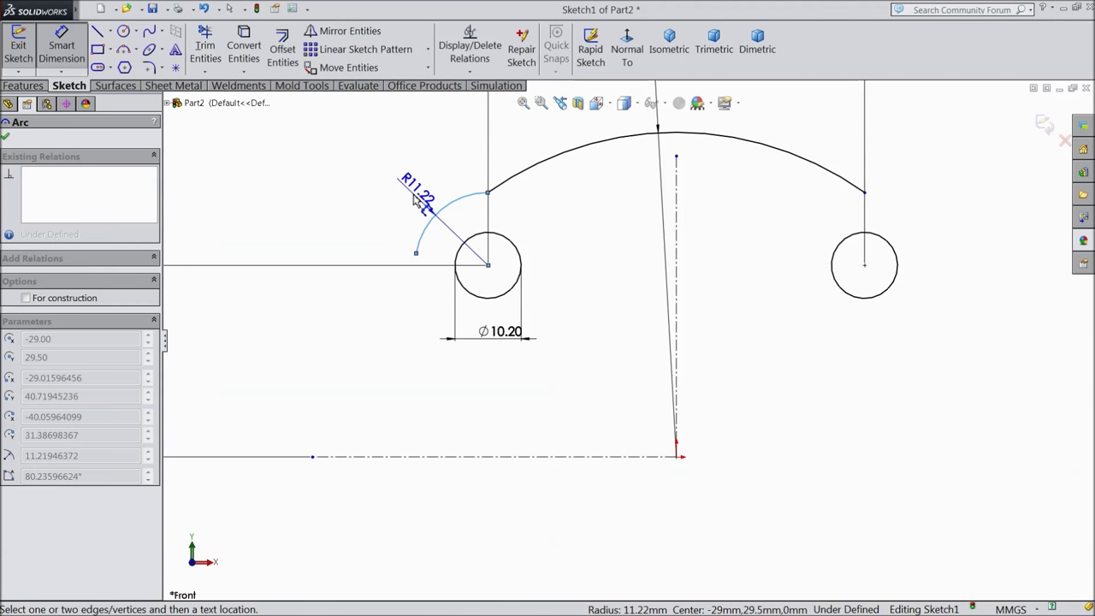
left_click(409, 193)
type("11")
left_click(352, 180)
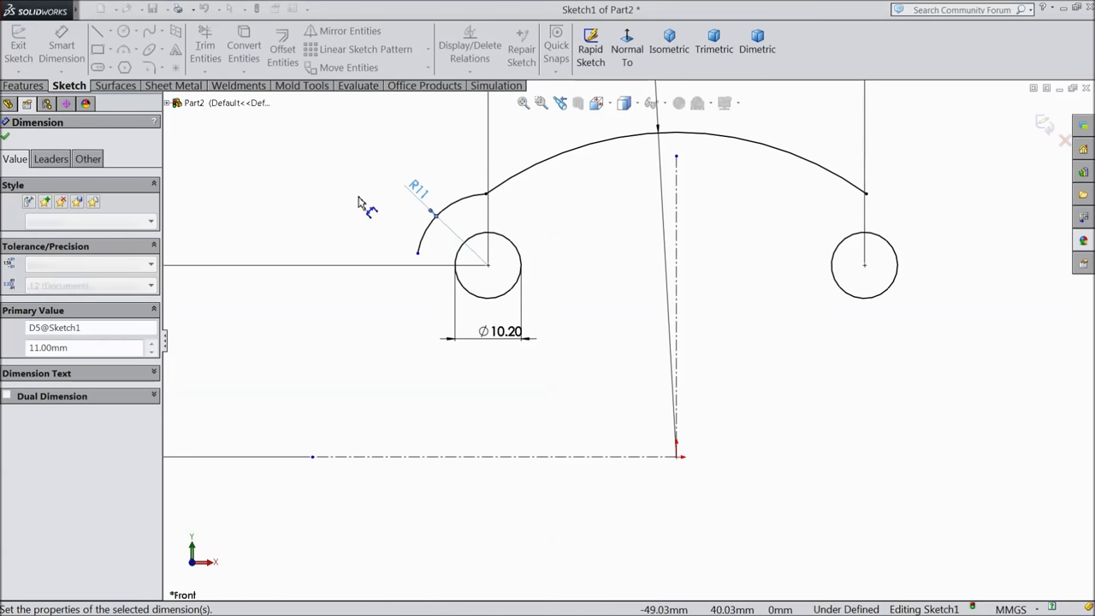
left_click(6, 137)
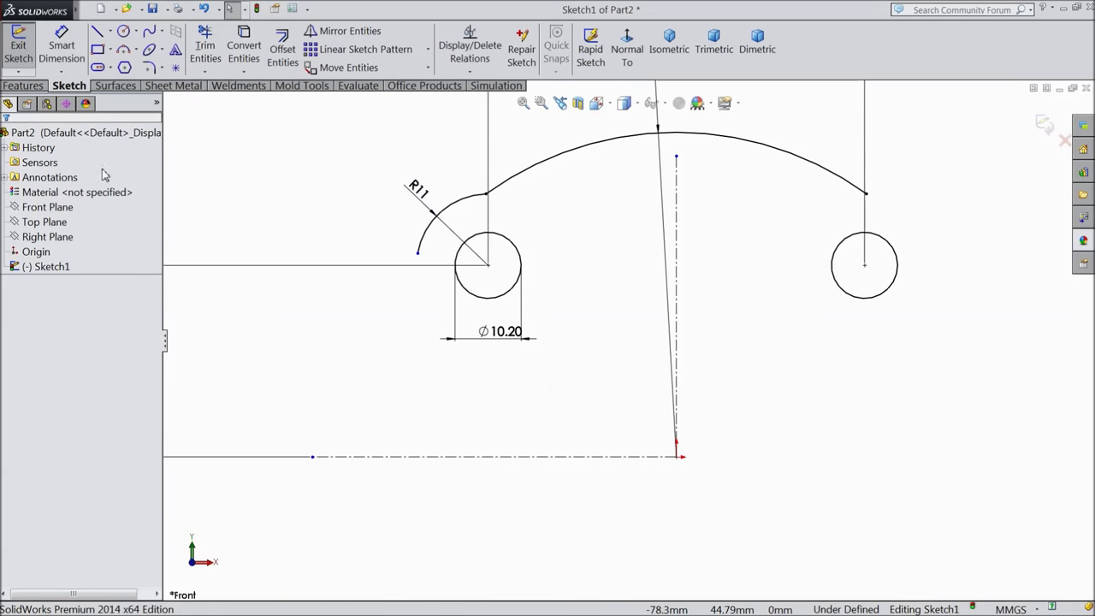
Step: Make the R11 arc's lower end level with the left circle's centre
left_click(418, 253)
left_click_drag(419, 272, 417, 271)
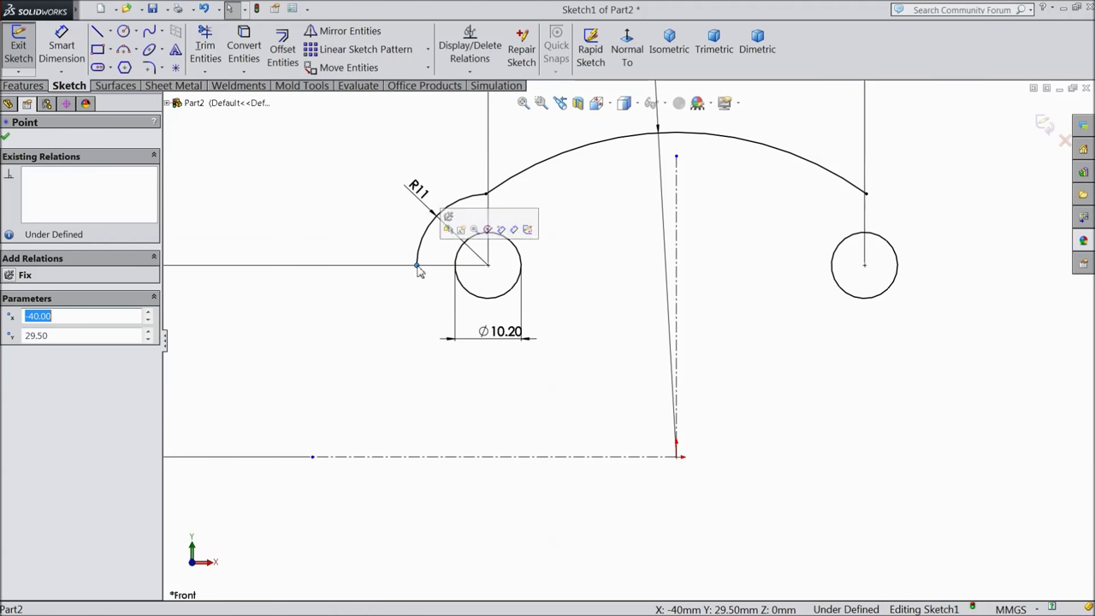
left_click(487, 266)
left_click(417, 264, "ctrl")
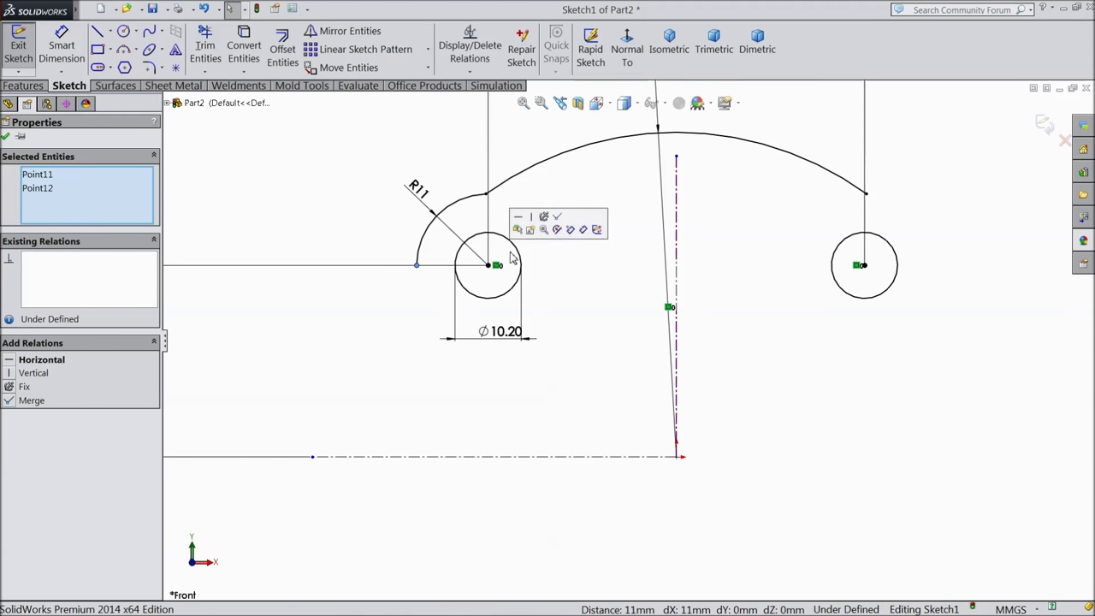
left_click(522, 223)
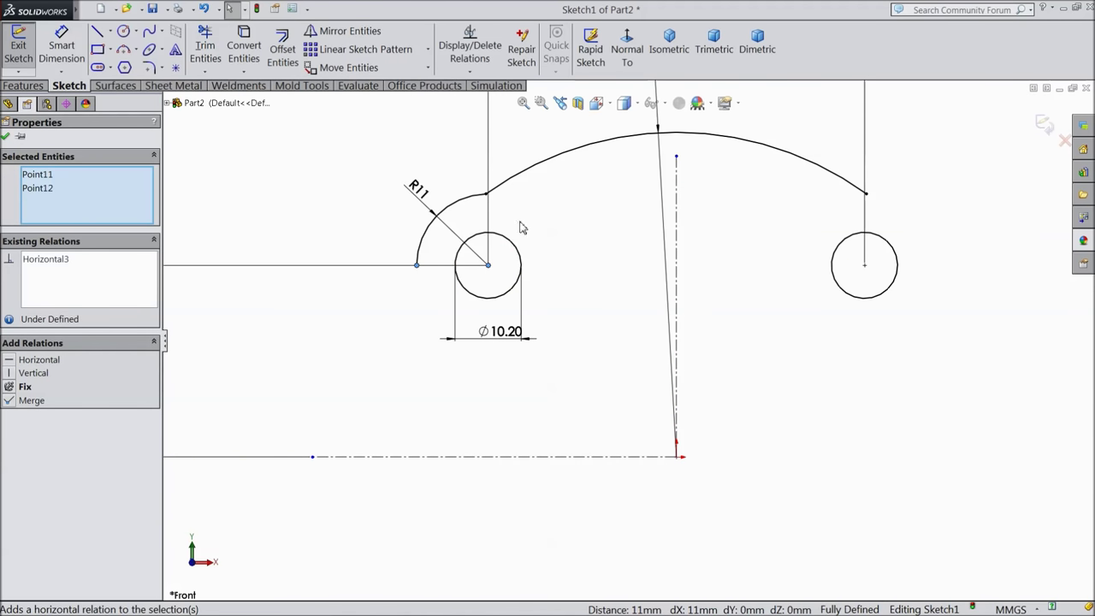
left_click(97, 31)
left_click(416, 265)
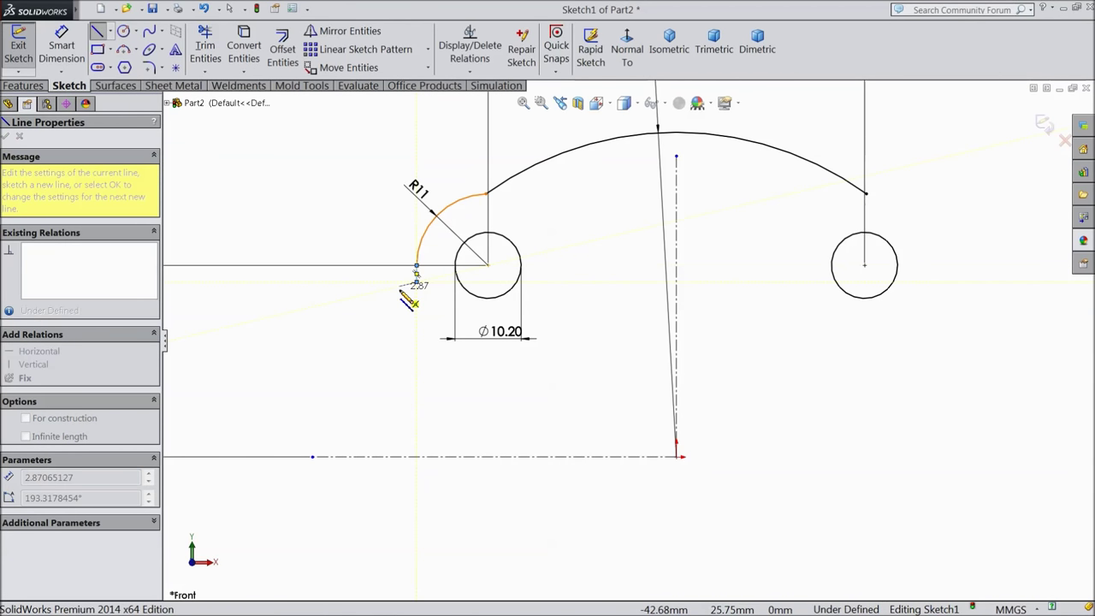
Step: Draw a short angled line and a vertical line down to the horizontal centreline
left_click(391, 296)
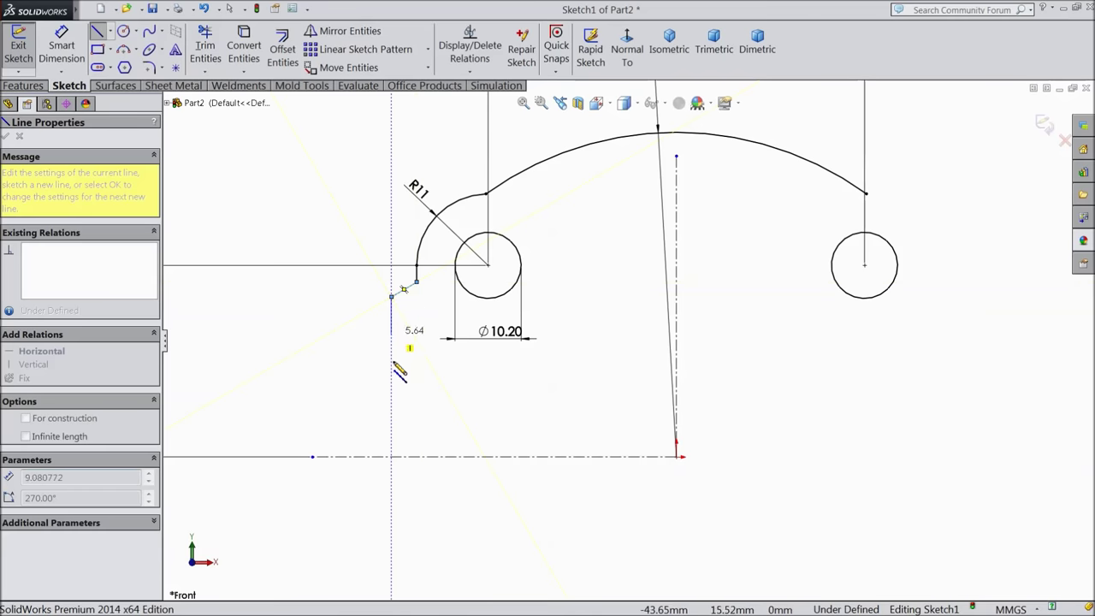
left_click(391, 456)
right_click(326, 372)
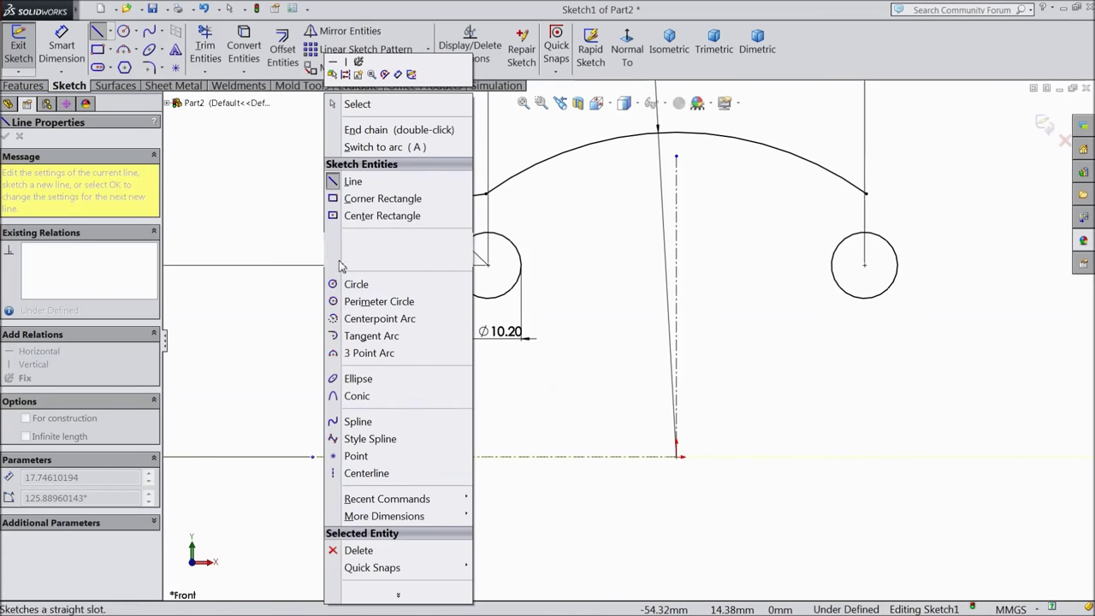
left_click(352, 105)
Step: Place the vertical line 42 mm (84/2) from the vertical centre axis
left_click(61, 43)
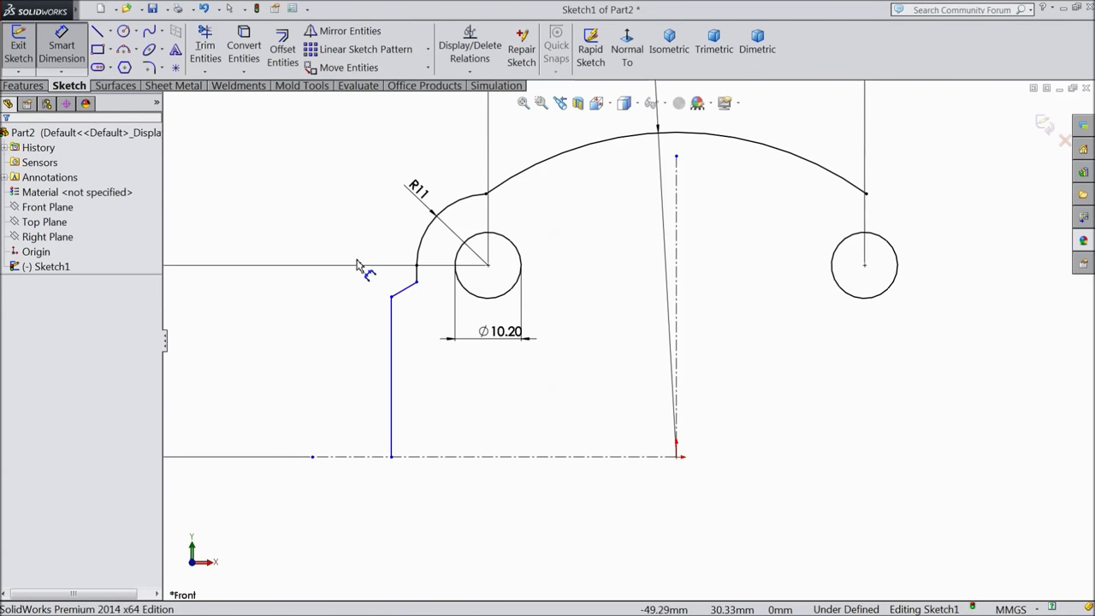
scroll(574, 420, "up", 1)
scroll(648, 389, "down", 1)
scroll(646, 388, "up", 1)
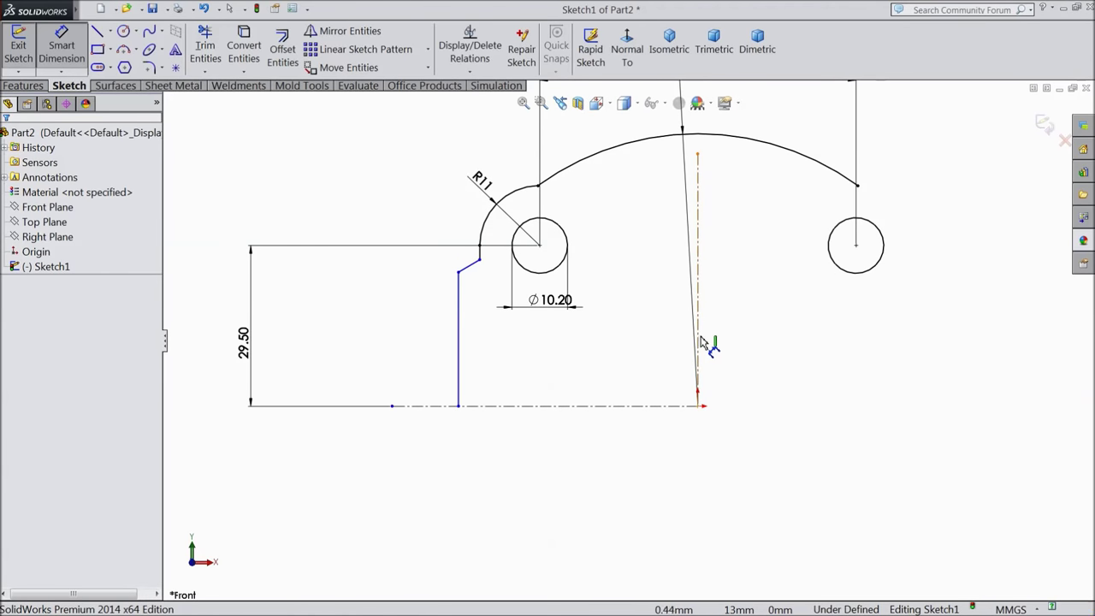
left_click(698, 342)
left_click(458, 363)
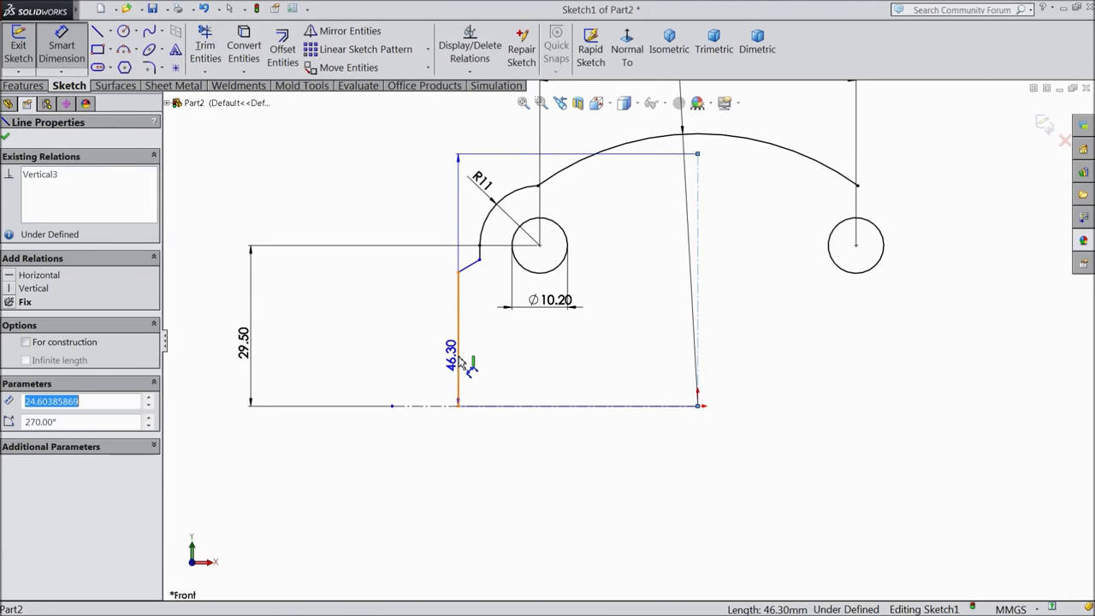
left_click(547, 460)
type("84/2")
left_click(486, 440)
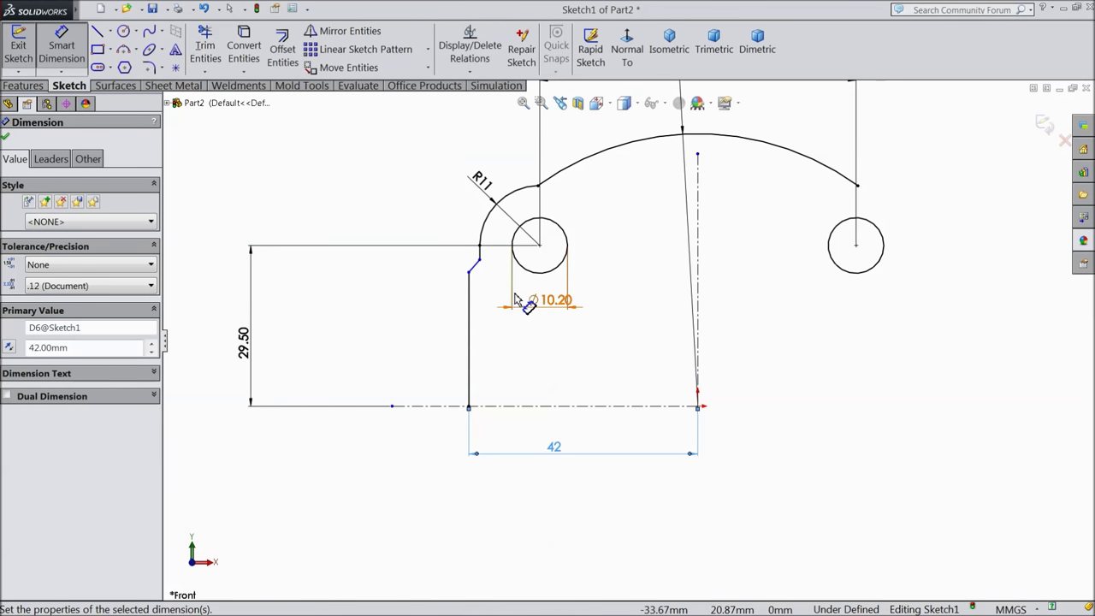
scroll(517, 287, "down", 2)
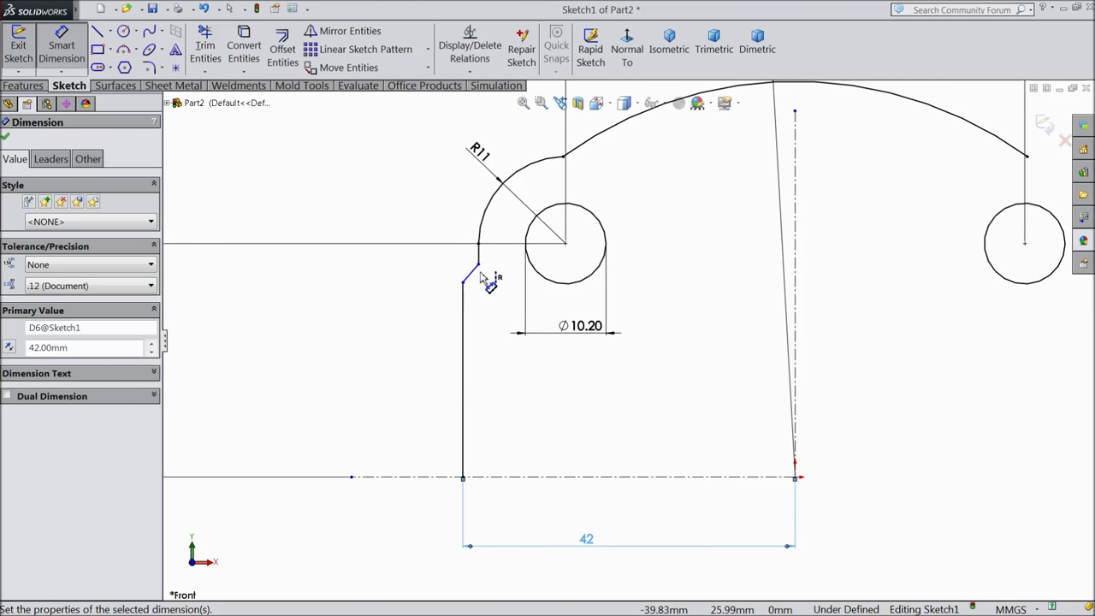
left_click(150, 68)
type("1.5")
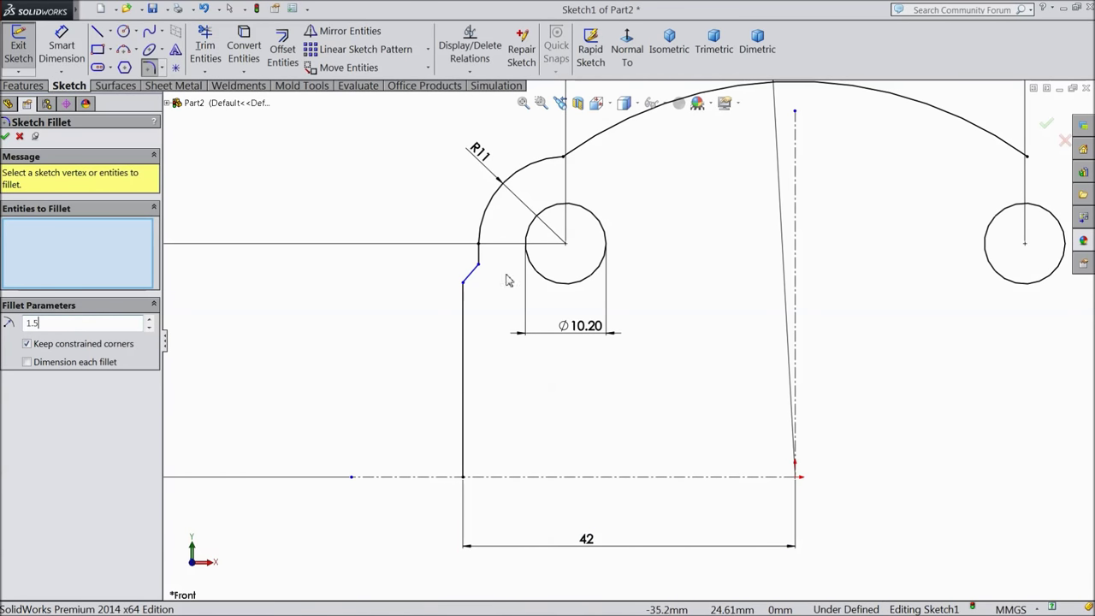
Step: Fillet the corner below the R11 arc at 1.5 mm and the arc junction at 5 mm
left_click(471, 273)
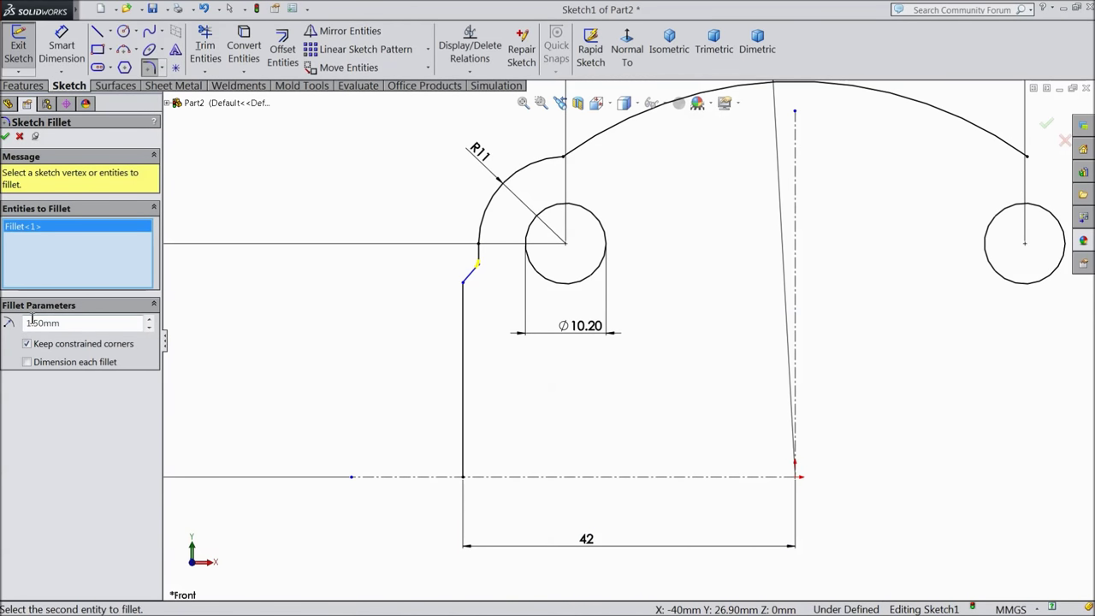
left_click(5, 137)
type("5")
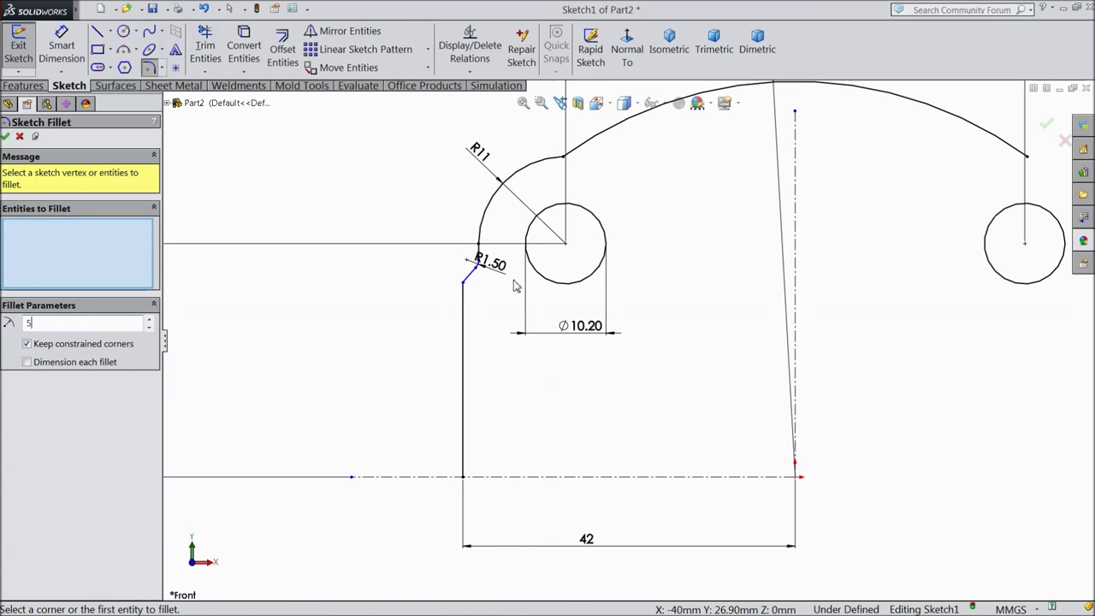
left_click(563, 160)
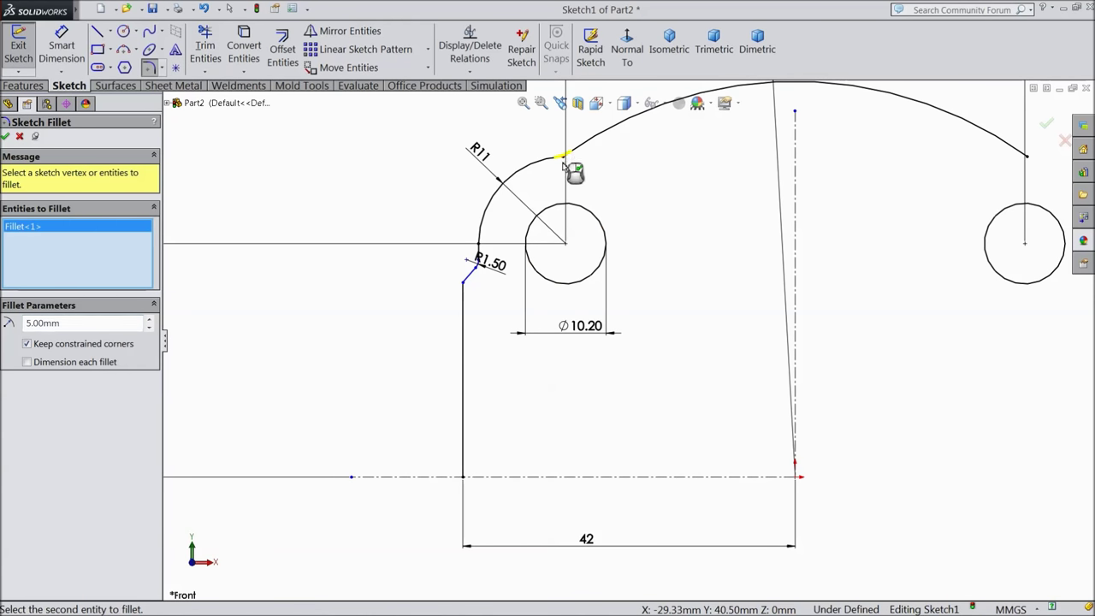
left_click(6, 137)
left_click(6, 137)
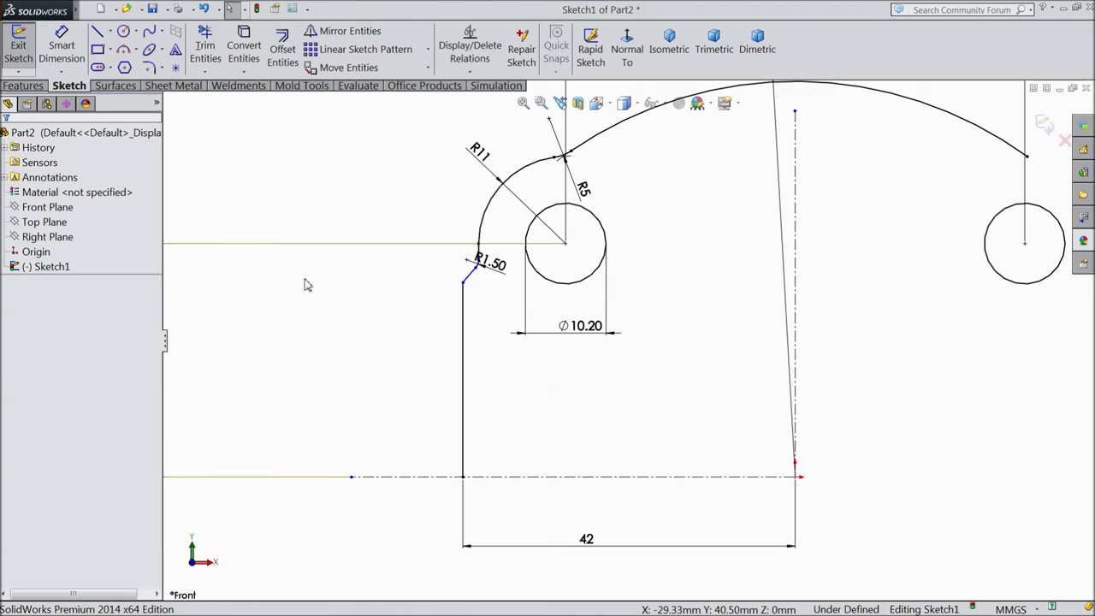
key("f")
scroll(308, 343, "up", 2)
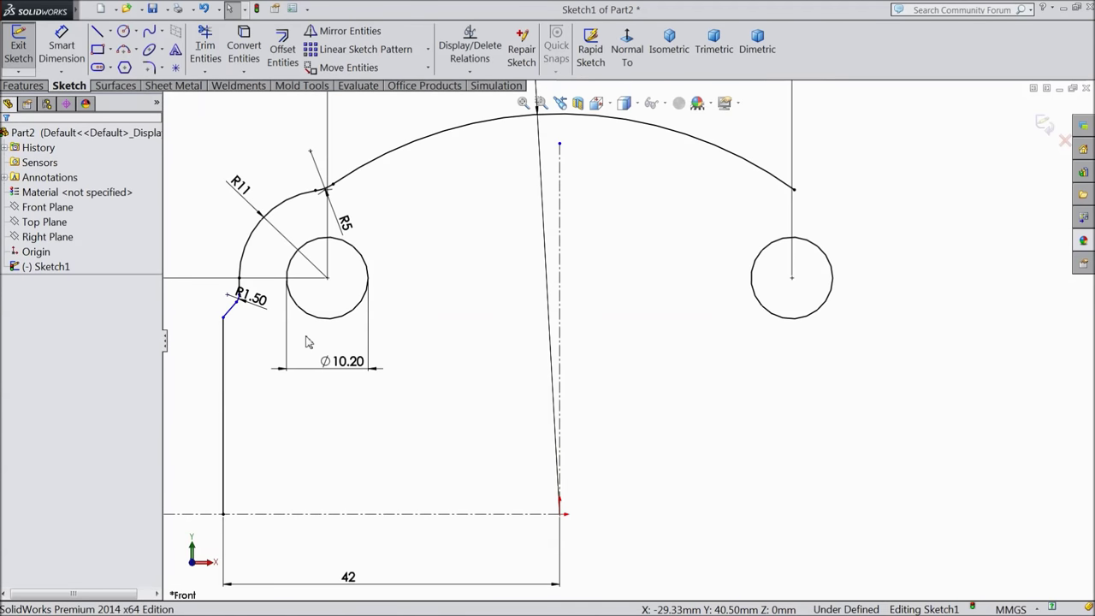
scroll(305, 337, "up", 2)
scroll(320, 342, "up", 2)
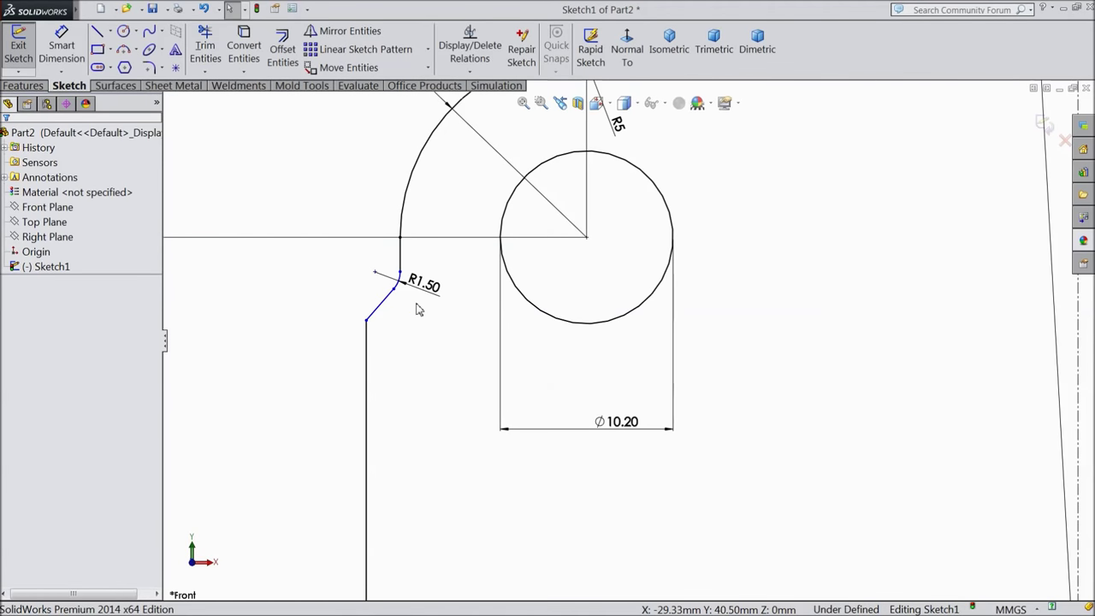
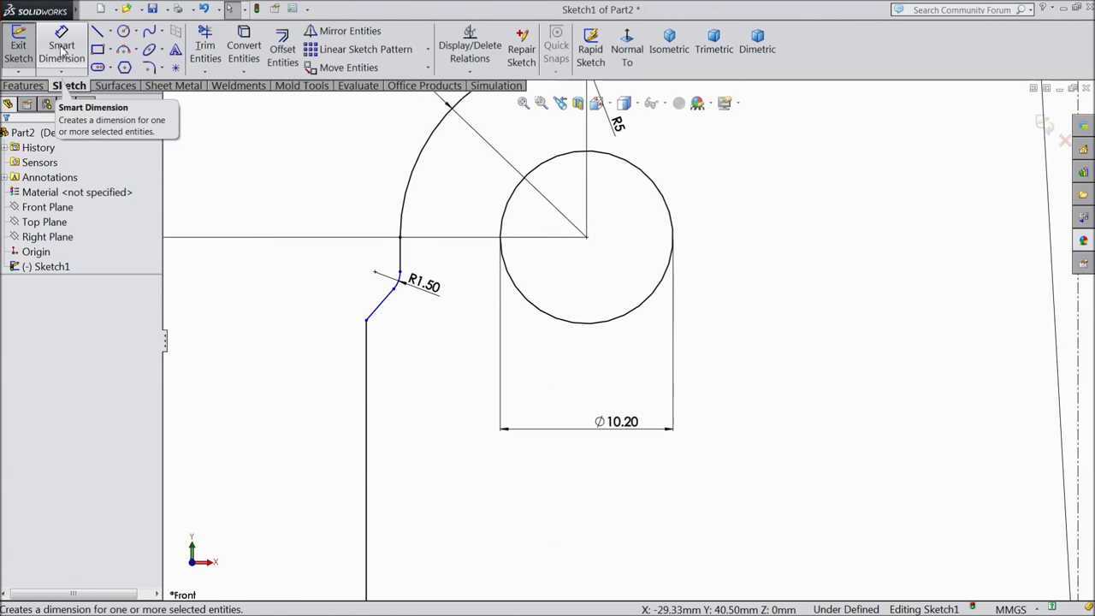
Step: Select the left corner's R11 arc, fillet arcs, corner lines and left vertical edge for mirroring
scroll(541, 227, "down", 4)
scroll(628, 338, "down", 3)
scroll(881, 410, "up", 2)
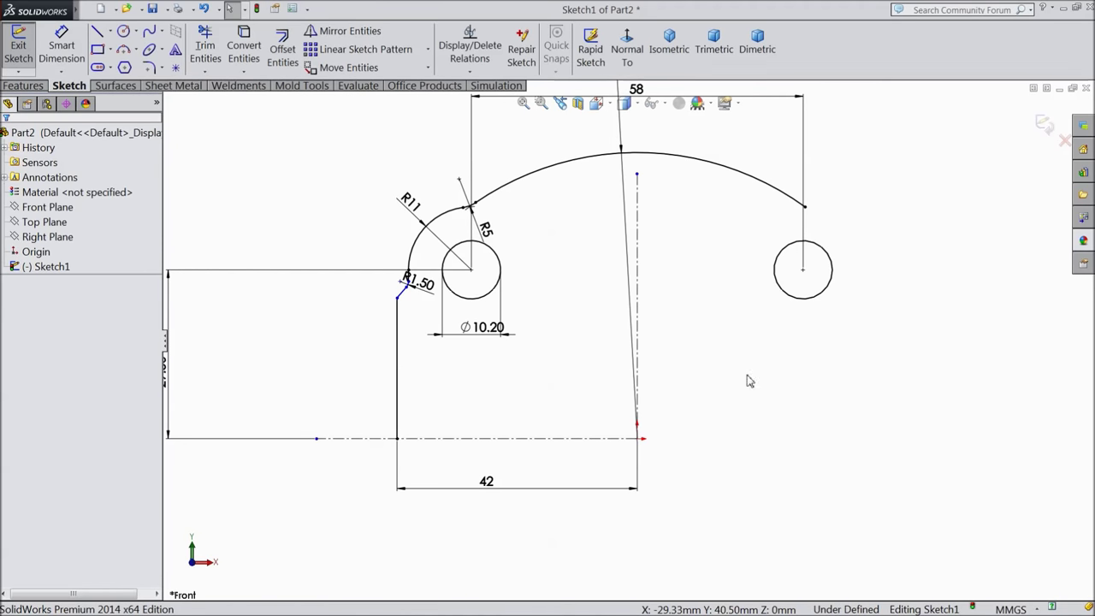
scroll(363, 278, "up", 2)
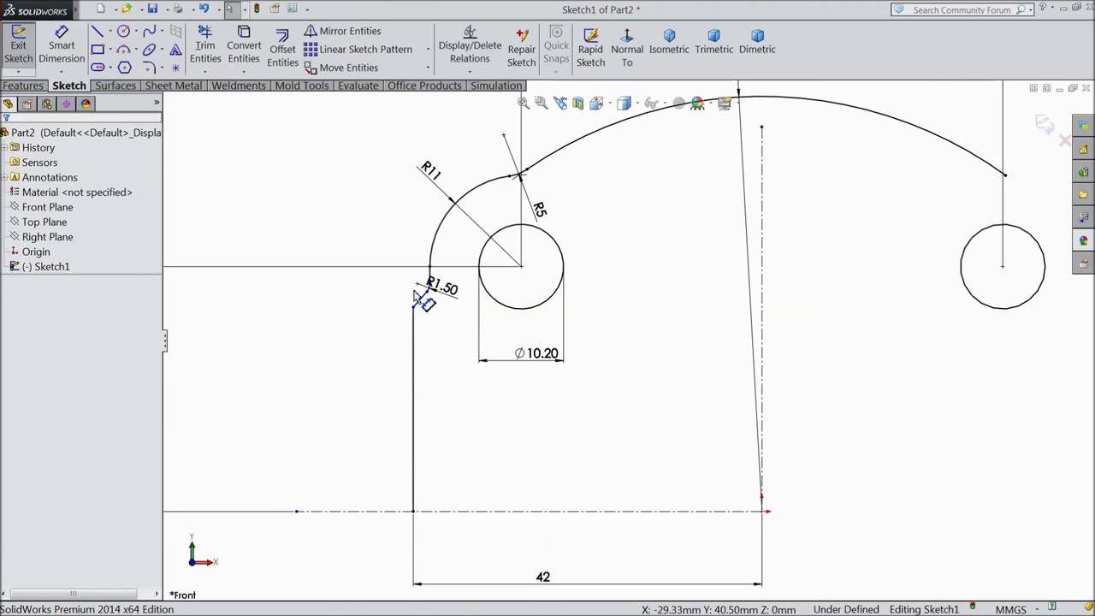
left_click(340, 35)
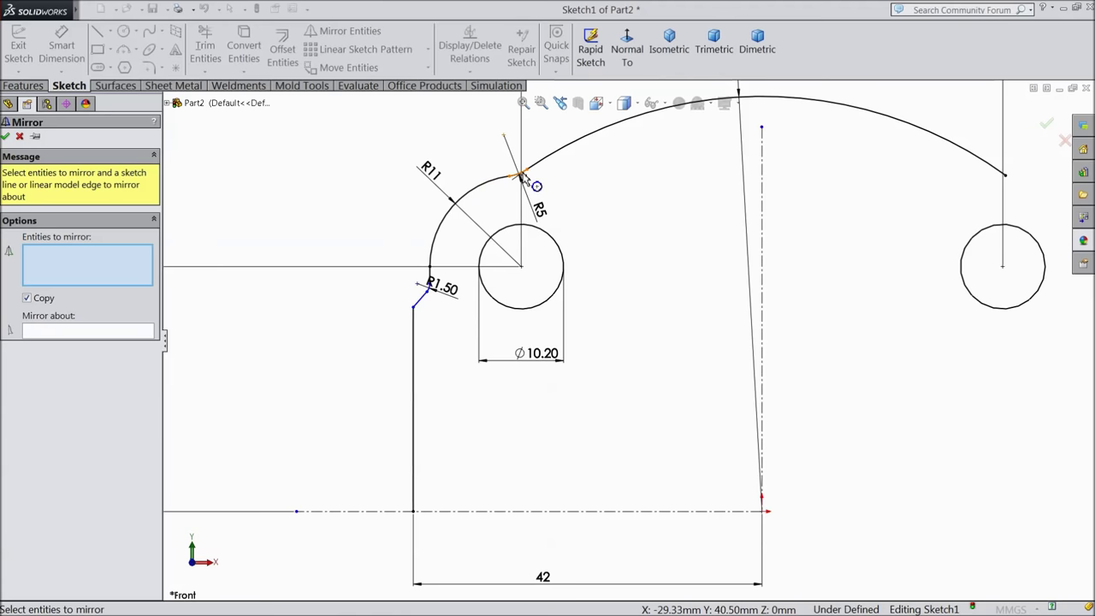
left_click(522, 176)
left_click(489, 185)
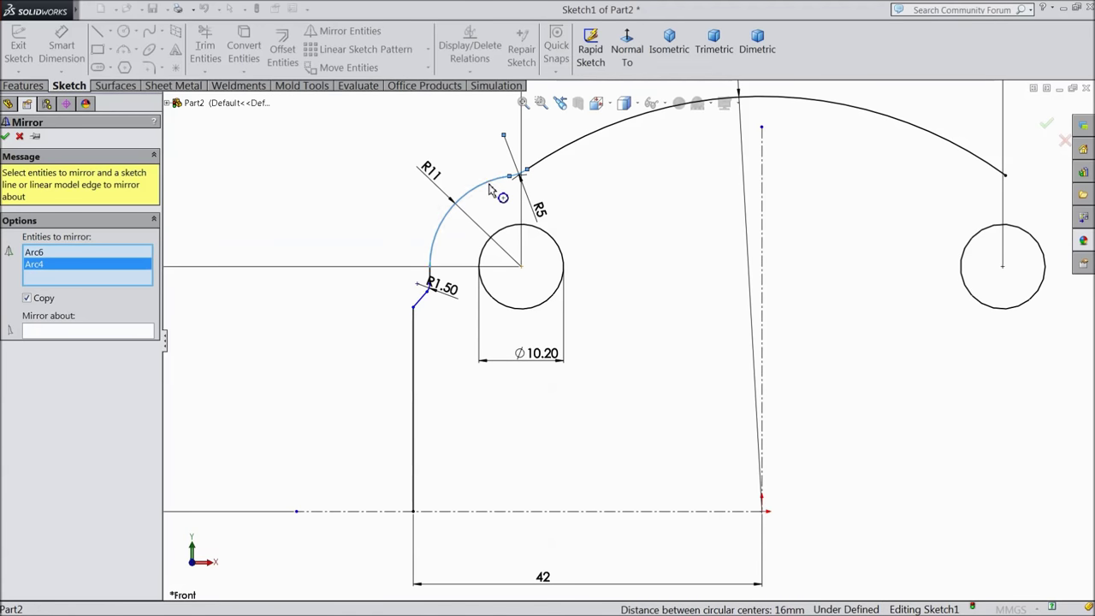
left_click(432, 282)
scroll(431, 291, "down", 3)
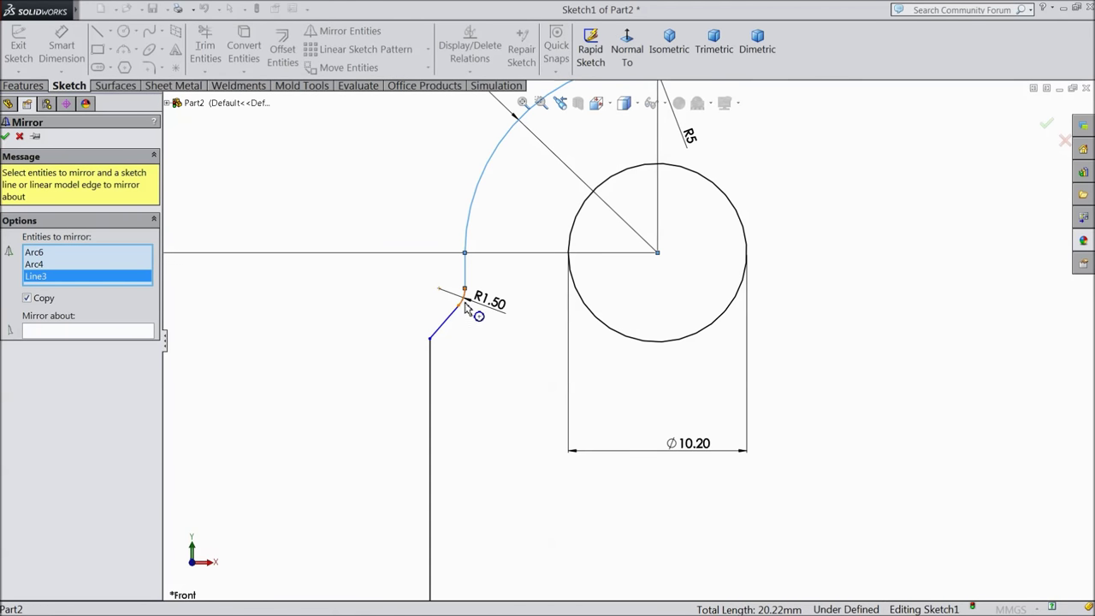
left_click(462, 303)
left_click(449, 323)
left_click(431, 368)
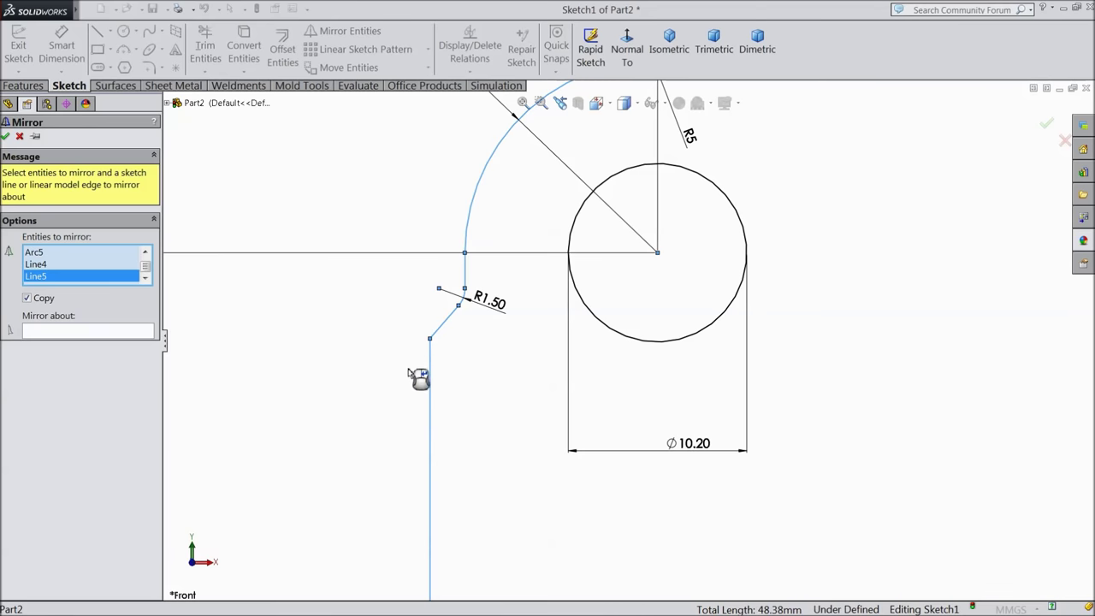
Step: Mirror the selected left-corner geometry about the vertical centerline
scroll(411, 371, "up", 3)
scroll(410, 371, "up", 4)
scroll(673, 411, "up", 1)
scroll(850, 403, "down", 2)
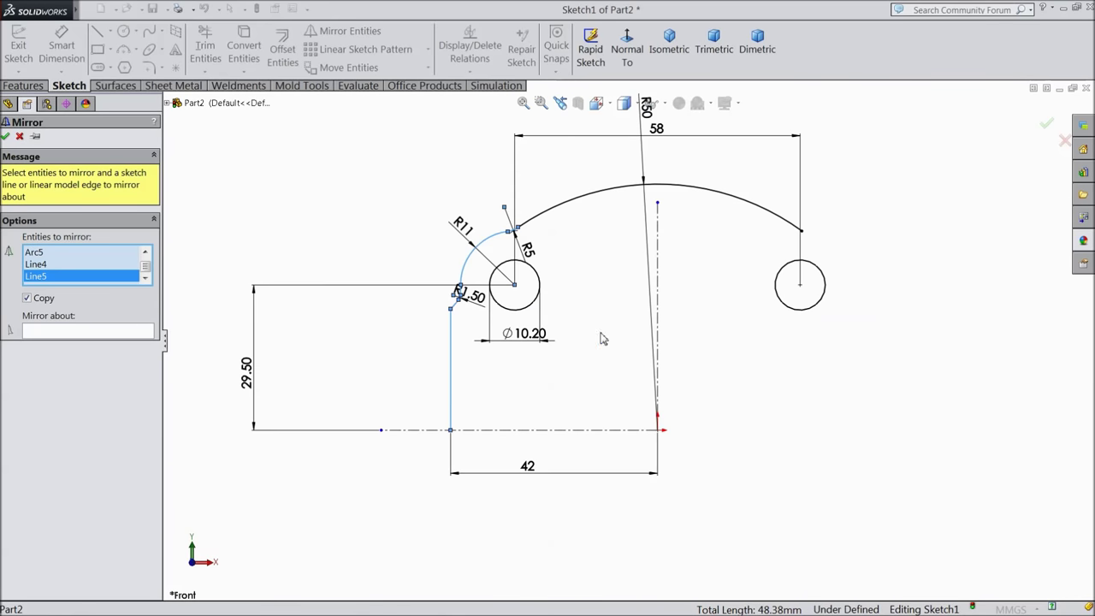
left_click(68, 333)
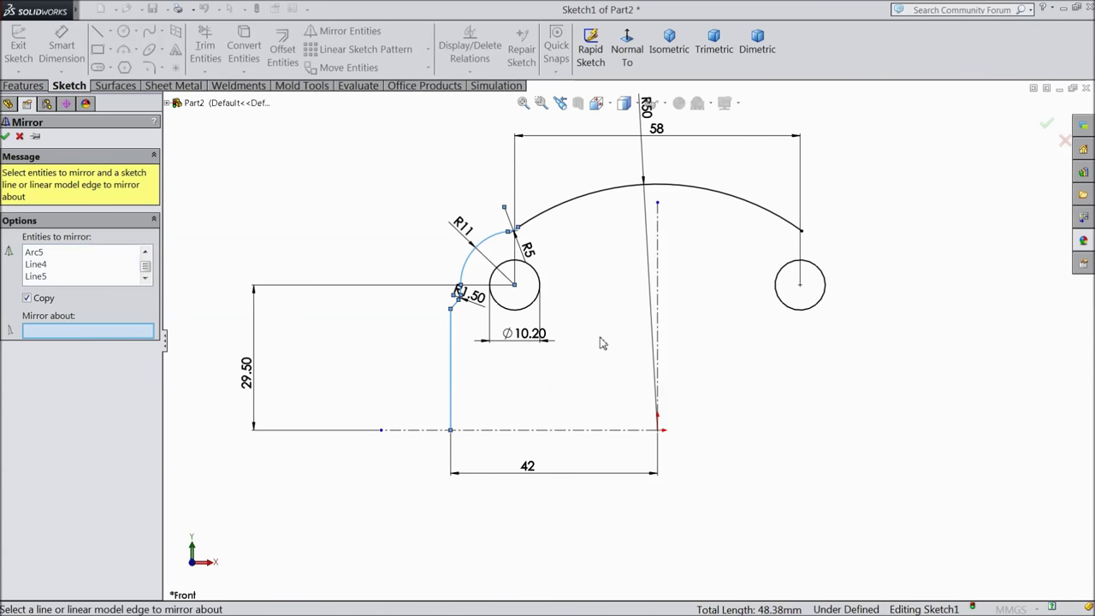
left_click(657, 301)
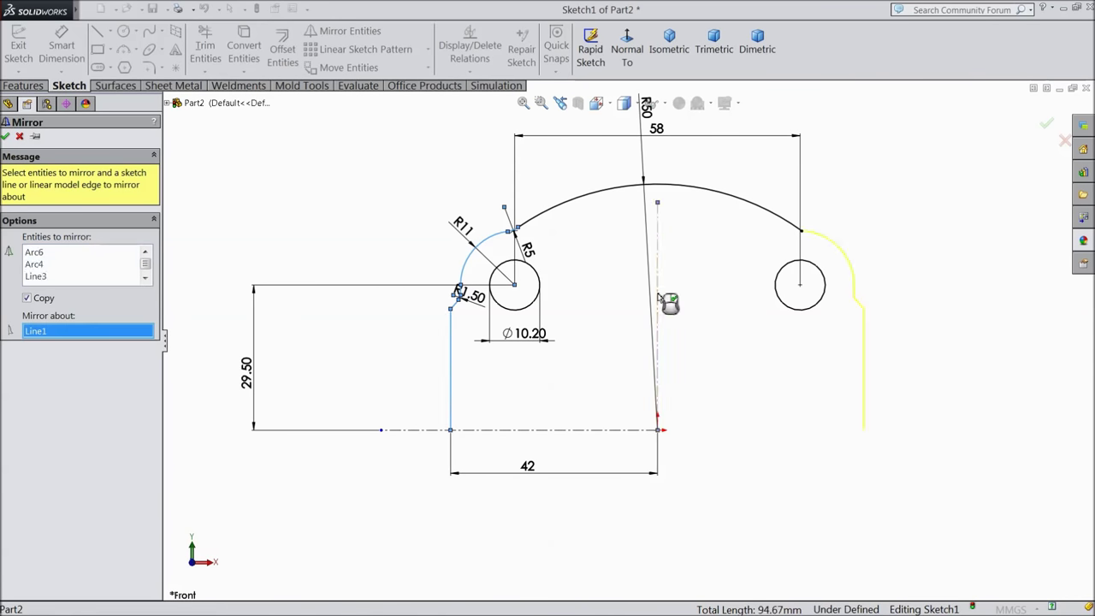
left_click(5, 137)
Step: Box-select the whole upper half and mirror it about the horizontal centerline
mouse_move(961, 156)
left_mouse_down()
mouse_move(820, 339)
mouse_move(368, 404)
left_mouse_up()
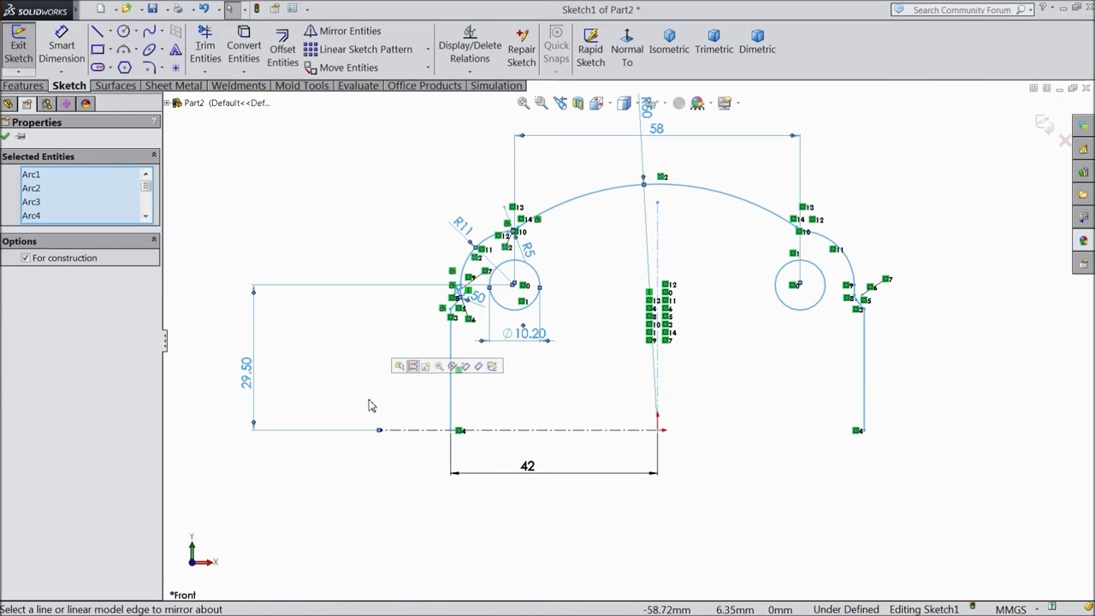
key("Escape")
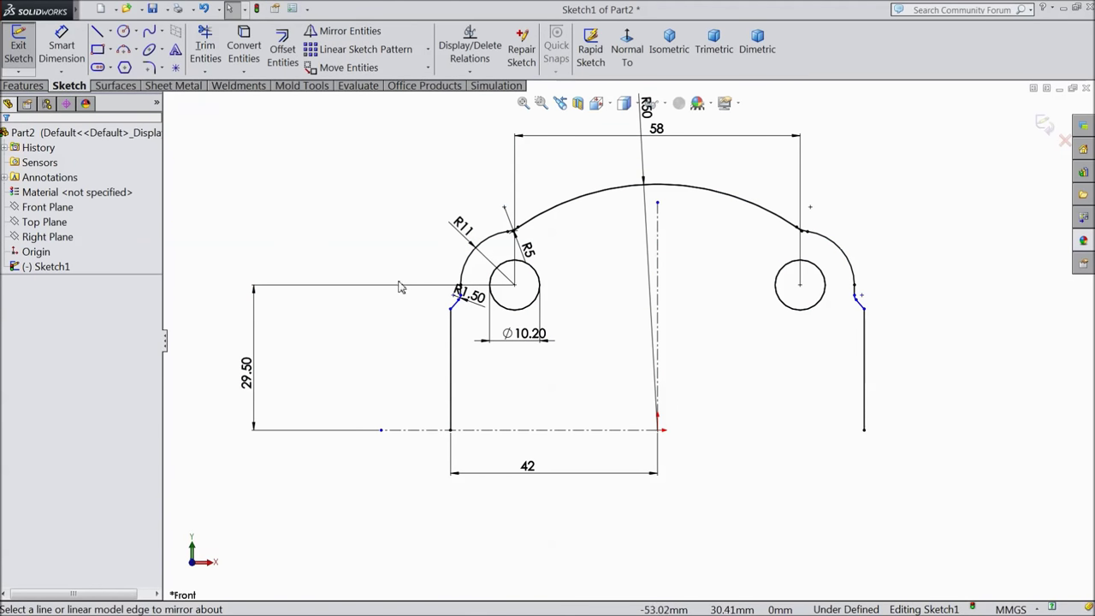
left_click(347, 34)
left_click_drag(958, 158, 379, 401)
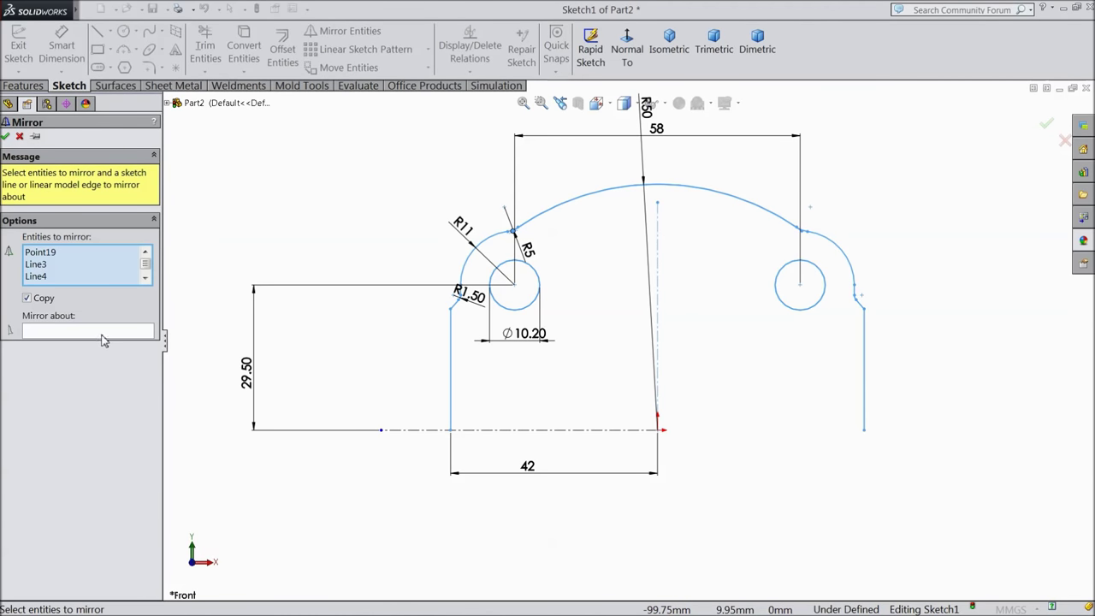
left_click(527, 431)
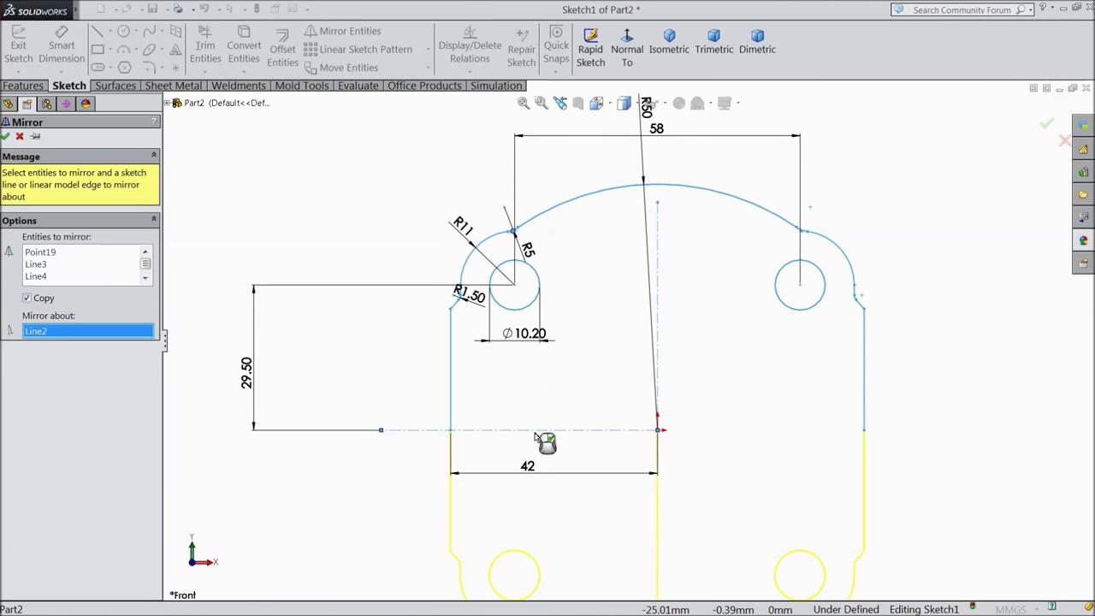
scroll(545, 439, "up", 2)
scroll(694, 462, "down", 1)
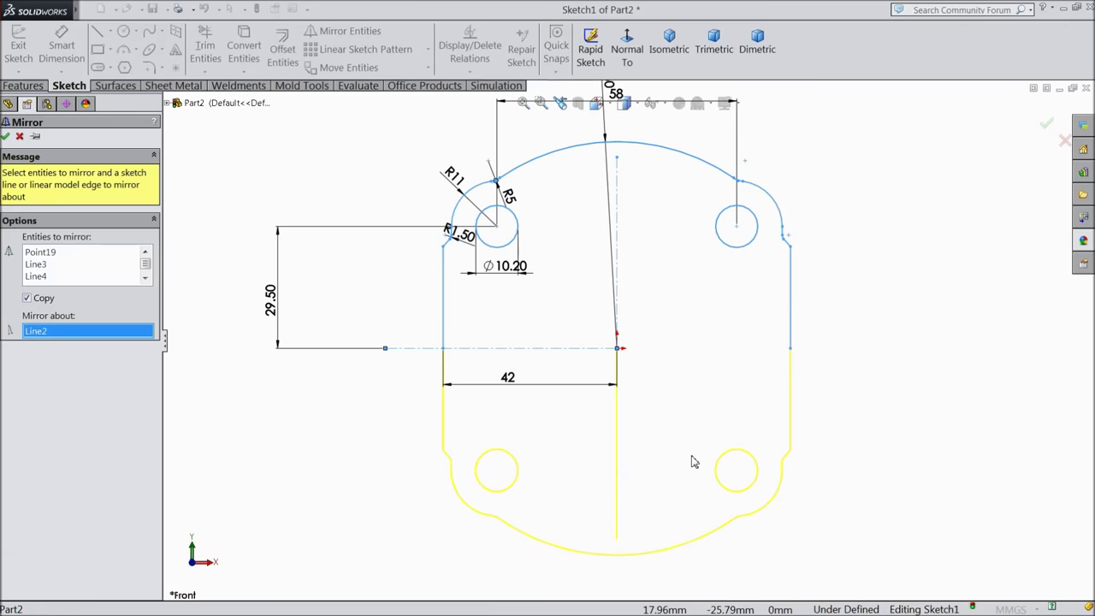
left_click(5, 137)
scroll(286, 288, "up", 2)
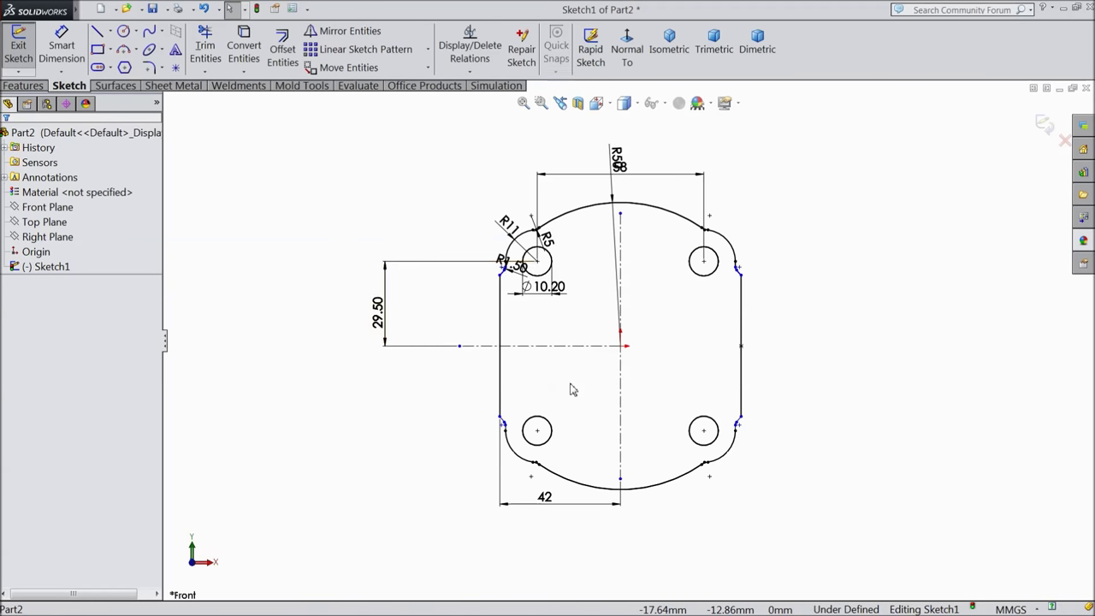
scroll(572, 388, "down", 2)
scroll(596, 350, "up", 2)
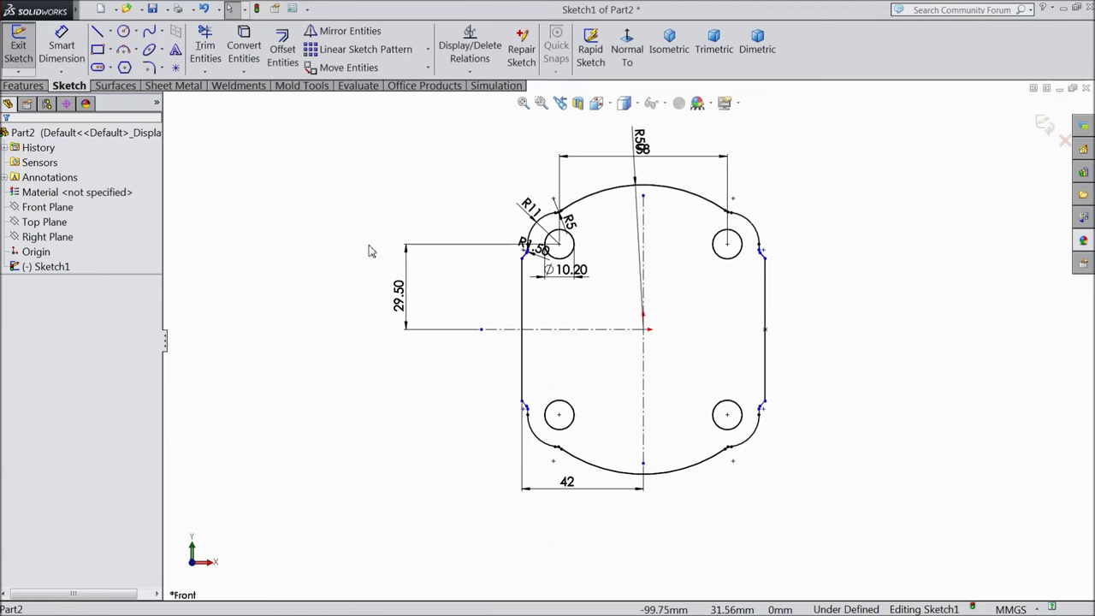
Step: Extrude the plate outline region 12 mm into a solid boss
left_click(26, 86)
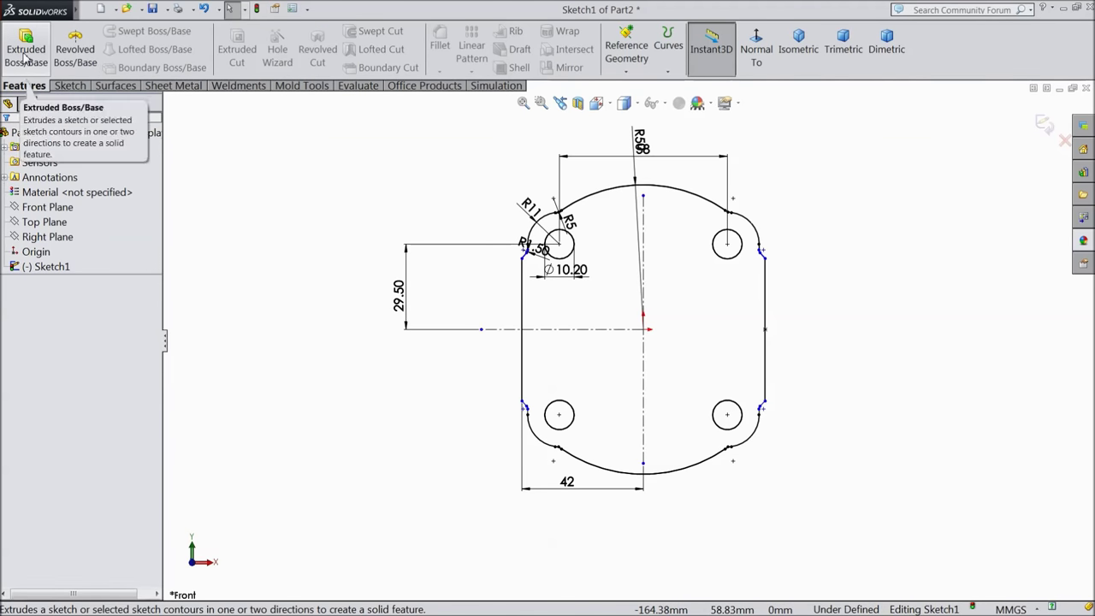
left_click(26, 47)
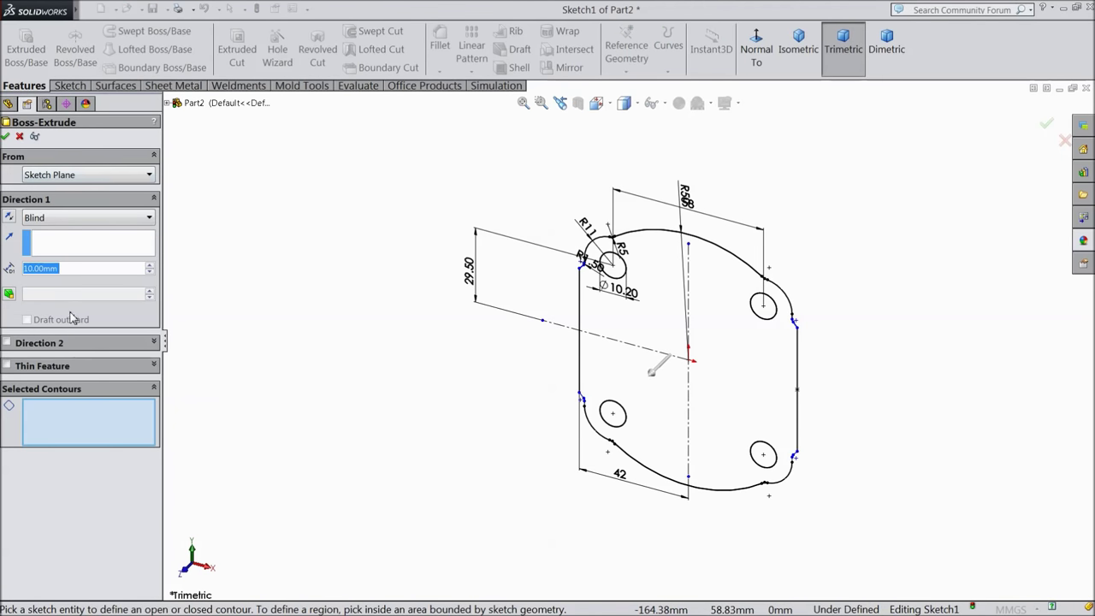
left_click(627, 390)
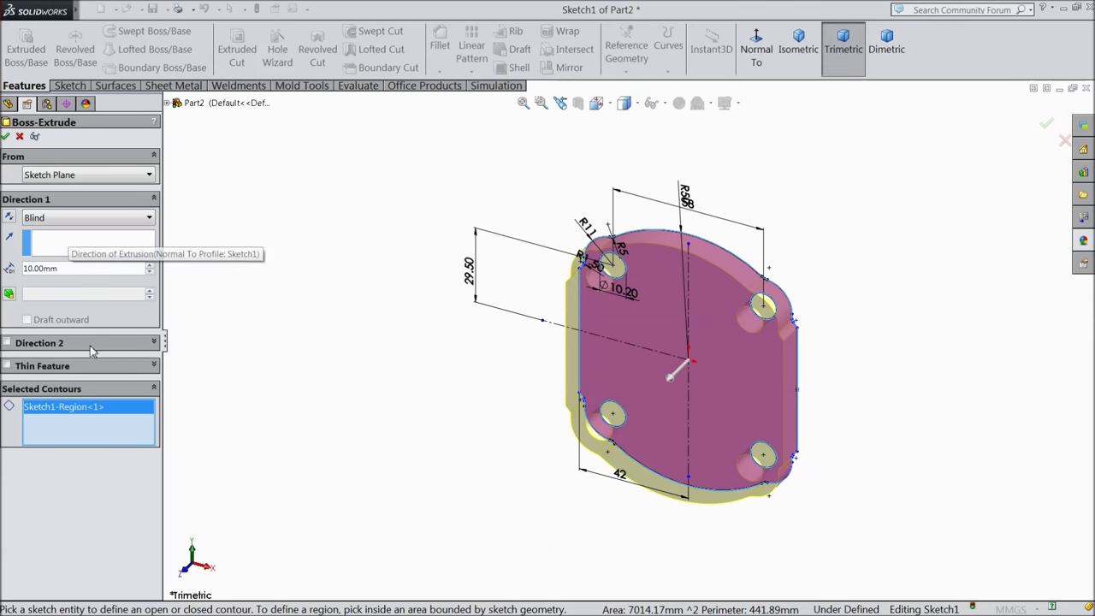
type("12")
key("Return")
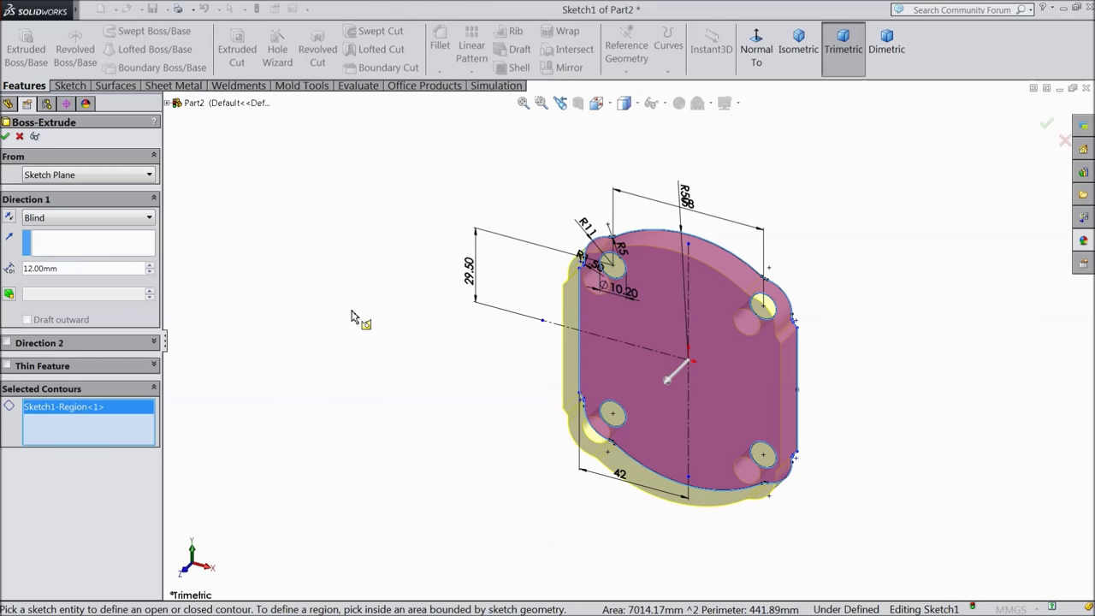
left_click(6, 137)
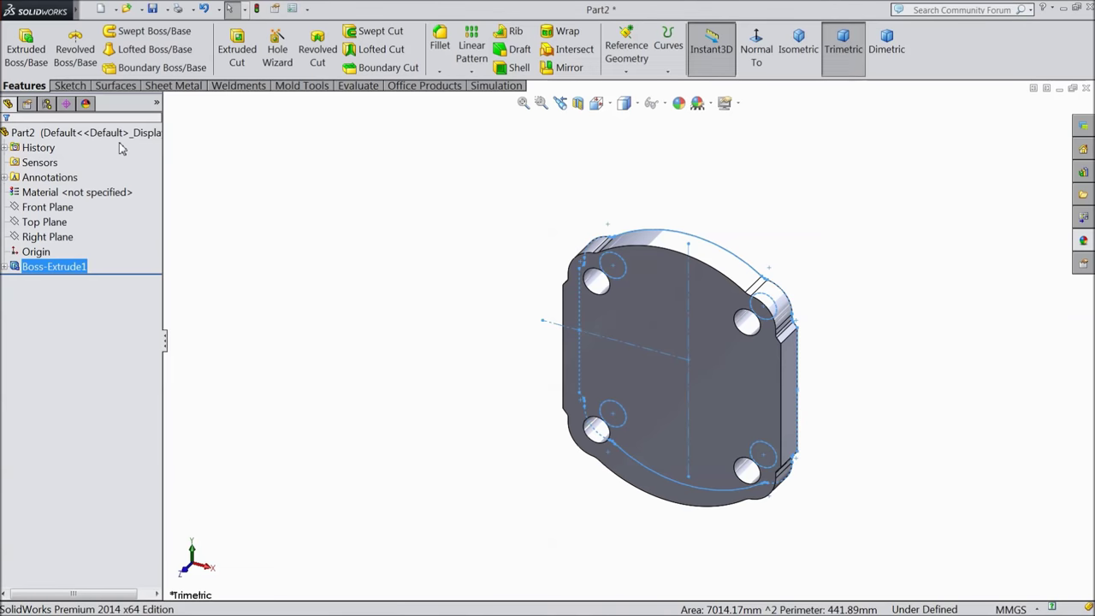
Step: Start a new sketch on the plate's front face
scroll(715, 380, "down", 2)
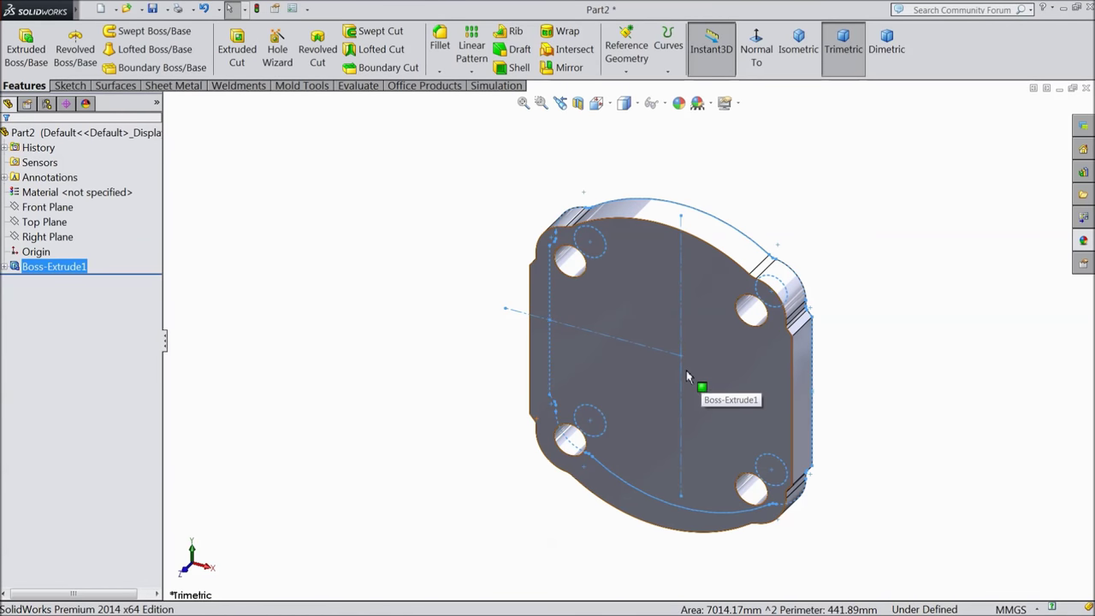
left_click(687, 377)
left_click(734, 338)
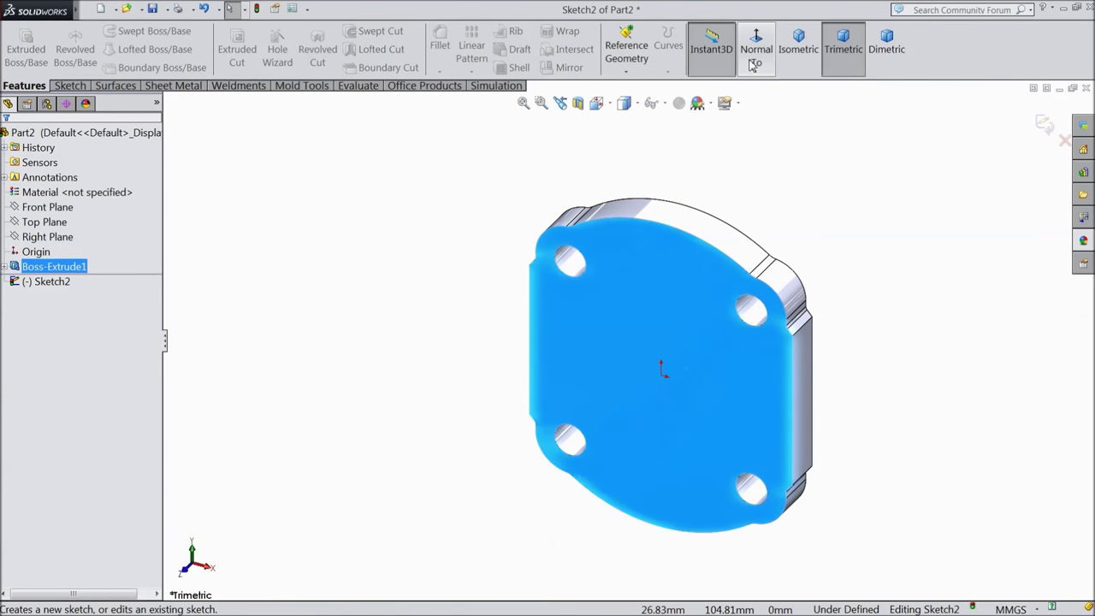
Step: Face the sketch and draw vertical and horizontal centerlines from the origin
left_click(753, 64)
left_click(70, 85)
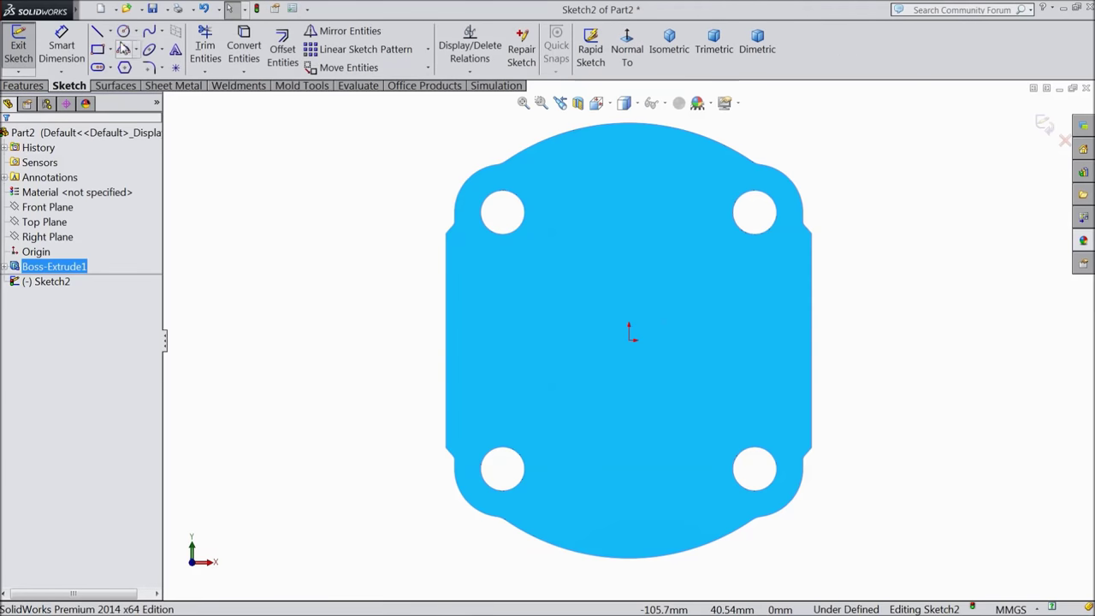
left_click(112, 33)
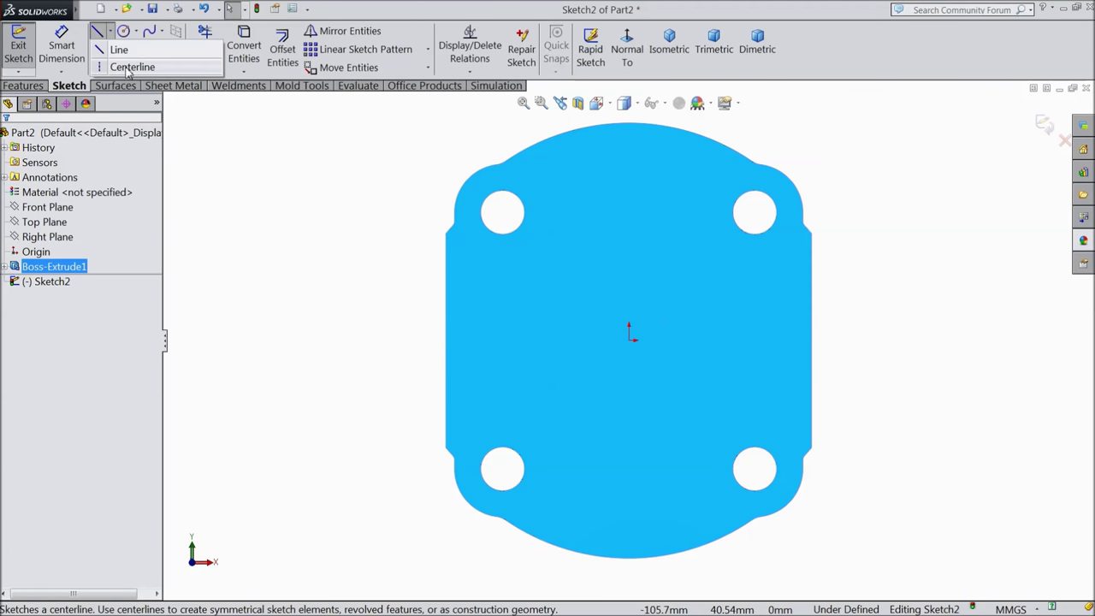
left_click(128, 66)
left_click(628, 334)
left_click(629, 213)
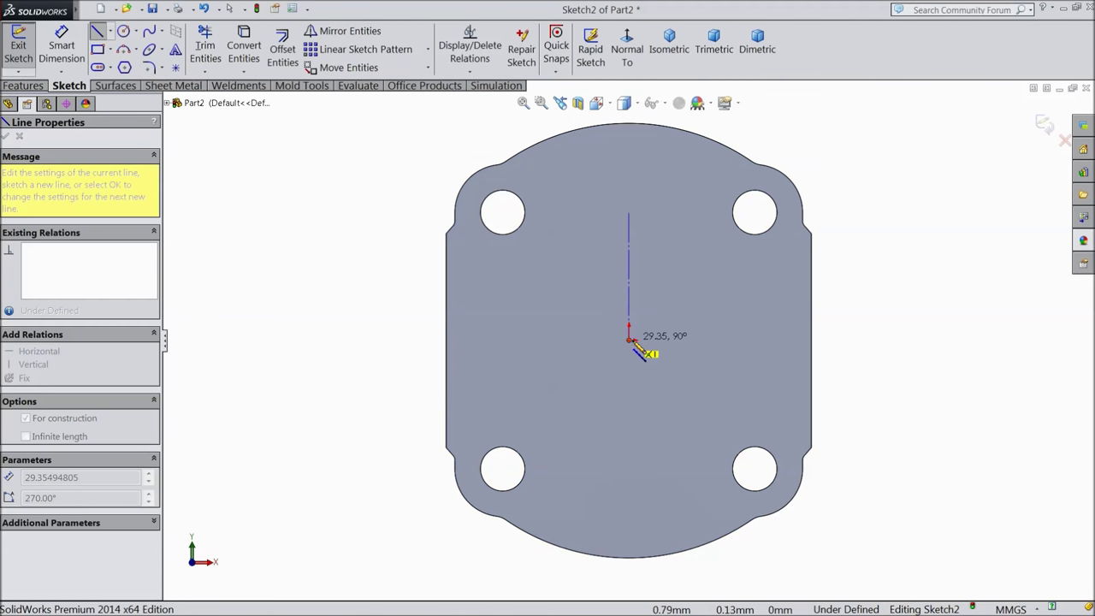
left_click(717, 339)
right_click(725, 295)
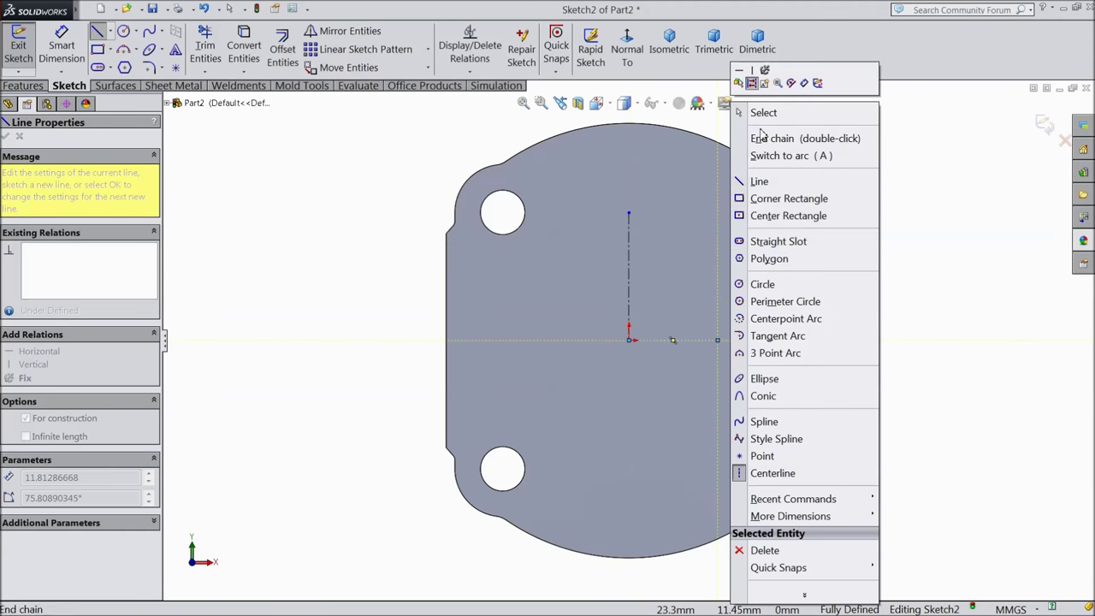
left_click(761, 136)
Step: Draw a circle on the vertical centerline and dimension it Ø41.70 (20.85*2)
left_click(124, 32)
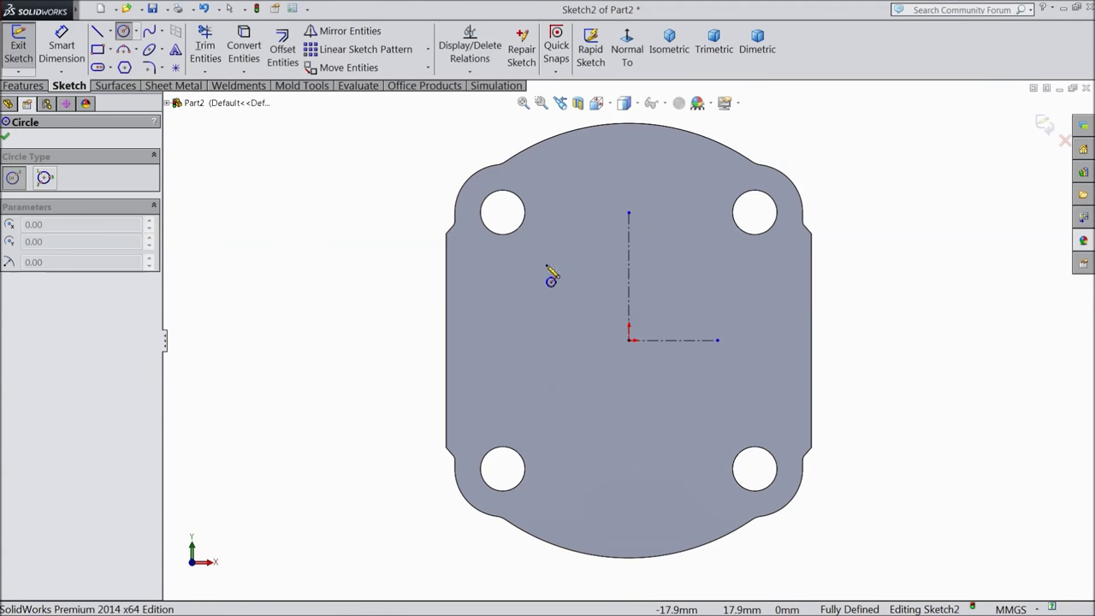
left_click(629, 242)
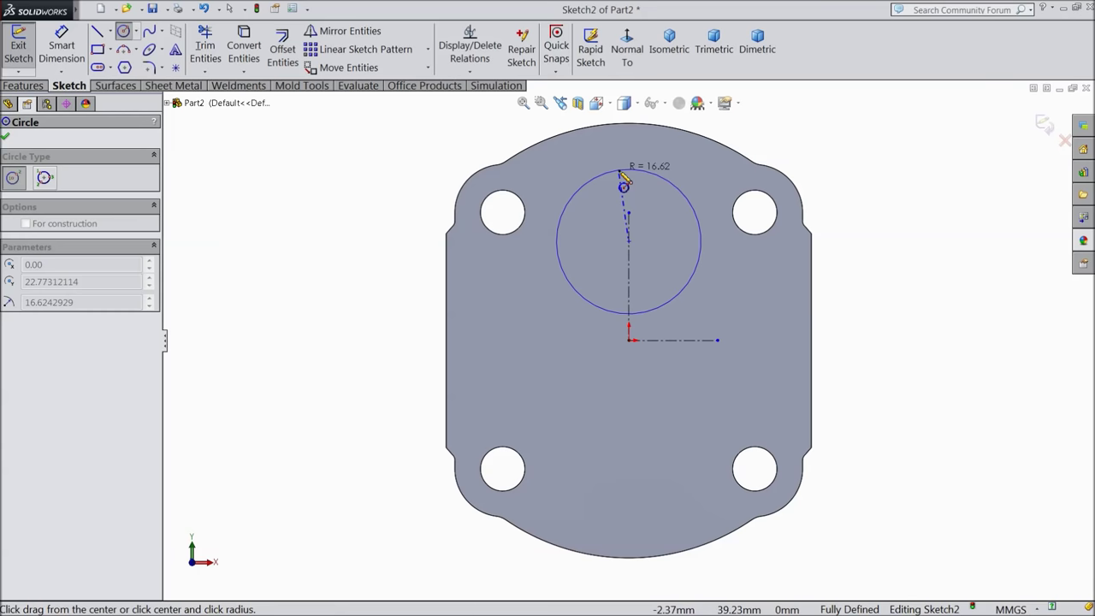
left_click(622, 174)
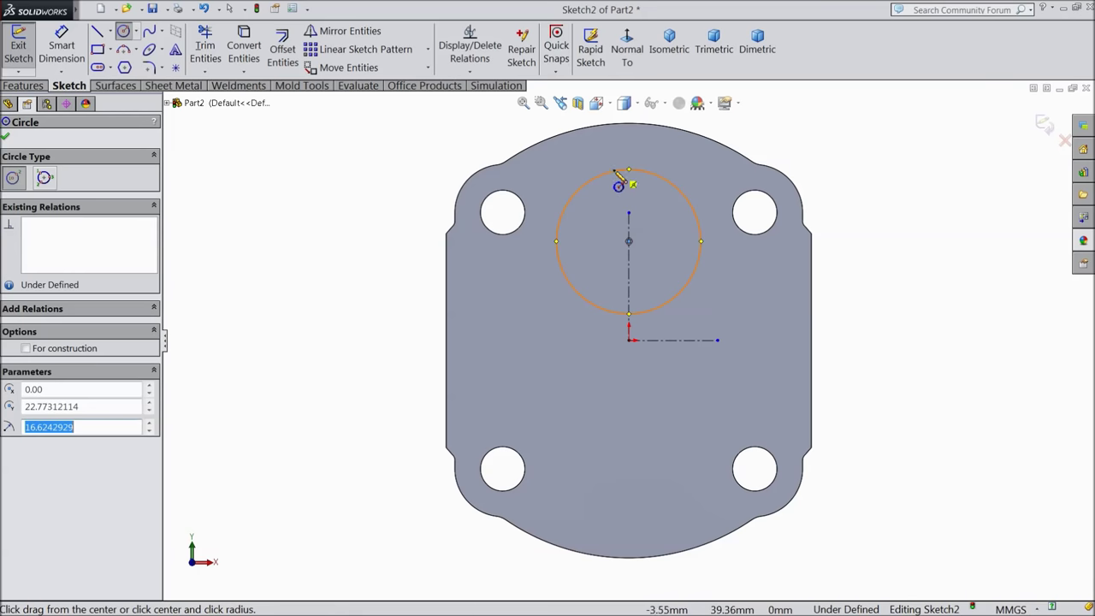
left_click(60, 49)
left_click(593, 189)
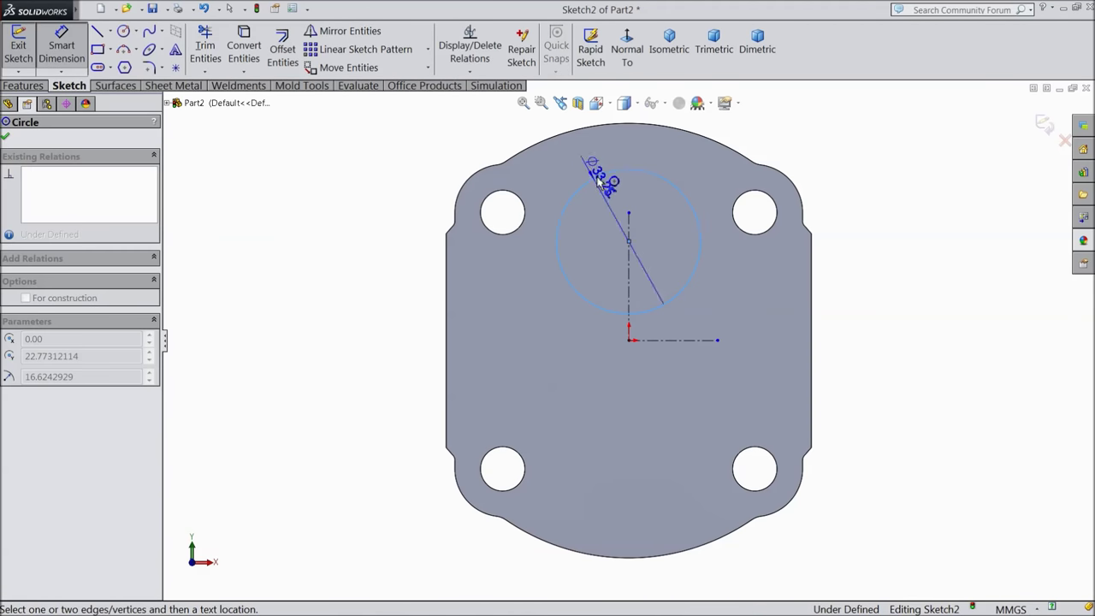
left_click(633, 154)
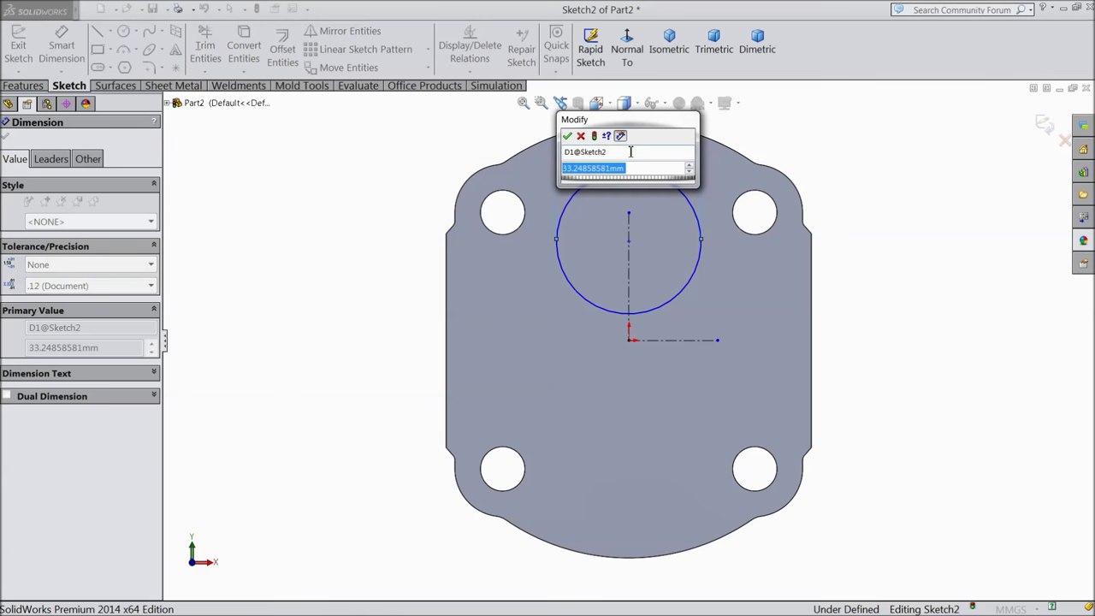
type("20.85")
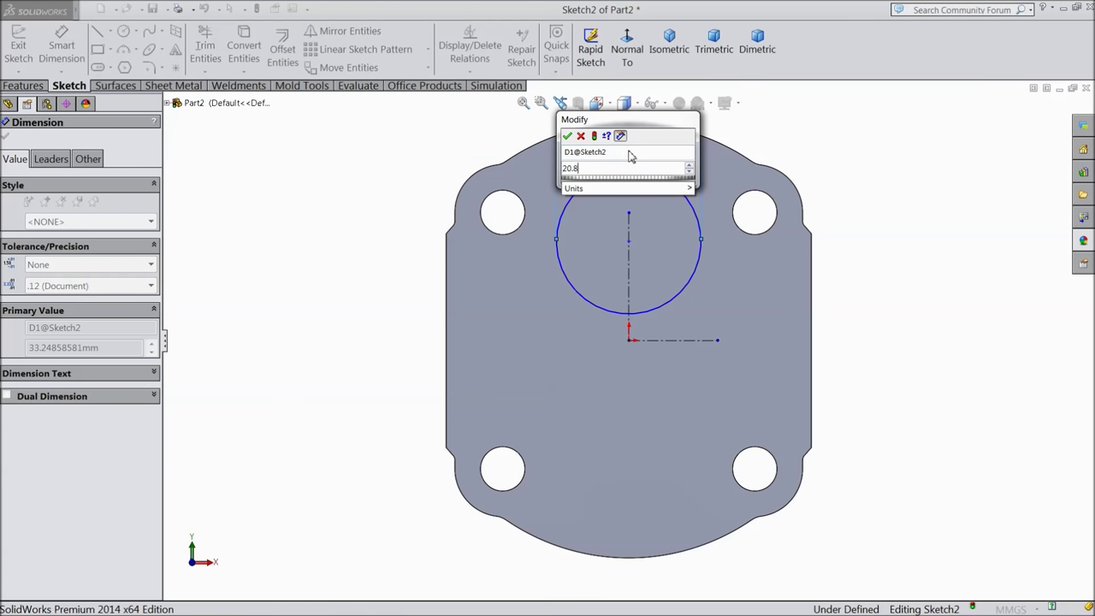
left_click(567, 137)
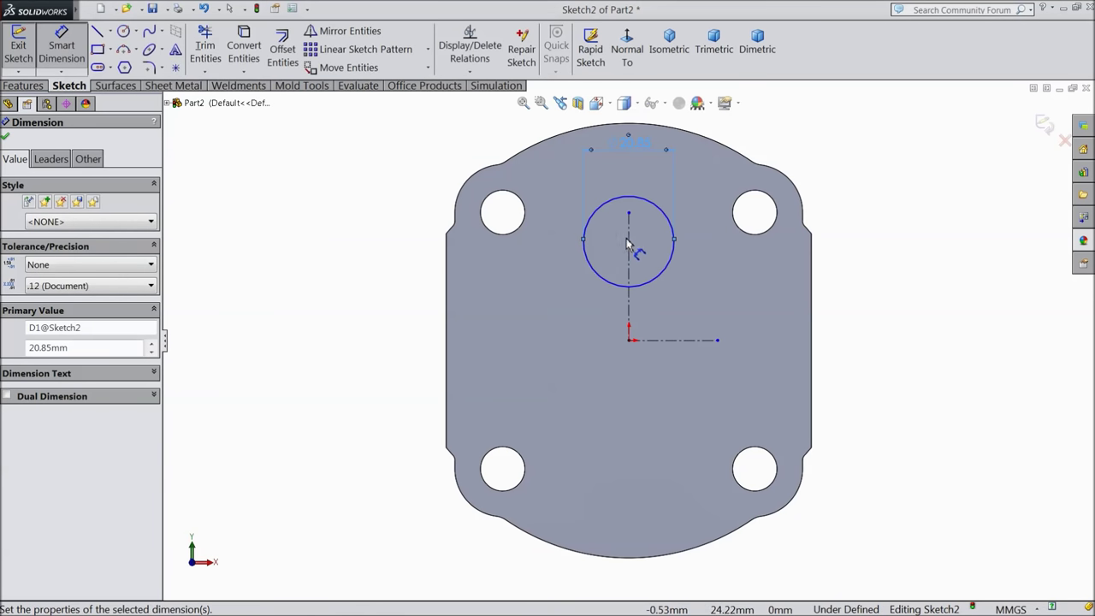
double_click(634, 149)
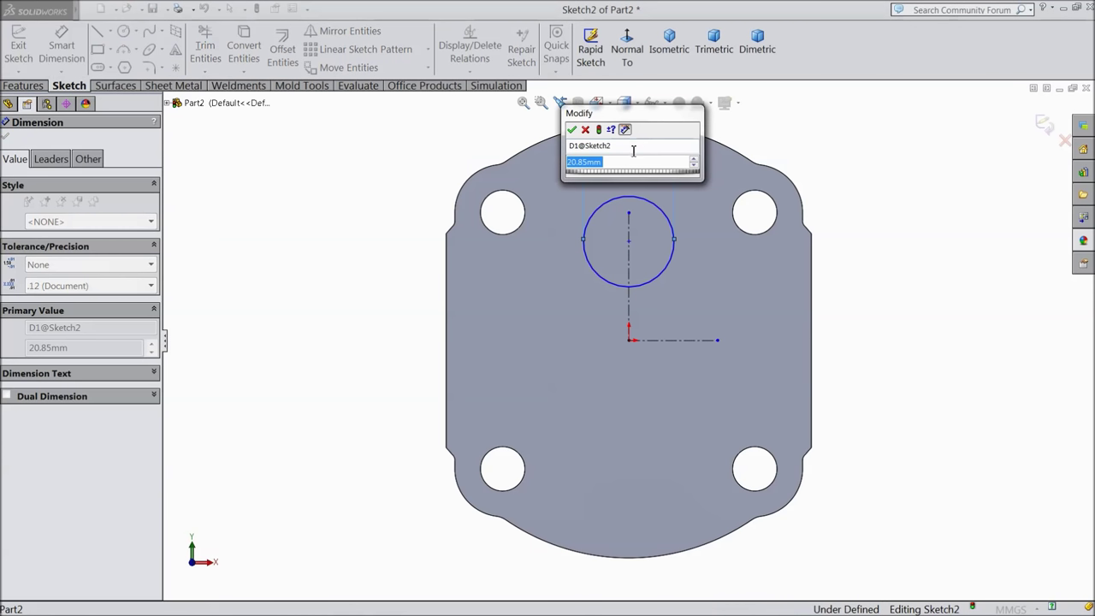
left_click(619, 163)
type("*2")
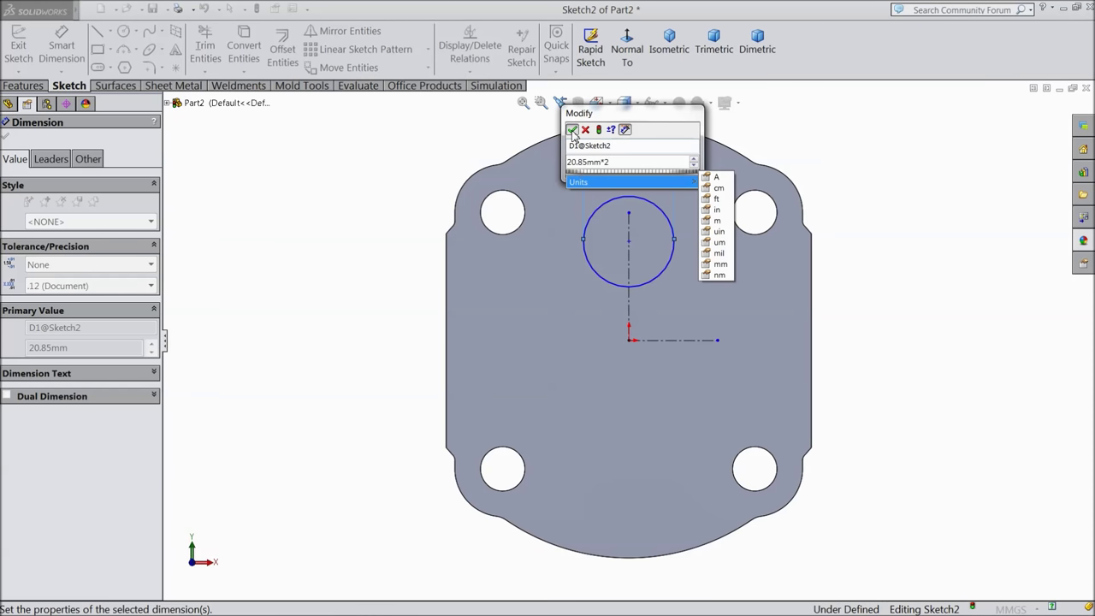
key("Return")
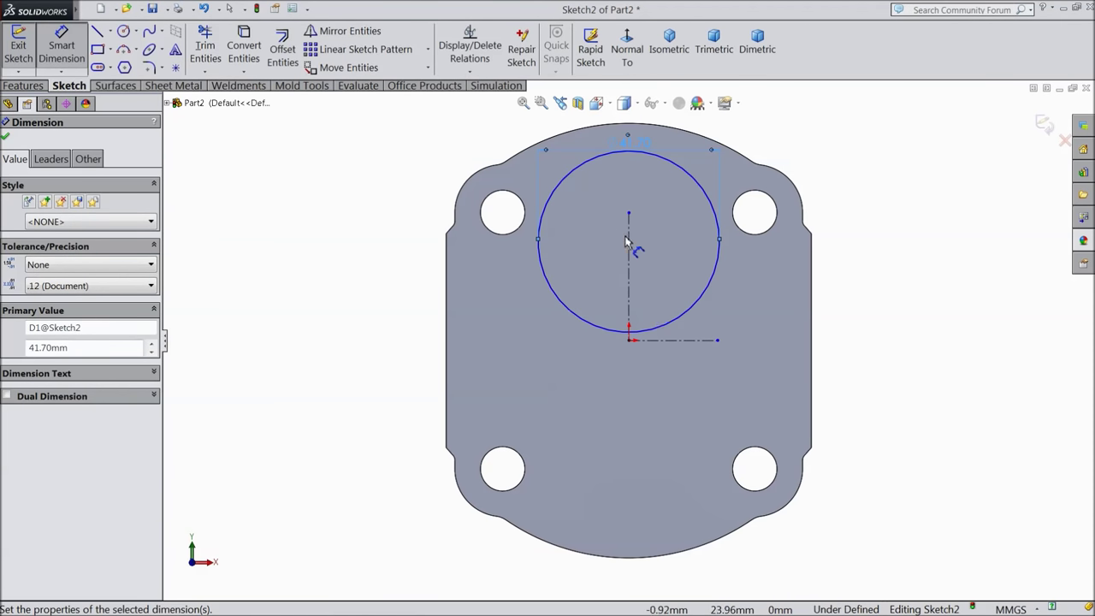
Step: Dimension the circle centre 16.68 mm above the horizontal centerline
left_click(630, 242)
left_click(704, 339)
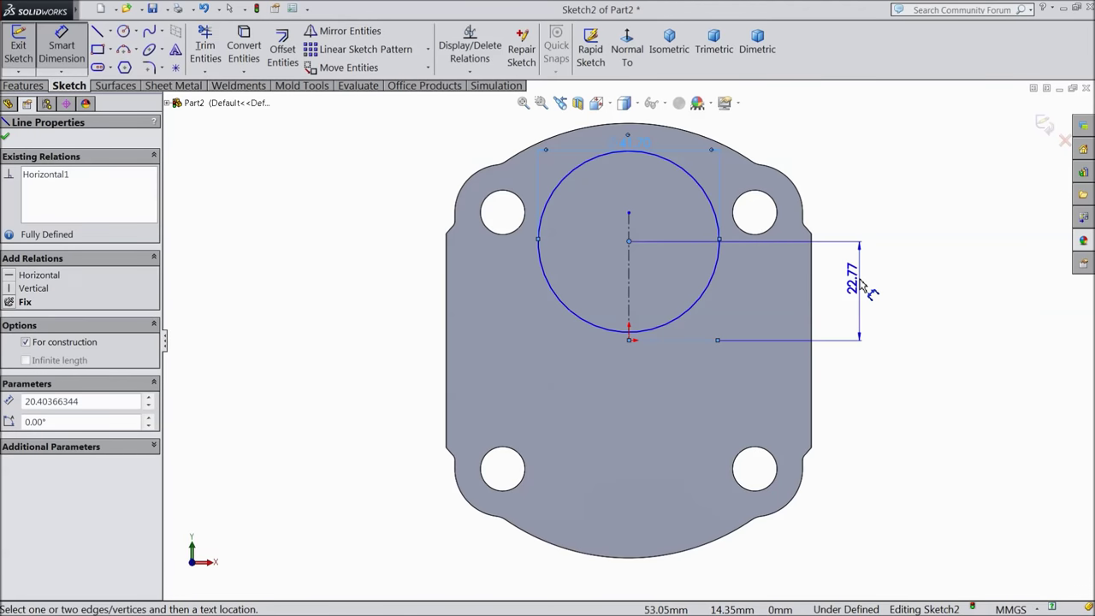
left_click(862, 285)
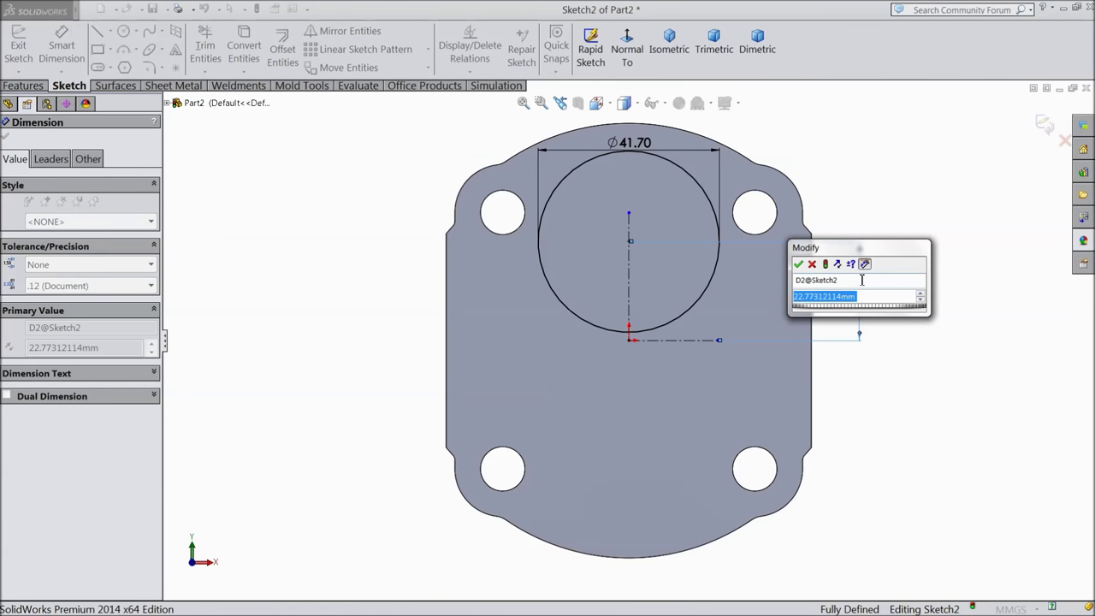
type("16.68")
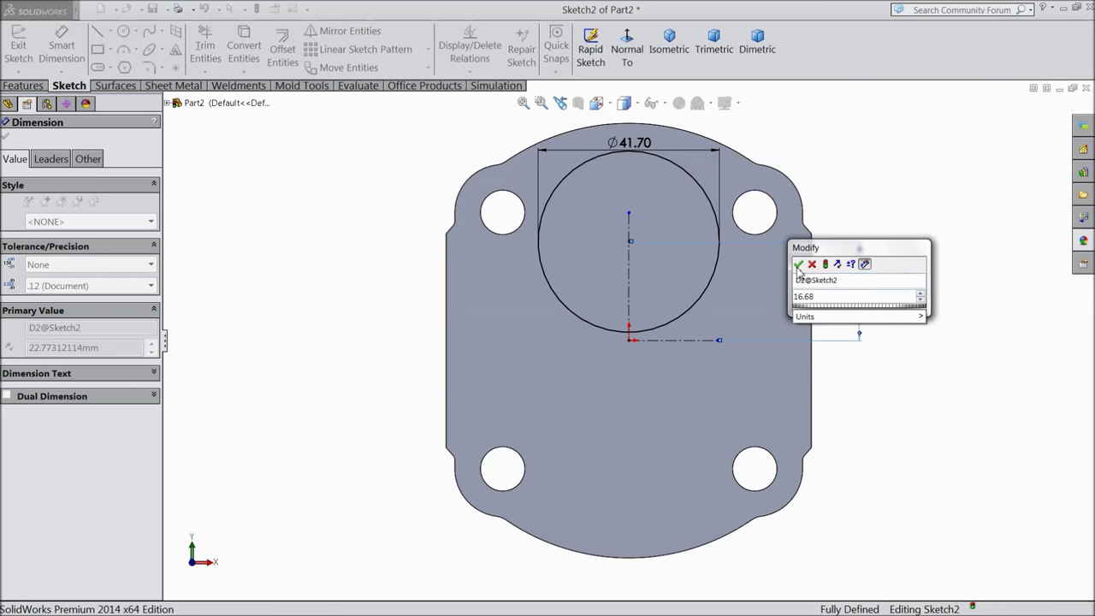
left_click(797, 264)
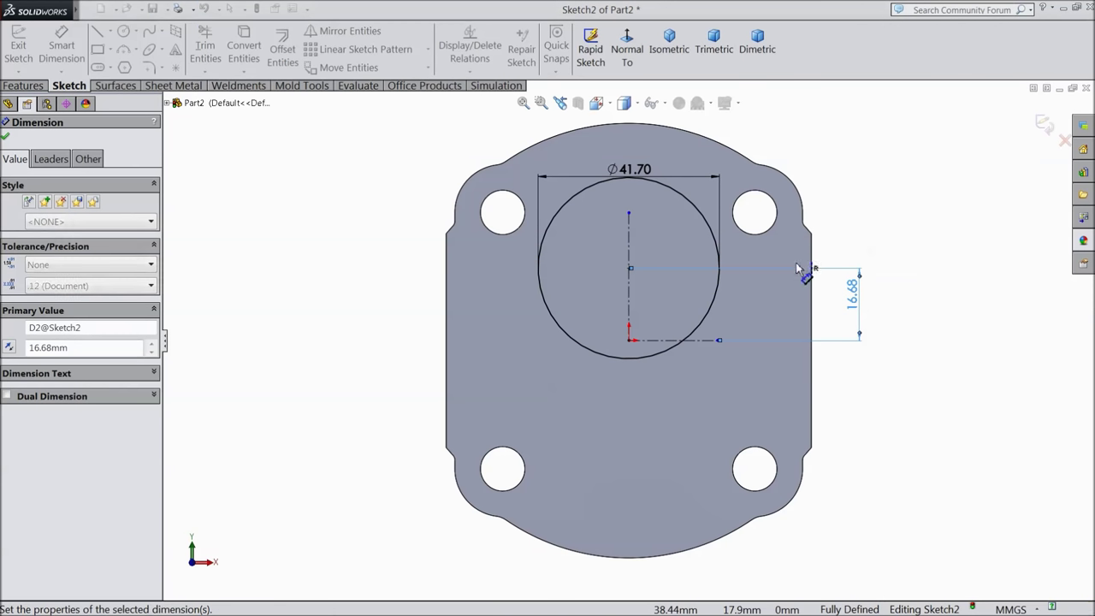
left_click(5, 137)
left_click(346, 30)
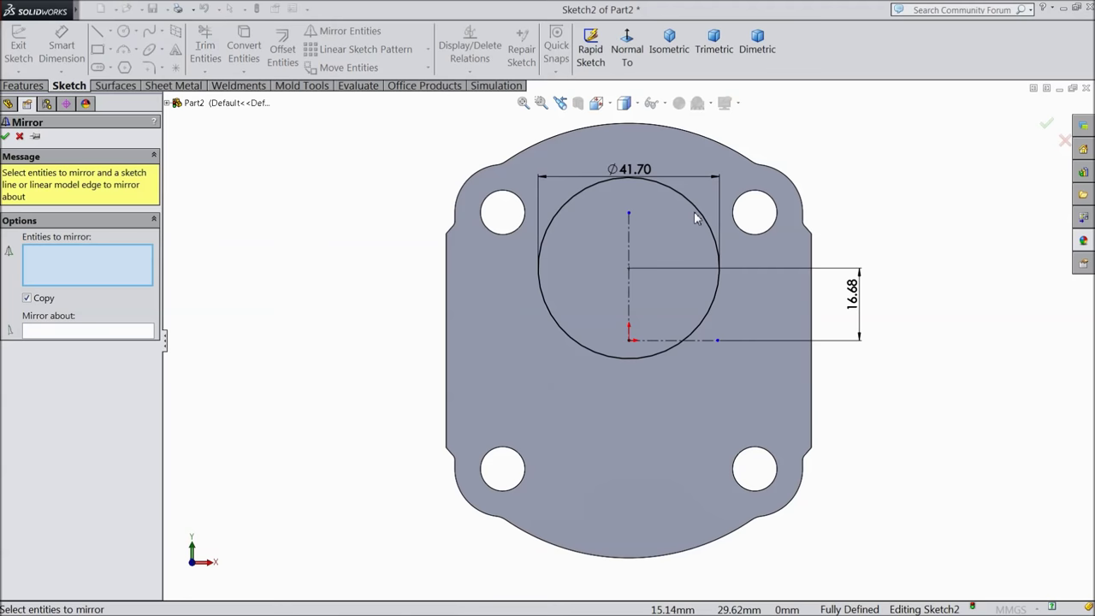
Step: Mirror the circle below the horizontal centerline
left_click(700, 219)
left_click(89, 331)
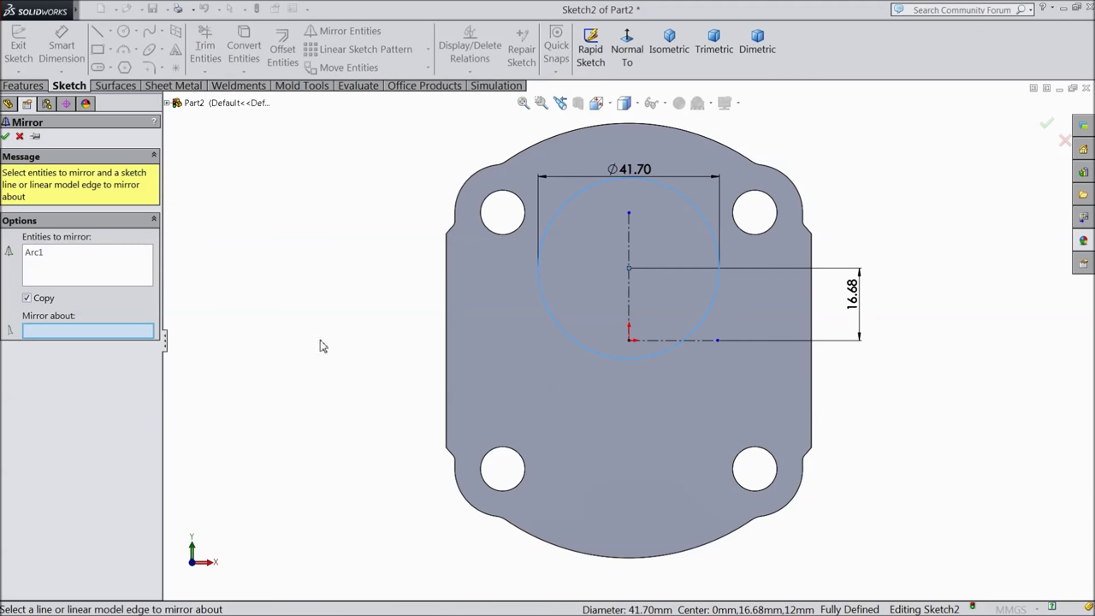
left_click(698, 340)
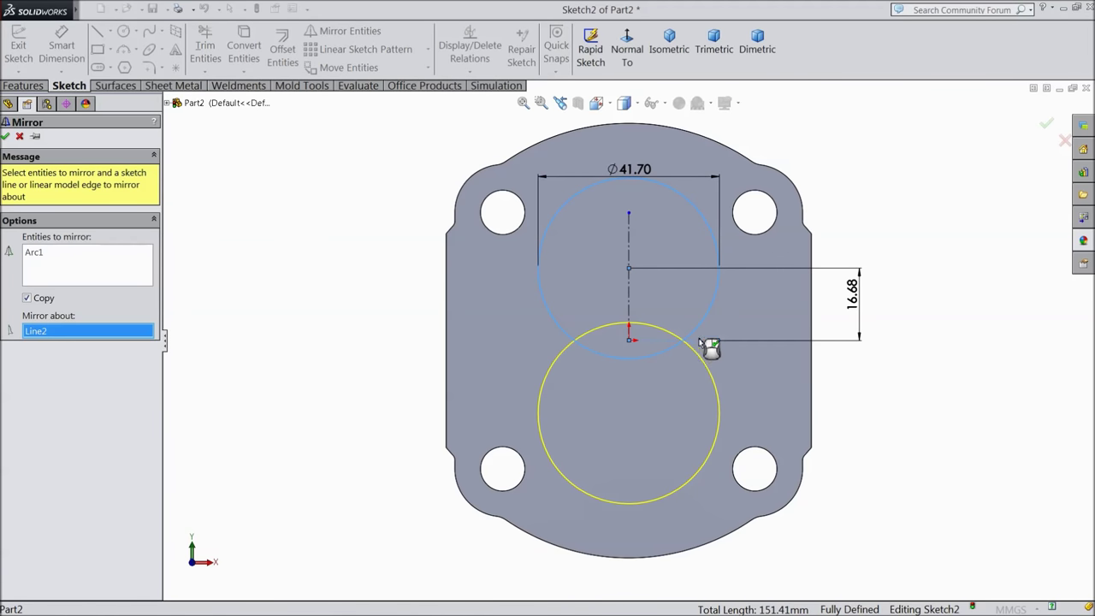
left_click(6, 136)
Step: Draw vertical lines joining the left and right sides of the upper and lower circles
left_click(98, 31)
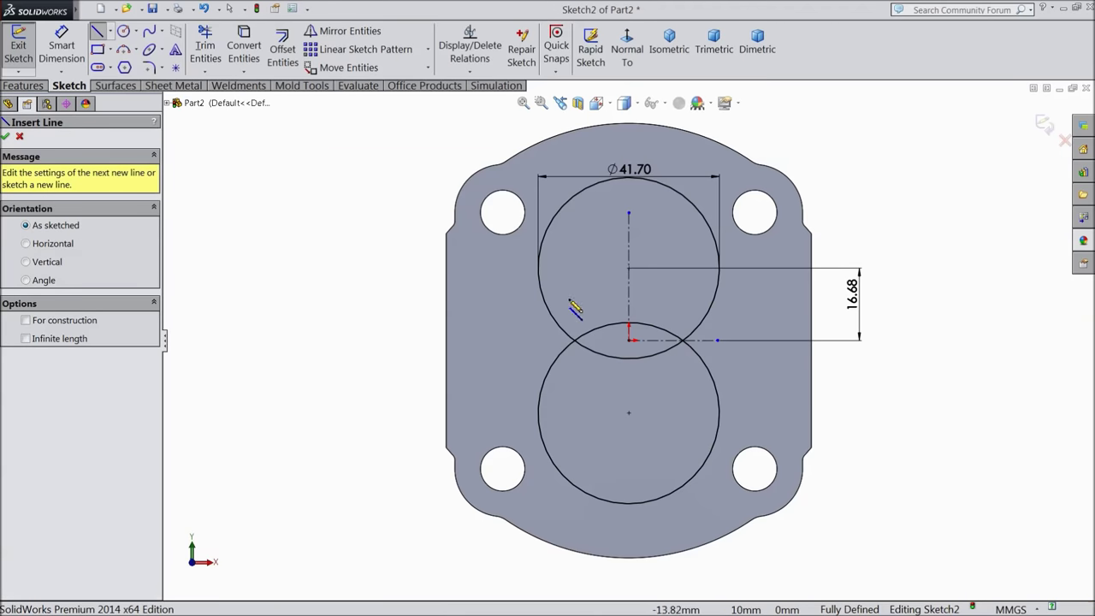
left_click(538, 270)
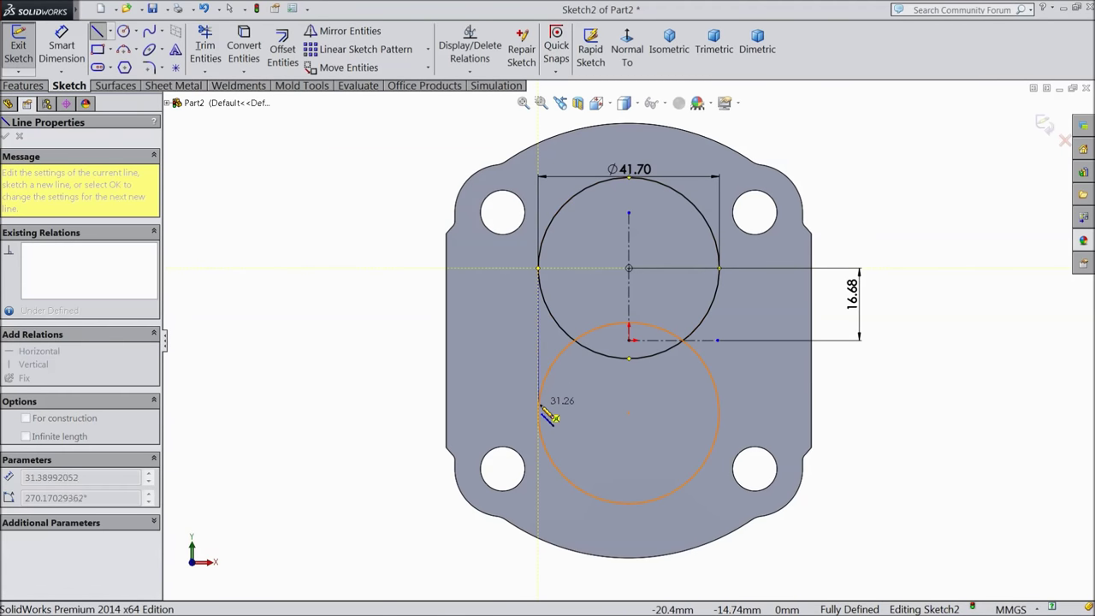
left_click(538, 412)
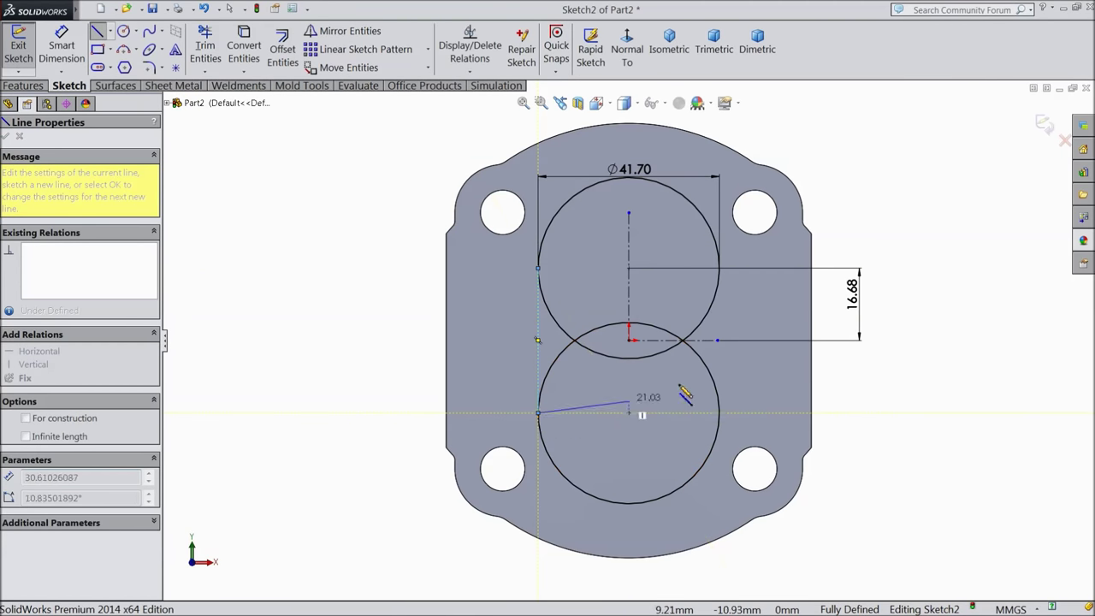
key("Escape")
left_click(98, 31)
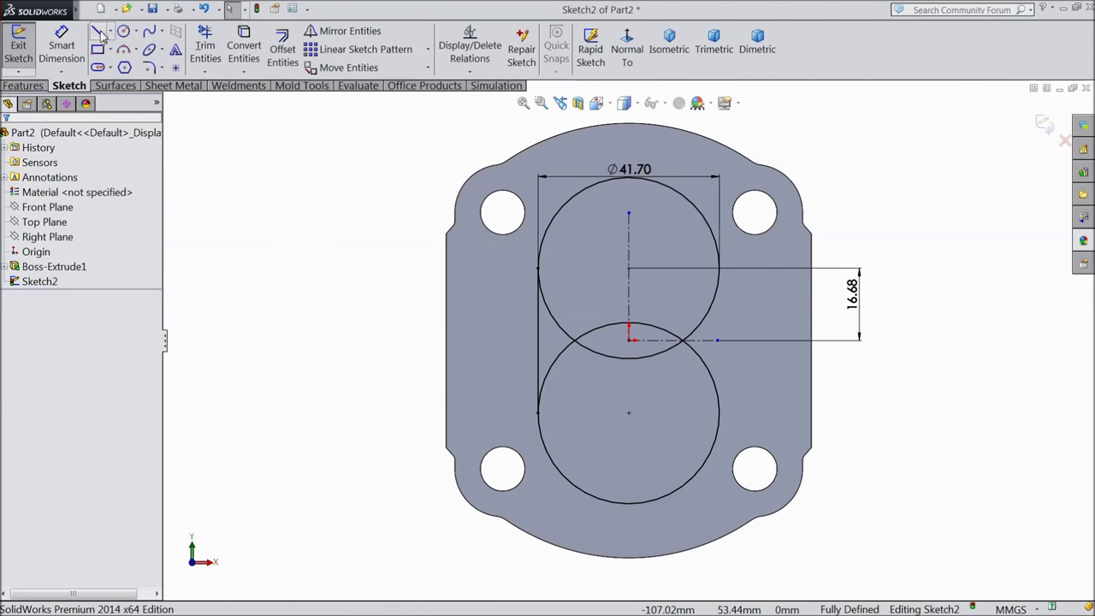
left_click(720, 269)
left_click(719, 413)
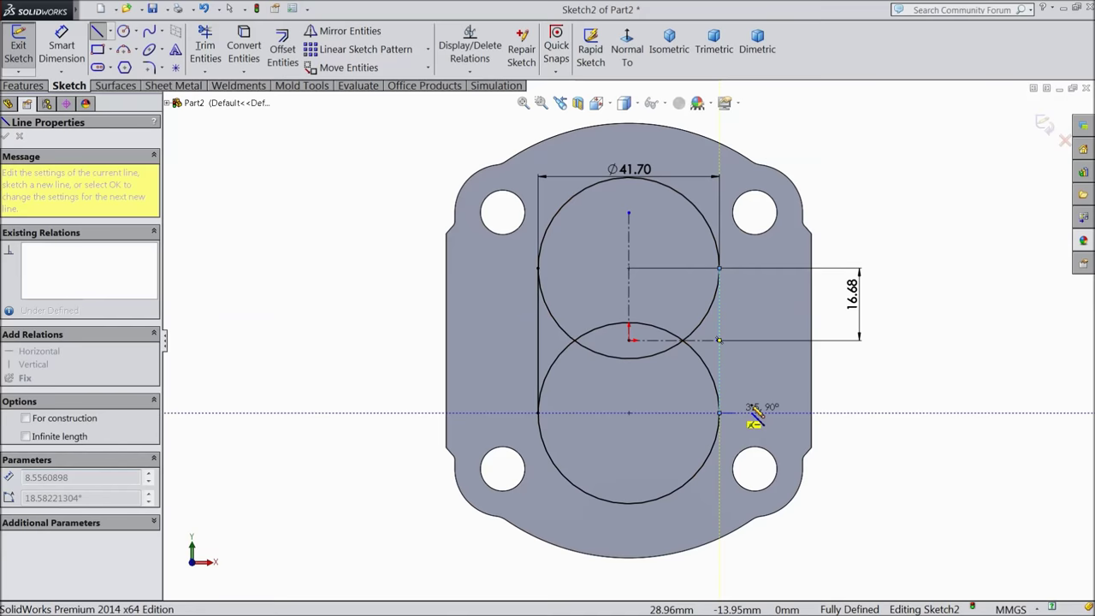
right_click(893, 349)
left_click(923, 104)
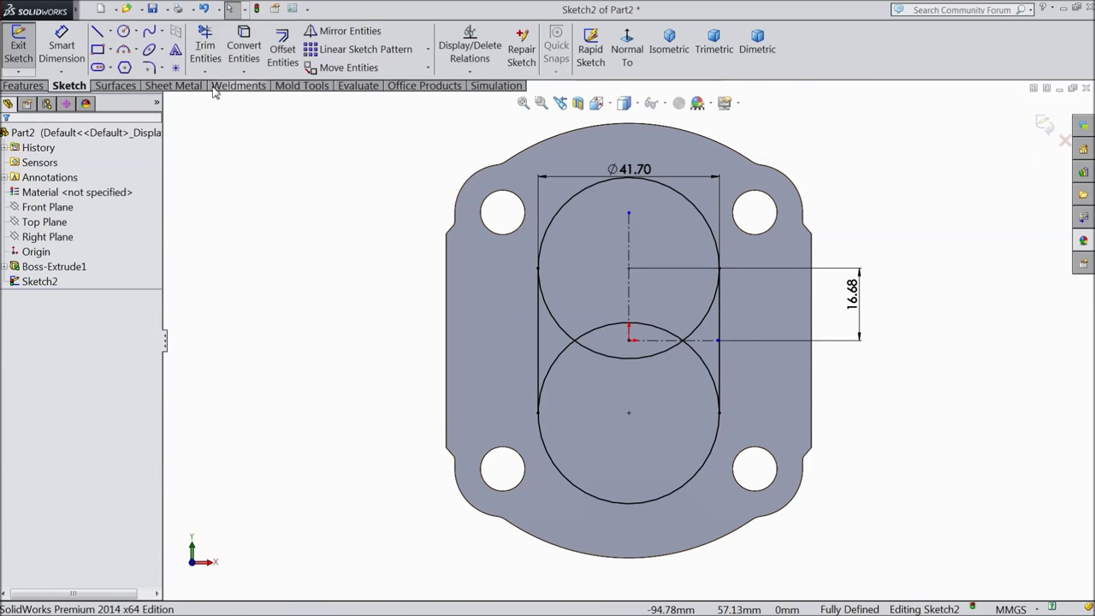
left_click(205, 47)
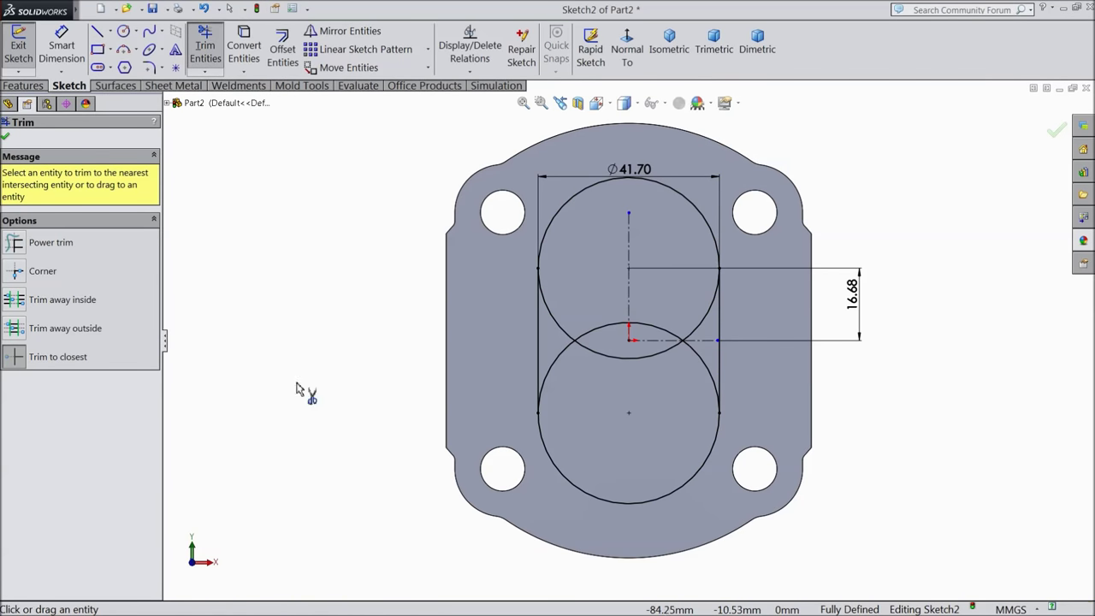
Step: Power-trim the inner circle arcs and leftover line to leave an obround slot outline
left_click(555, 369)
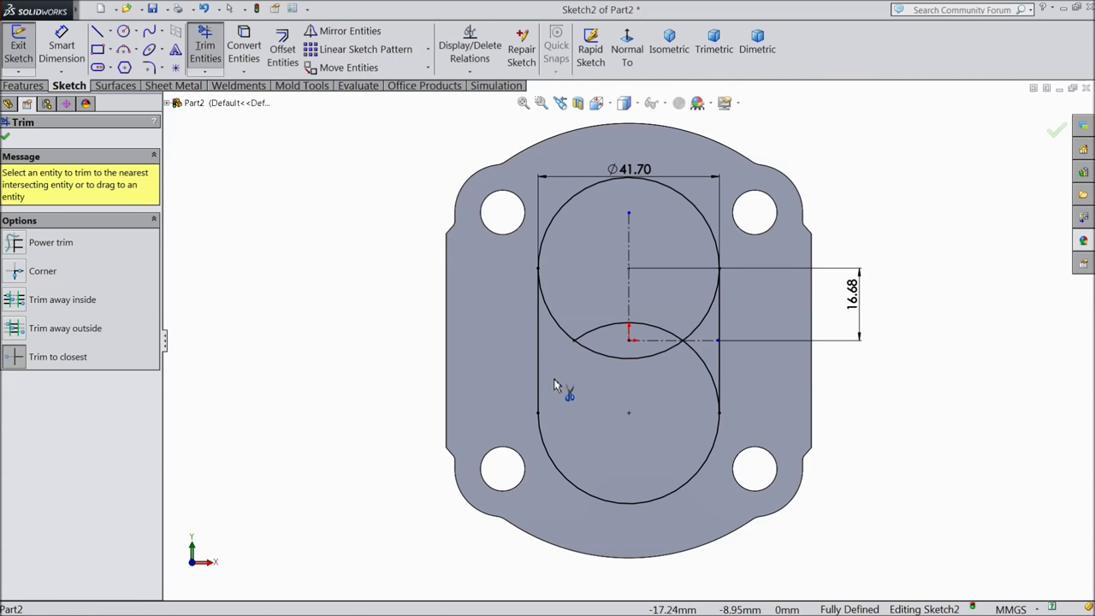
left_click(57, 247)
left_click_drag(576, 359, 562, 338)
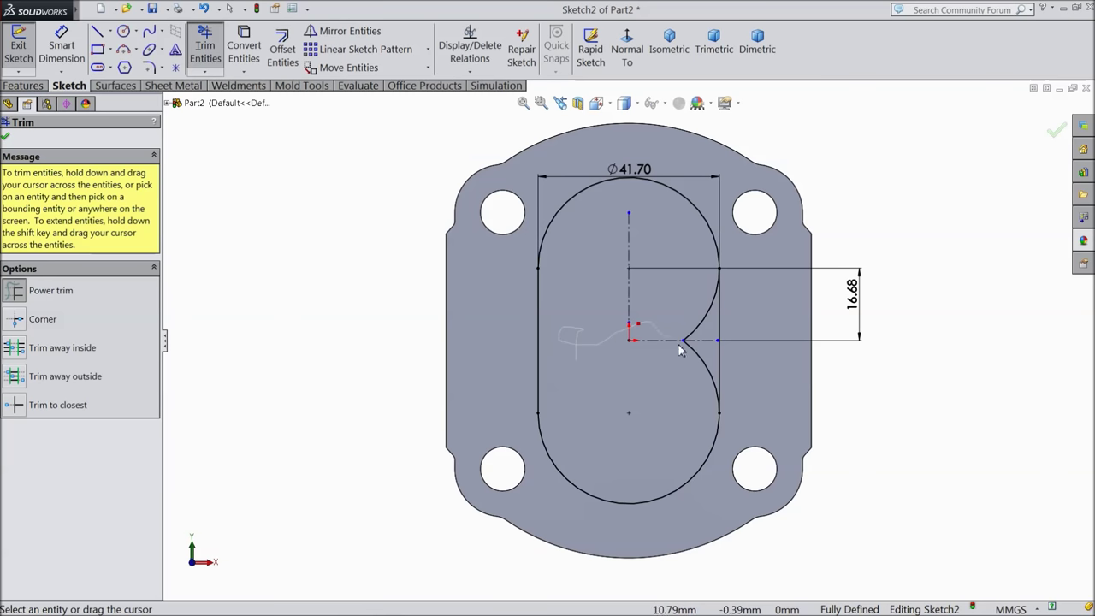
mouse_move(700, 360)
left_mouse_down()
mouse_move(703, 336)
mouse_move(681, 316)
left_mouse_up()
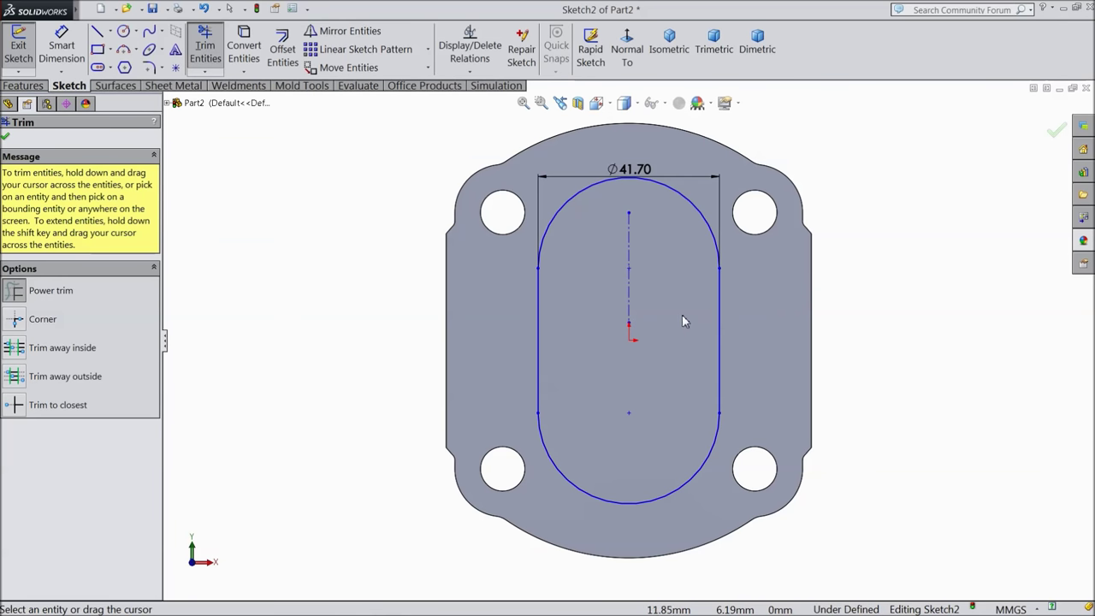
left_click(6, 139)
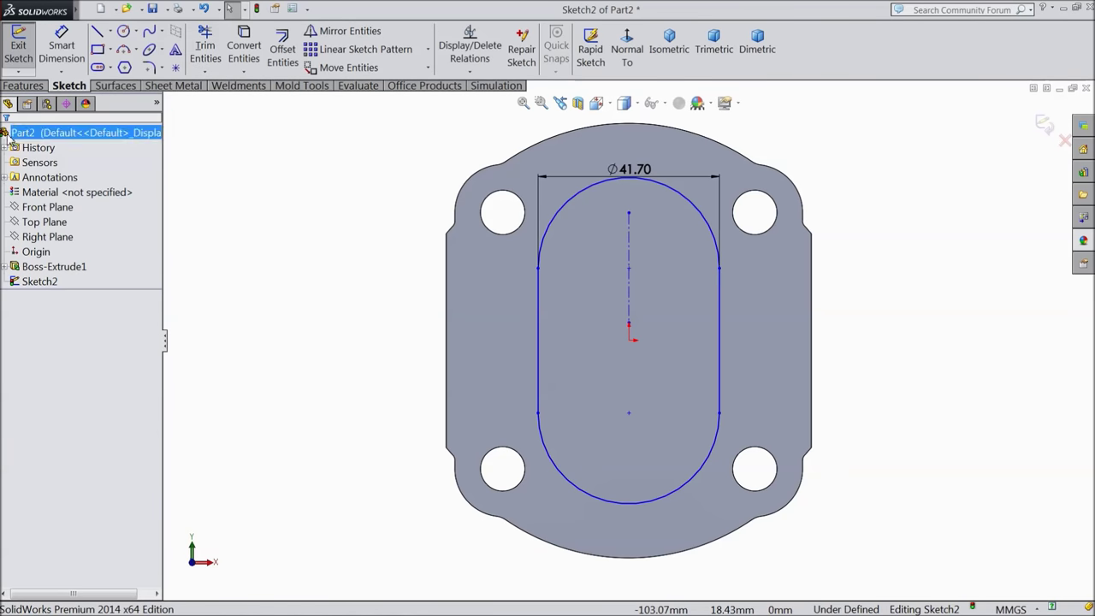
left_click(26, 85)
left_click(26, 49)
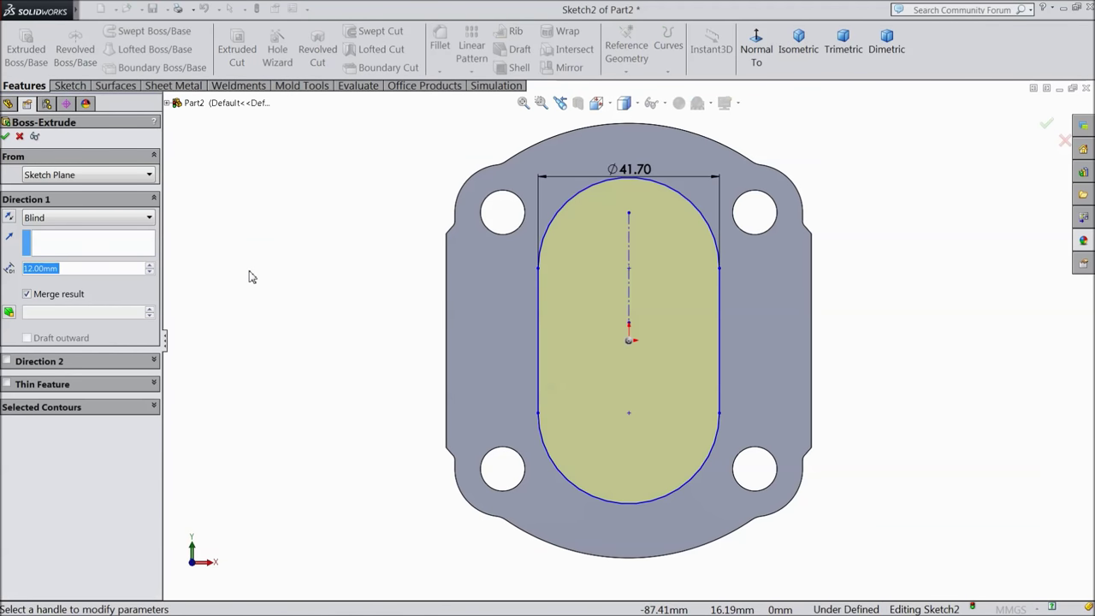
Step: Extrude the obround slot 2.5 mm as a raised boss on the plate
type("2.5")
key("Return")
mouse_move(342, 311)
middle_mouse_down()
mouse_move(289, 239)
mouse_move(284, 259)
middle_mouse_up()
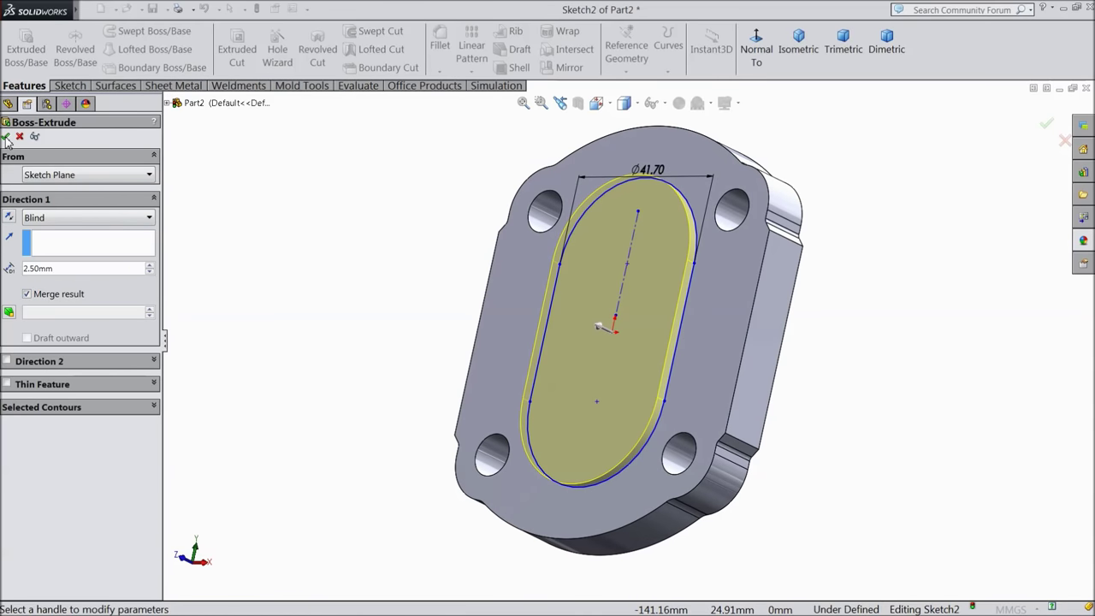
left_click(6, 136)
middle_click_drag(311, 325, 578, 336)
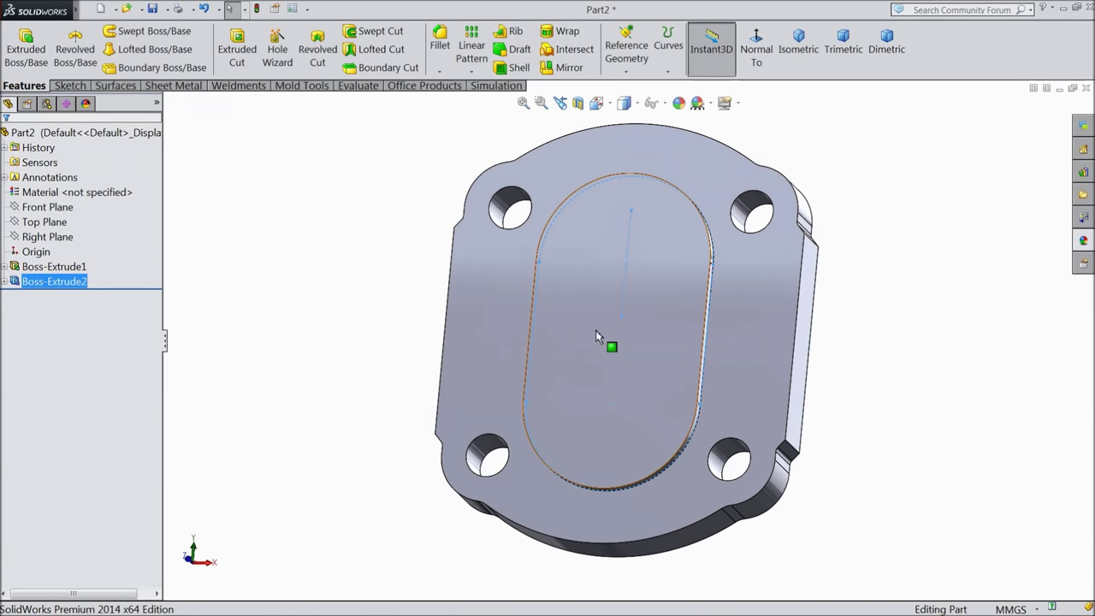
left_click(501, 344)
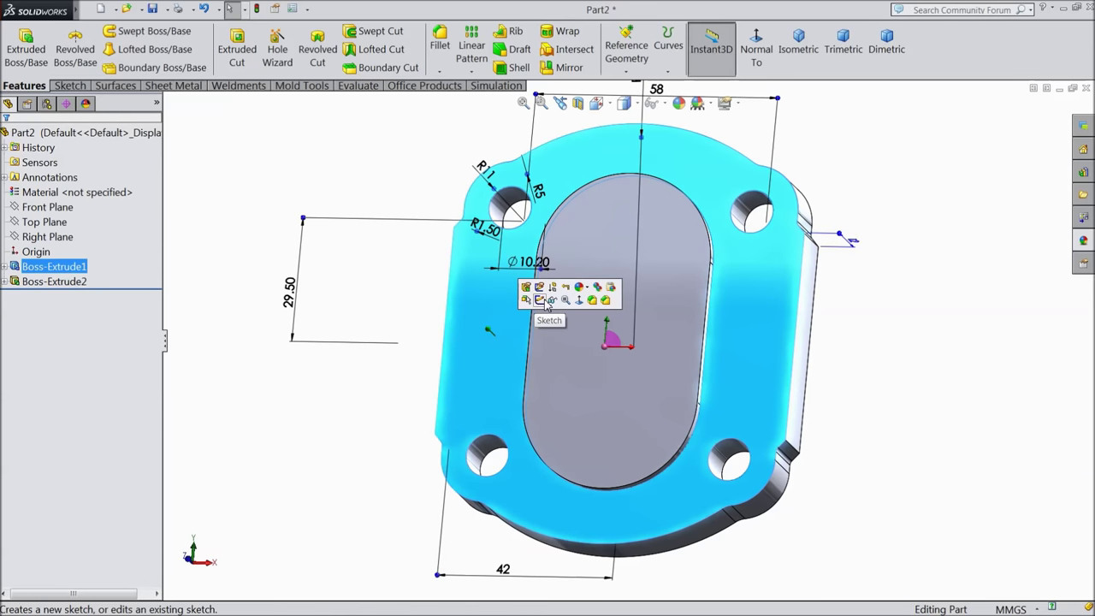
Step: Start a sketch on the face and draw a horizontal centerline across the plate
left_click(544, 304)
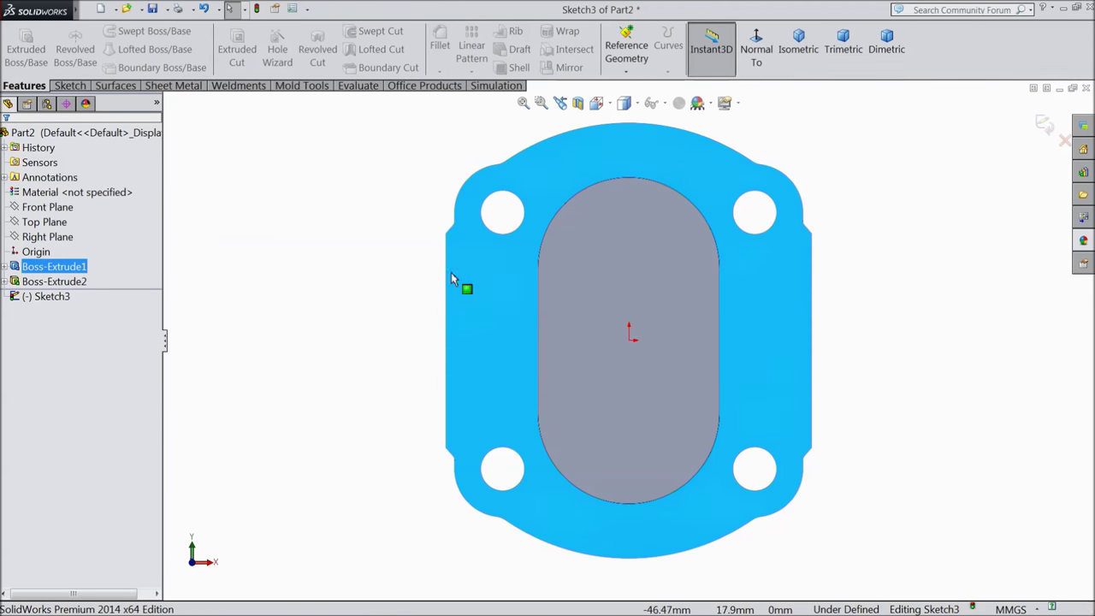
left_click(70, 86)
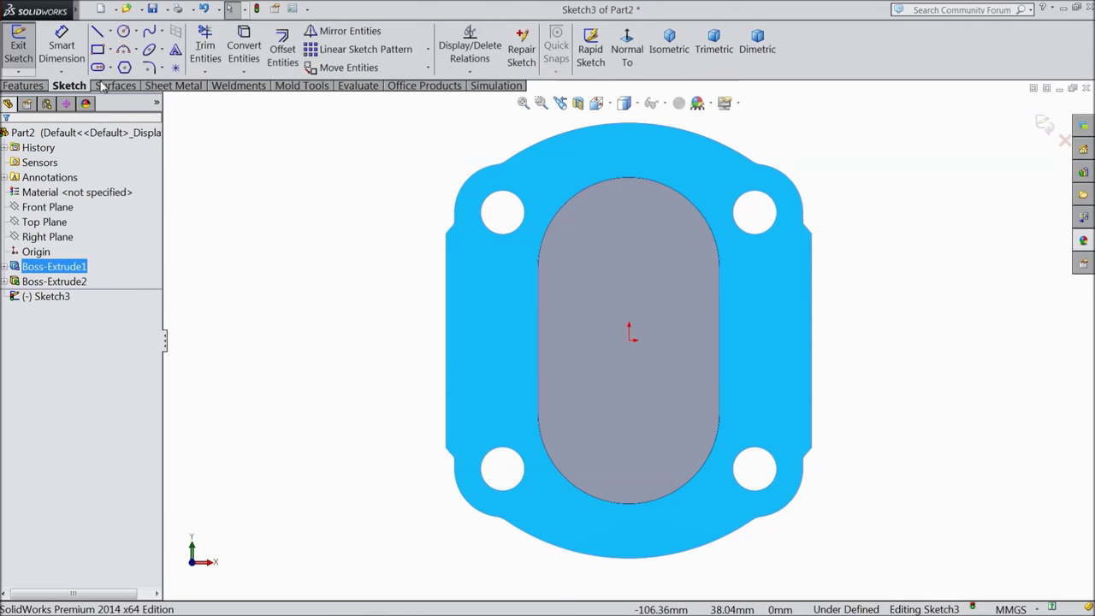
left_click(112, 31)
left_click(120, 67)
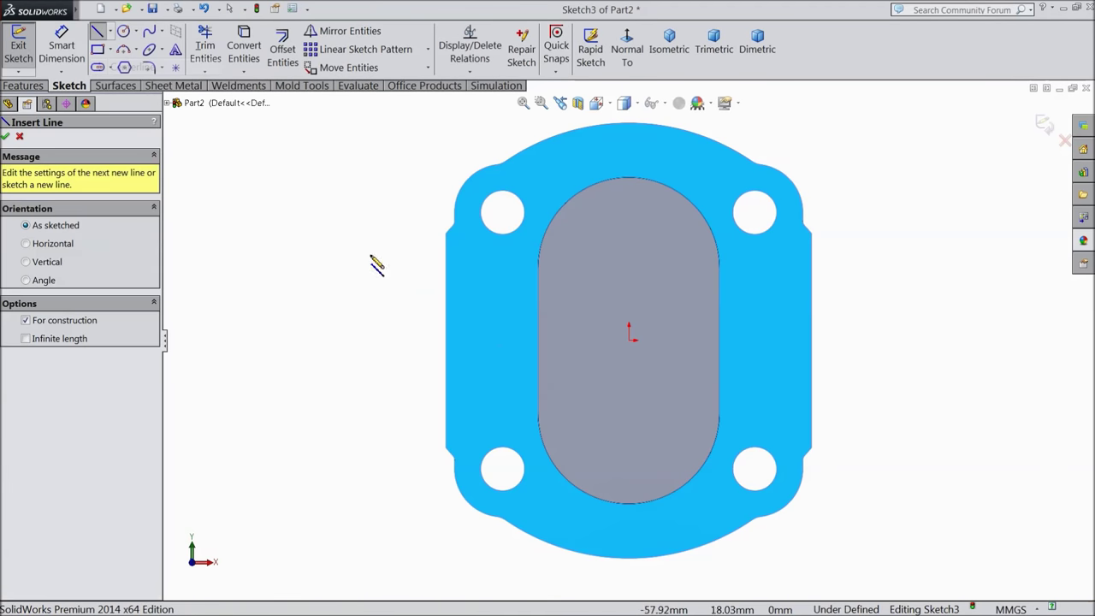
left_click(444, 340)
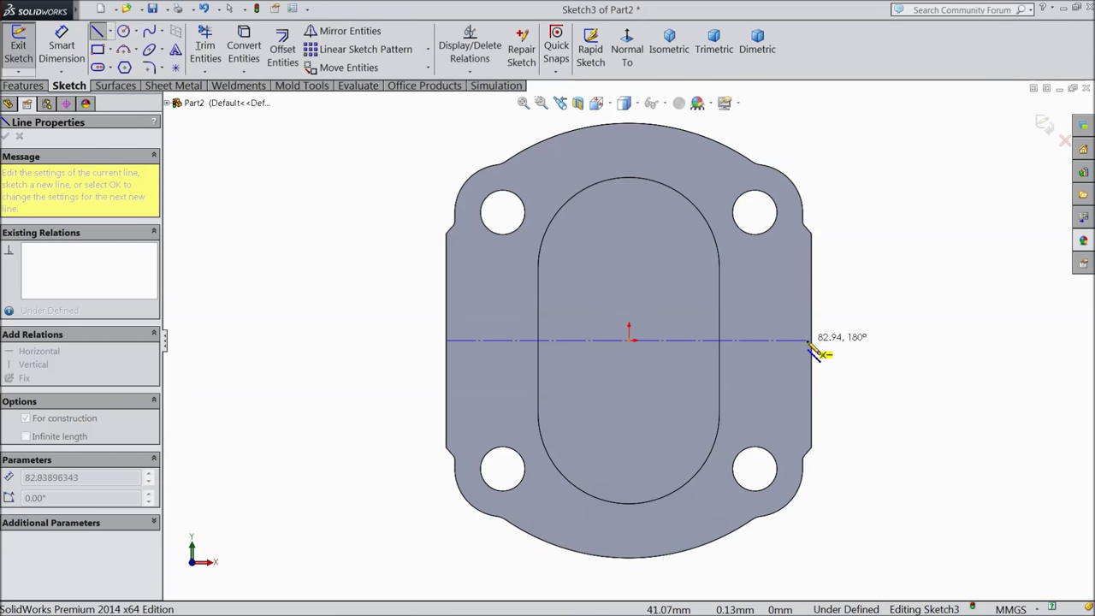
left_click(811, 340)
right_click(811, 341)
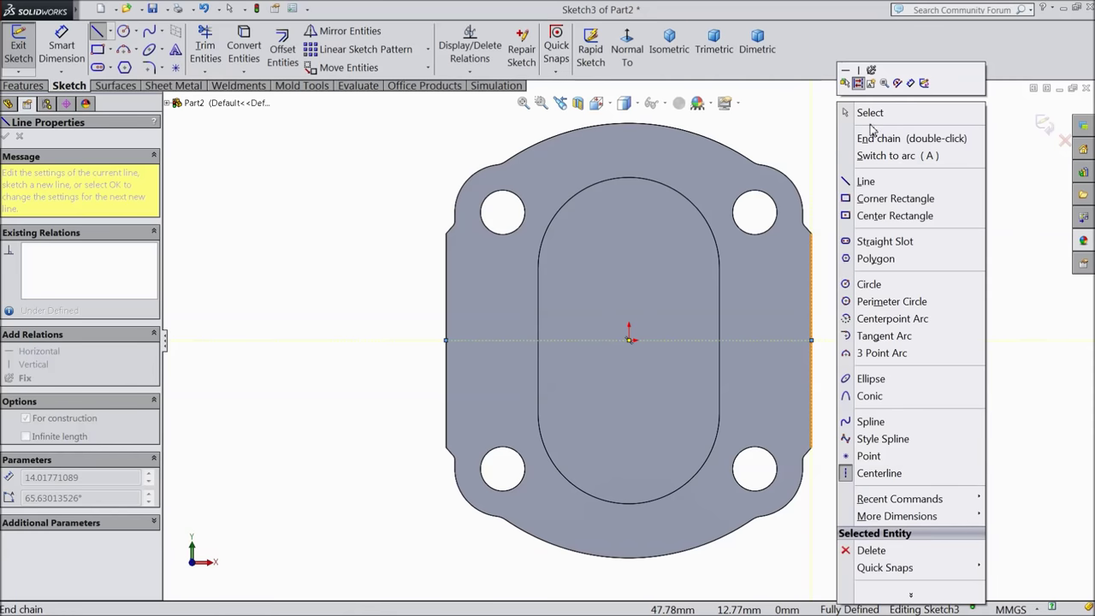
left_click(874, 119)
Step: Draw a small circle on the centerline near the left edge with lines from its top and bottom past the edge
left_click(124, 32)
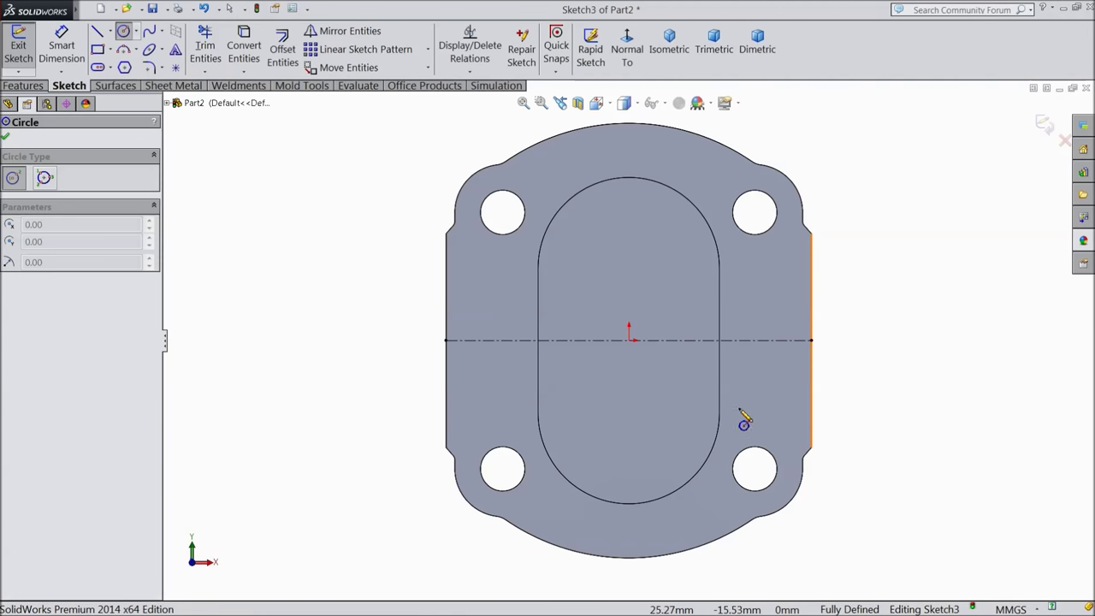
scroll(539, 374, "down", 3)
left_click(455, 296)
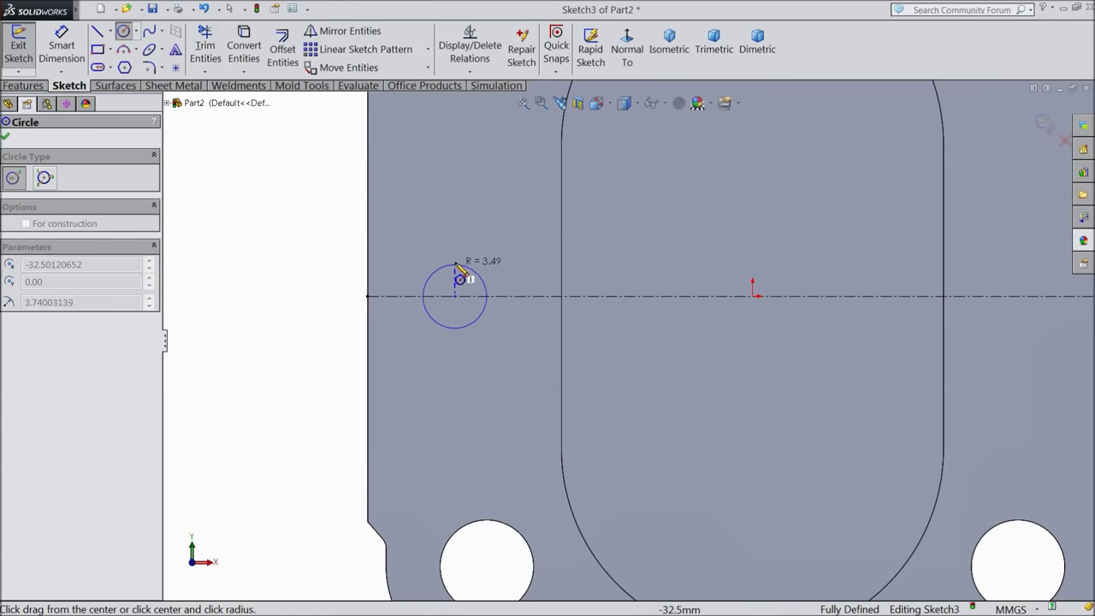
left_click(464, 259)
left_click(99, 33)
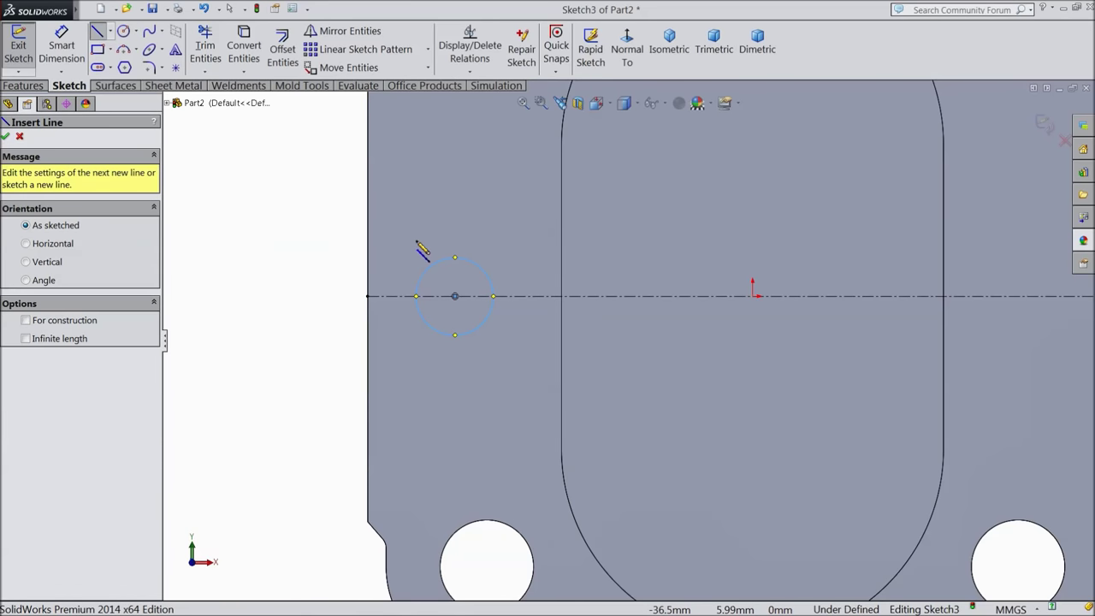
left_click(455, 258)
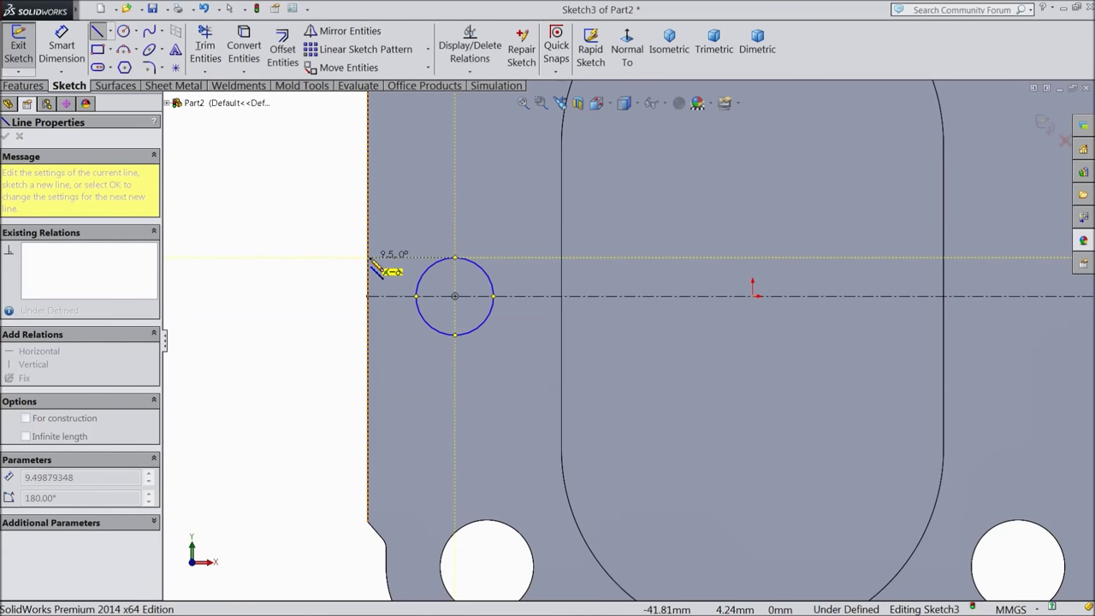
left_click(345, 257)
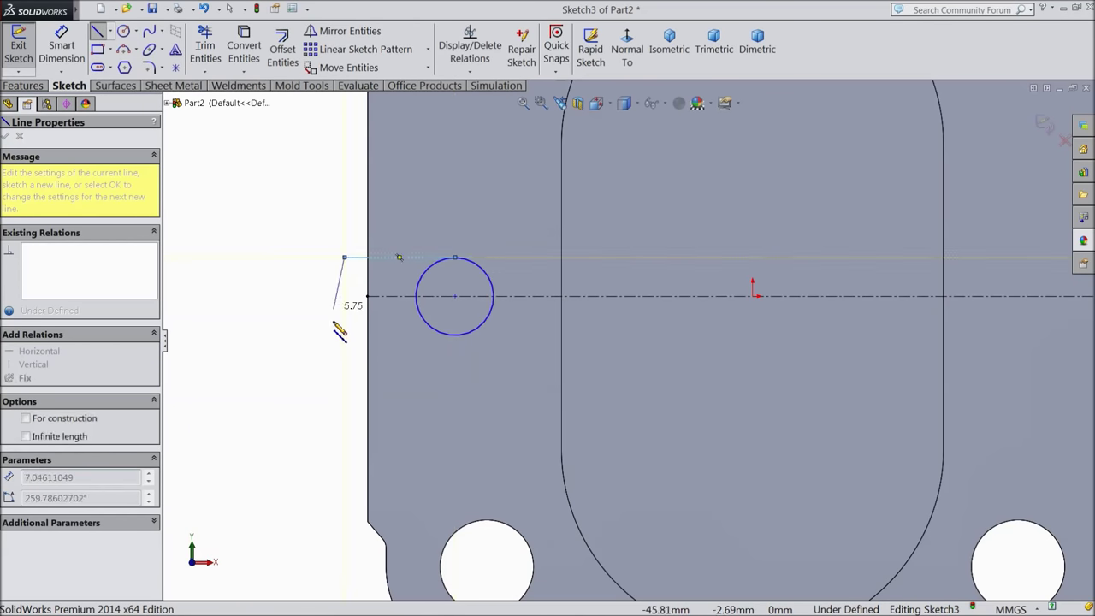
left_click(344, 334)
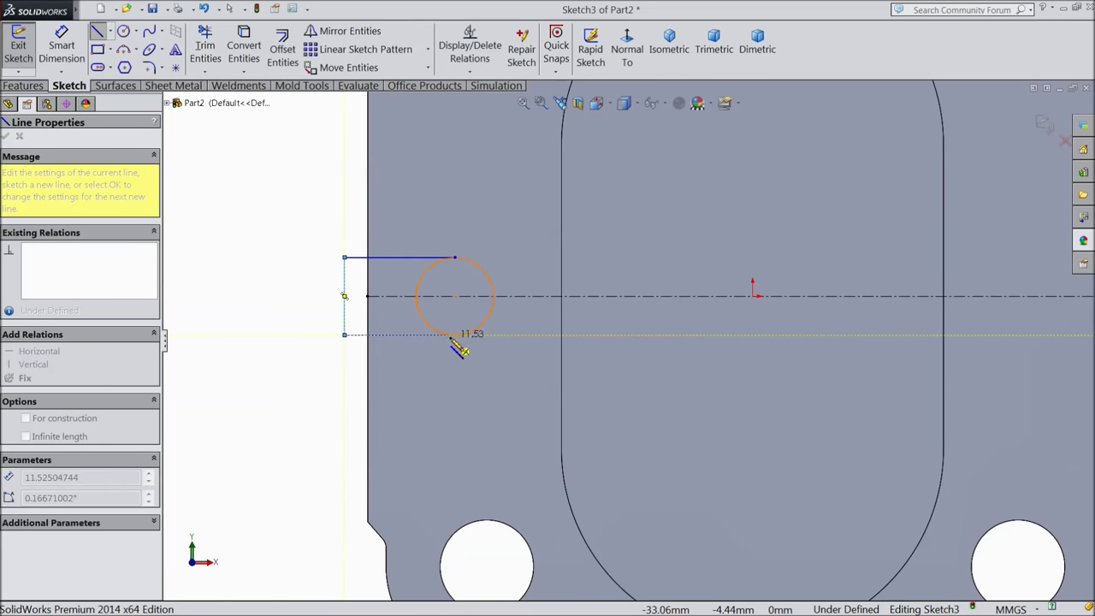
left_click(456, 334)
right_click(247, 281)
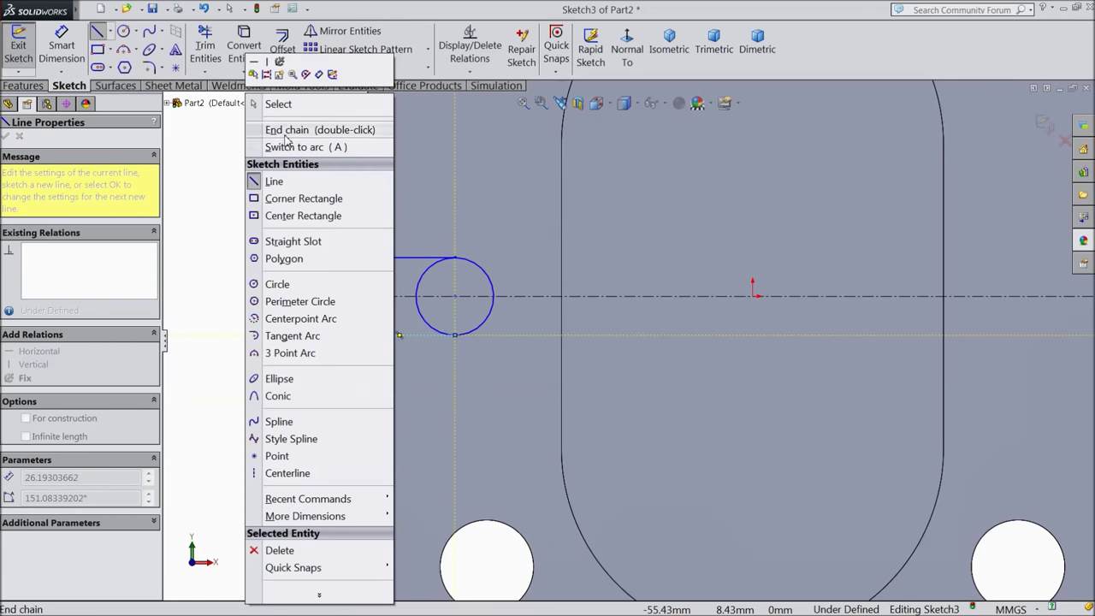
left_click(277, 102)
left_click(56, 61)
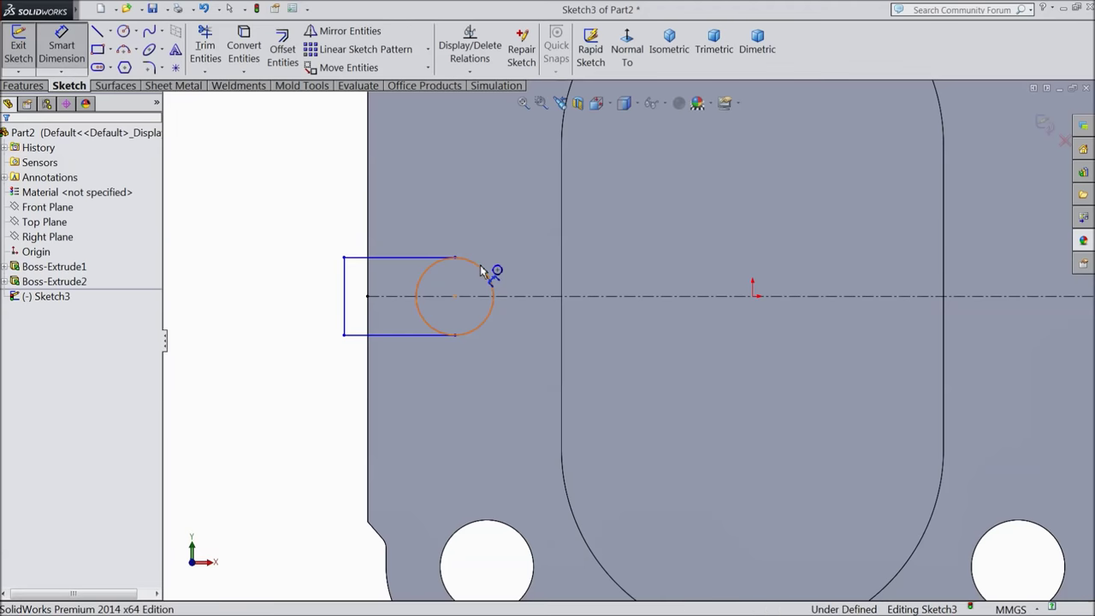
Step: Dimension the circle Ø10 and trim away its inner half
left_click(495, 275)
left_click(444, 194)
type("10")
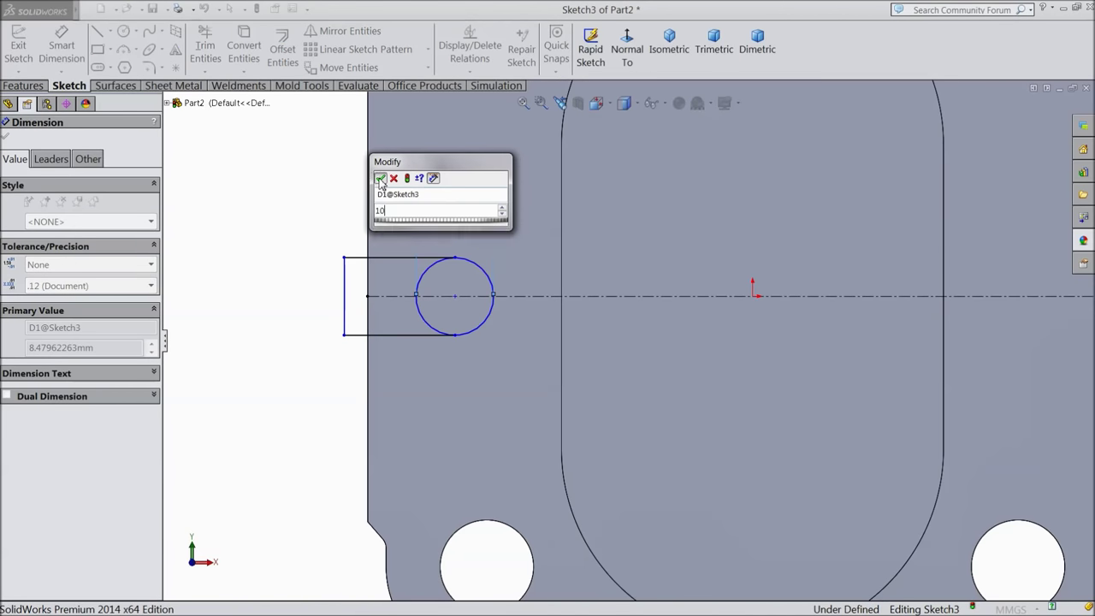
key("Return")
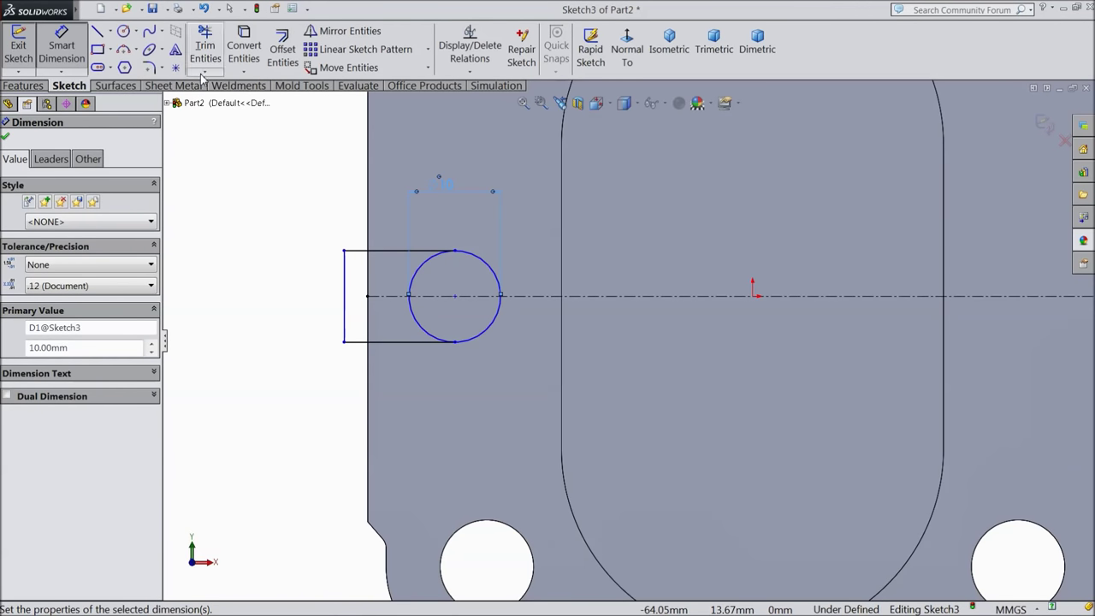
left_click(205, 48)
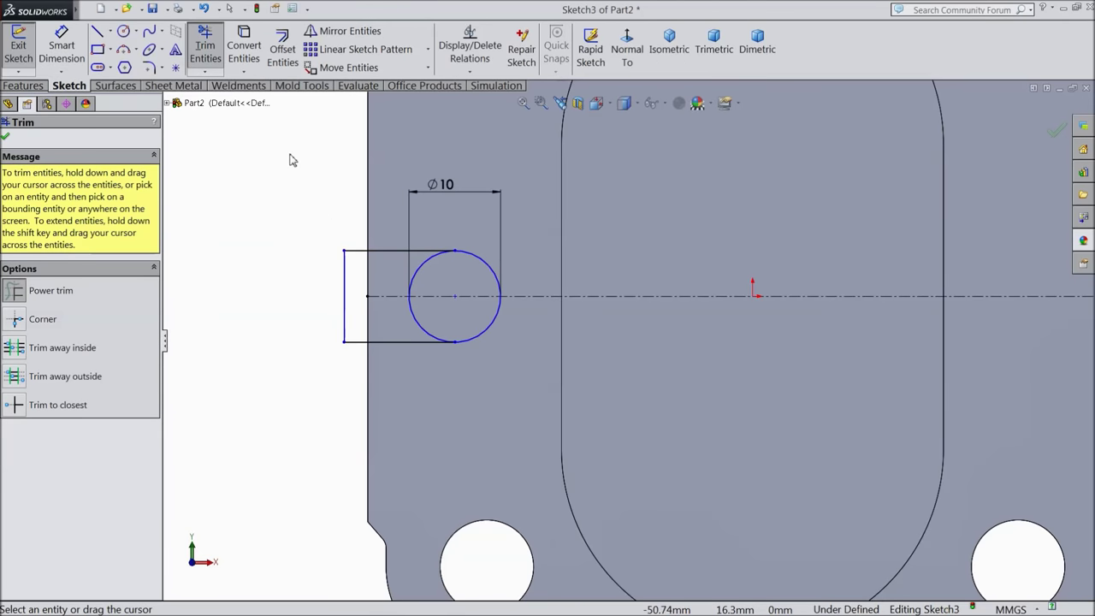
left_click(422, 272)
left_click(47, 410)
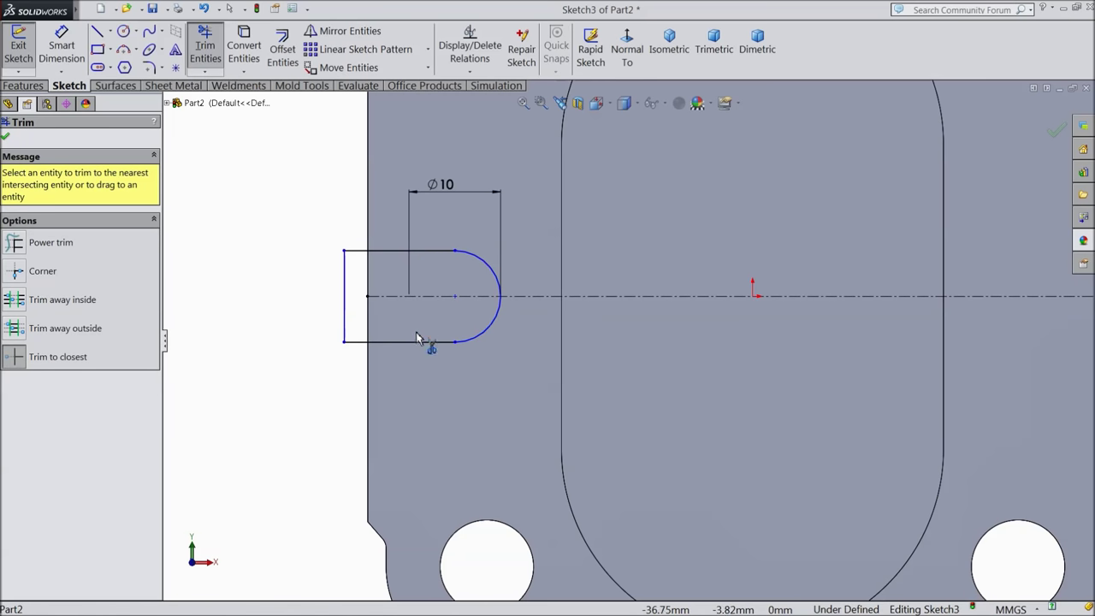
left_click(6, 139)
Step: Dimension the arc centre 8 mm from the slot's end line and zoom to fit
left_click(61, 47)
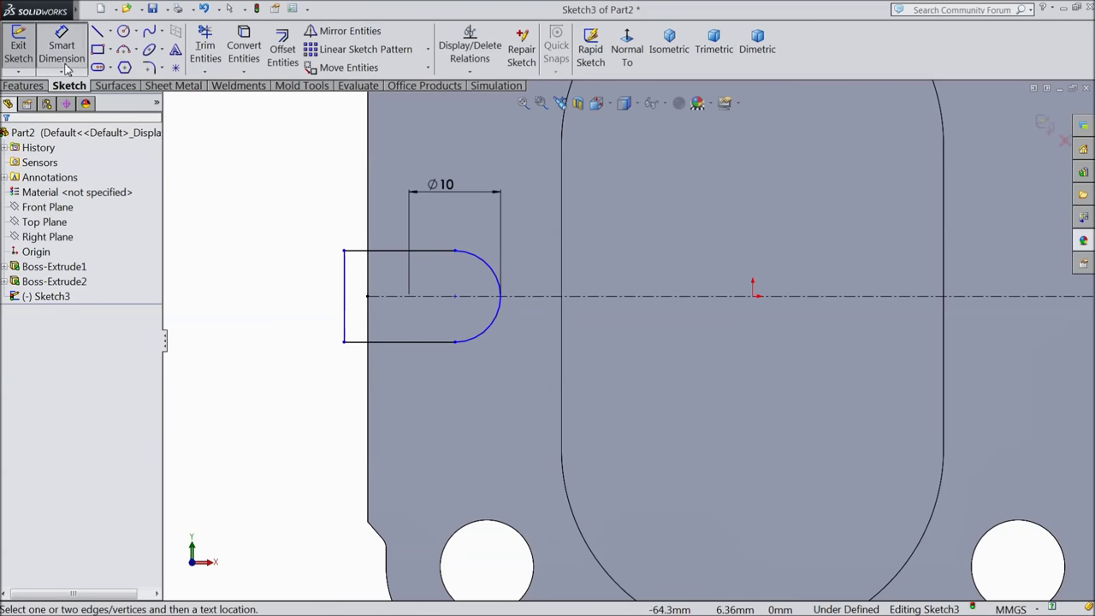
left_click(455, 297)
left_click(369, 383)
left_click(410, 388)
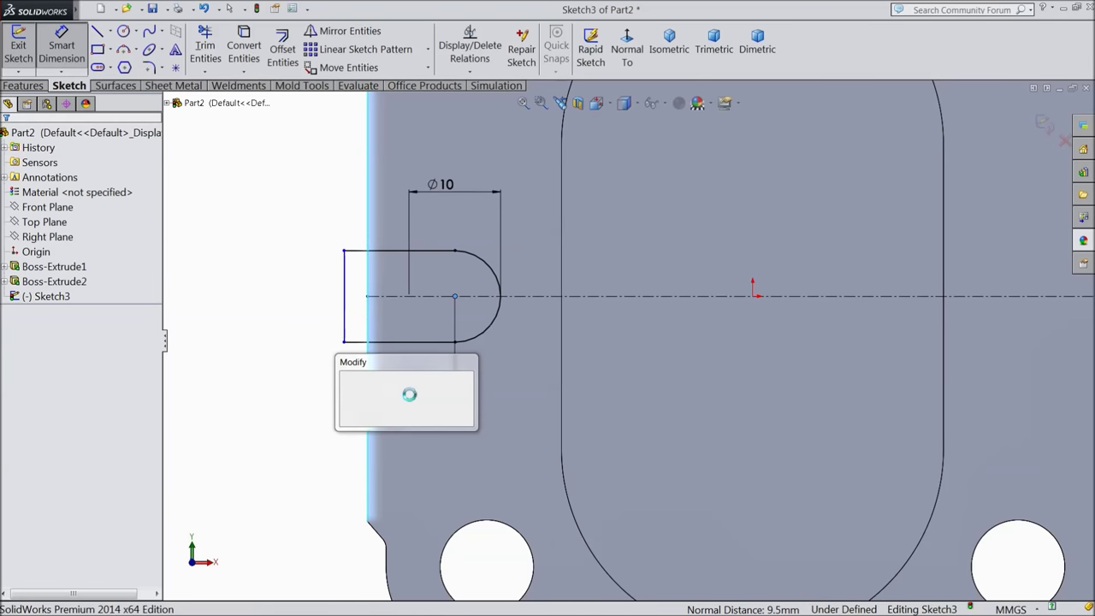
type("8")
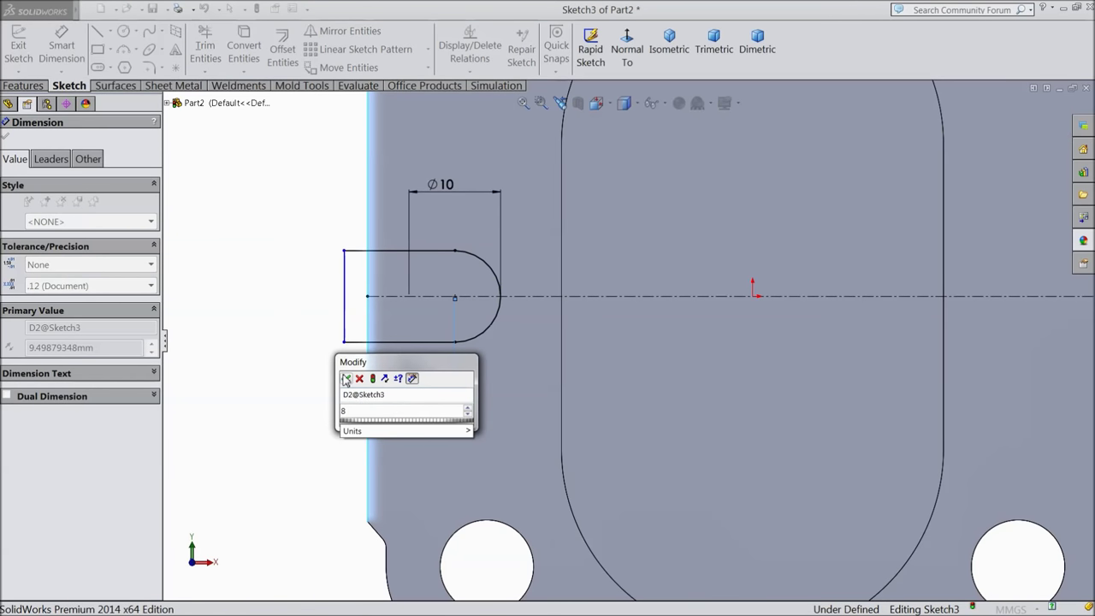
left_click(344, 379)
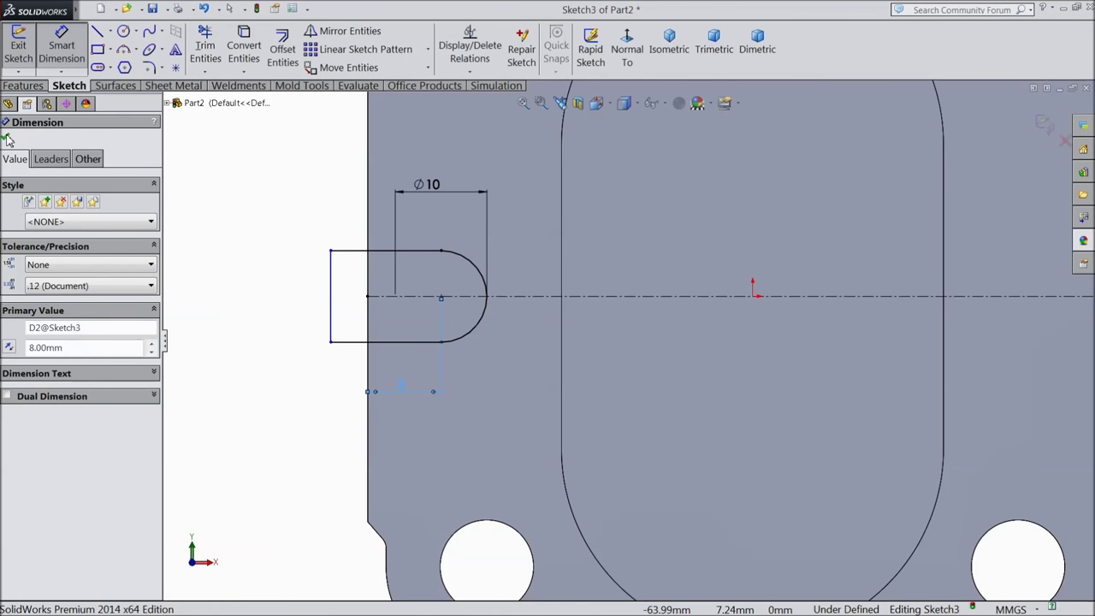
left_click(6, 138)
key("f")
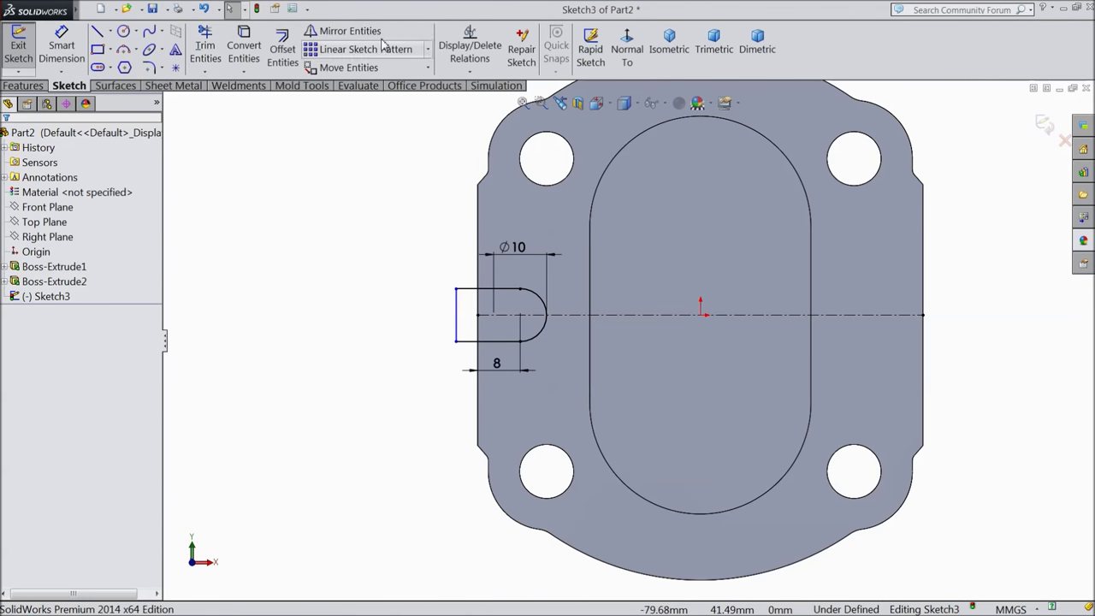
left_click(343, 31)
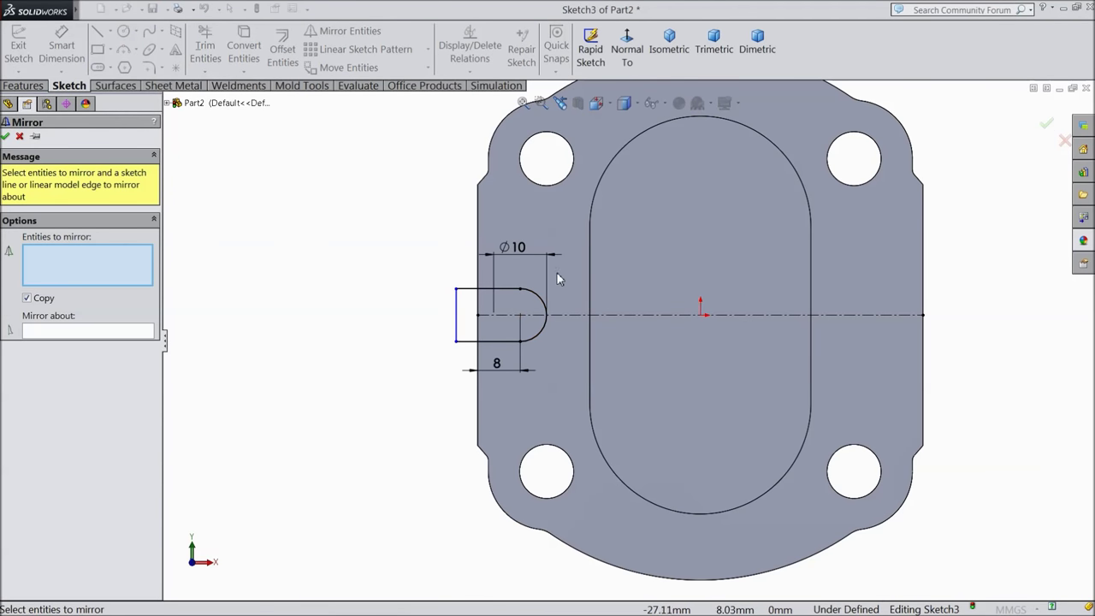
Step: Select the slot's arc and three lines for mirroring, then cancel to add a centerline first
left_click(546, 305)
left_click(519, 314)
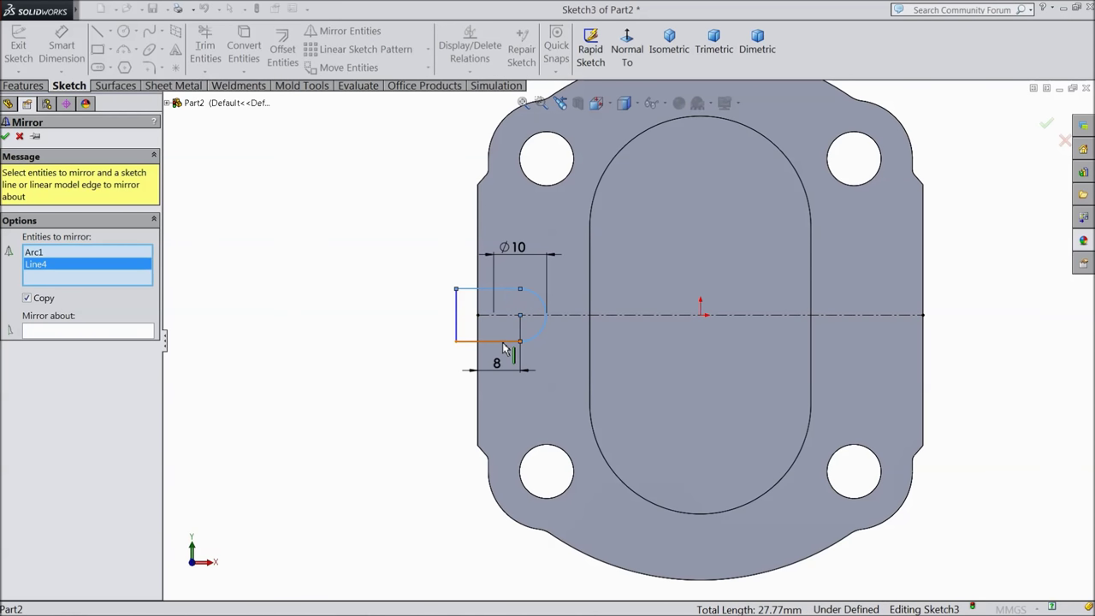
left_click(505, 342)
left_click(456, 324)
left_click(101, 337)
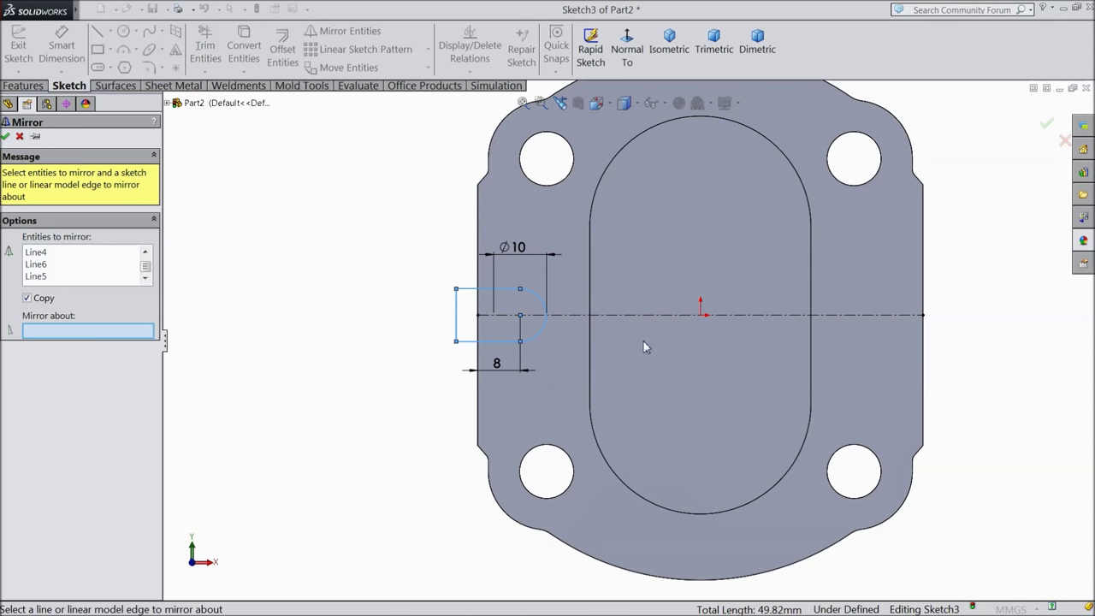
left_click(19, 137)
Step: Draw a vertical centerline up from the origin
left_click(109, 31)
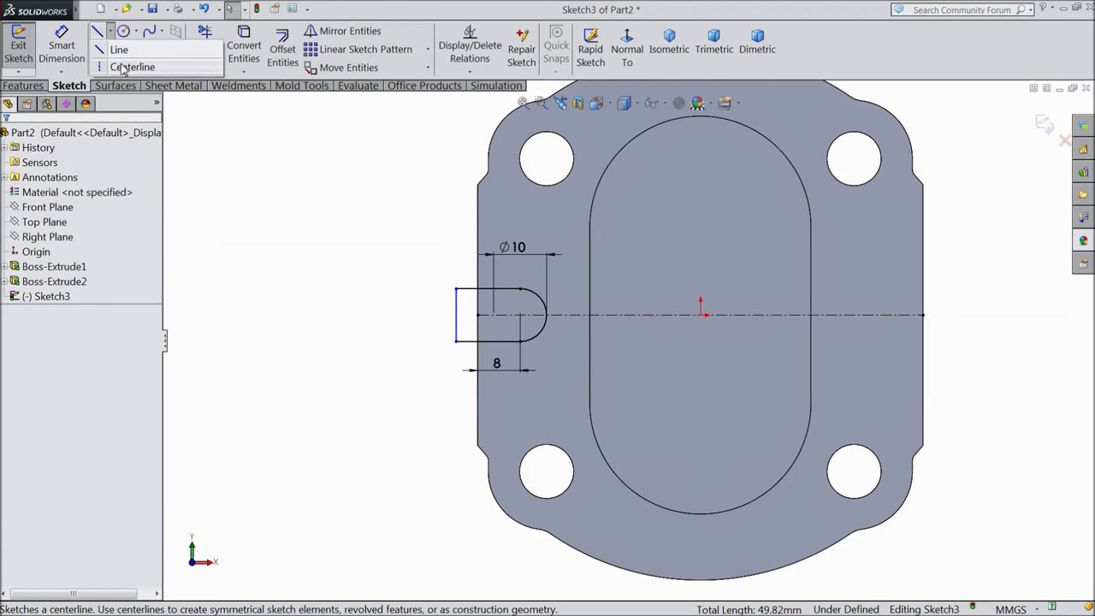
left_click(124, 68)
left_click(700, 194)
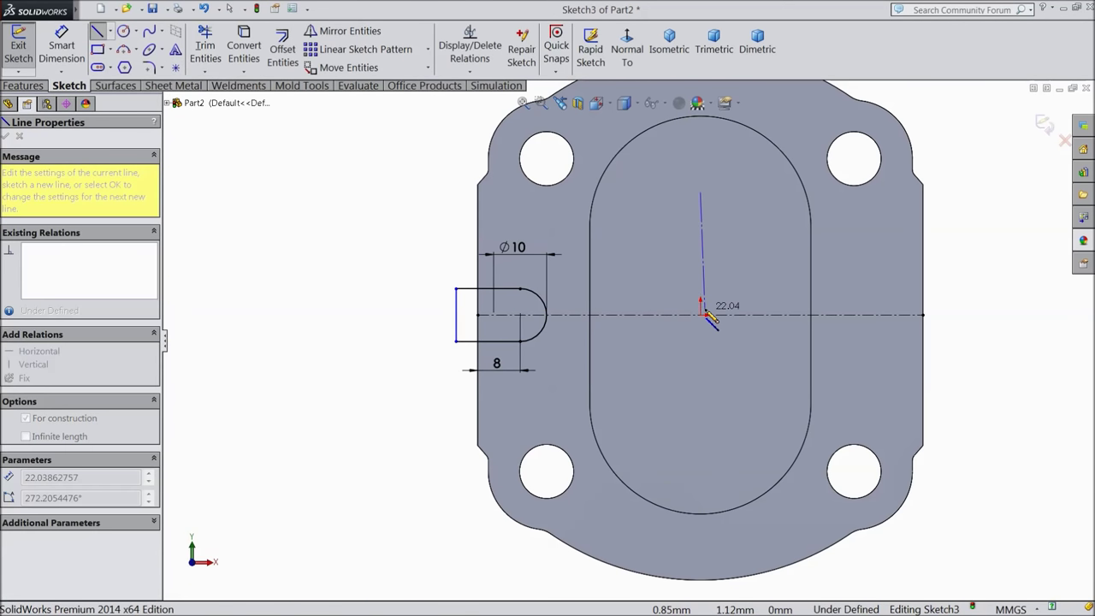
right_click(684, 346)
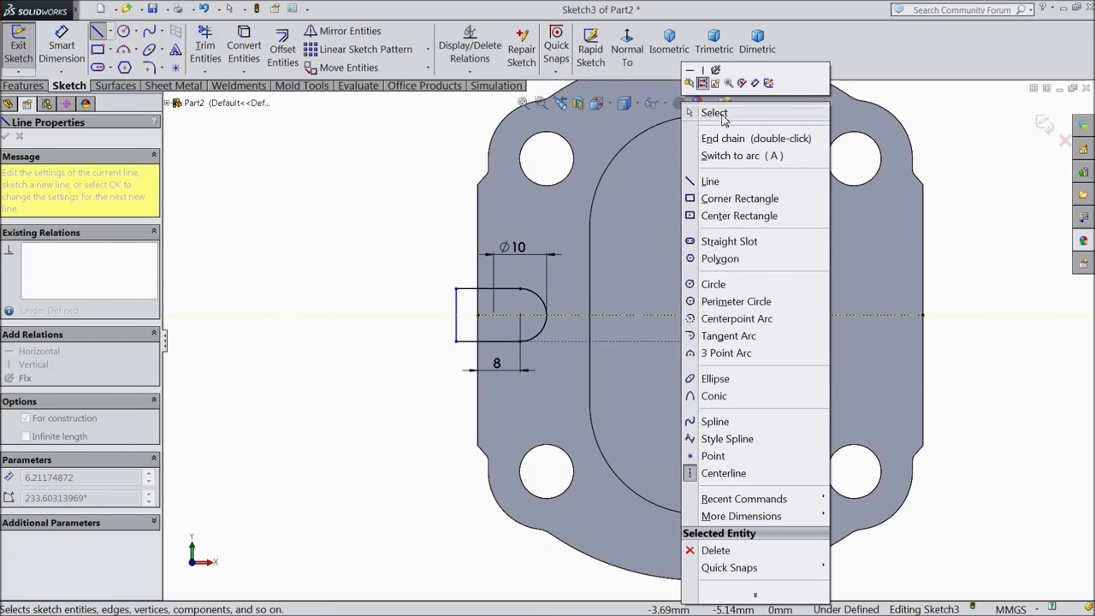
left_click(706, 112)
Step: Mirror the slot's arc and three lines about the vertical centerline onto the right edge
left_click(341, 33)
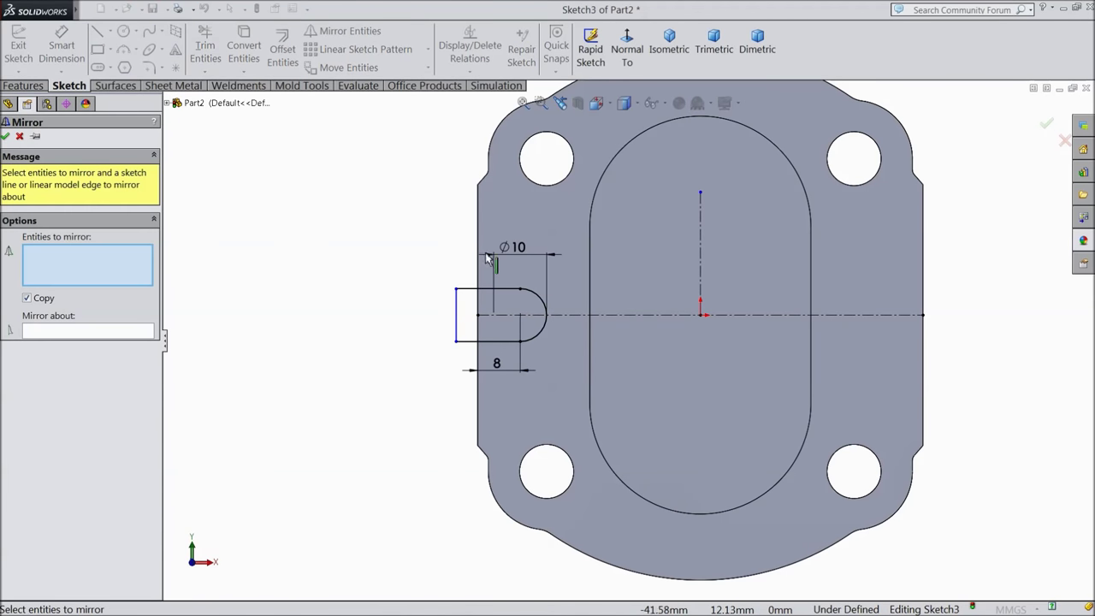
left_click(531, 296)
left_click(513, 338)
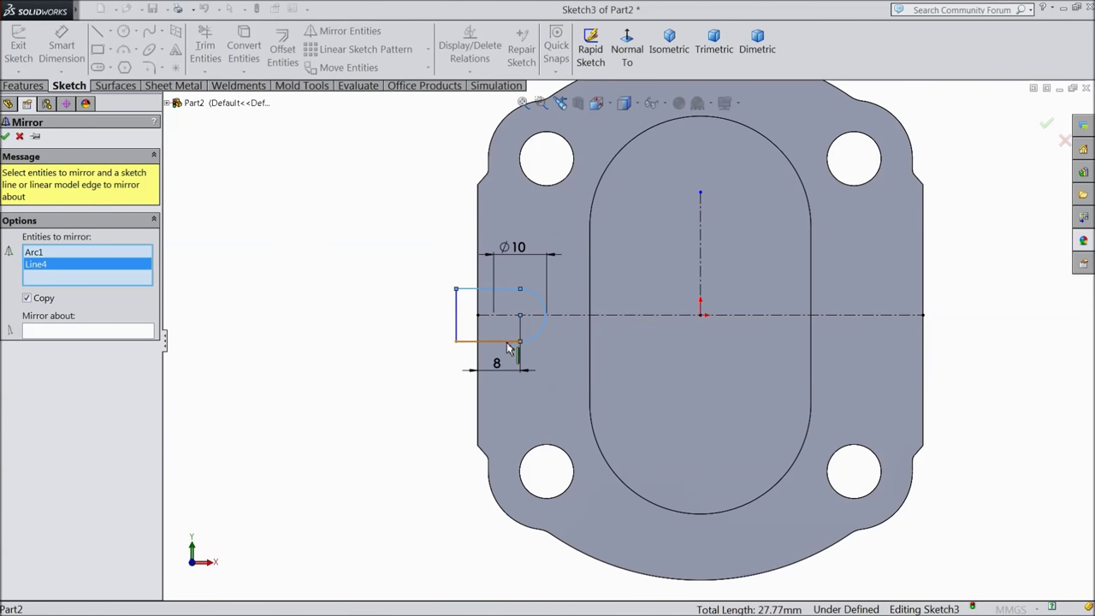
left_click(462, 329)
left_click(457, 330)
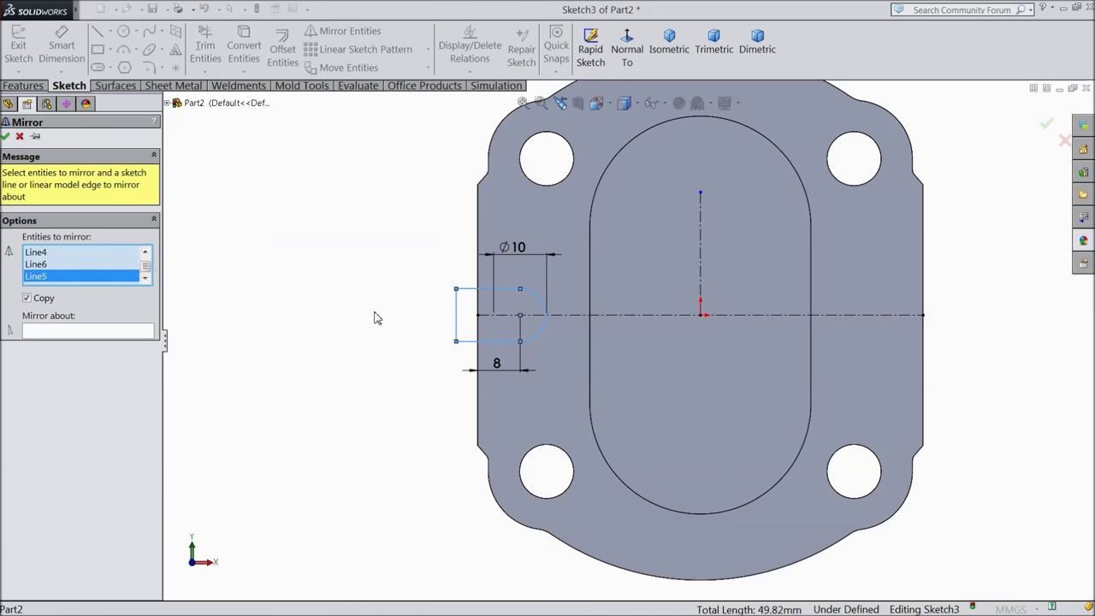
left_click(125, 329)
left_click(701, 277)
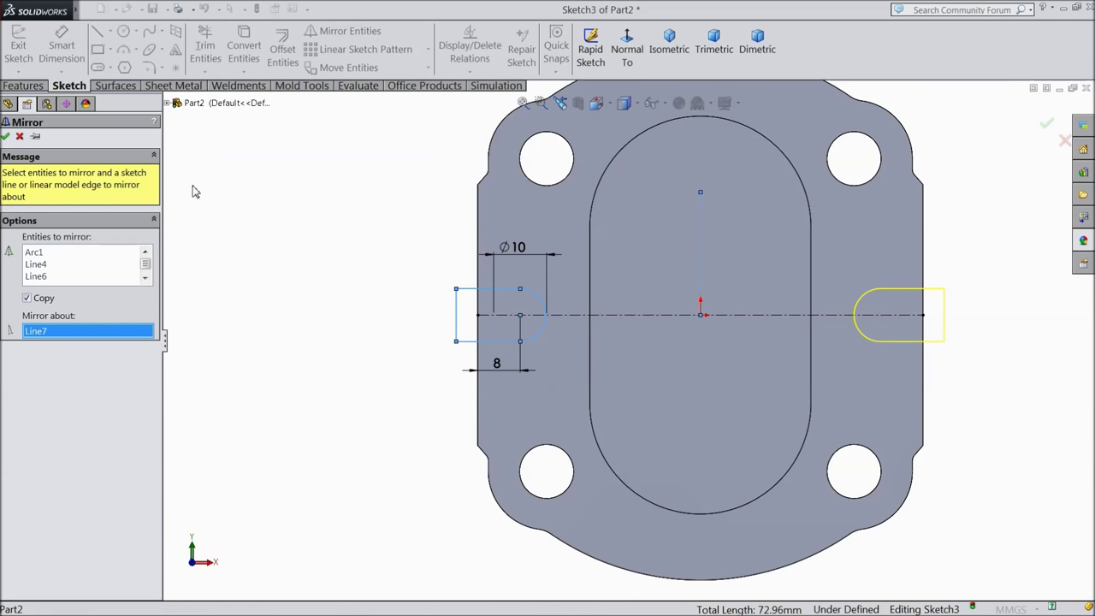
left_click(8, 136)
left_click(26, 88)
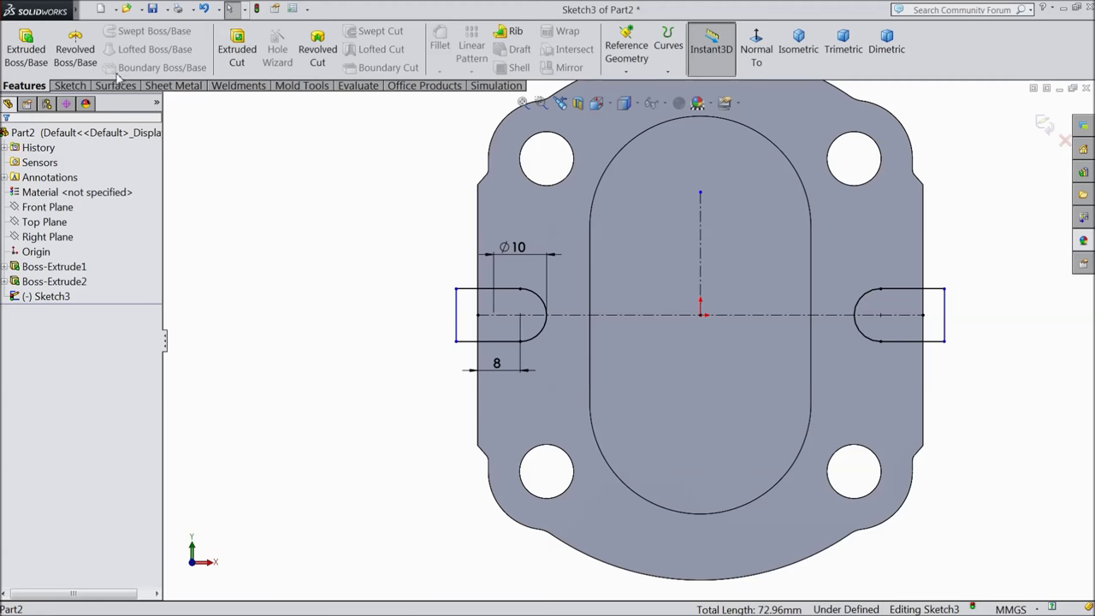
left_click(237, 56)
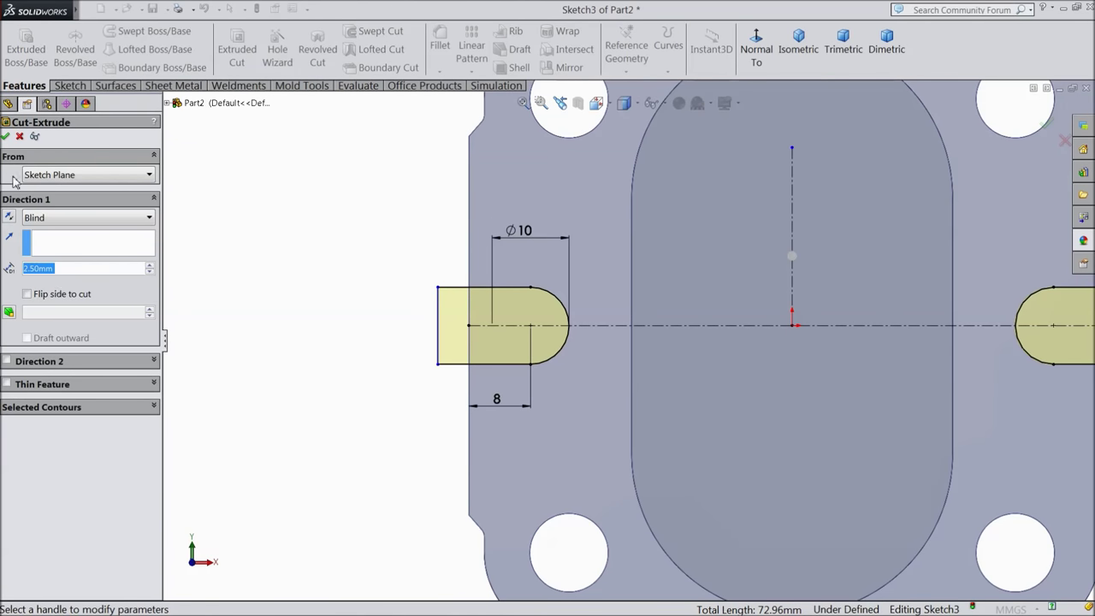
Step: Confirm the slot cut and start a new sketch on the plate face, viewed normal to it
left_click(7, 137)
mouse_move(303, 377)
middle_mouse_down()
mouse_move(339, 315)
mouse_move(316, 350)
mouse_move(384, 381)
mouse_move(366, 369)
mouse_move(402, 351)
middle_mouse_up()
key("f")
left_click(629, 252)
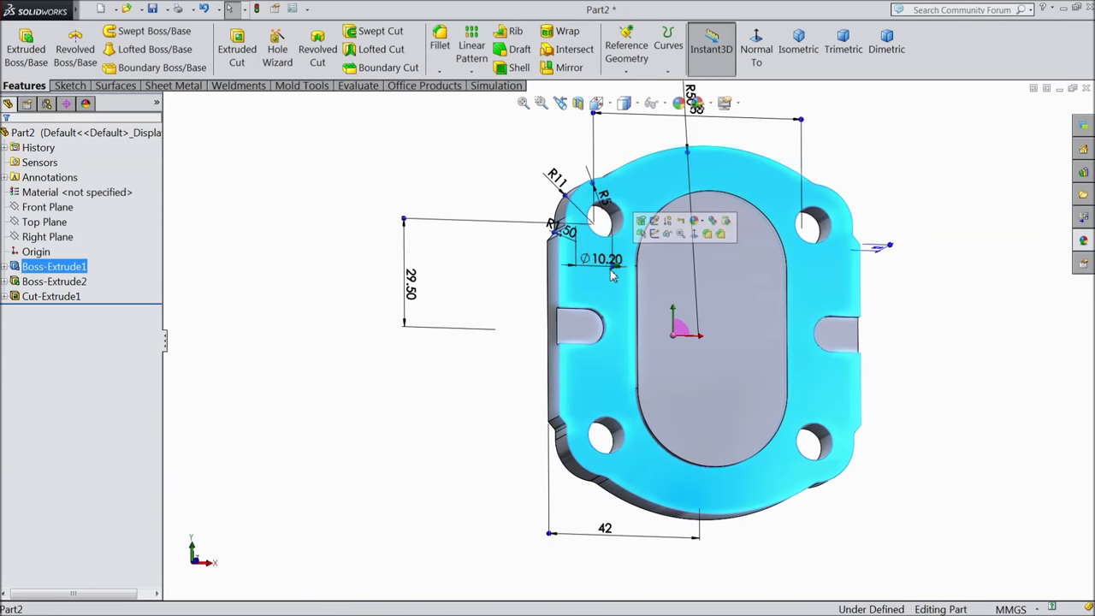
left_click(656, 234)
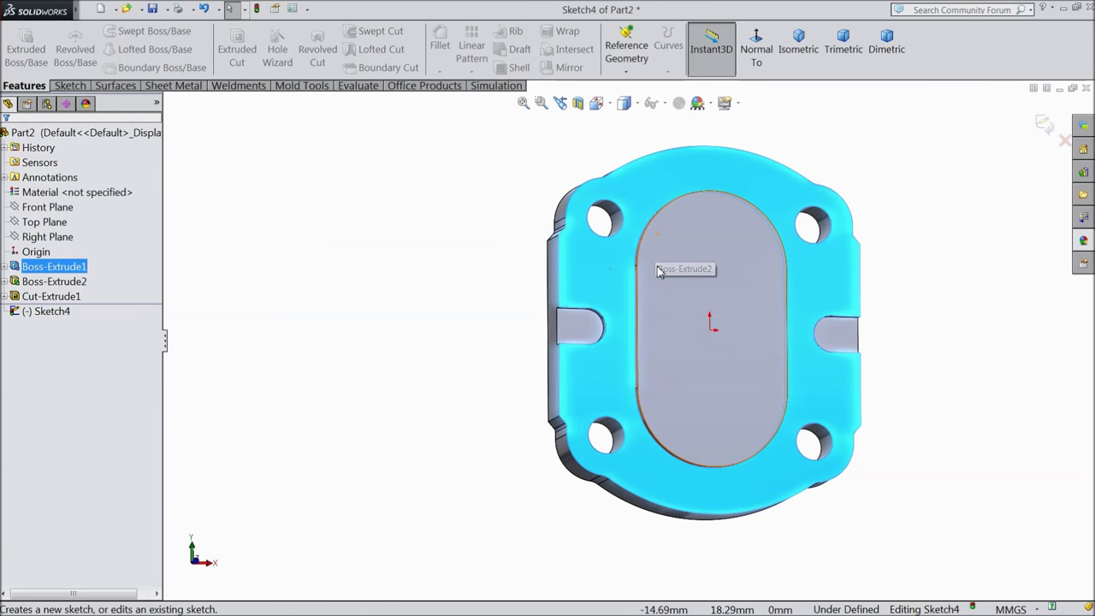
left_click(756, 51)
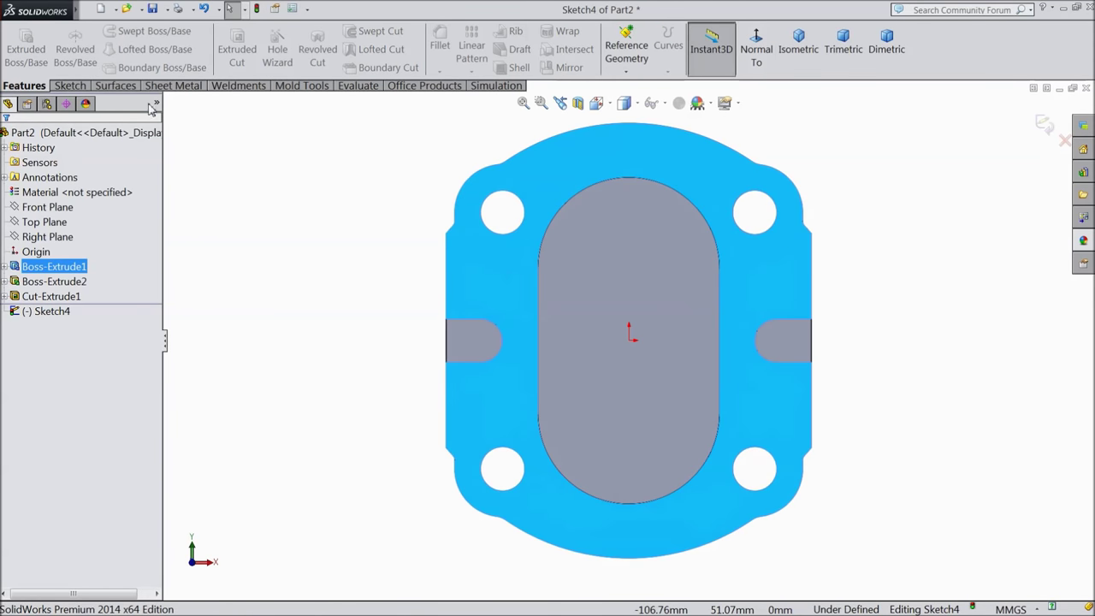
Step: Draw circles centred on the top-left, top-right, lower-right and lower-left corner holes
left_click(70, 85)
left_click(123, 31)
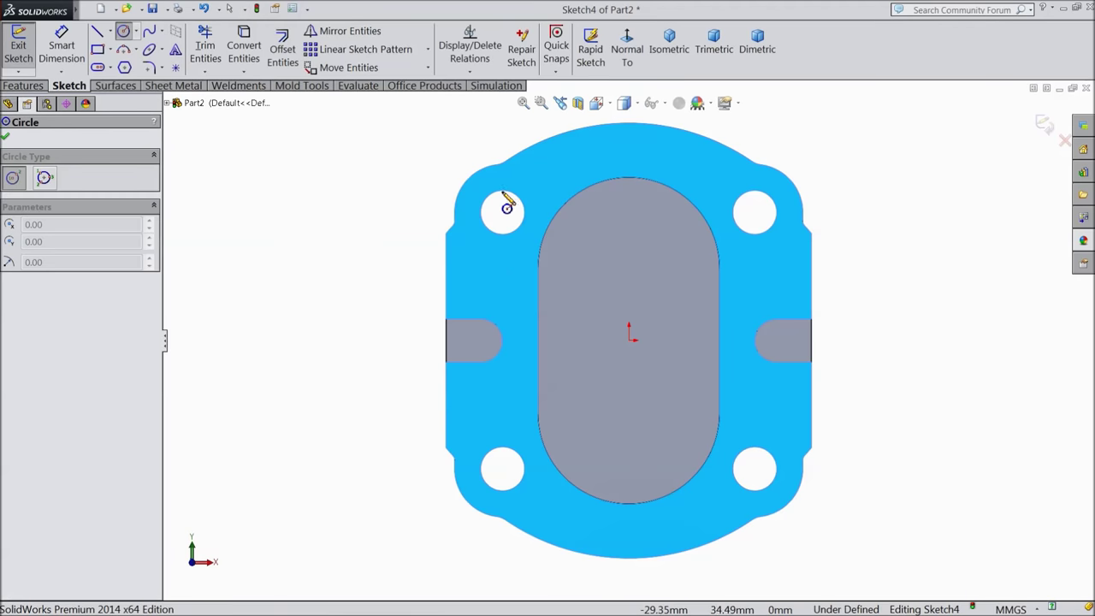
scroll(501, 207, "down", 2)
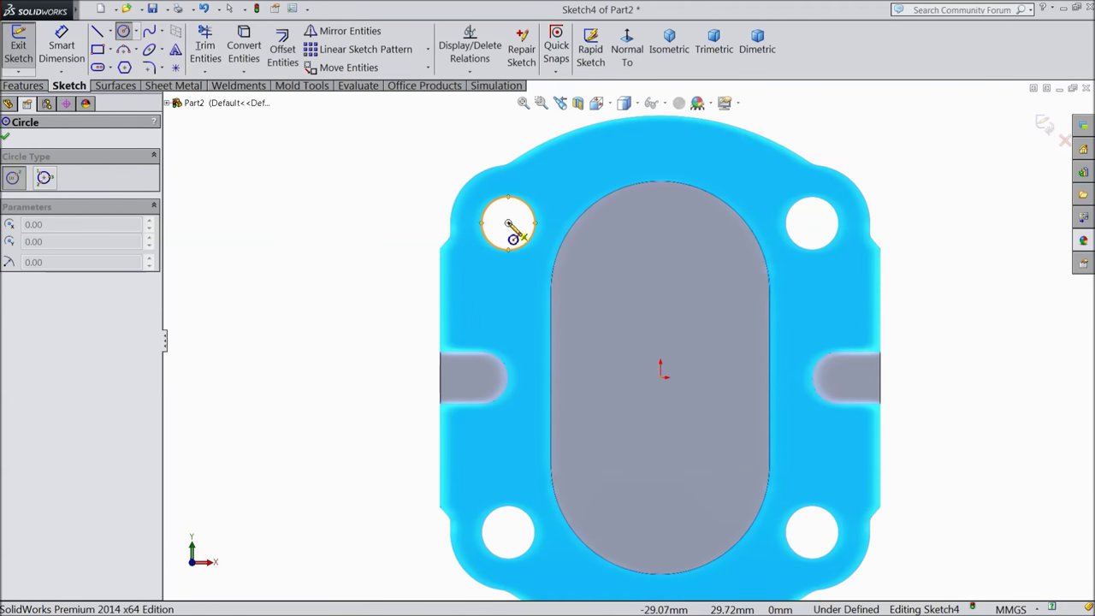
left_click(508, 222)
left_click(500, 199)
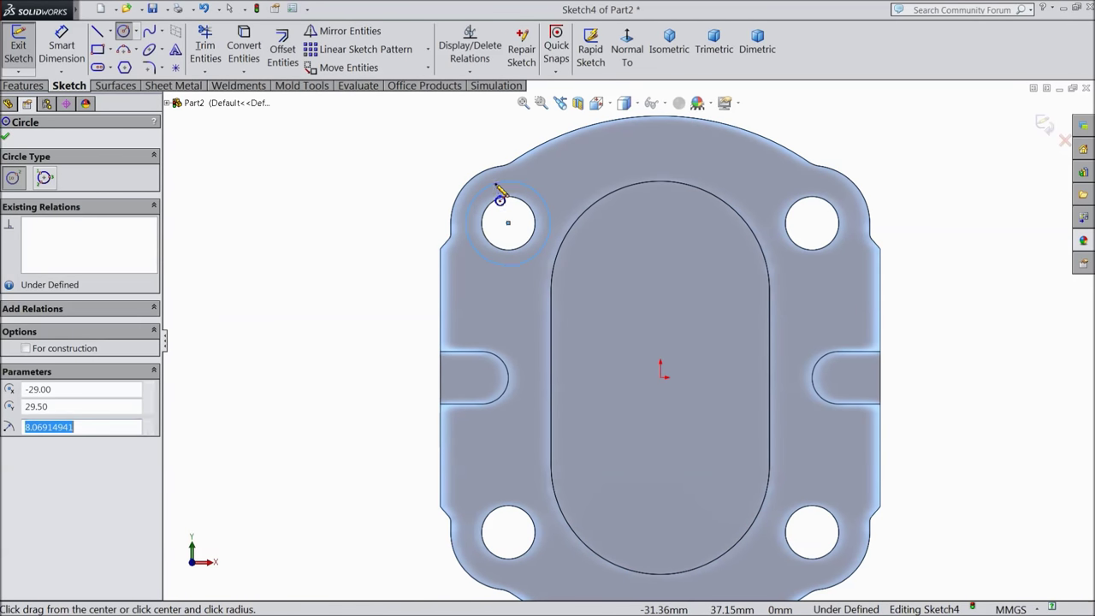
left_click(811, 223)
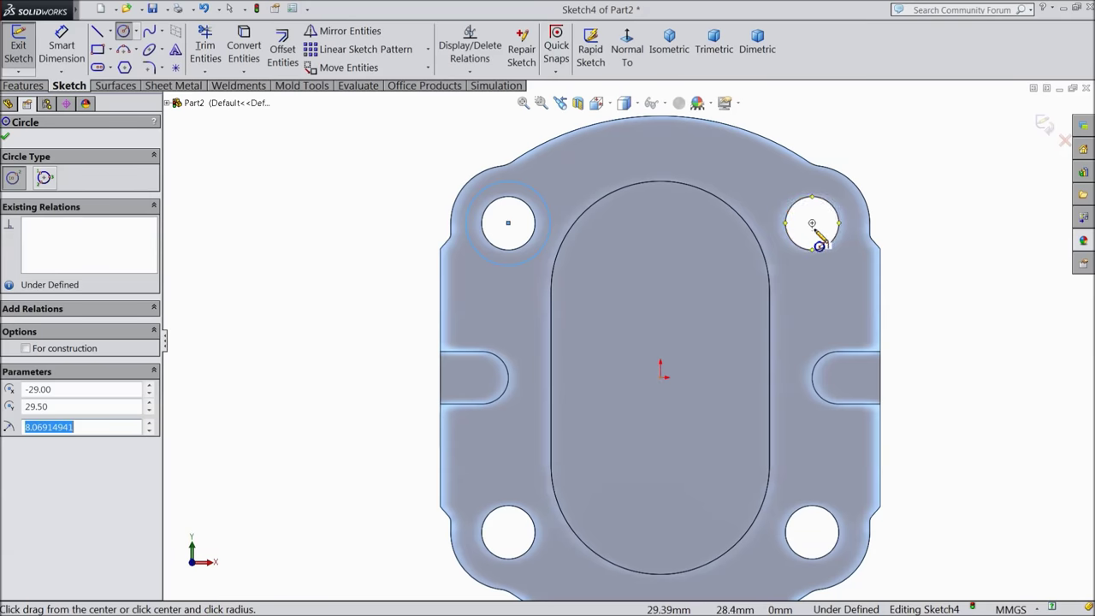
left_click(810, 185)
scroll(792, 530, "up", 2)
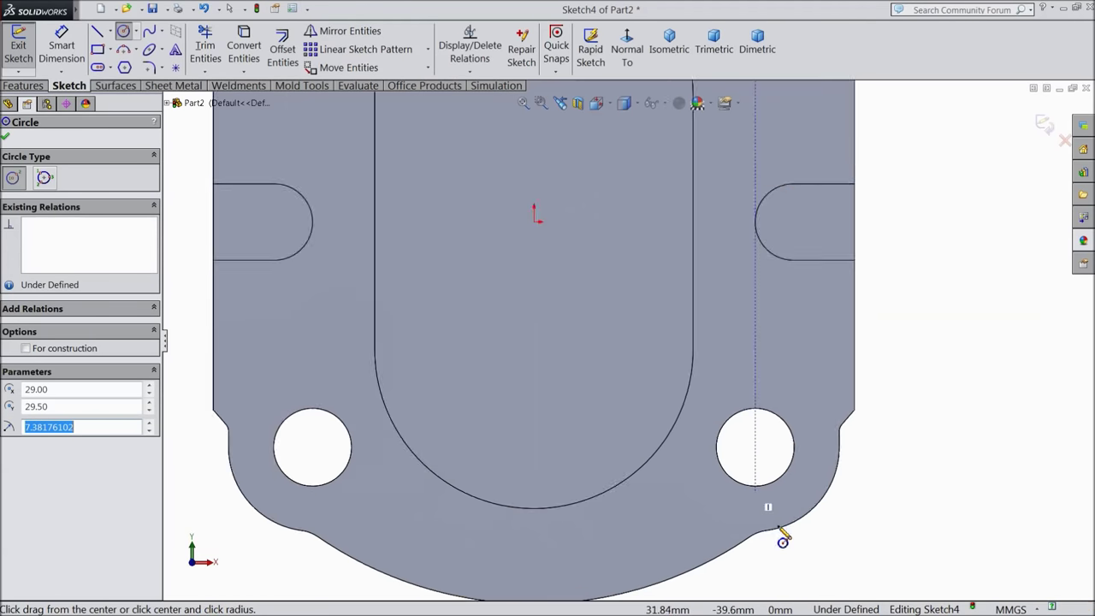
scroll(781, 533, "up", 2)
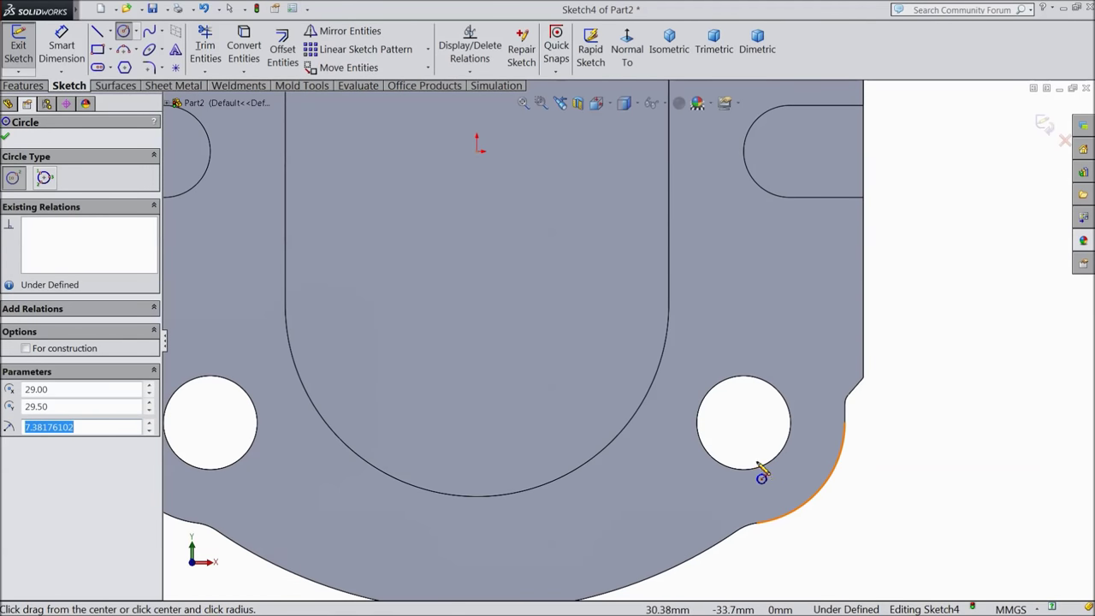
left_click(744, 423)
left_click(707, 366)
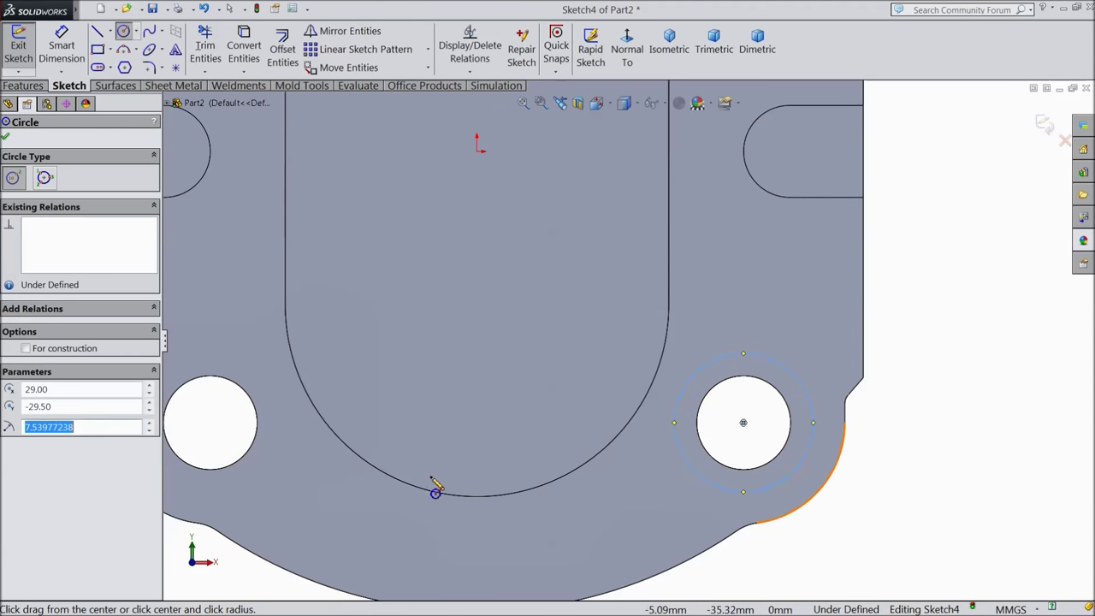
key("z")
scroll(368, 438, "up", 2)
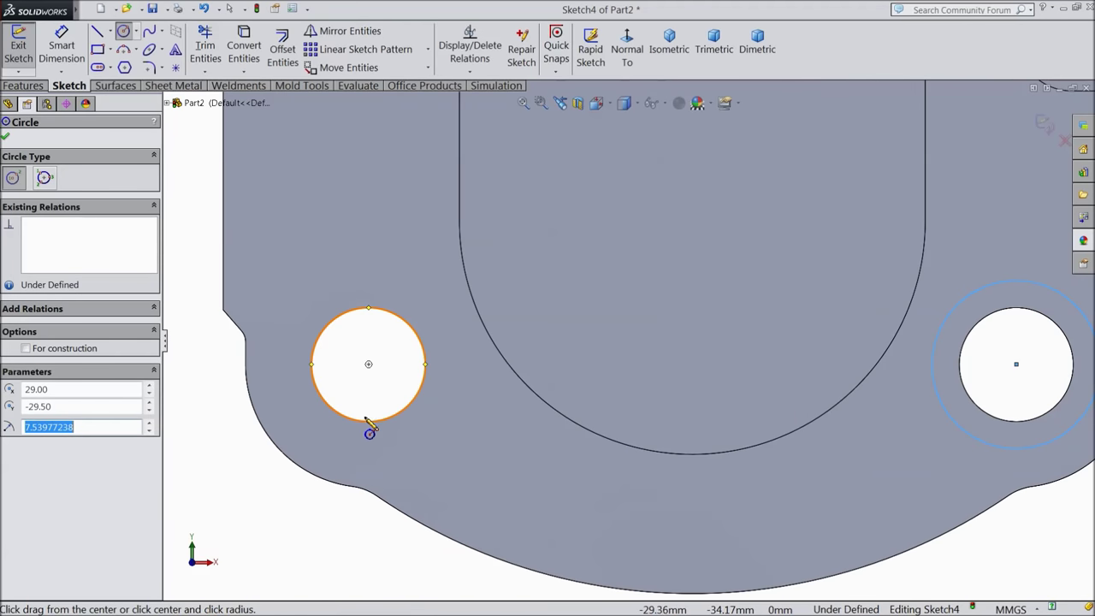
left_click(368, 364)
left_click(355, 287)
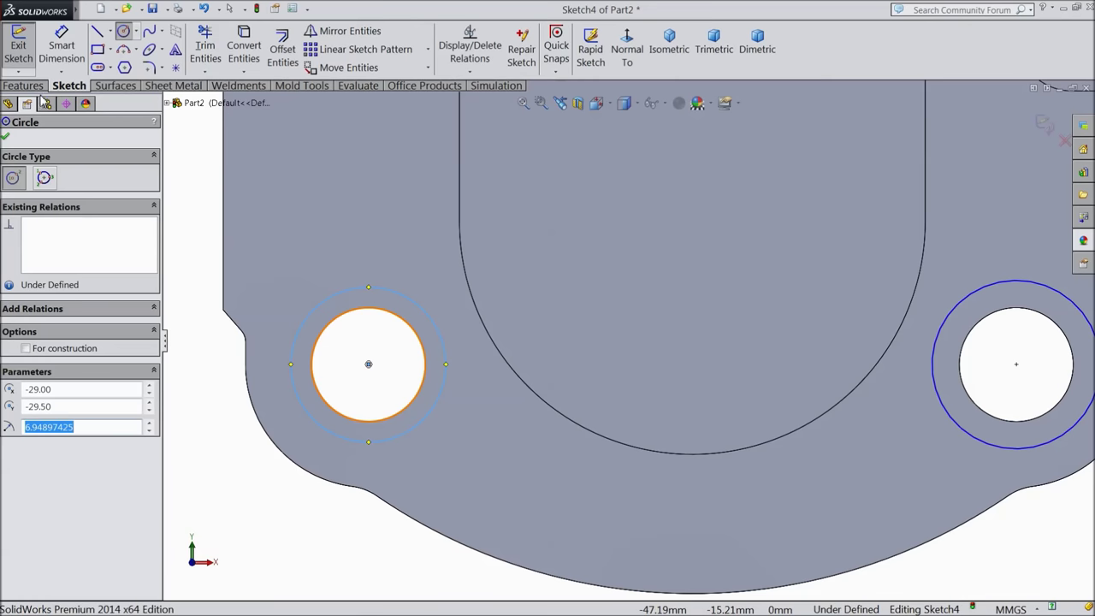
Step: Dimension the lower-left circle to a 16 mm diameter
left_click(61, 47)
left_click(286, 385)
left_click(224, 386)
type("16")
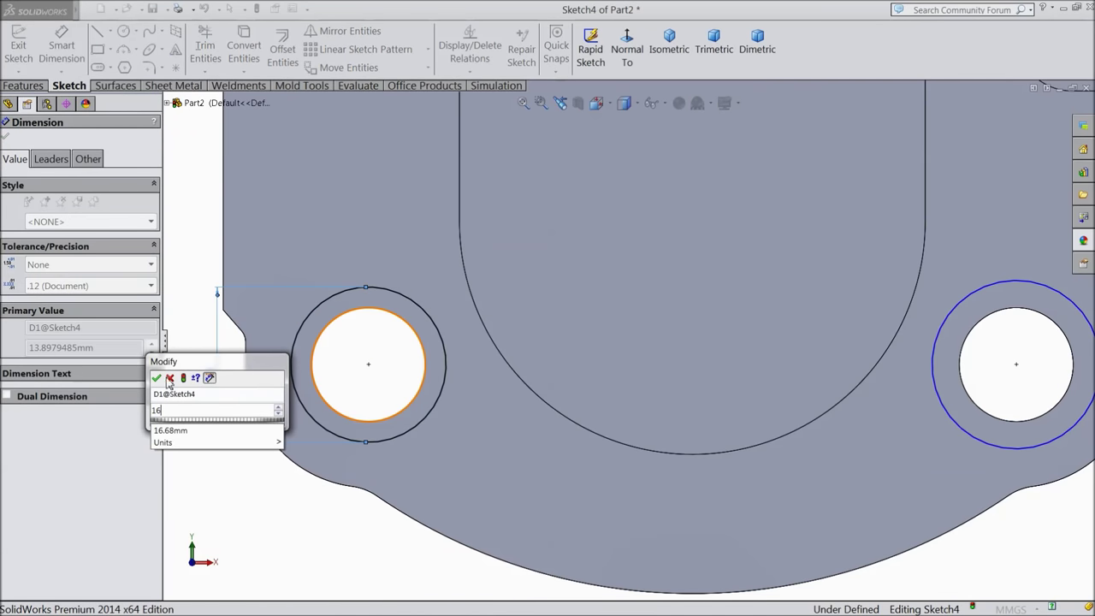
left_click(156, 377)
key("z")
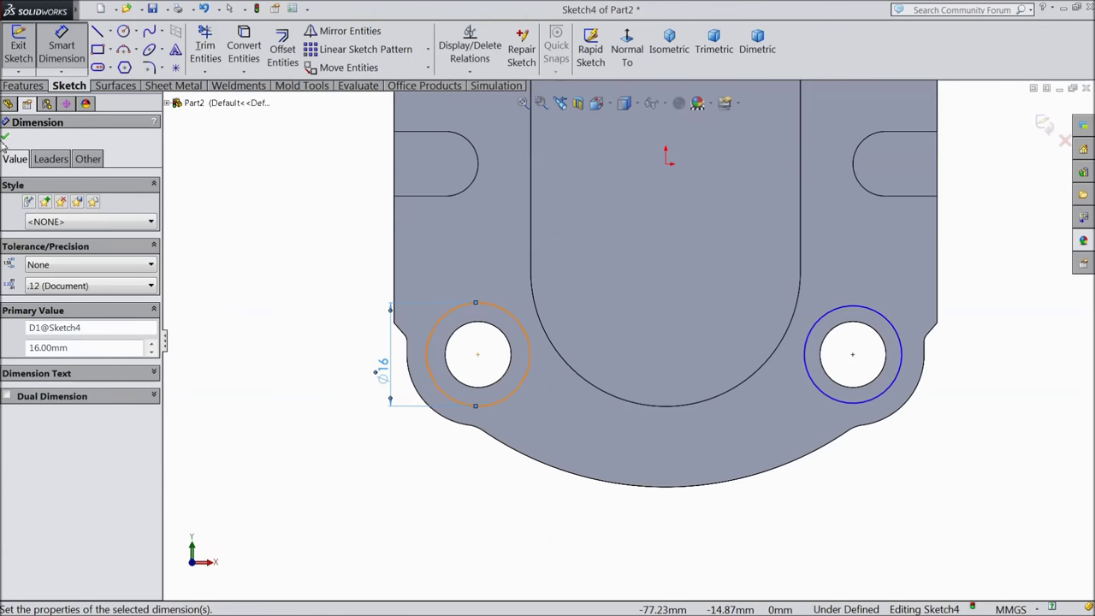
left_click(5, 136)
Step: Add an Equal relation to all four circles so the sketch is fully defined
scroll(525, 416, "up", 4)
scroll(723, 342, "down", 2)
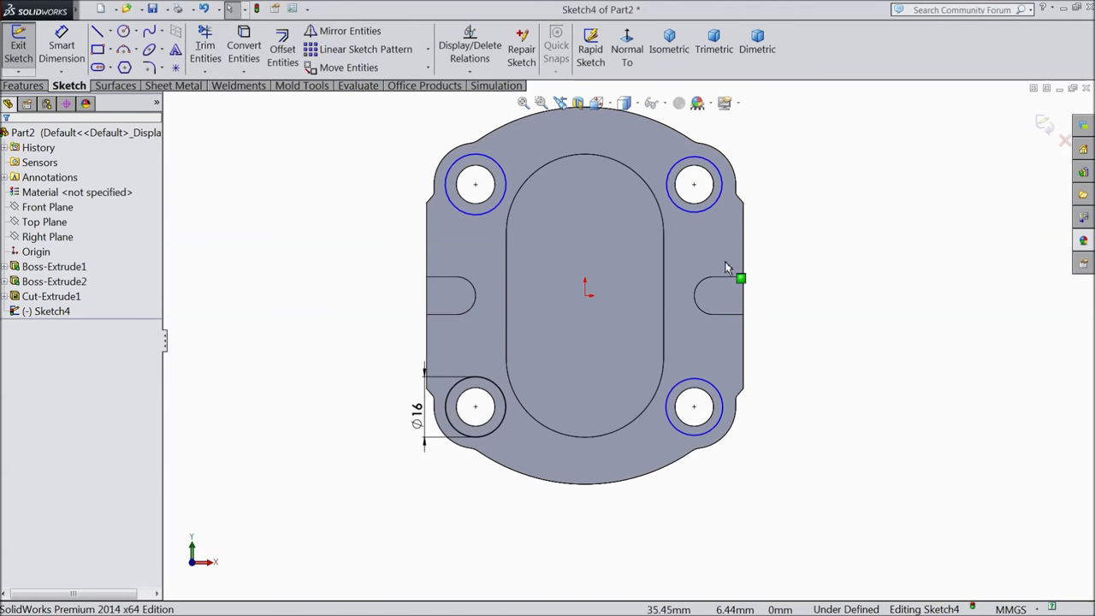
left_click(501, 425)
left_click(497, 211, "ctrl")
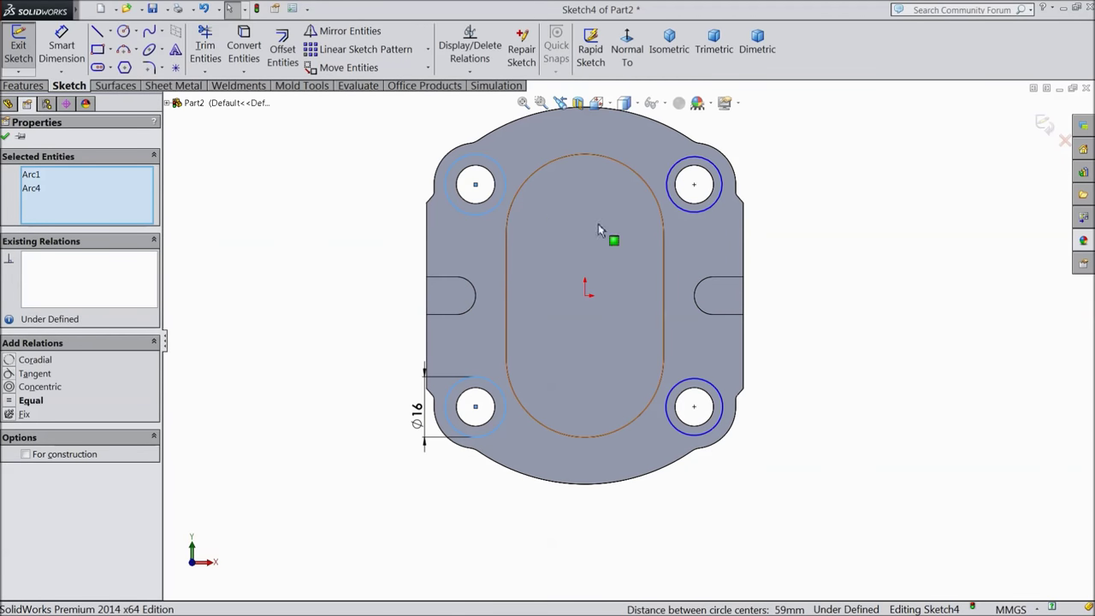
left_click(695, 215, "ctrl")
left_click(706, 389, "ctrl")
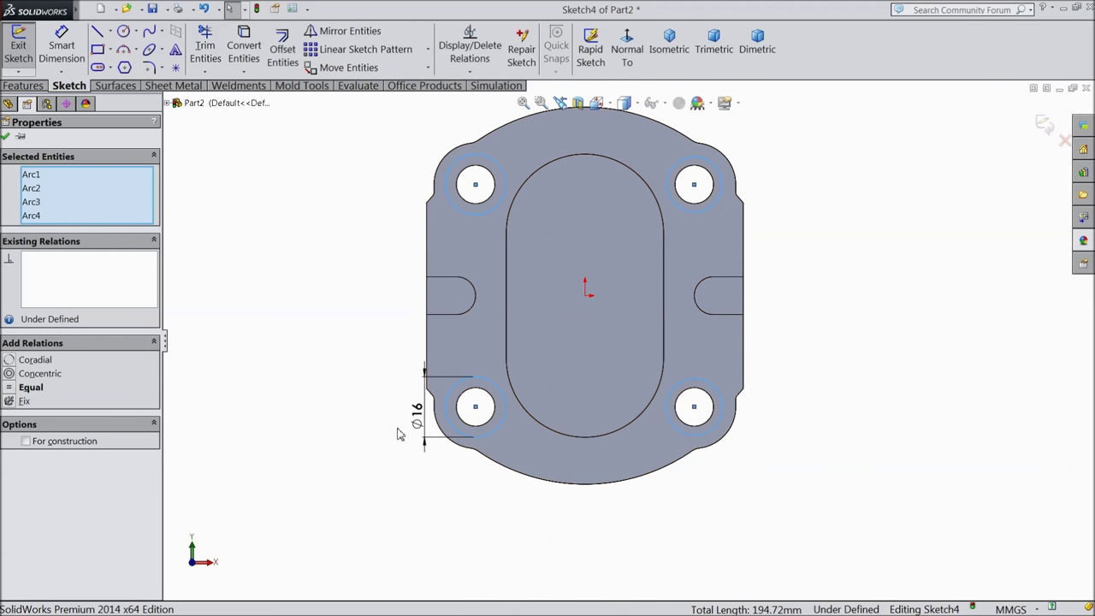
left_click(30, 387)
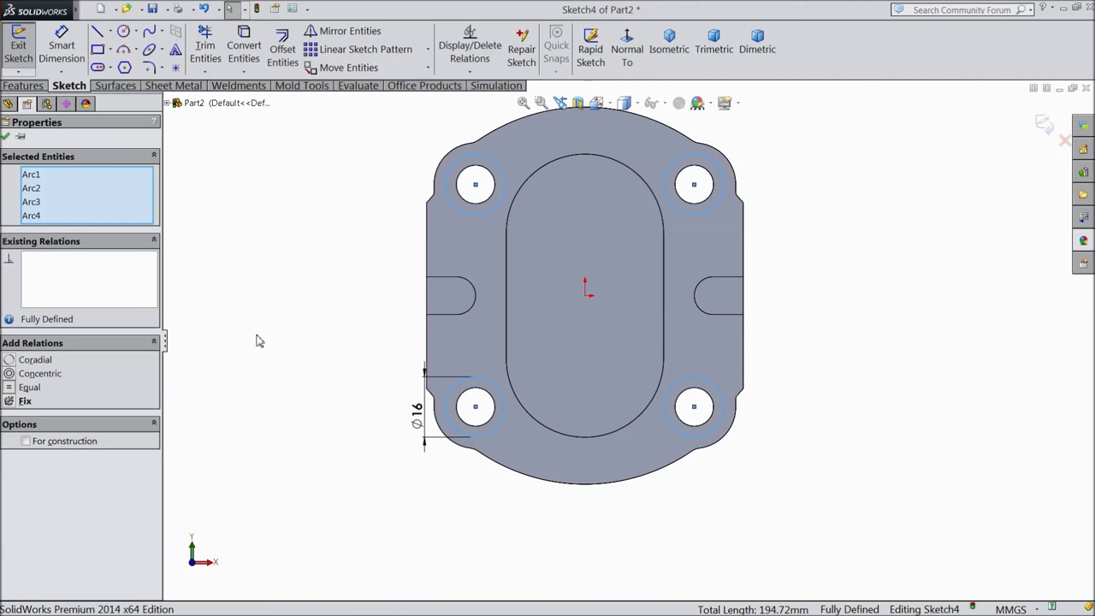
left_click(5, 136)
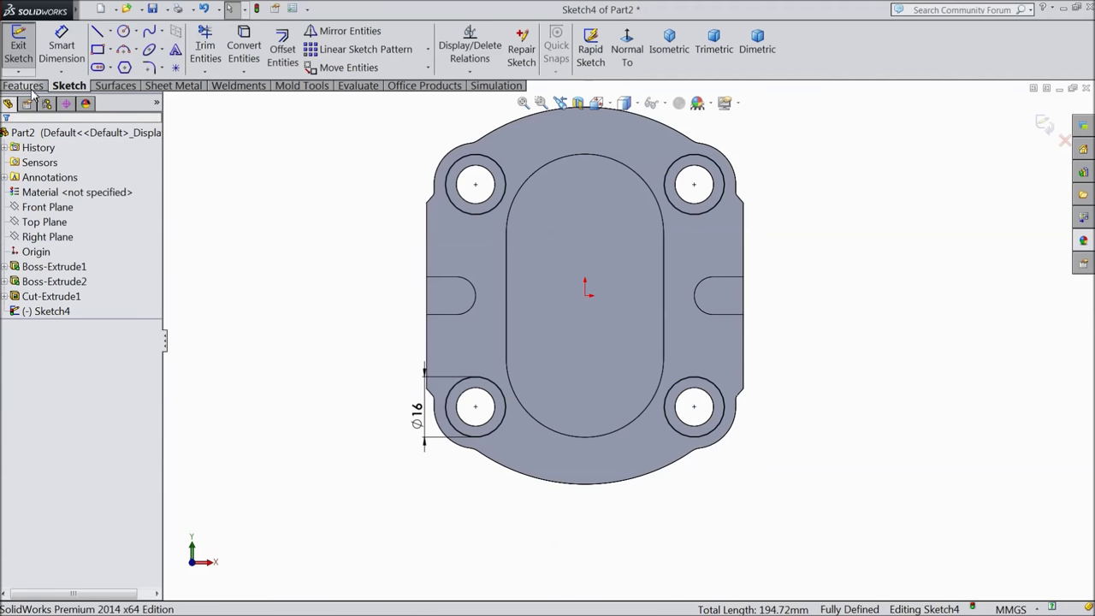
left_click(23, 85)
left_click(237, 51)
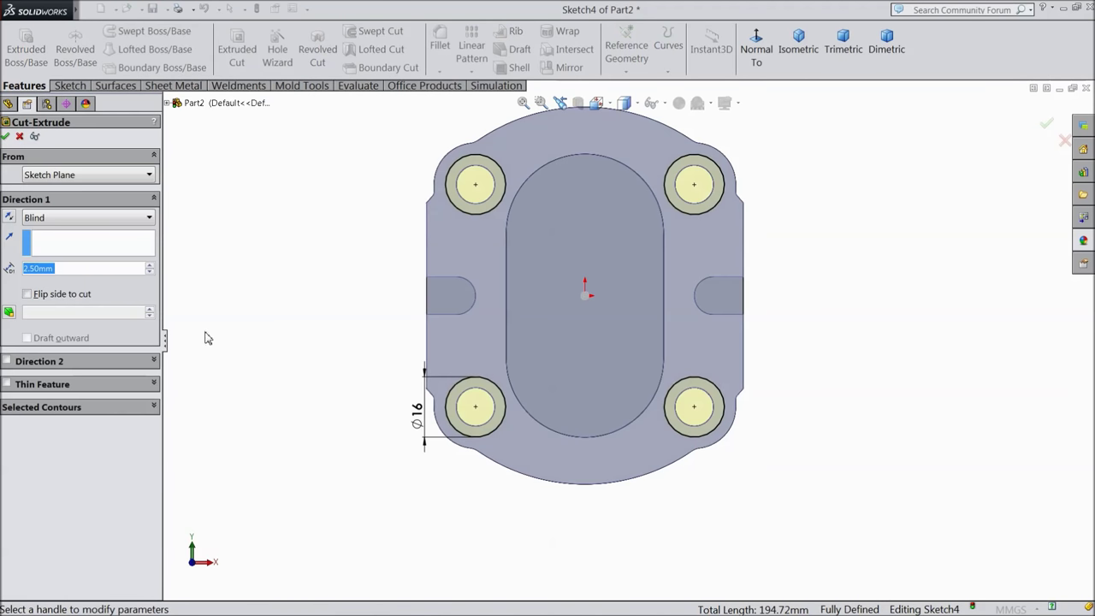
Step: Extrude-cut the four Ø16 circles Blind to a depth of 0.50 mm
middle_click_drag(195, 371, 220, 287)
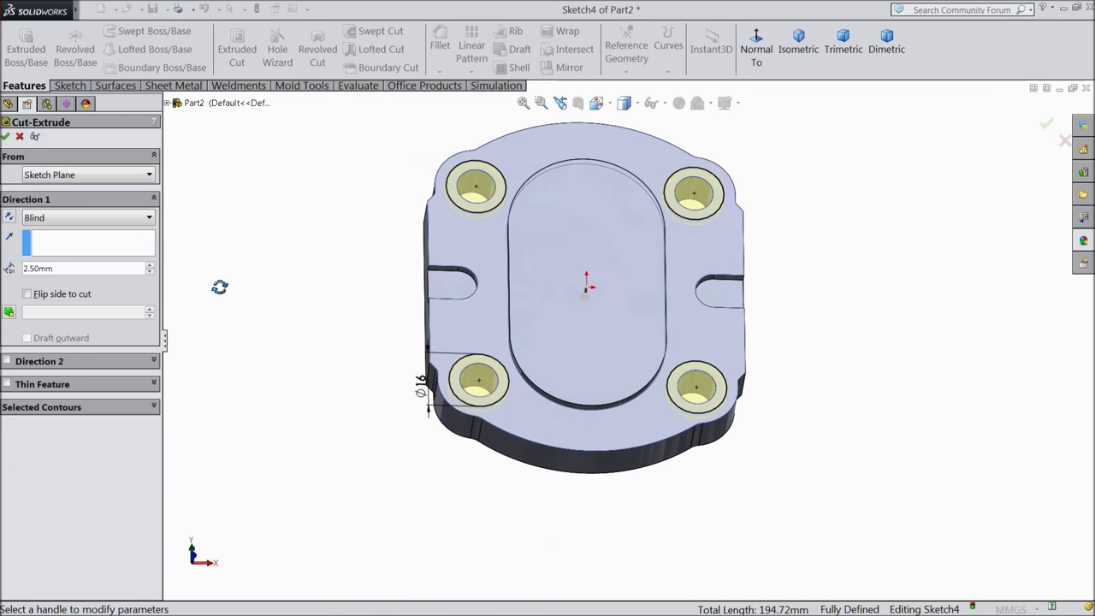
scroll(451, 348, "down", 3)
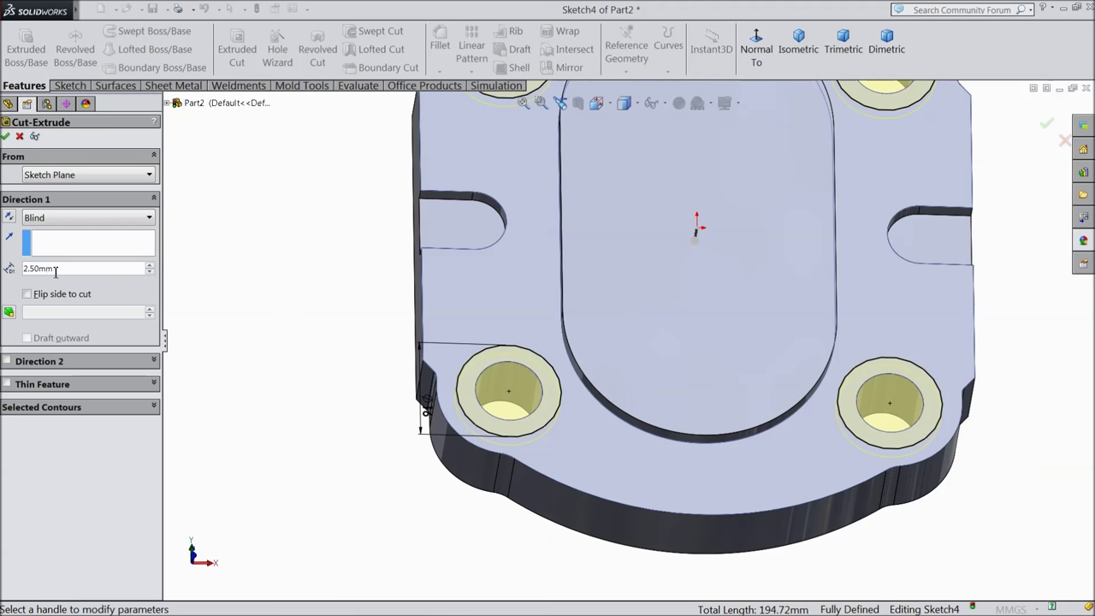
type("0.5")
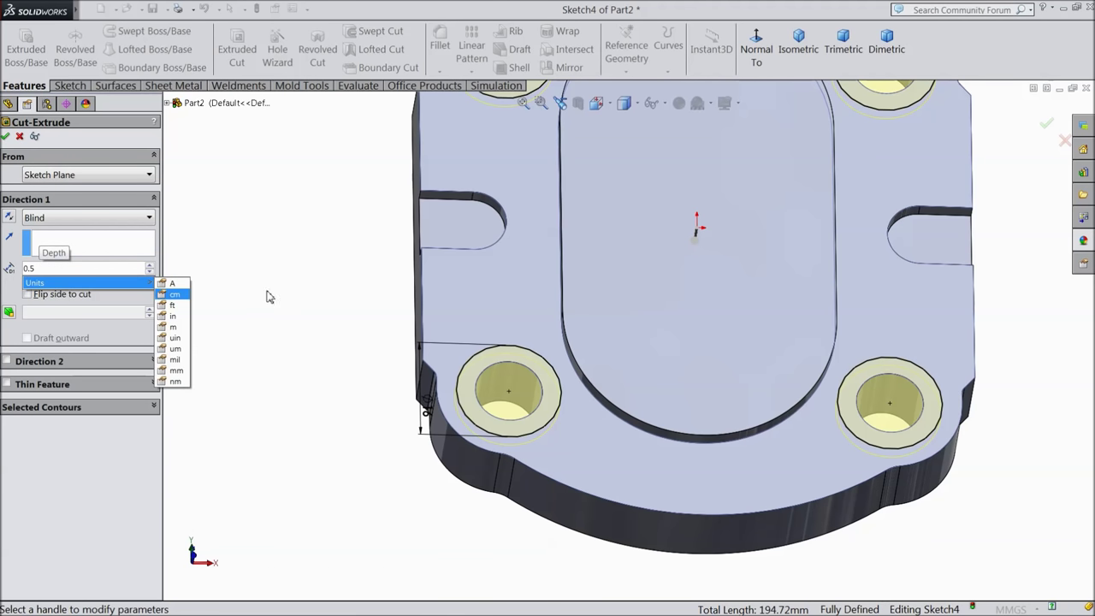
key("Return")
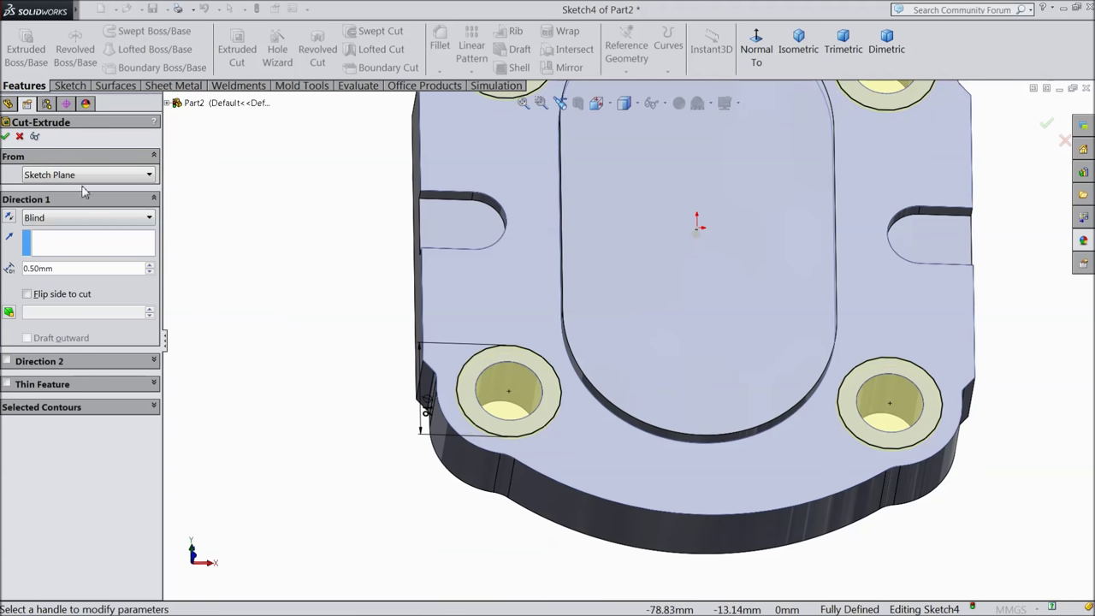
left_click(6, 137)
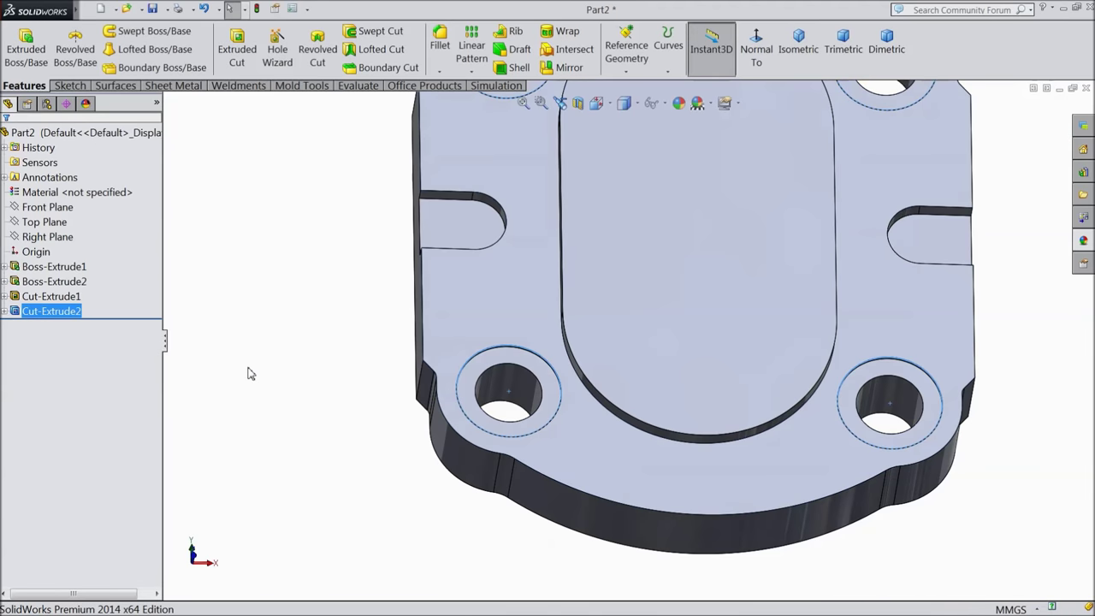
Step: Start a 1 mm fillet on the first edge and the outer top edge
mouse_move(253, 374)
middle_mouse_down()
mouse_move(220, 330)
mouse_move(254, 408)
mouse_move(303, 379)
mouse_move(274, 342)
middle_mouse_up()
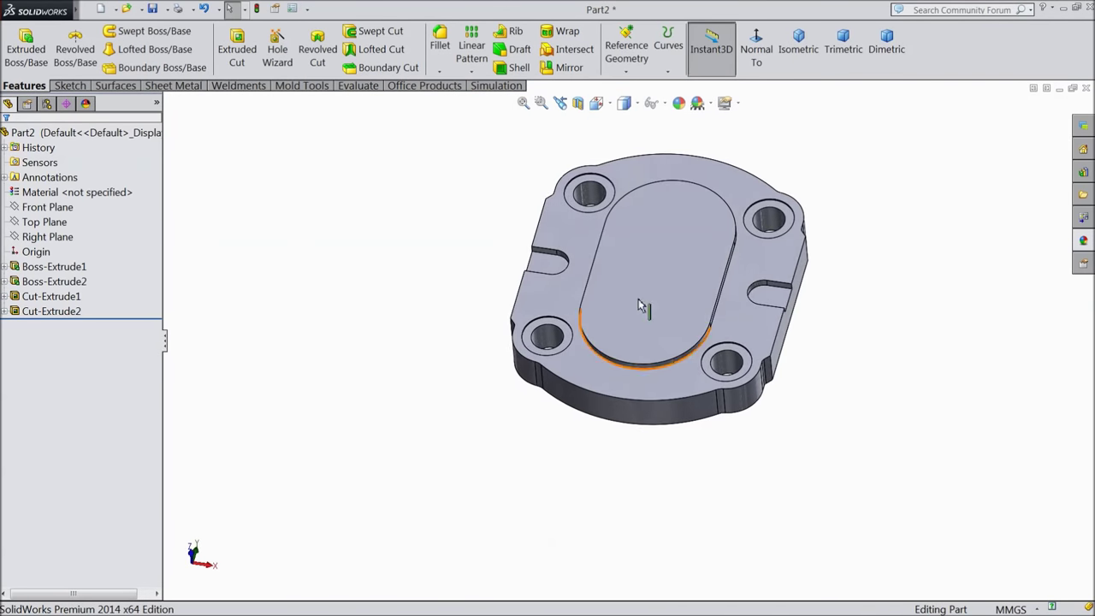
key("f")
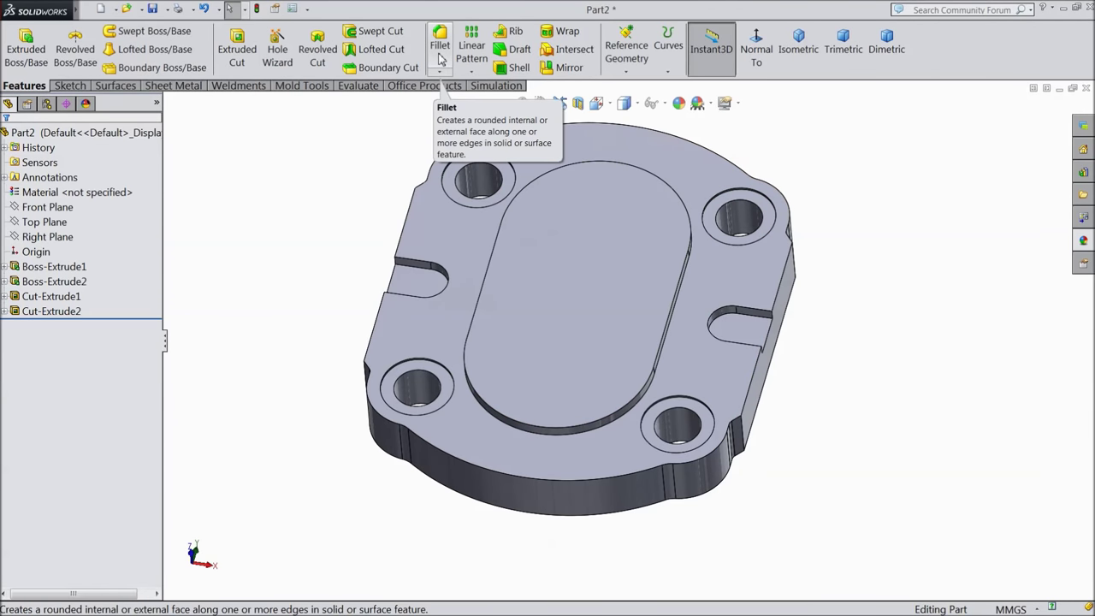
left_click(439, 51)
type("1")
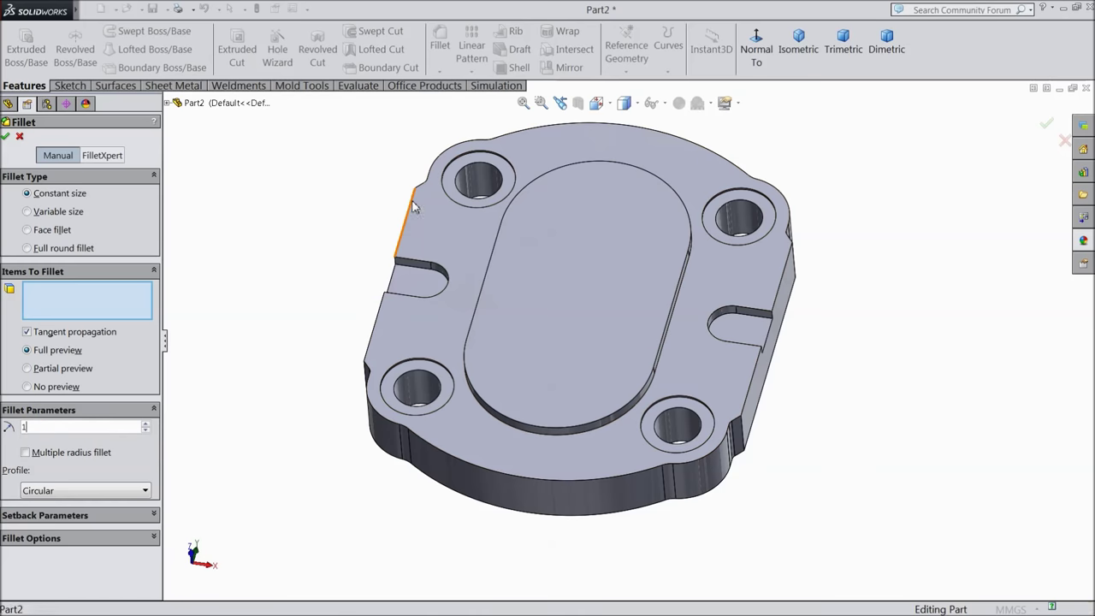
left_click(413, 206)
middle_click_drag(359, 269, 554, 224)
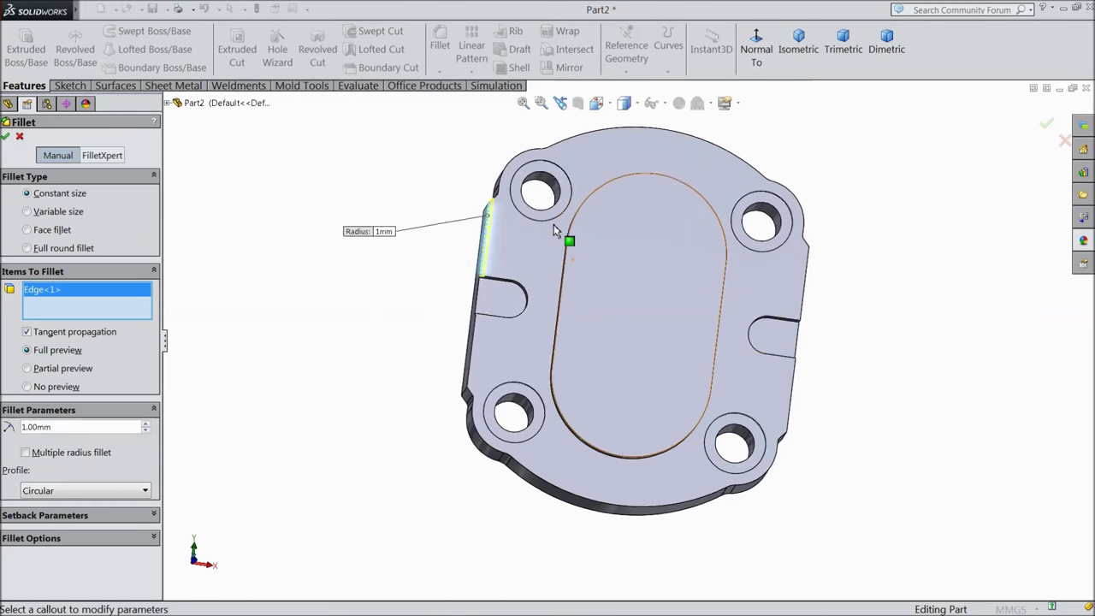
scroll(553, 224, "down", 3)
left_click(515, 214)
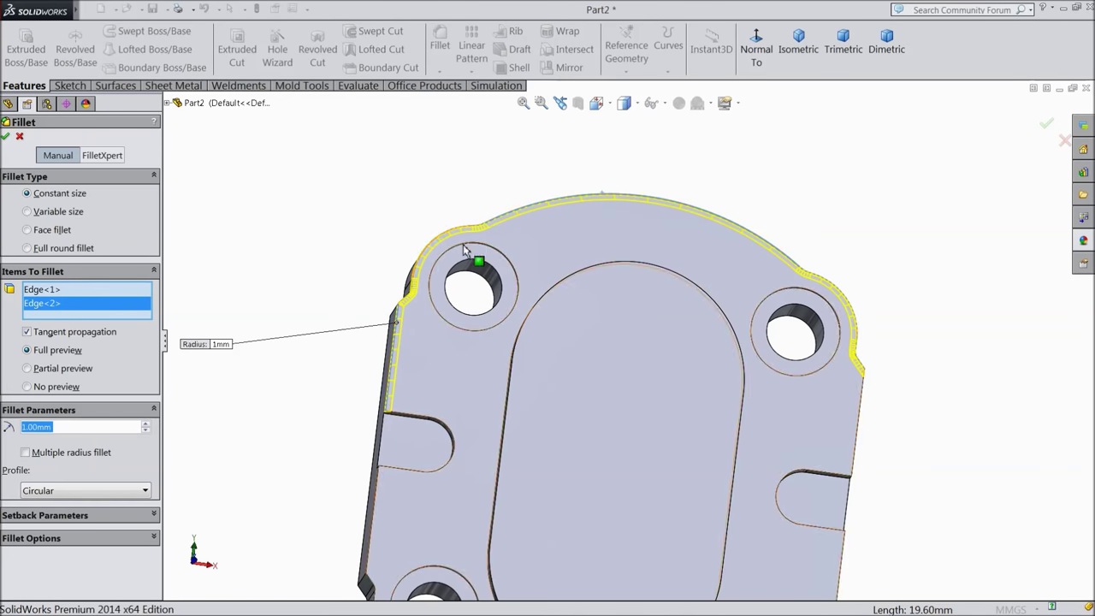
Step: Add the right side, right slot, lower right and slot lower edges to the fillet
scroll(677, 379, "up", 3)
scroll(781, 453, "down", 4)
left_click(752, 379)
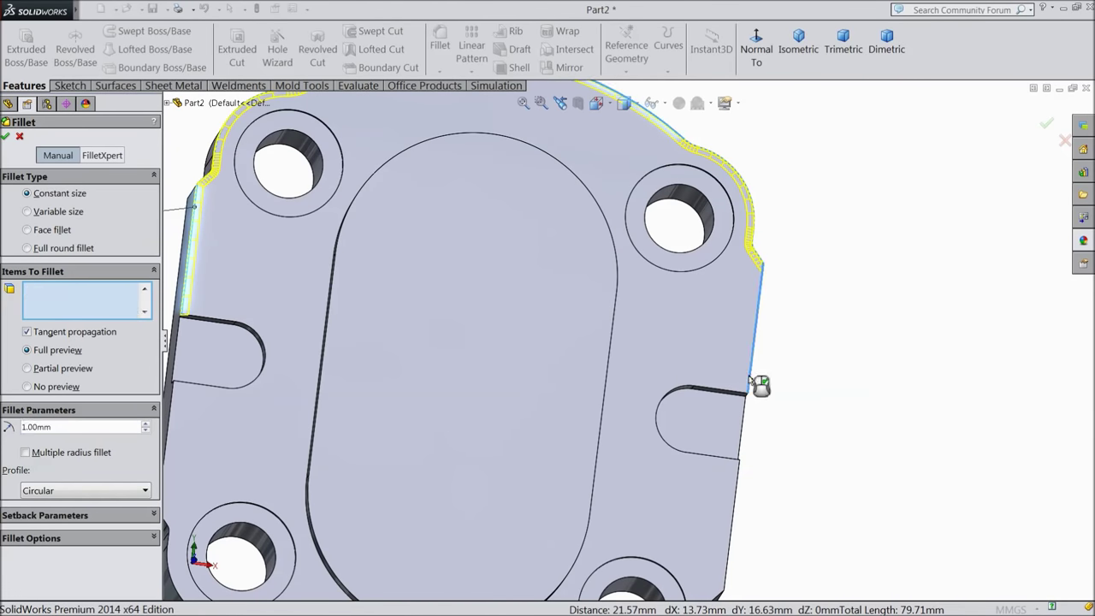
left_click(707, 393)
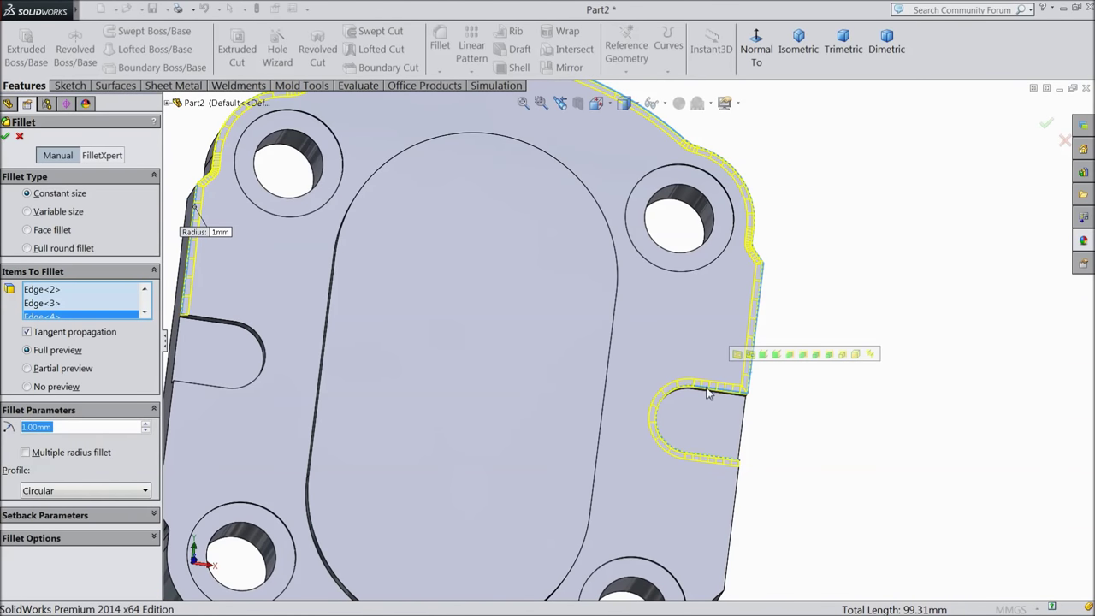
scroll(708, 394, "up", 3)
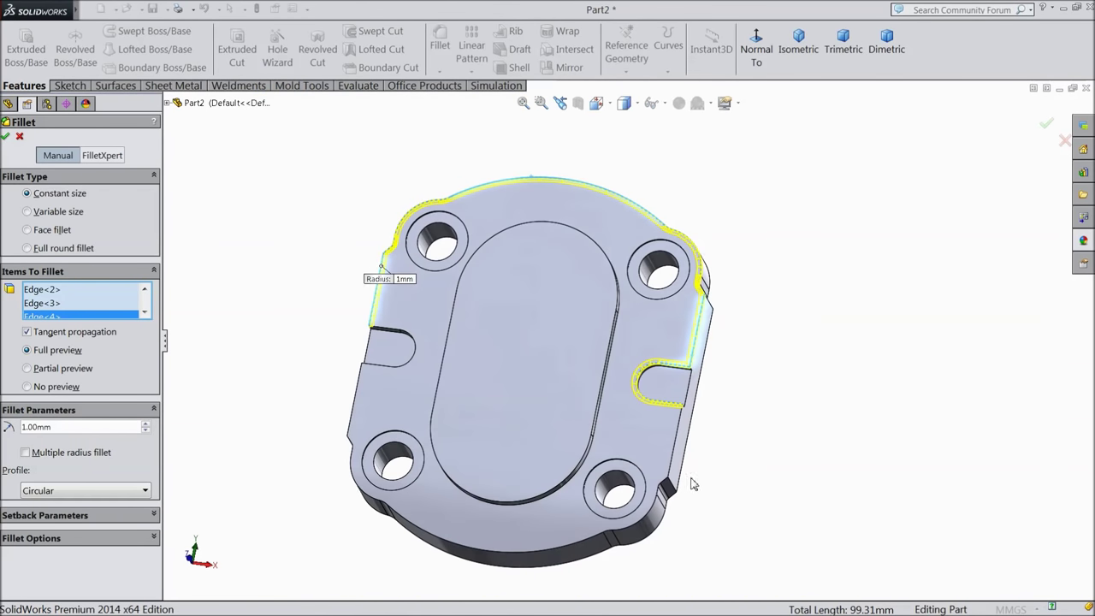
scroll(689, 479, "down", 3)
left_click(646, 436)
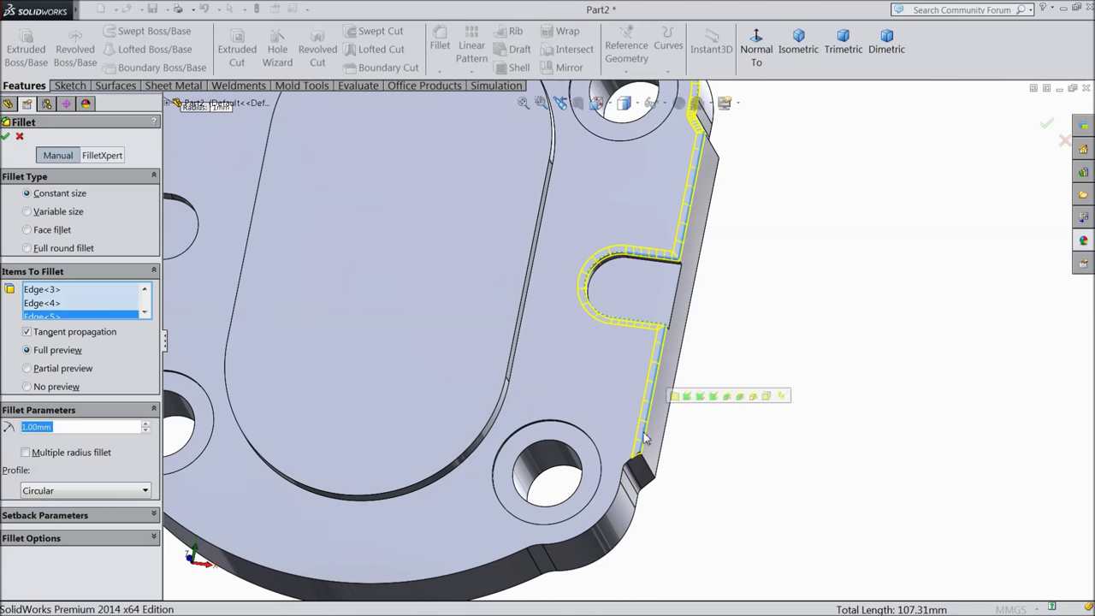
left_click(619, 498)
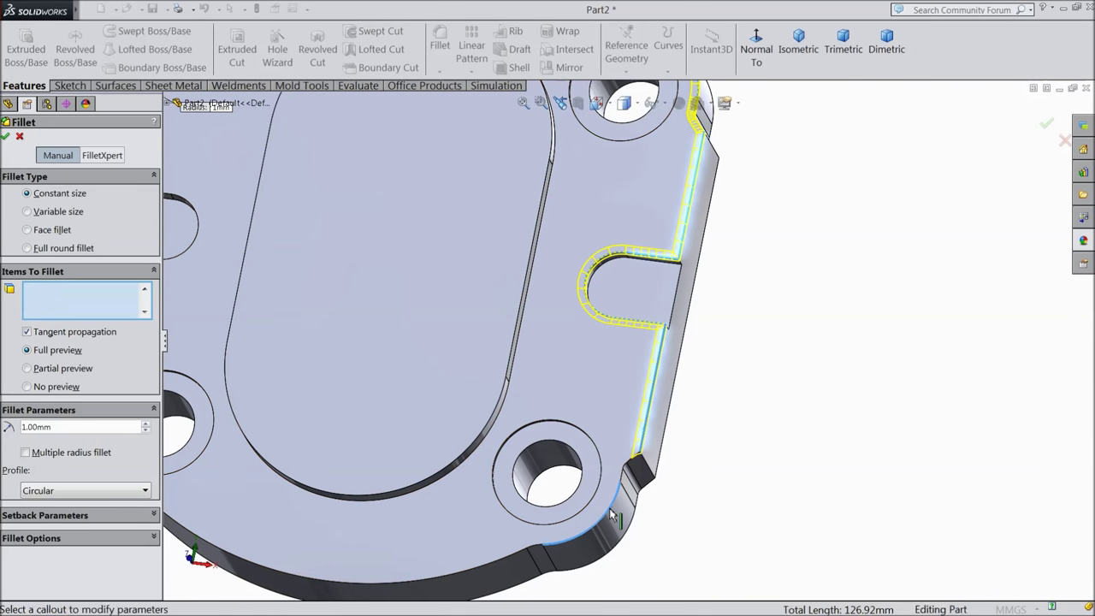
Step: Add the plate's left edge and left slot's lower edge, then apply the fillet
scroll(646, 520, "up", 3)
scroll(411, 308, "down", 3)
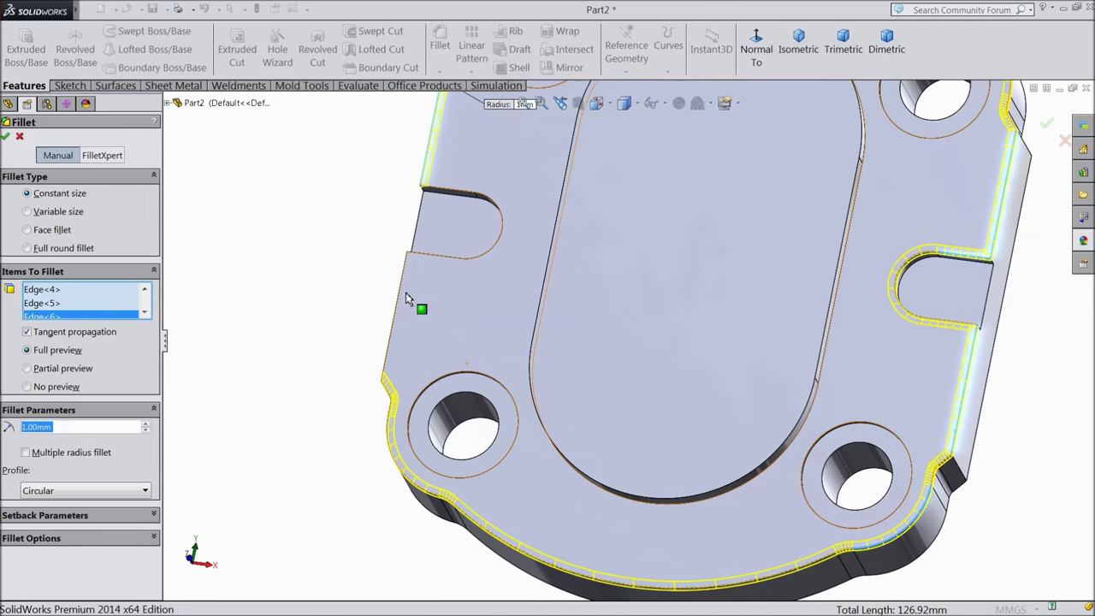
left_click(399, 295)
scroll(378, 331, "down", 1)
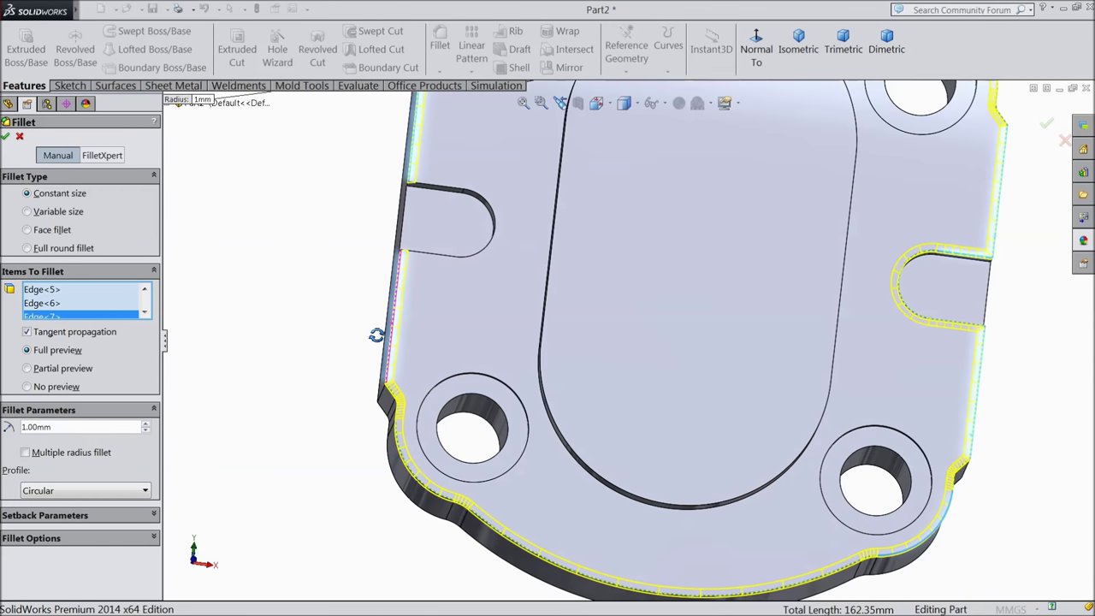
scroll(464, 274, "down", 3)
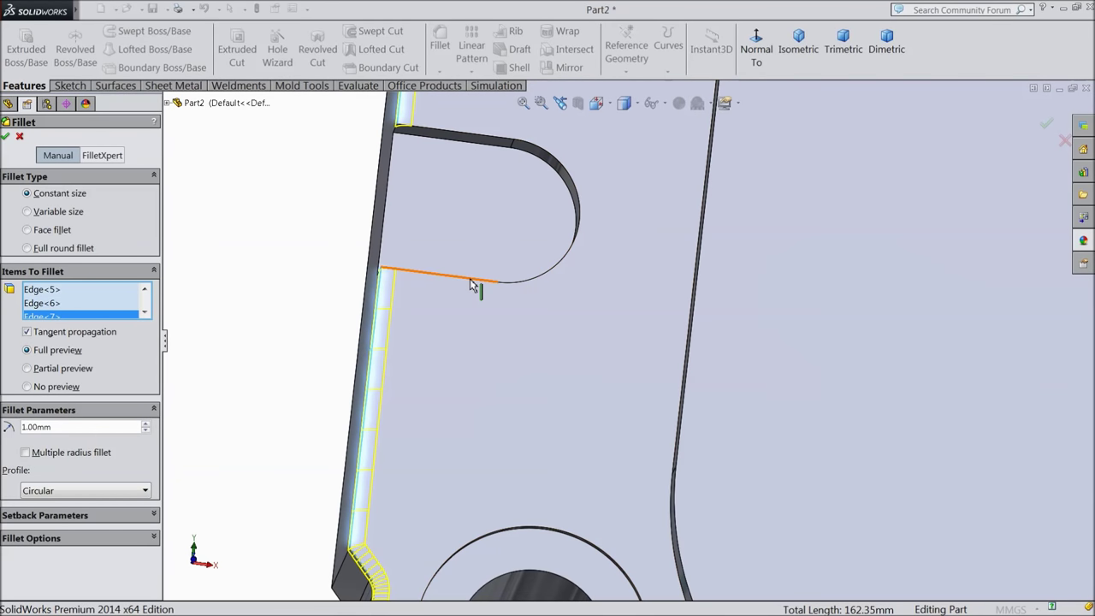
left_click(472, 280)
scroll(454, 333, "up", 3)
scroll(453, 334, "up", 2)
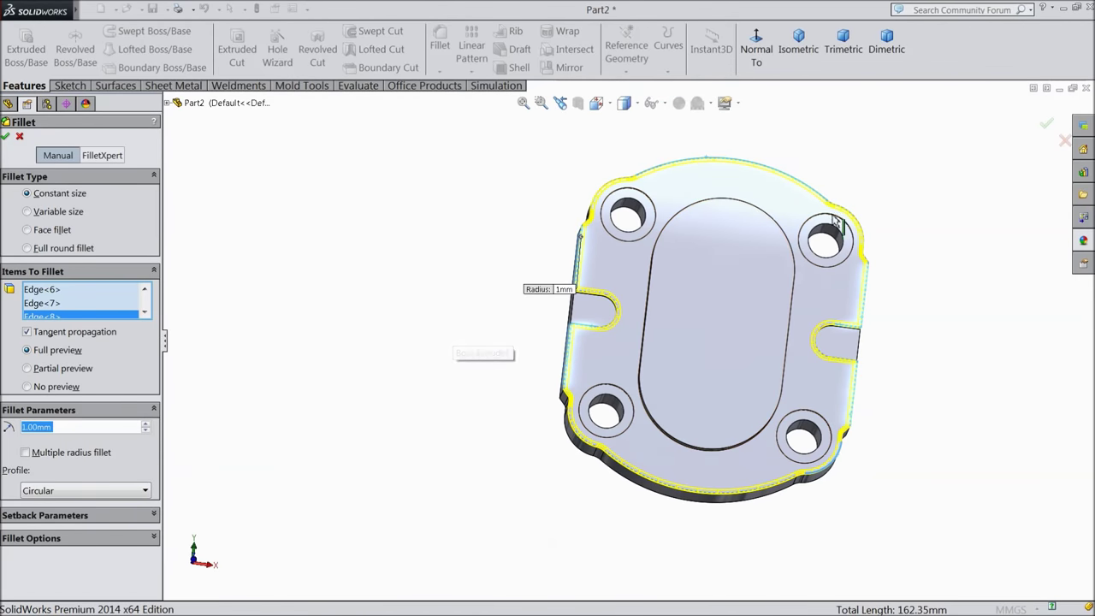
scroll(823, 368, "down", 1)
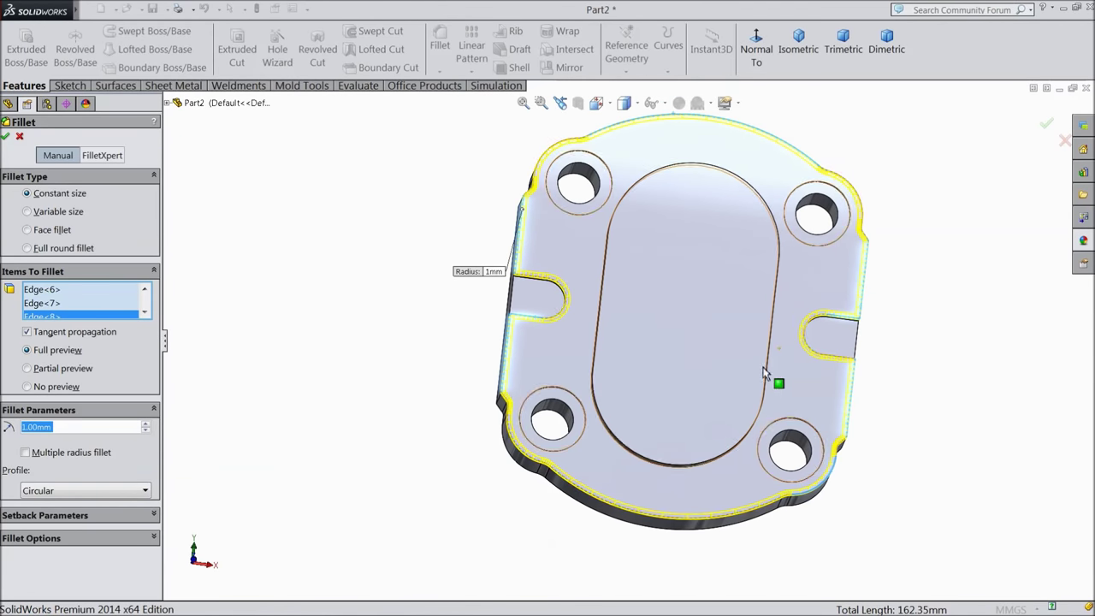
left_click(6, 138)
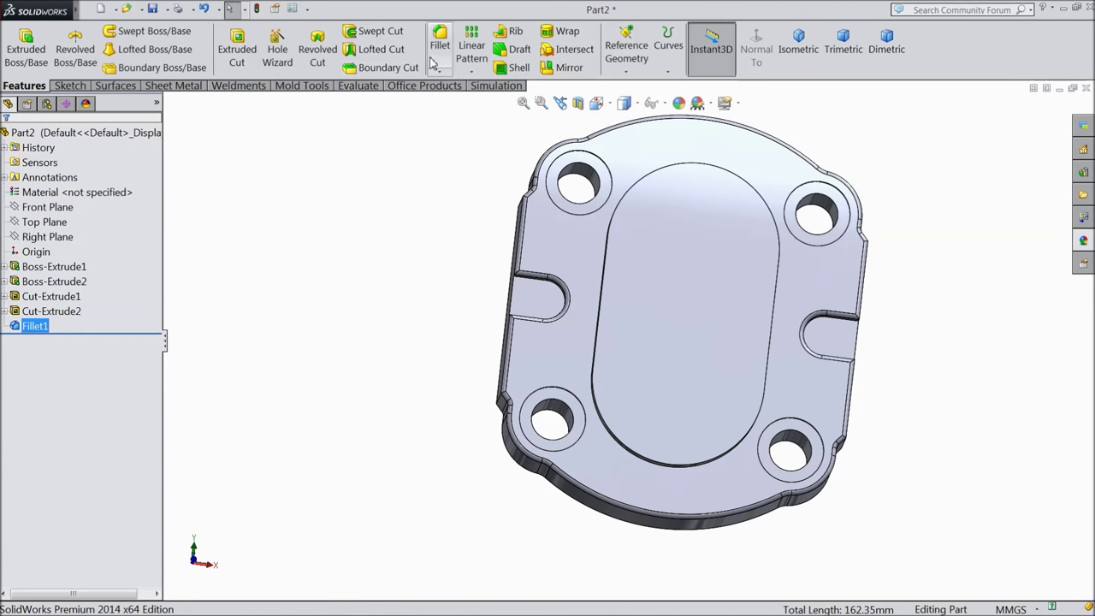
Step: Fillet the two groove edges beside the oval boss
left_click(430, 63)
middle_click_drag(608, 330, 650, 320)
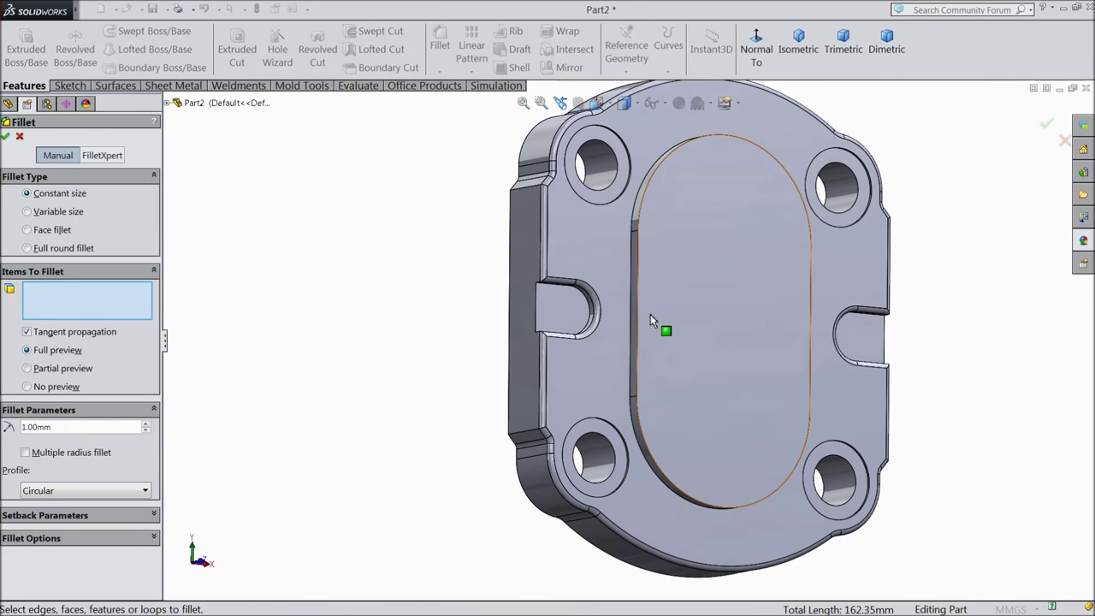
scroll(650, 320, "down", 5)
left_click(606, 323)
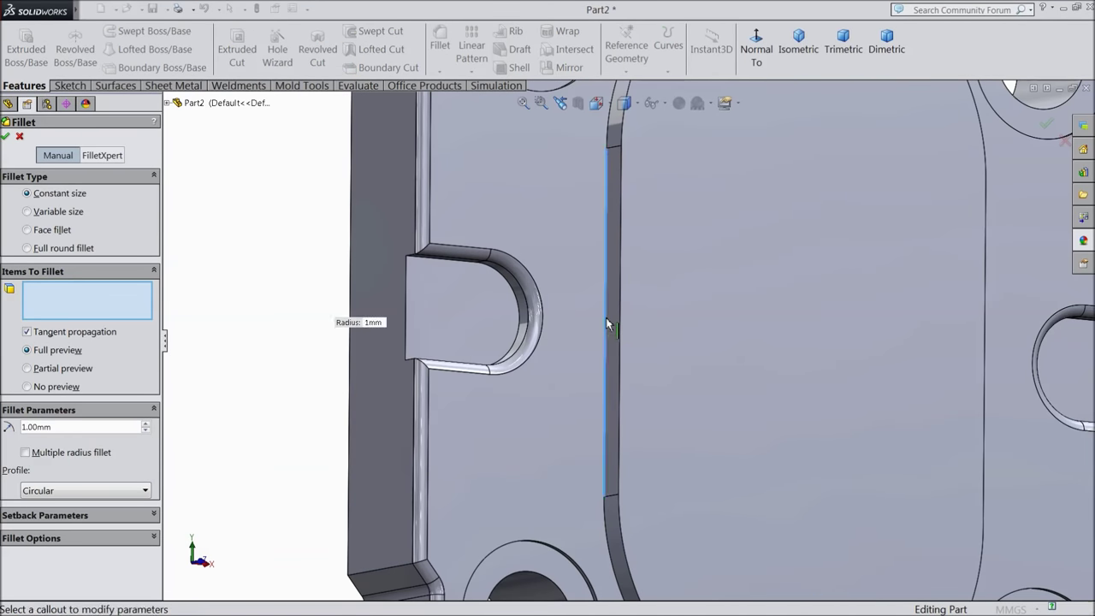
left_click(619, 327)
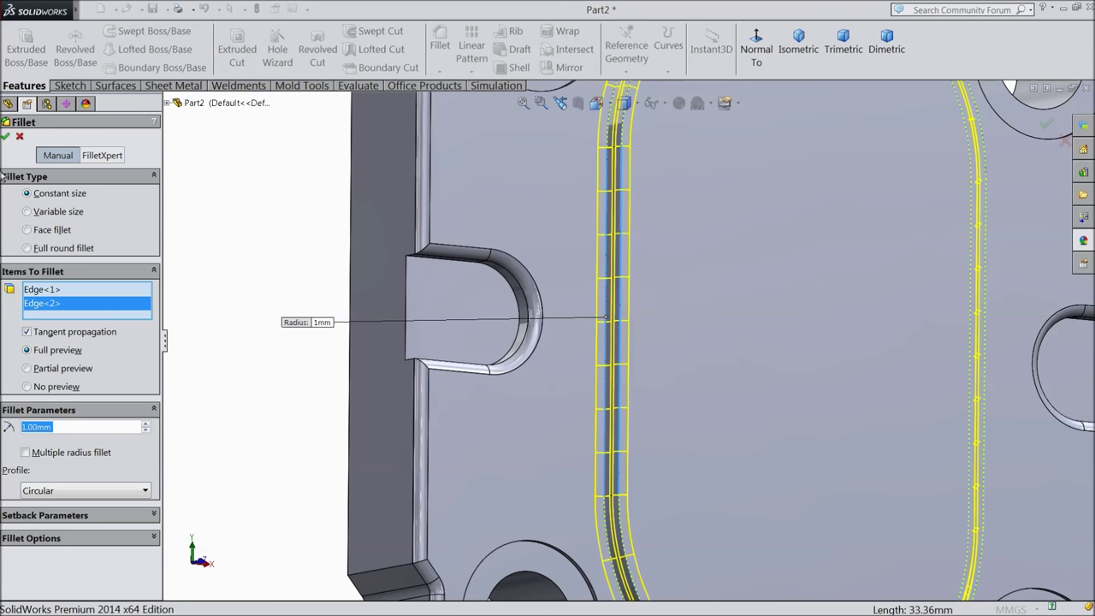
left_click(6, 138)
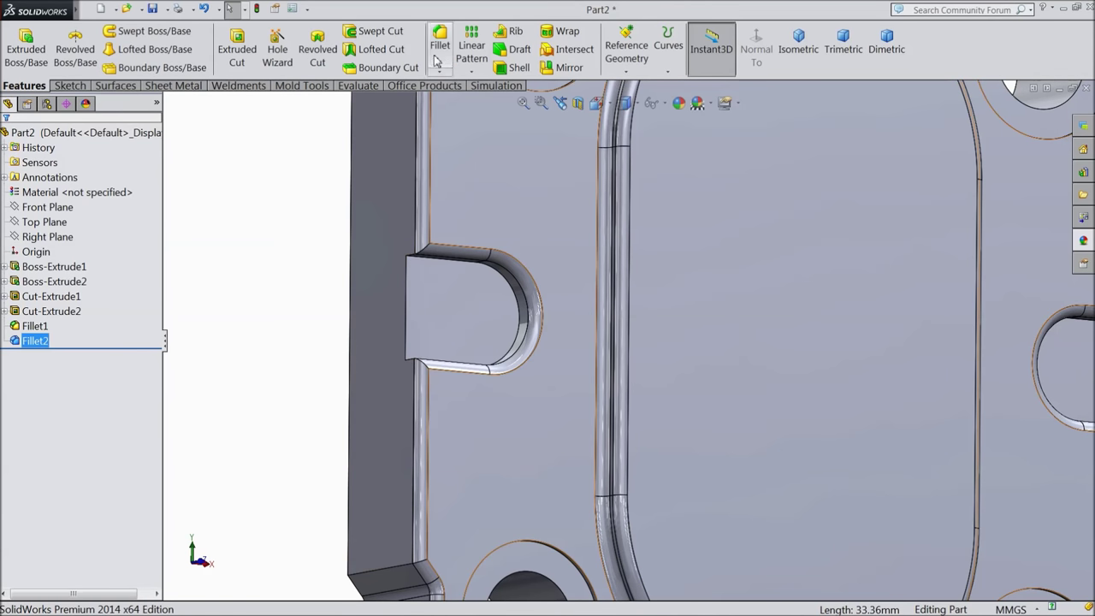
Step: Fillet the left slot's curved and remaining edges
left_click(439, 47)
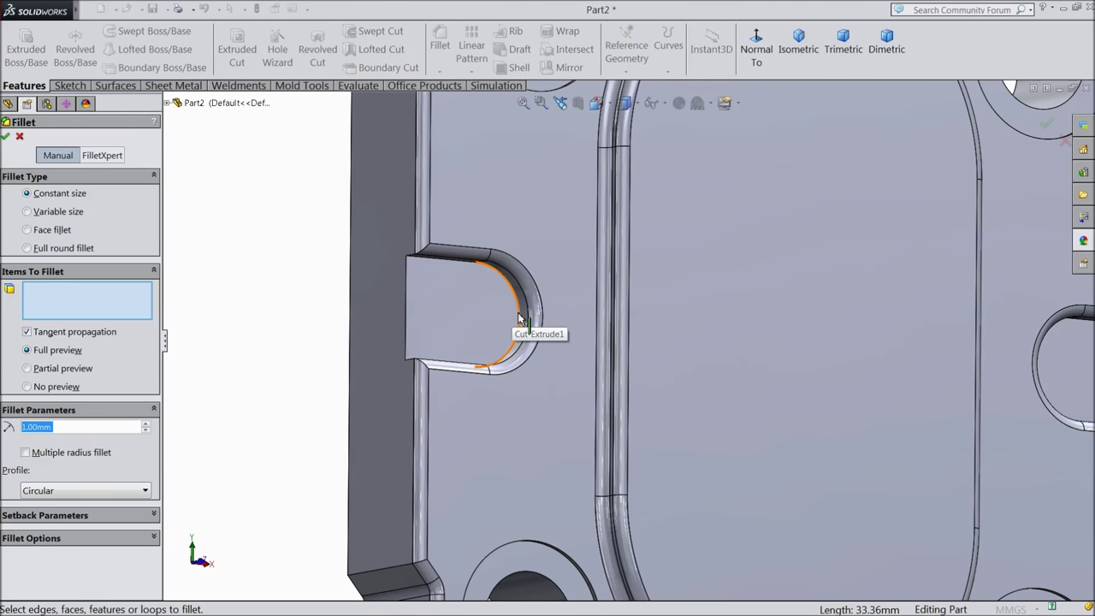
left_click(519, 318)
left_click(406, 305)
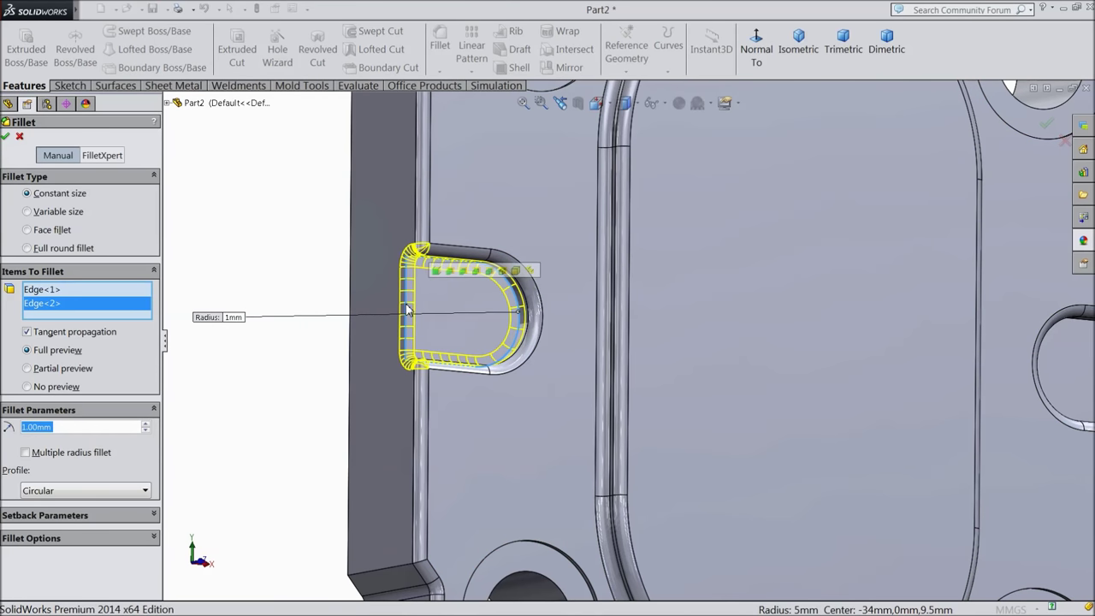
left_click(7, 138)
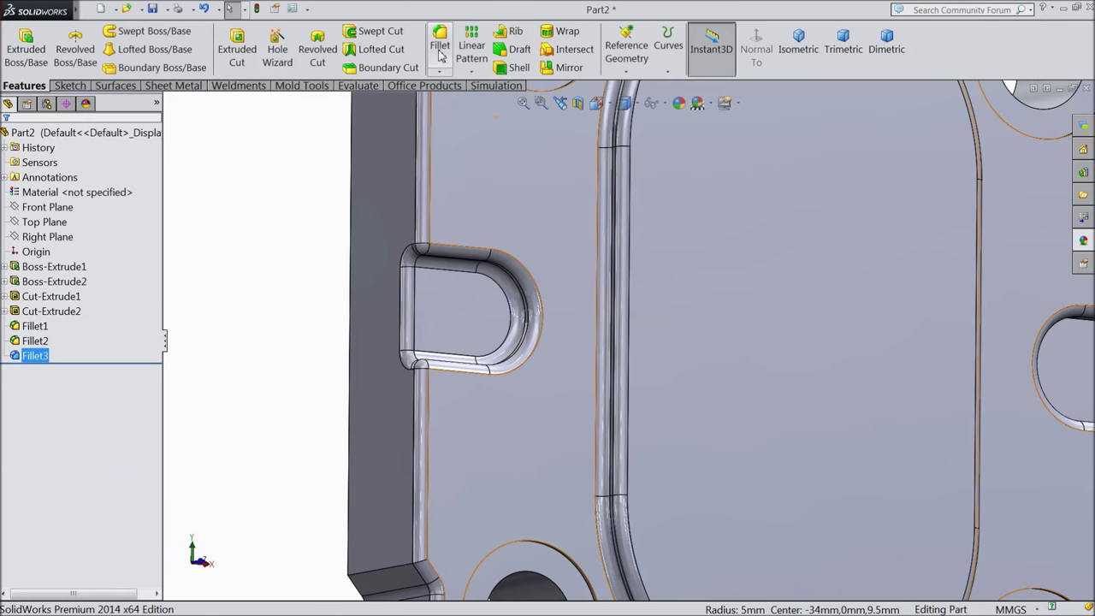
Step: Fillet the right slot's face
left_click(439, 43)
scroll(513, 319, "up", 3)
scroll(517, 319, "down", 3)
mouse_move(886, 410)
middle_mouse_down()
mouse_move(827, 384)
mouse_move(860, 384)
middle_mouse_up()
scroll(770, 351, "up", 5)
scroll(769, 351, "up", 3)
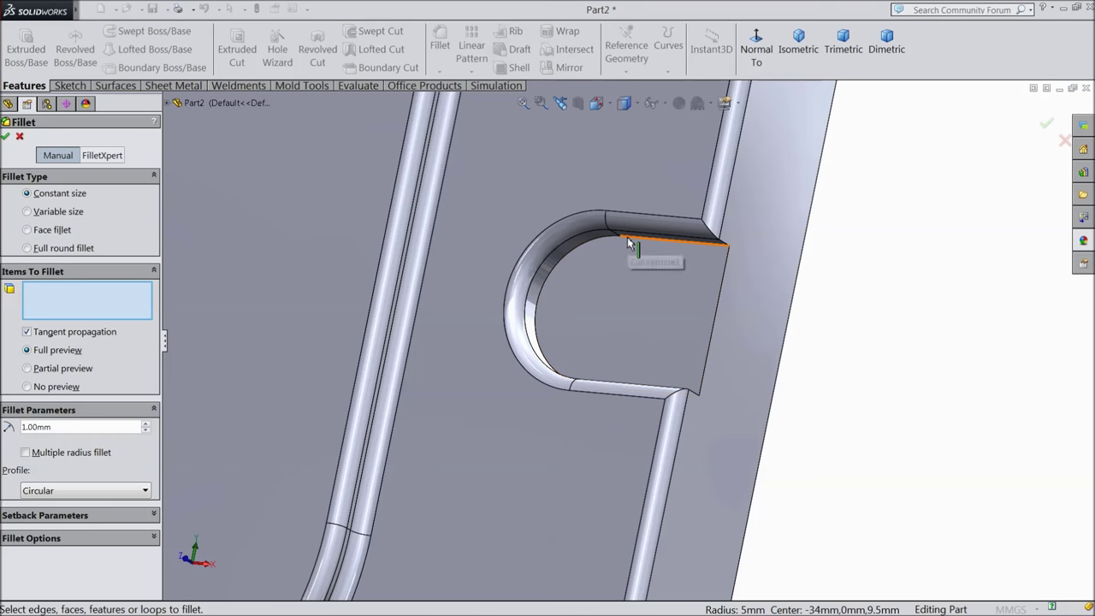
left_click(638, 304)
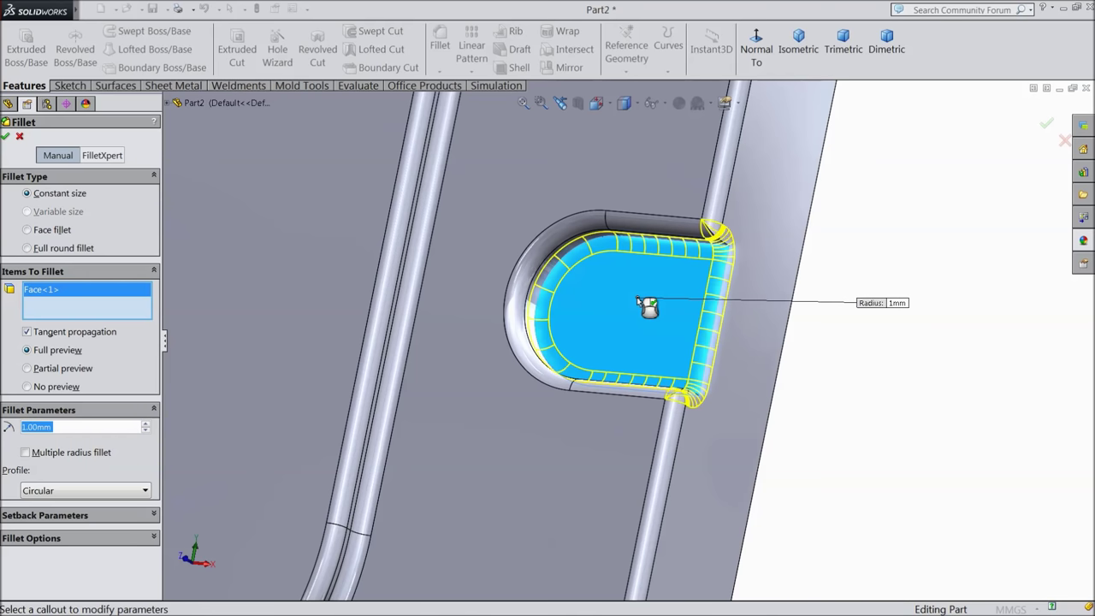
left_click(6, 138)
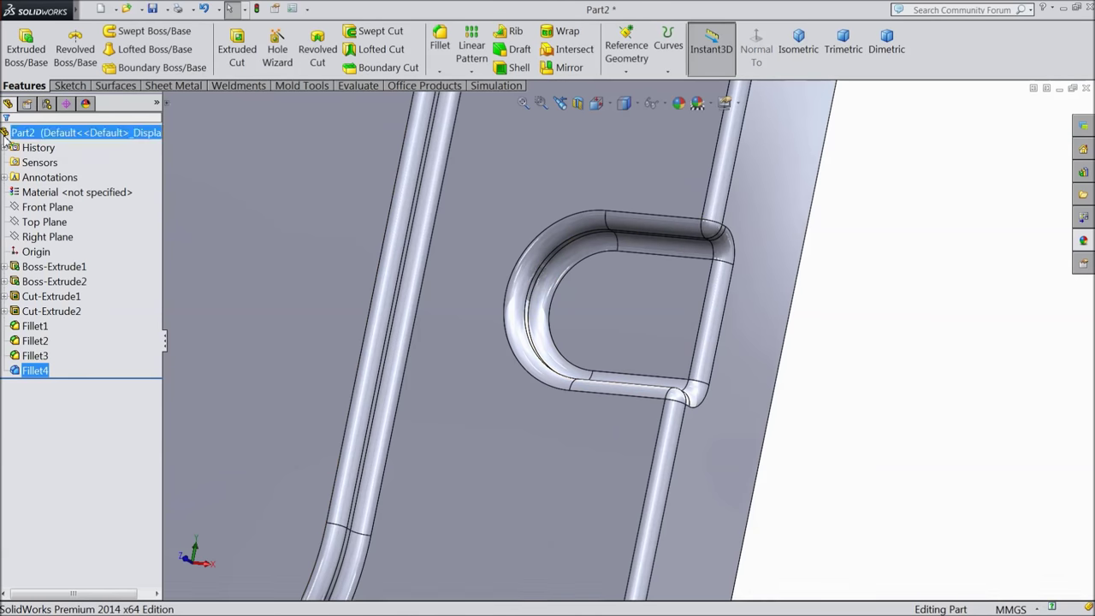
Step: Orbit to the grooved face and select the whole part Part2
scroll(308, 316, "up", 5)
scroll(379, 362, "up", 3)
mouse_move(379, 362)
middle_mouse_down()
mouse_move(635, 276)
mouse_move(581, 340)
middle_mouse_up()
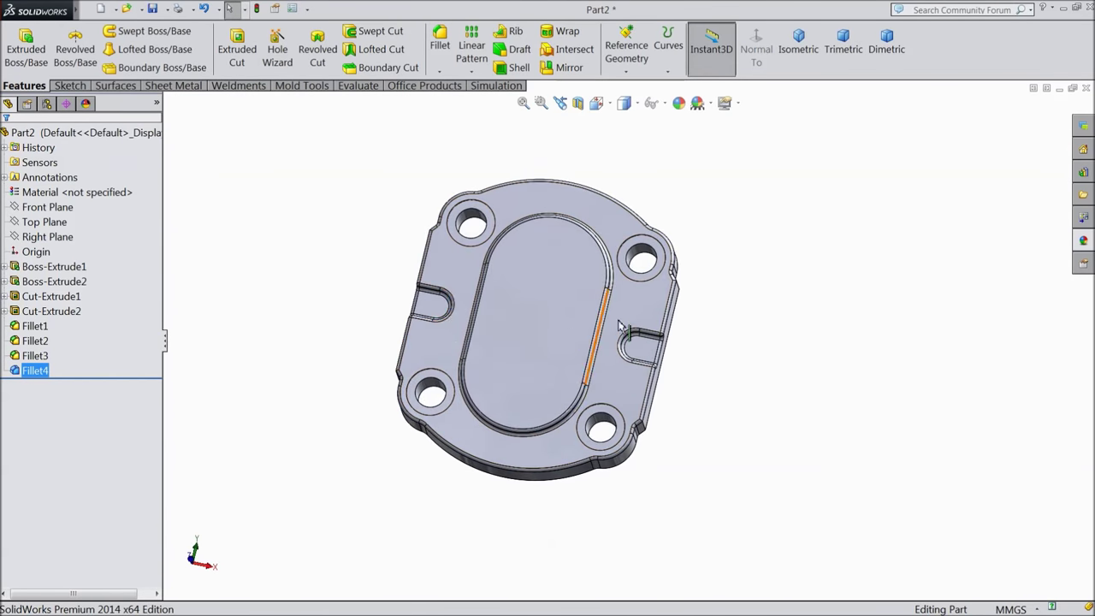
scroll(556, 328, "down", 2)
left_click(97, 135)
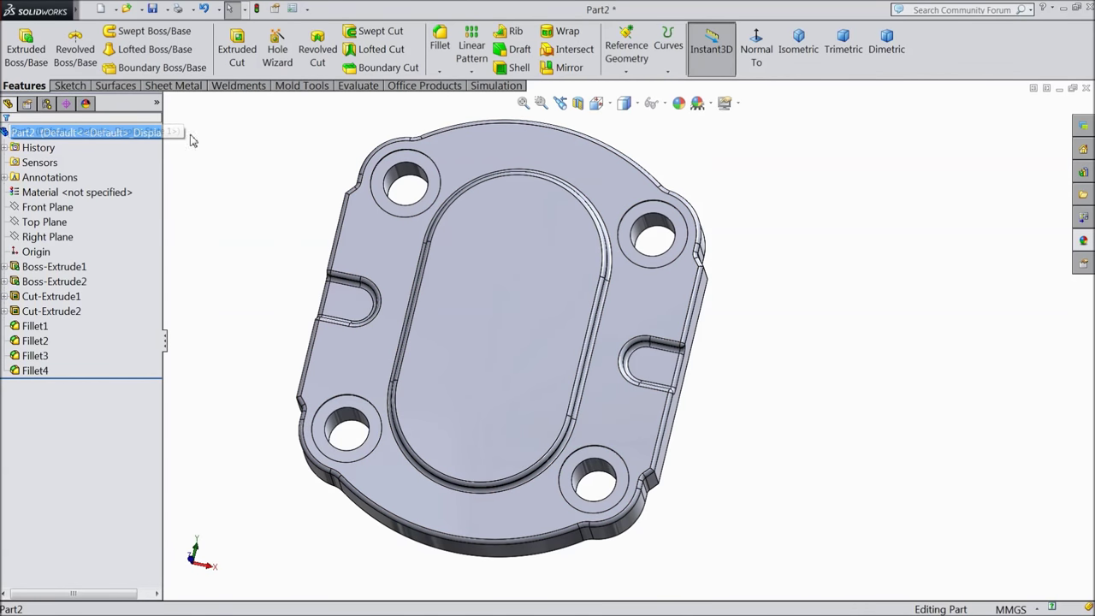
left_click(1083, 242)
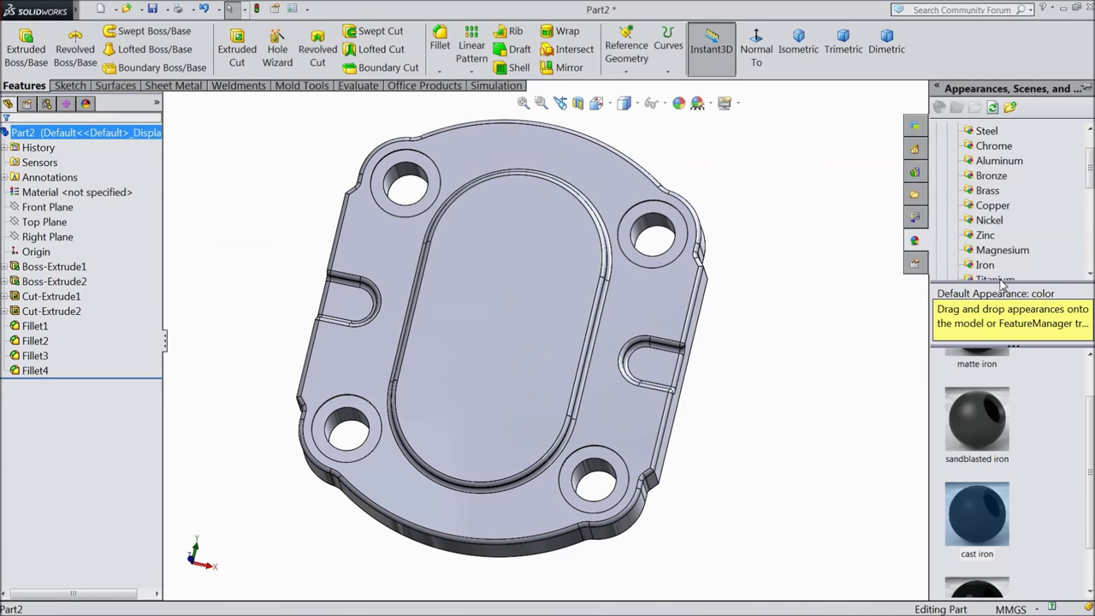
Step: Apply the cast iron appearance from Metal > Iron to the part
scroll(985, 209, "up", 1)
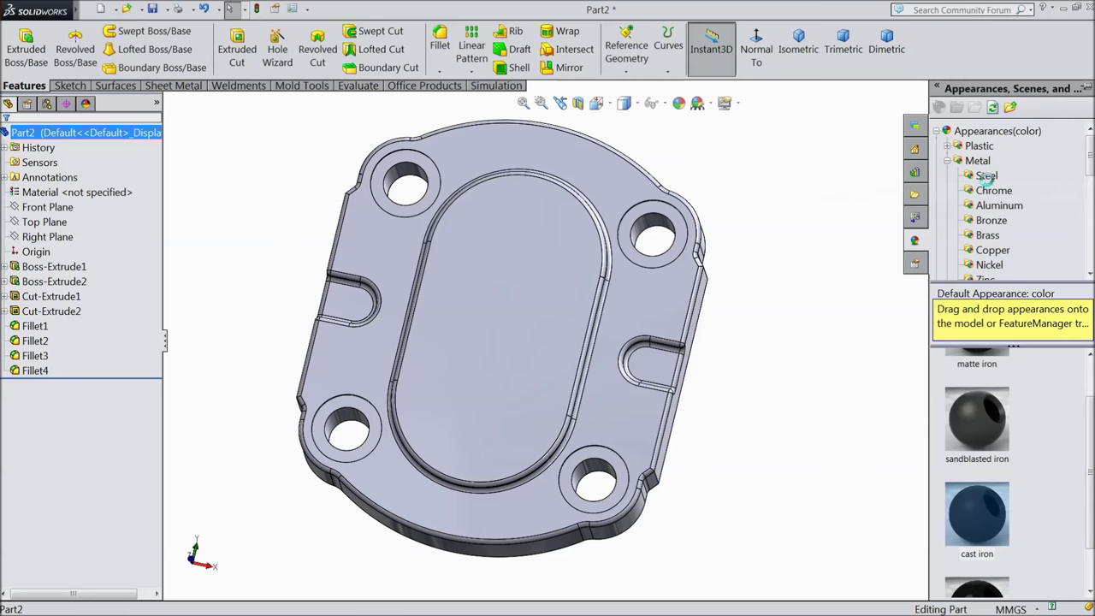
left_click(985, 176)
scroll(996, 256, "down", 2)
left_click(985, 220)
double_click(999, 469)
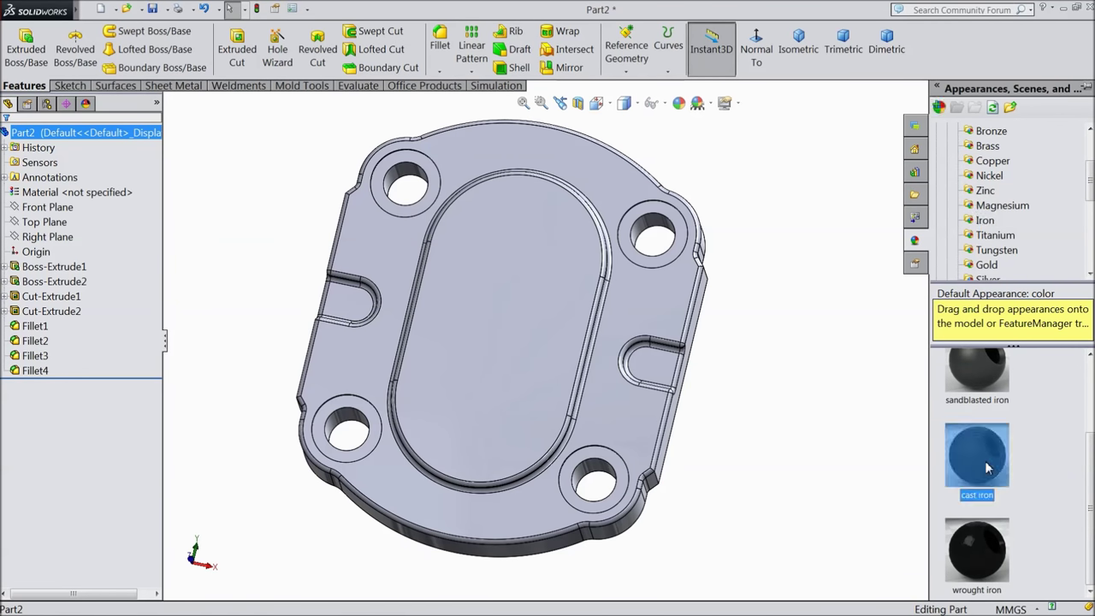
scroll(558, 409, "down", 2)
Step: Start a new sketch on the oval boss's top face
mouse_move(558, 409)
middle_mouse_down()
mouse_move(562, 305)
mouse_move(557, 394)
middle_mouse_up()
scroll(736, 436, "up", 3)
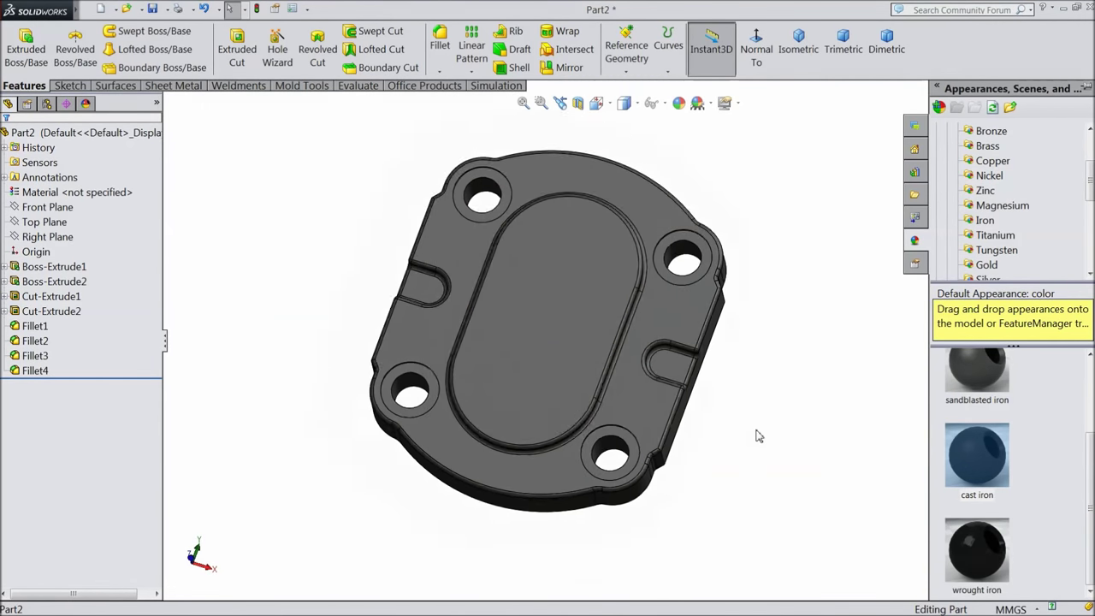
mouse_move(770, 422)
middle_mouse_down()
mouse_move(724, 377)
mouse_move(782, 425)
mouse_move(722, 391)
mouse_move(552, 348)
mouse_move(496, 225)
mouse_move(465, 260)
mouse_move(538, 300)
mouse_move(521, 318)
middle_mouse_up()
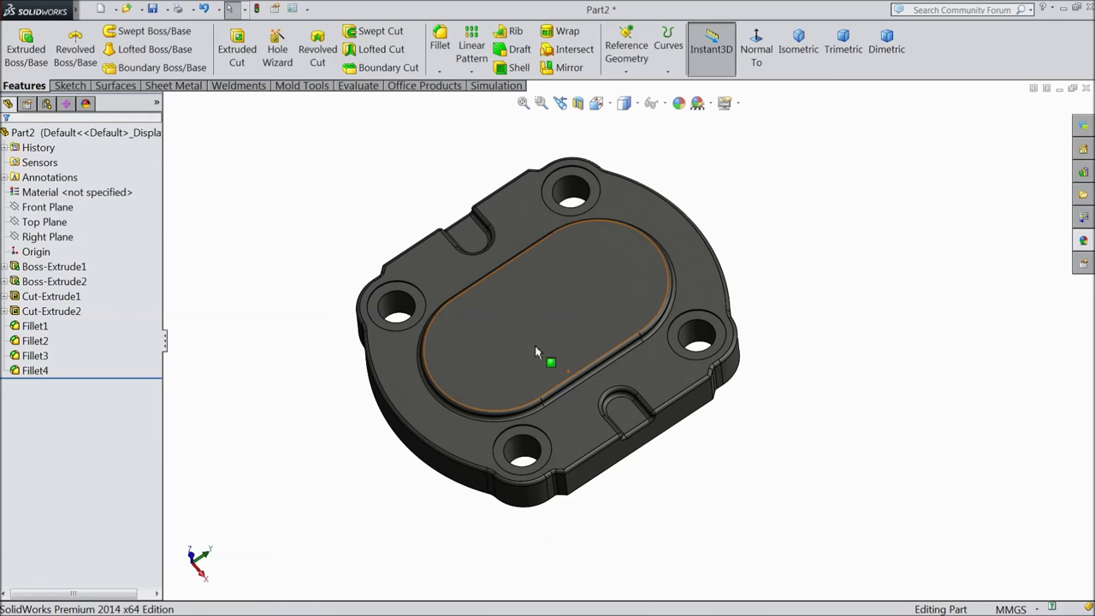
left_click(535, 346)
left_click(579, 311)
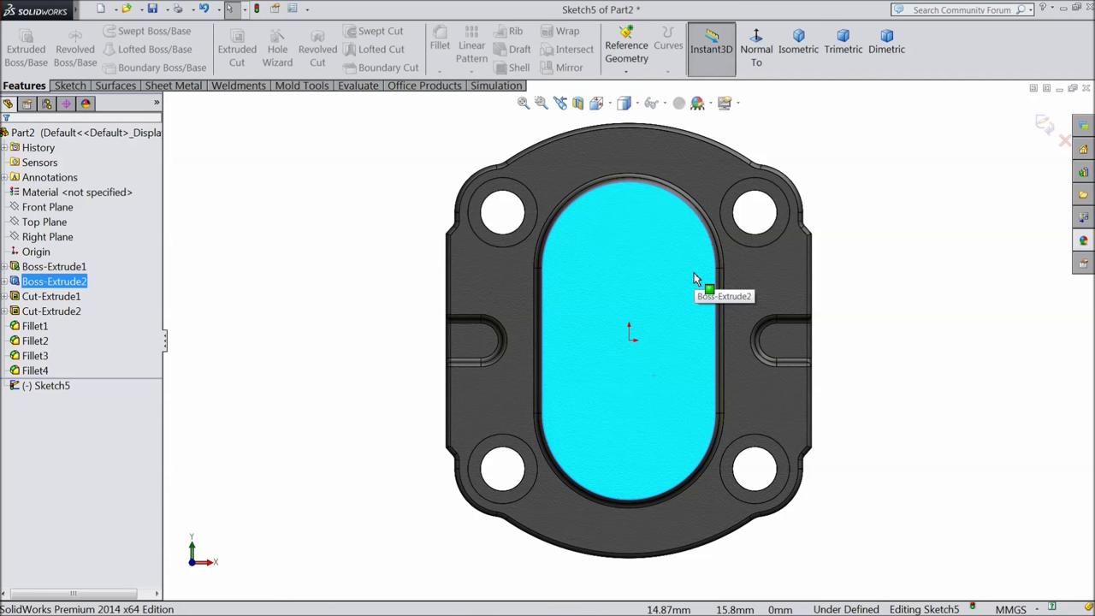
Step: Draw two vertical centerlines on the oval boss, one right and one left of the origin
left_click(70, 85)
left_click(111, 31)
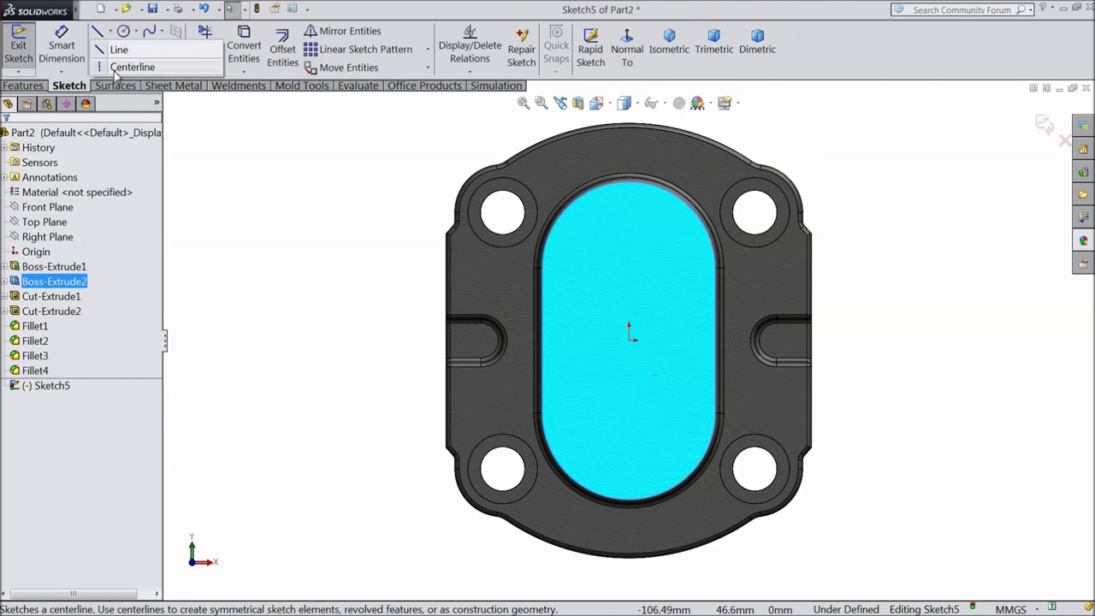
left_click(124, 65)
left_click(665, 261)
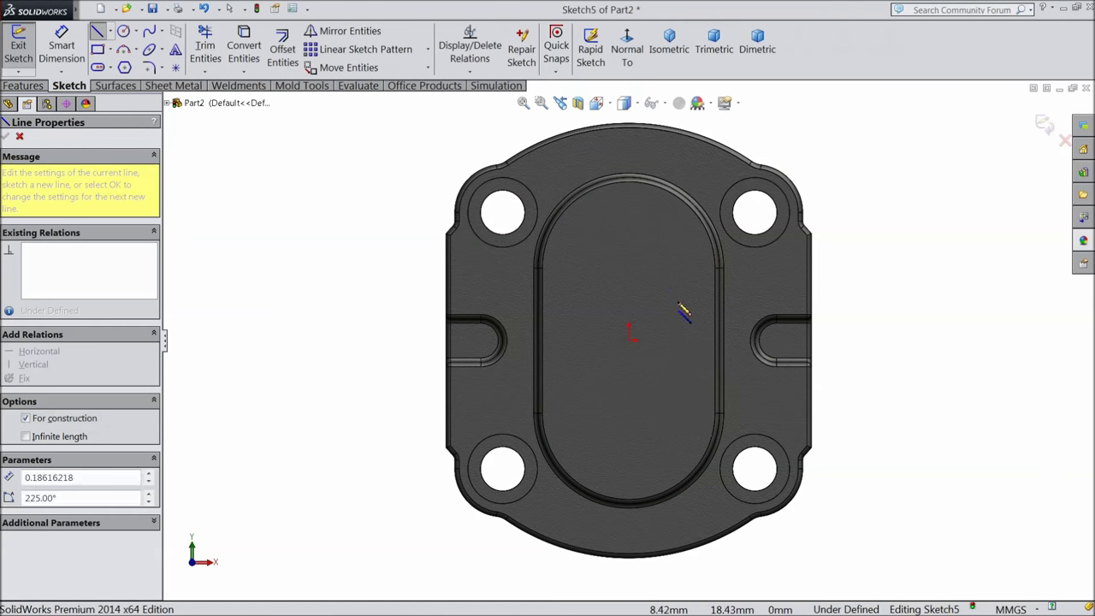
left_click(666, 434)
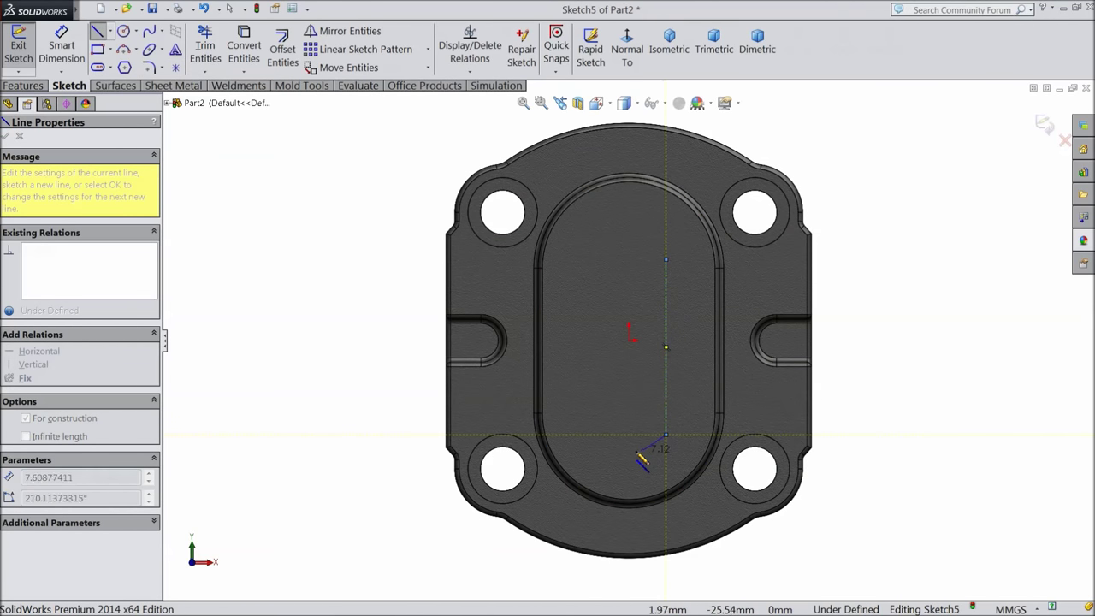
right_click(625, 446)
left_click(655, 112)
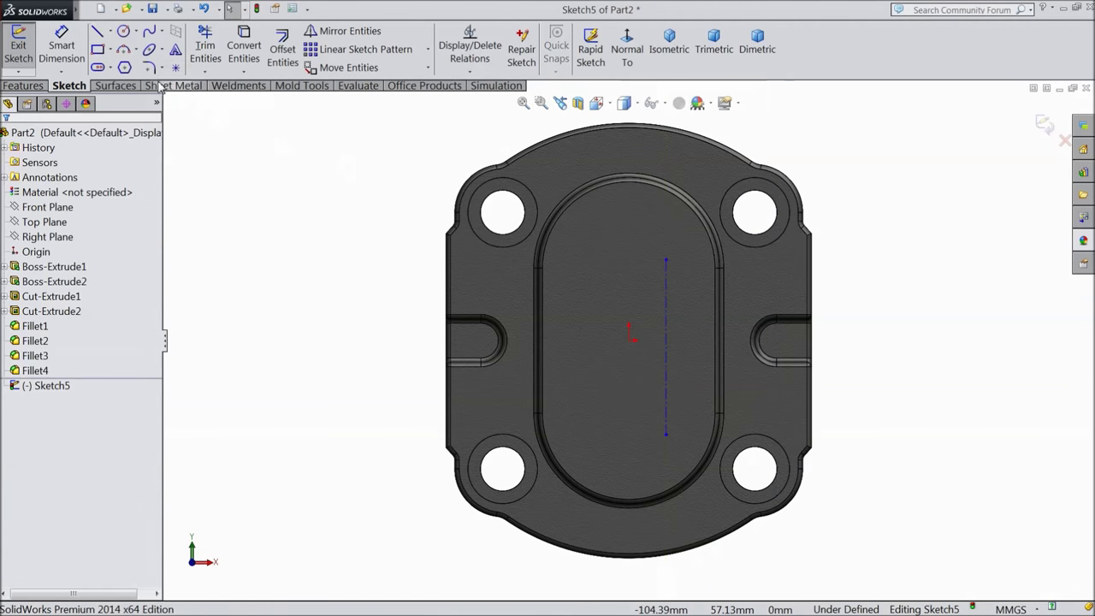
left_click(111, 31)
left_click(111, 67)
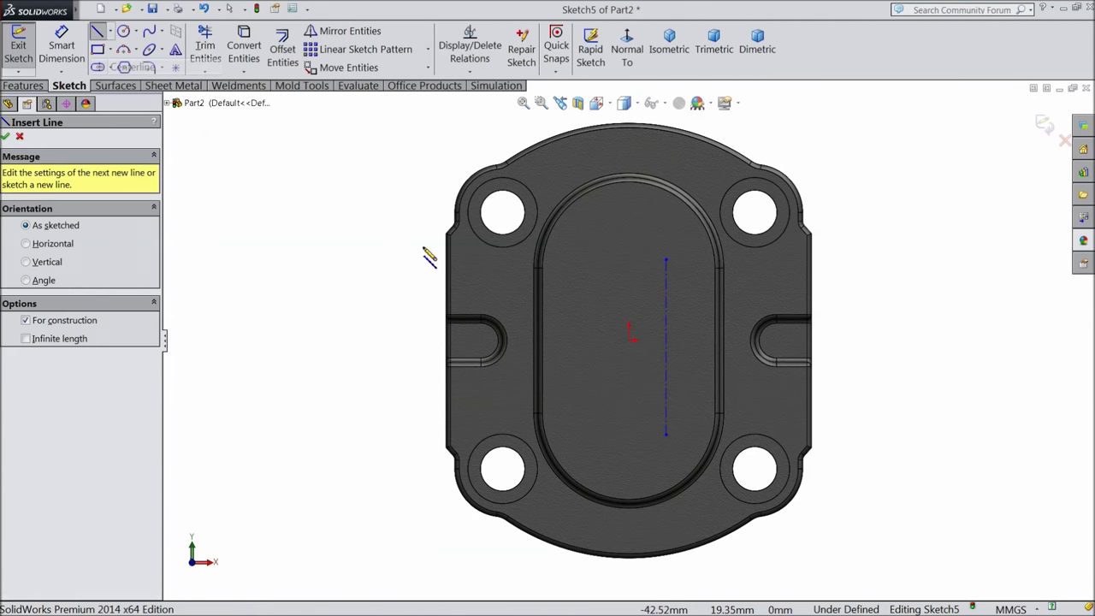
left_click(588, 259)
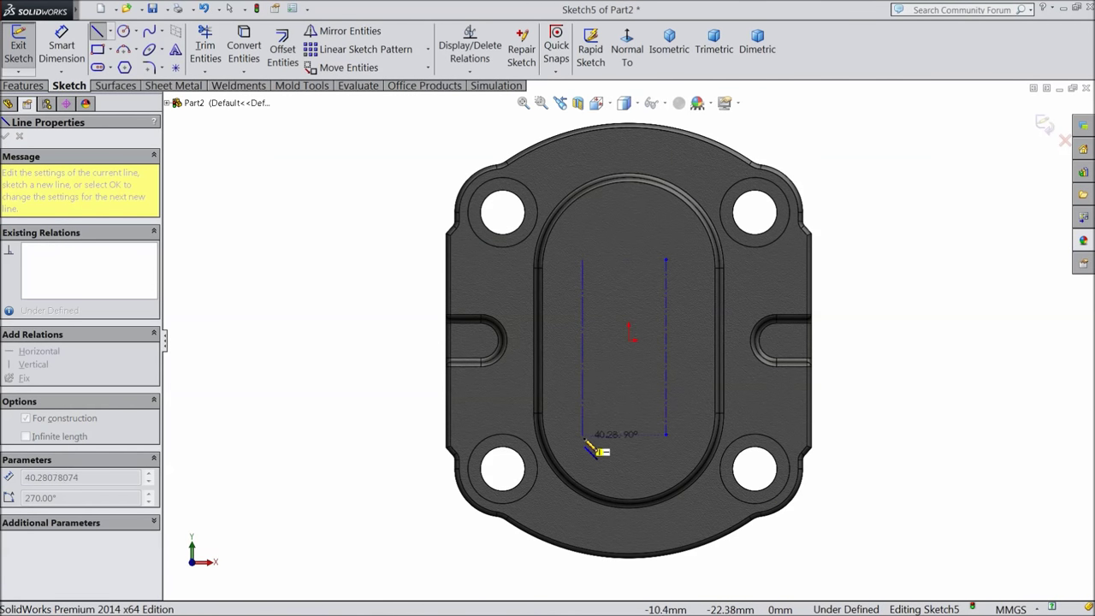
left_click(582, 436)
right_click(613, 387)
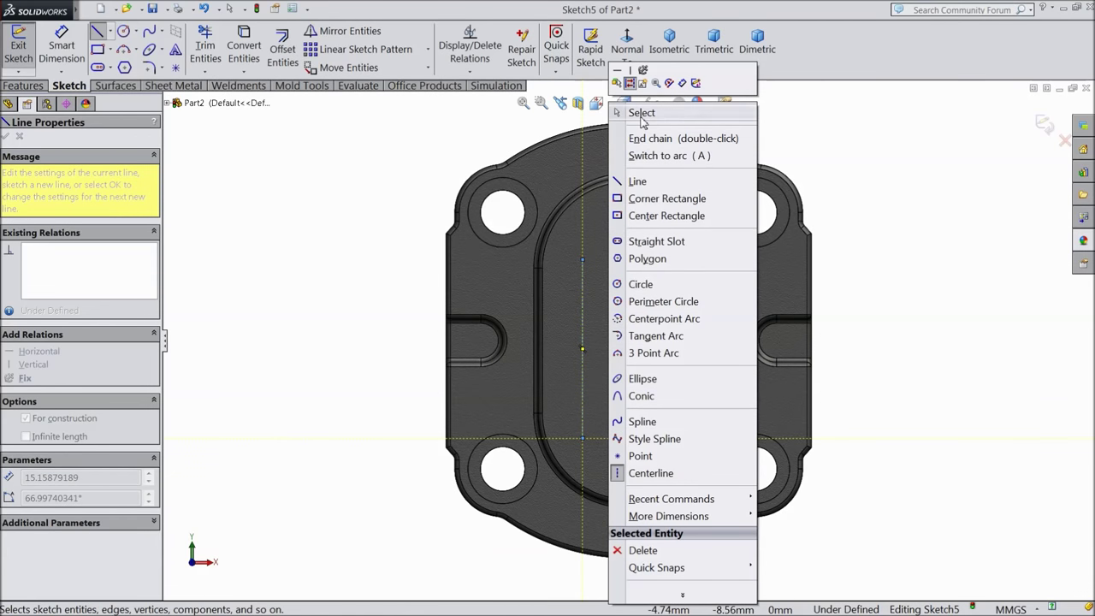
left_click(644, 113)
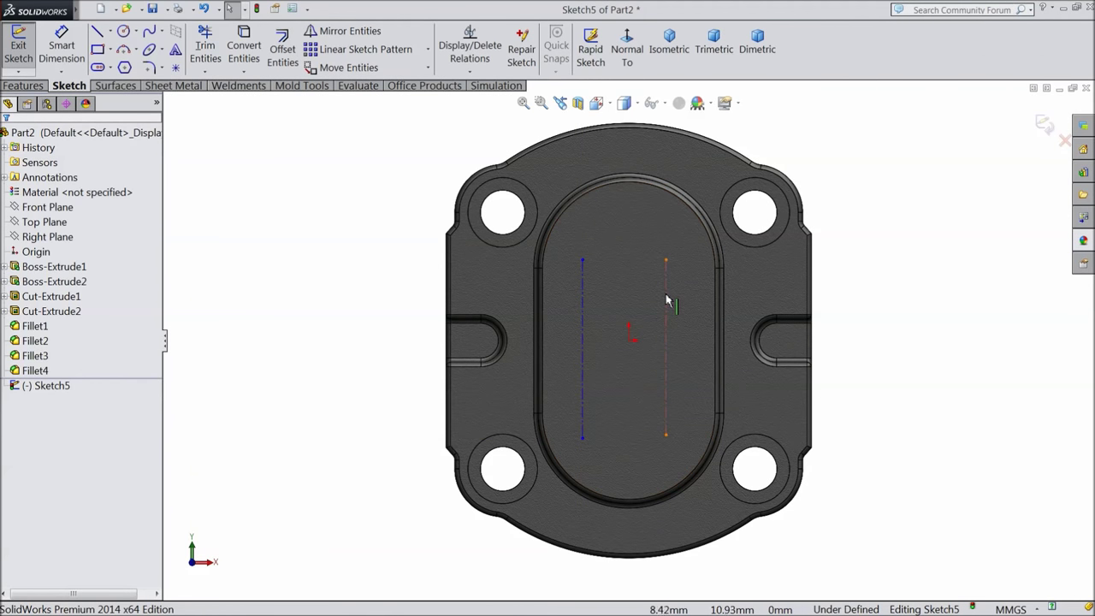
left_click(665, 299)
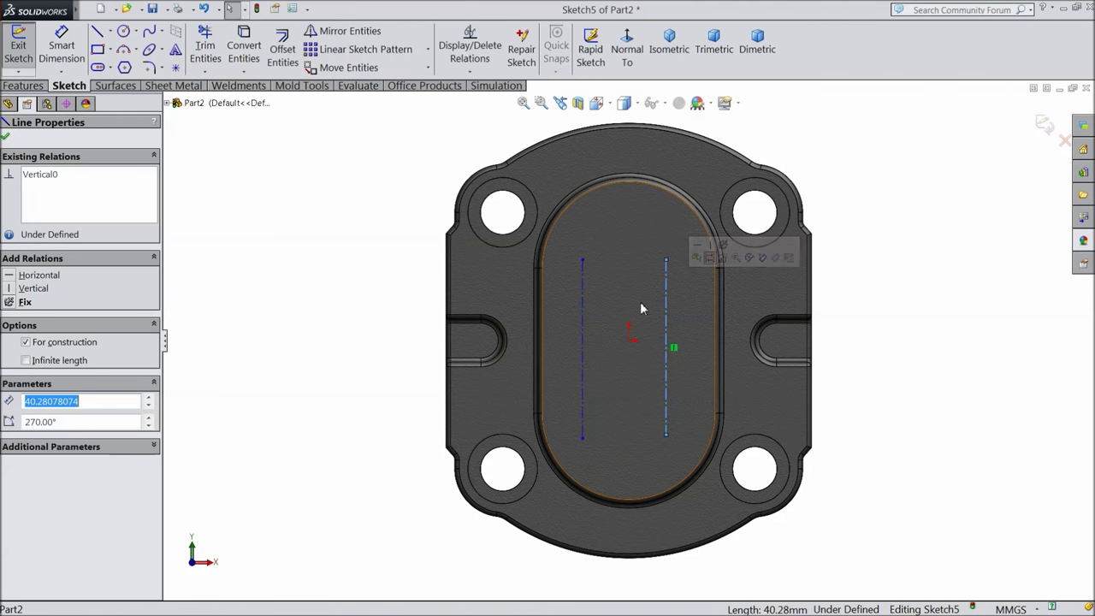
left_click(175, 49)
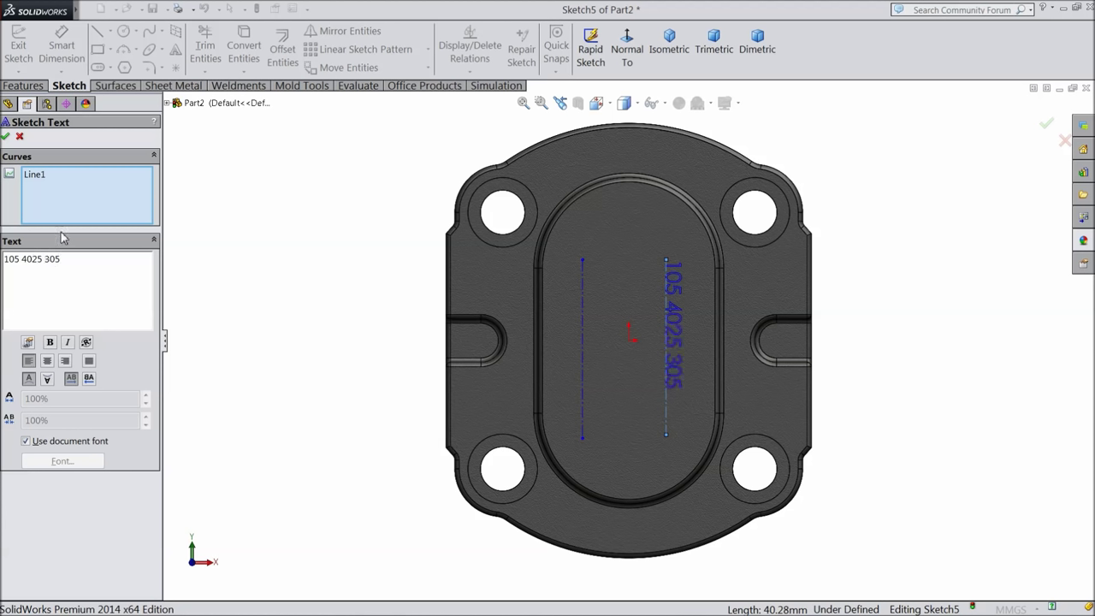
type("105 4025 305")
left_click(5, 137)
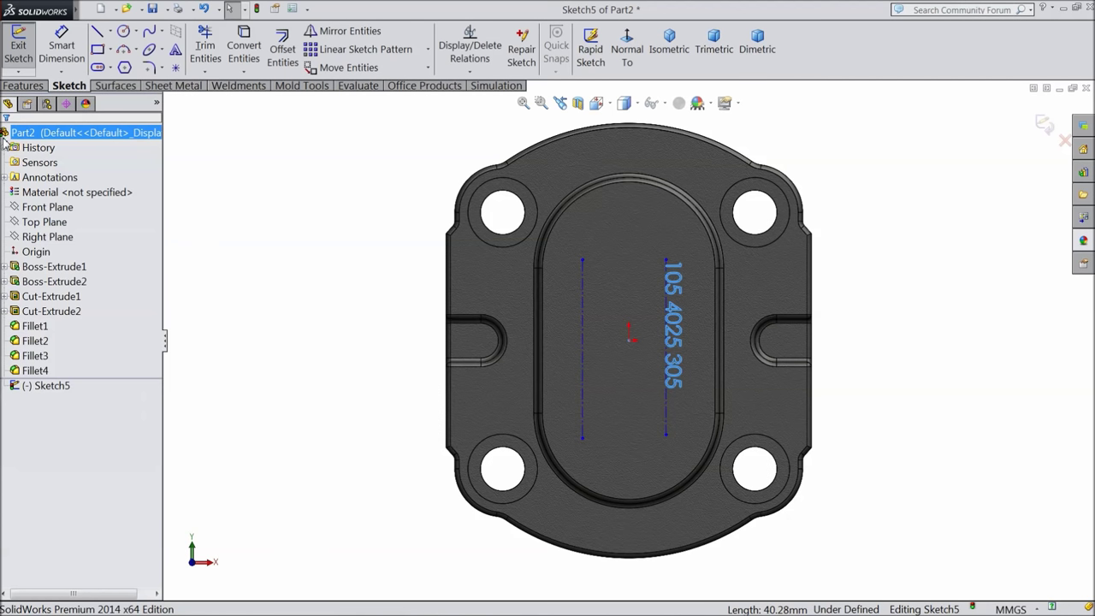
Step: Shift the middle centerline into position and run the text 'AH M4025' along it
left_click_drag(582, 340, 630, 343)
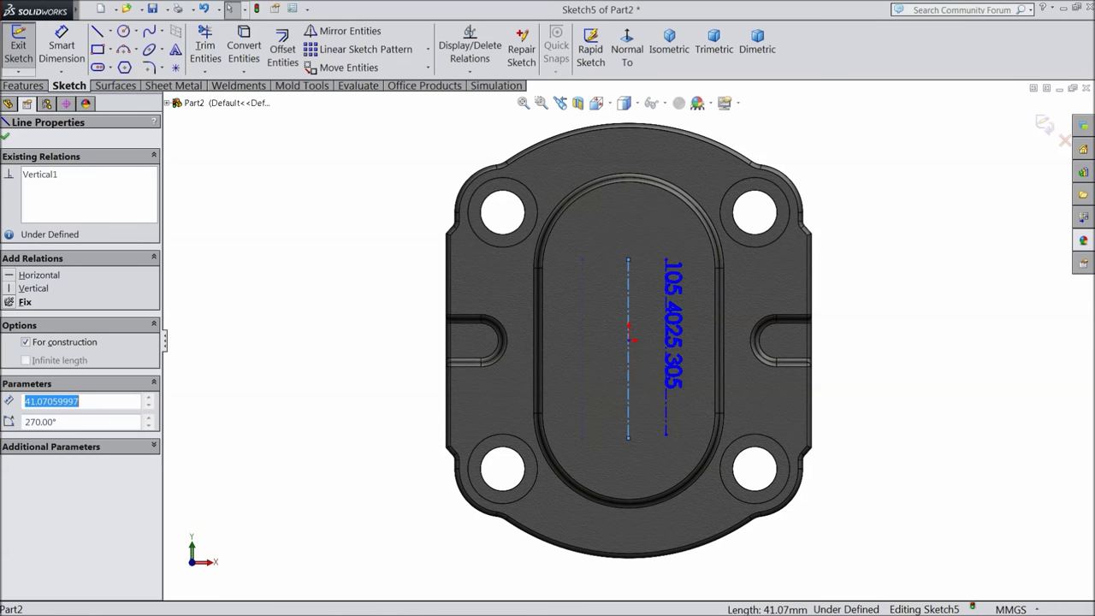
left_click(176, 49)
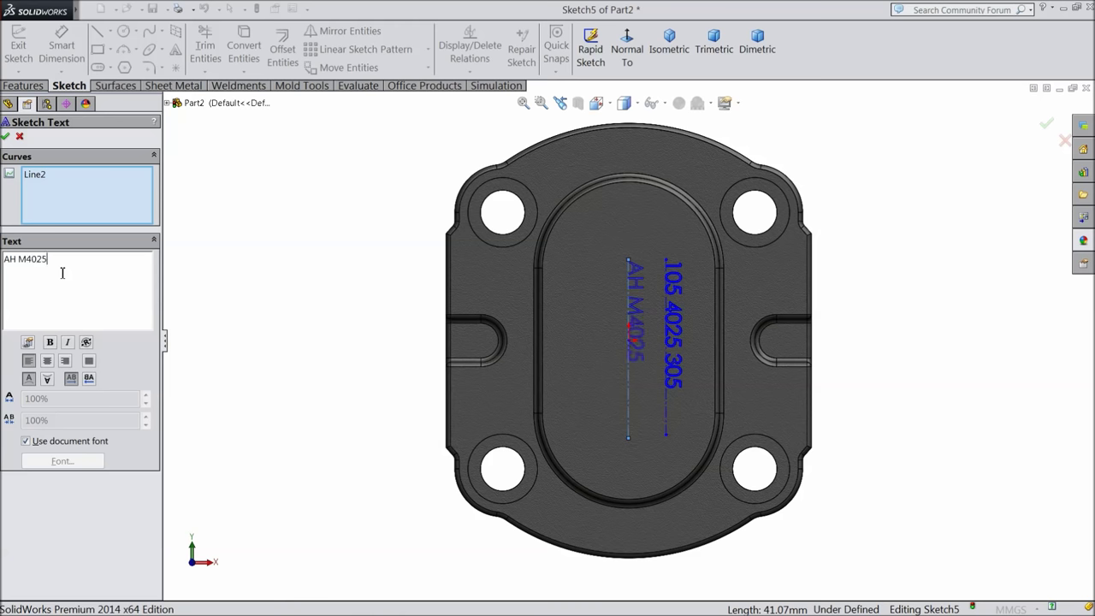
left_click(6, 137)
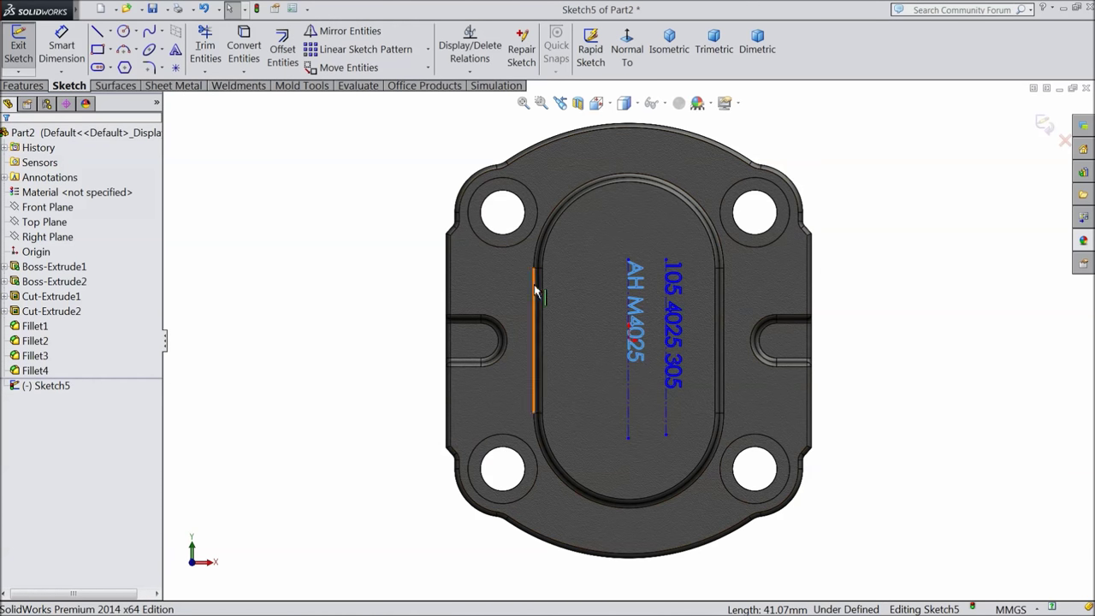
left_click(110, 32)
Step: Draw a third vertical centerline on the left of the oval boss
left_click(120, 68)
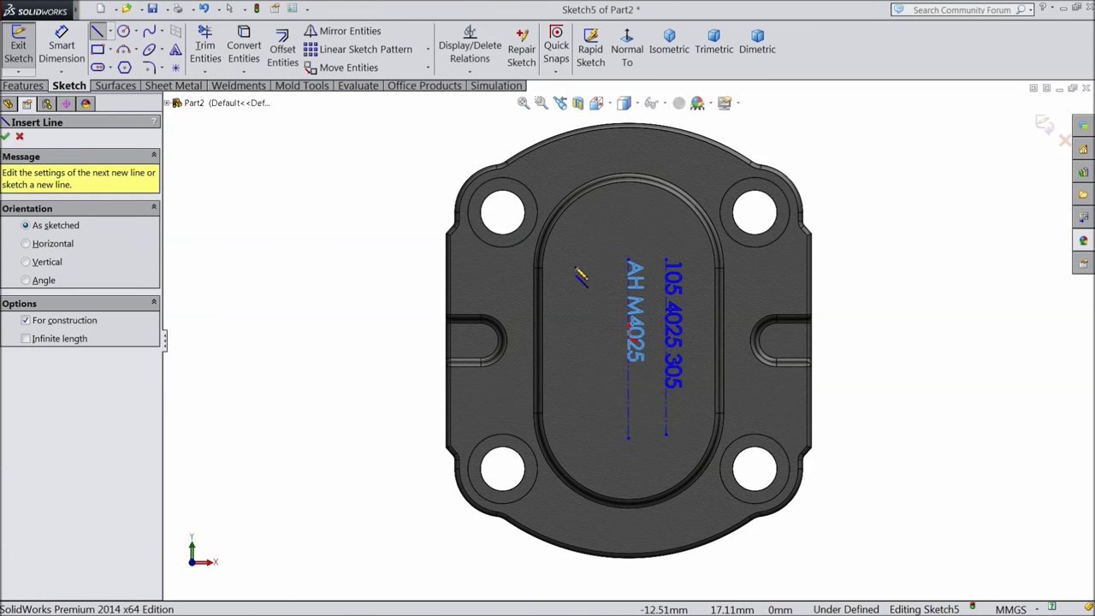
left_click(574, 261)
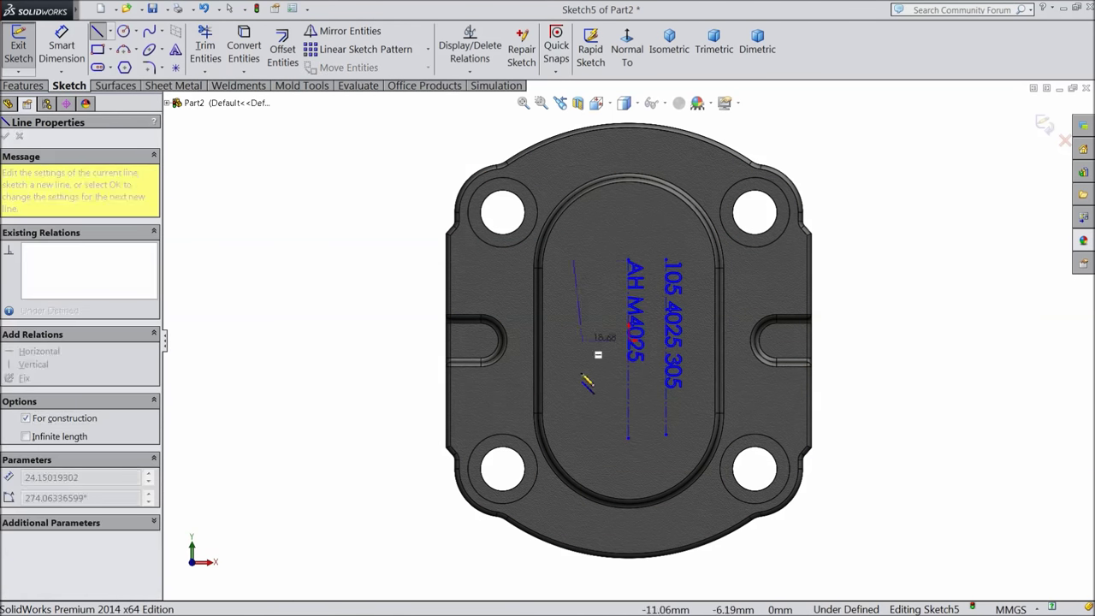
left_click(574, 439)
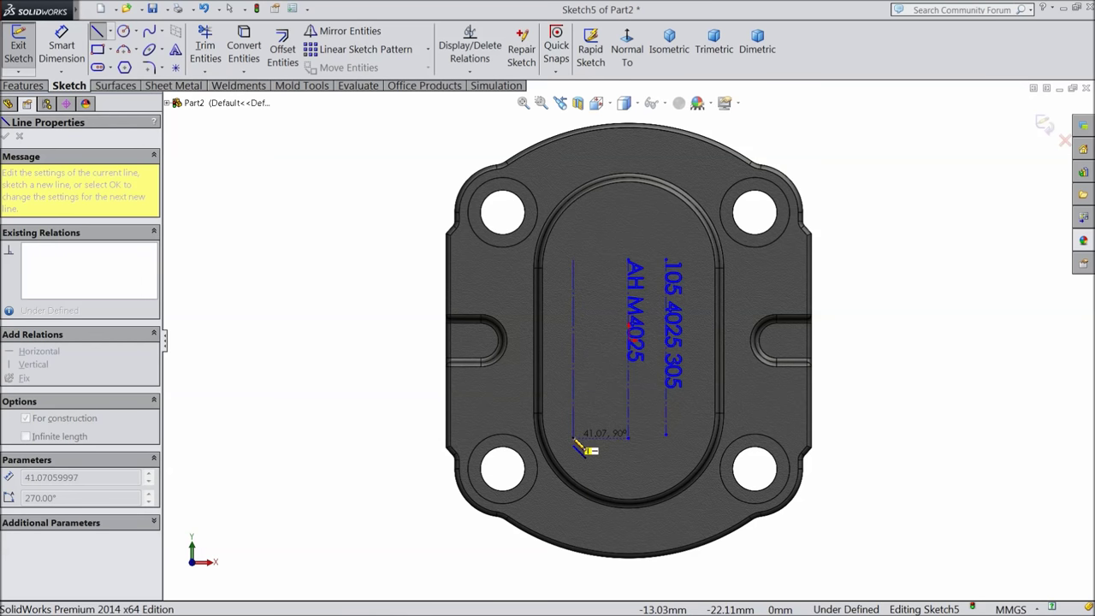
right_click(565, 359)
left_click(581, 139)
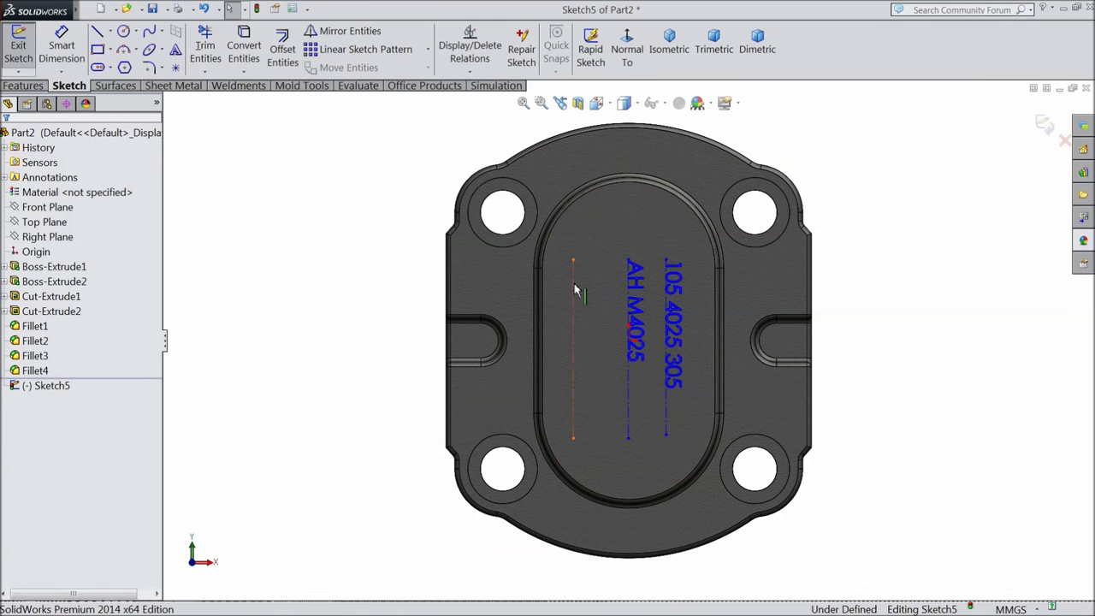
Step: Add sketch text 'CAD CAM TUTORIAL' along the new centerline with a custom font height of 3
left_click(574, 290)
left_click(176, 49)
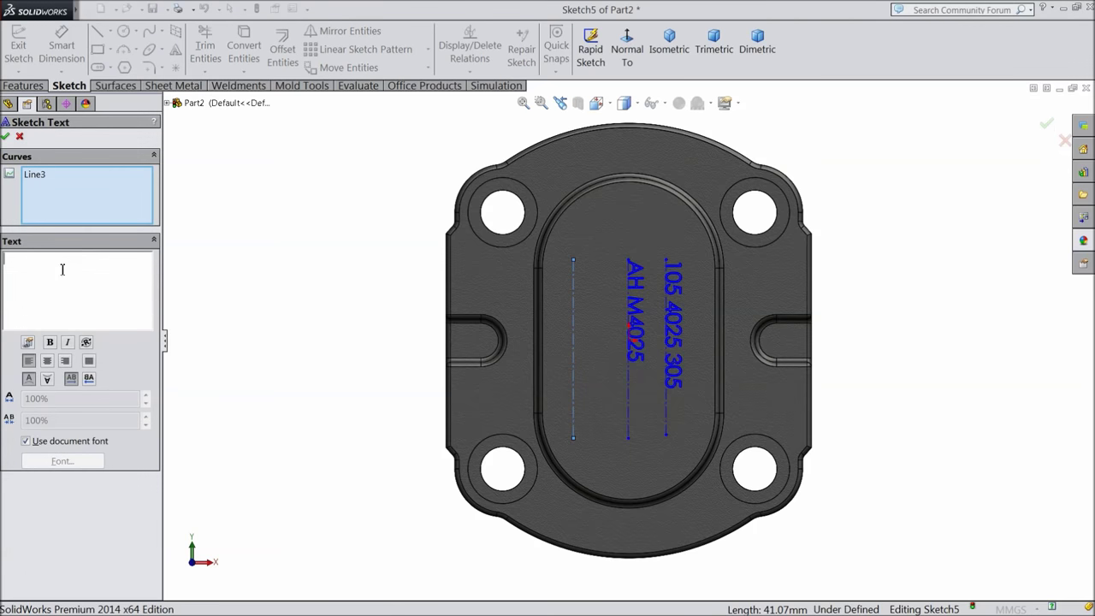
type("CAD CAM TUTORIAL")
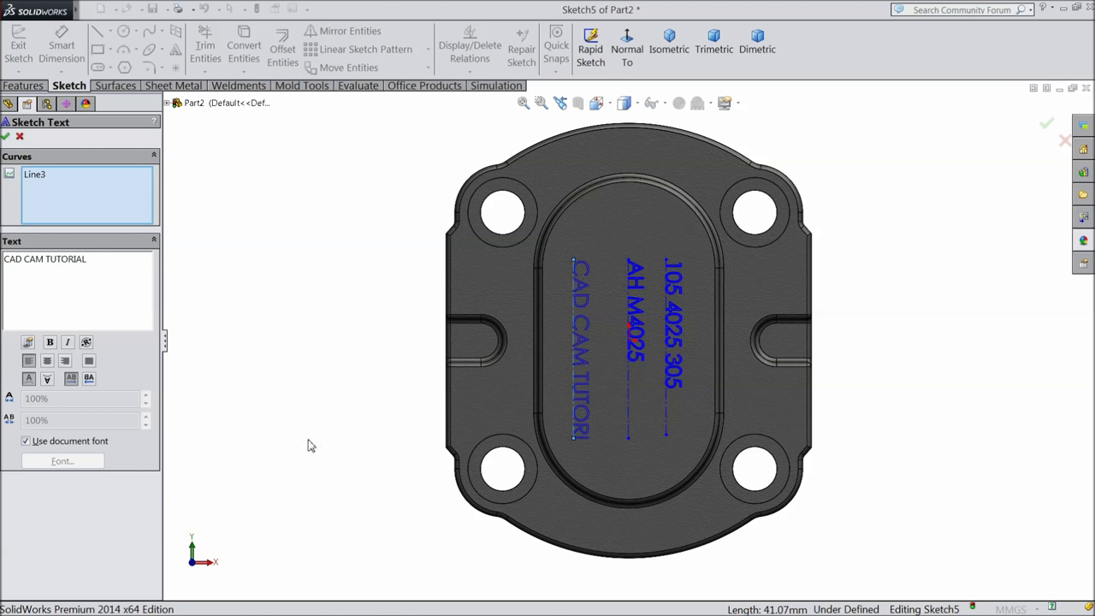
left_click(573, 441)
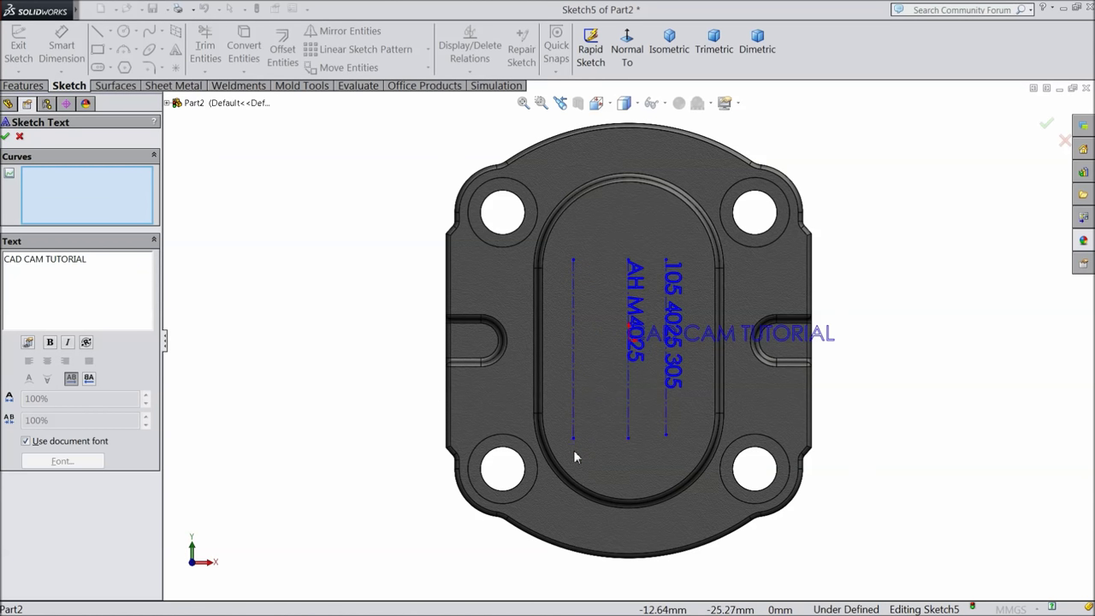
left_click(573, 438)
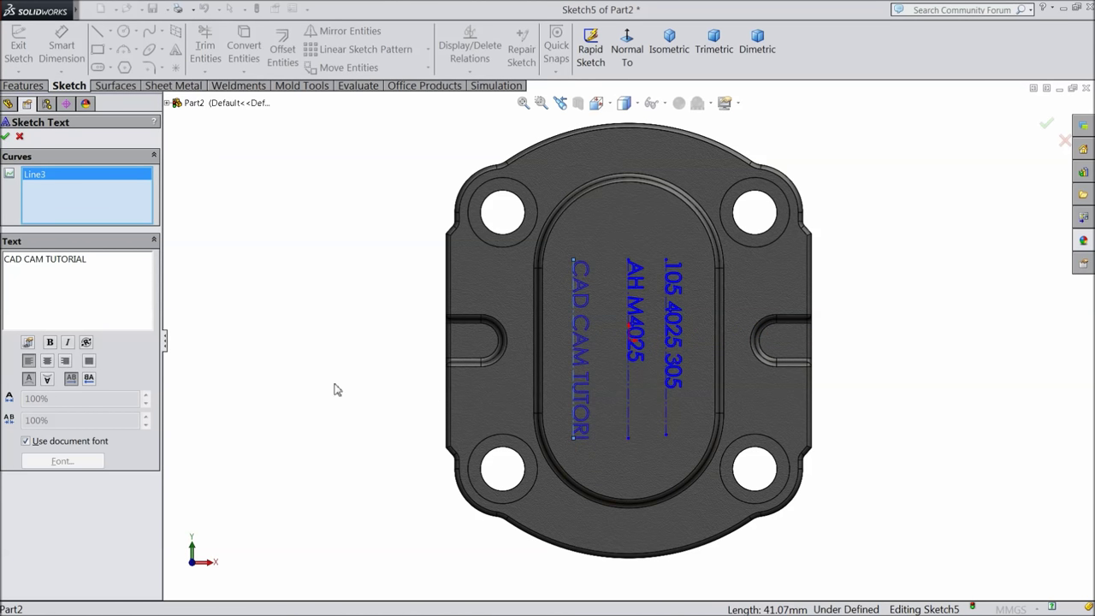
left_click(26, 442)
left_click(62, 462)
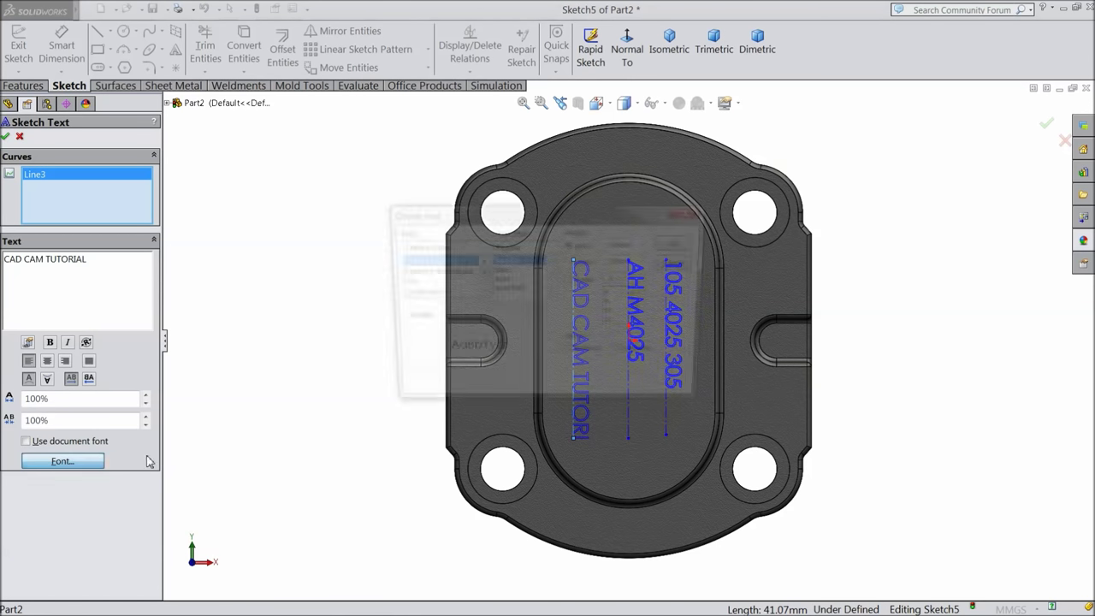
left_click_drag(649, 248, 598, 245)
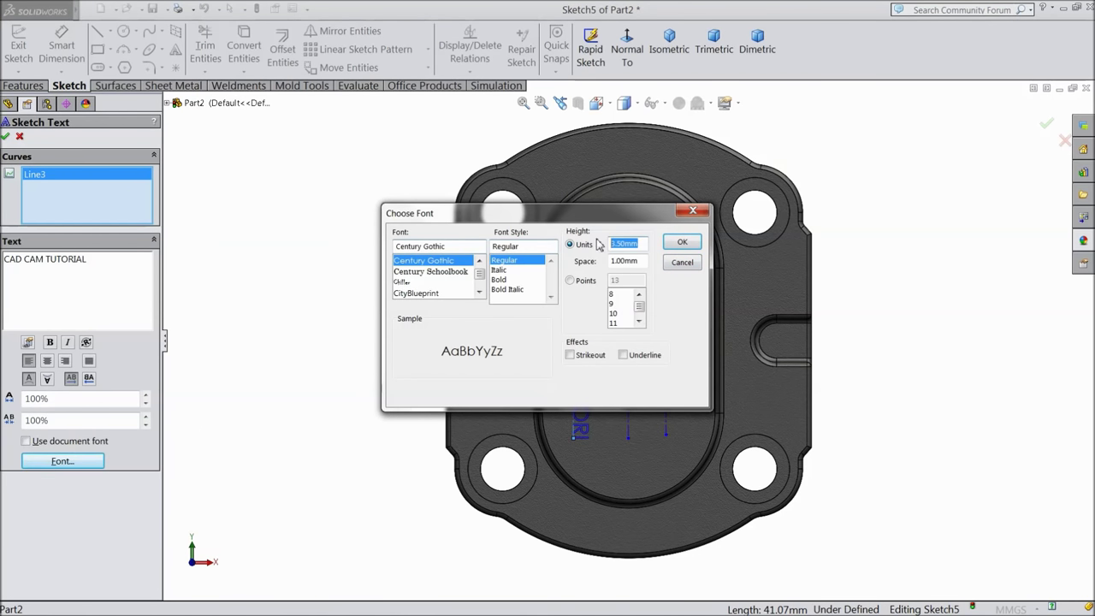
type("3.4")
key("Return")
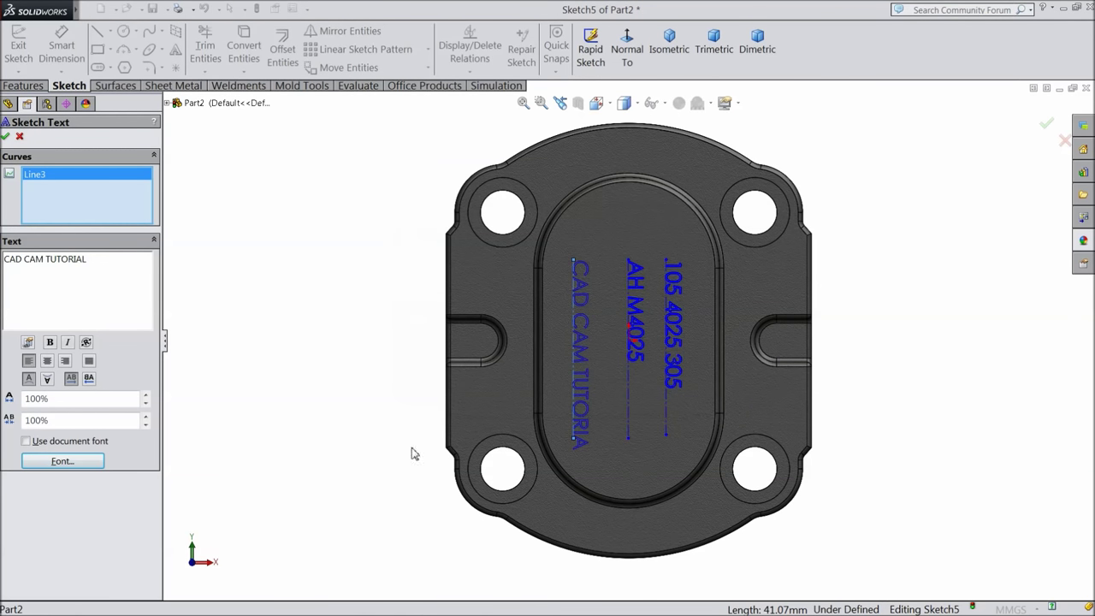
Step: Refine the custom text height until the whole phrase fits, then confirm the text
left_click(82, 466)
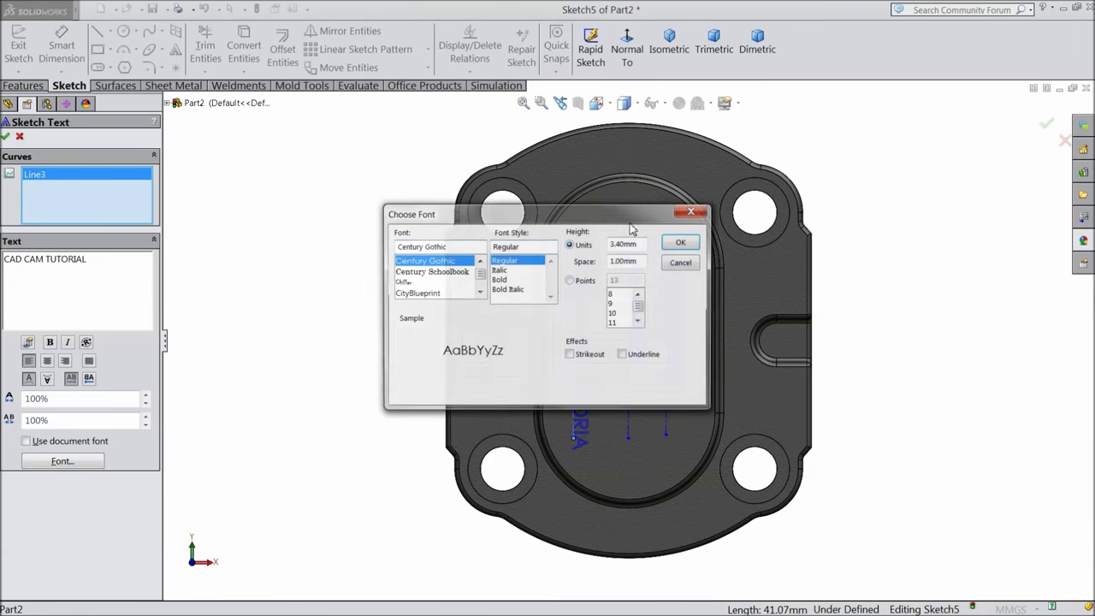
left_click_drag(637, 245, 604, 245)
type("3.3")
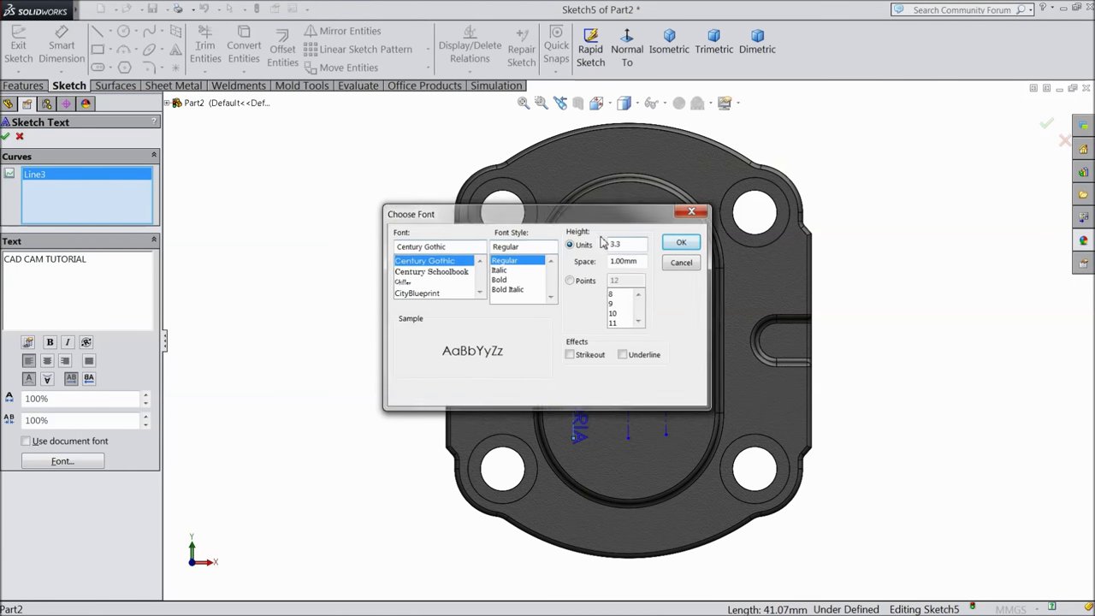
key("Return")
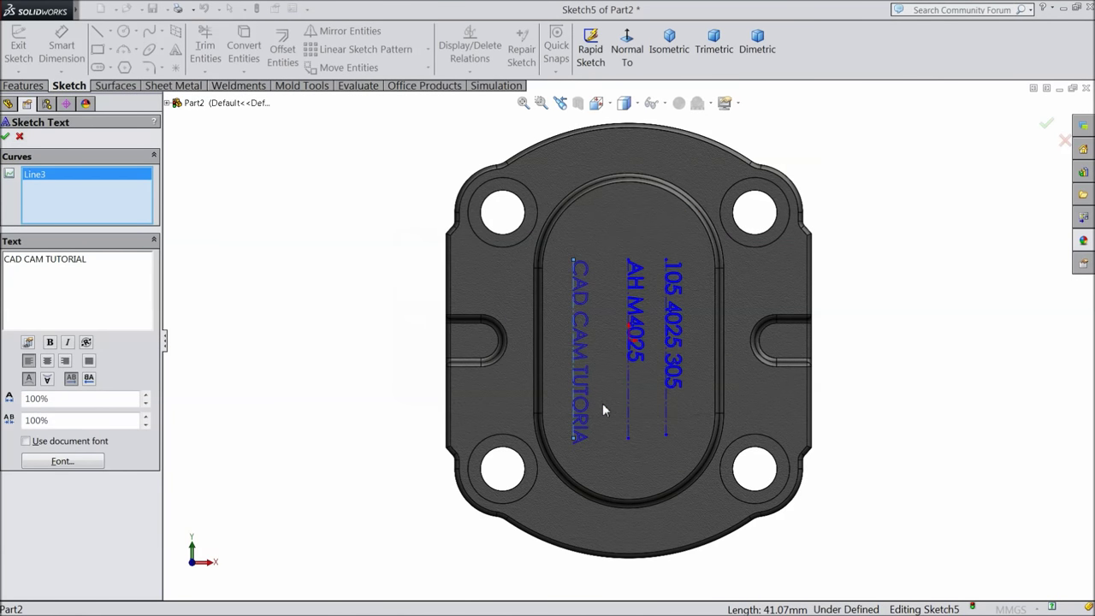
left_click(71, 461)
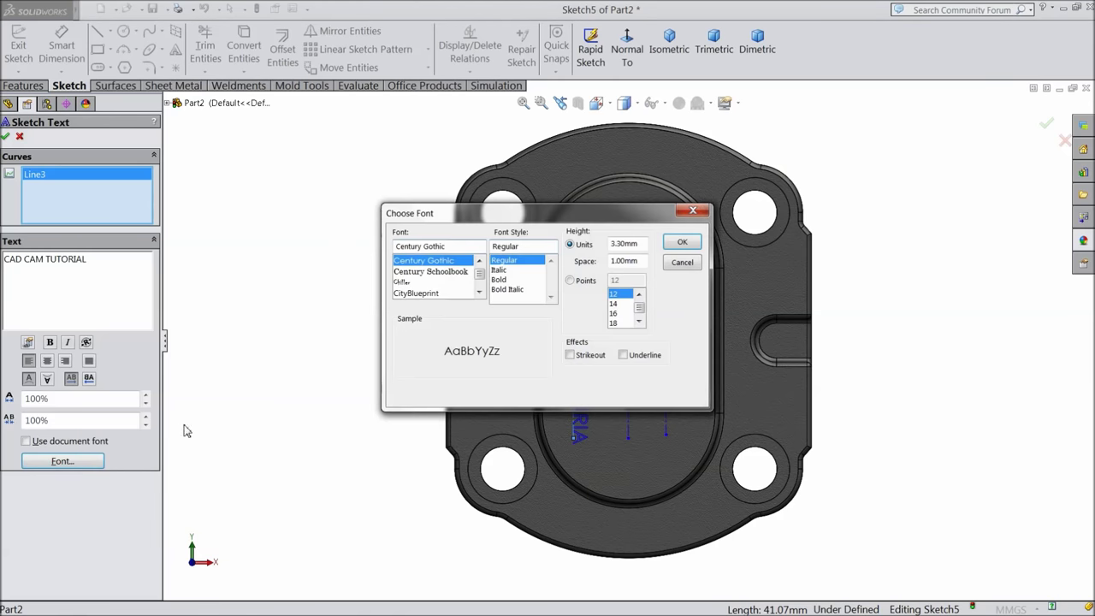
double_click(645, 243)
type("3.1")
key("Return")
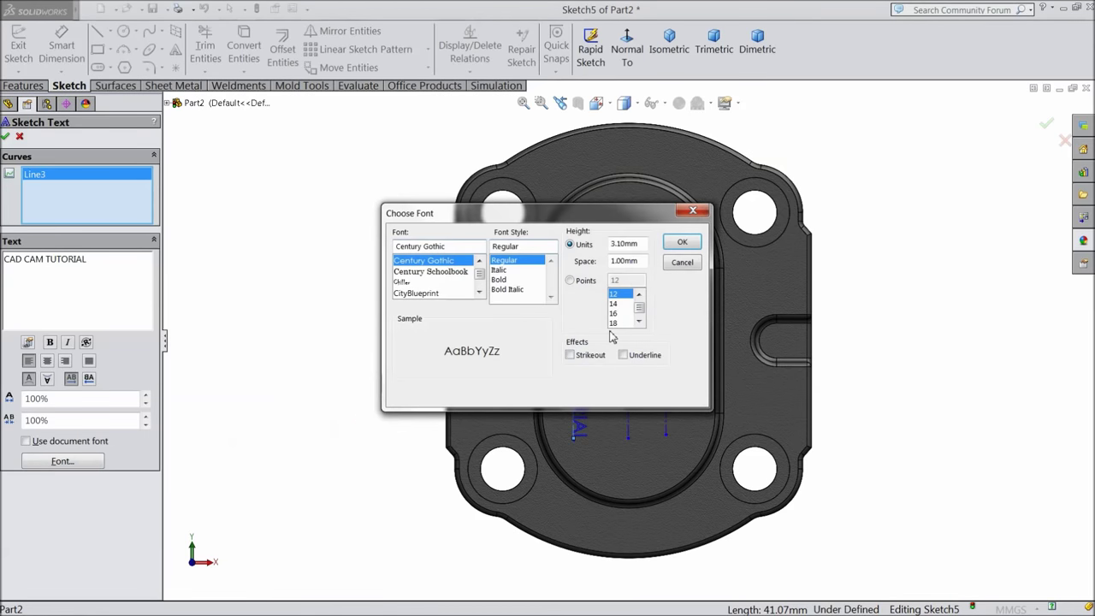
left_click_drag(643, 243, 602, 242)
type("3")
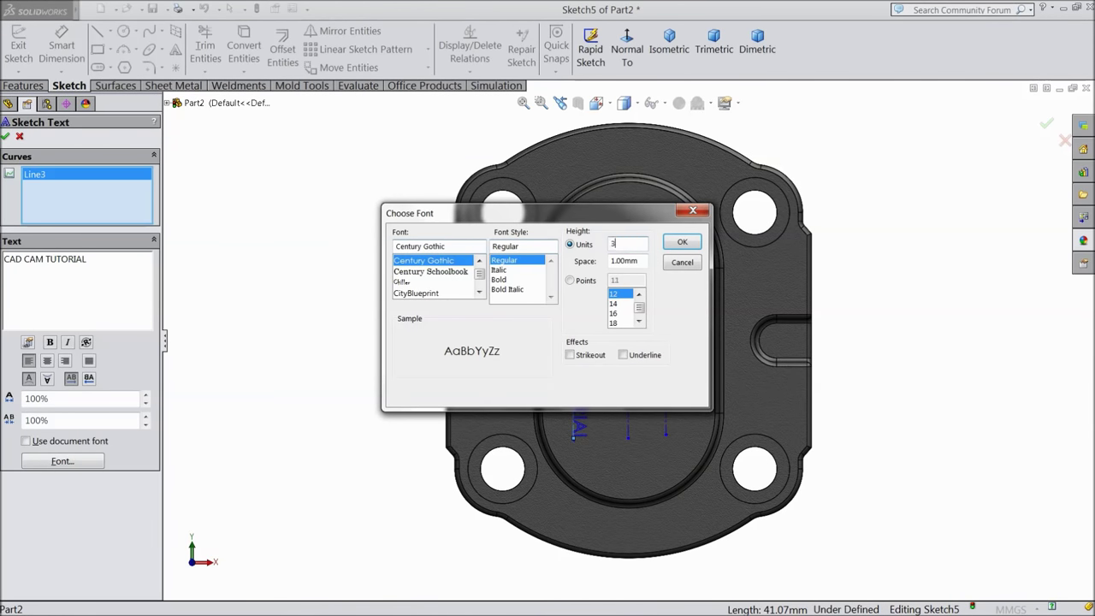
key("Return")
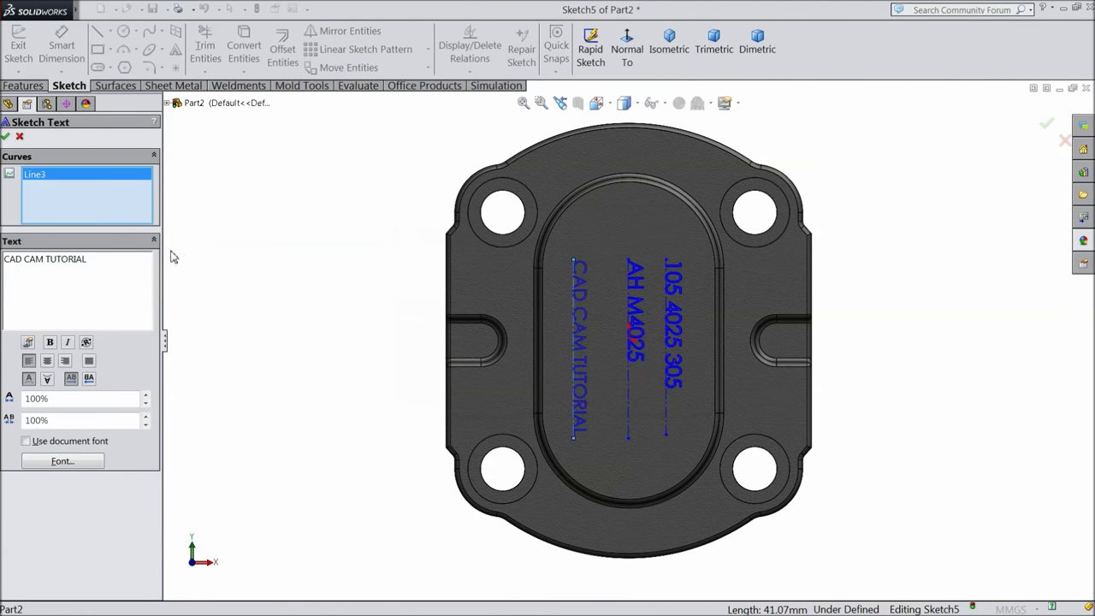
left_click(8, 136)
left_click(26, 85)
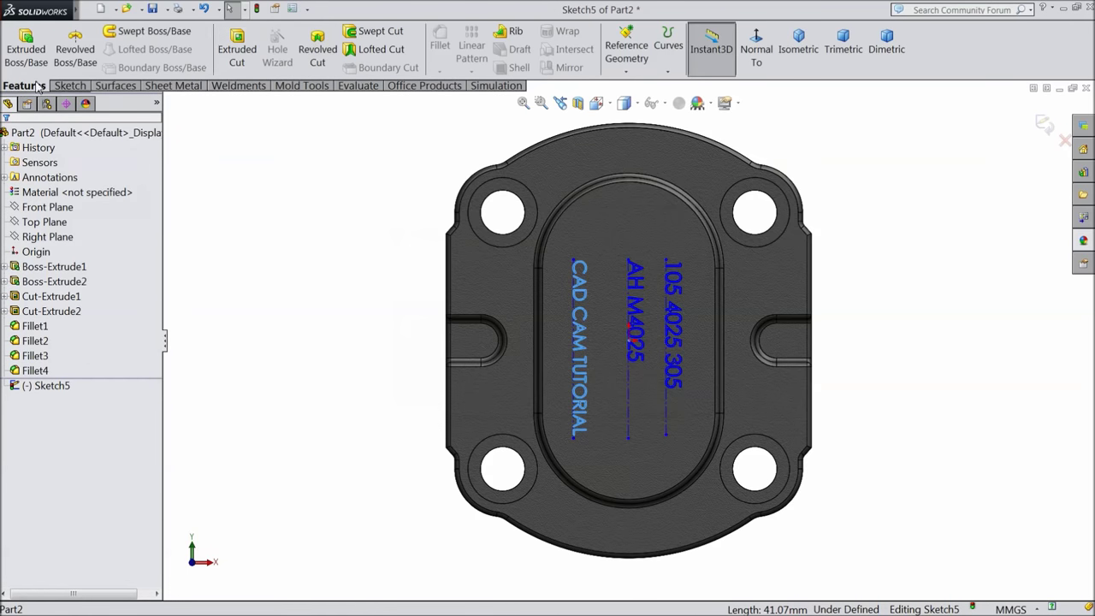
Step: Cut-extrude the three text lines 0.3 mm deep into the boss face
left_click(237, 49)
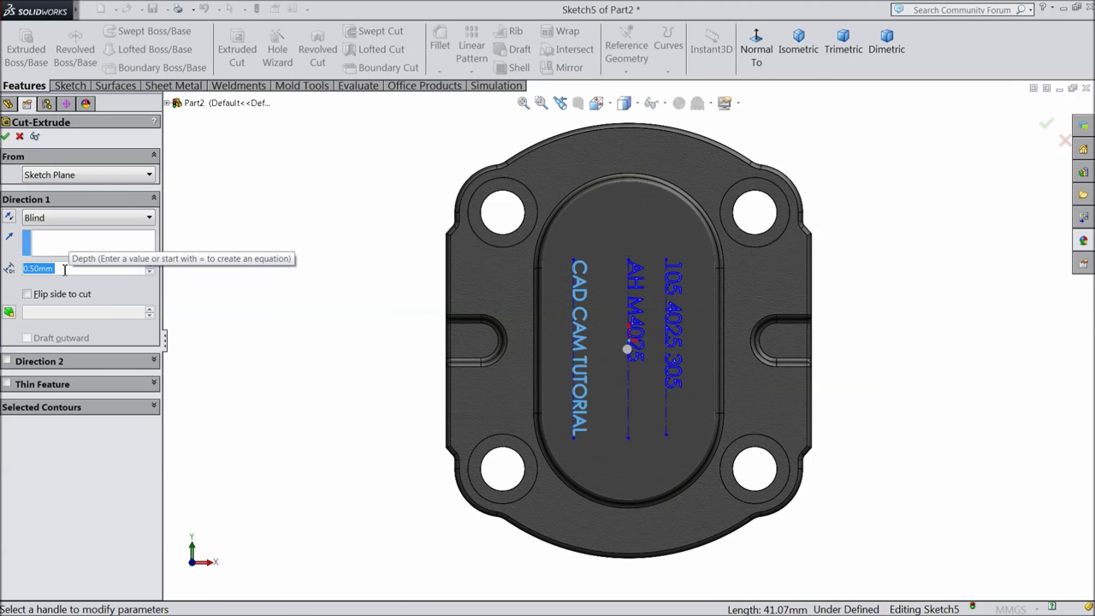
type("0.3")
key("Return")
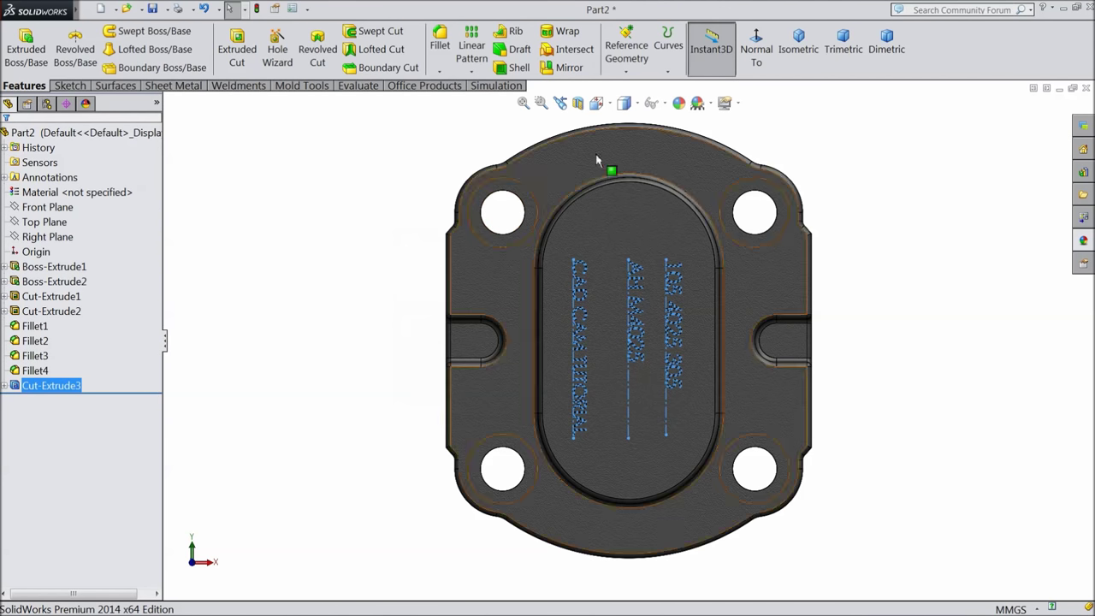
Step: Colour the engraved text white, then turn the part and select the plate's back face
left_click(678, 102)
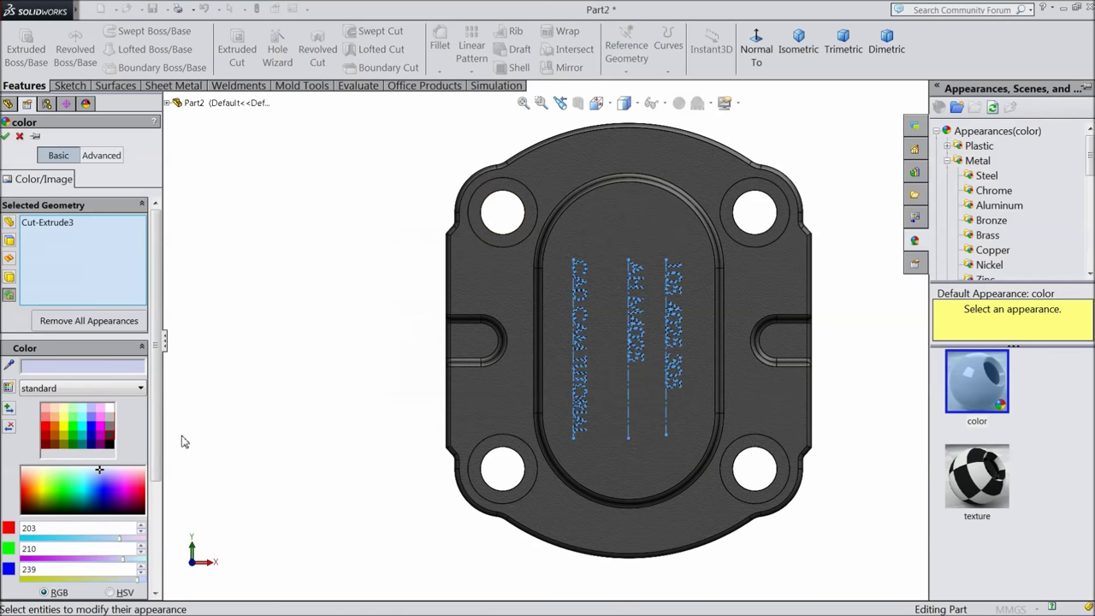
left_click(110, 410)
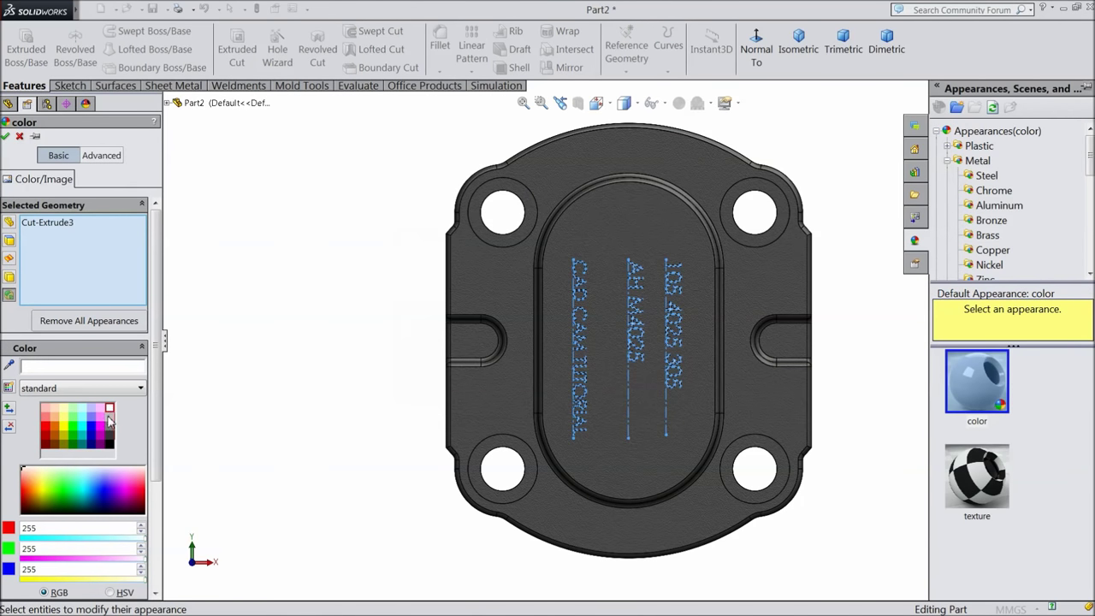
left_click(5, 136)
mouse_move(338, 377)
middle_mouse_down()
mouse_move(337, 334)
mouse_move(311, 281)
mouse_move(349, 305)
mouse_move(351, 233)
mouse_move(354, 315)
mouse_move(560, 267)
mouse_move(667, 299)
middle_mouse_up()
left_click(684, 299)
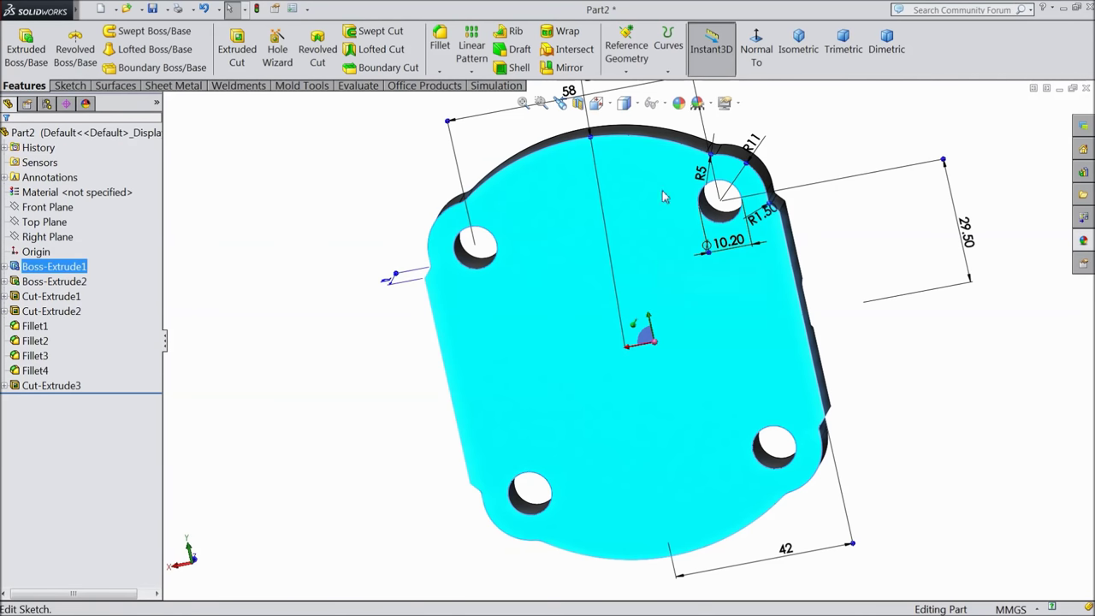
Step: View the back face head-on and start a Hole Wizard hole with ISO Ø4.0 drill size
left_click(756, 47)
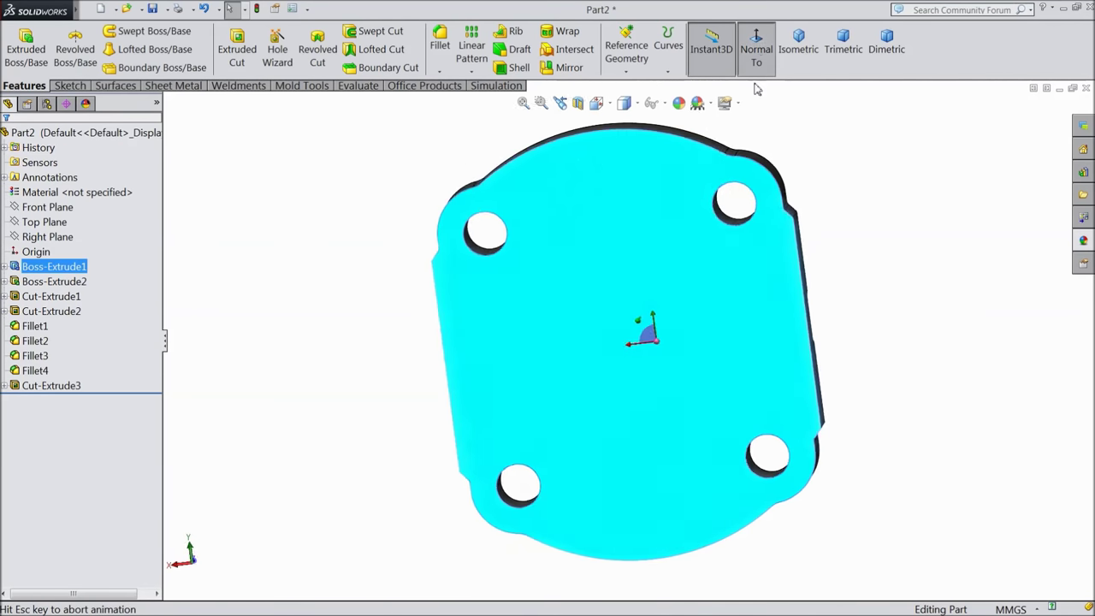
left_click(77, 86)
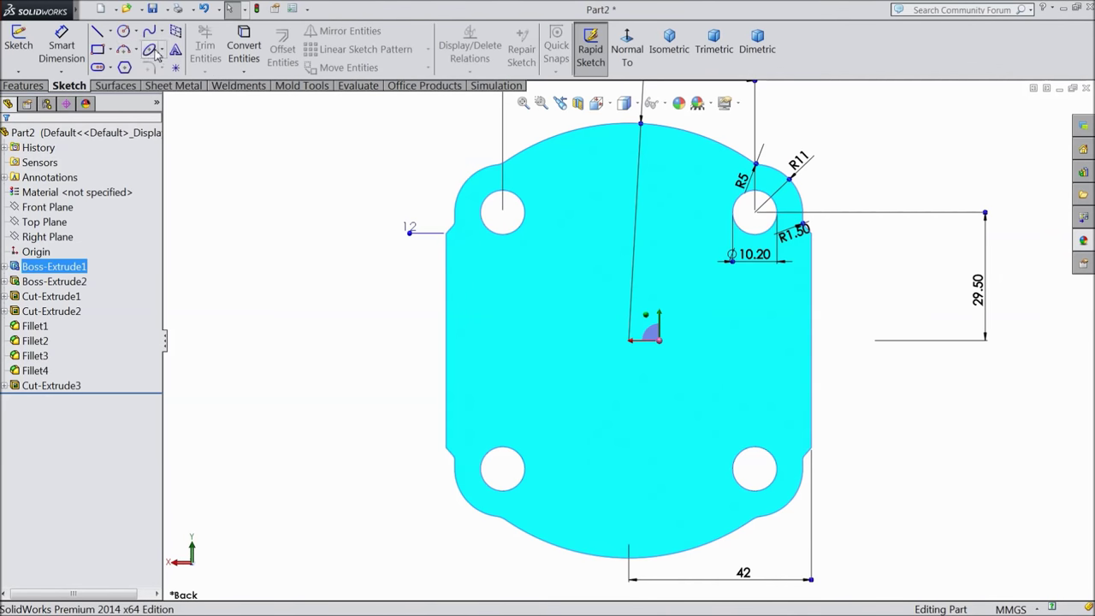
left_click(24, 86)
left_click(277, 49)
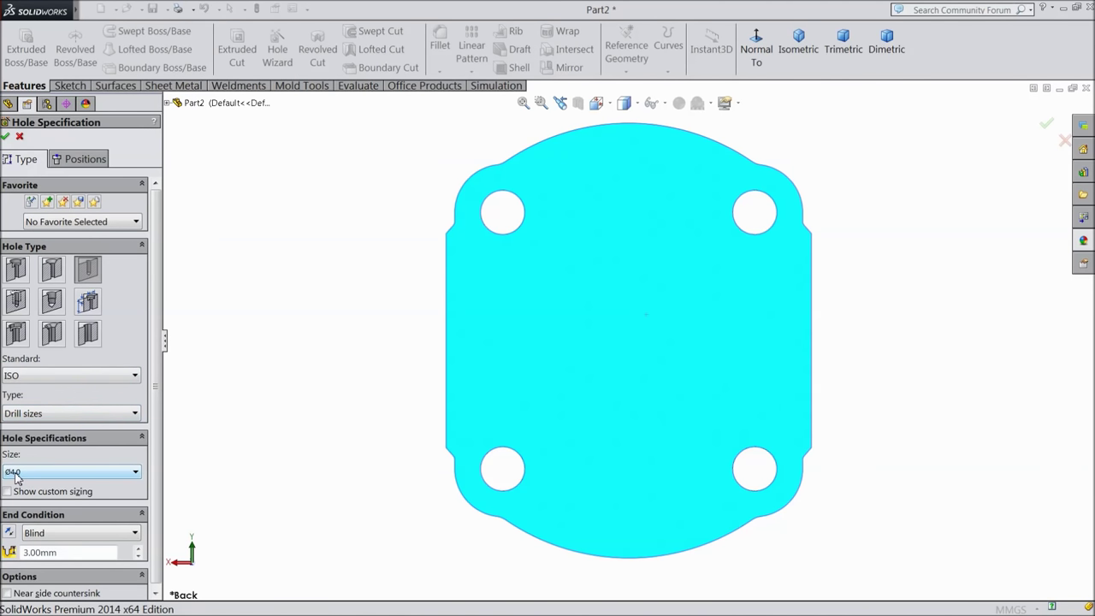
Step: Place two hole points near the top and bottom edges of the back face
left_click(83, 161)
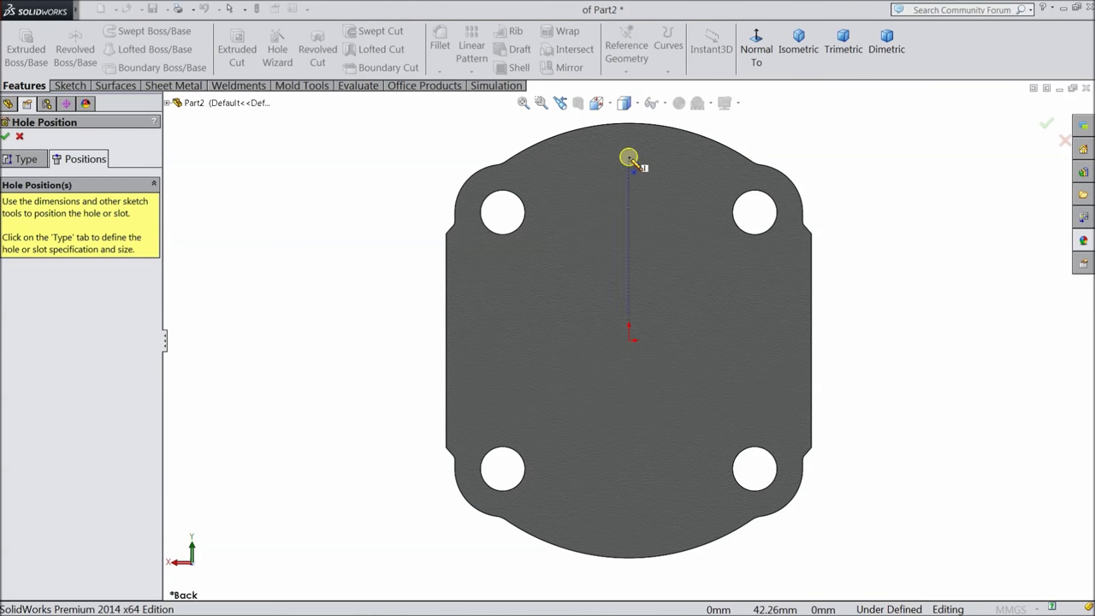
left_click(629, 159)
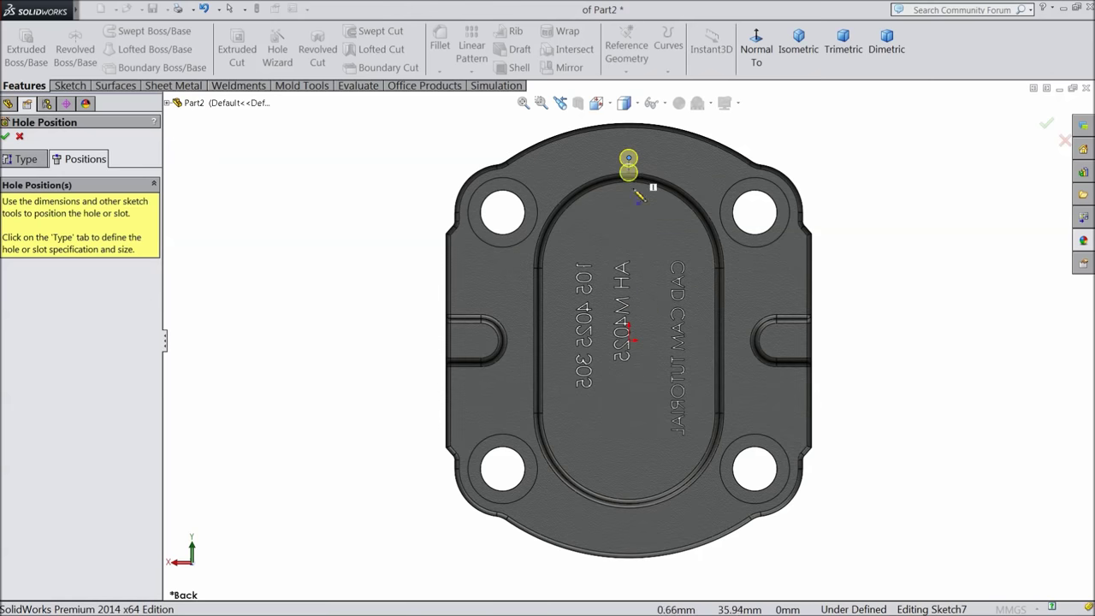
left_click(629, 533)
Step: Dimension each hole point 45 mm from the plate centre and finish the hole feature
left_click(70, 85)
left_click(61, 47)
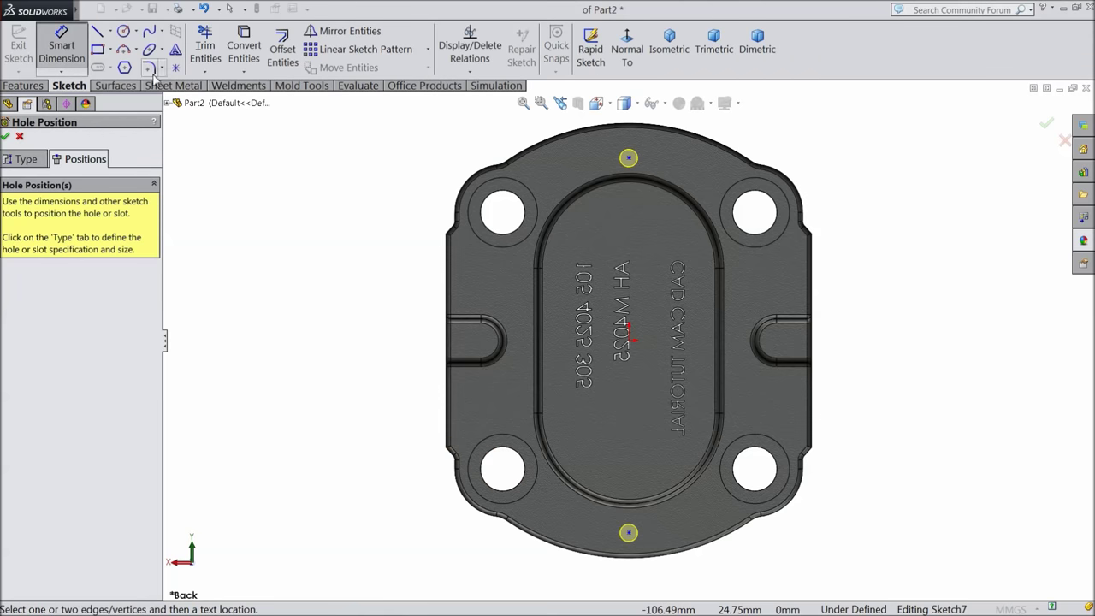
left_click(629, 159)
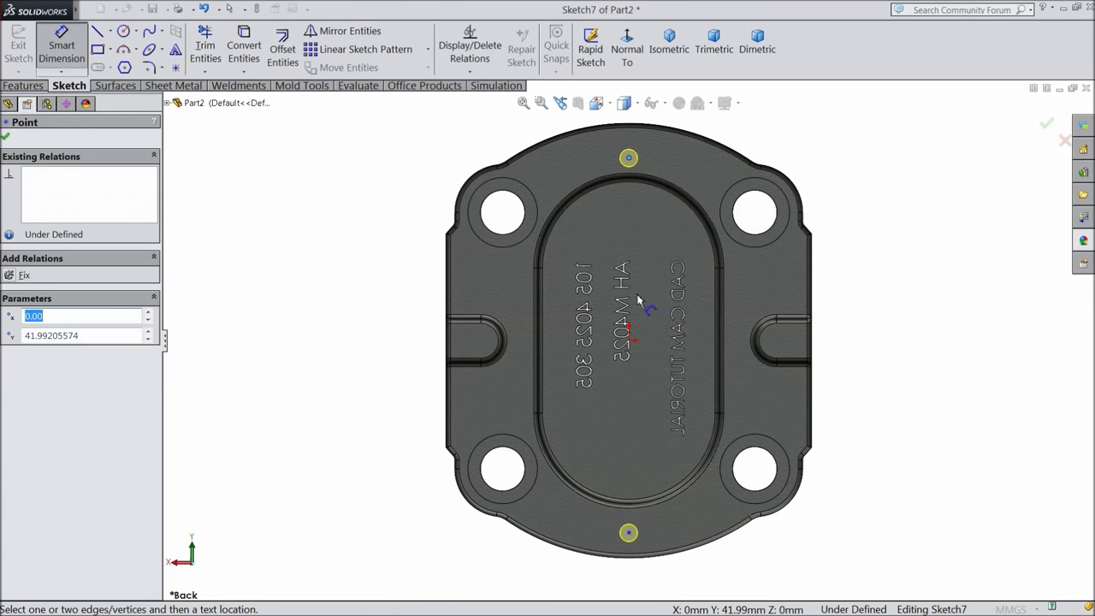
left_click(629, 341)
left_click(368, 248)
type("45")
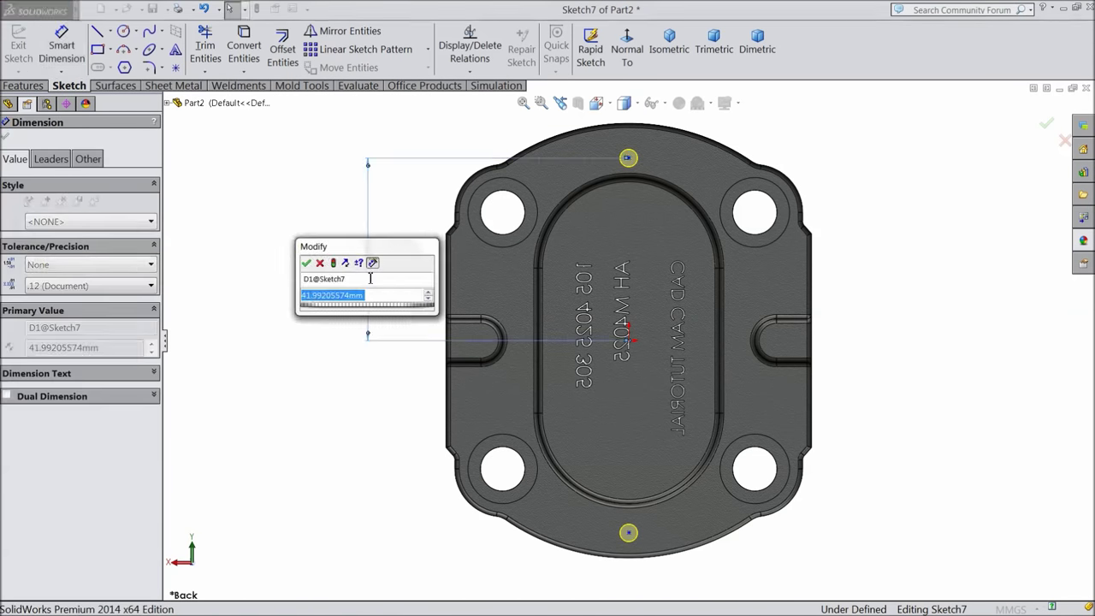
left_click(306, 264)
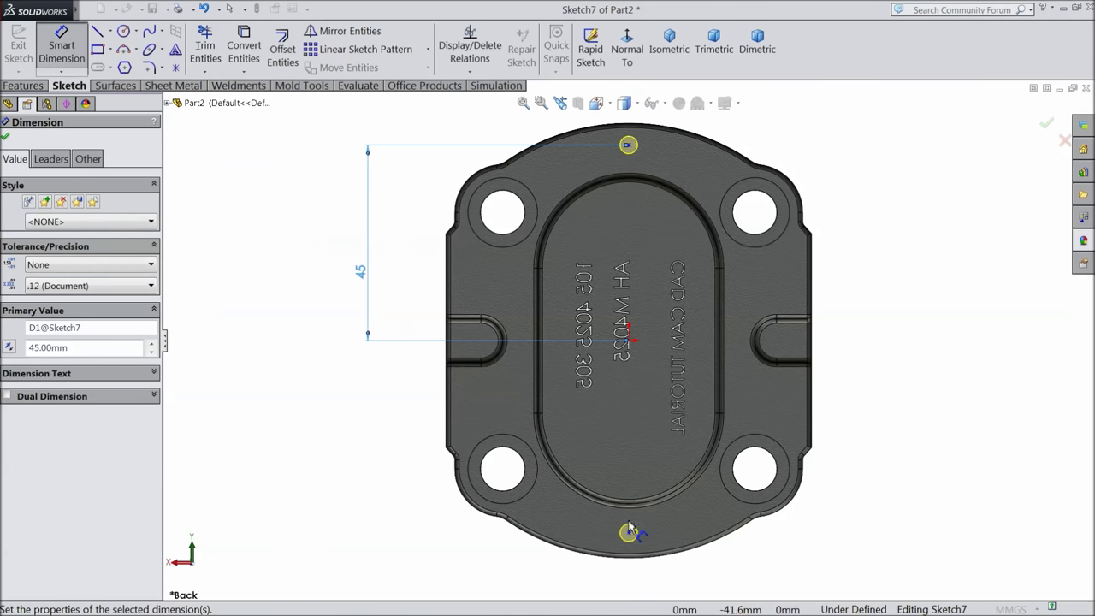
left_click(629, 533)
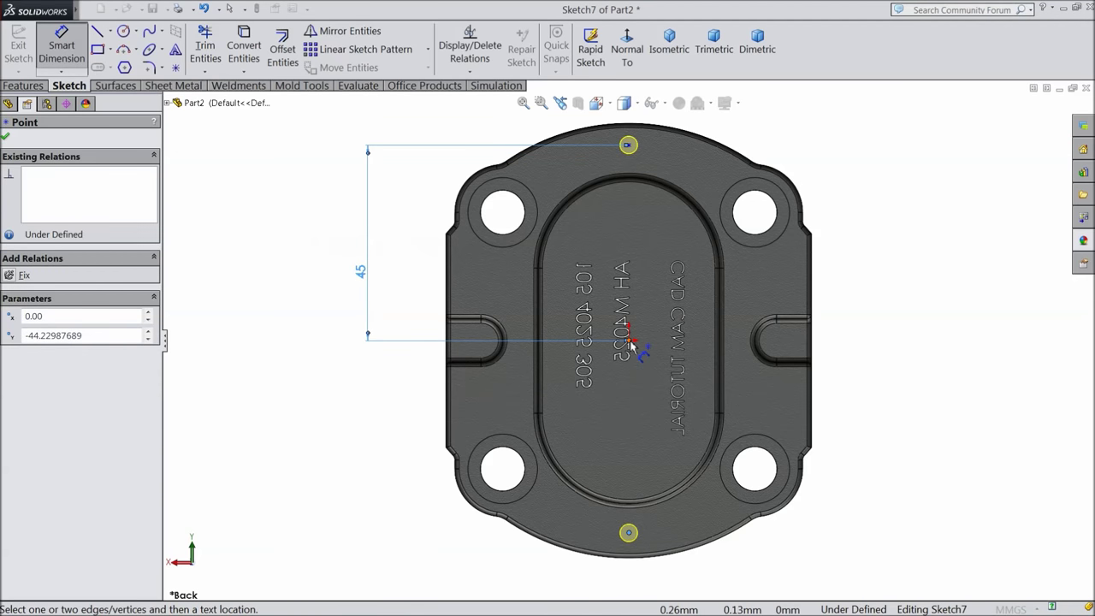
left_click(630, 341)
left_click(390, 432)
type("45")
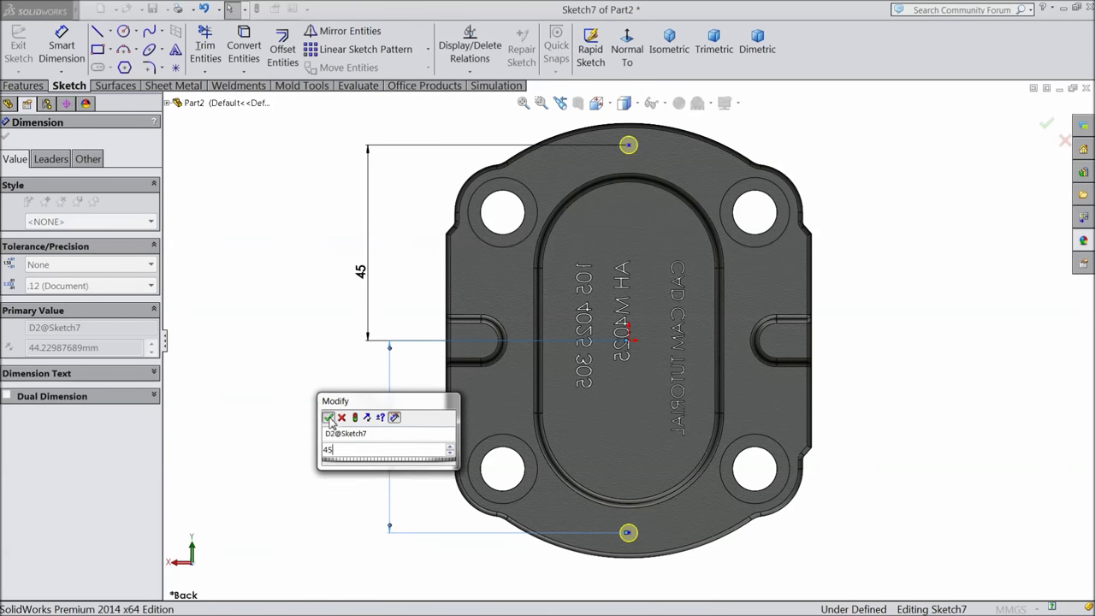
left_click(330, 419)
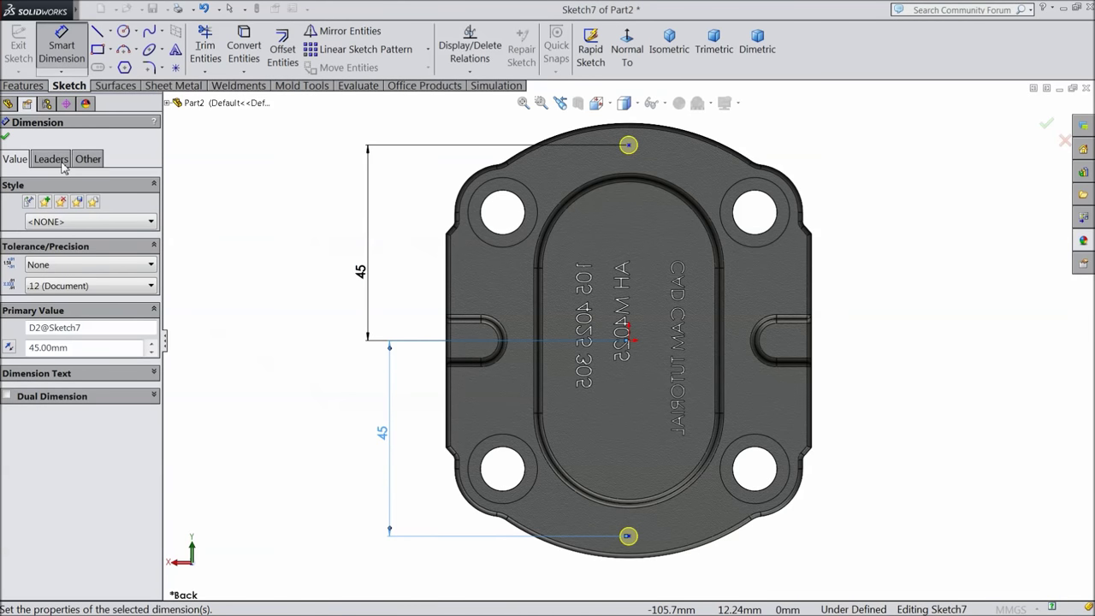
left_click(5, 138)
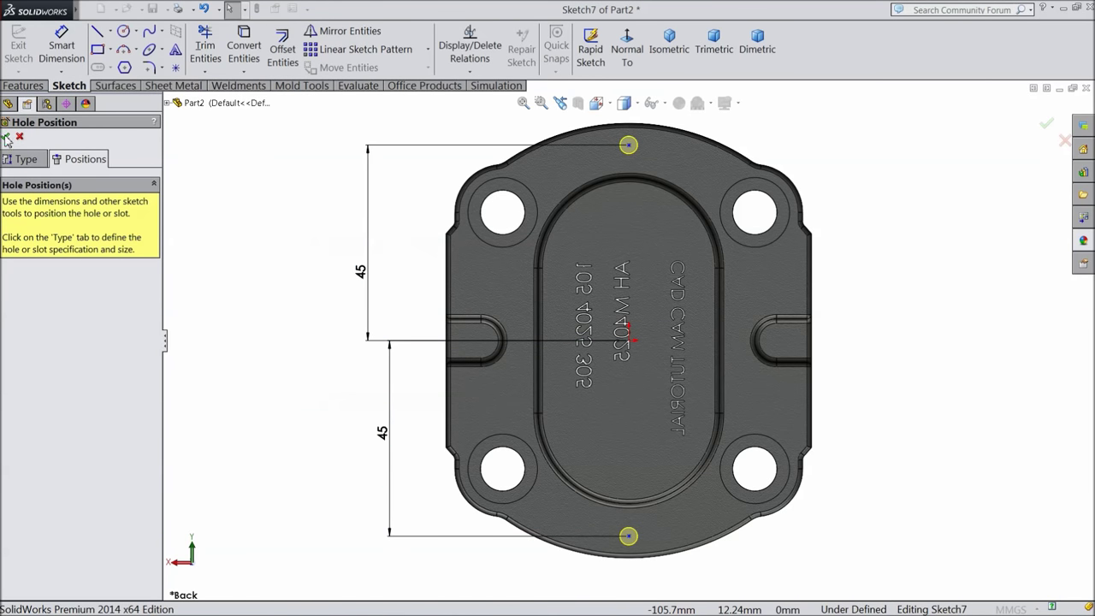
left_click(5, 137)
Step: Orbit and zoom the end plate to show its engraved front in 3D
mouse_move(354, 308)
middle_mouse_down()
mouse_move(411, 281)
mouse_move(411, 340)
mouse_move(362, 317)
mouse_move(394, 305)
mouse_move(396, 289)
middle_mouse_up()
scroll(687, 212, "down", 3)
scroll(579, 289, "up", 3)
scroll(479, 333, "up", 2)
mouse_move(379, 365)
middle_mouse_down()
mouse_move(616, 269)
mouse_move(616, 215)
mouse_move(560, 315)
middle_mouse_up()
scroll(561, 315, "up", 1)
scroll(575, 354, "up", 2)
mouse_move(604, 381)
middle_mouse_down()
mouse_move(591, 398)
mouse_move(655, 386)
mouse_move(647, 332)
mouse_move(631, 393)
middle_mouse_up()
scroll(655, 385, "down", 2)
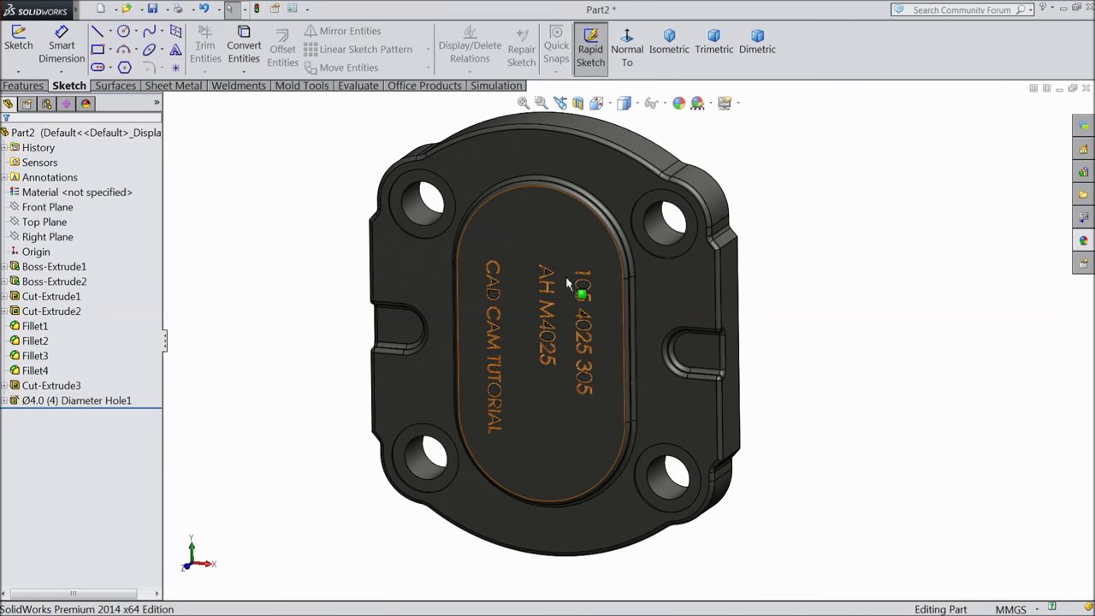
left_click(159, 10)
type("2.End Plate")
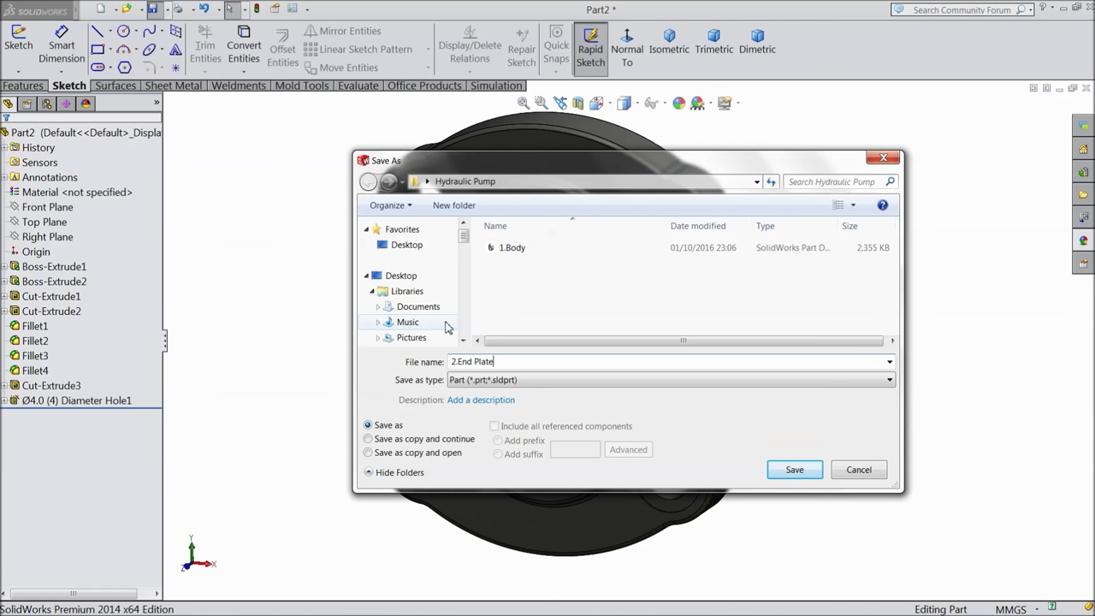
Step: Save the part as '2.End Plate' in the Hydraulic Pump folder
left_click(795, 469)
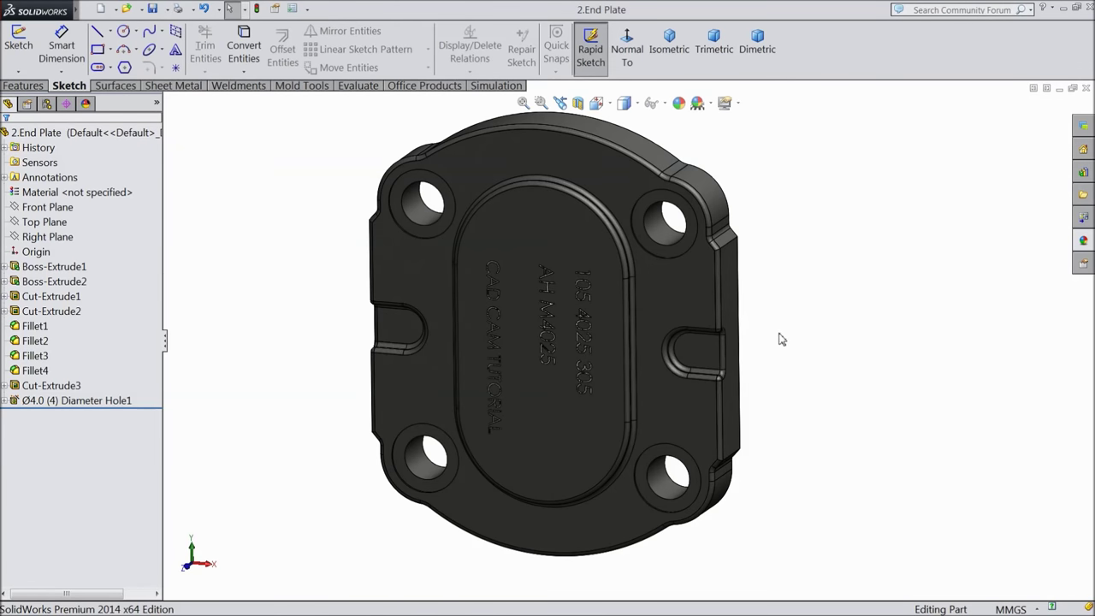
scroll(777, 309, "down", 2)
scroll(496, 381, "down", 4)
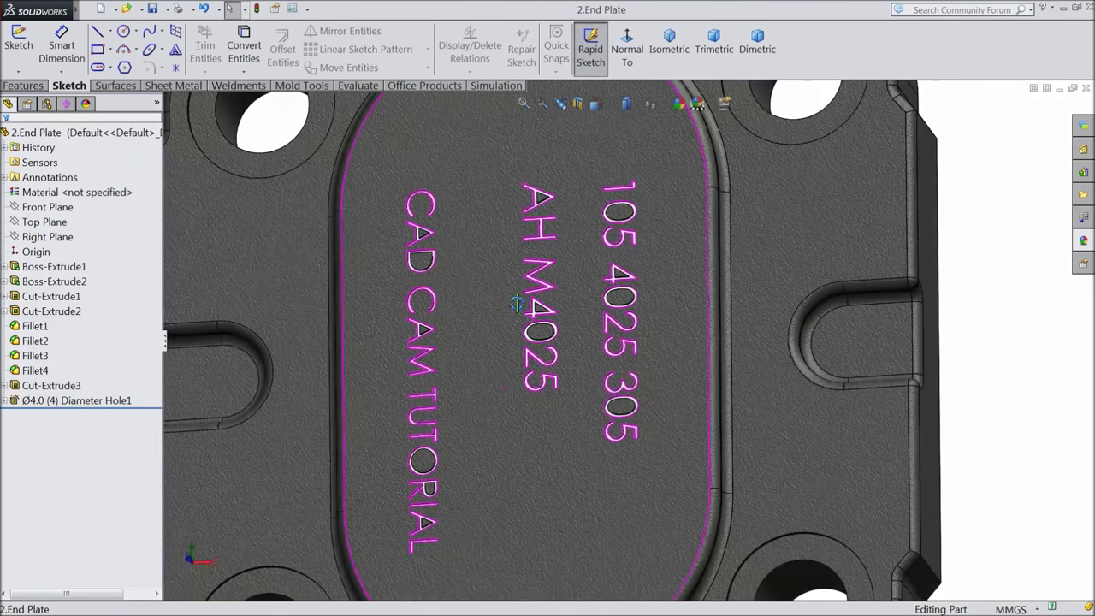
scroll(556, 398, "up", 5)
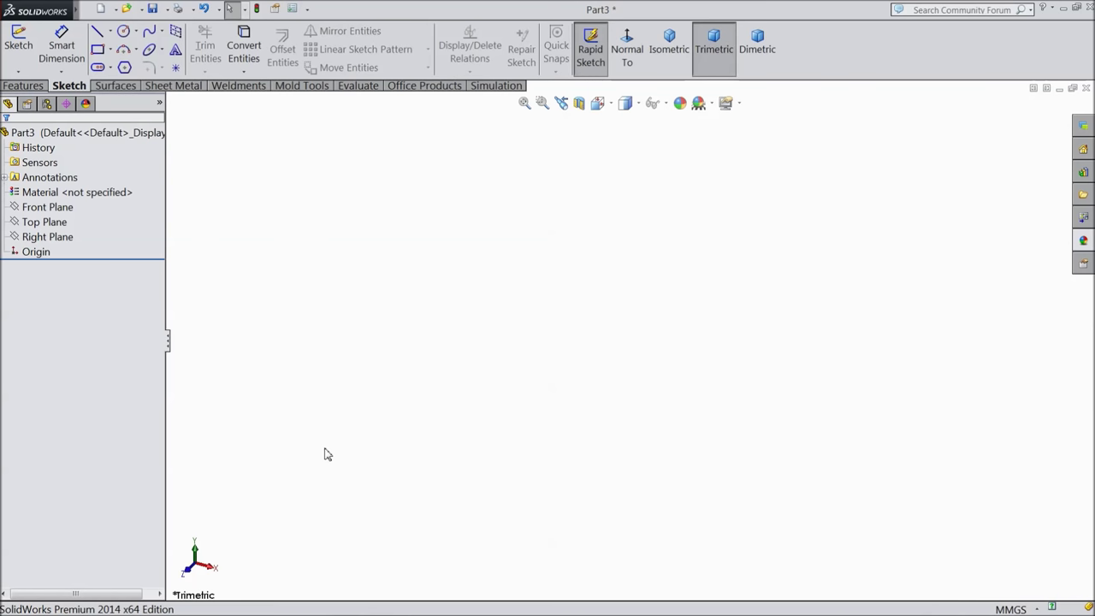
Step: Sketch a center rectangle from the origin on the new part's Front Plane
left_click(51, 208)
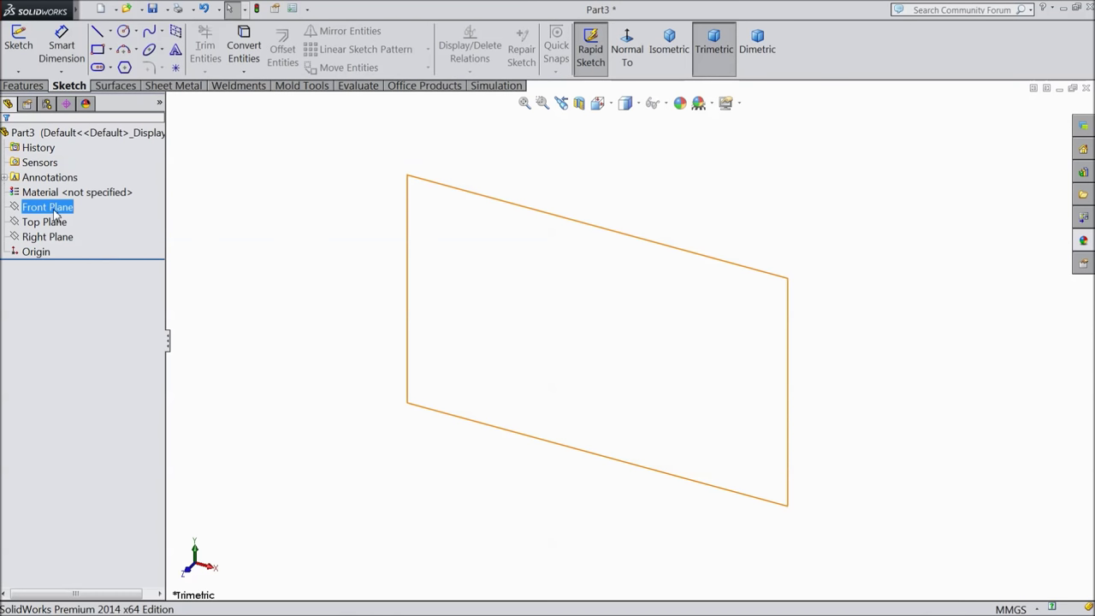
left_click(67, 193)
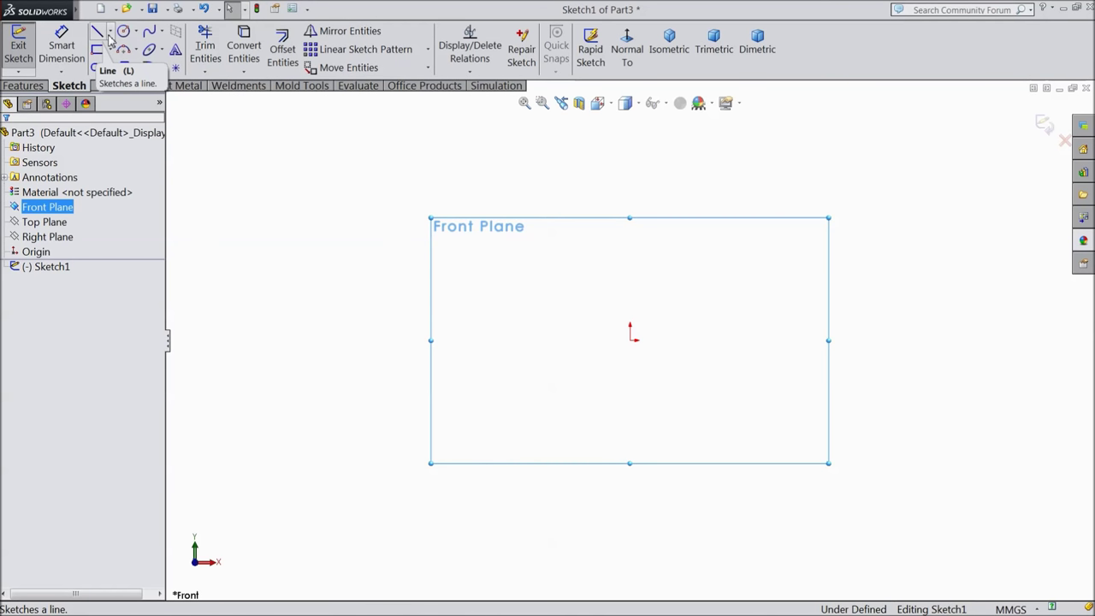
left_click(109, 49)
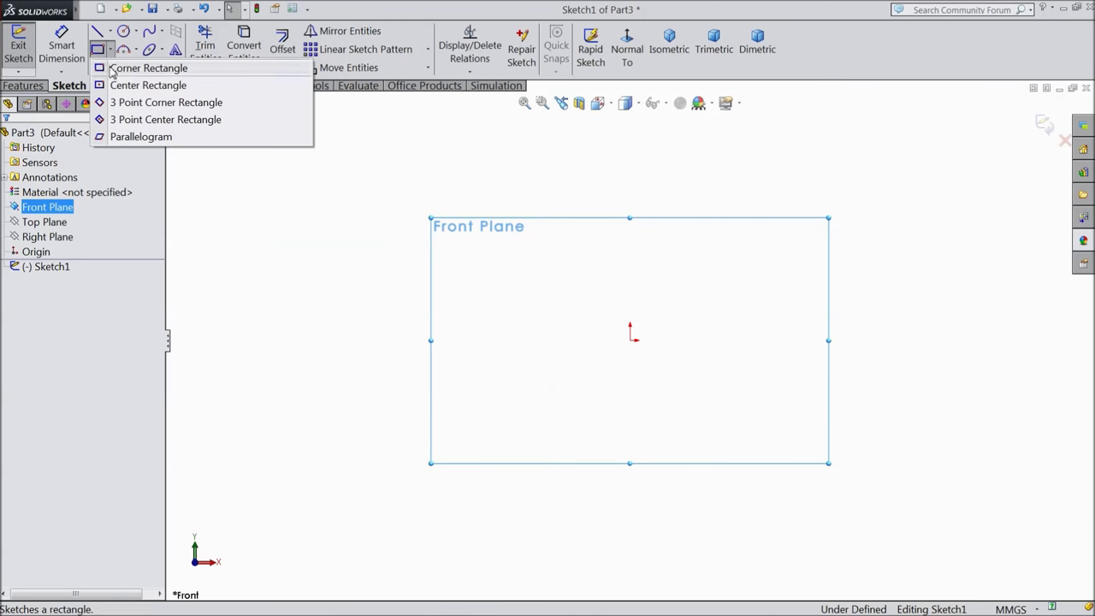
left_click(117, 86)
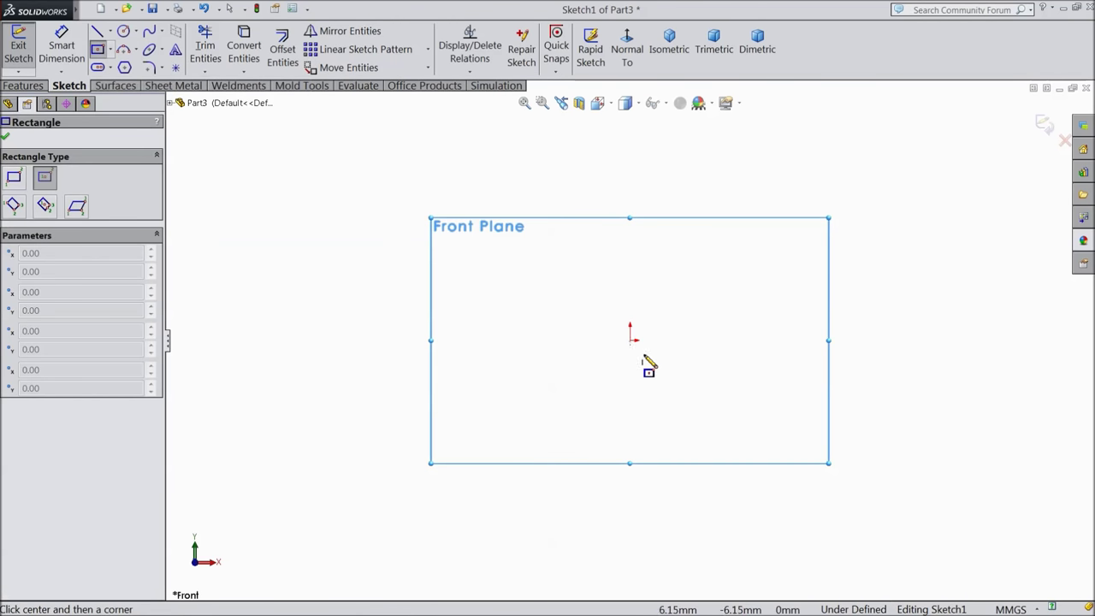
left_click(629, 337)
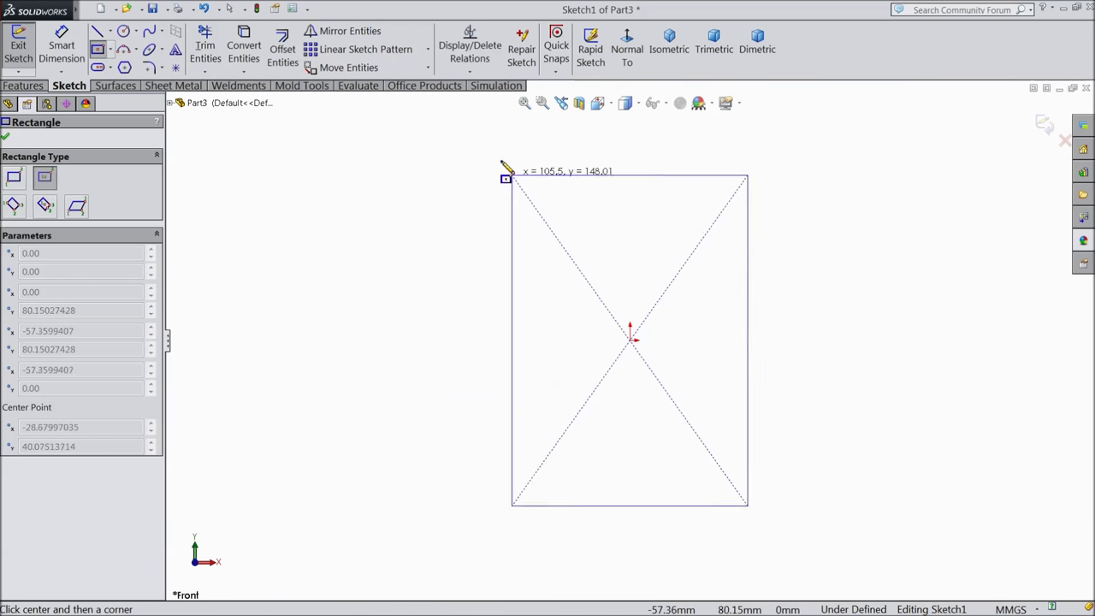
left_click(488, 133)
Step: Dimension the rectangle 90 mm wide and 120 mm tall
left_click(62, 47)
scroll(637, 343, "up", 2)
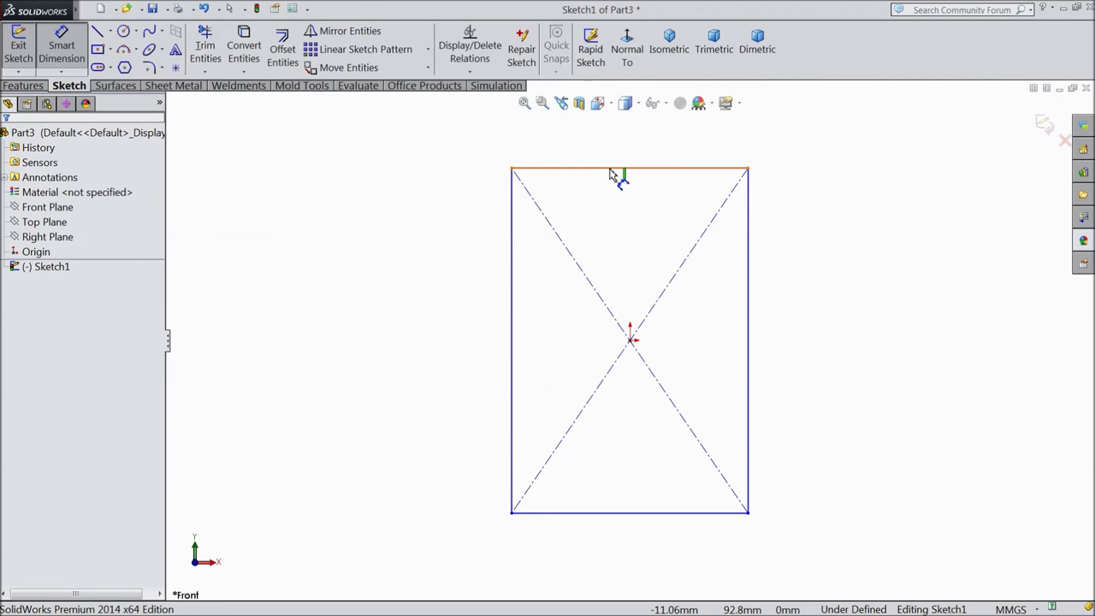
left_click(610, 169)
left_click(625, 141)
type("90")
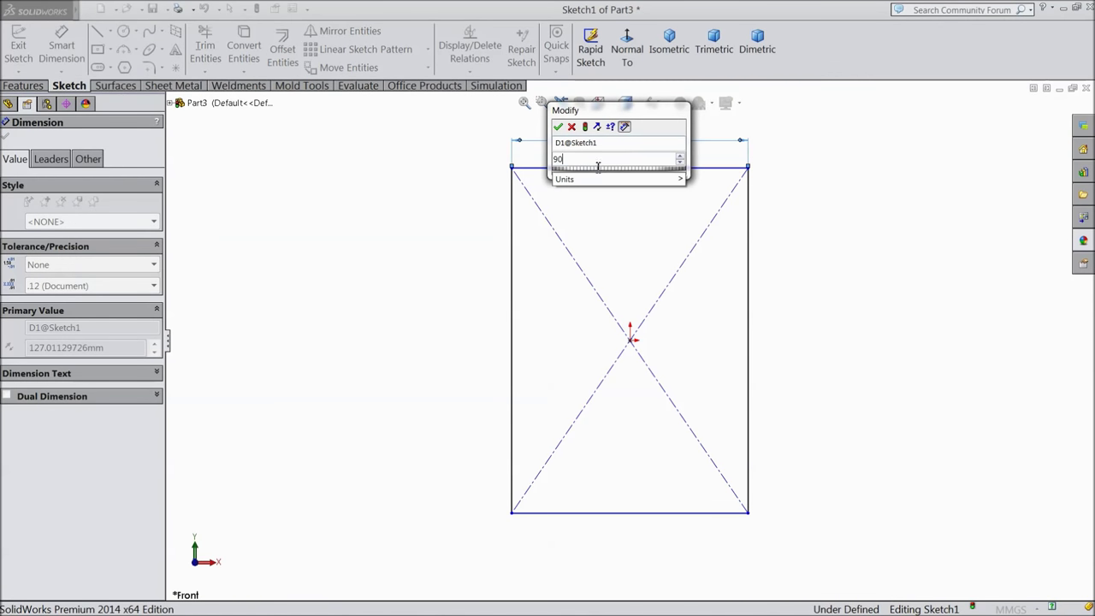
left_click(557, 126)
left_click(748, 312)
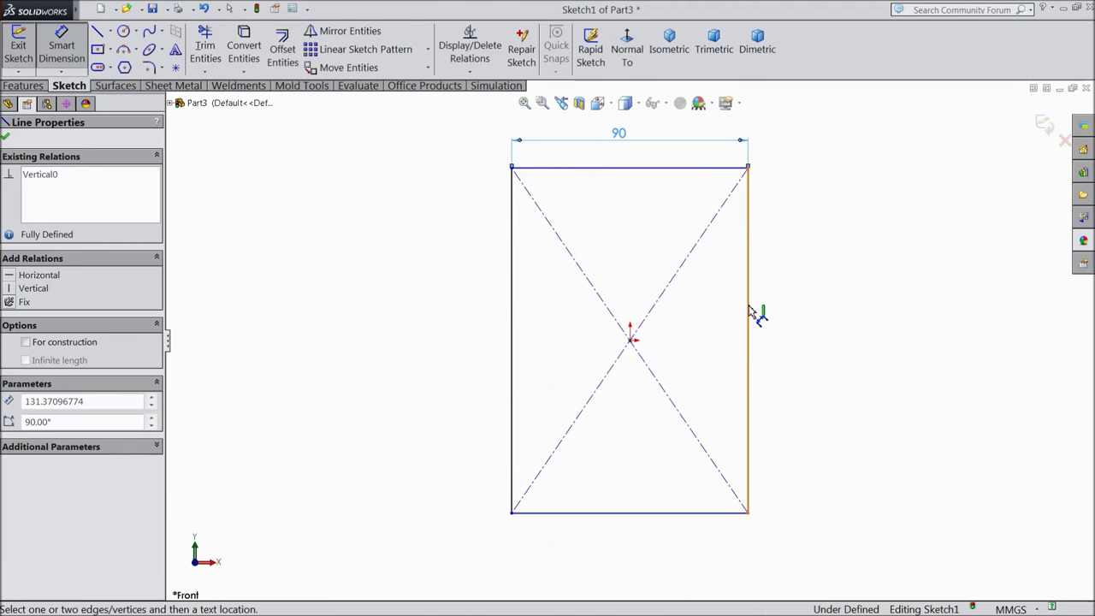
left_click(804, 318)
type("120")
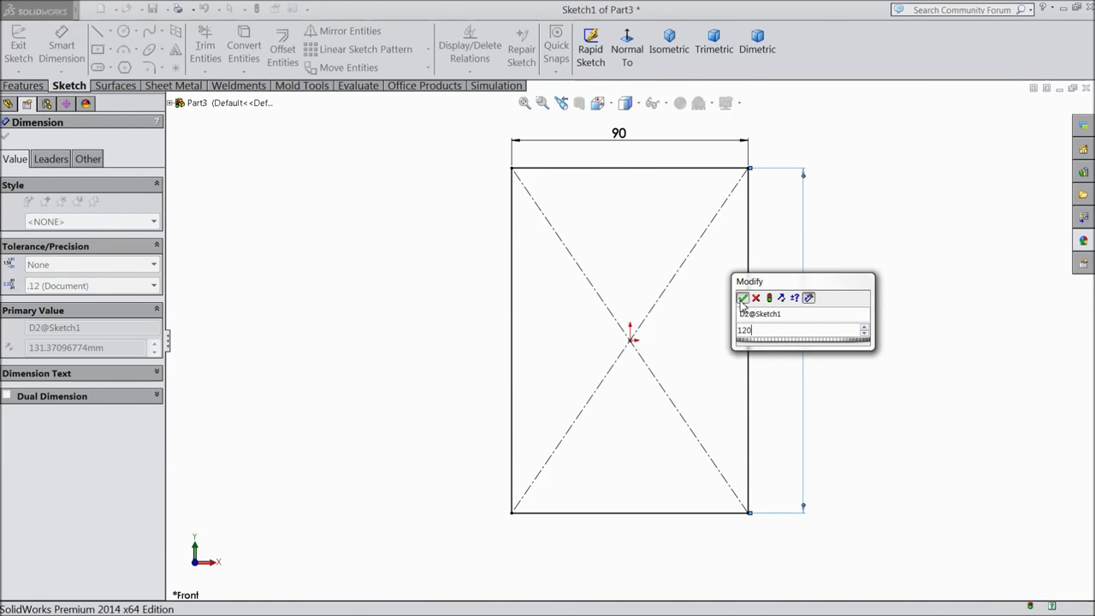
key("Return")
left_click(6, 139)
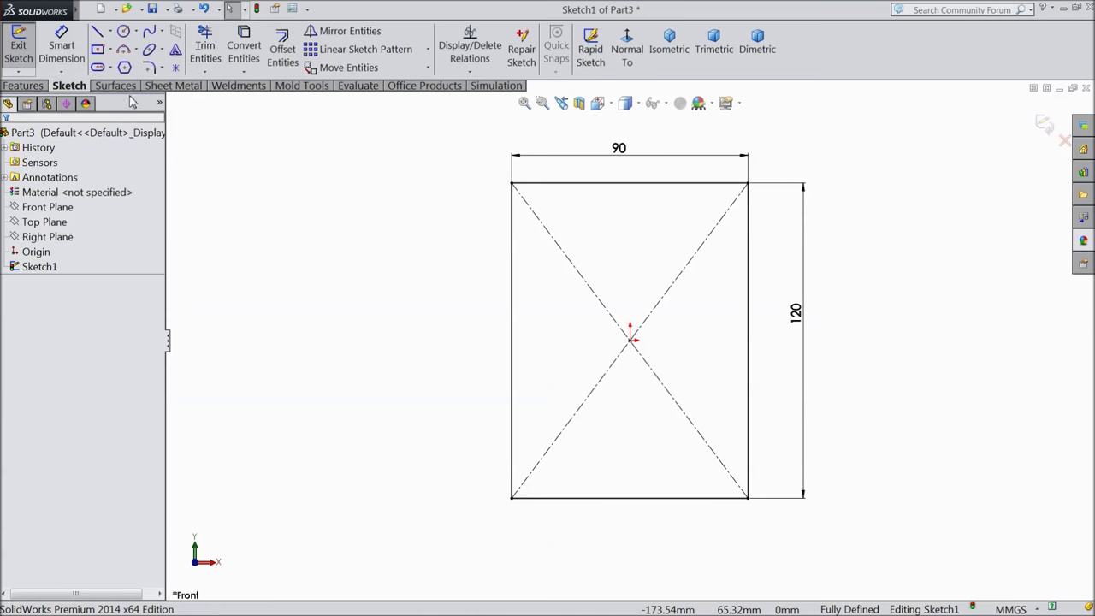
Step: Round all four rectangle corners with 9 mm sketch fillets
left_click(151, 69)
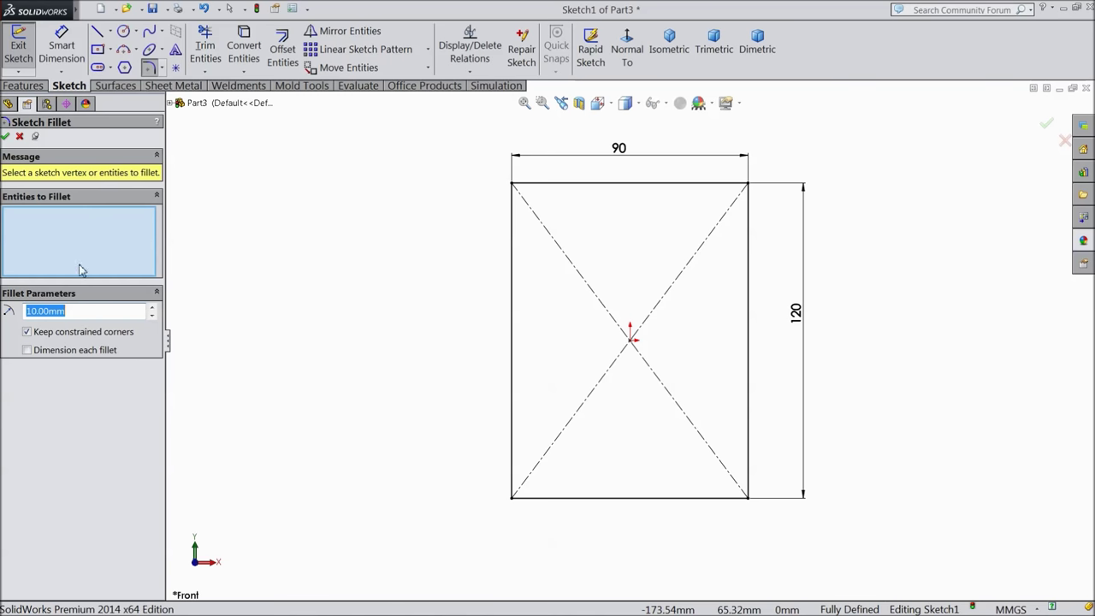
type("9")
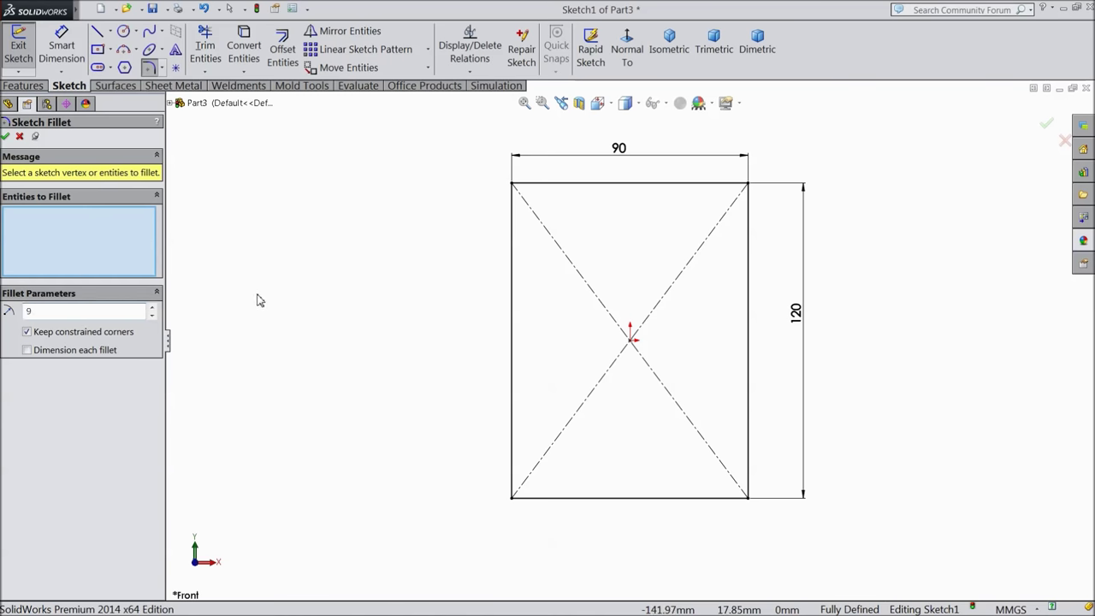
left_click_drag(417, 141, 776, 565)
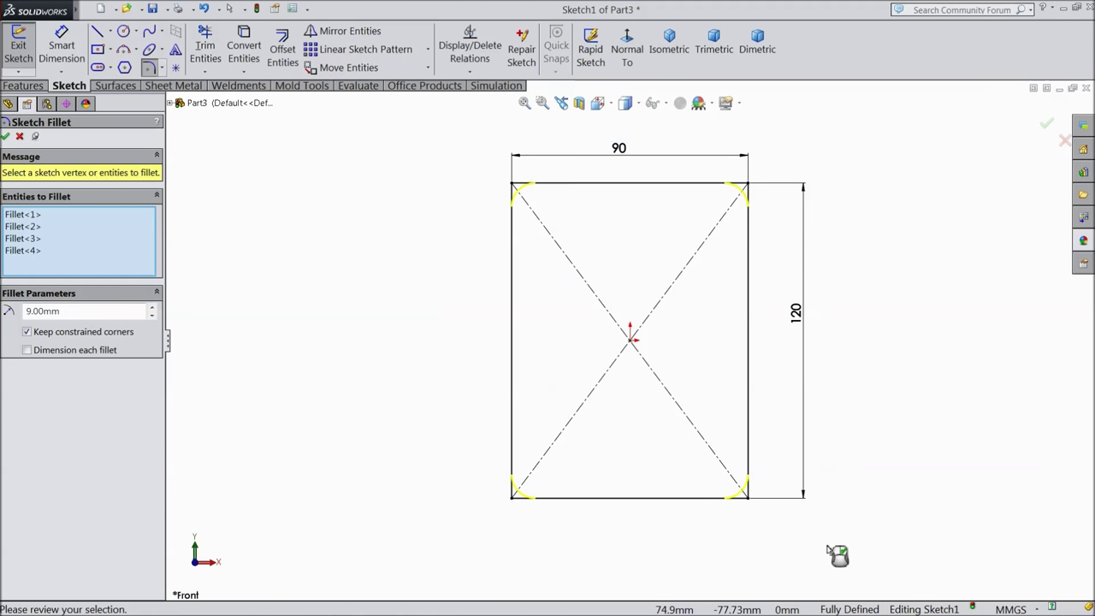
left_click(5, 137)
left_click(5, 137)
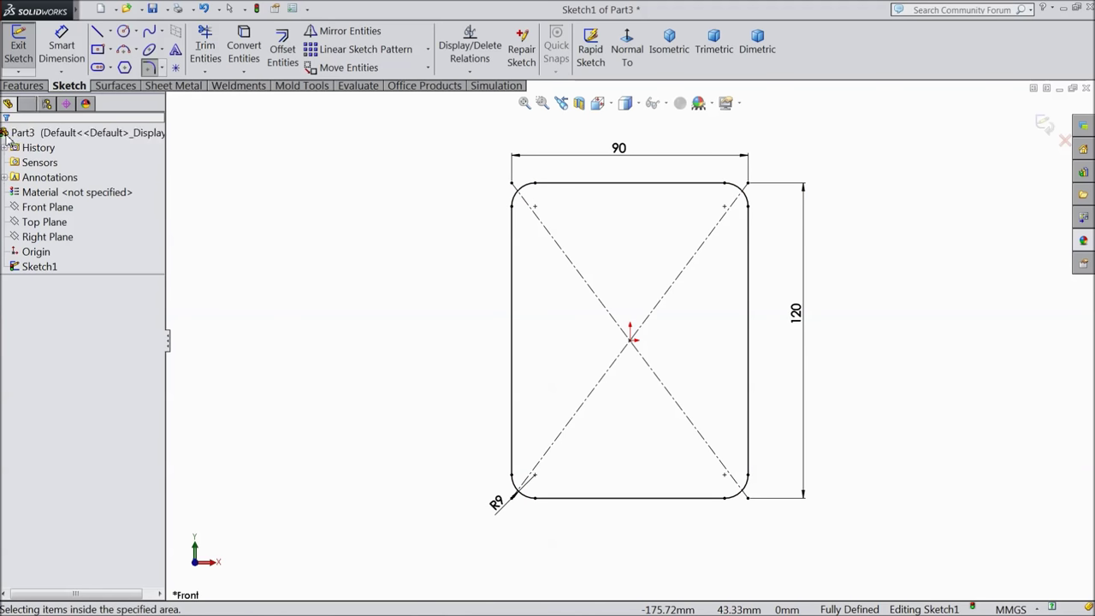
Step: Draw a circle centred on each of the four fillets, ending at the bottom-left corner
left_click(124, 32)
left_click(535, 207)
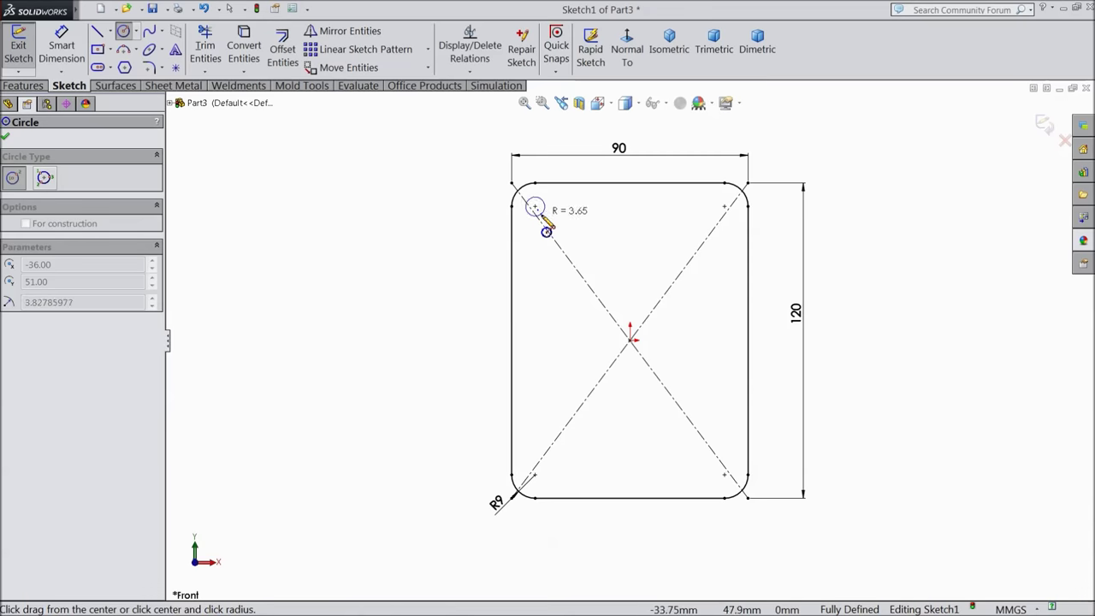
left_click(546, 220)
left_click(725, 206)
left_click(739, 220)
left_click(724, 474)
left_click(736, 486)
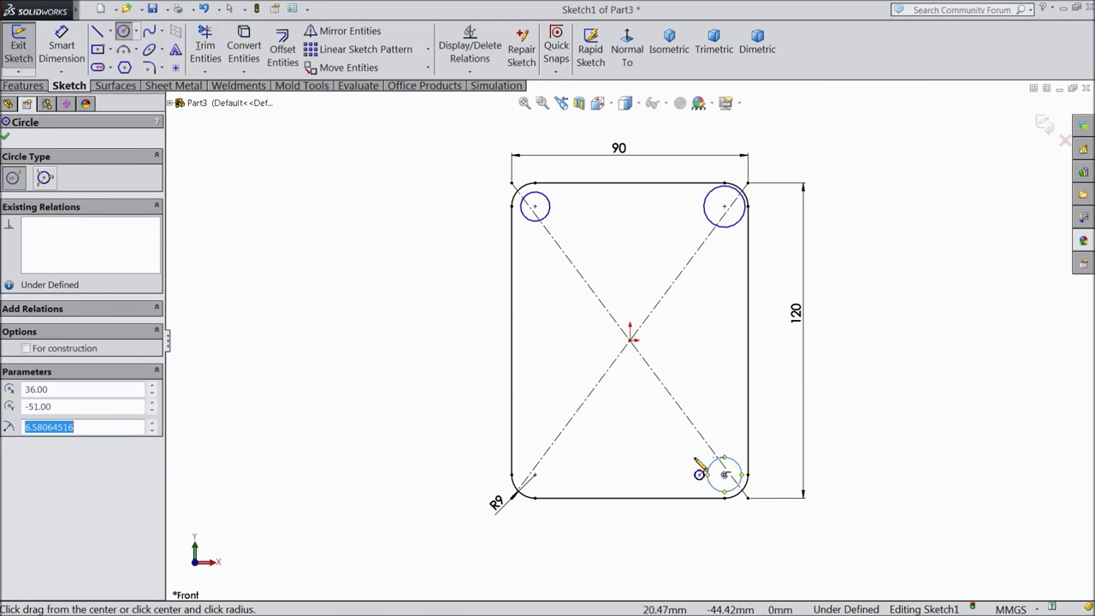
left_click(535, 474)
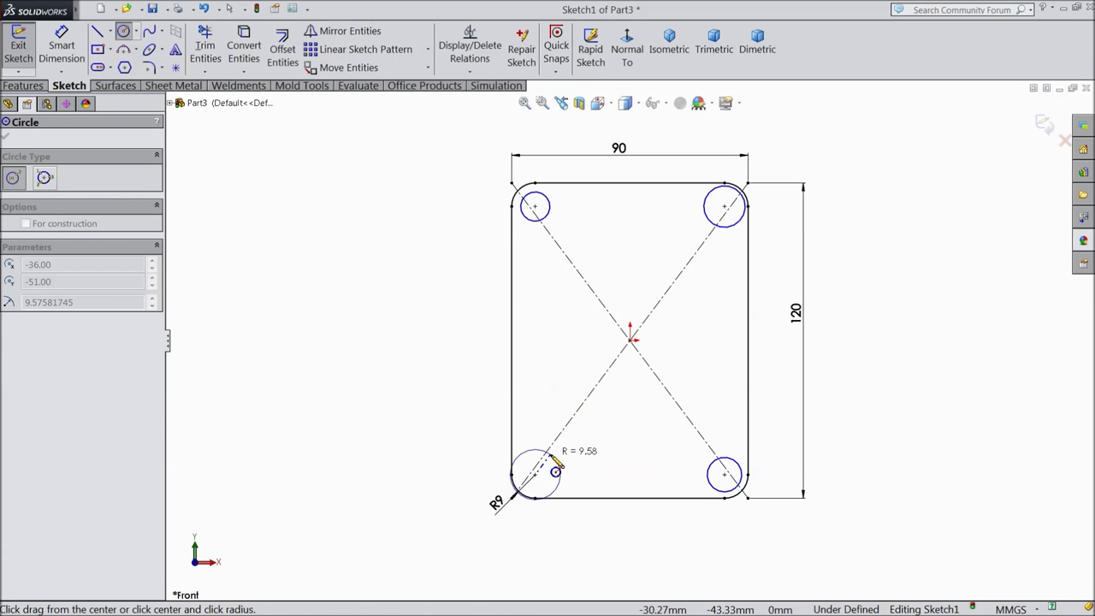
left_click(546, 465)
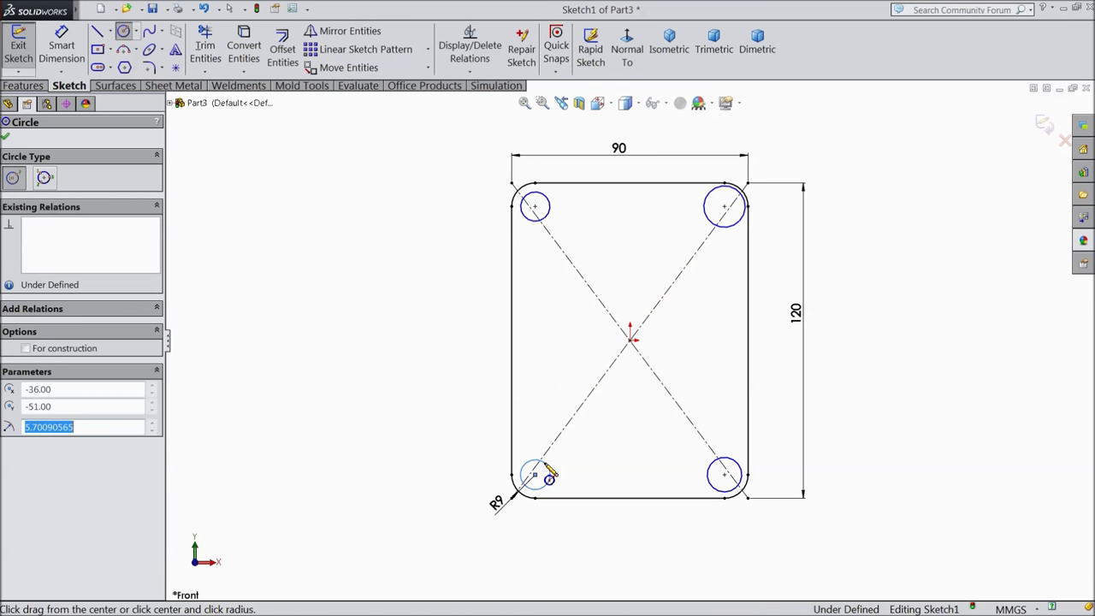
left_click(7, 137)
Step: Dimension the top-left circle to Ø9 and make all four corner circles equal
key("d")
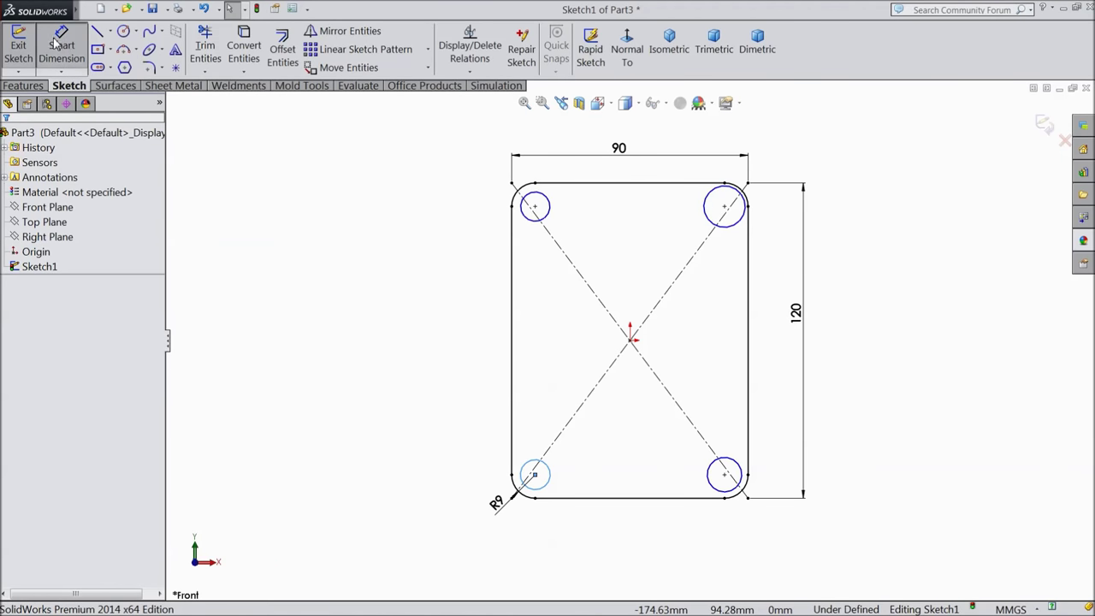
left_click(521, 218)
left_click(451, 207)
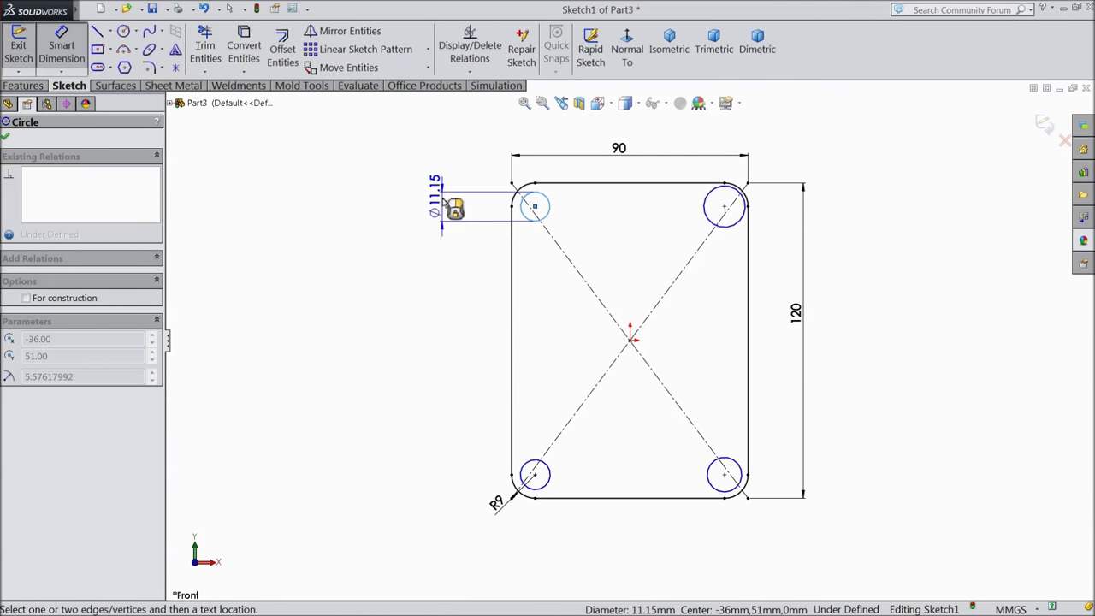
type("9")
left_click(381, 184)
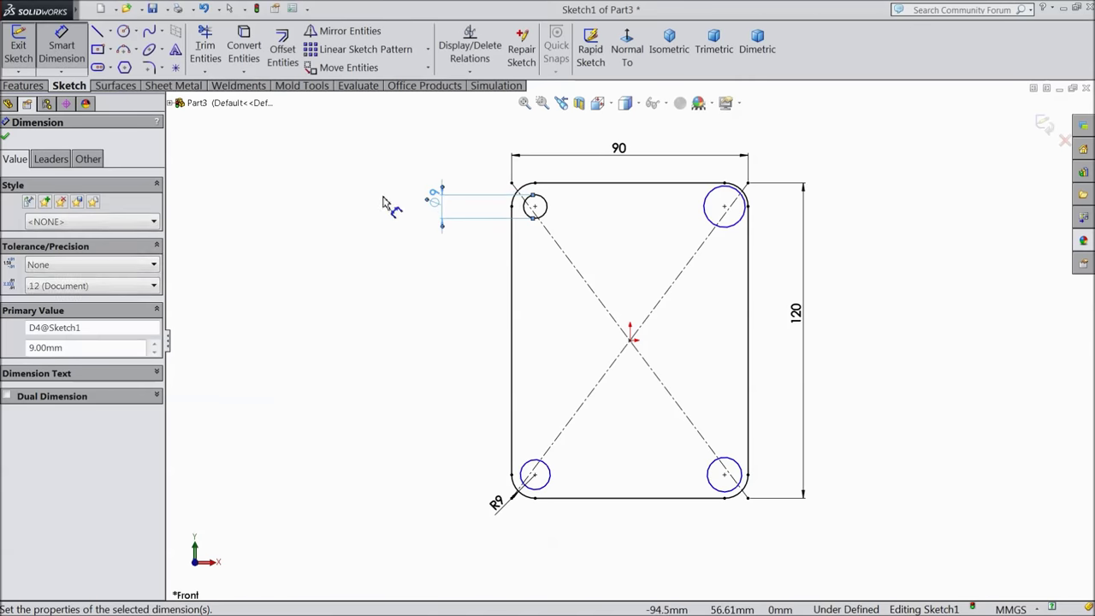
left_click(544, 215)
left_click(716, 227, "ctrl")
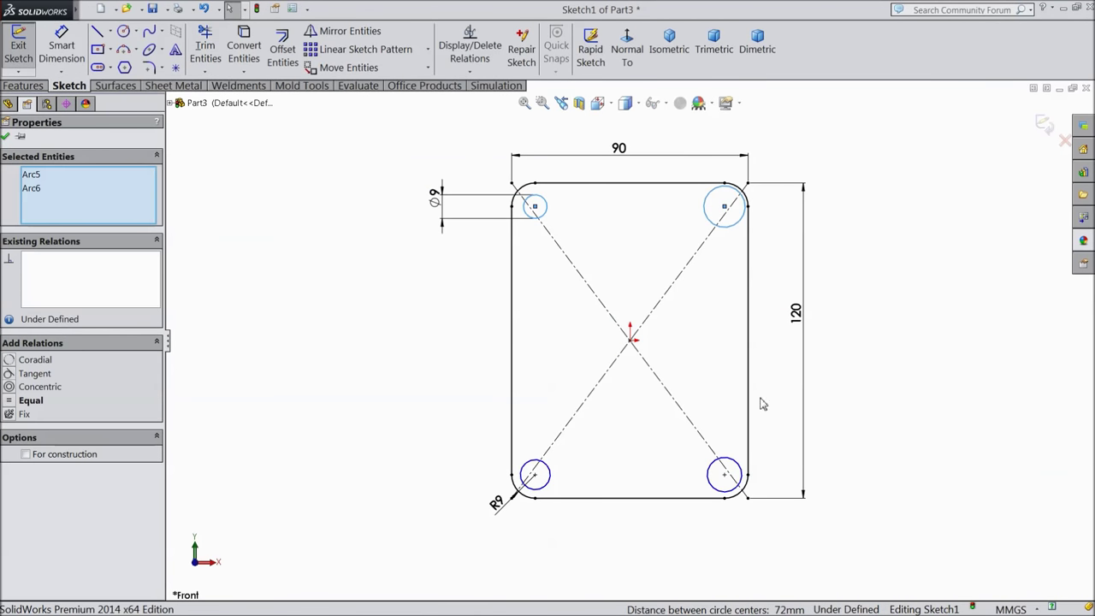
left_click(734, 466, "ctrl")
left_click(550, 479, "ctrl")
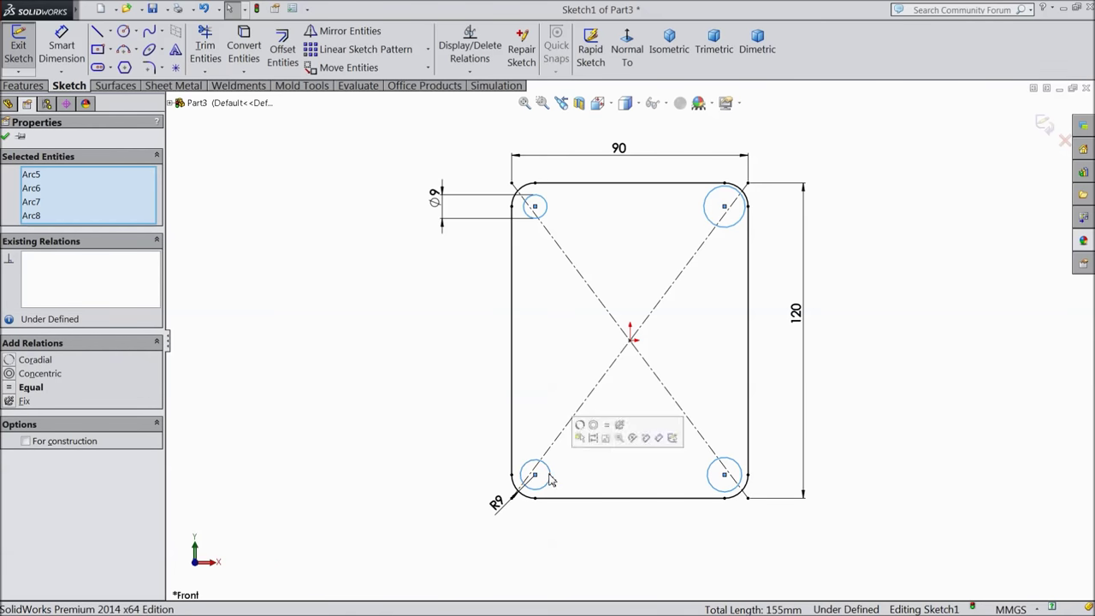
left_click(37, 390)
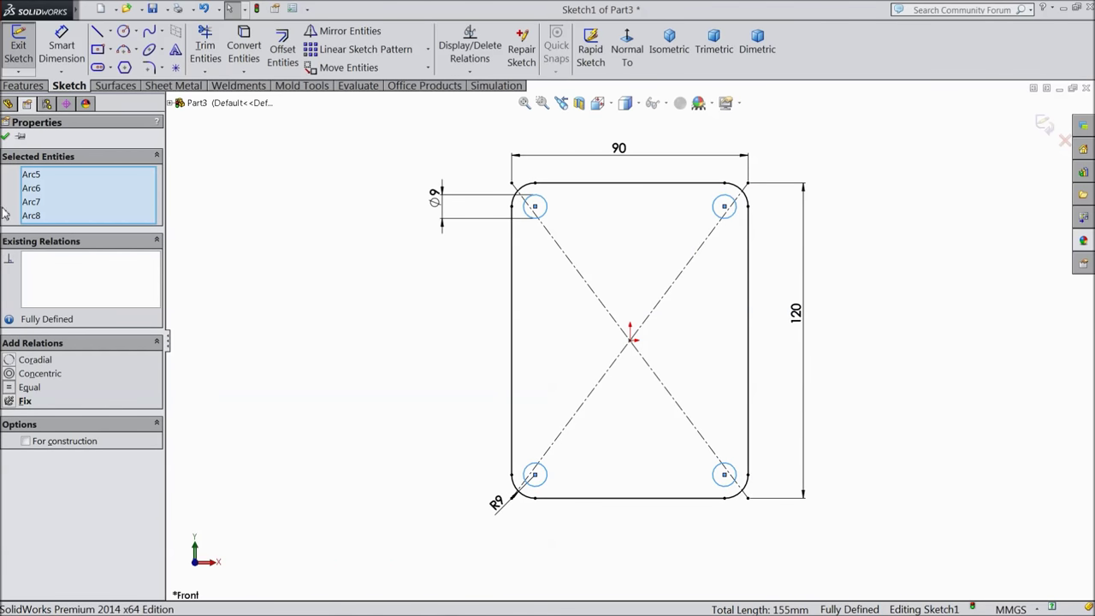
left_click(6, 137)
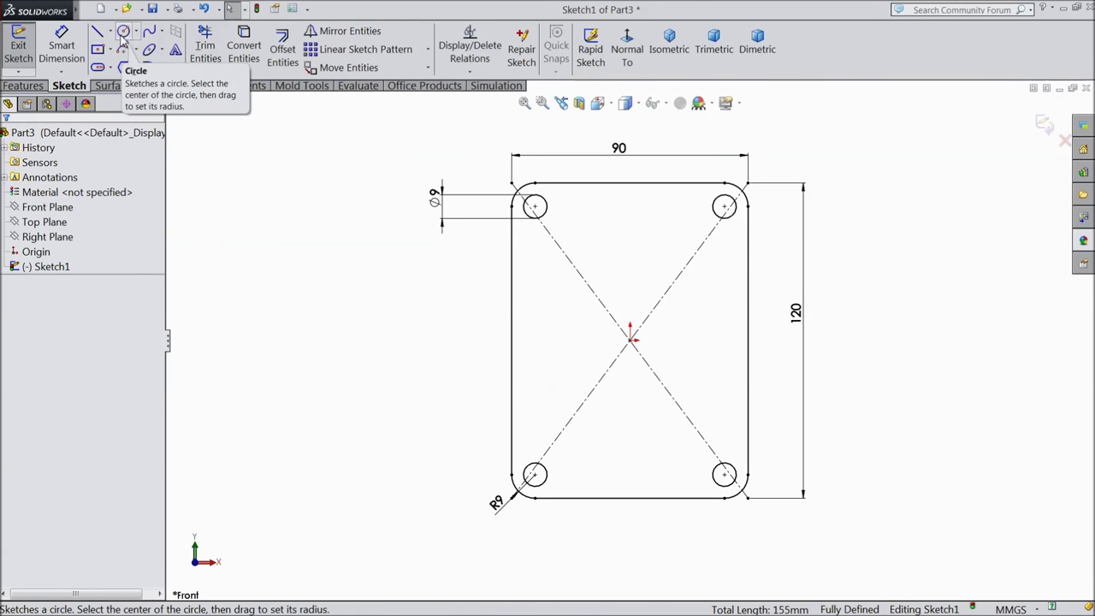
Step: Draw vertical and horizontal centerlines through the origin
left_click(111, 31)
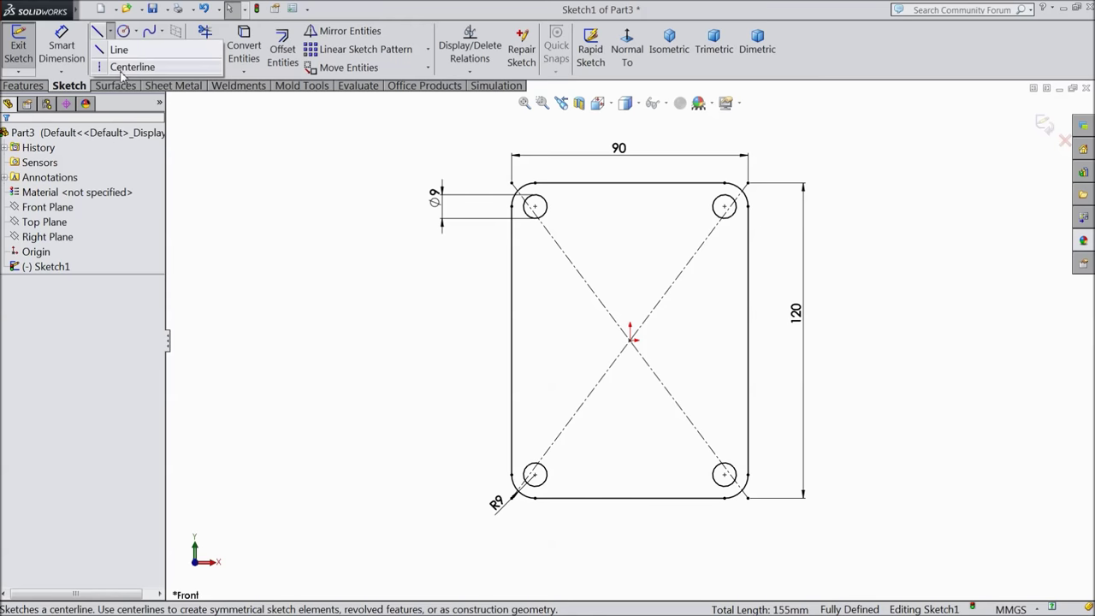
left_click(121, 69)
left_click(630, 338)
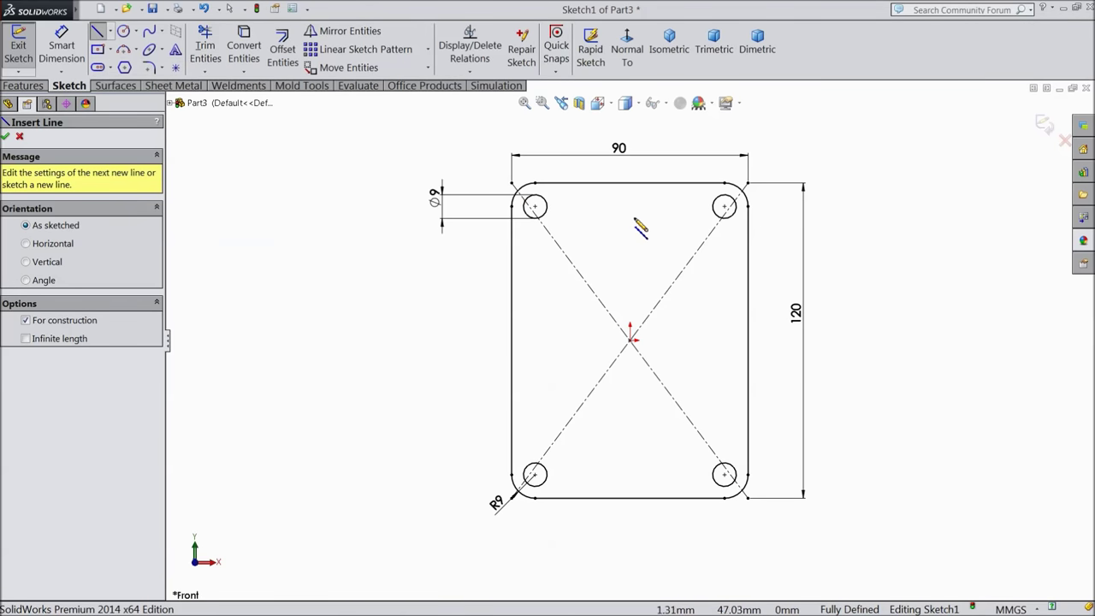
left_click(631, 211)
left_click(630, 340)
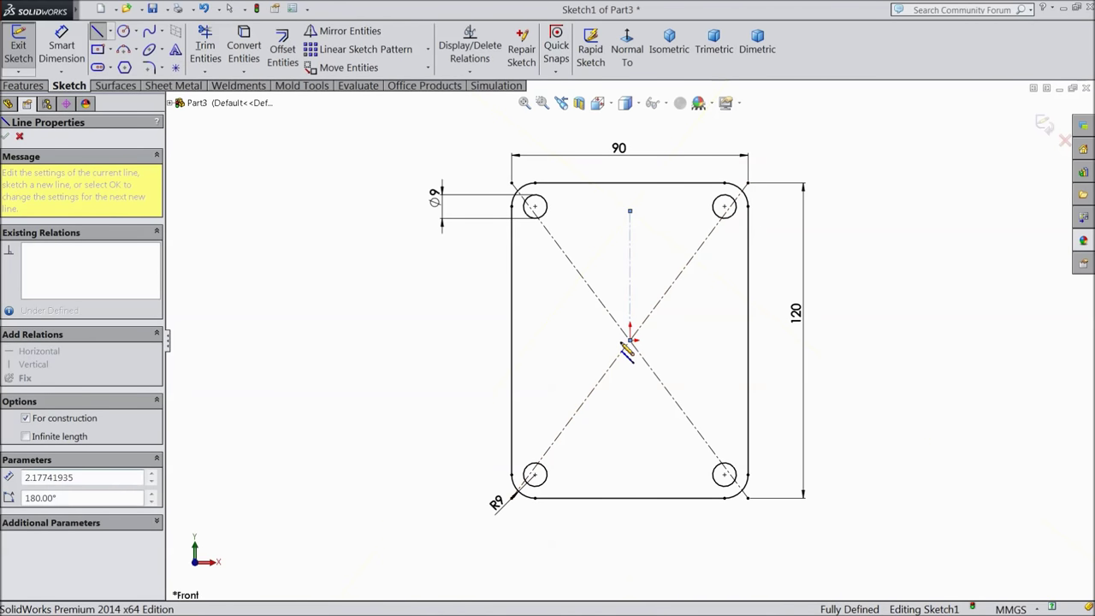
right_click(575, 276)
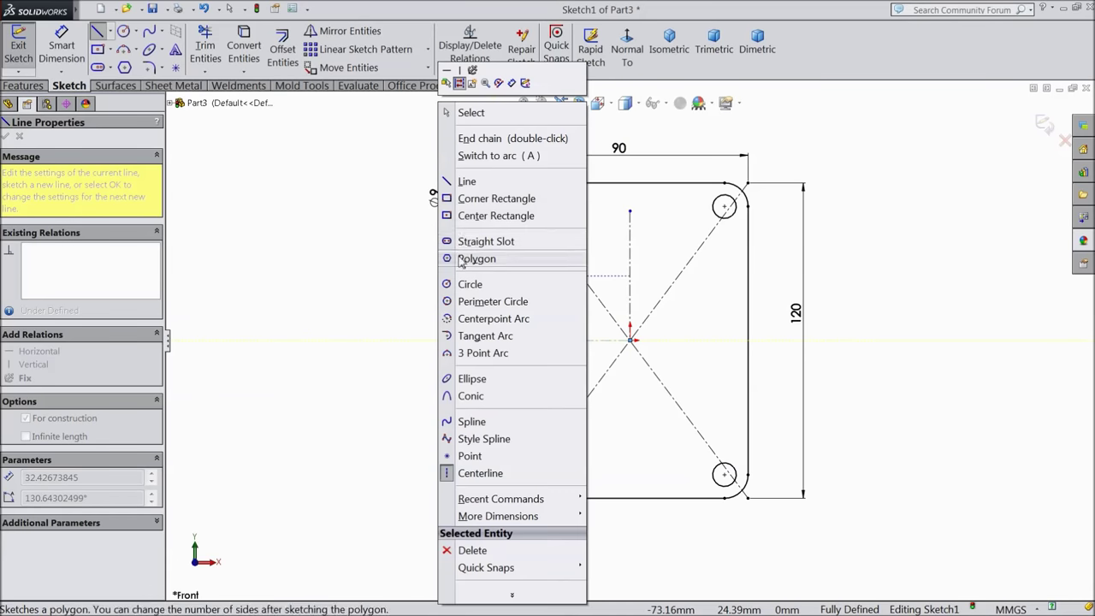
left_click(464, 120)
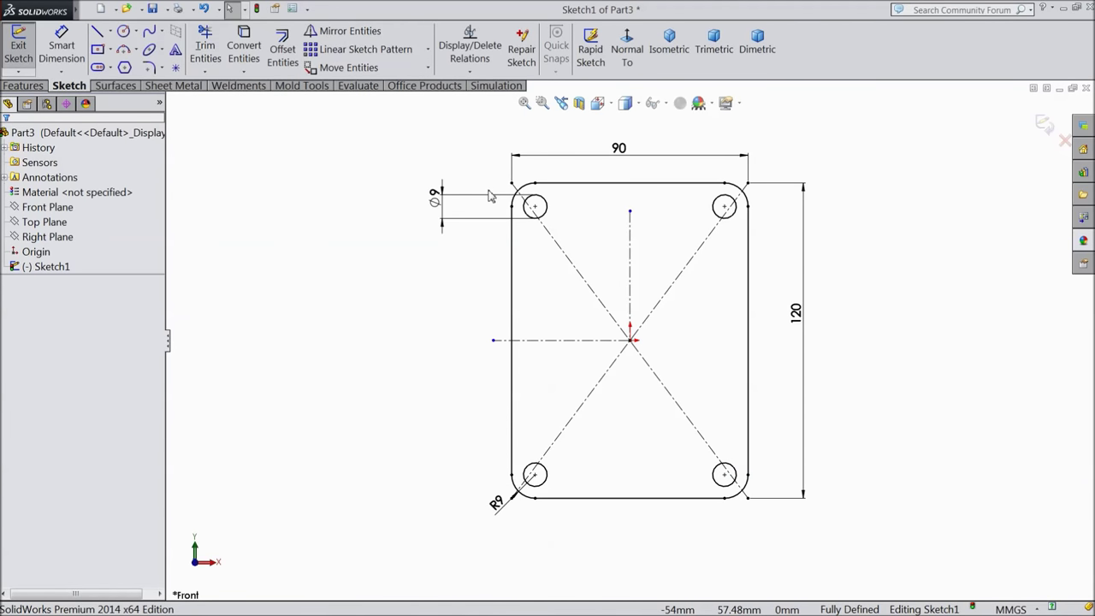
Step: Add reference dimensions of 36 and 51 from the centerlines to the top-left hole centre
left_click(62, 47)
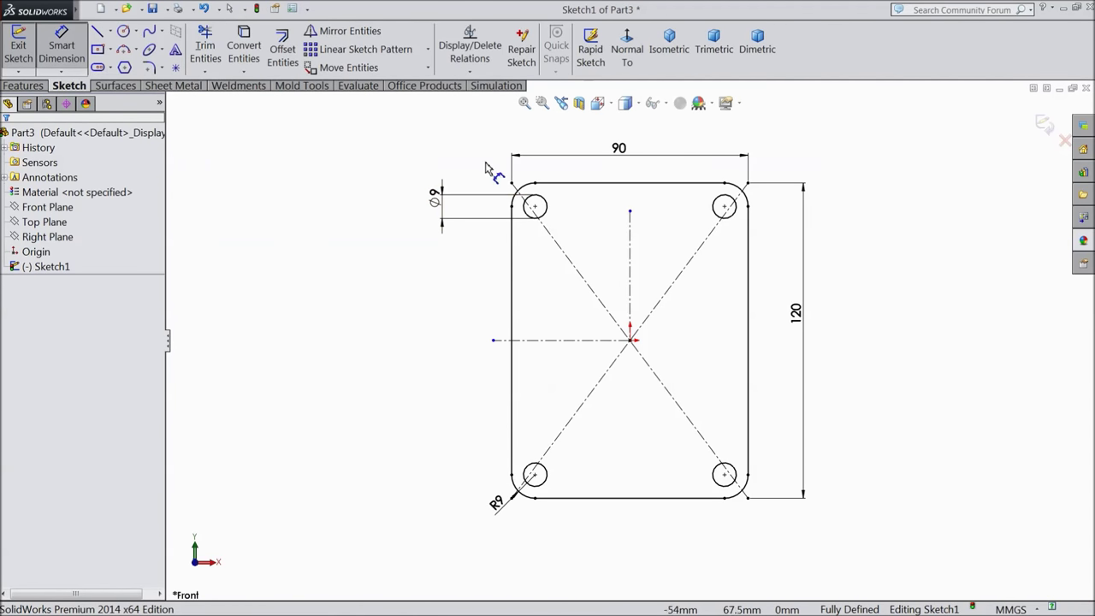
left_click(534, 206)
left_click(629, 245)
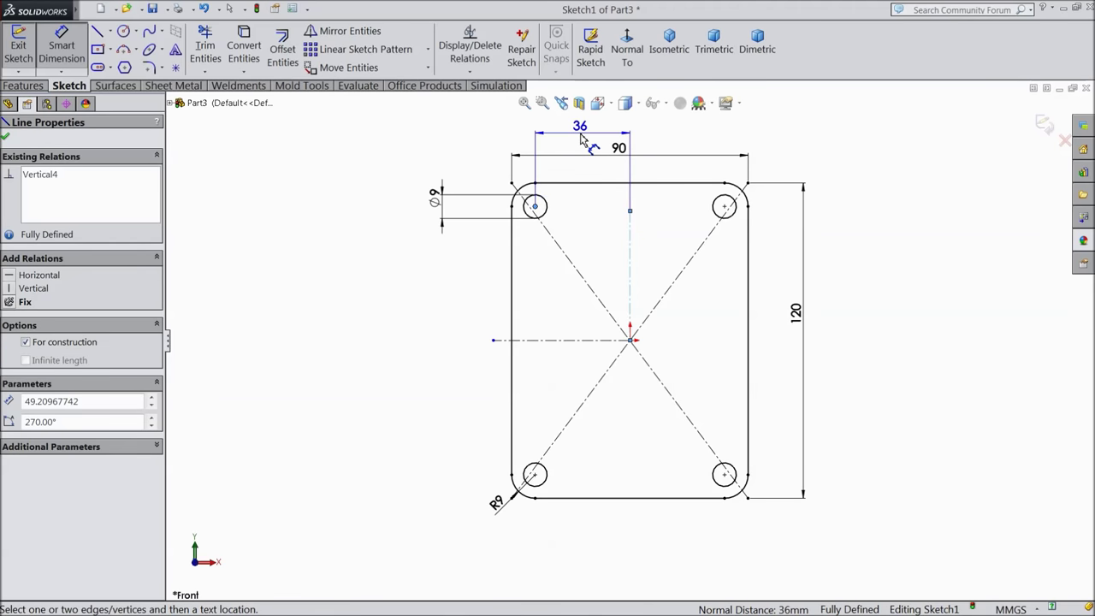
left_click(585, 143)
left_click(606, 189)
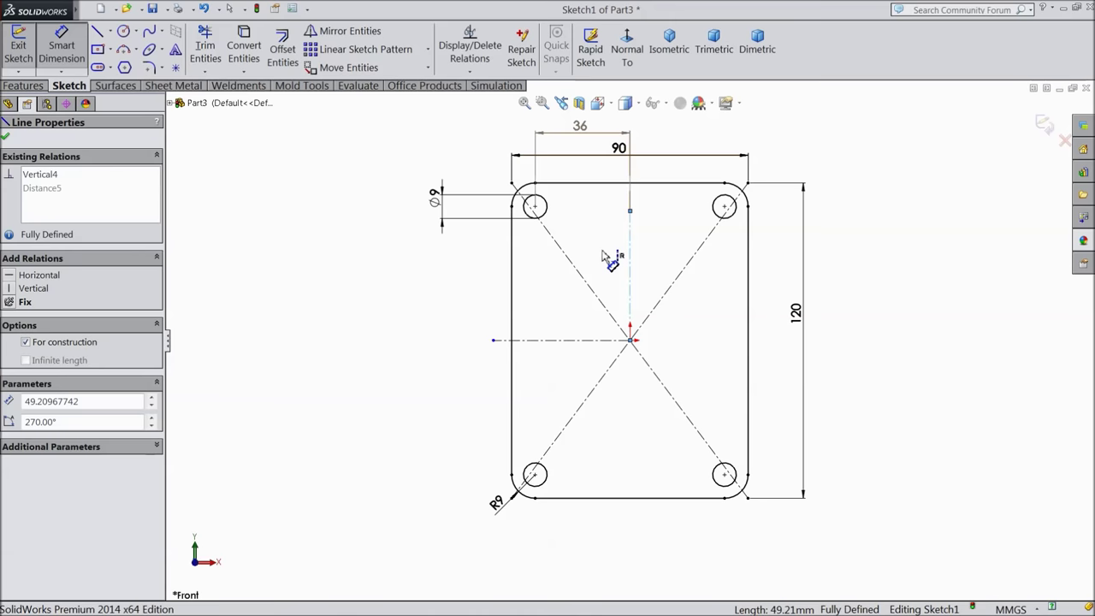
left_click(593, 341)
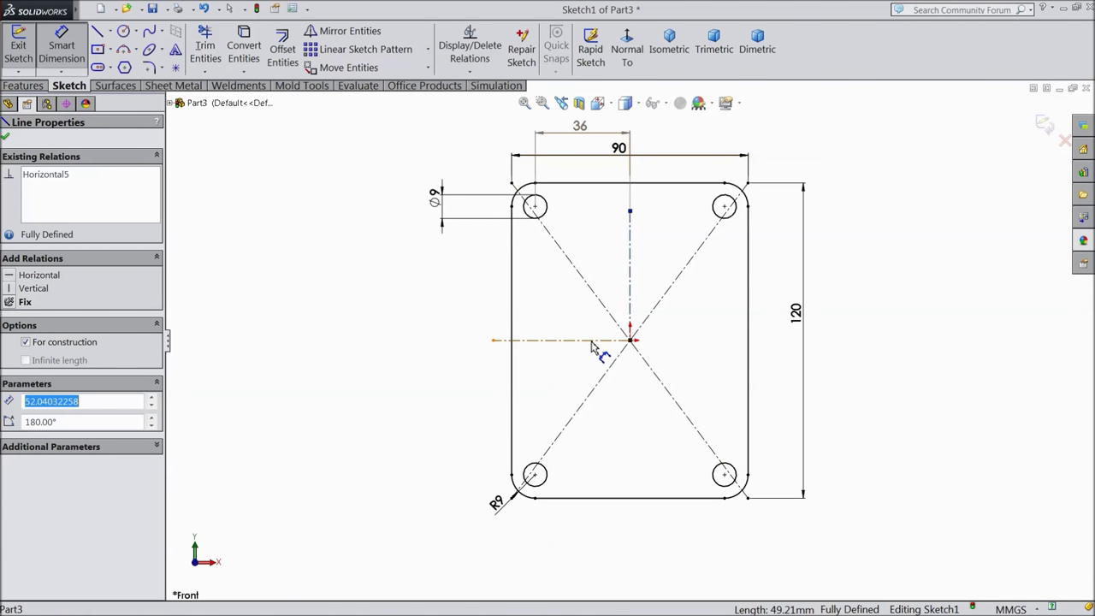
left_click(535, 206)
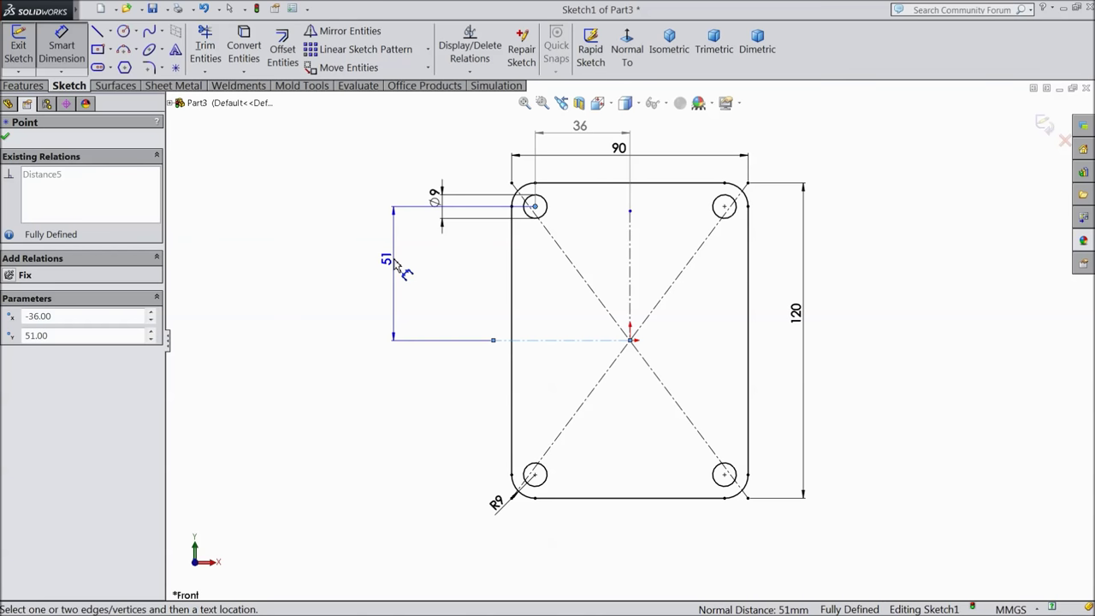
left_click(396, 265)
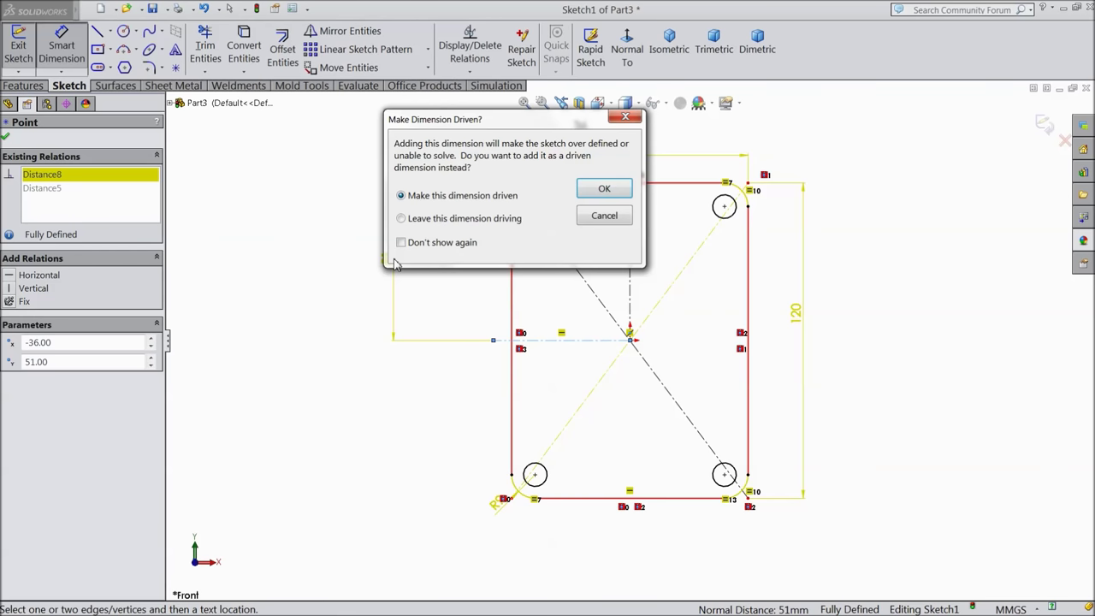
left_click(603, 190)
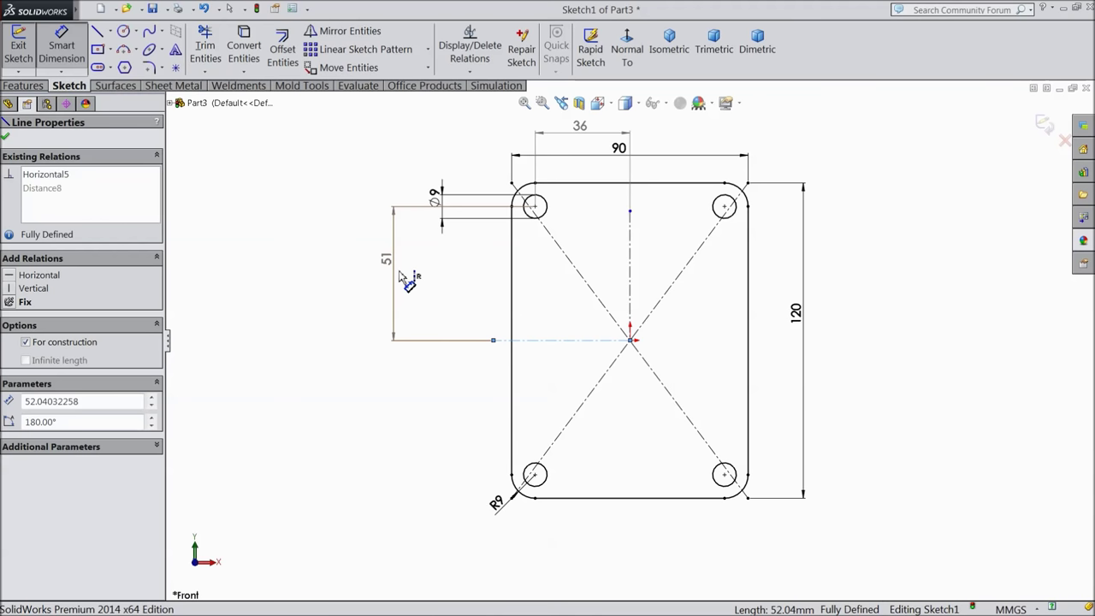
left_click(6, 139)
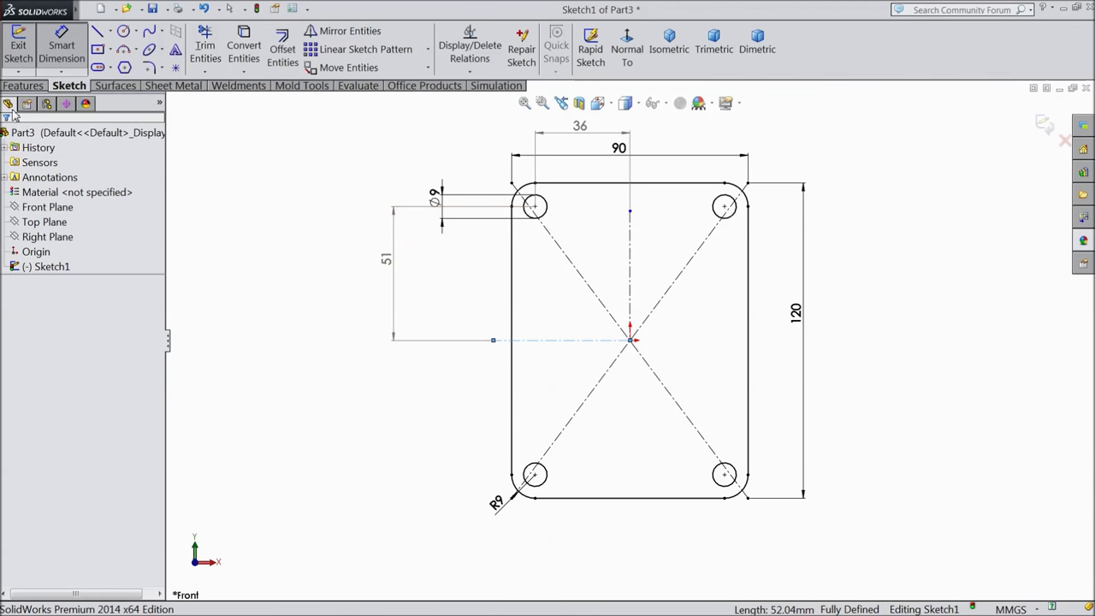
left_click(23, 85)
Step: Extrude the plate sketch 12.5 mm and start a new sketch on its front face
left_click(26, 45)
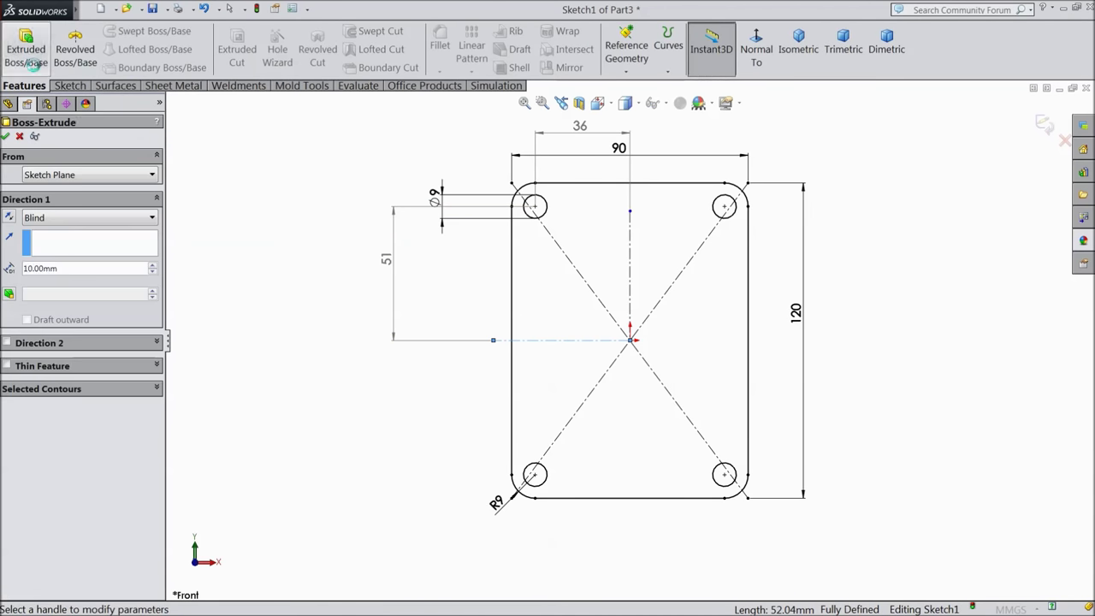
type("12.5")
key("Return")
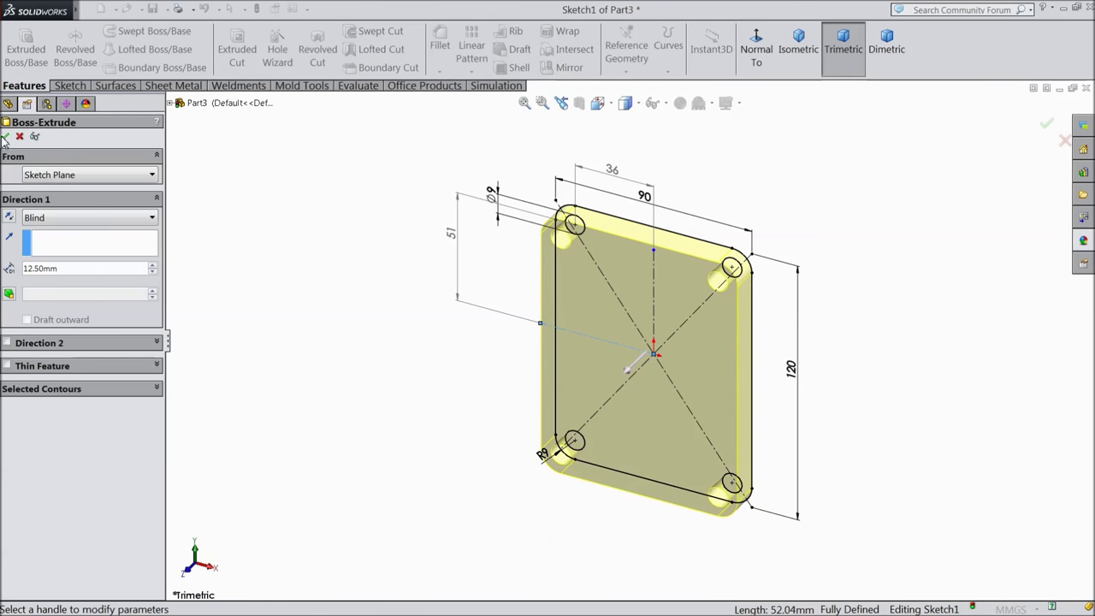
left_click(6, 137)
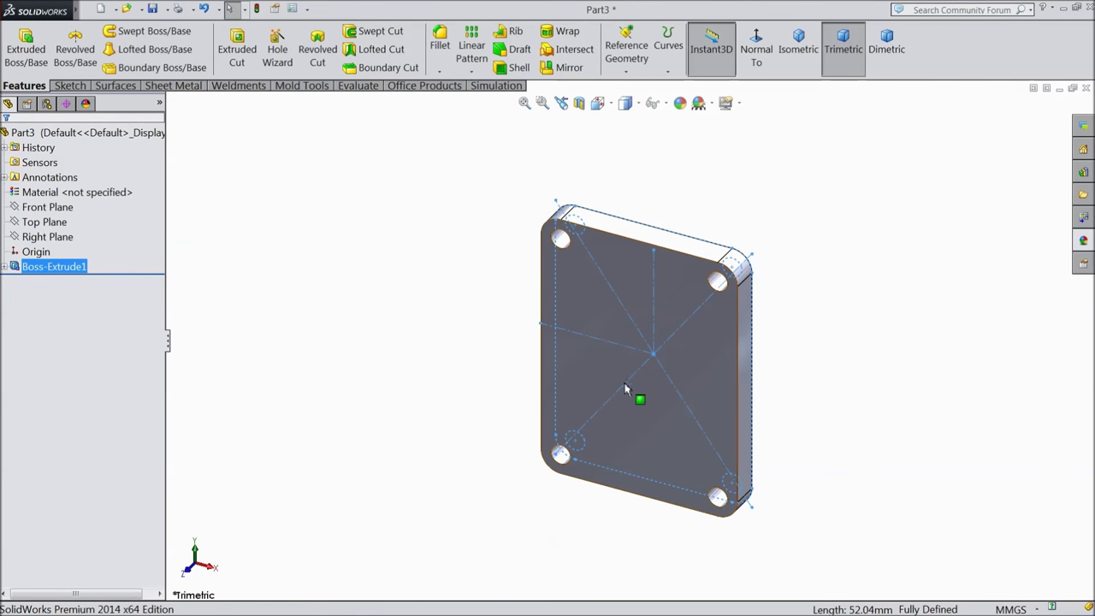
left_click(626, 377)
left_click(672, 339)
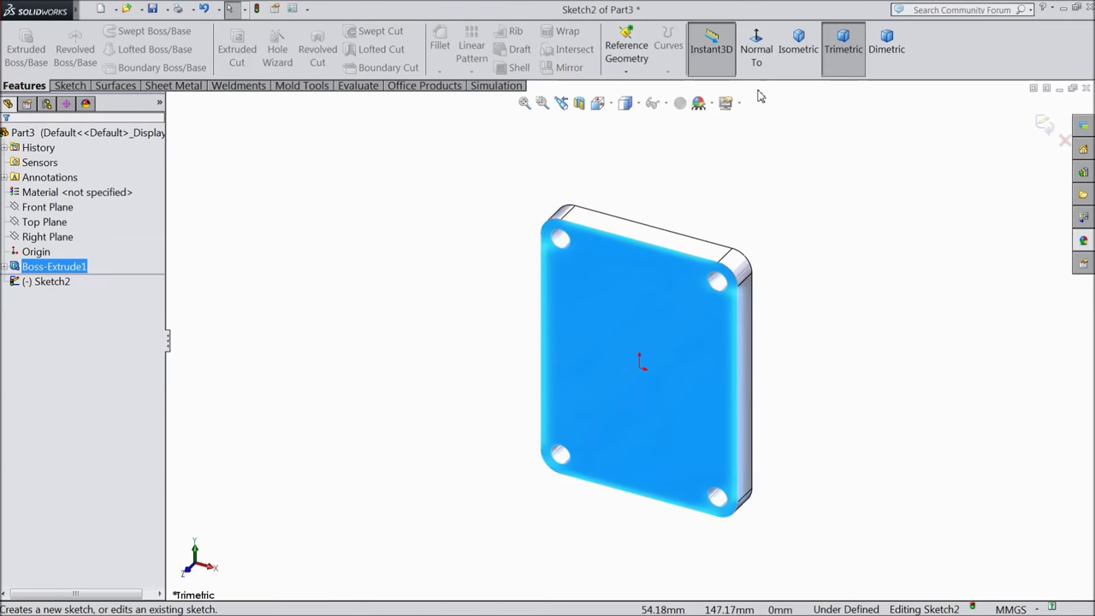
Step: Face the sketch, then draw a vertical centerline from the origin and a large circle on it
left_click(756, 53)
left_click(72, 85)
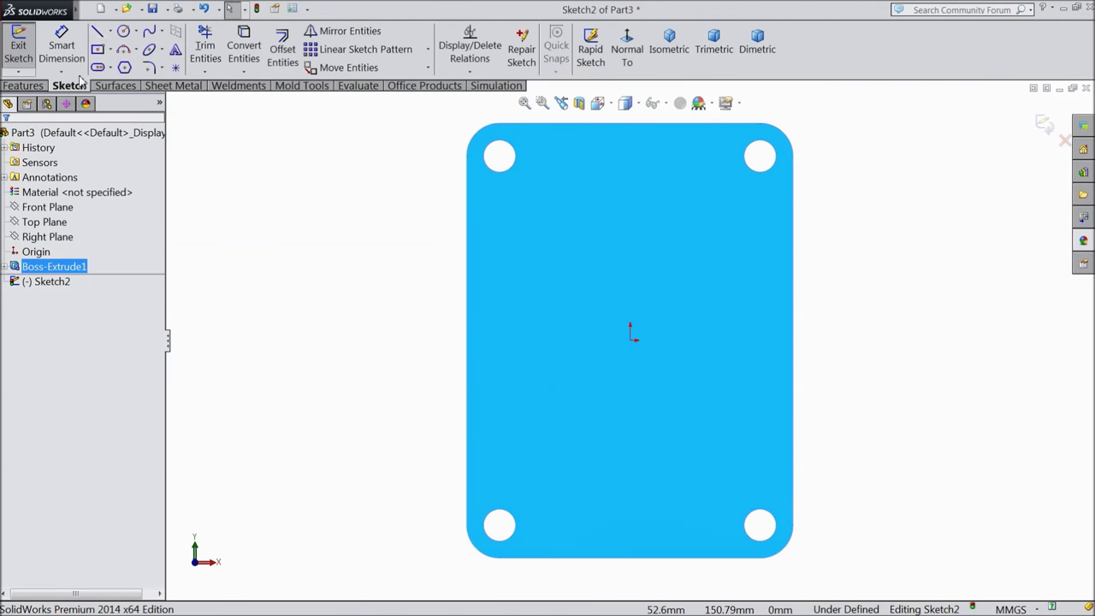
left_click(111, 33)
left_click(124, 66)
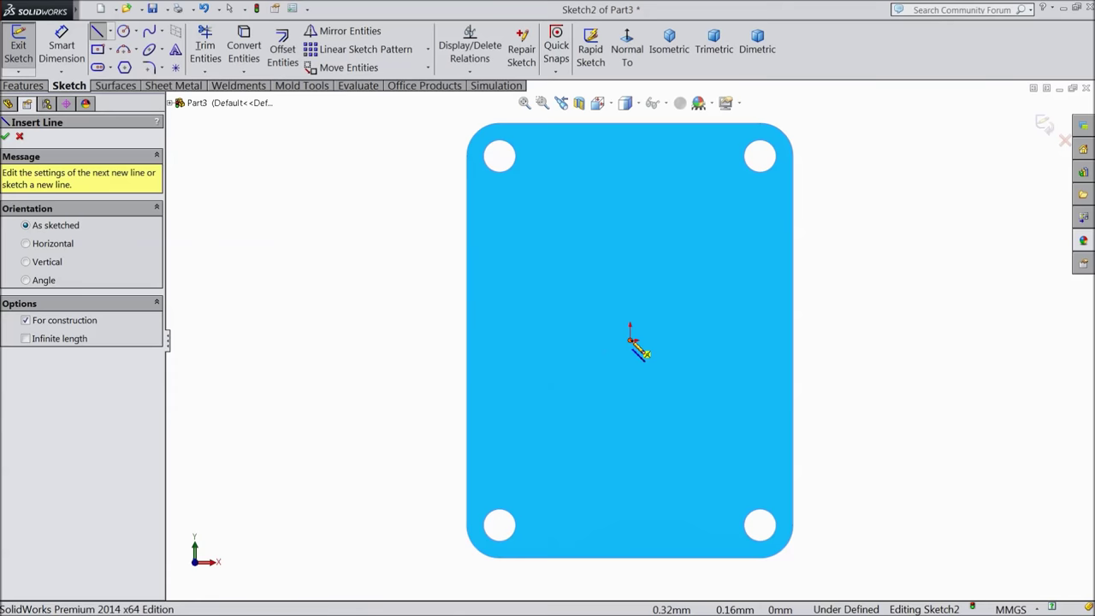
left_click(632, 337)
left_click(630, 204)
right_click(672, 178)
left_click(699, 125)
left_click(124, 31)
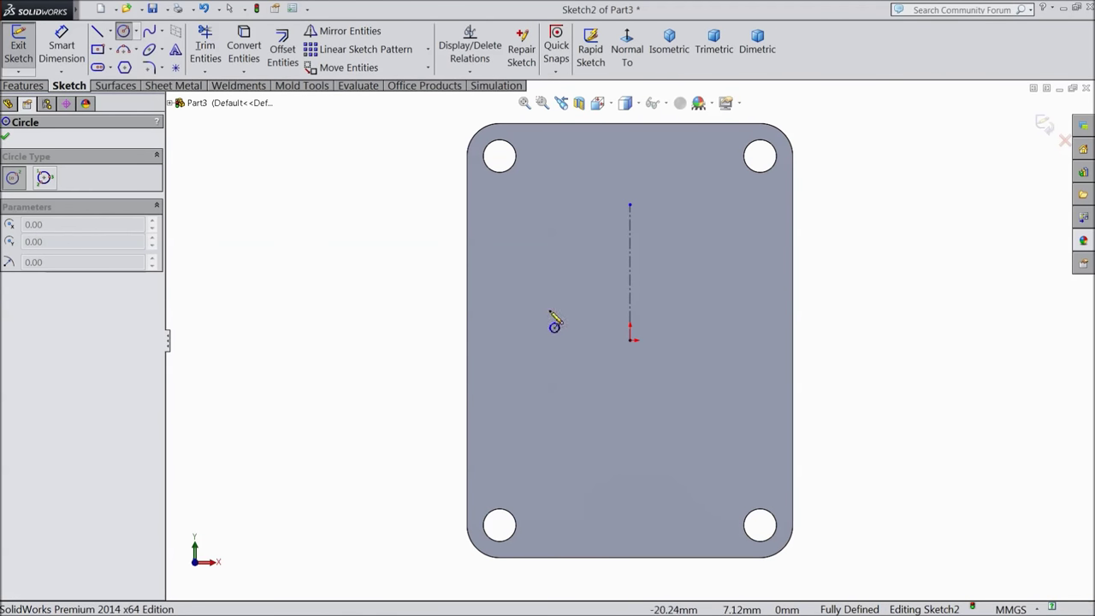
left_click(631, 337)
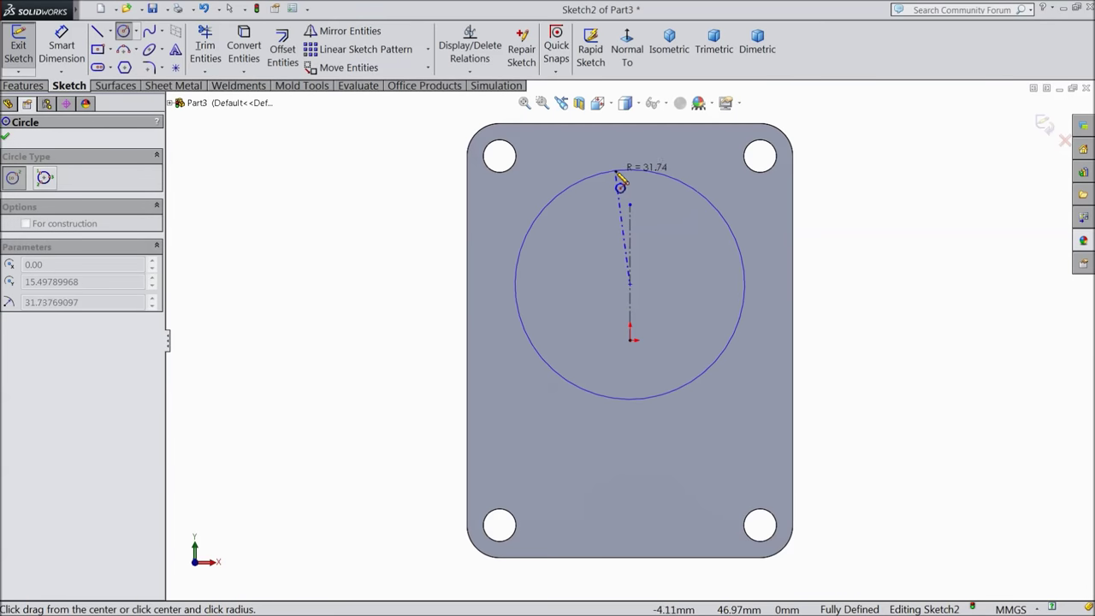
left_click(627, 159)
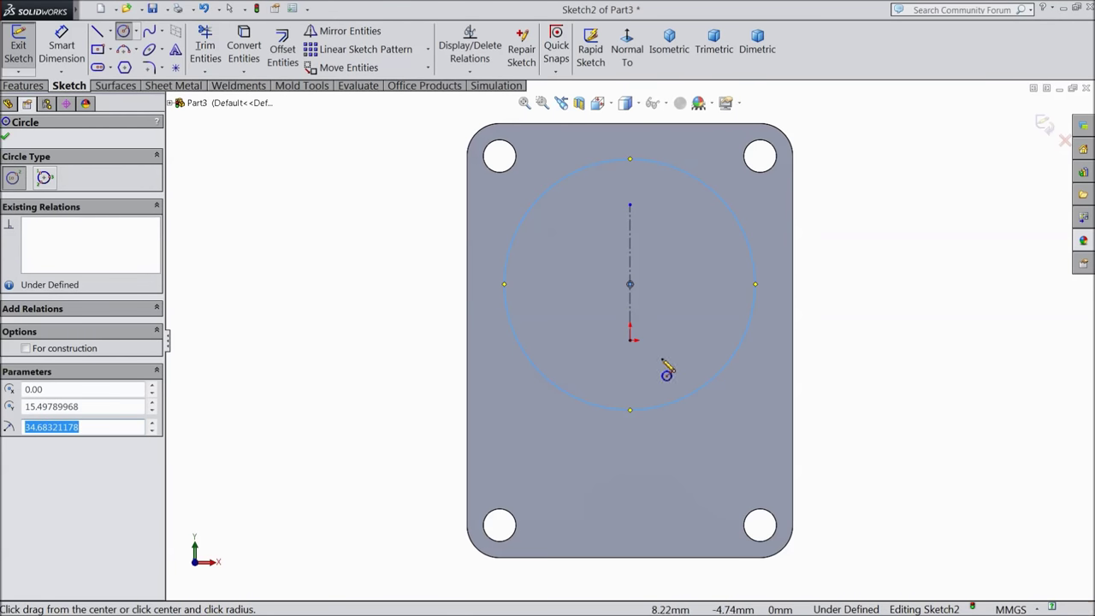
Step: Dimension the circle centre 15.50 mm above the origin and its diameter to 80 mm
key("d")
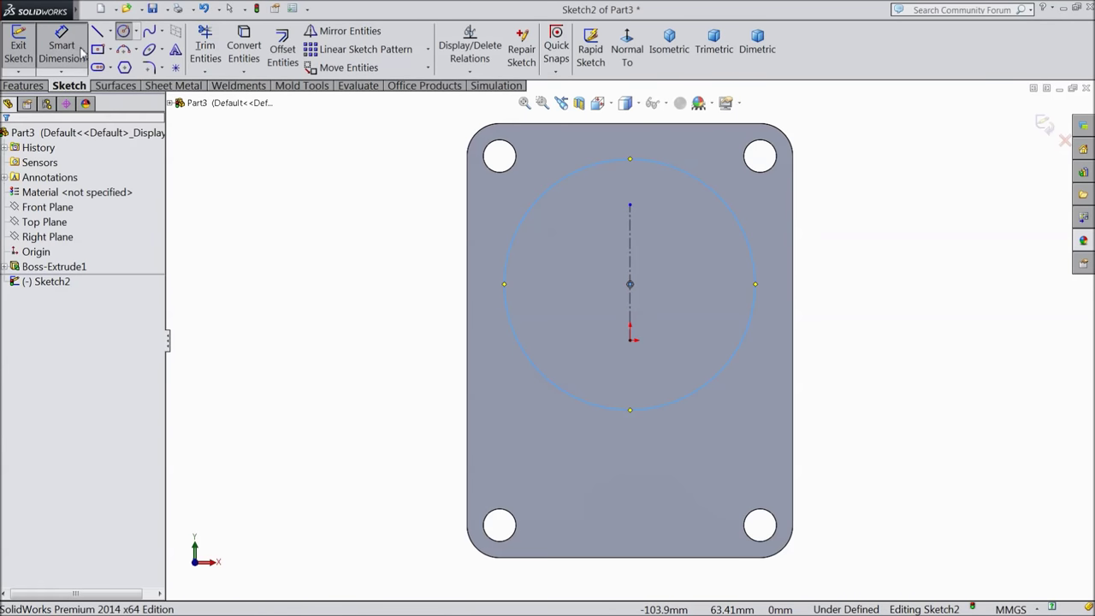
left_click(630, 288)
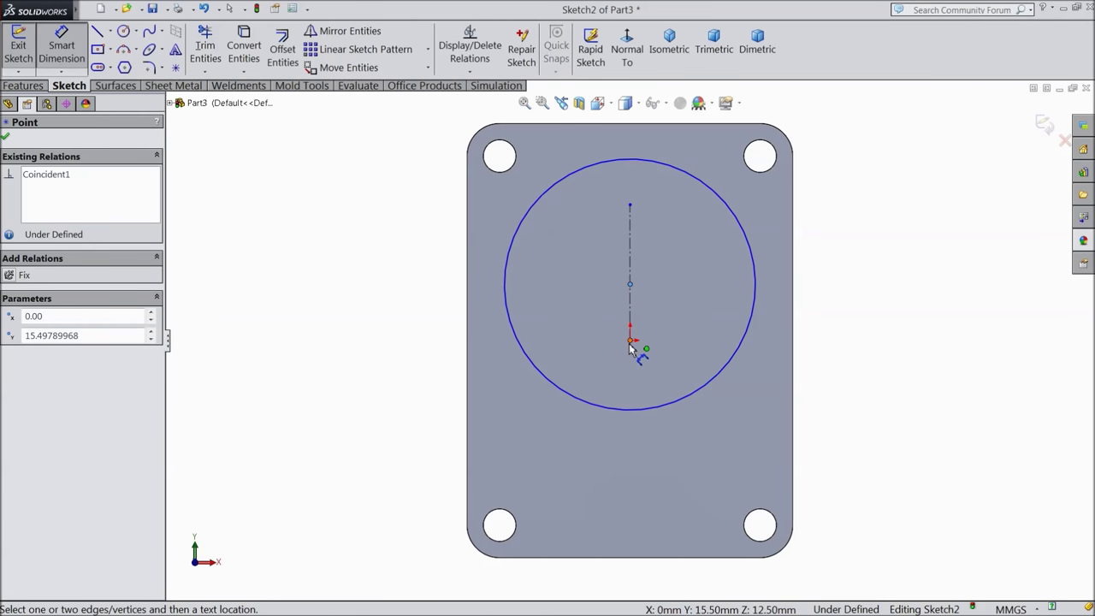
left_click(630, 341)
left_click(841, 320)
type("15")
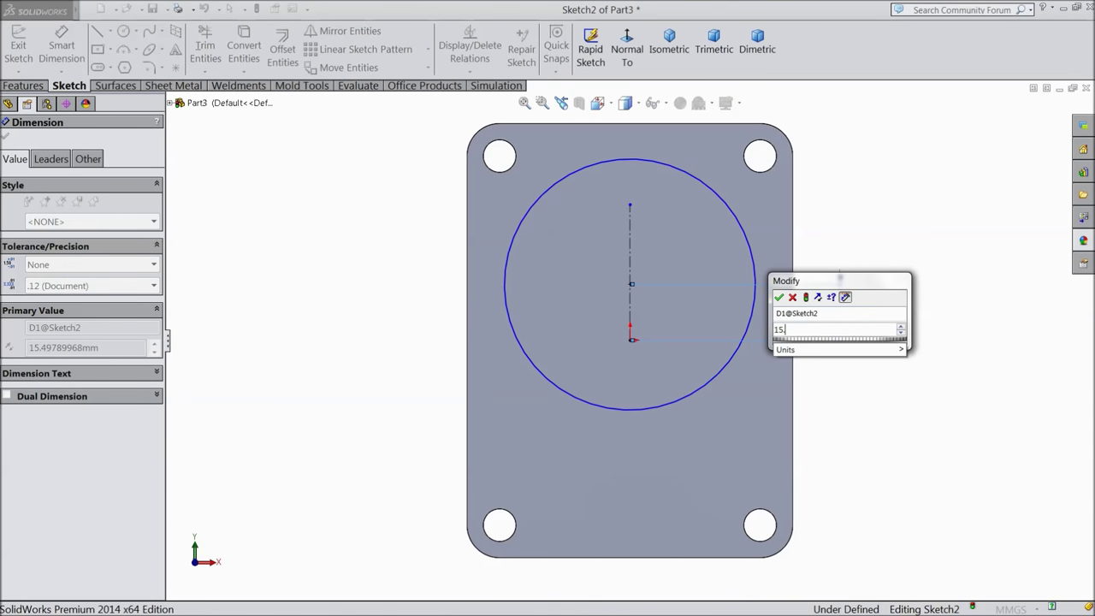
key("Return")
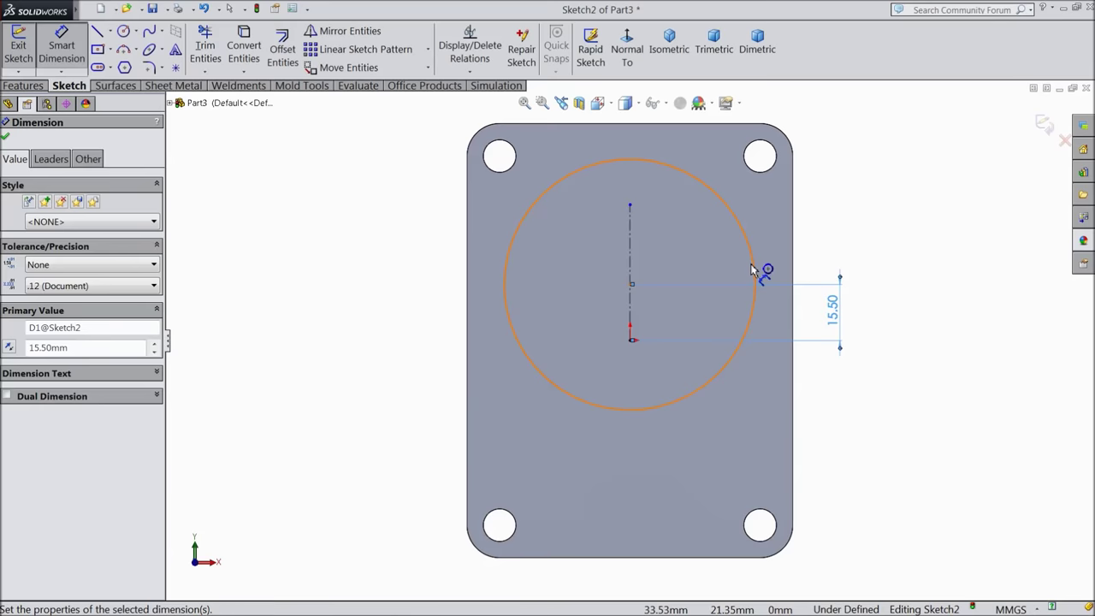
left_click(756, 269)
left_click(944, 301)
type("80")
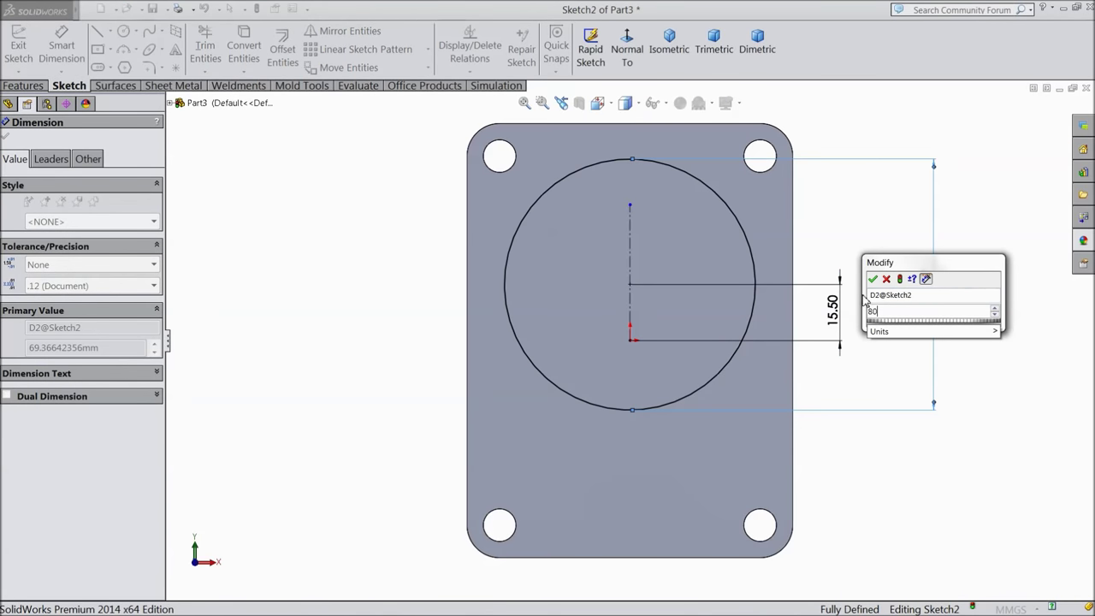
left_click(873, 279)
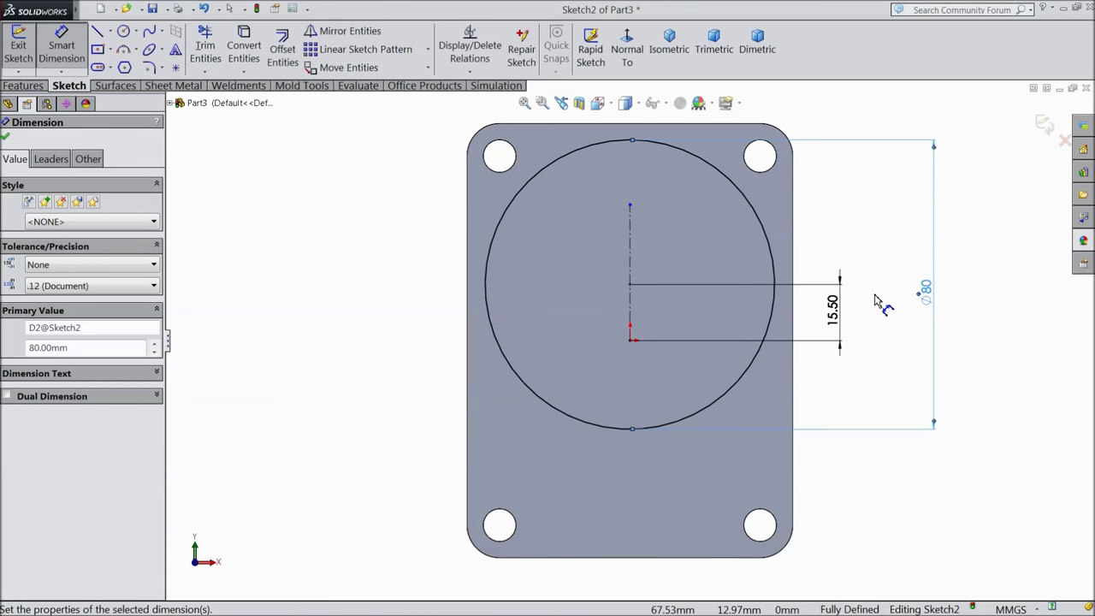
left_click(6, 138)
left_click(25, 86)
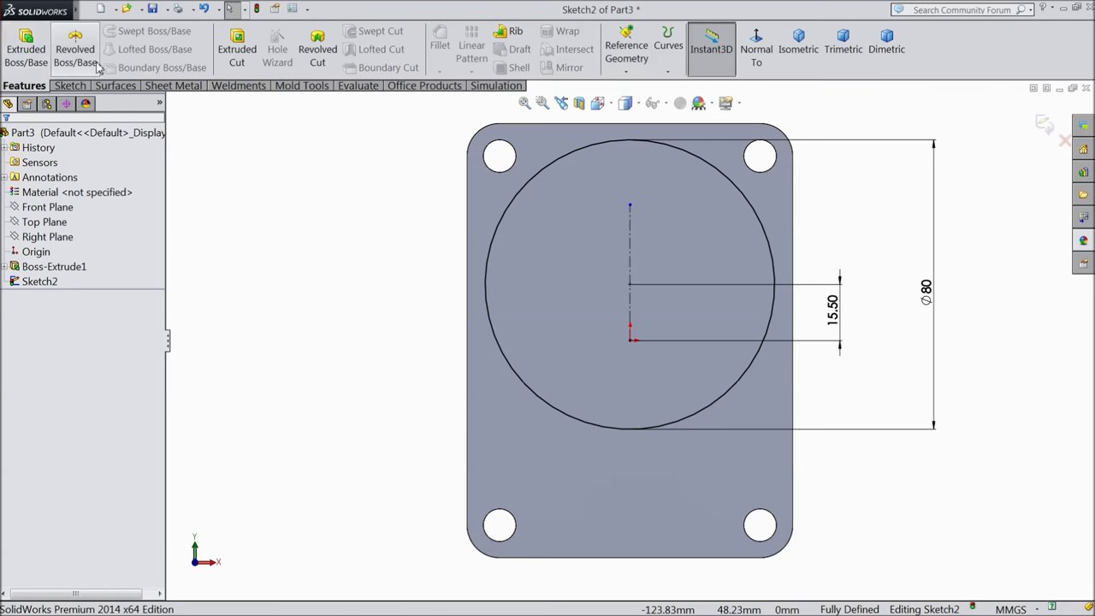
left_click(49, 62)
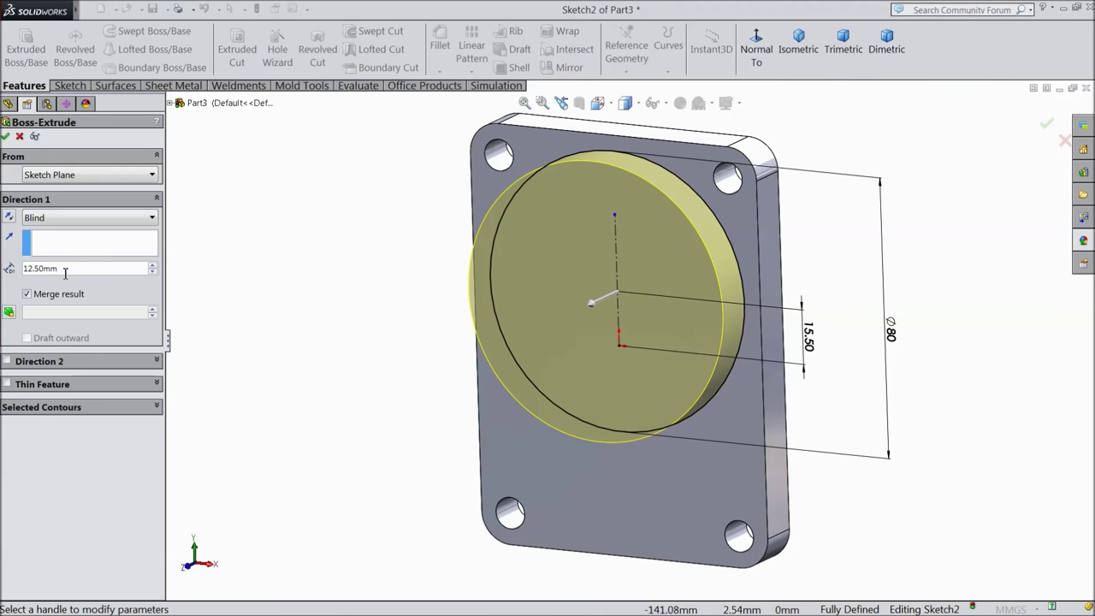
Step: Set the Ø80 boss extrusion depth to 7.2 mm and confirm it
type("7.2")
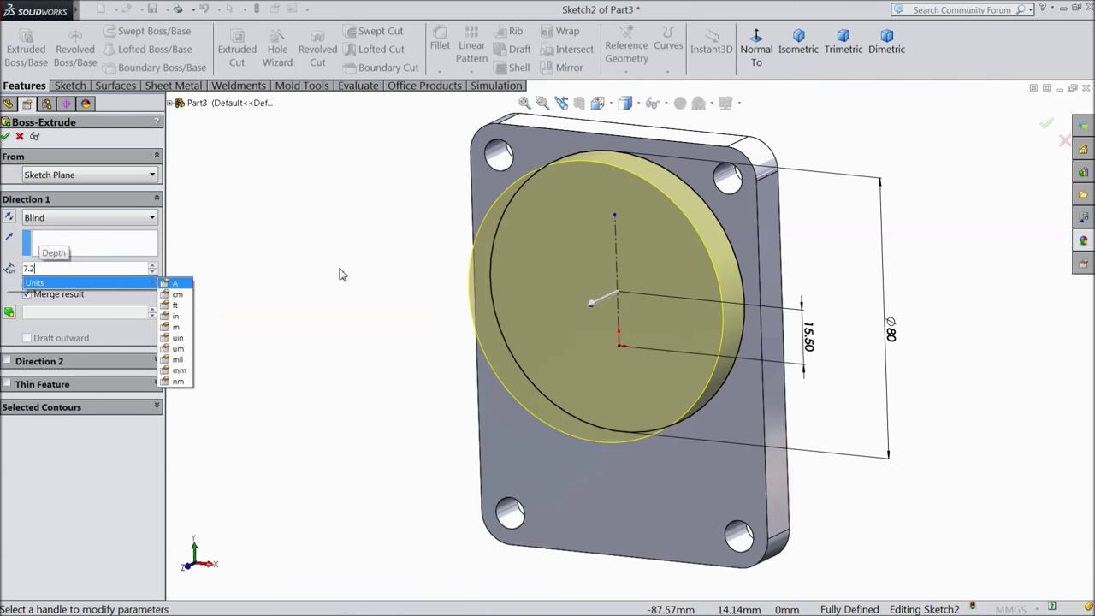
key("Return")
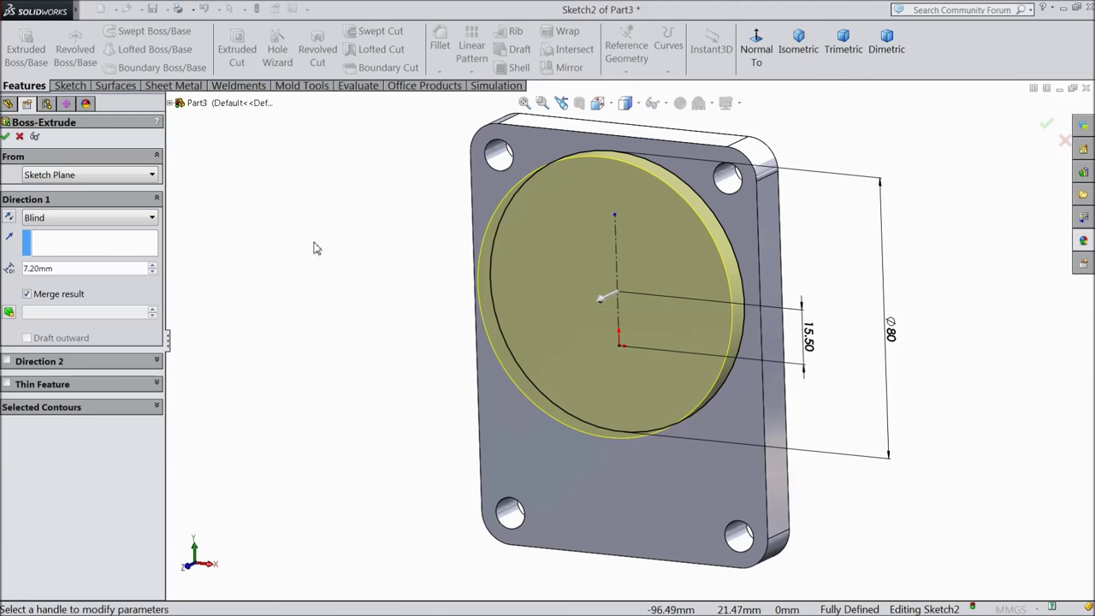
left_click(6, 137)
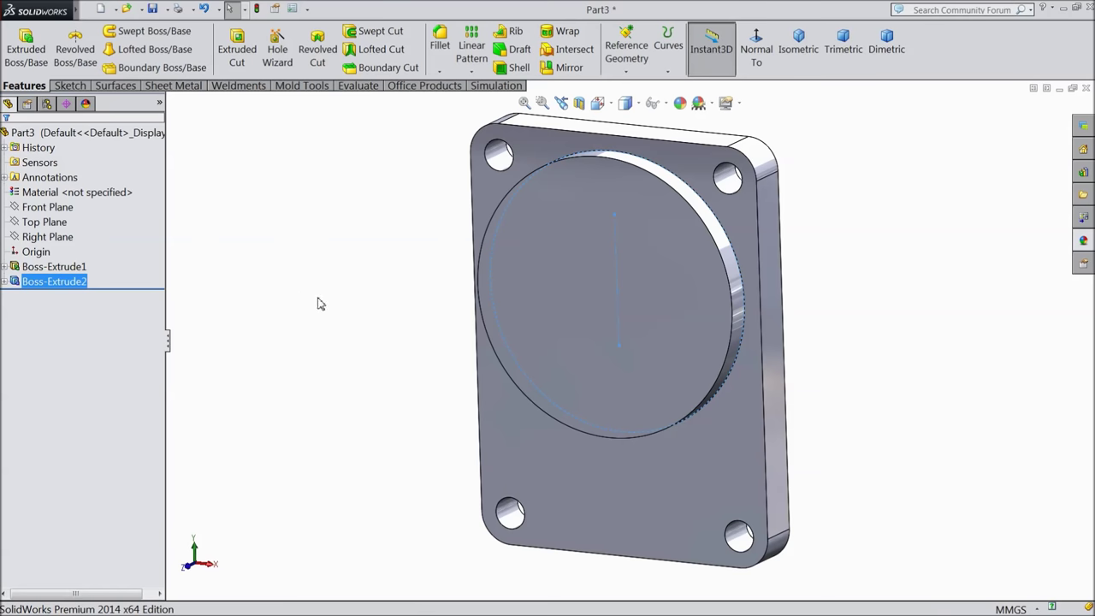
middle_click_drag(318, 304, 345, 313)
left_click(570, 306)
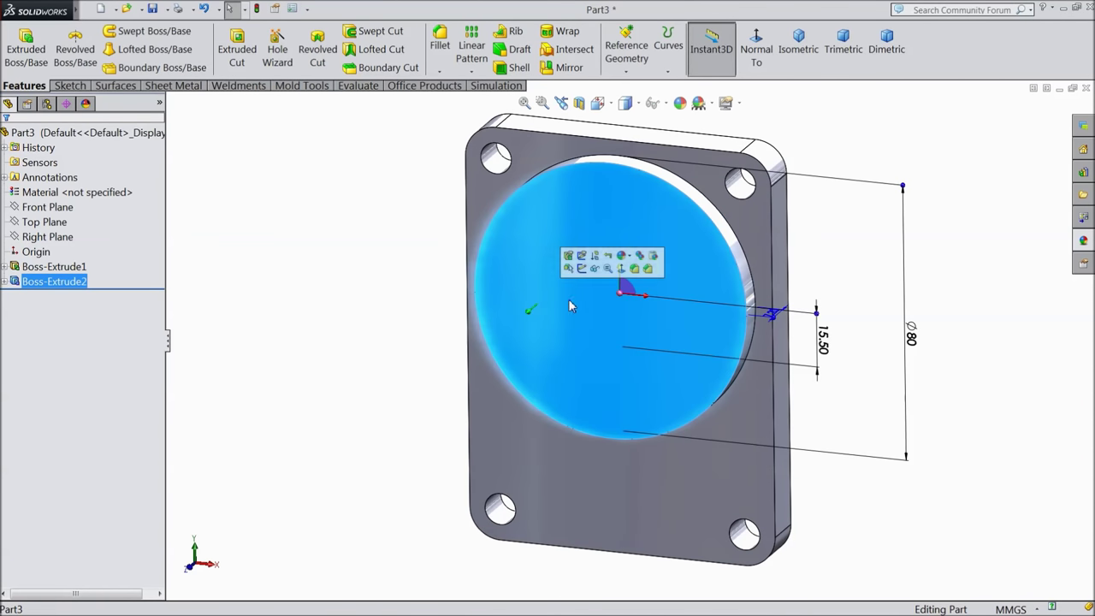
Step: Sketch a Ø20 circle centred on the boss face
left_click(582, 268)
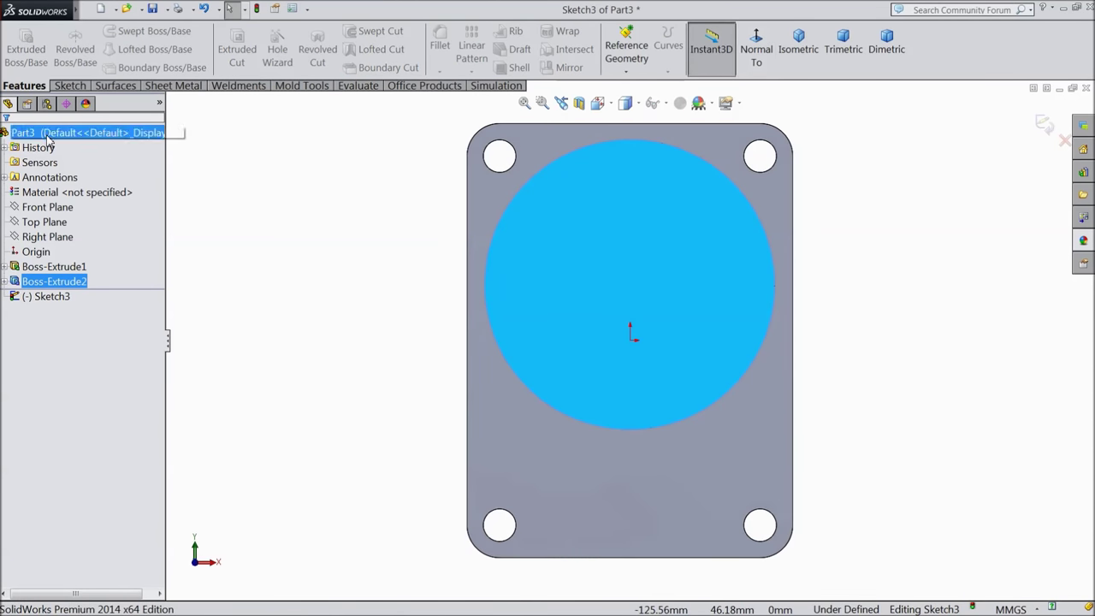
left_click(70, 85)
left_click(124, 33)
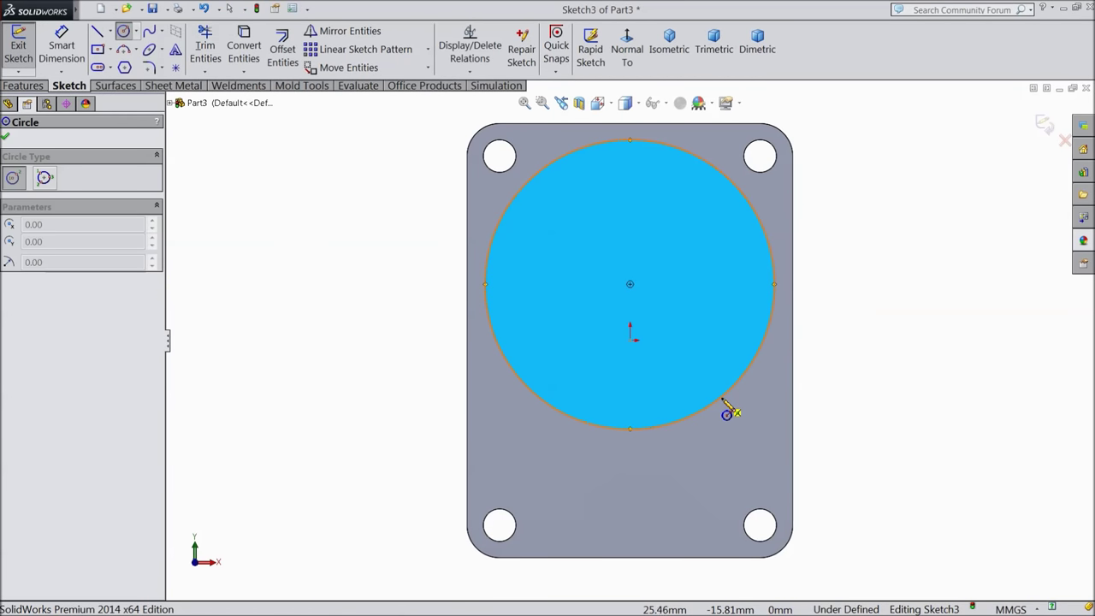
left_click(631, 284)
left_click(650, 333)
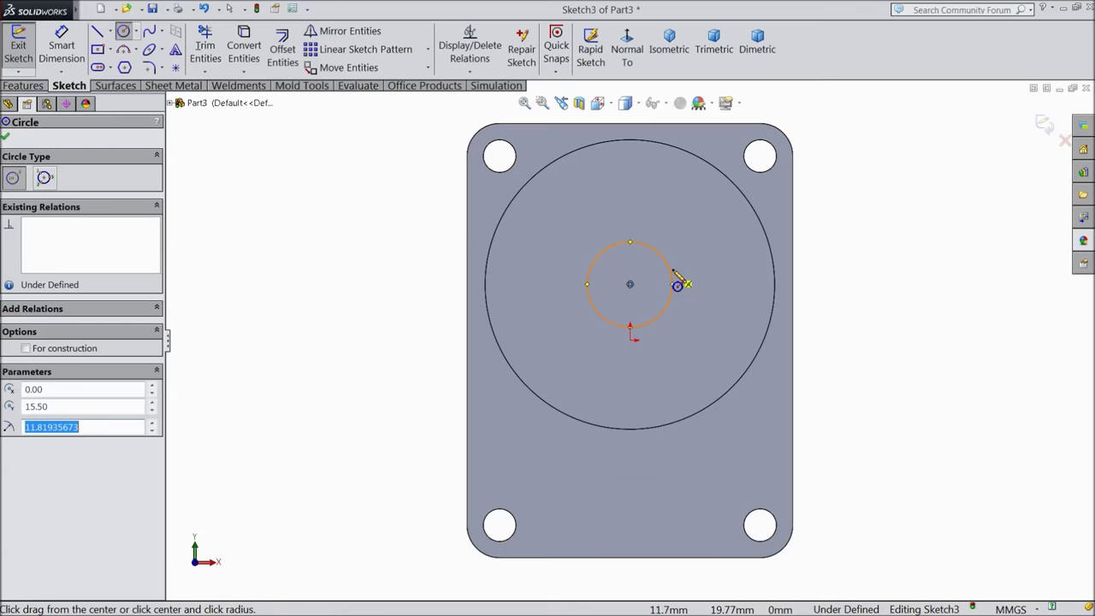
scroll(684, 285, "down", 3)
right_click_drag(412, 242, 399, 217)
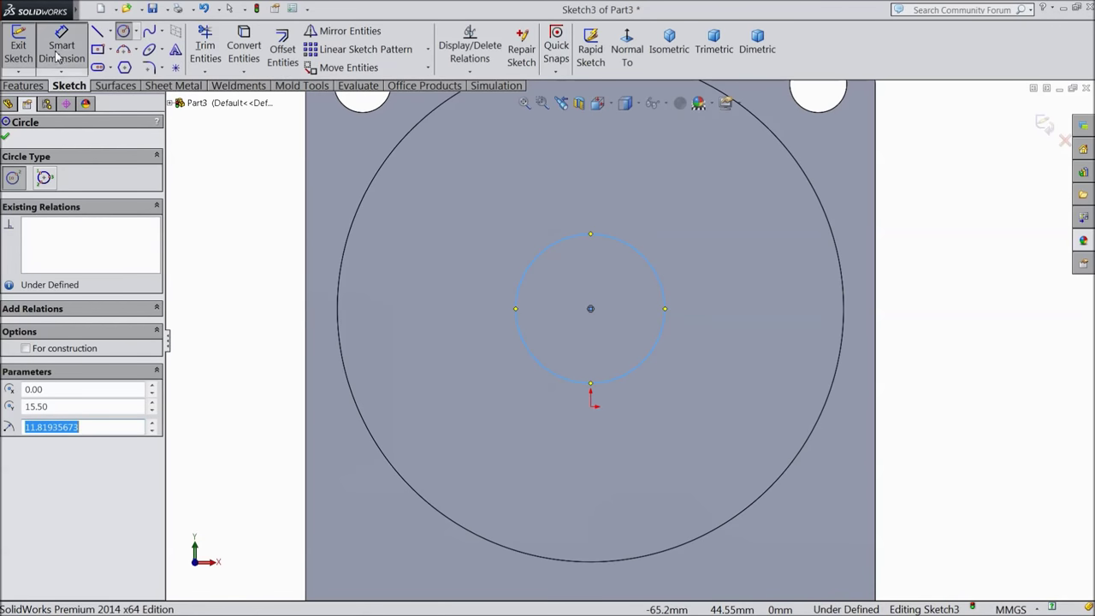
left_click(672, 325)
left_click(710, 318)
type("20")
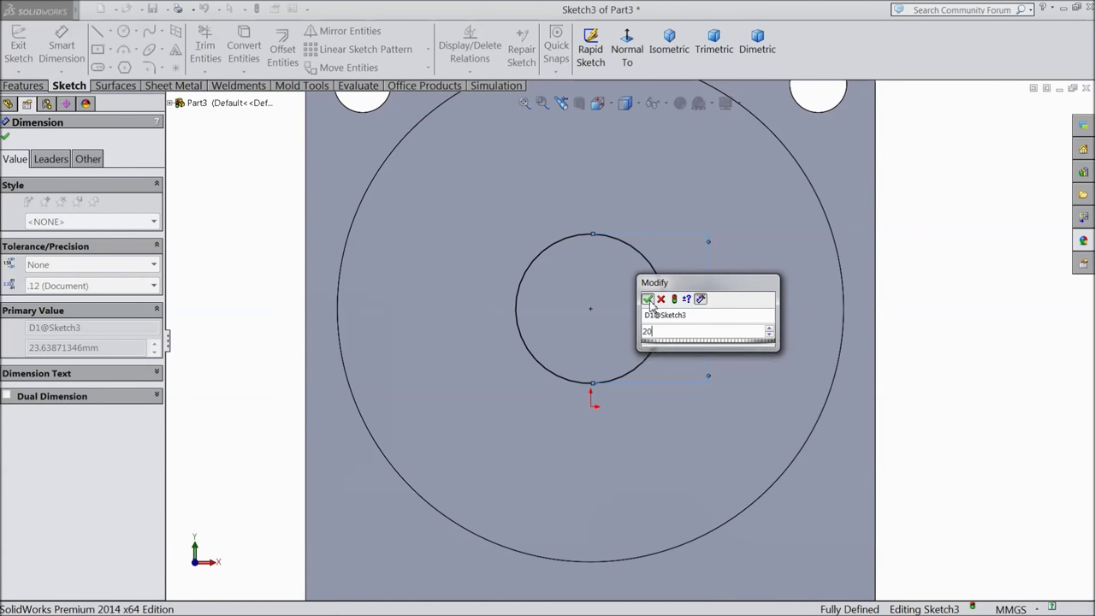
key("Return")
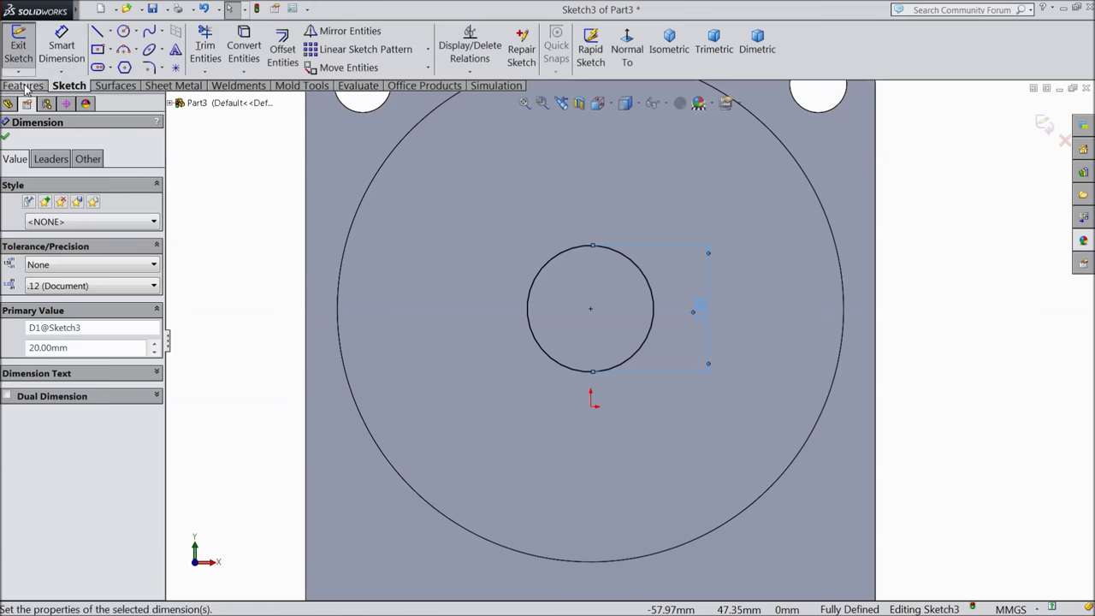
Step: Cut the Ø20 circle Through All with an extruded cut
left_click(24, 85)
left_click(240, 70)
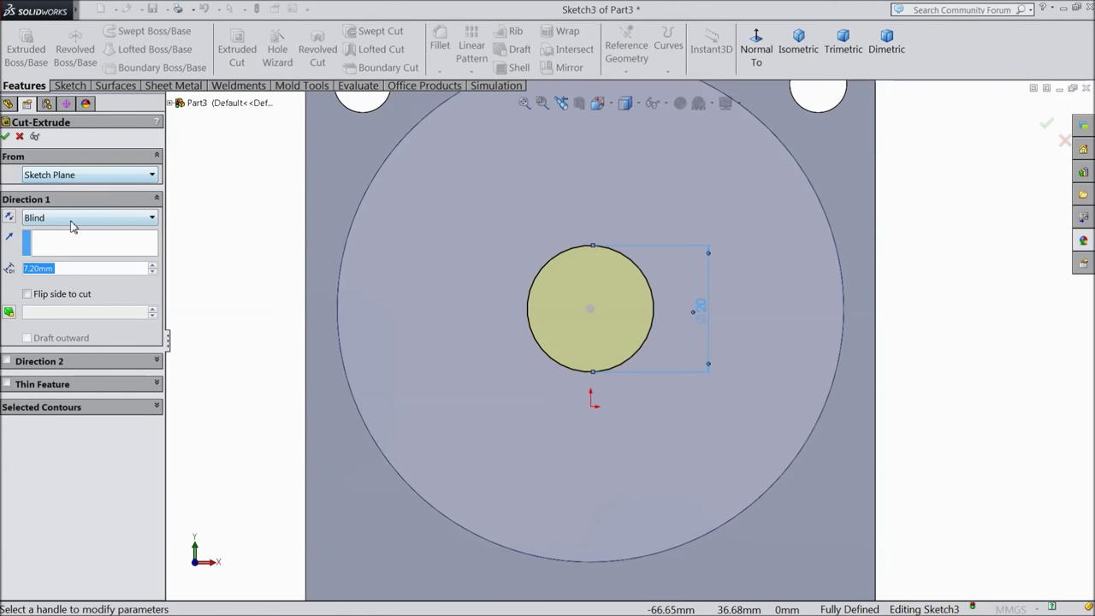
left_click(72, 219)
left_click(51, 245)
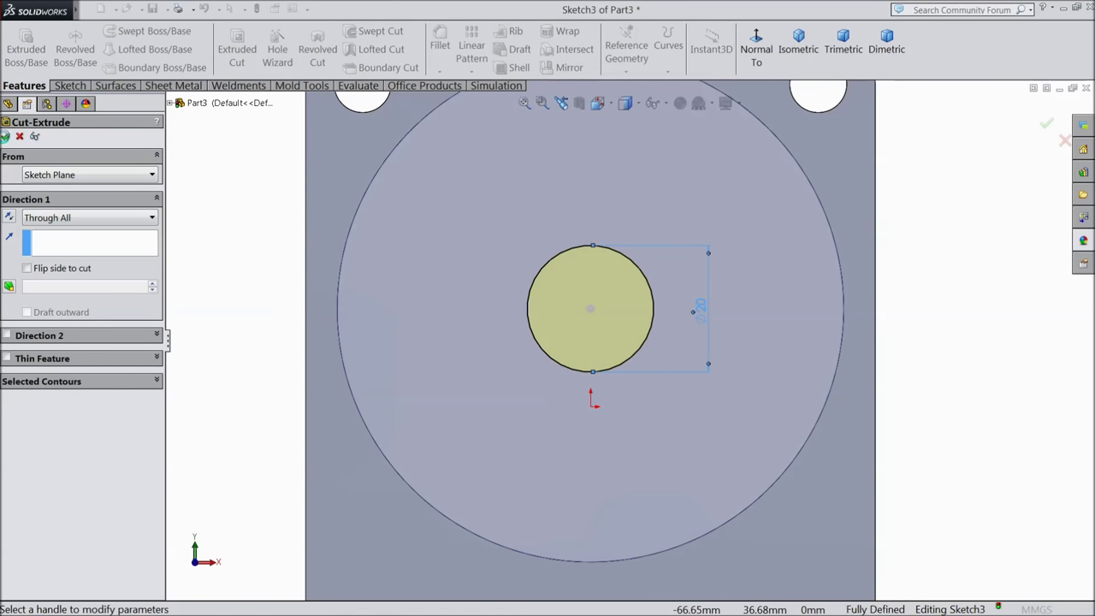
left_click(6, 136)
key("f")
mouse_move(835, 349)
middle_mouse_down()
mouse_move(557, 371)
mouse_move(577, 396)
middle_mouse_up()
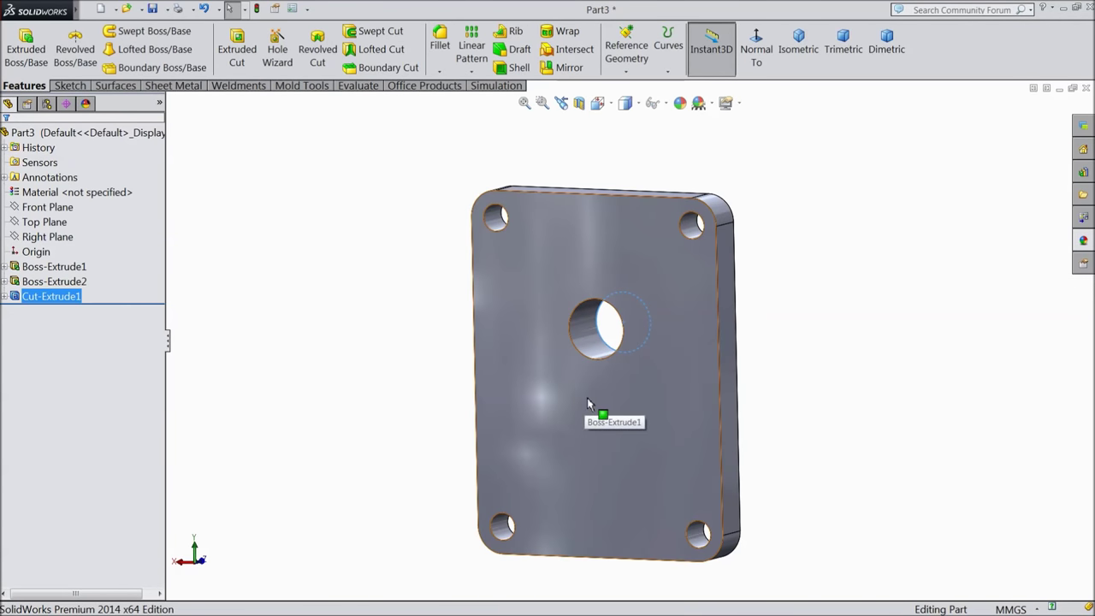
left_click(589, 405)
Step: Sketch on the back face with vertical and horizontal centerlines meeting at the origin
left_click(631, 366)
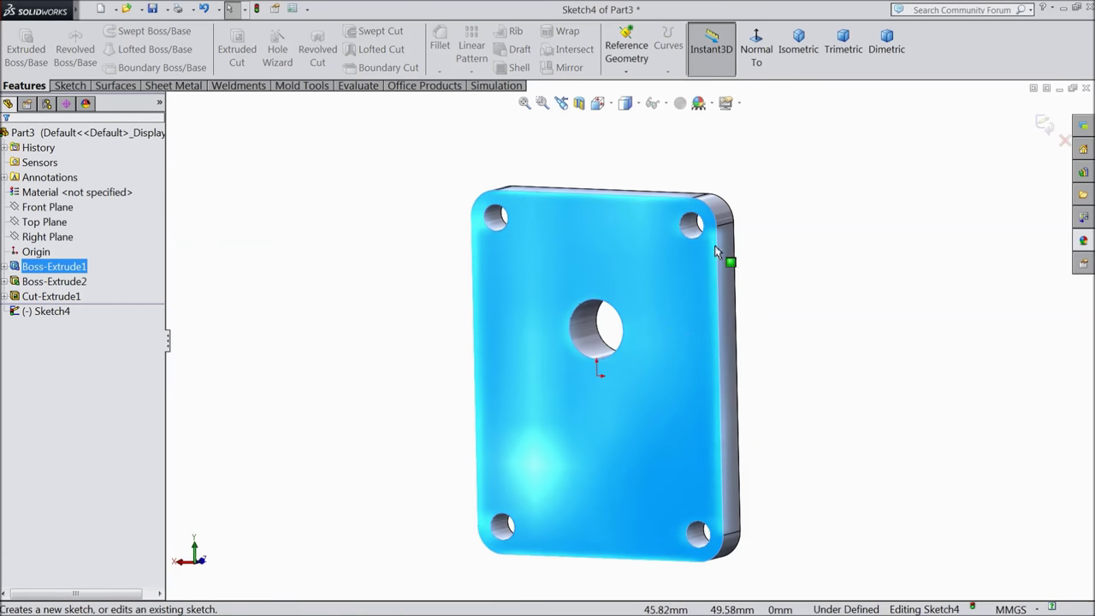
left_click(749, 59)
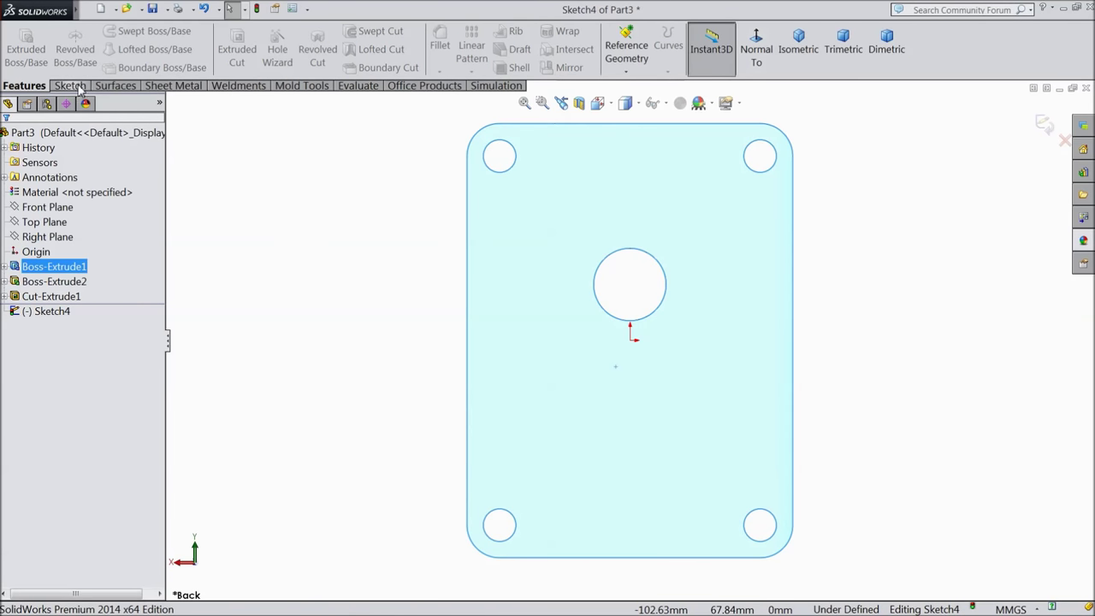
left_click(80, 89)
left_click(108, 31)
left_click(124, 65)
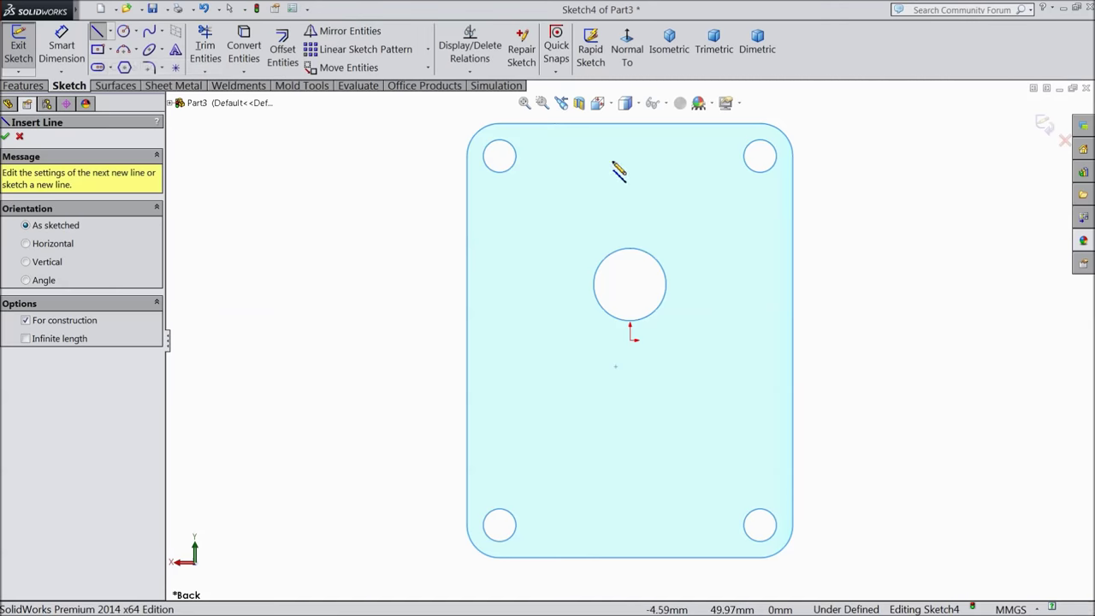
left_click_drag(629, 147, 630, 340)
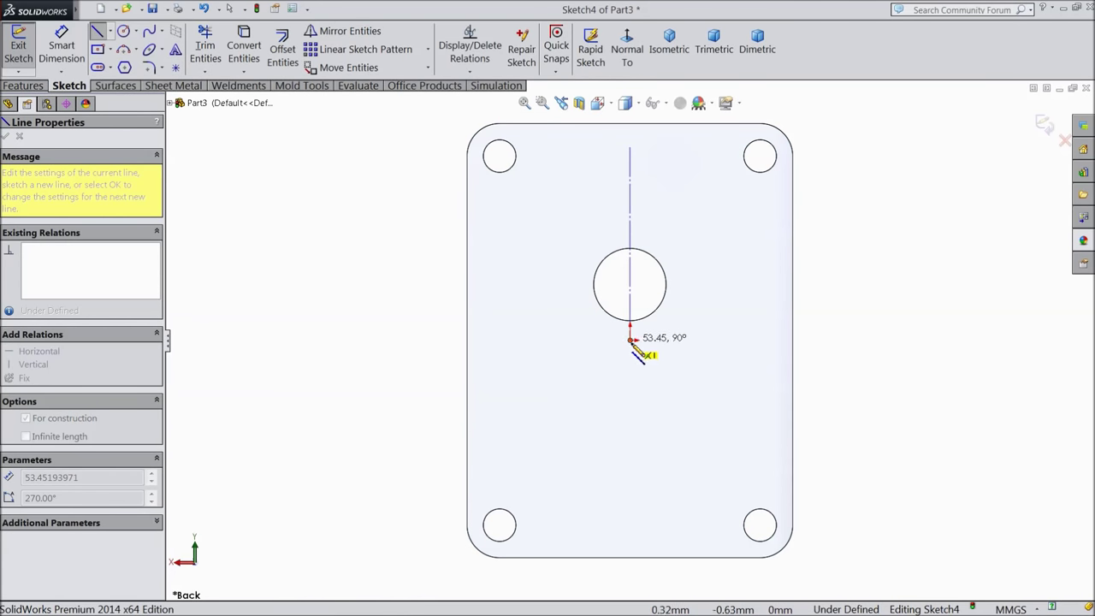
left_click(630, 340)
left_click(390, 342)
right_click(342, 265)
left_click(390, 111)
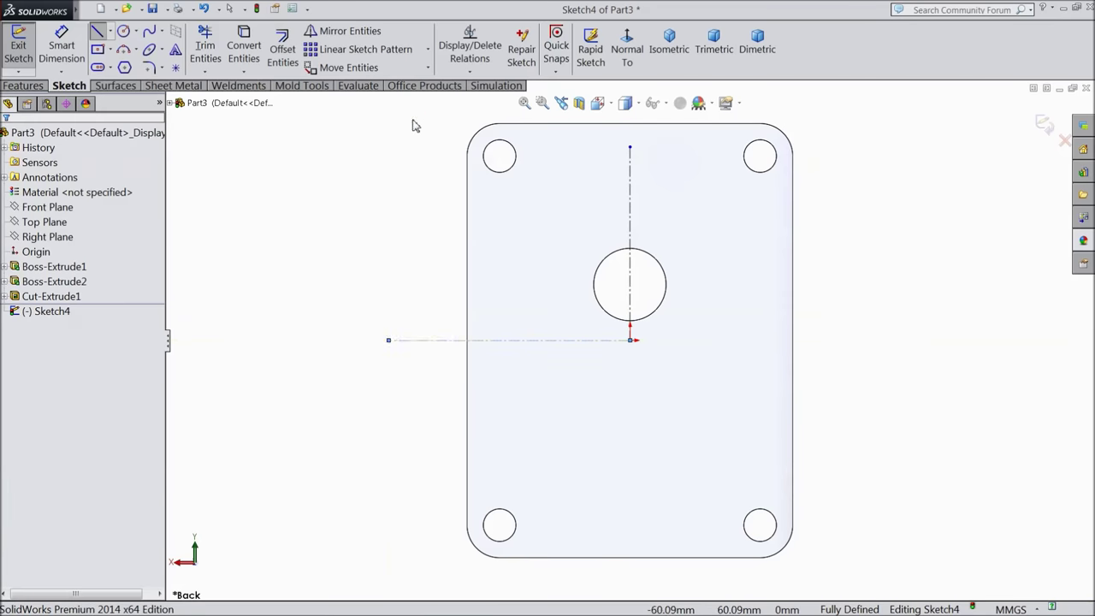
Step: Begin a centrepoint arc centred at the origin, starting at the upper left
left_click(138, 50)
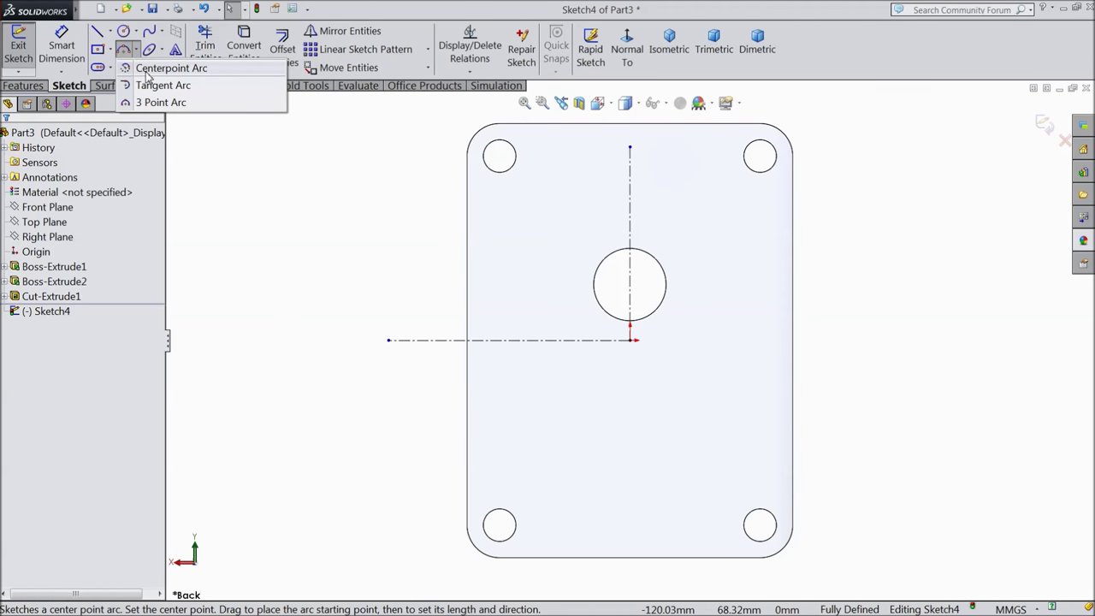
left_click(151, 69)
left_click(630, 340)
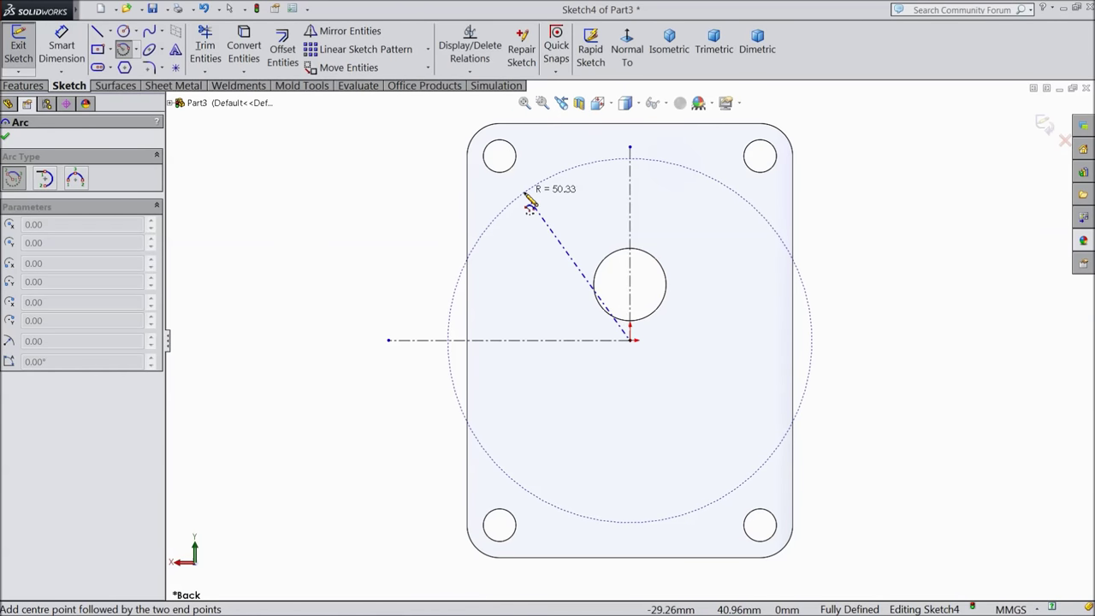
left_click(524, 194)
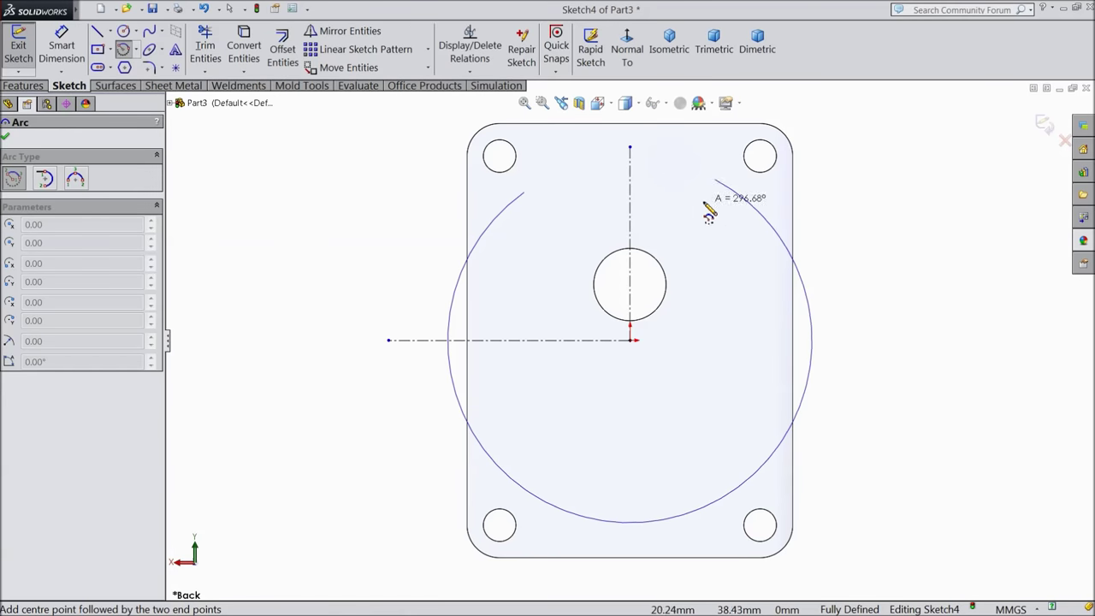
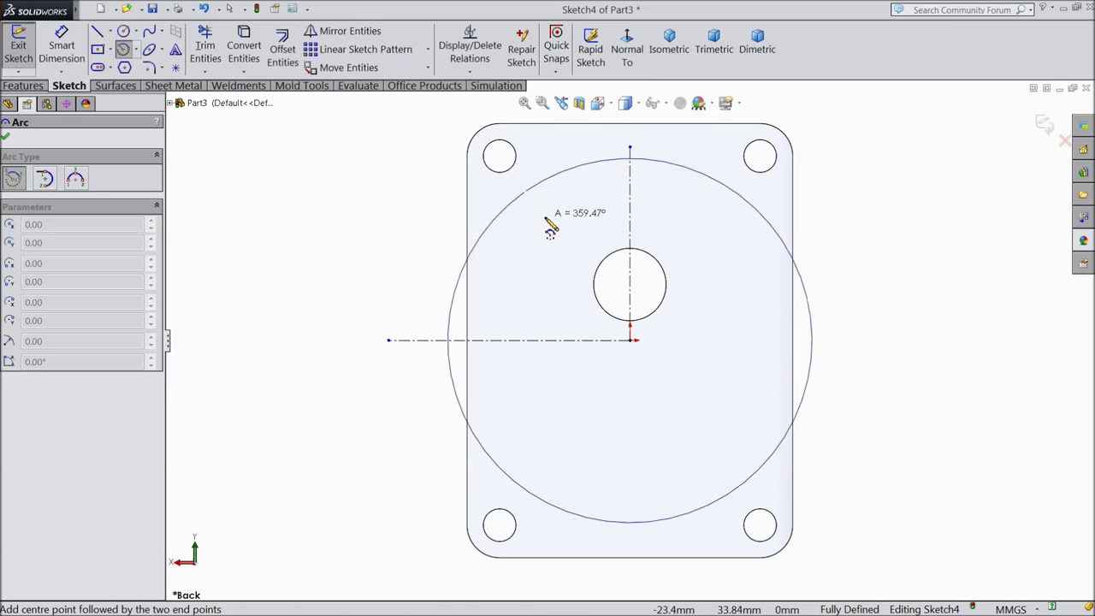
Step: Draw a centerpoint arc from the origin across the top of the plate
key("Escape")
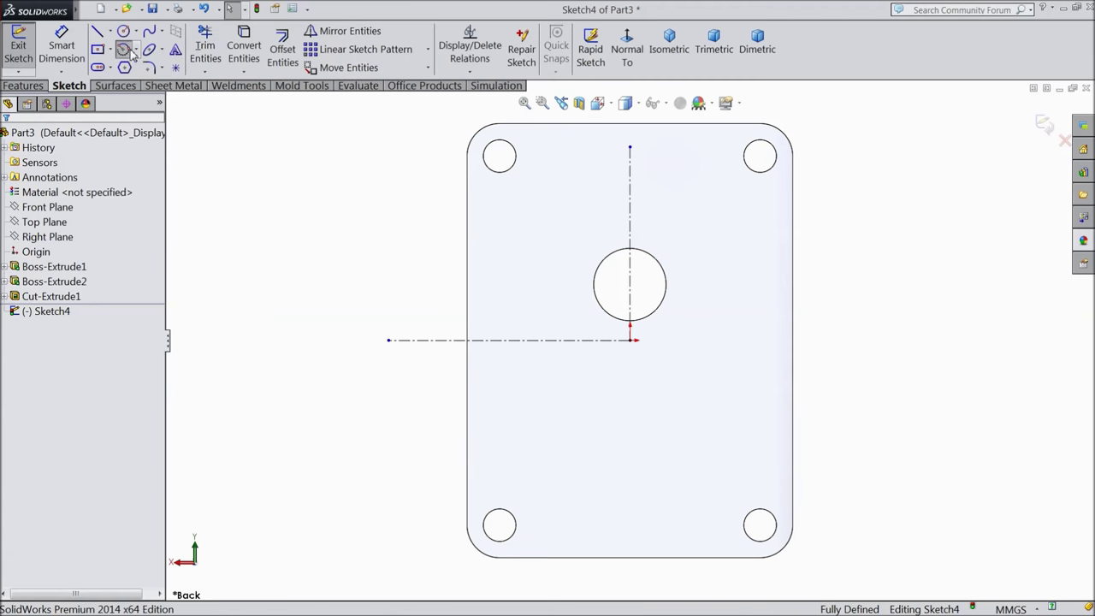
left_click(131, 51)
left_click(632, 340)
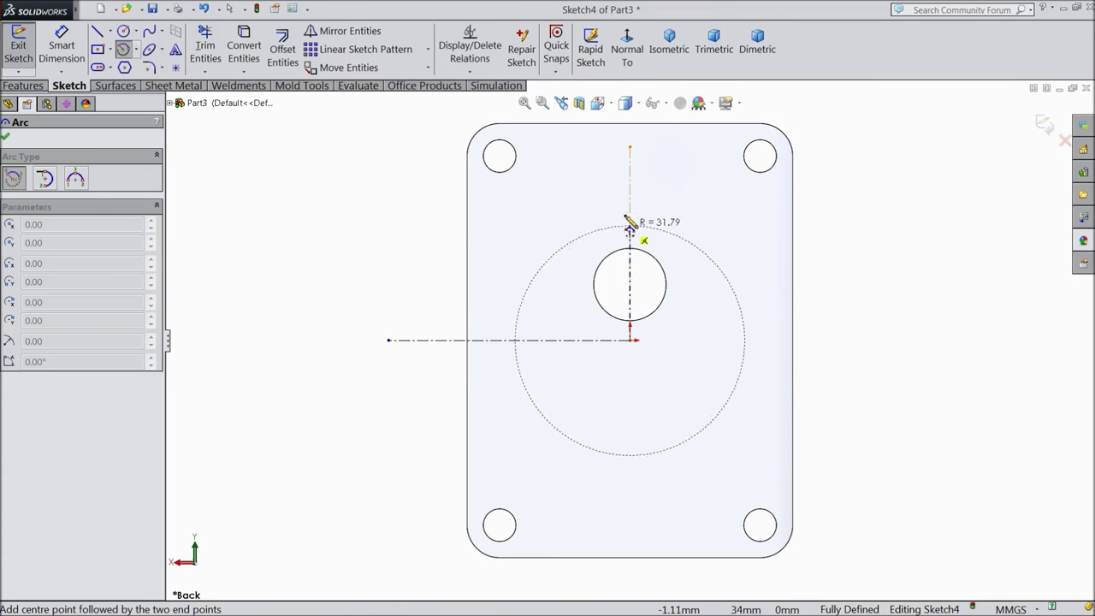
left_click(723, 201)
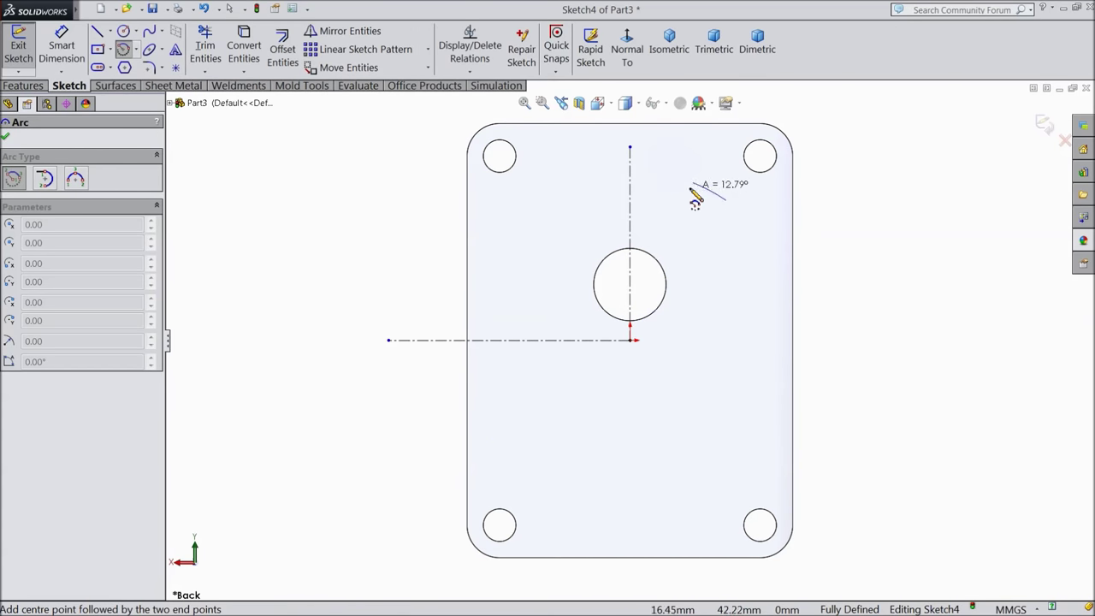
left_click(540, 196)
right_click(542, 196)
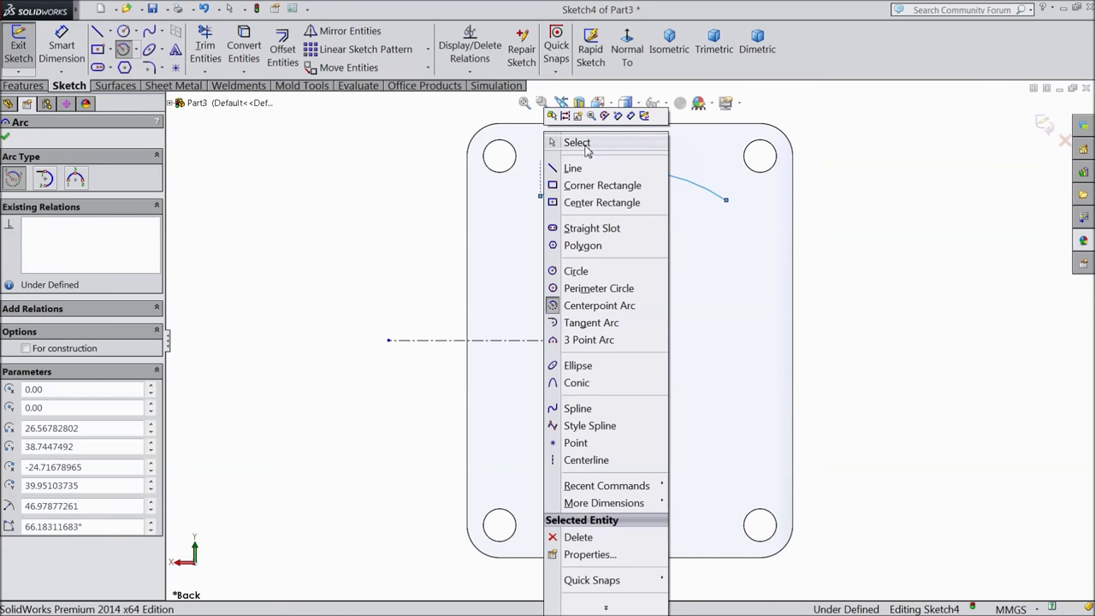
left_click(587, 149)
Step: Make the arc's two endpoints horizontal and dimension its radius to 50
left_click(725, 199)
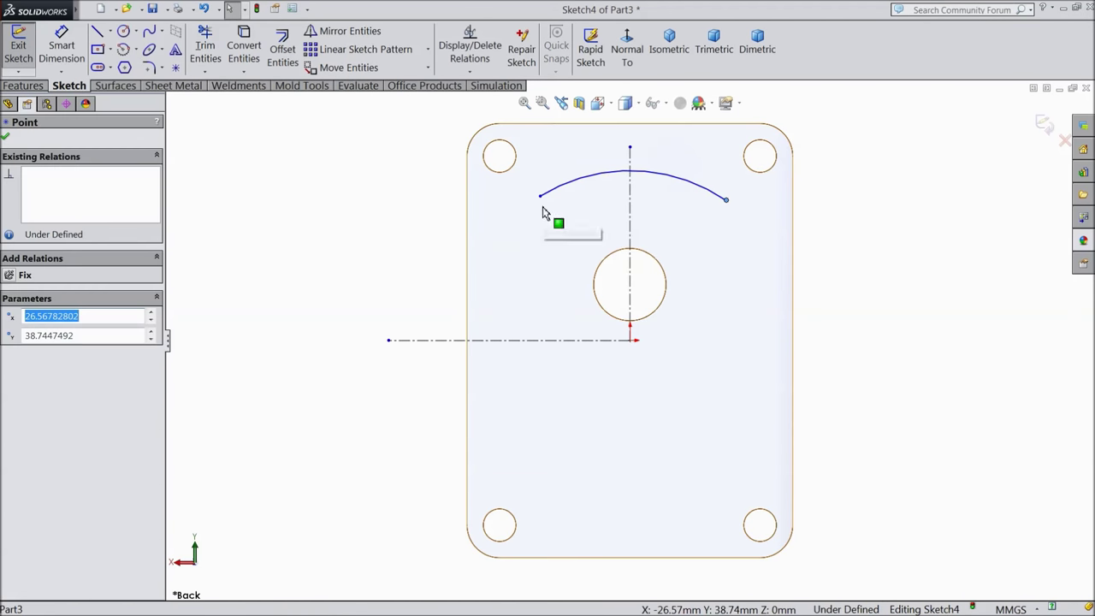
left_click(541, 197, "ctrl")
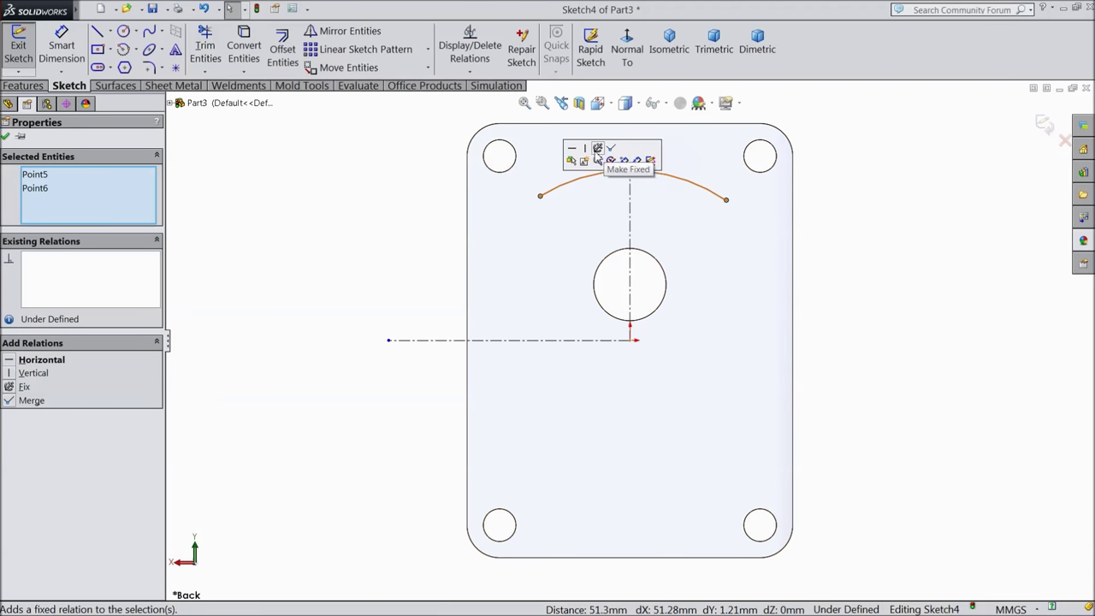
left_click(572, 148)
left_click(61, 45)
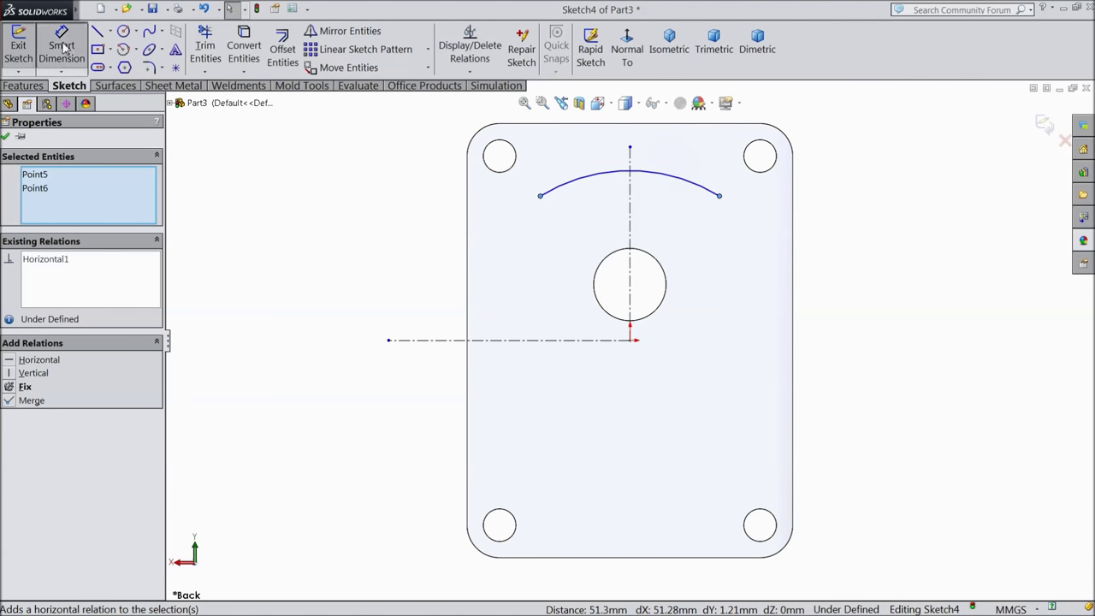
left_click(616, 177)
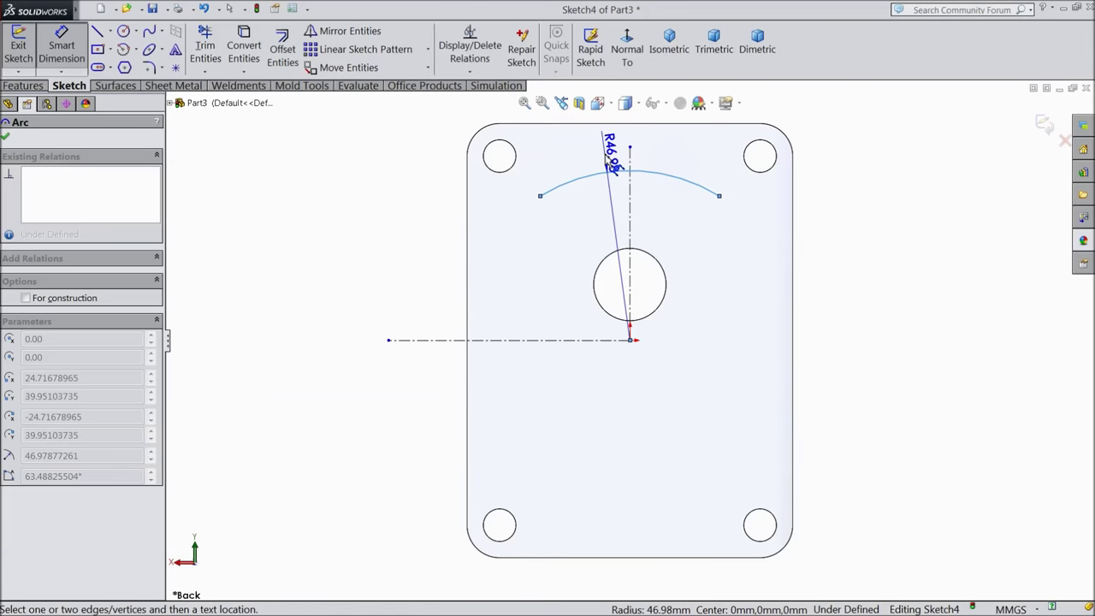
left_click(611, 149)
type("50")
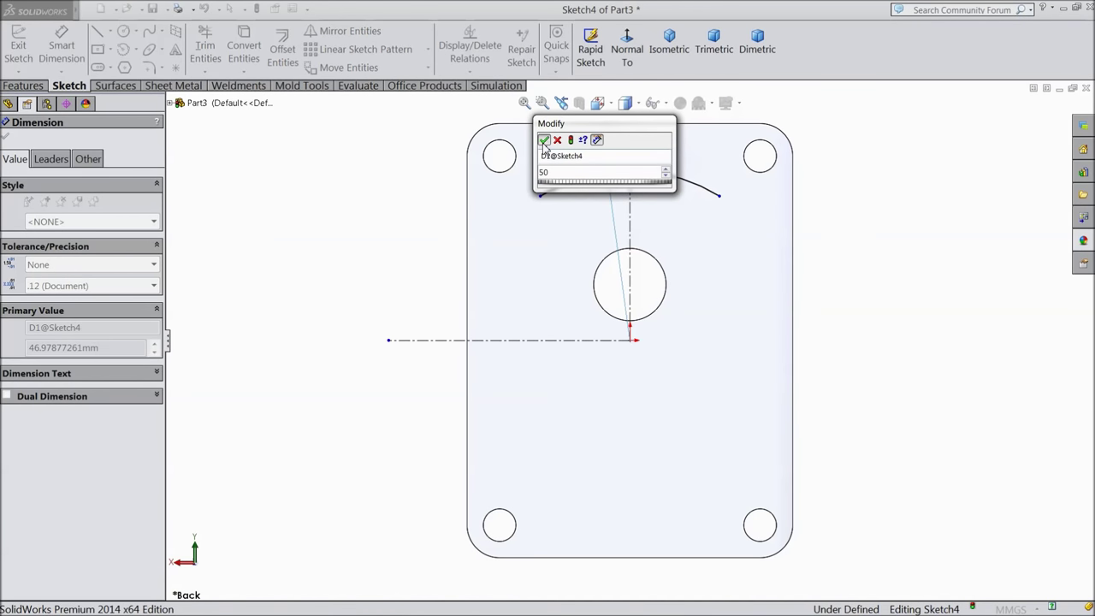
key("Return")
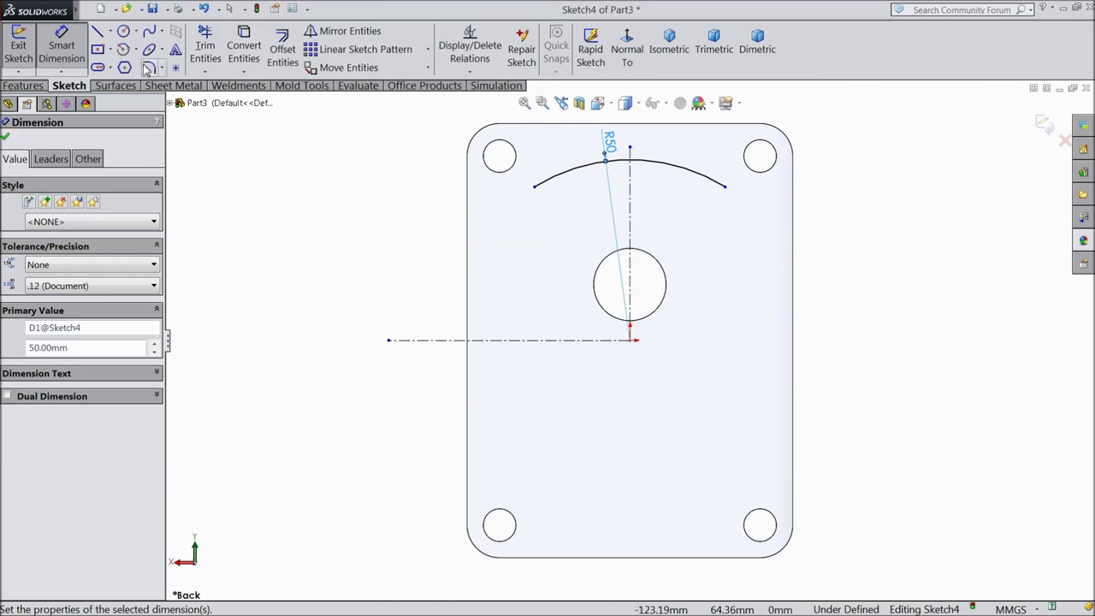
left_click(125, 33)
Step: Draw a small circle in the upper left and dimension its diameter to 10
left_click(530, 221)
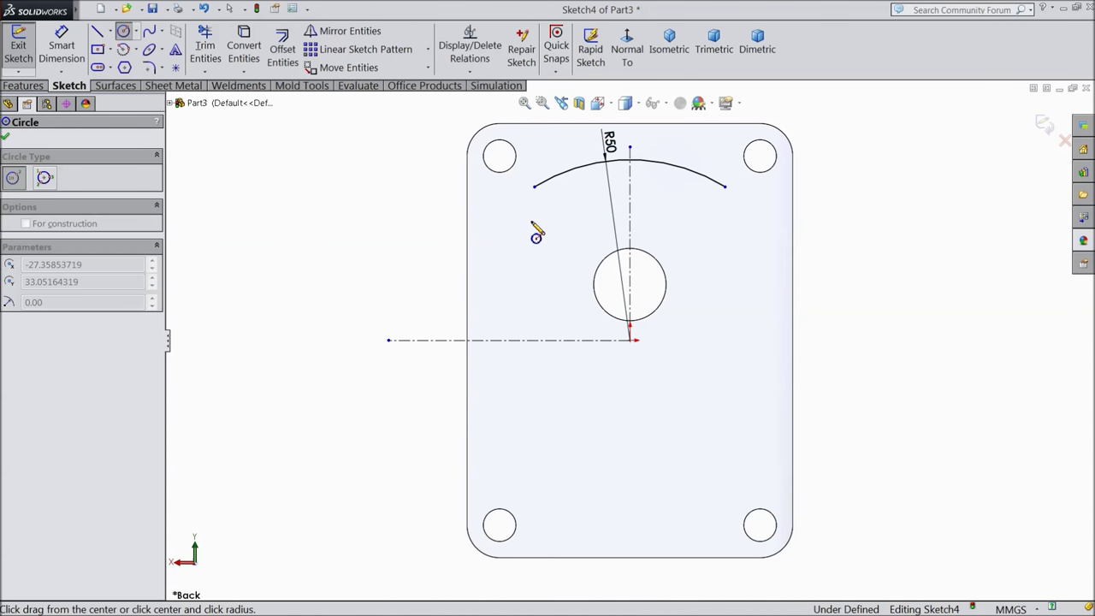
left_click(546, 234)
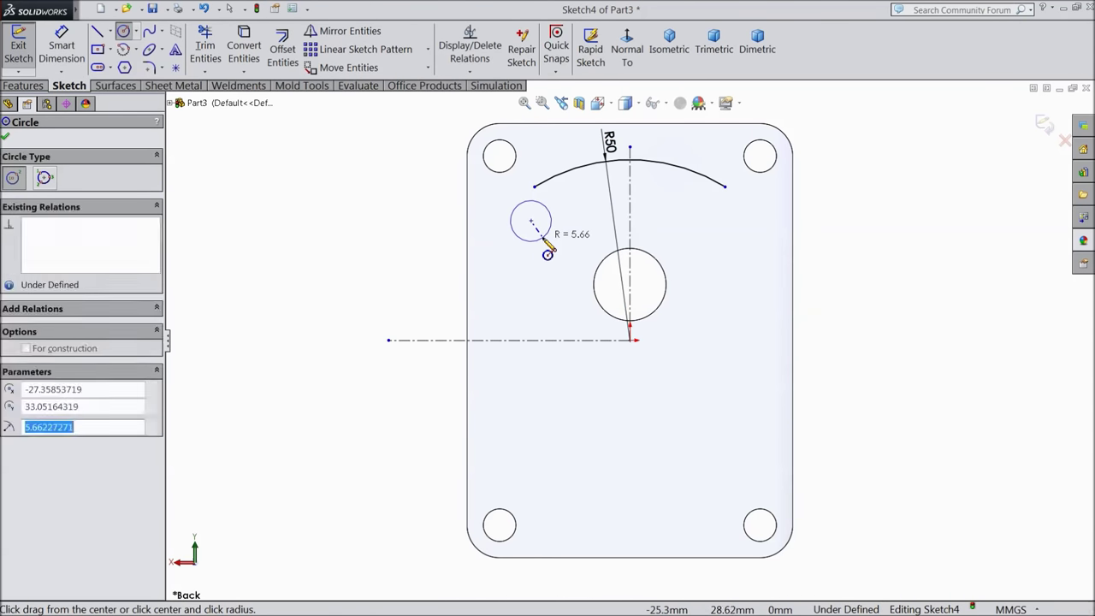
left_click(70, 56)
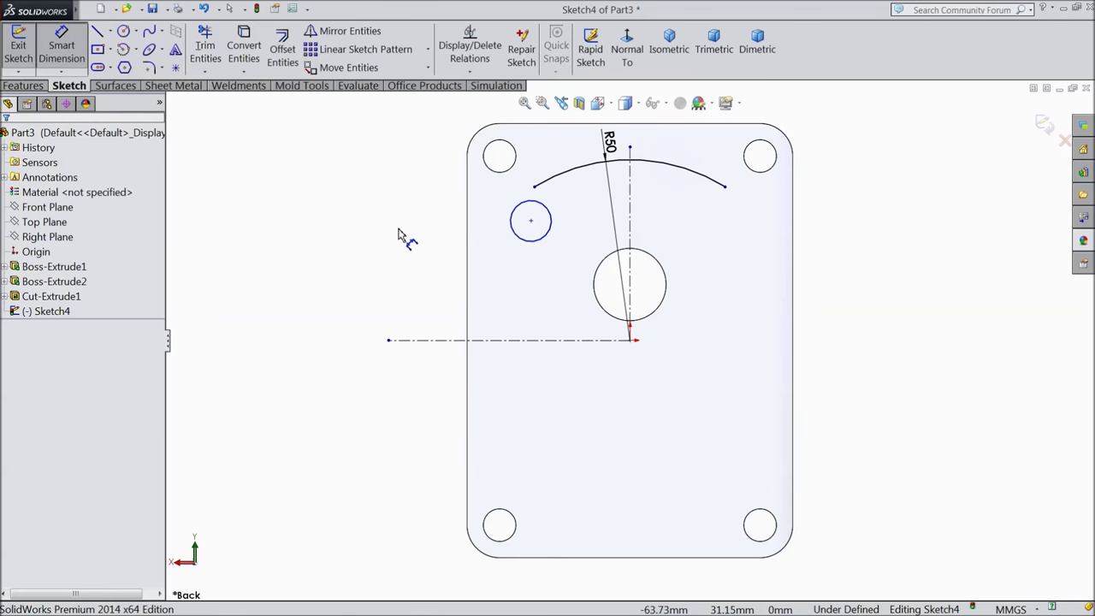
left_click(517, 241)
left_click(415, 231)
type("10")
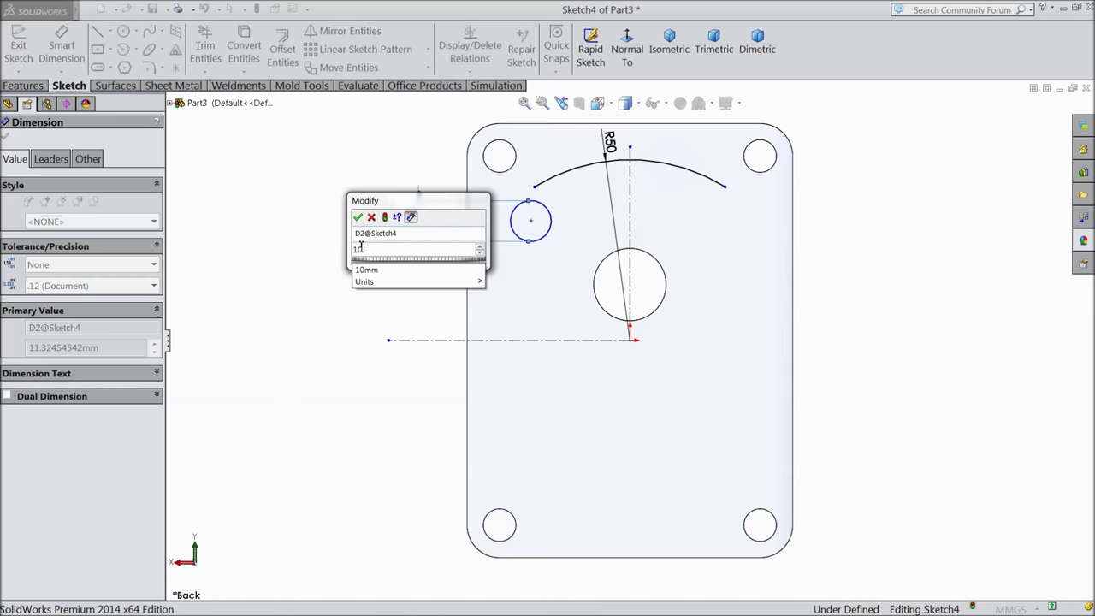
left_click(357, 216)
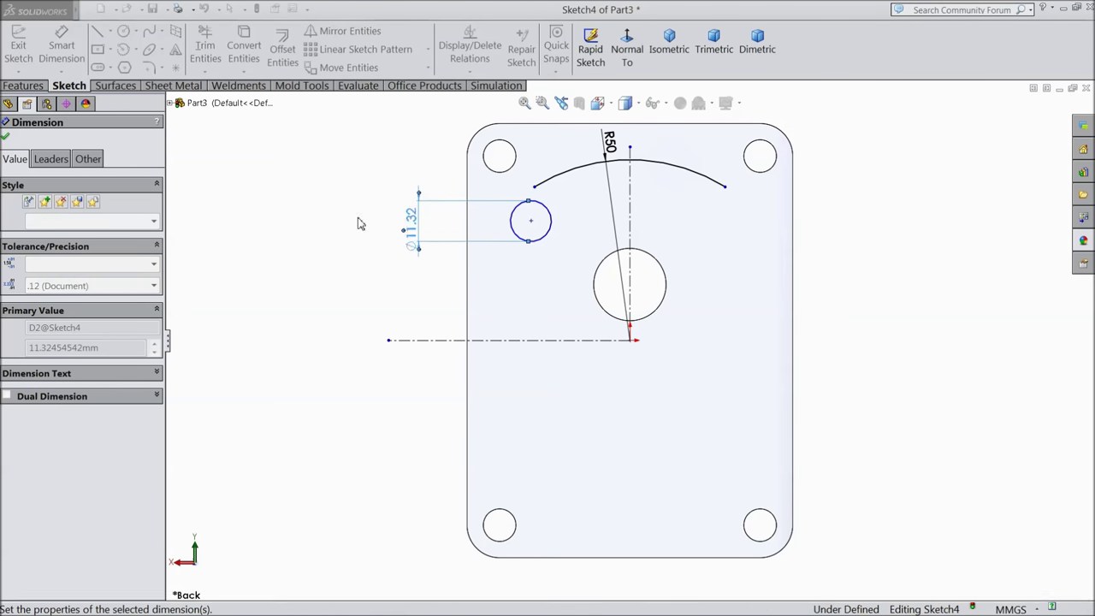
Step: Locate the circle centre 29 (58/2) from the vertical and 29.50 (59/2) from the horizontal centreline
left_click(531, 221)
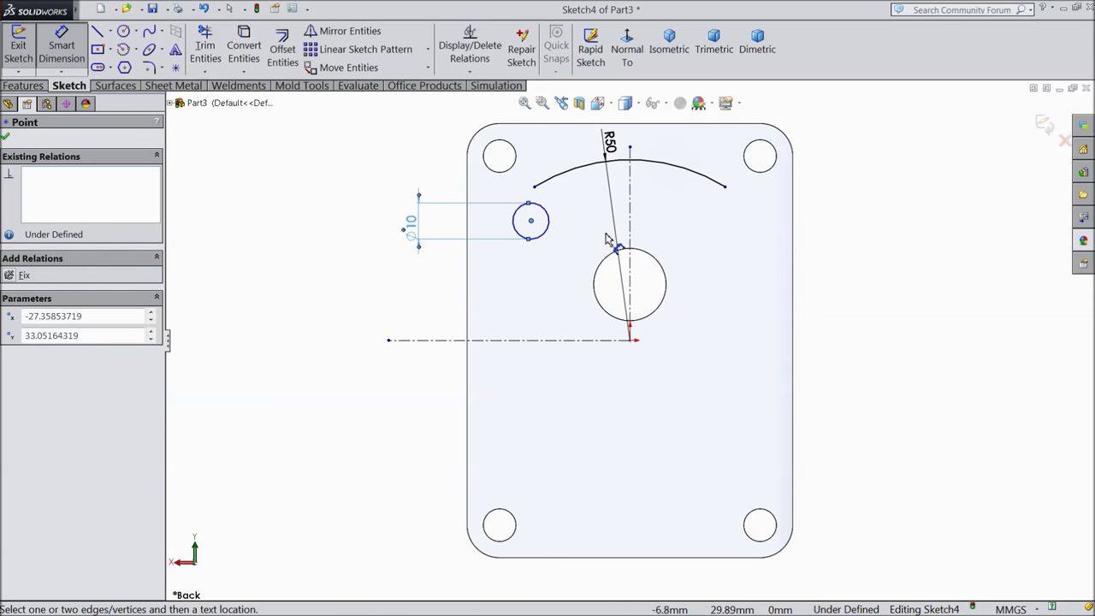
left_click(630, 236)
left_click(590, 391)
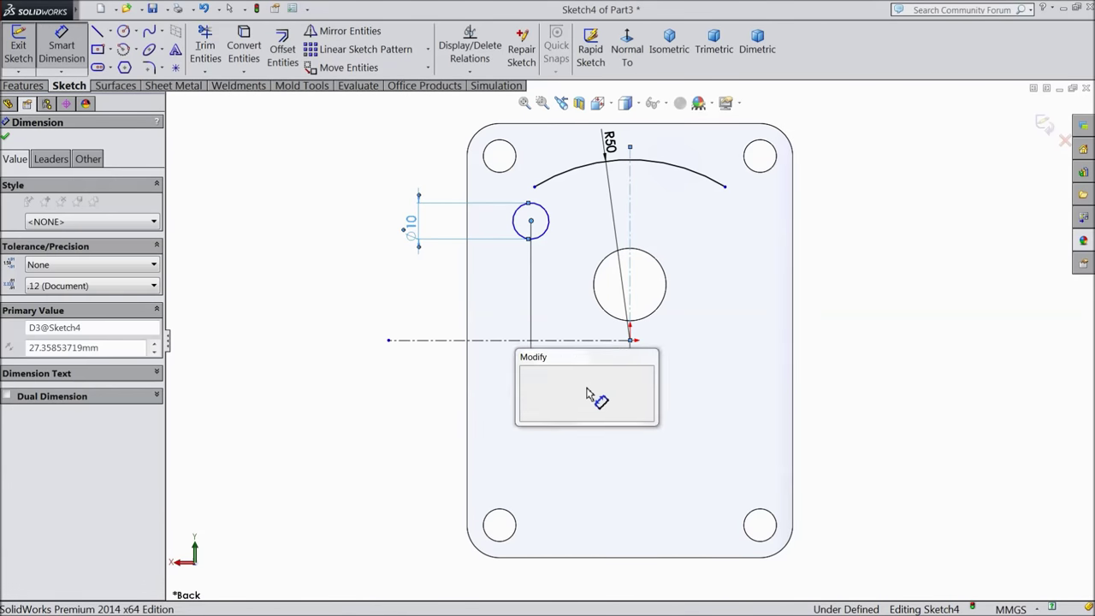
type("58/2")
left_click(525, 374)
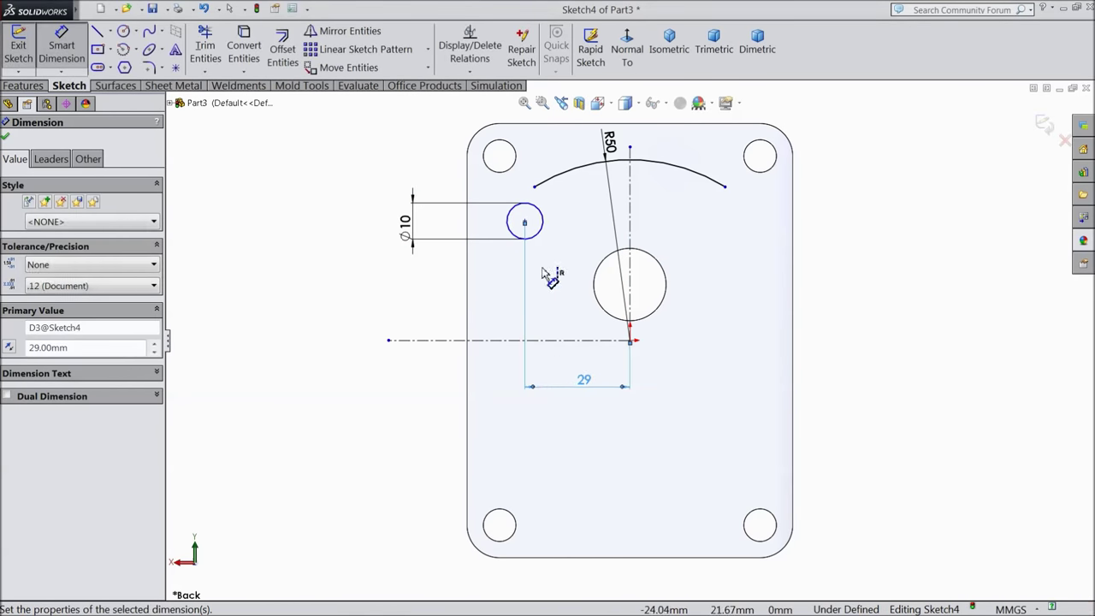
left_click(525, 222)
left_click(566, 341)
left_click(356, 288)
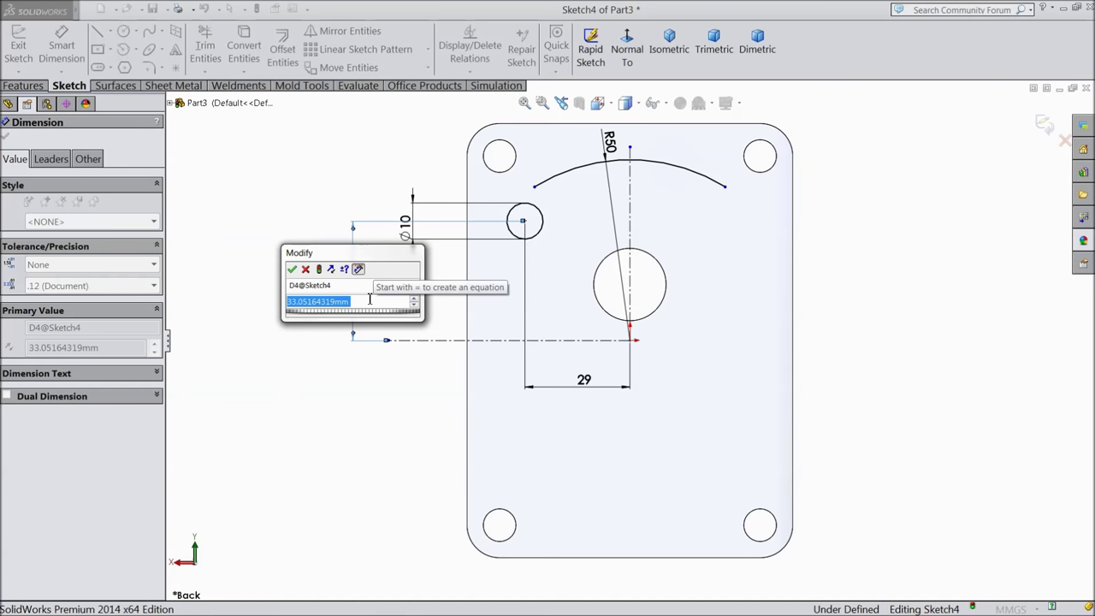
type("59/2")
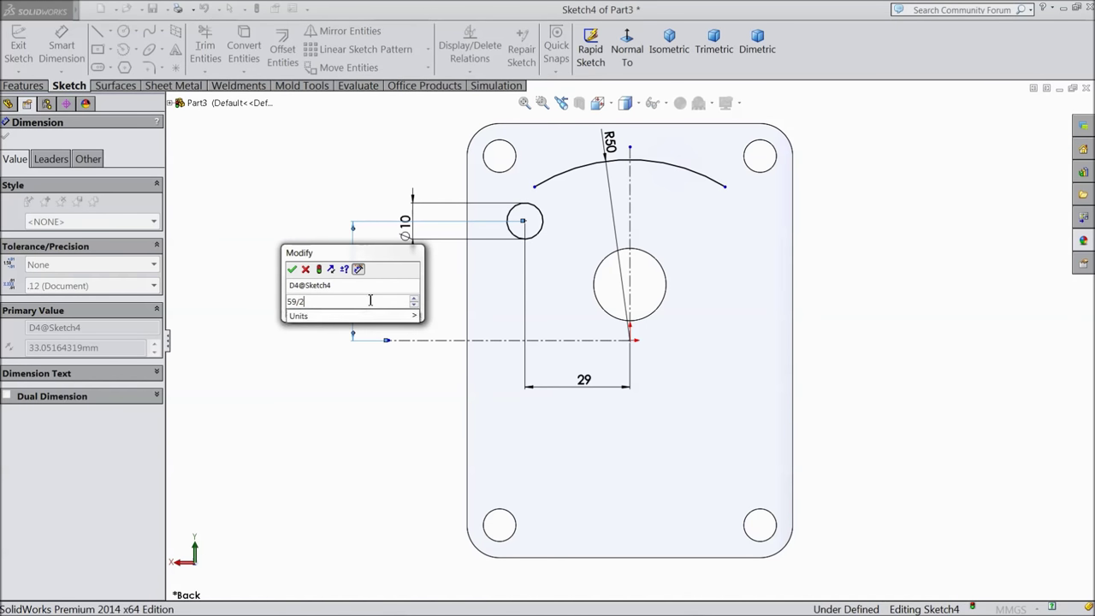
left_click(291, 270)
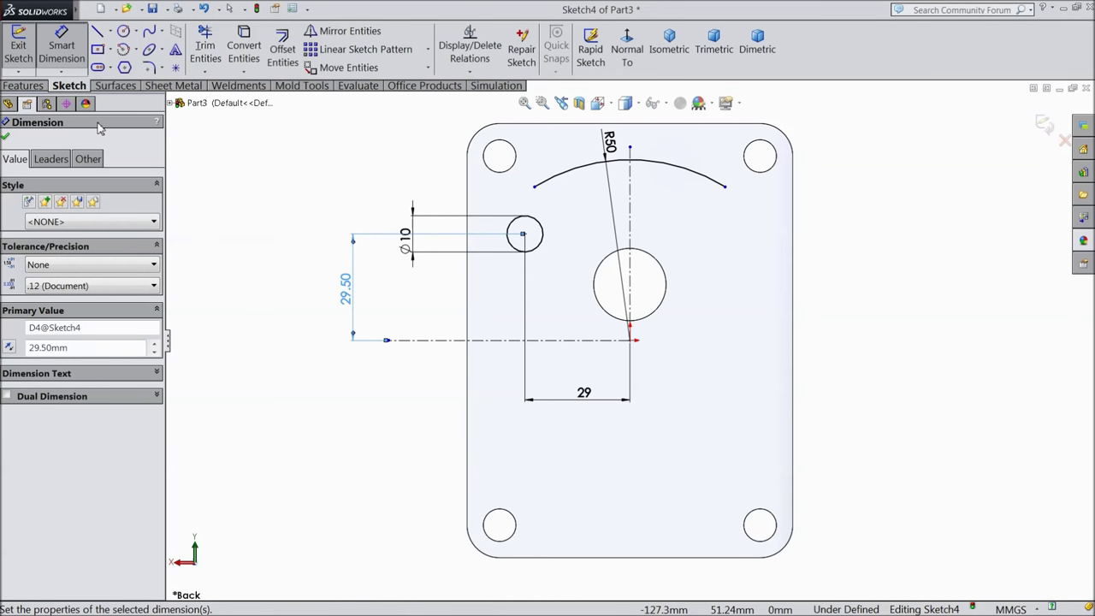
left_click(6, 137)
left_click(347, 30)
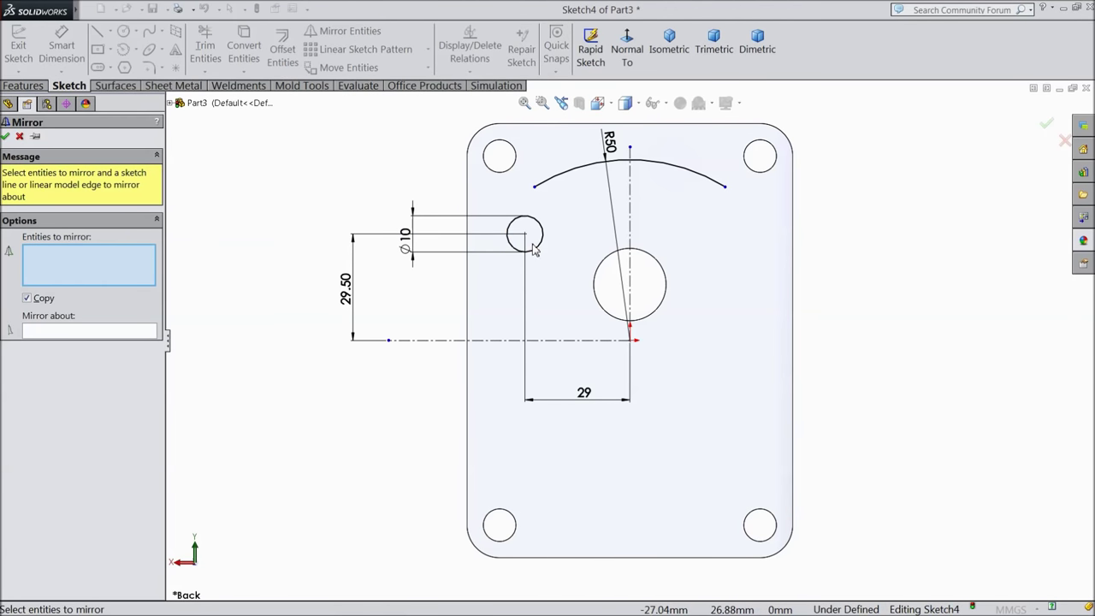
Step: Line up the big arc's left end above the small circle's centre
left_click(19, 137)
scroll(568, 227, "down", 2)
left_click(504, 237)
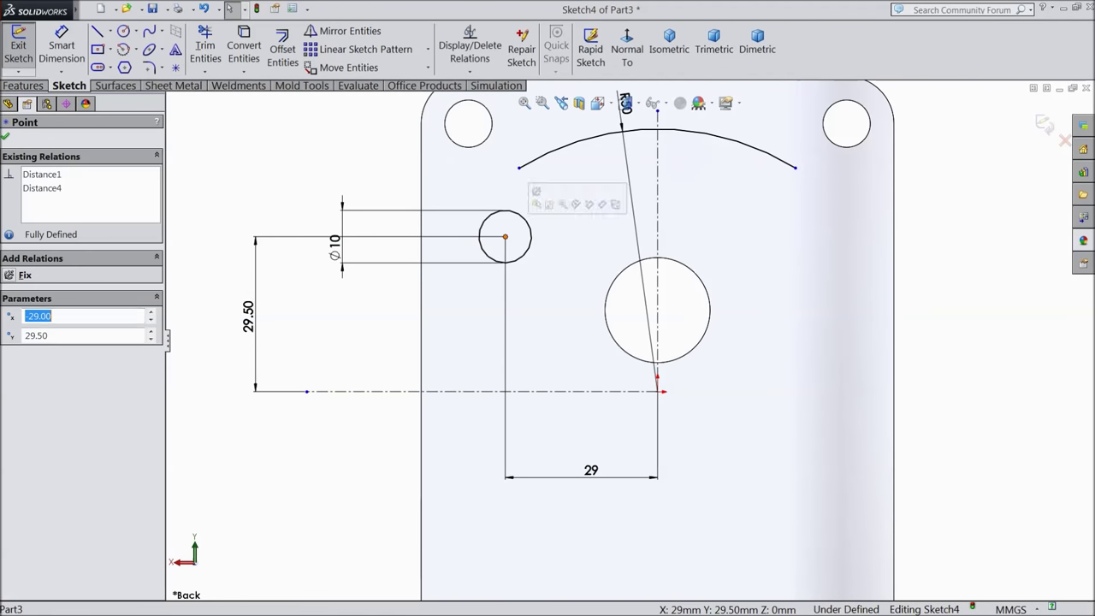
left_click(519, 167)
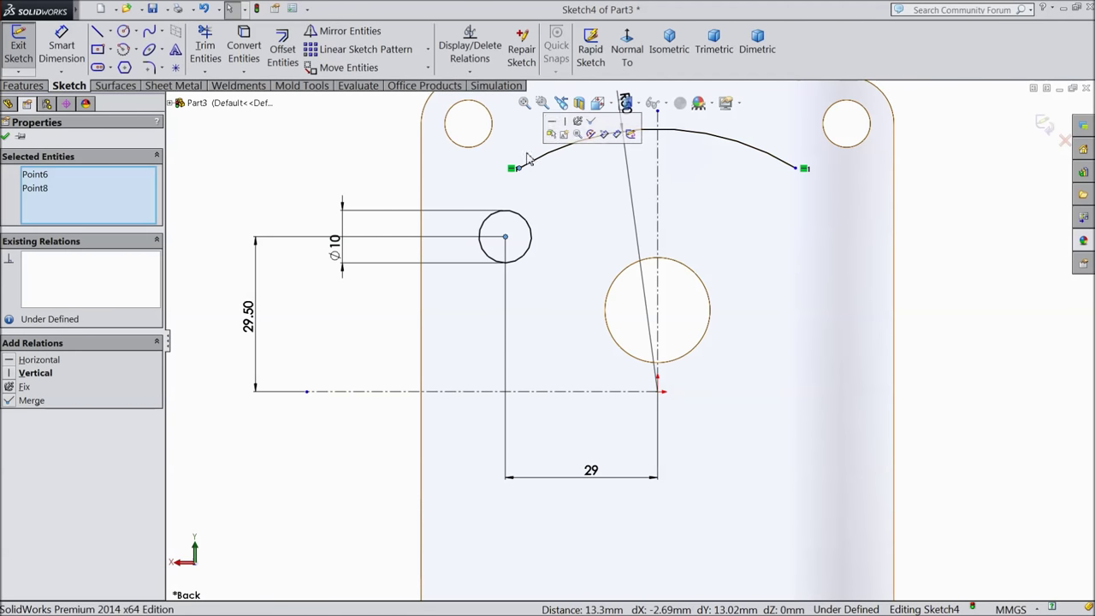
left_click(565, 127)
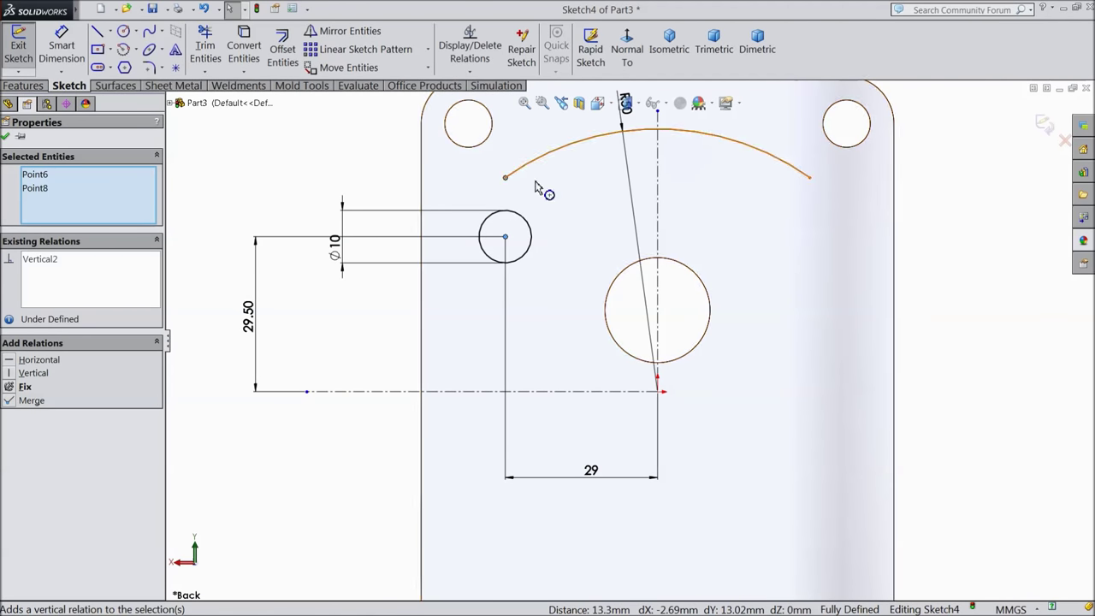
Step: Draw a three-point arc from the big arc's left end and merge its endpoint with the point
left_click(135, 50)
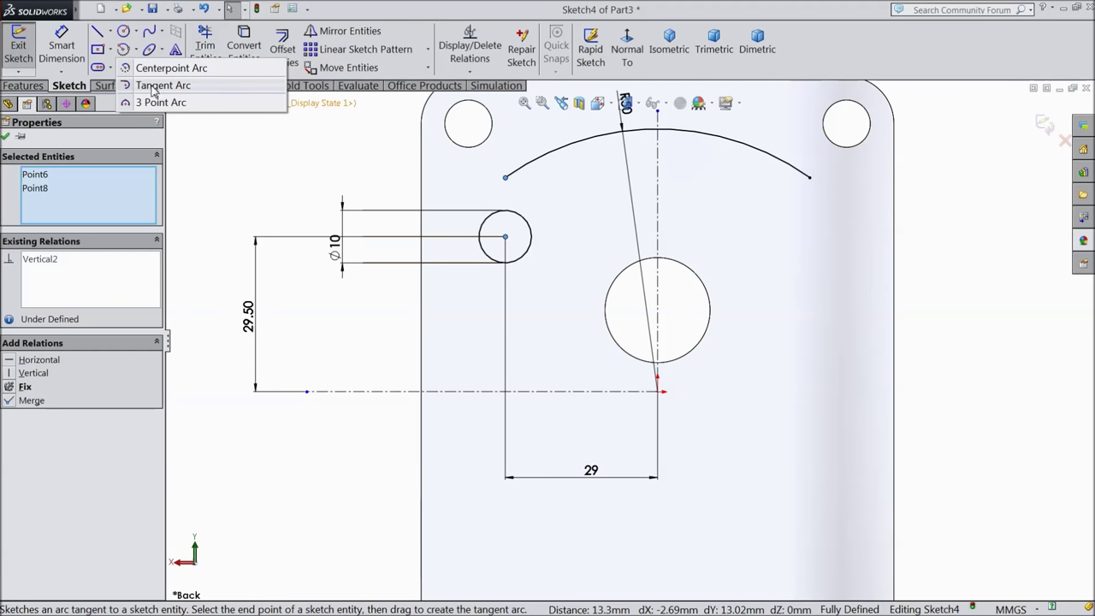
left_click(154, 103)
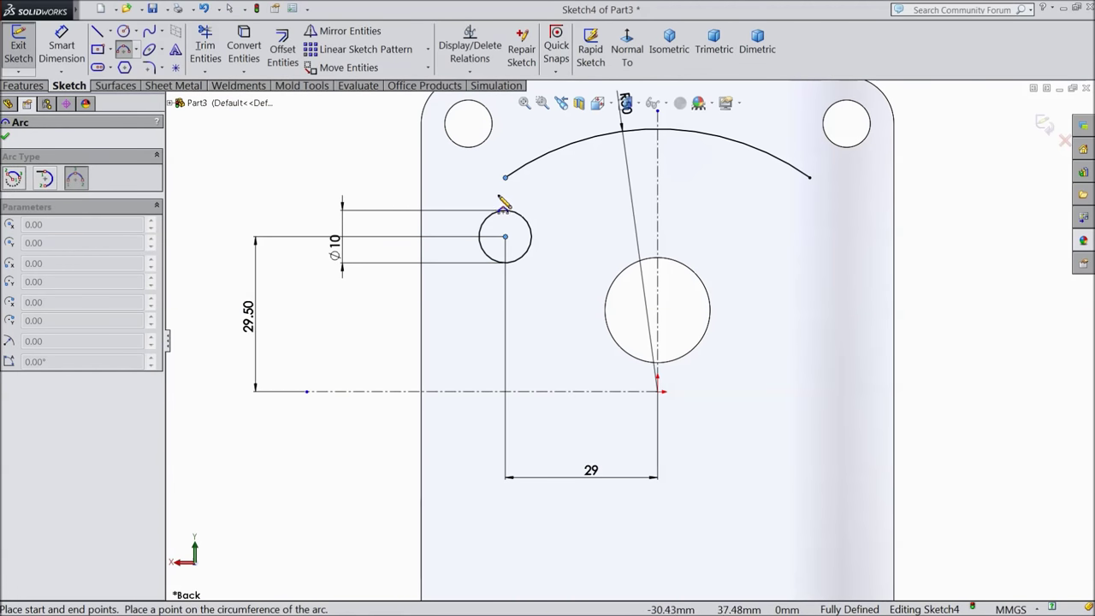
left_click(506, 178)
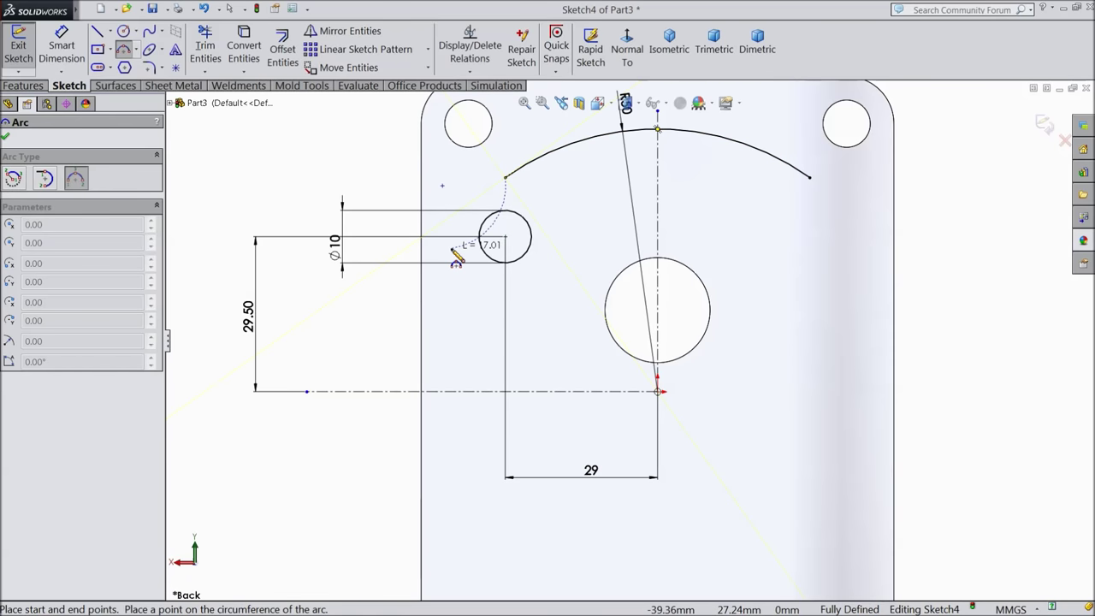
left_click(452, 249)
left_click(460, 228)
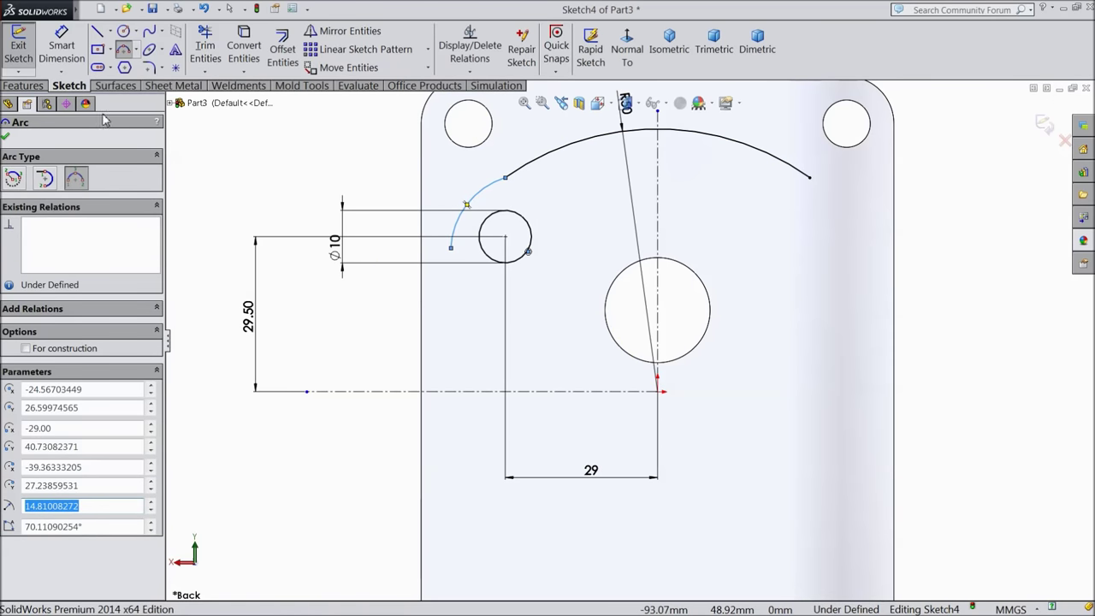
left_click(5, 138)
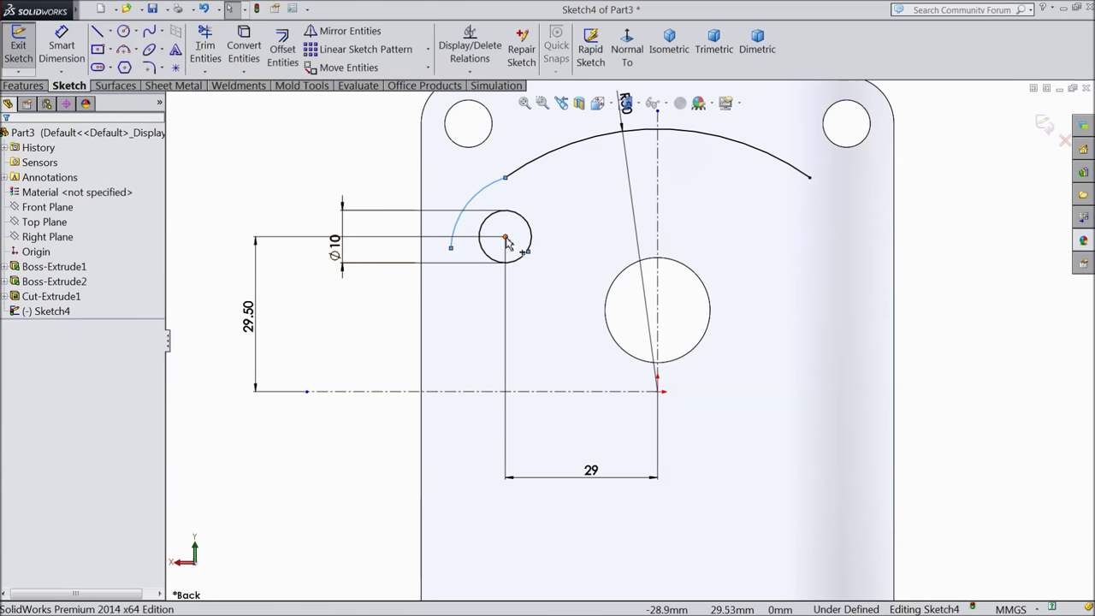
left_click(504, 236)
left_click(529, 252, "ctrl")
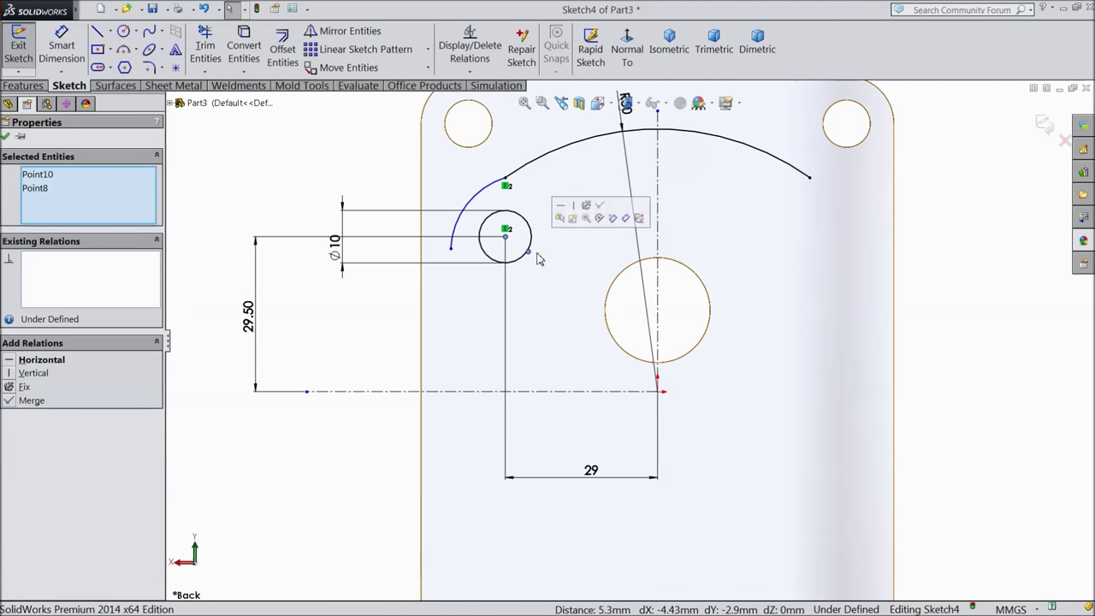
left_click(599, 207)
Step: Add a driven R11.23 radius and level the arc's lower end with the circle centre
left_click(62, 47)
left_click(462, 201)
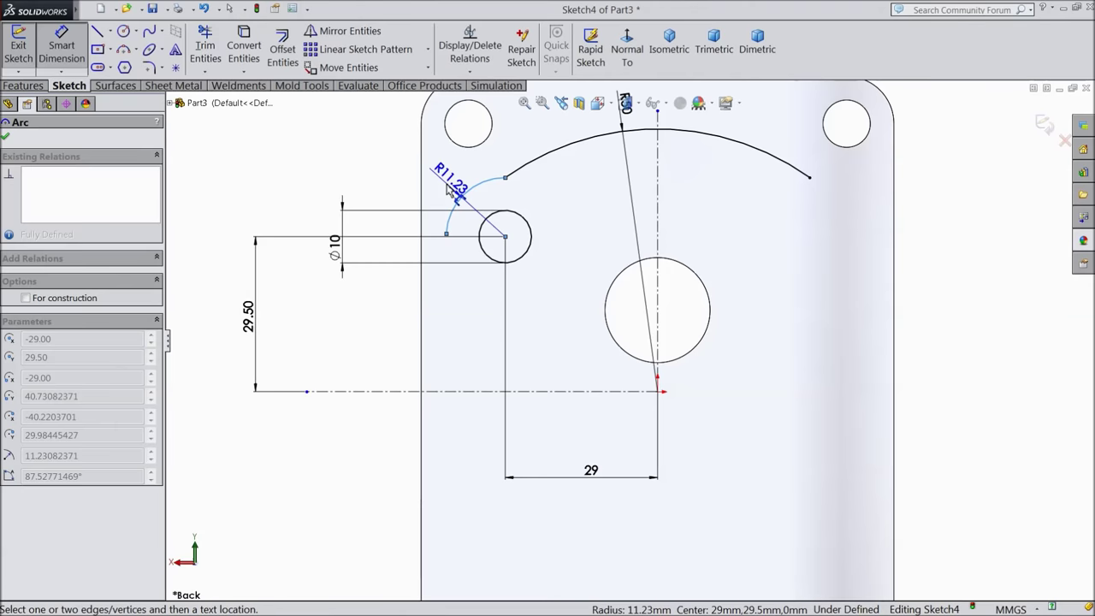
left_click(446, 195)
left_click(603, 189)
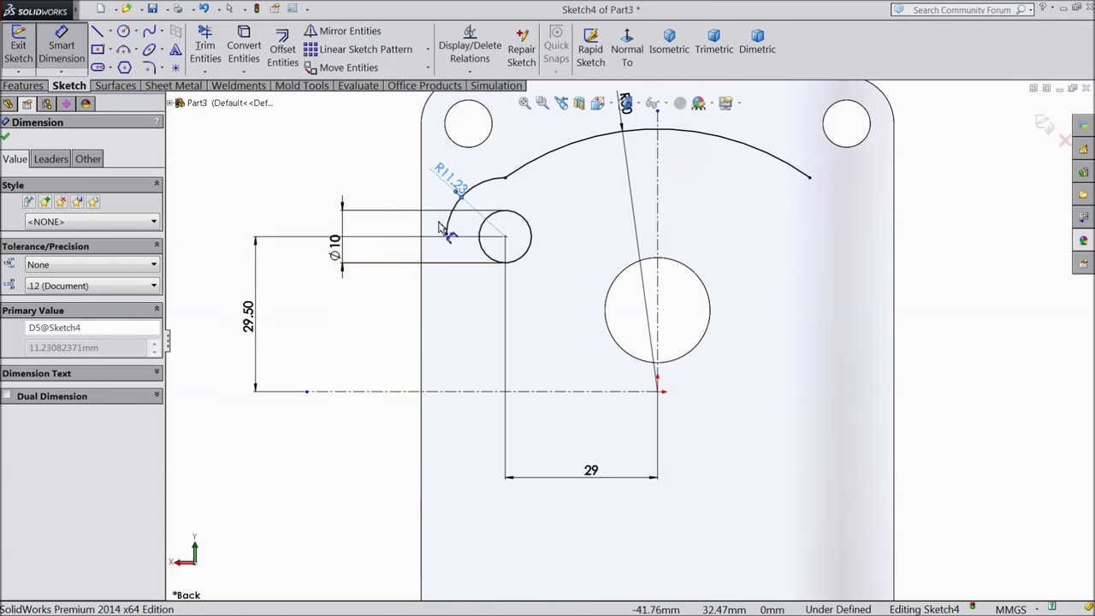
left_click(6, 137)
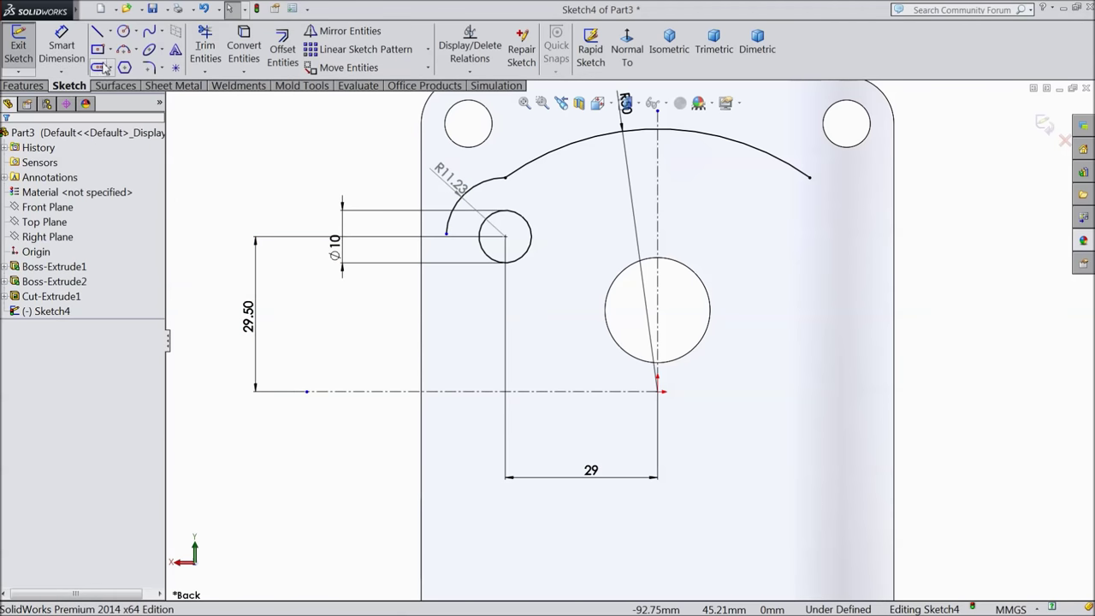
left_click(445, 233)
left_click(505, 236, "ctrl")
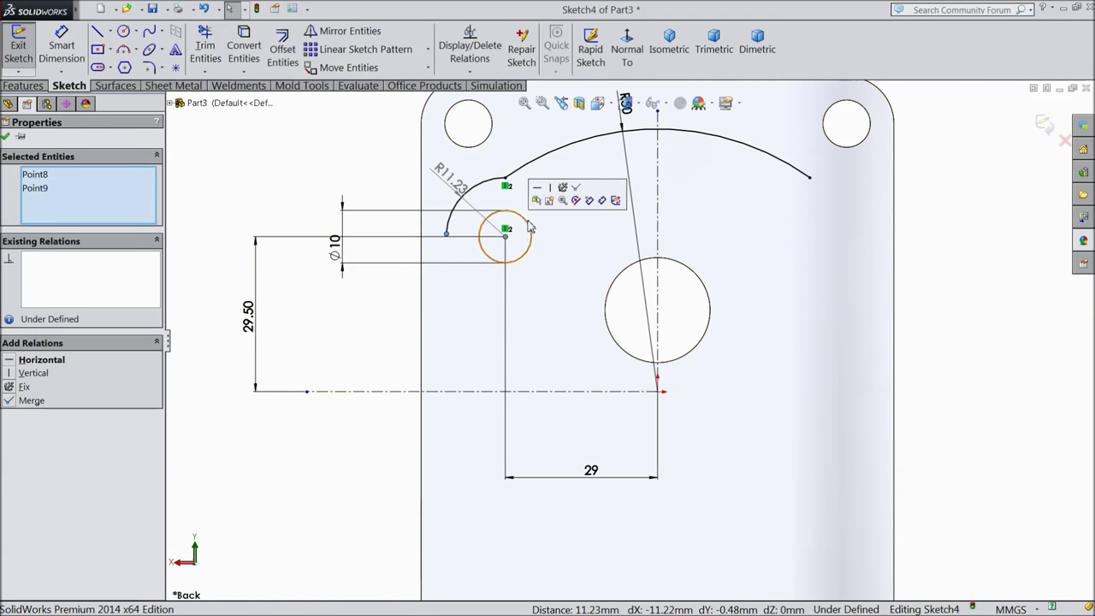
left_click(536, 187)
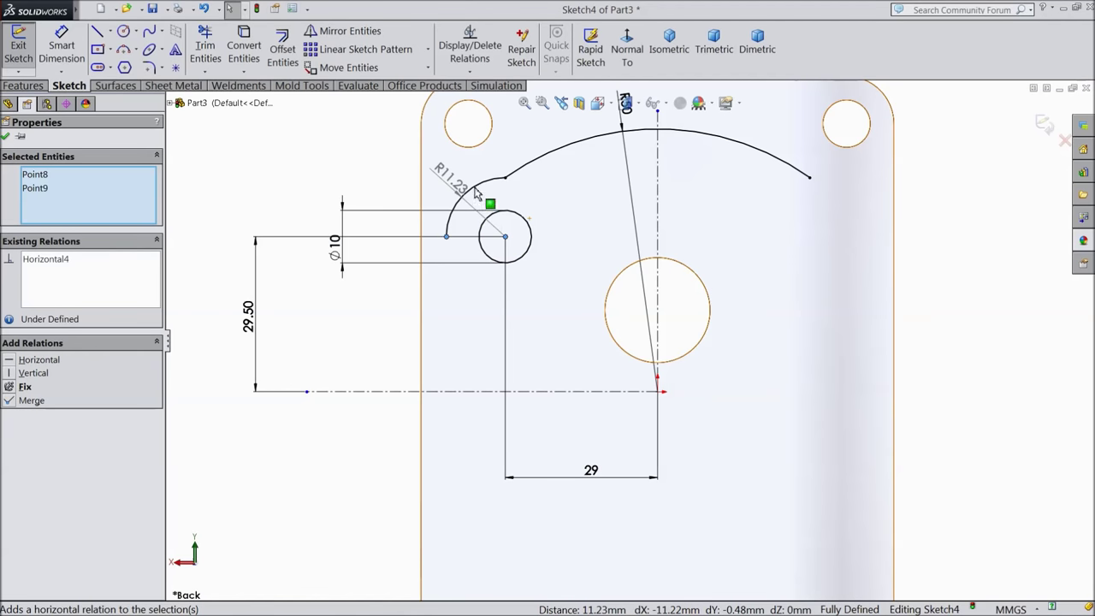
Step: Draw a vertical line from the arc end, dimensioned 42 mm (84/2) from the centreline
left_click(97, 31)
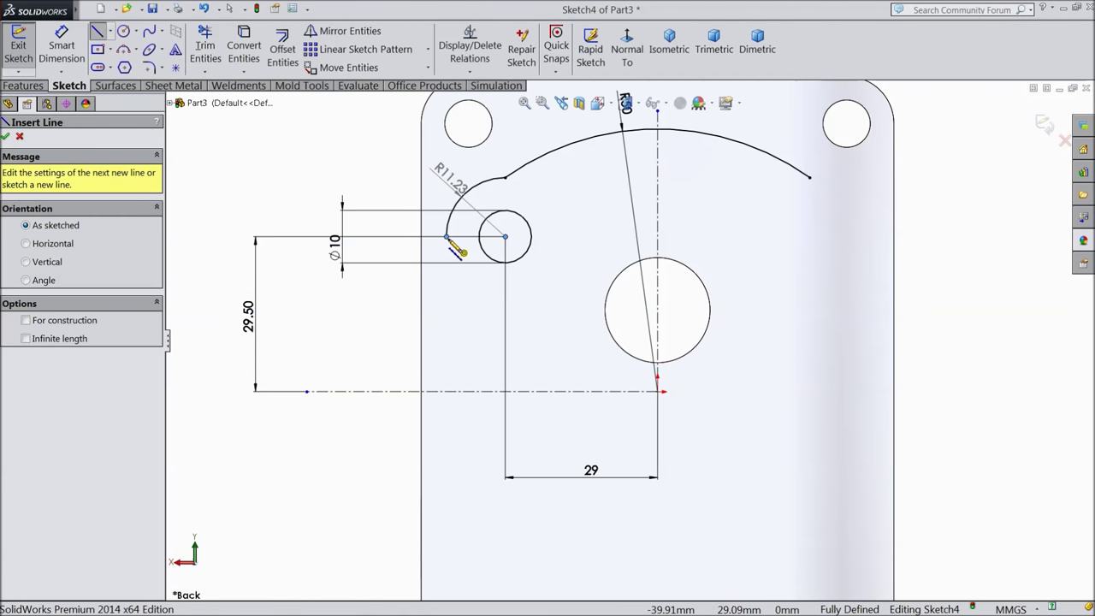
left_click(440, 242)
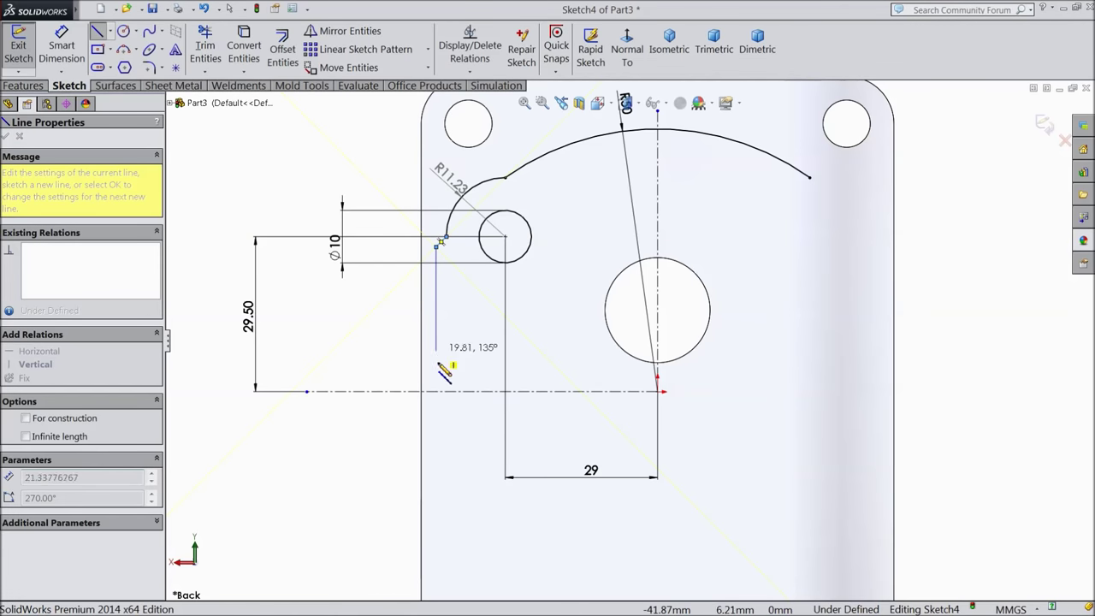
left_click(436, 392)
right_click(440, 394)
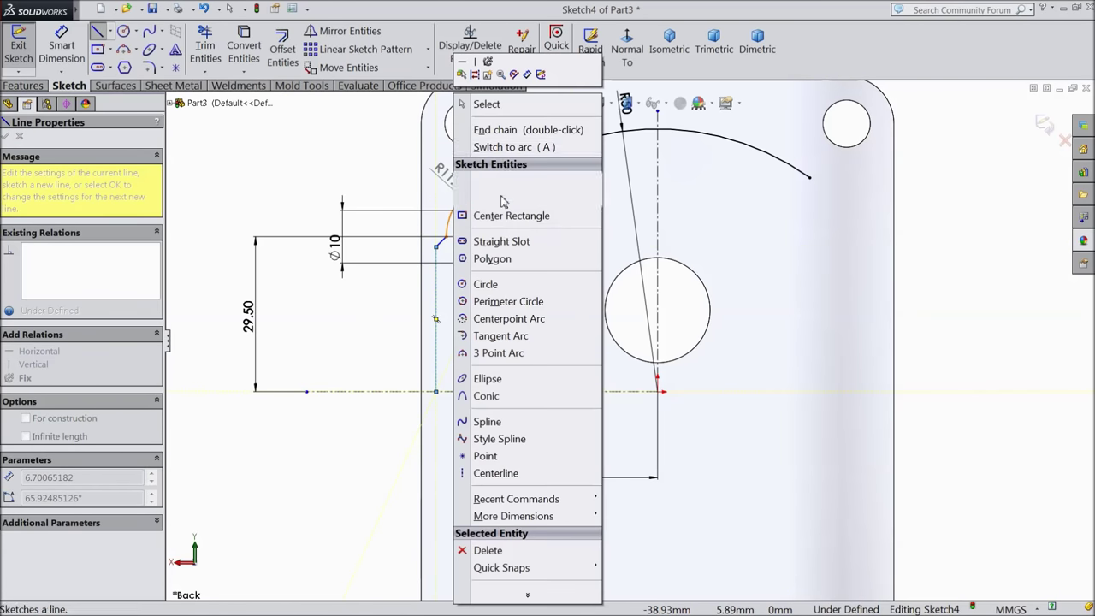
left_click(475, 106)
left_click(62, 47)
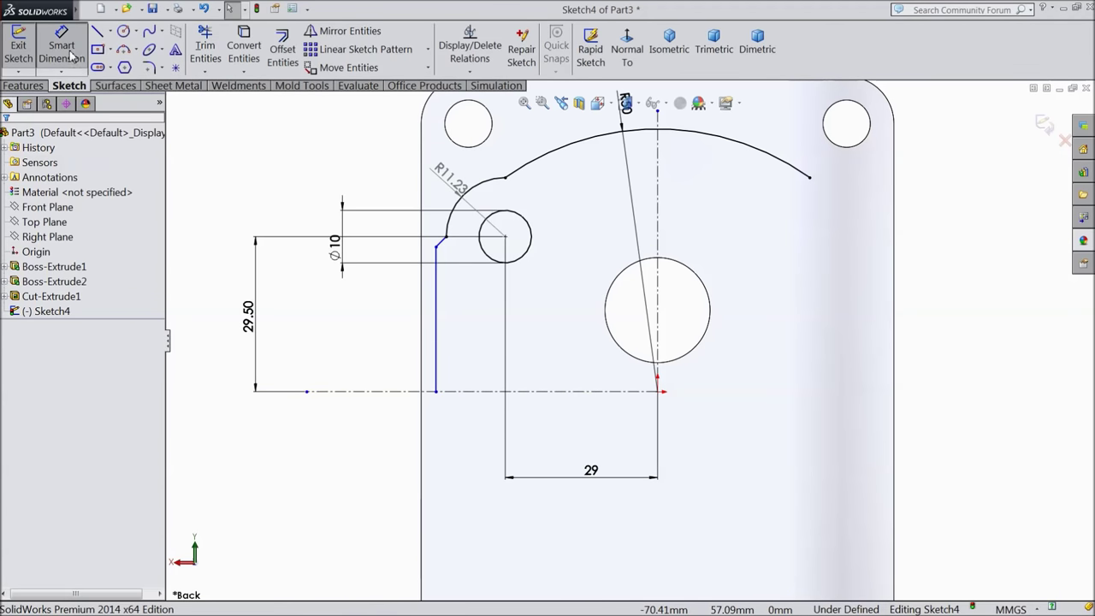
left_click(436, 317)
left_click(655, 366)
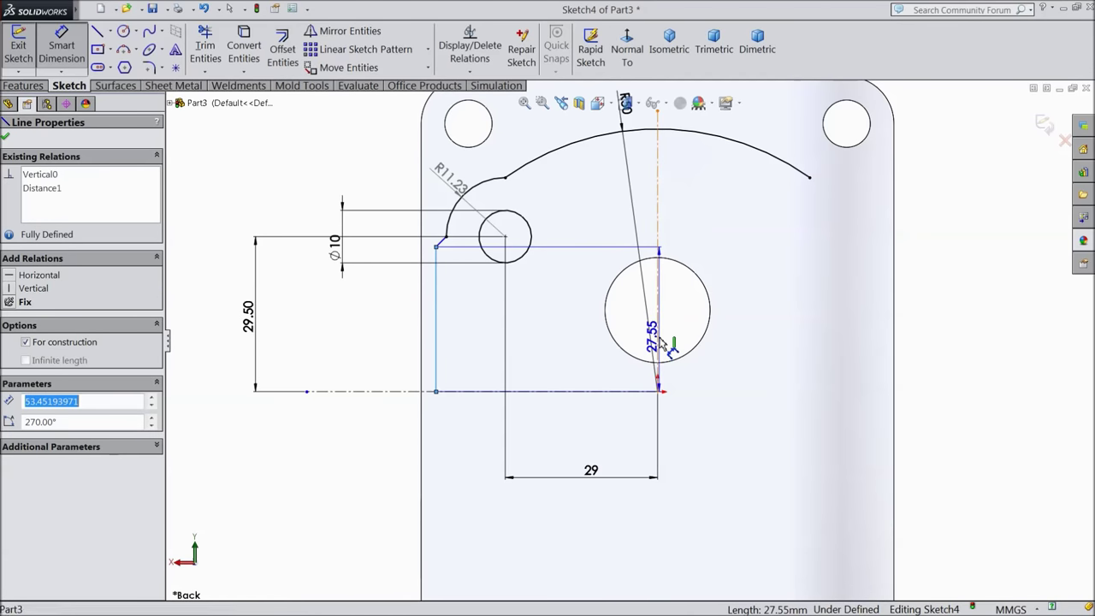
left_click(565, 432)
type("84/2")
left_click(503, 412)
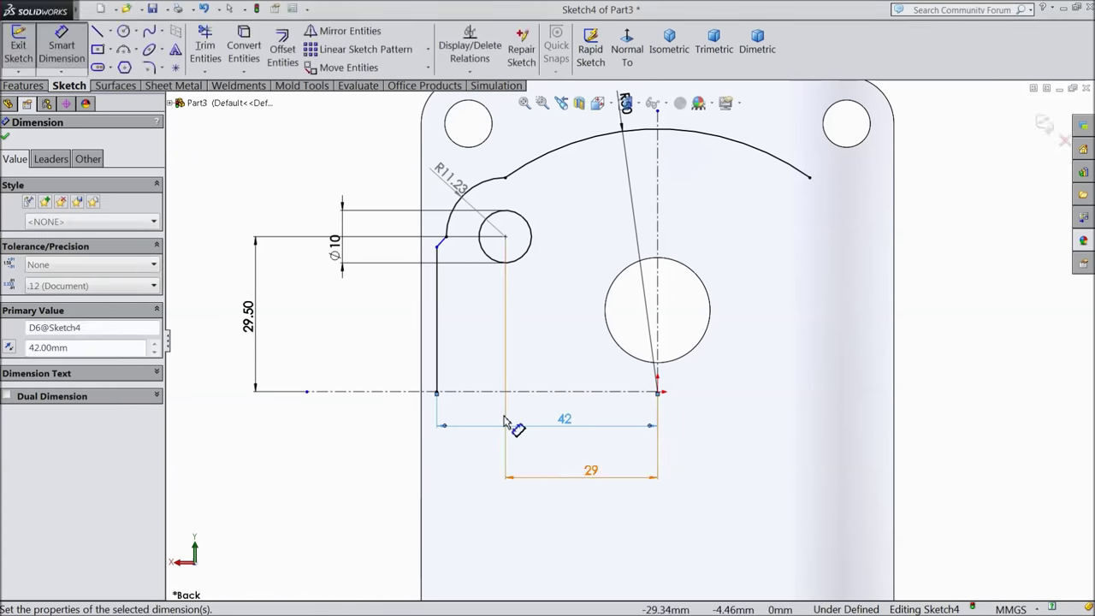
left_click(6, 137)
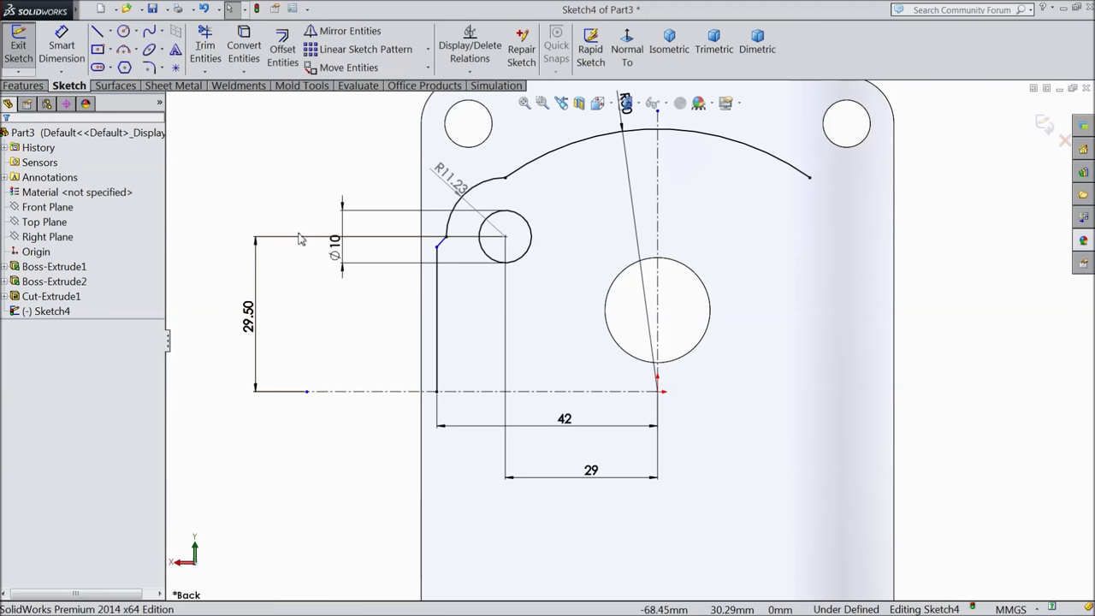
left_click(150, 68)
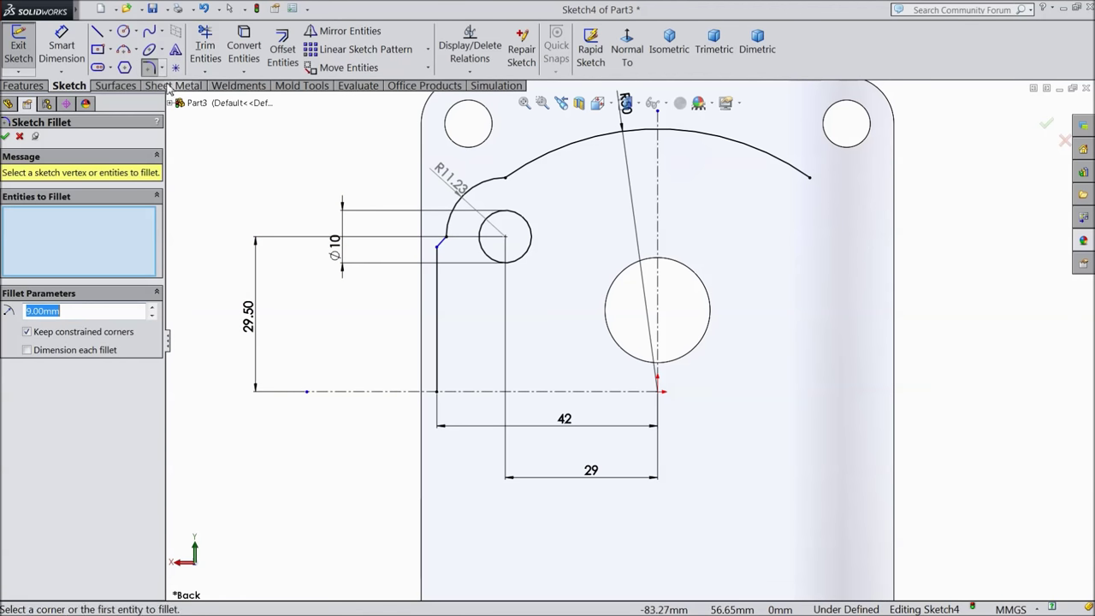
Step: Try a 1.5 mm sketch fillet on the arc–line corner and delete its R1.50 dimension
type("1.5")
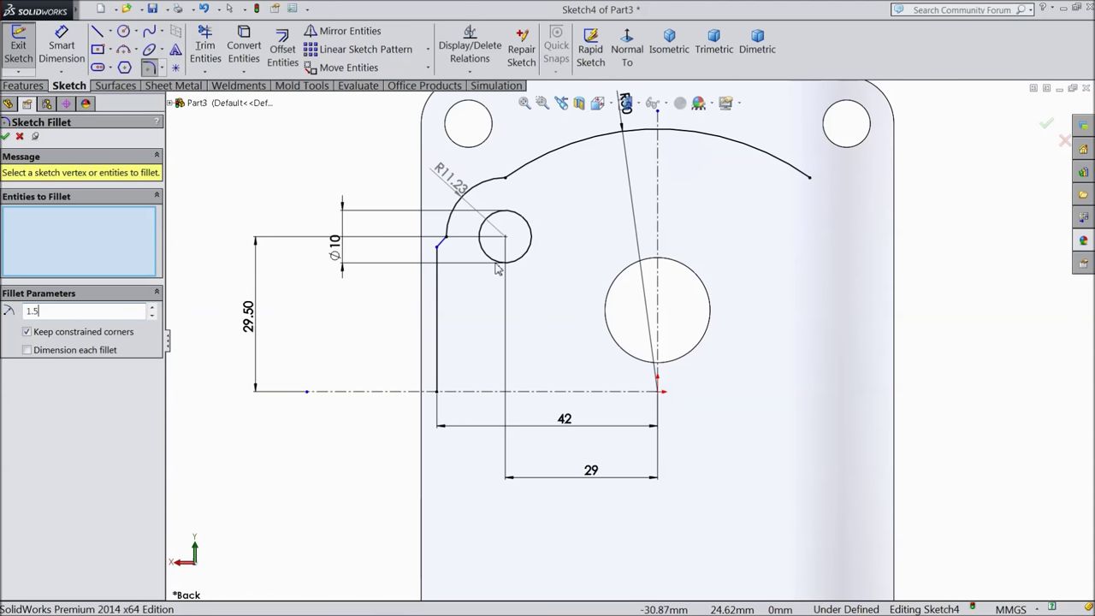
scroll(474, 275, "down", 3)
left_click(359, 291)
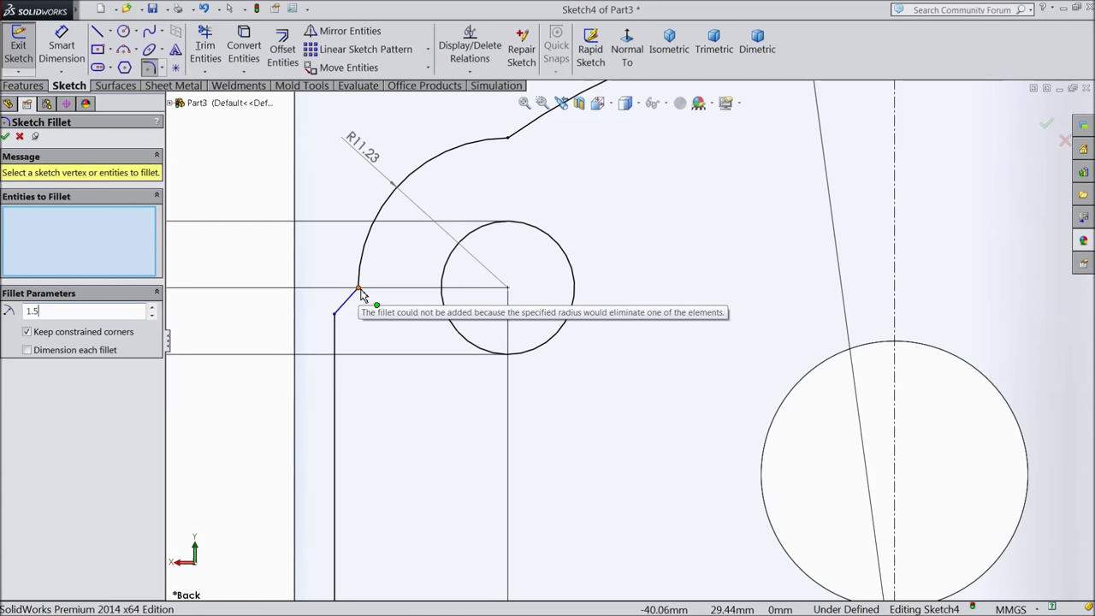
left_click(359, 290)
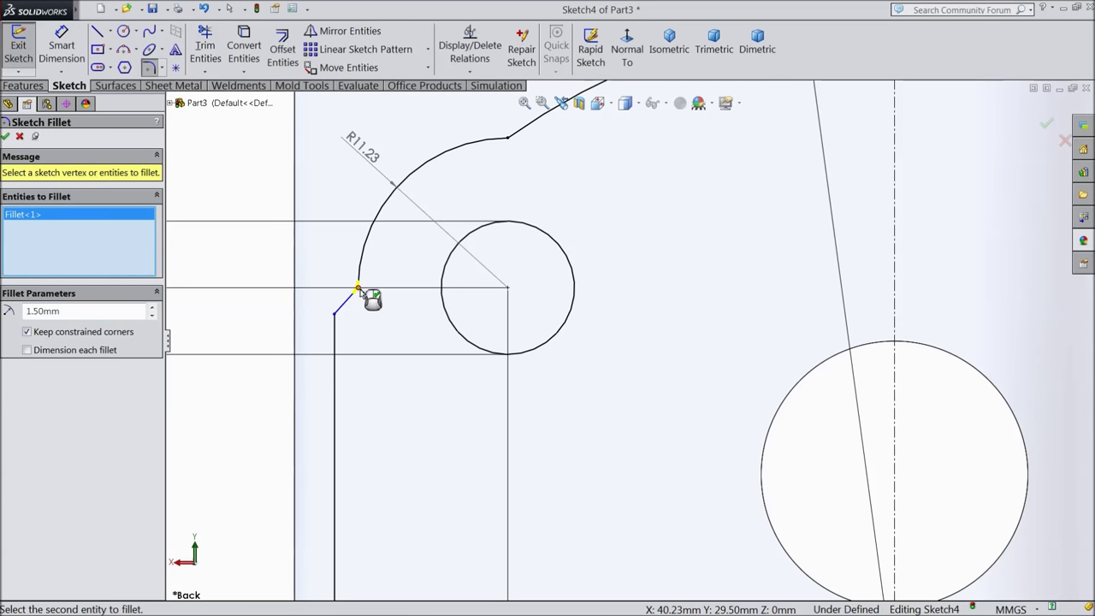
left_click(6, 137)
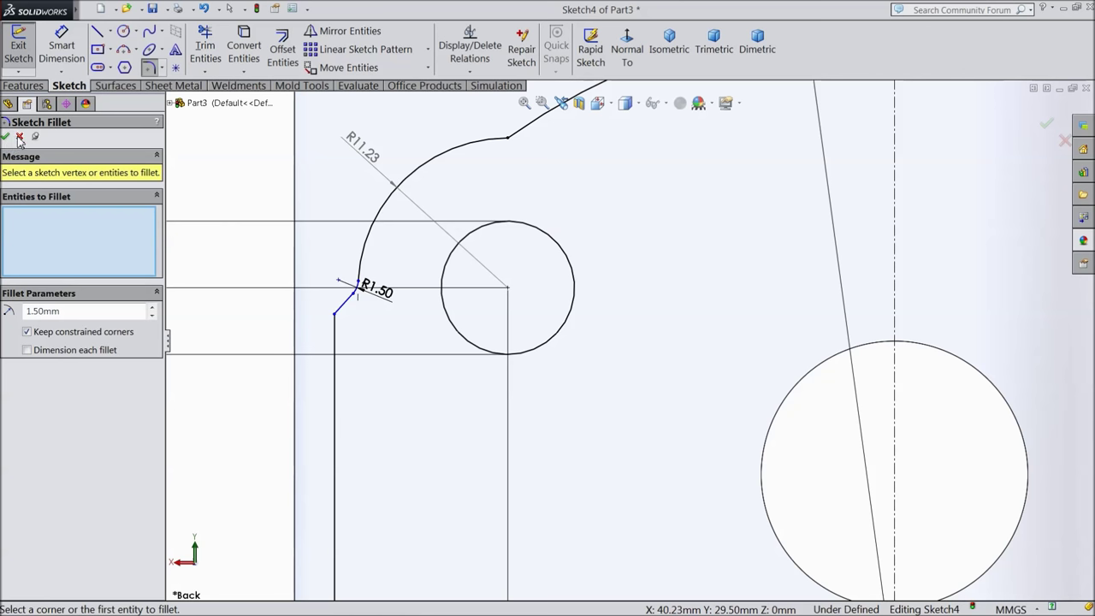
left_click(19, 137)
left_click(384, 295)
key("Delete")
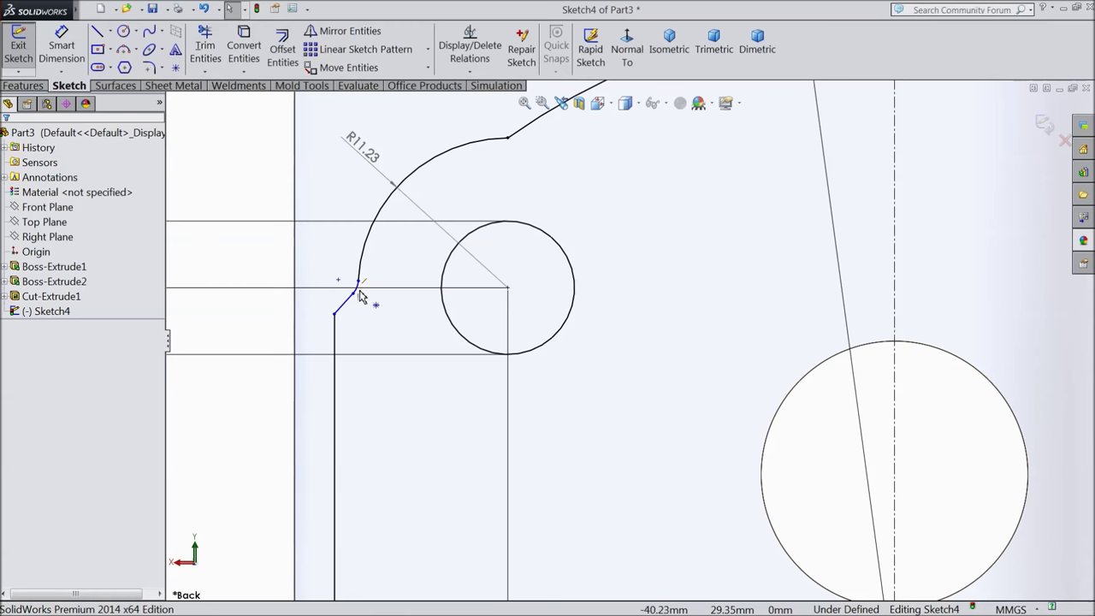
Step: Undo the fillet and delete the short diagonal segment
left_click(204, 10)
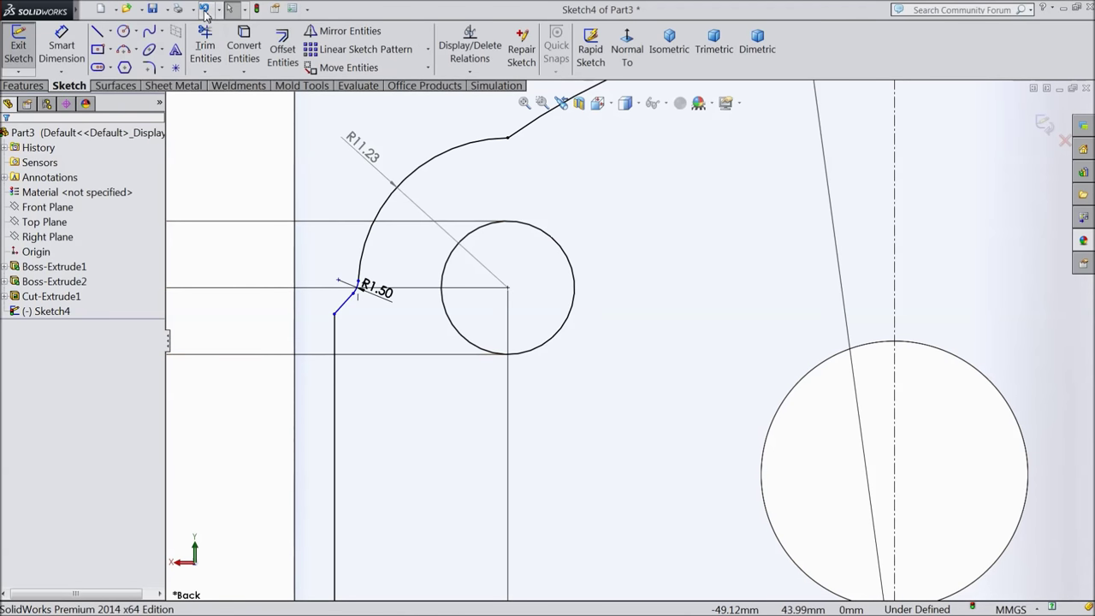
left_click(204, 10)
middle_click_drag(357, 316, 411, 321, "ctrl")
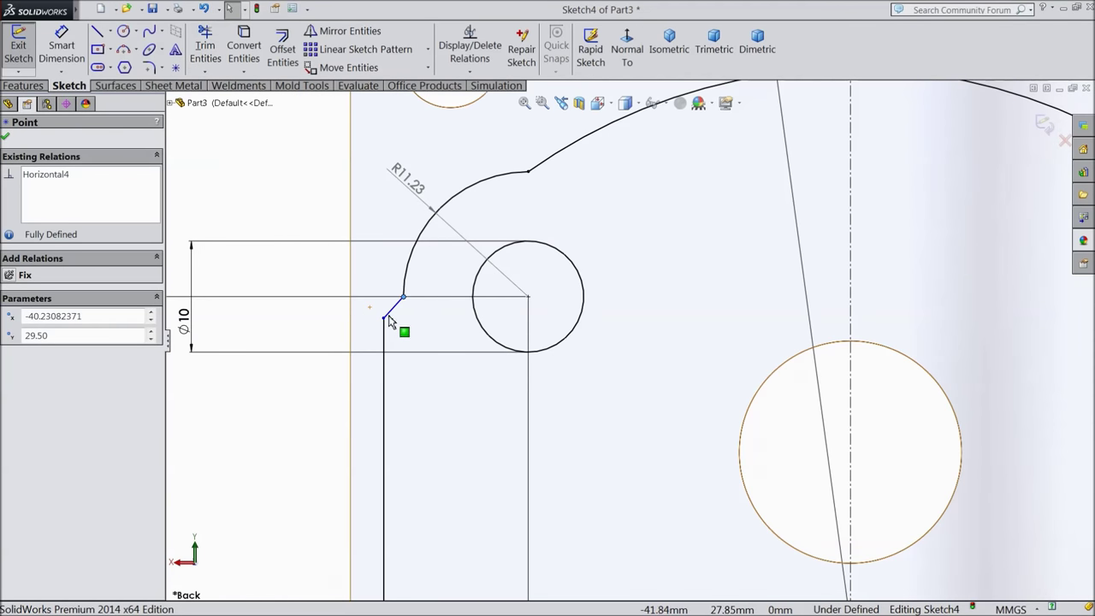
scroll(369, 304, "down", 1)
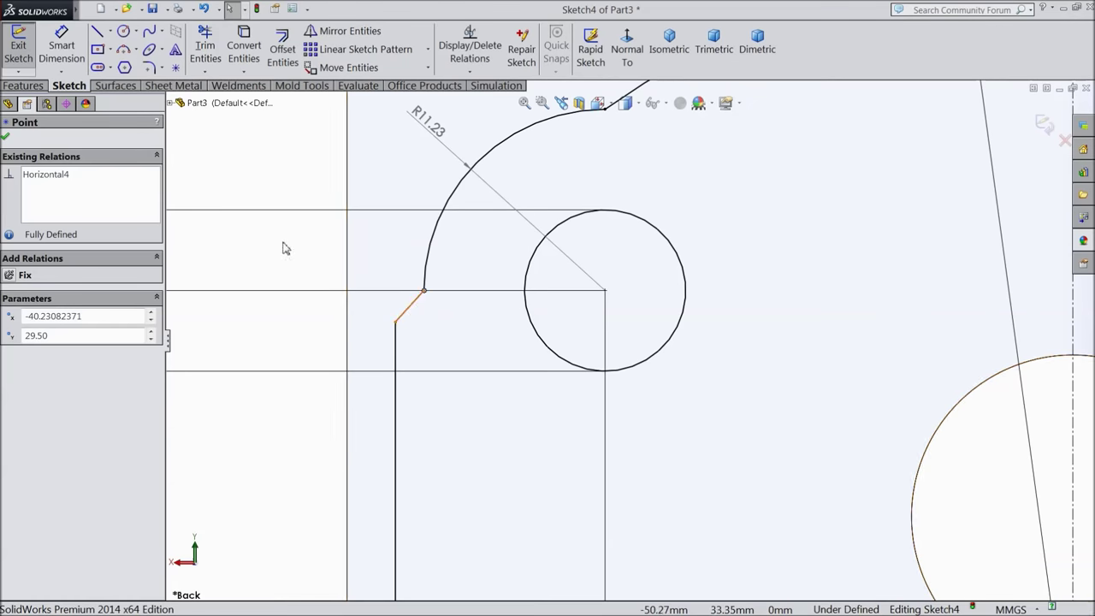
left_click(406, 318)
key("Delete")
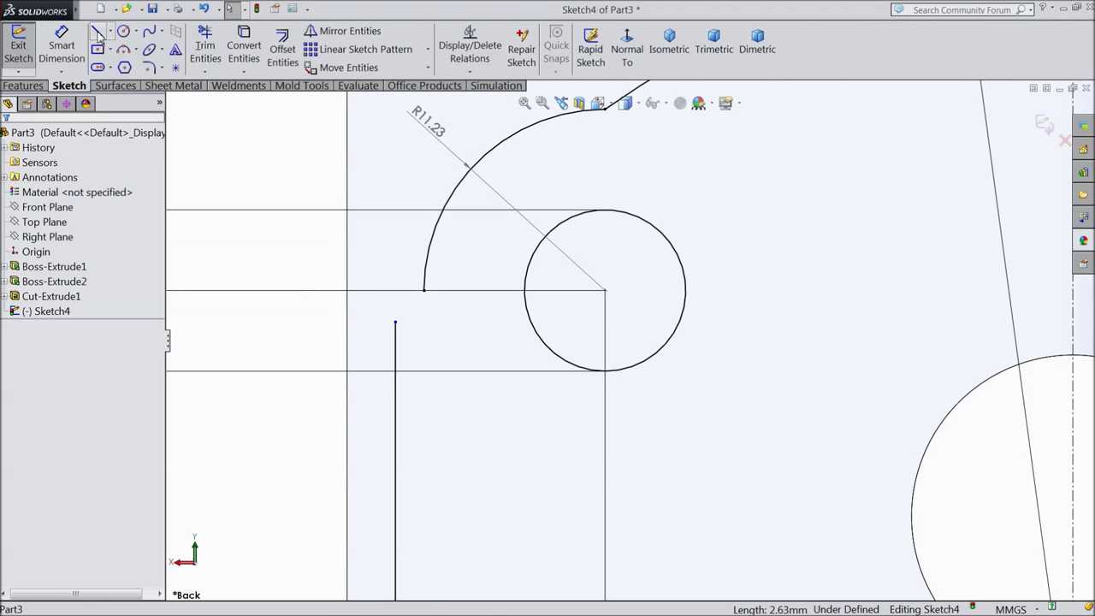
Step: Redraw a short vertical segment and a link line from the arc end to the vertical edge
left_click(98, 34)
left_click(424, 292)
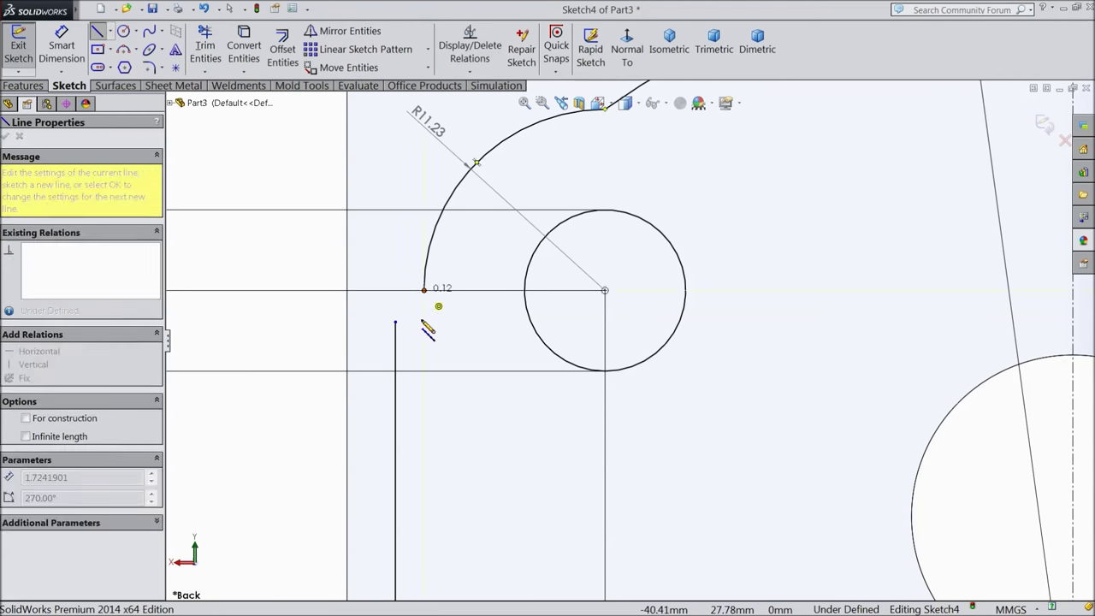
left_click(423, 341)
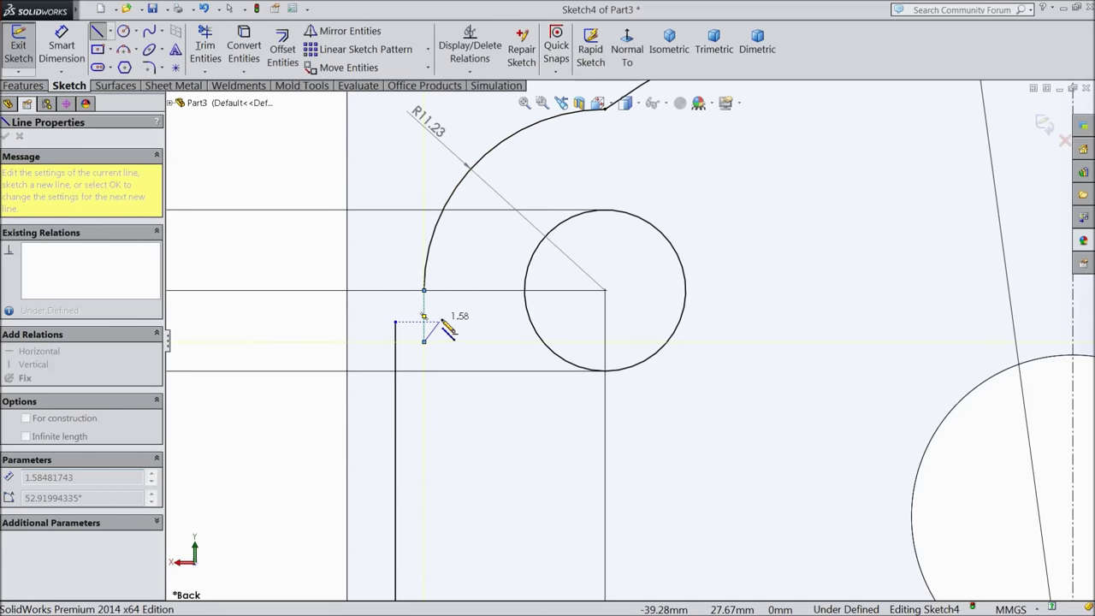
right_click(442, 322)
left_click(465, 102)
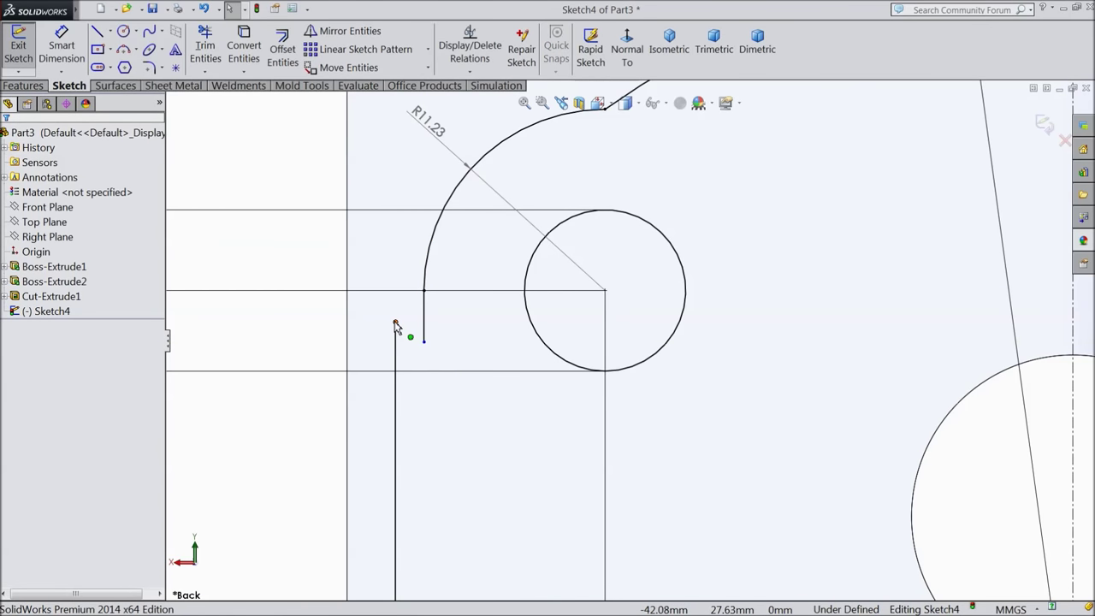
left_click_drag(395, 325, 395, 366)
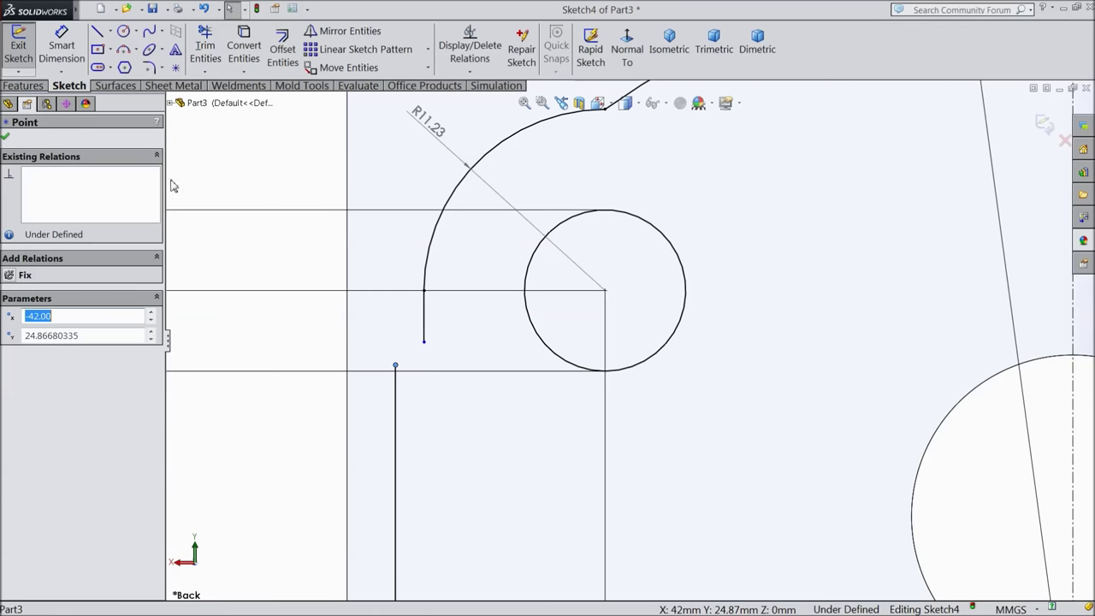
left_click(100, 32)
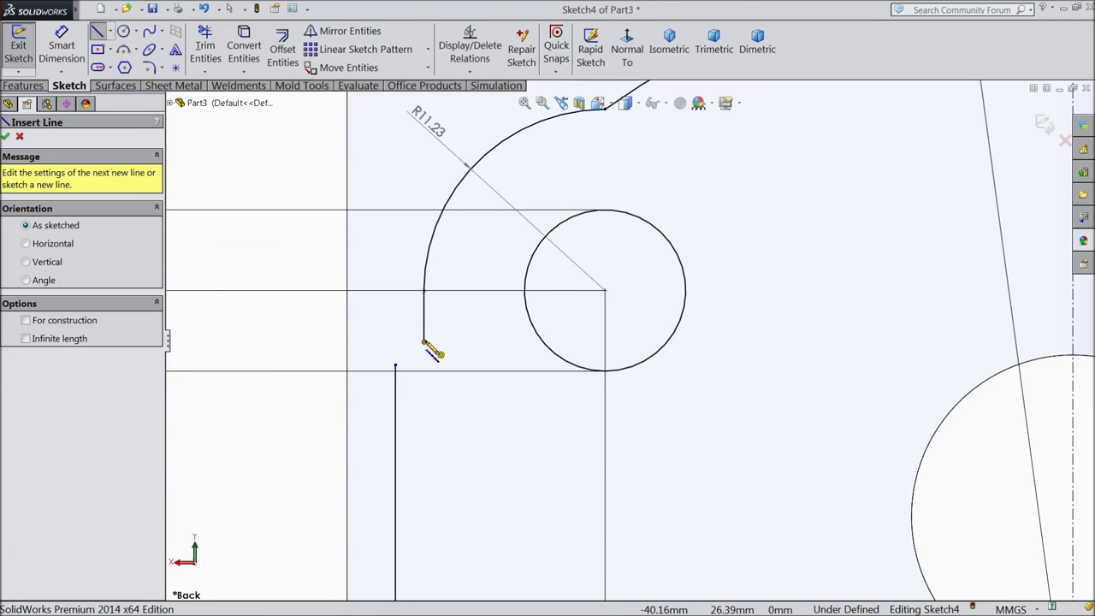
left_click_drag(424, 342, 395, 365)
right_click(368, 325)
left_click(379, 162)
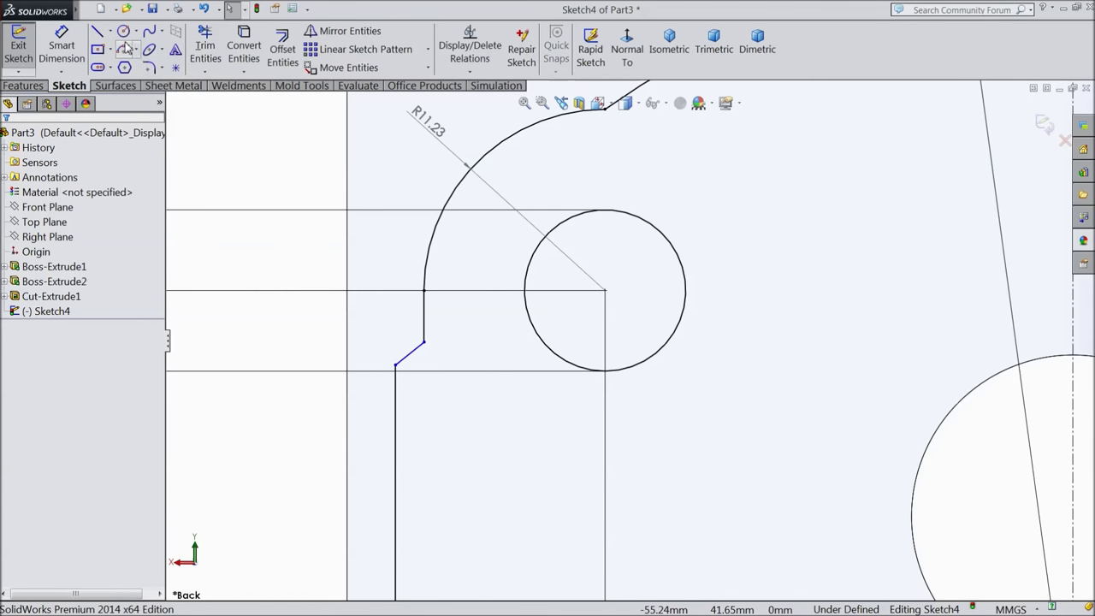
Step: Fillet the link corner at R1.50 and the junction of the two arcs at R5
left_click(149, 67)
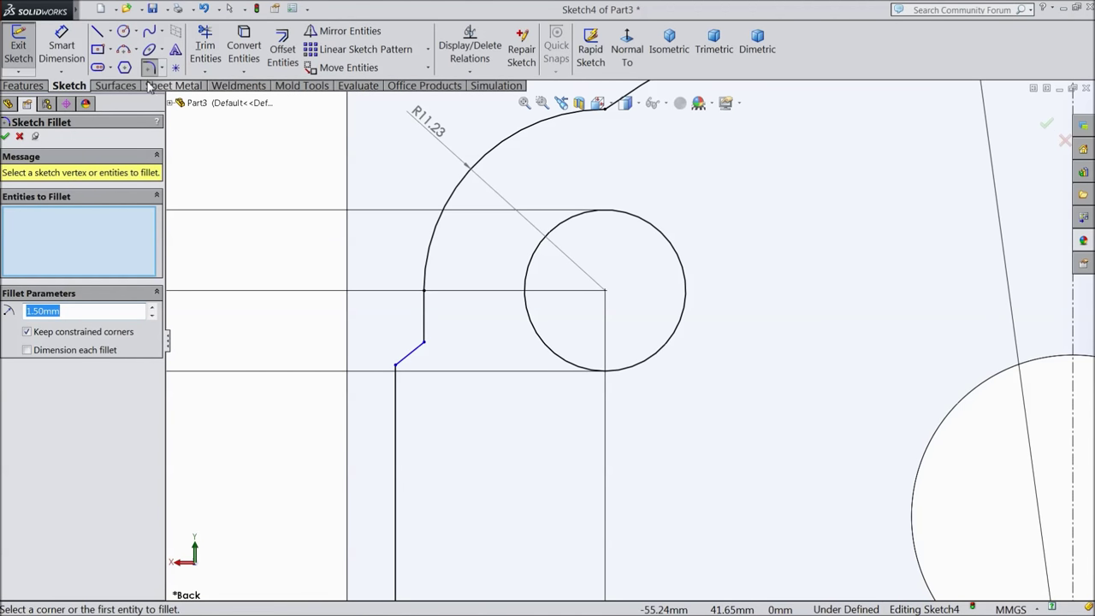
left_click(413, 346)
left_click(5, 137)
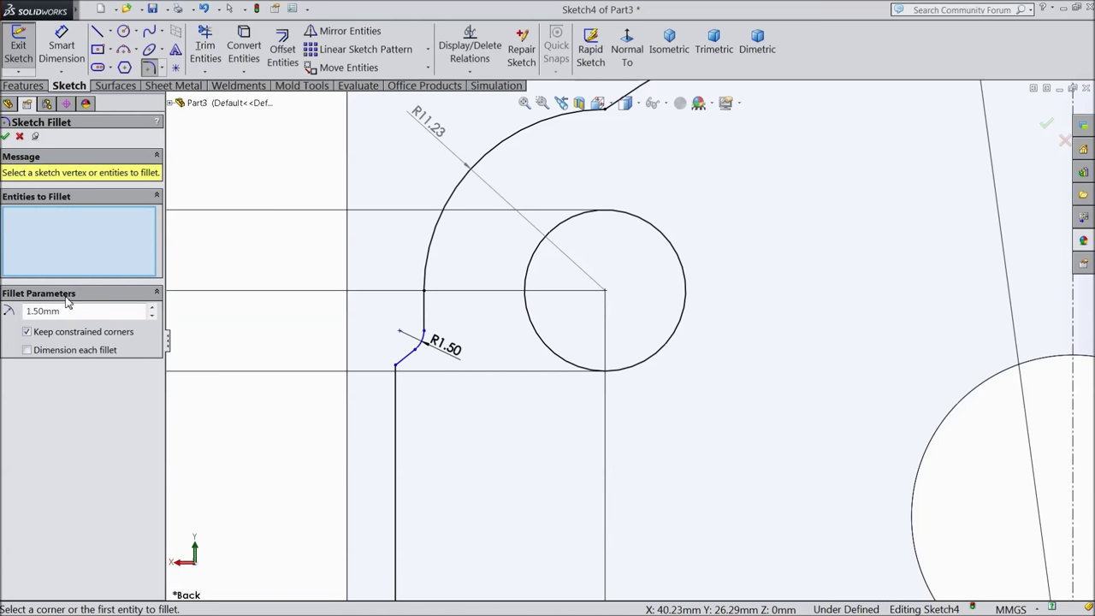
left_click_drag(62, 315, 12, 315)
type("5")
scroll(551, 211, "up", 2)
left_click(613, 183)
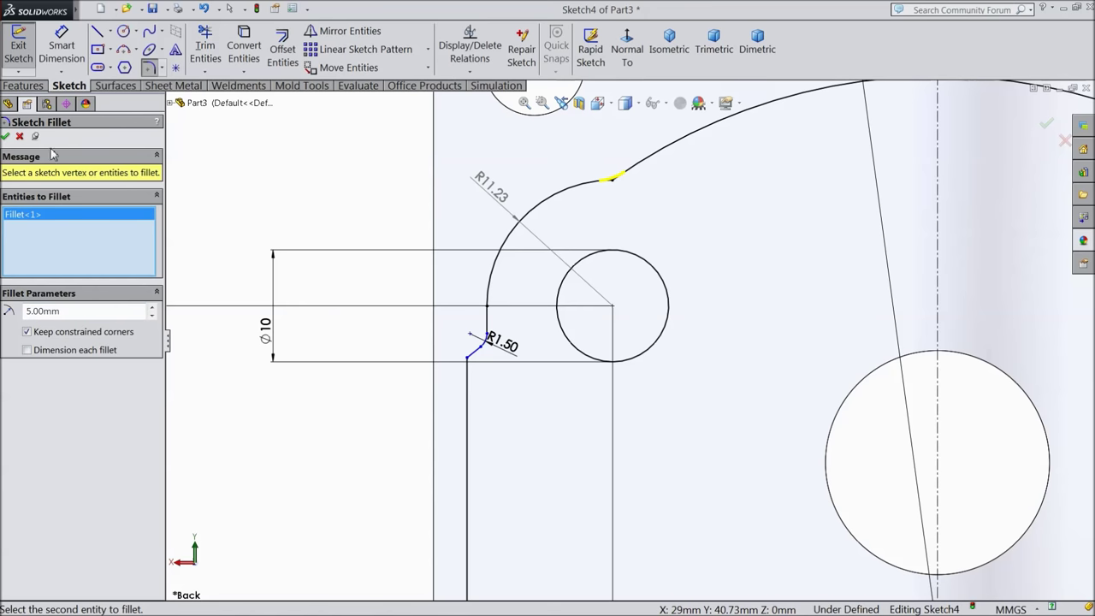
left_click(5, 137)
left_click(5, 136)
key("f")
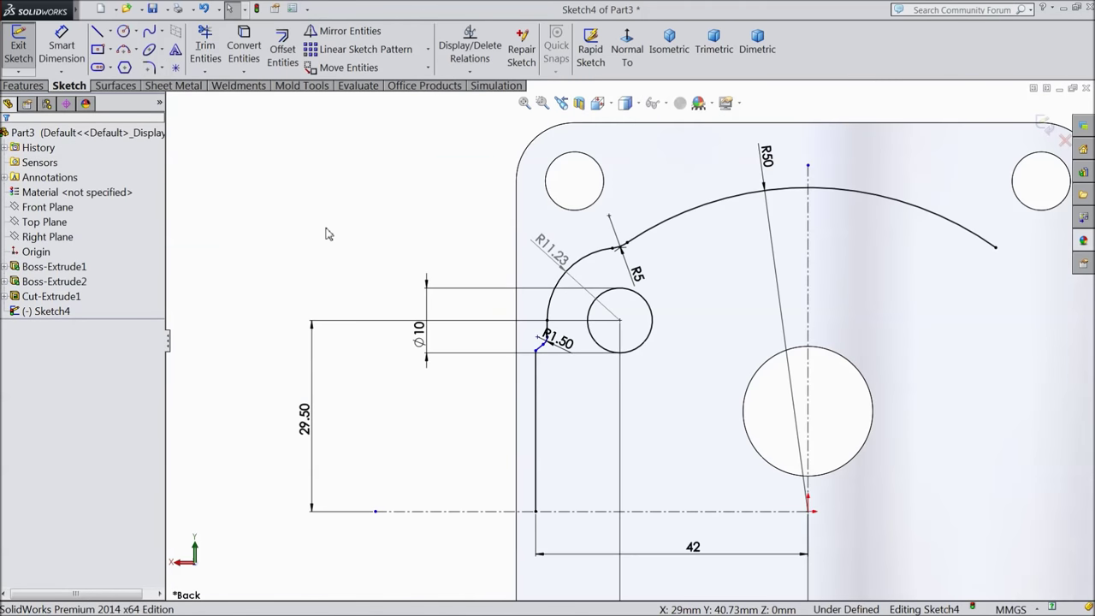
scroll(861, 386, "down", 2)
scroll(590, 353, "down", 2)
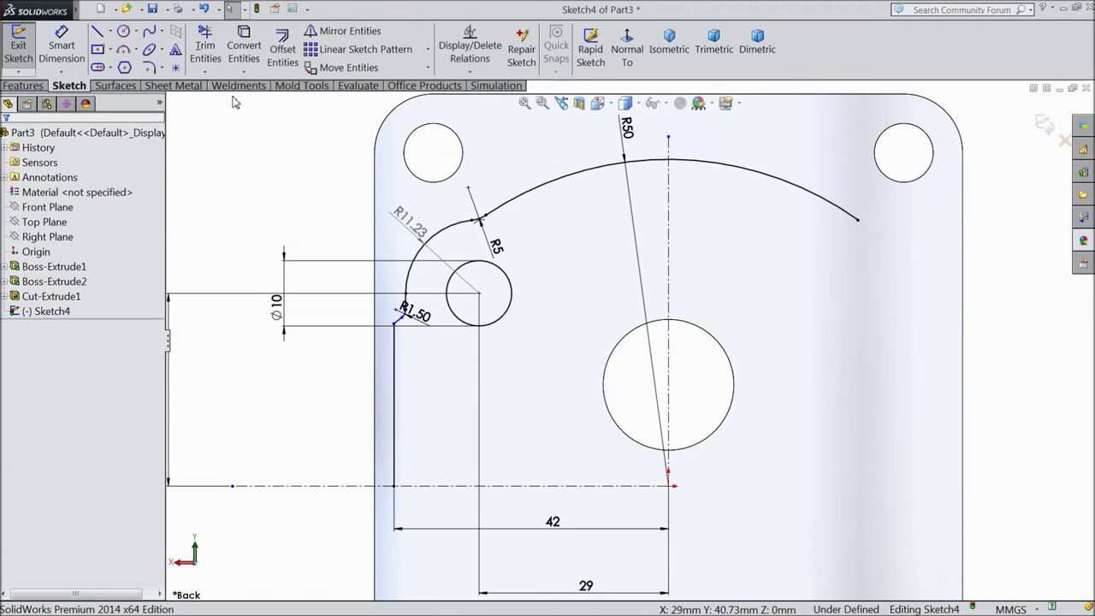
Step: Mirror the left fillet arcs, lines and Ø10 circle about the vertical centreline
left_click(347, 31)
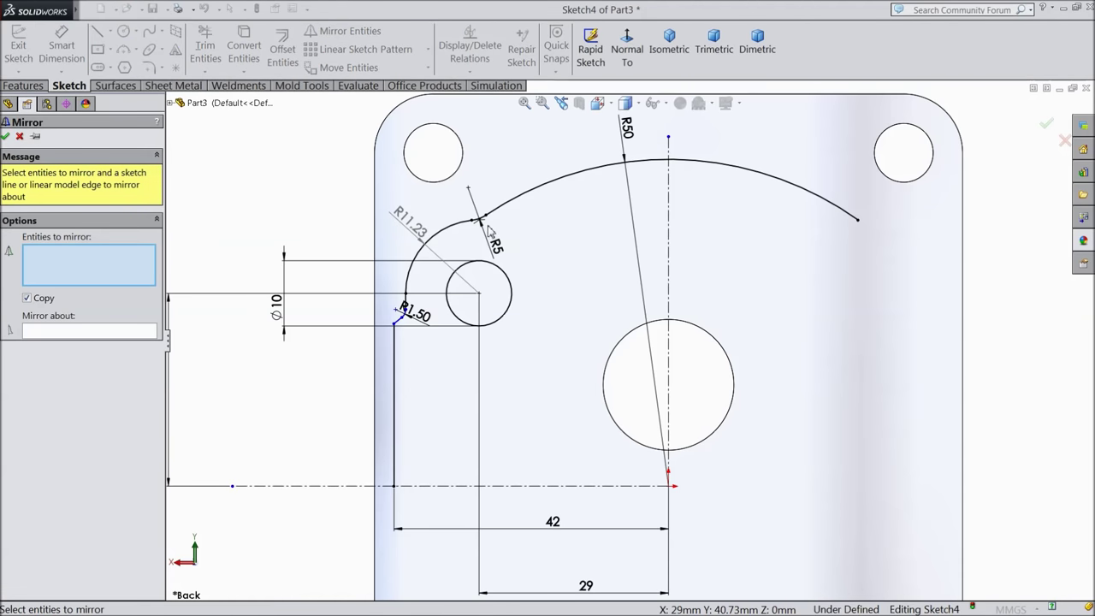
scroll(482, 228, "down", 3)
left_click(518, 231)
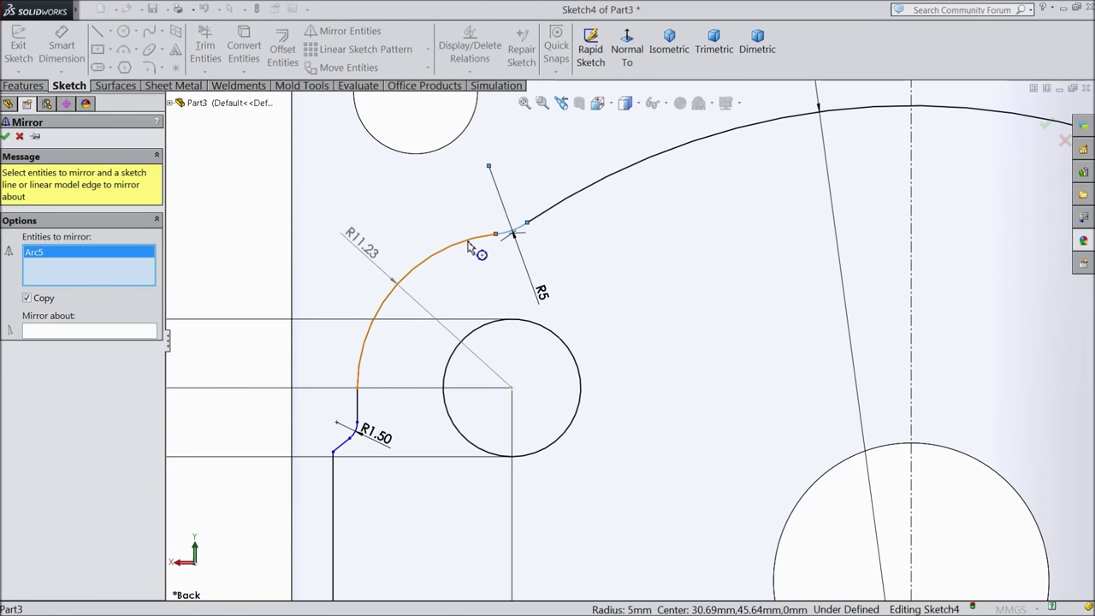
left_click(469, 241)
left_click(358, 411)
left_click(355, 438)
left_click(344, 446)
left_click(333, 472)
scroll(356, 477, "up", 1)
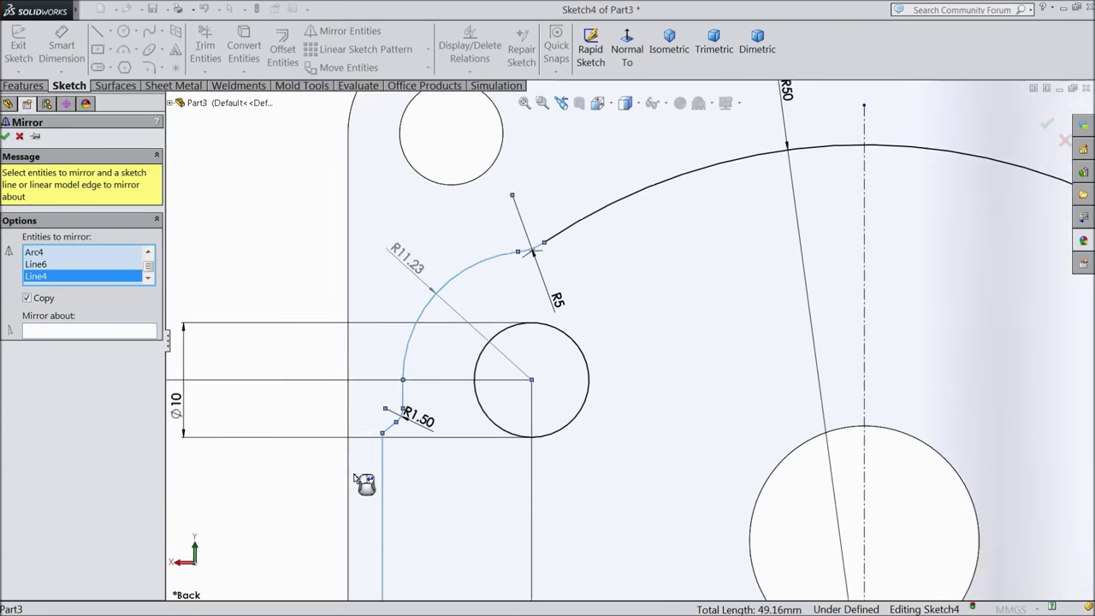
scroll(377, 480, "up", 3)
scroll(855, 431, "down", 2)
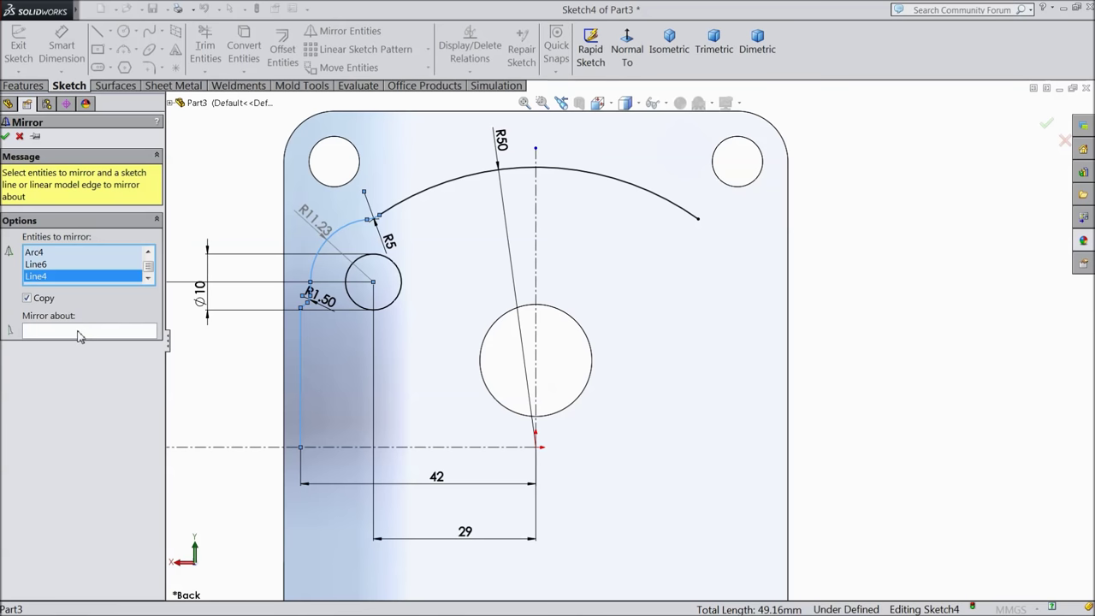
left_click(387, 309)
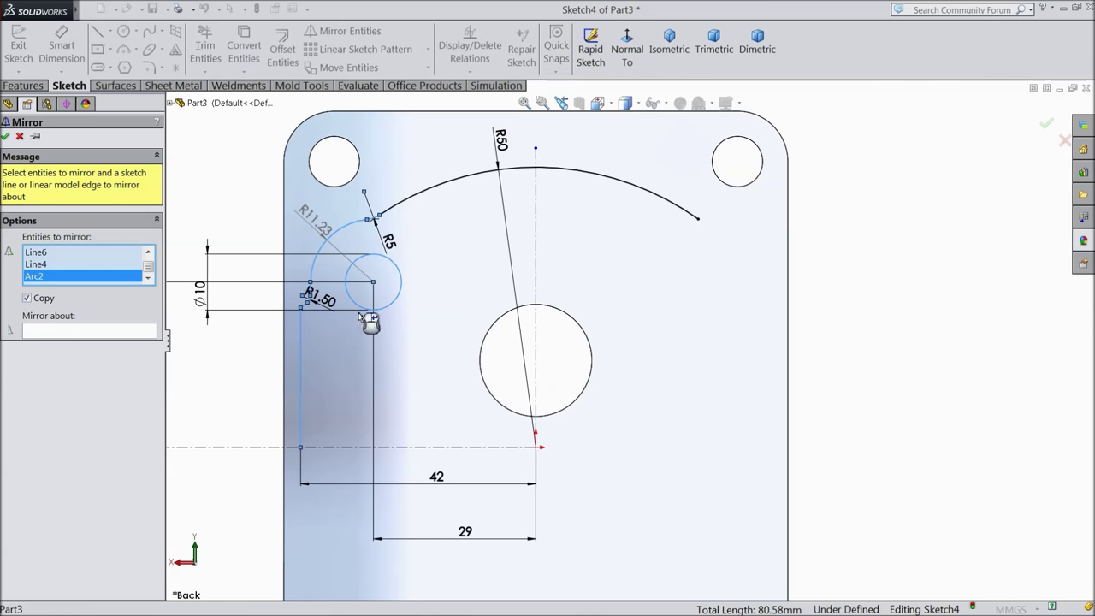
left_click(141, 332)
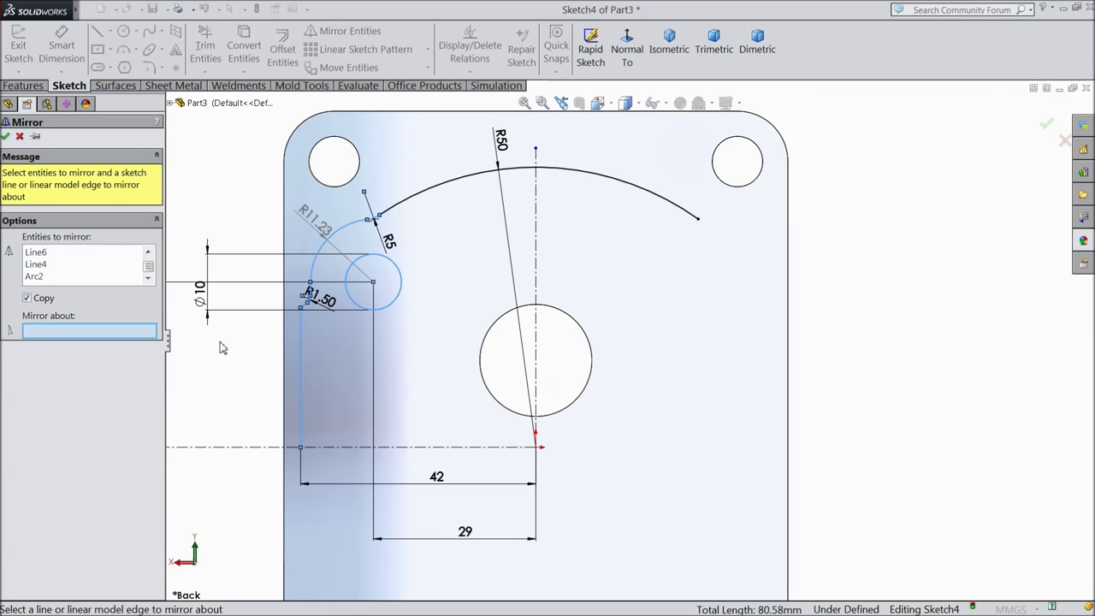
left_click(537, 368)
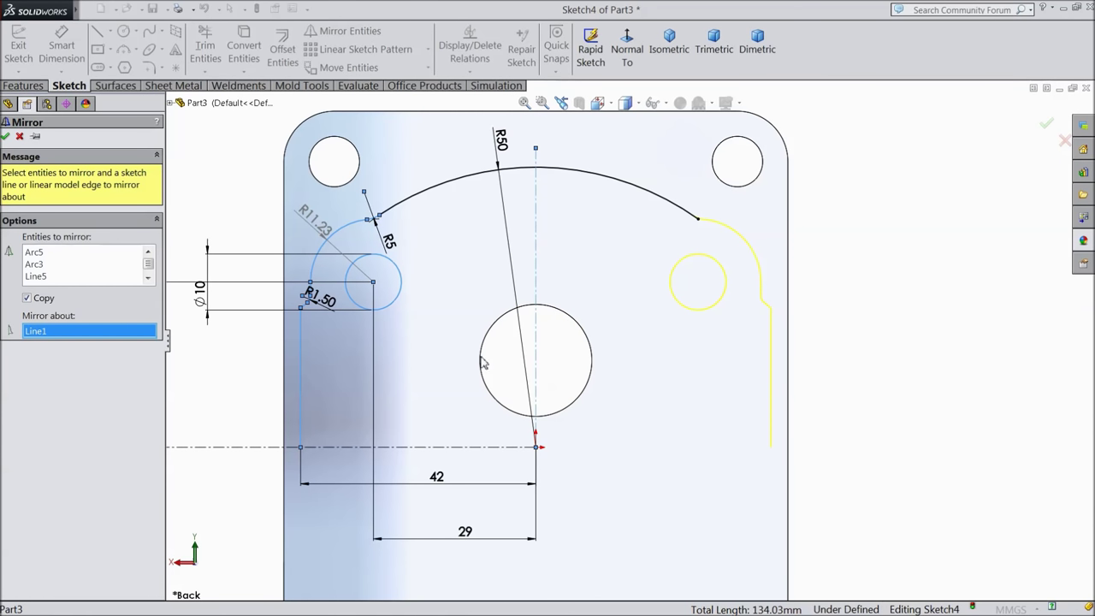
left_click(6, 137)
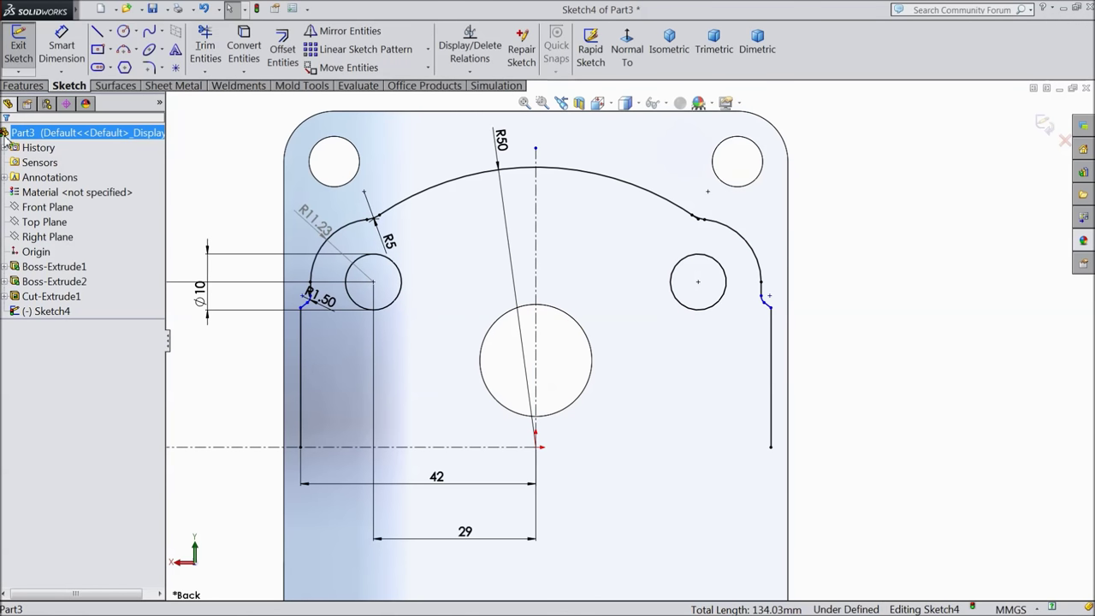
Step: Convert both Ø10 circles to construction geometry
left_click(394, 305)
left_click(697, 309, "ctrl")
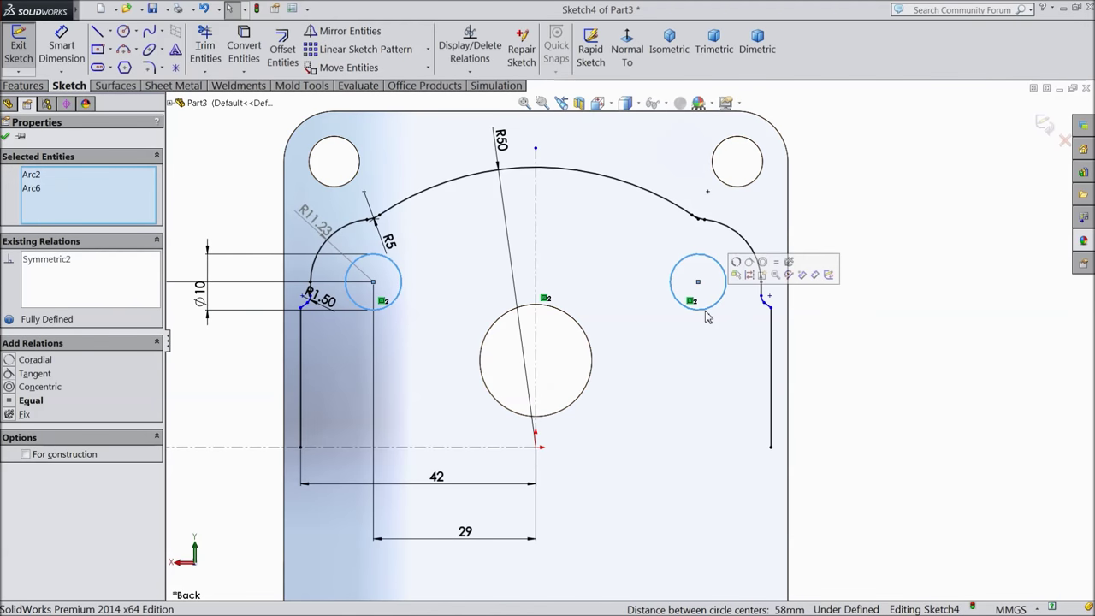
left_click(738, 275)
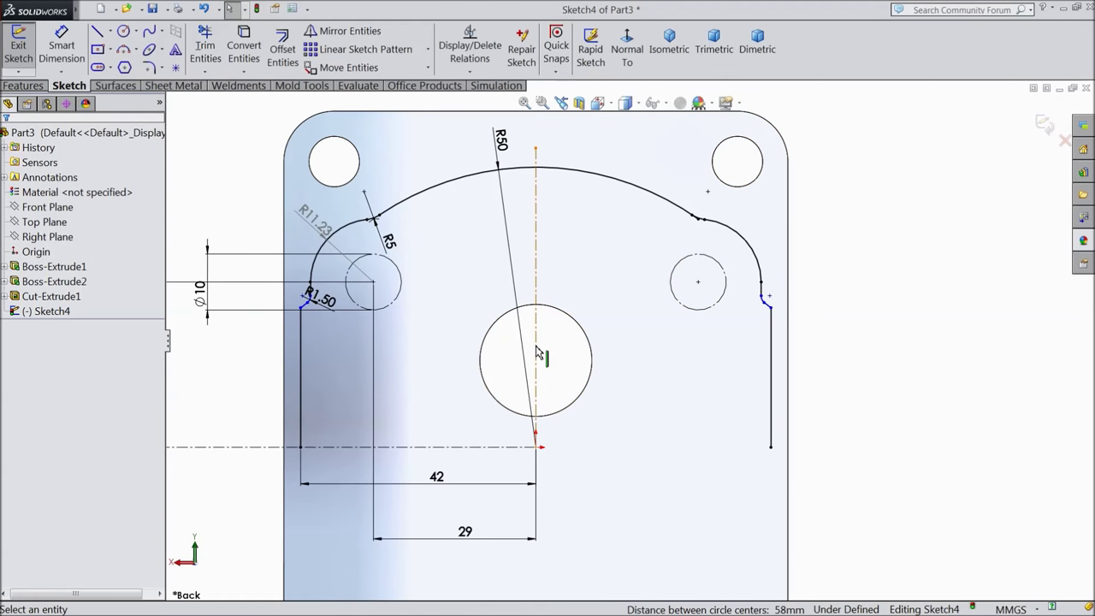
key("f")
scroll(579, 399, "down", 2)
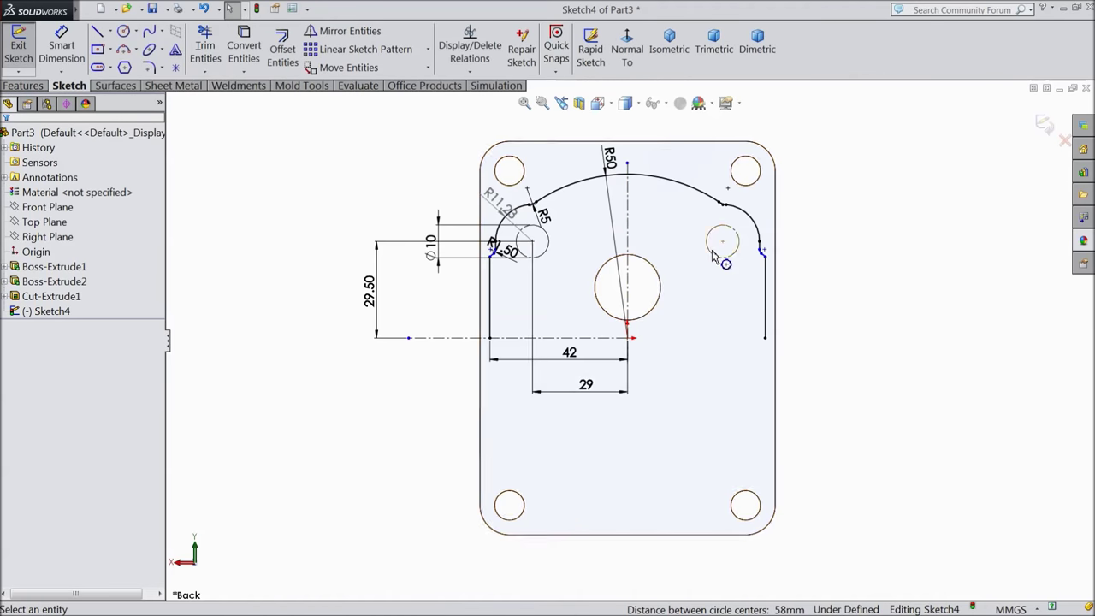
scroll(721, 254, "down", 2)
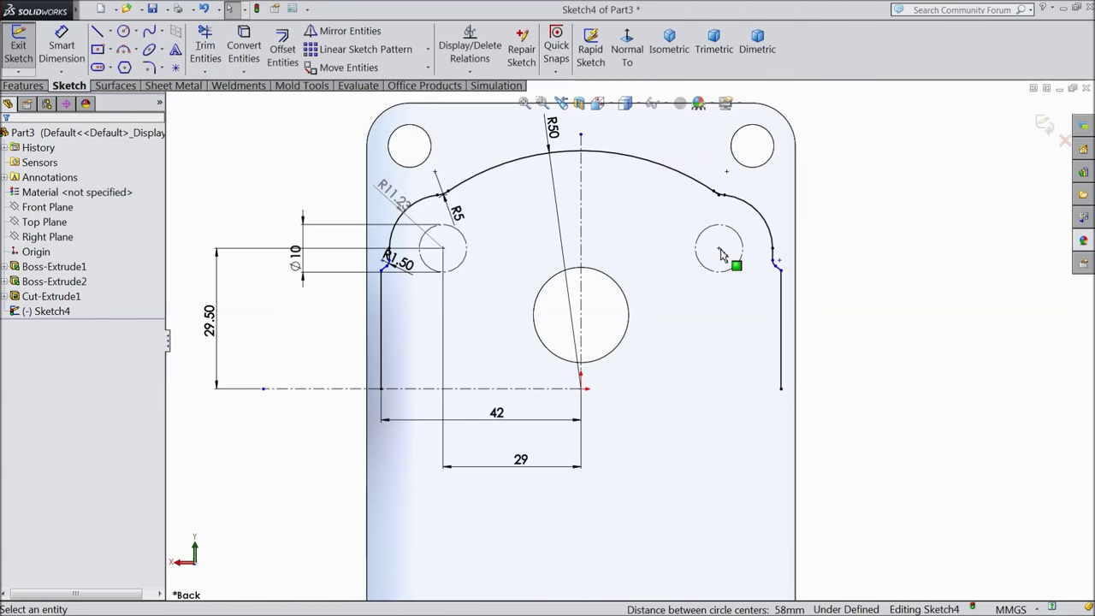
Step: Window-select the whole upper half and mirror it about the horizontal centreline
left_click(349, 31)
left_click_drag(864, 115, 267, 329)
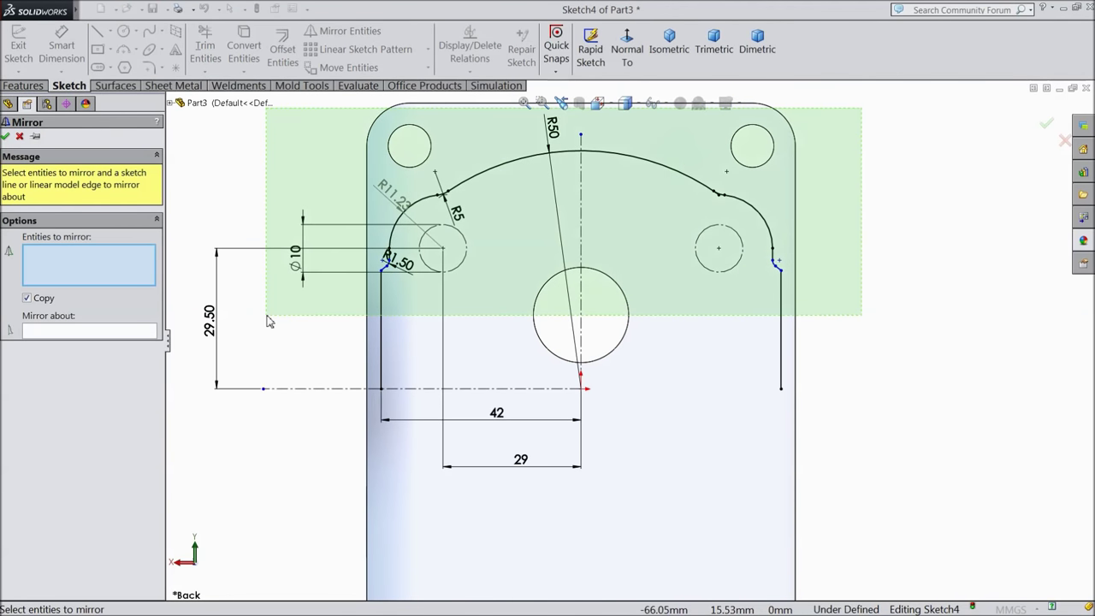
left_click(86, 331)
left_click(466, 390)
key("f")
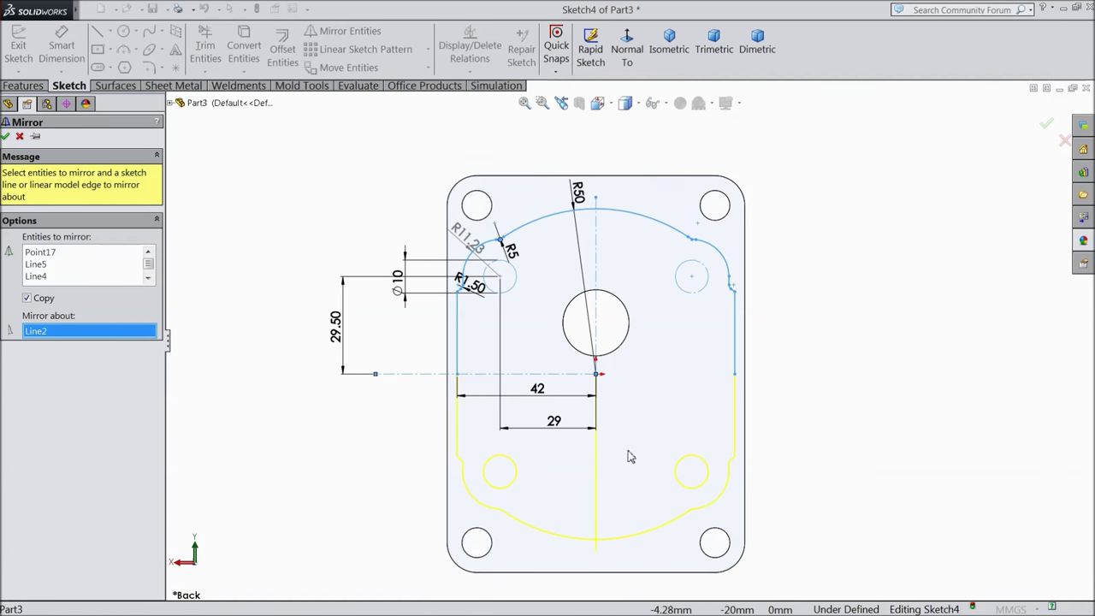
left_click(6, 136)
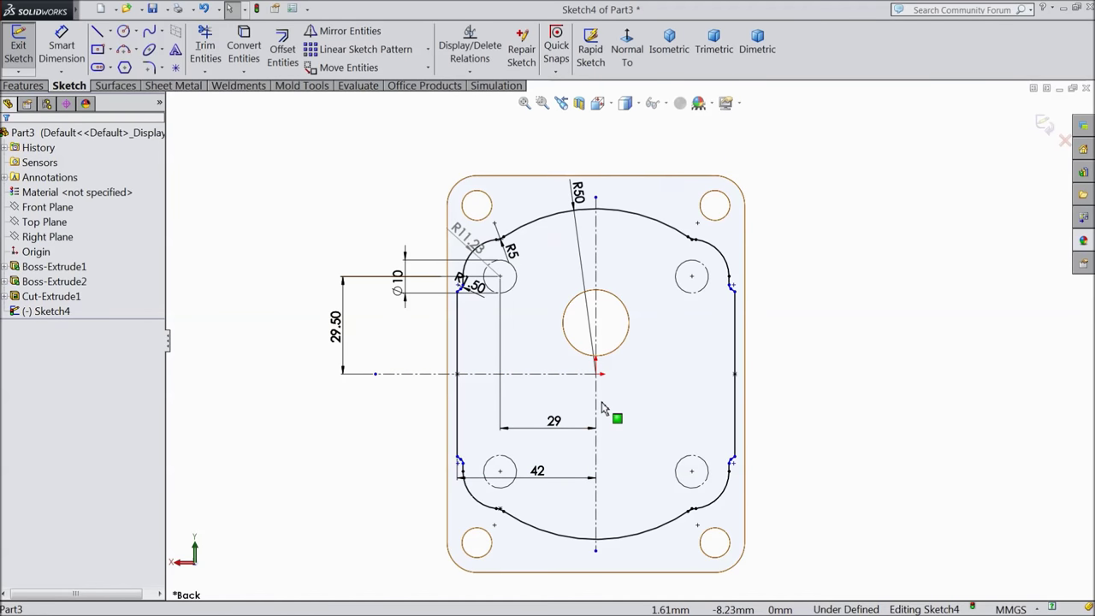
left_click(24, 86)
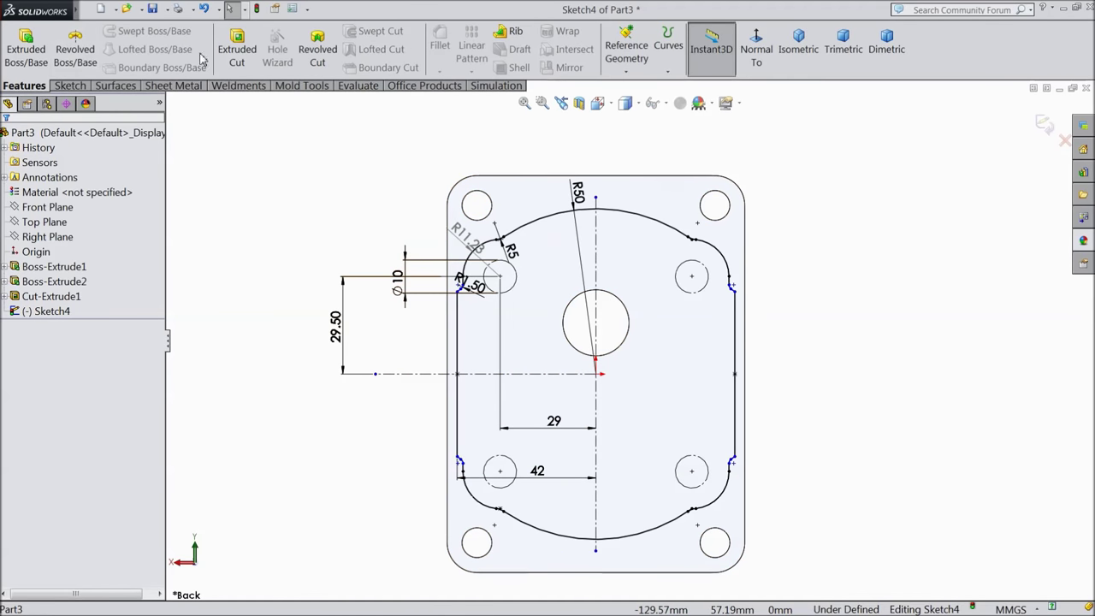
Step: Extrude the region inside Sketch4's profile as a solid 3 mm boss on the plate
left_click(26, 47)
mouse_move(336, 235)
middle_mouse_down()
mouse_move(308, 247)
mouse_move(314, 257)
middle_mouse_up()
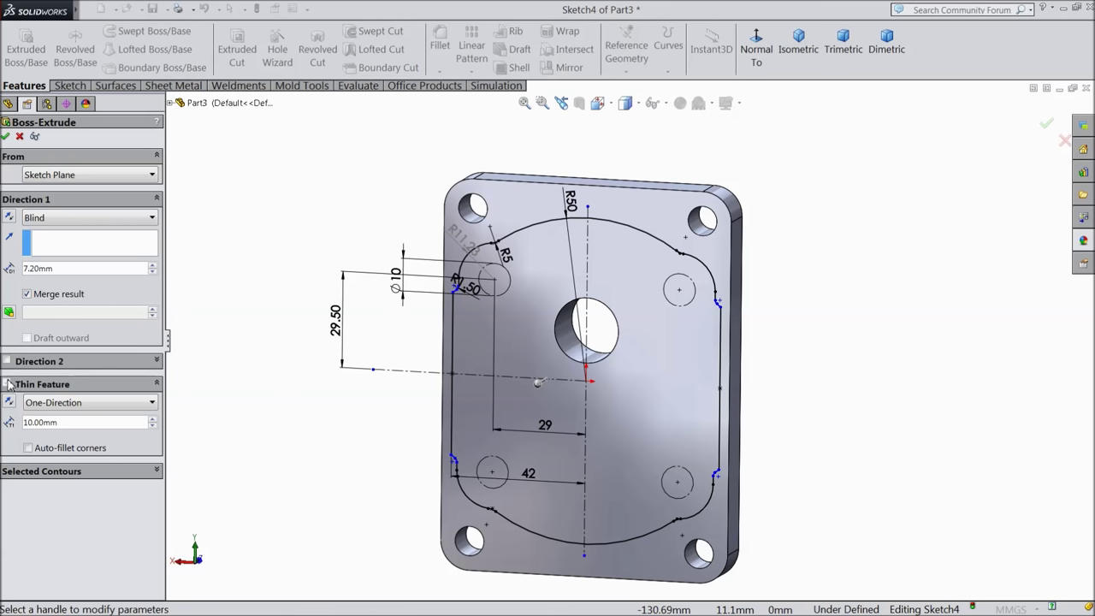
left_click(49, 471)
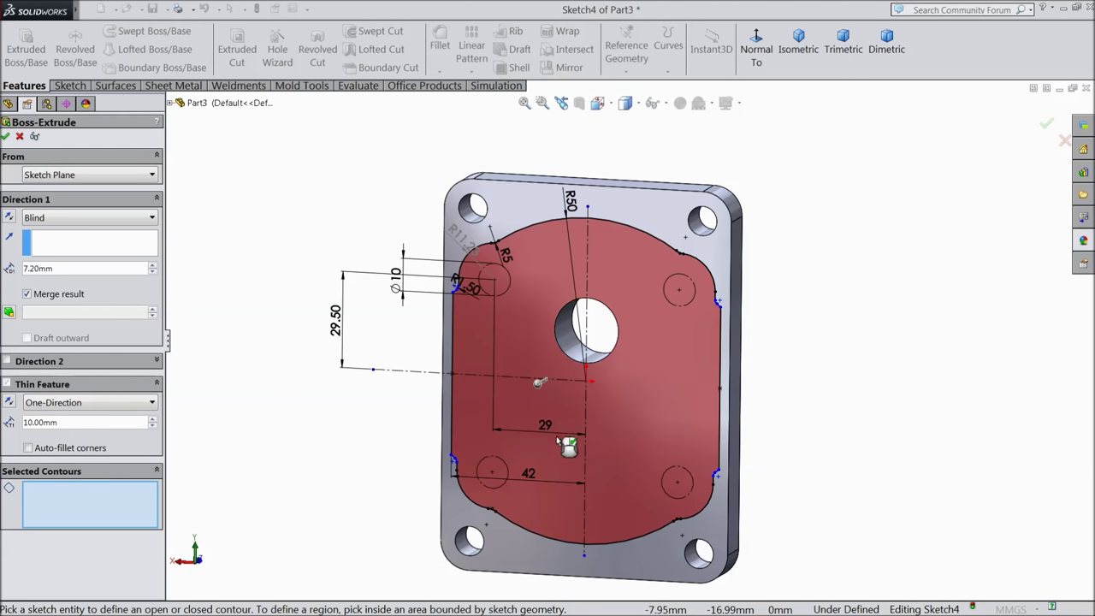
left_click(615, 437)
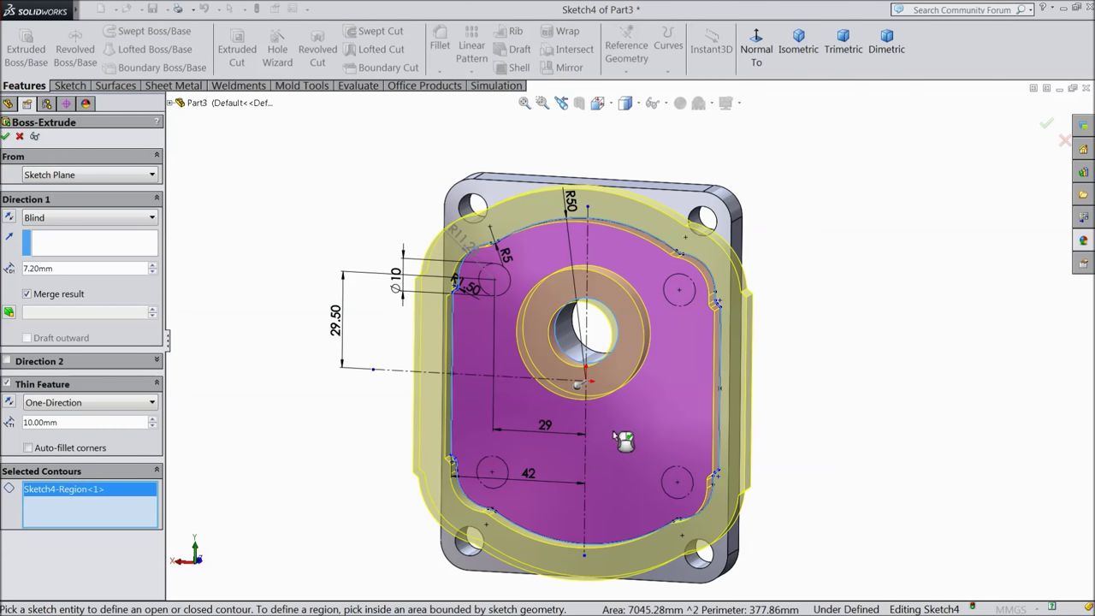
left_click(7, 385)
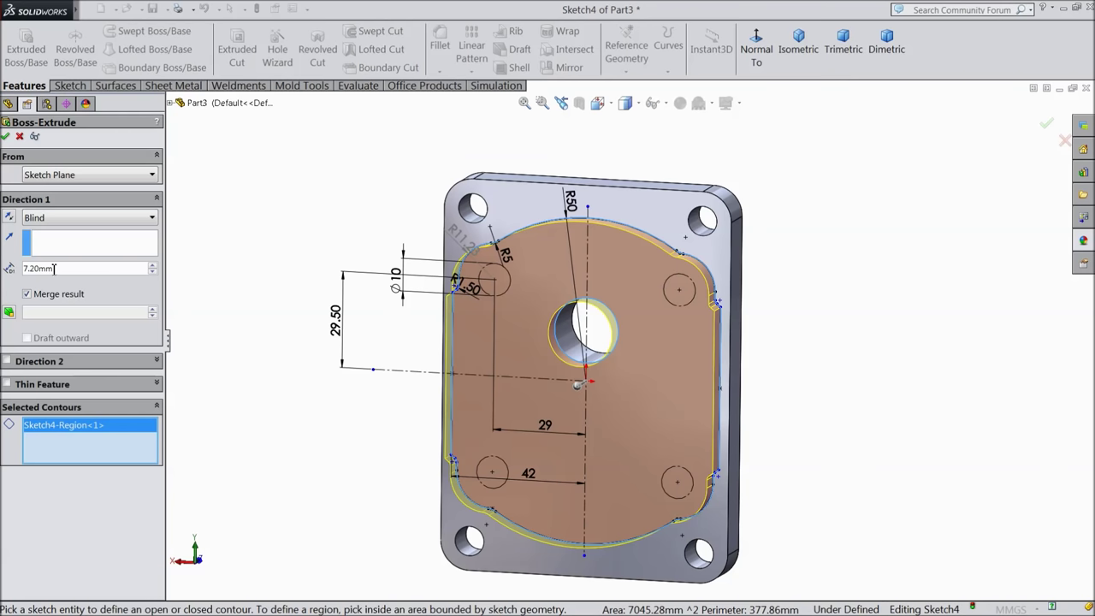
type("3")
middle_click_drag(305, 244, 269, 269)
left_click(5, 137)
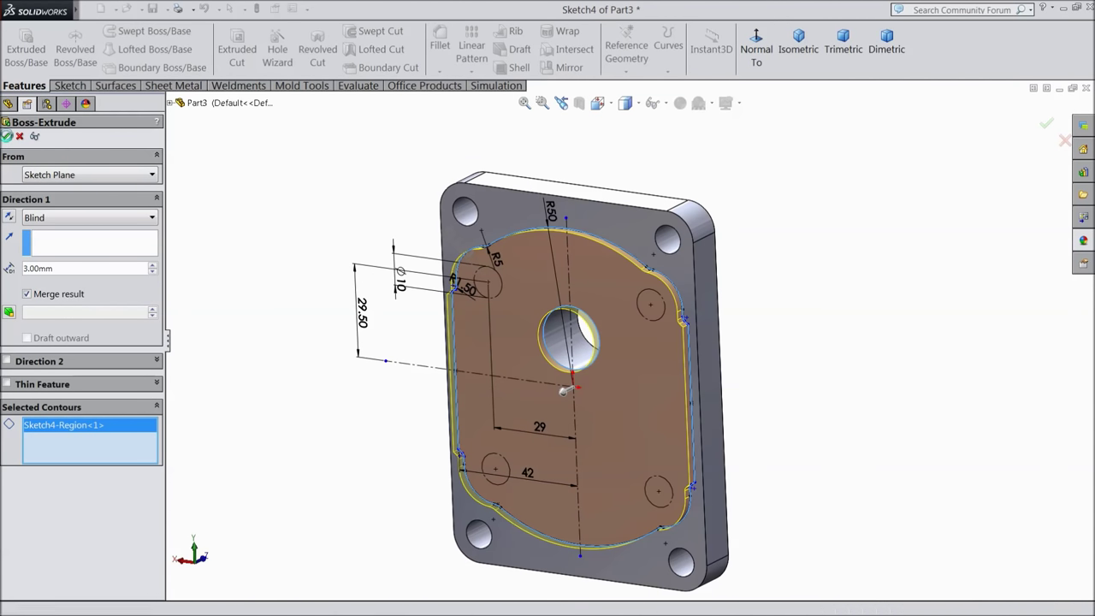
Step: Start a 1 mm fillet and select the pad's curved and vertical edges
left_click(440, 43)
type("1")
scroll(668, 260, "down", 3)
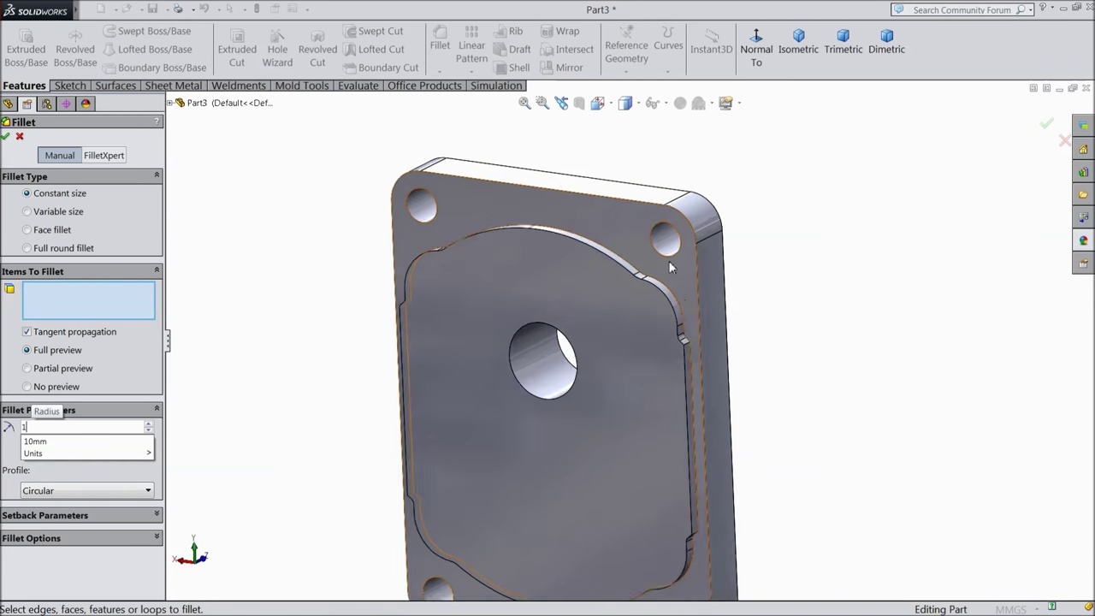
scroll(668, 260, "down", 3)
left_click(651, 332)
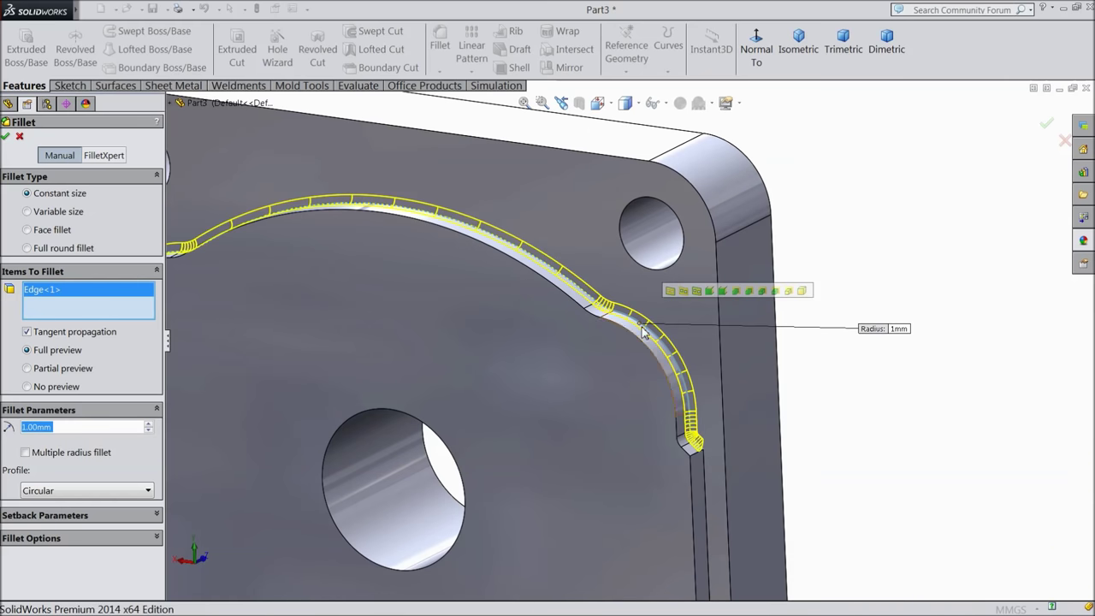
left_click(706, 489)
scroll(706, 489, "up", 5)
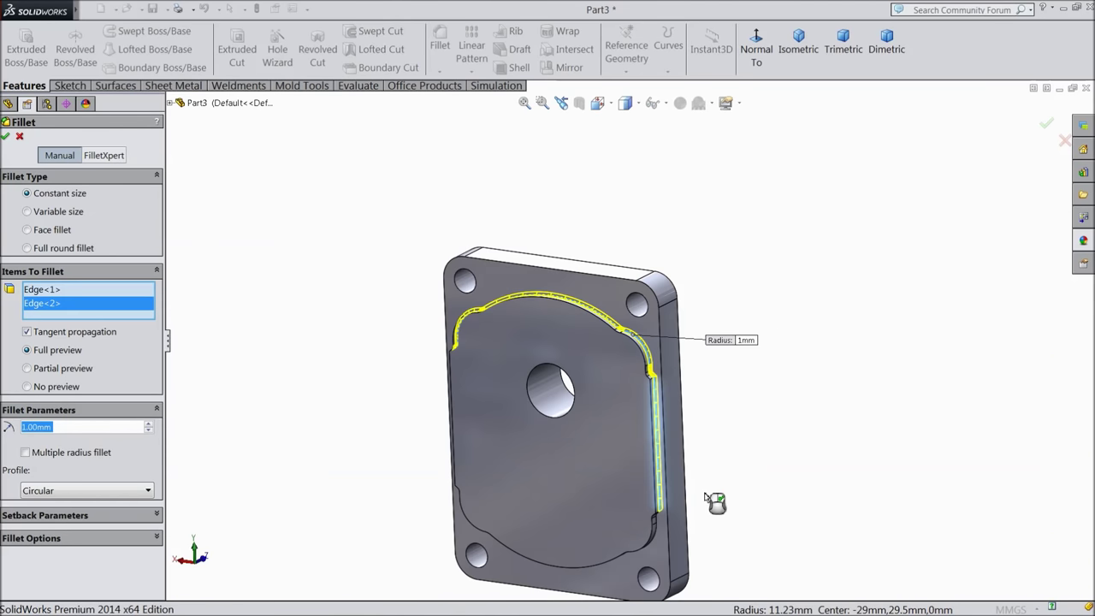
scroll(709, 435, "down", 5)
Step: Add the remaining pad edges near the right hole and on the left side, then confirm the fillet
middle_click_drag(641, 420, 632, 289)
scroll(655, 420, "down", 3)
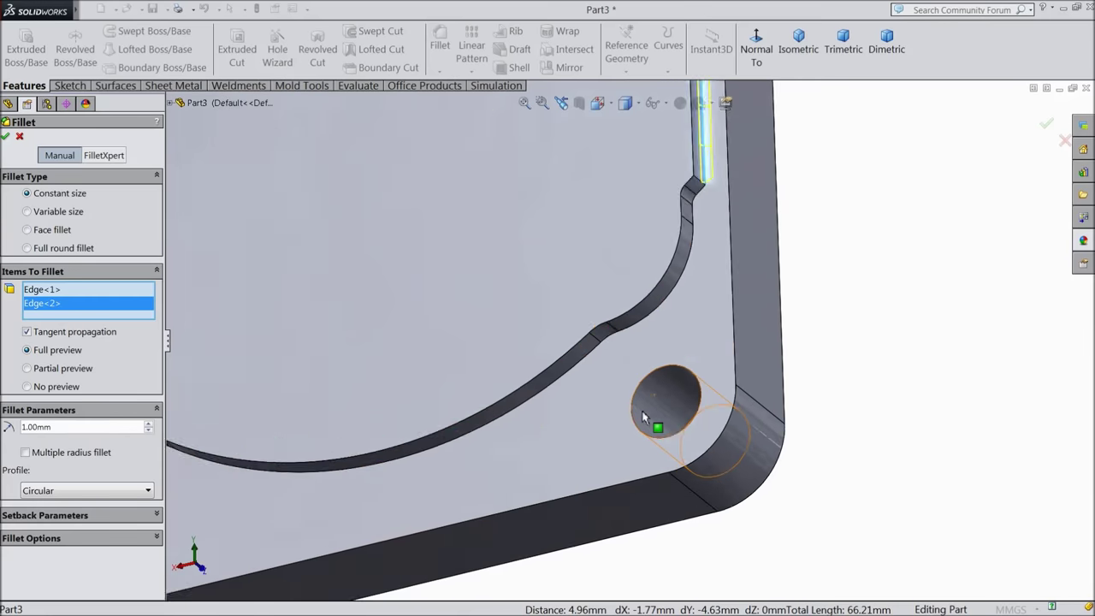
scroll(549, 342, "down", 3)
left_click(543, 337)
scroll(545, 342, "up", 3)
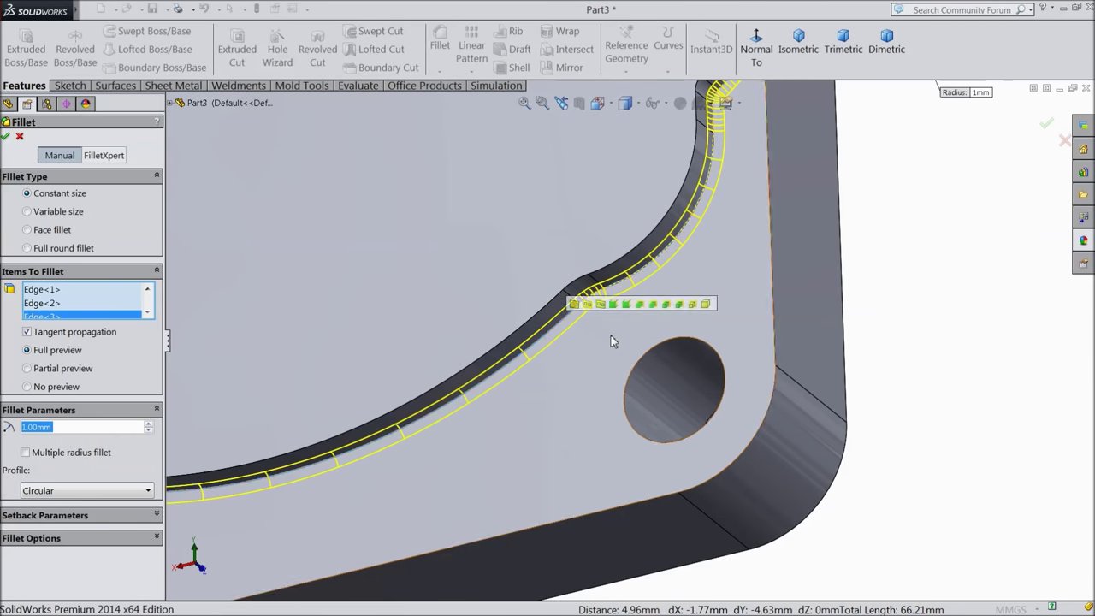
scroll(610, 335, "up", 3)
middle_click_drag(563, 306, 422, 302)
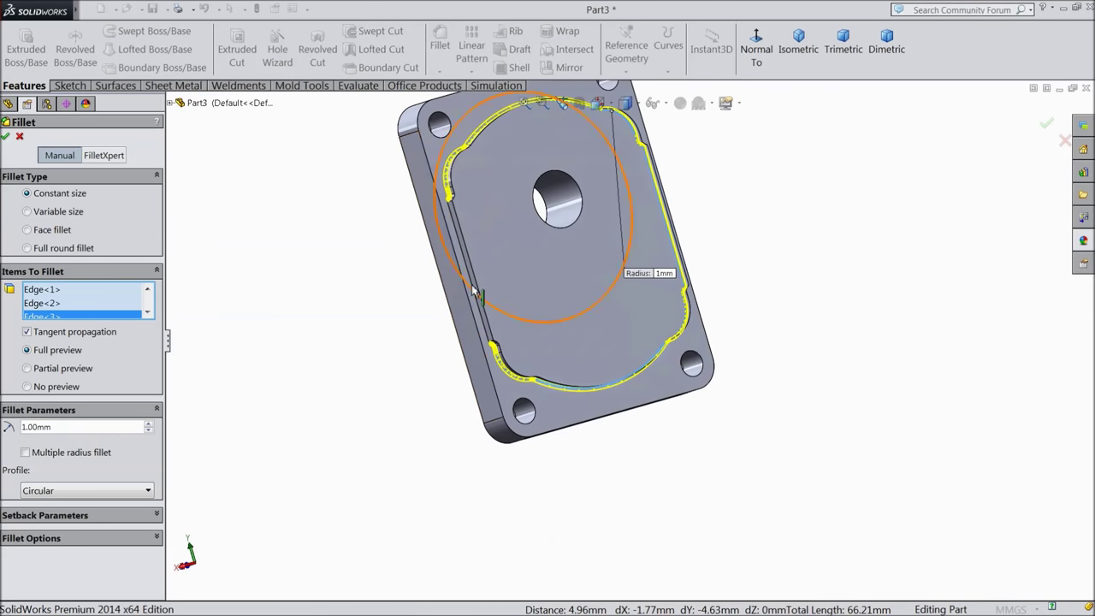
scroll(515, 294, "down", 5)
left_click(532, 301)
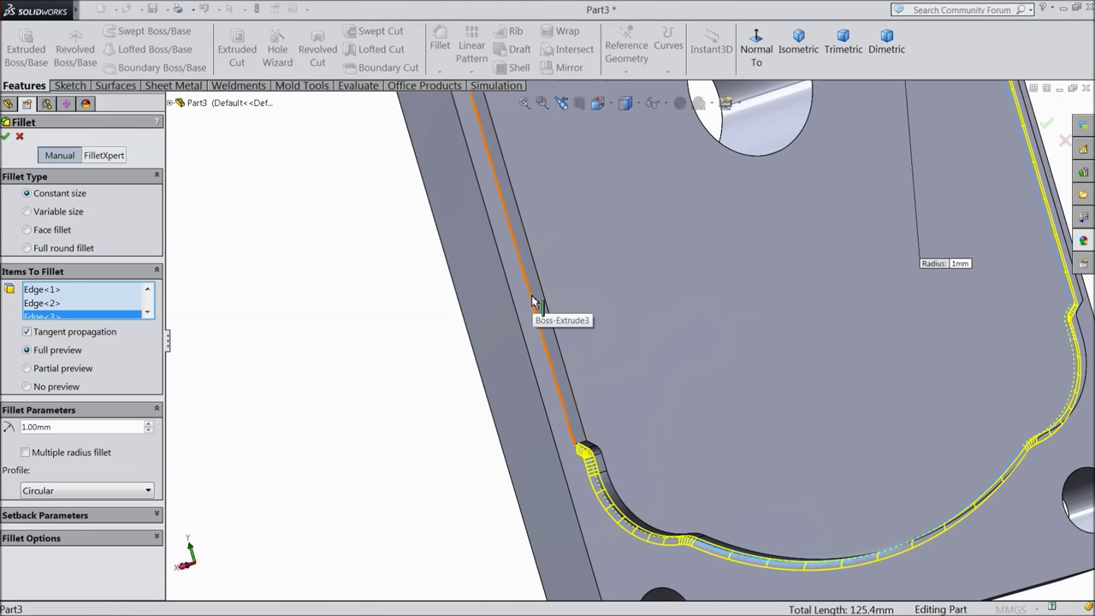
left_click(5, 136)
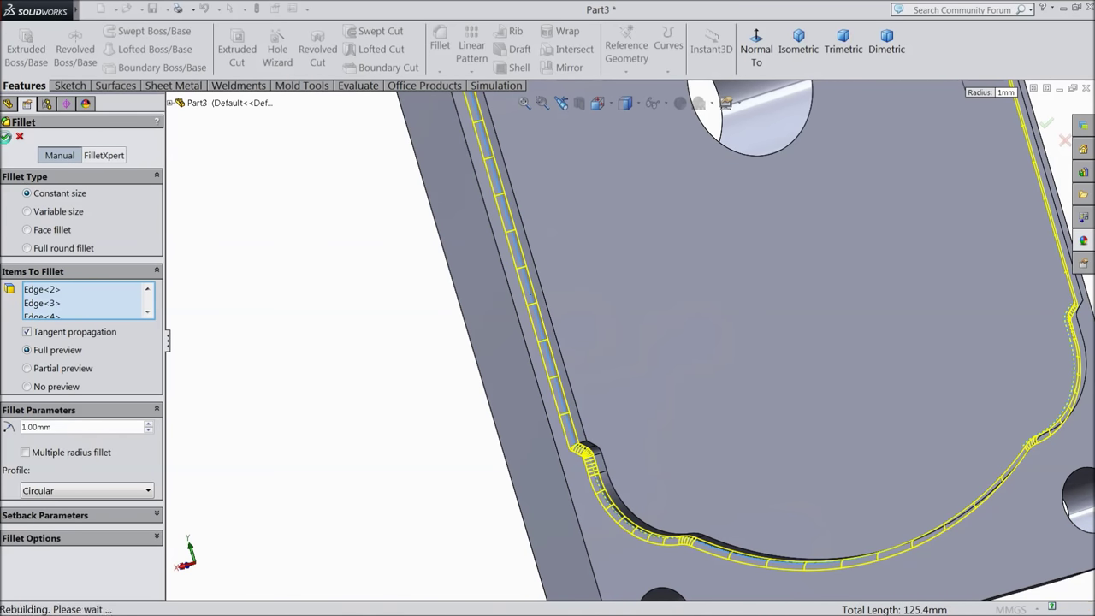
Step: Fit the whole plate in view, orbit it, and select the raised face
key("f")
mouse_move(317, 303)
middle_mouse_down()
mouse_move(450, 310)
mouse_move(420, 379)
mouse_move(564, 363)
middle_mouse_up()
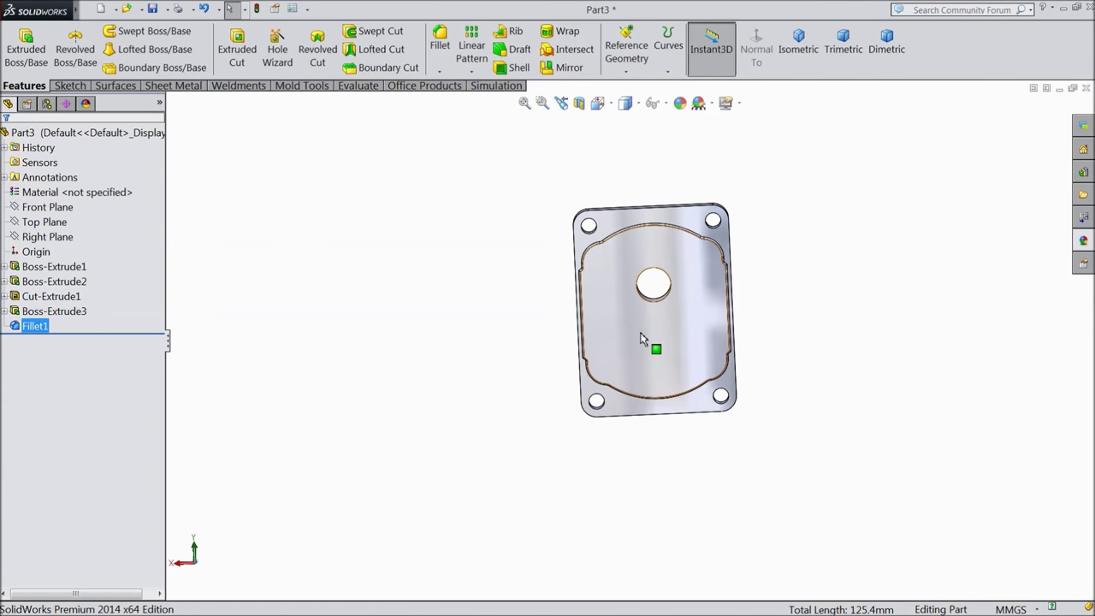
middle_click_drag(655, 345, 660, 356)
left_click(659, 356)
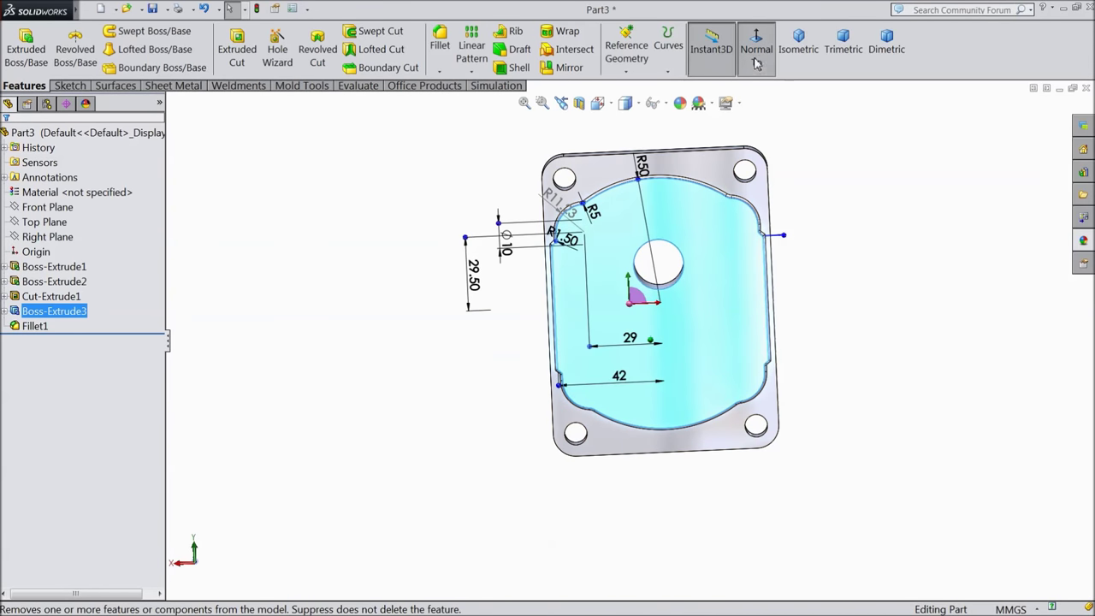
Step: Face the raised pad and define an ISO M10 bottoming tapped hole 17 mm deep
left_click(756, 49)
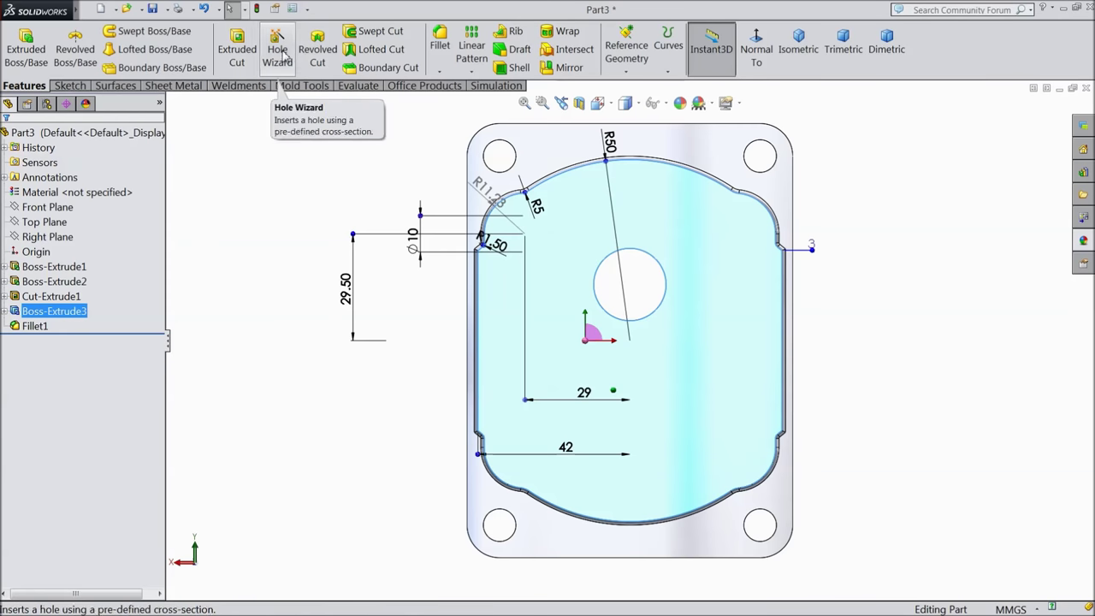
left_click(277, 58)
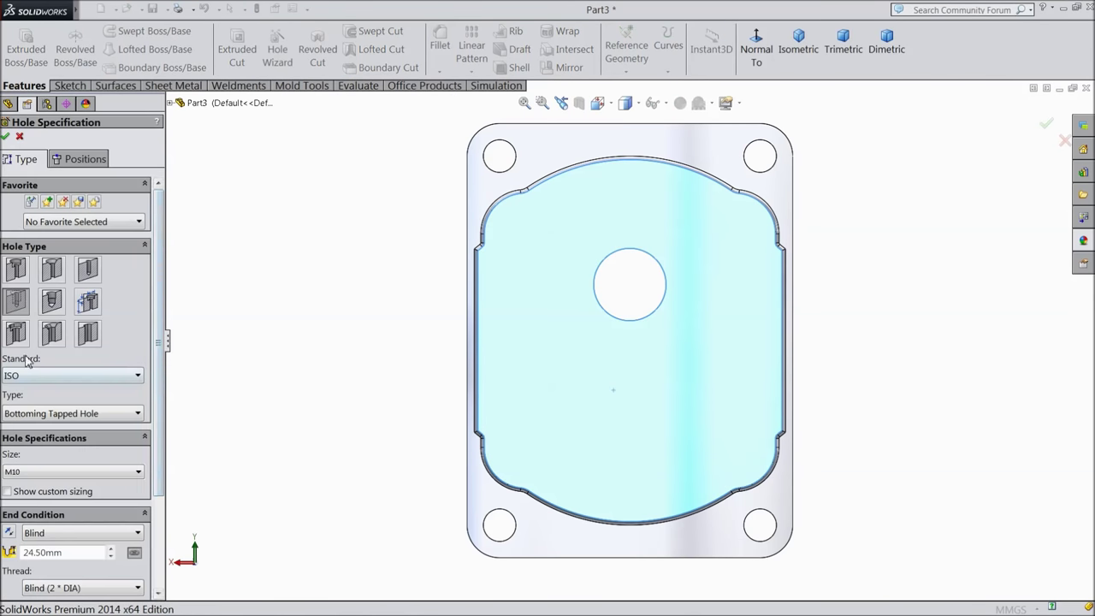
left_click(15, 307)
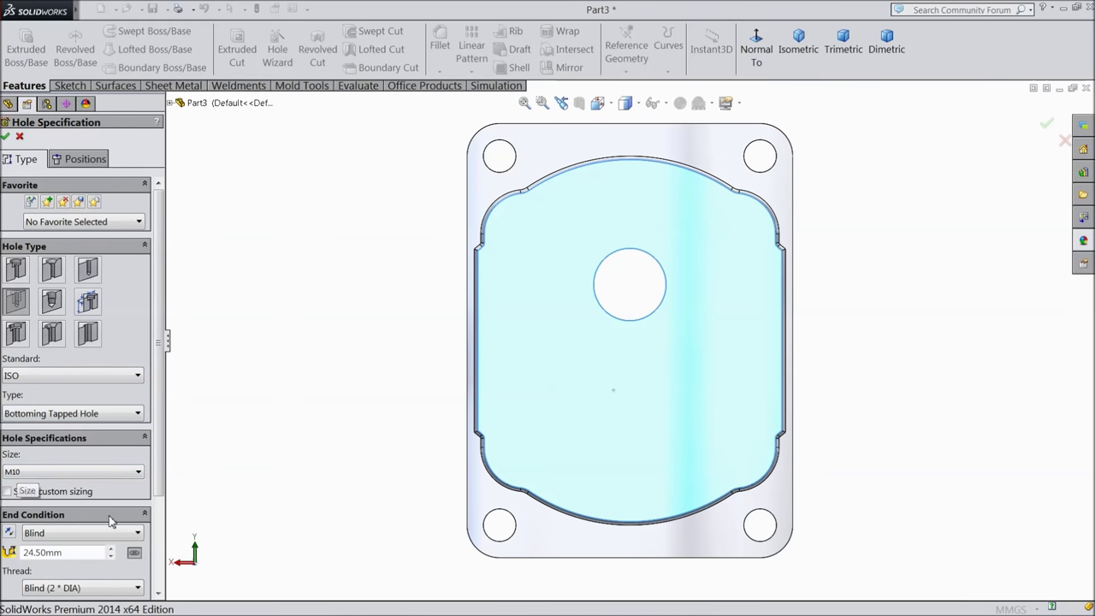
scroll(158, 496, "down", 3)
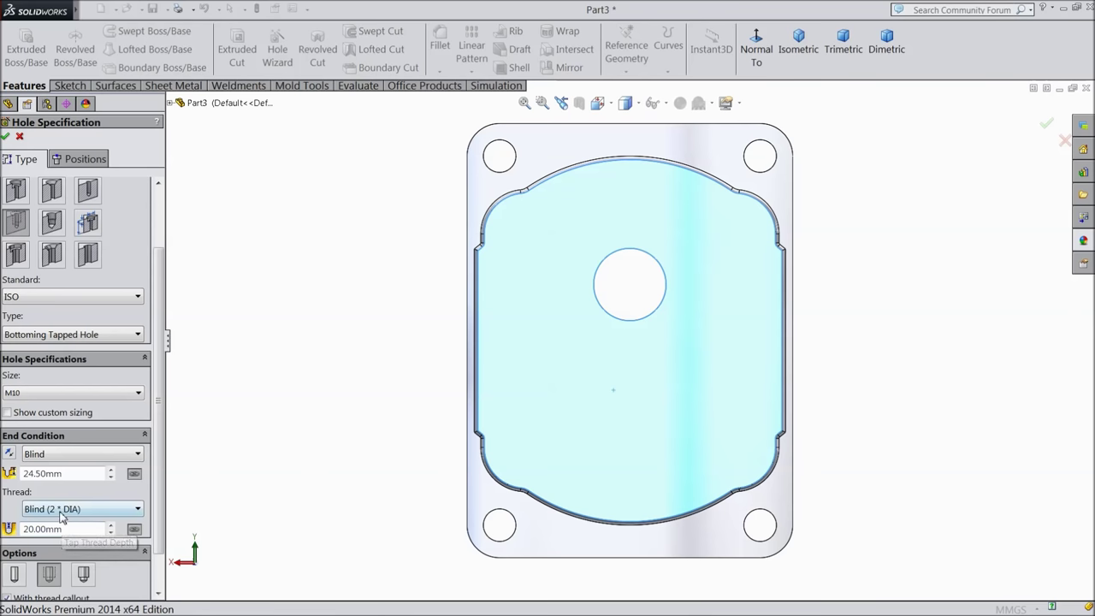
left_click_drag(65, 473, 9, 467)
type("17")
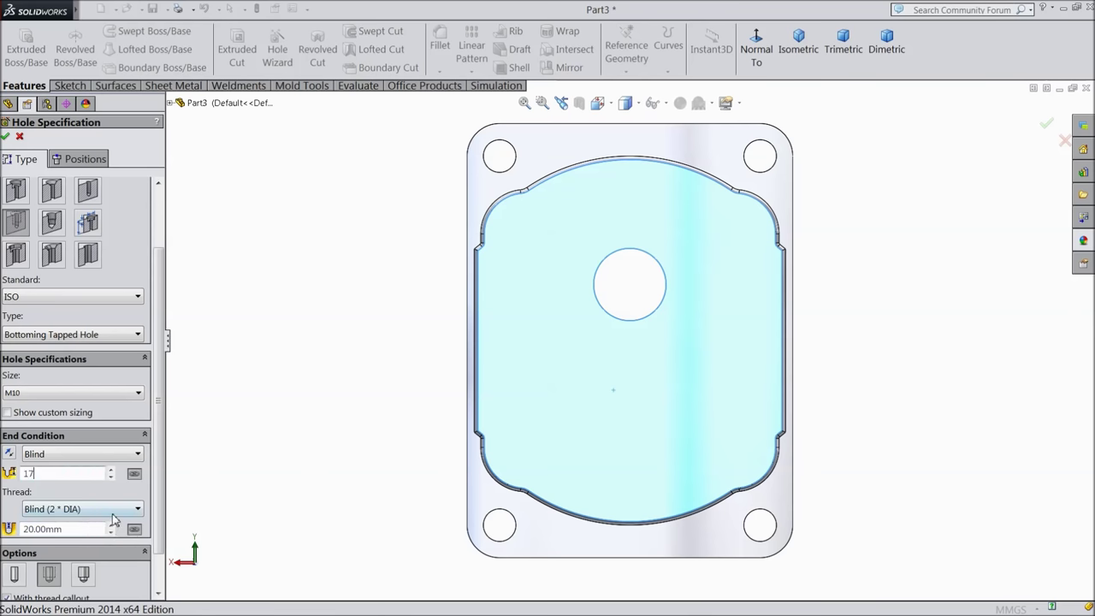
key("Return")
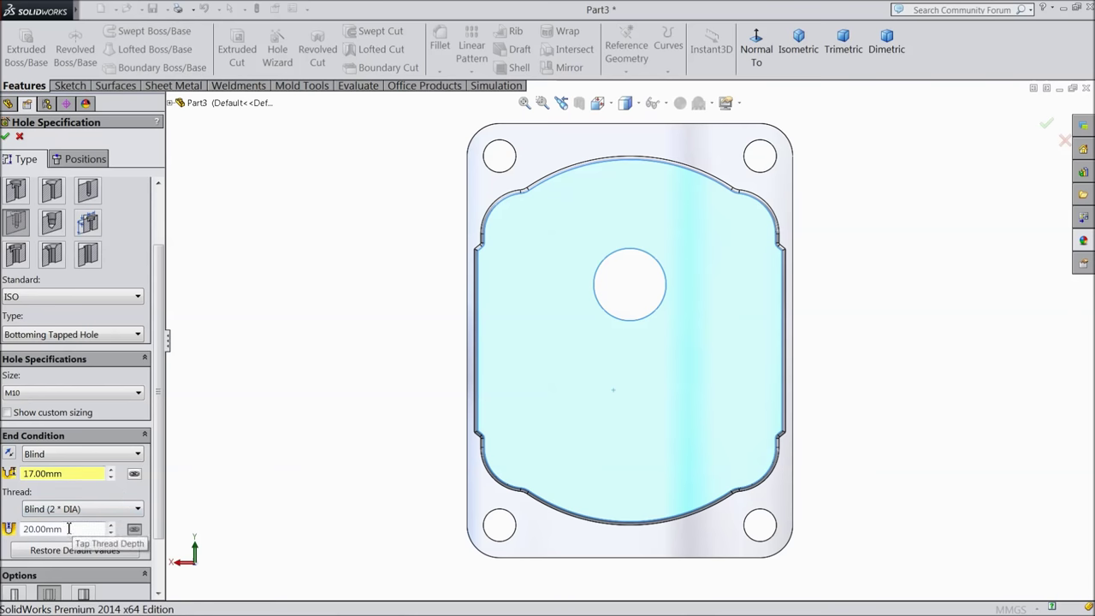
left_click(86, 161)
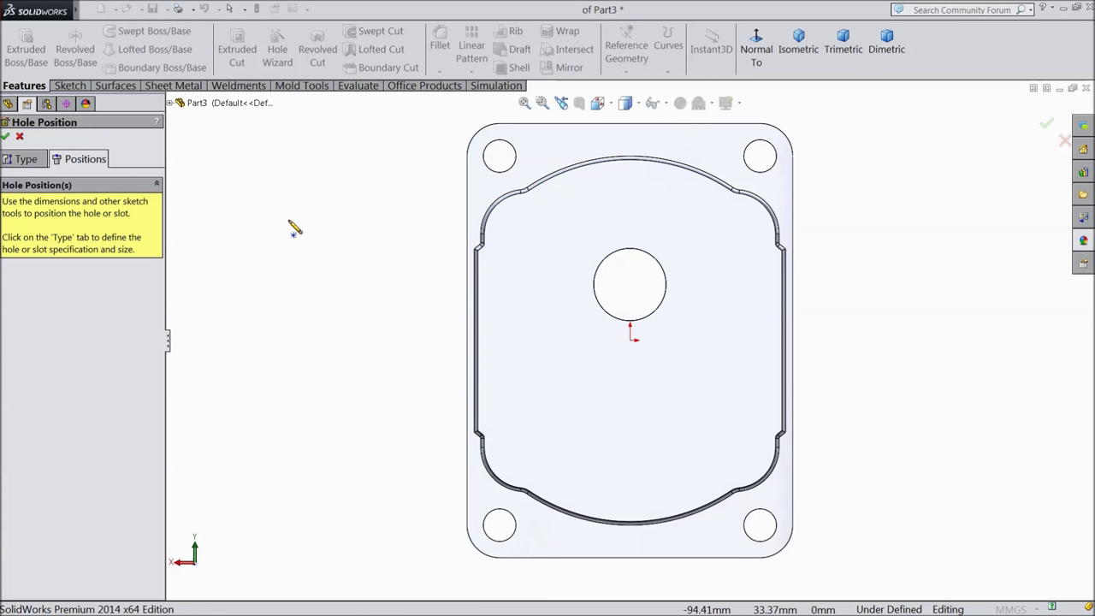
Step: Place four hole points at the corners of the raised face
left_click(529, 233)
left_click(646, 237)
left_click(727, 238)
left_click(727, 459)
left_click(526, 455)
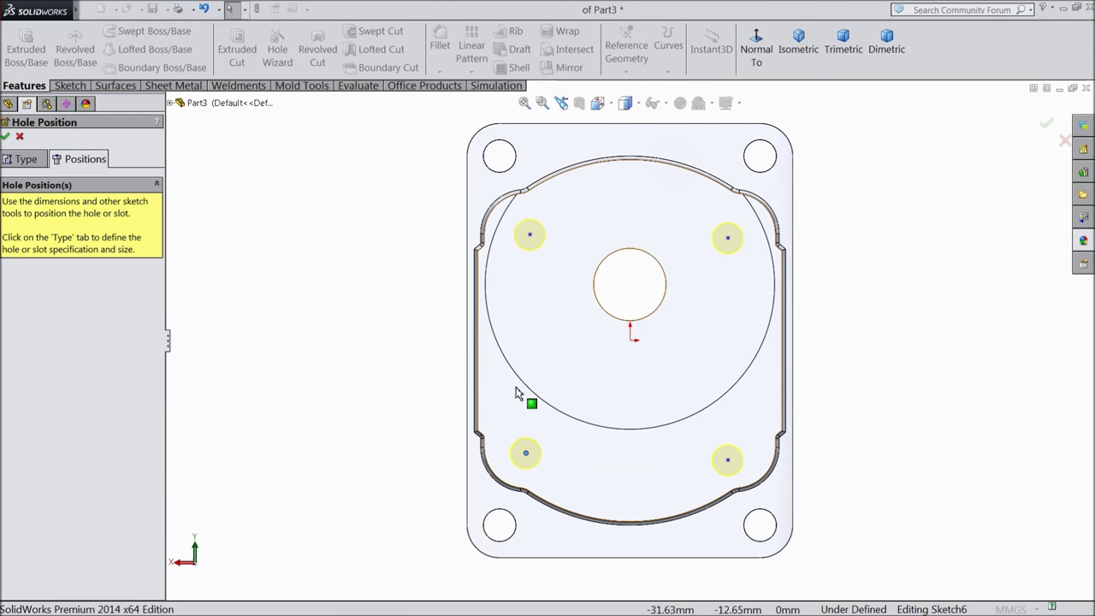
Step: Dimension the upper hole points 58 mm apart and the upper-left point 58/2 from the origin
left_click(70, 86)
left_click(62, 47)
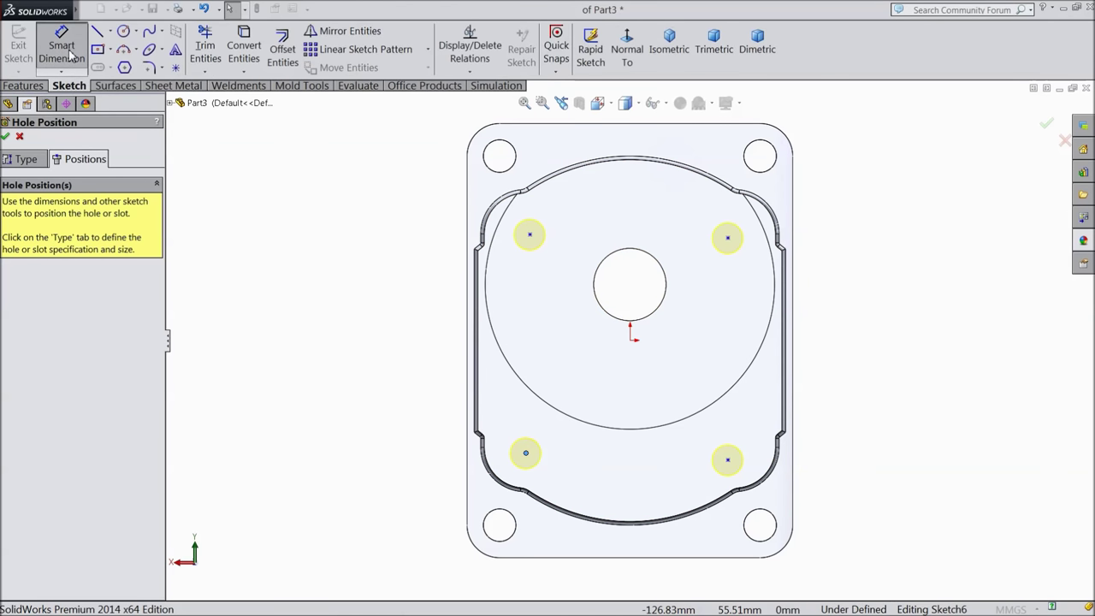
left_click(531, 239)
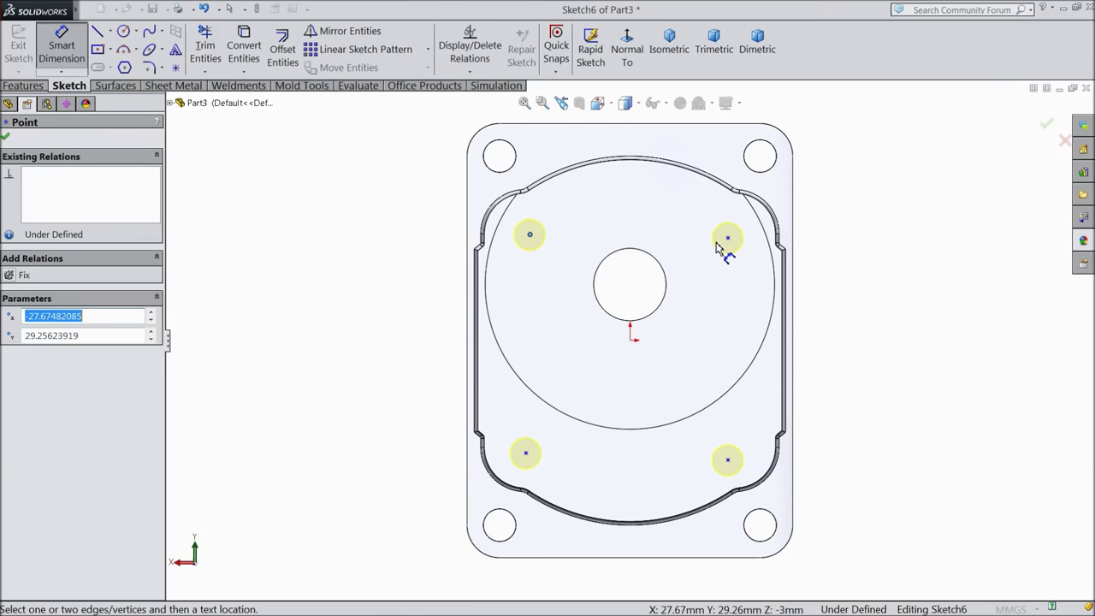
left_click(727, 241)
left_click(633, 198)
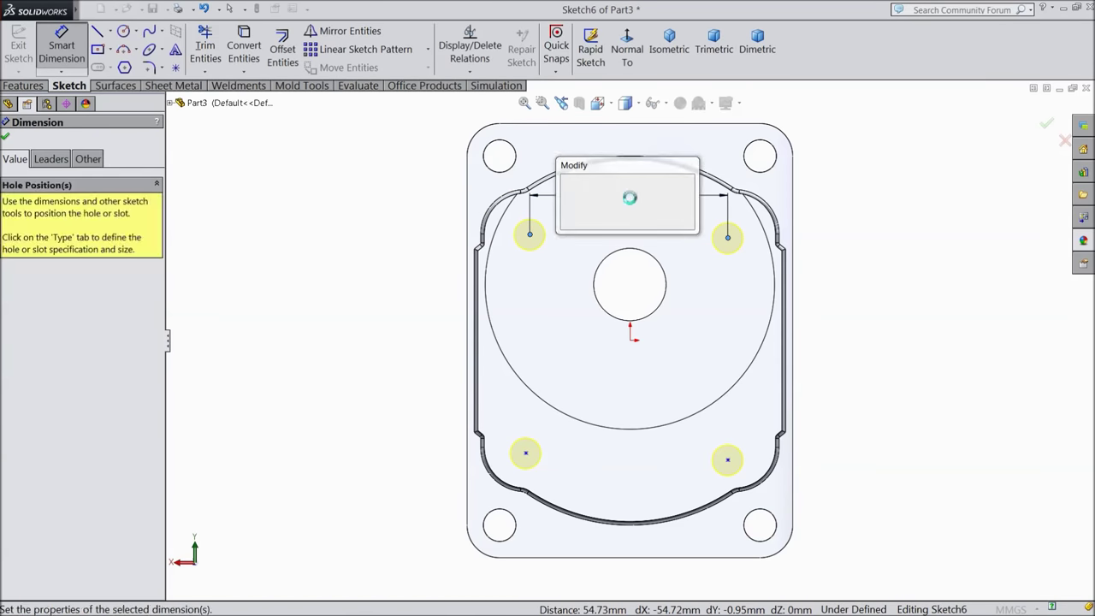
type("58")
left_click(566, 181)
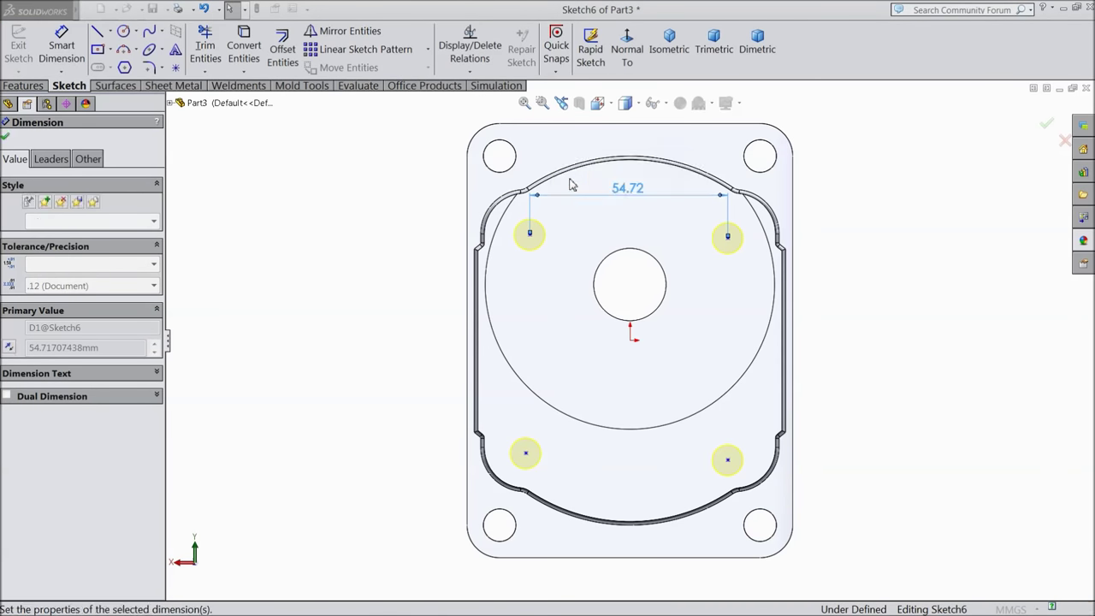
left_click(519, 236)
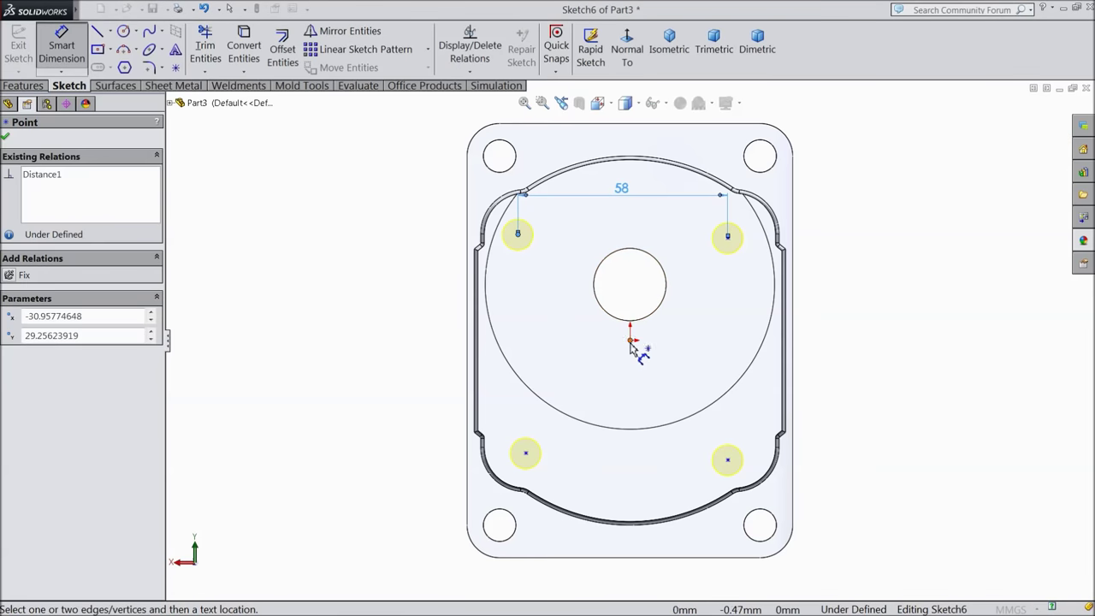
left_click(631, 338)
left_click(582, 231)
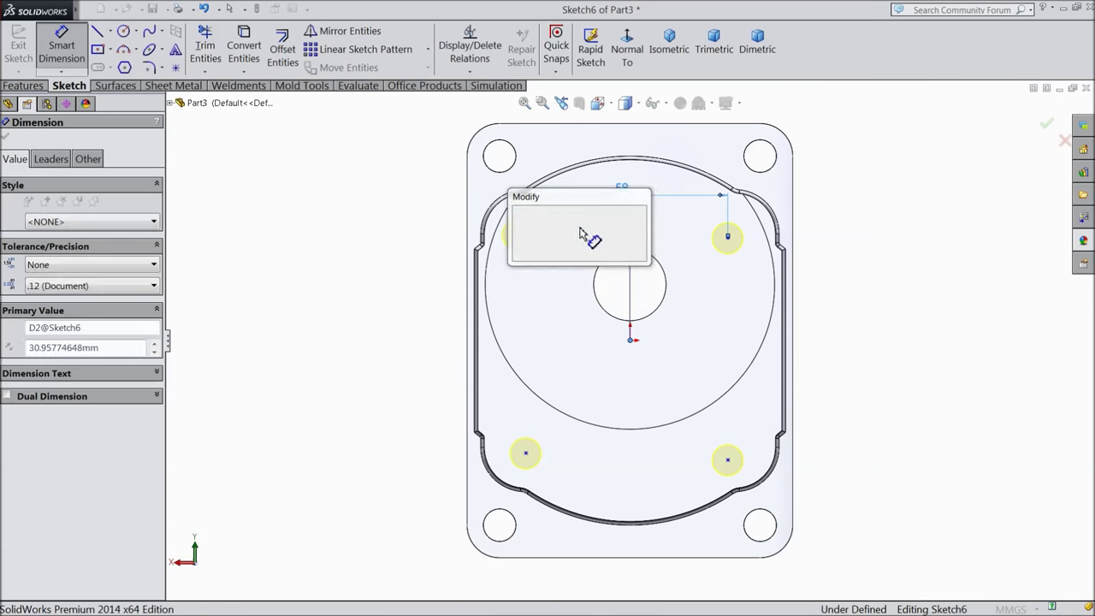
type("58/2")
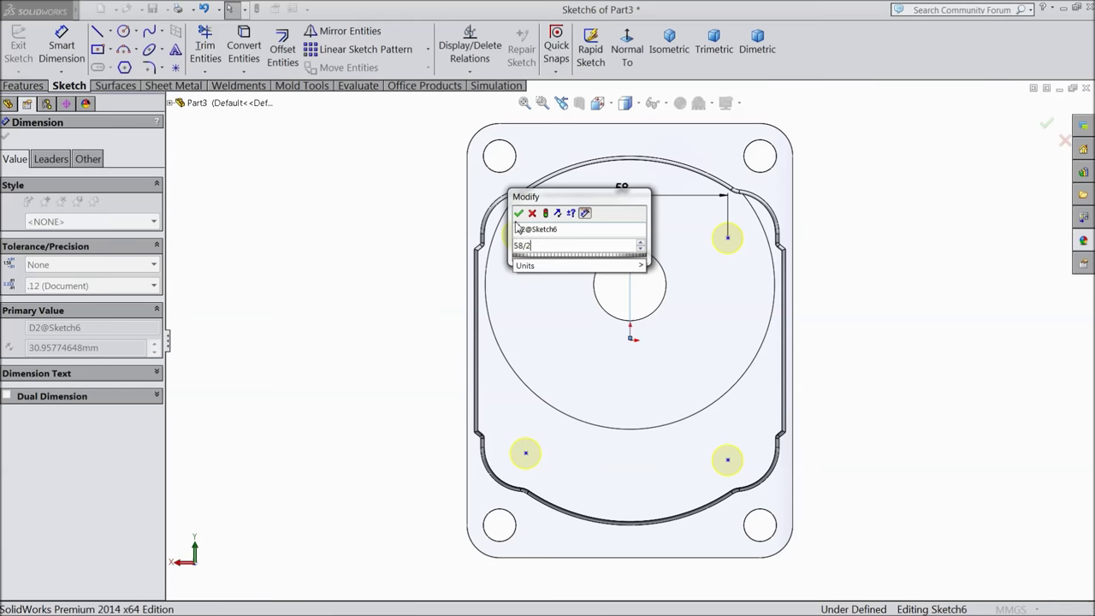
left_click(518, 214)
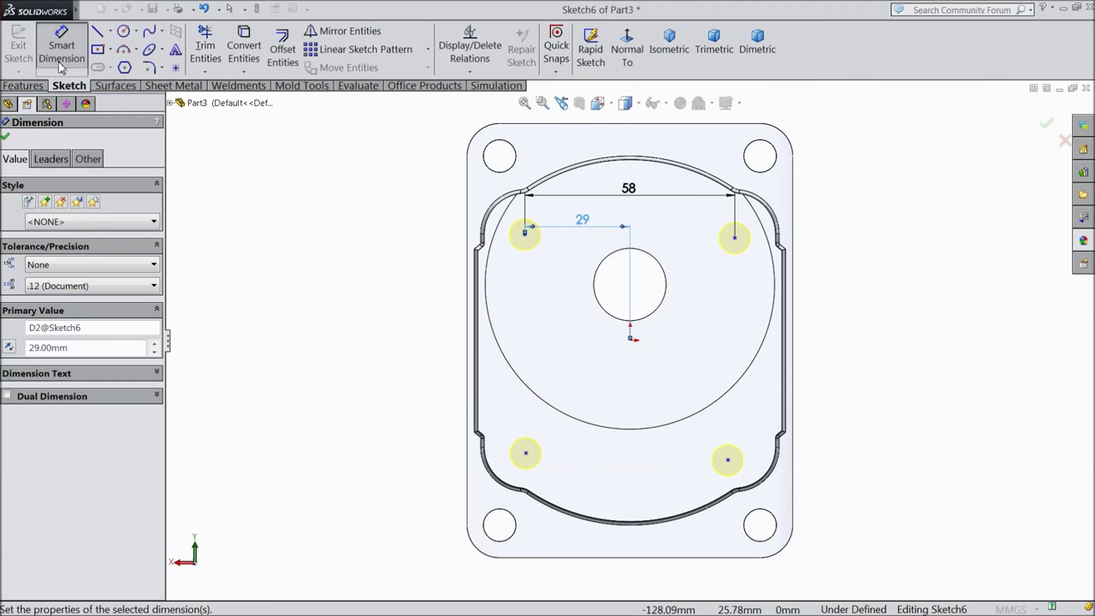
left_click(525, 454)
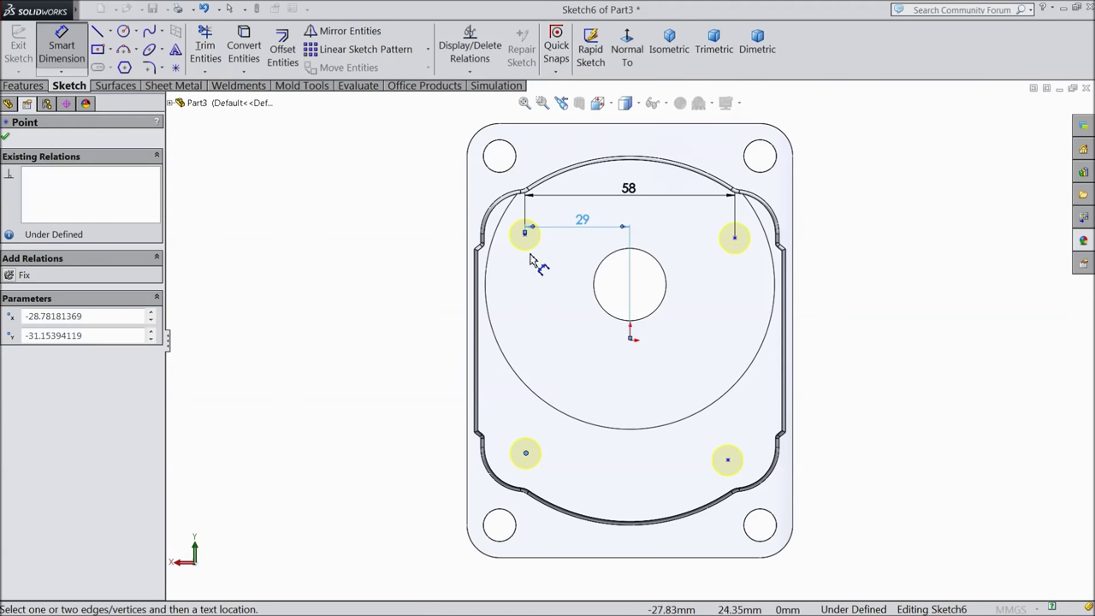
Step: Dimension the left hole points 59 mm apart and the lower-left point 59/2 from the origin
left_click(525, 233)
left_click(412, 342)
type("59")
left_click(342, 321)
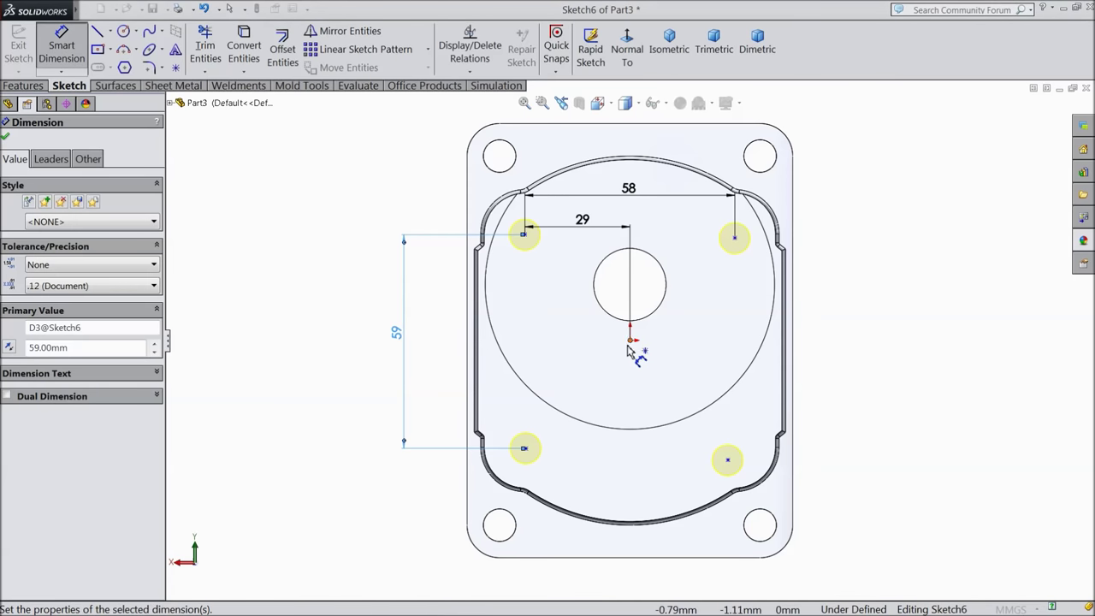
key("Escape")
left_click(526, 450)
left_click(629, 339)
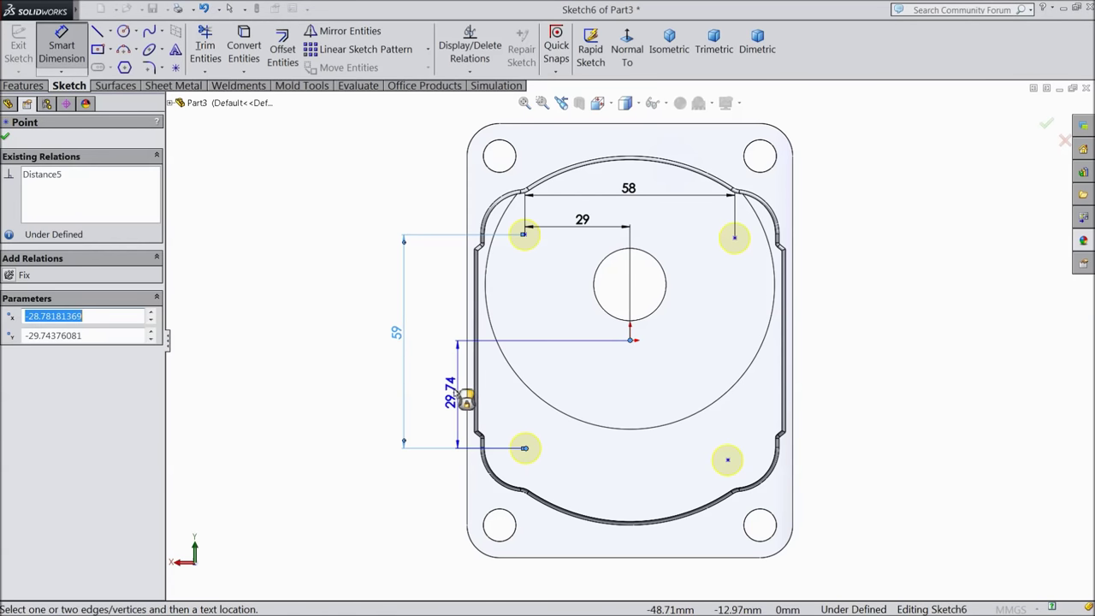
left_click(453, 391)
type("59/2")
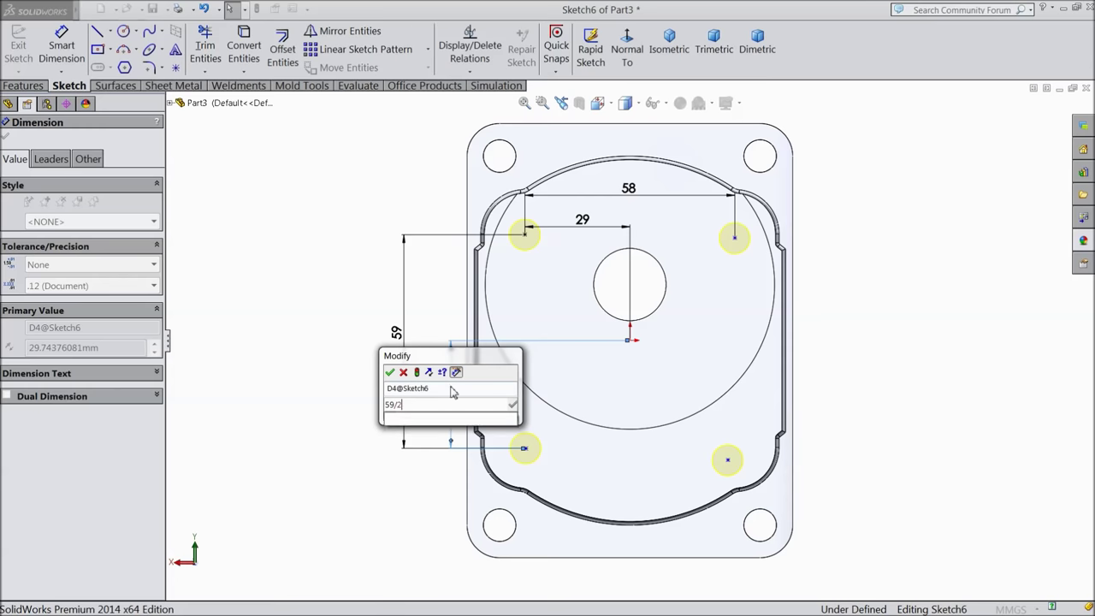
left_click(389, 372)
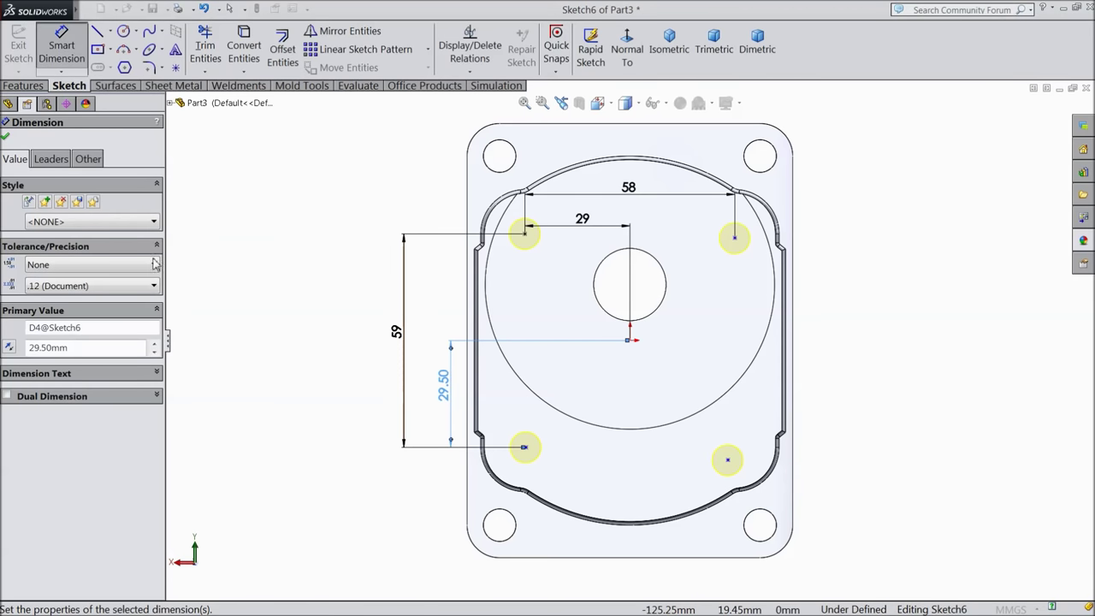
Step: Make the two lower hole points horizontal, undoing a mistaken vertical relation
left_click(6, 139)
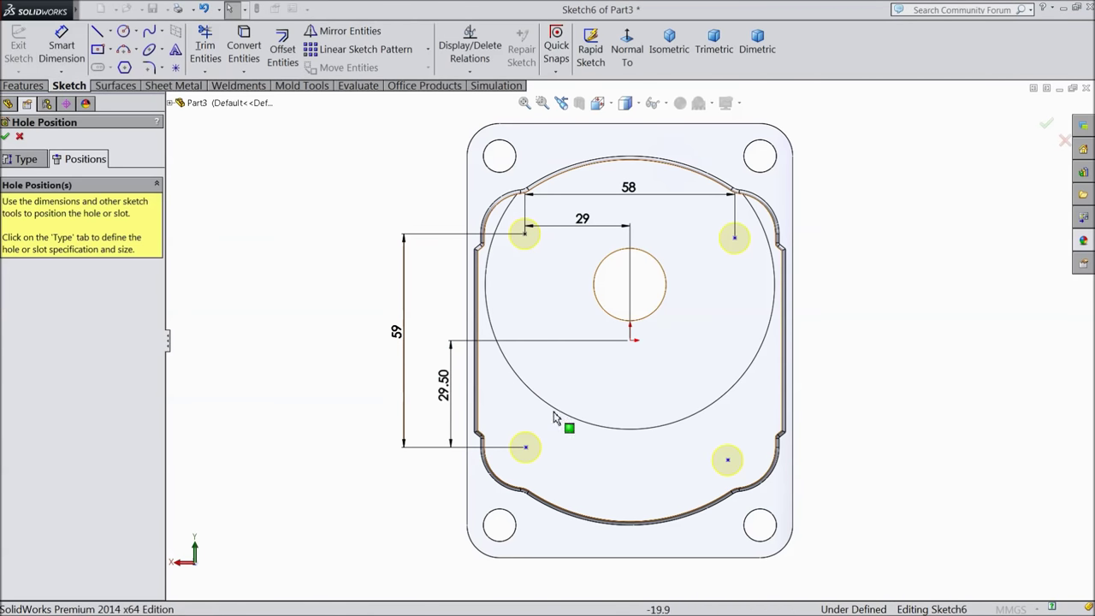
left_click(728, 462)
left_click(525, 446, "ctrl")
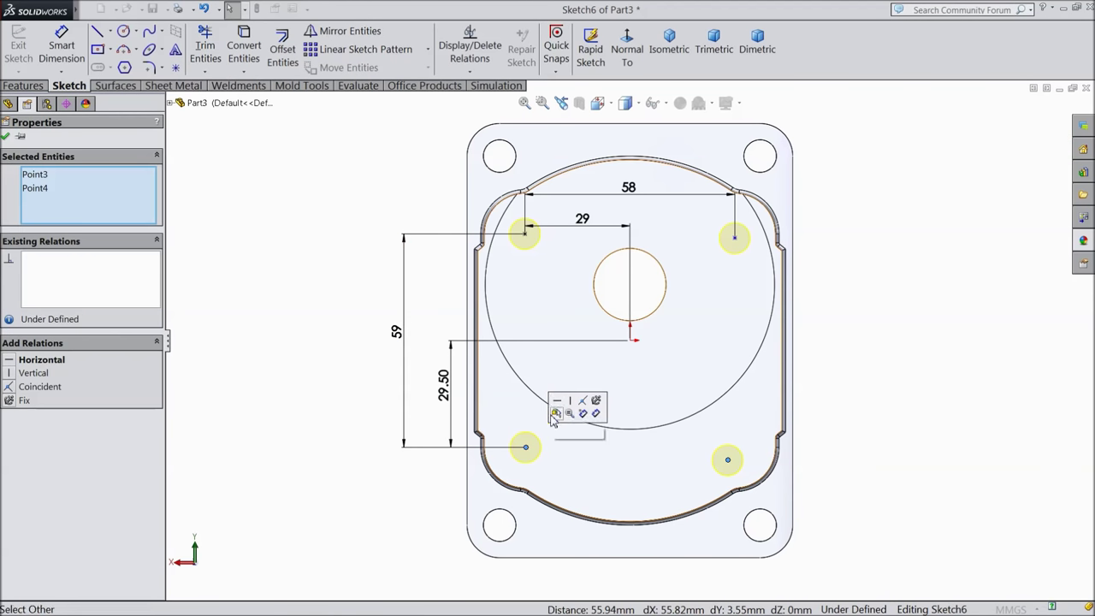
left_click(556, 404)
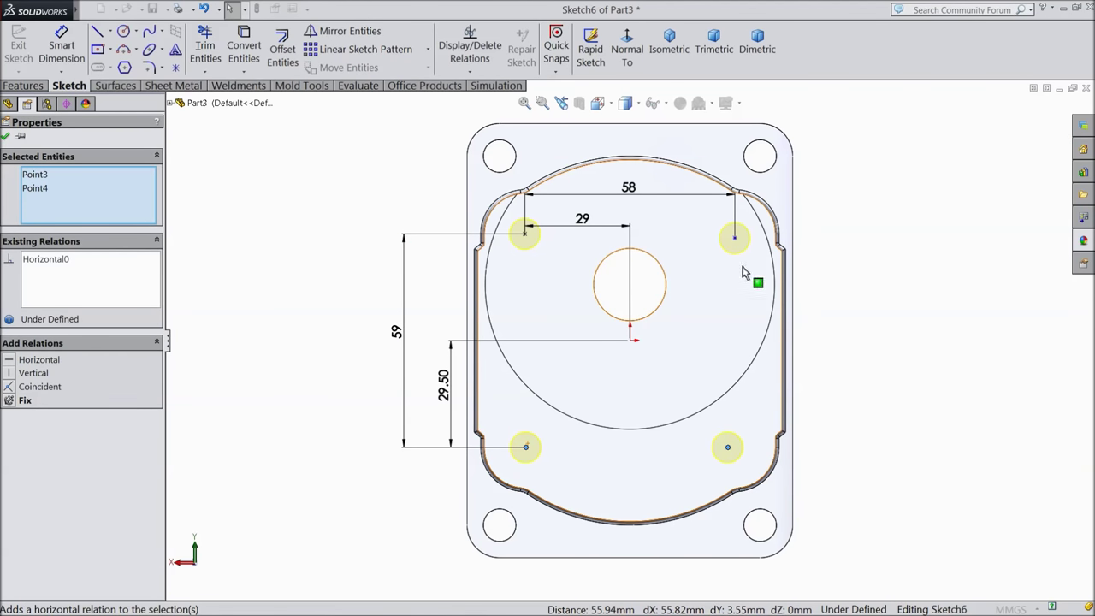
left_click(734, 238, "ctrl")
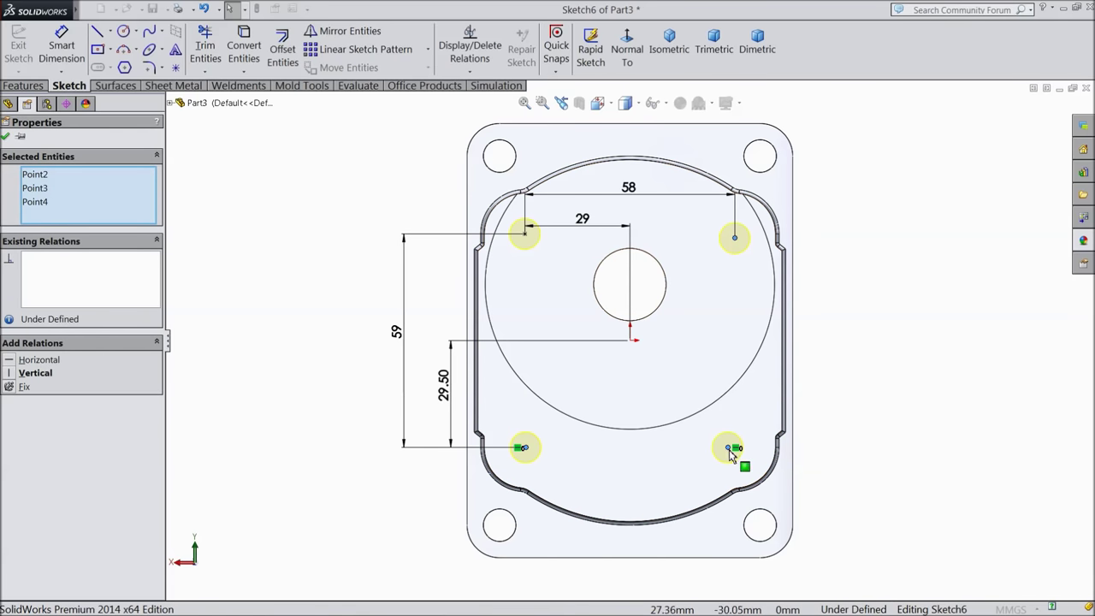
left_click(773, 414)
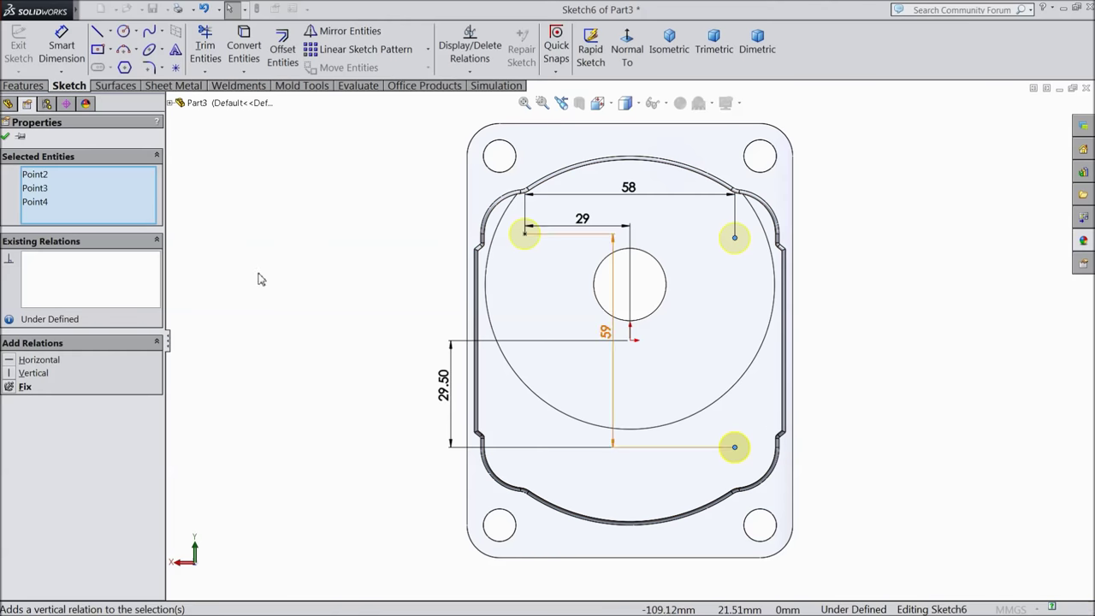
left_click(6, 136)
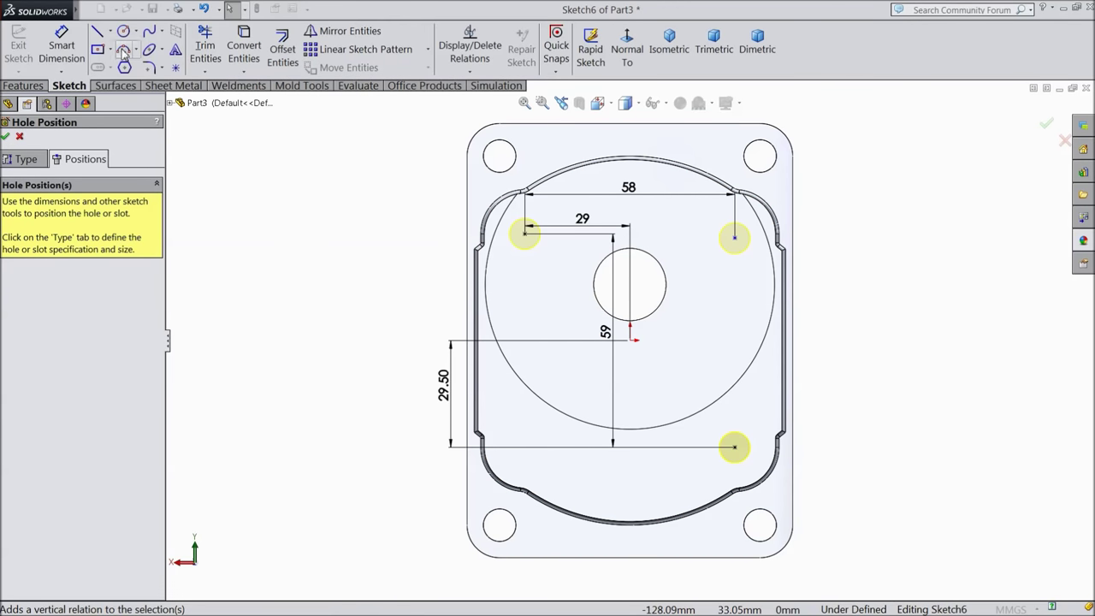
left_click(203, 9)
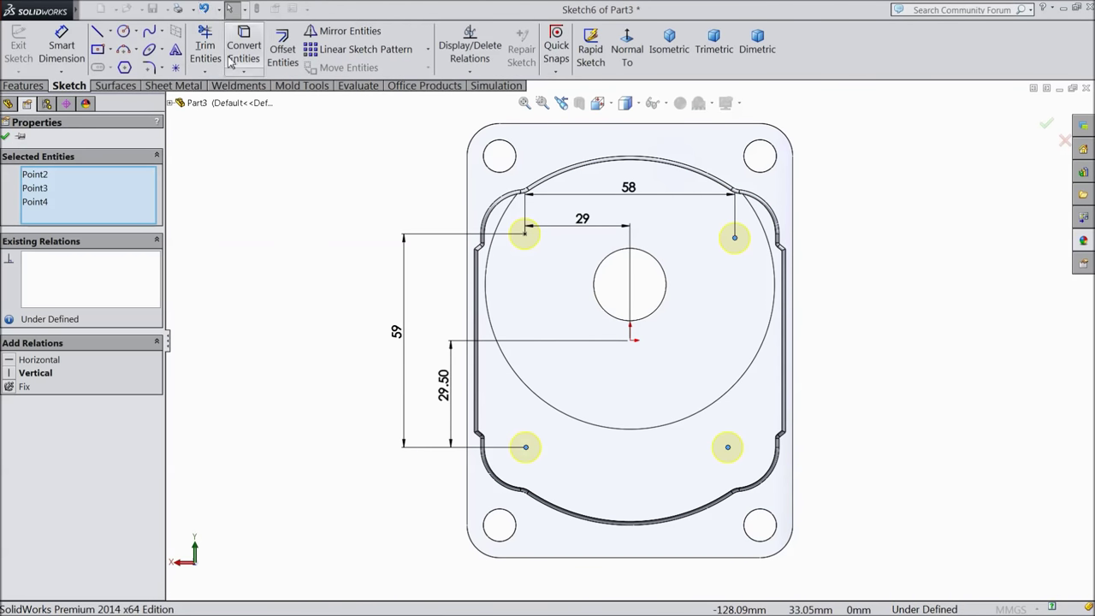
Step: Add a Vertical relation between the two right-hand hole points
left_click(6, 136)
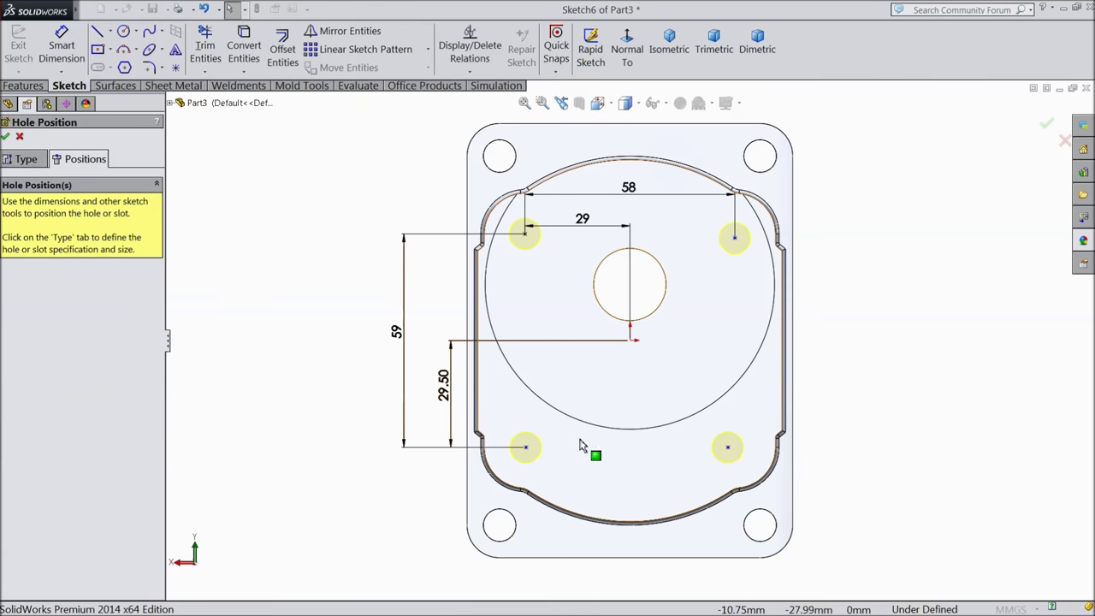
left_click(728, 449)
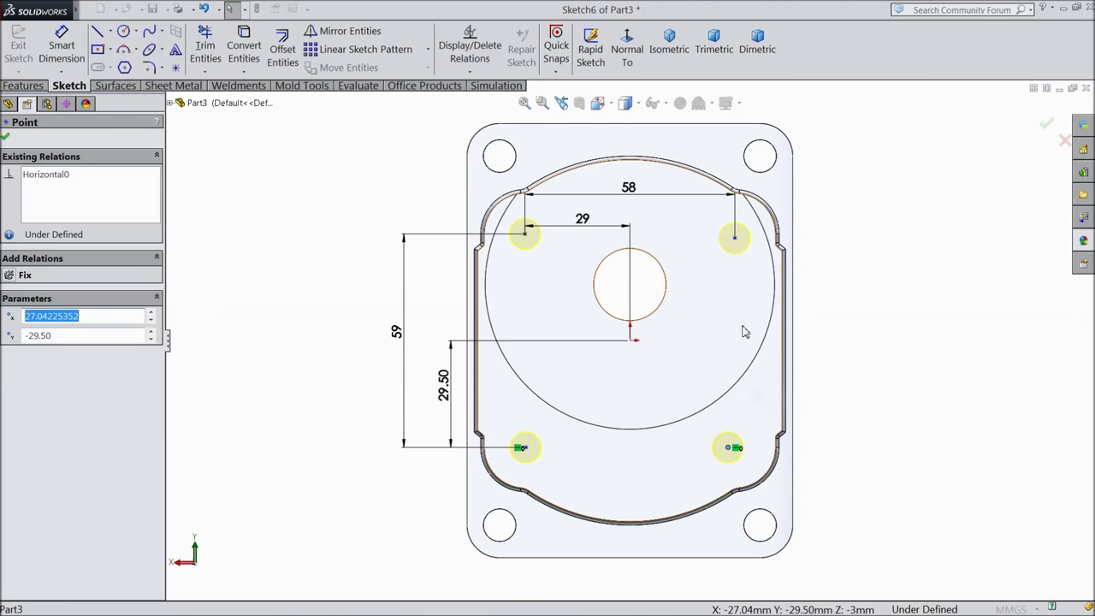
left_click(734, 237, "ctrl")
left_click(779, 191)
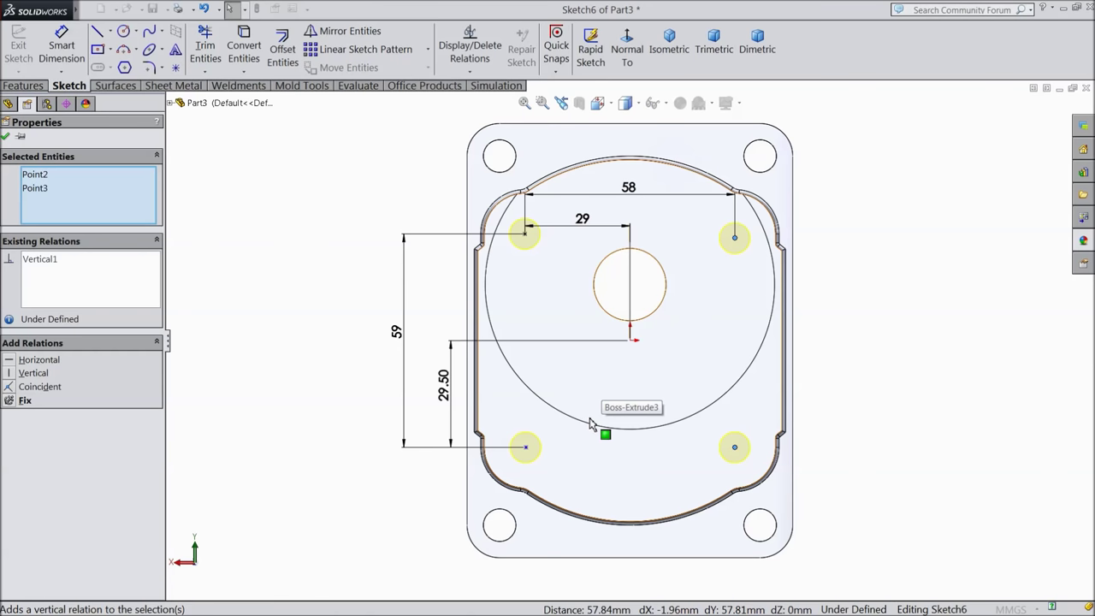
Step: Confirm the positions to create M10 Tapped Hole1 and view the part at an angle
left_click(5, 137)
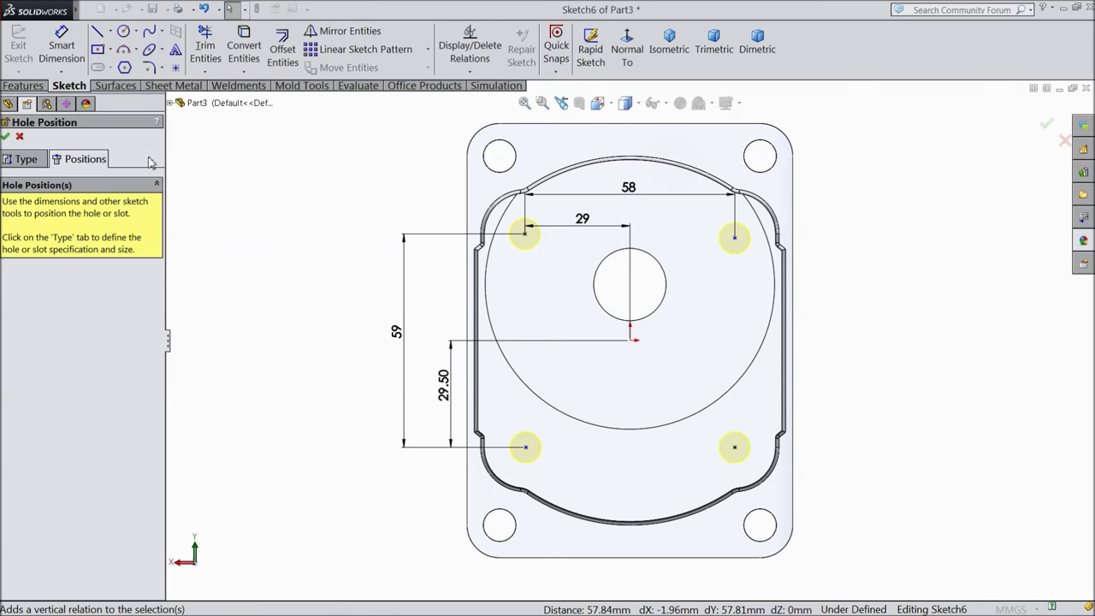
left_click(5, 138)
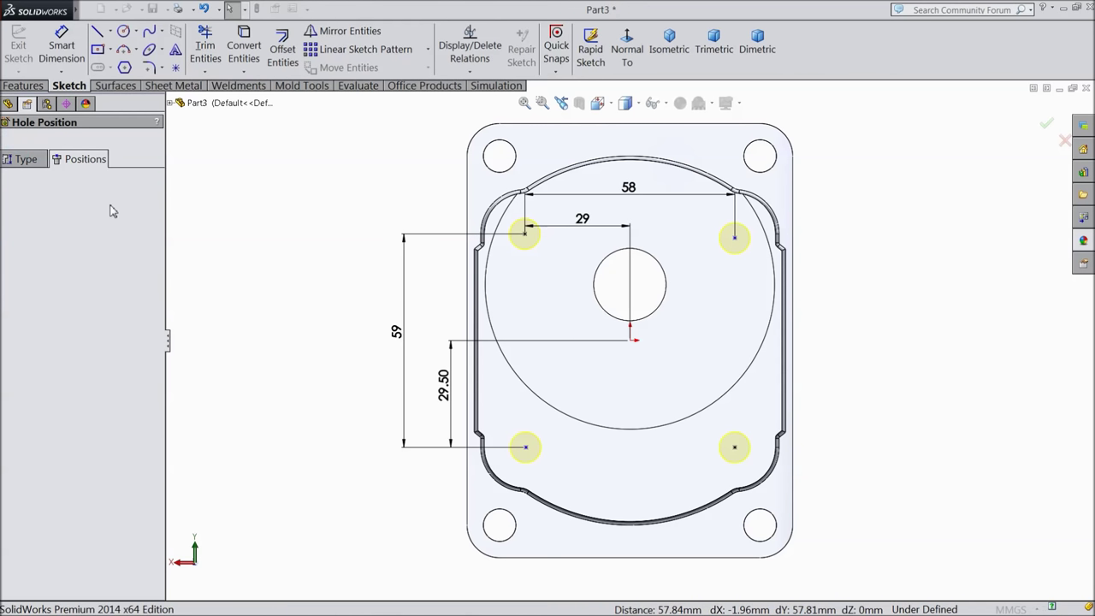
middle_click_drag(335, 318, 370, 317)
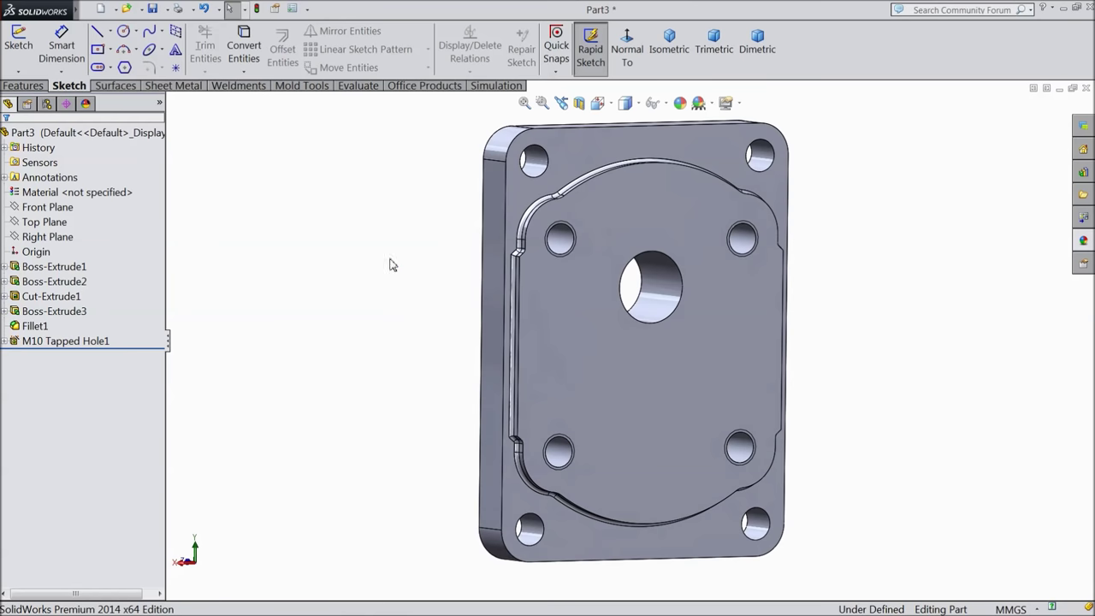
Step: Turn on Shaded cosmetic threads under Document Properties > Detailing and inspect the threaded holes
left_click(582, 137)
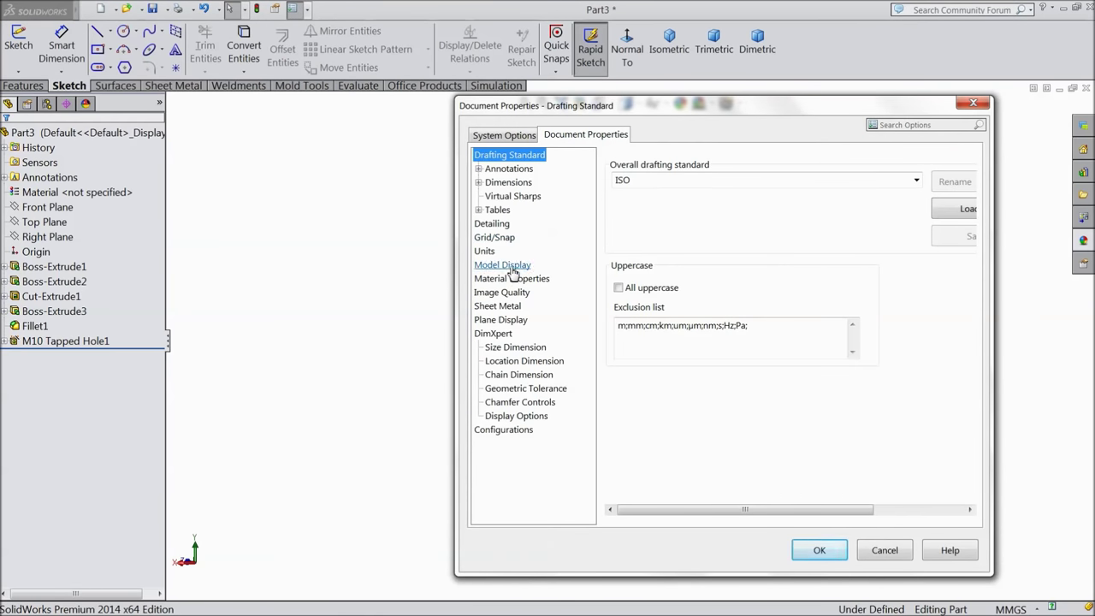
left_click(492, 224)
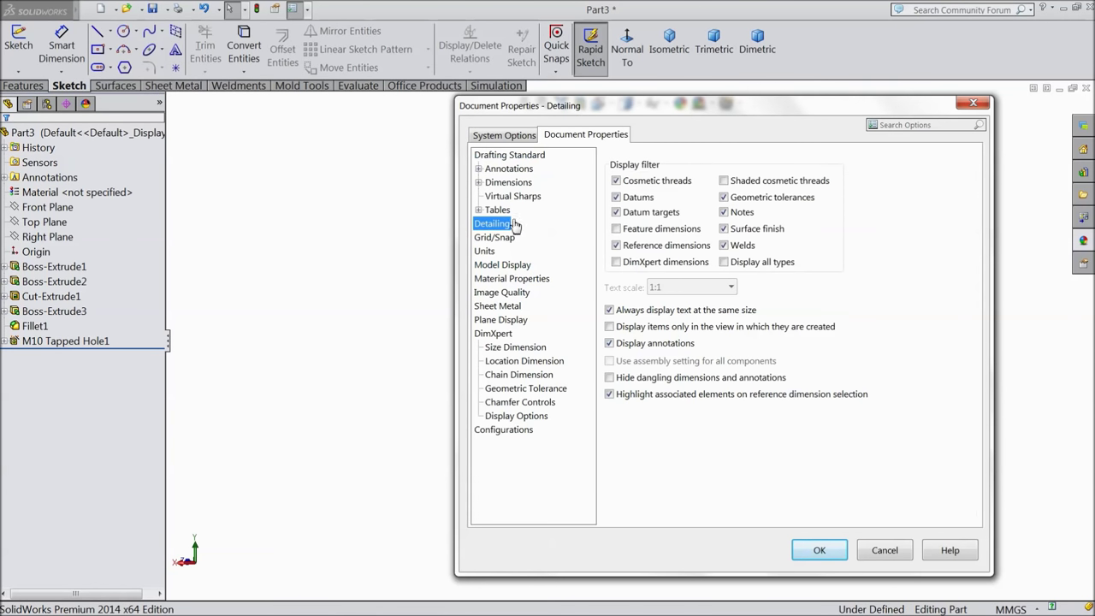
left_click(821, 549)
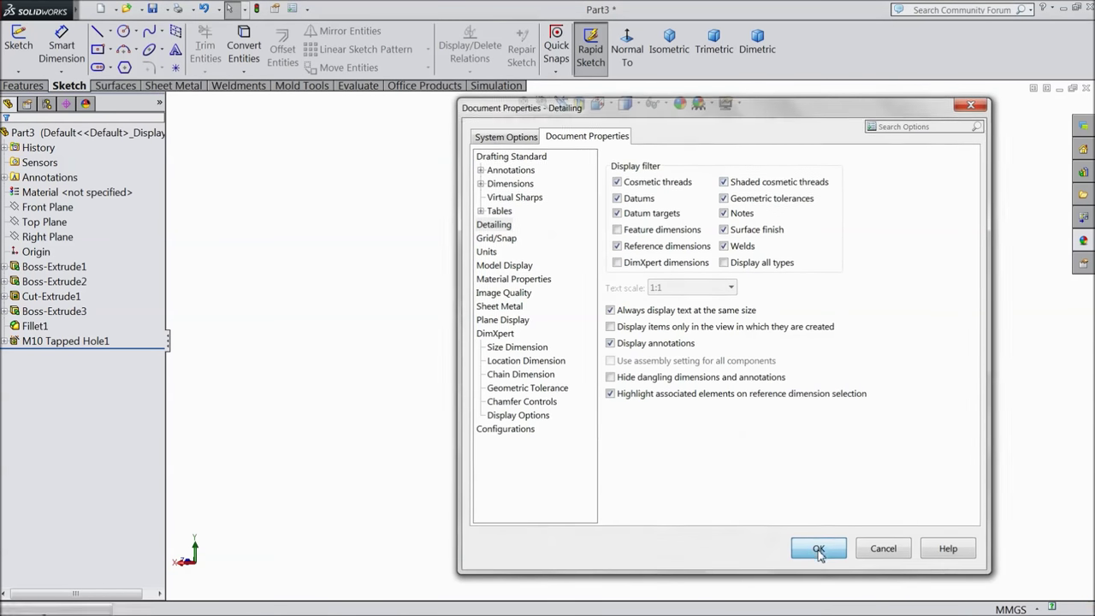
scroll(783, 380, "down", 3)
scroll(687, 349, "up", 3)
scroll(679, 359, "up", 2)
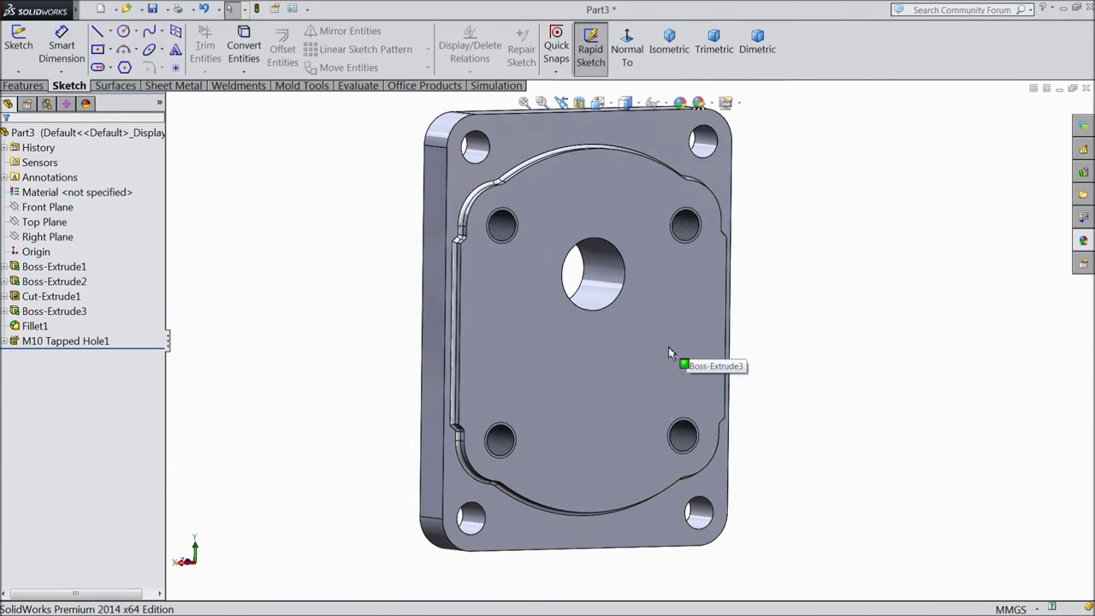
mouse_move(781, 360)
middle_mouse_down()
mouse_move(738, 313)
mouse_move(758, 327)
mouse_move(772, 367)
mouse_move(912, 339)
mouse_move(934, 355)
mouse_move(754, 321)
mouse_move(750, 311)
mouse_move(717, 343)
mouse_move(728, 325)
mouse_move(727, 371)
mouse_move(711, 372)
middle_mouse_up()
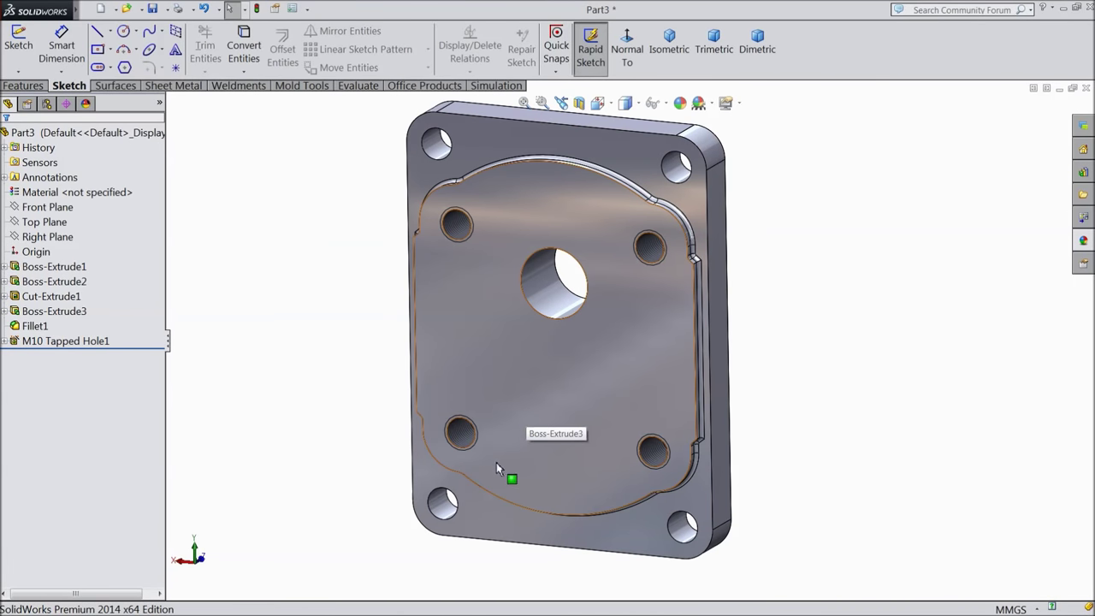
scroll(770, 231, "down", 2)
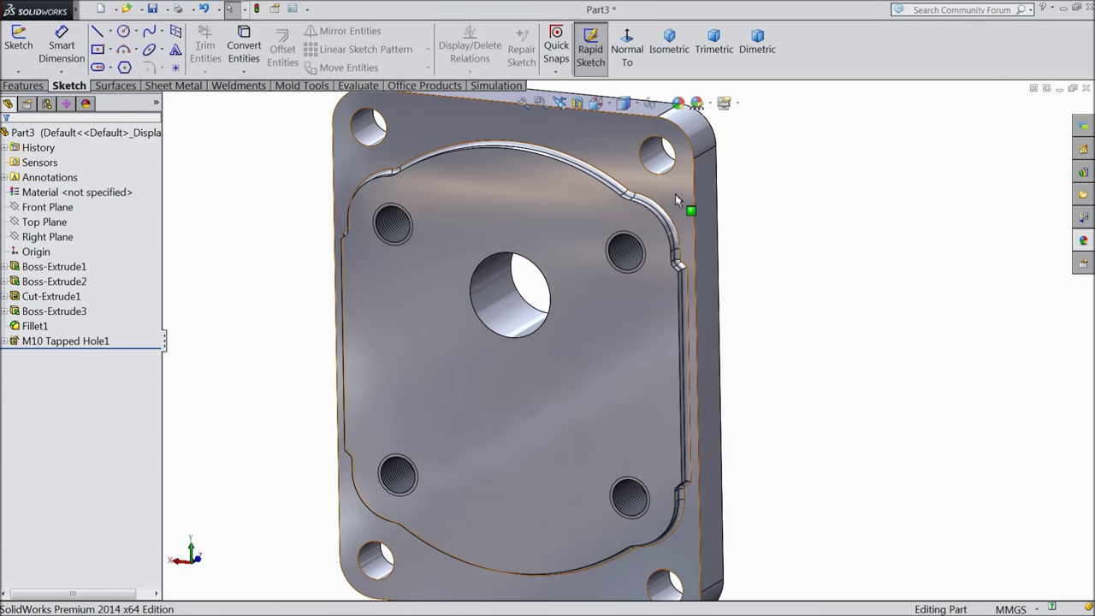
left_click(675, 198)
Step: Start a sketch on the front face and circle the two upper corner holes
left_click(717, 161)
left_click(627, 60)
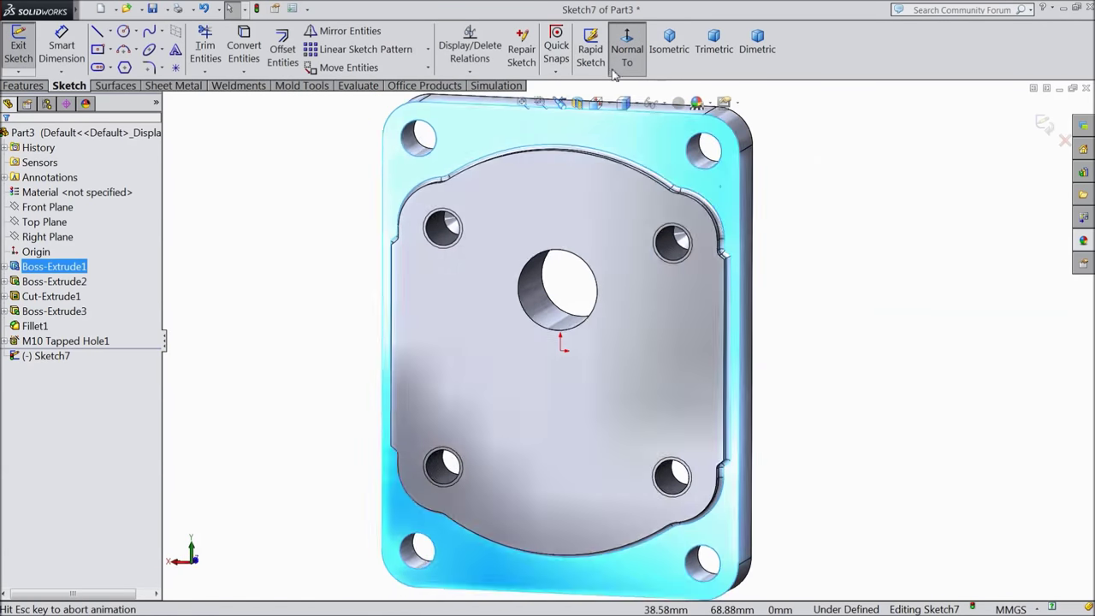
left_click(124, 31)
scroll(556, 171, "down", 3)
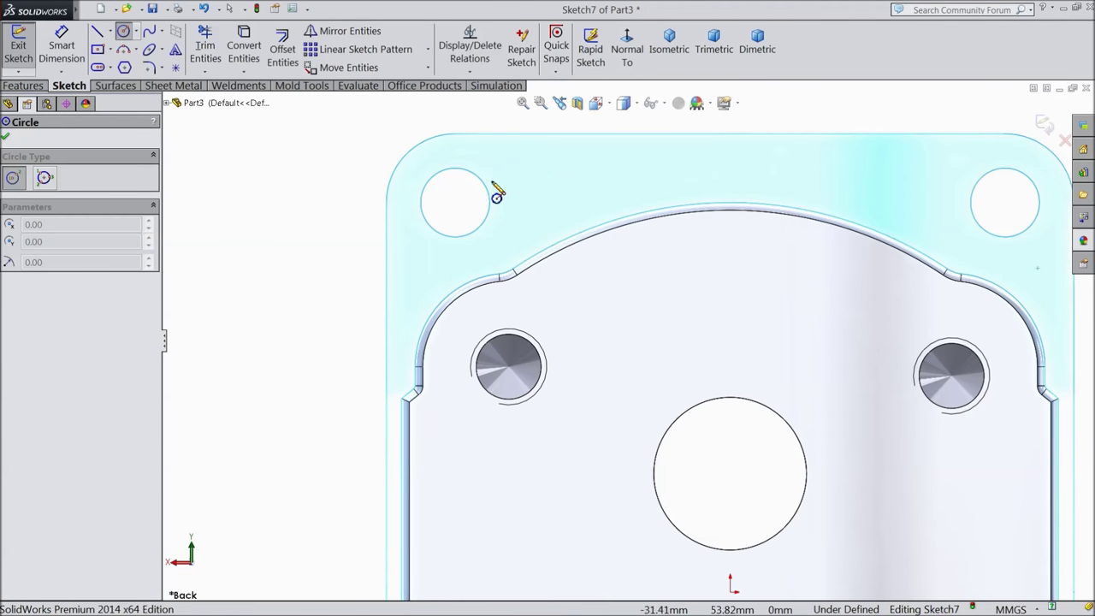
left_click(455, 201)
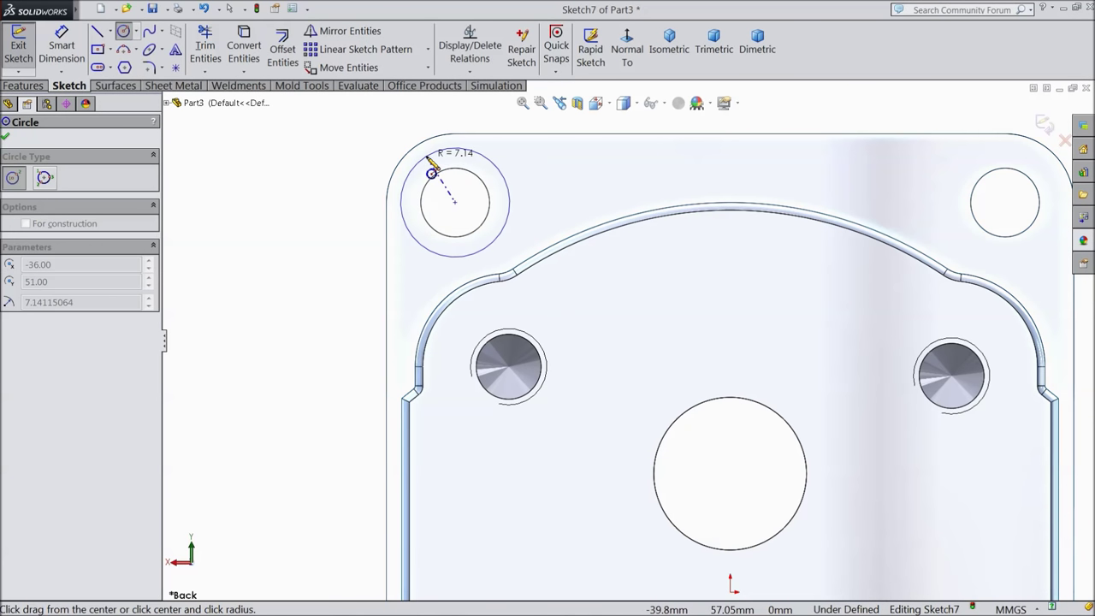
left_click(455, 148)
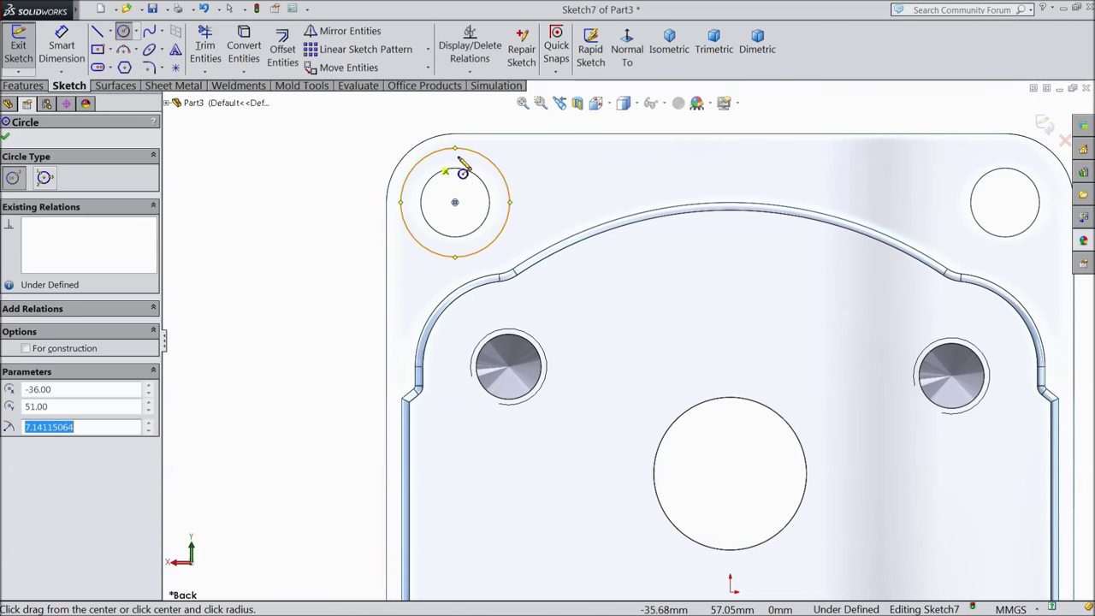
left_click(1005, 202)
left_click(970, 181)
Step: Circle the lower-left and lower-right corner holes
scroll(696, 249, "up", 3)
scroll(696, 289, "up", 2)
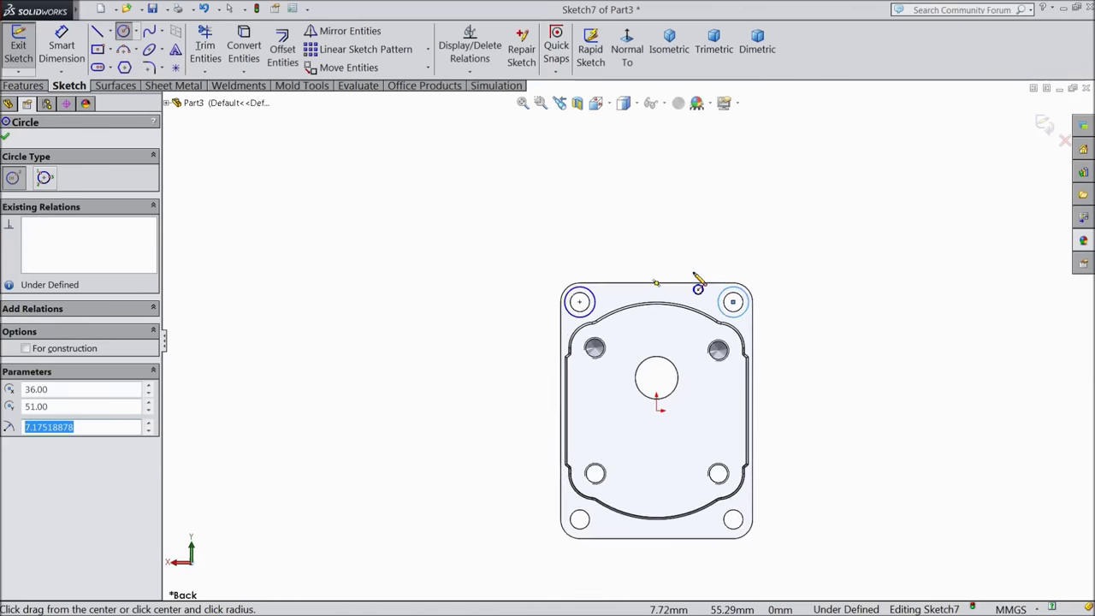
scroll(568, 469, "down", 4)
left_click(510, 423)
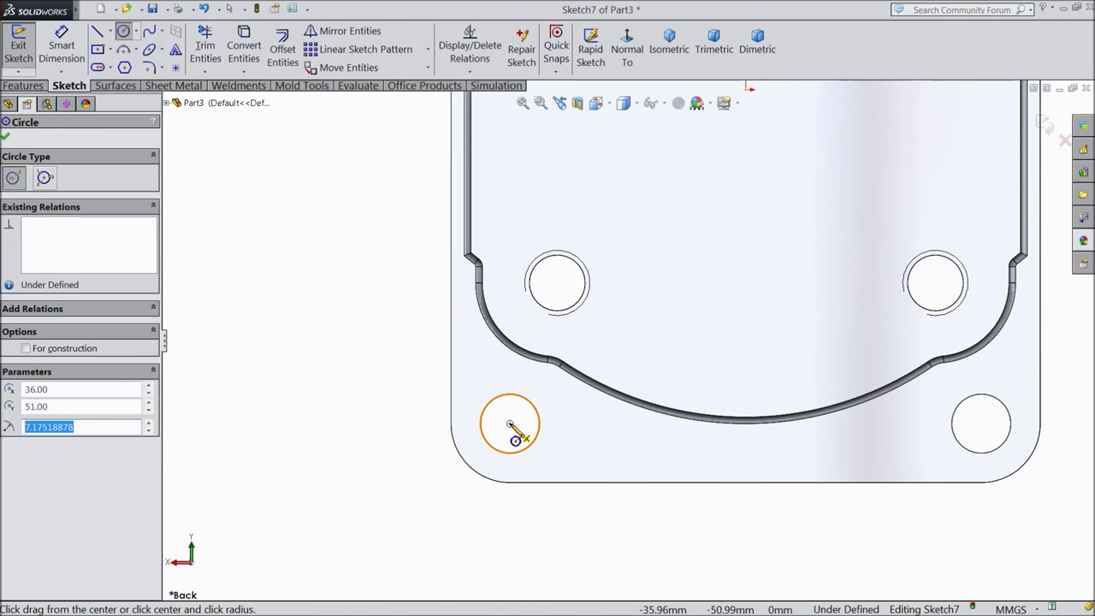
left_click(482, 389)
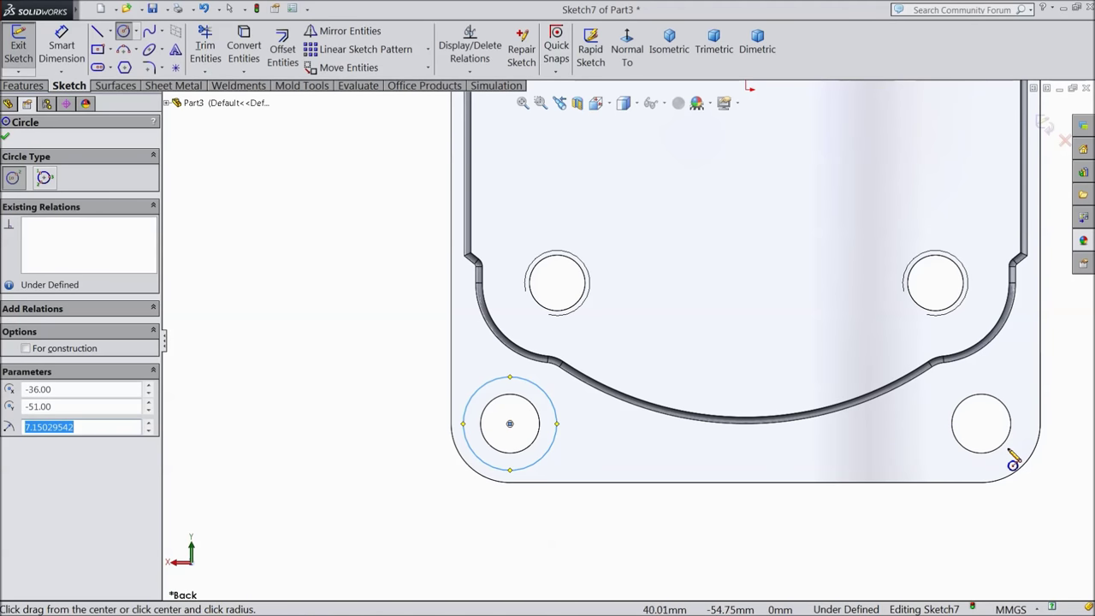
left_click(981, 424)
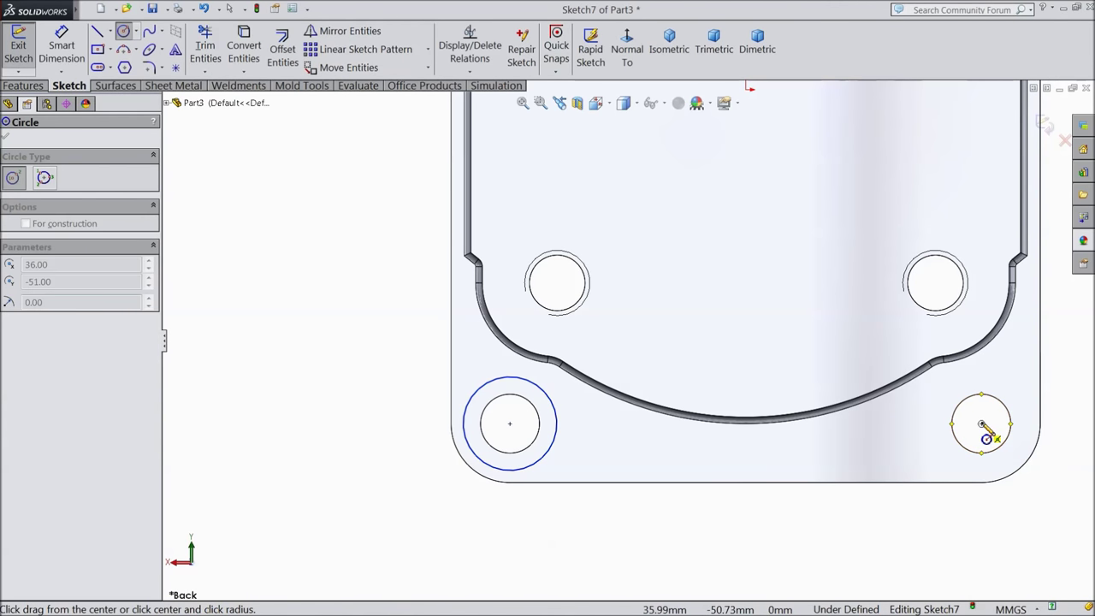
left_click(971, 386)
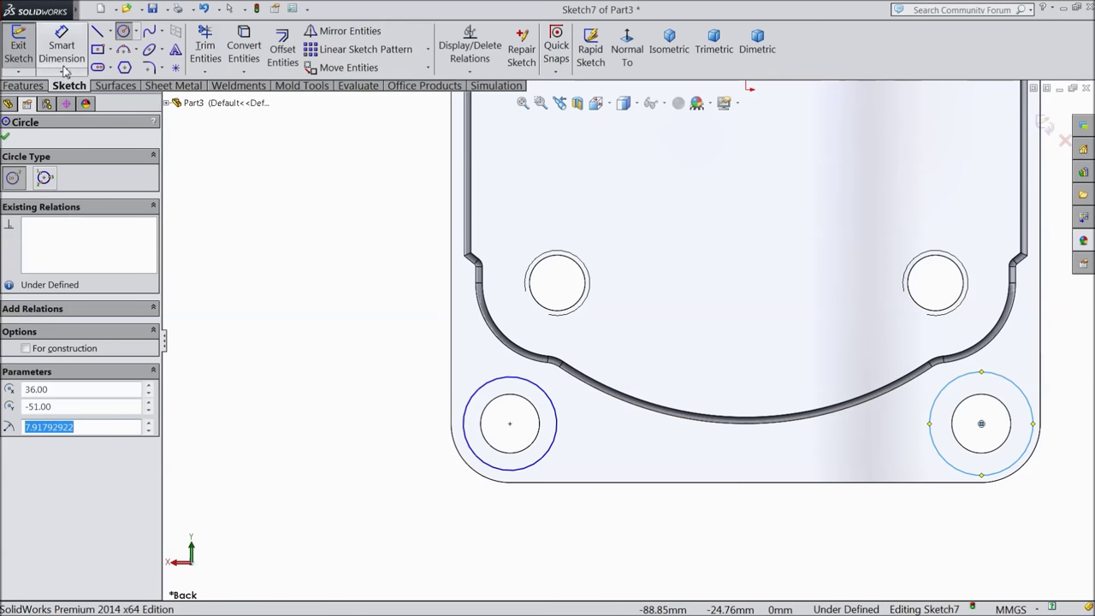
Step: Dimension the lower-left circle to Ø16 and select the two lower circles
key("d")
left_click(471, 420)
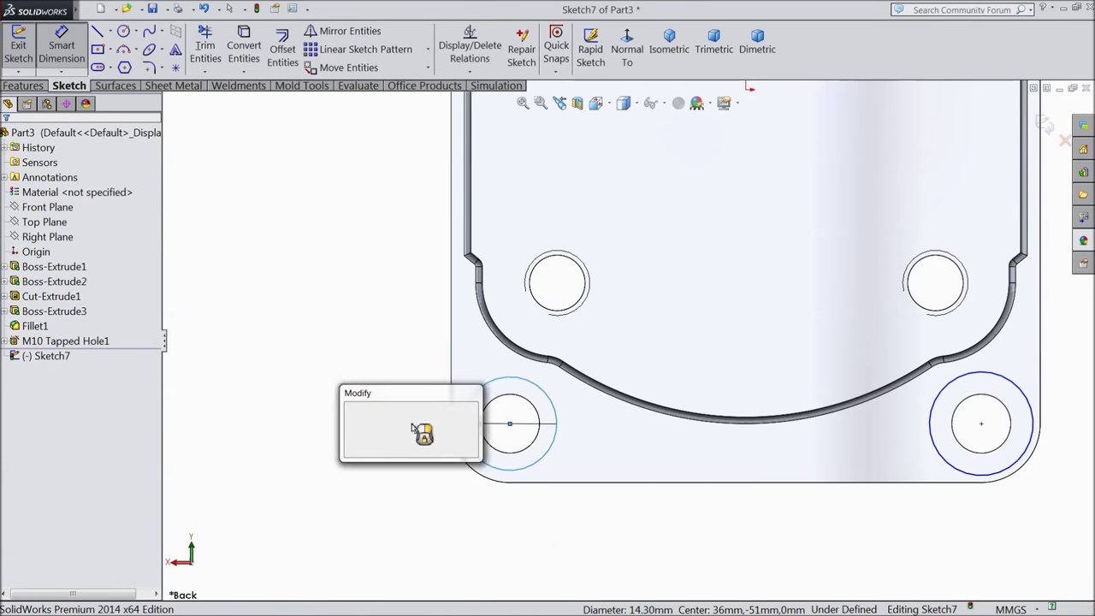
left_click(413, 428)
type("16")
key("BackSpace")
type("6")
left_click(351, 410)
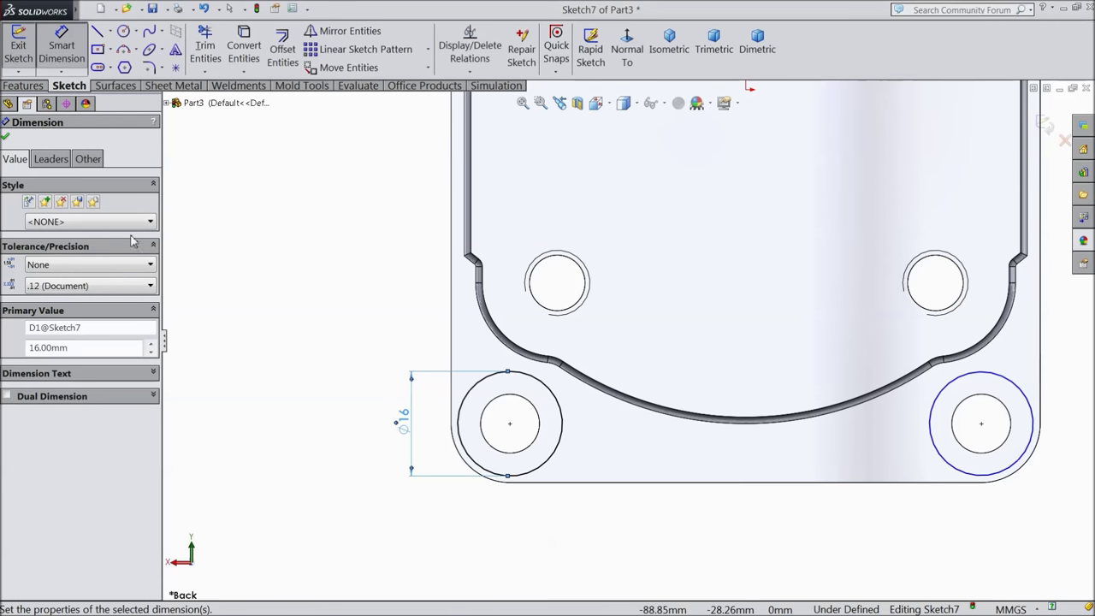
left_click(6, 139)
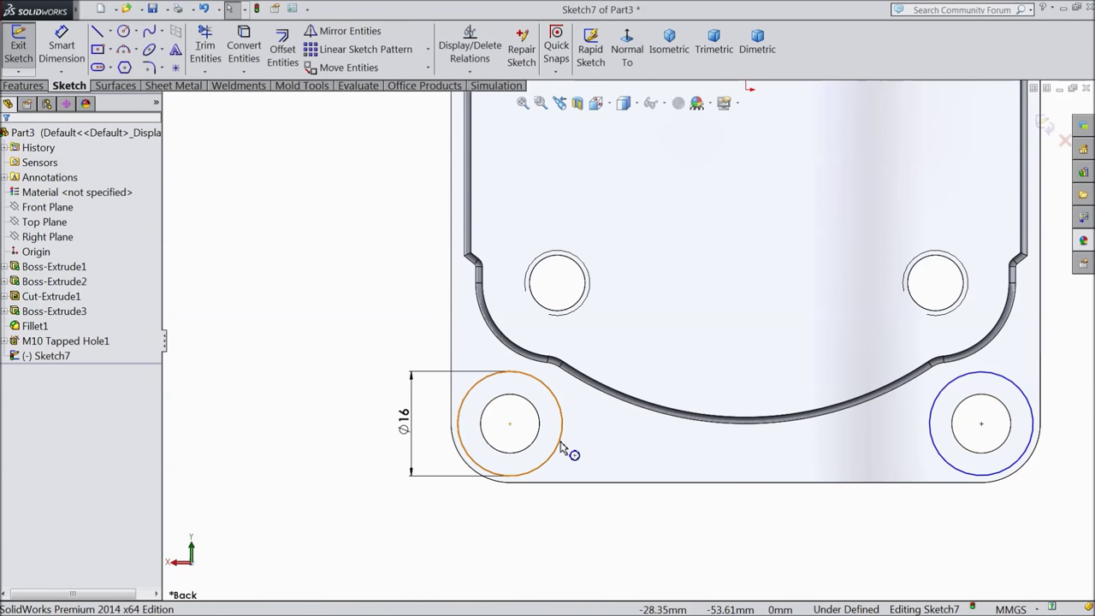
left_click(566, 448)
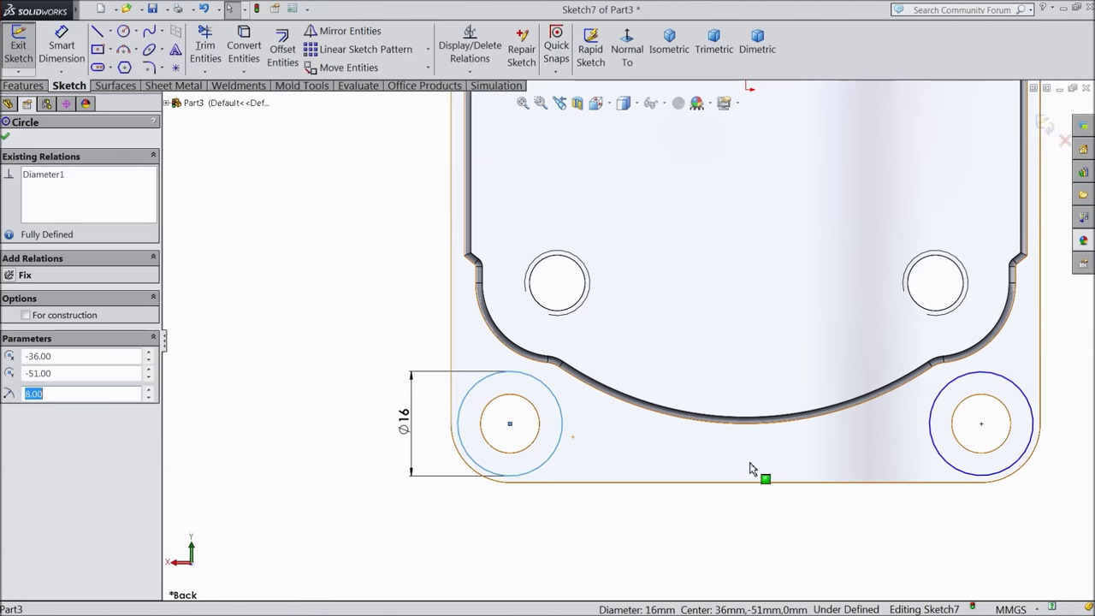
left_click(949, 470, "ctrl")
Step: Fit the sketch in view and make all four corner circles equal
key("z")
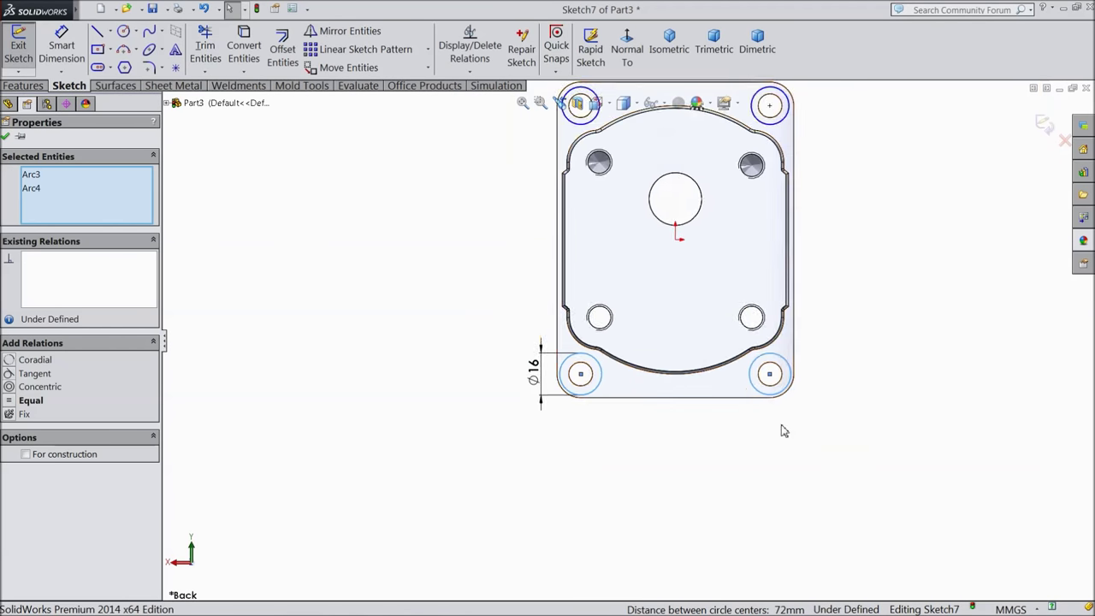
key("f")
left_click(721, 190, "ctrl")
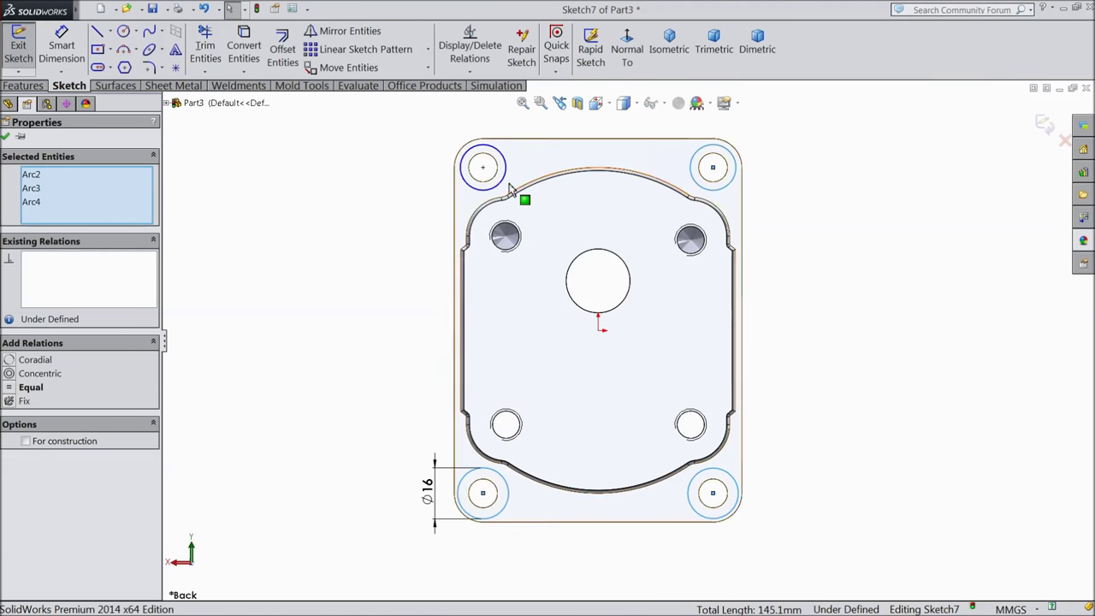
left_click(498, 180, "ctrl")
left_click(28, 388)
left_click(6, 138)
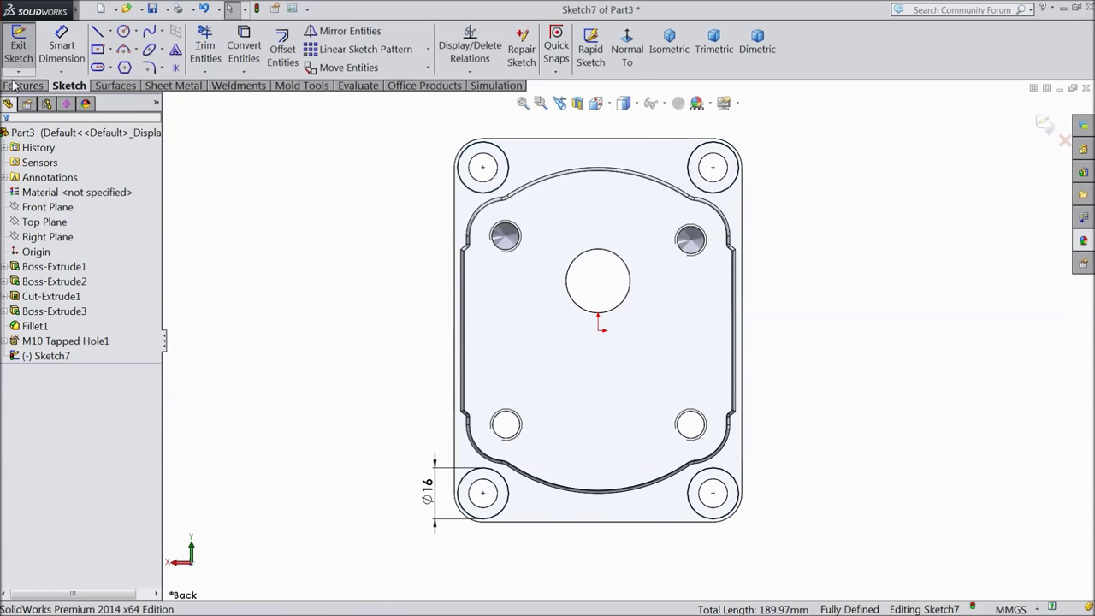
Step: Cut-extrude the four circles 0.5 mm deep into the plate face
left_click(19, 85)
left_click(237, 51)
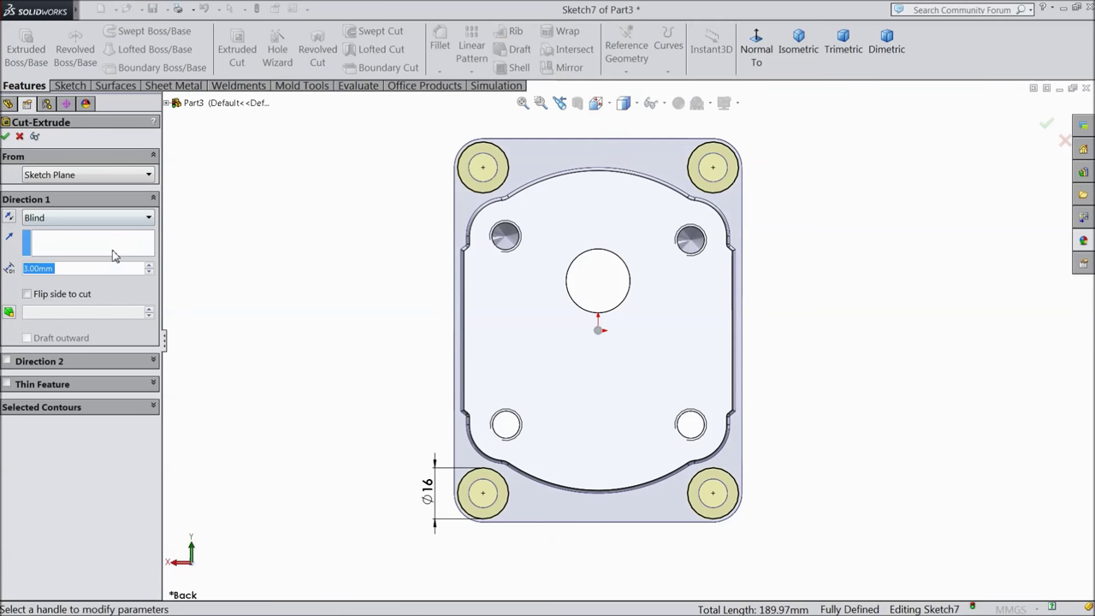
type("0.5")
key("Return")
middle_click_drag(319, 283, 281, 221)
scroll(479, 441, "down", 3)
scroll(500, 454, "down", 3)
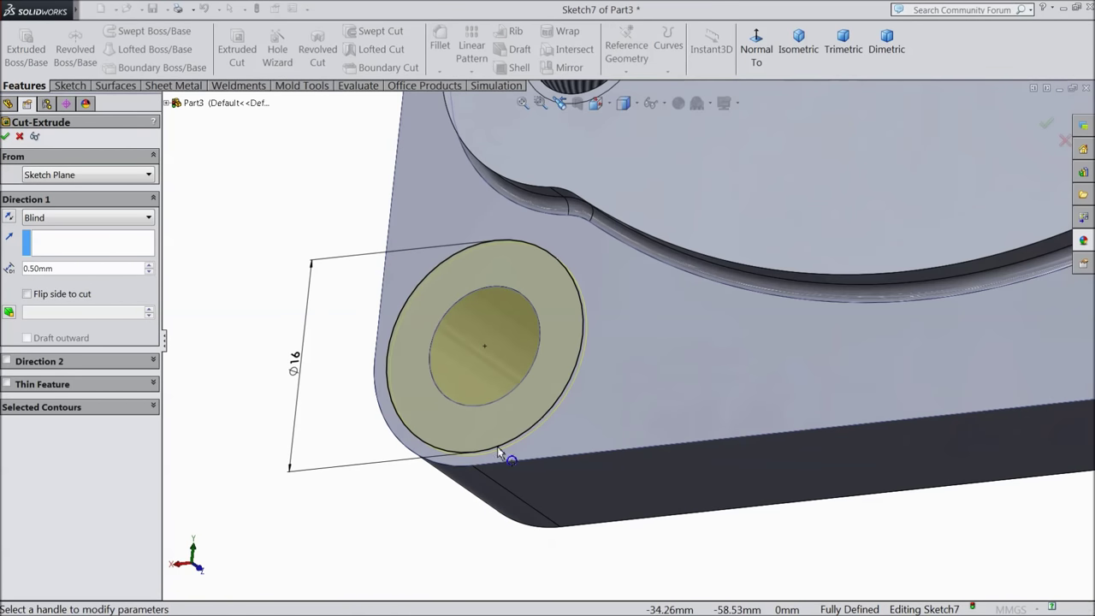
left_click(6, 137)
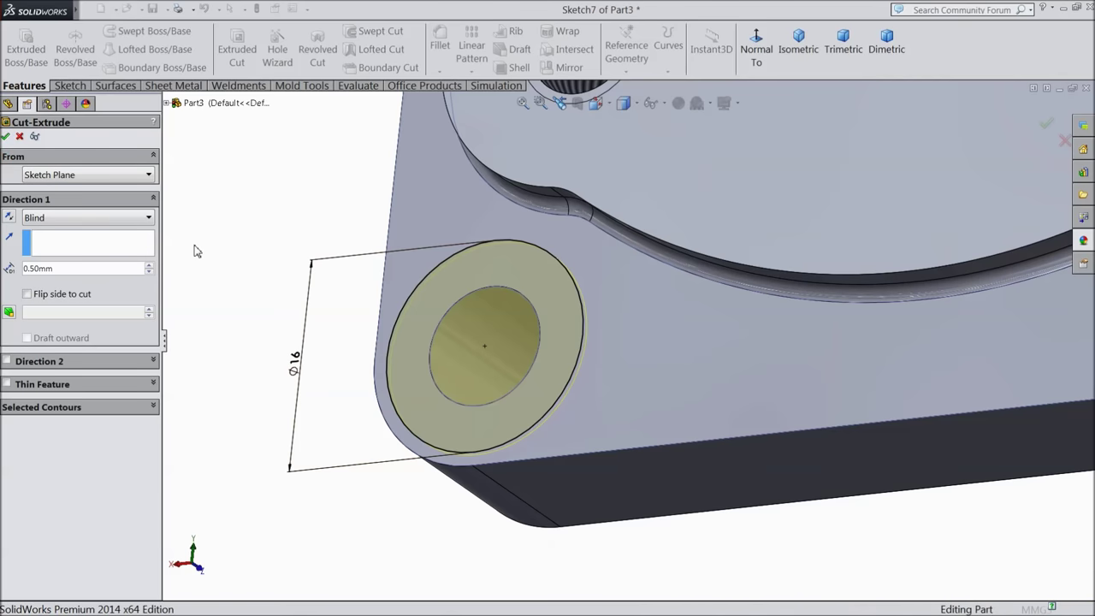
Step: Orbit to the plate's back and start a sketch on the raised circular face, viewed normal to it
key("f")
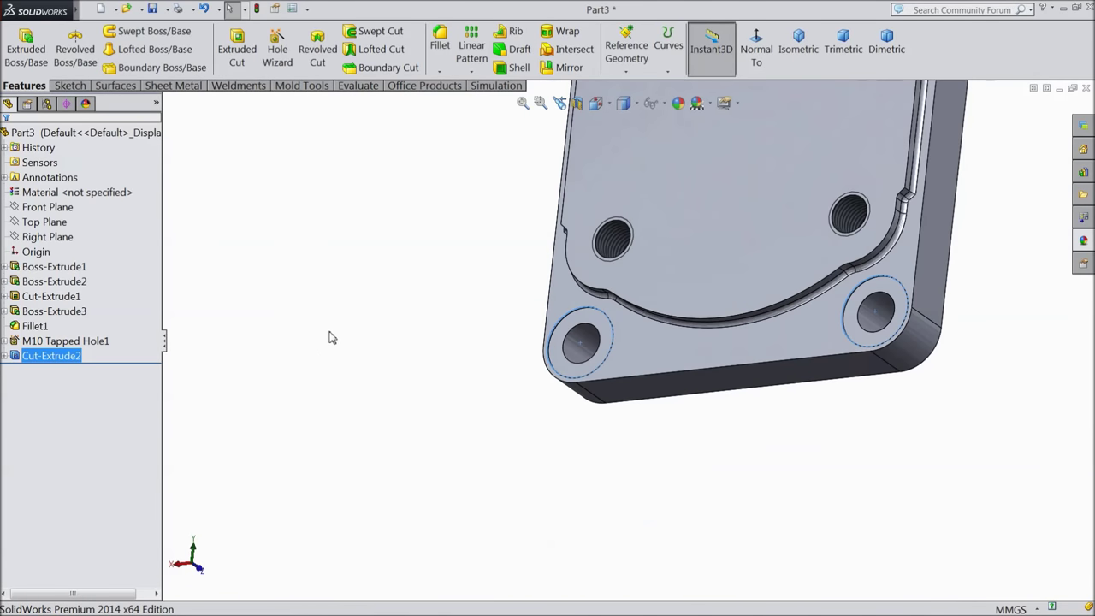
key("z")
left_click(417, 318)
key("z")
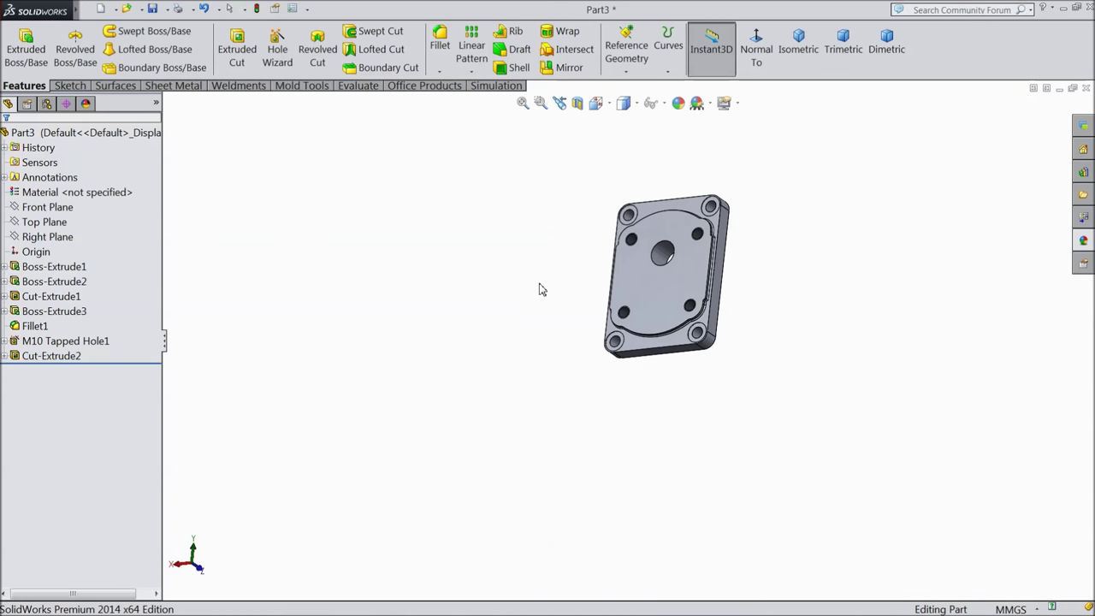
key("f")
mouse_move(828, 357)
middle_mouse_down()
mouse_move(660, 362)
mouse_move(605, 407)
middle_mouse_up()
left_click(676, 334)
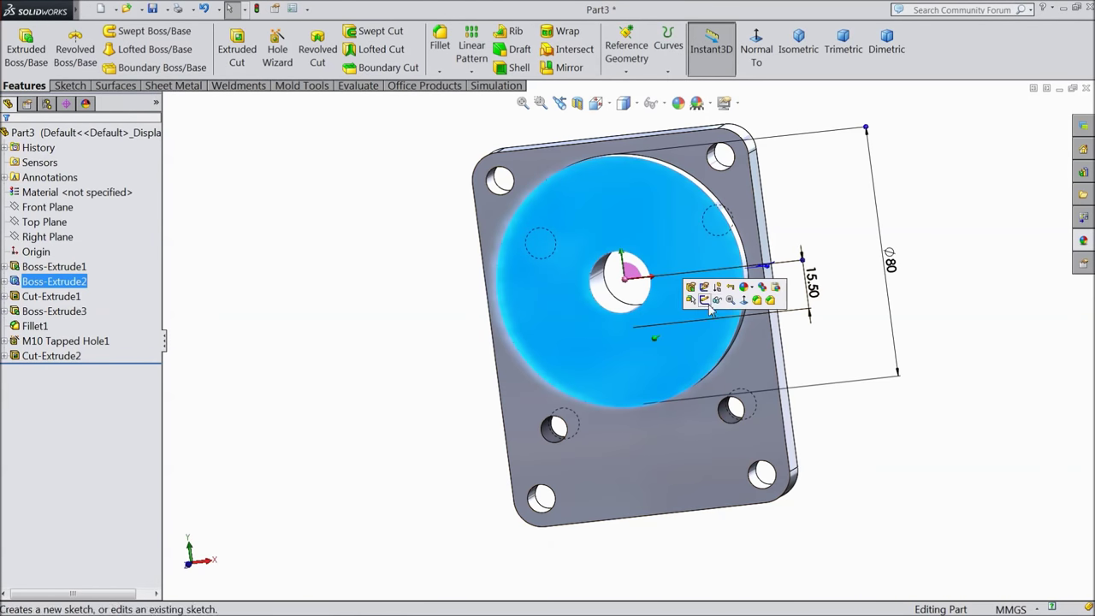
left_click(708, 301)
left_click(741, 69)
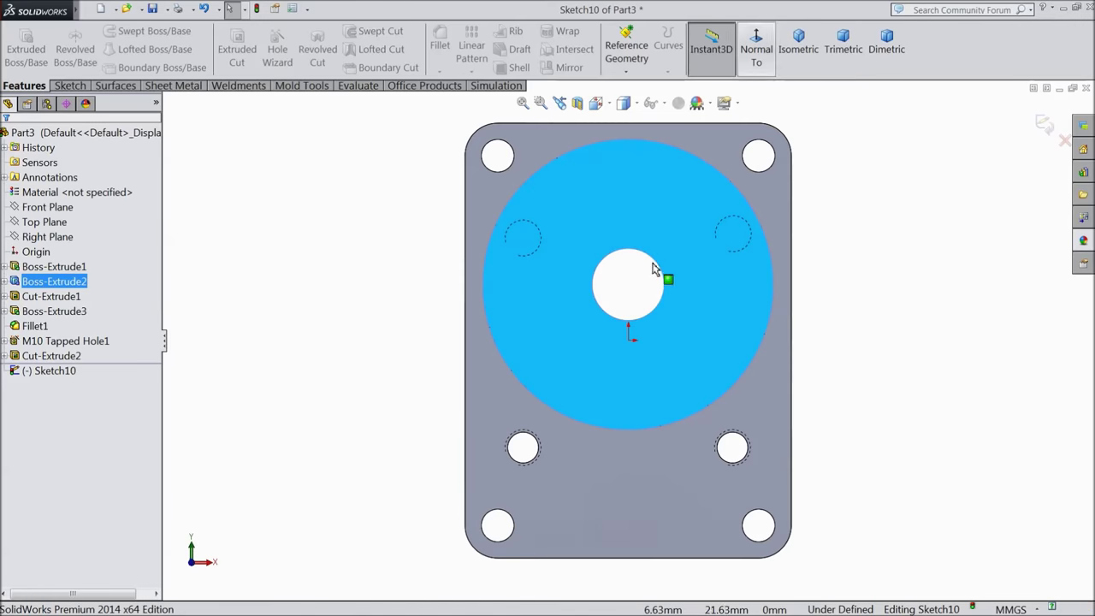
Step: Draw a circle centred on the hole and dimension it to 30 mm diameter
scroll(643, 274, "down", 4)
scroll(645, 285, "down", 1)
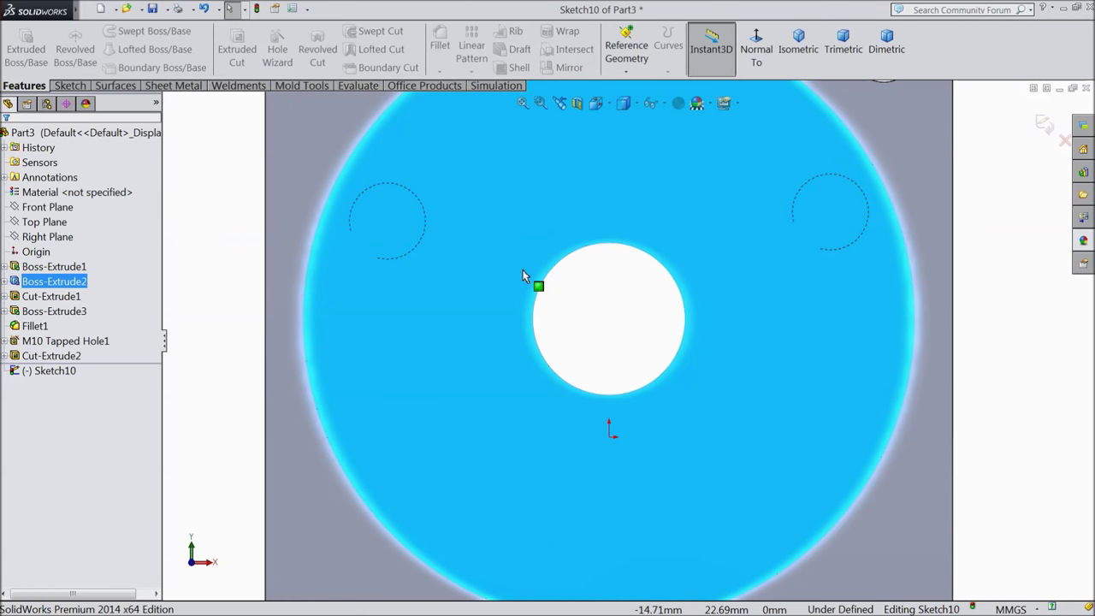
left_click(71, 86)
left_click(124, 33)
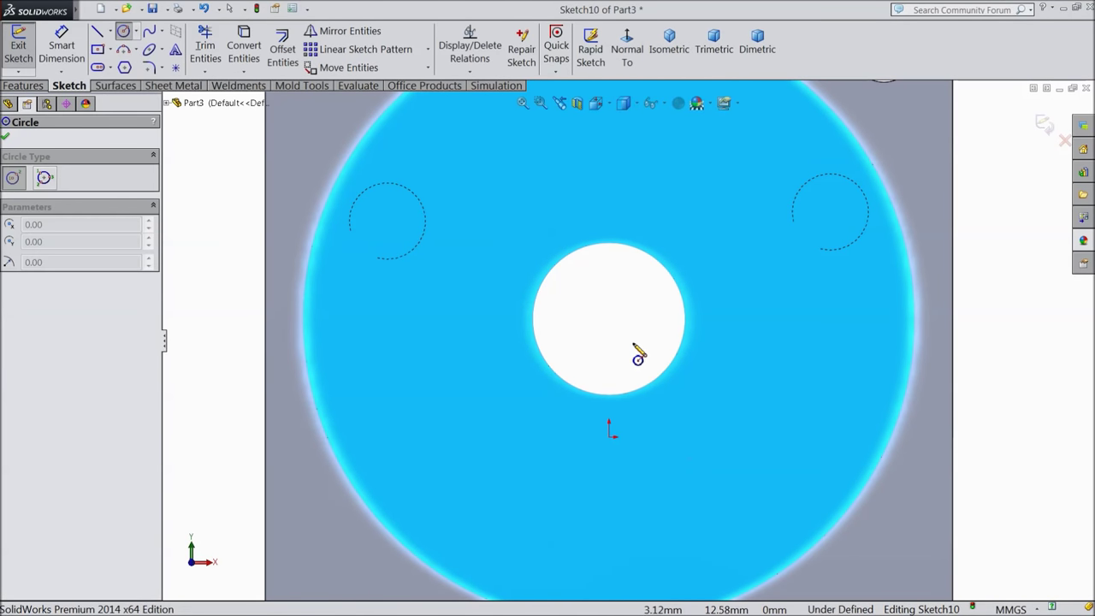
left_click(609, 319)
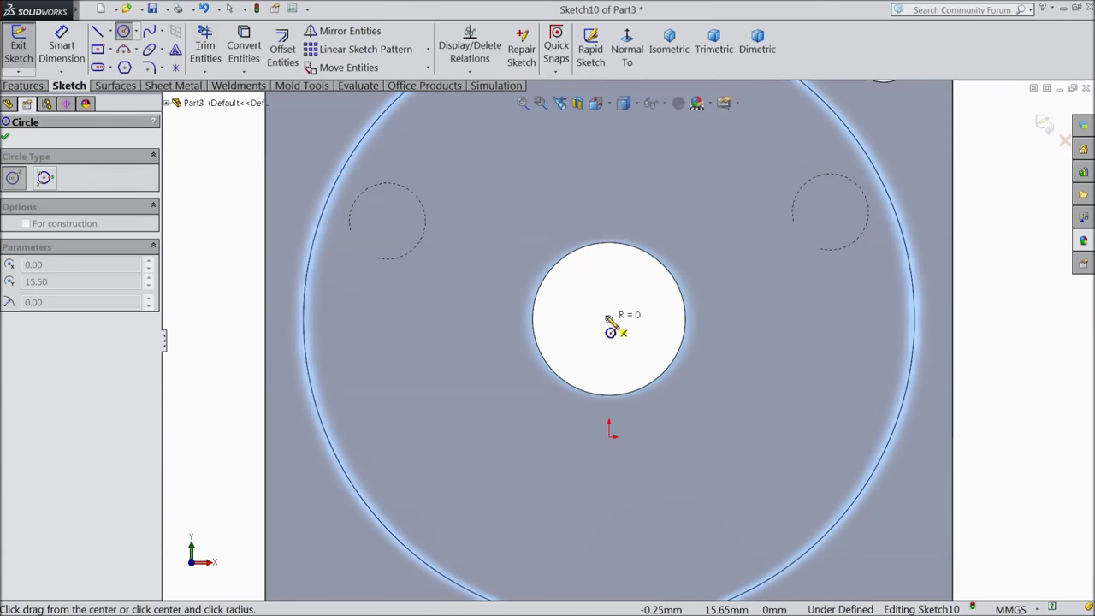
left_click(525, 224)
left_click(61, 47)
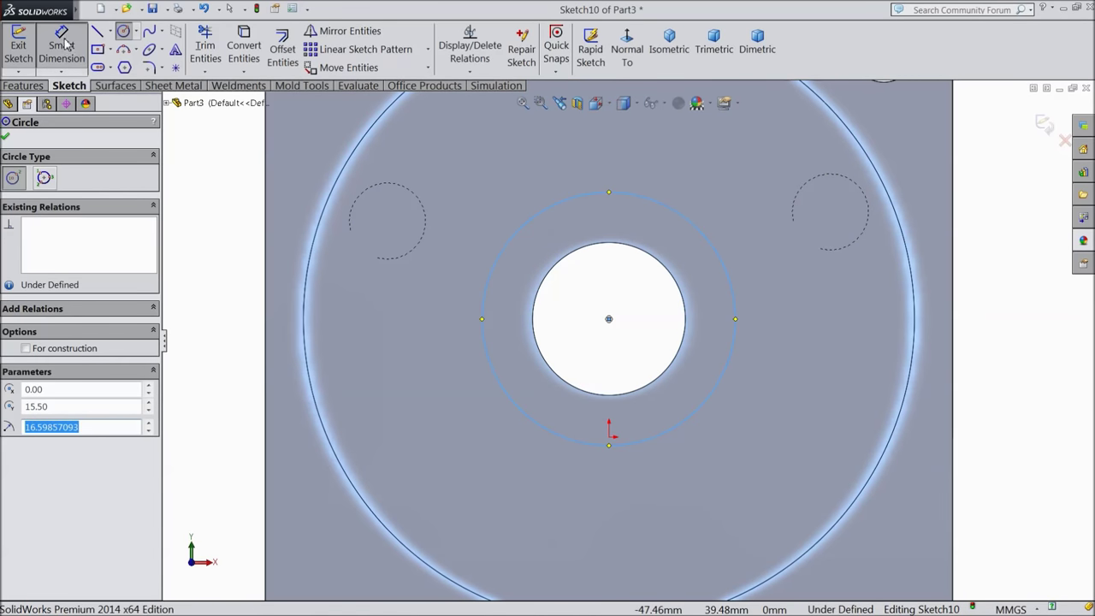
left_click(488, 306)
left_click(447, 318)
type("30")
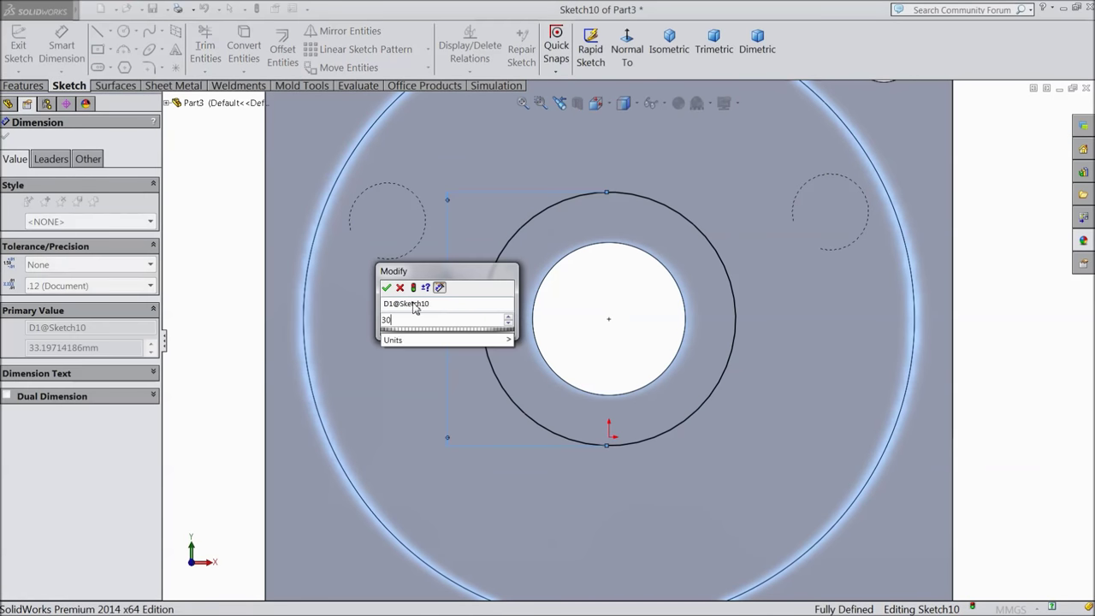
left_click(387, 288)
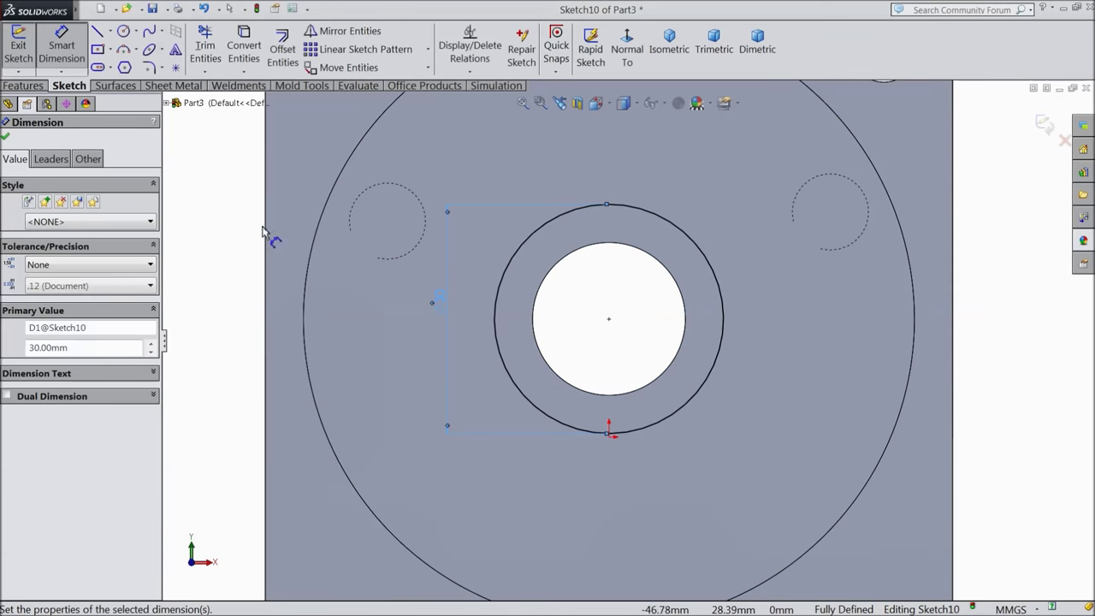
Step: Extrude-cut the Ø30 circle 12 mm deep, then begin a sketch on Right Plane
left_click(43, 86)
left_click(237, 49)
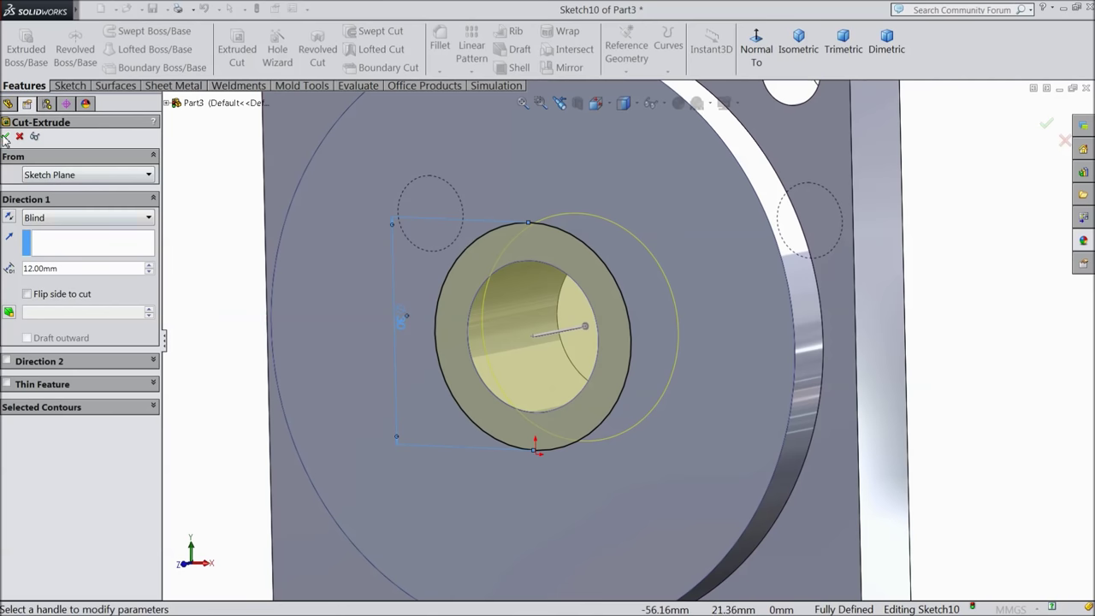
left_click(6, 137)
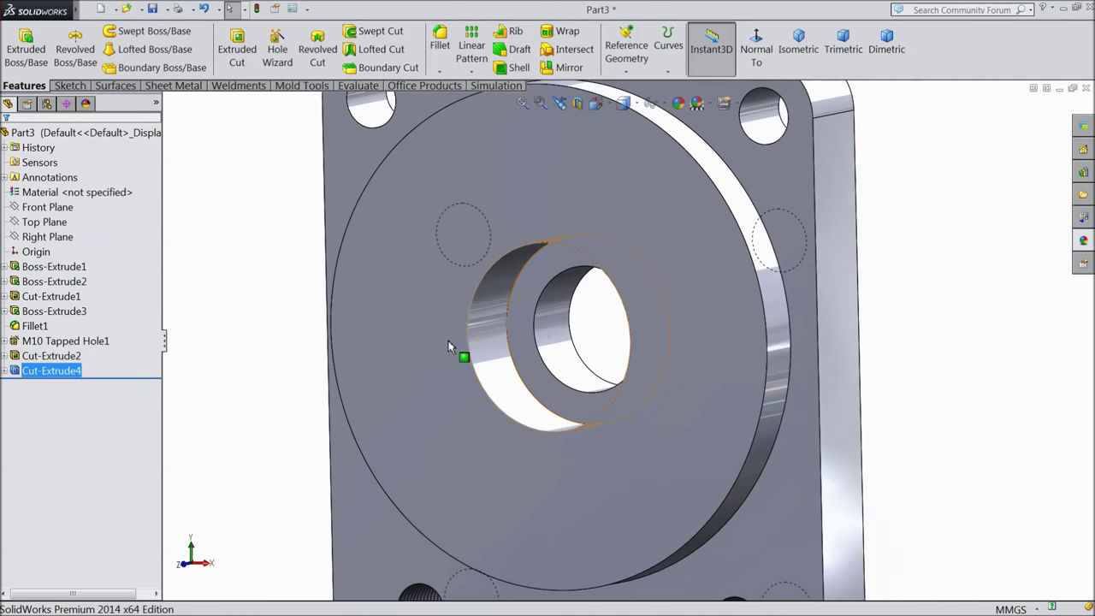
left_click(48, 237)
left_click(56, 221)
Step: Face the Right Plane with hidden lines visible and draw a center rectangle
left_click(756, 49)
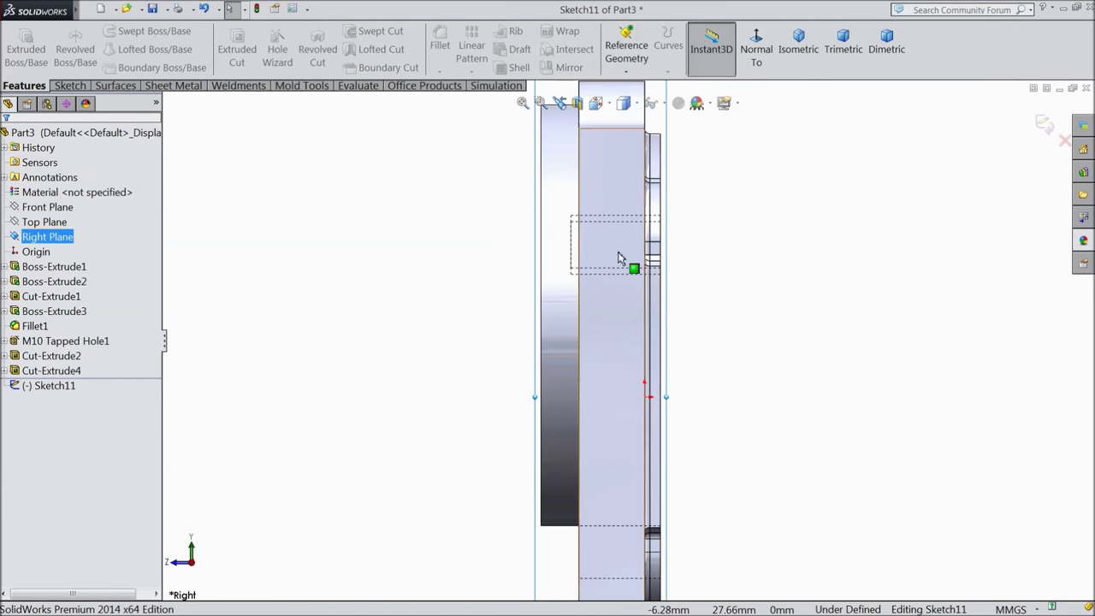
left_click(638, 103)
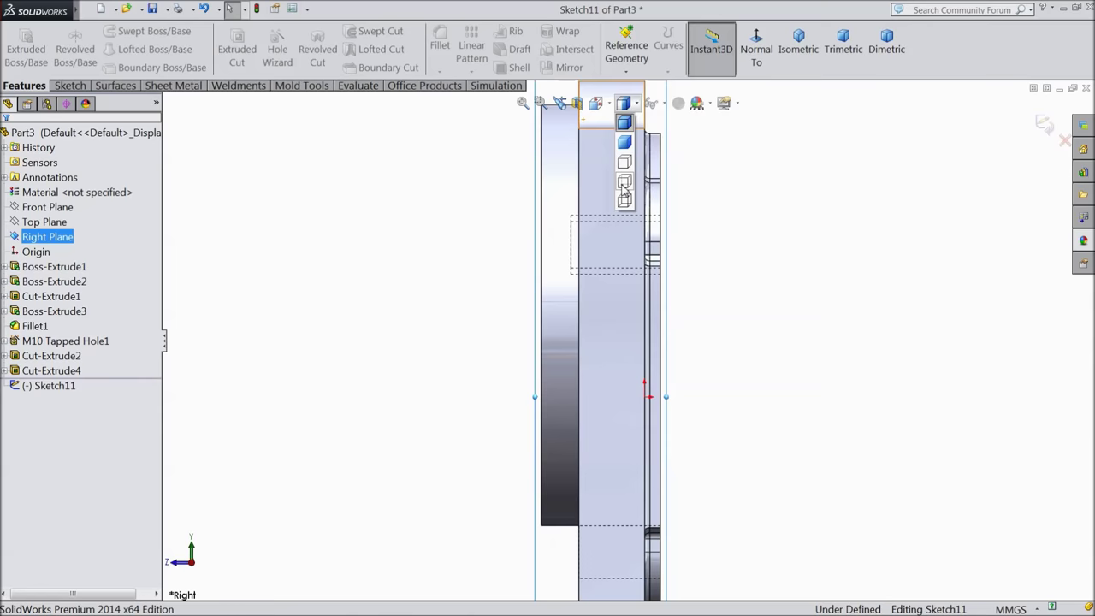
left_click(624, 182)
scroll(642, 239, "down", 2)
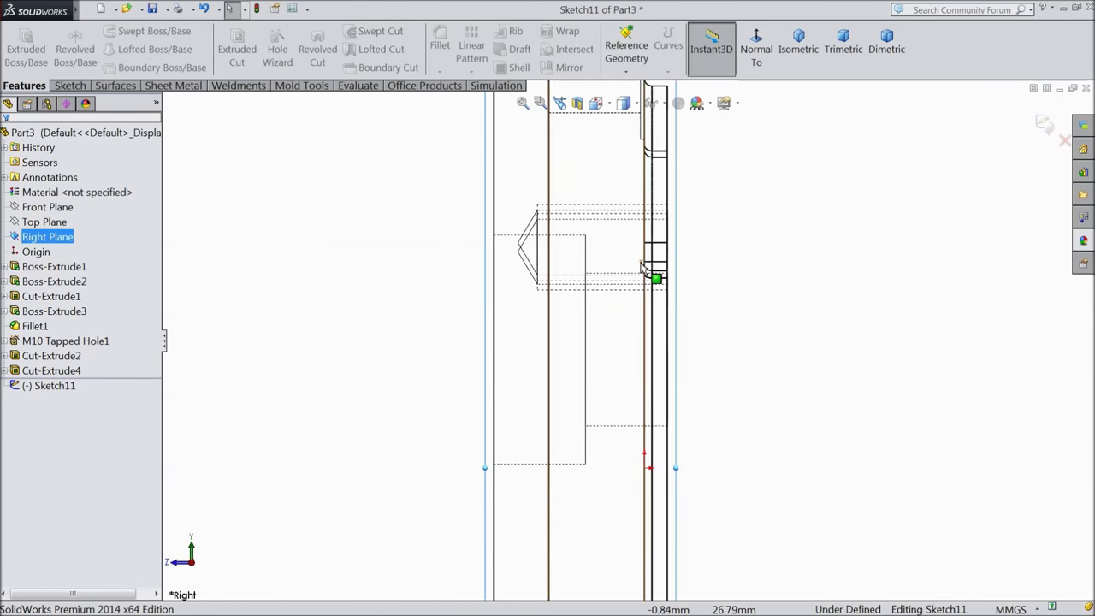
left_click(70, 85)
scroll(562, 257, "down", 2)
scroll(562, 268, "down", 2)
scroll(513, 271, "down", 2)
left_click(458, 253)
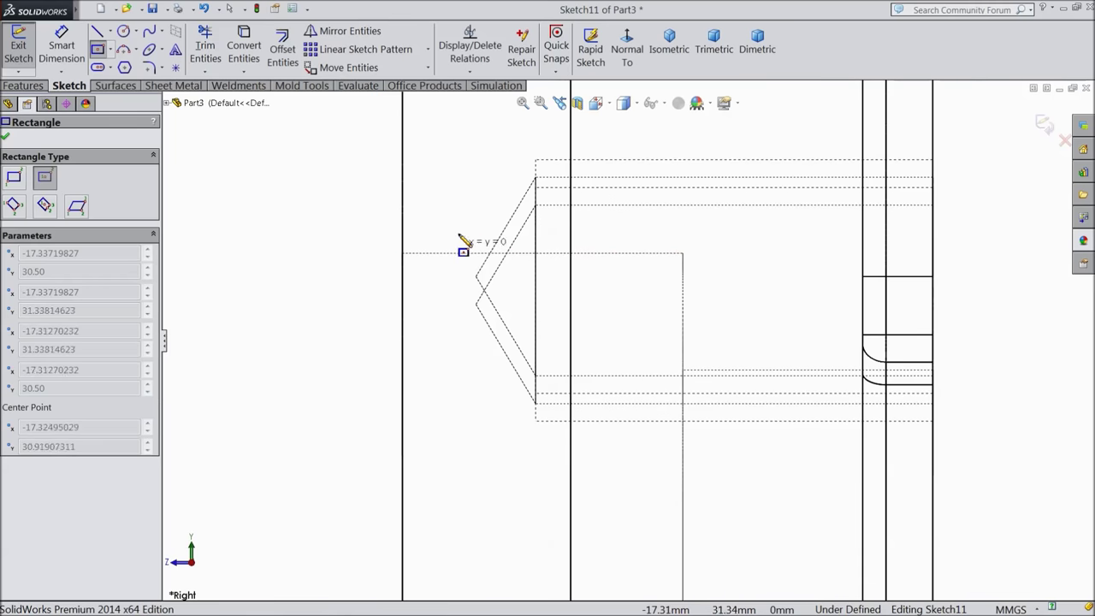
left_click(480, 186)
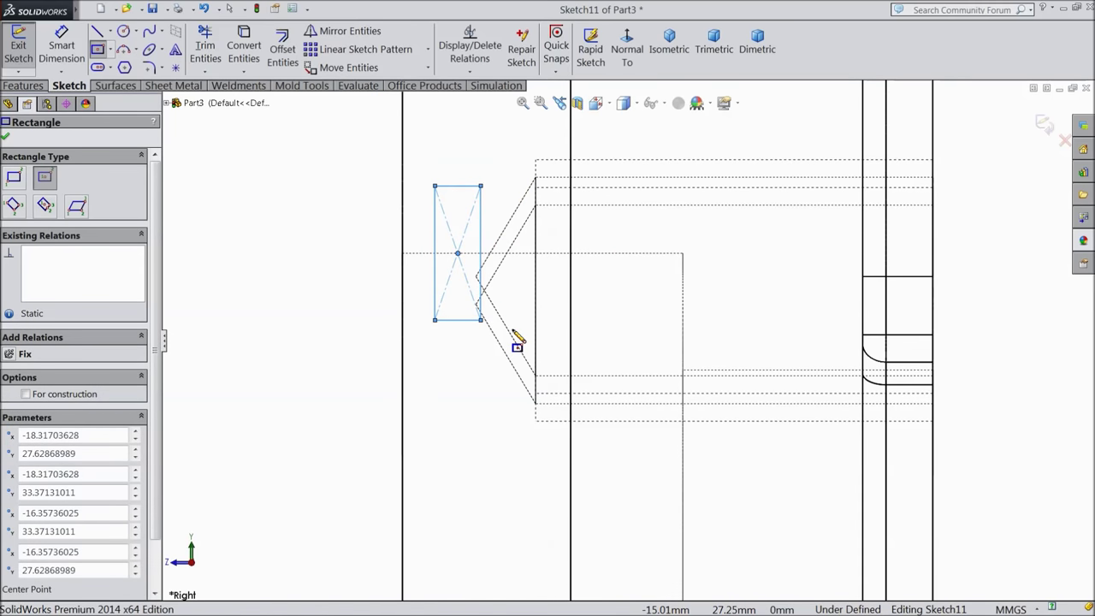
Step: Dimension the rectangle's width to 2 mm
left_click(61, 47)
left_click(462, 187)
left_click(462, 158)
type("2.00mm")
left_click(399, 133)
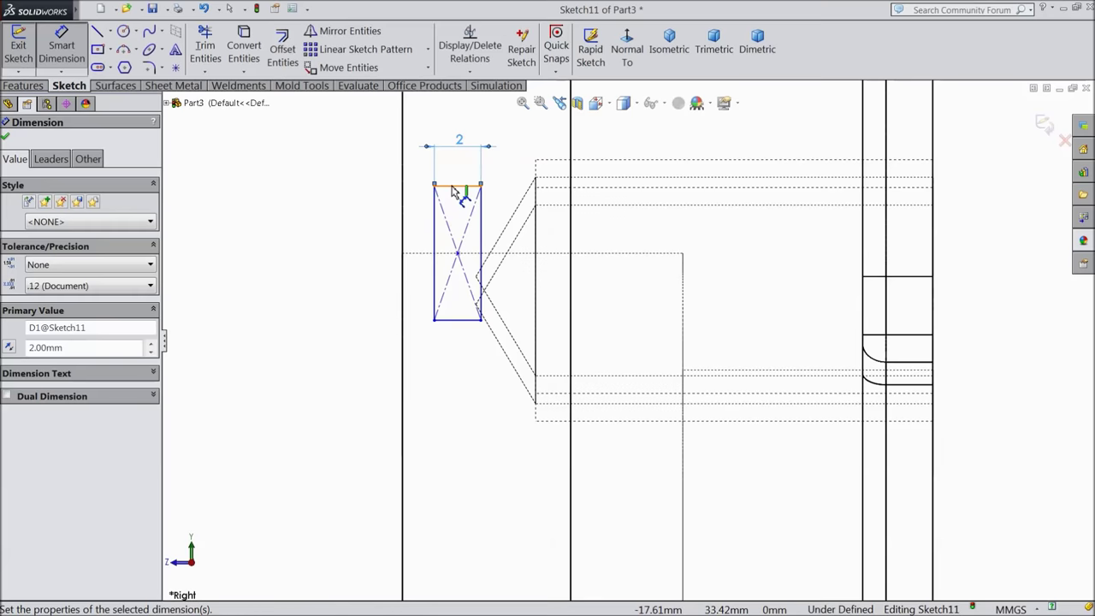
Step: Set the rectangle's vertical offset from the reference line to 2.5 mm, correcting a mistyped 22.5
left_click(454, 188)
left_click(446, 255)
left_click(361, 230)
type("22.5")
key("Return")
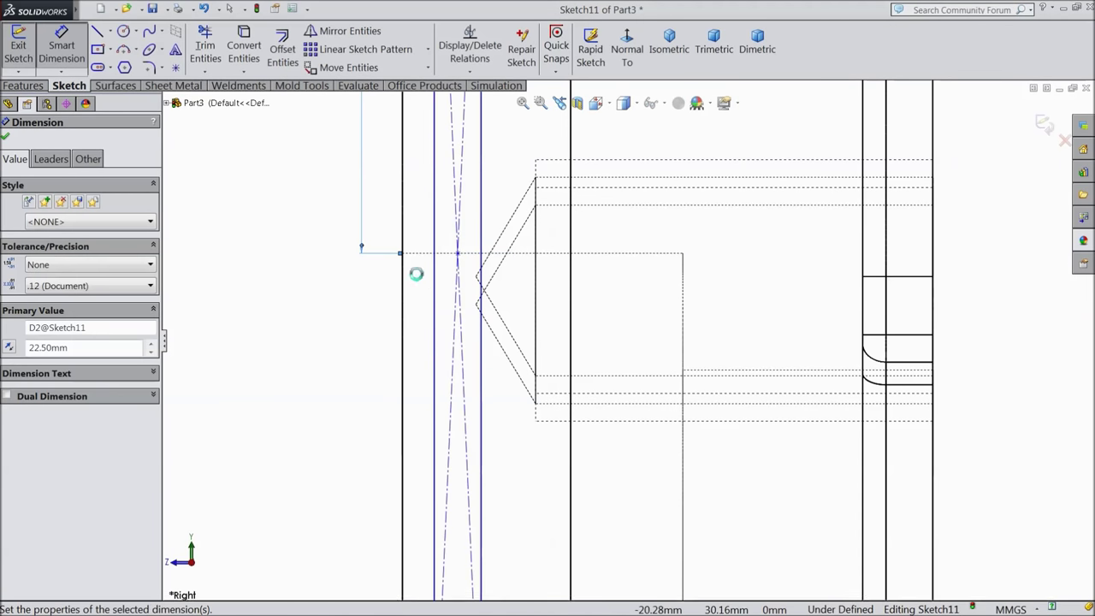
scroll(475, 206, "up", 3)
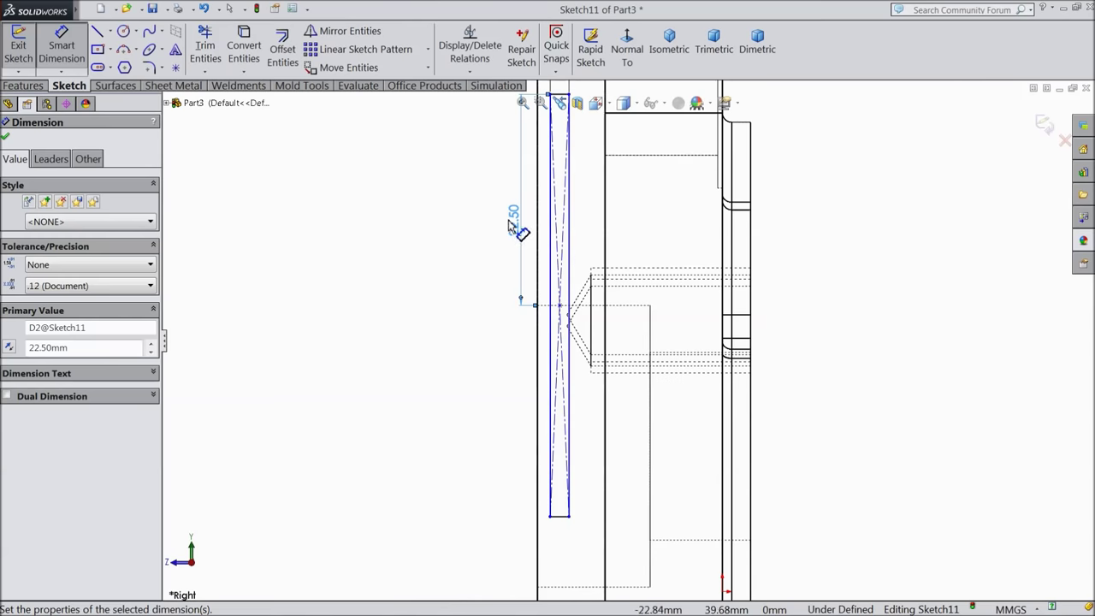
double_click(513, 214)
type("2.5")
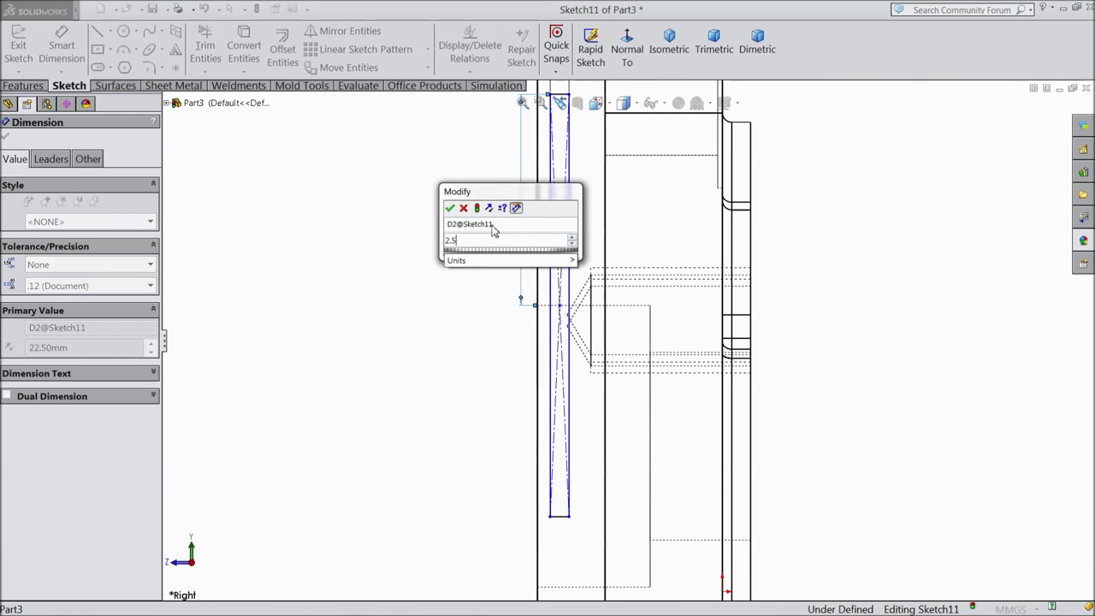
key("Return")
Step: Set the rectangle's horizontal offset from the vertical reference to 3 mm, fully defining the sketch
scroll(556, 316, "down", 2)
scroll(590, 394, "down", 2)
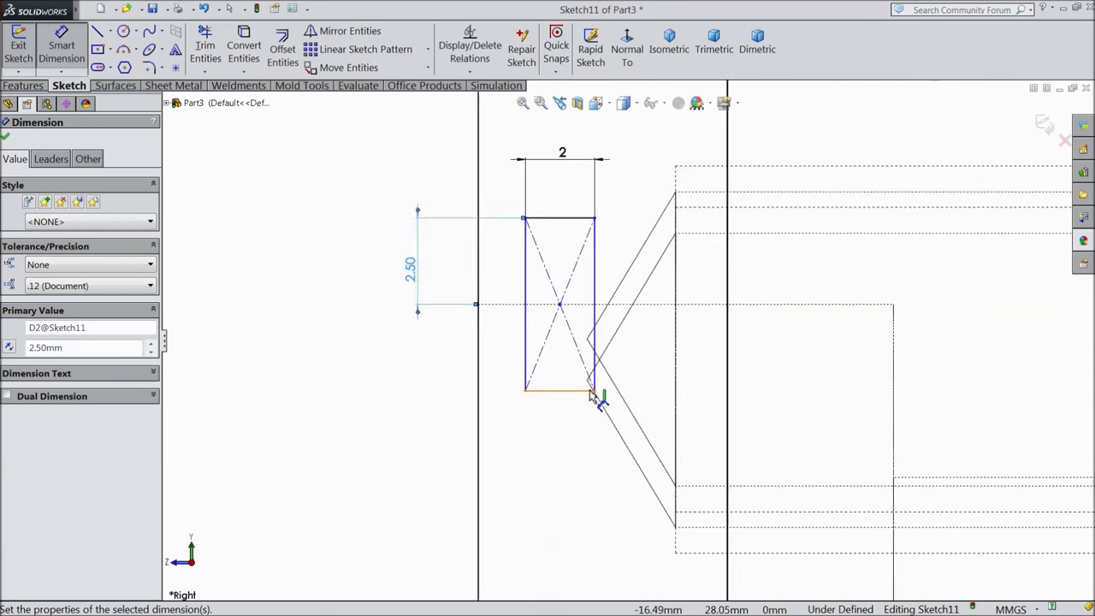
scroll(590, 394, "down", 2)
left_click(504, 335)
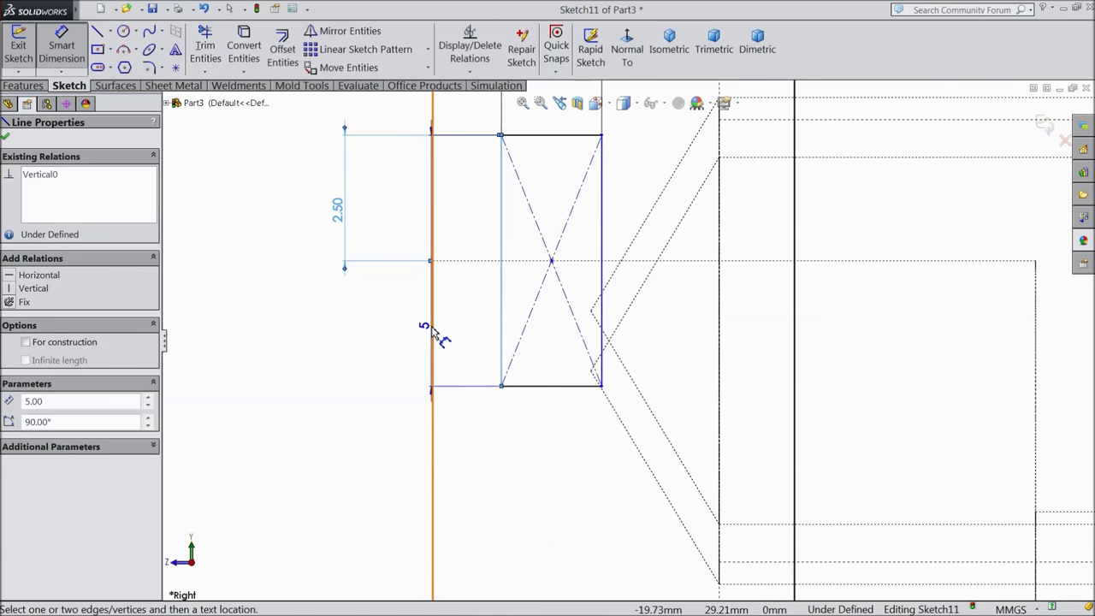
left_click(432, 335)
left_click(389, 378)
type("3")
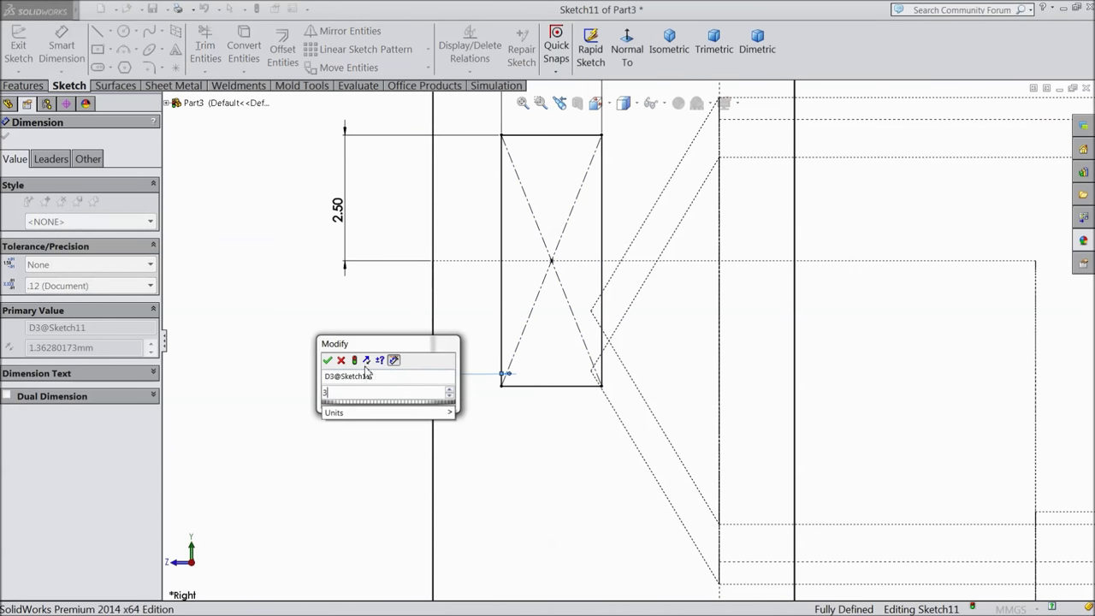
left_click(327, 360)
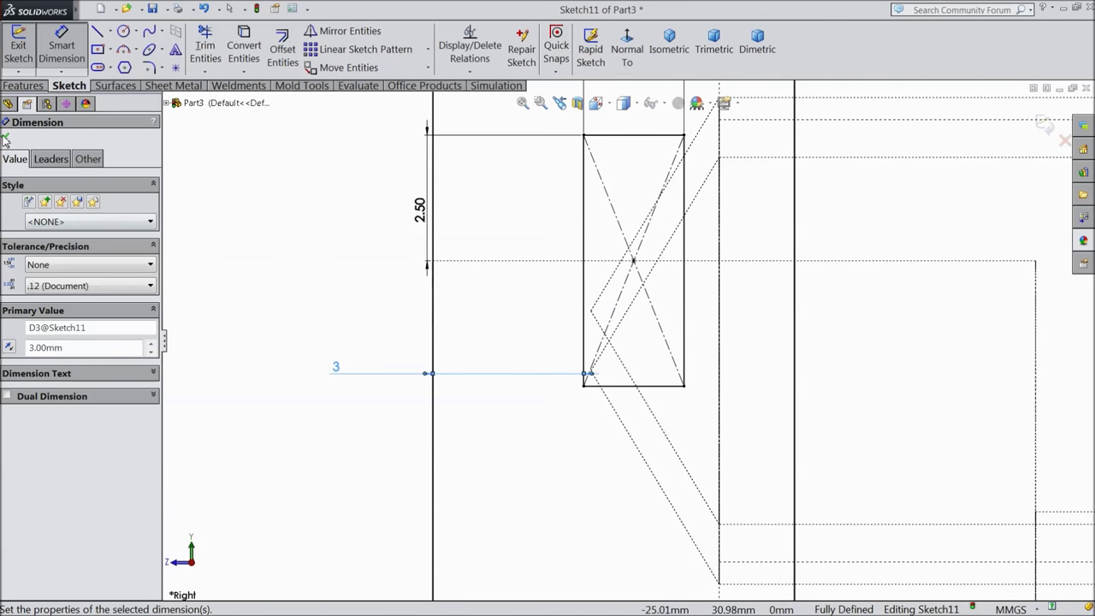
left_click(5, 140)
left_click(128, 67)
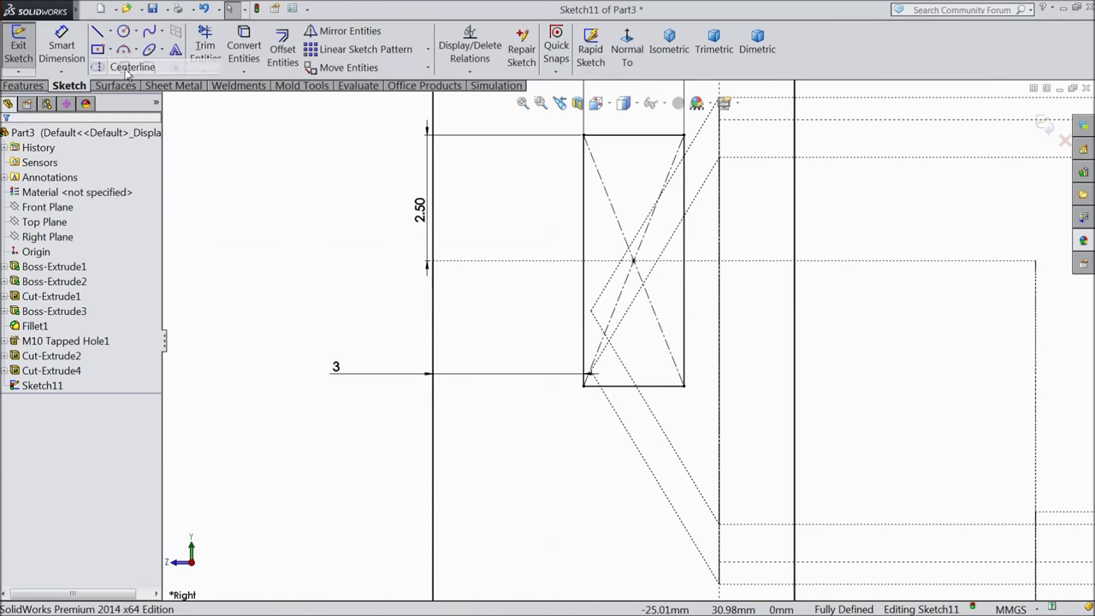
Step: Draw a horizontal construction centreline through the hole centre as the revolve axis
scroll(452, 298, "up", 3)
scroll(513, 342, "up", 2)
scroll(633, 393, "up", 2)
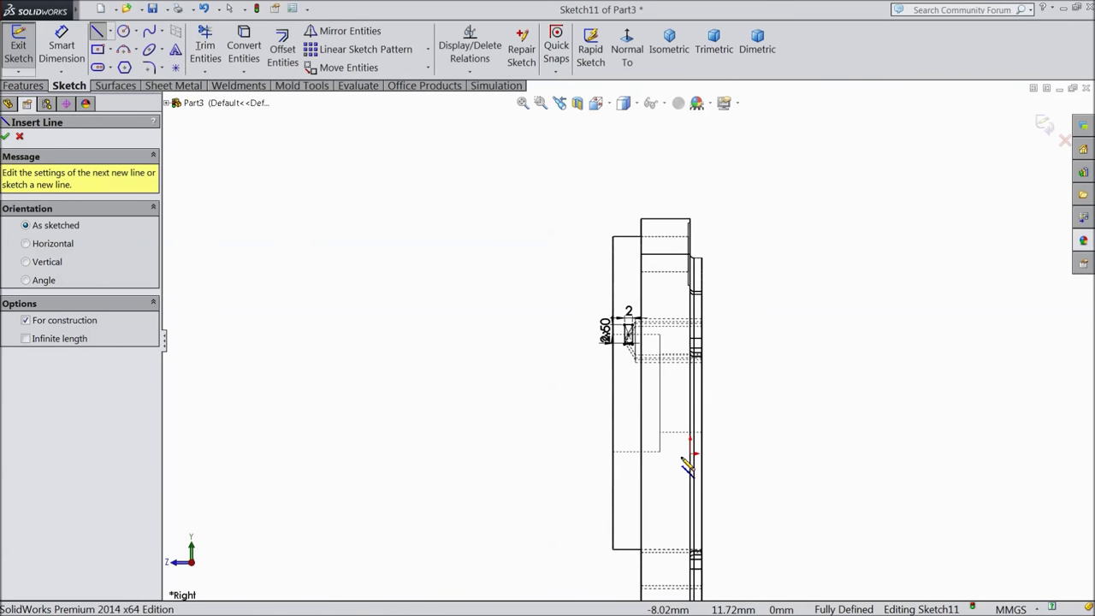
scroll(645, 354, "down", 2)
scroll(605, 274, "down", 1)
scroll(625, 308, "up", 1)
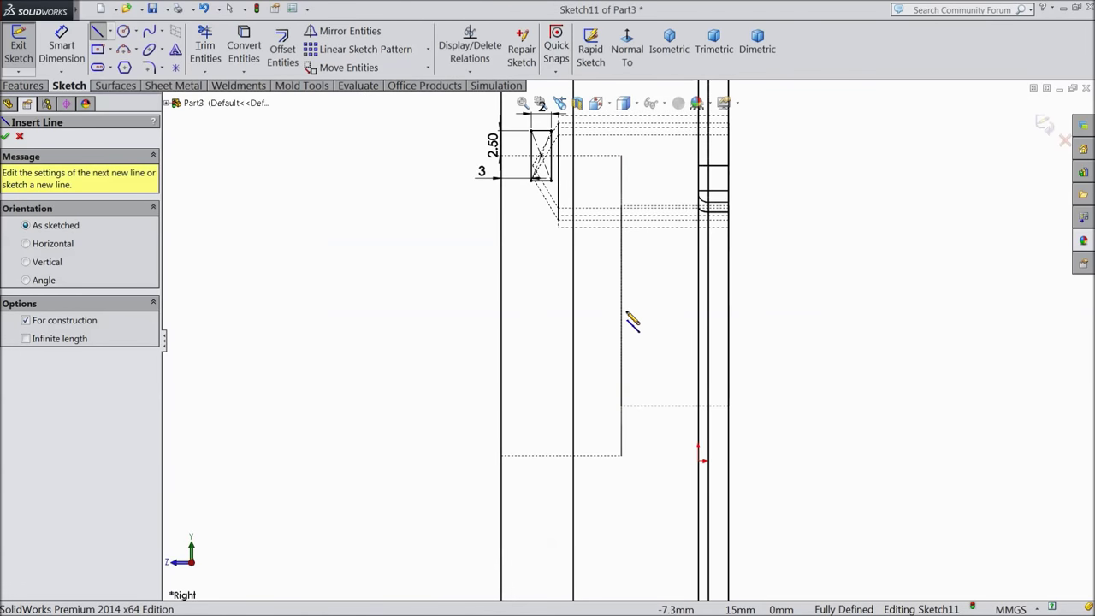
left_click(621, 306)
left_click(421, 306)
right_click(419, 306)
left_click(453, 112)
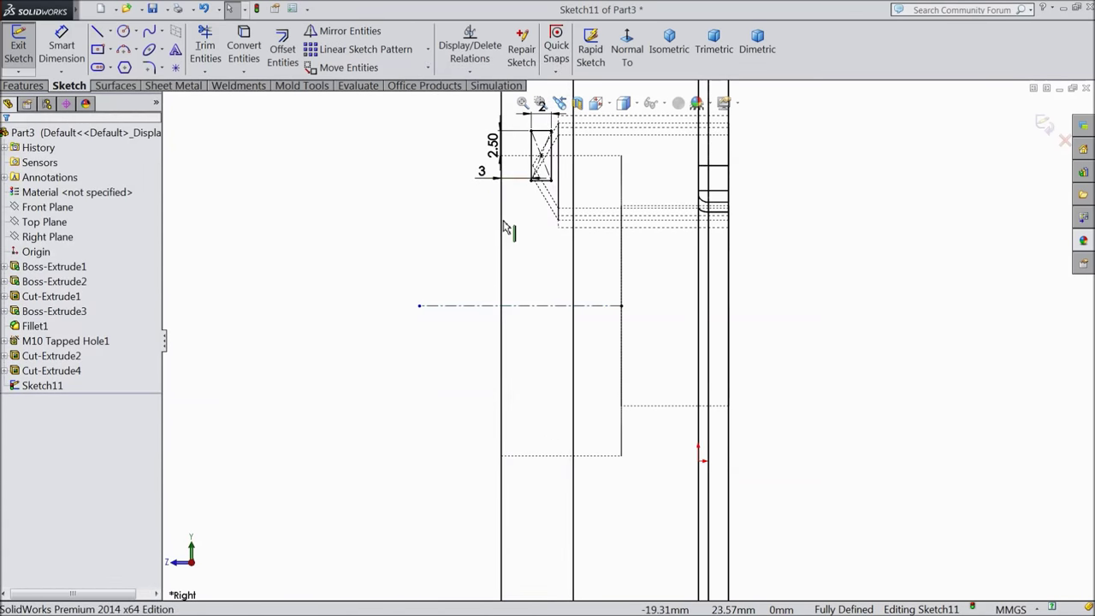
left_click(519, 306)
scroll(631, 342, "up", 2)
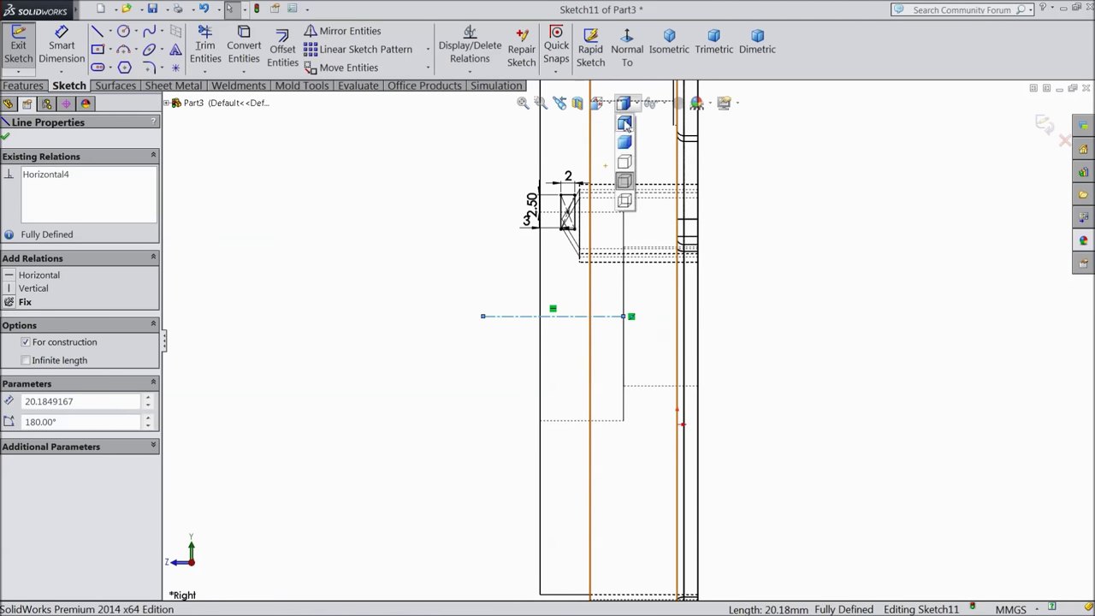
left_click(627, 125)
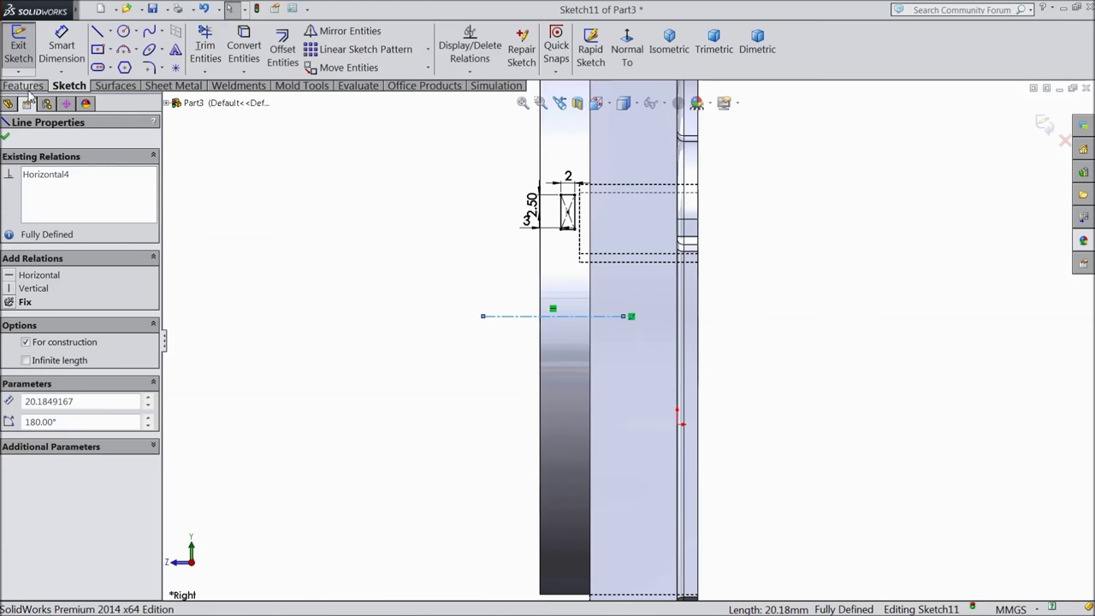
Step: Revolve-cut the rectangle 360° about the centreline to form the groove
left_click(25, 86)
left_click(317, 50)
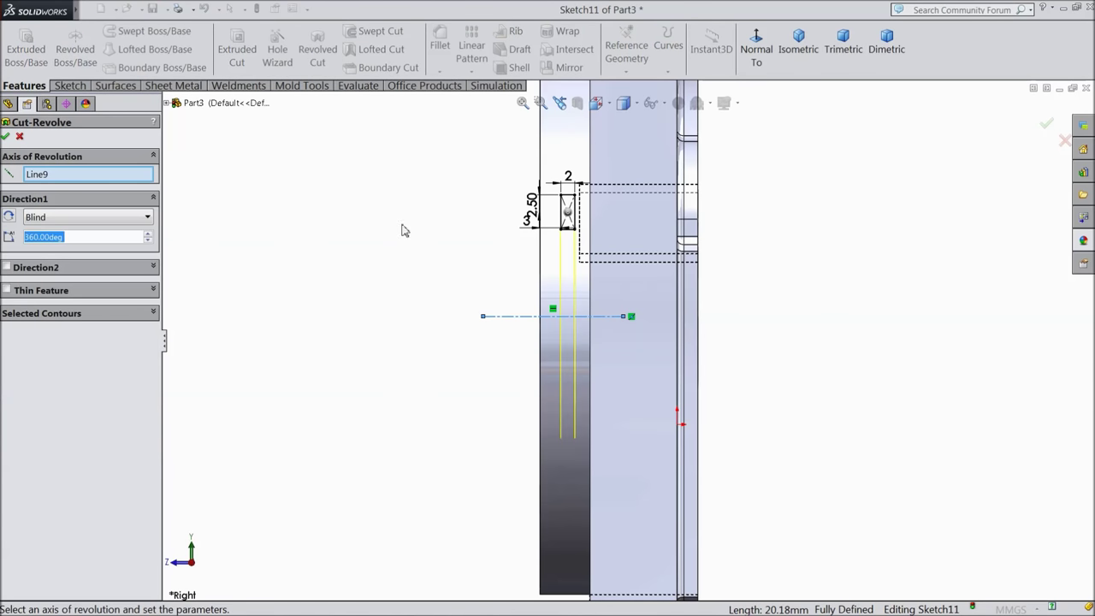
middle_click_drag(405, 231, 487, 329)
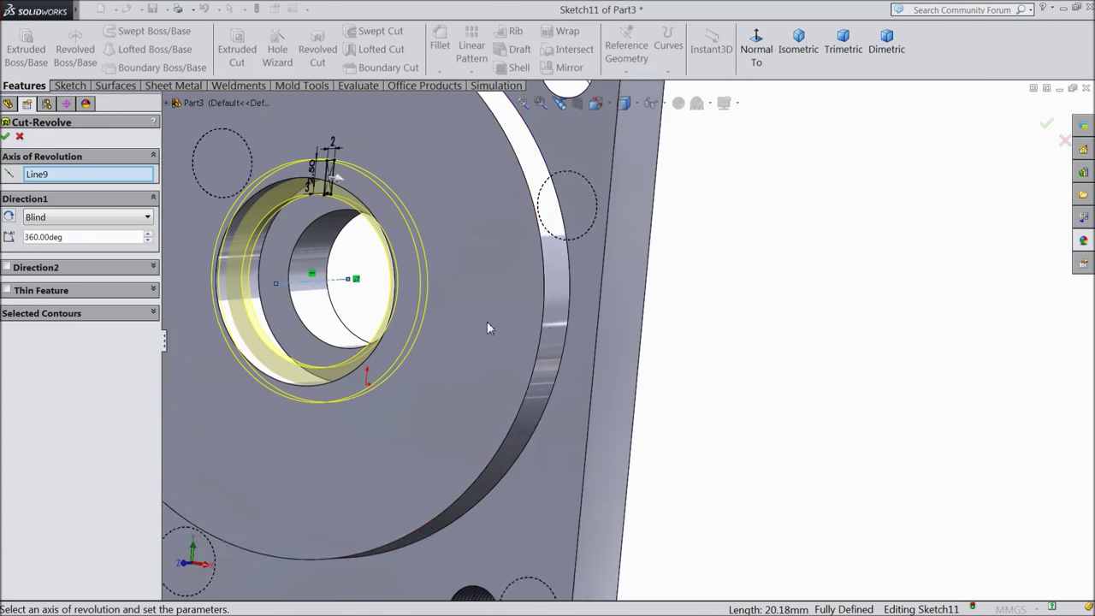
scroll(487, 328, "up", 5)
middle_click_drag(487, 329, 490, 314)
scroll(490, 315, "down", 5)
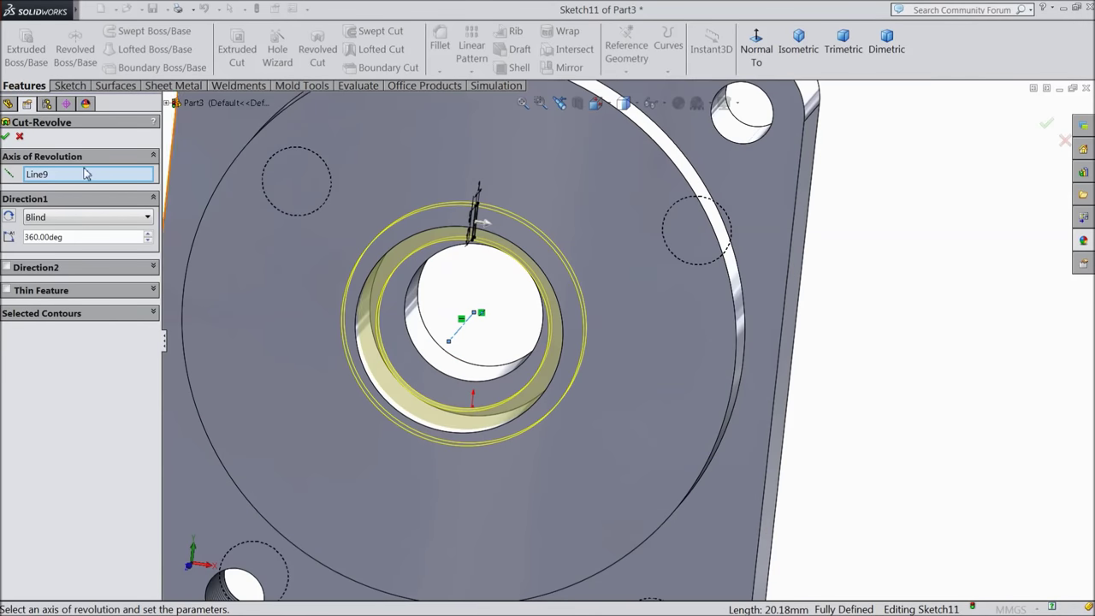
left_click(7, 137)
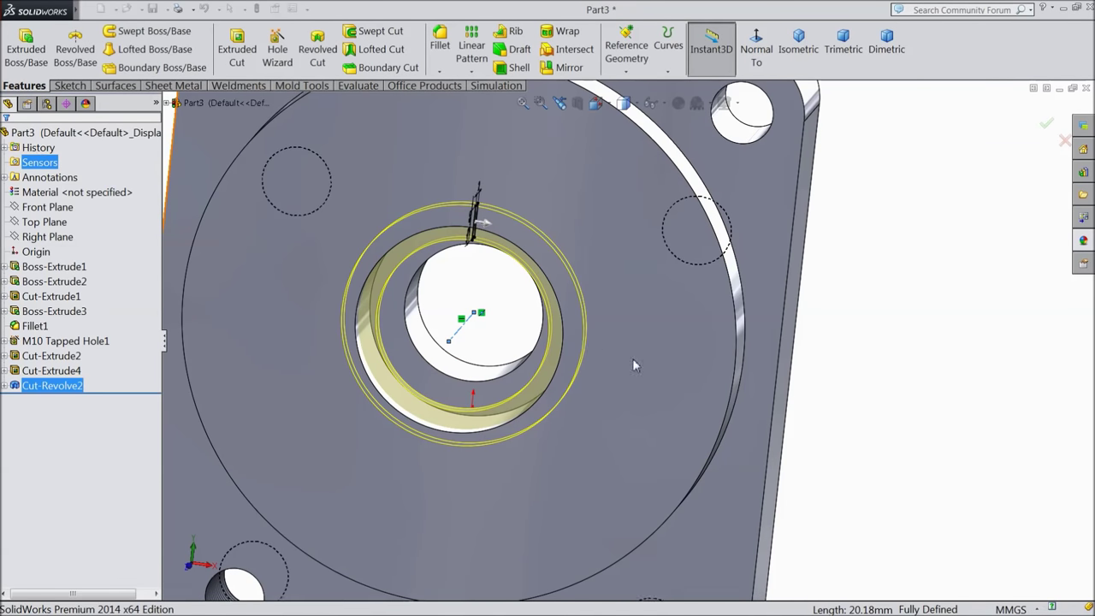
Step: Orbit the plate to inspect the finished groove inside the counterbore
scroll(698, 354, "up", 3)
scroll(698, 354, "up", 2)
left_click(877, 350)
mouse_move(860, 376)
middle_mouse_down()
mouse_move(872, 344)
mouse_move(636, 359)
mouse_move(672, 390)
middle_mouse_up()
scroll(672, 390, "up", 3)
mouse_move(591, 386)
middle_mouse_down()
mouse_move(557, 350)
mouse_move(567, 411)
middle_mouse_up()
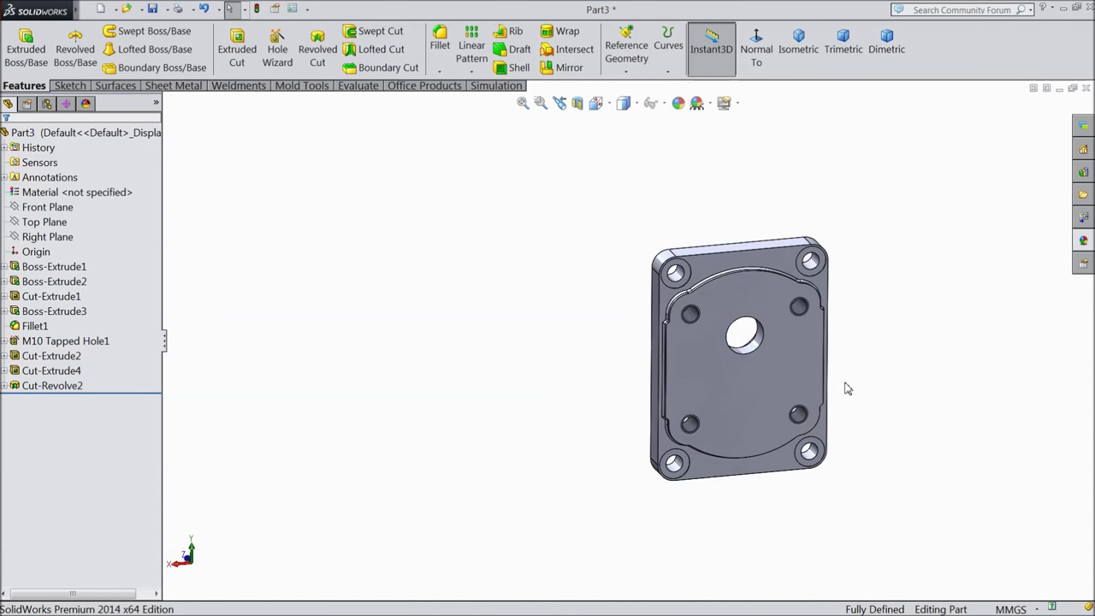
scroll(825, 391, "down", 4)
mouse_move(824, 376)
middle_mouse_down()
mouse_move(824, 350)
mouse_move(843, 345)
mouse_move(833, 367)
middle_mouse_up()
Step: Apply the Metal > Iron cast iron appearance to the whole part
left_click(58, 223)
left_click(34, 133)
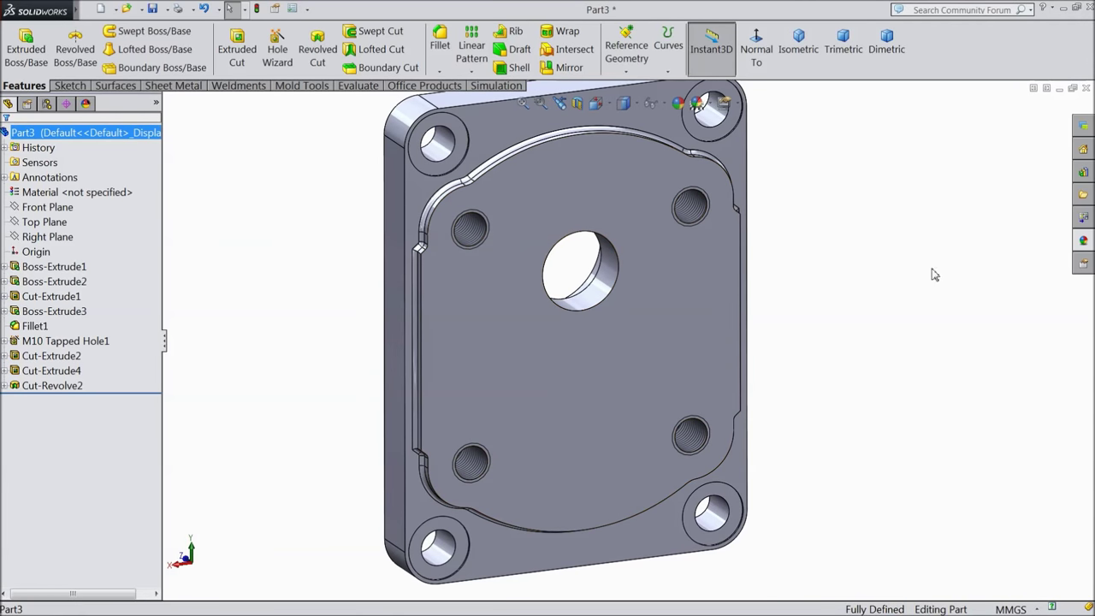
left_click(1083, 242)
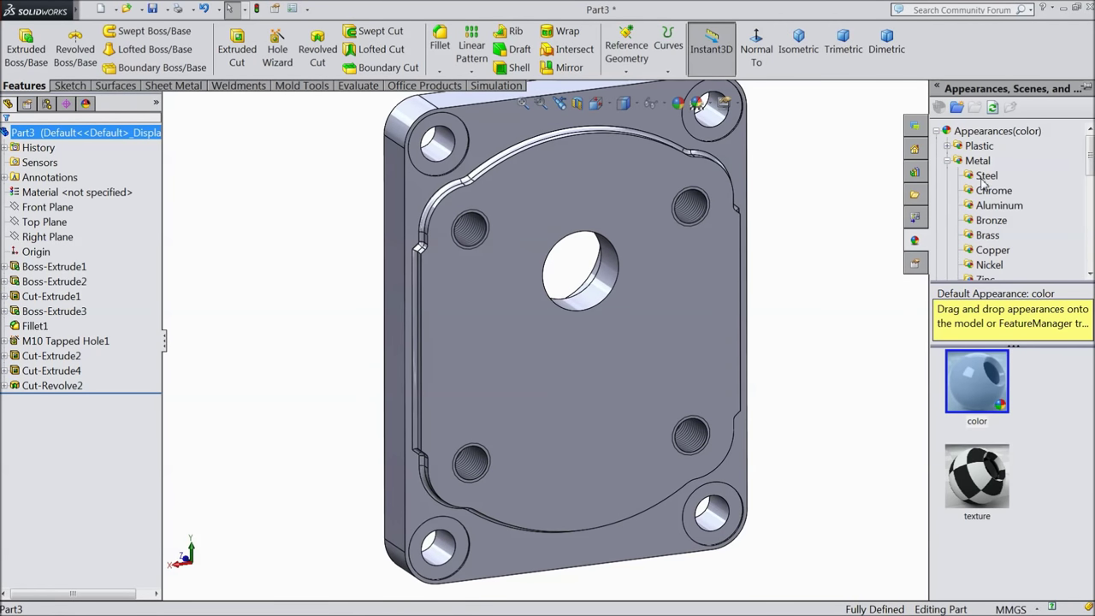
scroll(992, 224, "down", 2)
left_click(988, 220)
scroll(1008, 404, "down", 1)
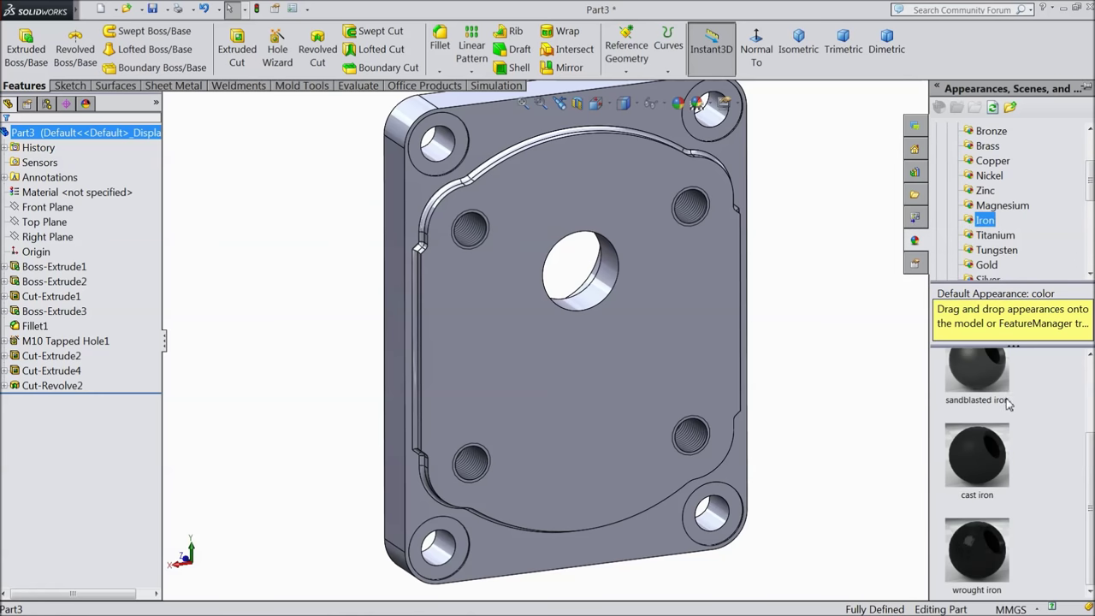
double_click(988, 479)
Step: Turn on perspective view and orbit the plate to a three-quarter view
mouse_move(830, 432)
middle_mouse_down()
mouse_move(594, 353)
mouse_move(479, 337)
mouse_move(533, 332)
mouse_move(663, 377)
mouse_move(749, 391)
mouse_move(782, 359)
mouse_move(794, 318)
mouse_move(797, 357)
mouse_move(762, 437)
mouse_move(773, 345)
mouse_move(790, 356)
mouse_move(1043, 356)
mouse_move(982, 371)
mouse_move(974, 401)
middle_mouse_up()
left_click(739, 104)
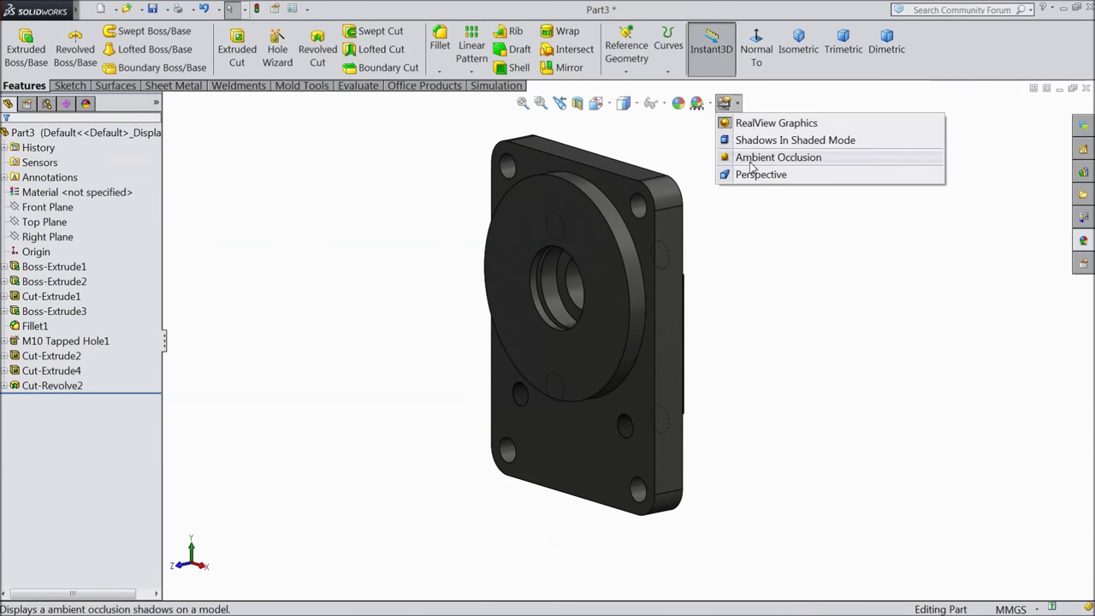
left_click(751, 172)
mouse_move(762, 293)
middle_mouse_down()
mouse_move(797, 338)
mouse_move(755, 334)
mouse_move(770, 359)
middle_mouse_up()
scroll(687, 313, "down", 3)
mouse_move(668, 324)
middle_mouse_down()
mouse_move(667, 283)
mouse_move(667, 306)
middle_mouse_up()
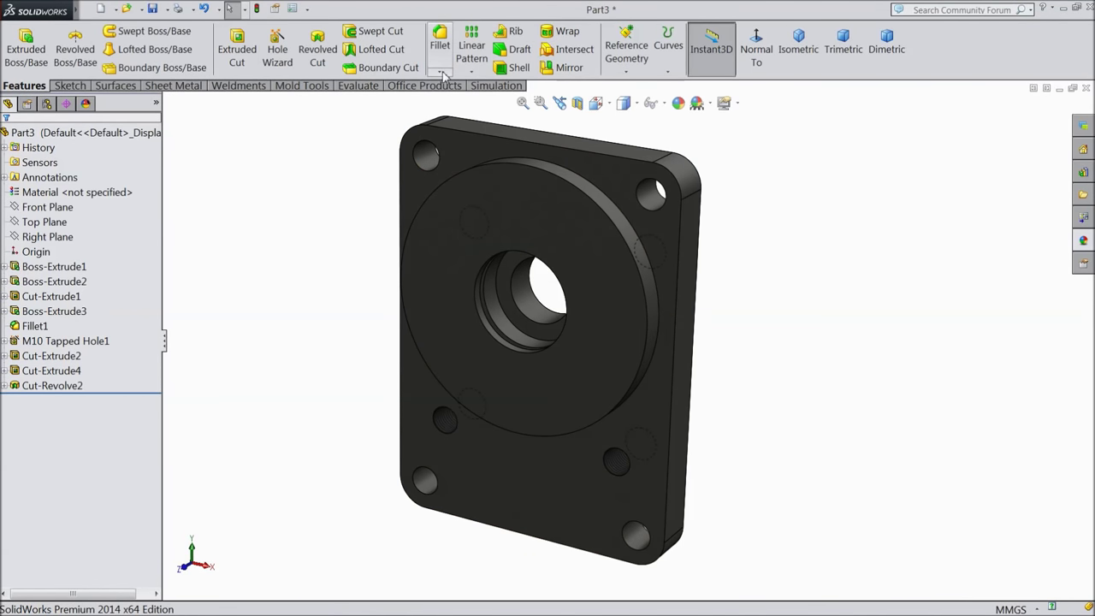
Step: Chamfer the boss's outer circular edge 0.5 mm at 45°
left_click(441, 74)
left_click(453, 102)
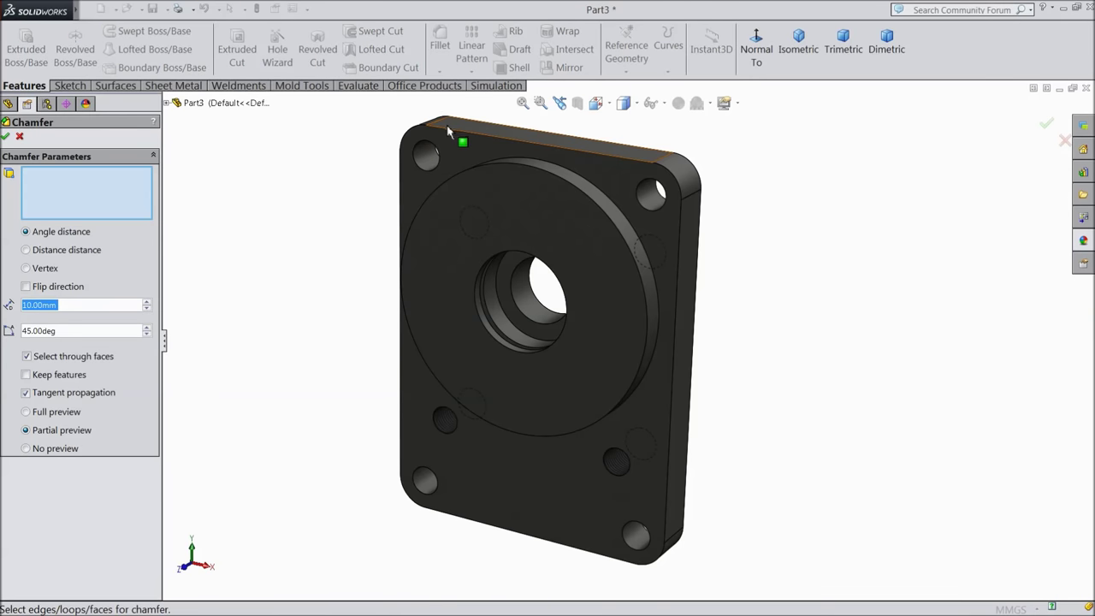
type("0.5")
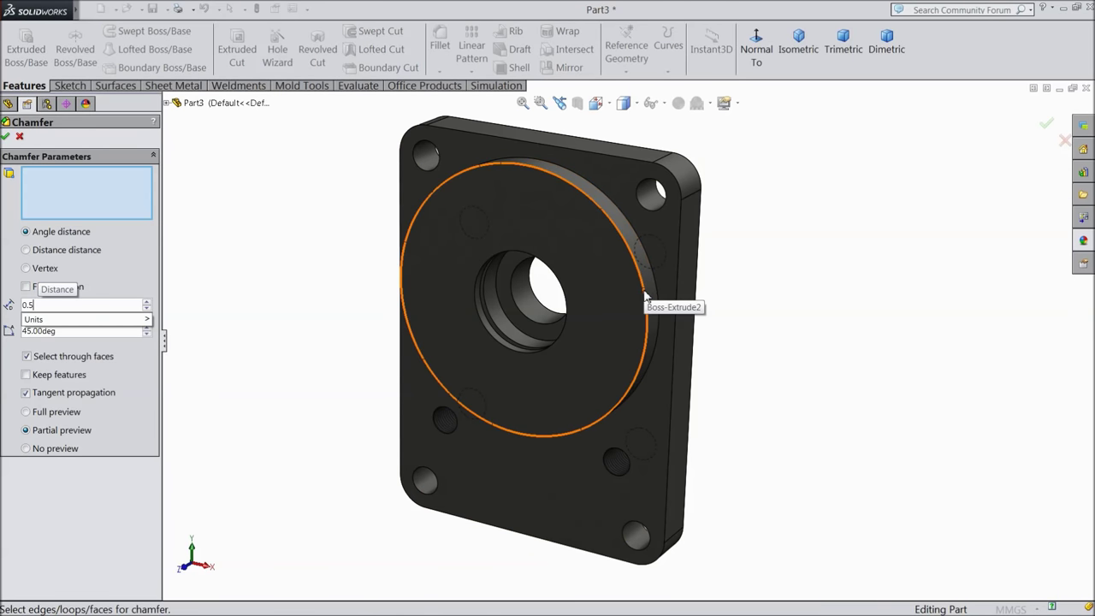
left_click(646, 295)
left_click(6, 138)
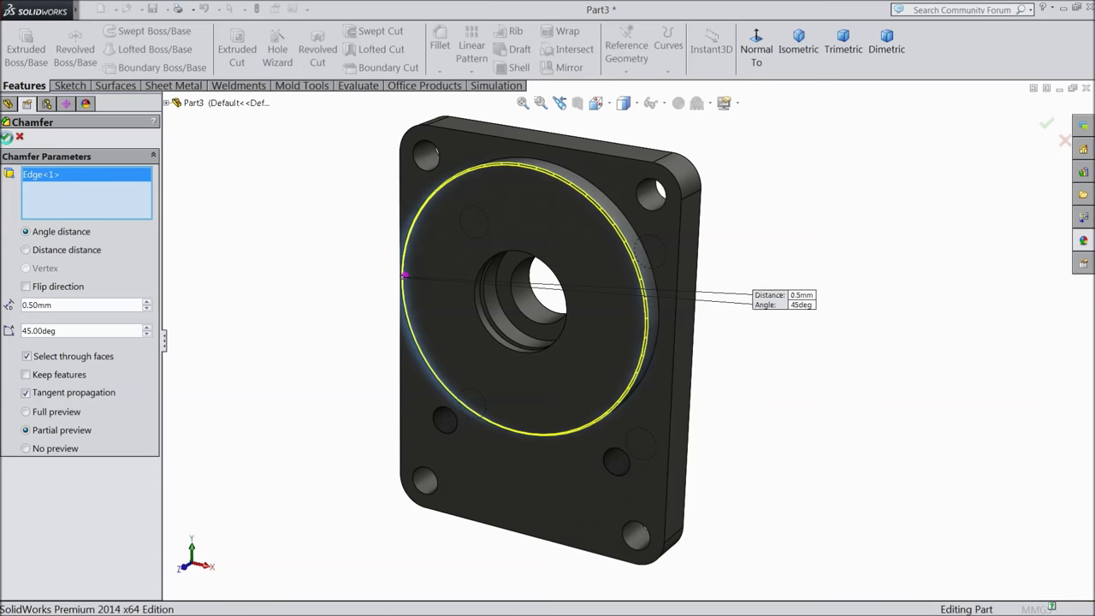
mouse_move(282, 308)
middle_mouse_down()
mouse_move(276, 256)
mouse_move(285, 263)
middle_mouse_up()
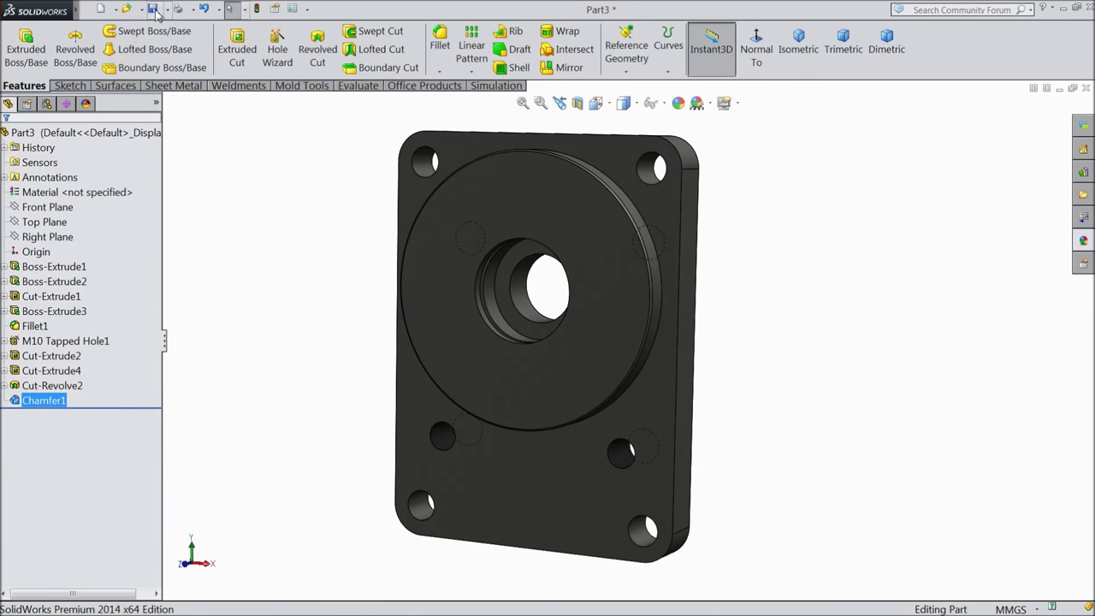
left_click(154, 10)
type("3.Drive end plate")
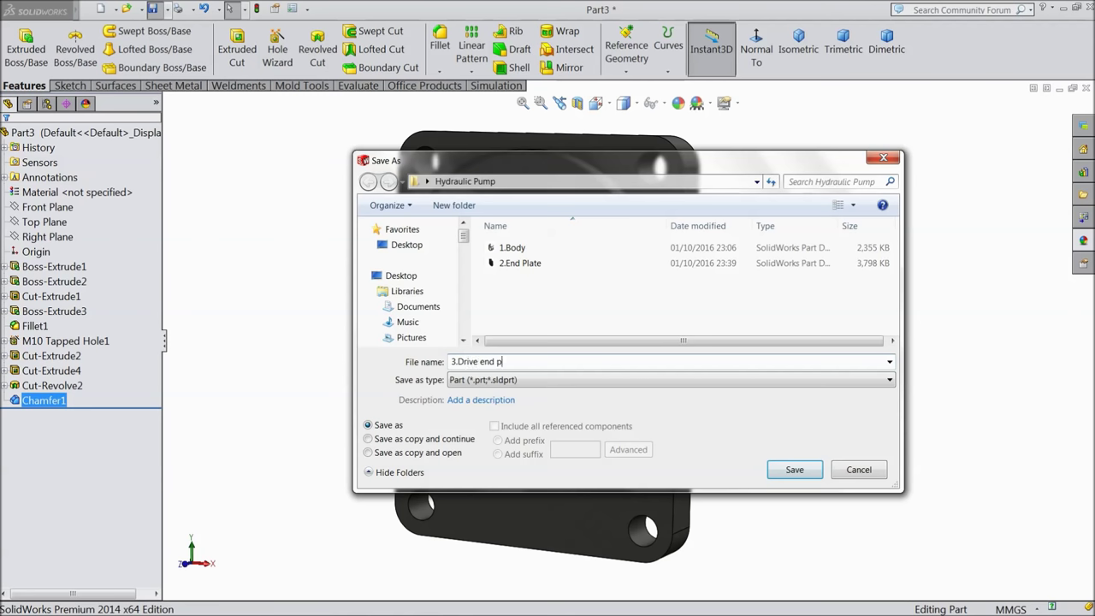
Step: Confirm the Save As dialog to store the part as '3.Drive end plate' in Hydraulic Pump
left_click(796, 472)
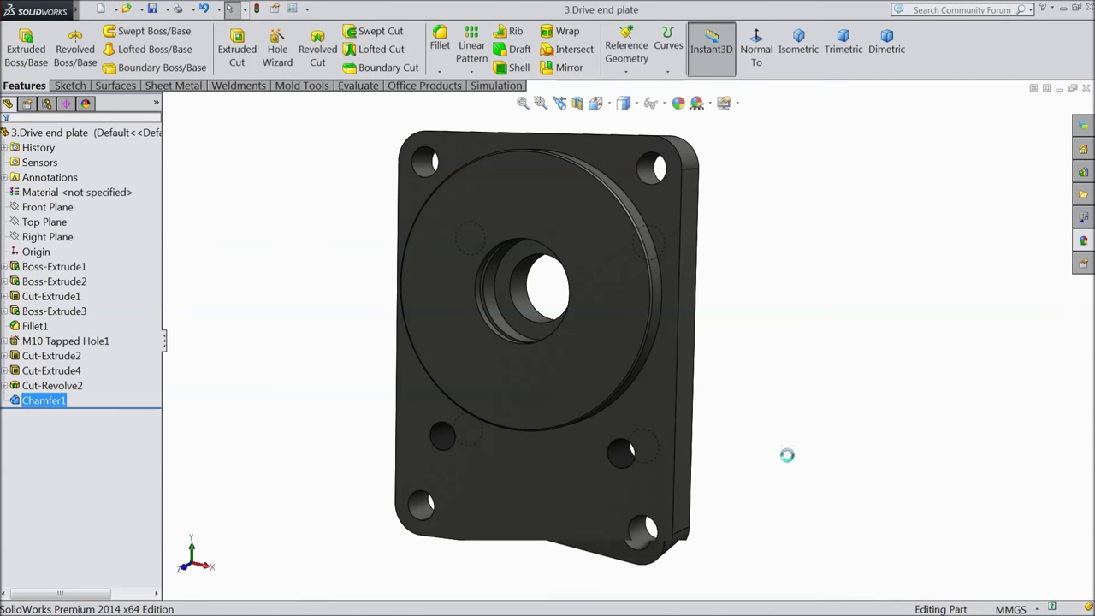
Step: On the Boss-Extrude3 face, define an ISO Ø4.0 drill-size hole, 3 mm blind, in Hole Wizard
mouse_move(744, 399)
middle_mouse_down()
mouse_move(794, 350)
mouse_move(733, 399)
mouse_move(556, 429)
mouse_move(542, 373)
mouse_move(516, 431)
mouse_move(647, 384)
mouse_move(767, 362)
mouse_move(763, 412)
mouse_move(799, 386)
mouse_move(806, 413)
middle_mouse_up()
scroll(543, 403, "down", 3)
scroll(763, 411, "up", 5)
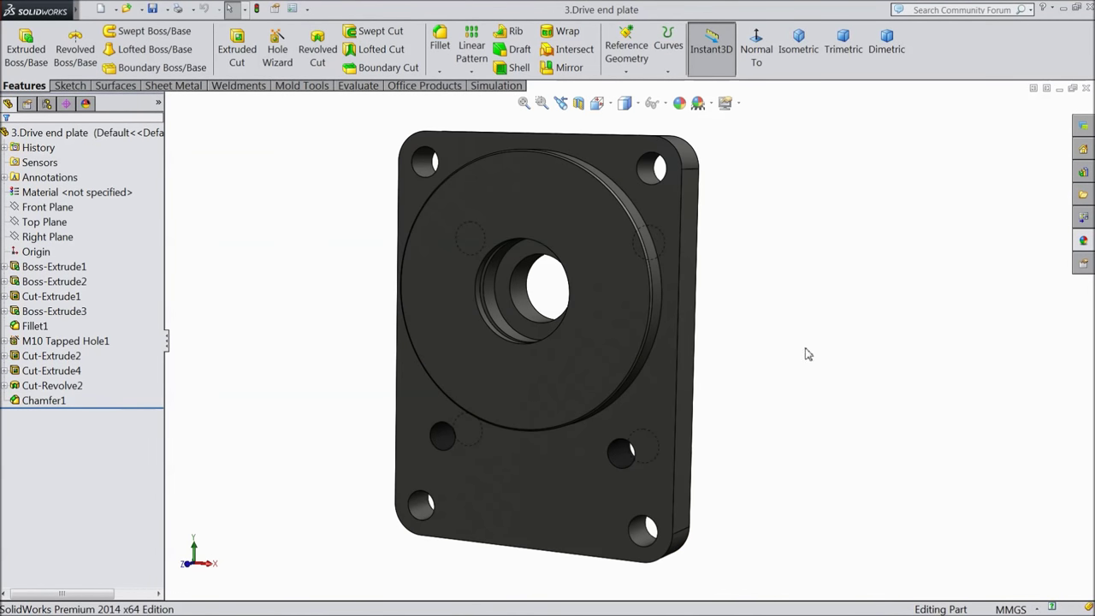
mouse_move(807, 354)
middle_mouse_down()
mouse_move(685, 320)
mouse_move(593, 333)
middle_mouse_up()
left_click(519, 385)
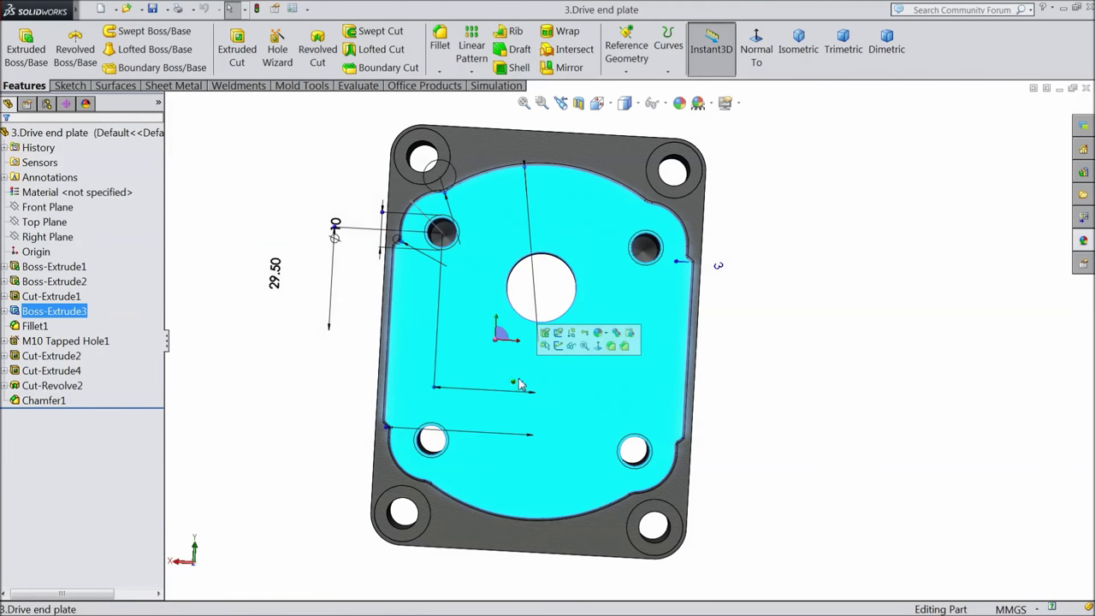
left_click(756, 50)
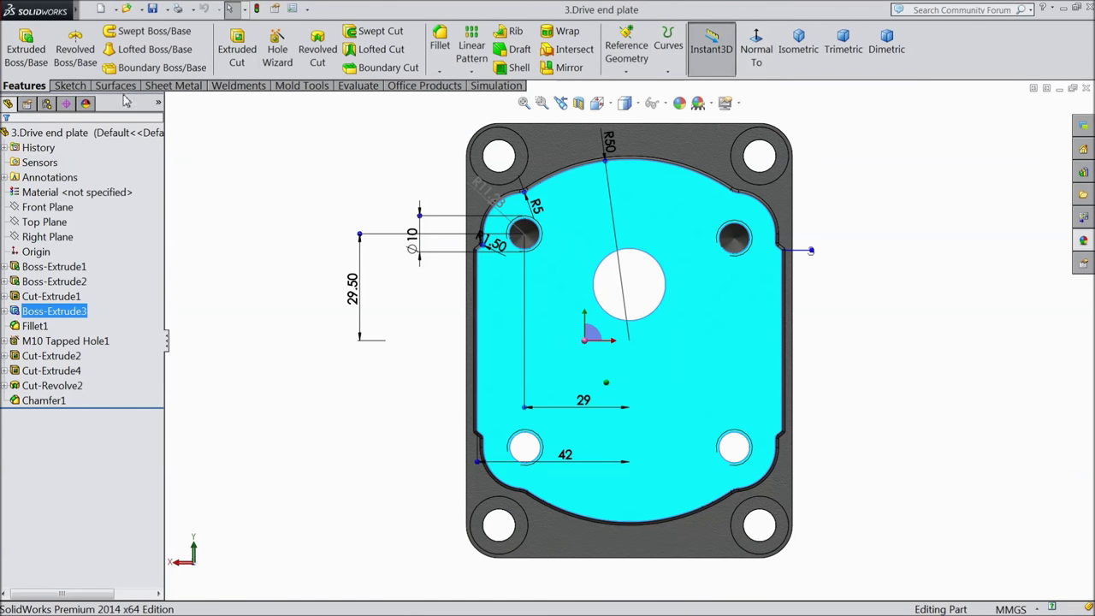
left_click(279, 52)
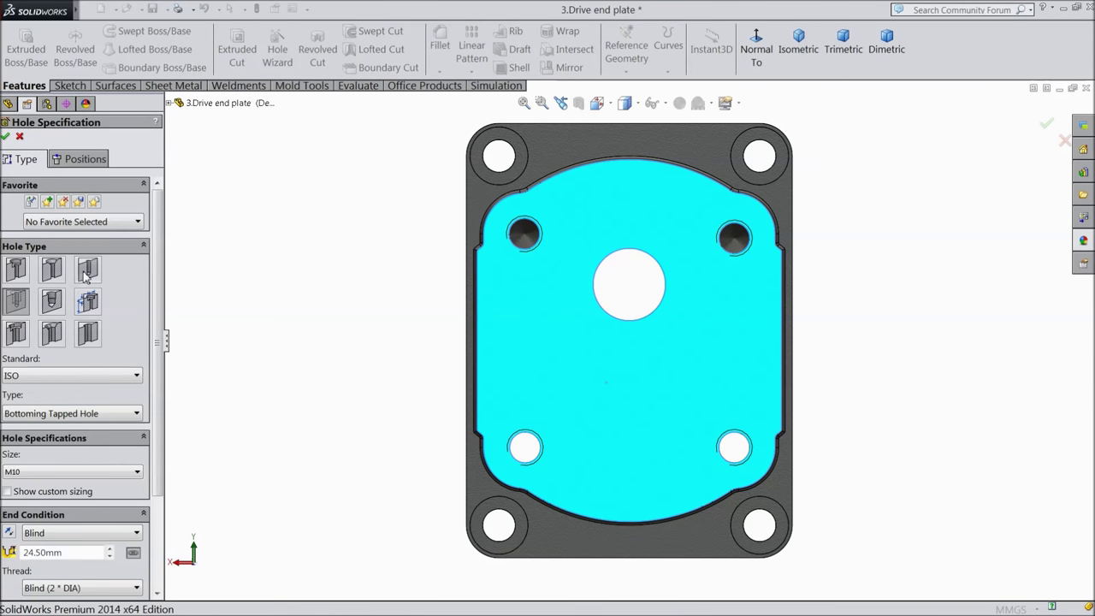
left_click(89, 270)
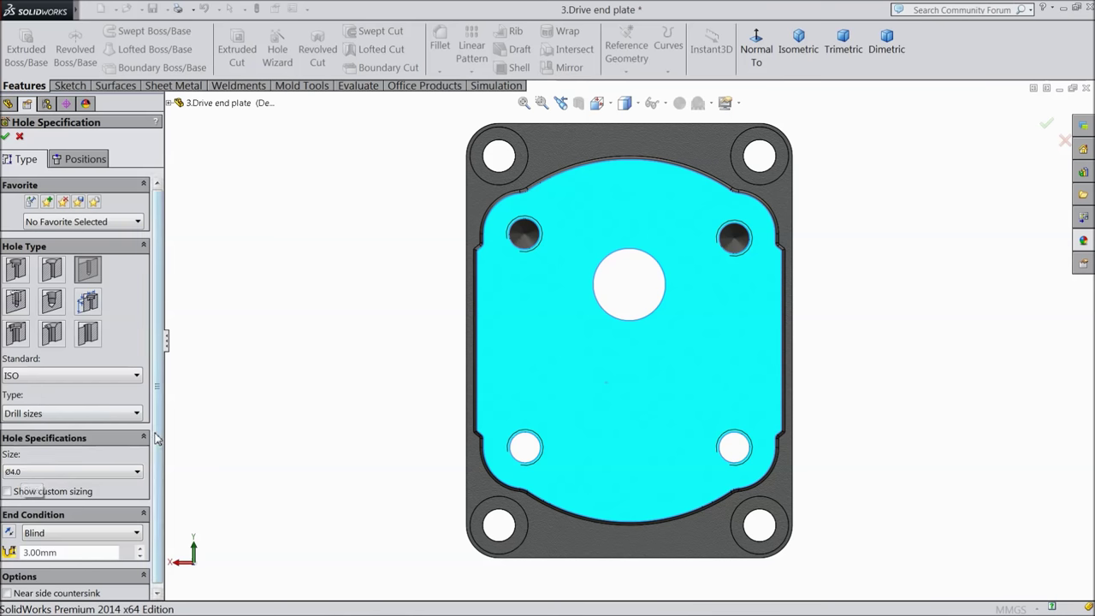
left_click(86, 159)
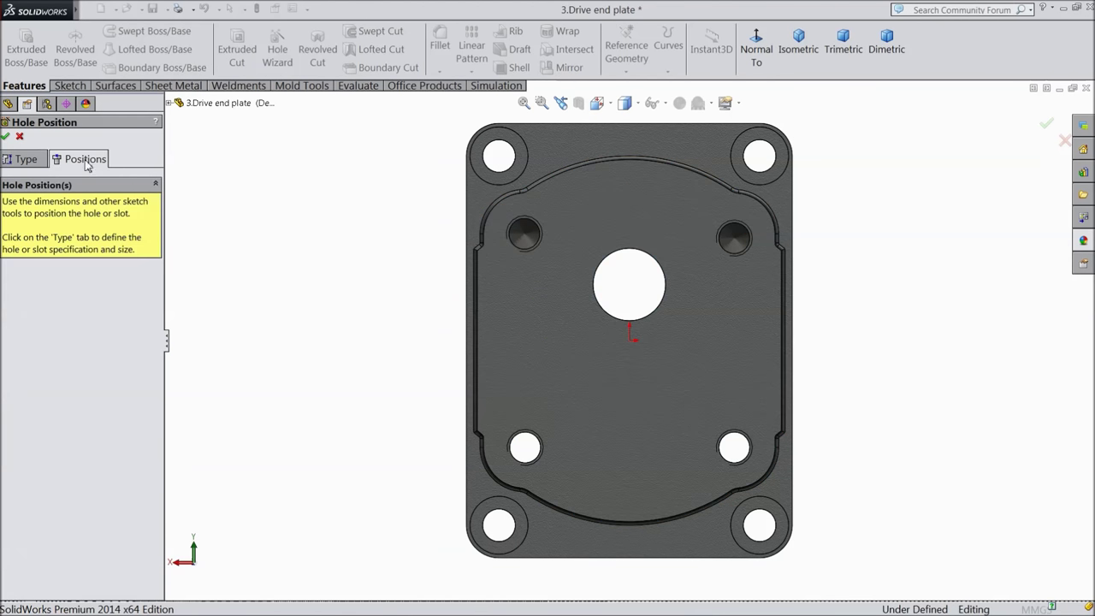
Step: Place two hole points on the vertical centreline and dimension the upper one 45 mm from centre
left_click(629, 190)
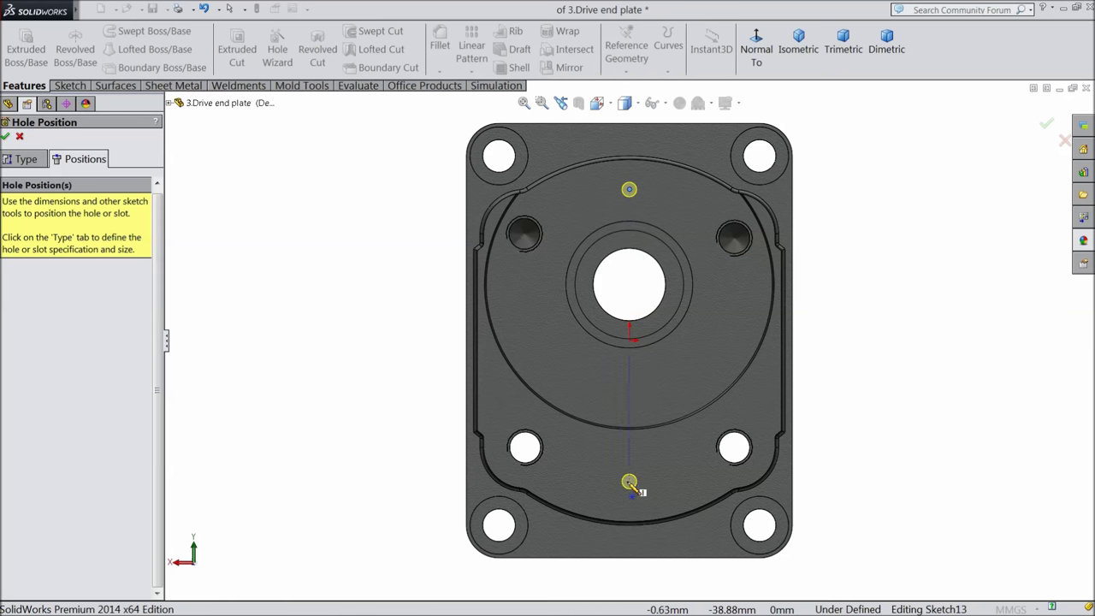
left_click(629, 482)
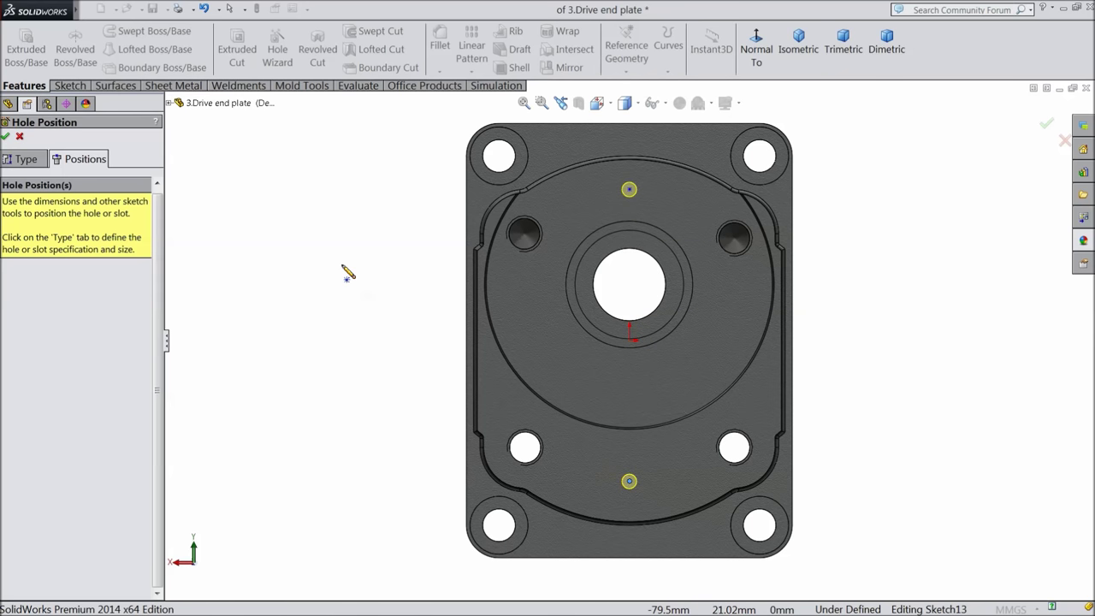
left_click(70, 85)
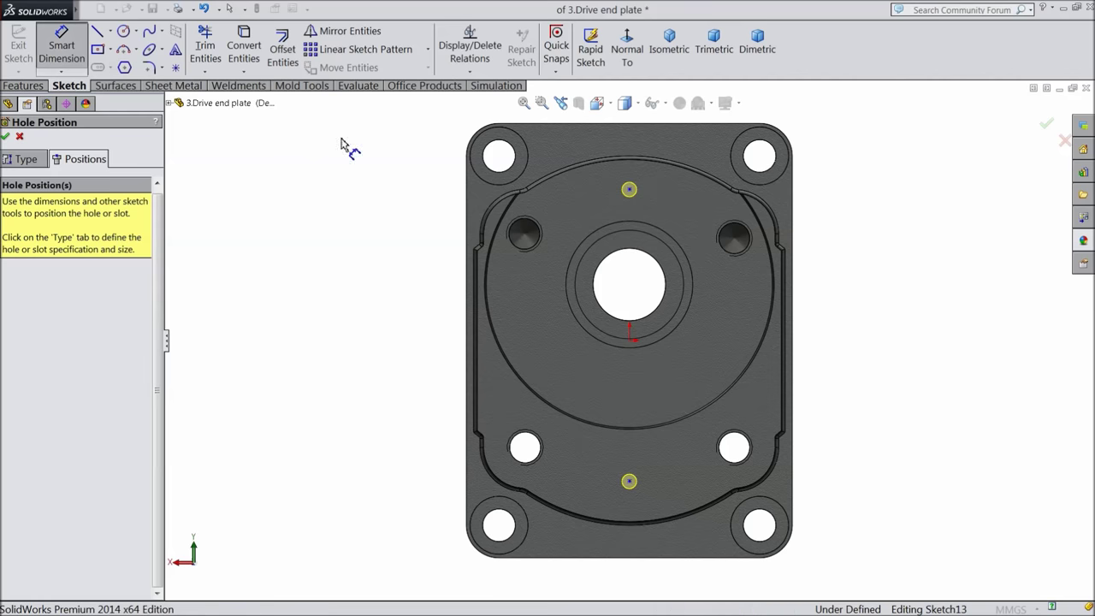
left_click(629, 190)
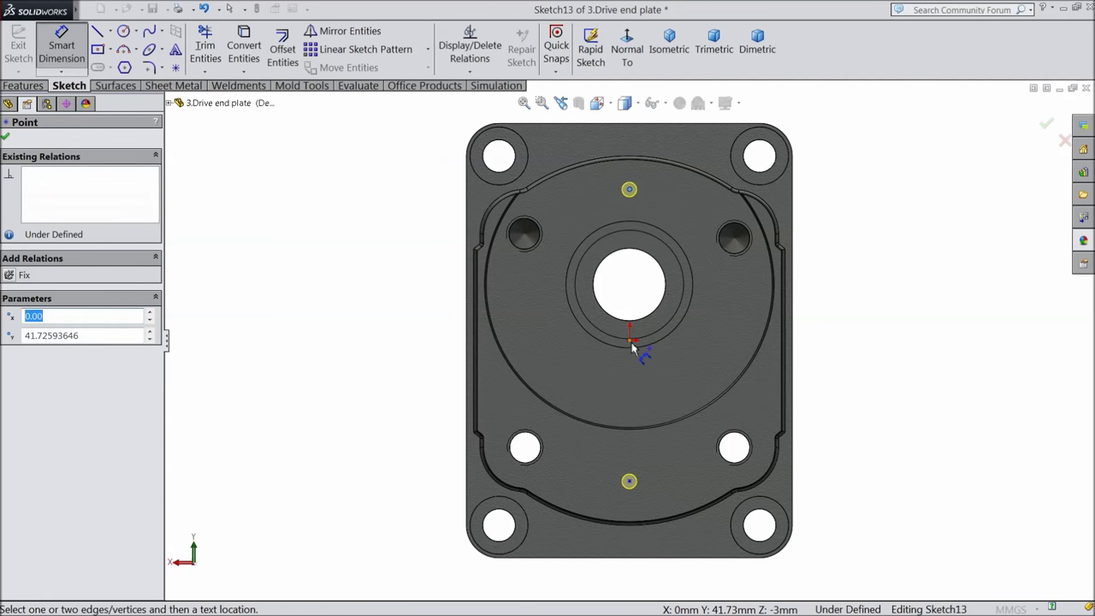
left_click(629, 340)
left_click(416, 293)
type("45")
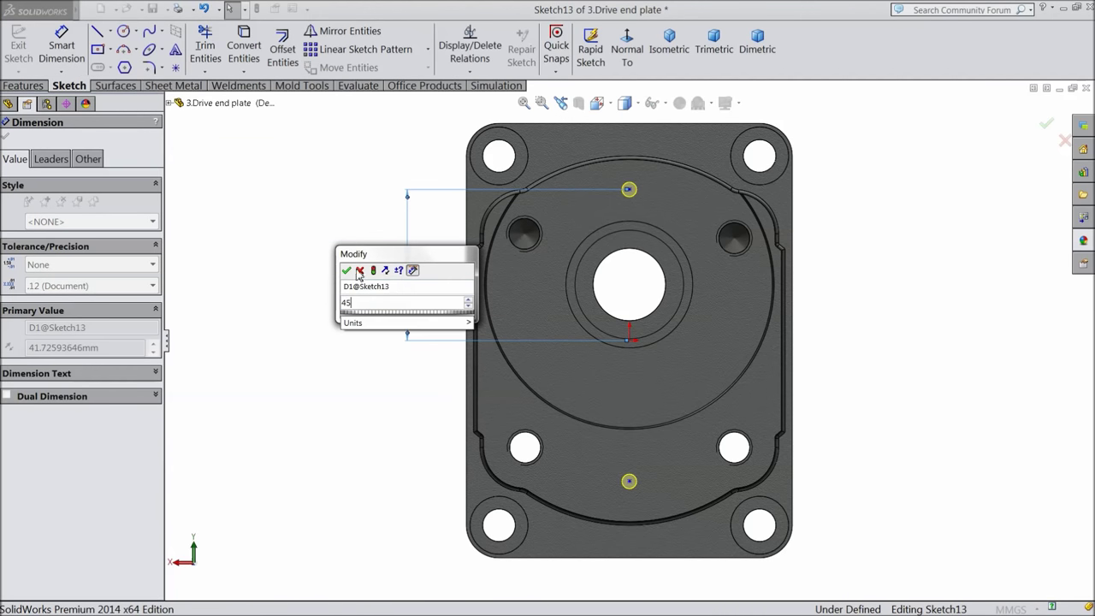
left_click(346, 271)
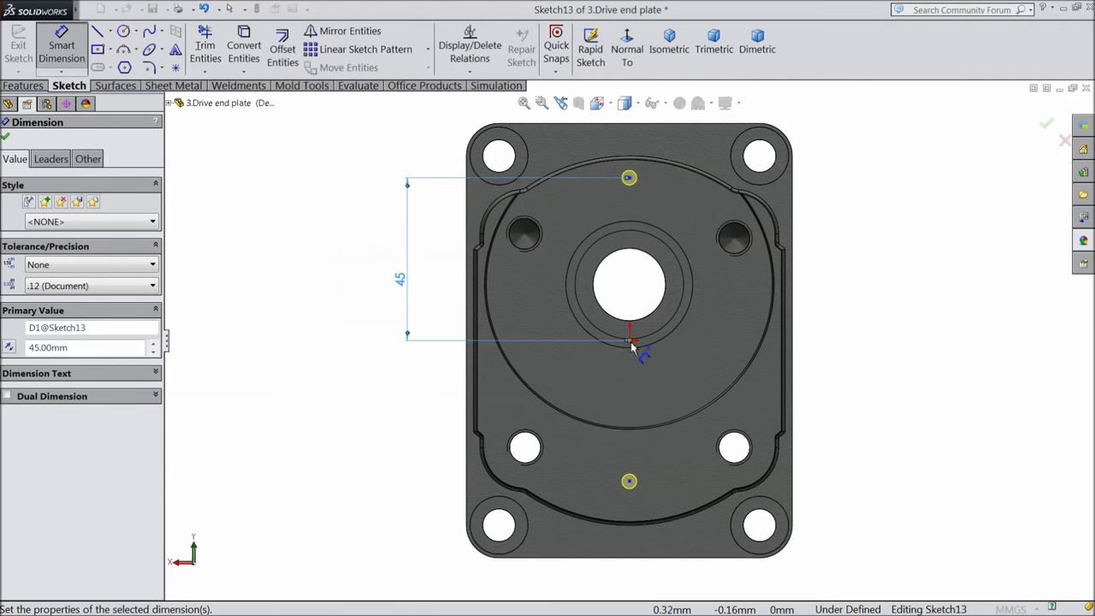
Step: Dimension the lower hole point 45 mm below centre and accept the Ø4.0 hole feature
left_click(631, 342)
left_click(629, 481)
left_click(413, 426)
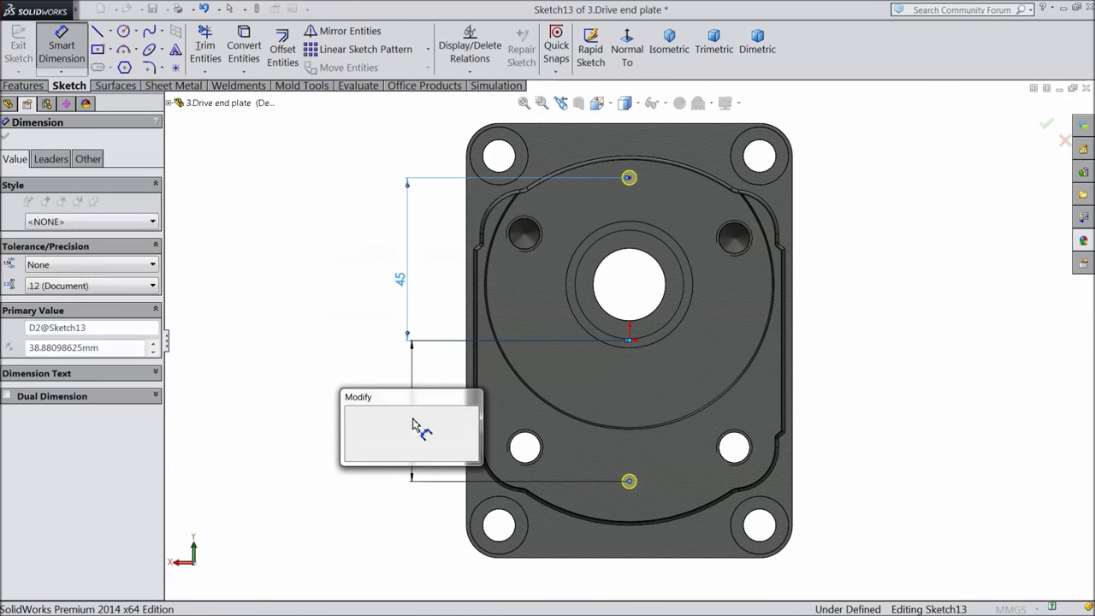
type("45")
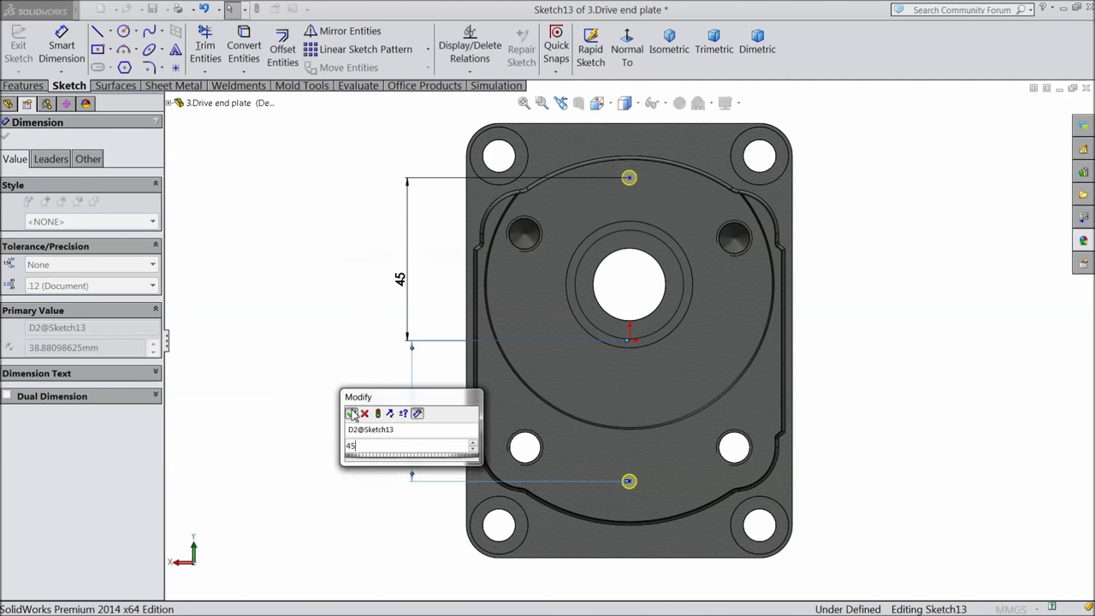
left_click(351, 413)
left_click(6, 139)
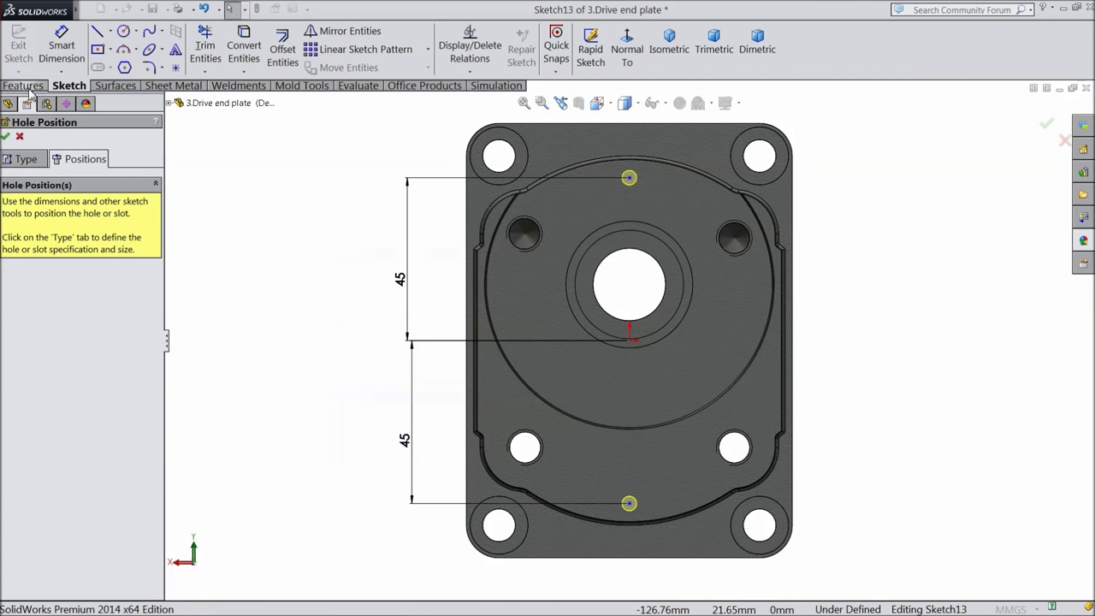
left_click(6, 138)
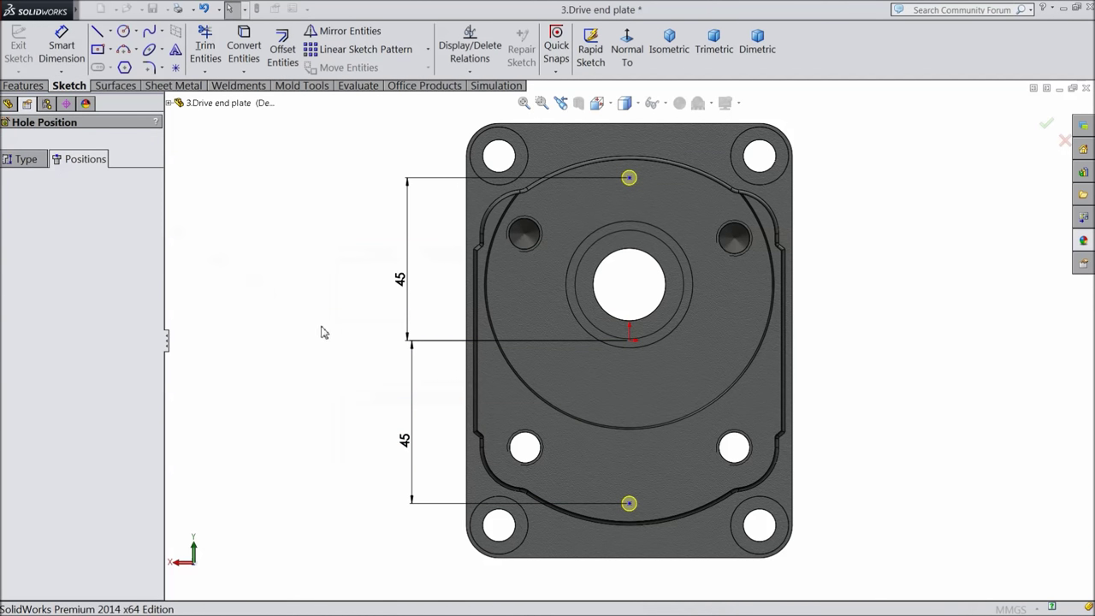
Step: Orbit and zoom the drive end plate to a tilted 3D view
mouse_move(325, 330)
middle_mouse_down()
mouse_move(362, 351)
mouse_move(286, 384)
mouse_move(339, 371)
mouse_move(369, 381)
mouse_move(342, 406)
mouse_move(342, 393)
mouse_move(459, 386)
mouse_move(286, 384)
mouse_move(267, 399)
middle_mouse_up()
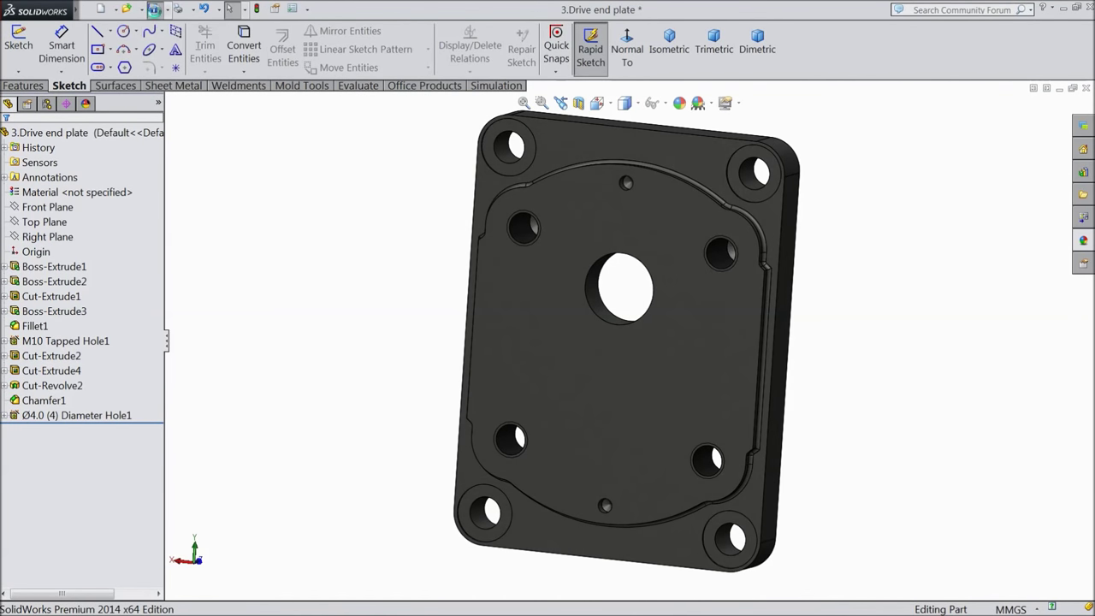
scroll(685, 291, "down", 2)
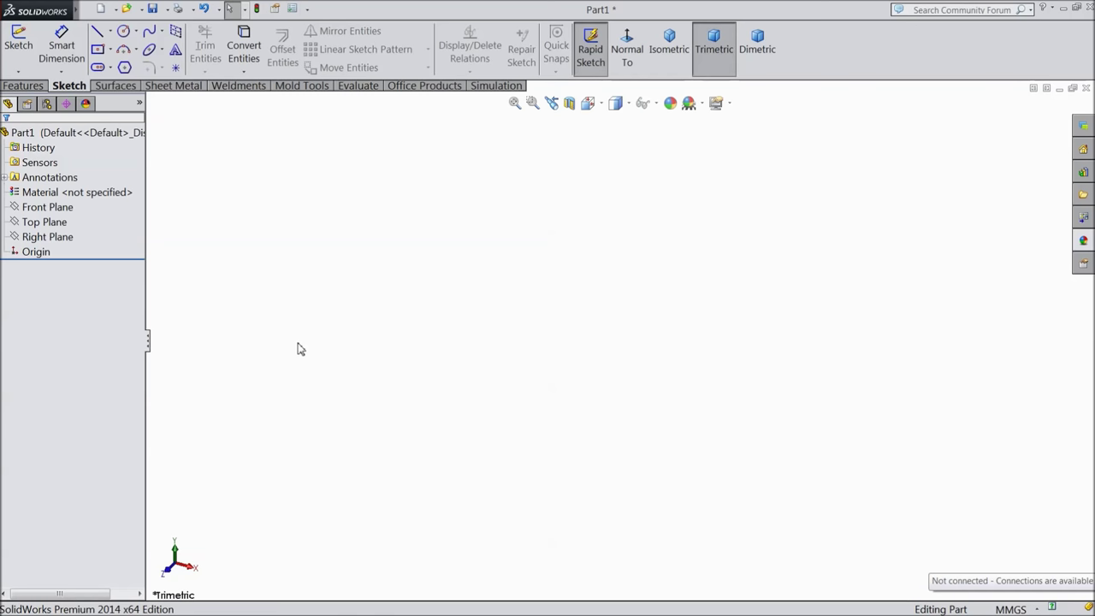
Step: Sketch a circle centred on the origin on the Front Plane
left_click(47, 207)
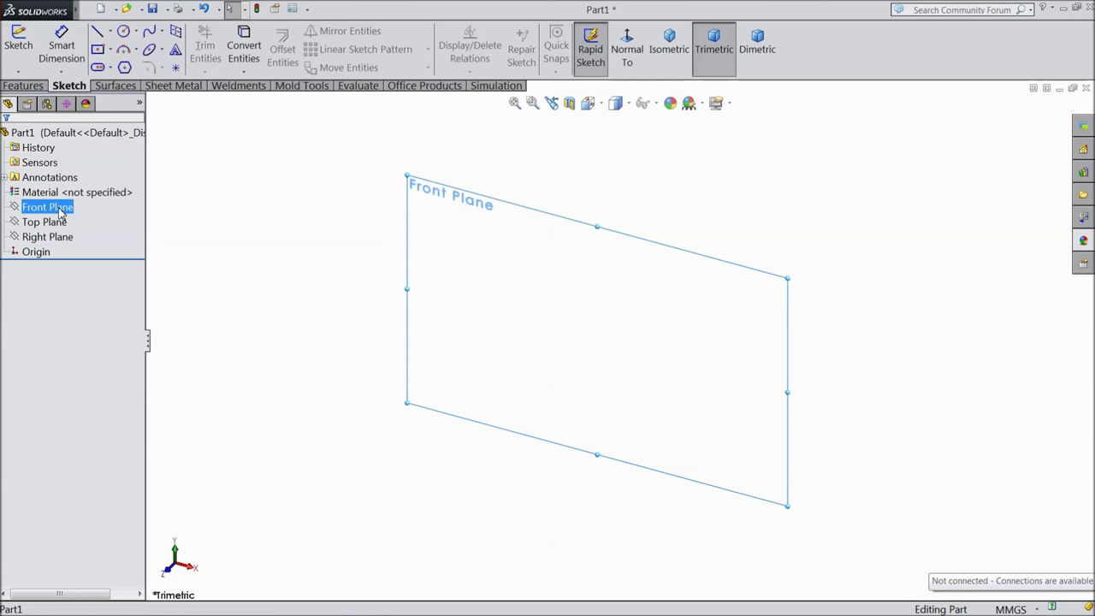
left_click(76, 191)
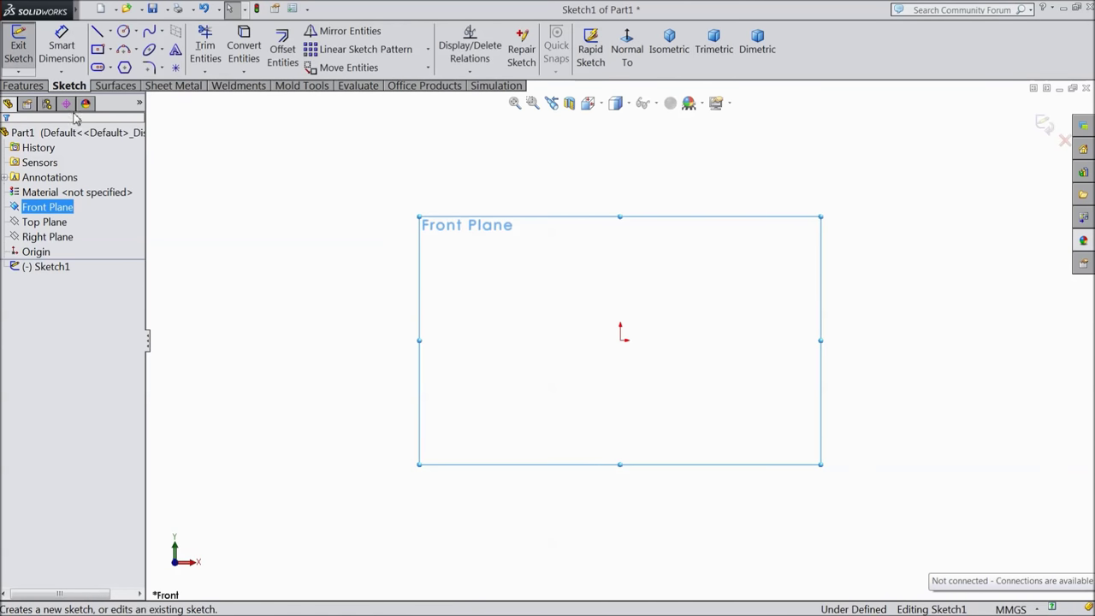
left_click(124, 32)
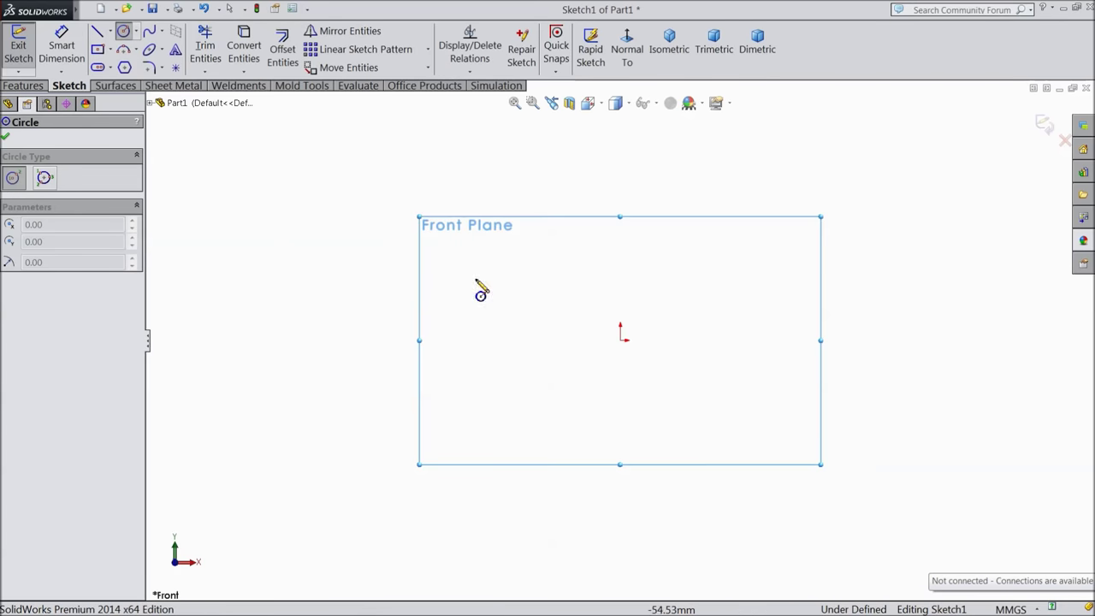
left_click(621, 338)
left_click(522, 287)
Step: Dimension the circle to a 2 mm diameter and begin an Extruded Boss/Base from it
left_click(61, 45)
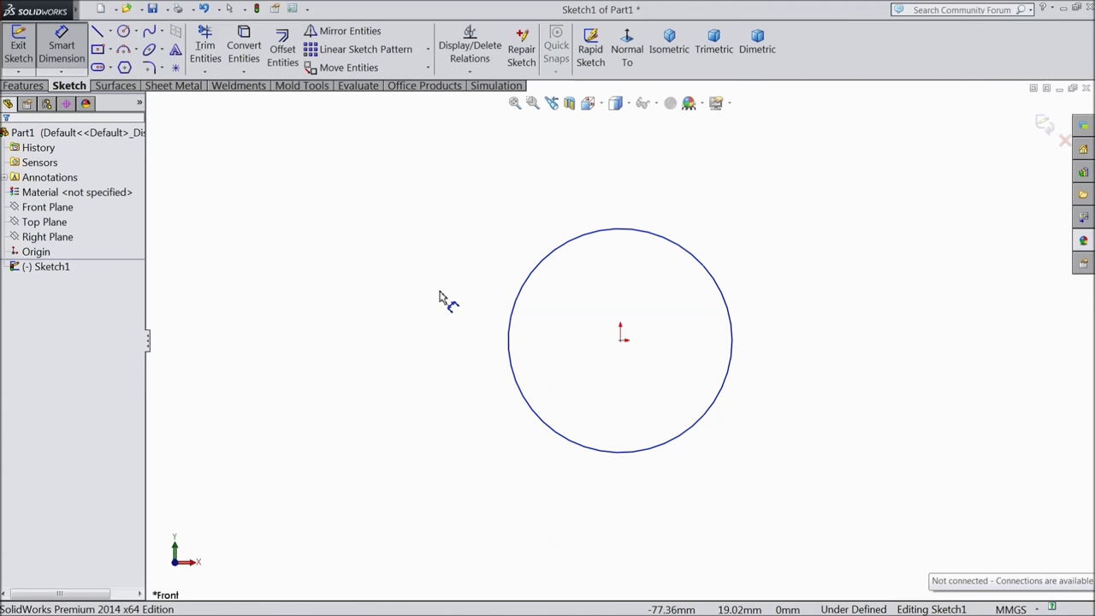
left_click(508, 333)
left_click(461, 343)
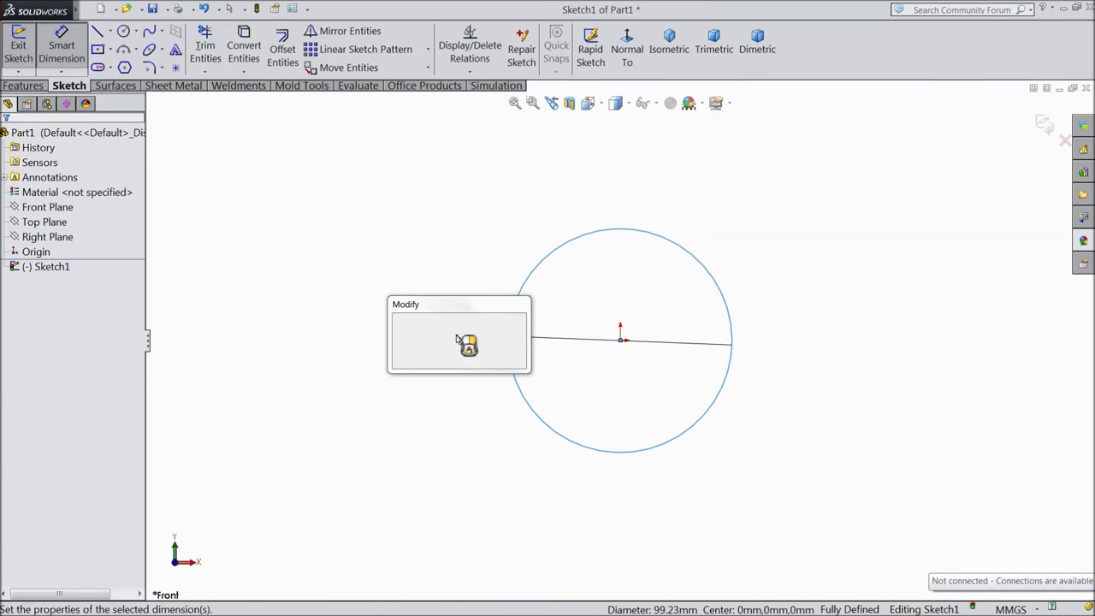
type("2")
left_click(398, 321)
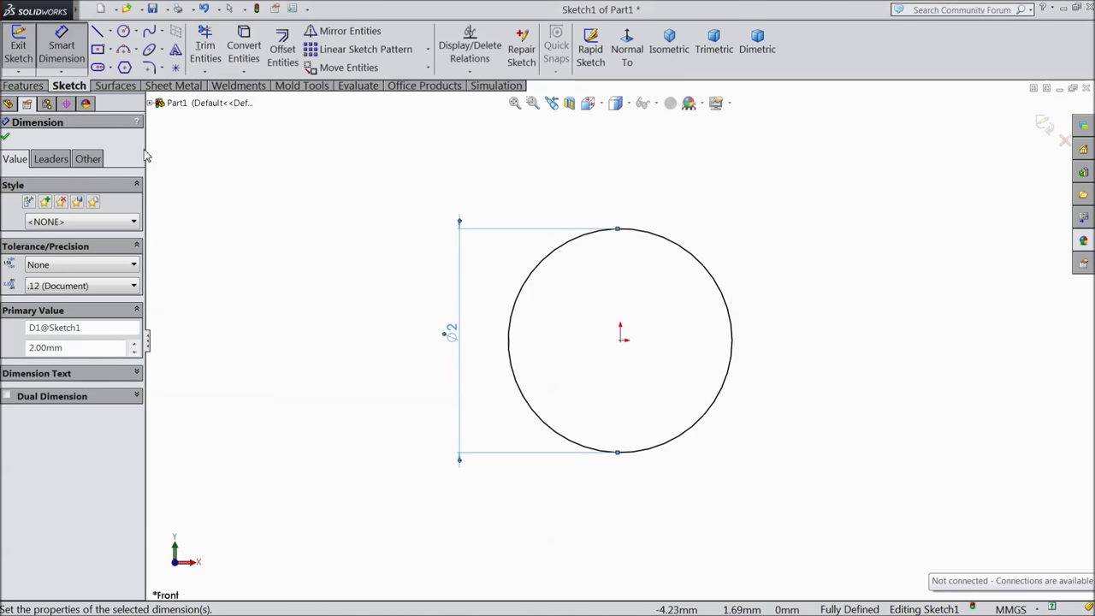
left_click(23, 86)
left_click(24, 61)
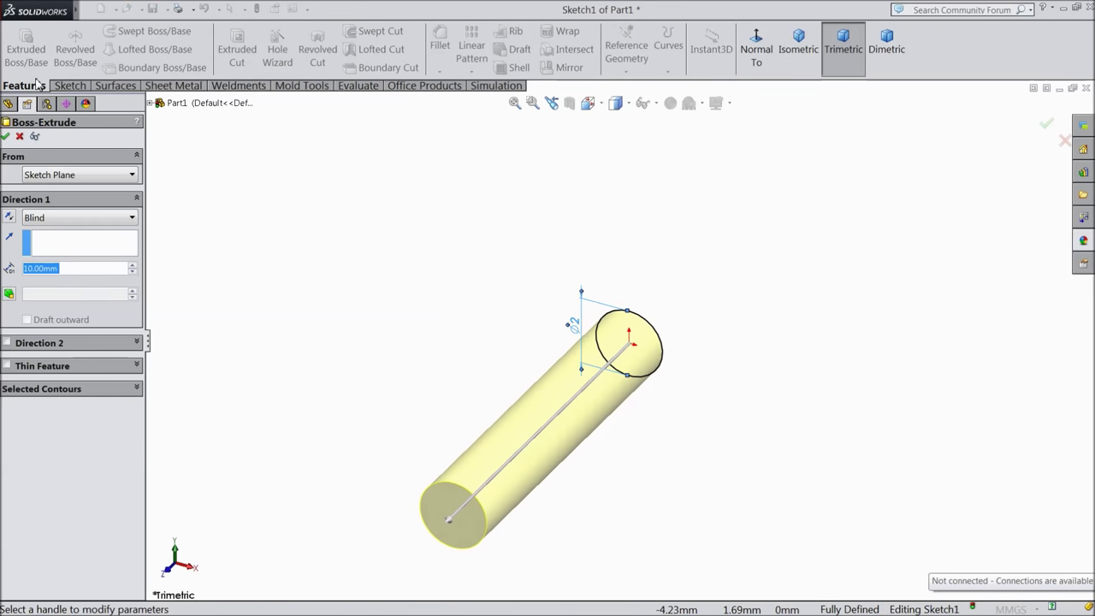
Step: Extrude the Ø2 circle 4 mm into a cylinder
type("4")
key("Return")
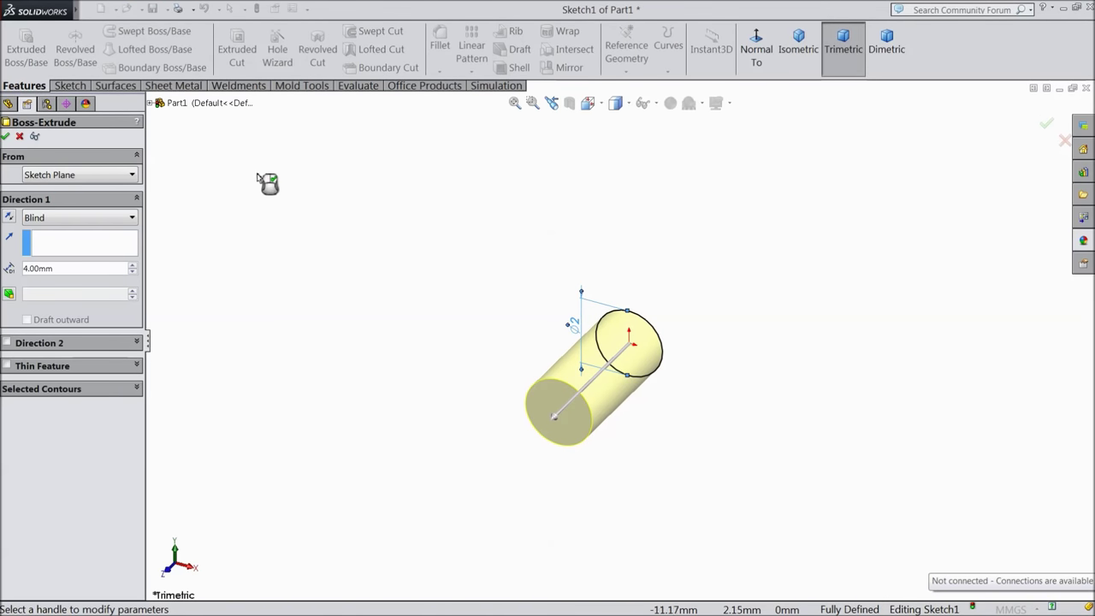
scroll(568, 376, "down", 2)
scroll(569, 376, "down", 2)
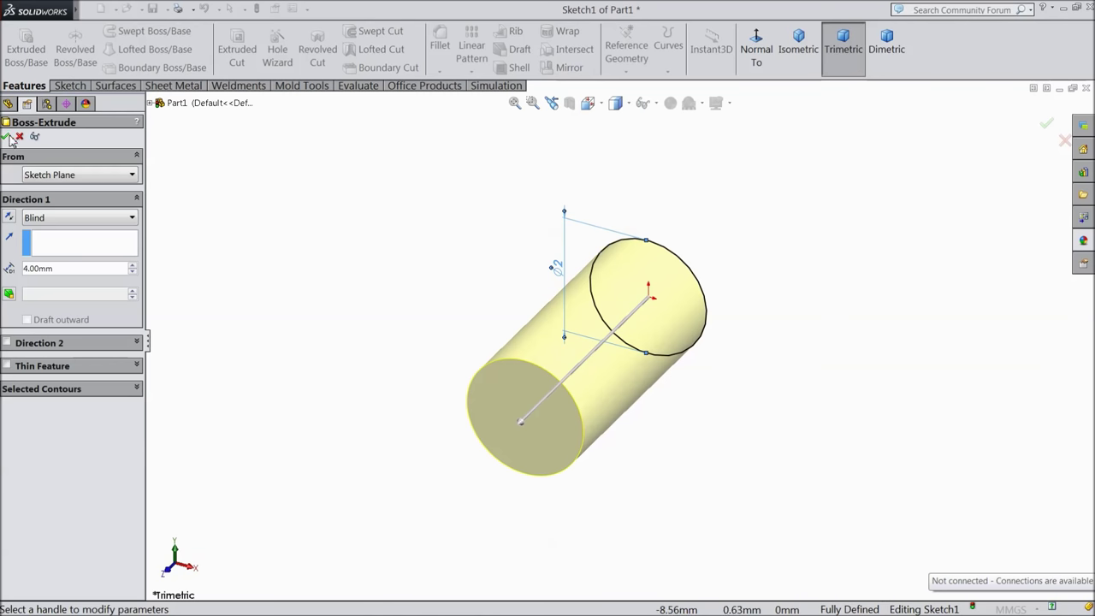
left_click(9, 137)
Step: Chamfer the front face and back edge of the pin 0.3 mm at 45°
left_click(439, 72)
left_click(455, 104)
type("0.3")
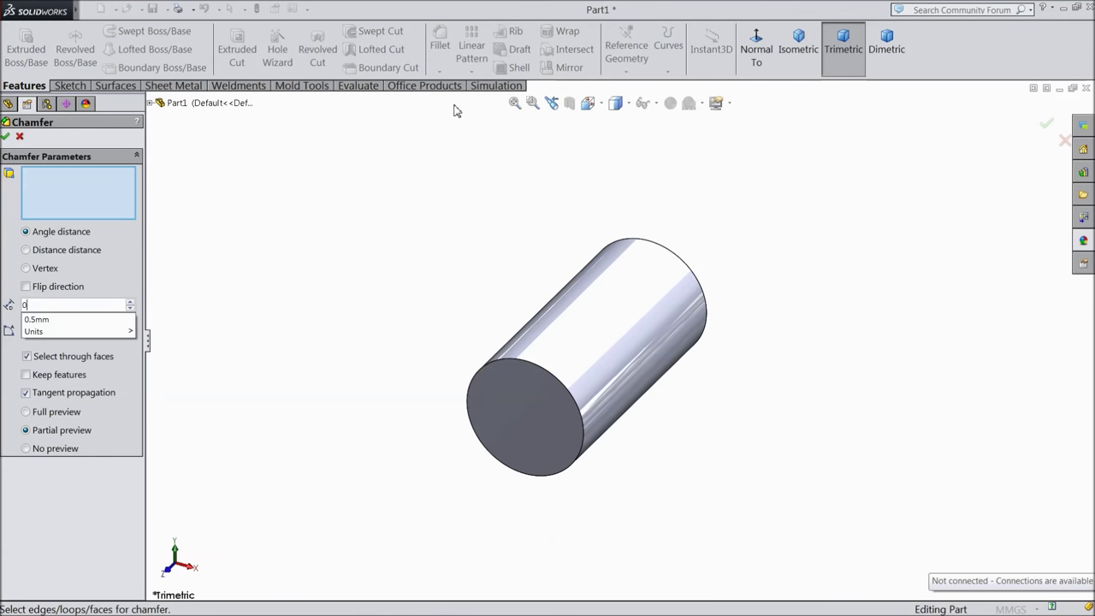
left_click(510, 383)
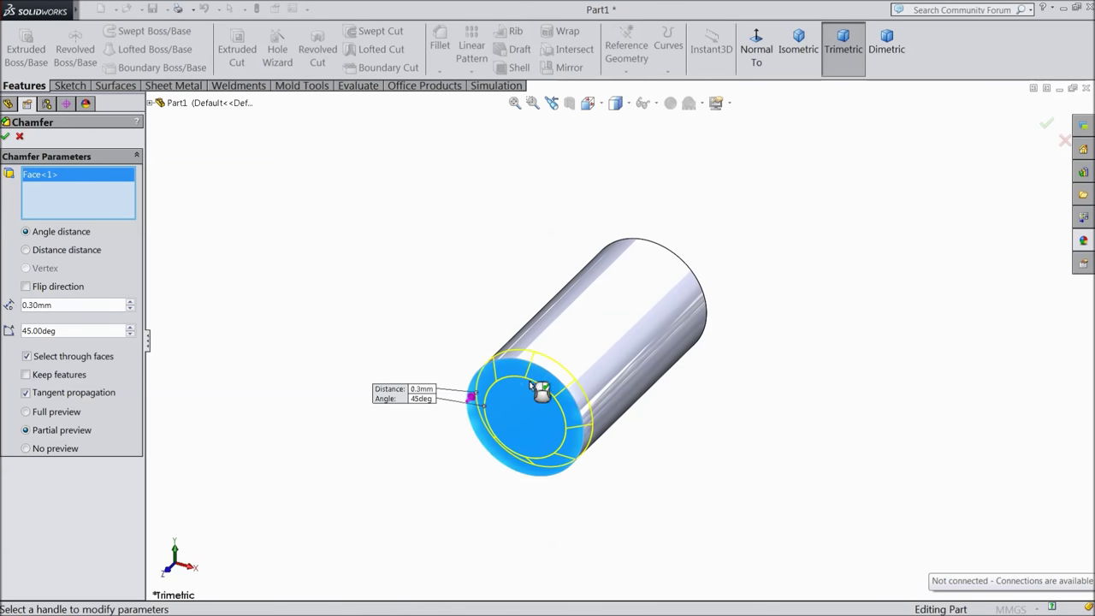
left_click(697, 281)
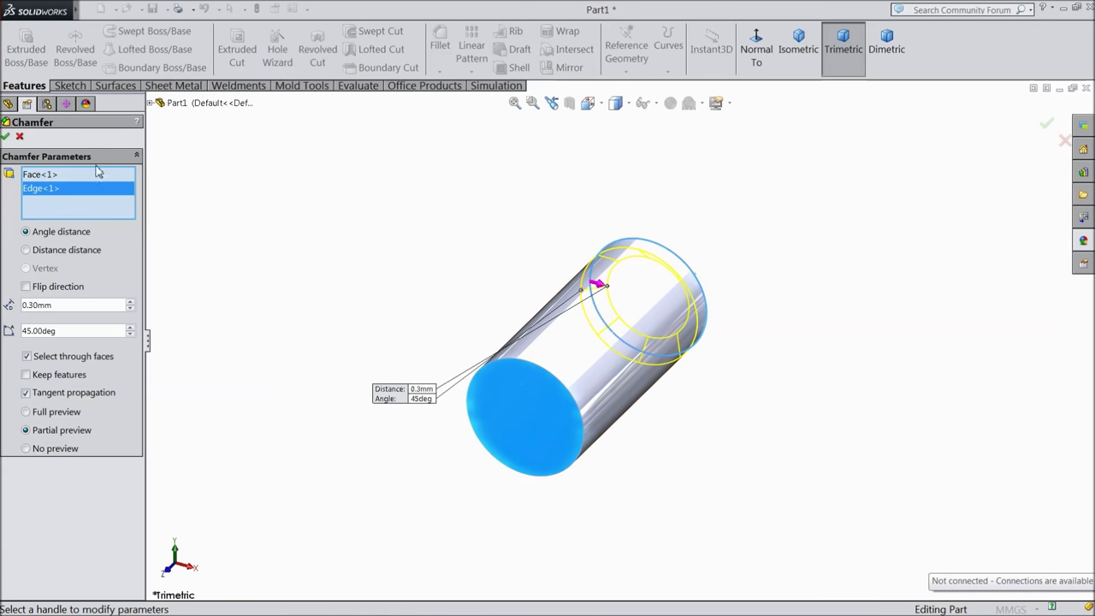
left_click(6, 138)
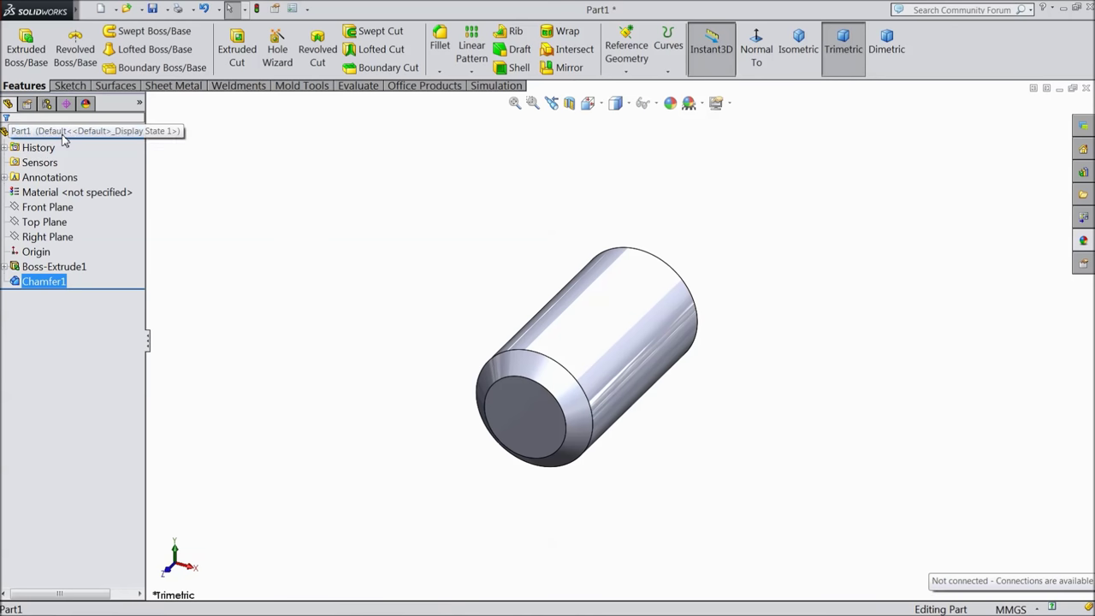
left_click(1084, 241)
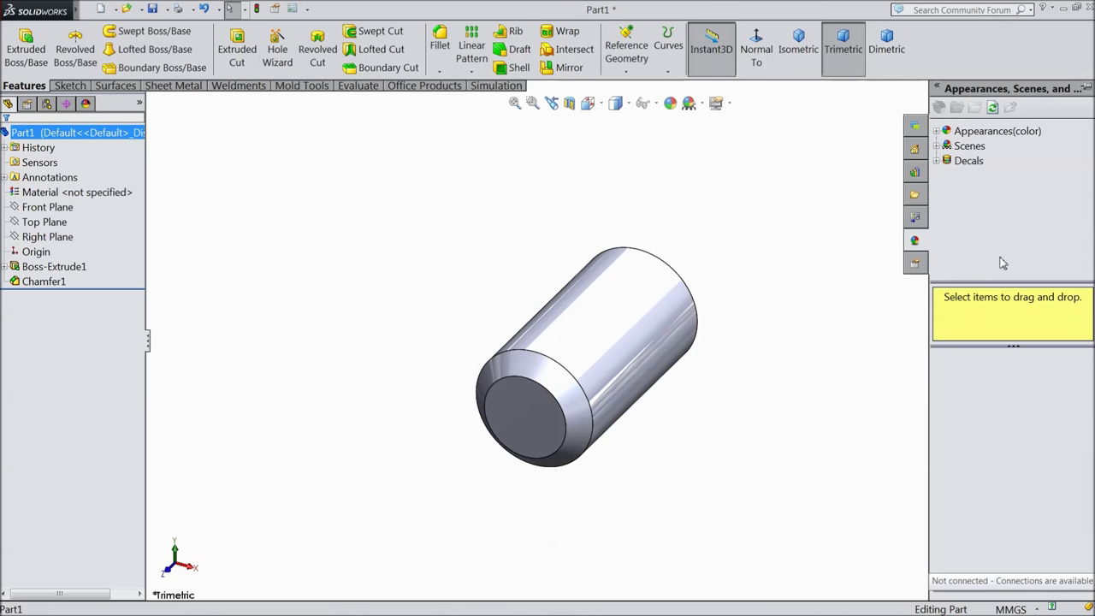
Step: Apply a brushed chromium appearance from Metal > Chrome to the pin
left_click(939, 133)
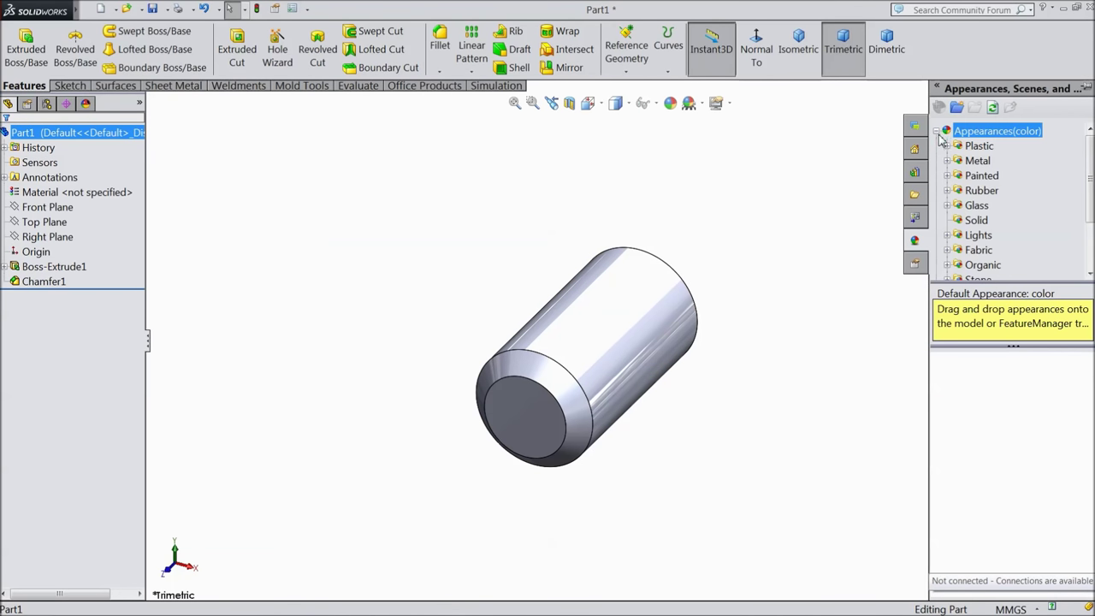
left_click(947, 161)
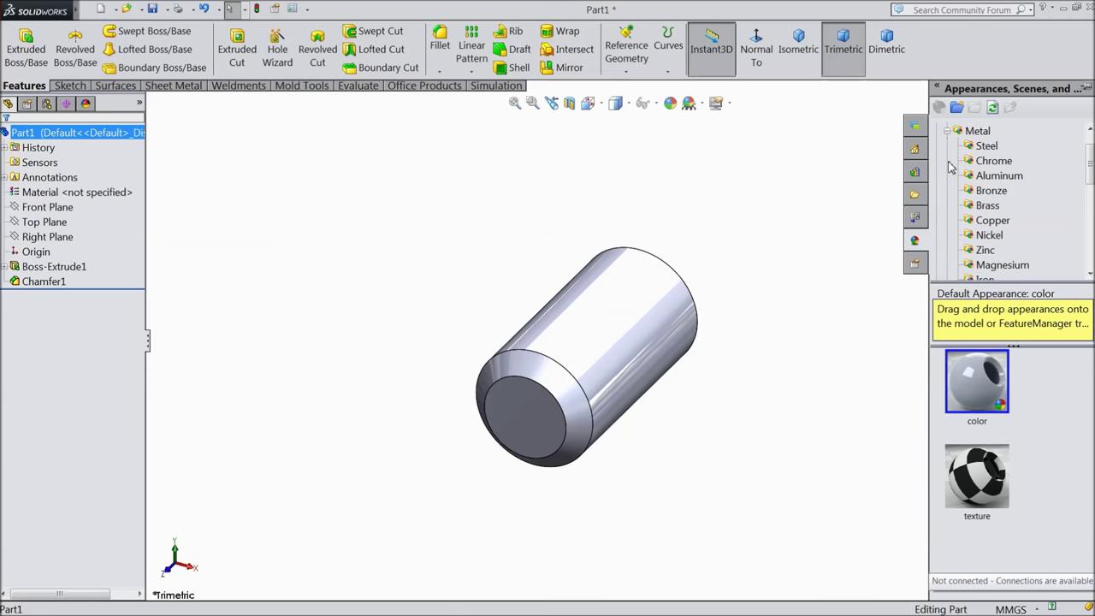
left_click(993, 161)
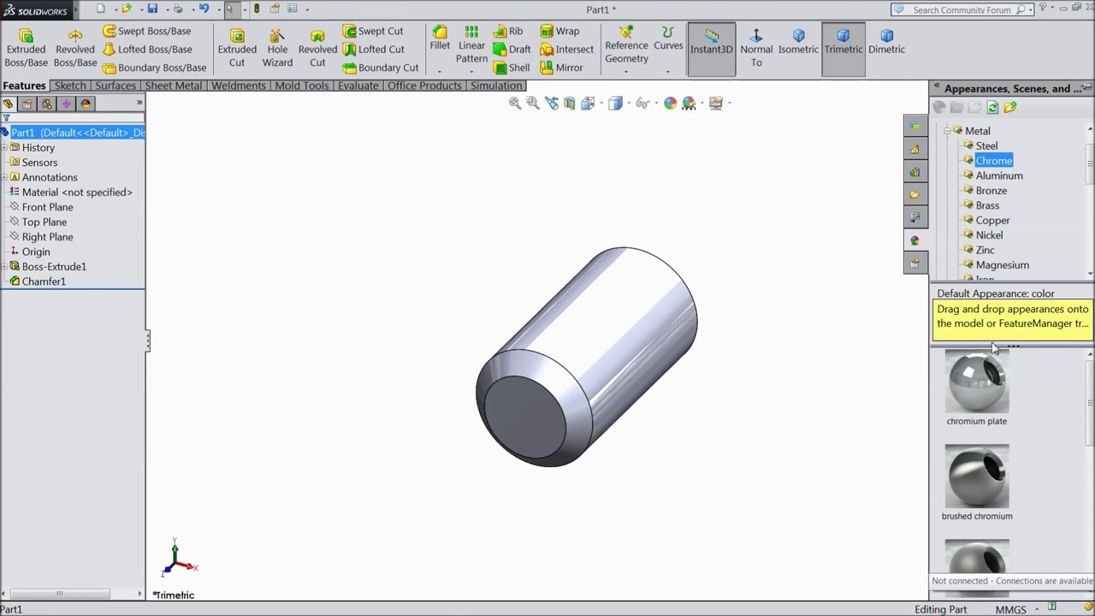
double_click(974, 462)
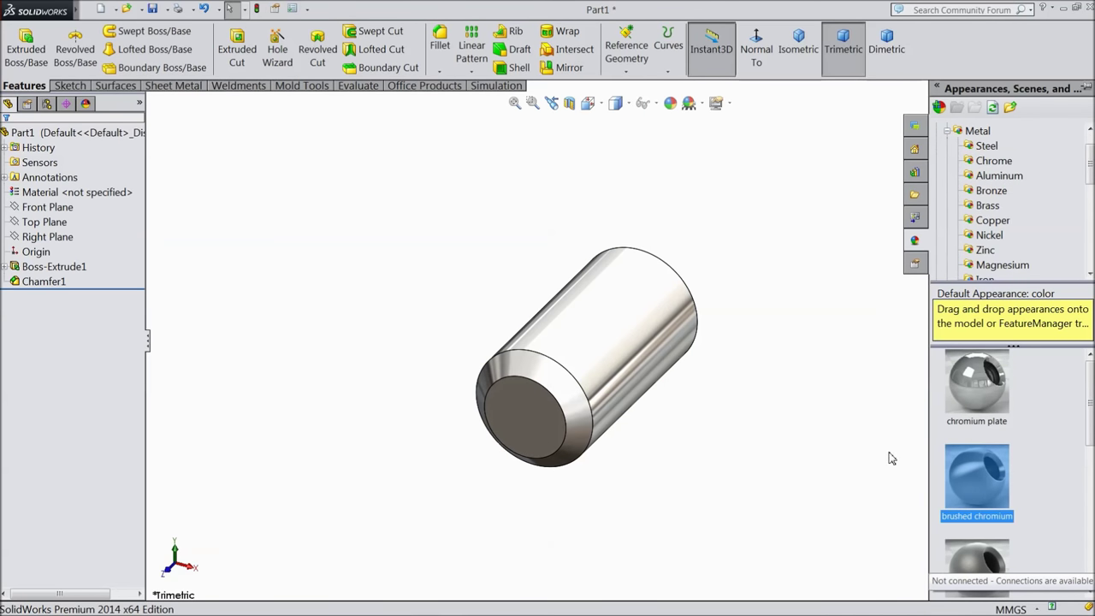
middle_click_drag(890, 459, 840, 369)
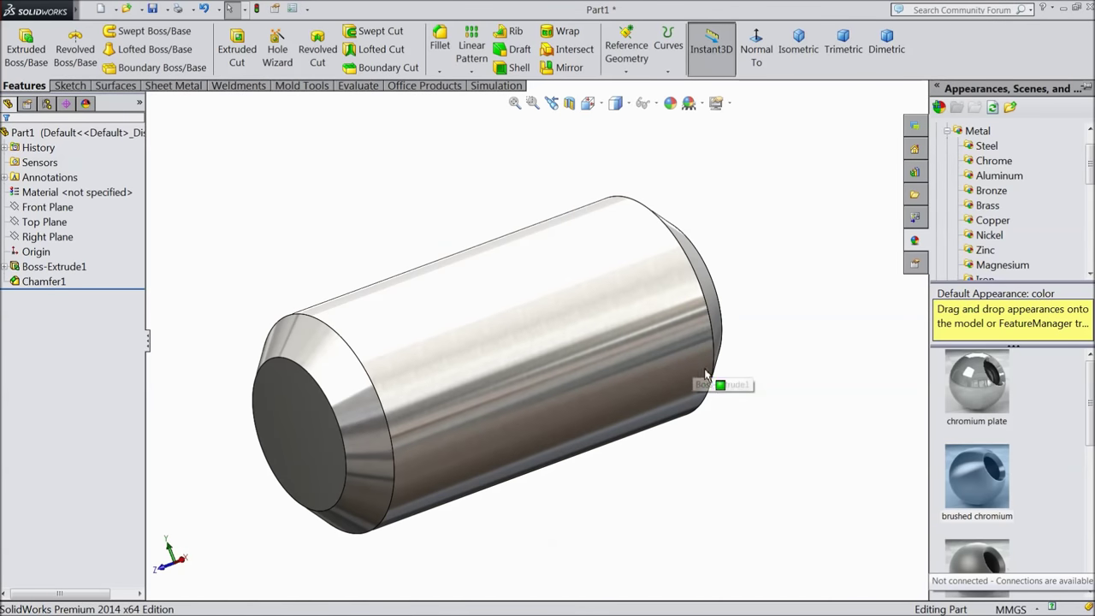
Step: Replace it with the brushed steel appearance from Metal > Steel
left_click(1000, 160)
left_click(986, 146)
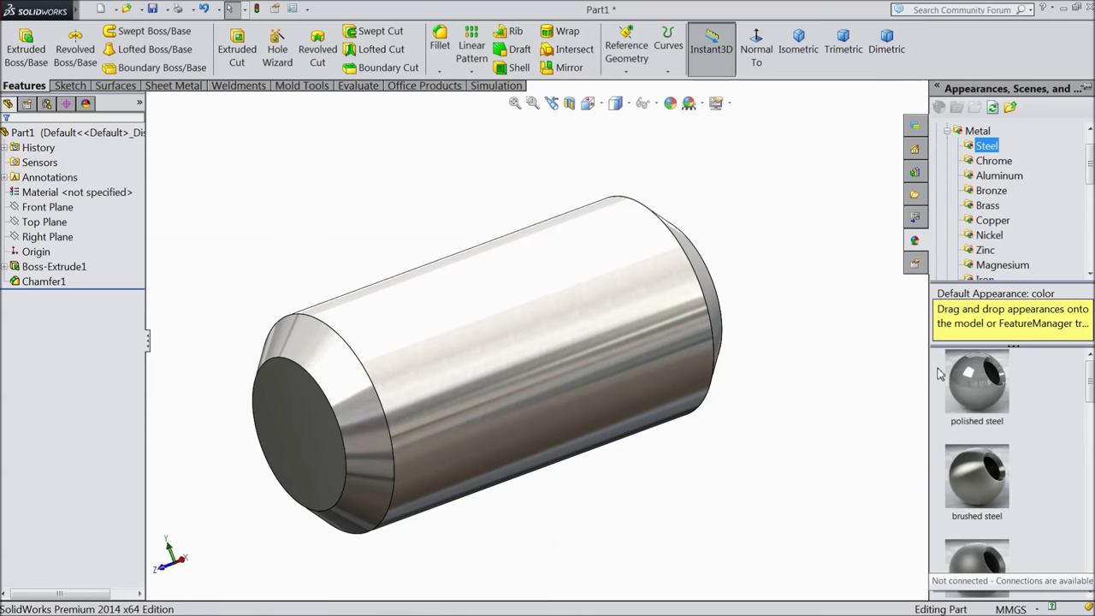
double_click(976, 485)
mouse_move(857, 425)
middle_mouse_down()
mouse_move(940, 398)
mouse_move(582, 349)
middle_mouse_up()
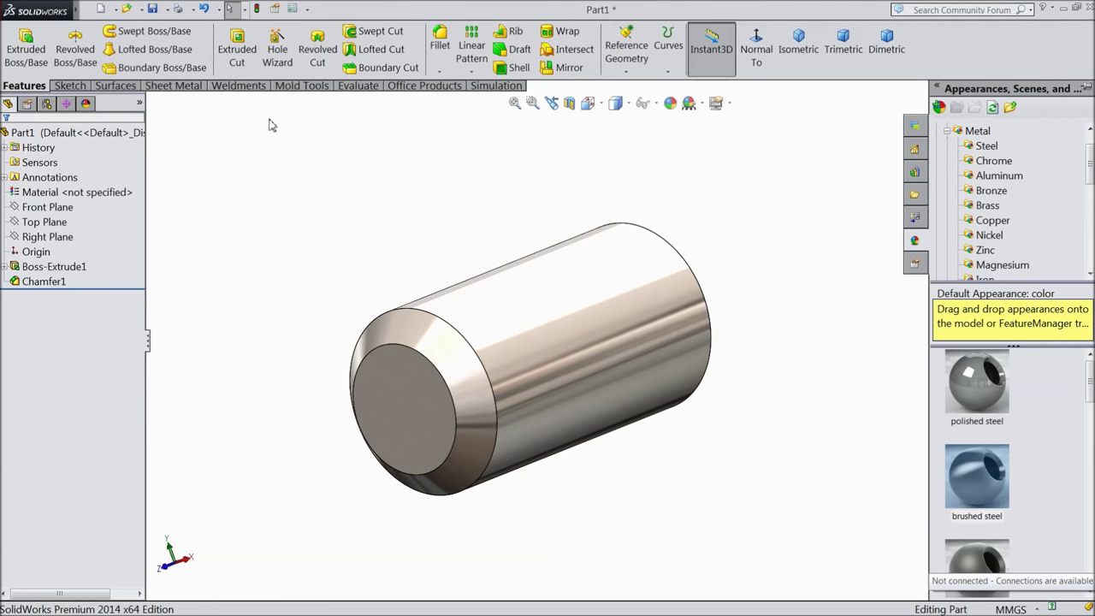
left_click(152, 9)
type("4.Pin2X4")
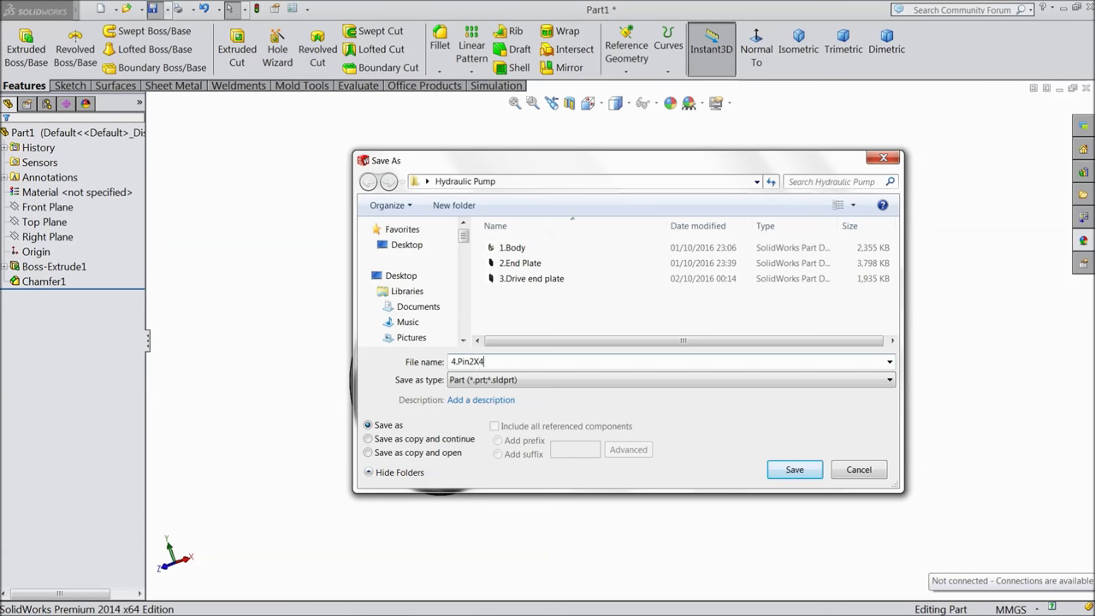
Step: Save the part as 4.Pin2X4 in the Hydraulic Pump folder
left_click(793, 470)
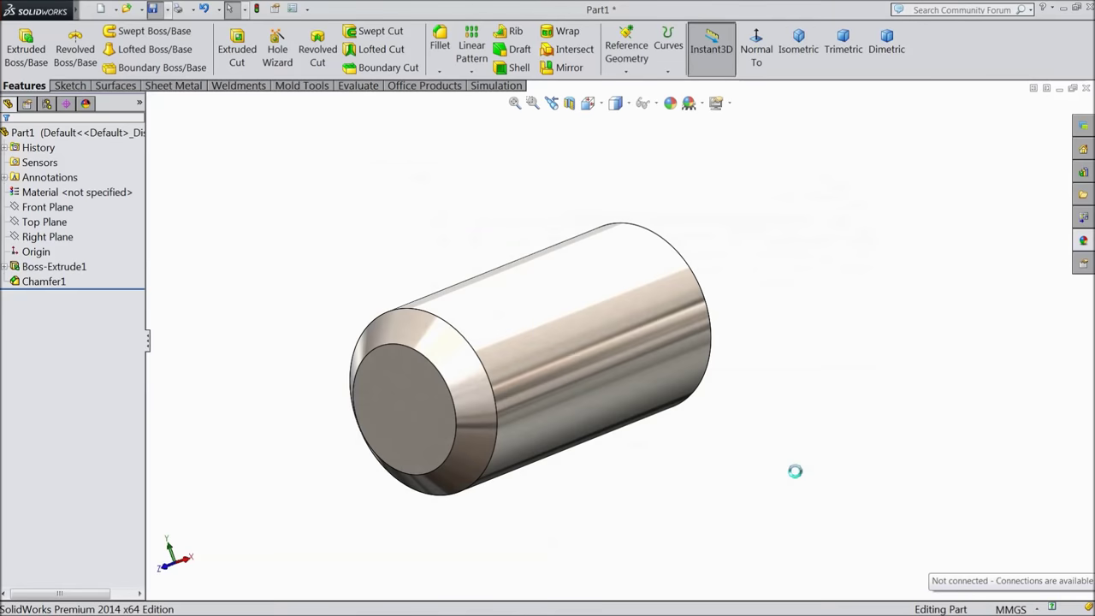
mouse_move(599, 497)
middle_mouse_down()
mouse_move(582, 501)
mouse_move(621, 496)
mouse_move(503, 518)
middle_mouse_up()
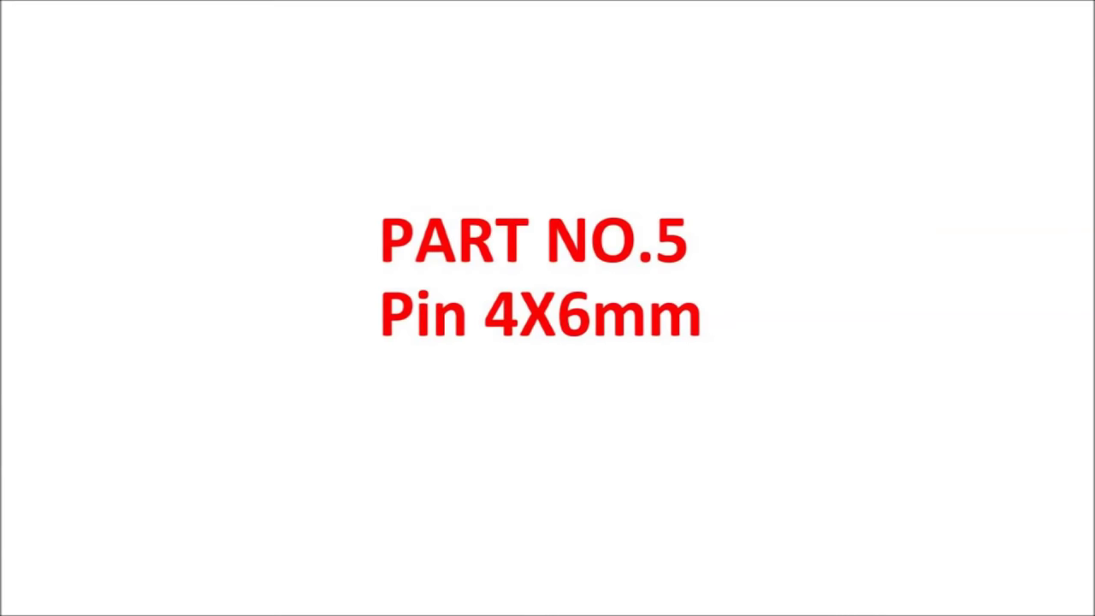
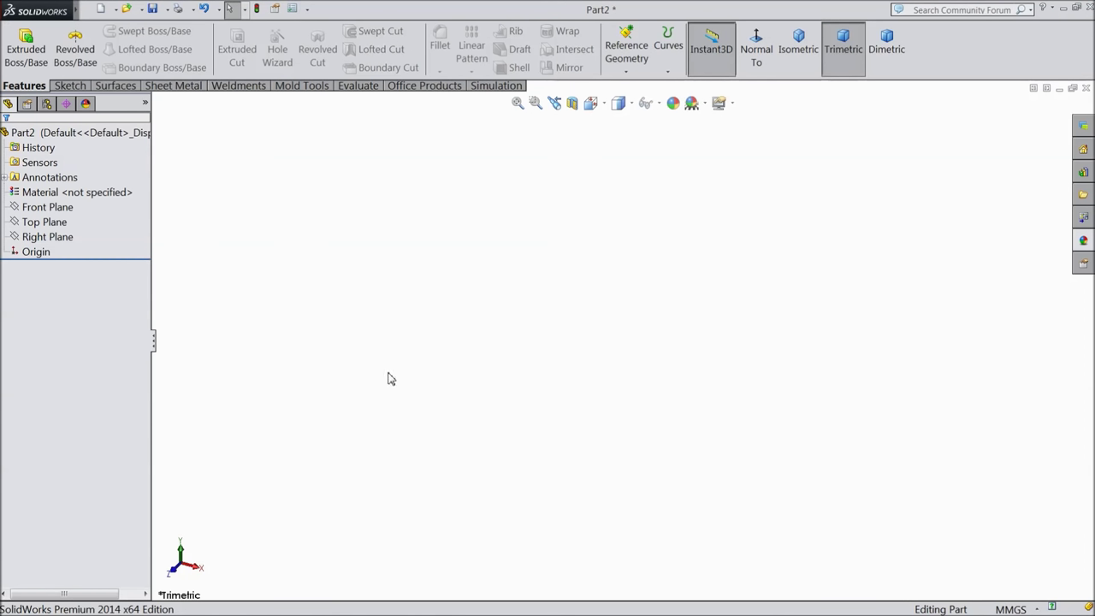
Step: Start a sketch on the Front Plane and draw a circle centred on the origin
left_click(47, 207)
left_click(84, 193)
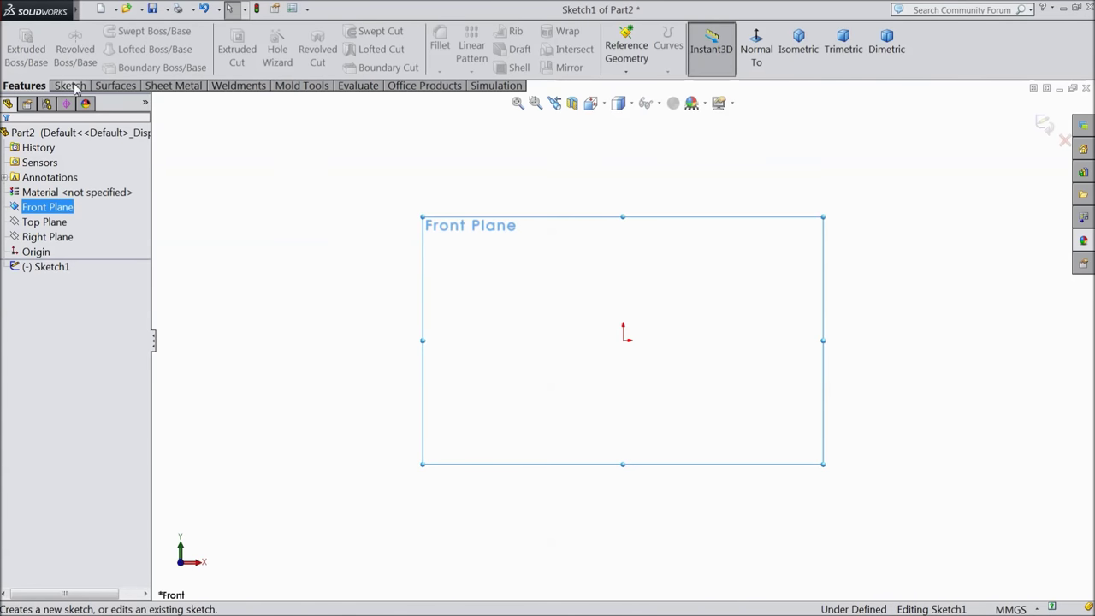
left_click(123, 31)
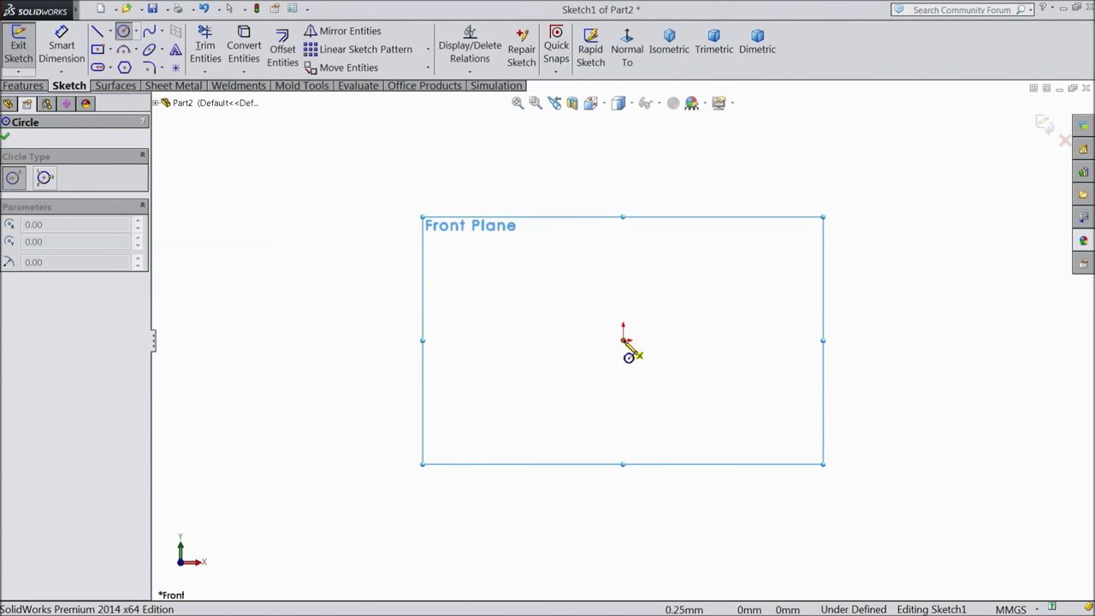
left_click(623, 340)
left_click(511, 339)
Step: Dimension the circle's diameter to 4 mm
left_click(62, 47)
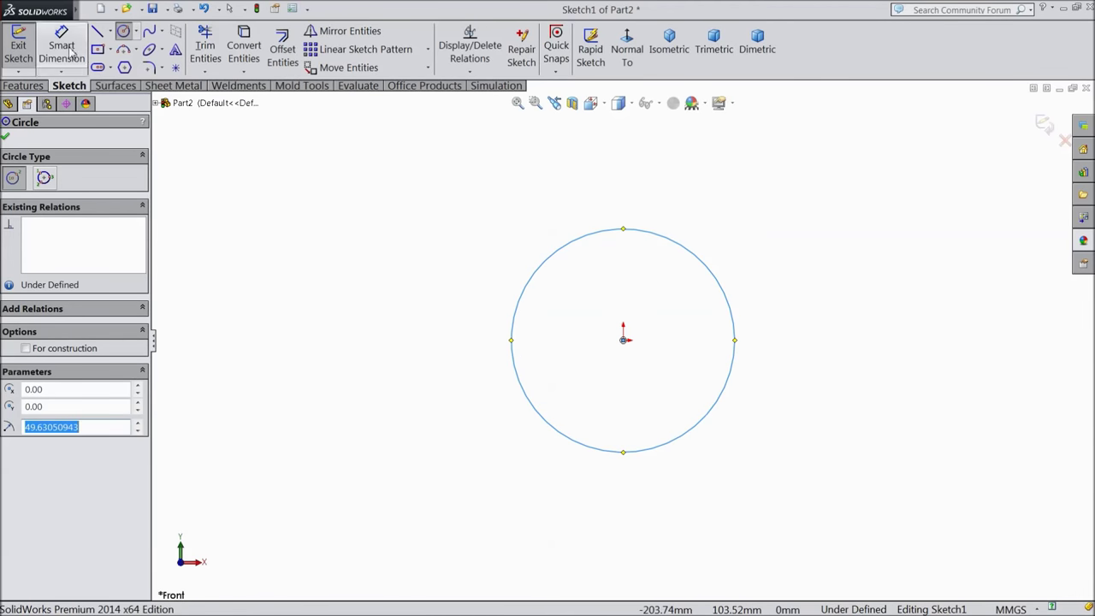
left_click(513, 340)
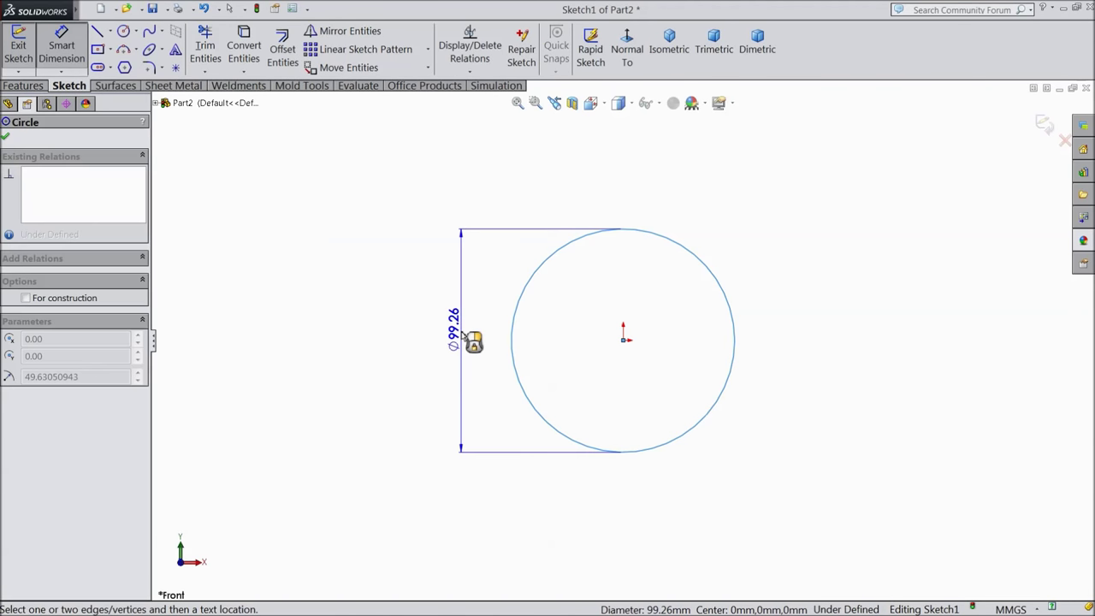
left_click(466, 343)
type("4")
left_click(400, 318)
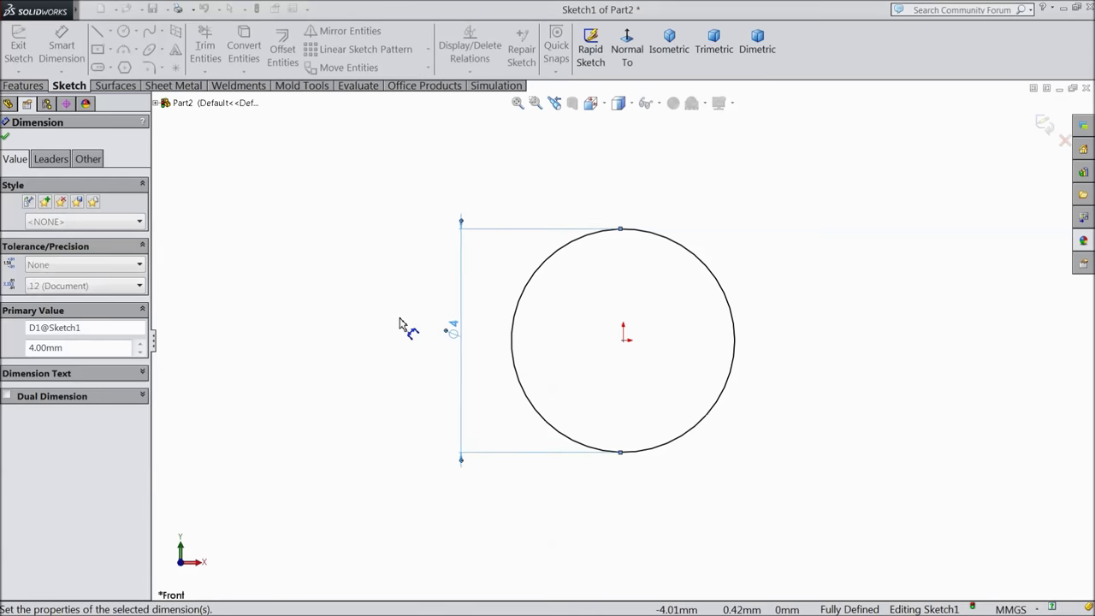
left_click(23, 85)
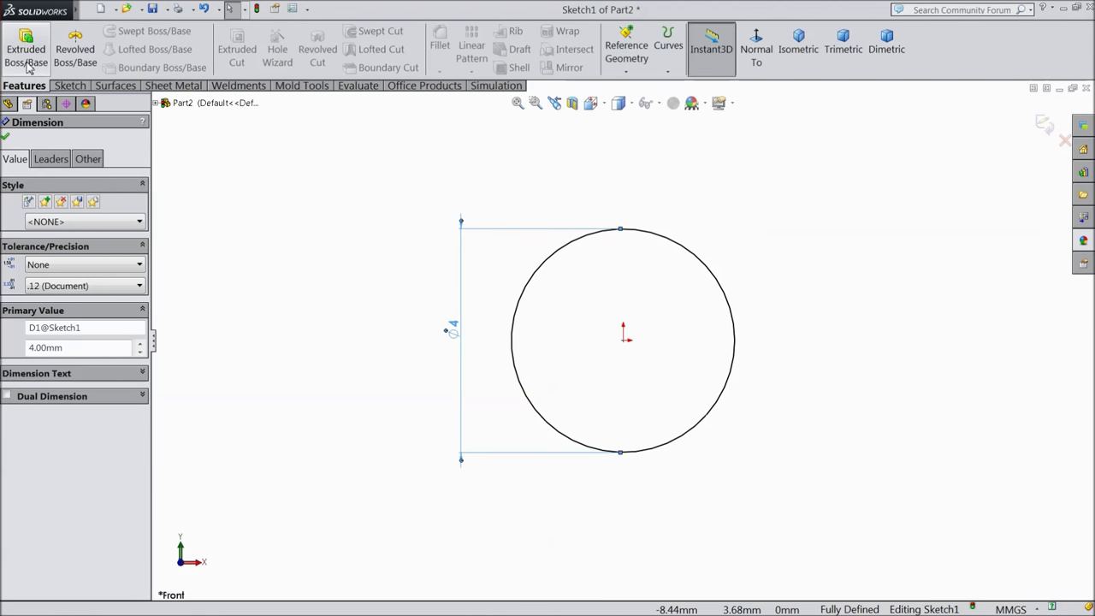
Step: Extrude the 4 mm circle 6 mm into a cylinder
left_click(26, 47)
type("6")
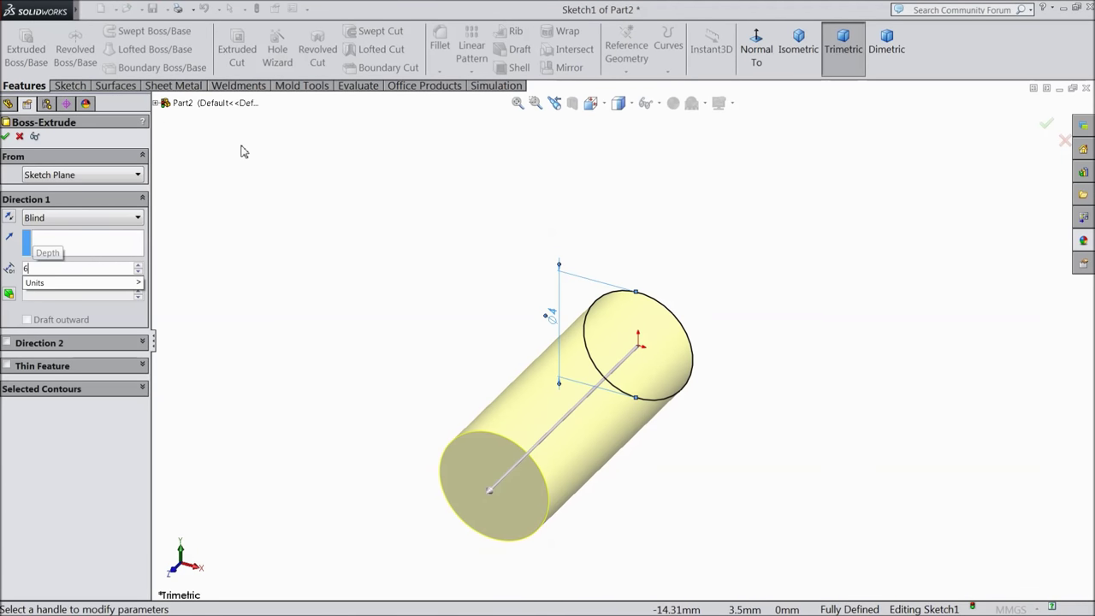
key("Return")
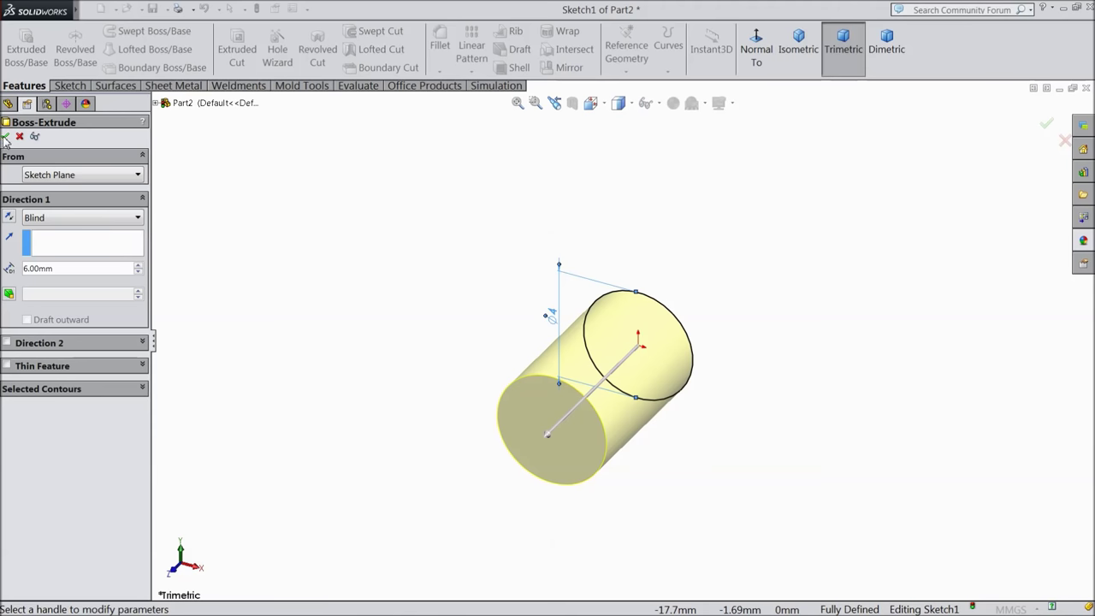
left_click(6, 137)
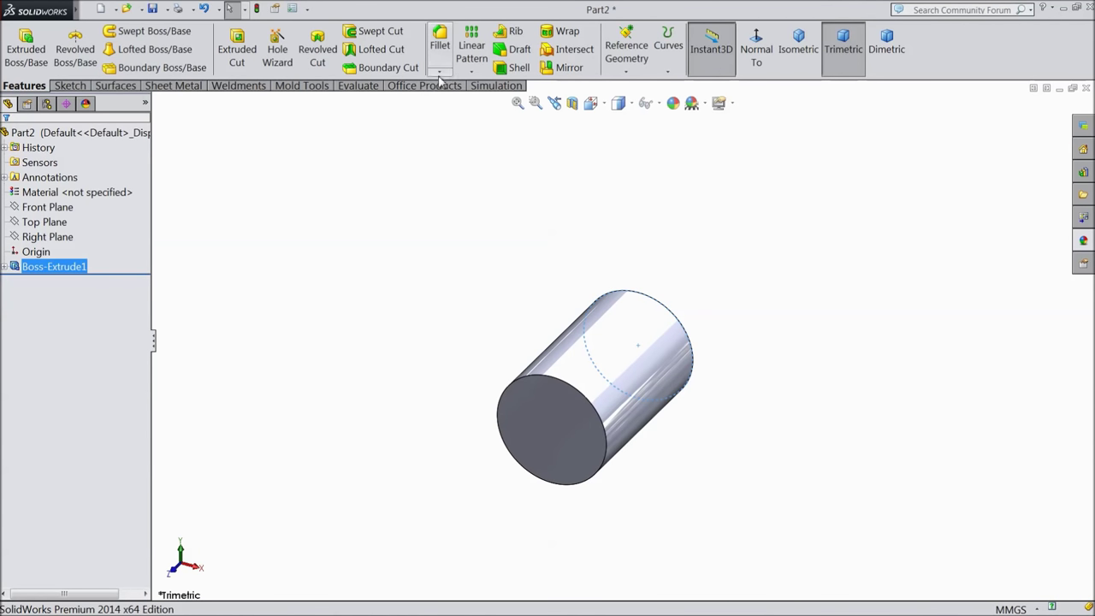
Step: Chamfer both circular end edges of the cylinder 0.5 mm × 45°
left_click(440, 71)
left_click(460, 103)
type("0.5")
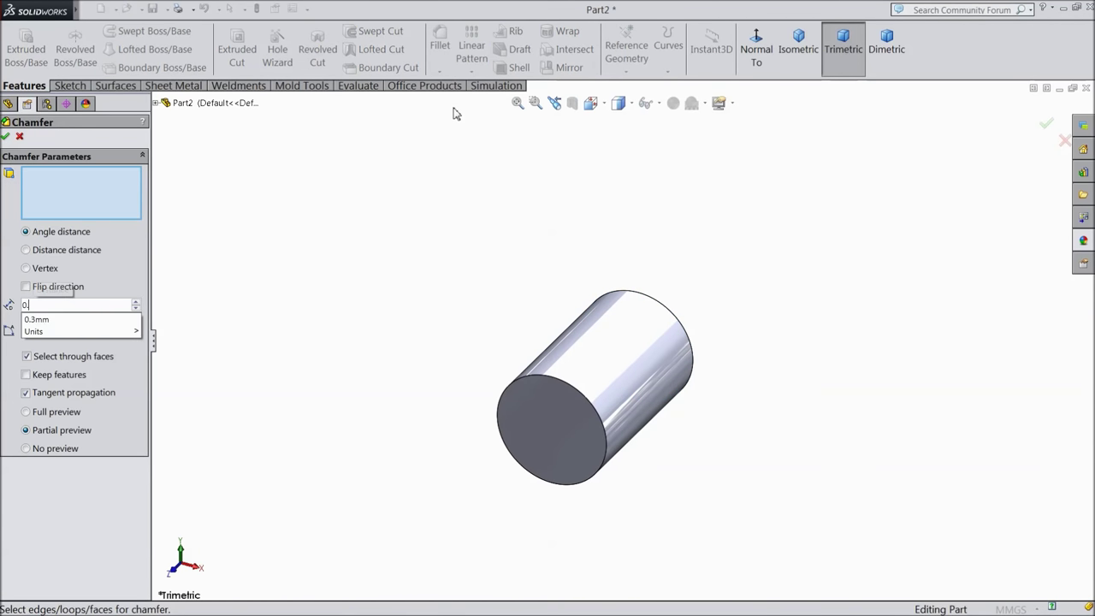
left_click(564, 427)
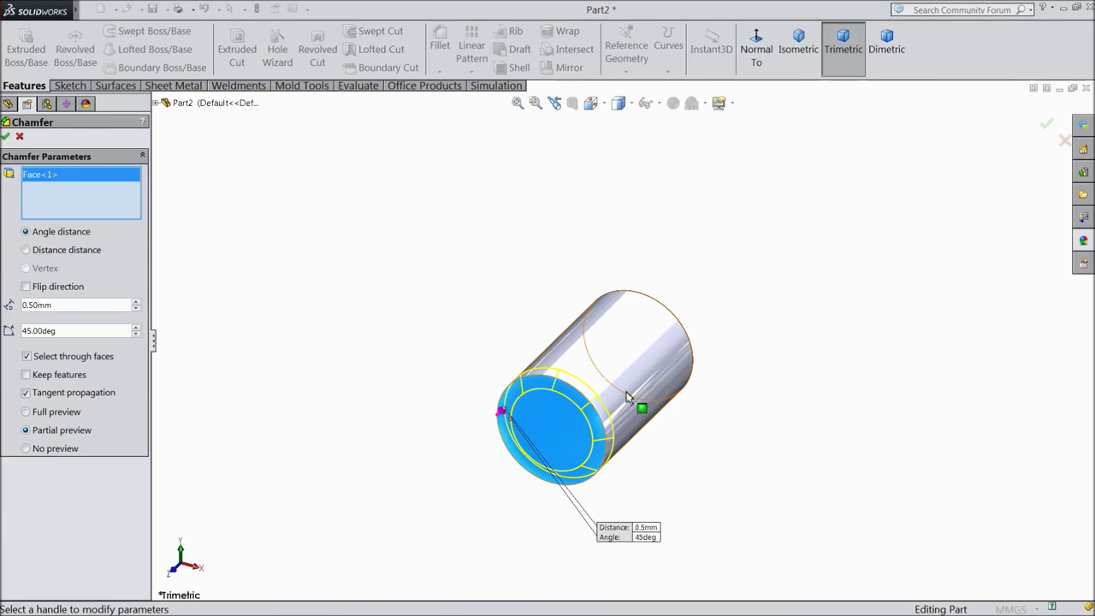
left_click(689, 338)
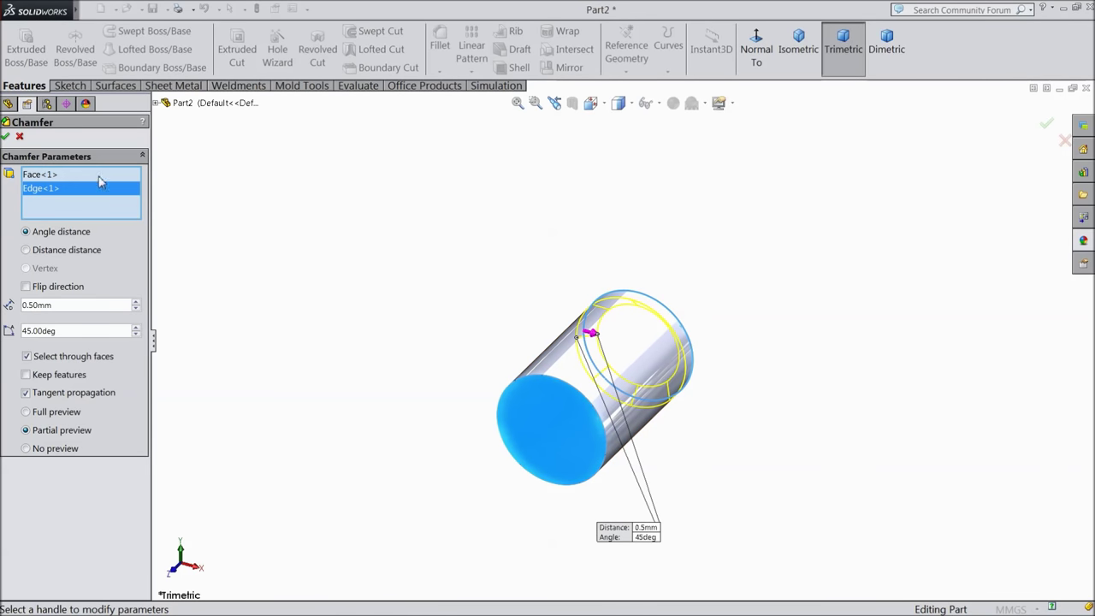
left_click(6, 137)
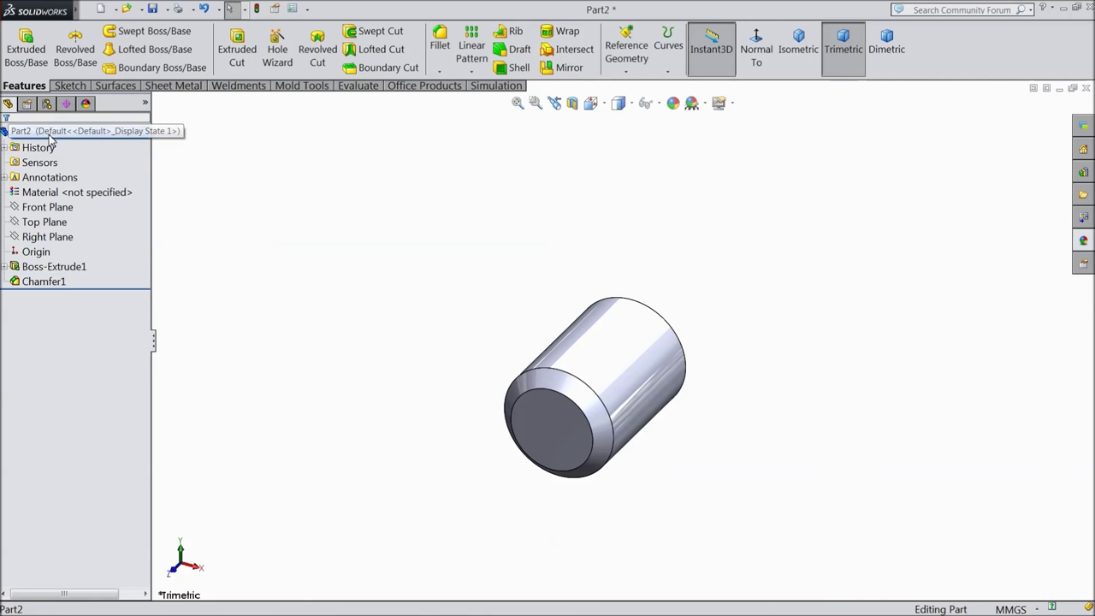
Step: Apply the brushed steel appearance to the pin
left_click(1081, 243)
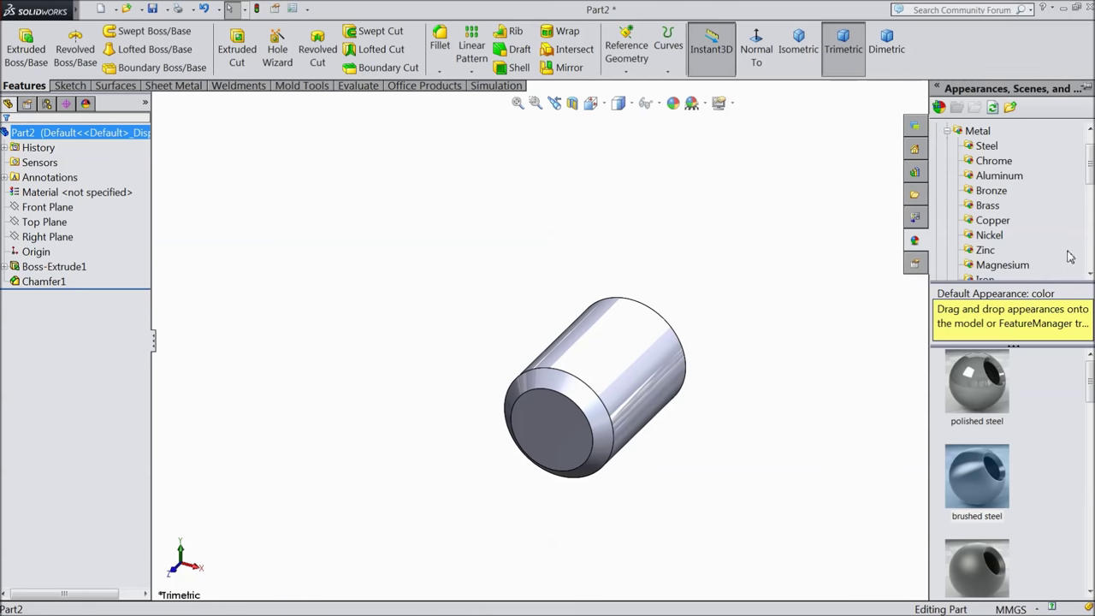
double_click(1000, 485)
mouse_move(694, 435)
middle_mouse_down()
mouse_move(630, 410)
mouse_move(687, 403)
mouse_move(626, 402)
middle_mouse_up()
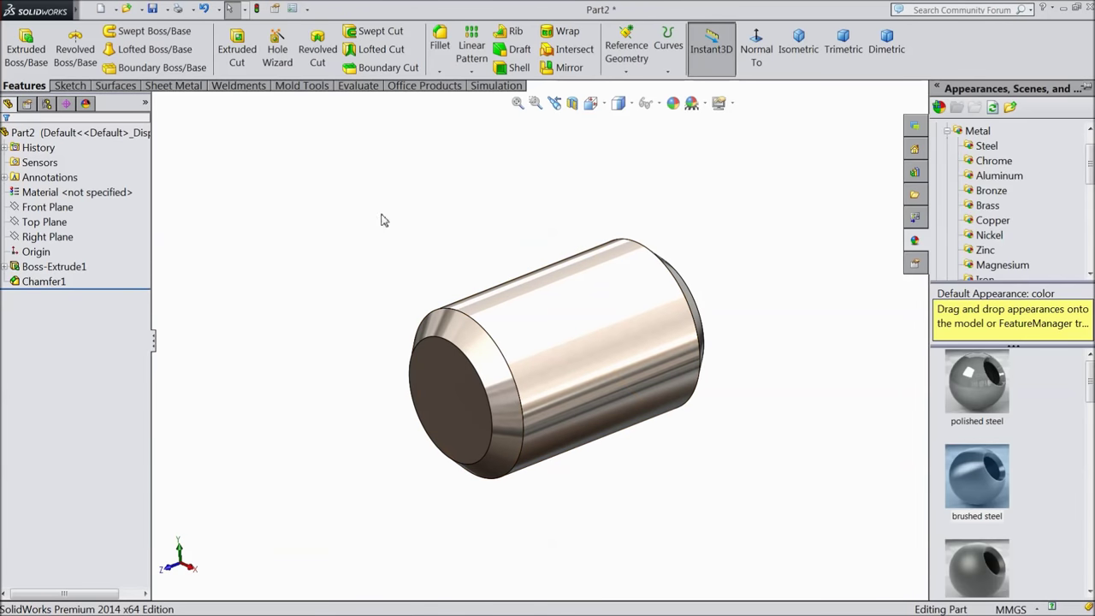
left_click(371, 215)
Step: Save the part as '5.Pin 4X6'
left_click(153, 10)
type("5.Pin 4X6")
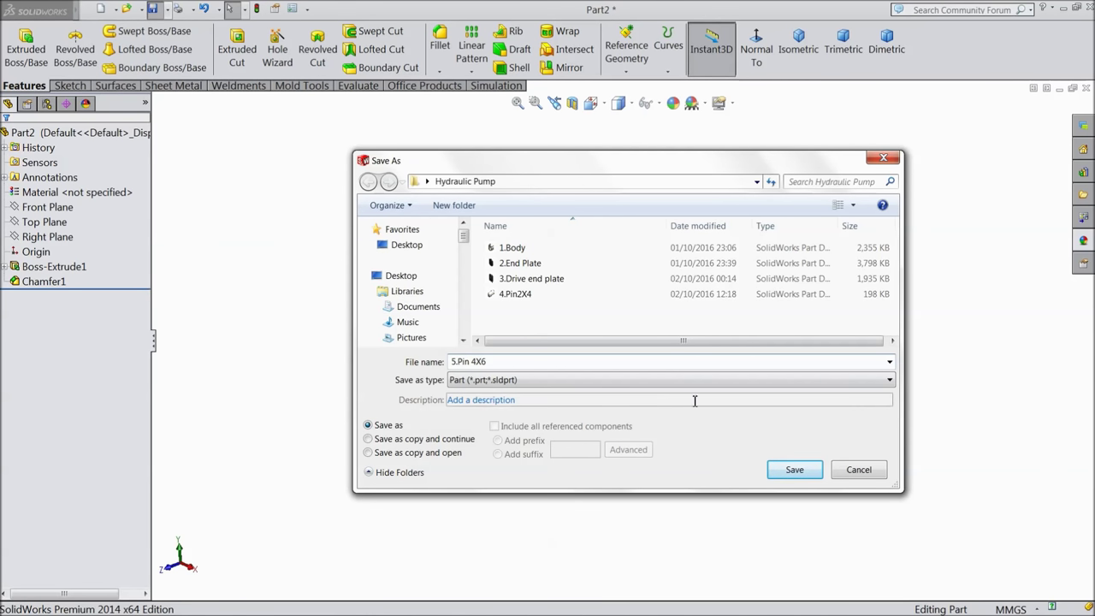
left_click(790, 467)
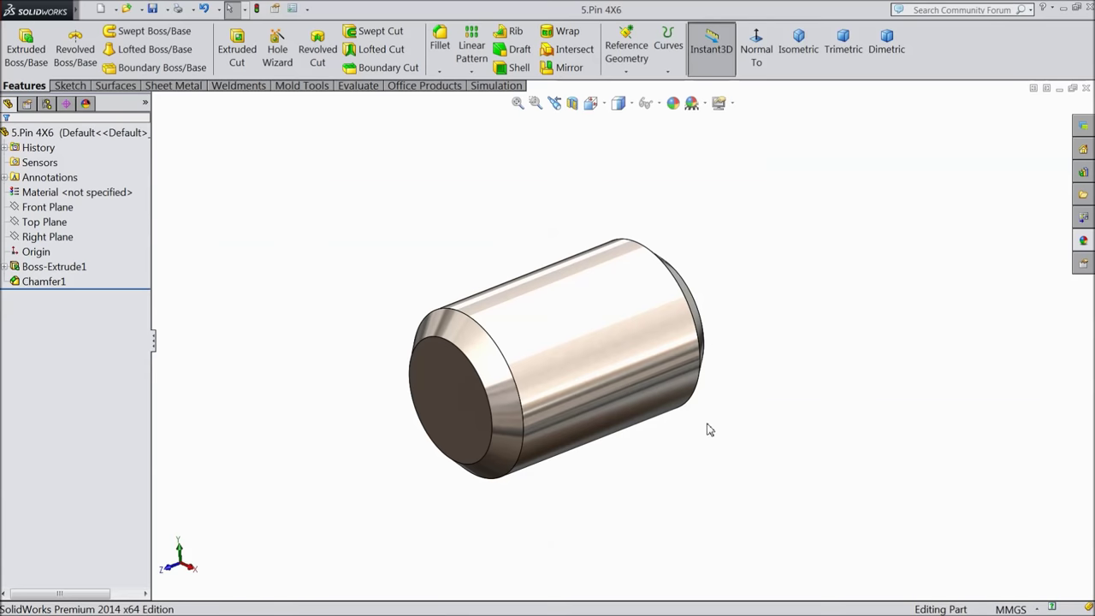
mouse_move(641, 416)
middle_mouse_down()
mouse_move(672, 445)
mouse_move(768, 412)
mouse_move(692, 445)
middle_mouse_up()
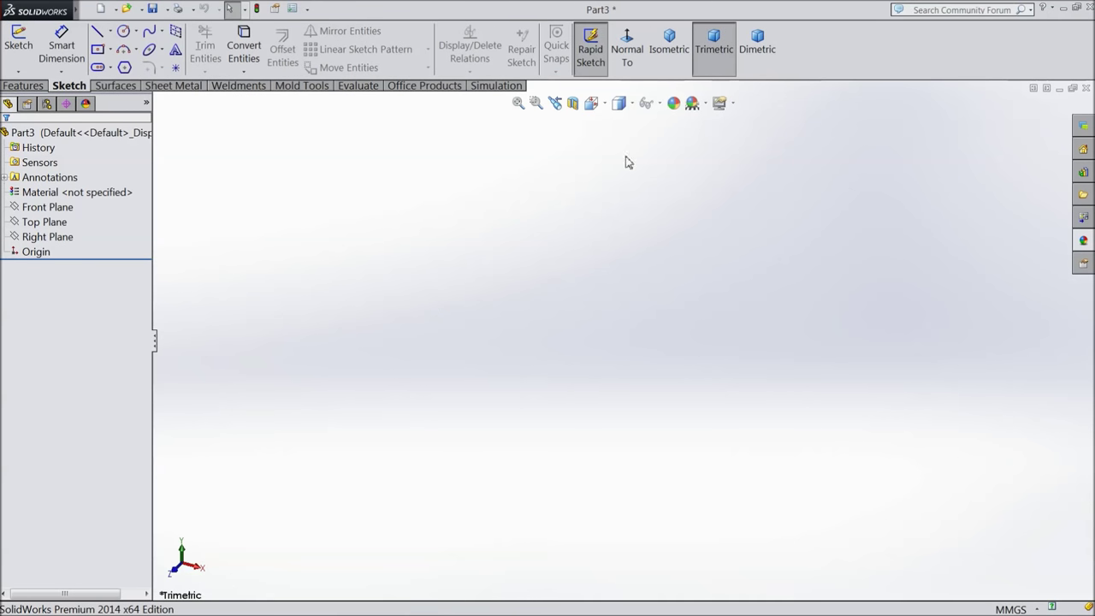
Step: Apply the Plain White scene, switch to trimetric view, and sketch on the Front Plane
left_click(706, 103)
left_click(725, 41)
left_click(717, 57)
left_click(60, 207)
left_click(89, 203)
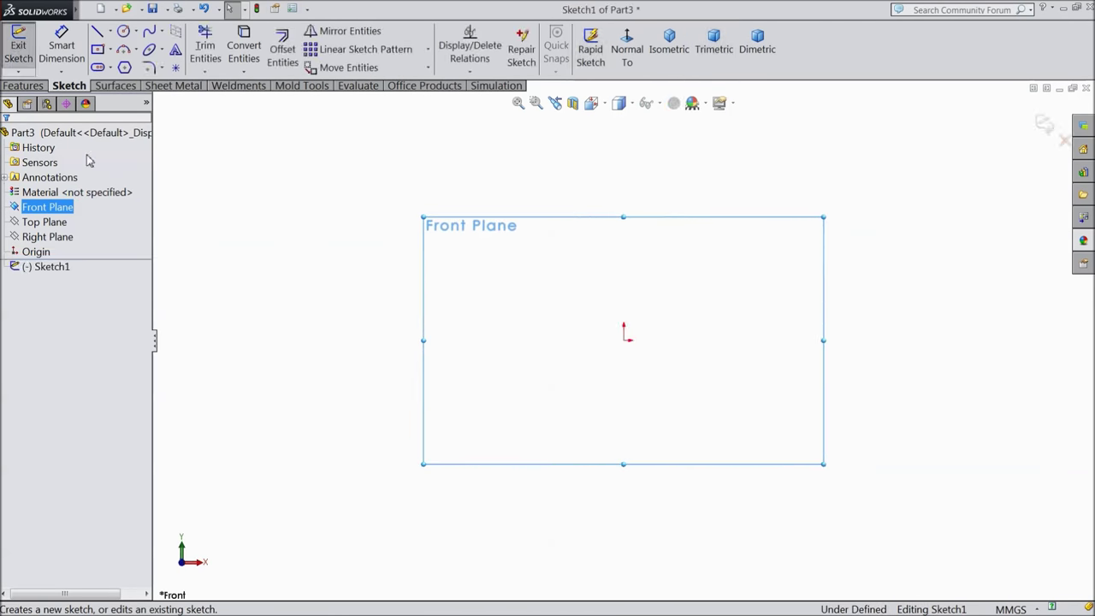
Step: Draw a horizontal and a vertical centerline meeting at the origin
left_click(111, 31)
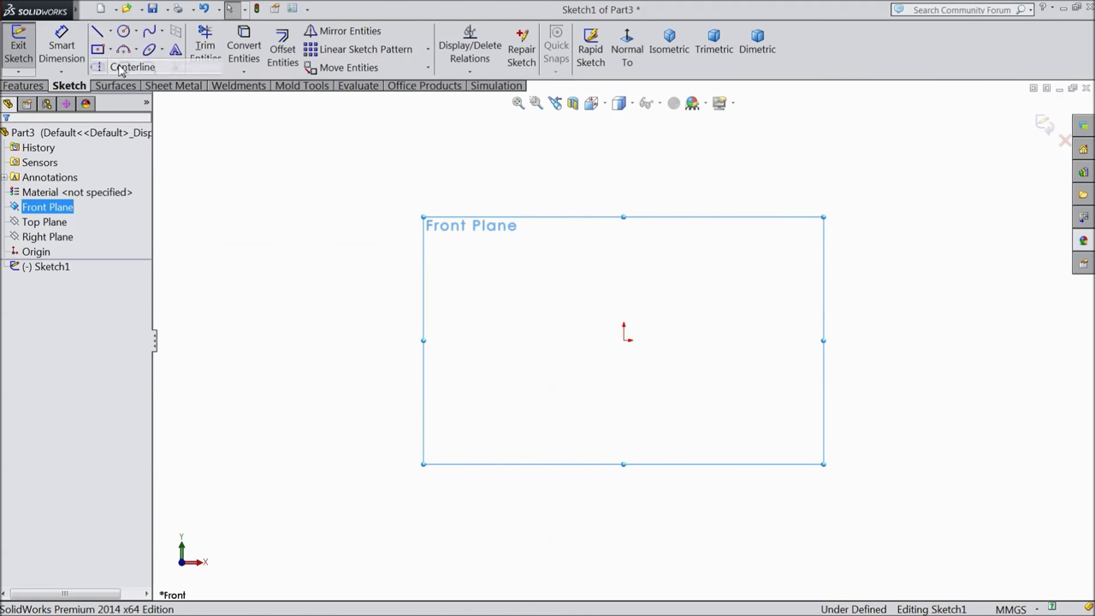
left_click(129, 66)
left_click(505, 341)
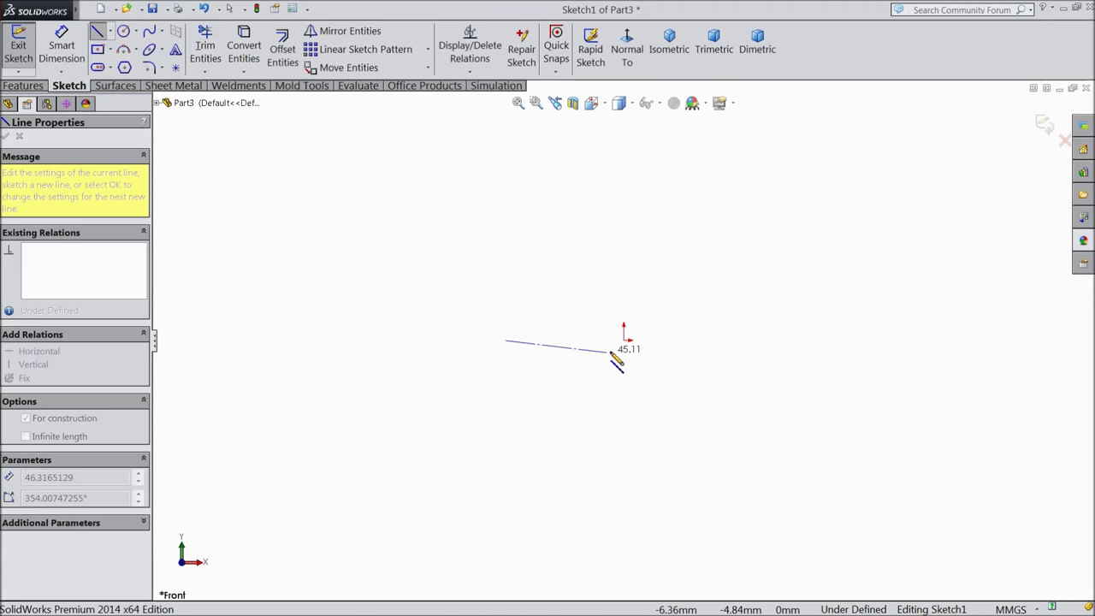
left_click(624, 340)
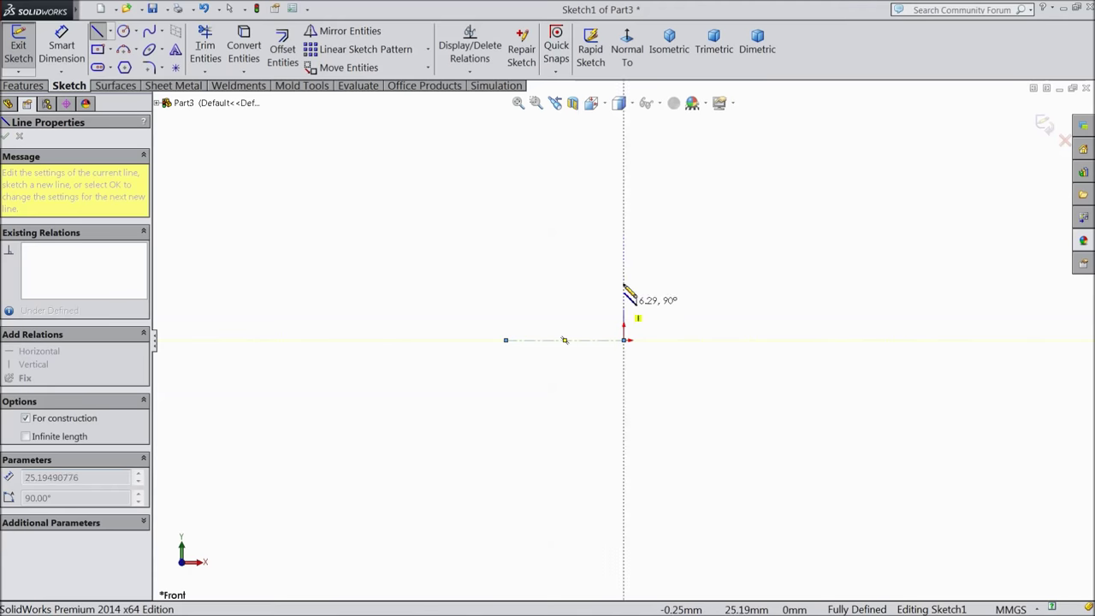
left_click(624, 167)
right_click(660, 75)
left_click(689, 123)
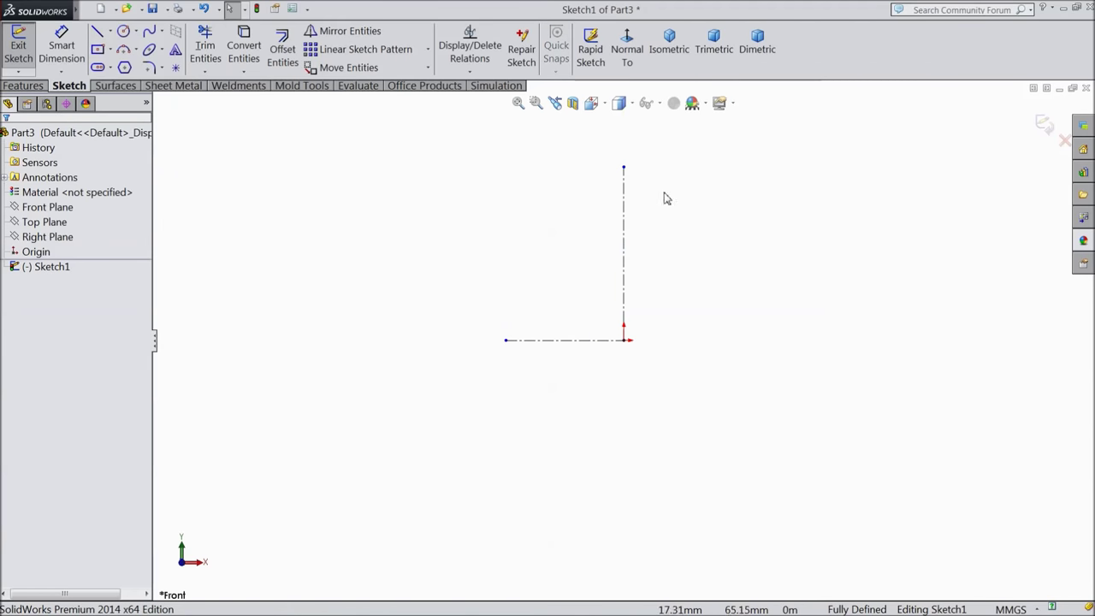
Step: Draw a circle centred on the vertical centerline and dimension it 47.70 mm (23.85*2)
left_click(124, 31)
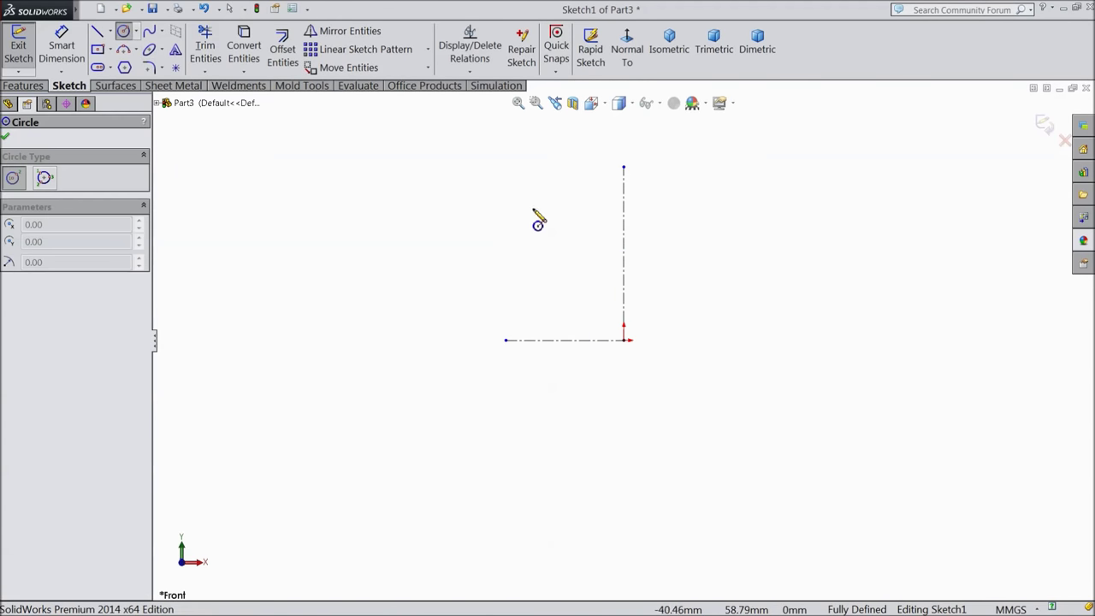
left_click(623, 227)
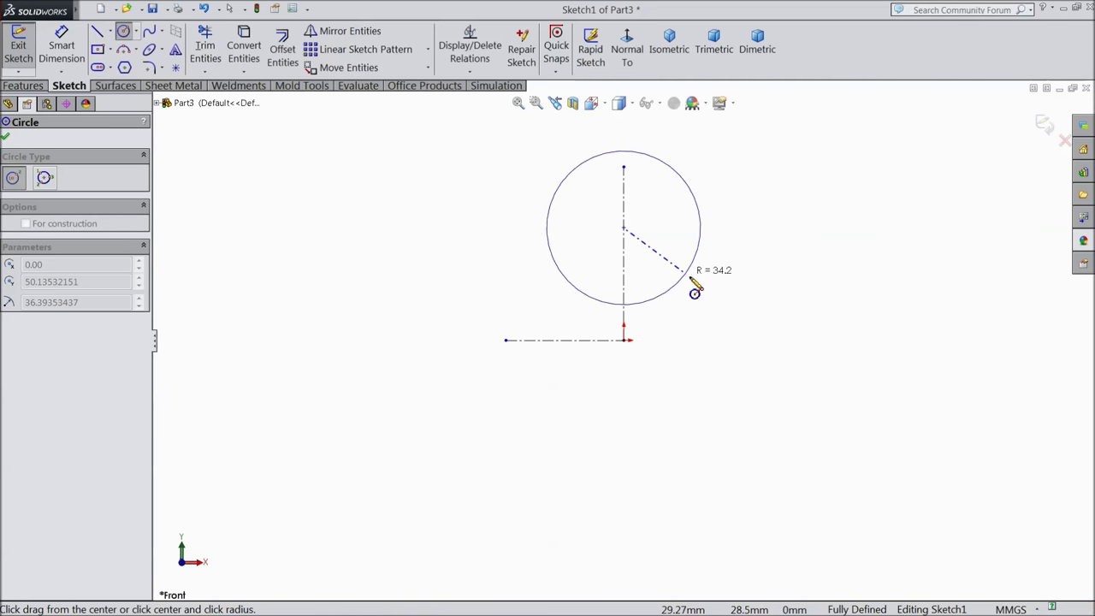
left_click(677, 273)
left_click(61, 44)
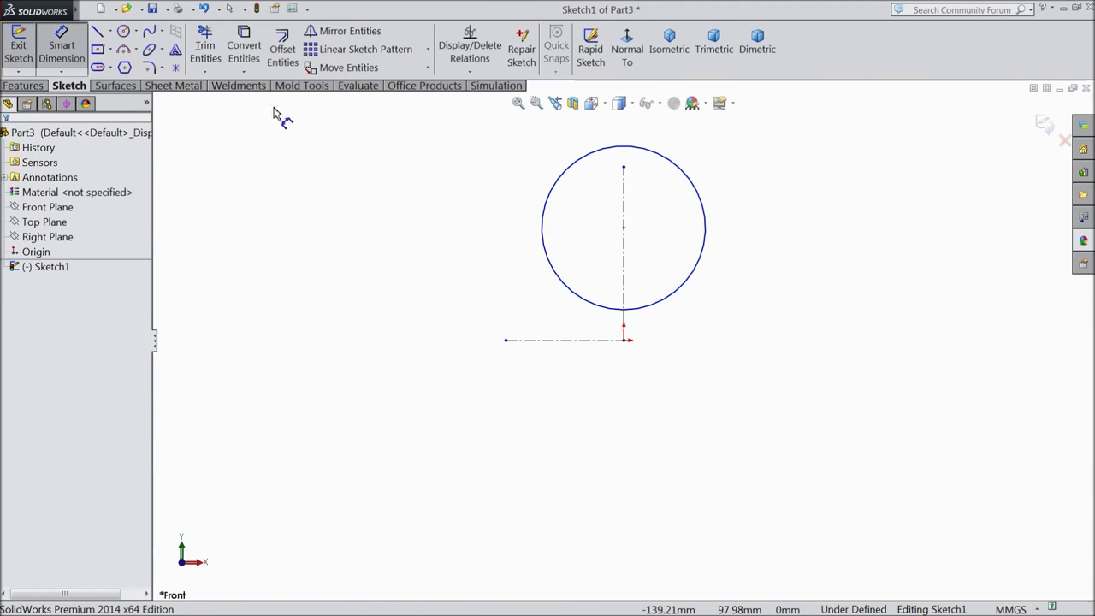
left_click(708, 237)
left_click(749, 229)
type("2")
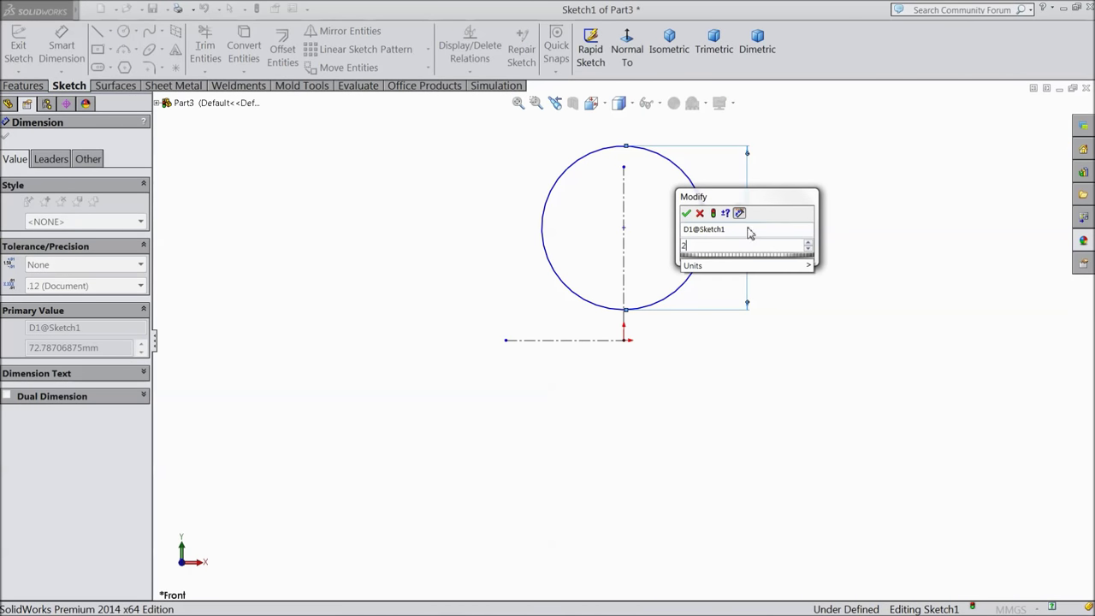
type("3.85*2")
left_click(686, 214)
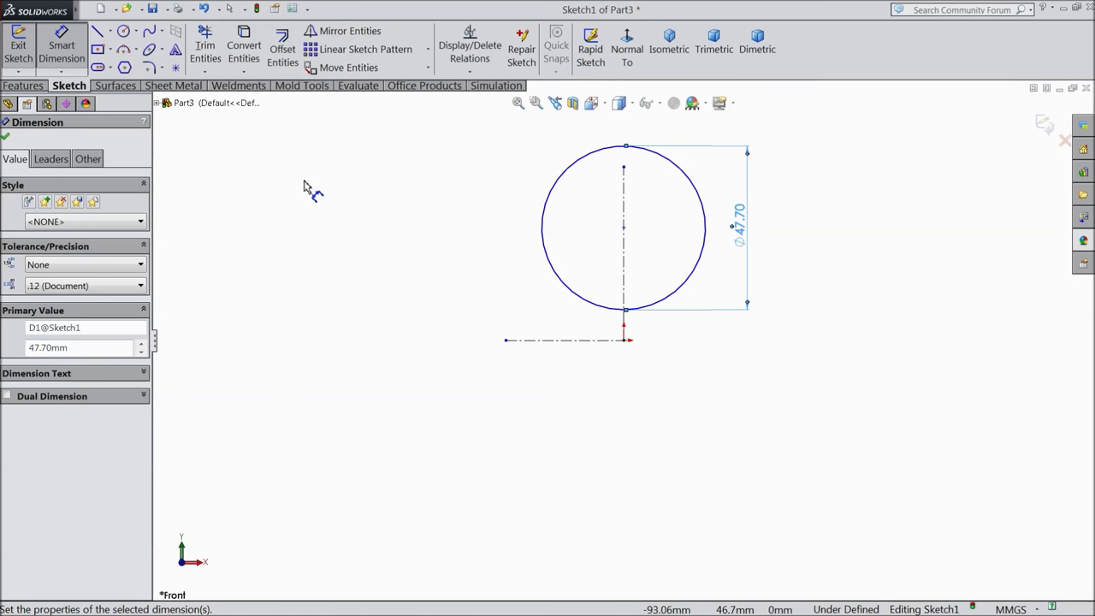
left_click(623, 231)
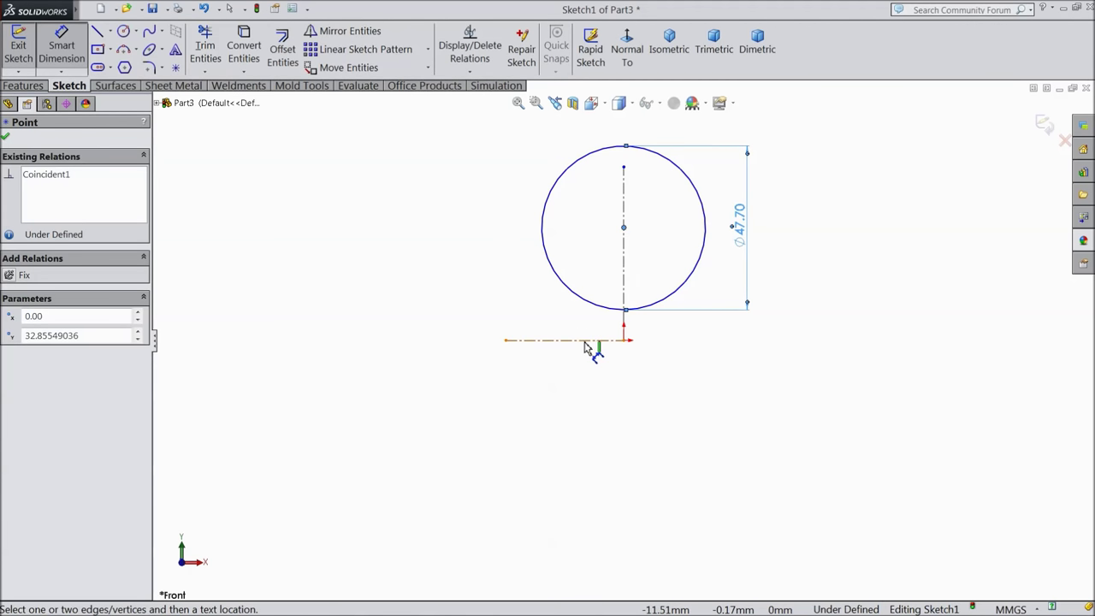
Step: Dimension the circle's centre 15 mm above the horizontal centreline
left_click(585, 340)
left_click(411, 283)
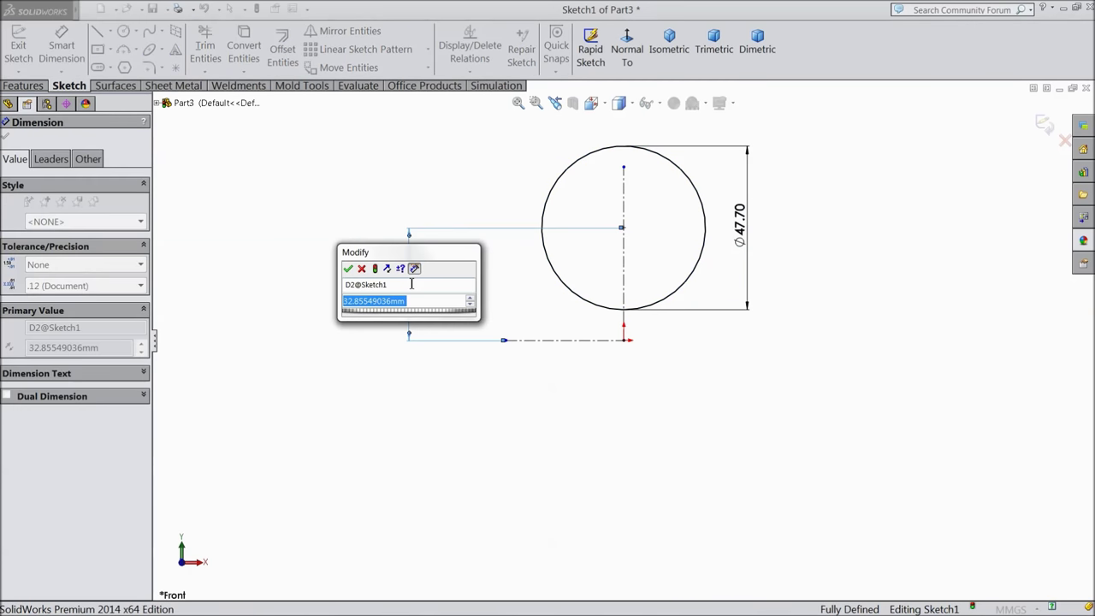
type("15.04")
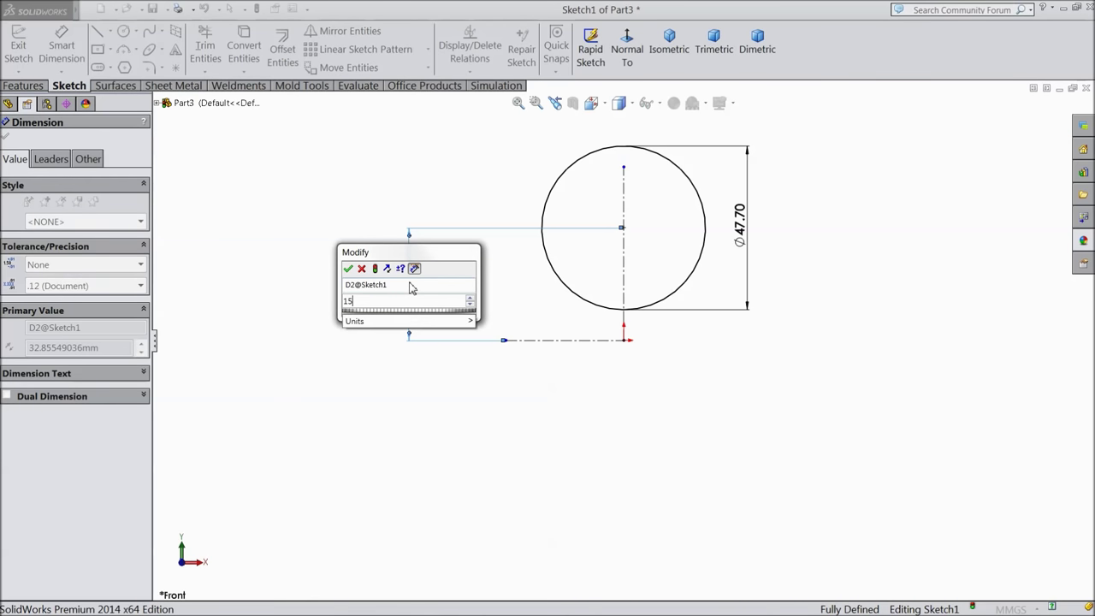
left_click(348, 269)
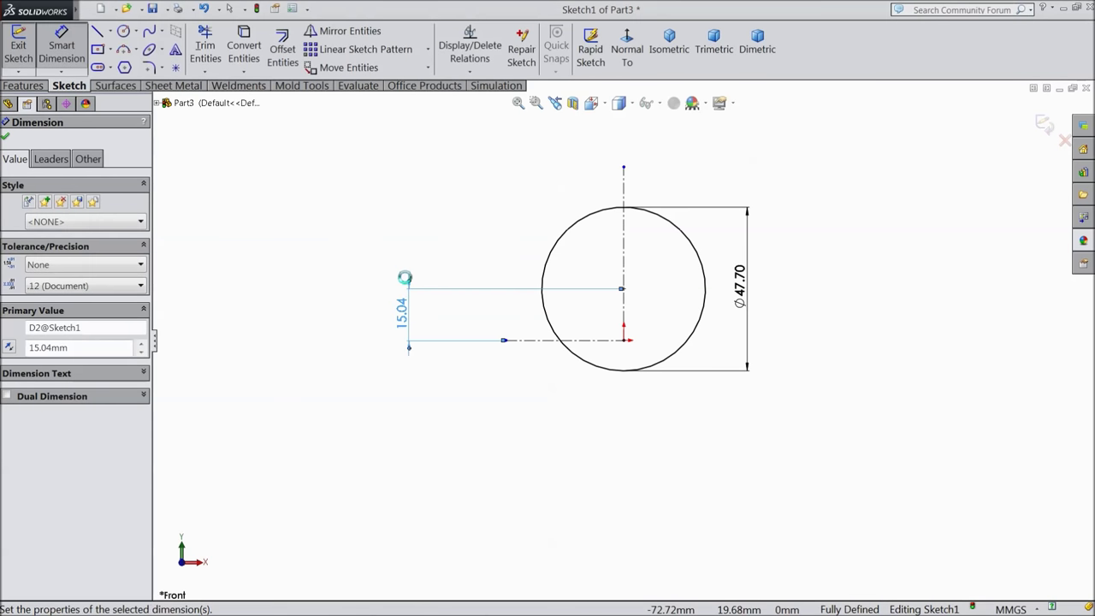
left_click(6, 138)
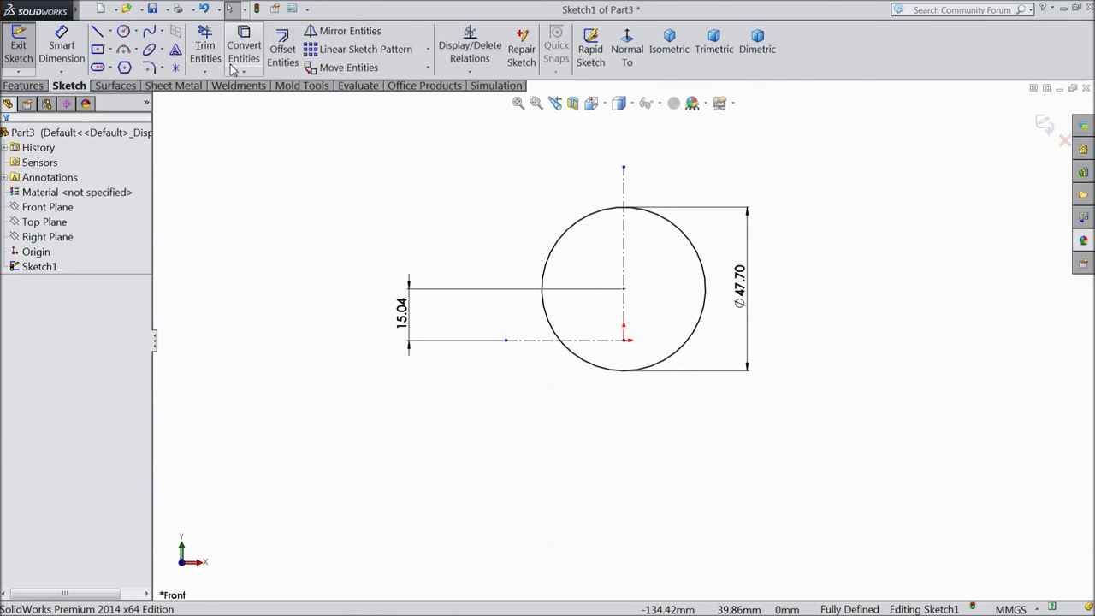
Step: Mirror the circle about the horizontal centreline to create an identical lower circle
left_click(357, 38)
left_click(572, 239)
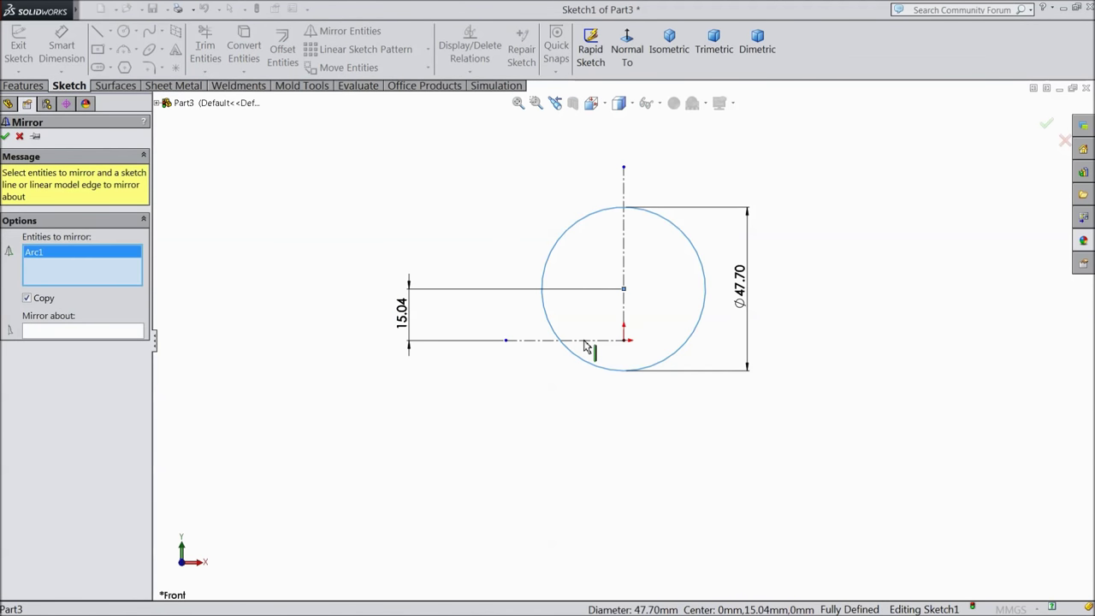
left_click(121, 333)
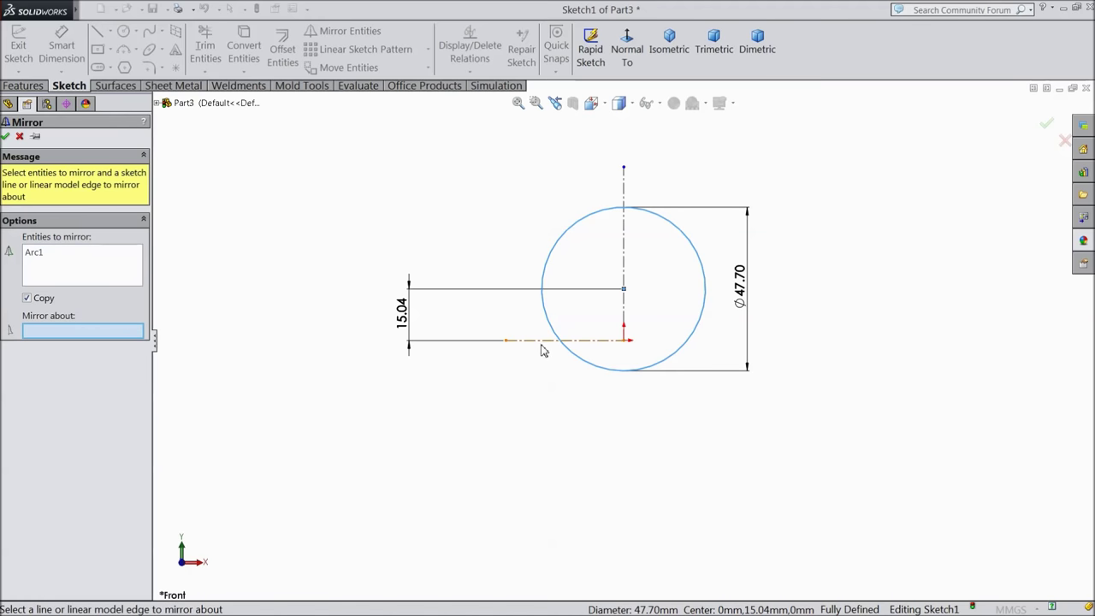
left_click(543, 344)
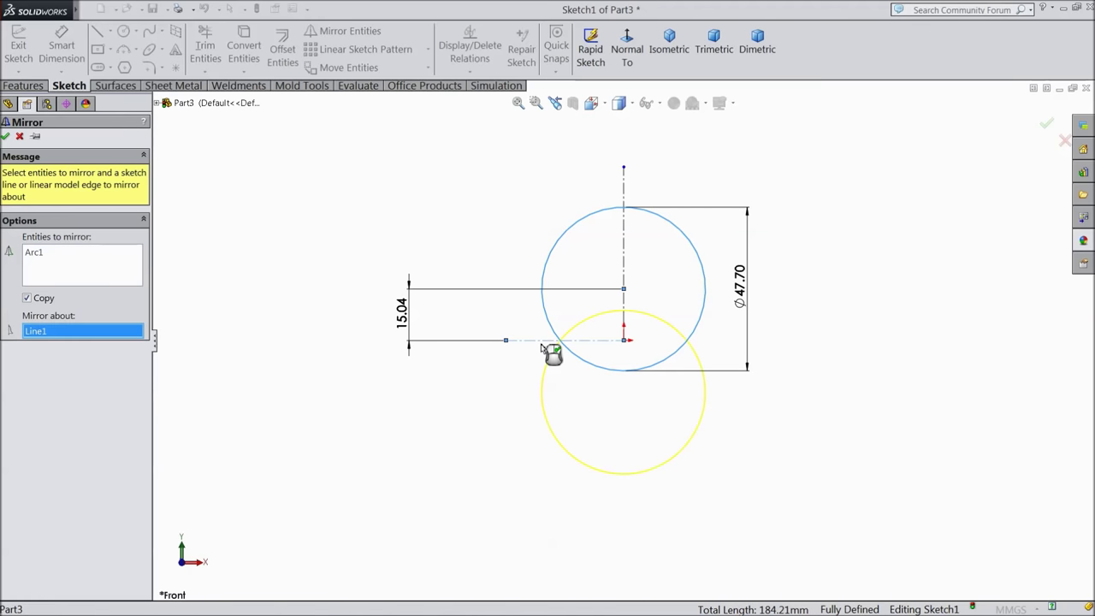
left_click(6, 137)
left_click(98, 31)
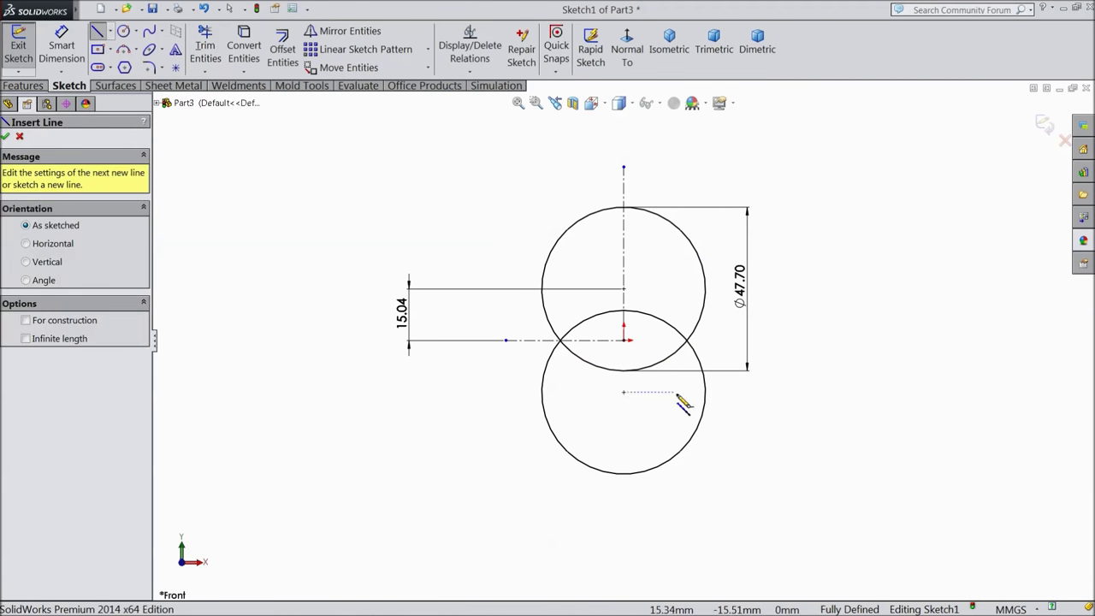
Step: Draw a vertical line tangent to both circles on the left side
scroll(680, 402, "down", 3)
left_click(476, 236)
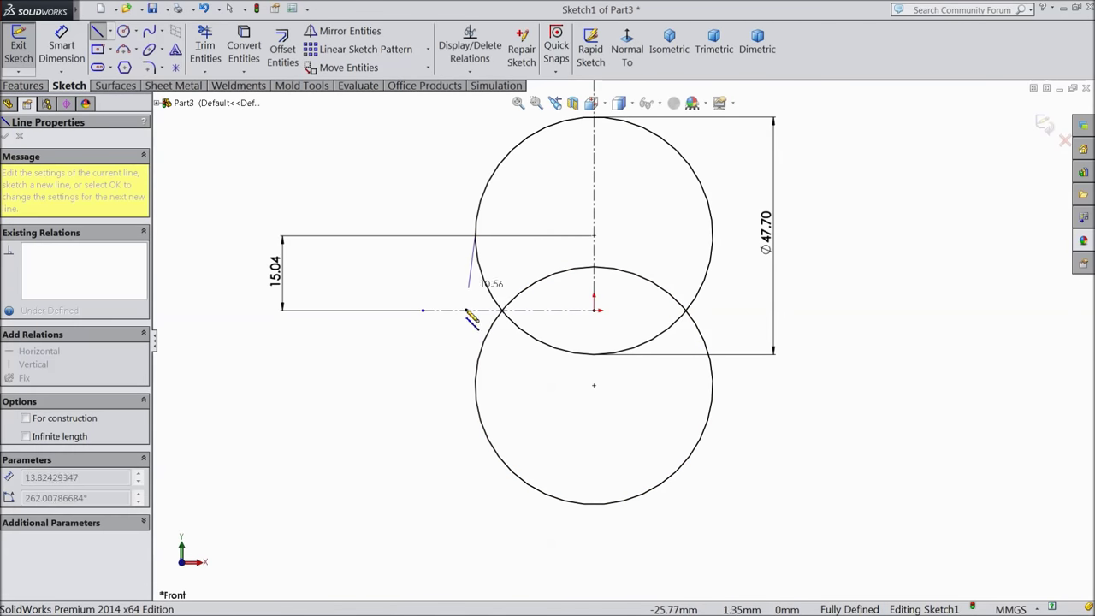
left_click(475, 387)
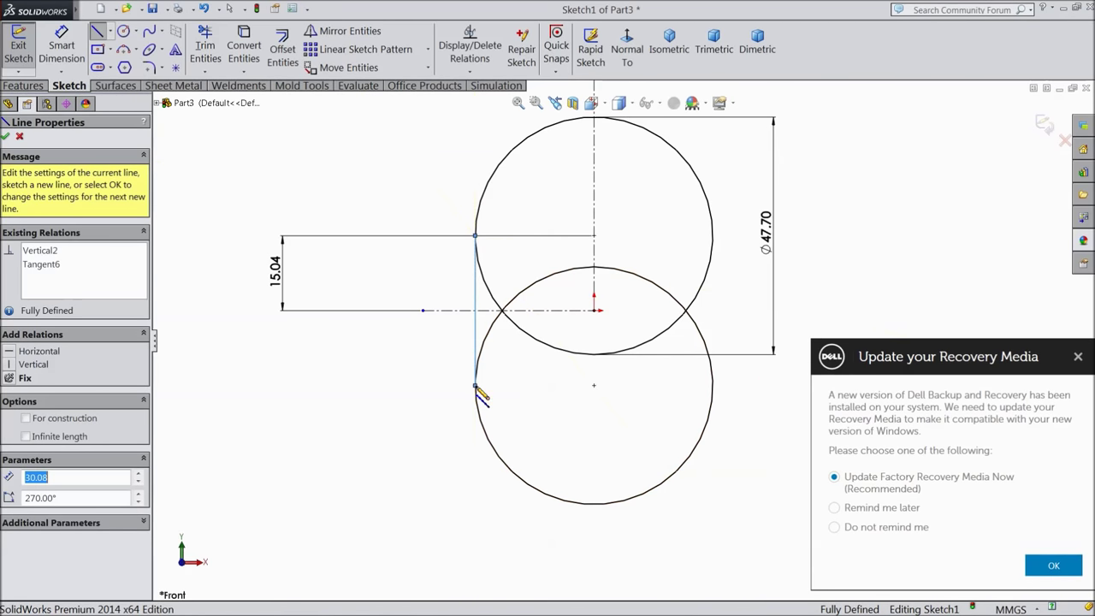
left_click(1077, 357)
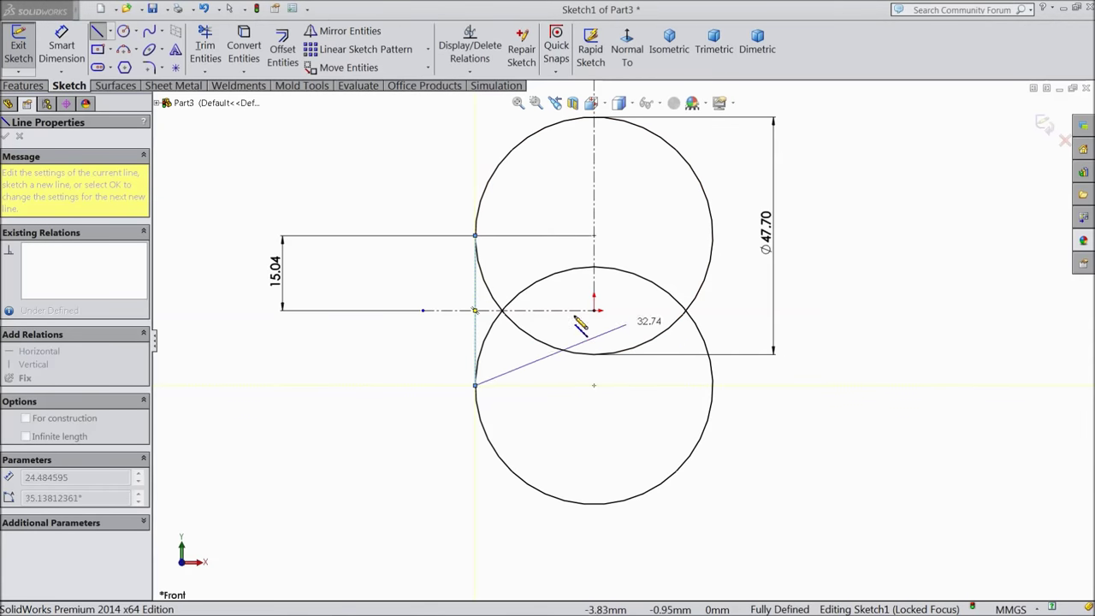
key("Escape")
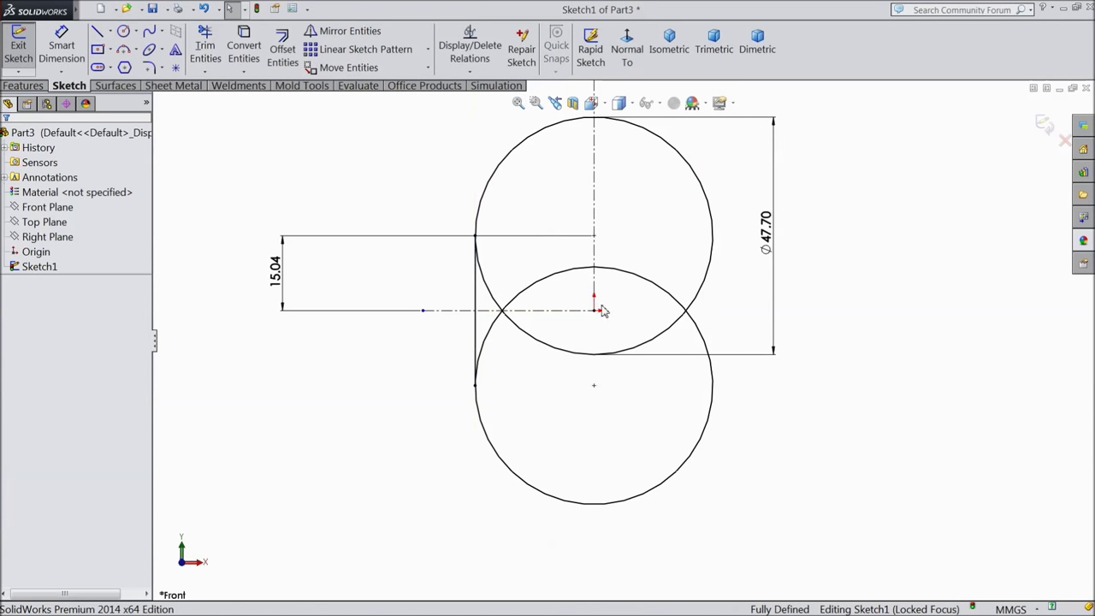
Step: Mirror the left tangent line about the vertical centreline to the right side
left_click(476, 291)
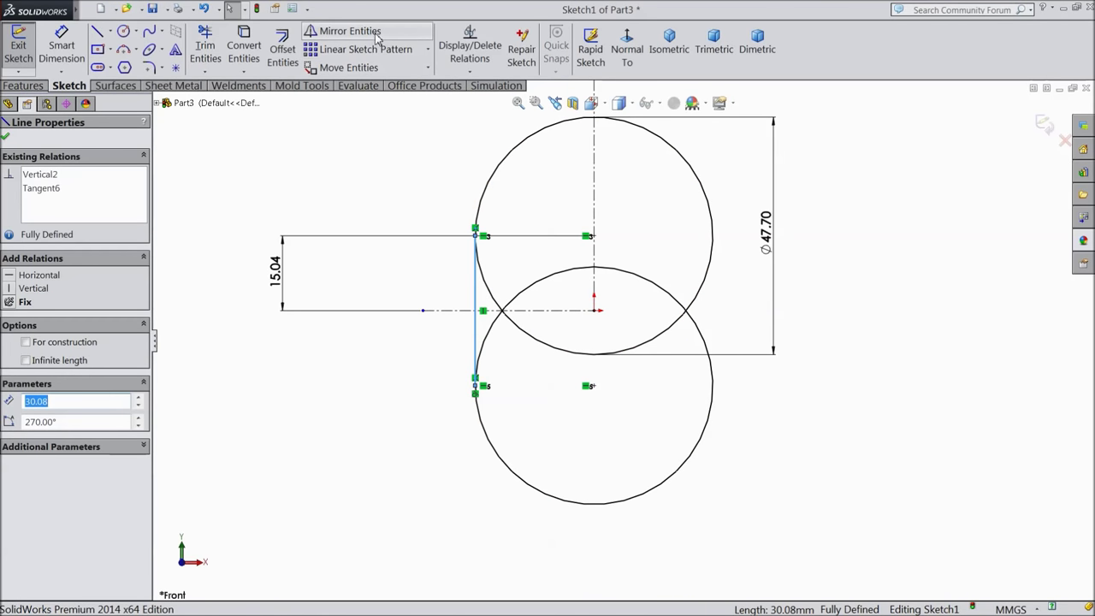
left_click(343, 30)
left_click(595, 209)
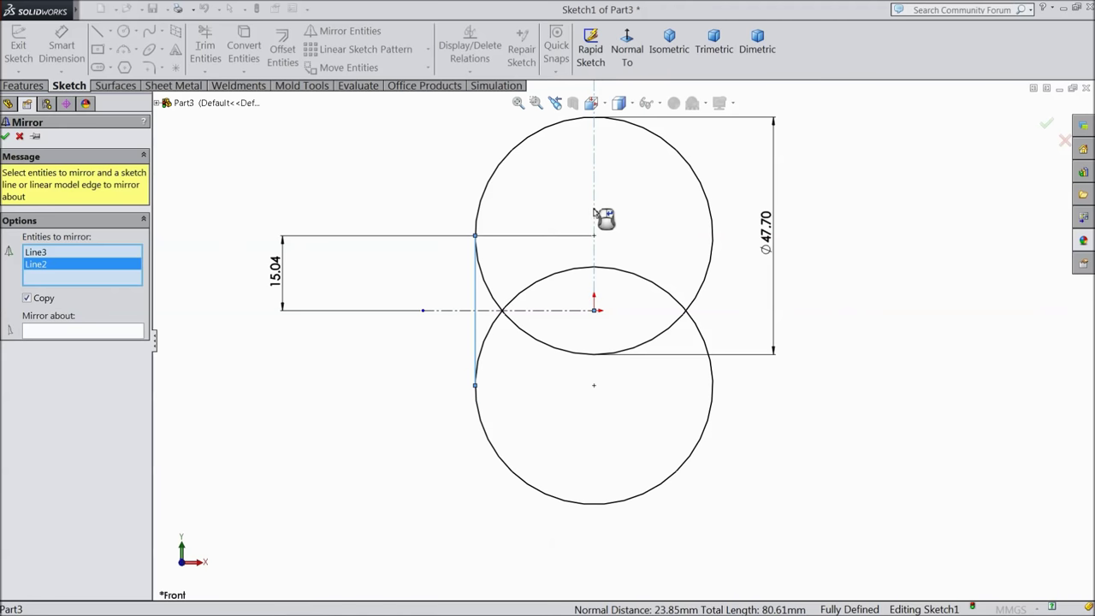
left_click(70, 331)
left_click(593, 224)
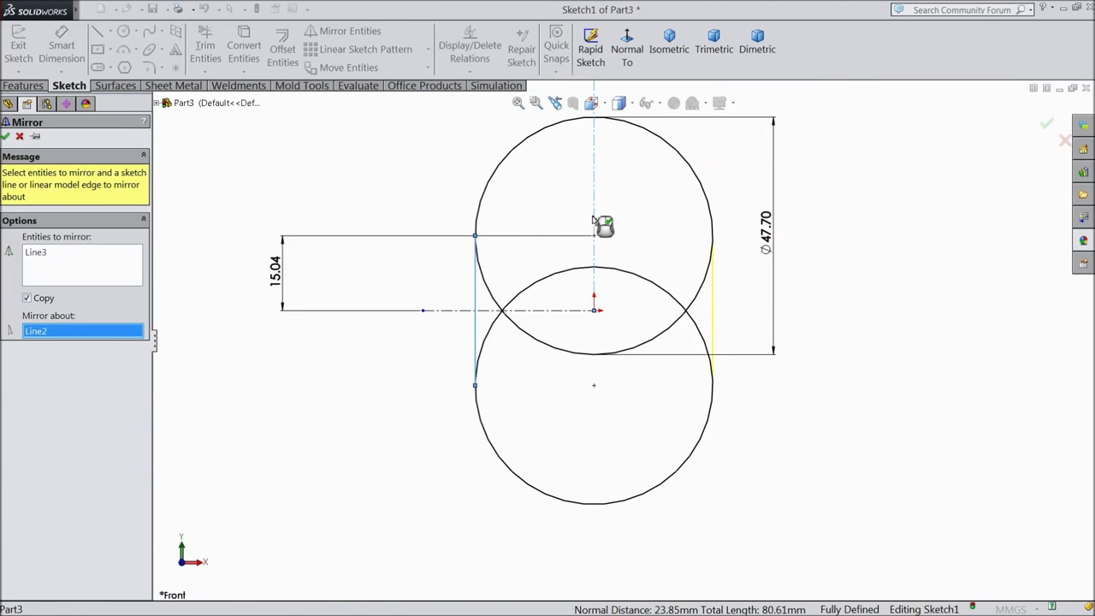
left_click(5, 137)
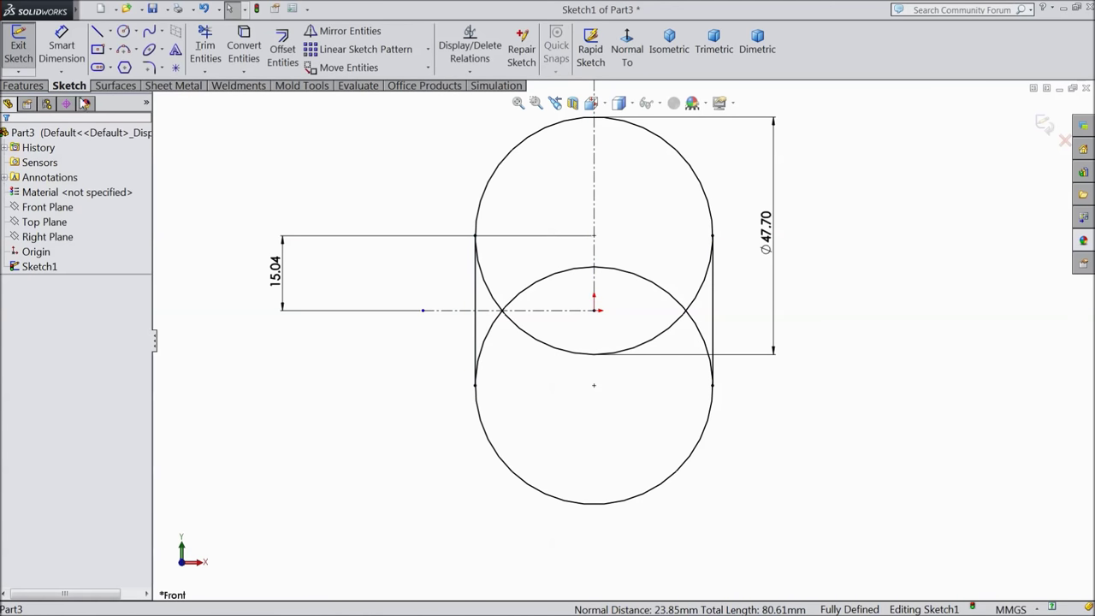
left_click(205, 47)
left_click(69, 247)
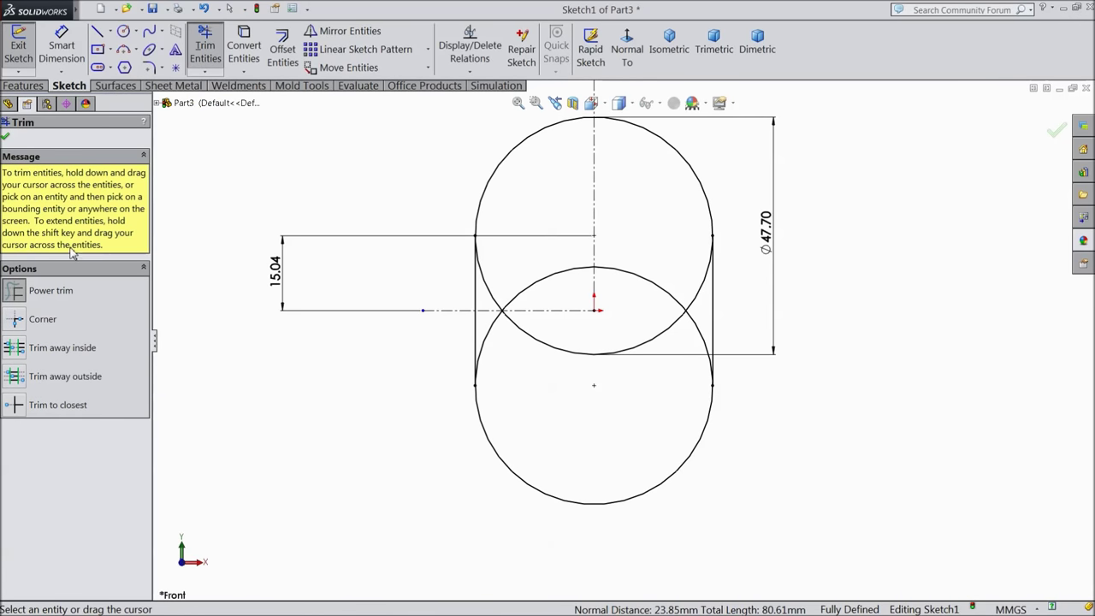
Step: Power-trim away the inner arcs of both circles, leaving an obround slot outline
mouse_move(503, 369)
left_mouse_down()
mouse_move(492, 332)
mouse_move(585, 342)
left_mouse_up()
mouse_move(647, 320)
left_mouse_down()
mouse_move(671, 298)
mouse_move(689, 309)
mouse_move(688, 321)
mouse_move(557, 273)
mouse_move(493, 302)
left_mouse_up()
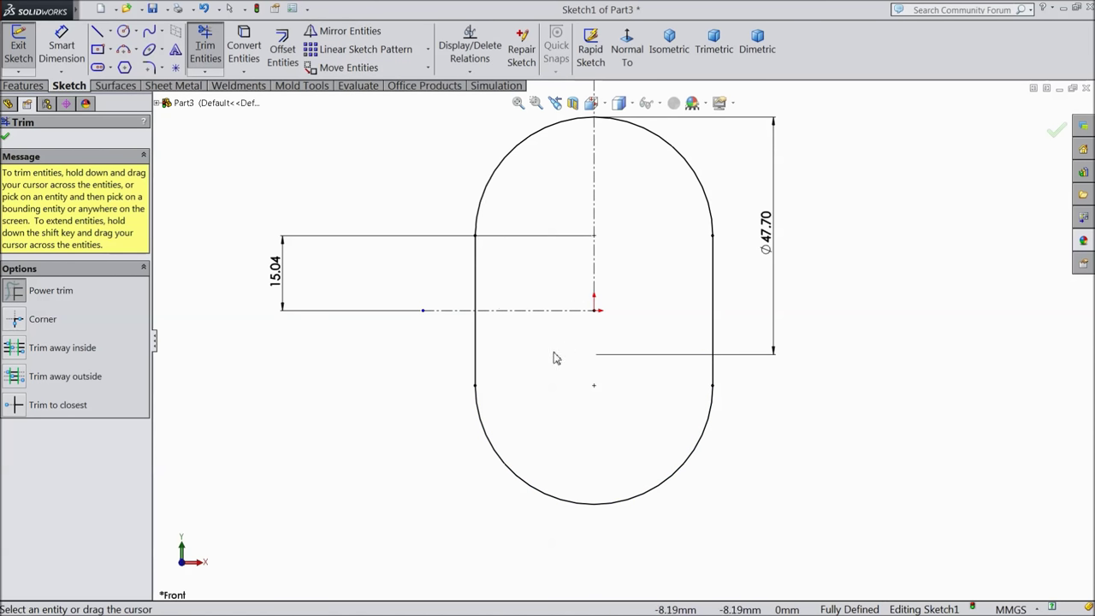
left_click(6, 137)
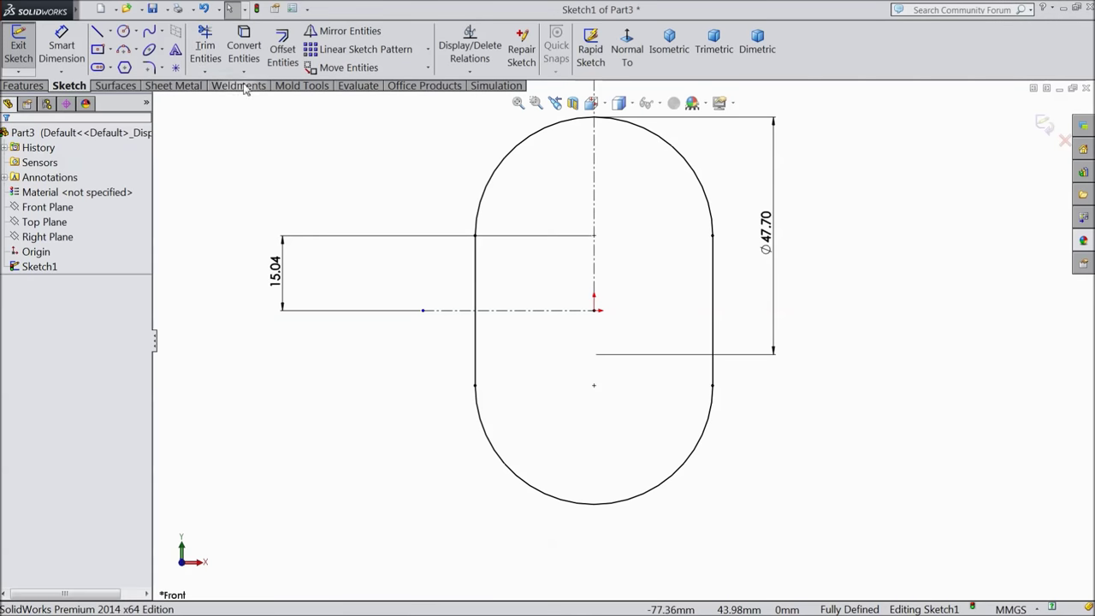
Step: Offset the slot outline 3 mm inward to form a ring profile
left_click(293, 58)
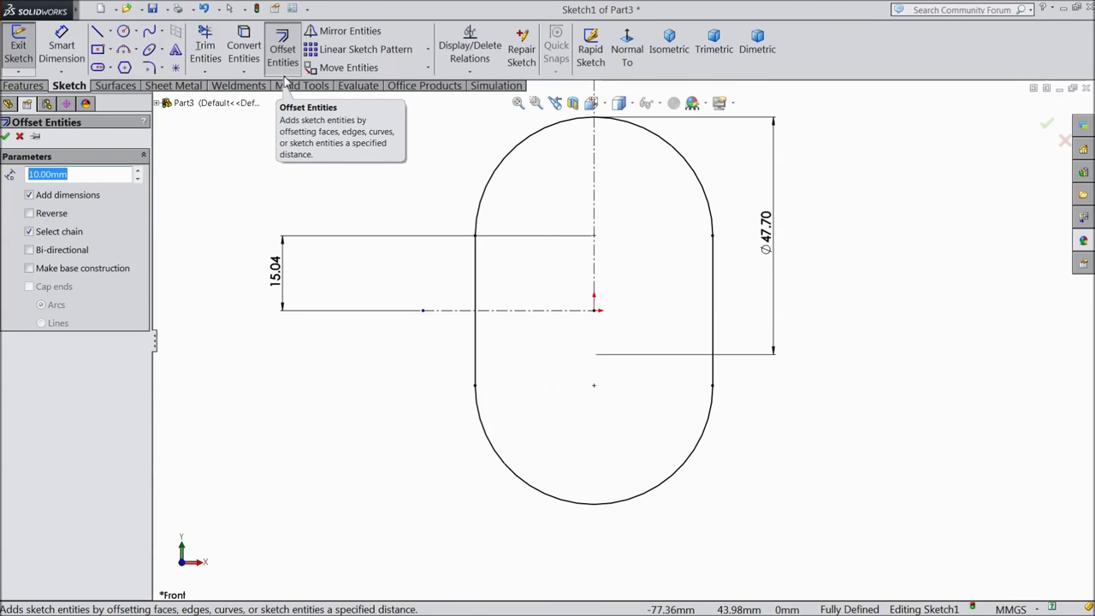
type("3")
key("Return")
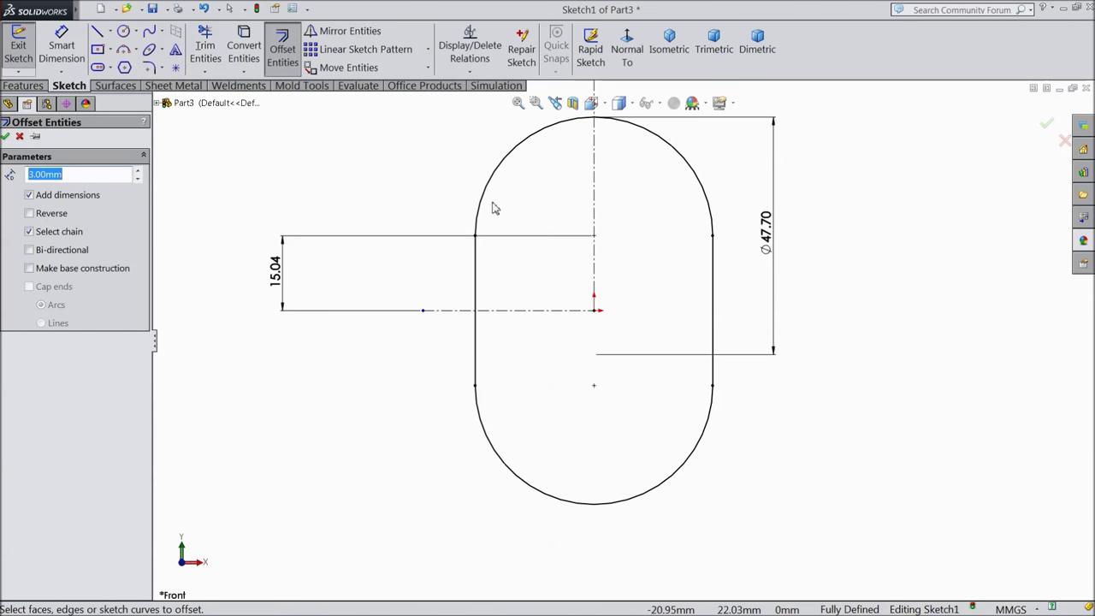
left_click(489, 211)
left_click(30, 214)
left_click(5, 137)
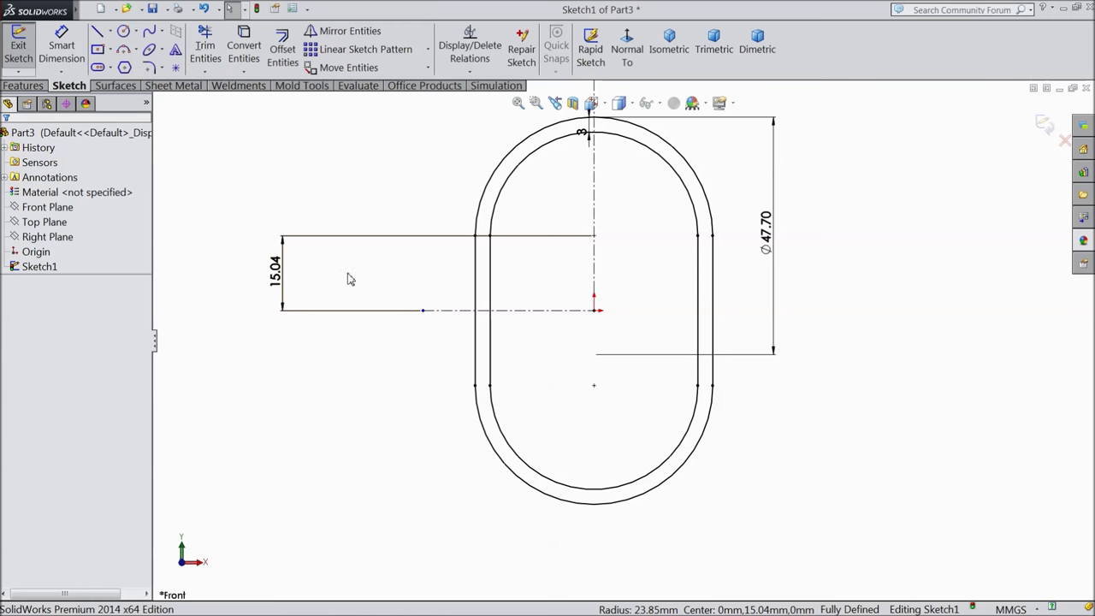
left_click(23, 86)
Step: Extrude the ring-shaped slot profile to a 2.2 mm blind depth
left_click(30, 56)
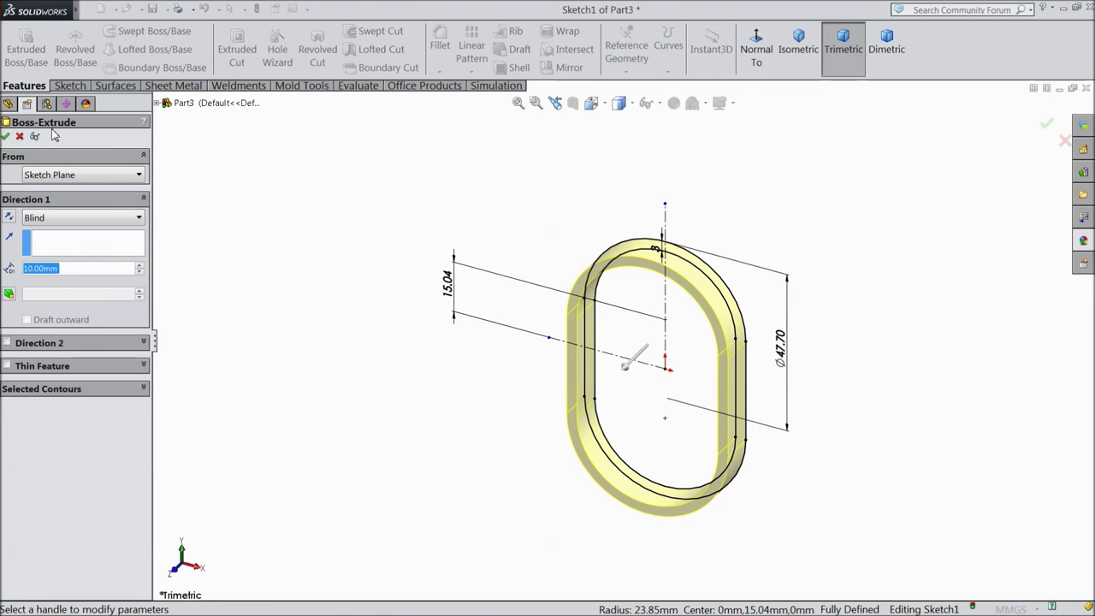
type("2.2")
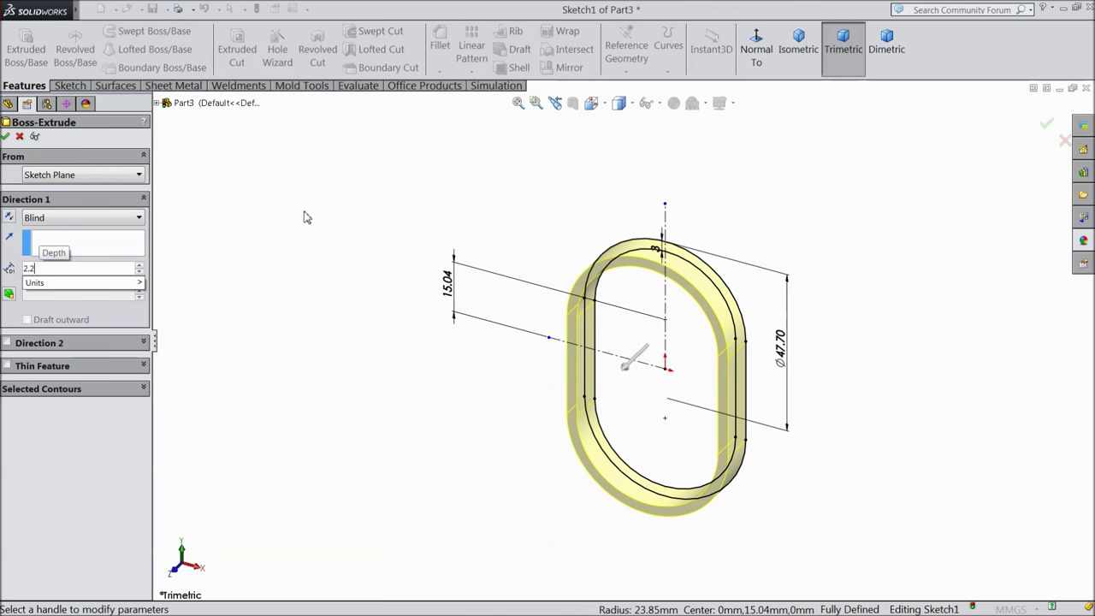
key("Return")
scroll(774, 445, "down", 2)
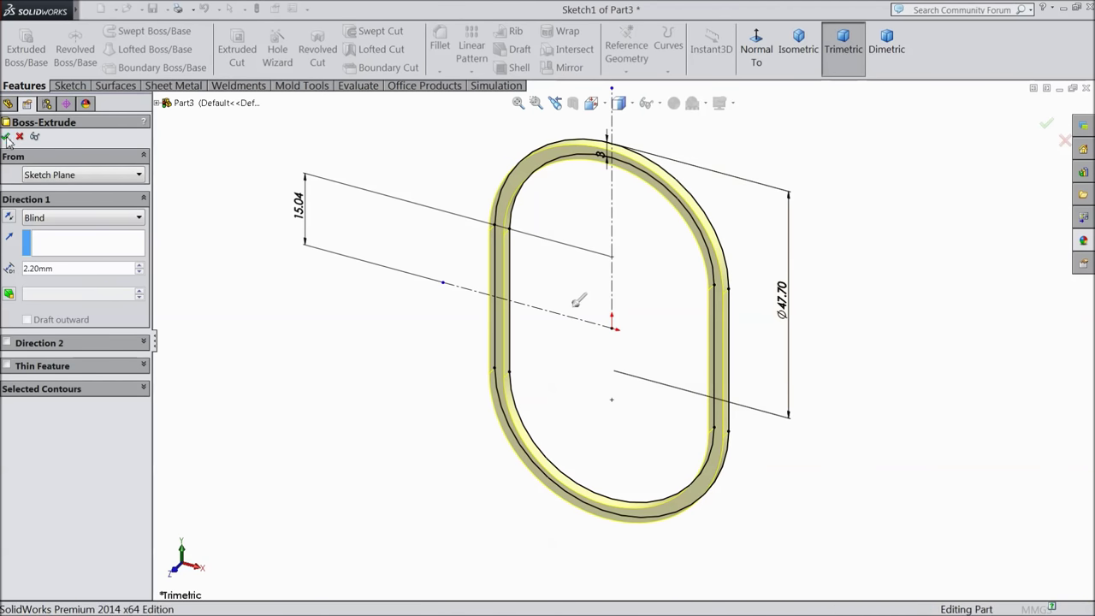
left_click(6, 137)
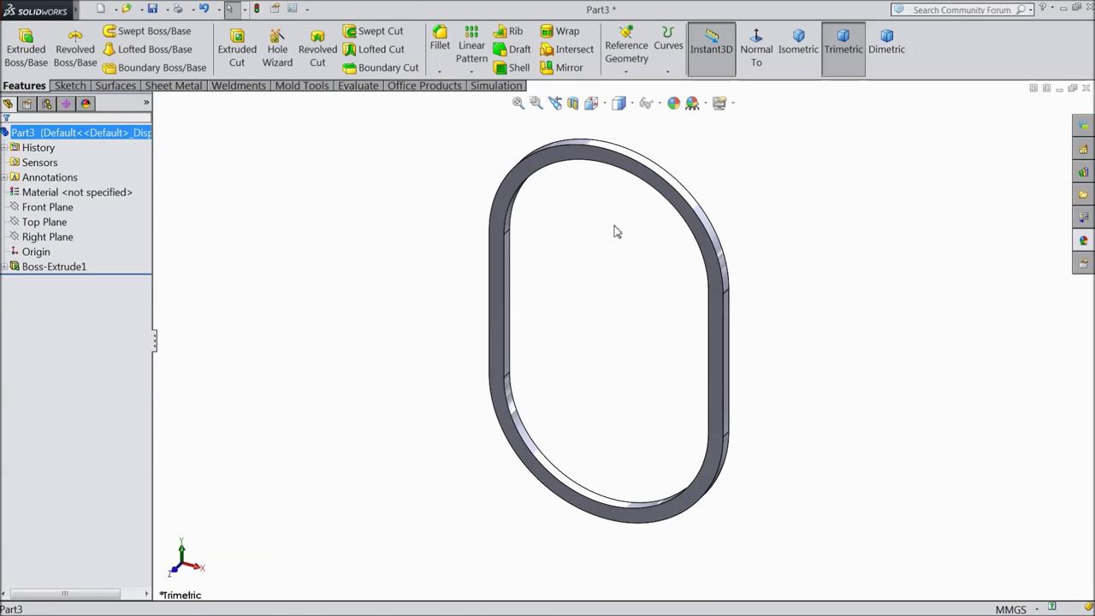
Step: Change the part colour to mid grey
left_click(674, 102)
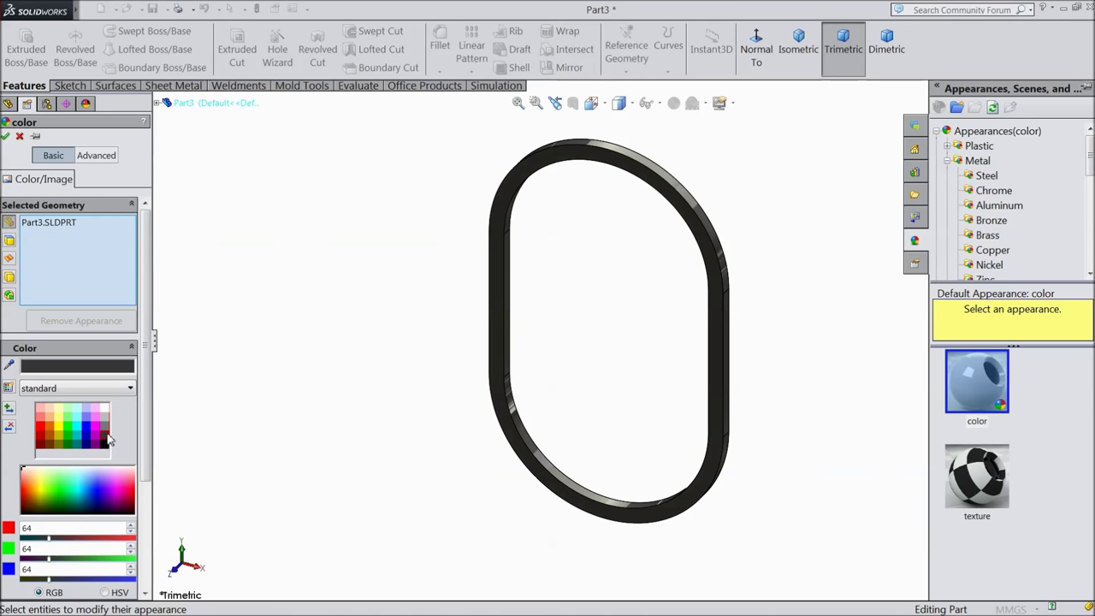
left_click(104, 431)
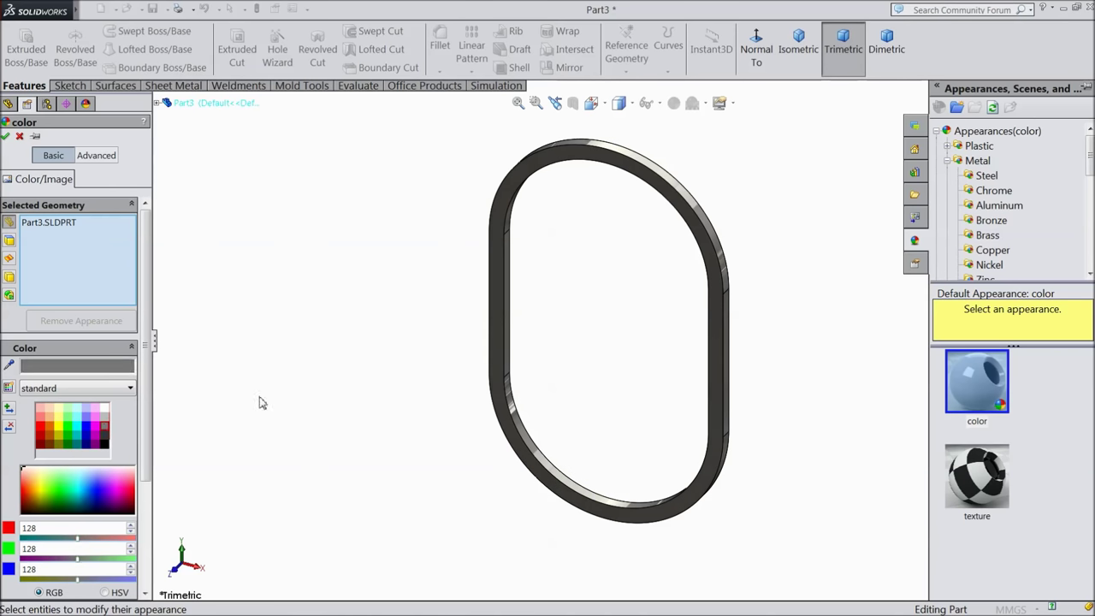
mouse_move(262, 403)
middle_mouse_down()
mouse_move(378, 313)
mouse_move(353, 343)
middle_mouse_up()
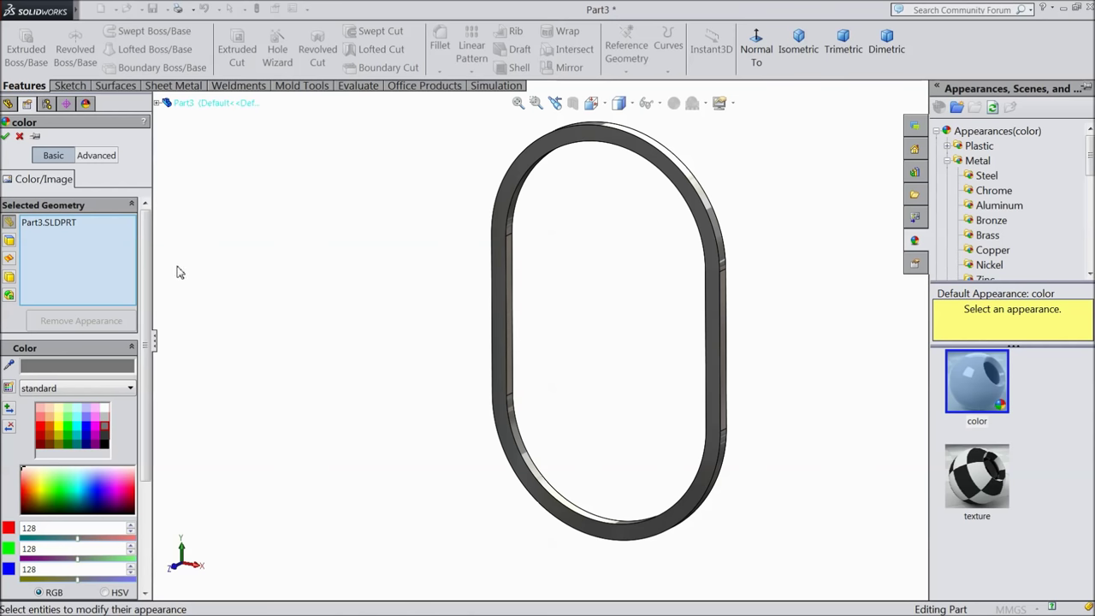
left_click(8, 138)
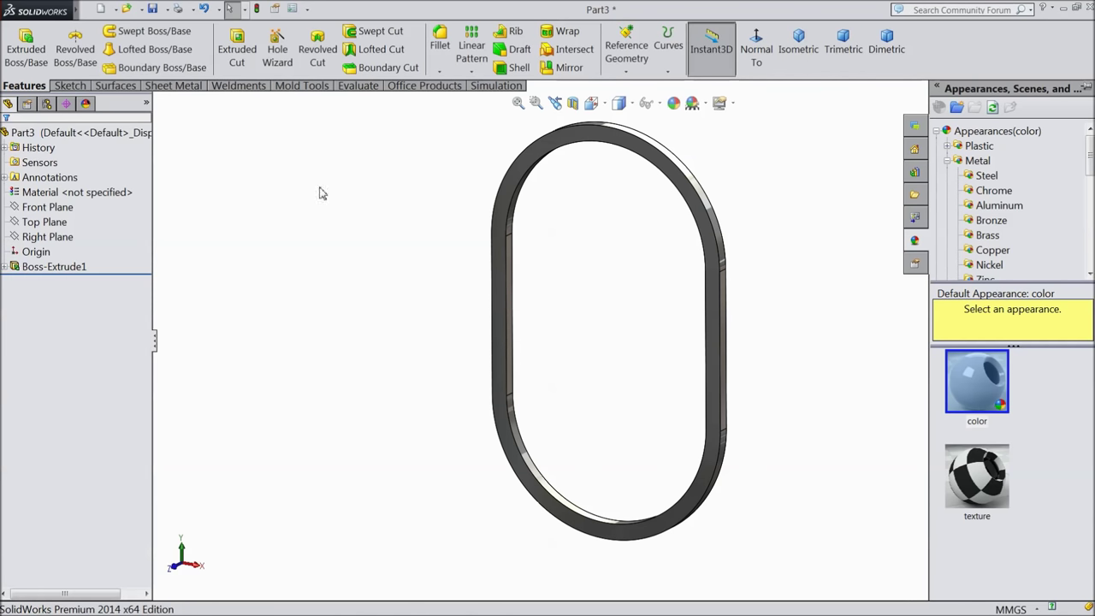
Step: Apply the matte rubber appearance from the Rubber library to the ring
scroll(1003, 216, "down", 3)
scroll(999, 224, "down", 1)
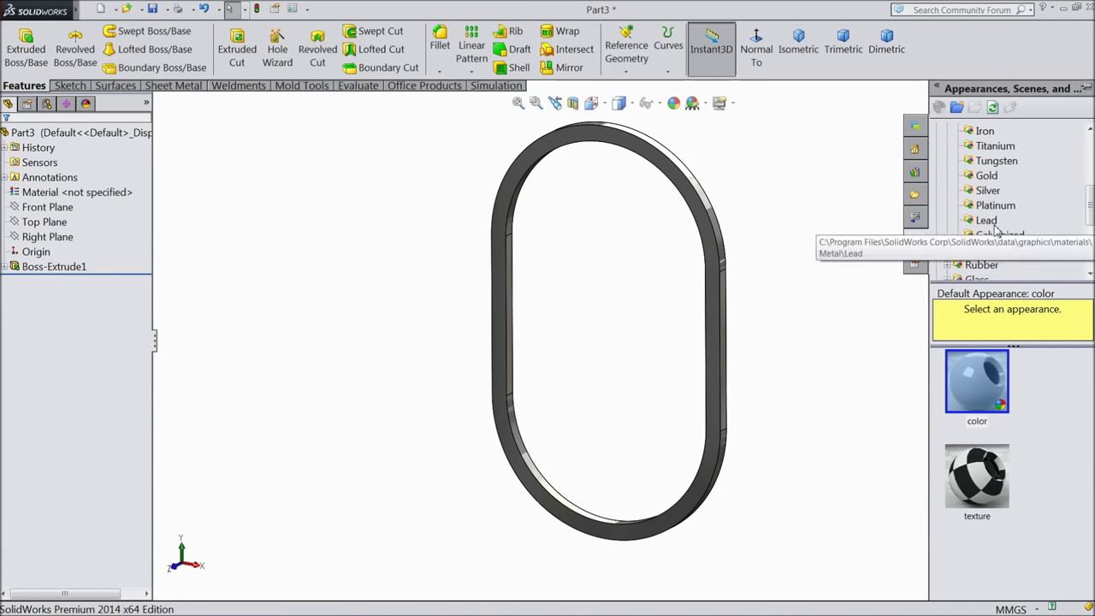
left_click(981, 271)
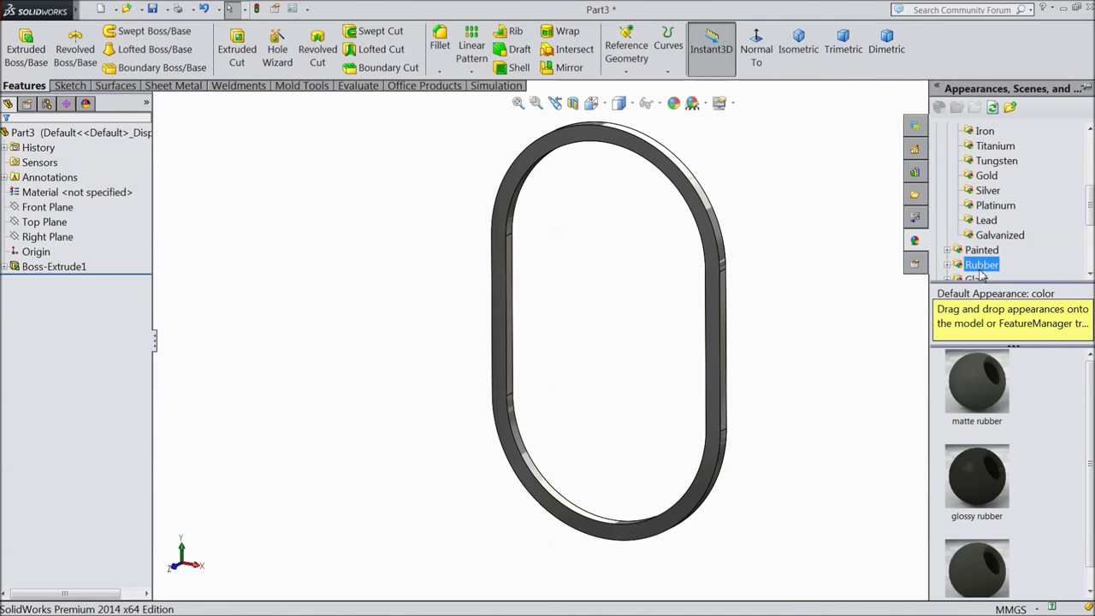
double_click(985, 414)
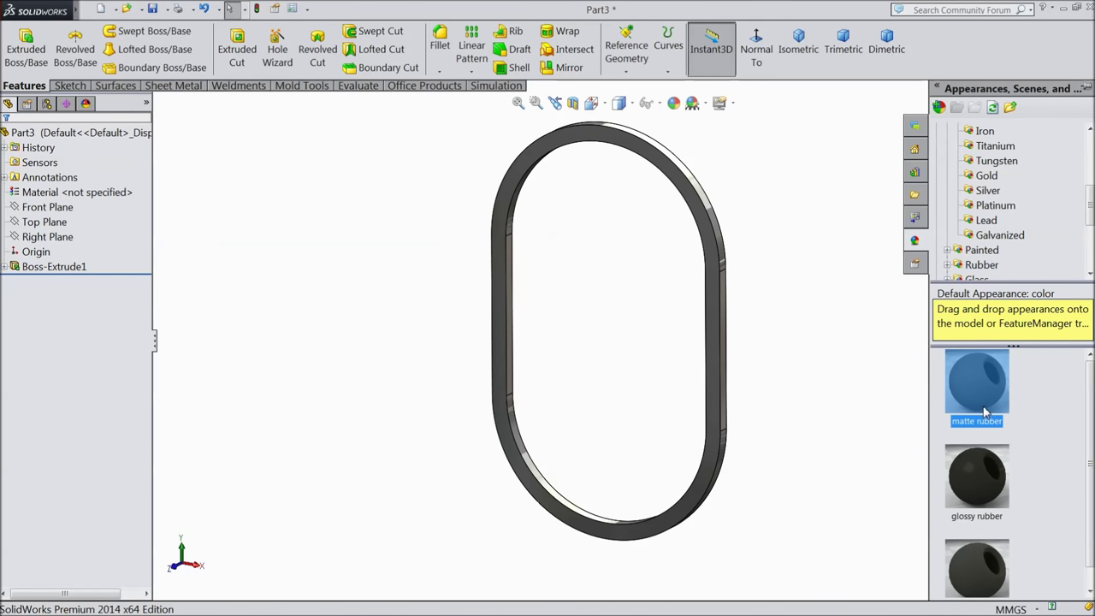
mouse_move(804, 421)
middle_mouse_down()
mouse_move(830, 328)
mouse_move(782, 401)
mouse_move(807, 403)
mouse_move(792, 410)
middle_mouse_up()
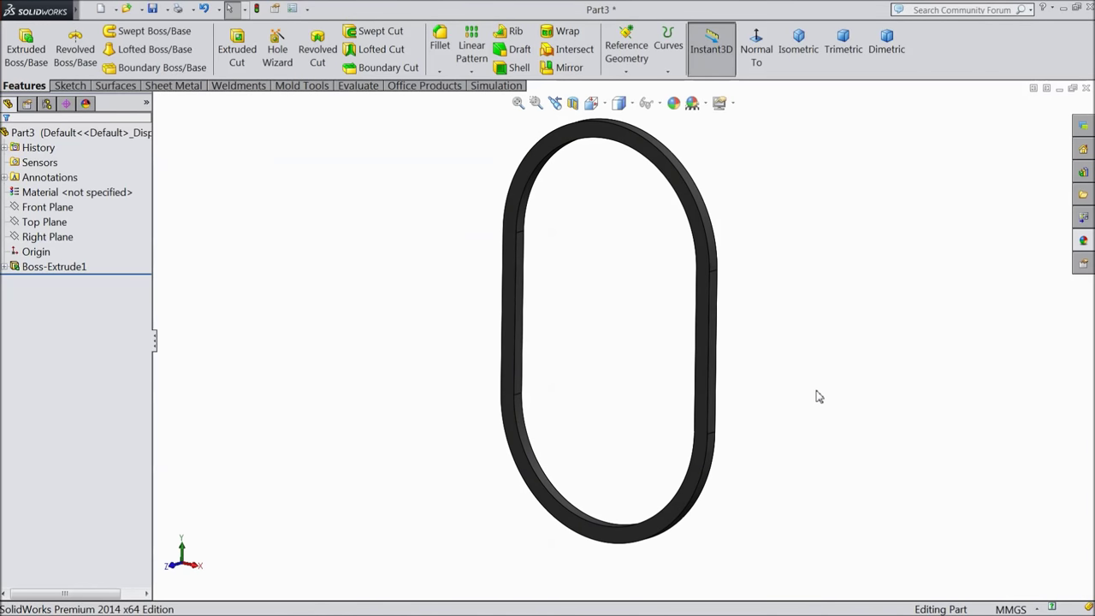
scroll(830, 346, "down", 1)
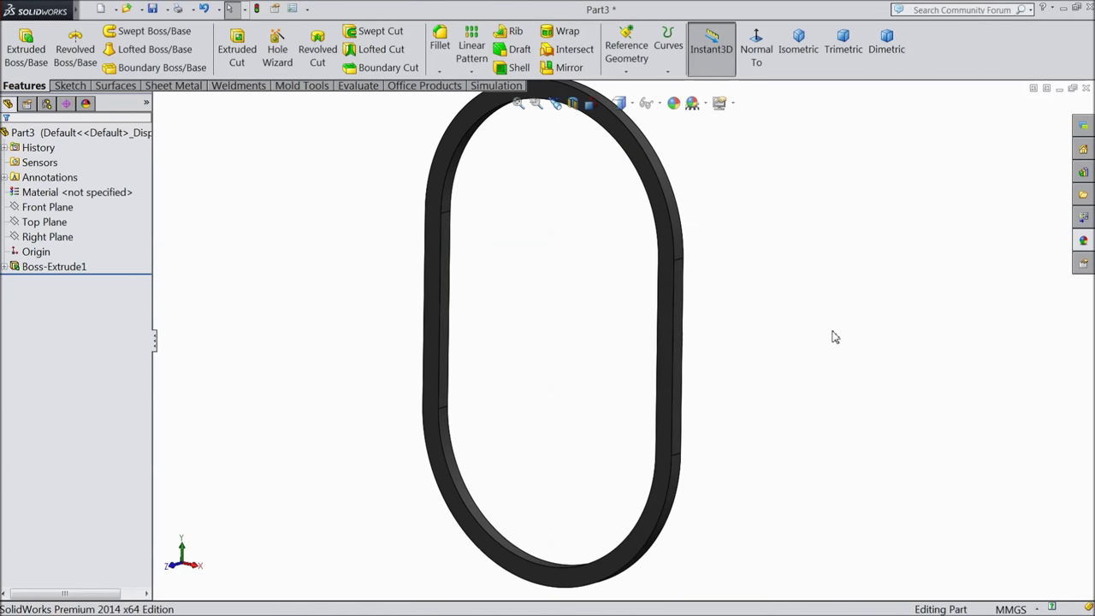
Step: Save the ring part as '6. housing Seal' in the Hydraulic Pump folder
left_click(152, 9)
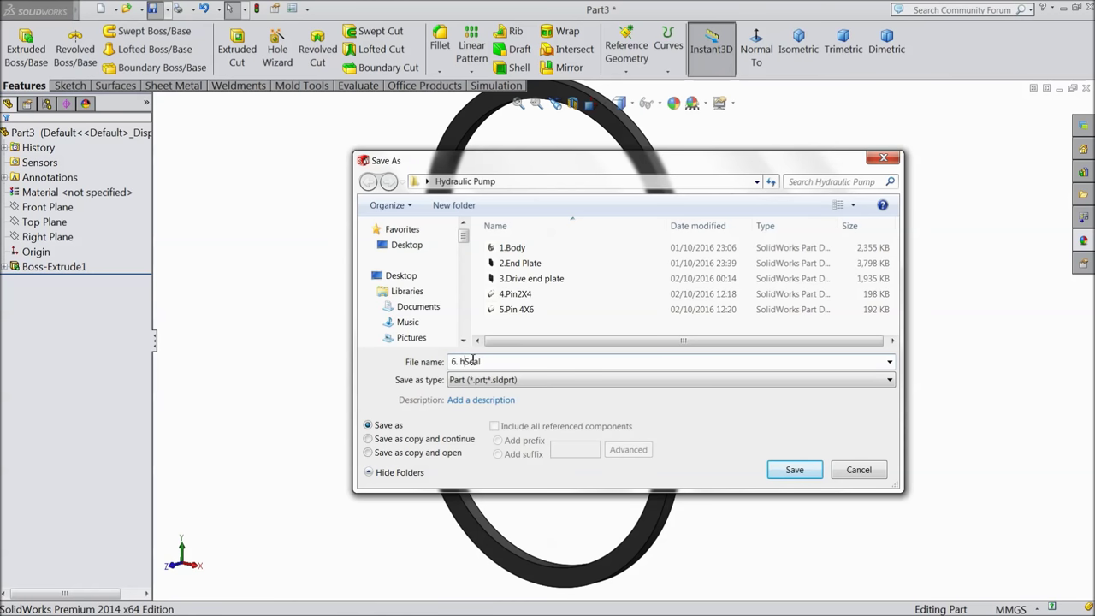
type("6. housing Seal")
left_click(782, 468)
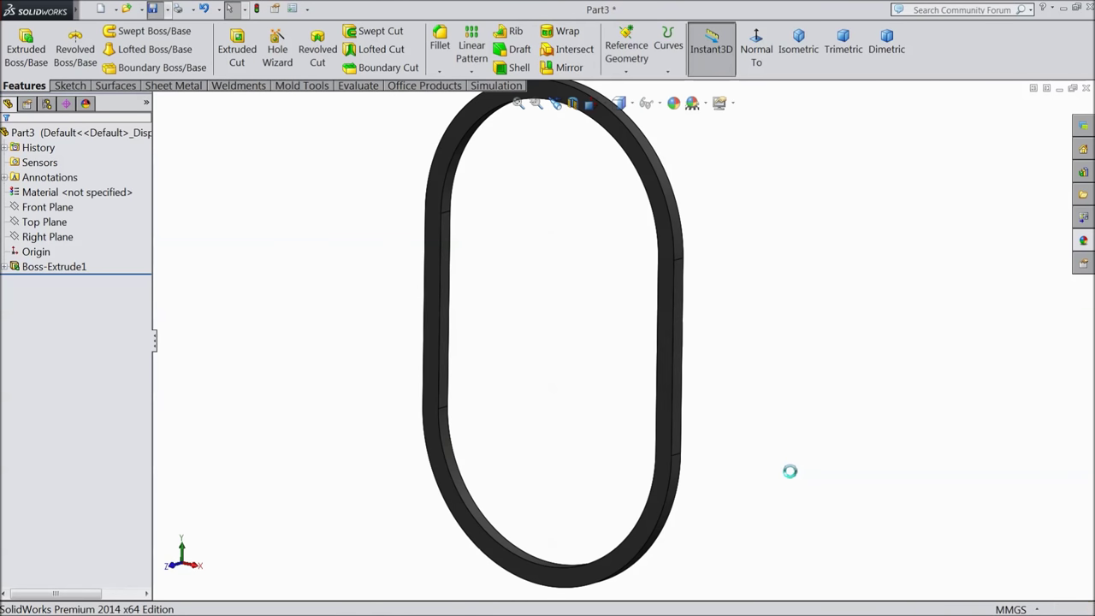
mouse_move(775, 440)
middle_mouse_down()
mouse_move(636, 396)
mouse_move(760, 408)
mouse_move(799, 425)
middle_mouse_up()
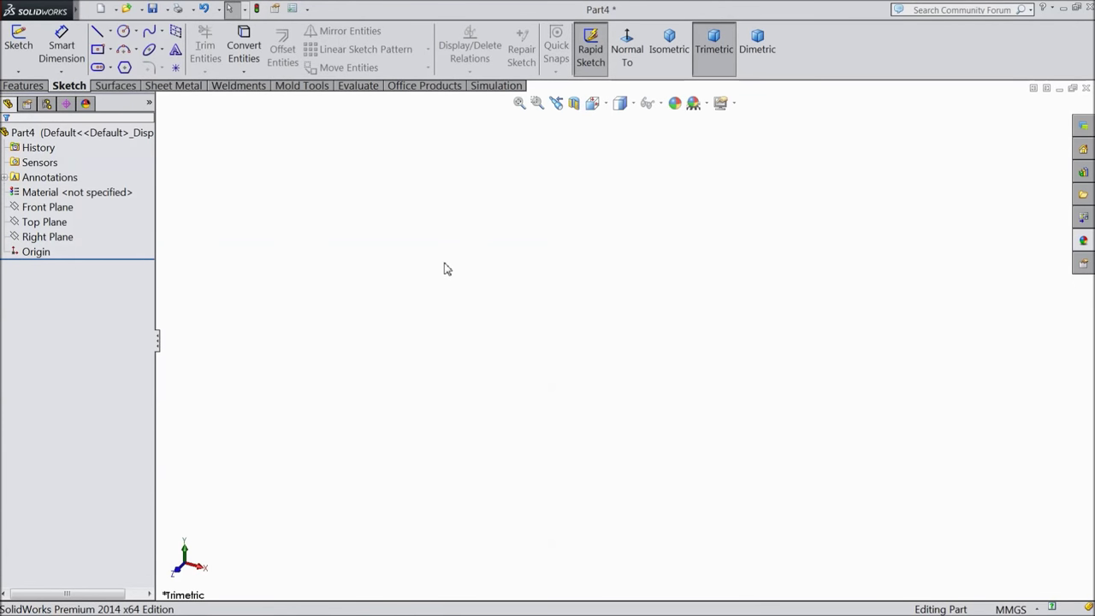
Step: Sketch two circles centred on the origin on the Front Plane
left_click(47, 207)
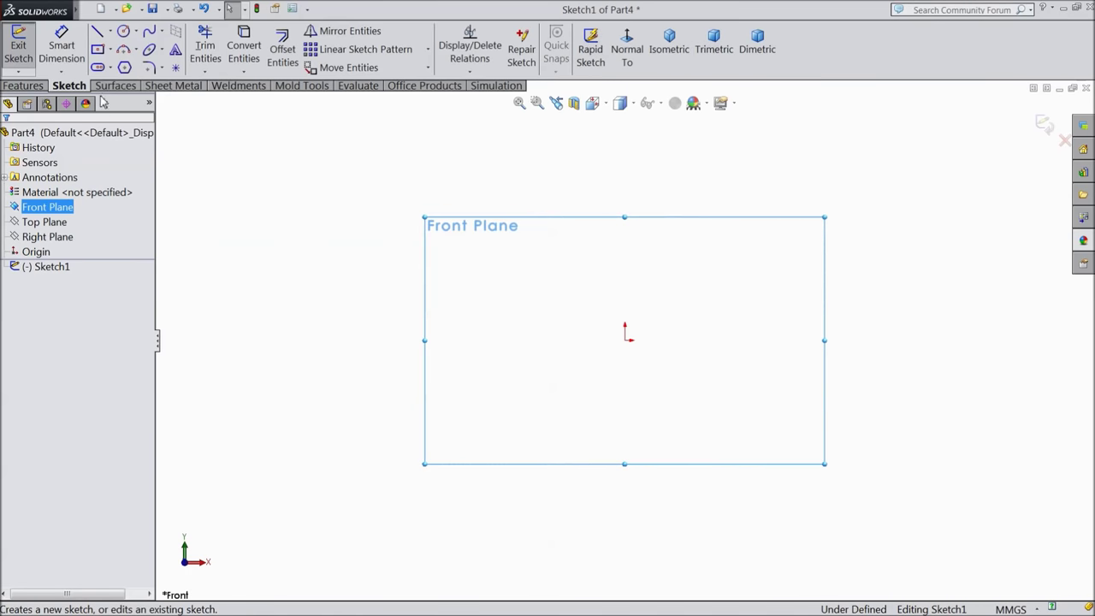
left_click(123, 31)
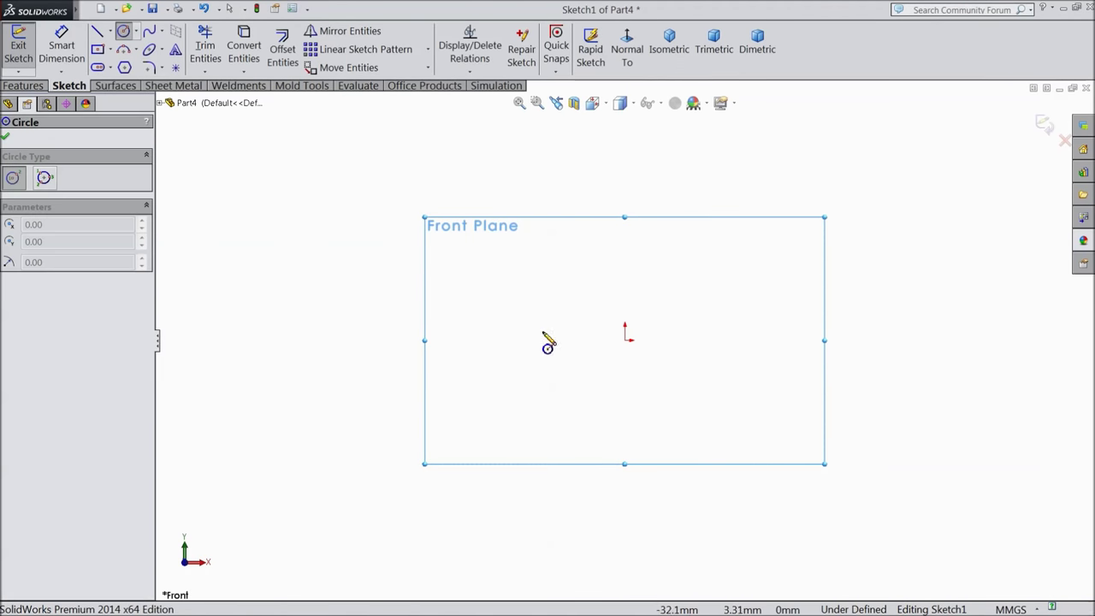
left_click(625, 339)
left_click(449, 257)
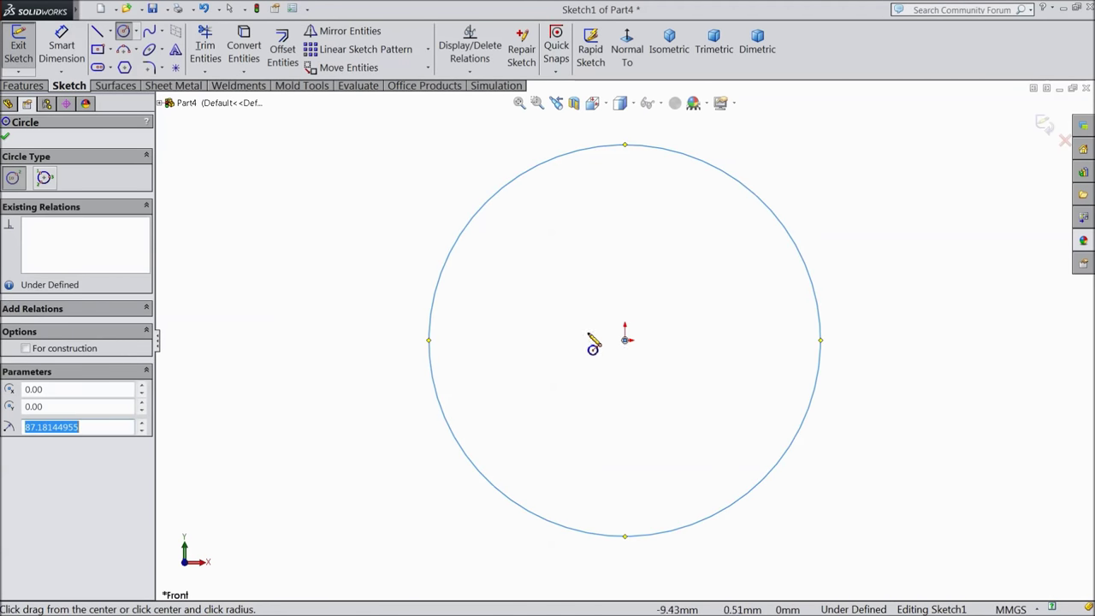
left_click(625, 339)
left_click(527, 317)
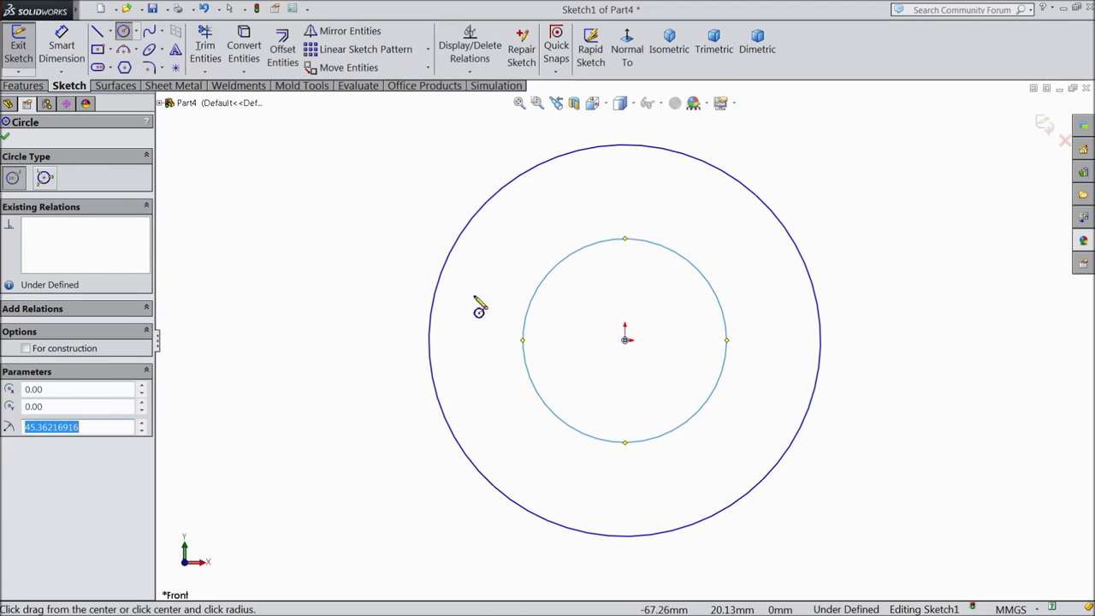
Step: Dimension the inner circle Ø20 mm and the outer circle Ø37 mm (entered as 18.5*2)
left_click(62, 47)
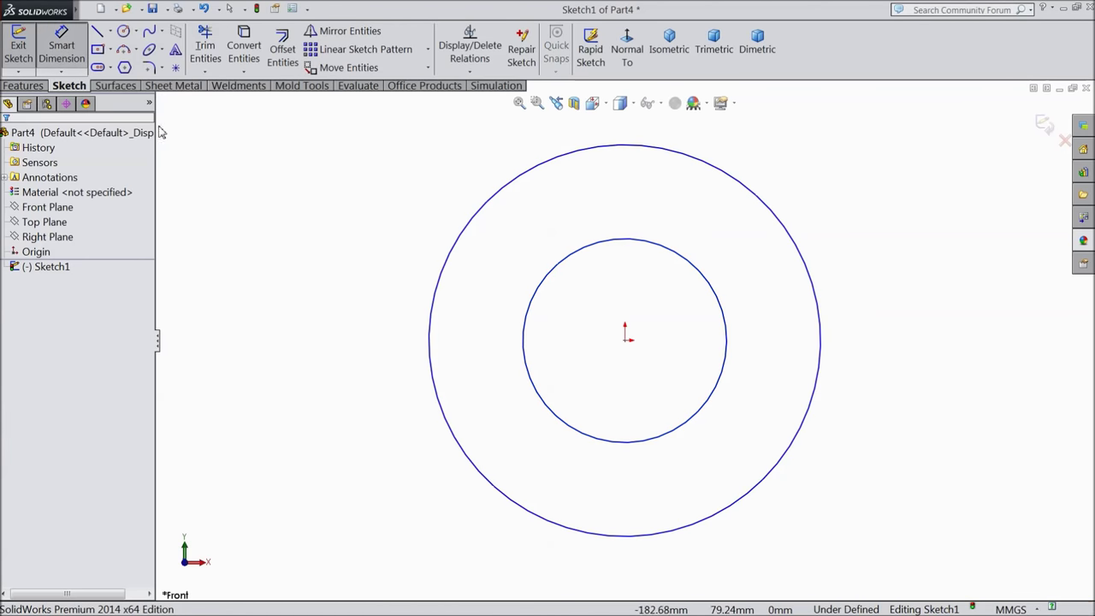
left_click(527, 342)
left_click(358, 329)
type("20")
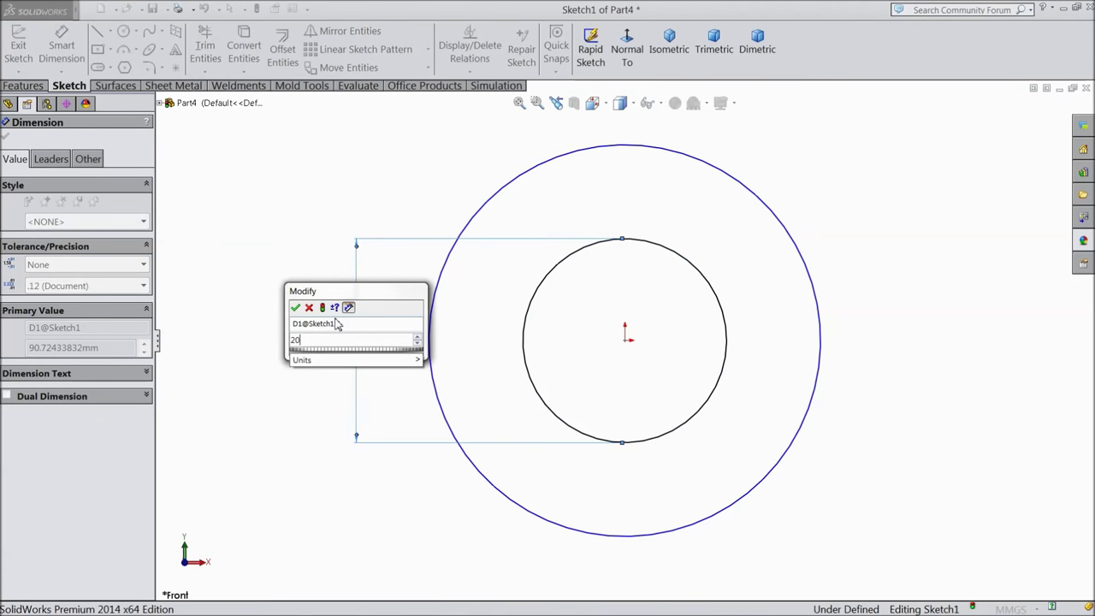
left_click(295, 307)
left_click(430, 328)
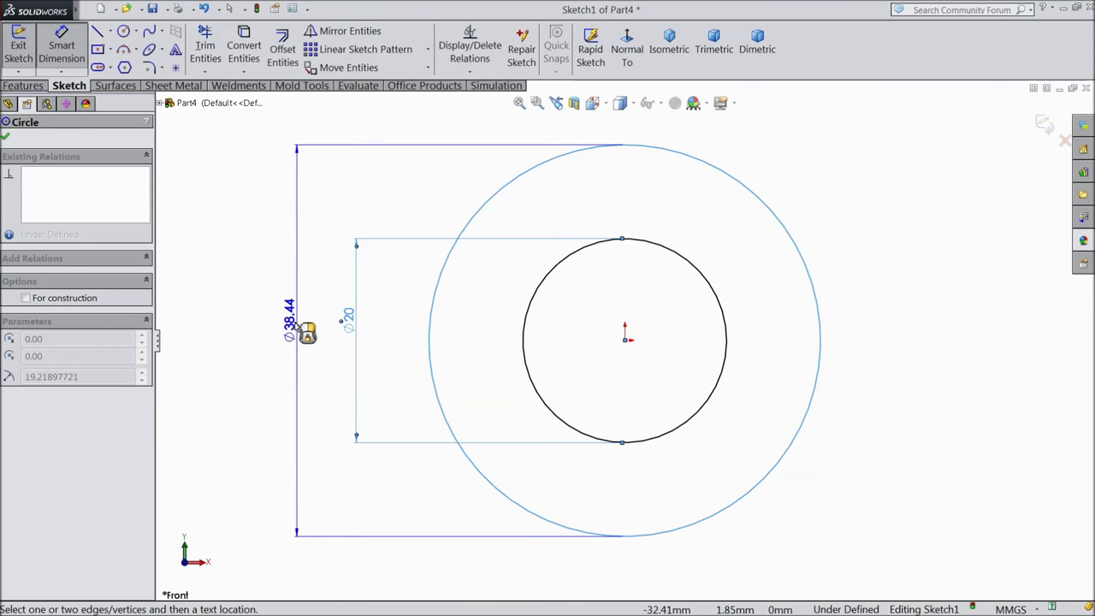
left_click(307, 332)
type("1")
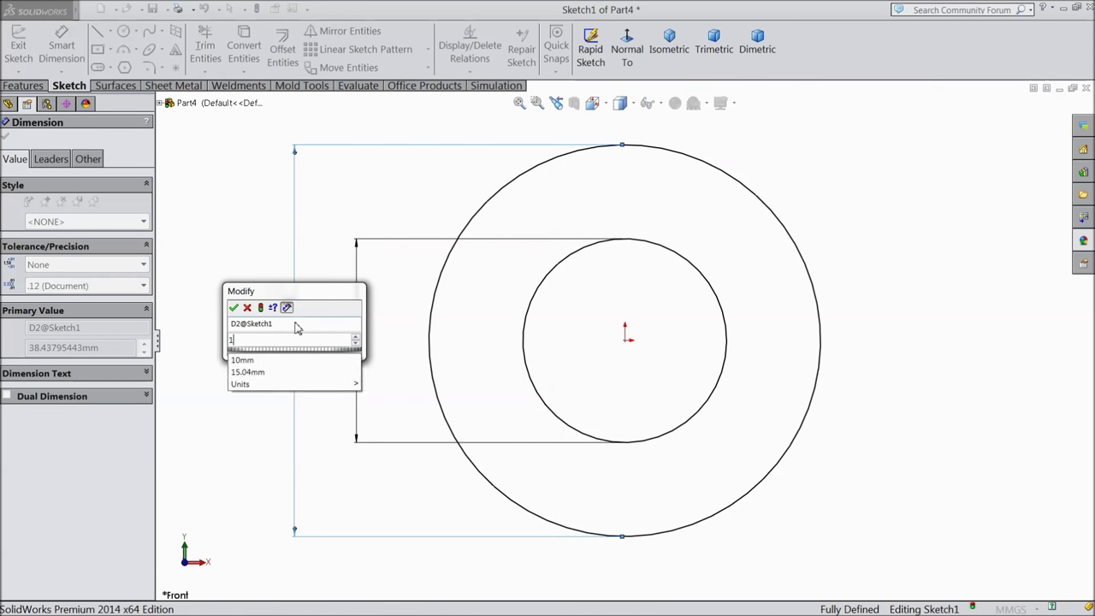
type("8.5*2")
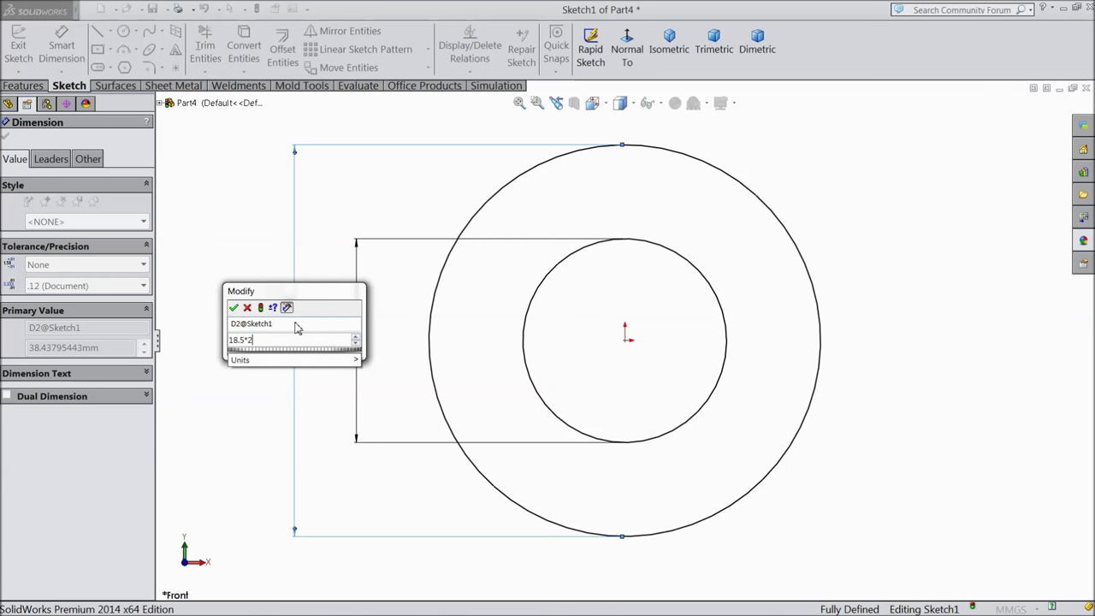
left_click(233, 308)
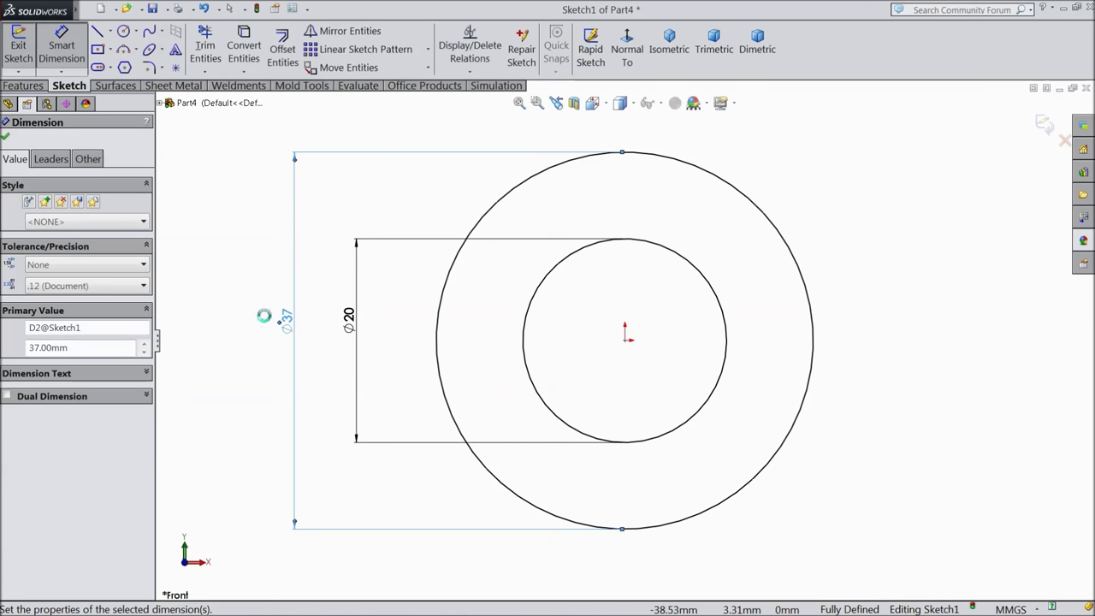
left_click(6, 136)
Step: Draw a horizontal line across the lower part of the outer circle
left_click(97, 31)
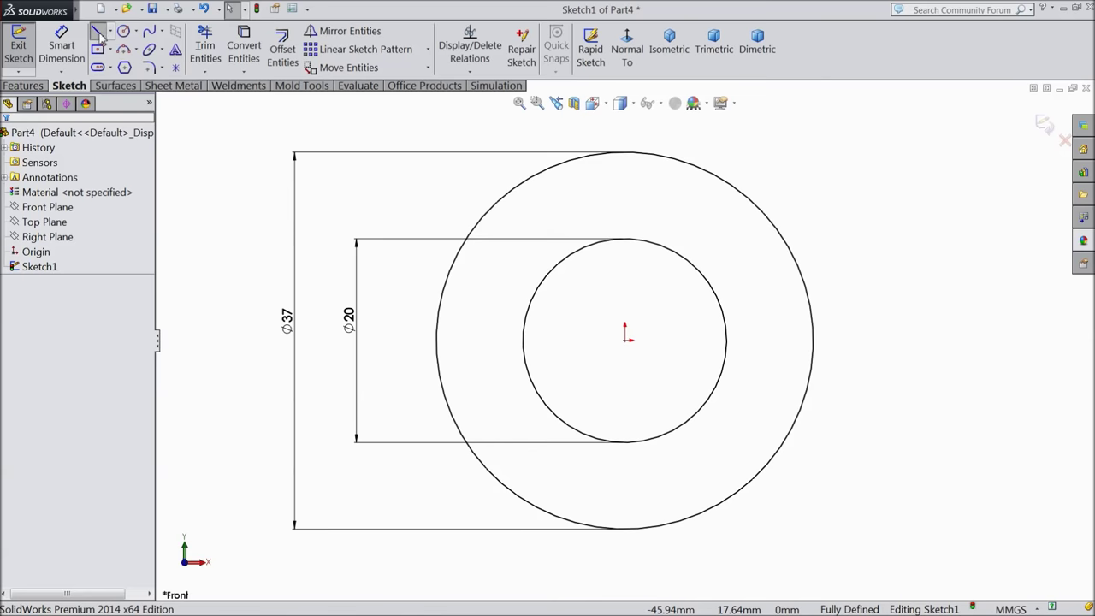
left_click(516, 493)
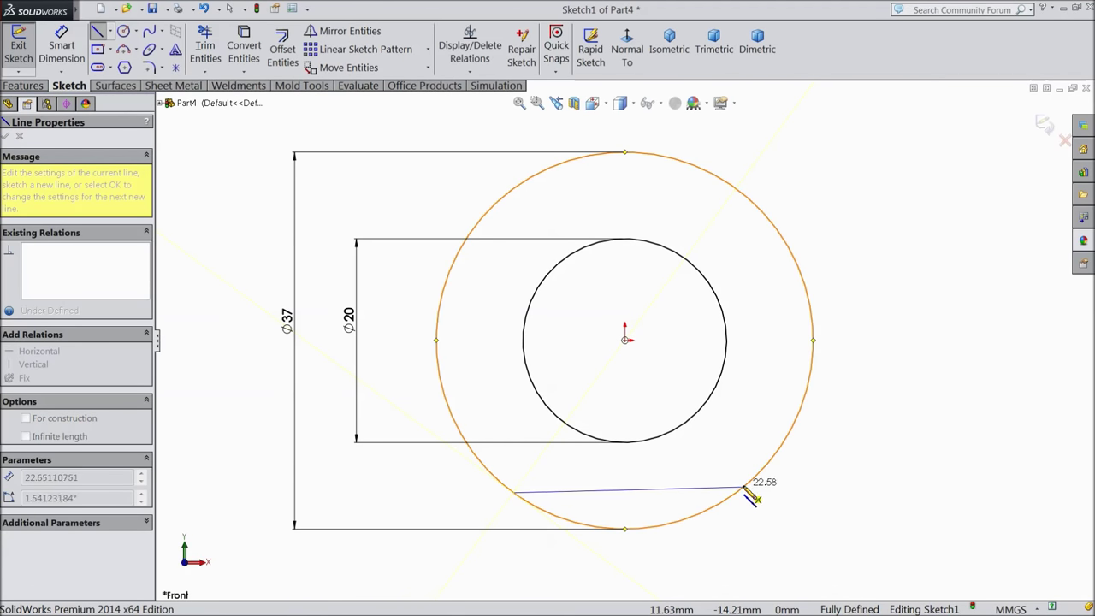
left_click(744, 485)
right_click(810, 443)
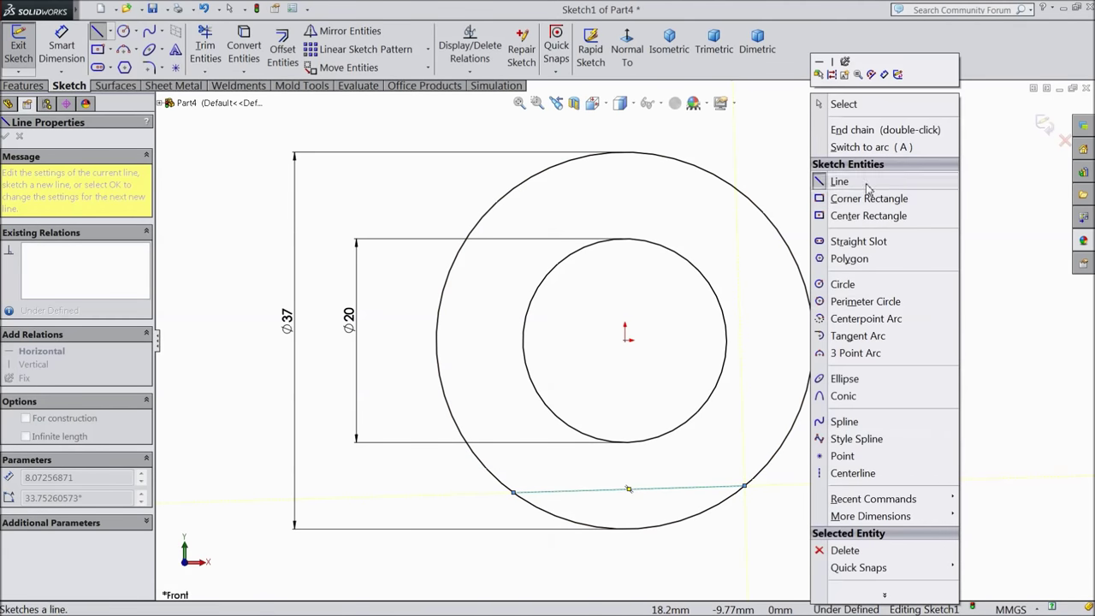
left_click(847, 103)
left_click(620, 494)
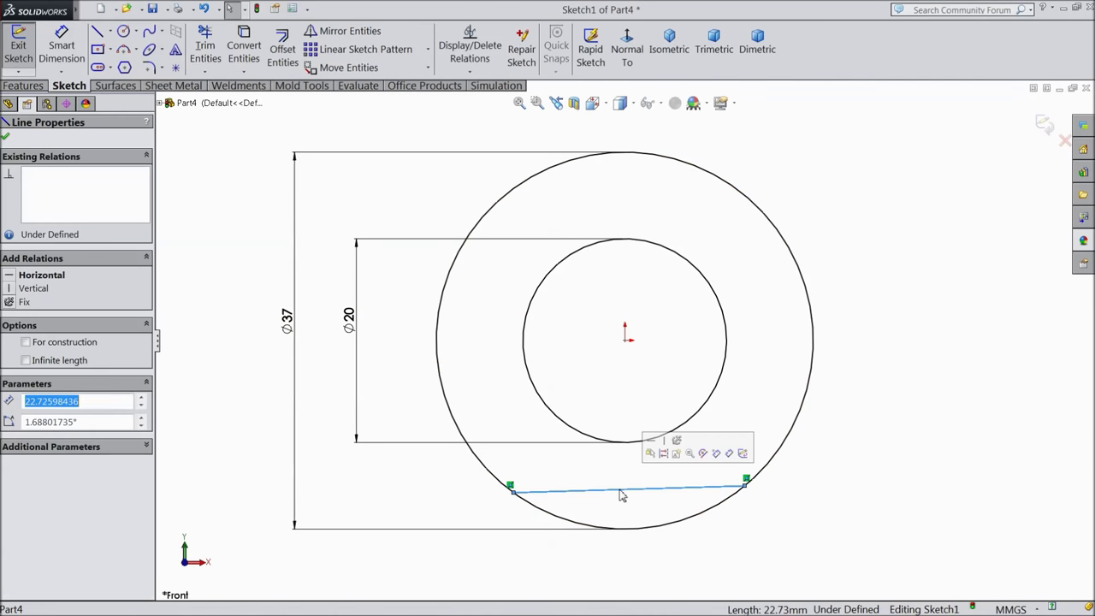
left_click(655, 443)
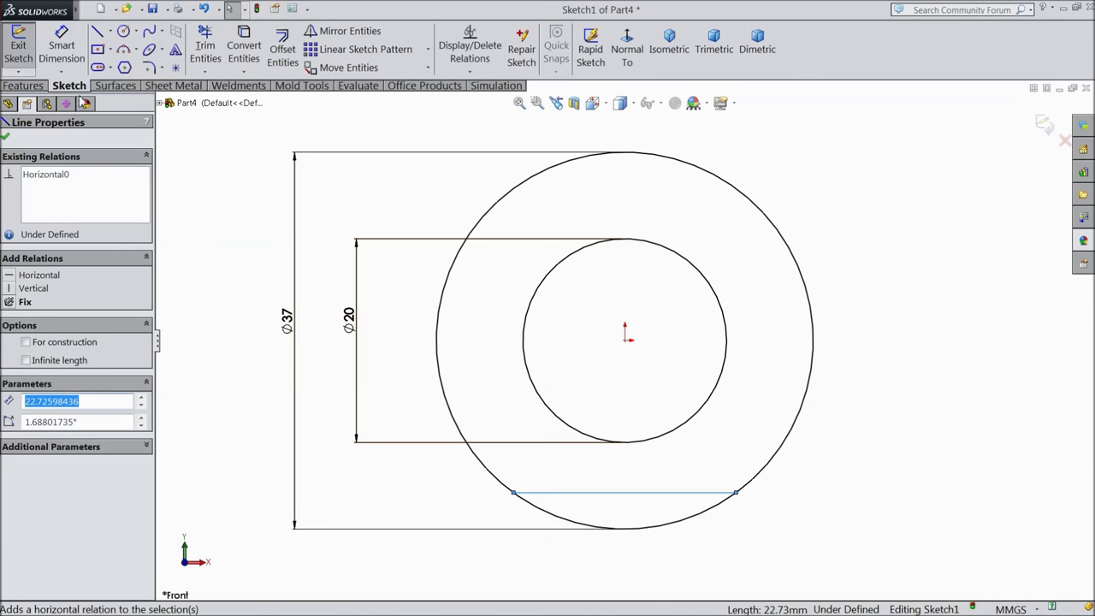
Step: Dimension the horizontal line to 21.68 mm long
left_click(62, 49)
scroll(592, 443, "up", 3)
scroll(592, 443, "down", 3)
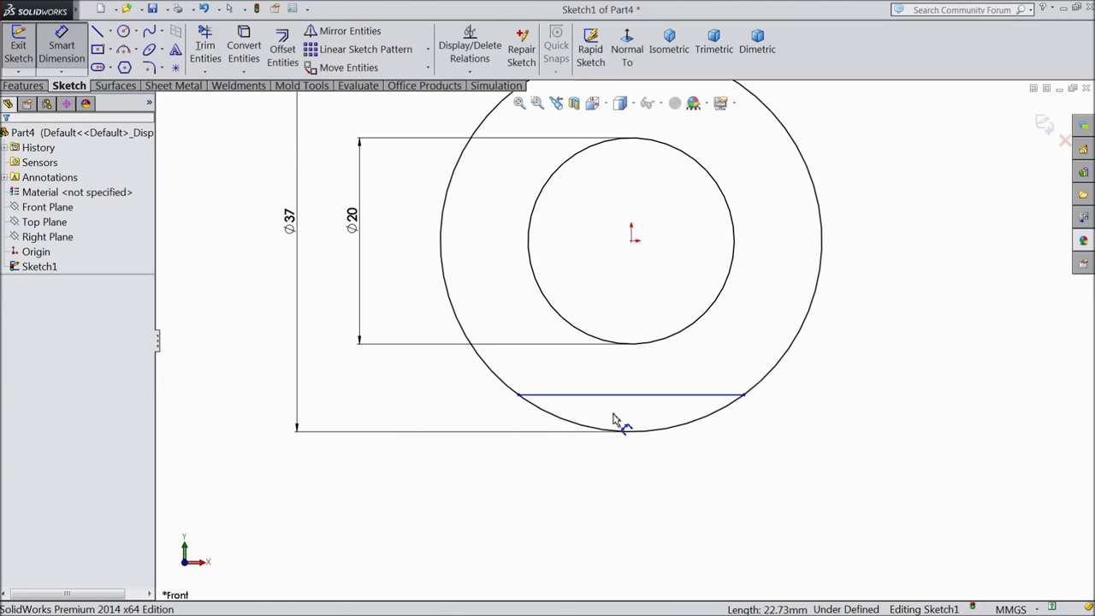
left_click(628, 396)
left_click(612, 482)
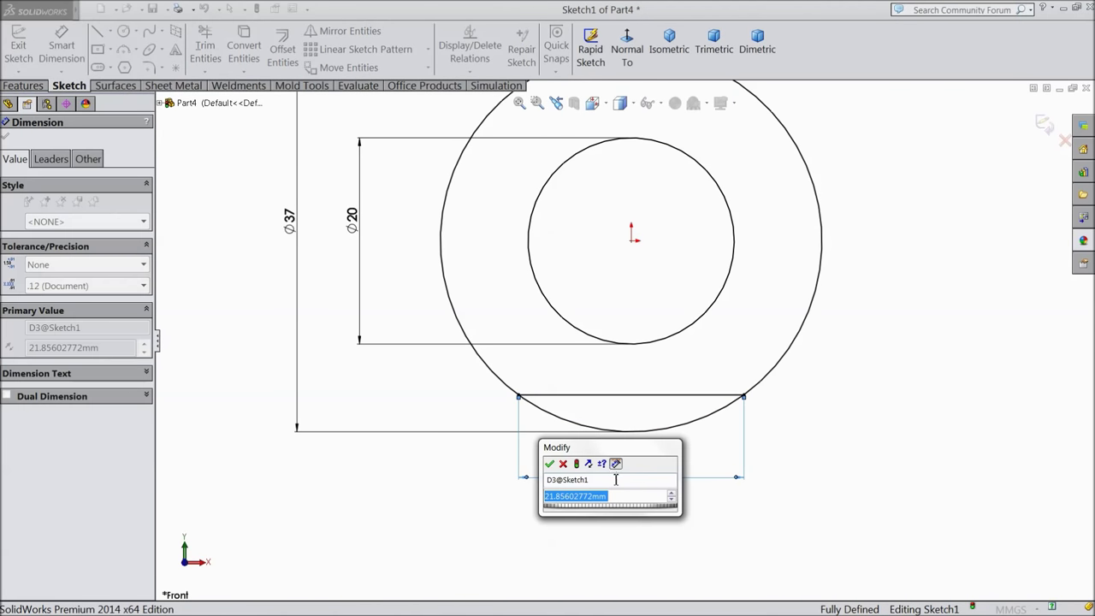
type("21.68")
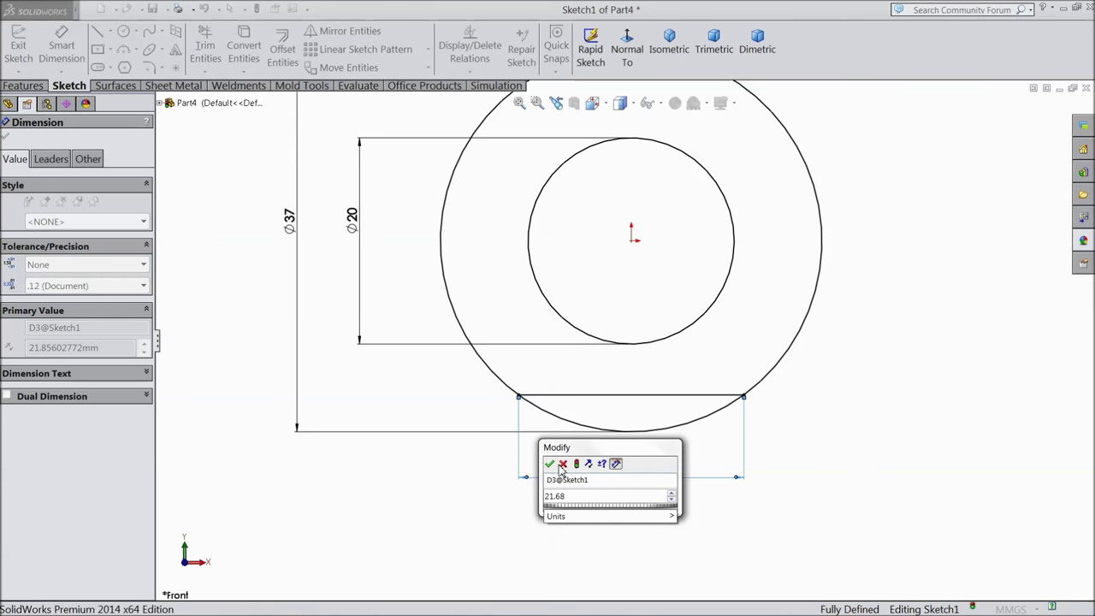
left_click(550, 464)
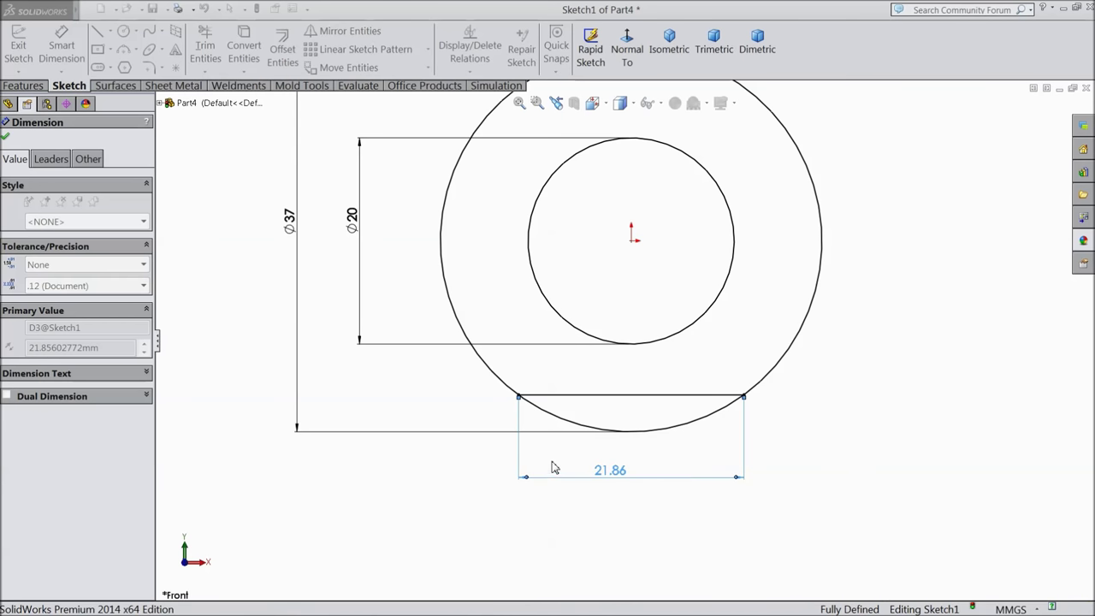
left_click(6, 136)
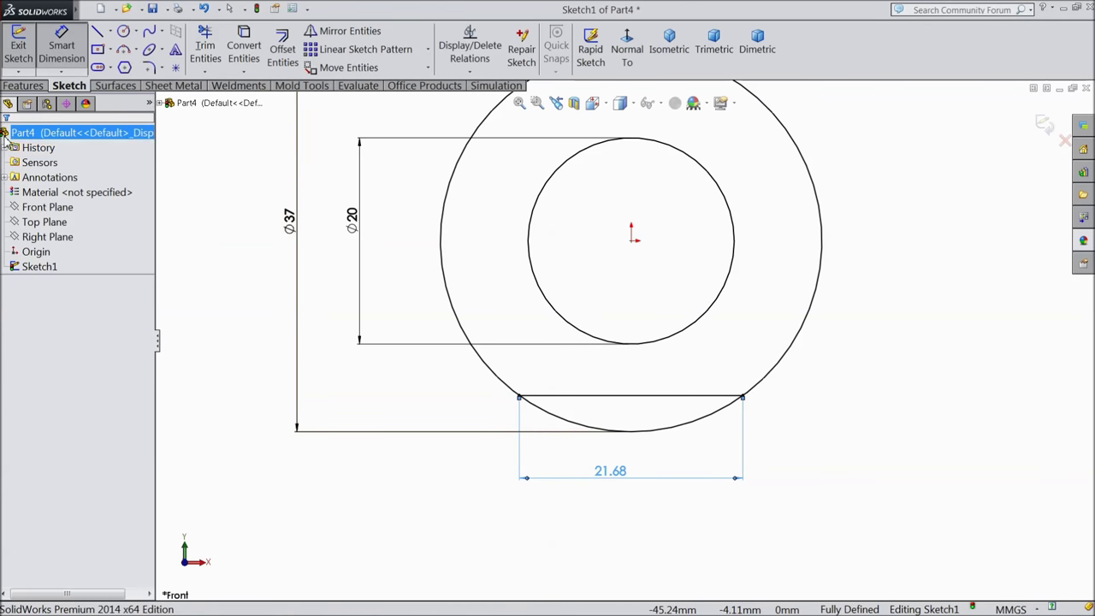
Step: Trim away the outer circle's arc below the 21.68 mm line
left_click(204, 58)
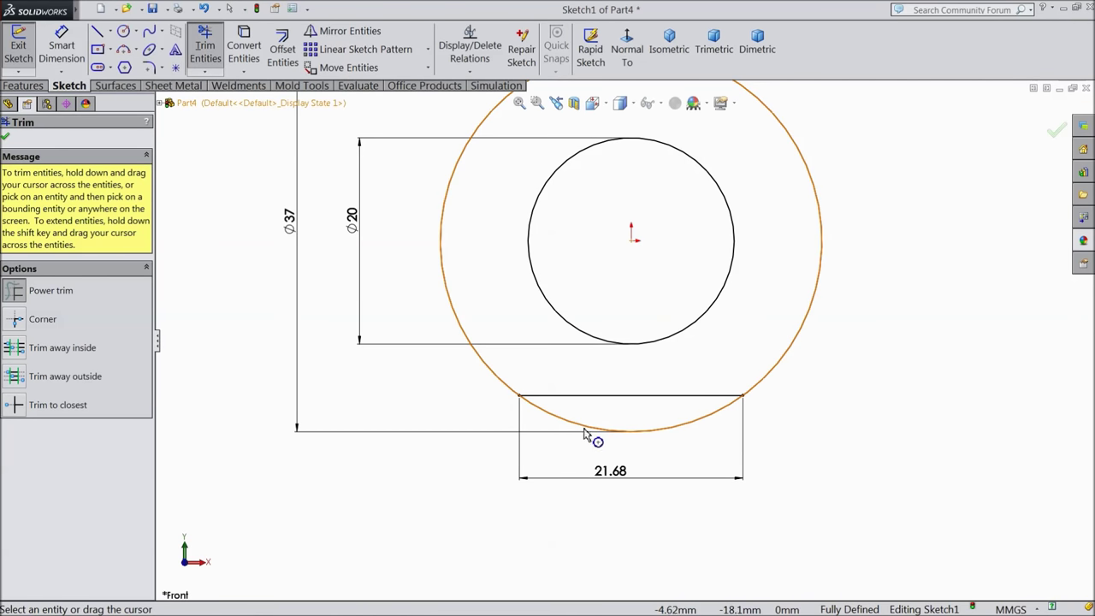
left_click(46, 405)
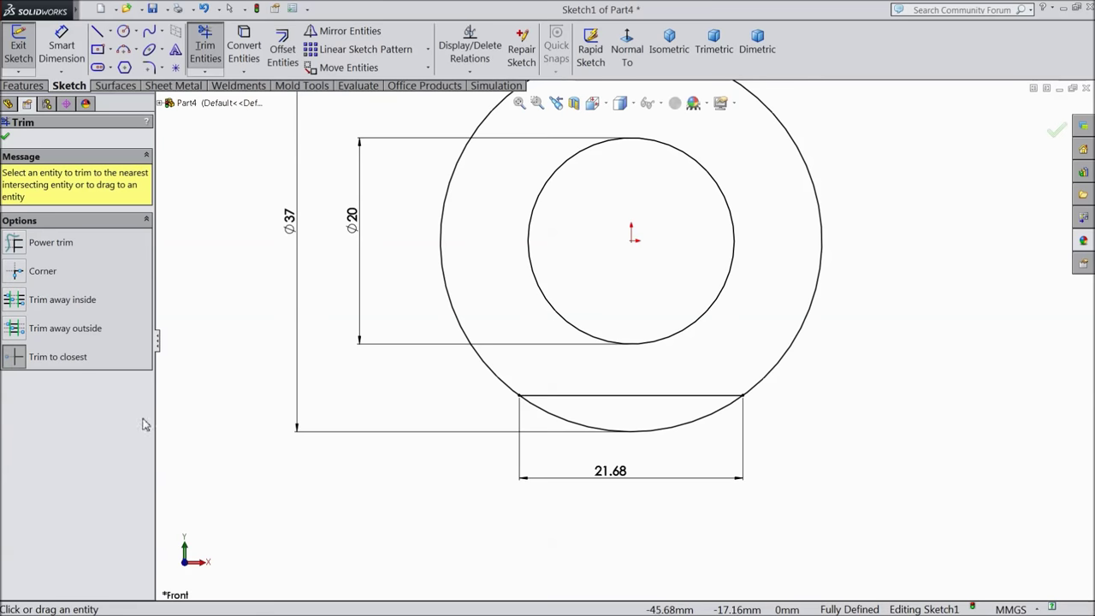
left_click(573, 427)
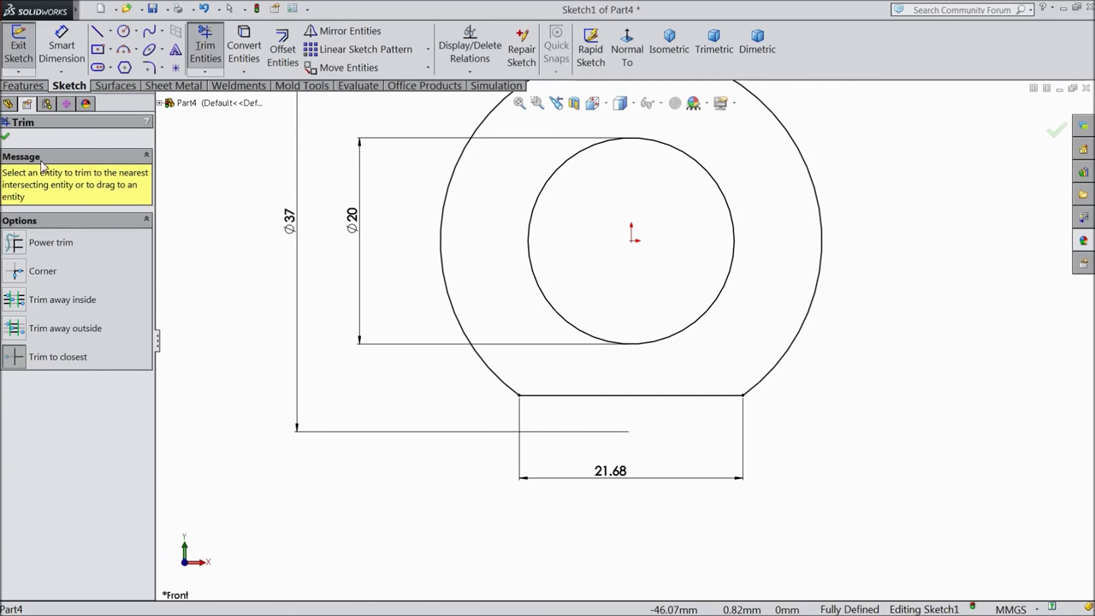
left_click(6, 137)
left_click(24, 85)
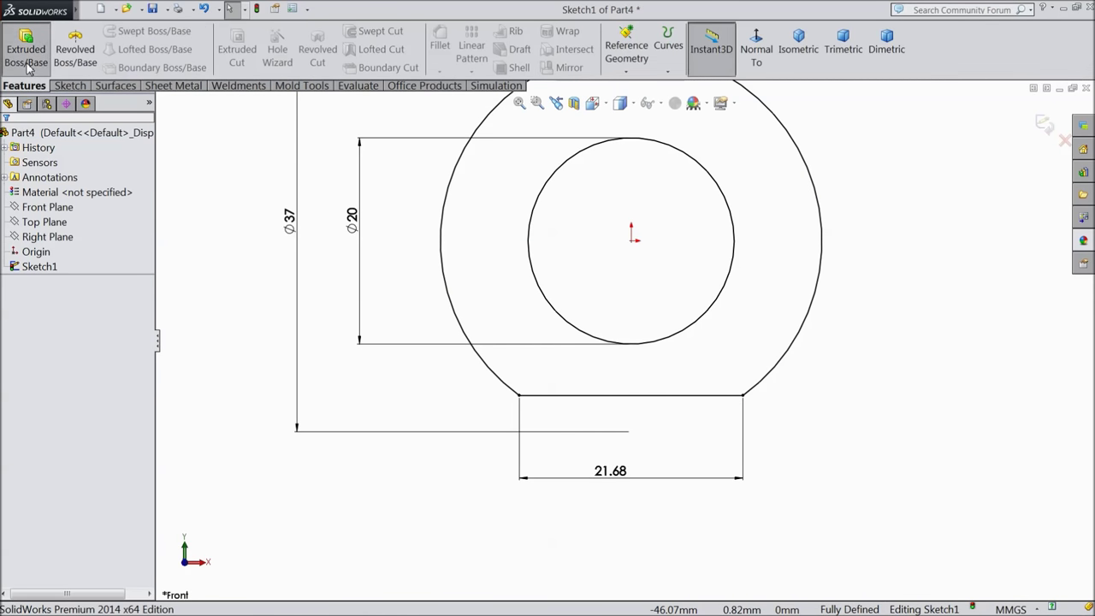
Step: Extrude the flat-bottomed Ø37/Ø20 ring sketch 15.5 mm into Boss-Extrude1
left_click(25, 49)
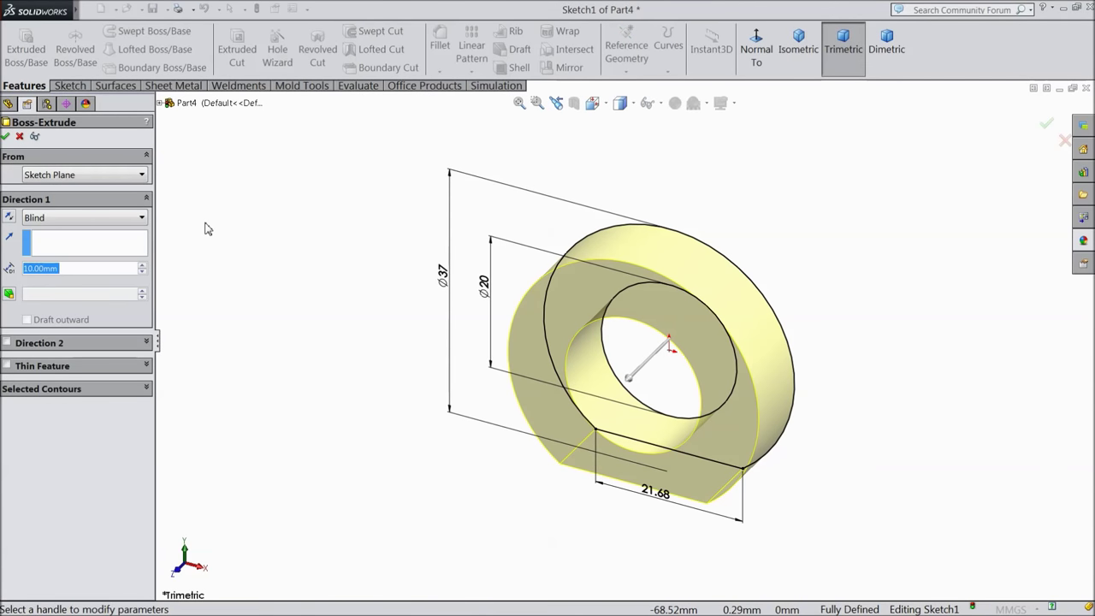
type("15.5")
key("Return")
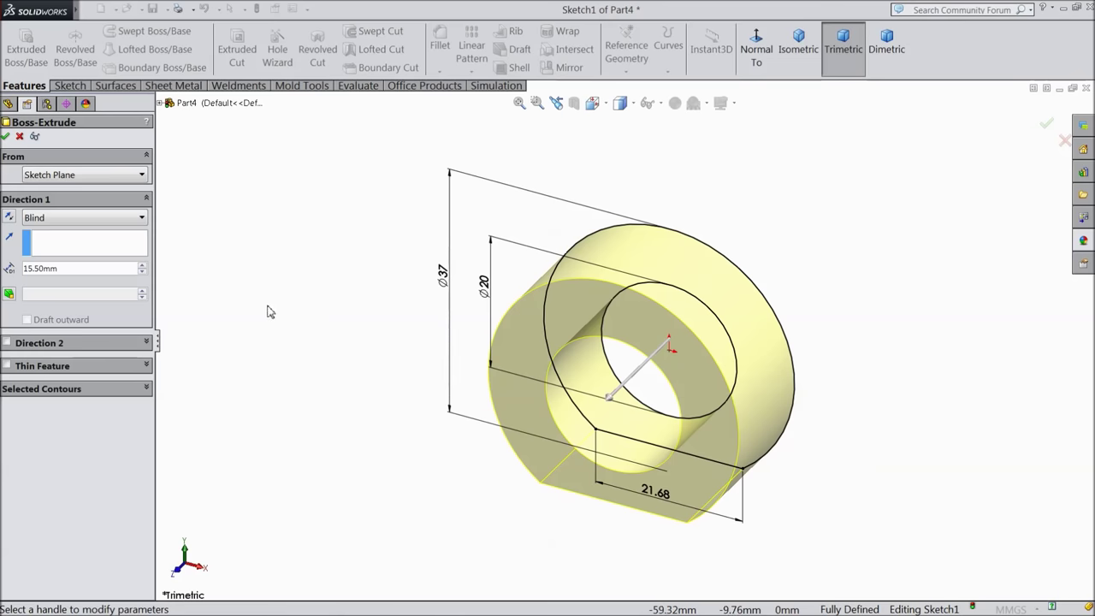
middle_click_drag(317, 313, 319, 303)
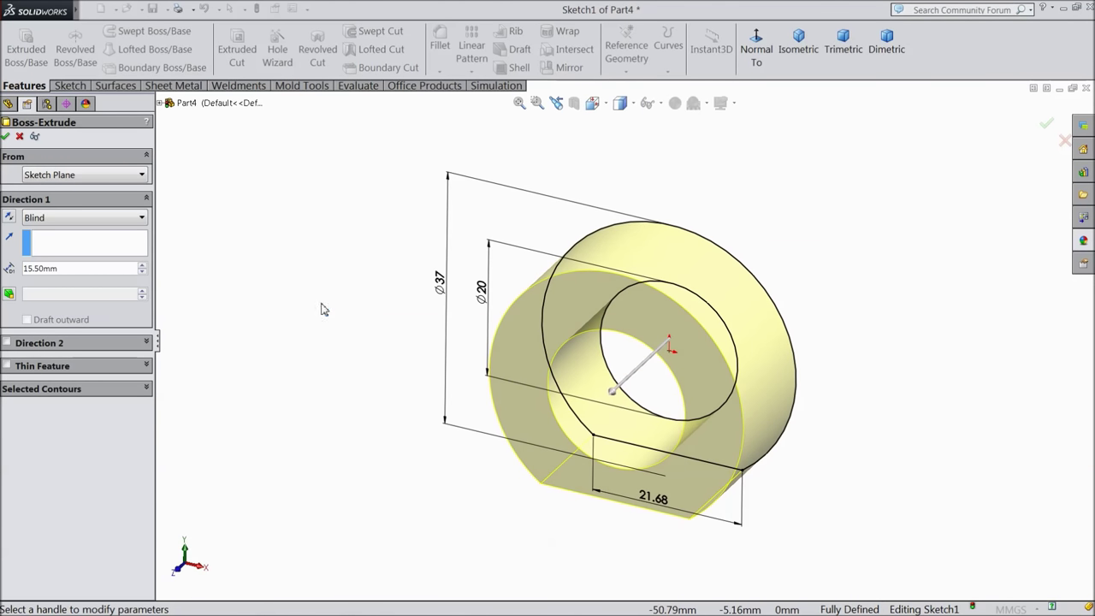
left_click(6, 137)
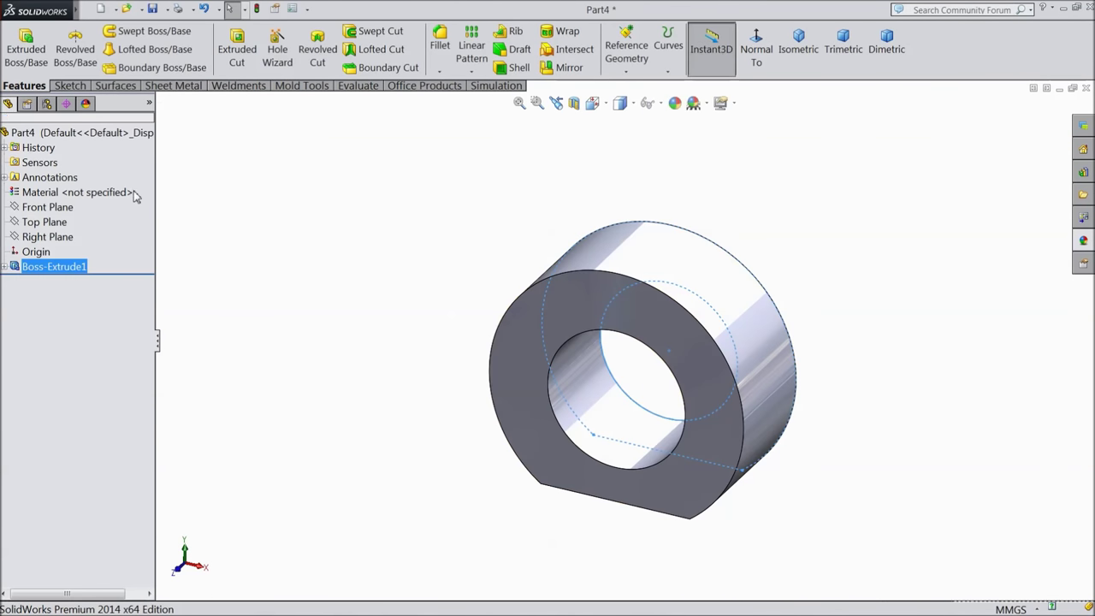
mouse_move(326, 269)
middle_mouse_down()
mouse_move(345, 217)
mouse_move(379, 362)
mouse_move(517, 366)
middle_mouse_up()
Step: Start a Hole Wizard hole on the flat face, placing its centre point
left_click(618, 411)
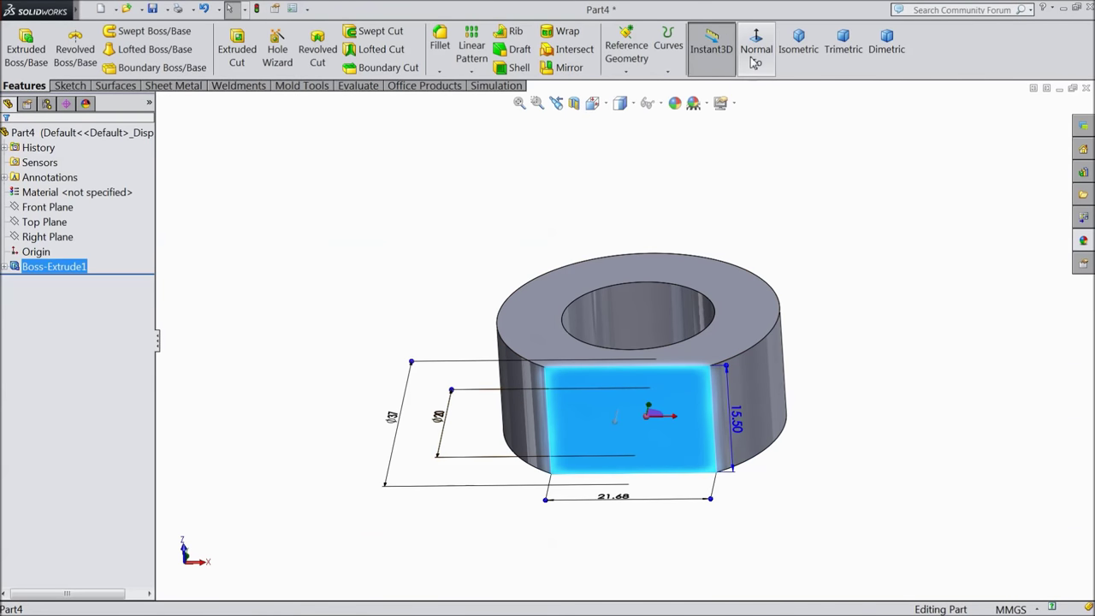
left_click(756, 48)
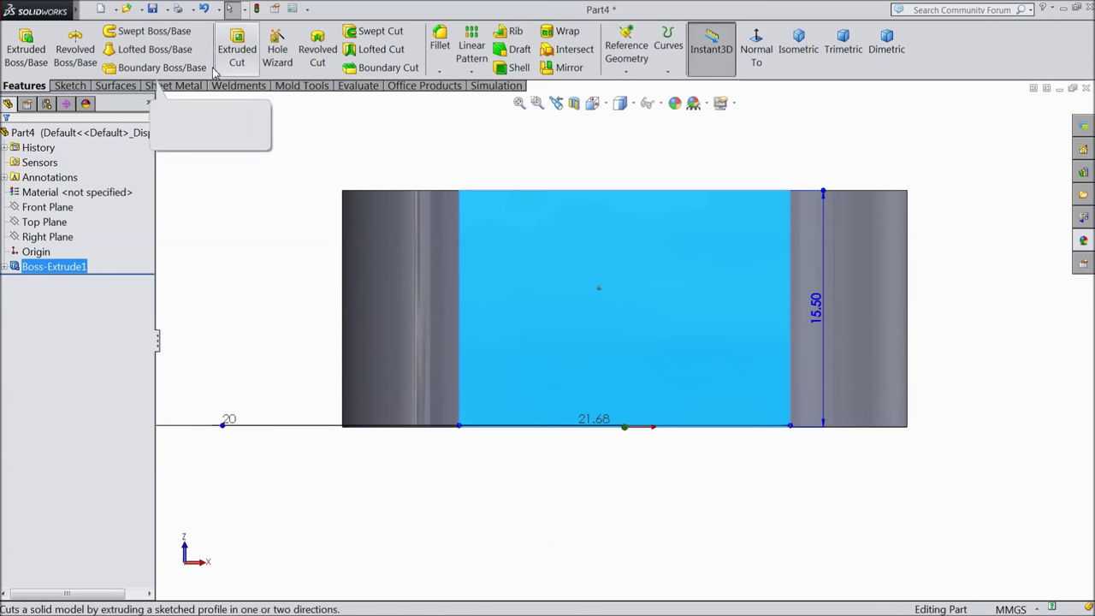
left_click(277, 49)
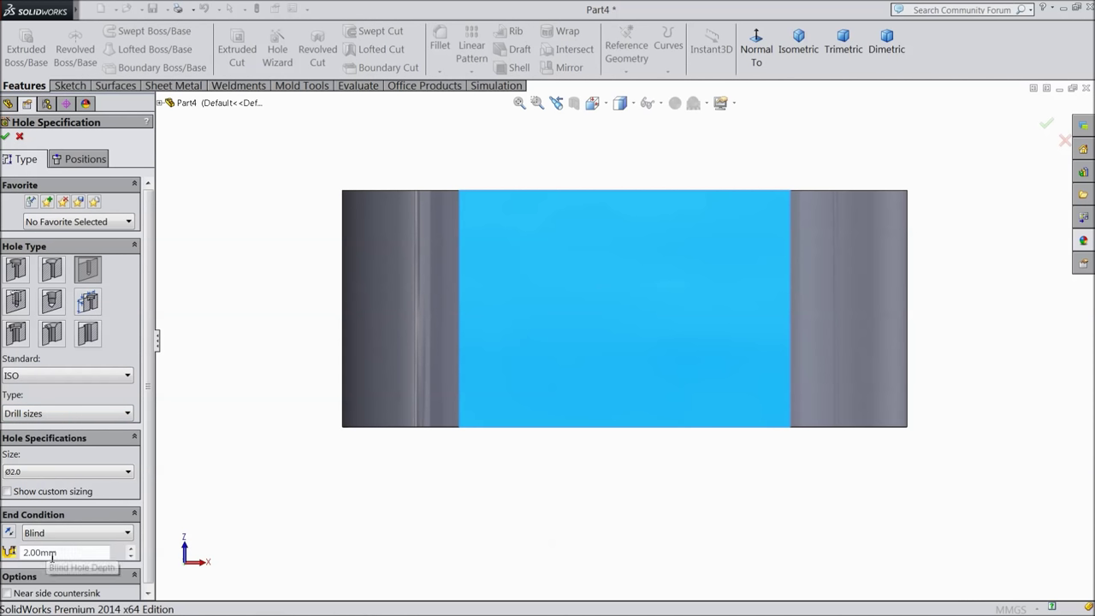
left_click(81, 159)
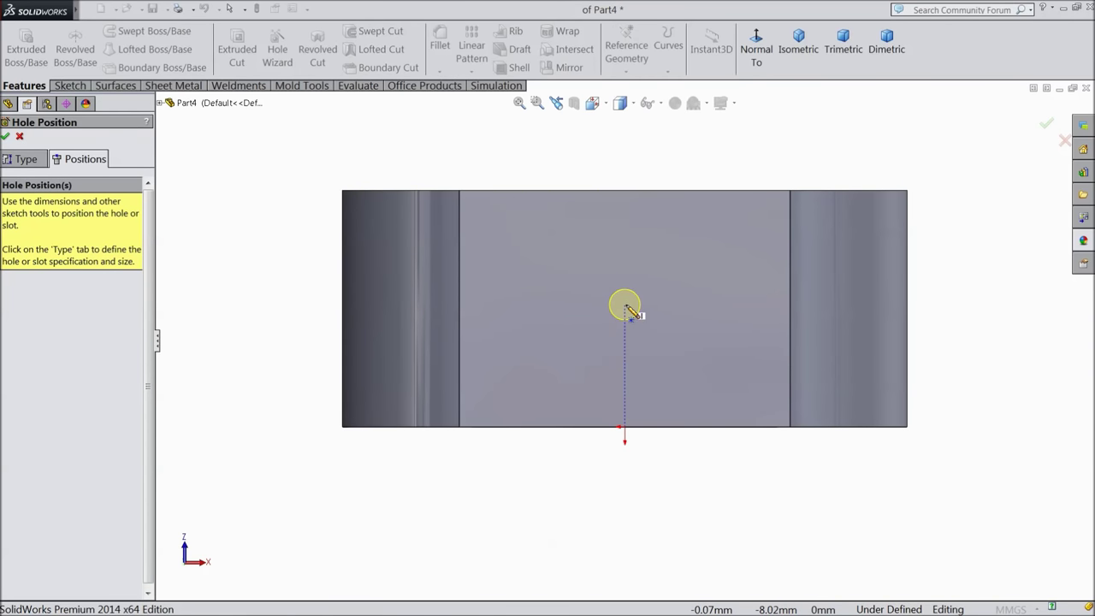
left_click(624, 304)
key("Escape")
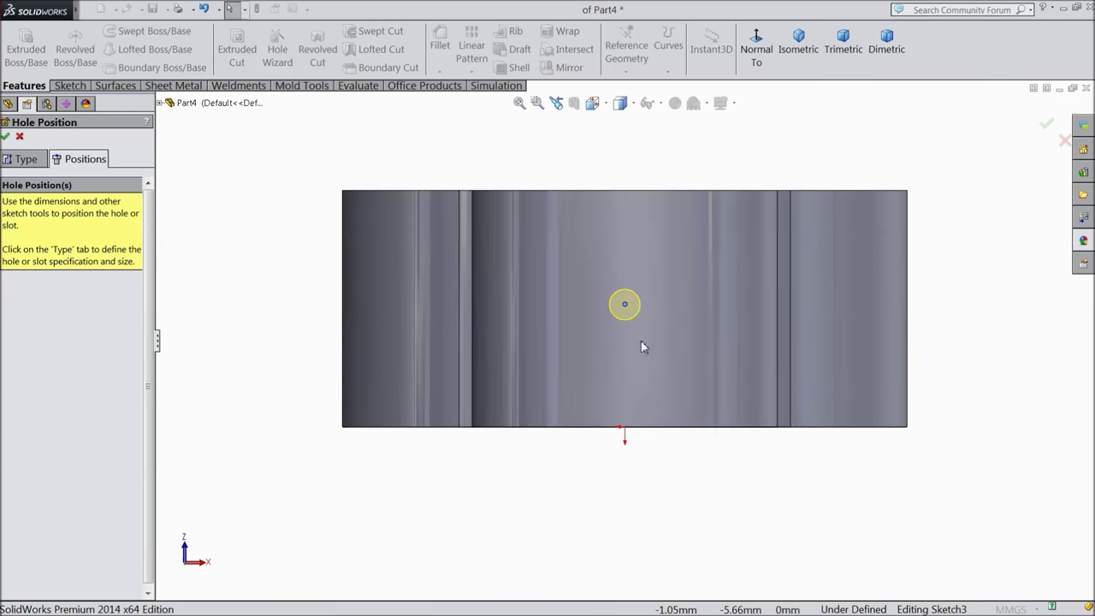
Step: Locate the Ø2.0 hole 7.75 mm above the origin and finish Hole1
left_click(69, 85)
left_click(61, 47)
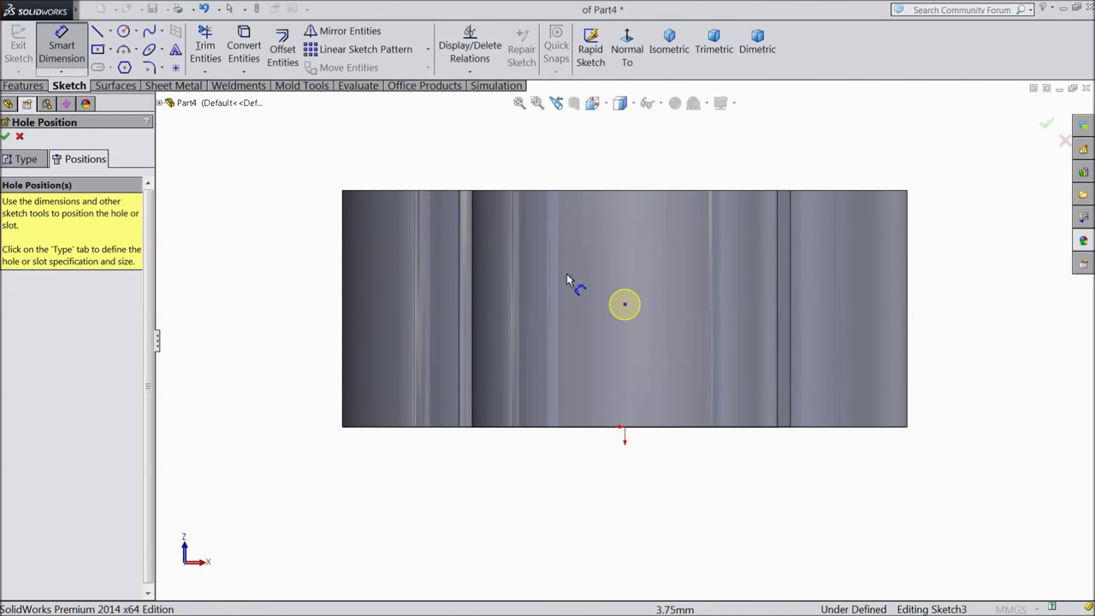
left_click(624, 305)
left_click(626, 435)
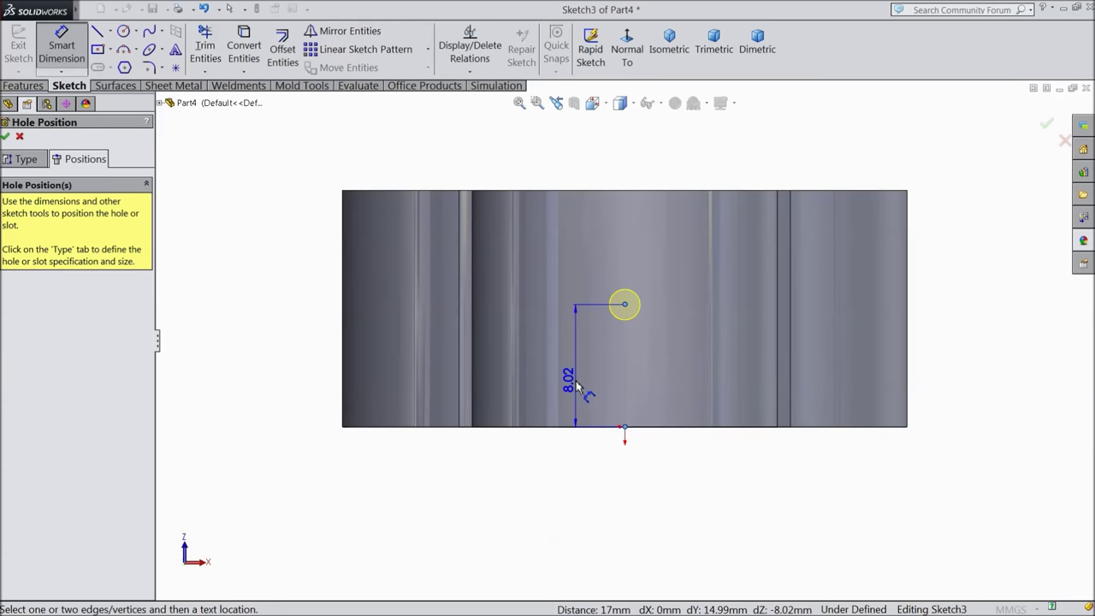
left_click(574, 385)
type("7.75")
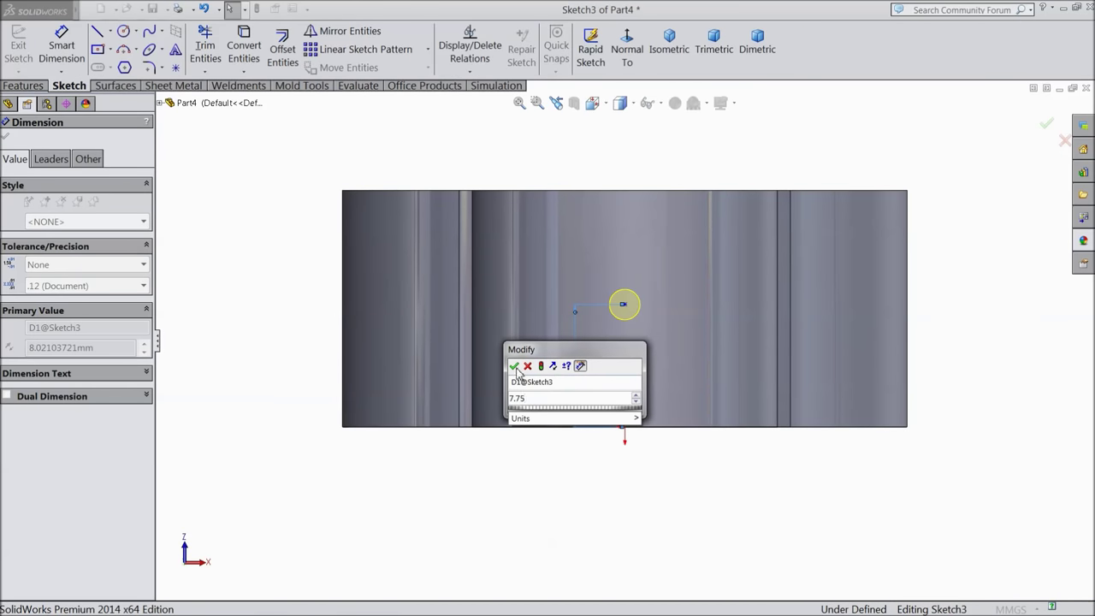
left_click(514, 366)
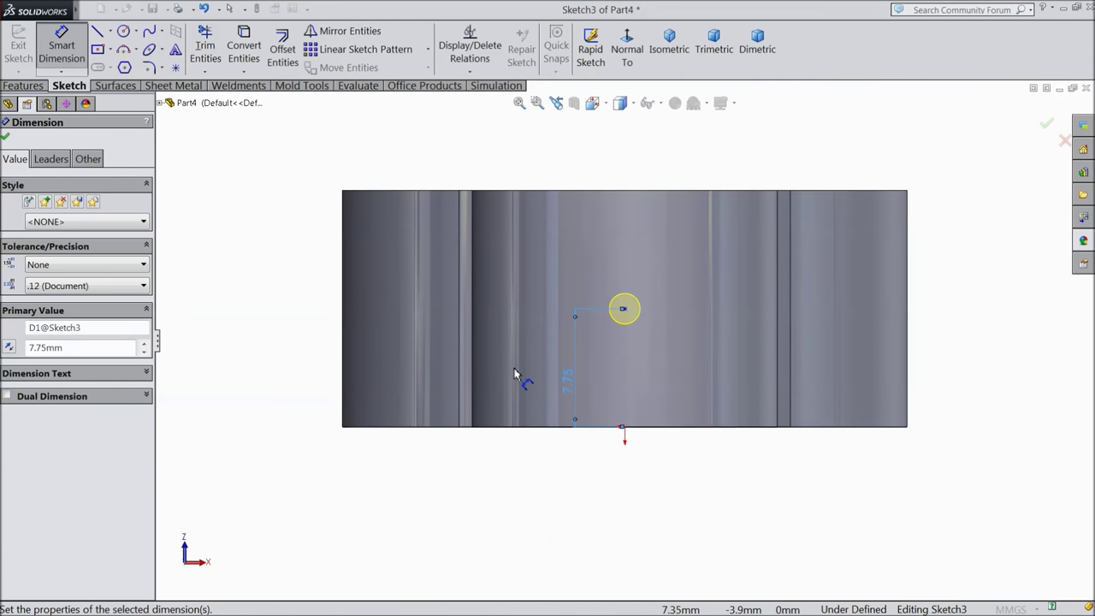
left_click(6, 139)
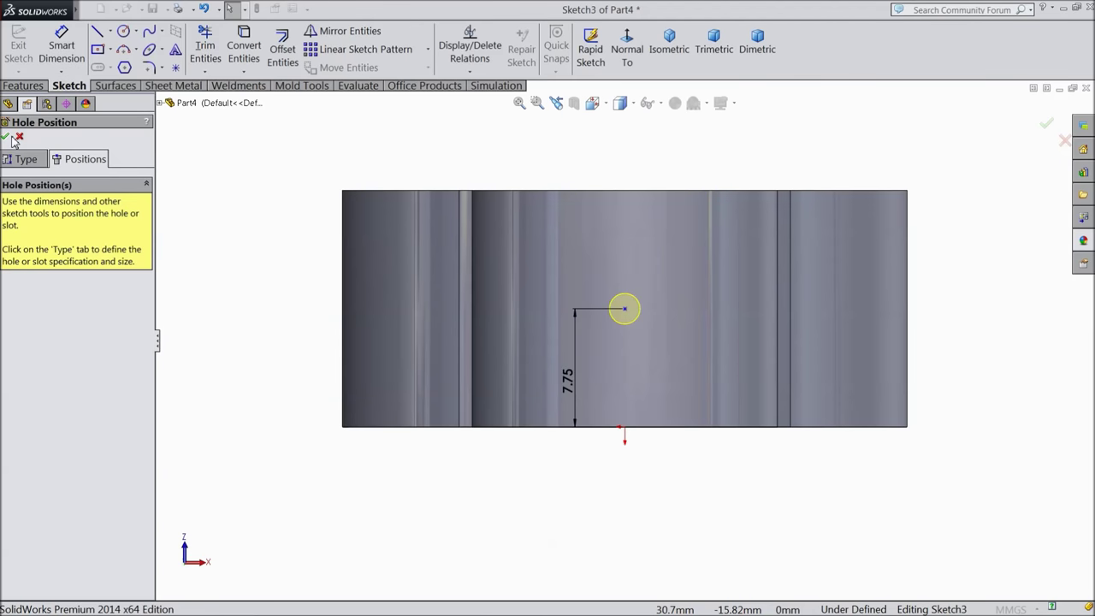
left_click(7, 138)
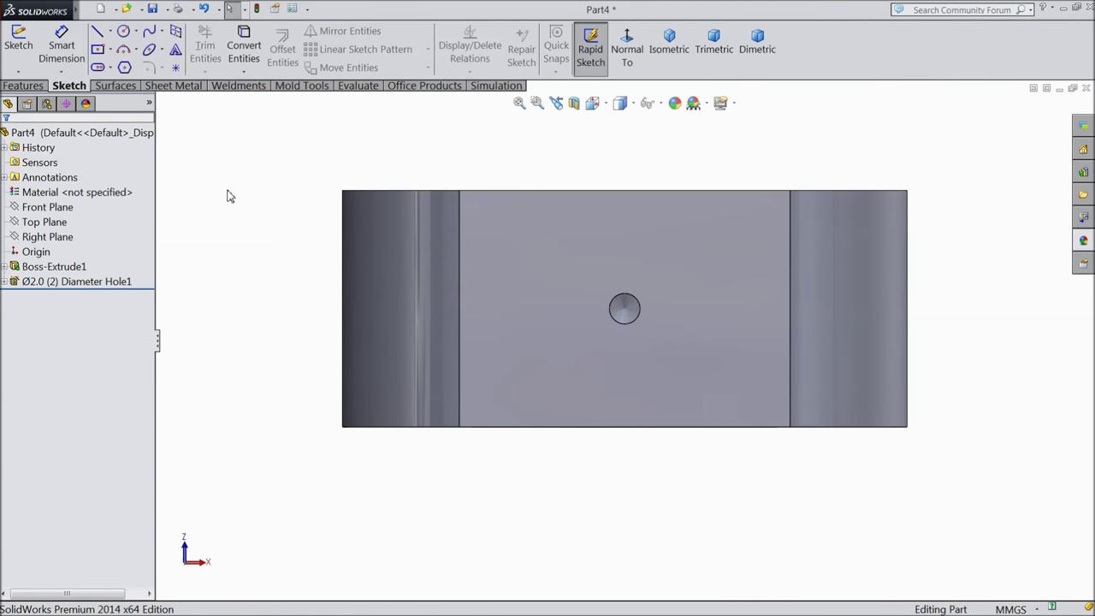
Step: Apply the satin finish aluminum appearance from Metals > Aluminum to Part4
middle_click_drag(227, 203, 261, 241)
mouse_move(306, 210)
middle_mouse_down()
mouse_move(361, 304)
mouse_move(328, 308)
mouse_move(257, 248)
middle_mouse_up()
left_click(121, 135)
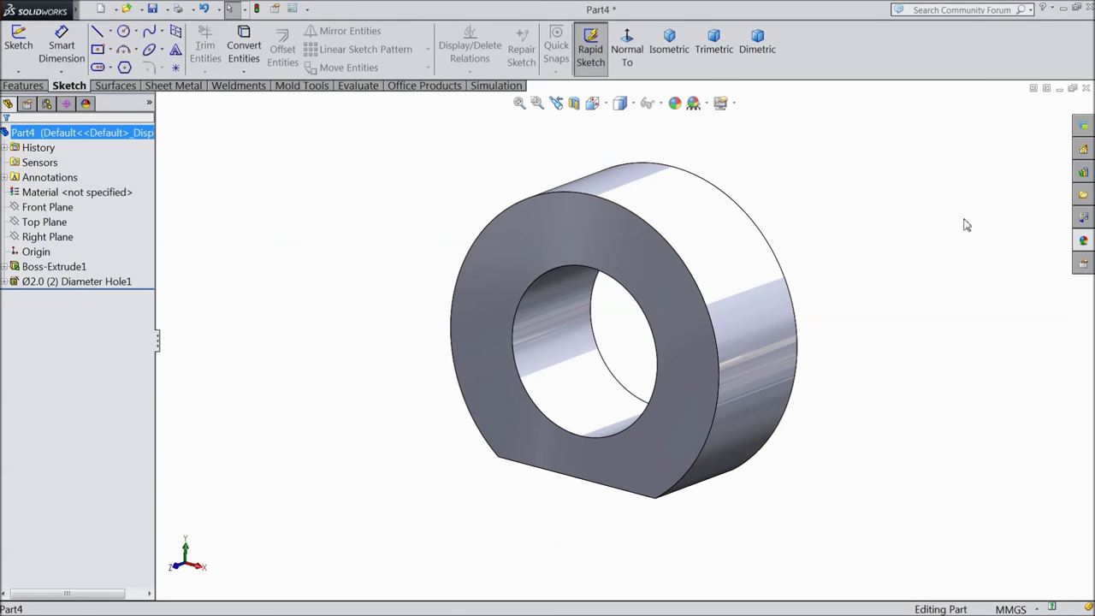
left_click(1079, 243)
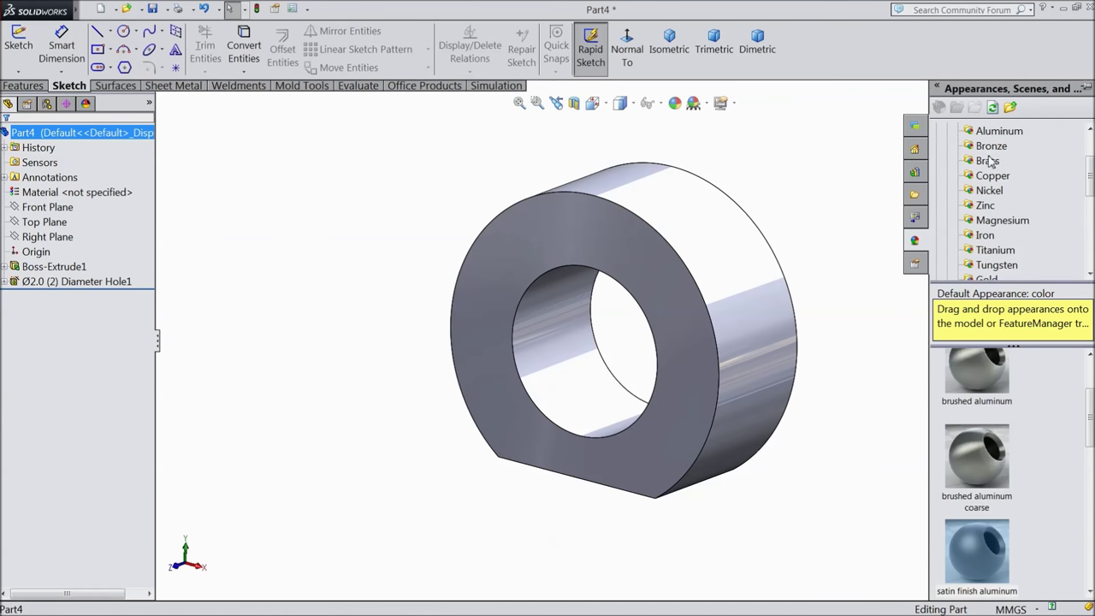
scroll(980, 555, "down", 2)
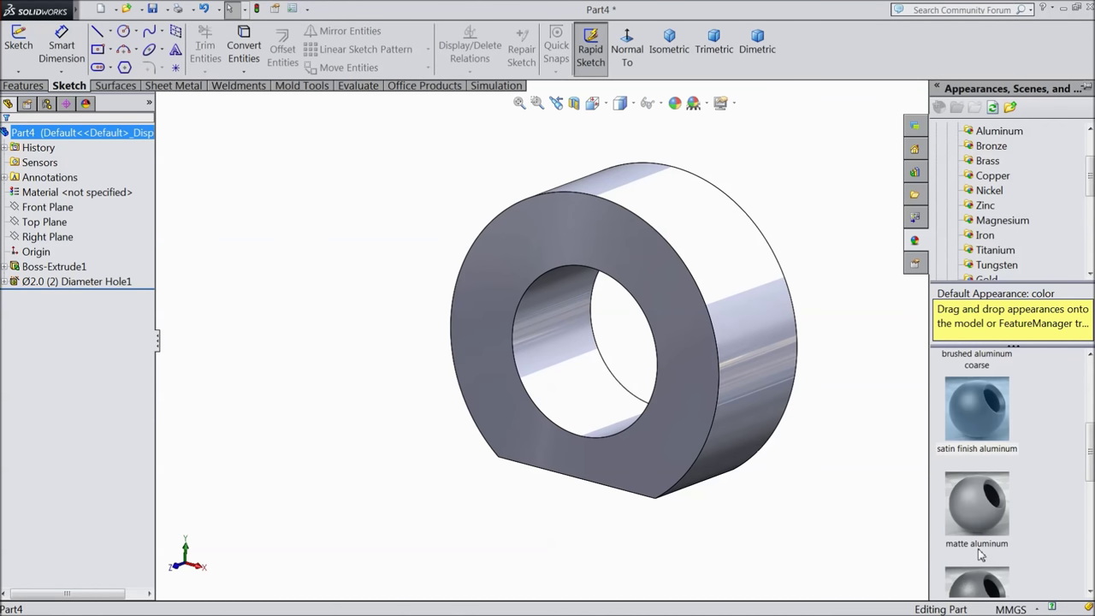
left_click(977, 451)
mouse_move(838, 349)
middle_mouse_down()
mouse_move(946, 361)
mouse_move(733, 398)
mouse_move(985, 379)
mouse_move(873, 356)
mouse_move(855, 385)
middle_mouse_up()
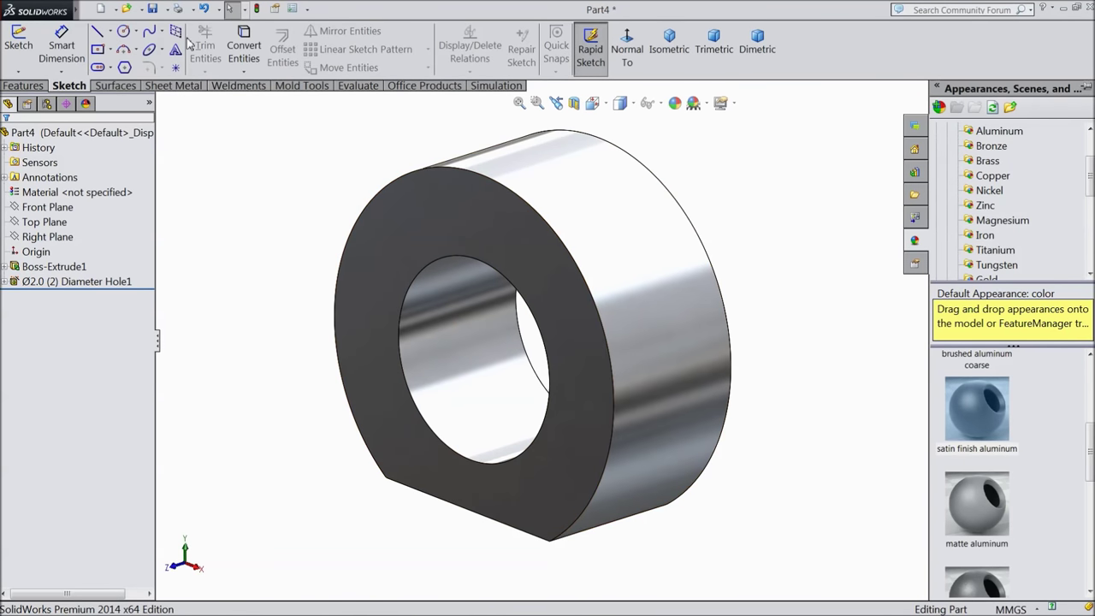
Step: Save the sleeve part as '7.Lag Sleeve' in the Hydraulic Pump folder
left_click(153, 10)
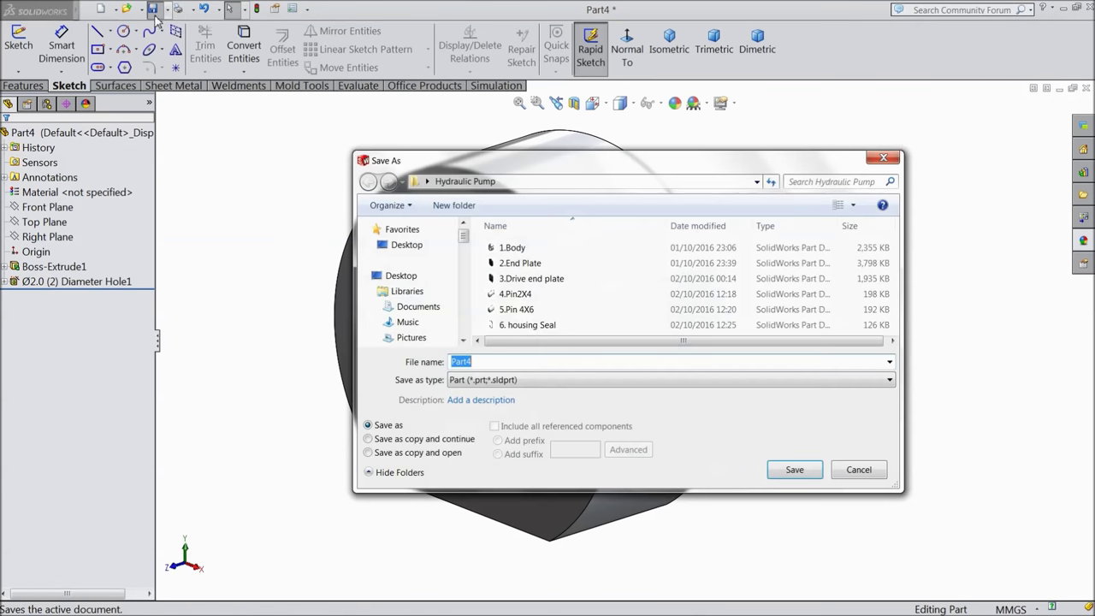
type("7.Lag Sleeve")
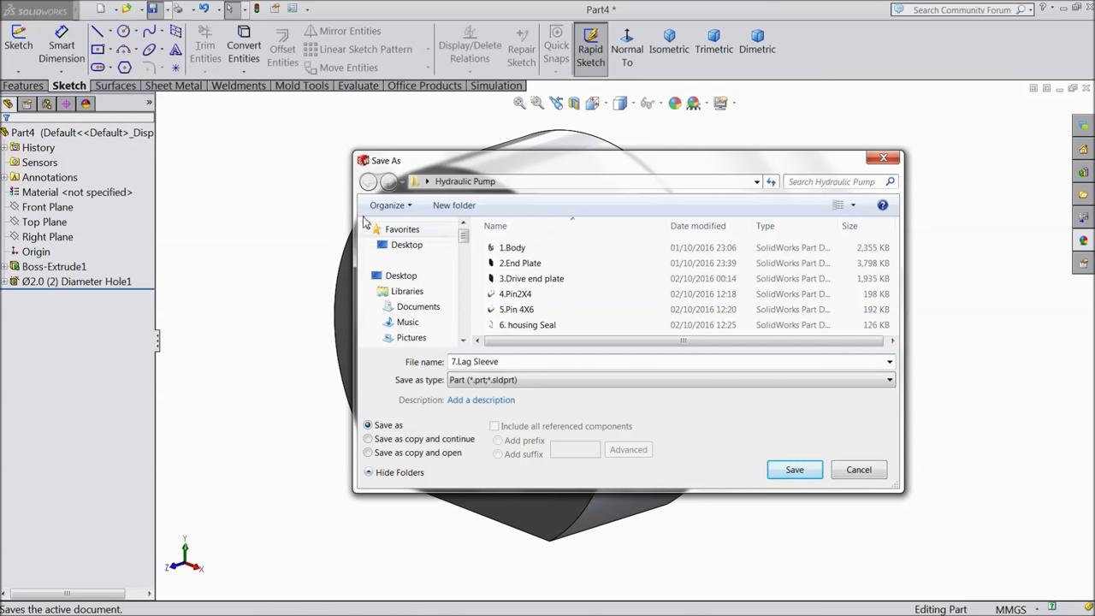
left_click(795, 473)
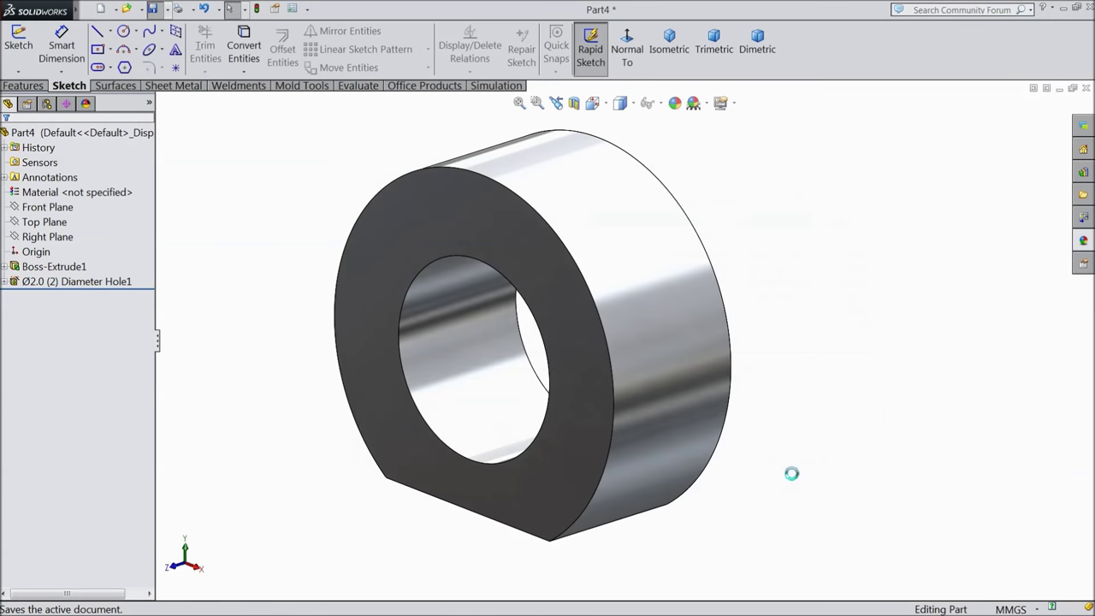
mouse_move(748, 462)
middle_mouse_down()
mouse_move(778, 432)
mouse_move(772, 361)
mouse_move(768, 435)
middle_mouse_up()
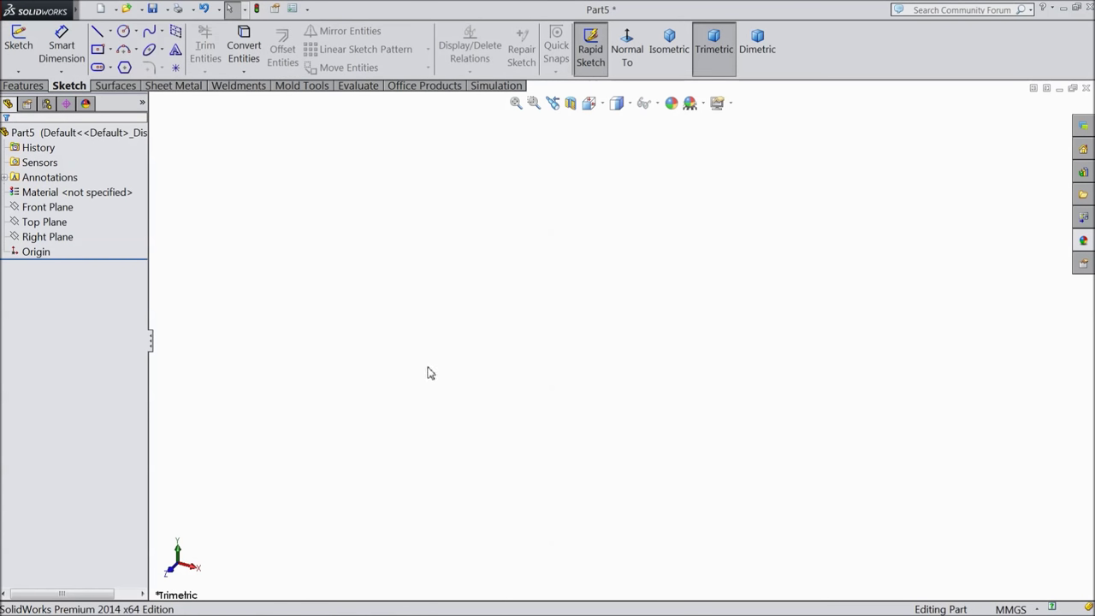
Step: Sketch an origin-centred circle on the Front Plane and dimension it Ø18 mm
left_click(47, 207)
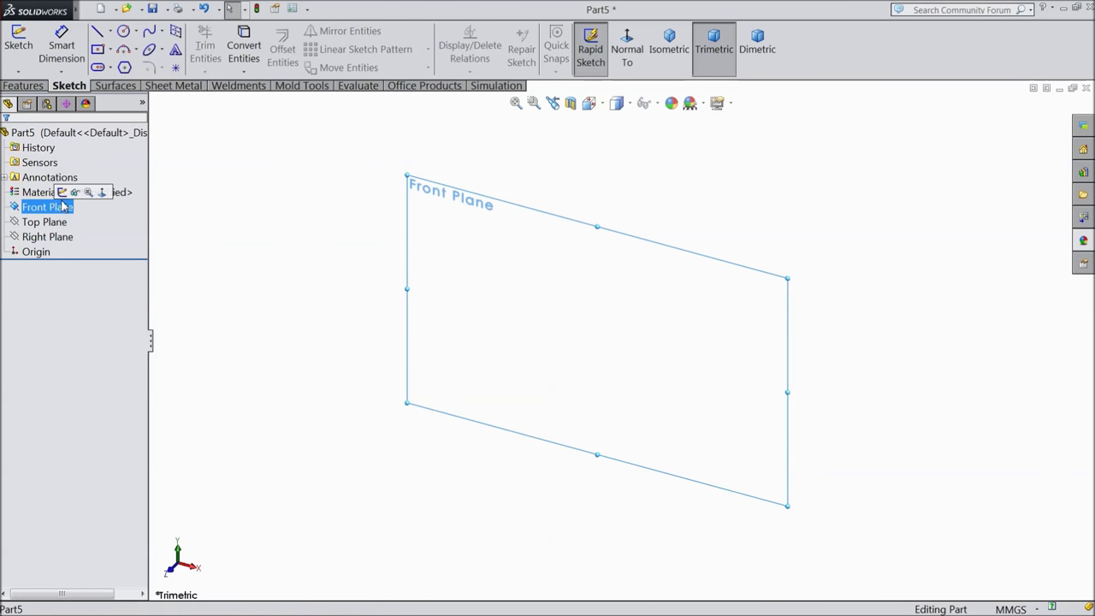
left_click(83, 128)
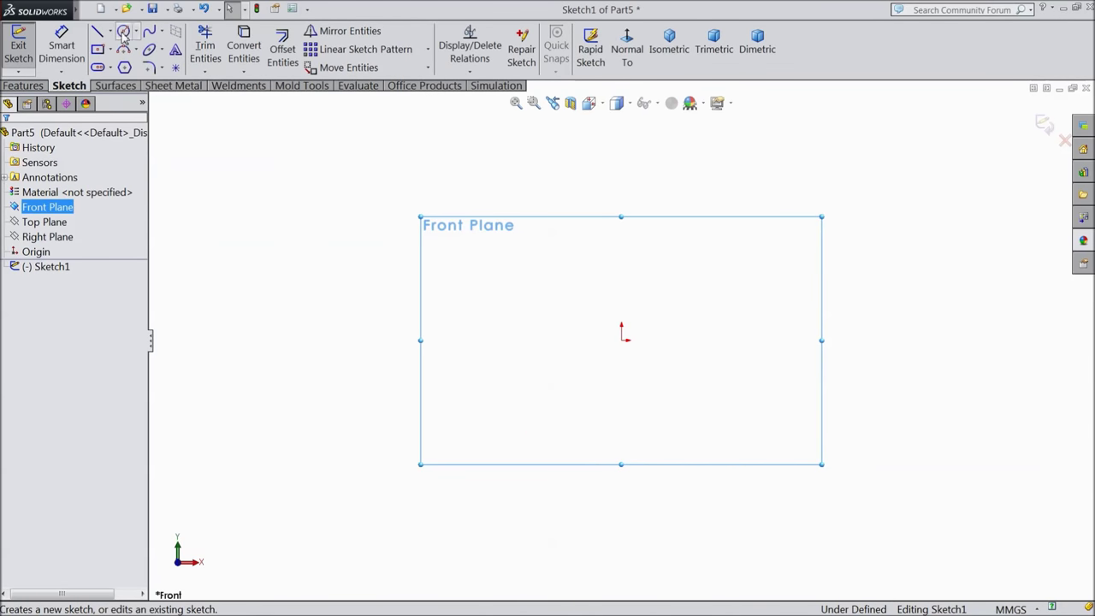
left_click(123, 33)
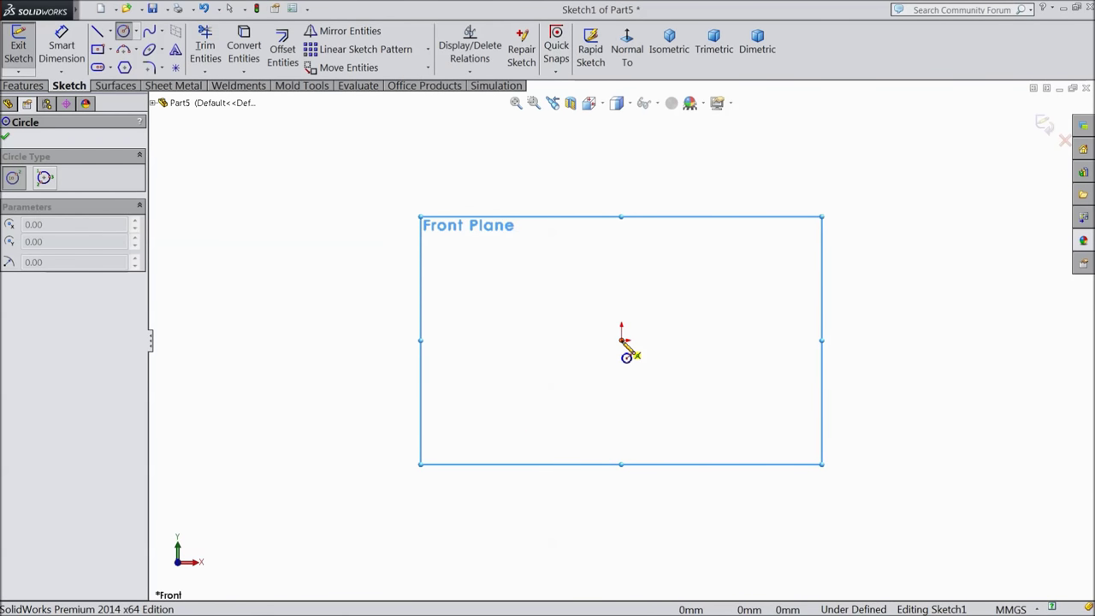
left_click_drag(621, 340, 421, 311)
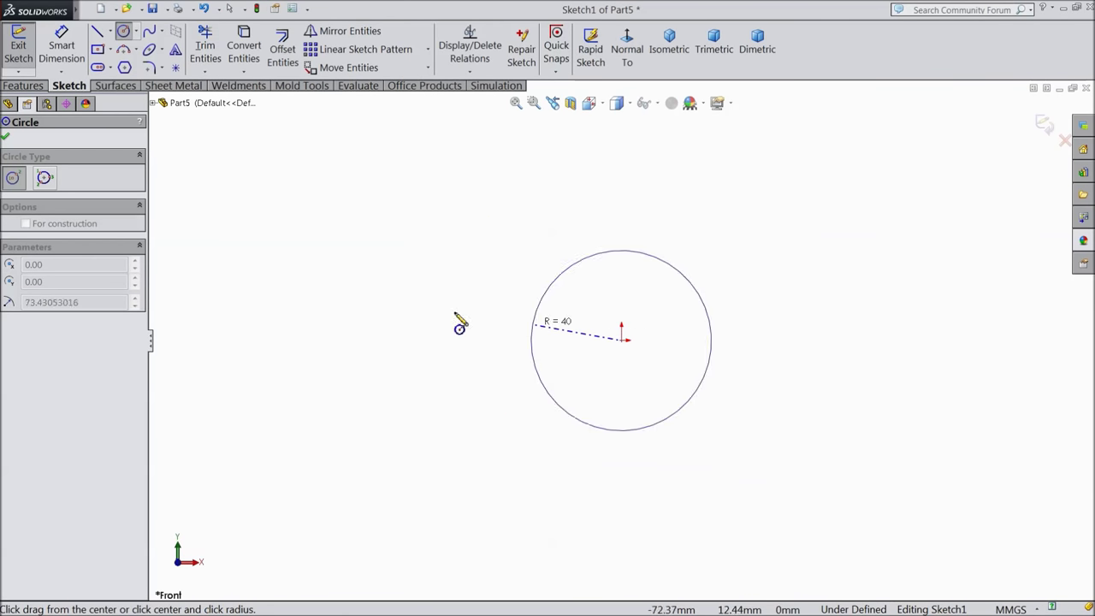
left_click(69, 47)
left_click(425, 312)
left_click(347, 323)
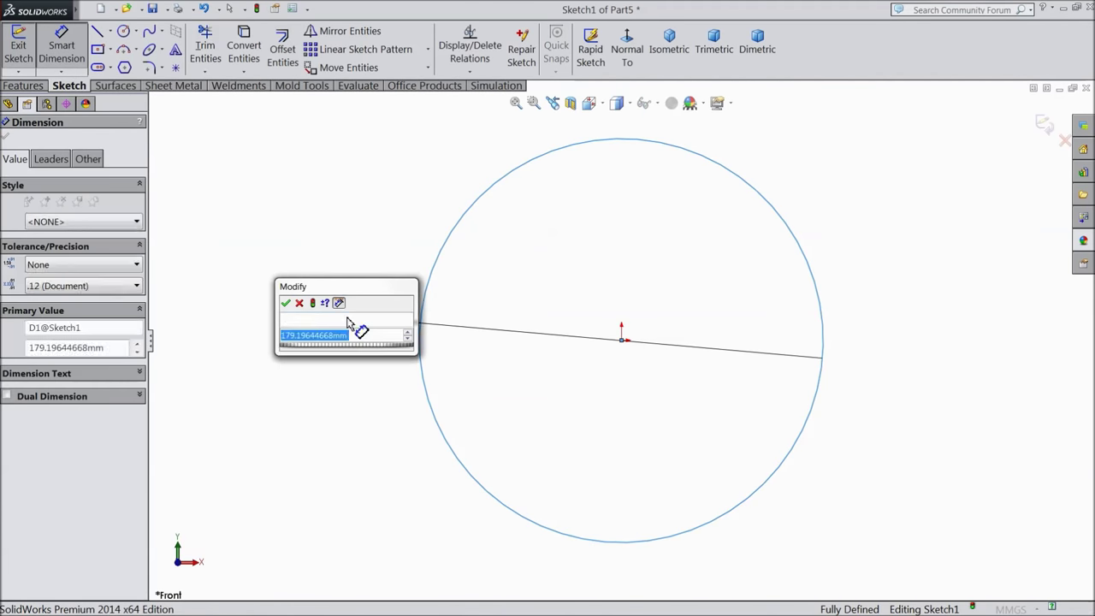
type("18")
key("Return")
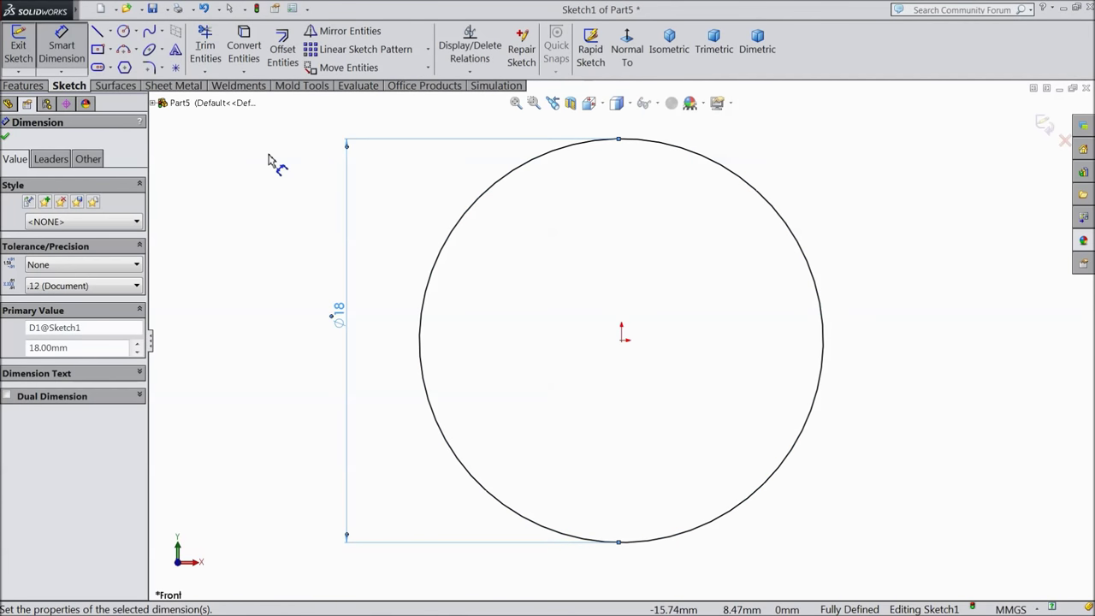
Step: Offset the Ø18 circle 1 mm outward to add a concentric circle
left_click(283, 47)
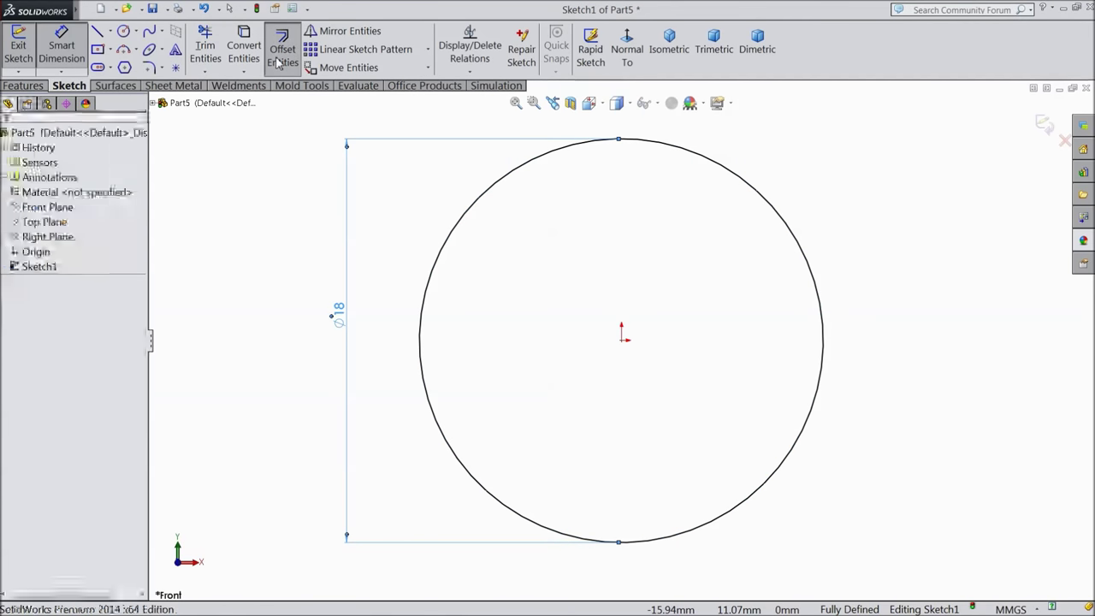
left_click(425, 304)
type("1")
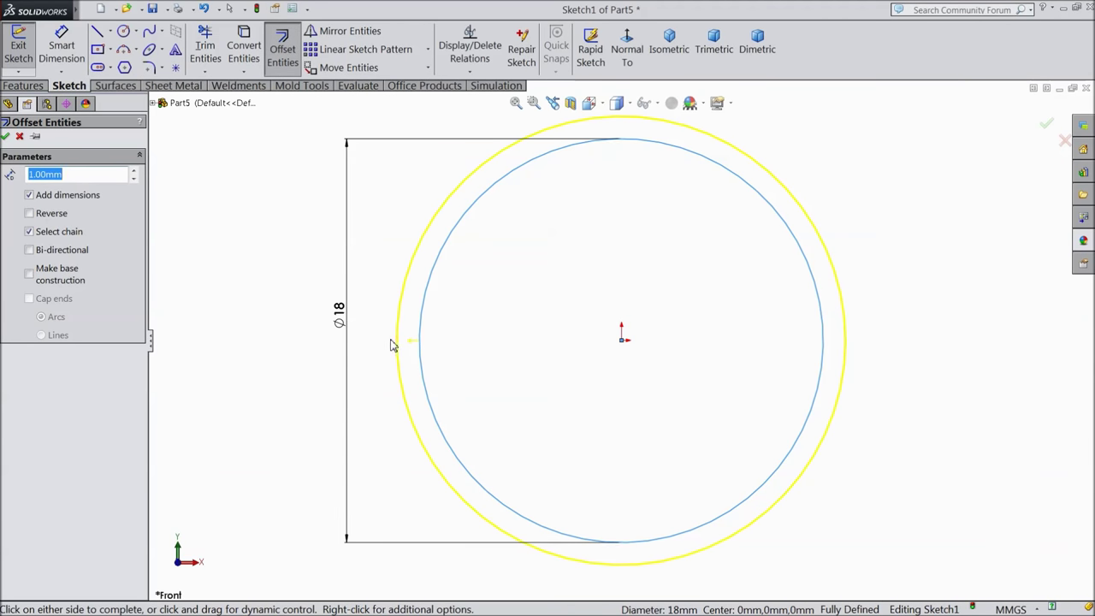
left_click(6, 137)
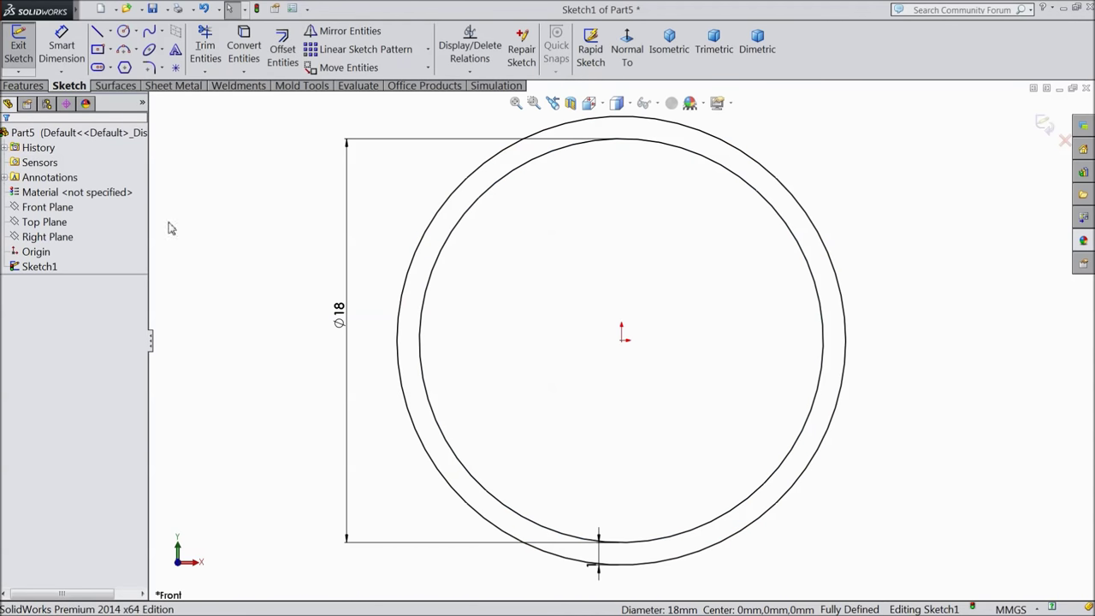
left_click(23, 85)
Step: Extrude the two-circle sketch 15.5 mm into a tube
left_click(26, 47)
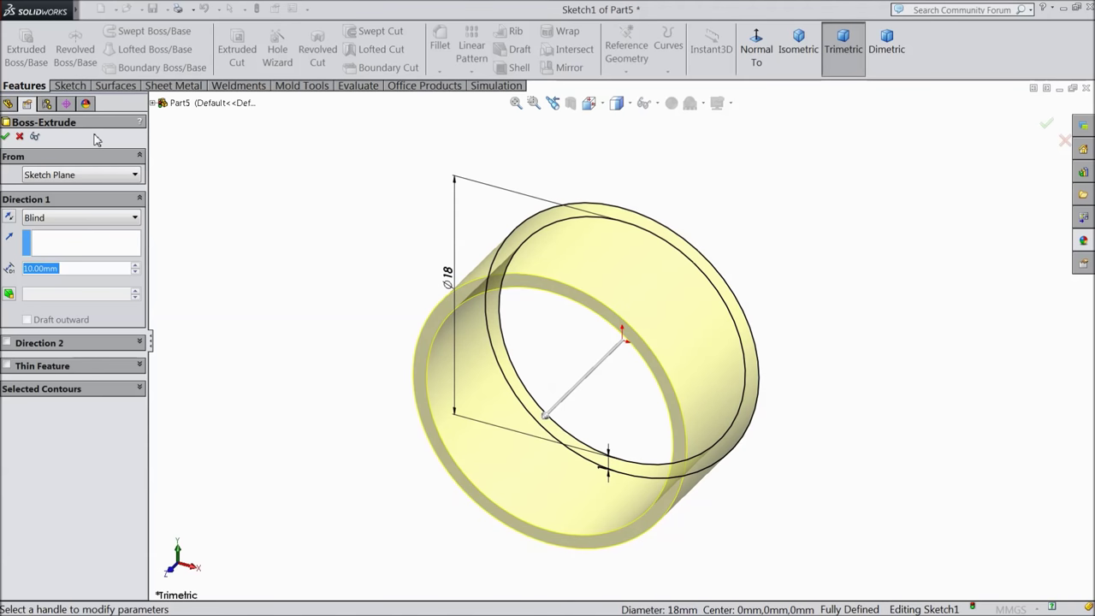
type("15.5")
key("Return")
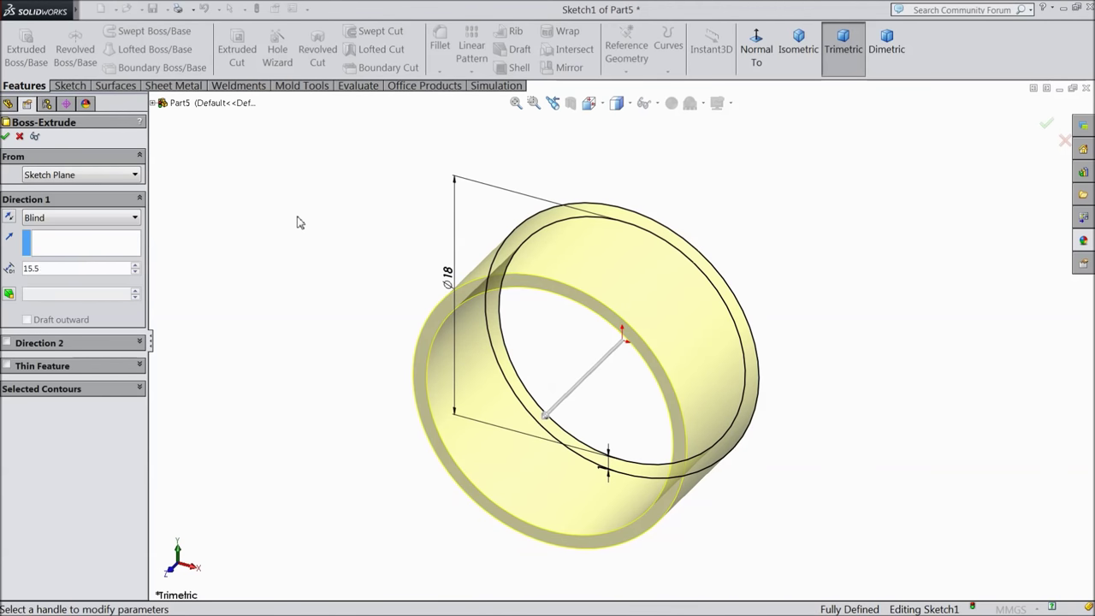
left_click(6, 137)
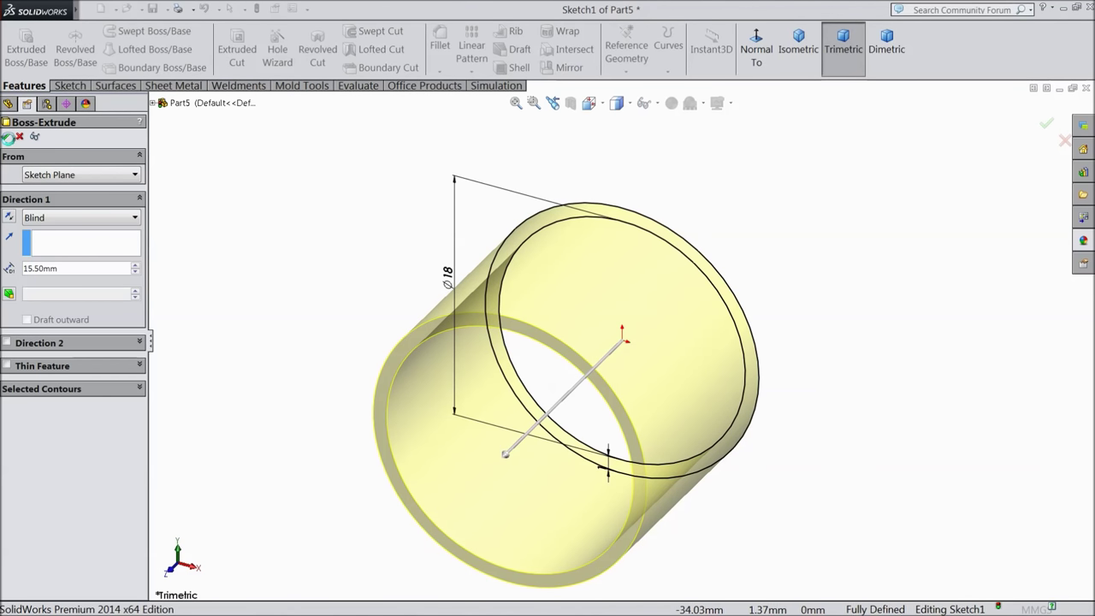
Step: Chamfer the inner bore edge 0.5 mm at 45° as Chamfer1
left_click(441, 74)
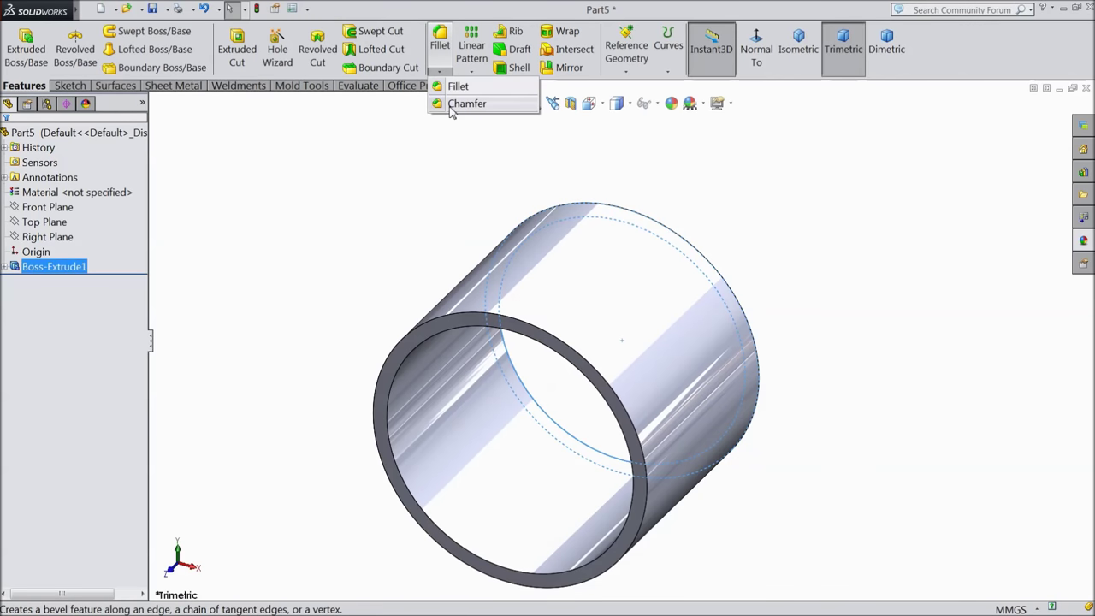
left_click(453, 100)
type("0.5")
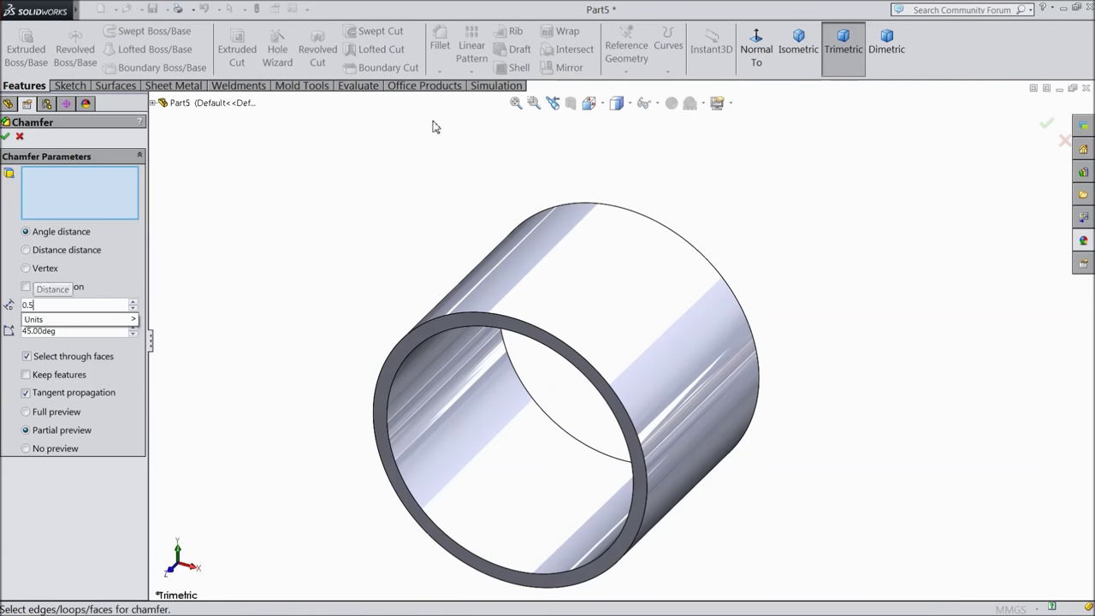
key("Return")
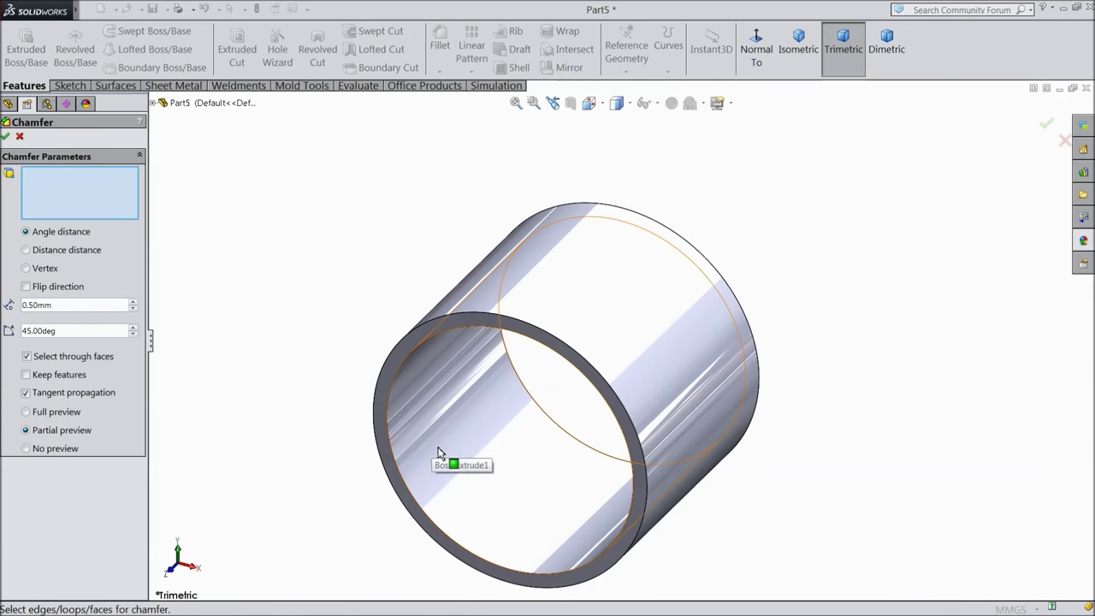
left_click(440, 450)
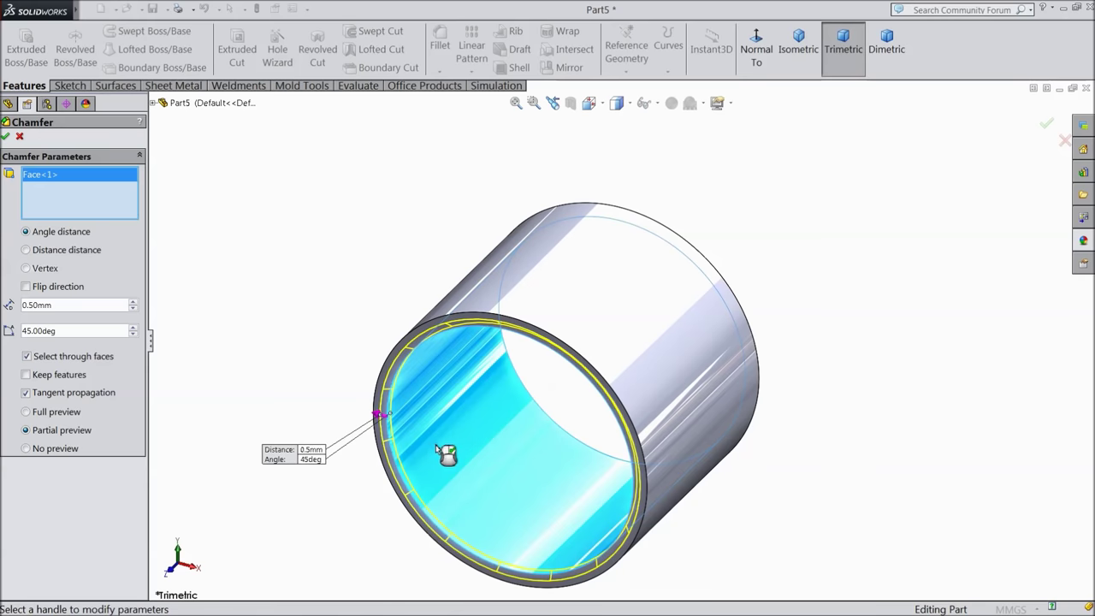
left_click(7, 137)
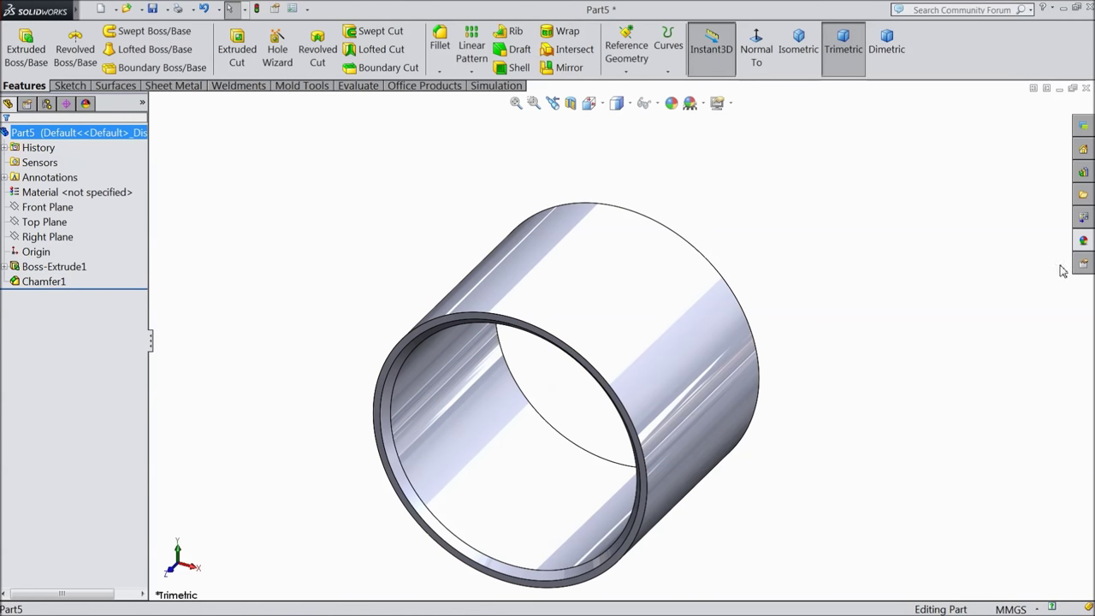
left_click(1084, 243)
Step: Apply polished brass from Metal > Brass to the tube and orbit to inspect it
scroll(993, 192, "up", 1)
scroll(993, 191, "up", 1)
scroll(985, 199, "down", 1)
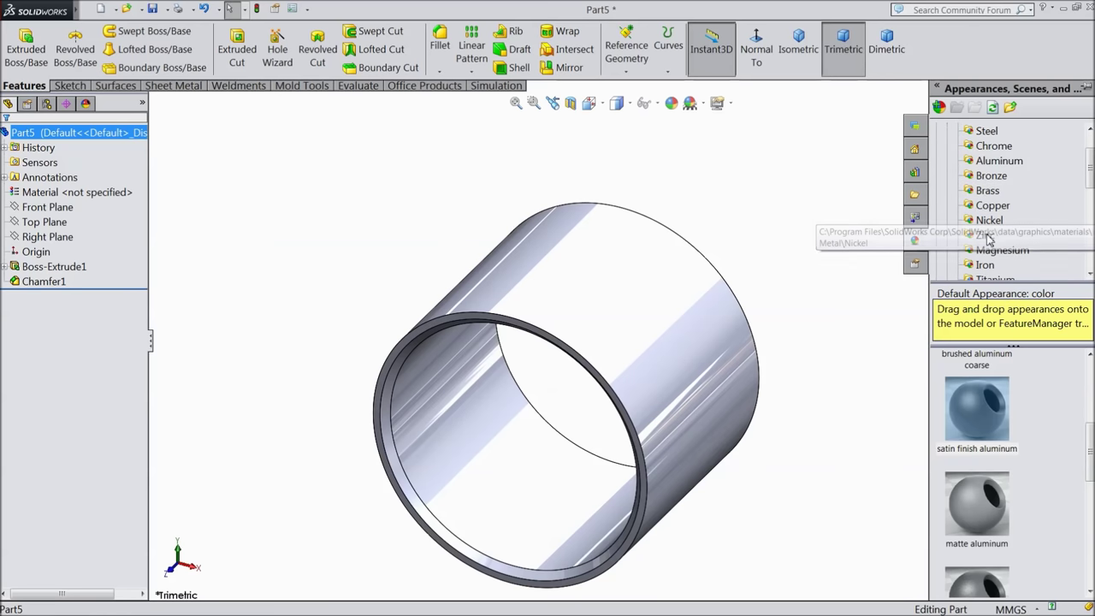
left_click(986, 192)
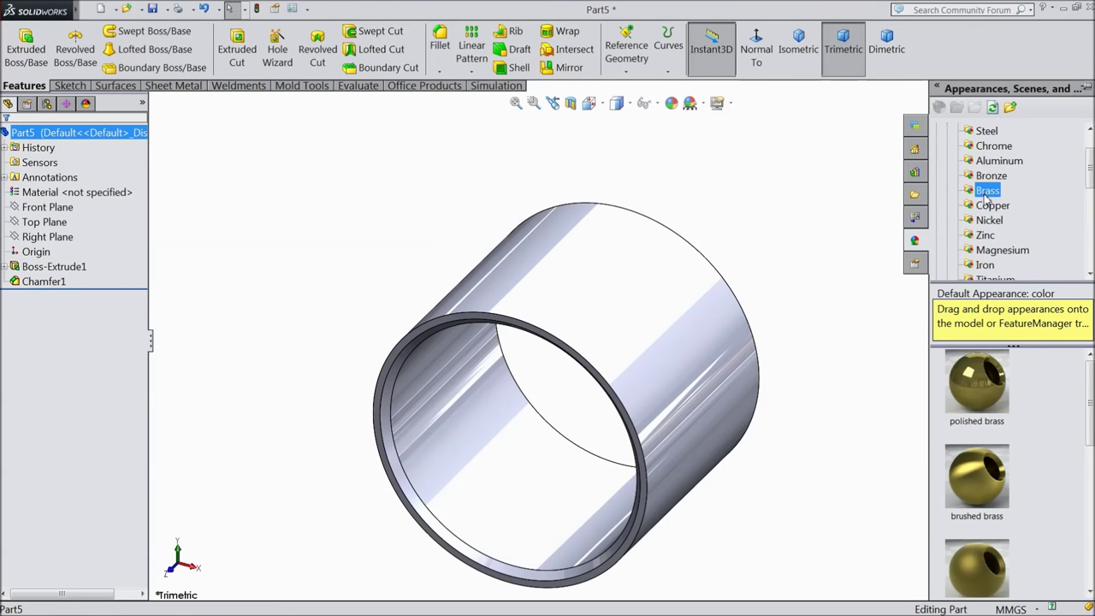
double_click(973, 409)
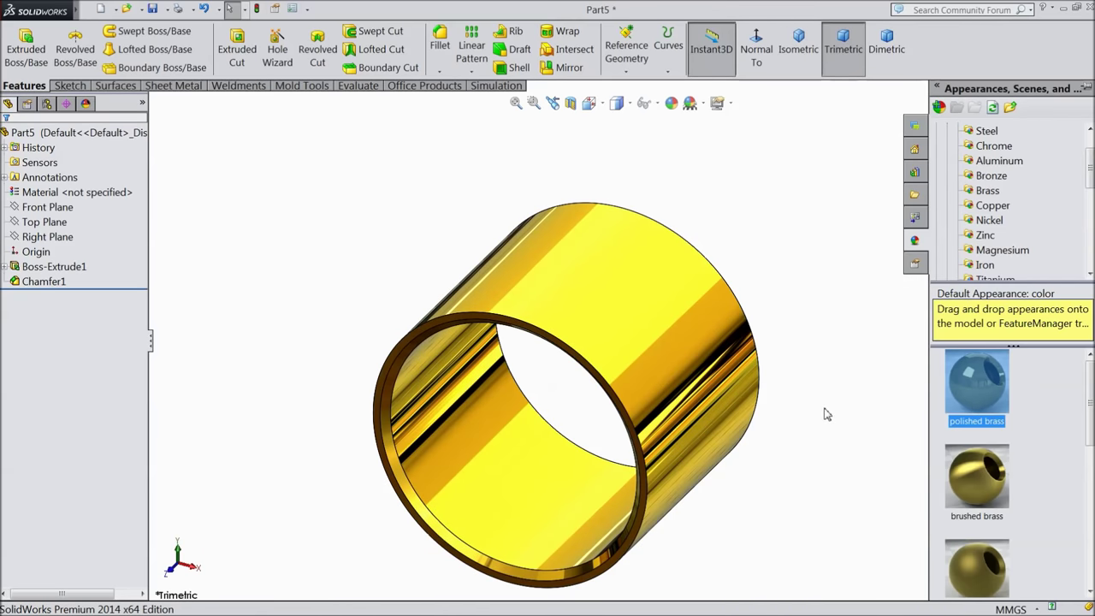
middle_click_drag(826, 414, 938, 354)
mouse_move(703, 425)
middle_mouse_down()
mouse_move(692, 347)
mouse_move(709, 362)
mouse_move(672, 379)
mouse_move(697, 330)
mouse_move(658, 359)
middle_mouse_up()
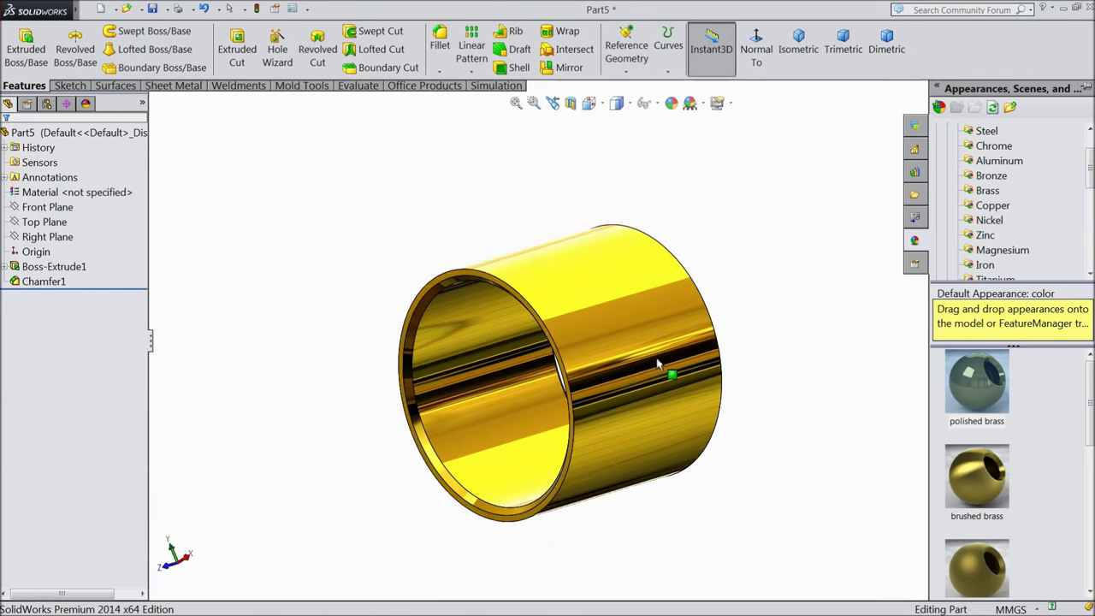
scroll(658, 360, "down", 2)
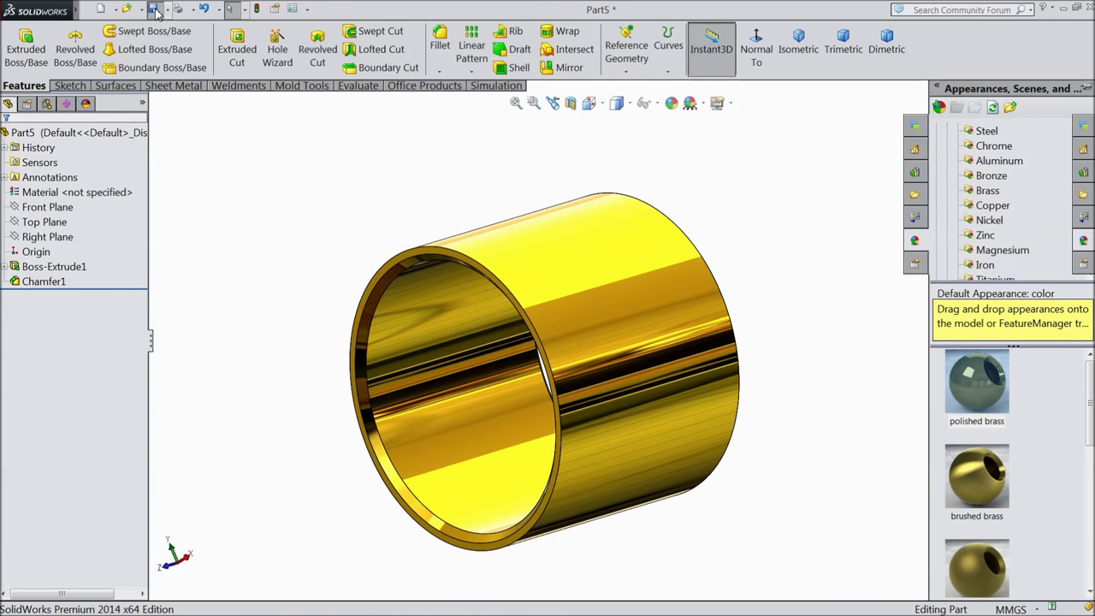
Step: Save the brass tube part as 8.Sleeve in the Hydraulic Pump folder
left_click(153, 8)
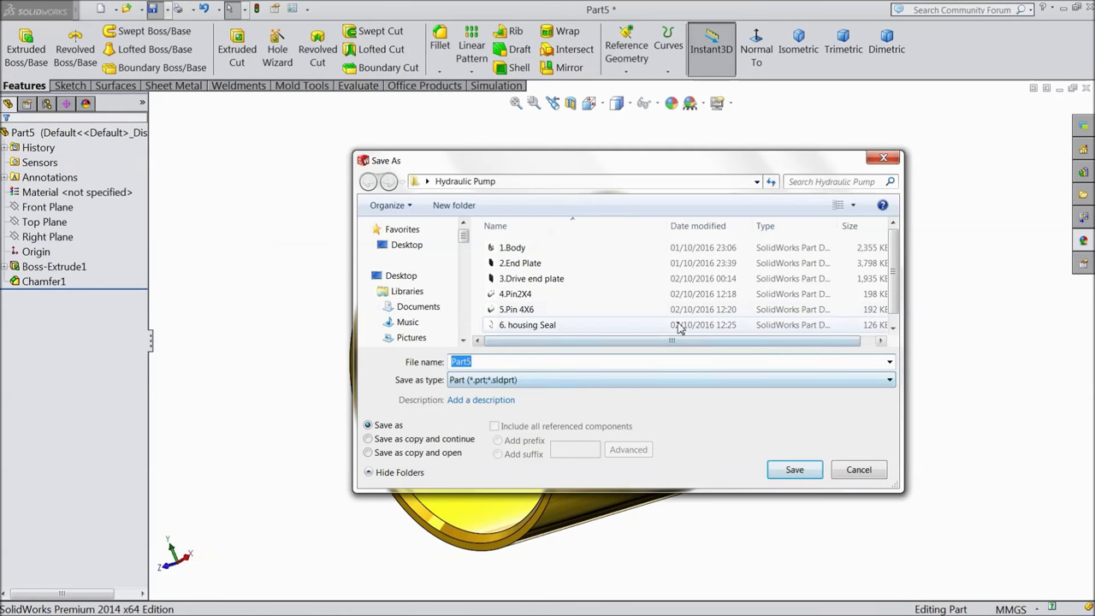
scroll(881, 318, "down", 1)
type("8.Sl")
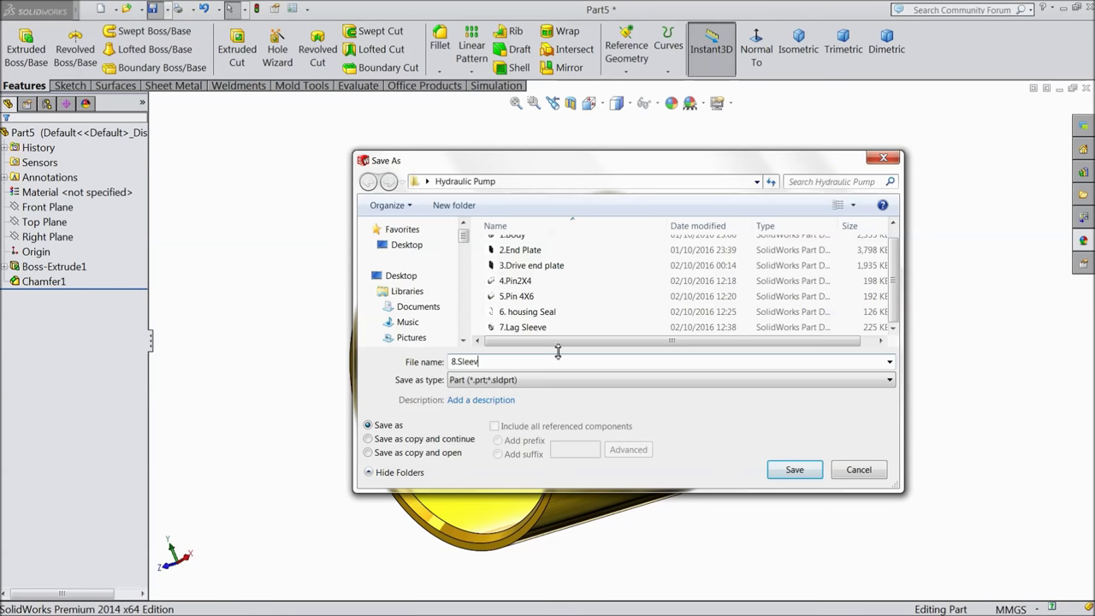
type("eeve")
left_click(794, 469)
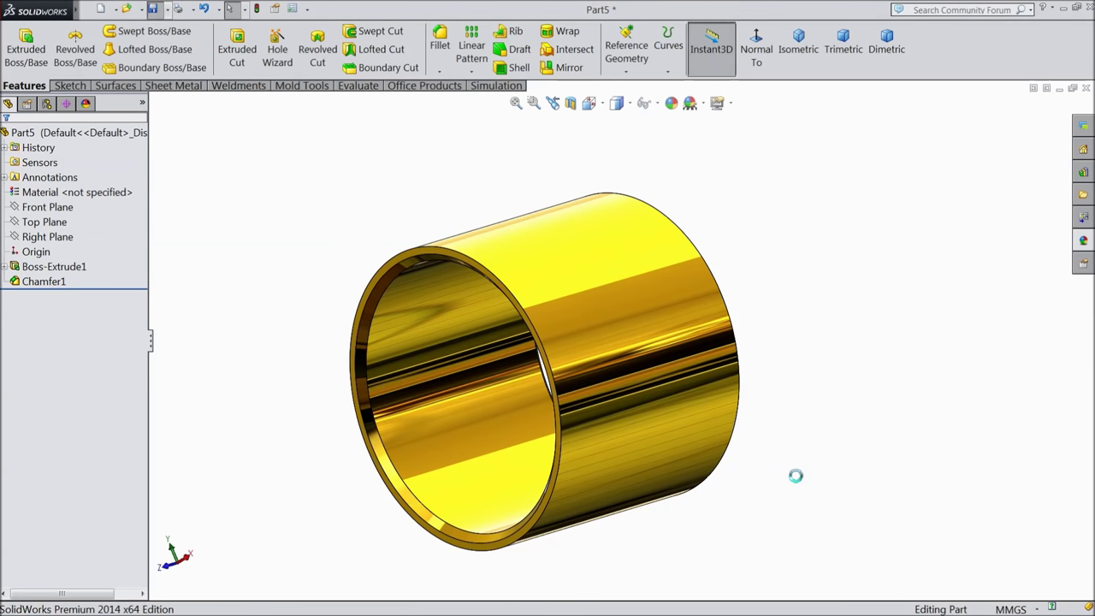
mouse_move(794, 427)
middle_mouse_down()
mouse_move(821, 402)
mouse_move(826, 420)
mouse_move(816, 420)
middle_mouse_up()
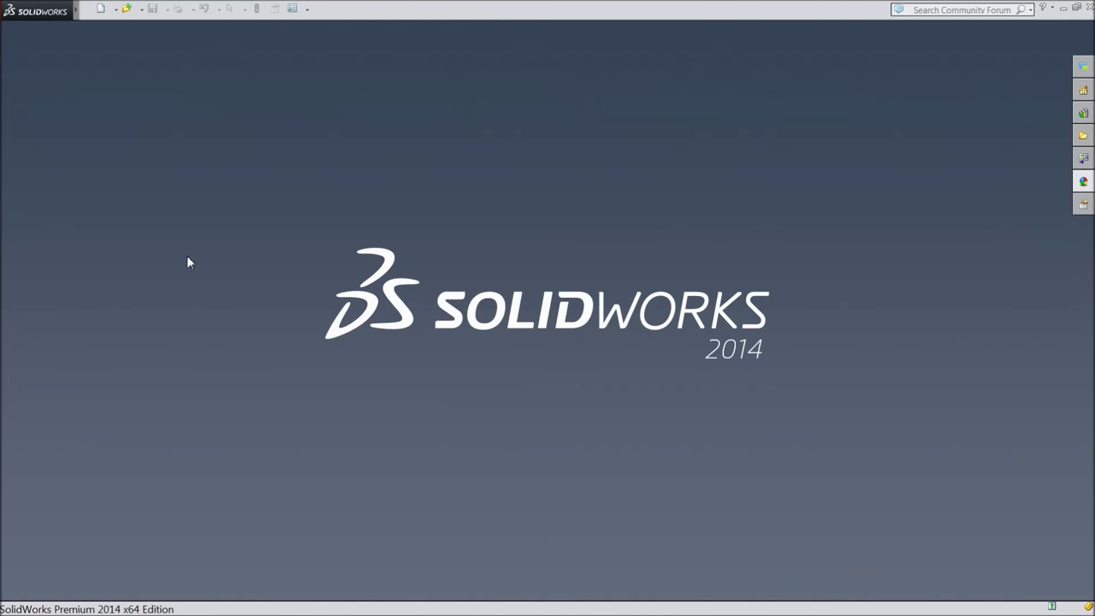
Step: Create a new assembly and insert 7.Lag Sleeve fixed at the origin
left_click(101, 12)
left_click(253, 313)
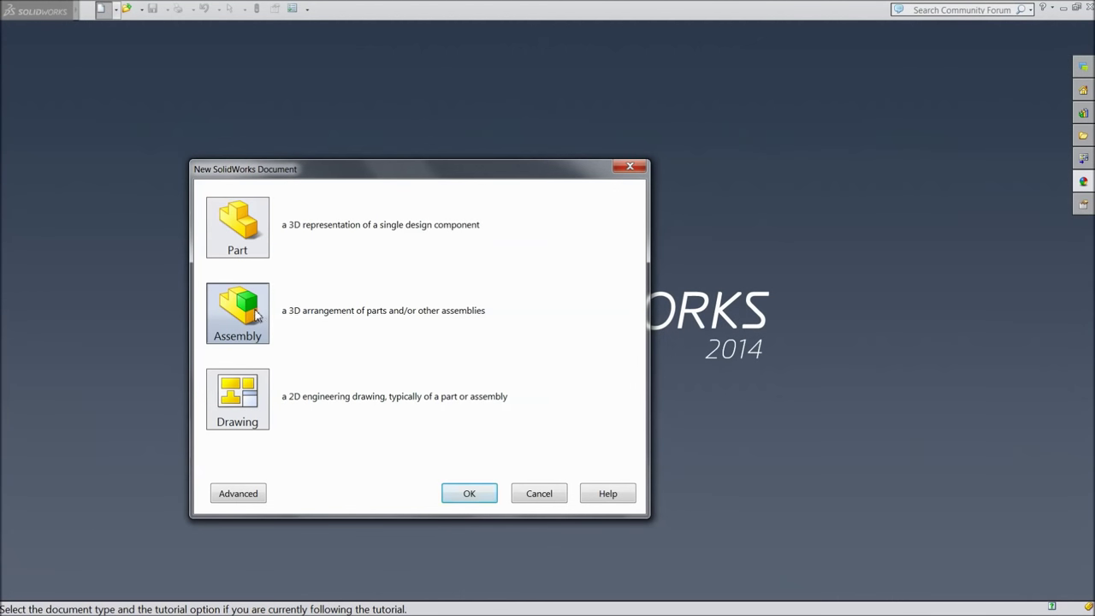
left_click(468, 496)
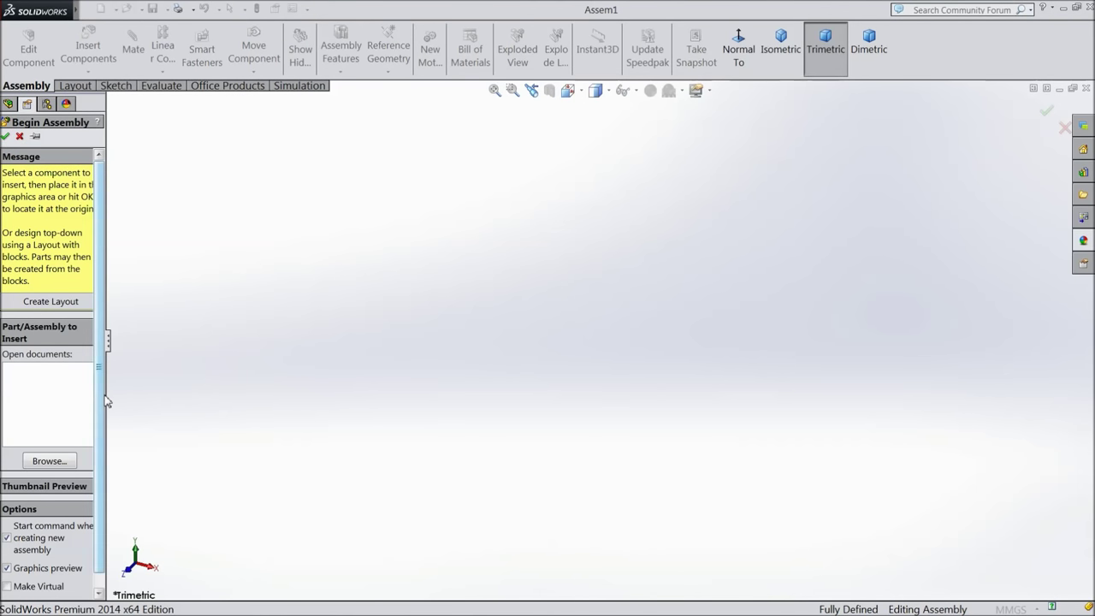
left_click_drag(107, 394, 143, 392)
left_click(69, 413)
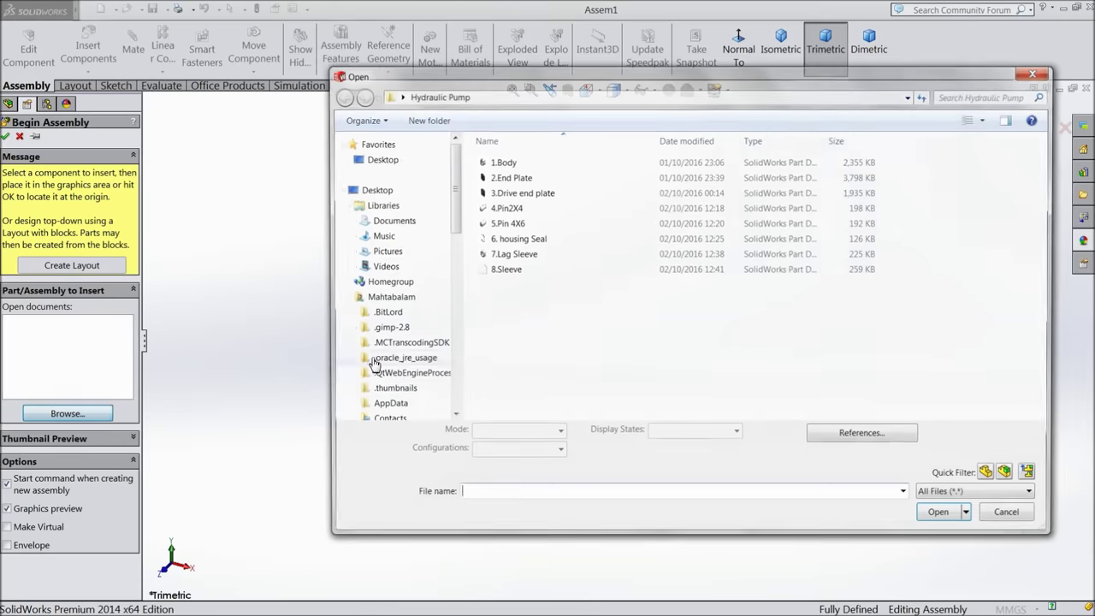
left_click(986, 119)
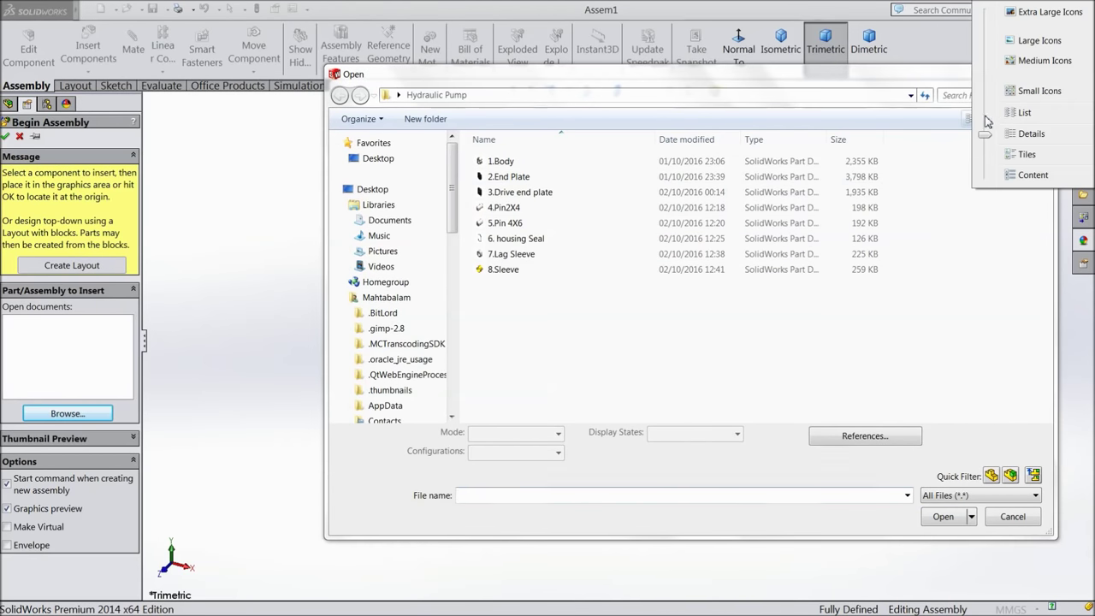
left_click(1009, 58)
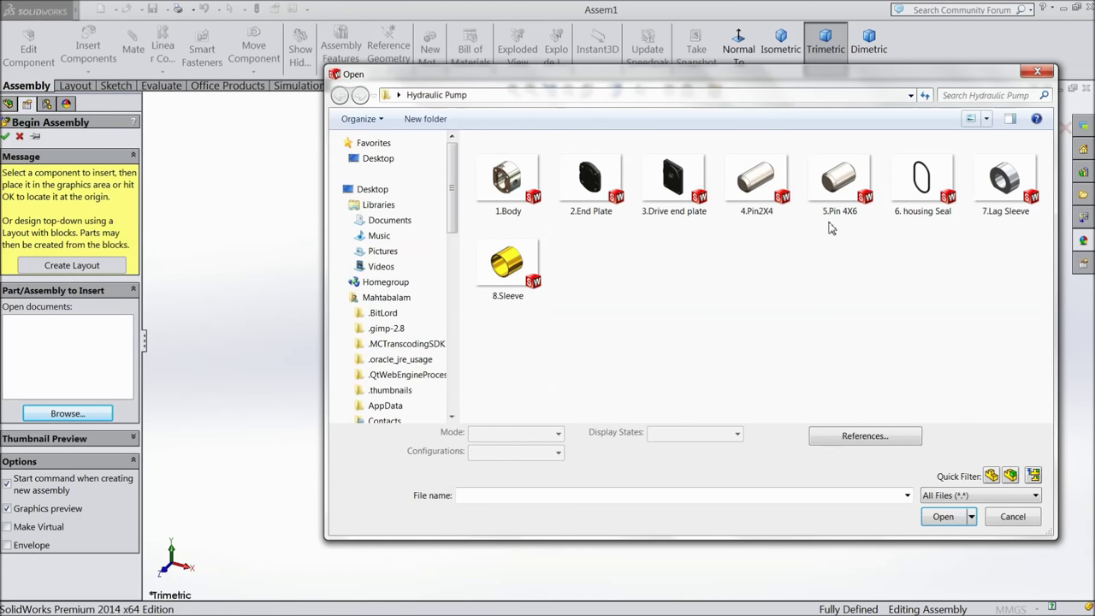
left_click(997, 202)
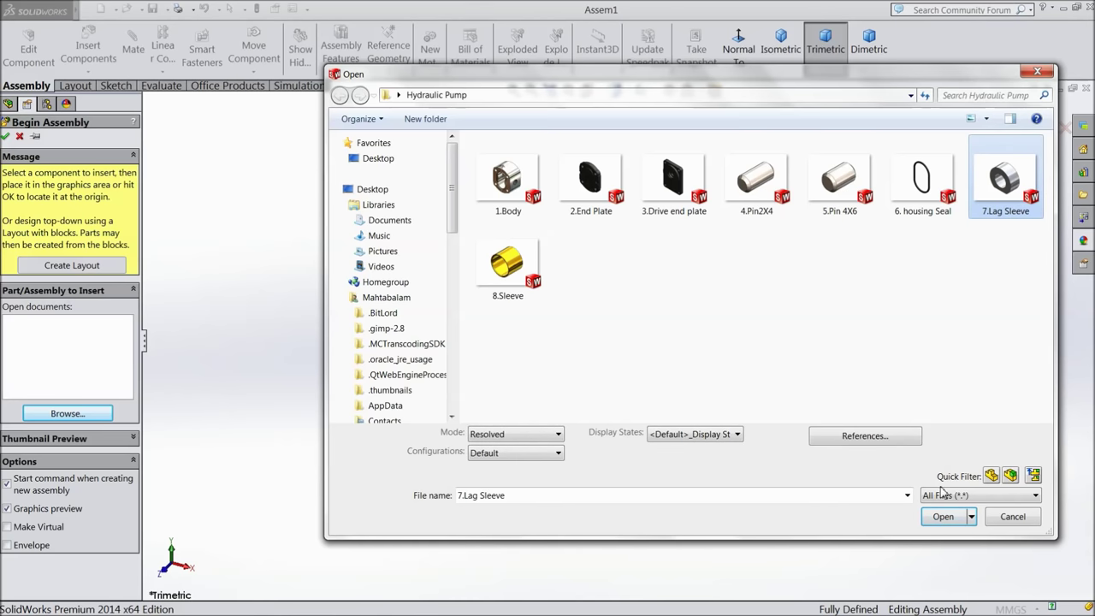
left_click(941, 517)
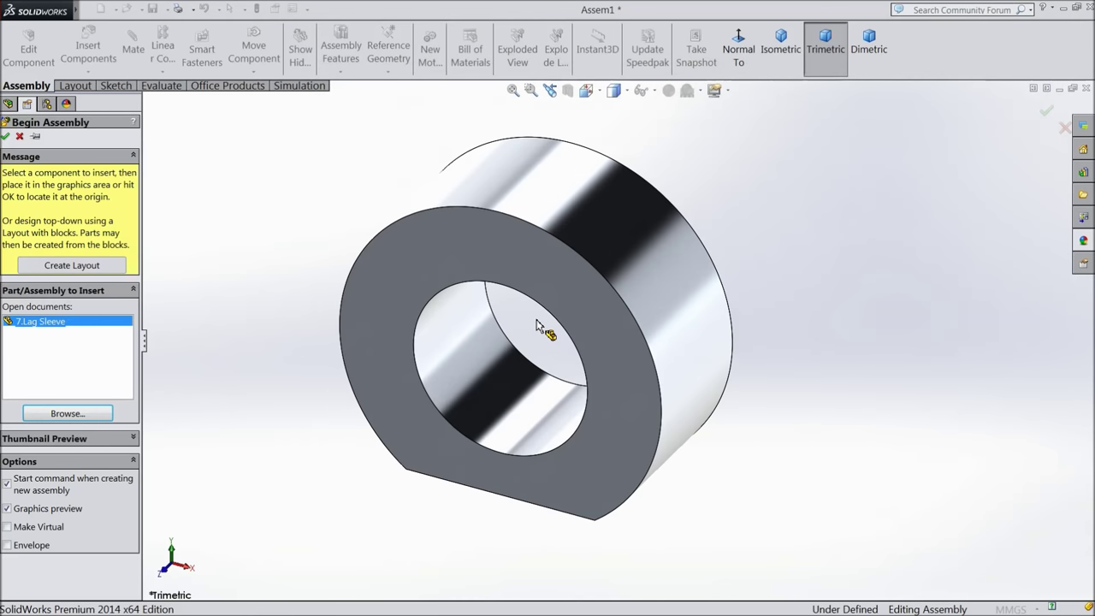
left_click(546, 303)
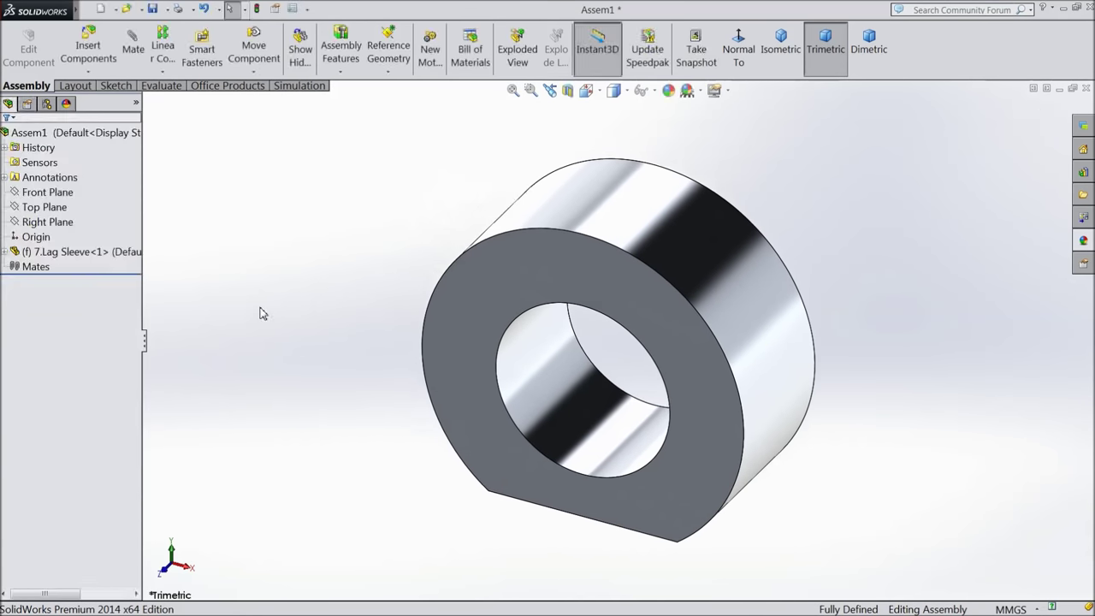
Step: Insert the 8.Sleeve part into the assembly beside the lag sleeve
left_click(87, 49)
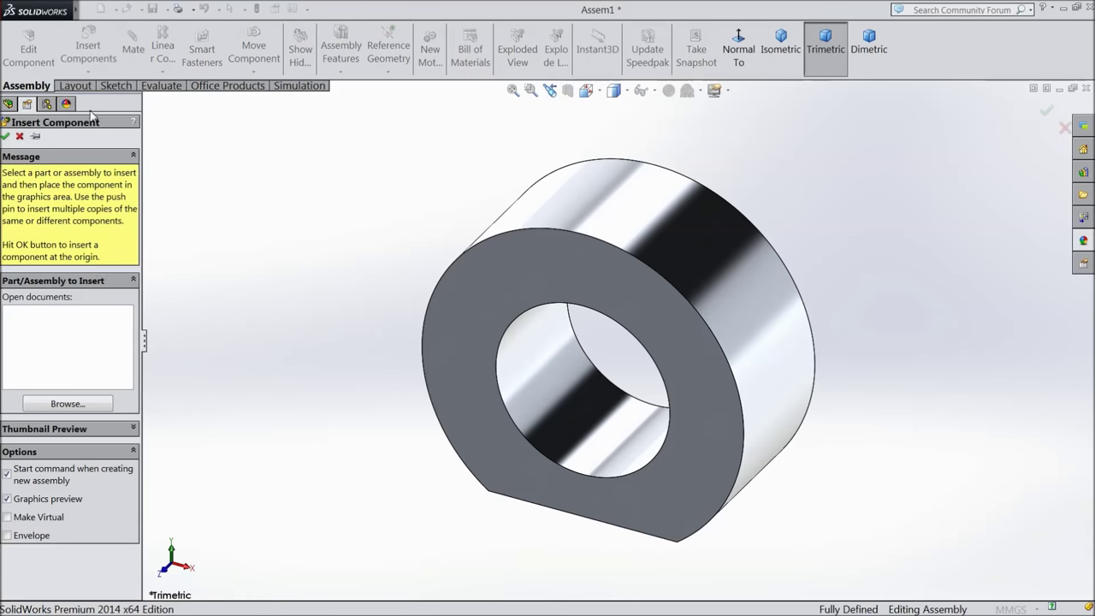
left_click(80, 412)
left_click(523, 243)
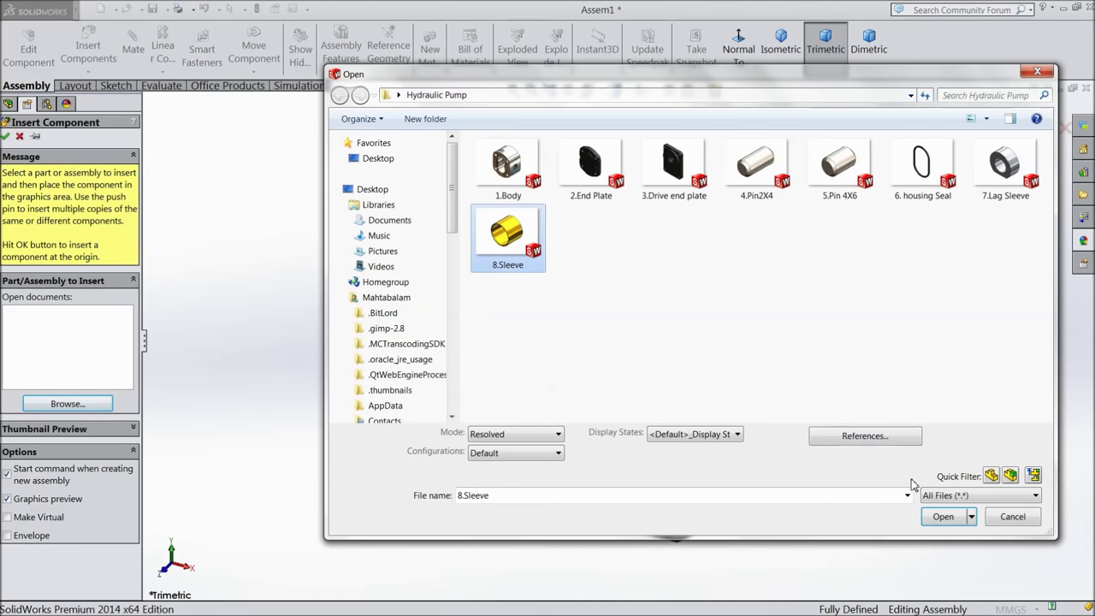
left_click(940, 516)
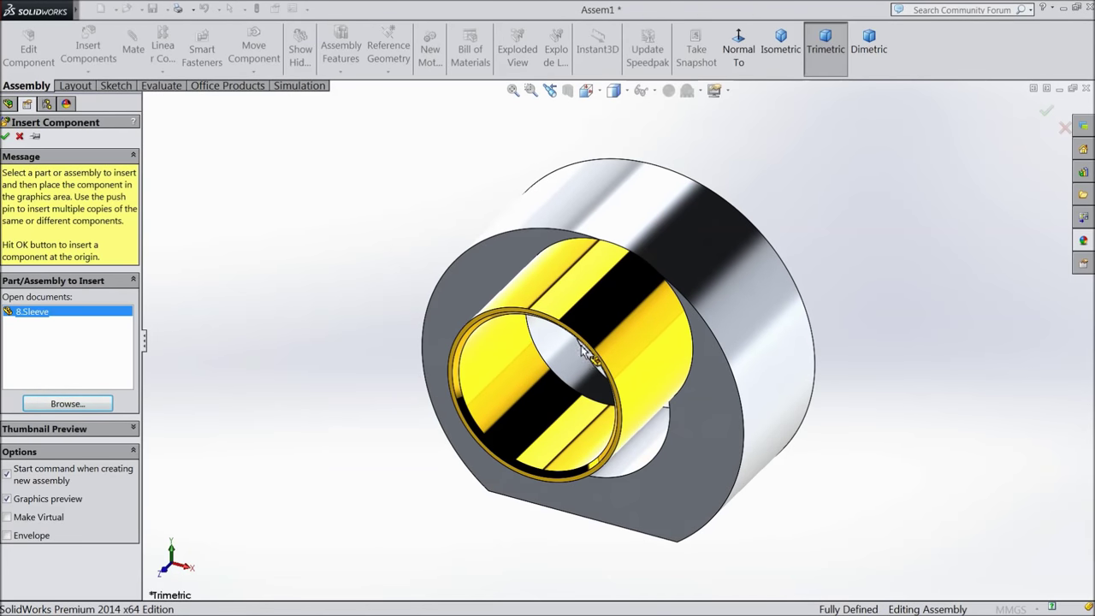
left_click(581, 349)
Step: Apply the Plain White scene and select the lag sleeve's inner bore face
left_click(699, 90)
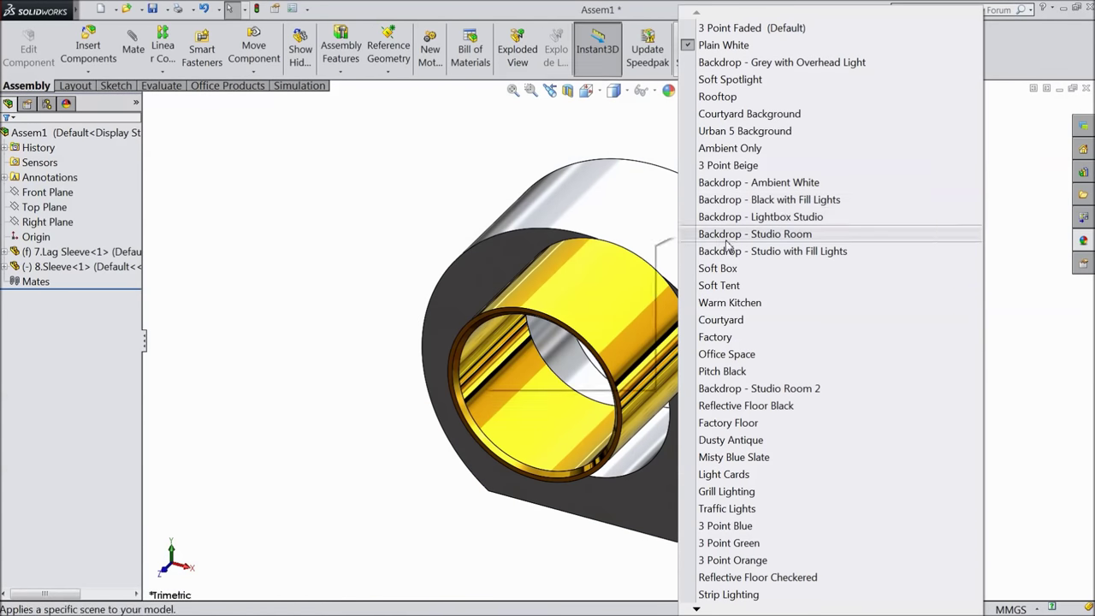
left_click(736, 183)
middle_click_drag(468, 184, 479, 132)
scroll(435, 191, "up", 3)
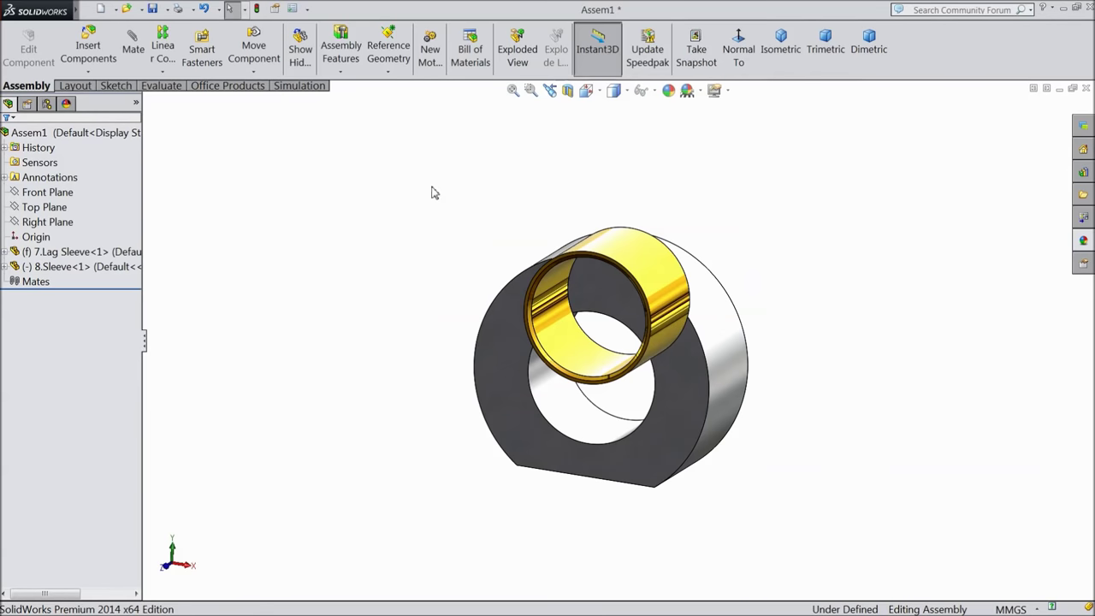
left_click(579, 423)
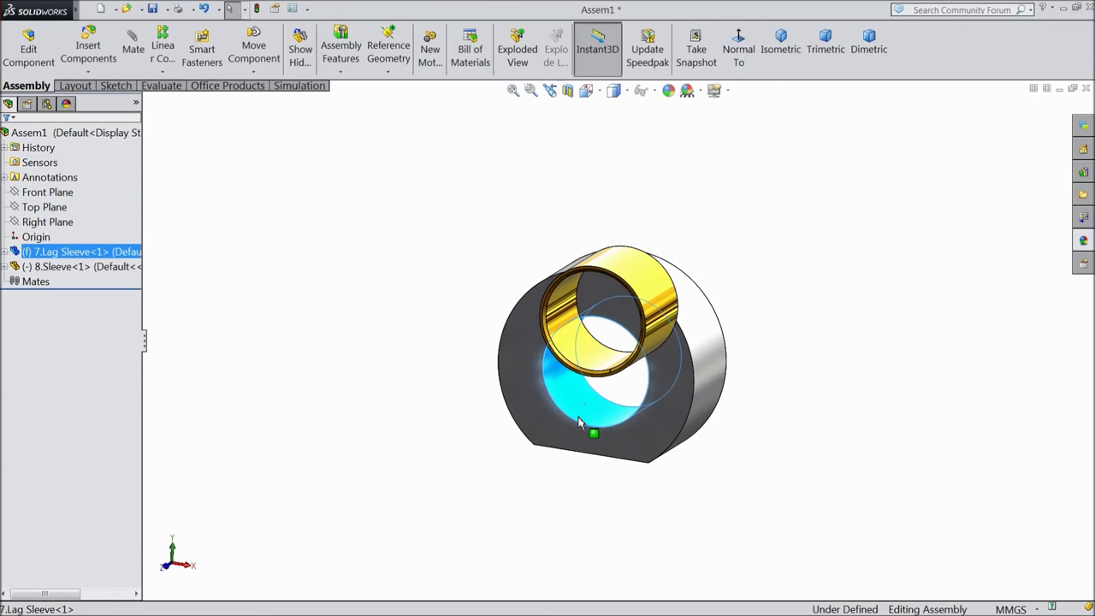
left_click(132, 47)
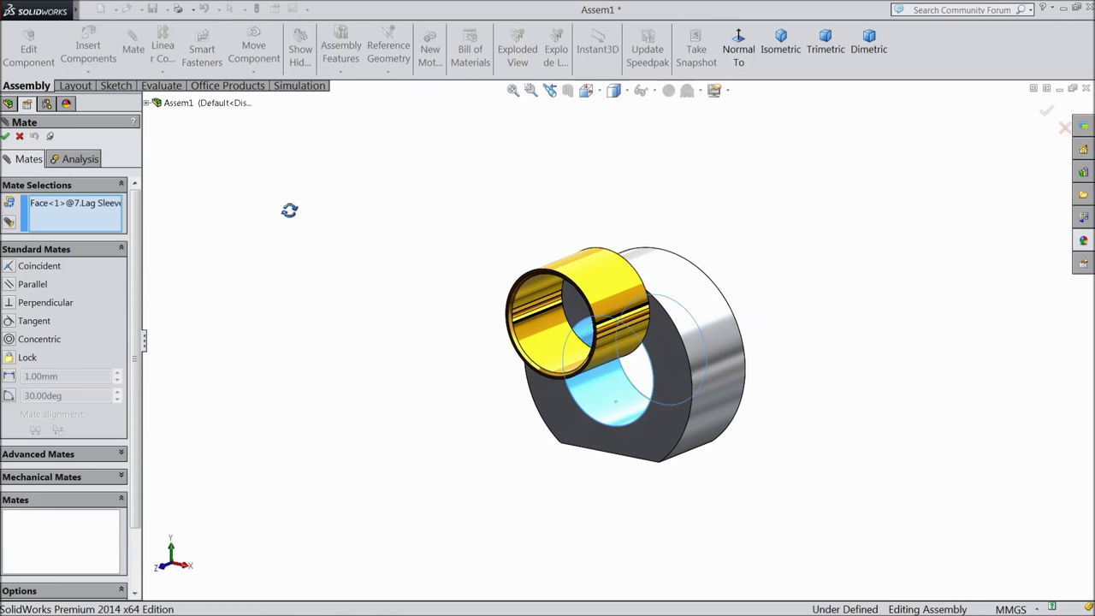
Step: Add a Concentric mate to the bore and a Coincident mate flushing the sleeve's rim
left_click(594, 292)
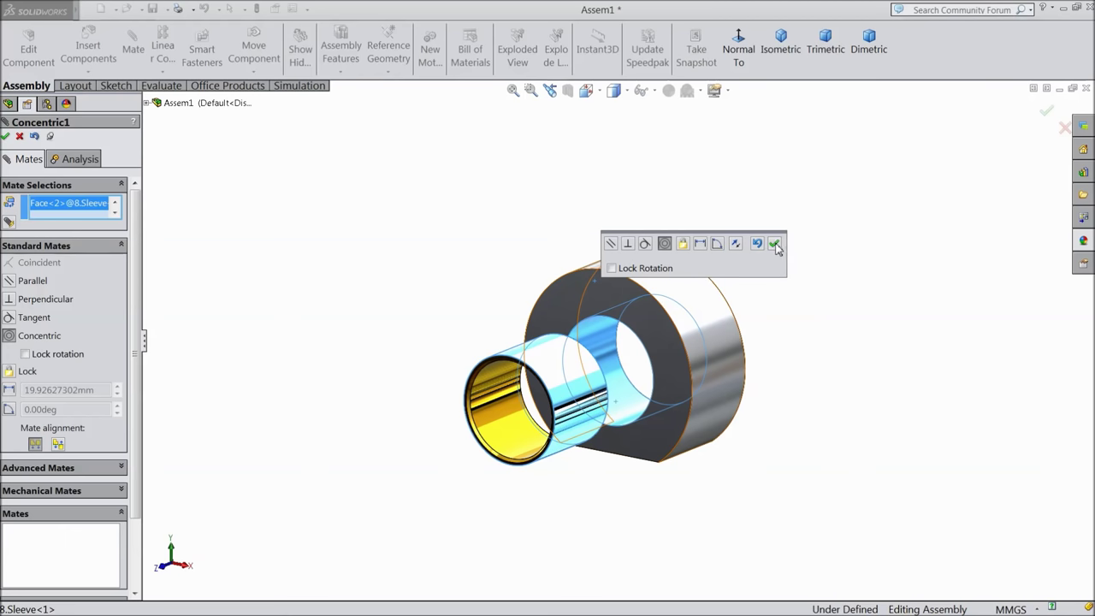
left_click(775, 244)
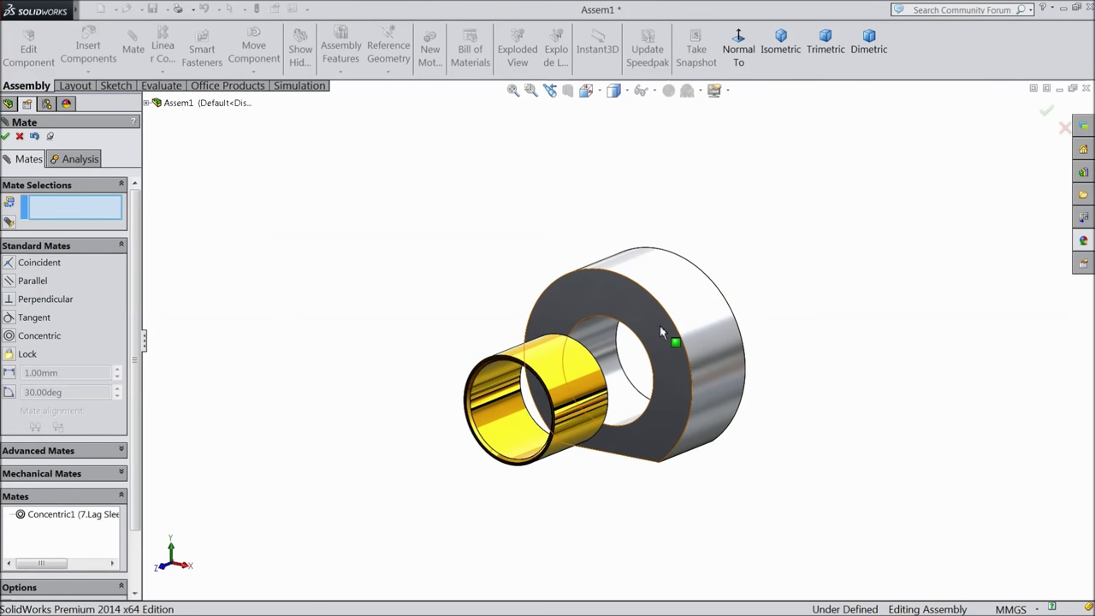
left_click(592, 299)
scroll(486, 400, "down", 5)
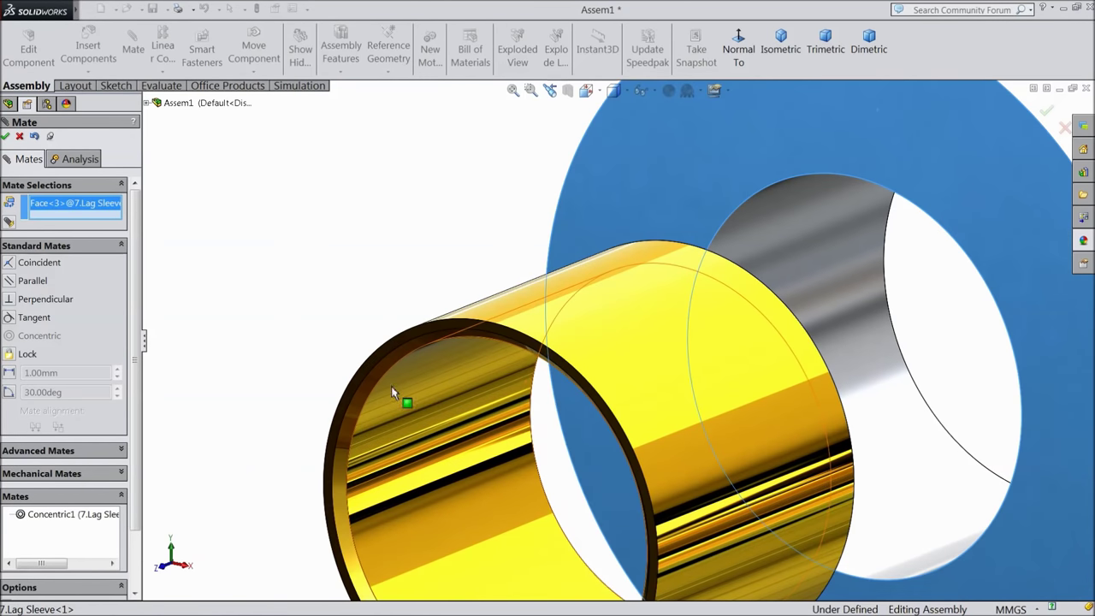
left_click(353, 387)
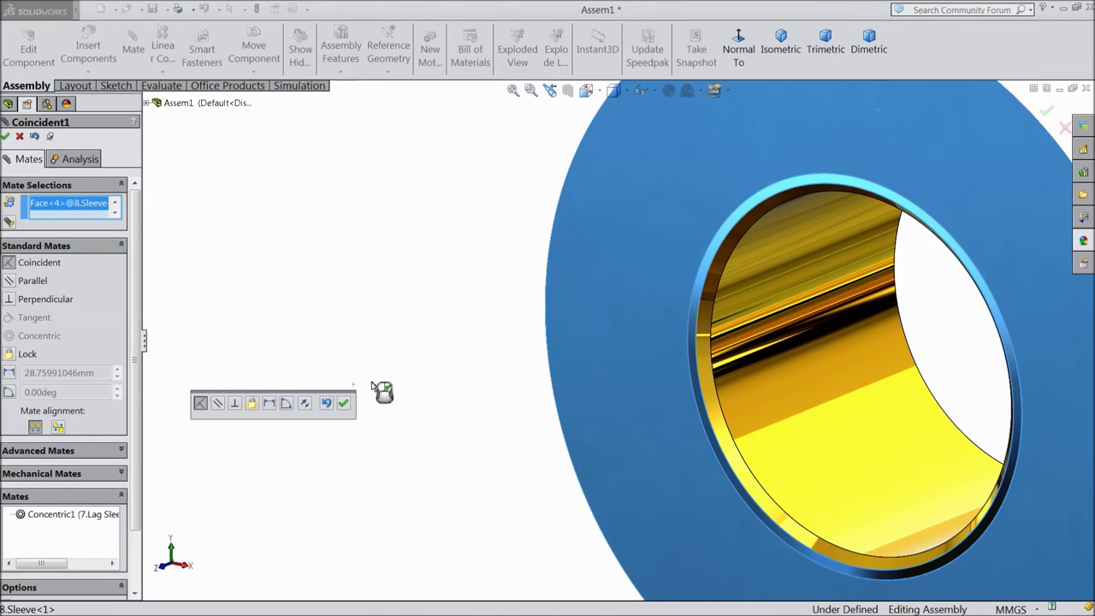
left_click(344, 404)
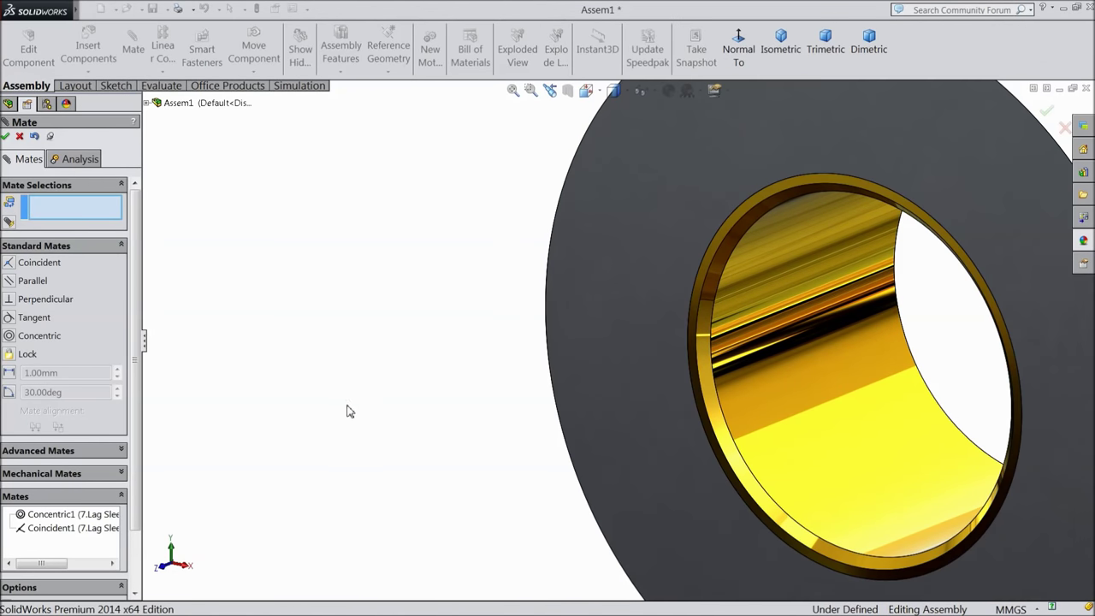
scroll(479, 387, "up", 3)
mouse_move(496, 379)
middle_mouse_down()
mouse_move(337, 386)
mouse_move(360, 388)
mouse_move(483, 266)
mouse_move(469, 364)
mouse_move(487, 386)
mouse_move(440, 381)
middle_mouse_up()
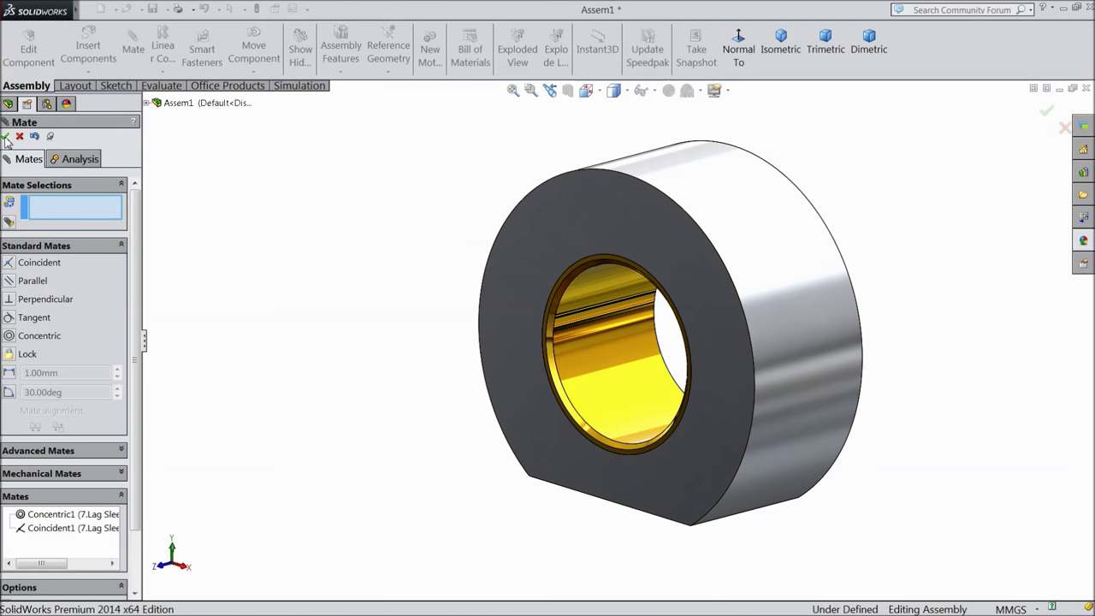
left_click(5, 137)
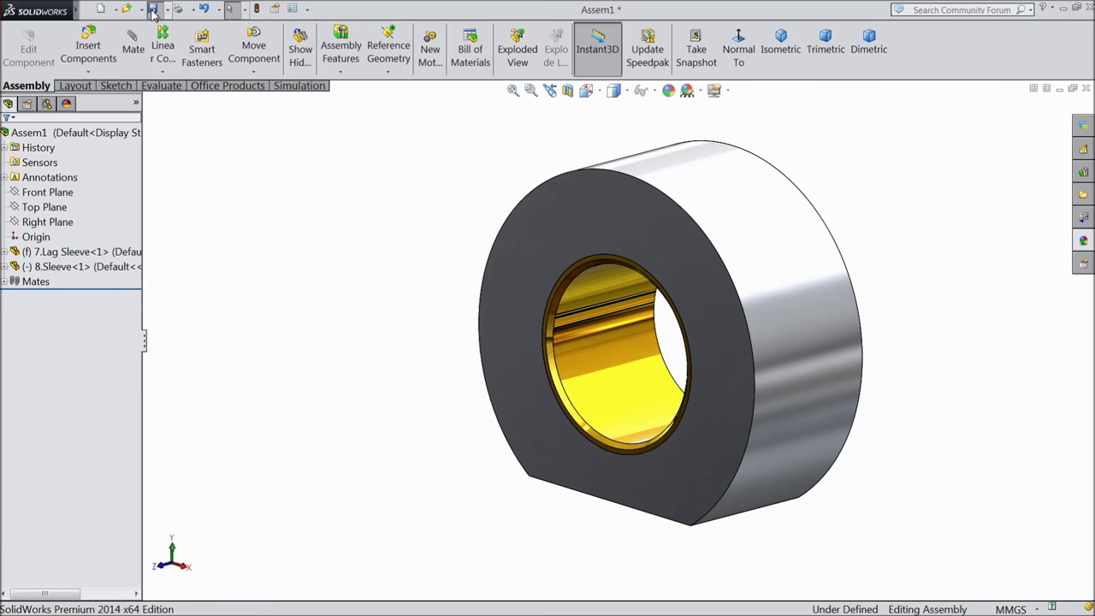
Step: Save the assembly as Assembly Lag Sleeve and fit it in view
left_click(153, 10)
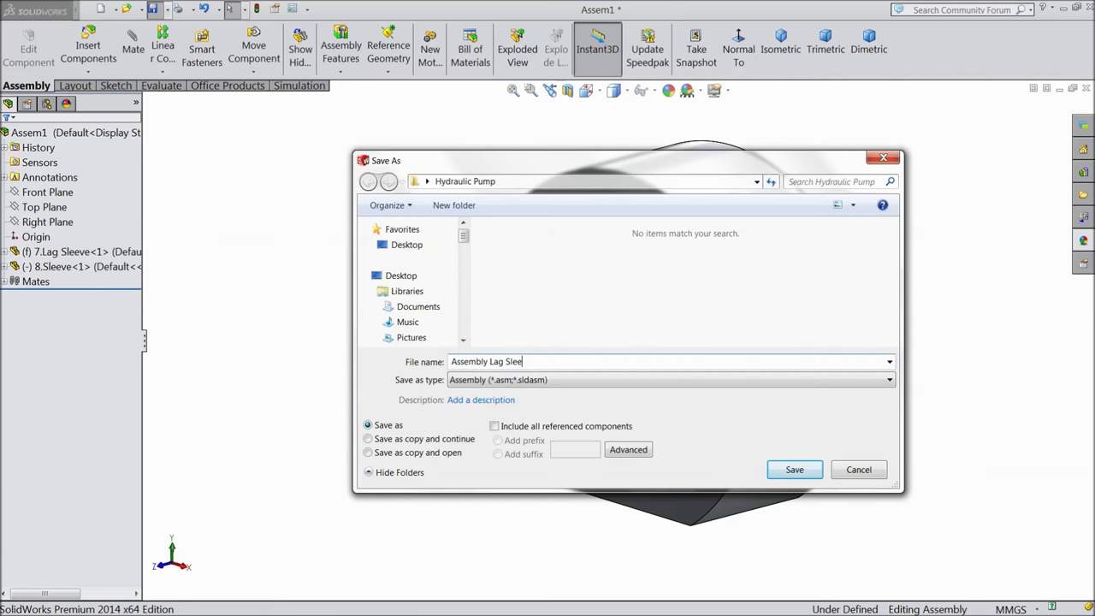
type("Assembly Lag Sleeve")
left_click(794, 470)
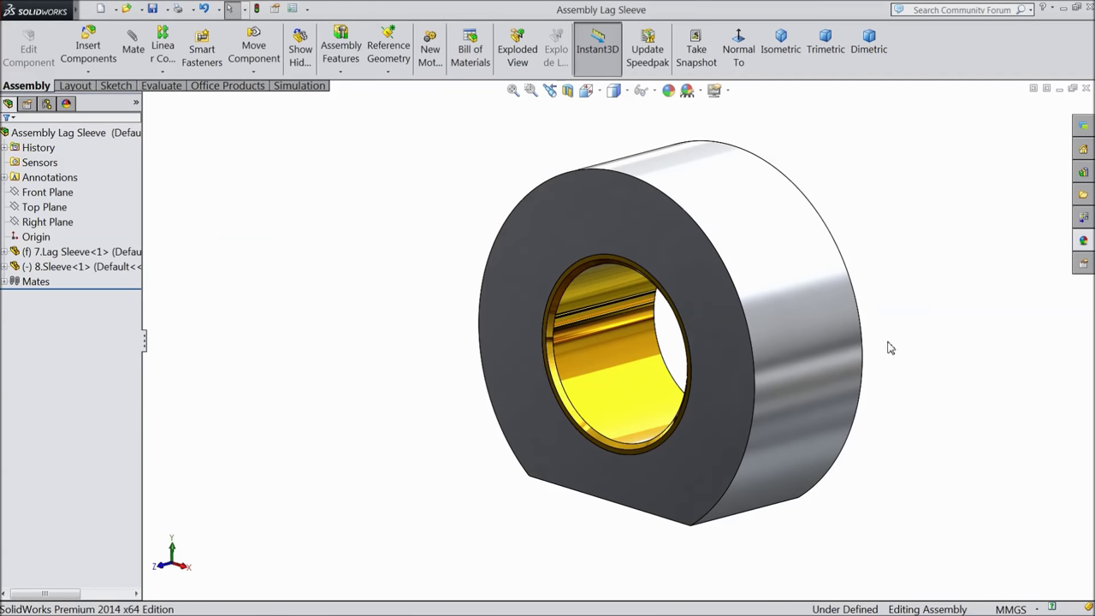
key("f")
mouse_move(894, 342)
middle_mouse_down()
mouse_move(936, 286)
mouse_move(904, 347)
middle_mouse_up()
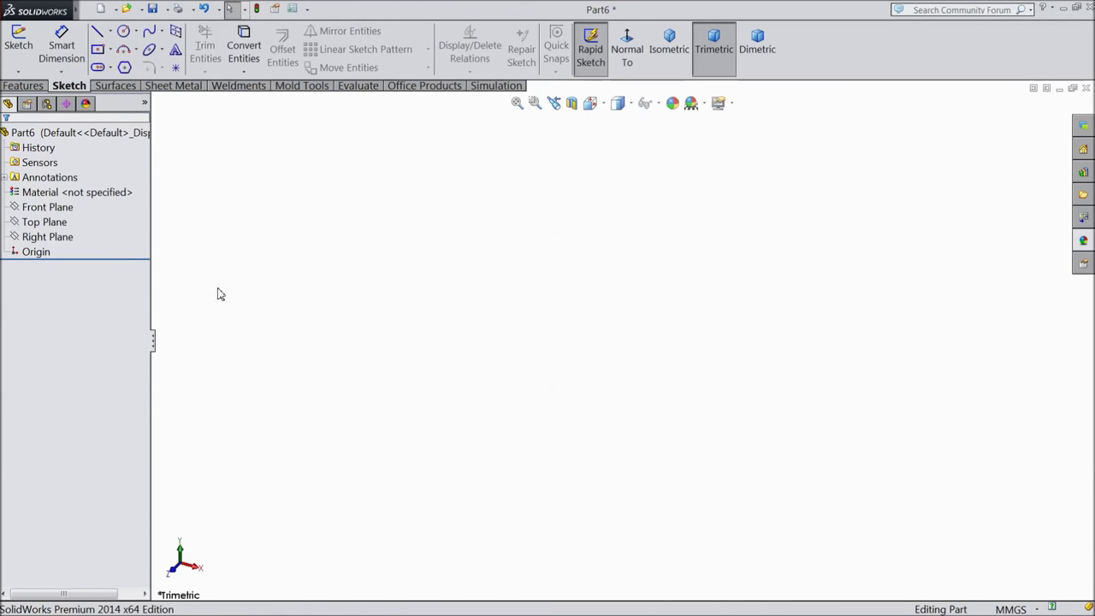
Step: Sketch on the Front Plane with vertical and horizontal centerlines from the origin
left_click(47, 207)
left_click(53, 188)
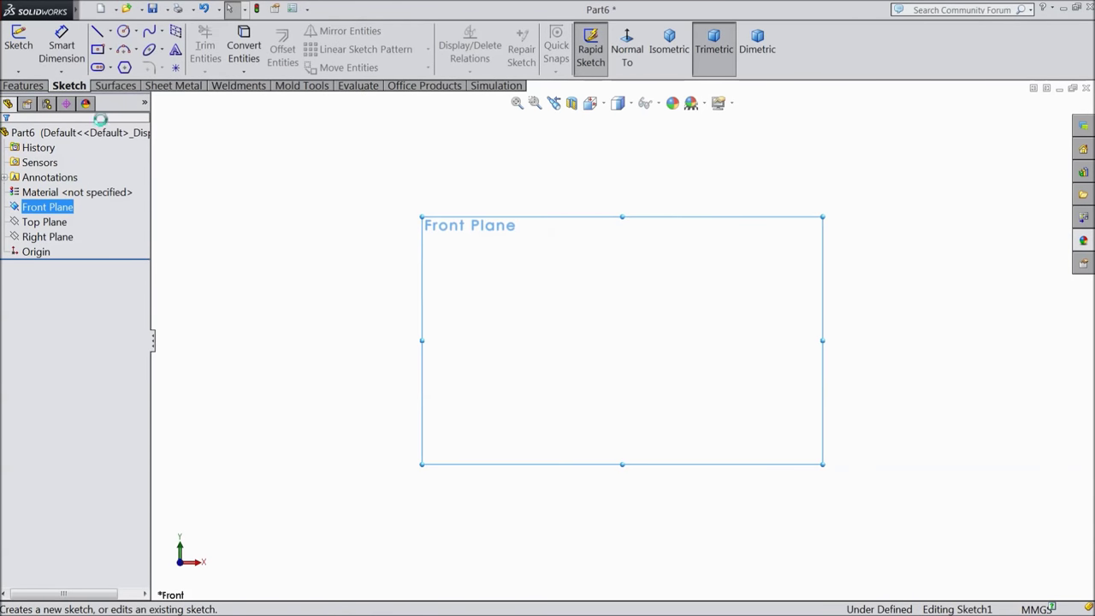
left_click(110, 31)
left_click(128, 69)
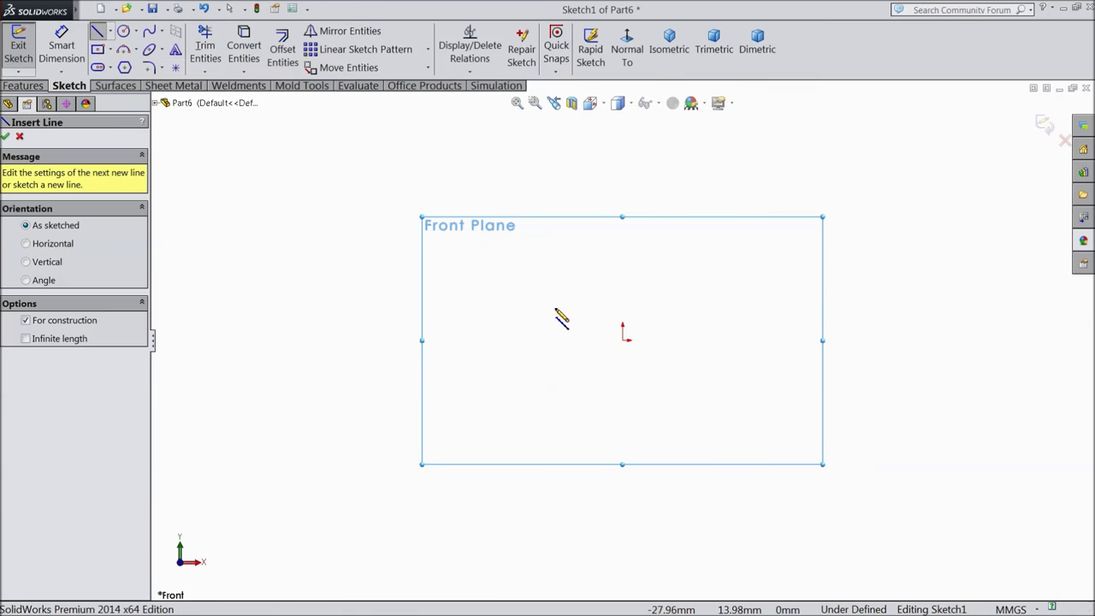
left_click(622, 187)
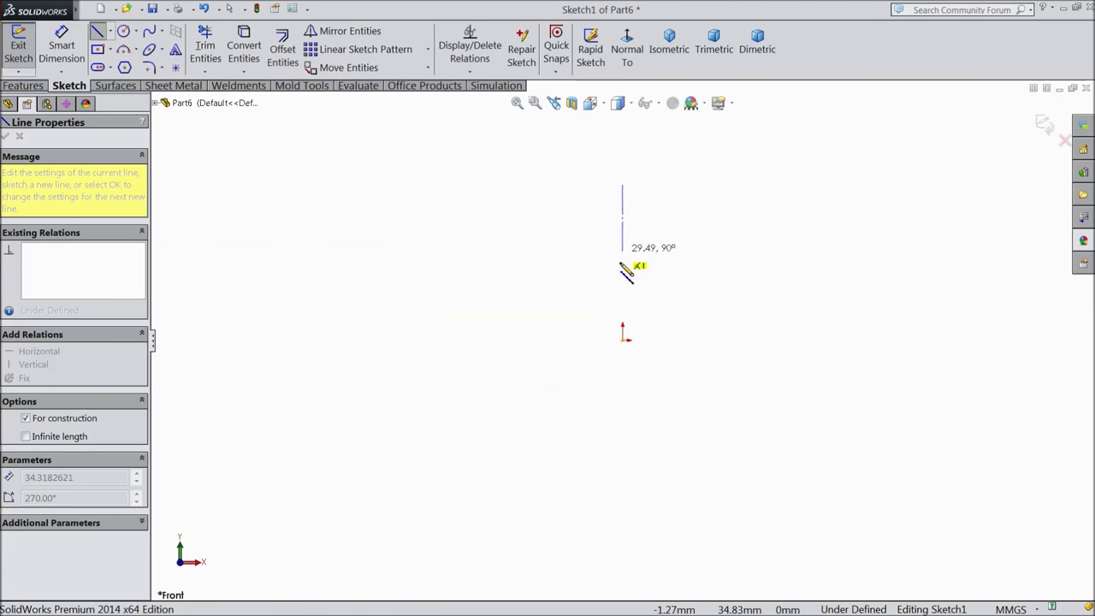
left_click(621, 339)
left_click(713, 340)
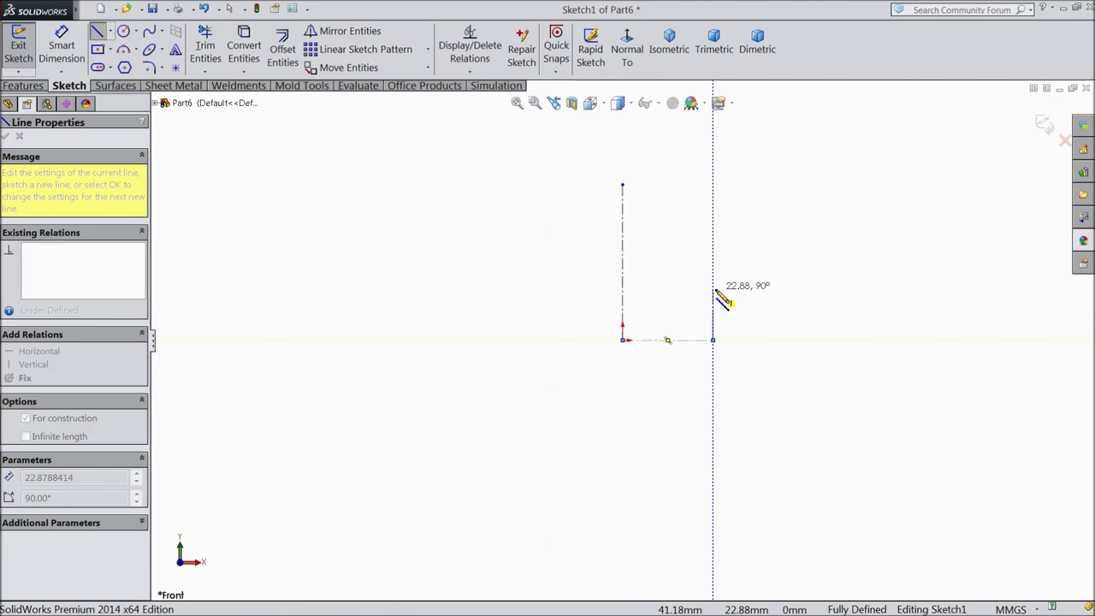
right_click(717, 293)
left_click(733, 112)
Step: Draw the top edge, left side, short ledge and V-shaped lip of the seal profile
scroll(730, 181, "down", 2)
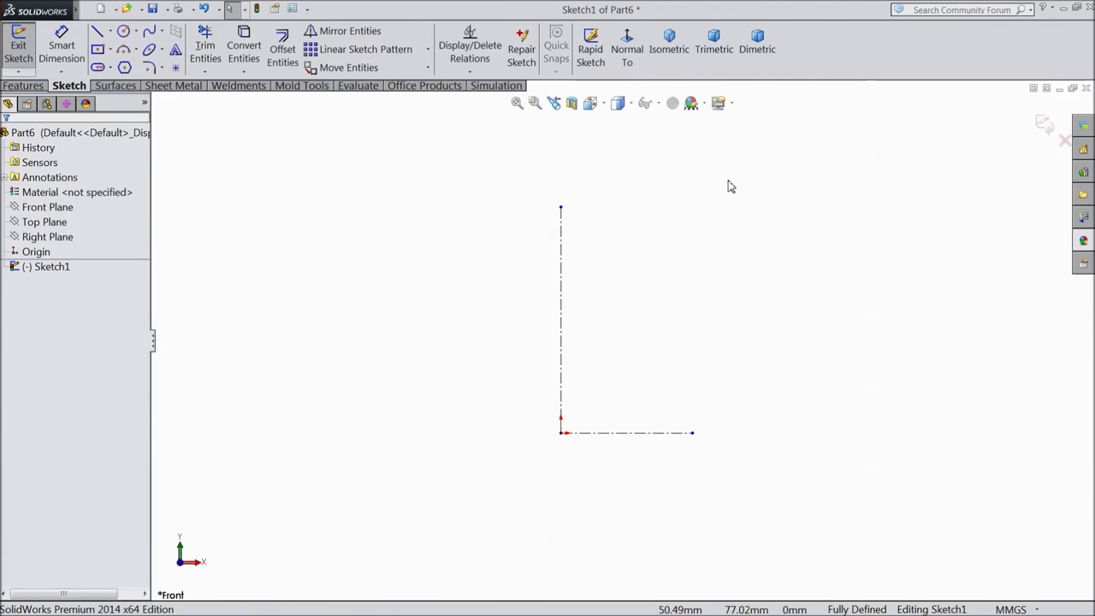
left_click(98, 30)
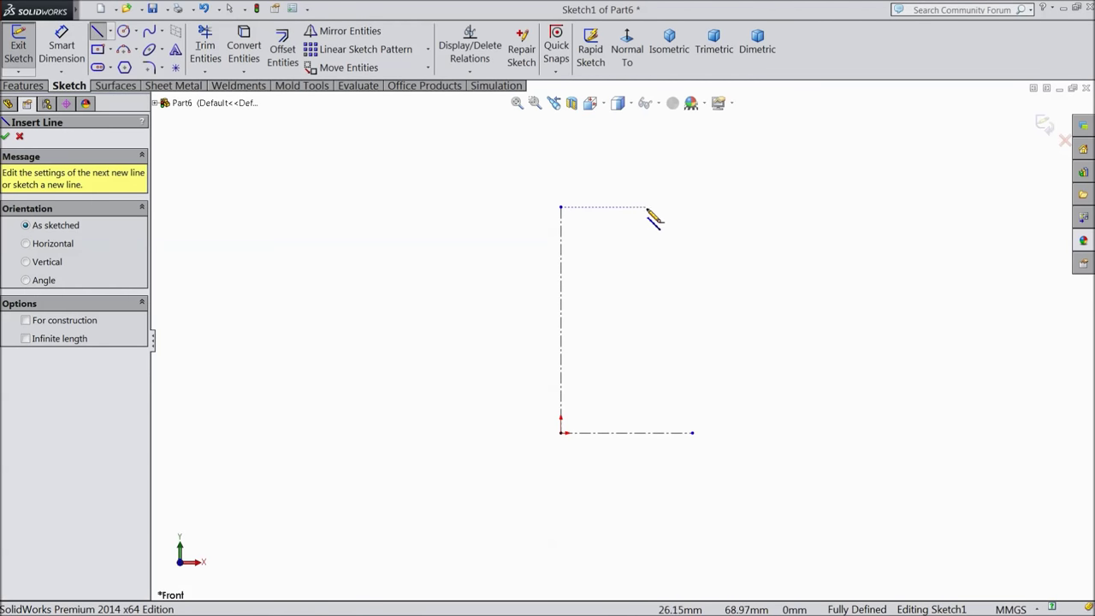
left_click(650, 206)
left_click(561, 206)
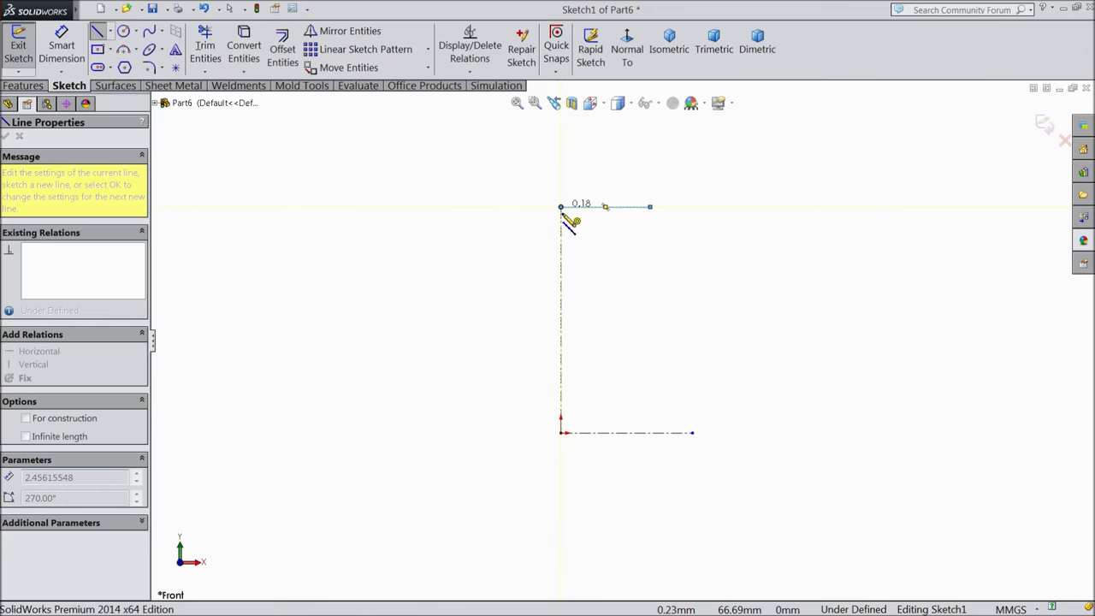
left_click(561, 271)
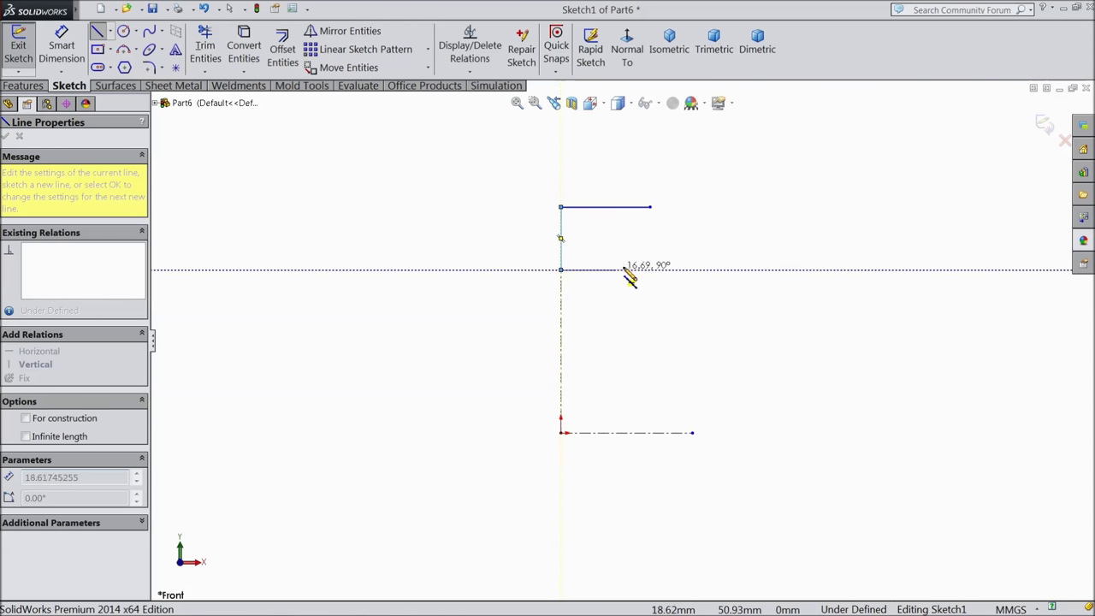
left_click(596, 270)
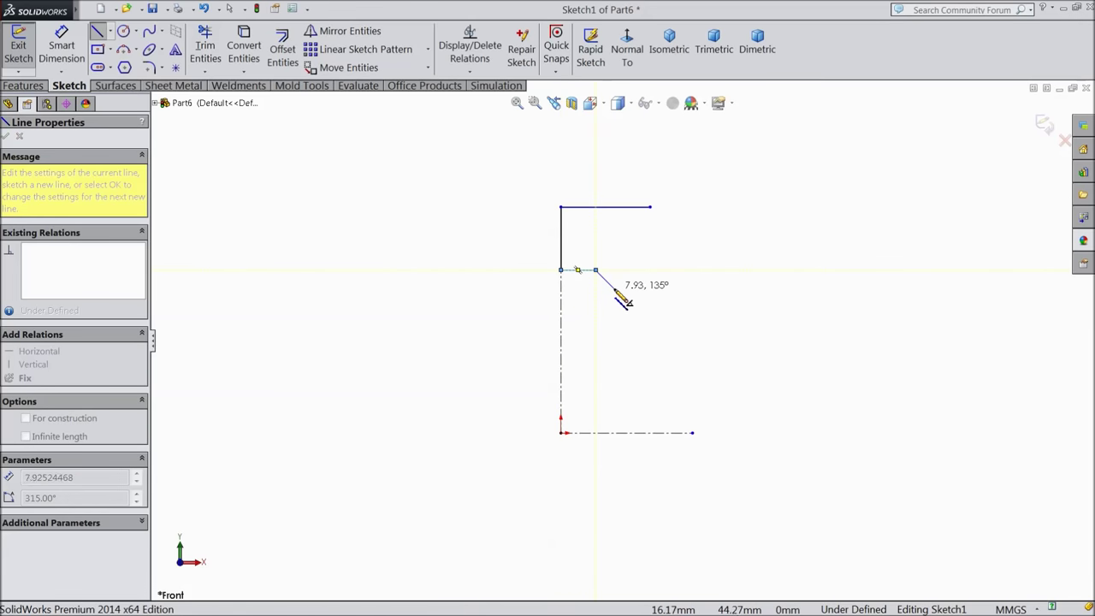
left_click(616, 290)
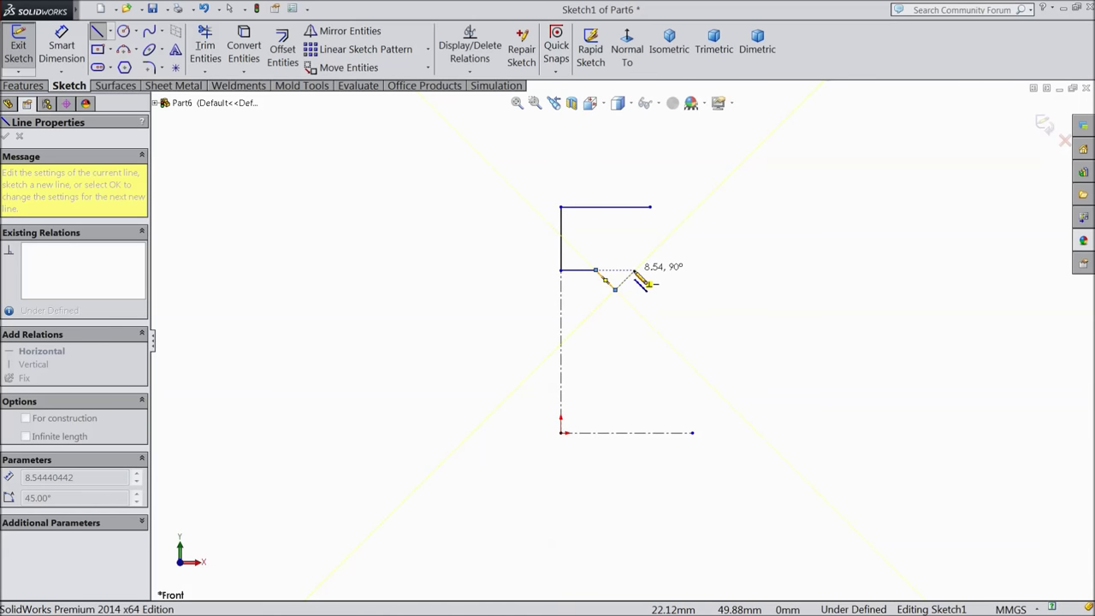
left_click(635, 271)
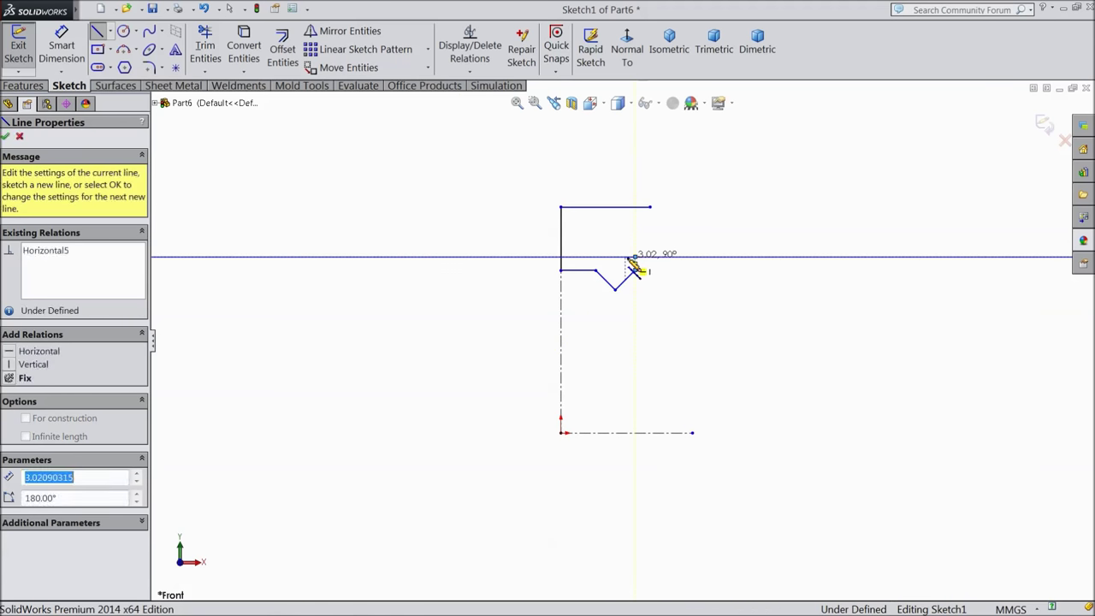
left_click(635, 259)
Step: Add the semicircular arc and the inner lines that close the profile
scroll(613, 227, "down", 5)
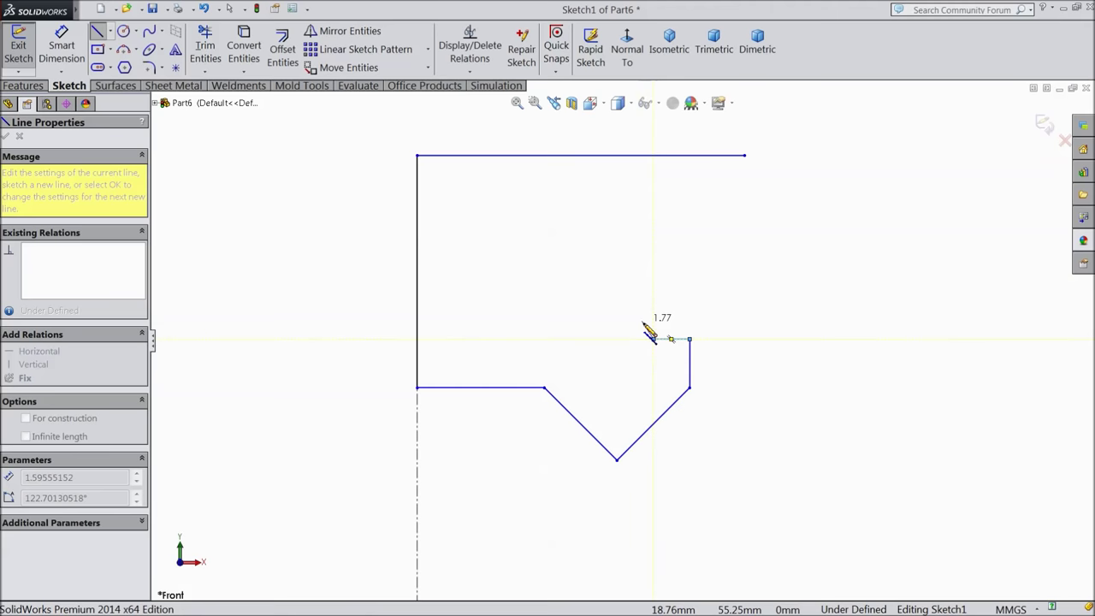
left_click(653, 339)
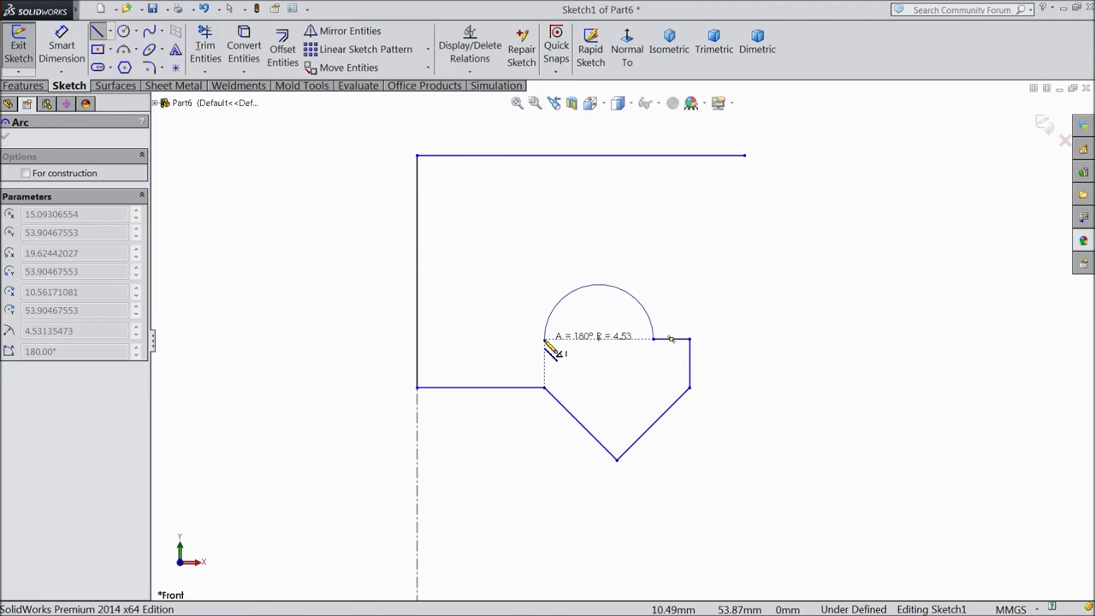
left_click(545, 340)
left_click(487, 338)
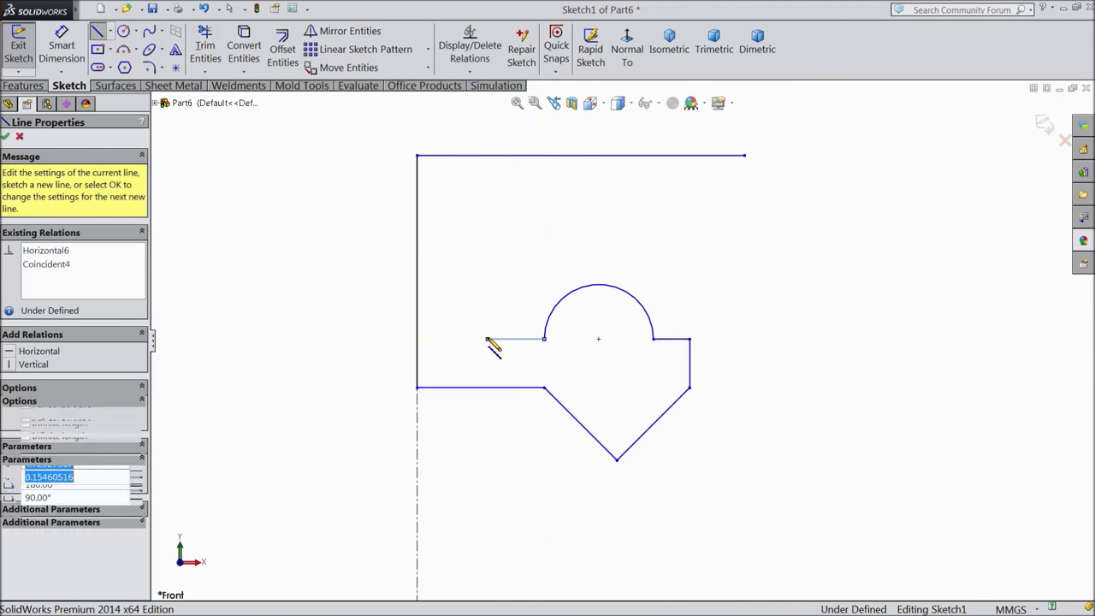
left_click(487, 206)
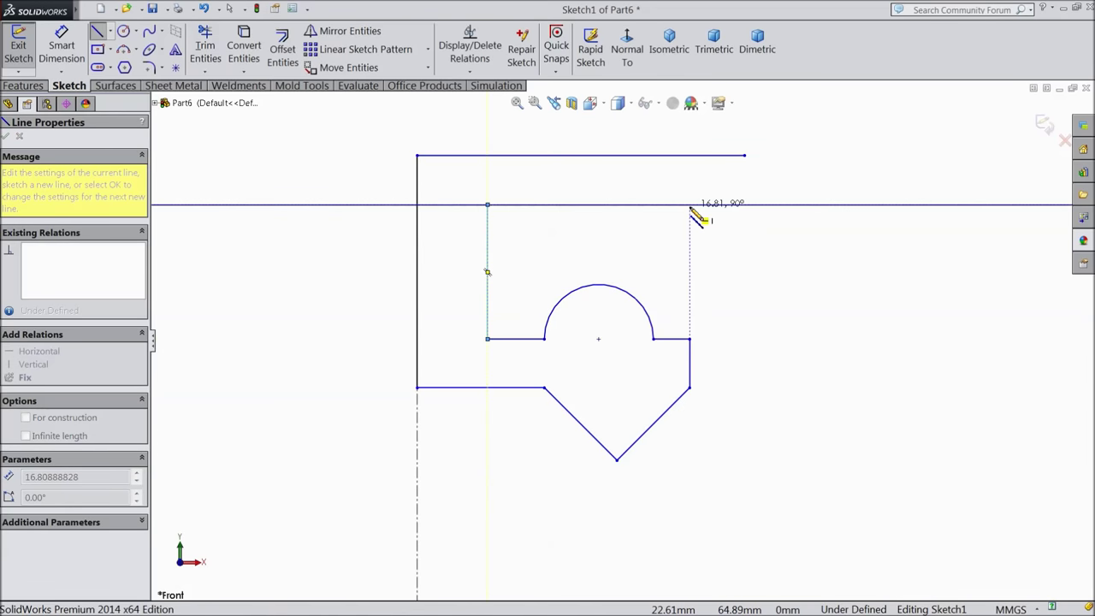
left_click(744, 204)
left_click(744, 155)
right_click(697, 166)
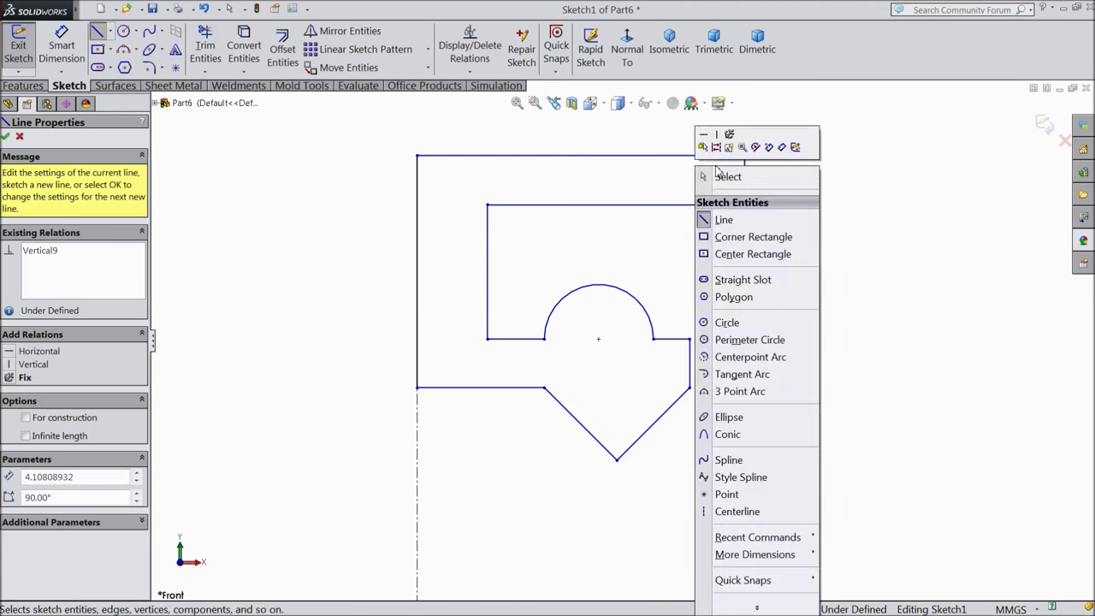
left_click(723, 176)
Step: Dimension the top length to 7 and the top thickness to 1
key("f")
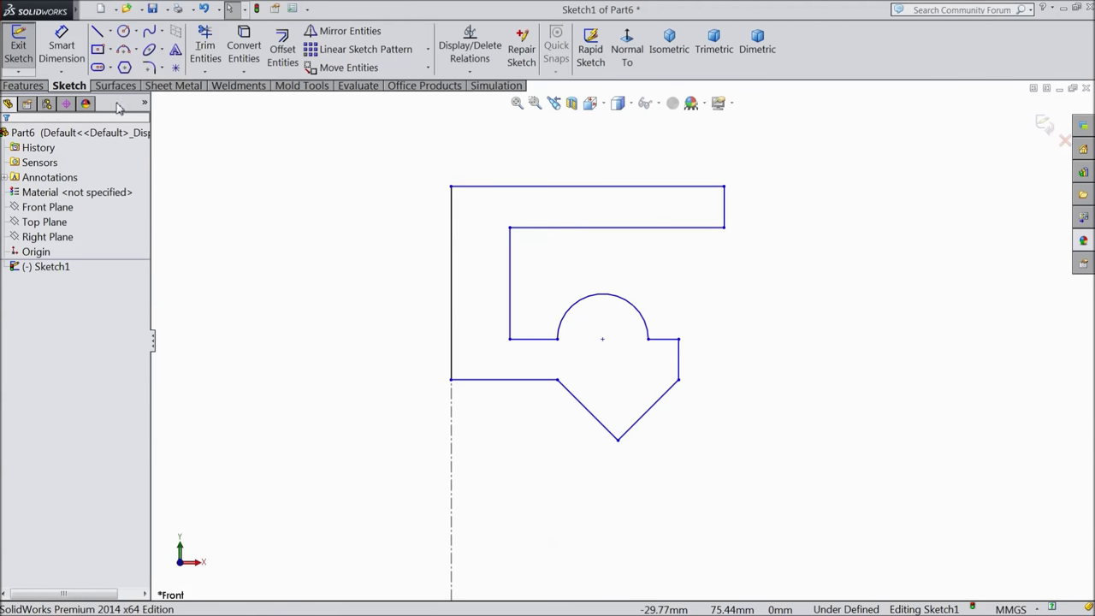
left_click(62, 47)
left_click(560, 186)
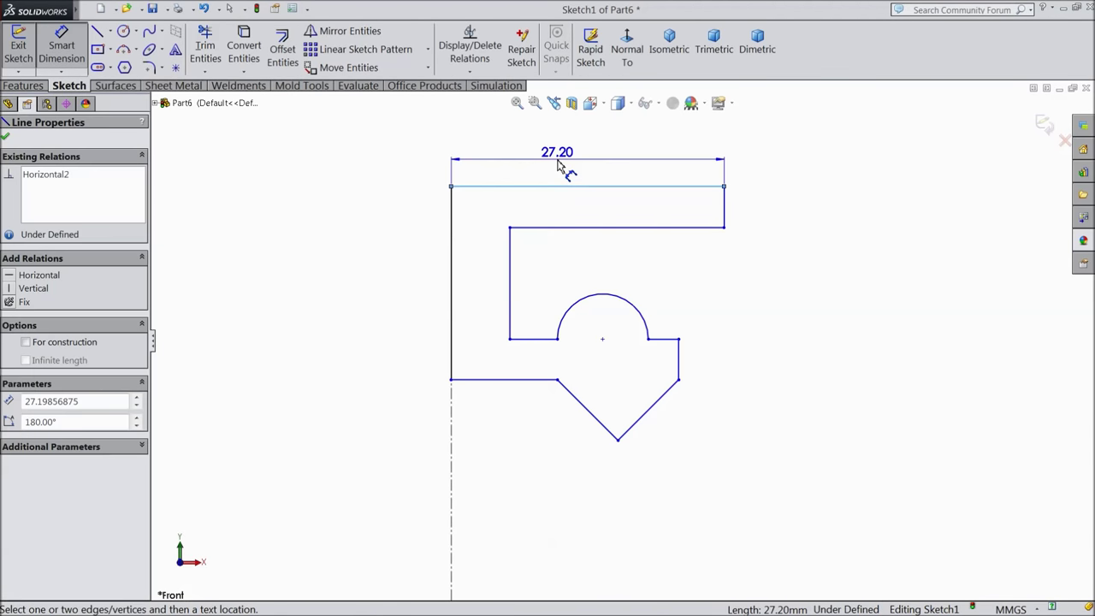
left_click(557, 165)
type("7")
key("Return")
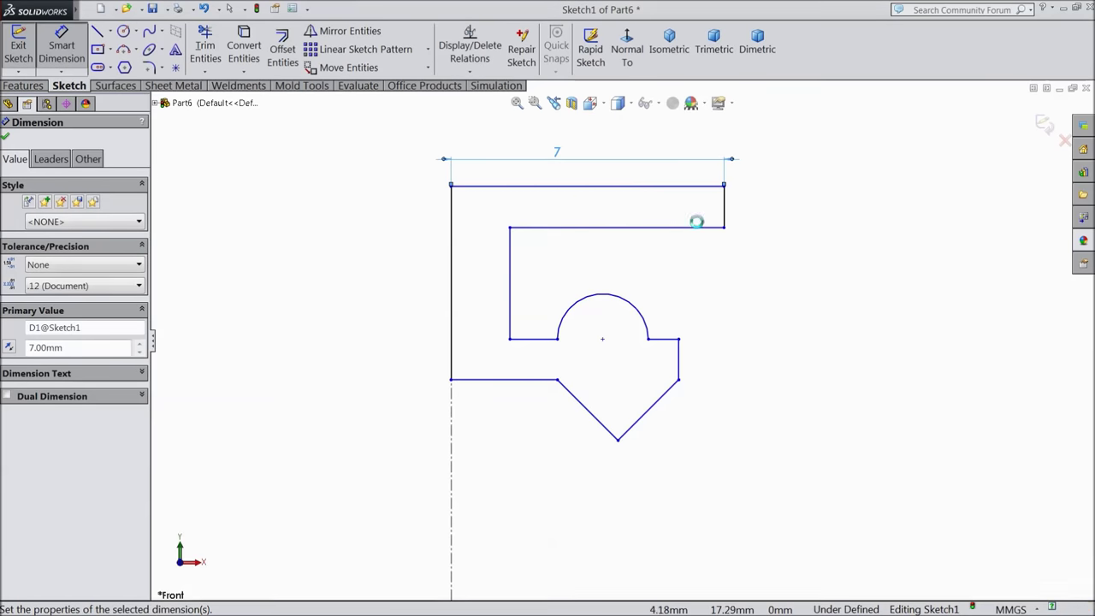
left_click(724, 210)
left_click(761, 216)
type("1")
key("Return")
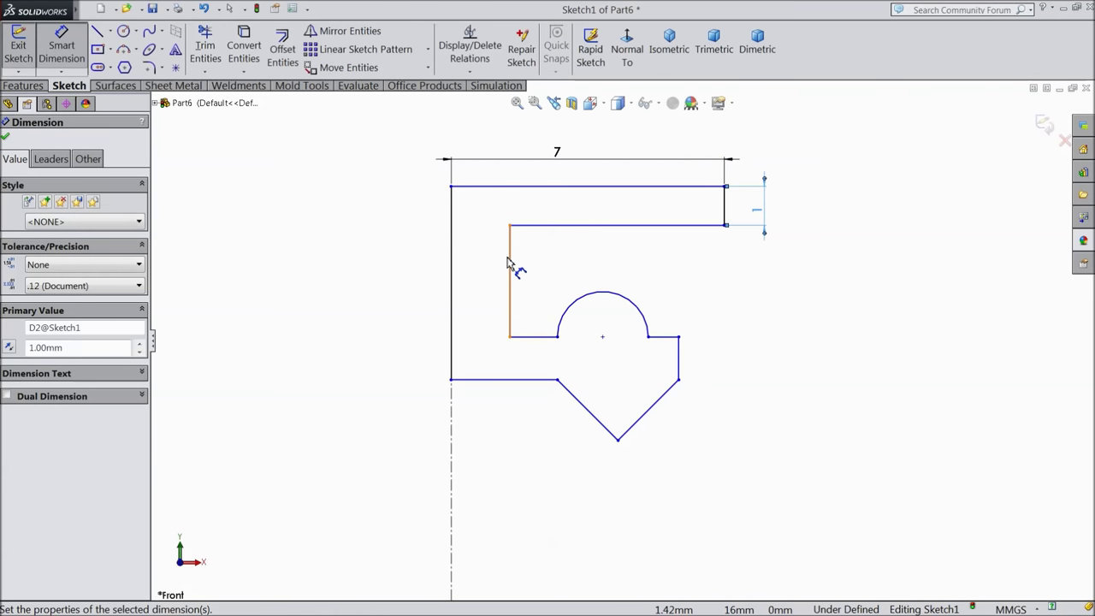
Step: Dimension the wall thickness between the vertical lines to 1
left_click(509, 263)
left_click(451, 245)
left_click(476, 145)
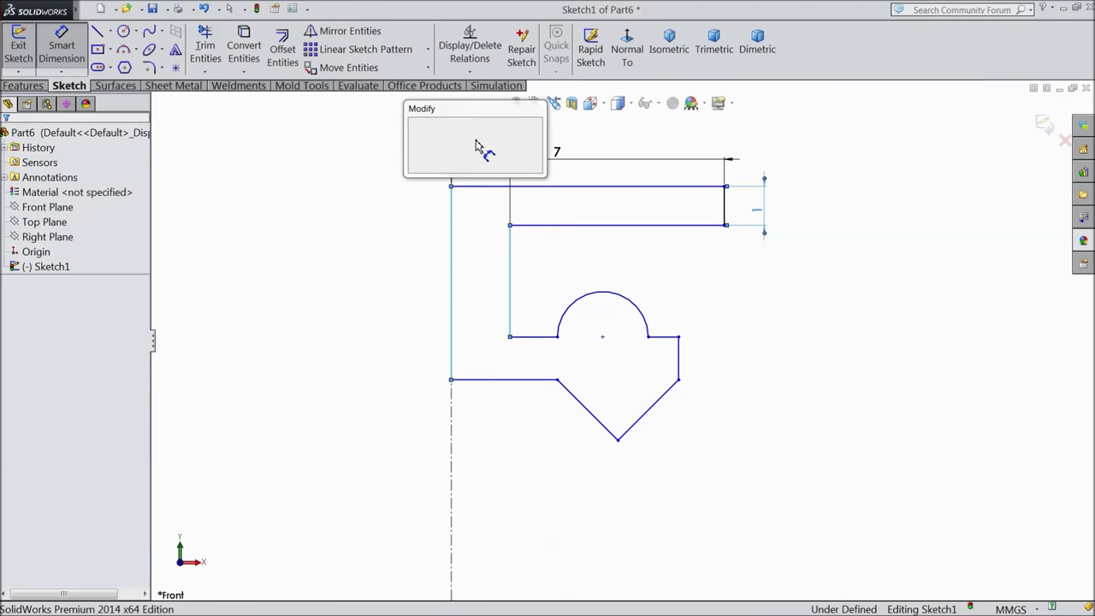
type("1")
key("Return")
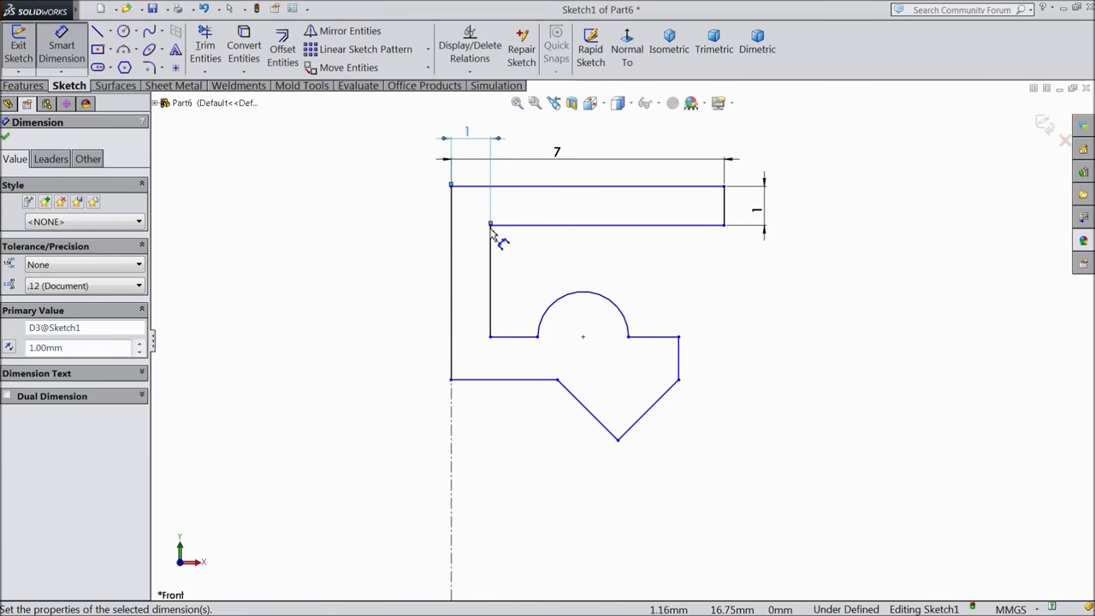
Step: Set the inner height to 2.25 and the overall height to 5
left_click(520, 226)
left_click(510, 337)
left_click(427, 291)
type("2.25")
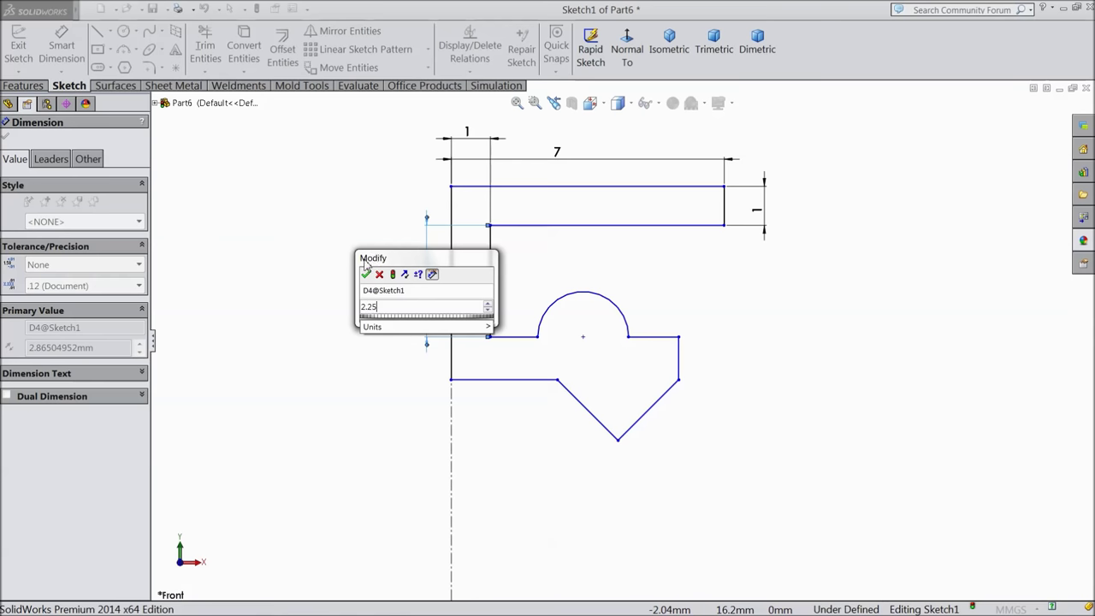
left_click(366, 274)
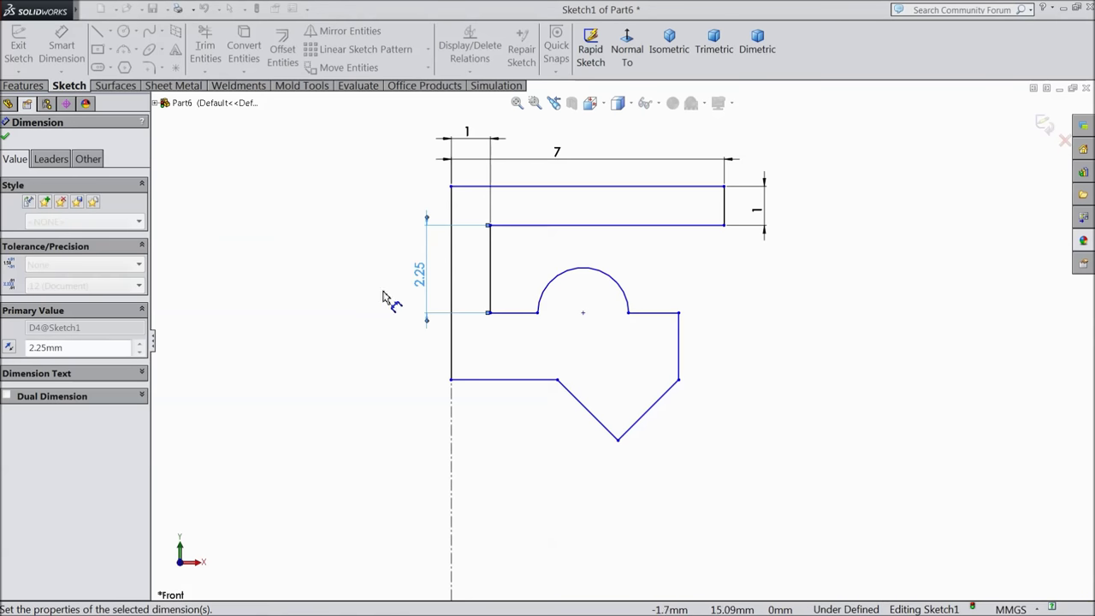
left_click(453, 295)
left_click(367, 285)
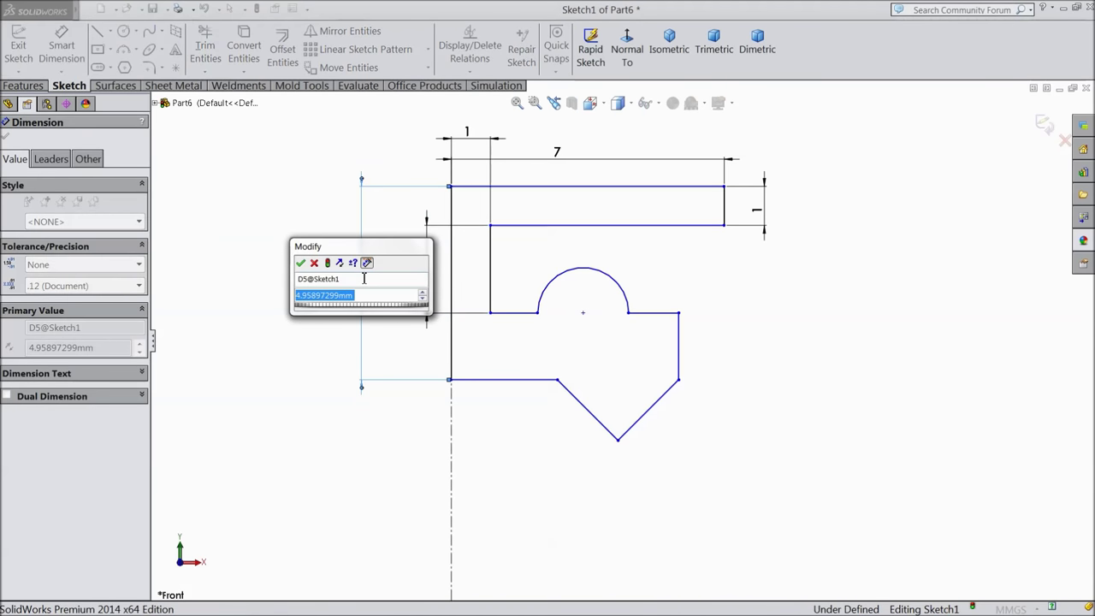
type("5")
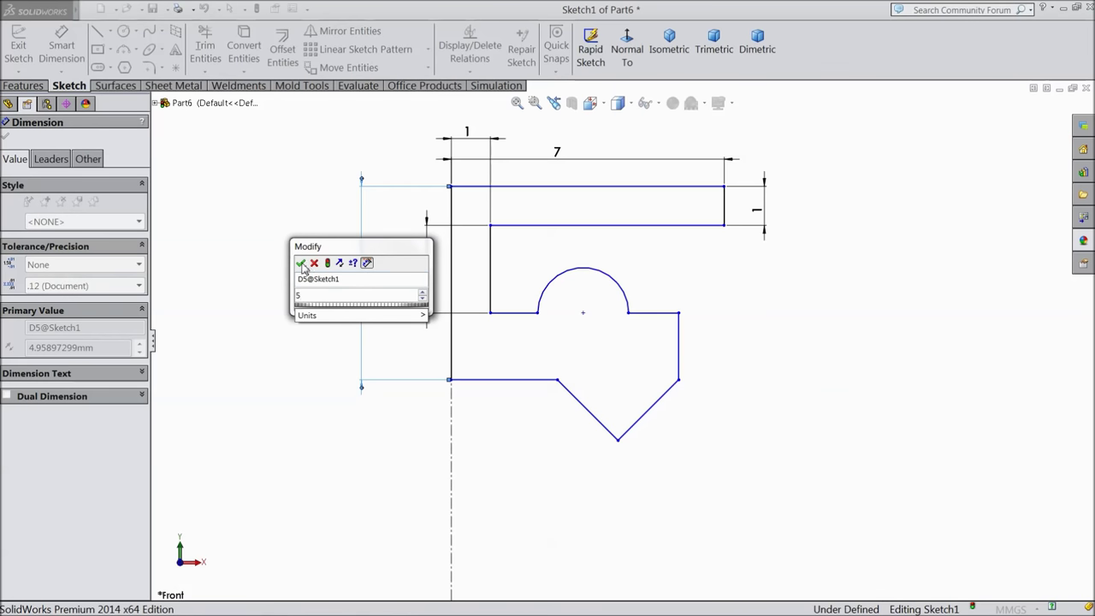
left_click(301, 263)
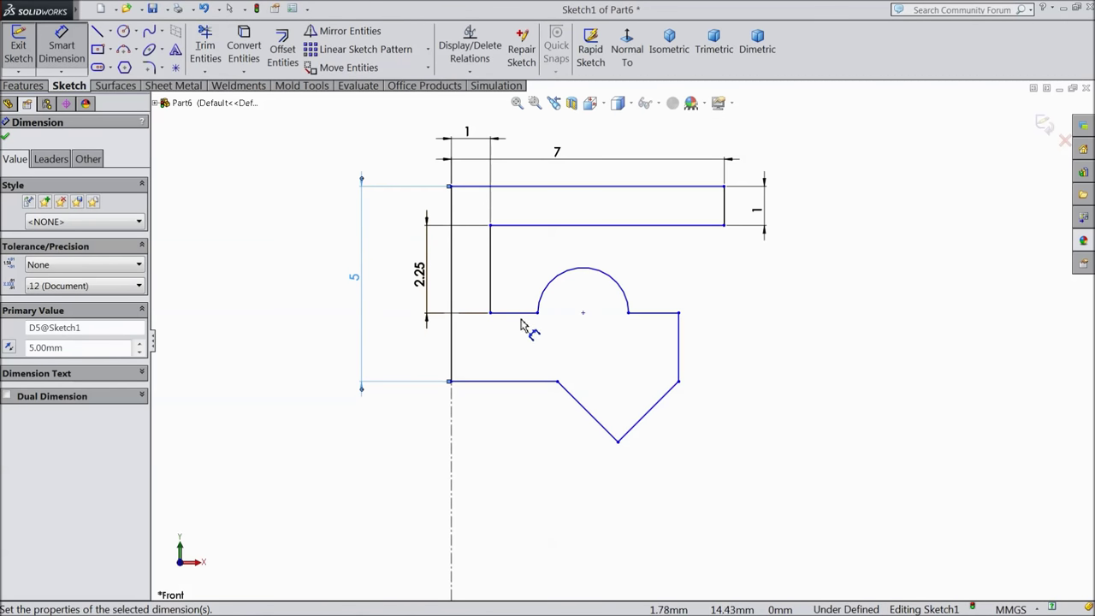
Step: Add a driven height dimension and change the inner height to 2.50
left_click(518, 312)
left_click(513, 381)
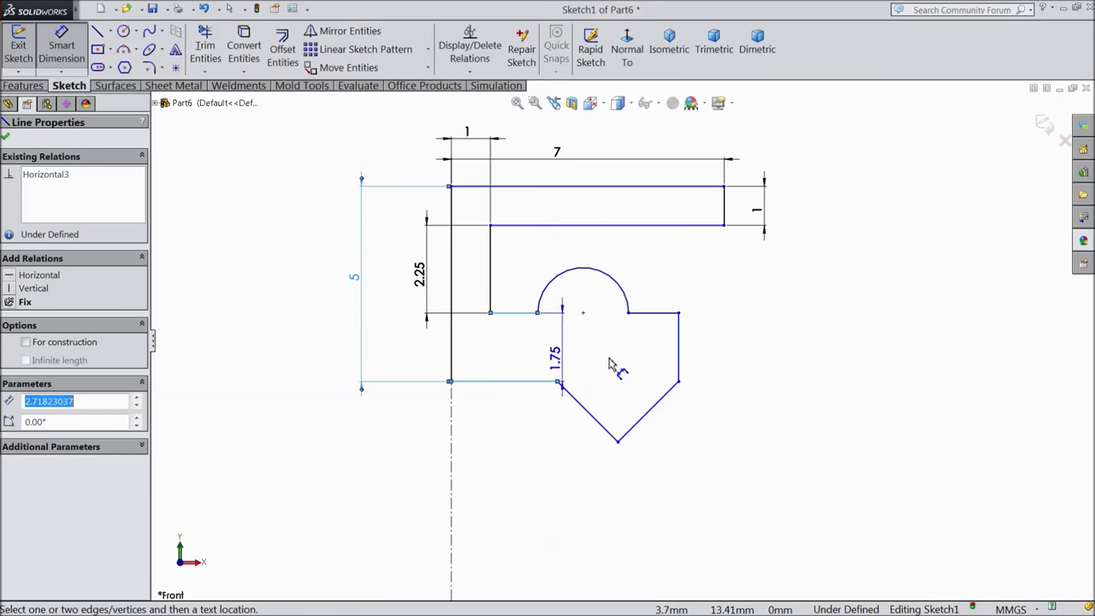
left_click(717, 357)
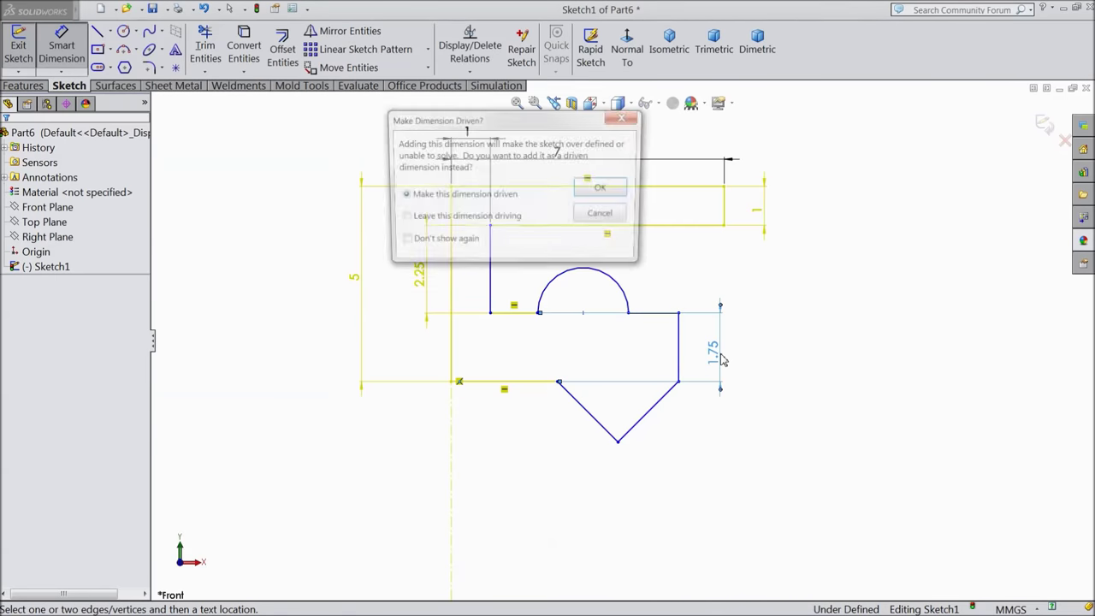
left_click(604, 189)
left_click(421, 275)
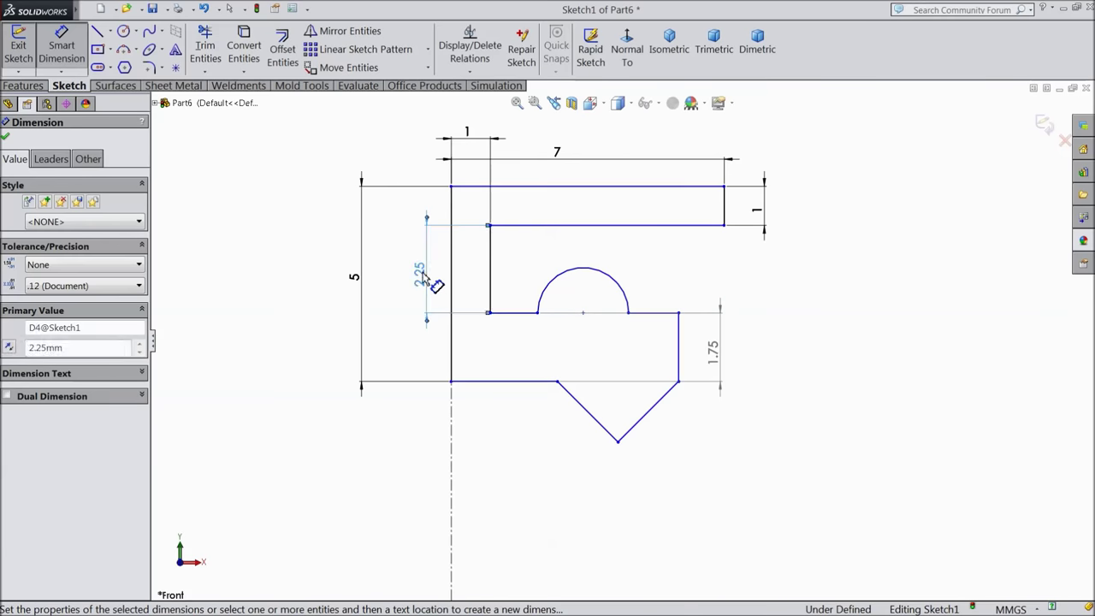
double_click(422, 275)
type("2.5")
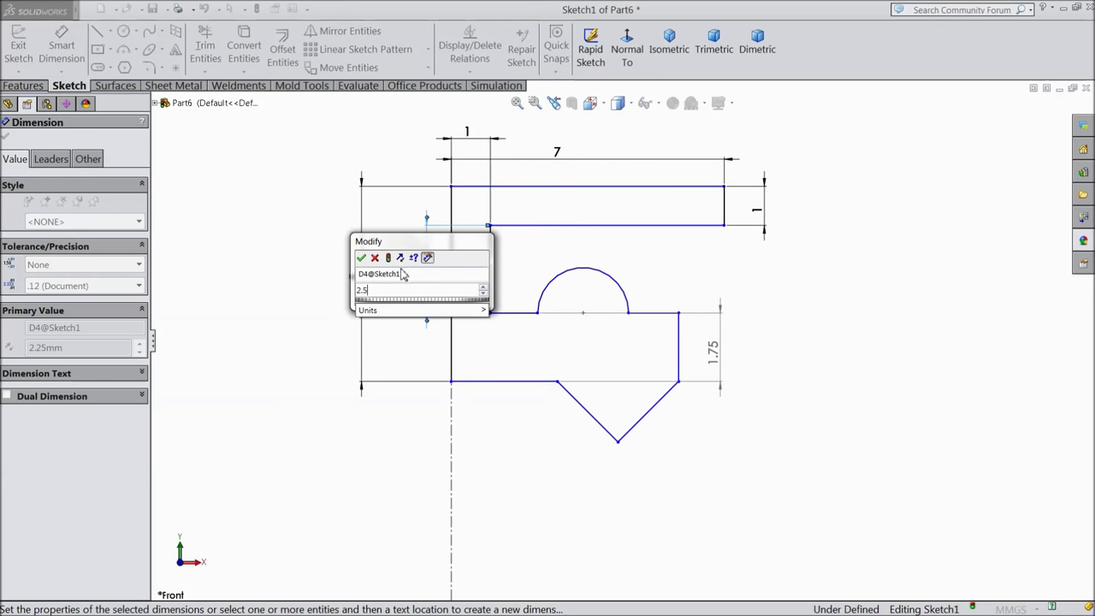
left_click(361, 259)
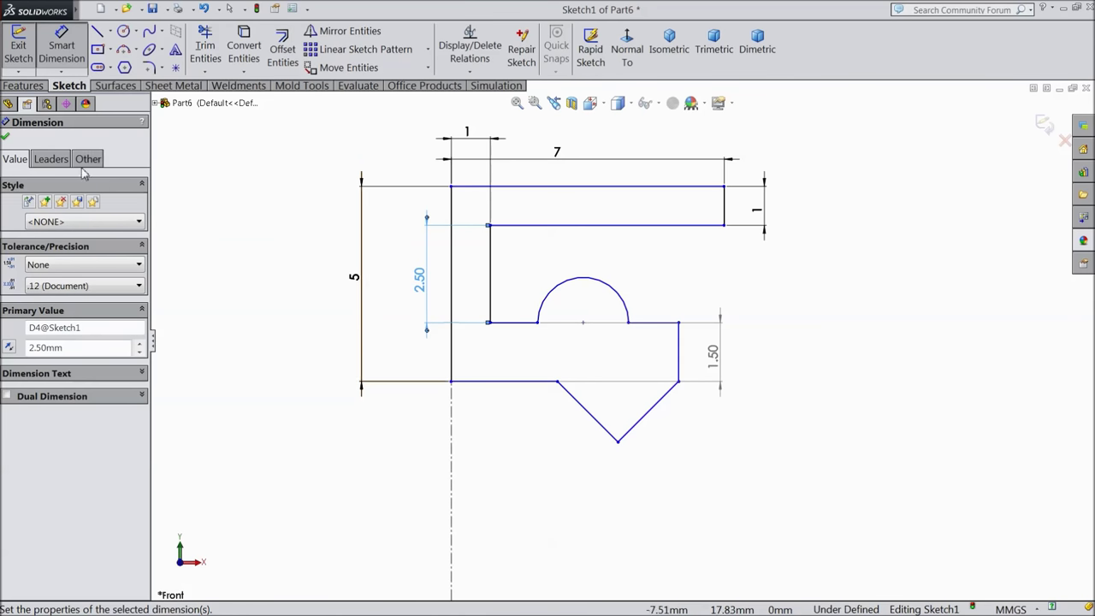
Step: Dimension the V lip tip 8.50 from the horizontal centerline
scroll(538, 384, "up", 1)
scroll(586, 415, "up", 2)
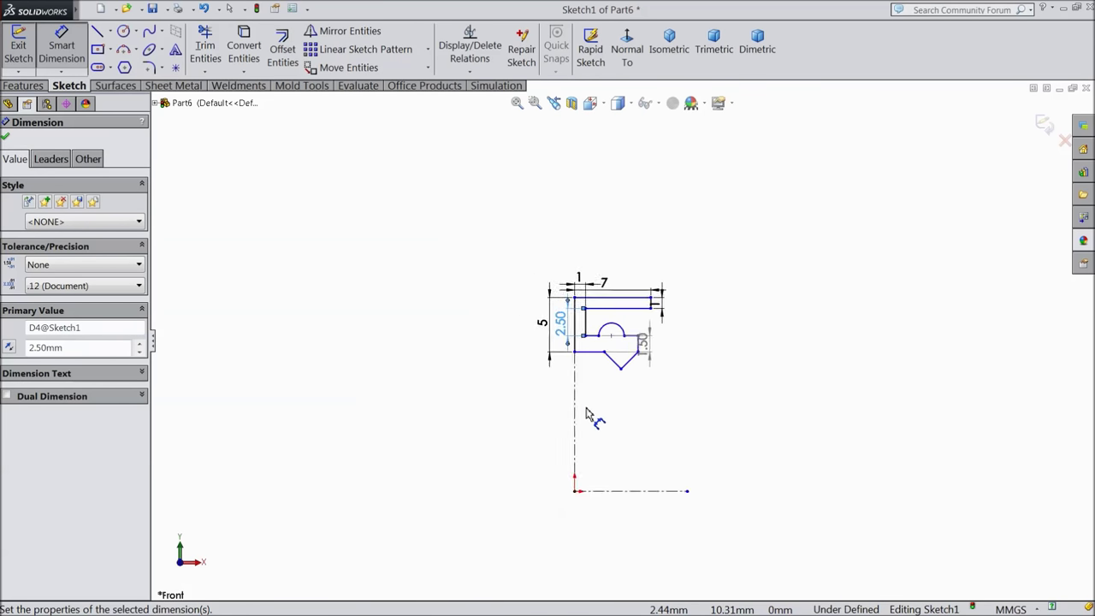
scroll(648, 454, "up", 1)
left_click(613, 324)
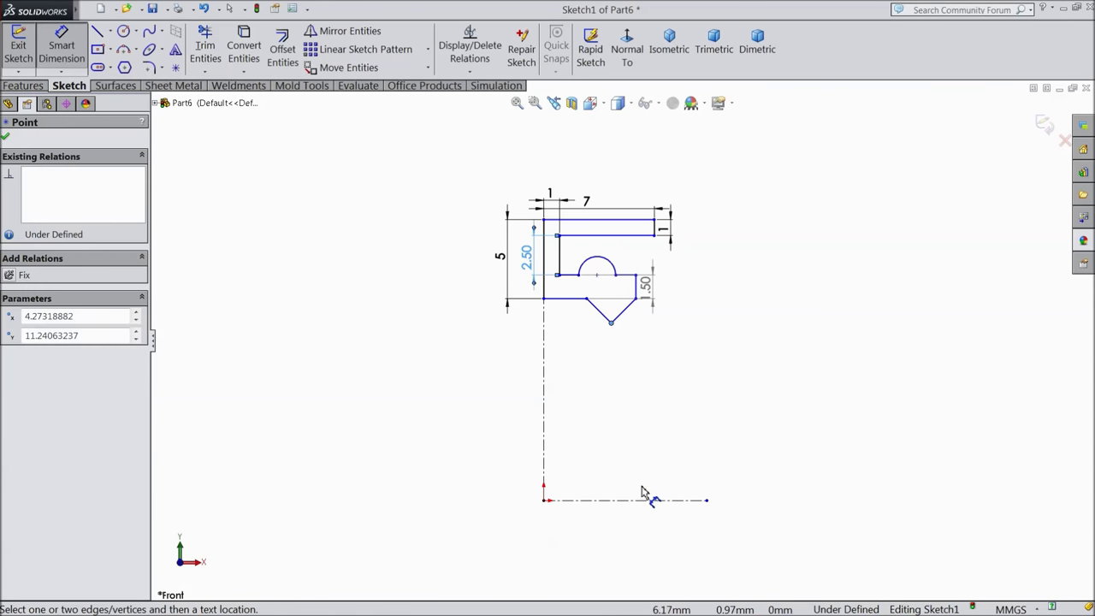
left_click(652, 499)
left_click(741, 416)
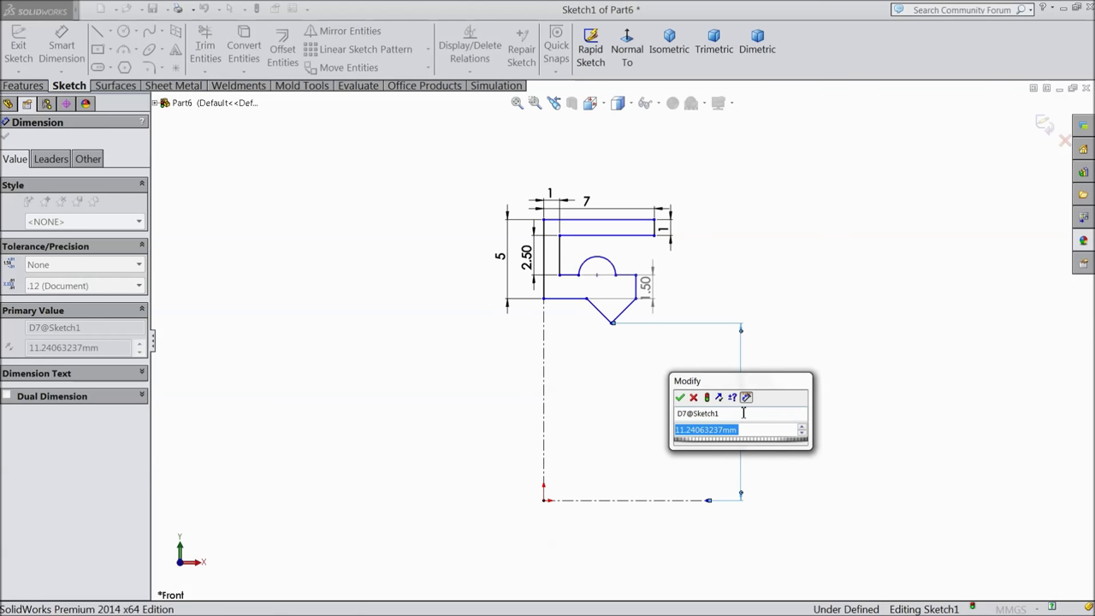
type("8.5")
left_click(679, 399)
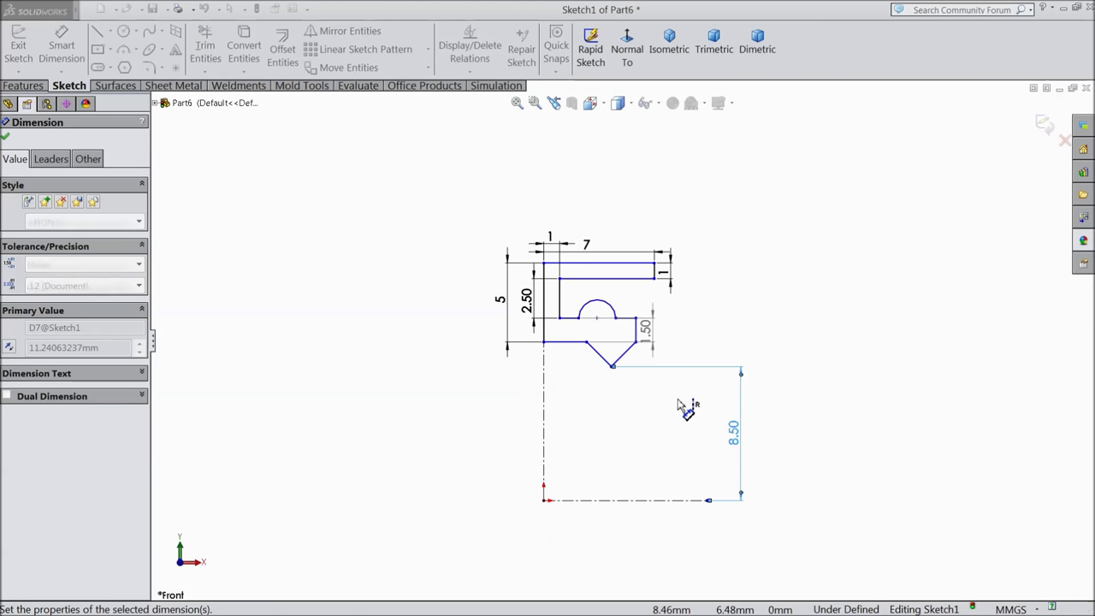
scroll(650, 412, "down", 2)
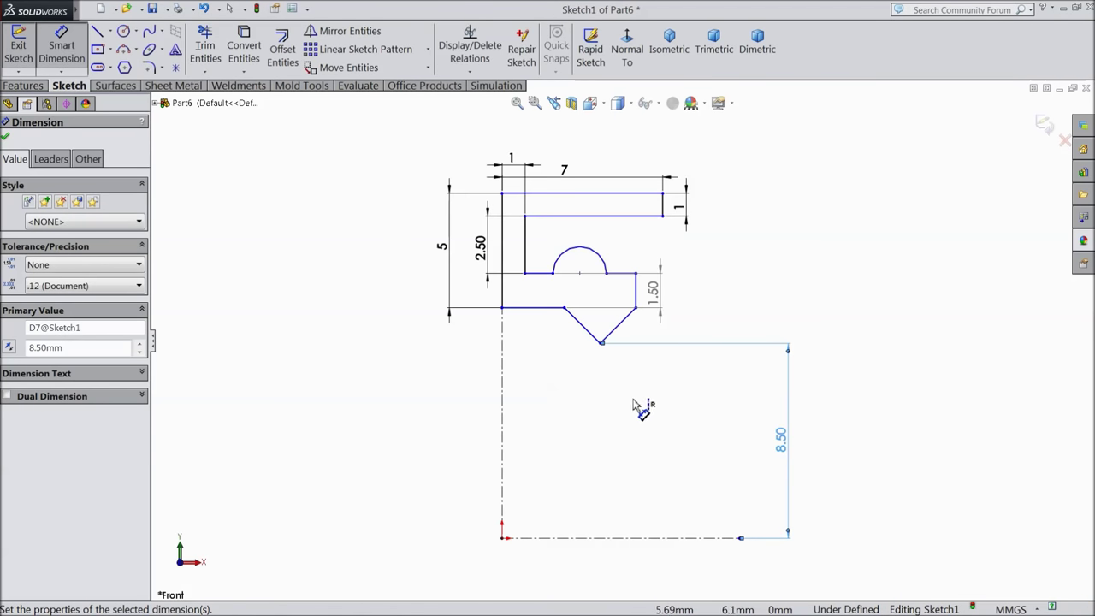
left_click(5, 135)
scroll(571, 310, "down", 1)
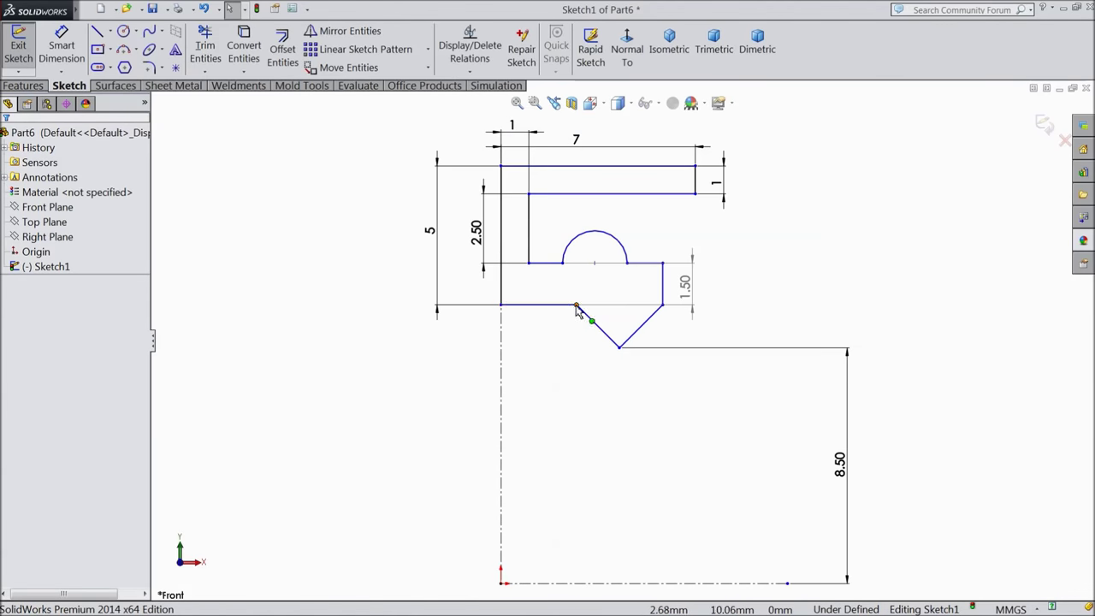
Step: Add a Vertical relation between the arc's left endpoint and the bottom break point
left_click(577, 305)
left_click(563, 263, "ctrl")
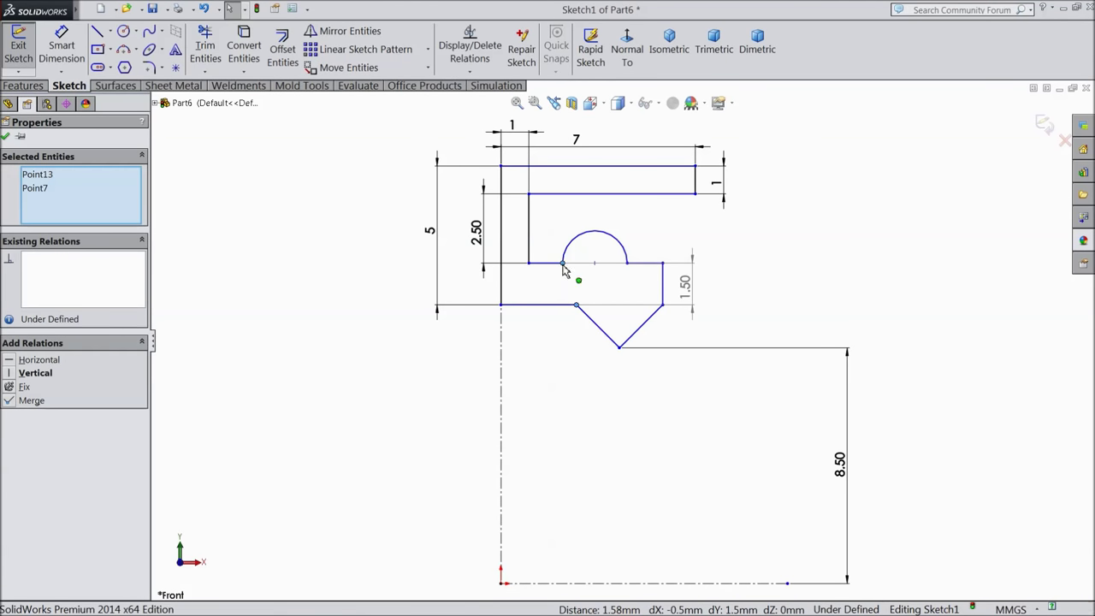
left_click(34, 373)
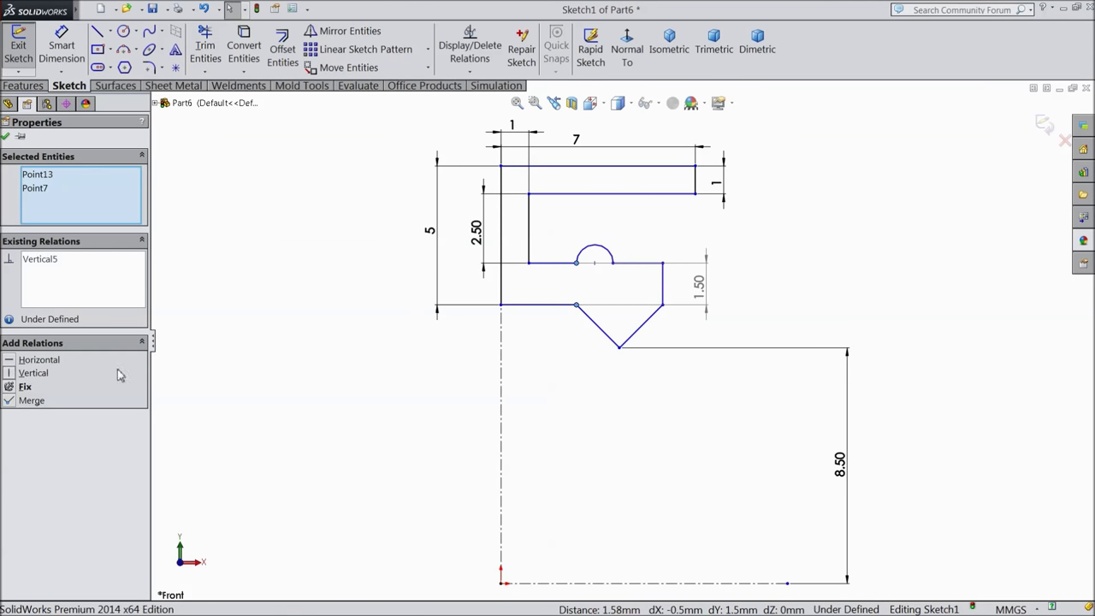
left_click(5, 135)
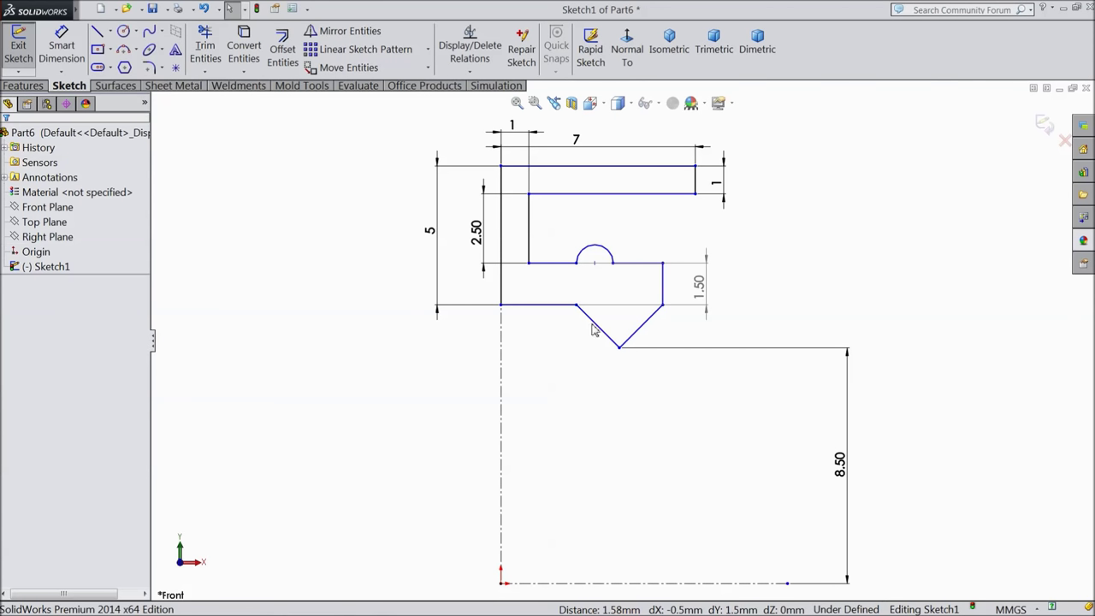
Step: Drag the arc's right endpoint outward to enlarge the semicircular groove
scroll(591, 324, "down", 4)
left_click_drag(611, 267, 646, 274)
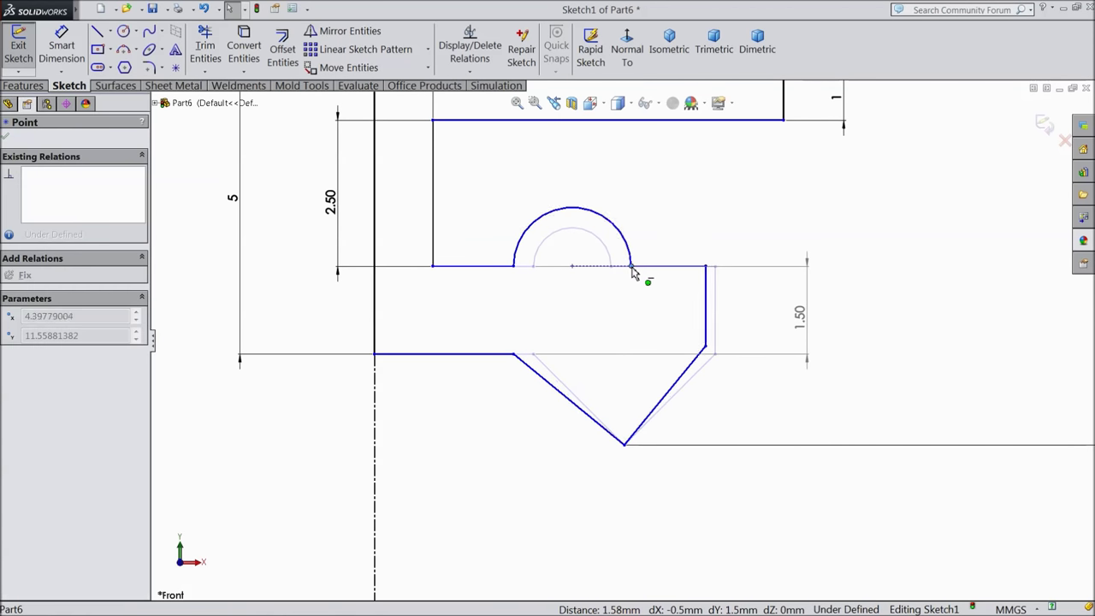
mouse_move(646, 275)
left_mouse_down()
mouse_move(663, 276)
mouse_move(652, 275)
left_mouse_up()
scroll(593, 320, "up", 2)
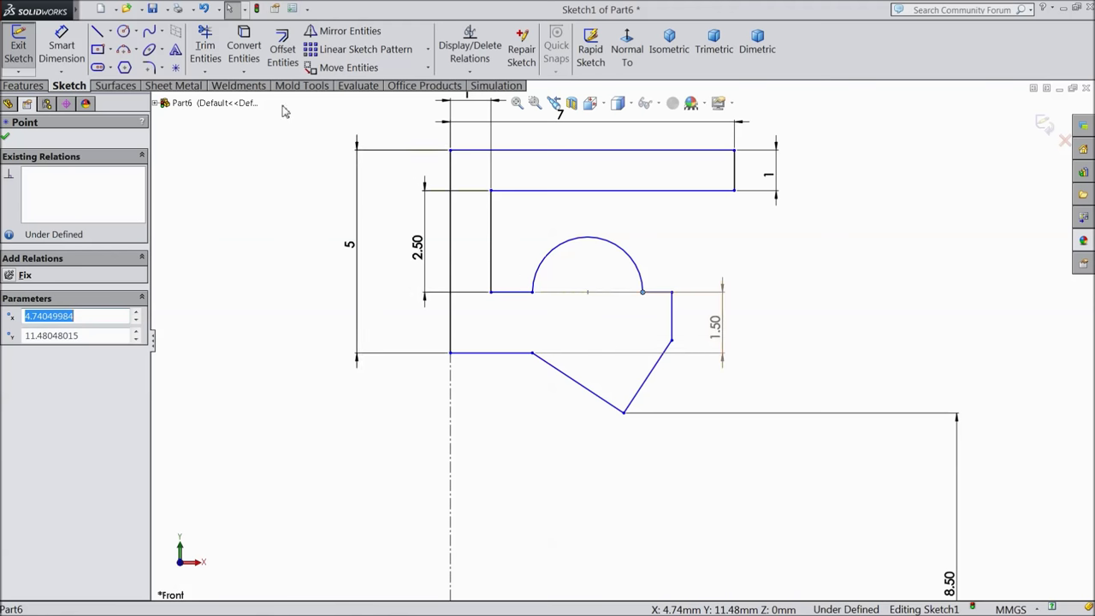
left_click(151, 70)
type("0.3")
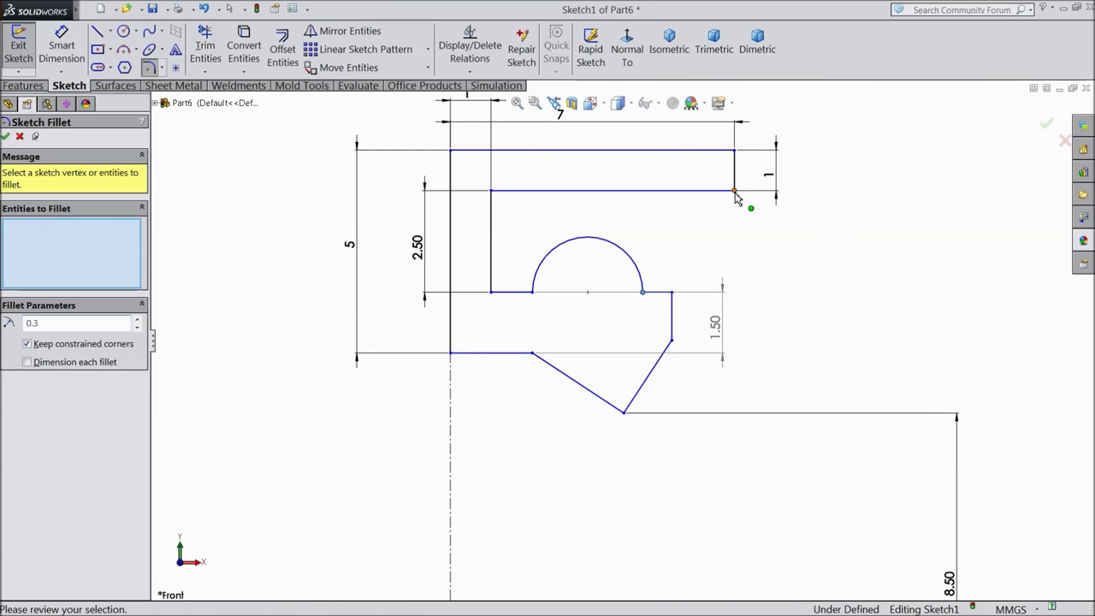
Step: Fillet four profile corners, including lower-left, top-left and beside the semicircle, at 0.30 mm
left_click(735, 190)
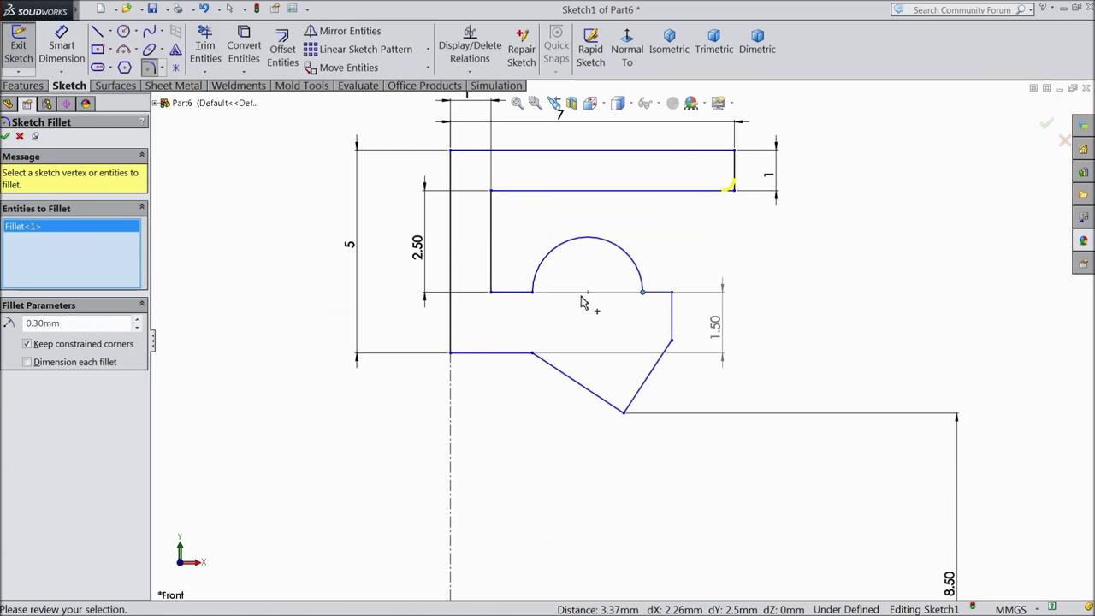
left_click(452, 352)
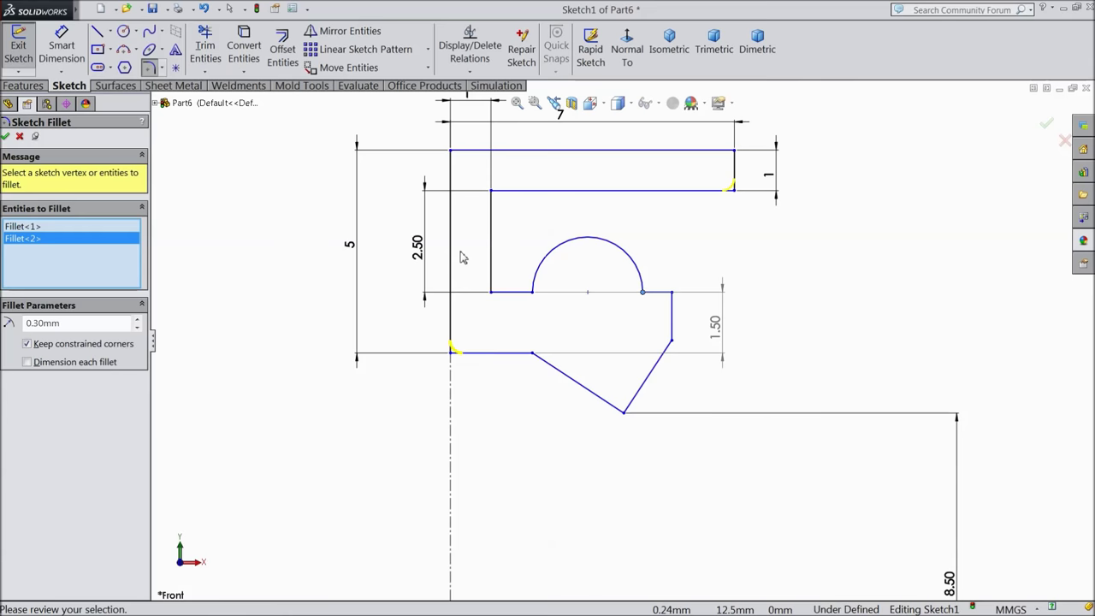
left_click(452, 153)
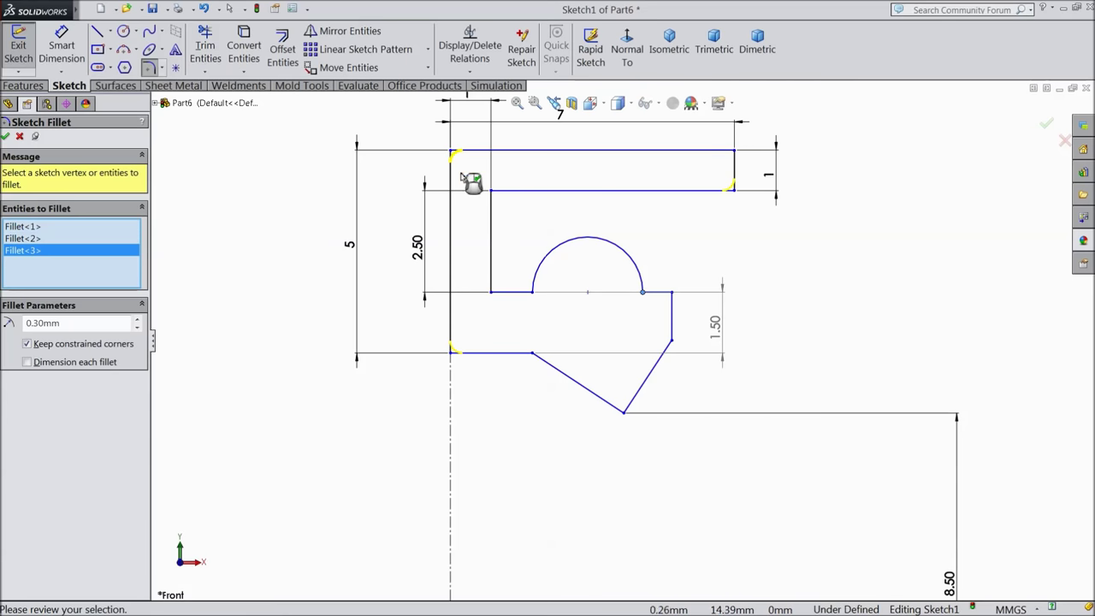
left_click(672, 294)
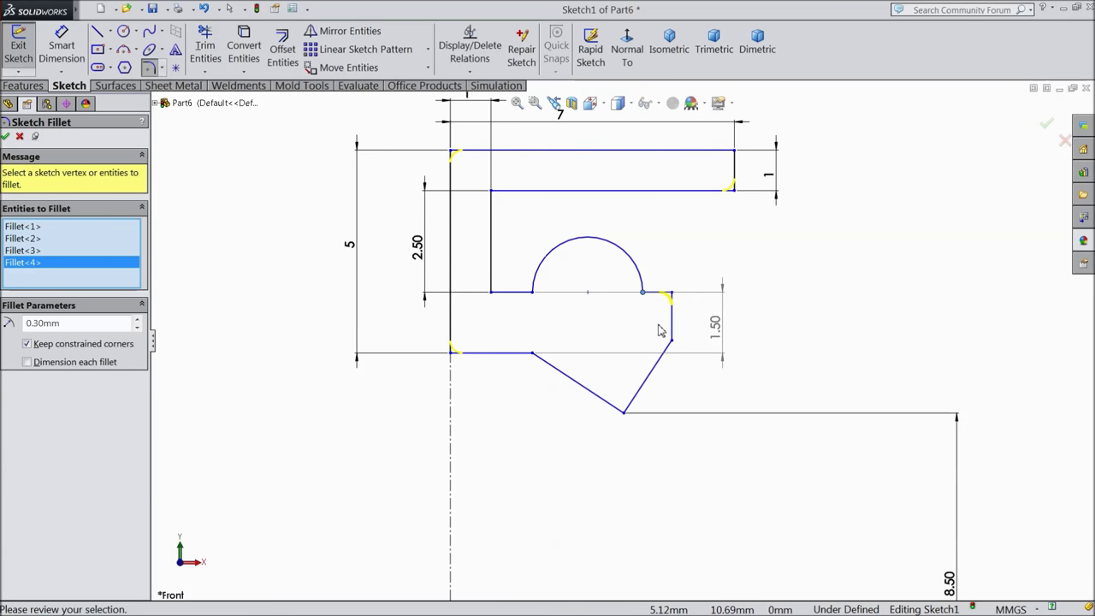
left_click(6, 137)
scroll(362, 200, "up", 2)
scroll(428, 230, "up", 3)
scroll(461, 247, "up", 3)
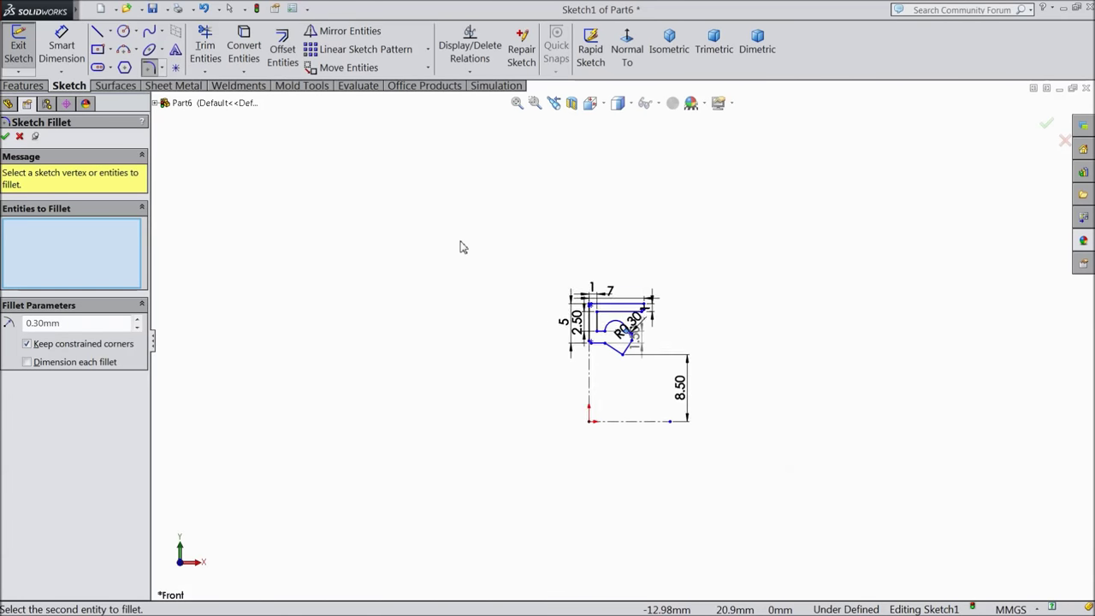
scroll(633, 373, "down", 2)
scroll(635, 374, "down", 1)
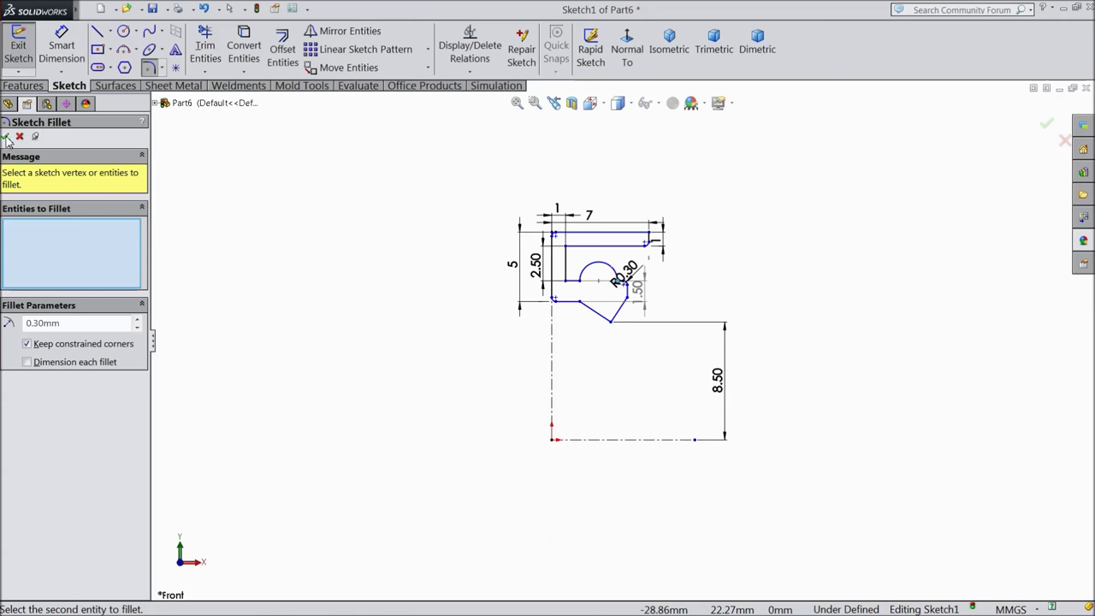
left_click(26, 86)
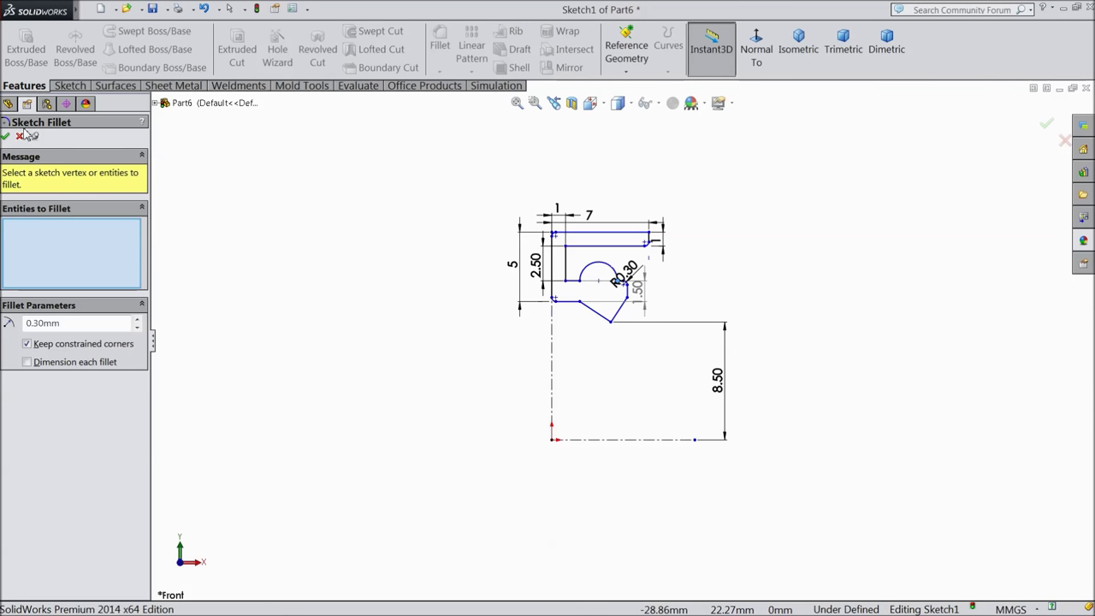
key("Escape")
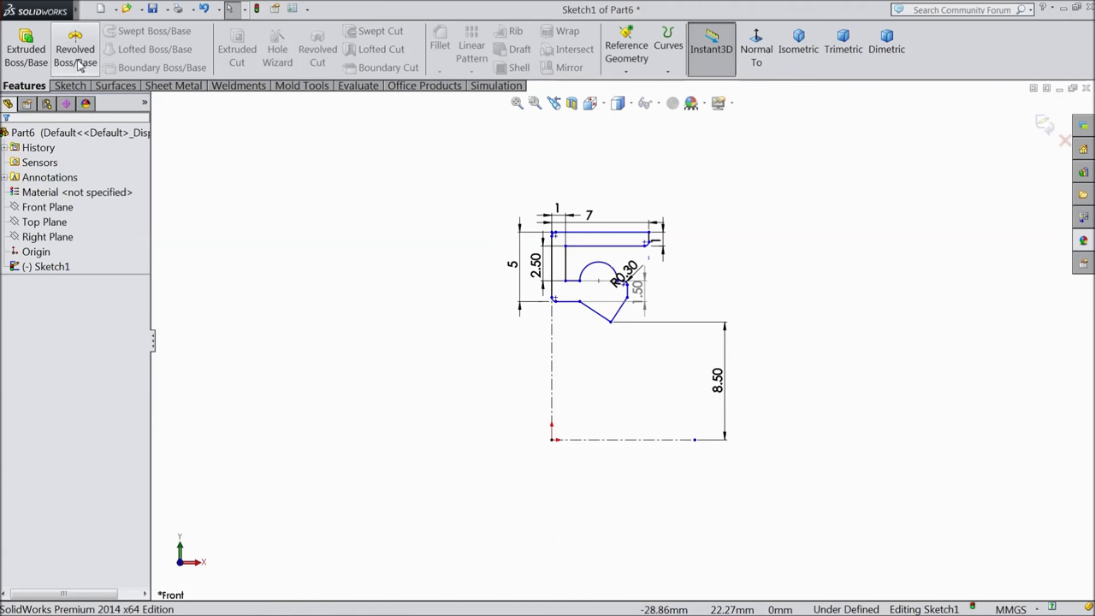
Step: Revolve the seal profile 360° about the horizontal centerline into a solid ring
left_click(79, 66)
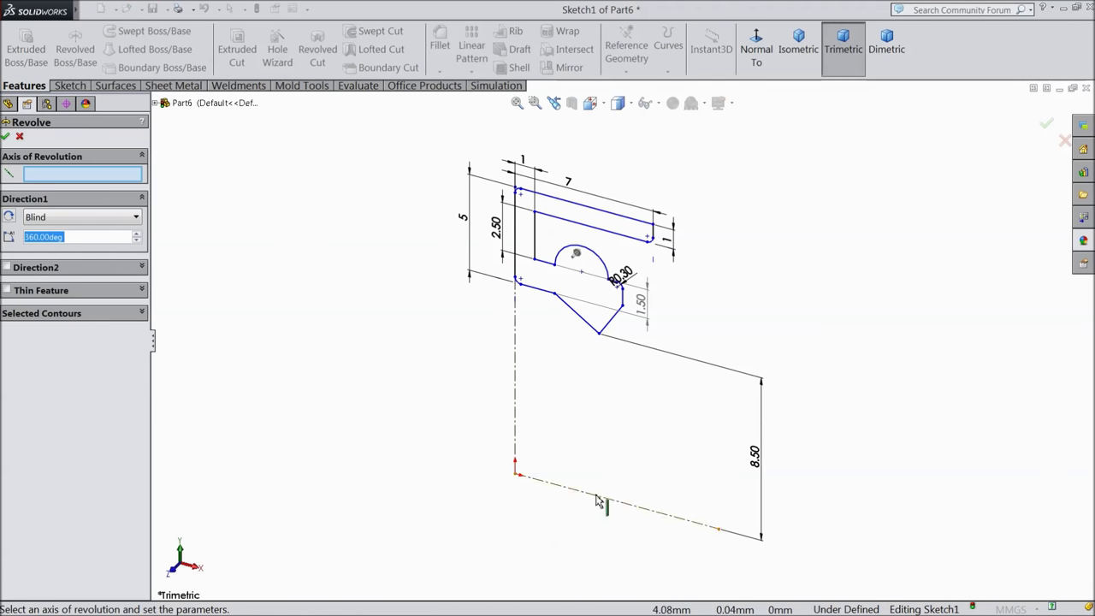
left_click(597, 502)
scroll(616, 445, "up", 3)
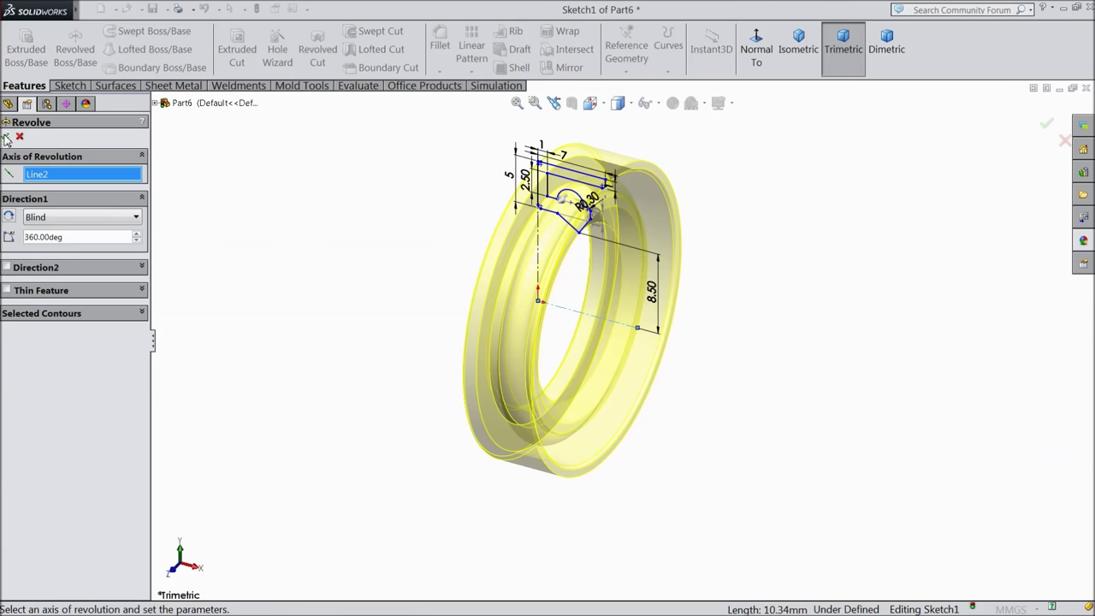
left_click(7, 137)
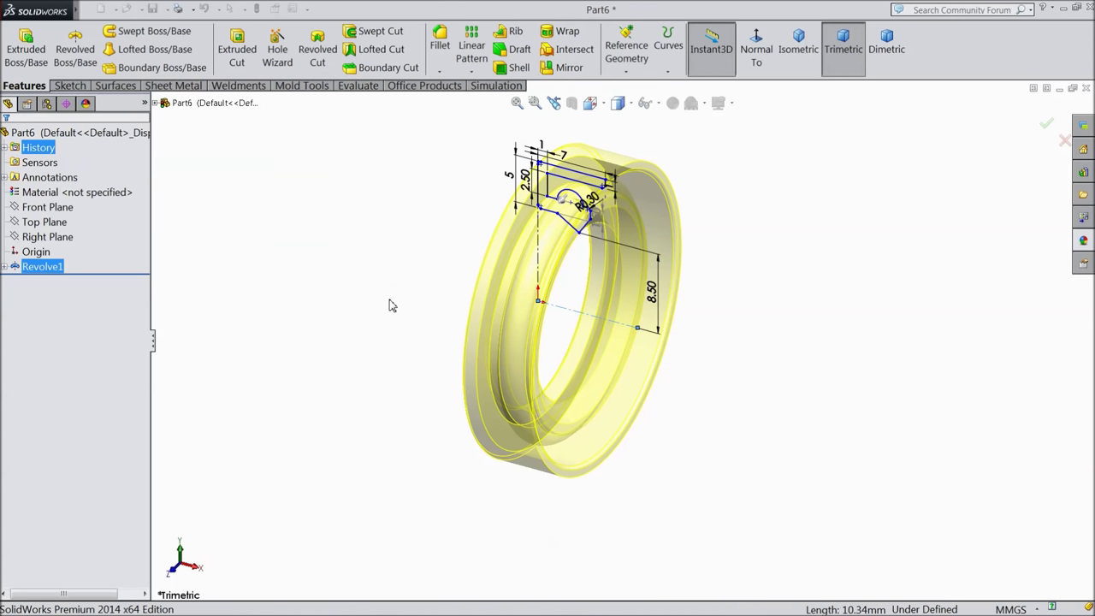
mouse_move(391, 305)
middle_mouse_down()
mouse_move(415, 254)
mouse_move(502, 271)
mouse_move(386, 296)
middle_mouse_up()
left_click(131, 135)
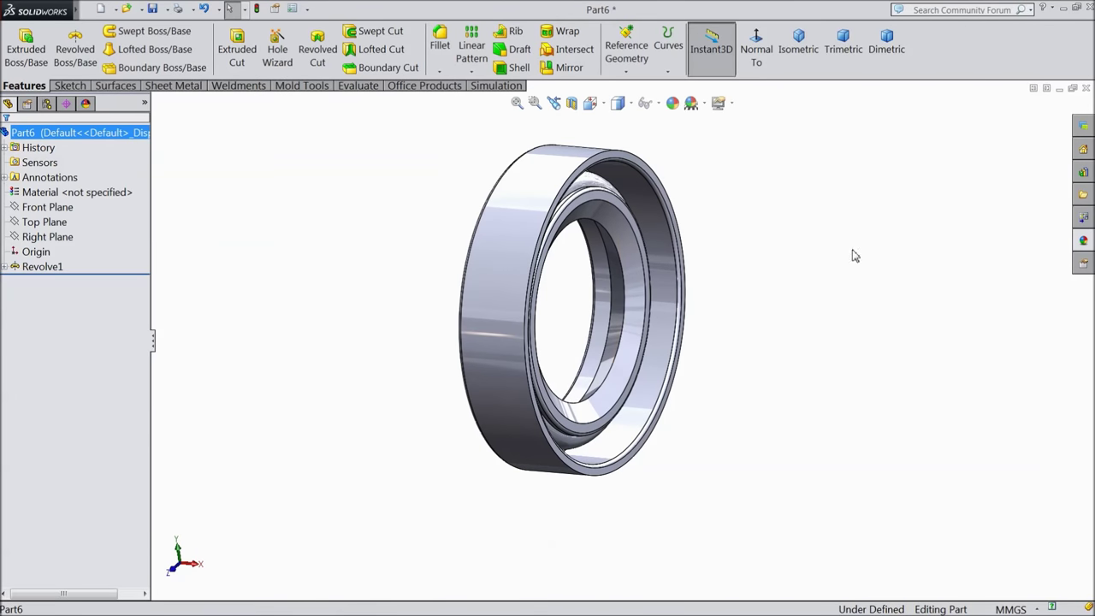
Step: Apply the glossy rubber appearance from the Rubber library so the ring turns black
left_click(1083, 240)
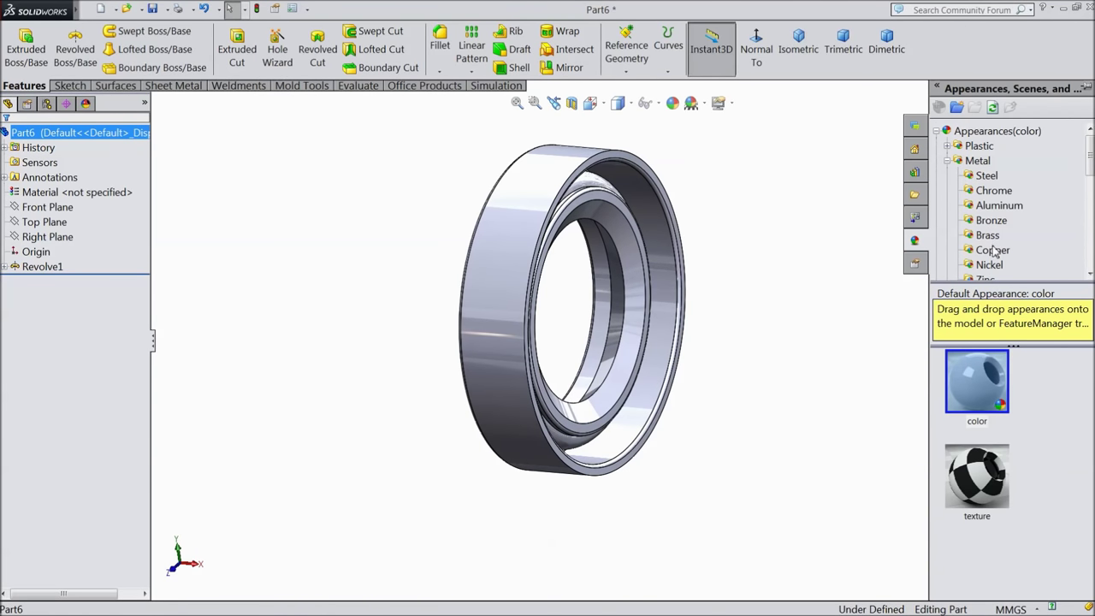
scroll(995, 249, "down", 3)
scroll(996, 217, "down", 3)
scroll(992, 221, "up", 1)
left_click(990, 225)
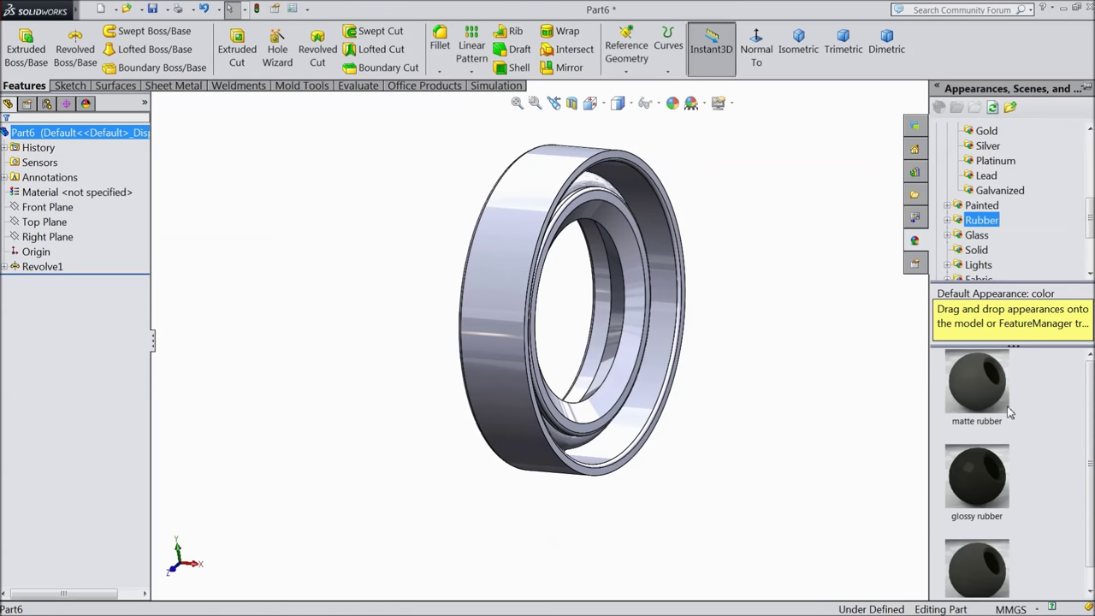
double_click(962, 488)
mouse_move(787, 415)
middle_mouse_down()
mouse_move(889, 397)
mouse_move(883, 357)
mouse_move(848, 408)
mouse_move(744, 357)
middle_mouse_up()
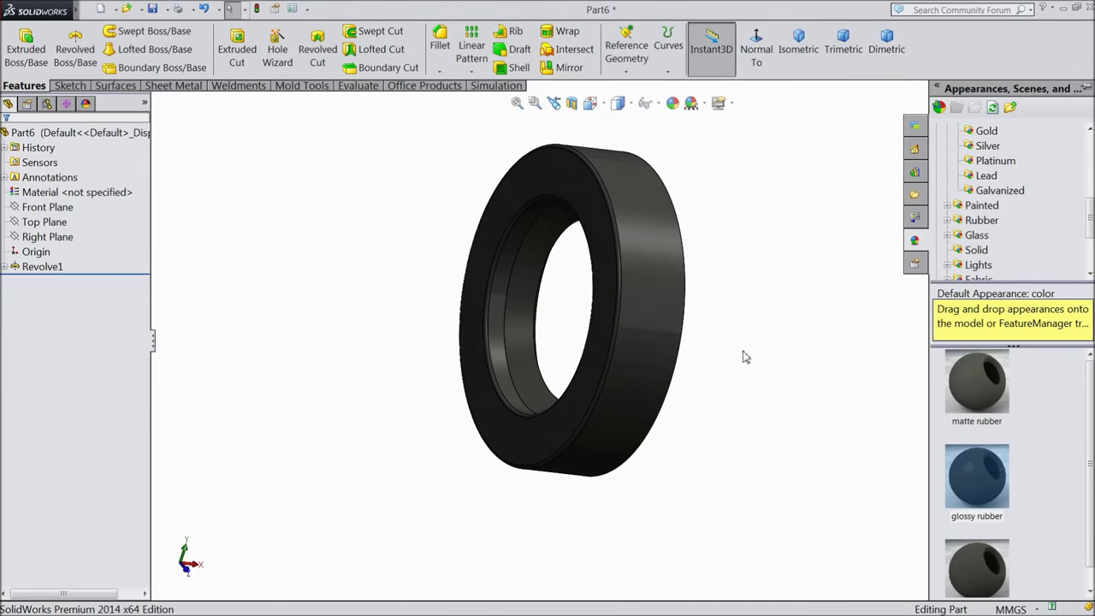
left_click(44, 267)
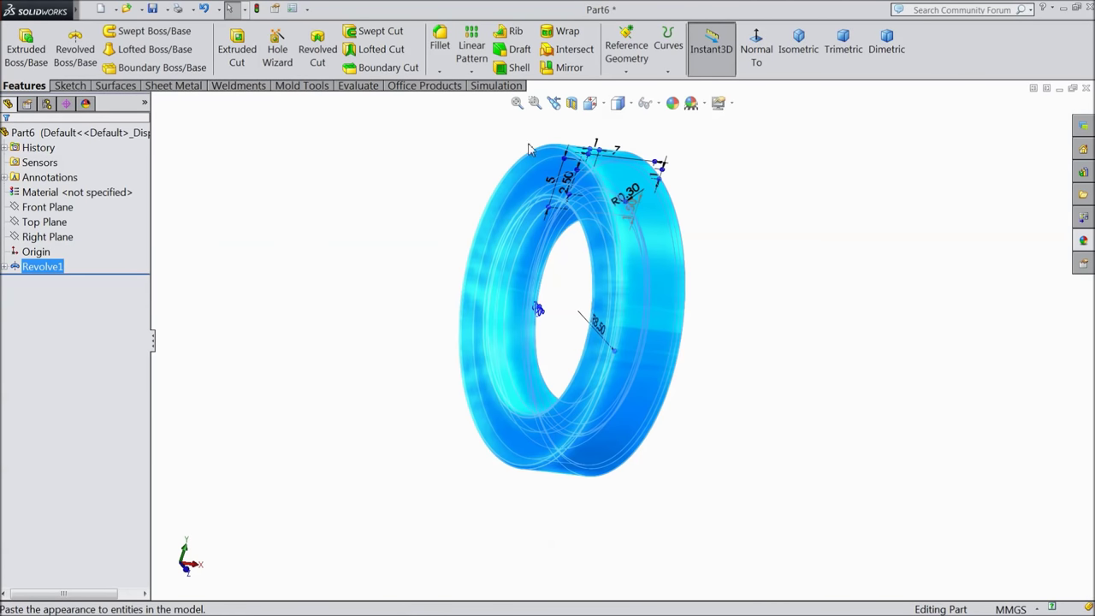
Step: Recolour the Revolve1 ring to a custom brown of RGB 127, 49, 0
left_click(672, 103)
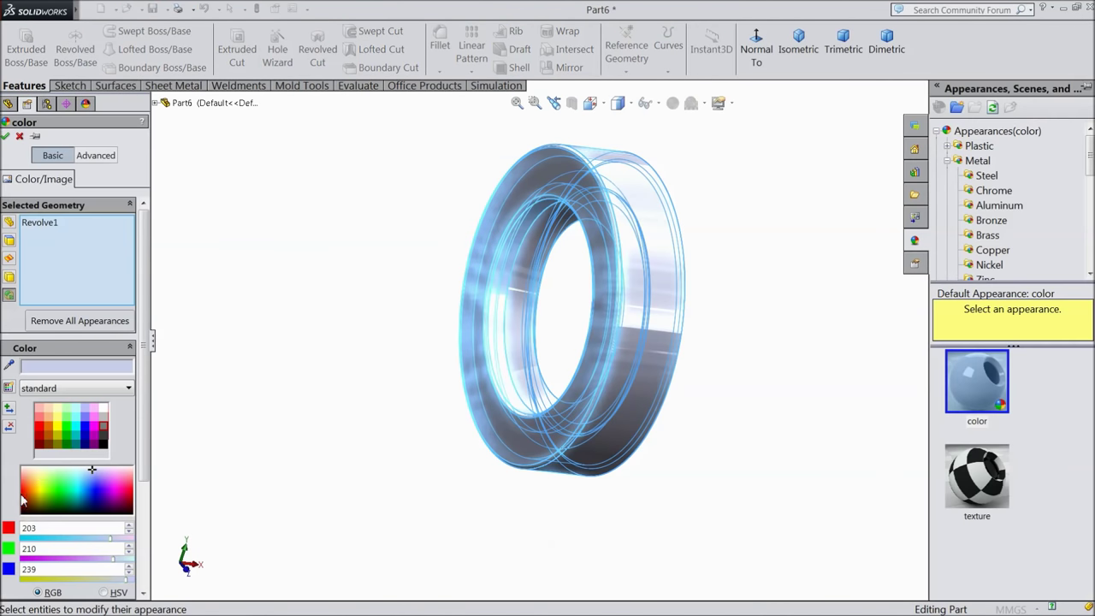
left_click(32, 505)
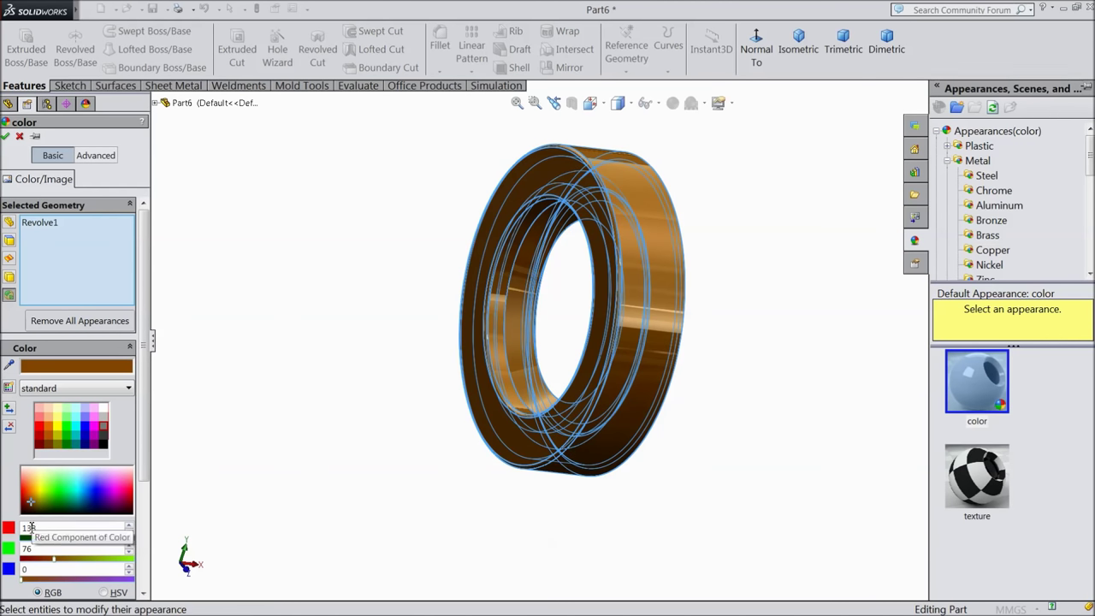
left_click_drag(40, 530, 10, 531)
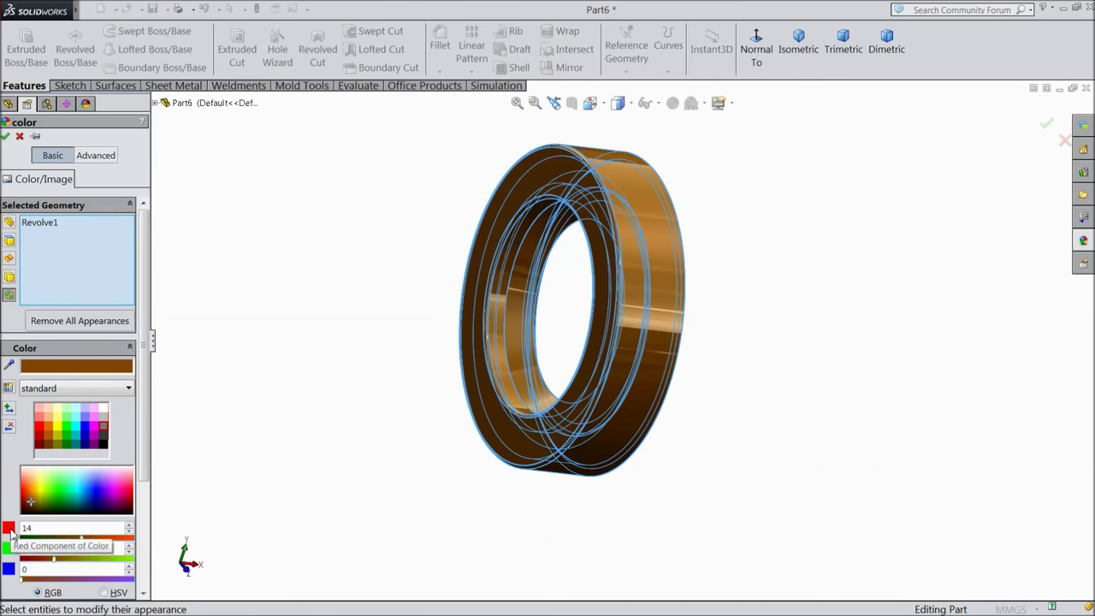
type("127")
left_click(20, 549)
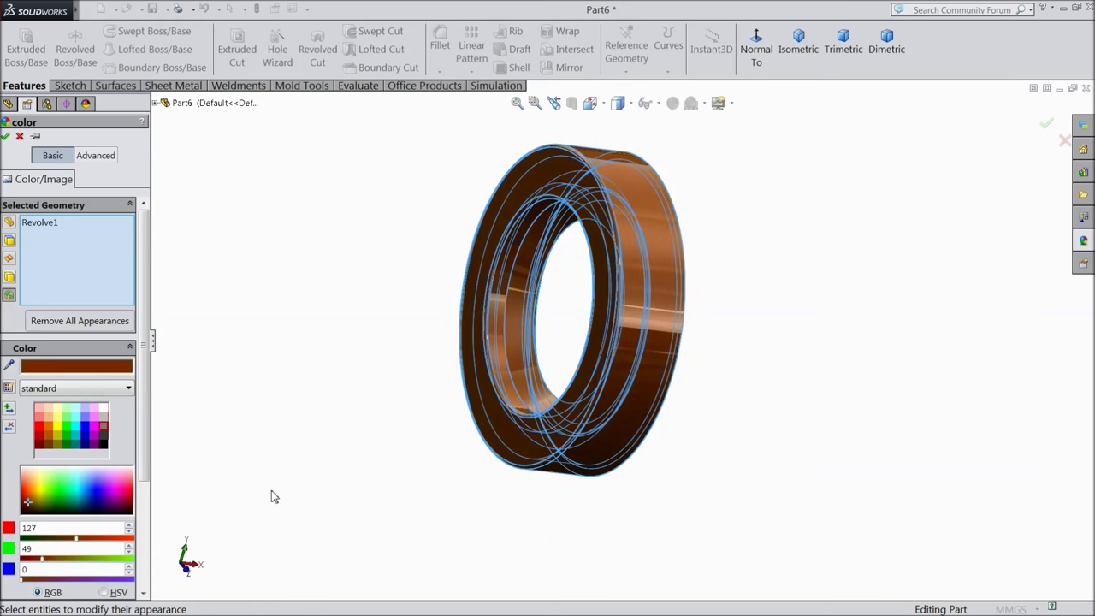
middle_click_drag(300, 476, 374, 513)
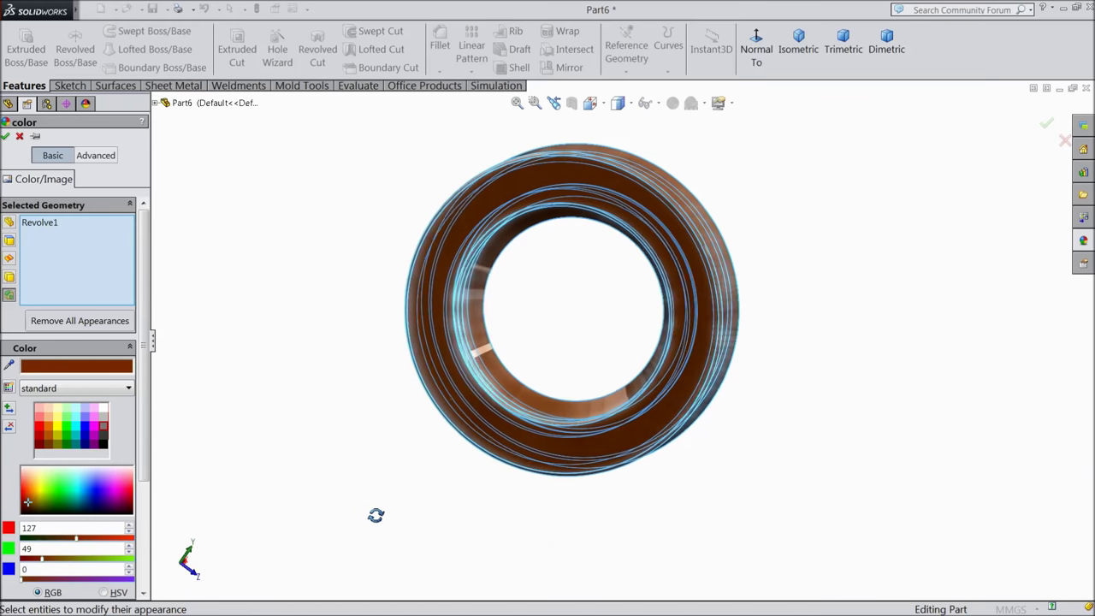
left_click(6, 137)
mouse_move(281, 383)
middle_mouse_down()
mouse_move(328, 399)
mouse_move(459, 368)
mouse_move(542, 377)
mouse_move(332, 433)
mouse_move(505, 340)
middle_mouse_up()
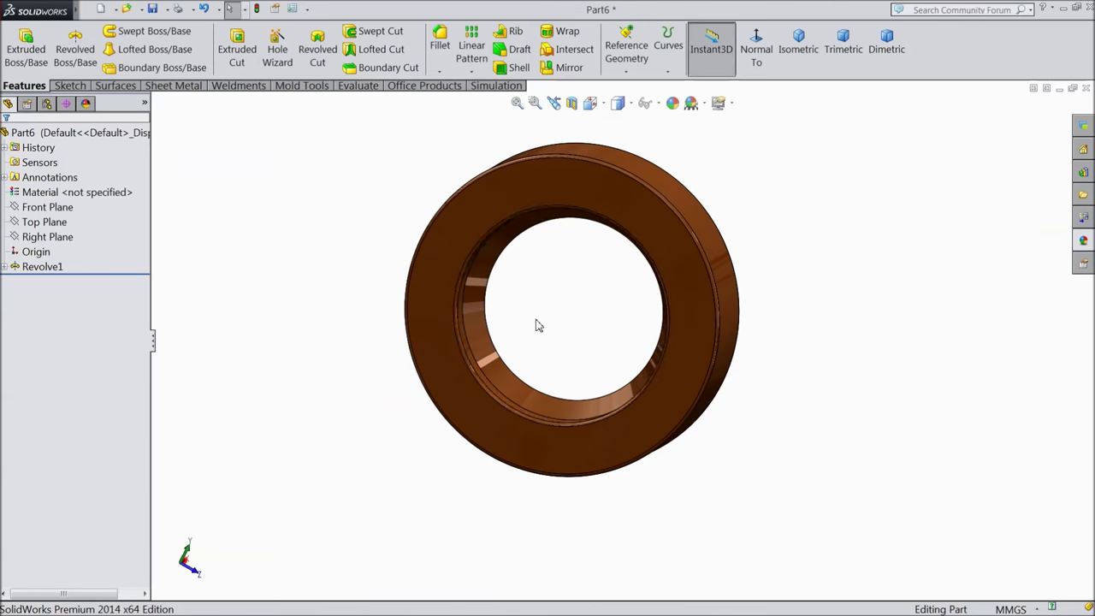
scroll(507, 360, "down", 3)
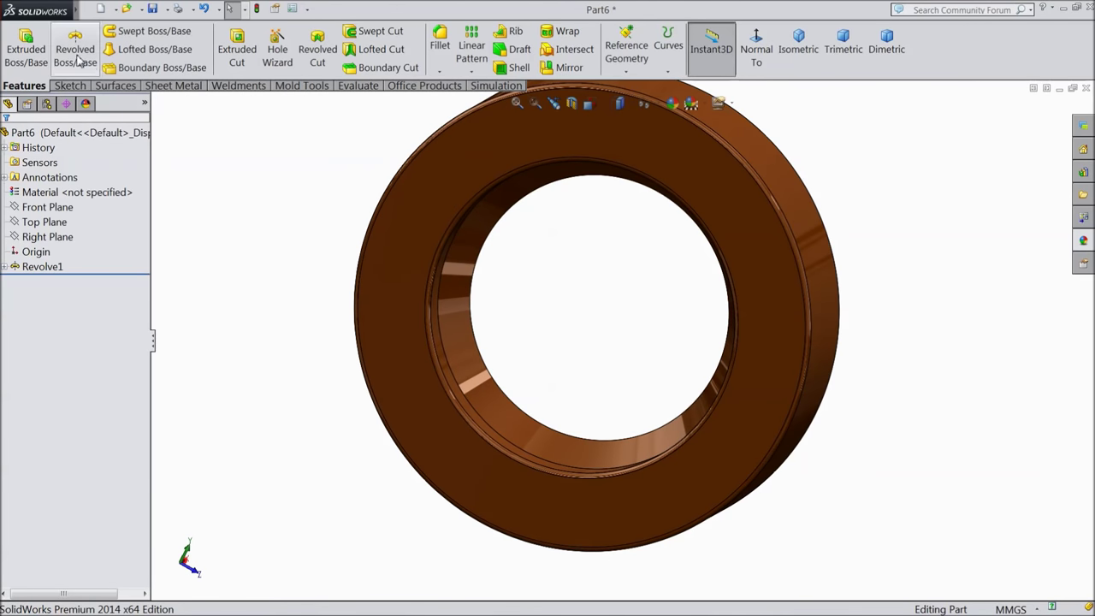
Step: Save the brown ring as '10.Oil Seal' in the Hydraulic Pump folder
left_click(153, 9)
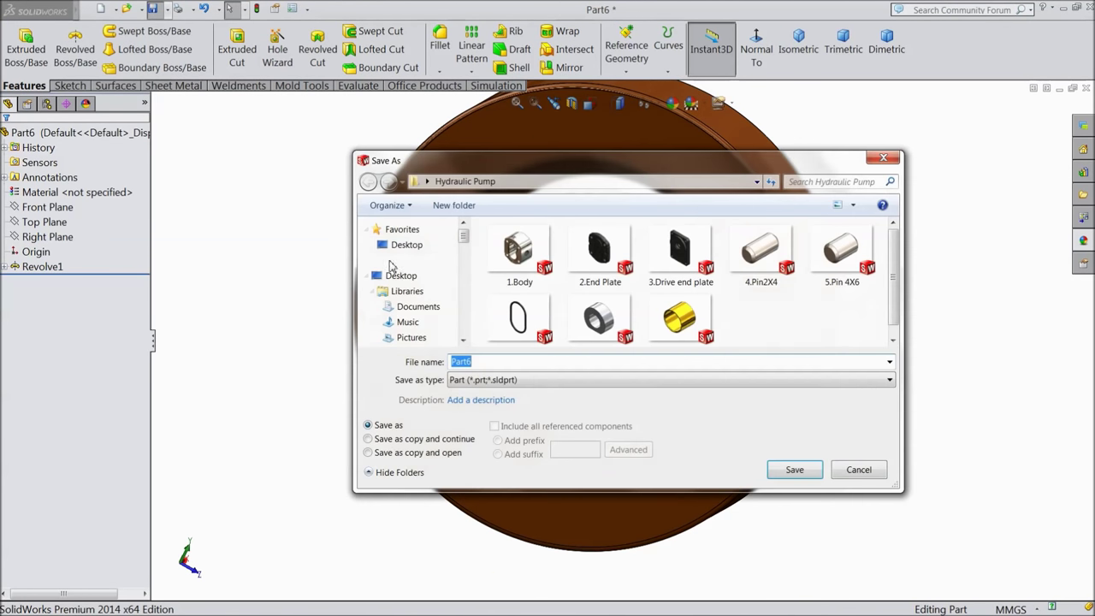
type("10.Oil Seal")
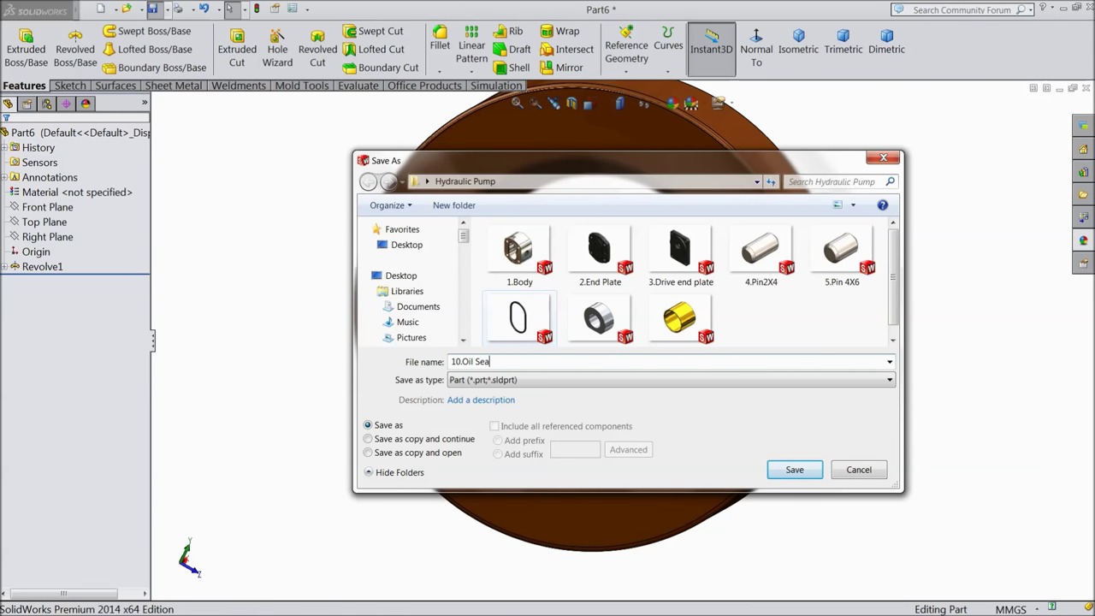
left_click(795, 471)
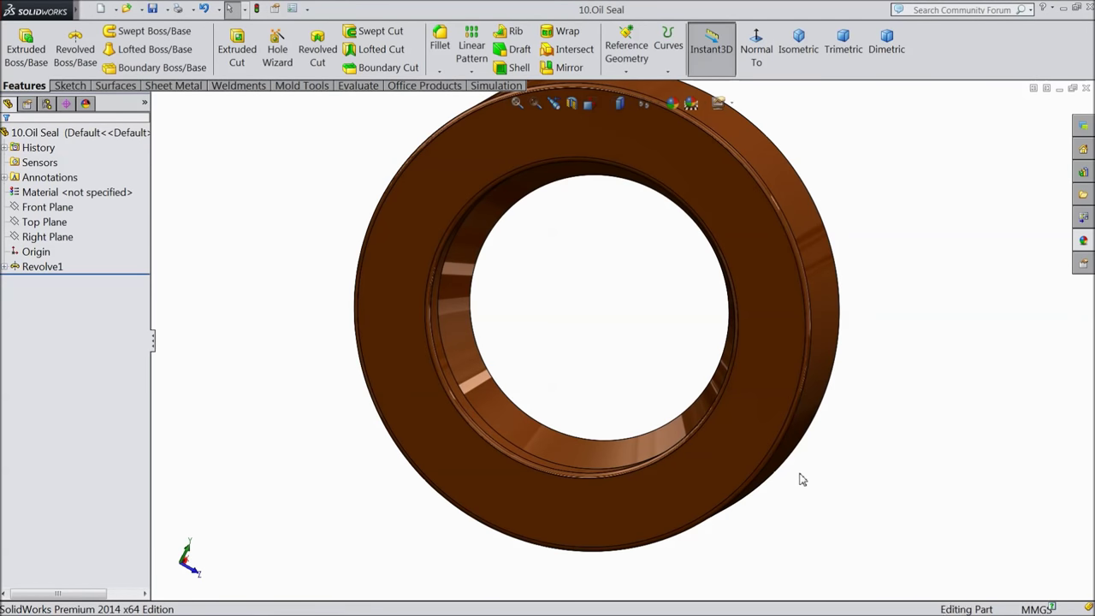
scroll(851, 415, "up", 3)
mouse_move(865, 396)
middle_mouse_down()
mouse_move(770, 390)
mouse_move(867, 374)
middle_mouse_up()
scroll(781, 288, "down", 2)
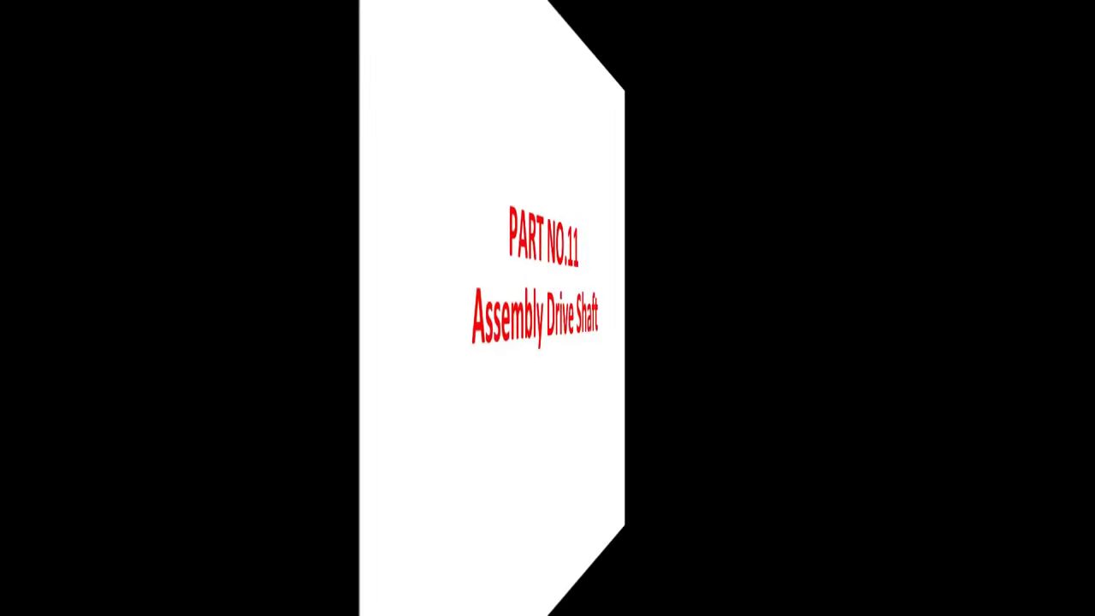
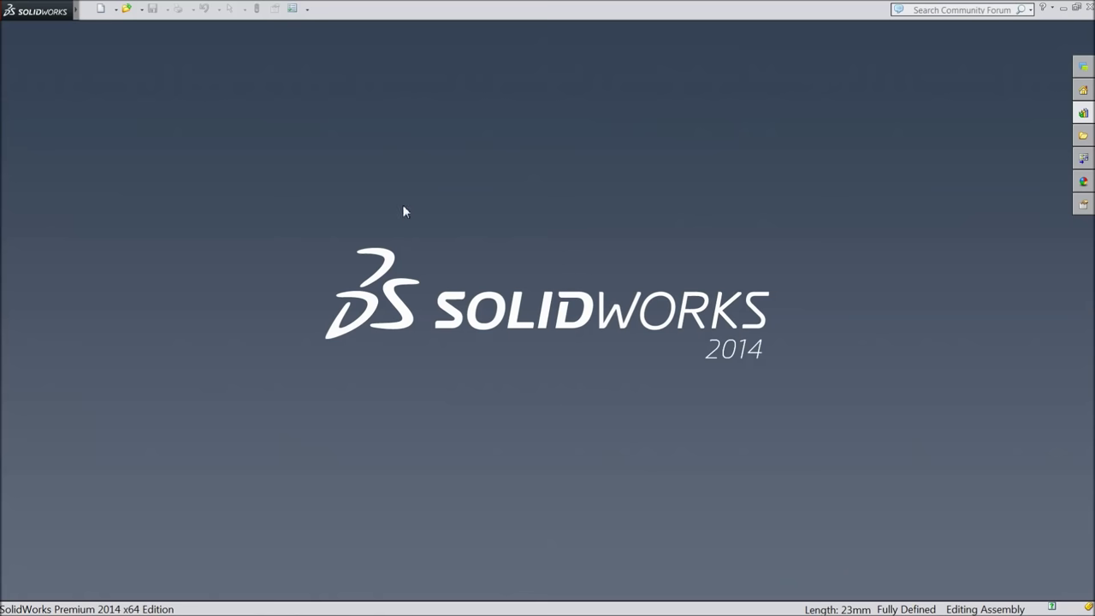
Step: Create a new empty assembly, dismissing the Begin Assembly part browser
left_click(103, 10)
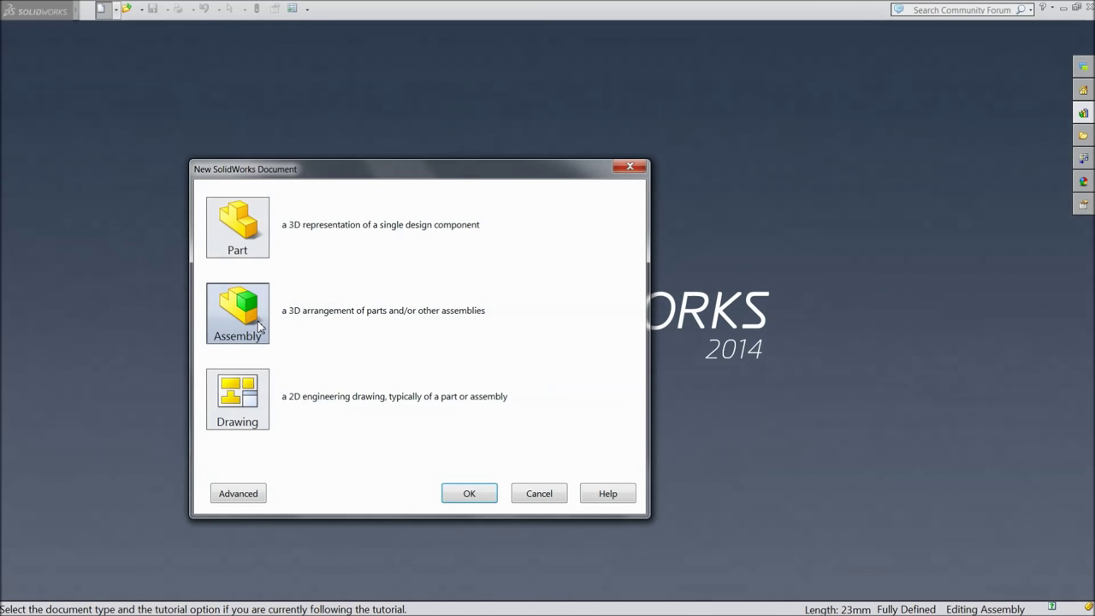
left_click(450, 493)
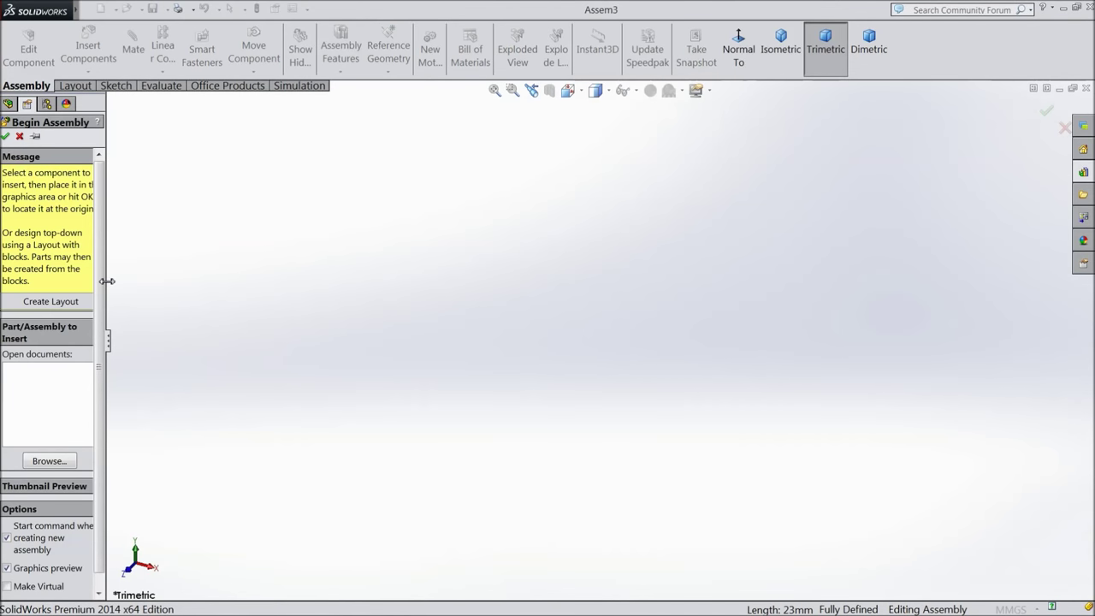
left_click_drag(107, 280, 146, 277)
left_click(68, 414)
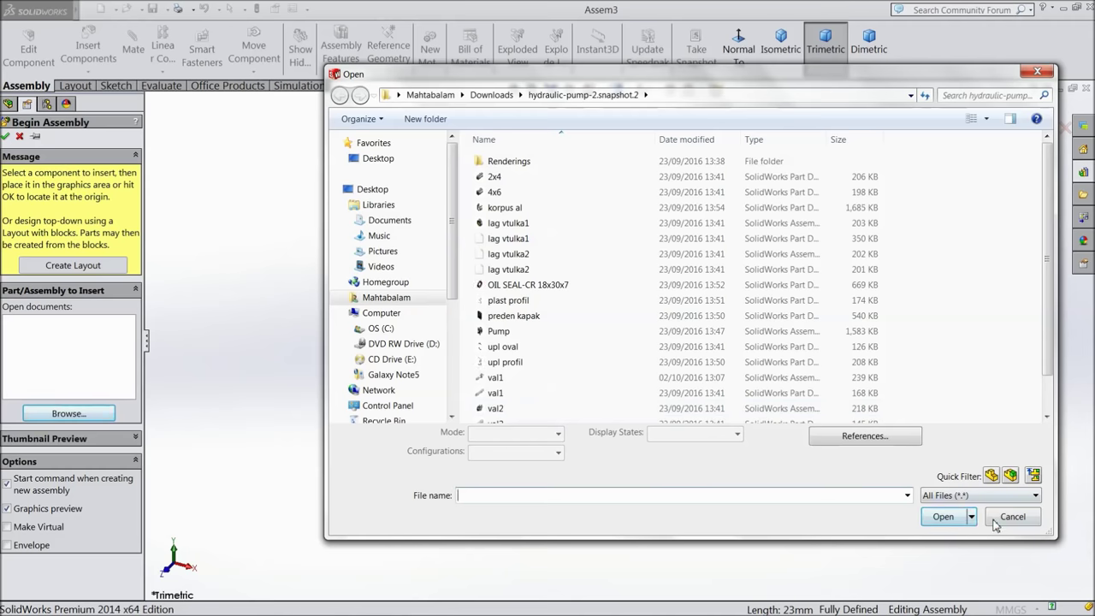
left_click(1013, 517)
left_click(20, 136)
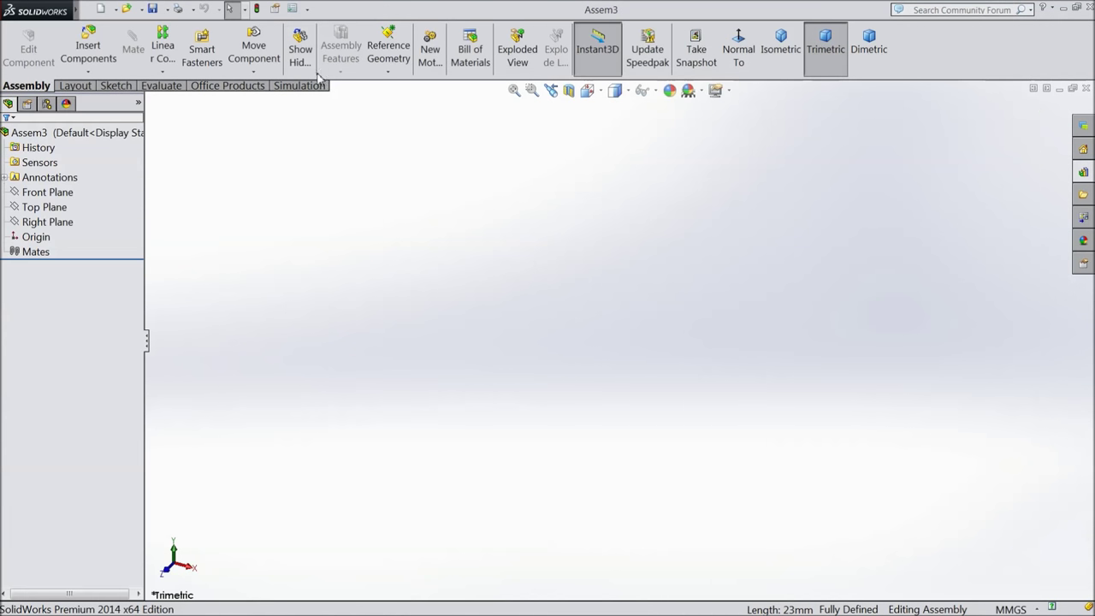
Step: Raise shaded and wireframe image quality in Document Properties and apply a Plain White background
left_click(294, 9)
left_click(582, 135)
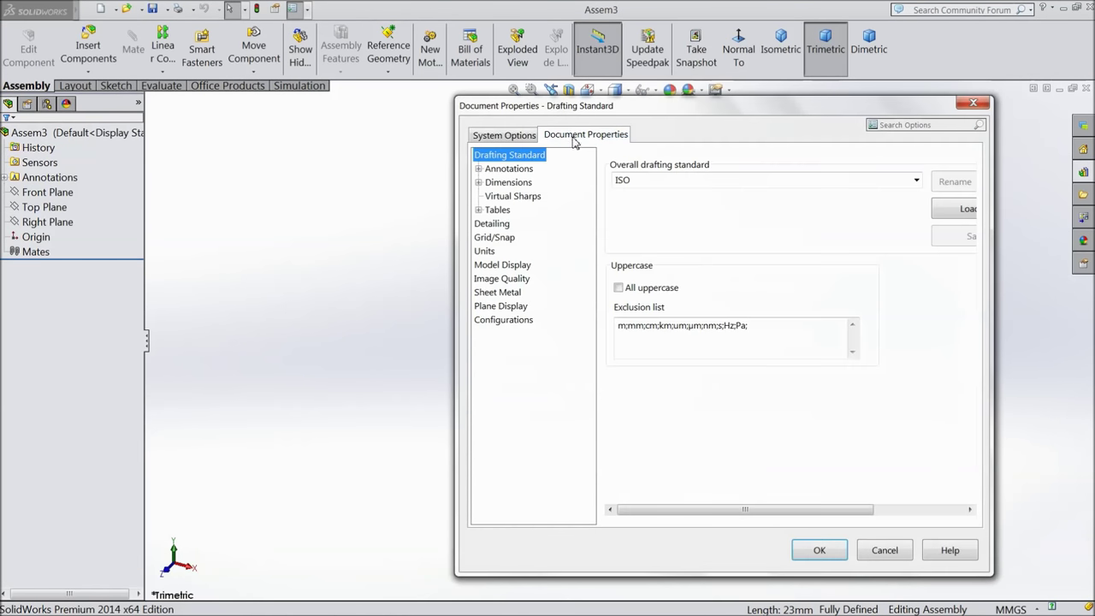
left_click(511, 278)
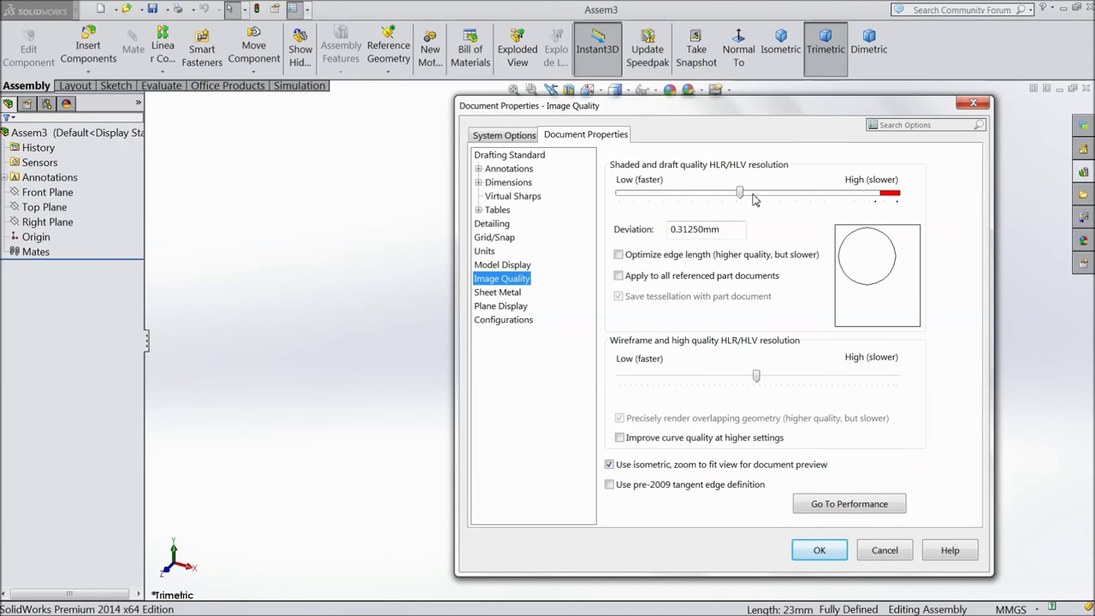
left_click_drag(740, 193, 890, 195)
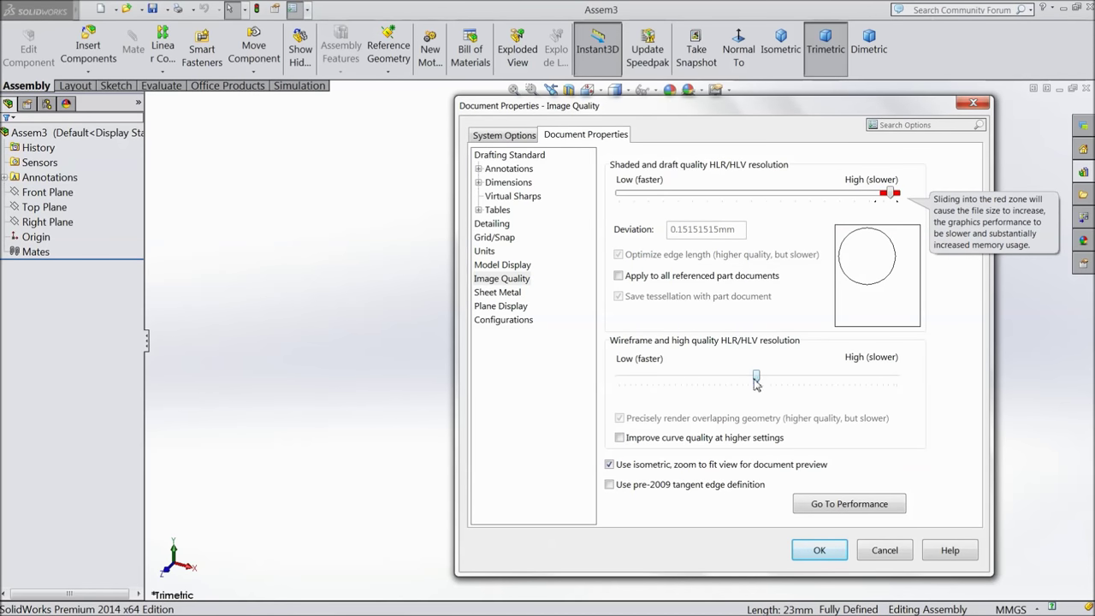
left_click_drag(756, 377, 854, 377)
left_click(820, 552)
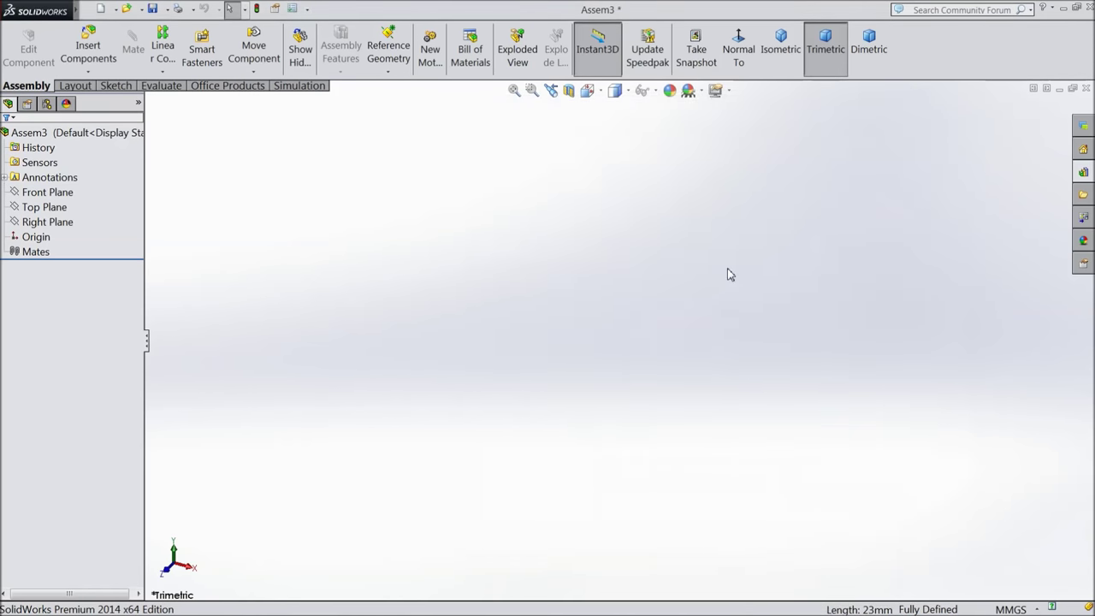
left_click(701, 90)
left_click(714, 129)
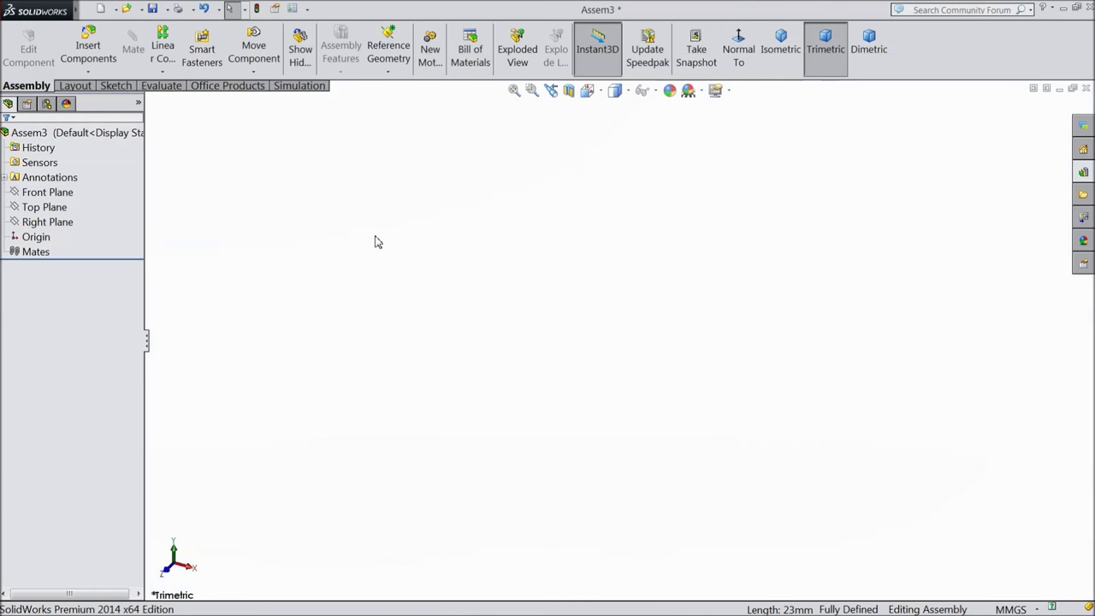
Step: Insert a new part into the assembly, placed on Front Plane
left_click(88, 71)
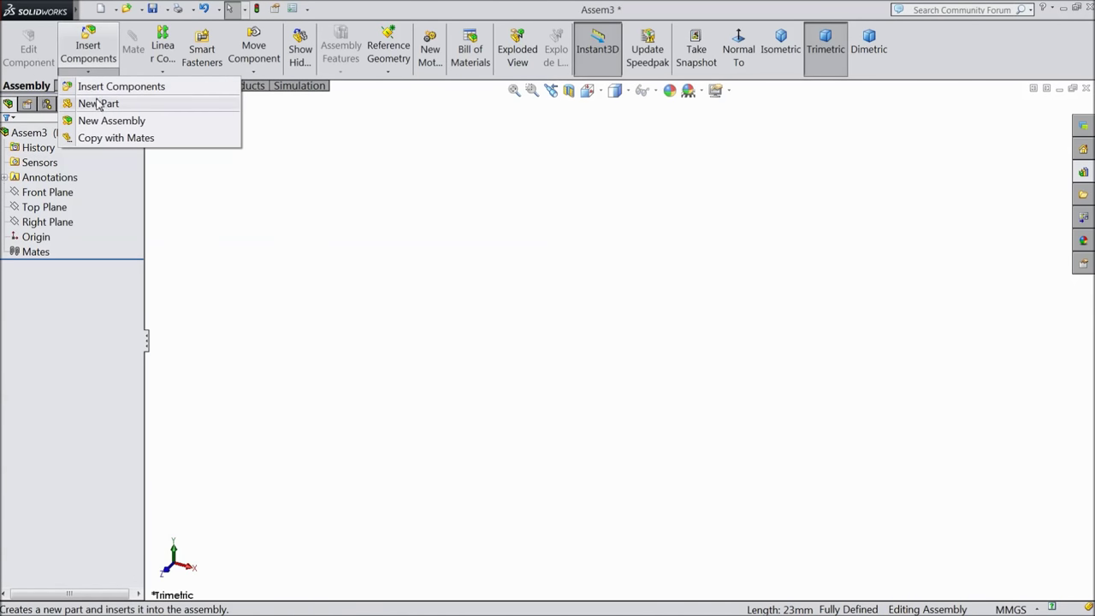
left_click(99, 104)
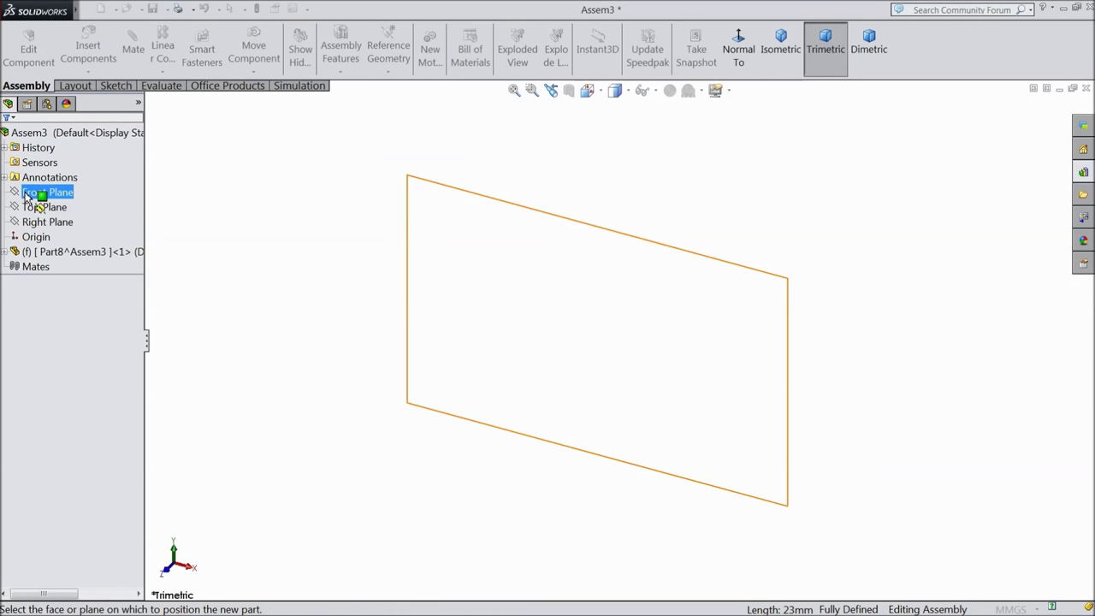
left_click(26, 196)
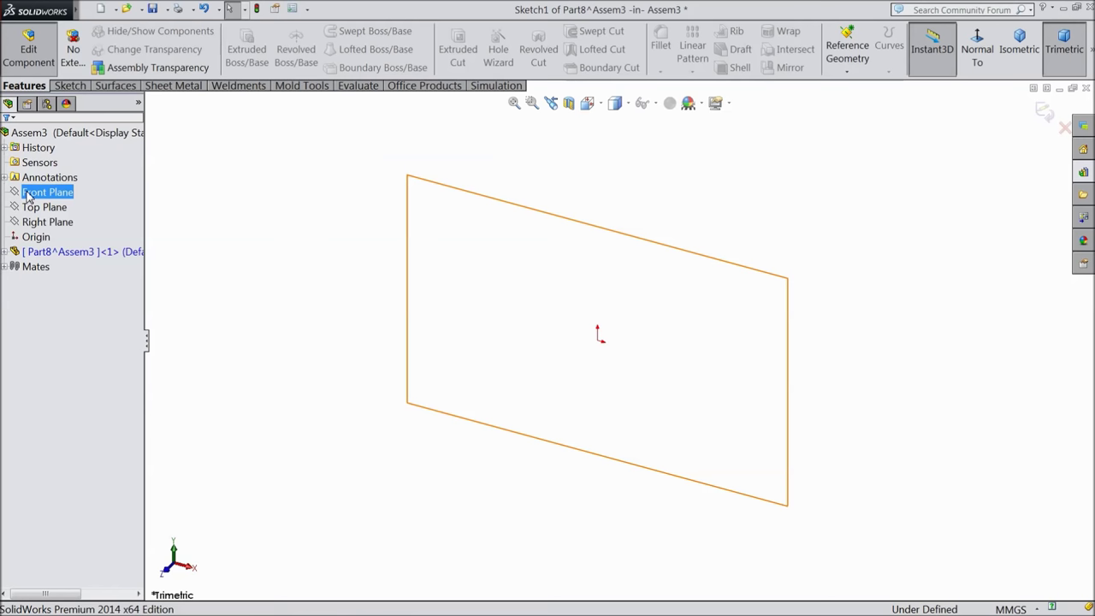
Step: Sketch a circle at the origin dimensioned to 18 mm diameter
left_click(69, 86)
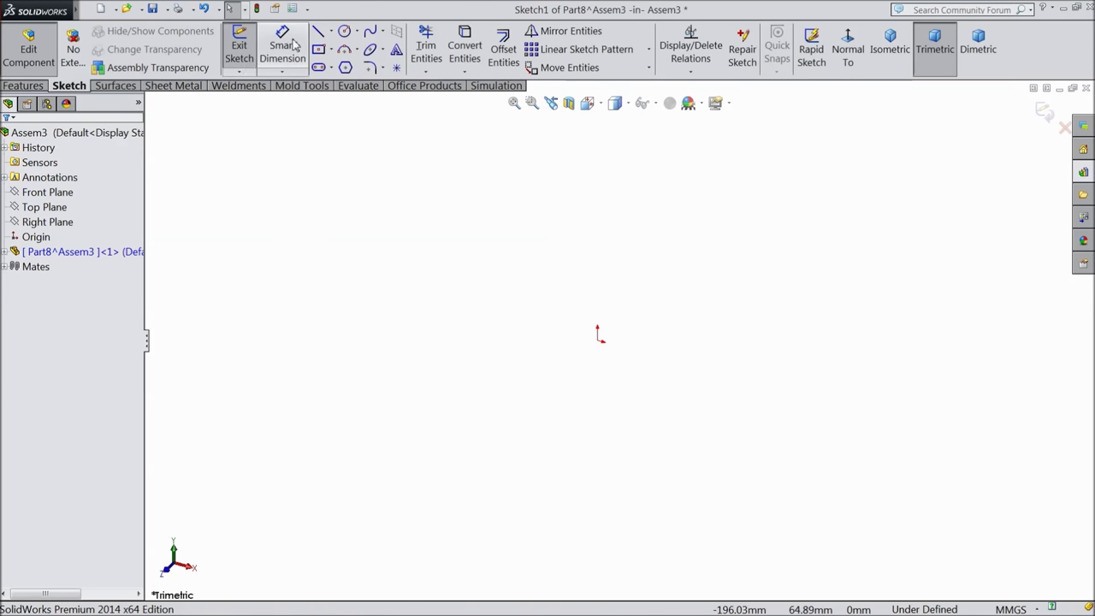
left_click(349, 34)
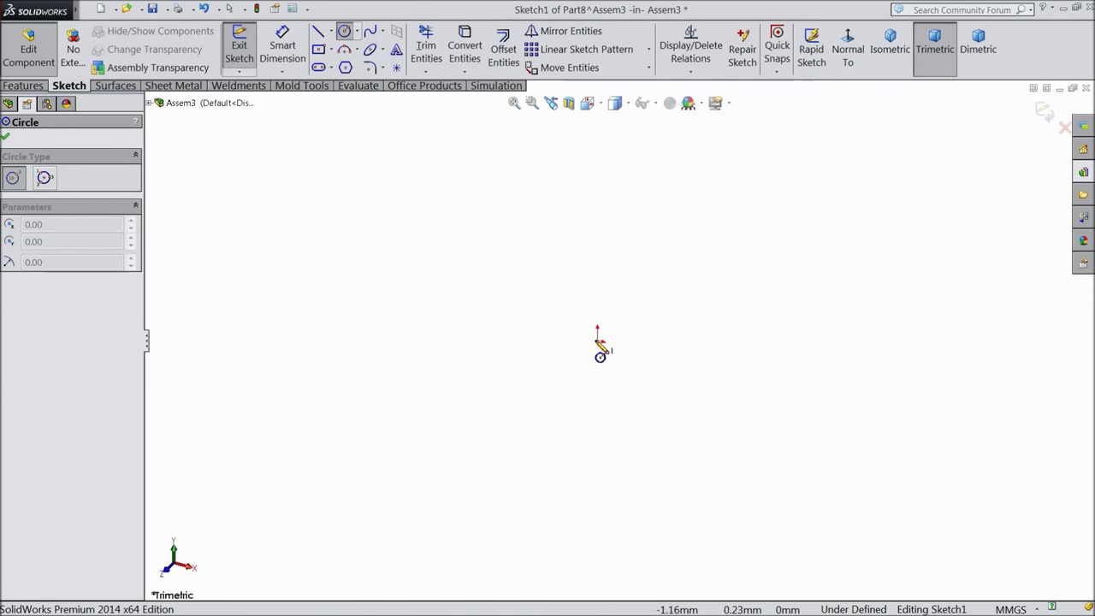
left_click(597, 339)
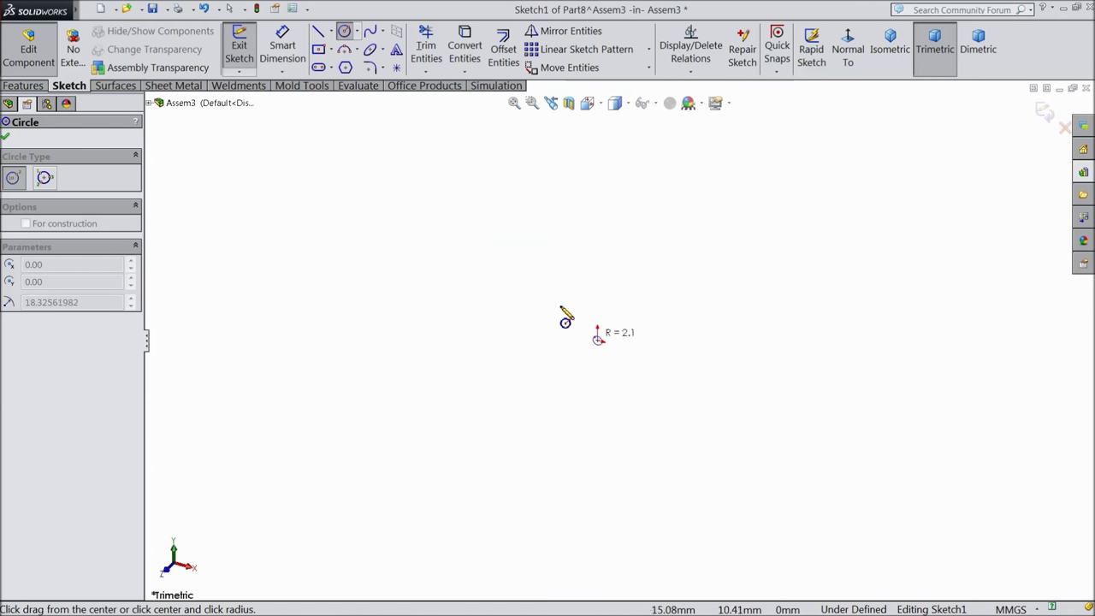
left_click(506, 254)
left_click(281, 60)
left_click(479, 304)
left_click(443, 280)
type("18")
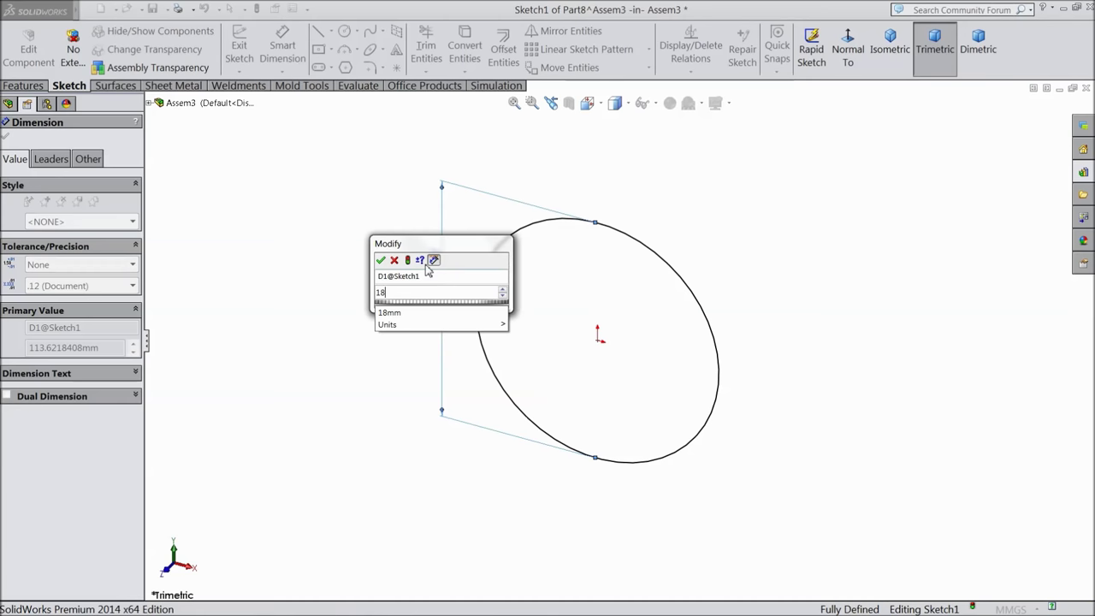
left_click(381, 261)
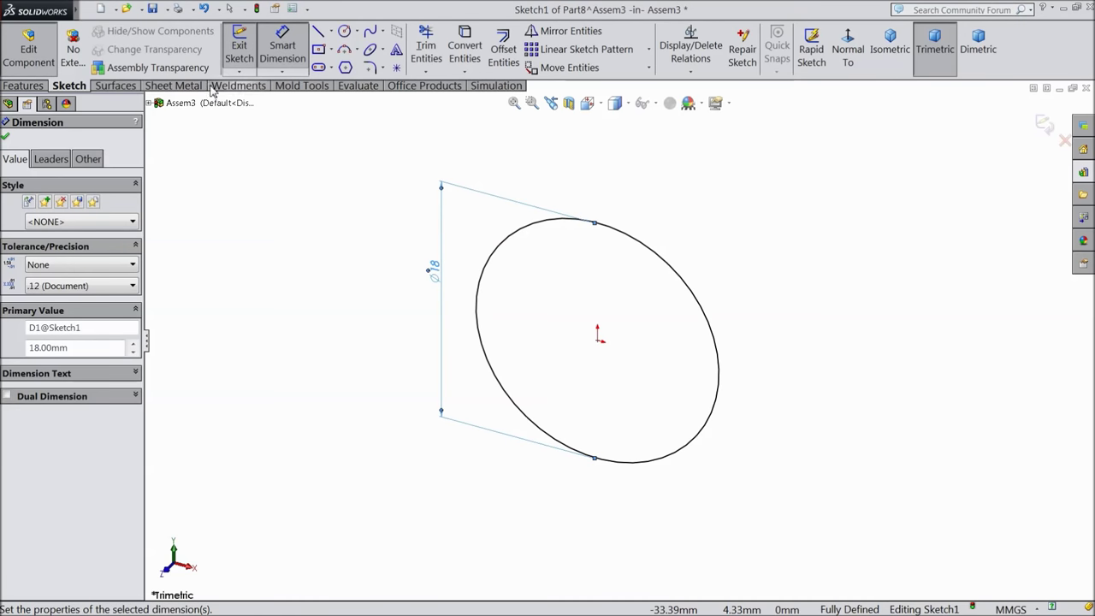
Step: Extrude the circle 105 mm into a solid rod
left_click(33, 87)
left_click(239, 53)
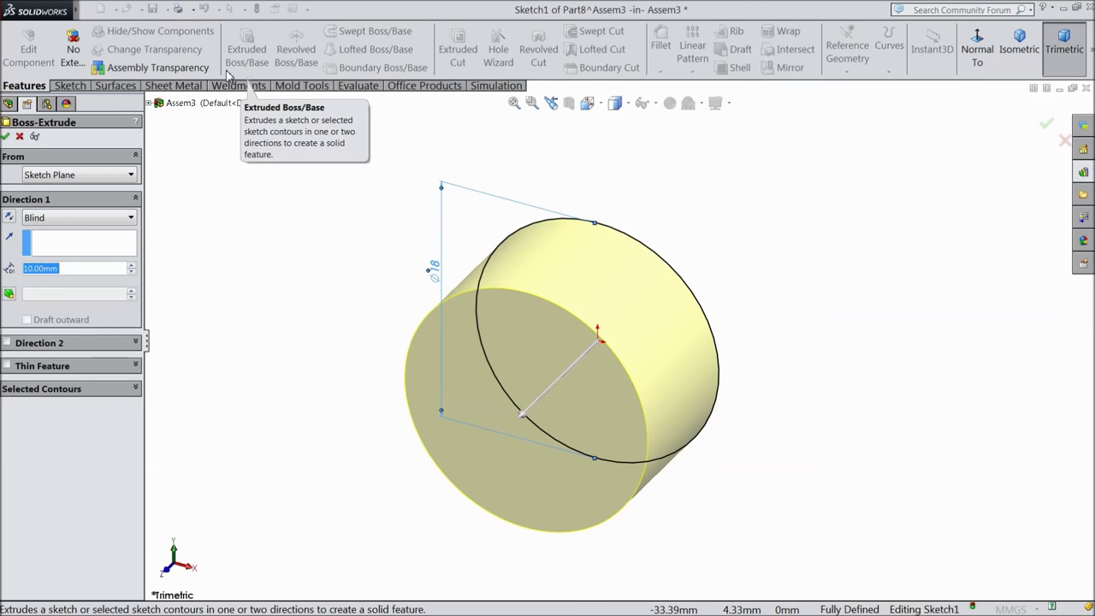
type("105")
key("Return")
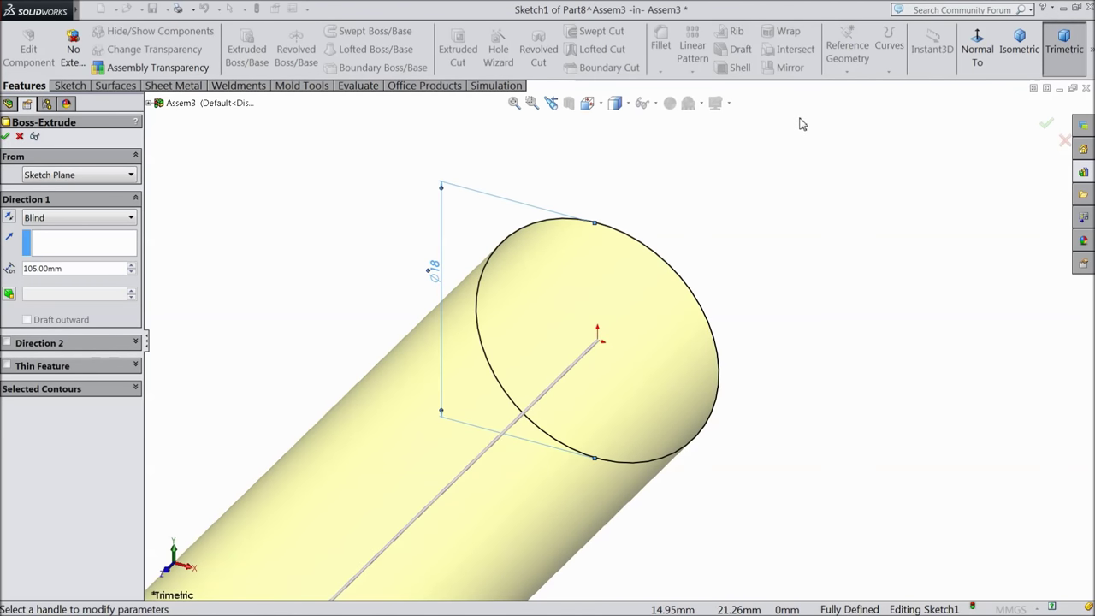
left_click(1019, 47)
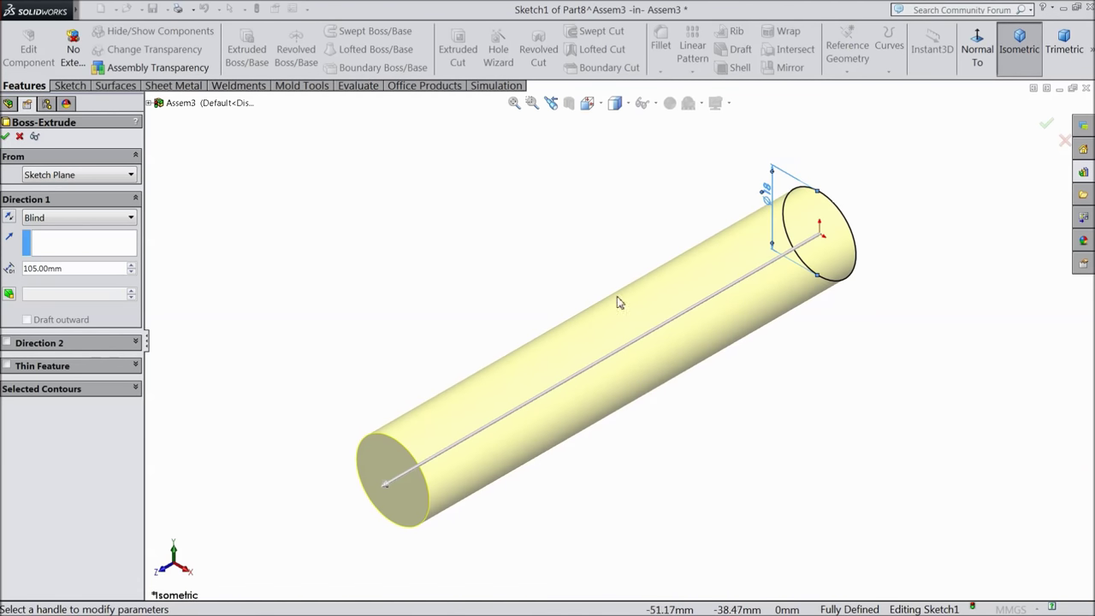
left_click(7, 137)
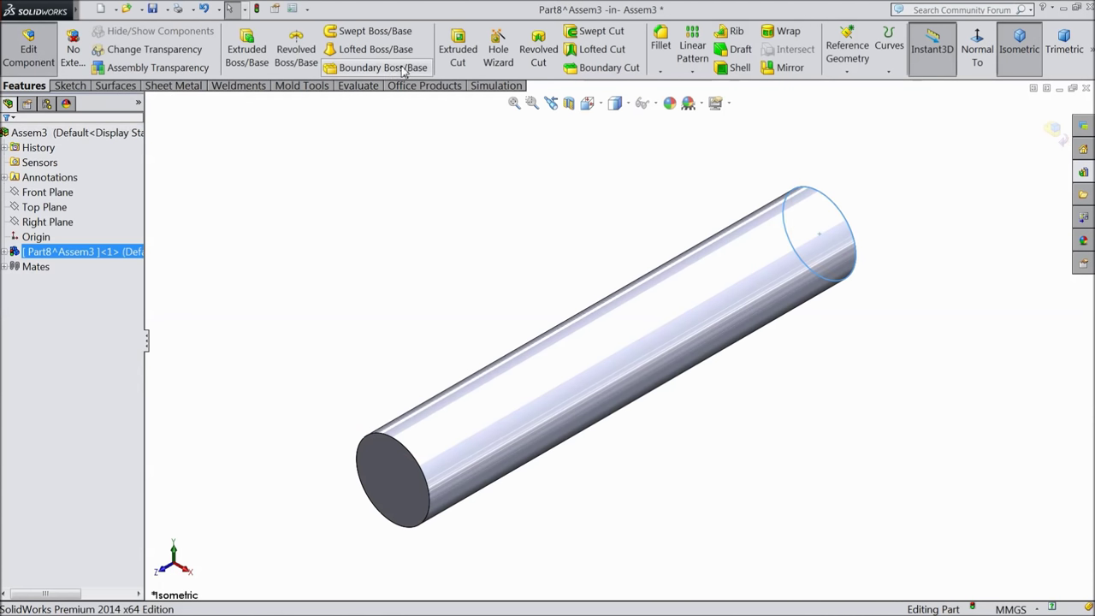
Step: Chamfer the rod's end face edge by 1 mm
left_click(660, 72)
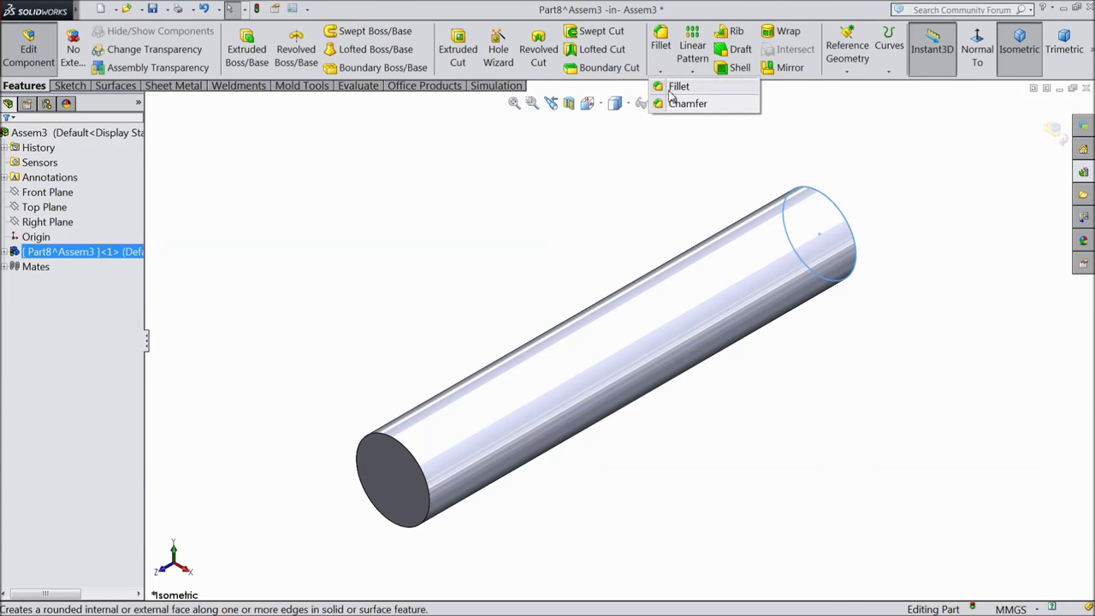
left_click(680, 103)
type("1")
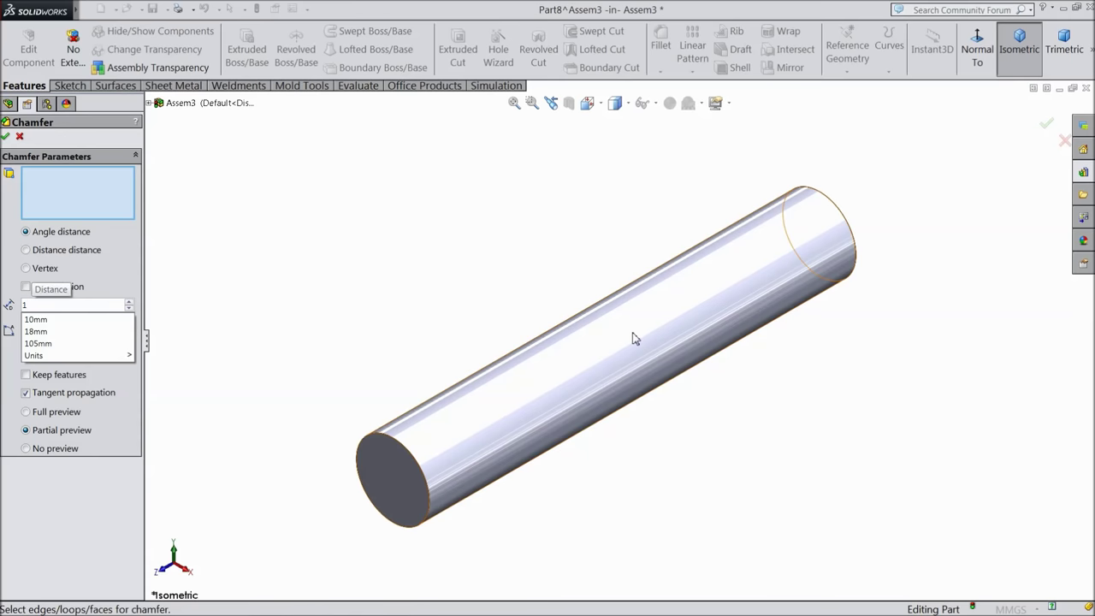
left_click(636, 339)
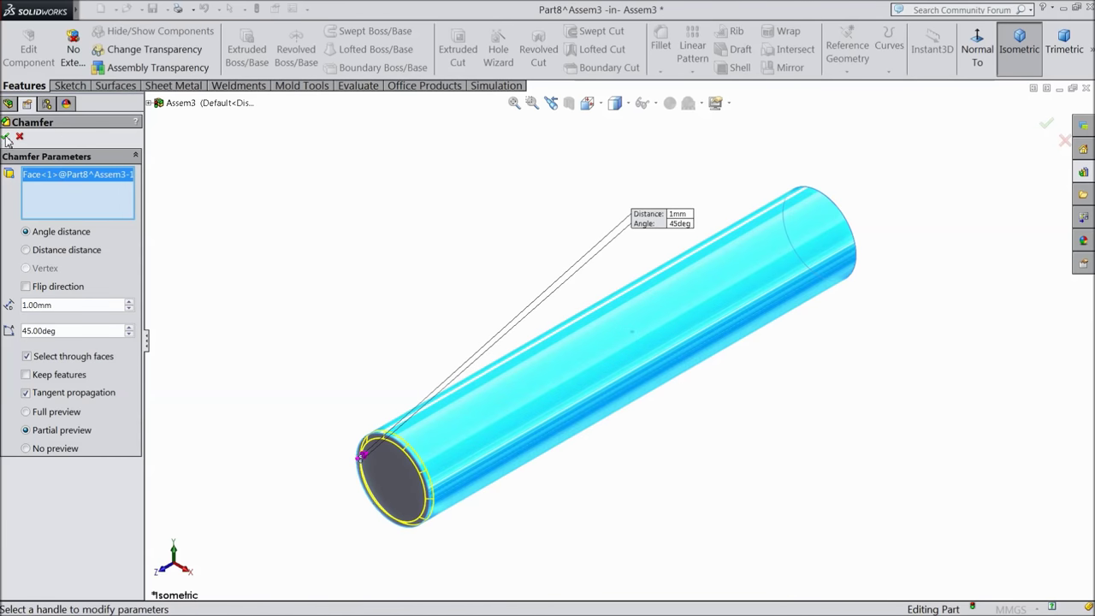
left_click(6, 138)
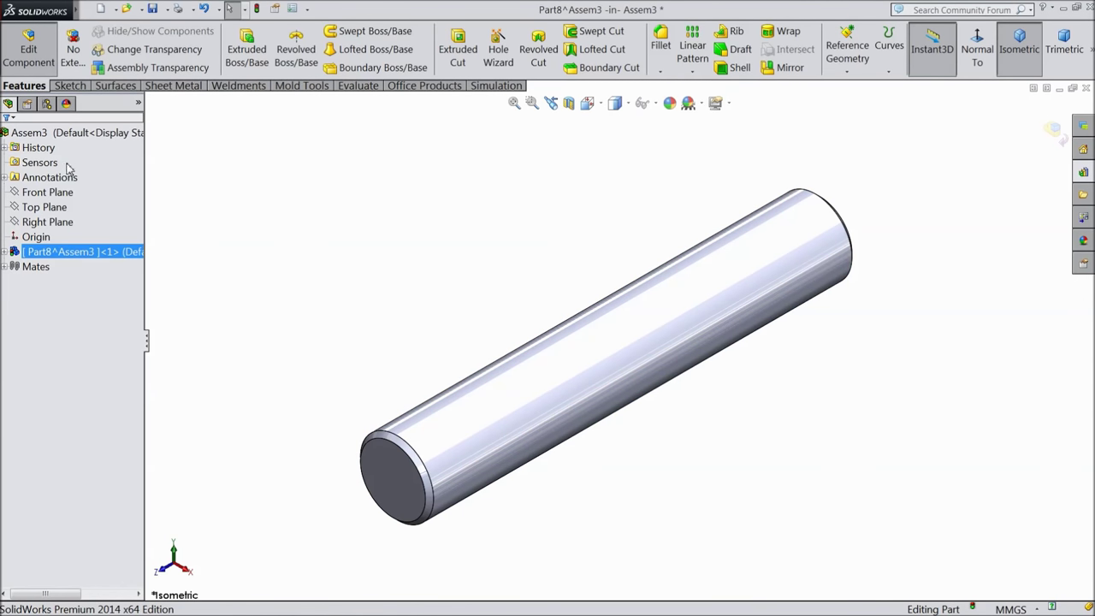
Step: Start a sketch on Top Plane, viewed normal to it and zoomed in
left_click(48, 211)
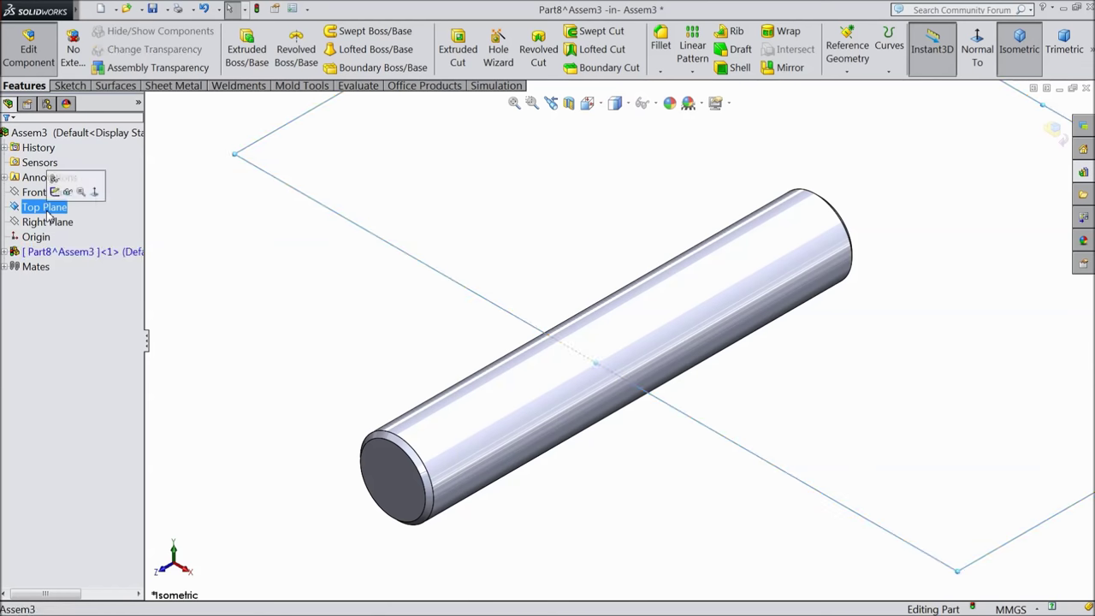
left_click(54, 191)
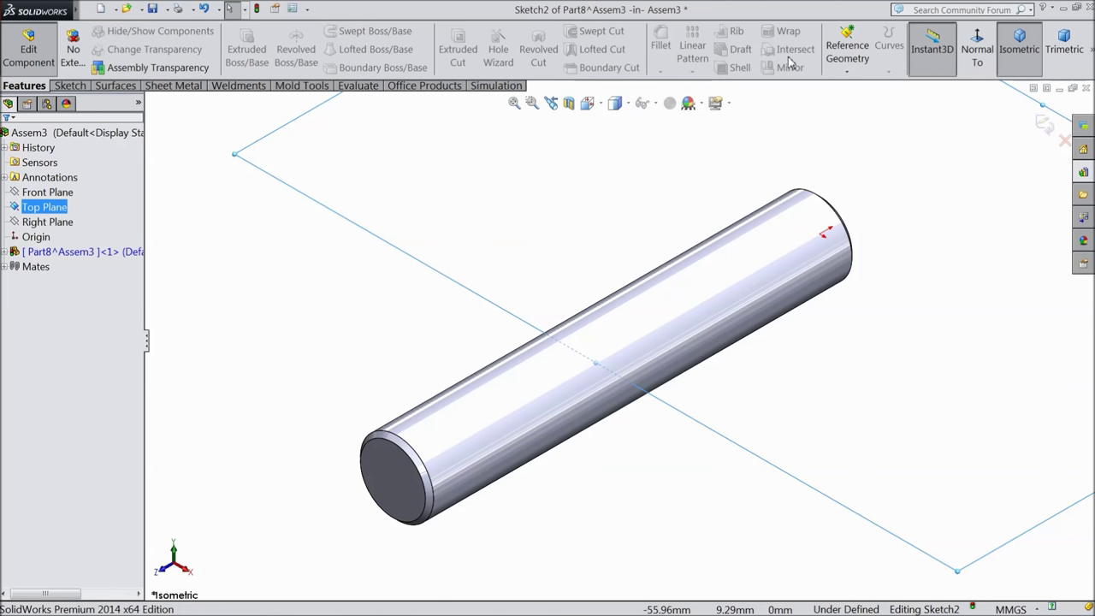
left_click(989, 67)
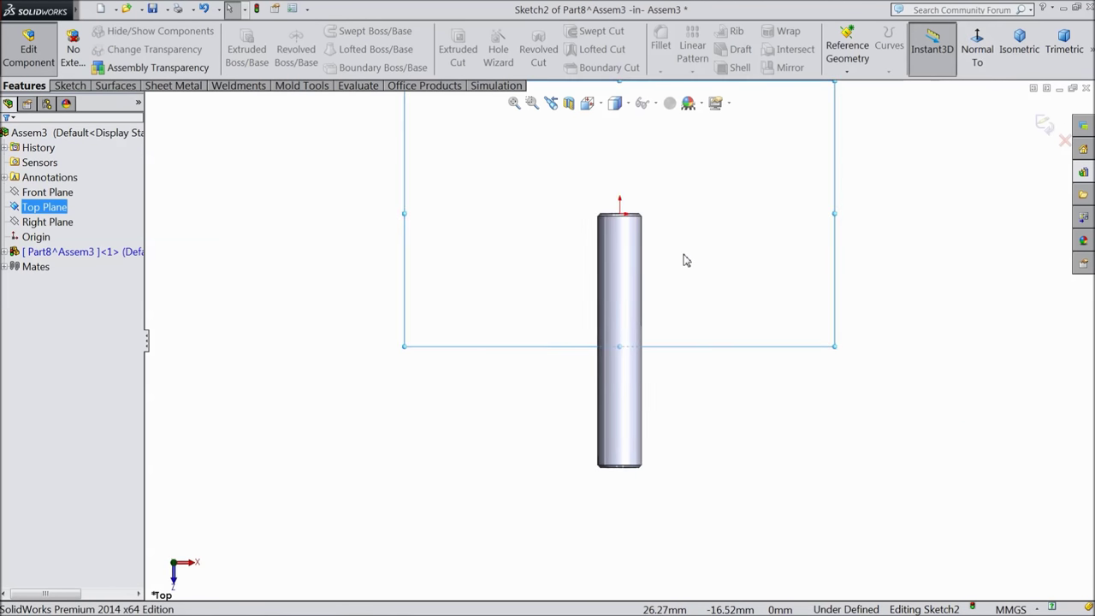
scroll(632, 436, "down", 3)
scroll(601, 445, "down", 2)
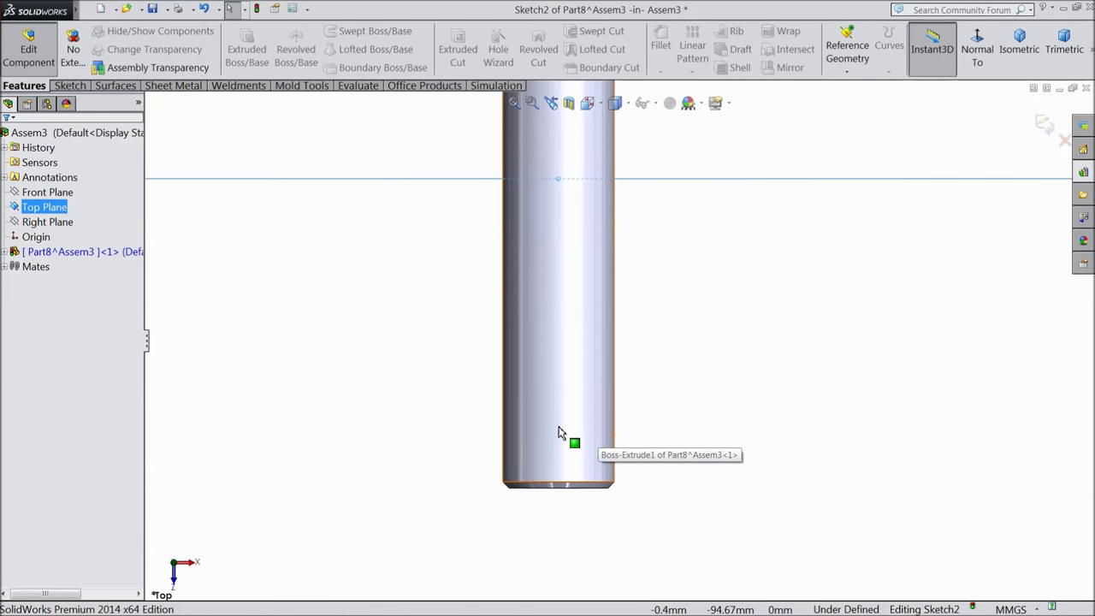
scroll(566, 428, "down", 2)
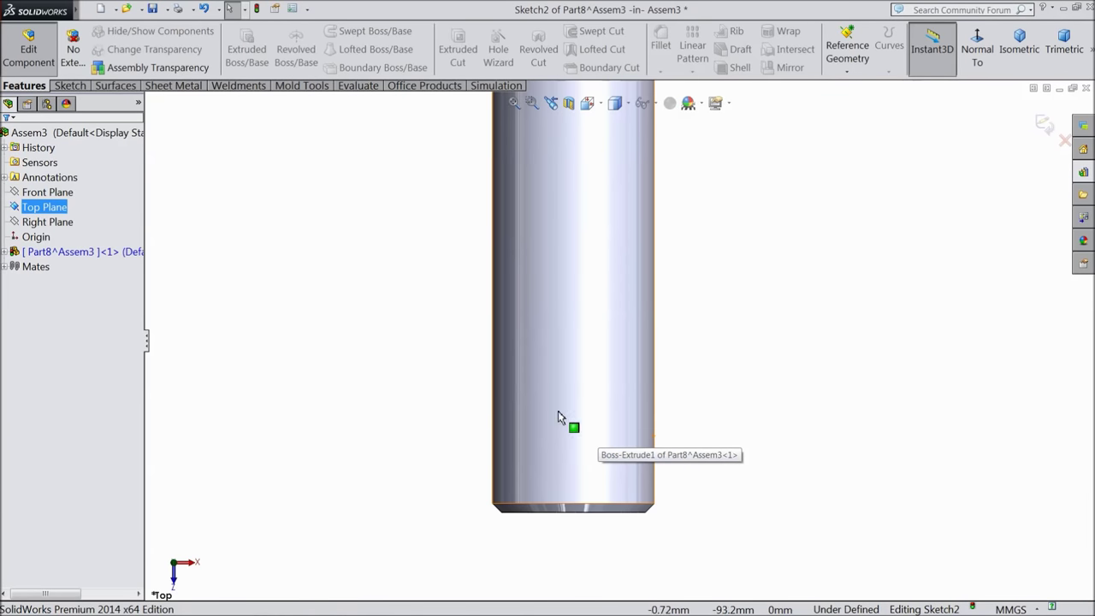
Step: Draw a construction centreline along the shaft down to its bottom edge
left_click(71, 86)
left_click(328, 31)
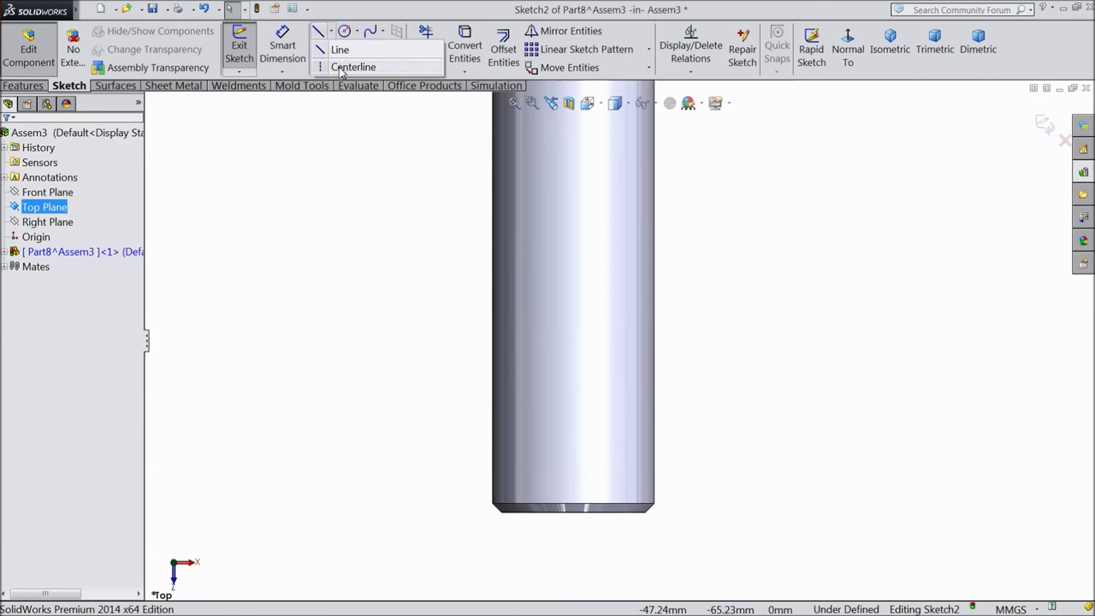
left_click(350, 66)
left_click(574, 167)
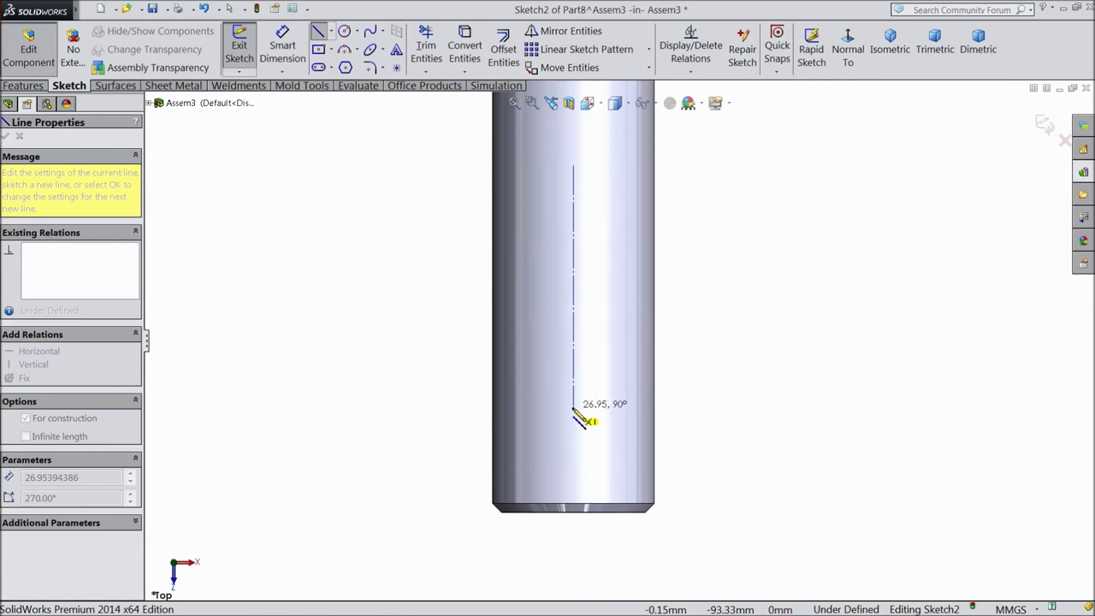
left_click(576, 513)
right_click(412, 386)
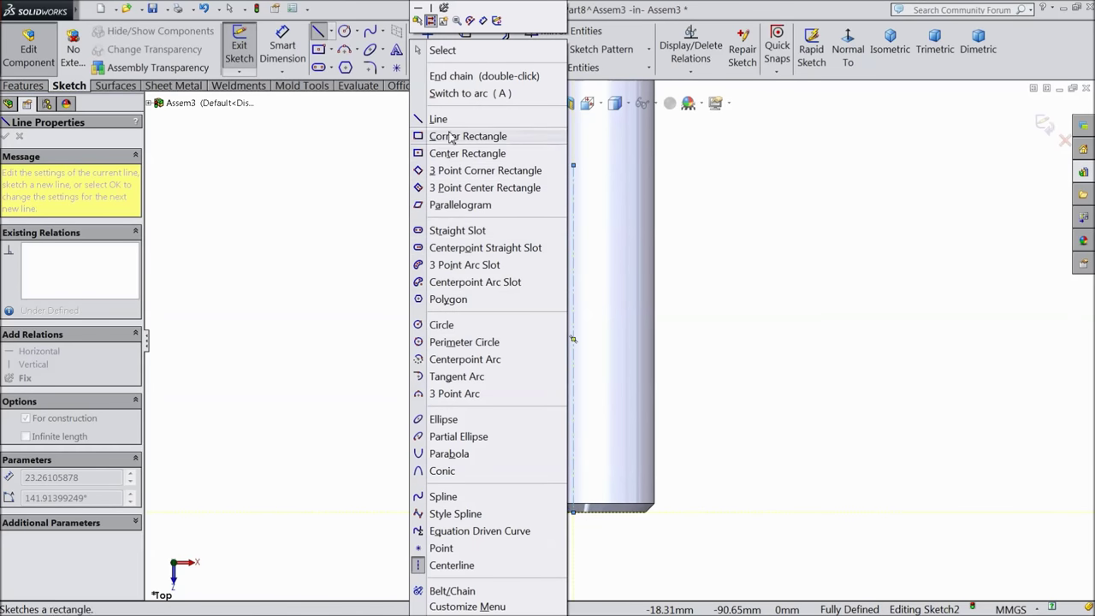
left_click(433, 49)
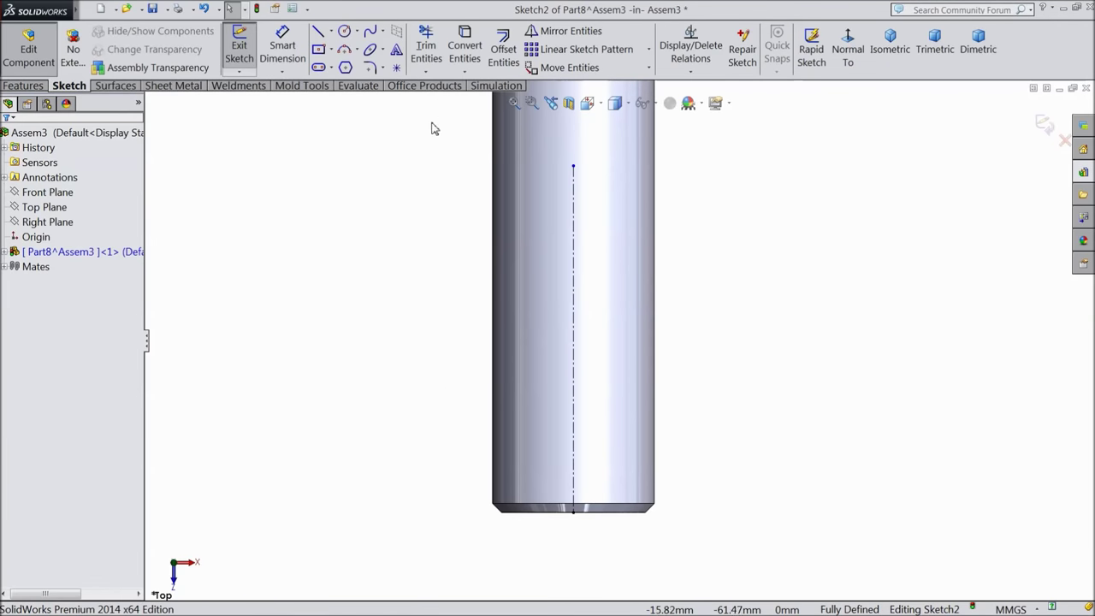
Step: Draw a straight slot along the centreline
left_click(331, 67)
left_click(359, 86)
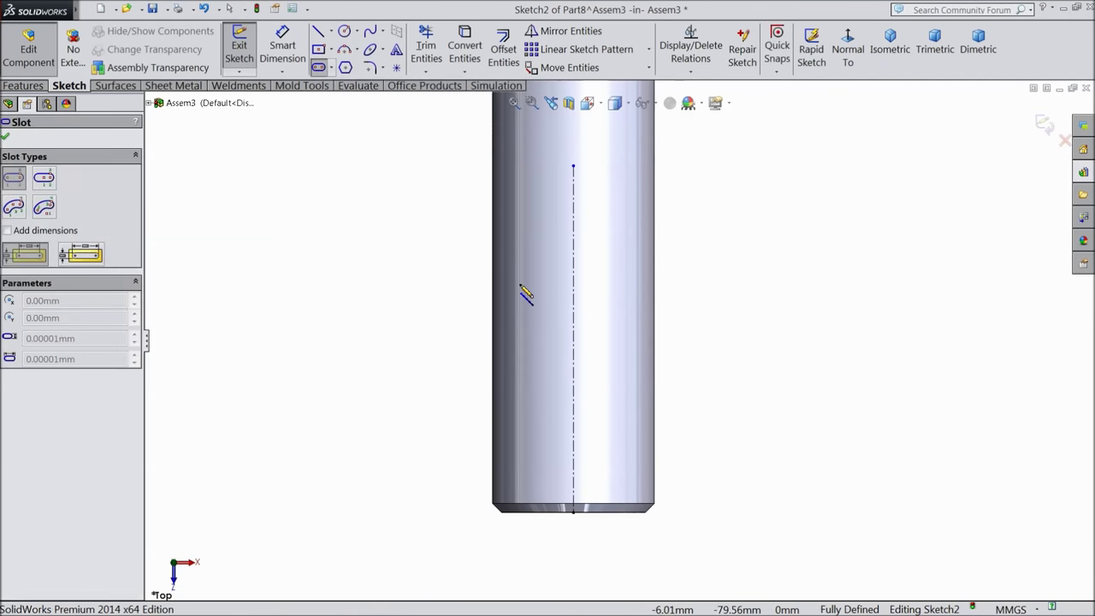
left_click(573, 263)
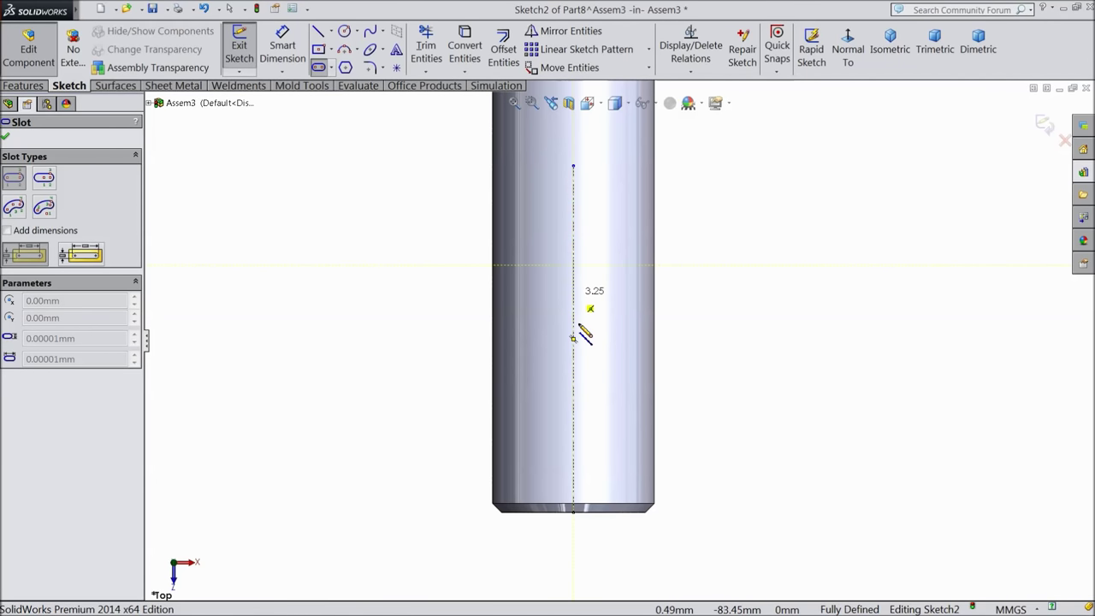
left_click(573, 399)
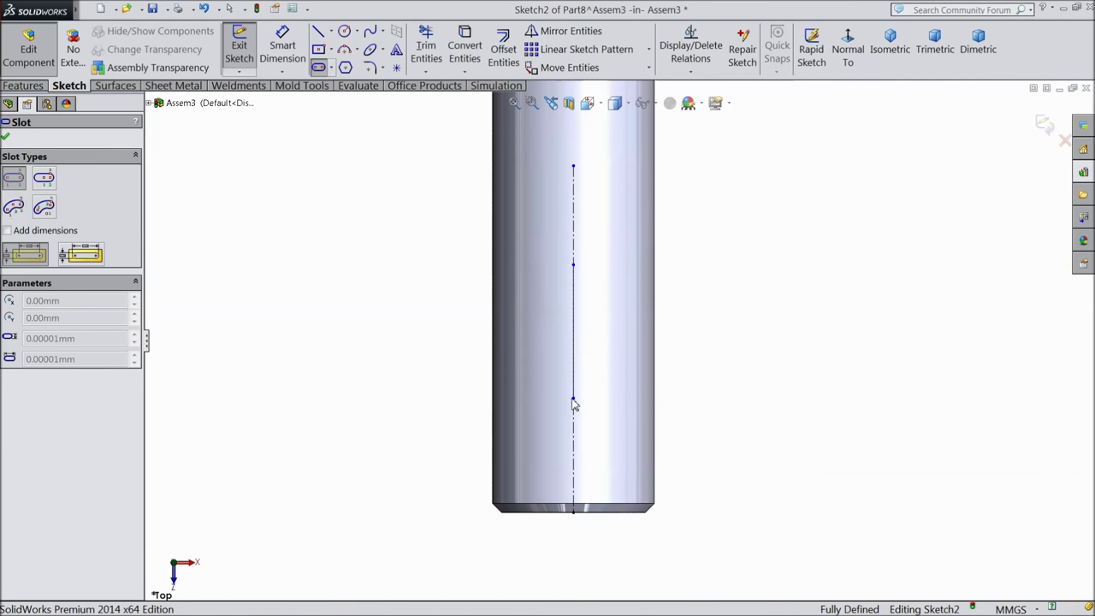
left_click(601, 430)
Step: Dimension the slot to 18 mm centre-to-centre with R3 ends
left_click(283, 47)
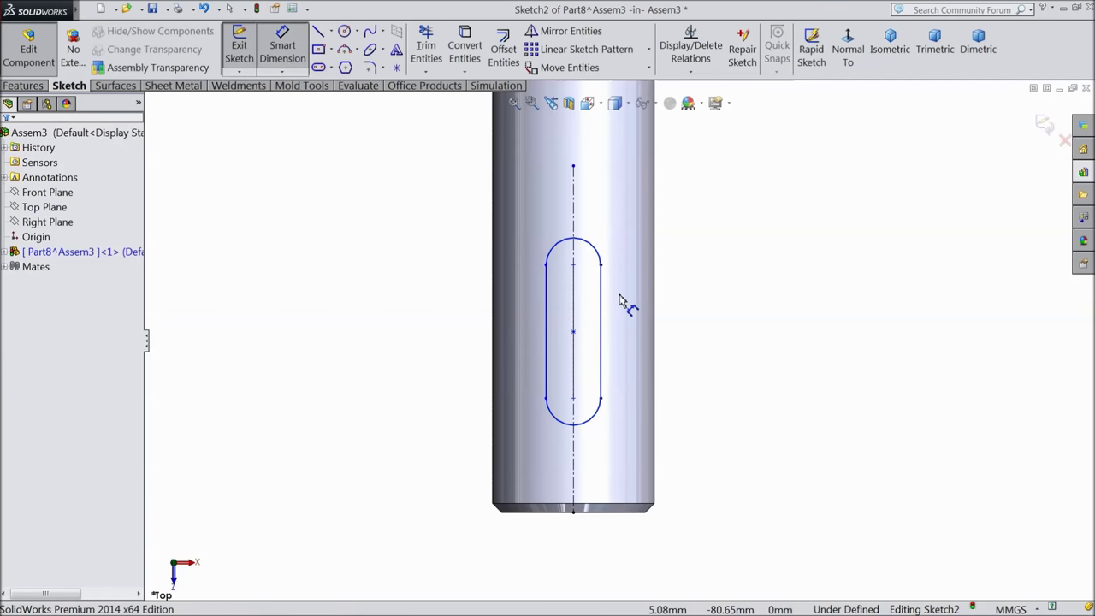
left_click(579, 284)
left_click(582, 408)
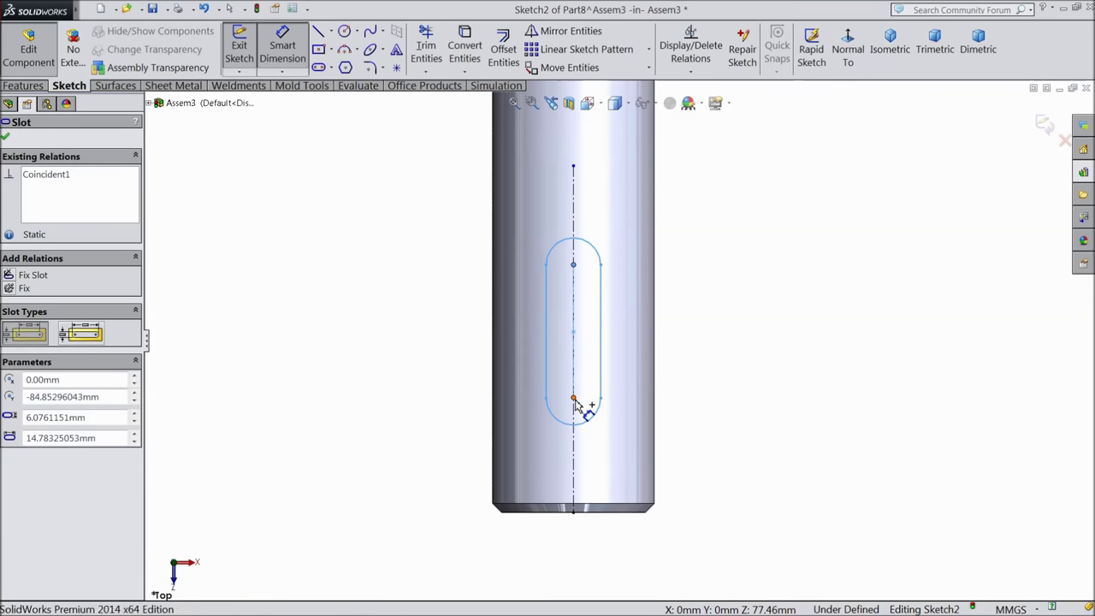
left_click(705, 334)
type("18")
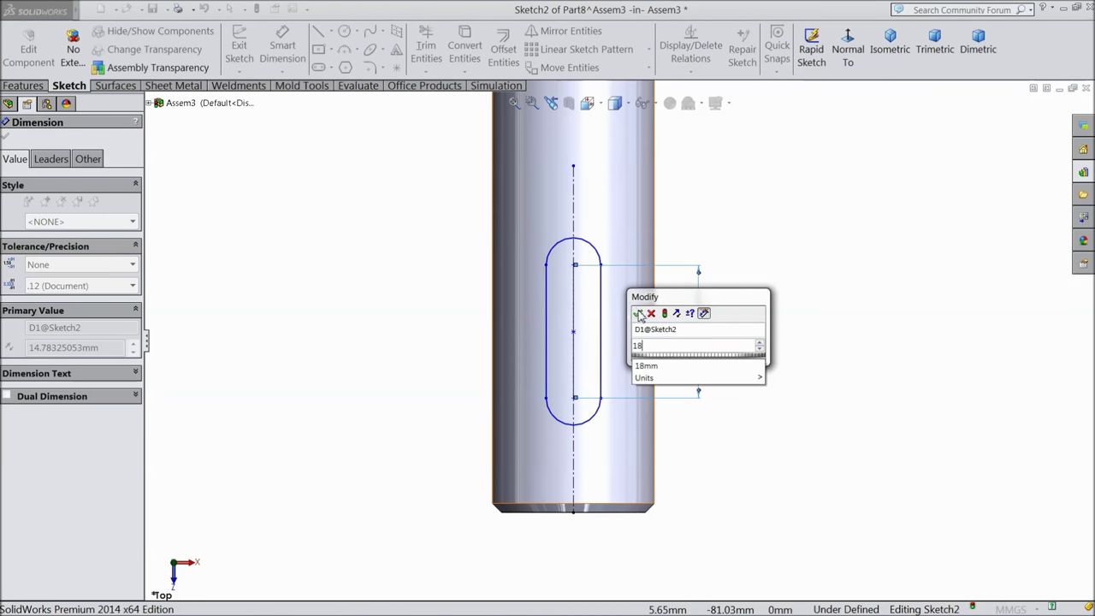
left_click(637, 313)
left_click(590, 220)
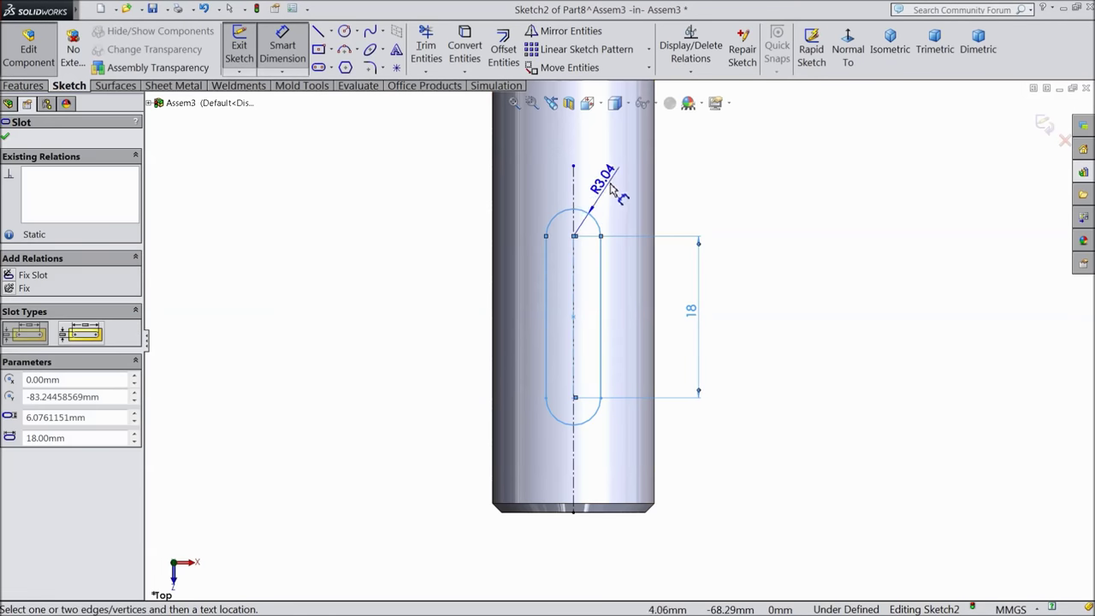
left_click(571, 175)
type("3")
key("Return")
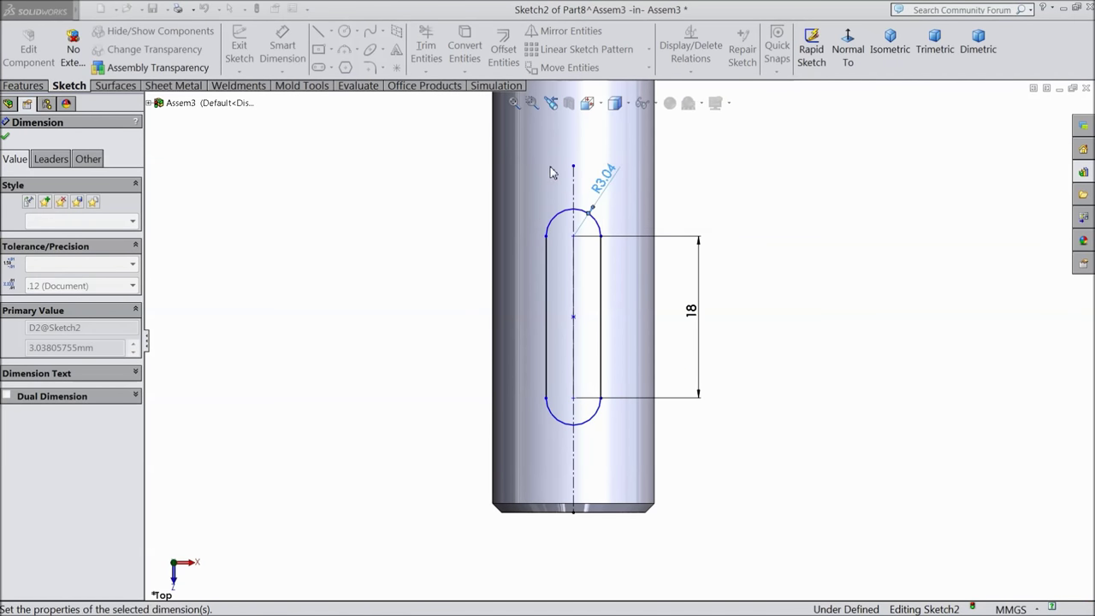
Step: Locate the slot 6 mm from the shaft's bottom edge and begin an Extruded Cut
left_click(578, 426)
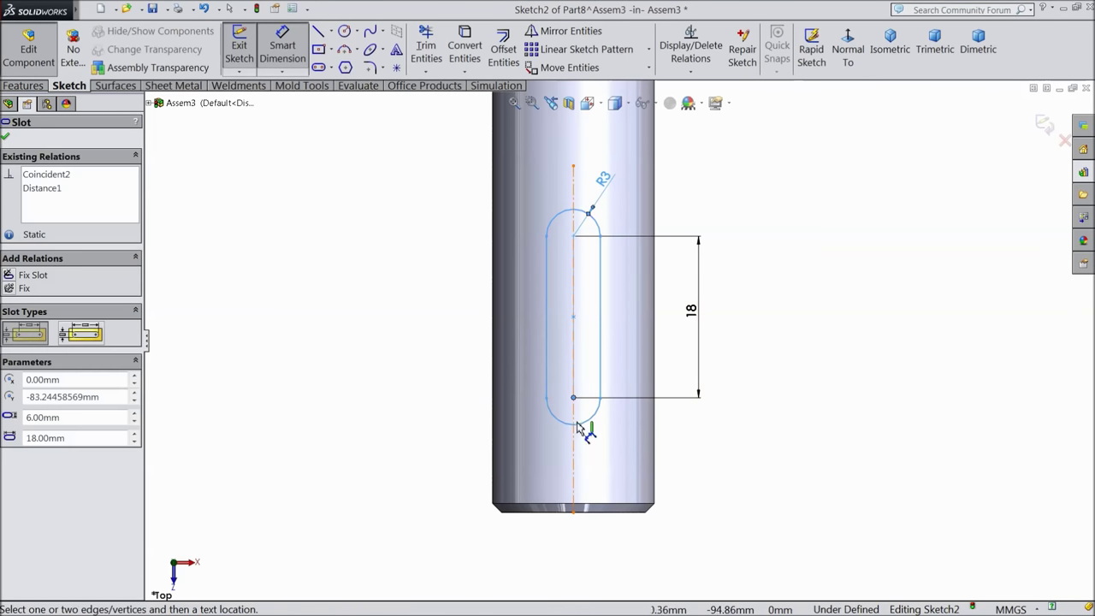
left_click(594, 511)
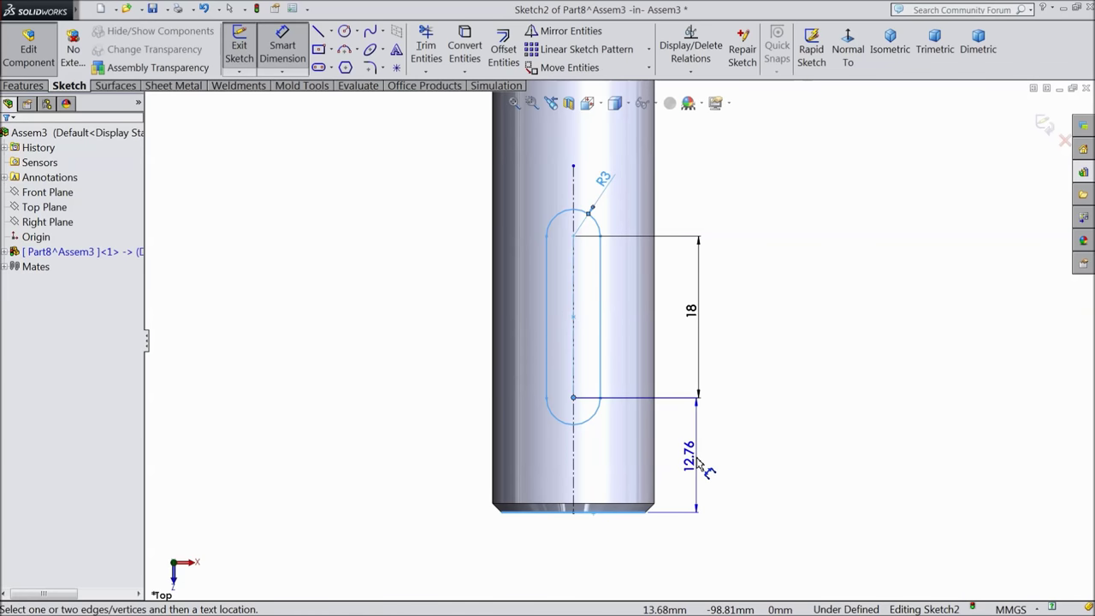
left_click(696, 466)
type("6")
left_click(634, 442)
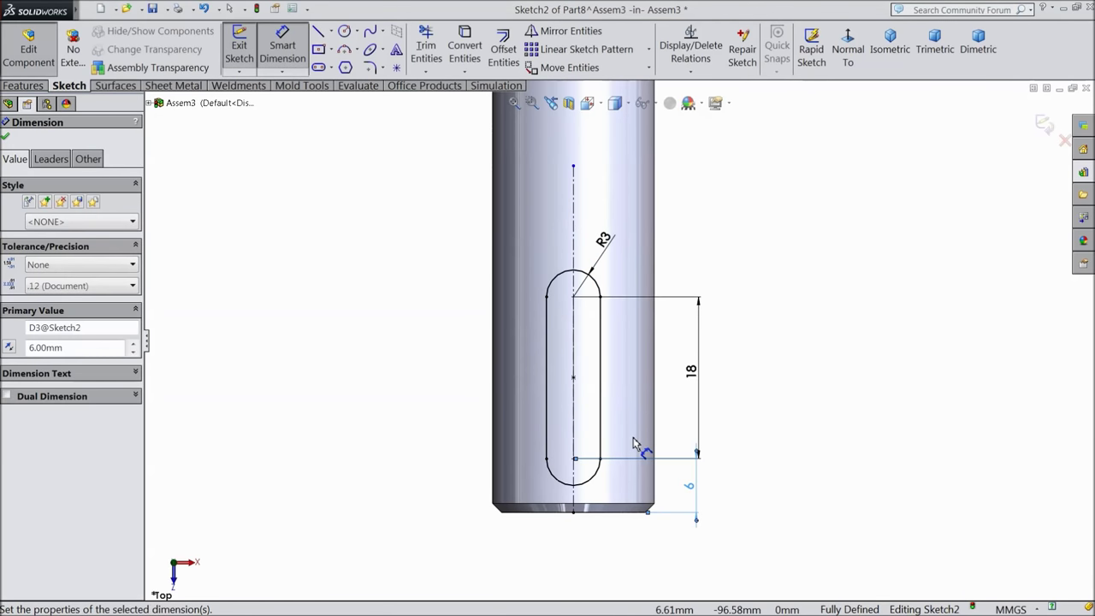
left_click(5, 136)
left_click(26, 87)
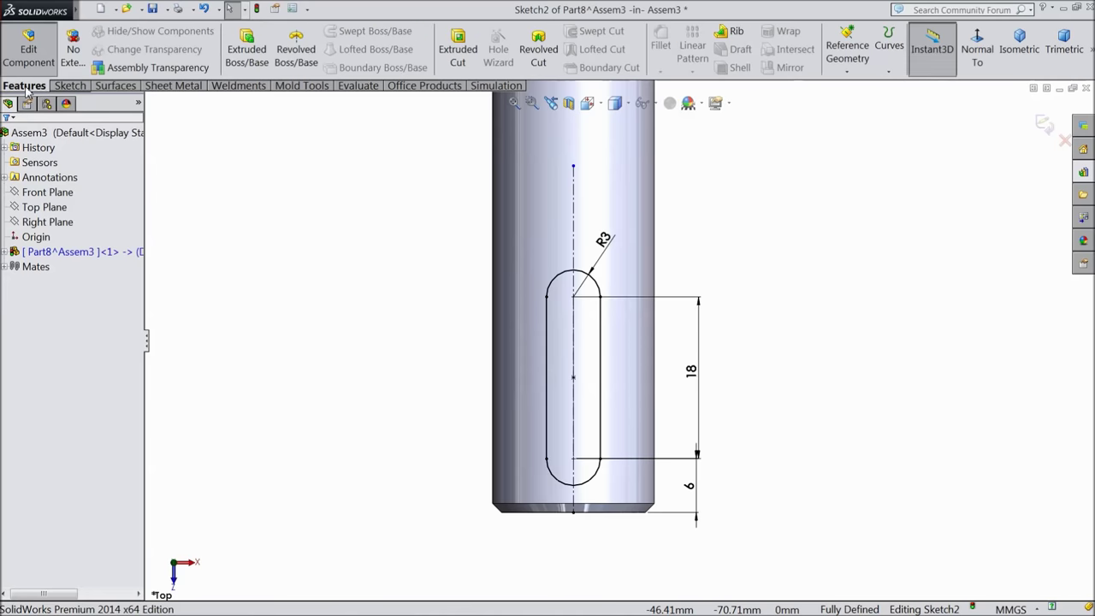
left_click(457, 48)
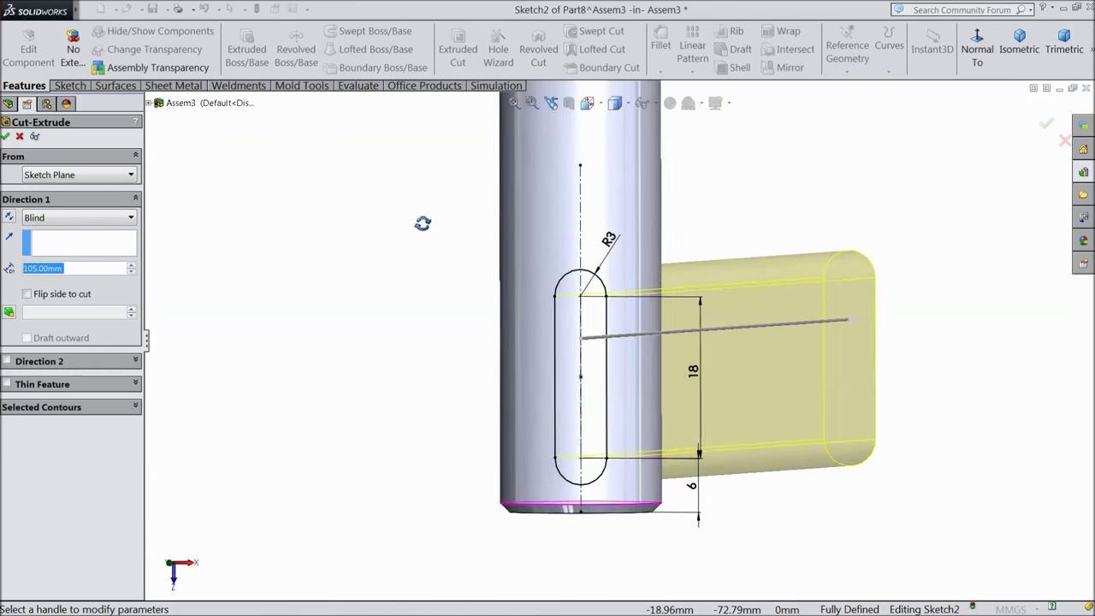
Step: Cut the slot starting from a 6 mm offset, reversed into the shaft
middle_click_drag(422, 224, 391, 227)
left_click(48, 175)
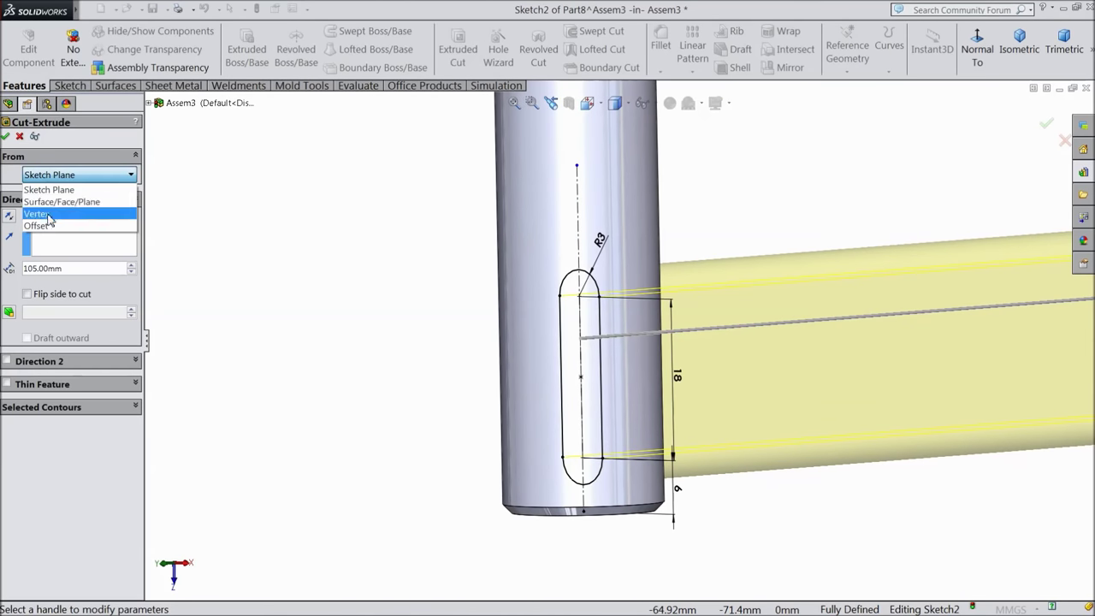
left_click(51, 224)
type("6")
key("Return")
middle_click_drag(325, 280, 331, 306)
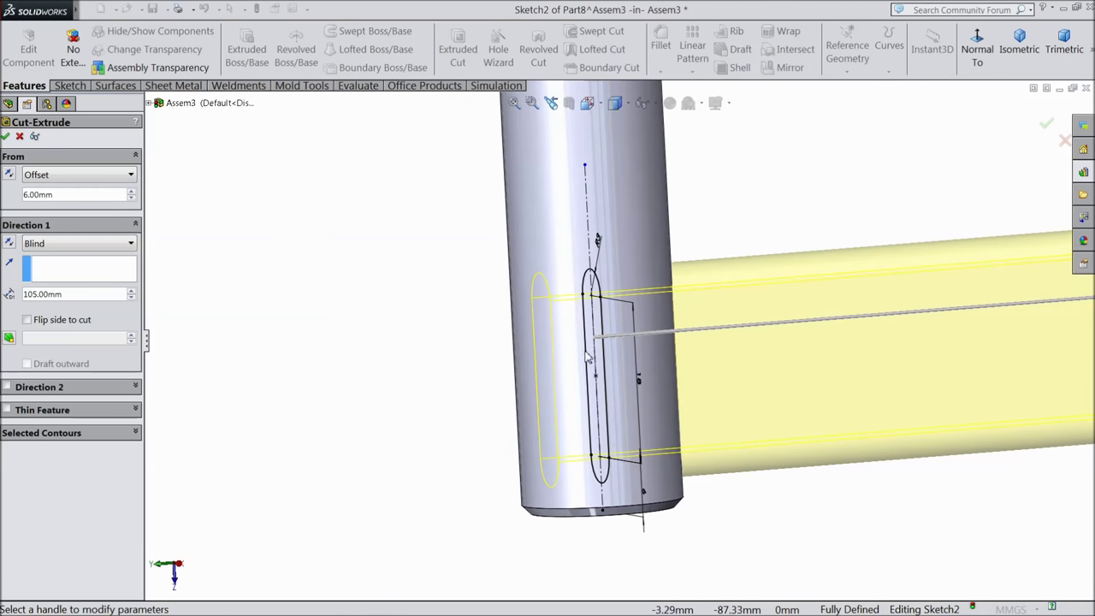
left_click(9, 245)
mouse_move(341, 283)
middle_mouse_down()
mouse_move(317, 281)
mouse_move(533, 360)
mouse_move(513, 367)
mouse_move(533, 370)
middle_mouse_up()
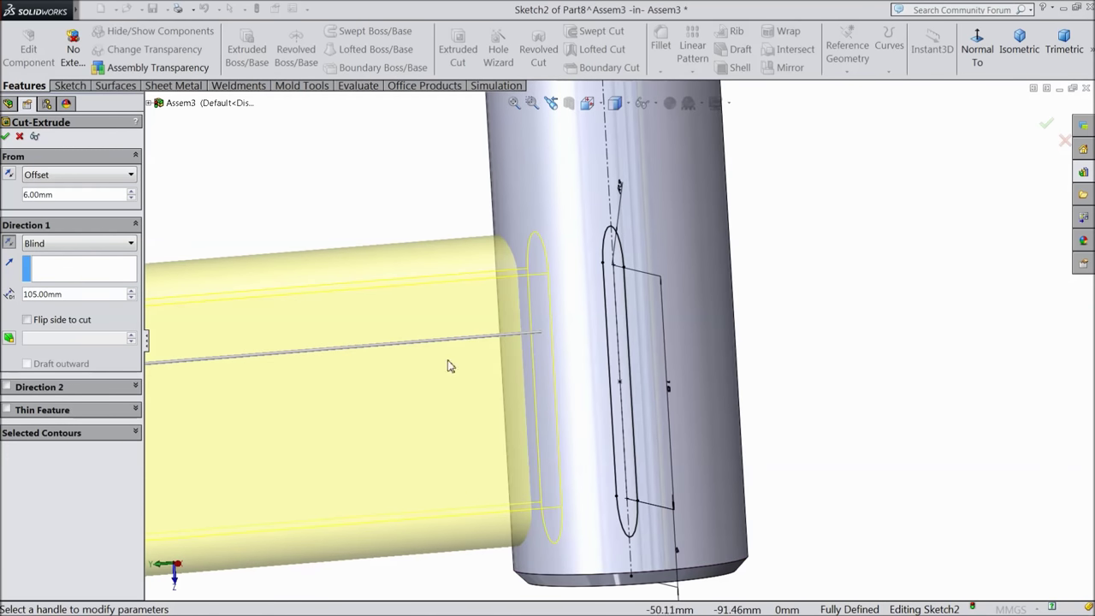
left_click(6, 136)
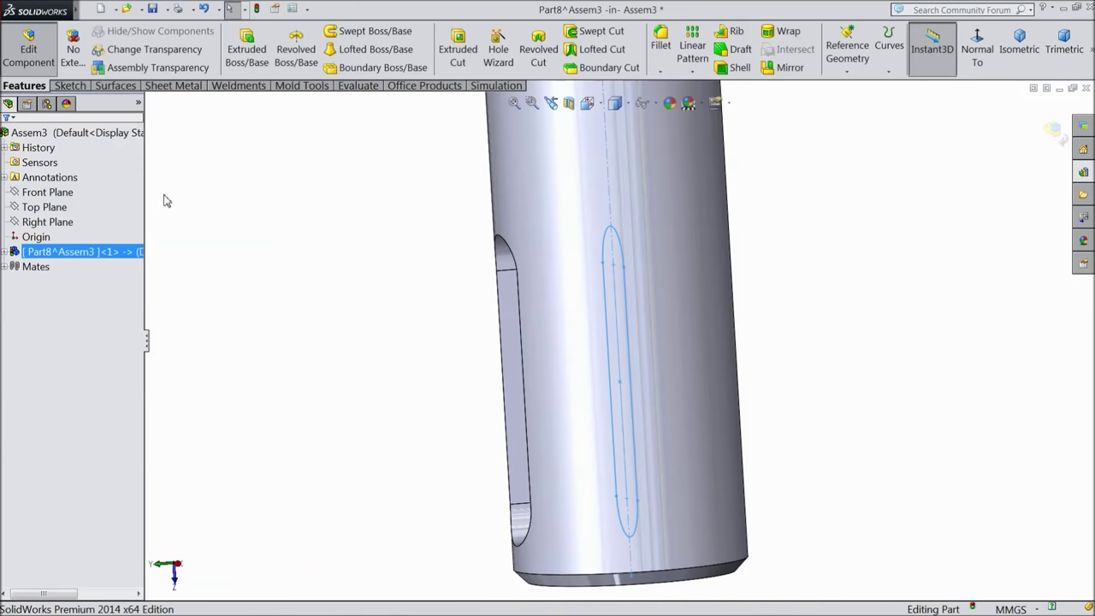
Step: Inspect the slotted shaft, set the Isometric view, and return to editing Assem3
mouse_move(361, 290)
middle_mouse_down()
mouse_move(408, 278)
mouse_move(379, 290)
mouse_move(439, 327)
mouse_move(482, 242)
mouse_move(454, 272)
middle_mouse_up()
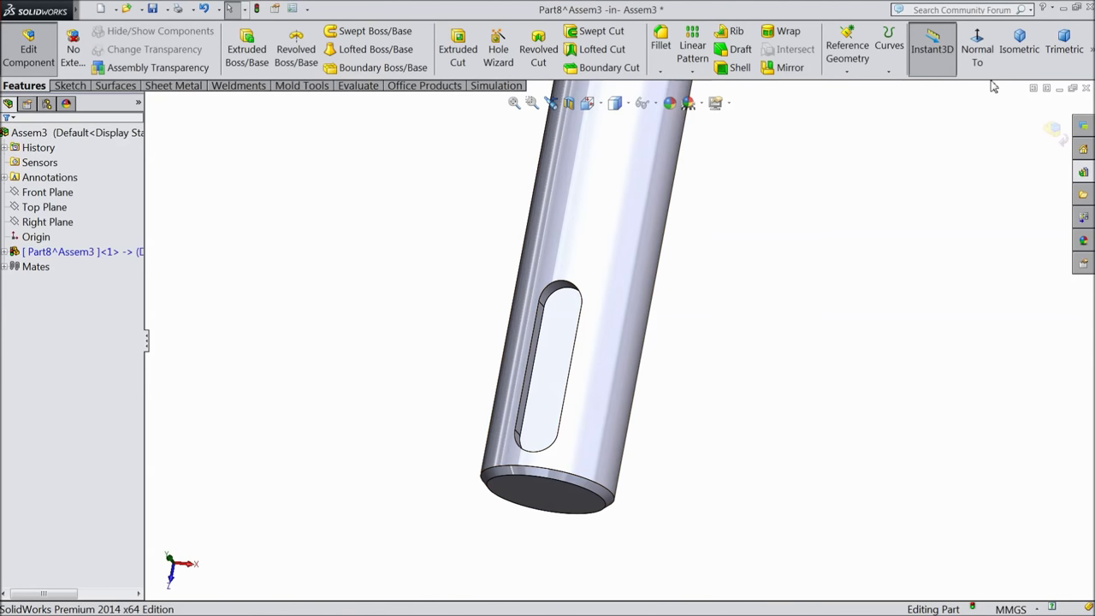
left_click(977, 50)
left_click(1011, 57)
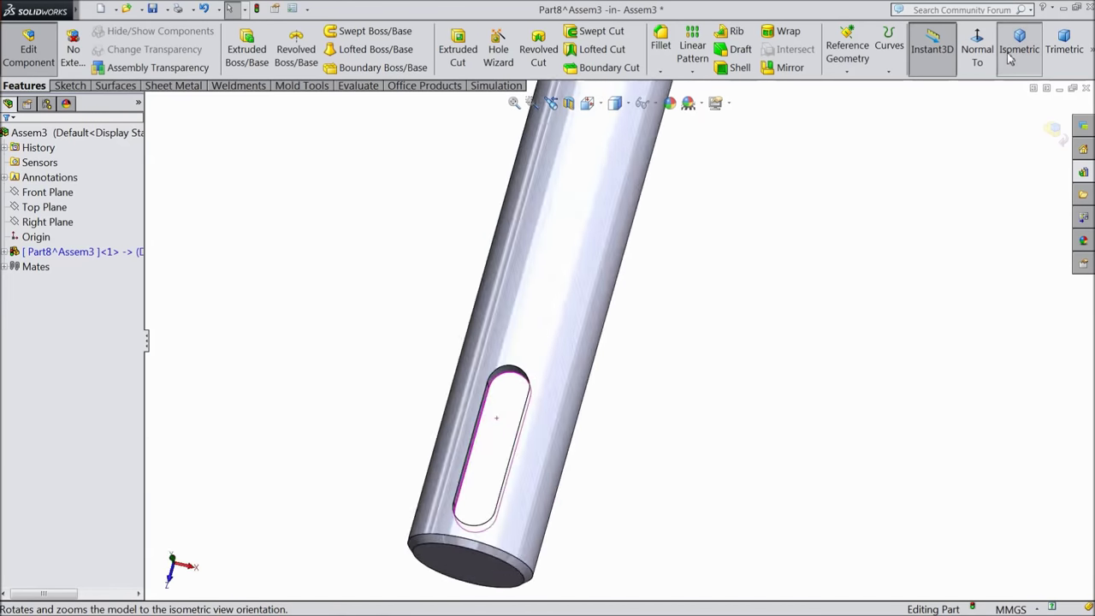
left_click(1054, 131)
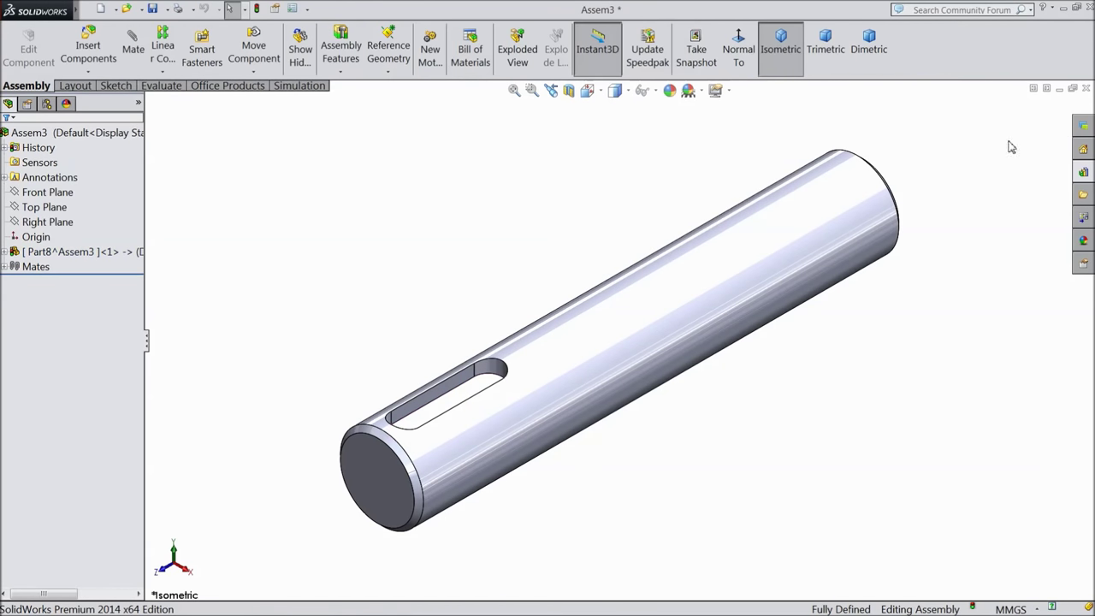
Step: Apply the chromium plate appearance to the shaft
left_click(51, 133)
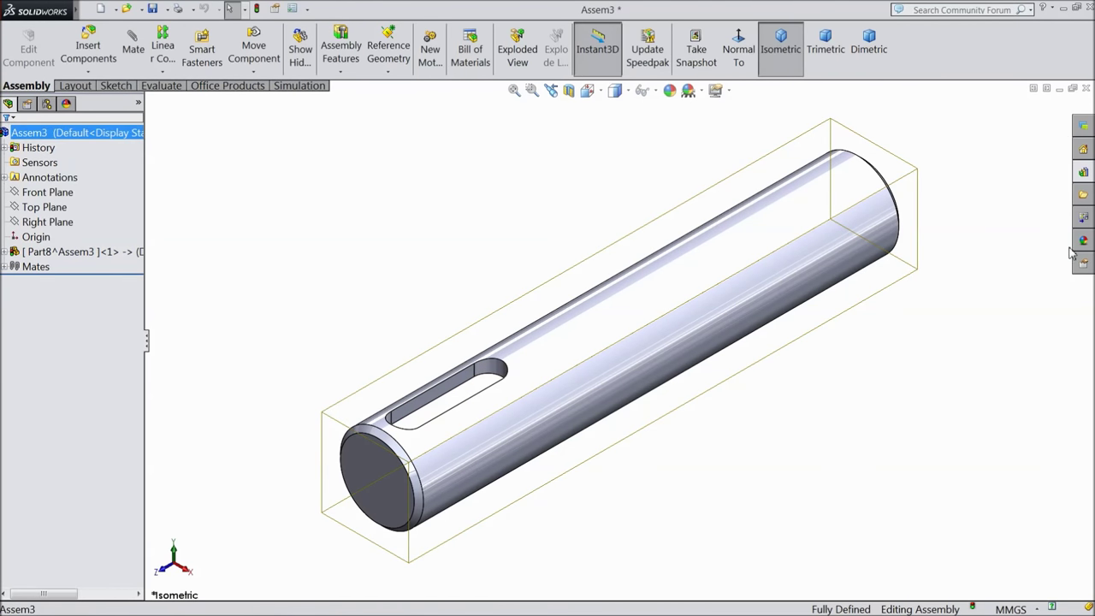
left_click(1081, 242)
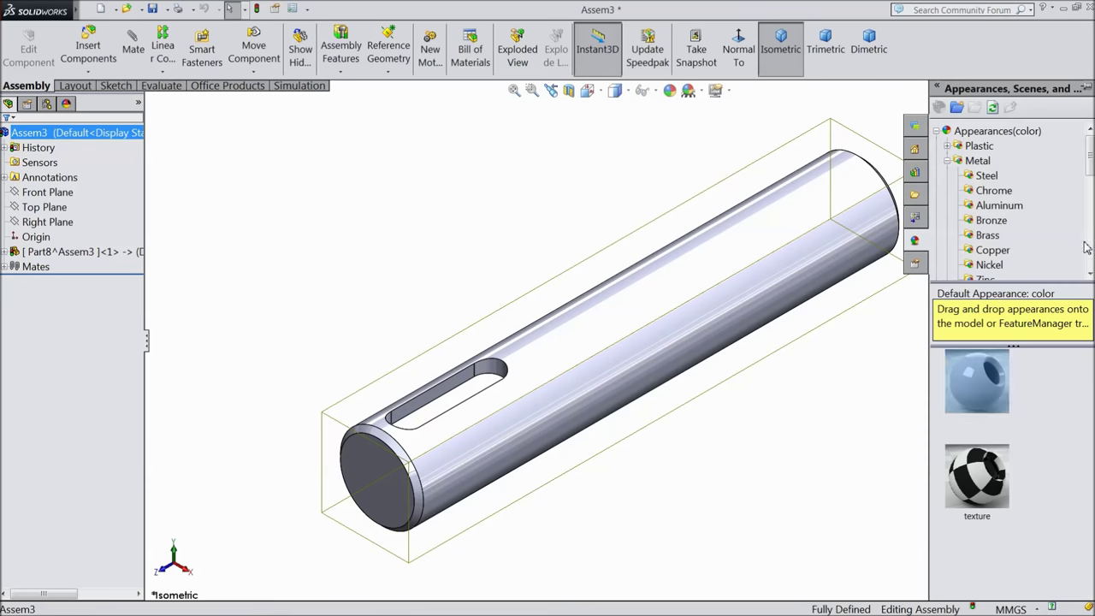
left_click(992, 191)
double_click(976, 382)
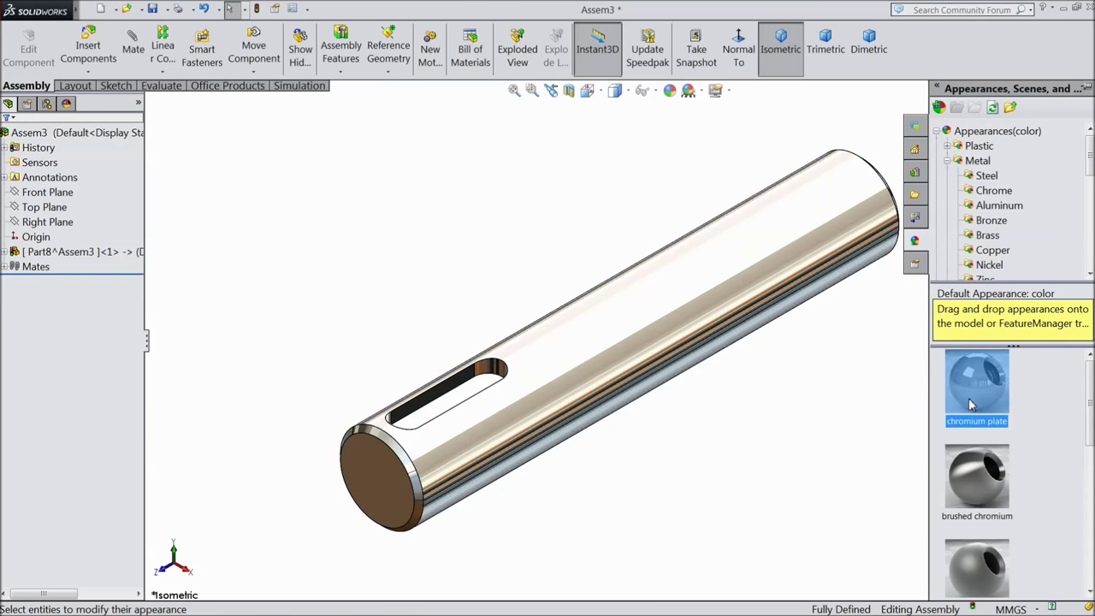
mouse_move(860, 358)
middle_mouse_down()
mouse_move(844, 282)
mouse_move(846, 354)
mouse_move(814, 343)
middle_mouse_up()
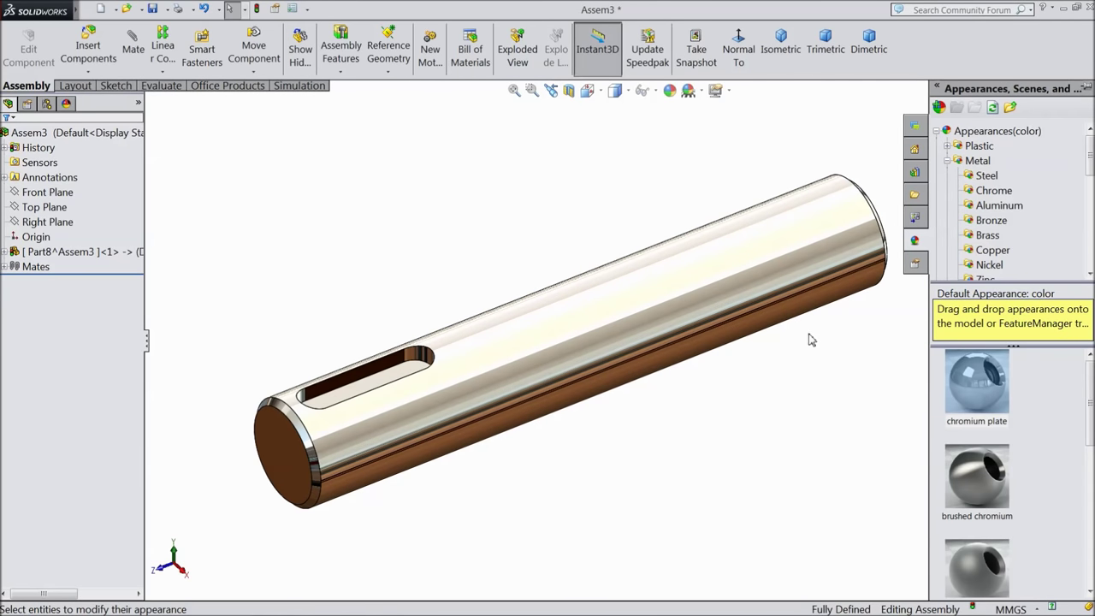
Step: Close the appearances pane and turn the shaft so its slotted end sits further left
left_click(309, 190)
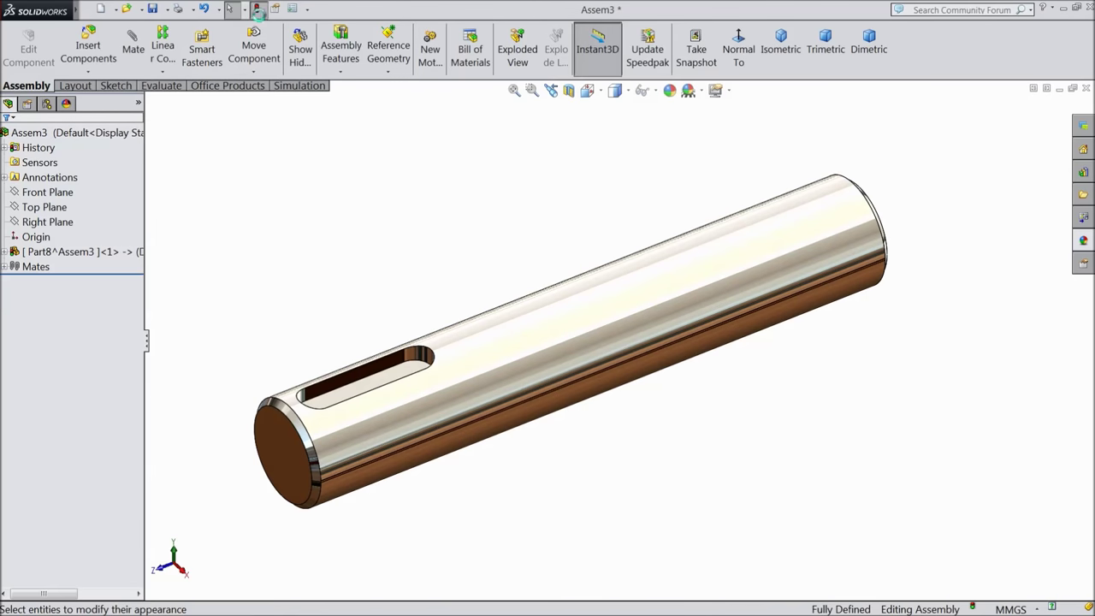
mouse_move(311, 221)
middle_mouse_down()
mouse_move(347, 230)
mouse_move(342, 214)
middle_mouse_up()
mouse_move(652, 329)
middle_mouse_down()
mouse_move(774, 349)
mouse_move(755, 320)
middle_mouse_up()
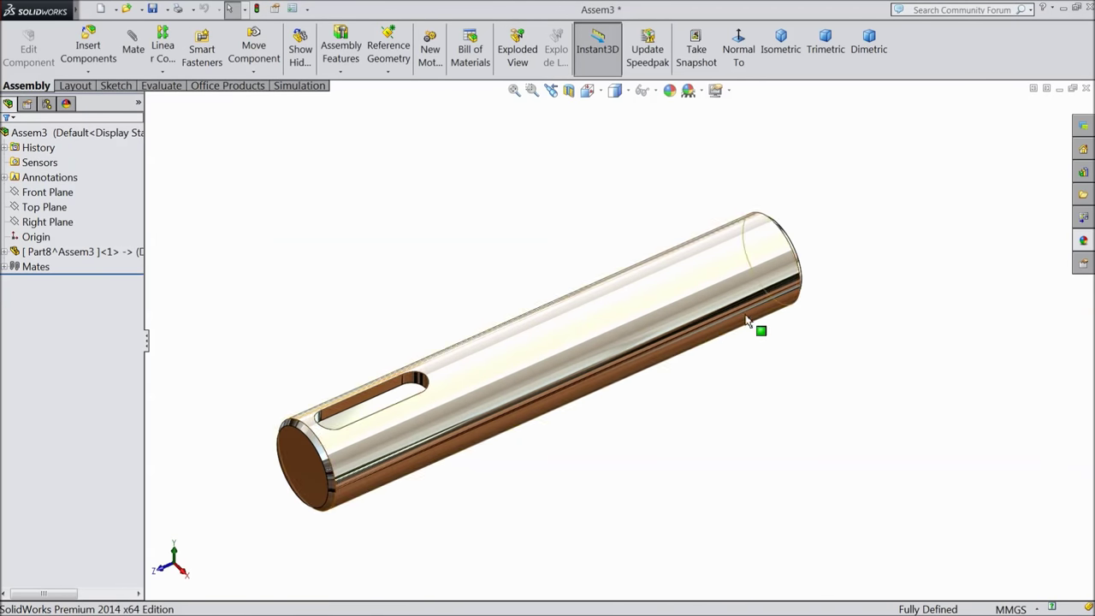
Step: Drag an ISO Power Transmission spur gear from the Toolbox into the assembly
left_click(1084, 173)
scroll(1020, 186, "up", 1)
scroll(1020, 186, "up", 1)
scroll(1021, 186, "up", 3)
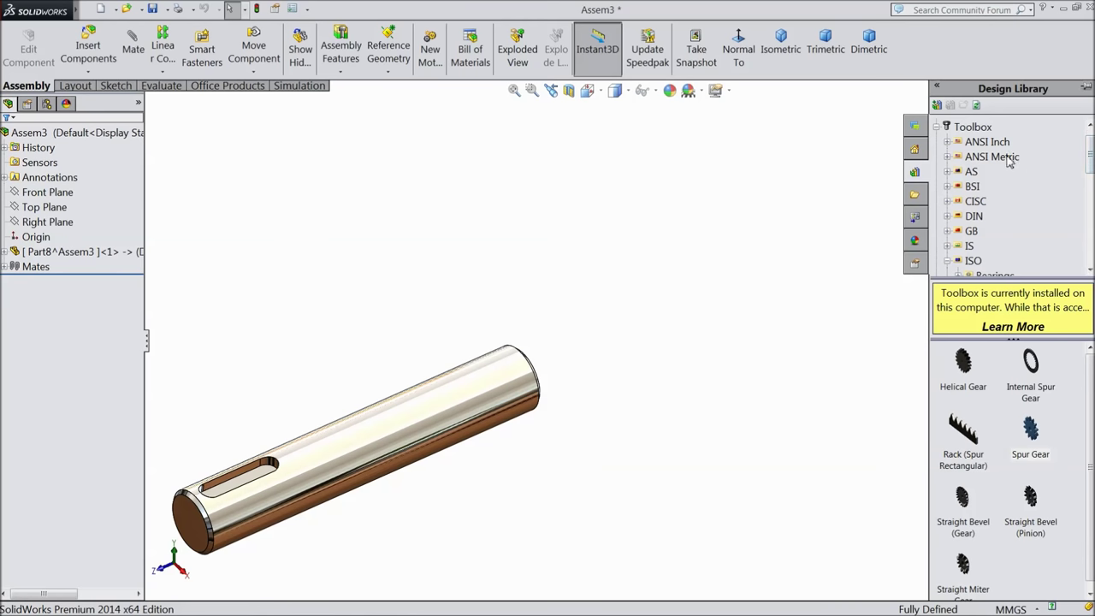
left_click_drag(1090, 151, 1087, 168)
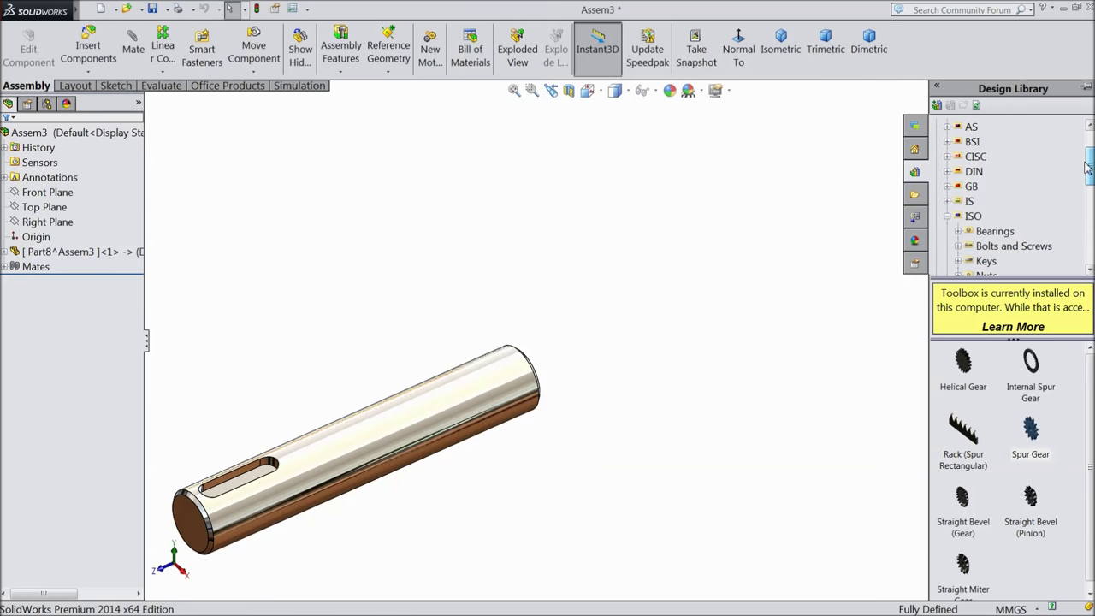
left_click(974, 216)
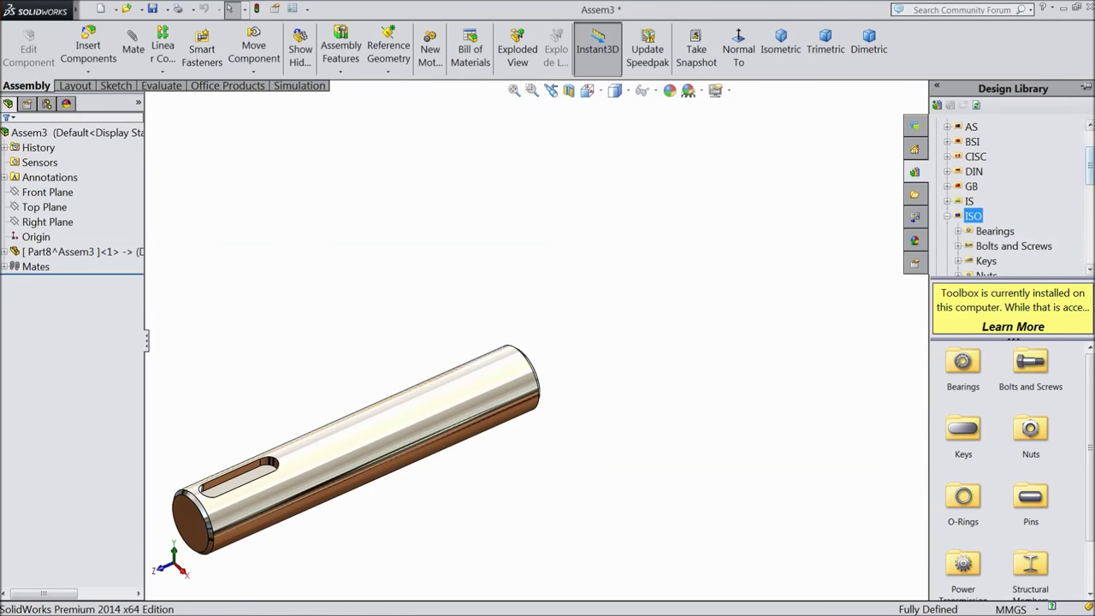
left_click_drag(1088, 168, 1090, 203)
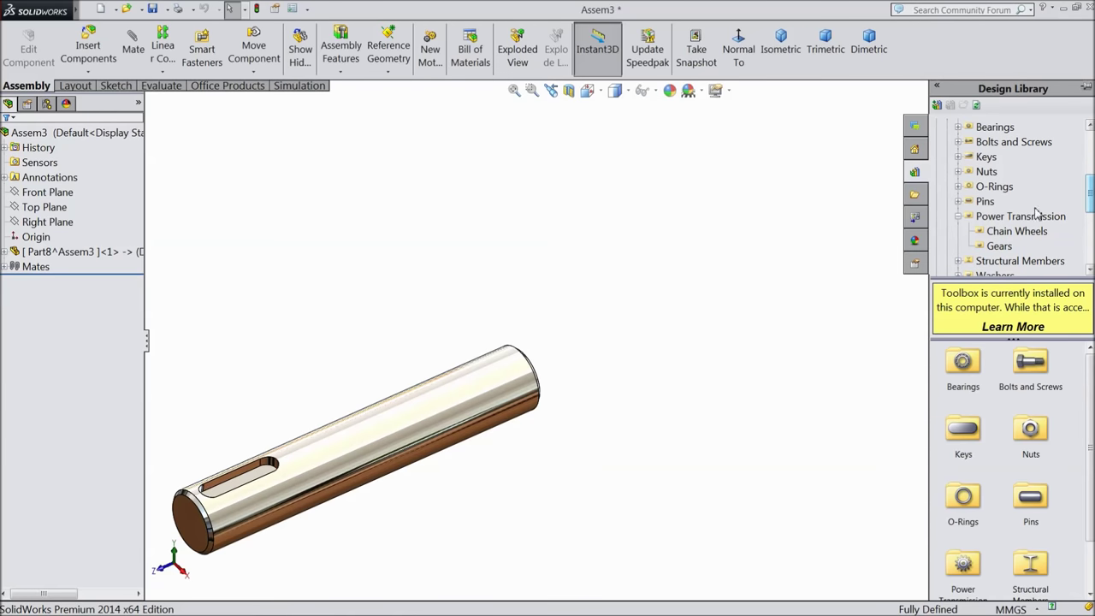
left_click(1017, 219)
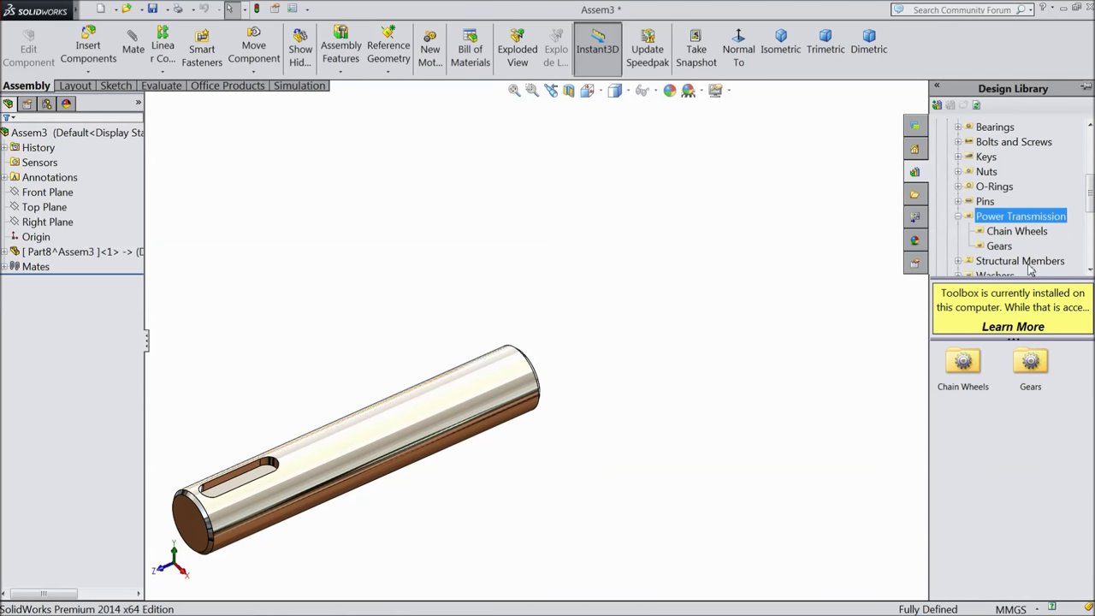
double_click(1031, 364)
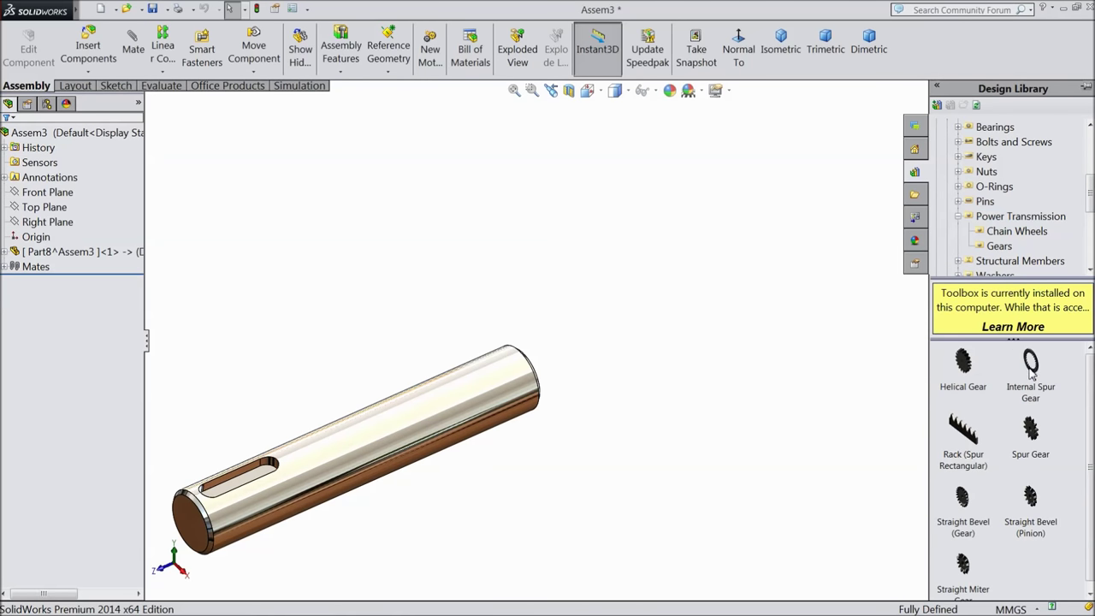
scroll(1065, 398, "down", 1)
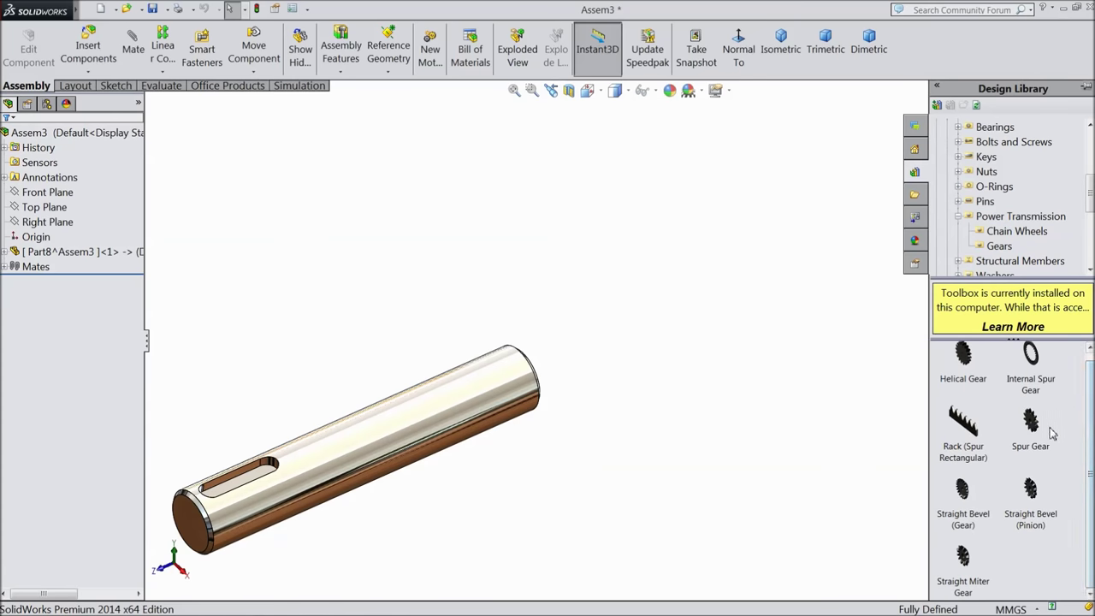
left_click_drag(1031, 423, 628, 364)
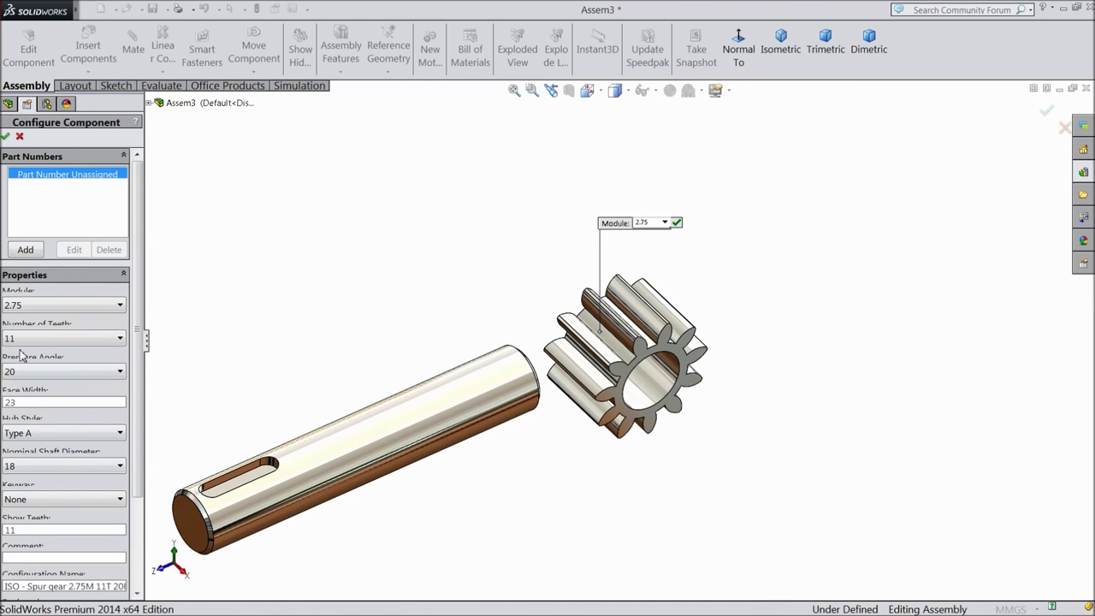
Step: Configure the spur gear with module 2.75, pressure angle 20 and 11 teeth, and place it
left_click(16, 309)
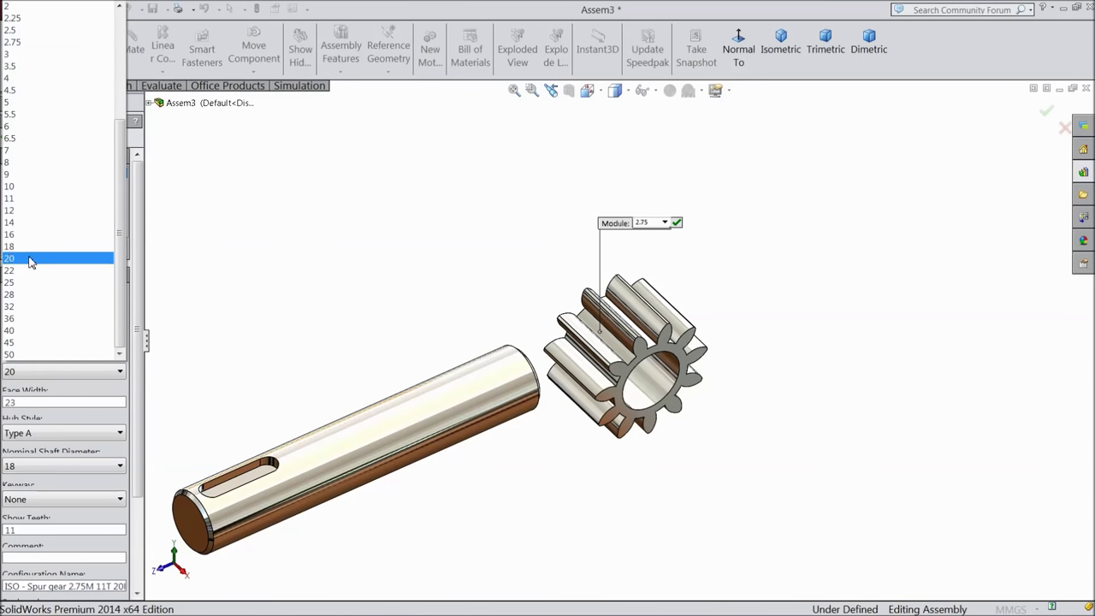
left_click(16, 46)
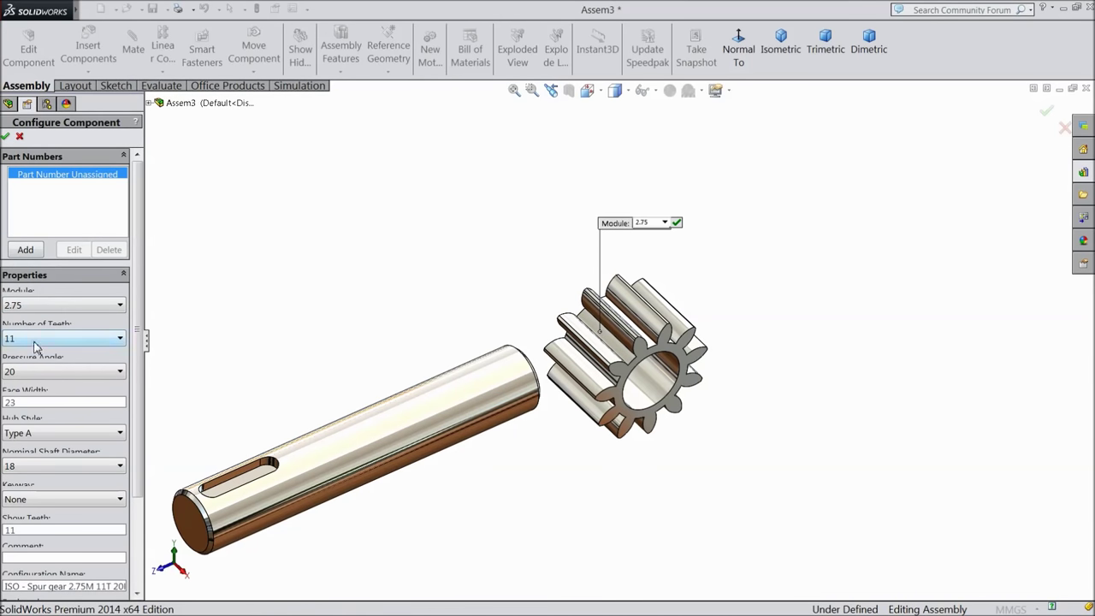
left_click(32, 376)
left_click(43, 393)
scroll(120, 419, "down", 2)
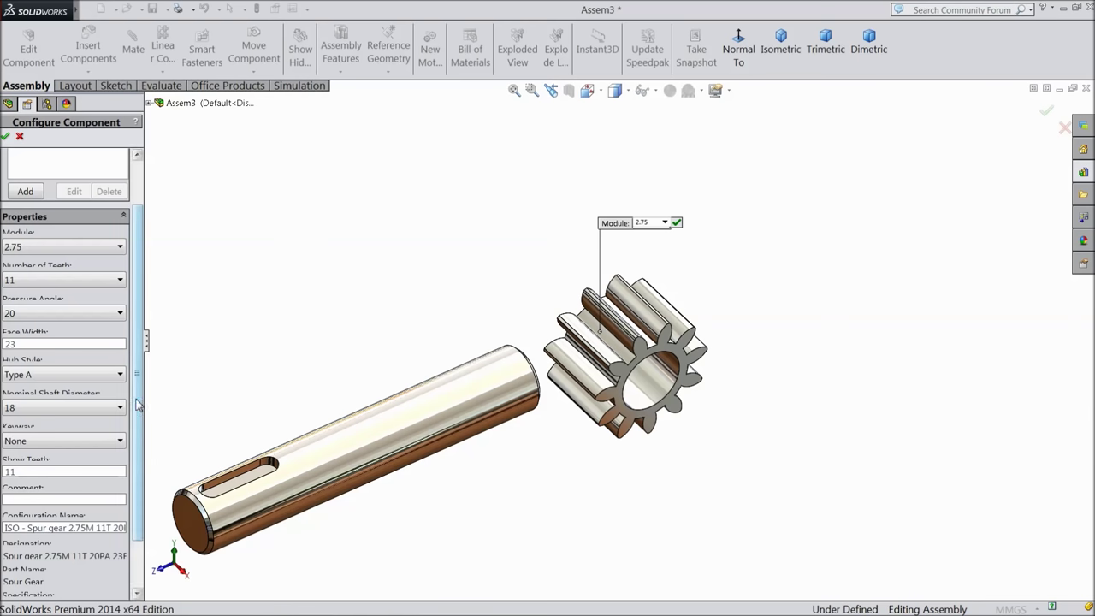
left_click(5, 138)
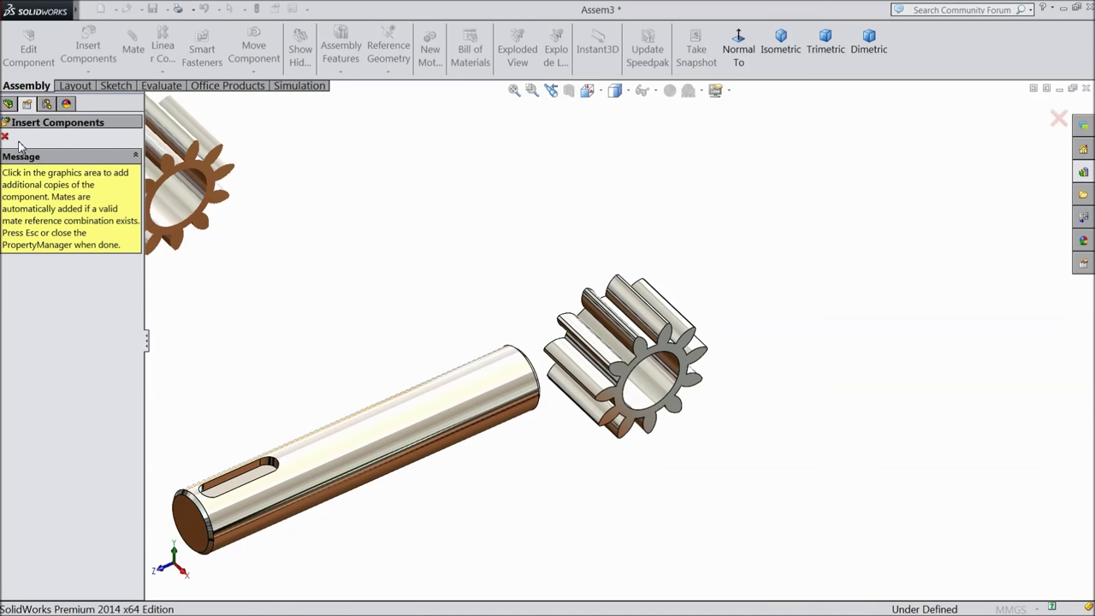
Step: Mate the gear bore concentric to the shaft with flipped alignment
left_click(5, 138)
key("f")
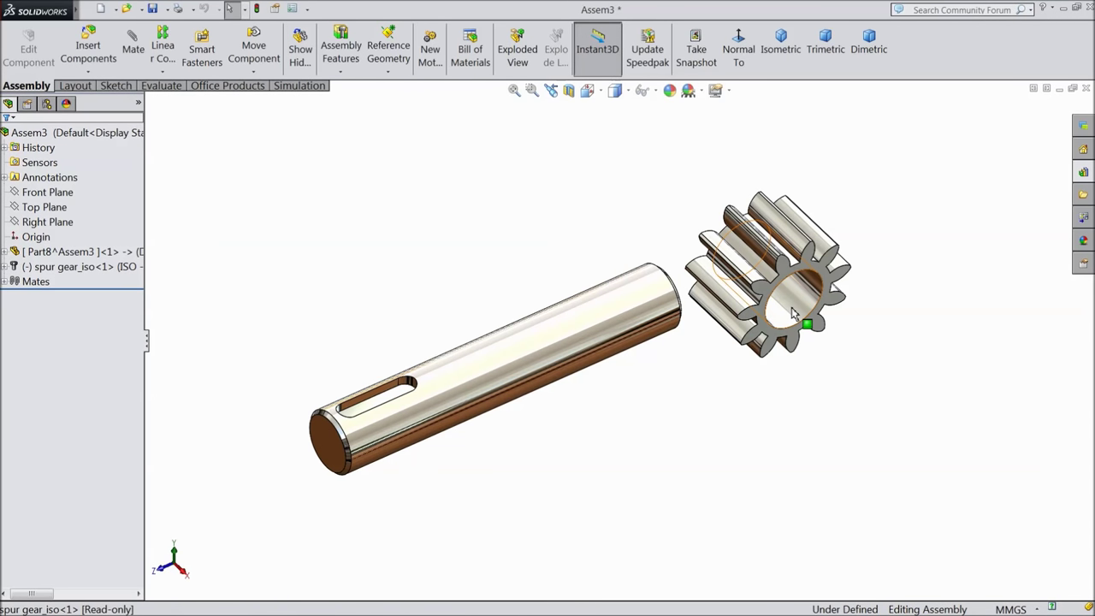
left_click(804, 318)
left_click(886, 242)
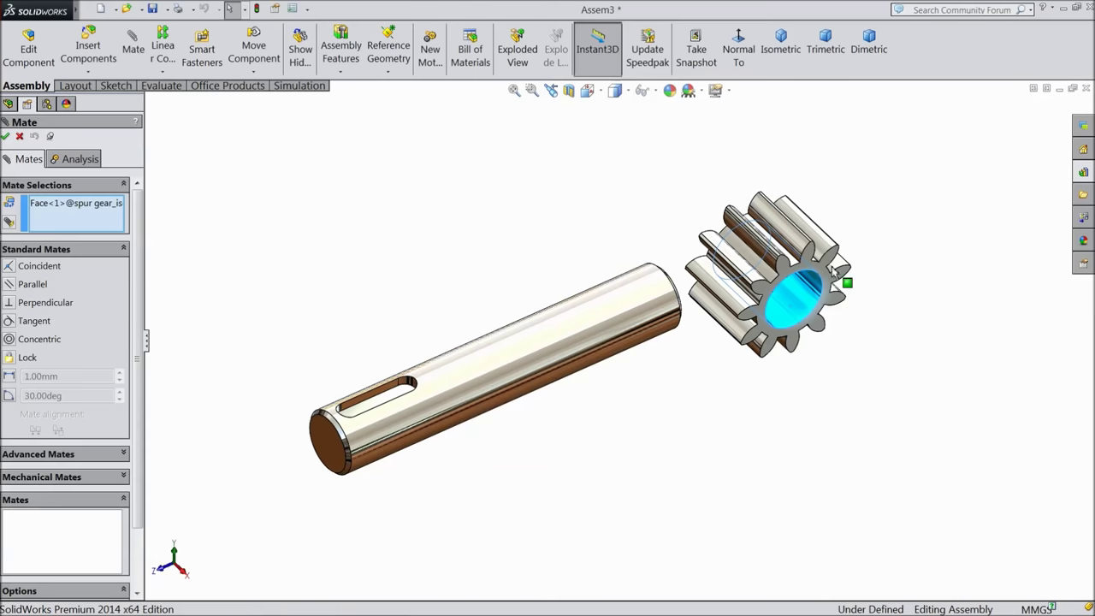
left_click(604, 324)
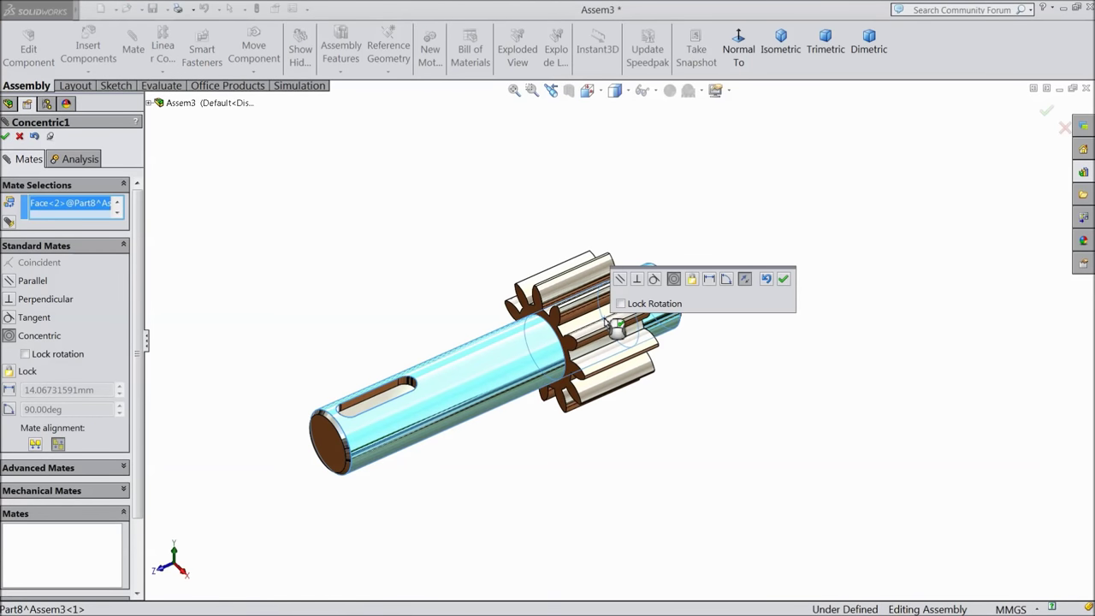
left_click(744, 281)
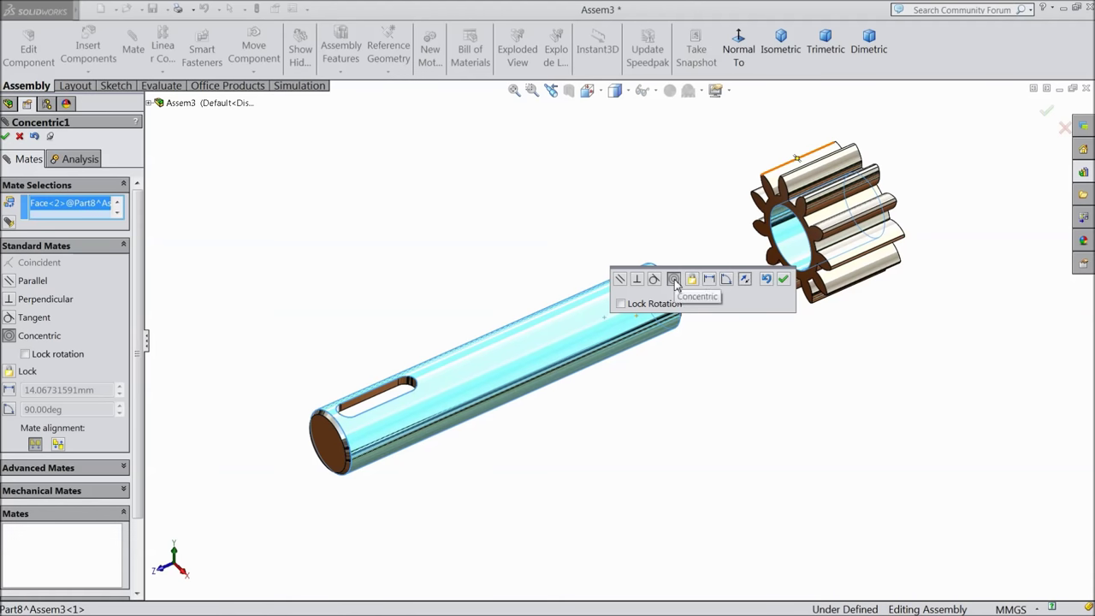
left_click(782, 279)
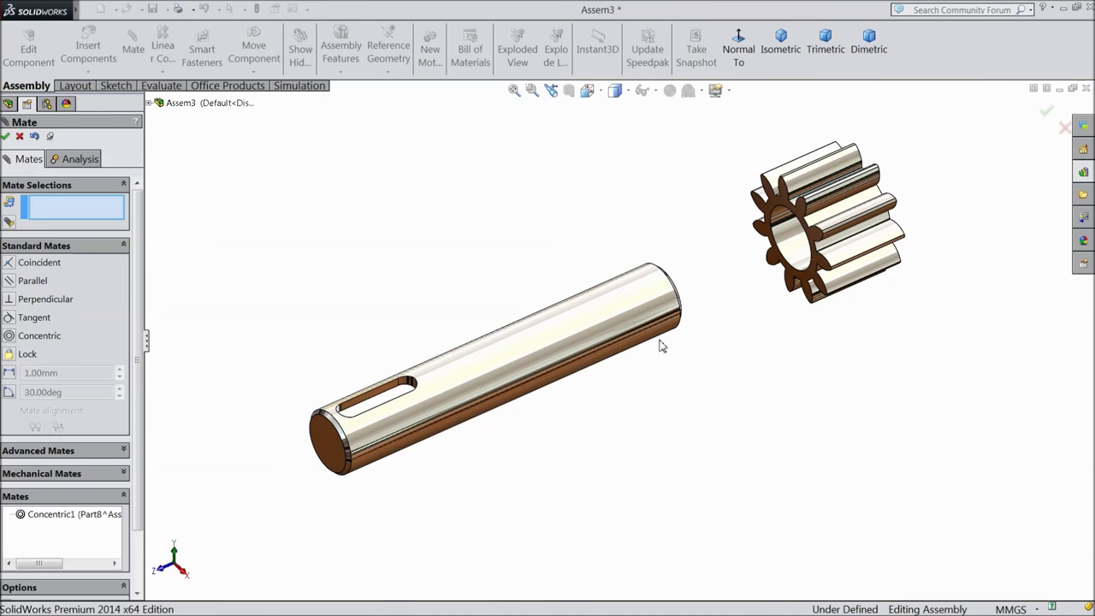
Step: Add a 67 mm distance mate between the shaft's end face and the gear face
middle_click_drag(664, 346, 684, 331)
scroll(402, 431, "down", 1)
scroll(409, 423, "down", 2)
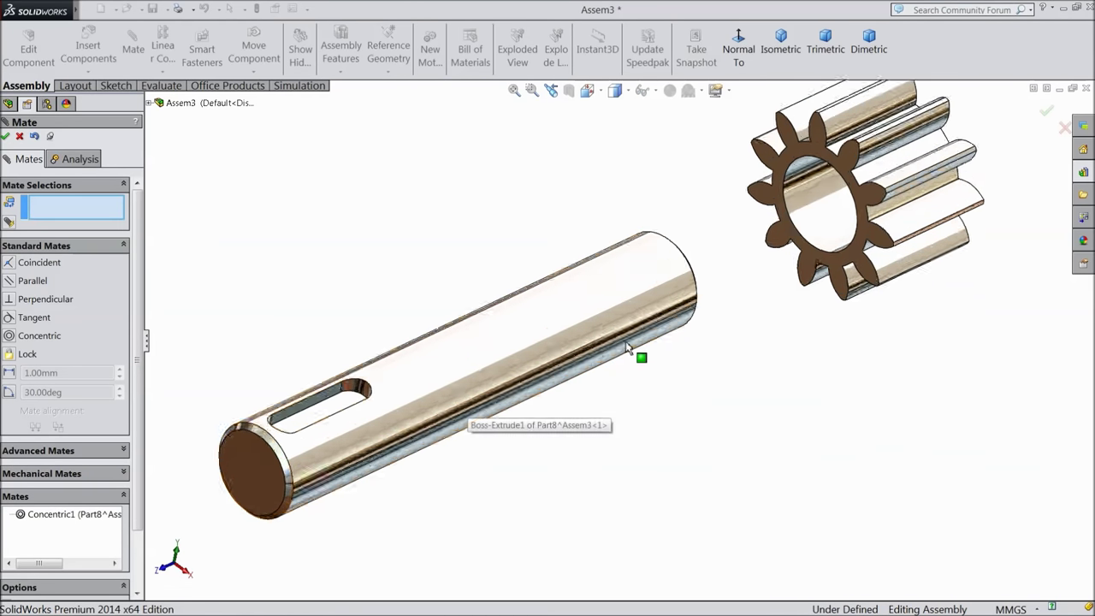
left_click(268, 468)
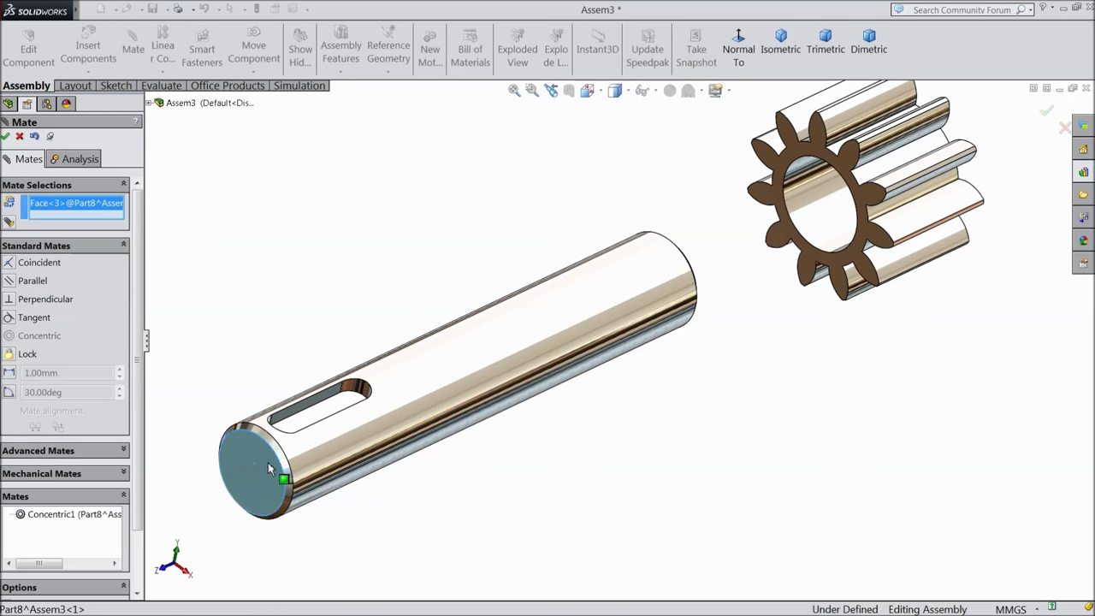
left_click(765, 261)
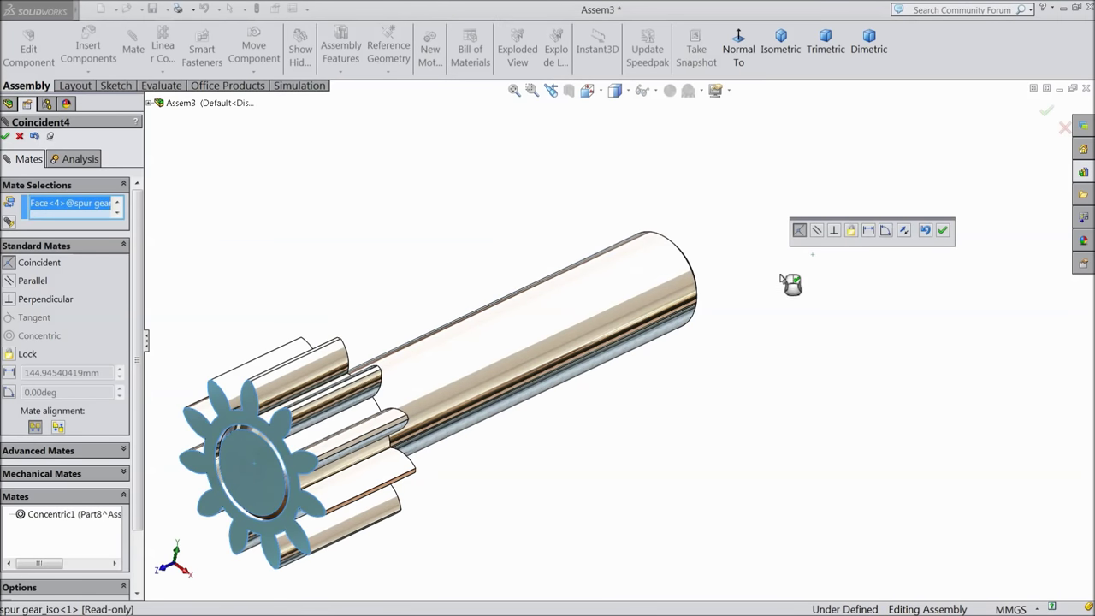
left_click(868, 231)
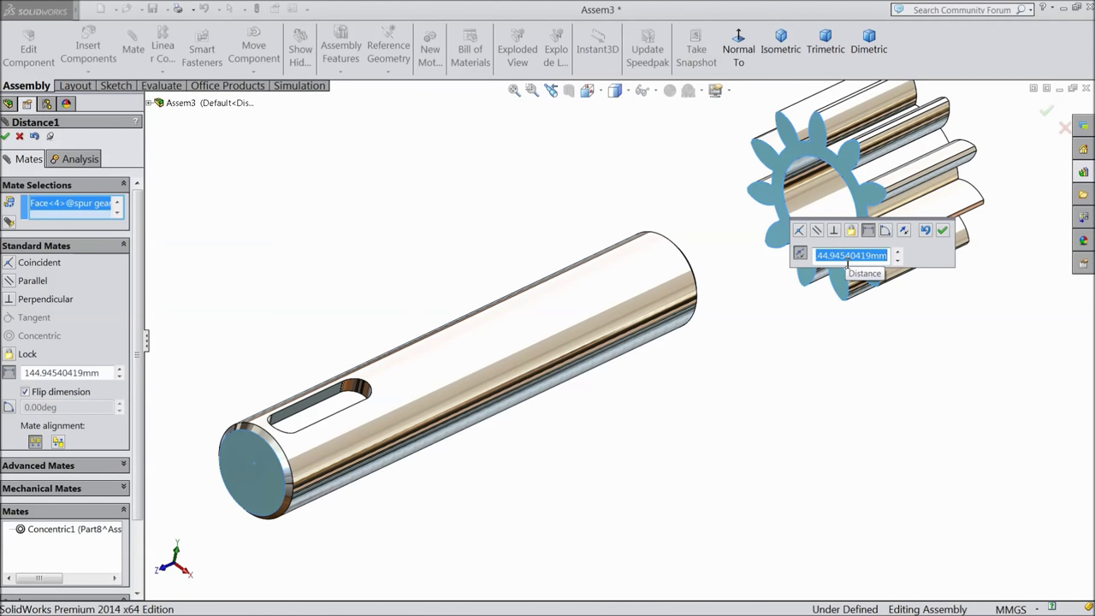
type("67")
key("Return")
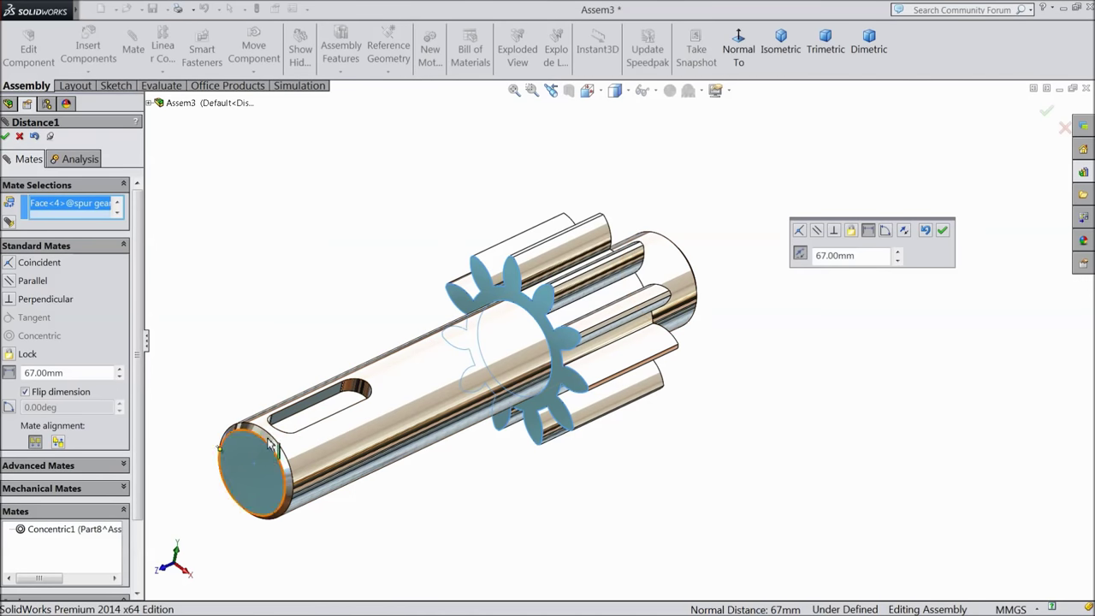
left_click(942, 231)
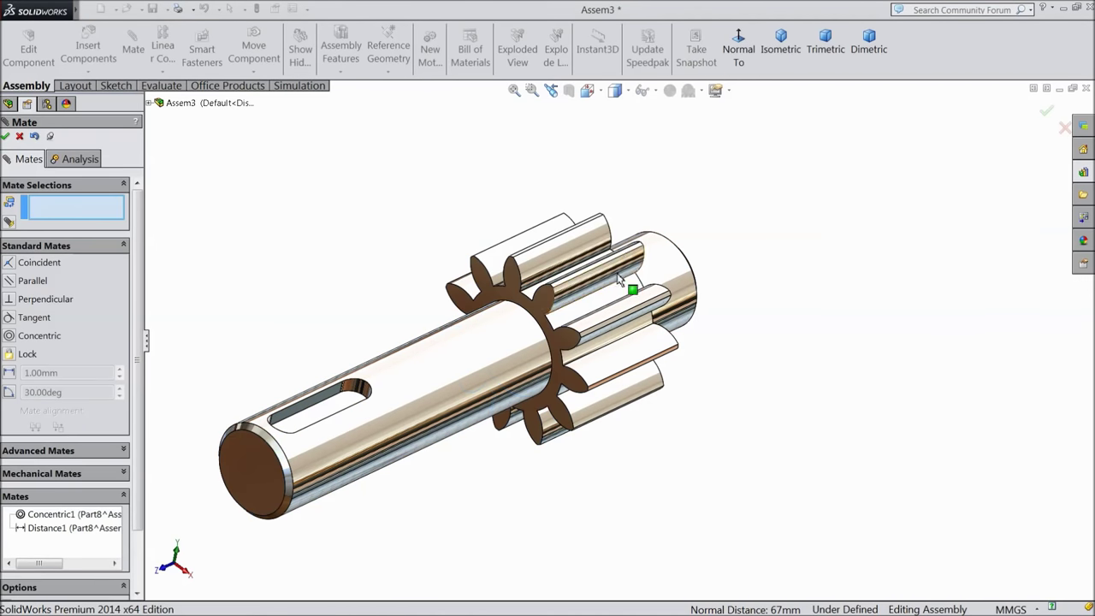
left_click(4, 136)
left_click(281, 237)
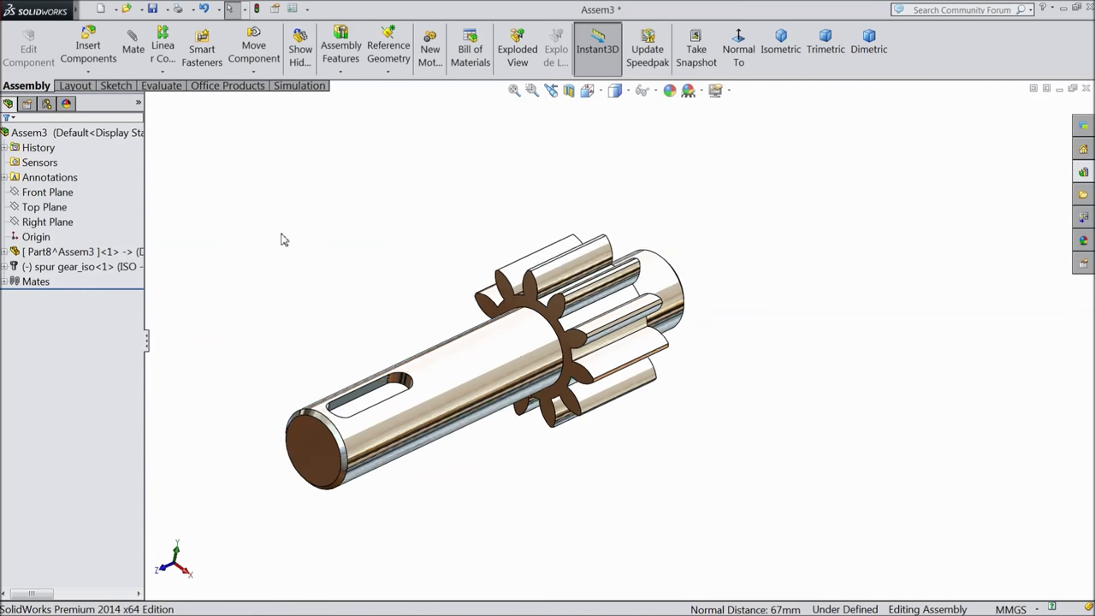
Step: Spin the spur gear about the shaft to confirm its rotation is still free
left_click(629, 306)
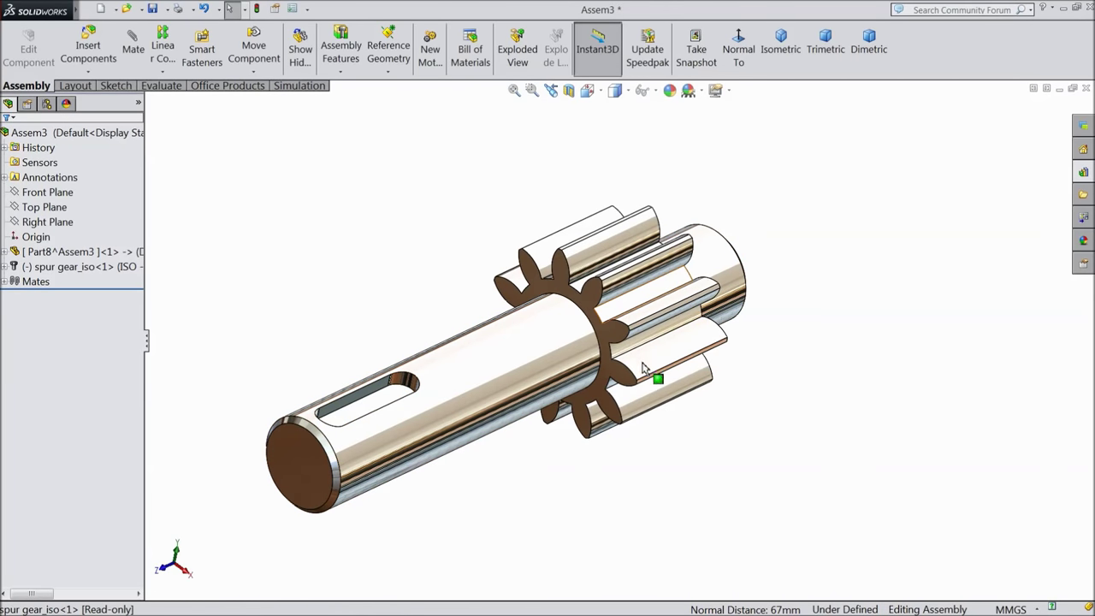
left_click_drag(628, 301, 630, 296)
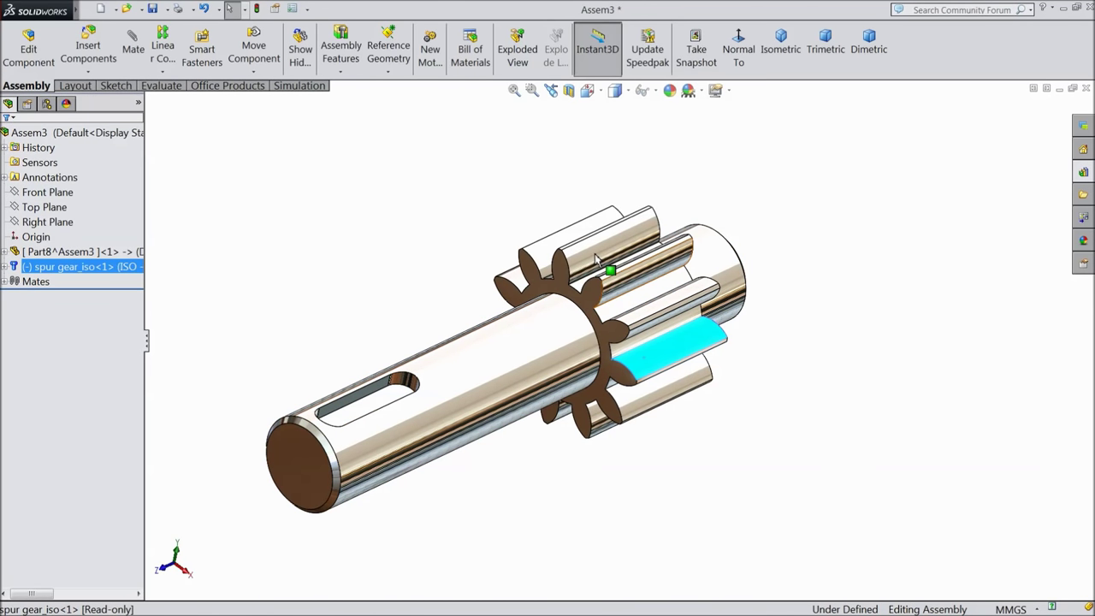
left_click(354, 200)
middle_click_drag(354, 200, 386, 248)
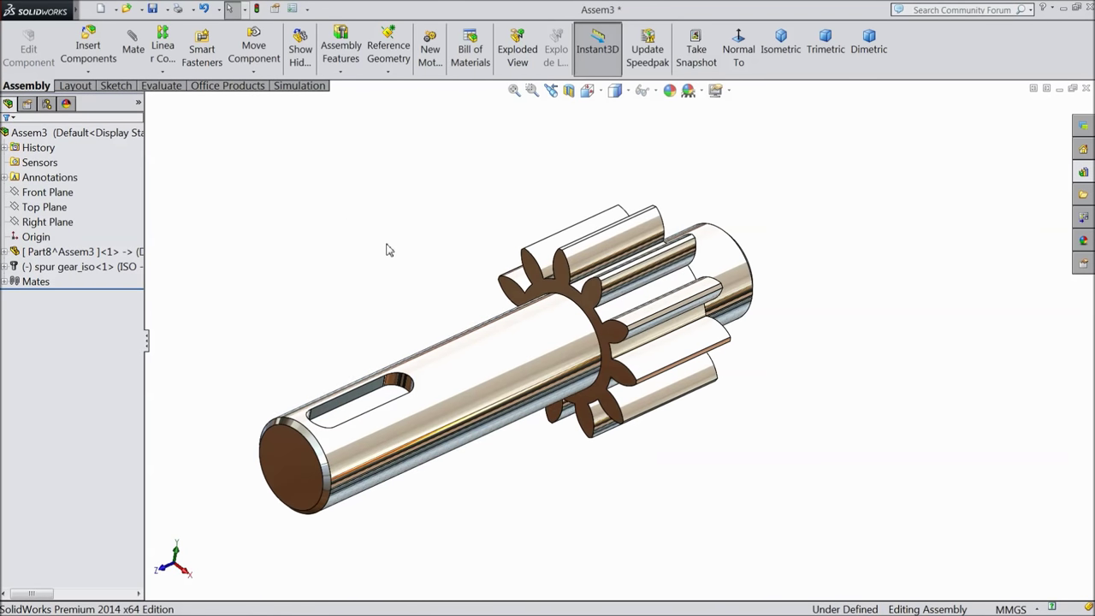
left_click(565, 259)
left_click(539, 305)
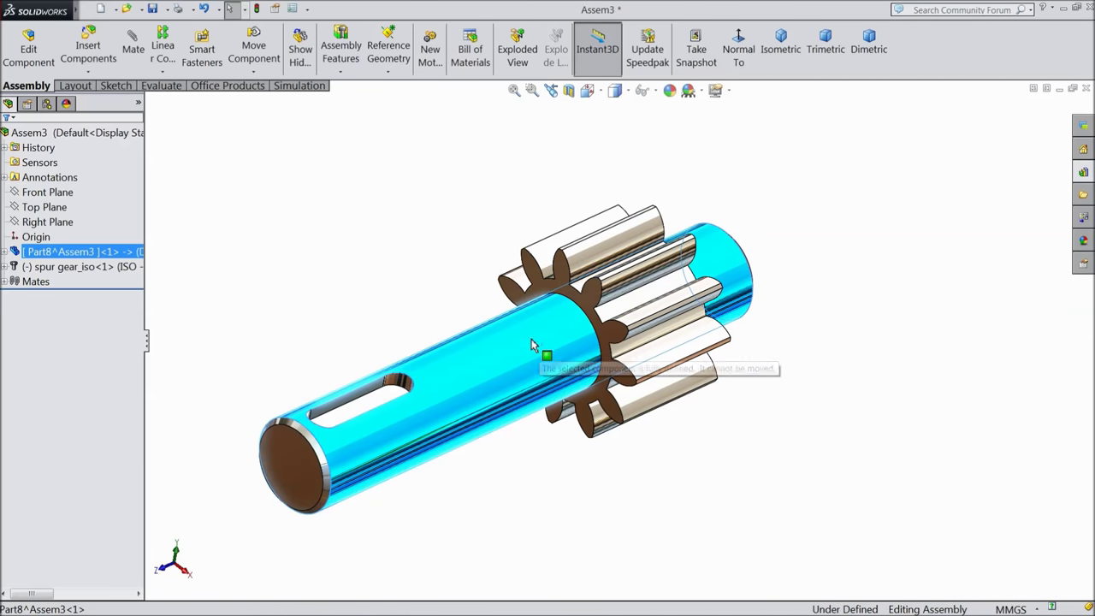
mouse_move(552, 354)
middle_mouse_down()
mouse_move(438, 283)
mouse_move(452, 294)
mouse_move(449, 278)
middle_mouse_up()
scroll(452, 293, "up", 3)
scroll(449, 279, "down", 3)
mouse_move(629, 350)
left_mouse_down()
mouse_move(655, 339)
mouse_move(630, 391)
left_mouse_up()
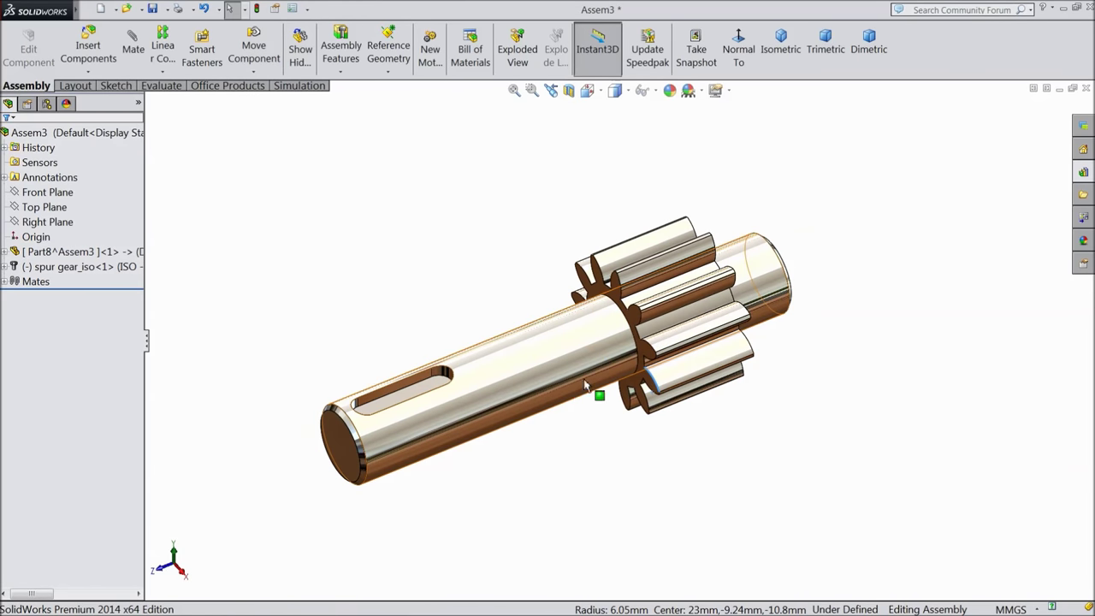
key("Escape")
scroll(513, 398, "down", 2)
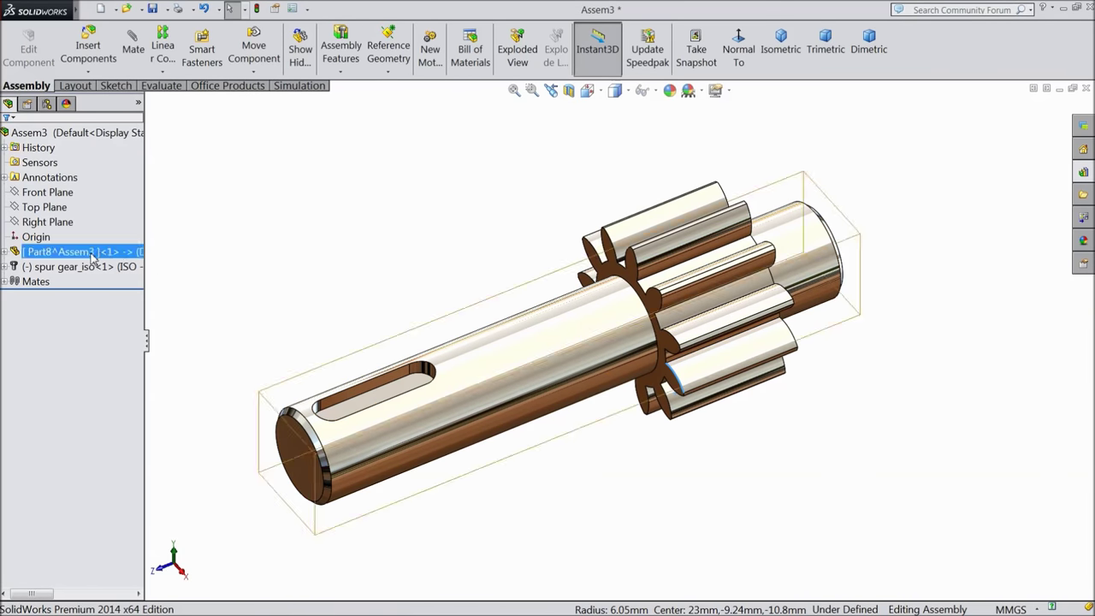
Step: Add a coincident mate between the shaft's Top Plane and the gear's Plane2
left_click(4, 251)
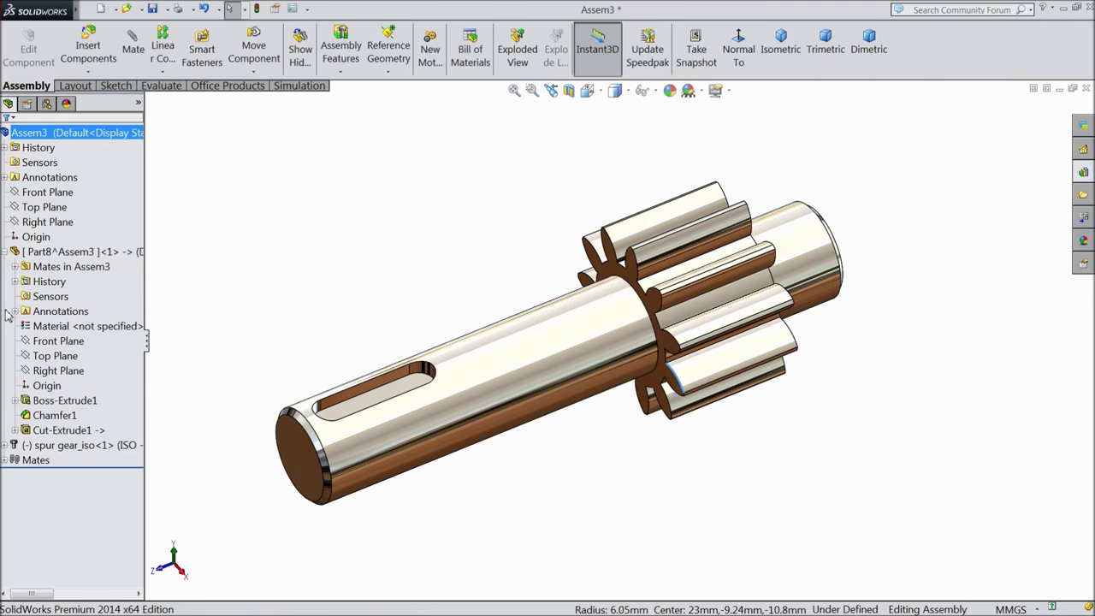
left_click(6, 444)
scroll(30, 282, "up", 1)
scroll(43, 244, "up", 2)
left_click(59, 252)
left_click(56, 268)
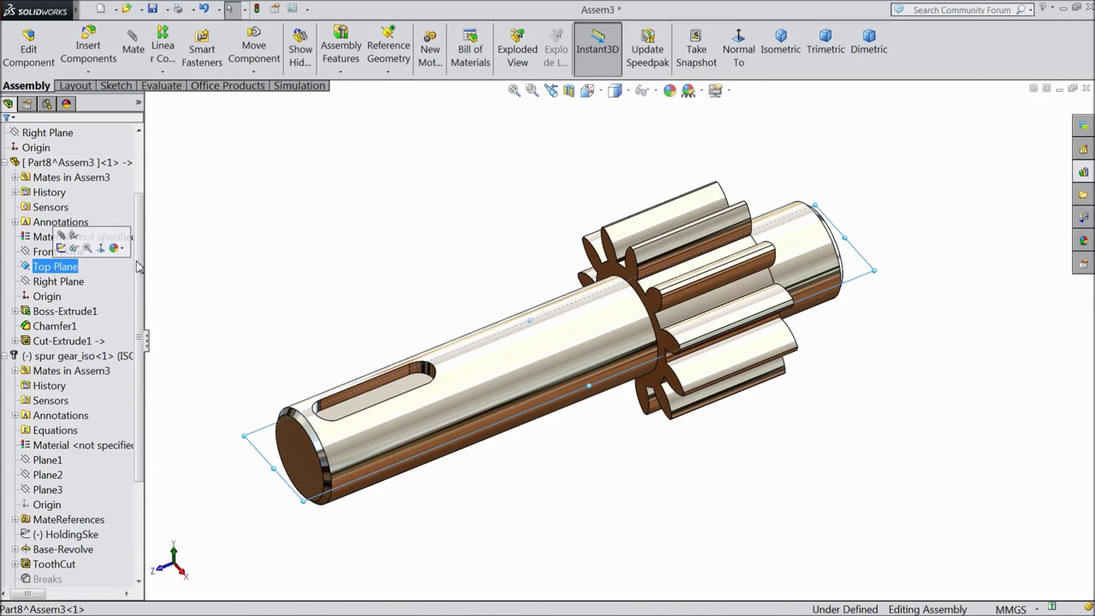
scroll(141, 310, "down", 3)
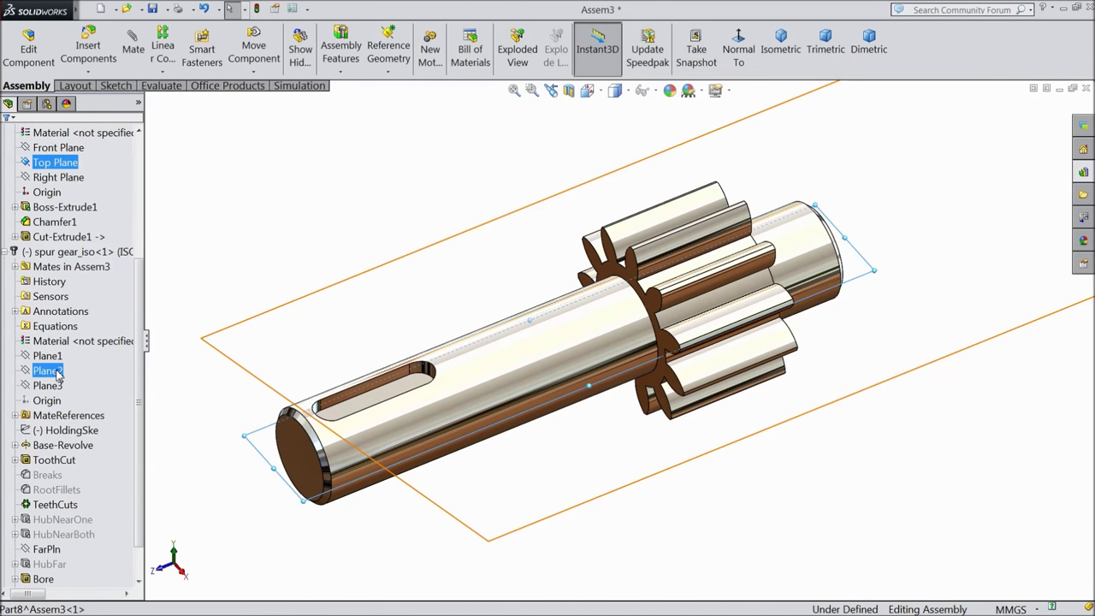
left_click(48, 370)
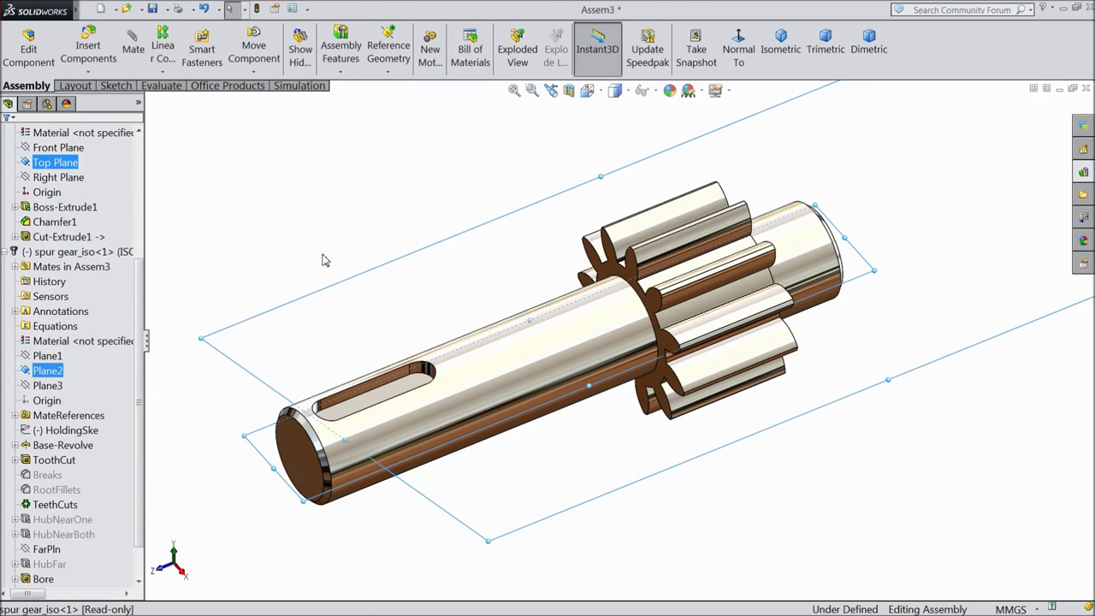
key("f")
mouse_move(311, 306)
middle_mouse_down()
mouse_move(364, 225)
mouse_move(326, 286)
mouse_move(323, 320)
middle_mouse_up()
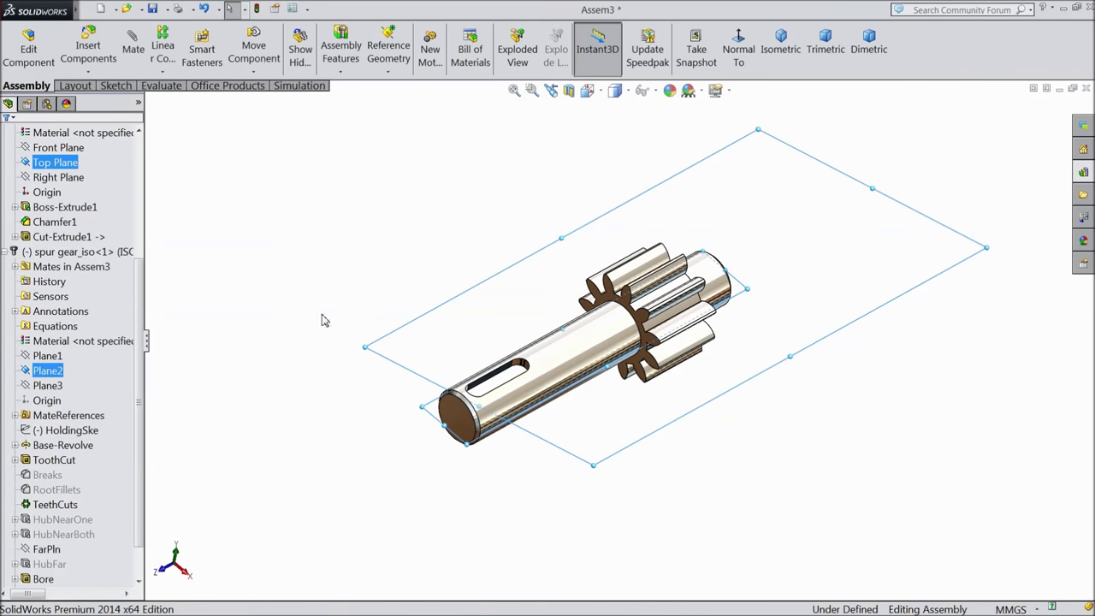
left_click(135, 56)
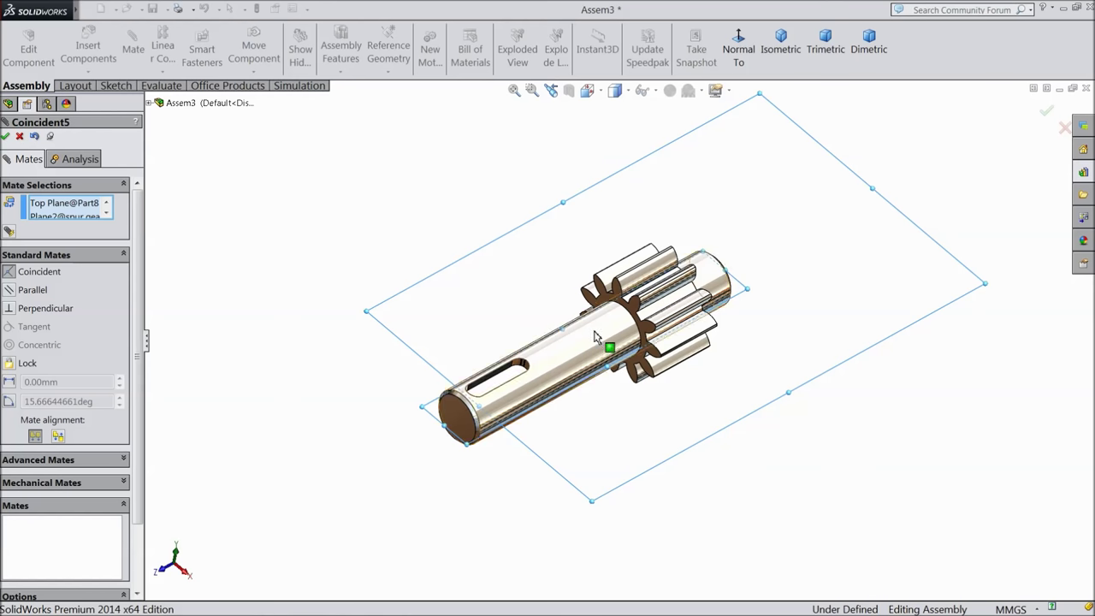
left_click(5, 137)
left_click(5, 140)
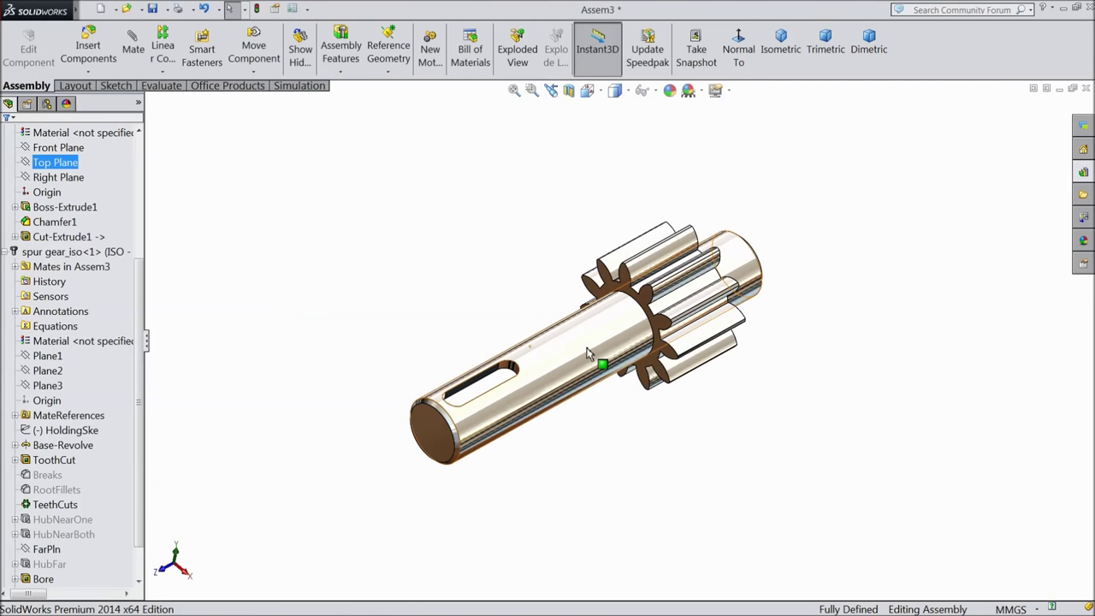
Step: Collapse the shaft and gear feature lists and save the assembly
scroll(599, 367, "down", 2)
scroll(572, 371, "down", 2)
left_click(614, 349)
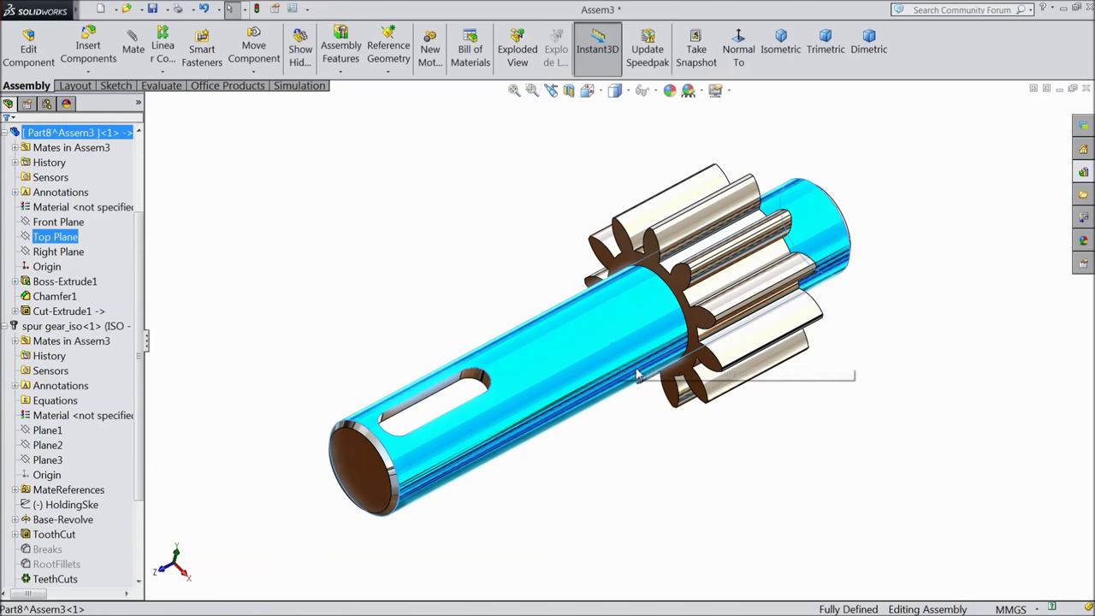
left_click(635, 436)
mouse_move(636, 435)
middle_mouse_down()
mouse_move(630, 419)
mouse_move(671, 395)
middle_mouse_up()
scroll(671, 396, "down", 1)
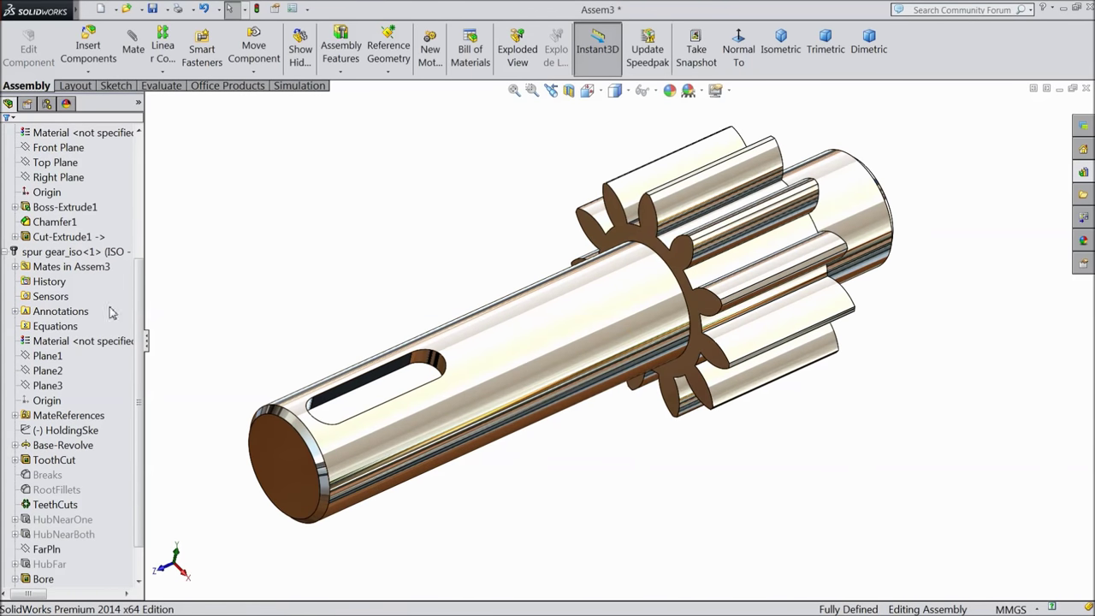
left_click(4, 252)
left_click(4, 252)
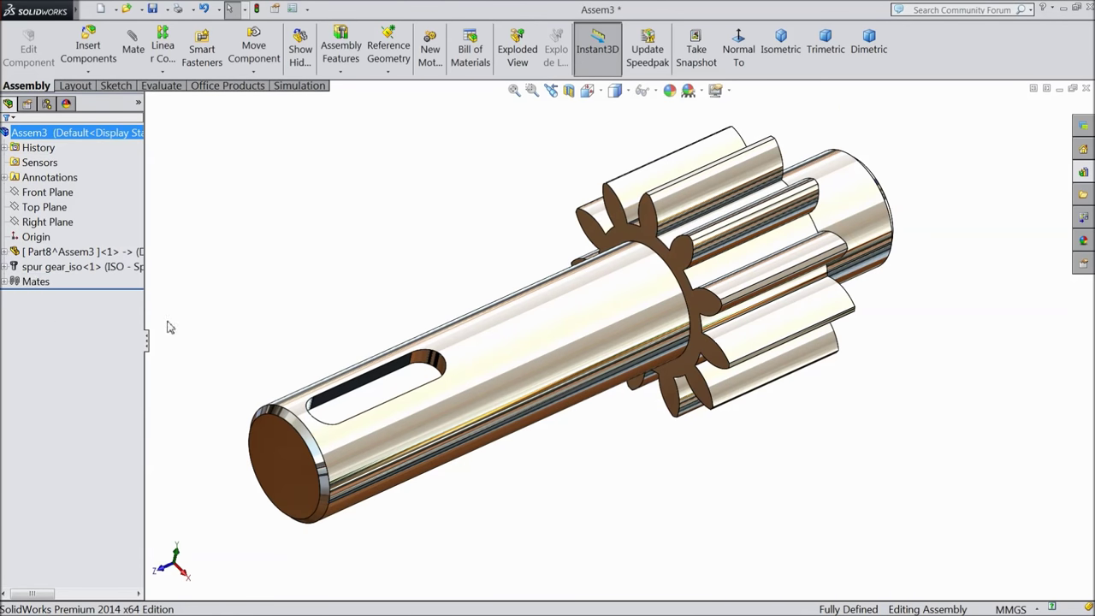
scroll(271, 301, "up", 1)
scroll(770, 248, "down", 1)
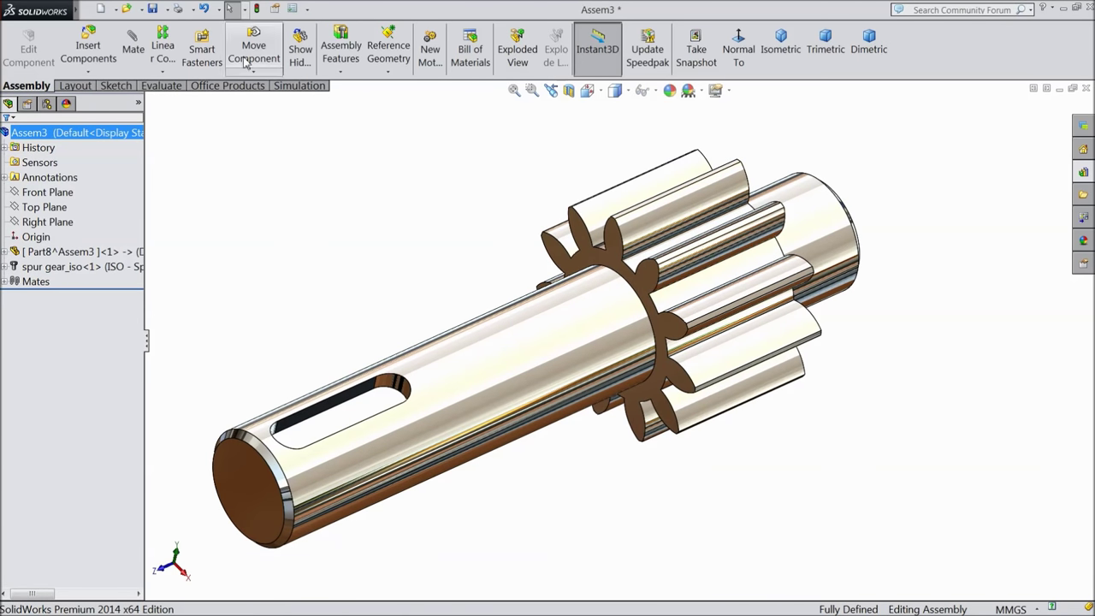
left_click(157, 17)
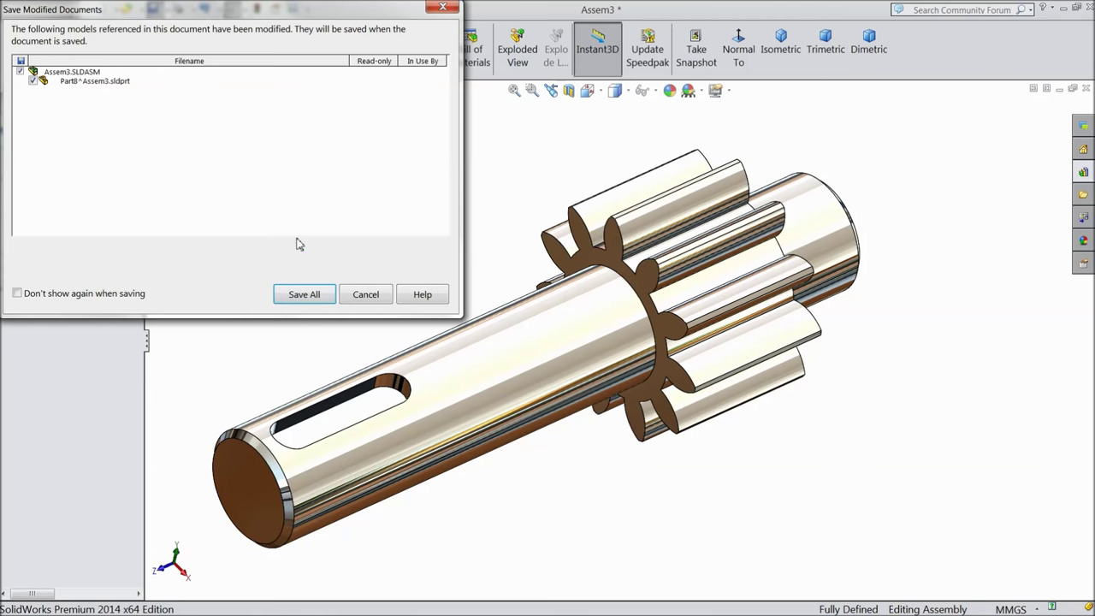
Step: Save all modified documents, browsing to the Hydraulic Pump folder on the Desktop
left_click(303, 294)
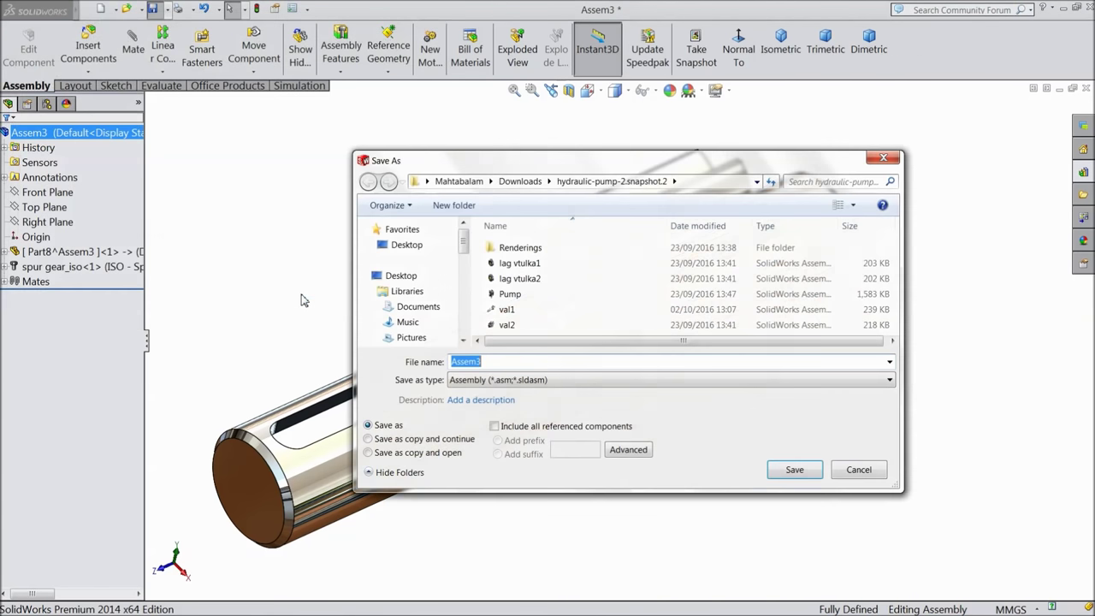
mouse_move(400, 275)
left_click(402, 246)
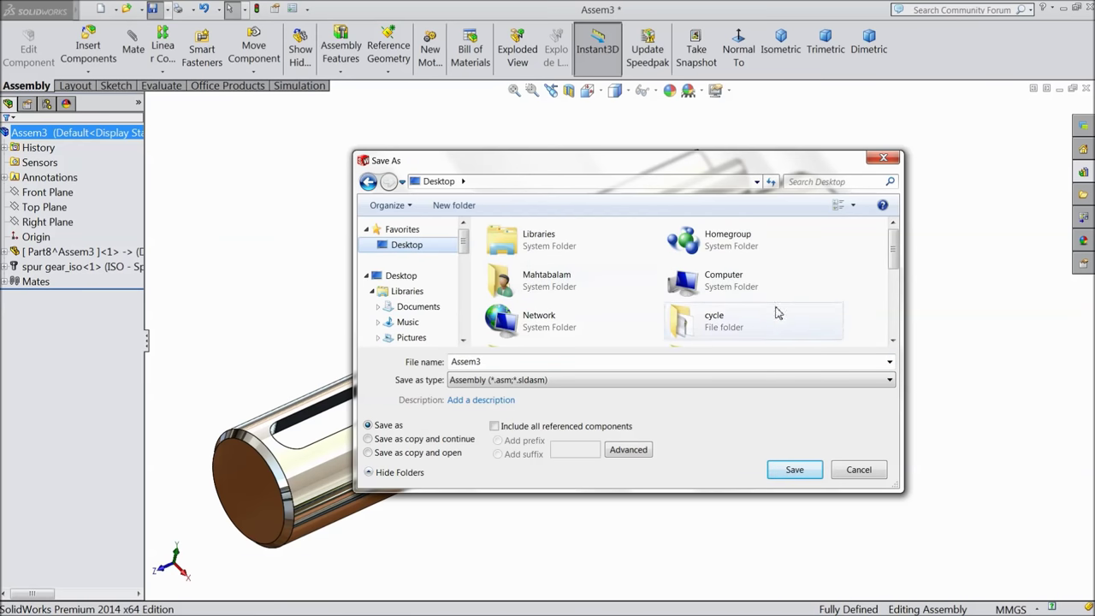
left_click_drag(896, 255, 895, 289)
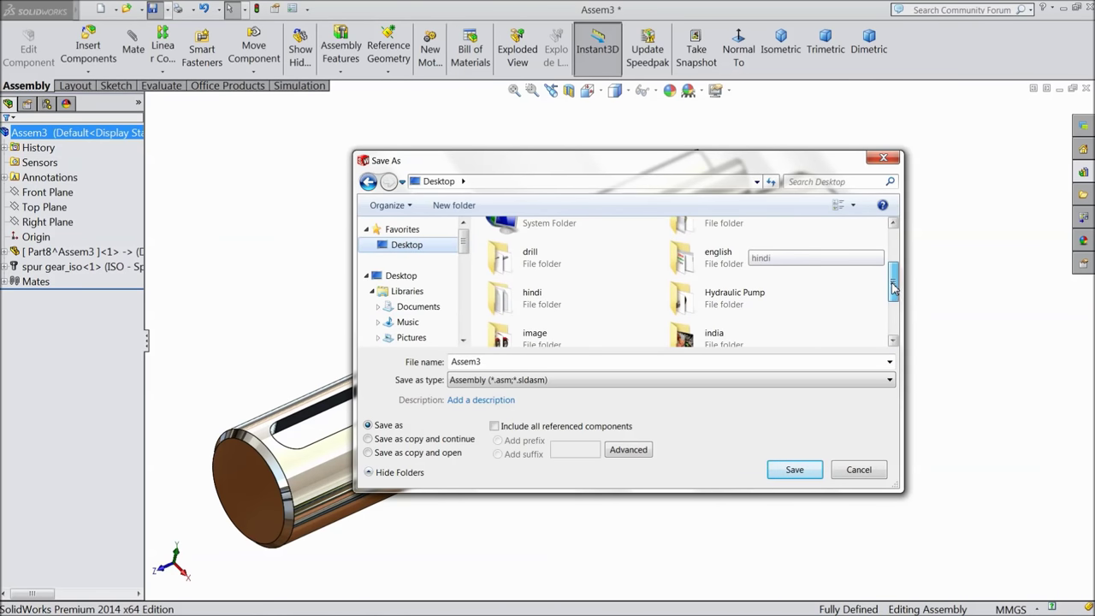
double_click(741, 305)
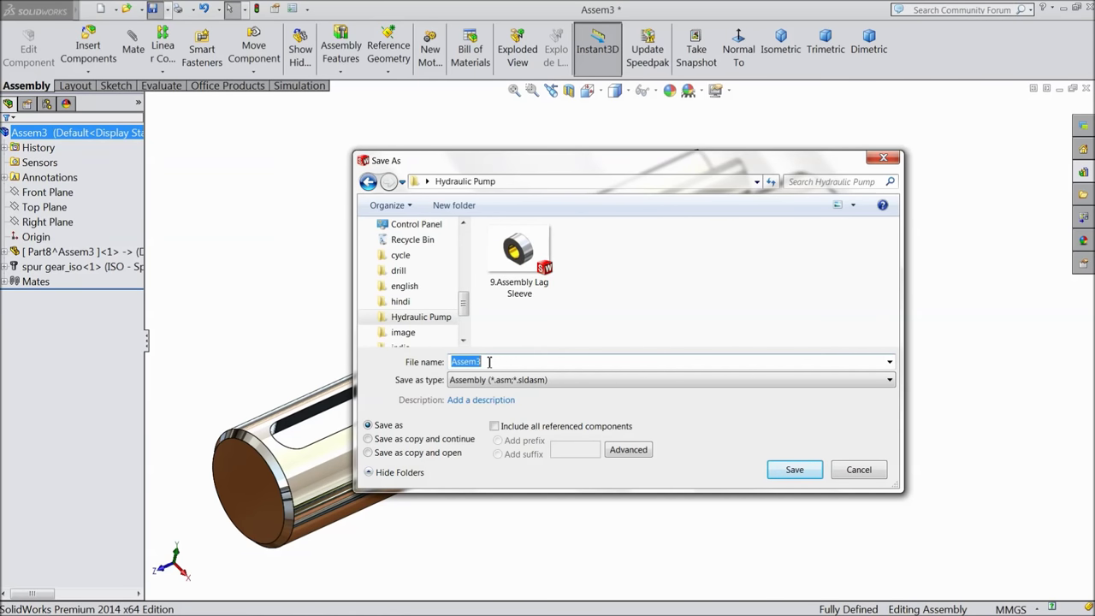
Step: Save as '11.Assembly Drive shaft Gear' with the virtual part stored internally
type("10")
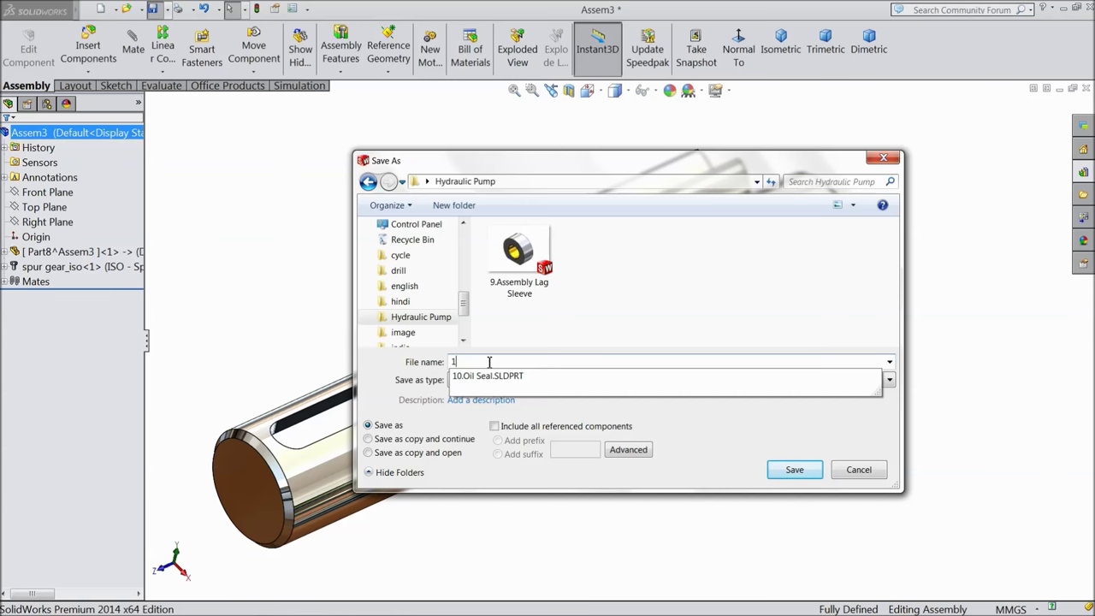
key("BackSpace")
key("BackSpace")
type("12")
key("BackSpace")
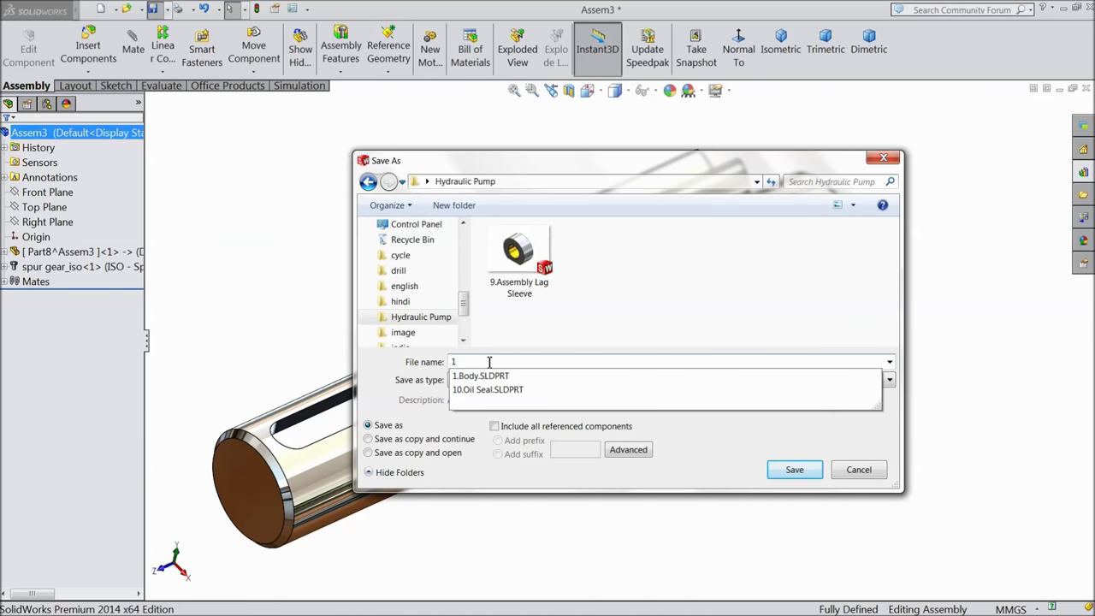
type(".")
key("BackSpace")
type("1.Assembly Drive Gear")
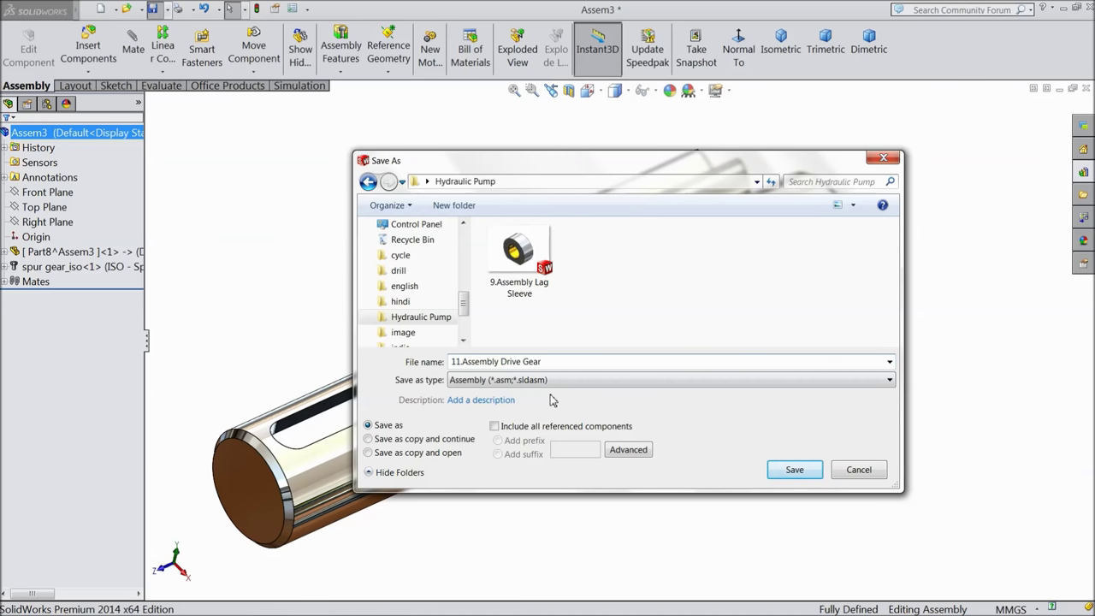
left_click(552, 380)
left_click(552, 380)
left_click(797, 472)
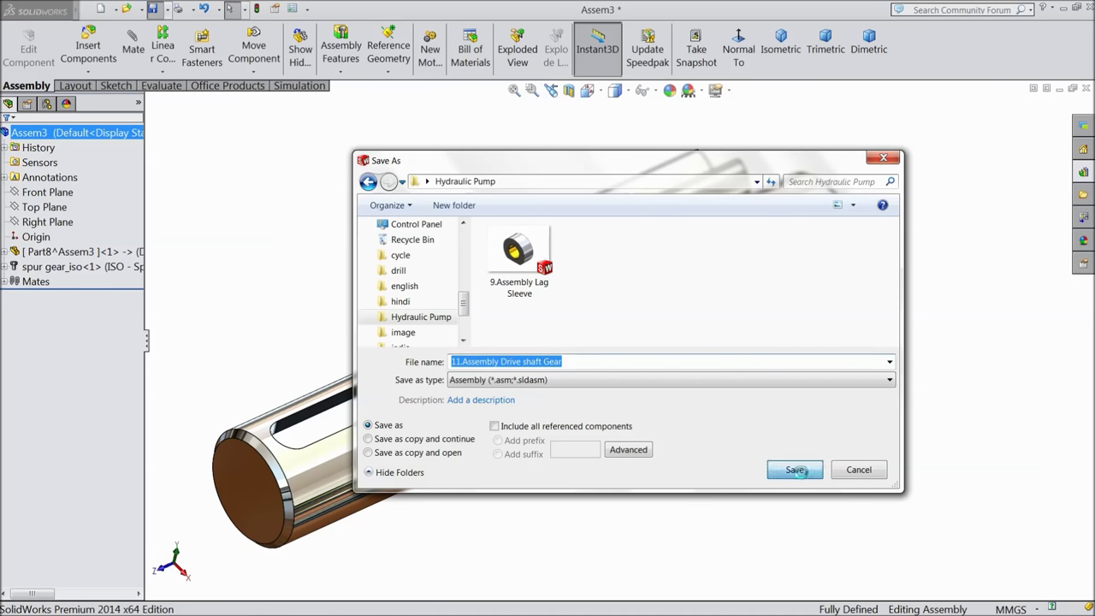
left_click(600, 366)
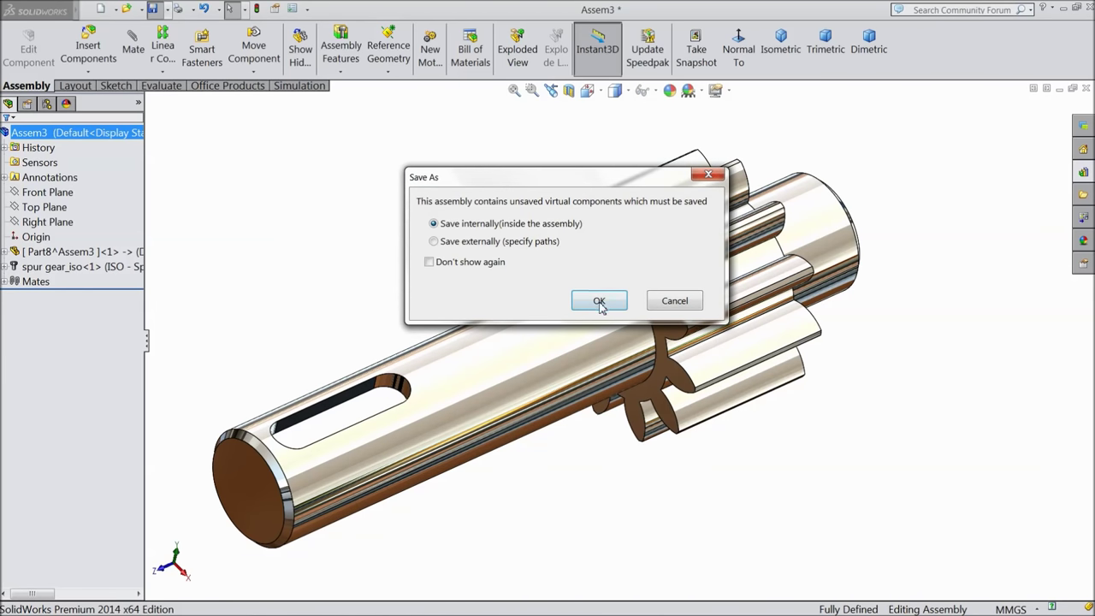
left_click(593, 305)
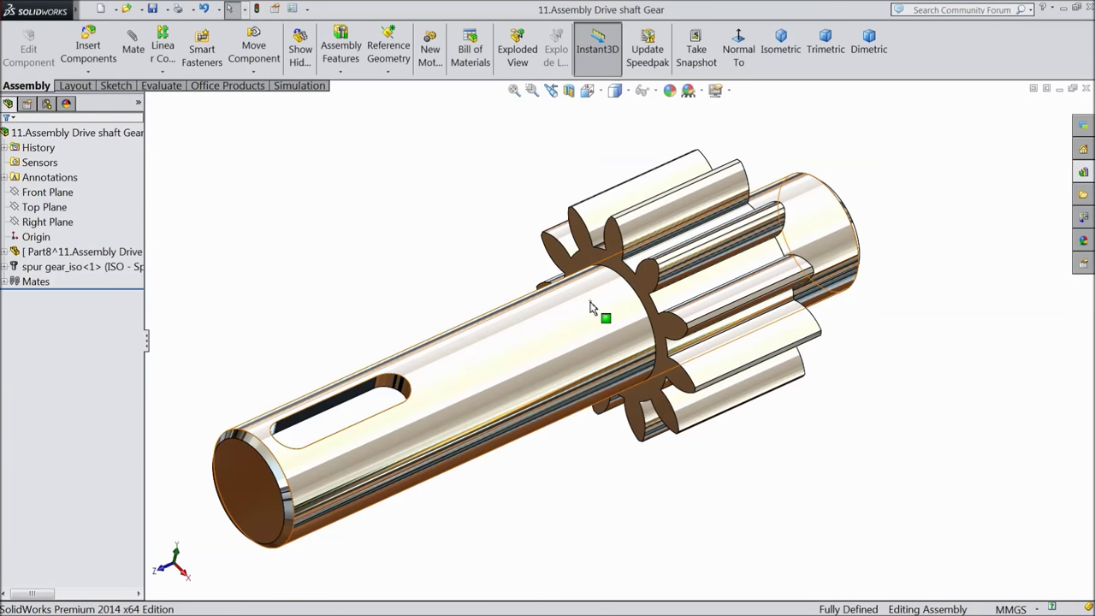
Step: Orbit and zoom around the shaft-and-gear assembly to inspect it
scroll(672, 398, "up", 3)
mouse_move(652, 416)
middle_mouse_down()
mouse_move(689, 399)
mouse_move(670, 376)
mouse_move(682, 353)
middle_mouse_up()
scroll(683, 353, "down", 2)
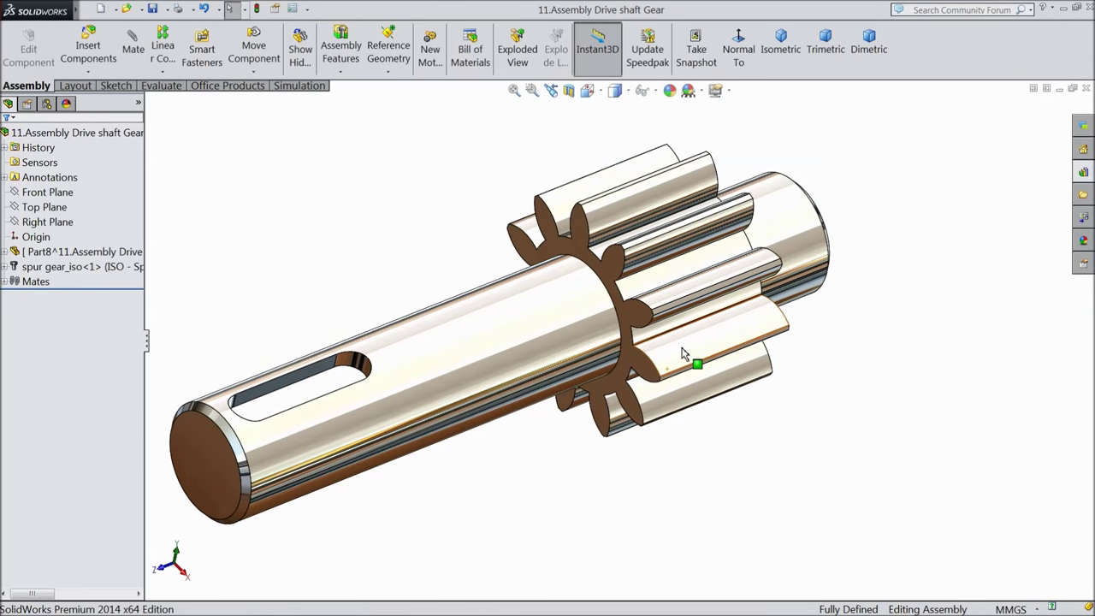
mouse_move(454, 482)
middle_mouse_down()
mouse_move(471, 479)
mouse_move(428, 516)
middle_mouse_up()
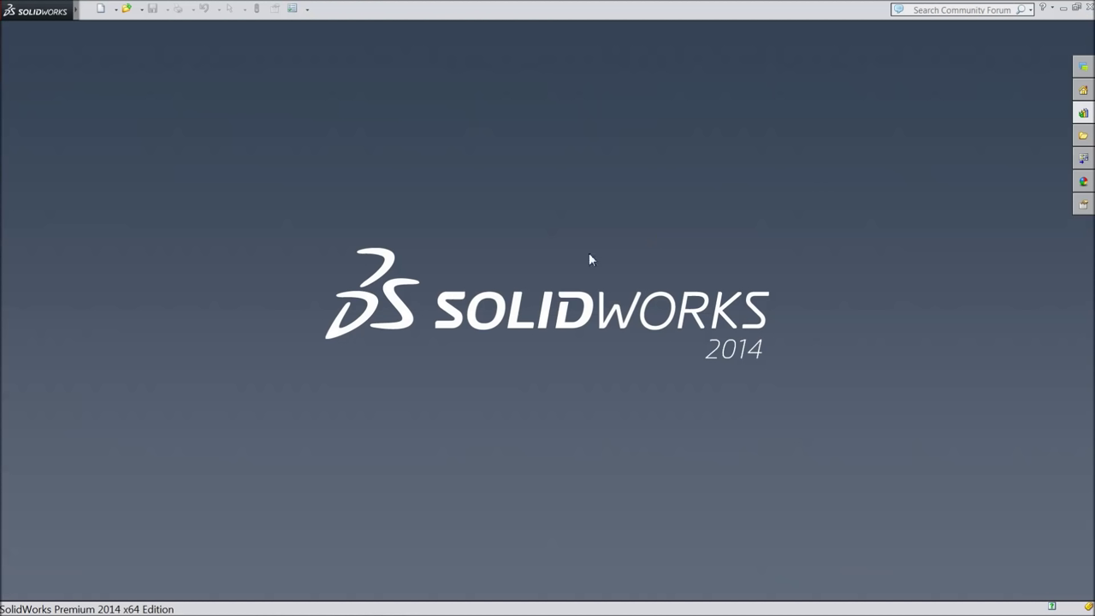
Step: Create a new assembly document without inserting an existing component
left_click(102, 13)
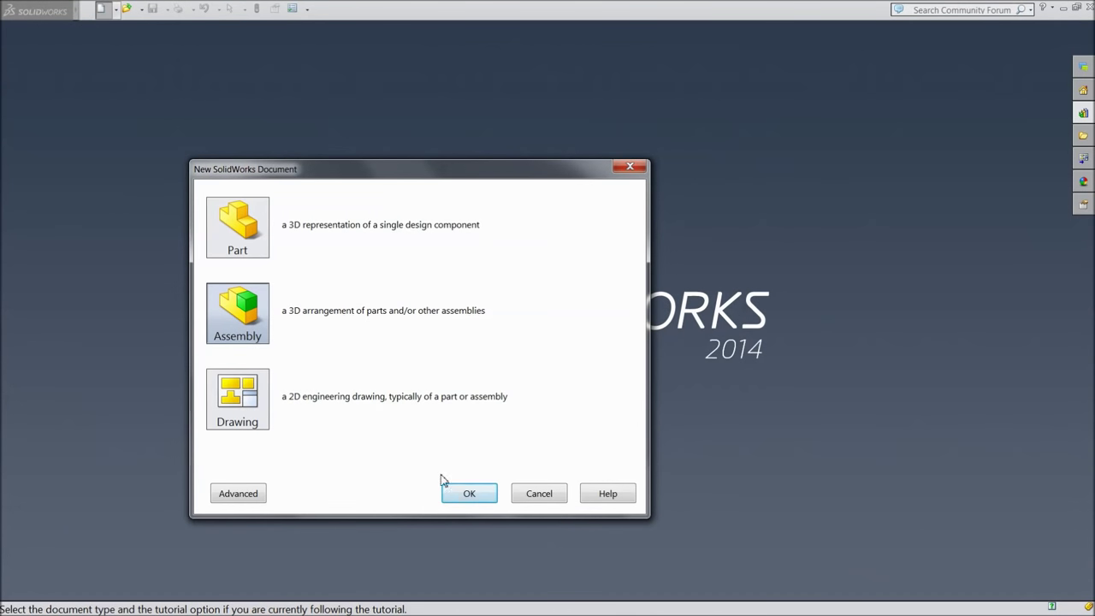
left_click(449, 489)
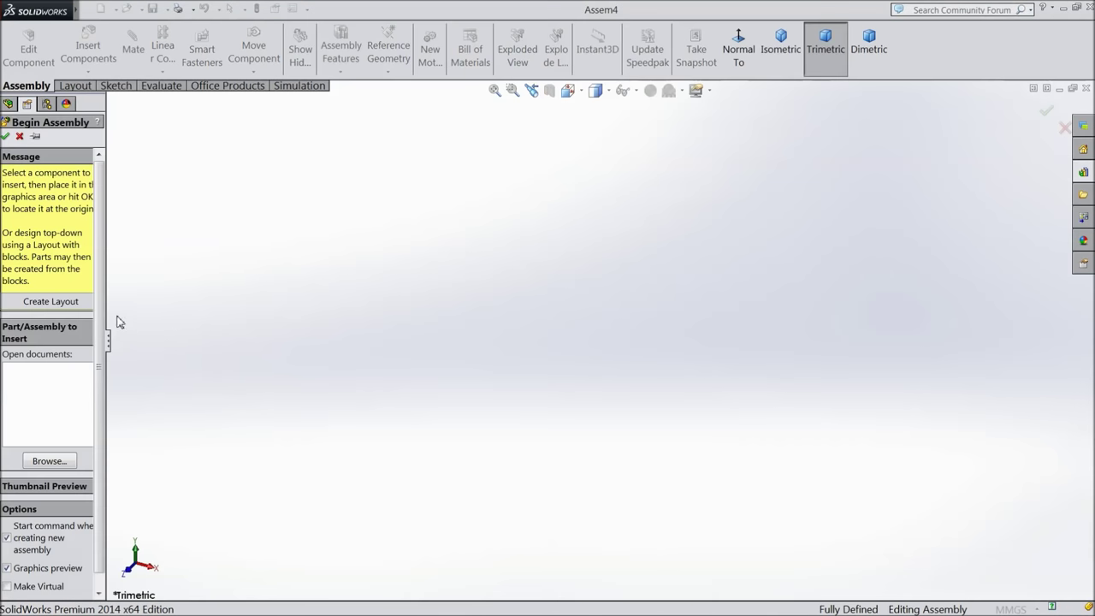
left_click_drag(107, 310, 146, 310)
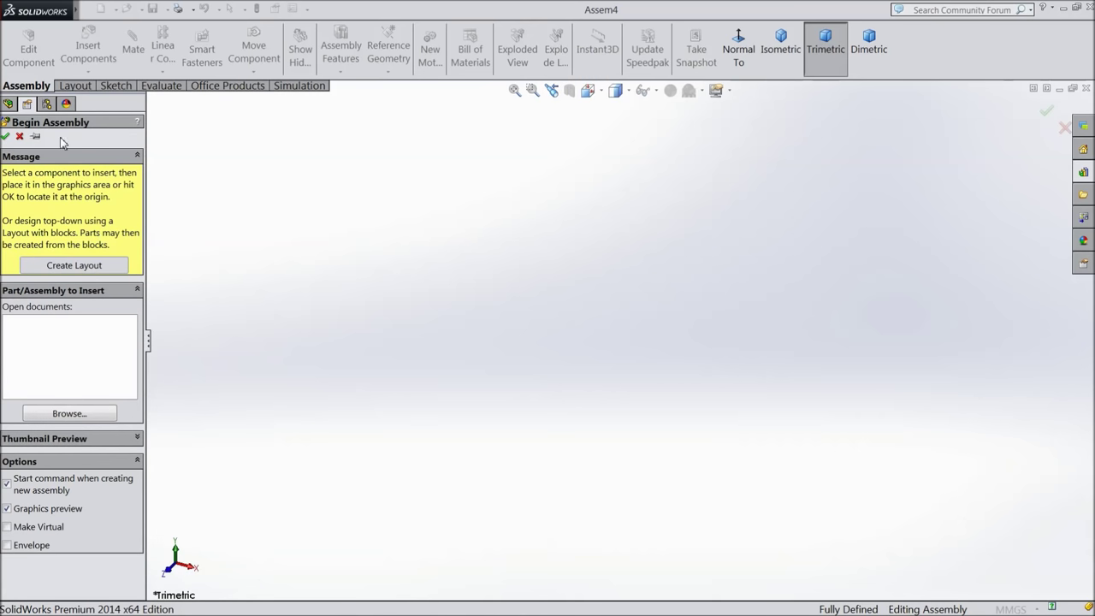
left_click(20, 137)
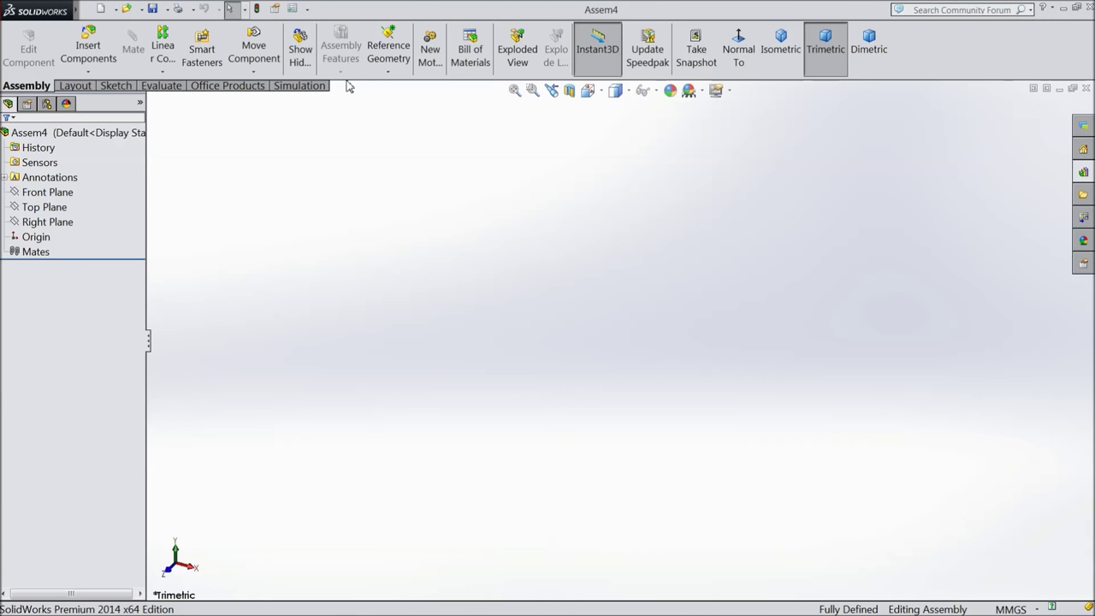
Step: Raise shaded and wireframe image quality toward high in Document Properties
left_click(294, 10)
left_click(585, 135)
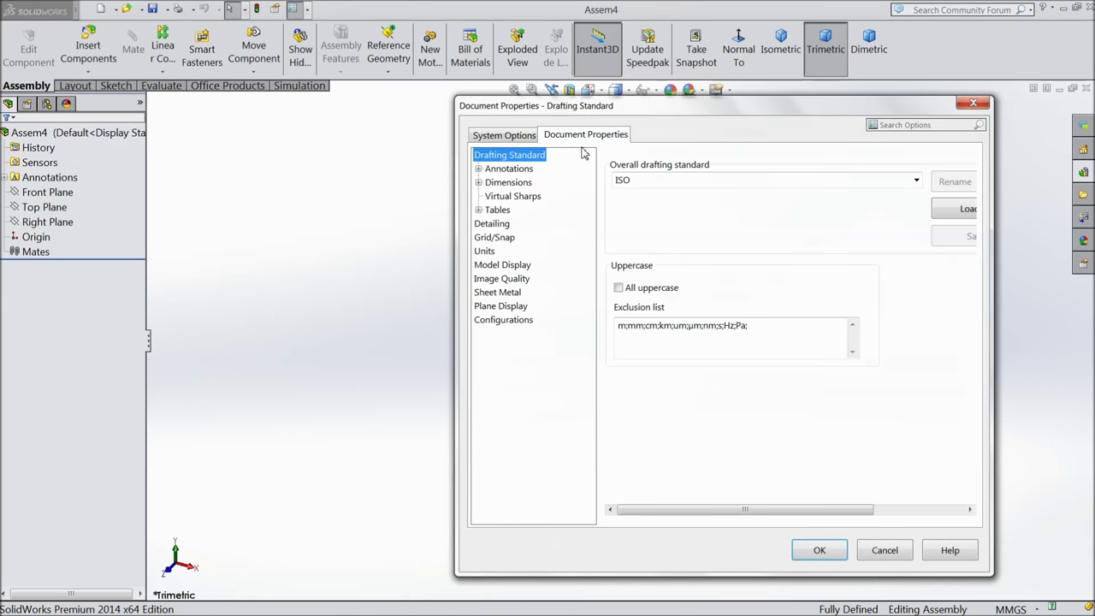
left_click(512, 279)
left_click_drag(739, 193, 891, 193)
left_click_drag(757, 381, 872, 382)
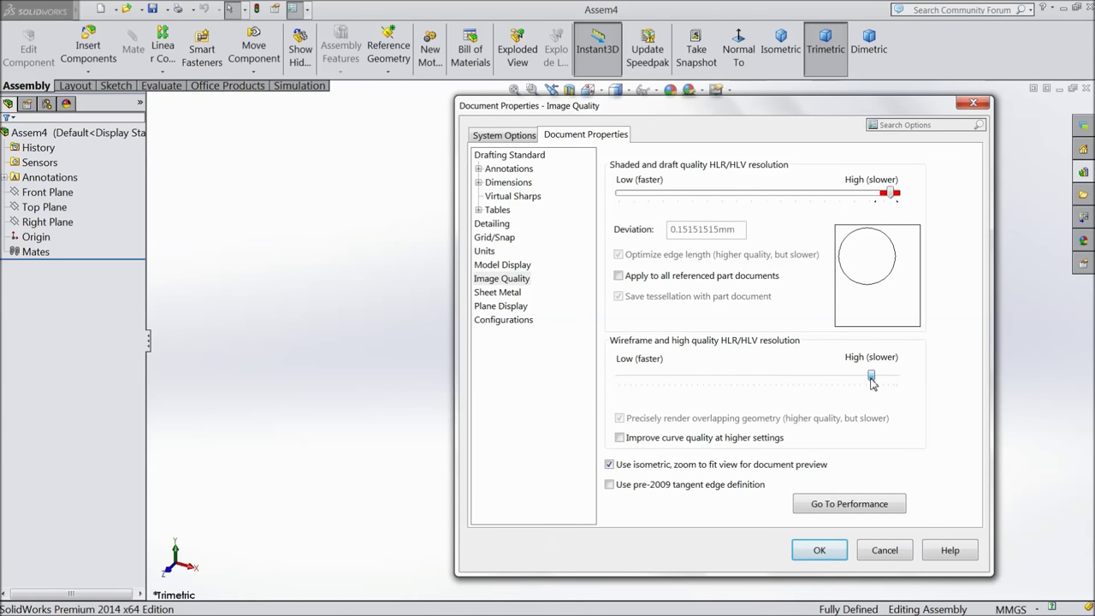
left_click(817, 552)
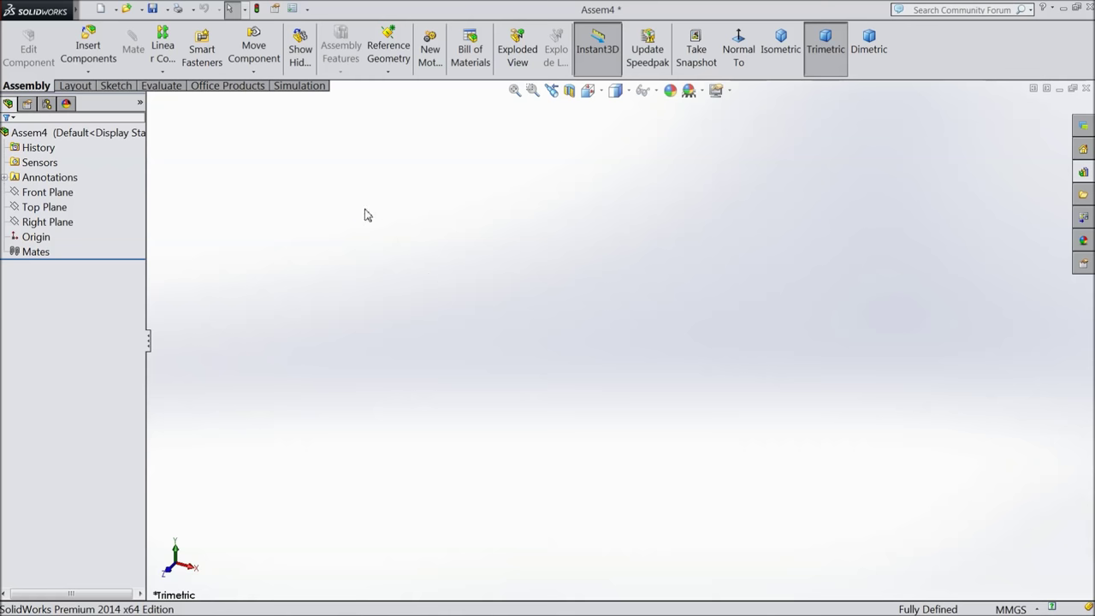
Step: Set the background scene to Plain White
left_click(704, 91)
left_click(719, 44)
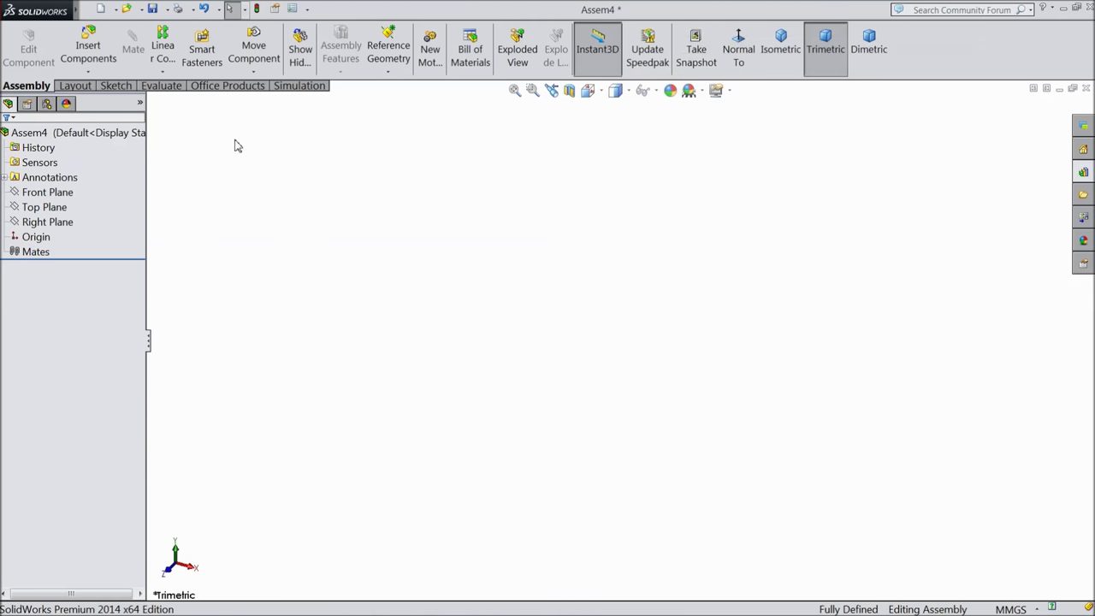
left_click(86, 74)
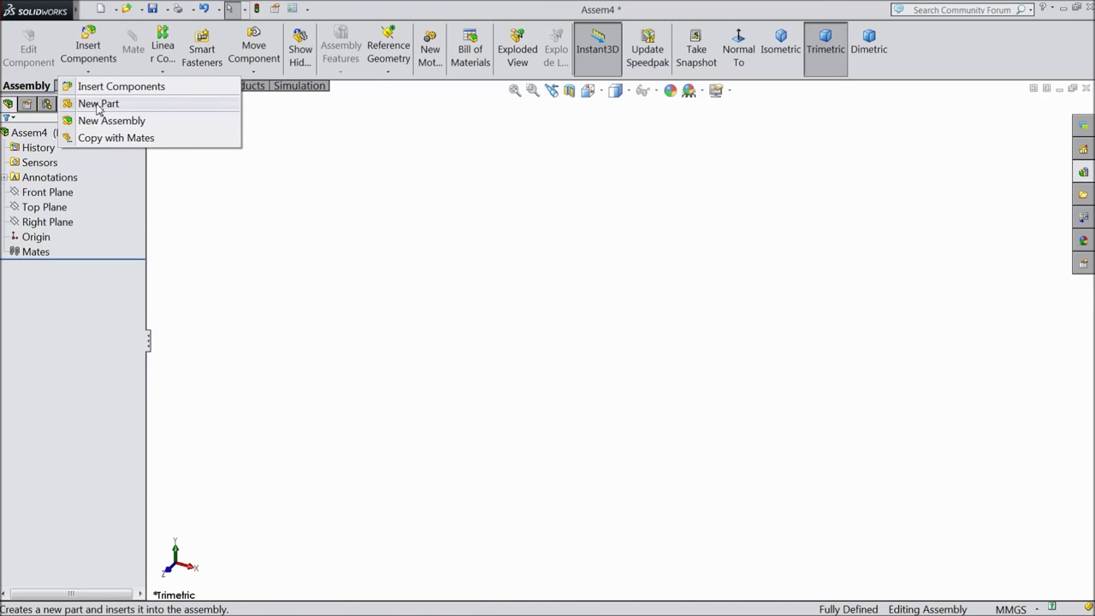
Step: Insert a new part and sketch an 18 mm diameter circle on the origin
left_click(99, 103)
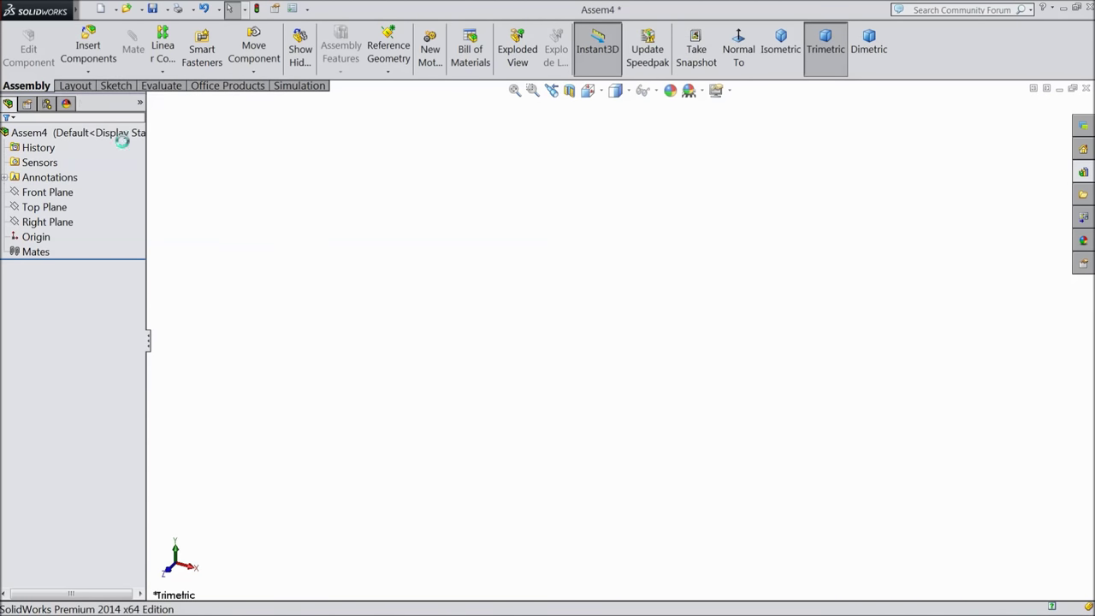
left_click(30, 195)
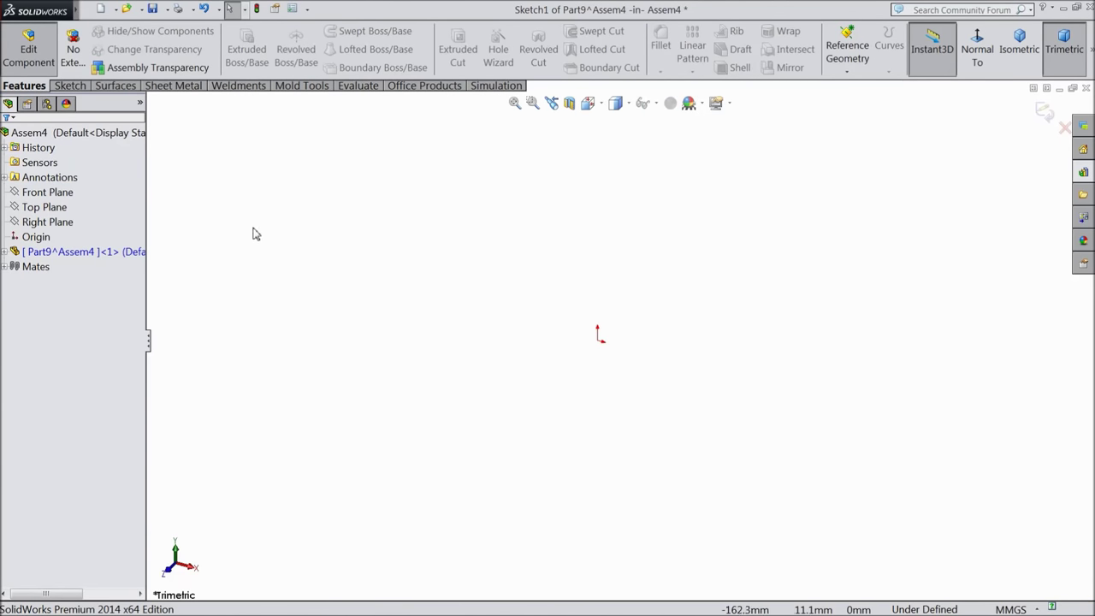
left_click(72, 87)
left_click(344, 31)
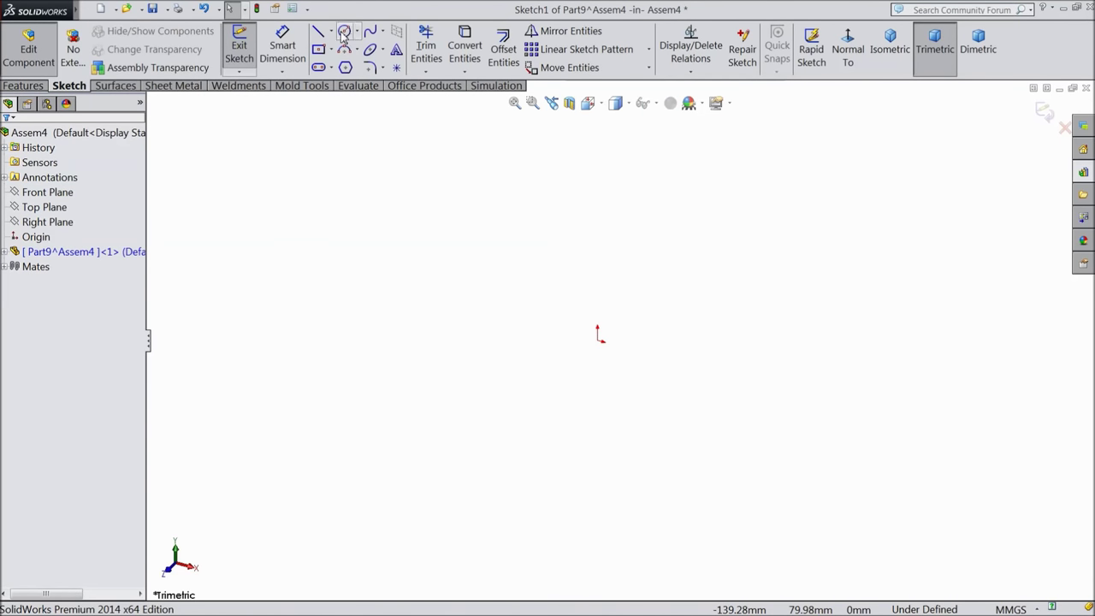
left_click(599, 336)
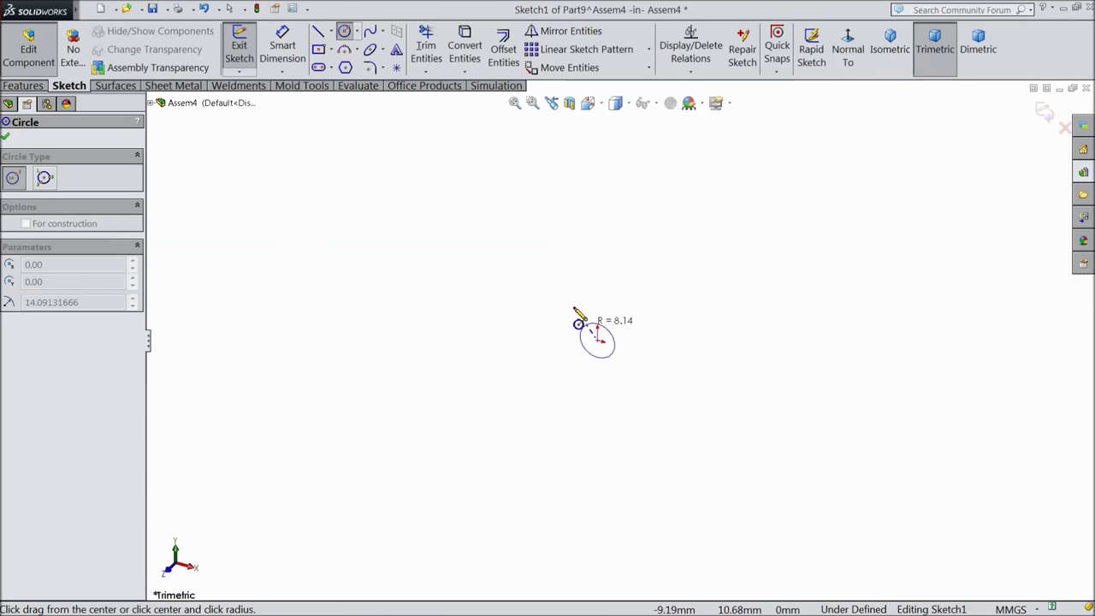
left_click(508, 251)
left_click(273, 58)
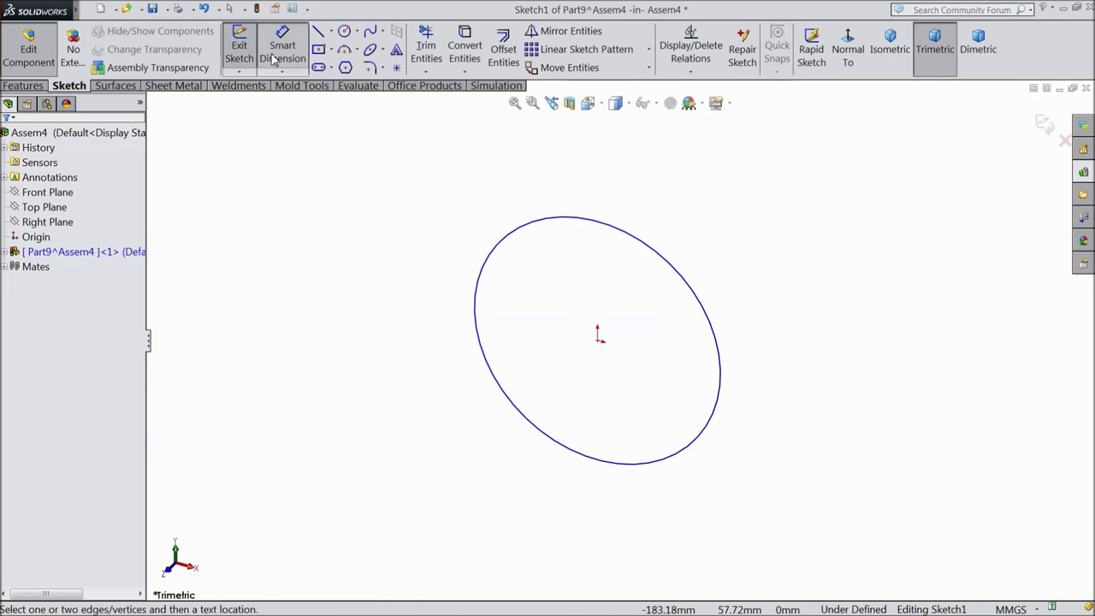
left_click(476, 314)
left_click(435, 302)
type("18")
left_click(373, 283)
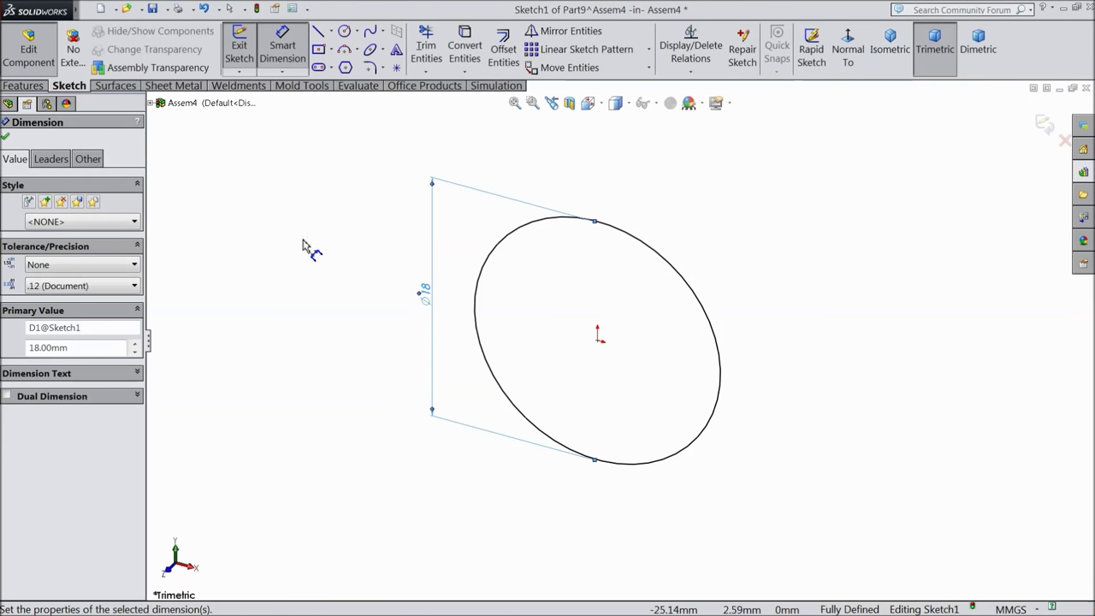
Step: Extrude the circle 53 mm into a cylinder
left_click(248, 51)
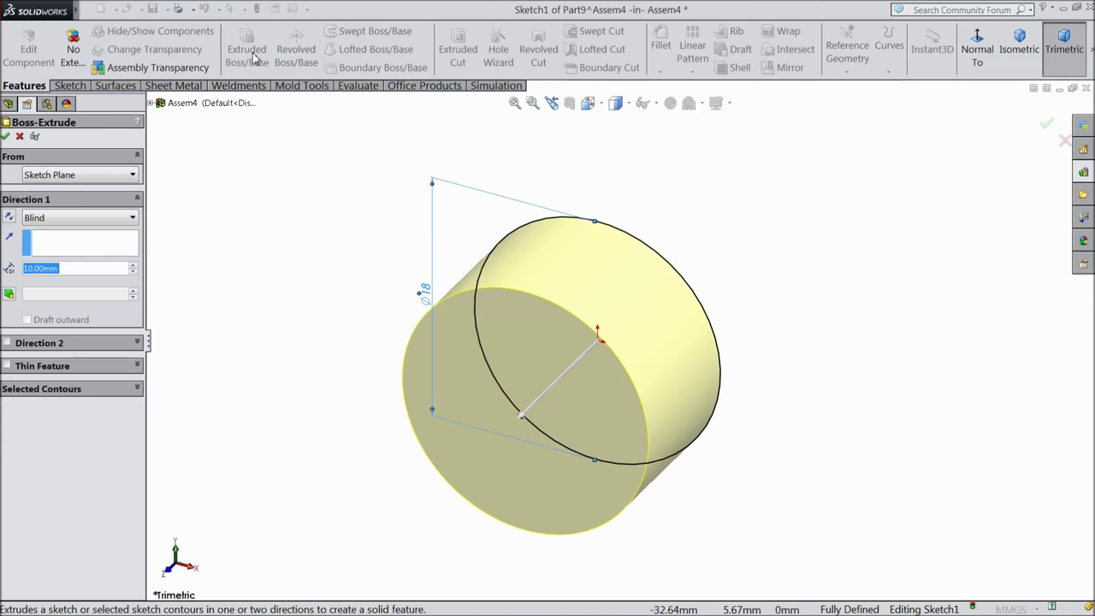
type("53")
key("Return")
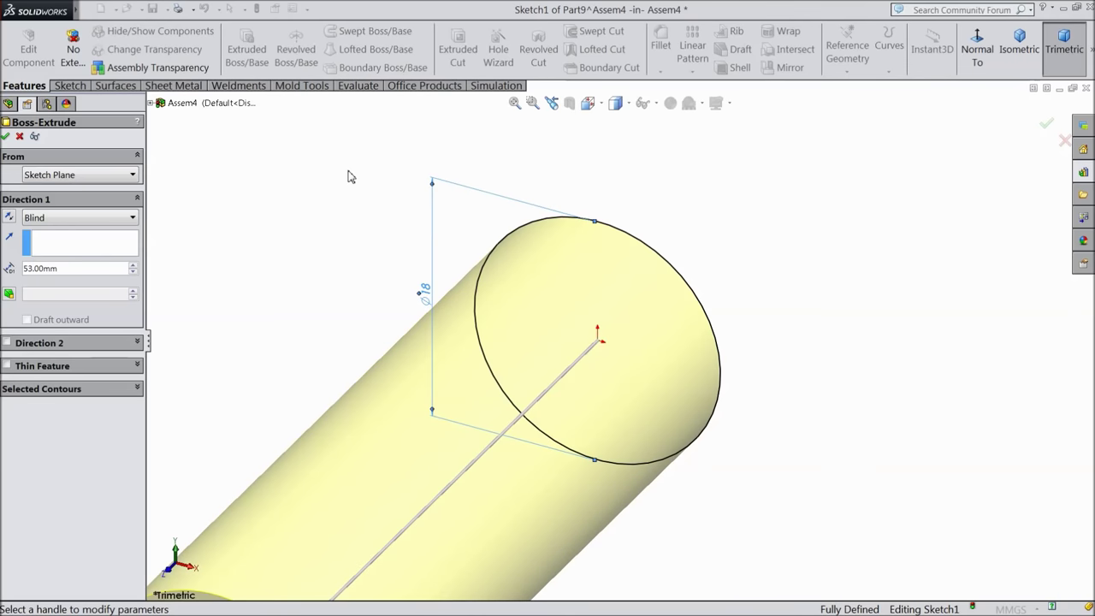
left_click(1018, 43)
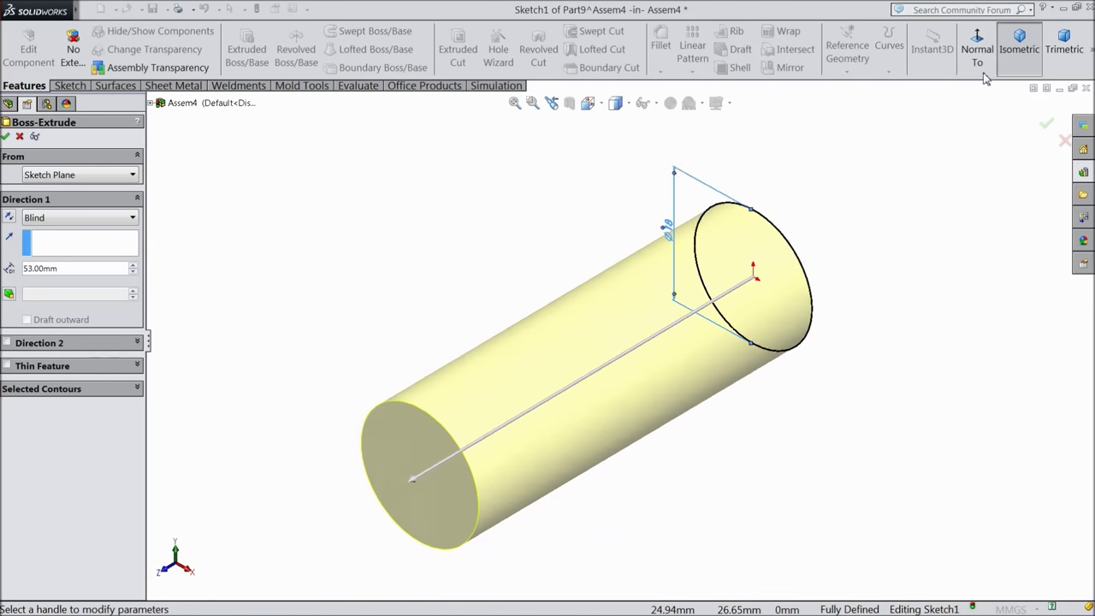
left_click(7, 137)
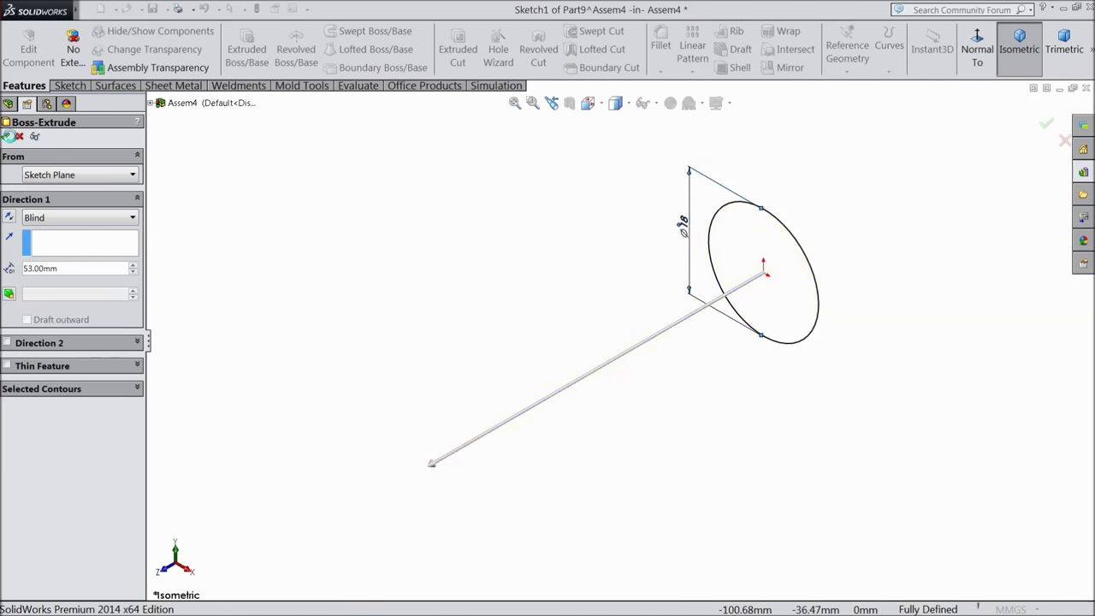
Step: Chamfer the cylinder's end edge 1 mm and return to the assembly
left_click(660, 73)
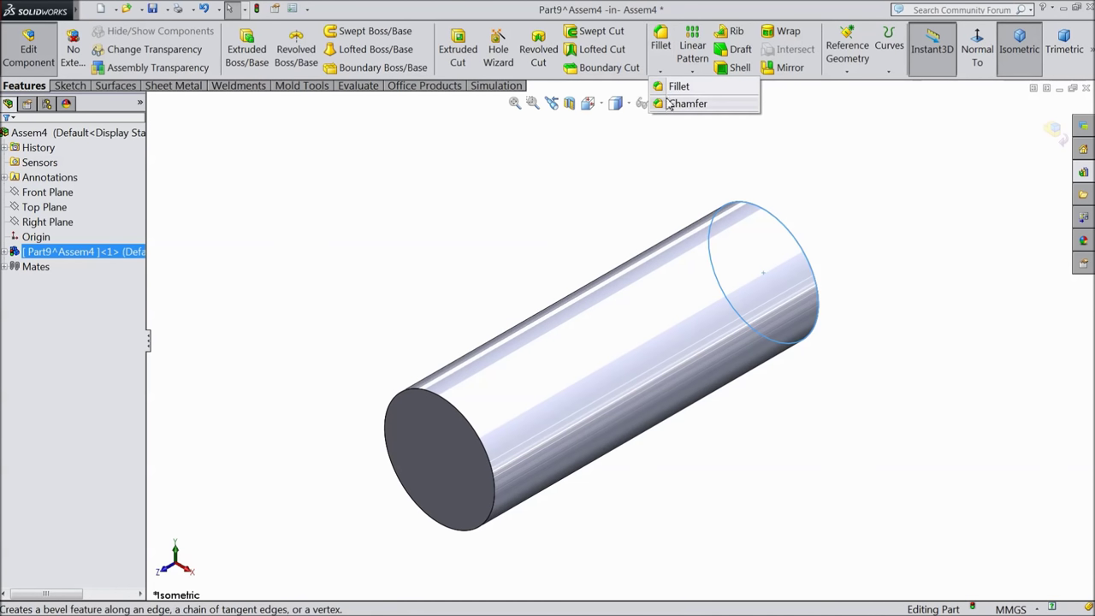
left_click(687, 103)
type("1")
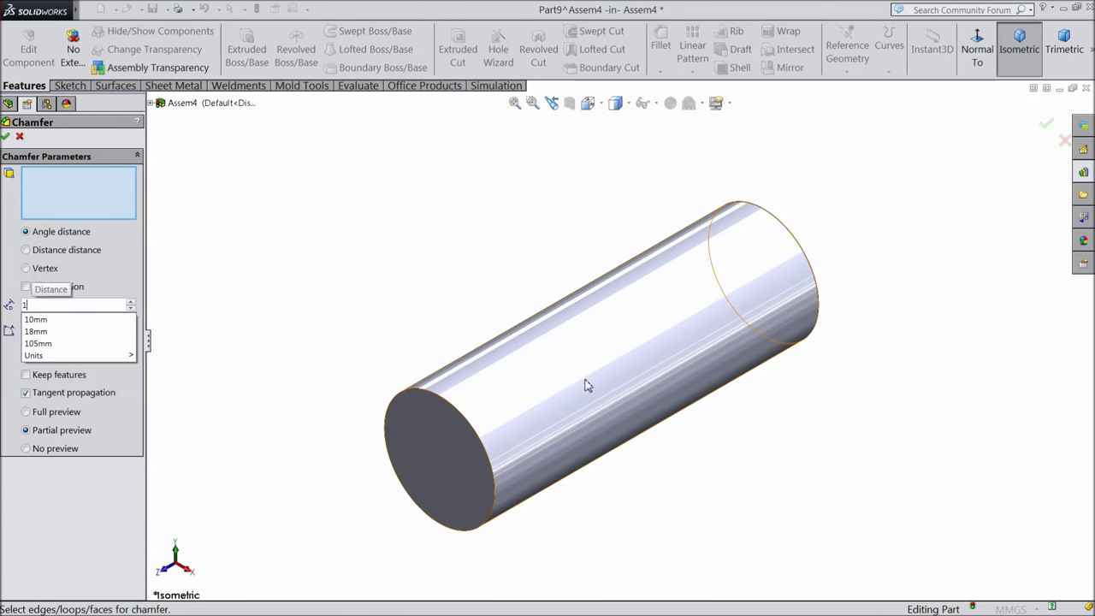
left_click(587, 380)
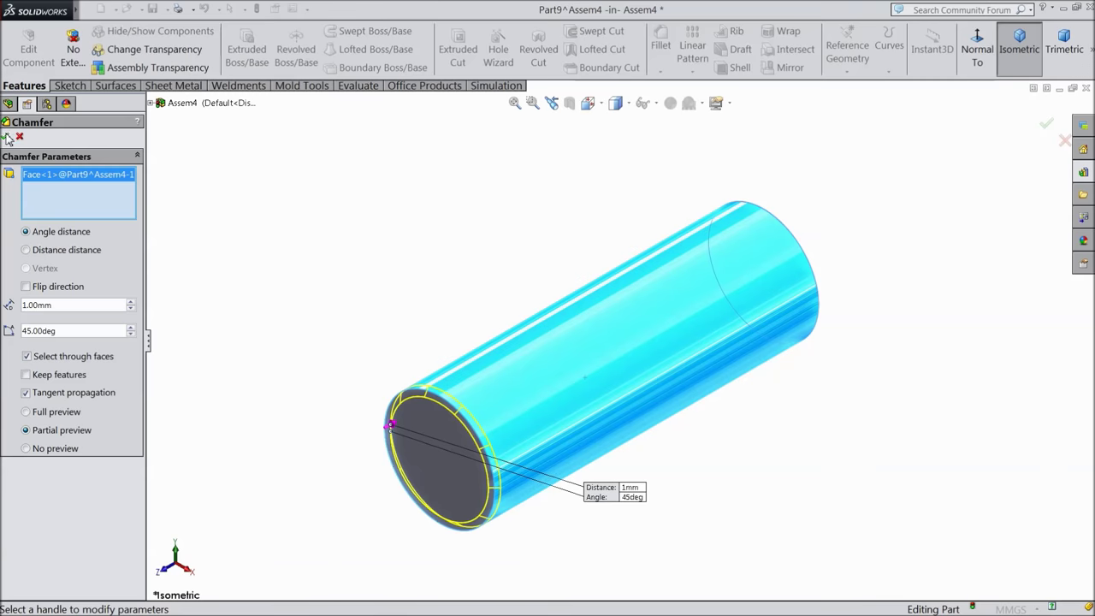
left_click(7, 137)
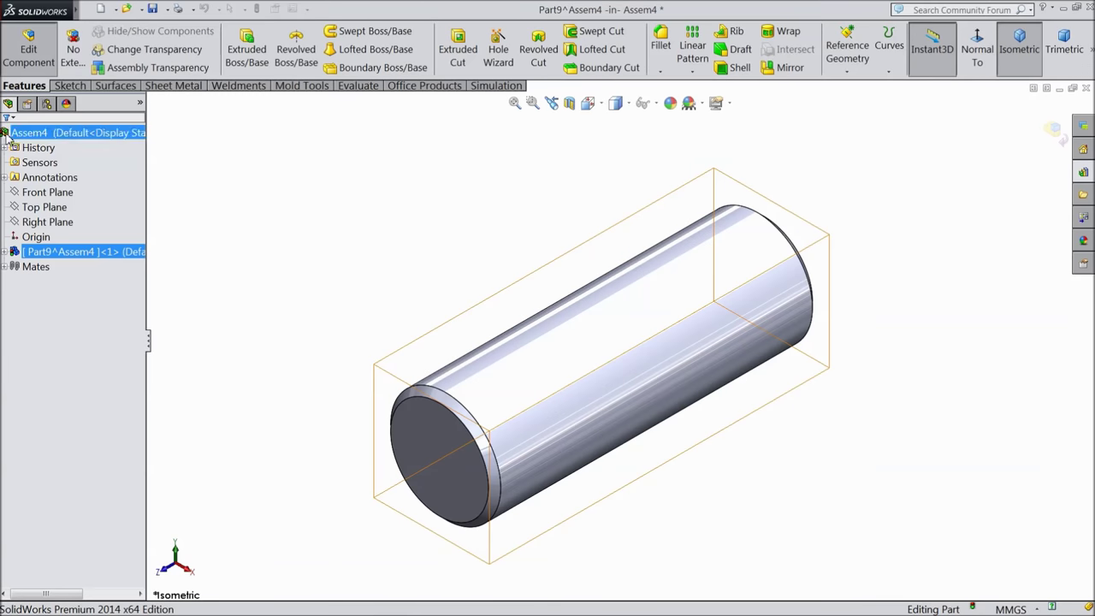
left_click(1053, 132)
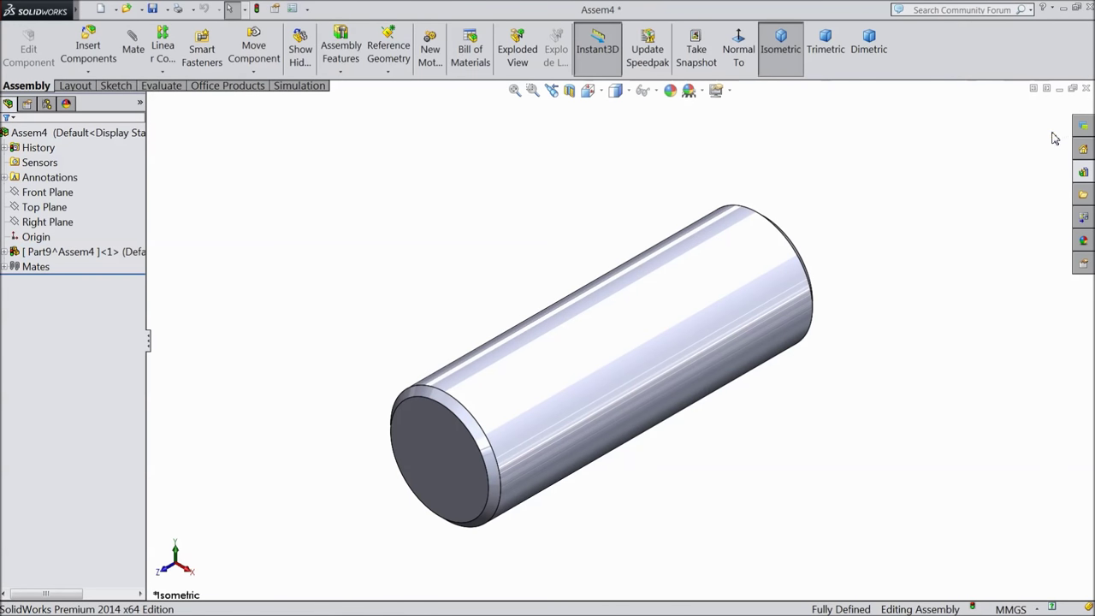
Step: Apply the chromium plate appearance to the cylinder and rebuild the model
left_click(71, 135)
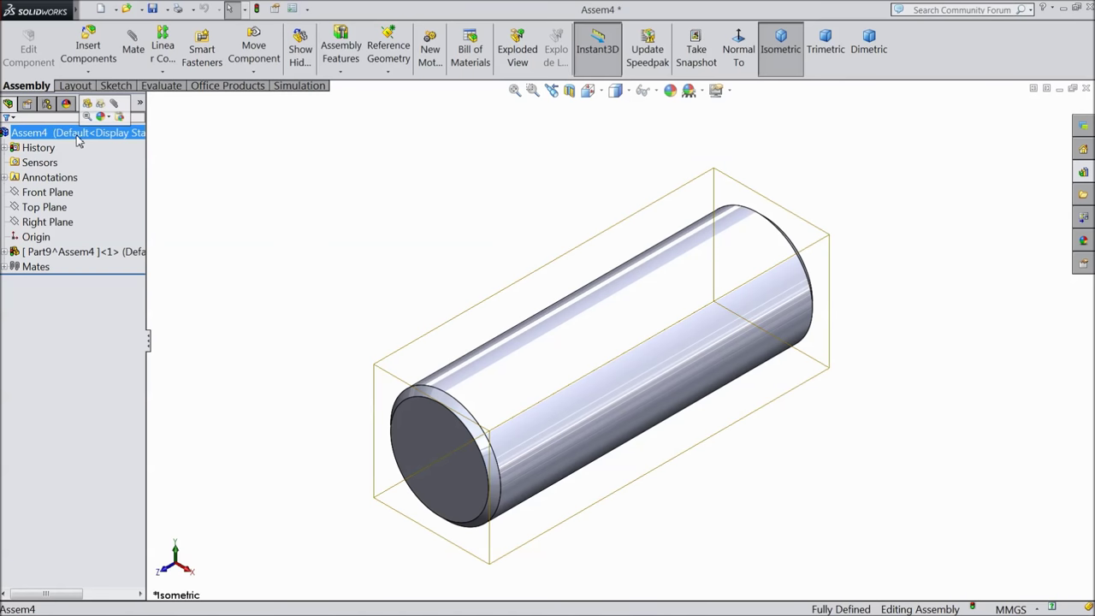
left_click(1083, 242)
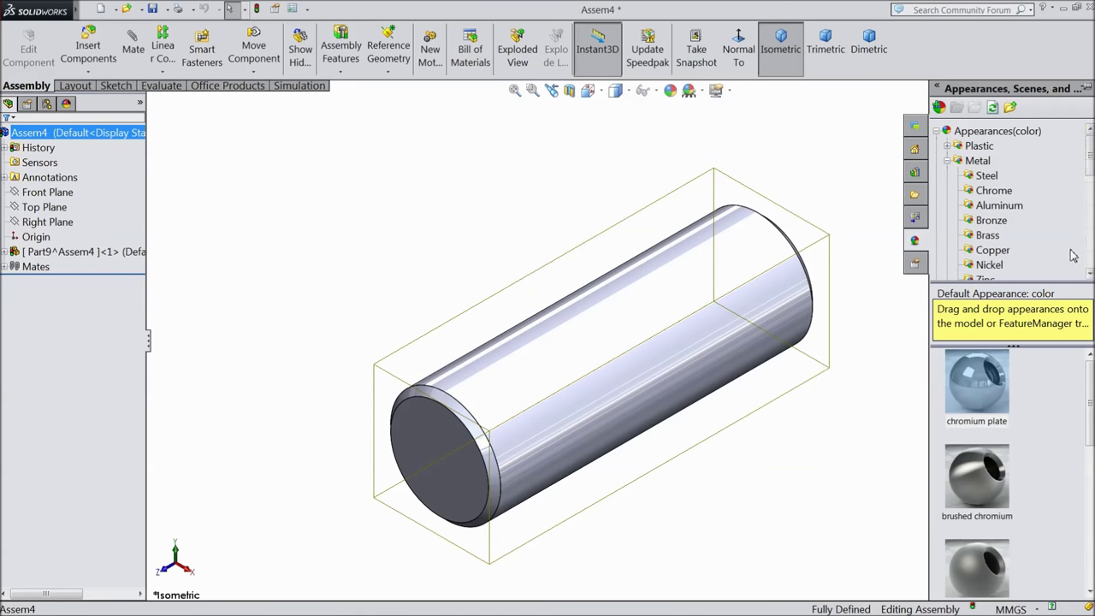
left_click(978, 401)
mouse_move(855, 408)
middle_mouse_down()
mouse_move(918, 354)
mouse_move(909, 391)
mouse_move(758, 403)
middle_mouse_up()
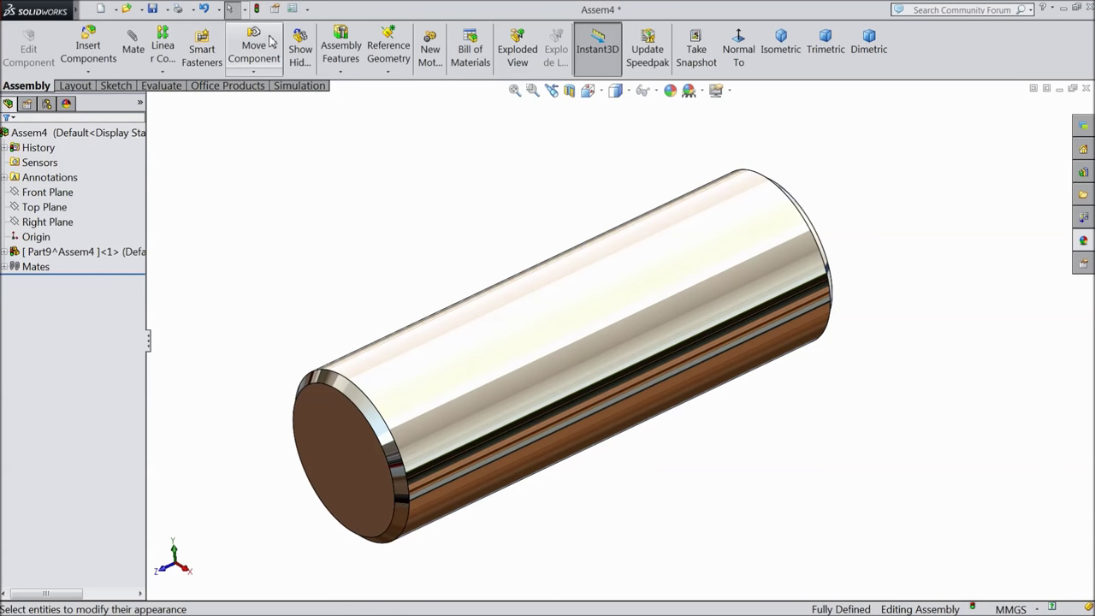
left_click(256, 10)
mouse_move(579, 275)
middle_mouse_down()
mouse_move(741, 342)
mouse_move(728, 342)
middle_mouse_up()
scroll(780, 332, "down", 2)
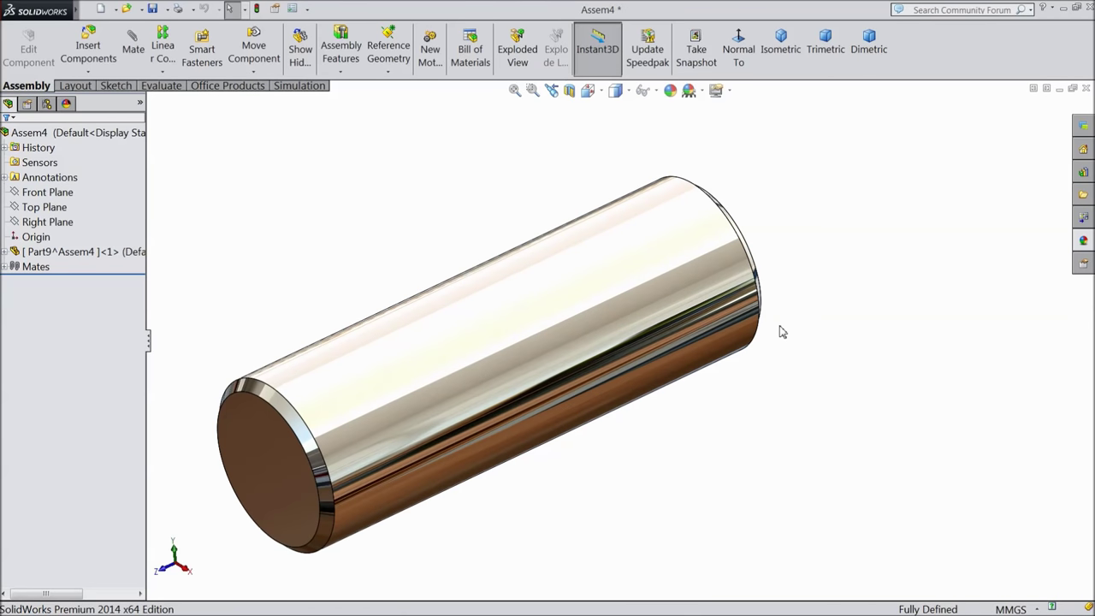
left_click(1083, 171)
Step: Browse the Design Library Toolbox to ISO > Power Transmission > Gears
scroll(704, 310, "up", 2)
left_click_drag(1084, 197, 1087, 133)
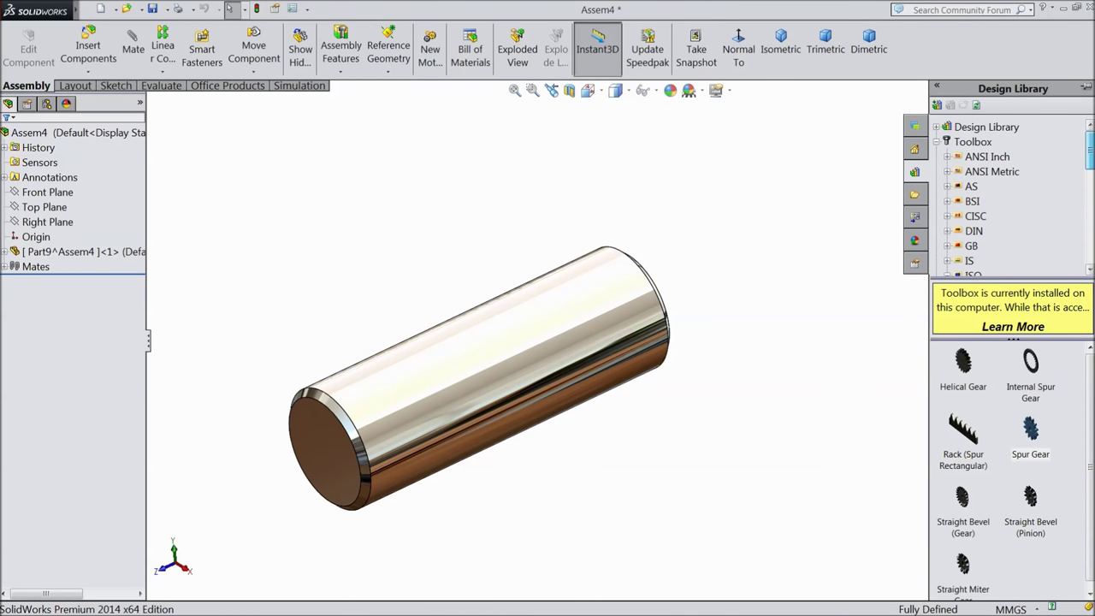
left_click(975, 142)
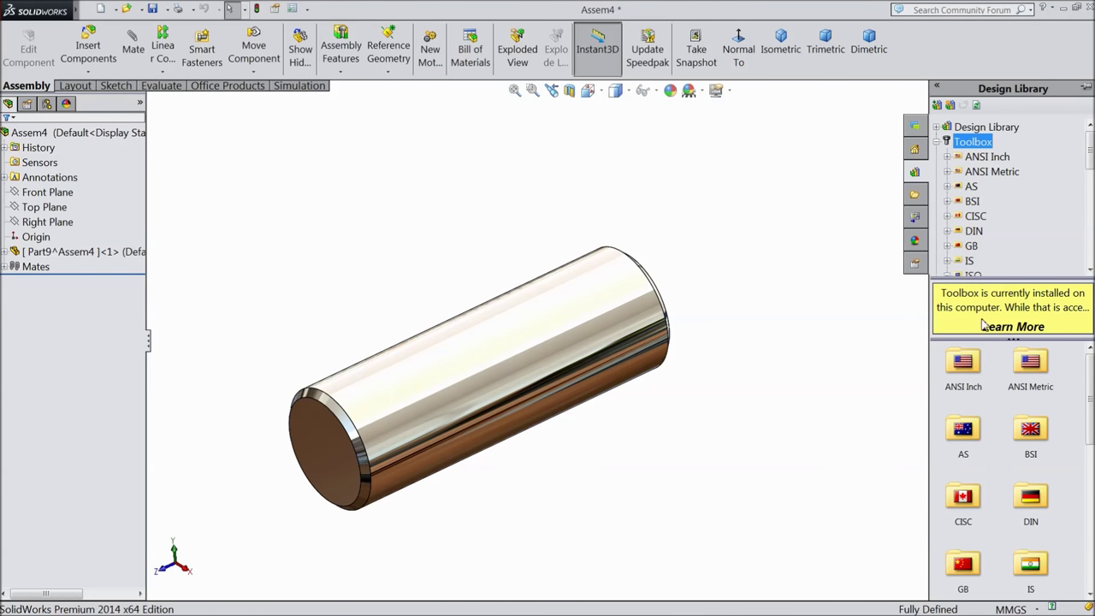
left_click_drag(1090, 376, 1089, 428)
left_click(975, 503)
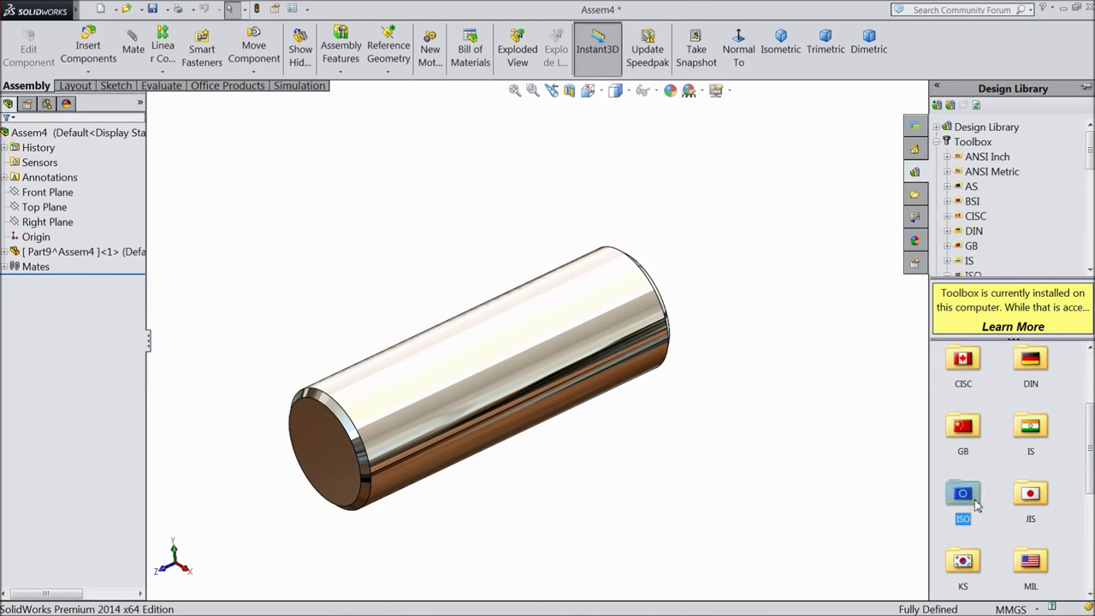
double_click(976, 503)
left_click_drag(1089, 394, 1089, 445)
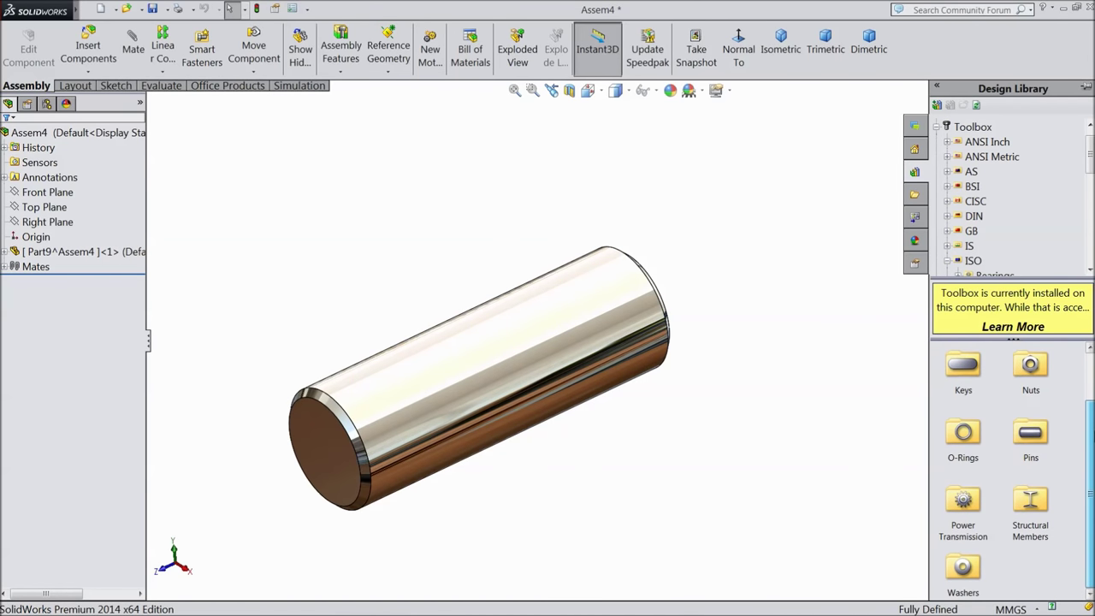
double_click(962, 505)
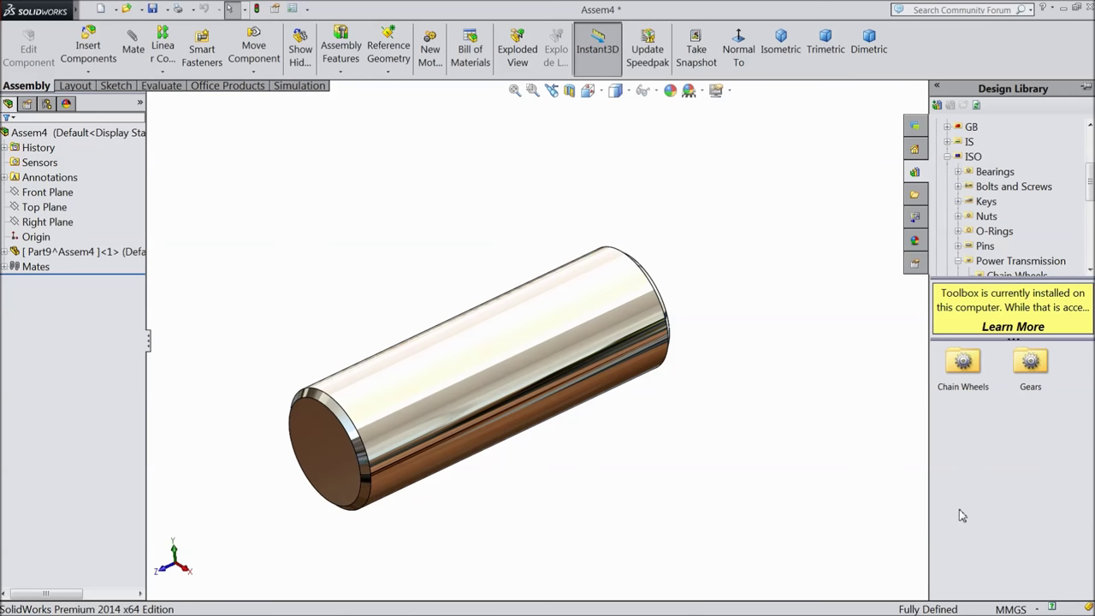
double_click(1031, 364)
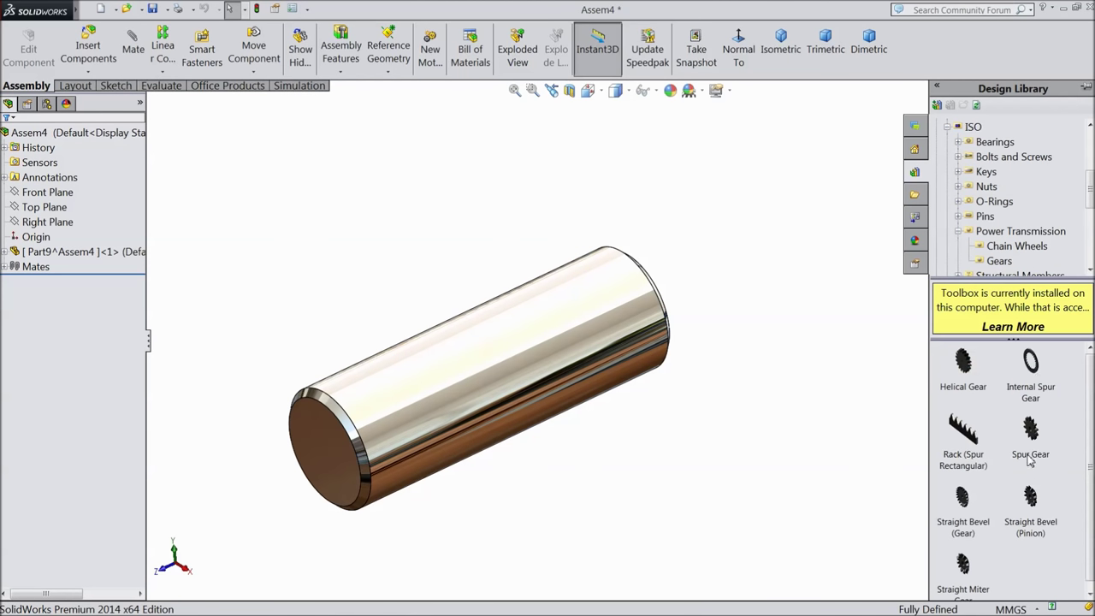
Step: Place a spur gear with module 2.75, 11 teeth, 23 face width and 18 mm bore
left_click_drag(1031, 432, 818, 379)
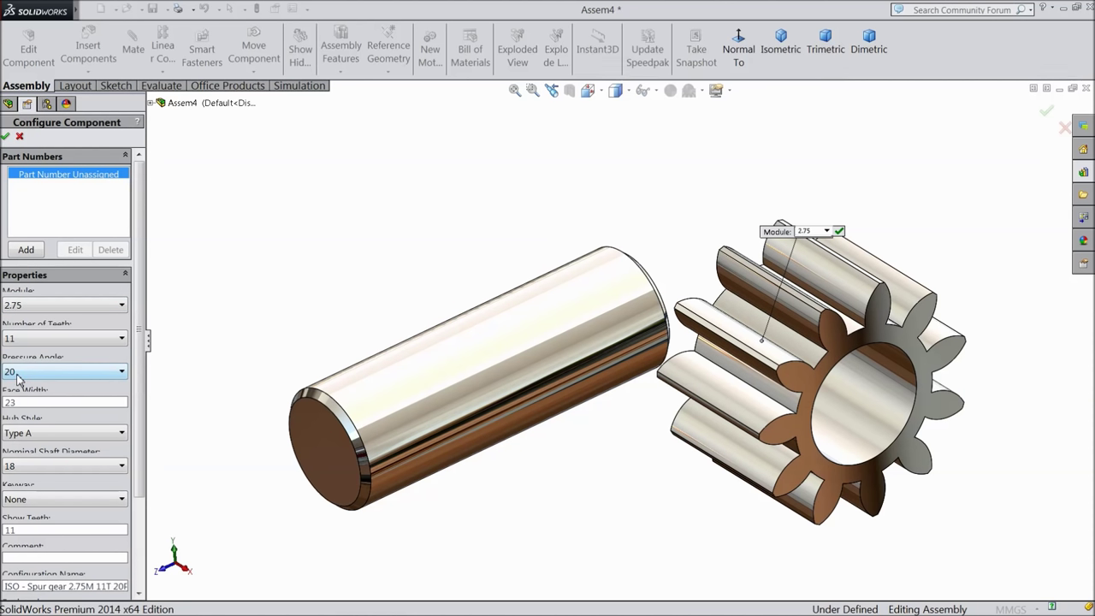
left_click(21, 402)
left_click(5, 136)
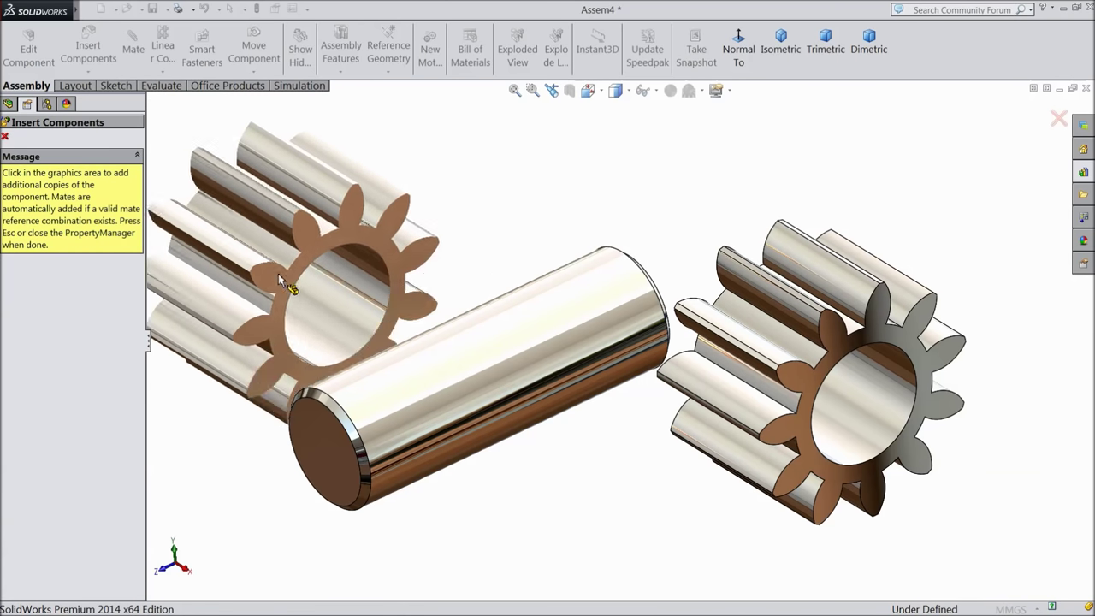
left_click(5, 136)
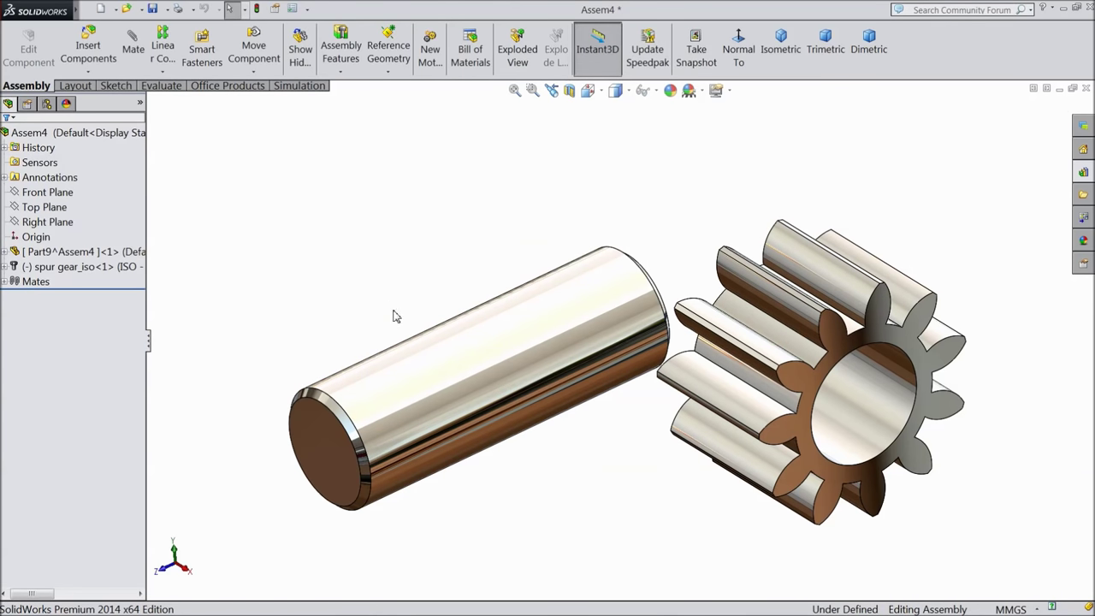
Step: Mate the gear's bore concentric with the shaft
scroll(525, 370, "up", 2)
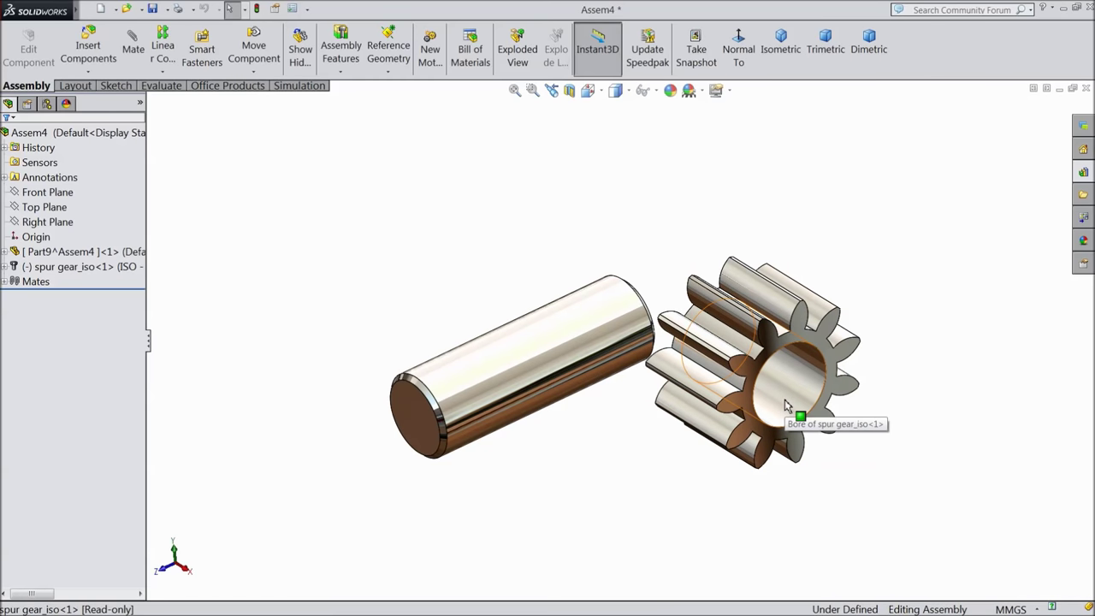
left_click(782, 406)
left_click(879, 343)
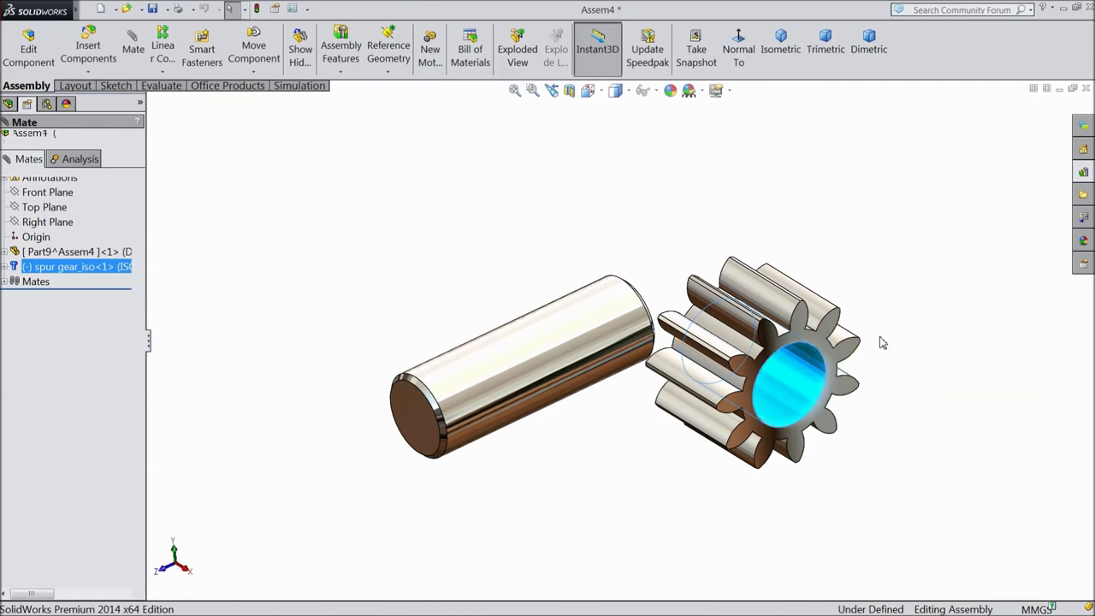
left_click(603, 350)
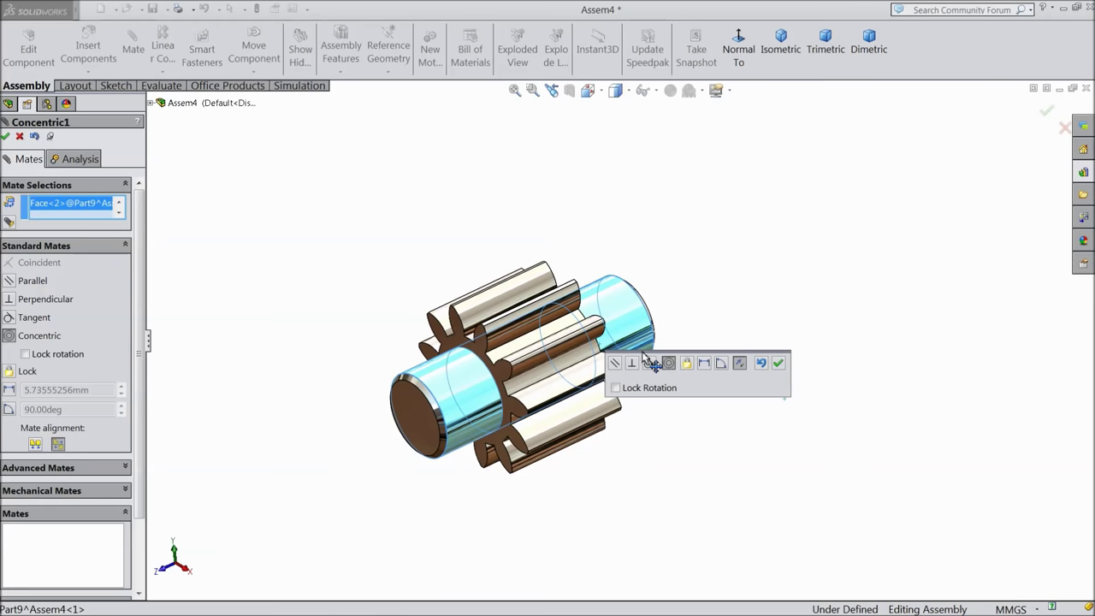
left_click(778, 365)
mouse_move(769, 379)
middle_mouse_down()
mouse_move(674, 410)
mouse_move(734, 394)
middle_mouse_up()
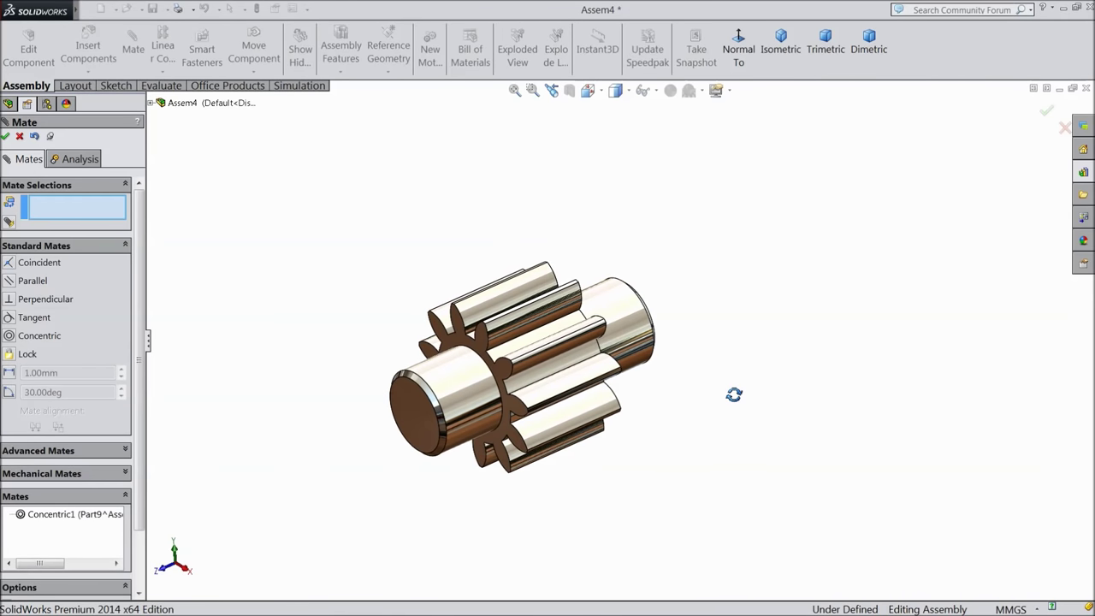
Step: Add a 15 mm distance mate between the shaft's end face and the gear's side face
left_click(34, 136)
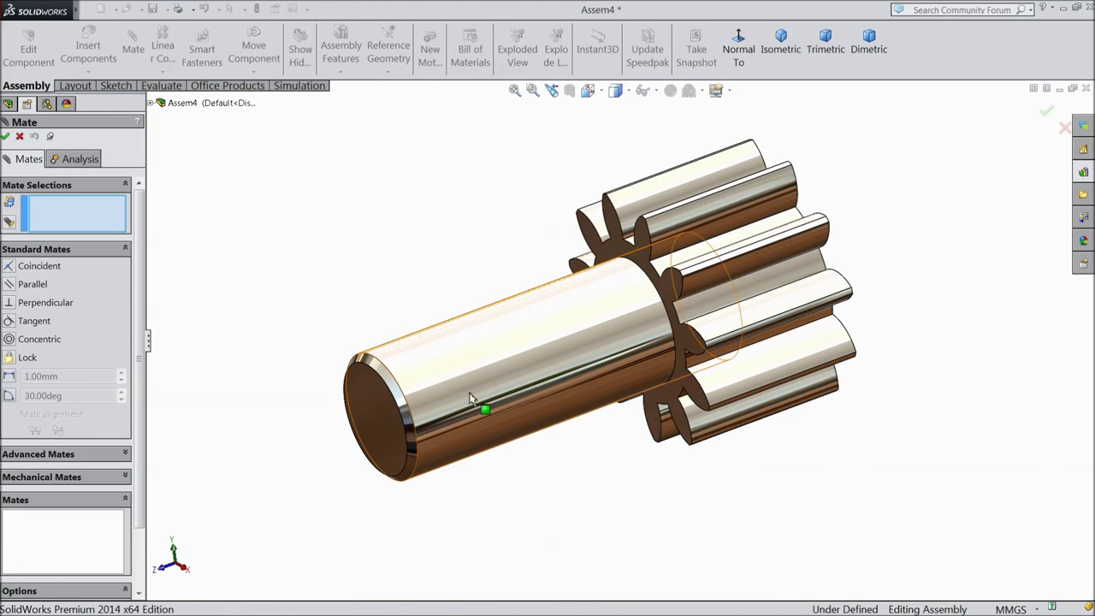
left_click(368, 419)
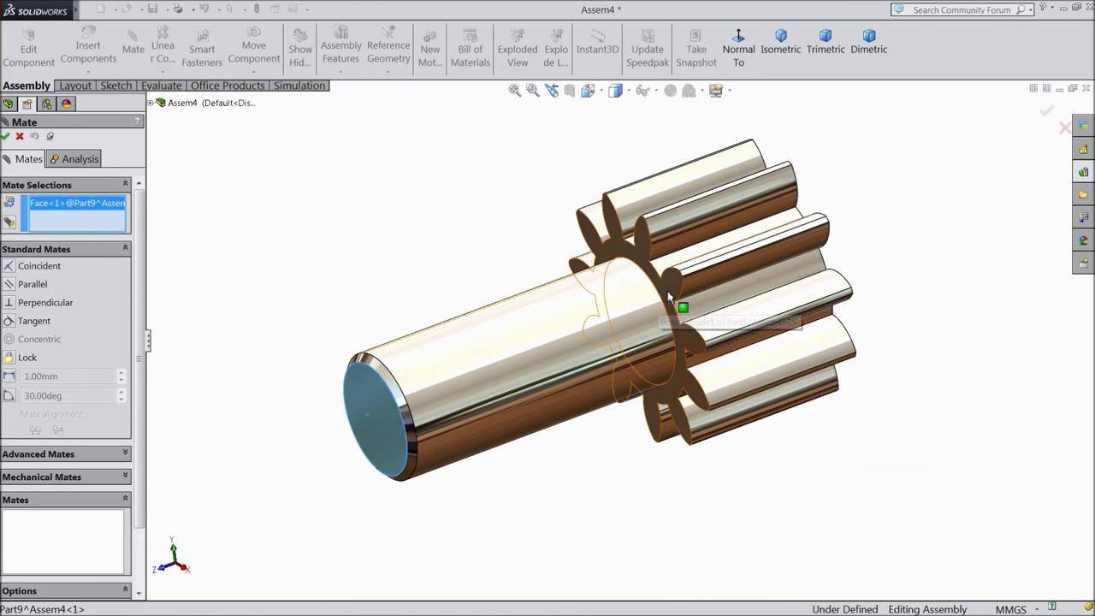
left_click(680, 308)
left_click(753, 270)
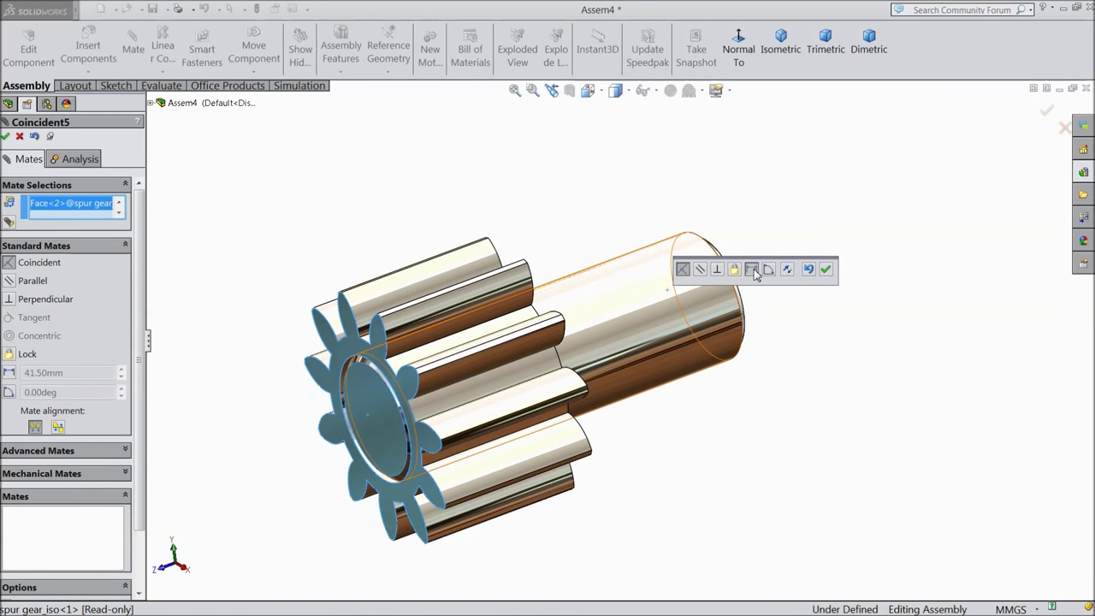
type("15")
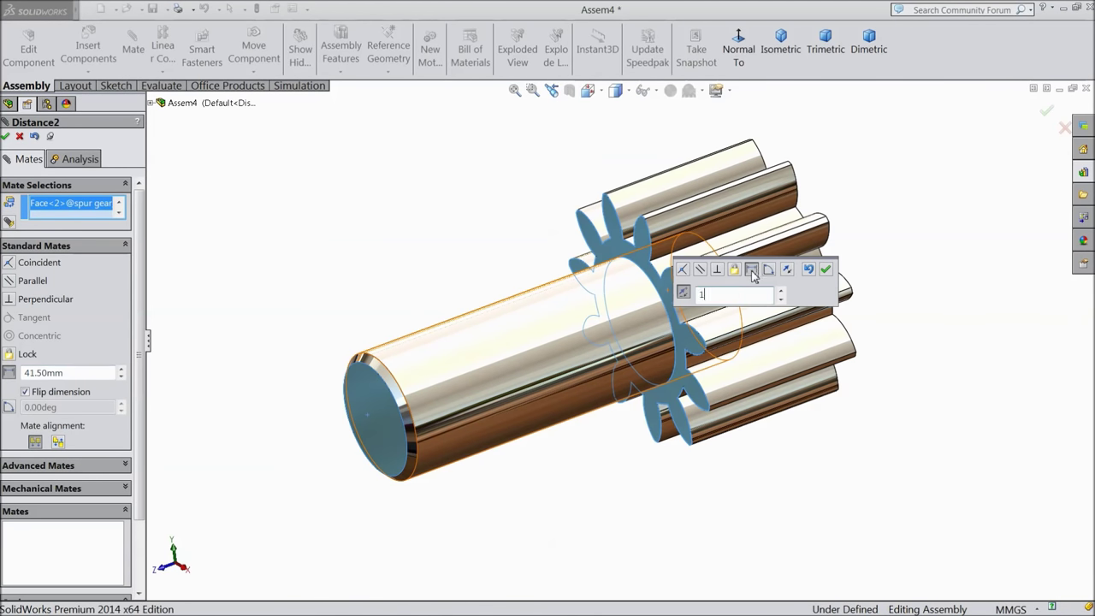
left_click(825, 269)
mouse_move(779, 365)
middle_mouse_down()
mouse_move(713, 384)
mouse_move(777, 367)
middle_mouse_up()
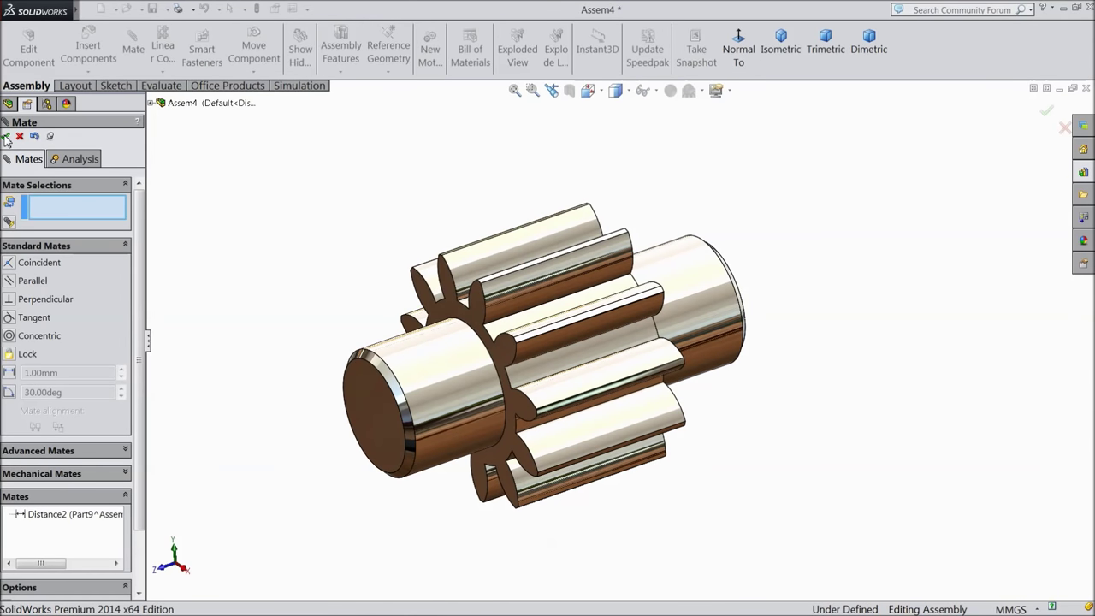
left_click(6, 137)
left_click(4, 282)
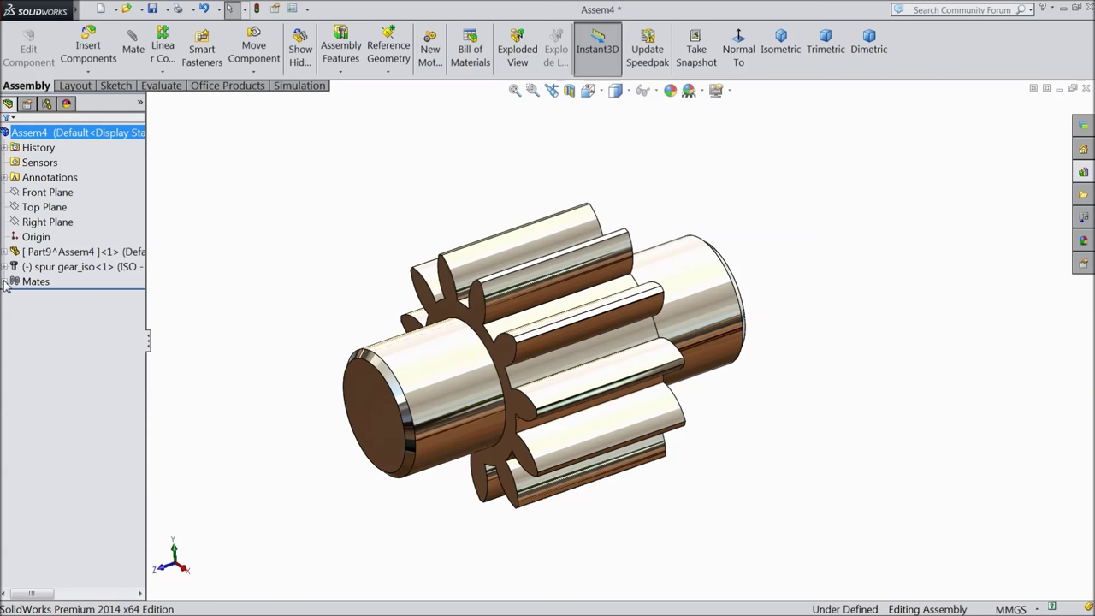
Step: Save all as '12.Assembly Idle Gear' in Desktop > Hydraulic Pump, storing virtual components internally
left_click(152, 9)
left_click(304, 295)
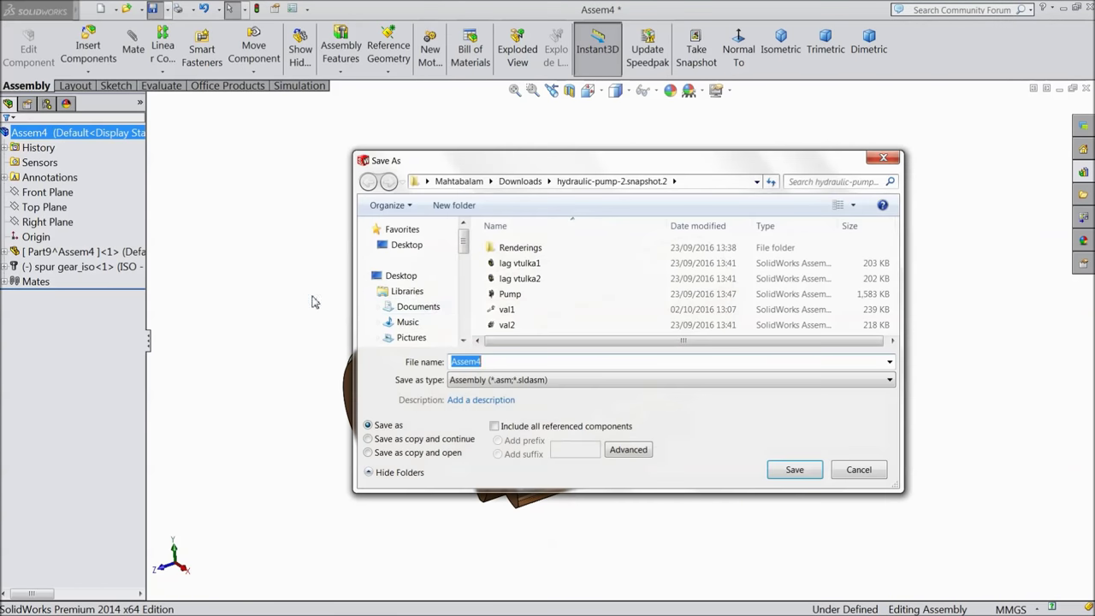
left_click(419, 248)
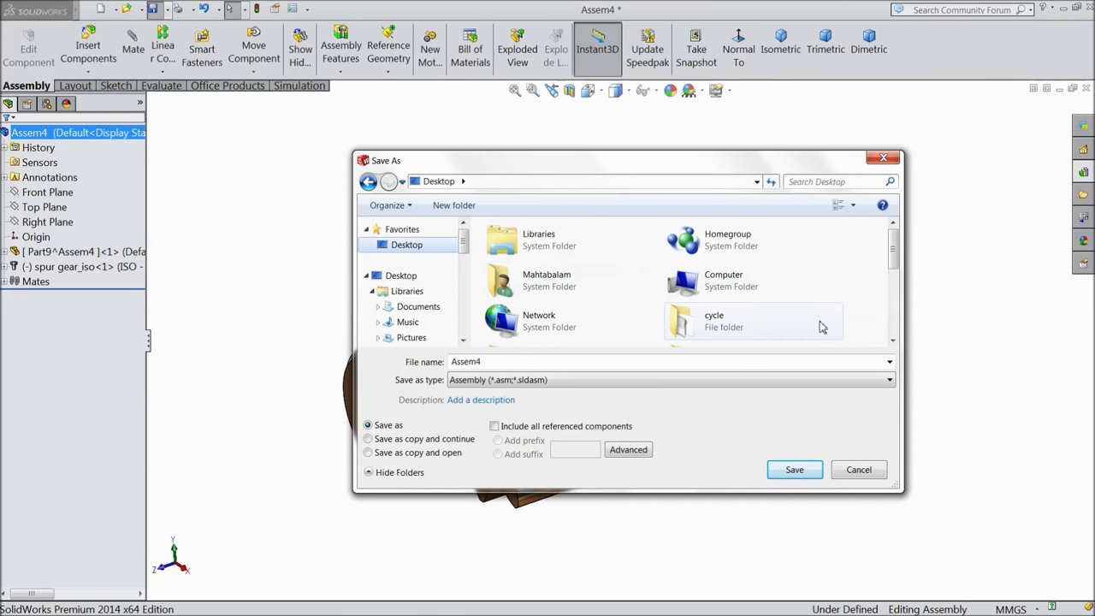
left_click_drag(897, 252, 894, 276)
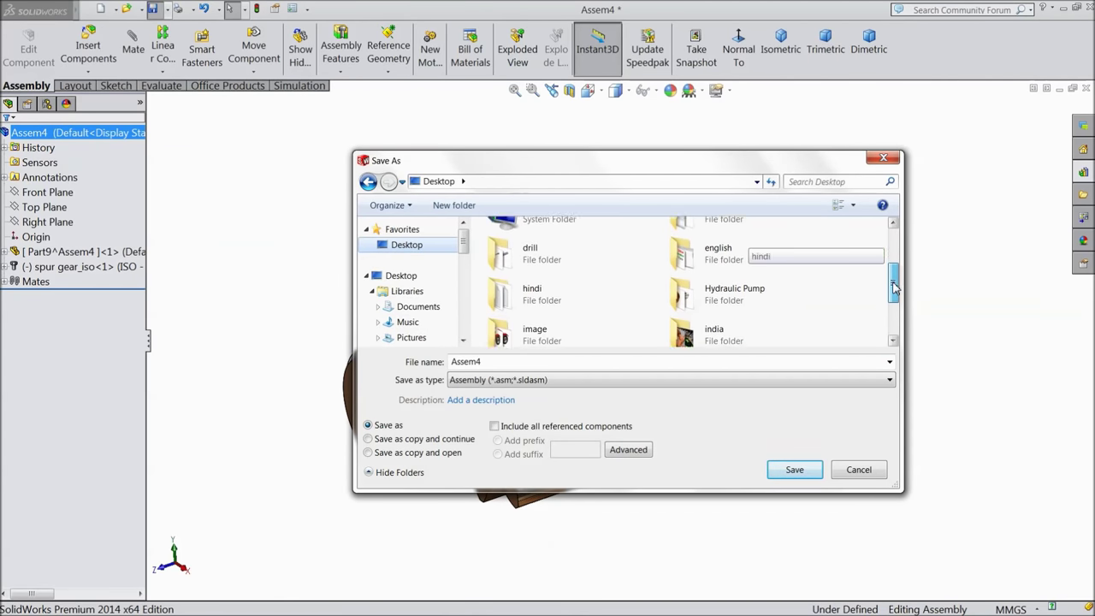
double_click(733, 295)
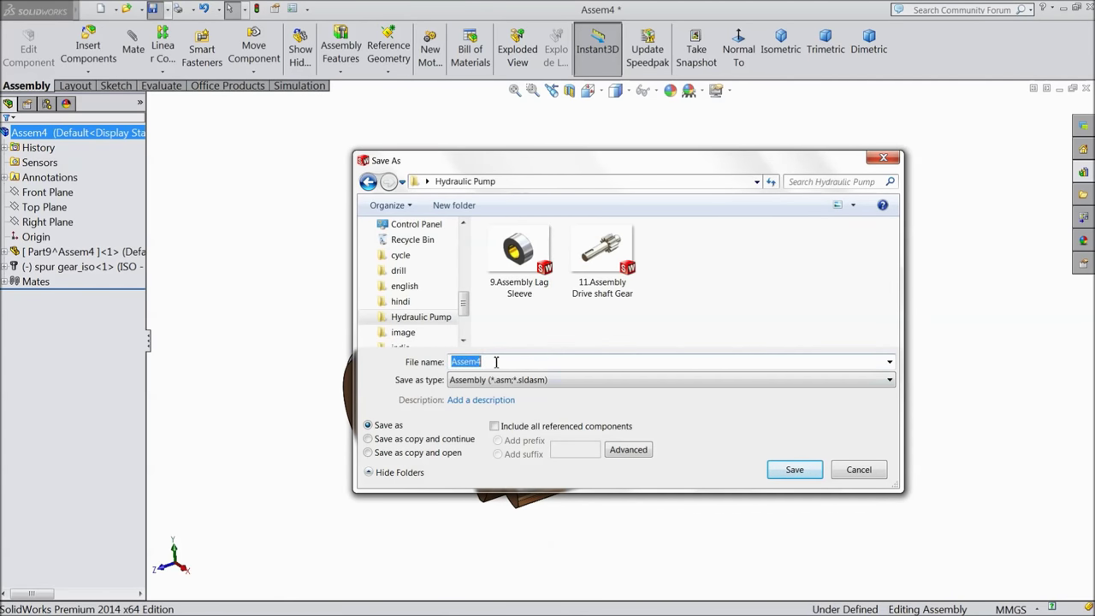
type("12.")
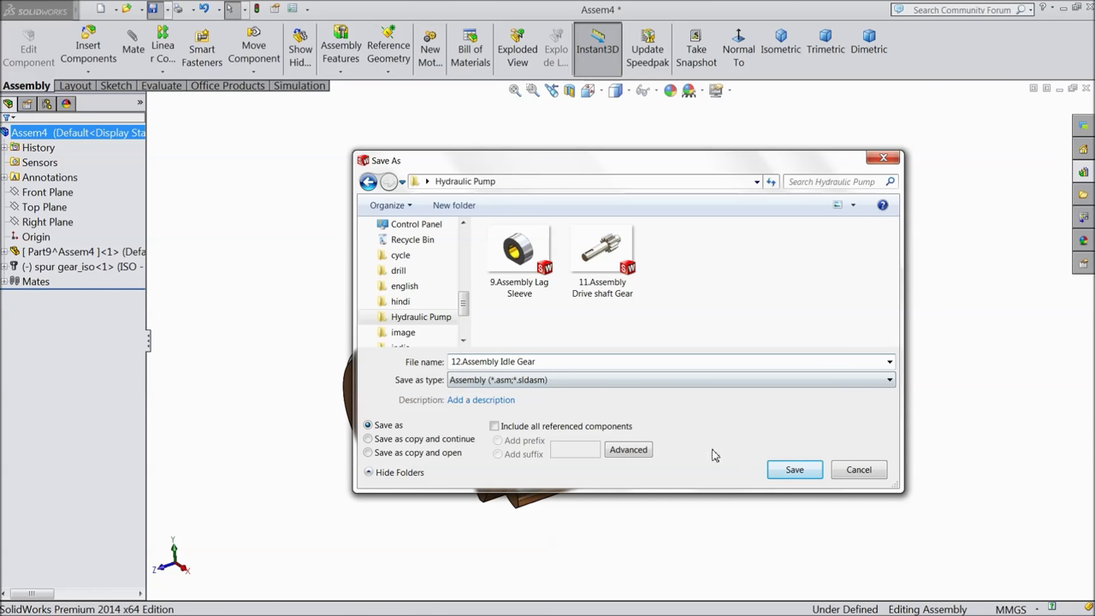
left_click(778, 473)
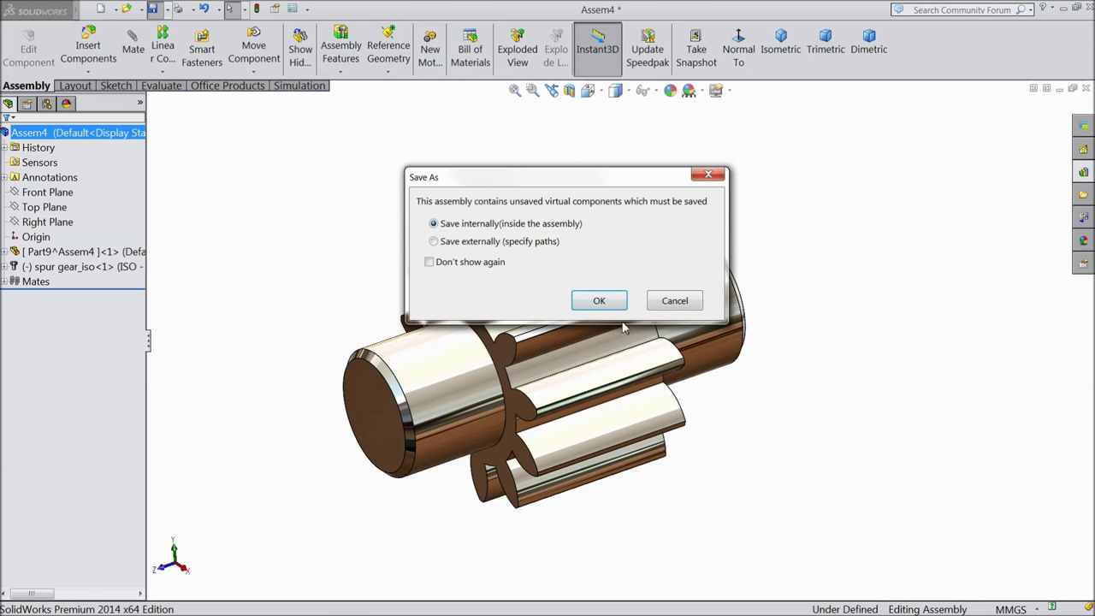
left_click(599, 301)
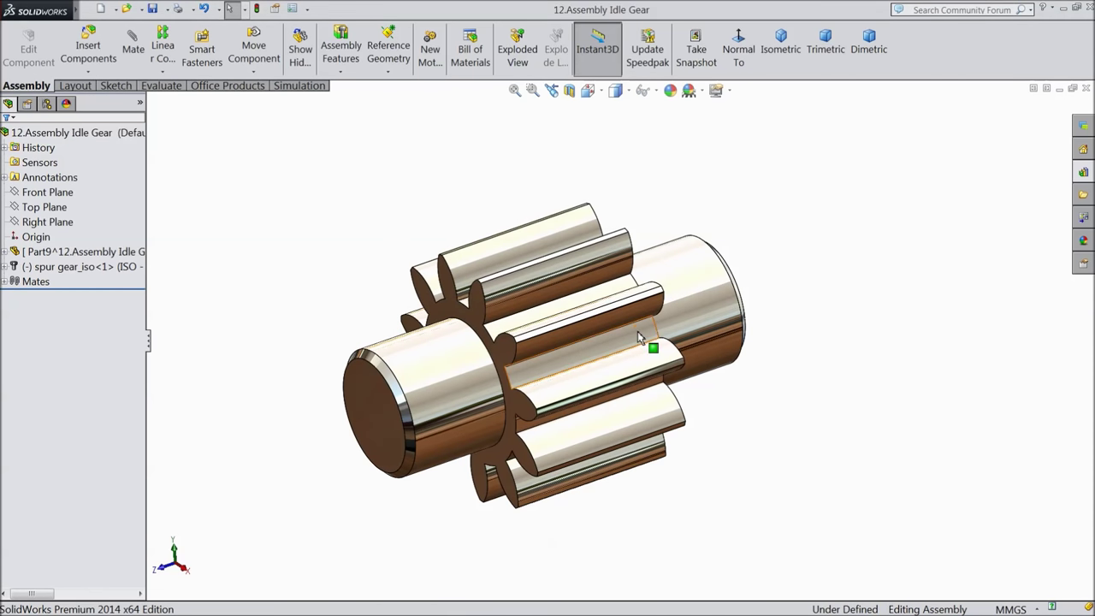
Step: Orbit the gear assembly and drag the spur gear to a new position
mouse_move(784, 384)
middle_mouse_down()
mouse_move(860, 330)
mouse_move(767, 347)
mouse_move(751, 370)
mouse_move(775, 396)
middle_mouse_up()
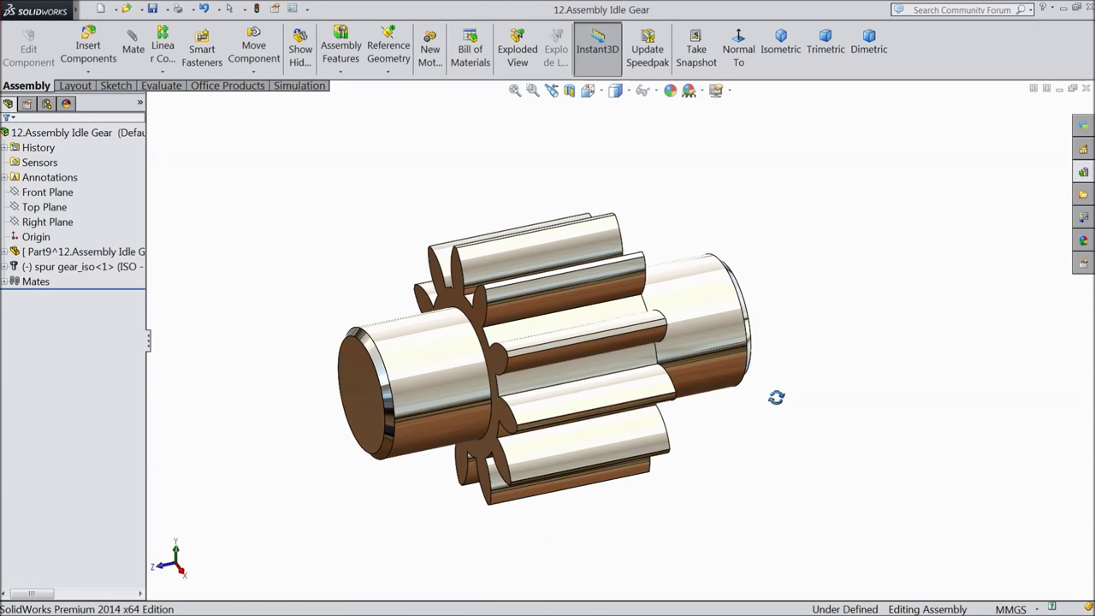
left_click(590, 319)
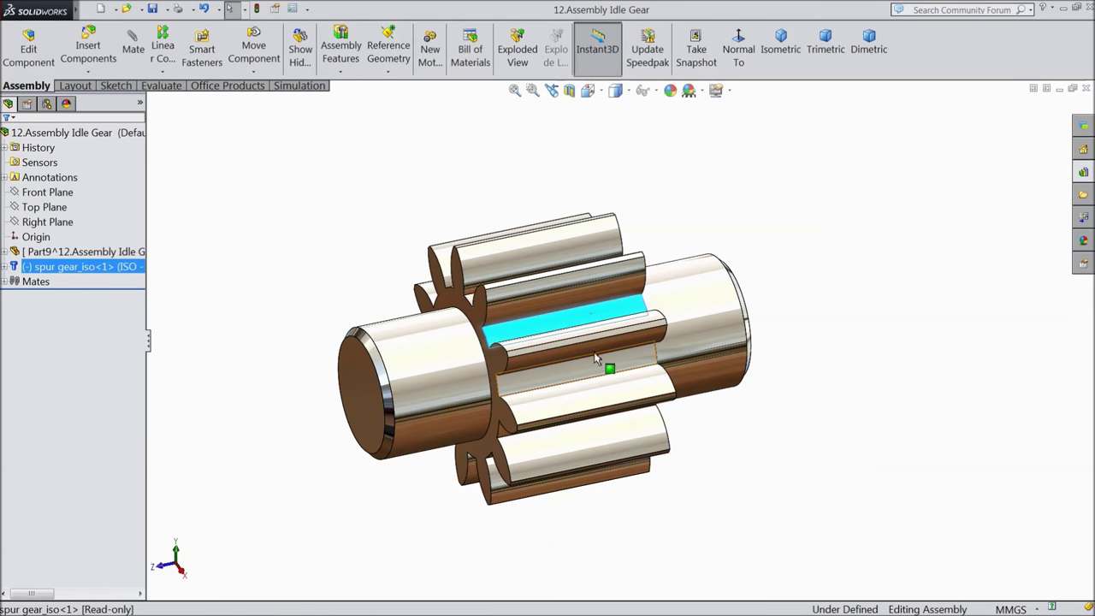
middle_click_drag(590, 319, 646, 357)
key("Escape")
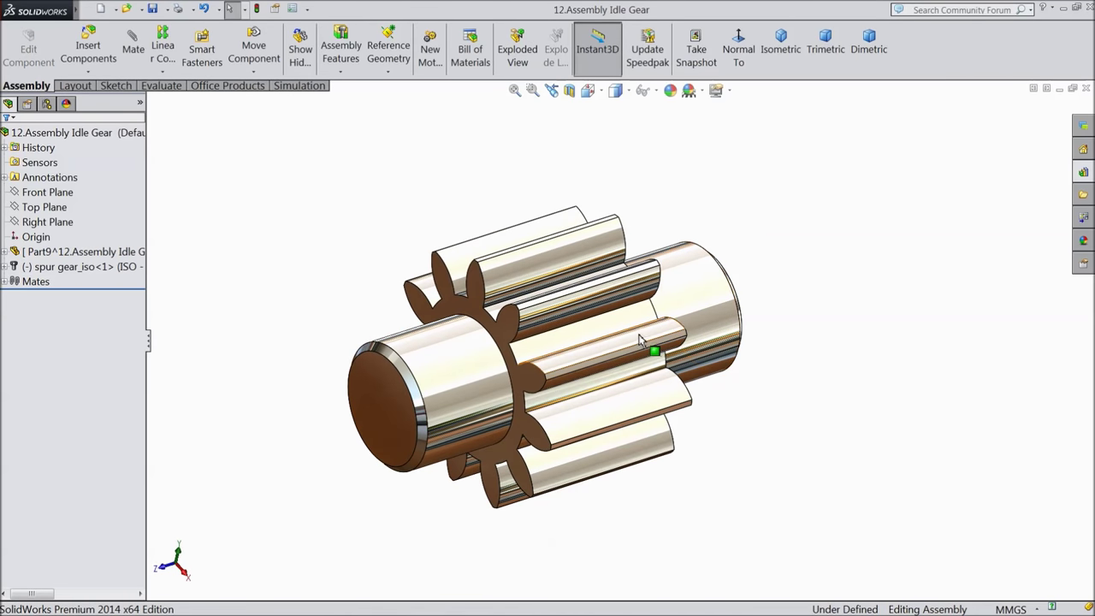
left_click(653, 386)
mouse_move(631, 382)
left_mouse_down()
mouse_move(603, 306)
mouse_move(593, 342)
left_mouse_up()
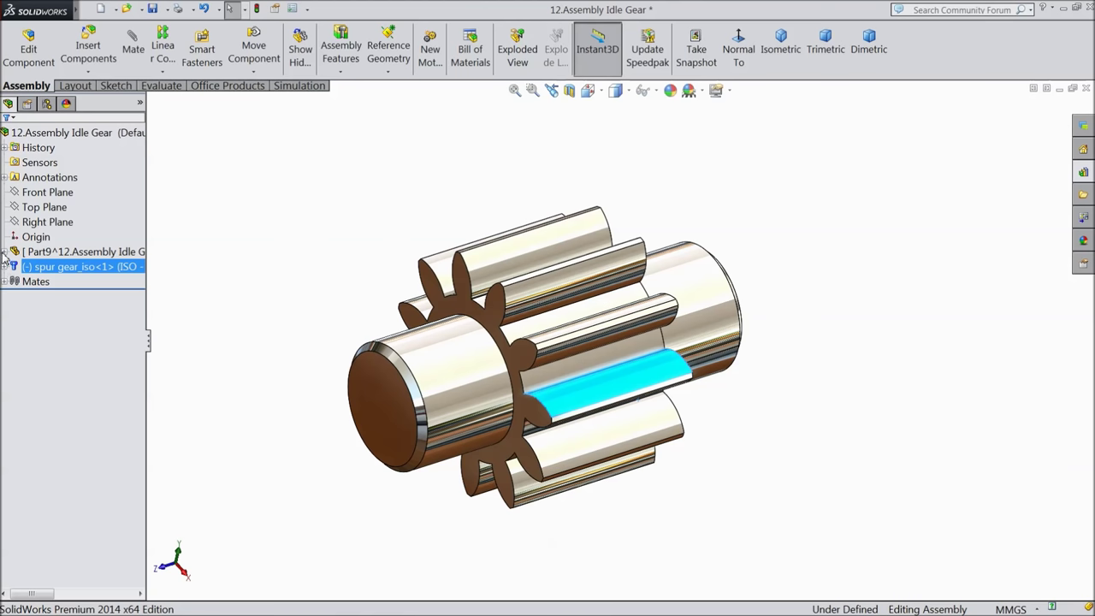
Step: Select the spur gear's Plane2 and Part9's Top Plane in the FeatureManager tree
left_click(5, 252)
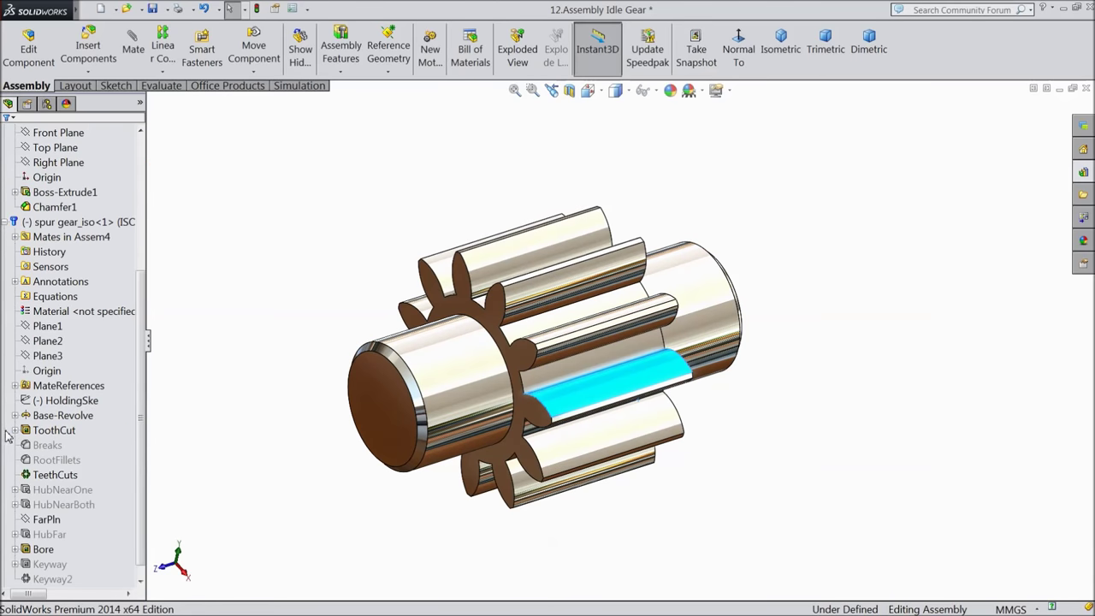
left_click(48, 341)
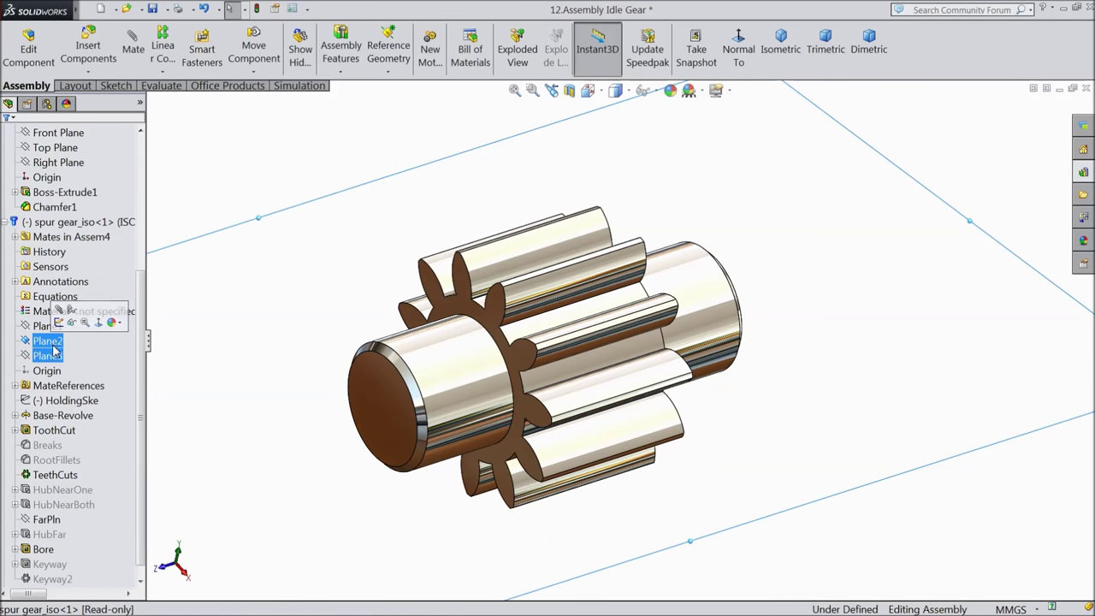
left_click(56, 441, "ctrl")
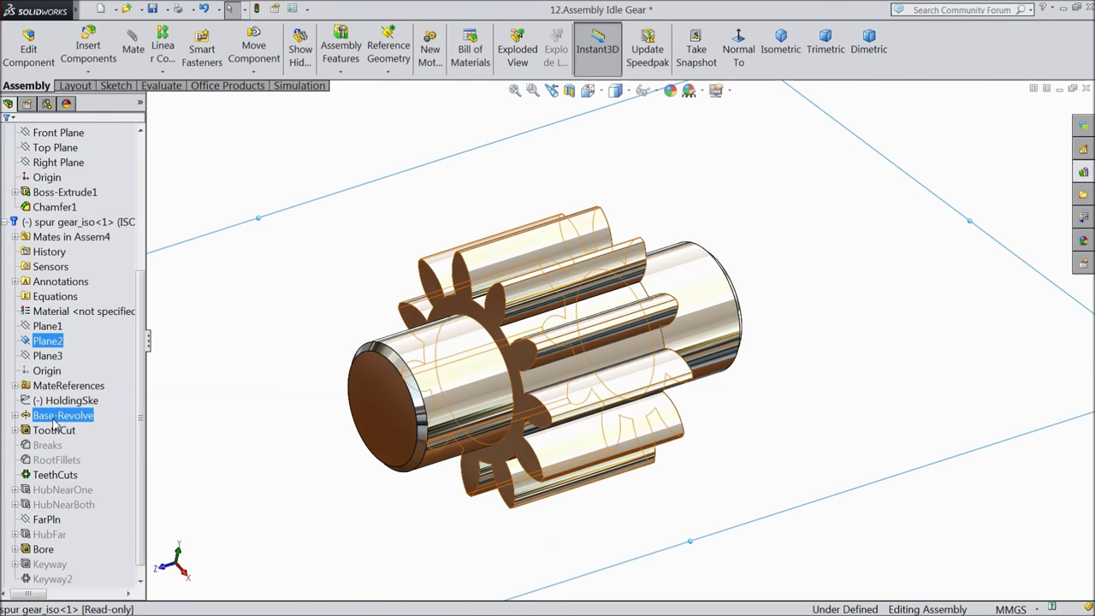
scroll(75, 351, "up", 1)
scroll(77, 342, "up", 1)
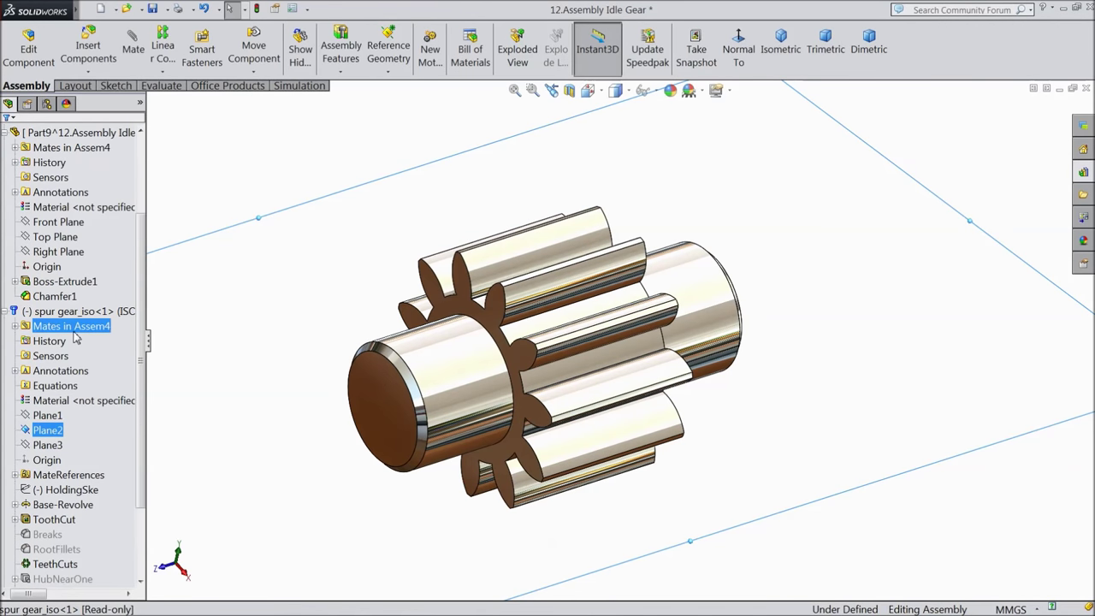
left_click(61, 316, "ctrl")
left_click(55, 237, "ctrl")
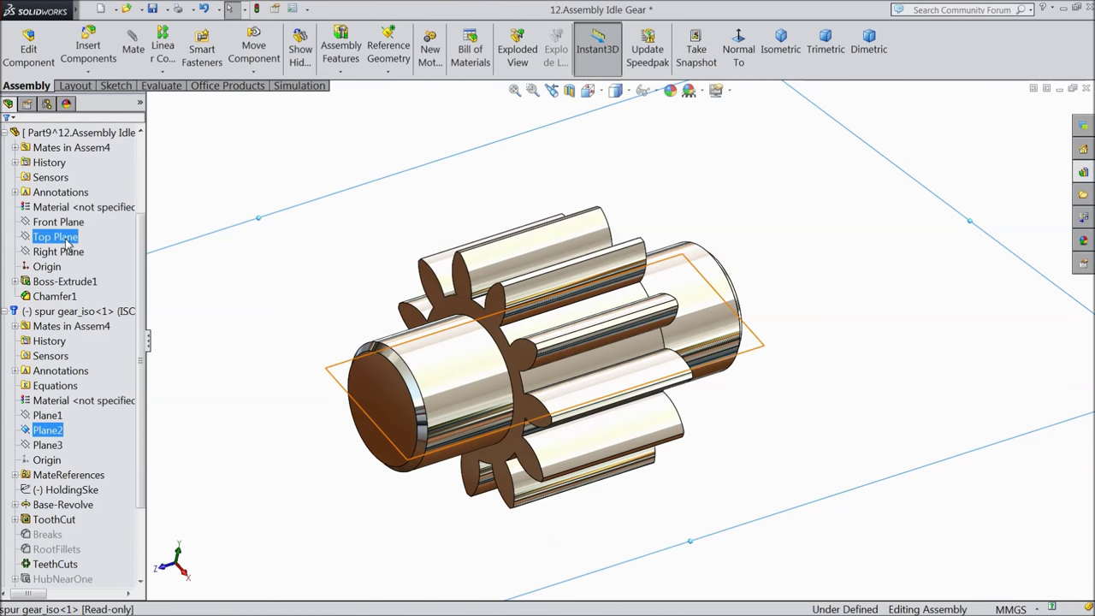
key("f")
key("z")
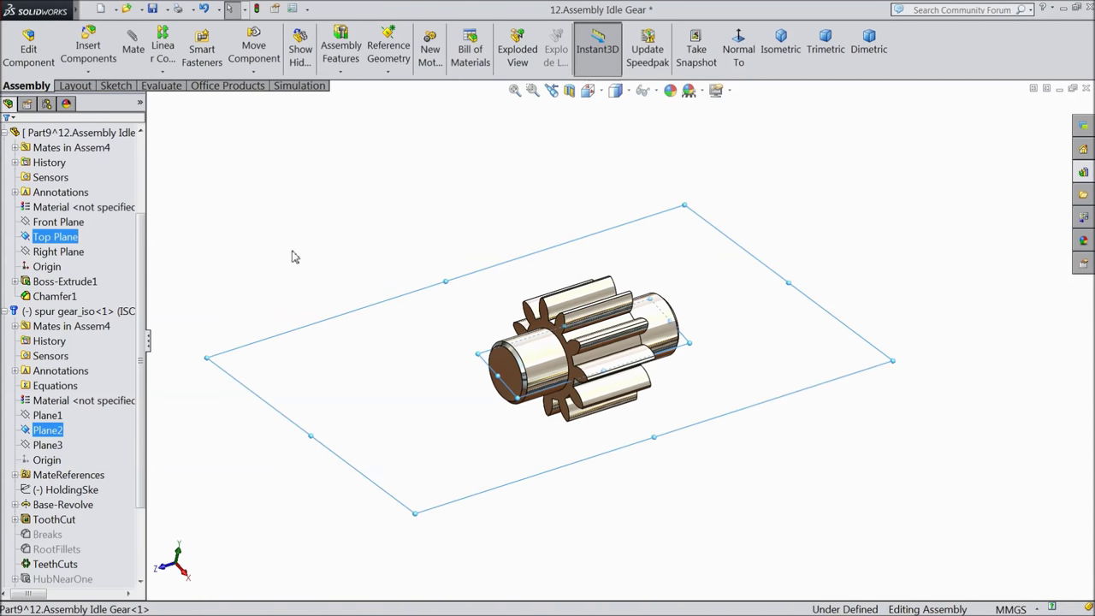
Step: Add a Coincident mate between the two planes and close the Mate PropertyManager
left_click(132, 51)
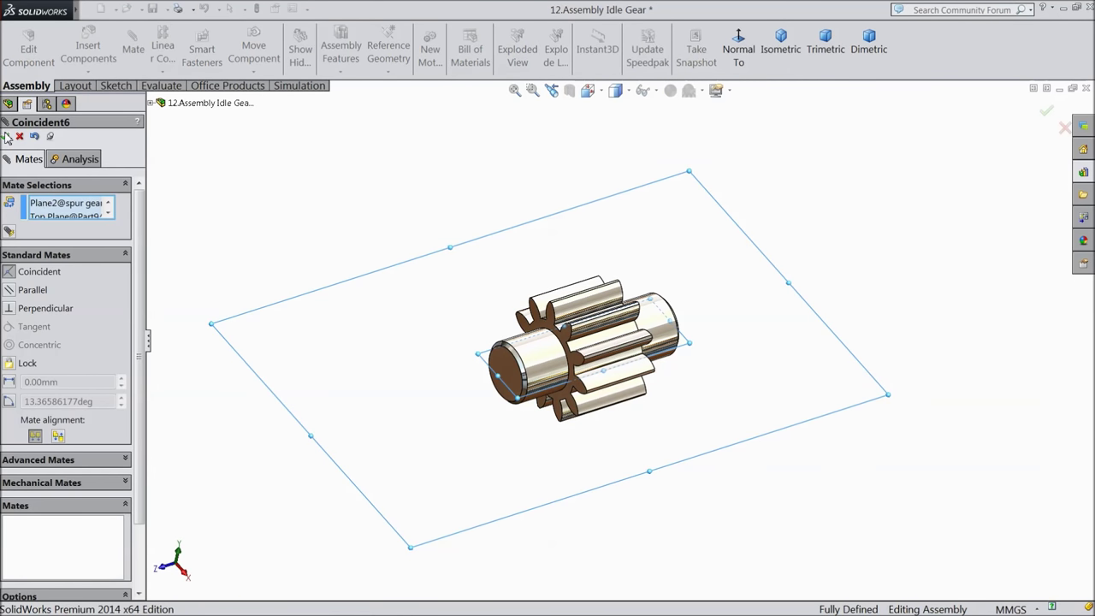
left_click(6, 137)
left_click(6, 136)
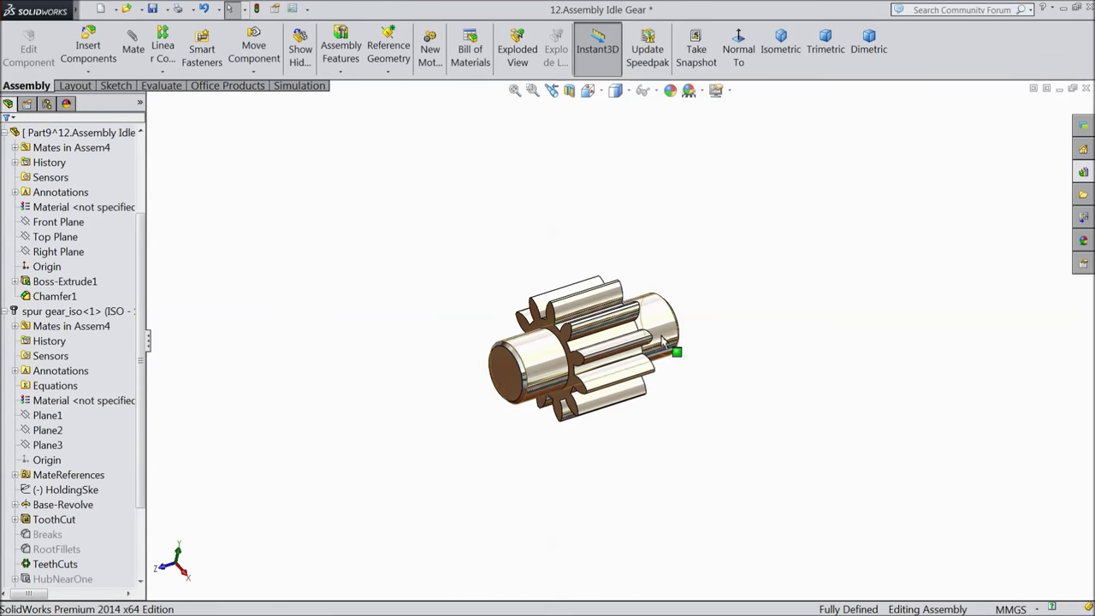
scroll(675, 347, "down", 2)
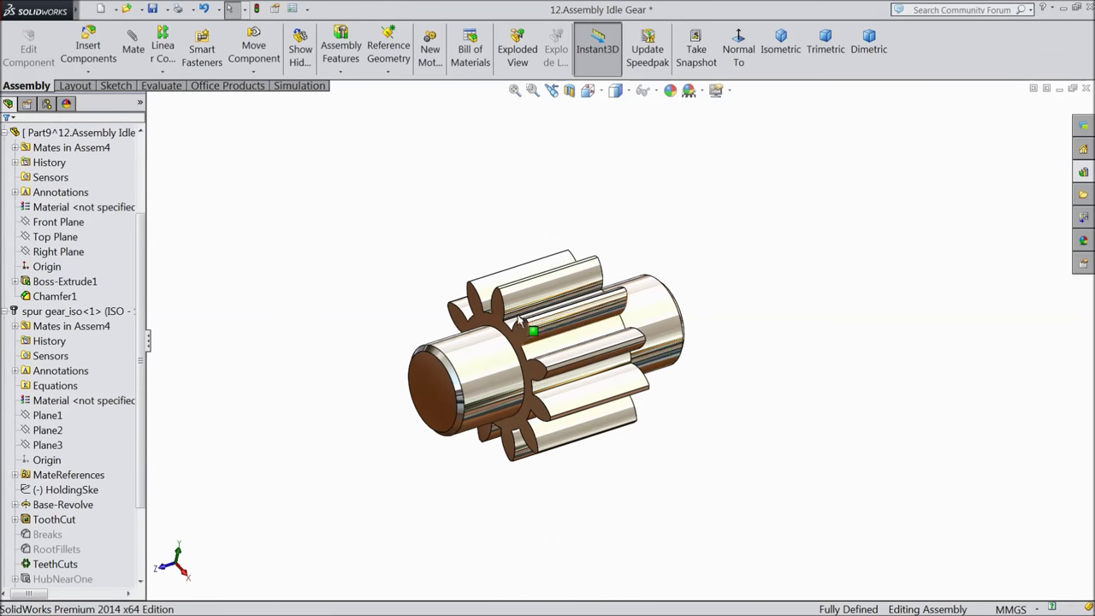
Step: Collapse the Part9 and spur gear branches and save the idle gear assembly
left_click(6, 133)
left_click(6, 207)
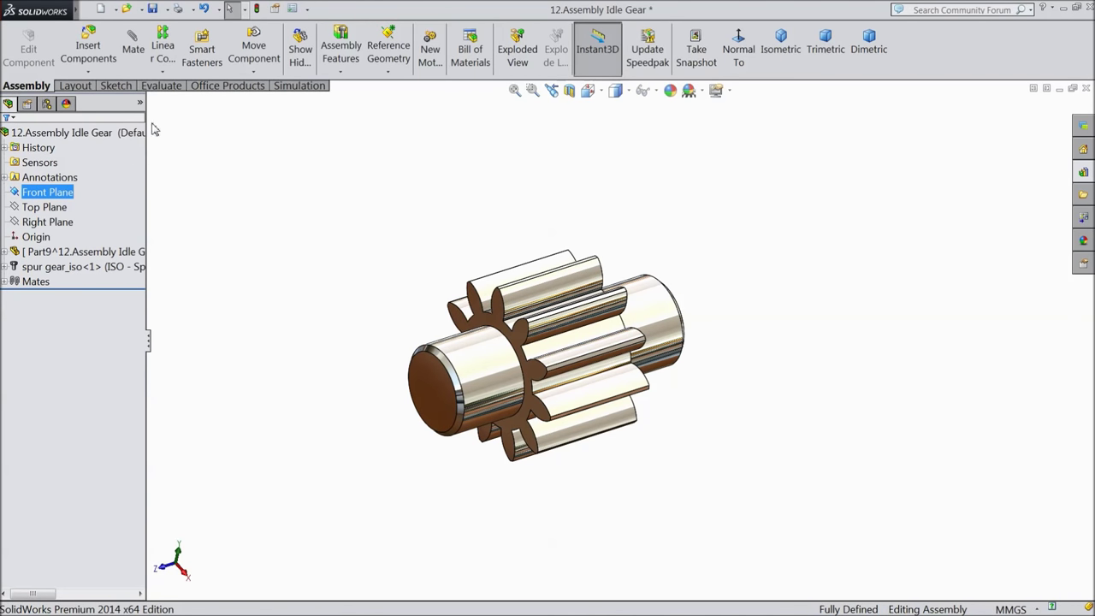
left_click(153, 9)
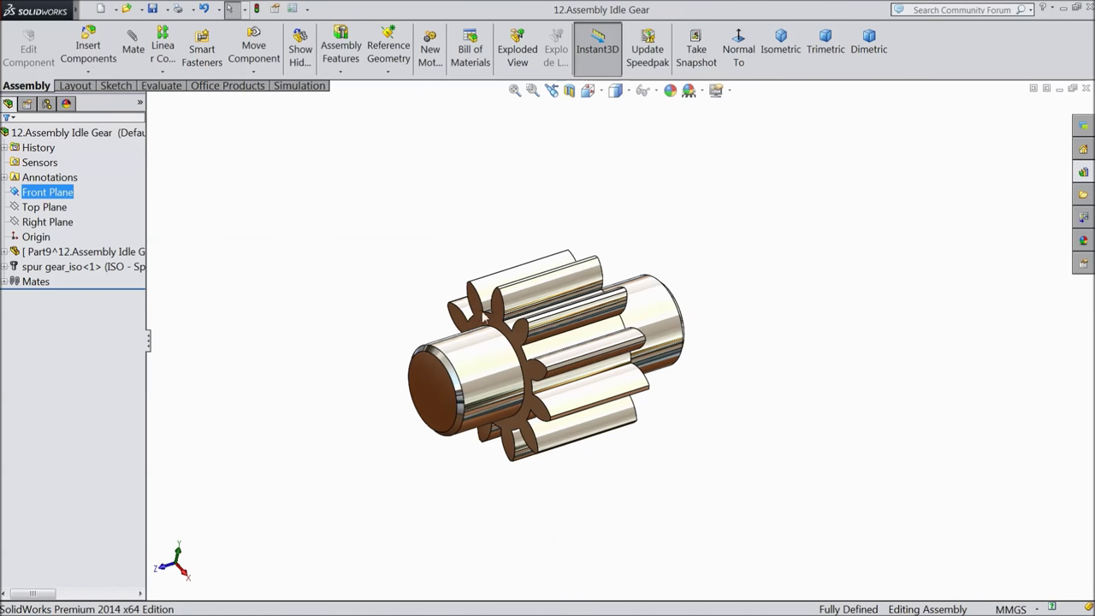
scroll(599, 349, "down", 3)
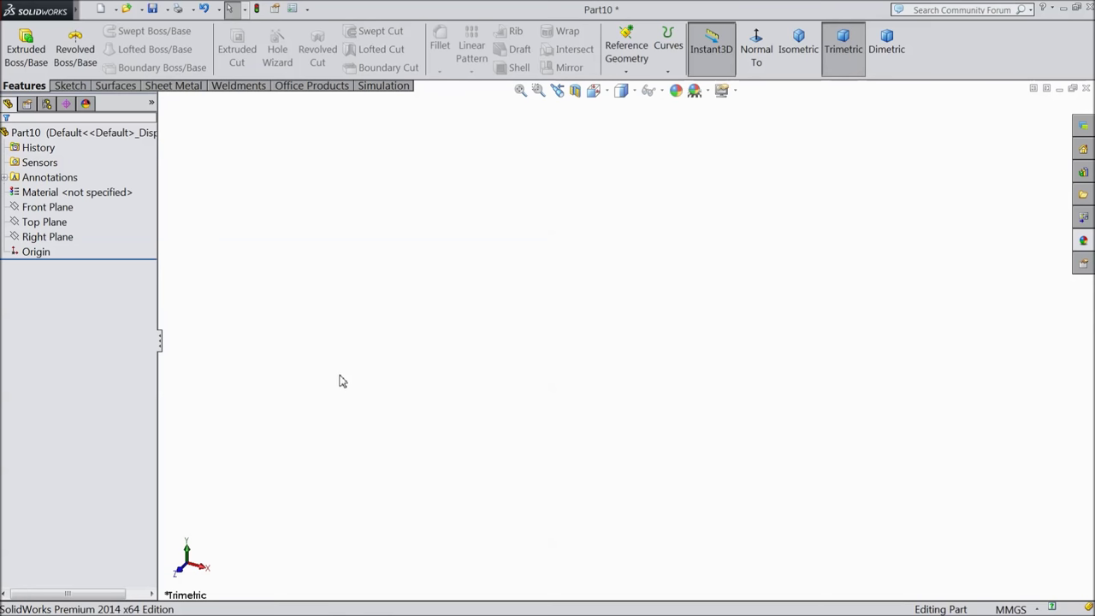
Step: Sketch a circle at the origin on Part10's Front Plane, dimensioned to 19 mm diameter
left_click(47, 207)
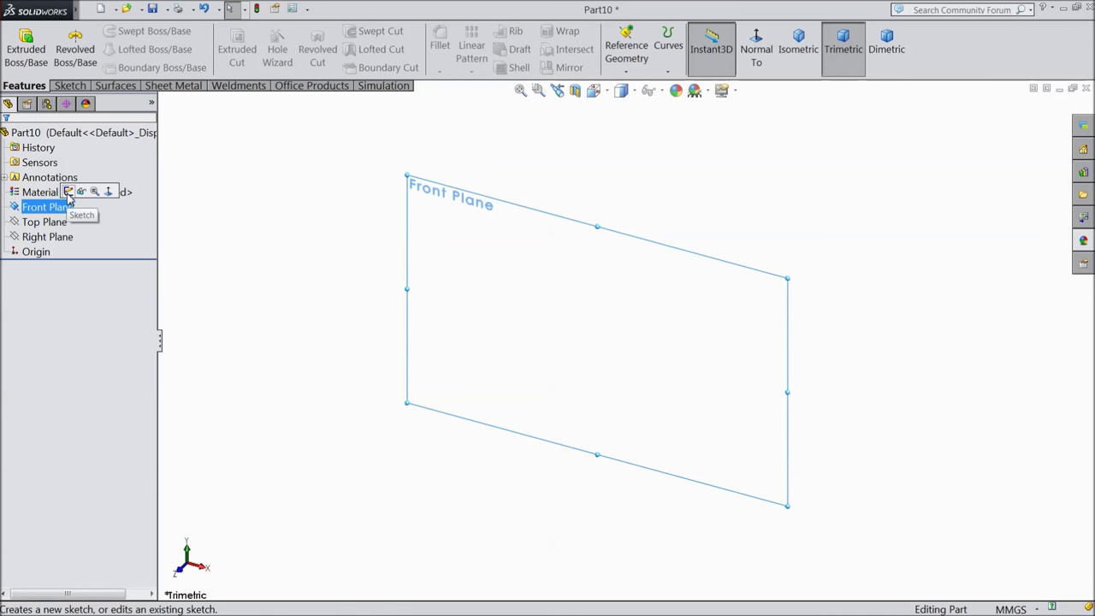
left_click(86, 190)
left_click(68, 86)
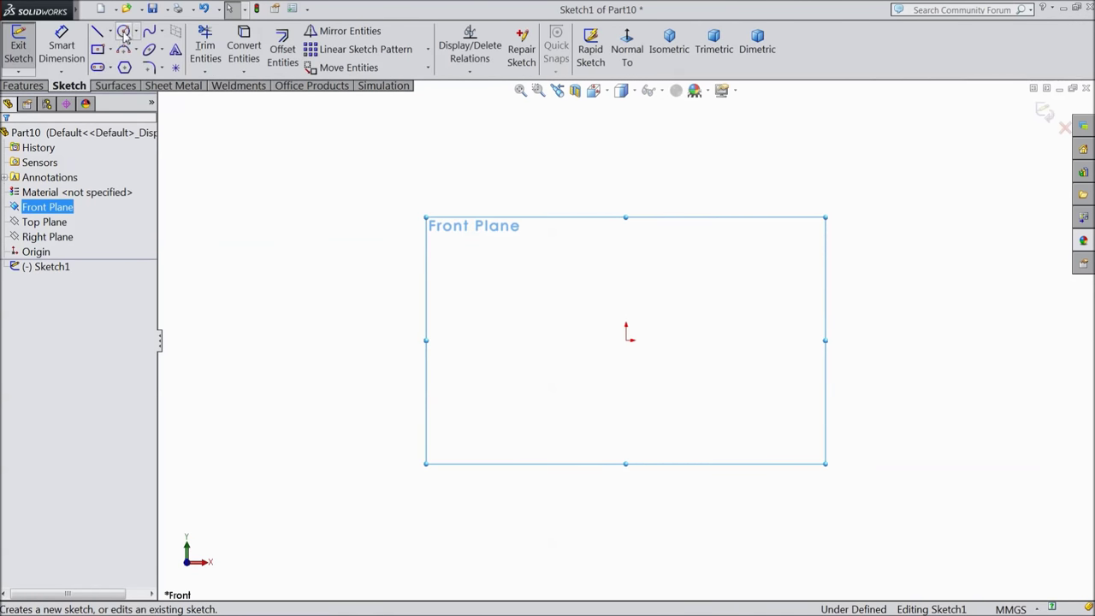
left_click(123, 31)
left_click(626, 340)
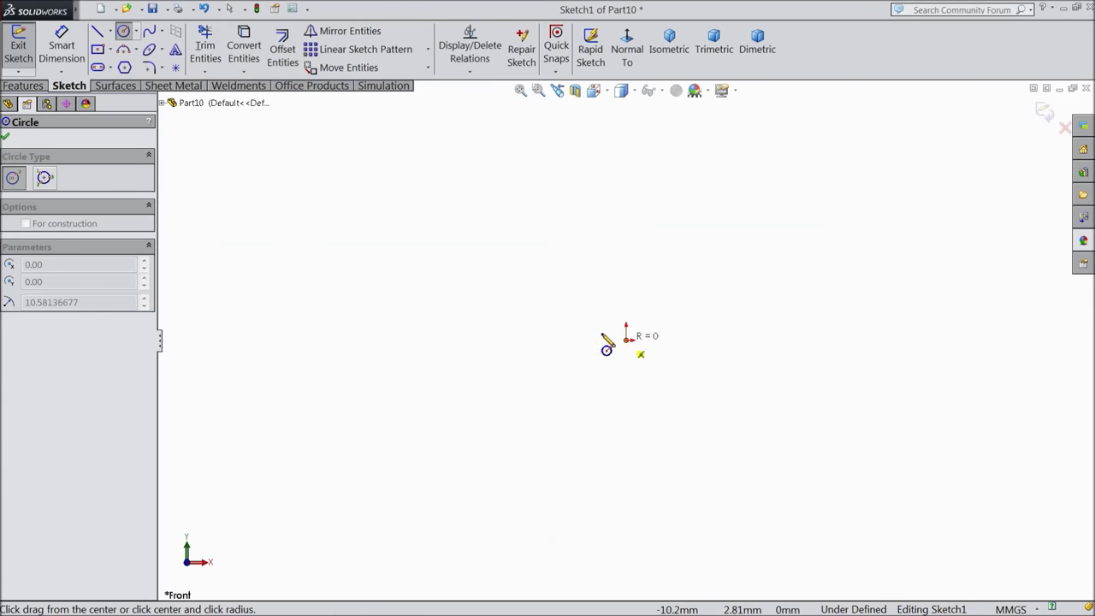
left_click(507, 311)
left_click(62, 47)
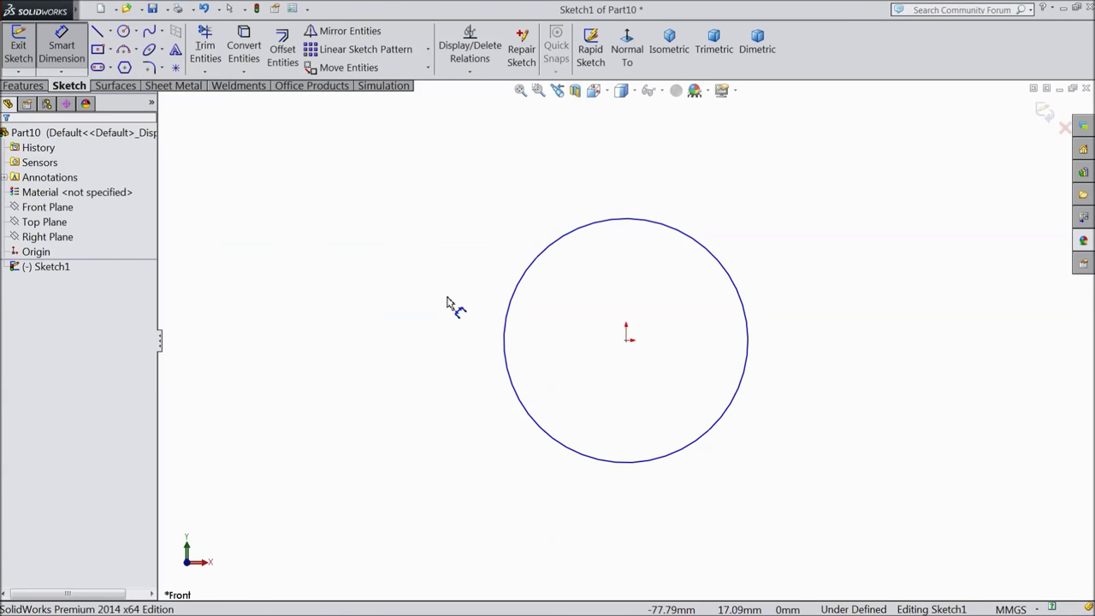
left_click(504, 342)
left_click(470, 342)
type("19")
left_click(398, 319)
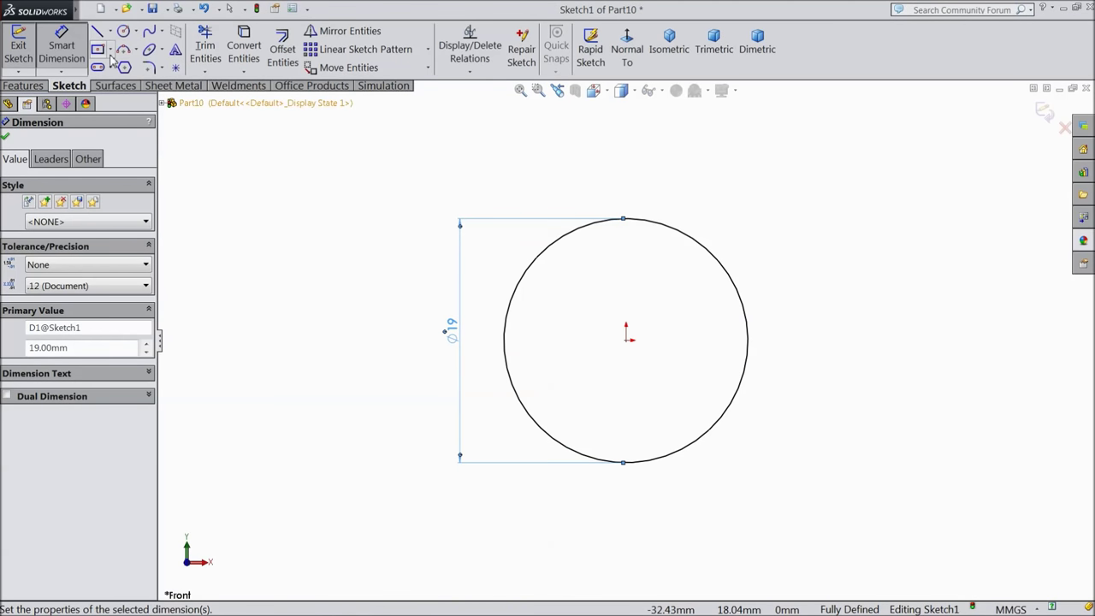
Step: Extrude the circle Mid Plane to 25 mm depth as a cylinder
left_click(23, 86)
left_click(25, 49)
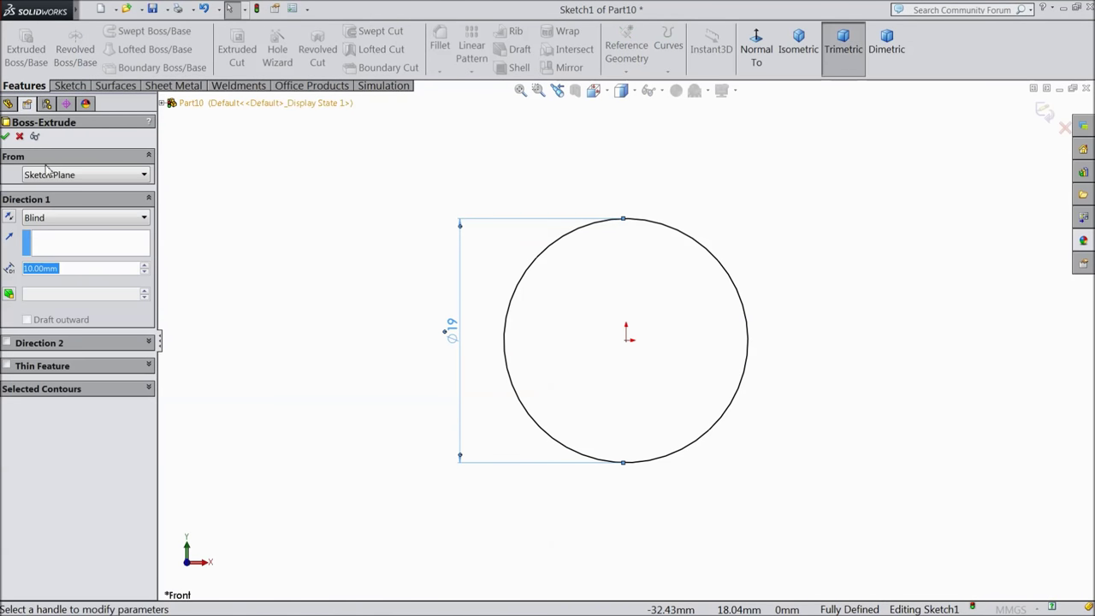
left_click(85, 217)
left_click(51, 294)
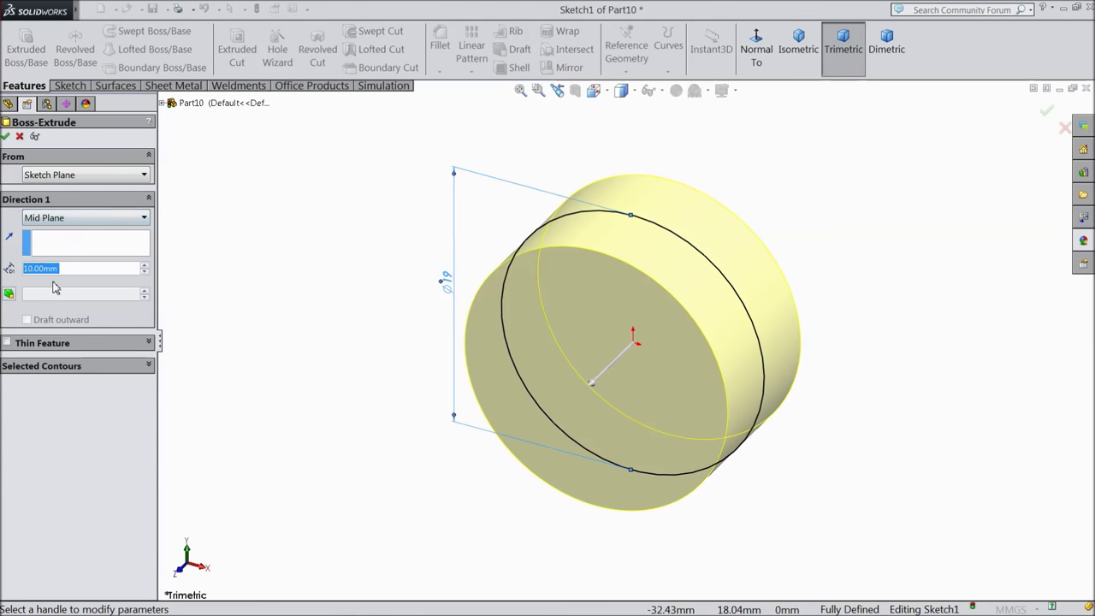
type("25")
key("Return")
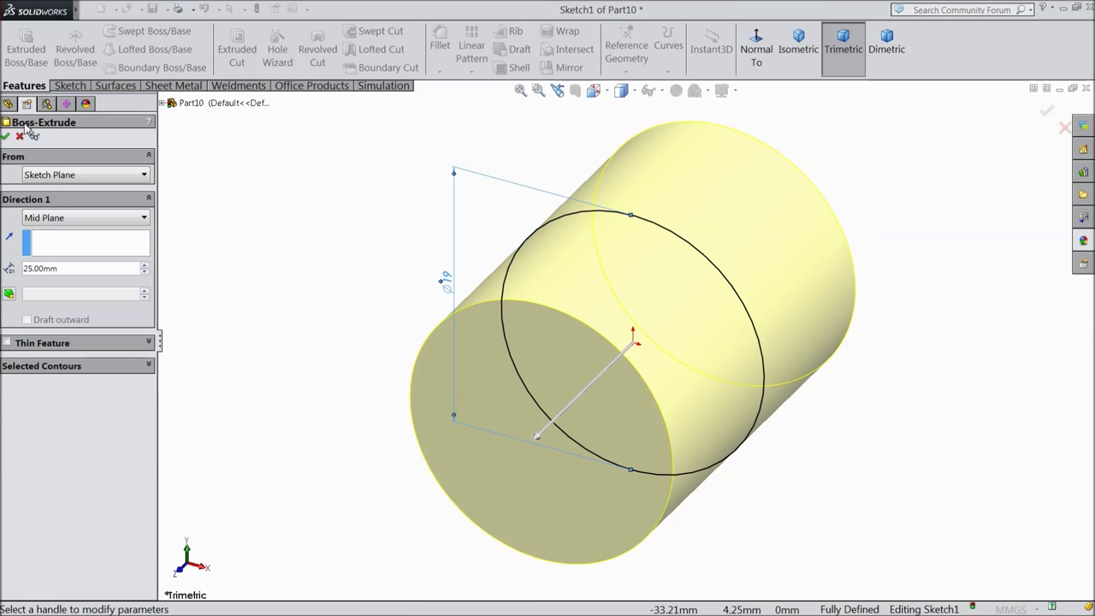
left_click(7, 136)
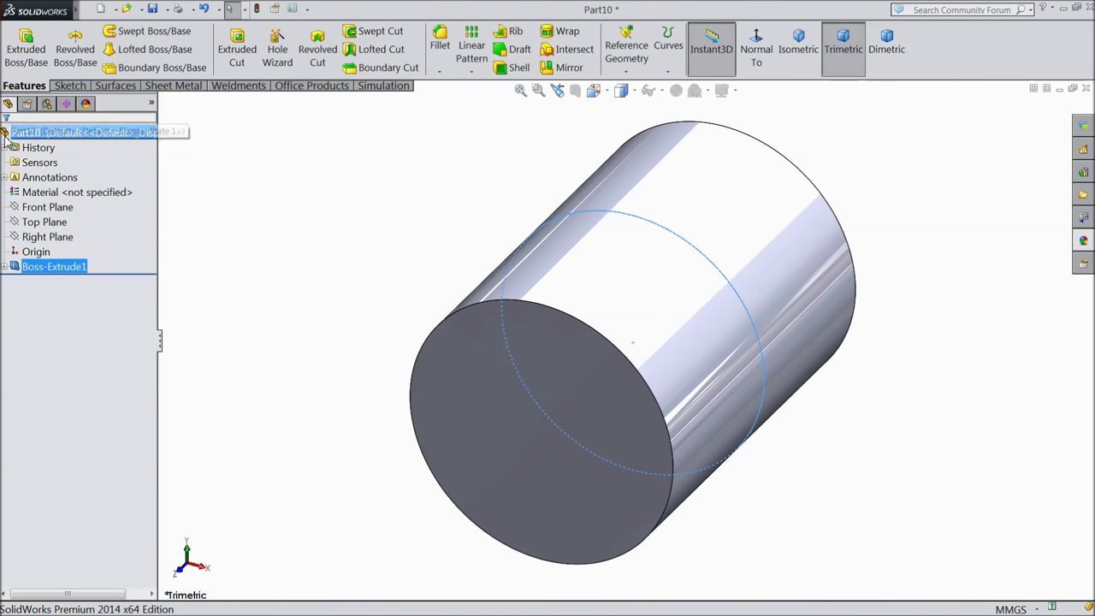
Step: Sketch a hexagon centred on the origin on Front Plane, enclosing the cylinder
left_click(48, 207)
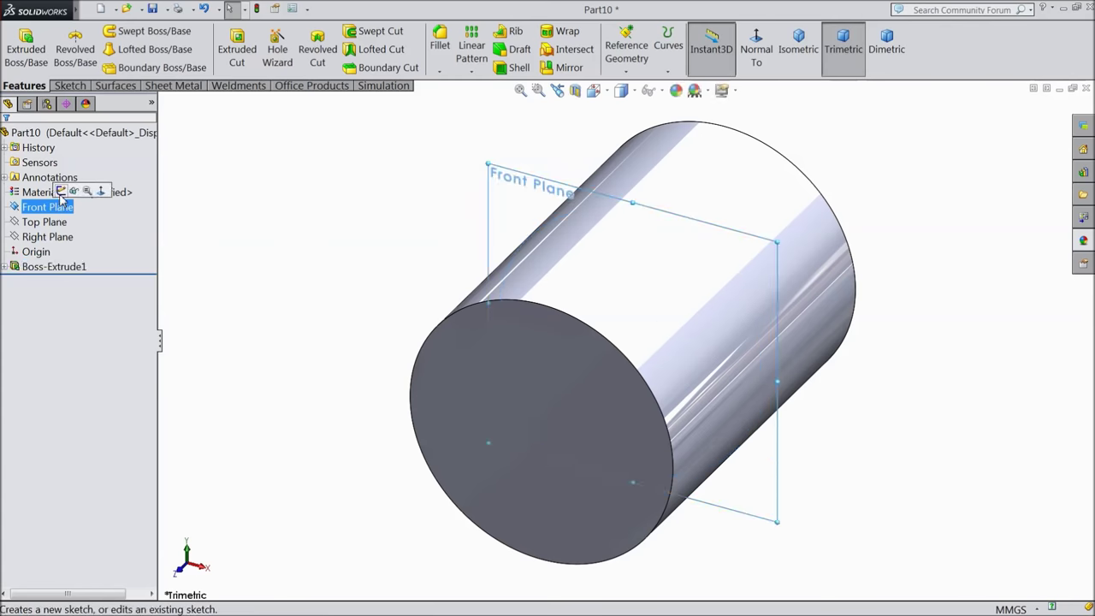
left_click(60, 192)
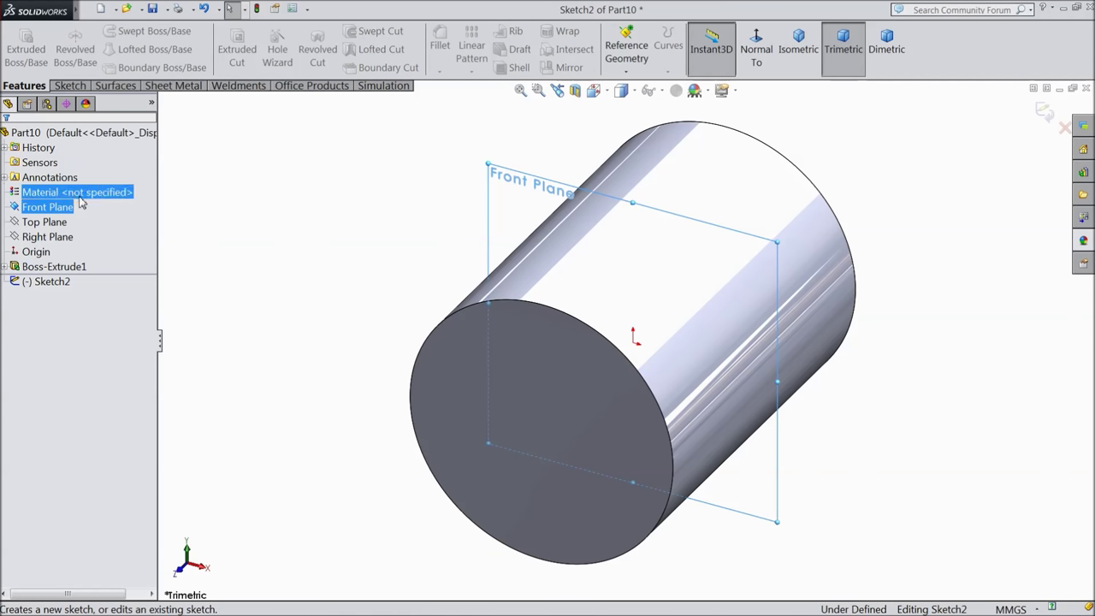
left_click(72, 89)
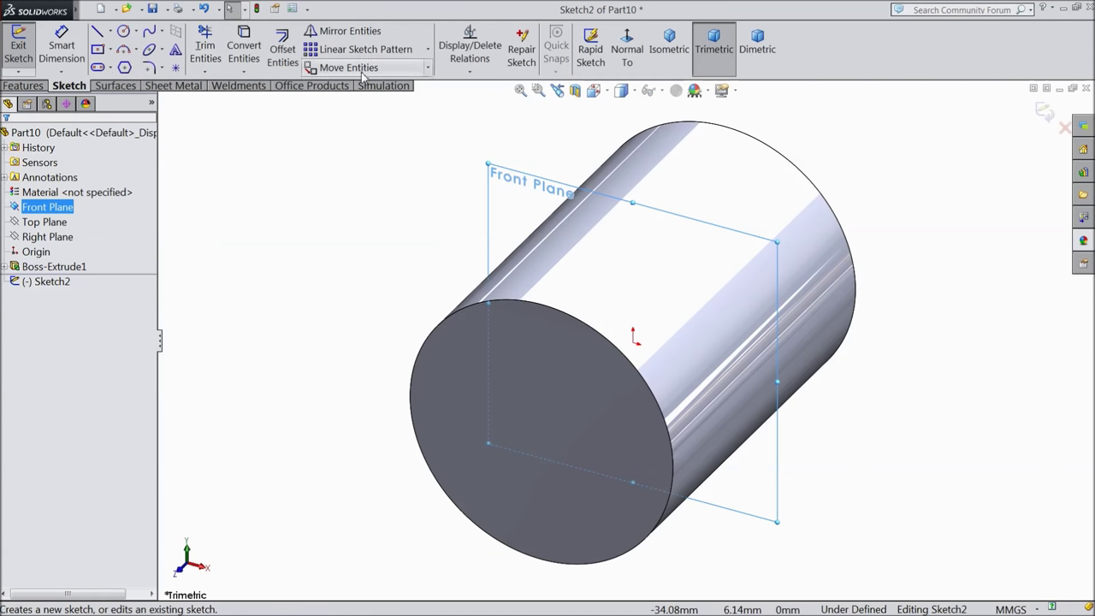
left_click(627, 47)
left_click(125, 68)
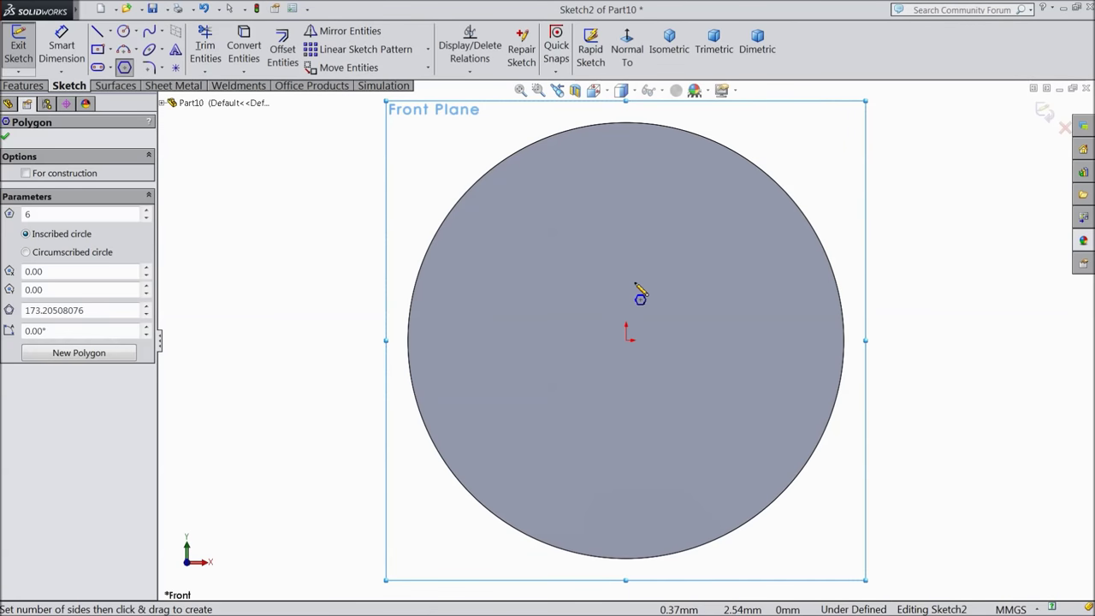
scroll(638, 357, "up", 2)
scroll(630, 350, "up", 1)
left_click(629, 339)
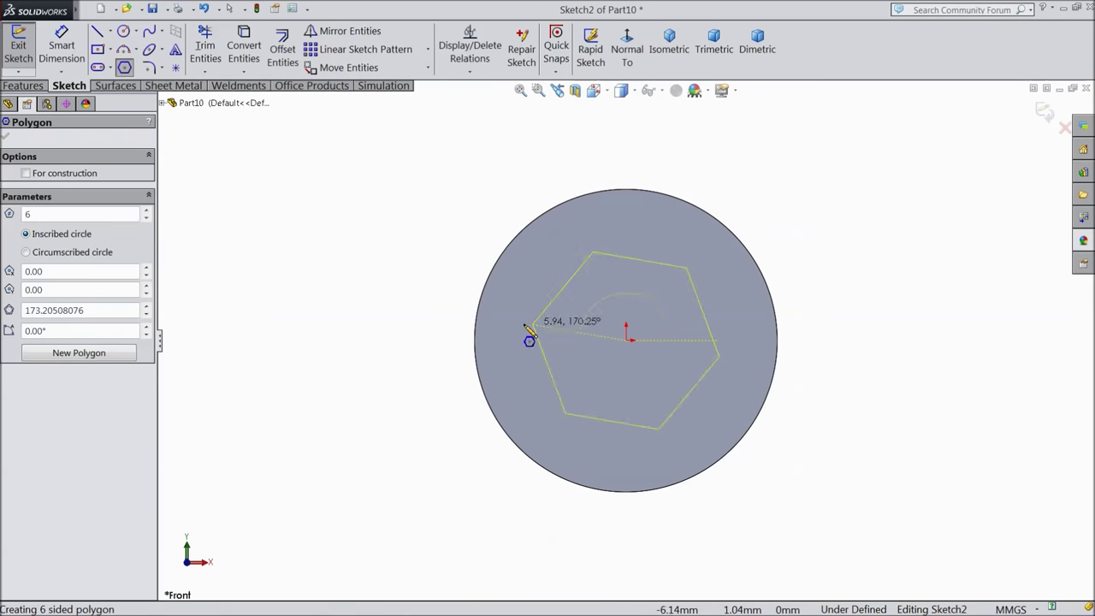
left_click(409, 340)
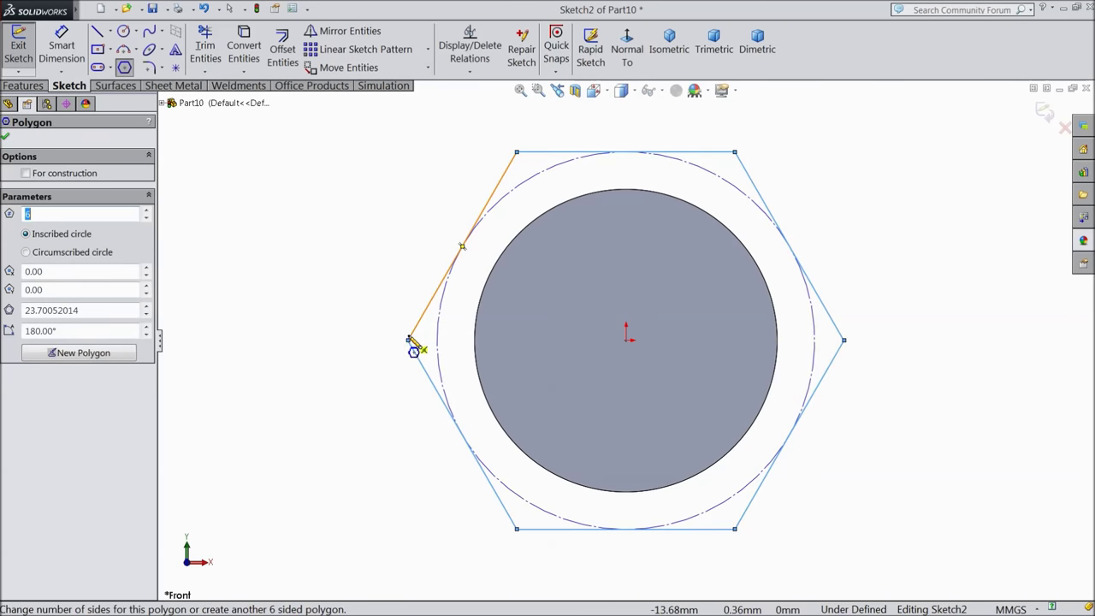
right_click(203, 168)
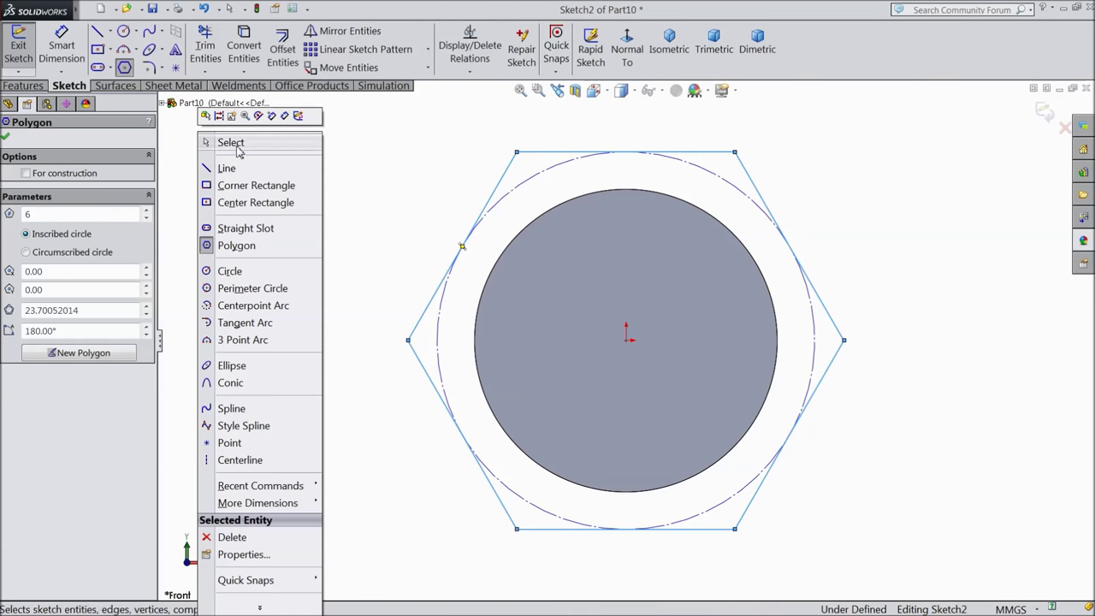
left_click(231, 144)
key("z")
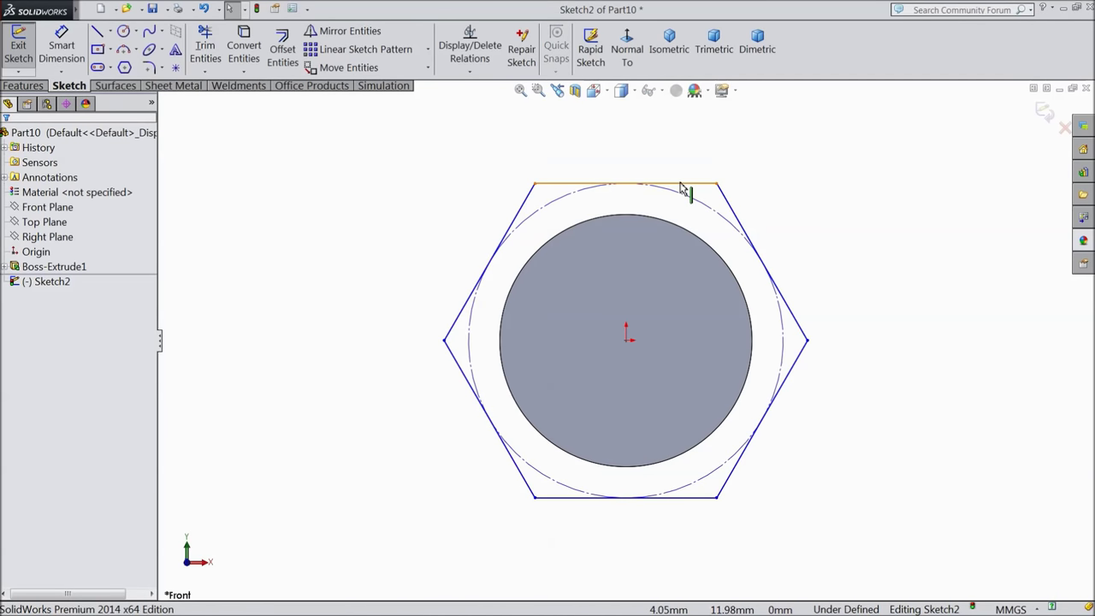
Step: Make the hexagon's top edge horizontal and dimension its corner-to-corner width to 25 mm
left_click(682, 184)
left_click(710, 138)
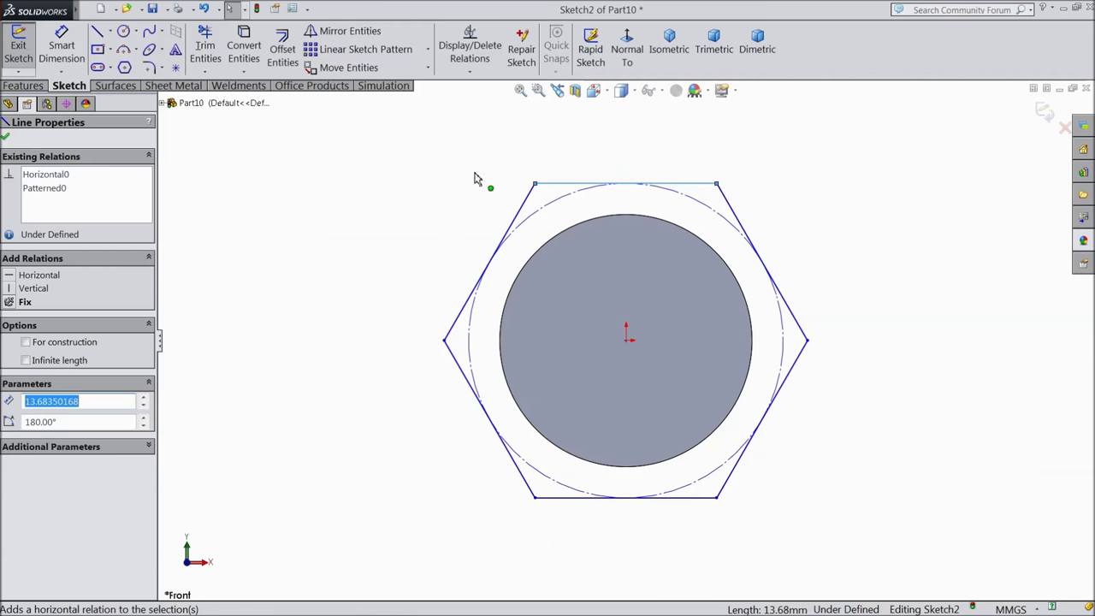
left_click(62, 50)
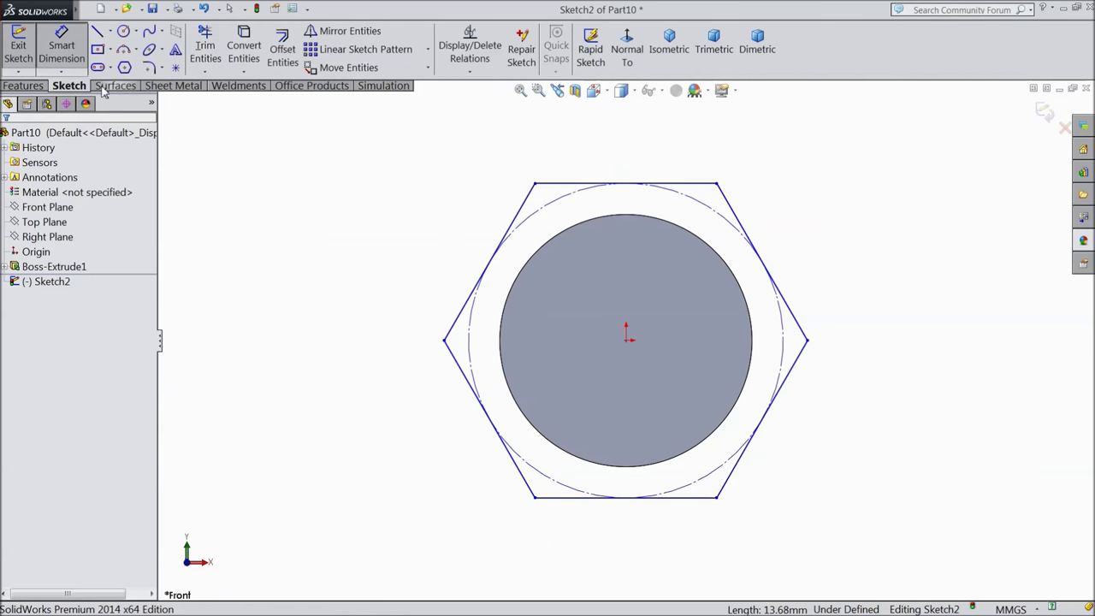
left_click(444, 341)
left_click(808, 341)
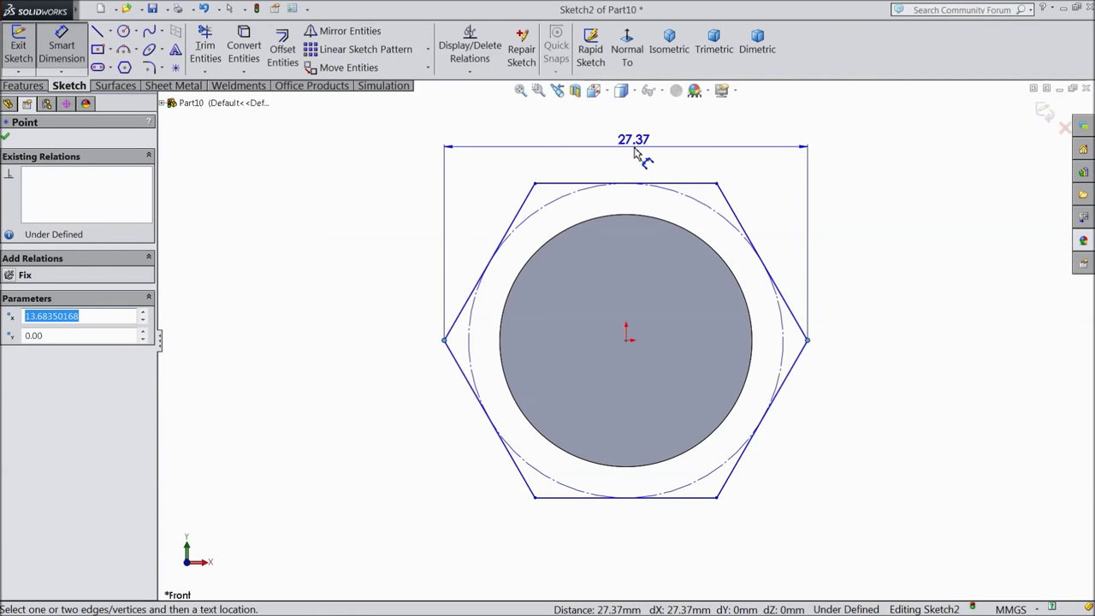
left_click(632, 144)
type("25")
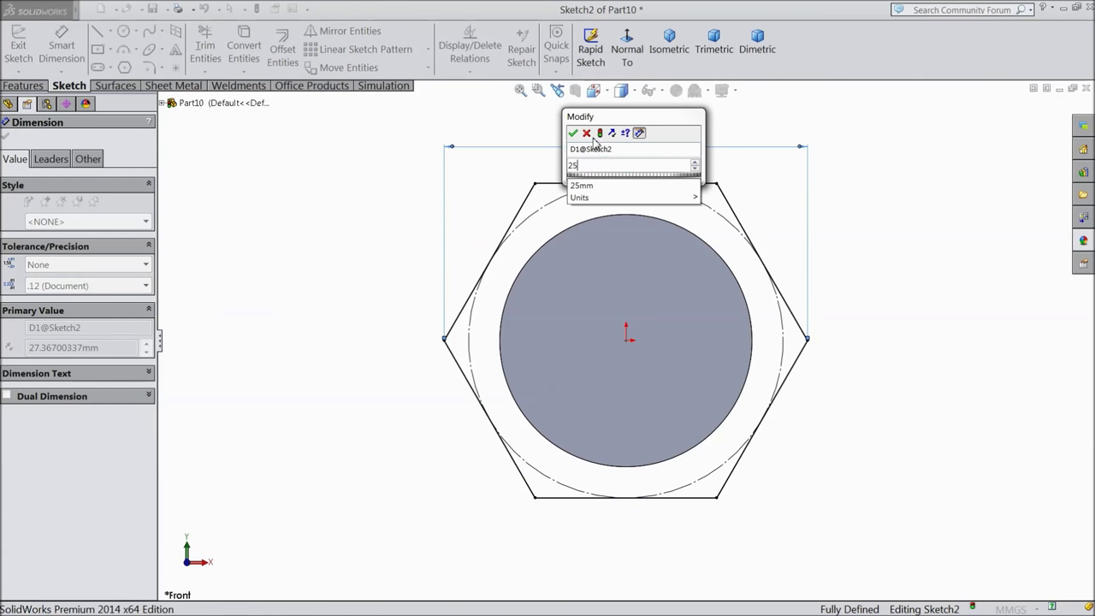
left_click(572, 134)
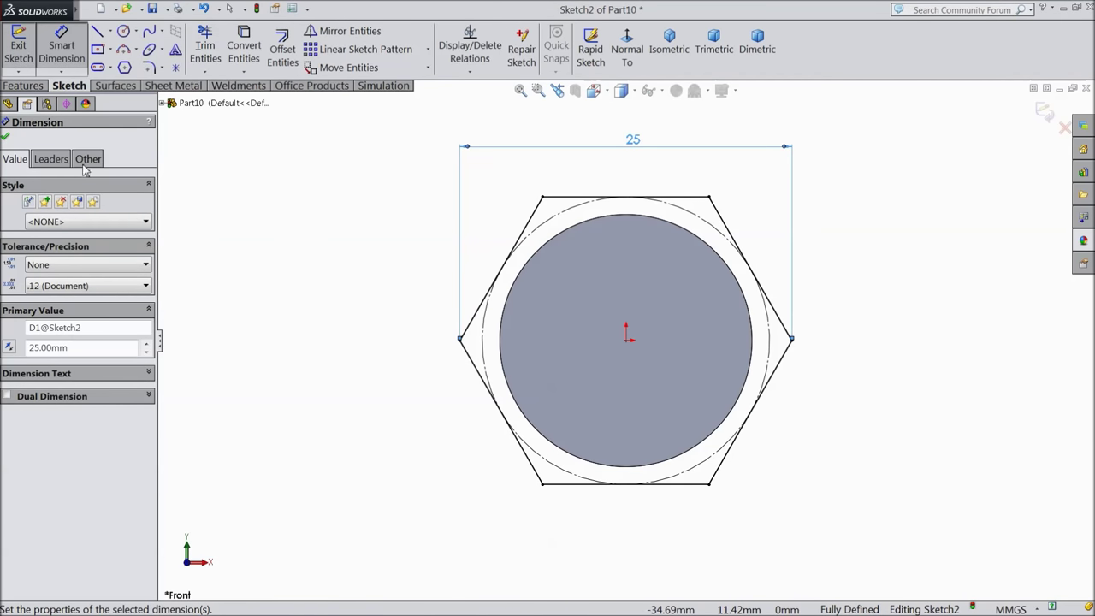
left_click(6, 138)
left_click(28, 86)
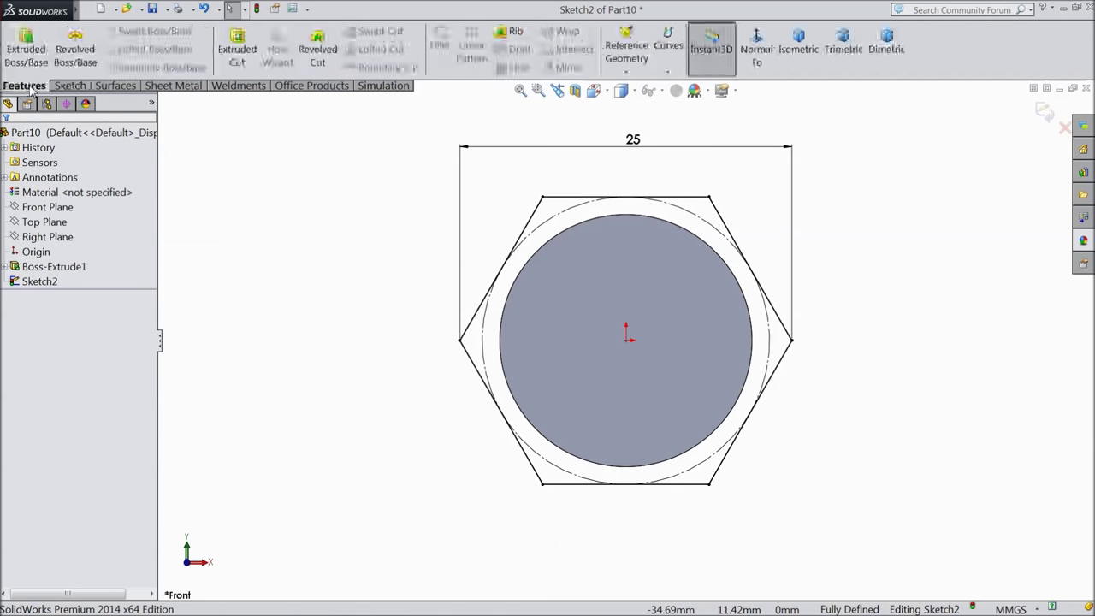
Step: Extrude the hexagon sketch Mid Plane to 5 mm thickness as a collar
left_click(28, 51)
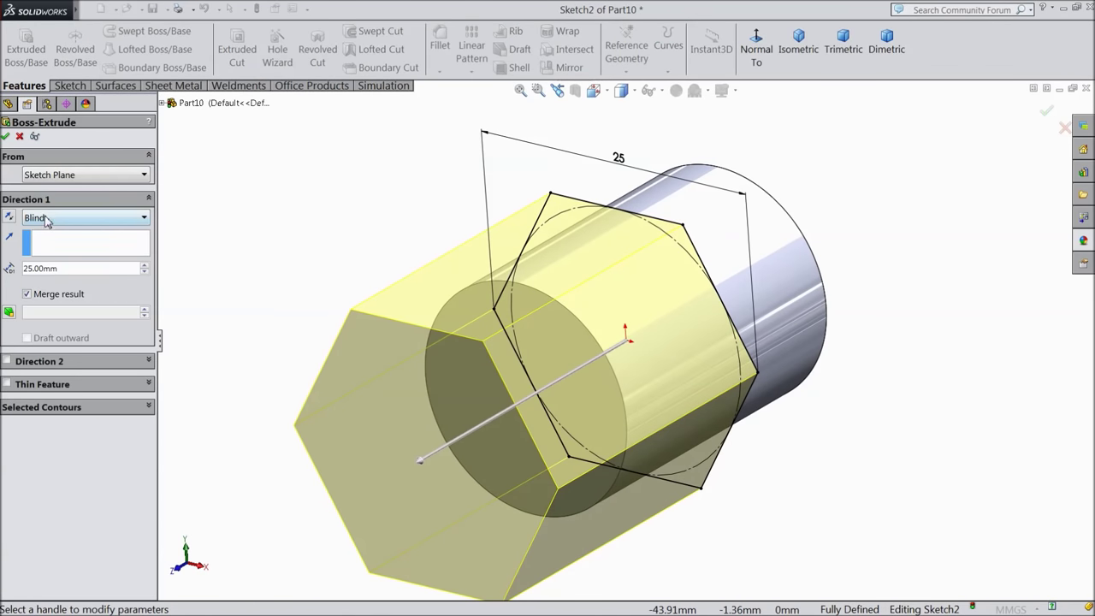
left_click(47, 219)
left_click(62, 308)
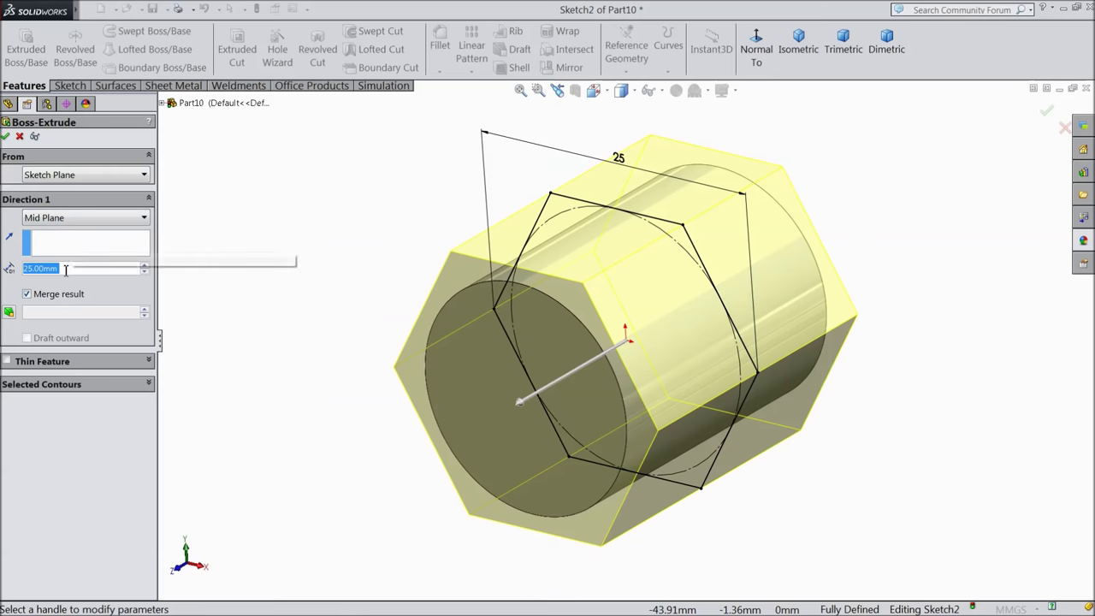
type("5")
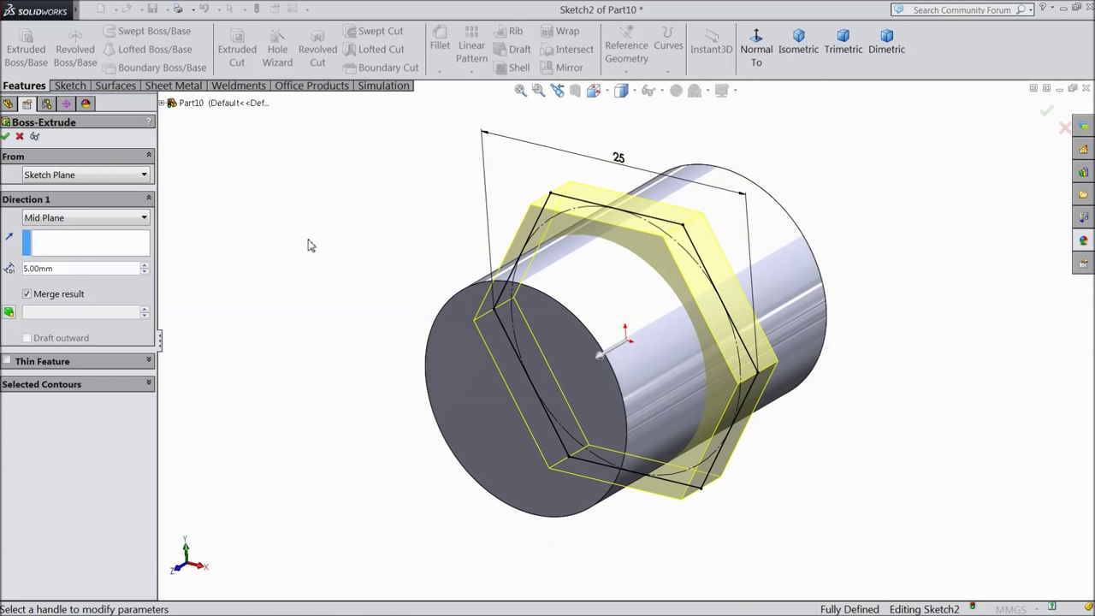
left_click(6, 137)
mouse_move(308, 274)
middle_mouse_down()
mouse_move(388, 227)
mouse_move(342, 237)
mouse_move(349, 254)
middle_mouse_up()
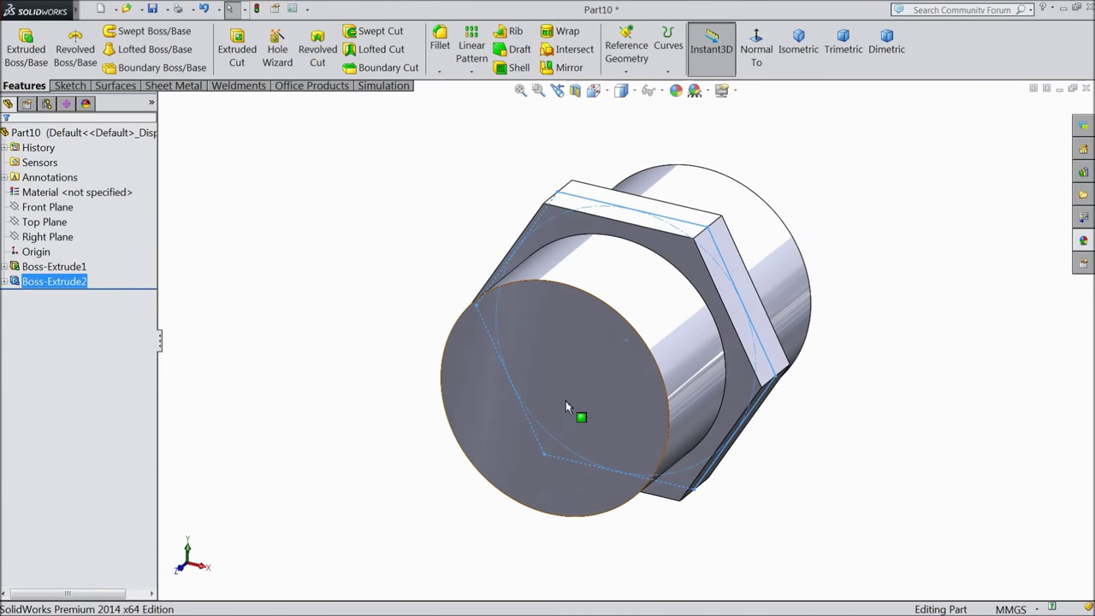
left_click(565, 402)
Step: Start a sketch on the shaft's front face and draw a circle centred at the origin
left_click(627, 370)
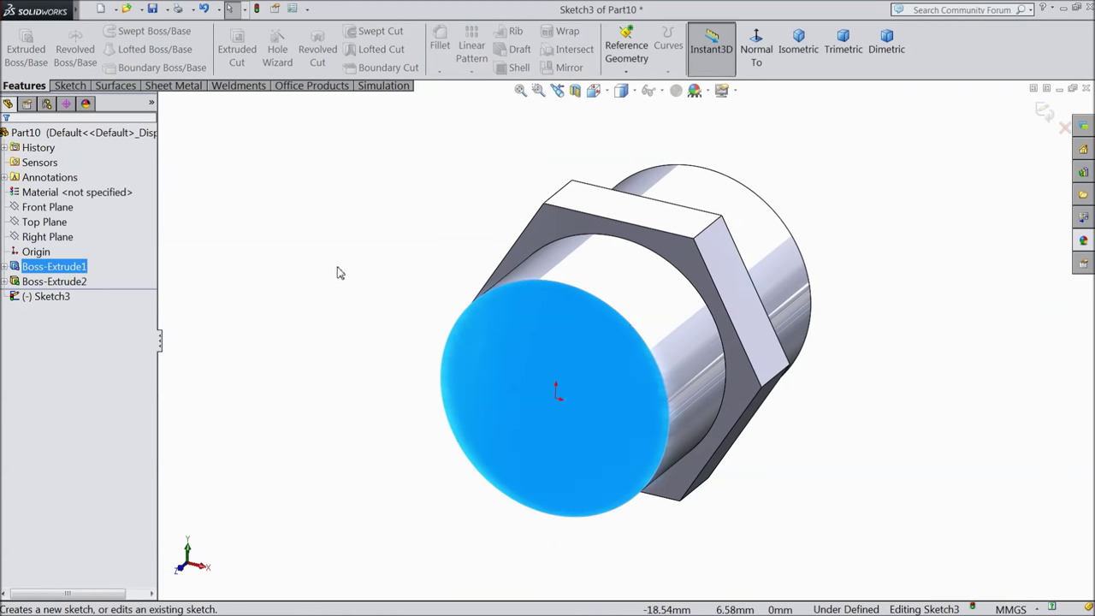
left_click(72, 86)
left_click(124, 31)
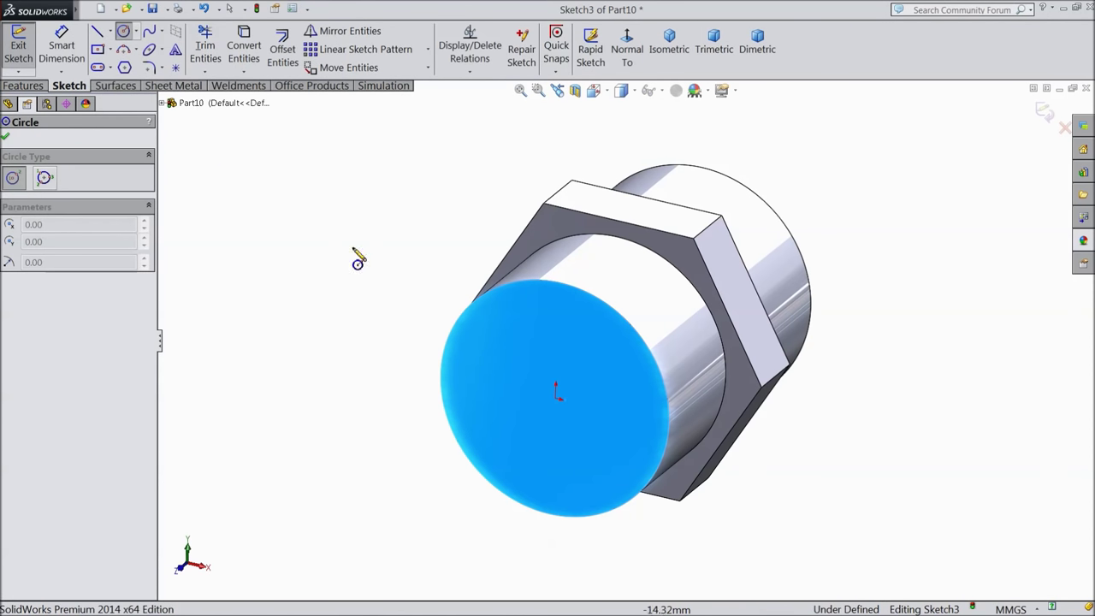
left_click(555, 397)
left_click(524, 318)
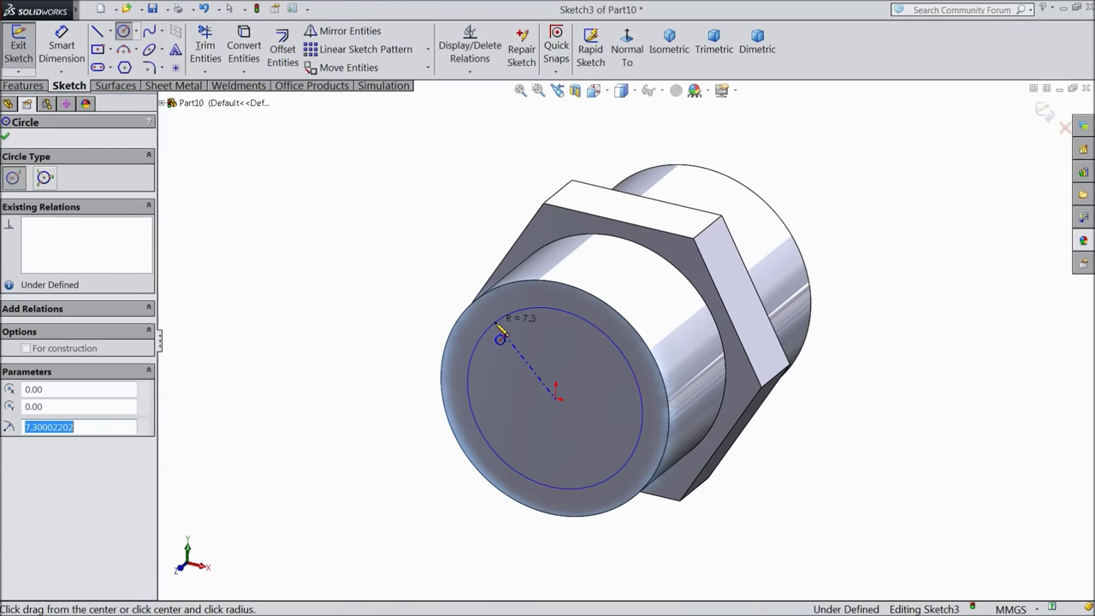
Step: Dimension the gap between the circle and the outer edge to 1.5 mm
left_click(62, 47)
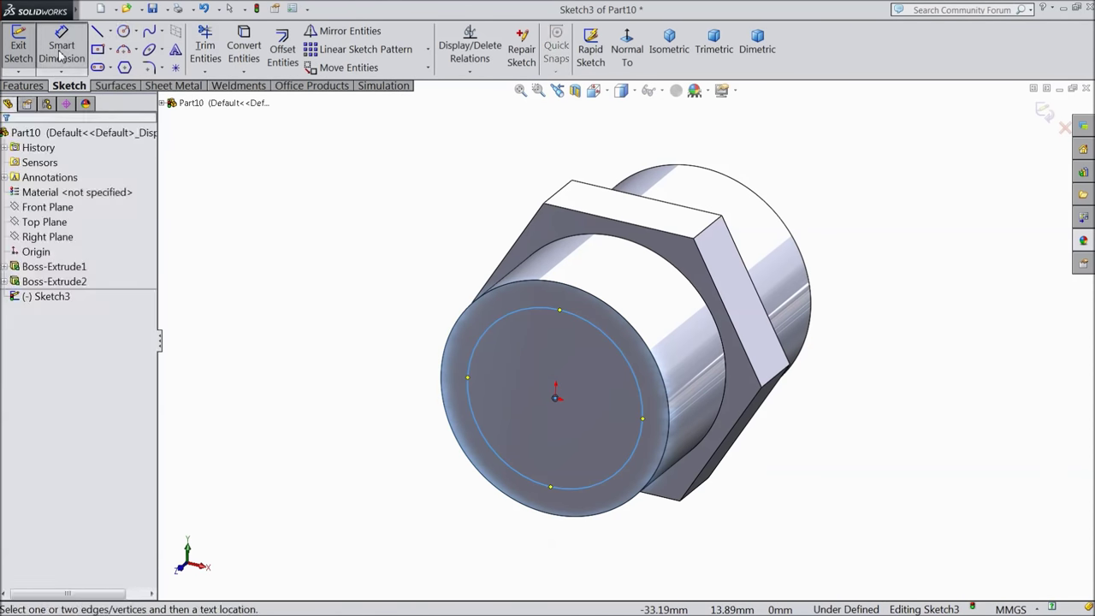
left_click(467, 395)
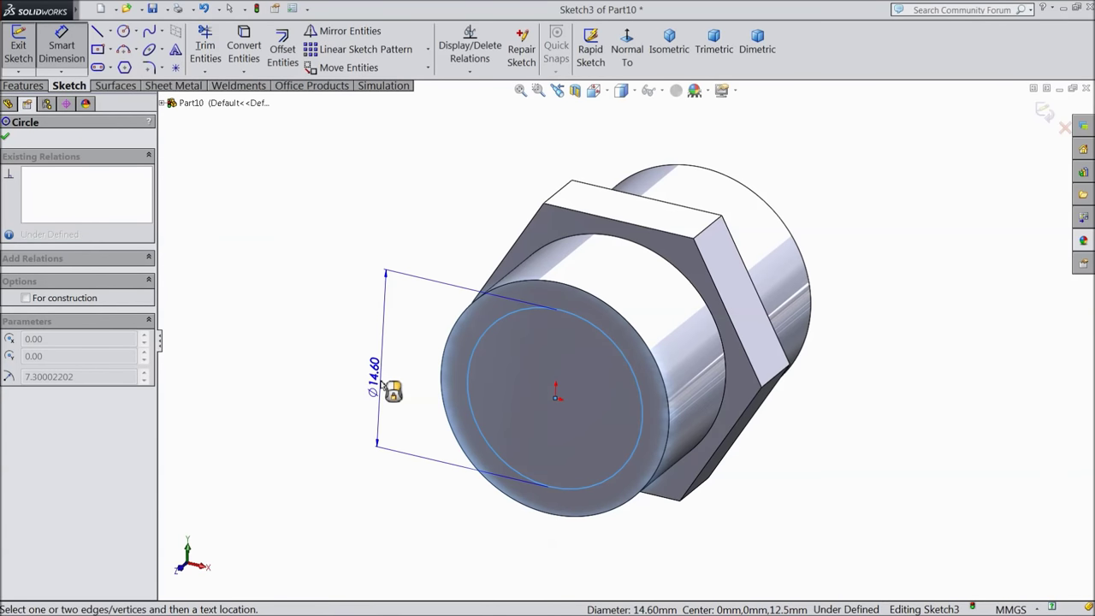
key("Escape")
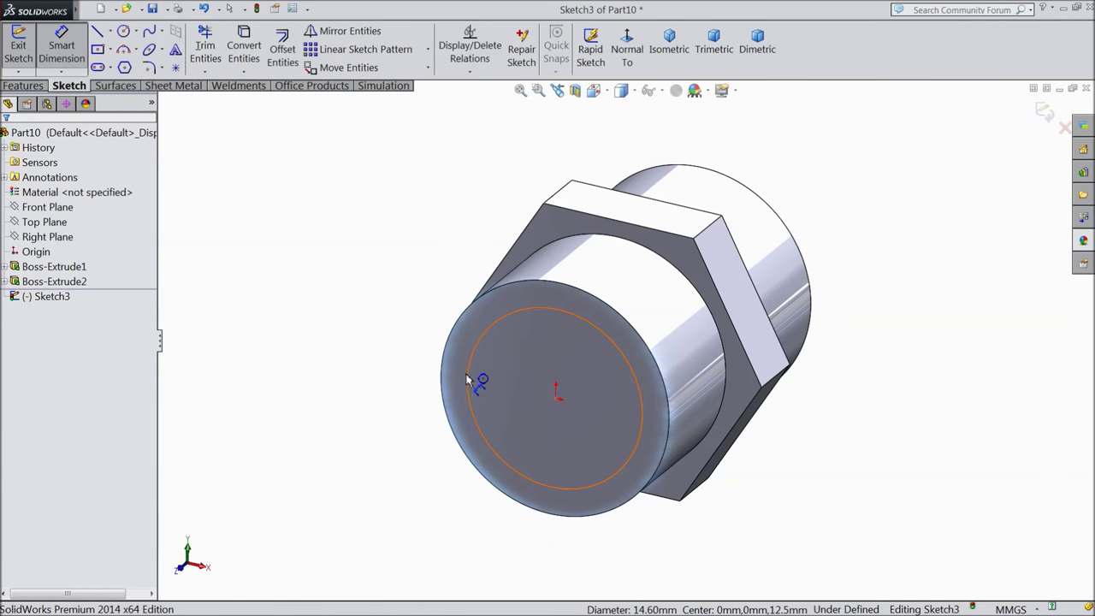
left_click(470, 379)
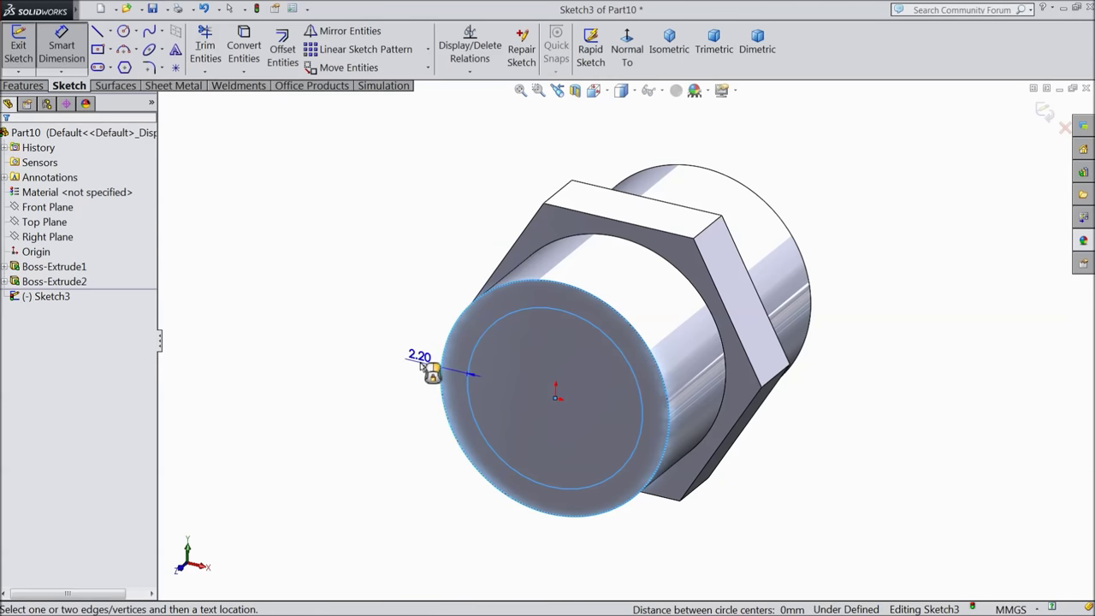
left_click(423, 366)
type("1.5")
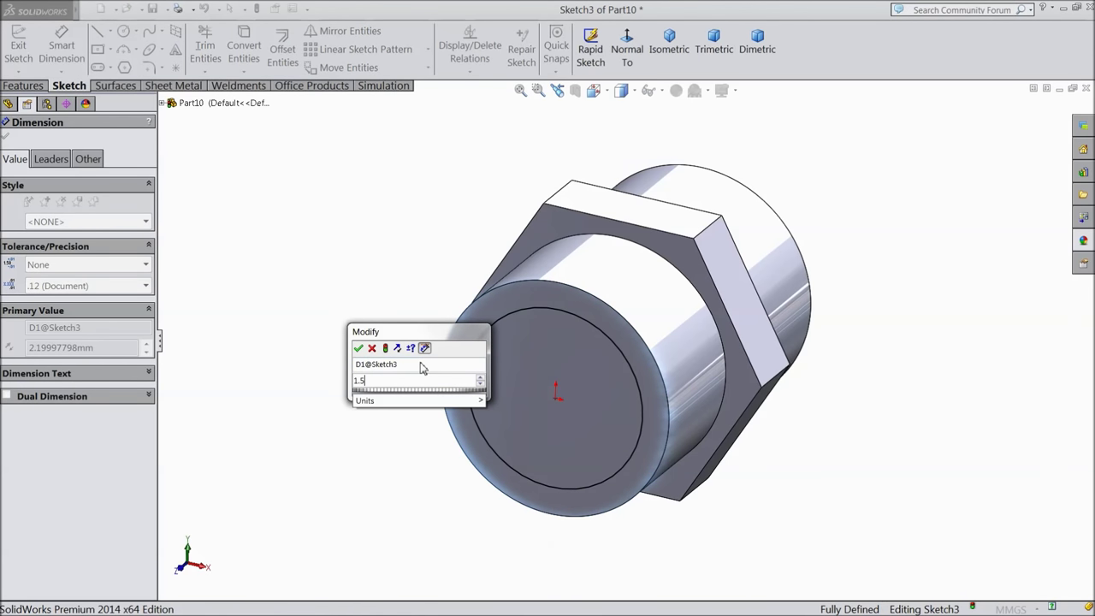
left_click(357, 348)
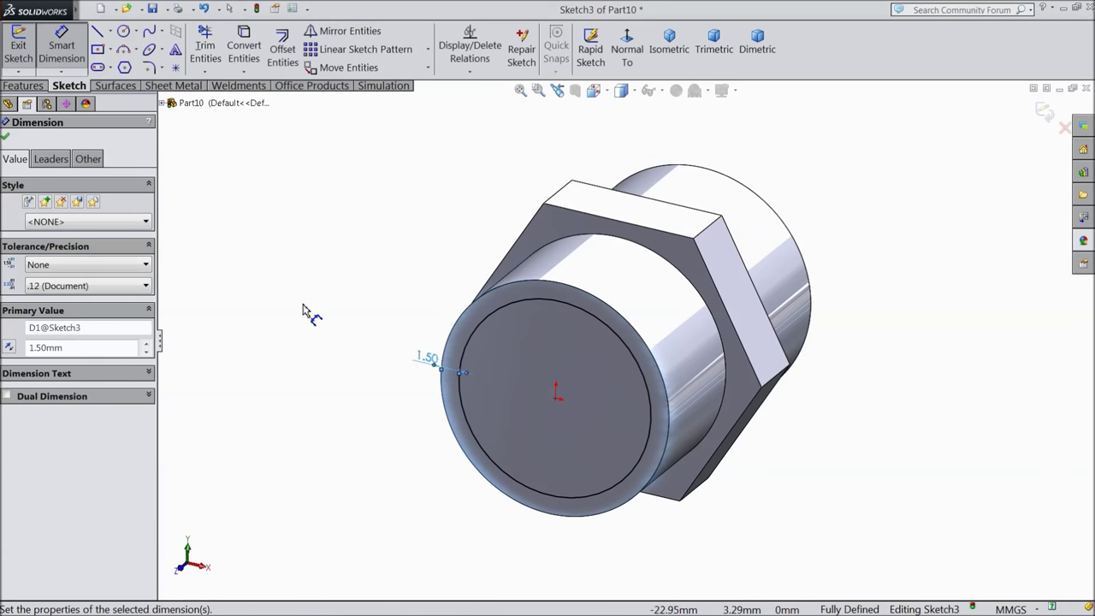
left_click(6, 139)
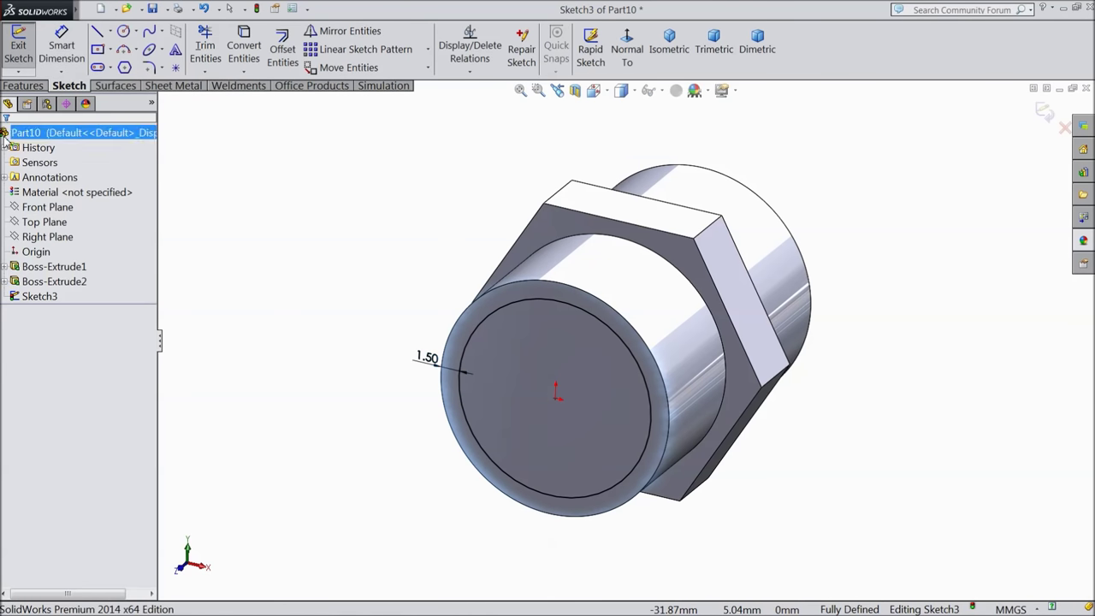
left_click(23, 85)
Step: Extruded Cut the circle Through All to bore out the shaft
left_click(237, 51)
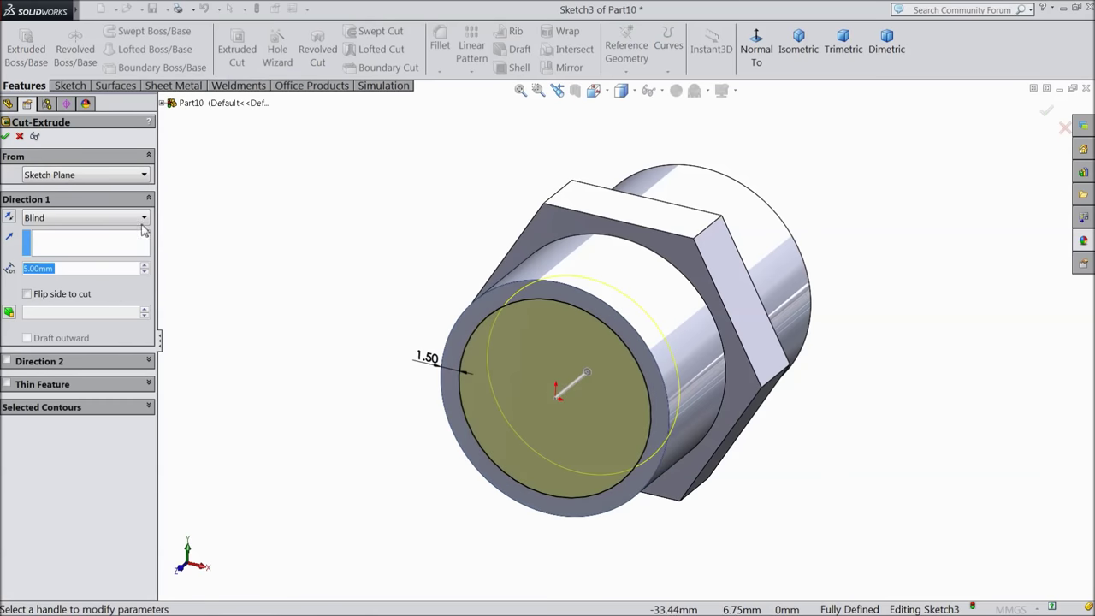
left_click(72, 217)
left_click(81, 252)
mouse_move(310, 237)
middle_mouse_down()
mouse_move(269, 242)
mouse_move(83, 175)
middle_mouse_up()
left_click(6, 137)
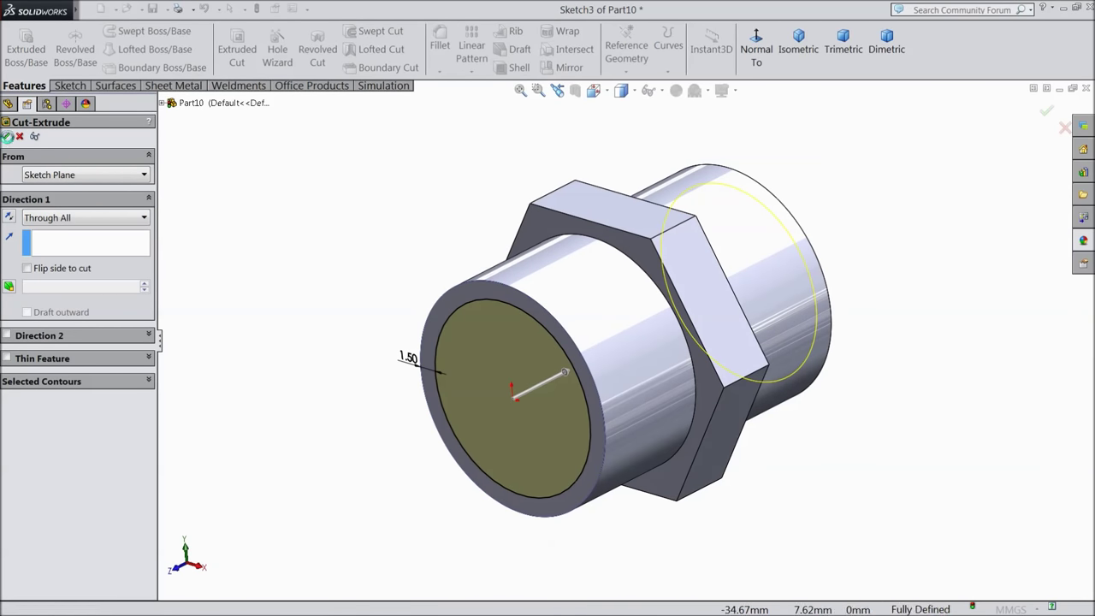
mouse_move(308, 271)
middle_mouse_down()
mouse_move(257, 319)
mouse_move(257, 240)
mouse_move(325, 196)
mouse_move(313, 212)
middle_mouse_up()
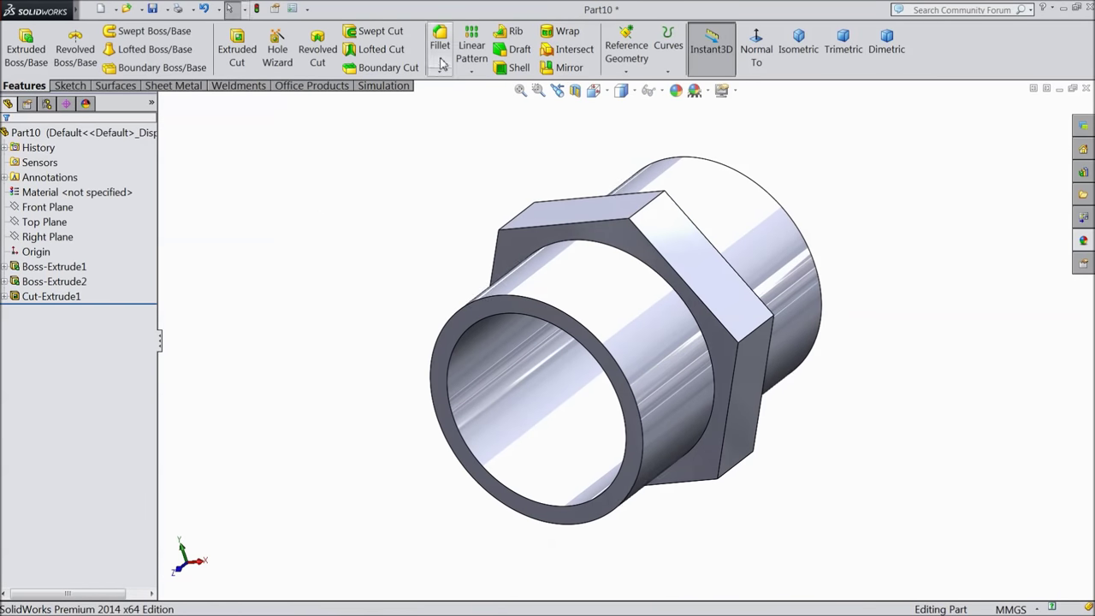
Step: Start a fillet on the first collar-to-shaft edge, trying radii of 2 and 0.5 mm
left_click(441, 58)
type("2")
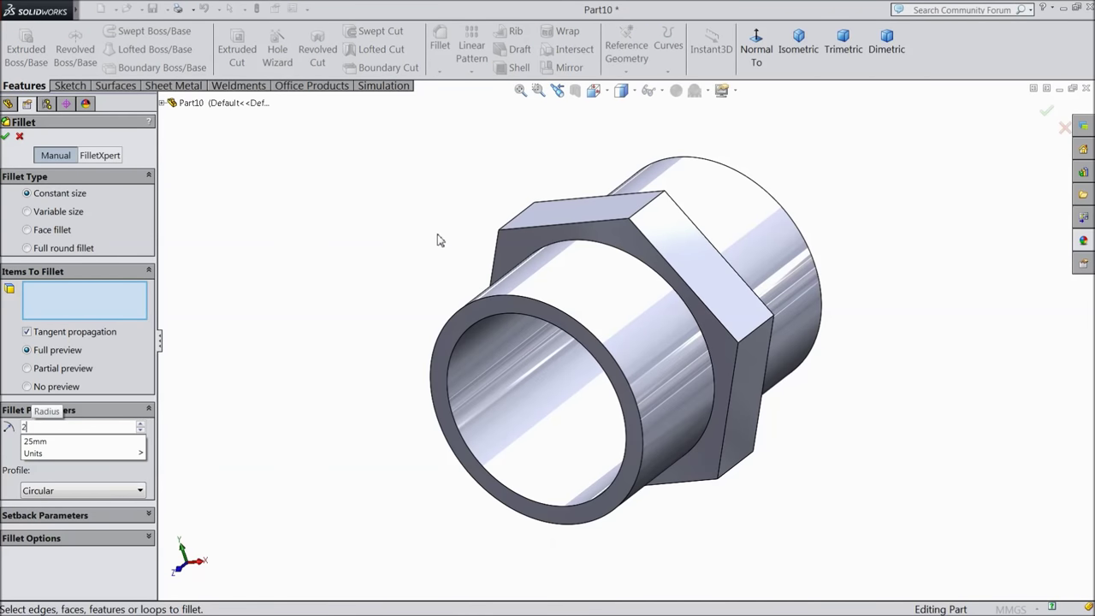
left_click(665, 293)
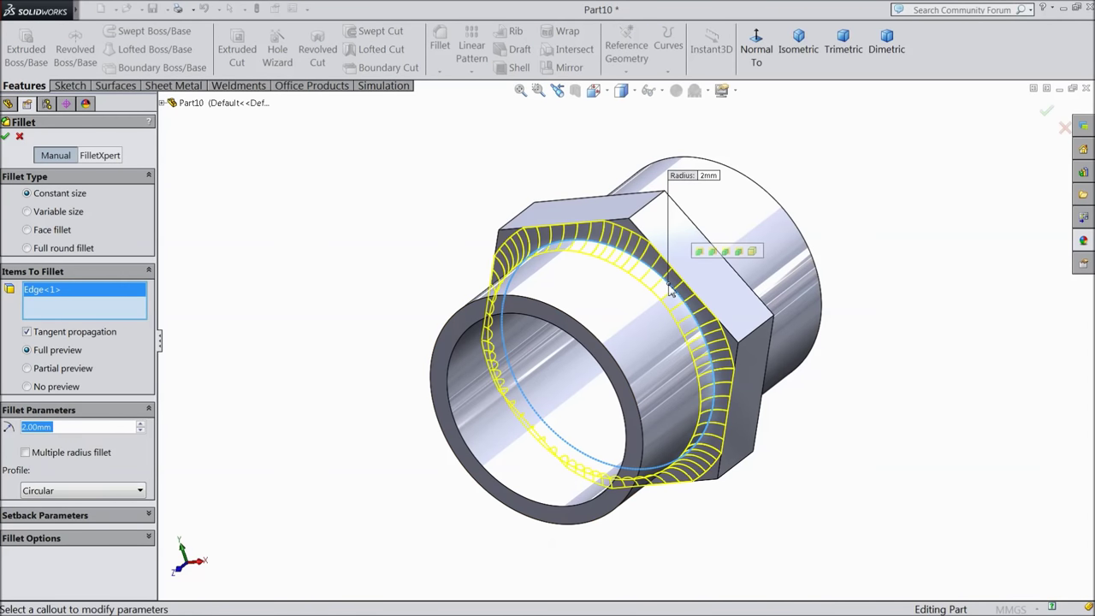
type("0.5")
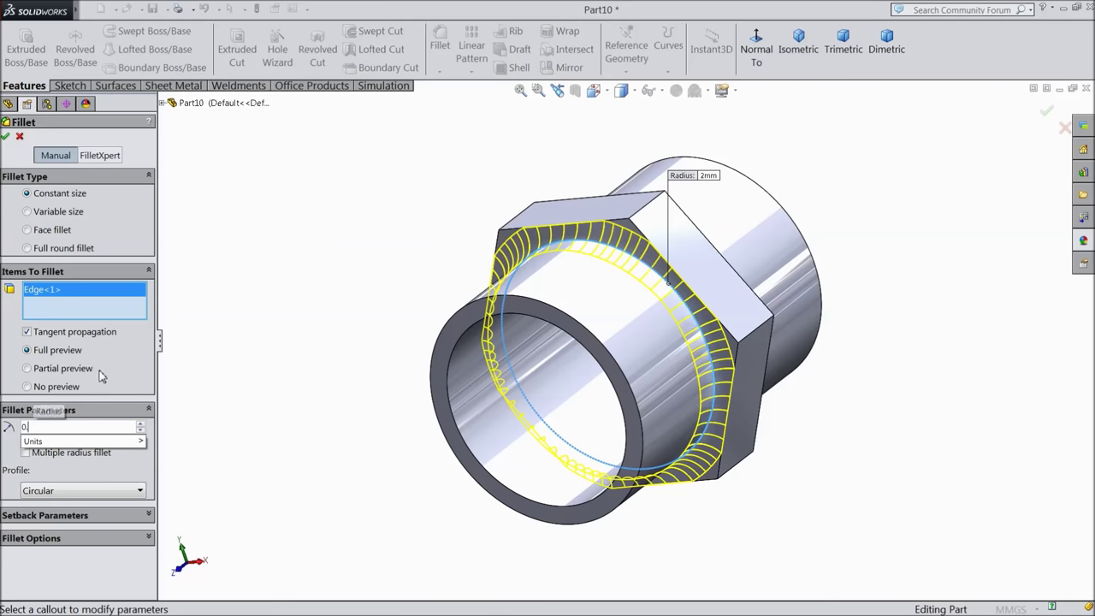
key("Return")
Step: Set the fillet radius to 1 mm, add the collar's second edge, and accept
middle_click_drag(299, 317, 154, 330)
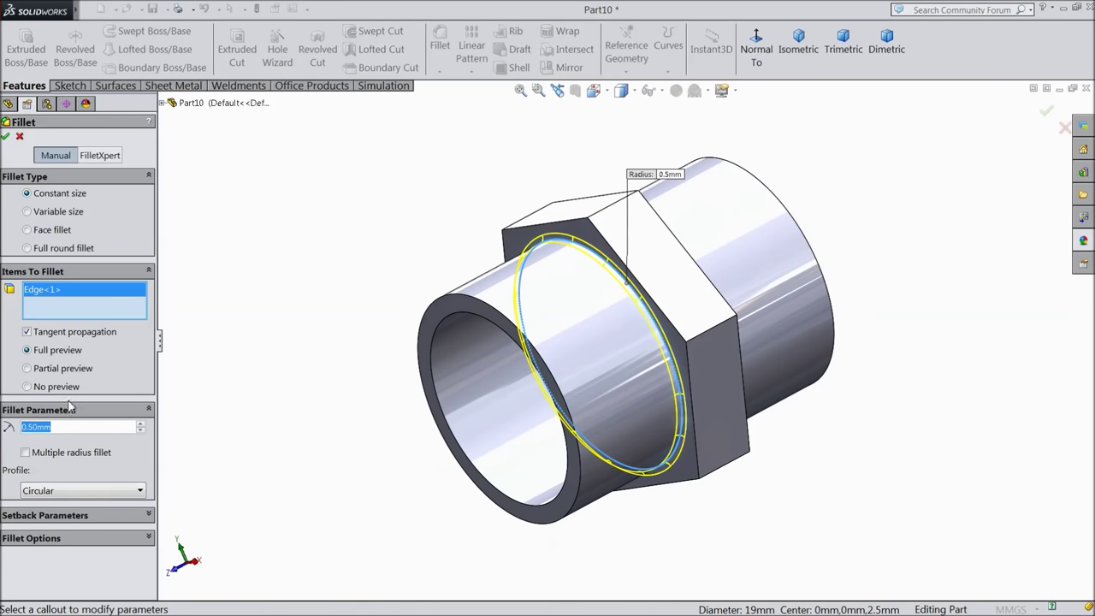
type("1")
key("Return")
middle_click_drag(325, 295, 227, 311)
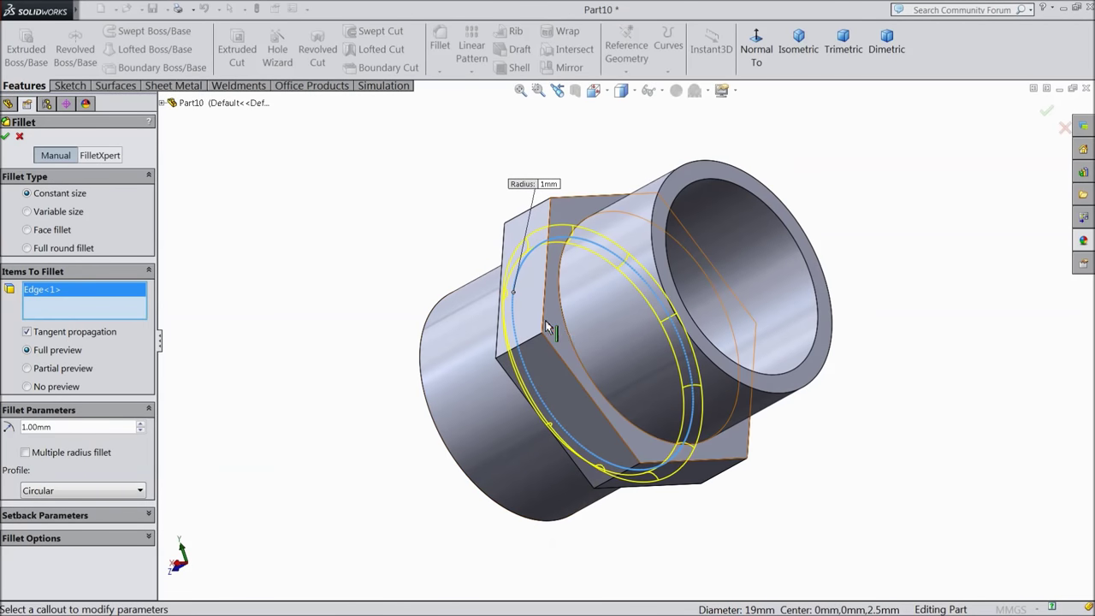
left_click(568, 328)
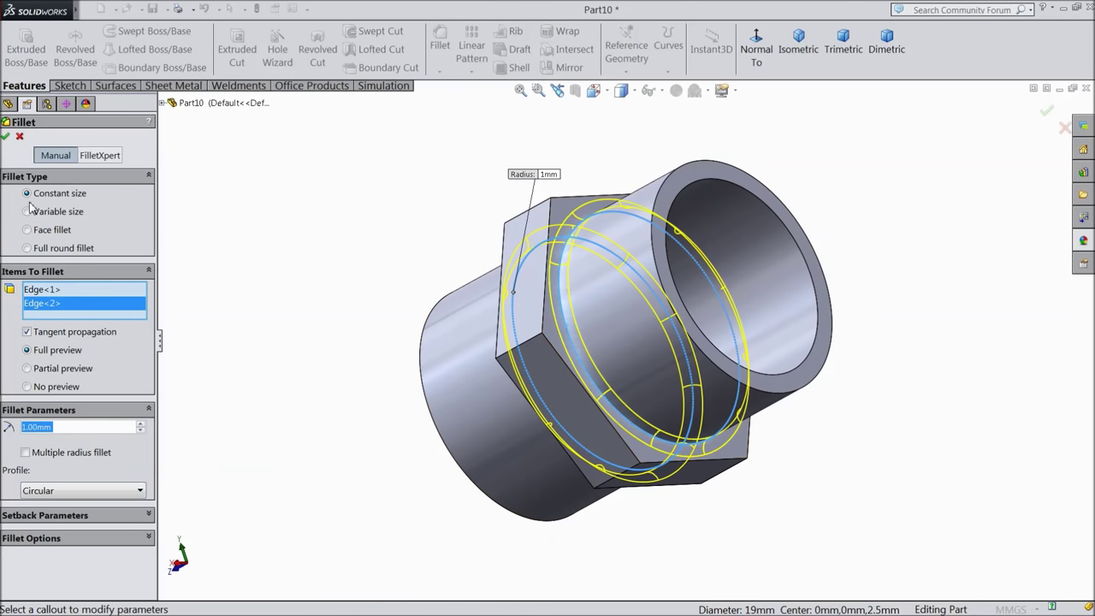
left_click(6, 138)
mouse_move(277, 271)
middle_mouse_down()
mouse_move(387, 240)
mouse_move(411, 247)
mouse_move(384, 281)
middle_mouse_up()
left_click(492, 331)
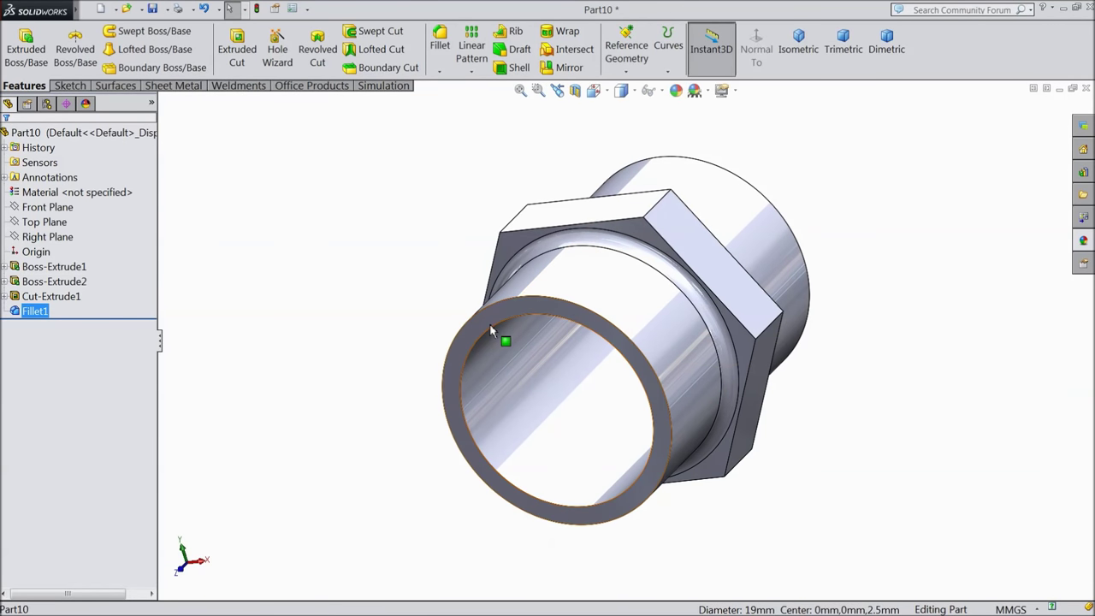
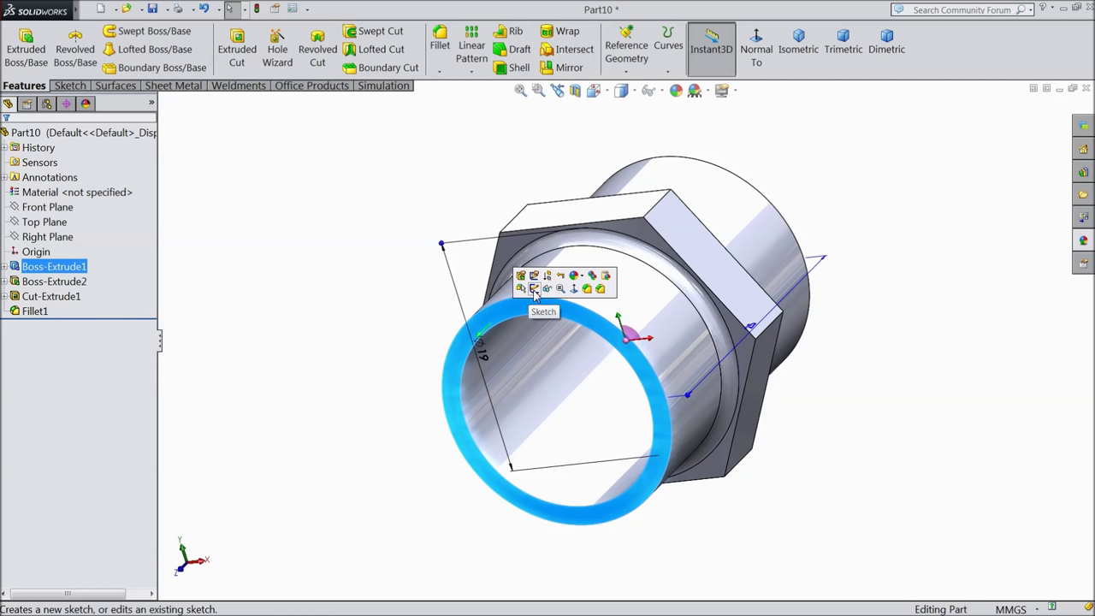
Step: Chamfer both circular edges of the tube end by 0.5 mm
left_click(460, 313)
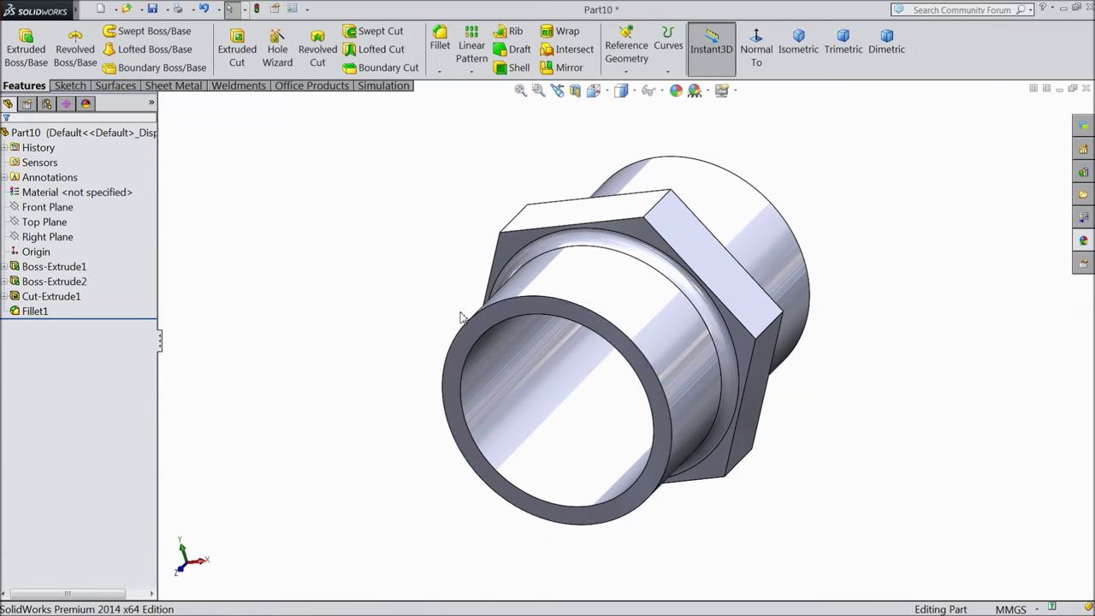
left_click(441, 73)
left_click(462, 106)
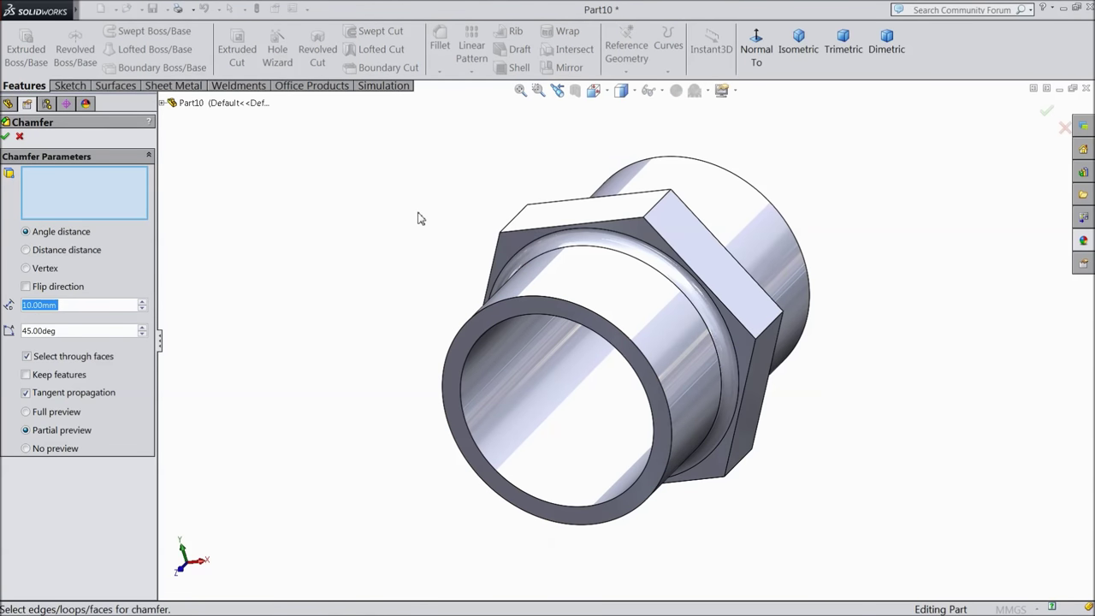
type("0.5")
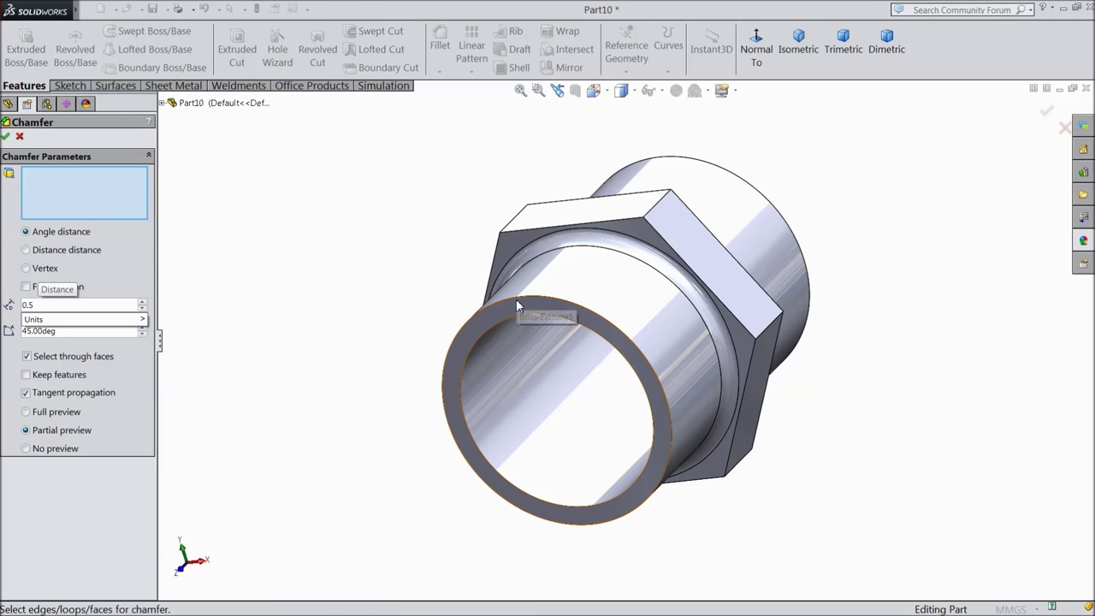
left_click(518, 301)
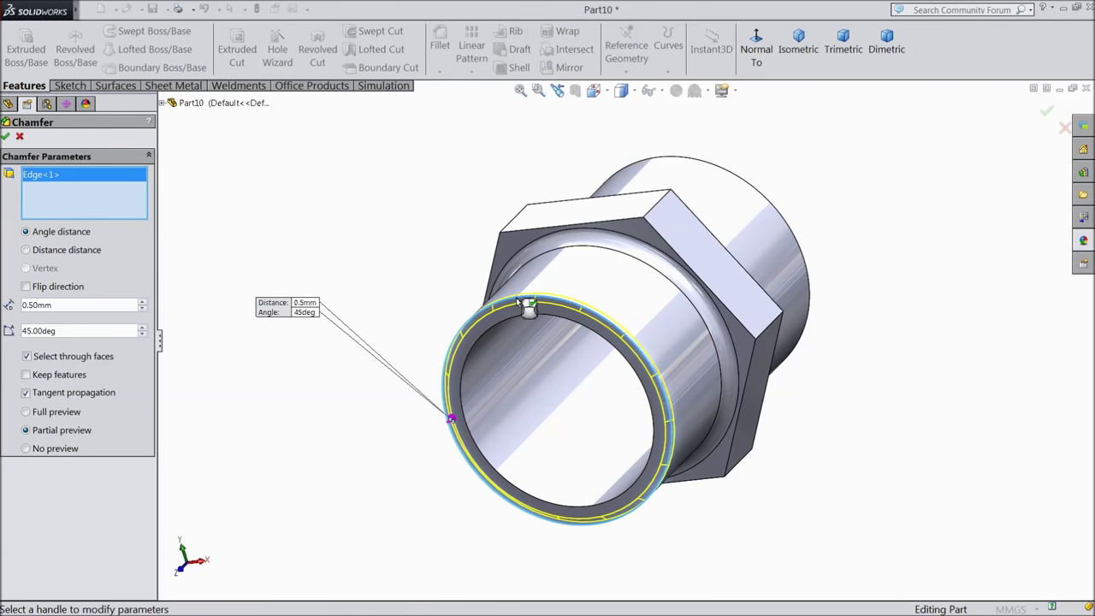
left_click(729, 176)
left_click(8, 136)
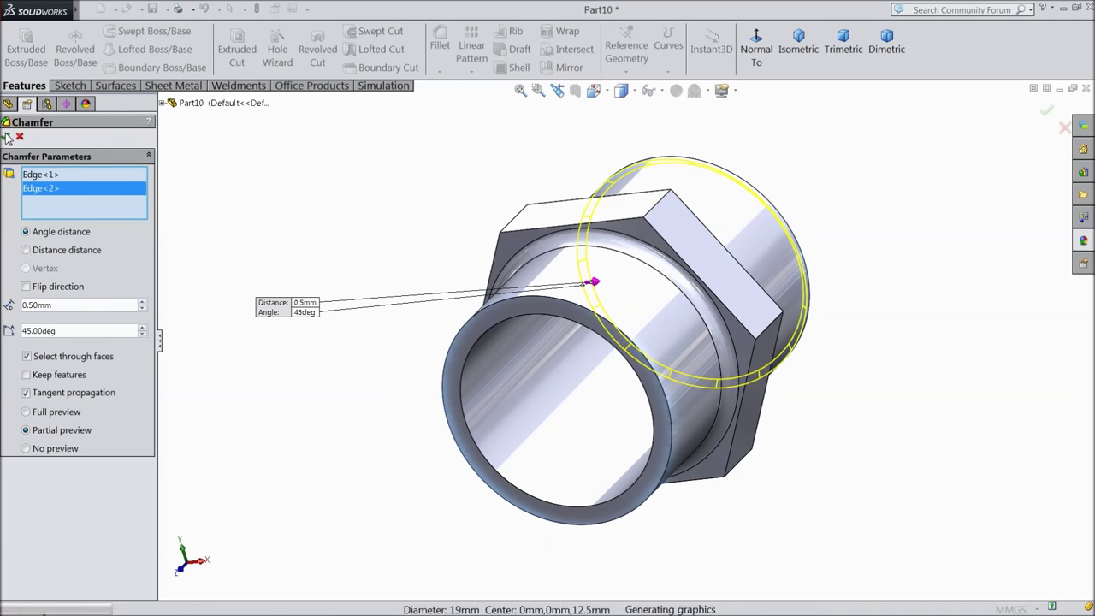
Step: Convert the tube's outer edge into a 19 mm sketch circle on the chamfer face and start a helix on it
left_click(498, 318)
left_click(544, 285)
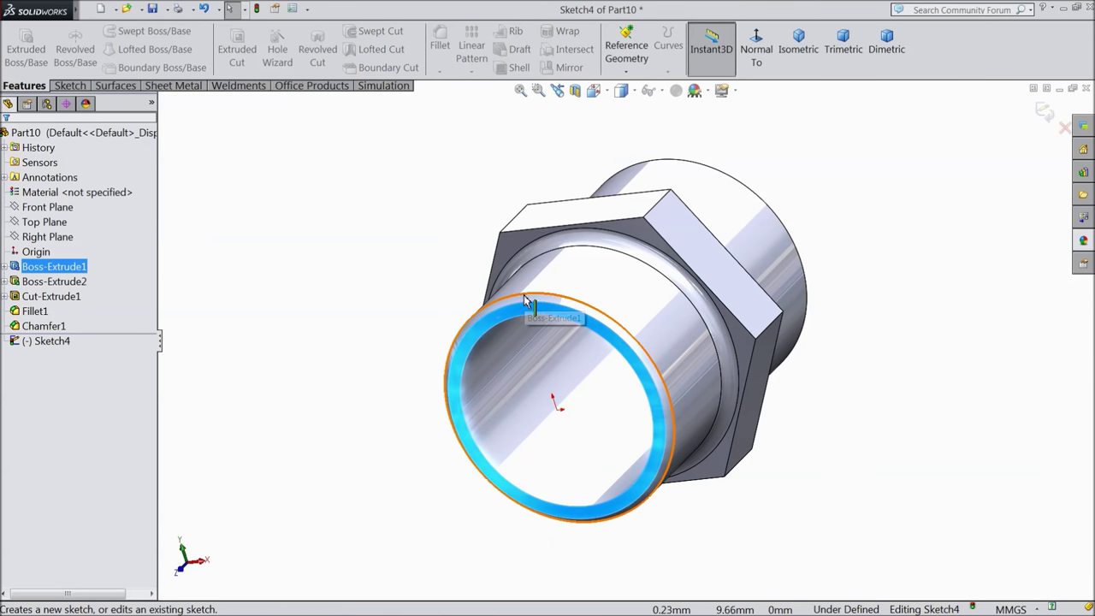
left_click(526, 301)
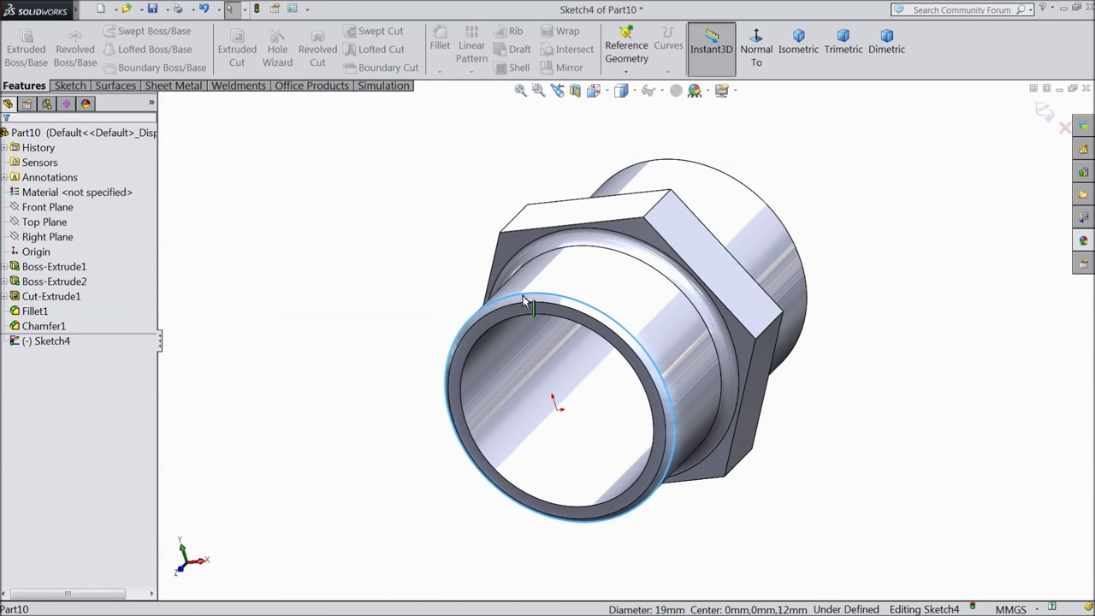
left_click(72, 85)
left_click(232, 60)
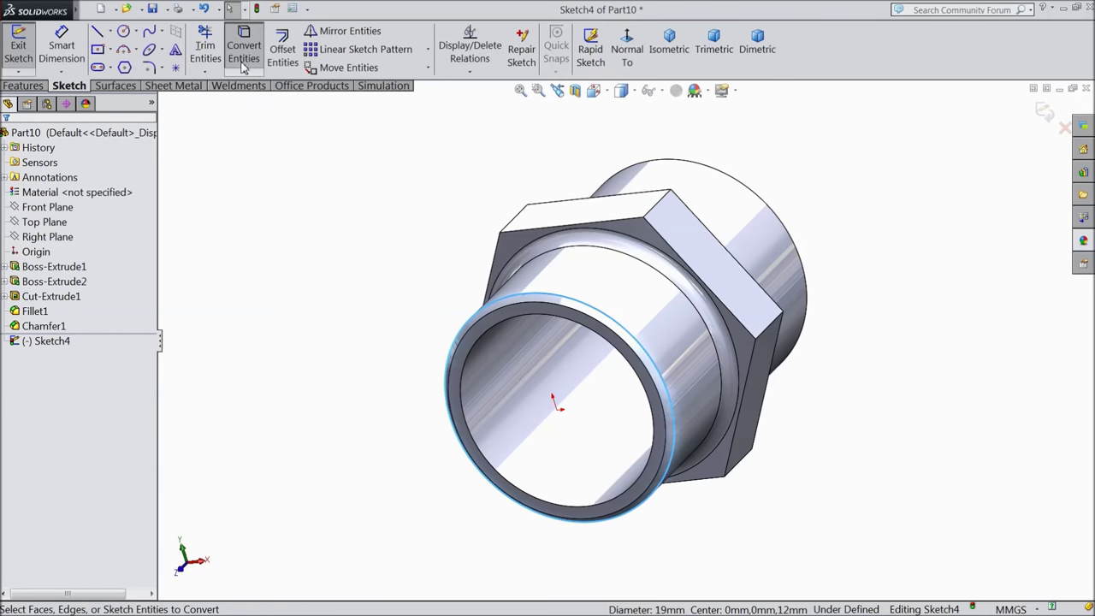
left_click(23, 86)
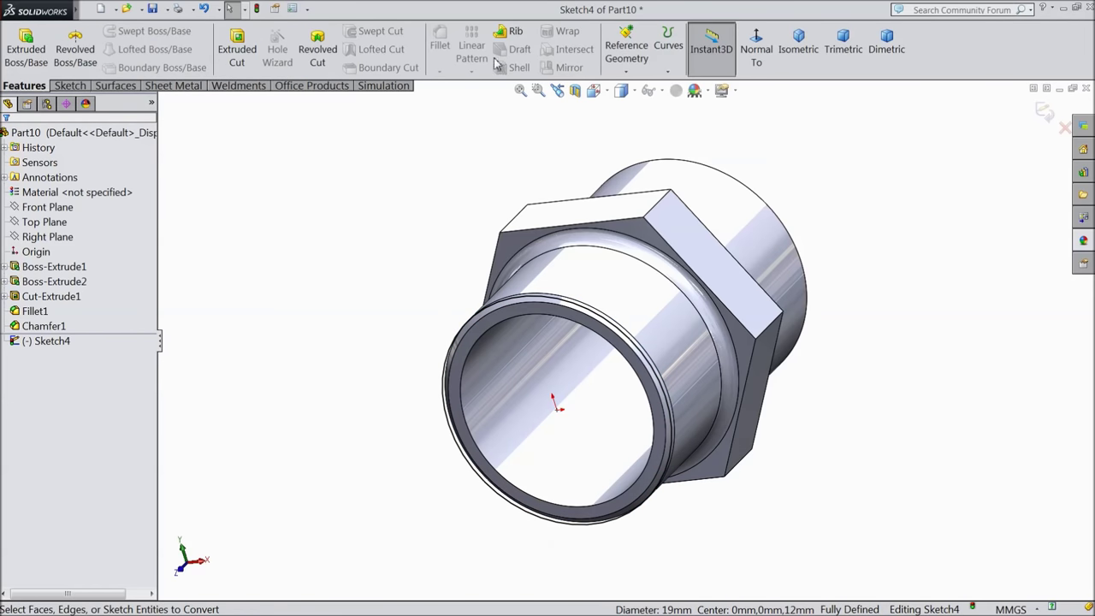
left_click(668, 53)
left_click(689, 112)
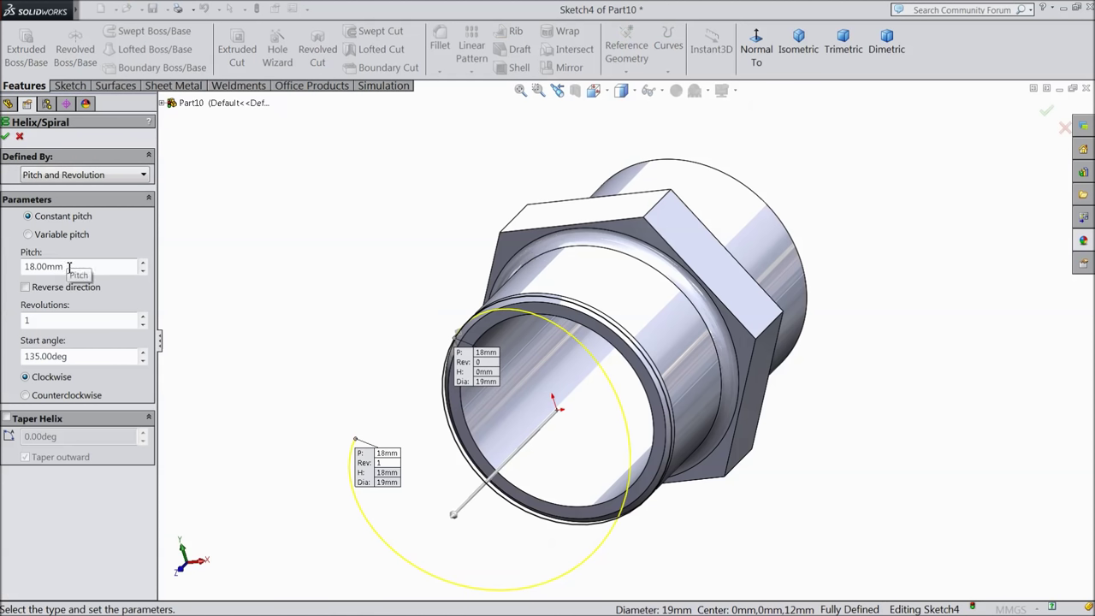
Step: Set the helix pitch to 2 mm and reverse it to run into the tube
left_click(142, 271)
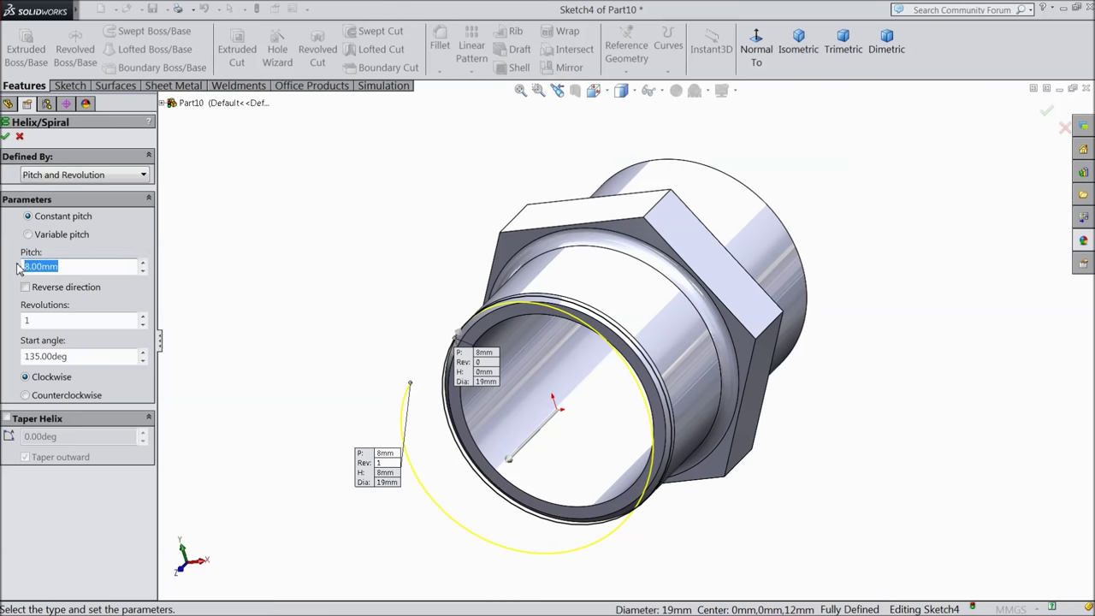
type("1")
key("Return")
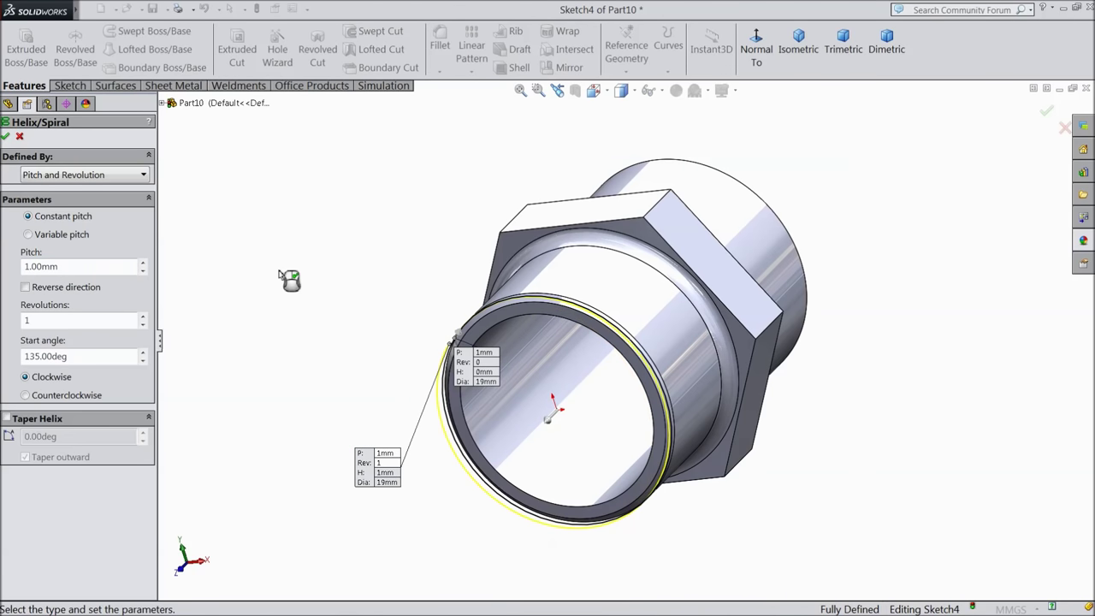
key("Return")
left_click(143, 317)
left_click(143, 317)
type("2.25")
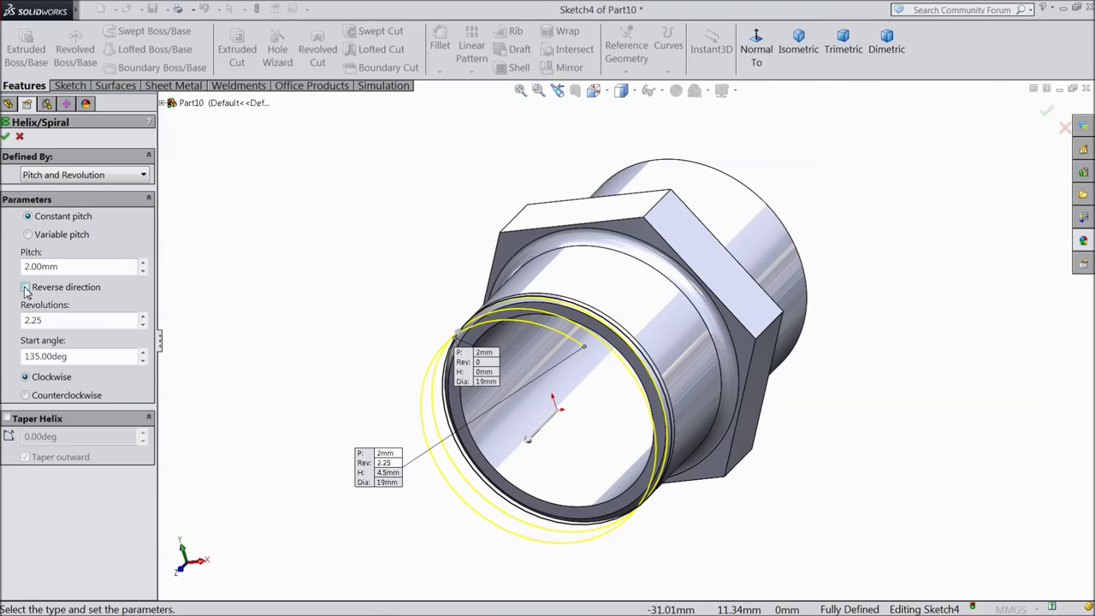
left_click(26, 287)
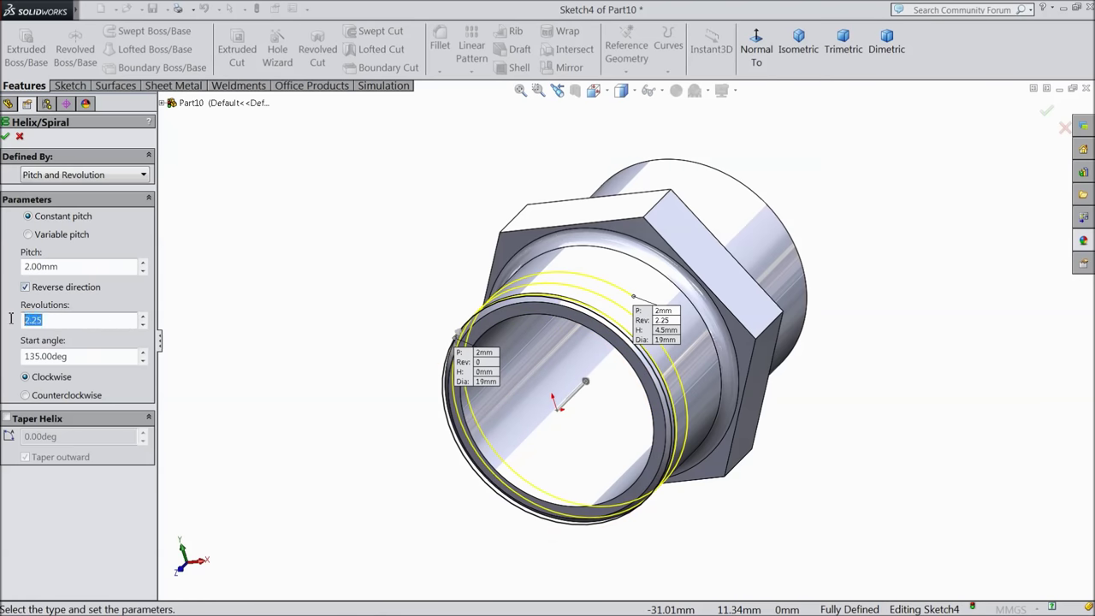
type("5")
Step: Give the helix 4.75 revolutions with a 0° start angle and accept it
key("Return")
mouse_move(303, 315)
middle_mouse_down()
mouse_move(217, 297)
mouse_move(342, 262)
mouse_move(414, 262)
mouse_move(364, 296)
middle_mouse_up()
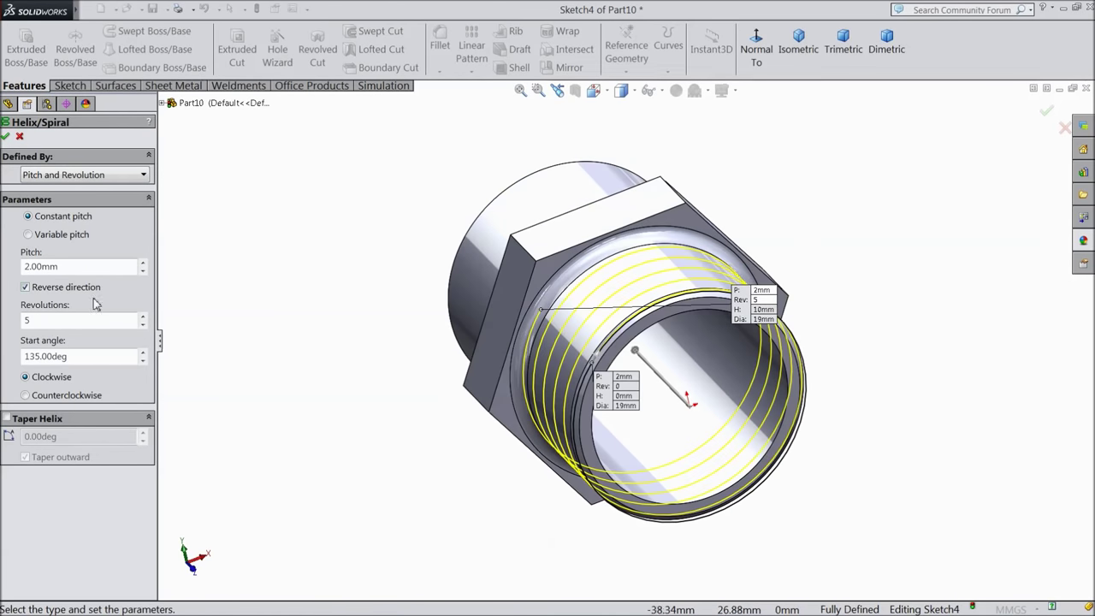
left_click(142, 324)
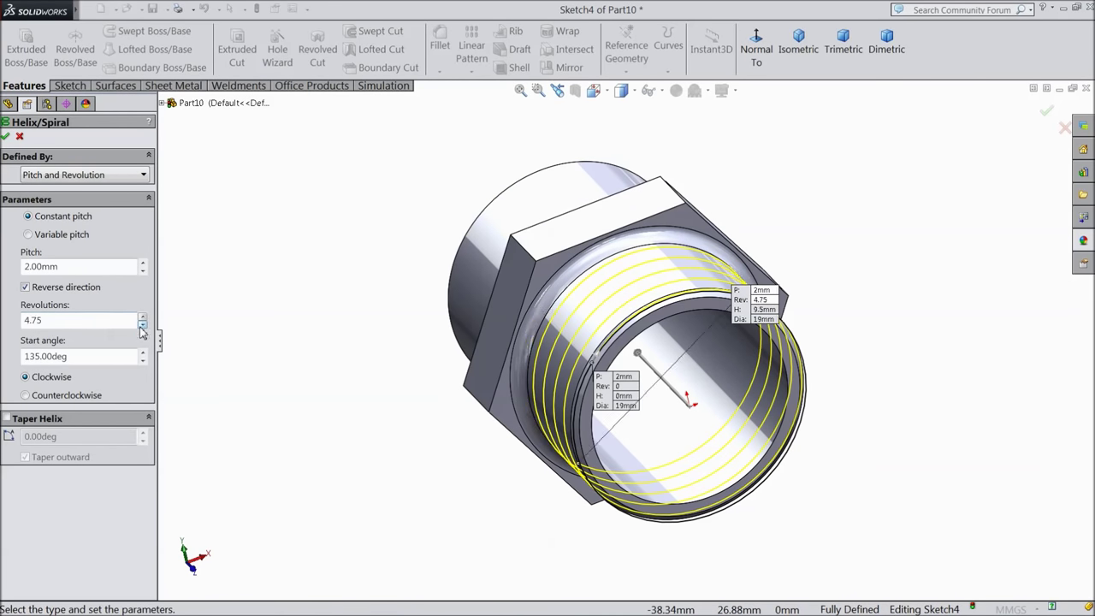
mouse_move(268, 331)
middle_mouse_down()
mouse_move(339, 330)
mouse_move(277, 342)
middle_mouse_up()
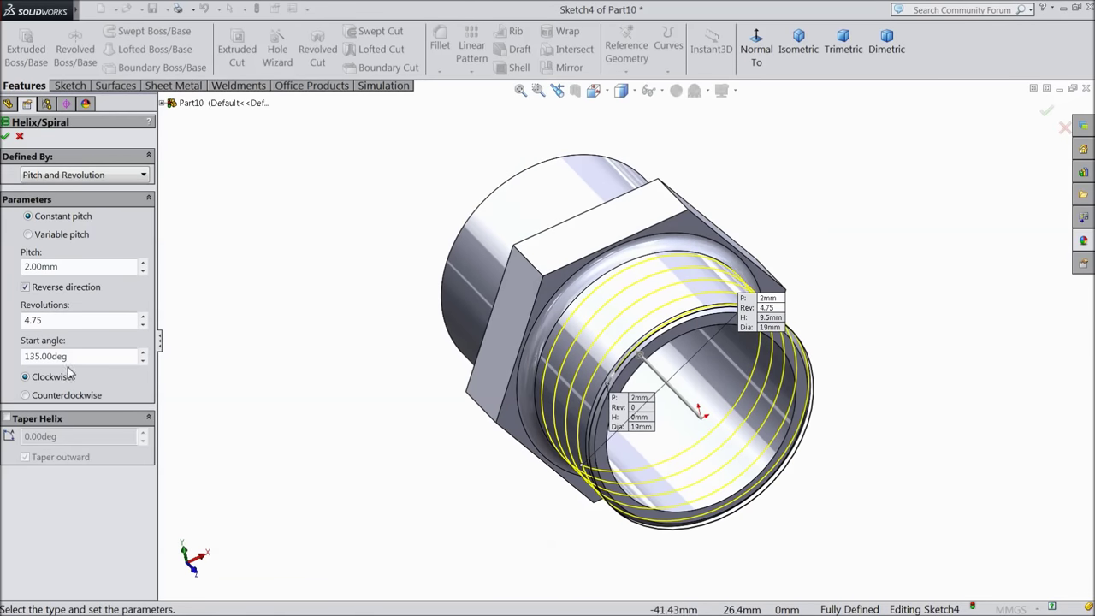
mouse_move(191, 354)
middle_mouse_down()
mouse_move(171, 300)
mouse_move(168, 316)
middle_mouse_up()
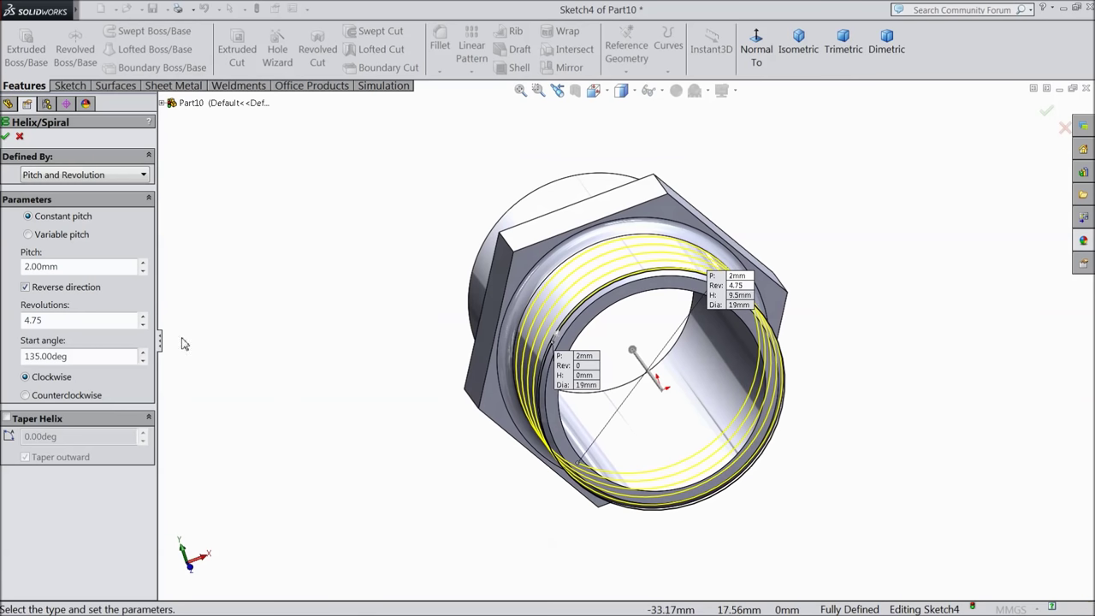
type("0")
key("Return")
mouse_move(319, 371)
middle_mouse_down()
mouse_move(334, 310)
mouse_move(315, 308)
mouse_move(319, 340)
middle_mouse_up()
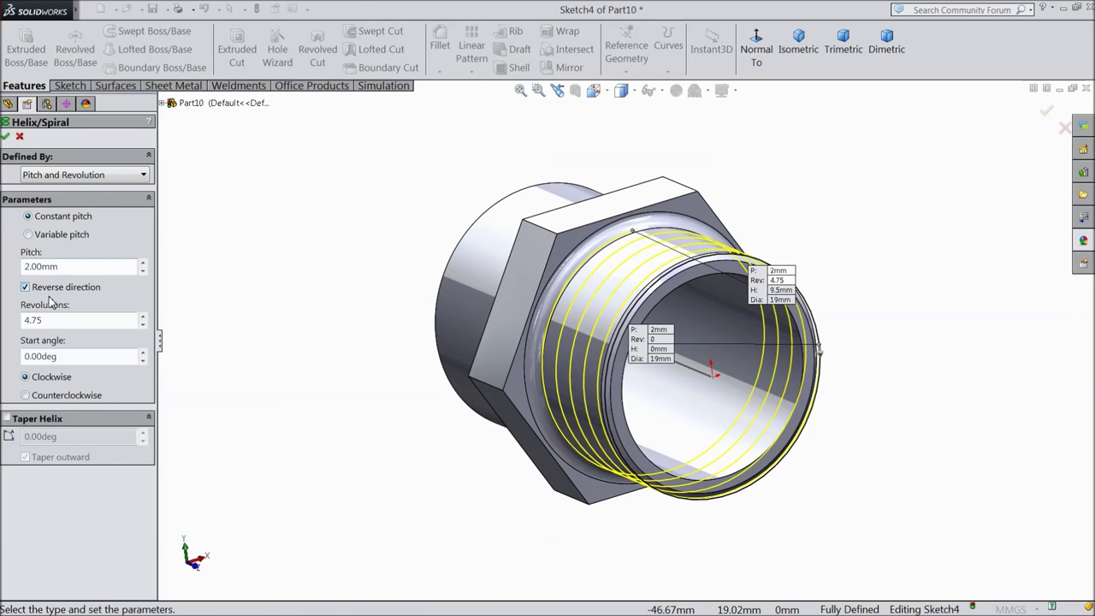
left_click(6, 137)
Step: Select the Right Plane for the next sketch, viewing it edge-on
mouse_move(298, 299)
middle_mouse_down()
mouse_move(318, 303)
mouse_move(320, 322)
mouse_move(313, 308)
mouse_move(337, 311)
mouse_move(300, 314)
middle_mouse_up()
left_click(304, 290)
left_click(62, 207)
left_click(45, 222)
left_click(47, 236)
middle_click_drag(209, 256, 253, 253)
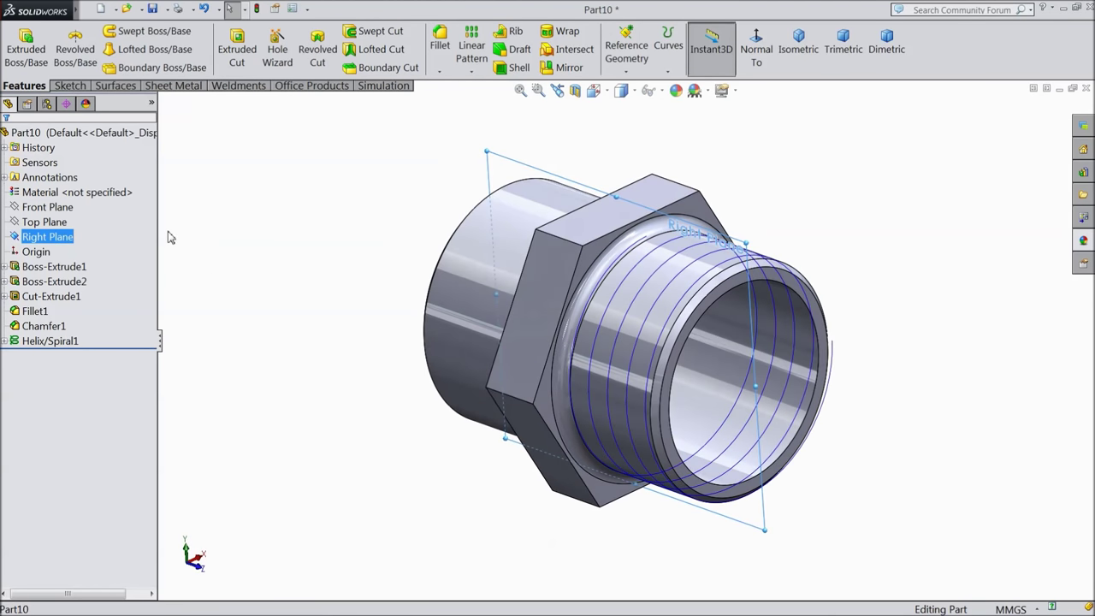
Step: Start a sketch on the Right Plane, viewed face-on and zoomed to the thread's top edge
left_click(73, 88)
left_click(18, 47)
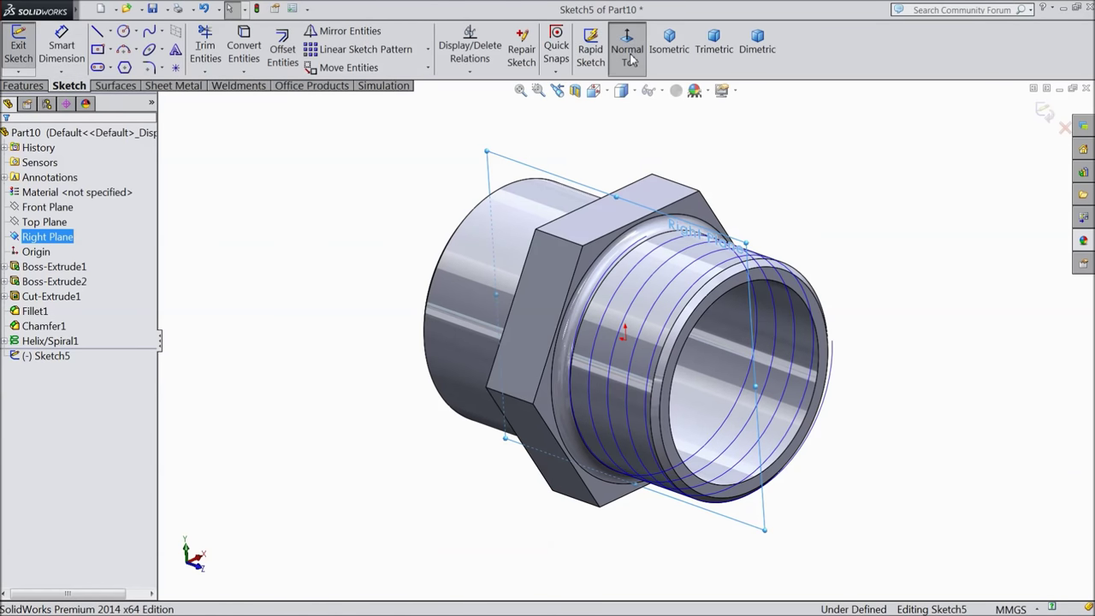
left_click(630, 59)
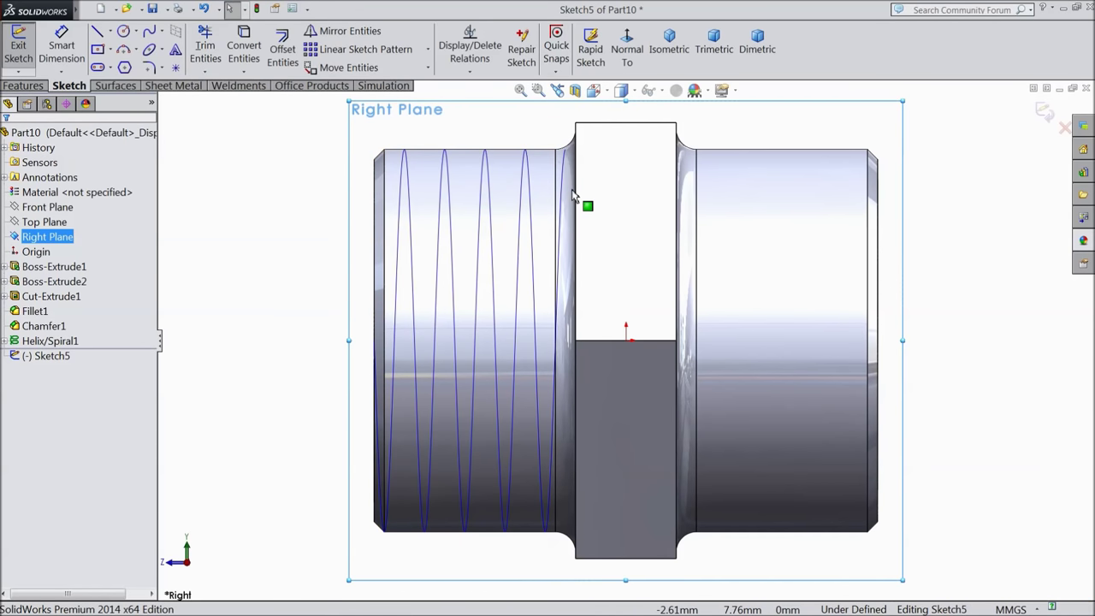
left_click(564, 157)
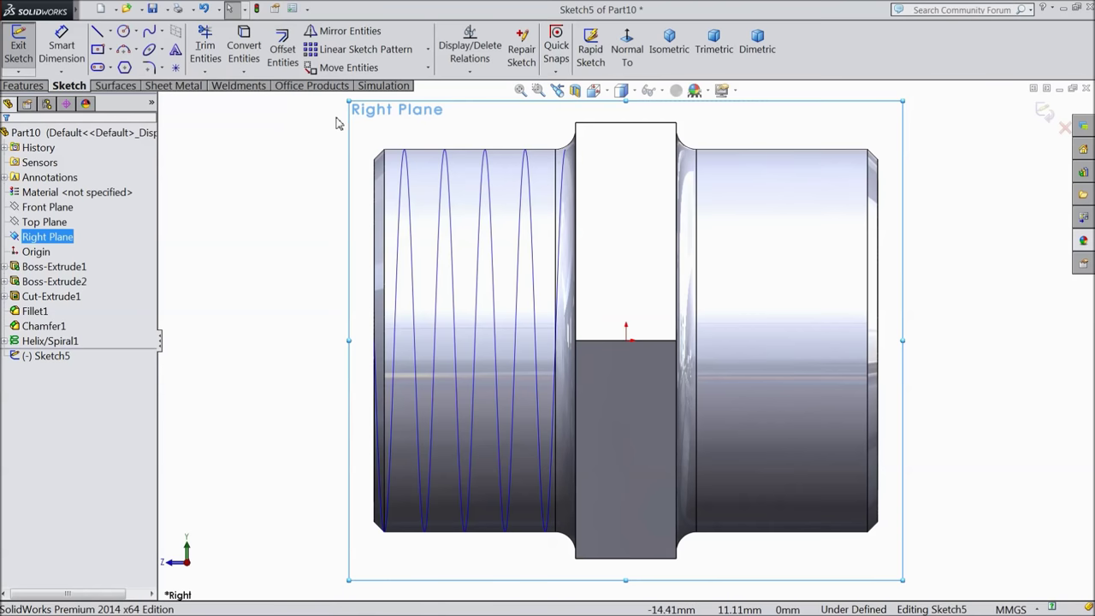
left_click(98, 34)
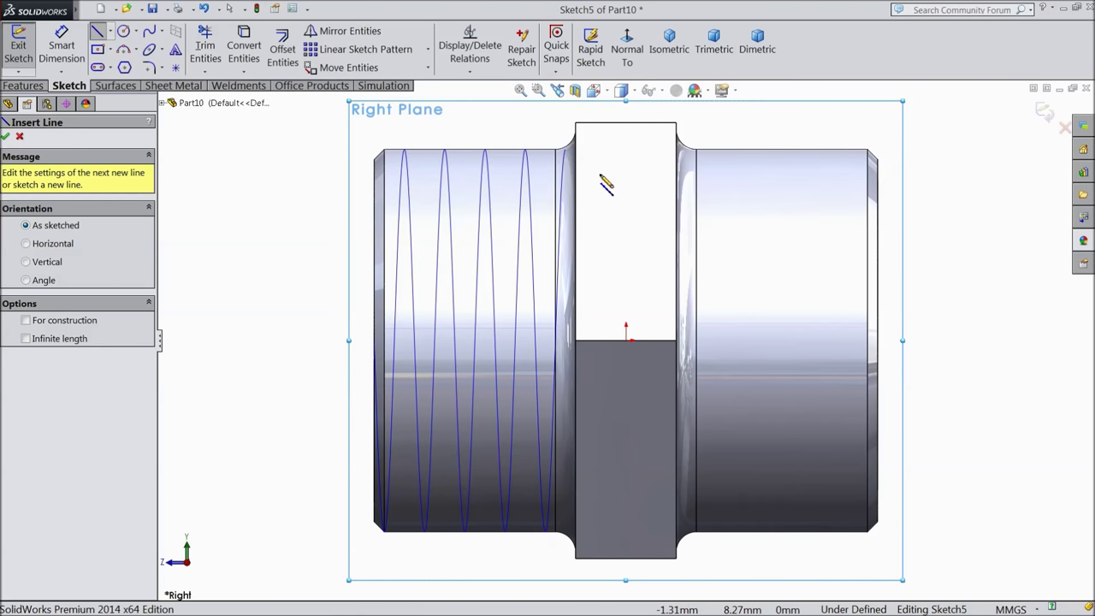
scroll(593, 181, "down", 2)
scroll(590, 180, "down", 3)
middle_click_drag(575, 182, 586, 217, "ctrl")
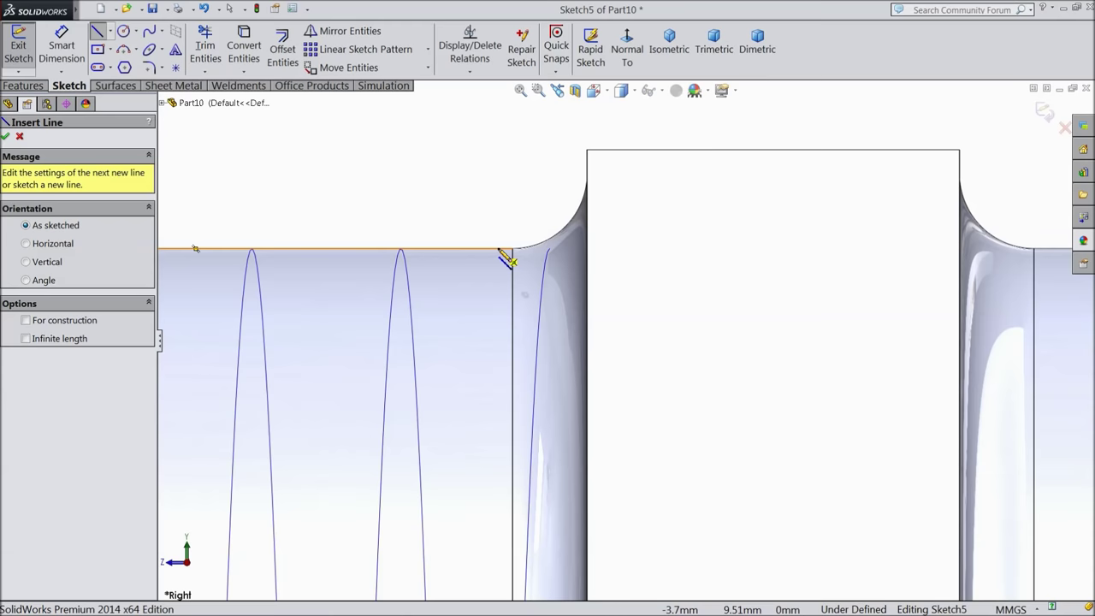
Step: Draw a closed V-shaped triangle profile at the tube's top edge beside the hex
left_click(499, 249)
left_click(585, 250)
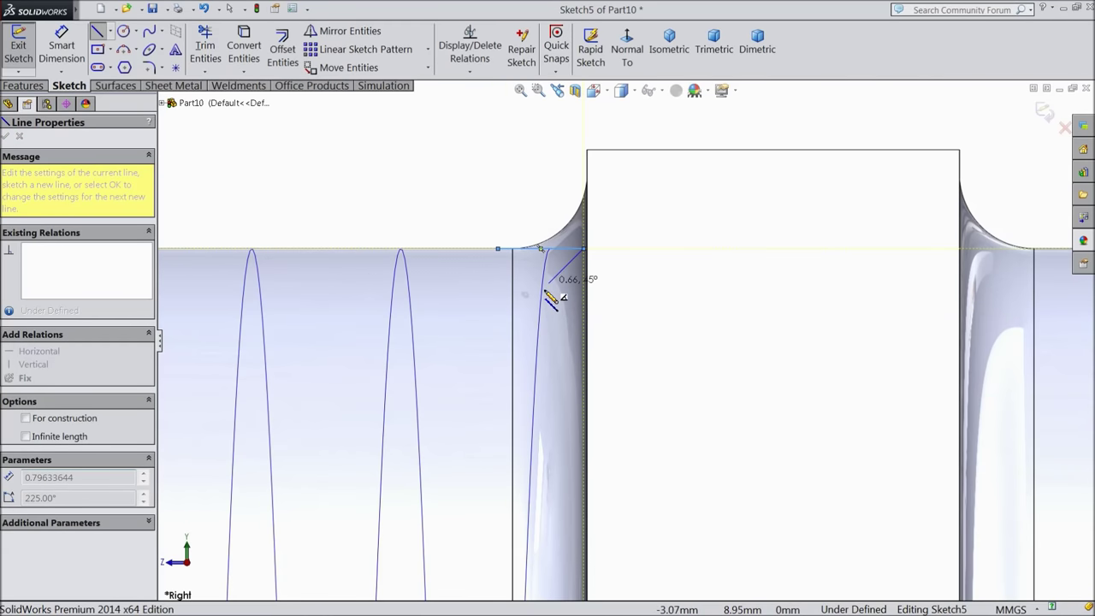
left_click(545, 324)
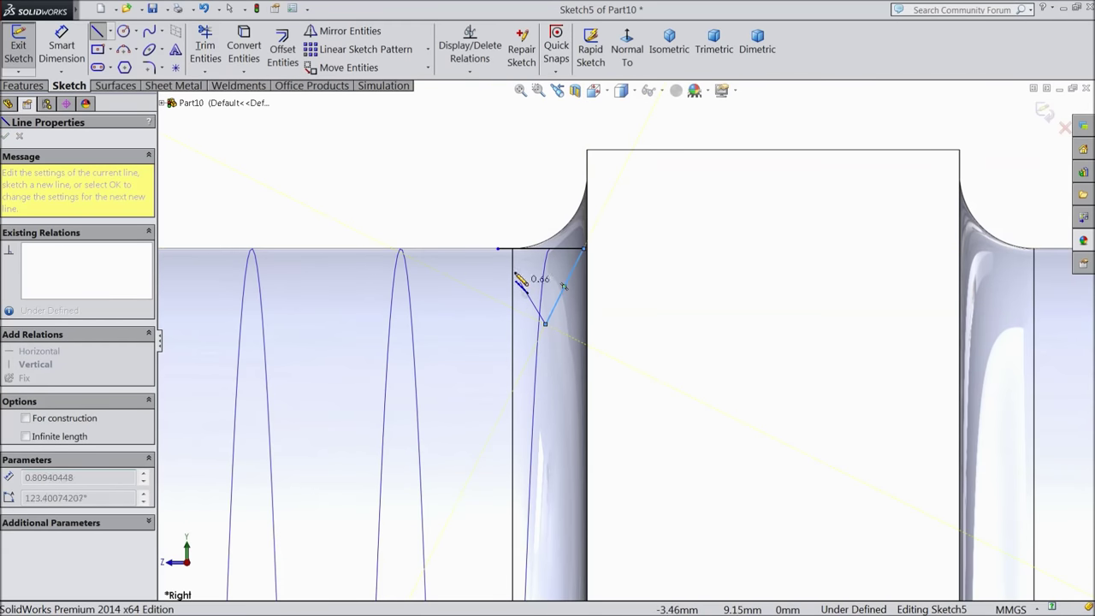
left_click(498, 249)
right_click(453, 177)
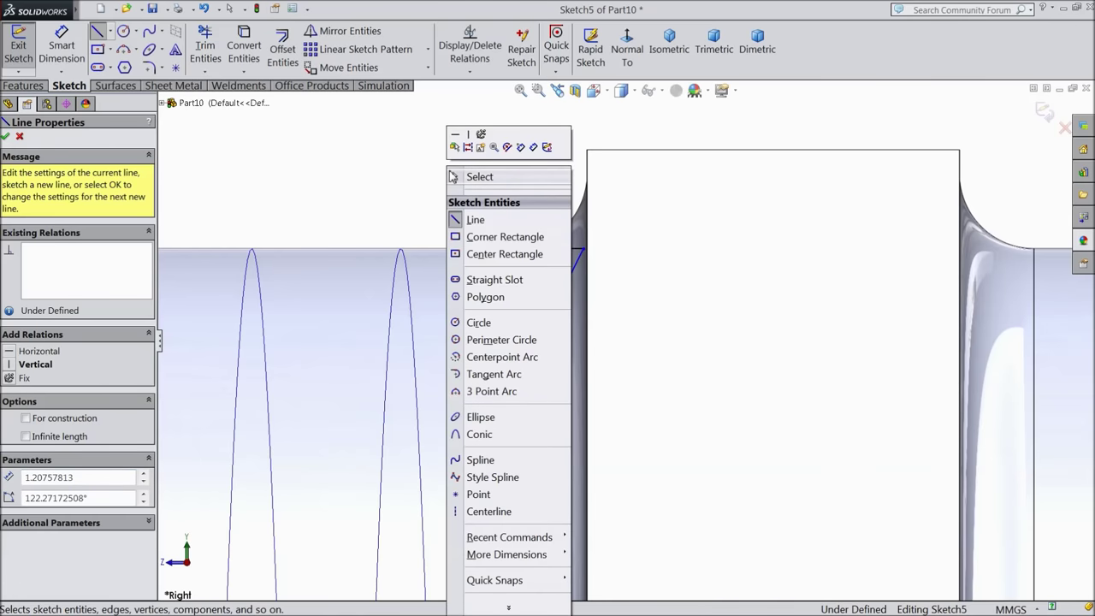
left_click(477, 178)
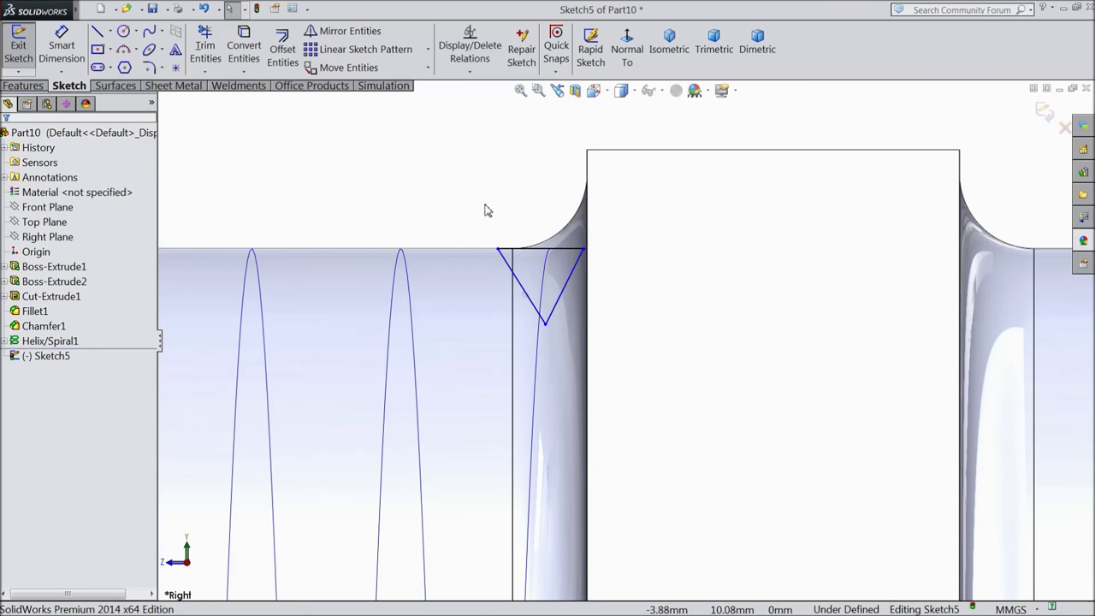
Step: Add a vertical centerline from the V profile's bottom point
left_click(110, 31)
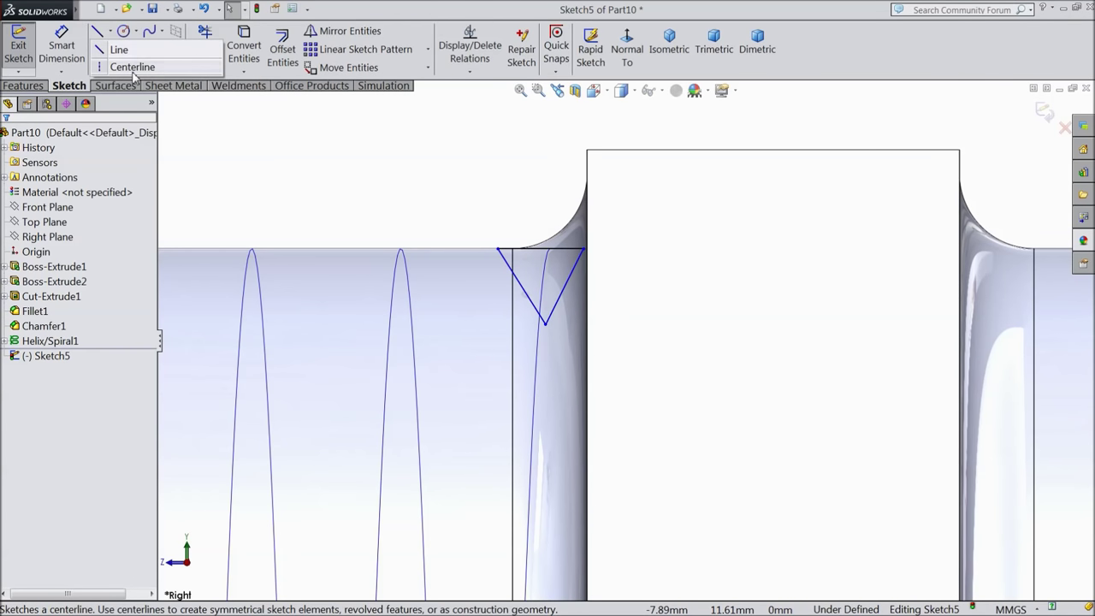
left_click(131, 68)
left_click(544, 325)
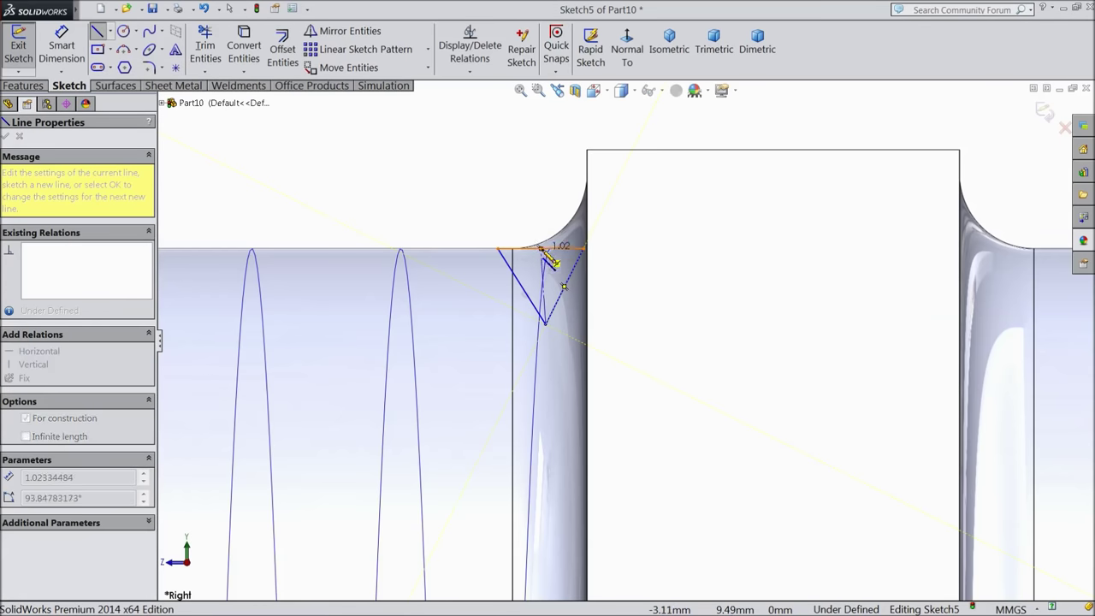
scroll(513, 198, "down", 3)
right_click(448, 197)
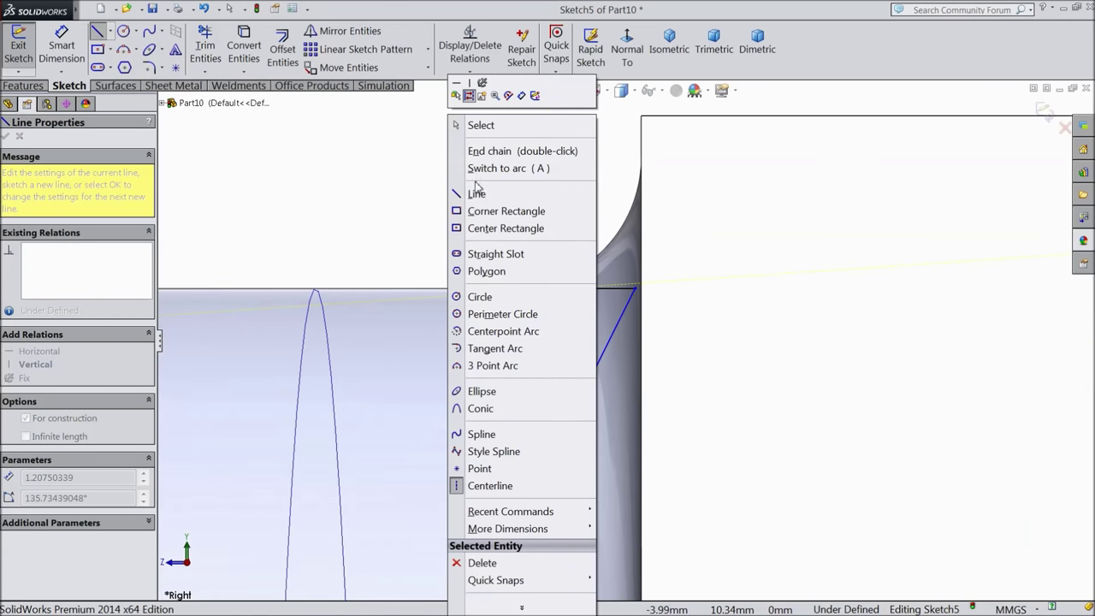
left_click(481, 126)
left_click(565, 314)
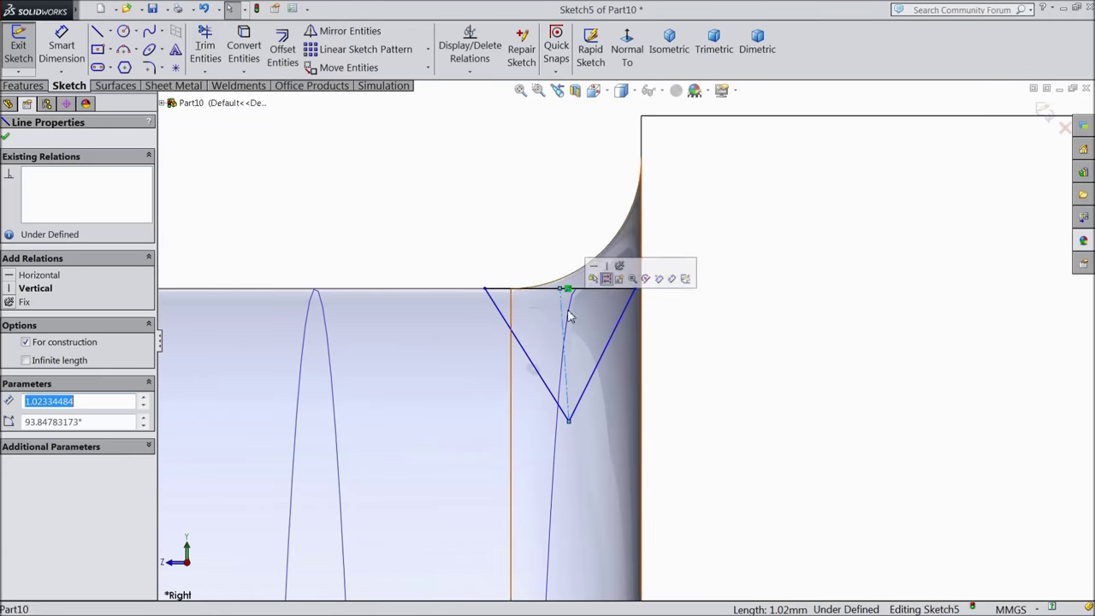
left_click(606, 272)
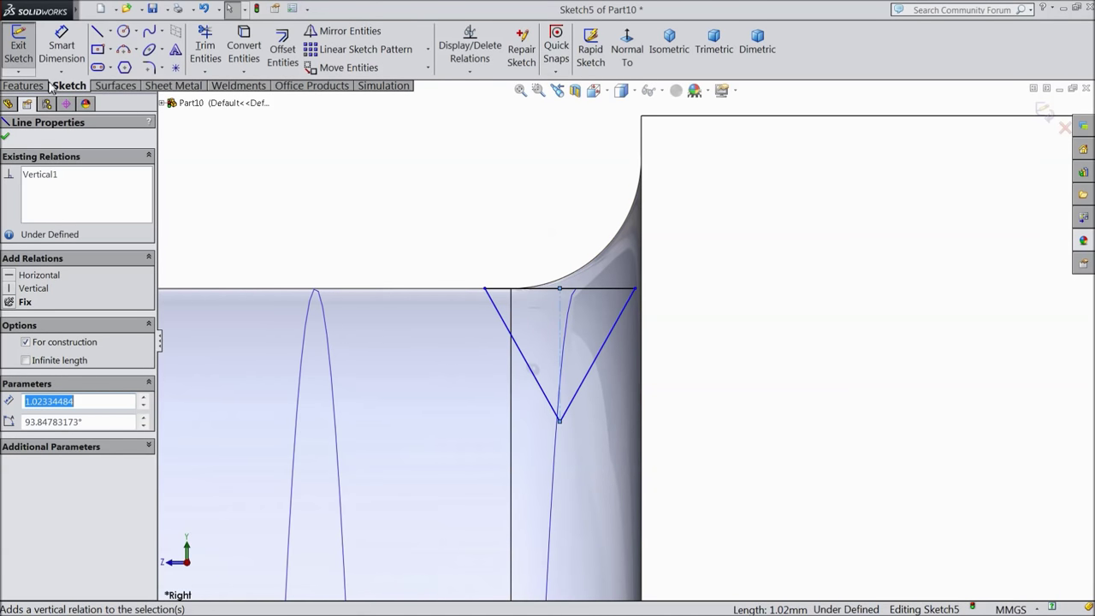
Step: Dimension the V profile with a 1 mm depth and a 60° angle
left_click(62, 47)
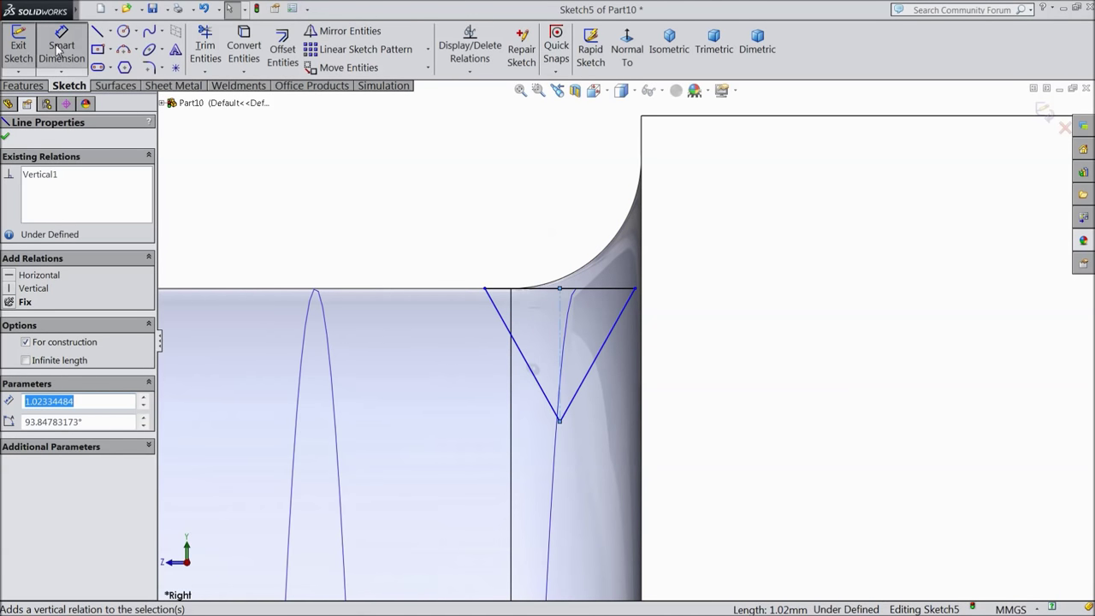
left_click(560, 421)
left_click(552, 294)
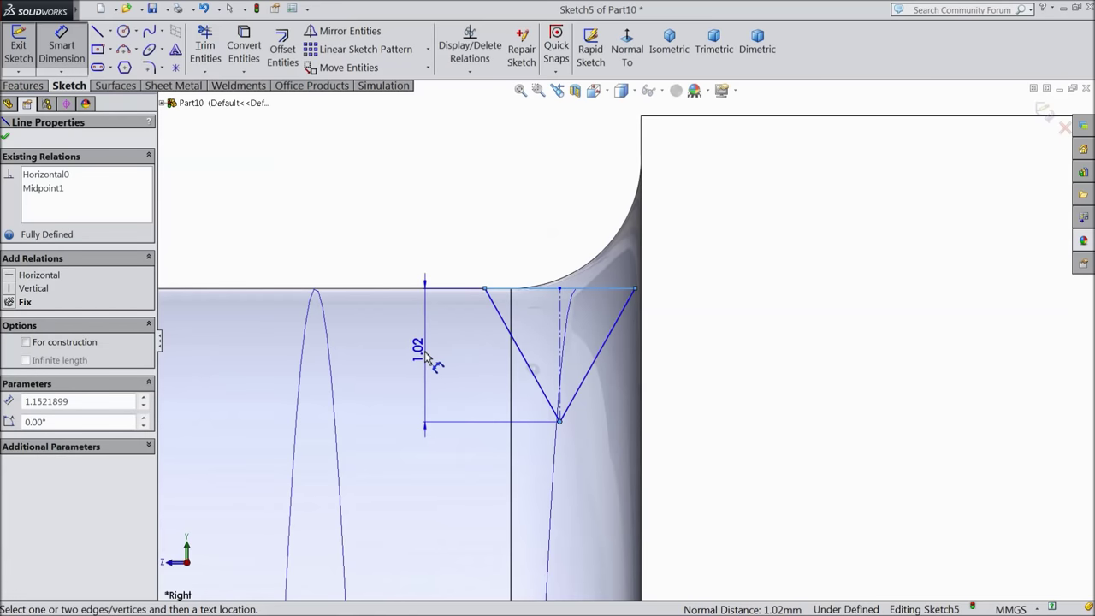
left_click(425, 354)
type("1")
left_click(363, 337)
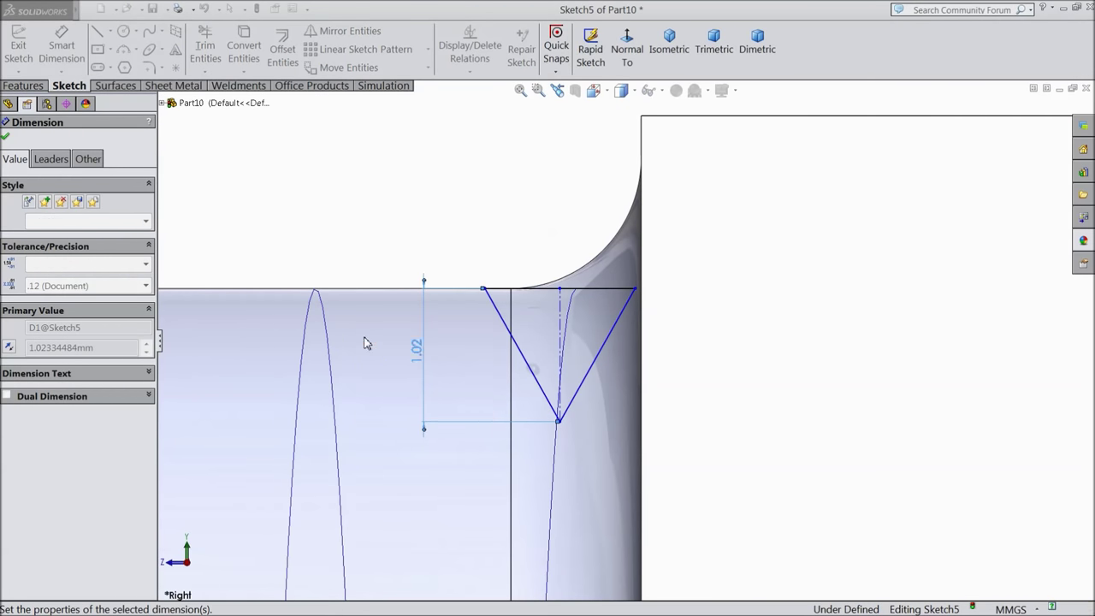
left_click(592, 368)
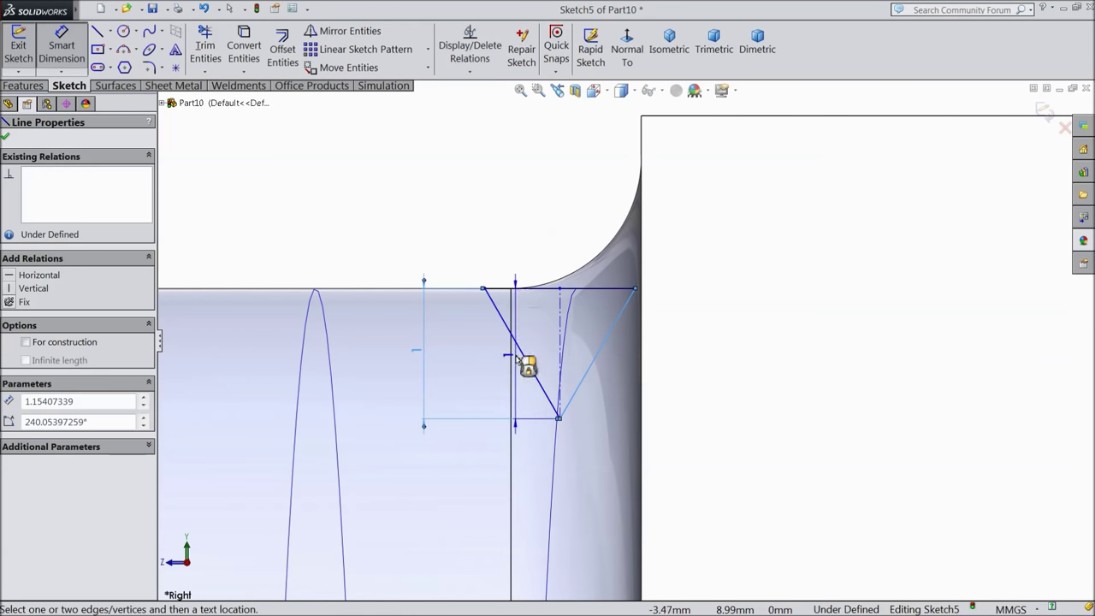
left_click(527, 361)
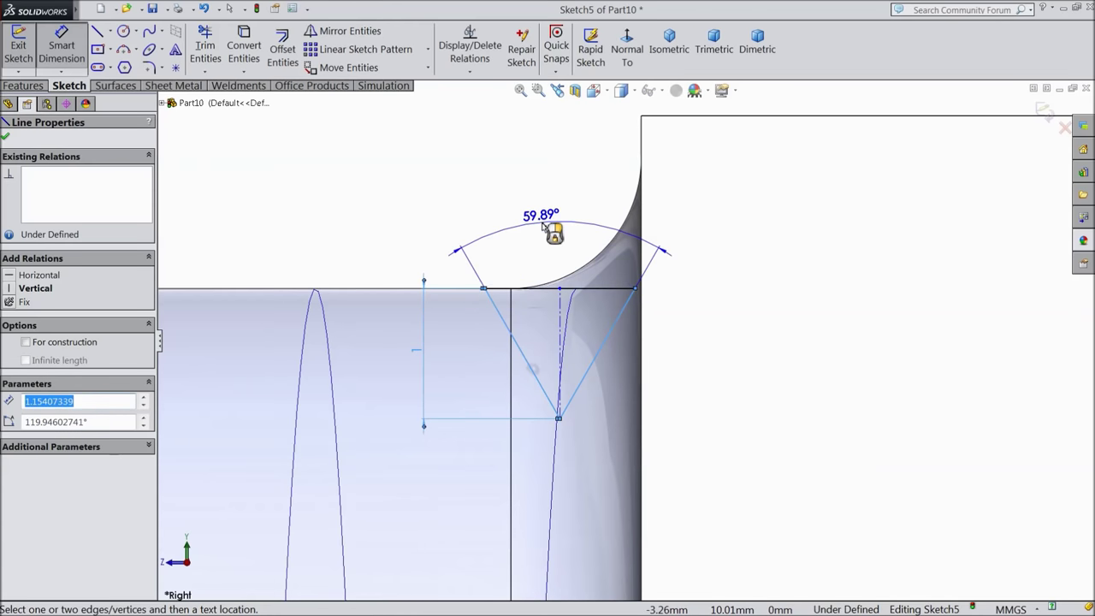
left_click(556, 241)
scroll(470, 299, "up", 2)
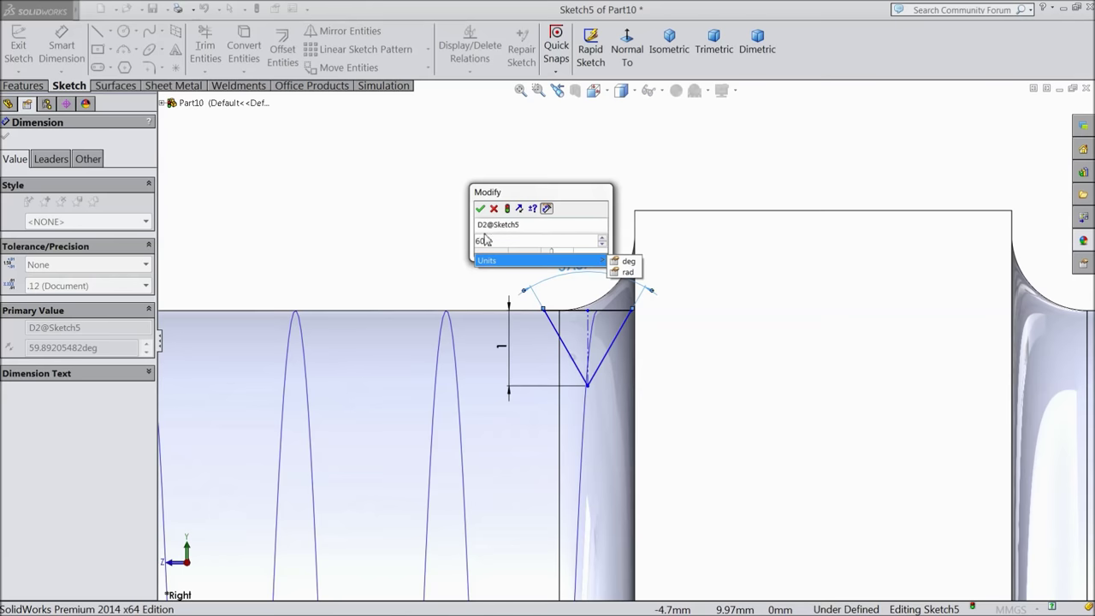
left_click(480, 208)
Step: Exit the sketch and begin a swept cut with Sketch5 as the profile
key("z")
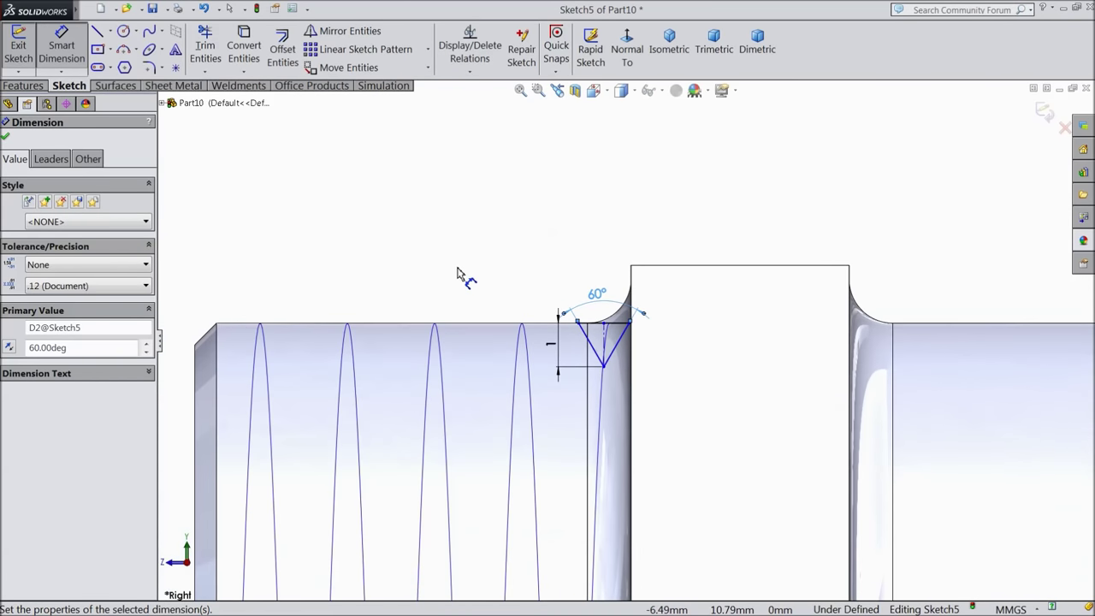
key("z")
key("z")
key("z")
key("z")
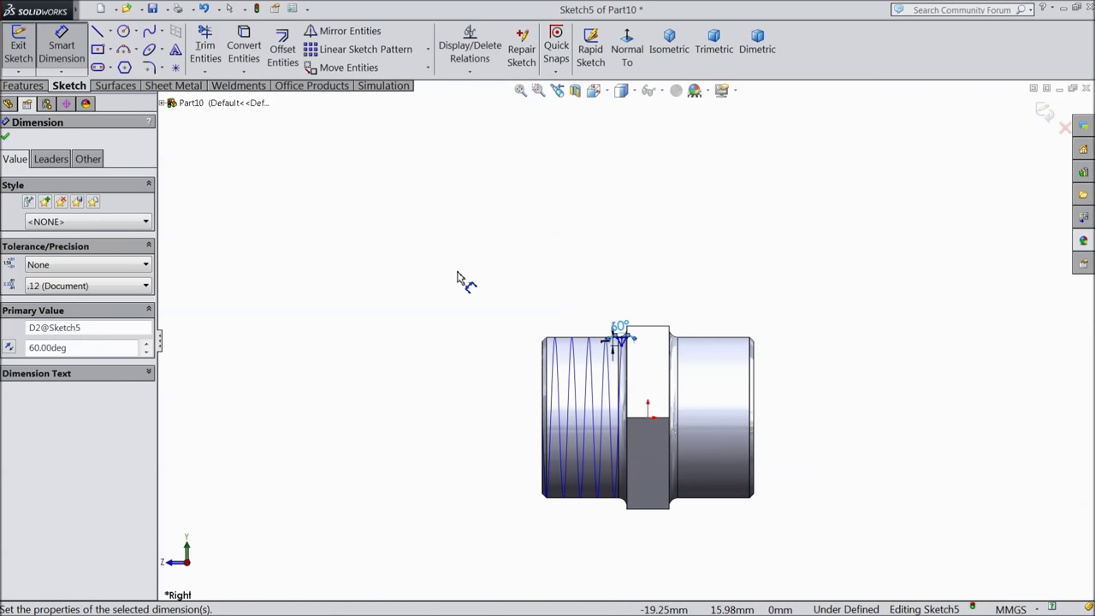
scroll(659, 379, "down", 3)
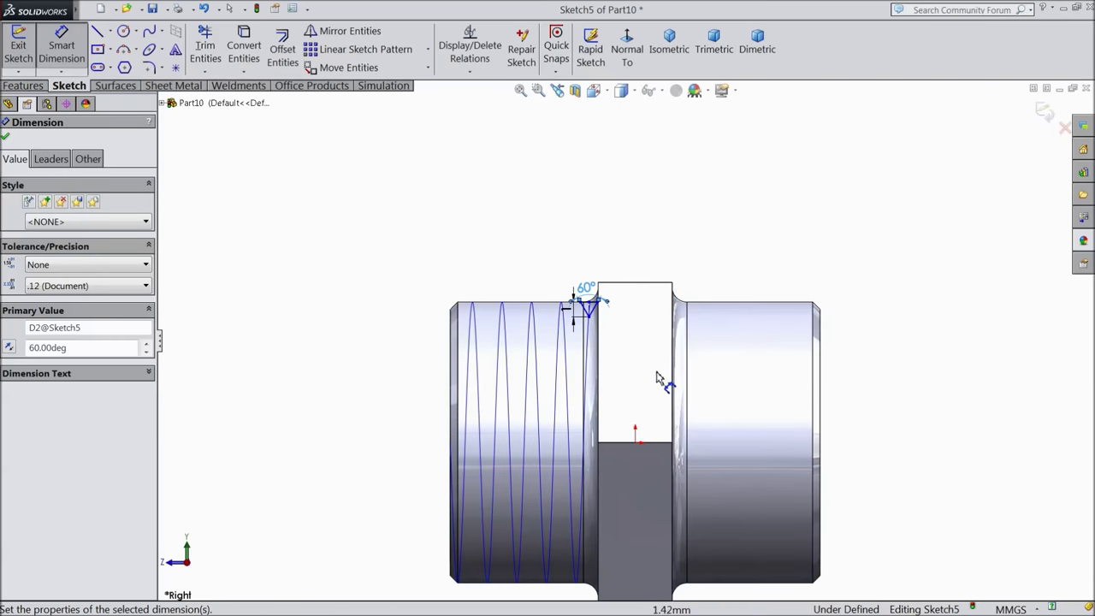
left_click(1044, 111)
left_click(1043, 111)
middle_click_drag(645, 206, 668, 254)
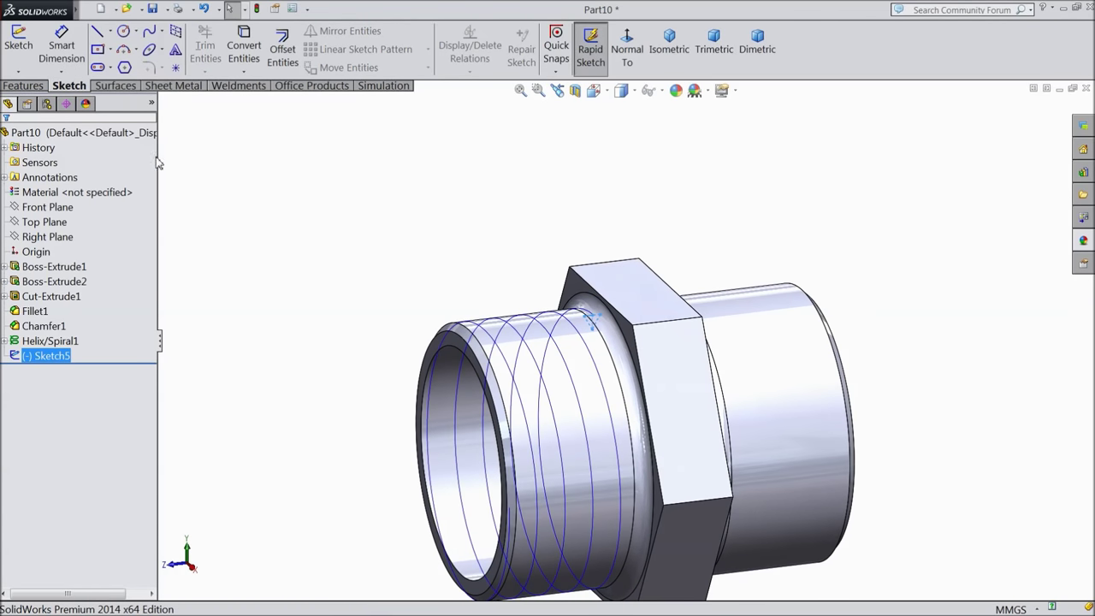
left_click(38, 89)
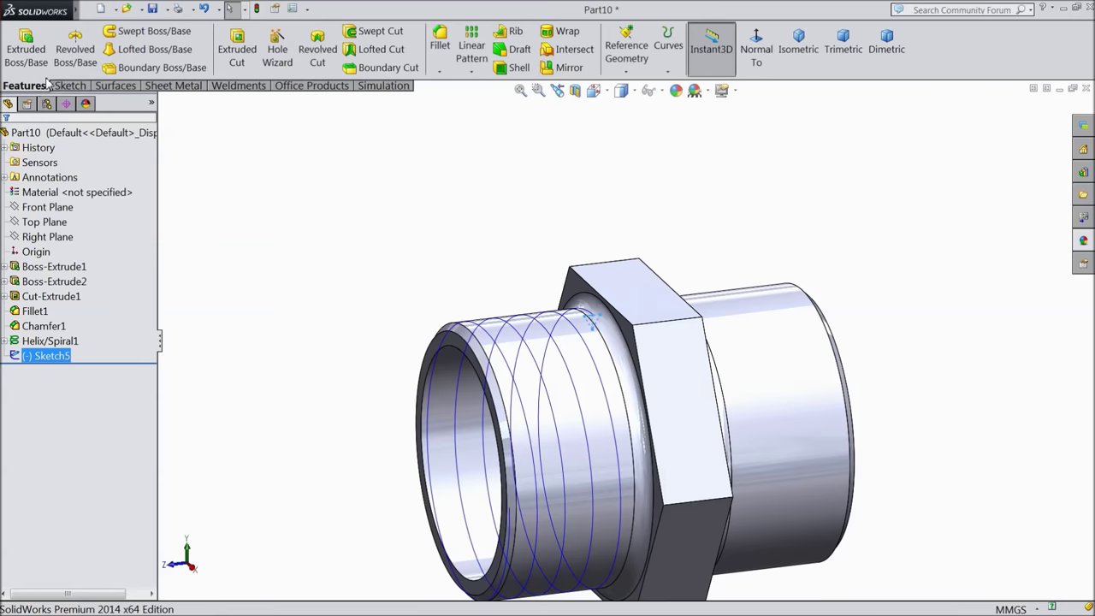
left_click(376, 31)
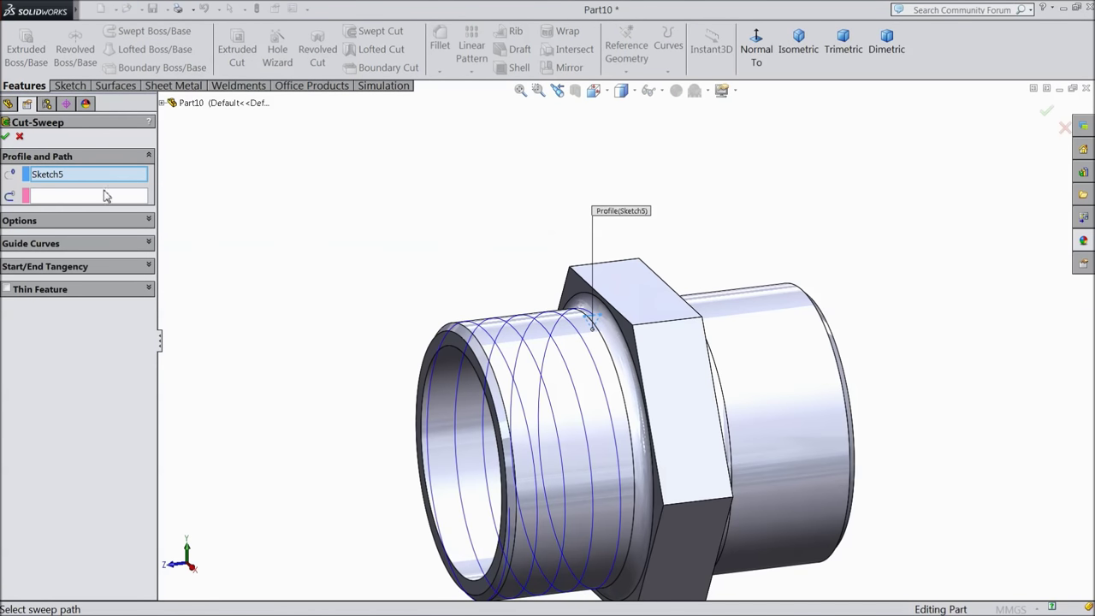
Step: Sweep-cut the V profile along Helix/Spiral1 to create the Cut-Sweep1 thread grooves
left_click(97, 194)
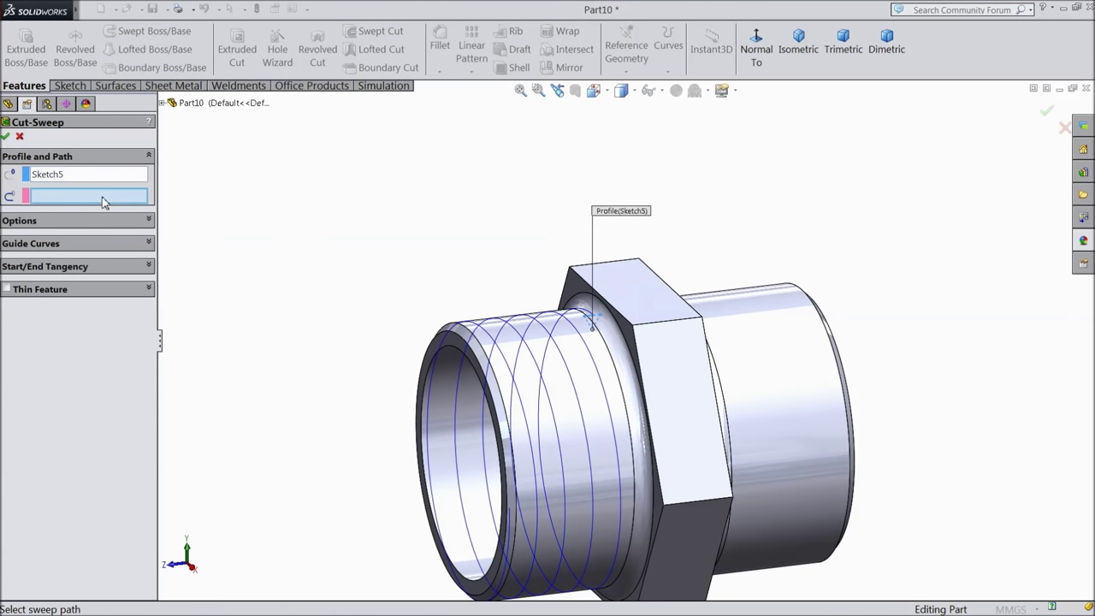
left_click(494, 340)
scroll(432, 331, "up", 2)
scroll(432, 332, "down", 2)
scroll(530, 394, "down", 1)
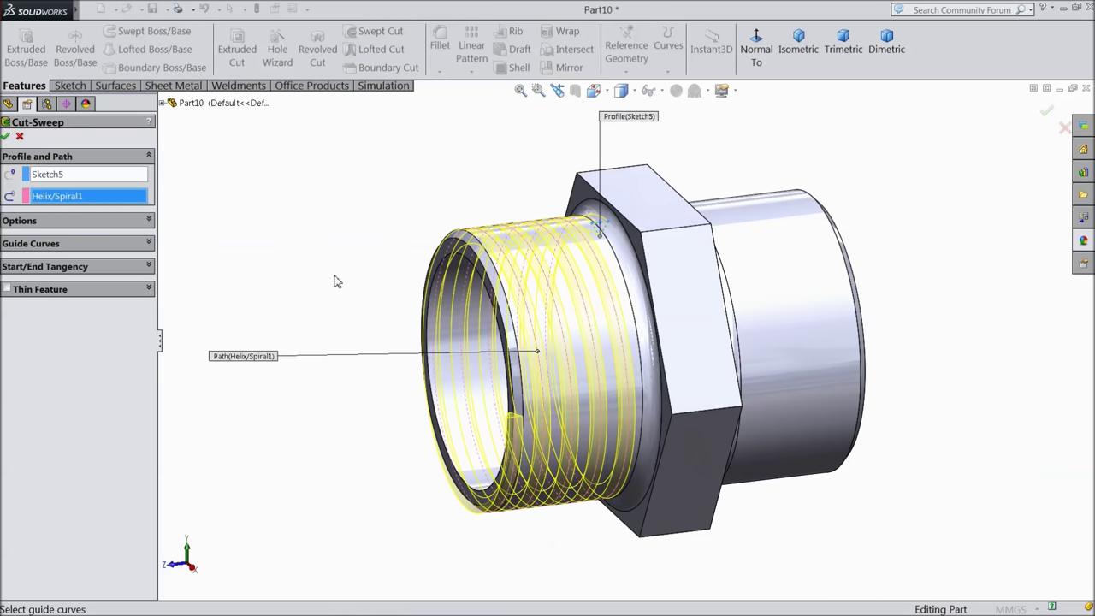
scroll(597, 372, "down", 1)
left_click(6, 137)
mouse_move(324, 247)
middle_mouse_down()
mouse_move(283, 199)
mouse_move(294, 181)
mouse_move(305, 200)
mouse_move(296, 215)
mouse_move(308, 217)
middle_mouse_up()
left_click(5, 341)
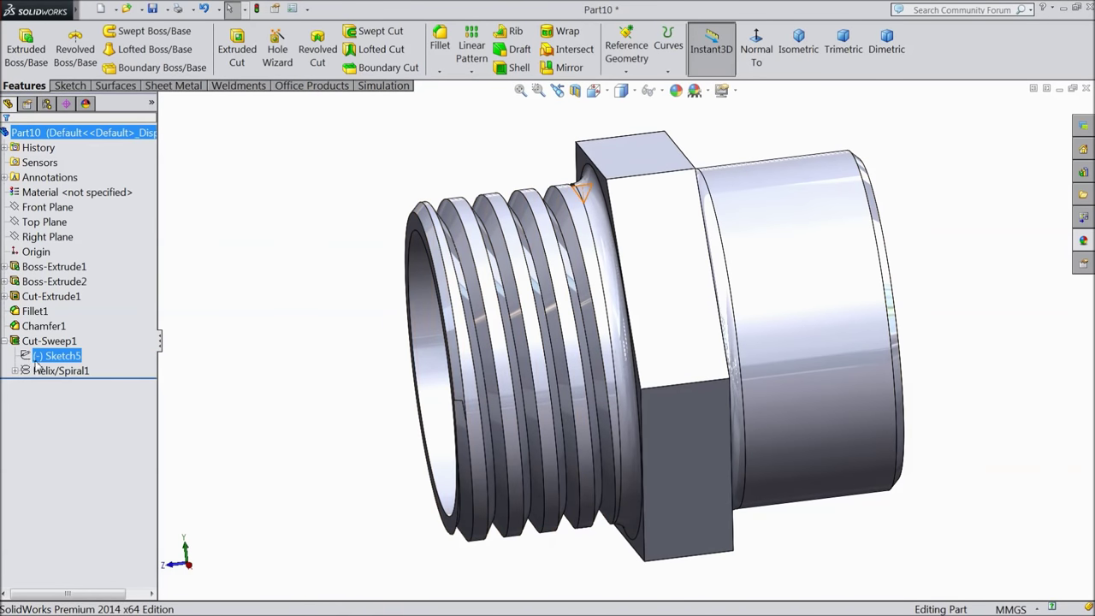
Step: Change Sketch5's thread angle to 90° and rebuild, dismissing the sweep failure report
left_click(51, 354)
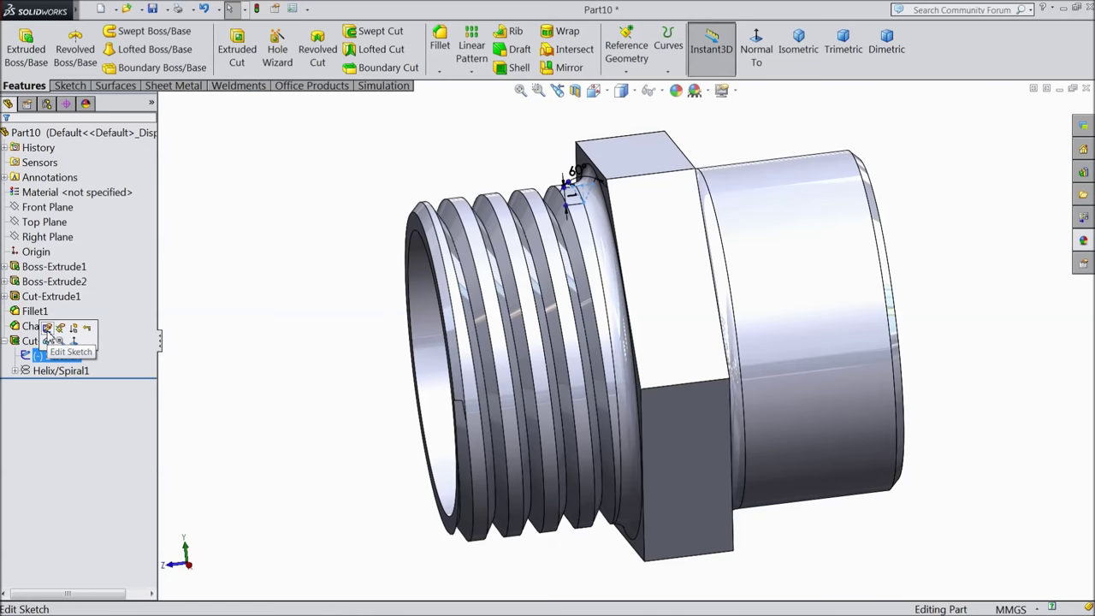
left_click(47, 341)
scroll(590, 205, "down", 3)
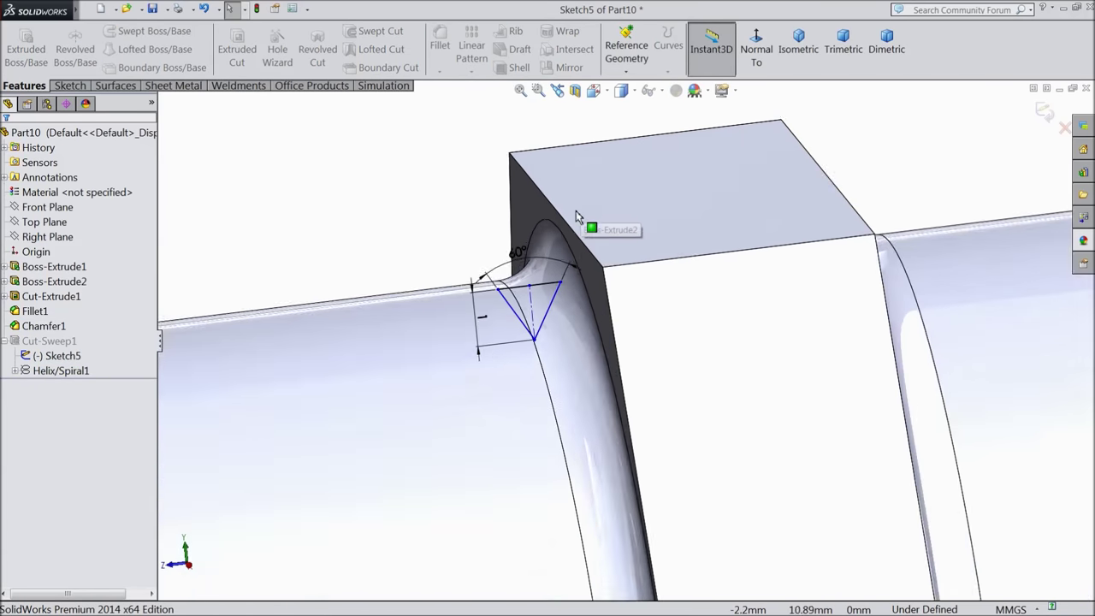
scroll(579, 222, "down", 3)
double_click(517, 322)
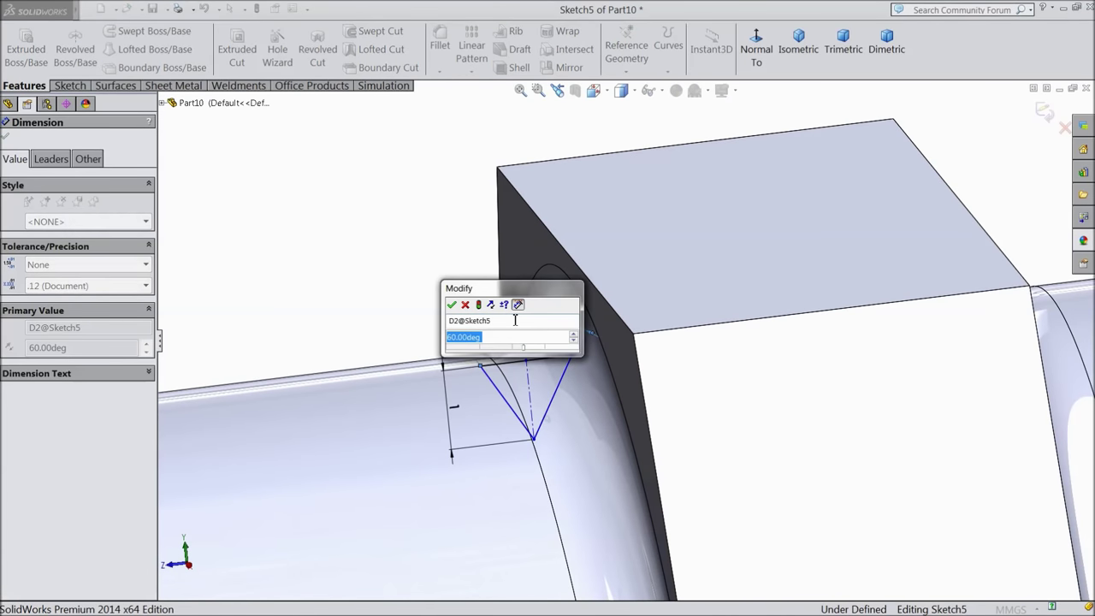
type("90")
left_click(452, 306)
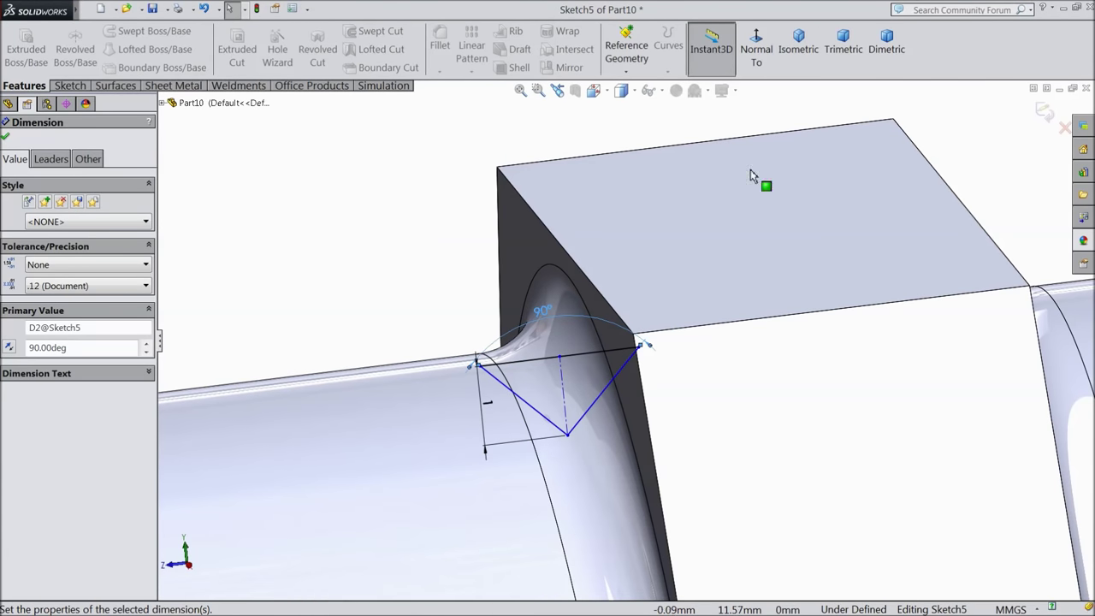
left_click(1045, 111)
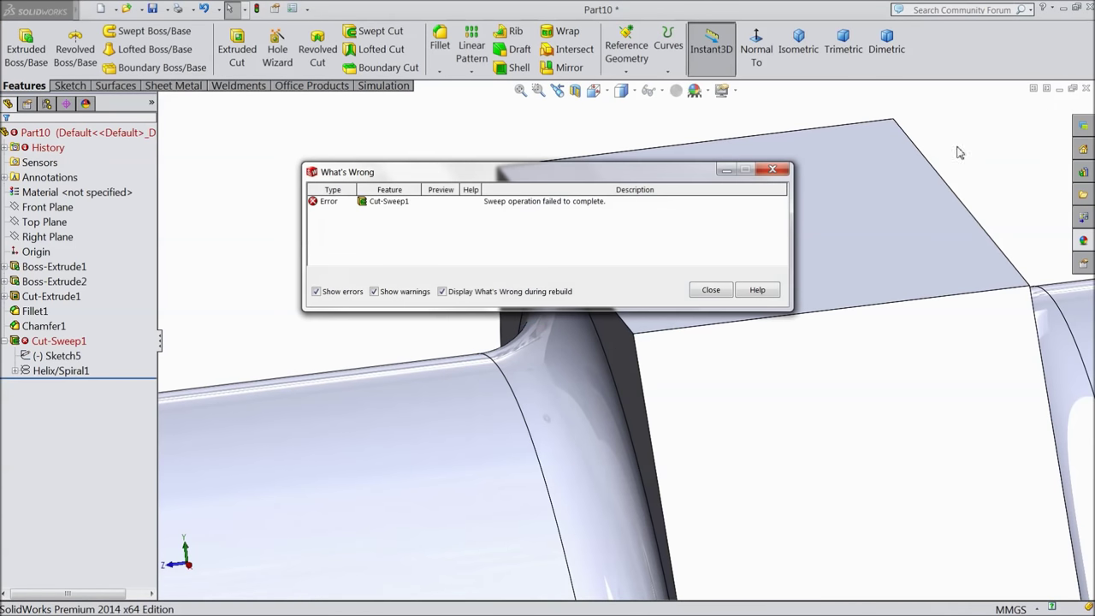
left_click(707, 292)
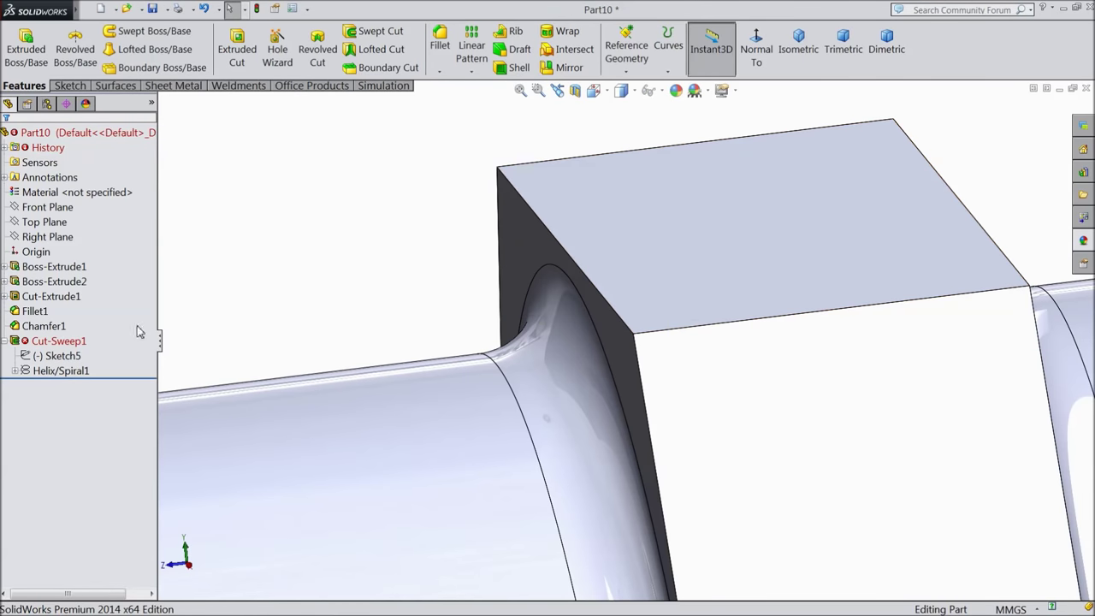
Step: Set the thread profile angle to 70° and rebuild Cut-Sweep1 without error
left_click(62, 324)
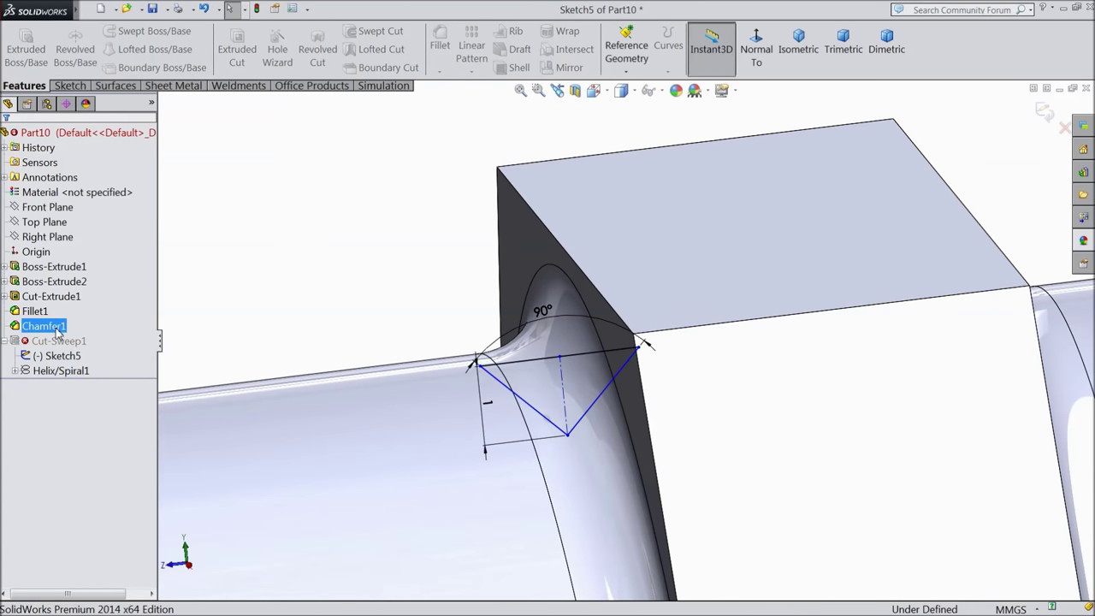
double_click(543, 312)
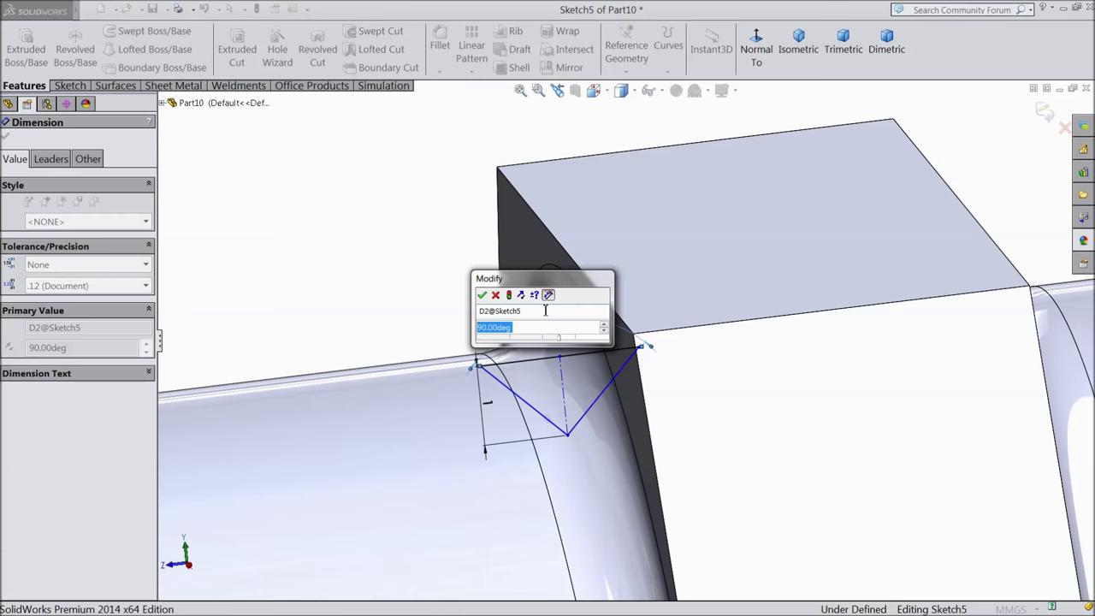
type("70")
left_click(494, 296)
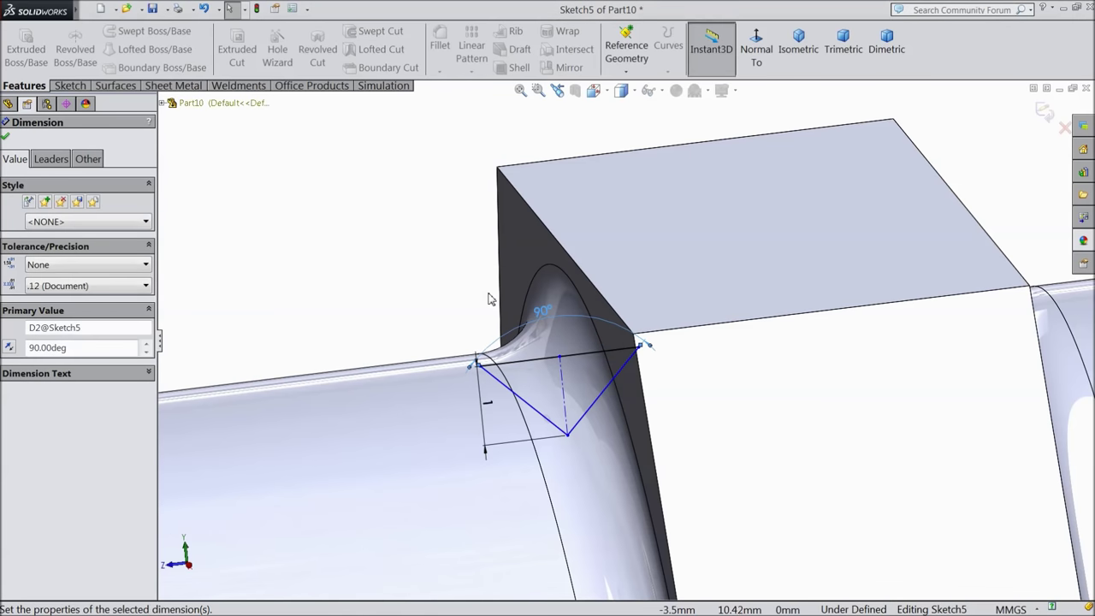
double_click(550, 314)
type("70")
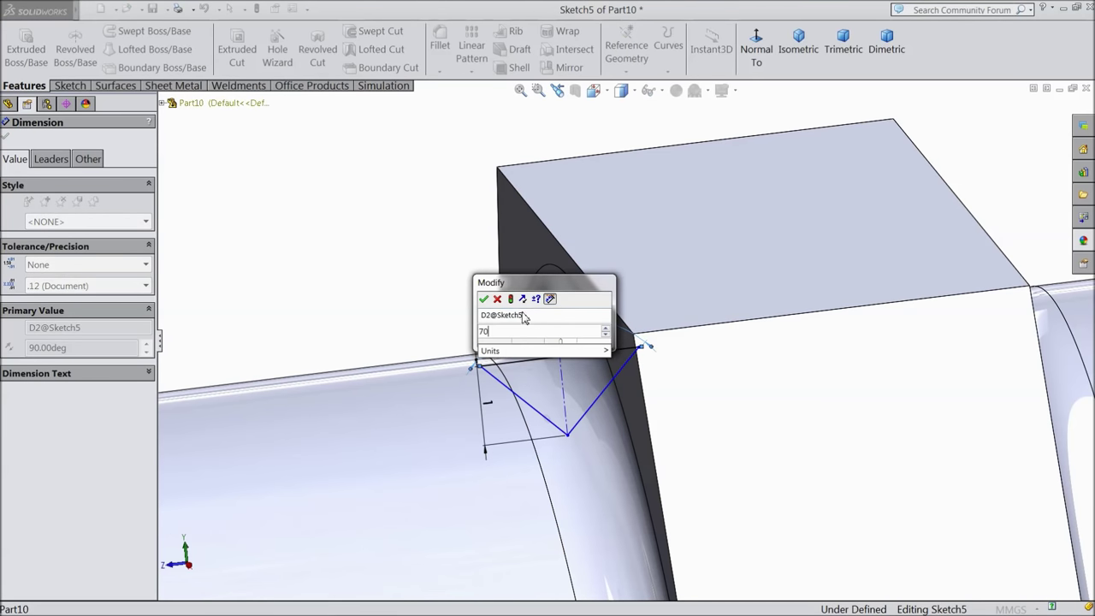
left_click(483, 299)
left_click(1045, 111)
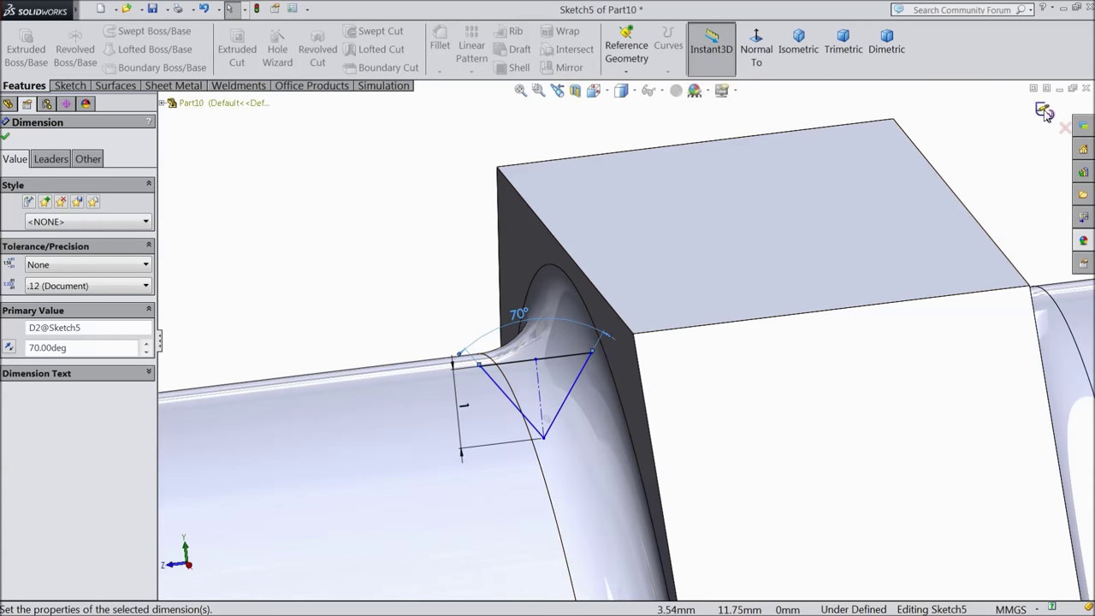
scroll(513, 223, "up", 3)
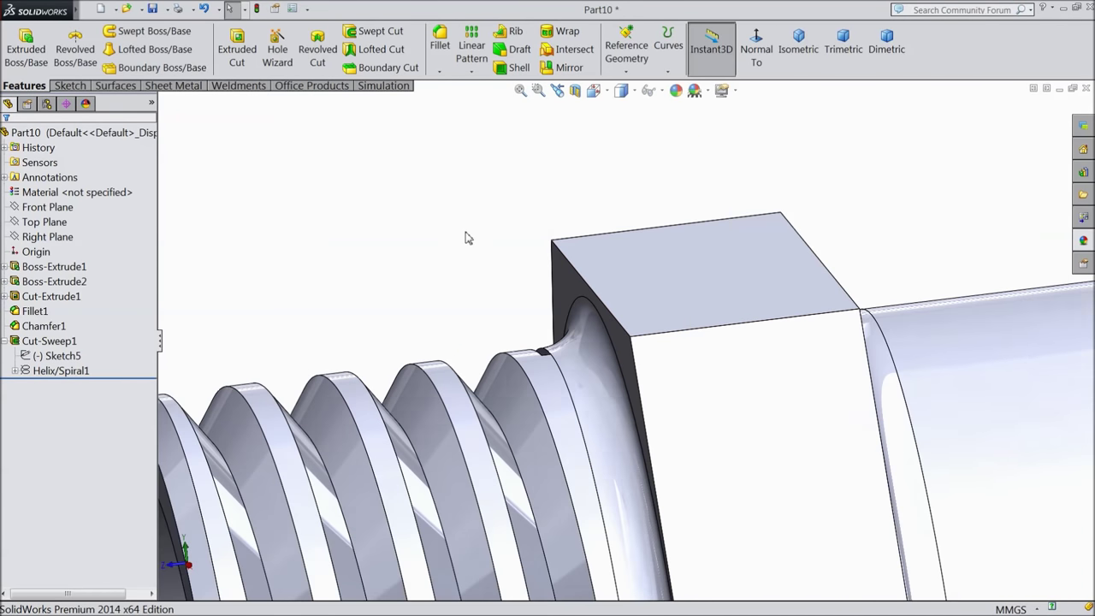
scroll(471, 243, "up", 3)
scroll(473, 274, "up", 3)
middle_click_drag(473, 286, 496, 277)
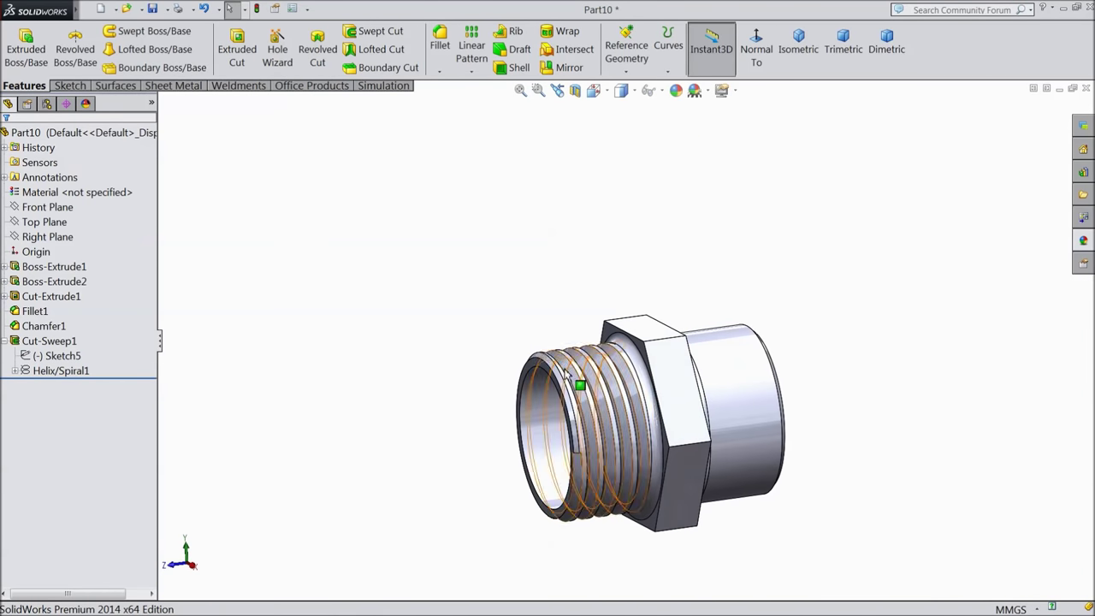
scroll(599, 410, "down", 5)
mouse_move(432, 366)
middle_mouse_down()
mouse_move(416, 374)
mouse_move(476, 347)
mouse_move(474, 286)
mouse_move(485, 325)
mouse_move(457, 367)
mouse_move(465, 379)
middle_mouse_up()
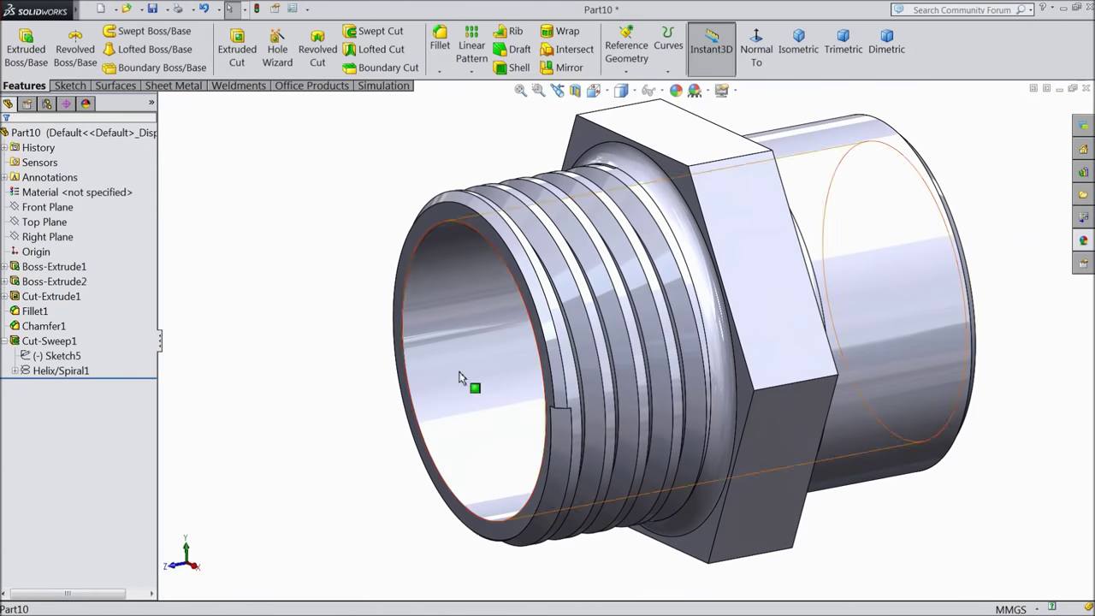
scroll(359, 313, "up", 3)
mouse_move(360, 313)
middle_mouse_down()
mouse_move(403, 332)
mouse_move(379, 337)
middle_mouse_up()
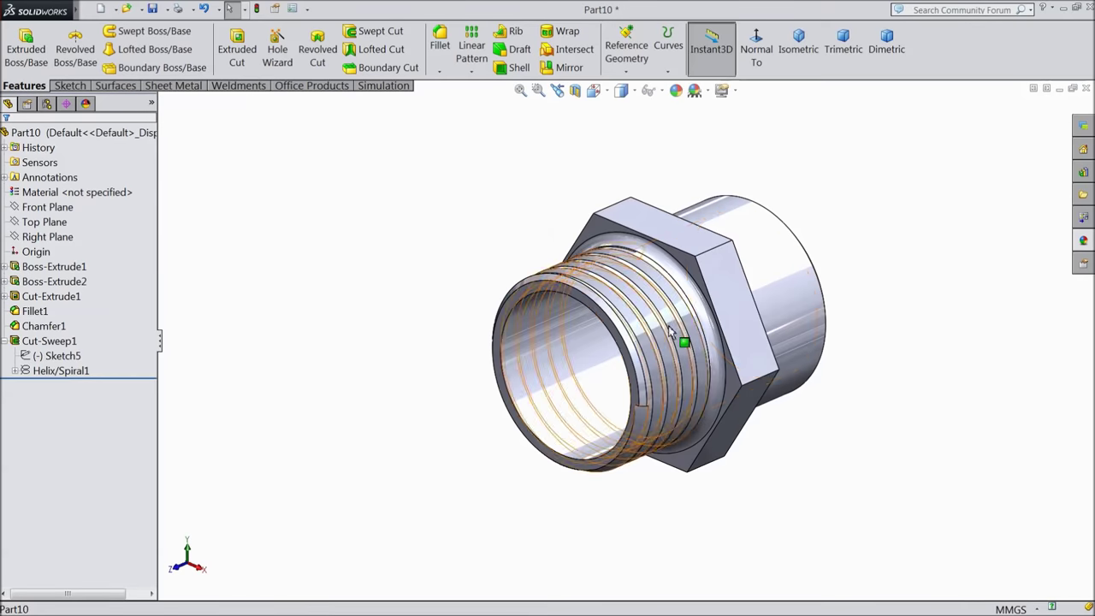
scroll(736, 333, "down", 2)
left_click(51, 223)
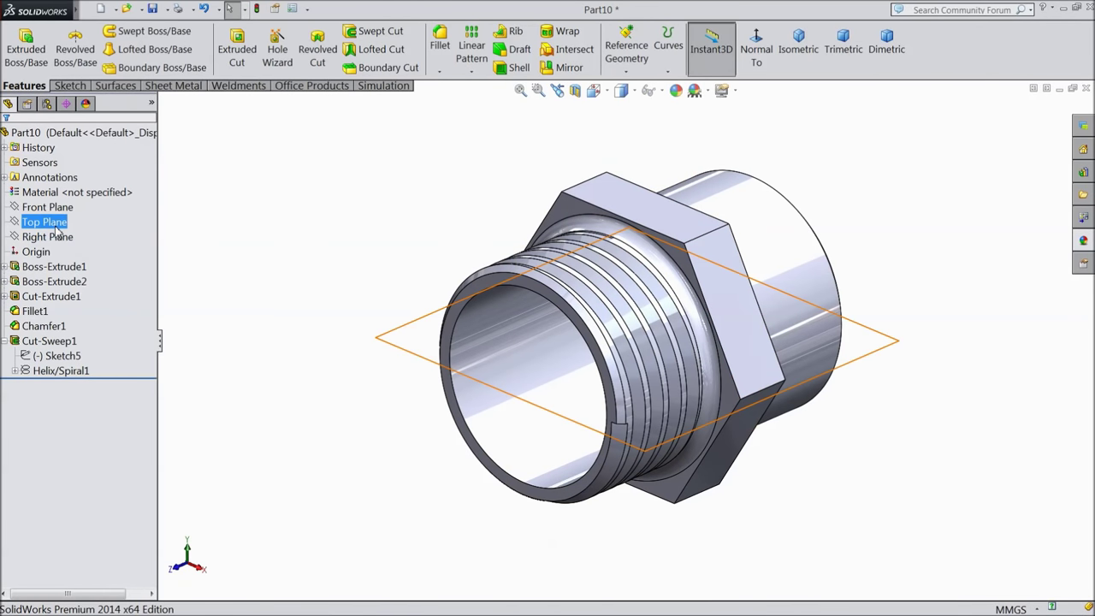
left_click(59, 211)
mouse_move(299, 264)
middle_mouse_down()
mouse_move(269, 265)
mouse_move(297, 263)
middle_mouse_up()
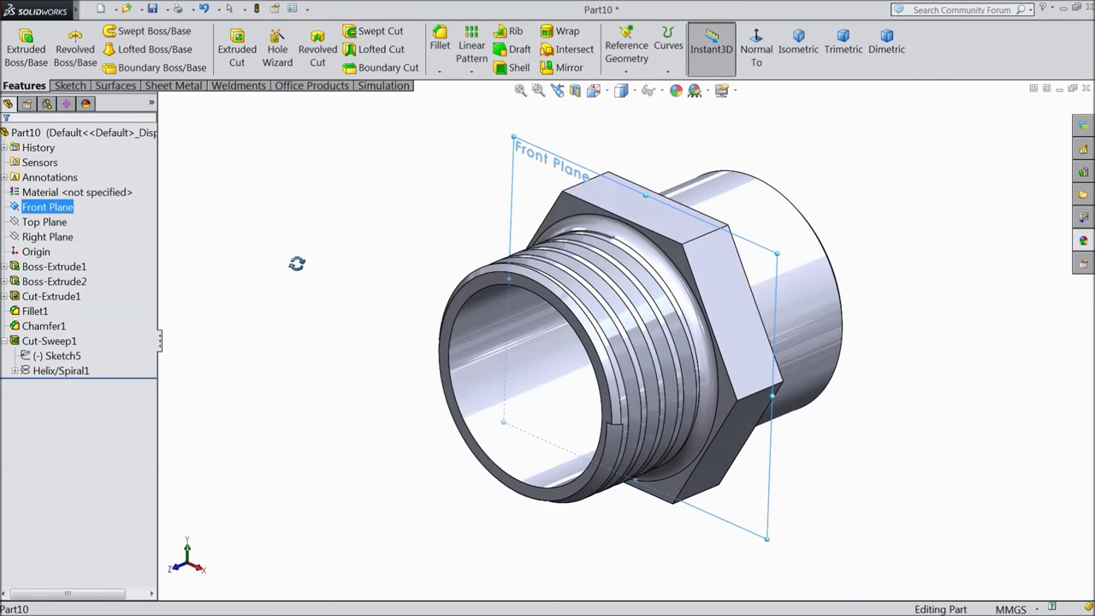
Step: Mirror Cut-Sweep1 across the Front Plane to thread the fitting's second tube end
left_click(569, 68)
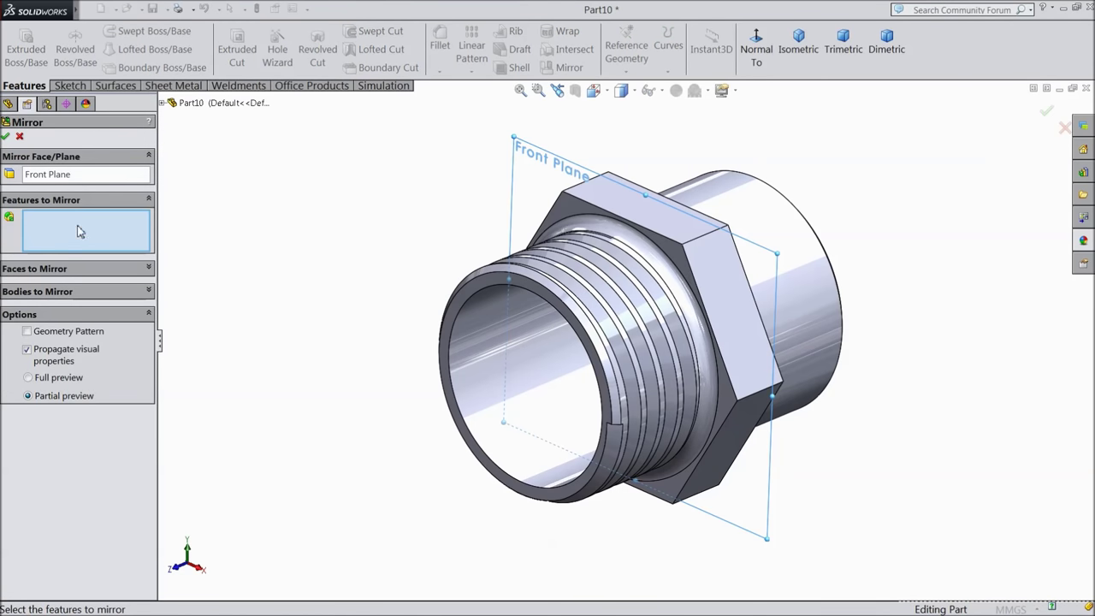
left_click(163, 103)
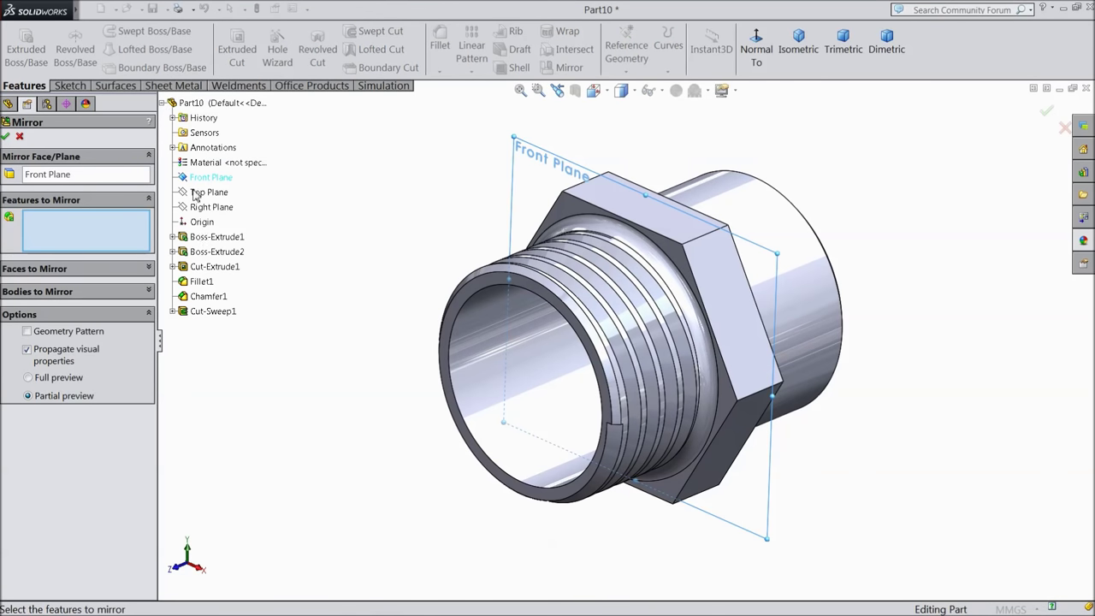
left_click(214, 311)
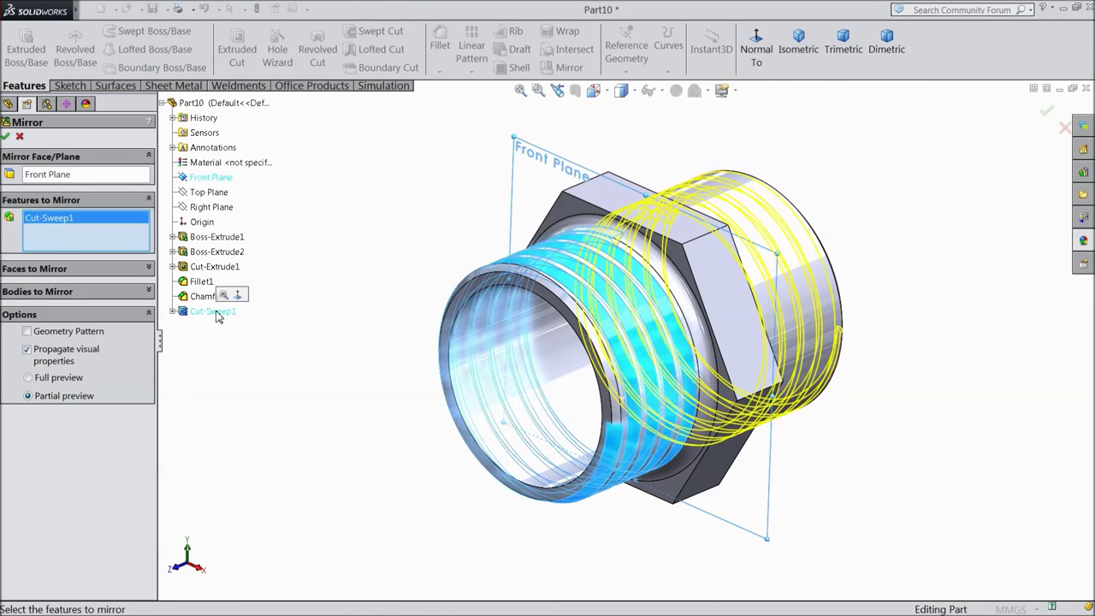
left_click(6, 137)
middle_click_drag(318, 279, 317, 284)
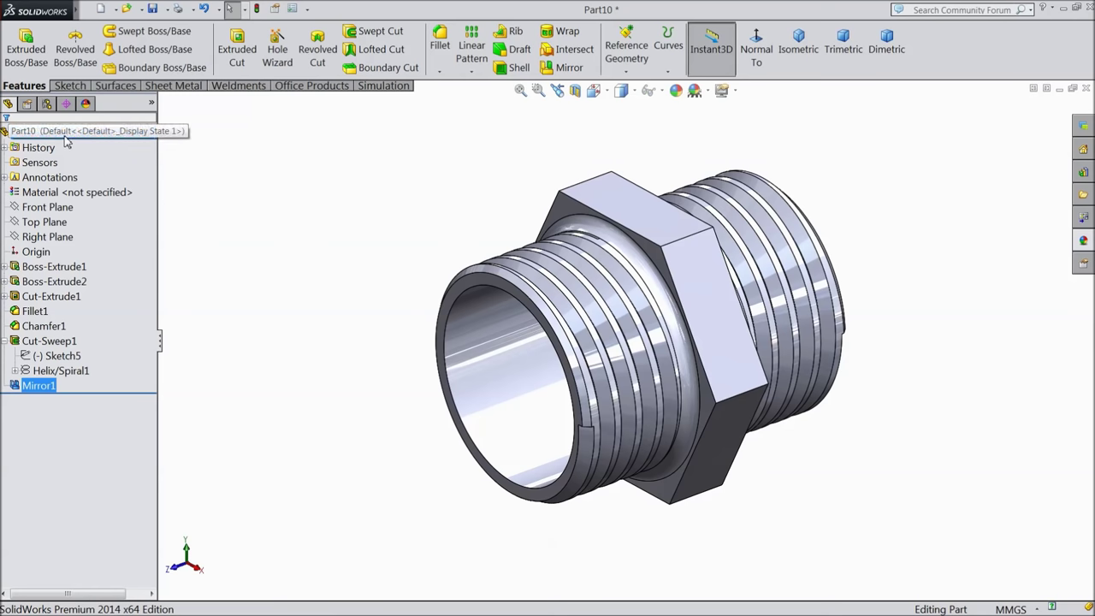
left_click(67, 135)
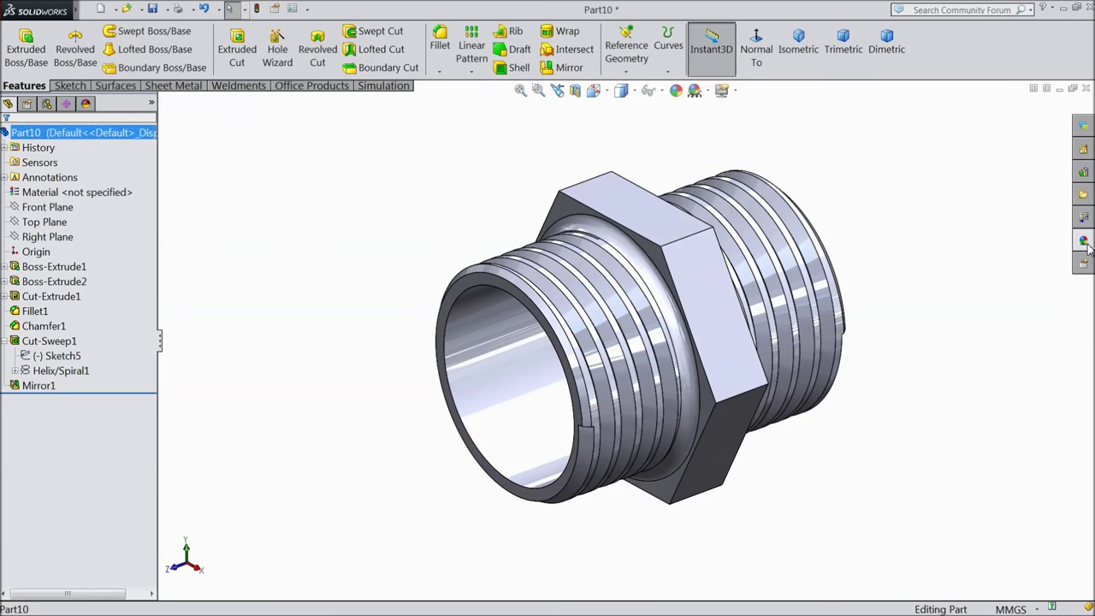
Step: Apply the sandblasted aluminum finish from Metal > Aluminum appearances to the whole fitting
left_click(1083, 242)
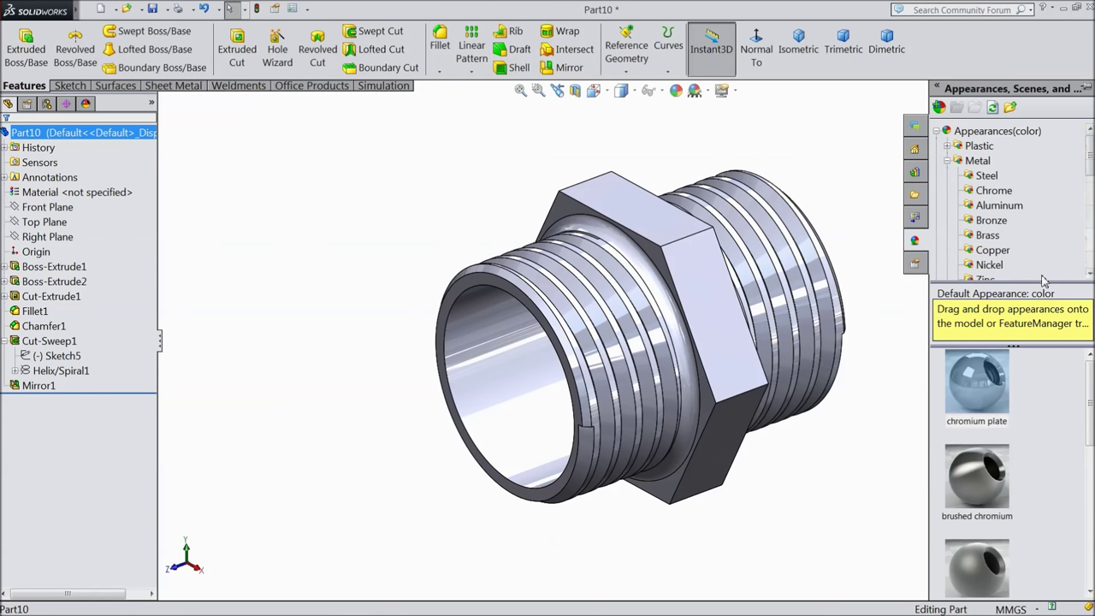
left_click(1006, 209)
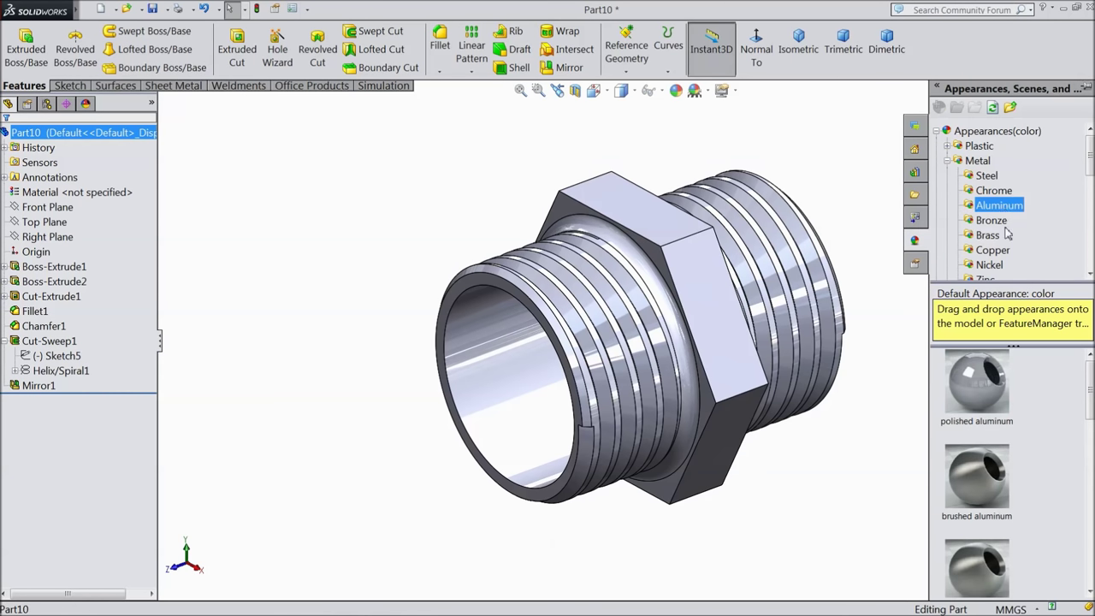
scroll(1001, 449, "down", 3)
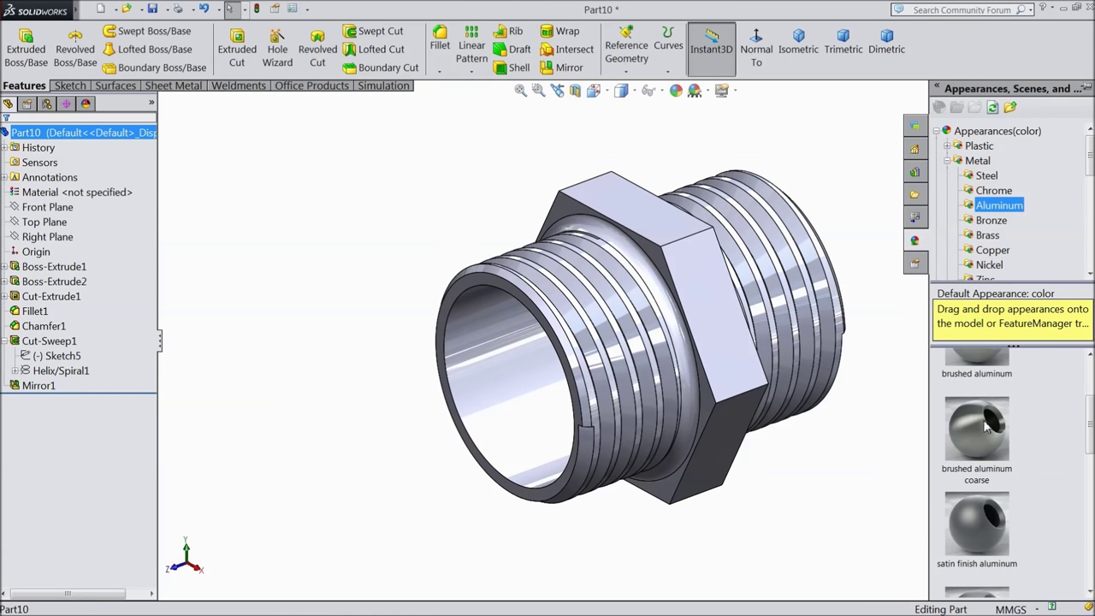
scroll(985, 434, "up", 3)
mouse_move(977, 476)
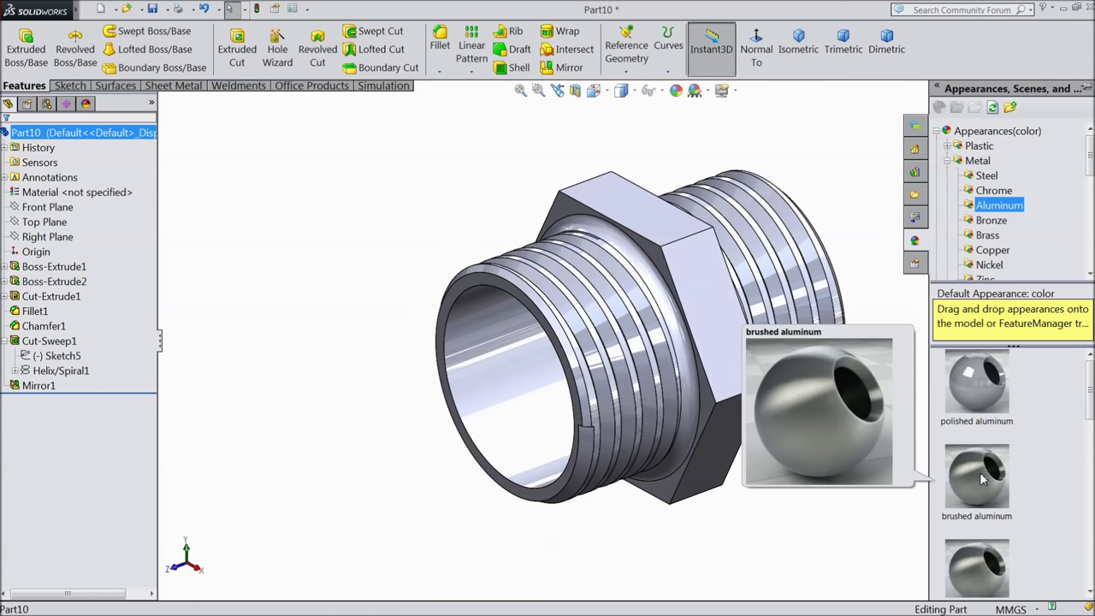
double_click(984, 496)
scroll(986, 495, "down", 2)
scroll(994, 488, "down", 2)
scroll(996, 485, "down", 2)
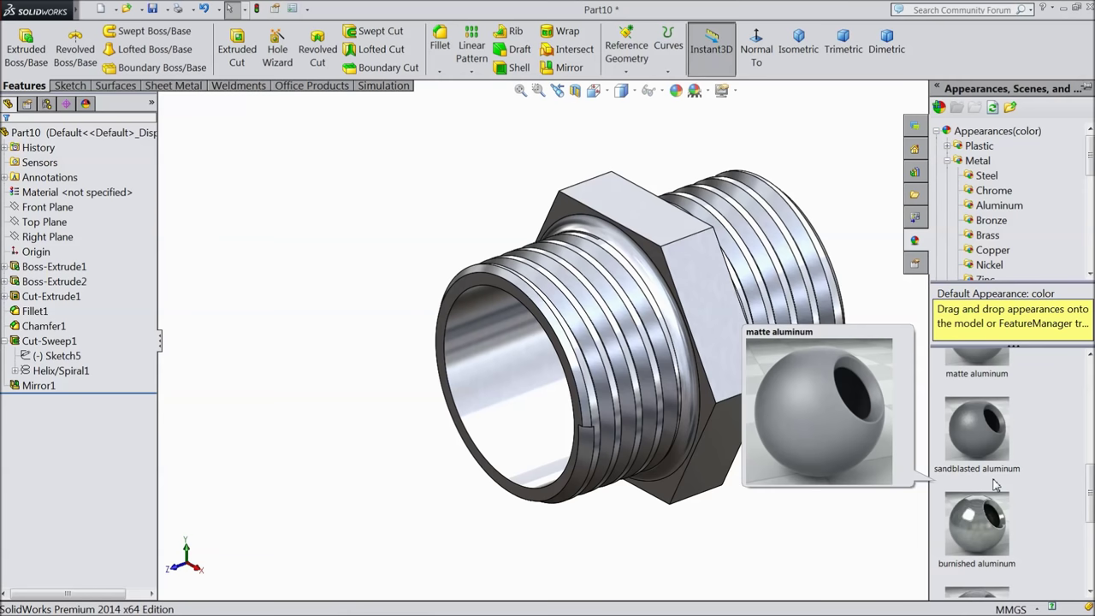
double_click(982, 451)
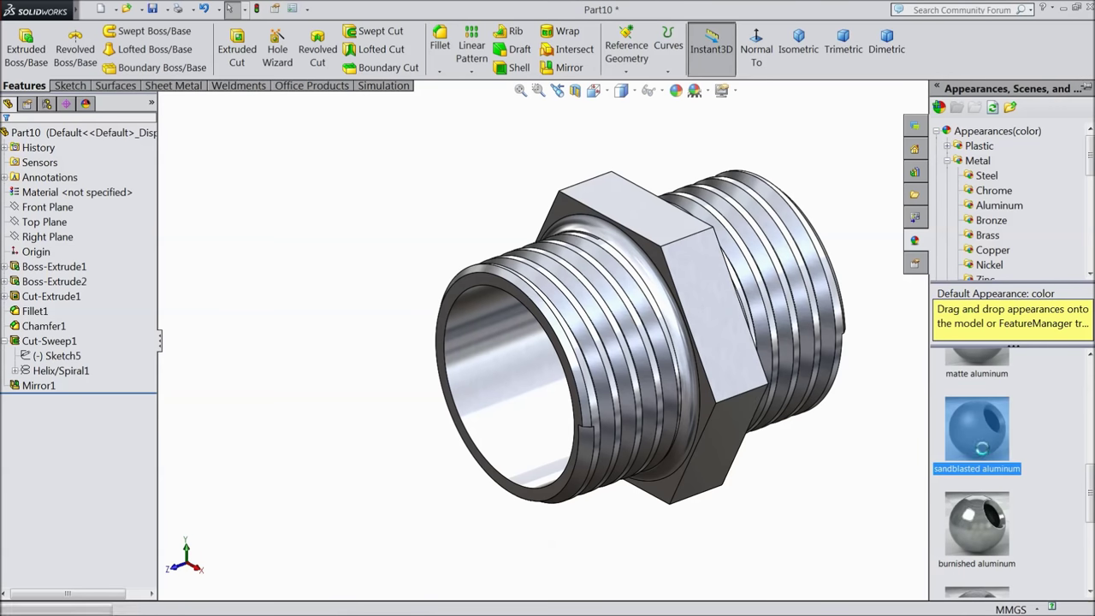
scroll(862, 386, "down", 2)
mouse_move(862, 386)
middle_mouse_down()
mouse_move(798, 426)
mouse_move(843, 432)
middle_mouse_up()
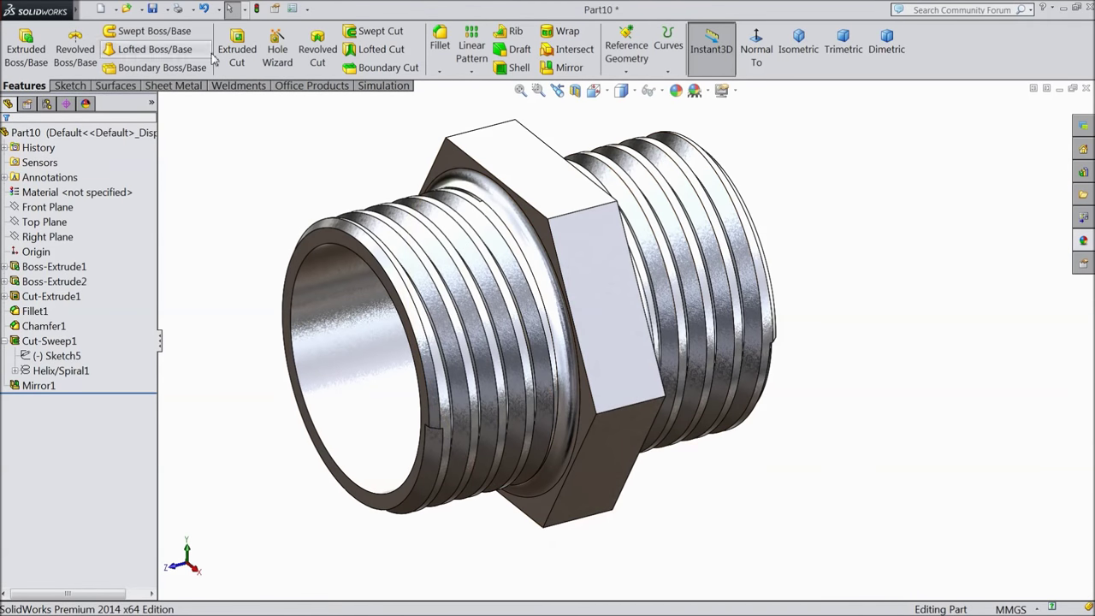
left_click(152, 8)
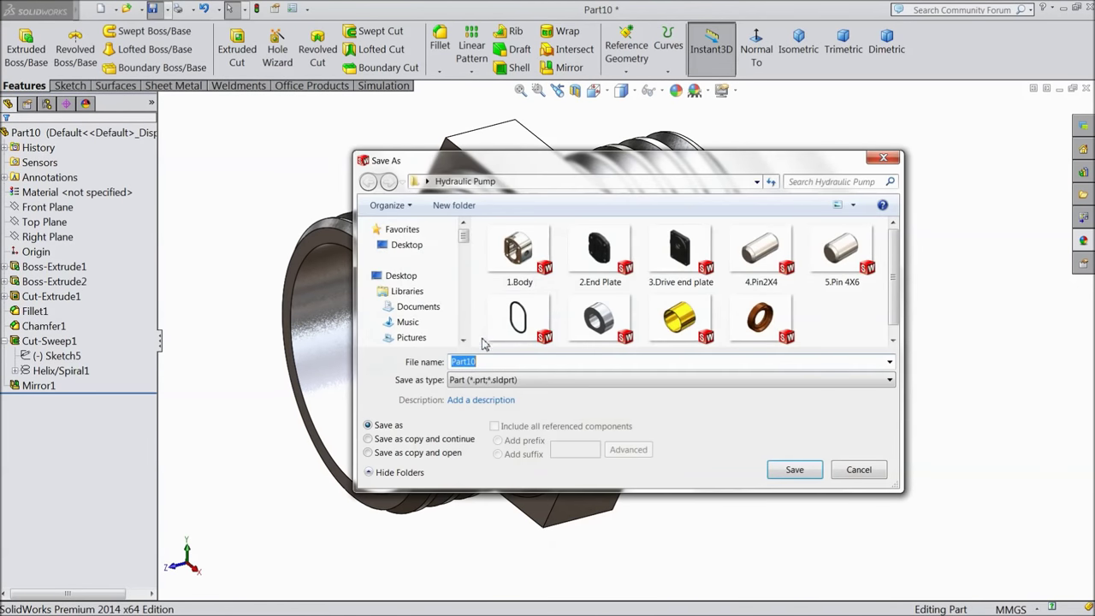
Step: Save the fitting as 13.Nipple in the Hydraulic Pump folder
left_click_drag(897, 285, 895, 294)
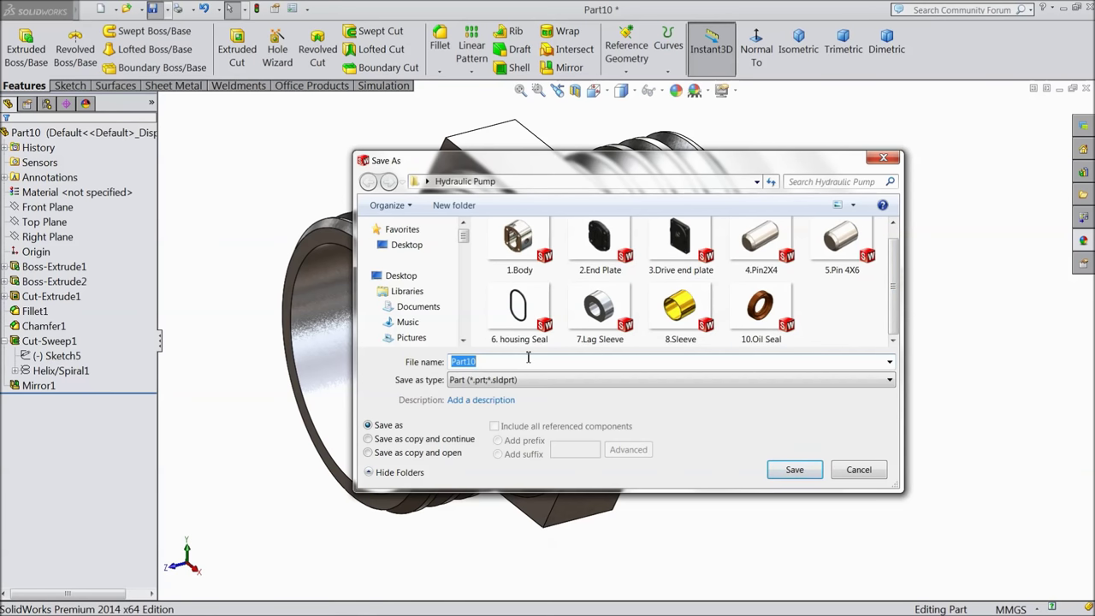
type("13.Nipple")
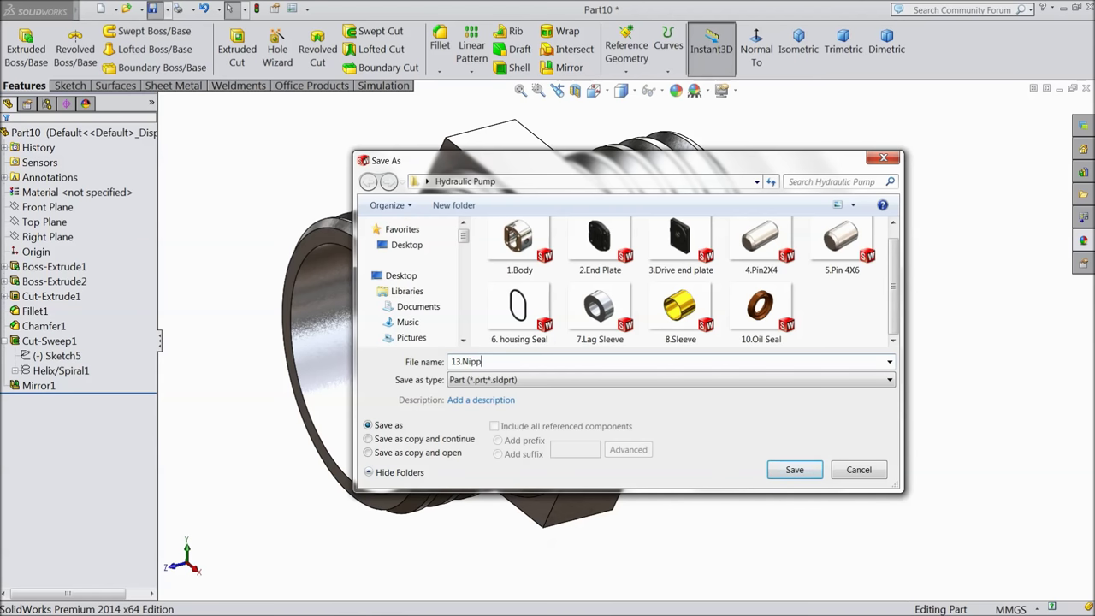
left_click(795, 471)
mouse_move(815, 455)
middle_mouse_down()
mouse_move(875, 428)
mouse_move(865, 420)
mouse_move(784, 447)
mouse_move(762, 470)
mouse_move(743, 467)
mouse_move(761, 467)
middle_mouse_up()
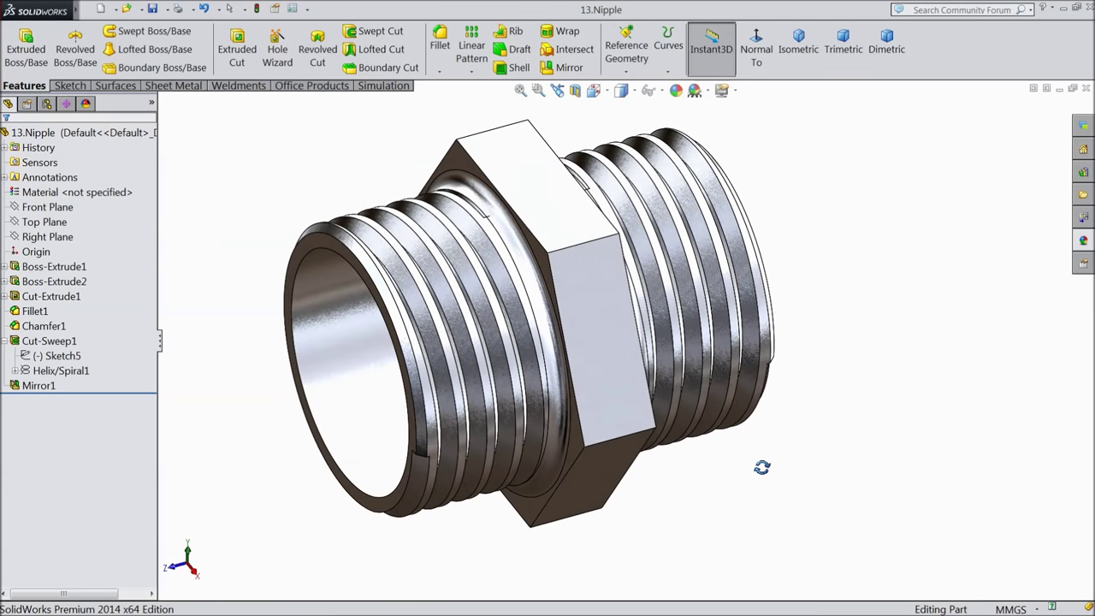
scroll(704, 464, "up", 3)
scroll(704, 465, "up", 2)
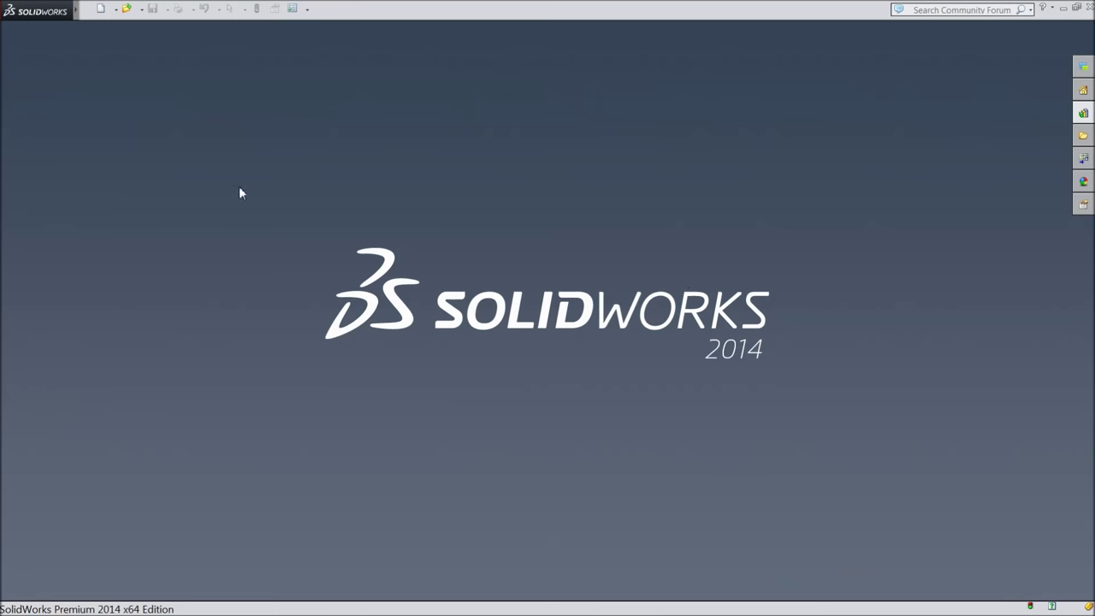
Step: Create a new assembly and place 1.Body at its origin as the first component
left_click(99, 19)
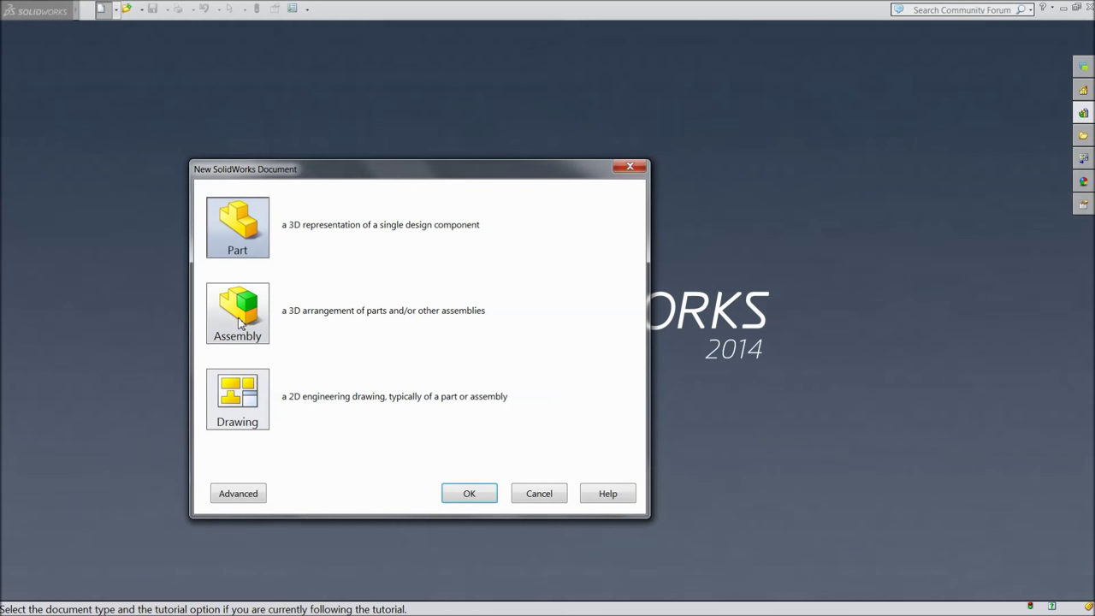
left_click(250, 323)
left_click(466, 498)
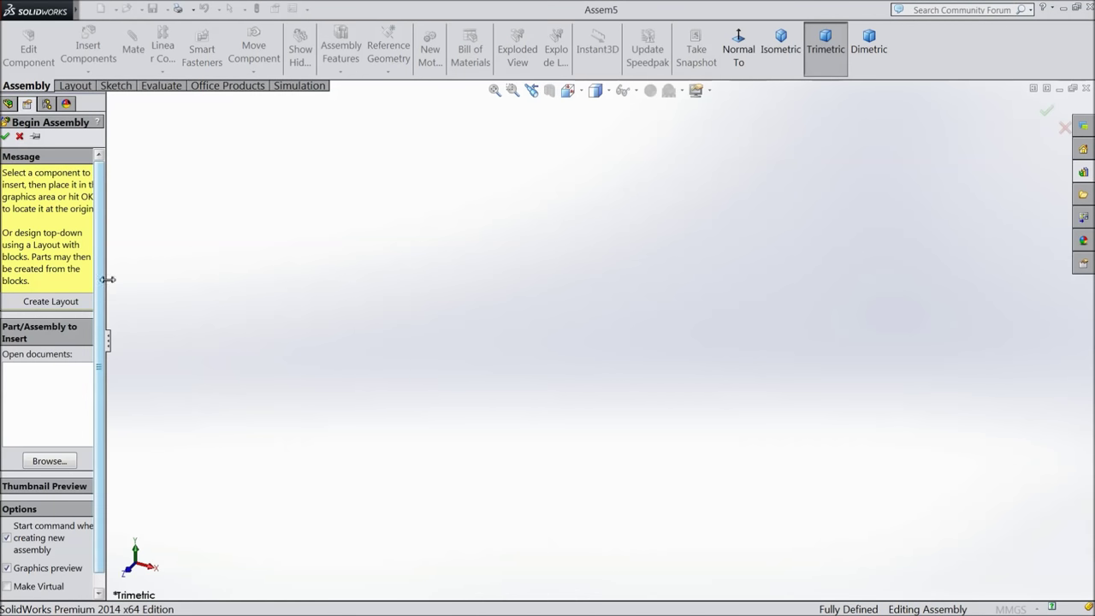
left_click_drag(110, 282, 141, 278)
left_click(77, 415)
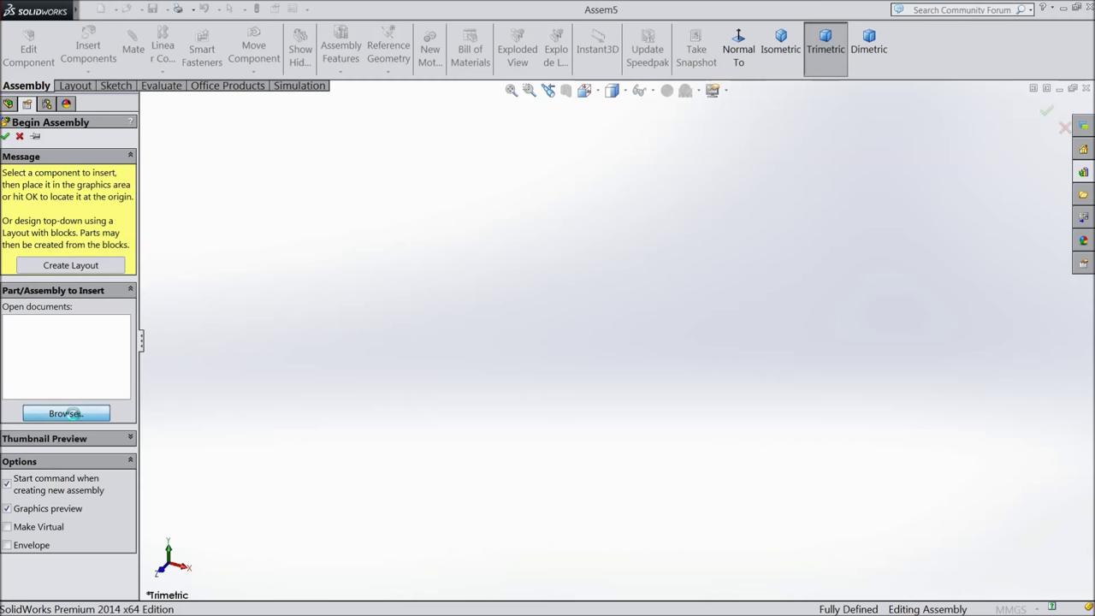
left_click(519, 185)
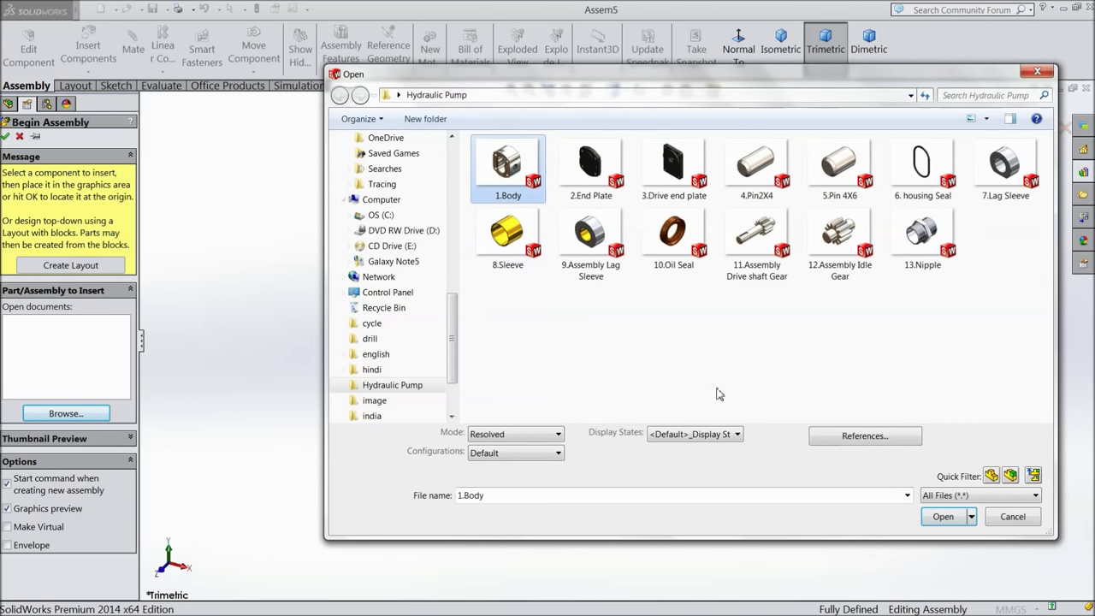
left_click(930, 513)
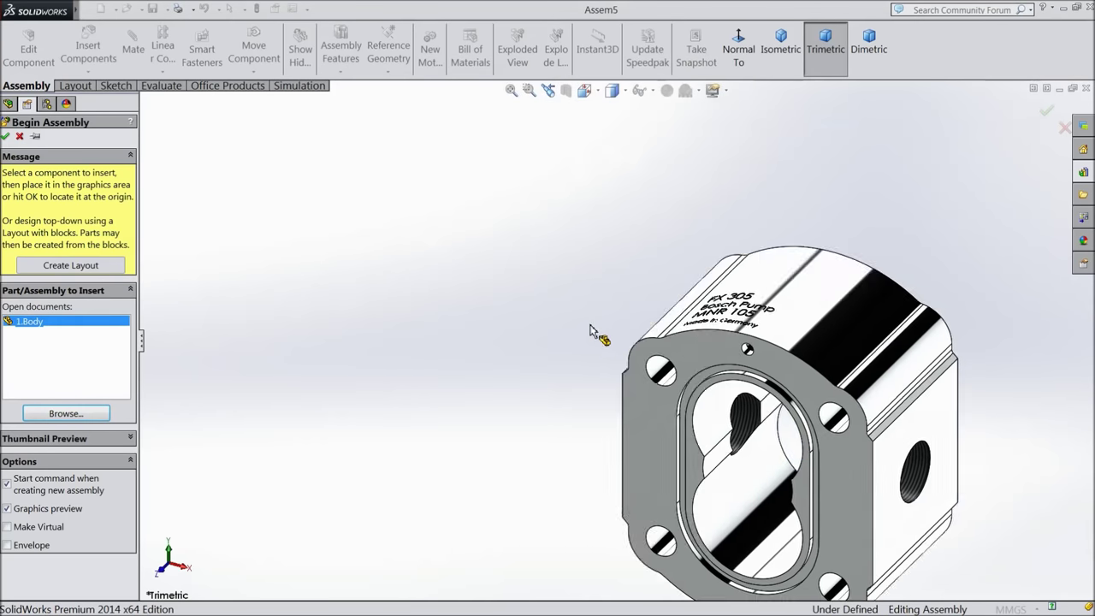
left_click(588, 333)
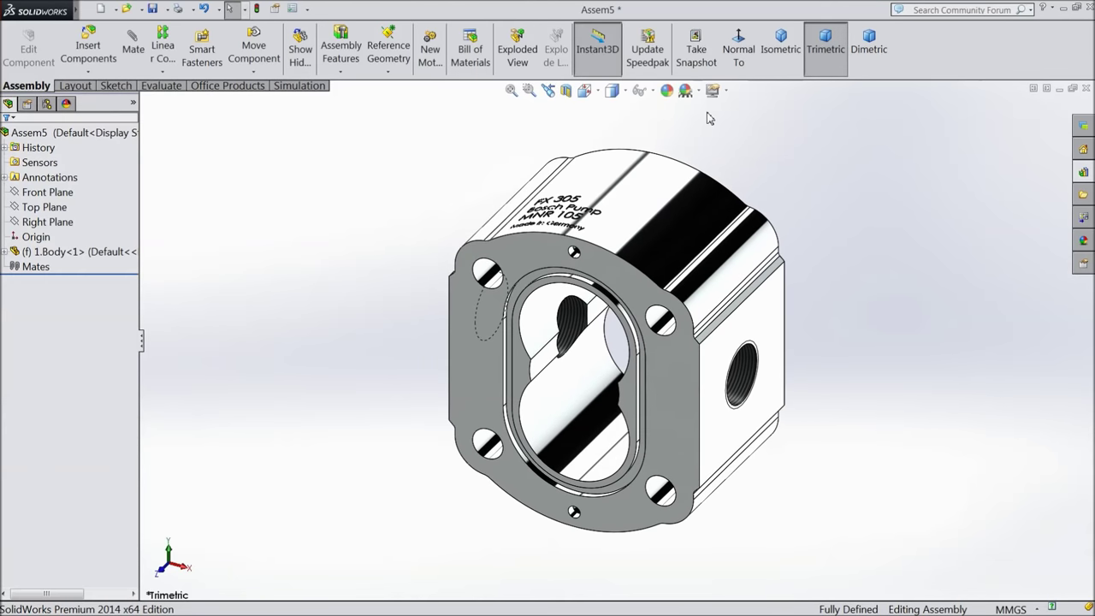
Step: Apply the Plain White scene background behind the pump body
left_click(701, 90)
left_click(711, 45)
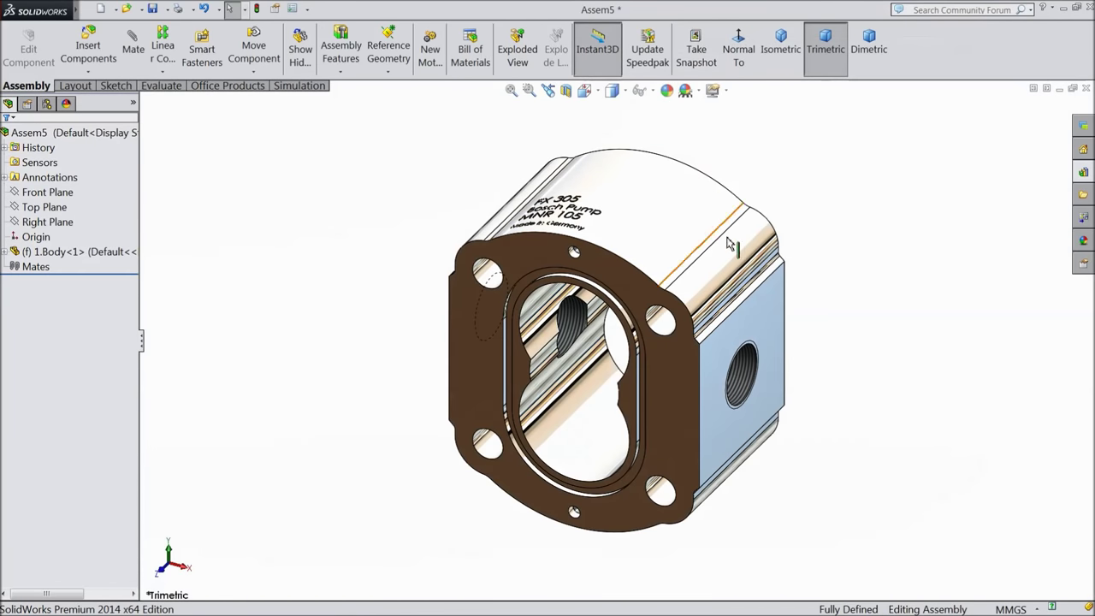
mouse_move(814, 330)
middle_mouse_down()
mouse_move(801, 292)
mouse_move(809, 315)
middle_mouse_up()
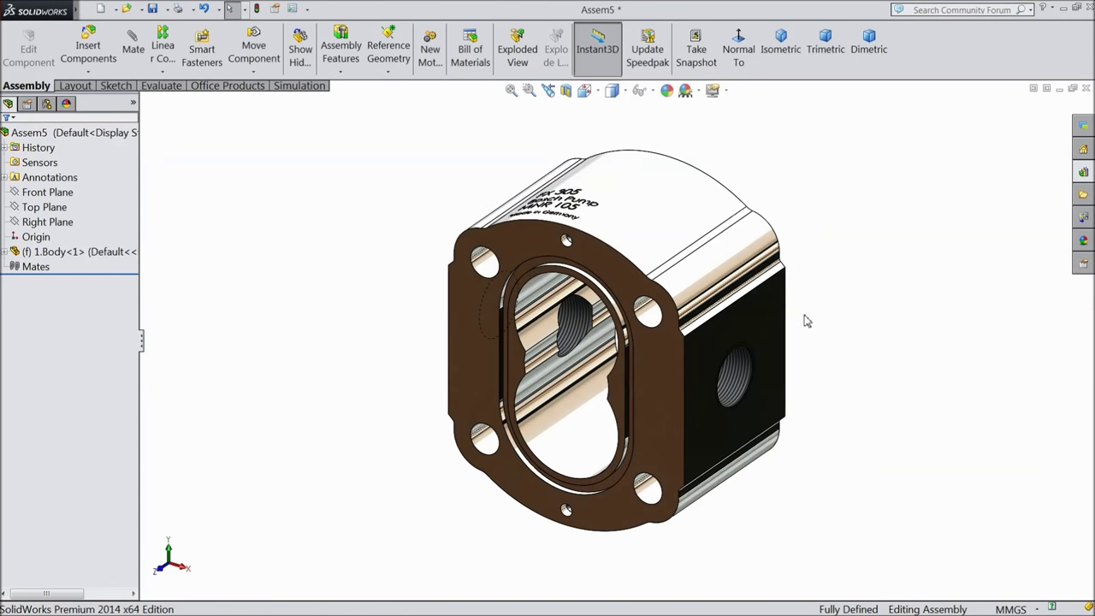
left_click(88, 47)
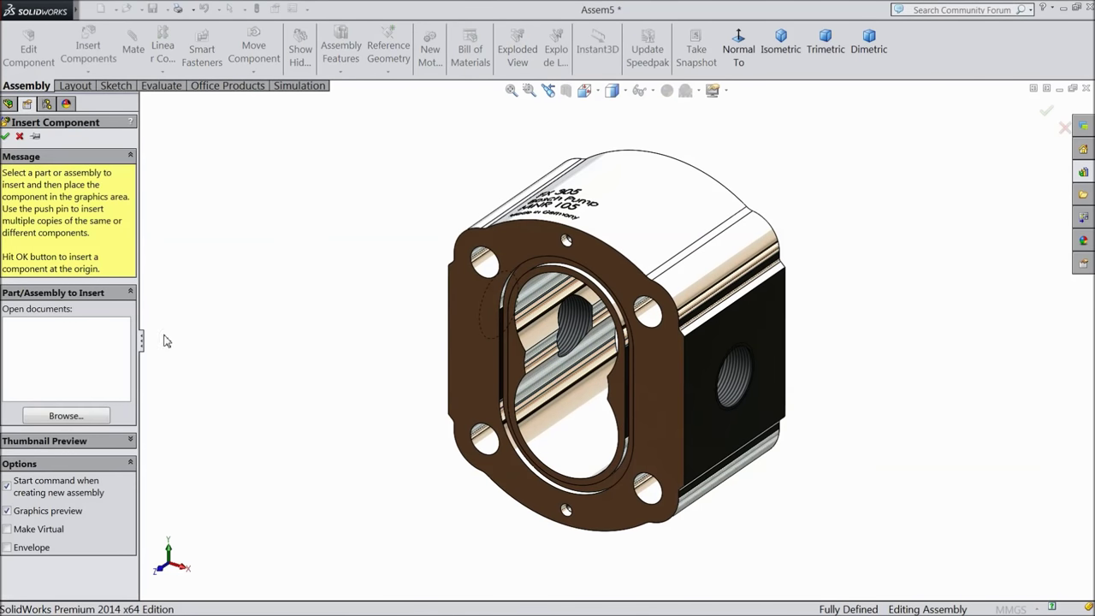
Step: Insert 9.Assembly Lag Sleeve and move it beside the pump body's front face
left_click(66, 415)
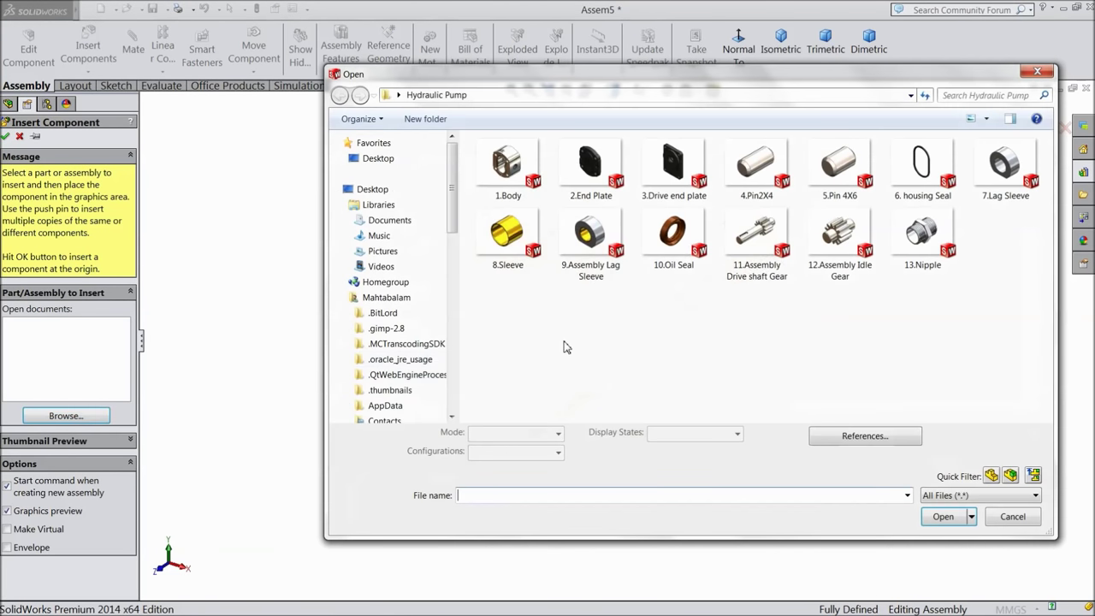
mouse_move(591, 248)
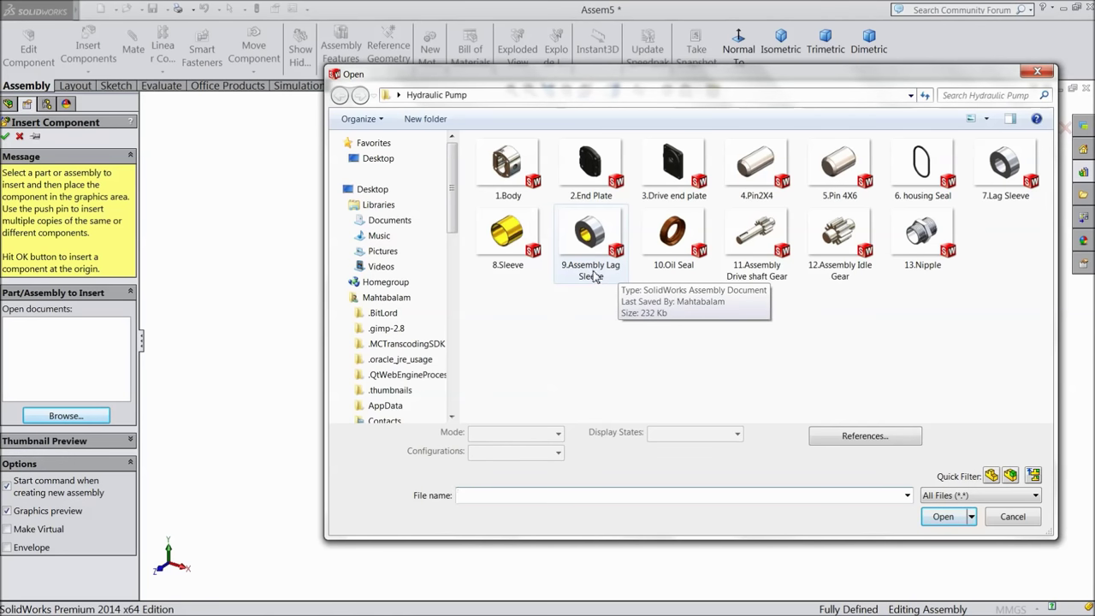
left_click(594, 268)
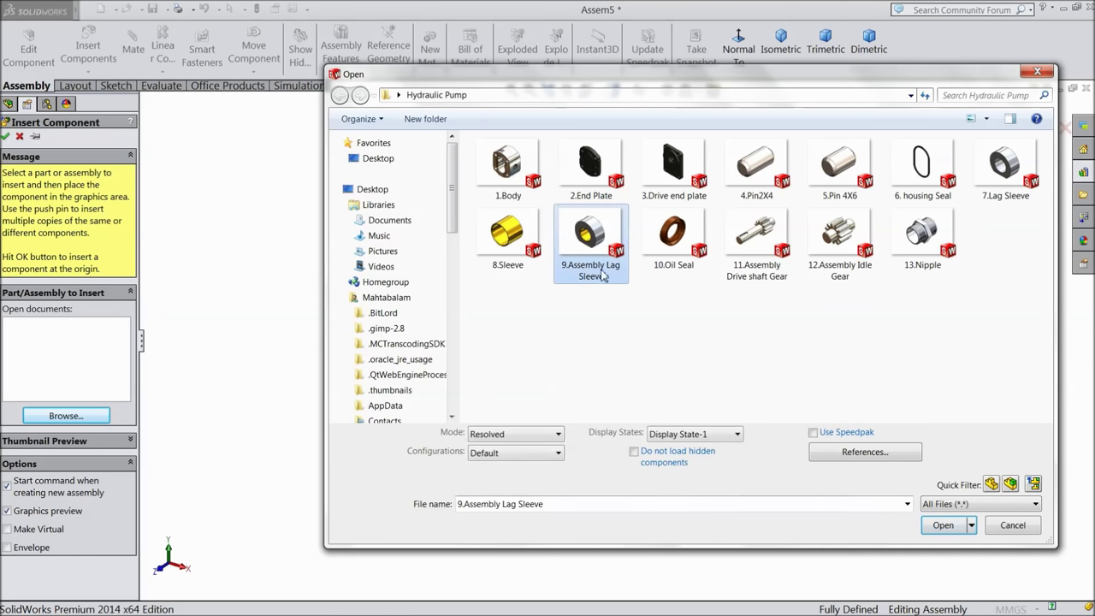
left_click(942, 525)
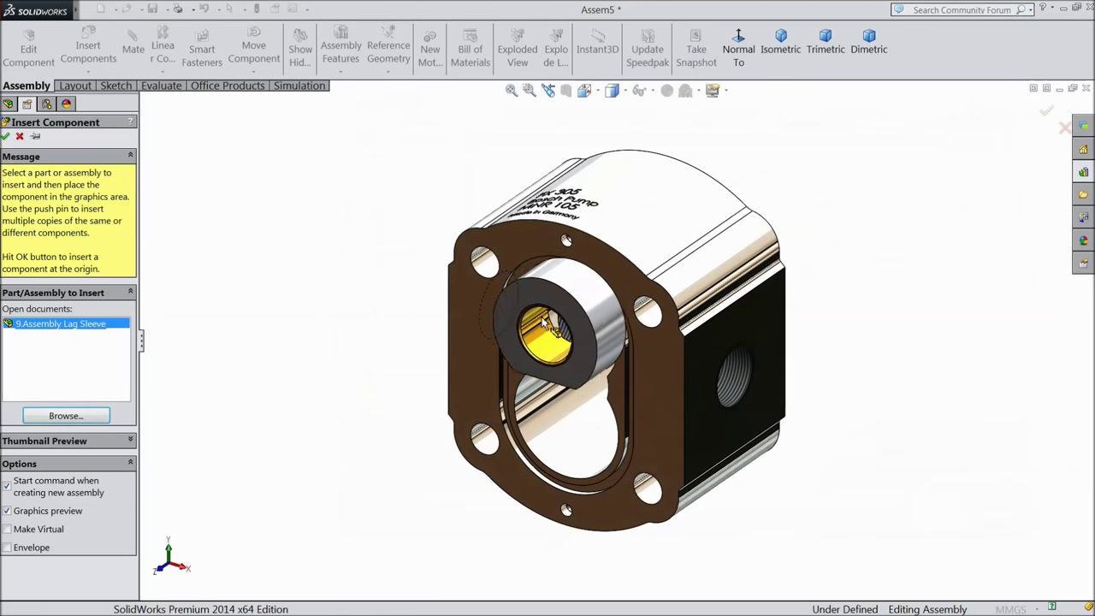
left_click(467, 293)
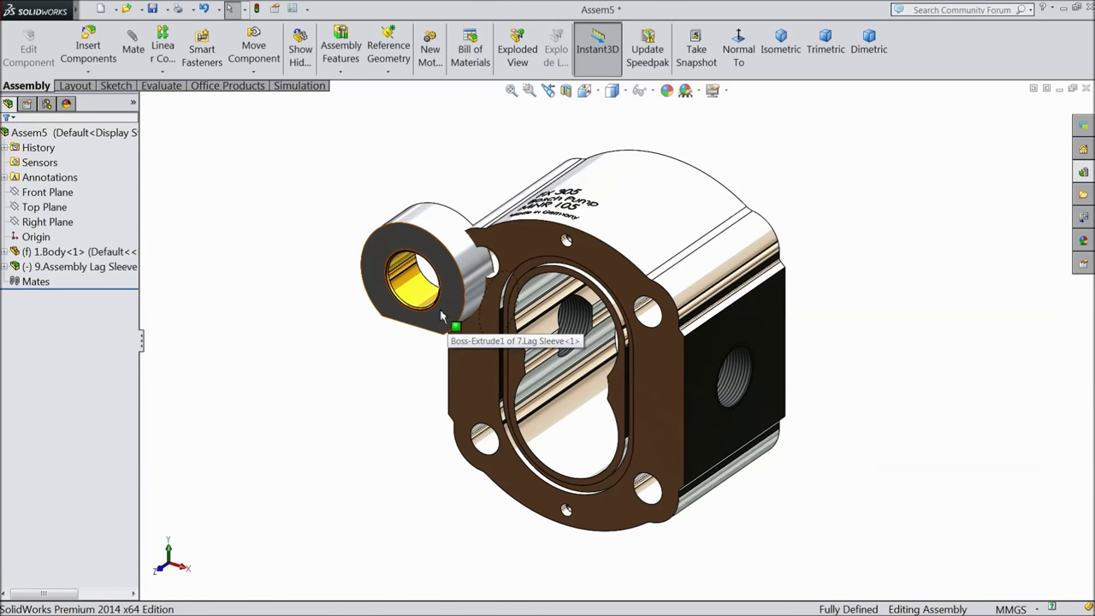
left_click_drag(440, 317, 370, 368)
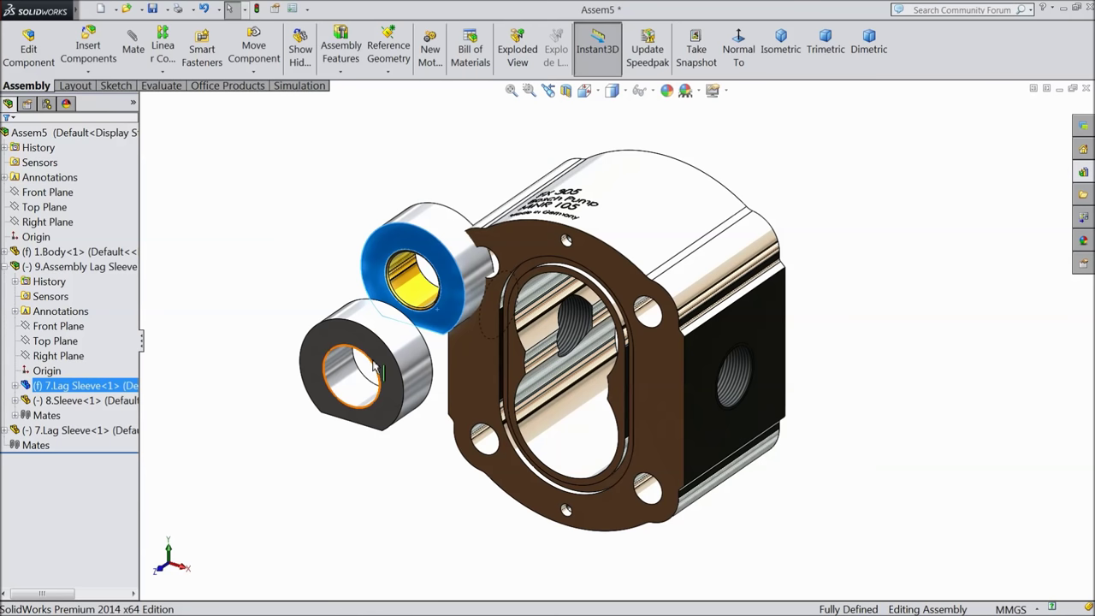
Step: Delete the stray loose 7.Lag Sleeve from the assembly
left_click(391, 367)
right_click(391, 369)
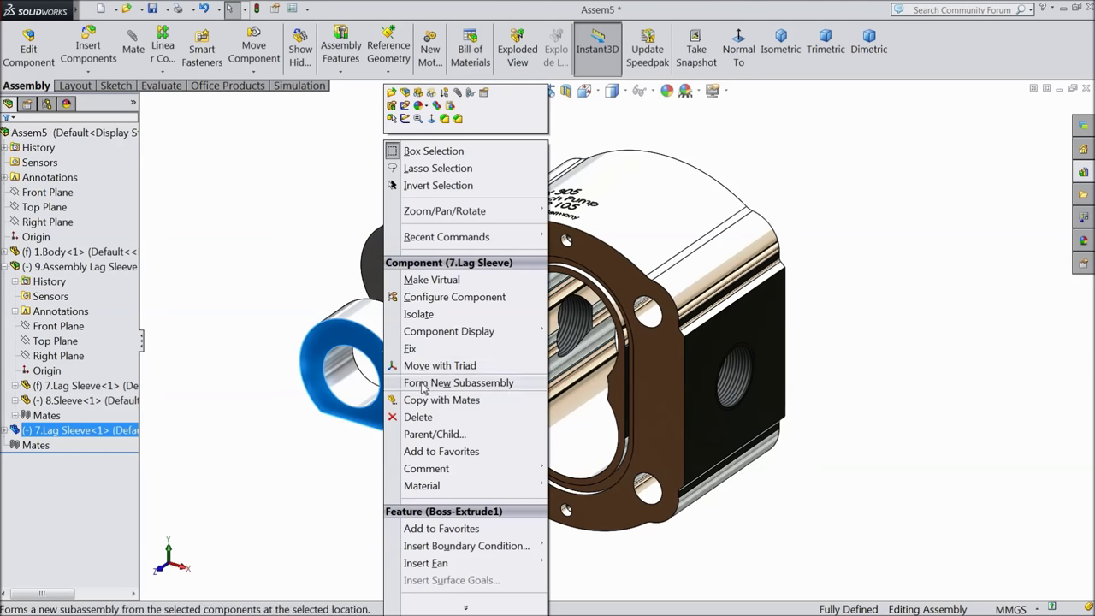
left_click(418, 417)
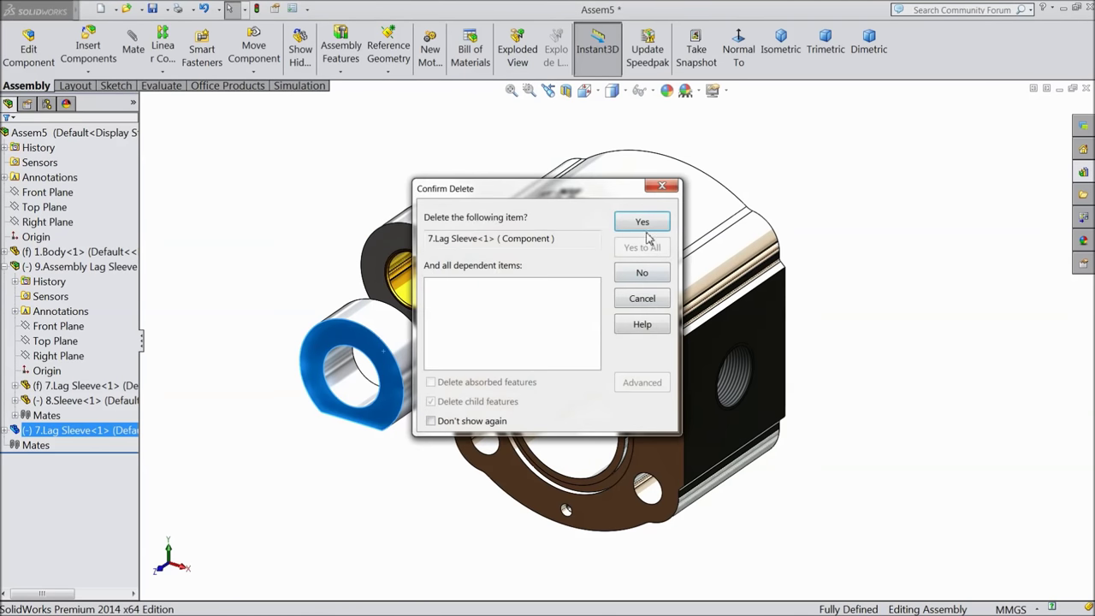
left_click(643, 224)
Step: Place a second copy of 9.Assembly Lag Sleeve below the first
left_click(85, 52)
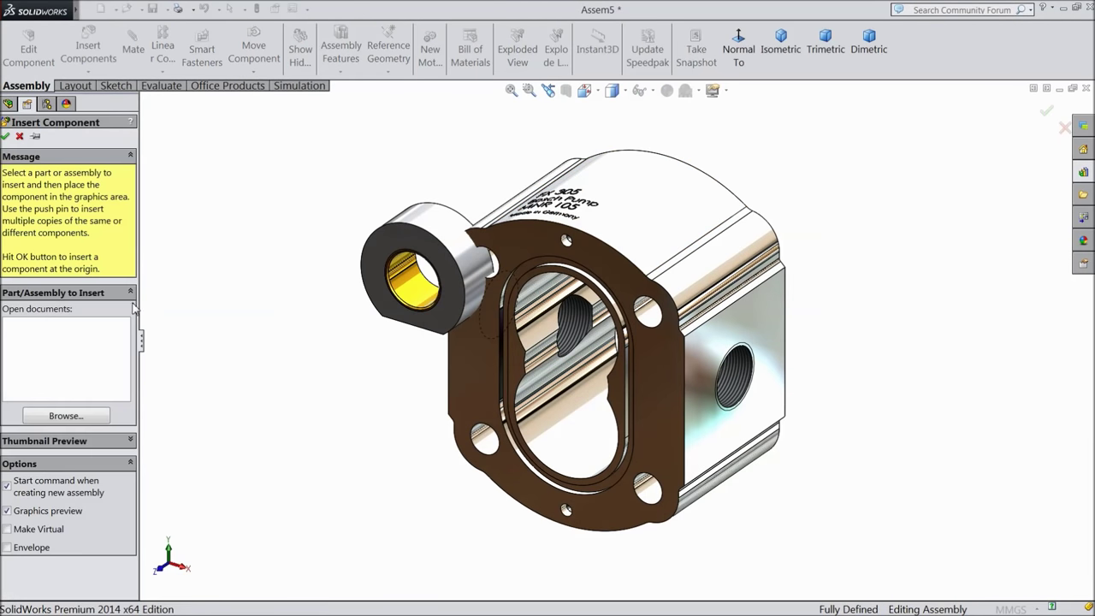
left_click(85, 415)
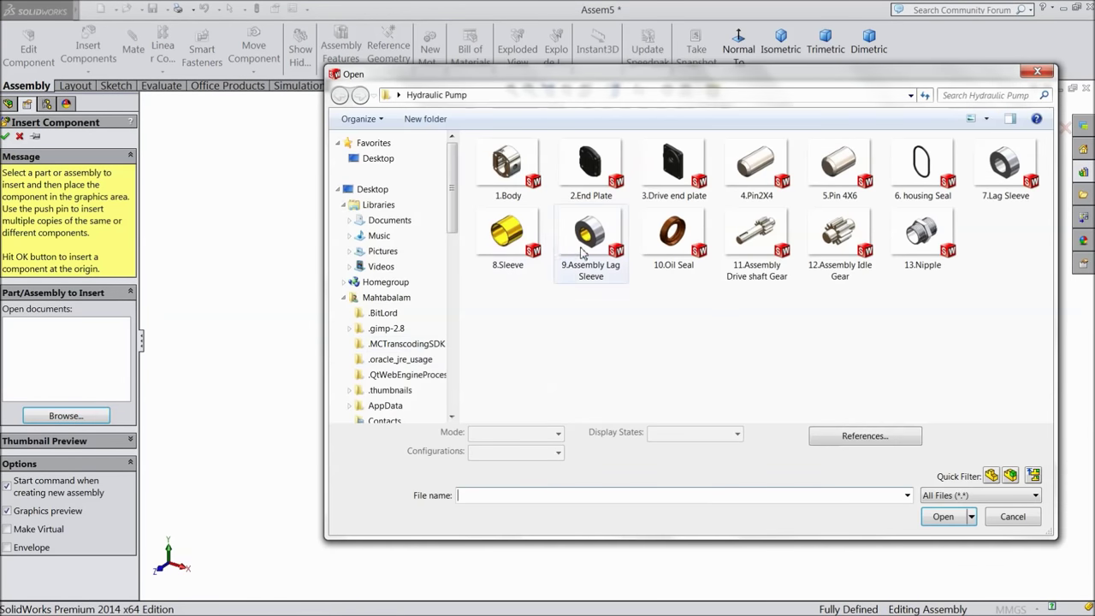
left_click(582, 248)
left_click(941, 516)
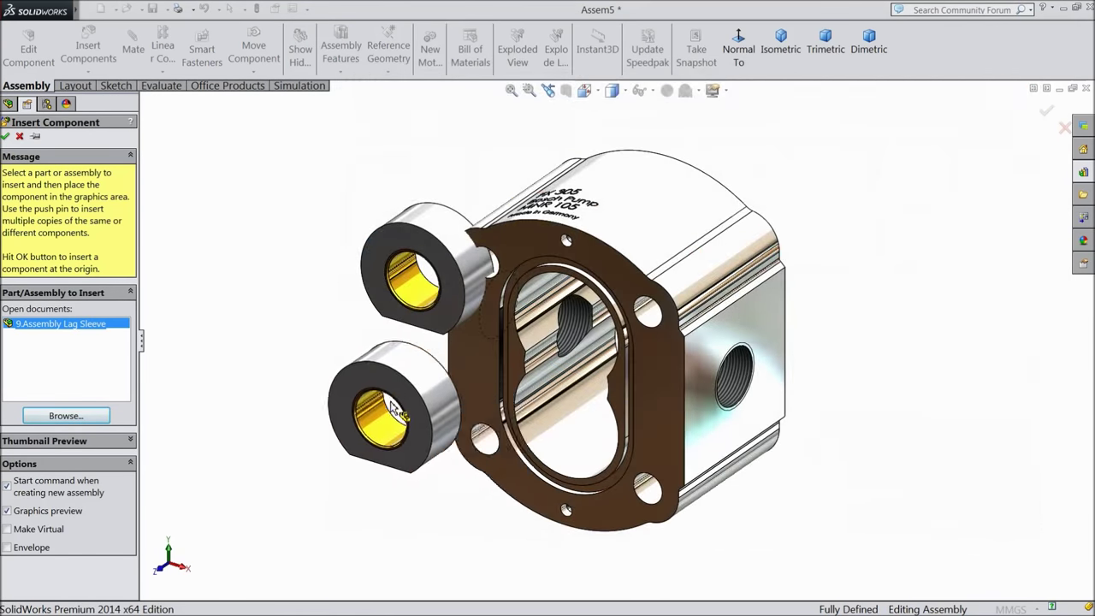
left_click(374, 393)
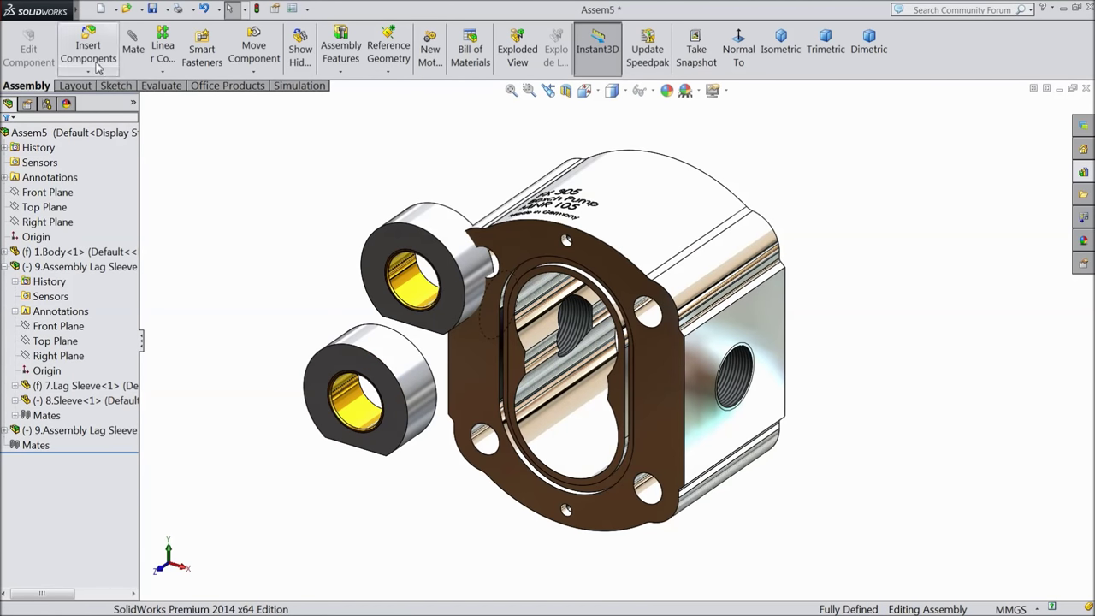
middle_click_drag(358, 338, 340, 228)
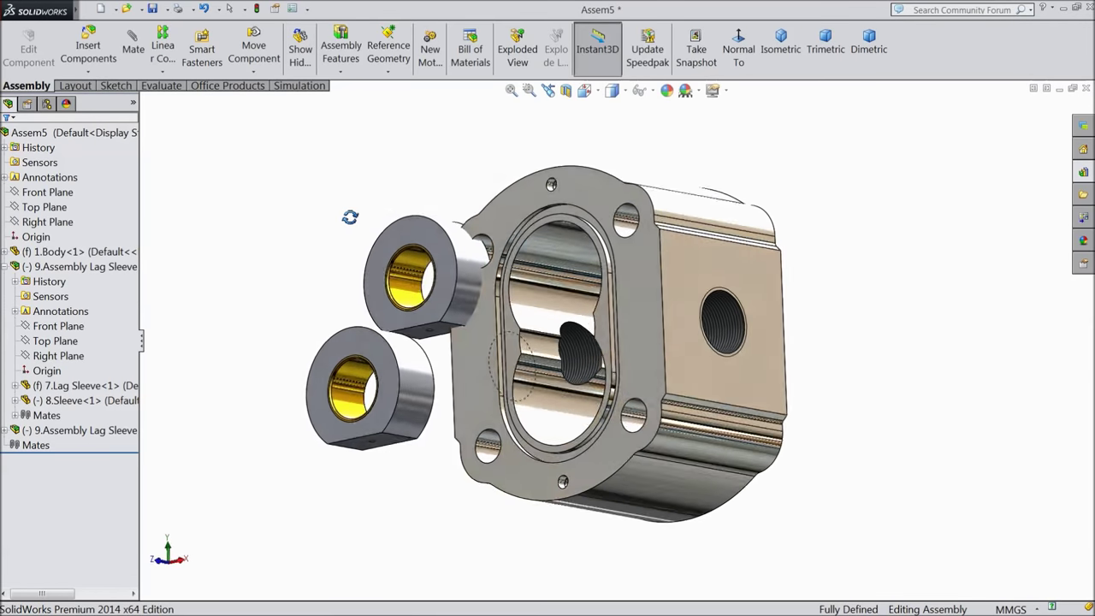
left_click(88, 47)
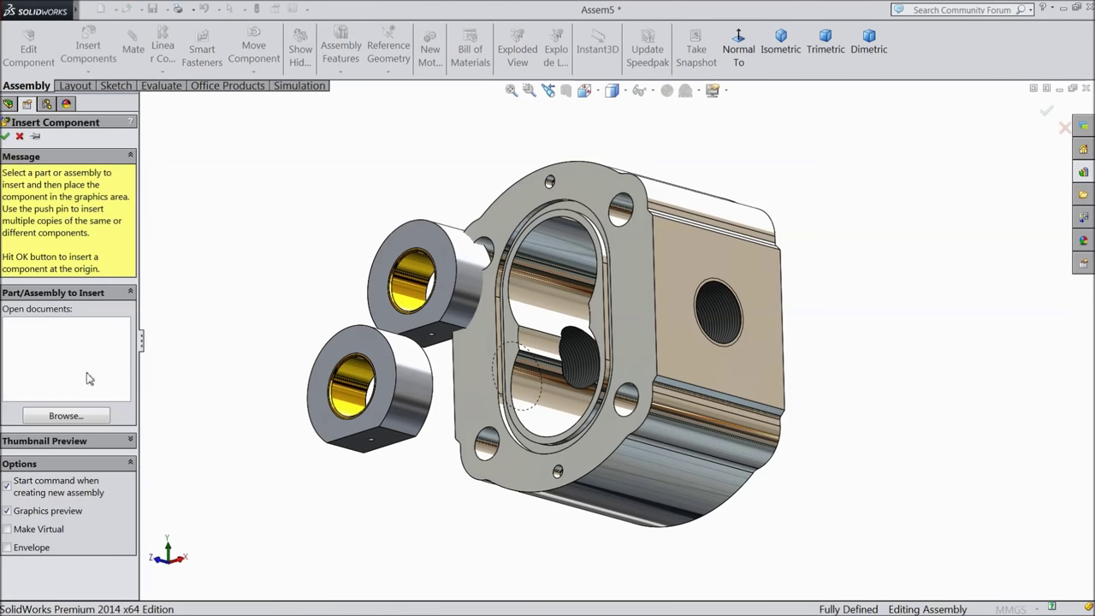
left_click(65, 416)
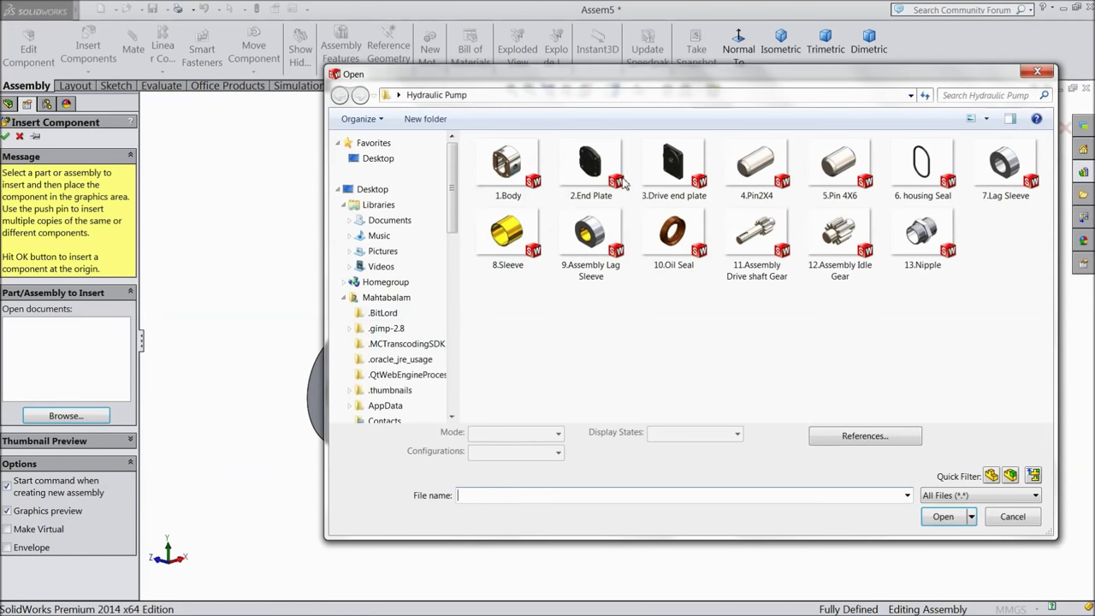
Step: Insert the 4.Pin2X4 part and move it next to the sleeve's small hole
left_click(764, 193)
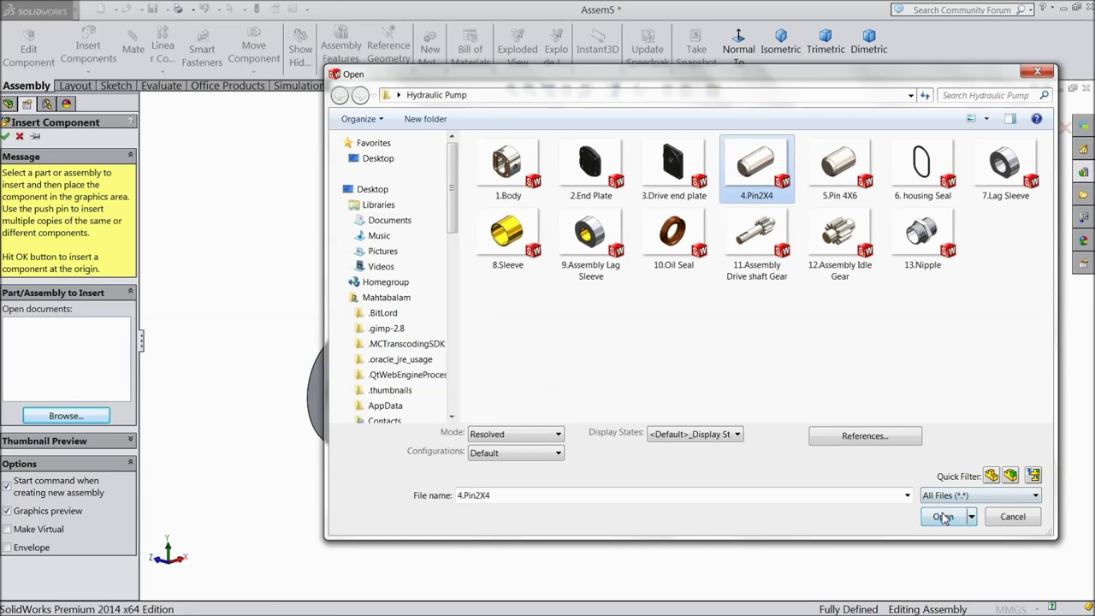
left_click(942, 518)
scroll(436, 343, "down", 2)
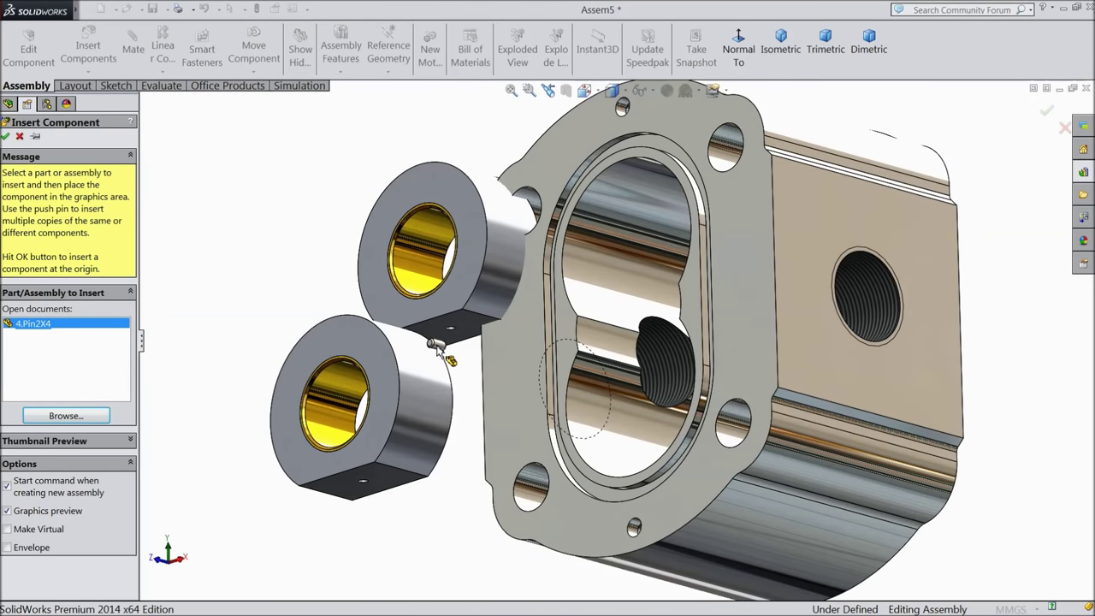
left_click(436, 344)
scroll(448, 345, "down", 3)
scroll(475, 346, "down", 2)
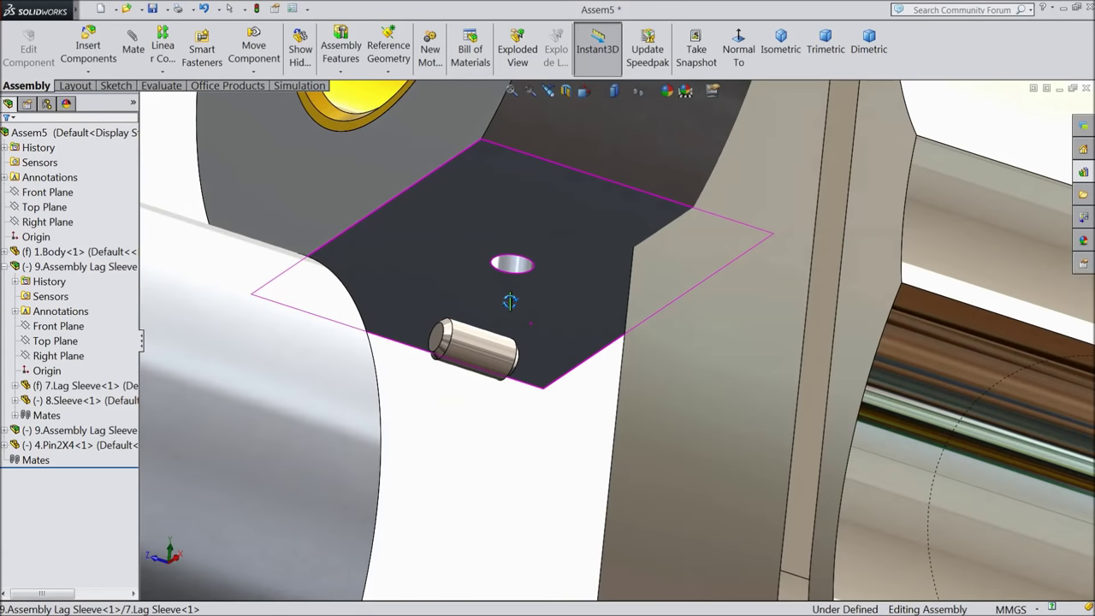
middle_click_drag(532, 318, 520, 348)
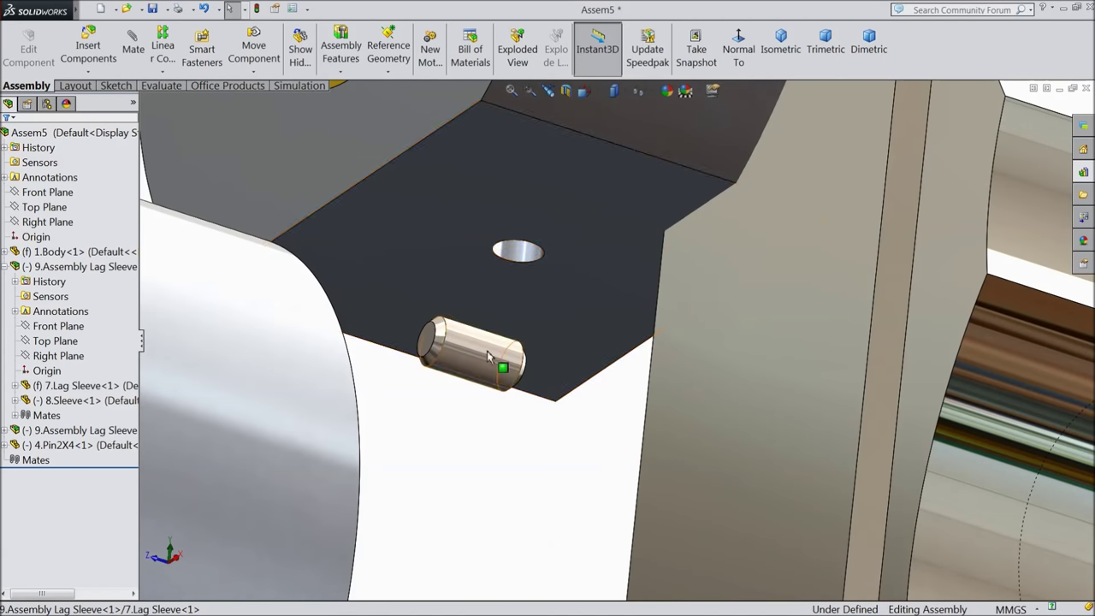
left_click_drag(520, 347, 293, 134)
Step: Mate the pin concentric with the sleeve's hole
left_click(137, 53)
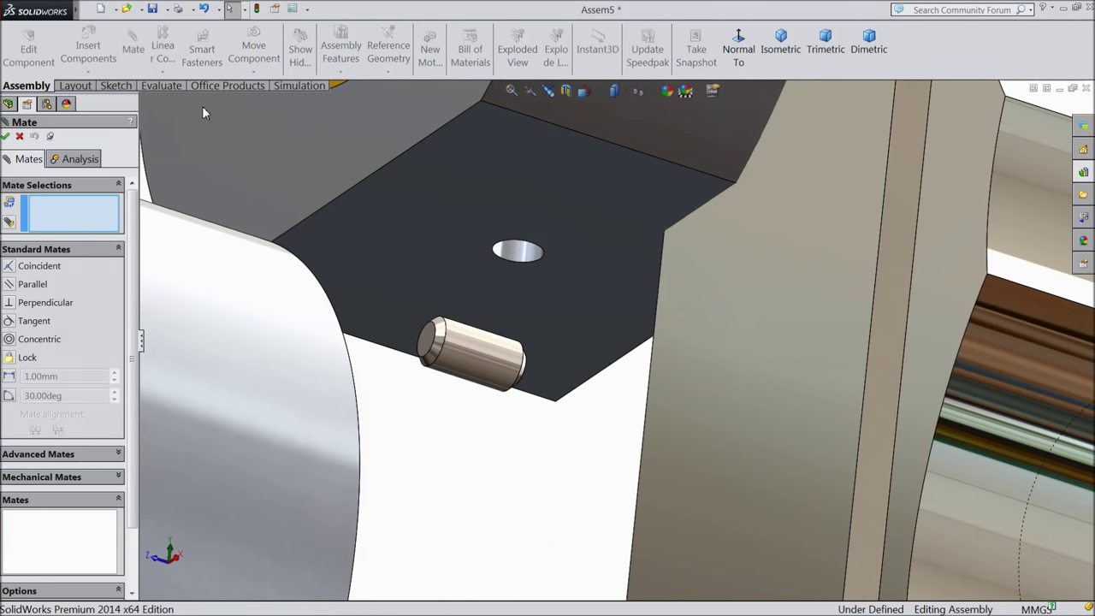
left_click(519, 271)
left_click(484, 354)
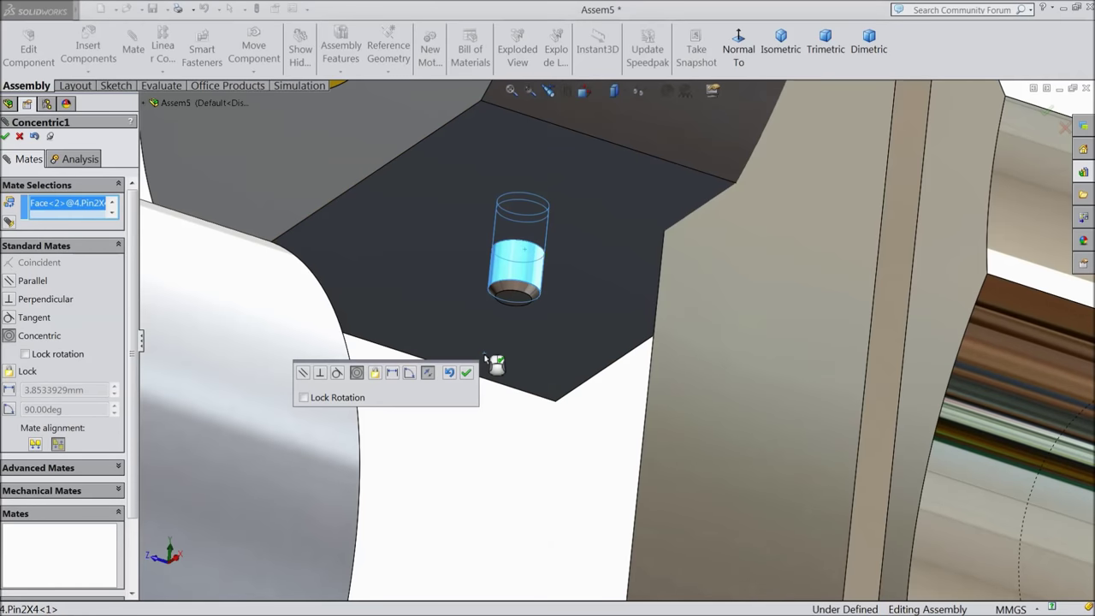
left_click(469, 373)
left_click_drag(520, 275, 505, 382)
middle_click_drag(505, 382, 512, 235)
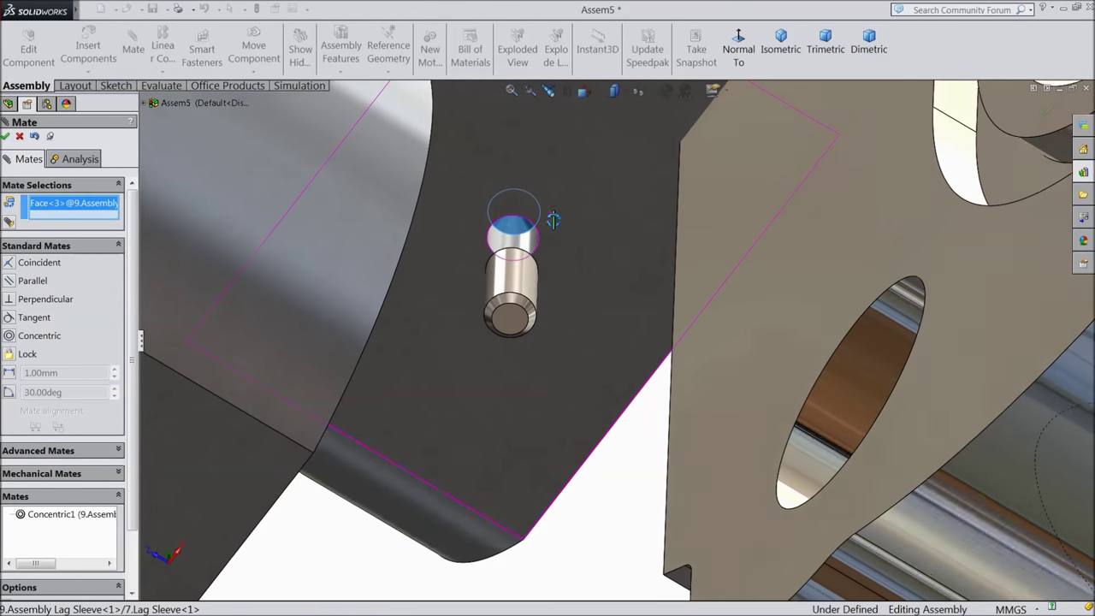
middle_click_drag(552, 216, 533, 366)
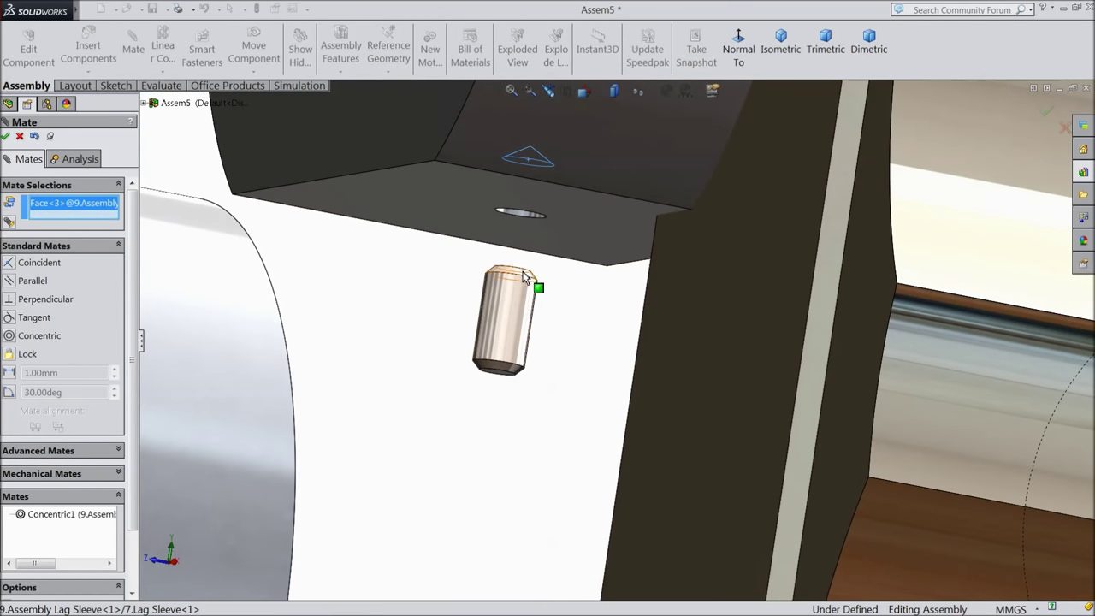
Step: Try a coincident mate on the pin's end face, then dismiss the failed-mate error
left_click(523, 274)
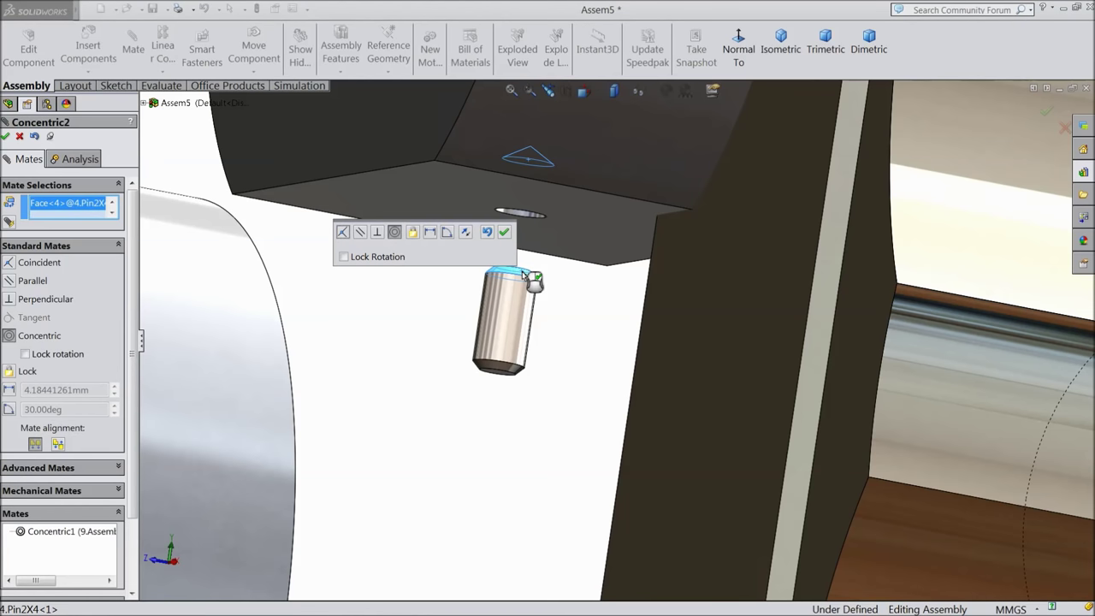
left_click(60, 265)
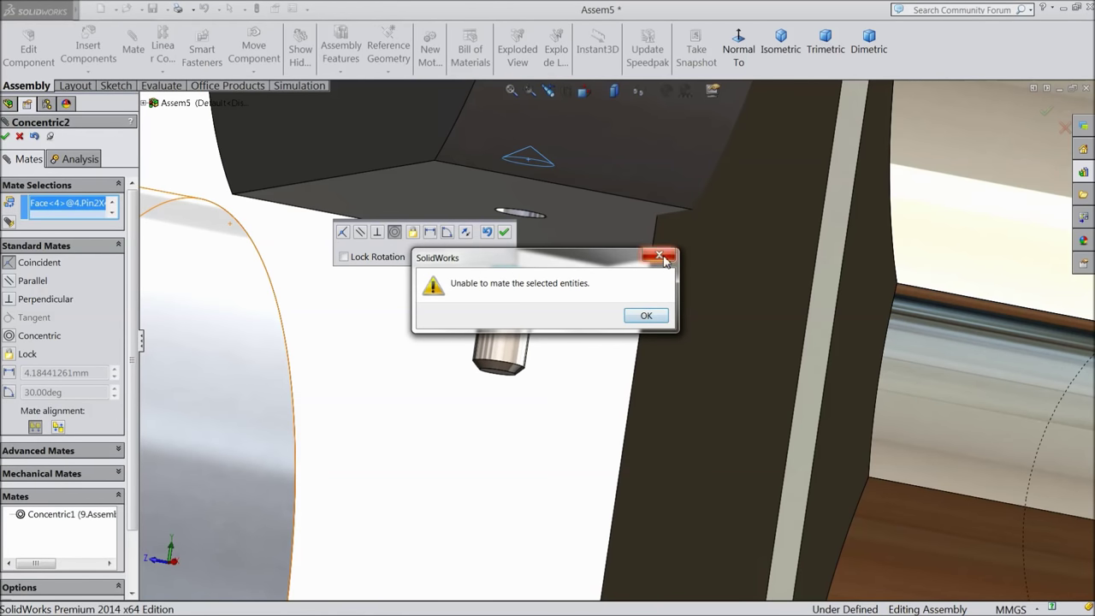
left_click(664, 259)
middle_click_drag(562, 262, 577, 168)
scroll(574, 171, "up", 3)
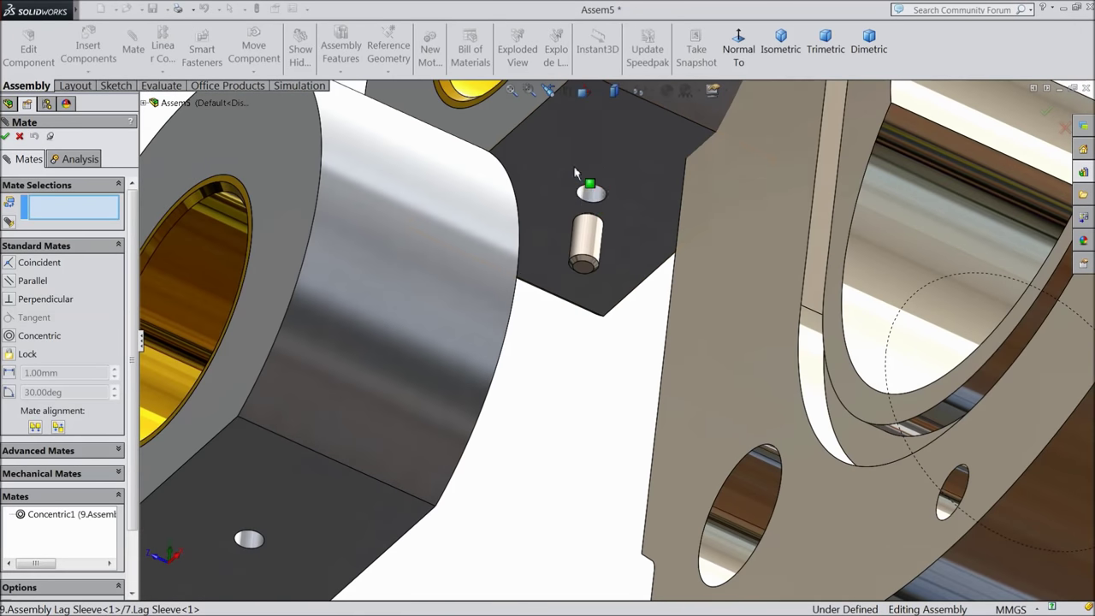
mouse_move(587, 176)
middle_mouse_down()
mouse_move(594, 112)
mouse_move(585, 260)
middle_mouse_up()
Step: Add a 2 mm distance mate between the block's underside and the pin's end face
left_click_drag(587, 274, 596, 219)
scroll(596, 220, "down", 3)
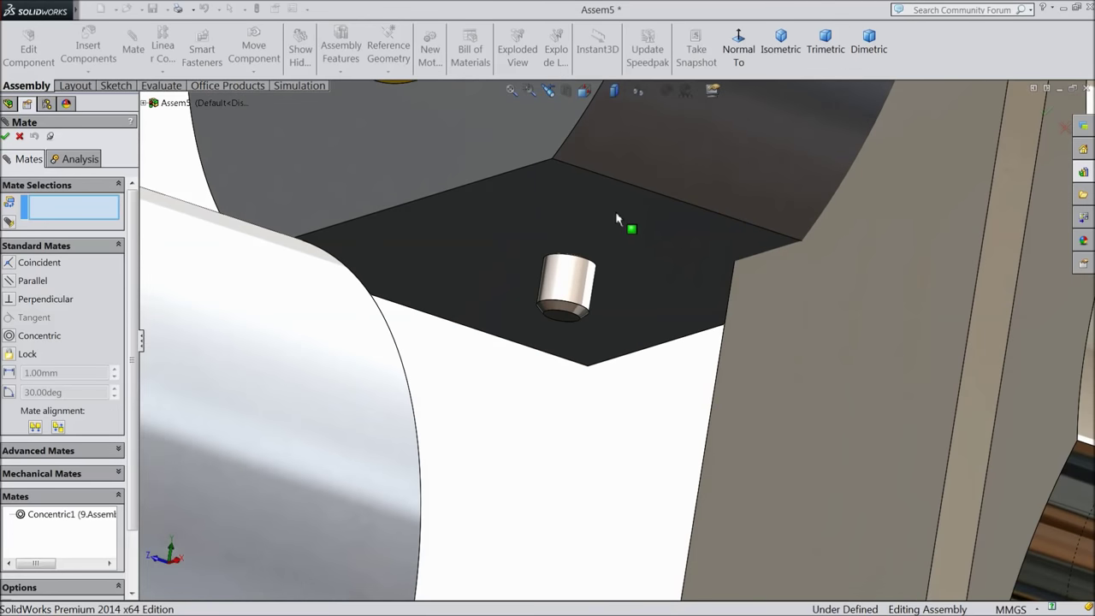
left_click(595, 235)
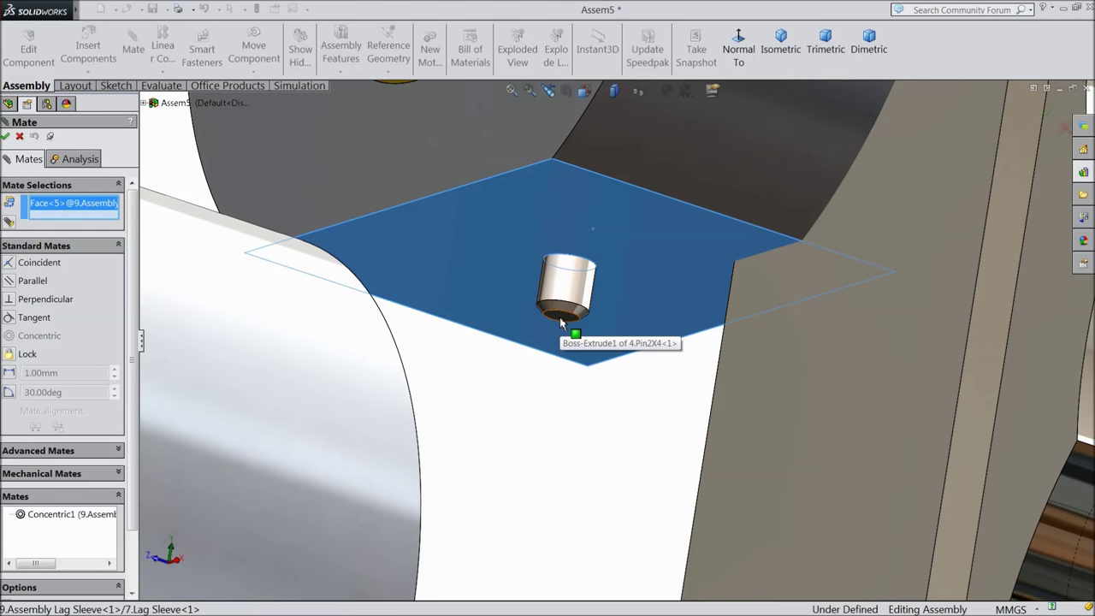
left_click(561, 320)
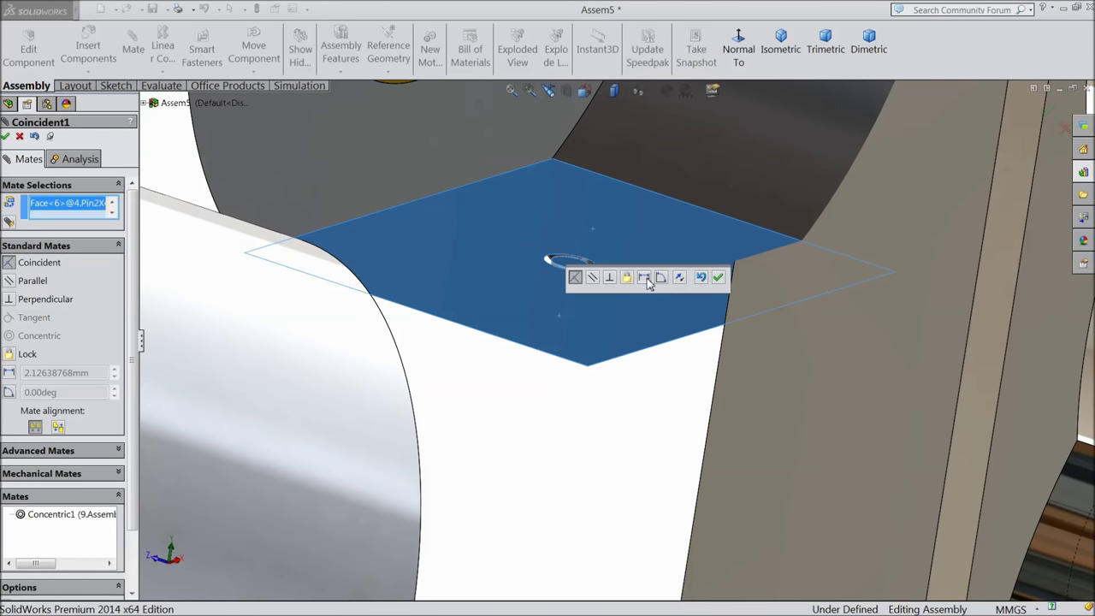
left_click(646, 278)
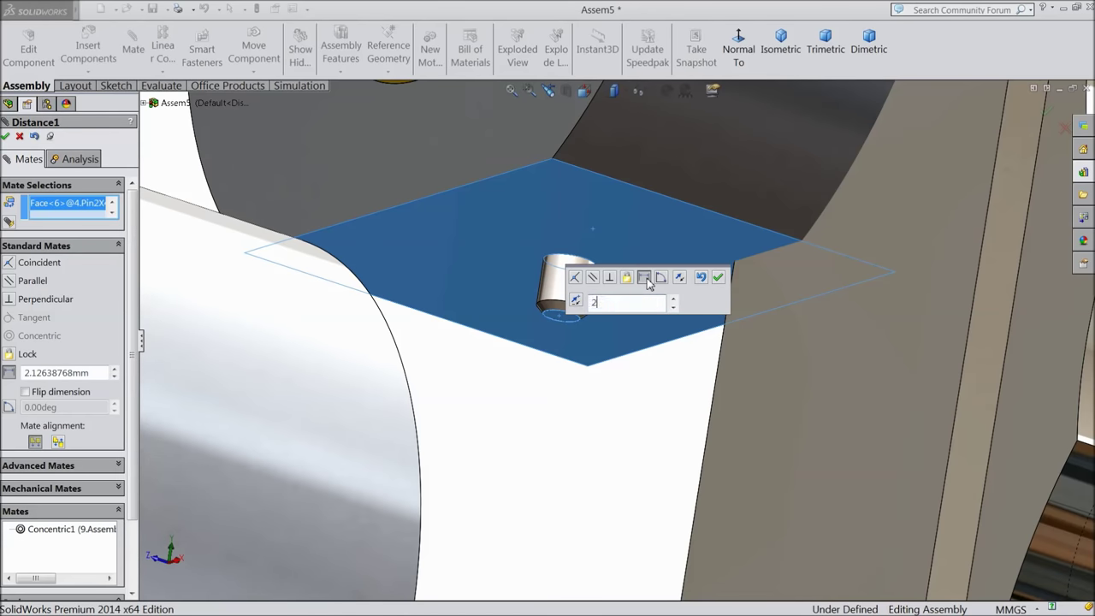
left_click(719, 278)
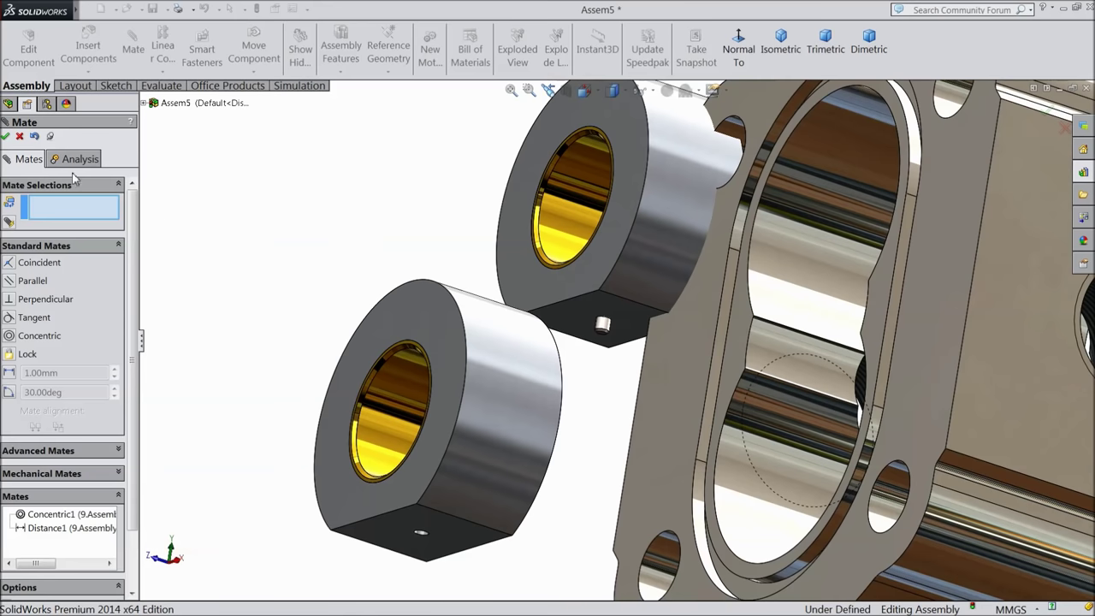
left_click(6, 136)
Step: Rotate the lower lag sleeve so its pin hole faces up
left_click(255, 74)
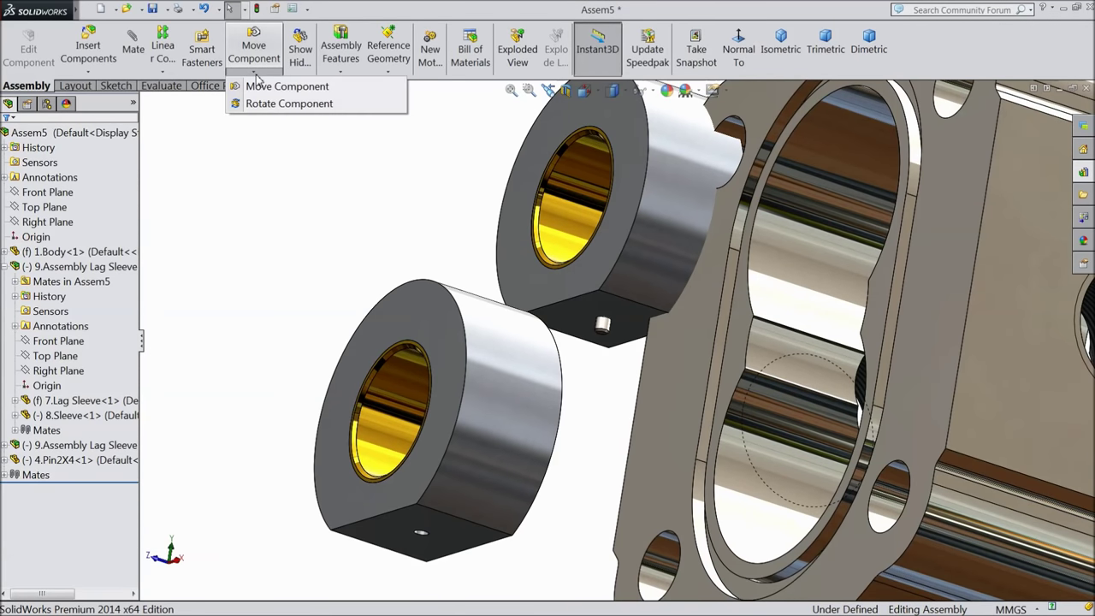
left_click(283, 103)
mouse_move(428, 347)
left_mouse_down()
mouse_move(398, 356)
mouse_move(451, 377)
mouse_move(436, 171)
mouse_move(371, 356)
mouse_move(406, 215)
mouse_move(355, 159)
mouse_move(435, 176)
mouse_move(284, 161)
left_mouse_up()
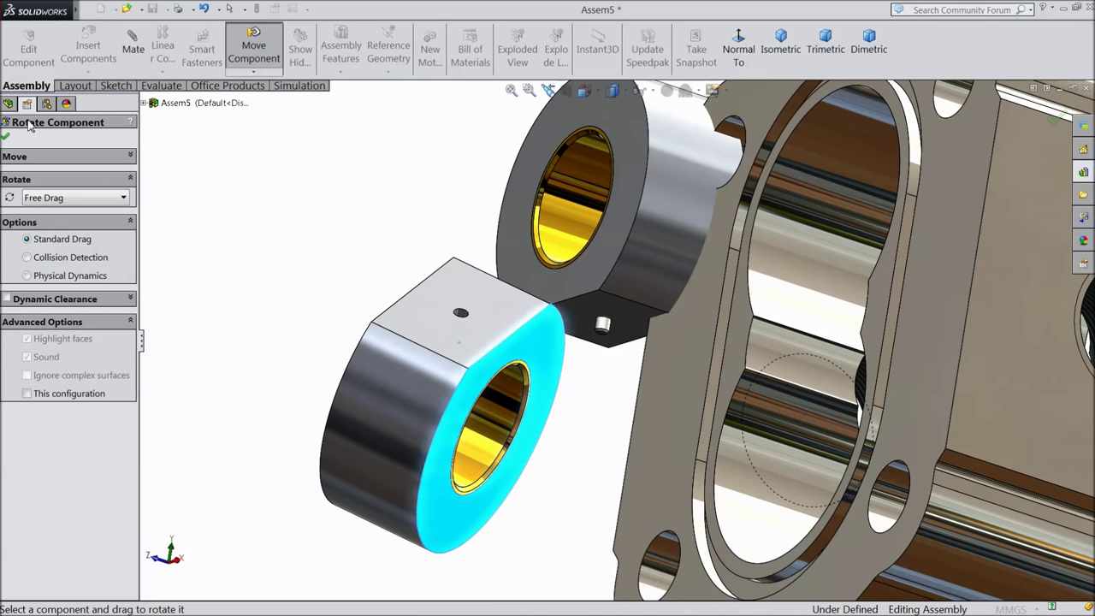
left_click(6, 138)
Step: Add coincident mates making the two sleeves' flat faces and front faces flush
left_click(134, 53)
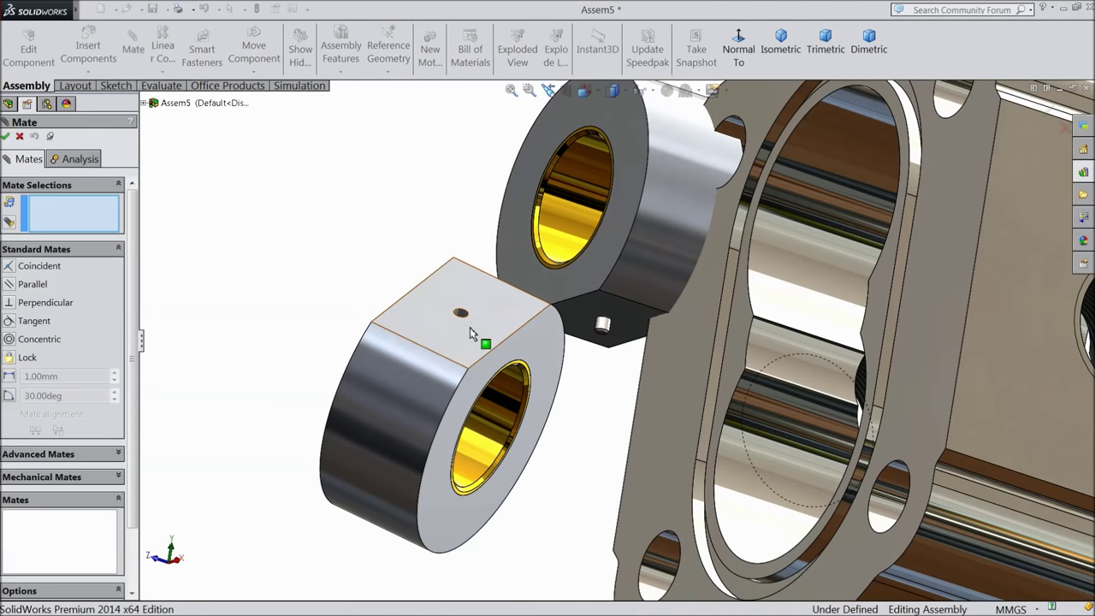
left_click(477, 328)
left_click(578, 323)
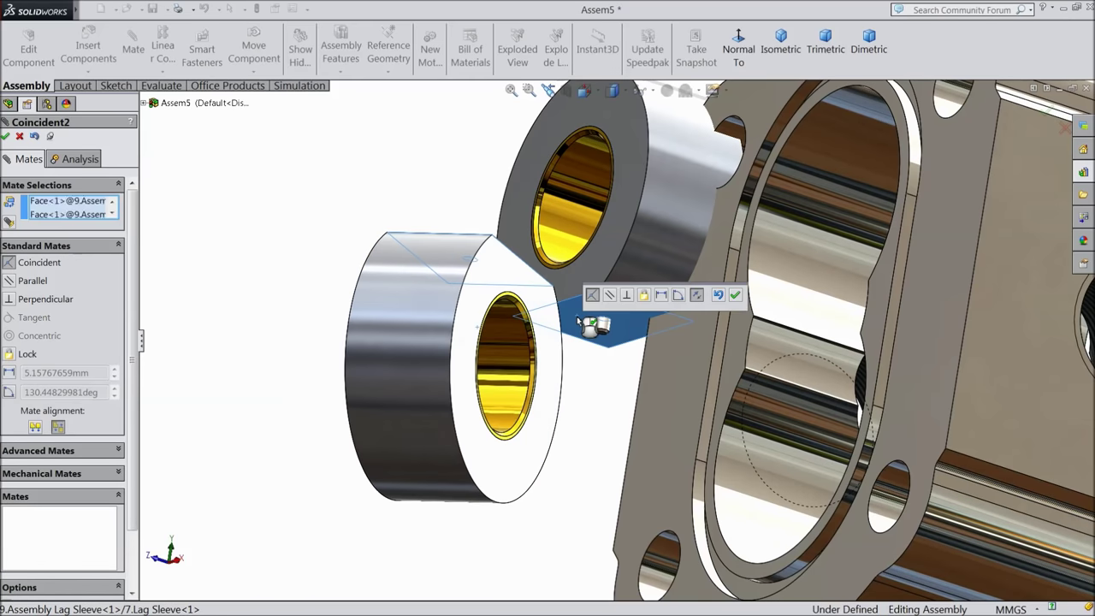
mouse_move(516, 289)
middle_mouse_down()
mouse_move(494, 251)
mouse_move(496, 298)
middle_mouse_up()
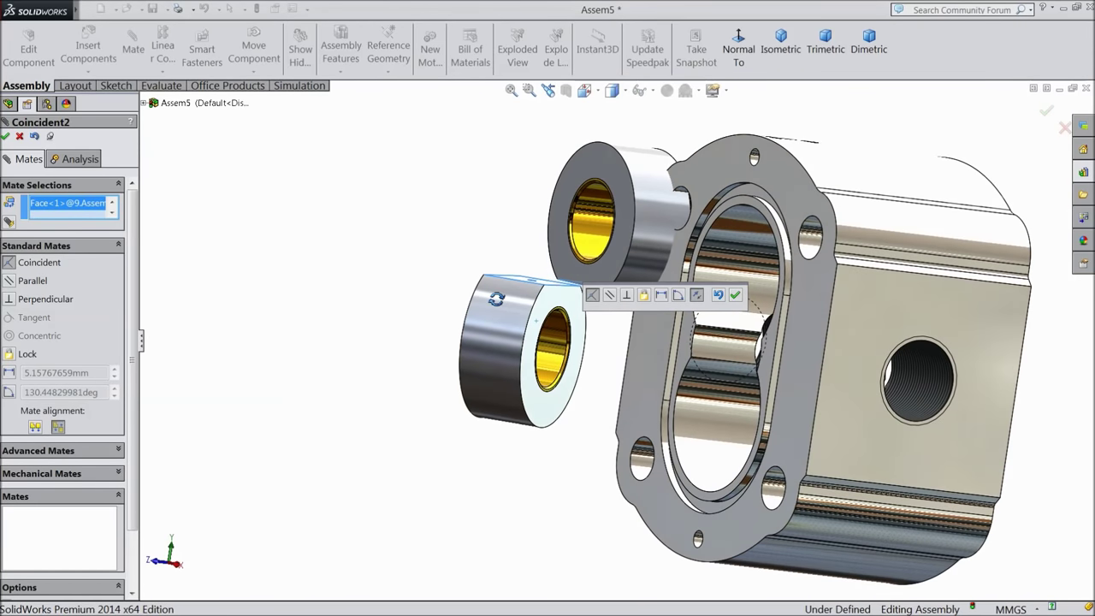
left_click(734, 296)
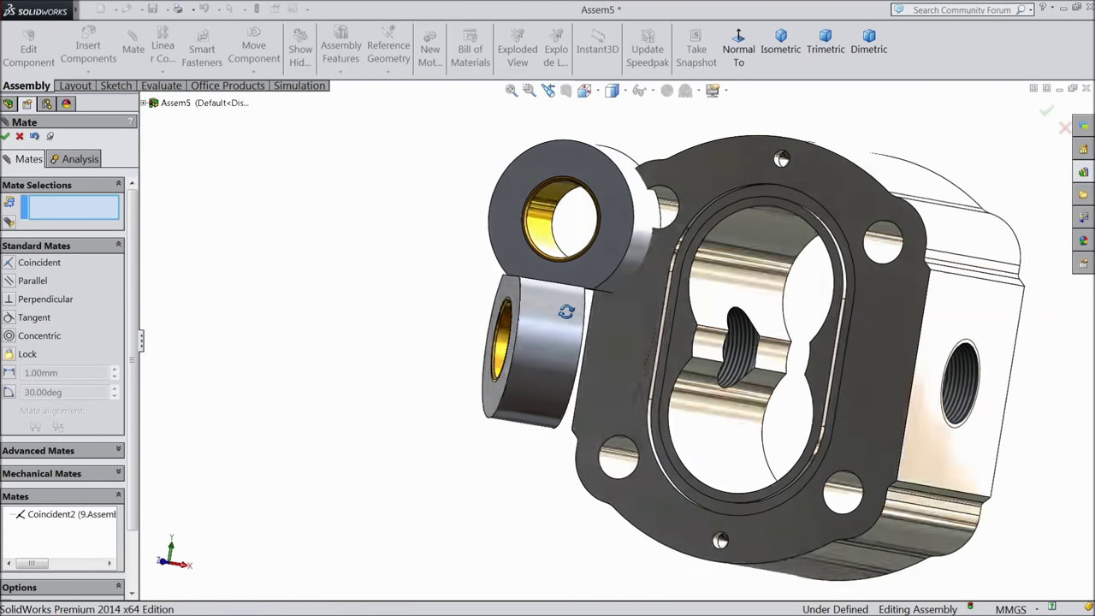
middle_click_drag(560, 308, 526, 263)
left_click(526, 263)
left_click(532, 295)
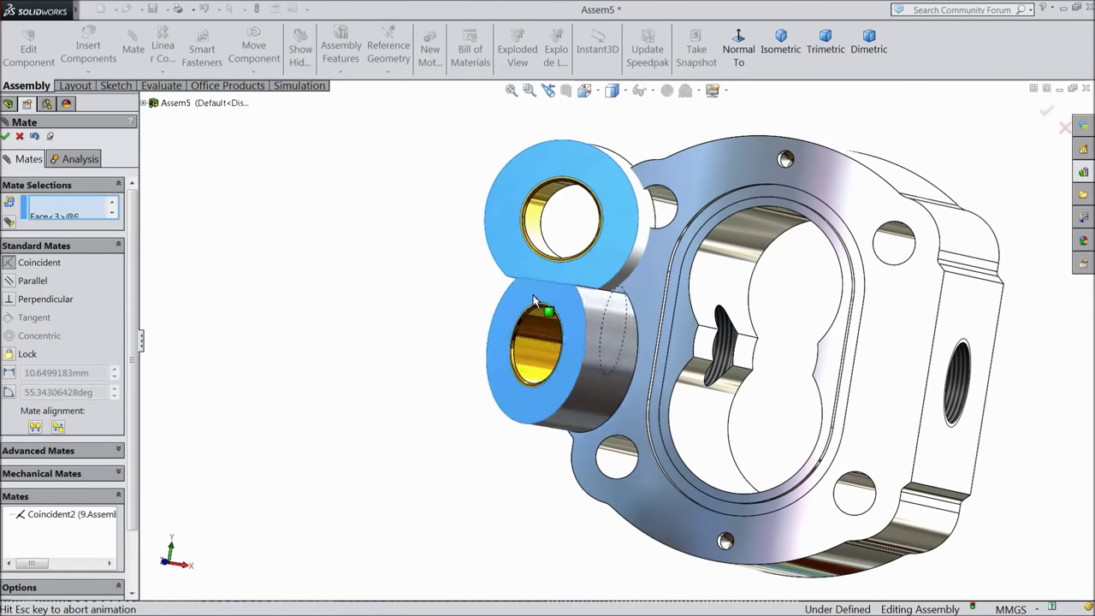
left_click(515, 274)
Step: Mate the pin concentric with the lower sleeve's hole
middle_click_drag(444, 317, 411, 332)
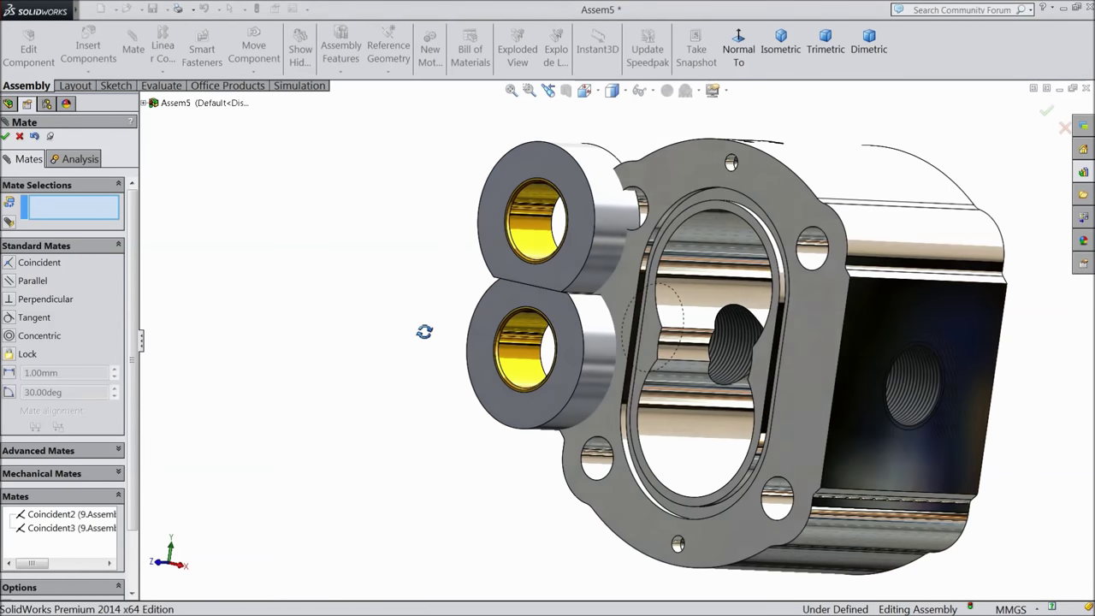
left_click_drag(537, 327, 325, 366)
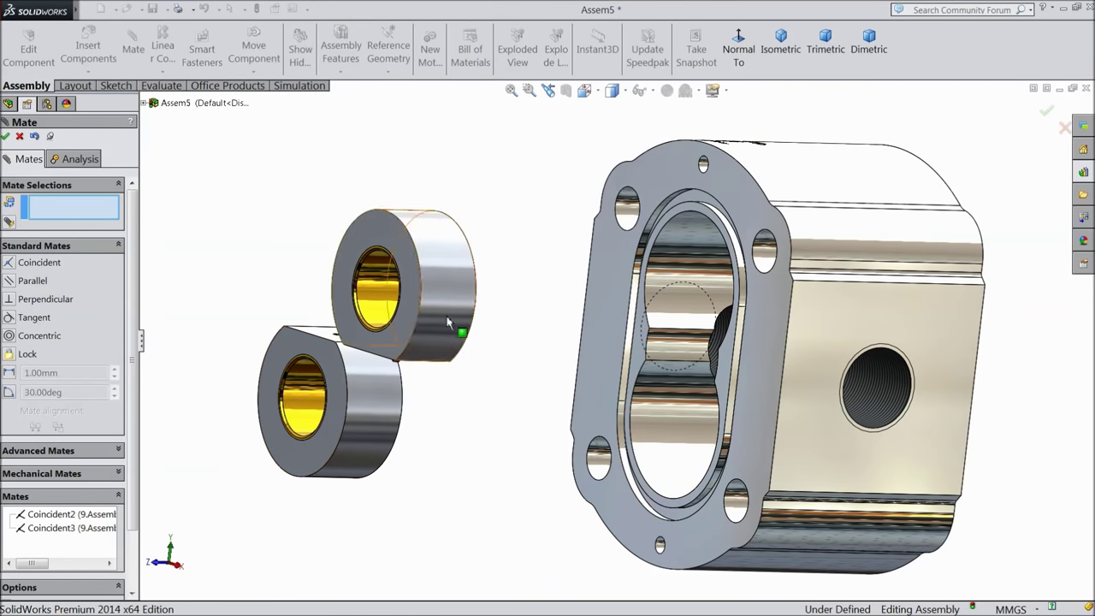
middle_click_drag(440, 374, 428, 343)
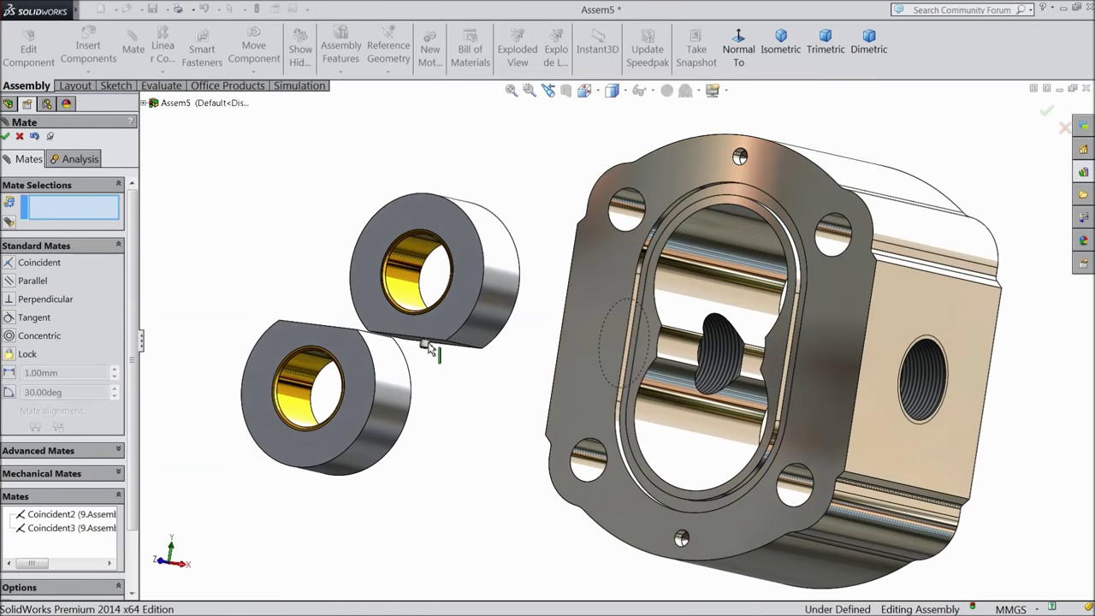
scroll(451, 354, "down", 5)
scroll(545, 374, "down", 3)
left_click(555, 375)
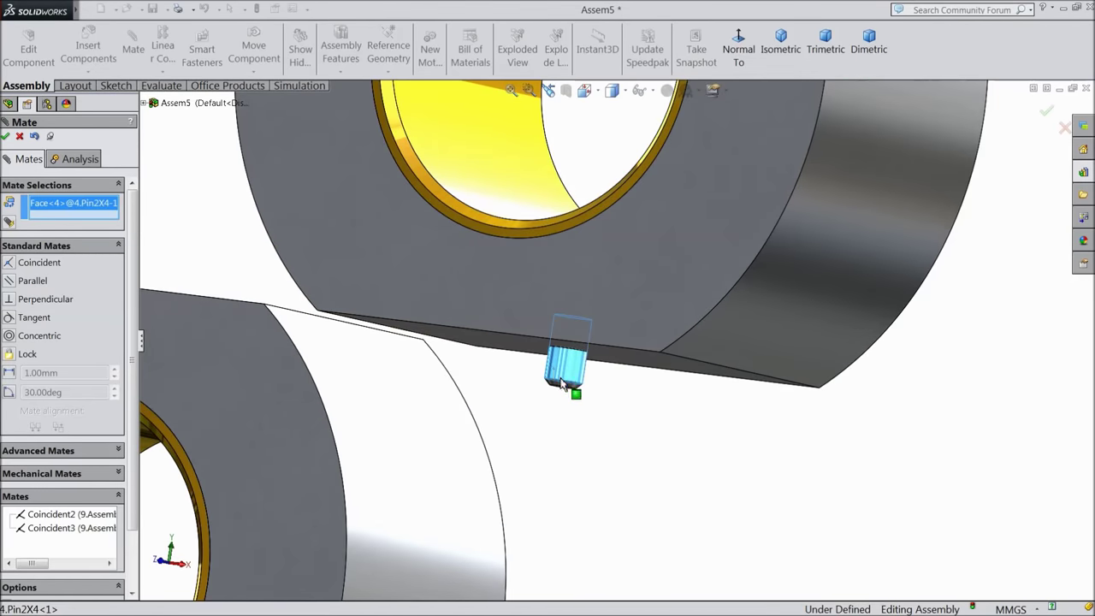
scroll(562, 367, "up", 3)
mouse_move(566, 376)
middle_mouse_down()
mouse_move(570, 411)
mouse_move(349, 299)
middle_mouse_up()
left_click(333, 279)
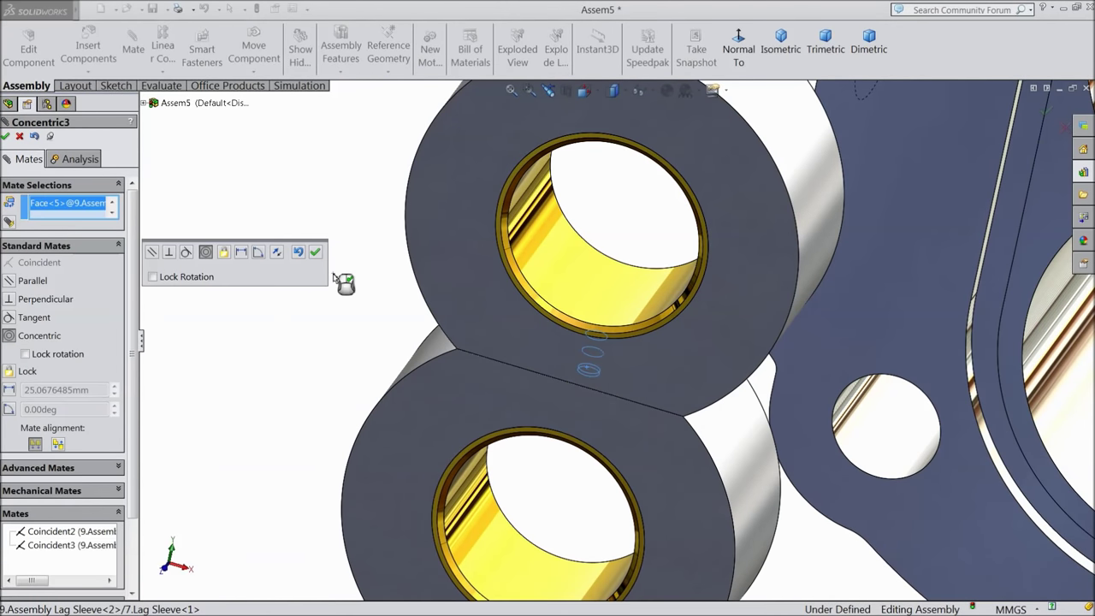
left_click(315, 252)
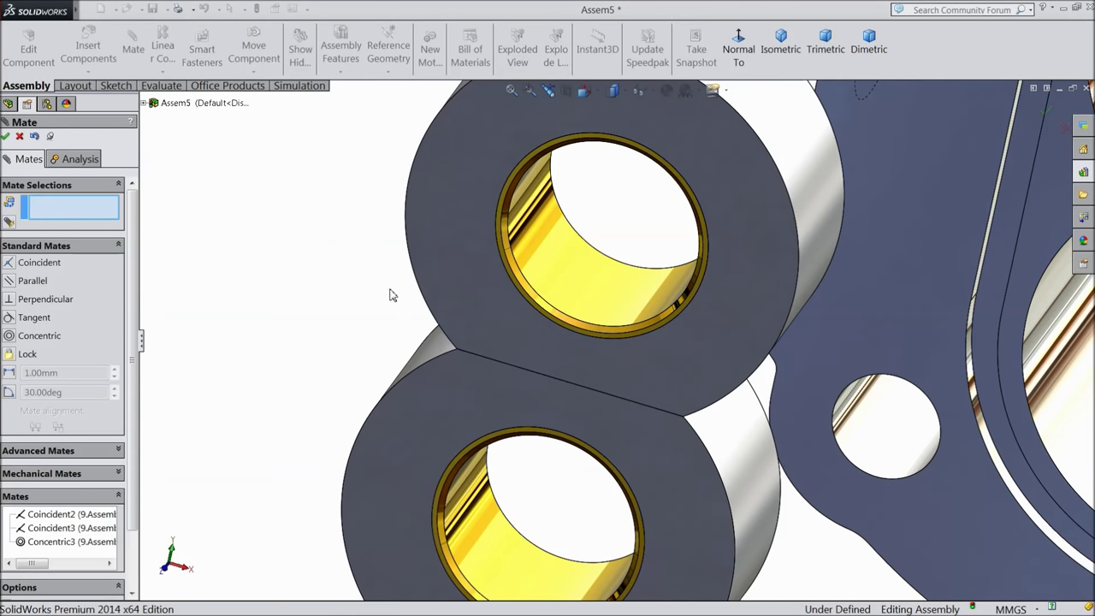
Step: Finish mating and move the sleeve pair toward the pump body
scroll(400, 312, "up", 3)
middle_click_drag(402, 315, 398, 310)
scroll(448, 338, "up", 3)
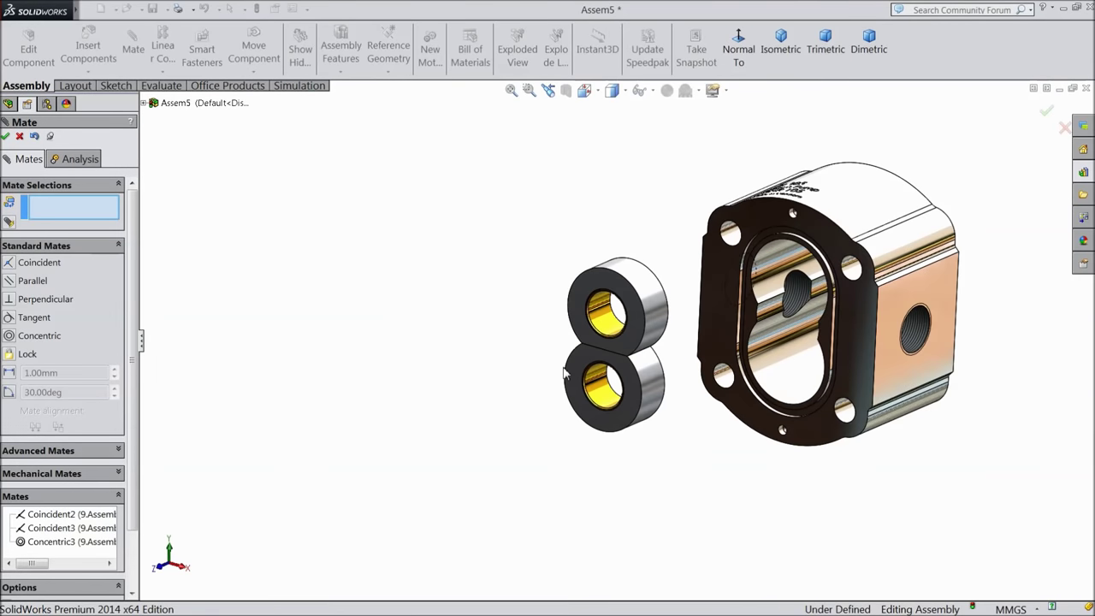
left_click(6, 137)
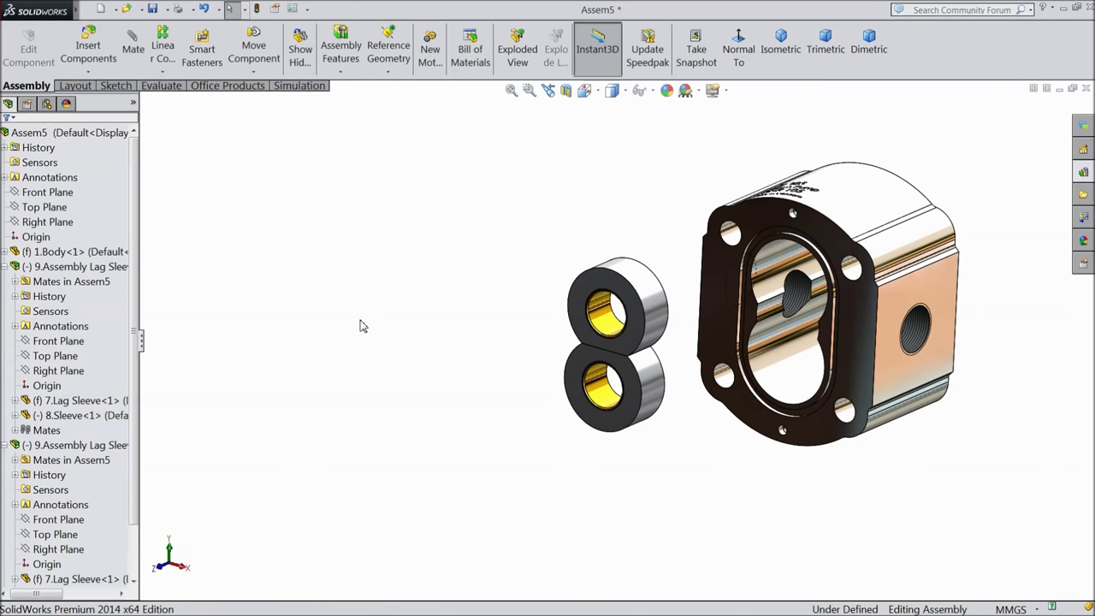
scroll(758, 366, "down", 2)
left_click_drag(463, 346, 867, 401)
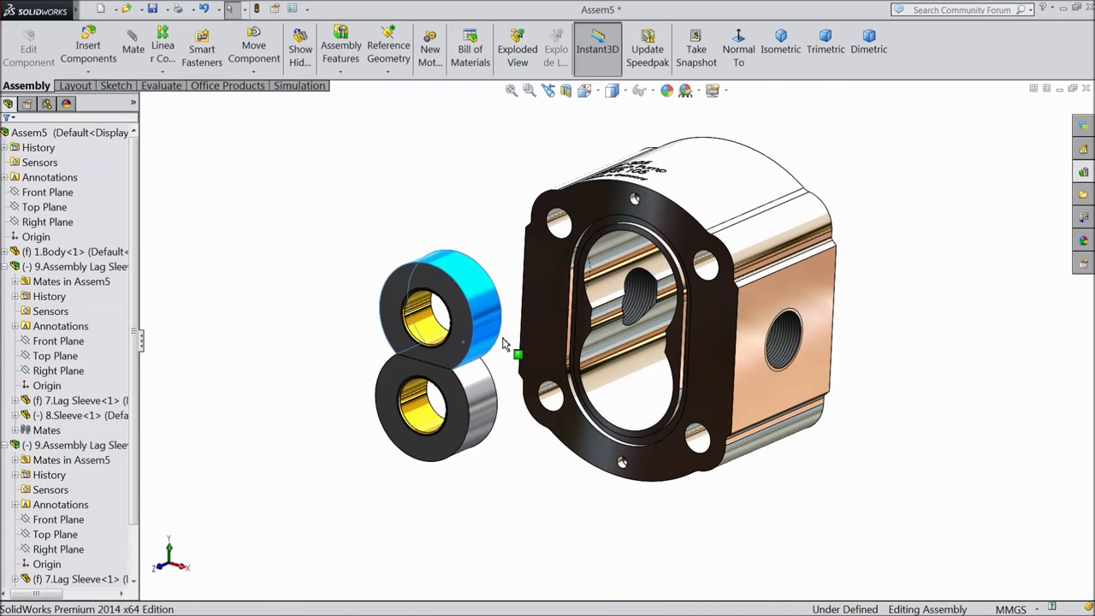
Step: Mate the lower sleeve's outer round face concentric with the body's bore
middle_click_drag(867, 400, 723, 468)
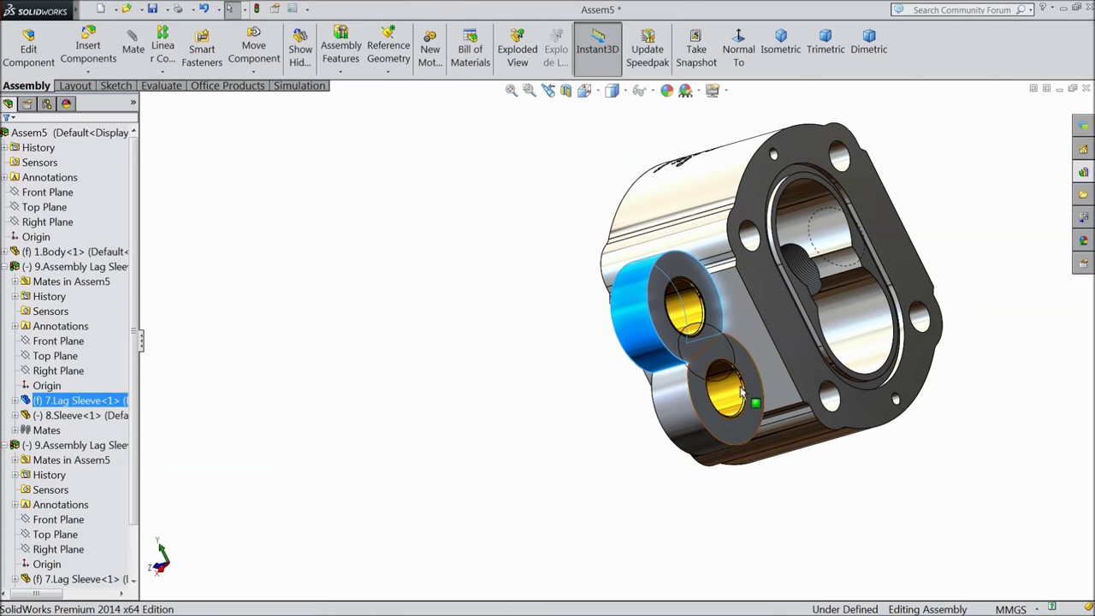
left_click_drag(727, 362, 811, 325)
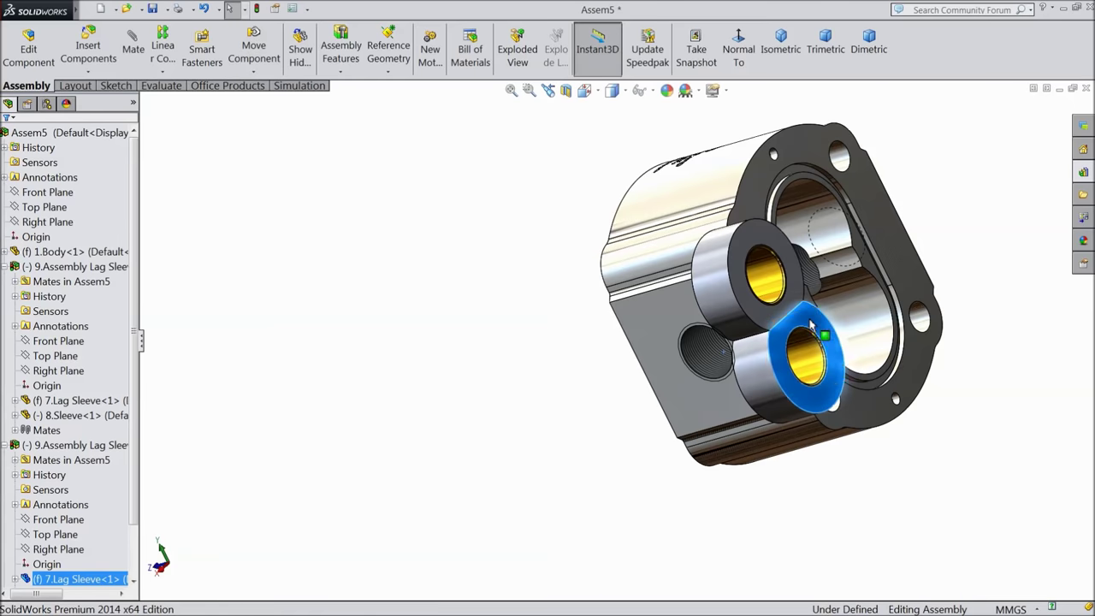
scroll(883, 291, "down", 4)
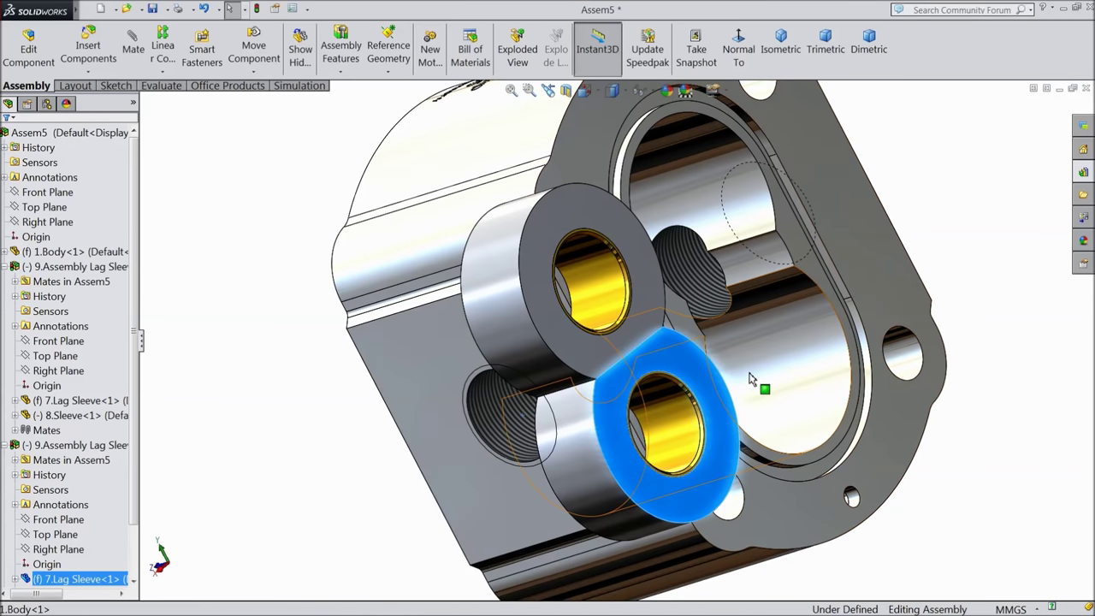
left_click(609, 462)
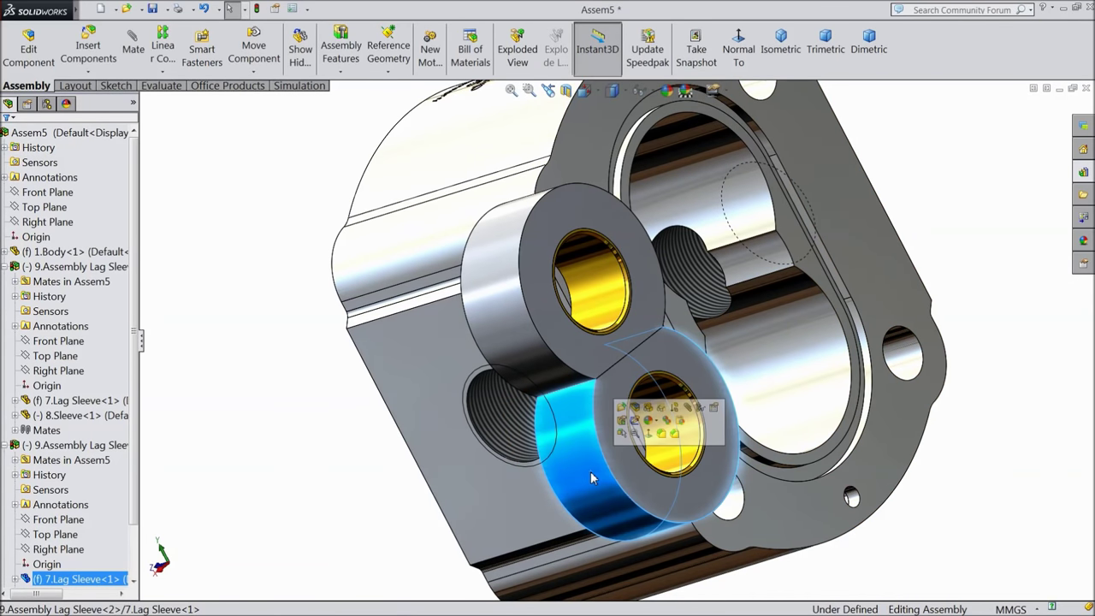
left_click(690, 410)
left_click(817, 391)
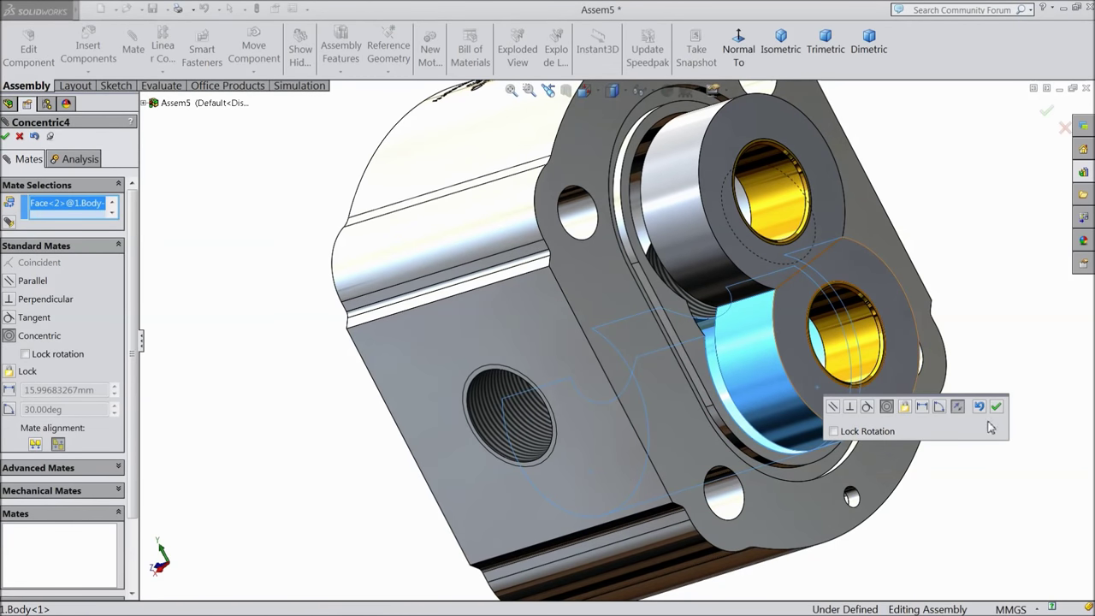
left_click(999, 411)
Step: Mate the sleeve's flange face coincident with the body face and close Mate
left_click(852, 403)
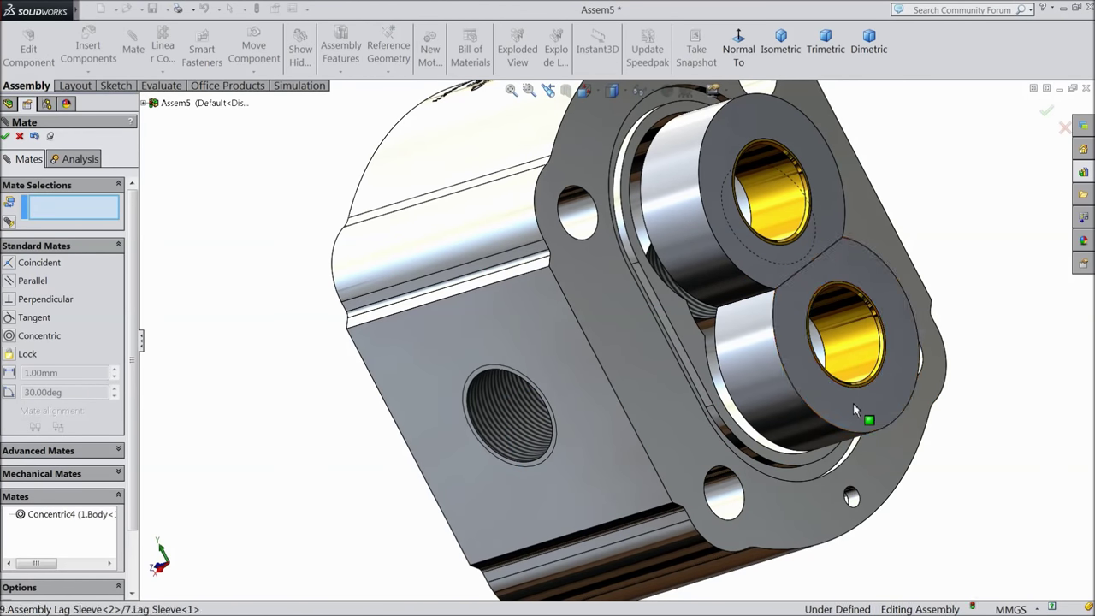
left_click(662, 380)
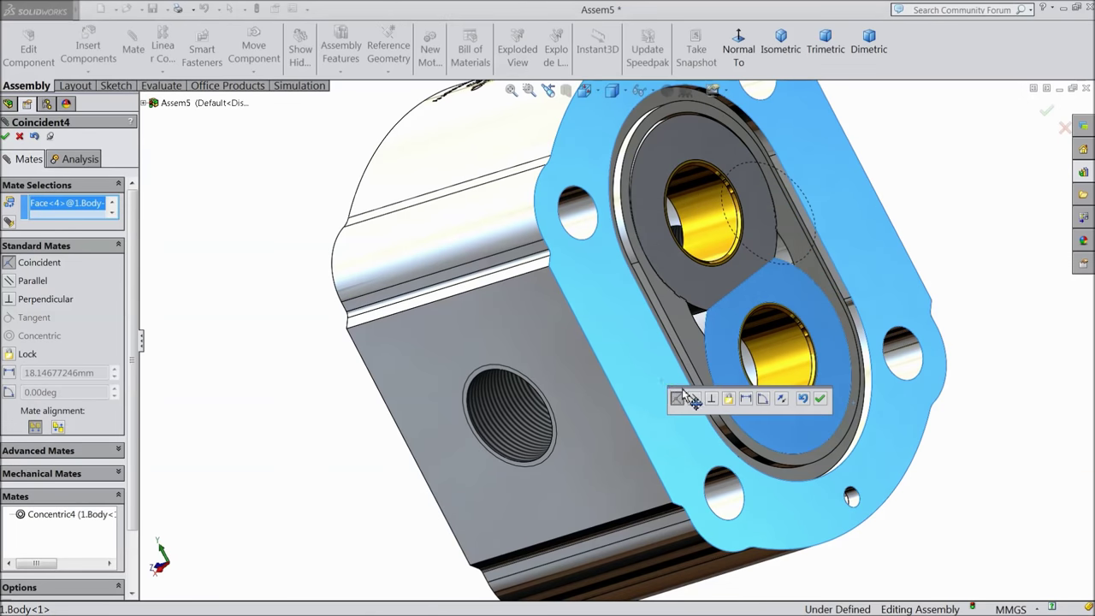
left_click(823, 404)
mouse_move(831, 416)
middle_mouse_down()
mouse_move(721, 411)
mouse_move(685, 447)
mouse_move(753, 421)
mouse_move(870, 405)
middle_mouse_up()
key("z")
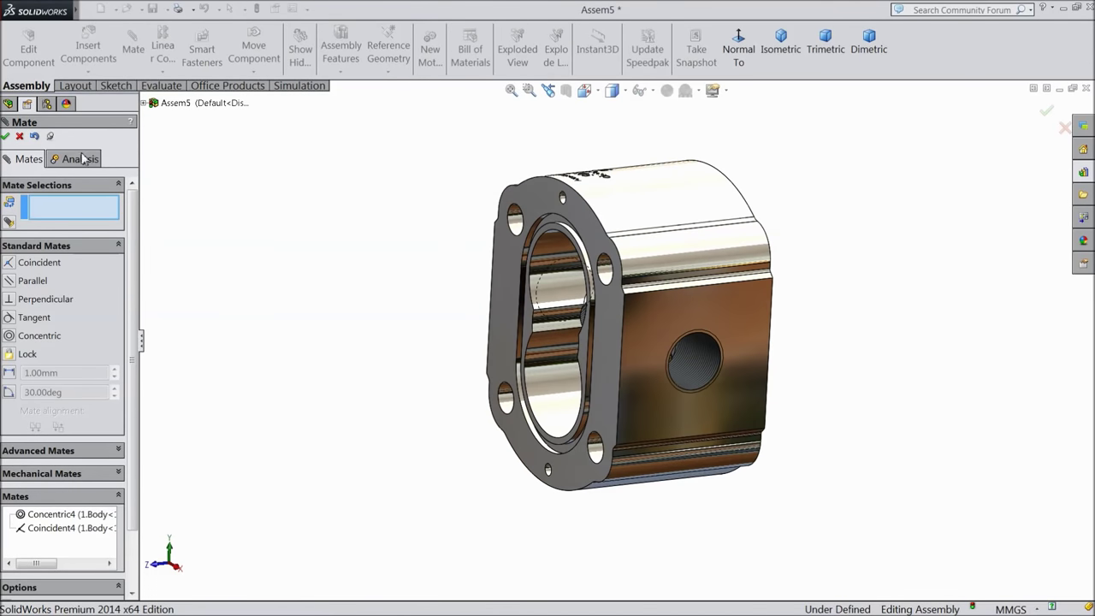
left_click(5, 136)
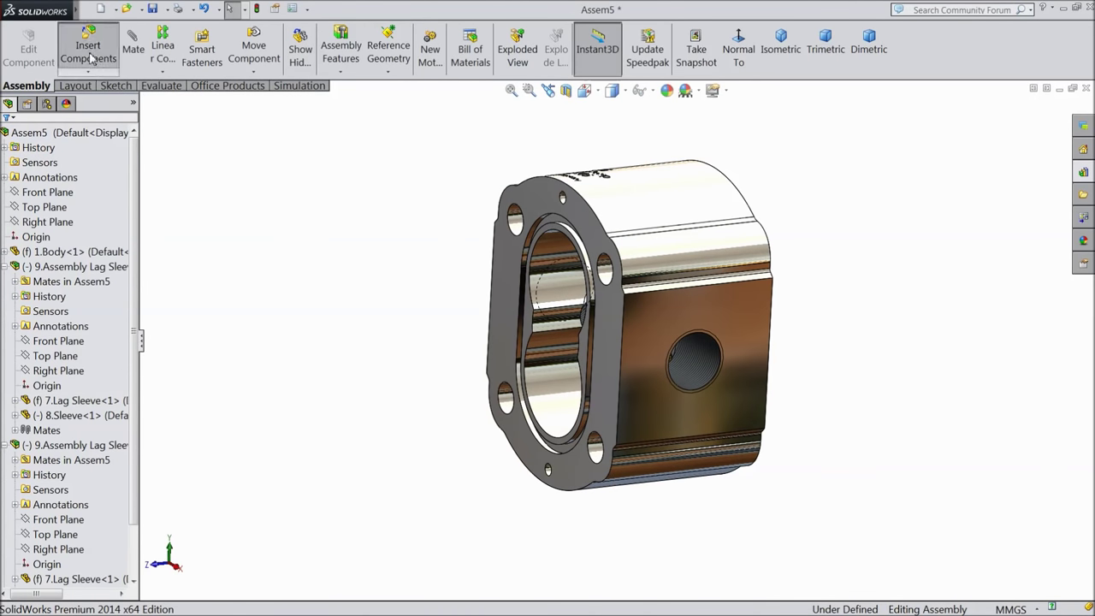
Step: Insert the 6. housing Seal part and drop it beside the pump body
left_click(91, 58)
left_click(75, 419)
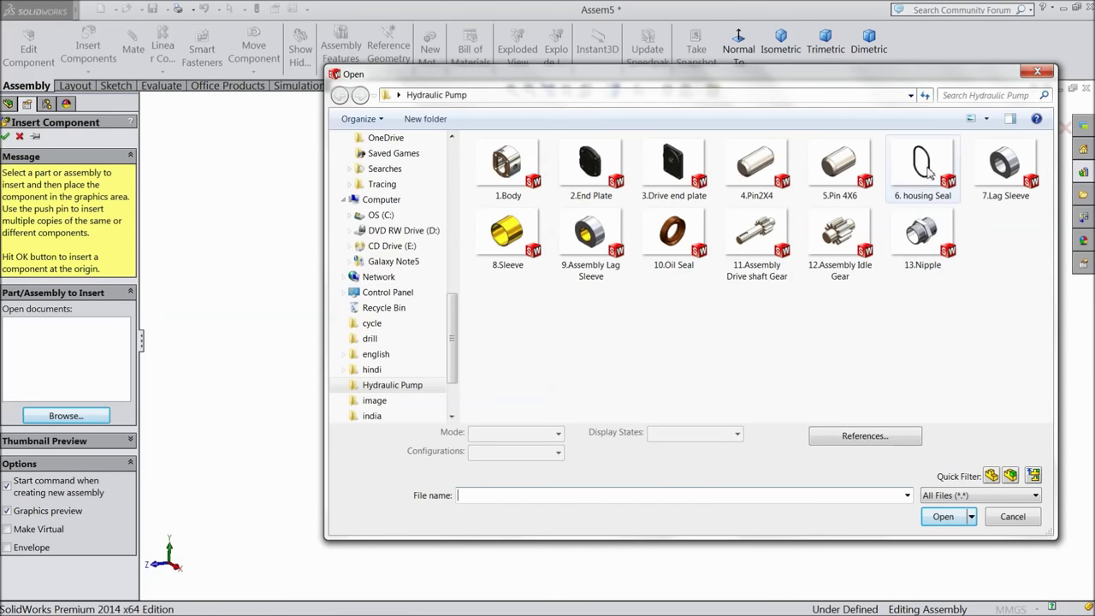
left_click(928, 173)
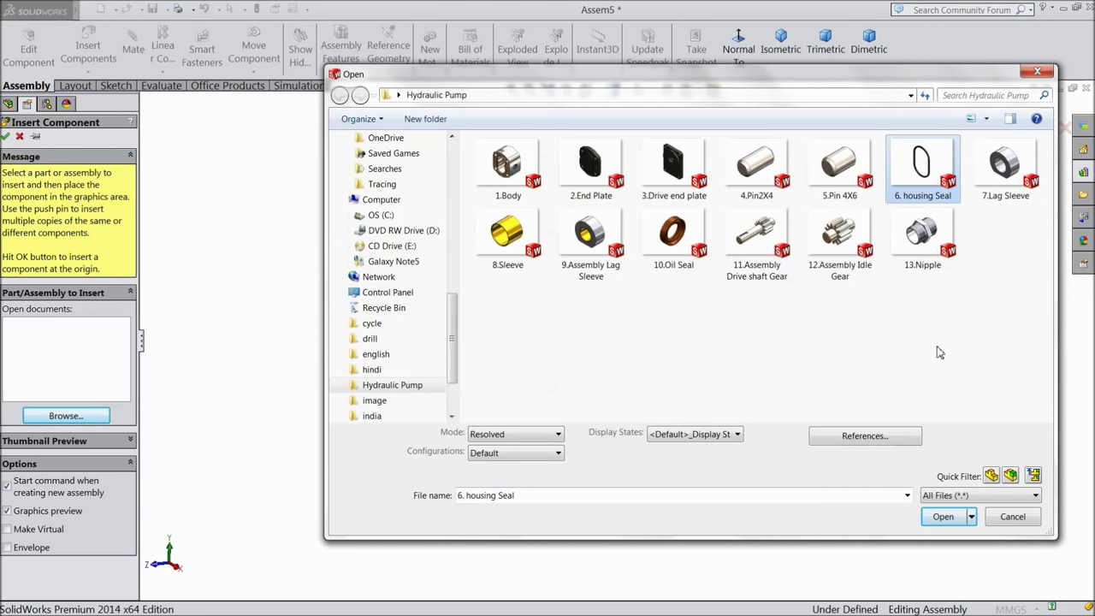
left_click(943, 517)
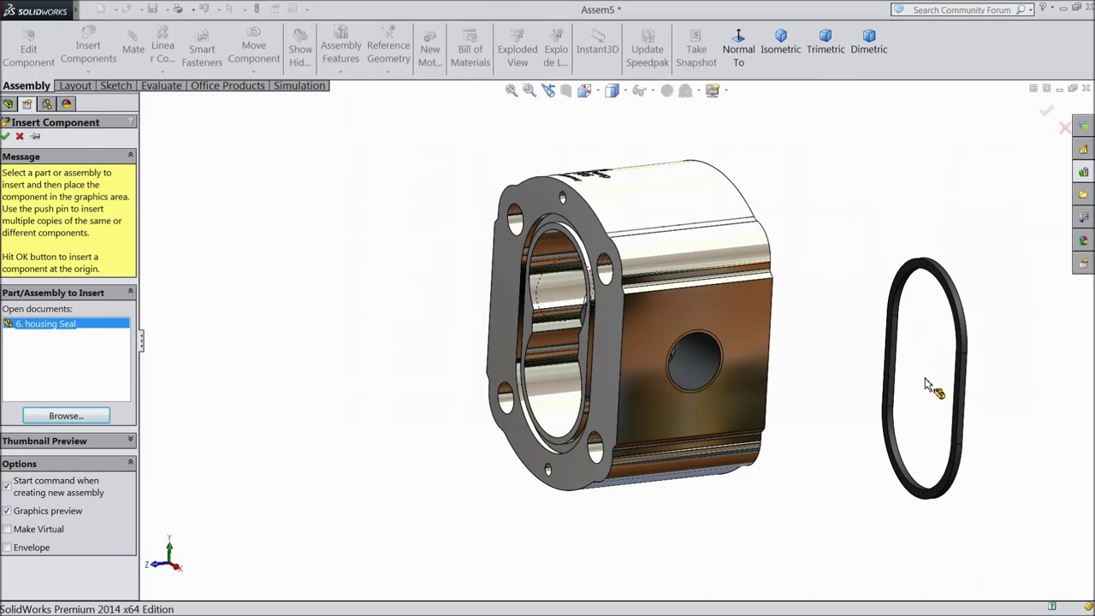
left_click(917, 379)
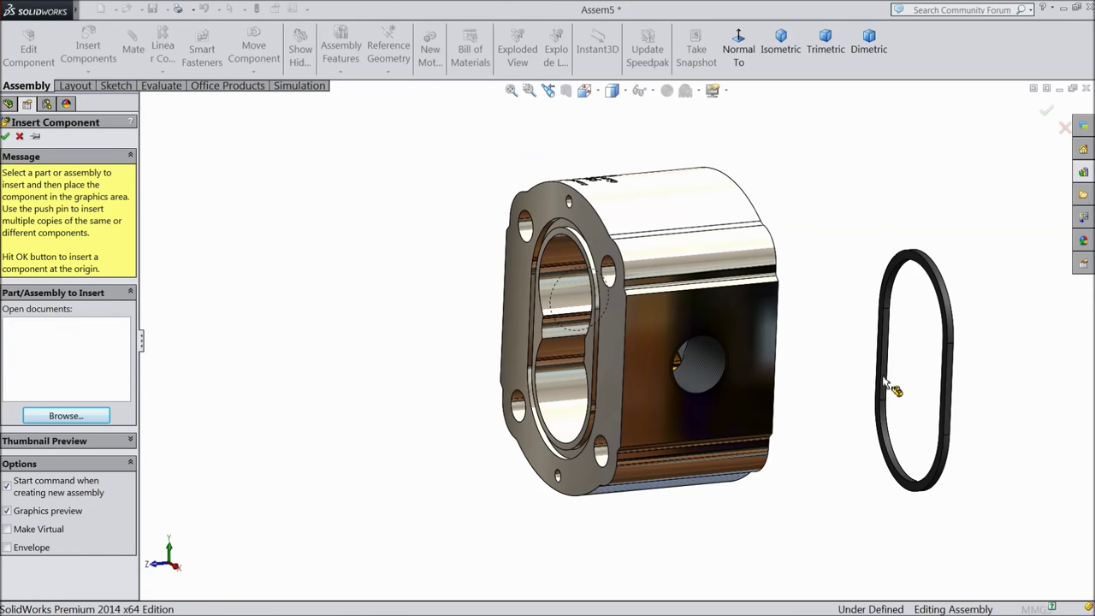
mouse_move(872, 371)
middle_mouse_down()
mouse_move(788, 387)
mouse_move(693, 299)
middle_mouse_up()
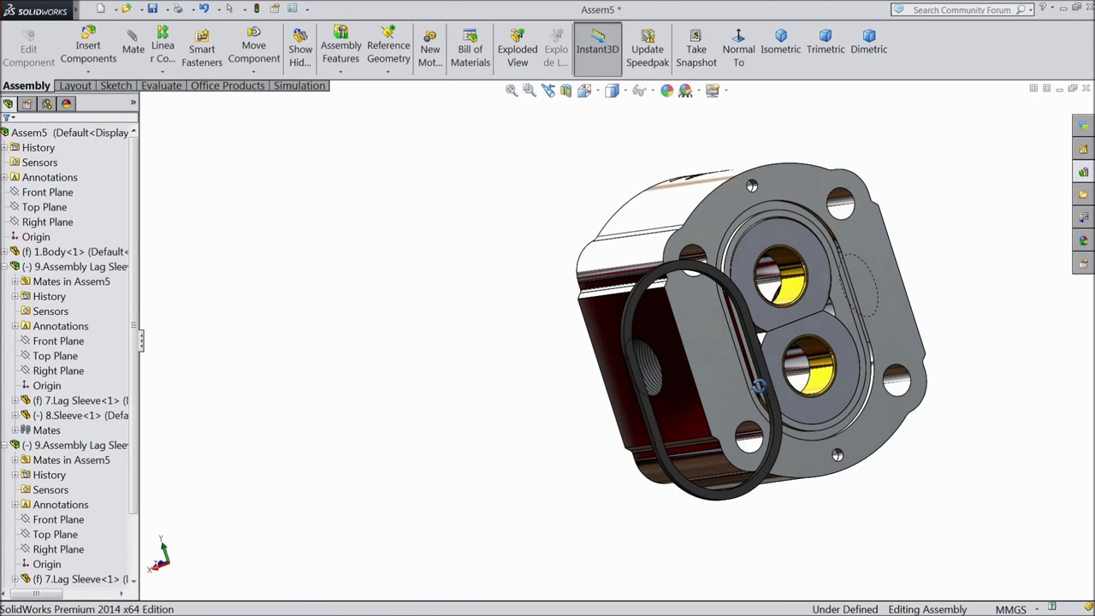
scroll(691, 298, "down", 3)
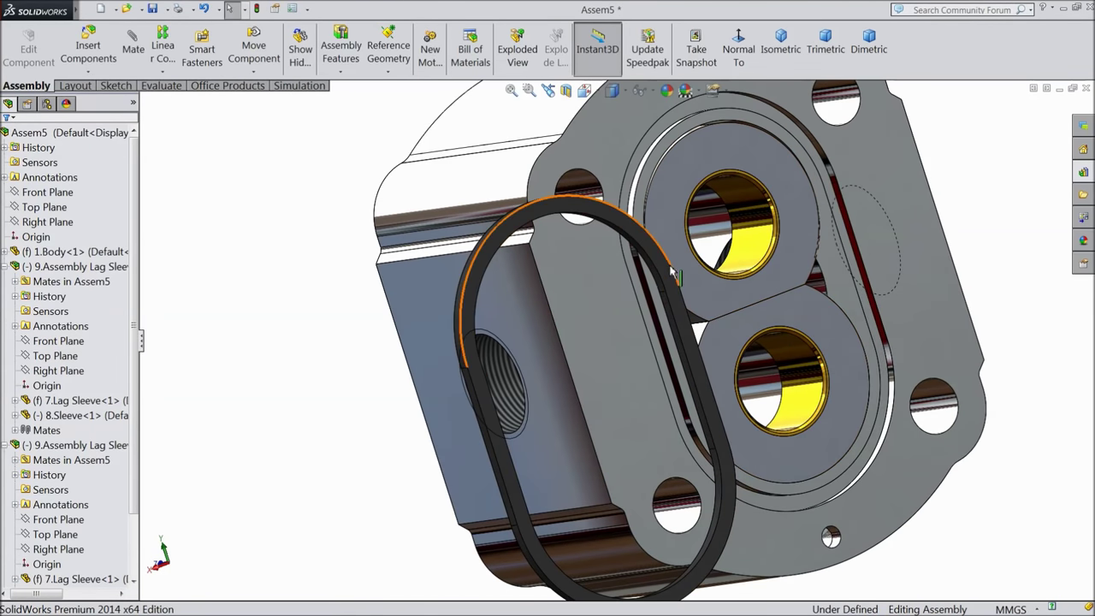
Step: Mate the seal's outer edge coincident with the body groove edge
left_click(635, 224)
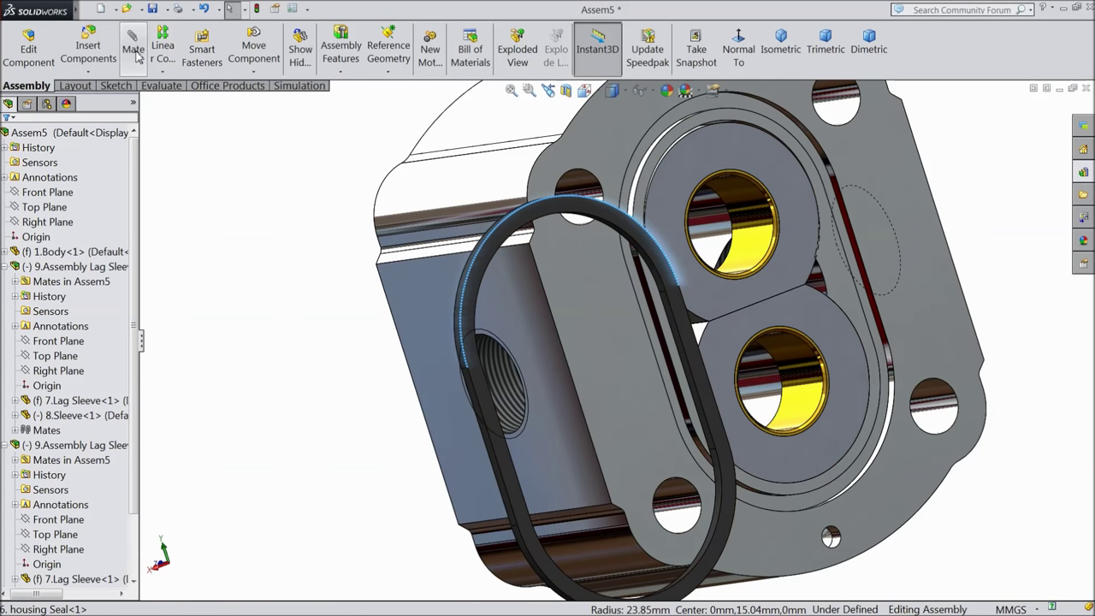
middle_click_drag(309, 169, 311, 164)
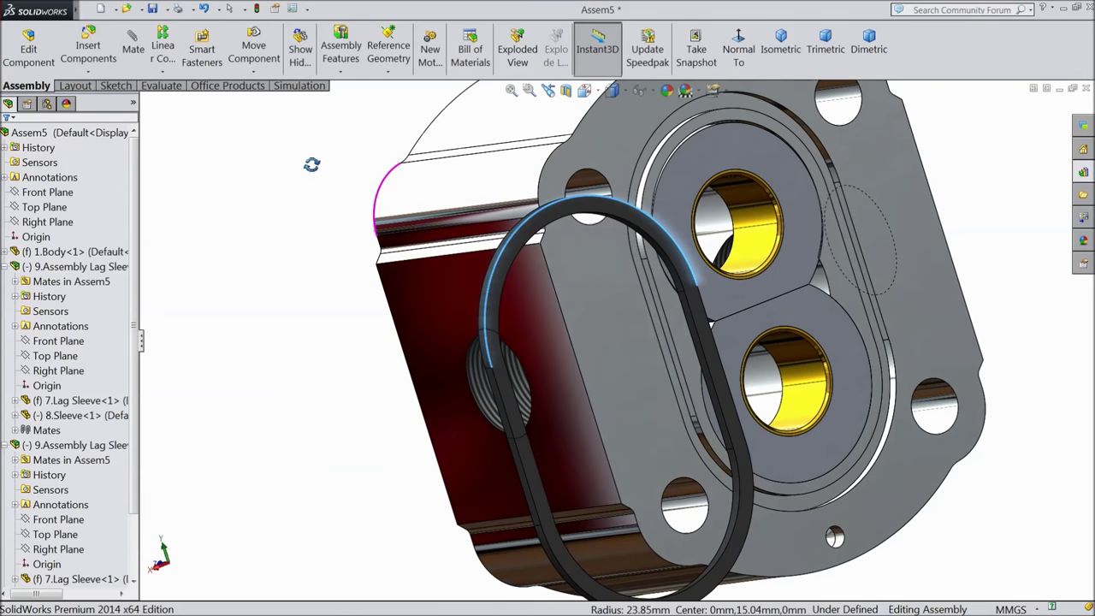
left_click(133, 55)
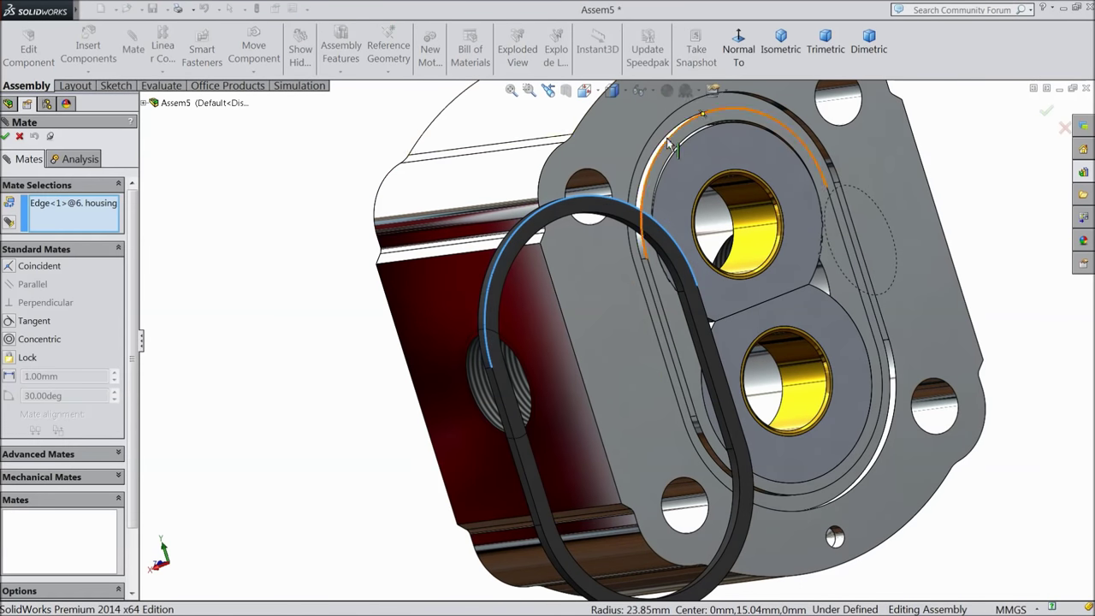
scroll(660, 135, "down", 3)
left_click(660, 140)
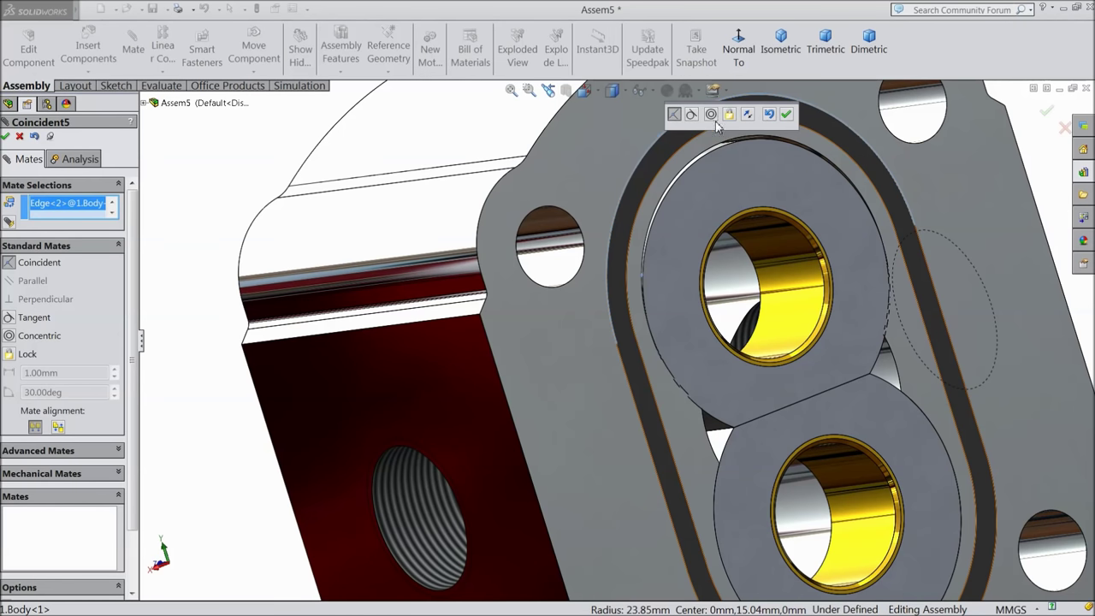
left_click(785, 114)
Step: Add a second coincident mate between the seal's lower edge and the matching groove edge
mouse_move(669, 240)
middle_mouse_down()
mouse_move(702, 226)
mouse_move(674, 248)
middle_mouse_up()
scroll(674, 248, "up", 4)
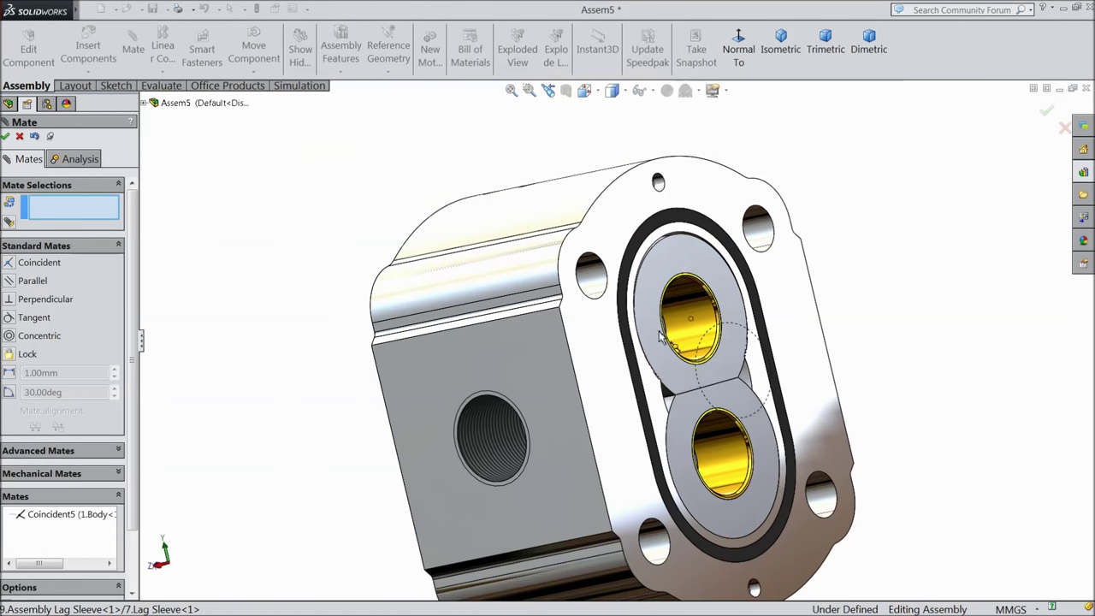
left_click(631, 383)
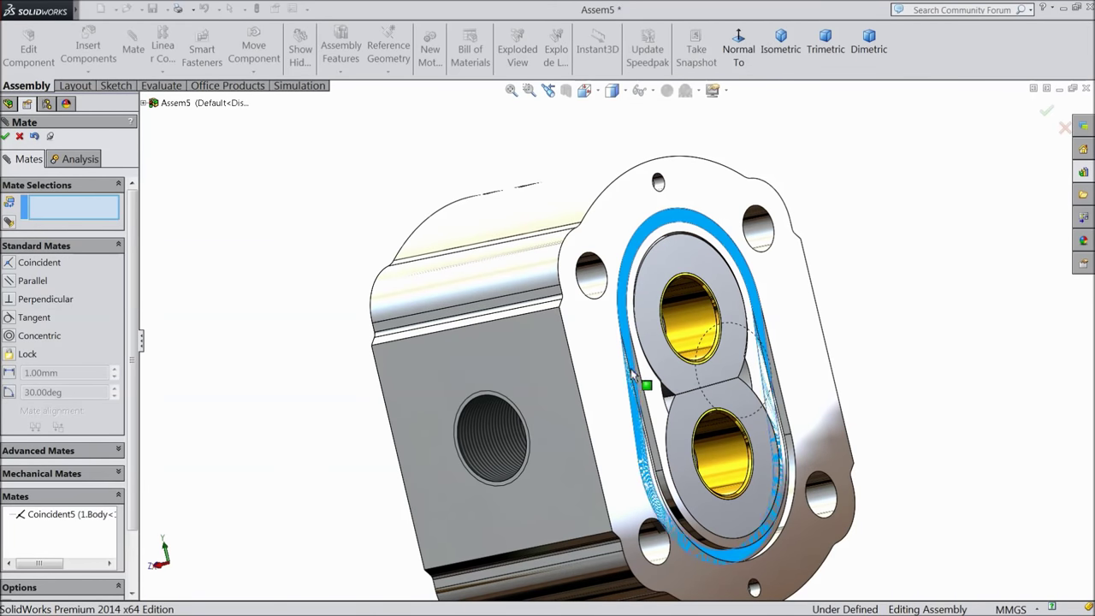
scroll(684, 445, "up", 2)
scroll(708, 492, "down", 5)
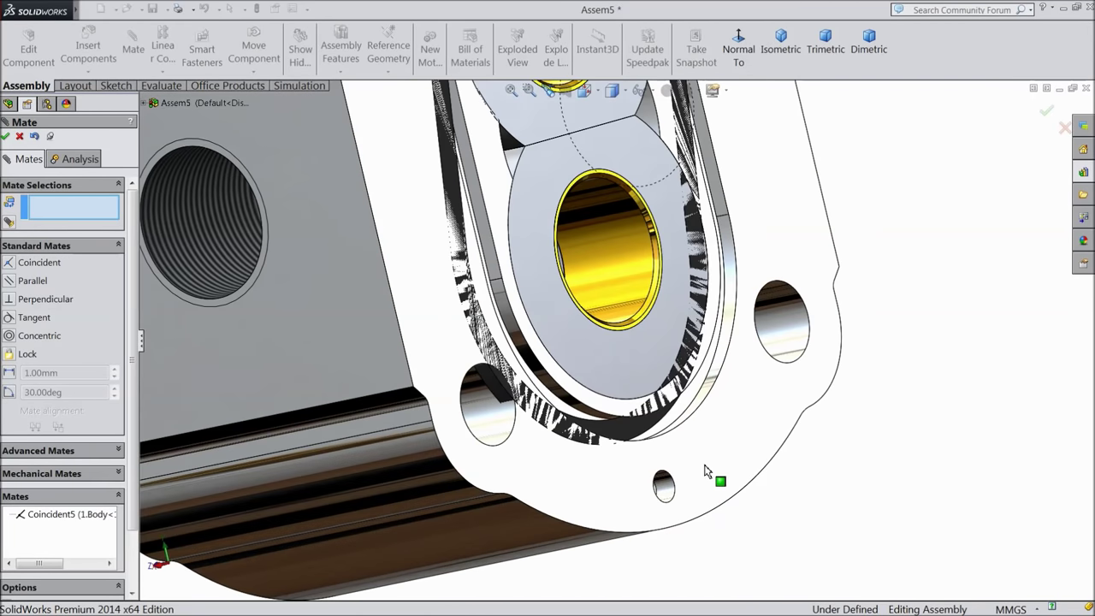
scroll(669, 436, "down", 3)
scroll(669, 436, "up", 1)
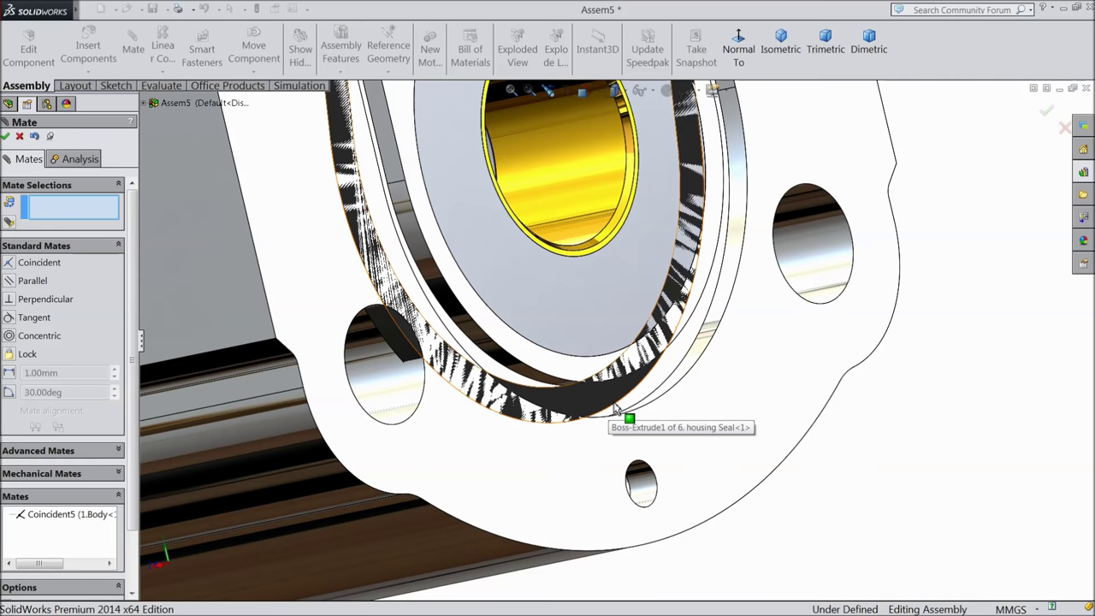
left_click(620, 411)
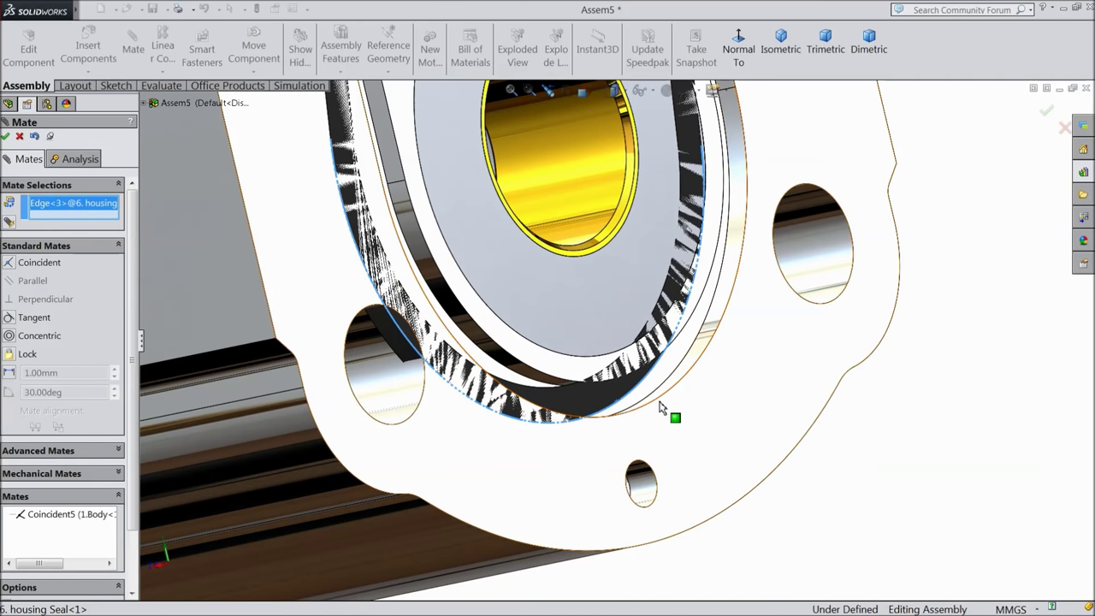
left_click(659, 402)
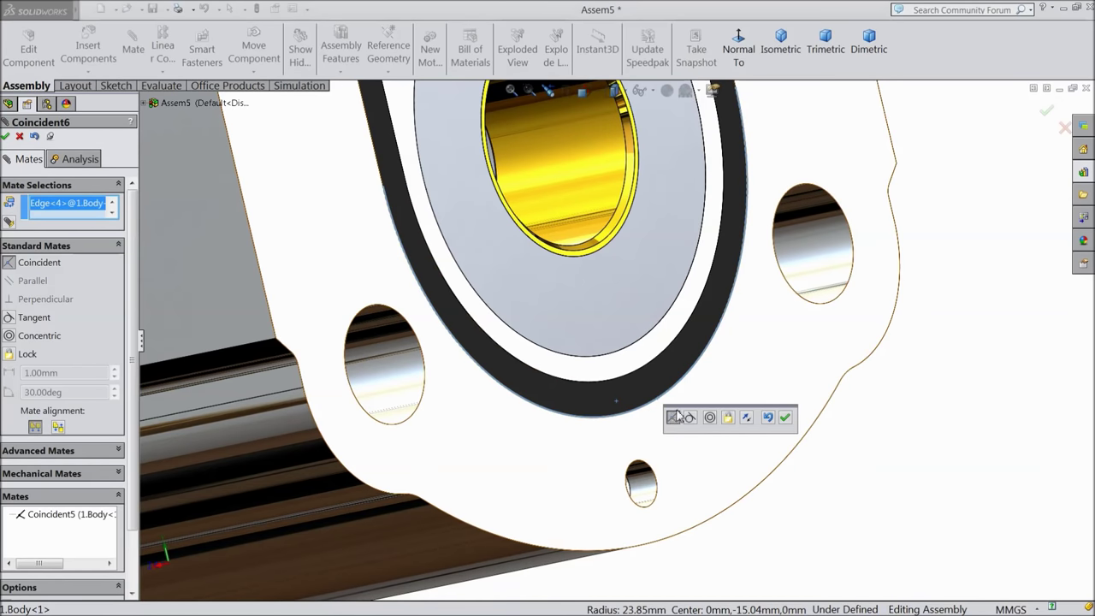
left_click(785, 418)
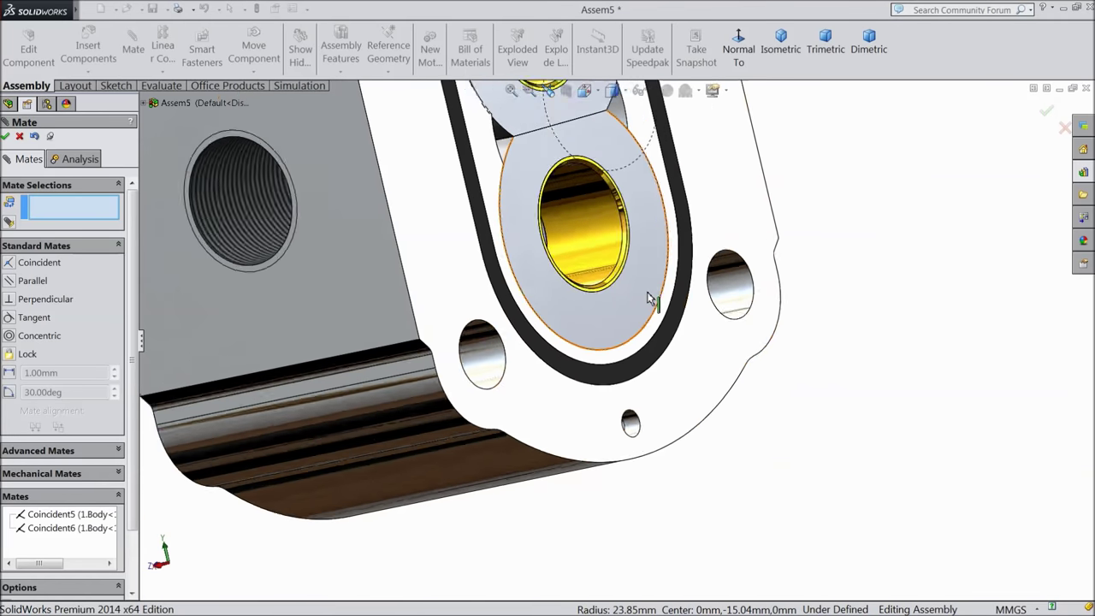
middle_click_drag(579, 274, 589, 249)
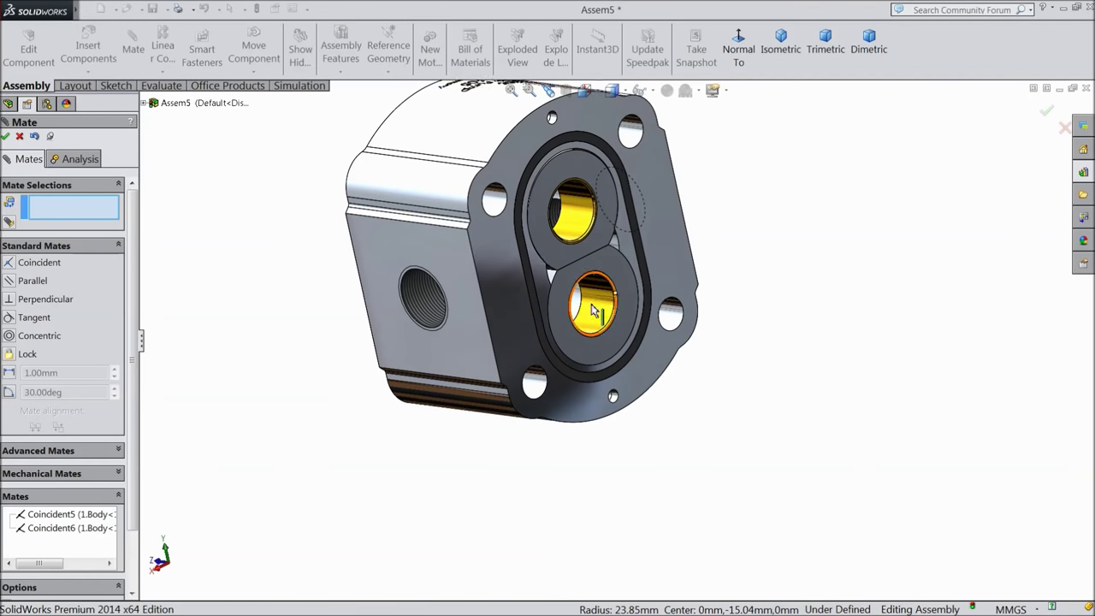
scroll(588, 249, "down", 2)
left_click(5, 135)
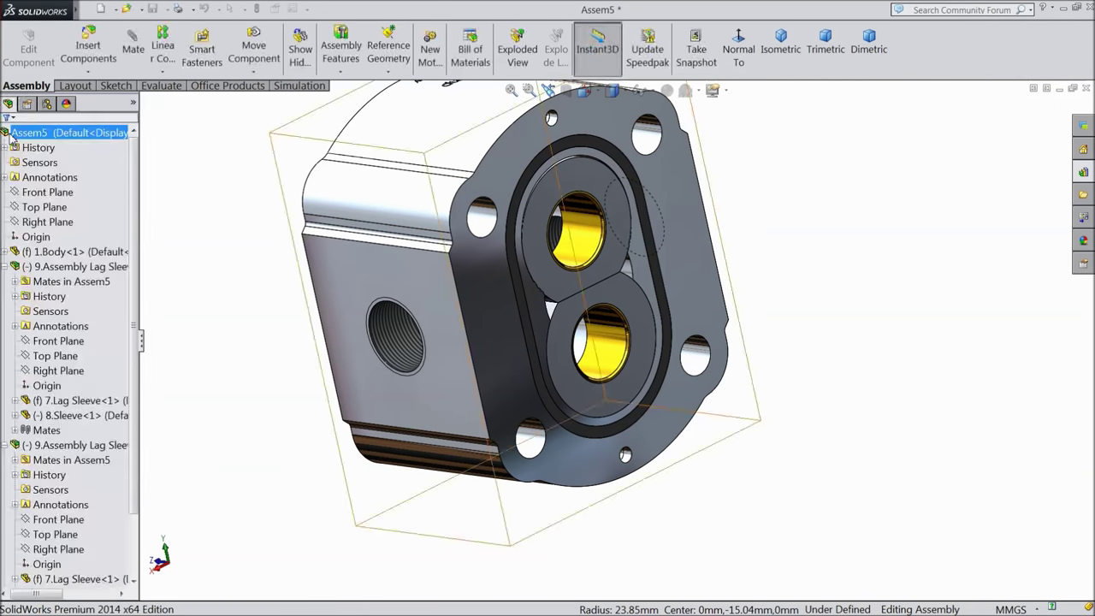
Step: Insert 12.Assembly Idle Gear beside the body and rebuild the assembly
left_click(87, 56)
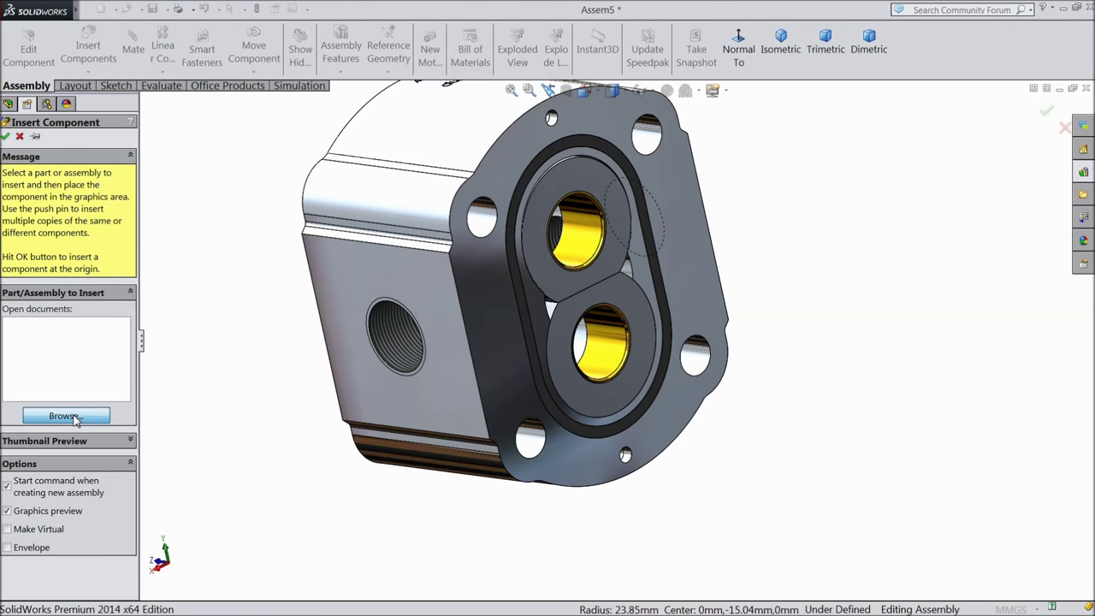
left_click(75, 417)
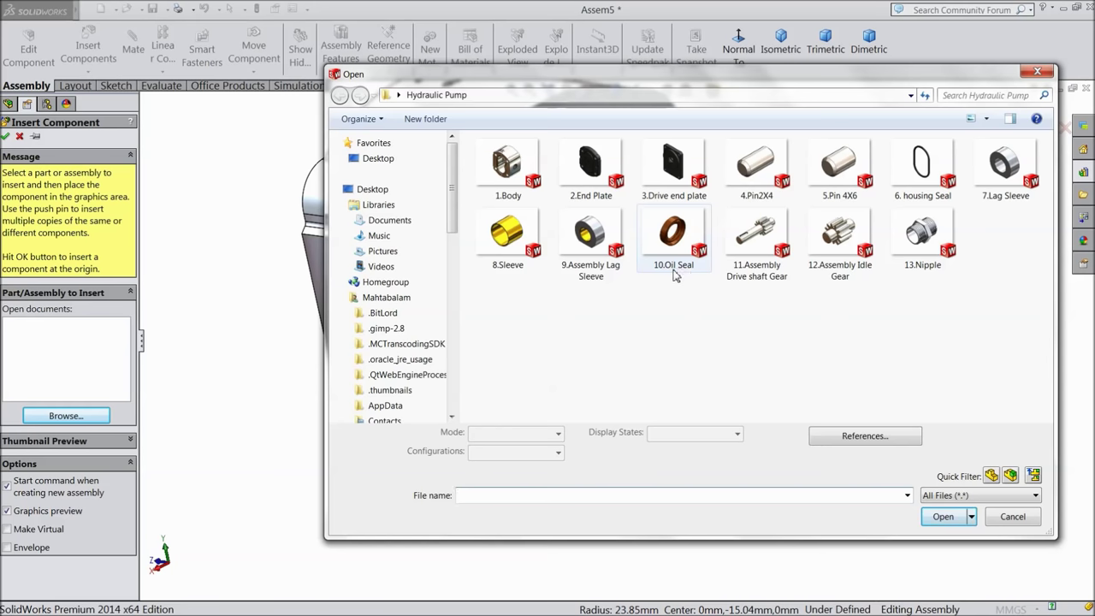
left_click(843, 256)
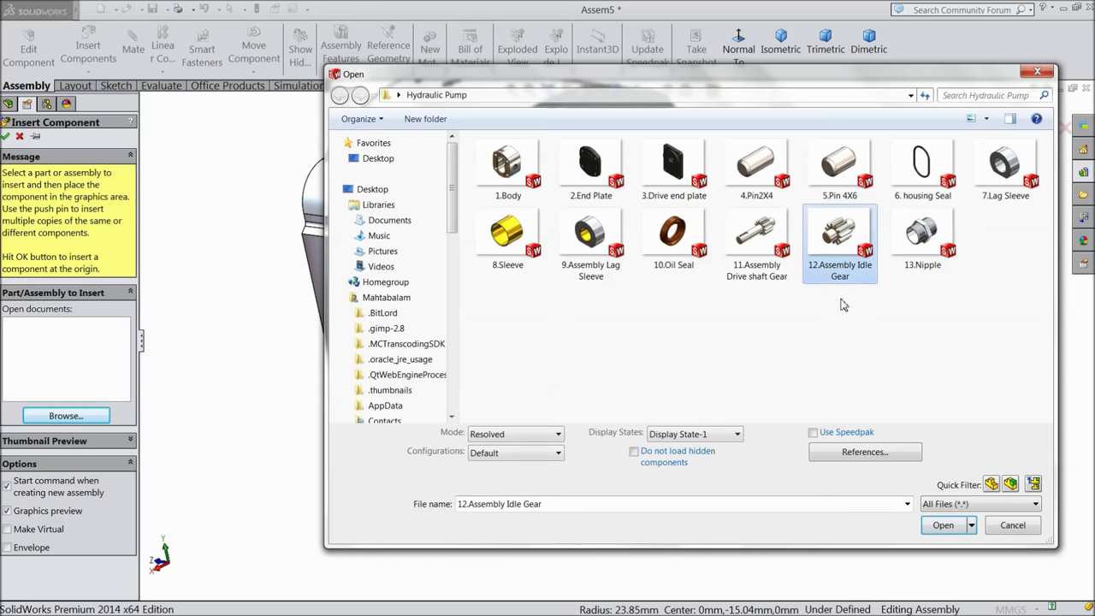
left_click(941, 523)
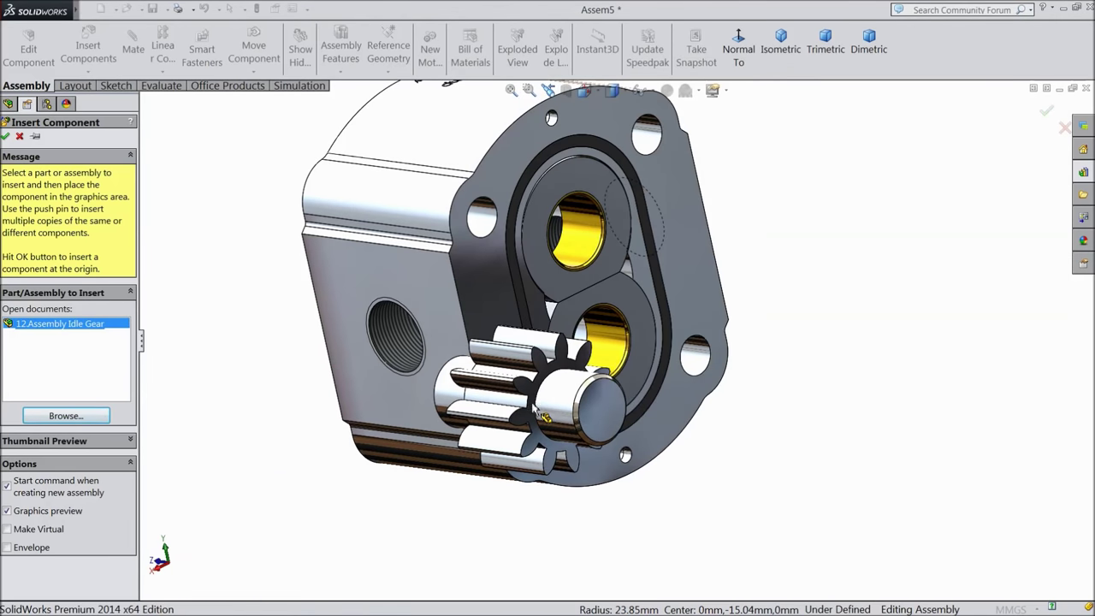
left_click(537, 402)
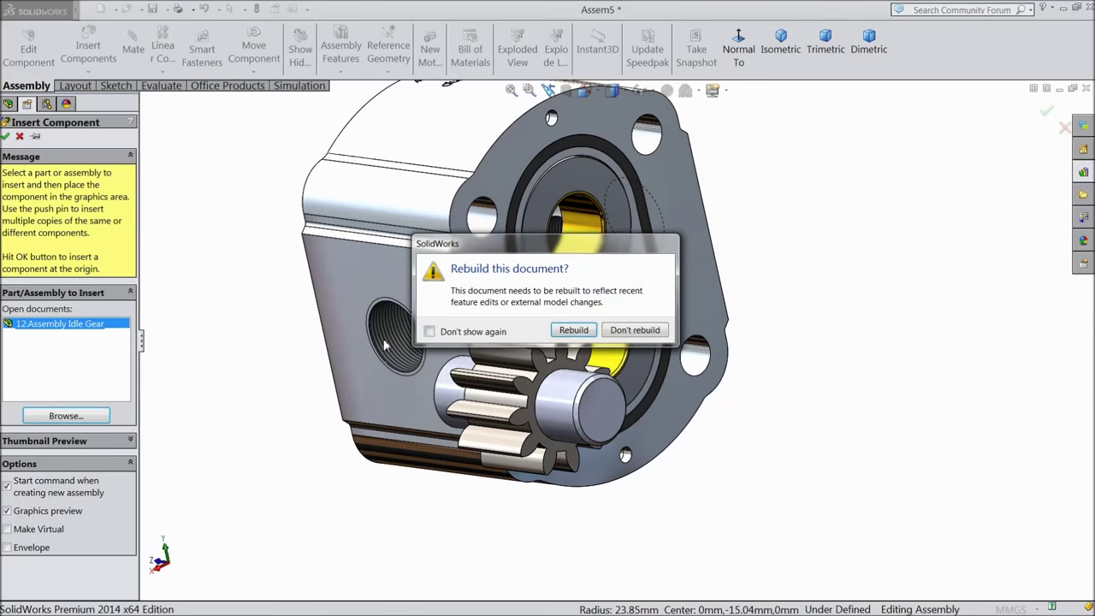
left_click(574, 329)
Step: Select the sleeve in the body and the idle gear's shaft, bringing up the shaft part's options
middle_click_drag(579, 334, 522, 327)
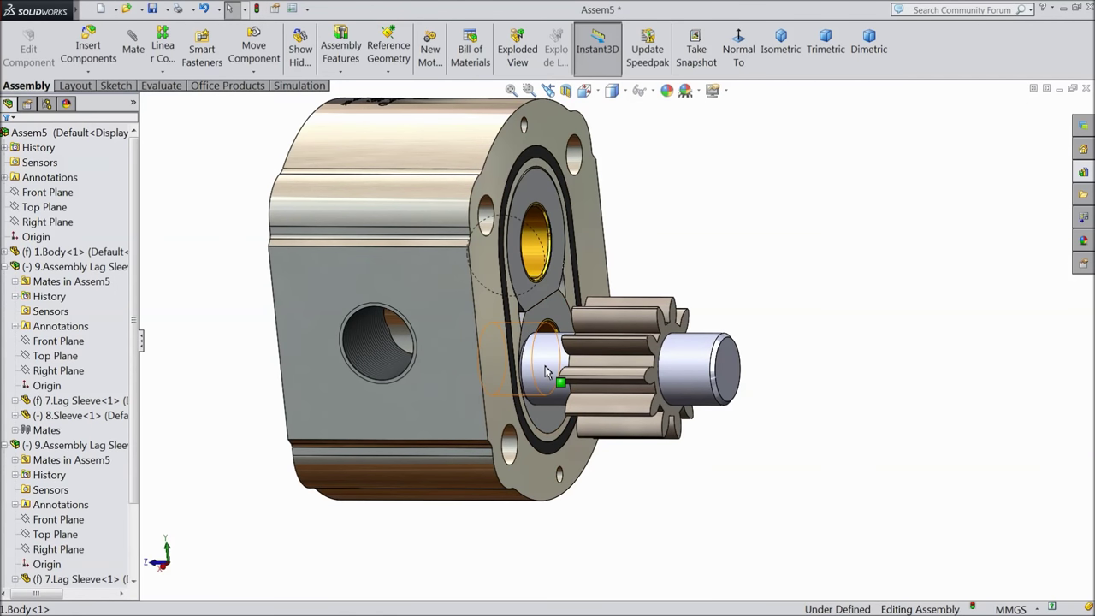
left_click(545, 371)
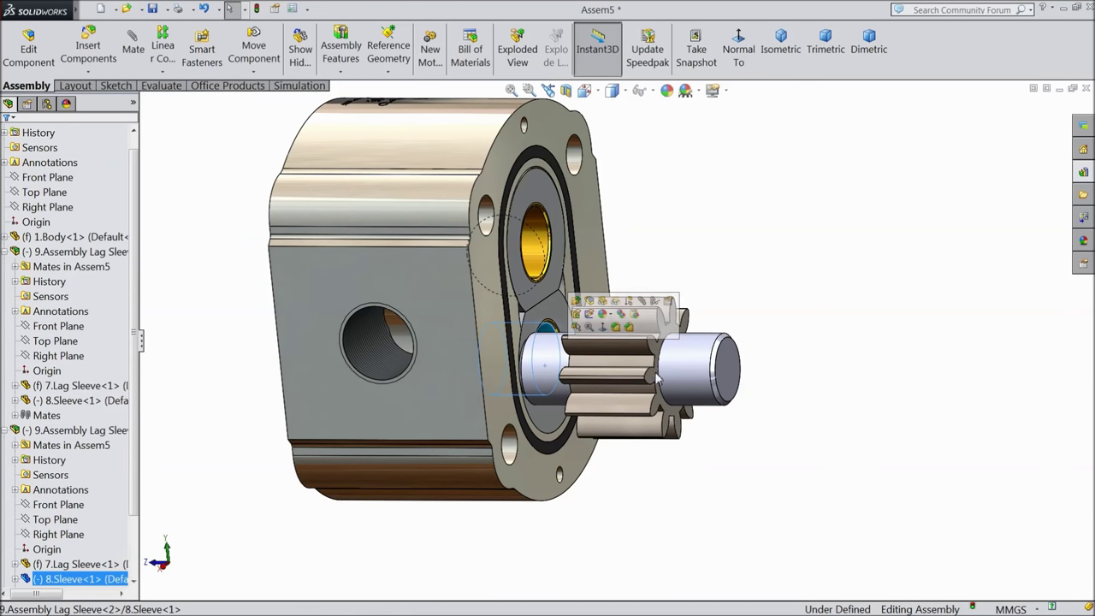
left_click(698, 382)
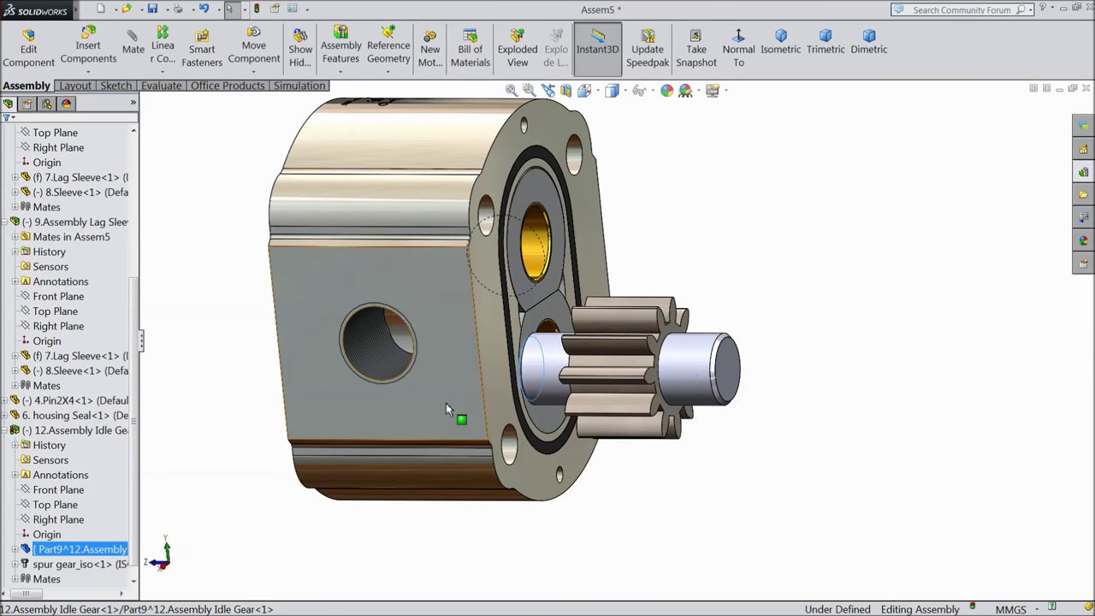
right_click(80, 544)
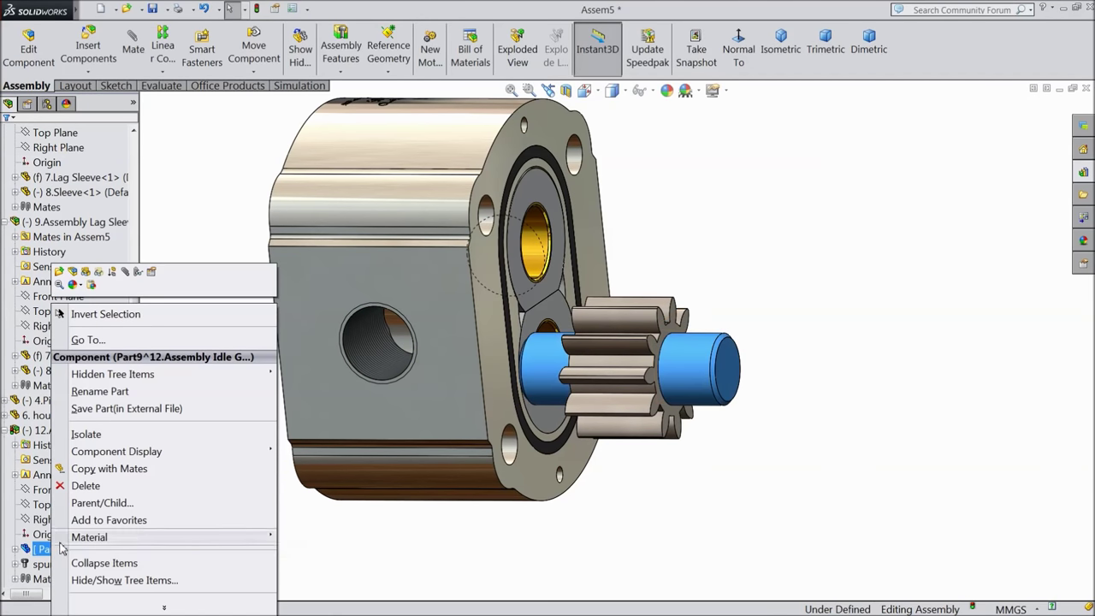
mouse_move(73, 284)
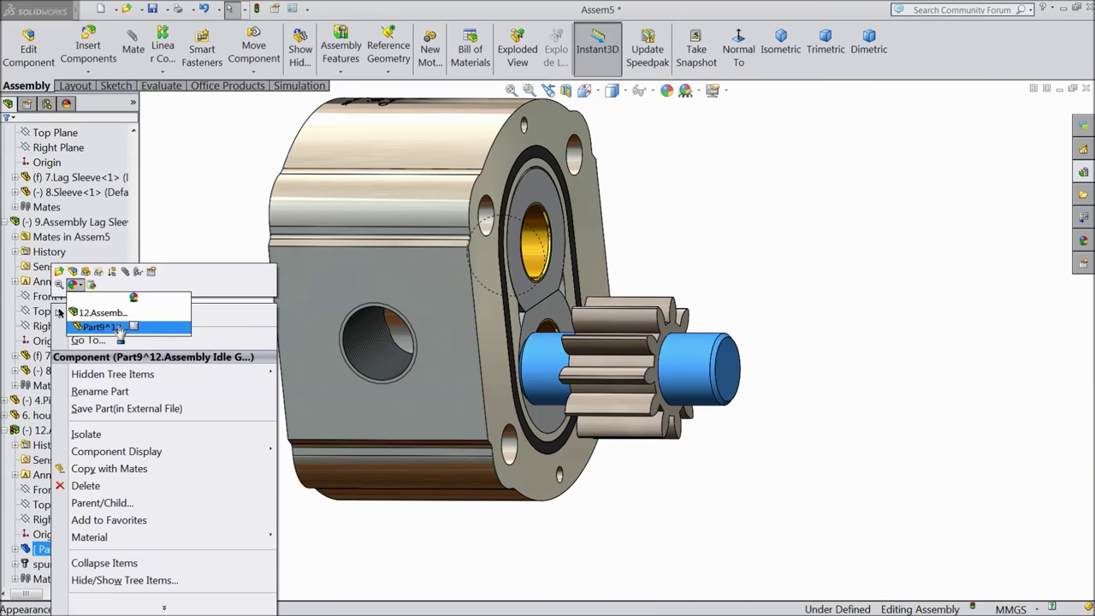
Step: Give the idle gear's shaft part the Metal > Chrome > chromium plate appearance
left_click(134, 328)
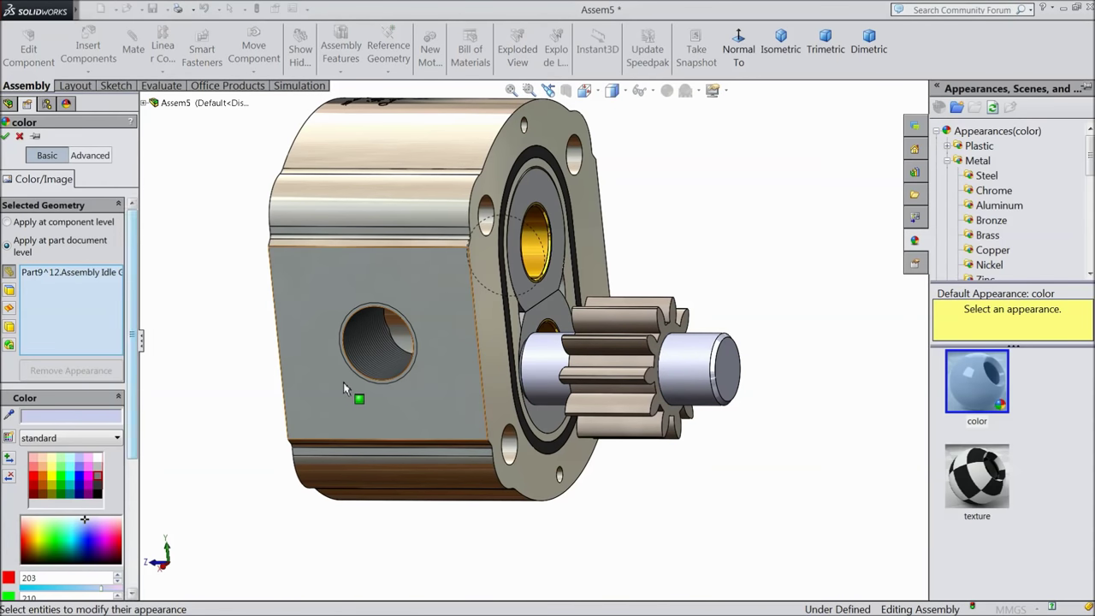
left_click(994, 191)
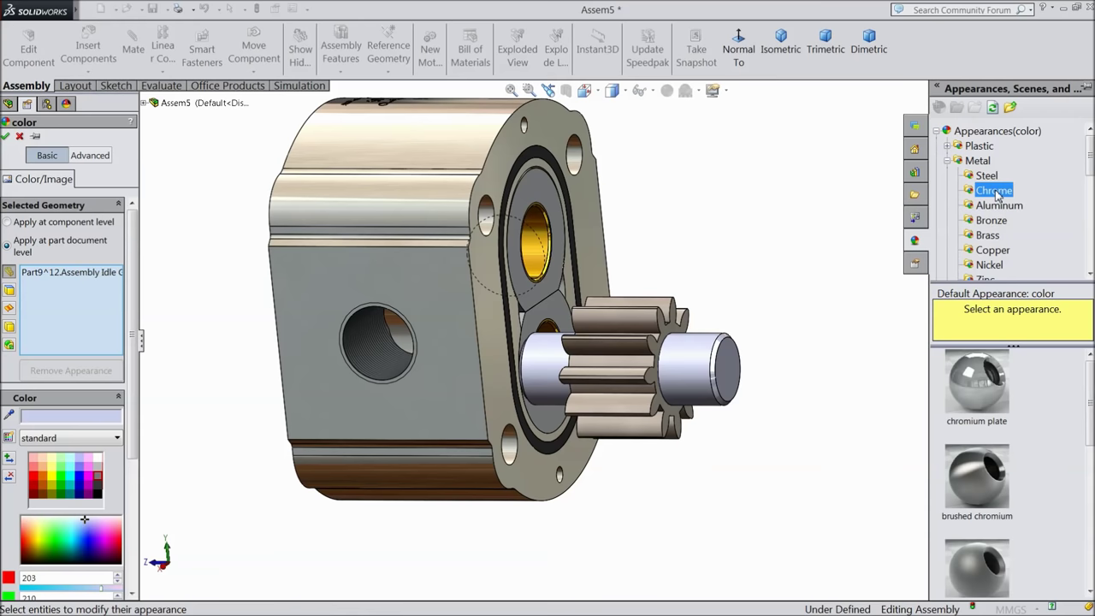
left_click(984, 407)
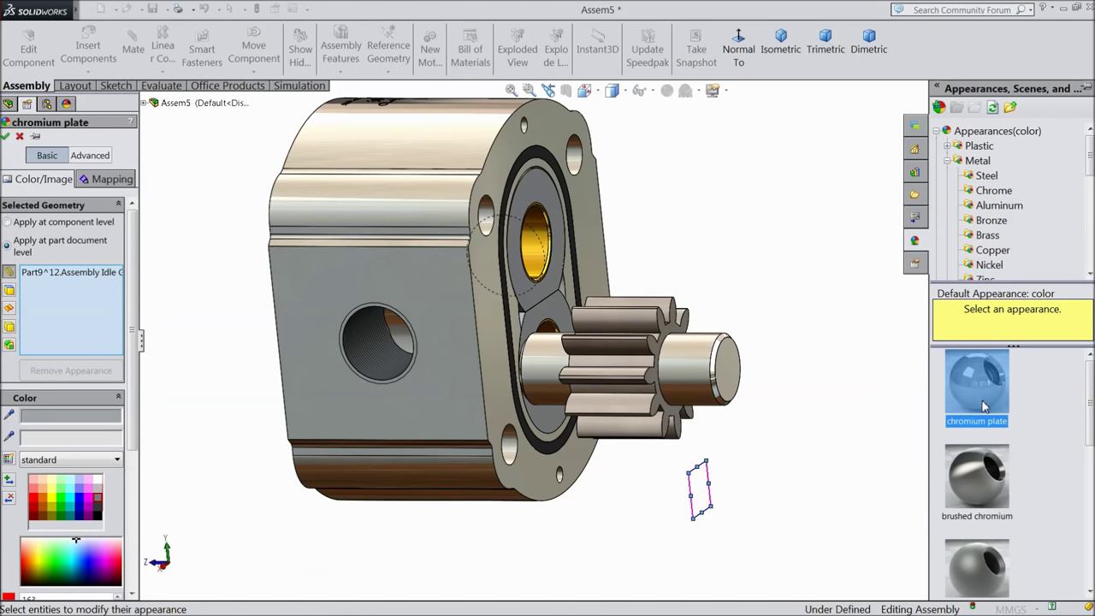
left_click(5, 136)
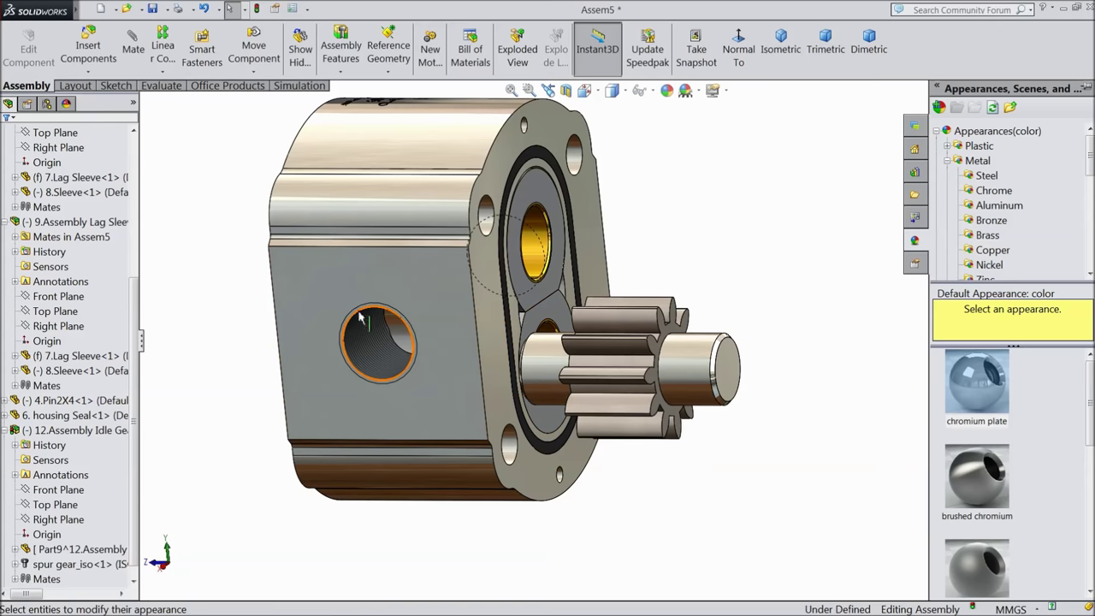
left_click(4, 223)
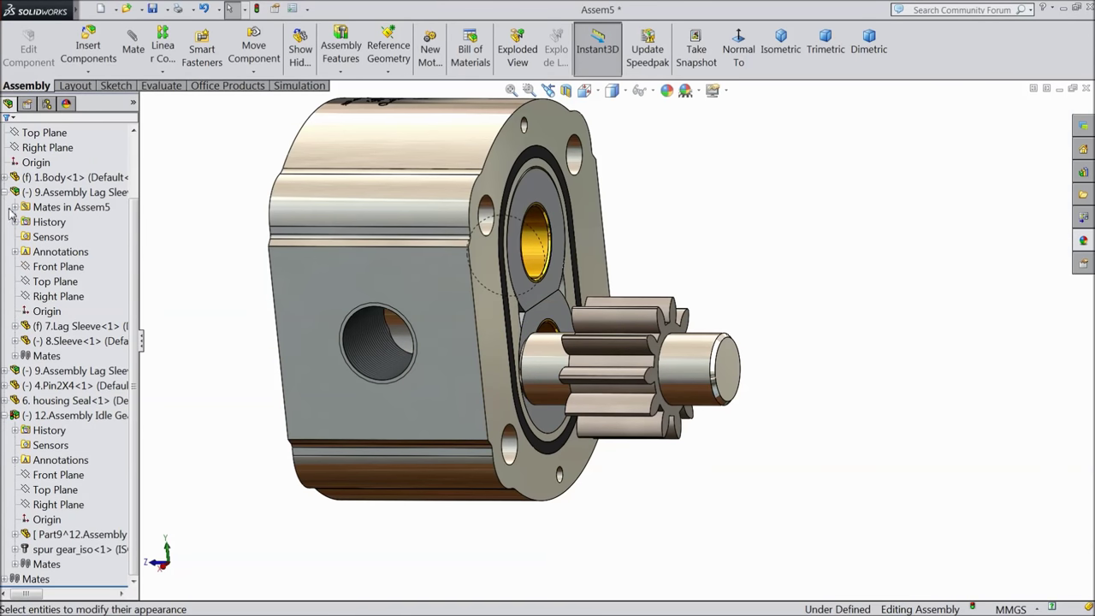
Step: Collapse the lag sleeve and idle gear entries in the tree and browse for another component
left_click(5, 207)
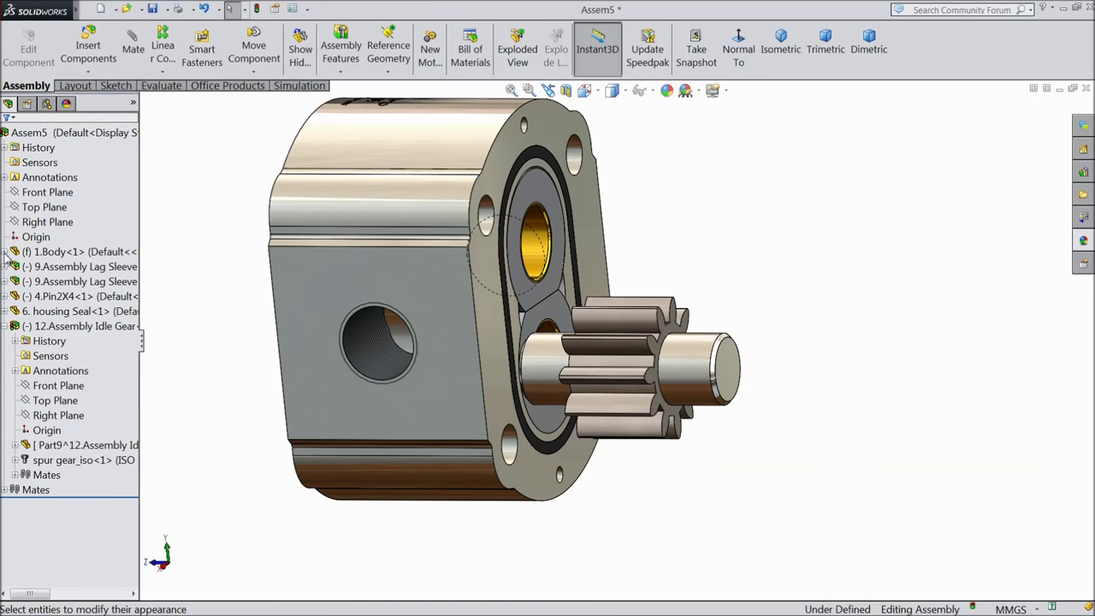
left_click(6, 328)
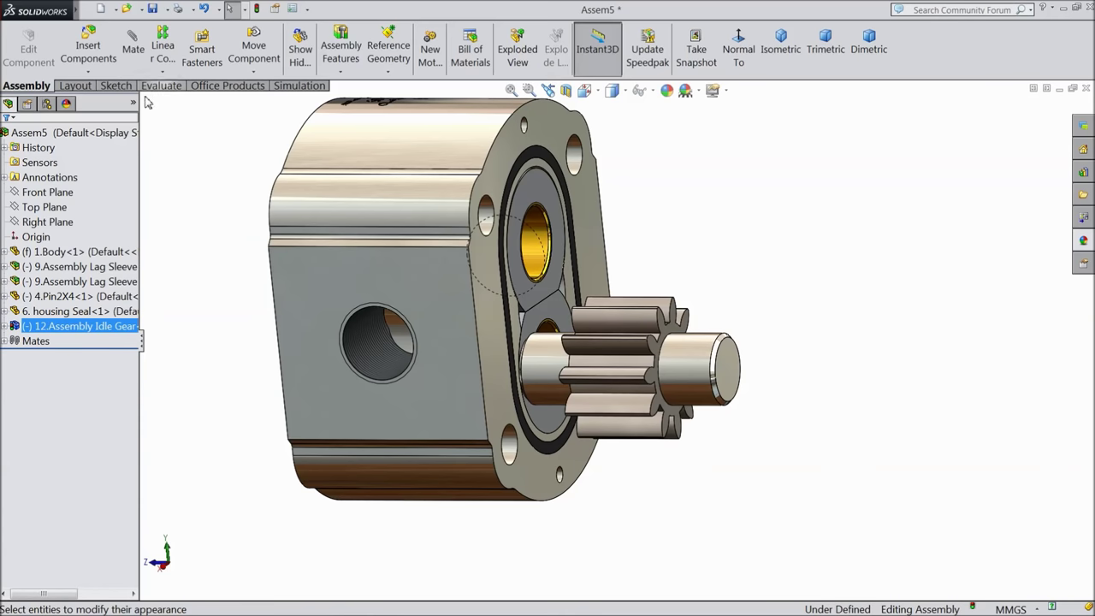
left_click(86, 48)
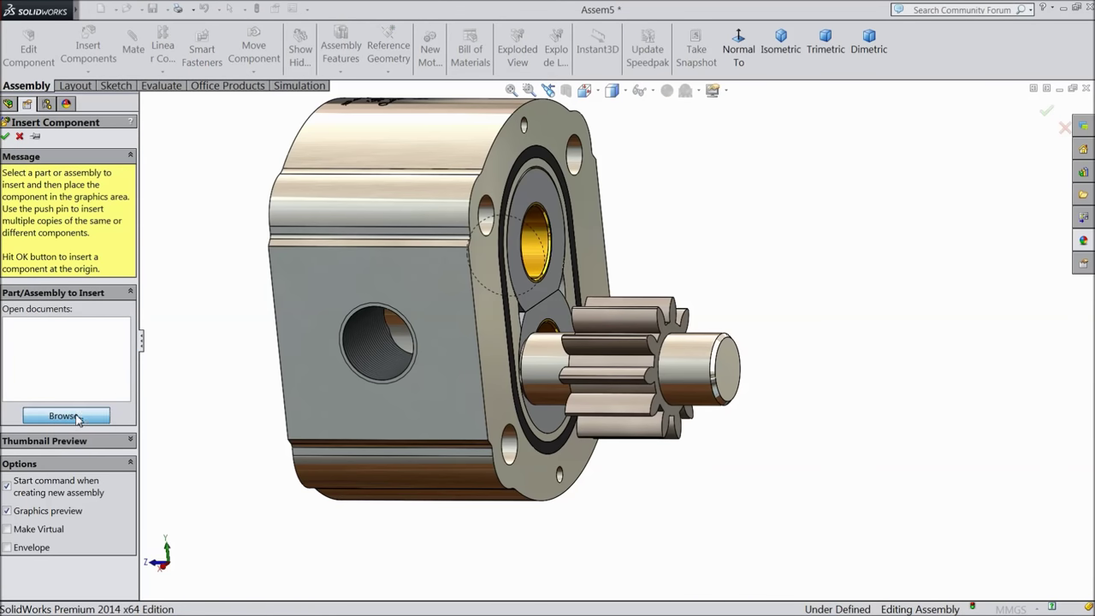
left_click(78, 419)
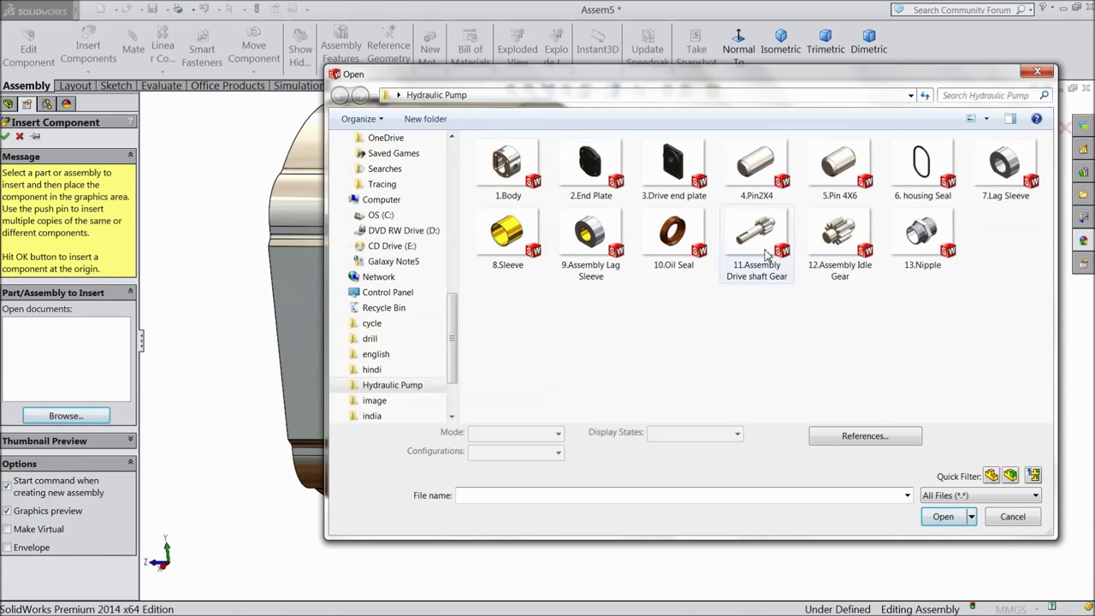
Step: Place 11.Assembly Drive shaft Gear loose beside the body, rebuild, and select the pump body
left_click(757, 244)
left_click(941, 525)
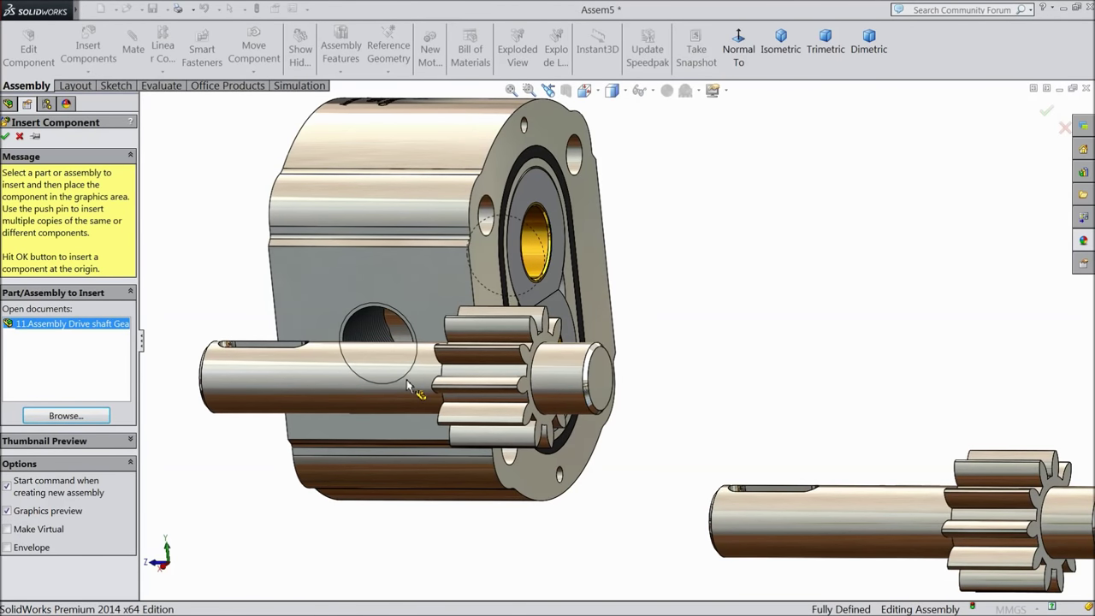
left_click(409, 376)
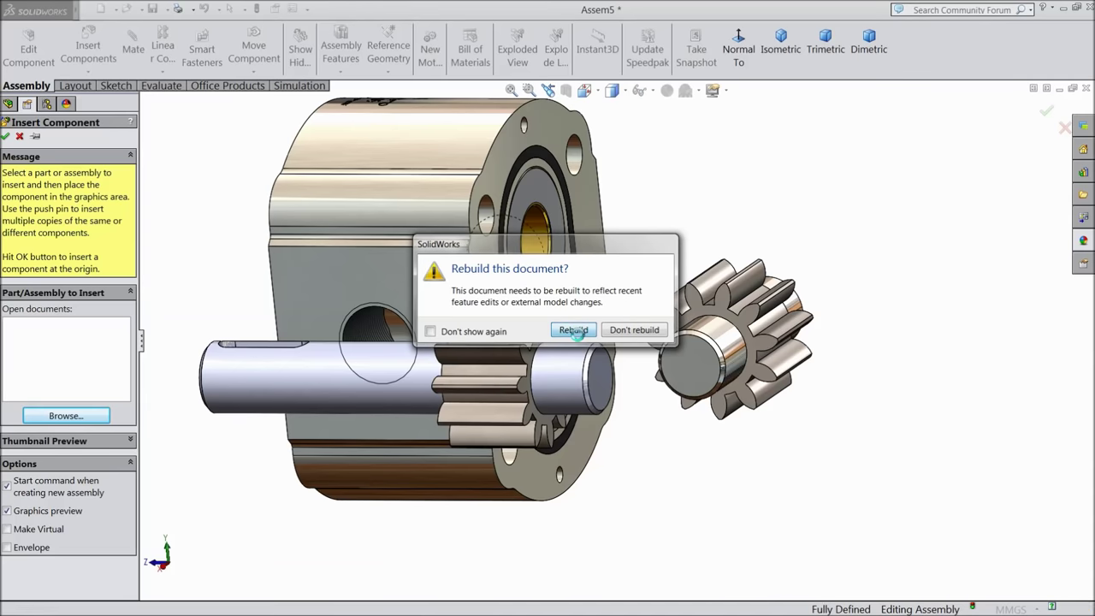
left_click(572, 330)
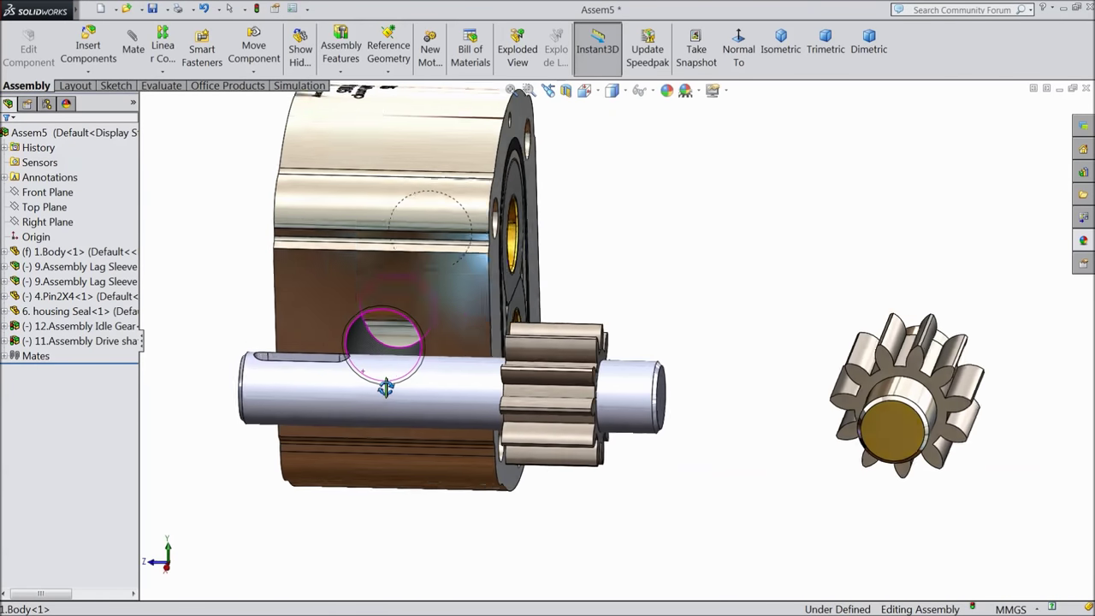
left_click(357, 368)
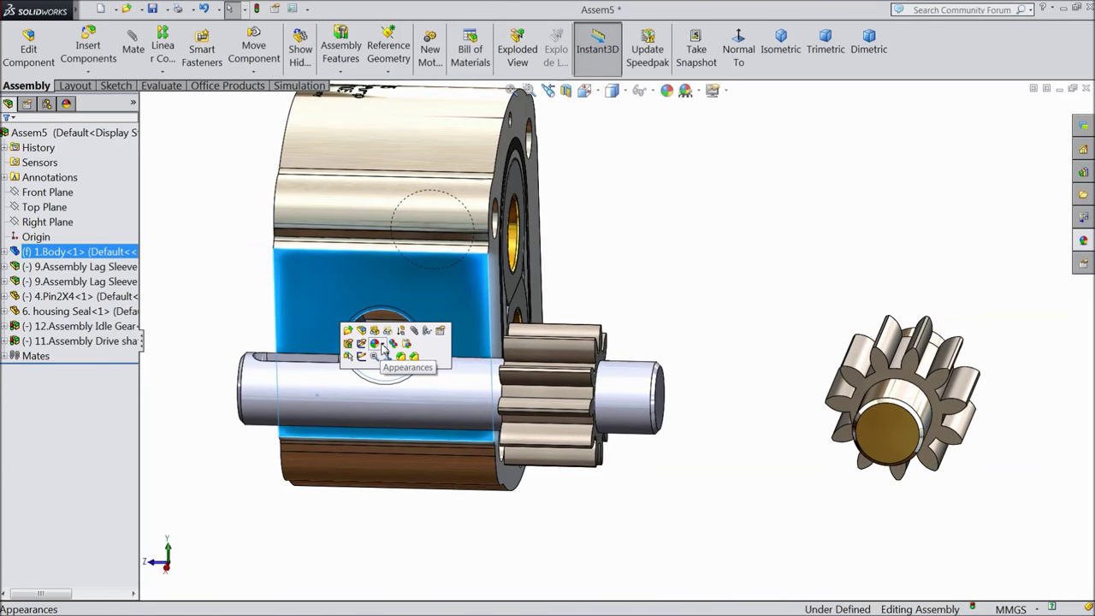
Step: Apply the chromium plate appearance to the drive shaft gear
key("Escape")
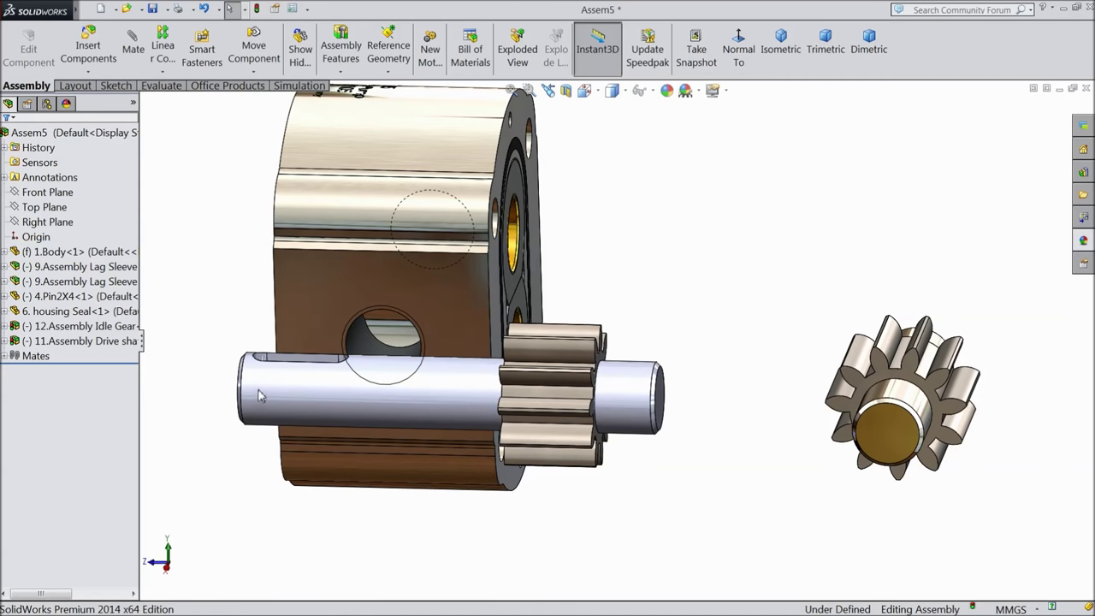
middle_click_drag(231, 353, 228, 382)
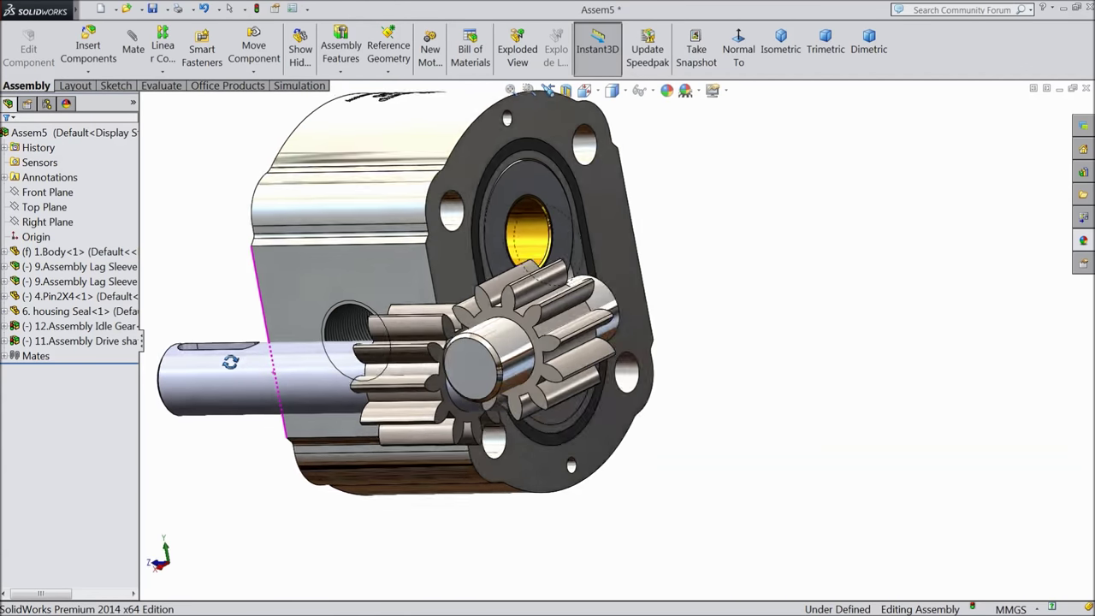
scroll(246, 398, "up", 3)
mouse_move(245, 387)
middle_mouse_down()
mouse_move(249, 425)
mouse_move(316, 351)
middle_mouse_up()
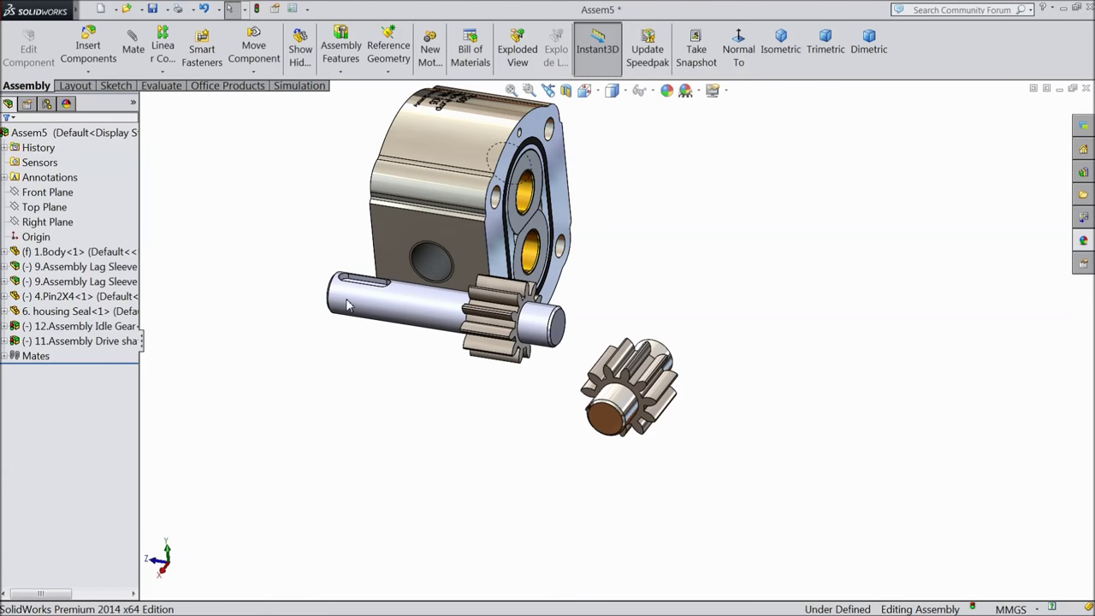
left_click(85, 340)
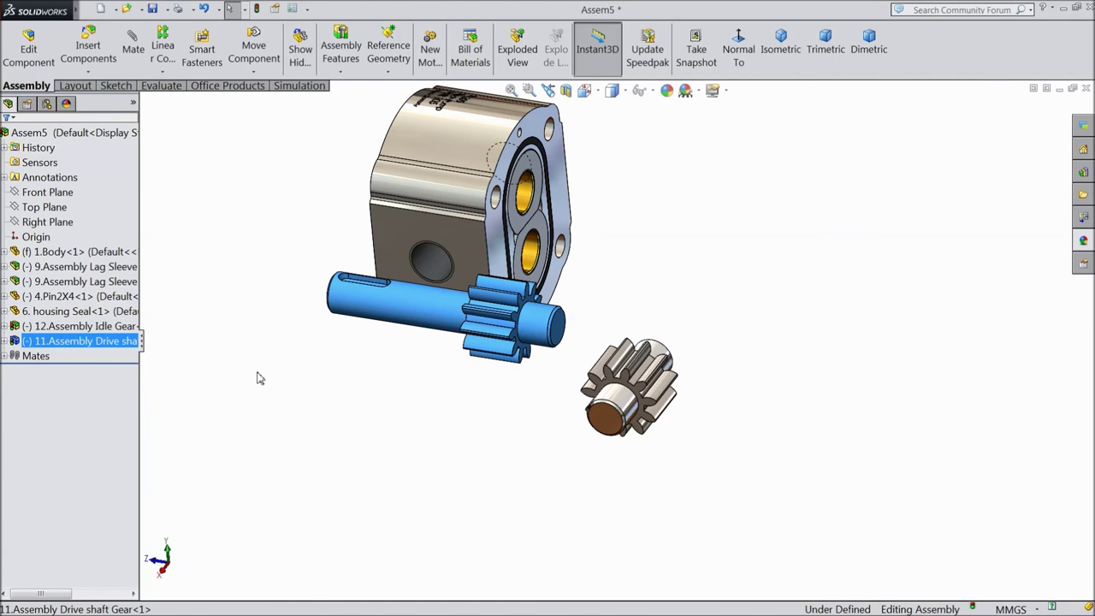
left_click(60, 341)
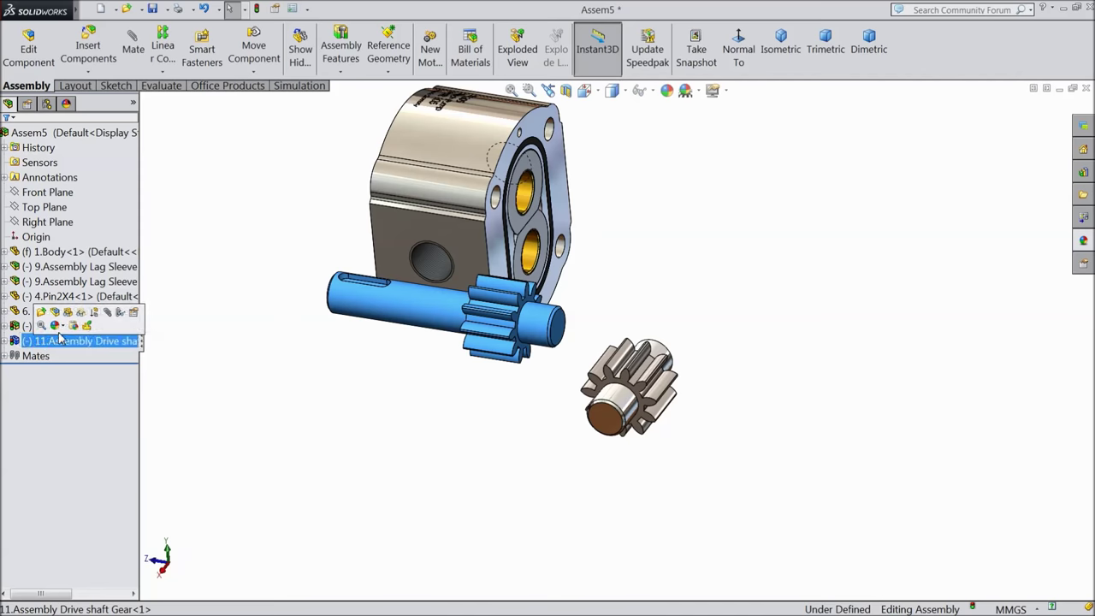
left_click(63, 329)
left_click(77, 351)
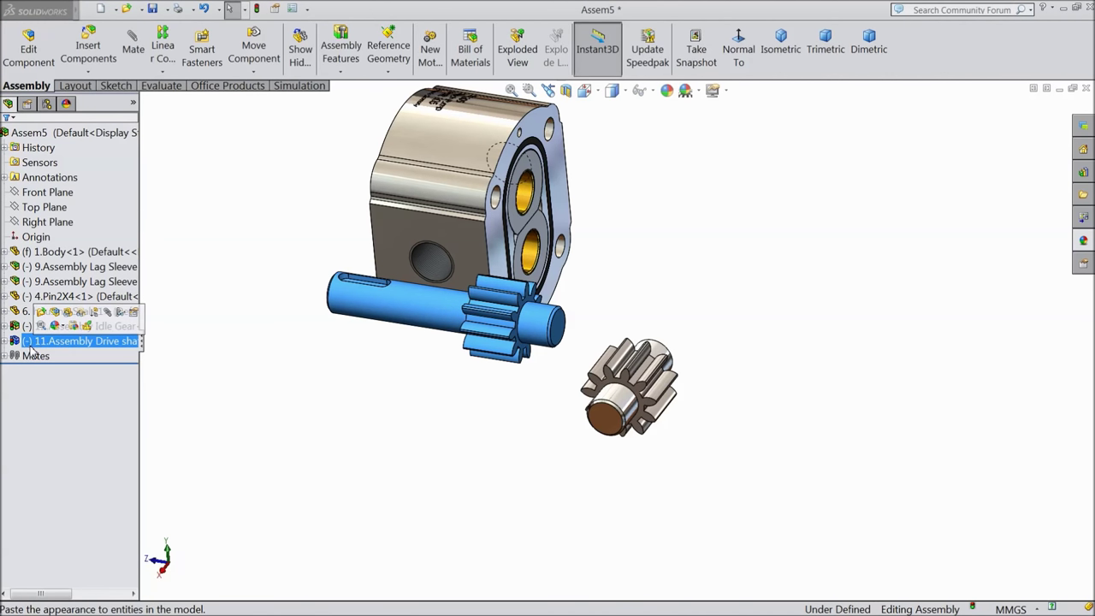
left_click(59, 328)
left_click(60, 351)
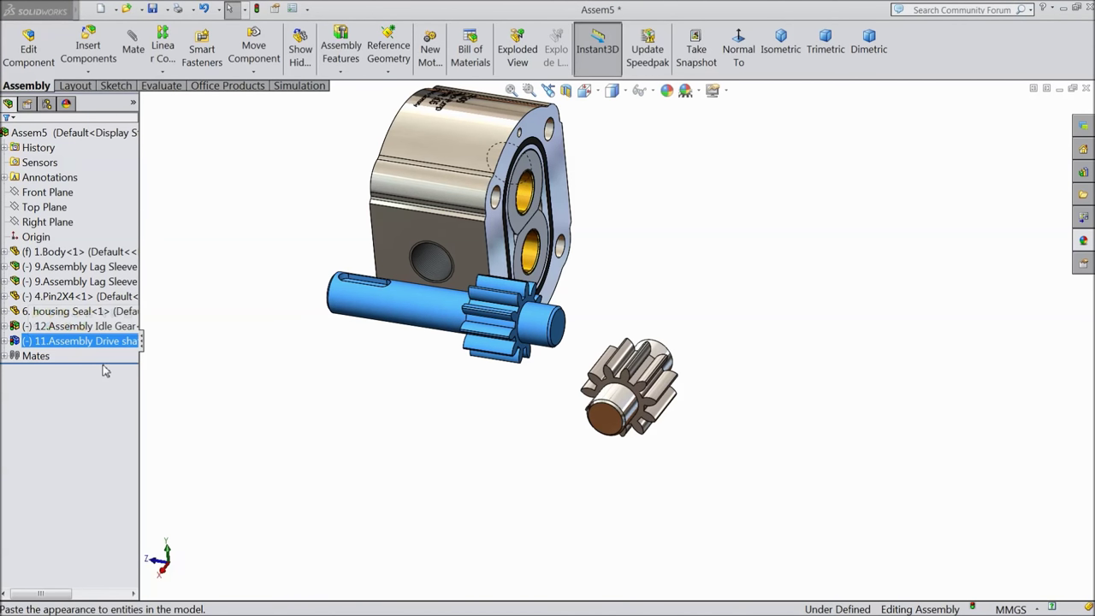
left_click(38, 325)
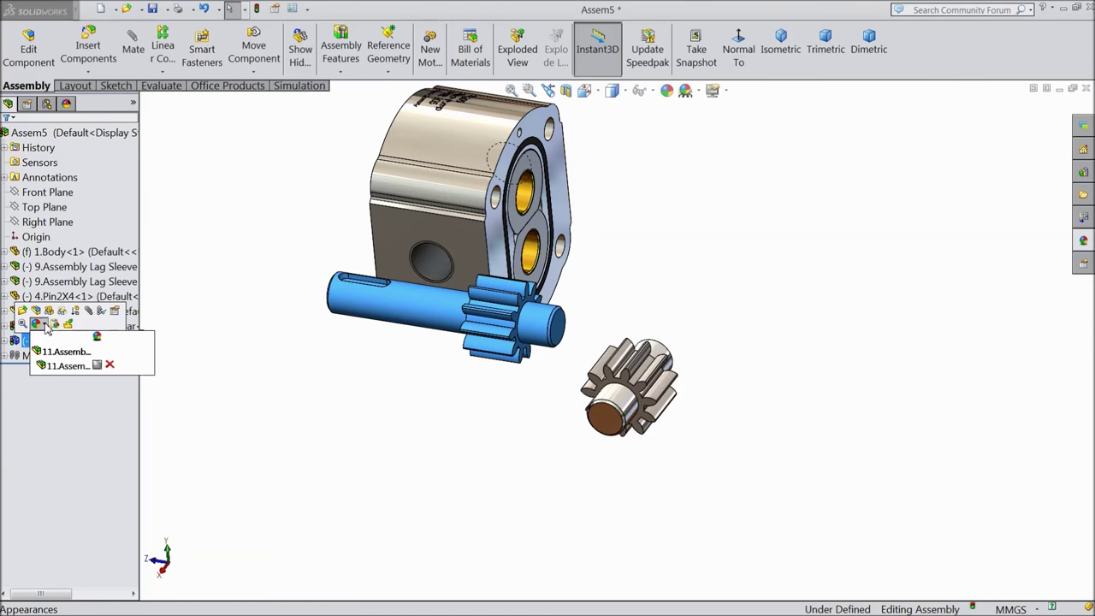
left_click(101, 367)
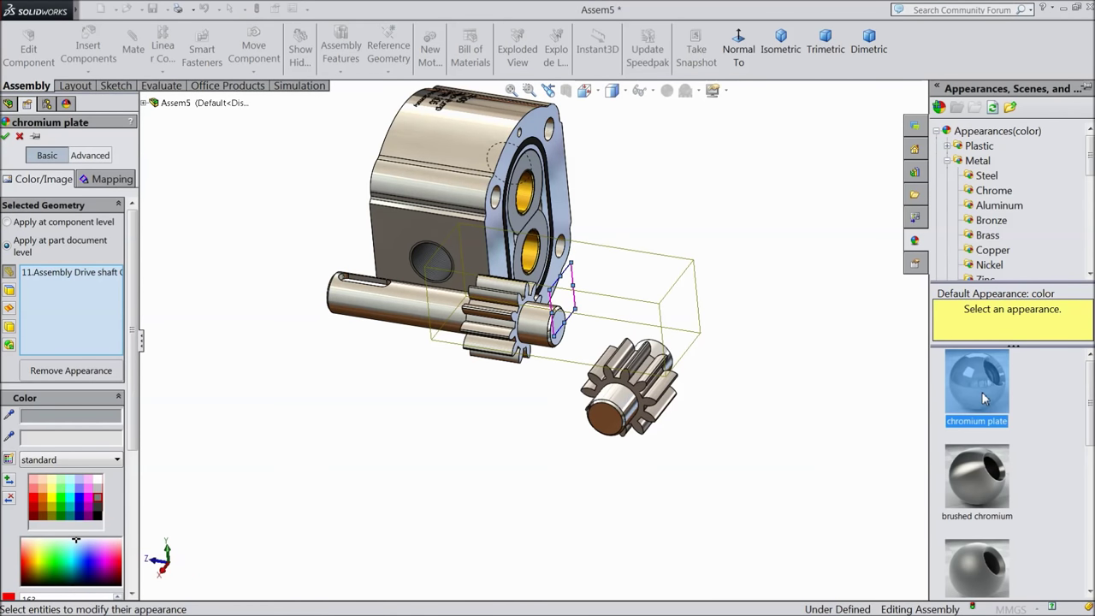
left_click(983, 398)
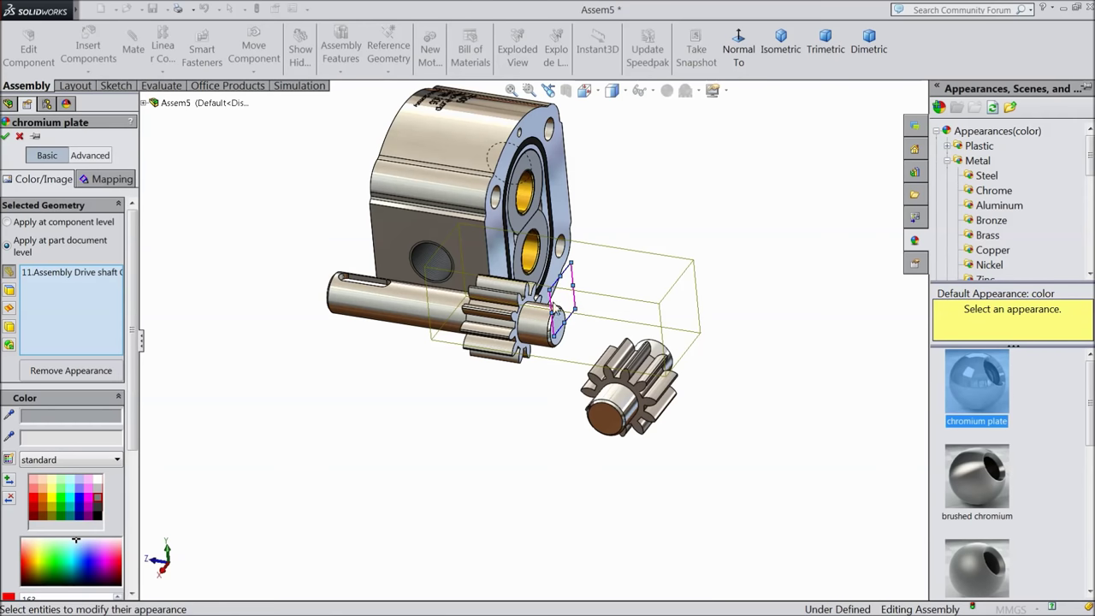
left_click(6, 136)
Step: Pick the idle gear's shaft face and begin a new mate from it
mouse_move(244, 264)
middle_mouse_down()
mouse_move(244, 225)
mouse_move(276, 274)
mouse_move(270, 286)
mouse_move(242, 286)
middle_mouse_up()
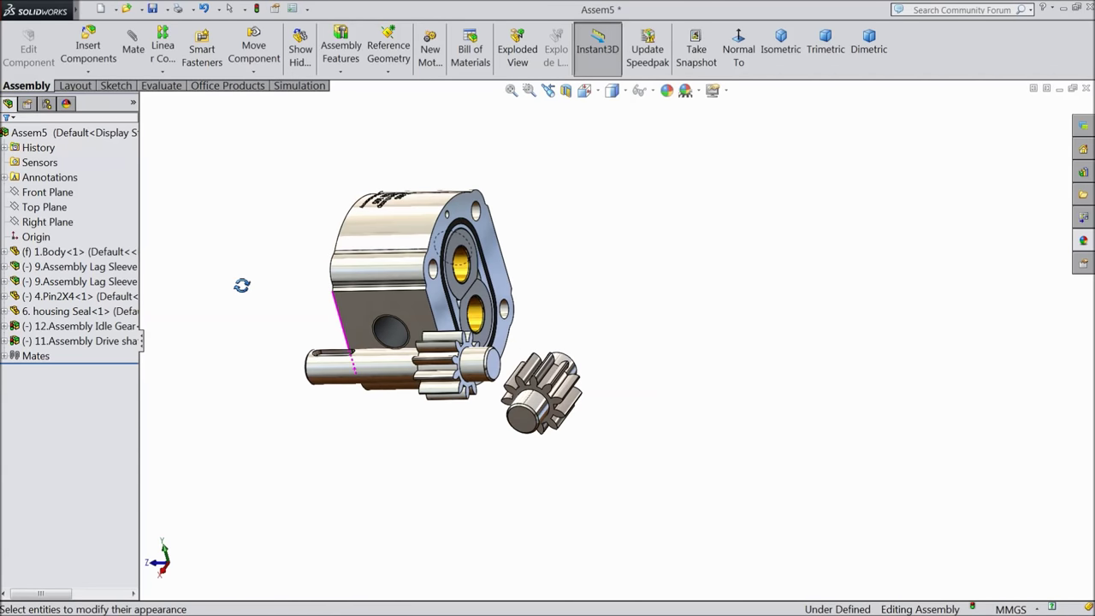
scroll(492, 418, "down", 5)
left_click(492, 417)
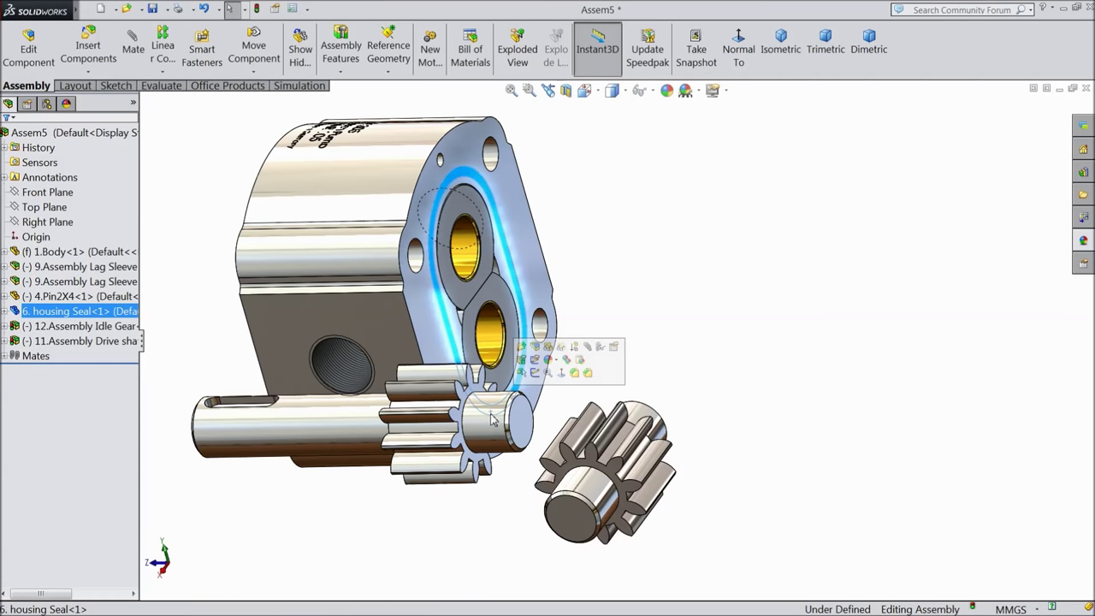
left_click(494, 424)
mouse_move(629, 353)
middle_mouse_down()
mouse_move(650, 310)
mouse_move(612, 342)
mouse_move(636, 353)
middle_mouse_up()
scroll(611, 366, "up", 3)
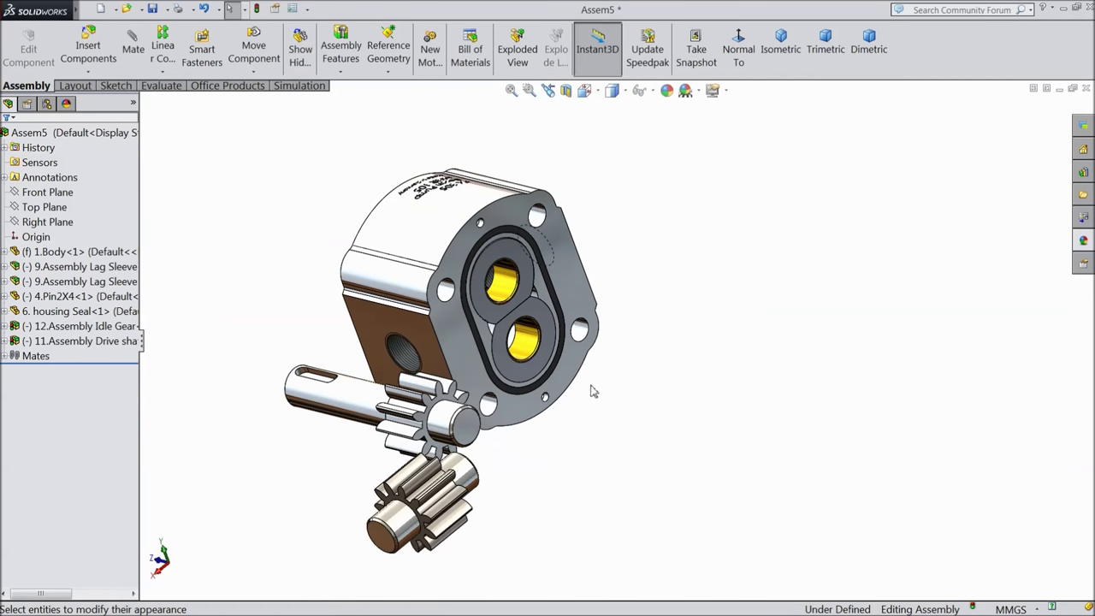
scroll(504, 462, "down", 3)
left_click(469, 476)
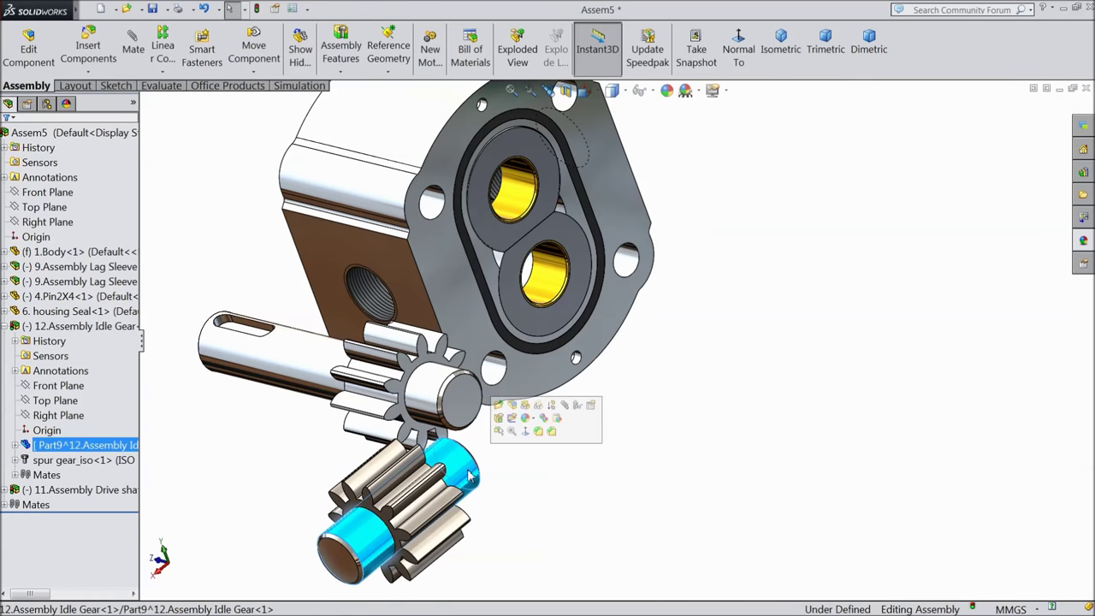
left_click(567, 409)
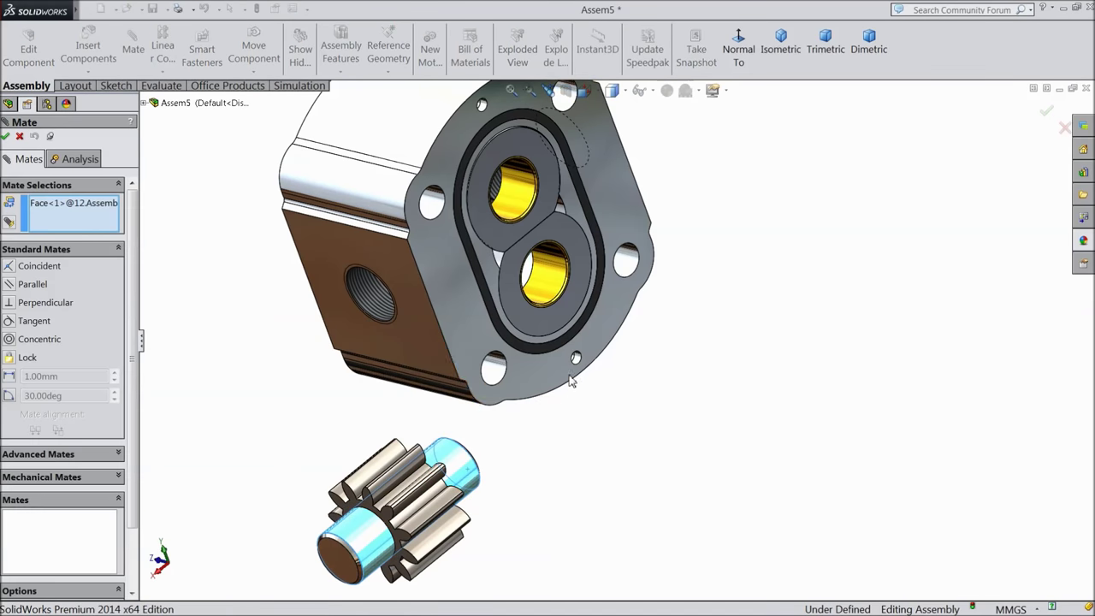
Step: Mate the idle gear Concentric with the lag sleeve bore and Coincident with its pocket face
left_click(556, 286)
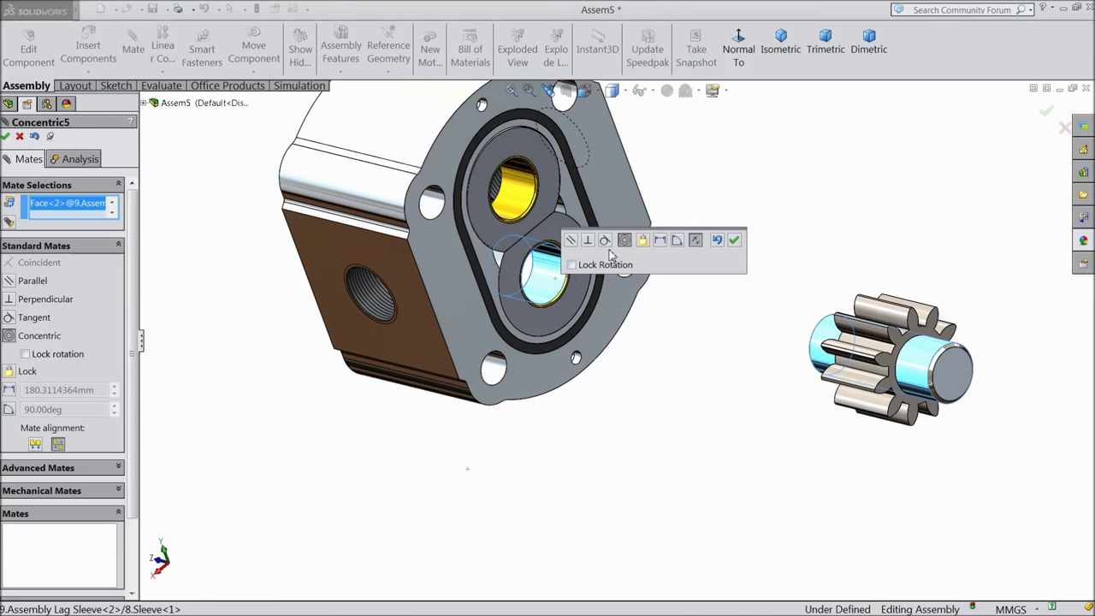
left_click(733, 242)
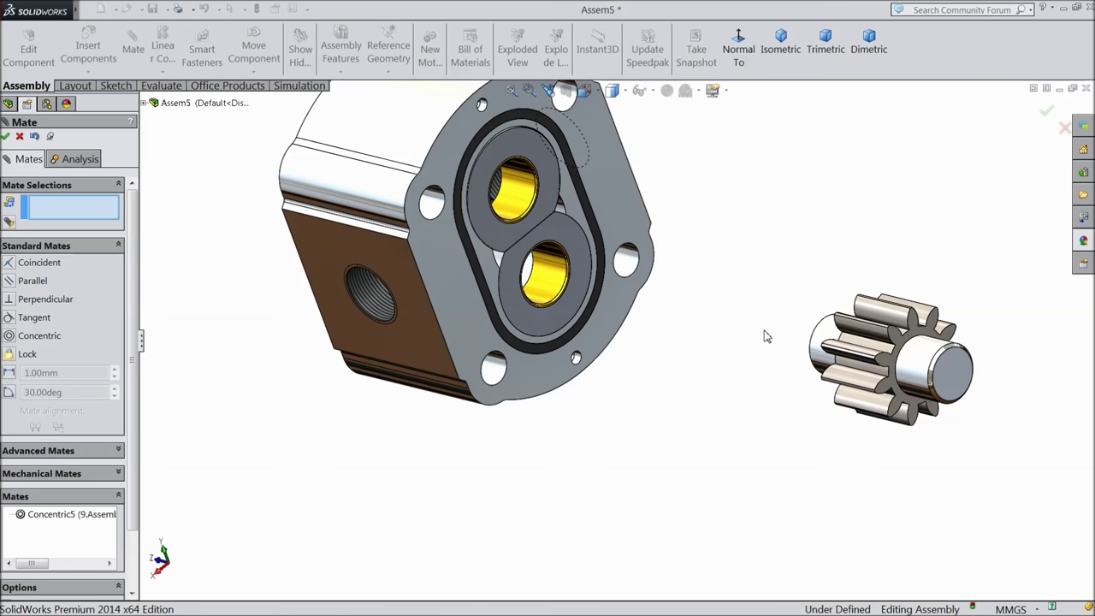
left_click(948, 386)
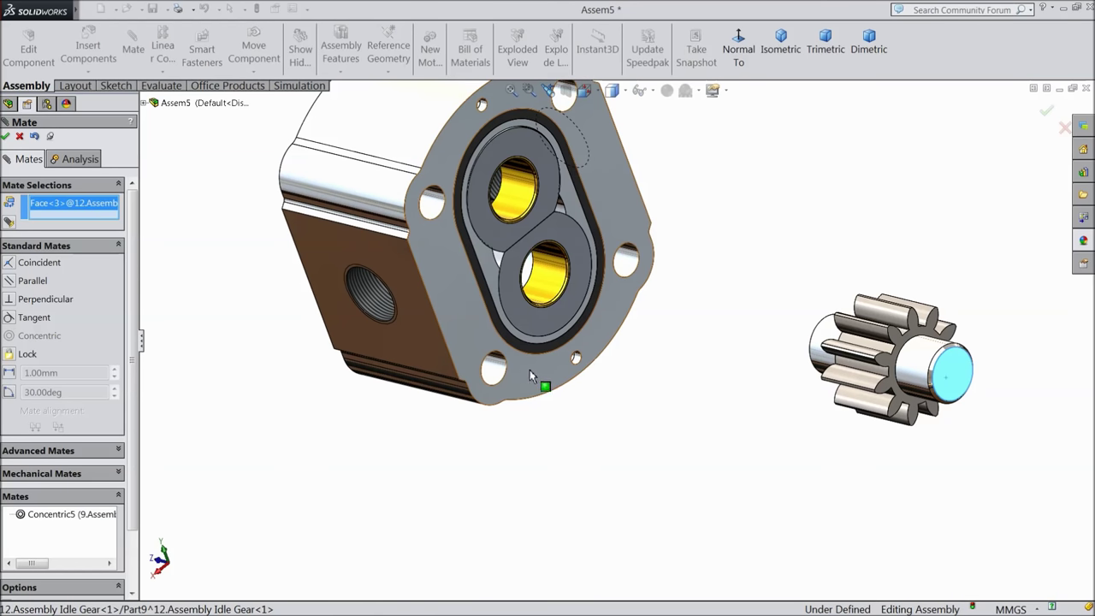
left_click(534, 320)
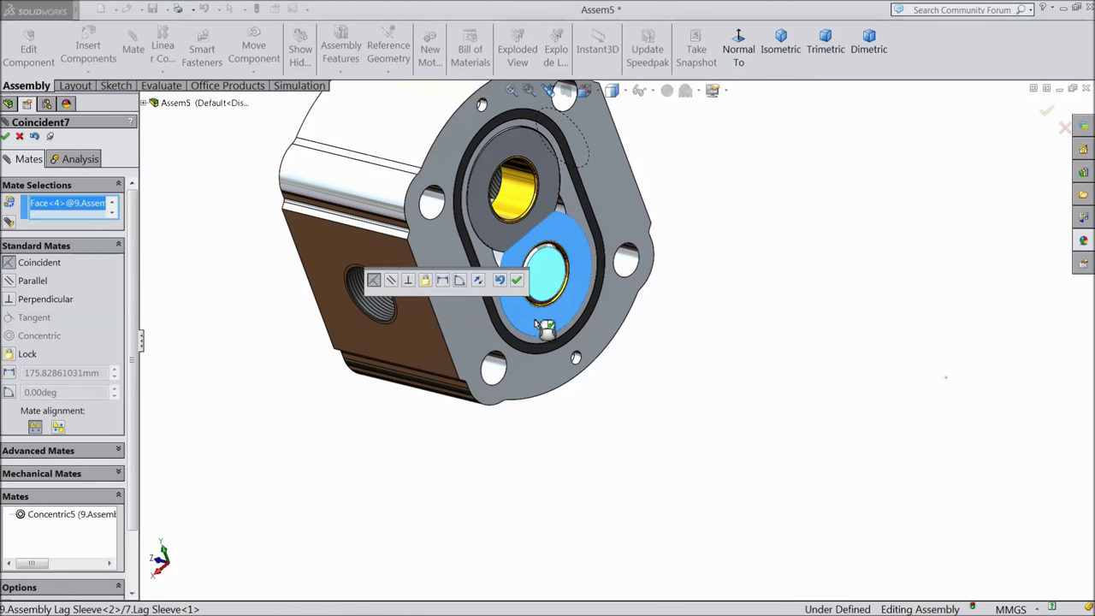
left_click(516, 281)
scroll(540, 346, "up", 3)
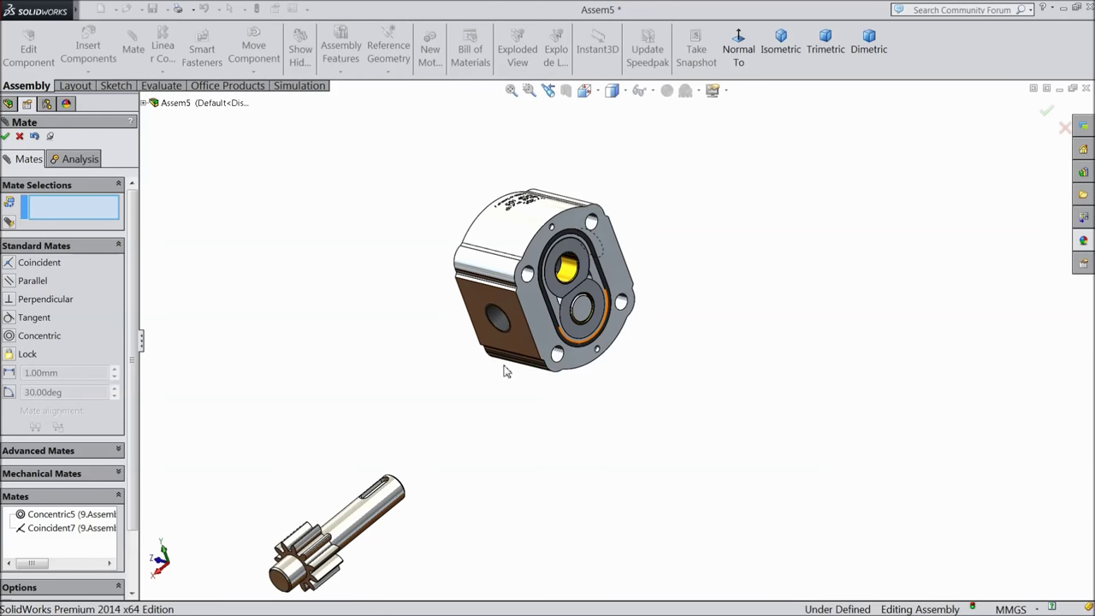
middle_click_drag(506, 370, 435, 399)
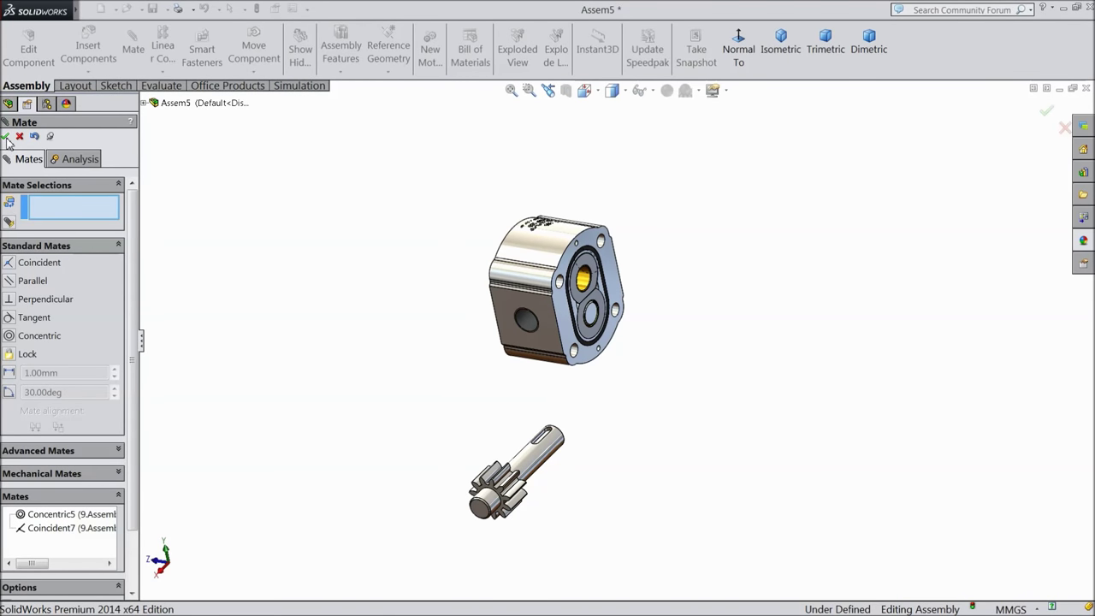
left_click(5, 137)
Step: Rotate the drive shaft gear so it lies horizontally
left_click(245, 75)
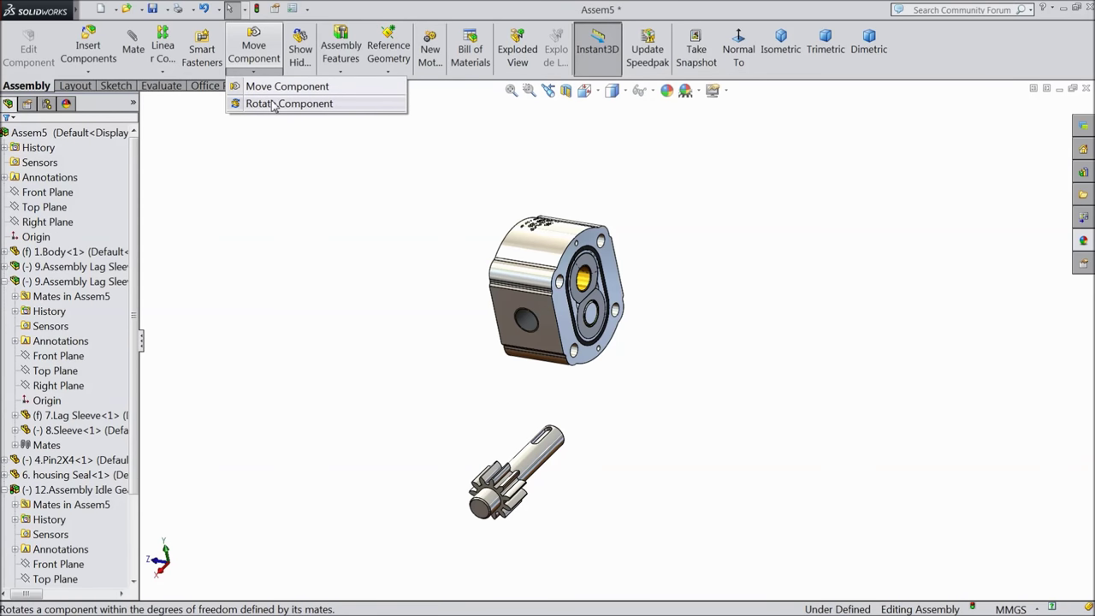
left_click(274, 103)
left_click_drag(518, 474, 640, 407)
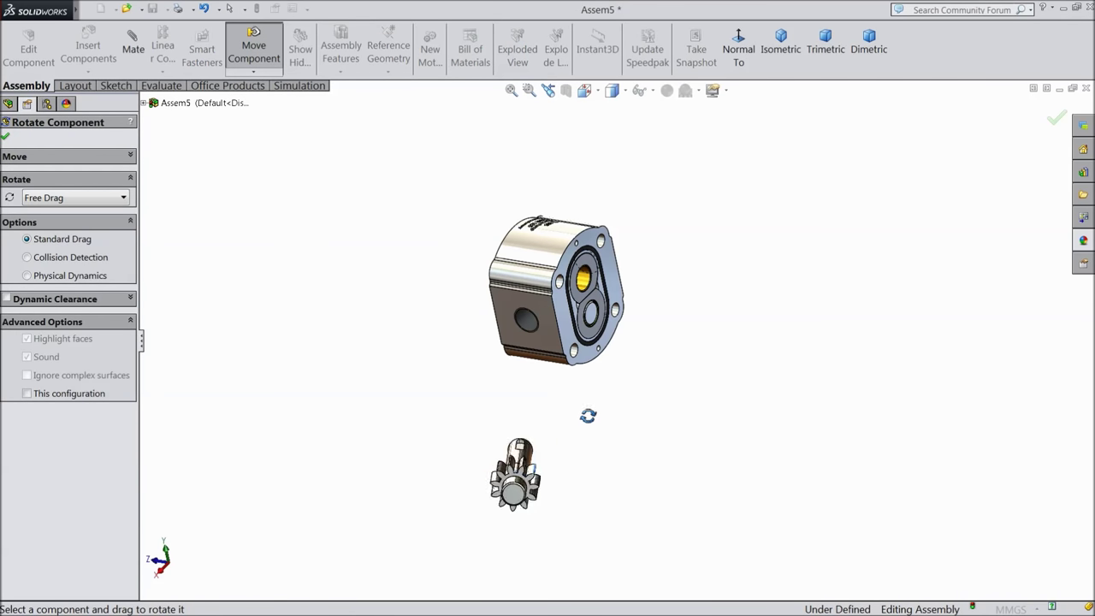
left_click(5, 137)
Step: Drag the drive shaft gear up against the housing's open face beside the upper bore
left_click_drag(511, 475, 451, 308)
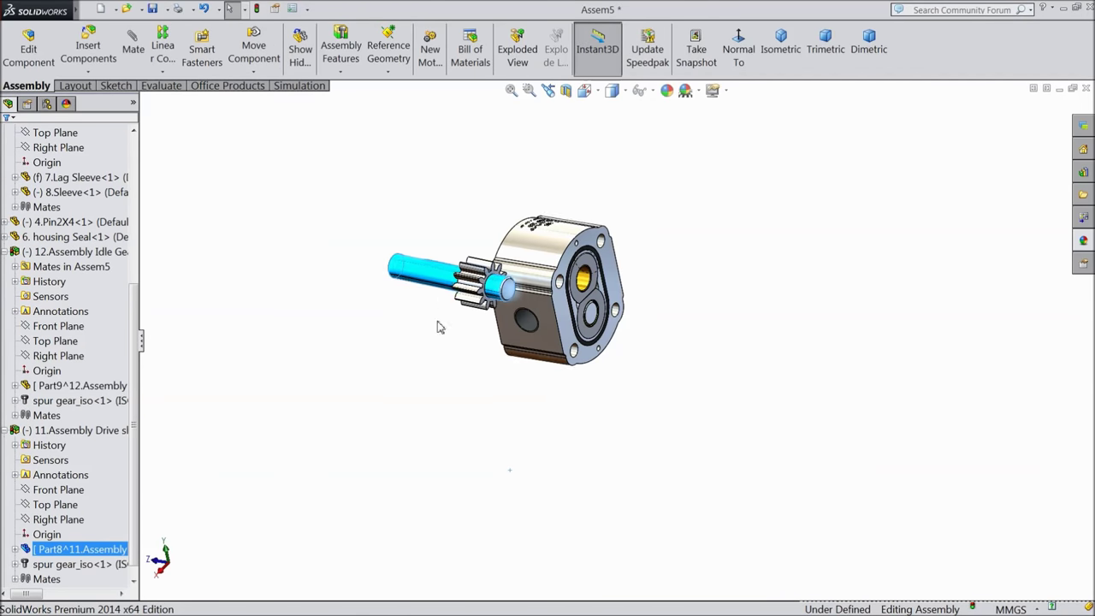
left_click_drag(450, 308, 379, 371)
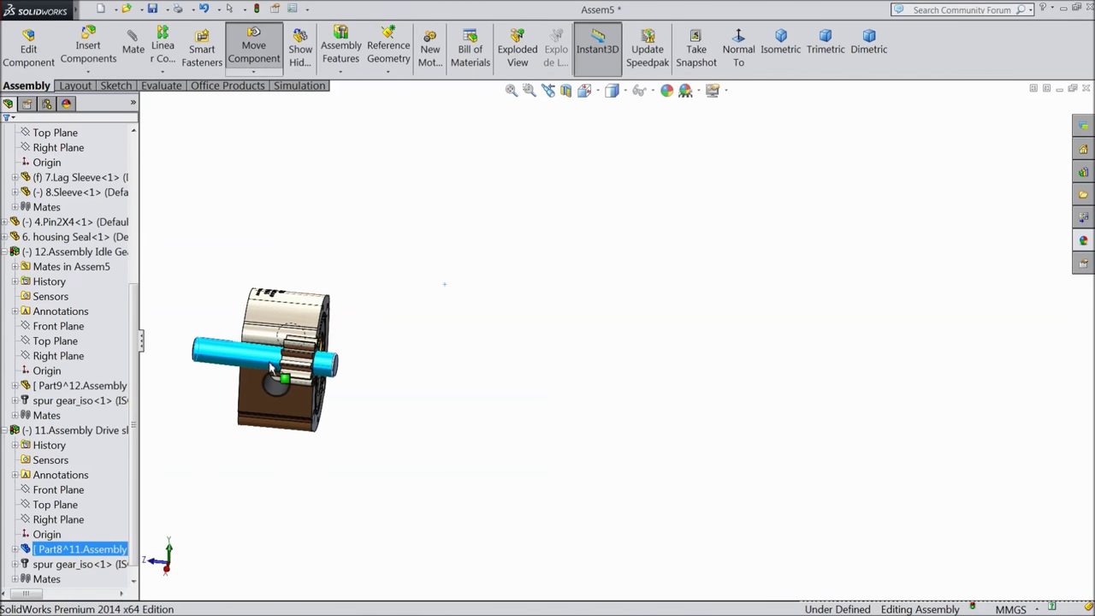
middle_click_drag(378, 371, 334, 374)
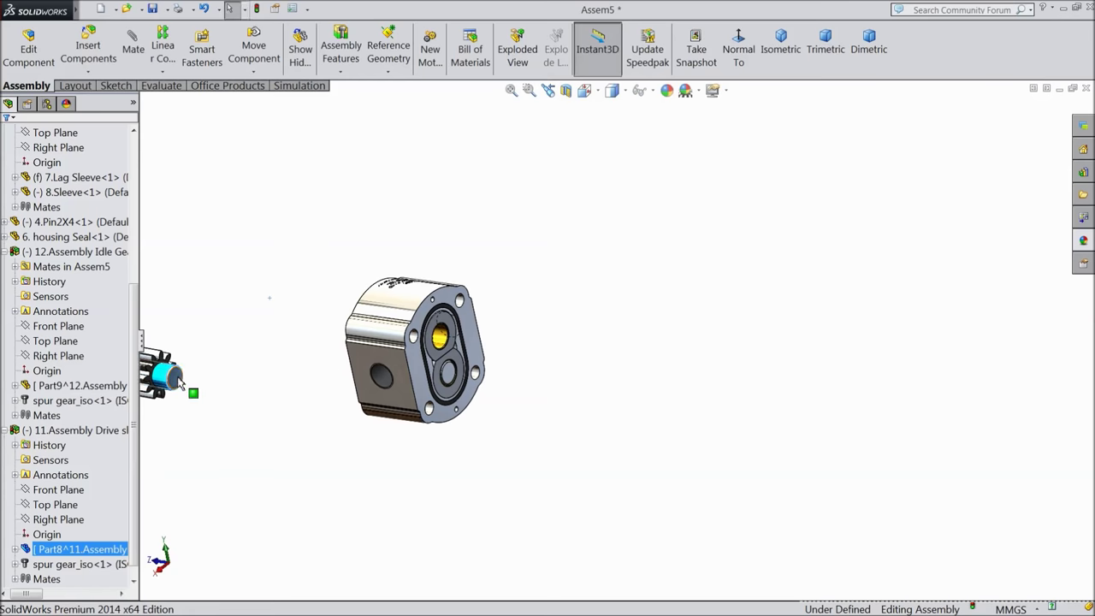
left_click_drag(180, 382, 397, 373)
middle_click_drag(398, 373, 288, 387)
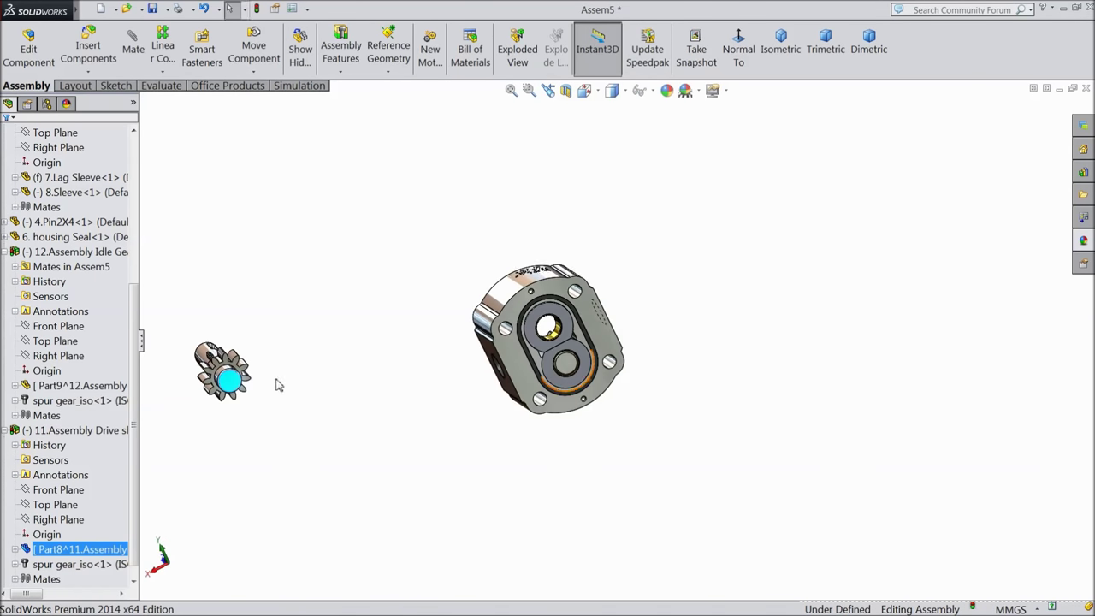
mouse_move(230, 385)
left_mouse_down()
mouse_move(481, 371)
mouse_move(552, 332)
left_mouse_up()
middle_click_drag(474, 367, 610, 342)
left_click_drag(671, 322, 465, 342)
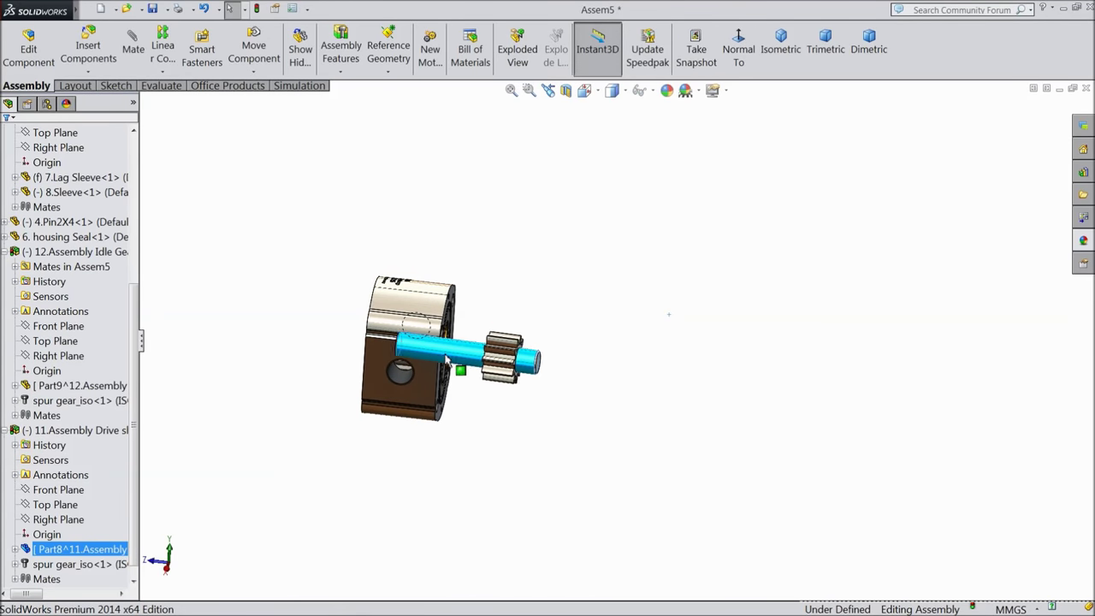
middle_click_drag(476, 367, 382, 369)
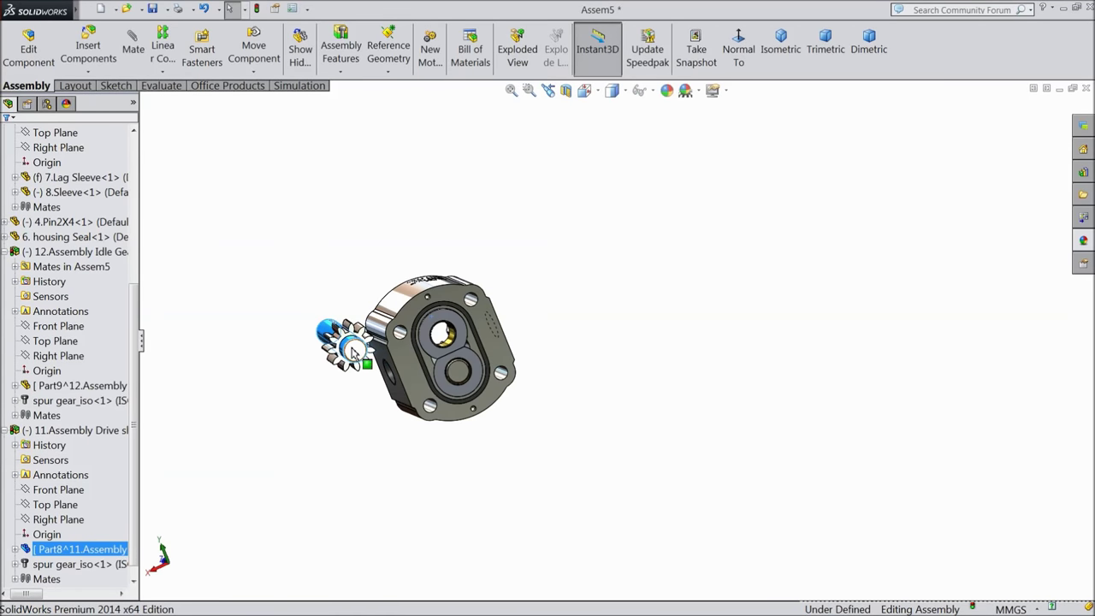
left_click_drag(353, 351, 442, 333)
middle_click_drag(442, 334, 570, 350)
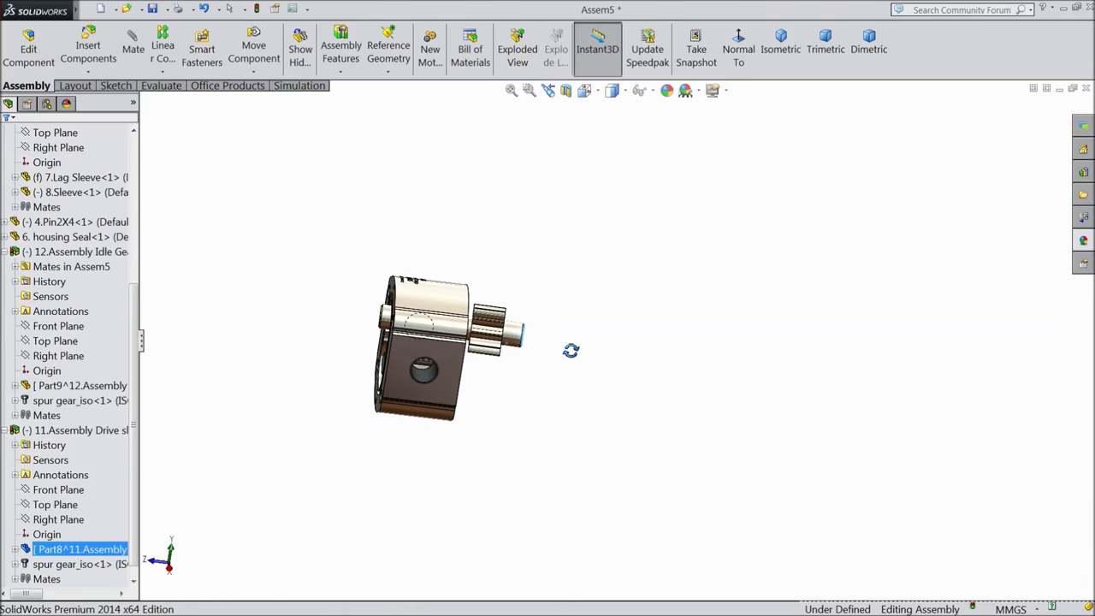
mouse_move(516, 340)
left_mouse_down()
mouse_move(457, 345)
mouse_move(520, 368)
left_mouse_up()
middle_click_drag(520, 369, 442, 402)
left_click_drag(479, 355, 469, 359)
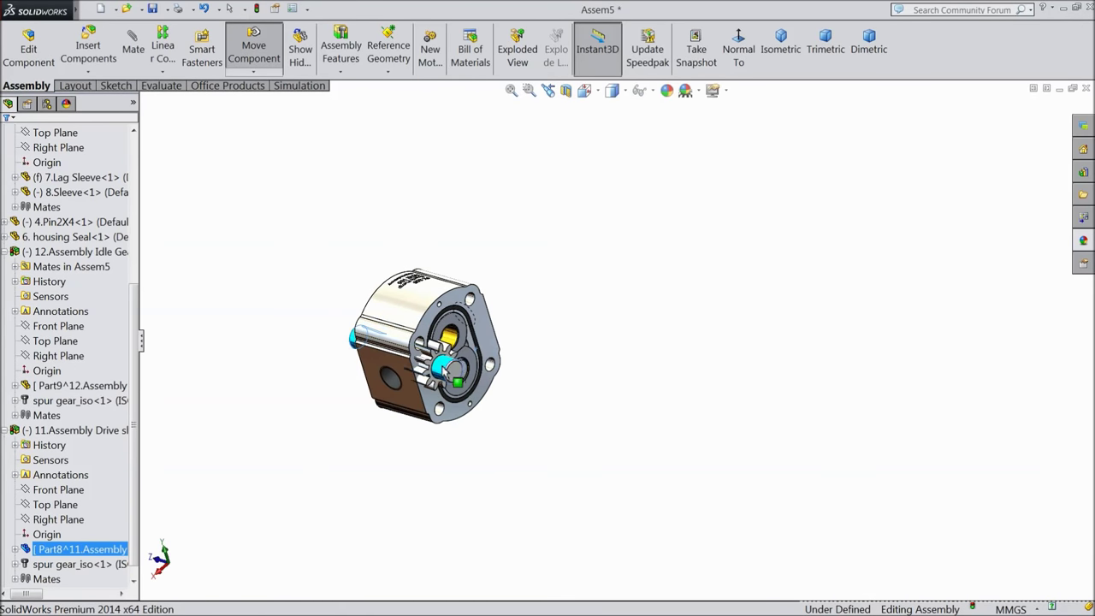
scroll(479, 368, "up", 3)
scroll(532, 403, "up", 3)
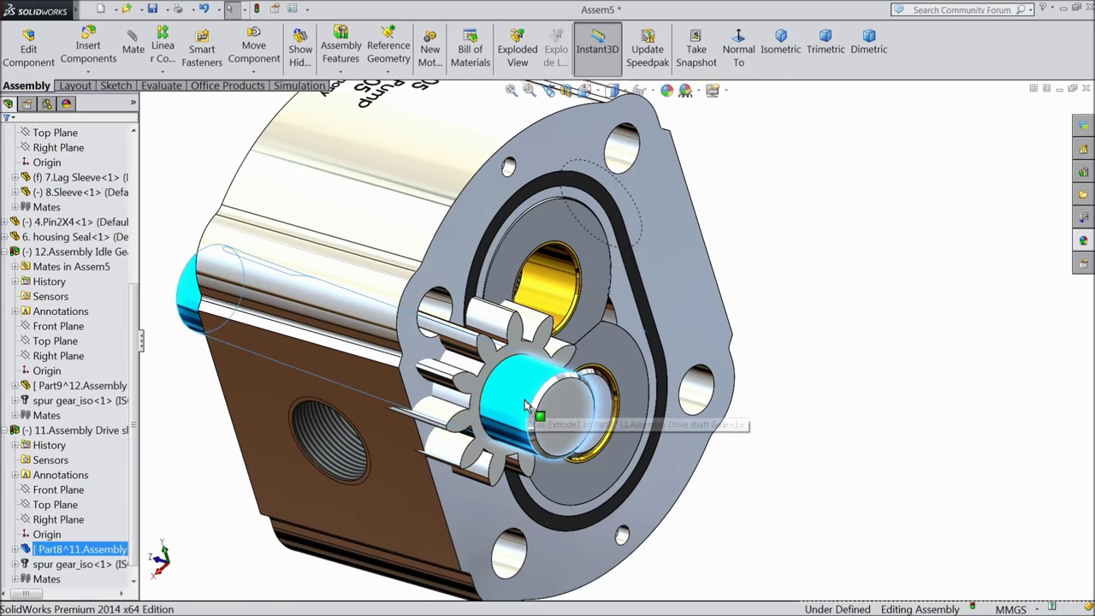
Step: Add Concentric and Coincident mates seating the drive shaft in the upper bore's pocket
left_click(552, 292)
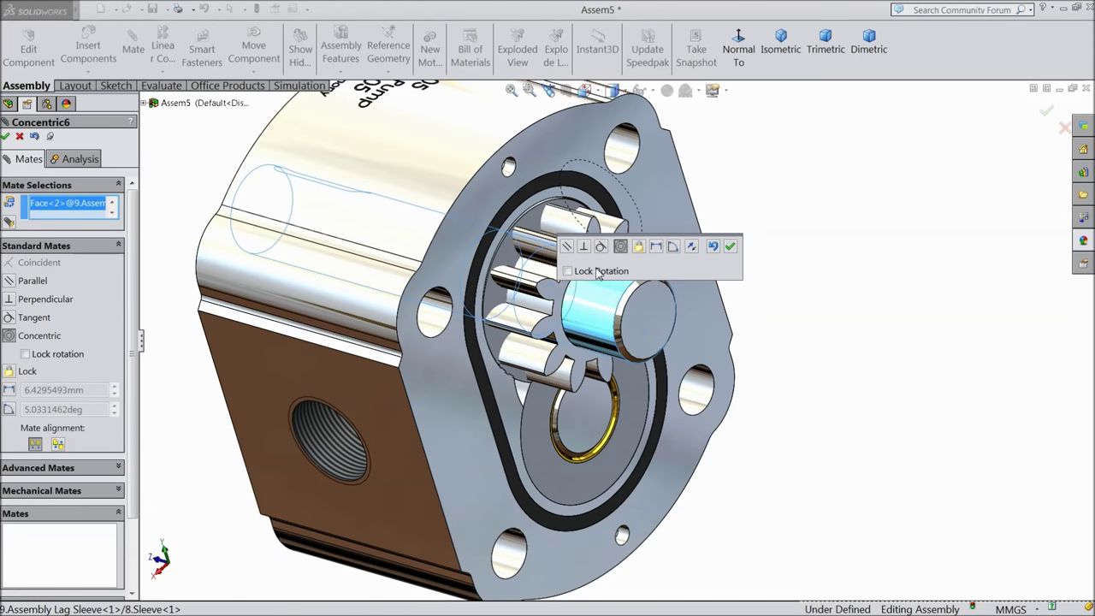
left_click(731, 247)
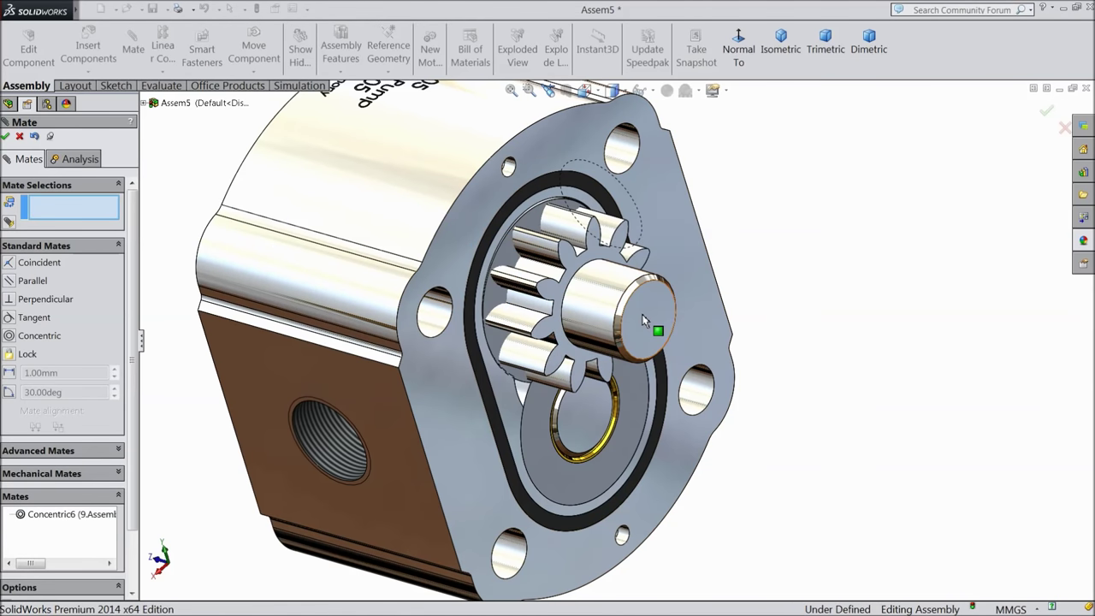
left_click(623, 317)
left_click(497, 306)
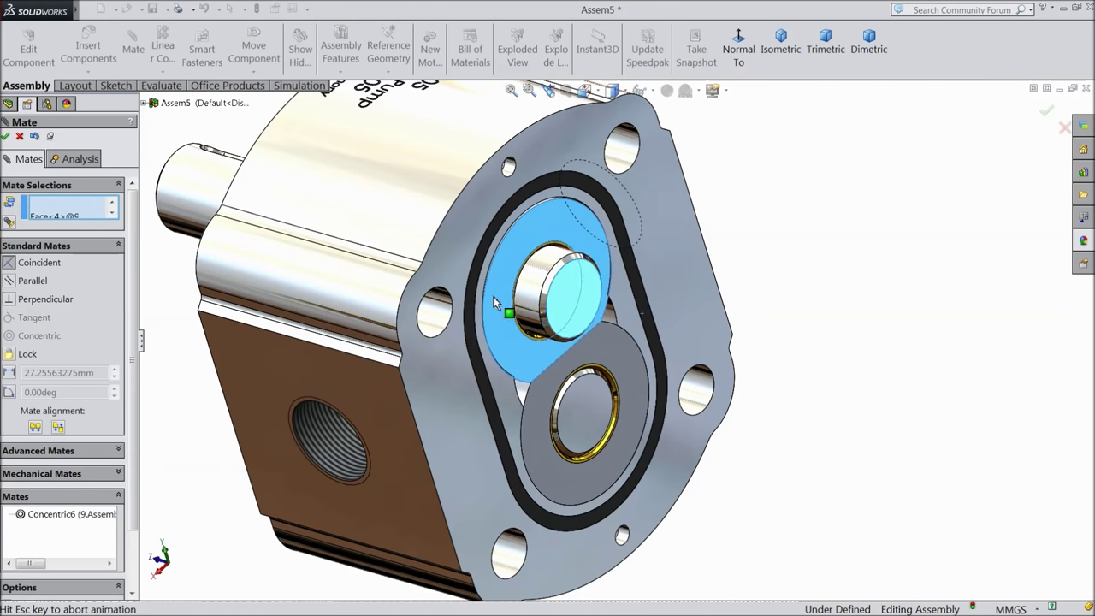
left_click(475, 259)
Step: Turn the drive gear to check that it meshes with the idle gear
key("f")
mouse_move(476, 259)
middle_mouse_down()
mouse_move(726, 308)
mouse_move(736, 301)
middle_mouse_up()
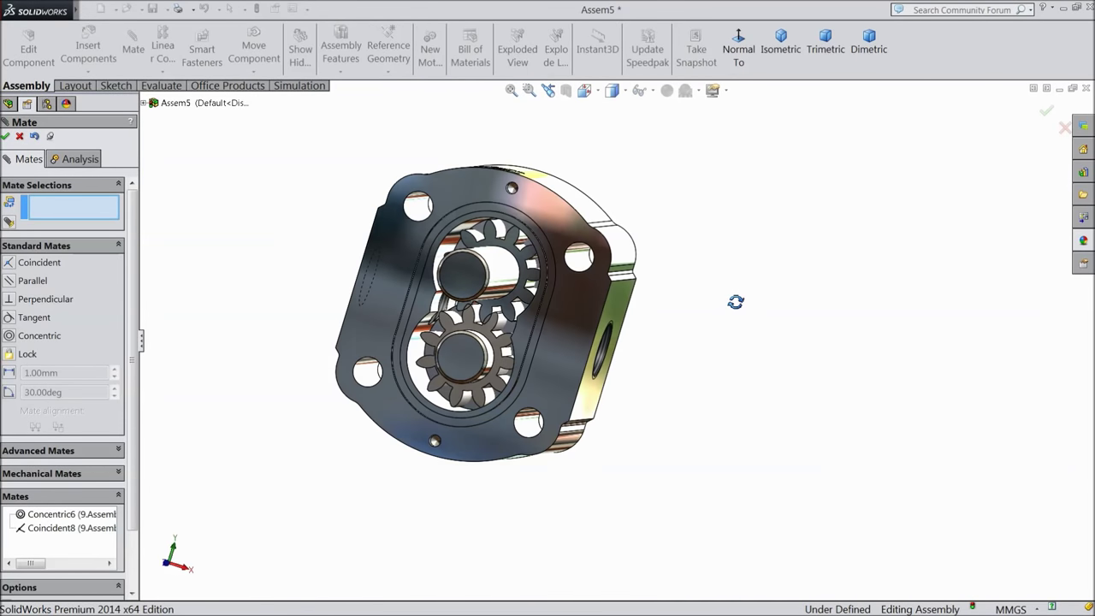
scroll(525, 325, "down", 3)
scroll(513, 328, "down", 3)
left_click_drag(455, 338, 442, 339)
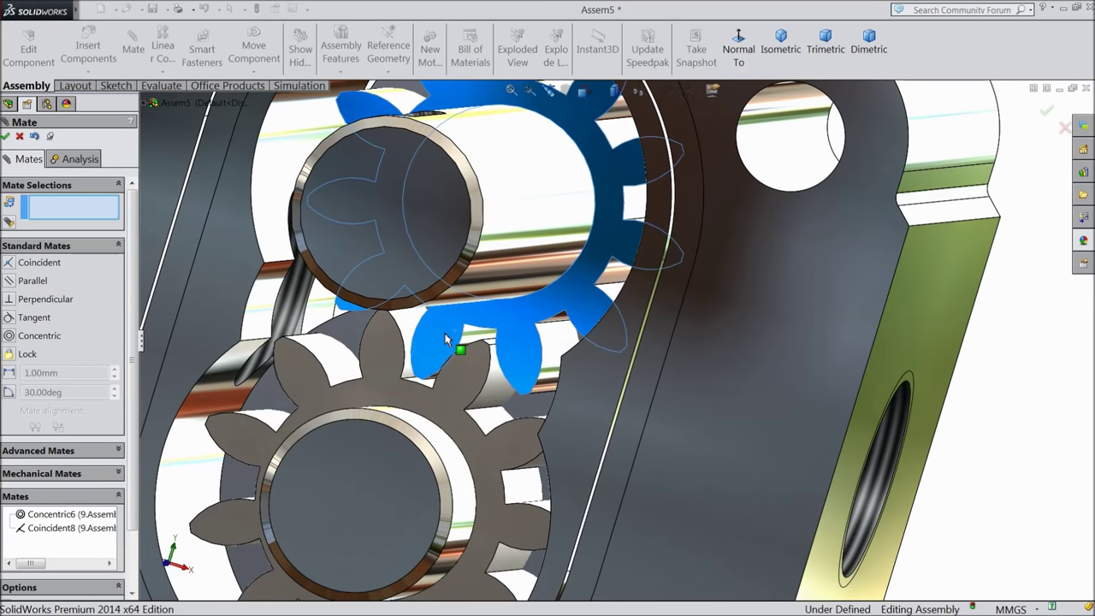
left_click_drag(441, 340, 447, 342)
scroll(544, 342, "up", 5)
middle_click_drag(544, 342, 633, 382)
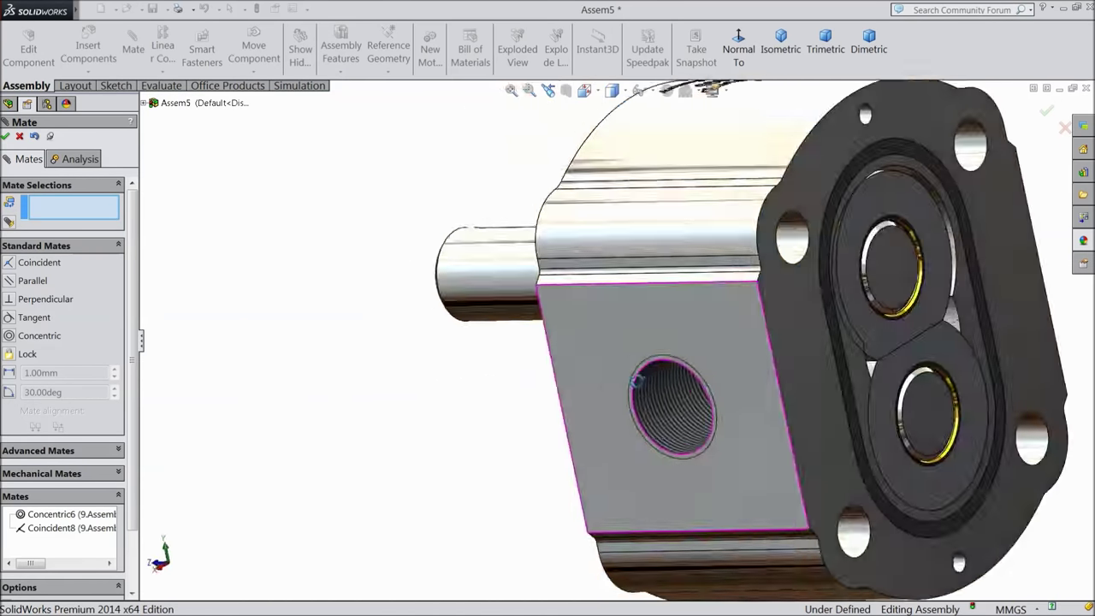
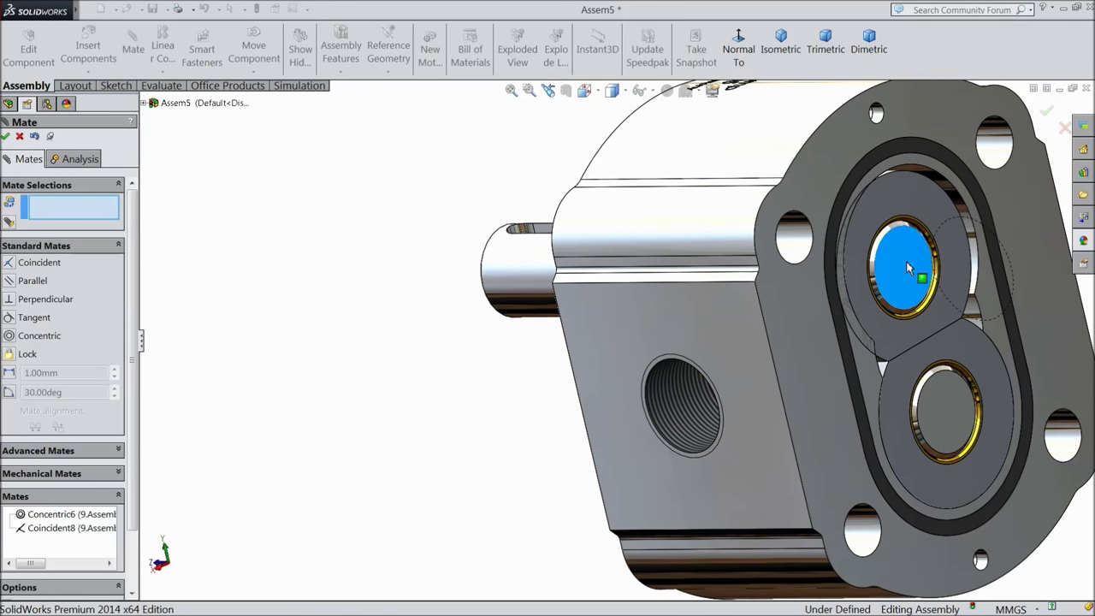
Step: Try a Concentric mate between the lag sleeve face and the housing bore
scroll(823, 307, "up", 3)
scroll(863, 309, "down", 5)
scroll(777, 291, "down", 3)
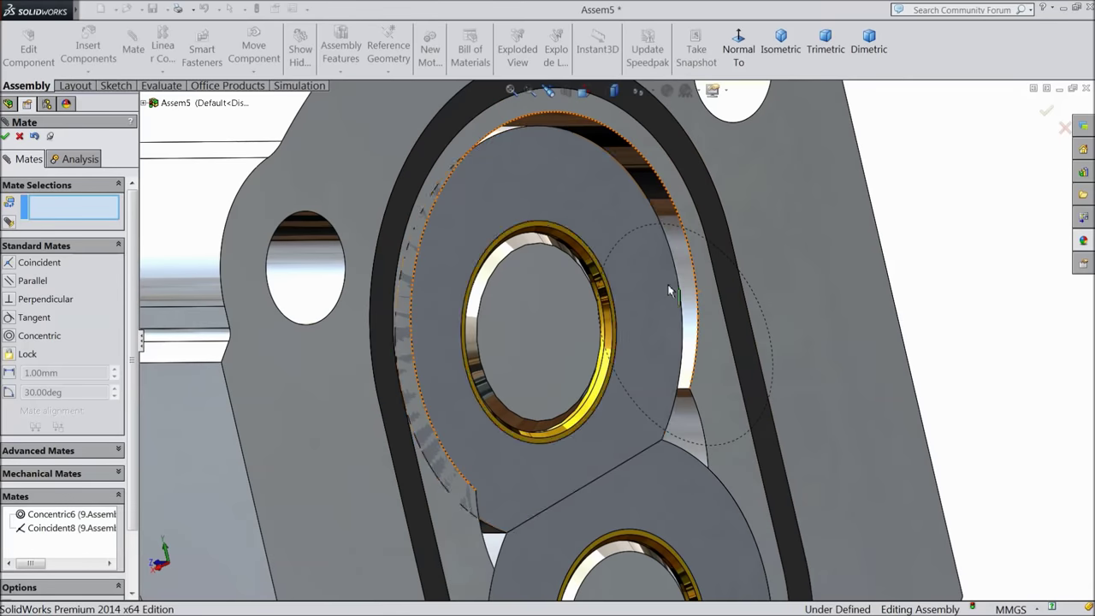
middle_click_drag(662, 277, 686, 253)
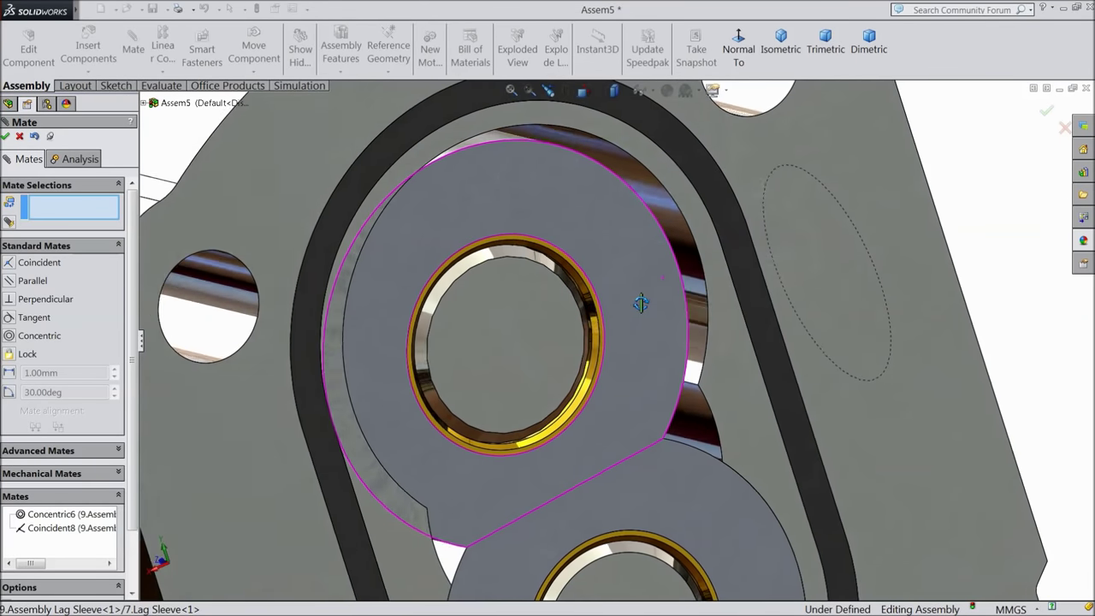
left_click(688, 245)
middle_click_drag(688, 248, 679, 262)
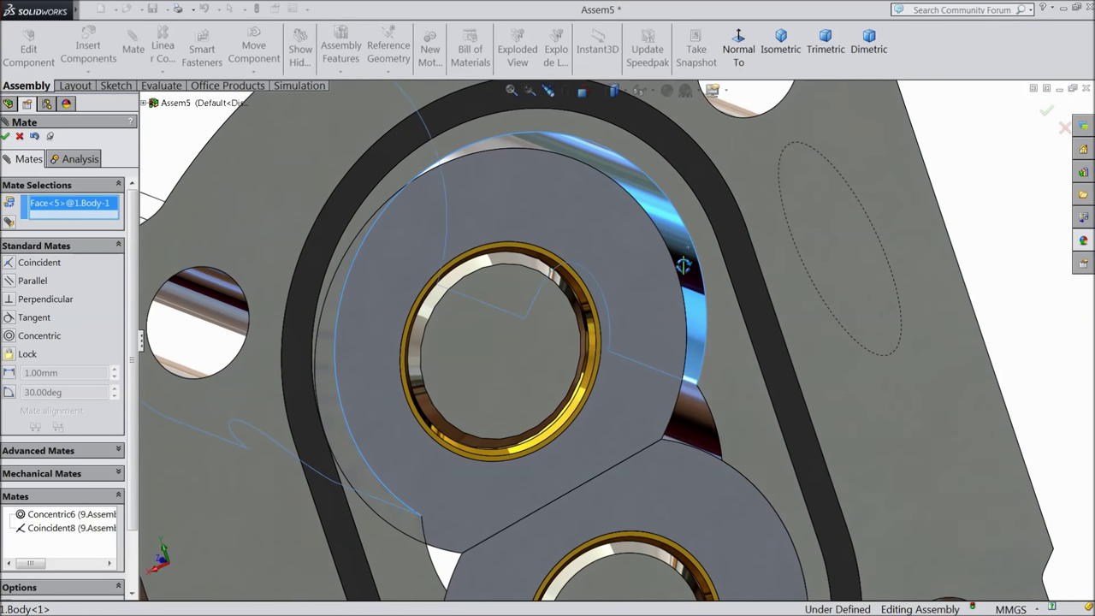
left_click(513, 150)
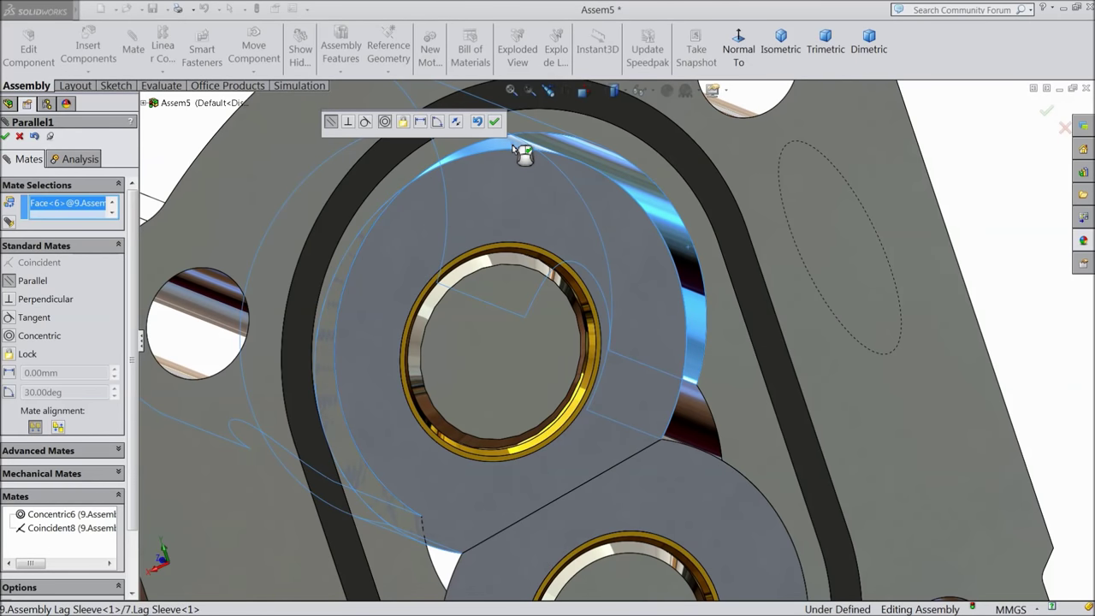
left_click(387, 124)
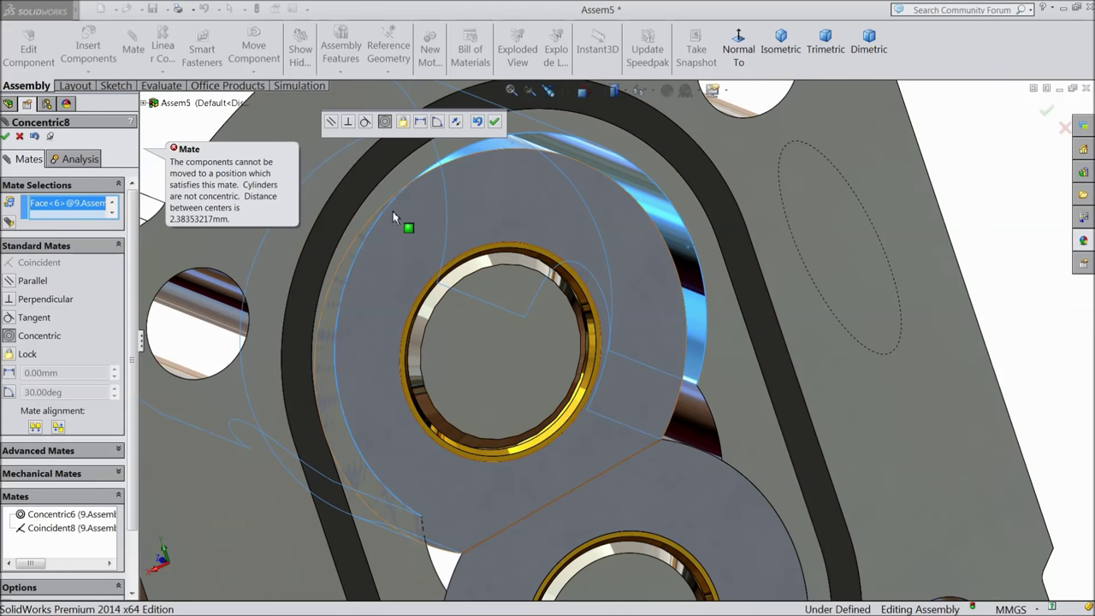
Step: Clear the failed mate's selections and exit Mate without adding it
right_click(62, 206)
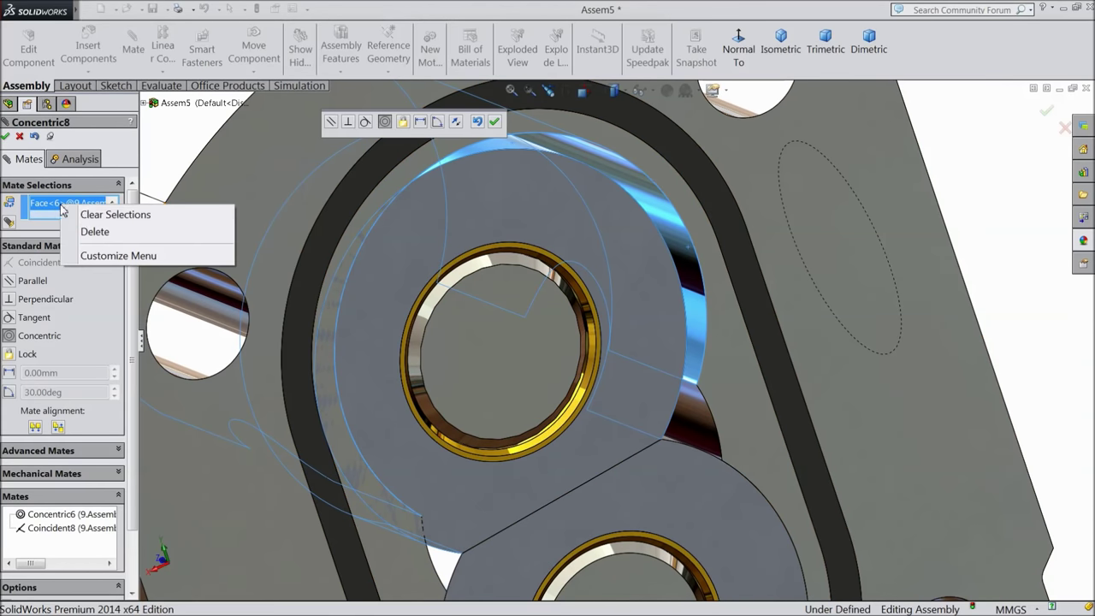
left_click(84, 218)
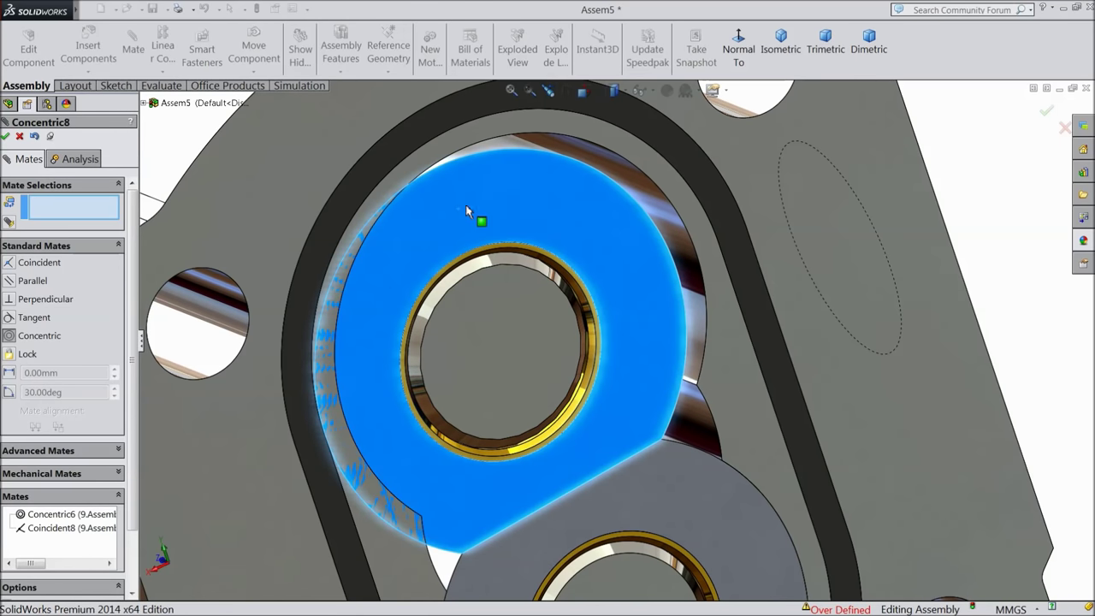
left_click(20, 137)
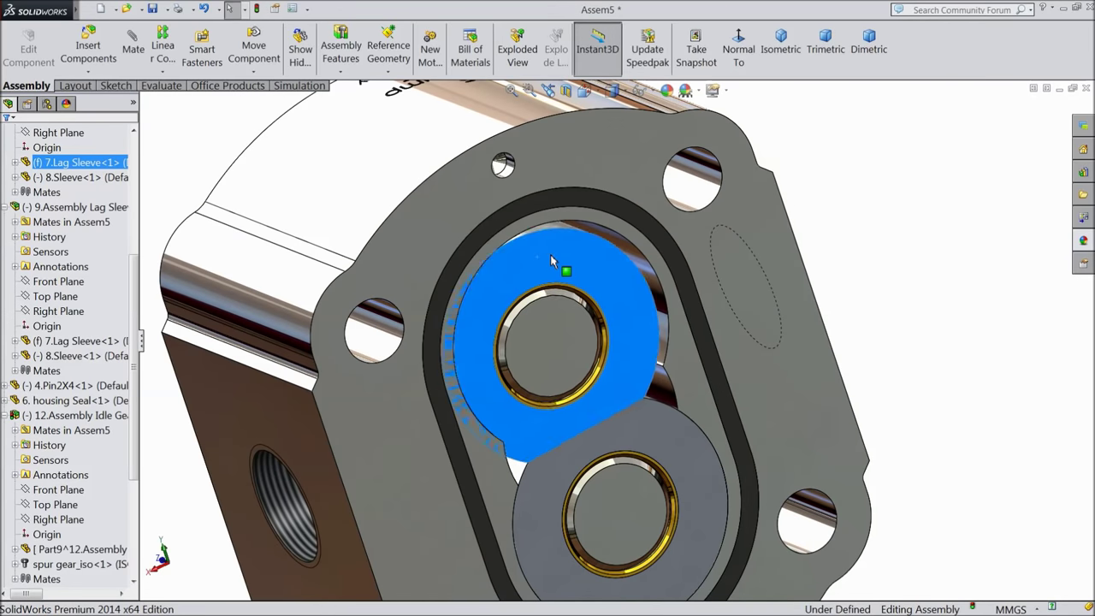
Step: Reposition the lag sleeve in its bore, viewing it Normal To
left_click_drag(549, 260, 565, 253)
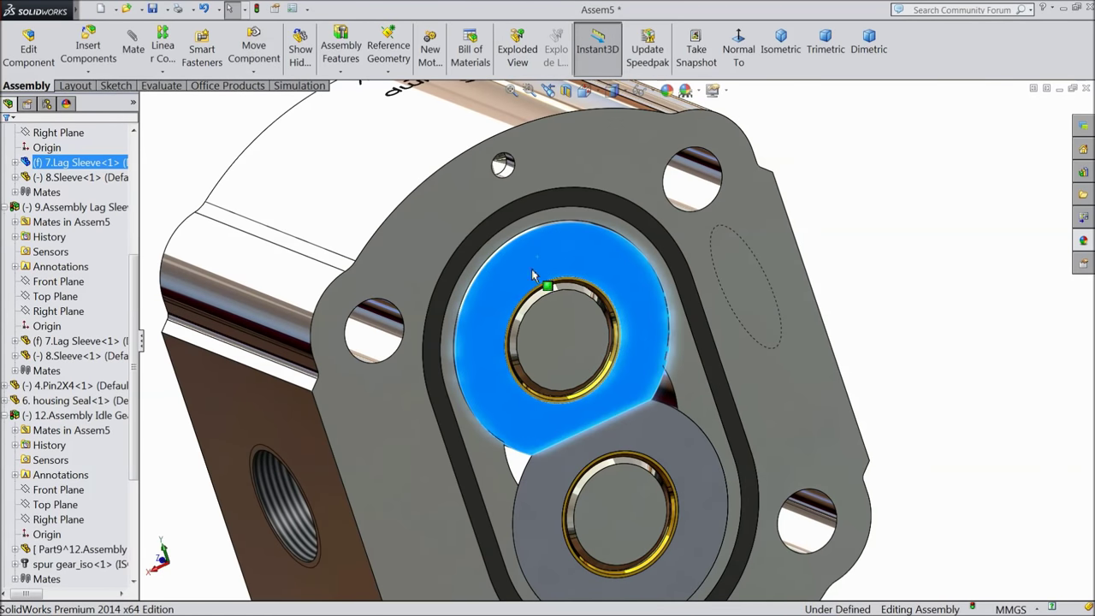
key("ctrl+8")
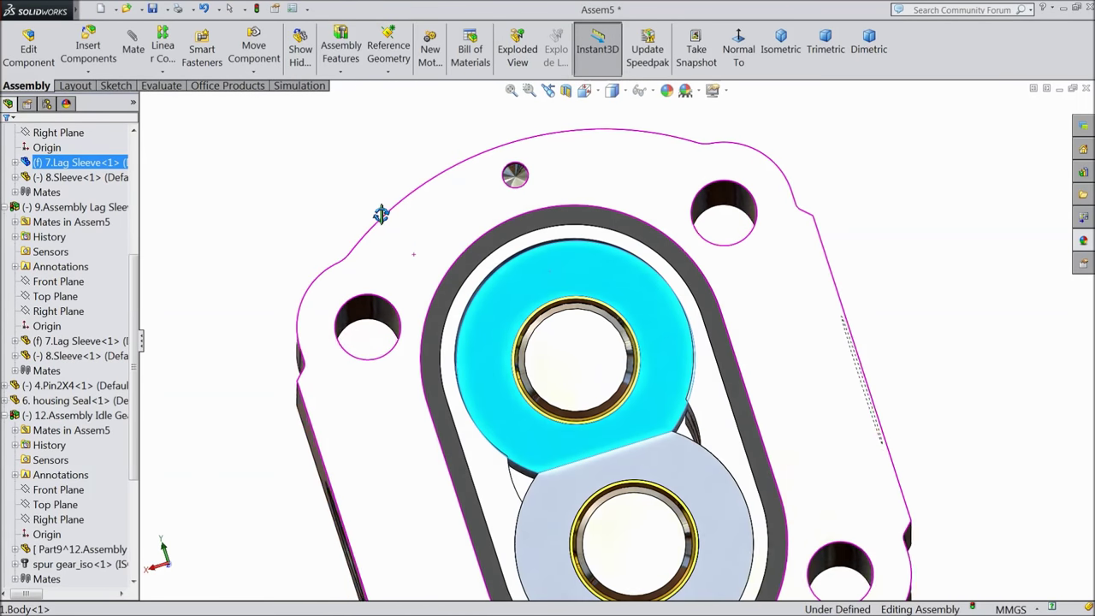
left_click_drag(500, 286, 513, 282)
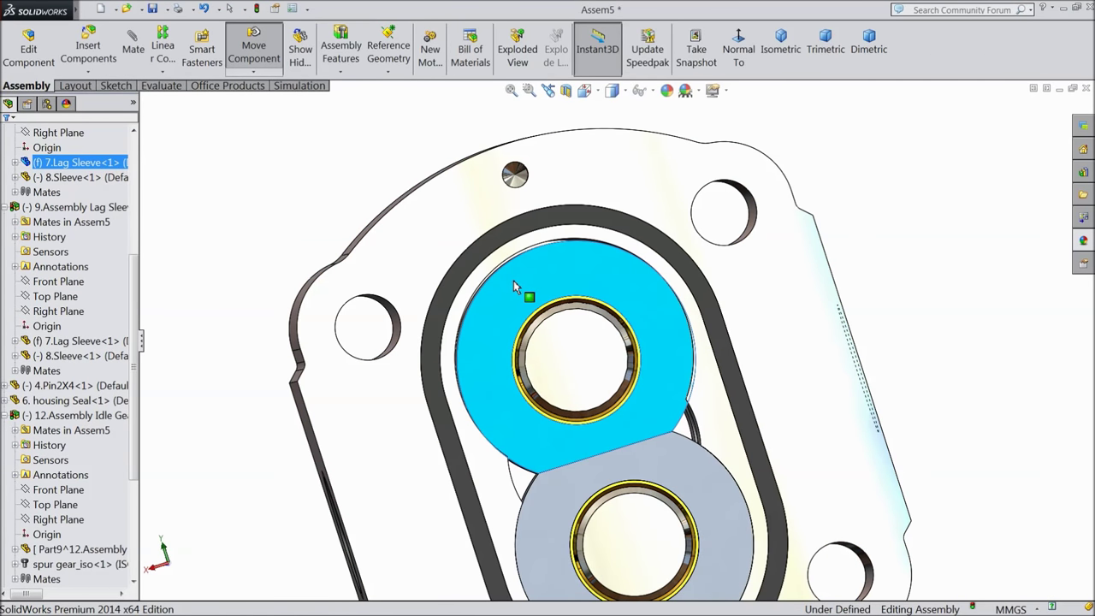
left_click_drag(513, 288, 513, 287)
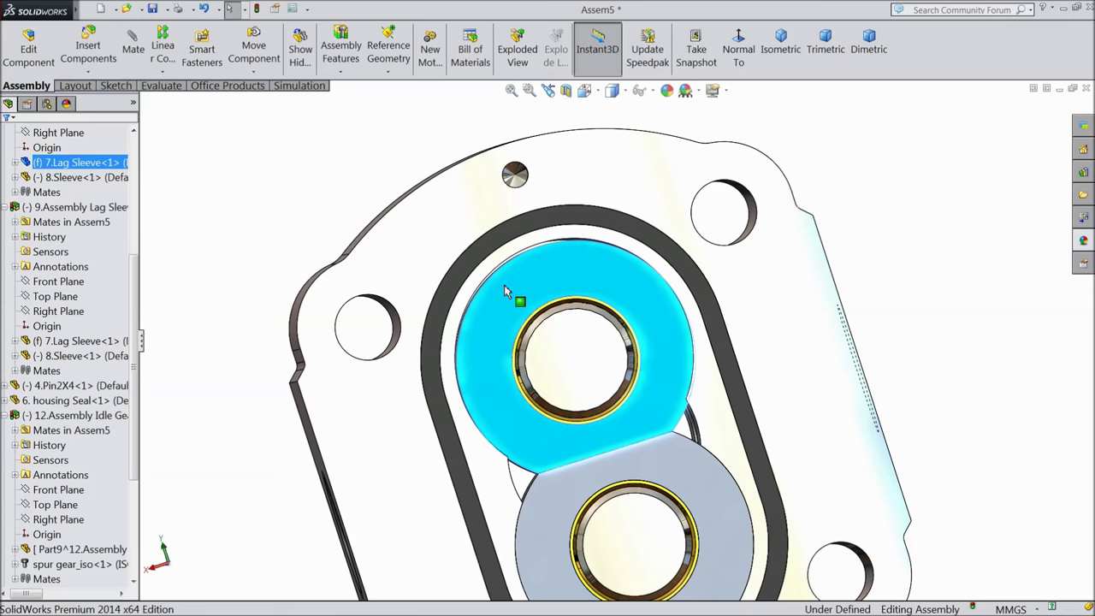
middle_click_drag(405, 257, 431, 270)
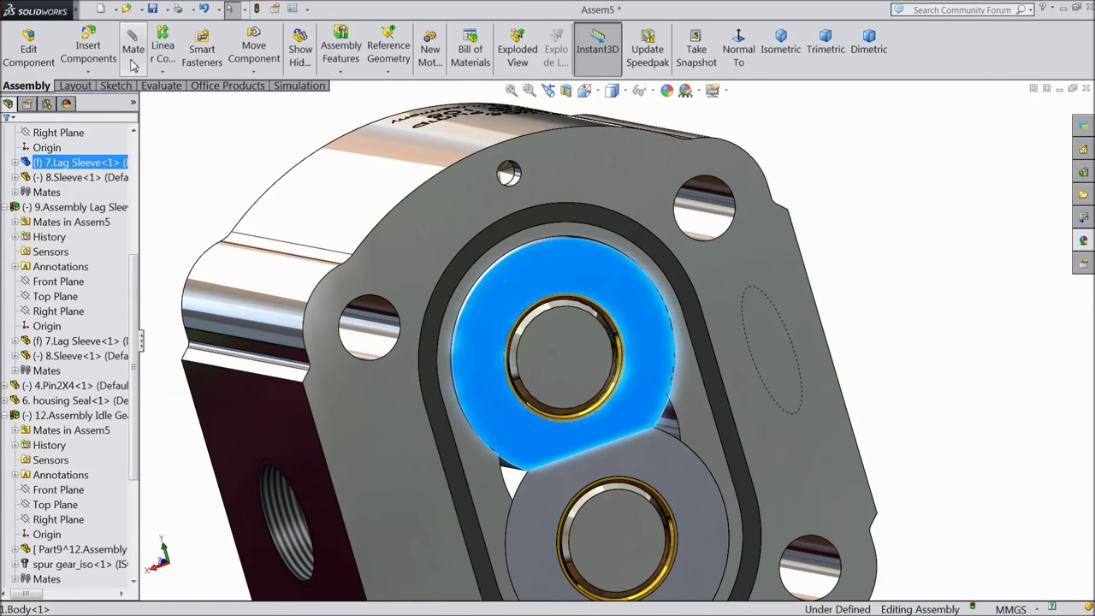
Step: Lock the lag sleeve to 1.Body and check that it no longer moves
left_click(133, 53)
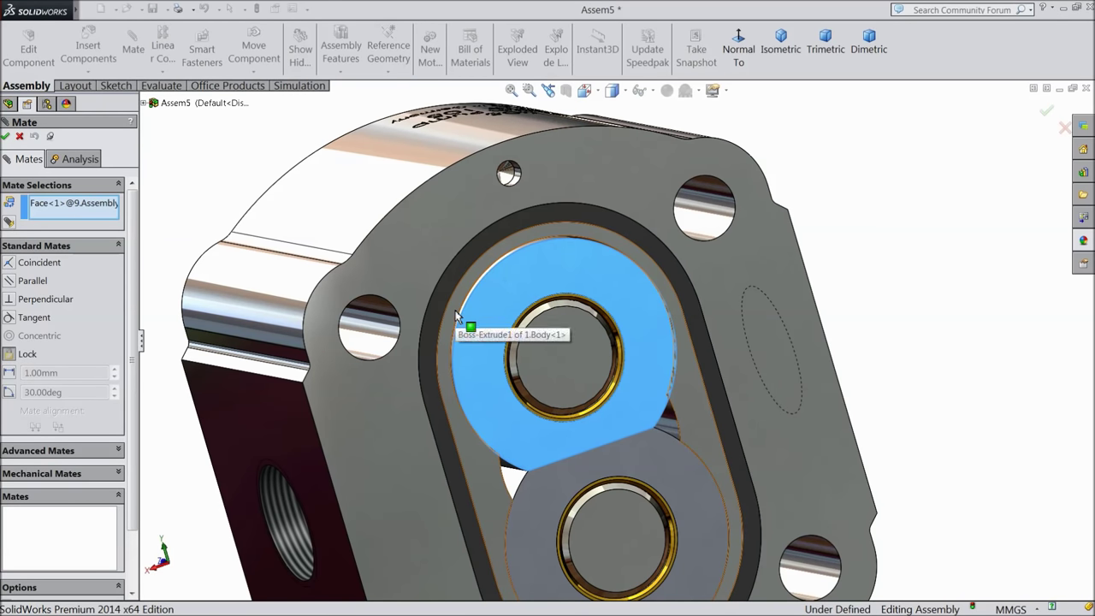
scroll(544, 251, "down", 3)
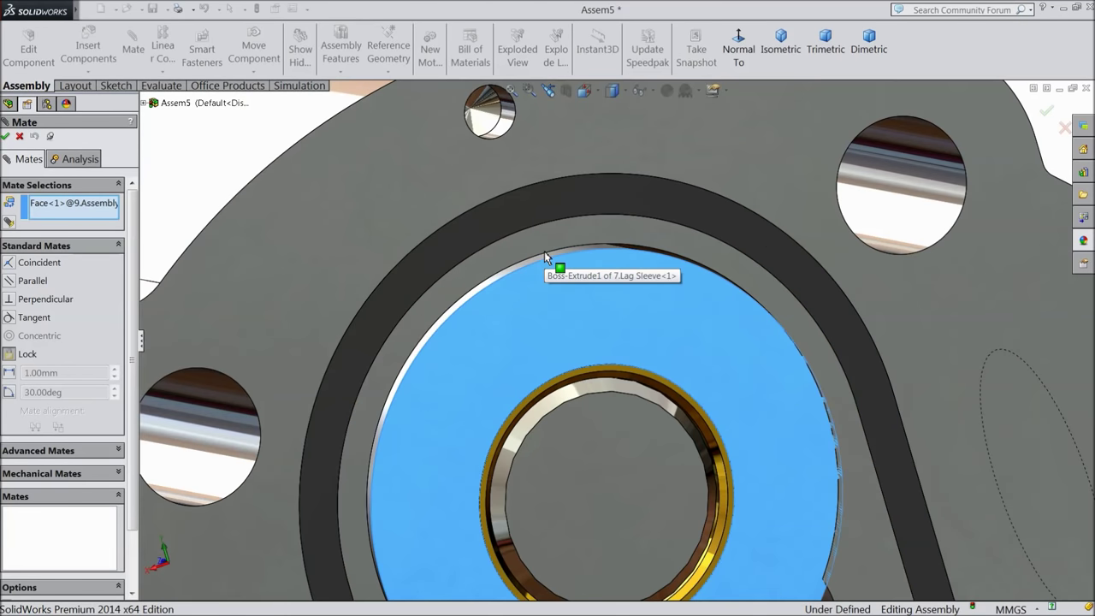
left_click(522, 263)
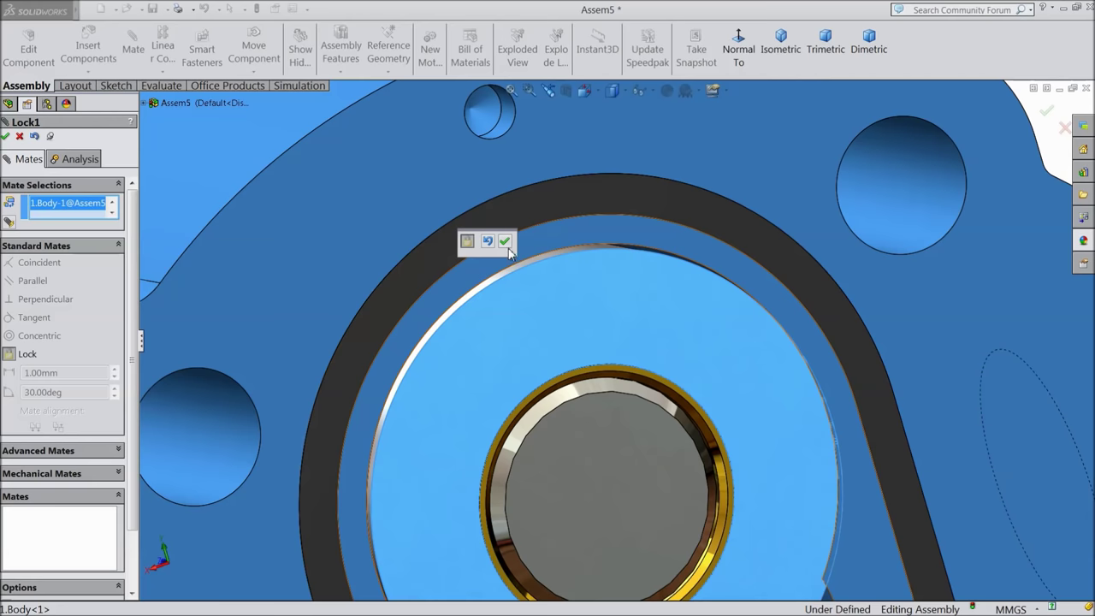
left_click(504, 242)
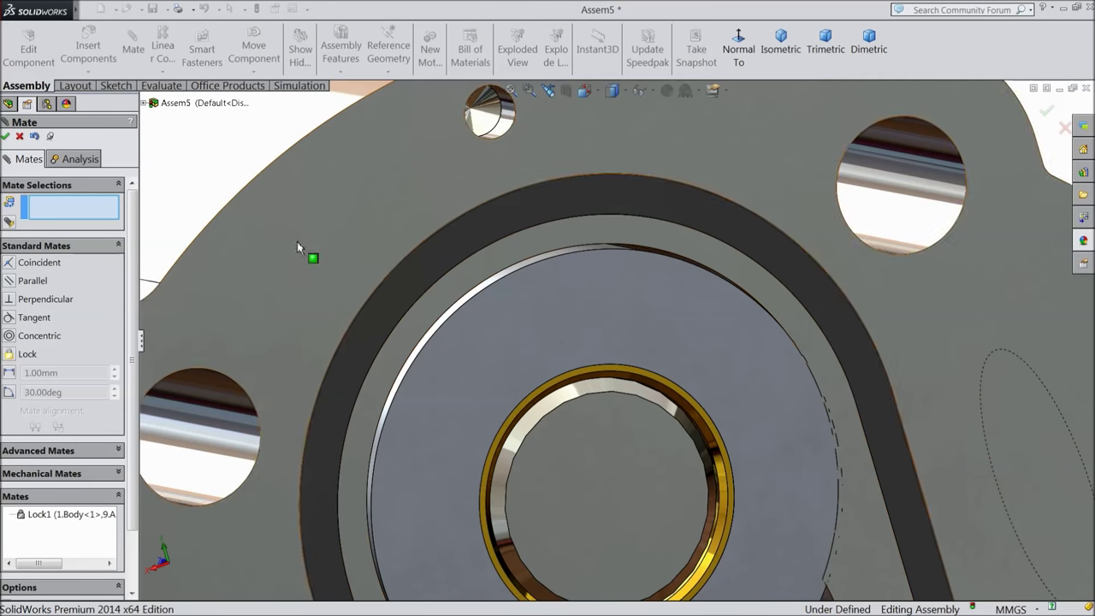
left_click(5, 137)
scroll(359, 315, "up", 3)
scroll(556, 364, "up", 2)
left_click(524, 366)
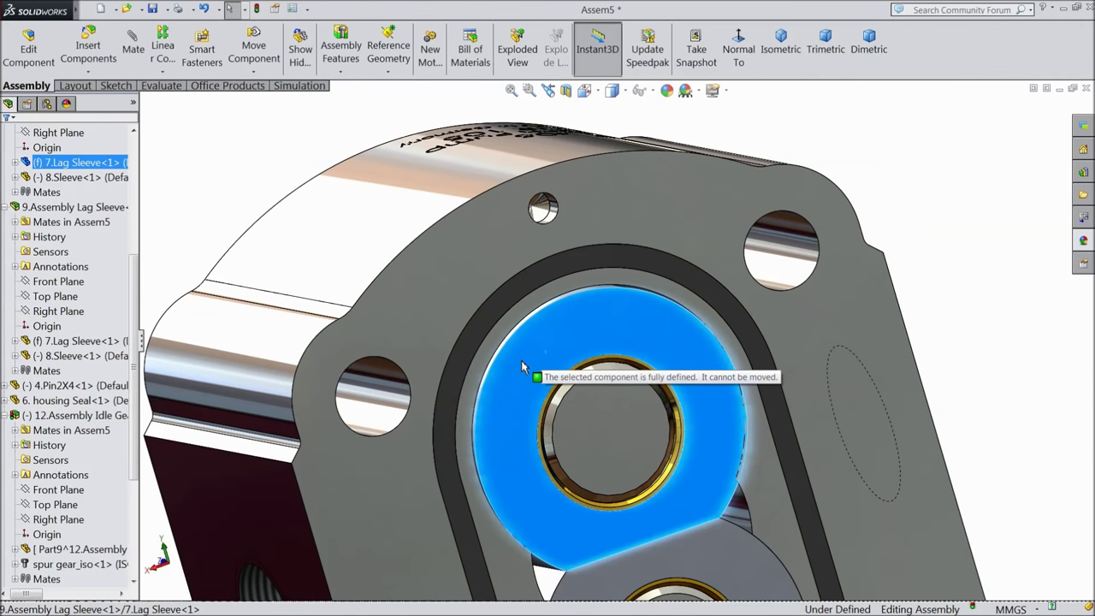
Step: Turn the upper spur gear about its axis to test its motion
scroll(531, 367, "up", 3)
middle_click_drag(501, 385, 676, 344)
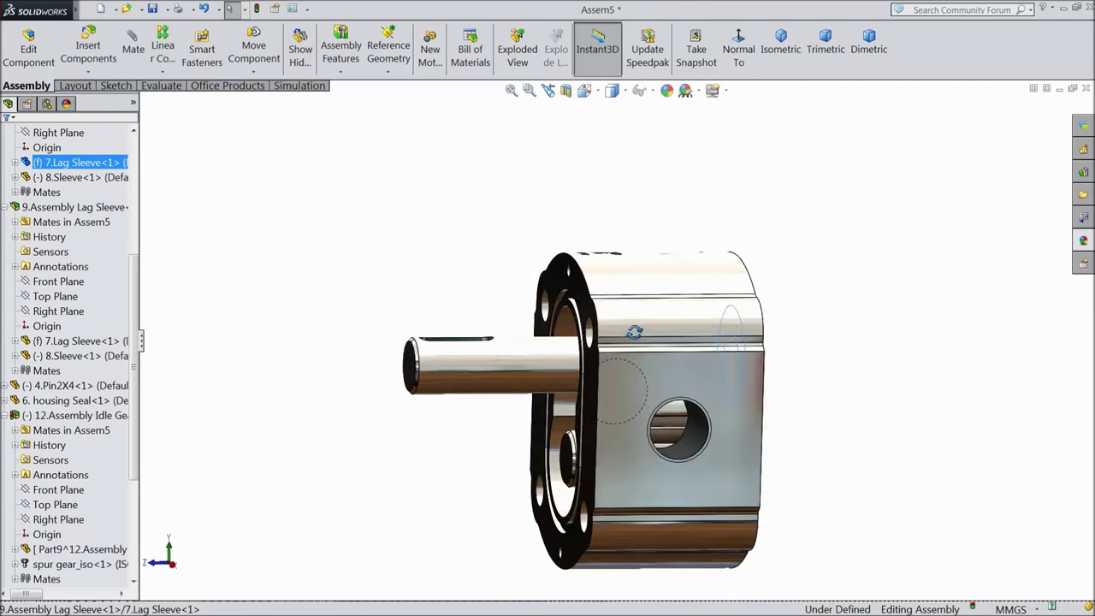
scroll(571, 424, "down", 2)
scroll(569, 421, "down", 3)
scroll(565, 418, "down", 3)
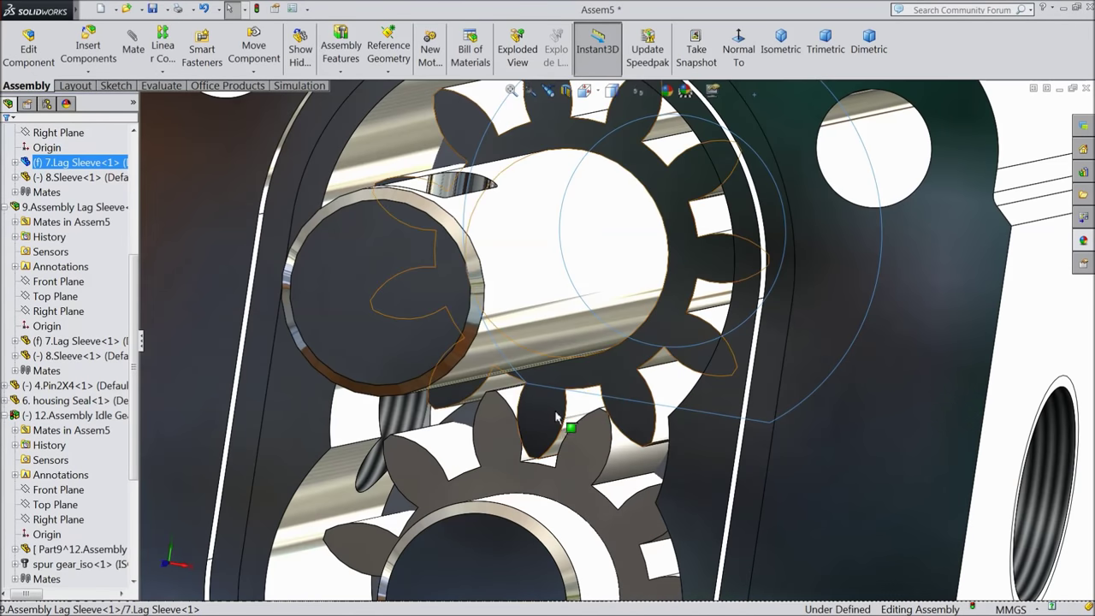
left_click(562, 415)
left_click_drag(562, 415, 558, 414)
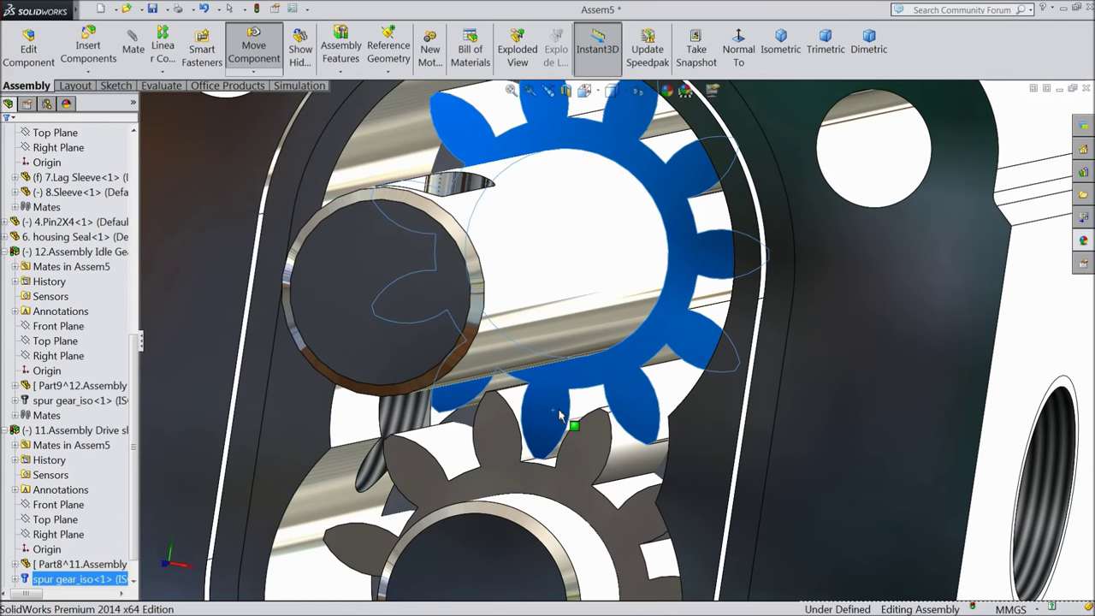
key("Escape")
Step: Reframe the whole pump to look at the gears and start a new mate
key("f")
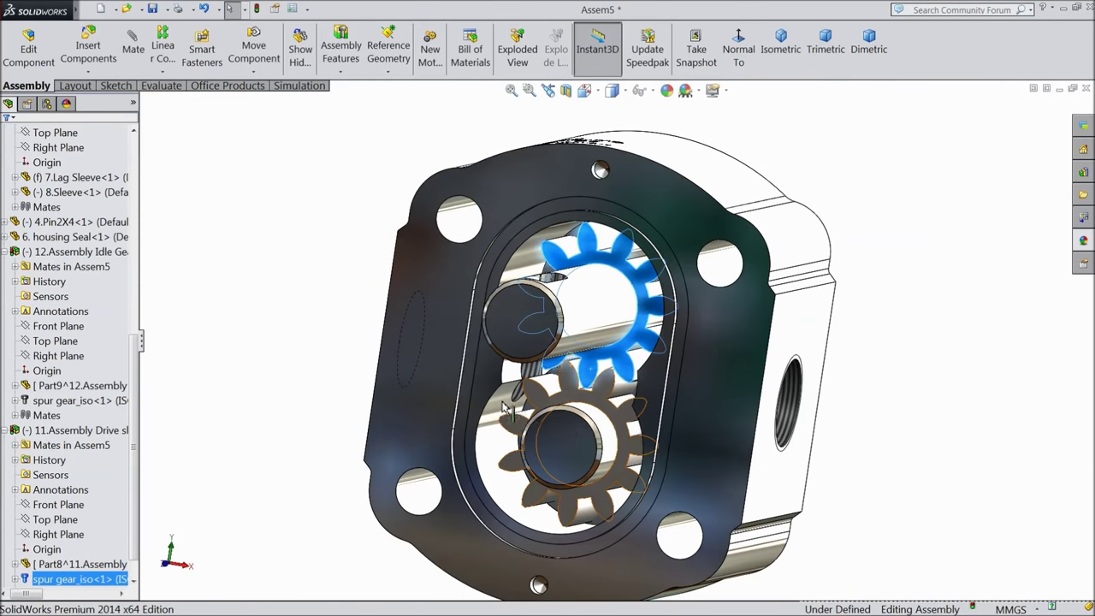
left_click(357, 325)
mouse_move(344, 315)
middle_mouse_down()
mouse_move(368, 303)
mouse_move(325, 337)
middle_mouse_up()
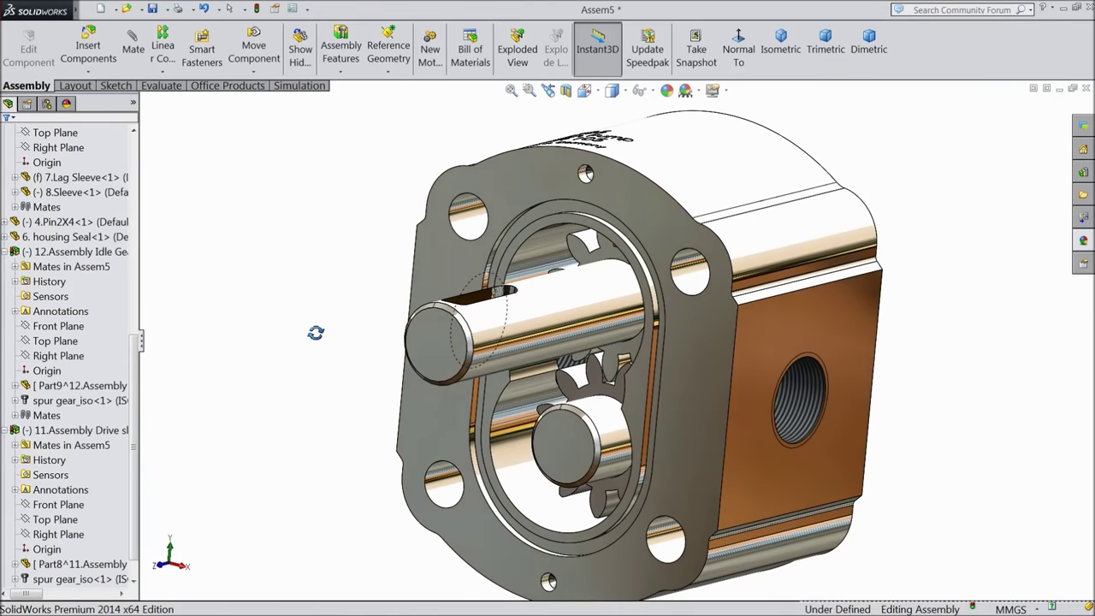
key("f")
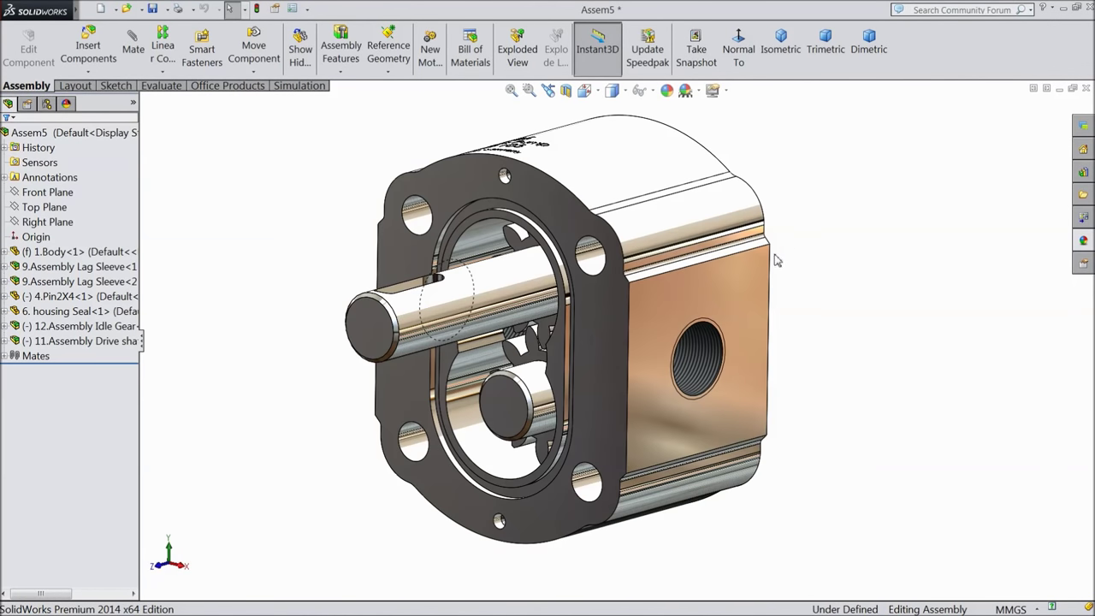
middle_click_drag(777, 260, 796, 247)
scroll(796, 247, "down", 3)
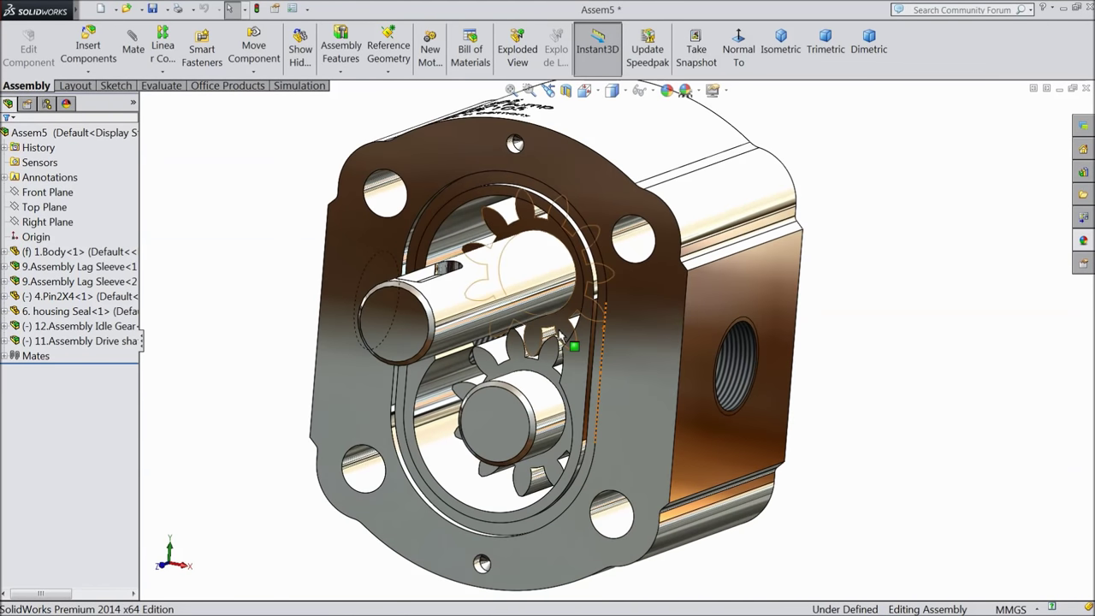
scroll(533, 381, "down", 2)
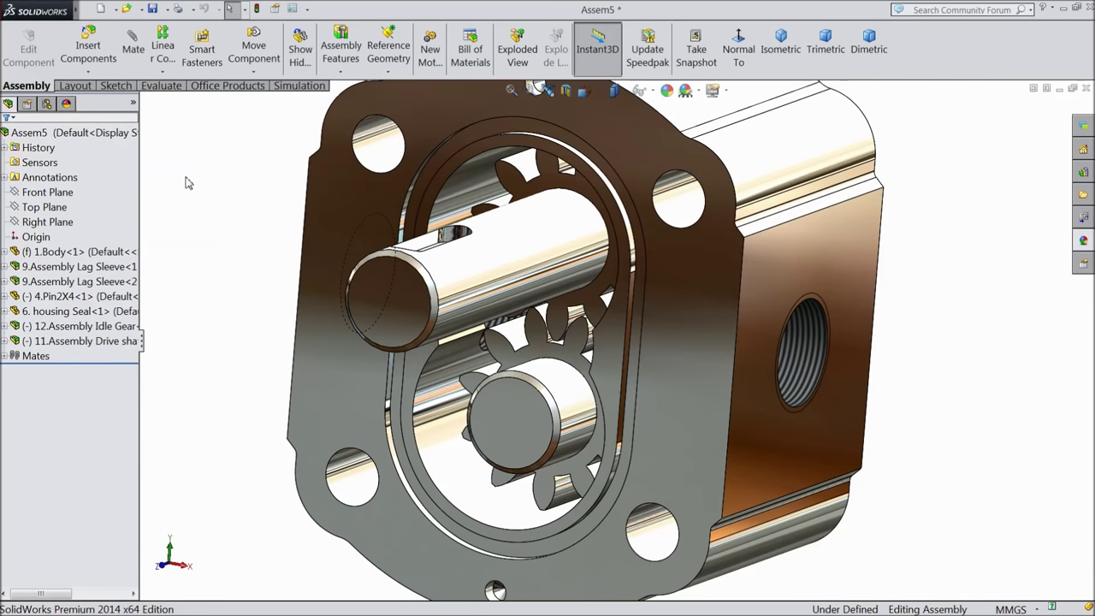
left_click(132, 43)
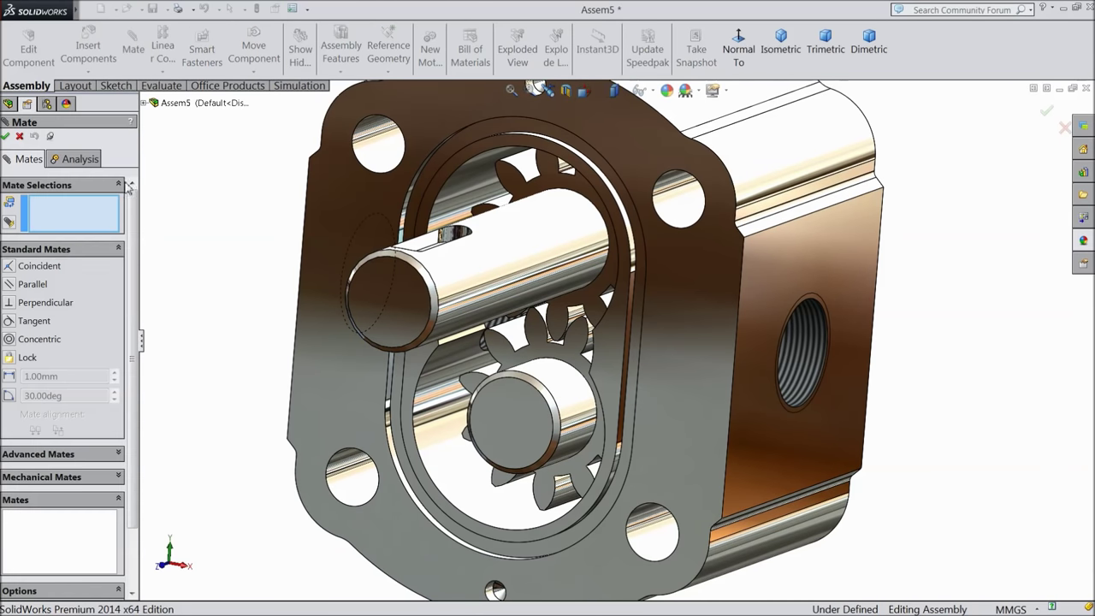
Step: Add a Gear mate between the drive shaft and the idle gear
left_click(41, 477)
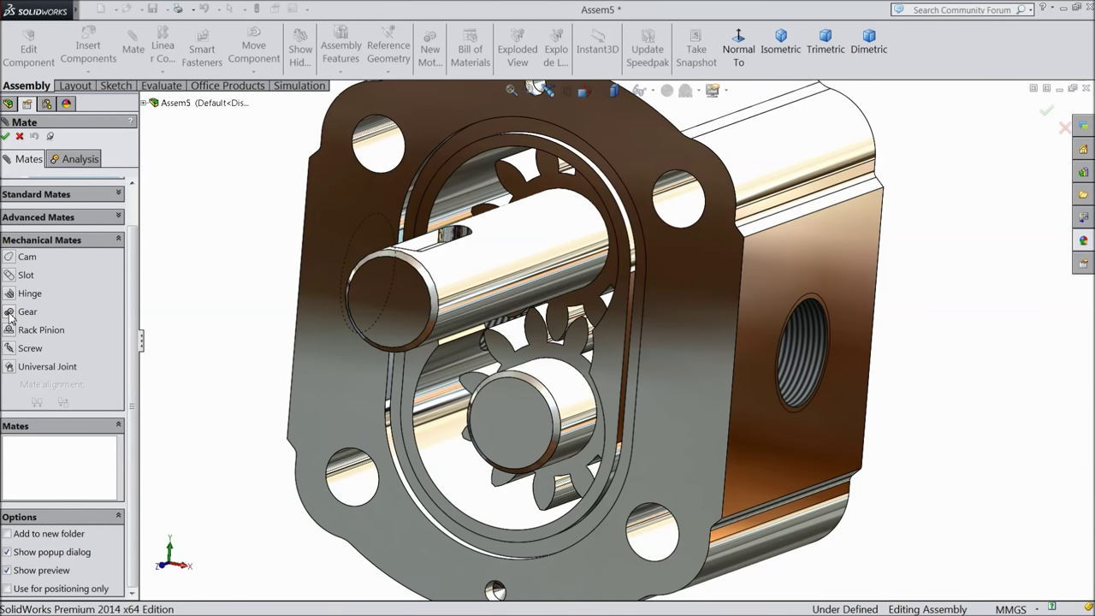
left_click(10, 313)
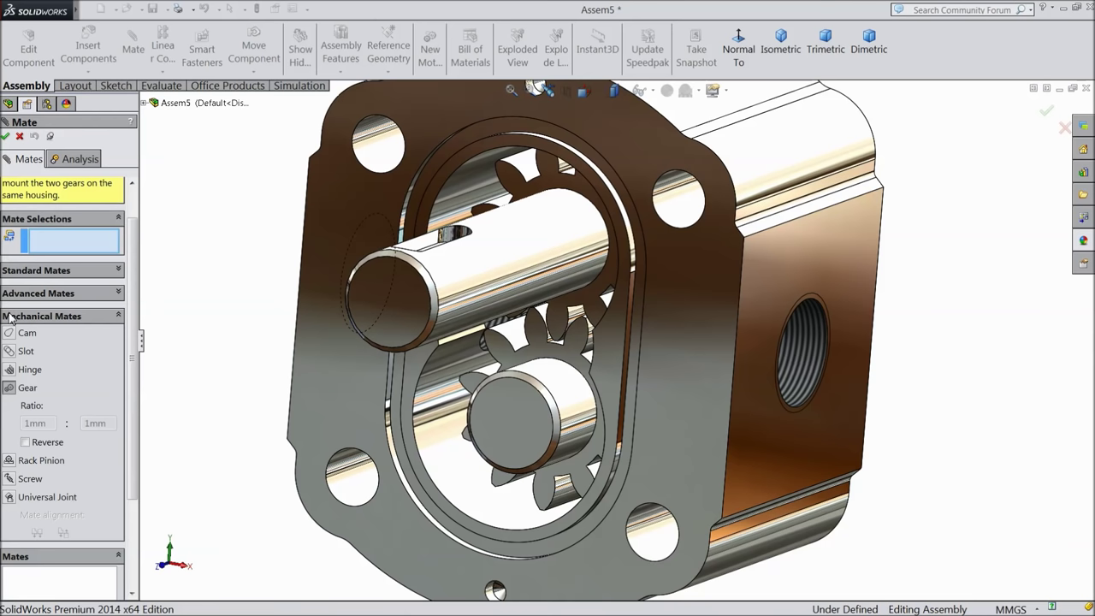
left_click(505, 280)
left_click(579, 417)
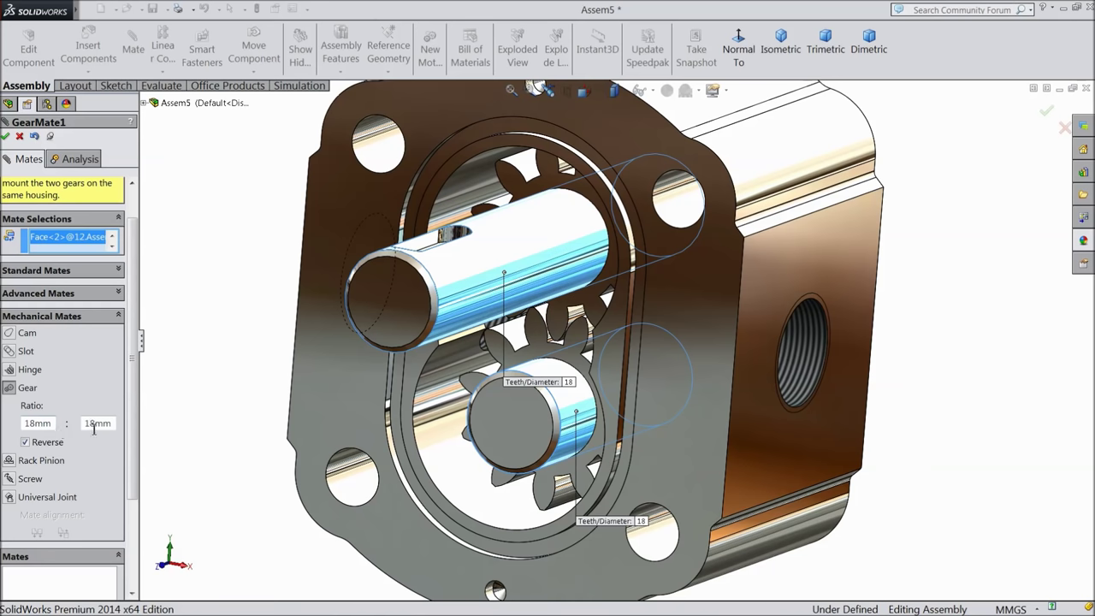
left_click(7, 137)
left_click(7, 137)
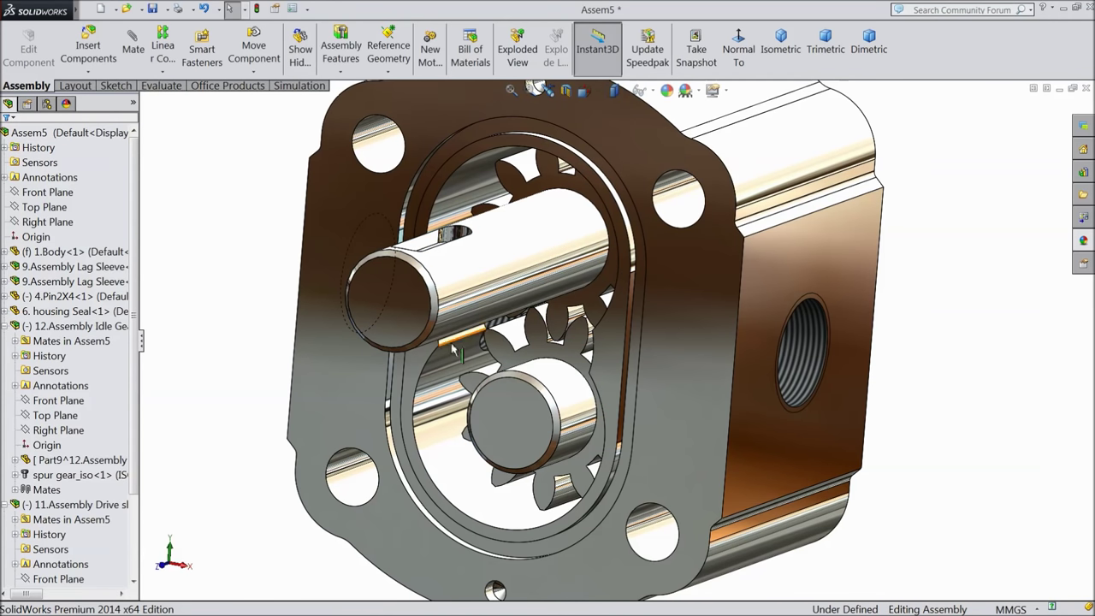
Step: Turn the drive shaft to watch how the gears mesh
left_click_drag(454, 313, 425, 284)
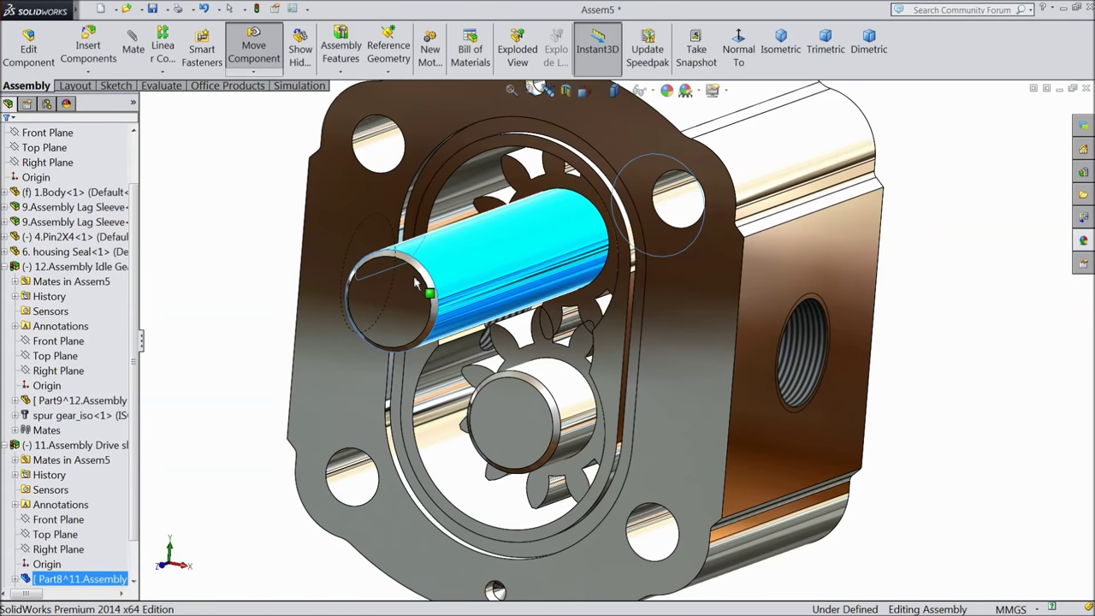
left_click_drag(425, 279, 436, 282)
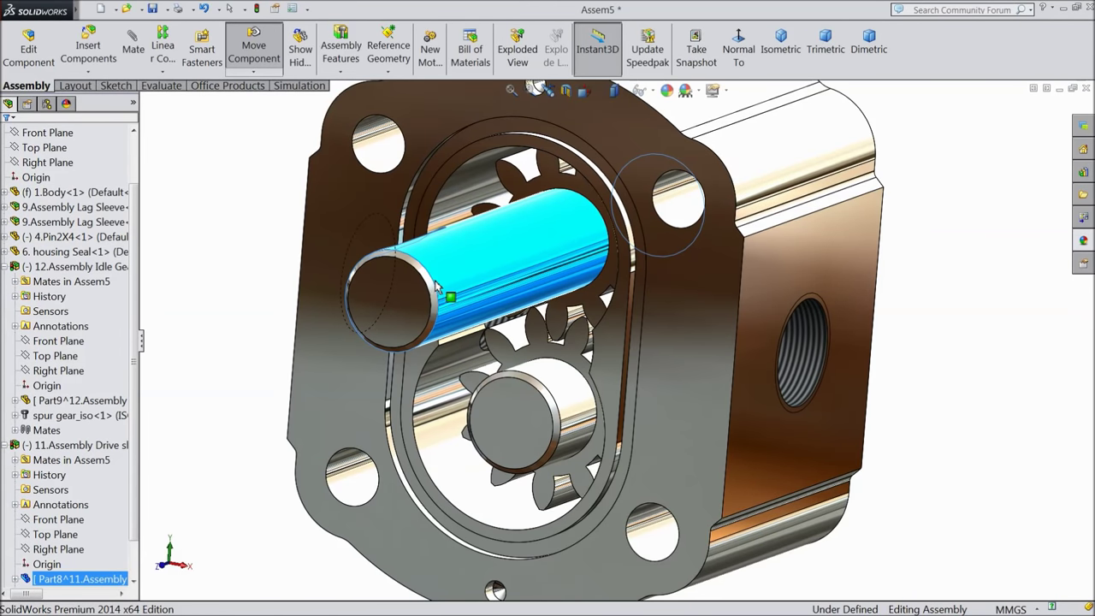
left_click_drag(436, 287, 436, 289)
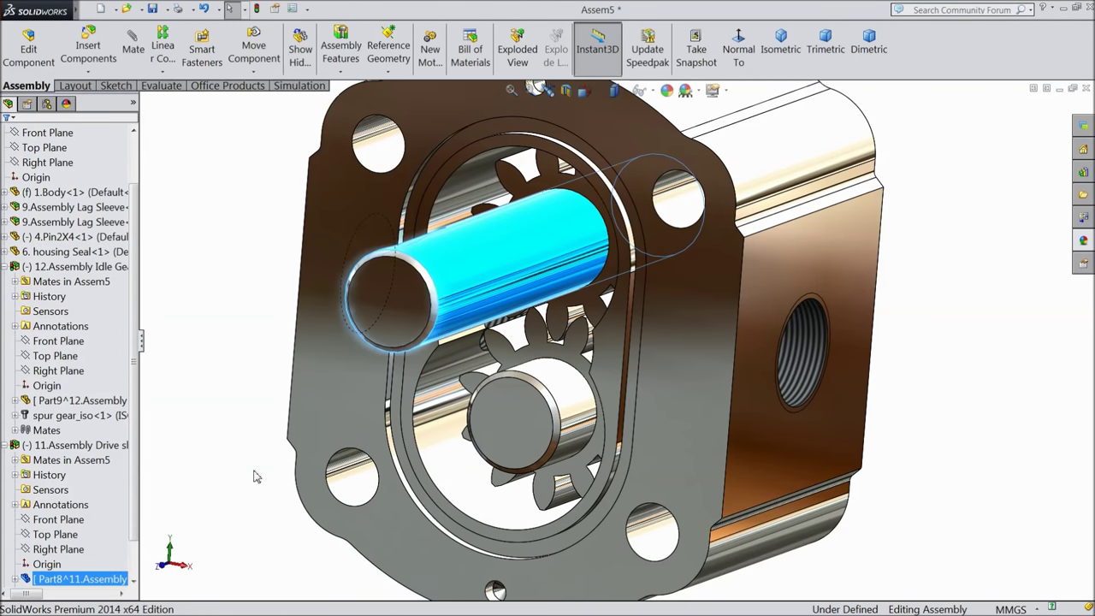
Step: Edit GearMate1 to uncheck Reverse so the gears turn correctly
left_click(5, 266)
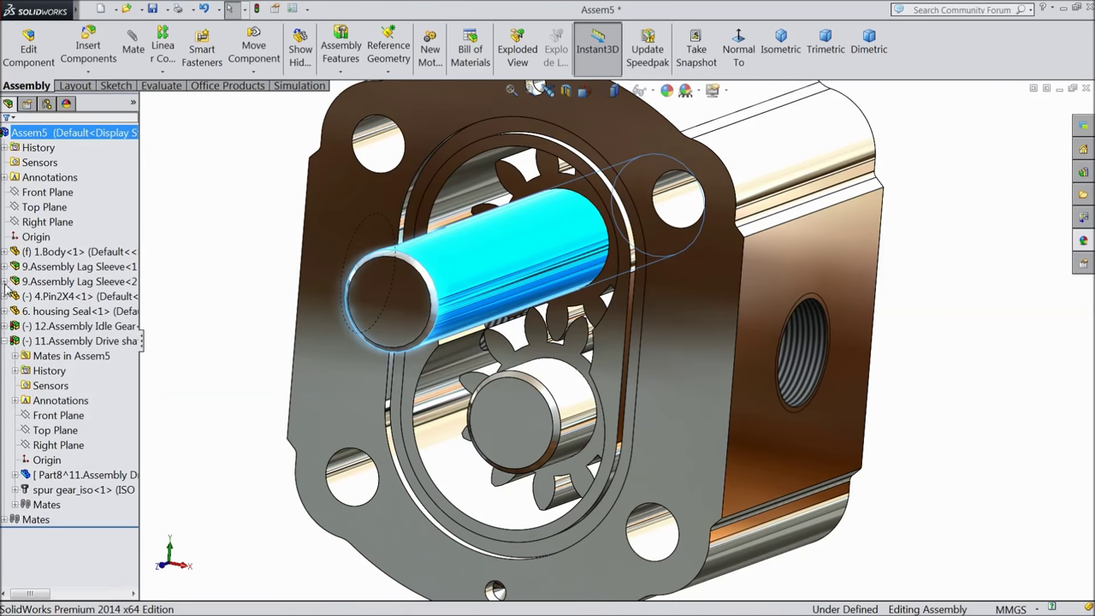
left_click(4, 340)
left_click(4, 356)
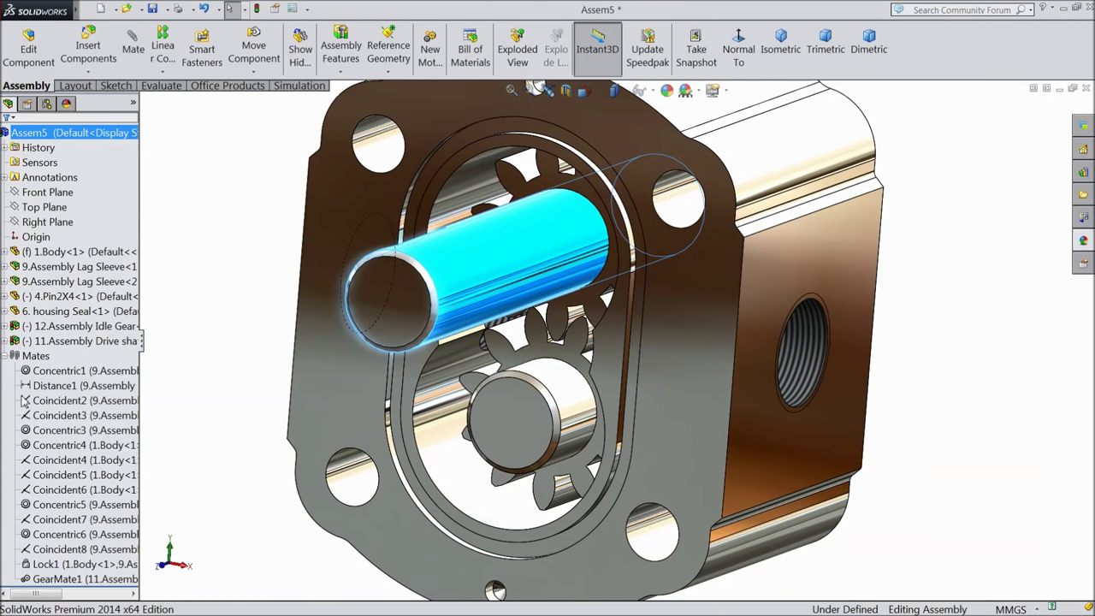
left_click(20, 580)
left_click(25, 552)
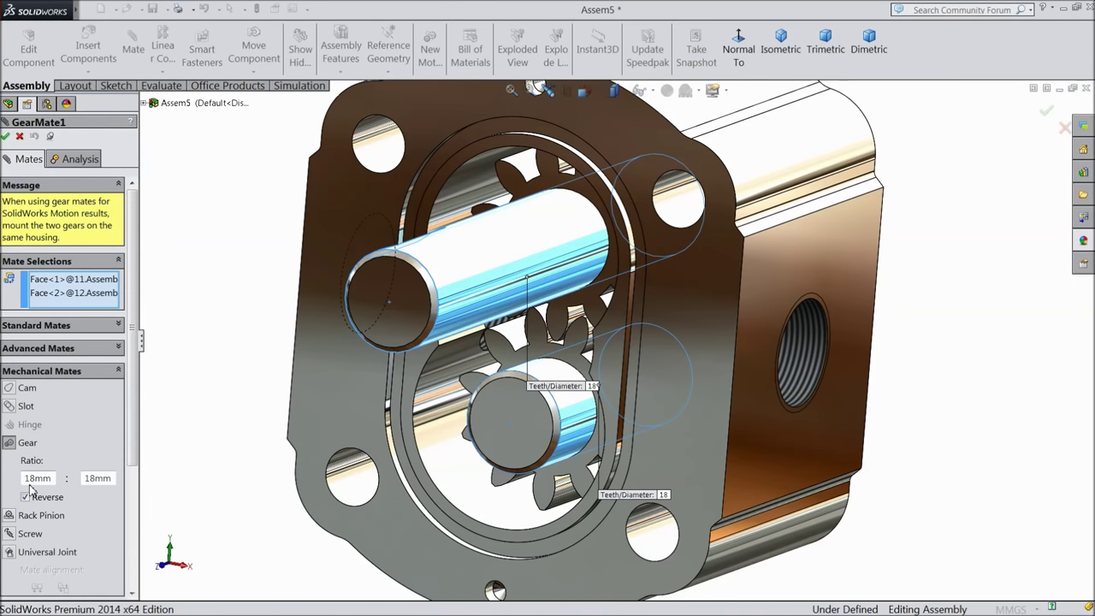
left_click(26, 498)
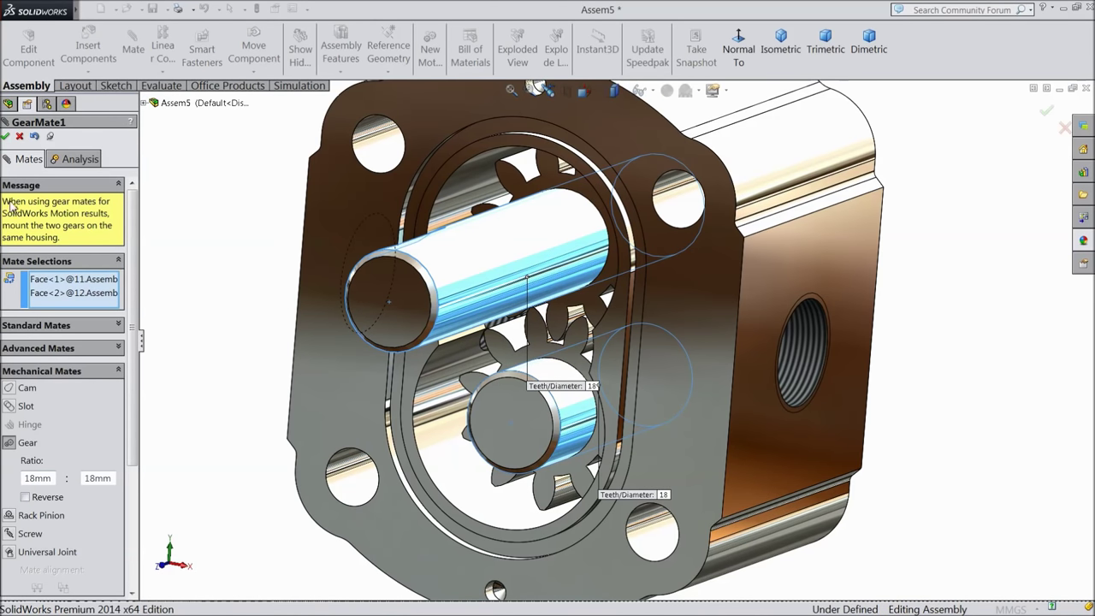
left_click(5, 138)
left_click(6, 138)
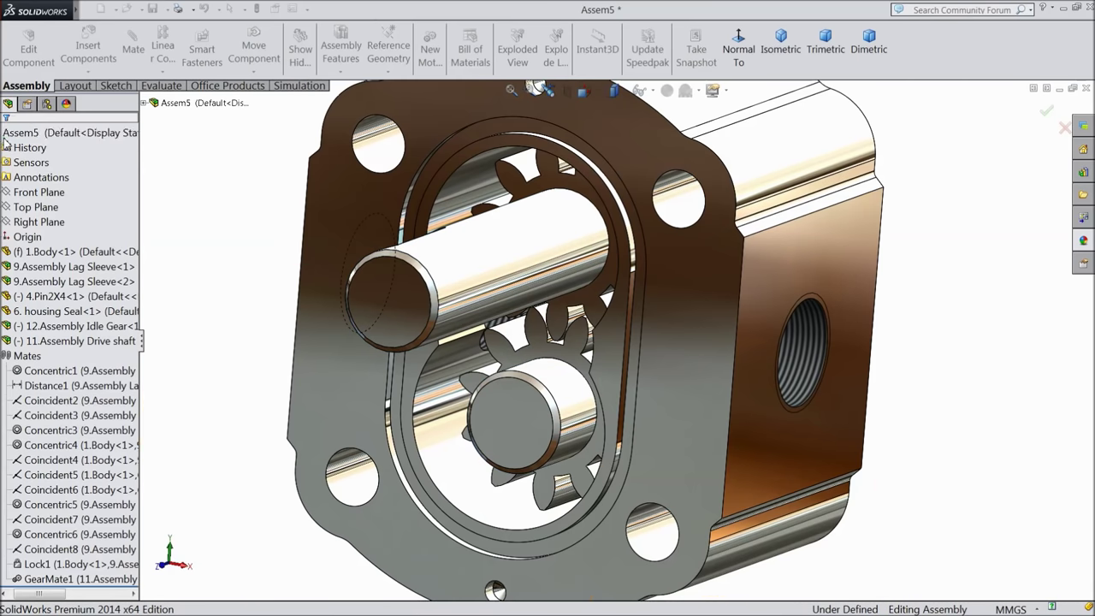
Step: Spin the drive shaft again to verify the corrected gear meshing
left_click(459, 287)
mouse_move(459, 286)
left_mouse_down()
mouse_move(373, 282)
mouse_move(406, 252)
left_mouse_up()
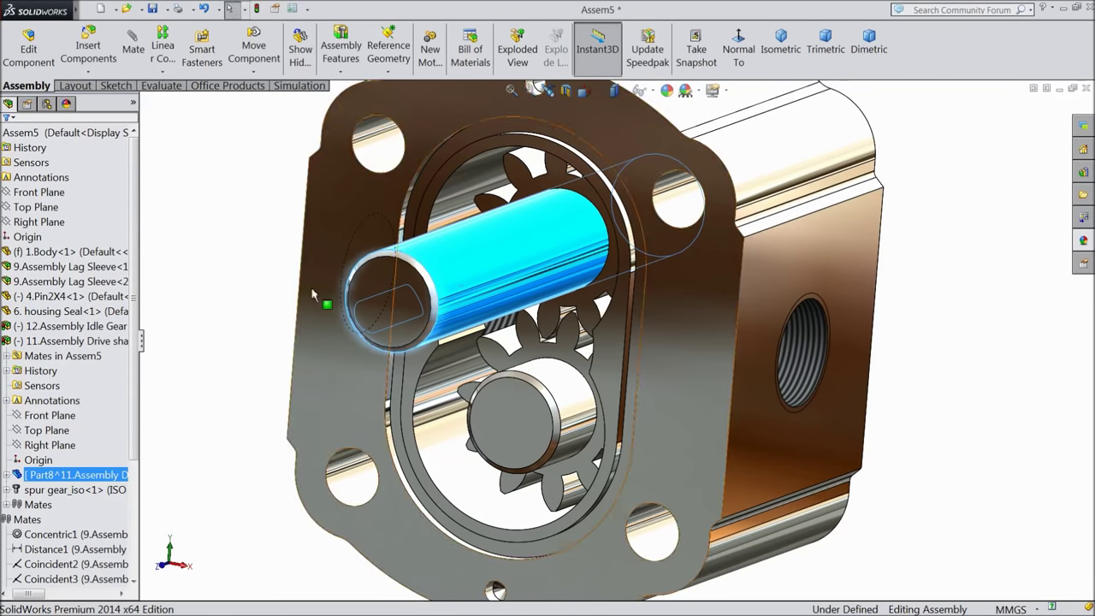
middle_click_drag(406, 251, 536, 275)
left_click_drag(536, 275, 360, 319)
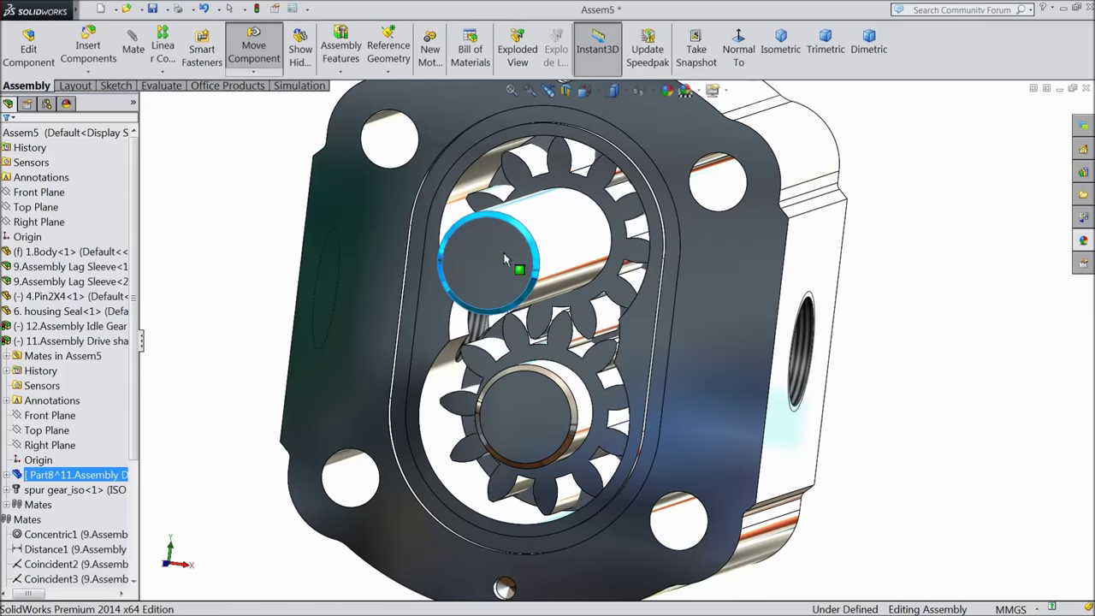
key("f")
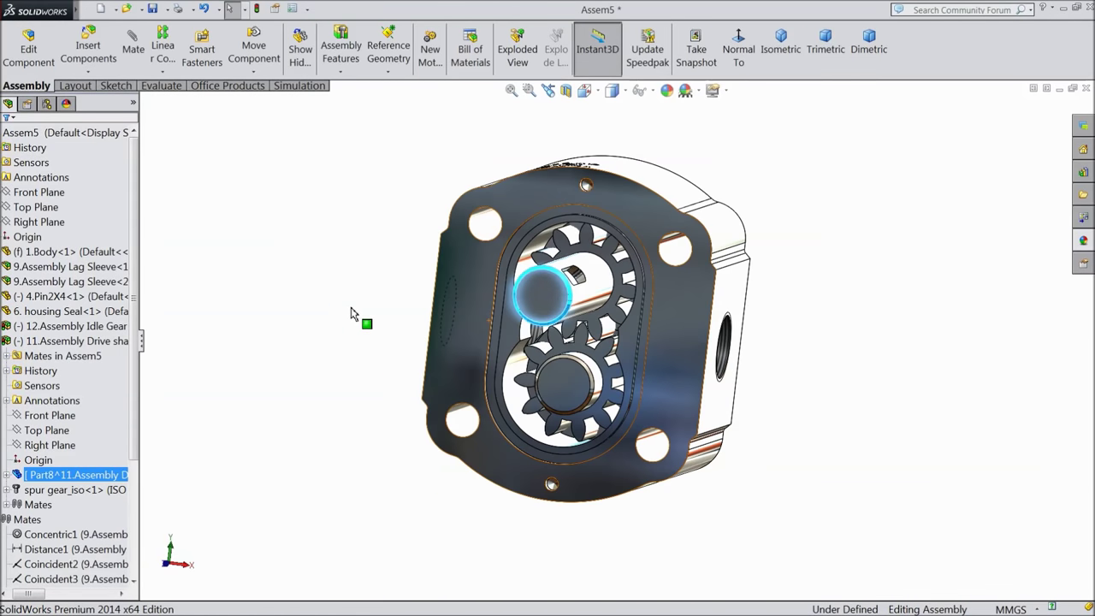
middle_click_drag(354, 318, 349, 328)
Step: Slide the drive shaft outward along its axis through the front plate
left_click(726, 357)
mouse_move(726, 357)
middle_mouse_down()
mouse_move(450, 313)
mouse_move(421, 371)
middle_mouse_up()
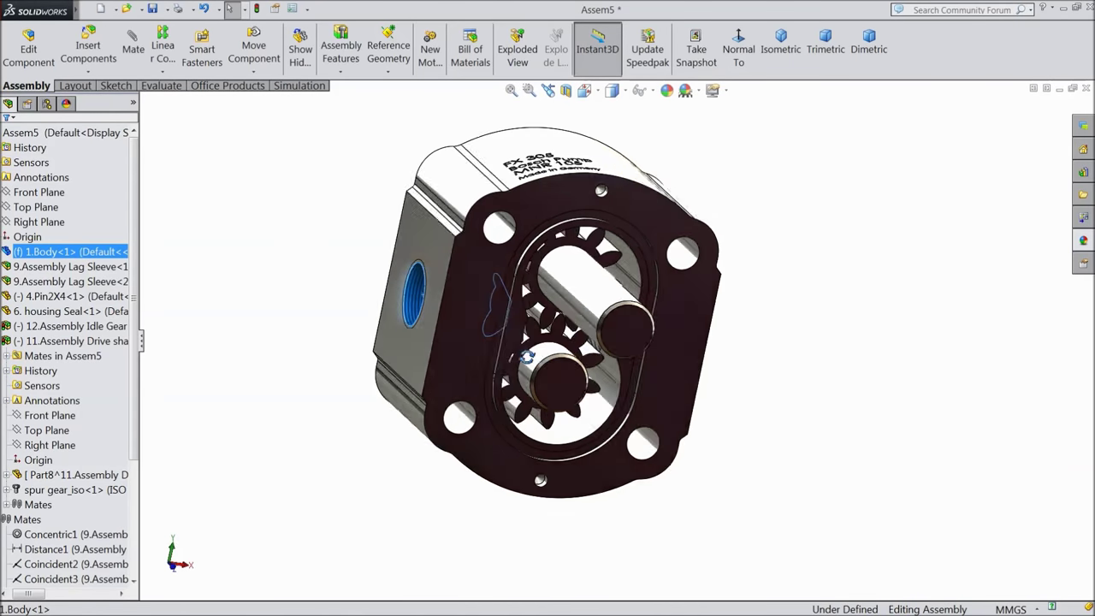
left_click(421, 371)
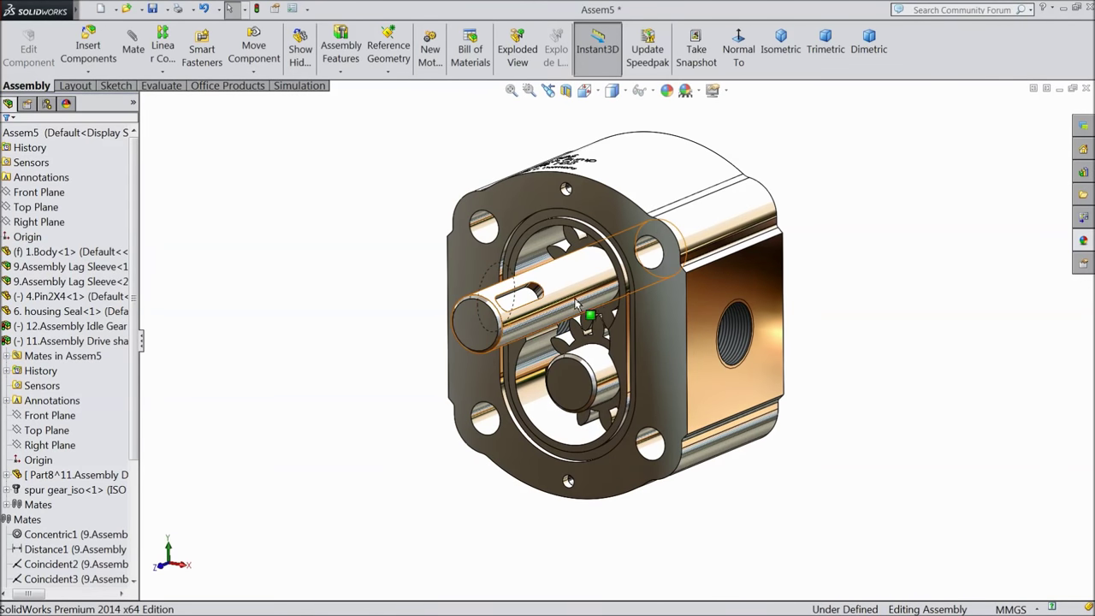
left_click(575, 284)
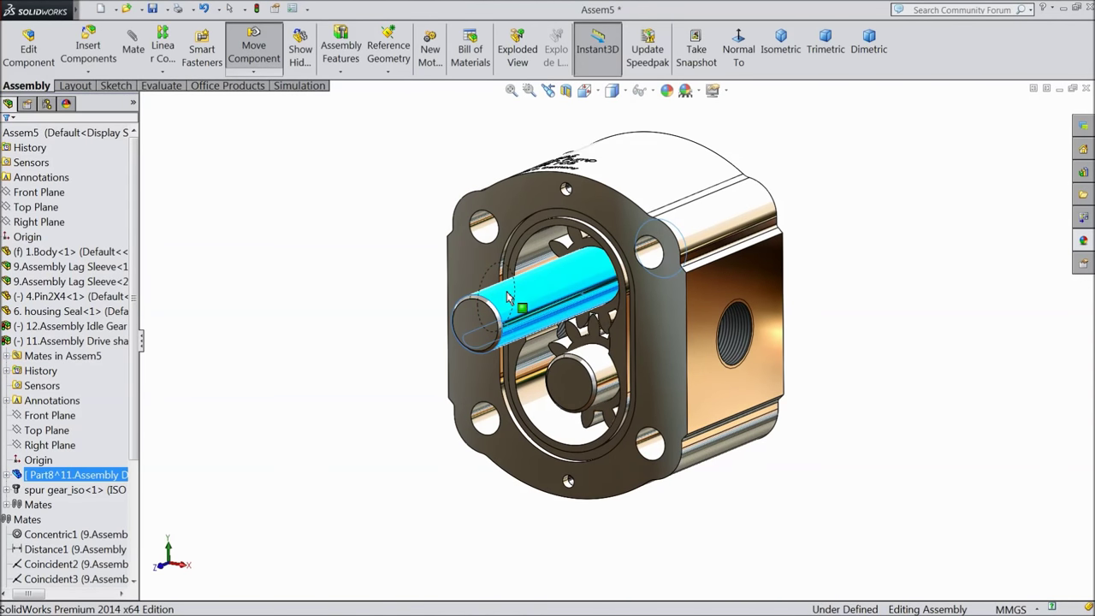
left_click_drag(520, 272, 440, 291)
left_click(420, 346)
key("f")
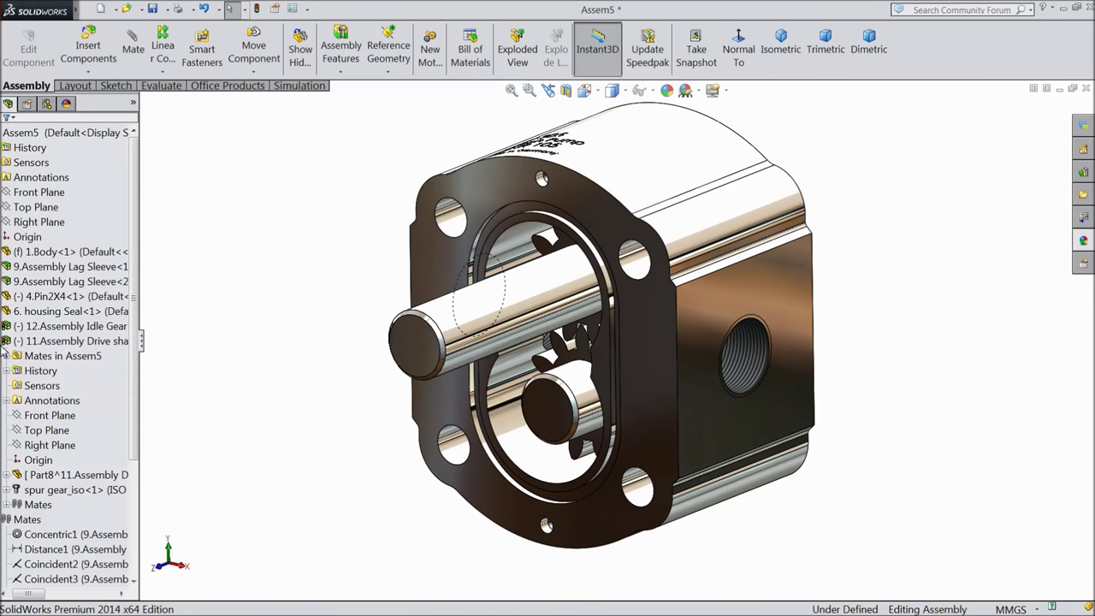
Step: Collapse the 11.Assembly Drive shaft entry and the mates list in the tree
left_click(4, 593)
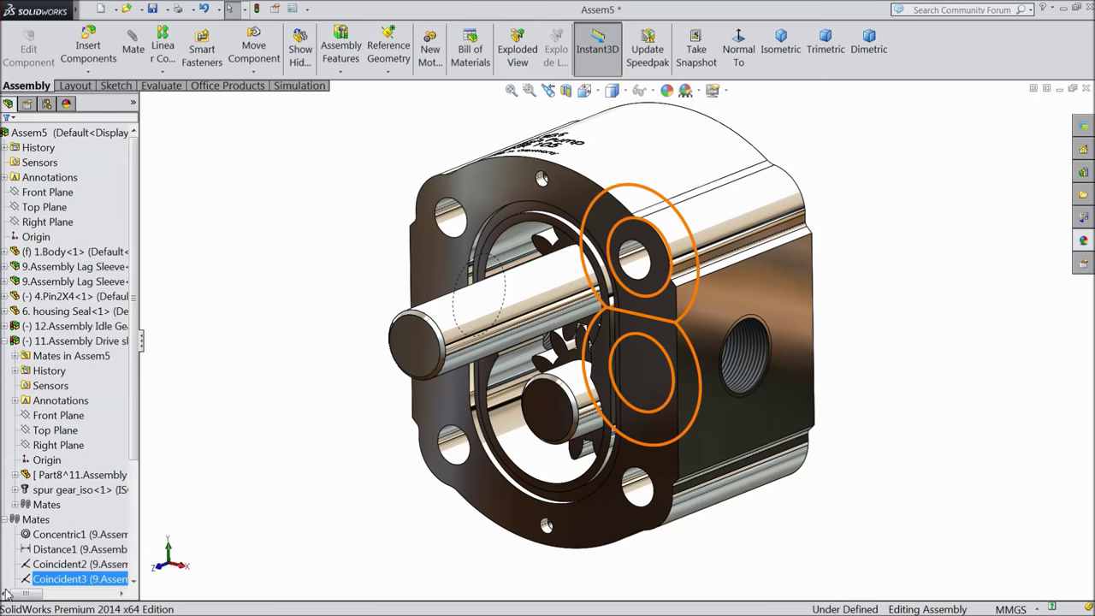
left_click(4, 342)
left_click(5, 357)
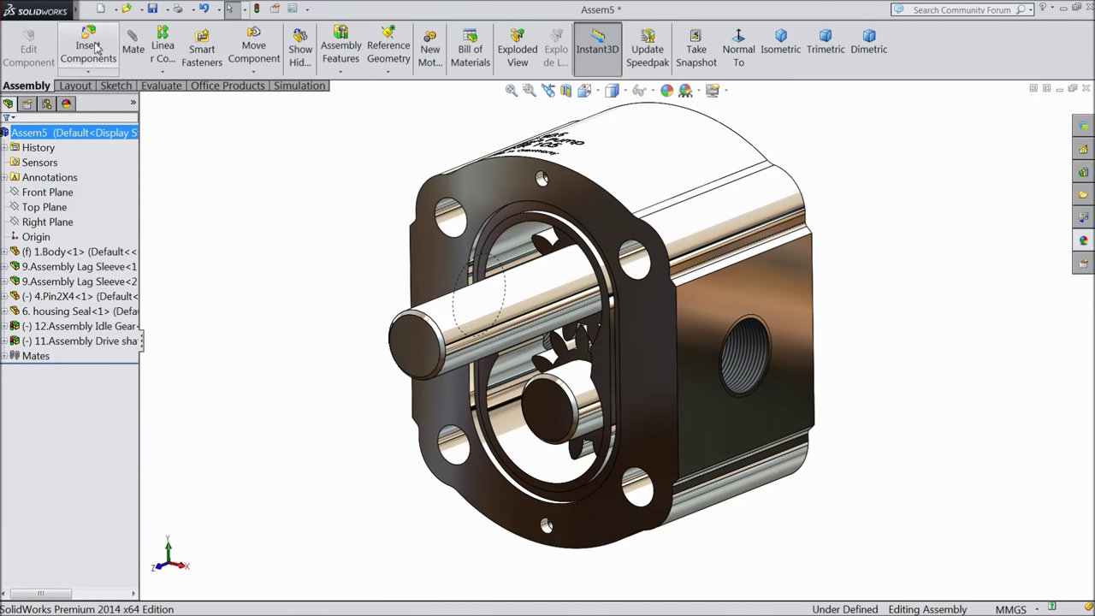
Step: Insert the 6. housing Seal part into the assembly
left_click(95, 49)
left_click(80, 421)
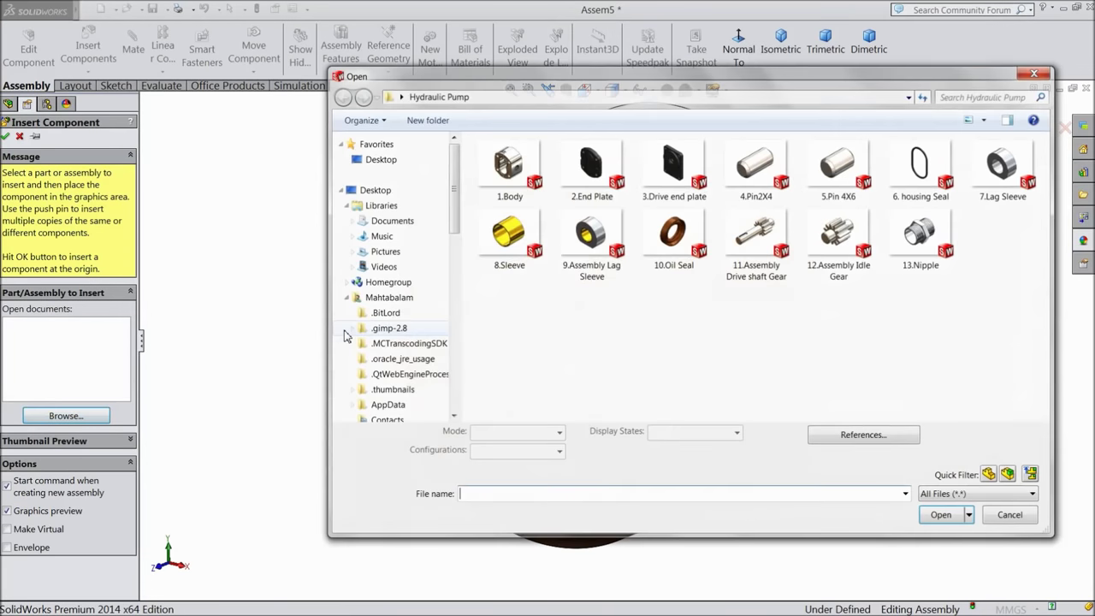
left_click(922, 167)
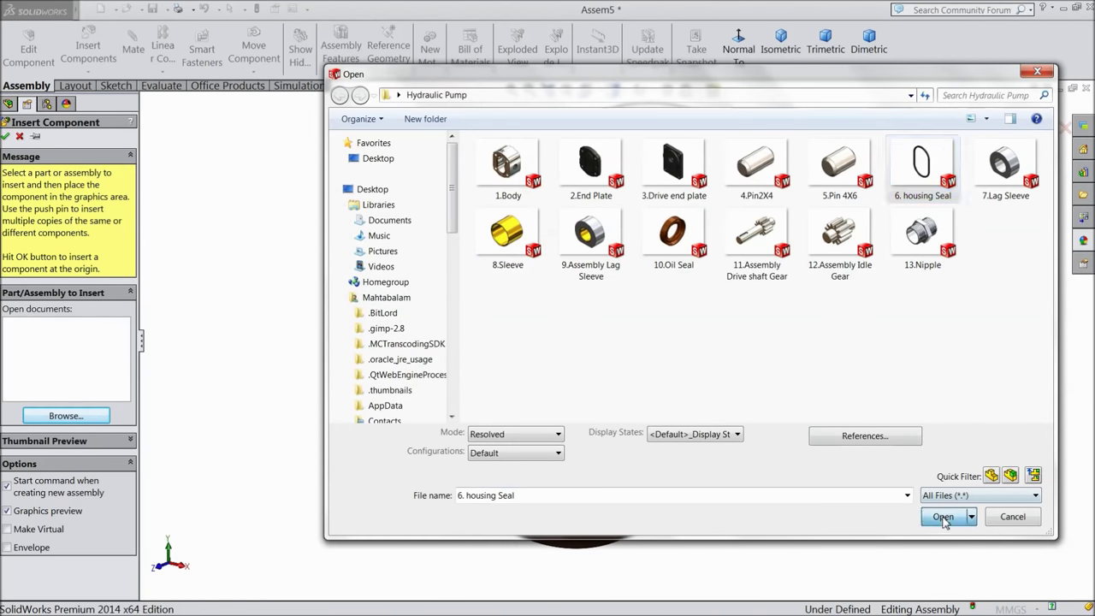
left_click(943, 517)
left_click(508, 354)
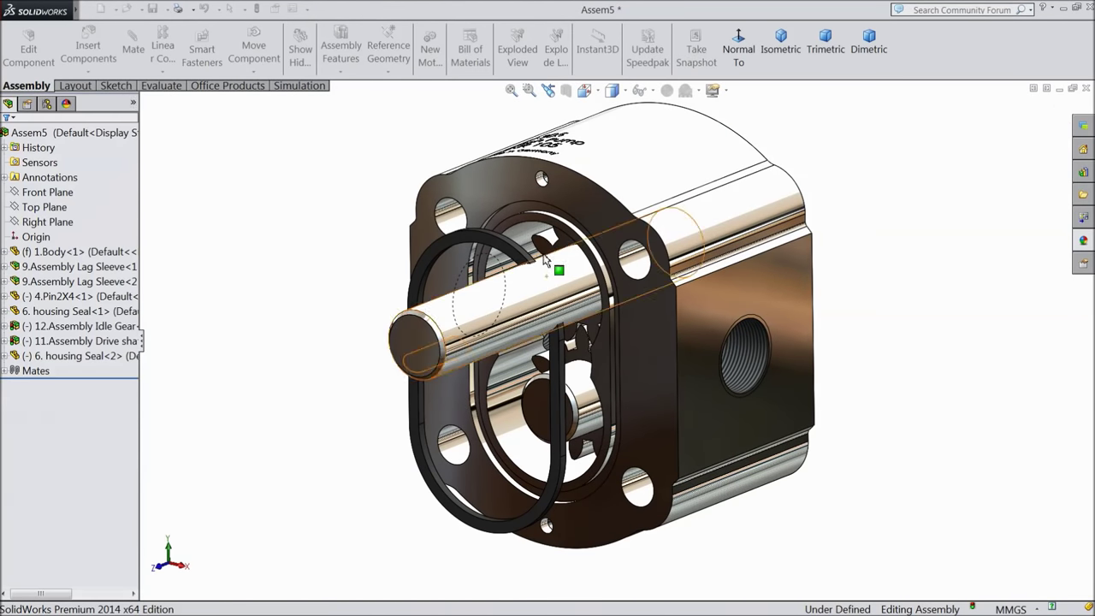
Step: Mate the seal edge coincident with the housing bore's circular edge
scroll(528, 240, "down", 3)
scroll(521, 245, "down", 3)
left_click(481, 254)
scroll(480, 249, "up", 2)
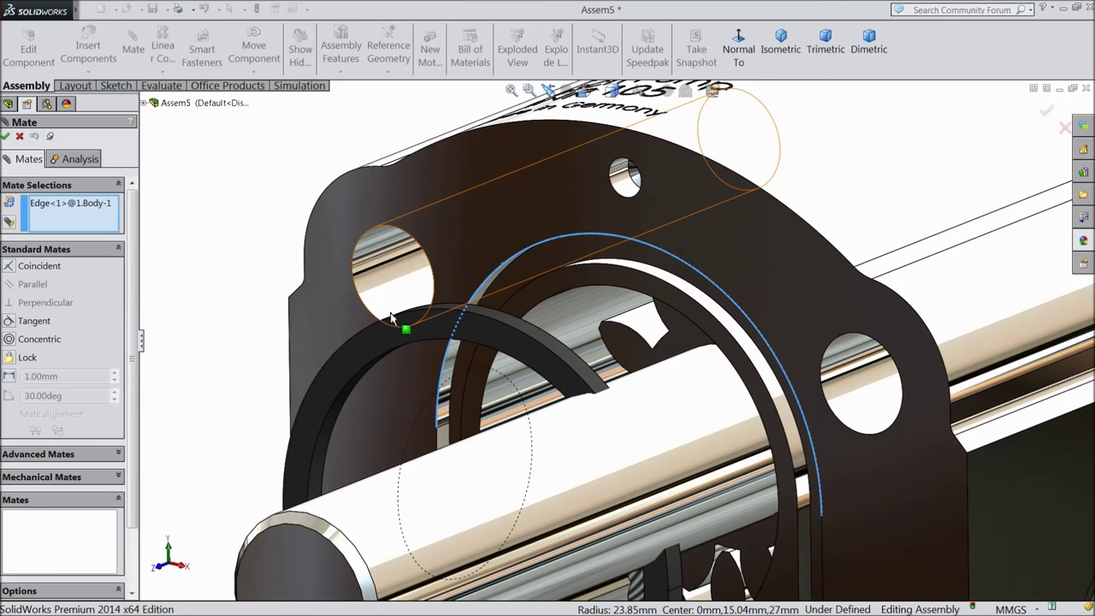
left_click(369, 330)
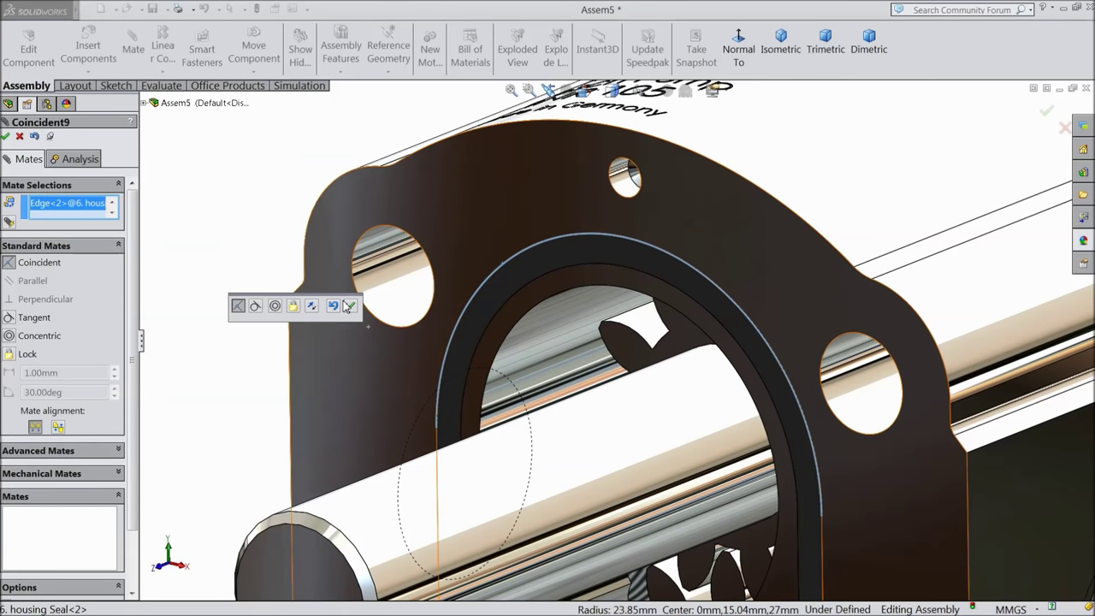
left_click(349, 312)
Step: Add a second coincident mate aligning the seal's outer edge with the body edge
scroll(502, 333, "up", 5)
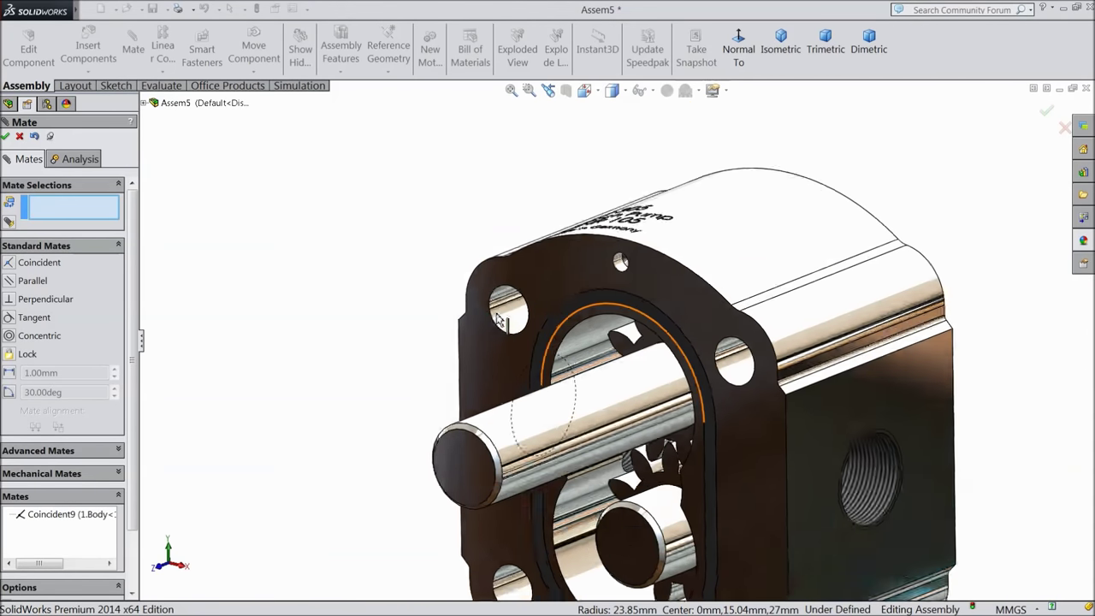
scroll(650, 475, "down", 5)
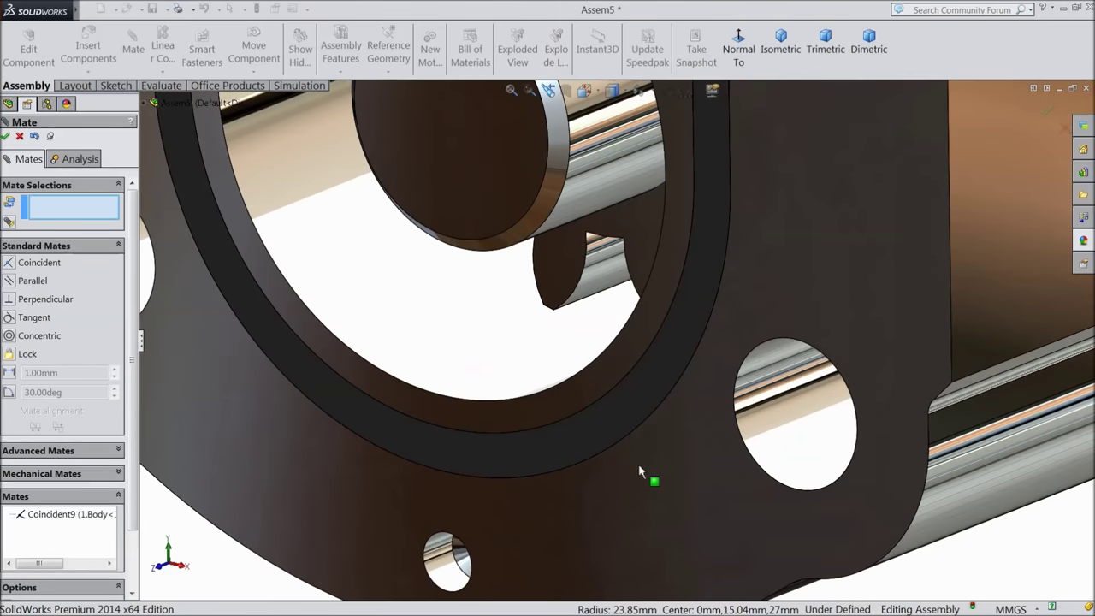
left_click(592, 433)
scroll(592, 434, "down", 3)
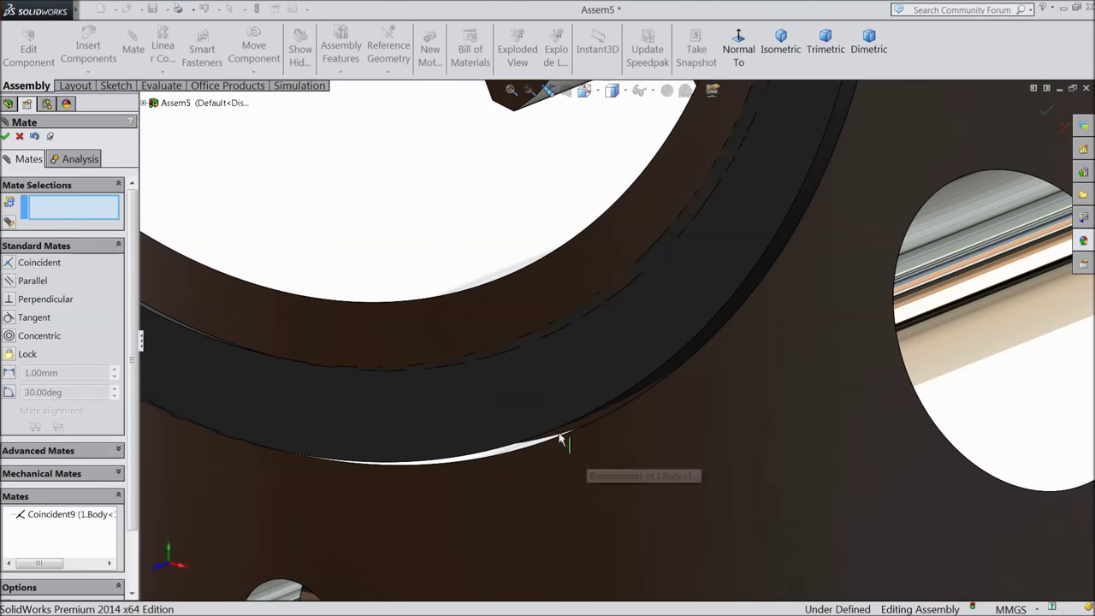
left_click(561, 437)
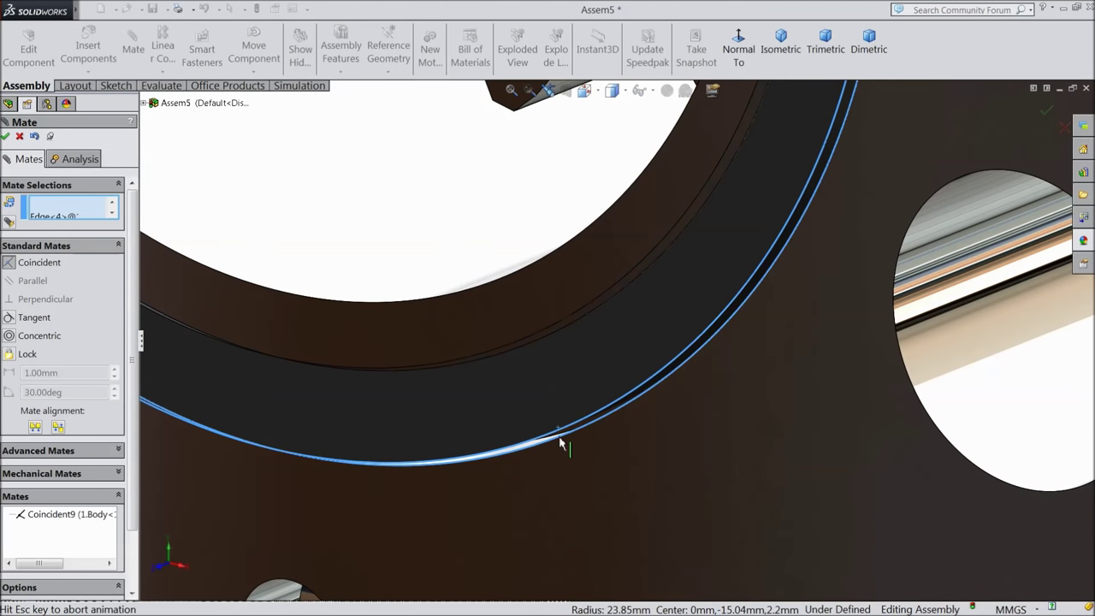
left_click(562, 444)
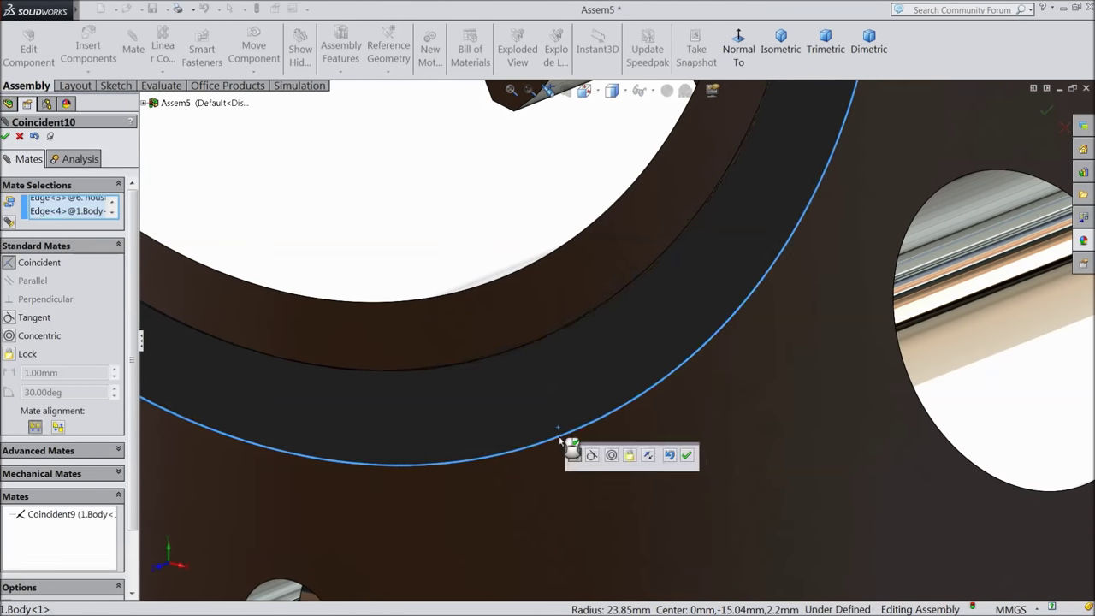
left_click(688, 457)
scroll(610, 422, "up", 5)
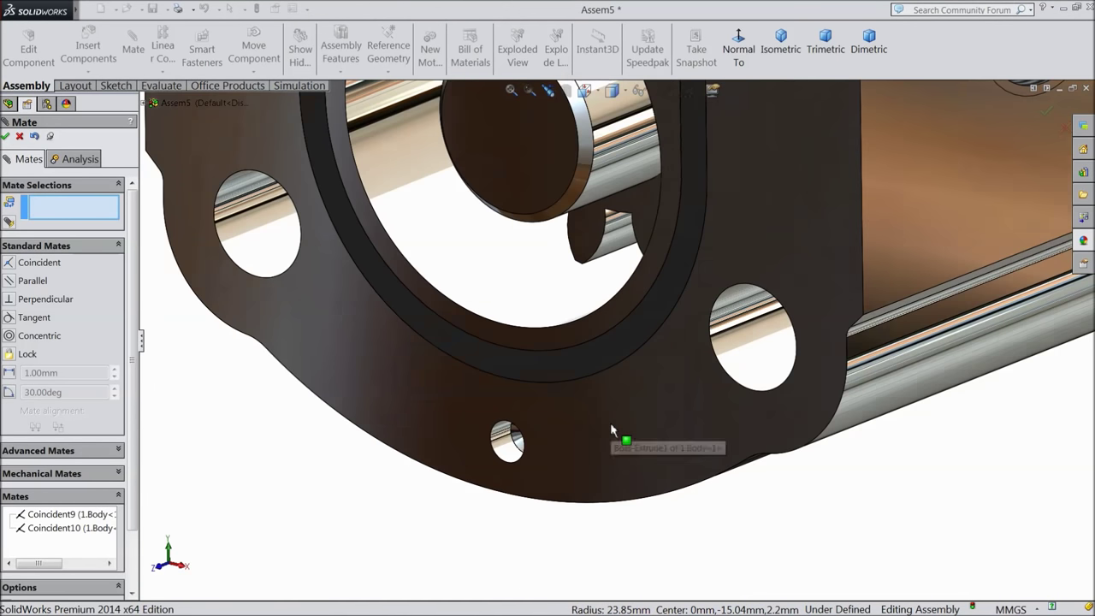
scroll(614, 389, "up", 3)
scroll(613, 389, "up", 2)
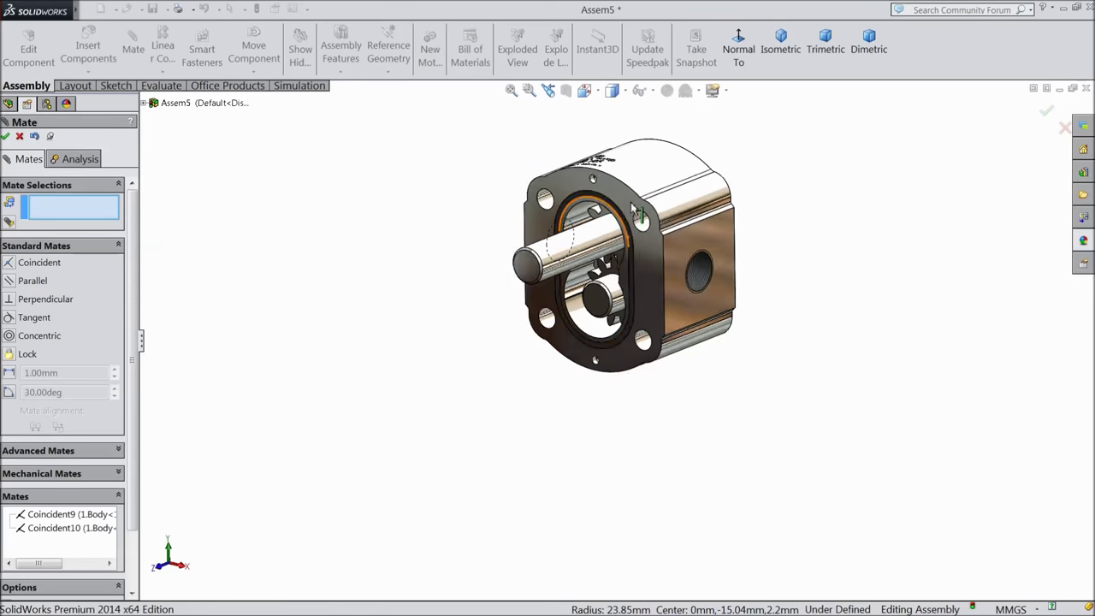
scroll(632, 235, "down", 3)
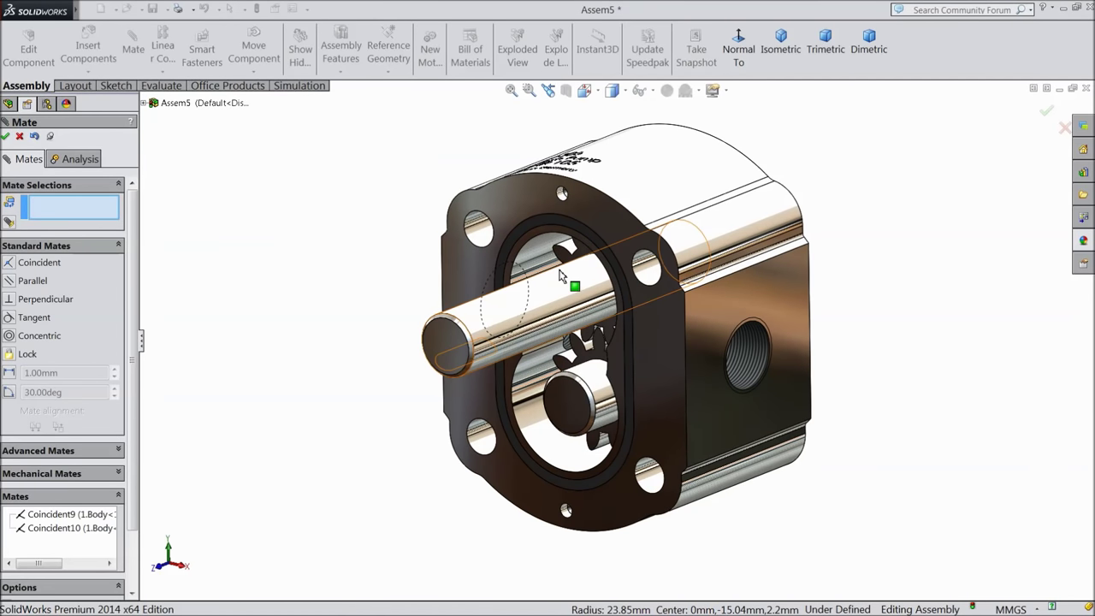
left_click(6, 136)
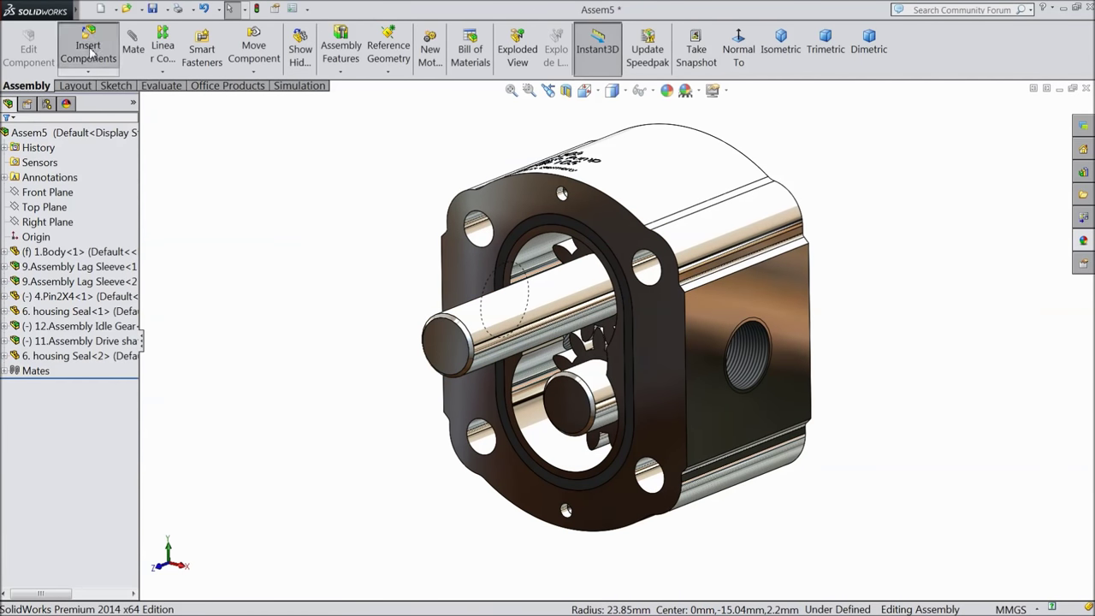
Step: Insert a 9.Assembly Lag Sleeve and place it beside the pump
left_click(89, 52)
left_click(66, 415)
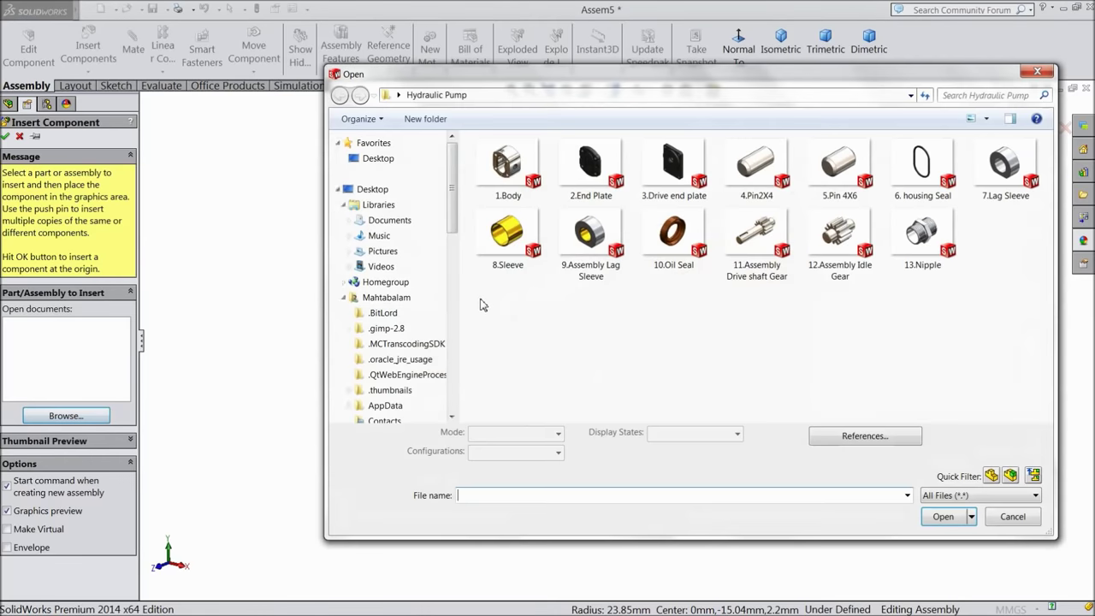
left_click(596, 248)
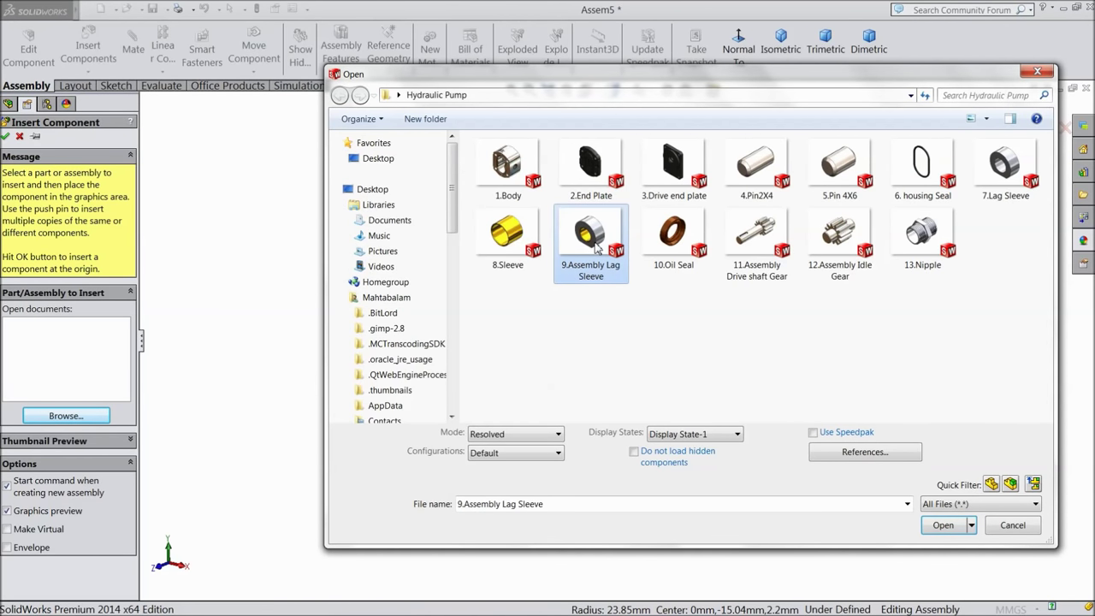
left_click(943, 525)
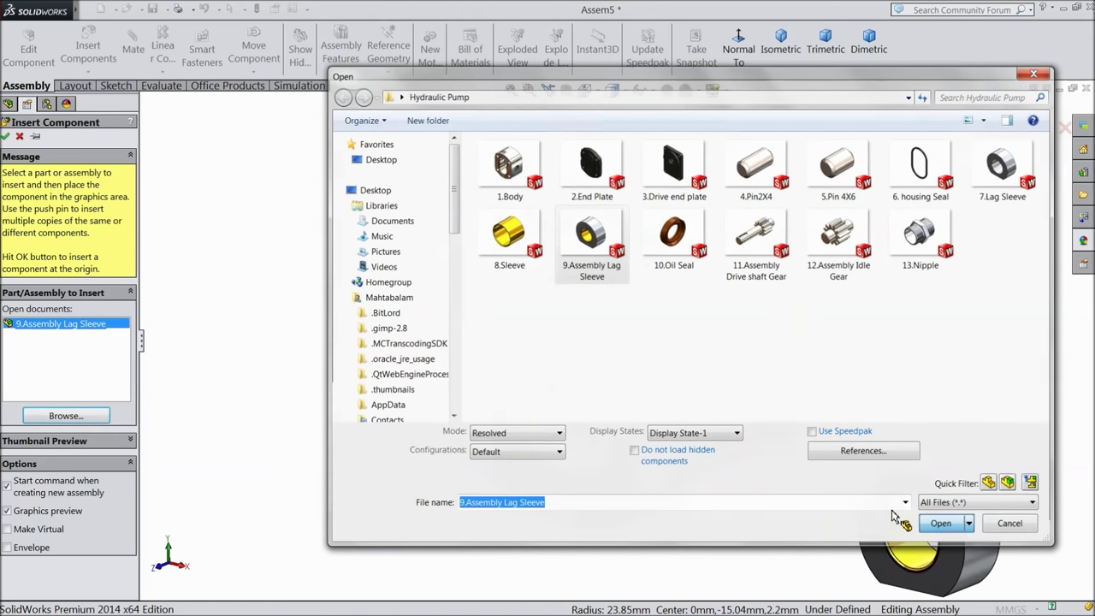
left_click(342, 289)
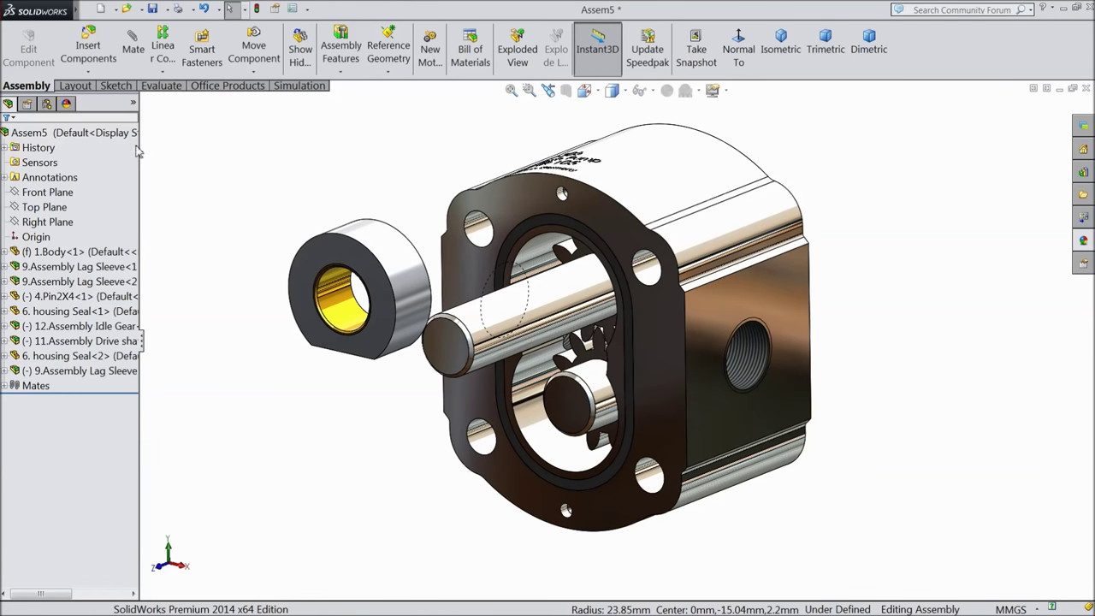
Step: Insert a 4.Pin2X4 pin and a second lag sleeve below the first
left_click(79, 53)
left_click(66, 416)
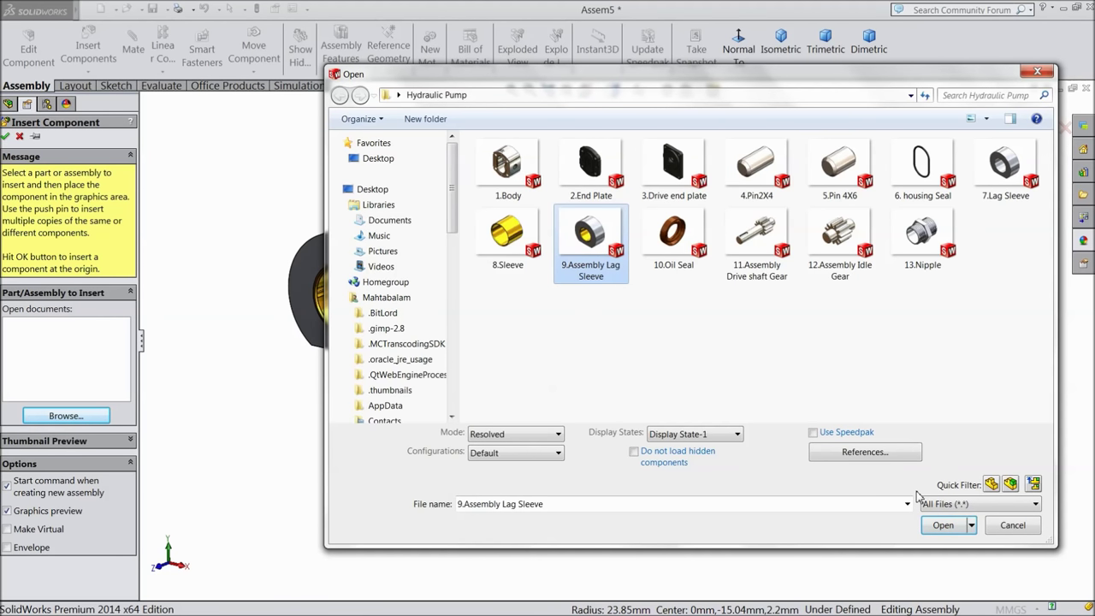
left_click(754, 178, "ctrl")
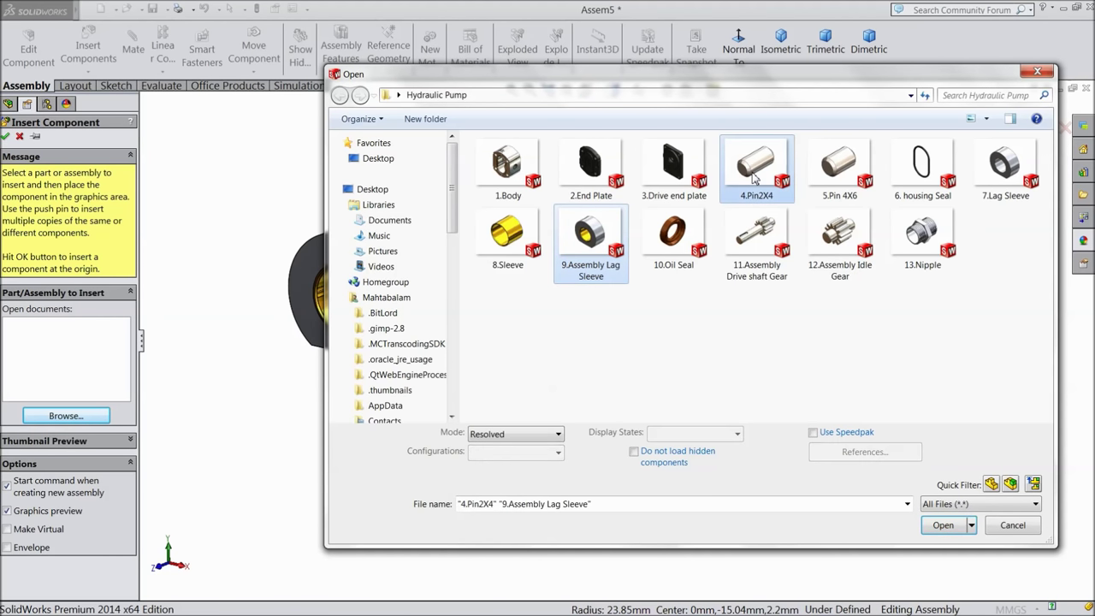
left_click(943, 526)
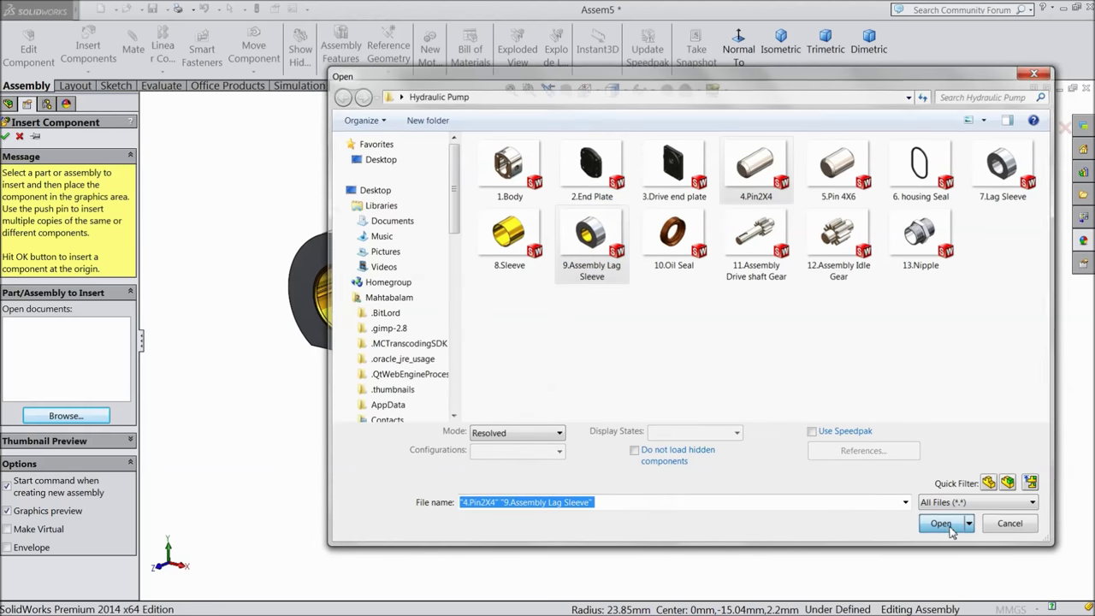
left_click(297, 367)
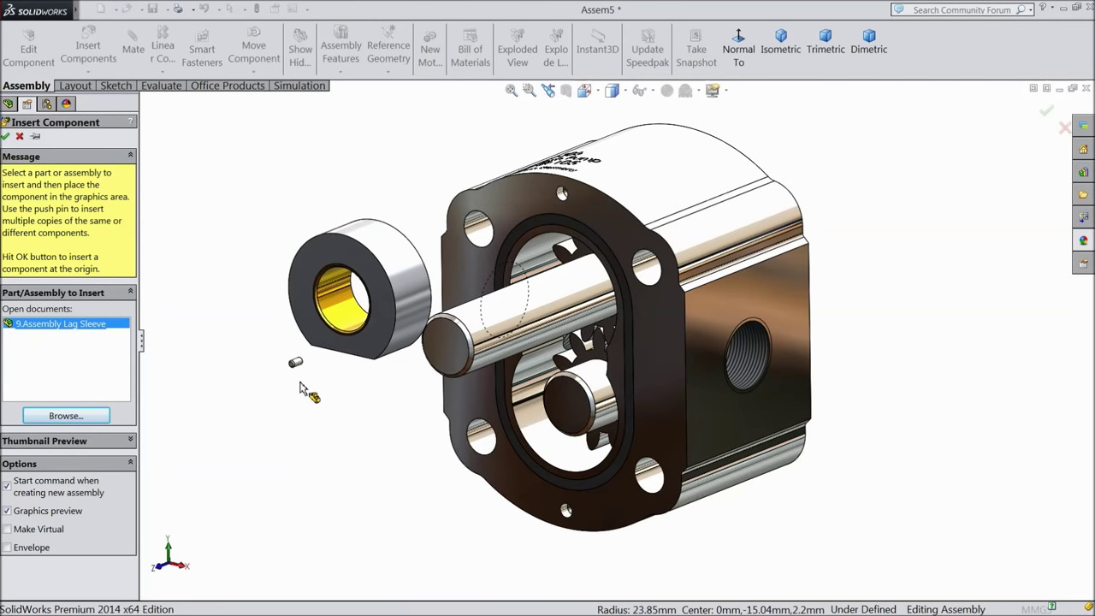
left_click(305, 390)
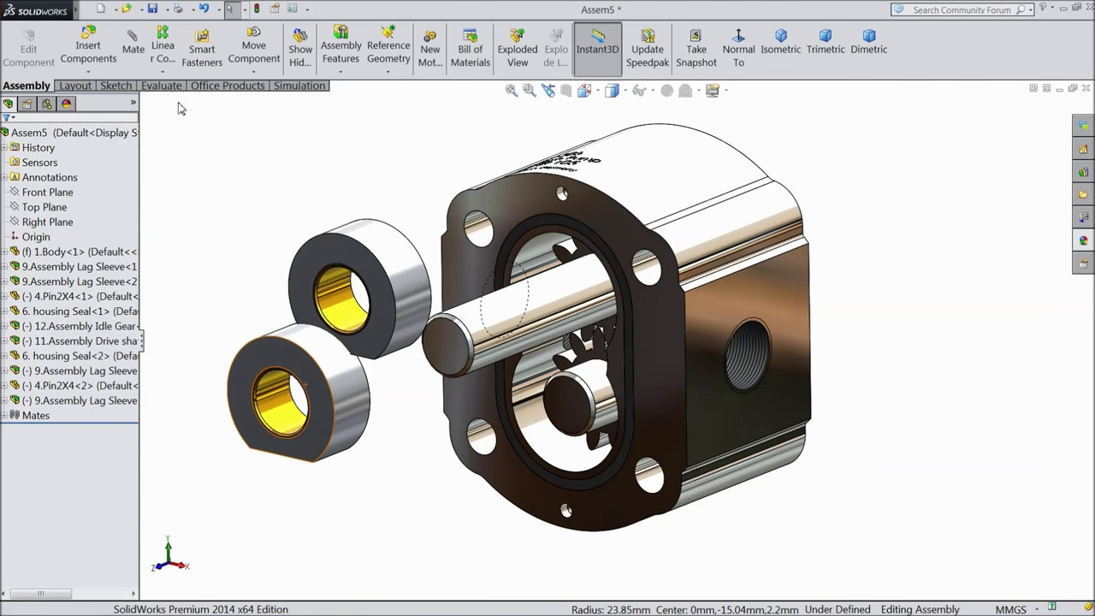
Step: Rotate the lower lag sleeve to a new orientation
left_click(261, 73)
left_click(265, 103)
mouse_move(299, 355)
left_mouse_down()
mouse_move(237, 350)
mouse_move(232, 465)
mouse_move(296, 454)
mouse_move(293, 384)
mouse_move(262, 508)
mouse_move(324, 390)
mouse_move(330, 464)
mouse_move(294, 428)
mouse_move(313, 479)
mouse_move(345, 472)
mouse_move(318, 460)
left_mouse_up()
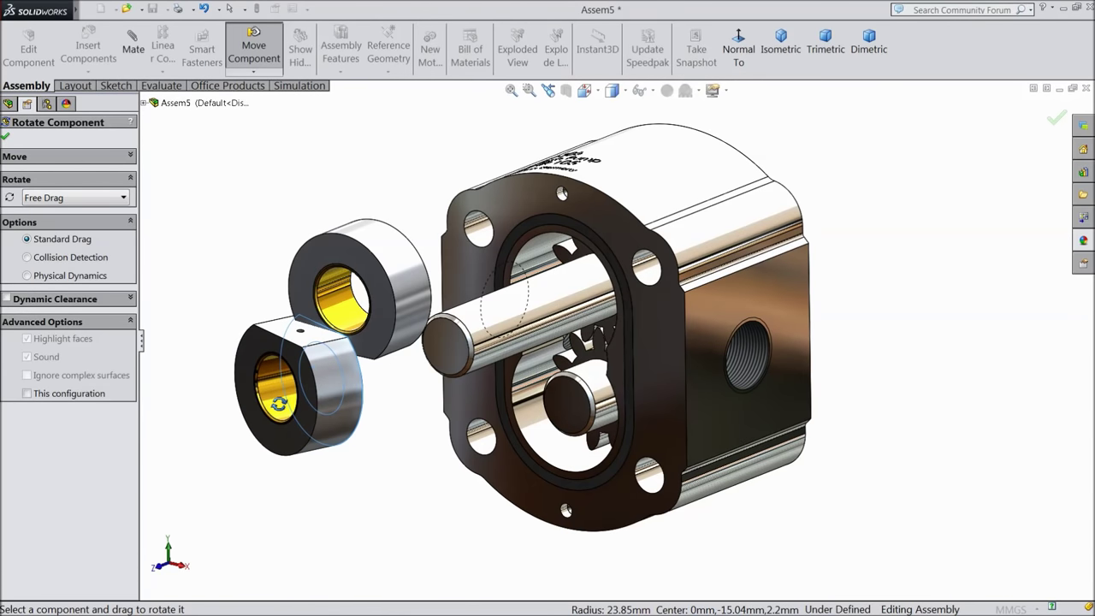
Step: Align the upper and lower sleeve front faces with a Coincident mate
left_click(6, 138)
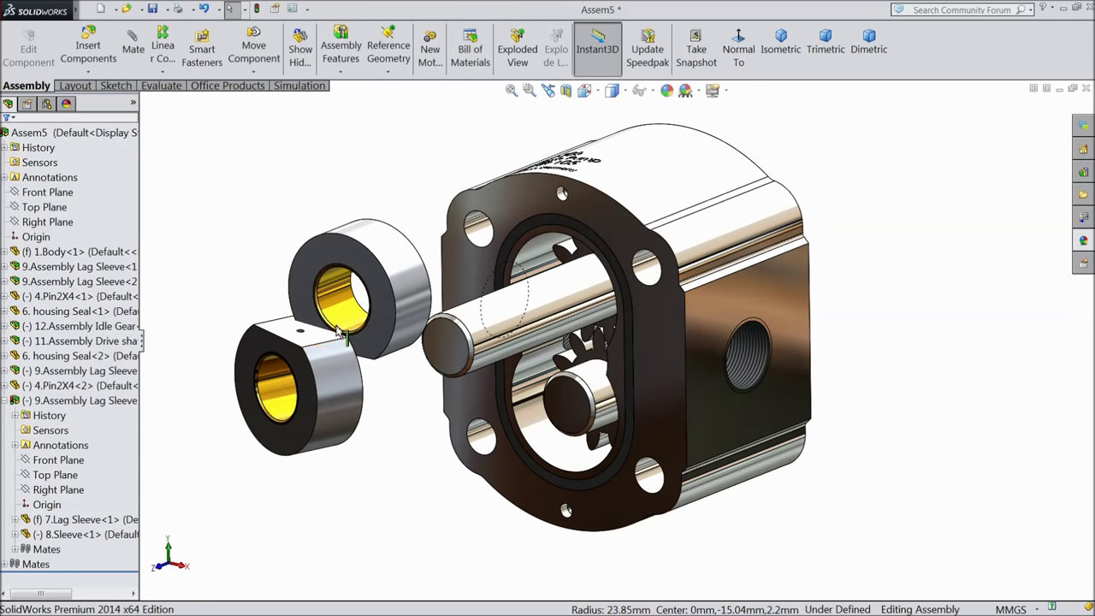
left_click(313, 270)
scroll(329, 311, "down", 3)
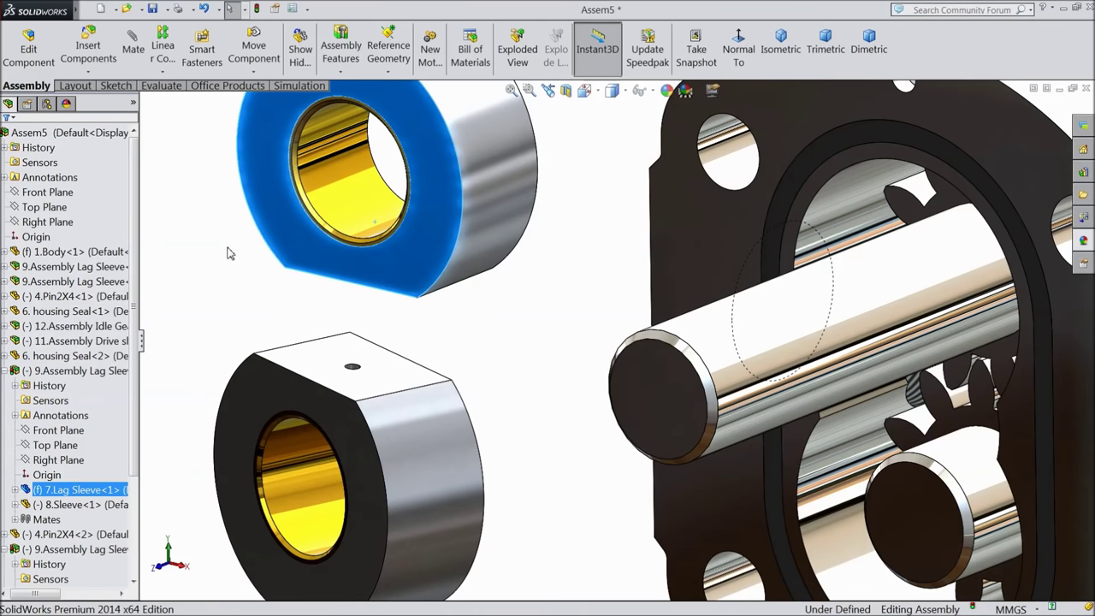
left_click(133, 53)
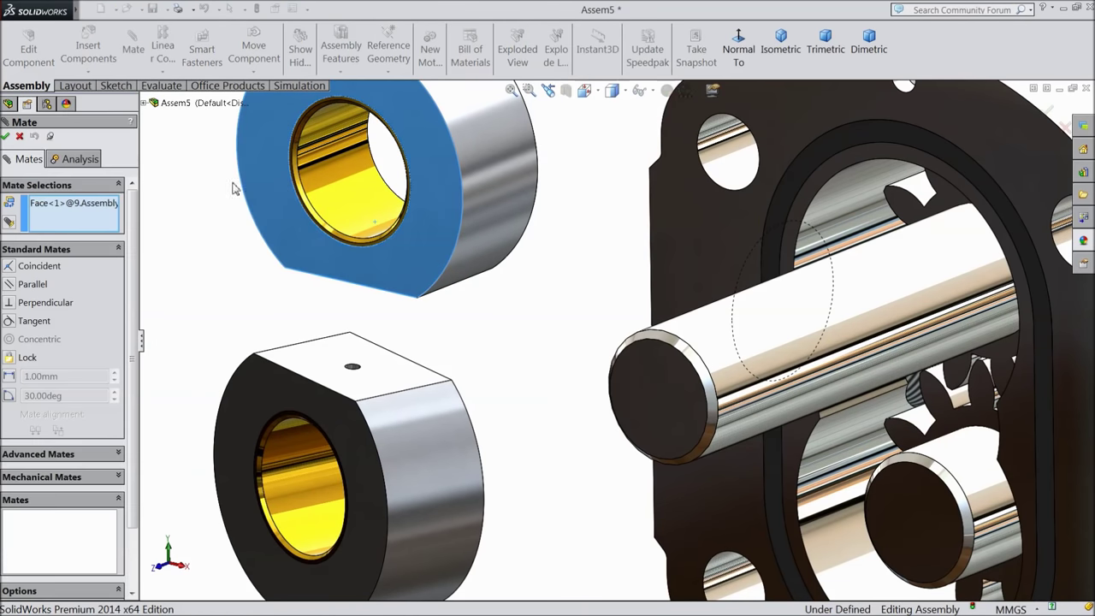
left_click(318, 402)
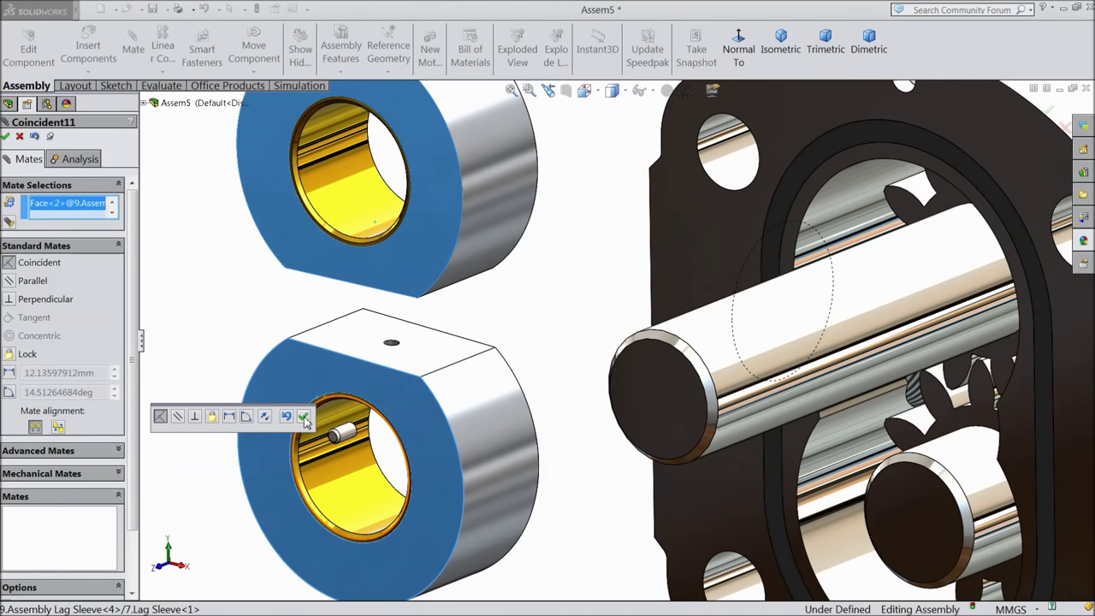
left_click(303, 417)
Step: Seat the pin concentrically in its hole and set it 2 mm from the sleeve block's top face
mouse_move(379, 334)
middle_mouse_down()
mouse_move(374, 273)
mouse_move(570, 313)
mouse_move(517, 320)
middle_mouse_up()
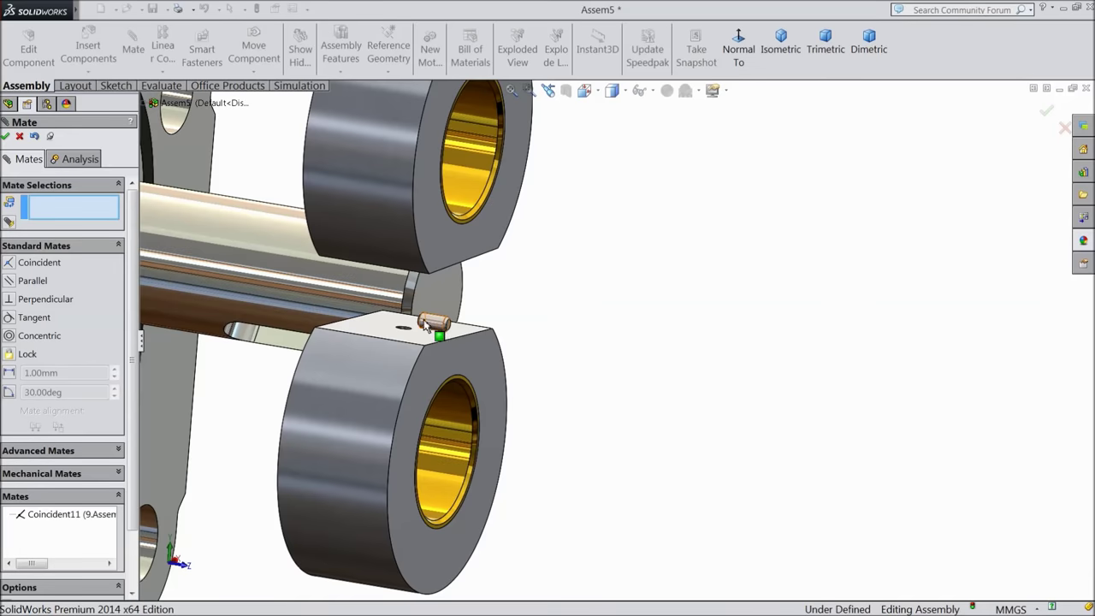
scroll(425, 325, "down", 3)
scroll(434, 337, "down", 2)
scroll(448, 356, "down", 2)
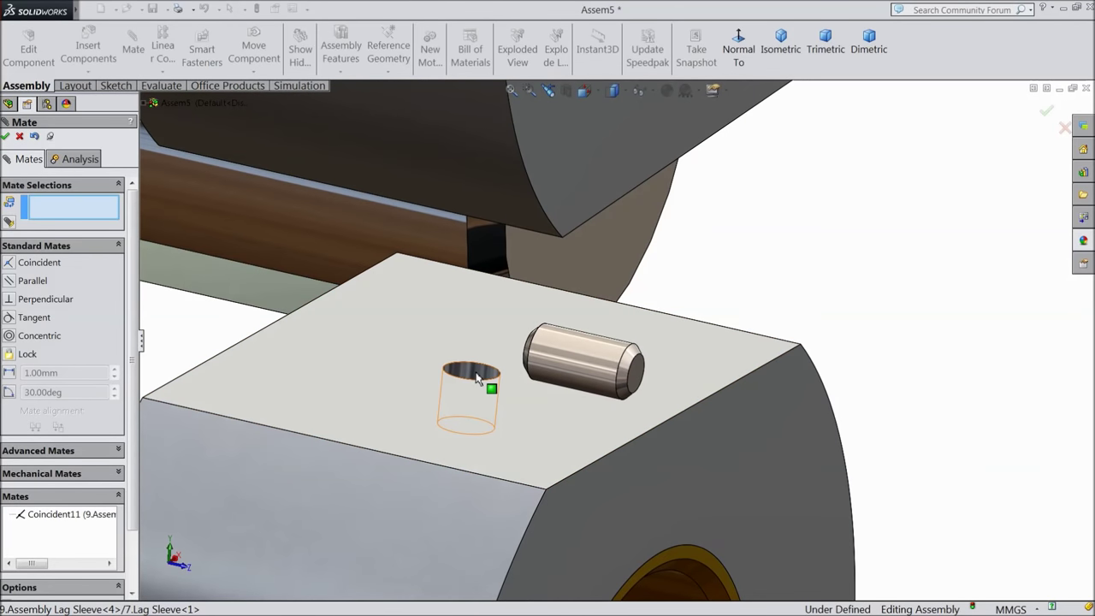
left_click(554, 376)
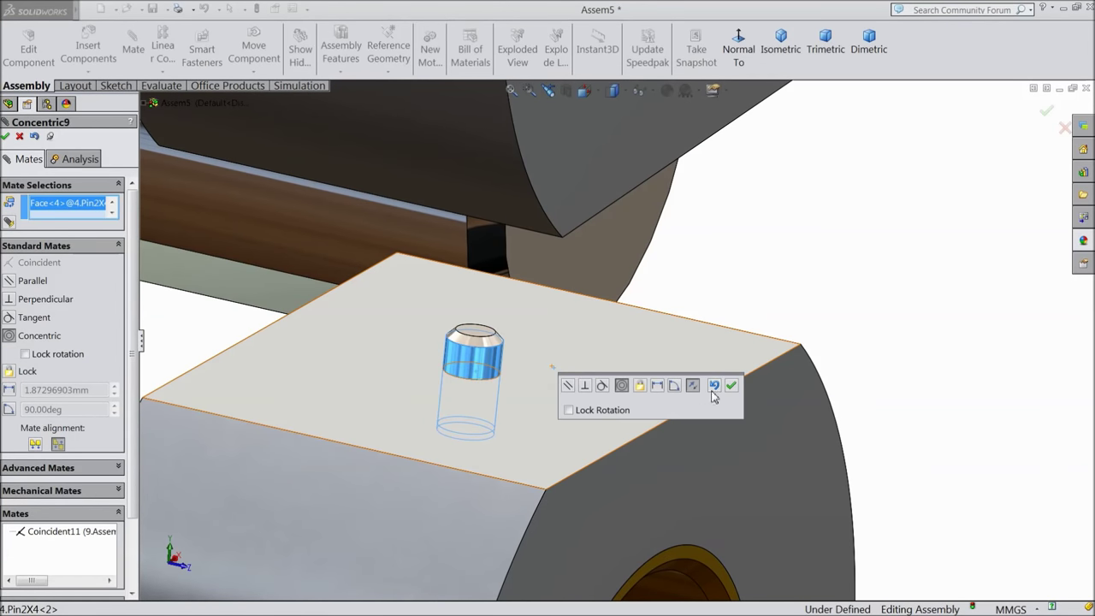
left_click(731, 387)
left_click(581, 412)
middle_click_drag(554, 391, 504, 359)
left_click(482, 344)
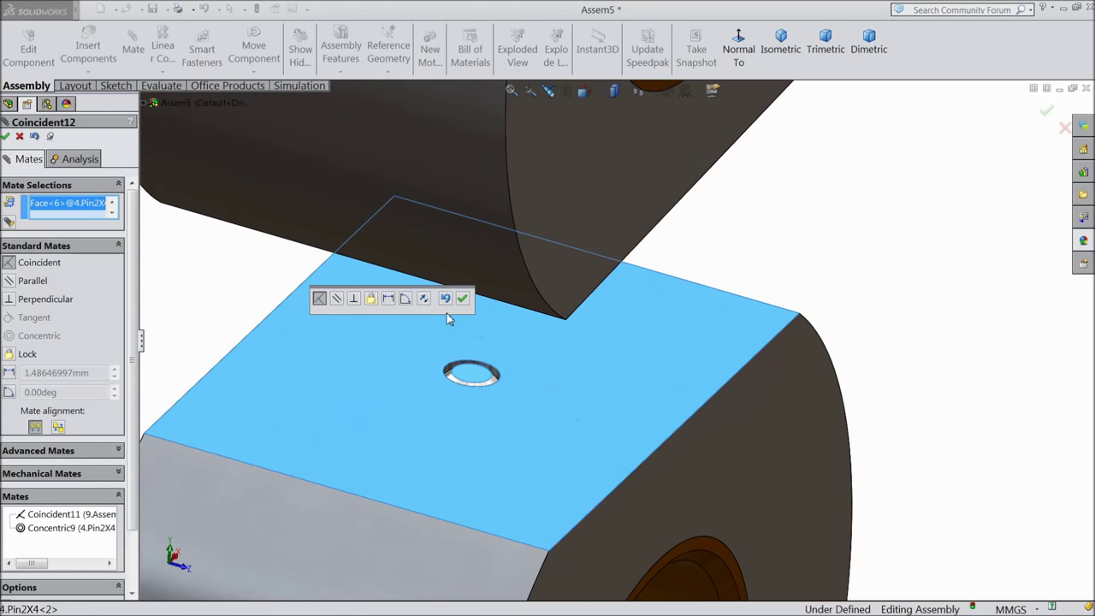
left_click(389, 298)
type("2")
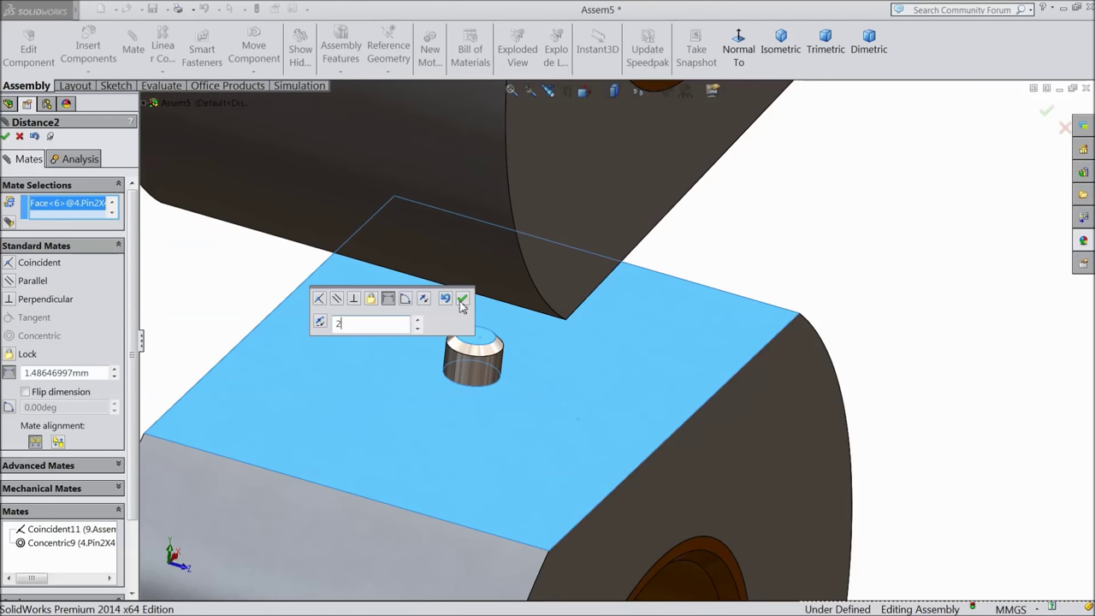
left_click(463, 301)
Step: Fit the protruding pin into the upper sleeve's hole and join the two sleeves with a Coincident mate
mouse_move(481, 313)
middle_mouse_down()
mouse_move(513, 303)
mouse_move(504, 259)
mouse_move(539, 359)
mouse_move(537, 254)
middle_mouse_up()
left_click(548, 364)
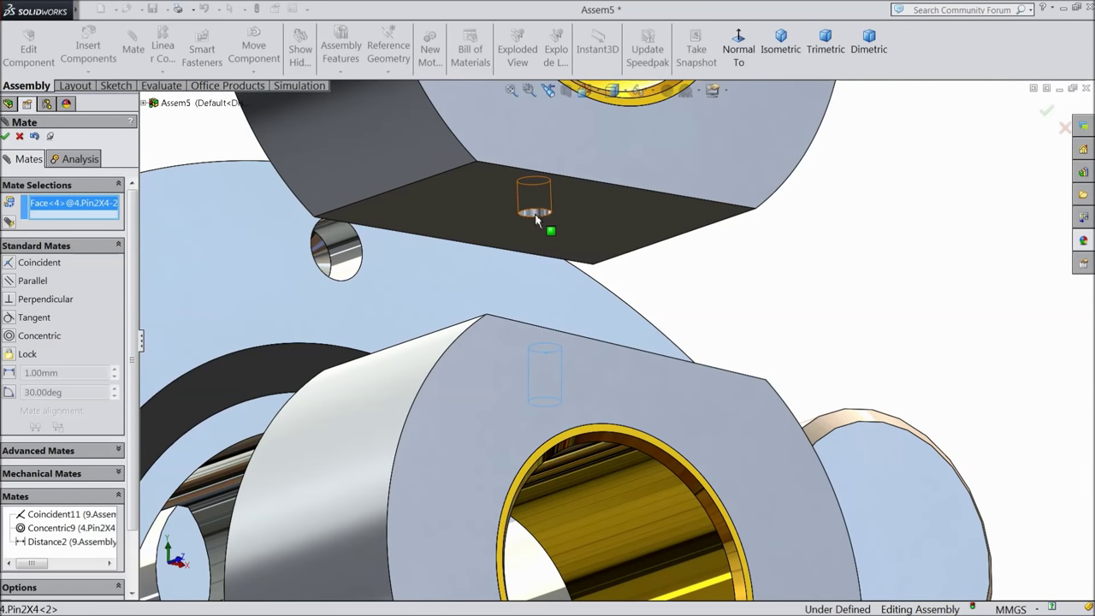
left_click(535, 216)
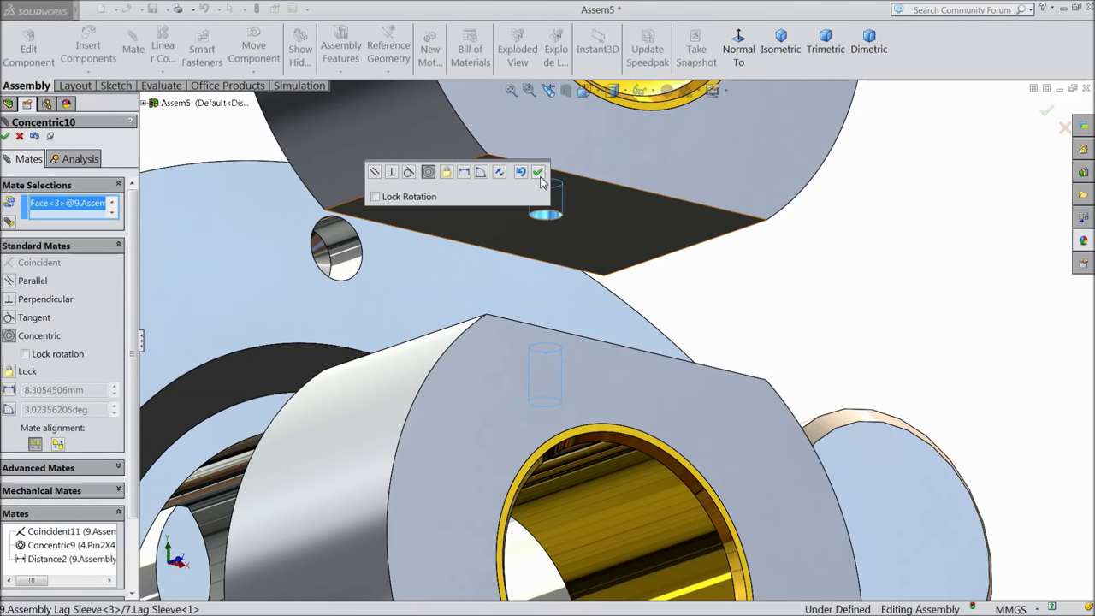
left_click(538, 173)
left_click(596, 215)
middle_click_drag(596, 215, 606, 341)
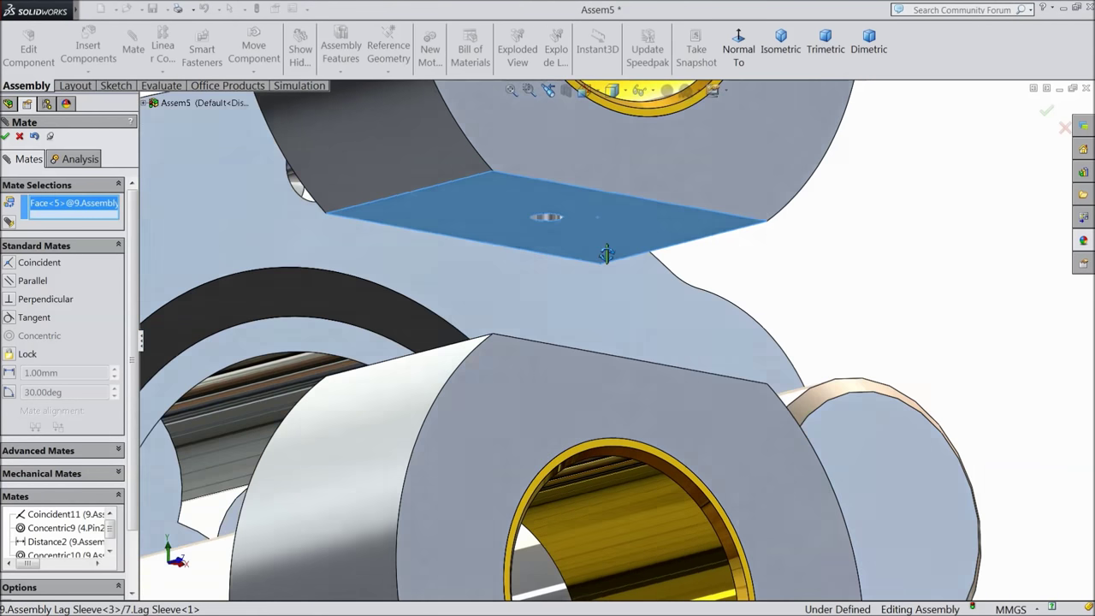
left_click(637, 383)
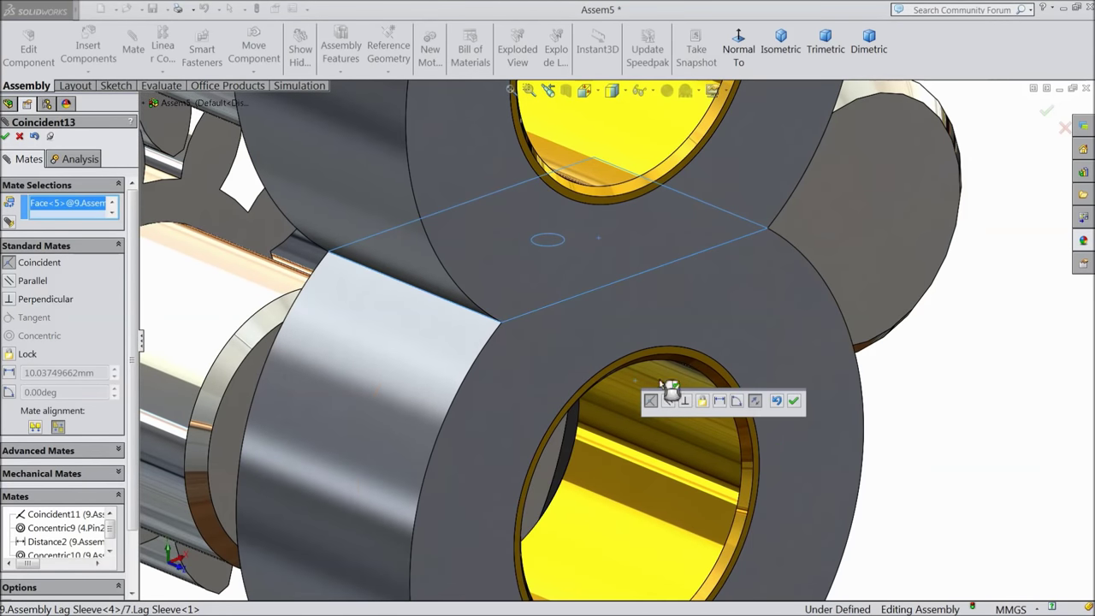
left_click(794, 406)
Step: Make the top bushing concentric with the pump bore and coincident with the housing's oval recess
scroll(655, 342, "up", 5)
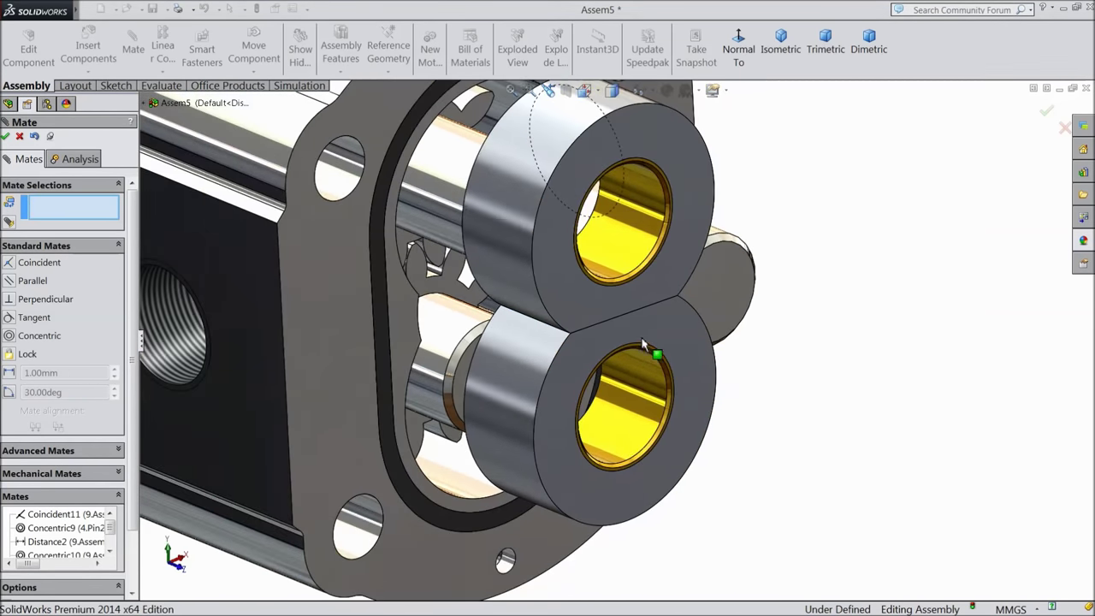
mouse_move(655, 342)
middle_mouse_down()
mouse_move(559, 310)
mouse_move(567, 366)
mouse_move(601, 374)
mouse_move(542, 358)
mouse_move(599, 384)
middle_mouse_up()
scroll(601, 377, "up", 5)
scroll(647, 364, "down", 3)
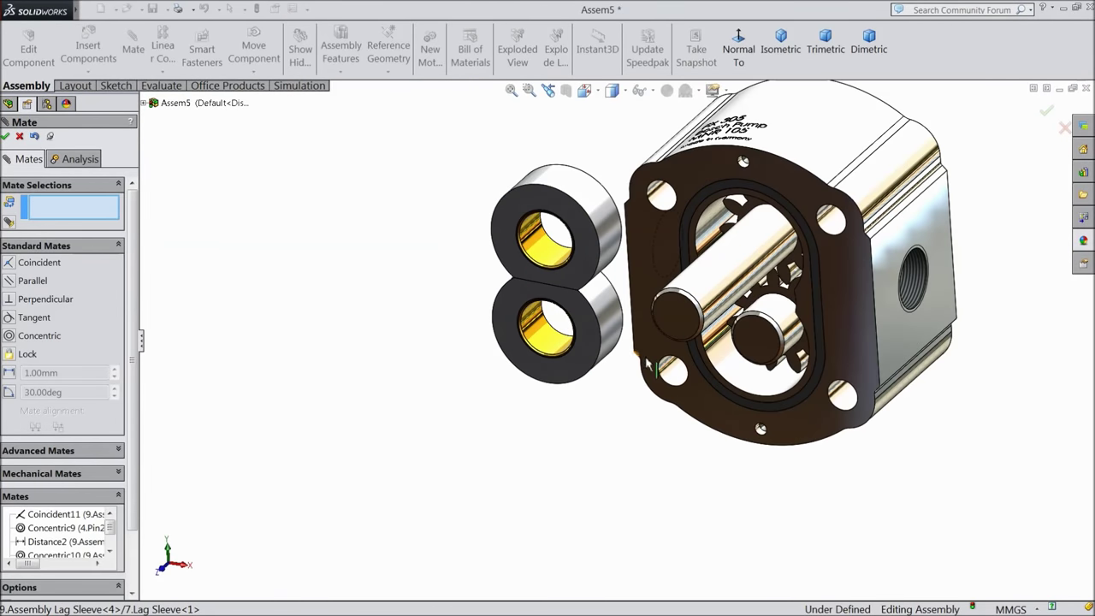
scroll(820, 362, "down", 3)
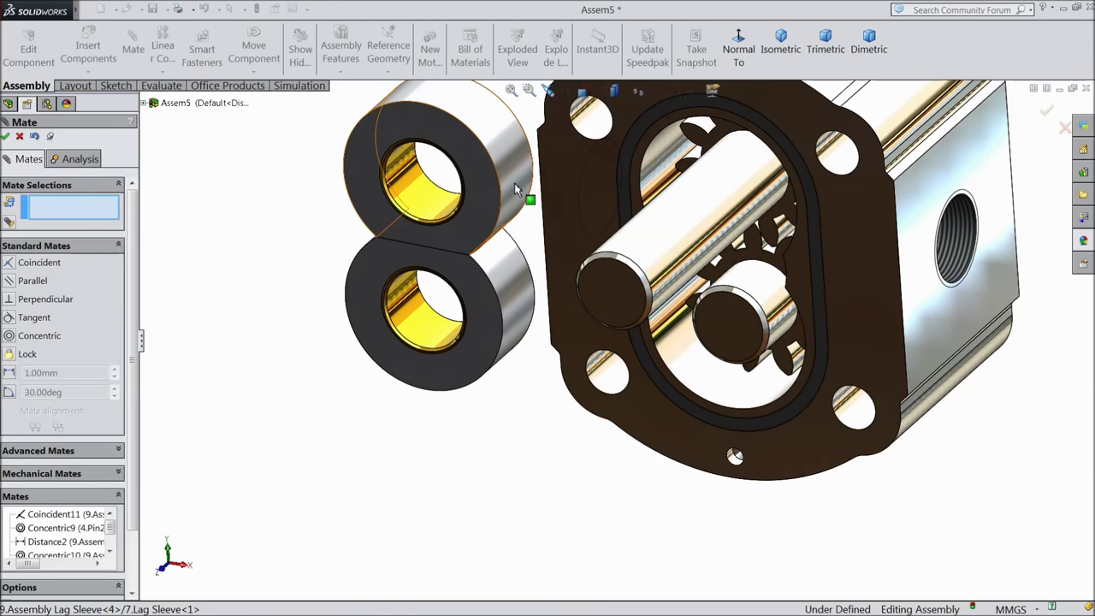
left_click(520, 187)
left_click(662, 162)
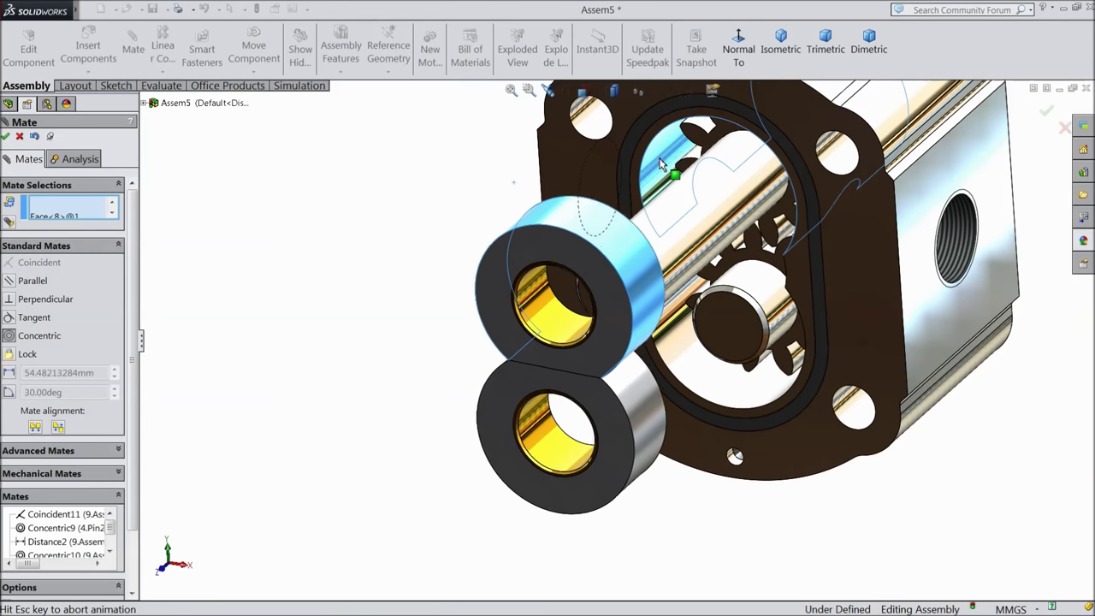
left_click(839, 138)
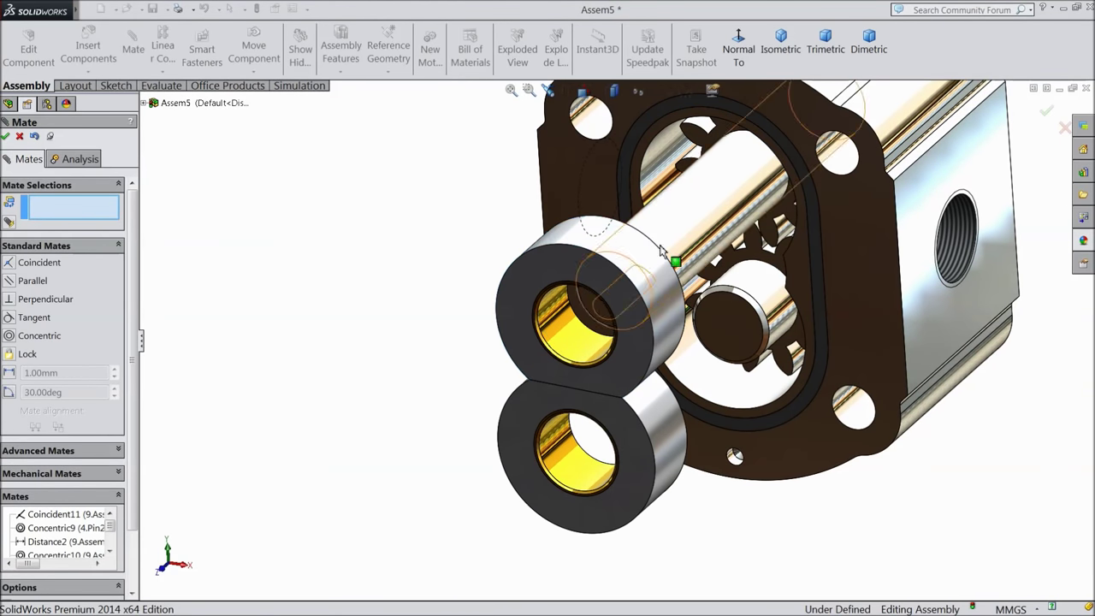
left_click(588, 278)
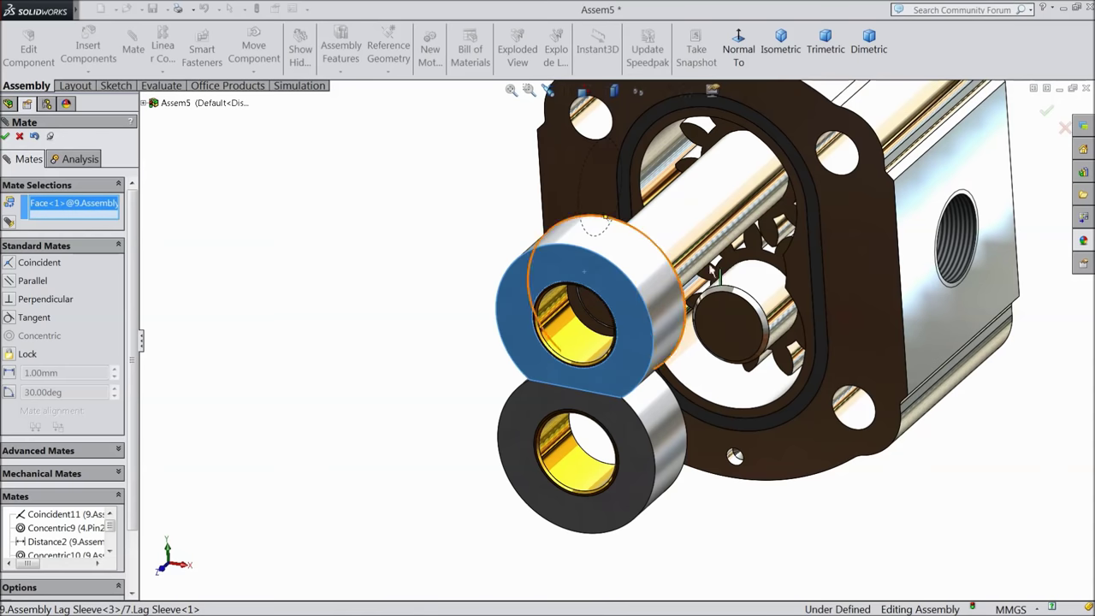
left_click(802, 250)
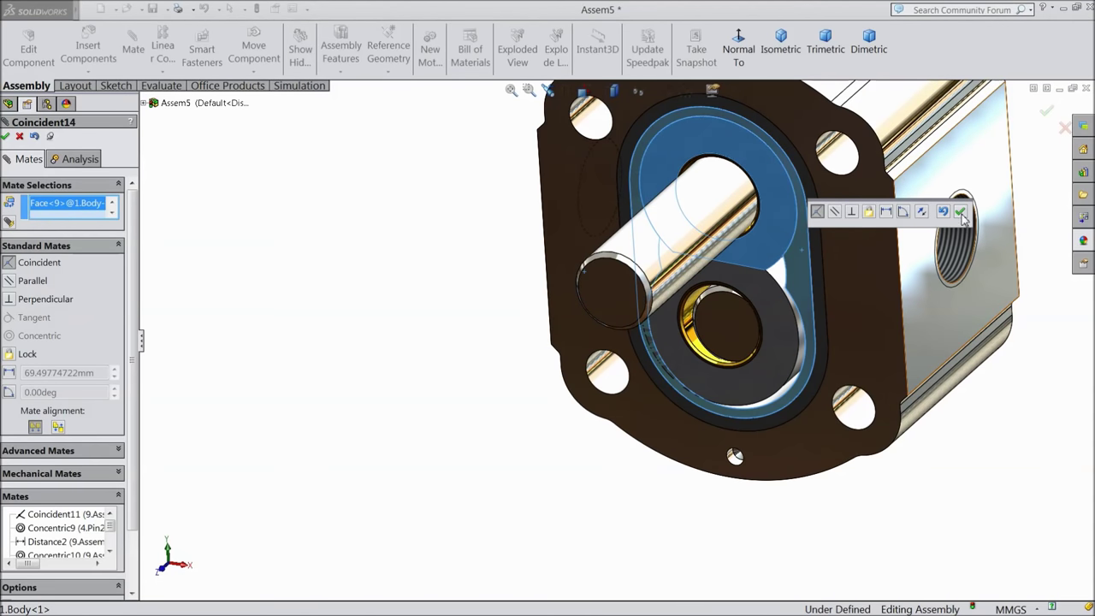
left_click(964, 215)
Step: Lock the bushing to the pump body with a Lock mate
scroll(771, 401, "down", 3)
scroll(704, 435, "down", 3)
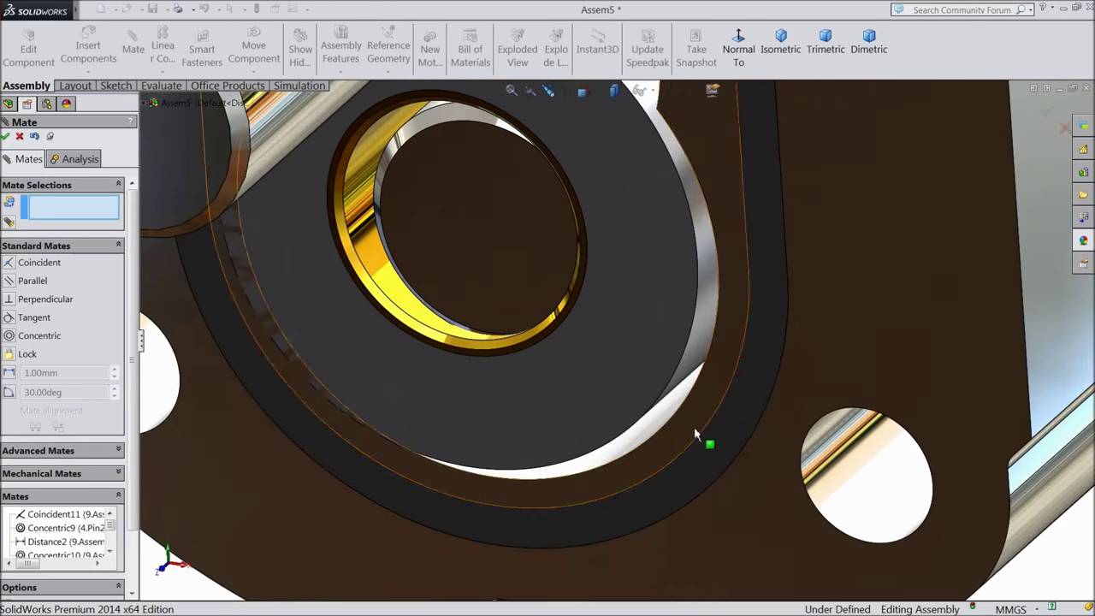
scroll(638, 424, "down", 2)
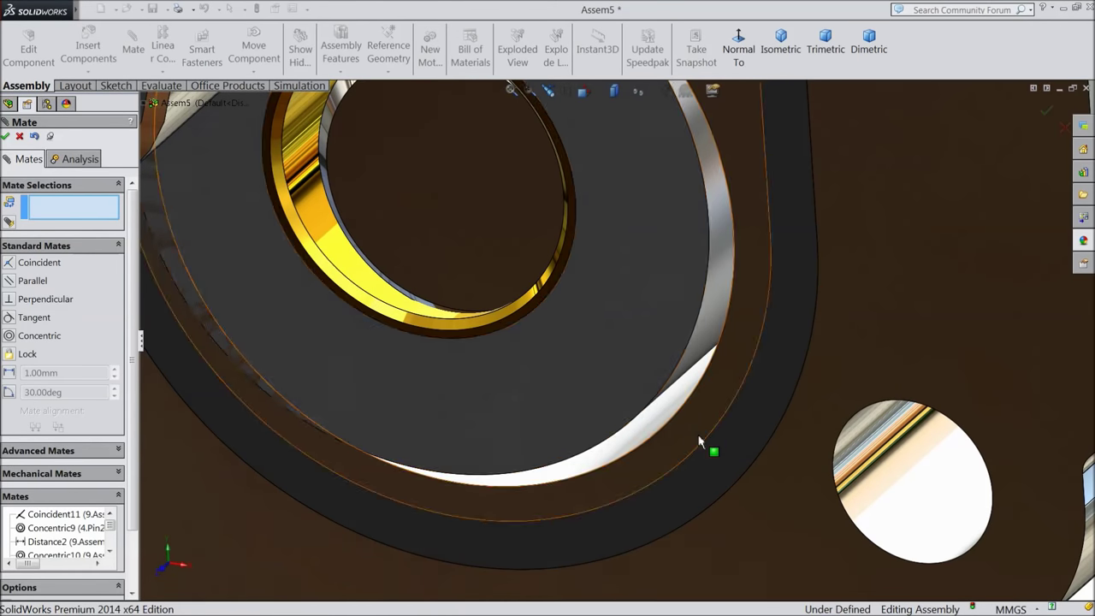
scroll(701, 449, "up", 3)
scroll(676, 449, "up", 2)
middle_click_drag(675, 444, 663, 432)
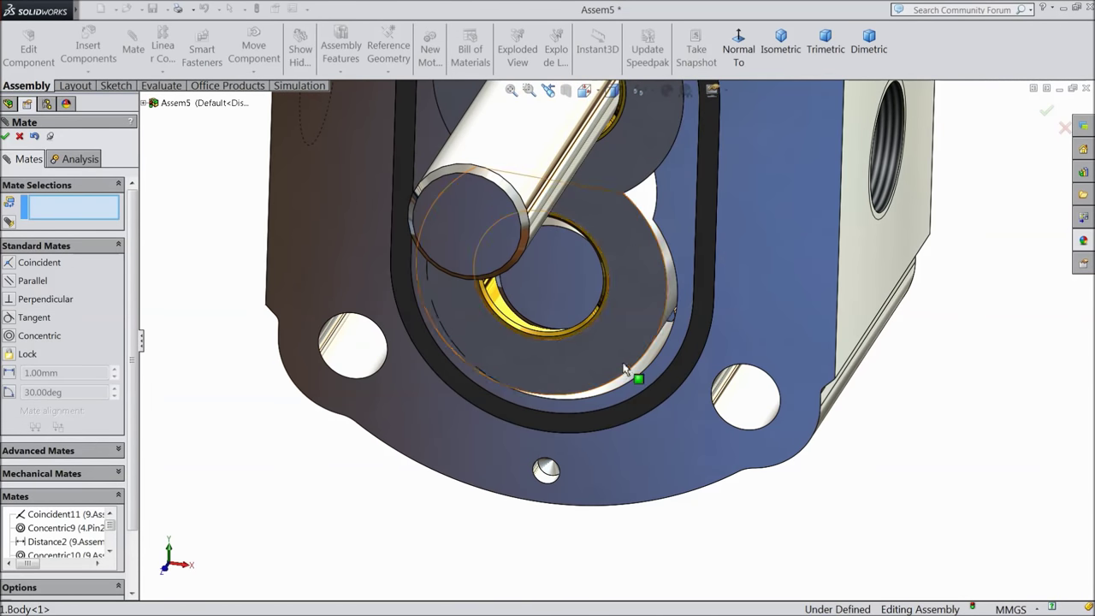
left_click_drag(630, 363, 637, 363)
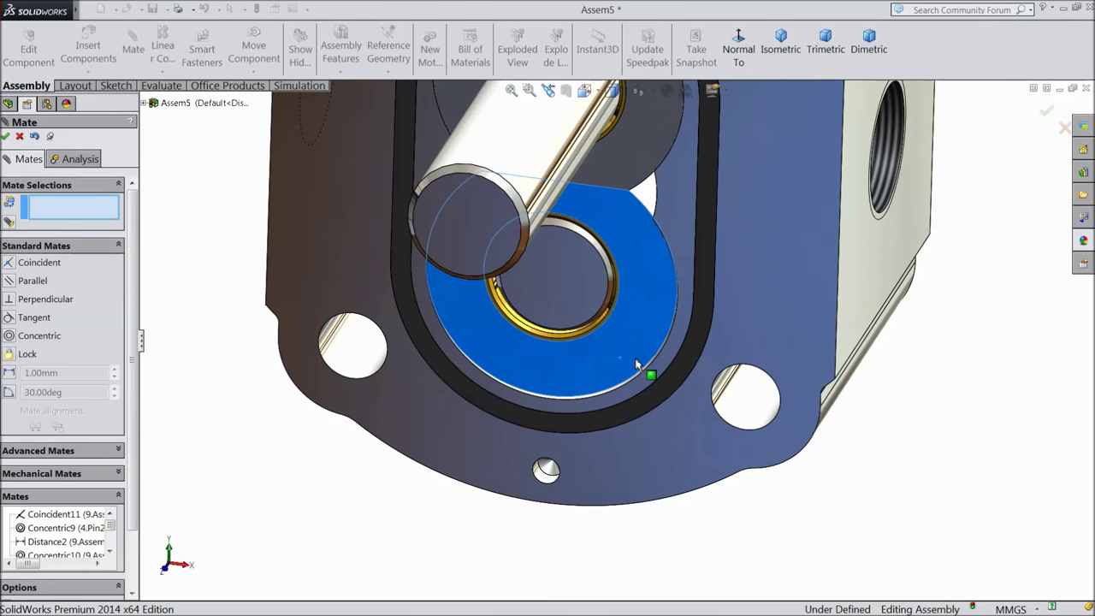
left_click(596, 385)
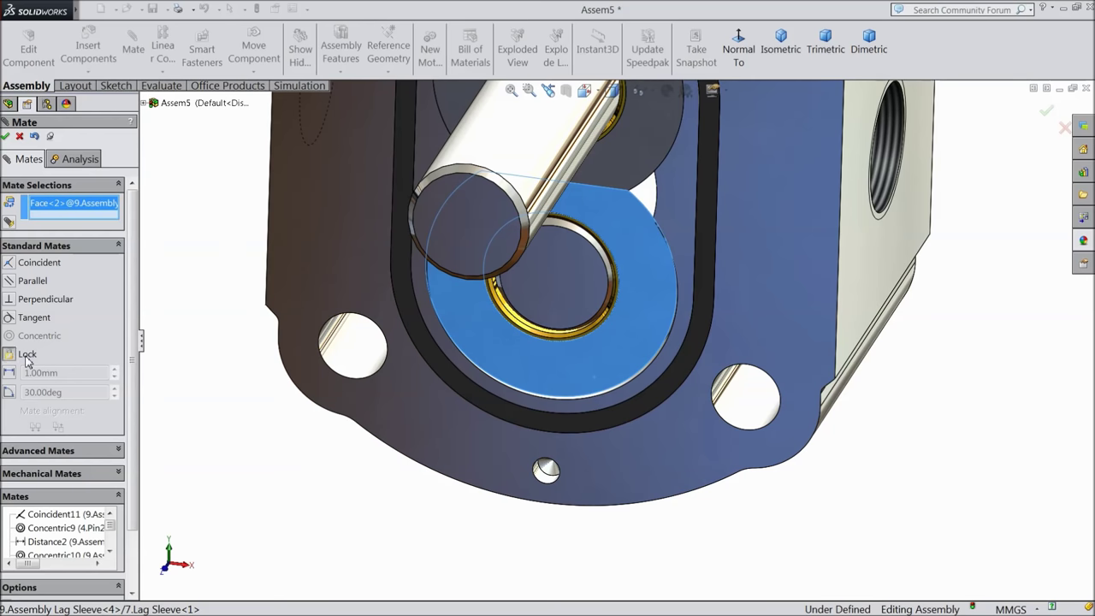
left_click(614, 397)
left_click(668, 411)
mouse_move(655, 410)
middle_mouse_down()
mouse_move(622, 318)
mouse_move(572, 342)
mouse_move(641, 295)
middle_mouse_up()
scroll(573, 342, "up", 5)
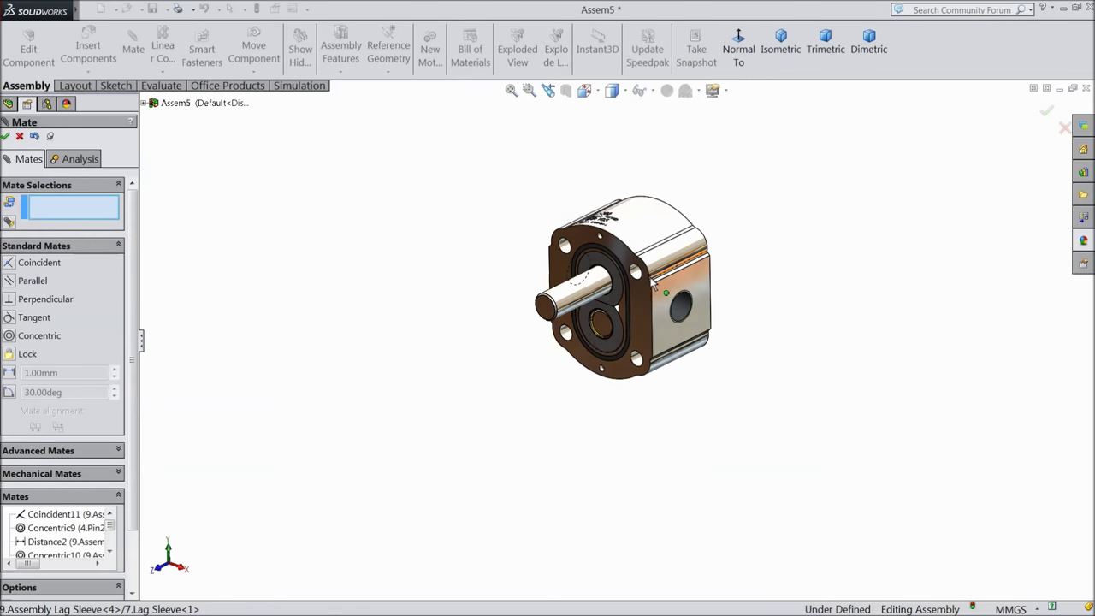
scroll(643, 289, "down", 3)
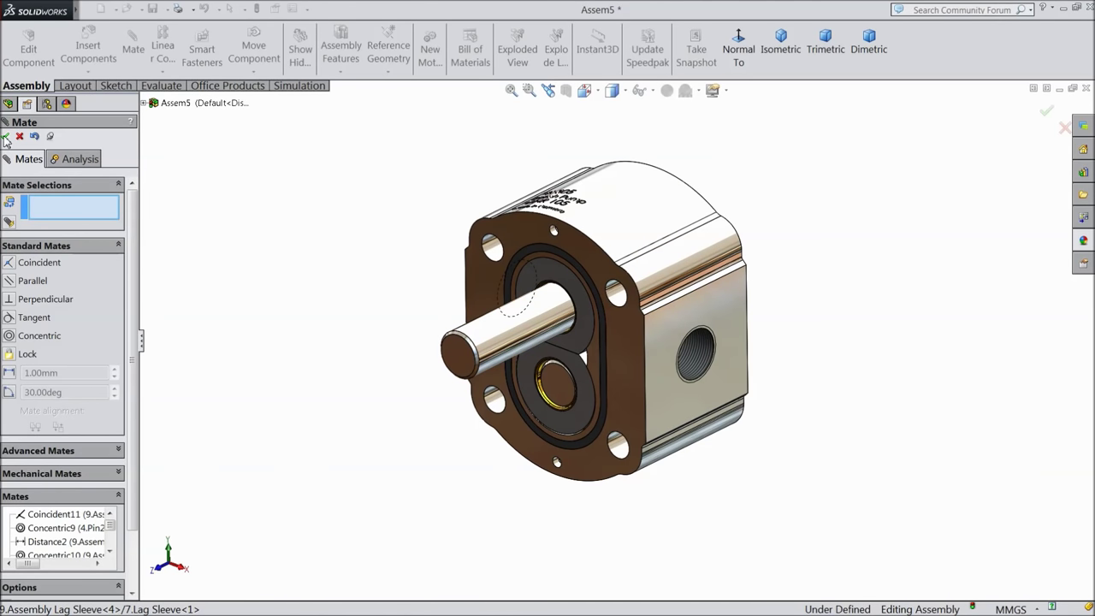
Step: Insert the 5.Pin 4X6 part from disk and place it beside the pump
left_click(5, 137)
left_click(88, 48)
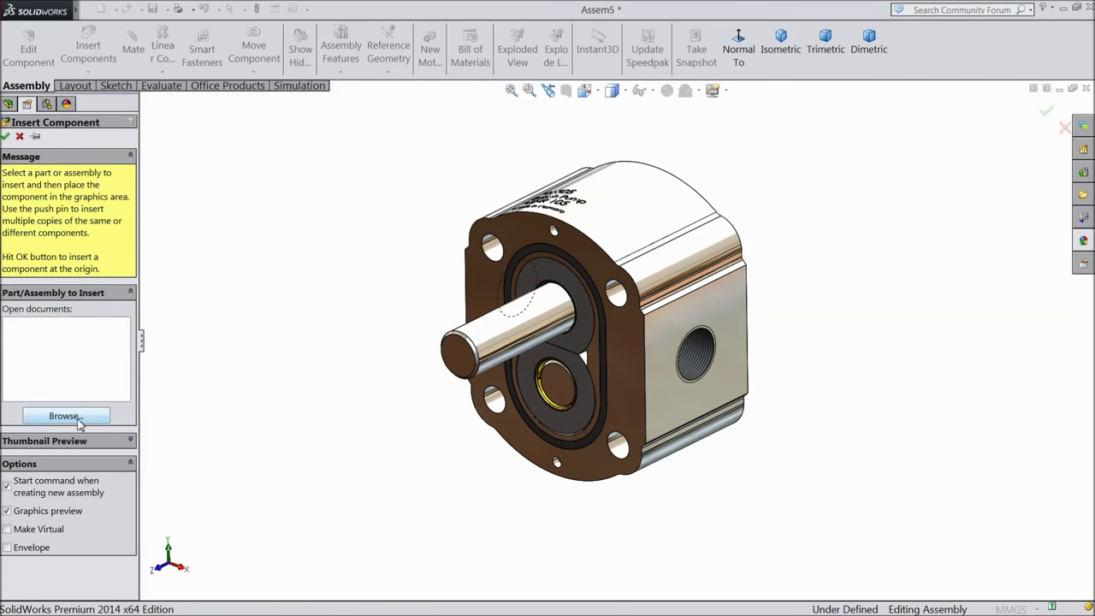
left_click(78, 419)
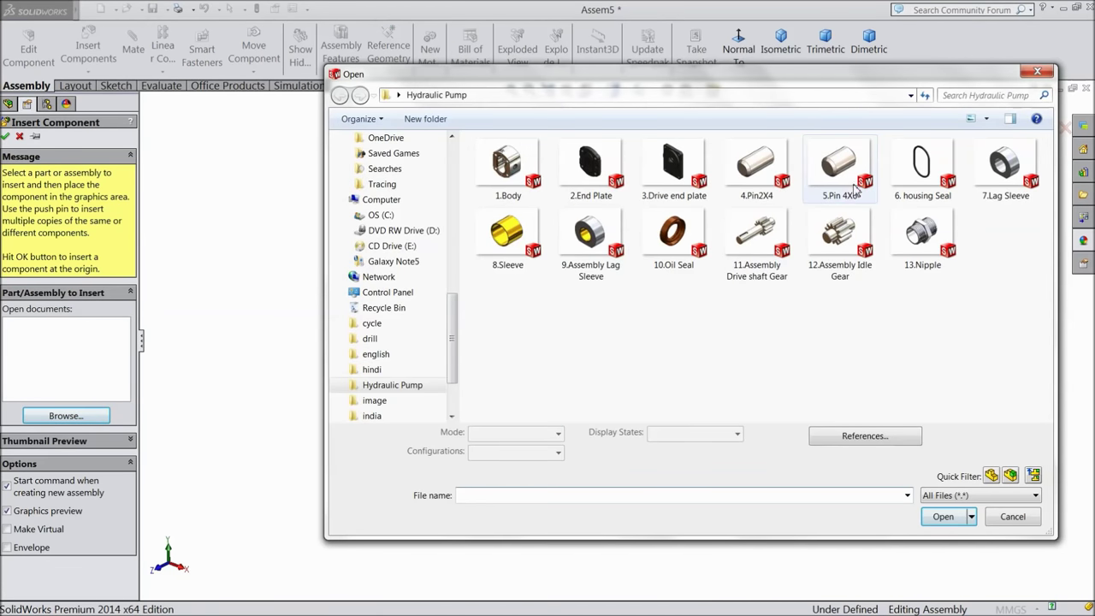
left_click(842, 177)
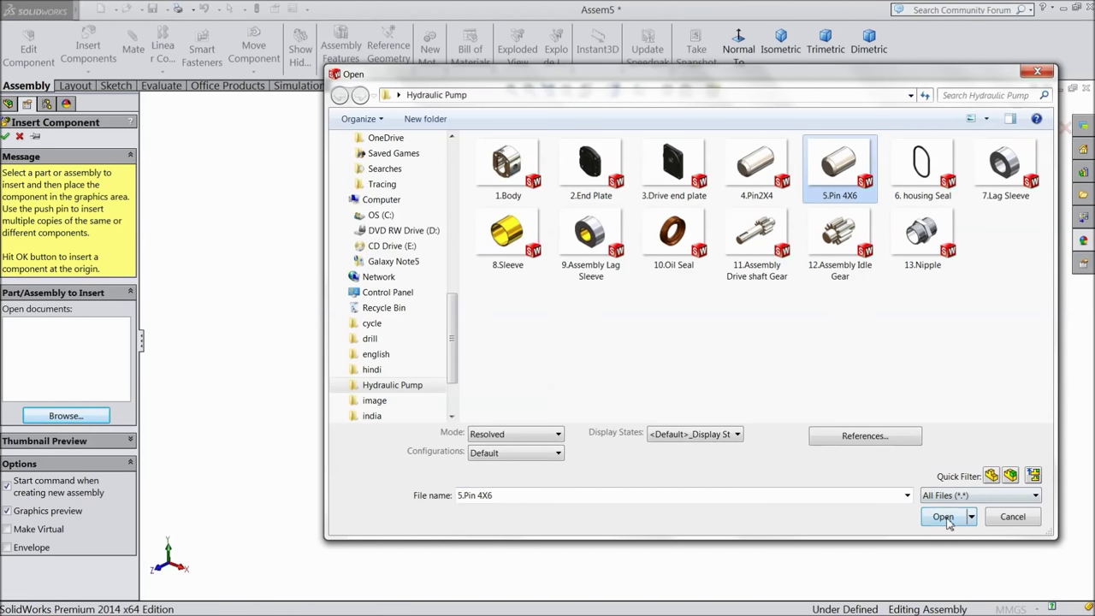
left_click(944, 517)
left_click(428, 249)
Step: Make three more copies of the pin beside the first one
scroll(479, 303, "down", 3)
scroll(462, 306, "down", 3)
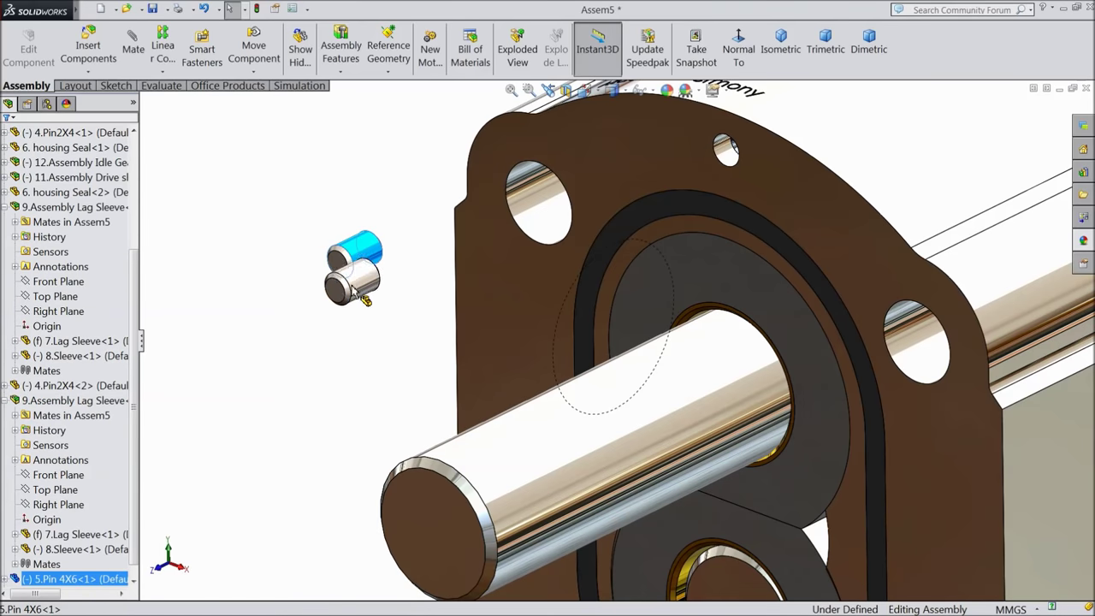
left_click_drag(366, 261, 339, 334, "ctrl")
left_click_drag(375, 260, 295, 274, "ctrl")
left_click_drag(355, 250, 334, 216, "ctrl")
scroll(496, 286, "up", 2)
scroll(496, 287, "up", 3)
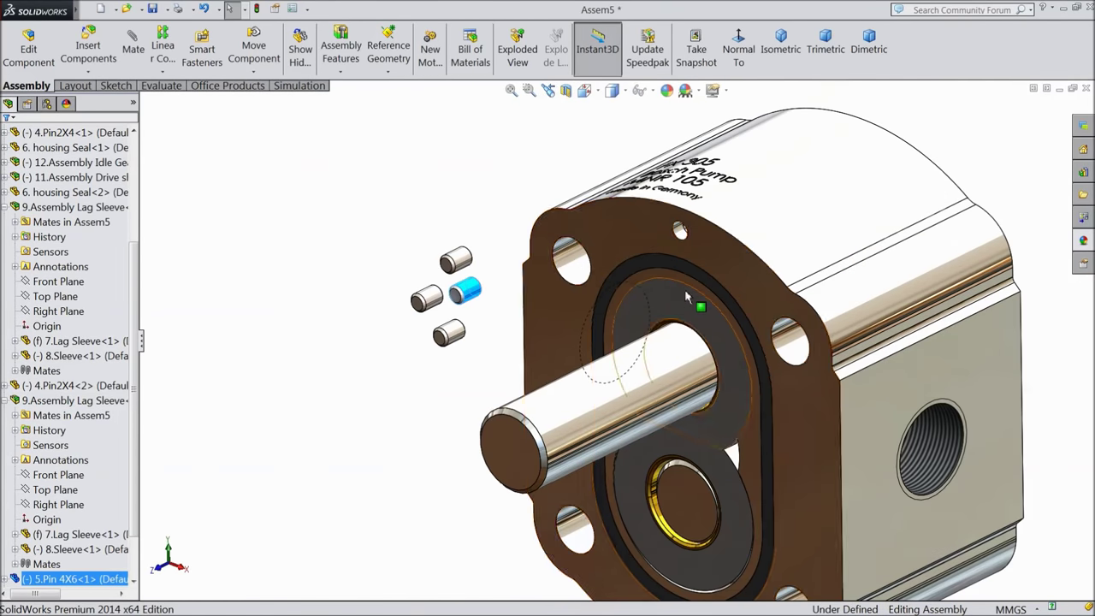
scroll(400, 246, "down", 3)
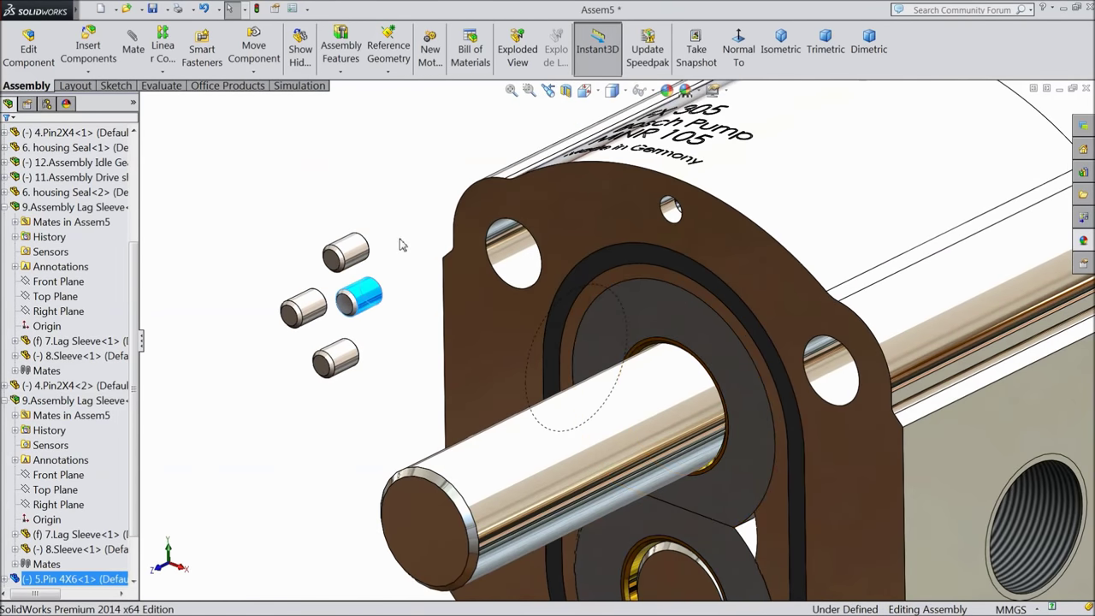
left_click(140, 51)
Step: Center the first pin in the flange's top hole and set it 3 mm proud of the face
left_click(672, 212)
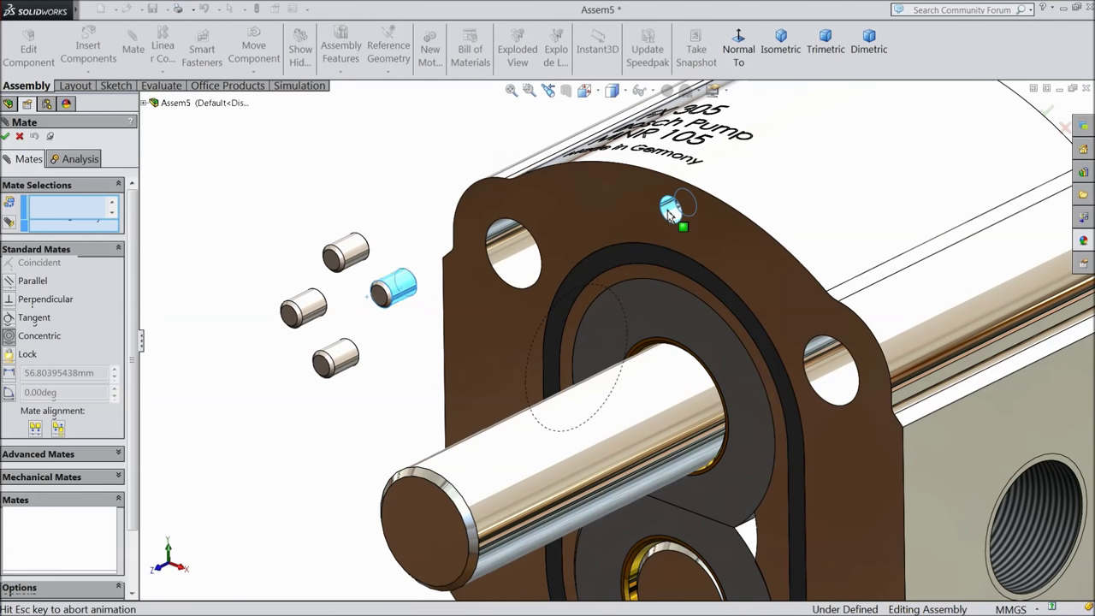
left_click(845, 170)
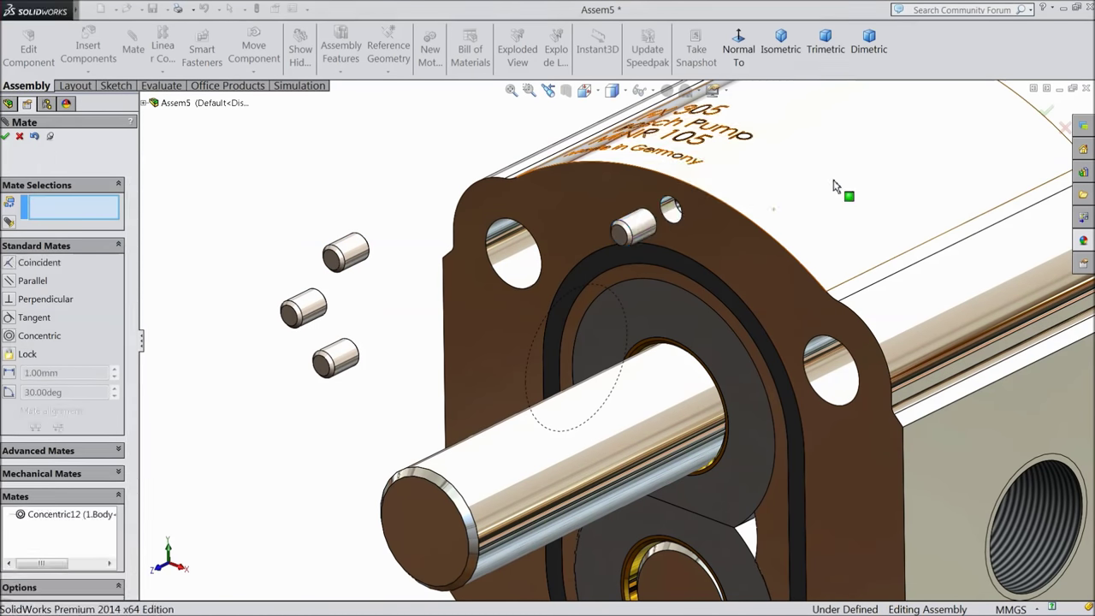
scroll(726, 247, "down", 3)
left_click(556, 245)
left_click(667, 242)
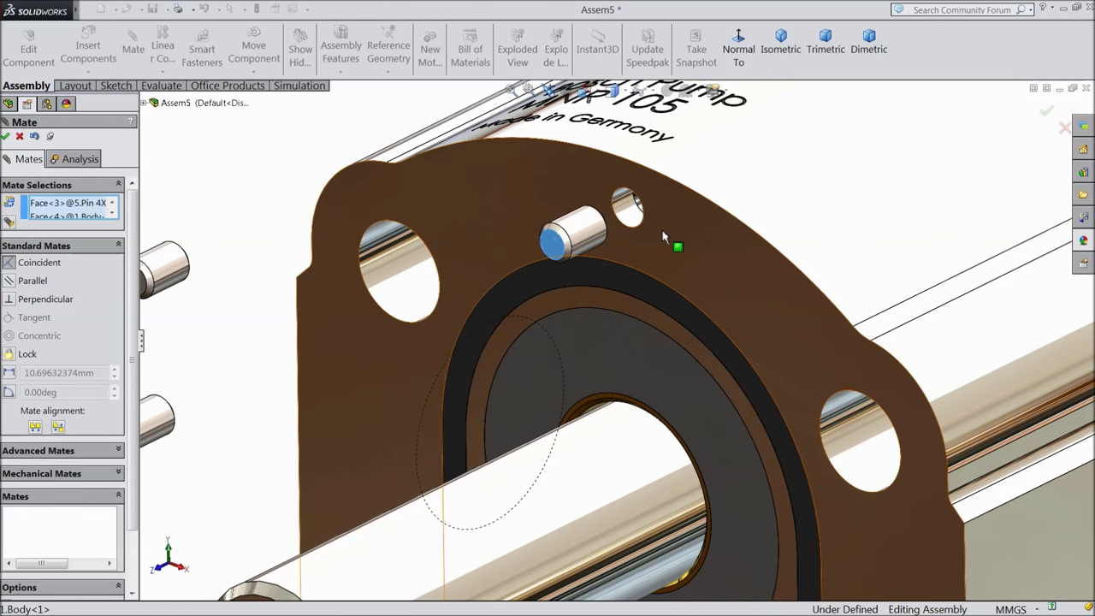
left_click(745, 190)
type("3")
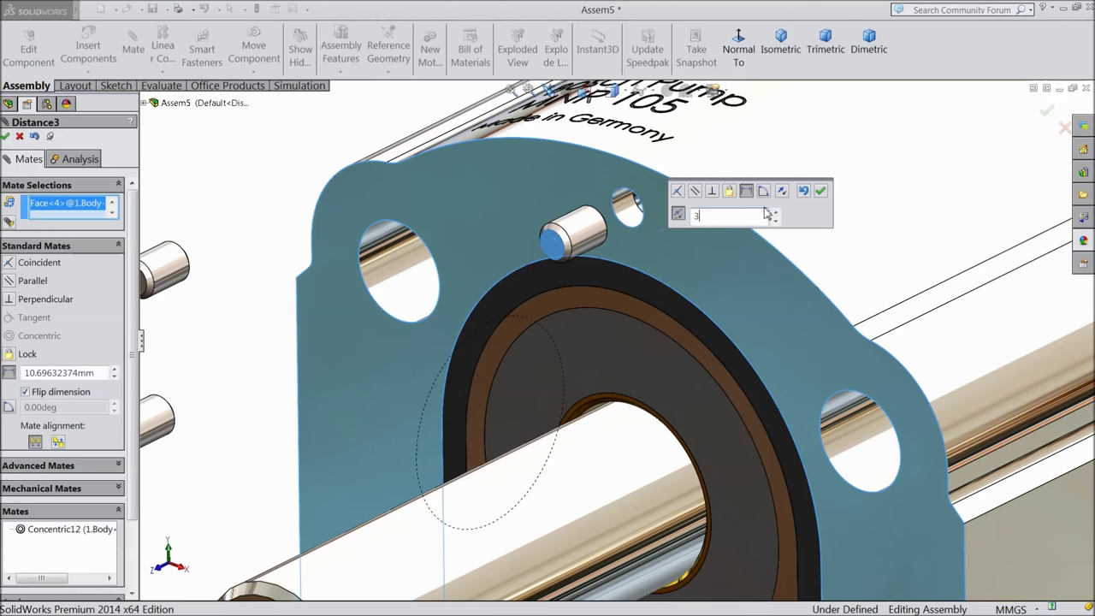
left_click(822, 192)
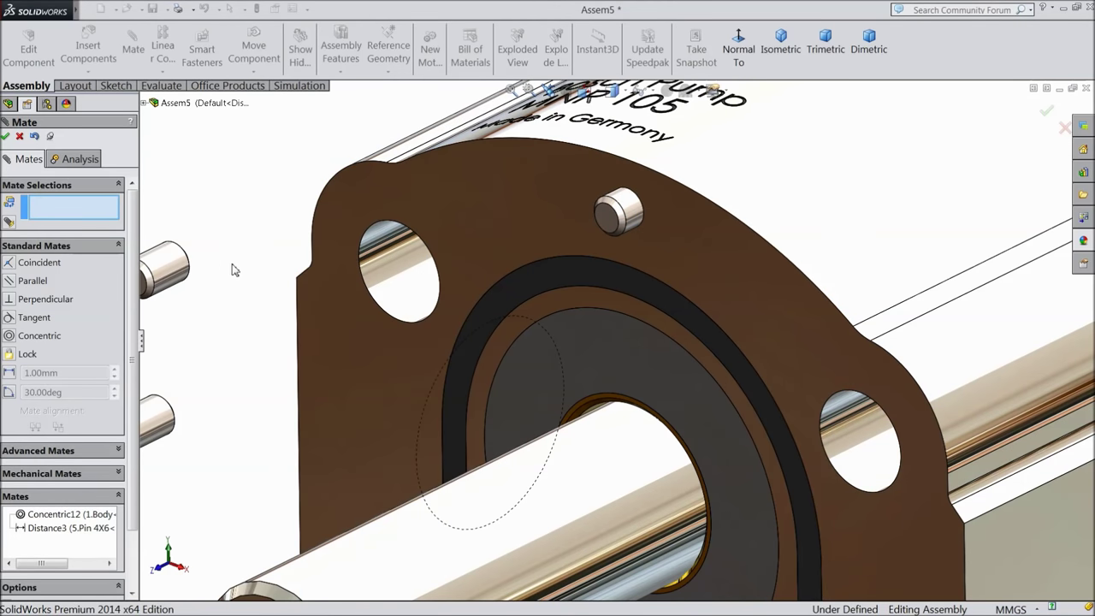
Step: Center a second pin in the lower flange hole and give it a Distance mate to the flange face
left_click(171, 278)
scroll(306, 316, "up", 5)
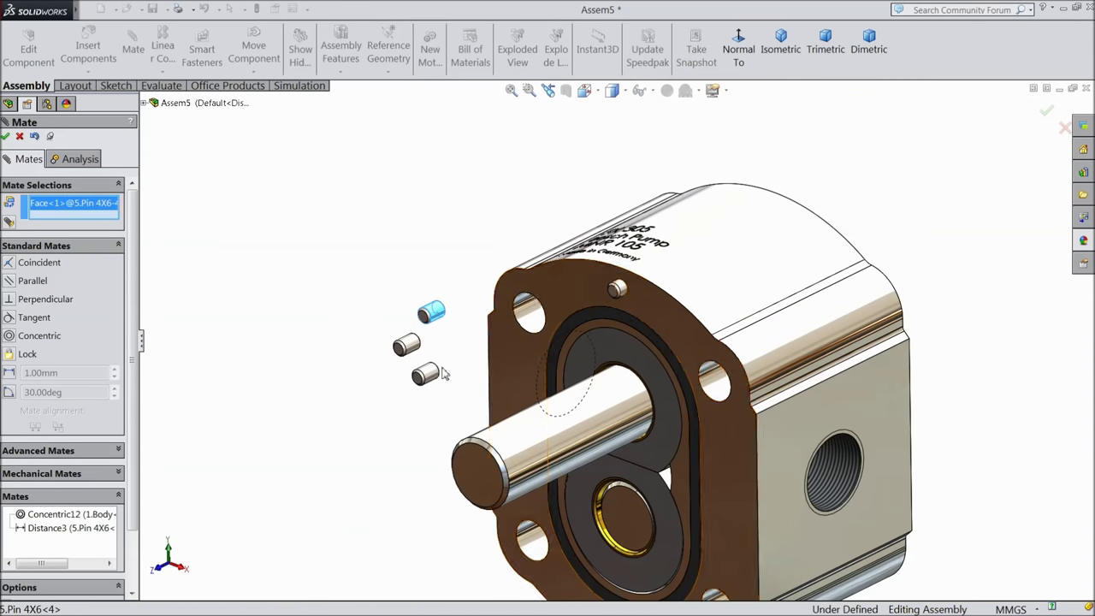
middle_click_drag(305, 317, 513, 428)
scroll(591, 492, "down", 5)
left_click(590, 492)
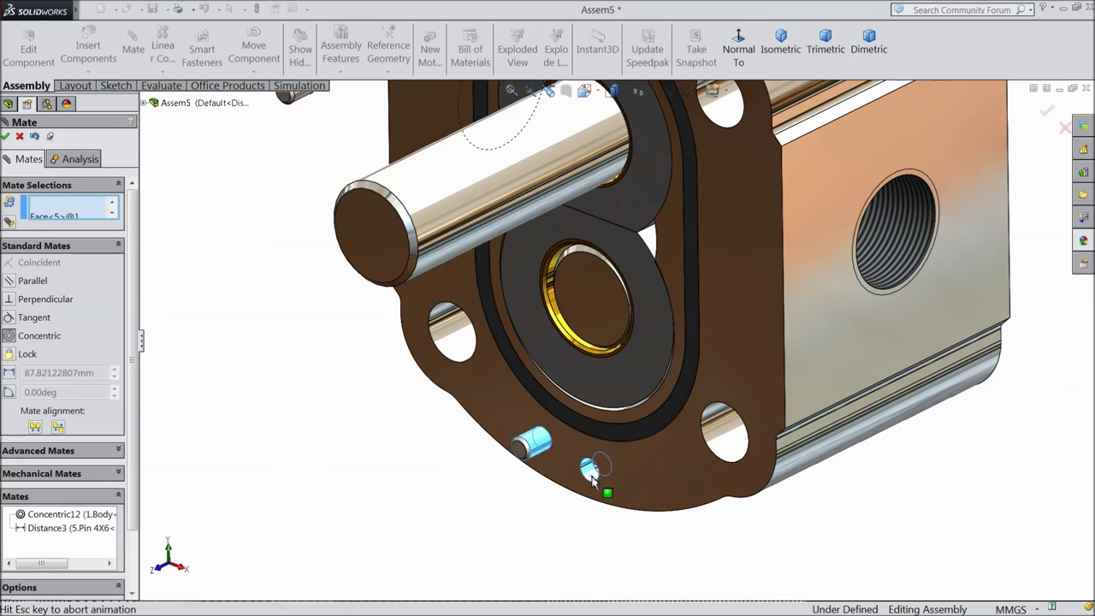
left_click(772, 498)
scroll(586, 489, "down", 5)
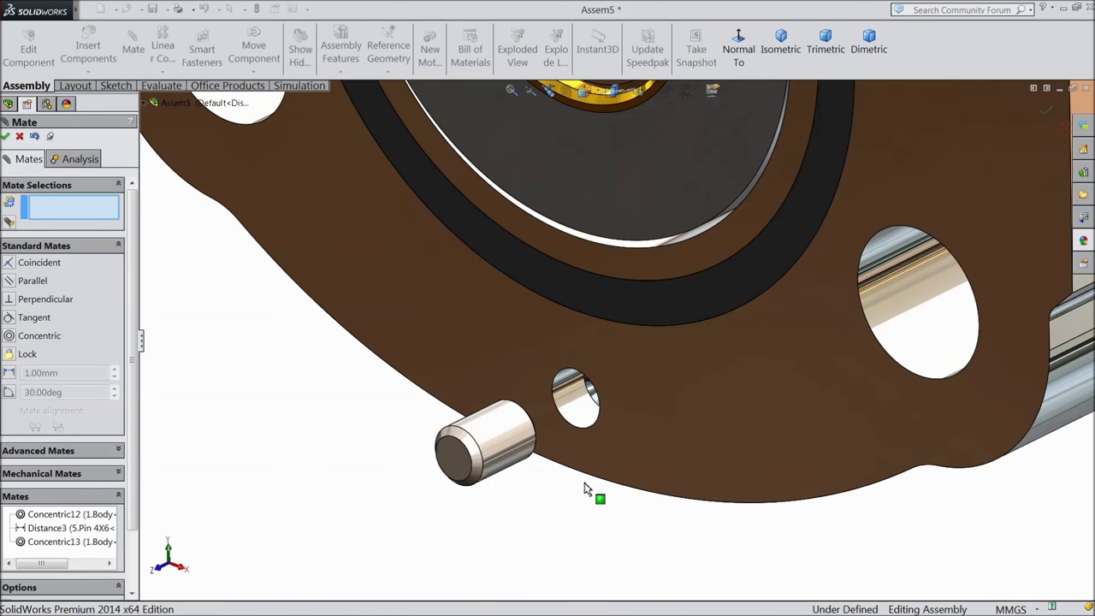
left_click(459, 465)
left_click(640, 438)
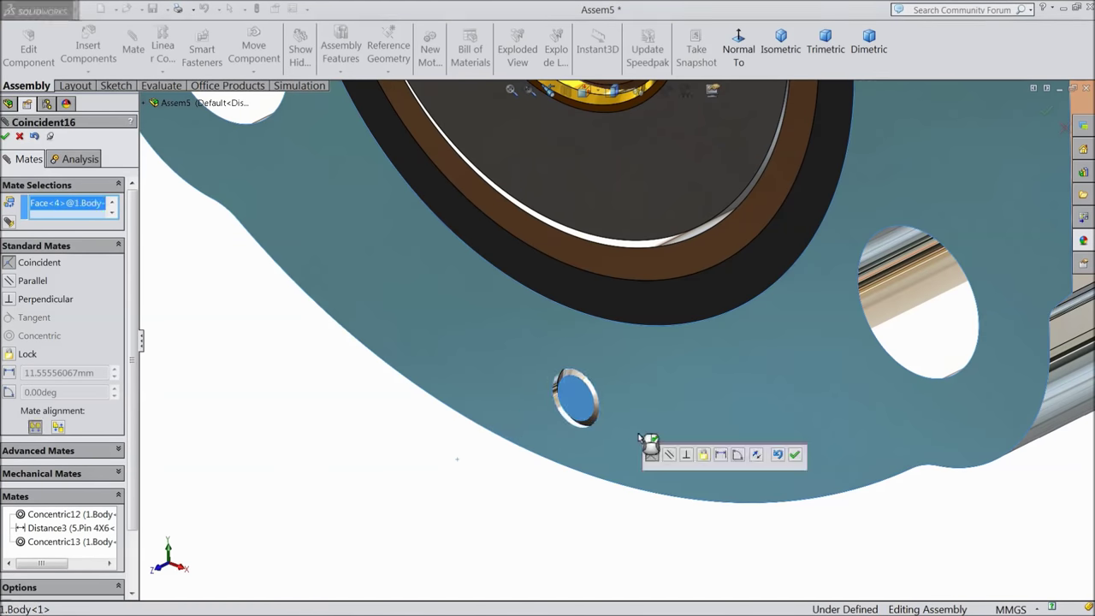
left_click(724, 457)
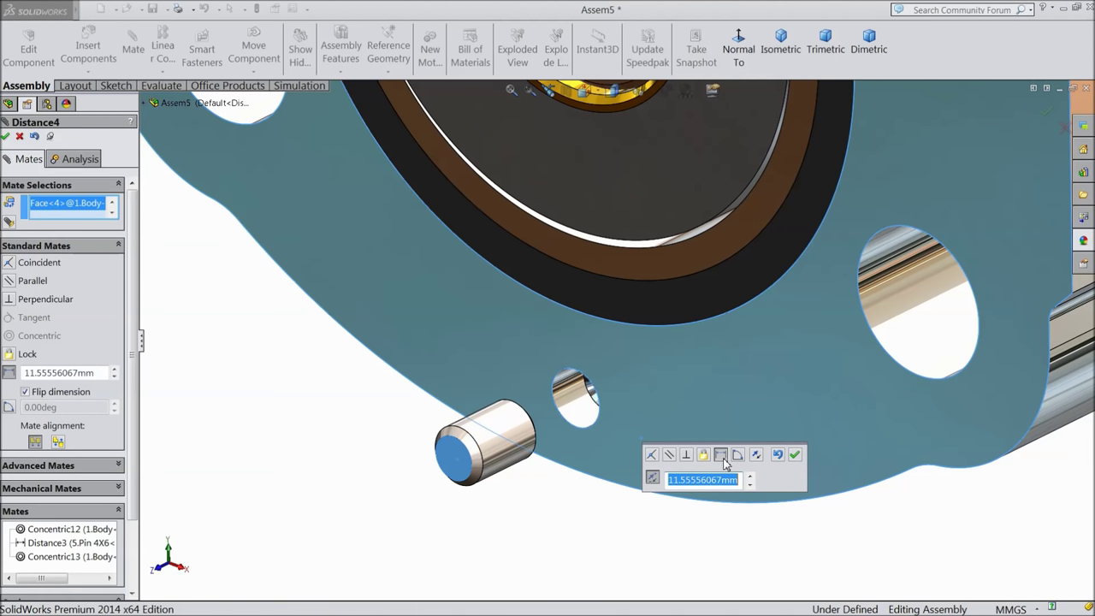
left_click(793, 460)
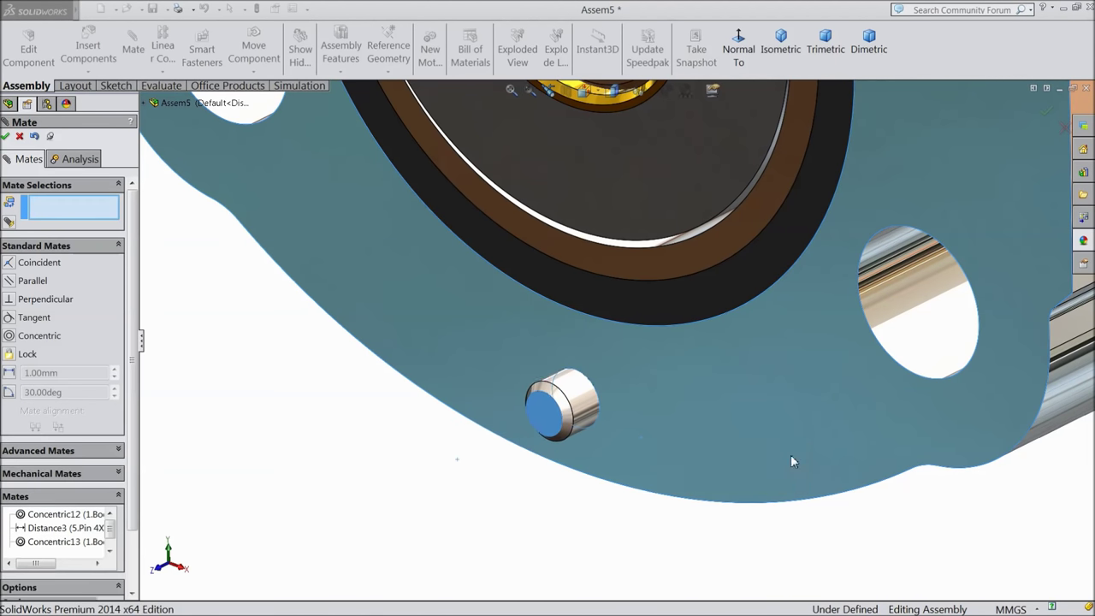
scroll(427, 401, "up", 5)
scroll(424, 368, "up", 3)
scroll(501, 379, "up", 3)
middle_click_drag(501, 379, 452, 388)
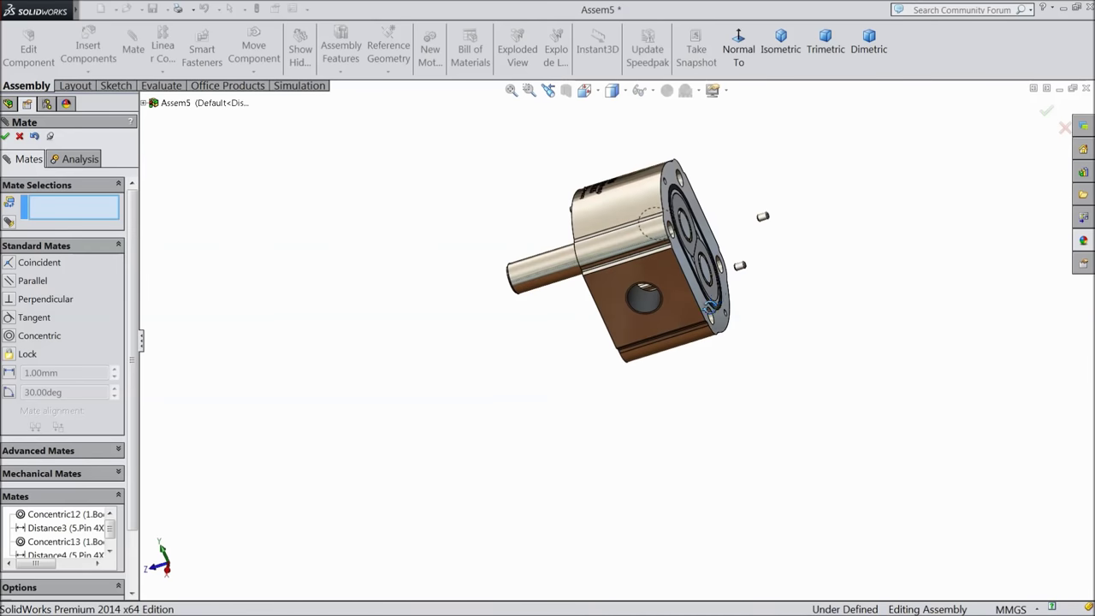
Step: Center a pin in the rear flange's top small hole and set its standoff with a Distance mate
middle_click_drag(753, 264, 757, 225)
scroll(717, 276, "down", 5)
scroll(669, 254, "down", 2)
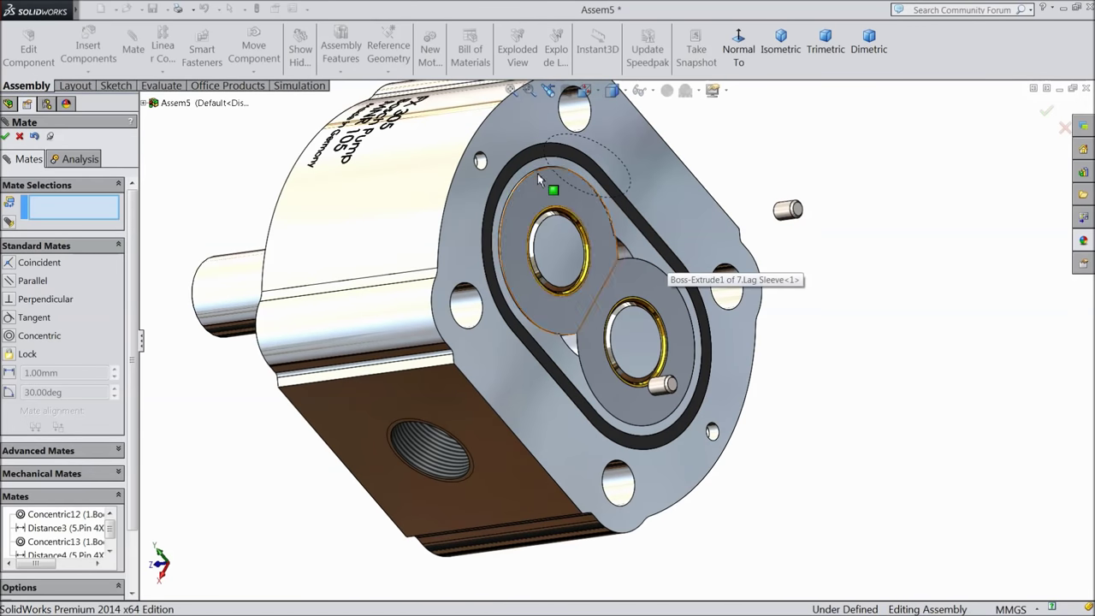
left_click(483, 164)
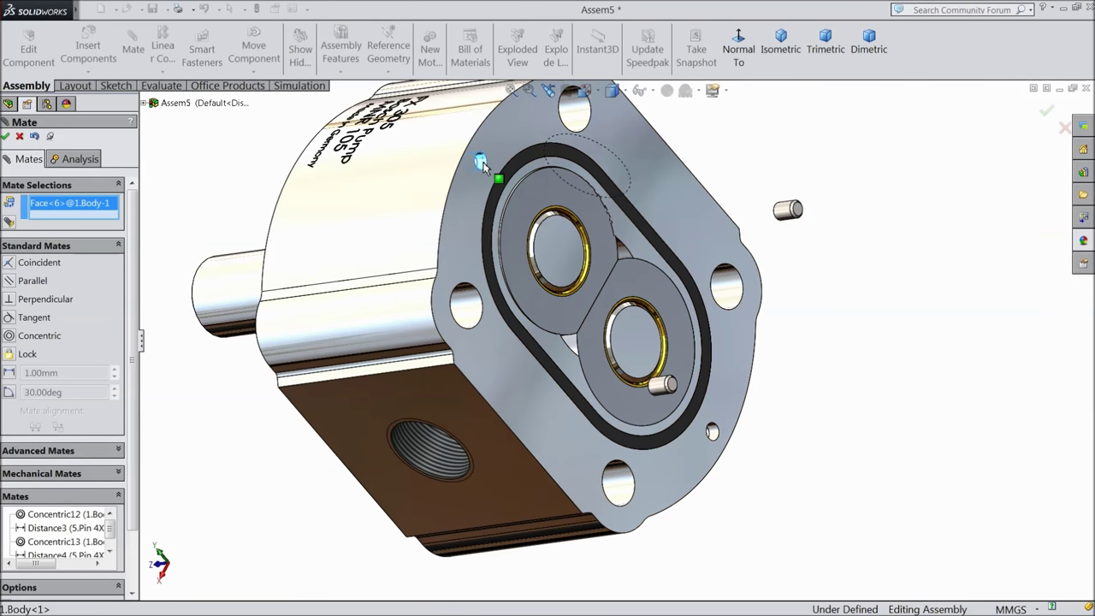
left_click(662, 387)
left_click(835, 404)
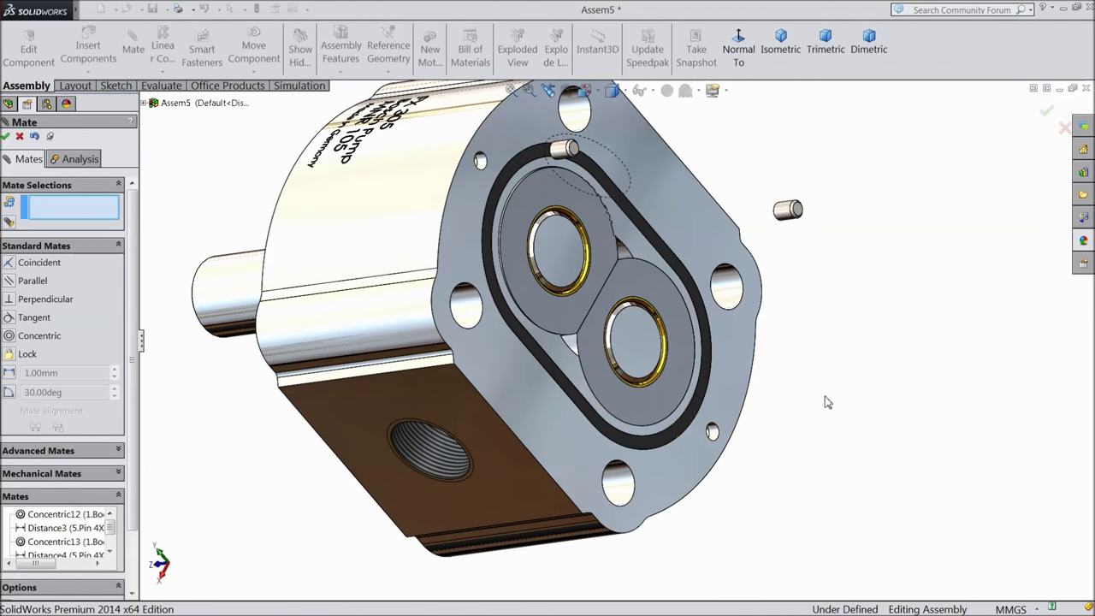
scroll(578, 136, "down", 2)
scroll(577, 137, "down", 2)
left_click(310, 226)
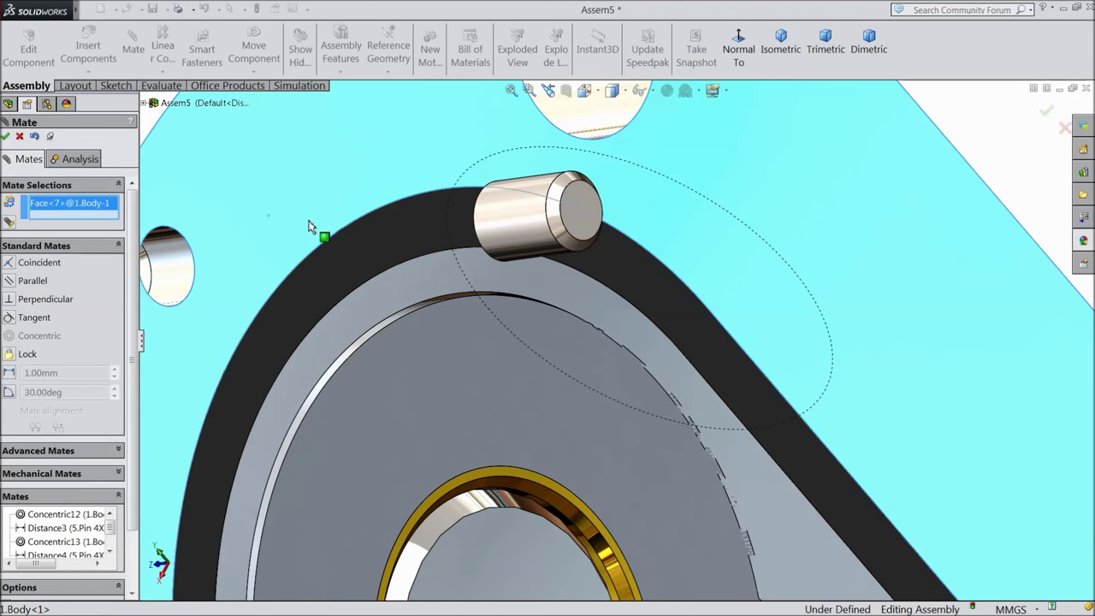
left_click(573, 214)
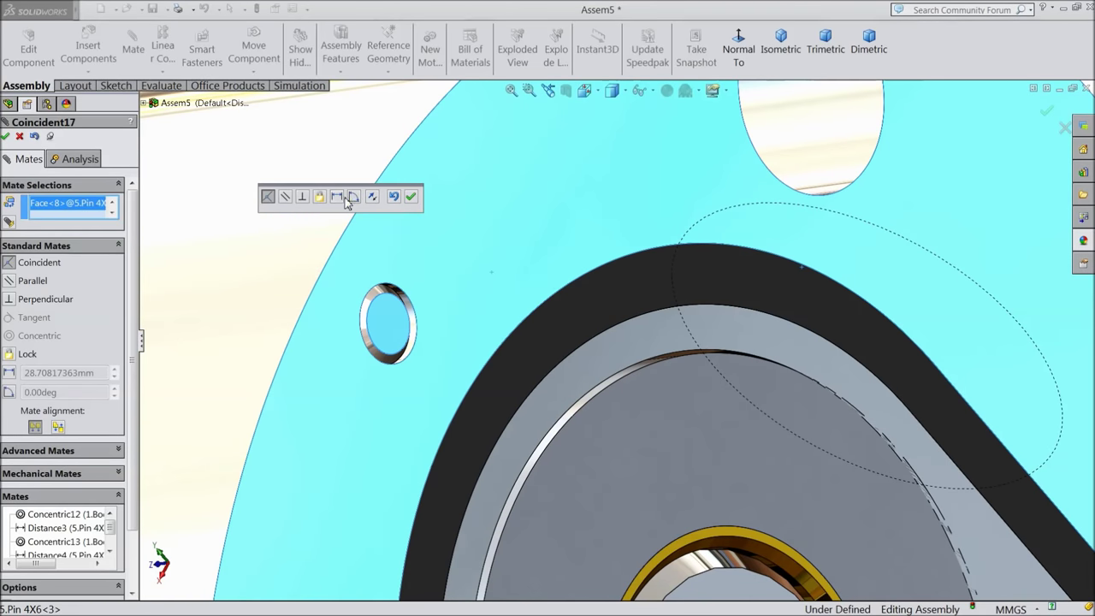
left_click(345, 199)
type("3")
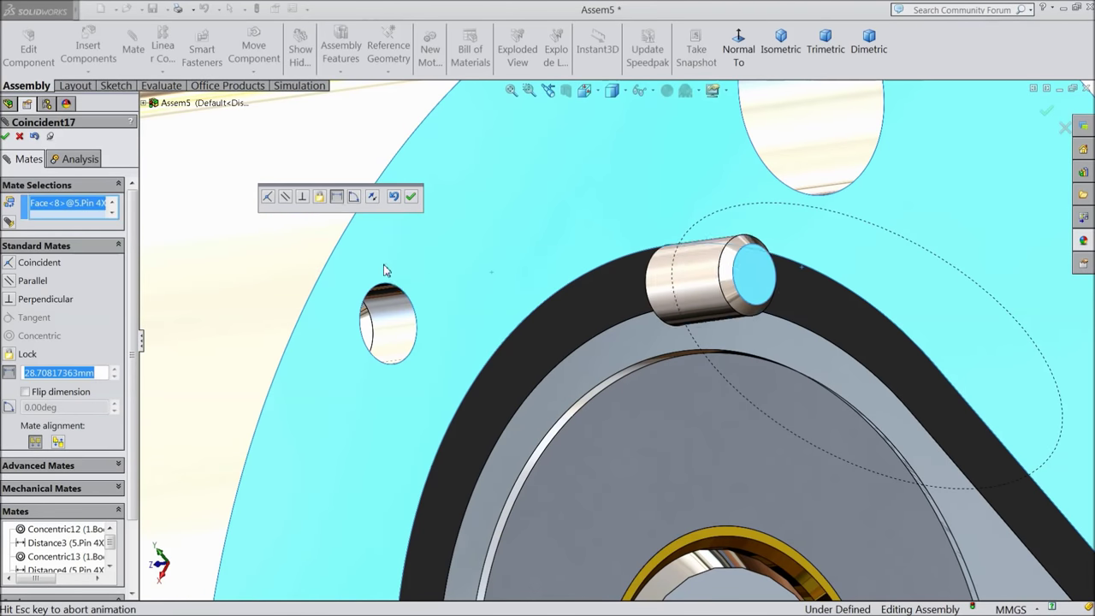
left_click(410, 198)
Step: Move another pin next to the lower small hole and make it concentric with that hole
scroll(427, 214, "up", 1)
scroll(439, 288, "up", 3)
scroll(436, 287, "up", 3)
scroll(724, 520, "down", 1)
scroll(745, 533, "up", 1)
scroll(698, 402, "down", 2)
scroll(677, 469, "down", 3)
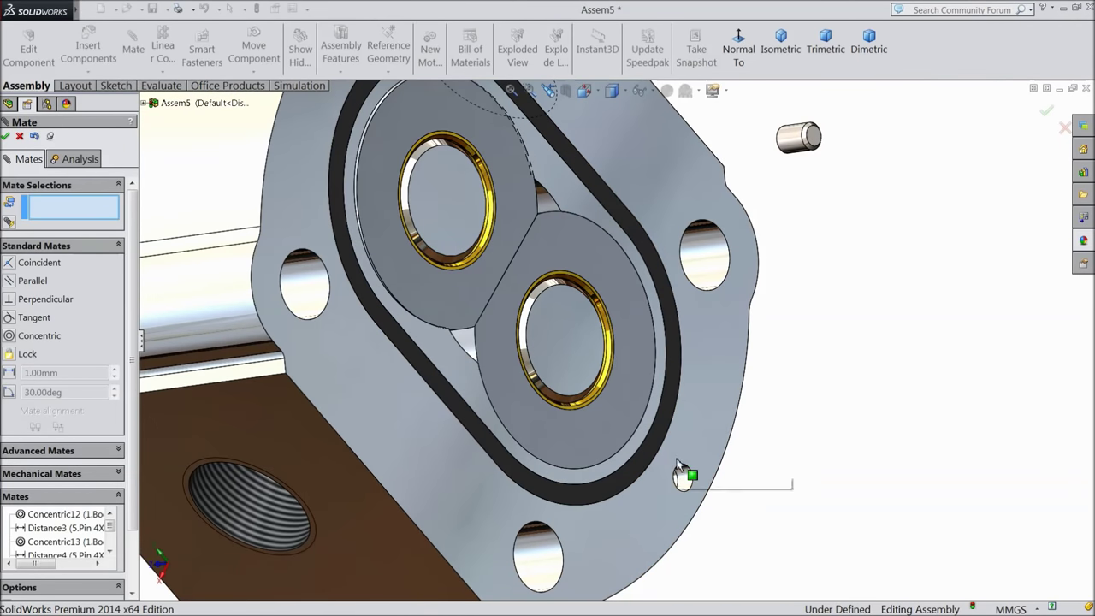
left_click_drag(796, 144, 723, 462)
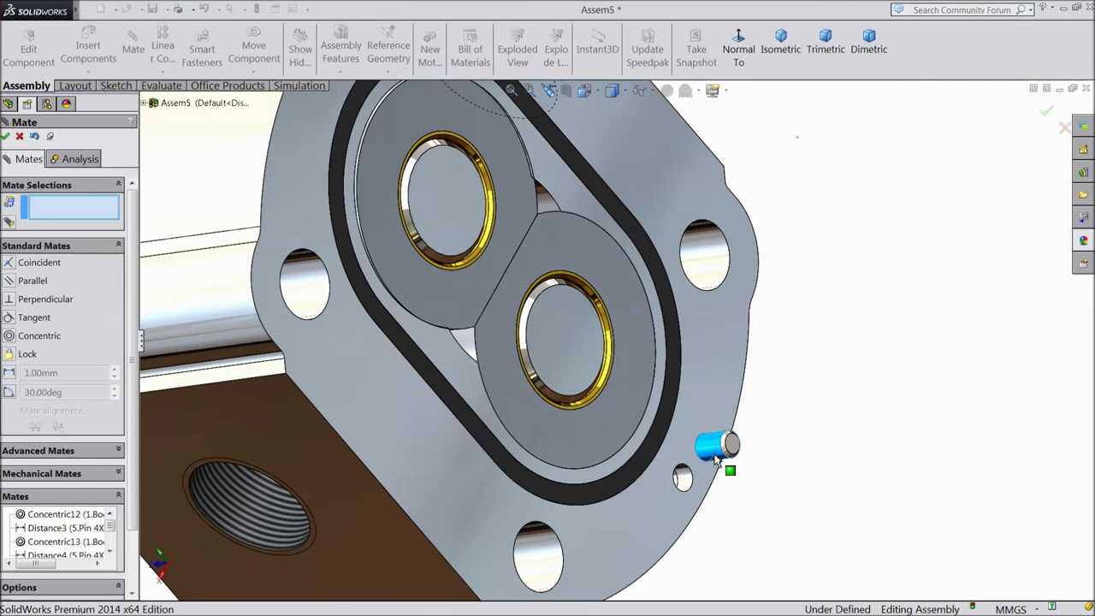
scroll(697, 473, "down", 2)
scroll(697, 472, "down", 1)
left_click(637, 445)
left_click(709, 374)
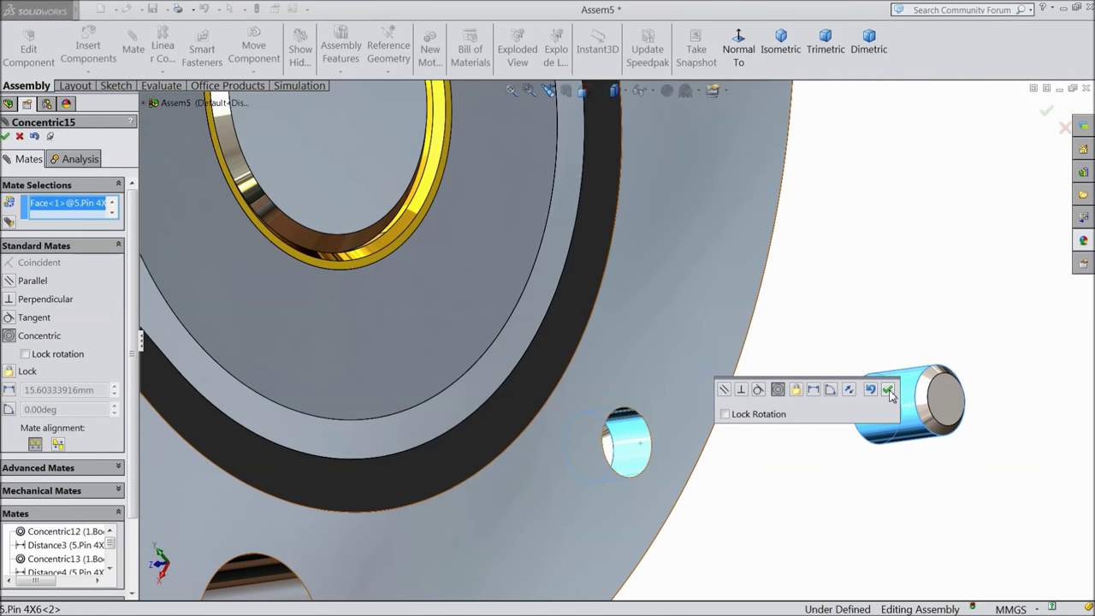
left_click(887, 390)
Step: Give the second pin a Distance mate standoff from the flange face
left_click(945, 403)
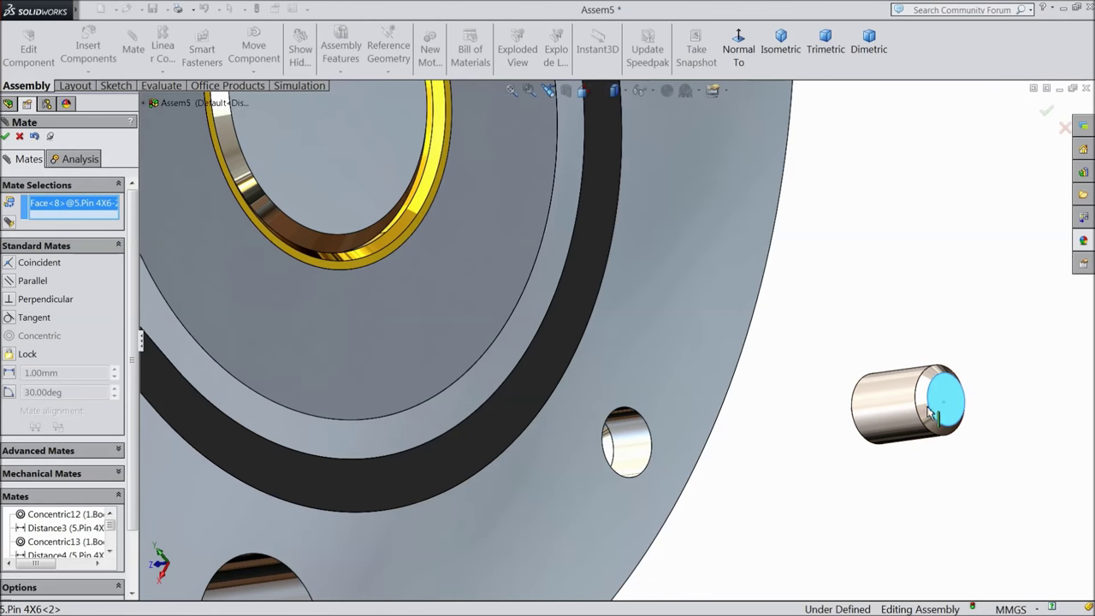
left_click(697, 385)
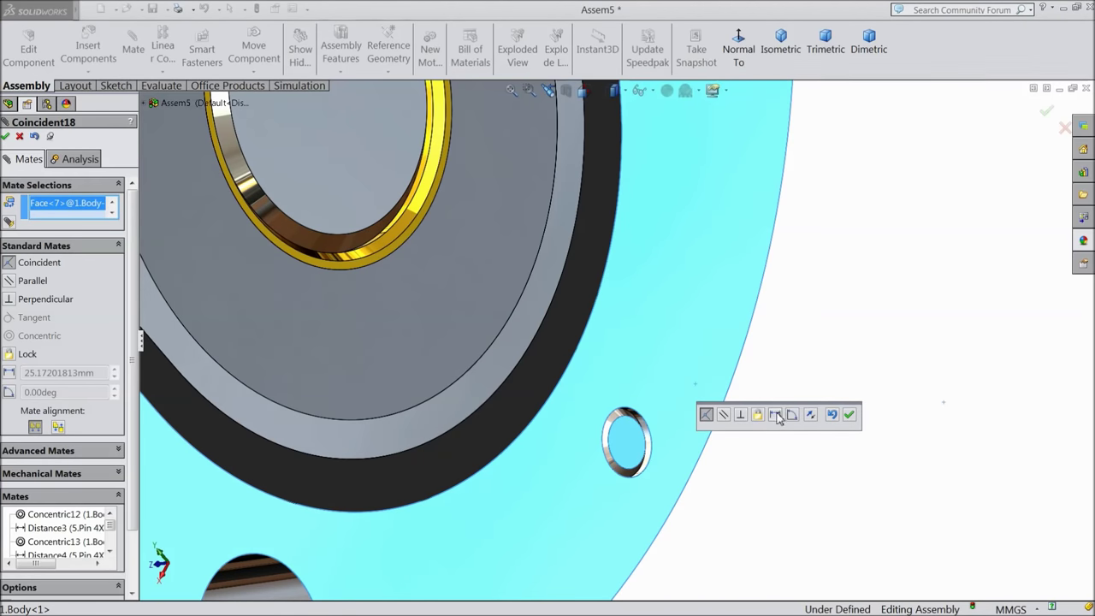
left_click(775, 415)
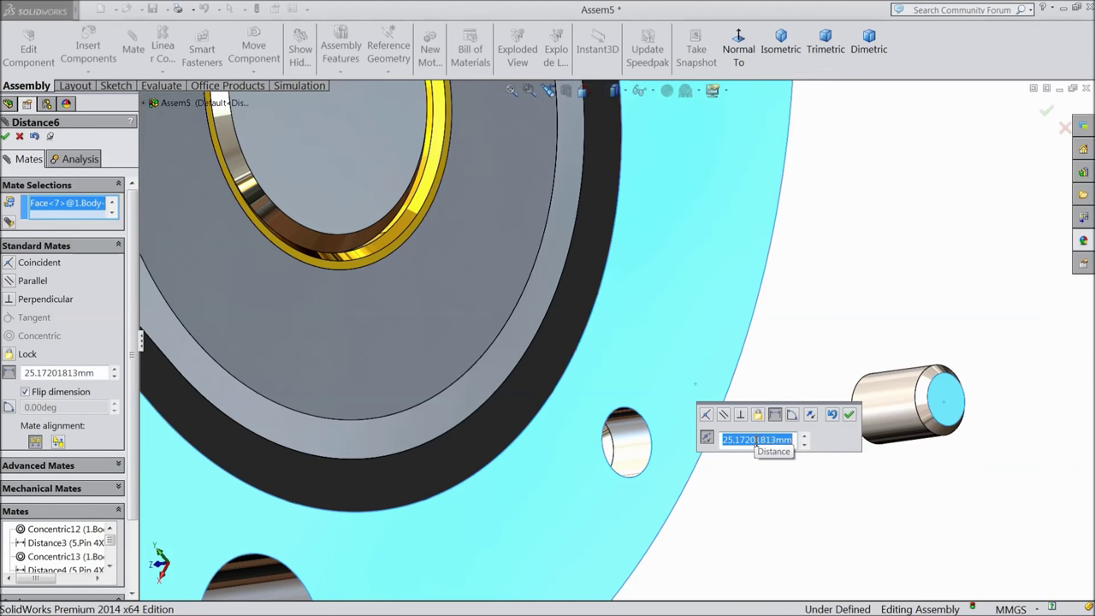
left_click(849, 414)
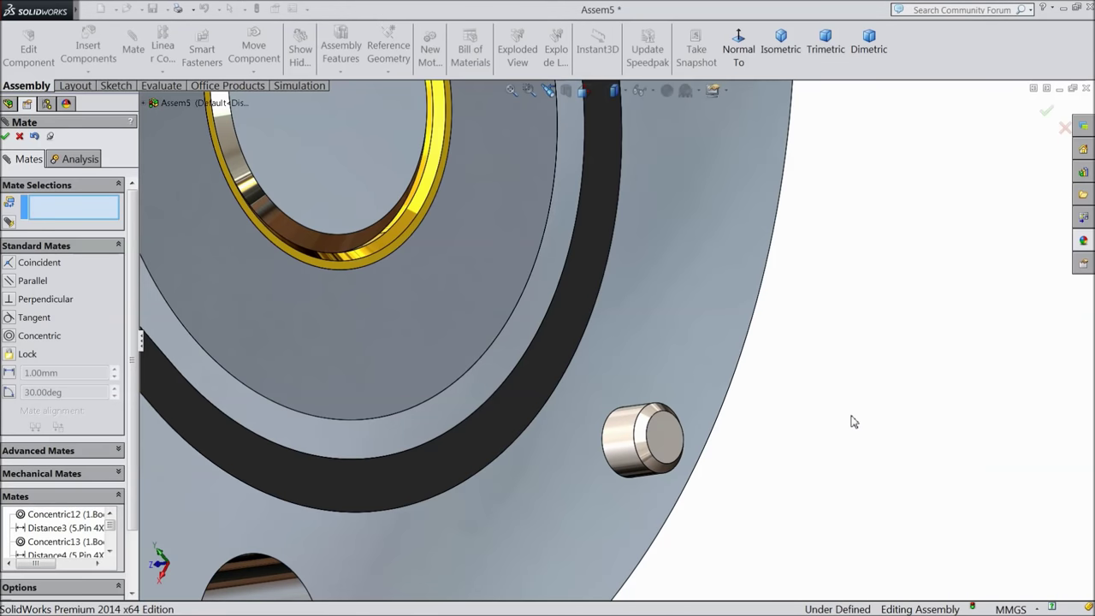
scroll(616, 394, "up", 3)
scroll(590, 381, "up", 3)
middle_click_drag(599, 384, 382, 310)
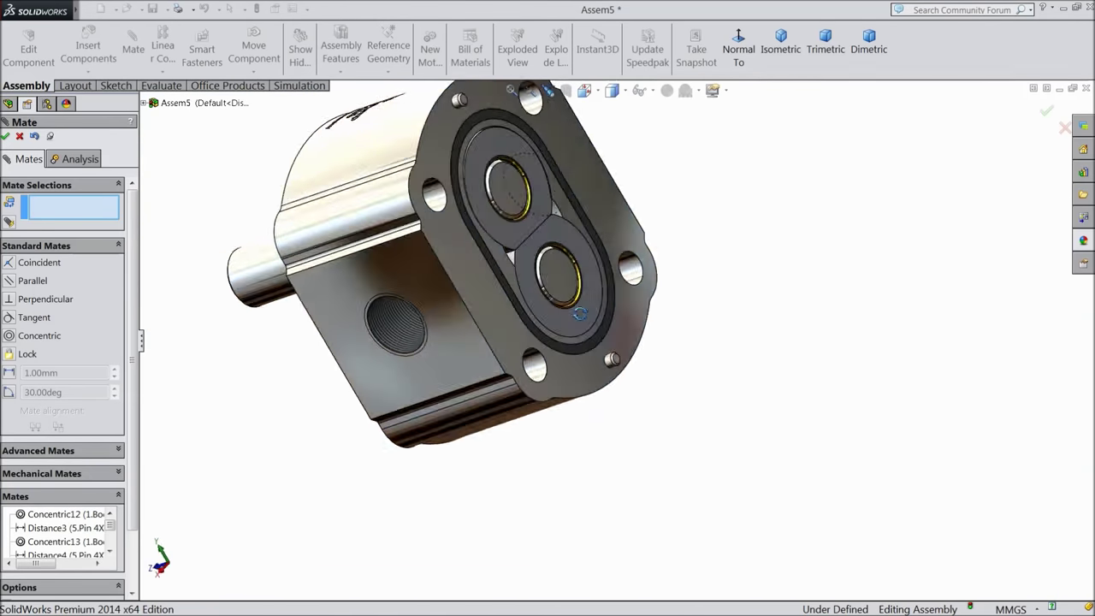
left_click(5, 137)
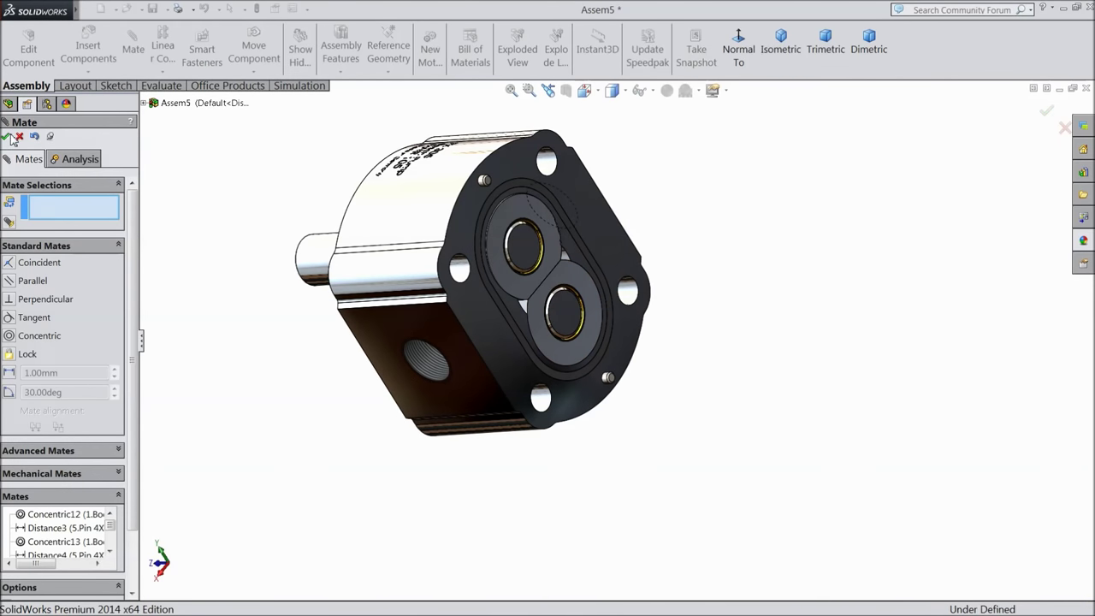
Step: Insert the 2.End Plate part from disk and drop it beside the pump body
left_click(3, 206)
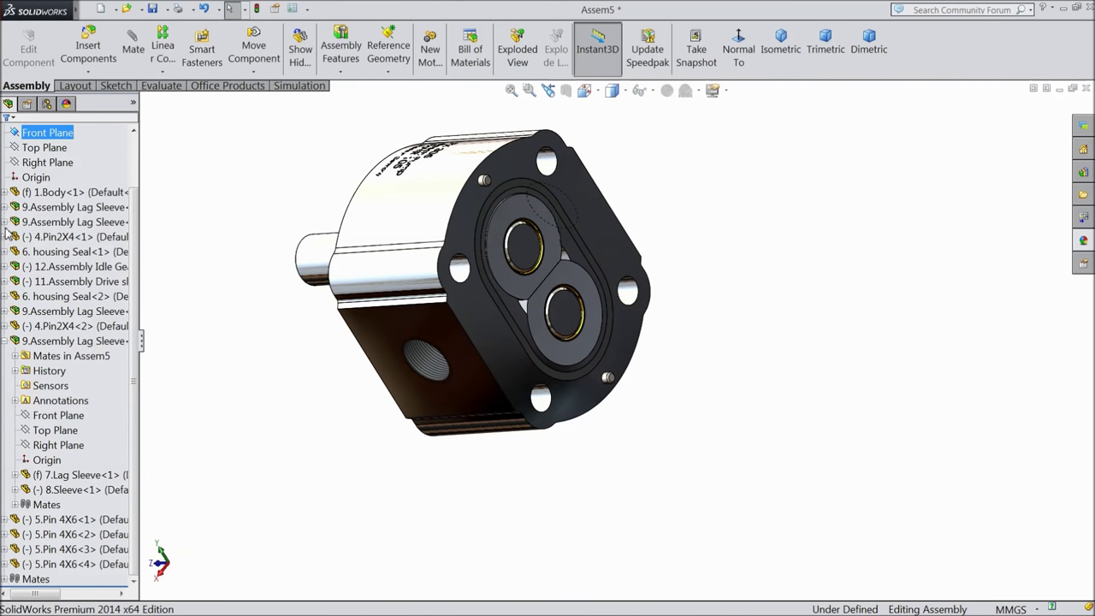
left_click(4, 341)
left_click(88, 49)
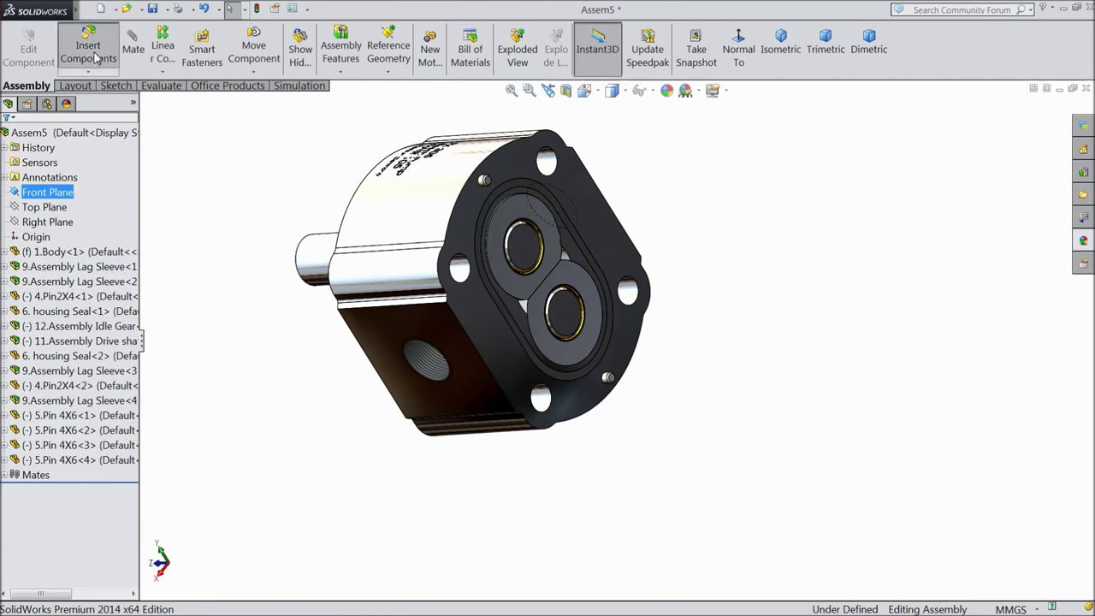
left_click(77, 423)
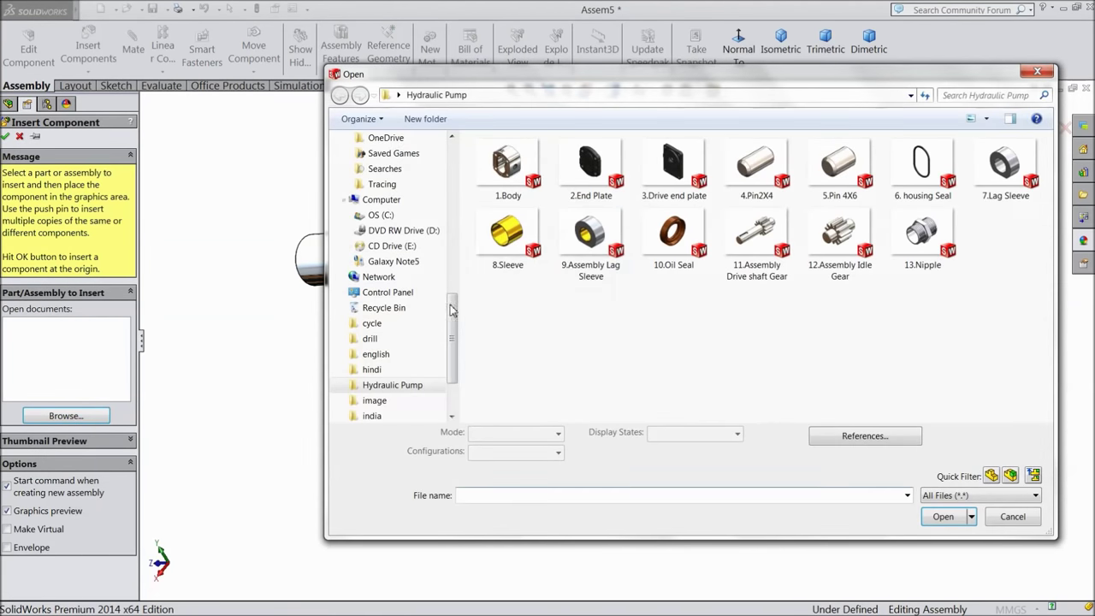
left_click(598, 198)
left_click(945, 516)
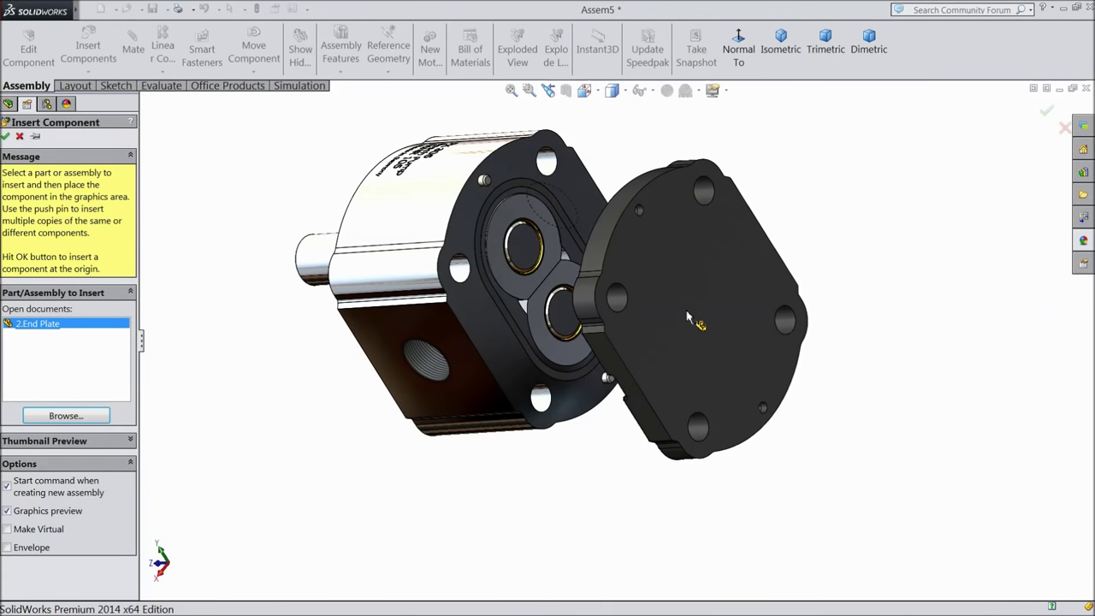
left_click(687, 359)
middle_click_drag(686, 359, 550, 294)
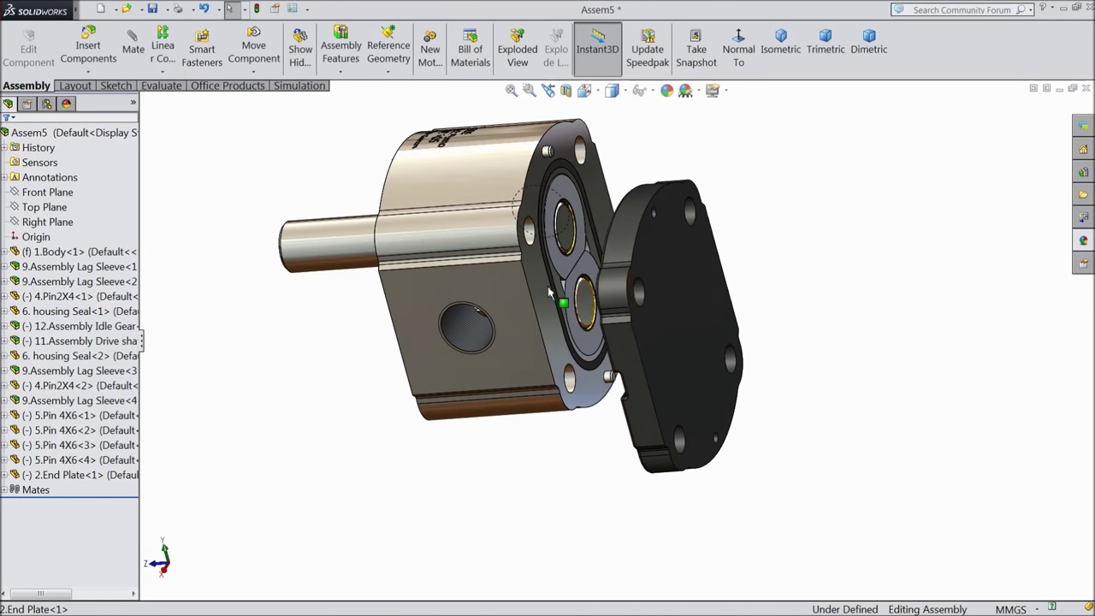
Step: Rotate the end plate so its inner face points toward the body
left_click(254, 71)
left_click(283, 102)
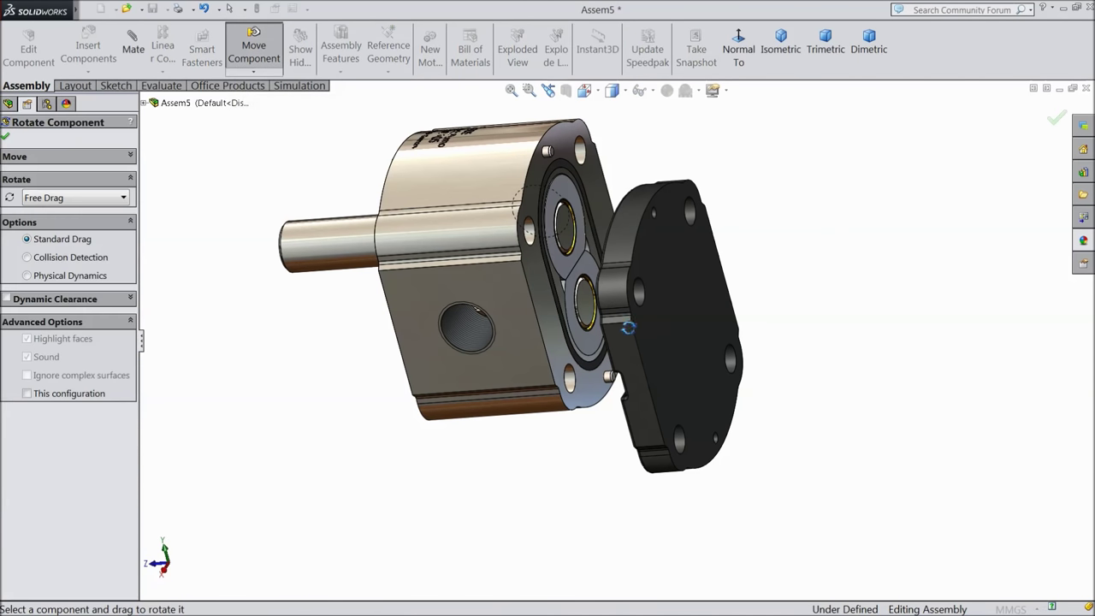
mouse_move(629, 327)
left_mouse_down()
mouse_move(733, 292)
mouse_move(838, 299)
mouse_move(853, 349)
mouse_move(879, 318)
mouse_move(851, 357)
mouse_move(772, 325)
left_mouse_up()
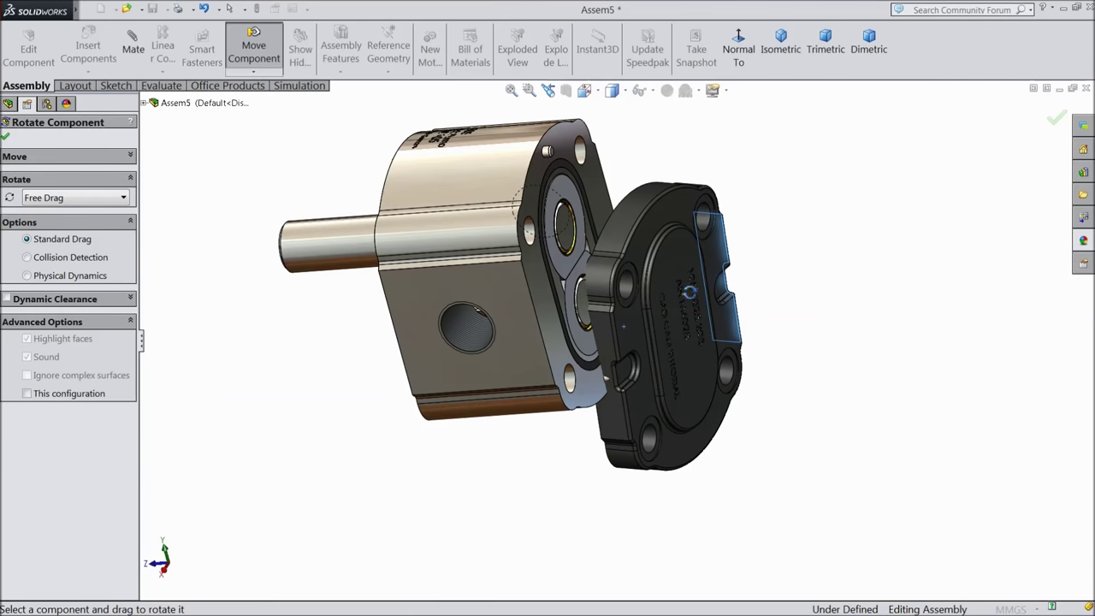
left_click(6, 138)
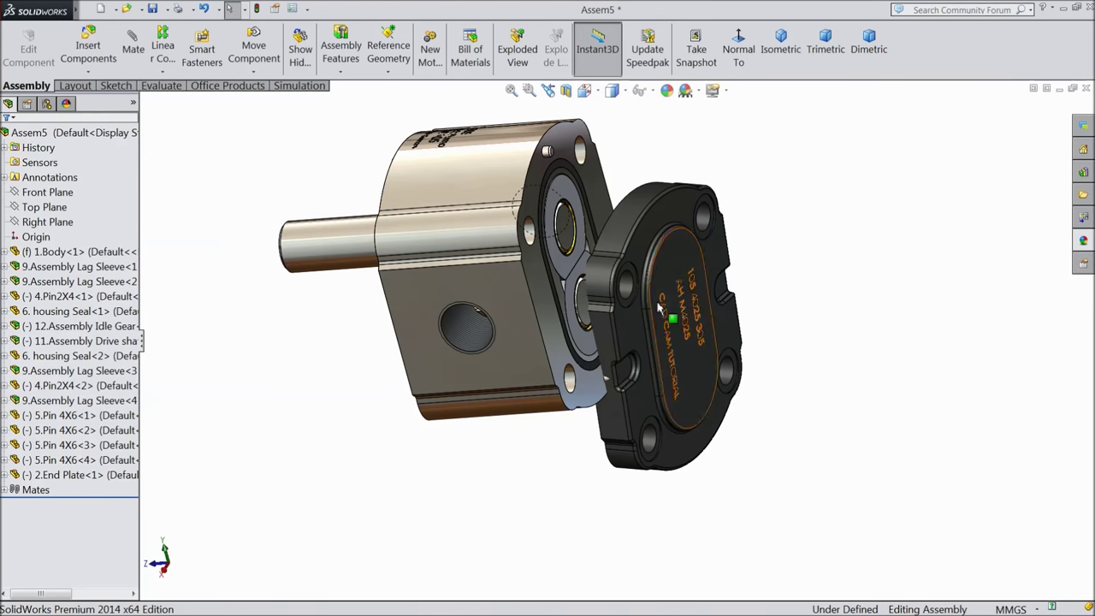
left_click(703, 286)
mouse_move(809, 240)
middle_mouse_down()
mouse_move(791, 273)
mouse_move(433, 224)
middle_mouse_up()
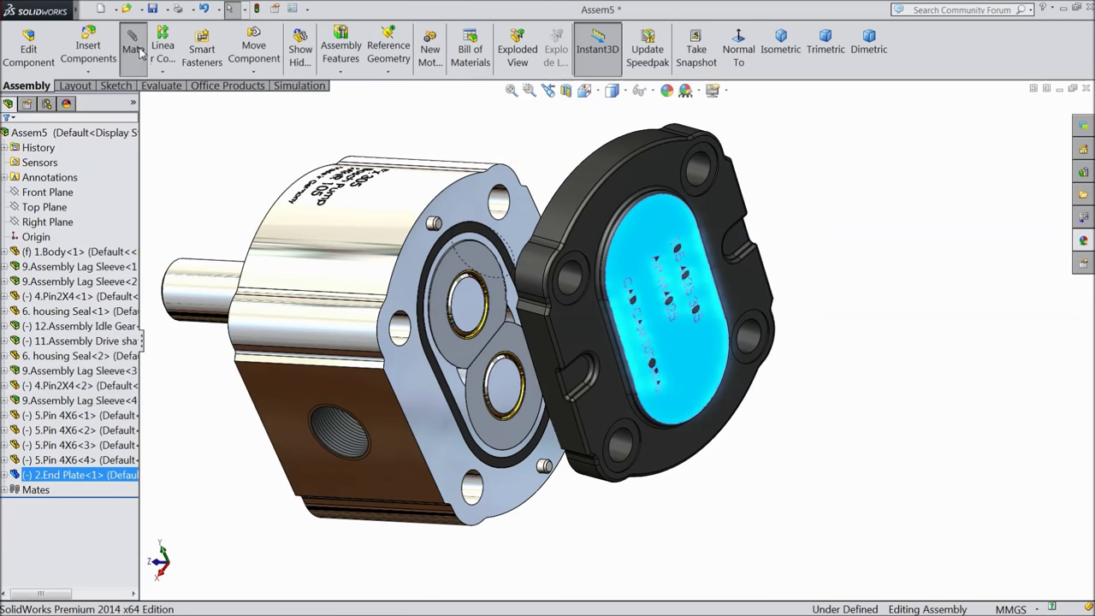
Step: Mate the end plate's first hole concentric with the pump body's pin hole
left_click(140, 54)
left_click(399, 328)
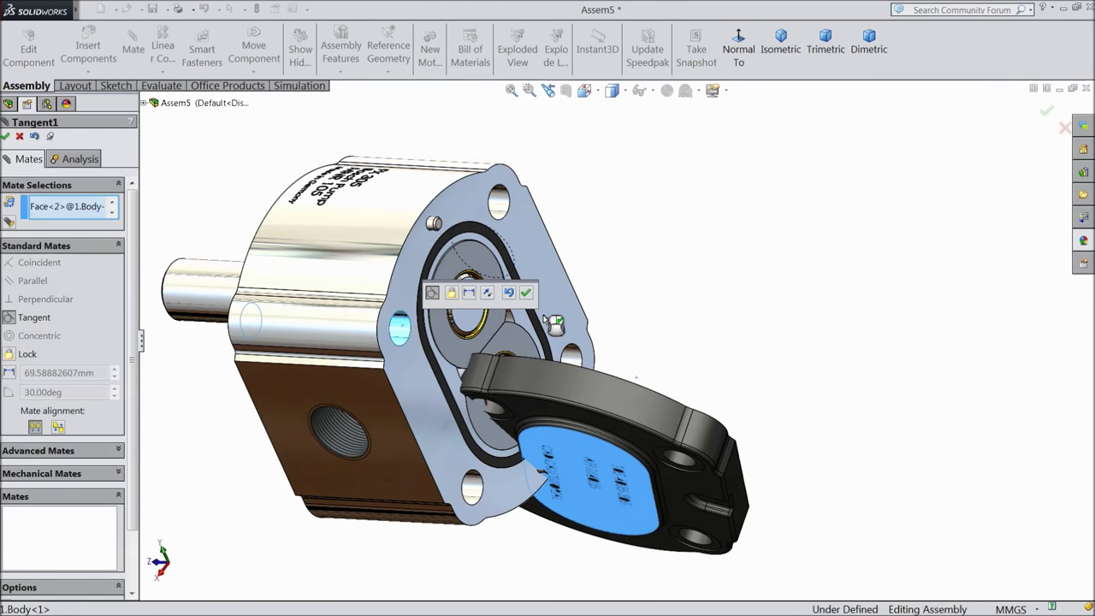
left_click(86, 212)
right_click(86, 212)
left_click(128, 215)
left_click_drag(637, 420, 785, 311)
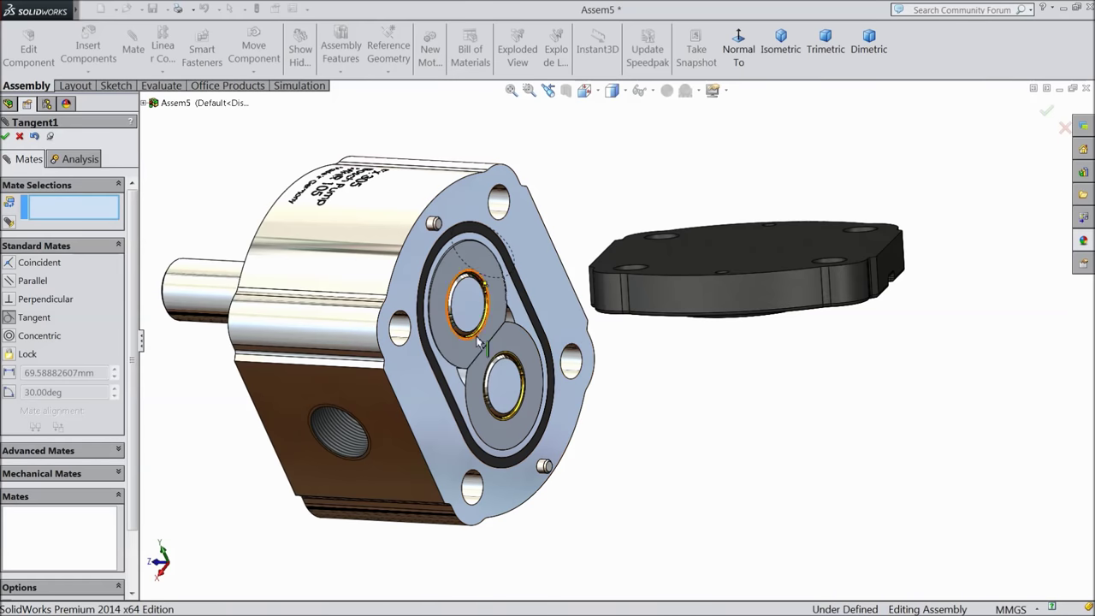
middle_click_drag(444, 342, 557, 282)
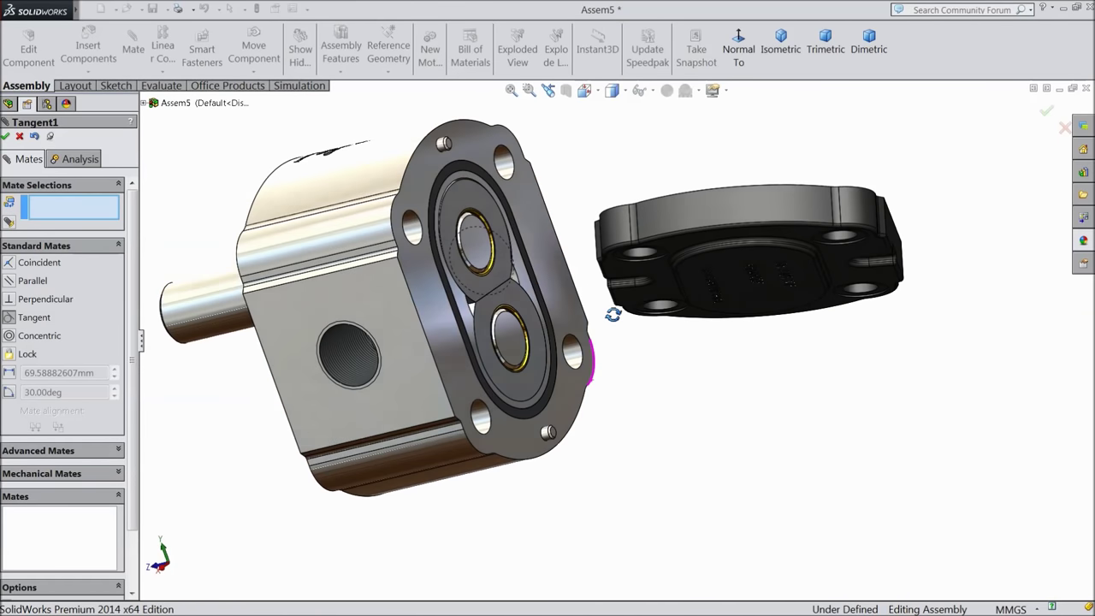
left_click(407, 203)
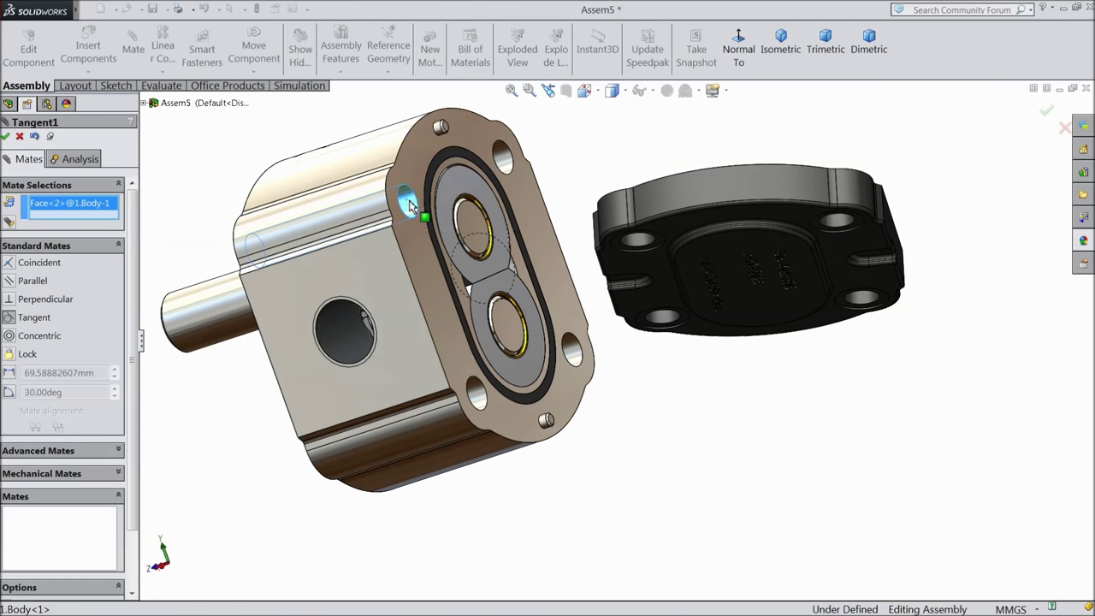
left_click(635, 247)
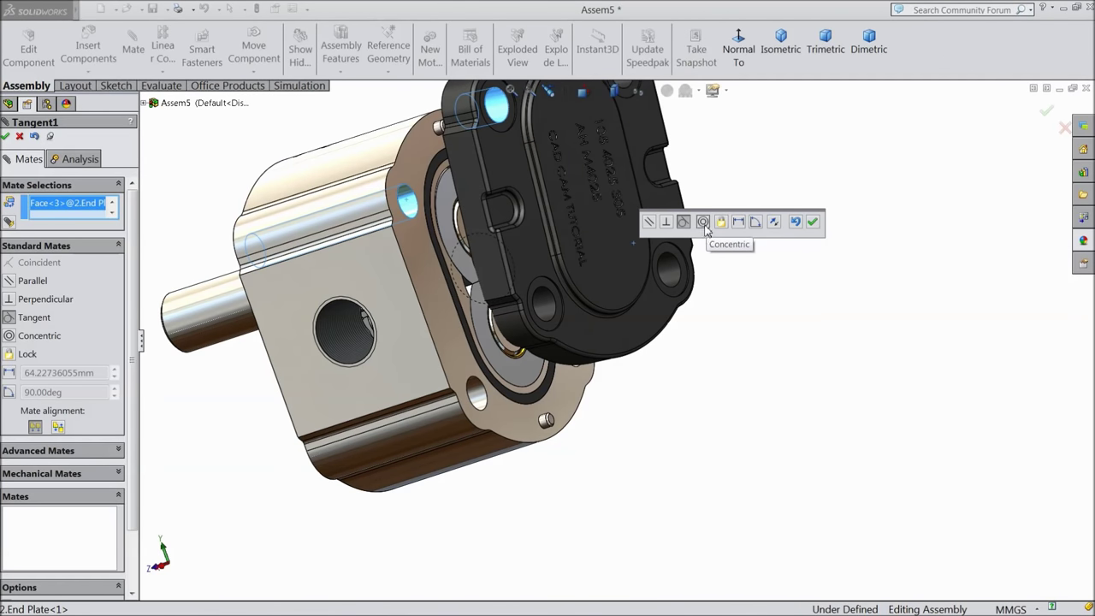
left_click(703, 223)
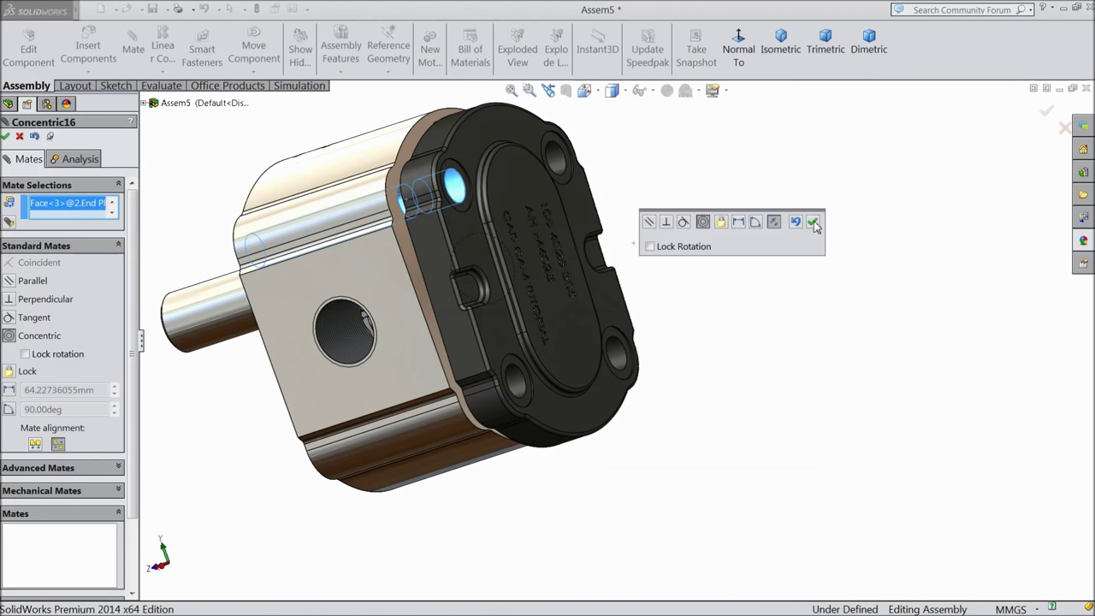
left_click(813, 222)
Step: Align the end plate's second small hole concentrically with the matching body hole
mouse_move(758, 196)
middle_mouse_down()
mouse_move(721, 249)
mouse_move(703, 313)
middle_mouse_up()
mouse_move(537, 290)
left_mouse_down()
mouse_move(497, 308)
mouse_move(492, 346)
left_mouse_up()
left_click(460, 247)
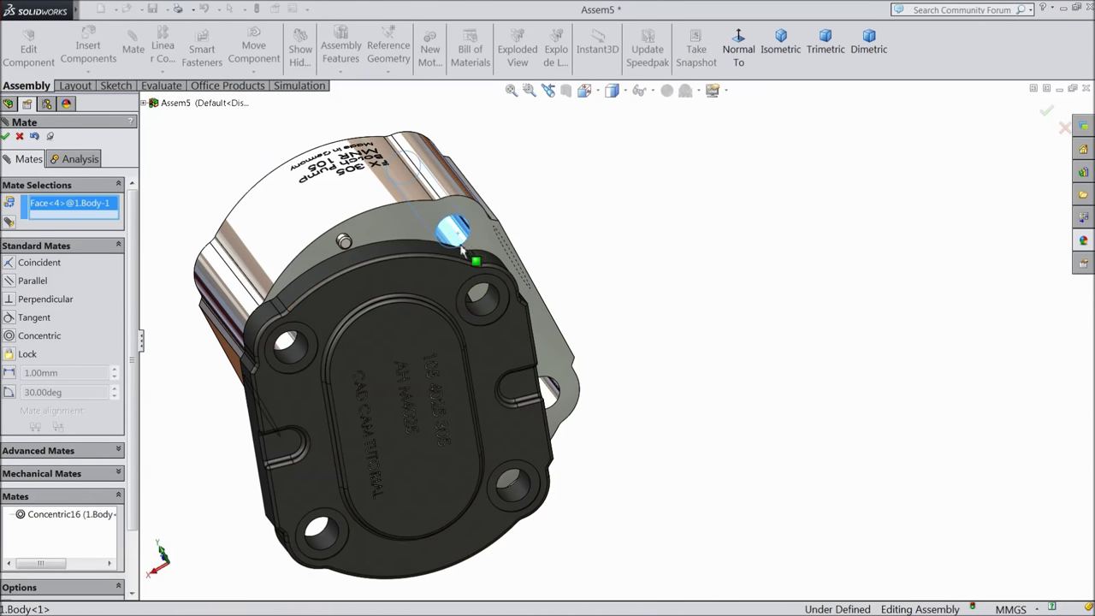
left_click(491, 306)
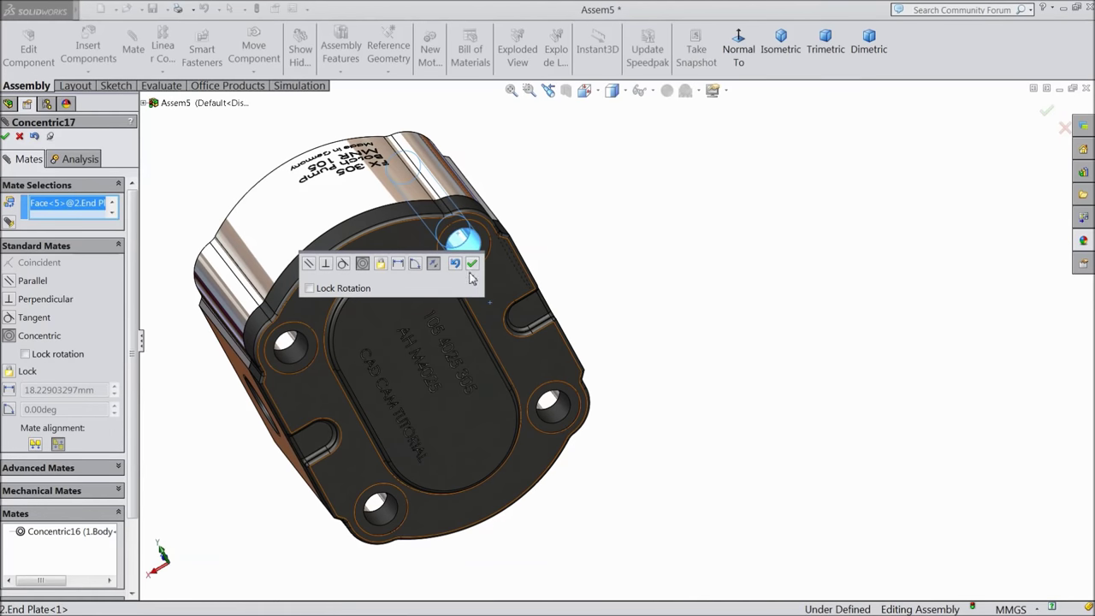
left_click(472, 265)
Step: Make the end plate's inner face coincident with the pump body's end face
middle_click_drag(559, 329, 637, 283)
scroll(638, 283, "down", 3)
left_click_drag(599, 318, 650, 332)
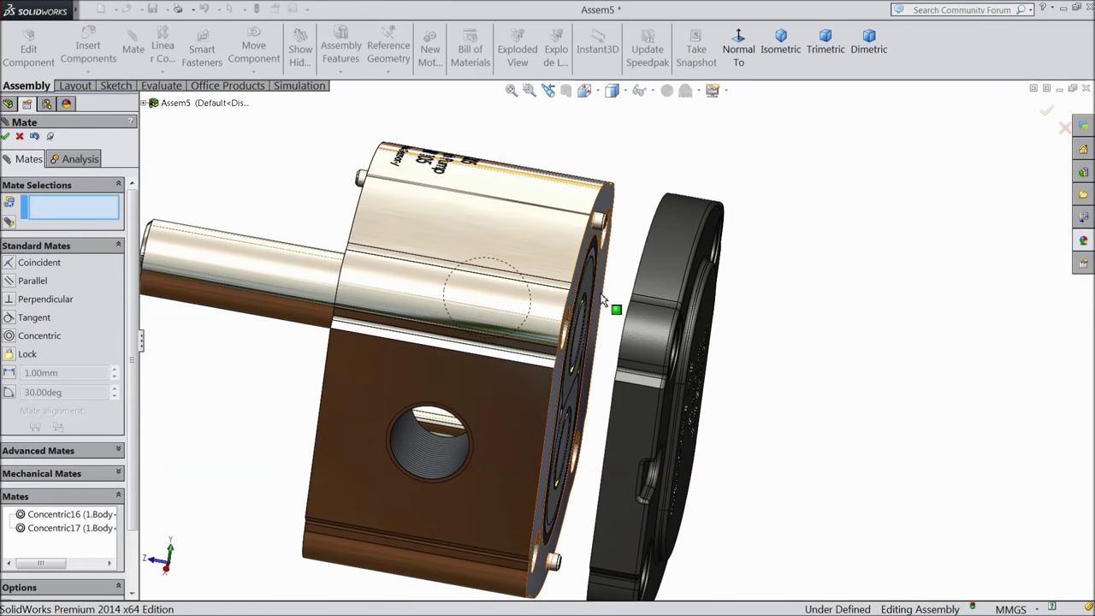
middle_click_drag(616, 308, 630, 299)
left_click(717, 301)
middle_click_drag(716, 298, 629, 299)
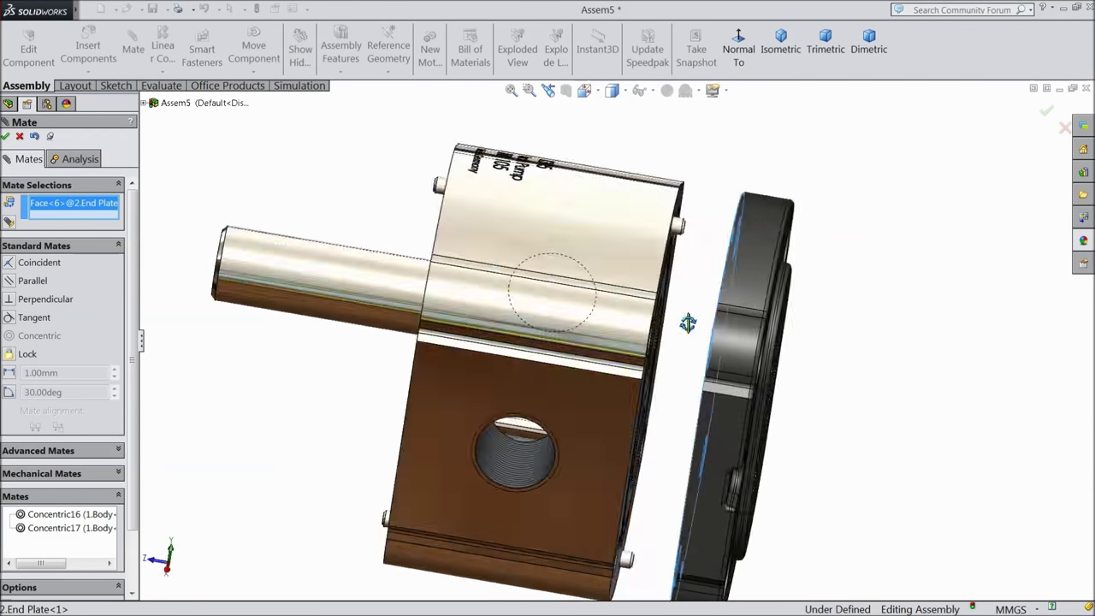
left_click(629, 300)
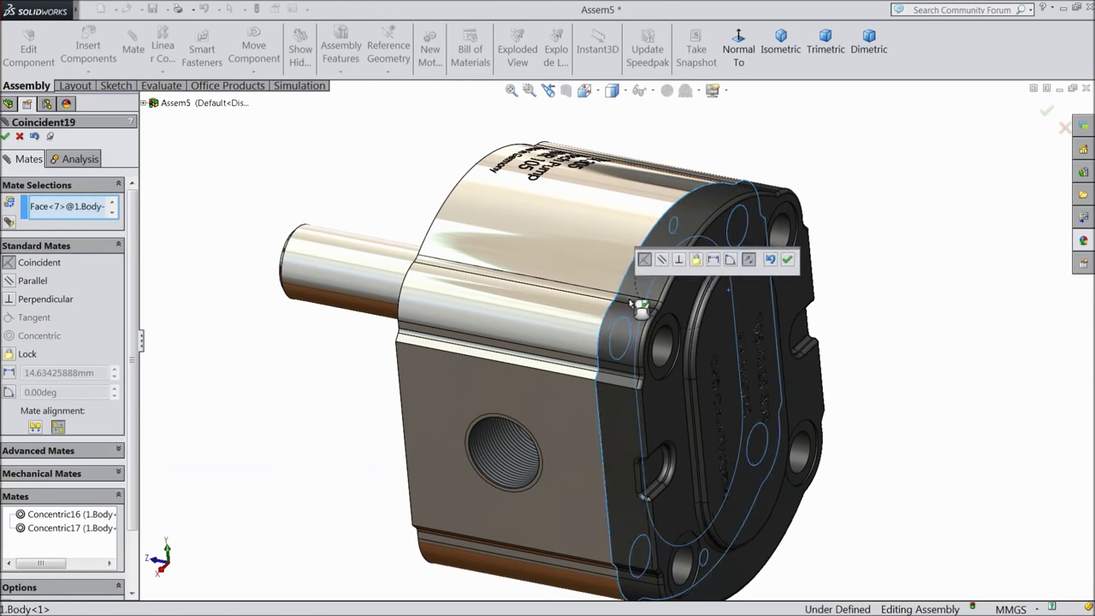
left_click(787, 259)
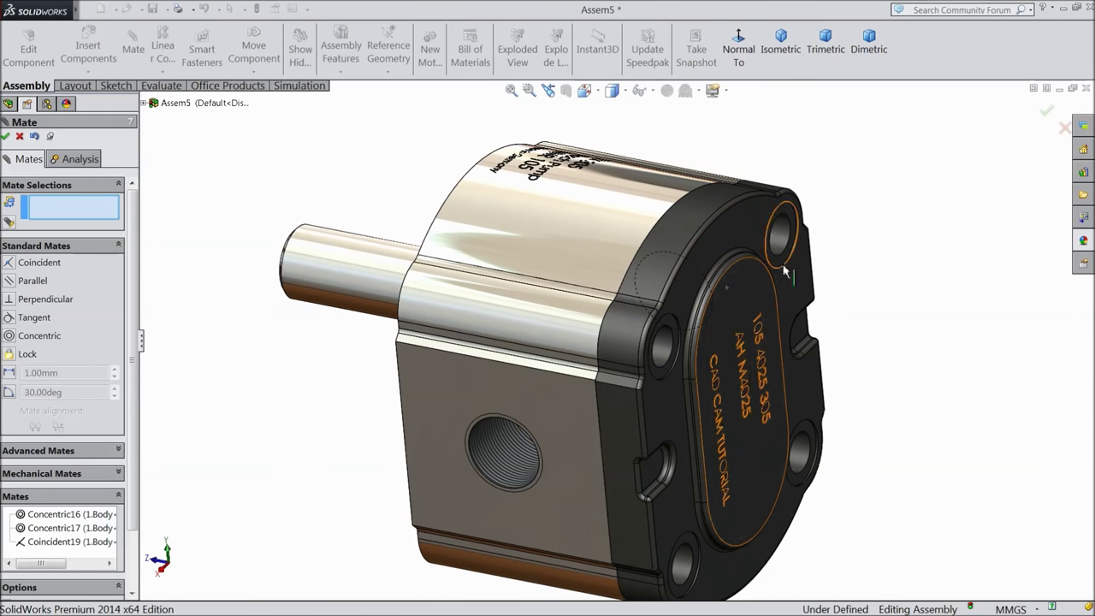
Step: Inspect the seated end plate and close the Mate PropertyManager
scroll(684, 349, "up", 3)
scroll(684, 349, "up", 2)
middle_click_drag(685, 349, 630, 325)
scroll(593, 357, "down", 2)
scroll(593, 357, "down", 3)
scroll(590, 353, "down", 2)
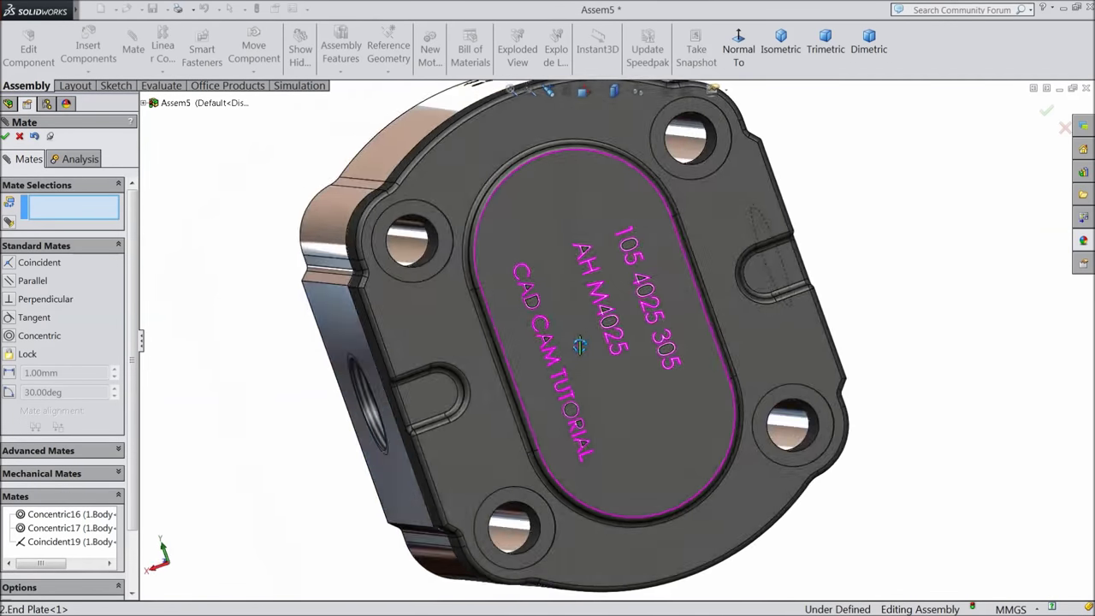
mouse_move(579, 345)
middle_mouse_down()
mouse_move(639, 339)
mouse_move(563, 340)
middle_mouse_up()
scroll(639, 338, "up", 3)
scroll(583, 323, "up", 1)
scroll(593, 325, "down", 3)
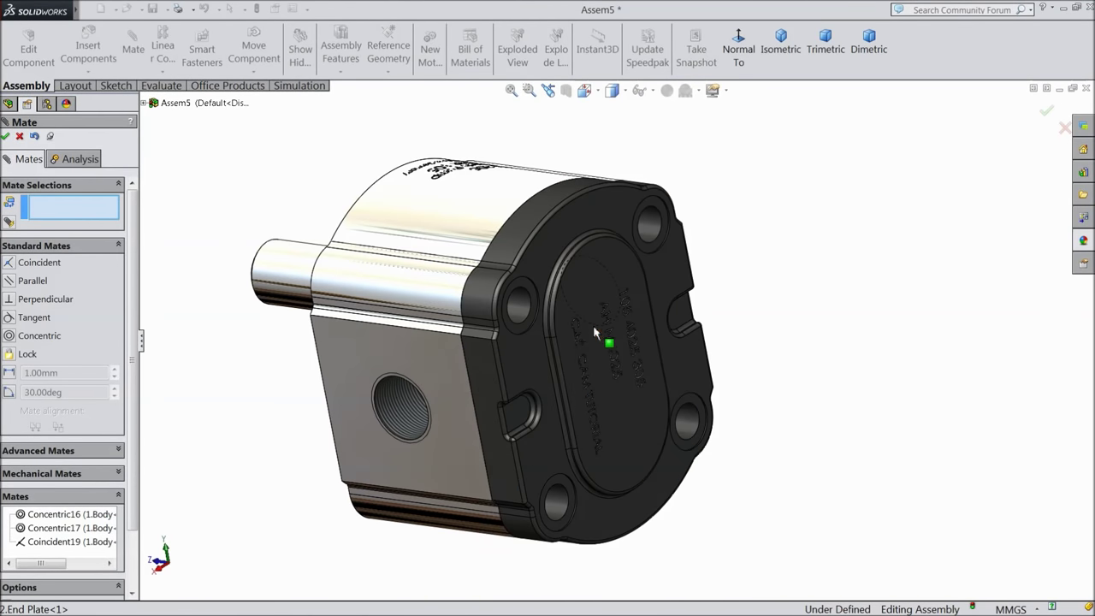
left_click(6, 137)
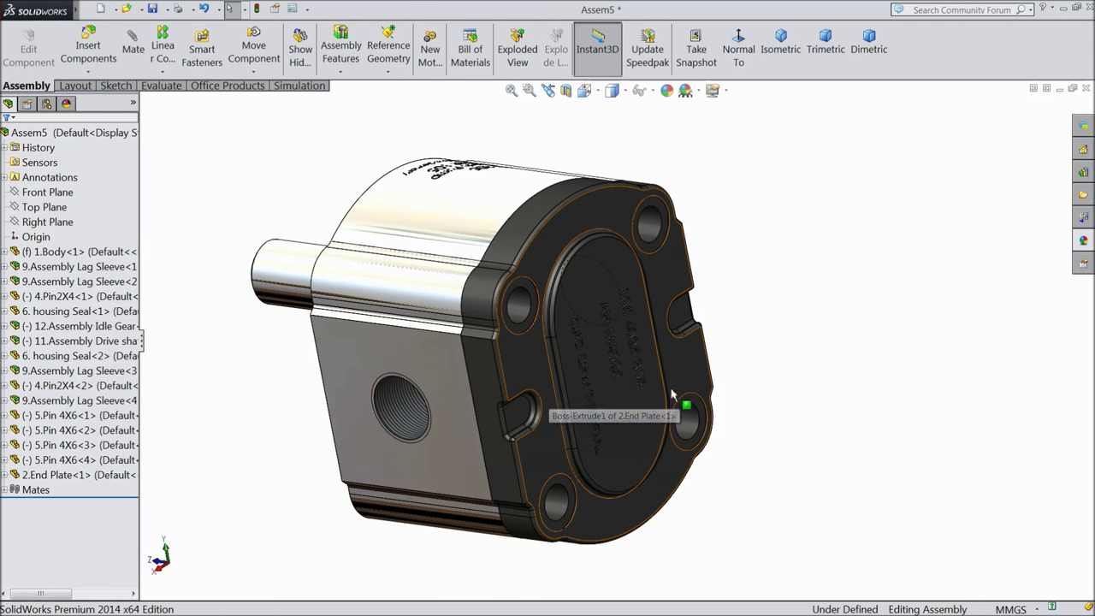
Step: Browse the Design Library Toolbox to ISO > Bolts and Screws > Hexagon Socket Head Screws
left_click(1081, 174)
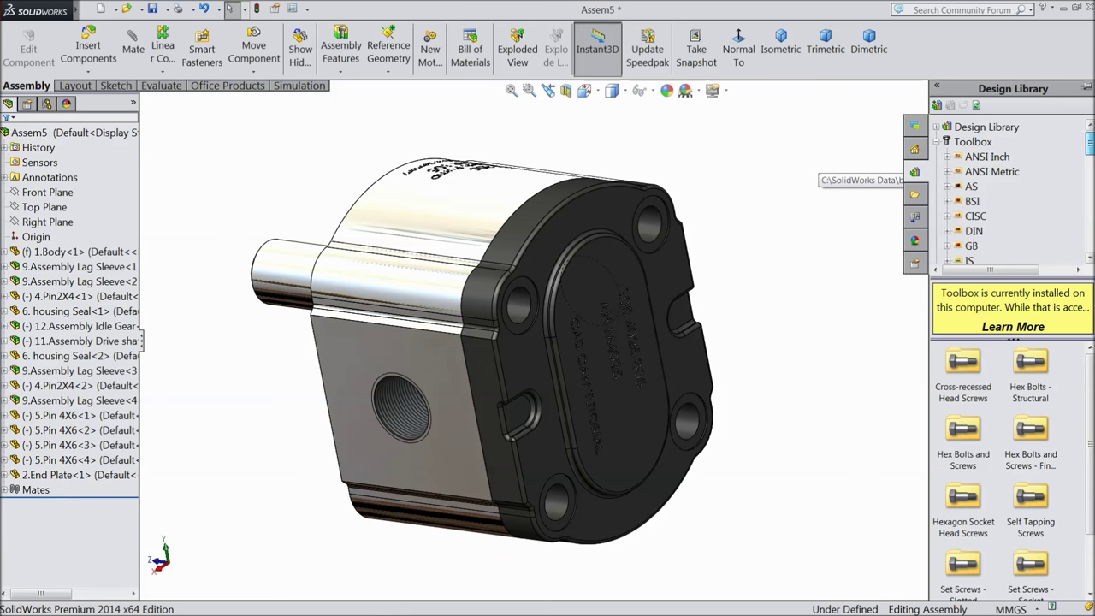
left_click(971, 142)
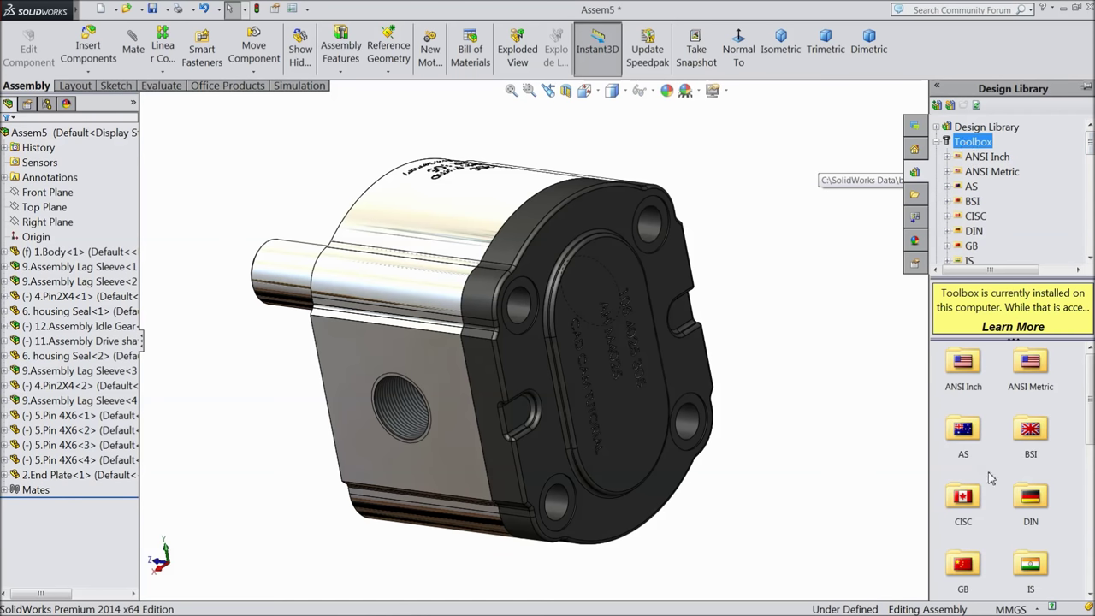
scroll(1009, 470, "down", 3)
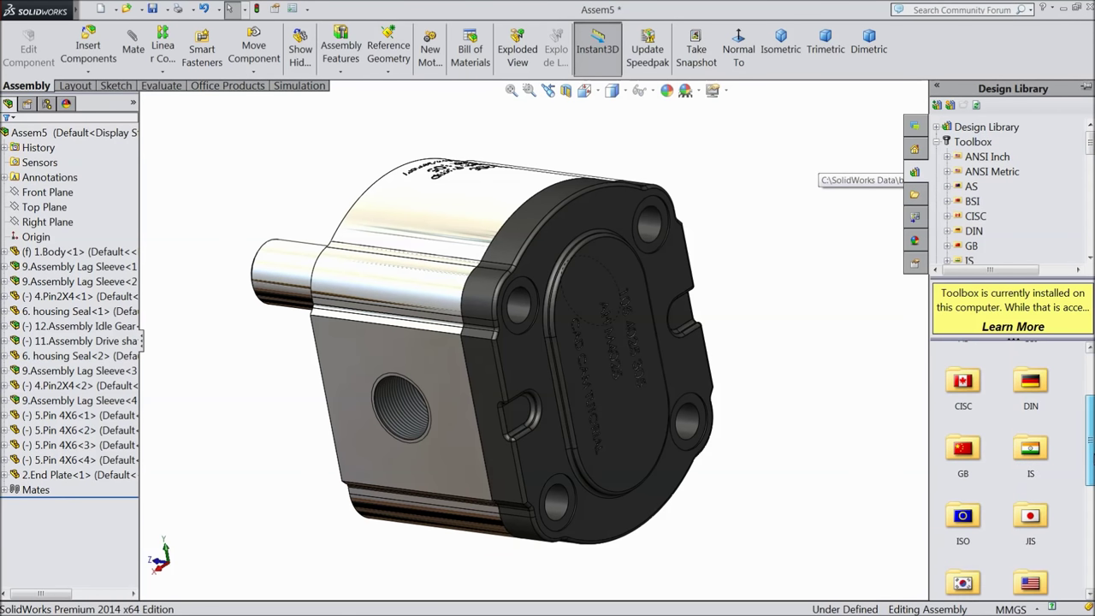
double_click(968, 534)
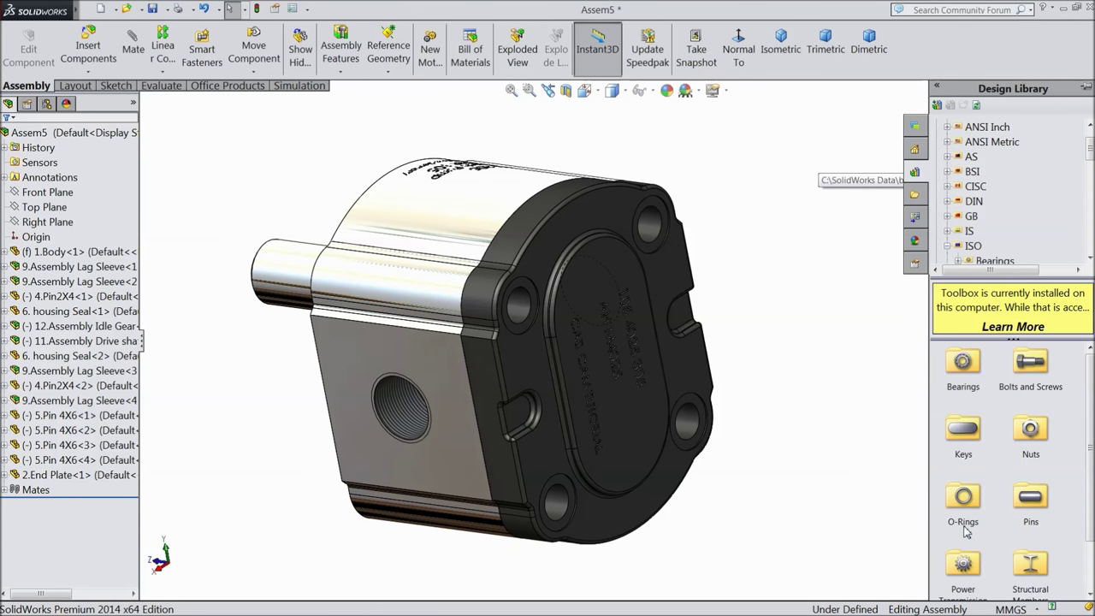
double_click(1032, 376)
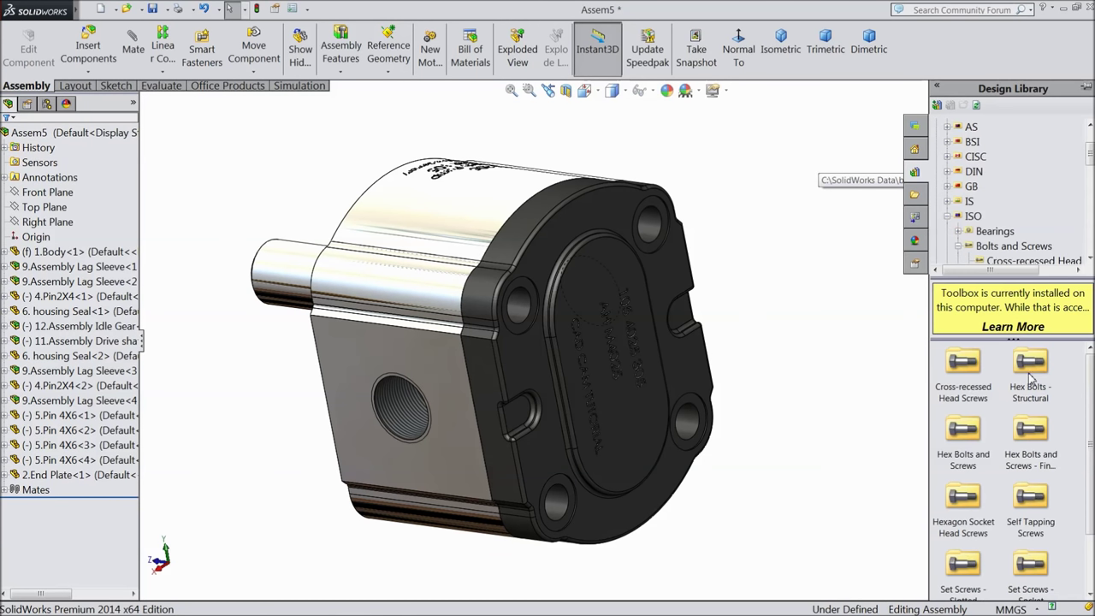
double_click(964, 504)
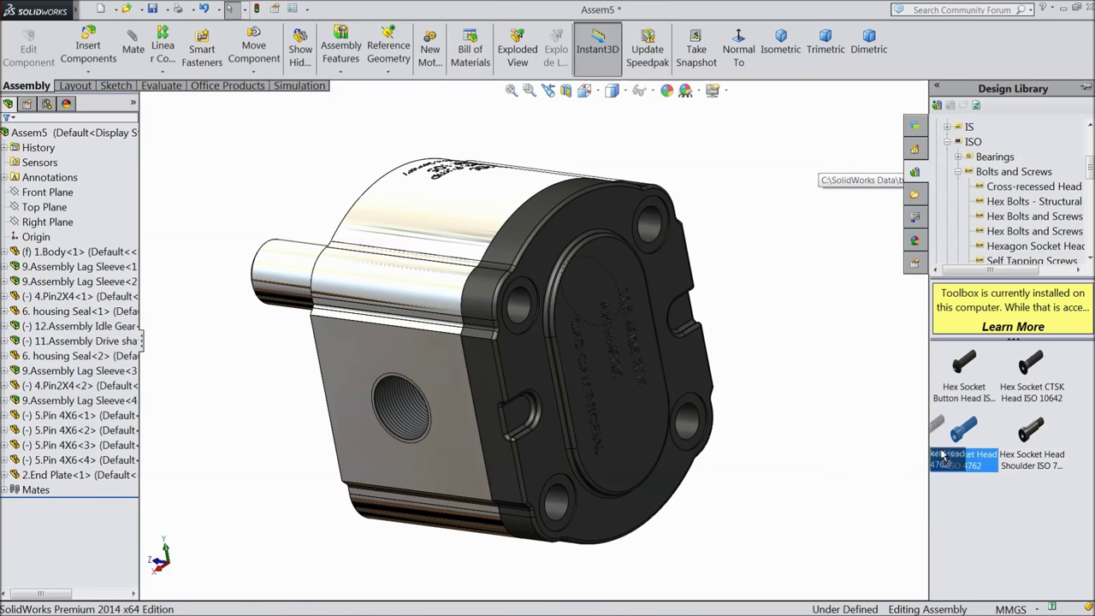
Step: Insert ISO 4762 socket head cap screws sized M10 x 80 beside the pump
left_click_drag(970, 457, 858, 418)
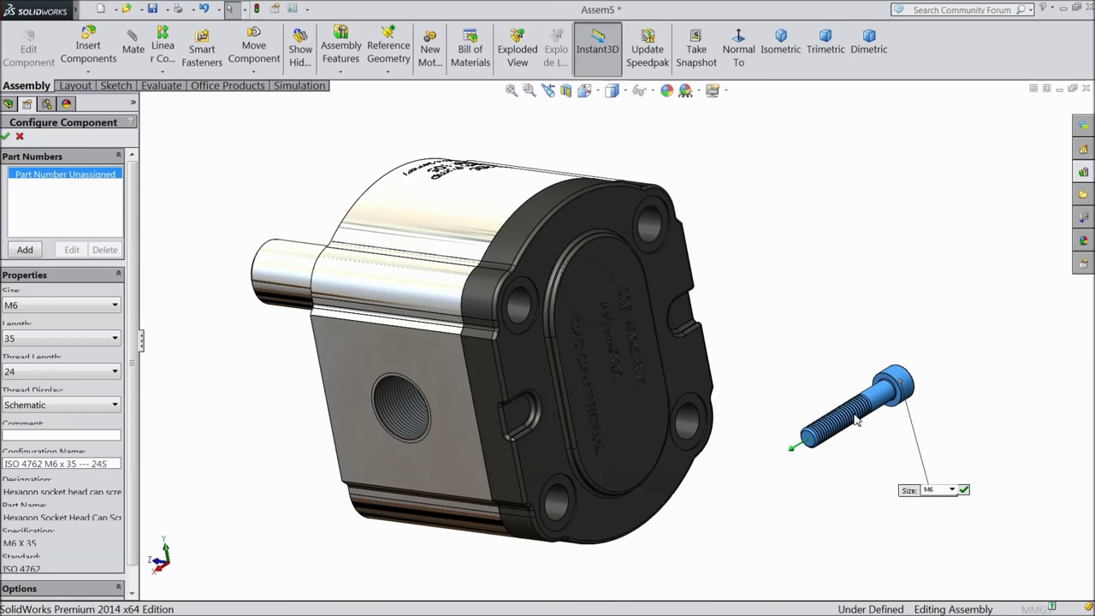
left_click(22, 308)
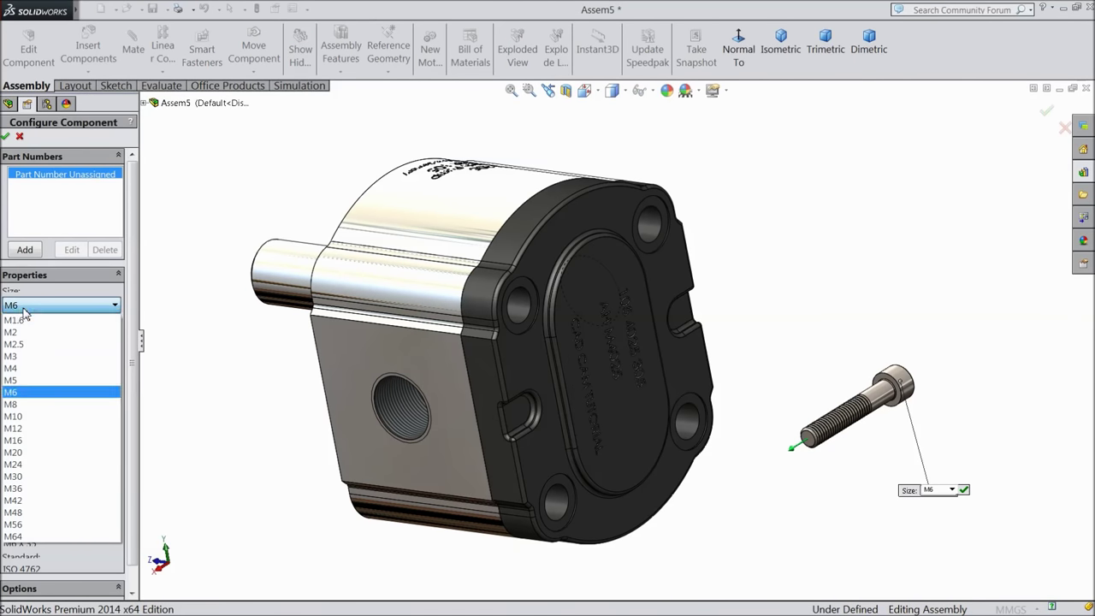
left_click(30, 417)
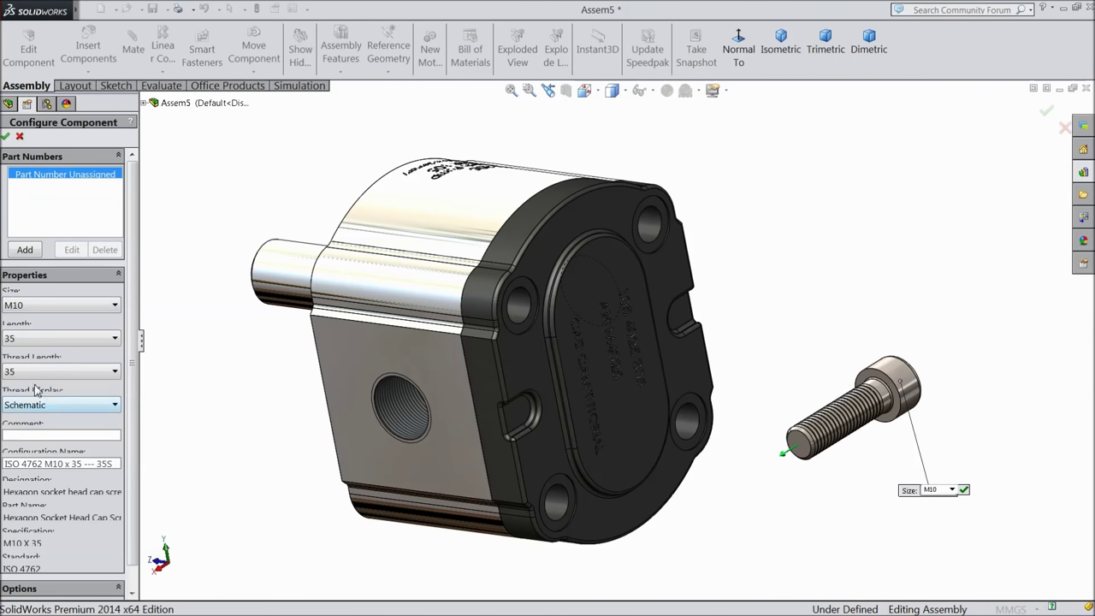
left_click(35, 340)
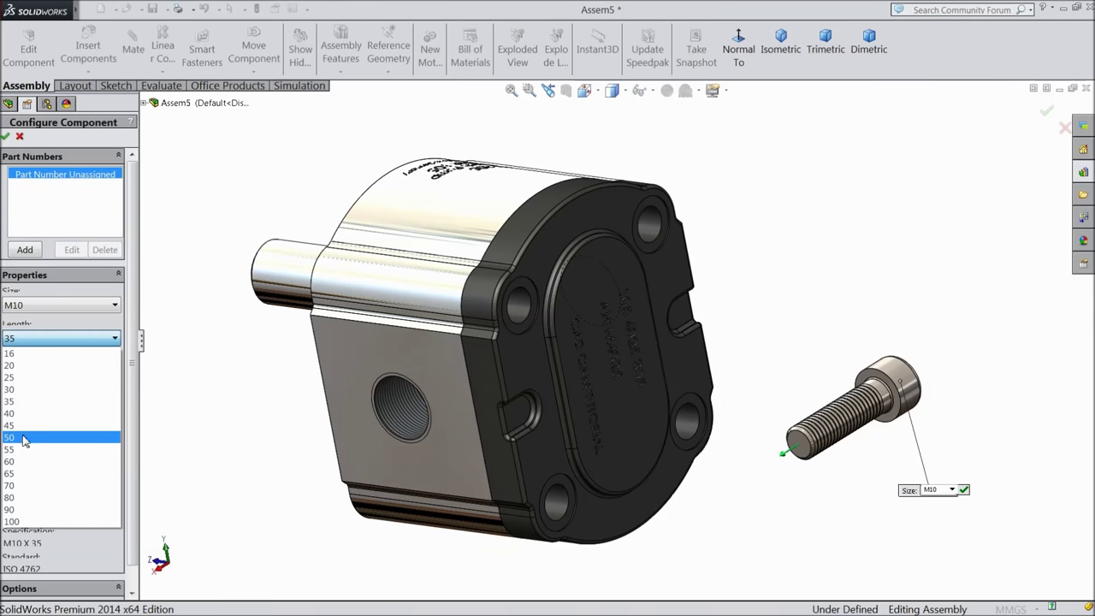
left_click(14, 497)
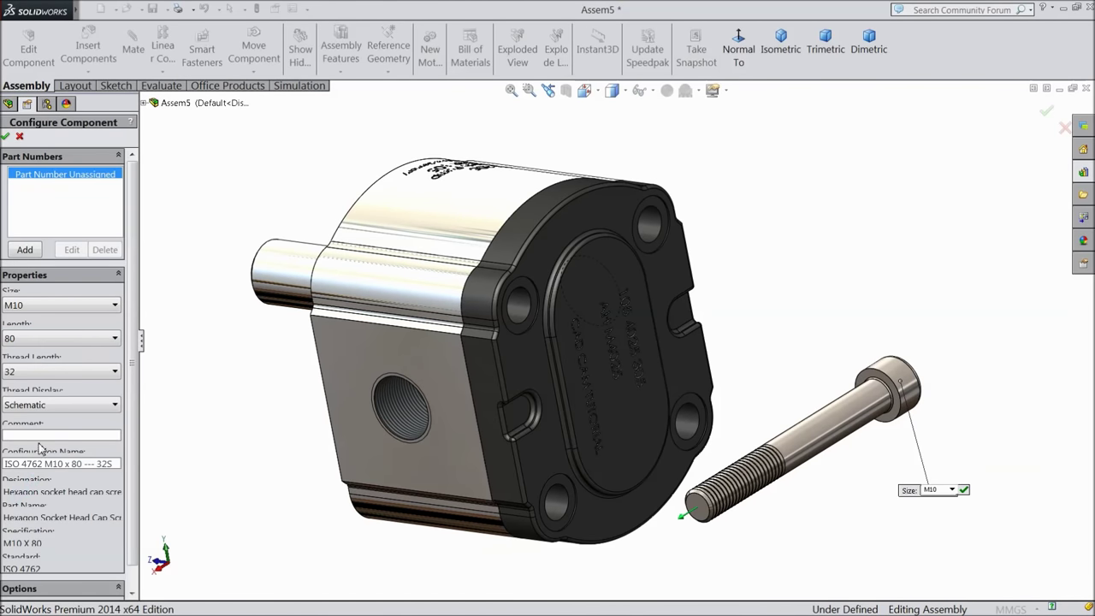
scroll(723, 496, "down", 3)
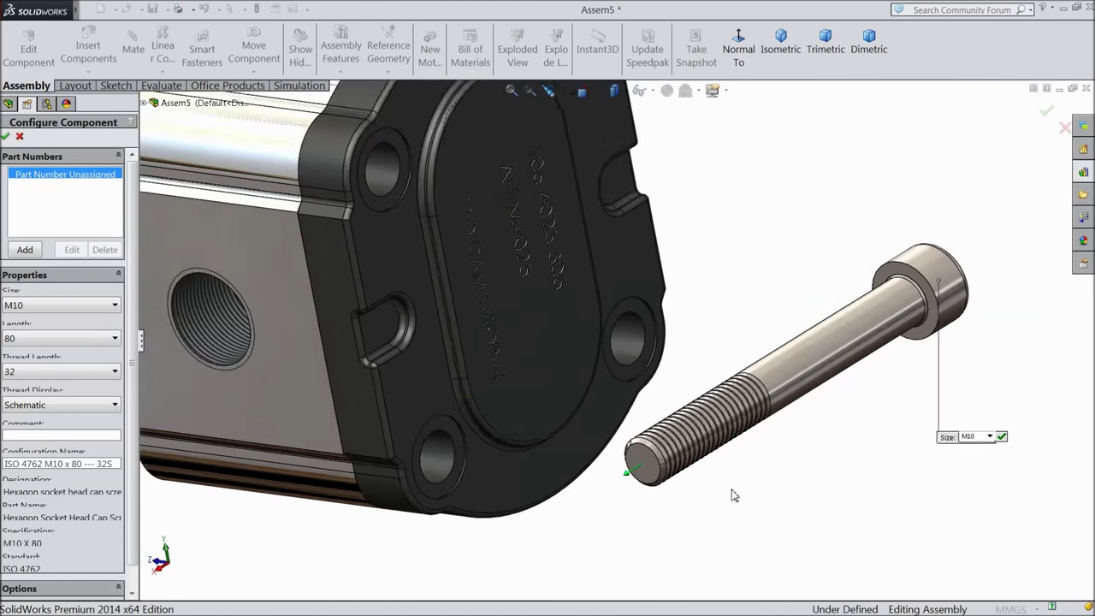
left_click(5, 136)
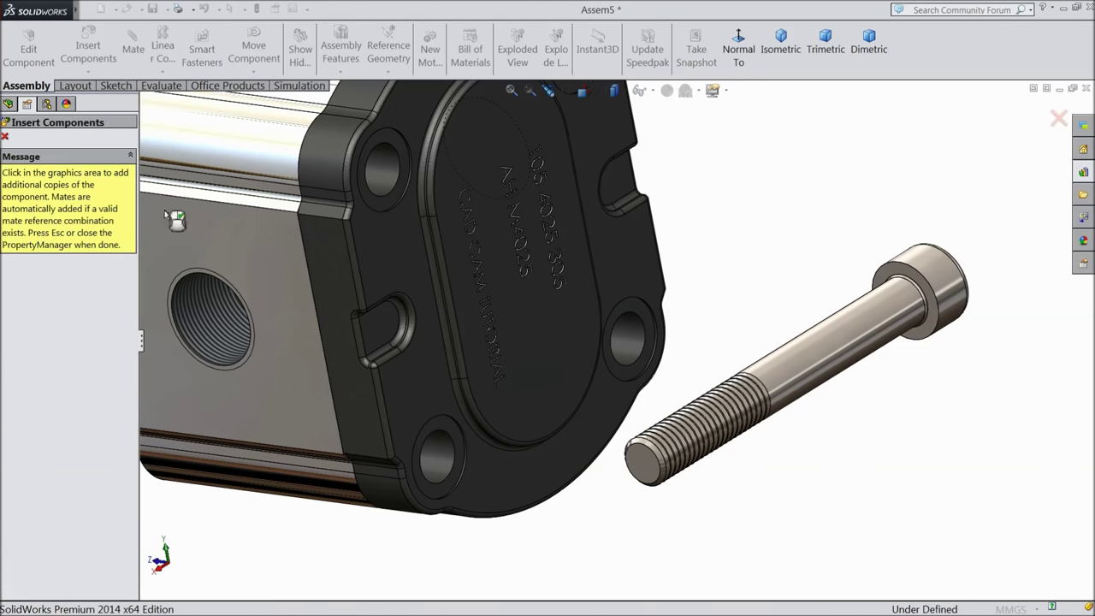
key("f")
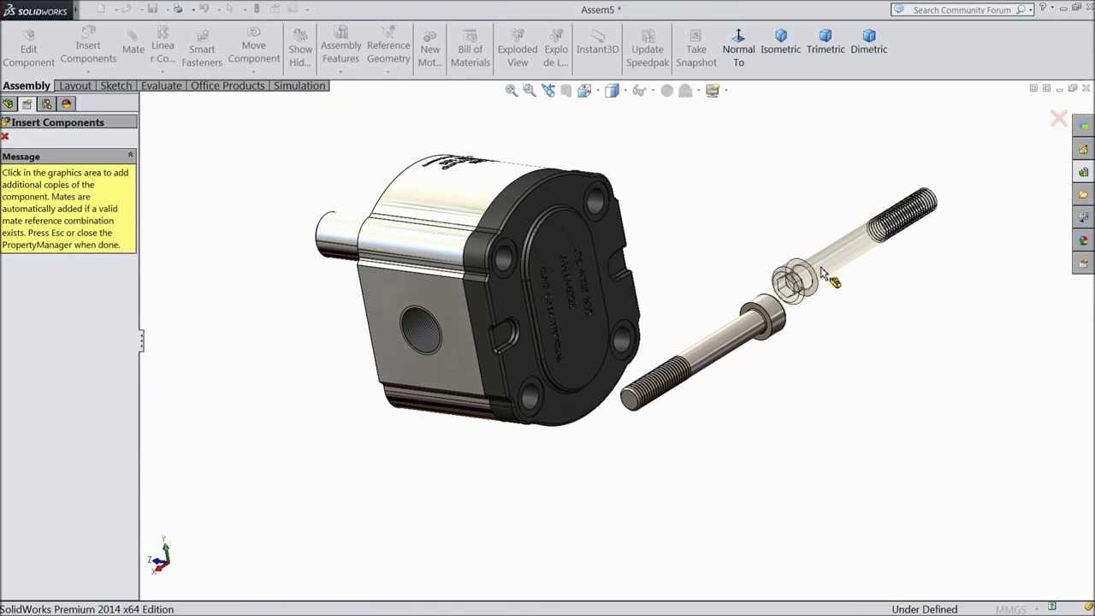
left_click(826, 338)
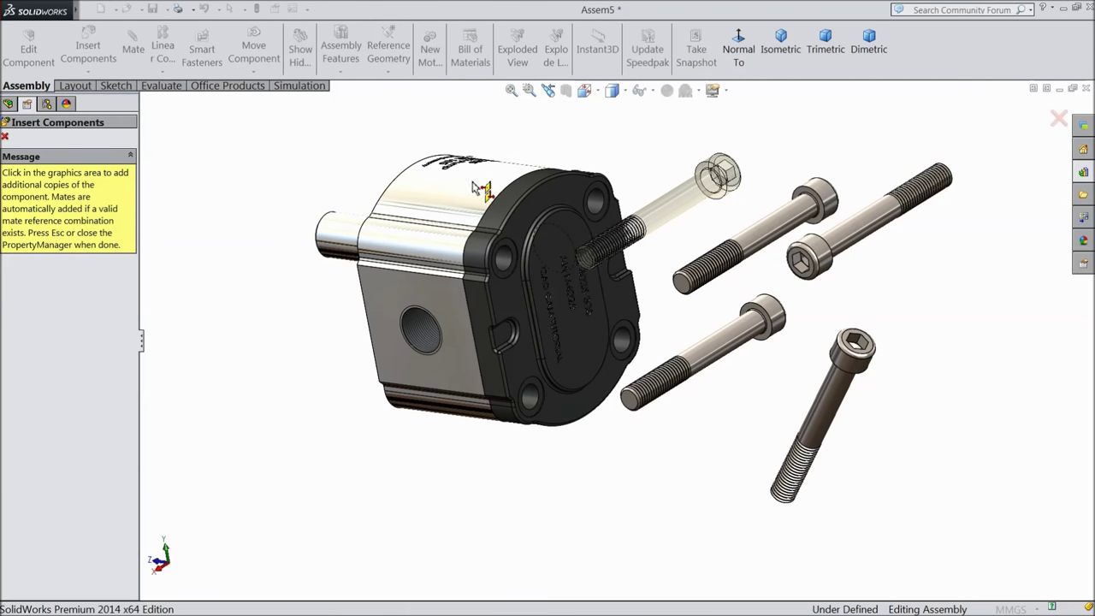
left_click(5, 137)
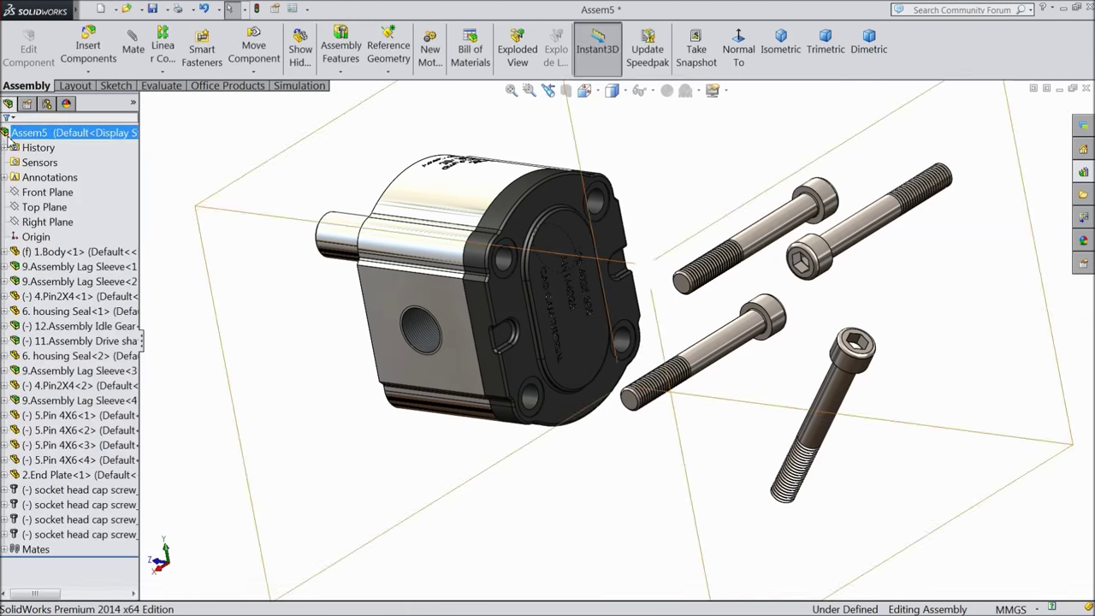
Step: Align an M10 cap screw concentrically with the end plate's upper bolt hole
scroll(633, 283, "down", 2)
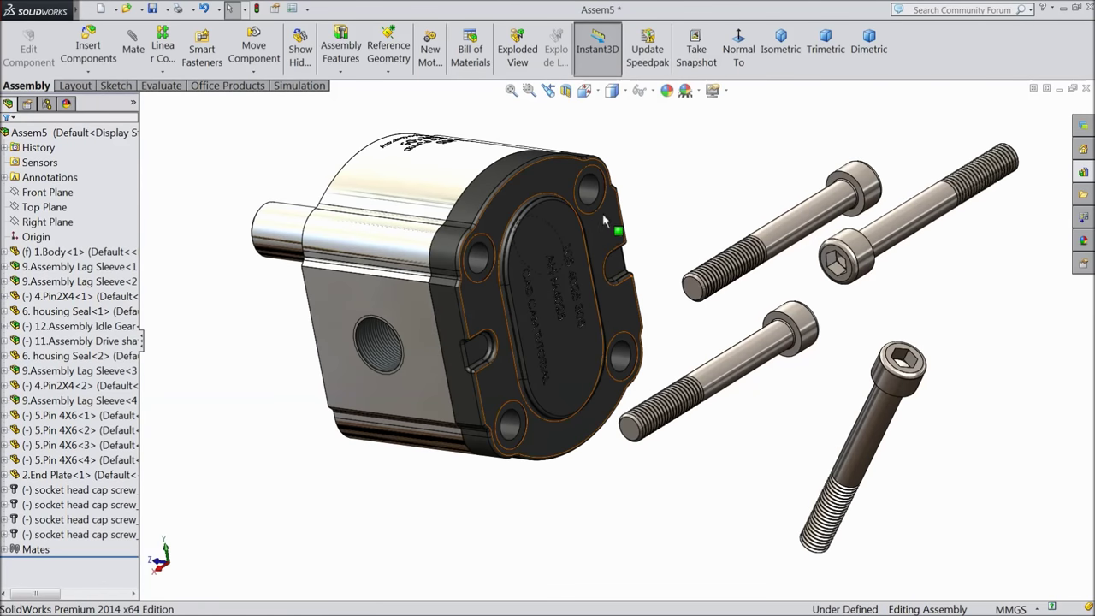
left_click(592, 192)
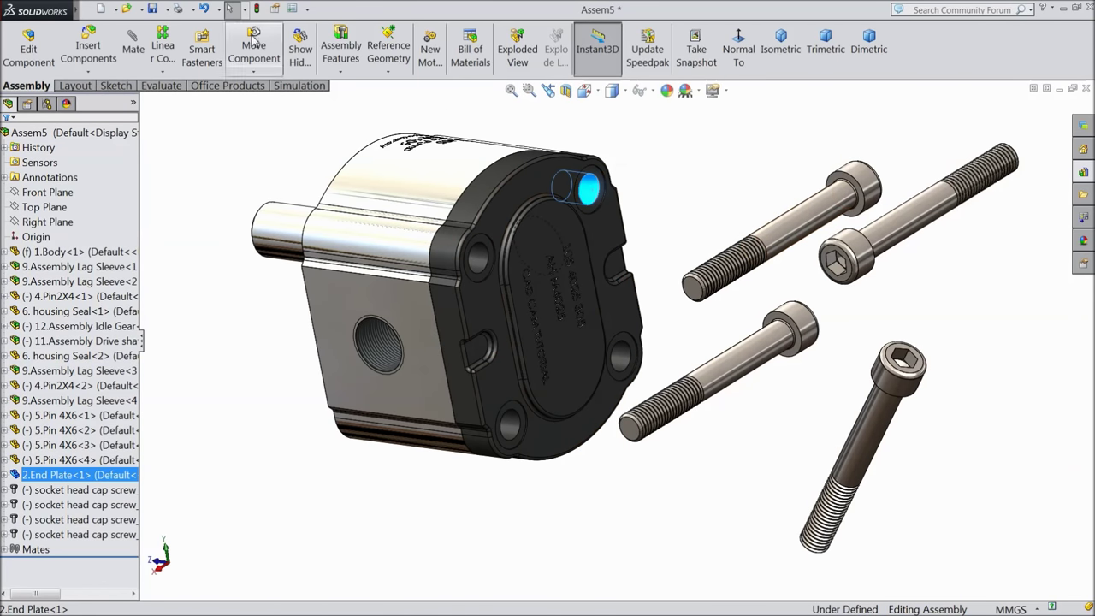
left_click(131, 50)
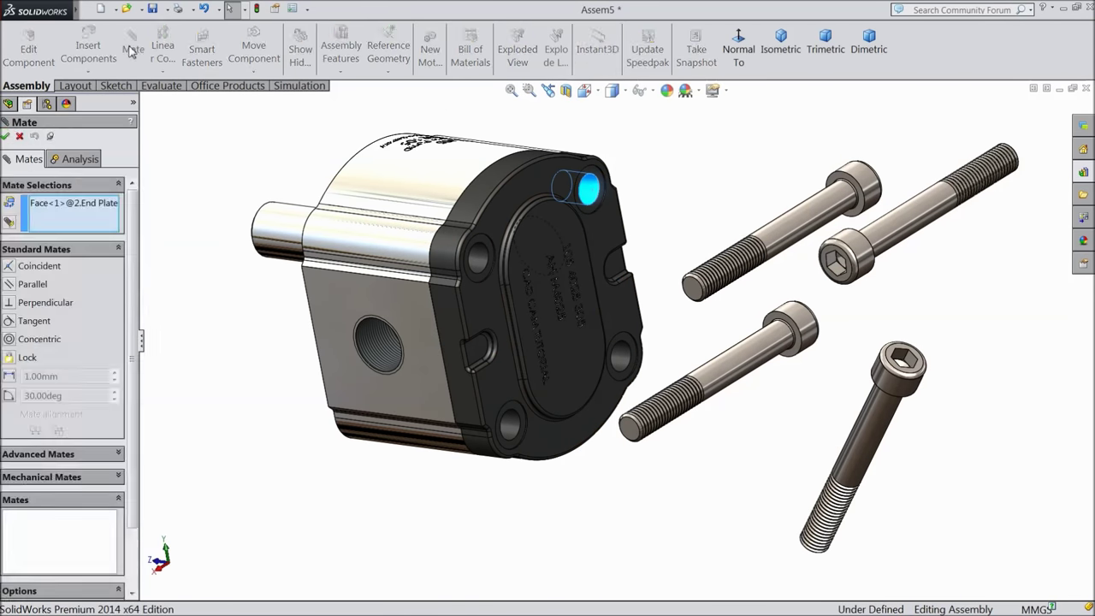
left_click(803, 227)
left_click(979, 184)
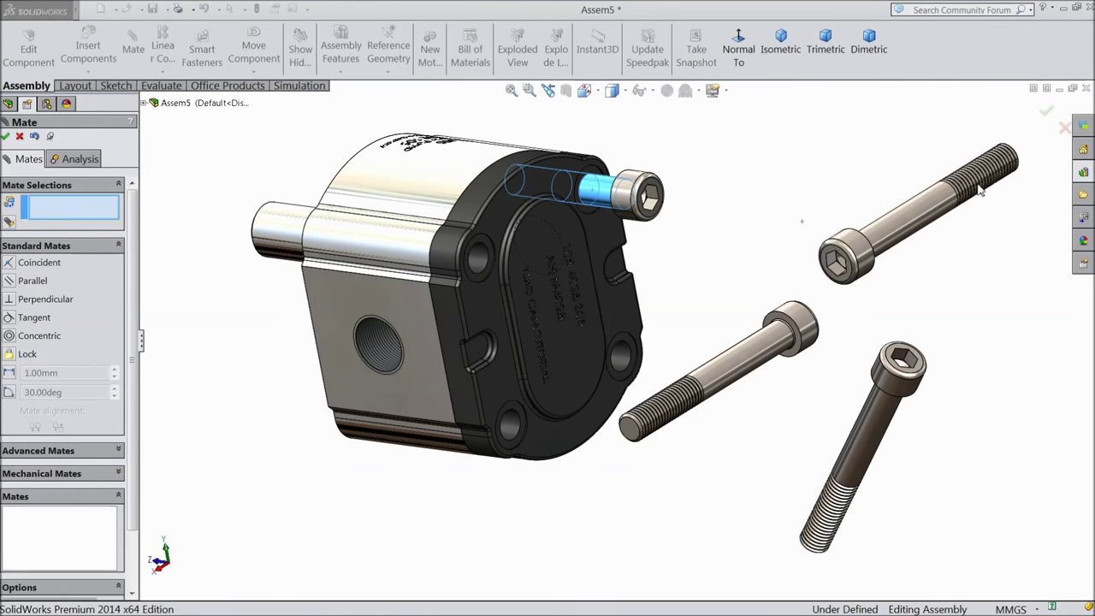
Step: Seat the screw head flush on the end plate face with a Coincident mate
middle_click_drag(579, 177, 577, 182)
scroll(577, 181, "down", 3)
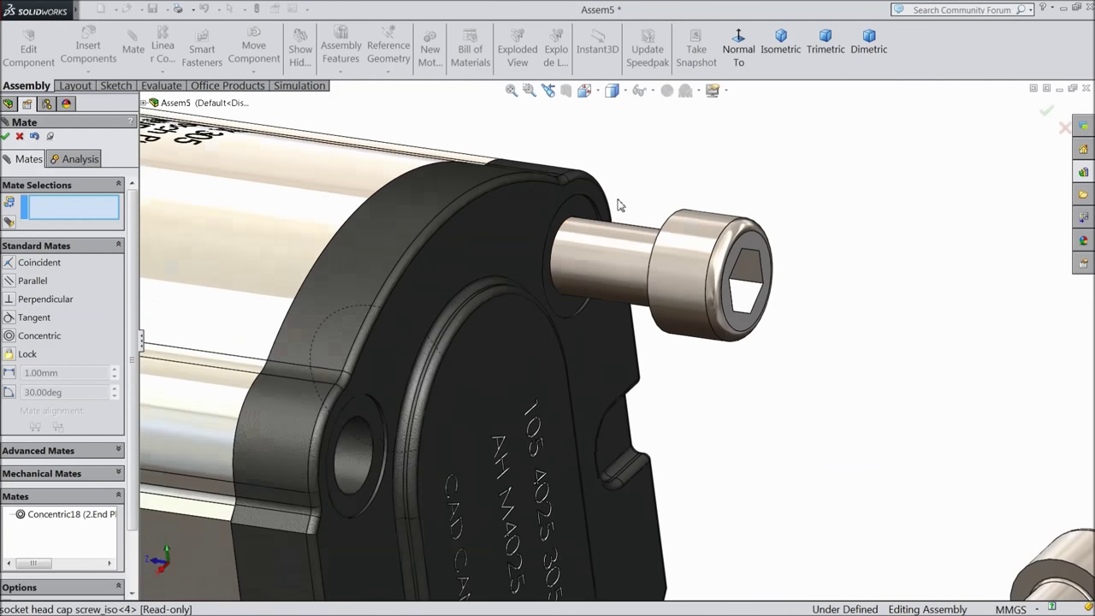
scroll(616, 208, "down", 3)
left_click(557, 245)
mouse_move(556, 245)
middle_mouse_down()
mouse_move(692, 251)
mouse_move(770, 286)
middle_mouse_up()
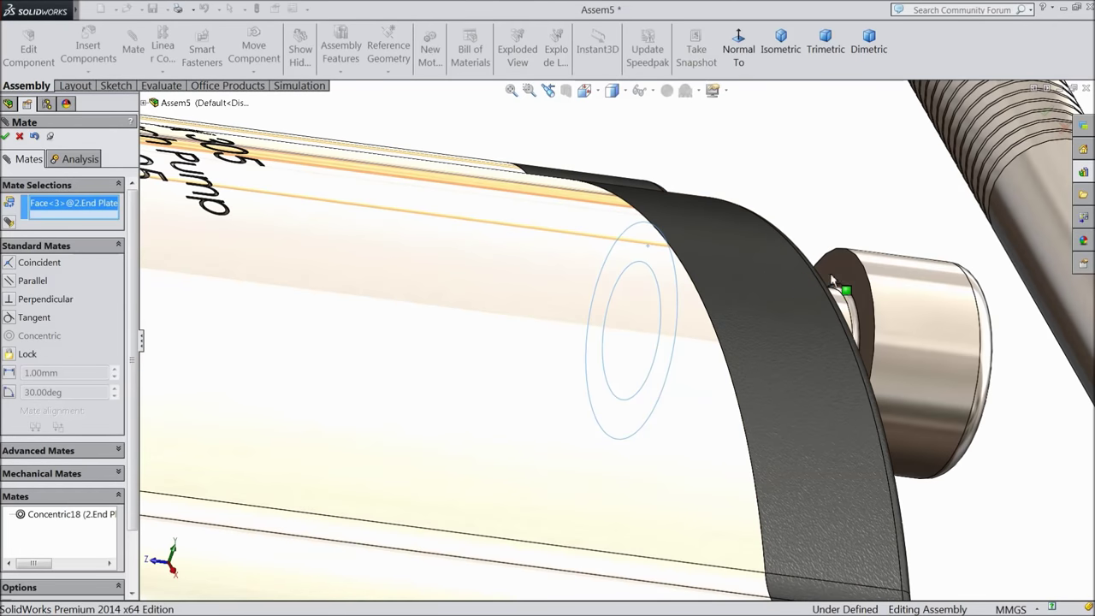
left_click(834, 278)
mouse_move(843, 303)
middle_mouse_down()
mouse_move(867, 310)
mouse_move(941, 273)
middle_mouse_up()
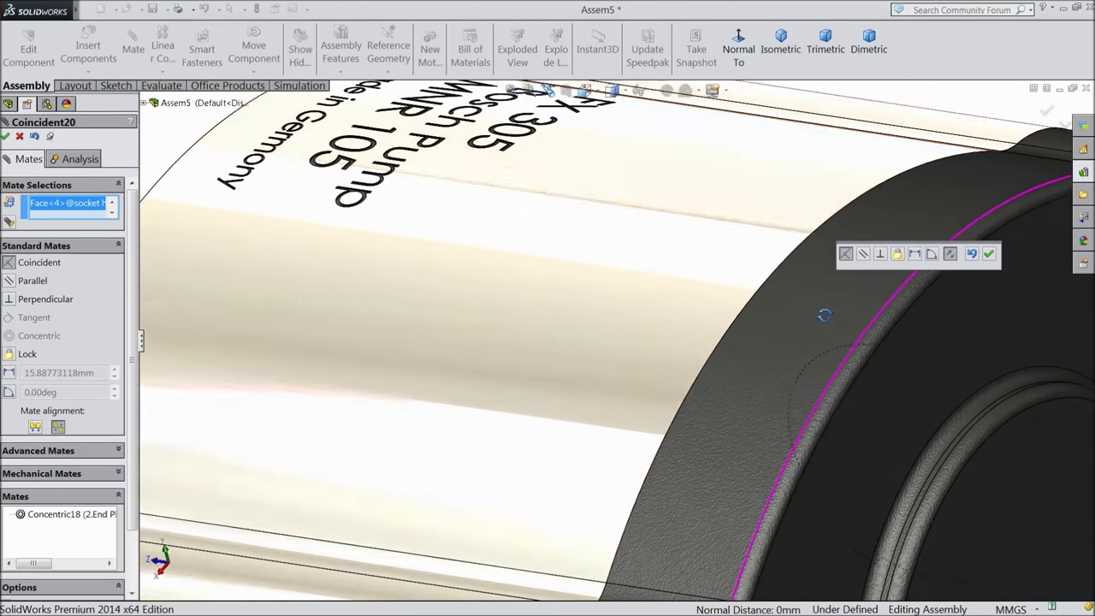
left_click(988, 253)
scroll(796, 293, "up", 2)
scroll(797, 296, "up", 2)
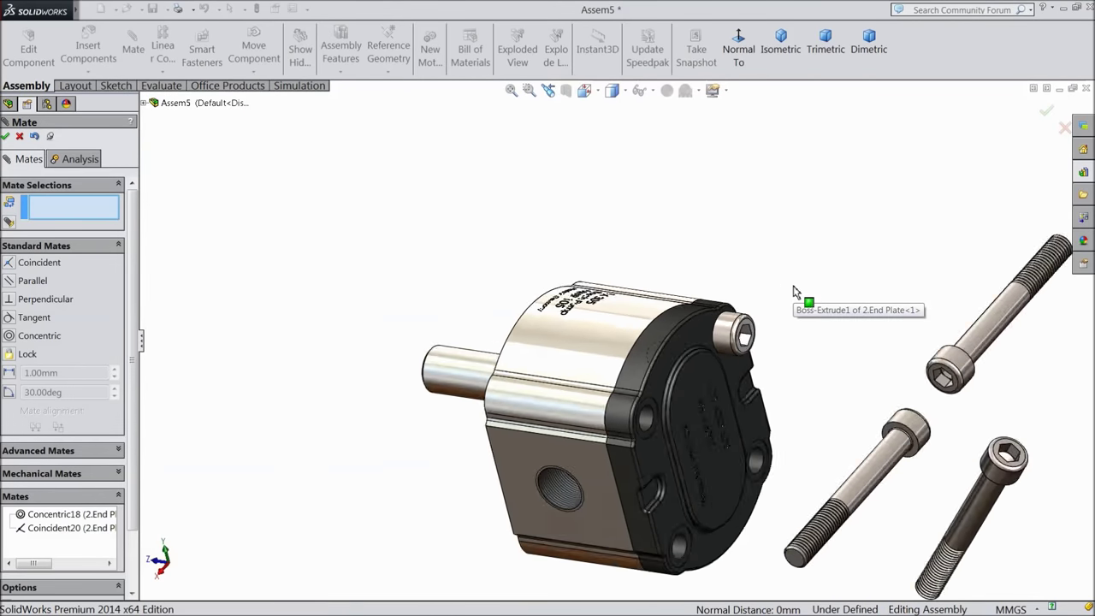
scroll(812, 325, "up", 1)
scroll(826, 354, "down", 5)
left_click(845, 291)
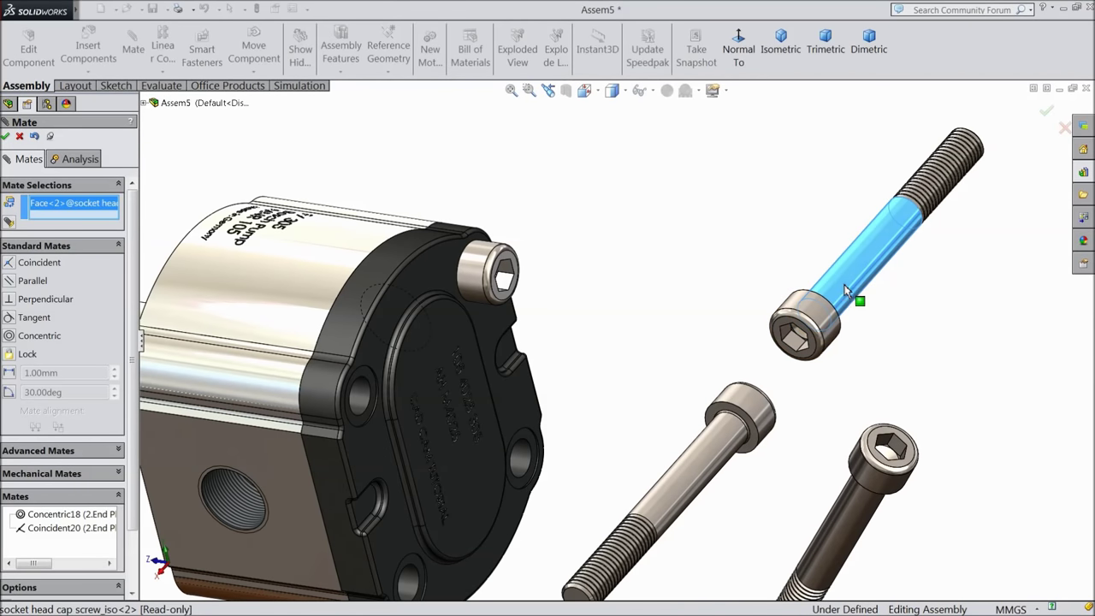
left_click(19, 136)
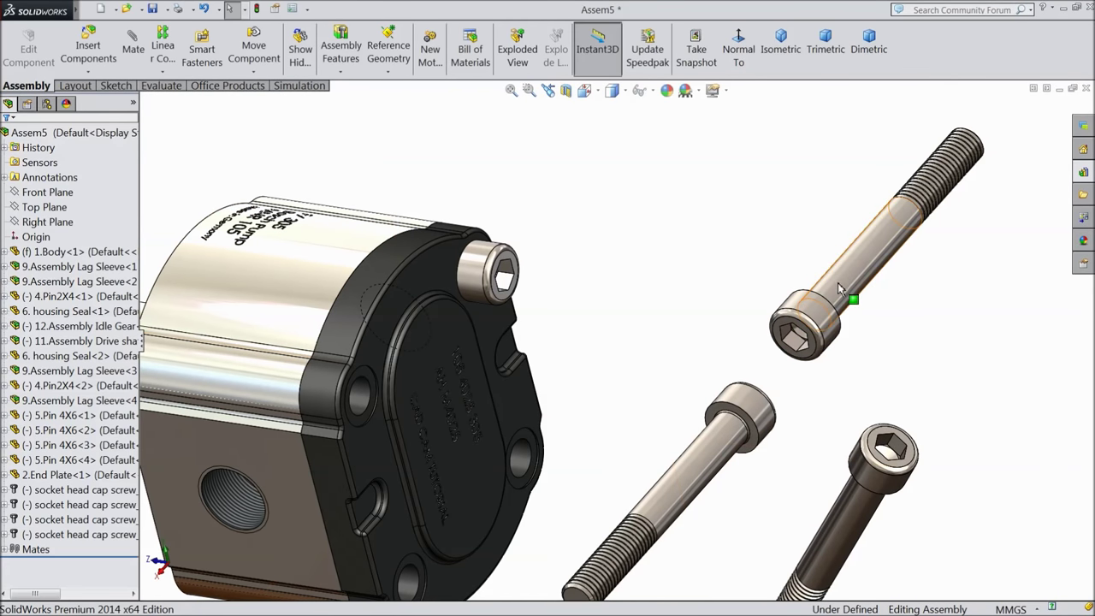
Step: Delete each of the three loose M10 cap screws
right_click(837, 290)
key("Escape")
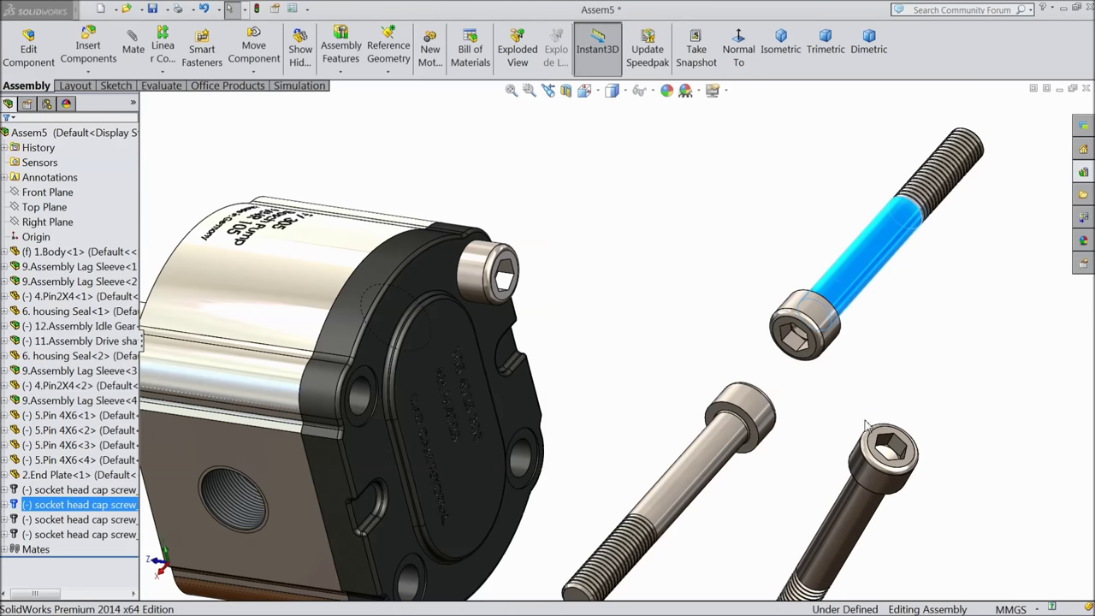
key("Delete")
left_click(642, 224)
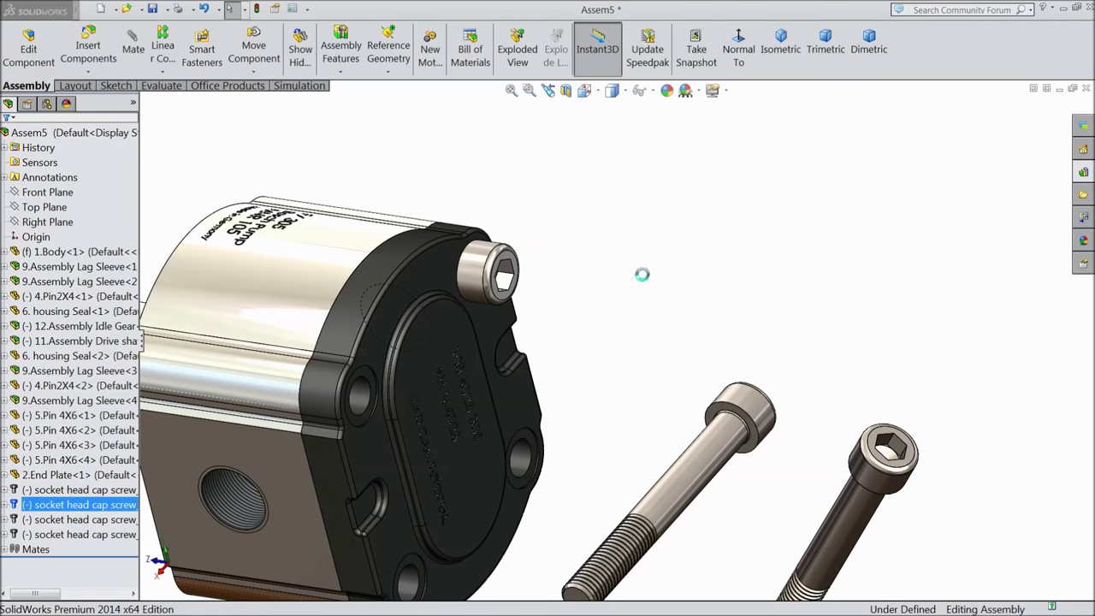
right_click(712, 443)
left_click(741, 418)
left_click(642, 223)
right_click(869, 476)
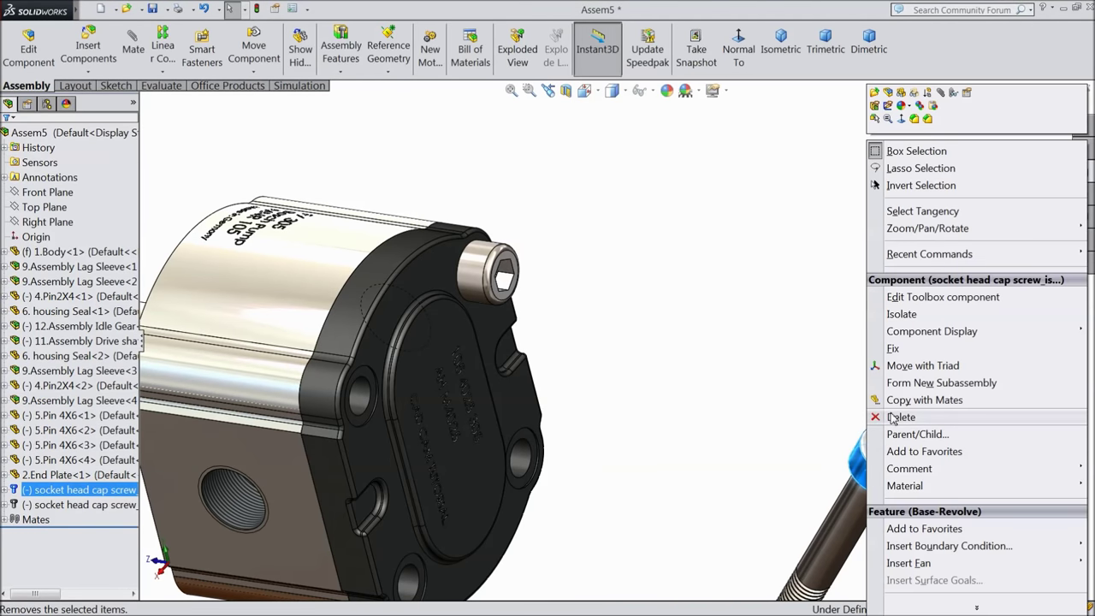
left_click(892, 419)
left_click(634, 231)
Step: Turn the pump to face the end plate and start Copy with Mates
scroll(660, 311, "up", 2)
scroll(648, 317, "up", 2)
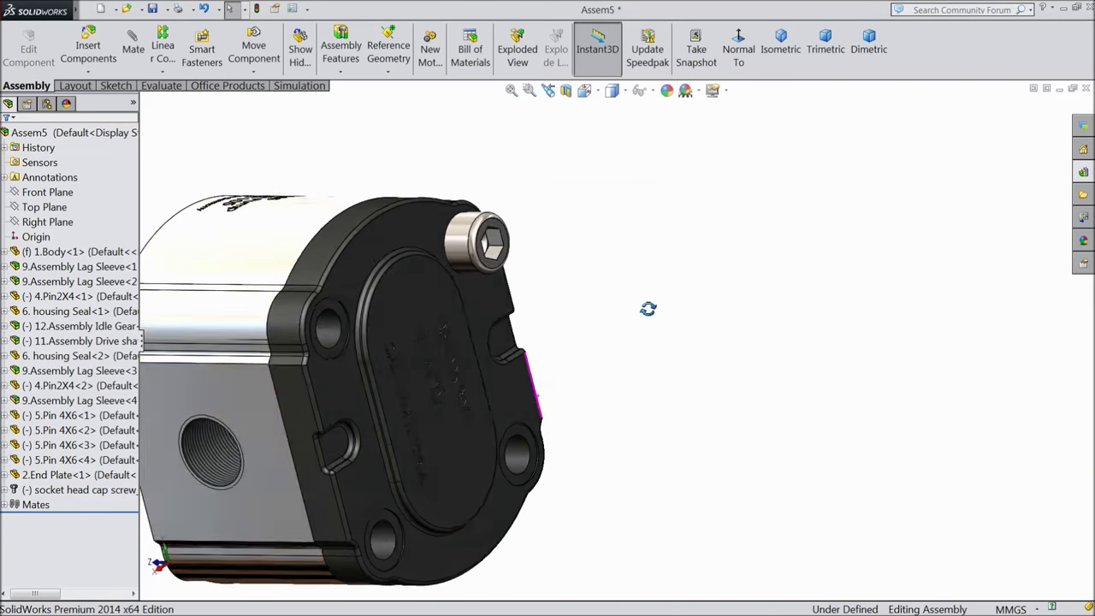
scroll(619, 346, "up", 3)
middle_click_drag(619, 345, 556, 351)
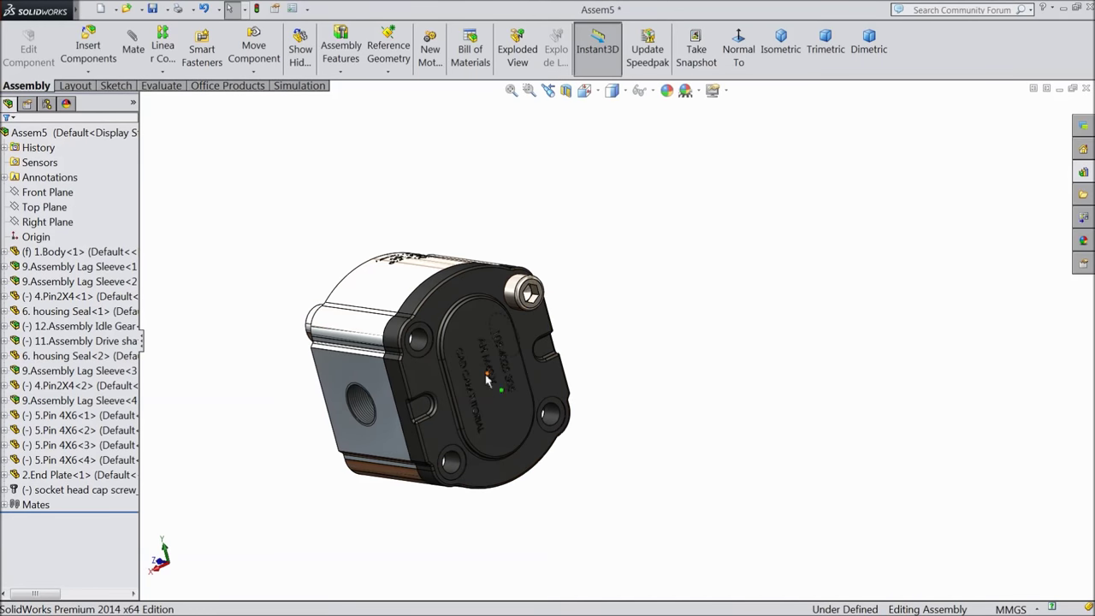
scroll(499, 394, "down", 3)
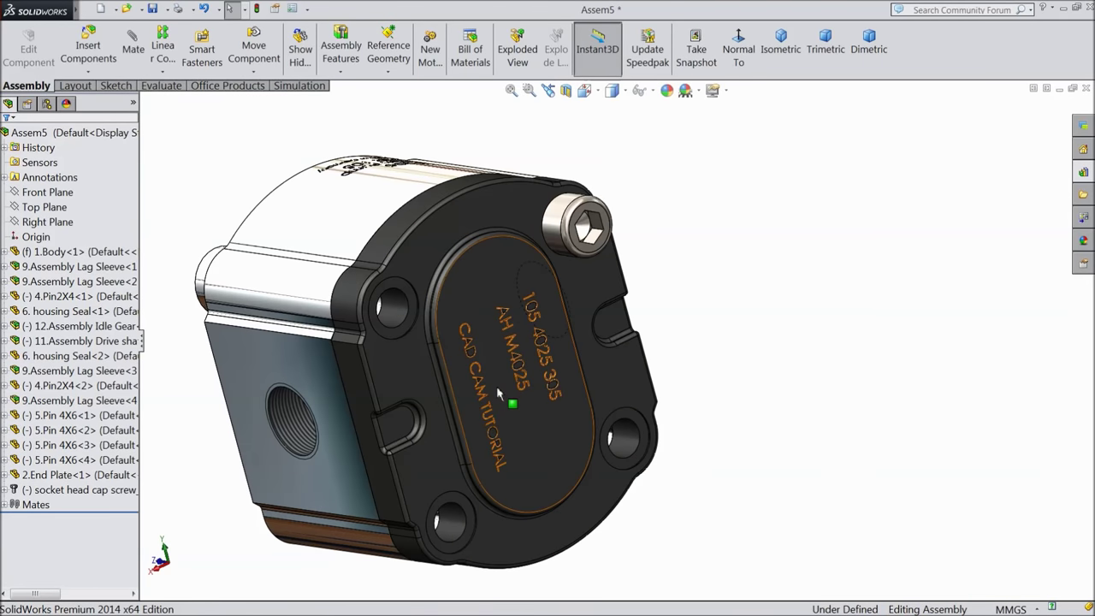
left_click(93, 75)
left_click(112, 137)
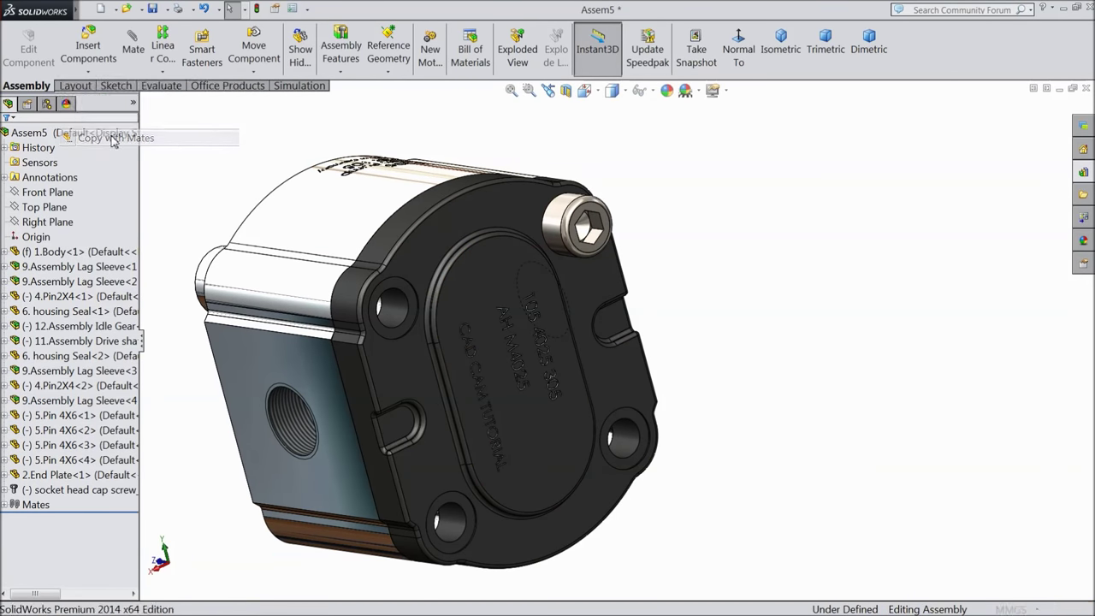
Step: Copy the seated screw with its mates into the upper-left end plate hole
left_click(560, 242)
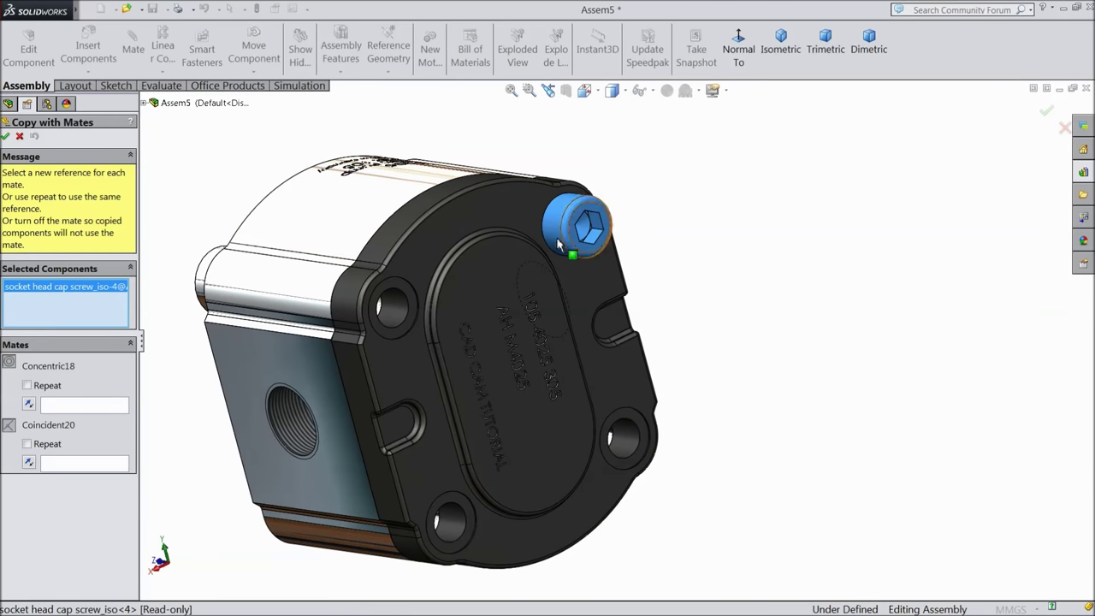
left_click(60, 408)
left_click(389, 320)
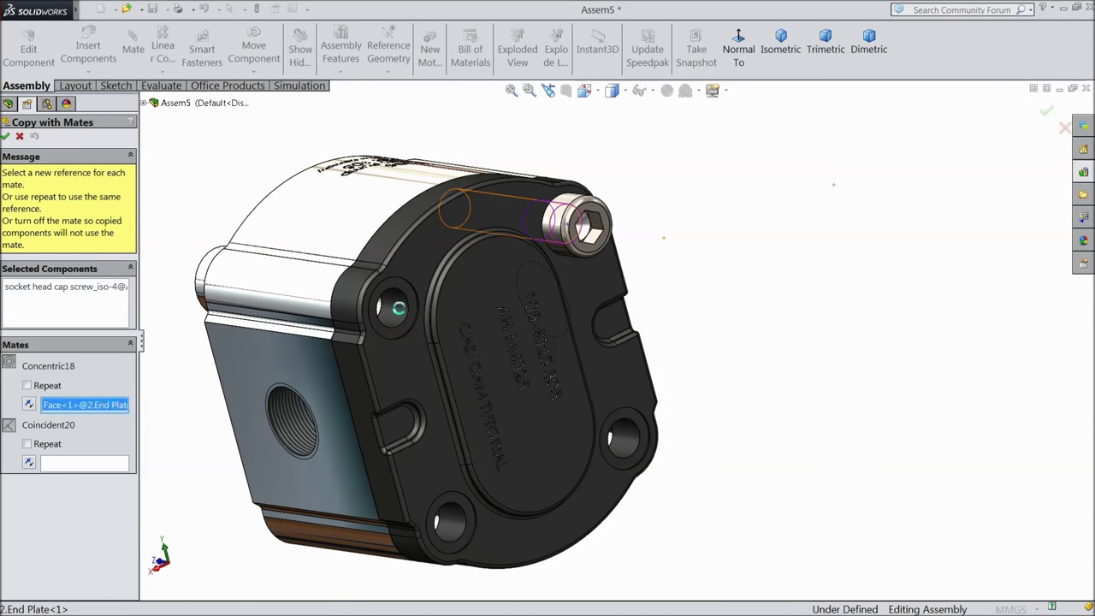
left_click(399, 369)
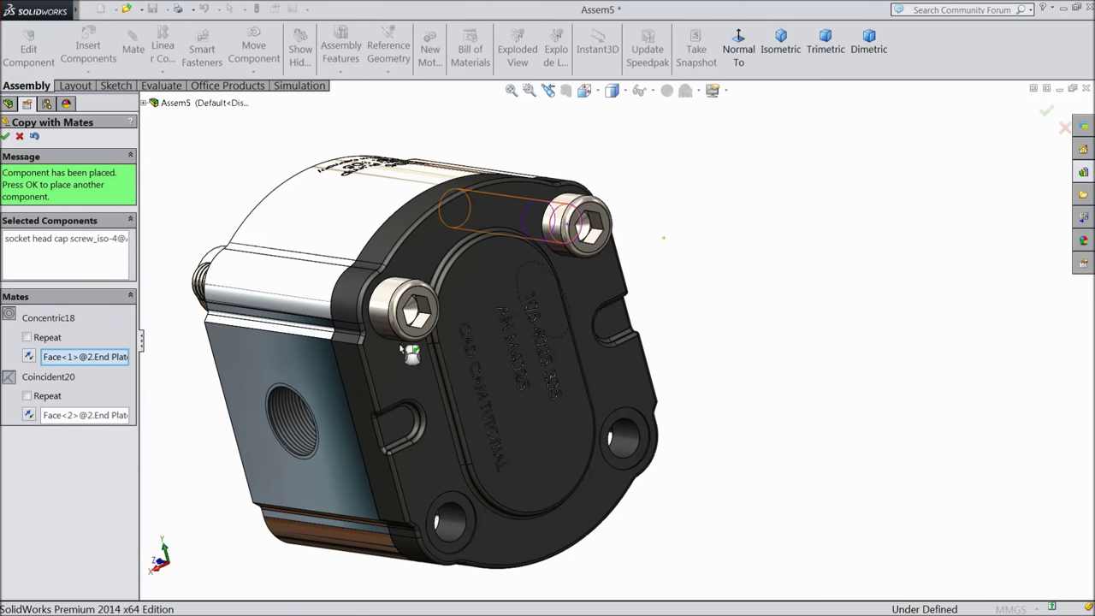
left_click(98, 417)
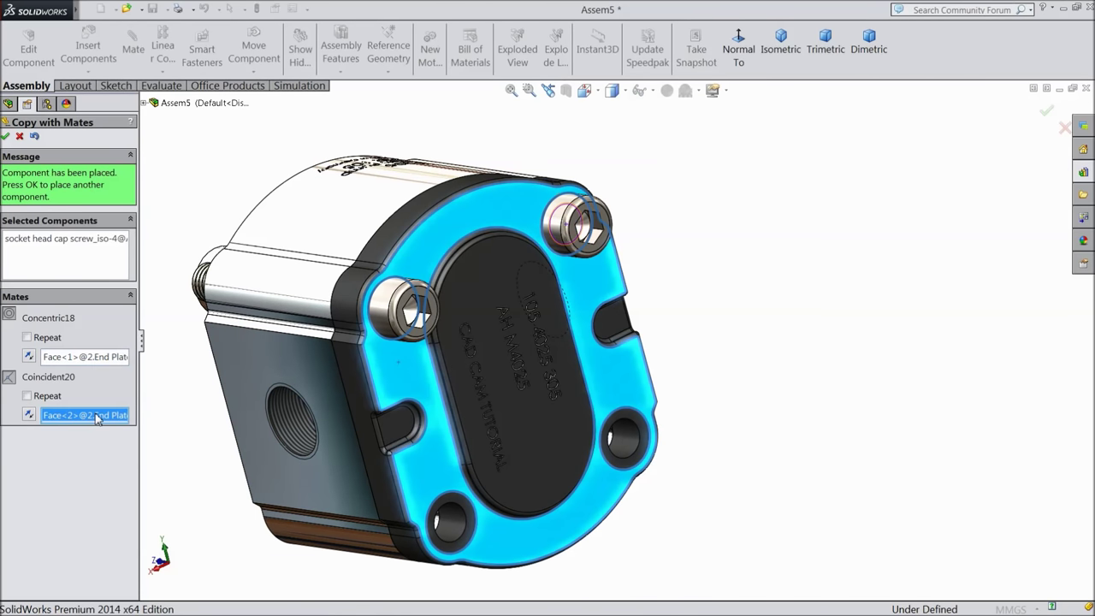
right_click(98, 417)
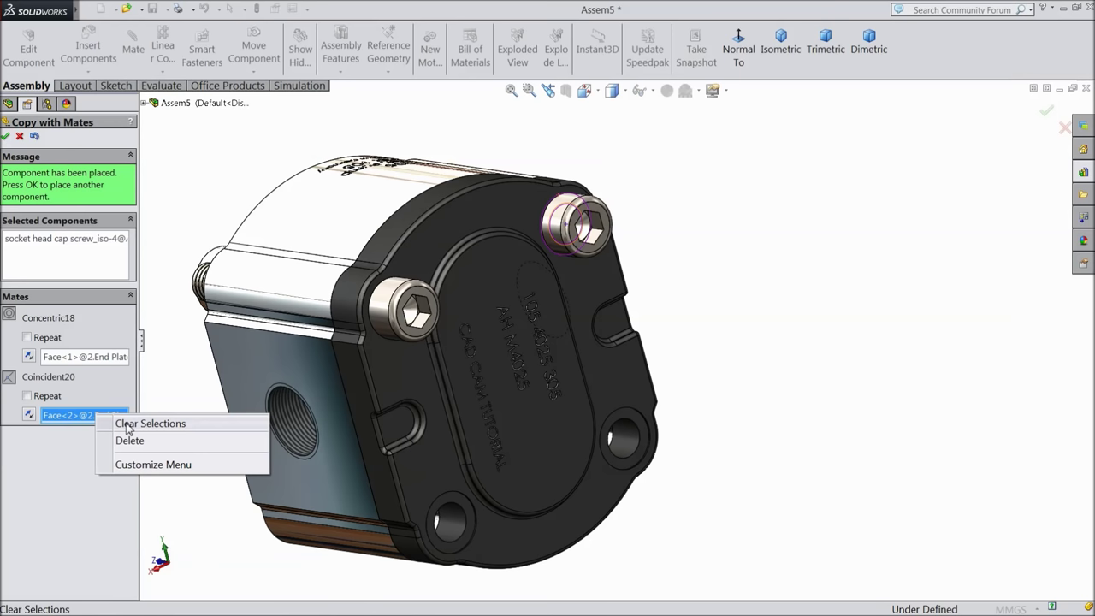
left_click(127, 424)
scroll(411, 333, "down", 2)
scroll(454, 299, "down", 5)
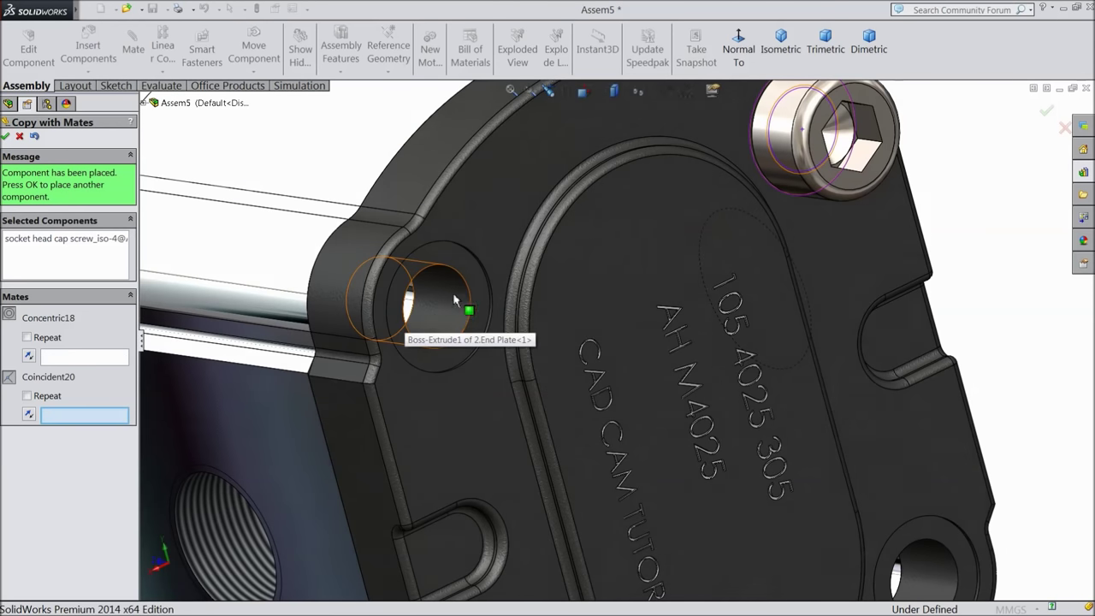
left_click(467, 270)
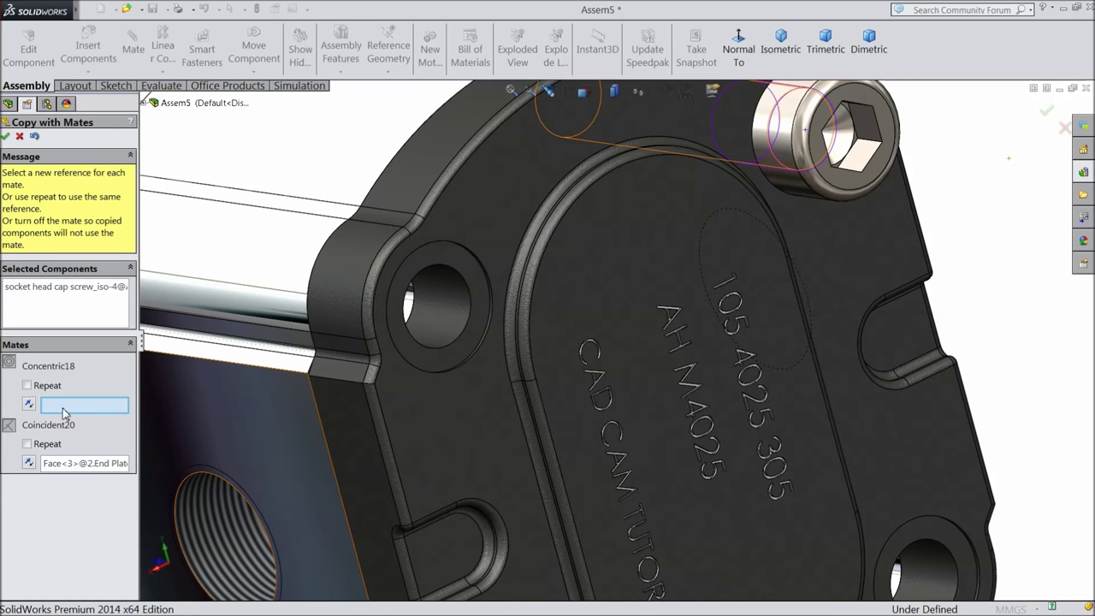
left_click(460, 317)
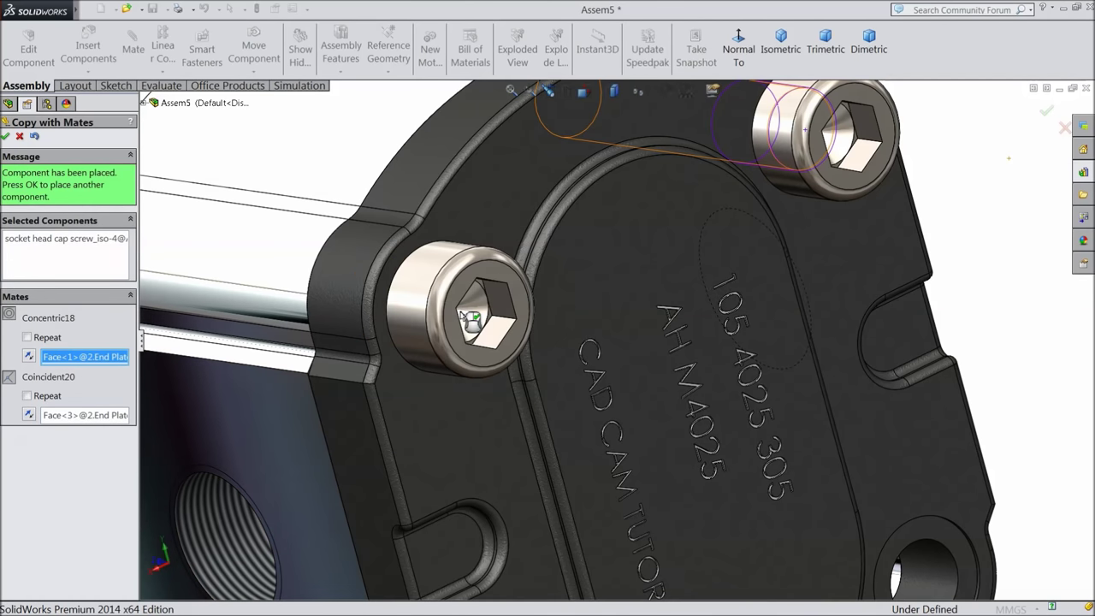
left_click(7, 136)
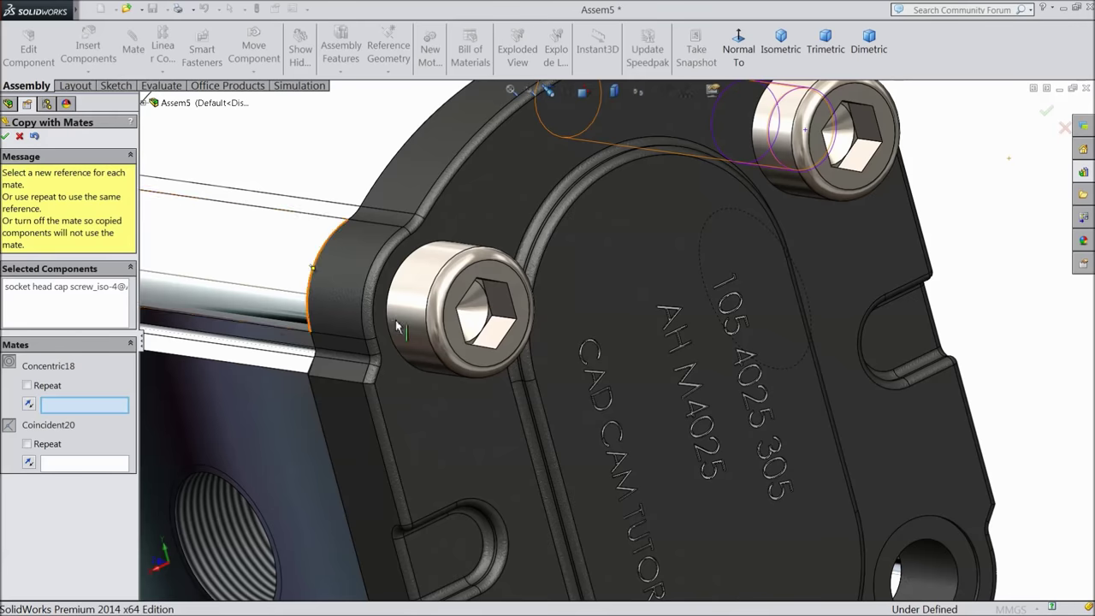
Step: Place a second screw copy in the lower end plate hole
key("f")
scroll(599, 454, "up", 5)
scroll(568, 421, "down", 2)
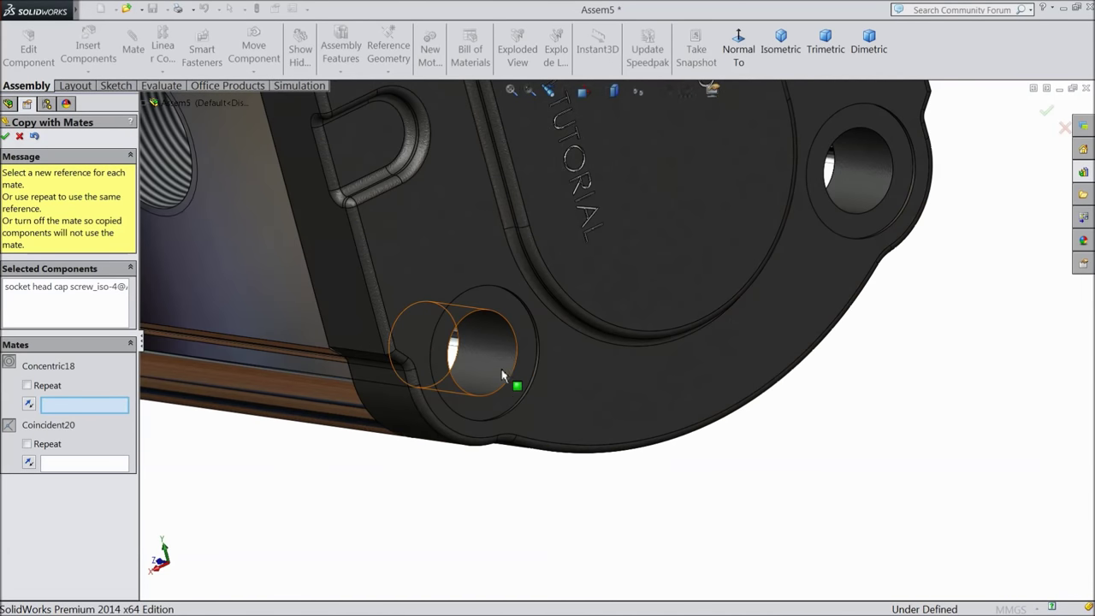
left_click(498, 364)
left_click(479, 412)
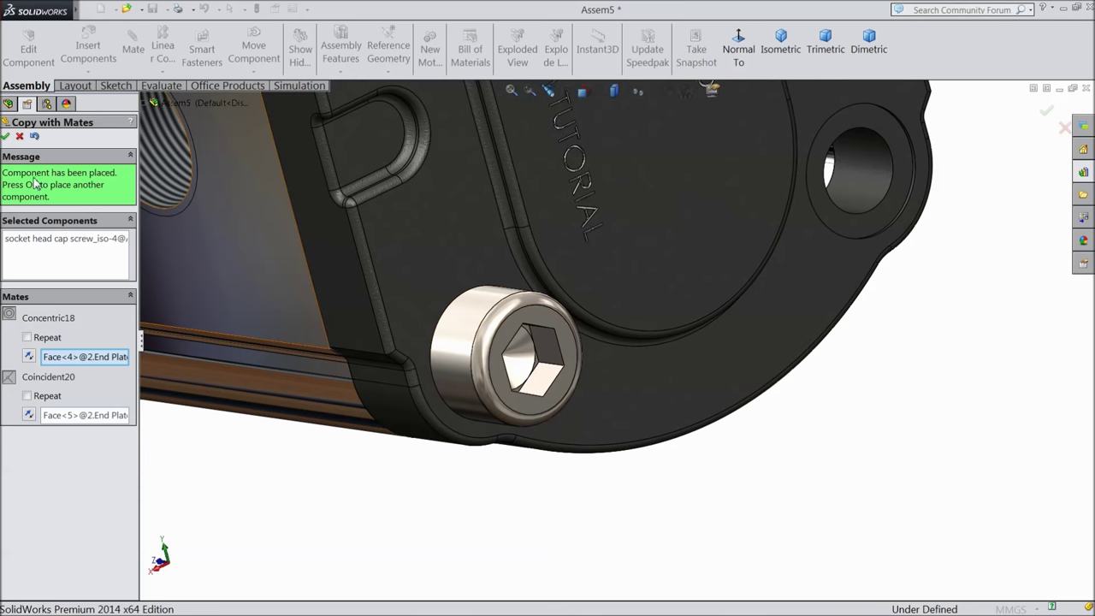
left_click(6, 136)
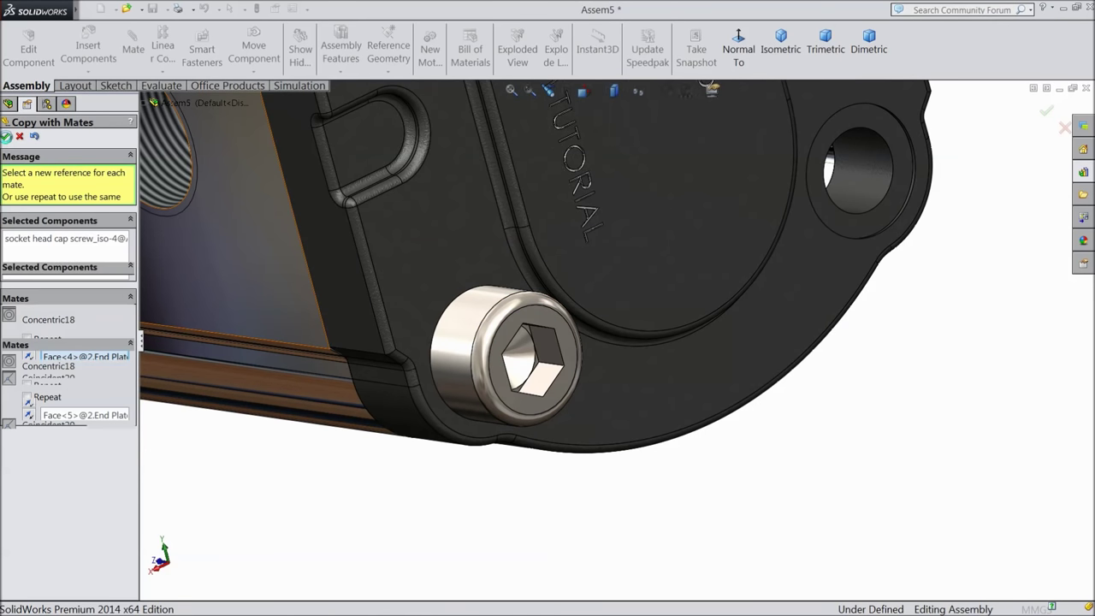
Step: Place the last screw copy in the remaining hole and finish copying
left_click(860, 194)
left_click(852, 222)
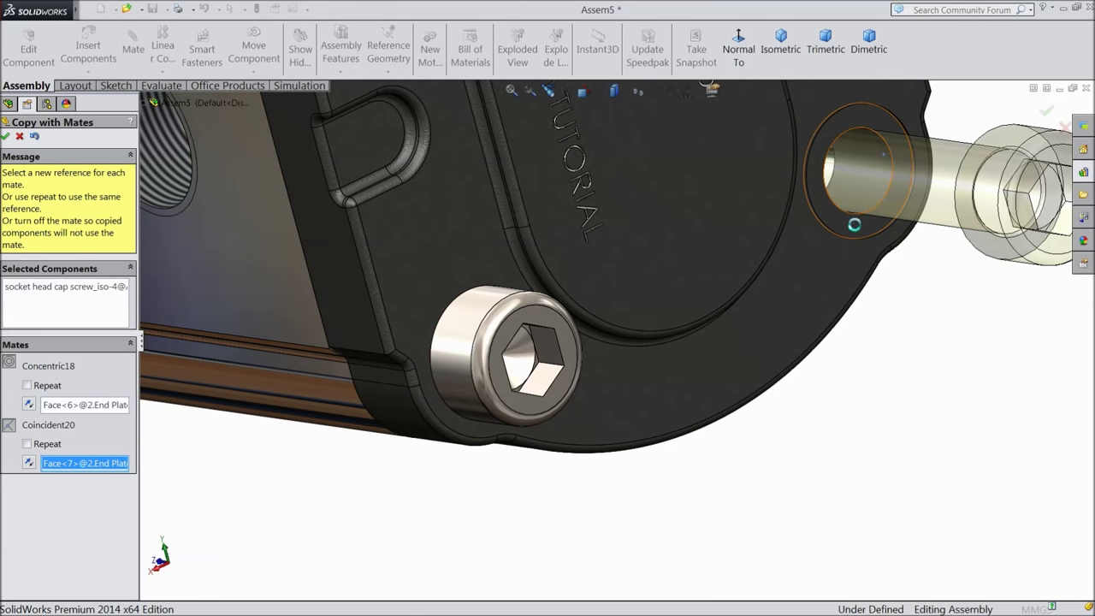
left_click(6, 137)
left_click(18, 136)
mouse_move(368, 257)
middle_mouse_down()
mouse_move(436, 277)
mouse_move(467, 246)
mouse_move(514, 285)
mouse_move(564, 239)
middle_mouse_up()
scroll(436, 277, "up", 5)
scroll(581, 219, "down", 3)
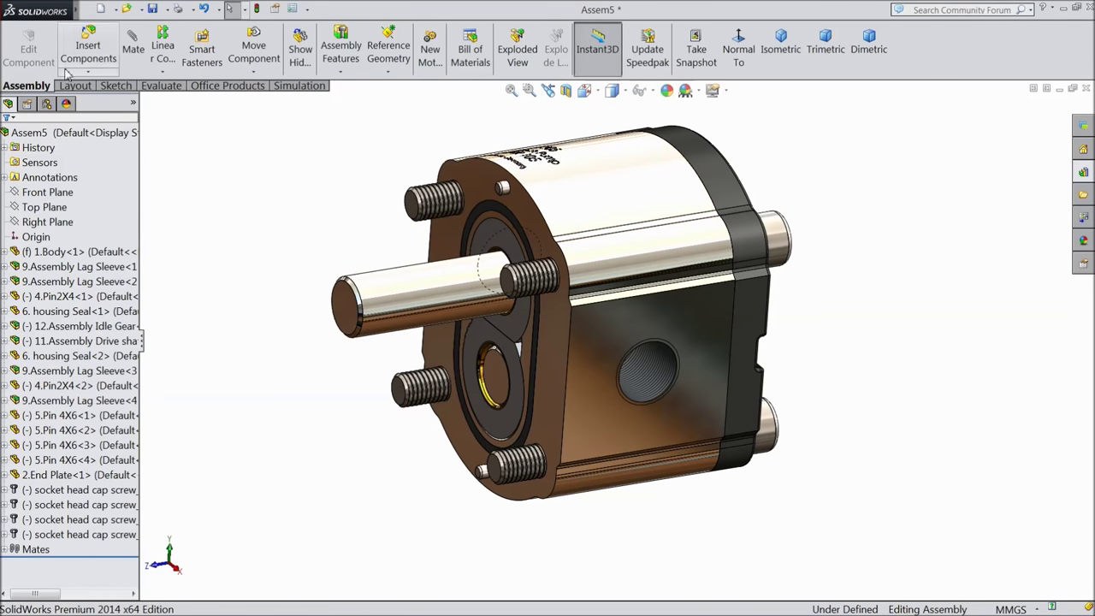
Step: Insert the 13.Nipple part beside the pump's side port
left_click(94, 54)
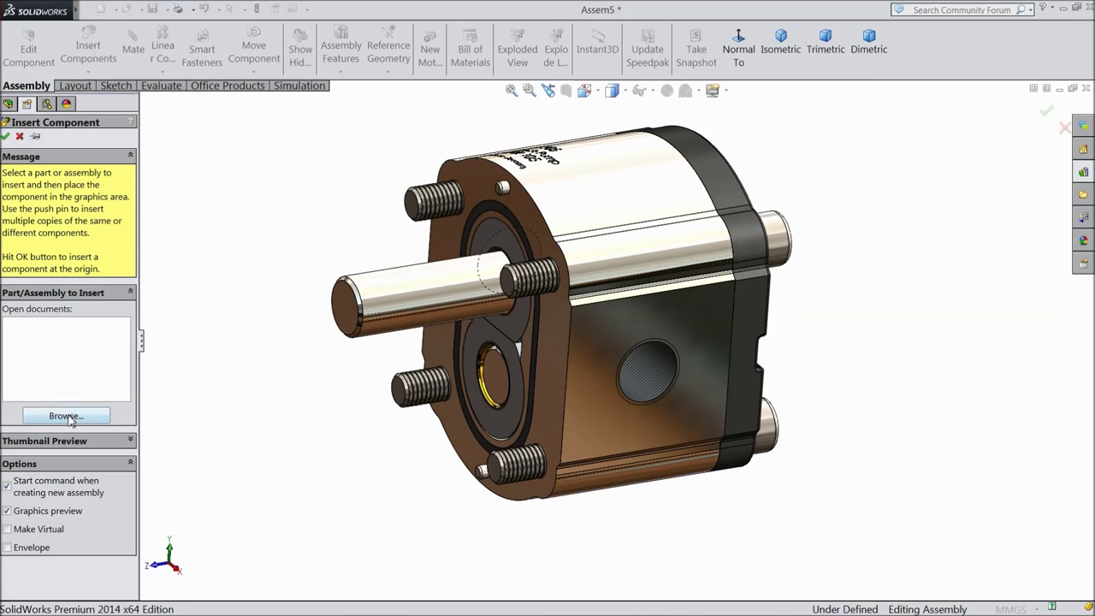
left_click(69, 416)
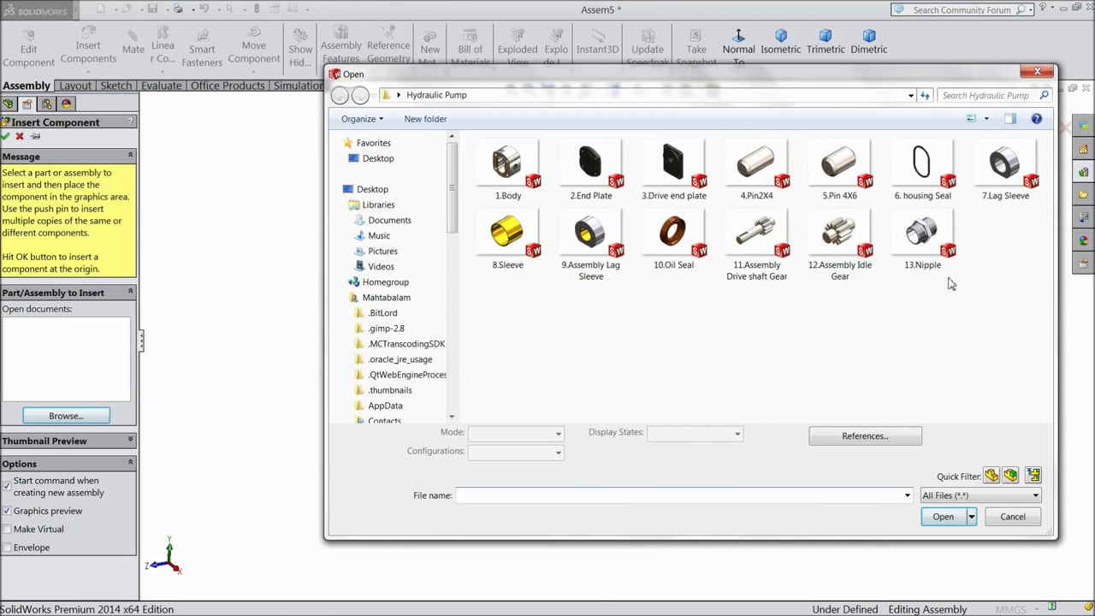
left_click(922, 240)
left_click(942, 515)
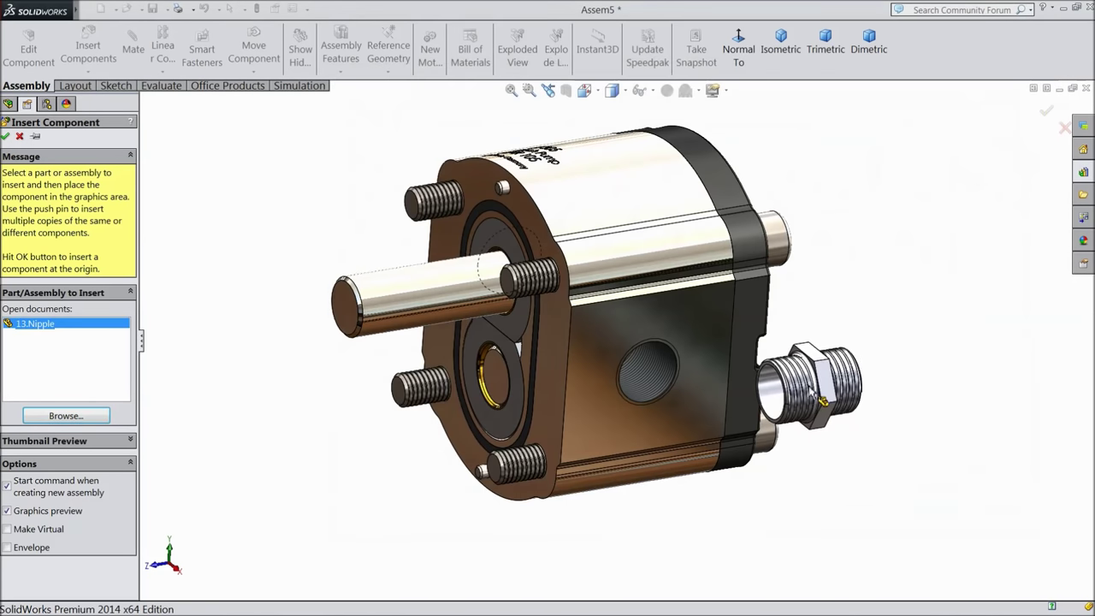
left_click(773, 442)
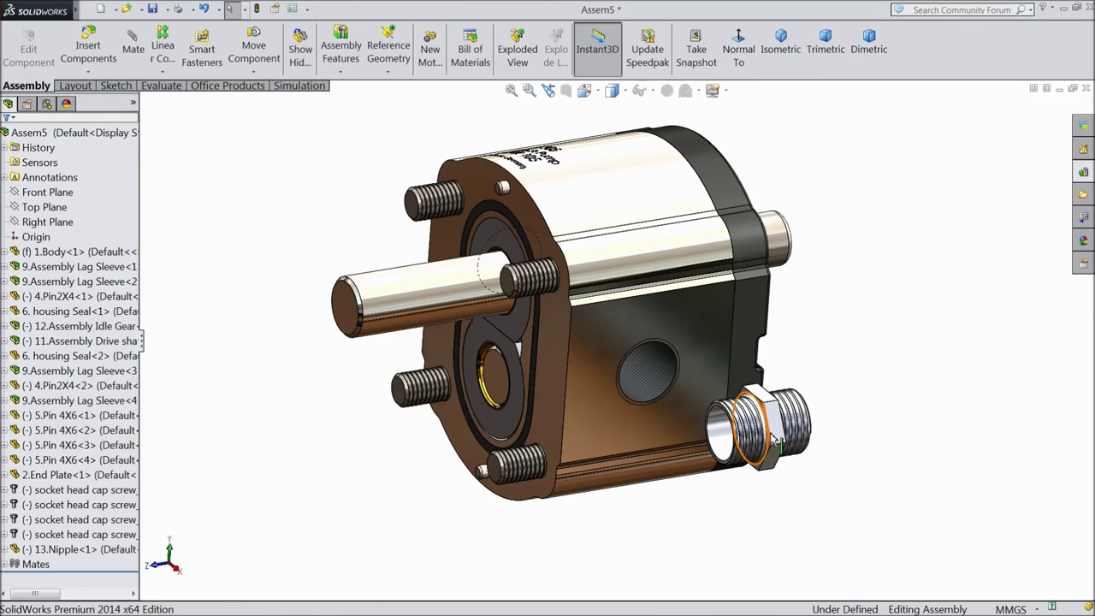
Step: Mate the nipple thread concentric with the port hole, flipped to point outward
scroll(775, 441, "down", 3)
scroll(707, 417, "down", 2)
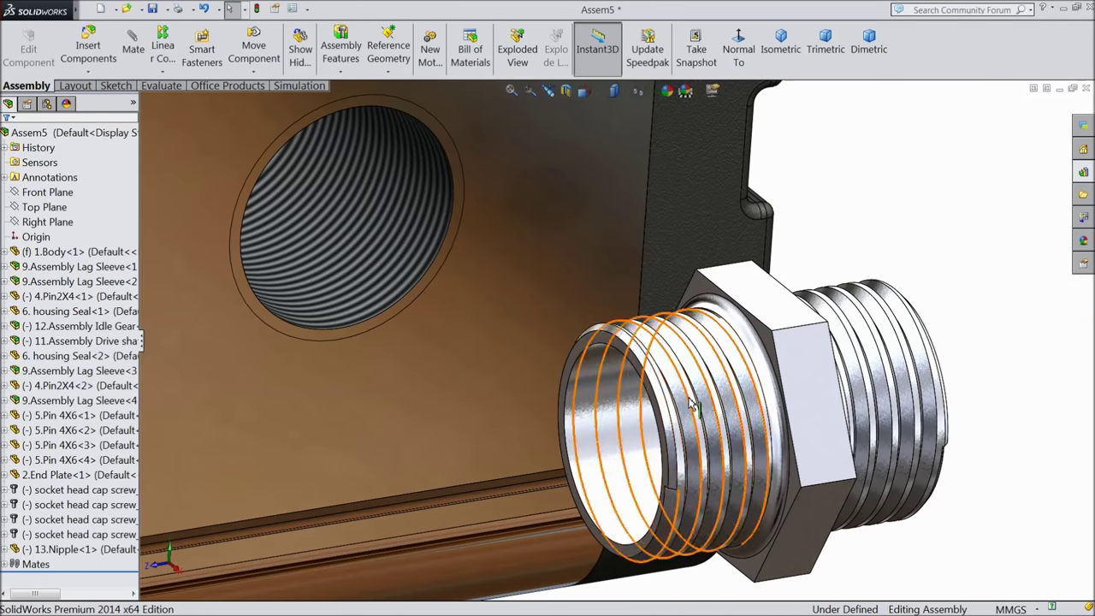
scroll(687, 415, "down", 2)
left_click(687, 416)
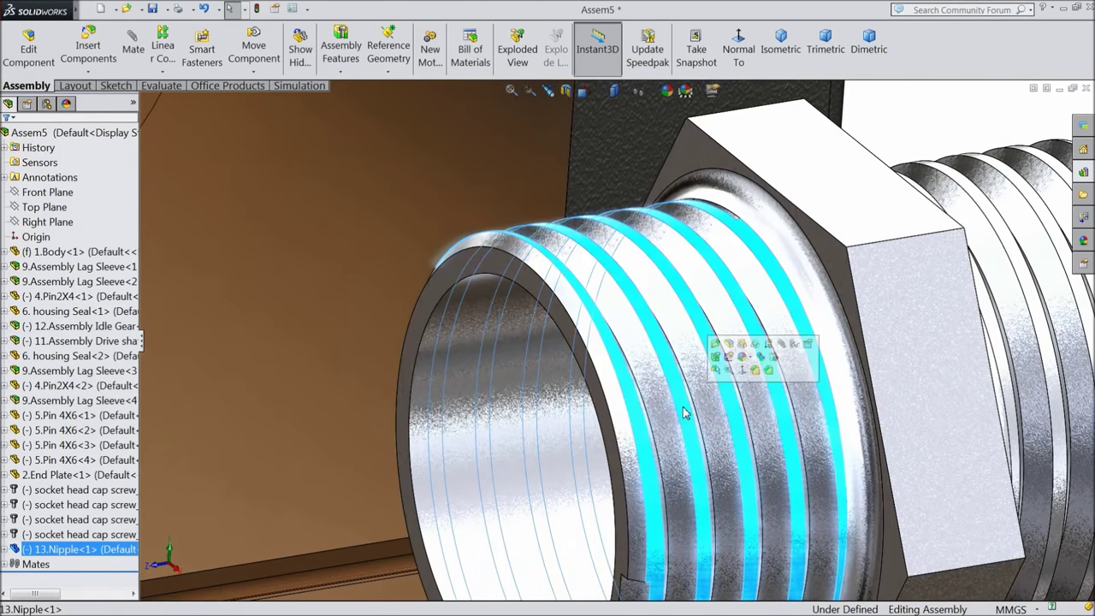
left_click(782, 349)
scroll(553, 309, "up", 2)
scroll(503, 273, "up", 1)
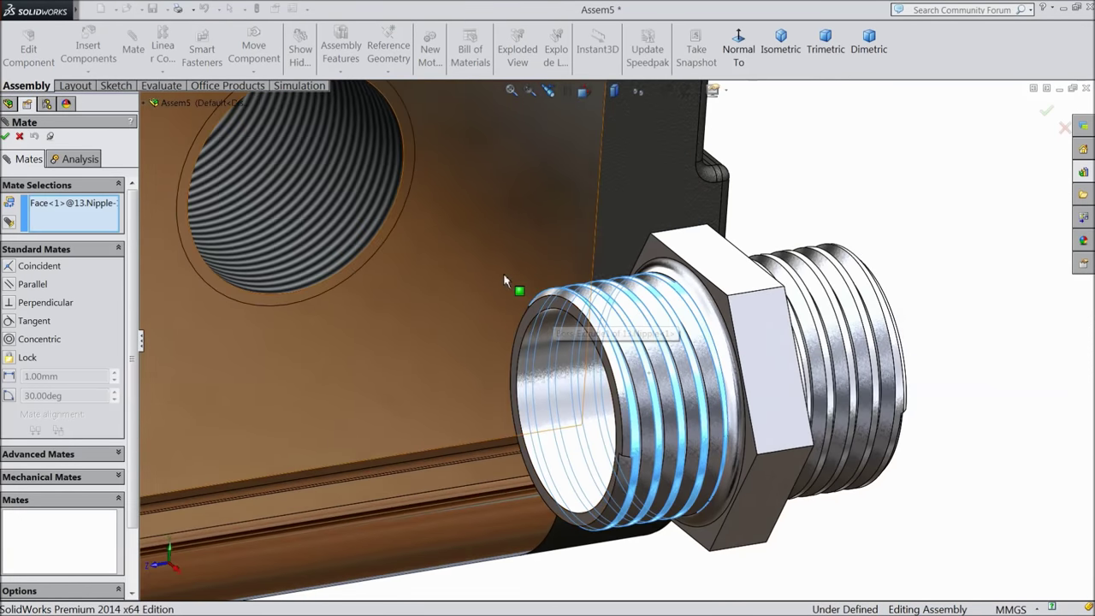
scroll(479, 265, "up", 1)
left_click(451, 256)
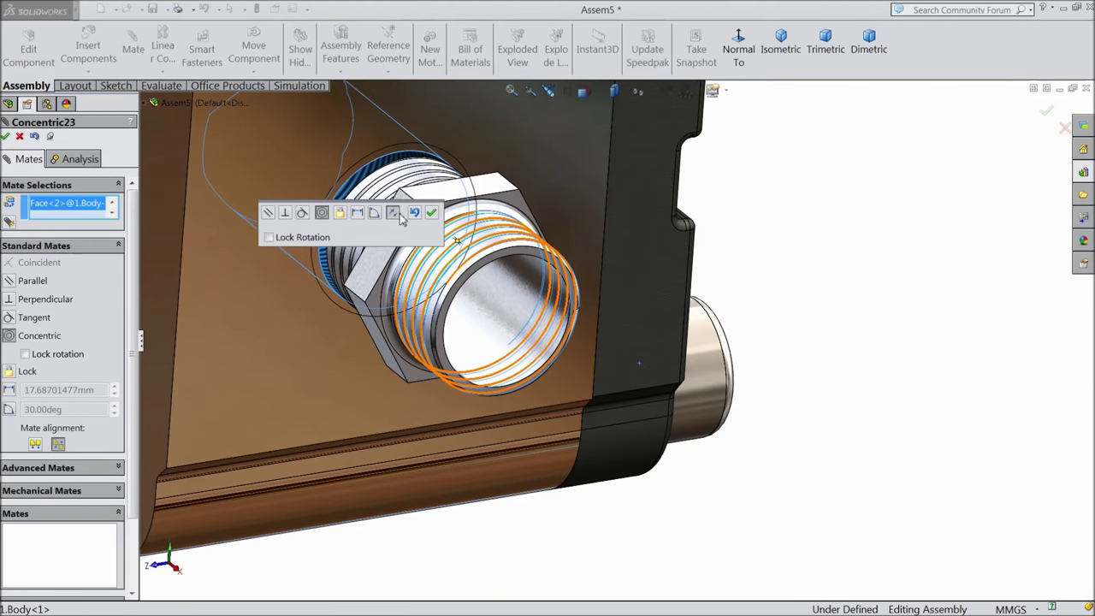
left_click(394, 213)
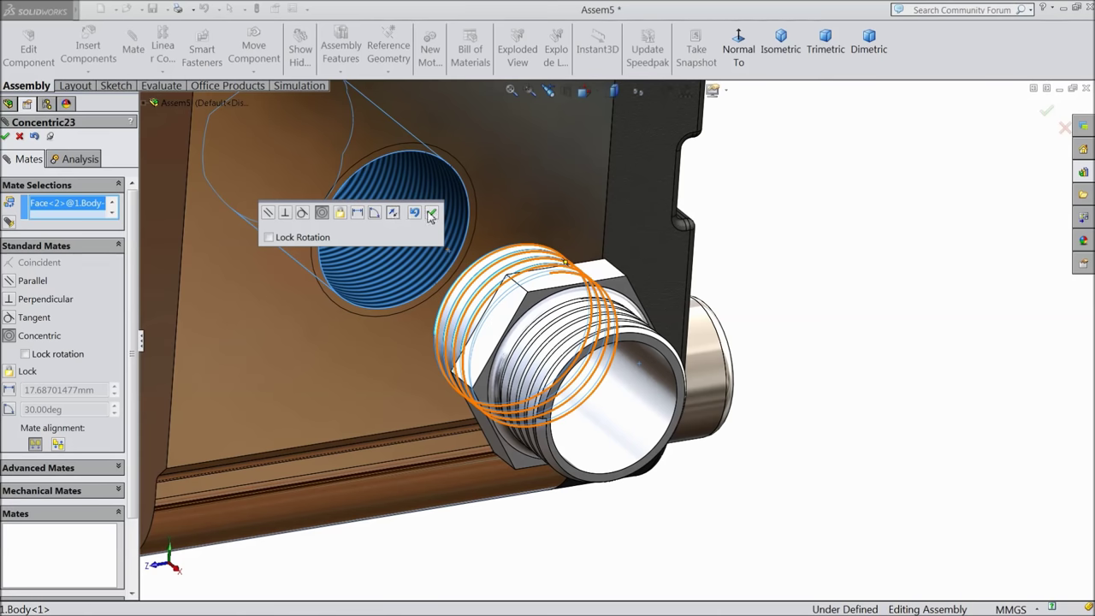
left_click(430, 213)
Step: Make the nipple's hex face coincident with the housing side face
left_click(388, 324)
scroll(421, 333, "up", 2)
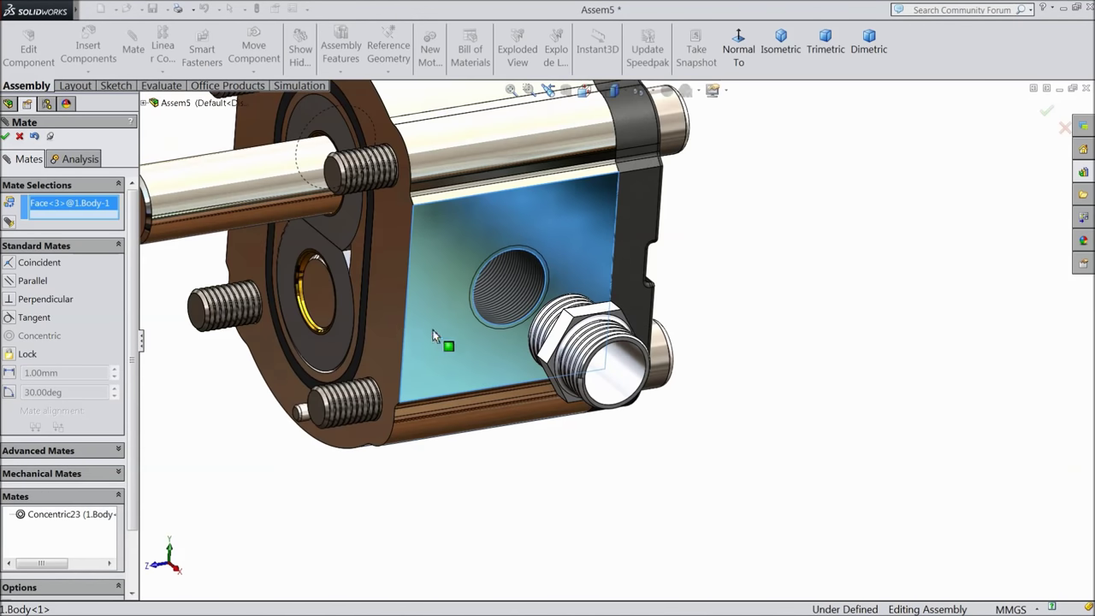
middle_click_drag(421, 327, 601, 329)
scroll(603, 332, "down", 2)
left_click(579, 299)
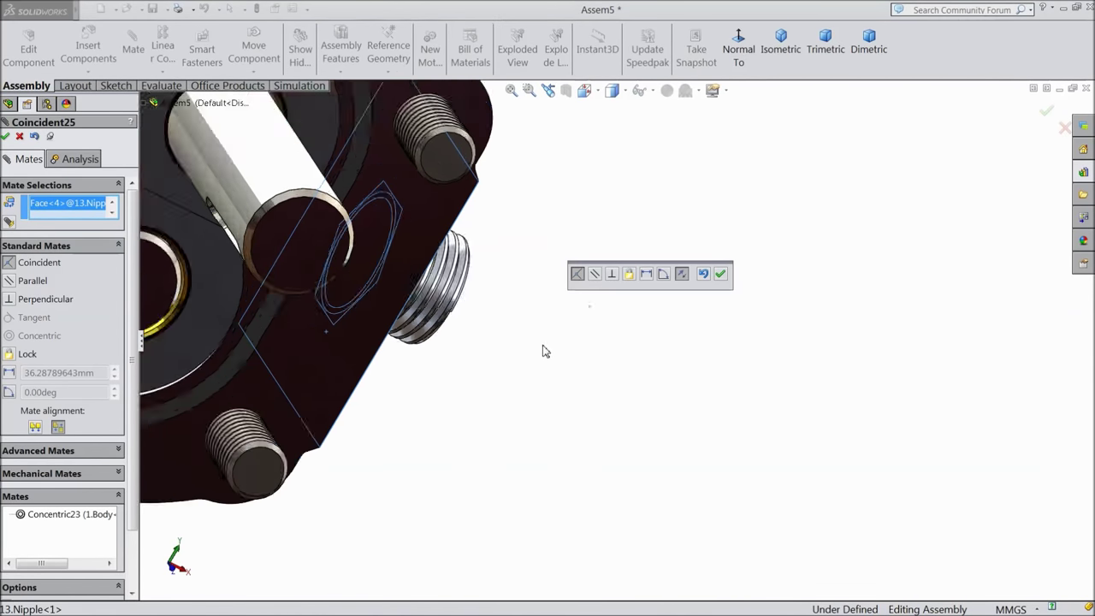
left_click(719, 275)
scroll(624, 334, "up", 3)
mouse_move(623, 334)
middle_mouse_down()
mouse_move(634, 263)
mouse_move(616, 321)
middle_mouse_up()
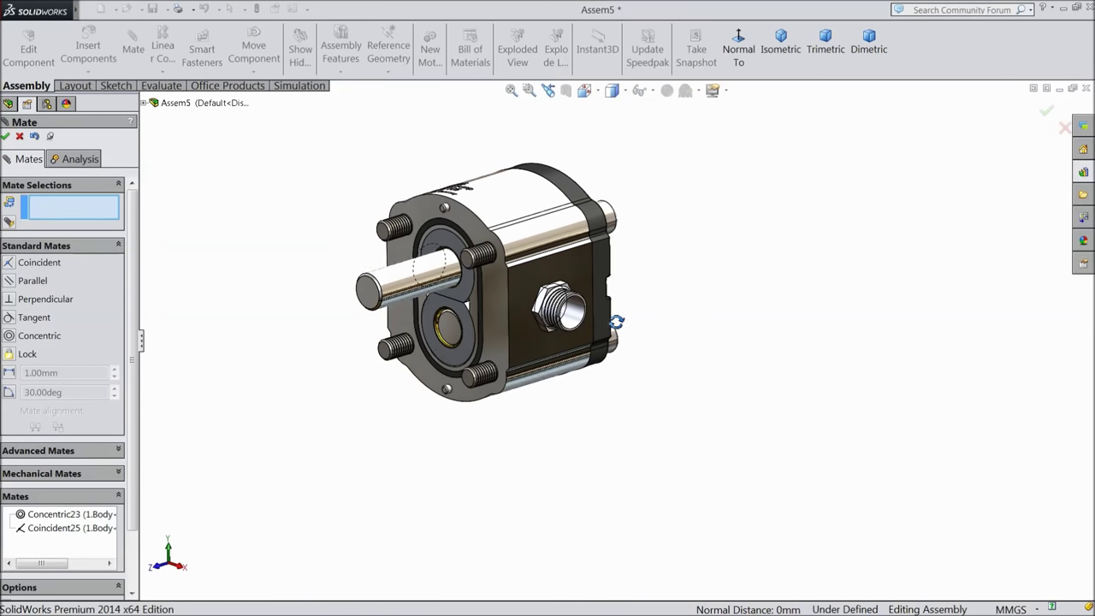
left_click(6, 137)
scroll(528, 295, "down", 3)
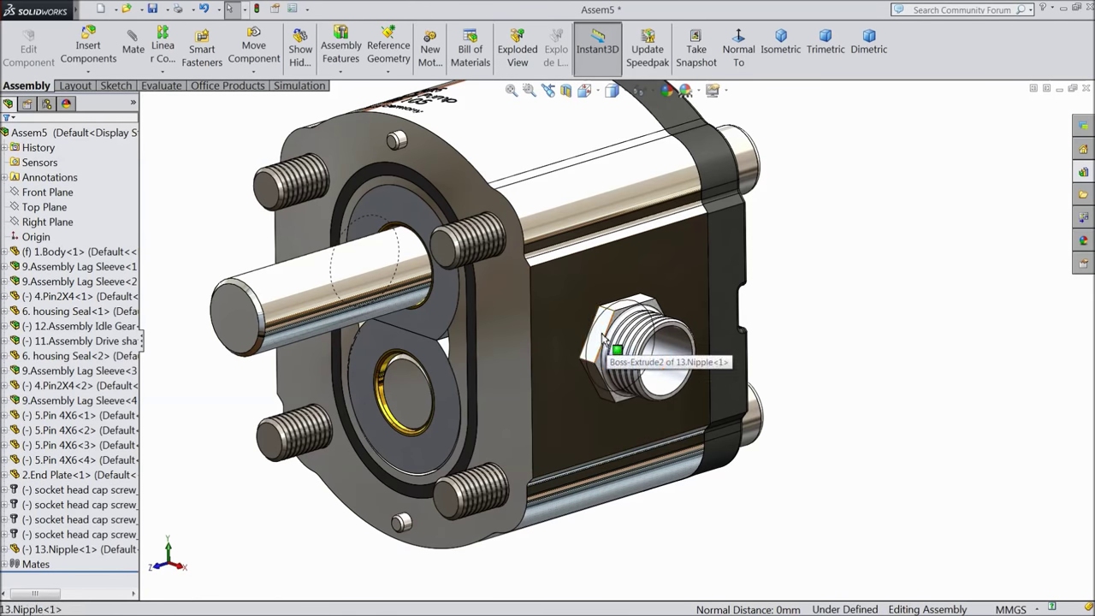
Step: Ctrl-drag a copy of 13.Nipple and place it beside the pump's opposite port
left_click_drag(604, 337, 849, 315, "ctrl")
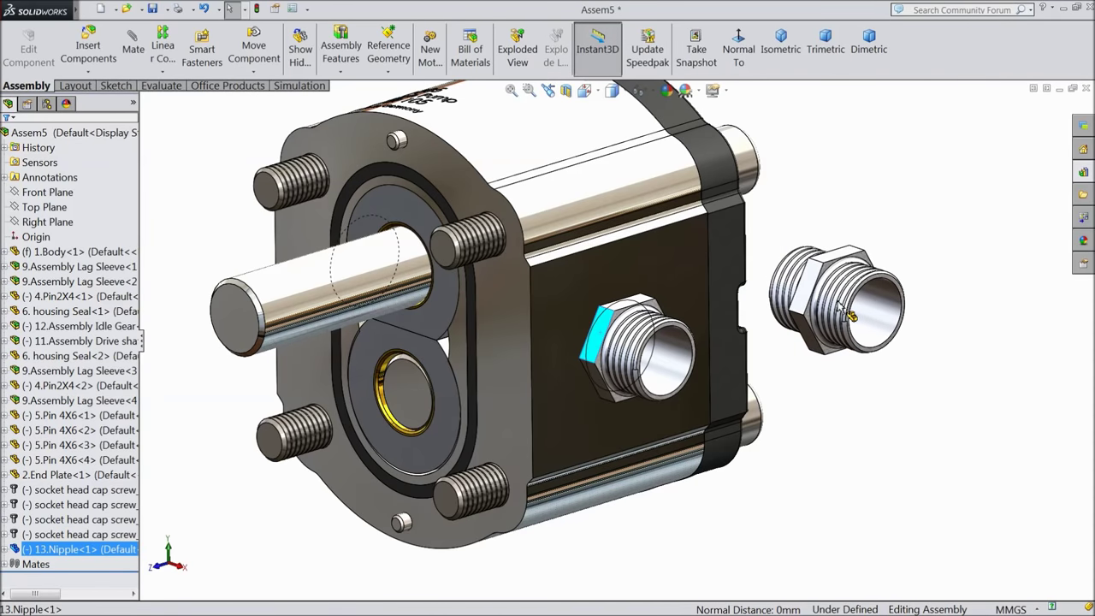
scroll(791, 315, "up", 3)
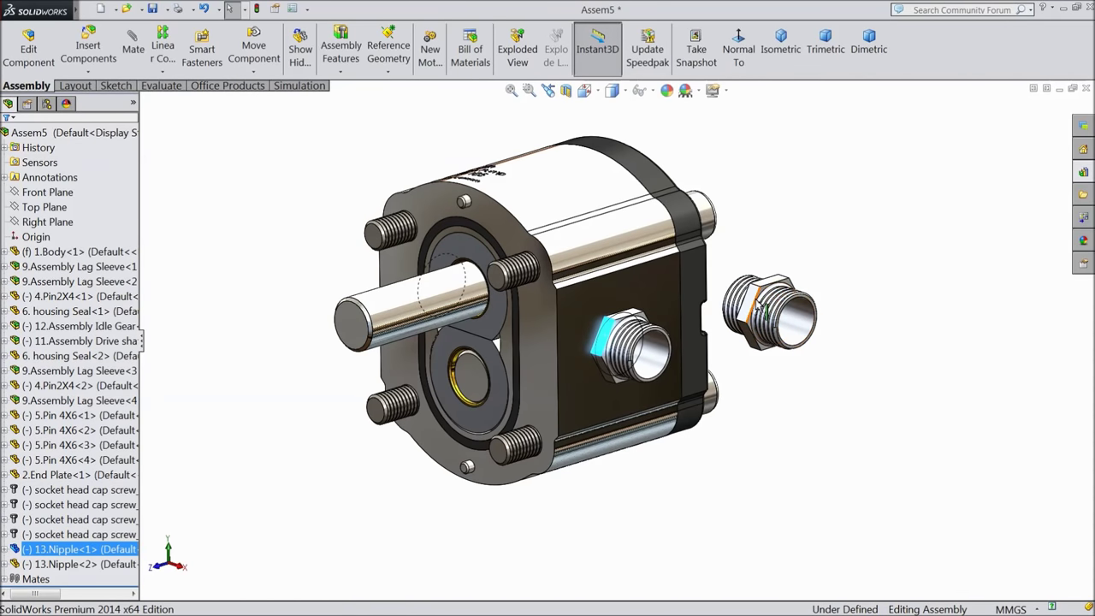
left_click_drag(760, 308, 338, 235)
mouse_move(338, 235)
middle_mouse_down()
mouse_move(368, 295)
mouse_move(430, 291)
middle_mouse_up()
left_click_drag(432, 282, 326, 249)
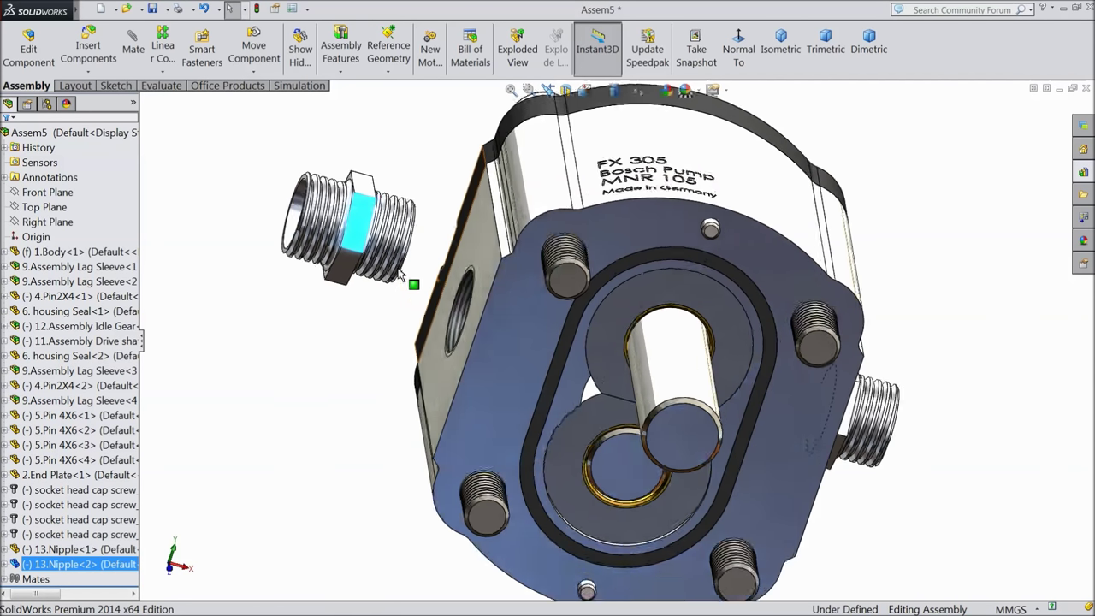
scroll(326, 249, "down", 10)
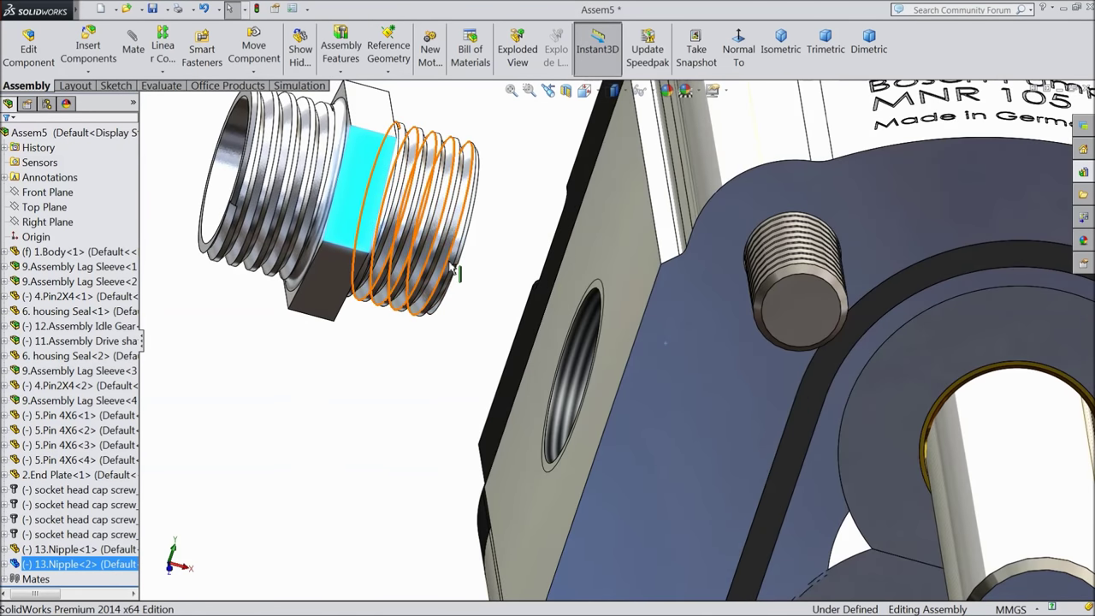
Step: Mate the second nipple's threaded face concentric with the opposite port hole
left_click(452, 267)
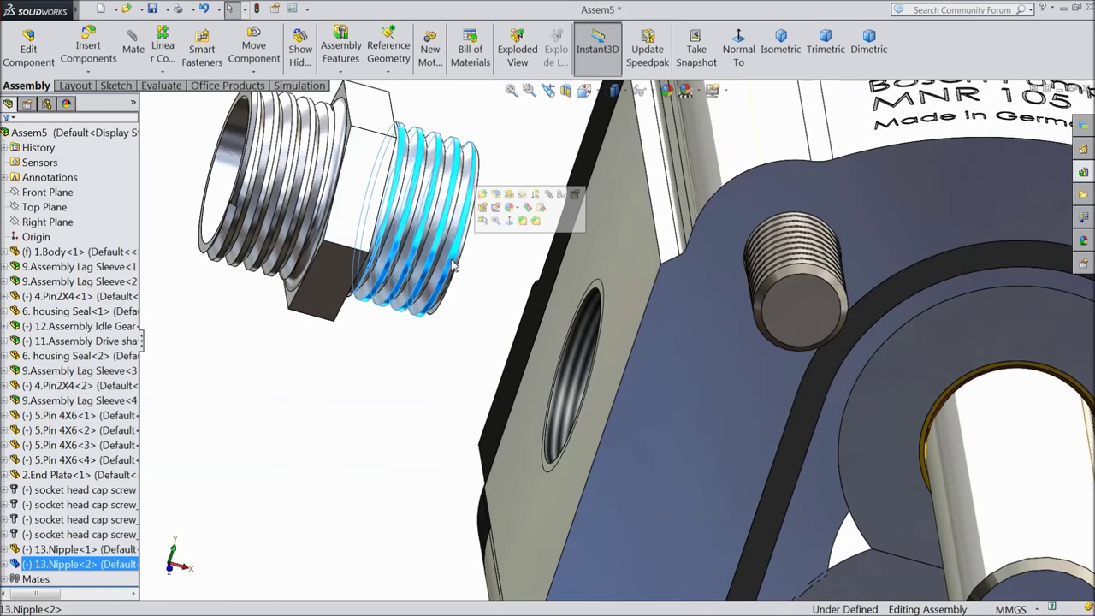
left_click(133, 44)
left_click(570, 361)
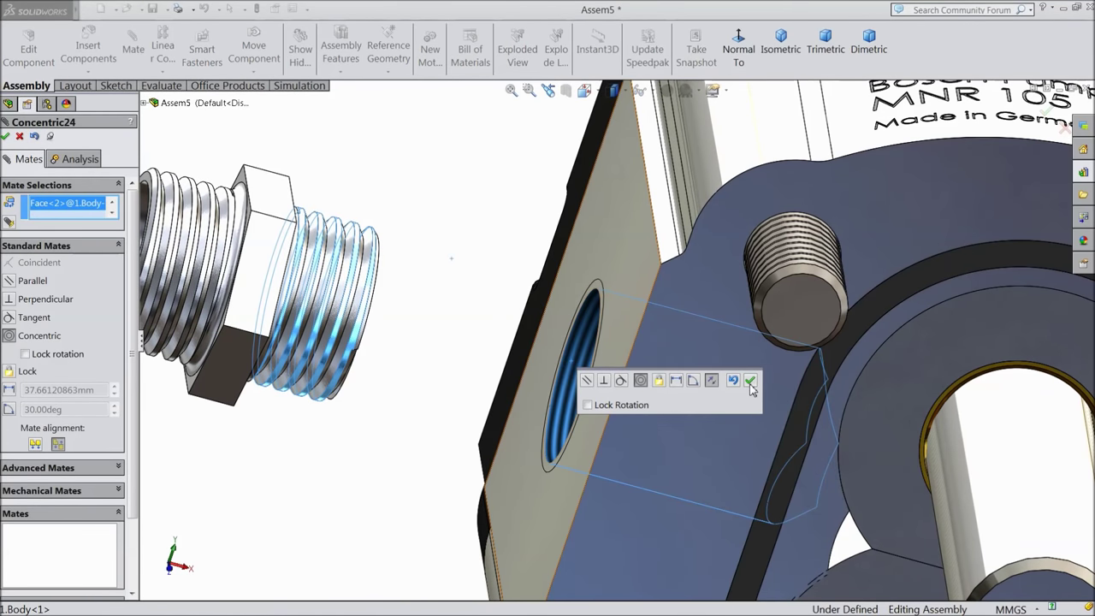
left_click(750, 381)
Step: Mate the second nipple's hex face coincident with the pump's side face, then finish mating
middle_click_drag(562, 357, 511, 359)
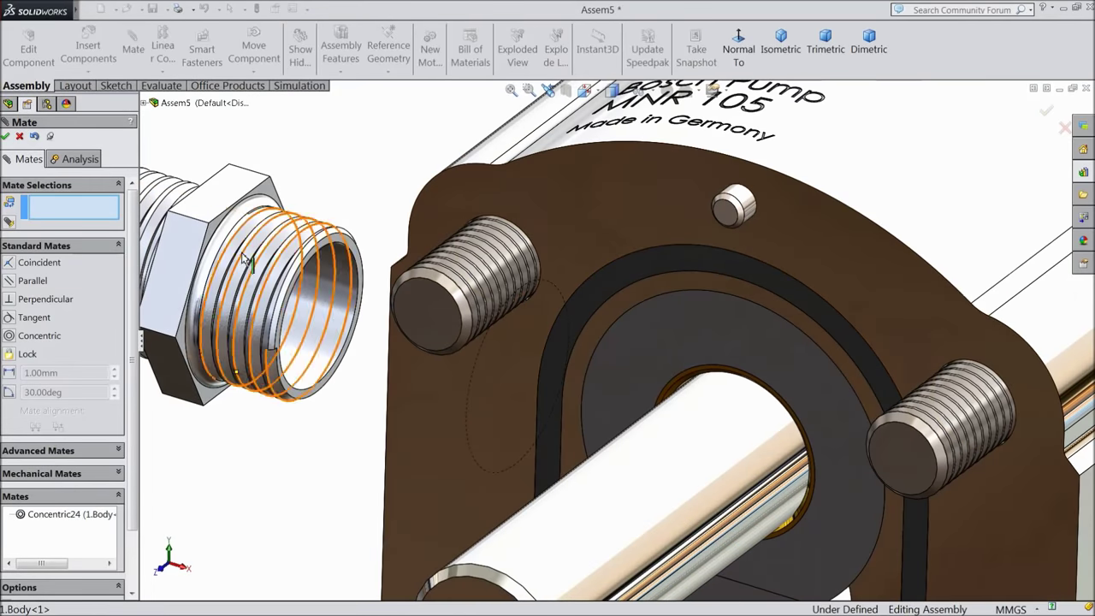
left_click(214, 229)
scroll(269, 291, "up", 5)
middle_click_drag(268, 290, 434, 387)
left_click(473, 417)
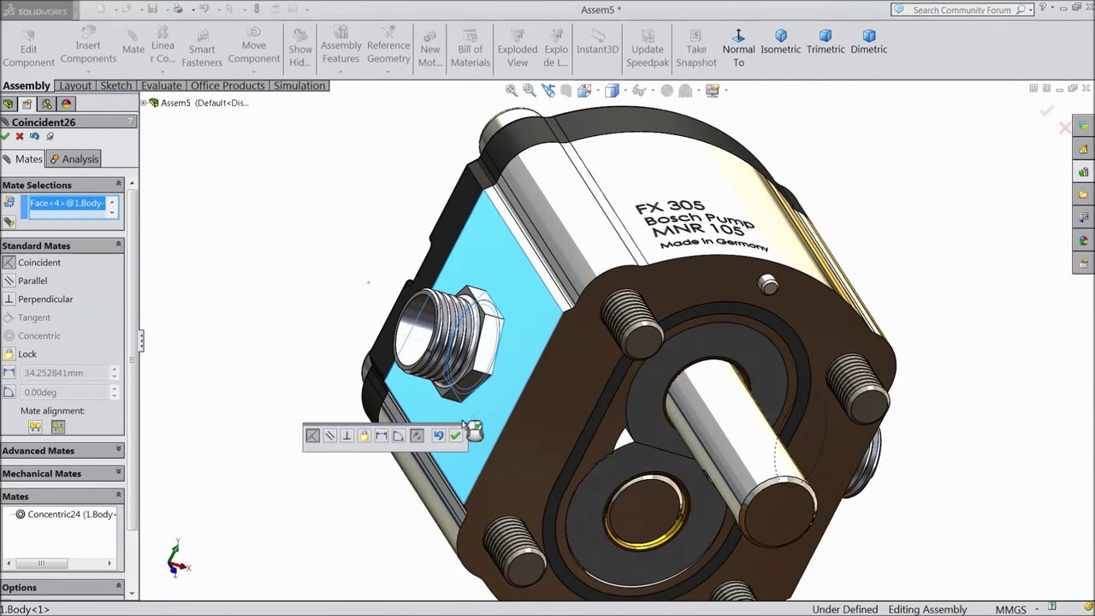
left_click(455, 430)
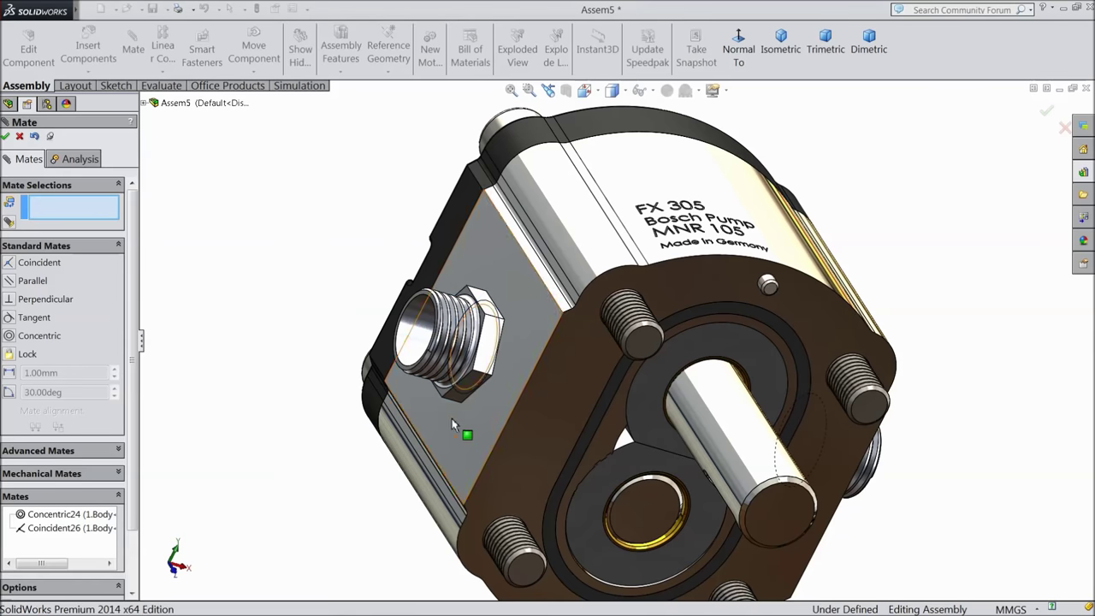
left_click(6, 137)
scroll(344, 317, "up", 3)
mouse_move(345, 317)
middle_mouse_down()
mouse_move(337, 262)
mouse_move(317, 245)
mouse_move(310, 325)
mouse_move(308, 314)
middle_mouse_up()
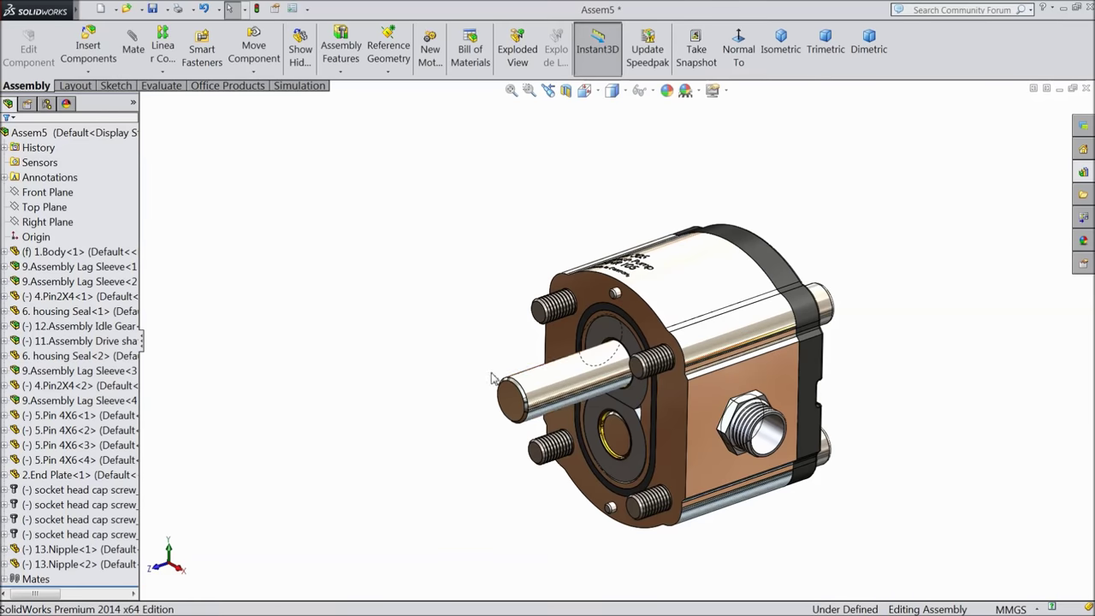
scroll(665, 396, "down", 2)
scroll(604, 317, "down", 3)
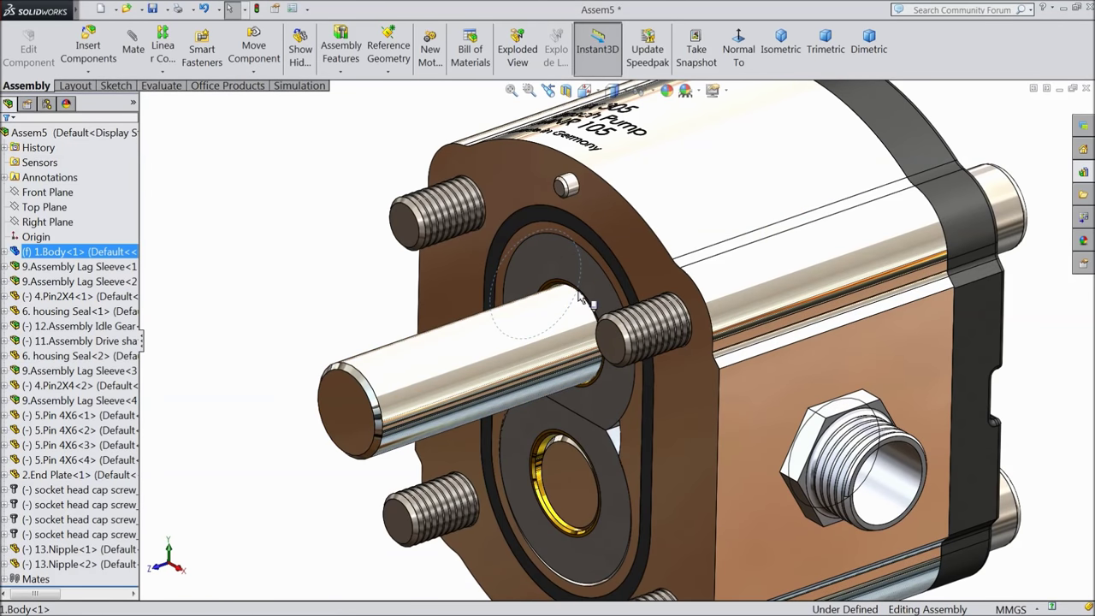
left_click(33, 298, "ctrl")
left_click(5, 252)
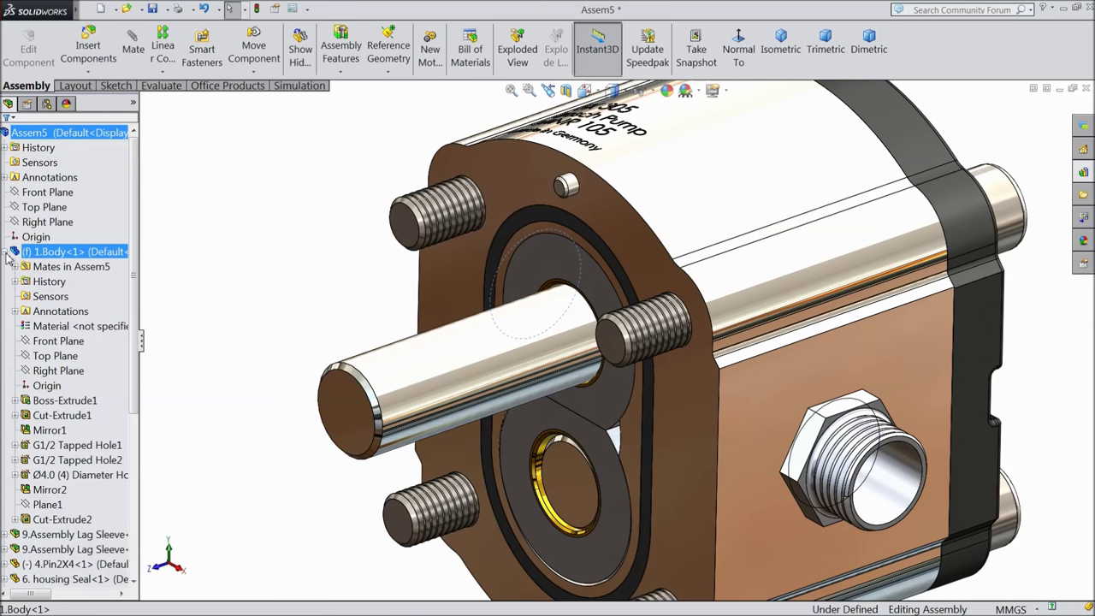
left_click(15, 445)
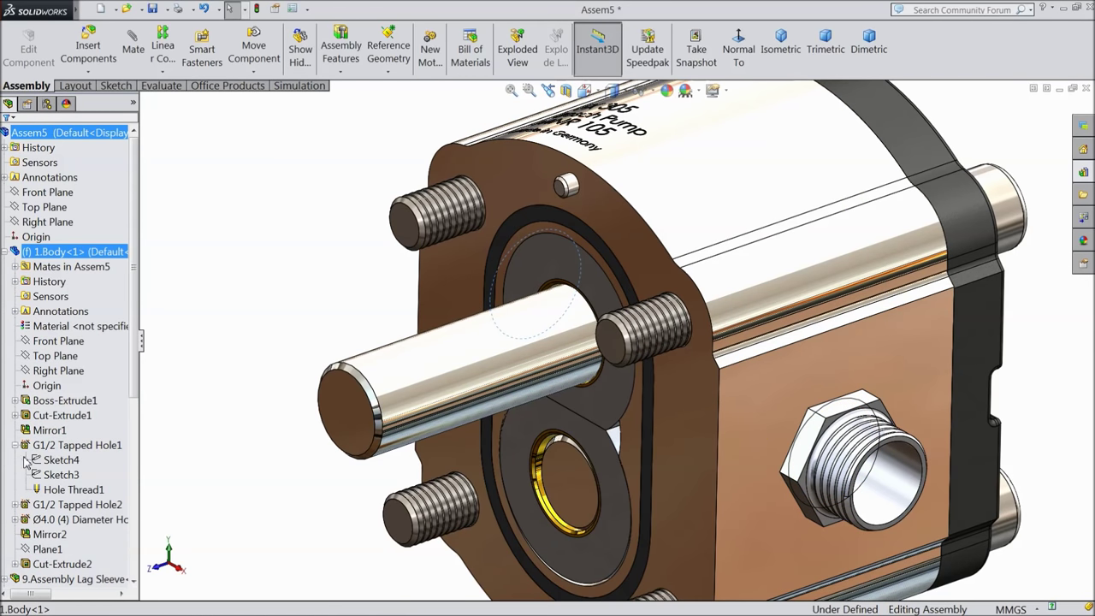
left_click(51, 492)
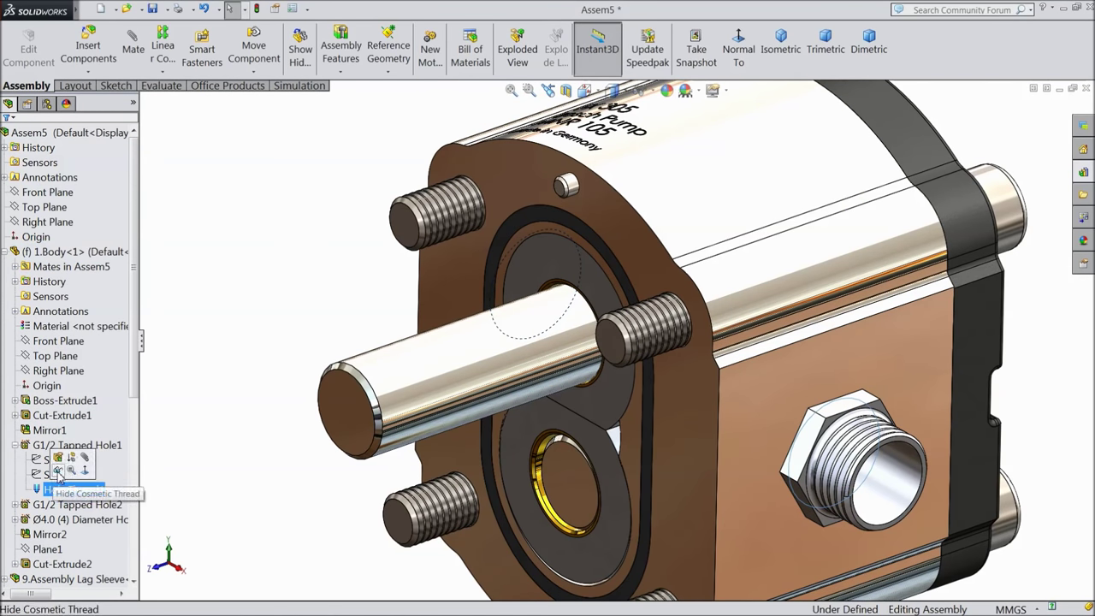
left_click(57, 474, "ctrl")
left_click(16, 445)
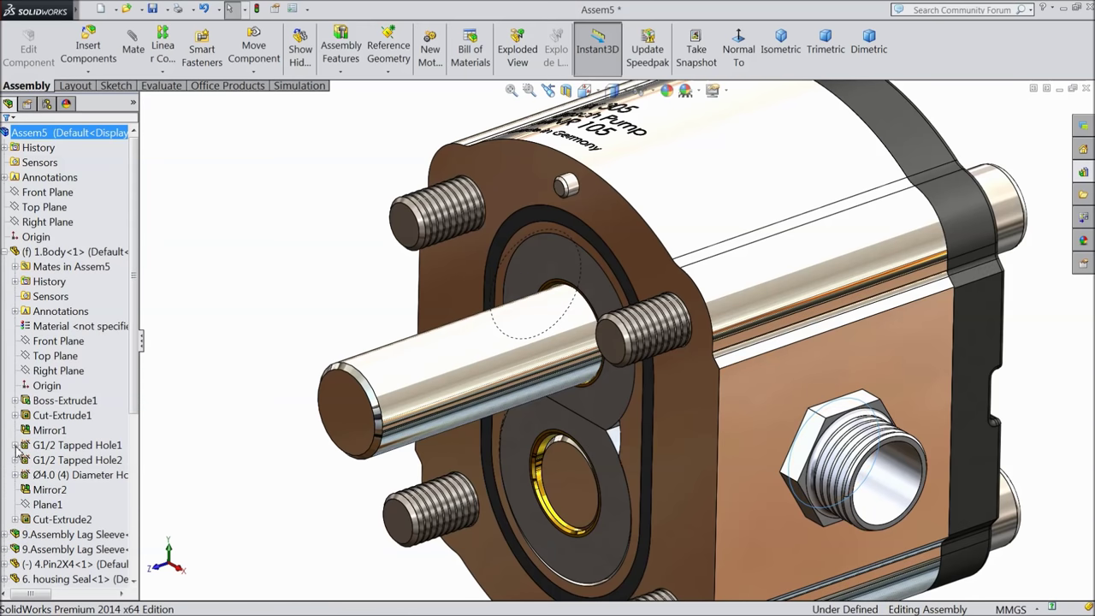
left_click(27, 506)
left_click(16, 461)
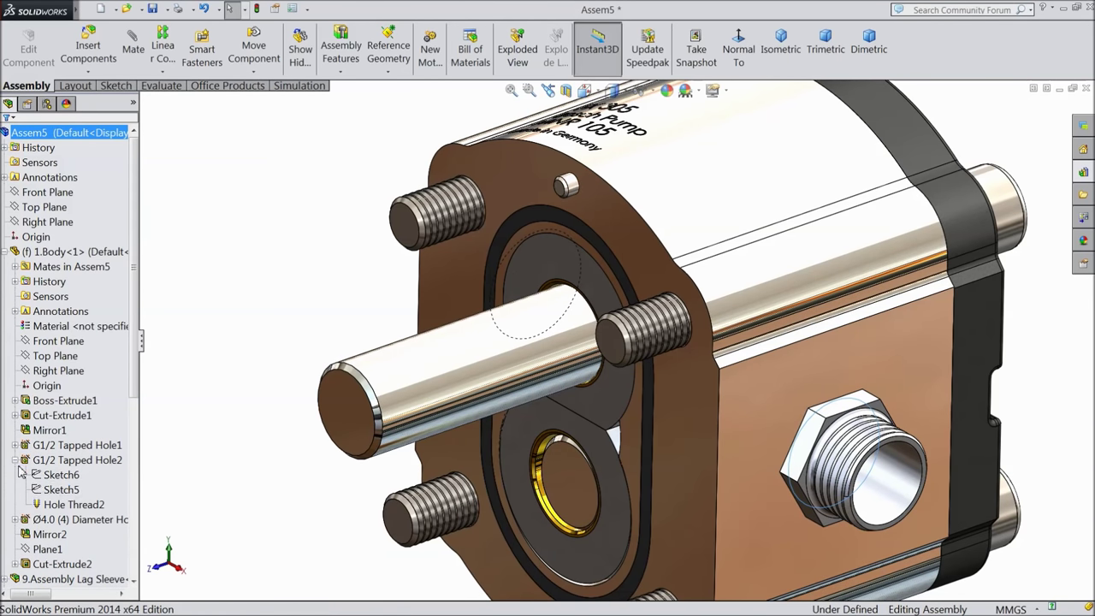
left_click(44, 507)
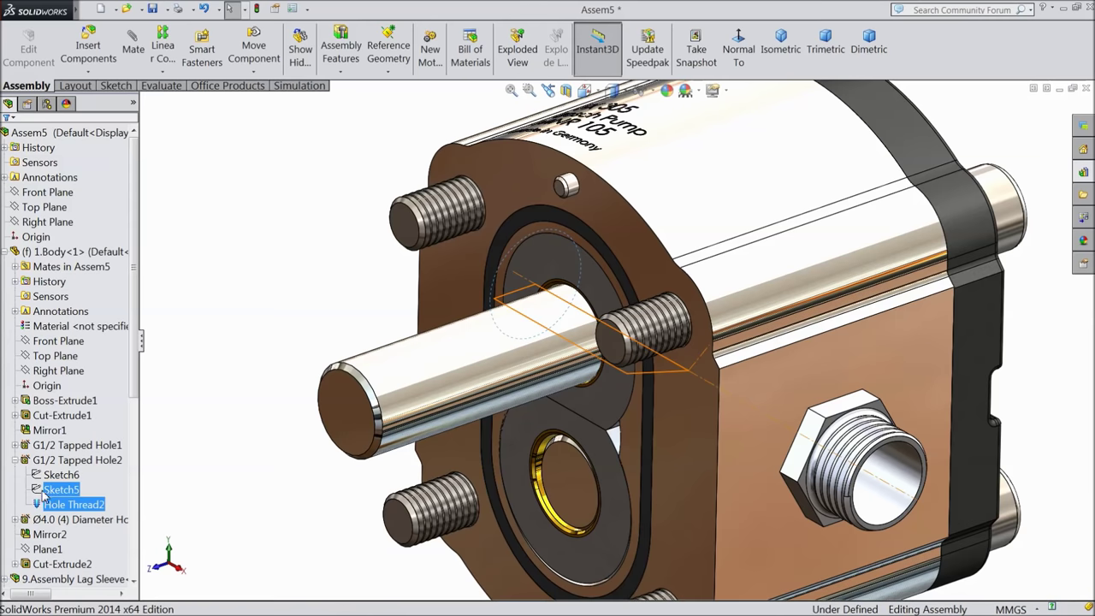
left_click(16, 461)
left_click(15, 475)
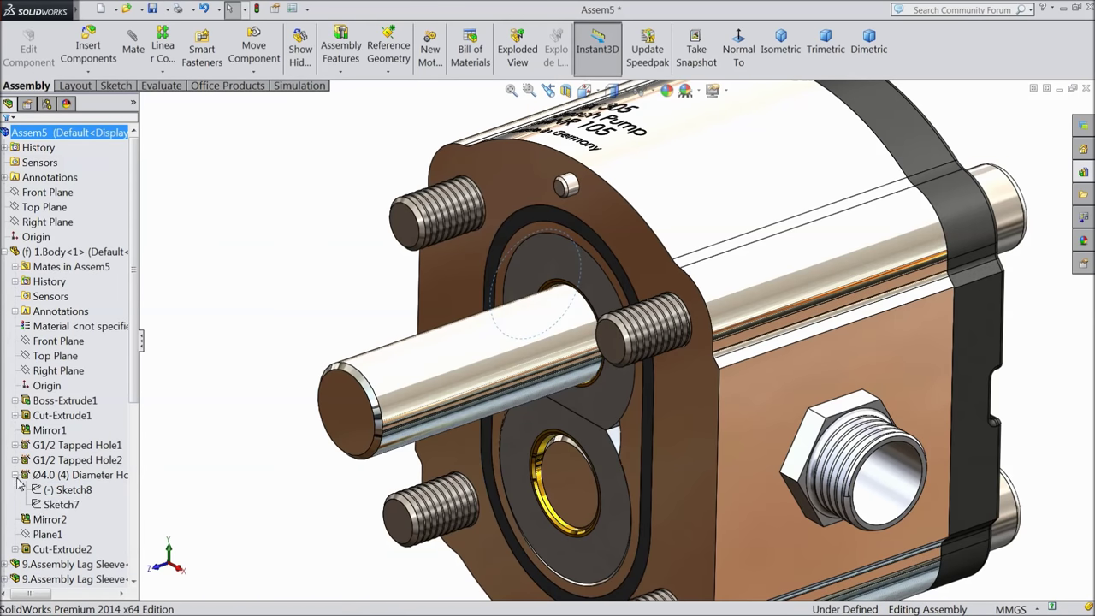
double_click(25, 479)
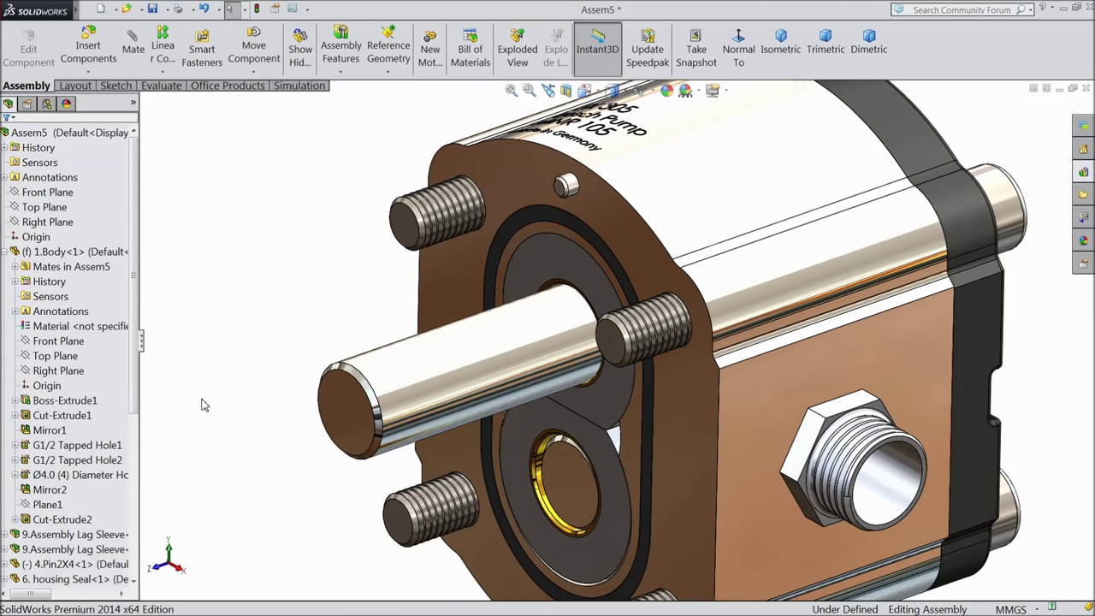
key("f")
scroll(741, 398, "down", 2)
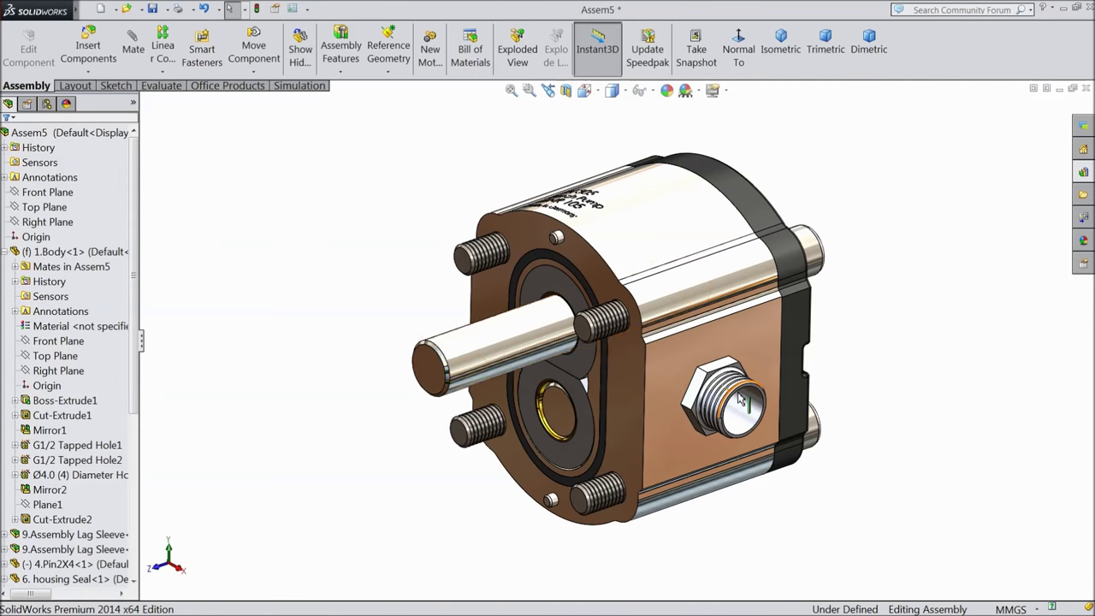
left_click(7, 252)
middle_click_drag(313, 310, 311, 318)
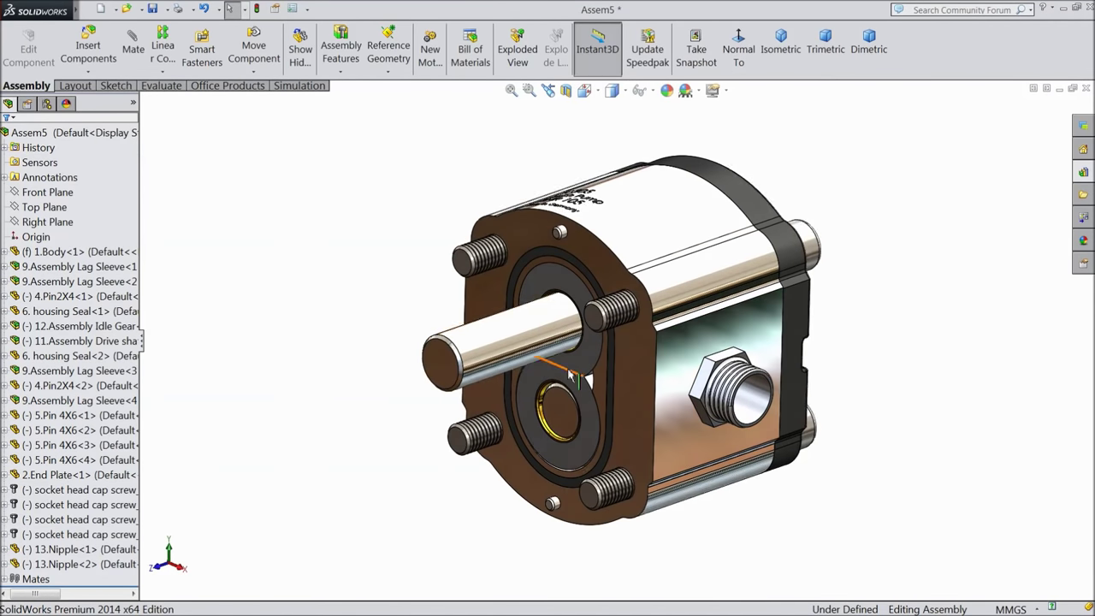
scroll(769, 357, "up", 2)
scroll(768, 357, "down", 2)
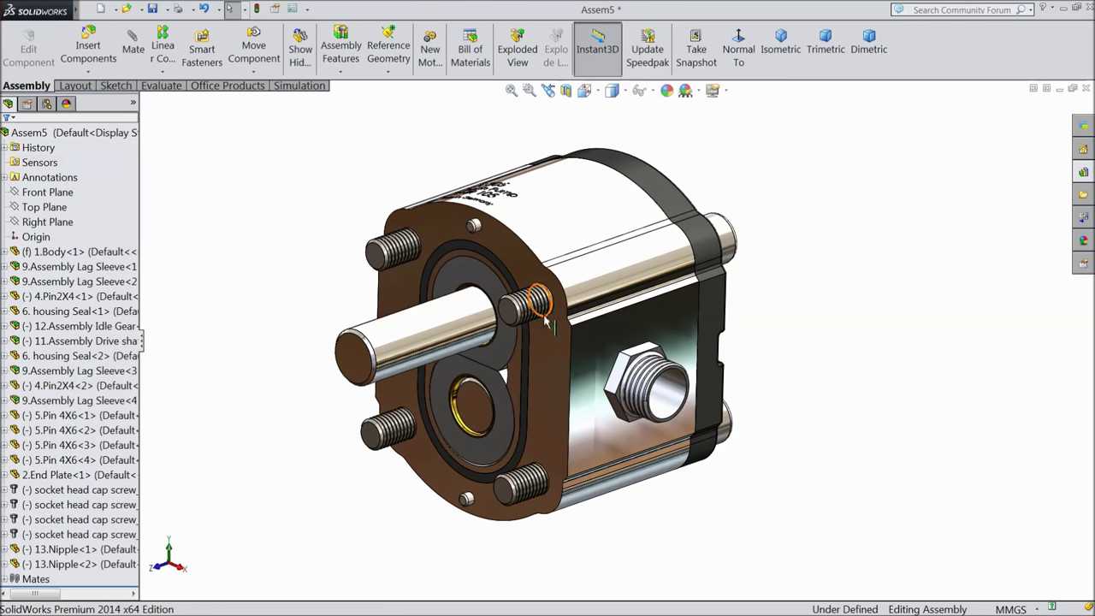
Step: Insert 3.Drive end plate from the Hydraulic Pump folder and position it beside the pump
left_click(97, 57)
left_click(75, 415)
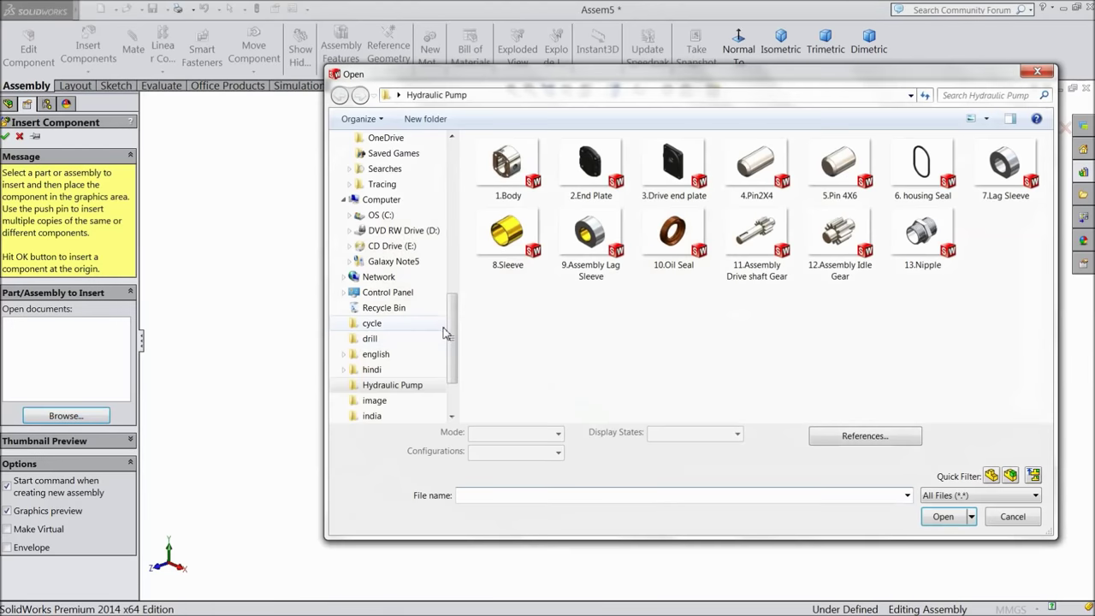
left_click(683, 185)
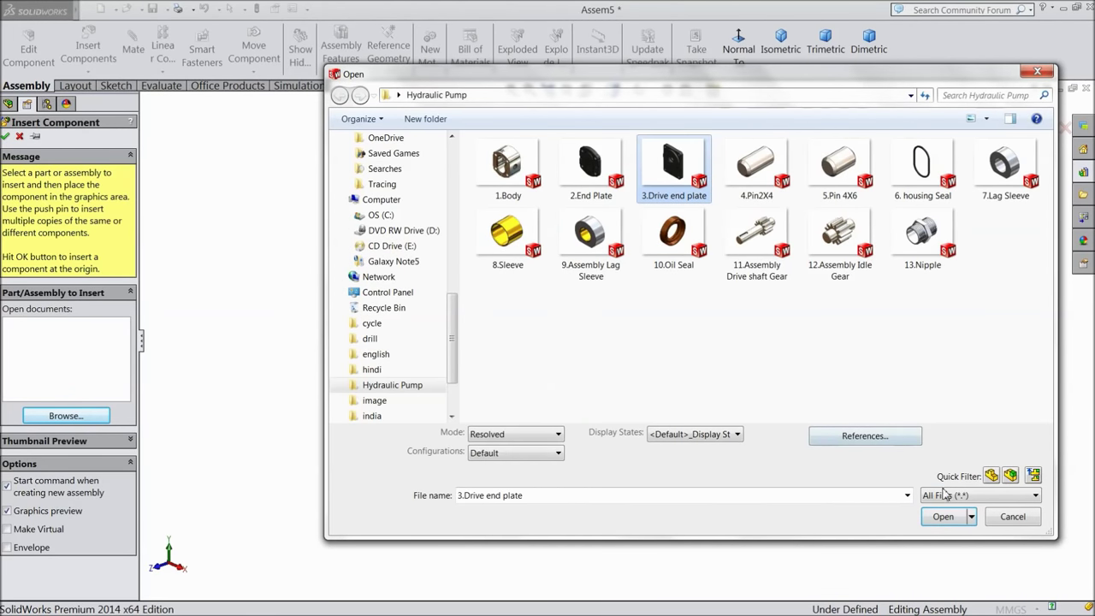
left_click(945, 517)
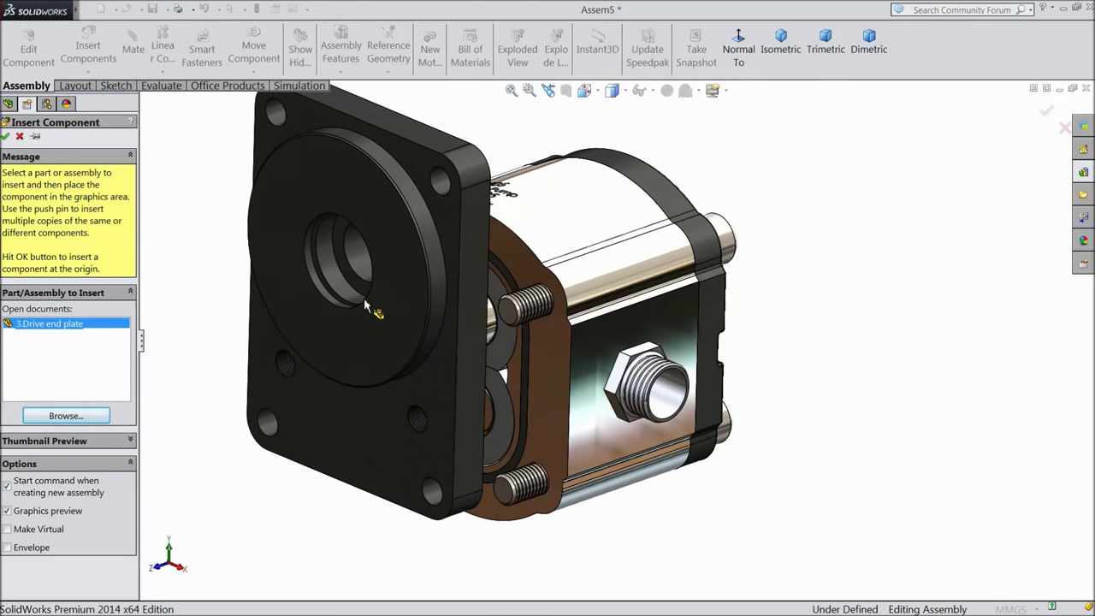
left_click(369, 305)
scroll(427, 313, "up", 3)
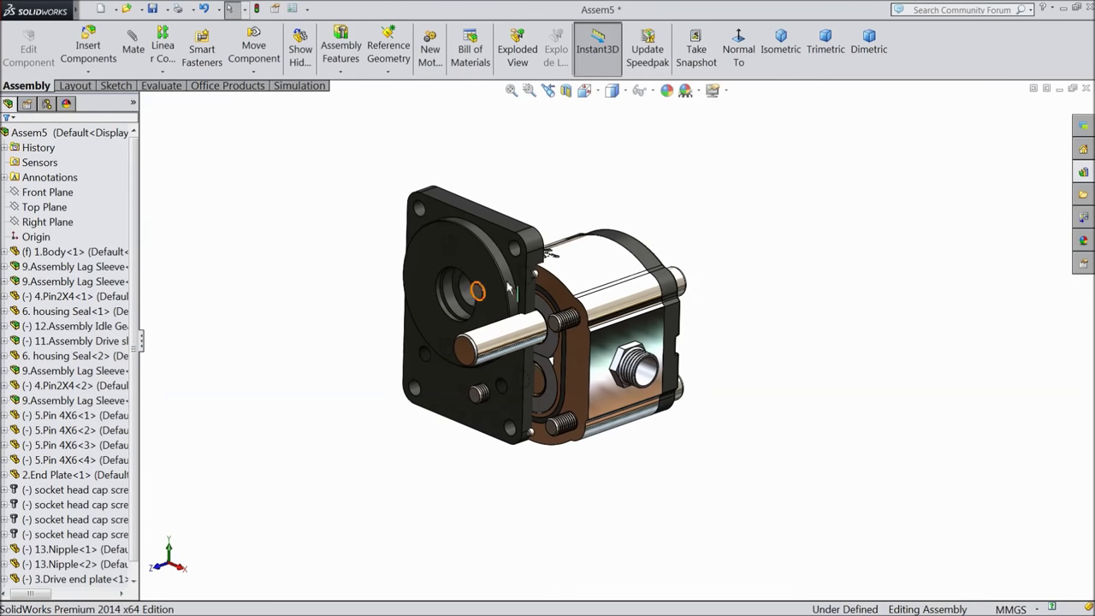
middle_click_drag(491, 270, 488, 272)
left_click_drag(483, 270, 368, 308)
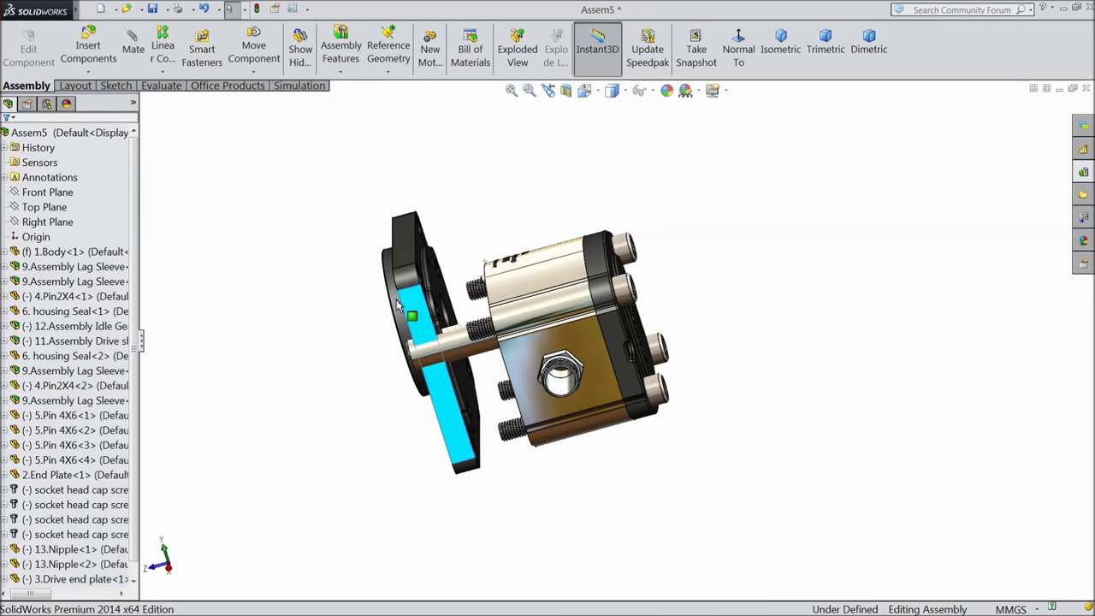
mouse_move(368, 308)
middle_mouse_down()
mouse_move(386, 353)
mouse_move(391, 320)
mouse_move(507, 319)
middle_mouse_up()
scroll(443, 299, "down", 3)
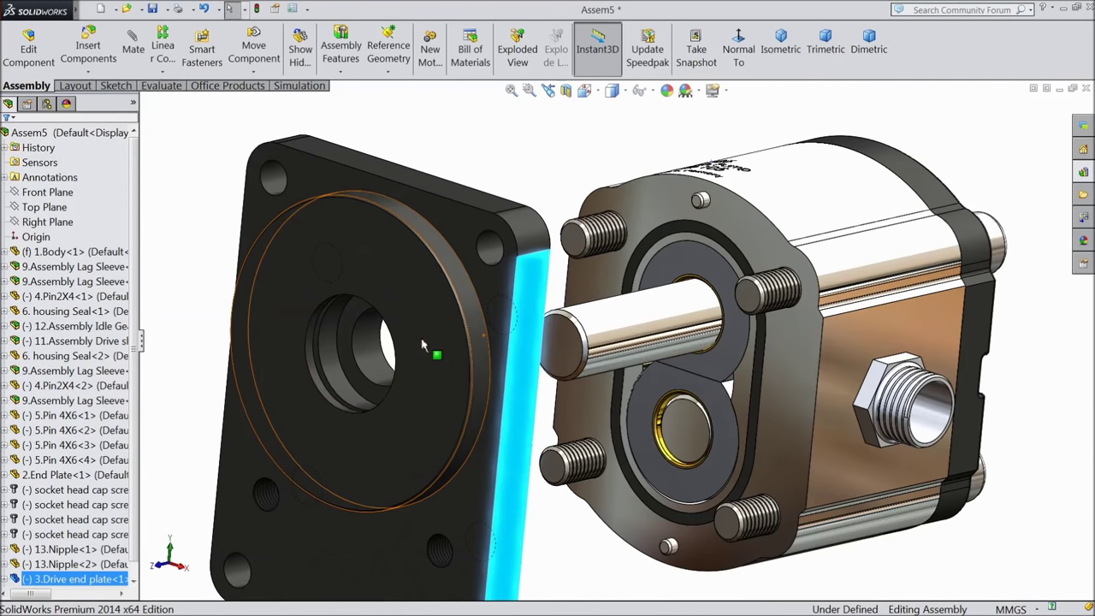
middle_click_drag(434, 346, 426, 351)
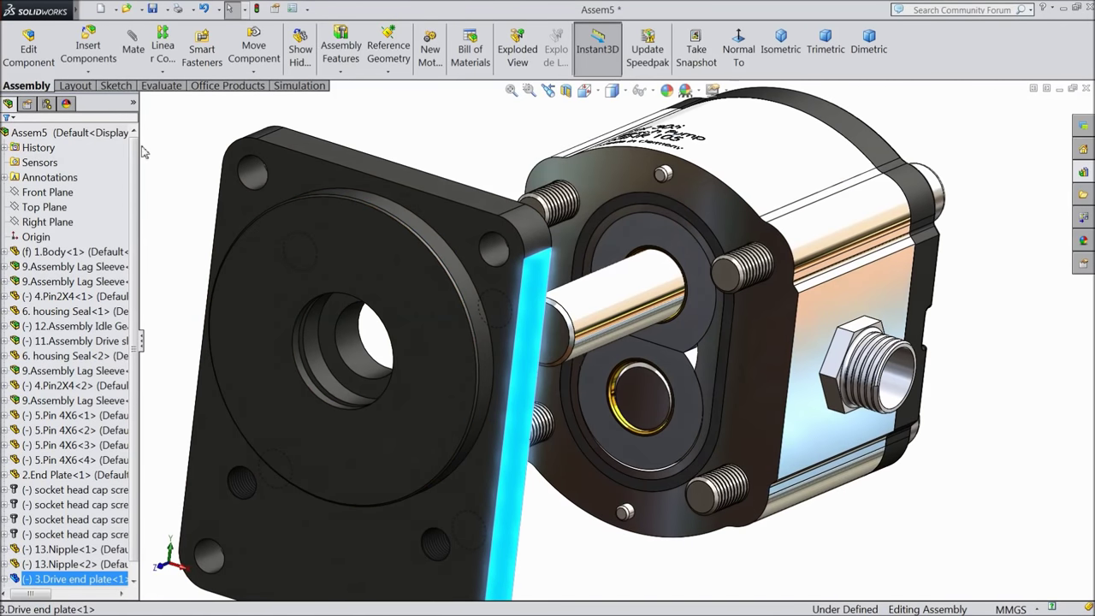
Step: Insert 10.Oil Seal and place it in front of the plate's bore
left_click(88, 55)
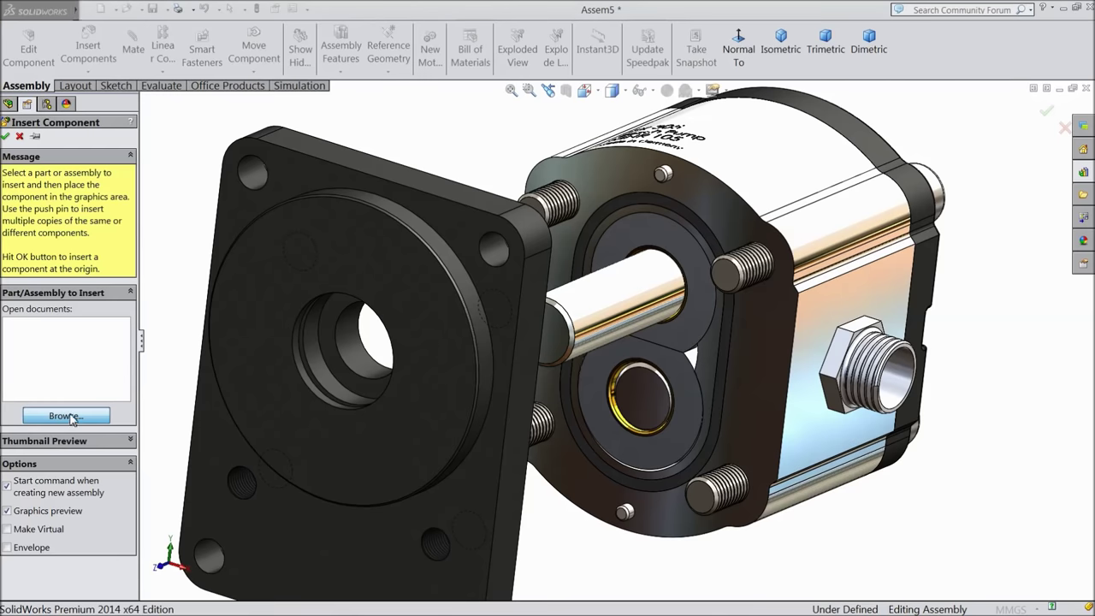
left_click(71, 417)
left_click(675, 256)
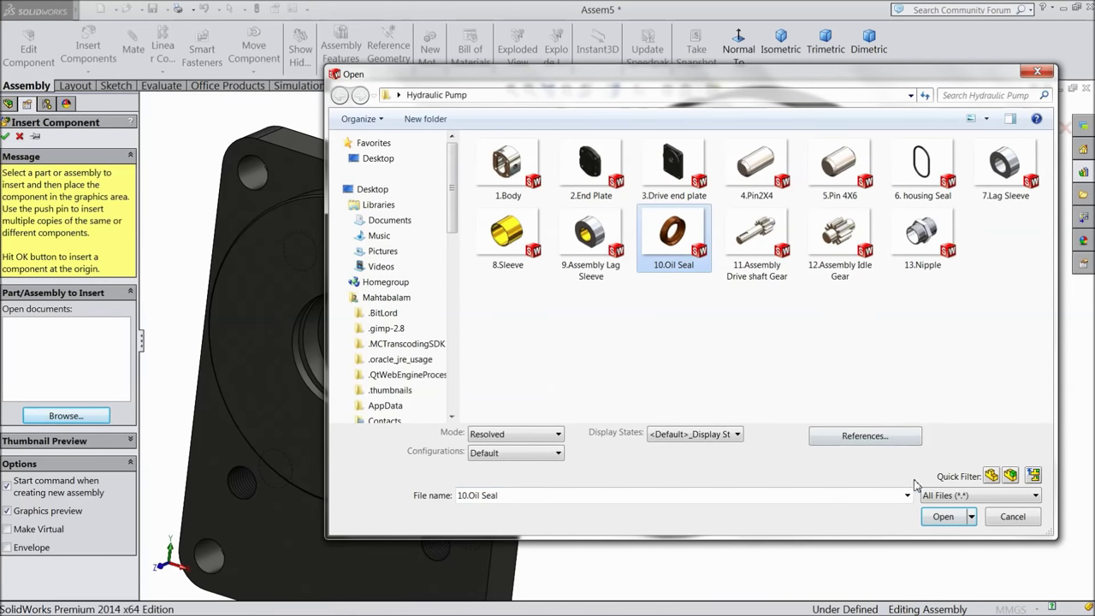
left_click(941, 516)
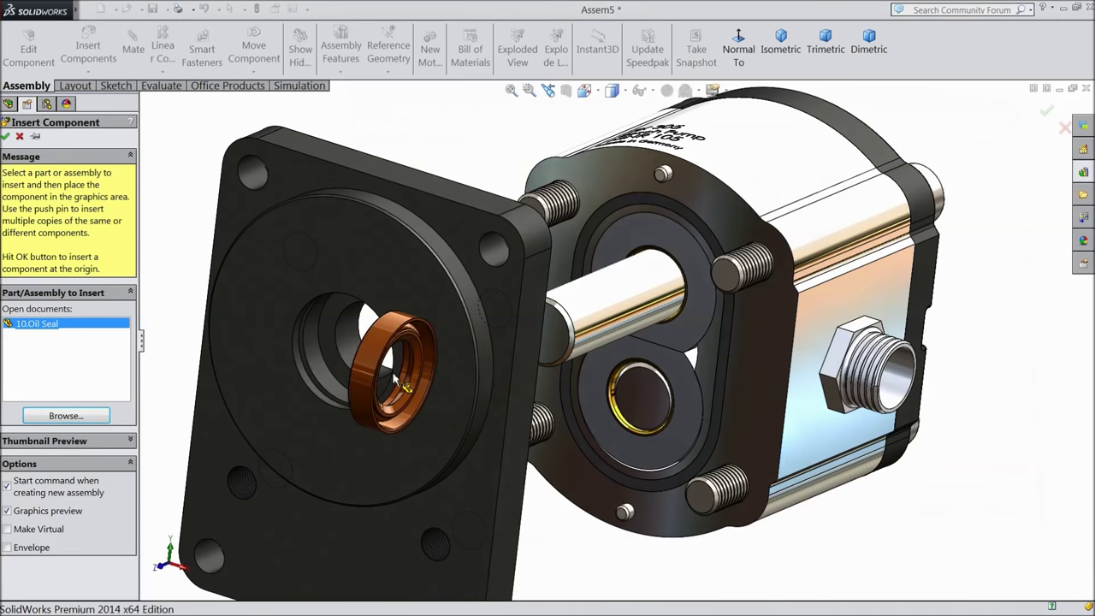
left_click(411, 382)
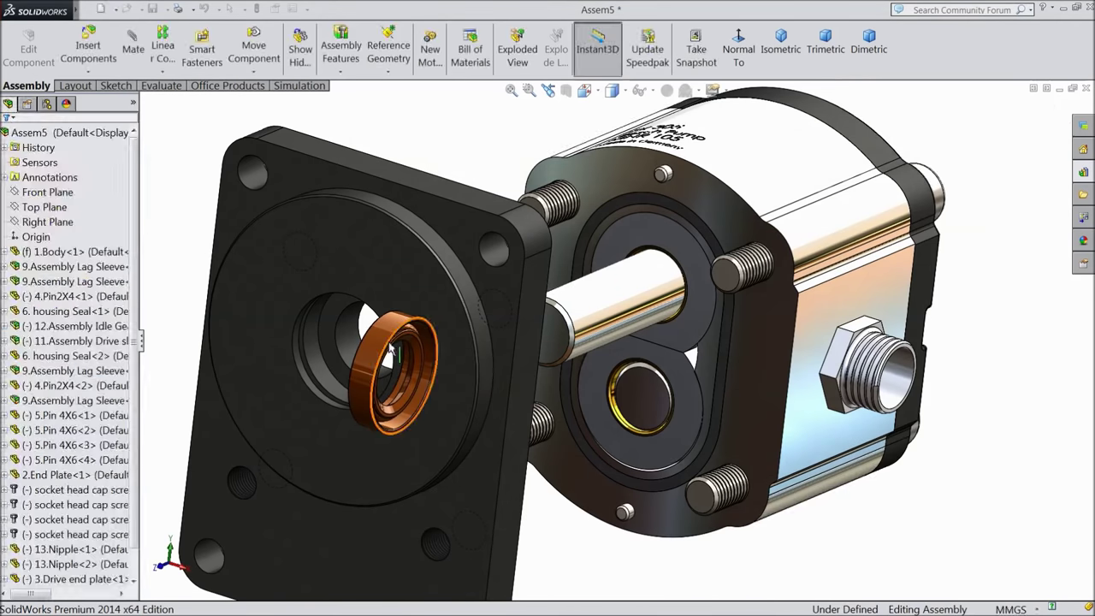
Step: Rotate the oil seal with Rotate Component so it faces the bore
left_click(251, 75)
left_click(266, 103)
mouse_move(449, 382)
left_mouse_down()
mouse_move(505, 406)
mouse_move(396, 377)
left_mouse_up()
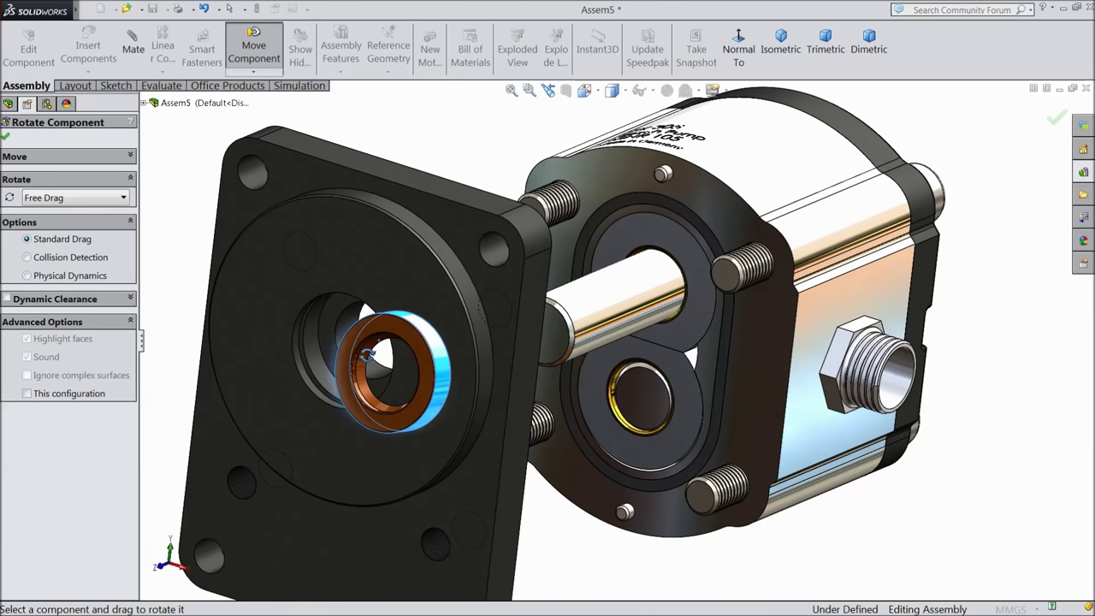
left_click(6, 139)
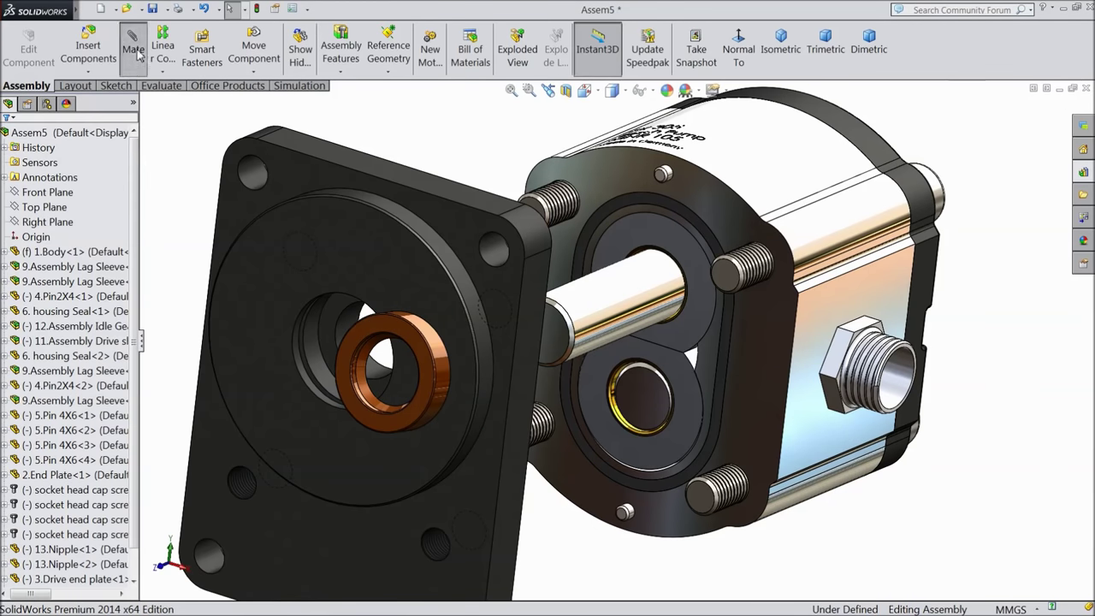
Step: Mate the drive end plate's bore face concentric with the oil seal's outer face
left_click(134, 51)
scroll(328, 357, "down", 5)
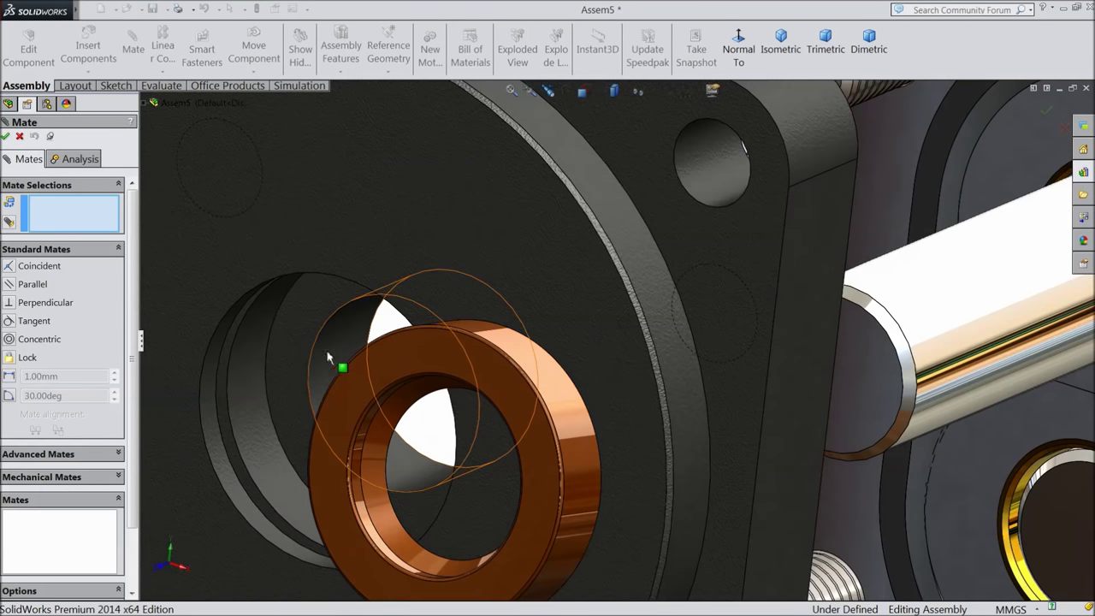
left_click(256, 356)
left_click(556, 394)
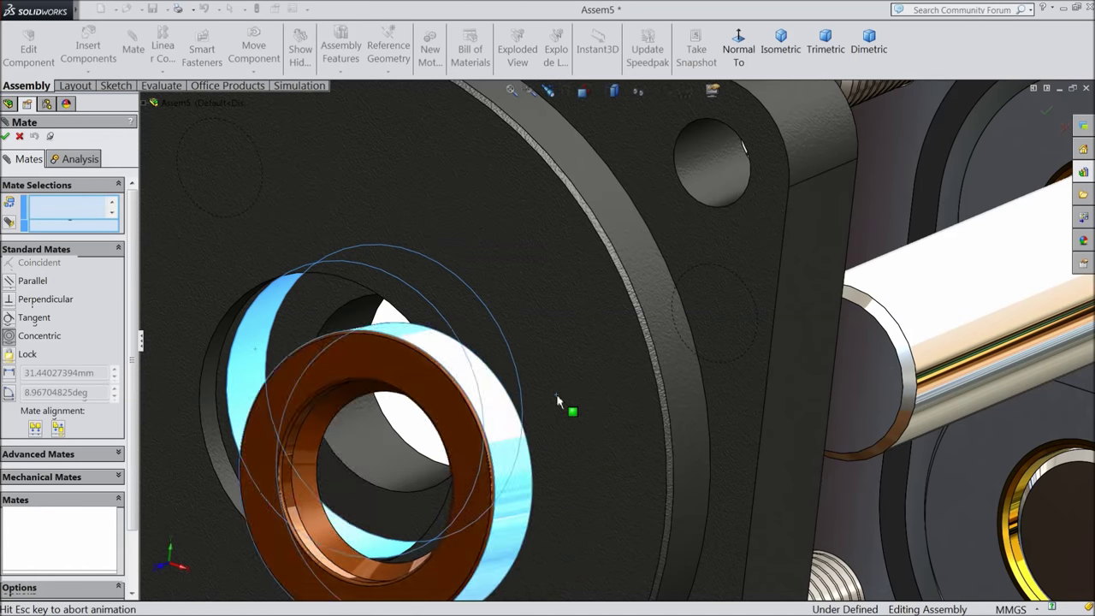
left_click(734, 415)
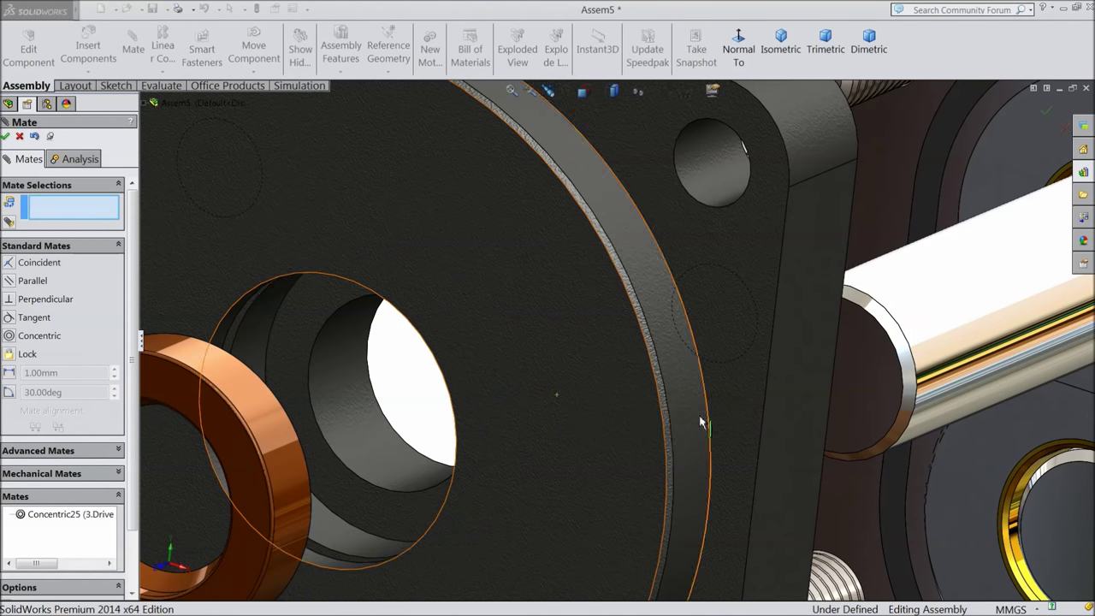
Step: Mate the plate's bore shoulder coincident with the seal's ring face so it sits flush
scroll(333, 389, "up", 2)
scroll(342, 386, "up", 2)
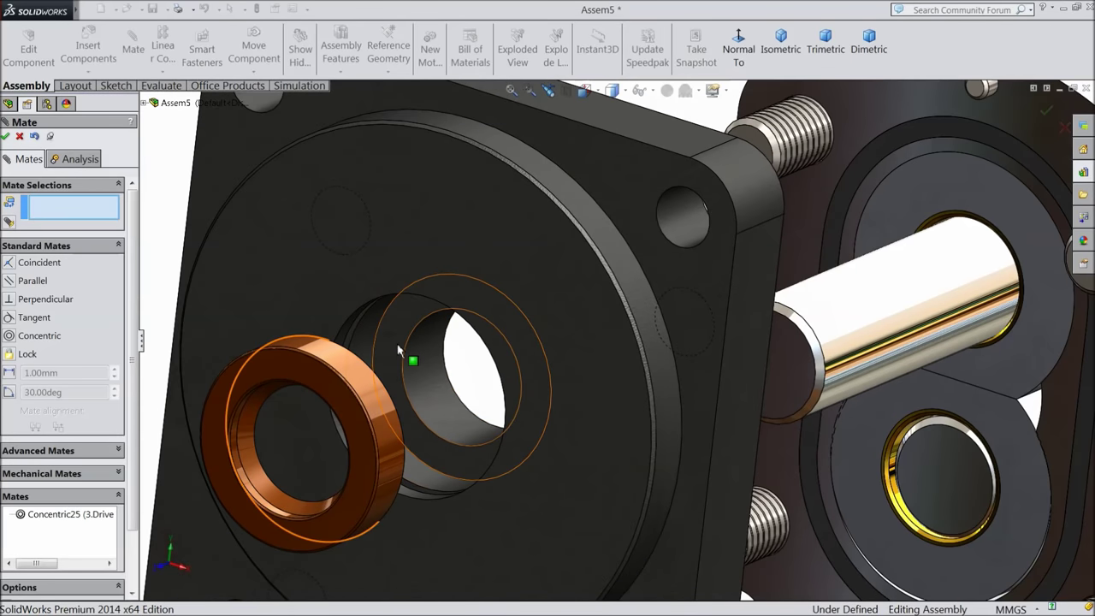
left_click(401, 340)
mouse_move(402, 340)
middle_mouse_down()
mouse_move(291, 389)
mouse_move(370, 374)
mouse_move(316, 406)
mouse_move(325, 395)
mouse_move(408, 420)
middle_mouse_up()
scroll(471, 476, "down", 3)
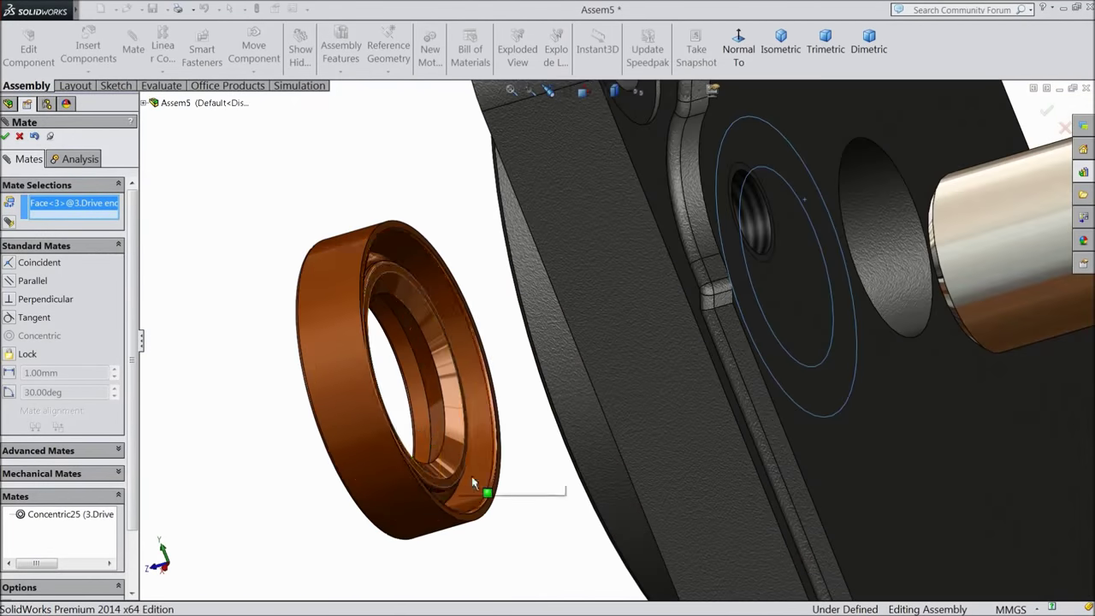
scroll(496, 498, "down", 3)
scroll(522, 484, "down", 2)
scroll(545, 479, "down", 2)
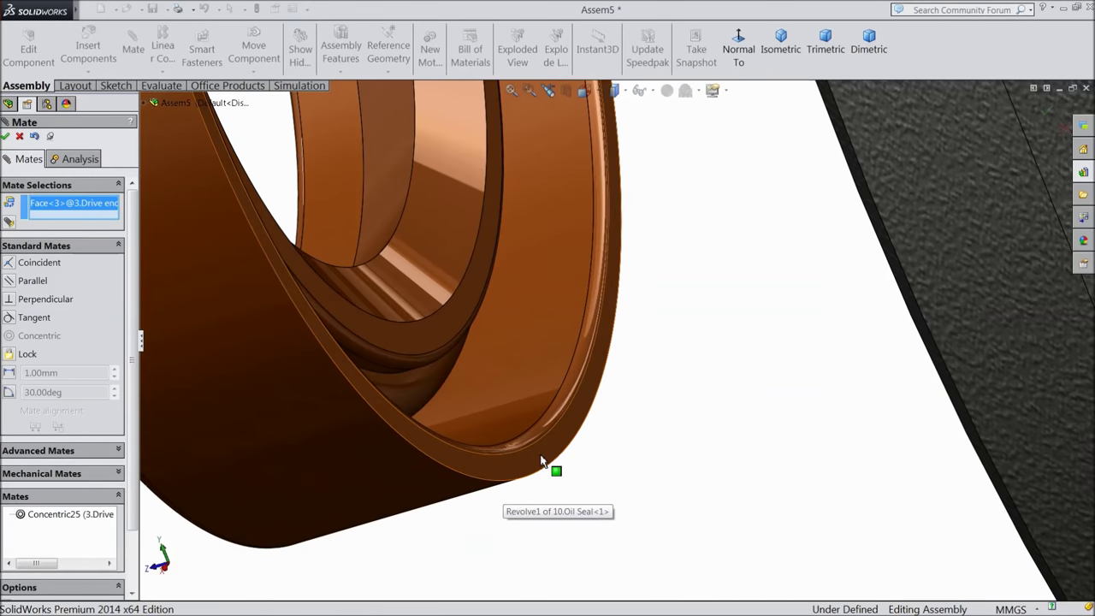
left_click(541, 461)
scroll(539, 466, "up", 2)
scroll(520, 432, "up", 2)
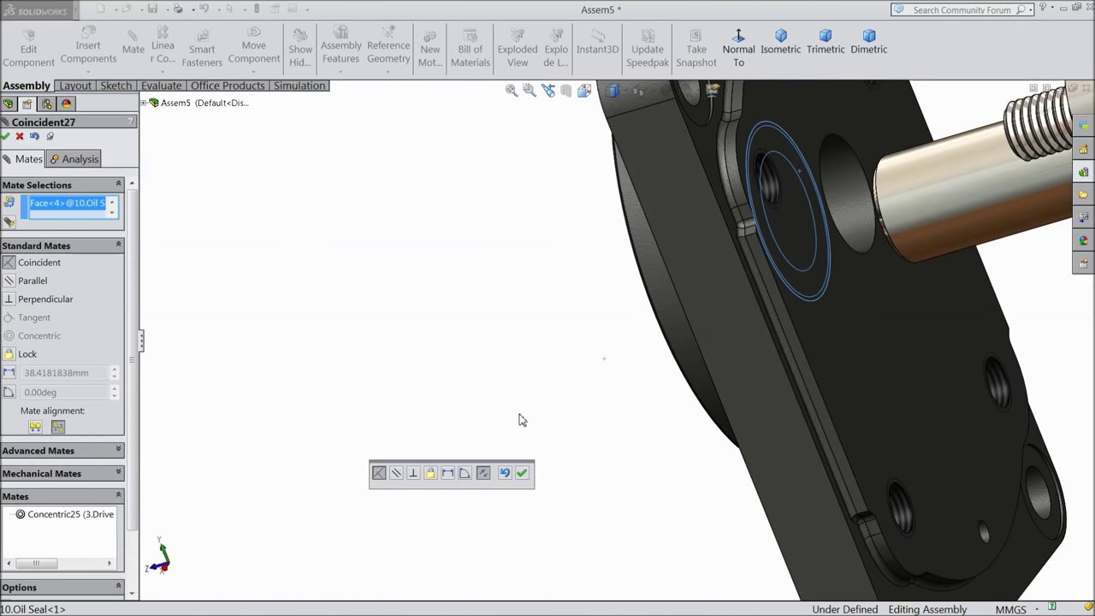
scroll(518, 407, "up", 2)
mouse_move(518, 394)
middle_mouse_down()
mouse_move(569, 381)
mouse_move(530, 445)
middle_mouse_up()
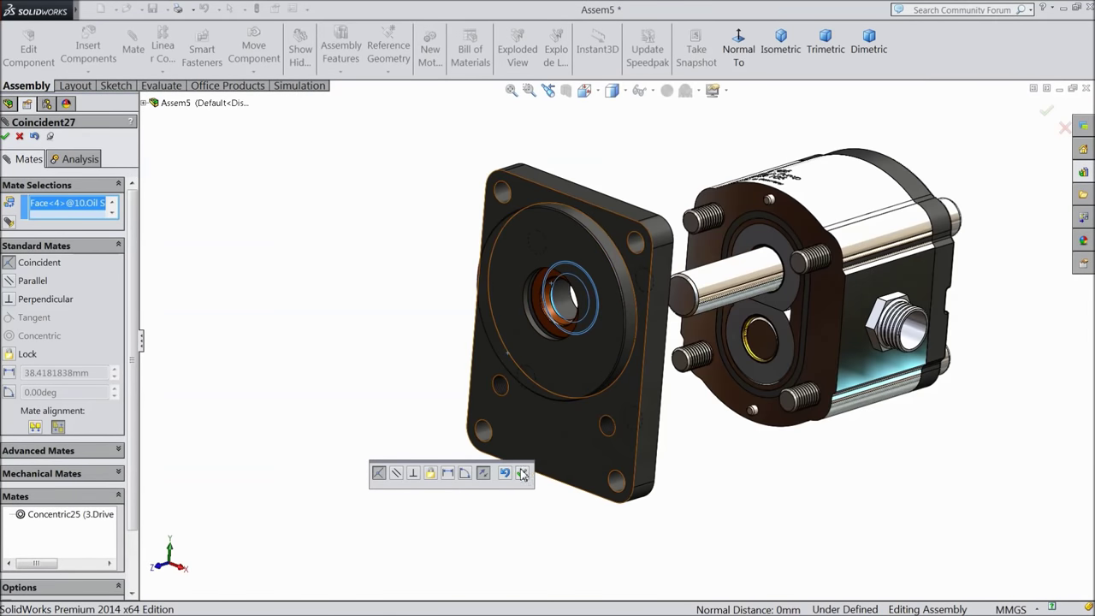
left_click(522, 475)
Step: Orbit and zoom to a frontal view of the seated oil seal
scroll(577, 377, "down", 3)
scroll(560, 342, "down", 2)
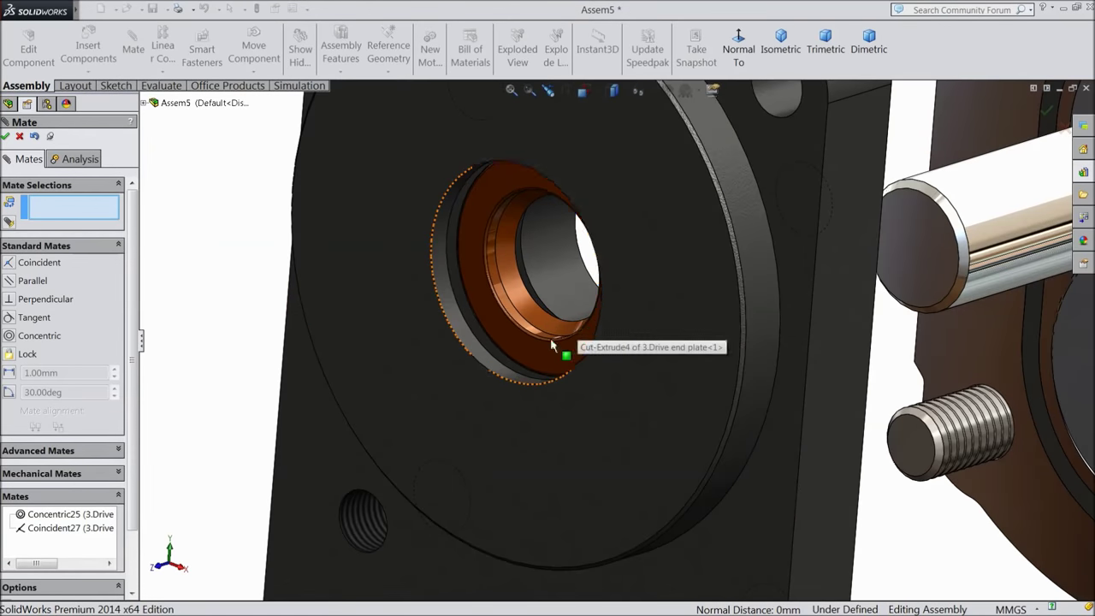
scroll(580, 325, "down", 1)
mouse_move(580, 325)
middle_mouse_down()
mouse_move(579, 305)
mouse_move(623, 273)
mouse_move(630, 294)
mouse_move(554, 363)
middle_mouse_up()
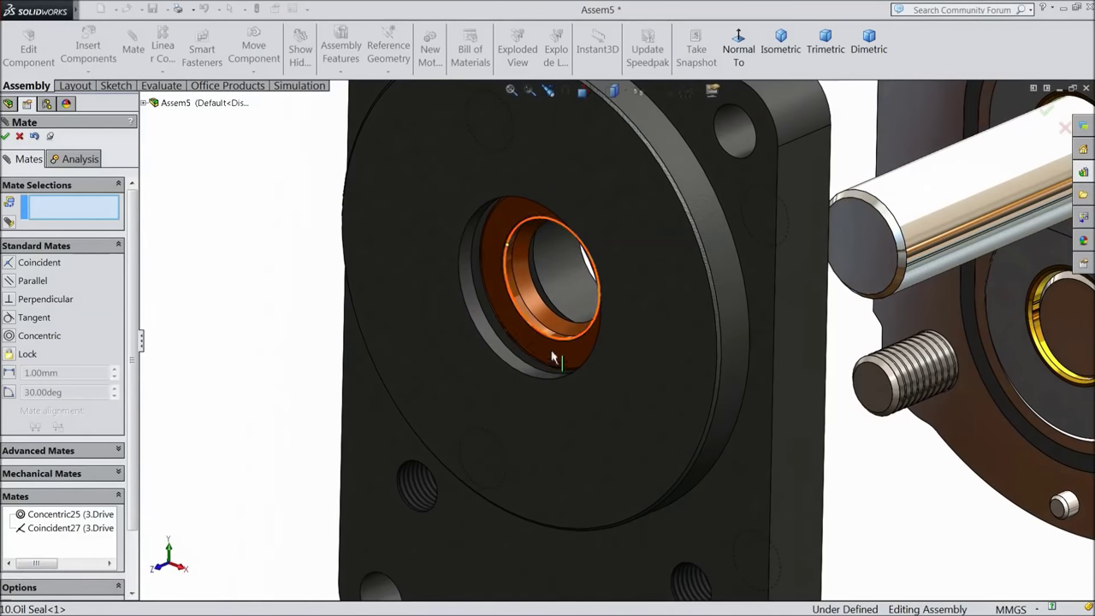
scroll(516, 358, "up", 3)
scroll(518, 355, "up", 2)
scroll(659, 368, "down", 4)
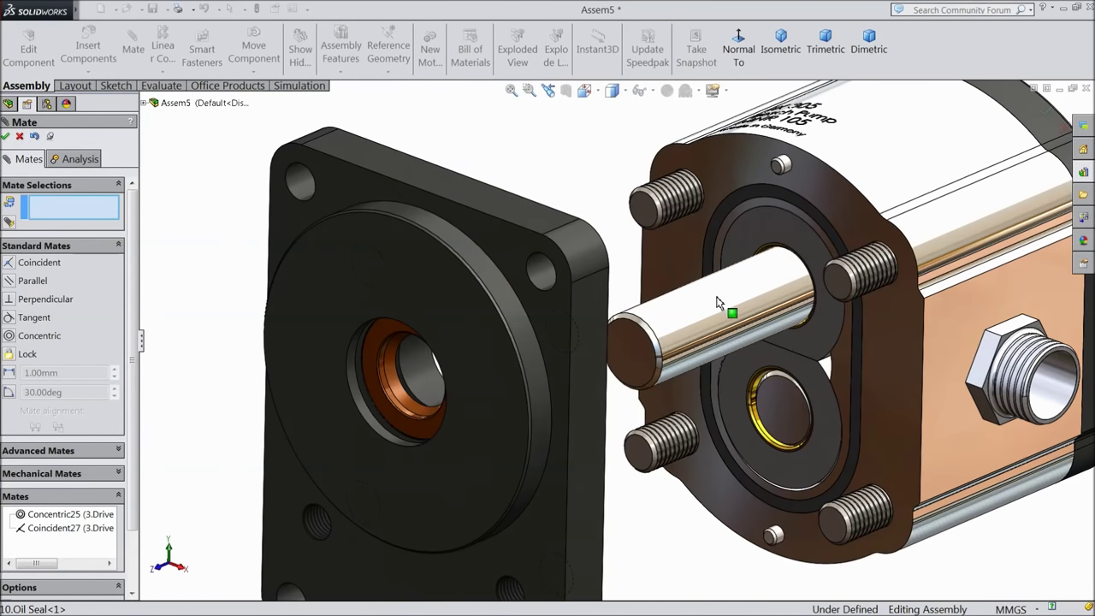
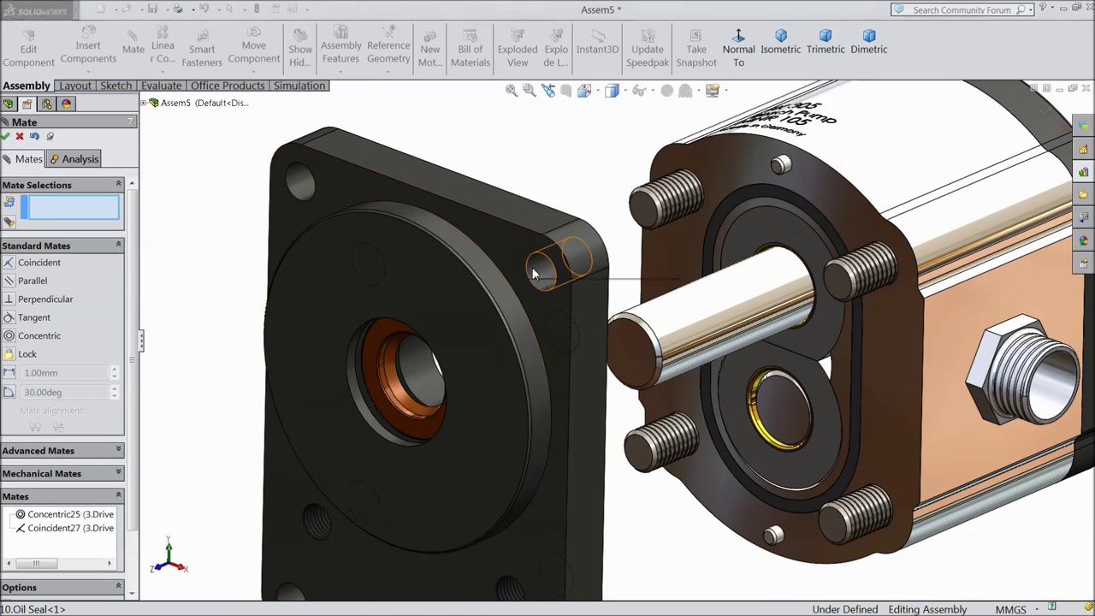
Step: Mate a cap screw's thread edge concentric with the drive end plate's tapped hole
middle_click_drag(576, 184, 532, 185)
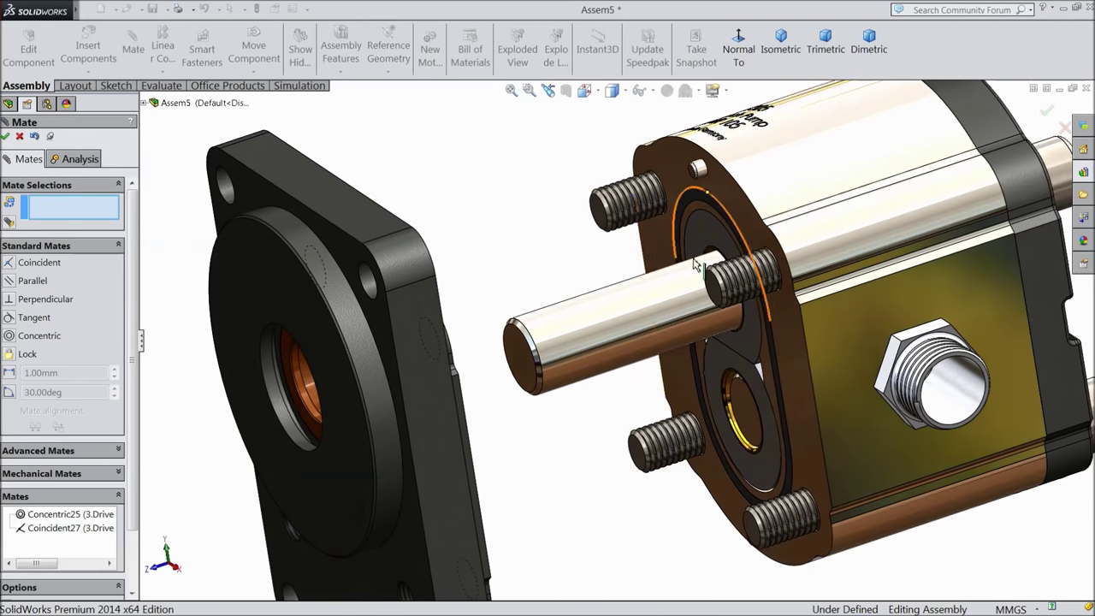
mouse_move(496, 249)
middle_mouse_down()
mouse_move(439, 274)
mouse_move(436, 287)
middle_mouse_up()
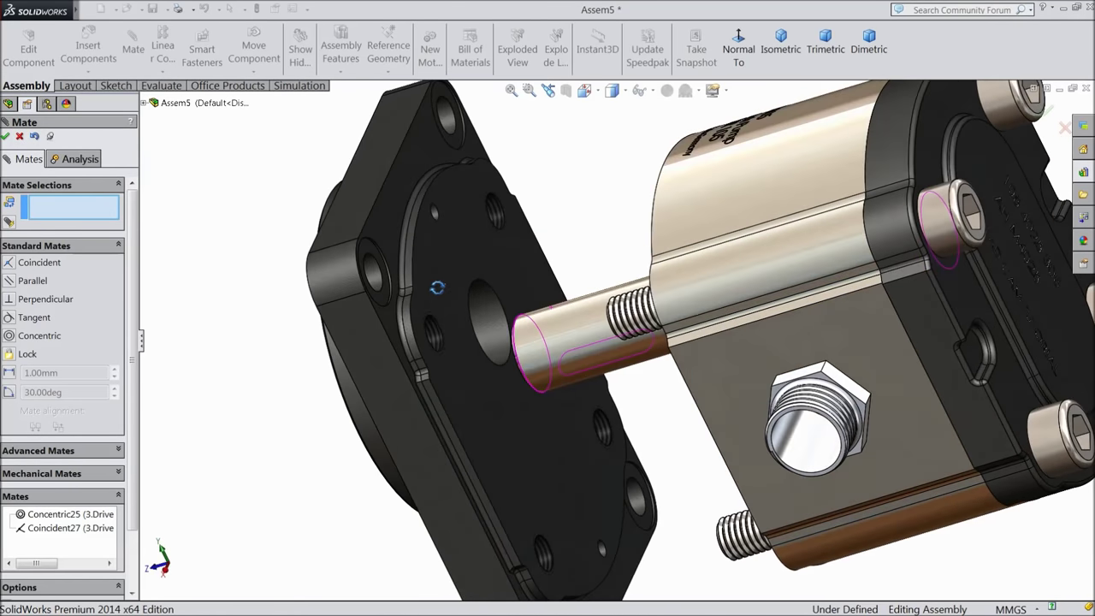
left_click(435, 333)
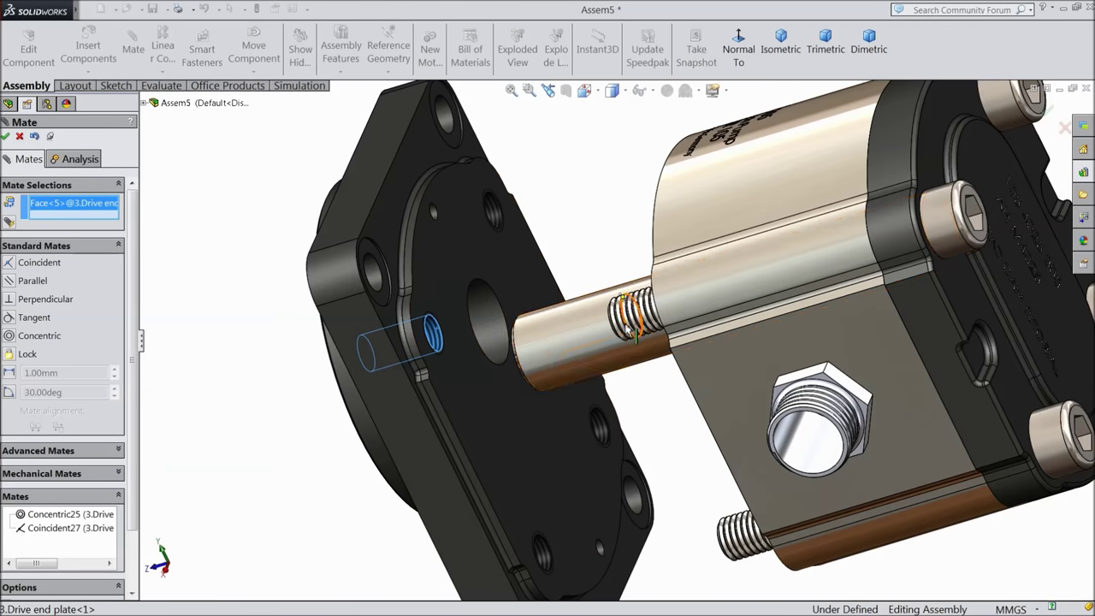
scroll(637, 344, "down", 3)
scroll(629, 335, "down", 3)
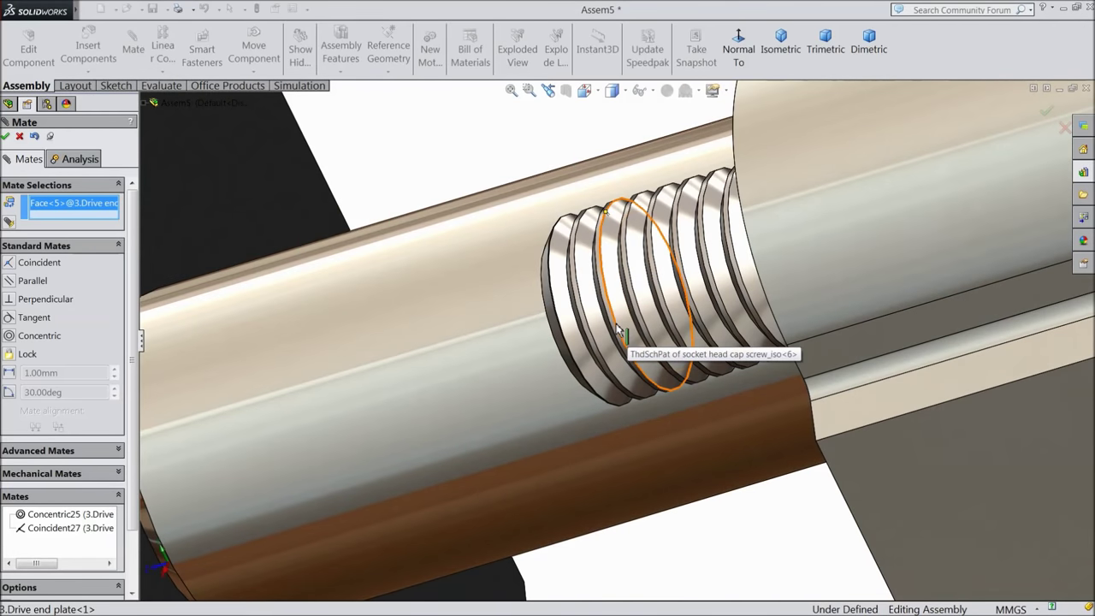
left_click(617, 329)
scroll(548, 310, "up", 3)
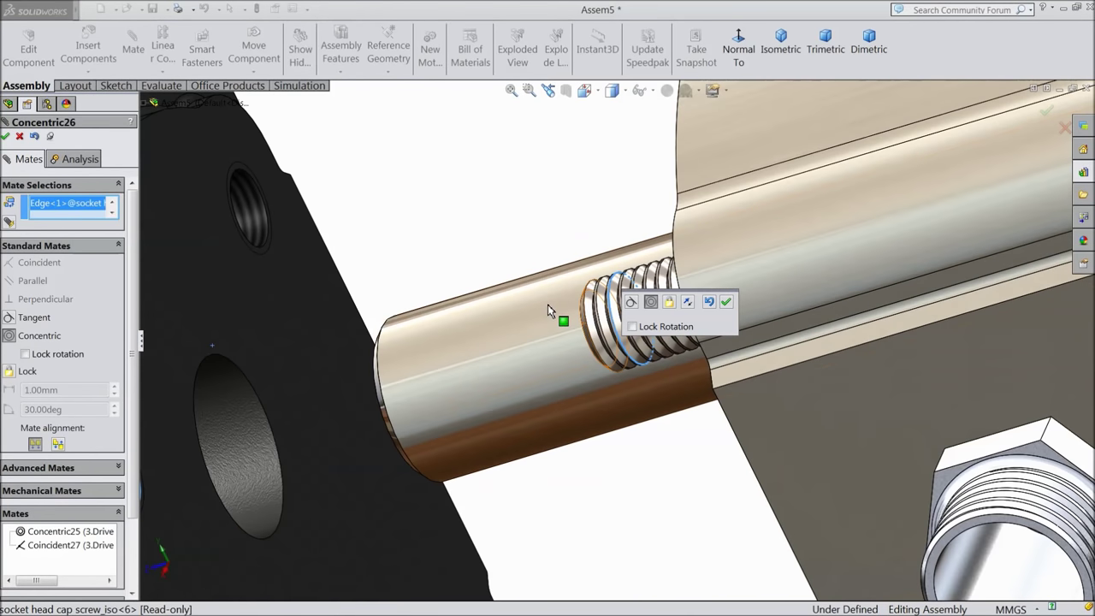
scroll(546, 307, "up", 2)
scroll(556, 312, "up", 2)
scroll(579, 328, "up", 2)
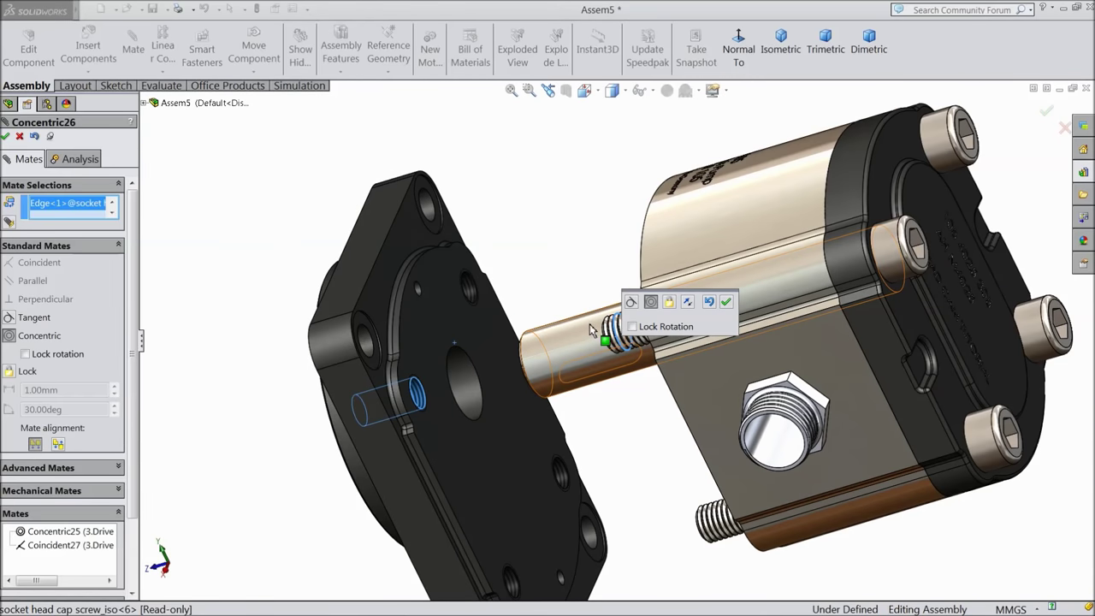
left_click(727, 303)
Step: Pick another screw's thread edge for a mate, then clear the rejected selections
middle_click_drag(550, 289, 627, 252)
scroll(626, 252, "down", 3)
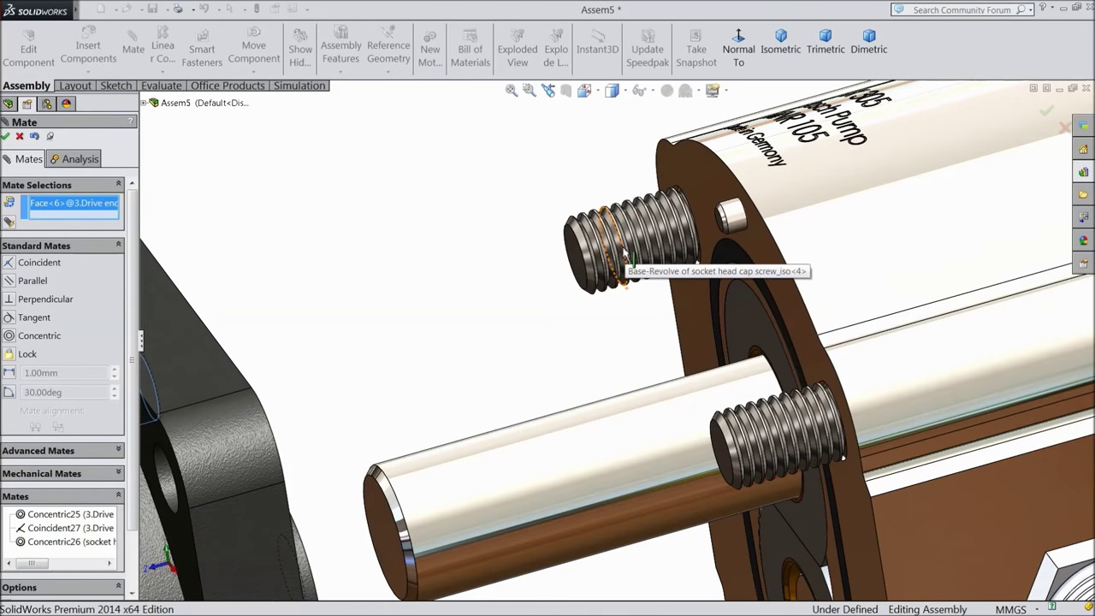
left_click(624, 254)
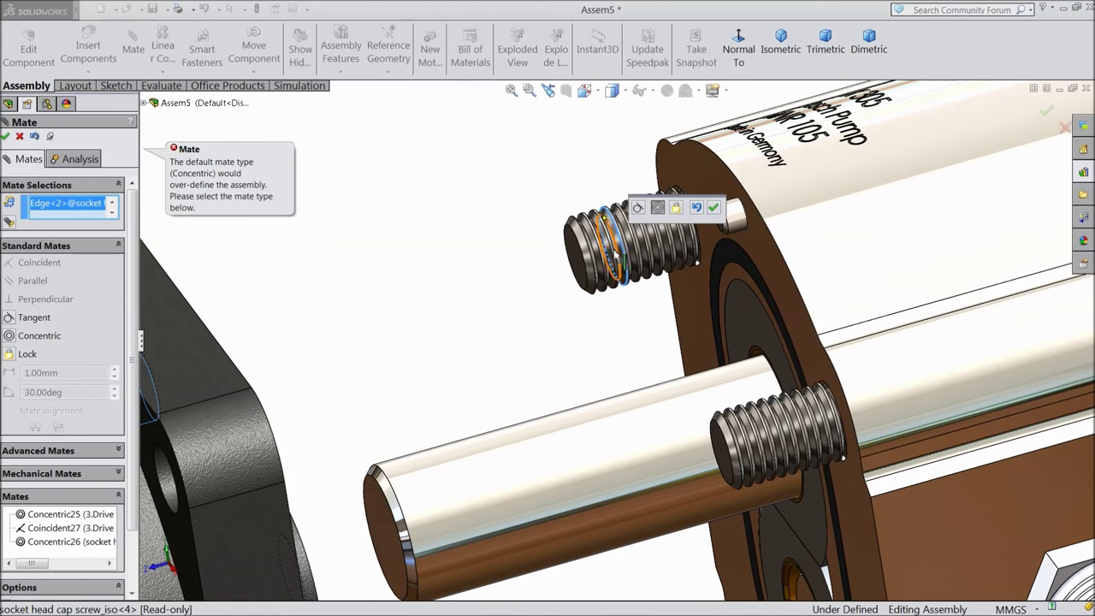
middle_click_drag(503, 275, 503, 279)
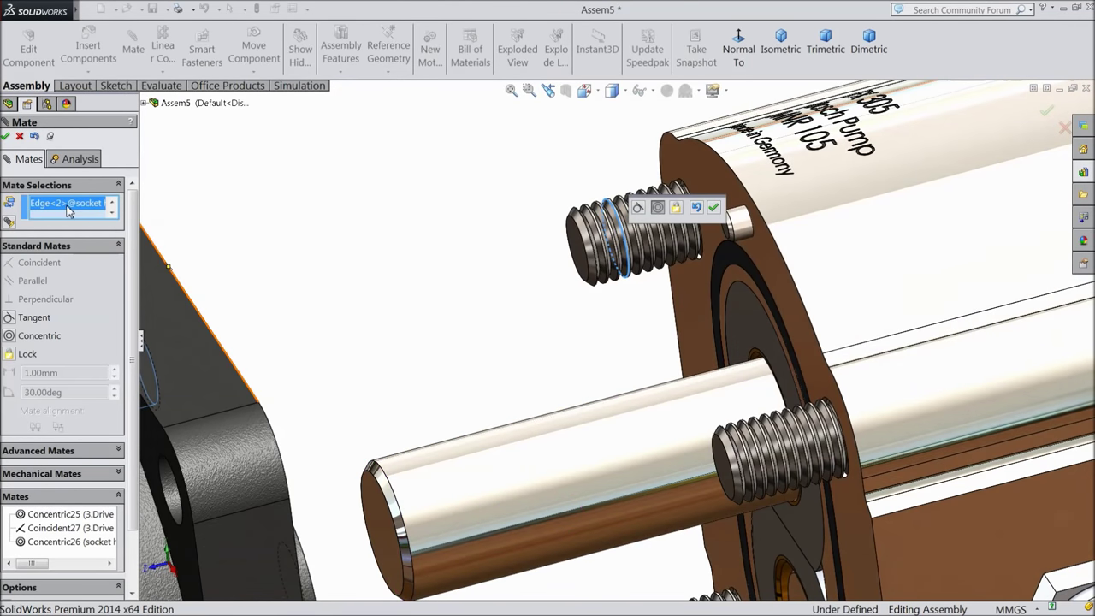
right_click(68, 211)
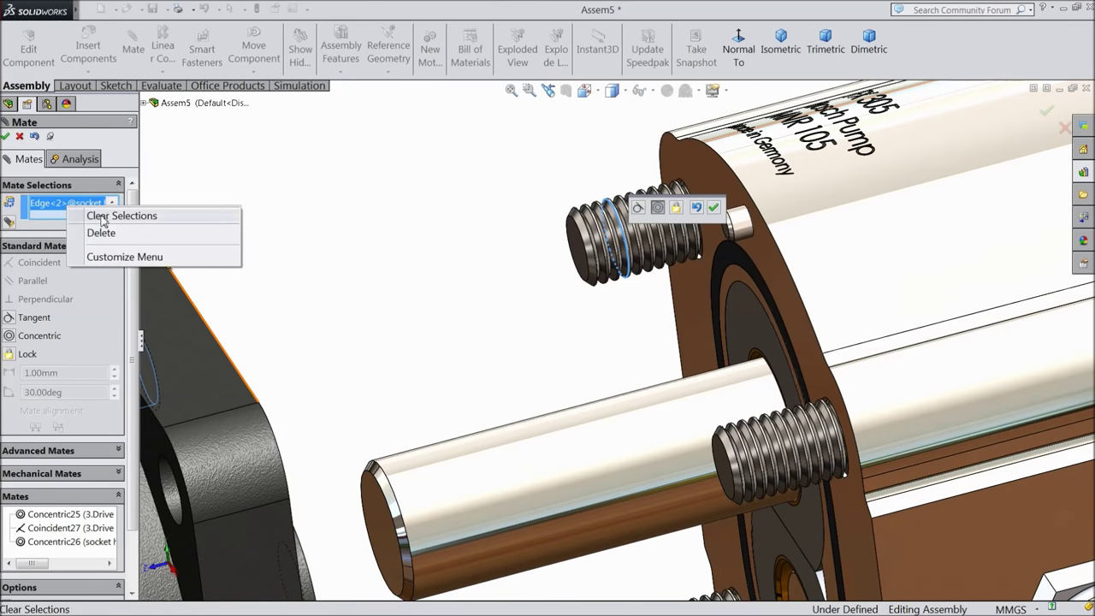
left_click(128, 216)
Step: Pick a stud's thread edge as a mate reference and clear the over-defining selection
middle_click_drag(305, 295, 266, 297)
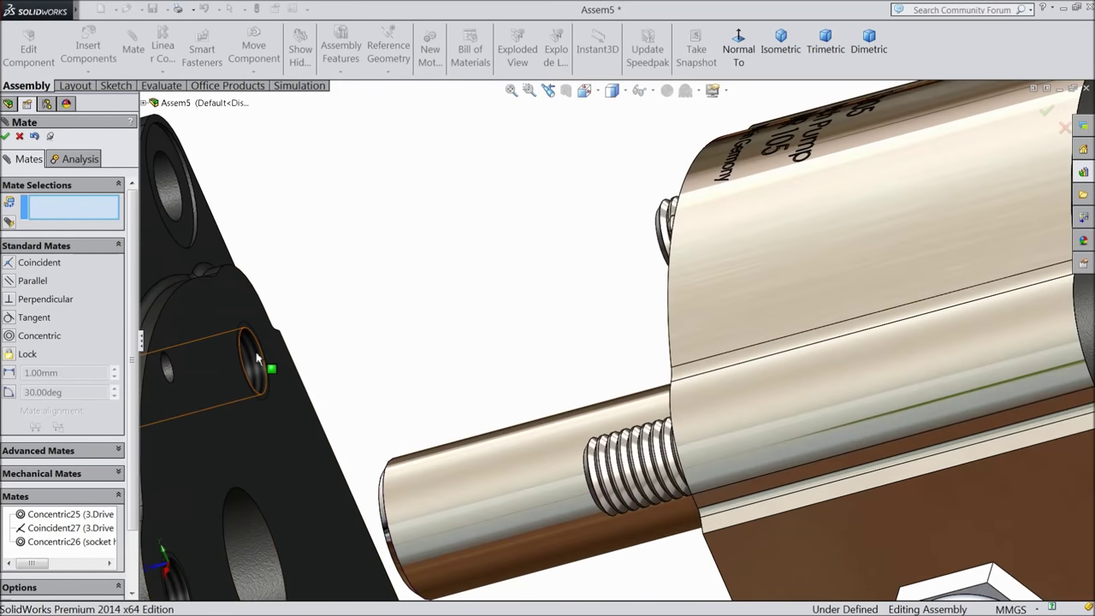
middle_click_drag(331, 347, 505, 308)
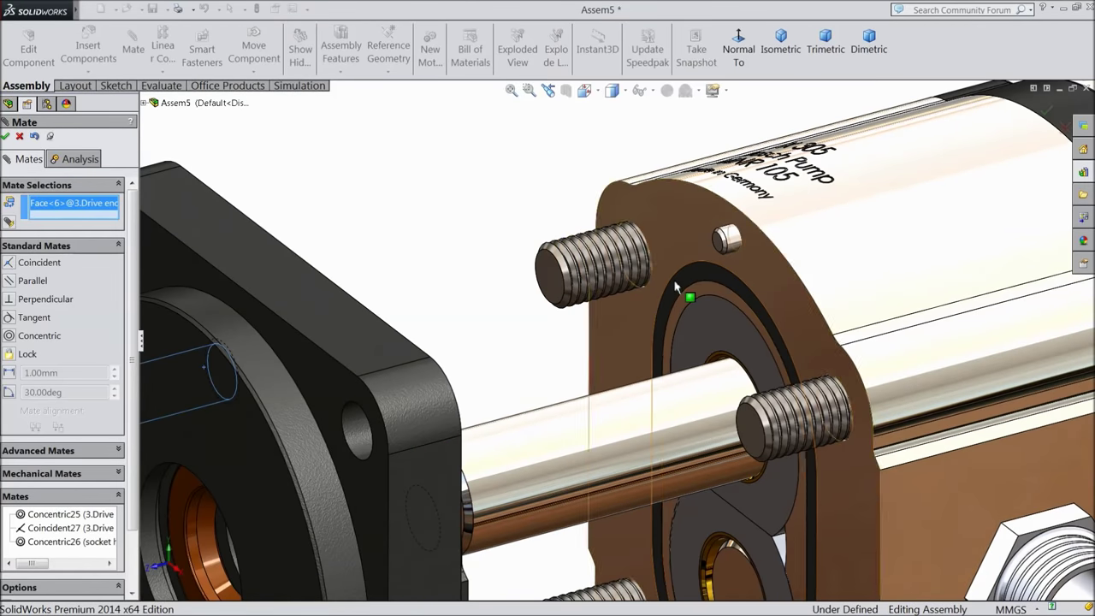
scroll(665, 274, "down", 4)
left_click(623, 289)
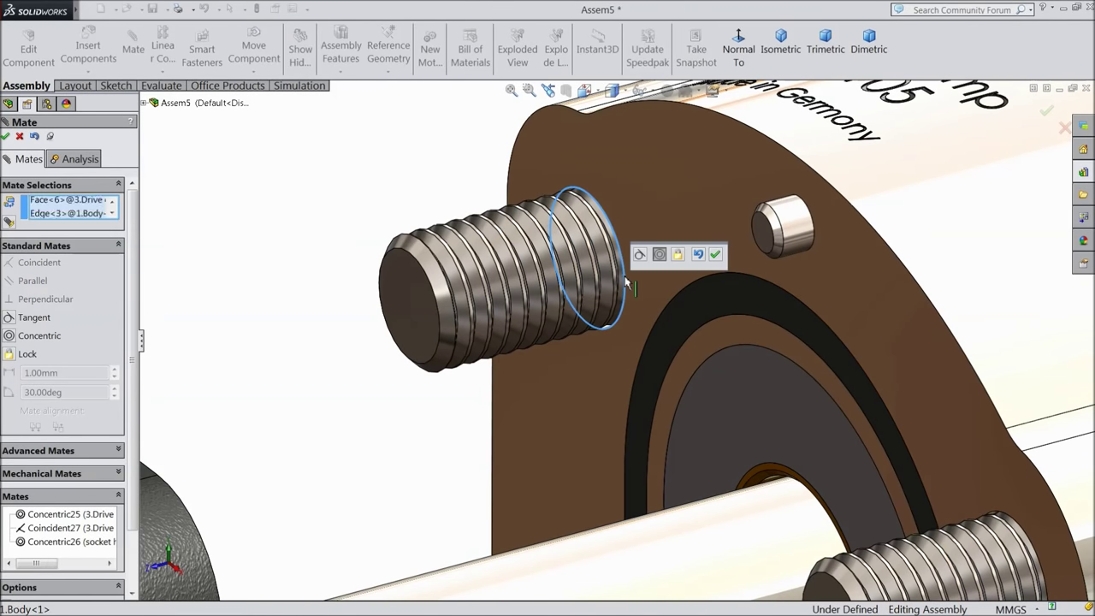
scroll(598, 308, "up", 3)
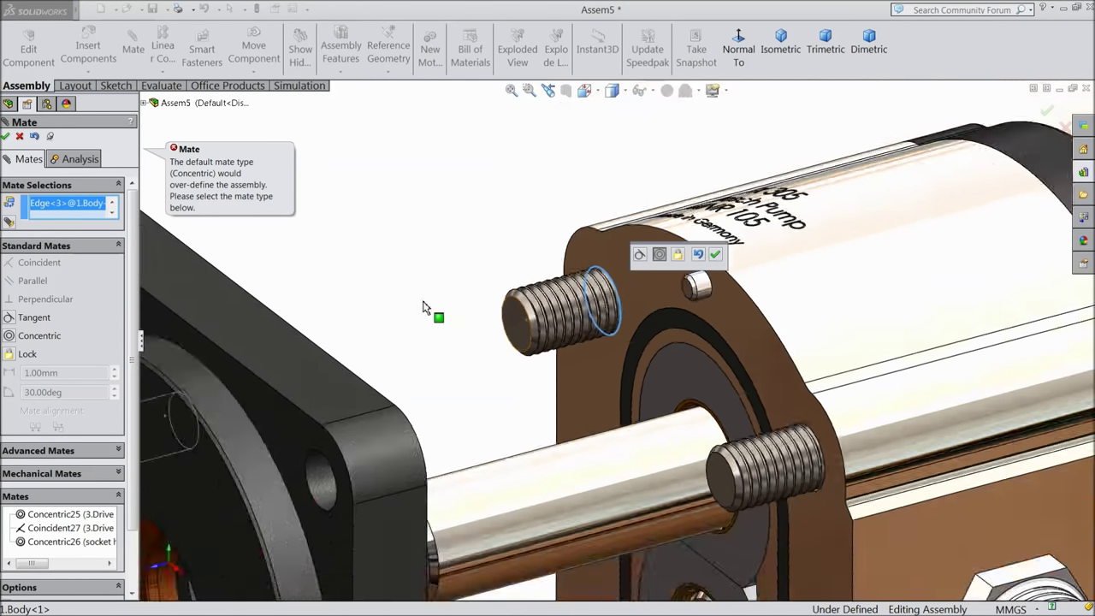
scroll(442, 315, "up", 2)
scroll(441, 315, "up", 1)
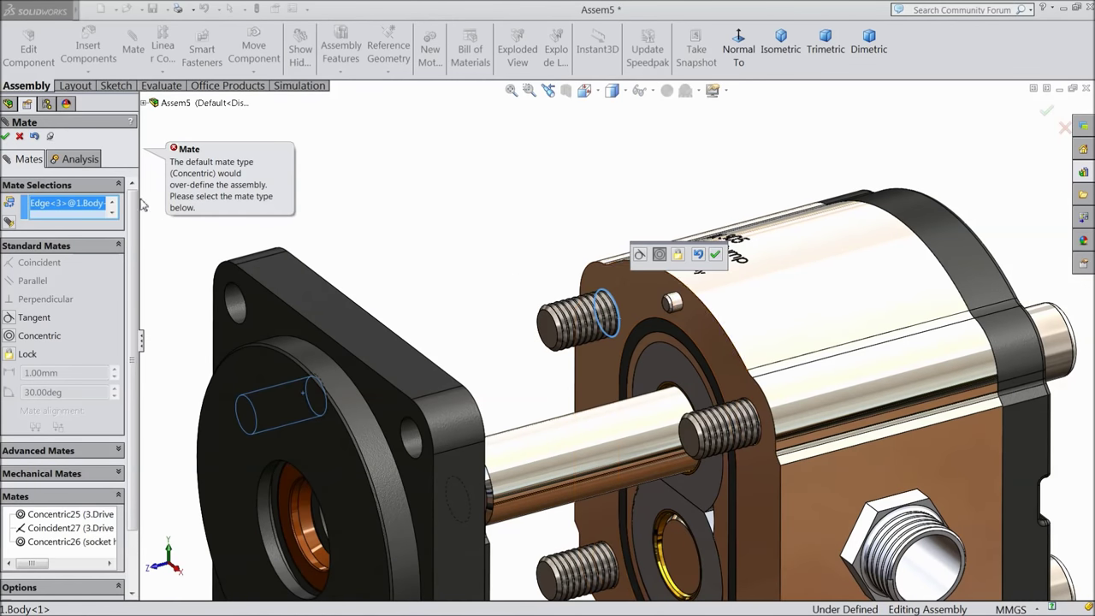
right_click(91, 206)
left_click(128, 213)
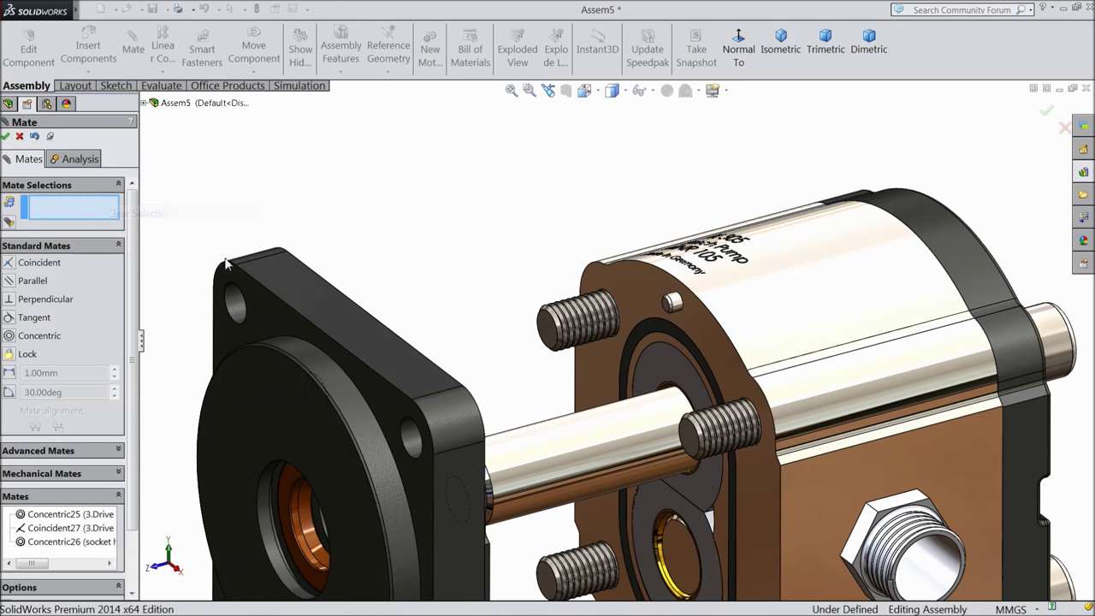
Step: Move the end plate closer and mate a bolt's thread edge concentric with its plate hole
scroll(365, 319, "up", 4)
middle_click_drag(550, 438, 577, 477)
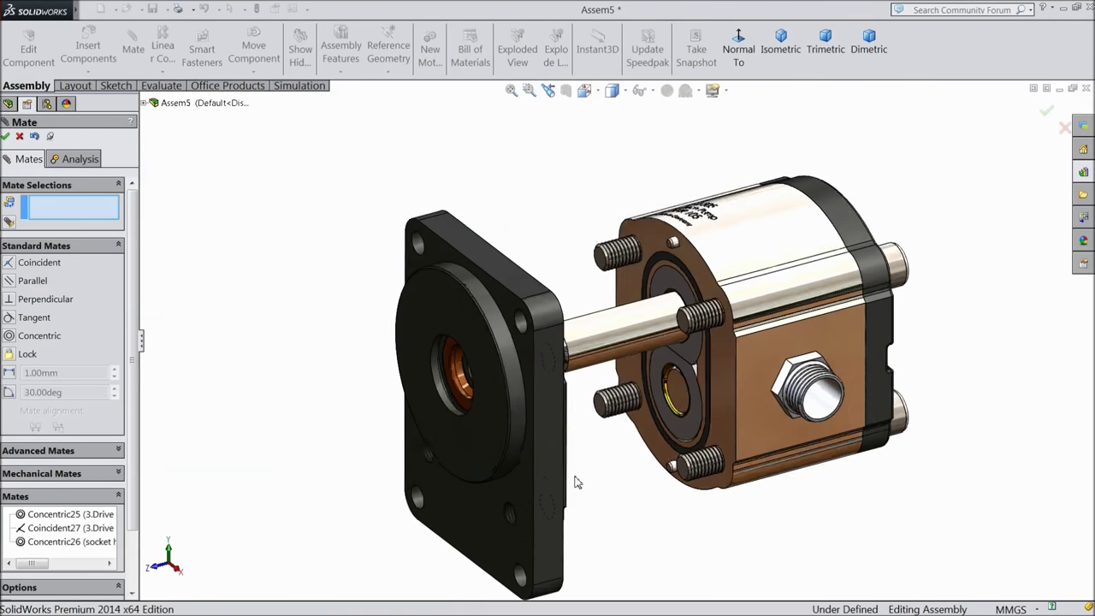
scroll(565, 471, "down", 2)
mouse_move(580, 453)
left_mouse_down()
mouse_move(633, 443)
mouse_move(664, 419)
mouse_move(704, 435)
left_mouse_up()
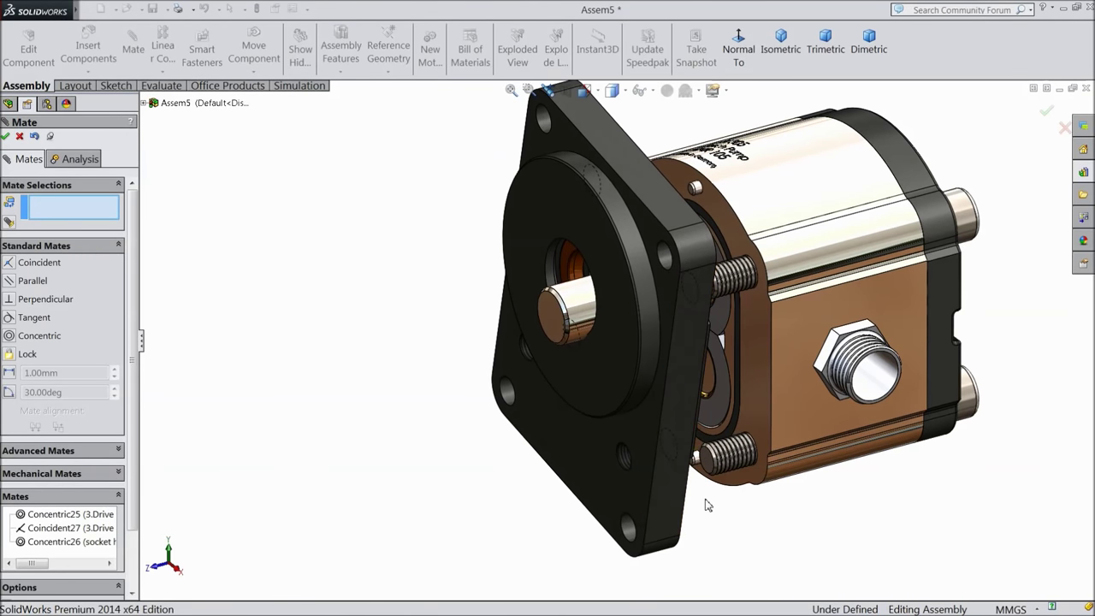
scroll(708, 504, "down", 3)
scroll(693, 478, "down", 2)
scroll(693, 476, "down", 2)
mouse_move(657, 467)
middle_mouse_down()
mouse_move(638, 454)
mouse_move(586, 454)
mouse_move(597, 456)
middle_mouse_up()
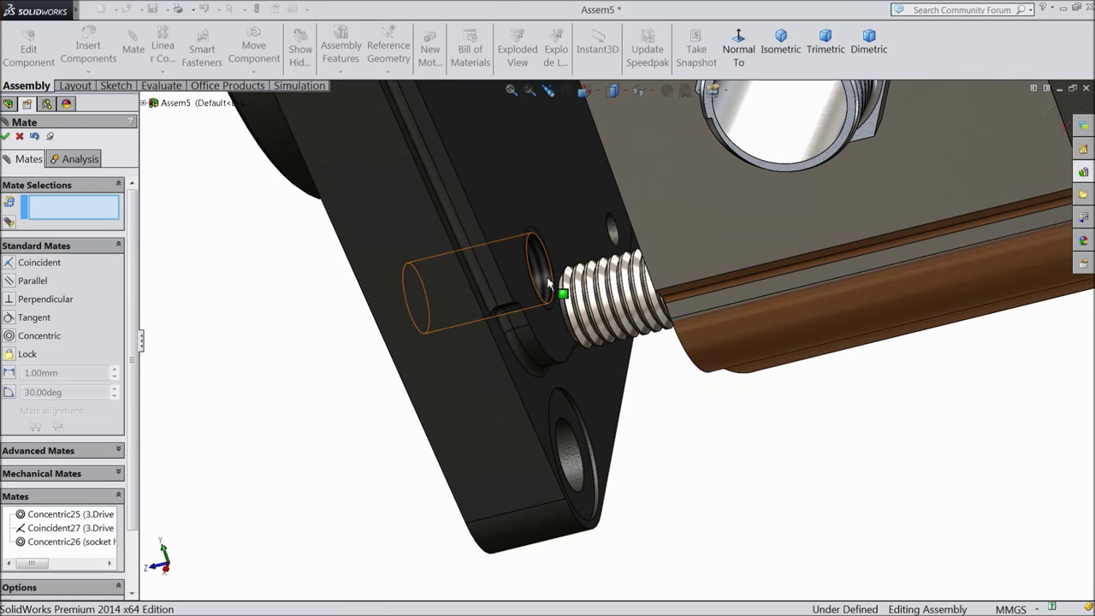
mouse_move(631, 371)
middle_mouse_down()
mouse_move(655, 362)
mouse_move(642, 367)
mouse_move(690, 386)
middle_mouse_up()
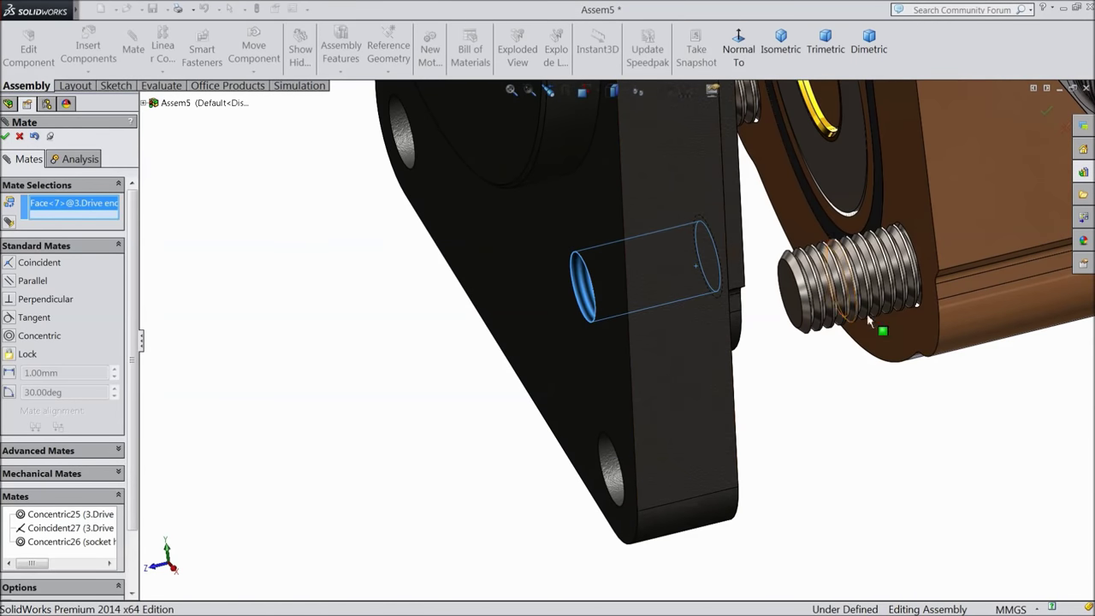
scroll(868, 320, "down", 3)
left_click(860, 341)
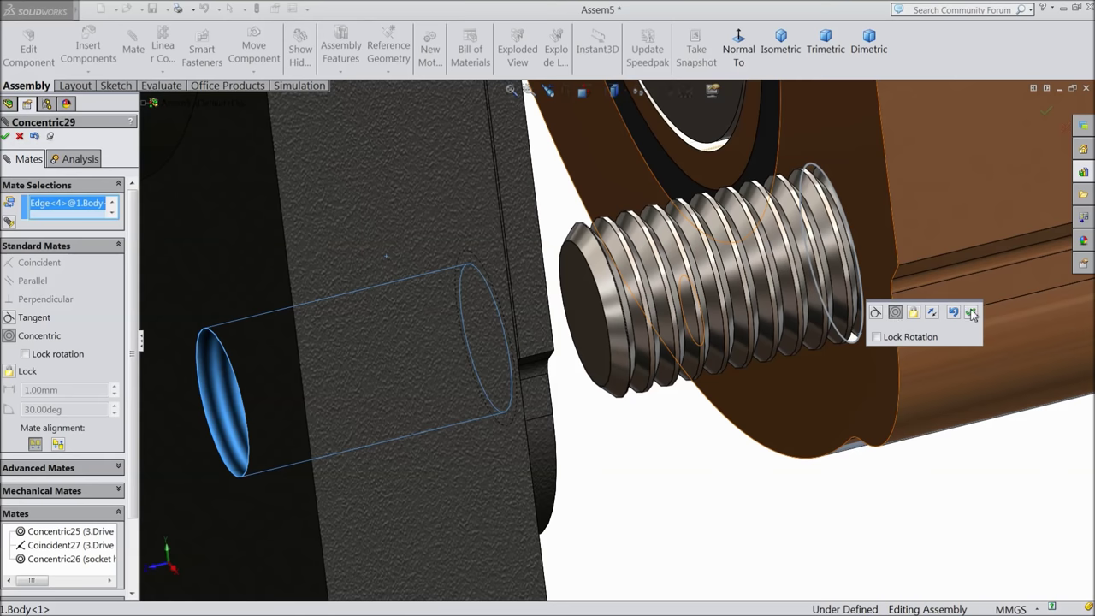
left_click(972, 313)
Step: Add a coincident mate seating the end plate face flush against the pump face
scroll(774, 362, "up", 3)
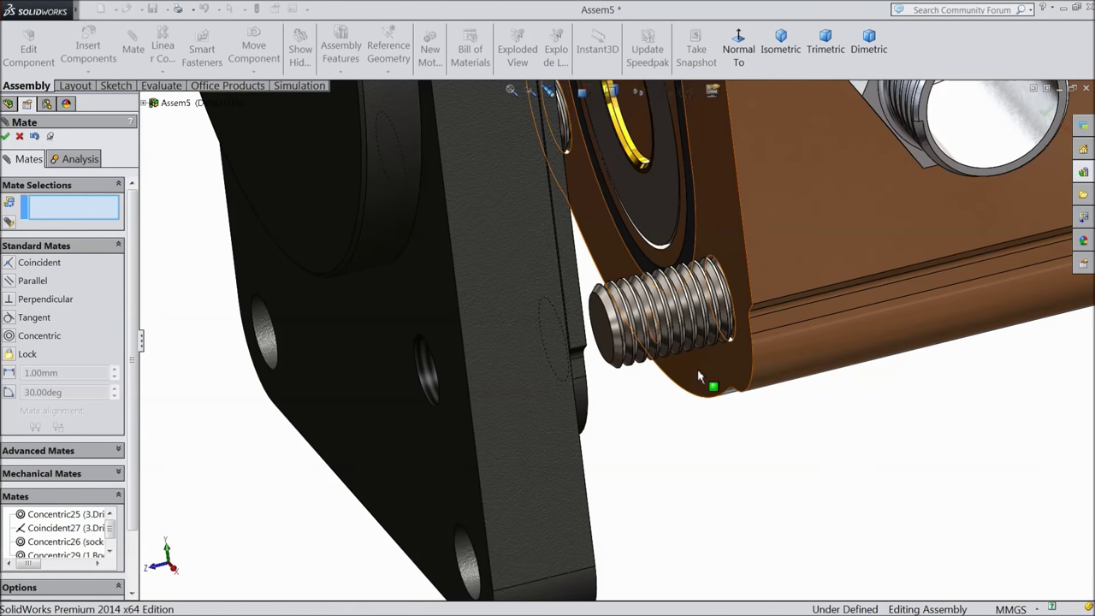
left_click(698, 377)
scroll(681, 405, "up", 3)
mouse_move(679, 403)
middle_mouse_down()
mouse_move(650, 405)
mouse_move(663, 395)
middle_mouse_up()
left_click(638, 373)
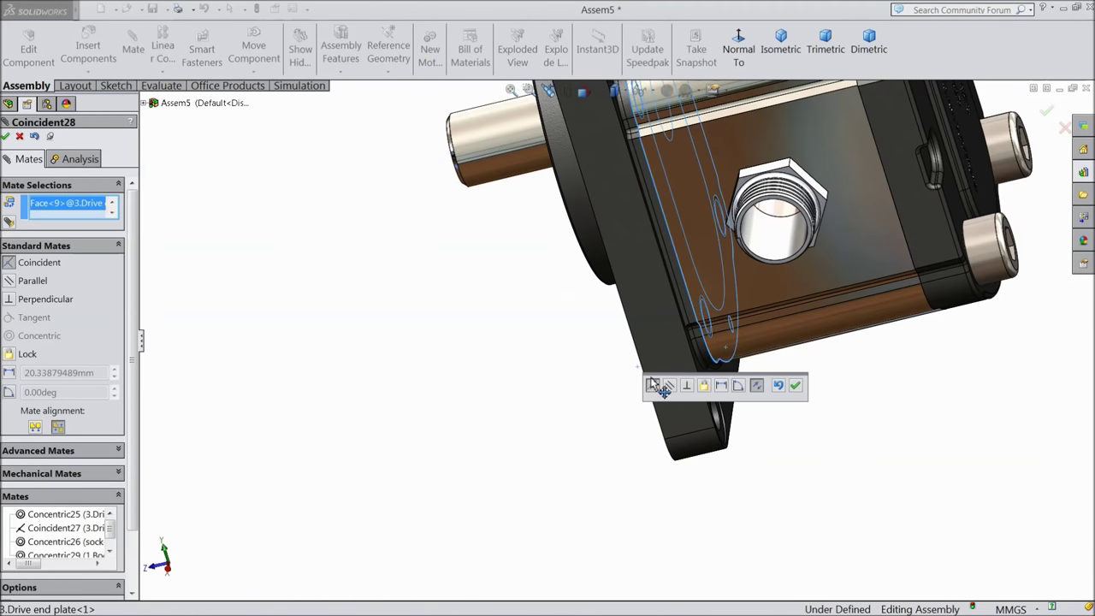
left_click(795, 386)
Step: Inspect the assembled pump from a new angle and close the Mate PropertyManager
scroll(604, 411, "up", 3)
mouse_move(587, 379)
middle_mouse_down()
mouse_move(569, 330)
mouse_move(702, 337)
mouse_move(672, 362)
middle_mouse_up()
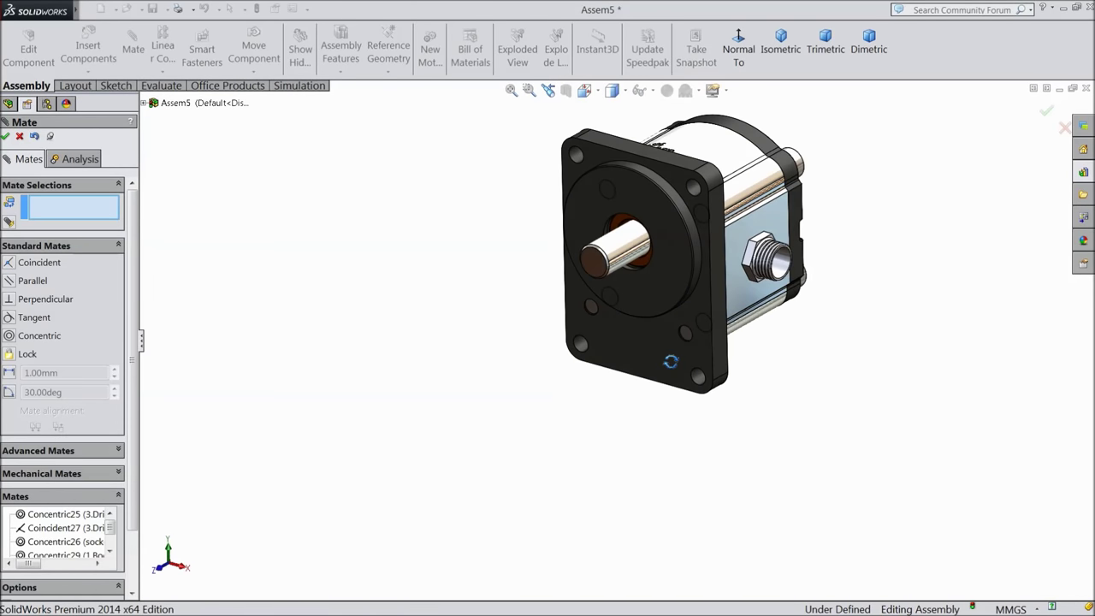
scroll(698, 292, "down", 3)
middle_click_drag(698, 295, 366, 228)
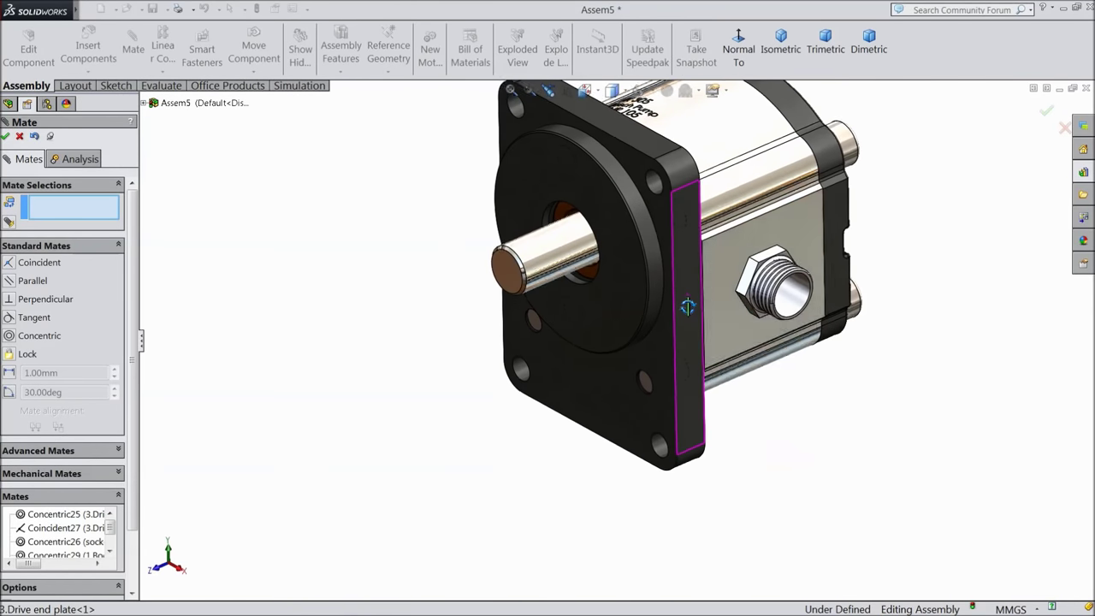
left_click(6, 137)
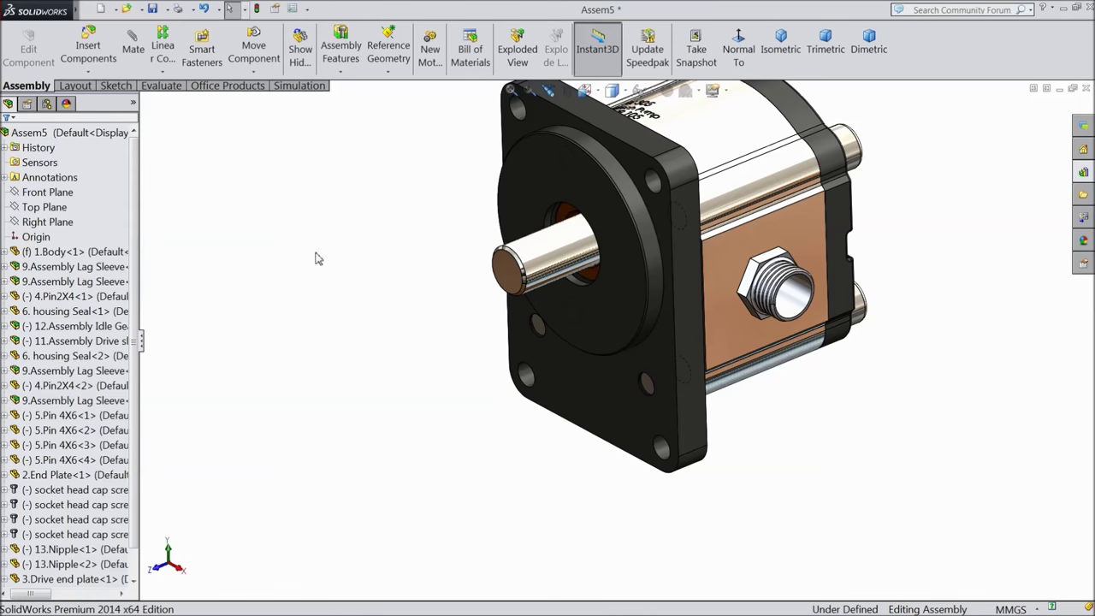
Step: Select the drive shaft and turn it slightly
scroll(391, 285, "up", 2)
scroll(399, 264, "up", 2)
scroll(408, 289, "up", 1)
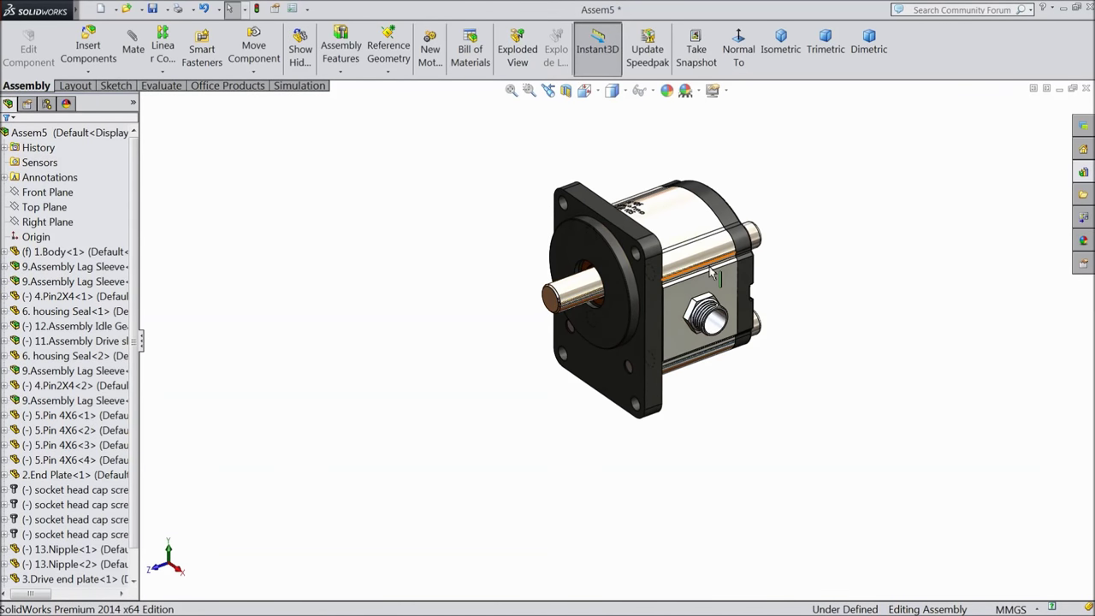
scroll(710, 272, "down", 2)
mouse_move(647, 310)
middle_mouse_down()
mouse_move(601, 305)
mouse_move(662, 319)
middle_mouse_up()
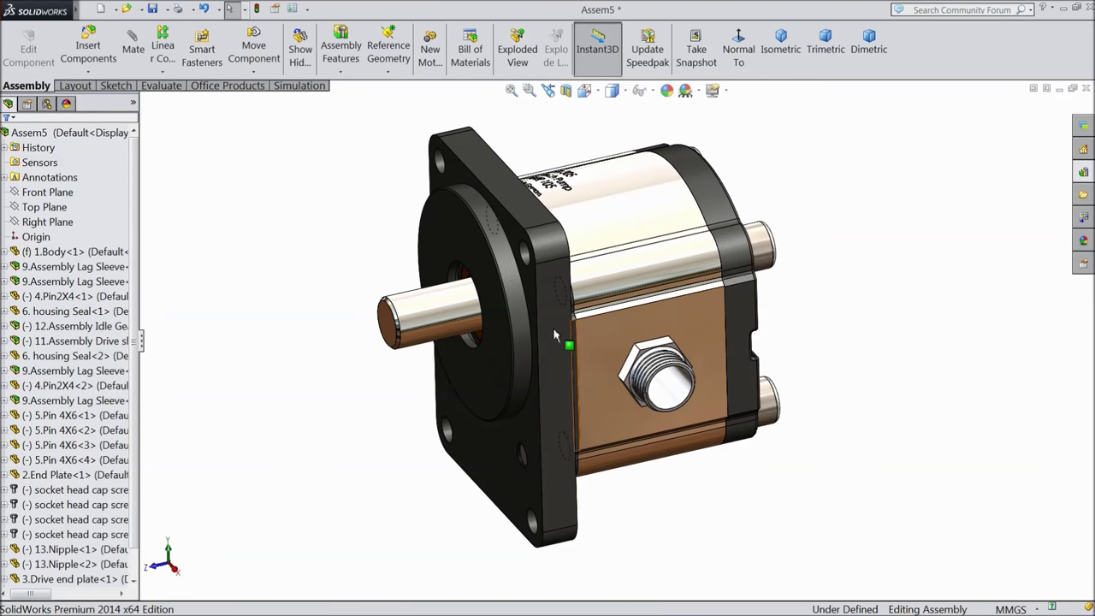
left_click(448, 316)
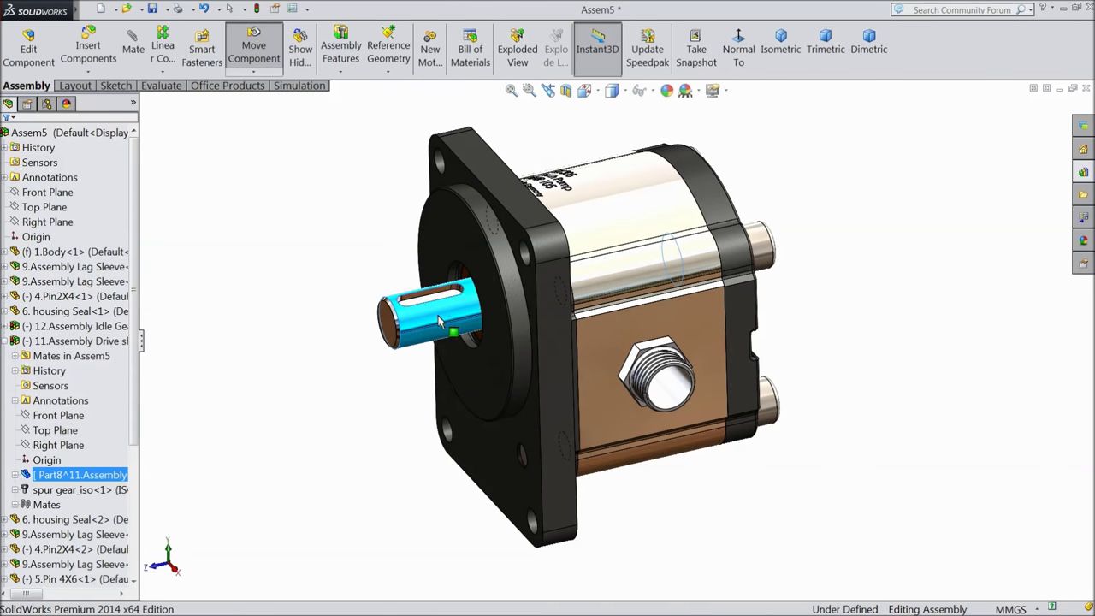
left_click_drag(438, 321, 469, 339)
Step: Make the 1.Body housing transparent and spin the drive shaft to watch the gears turn
left_click(667, 326)
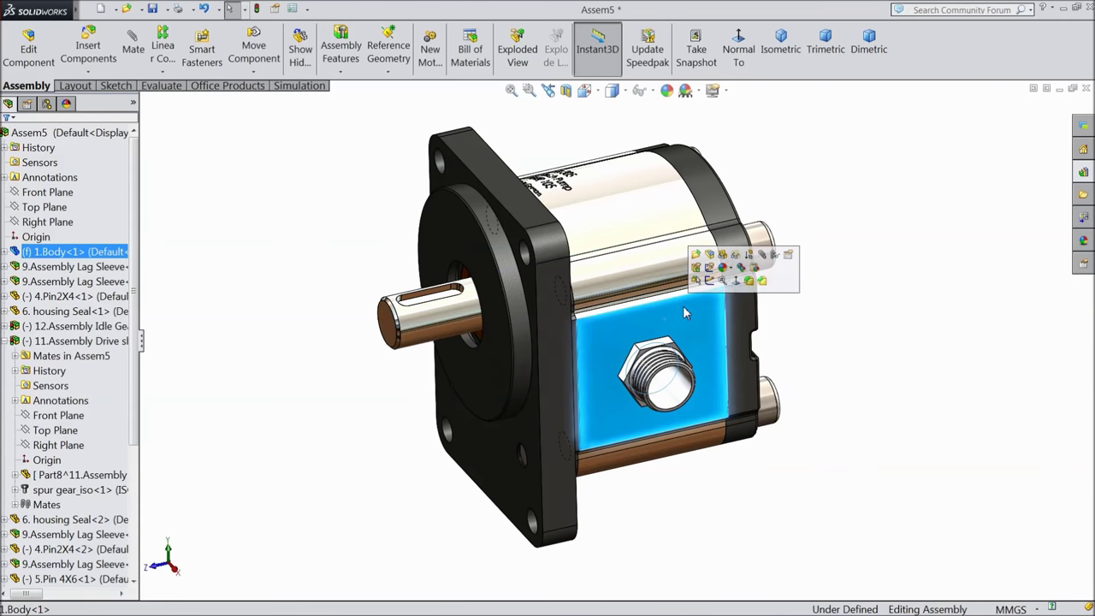
left_click(735, 257)
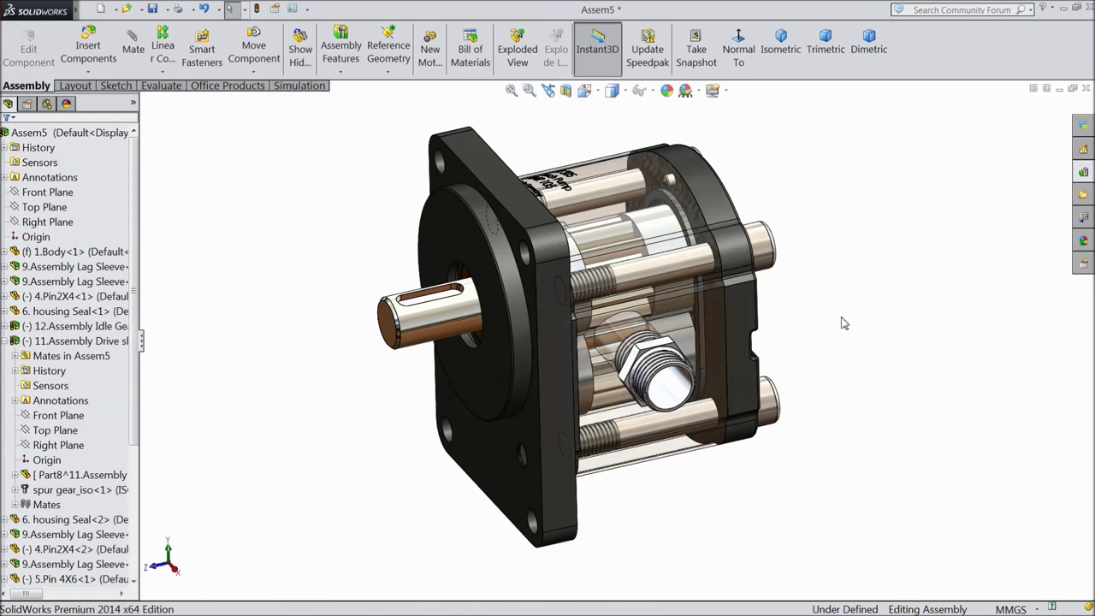
mouse_move(796, 341)
middle_mouse_down()
mouse_move(777, 340)
mouse_move(785, 384)
mouse_move(777, 337)
middle_mouse_up()
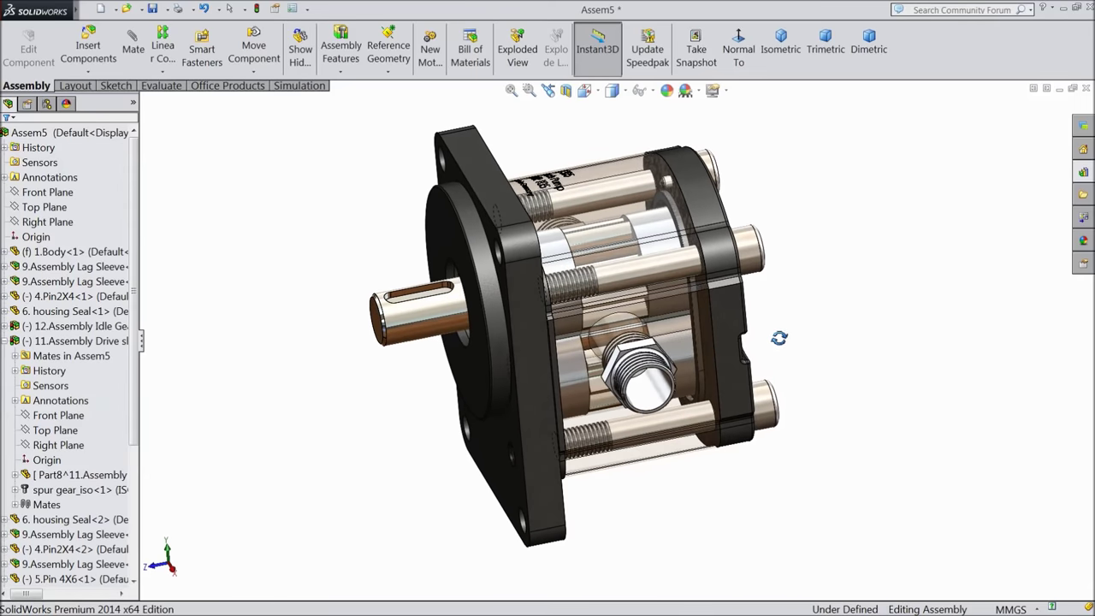
scroll(724, 370, "down", 2)
left_click(315, 313)
mouse_move(315, 313)
left_mouse_down()
mouse_move(288, 266)
mouse_move(283, 295)
mouse_move(272, 257)
left_mouse_up()
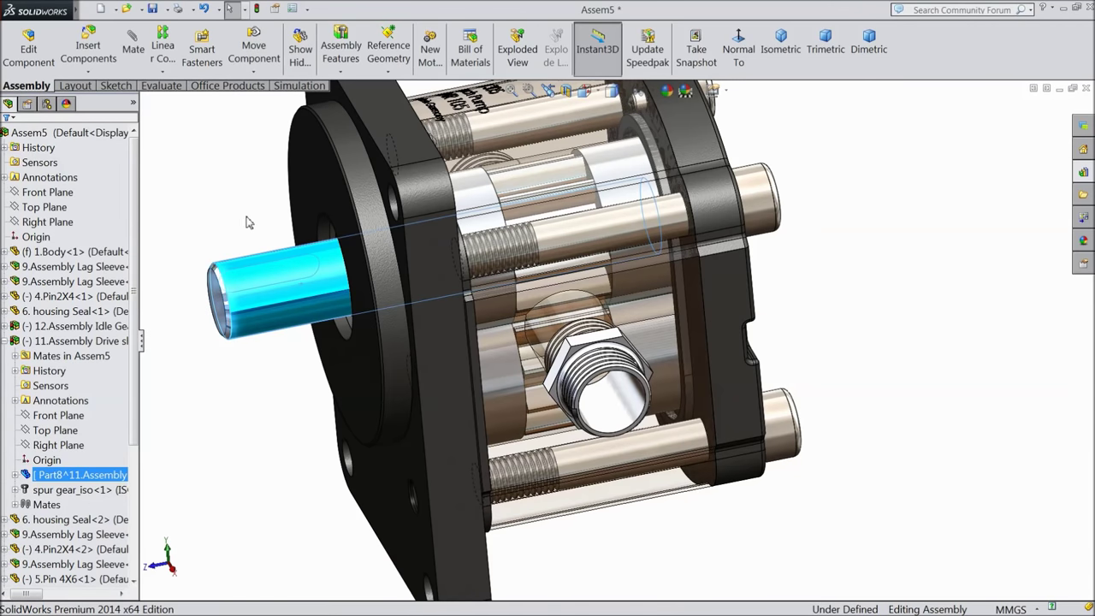
key("Escape")
Step: Restore the 1.Body housing to opaque and start saving the assembly
key("f")
mouse_move(272, 263)
middle_mouse_down()
mouse_move(303, 223)
mouse_move(293, 262)
middle_mouse_up()
scroll(571, 326, "down", 2)
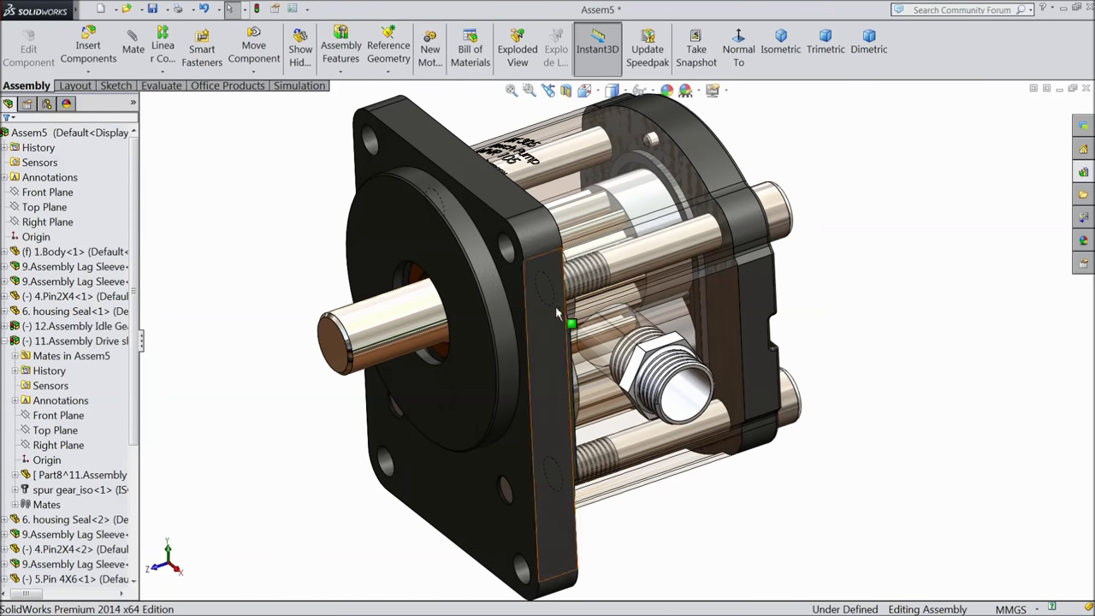
key("shift+c")
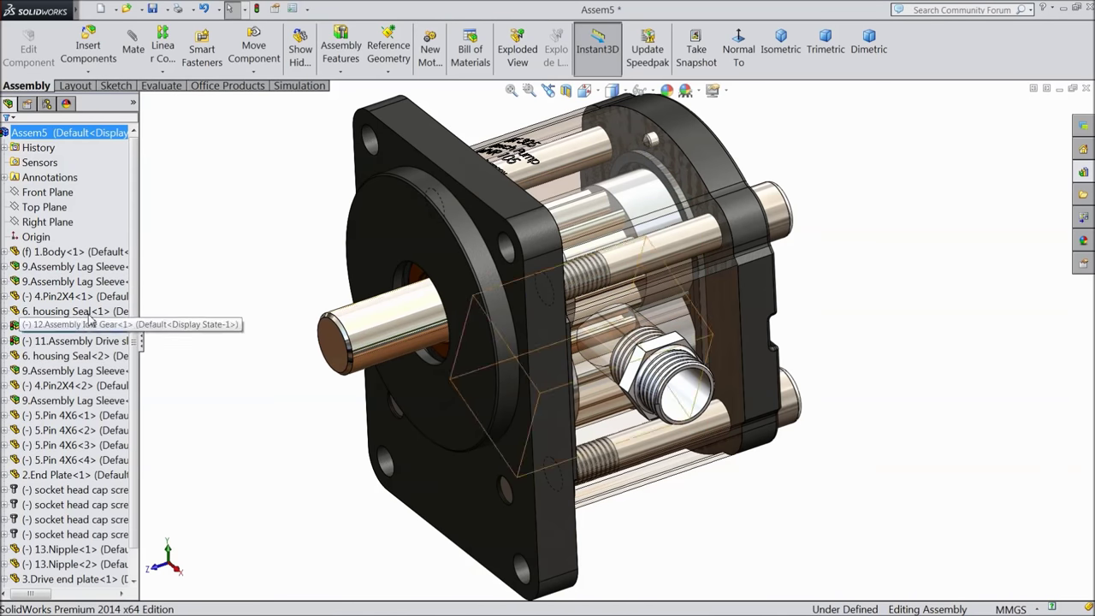
left_click(535, 141)
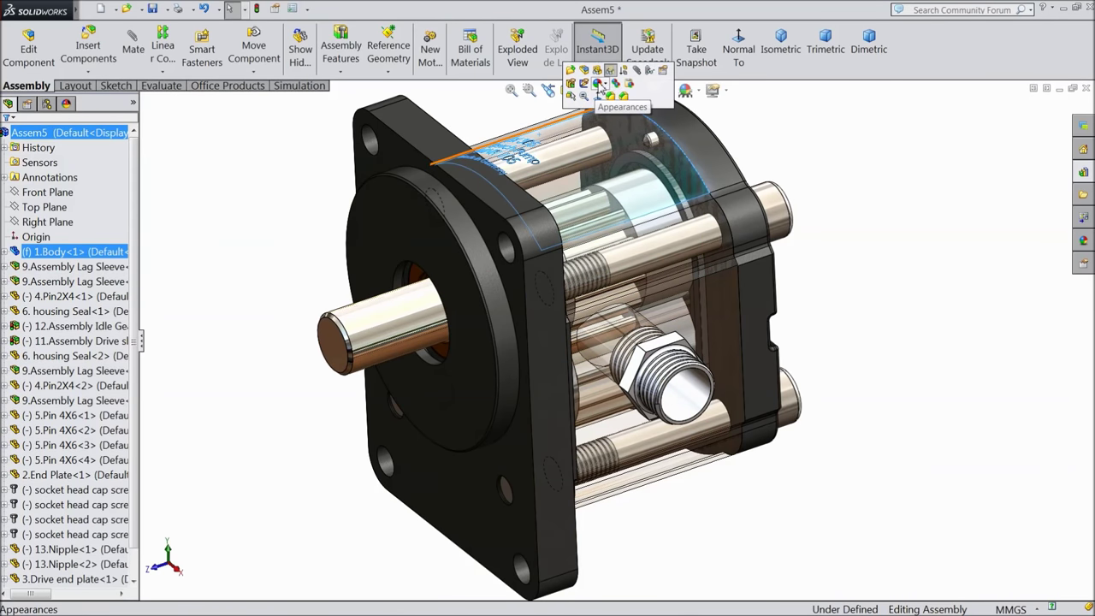
left_click(612, 77)
left_click(291, 235)
middle_click_drag(291, 235, 278, 255)
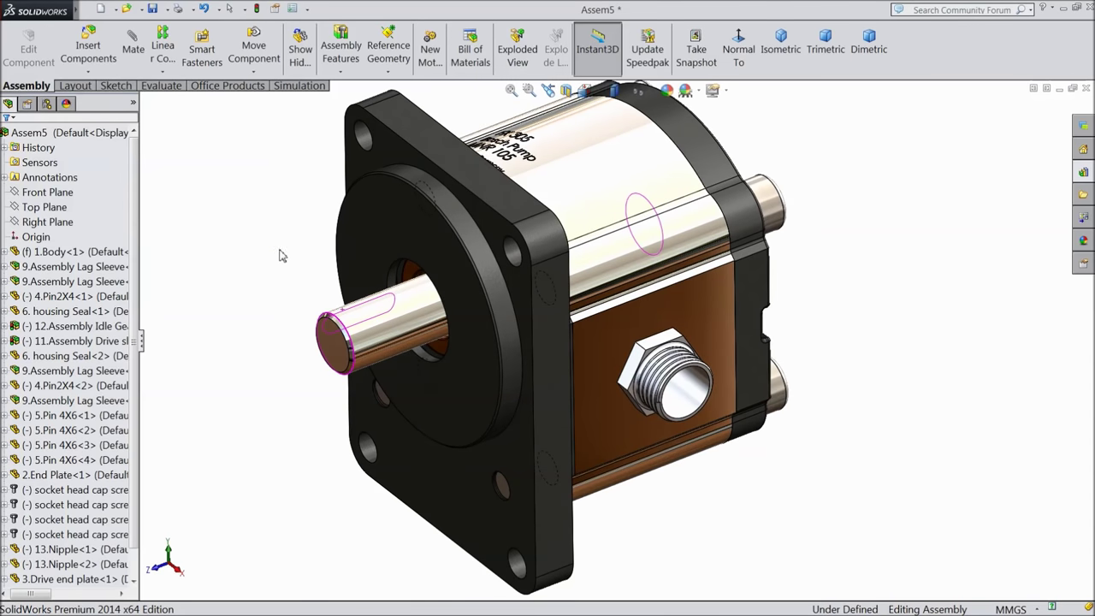
left_click(155, 10)
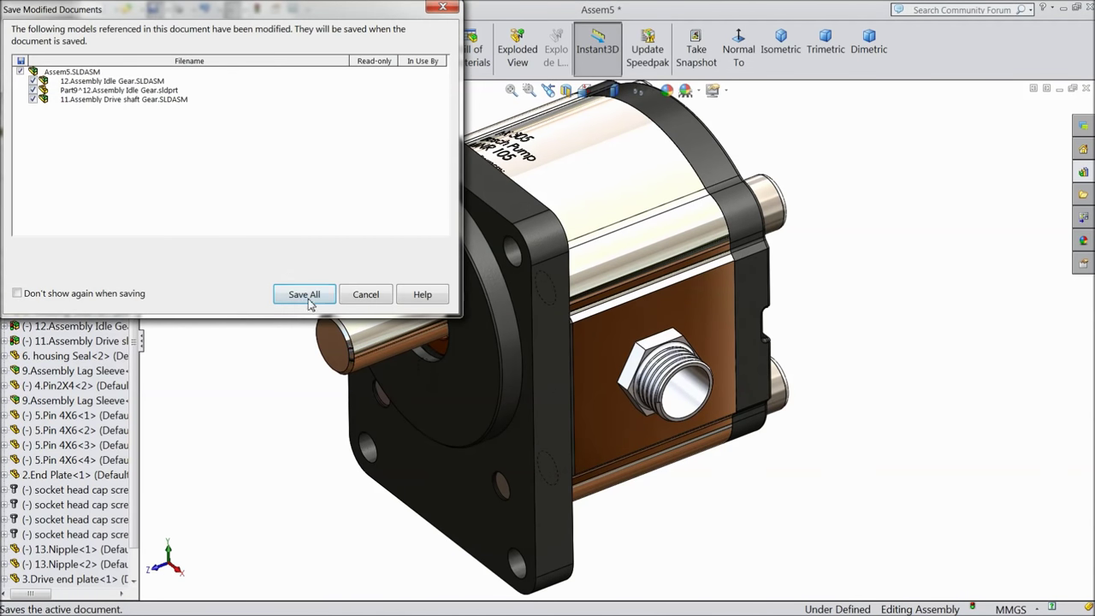
Step: Save all modified documents after a rebuild as 'Final Assembly', keeping virtual components internal
left_click(305, 296)
left_click(500, 272)
type("Final Assembly")
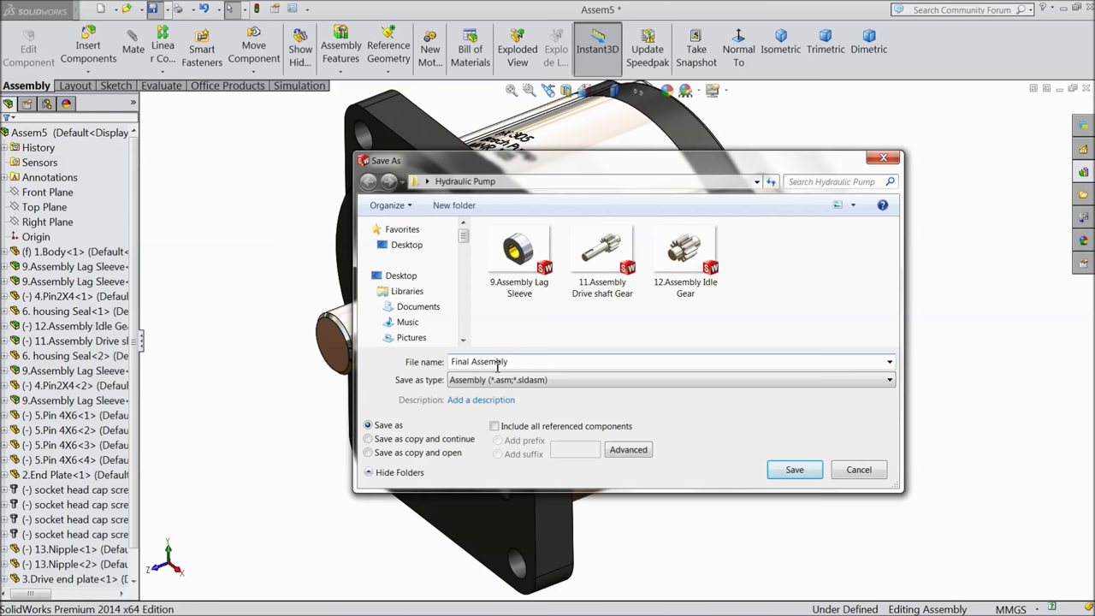
left_click(794, 470)
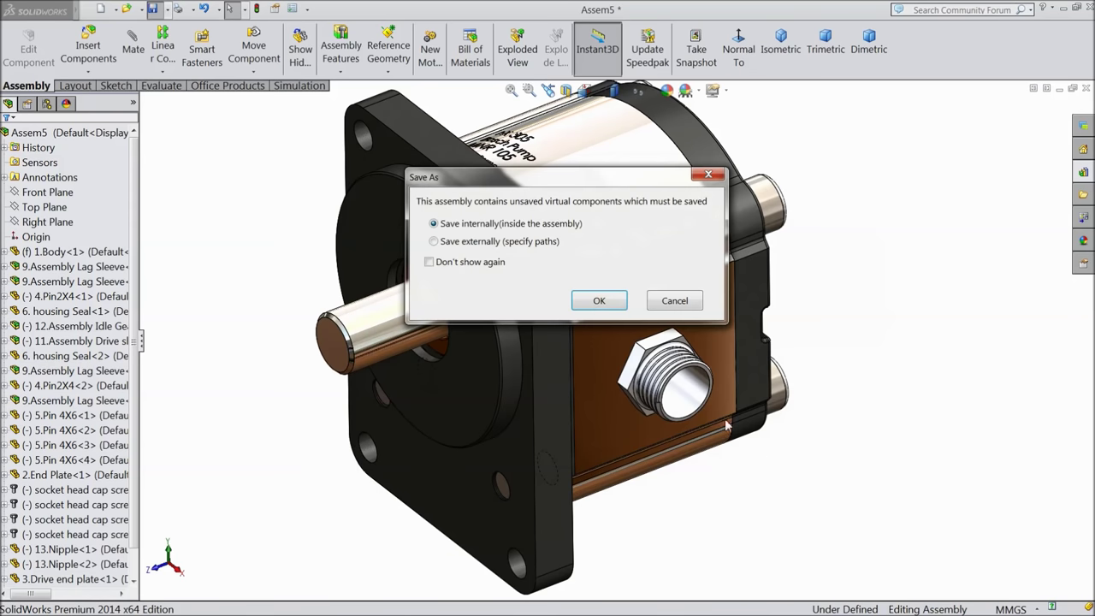
left_click(599, 301)
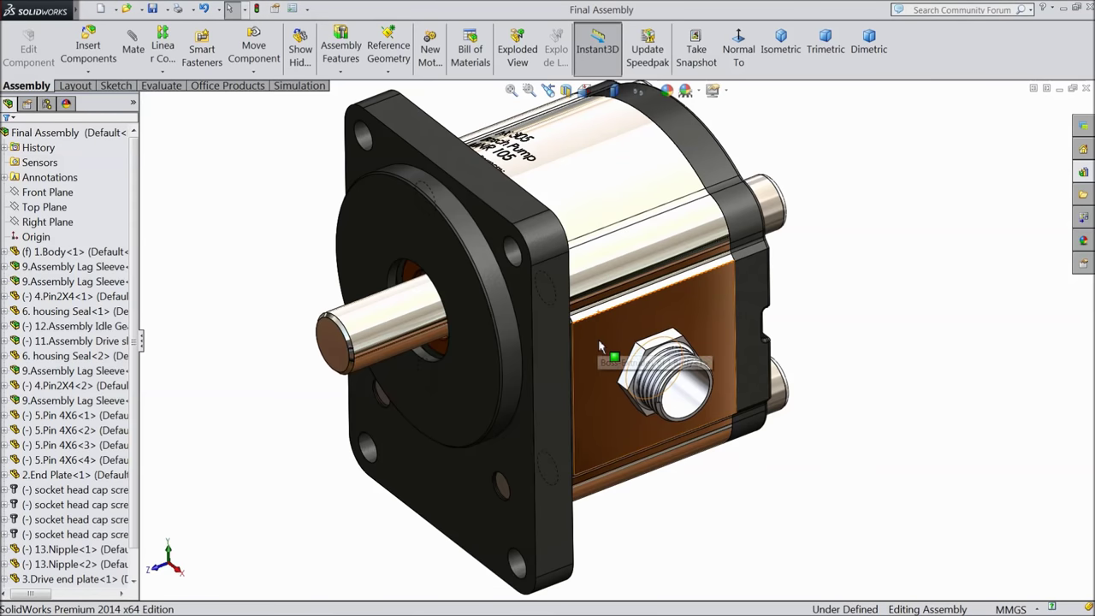
Step: Enable the MotionManager, switch to Motion Study 1, and start a new Exploded View
scroll(601, 346, "up", 3)
mouse_move(765, 323)
middle_mouse_down()
mouse_move(712, 374)
mouse_move(773, 357)
middle_mouse_up()
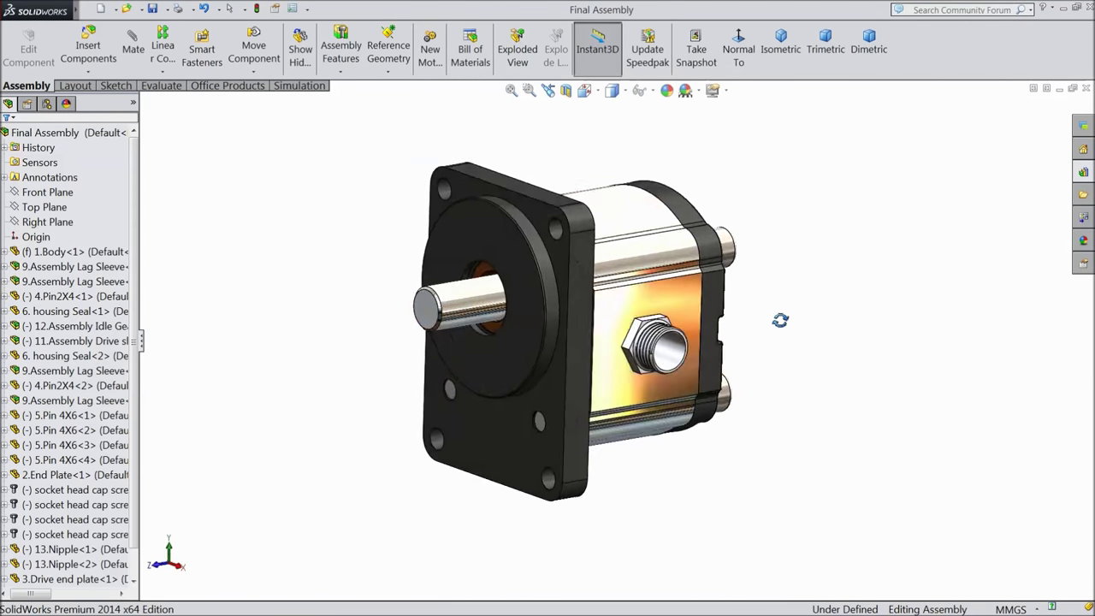
scroll(648, 295, "down", 2)
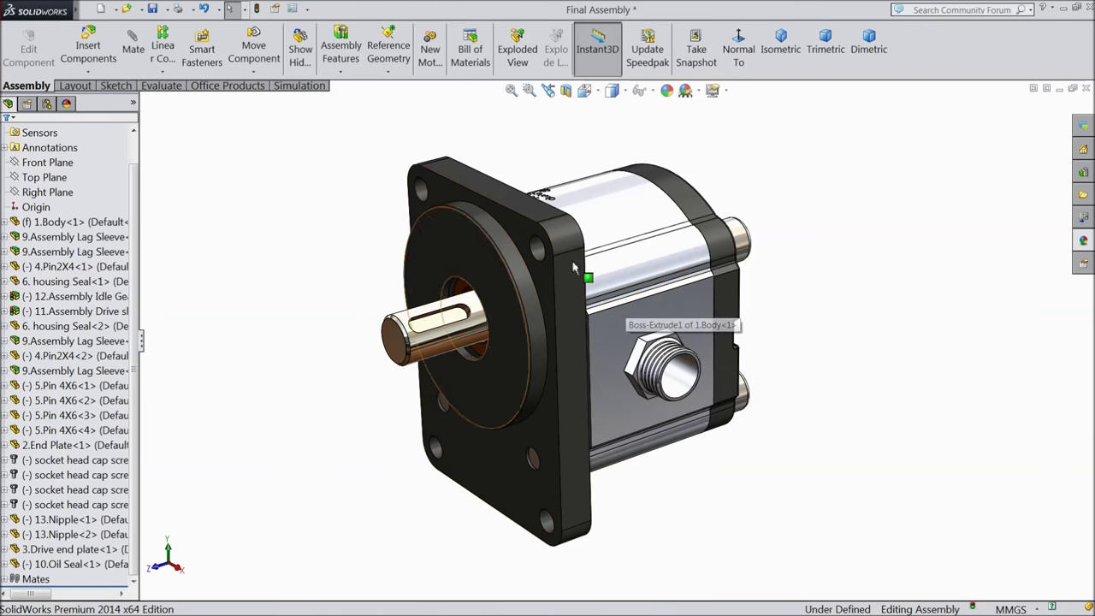
right_click(917, 57)
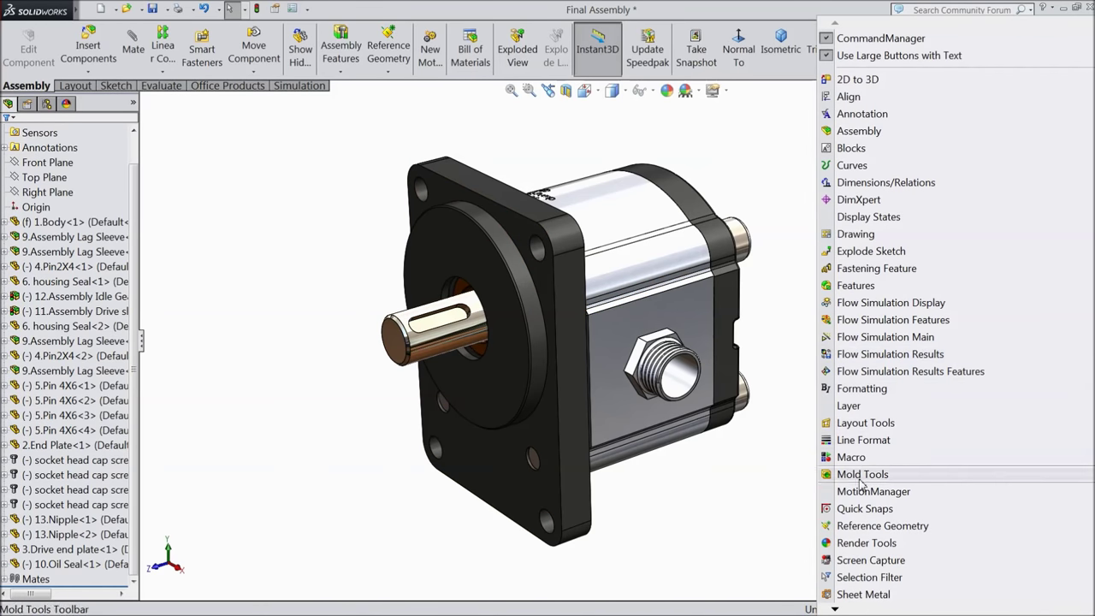
left_click(860, 491)
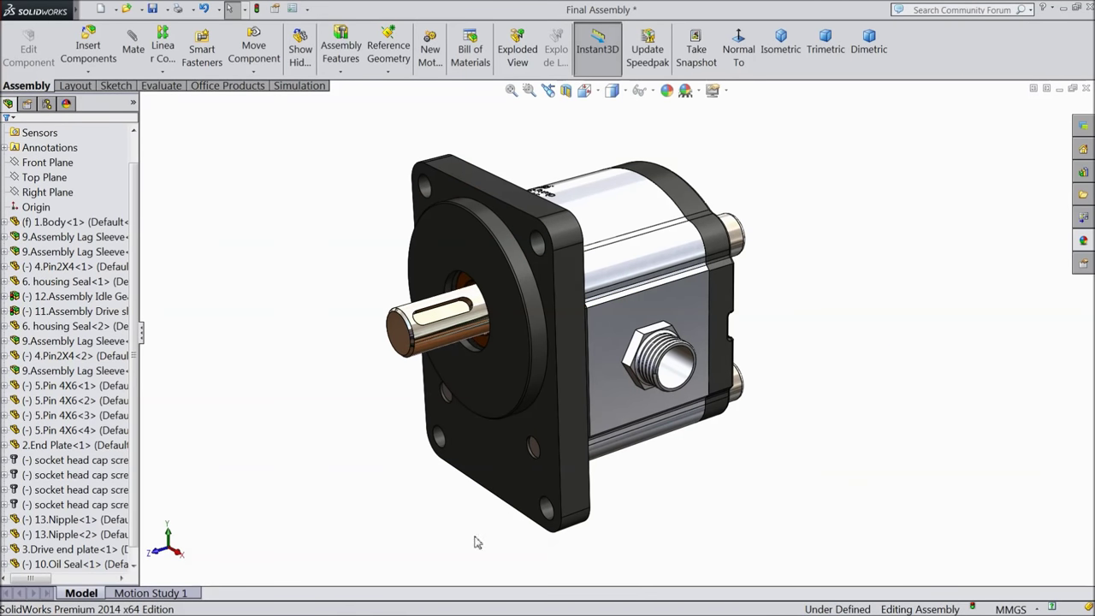
left_click(159, 593)
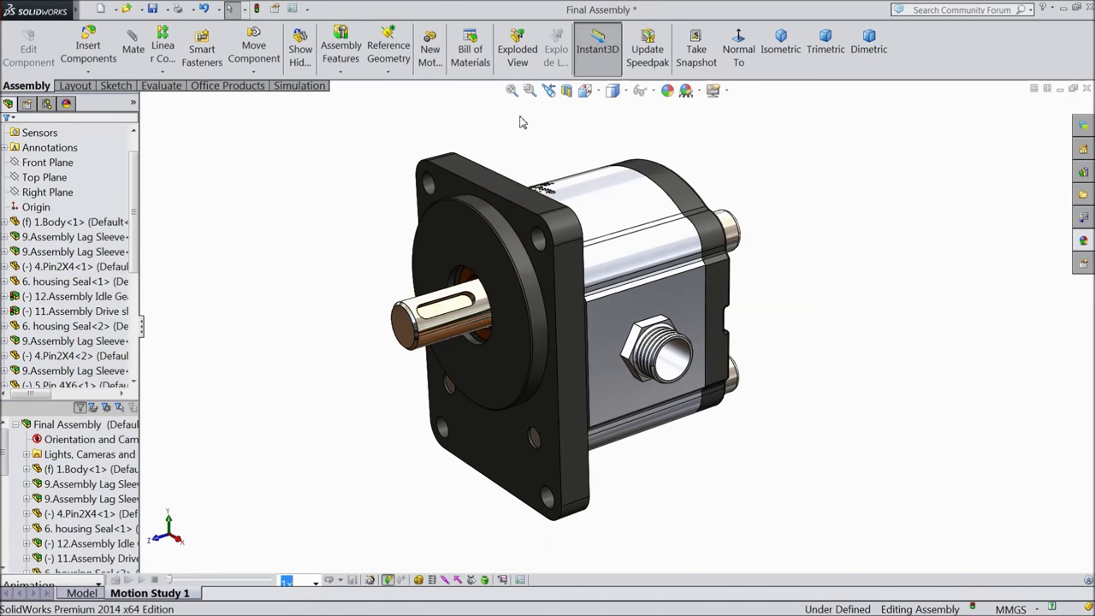
left_click(517, 57)
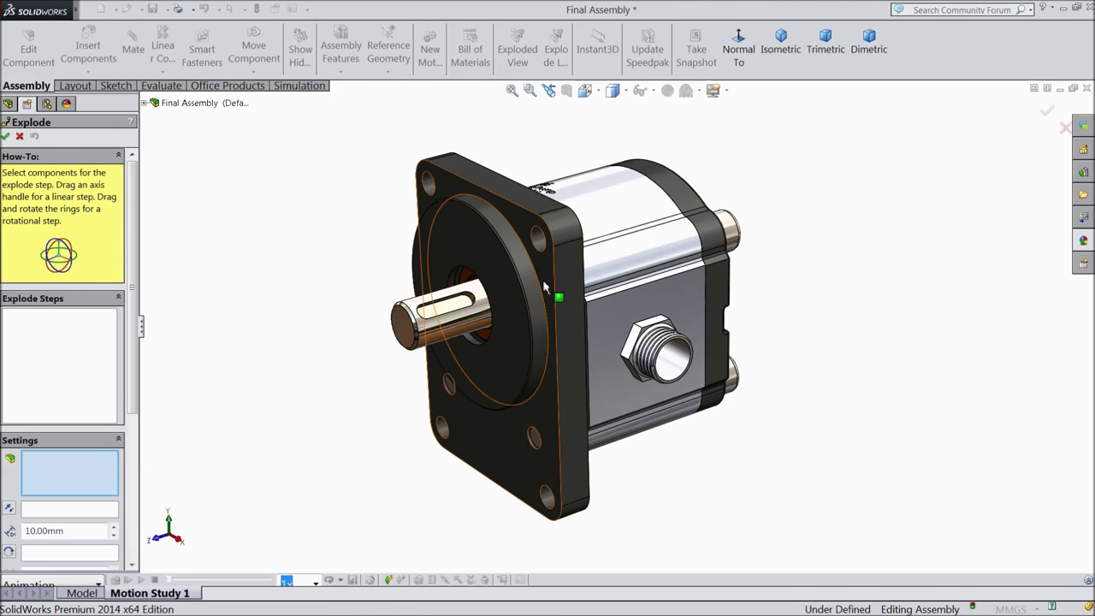
Step: Explode the oil seal leftward off the shaft and slide the drive end plate away
left_click(489, 340)
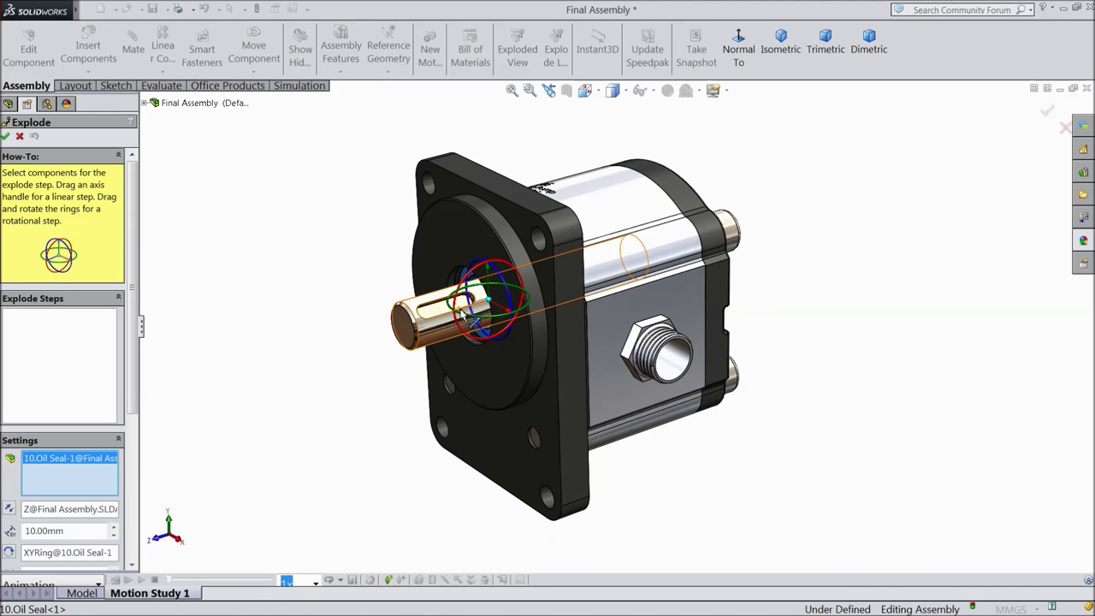
left_click_drag(463, 313, 120, 411)
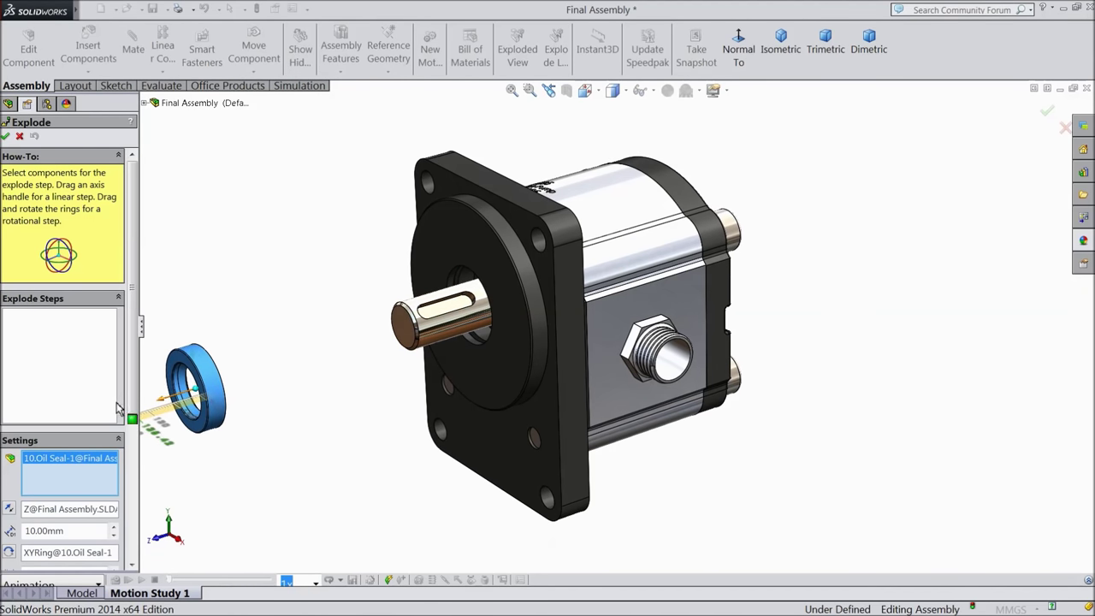
left_click(541, 325)
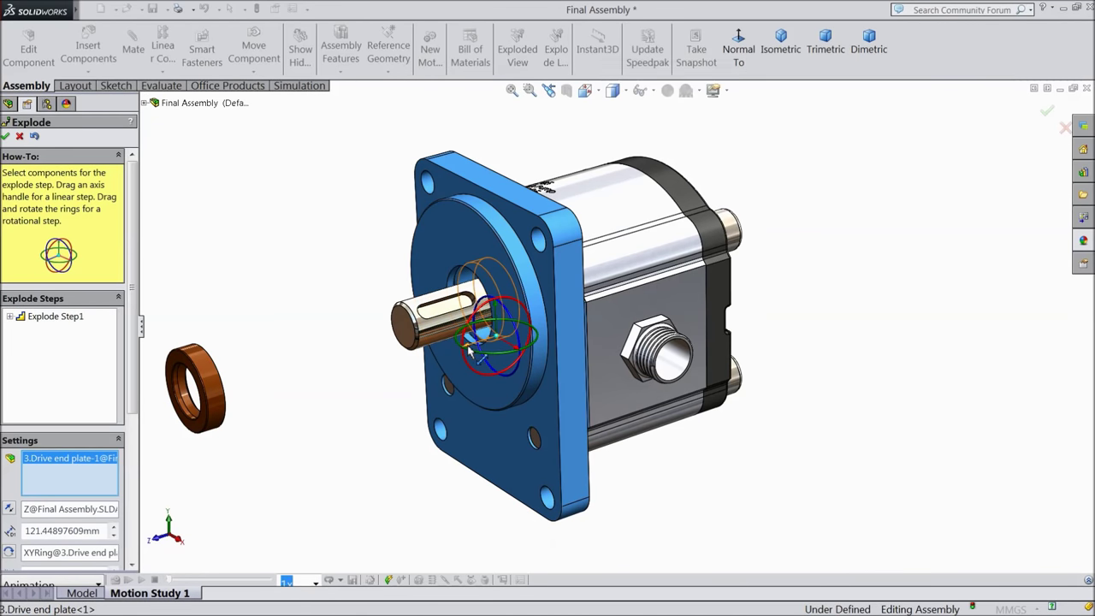
left_click_drag(468, 350, 217, 409)
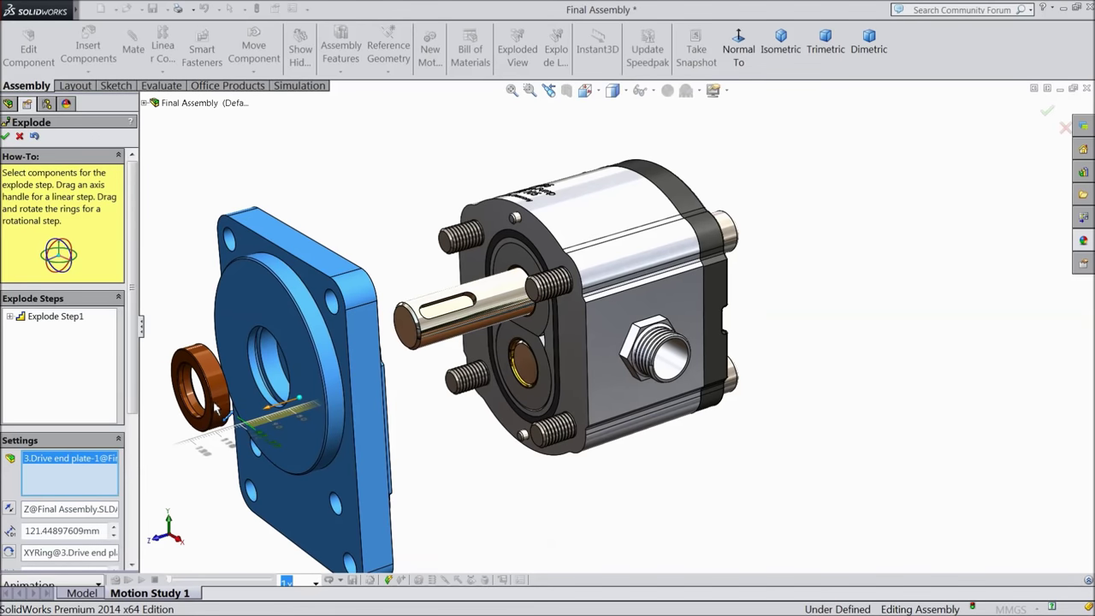
left_click_drag(217, 409, 213, 410)
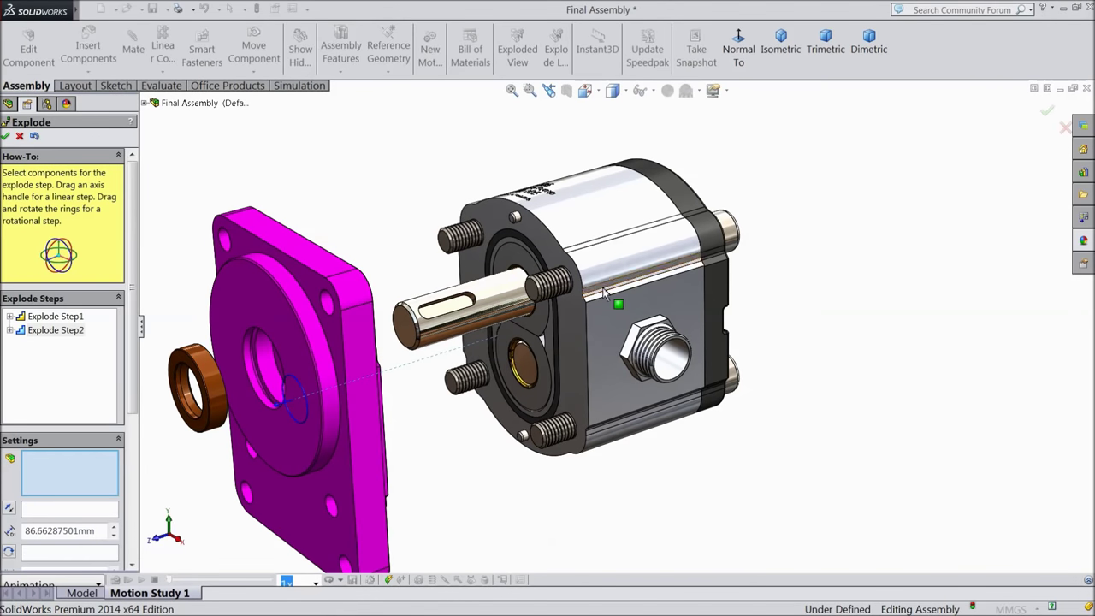
Step: Select the socket head cap screws and pull them out of the housing
left_click(554, 289)
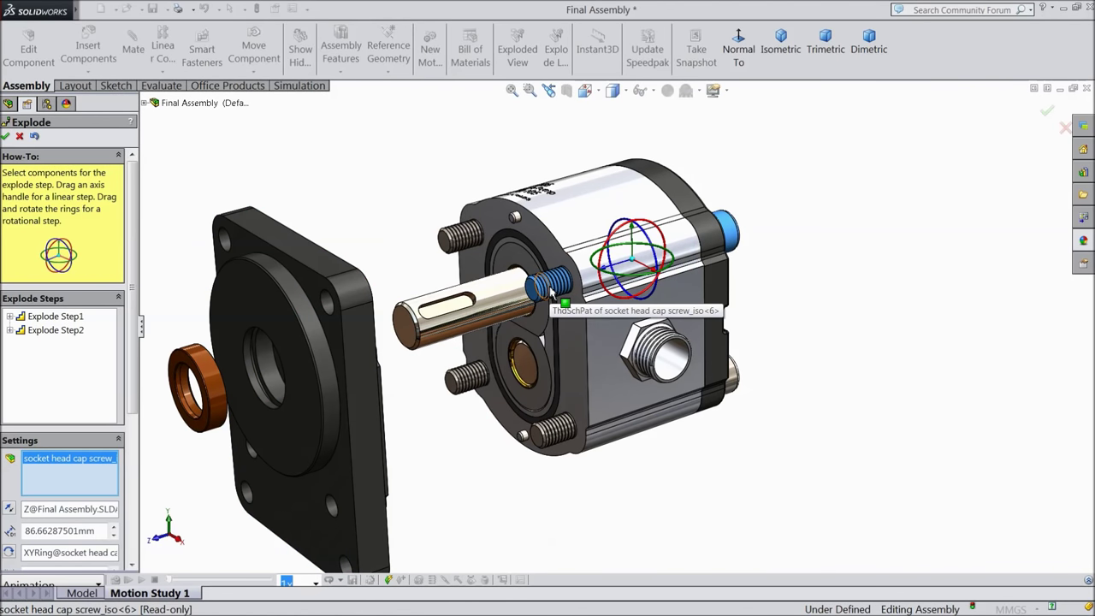
left_click(460, 236)
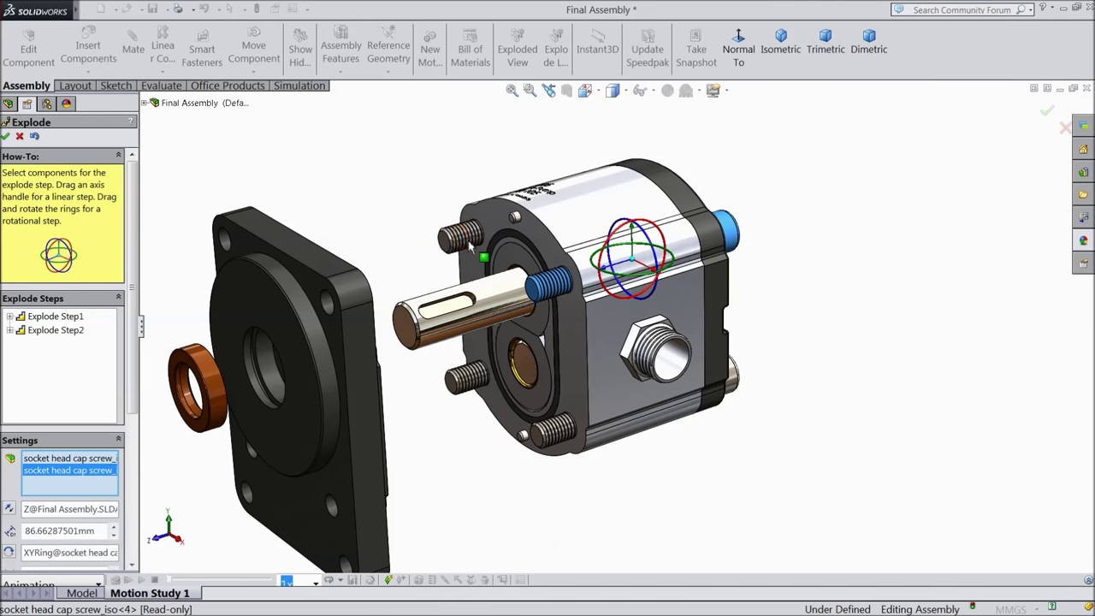
left_click(470, 377)
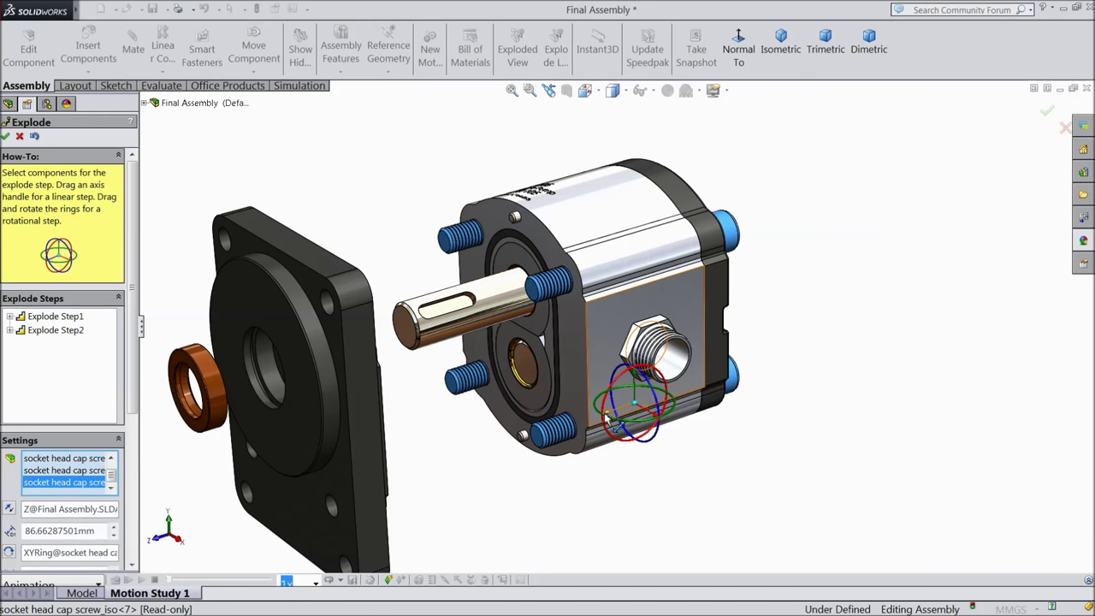
left_click_drag(607, 418, 998, 226)
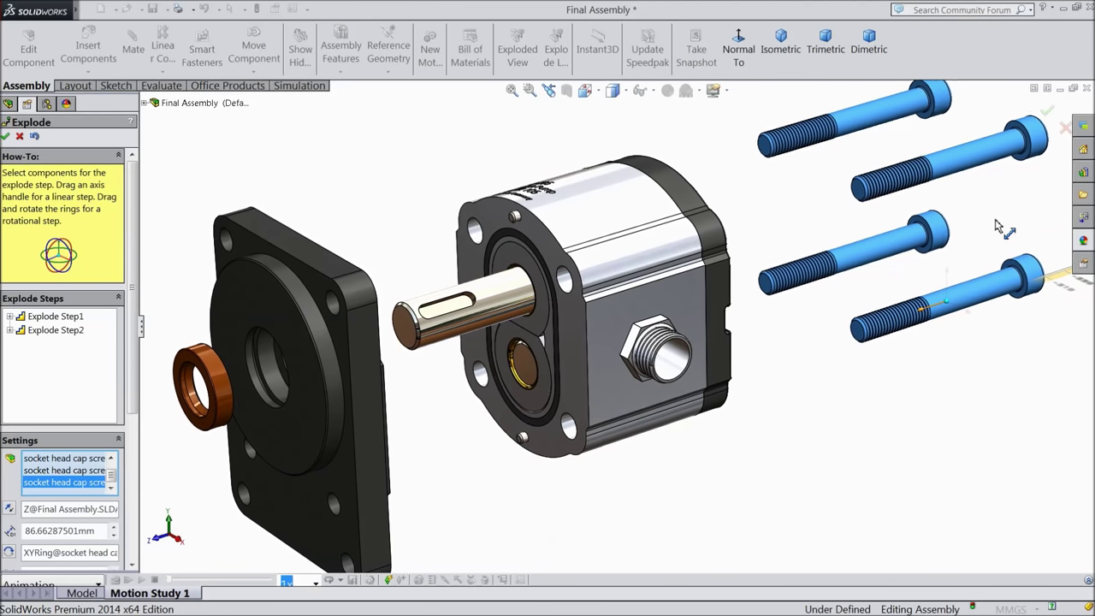
left_click_drag(997, 226, 982, 233)
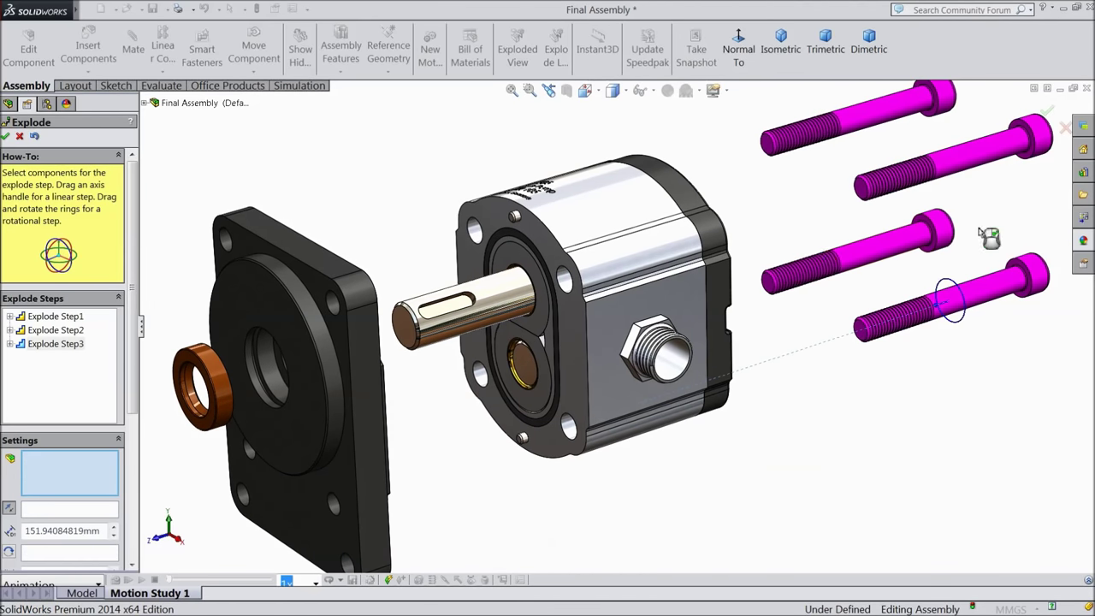
Step: Explode the rear end plate rightward, and the front seal ring and lower lag sleeve frontward
left_click(715, 282)
mouse_move(631, 302)
left_mouse_down()
mouse_move(821, 243)
mouse_move(959, 225)
left_mouse_up()
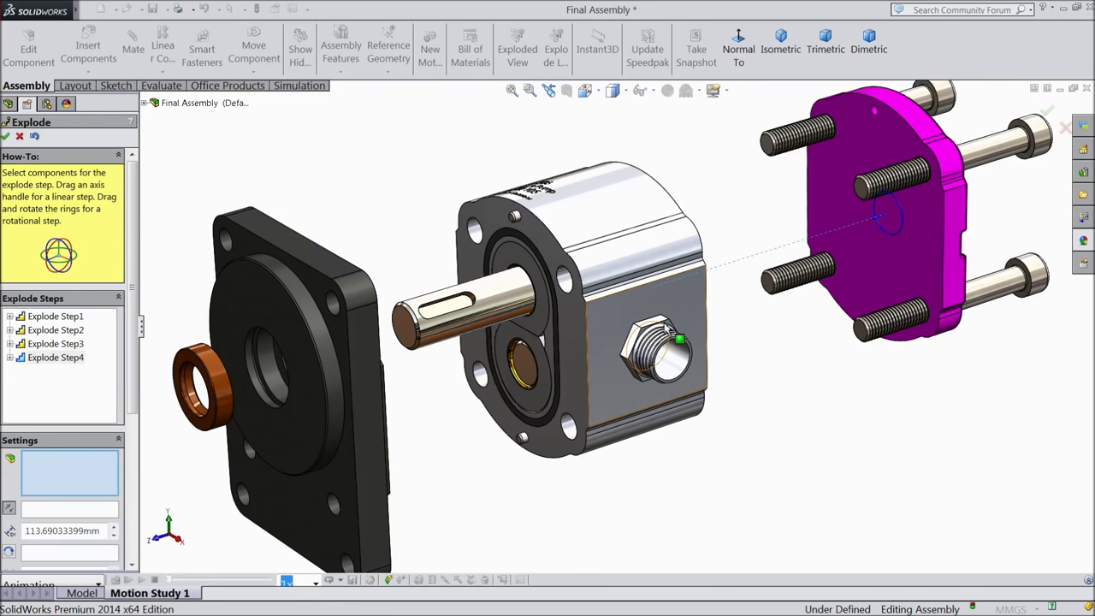
left_click(556, 343)
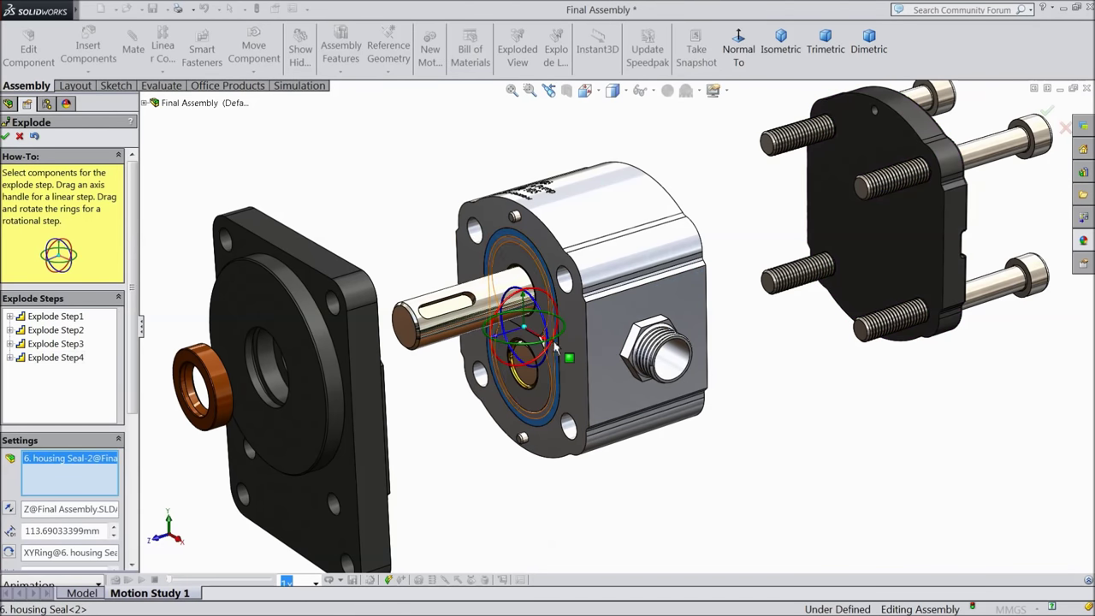
left_click_drag(497, 341, 347, 385)
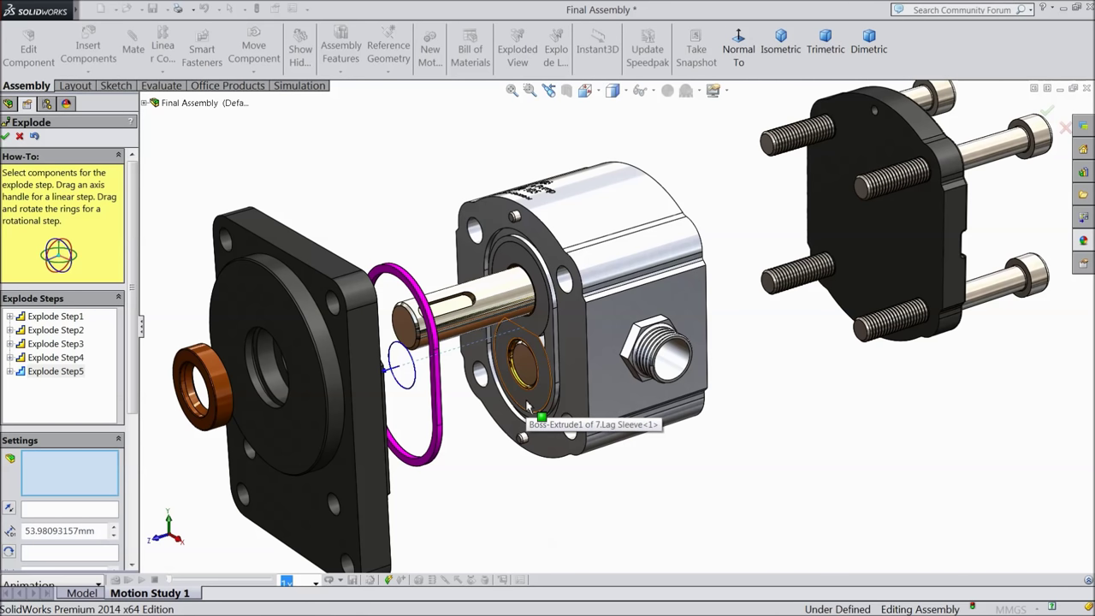
left_click(529, 406)
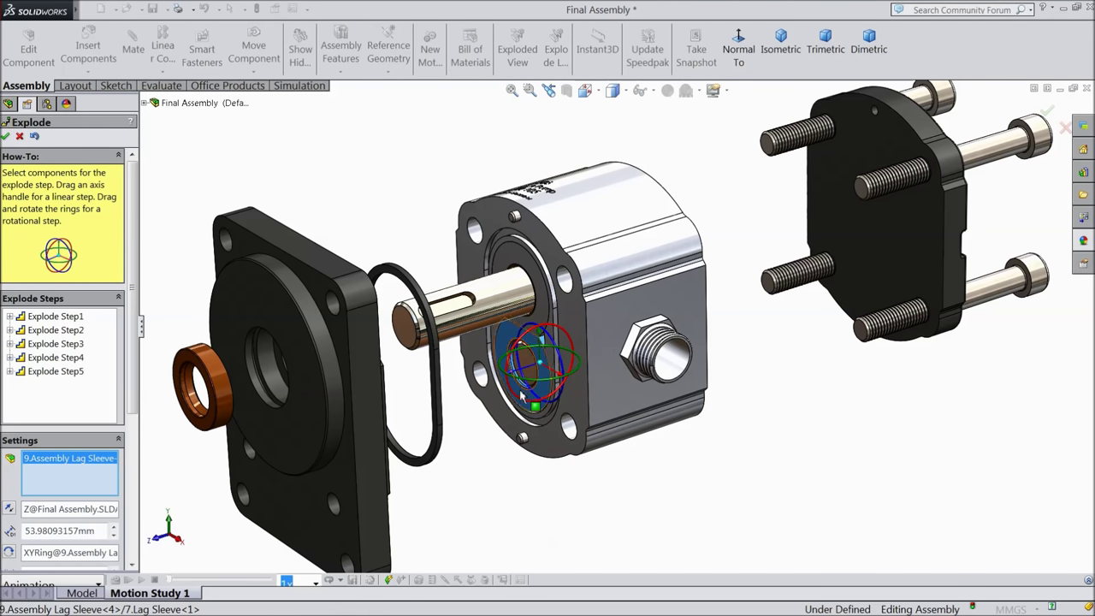
left_click_drag(522, 395, 396, 423)
Step: Select the upper lag sleeve and a nearby part, then clear the wrong selections
left_click(533, 301)
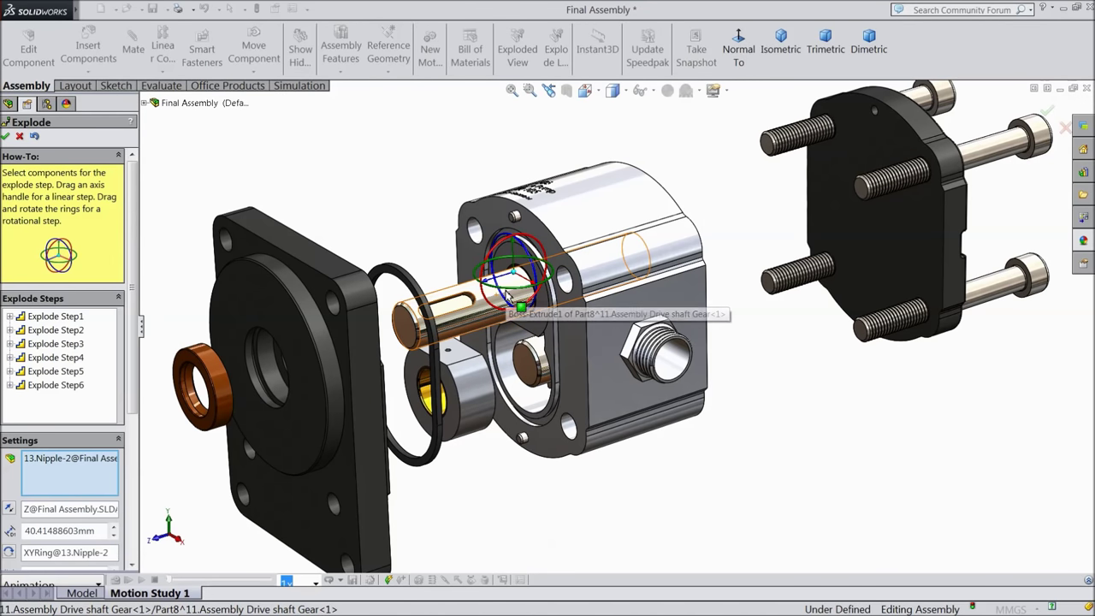
left_click(532, 360)
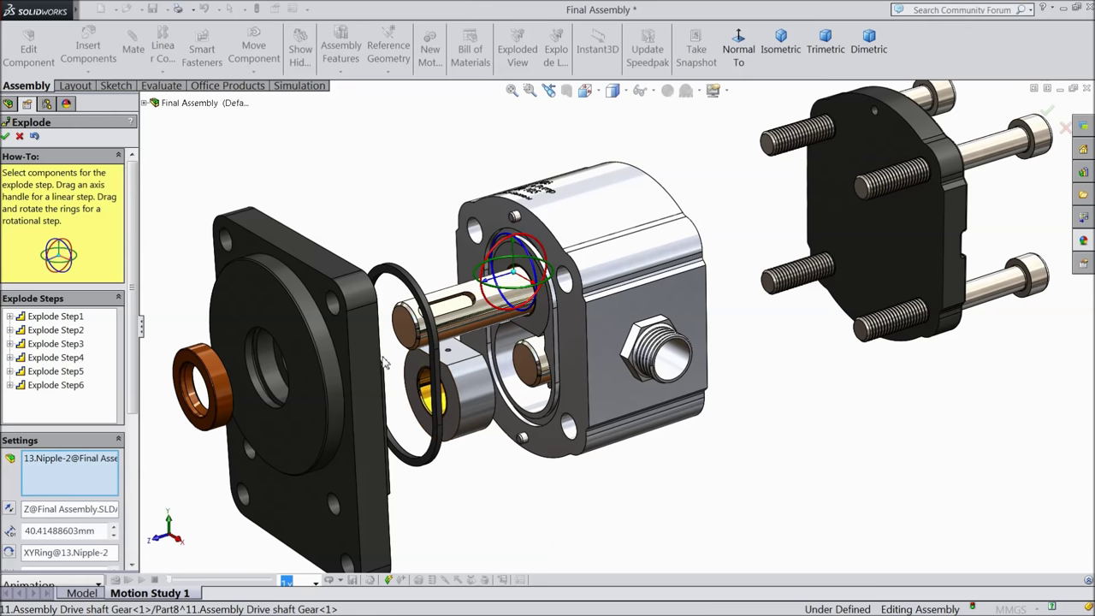
right_click(86, 464)
left_click(197, 464)
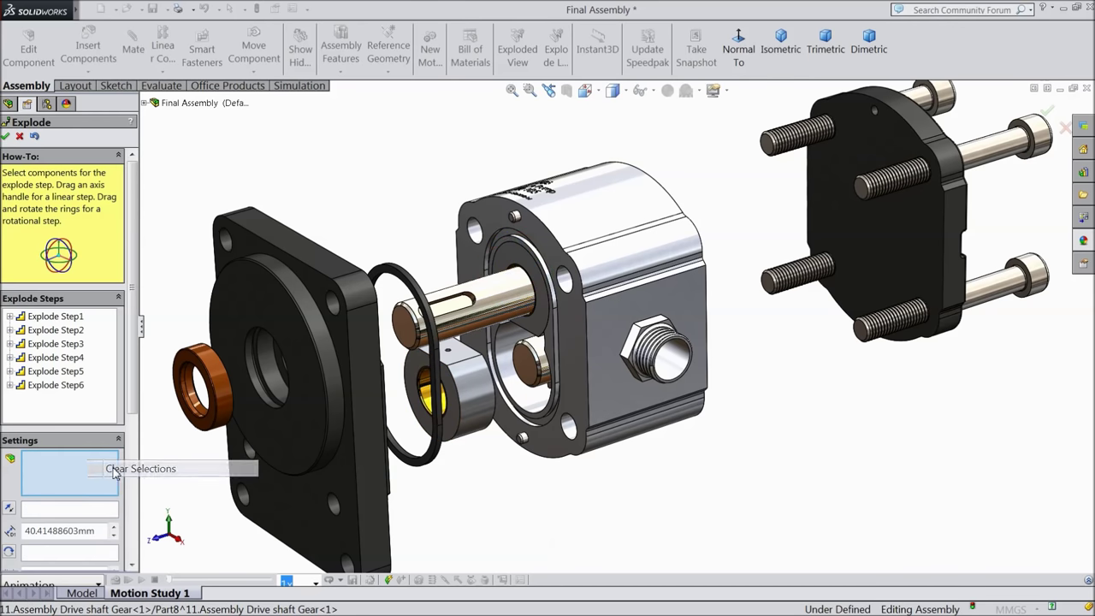
Step: Explode the upper lag sleeve along the shaft and the rear seal ring toward the rear plate
left_click(528, 326)
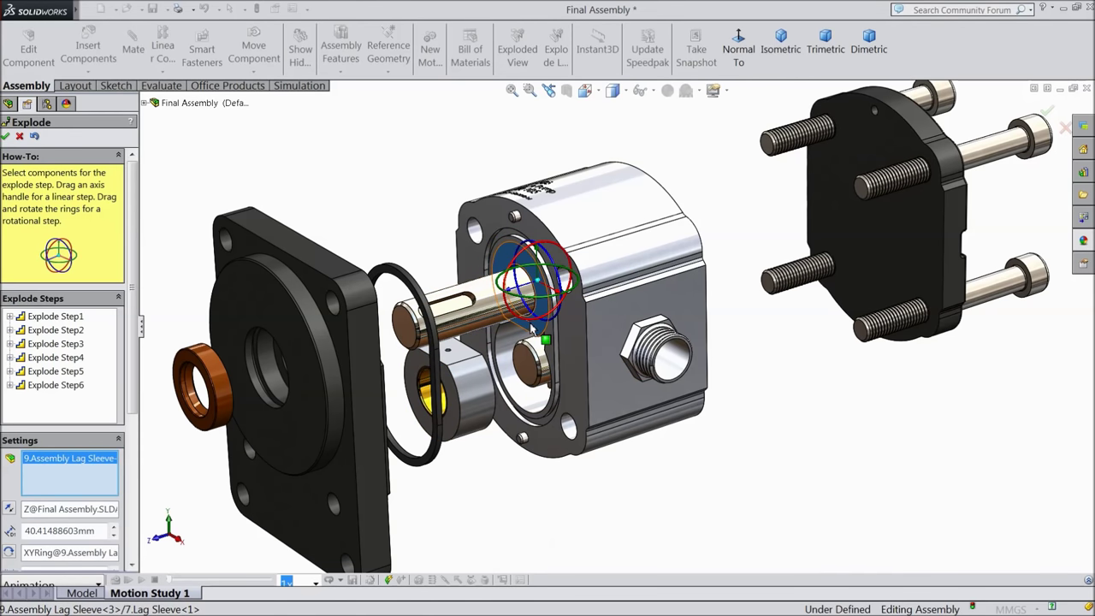
left_click_drag(511, 295, 341, 352)
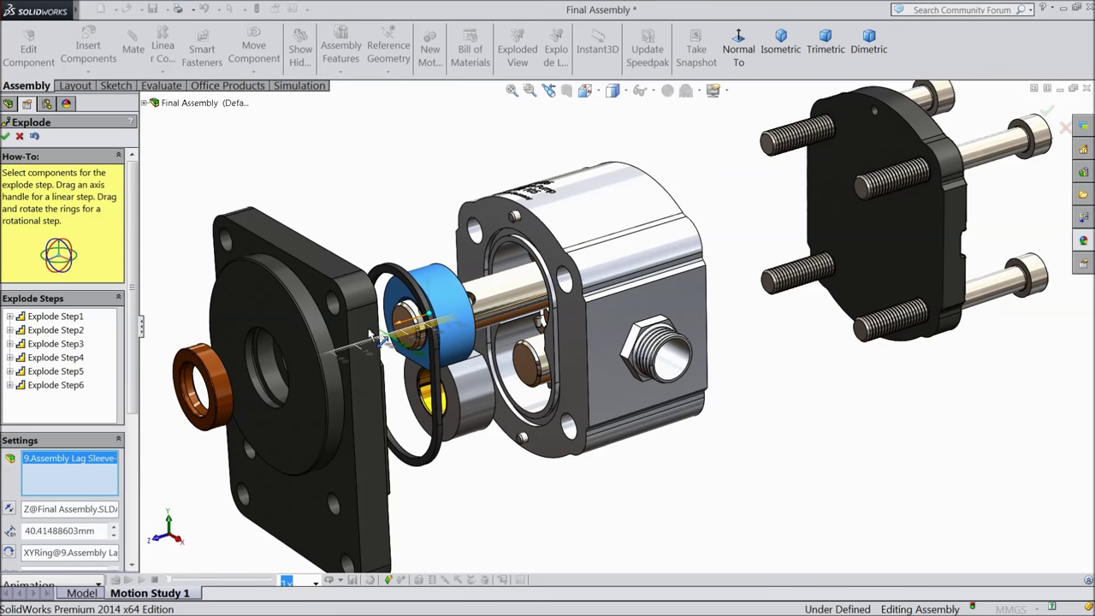
left_click_drag(332, 346, 335, 346)
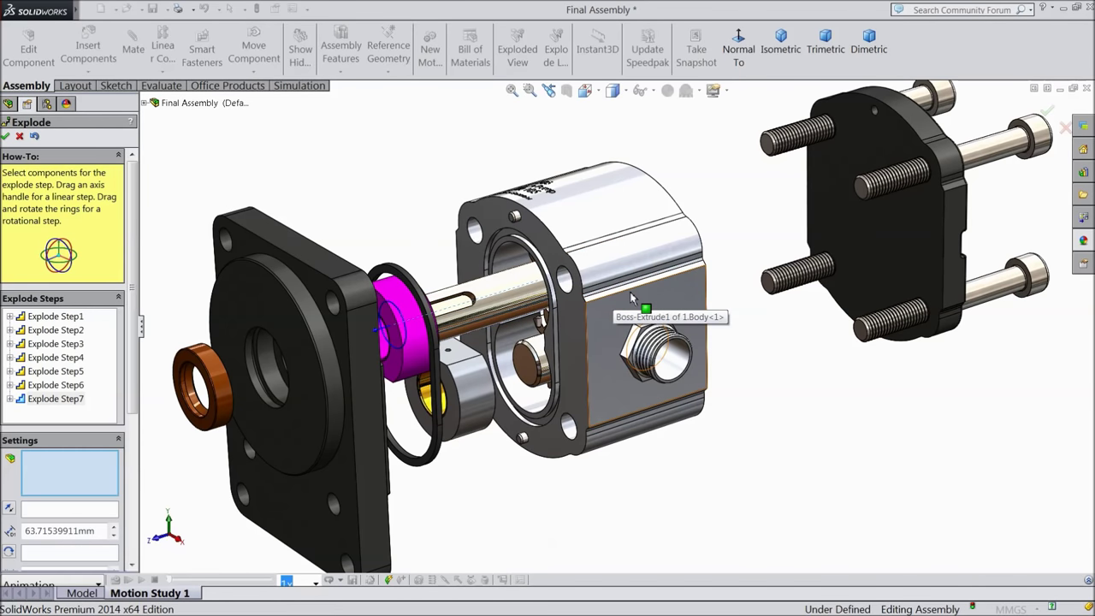
middle_click_drag(722, 294, 700, 214)
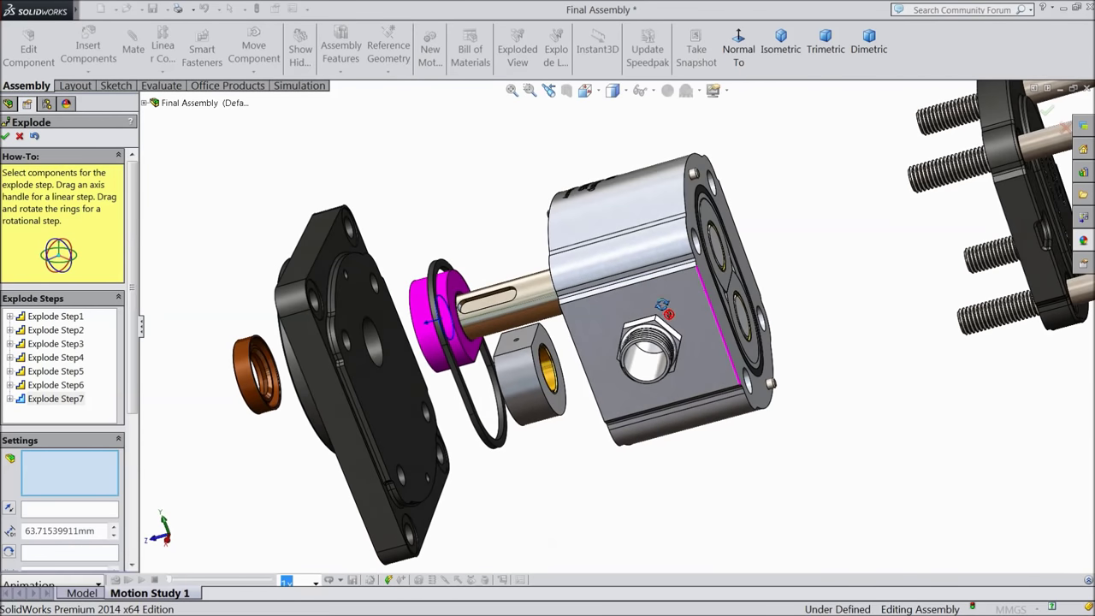
left_click(696, 197)
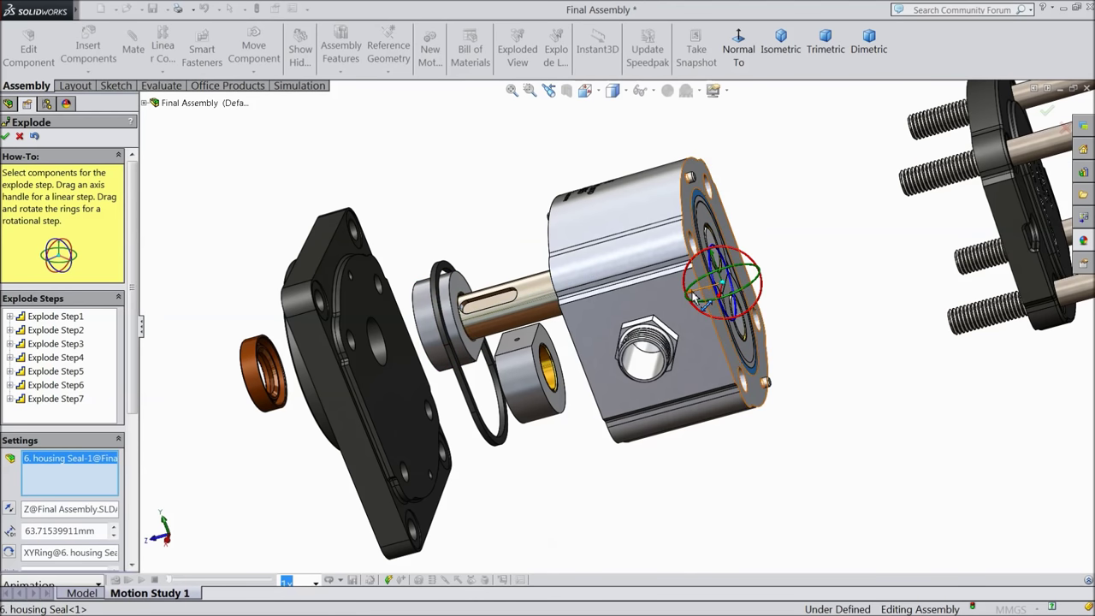
left_click_drag(695, 295, 977, 238)
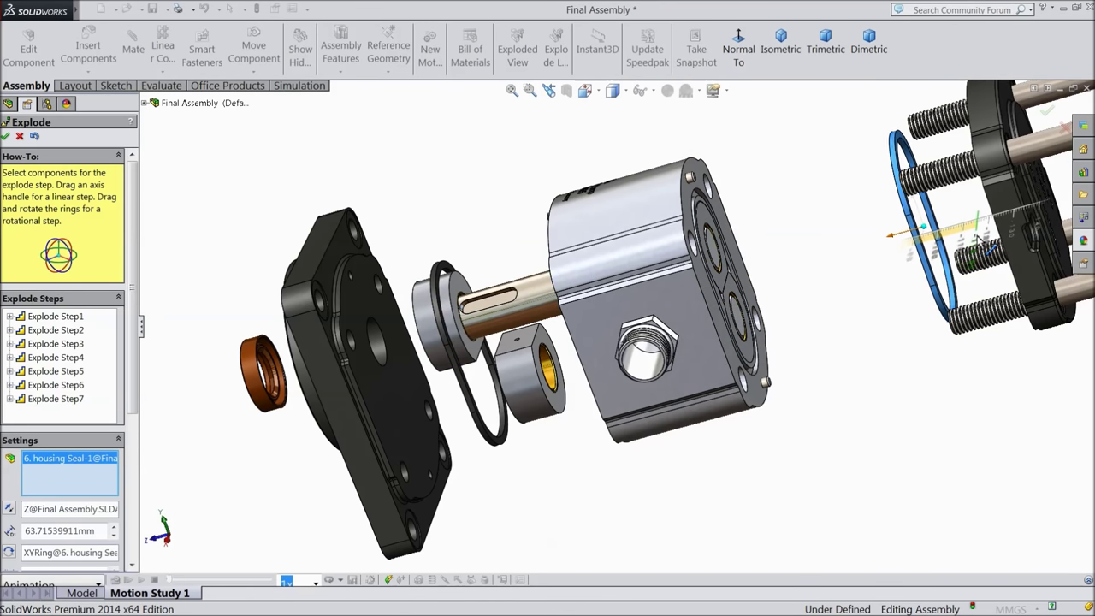
Step: Pull the top and bottom pins, then both rear lag sleeves, out to the upper right
left_click(694, 191)
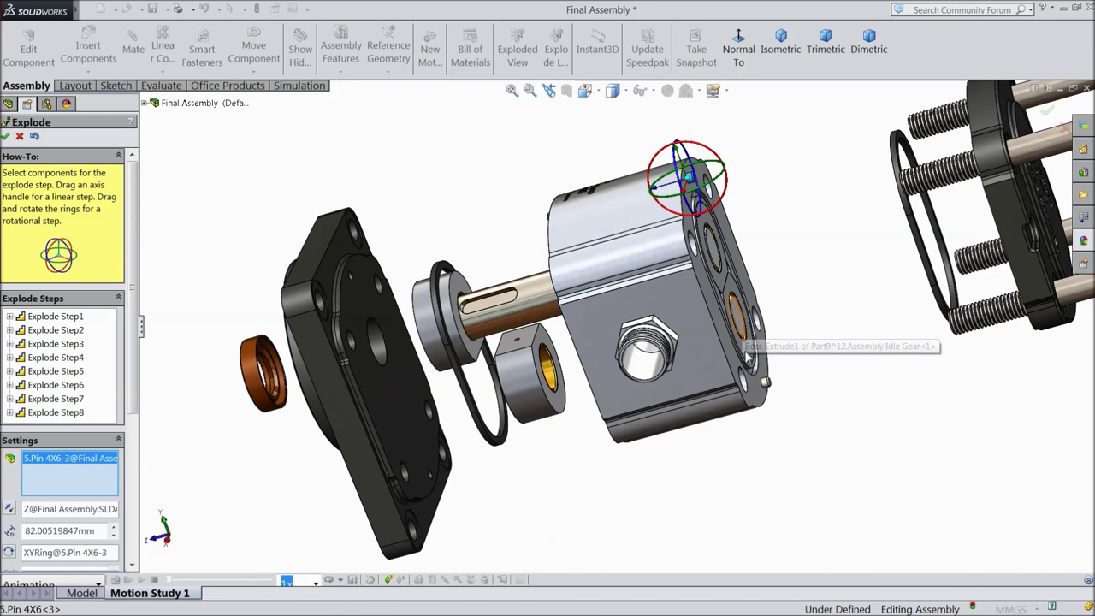
left_click(766, 385)
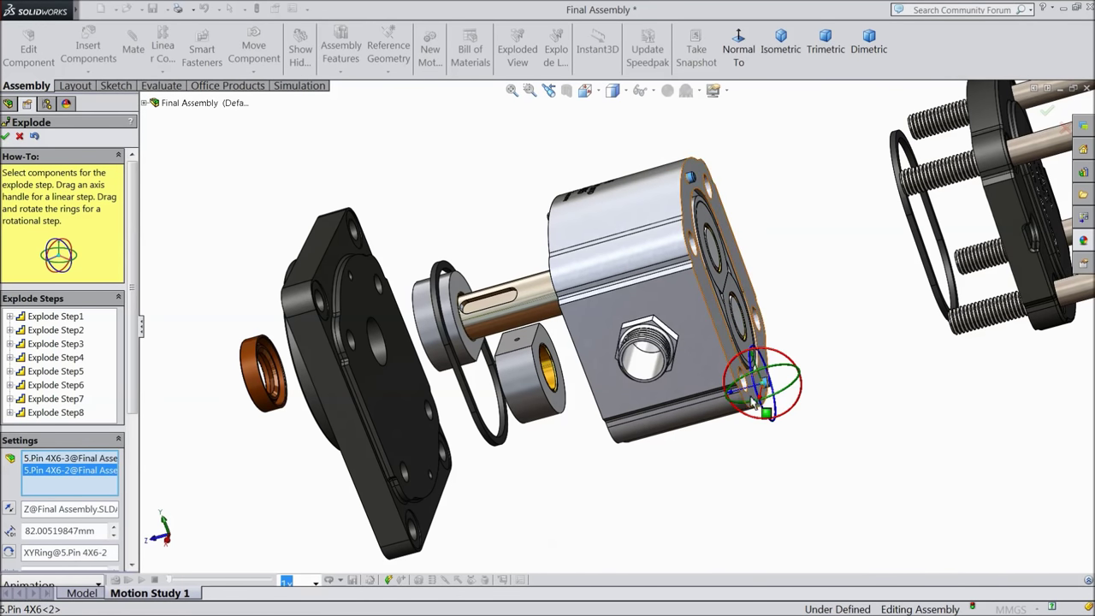
left_click_drag(733, 395, 967, 346)
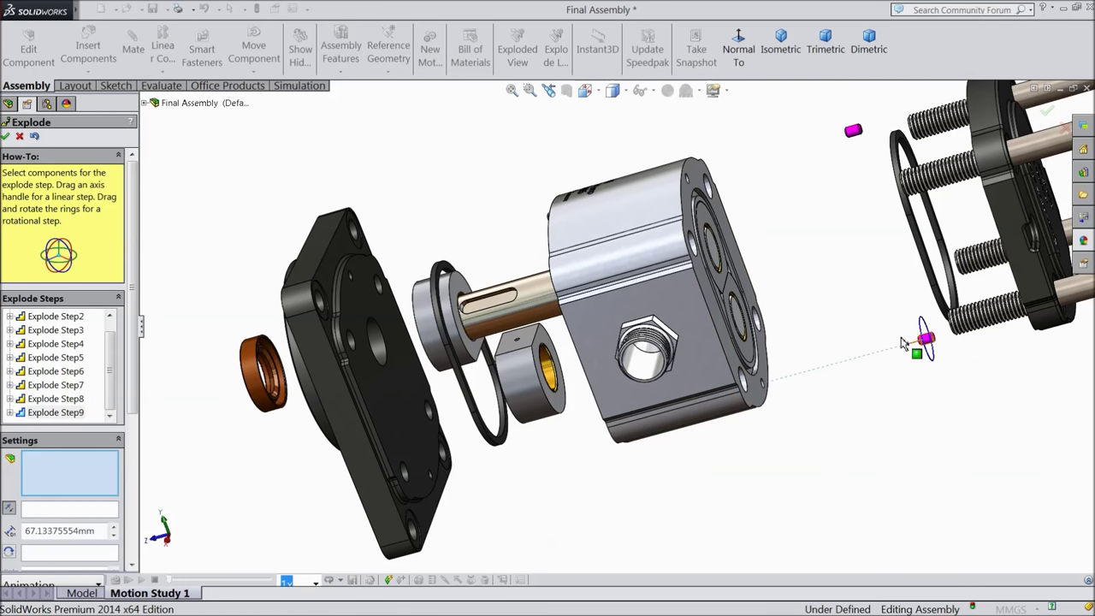
left_click(758, 363)
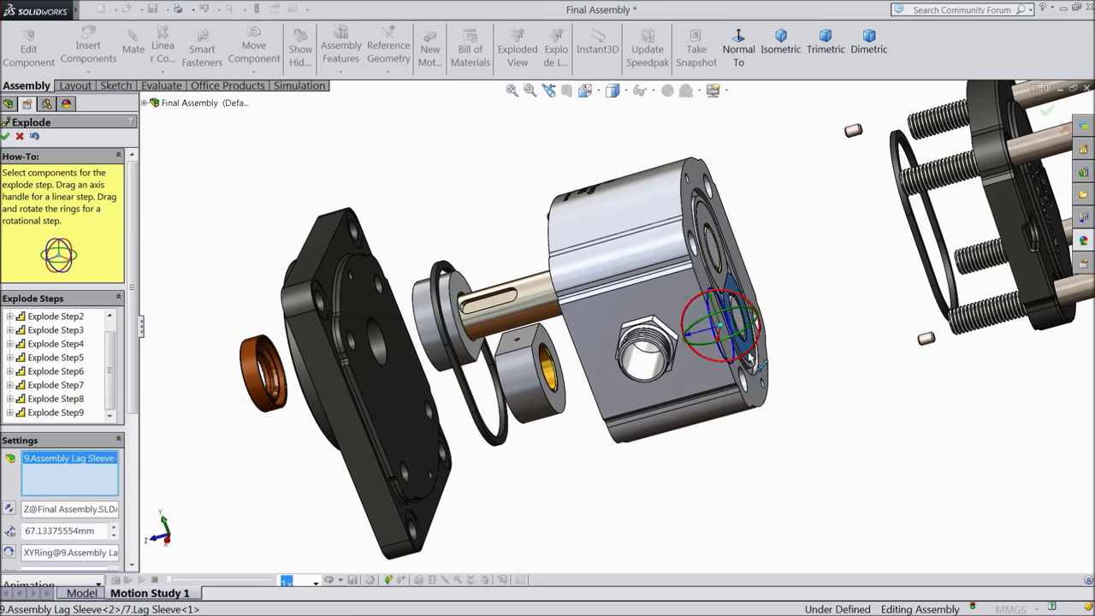
left_click(717, 278)
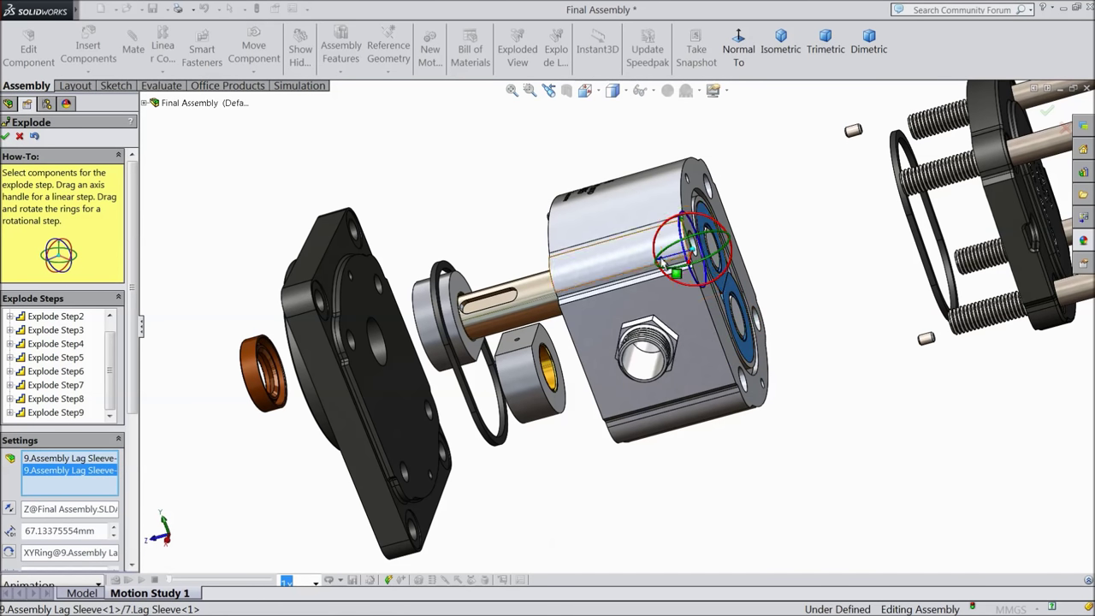
left_click_drag(663, 266, 911, 227)
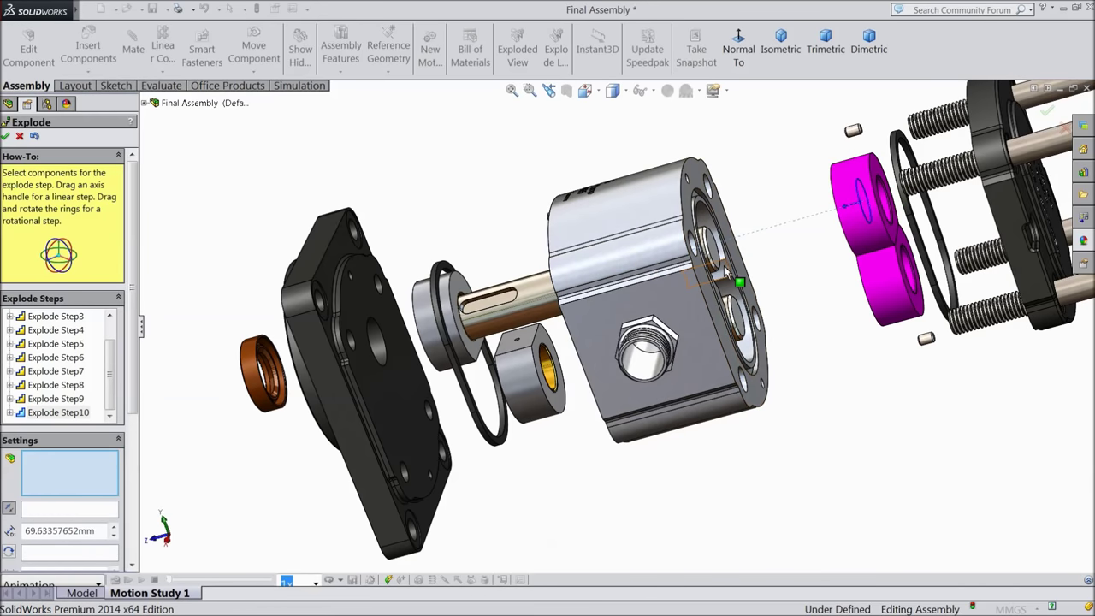
Step: In isometric view, slide the pump body right to expose the gears and finish exploding
key("ctrl+7")
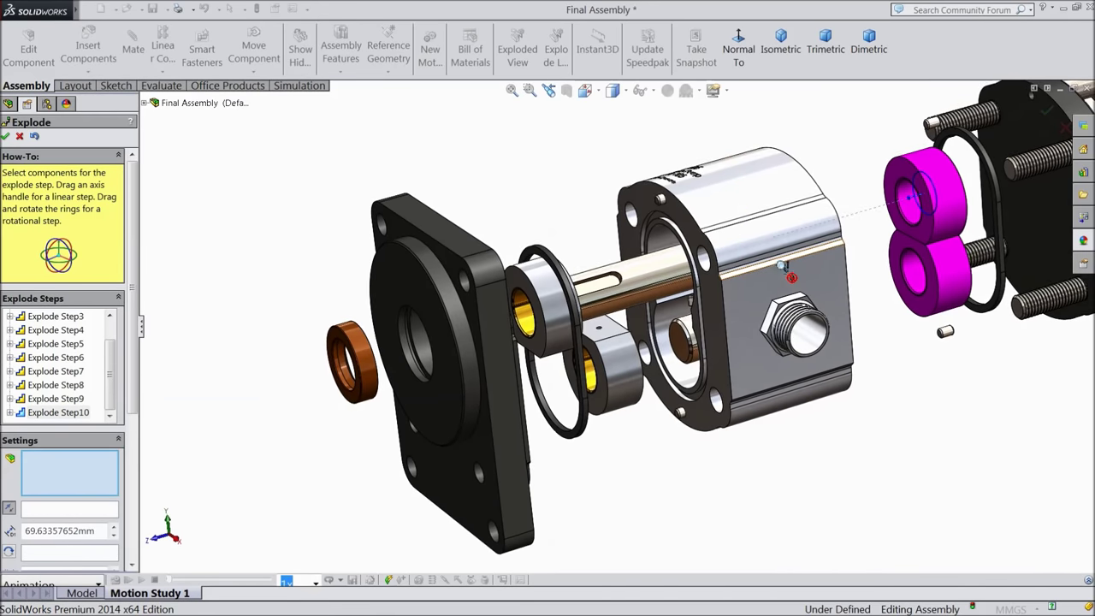
scroll(849, 267, "down", 2)
scroll(873, 248, "up", 2)
scroll(726, 334, "down", 2)
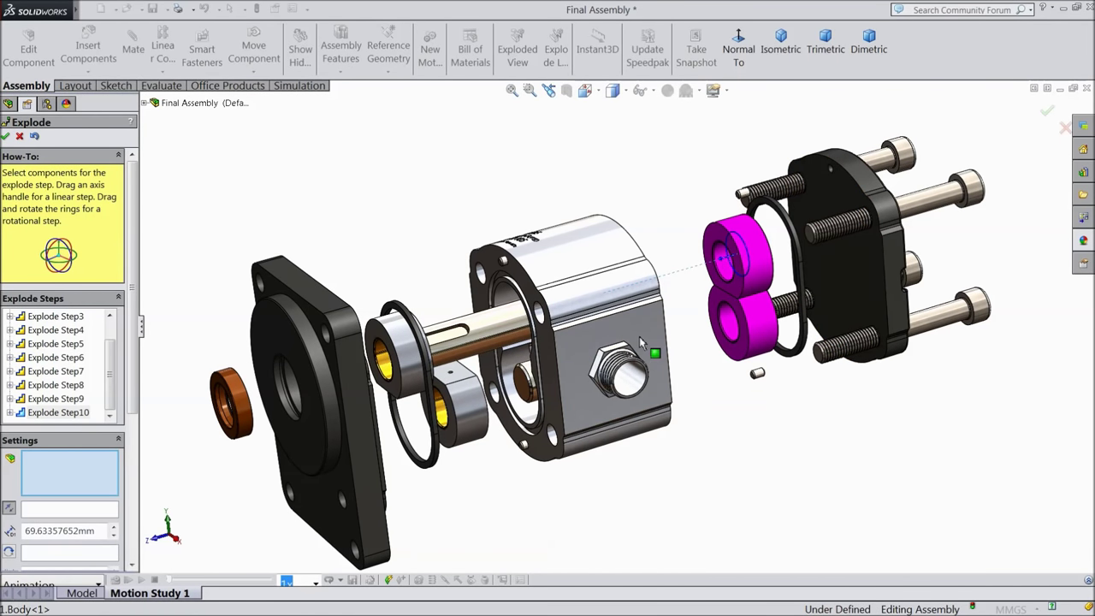
left_click(667, 336)
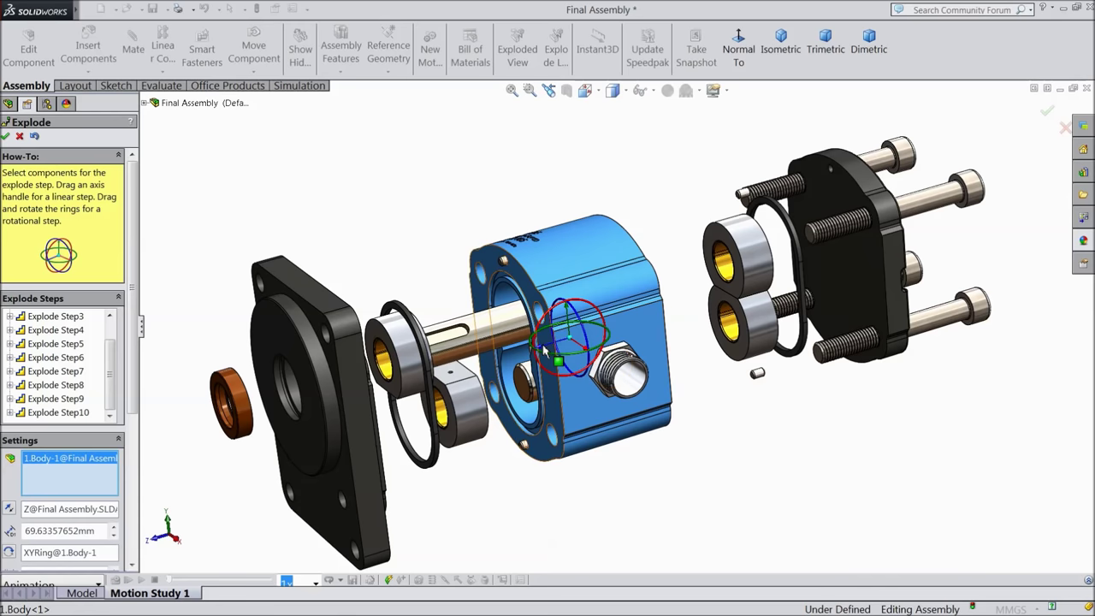
left_click_drag(541, 353, 652, 326)
middle_click_drag(688, 351, 697, 352)
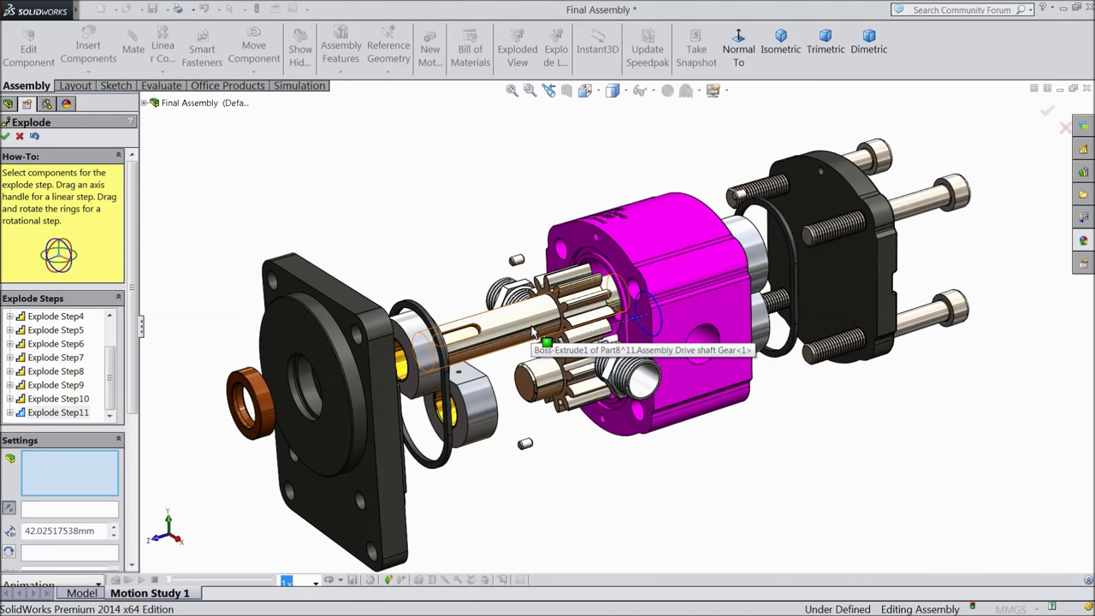
left_click(6, 137)
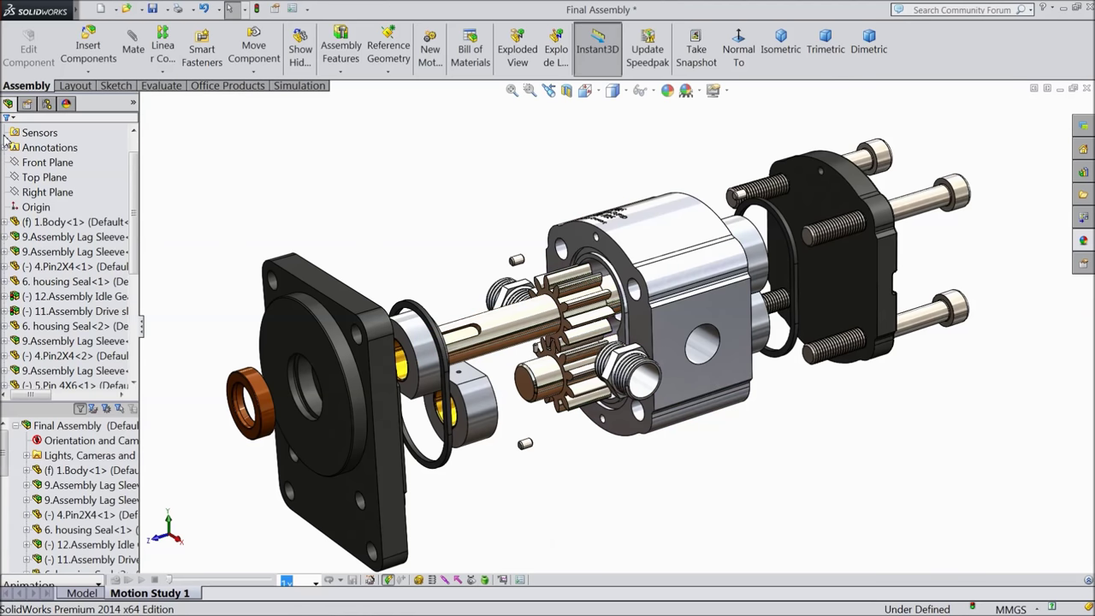
Step: Collapse the exploded Final Assembly back into its assembled state
left_click(124, 222)
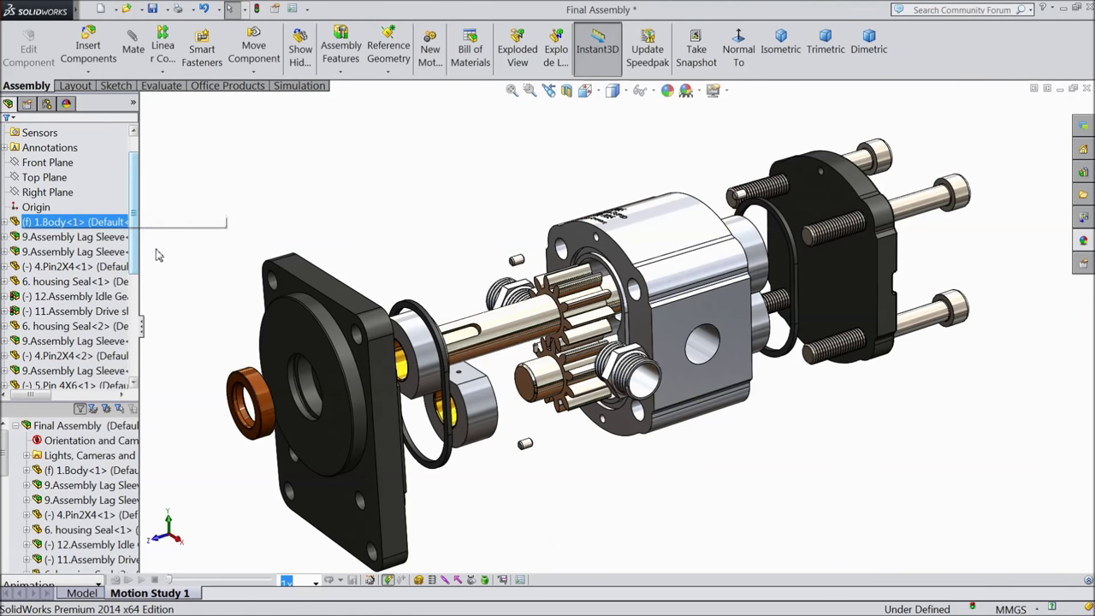
left_click(129, 237)
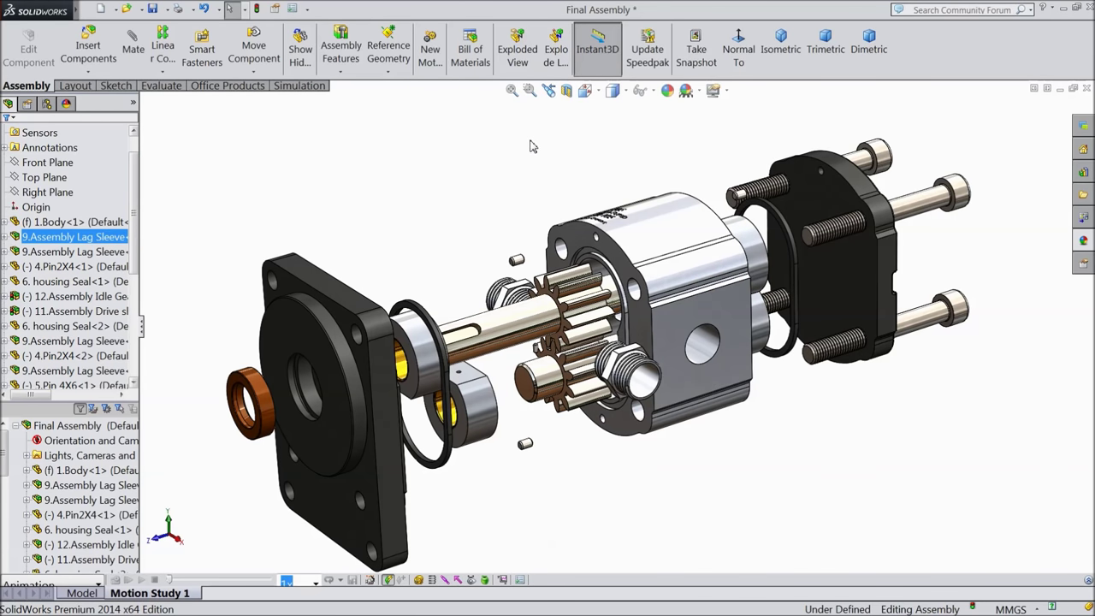
scroll(53, 177, "up", 1)
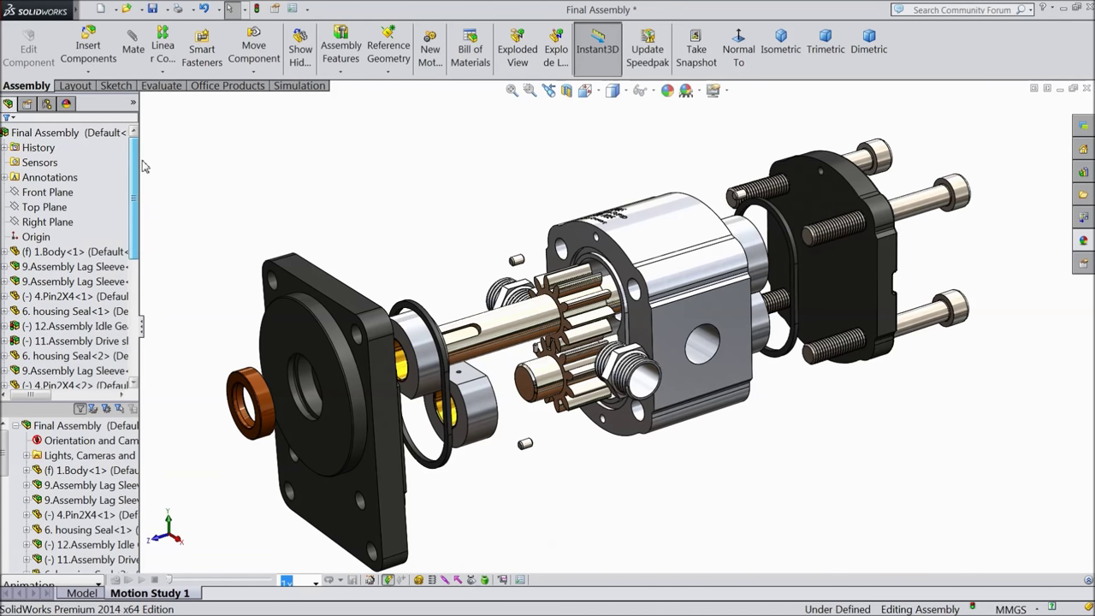
left_click(53, 176)
left_click(81, 135)
right_click(81, 135)
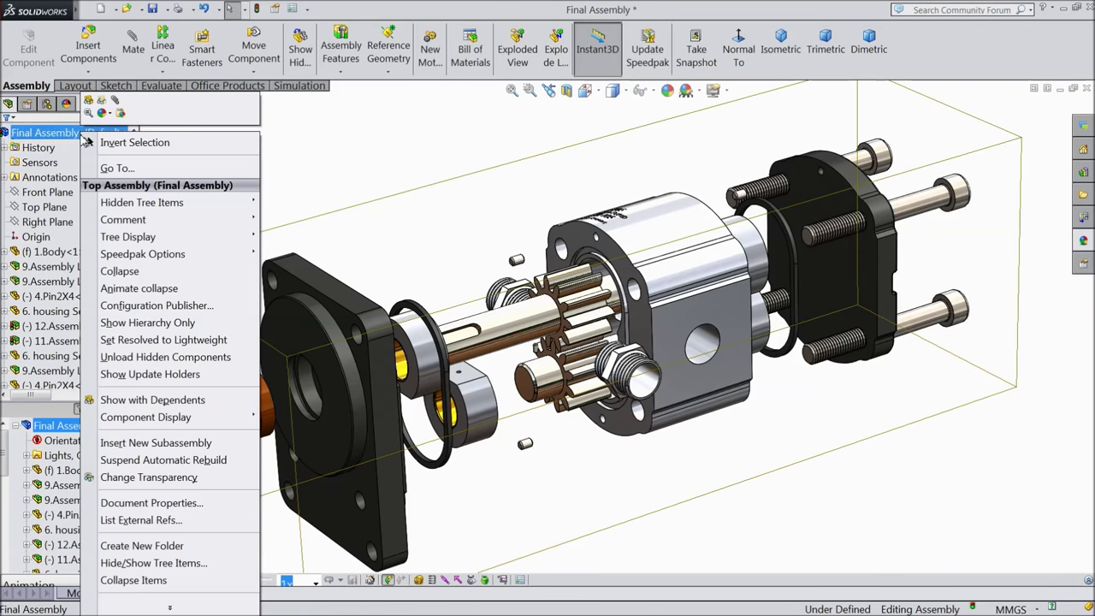
left_click(126, 272)
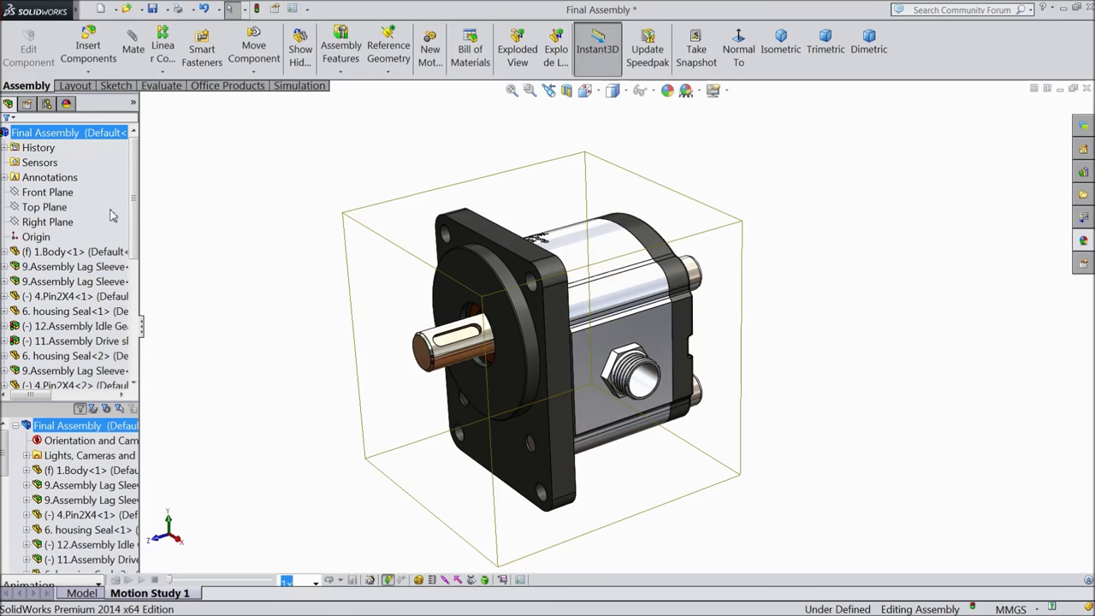
Step: Explode the pump assembly again, then collapse it back together
right_click(103, 135)
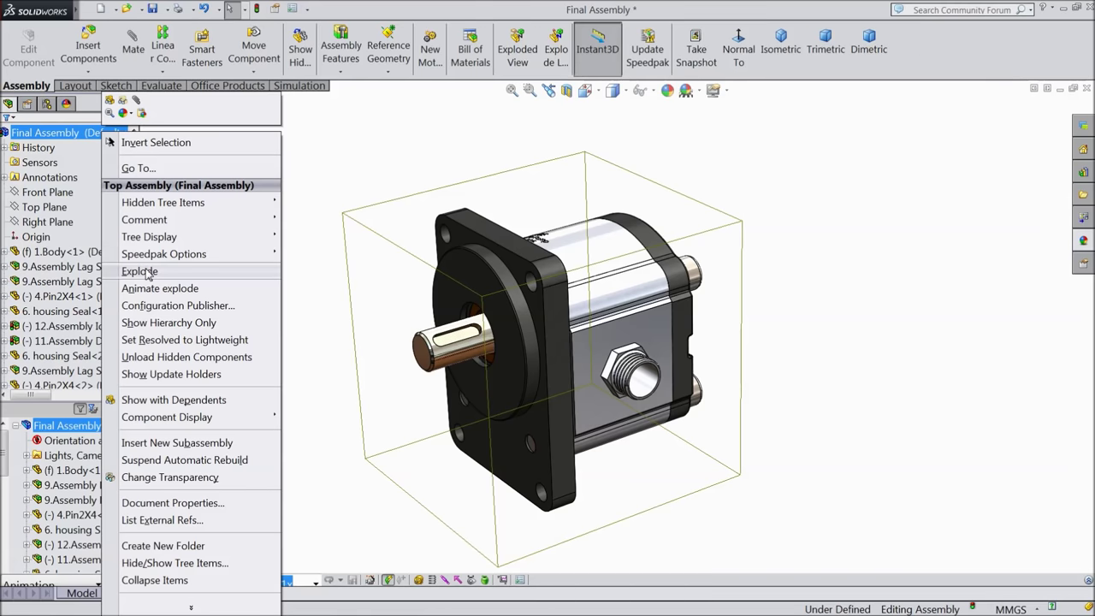
left_click(140, 271)
right_click(94, 134)
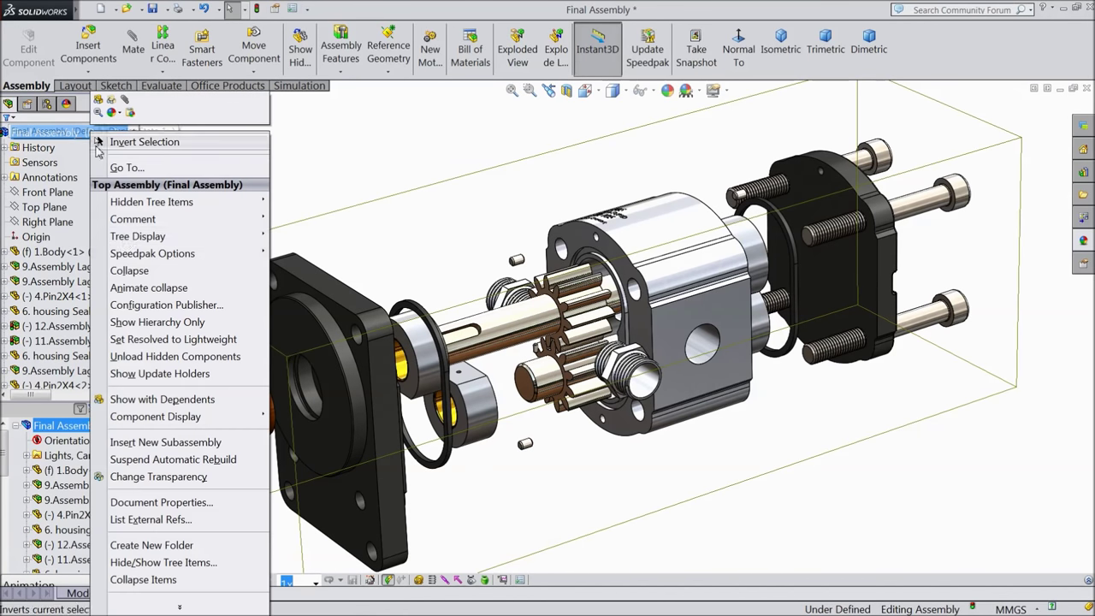
left_click(133, 270)
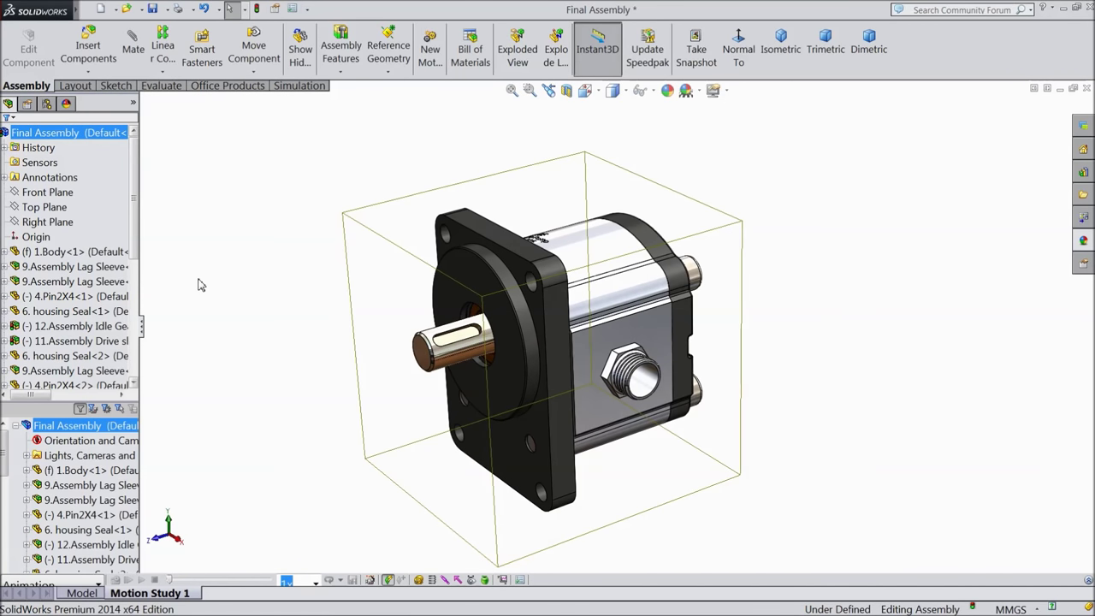
Step: Create a 6-second Animation Wizard rotation turning the pump once clockwise about the Y-axis
left_click(370, 579)
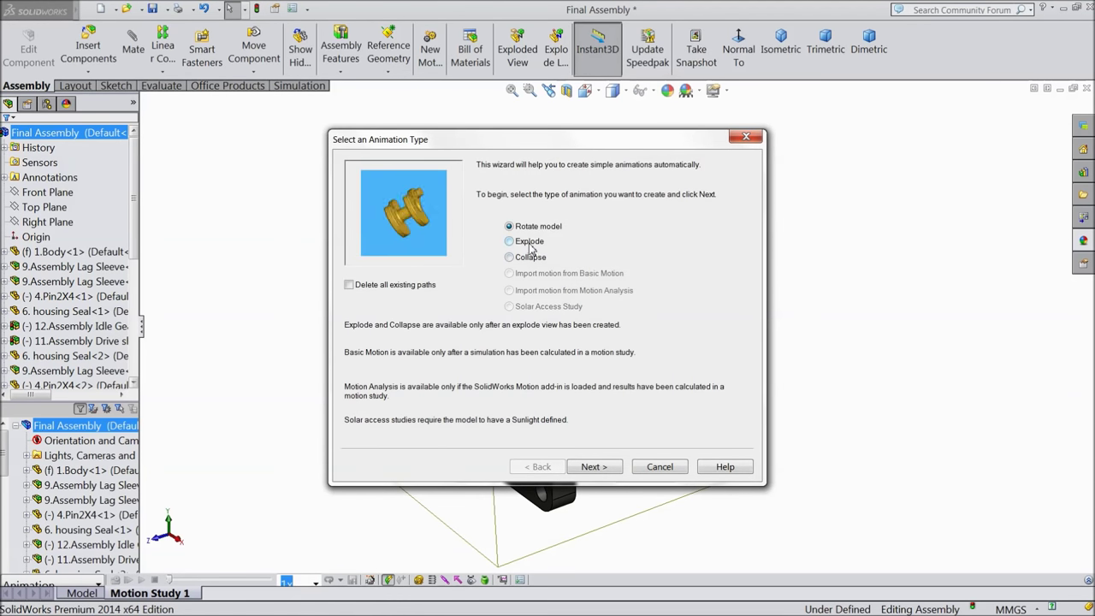
left_click(597, 470)
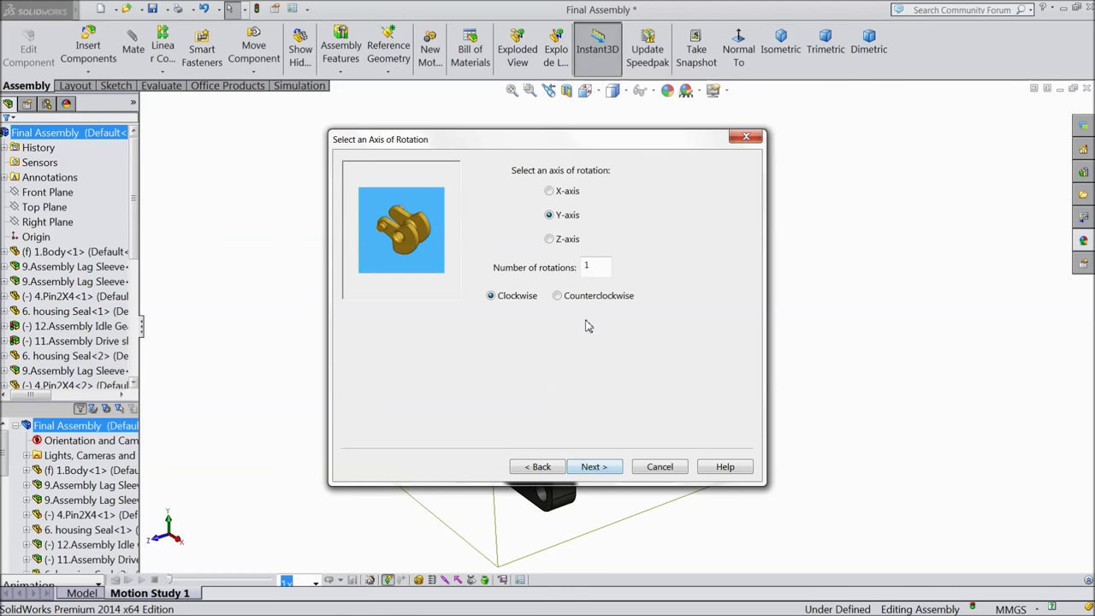
left_click(594, 468)
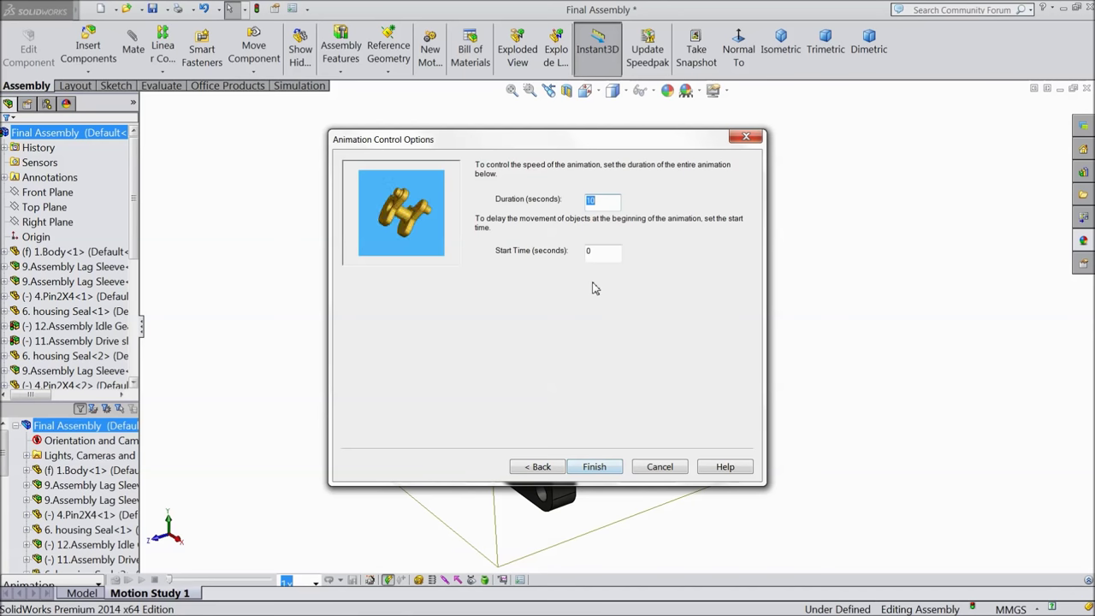
type("6")
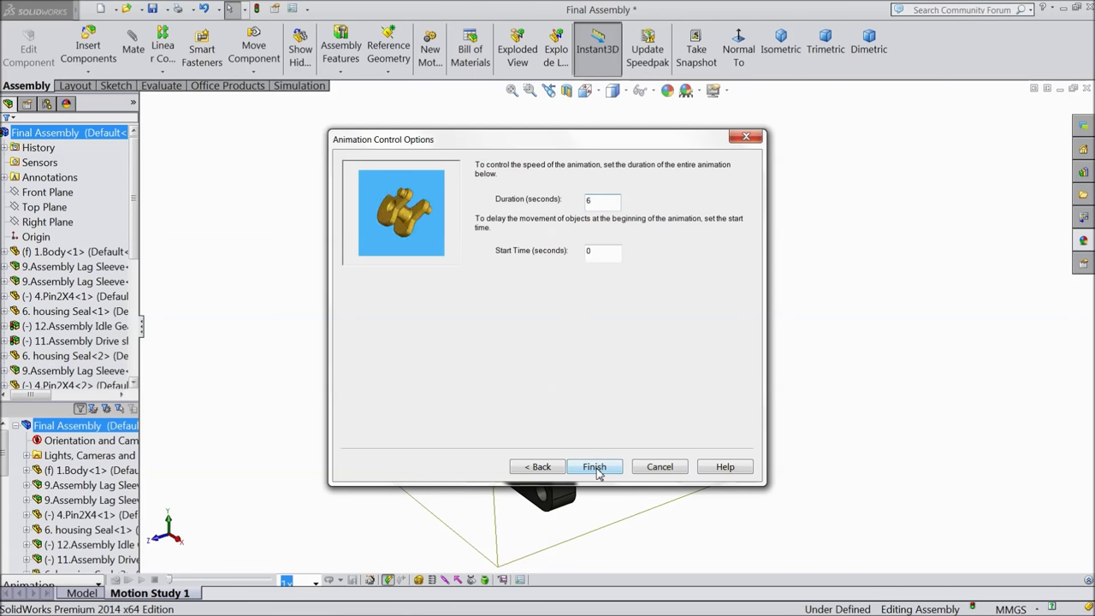
left_click(597, 469)
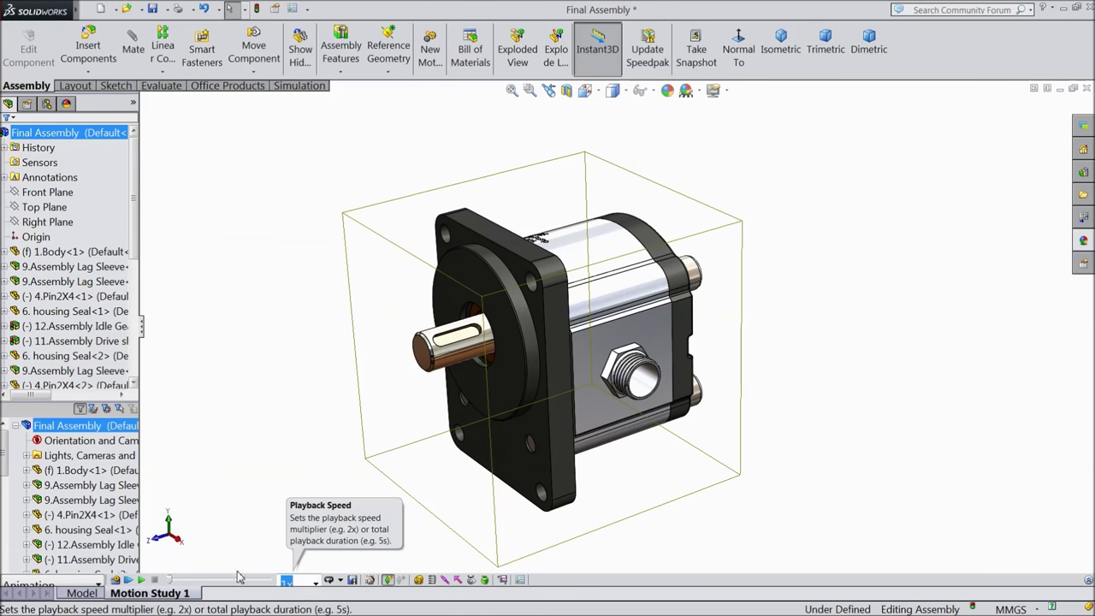
Step: Play the motion study with Normal playback mode
left_click(116, 580)
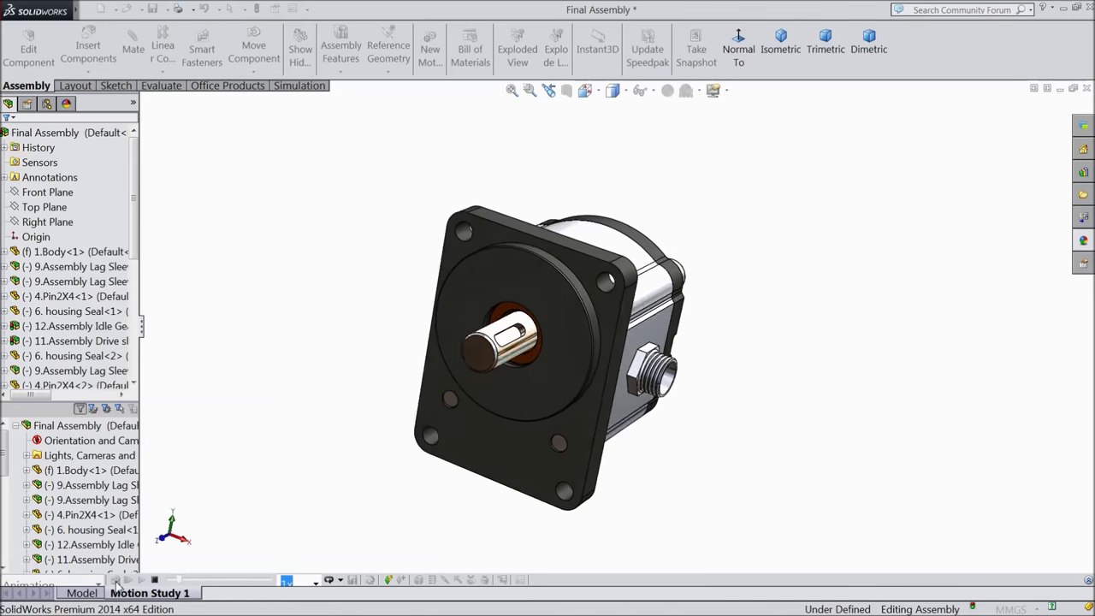
left_click(331, 580)
left_click(357, 542)
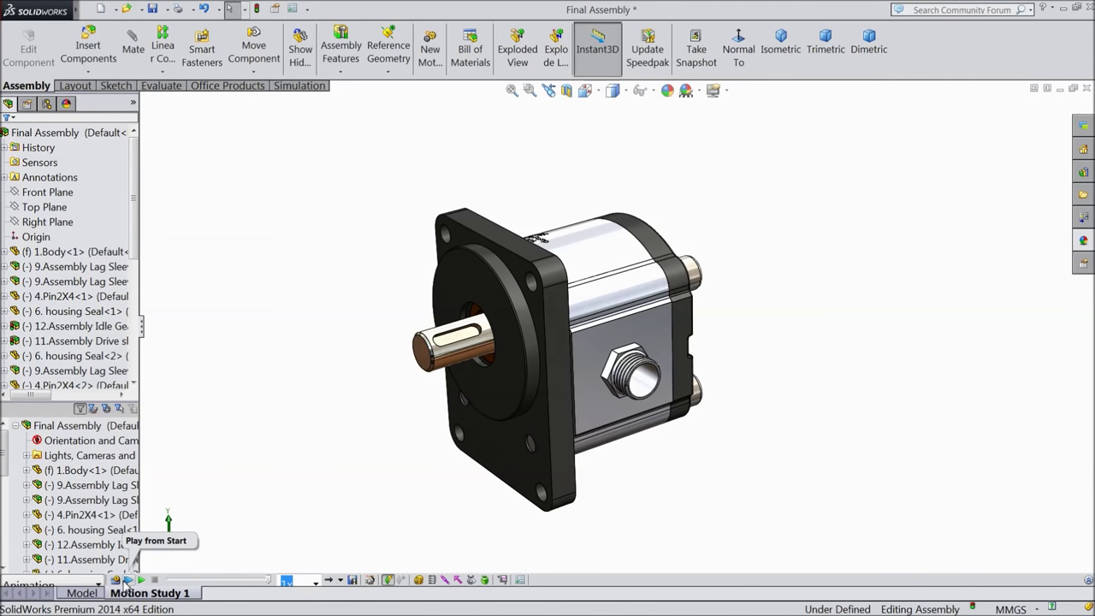
Step: Add an Animation Wizard explode animation lasting 11 seconds that starts at 6 seconds
left_click(369, 580)
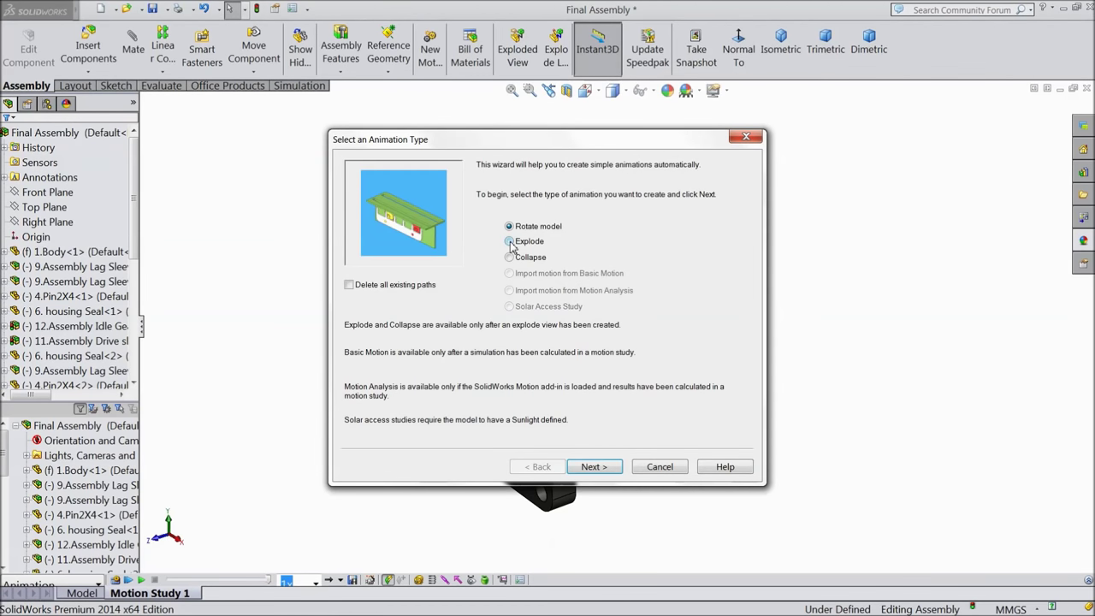
left_click(590, 467)
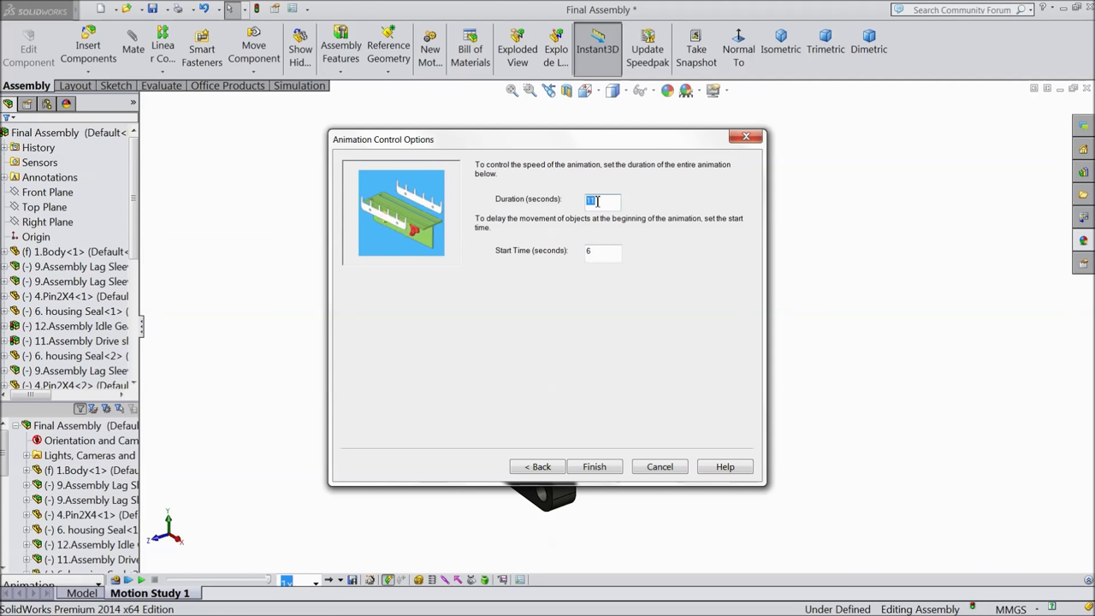
left_click(596, 470)
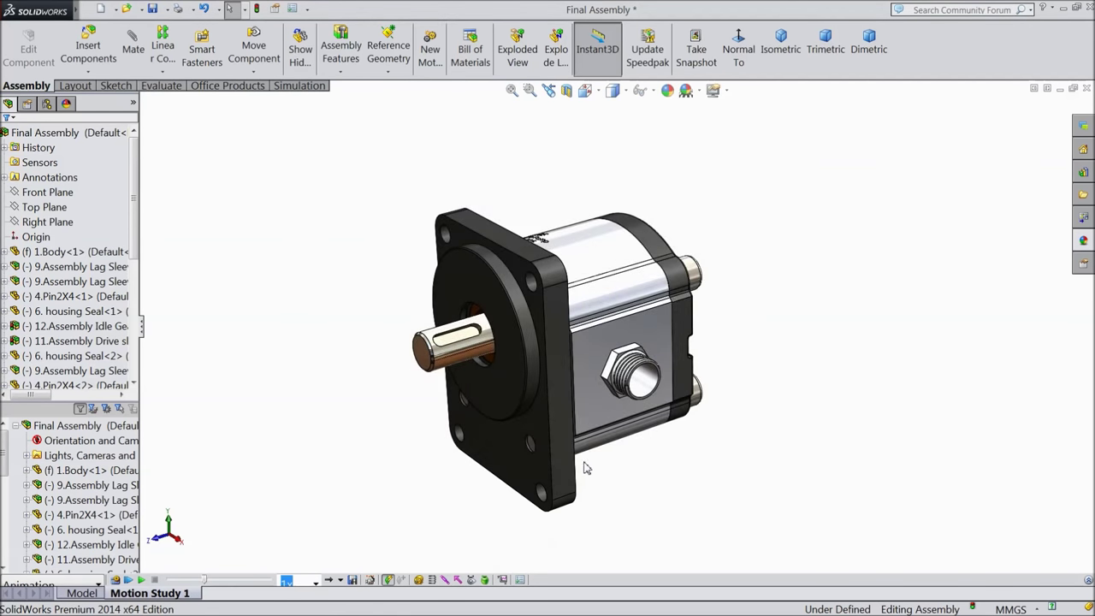
left_click(372, 580)
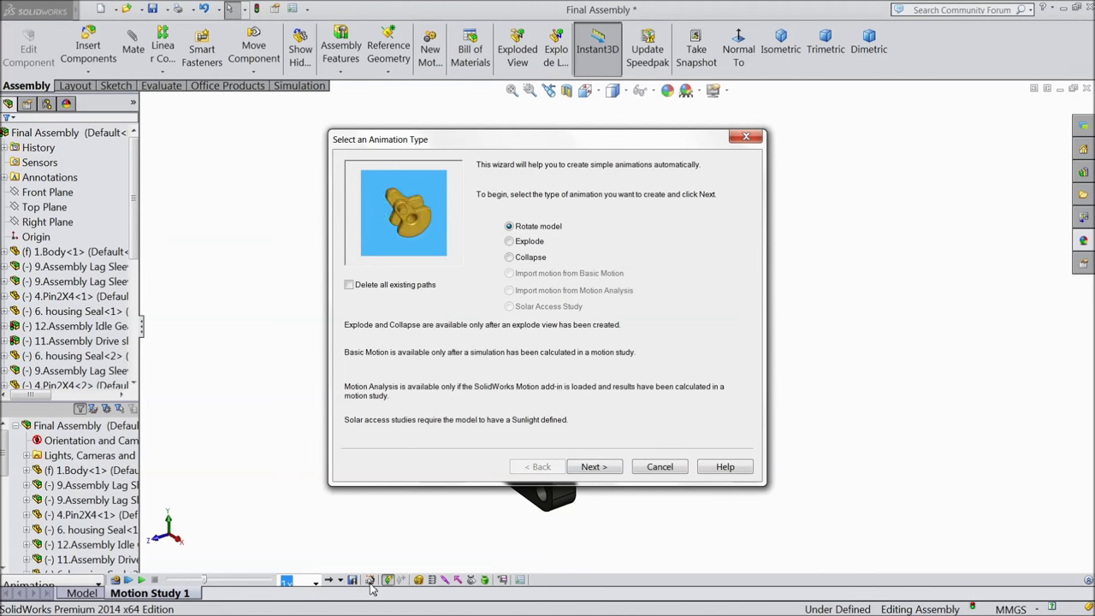
Step: Add a collapse animation with start time 17 seconds, then play the full motion study
left_click(509, 258)
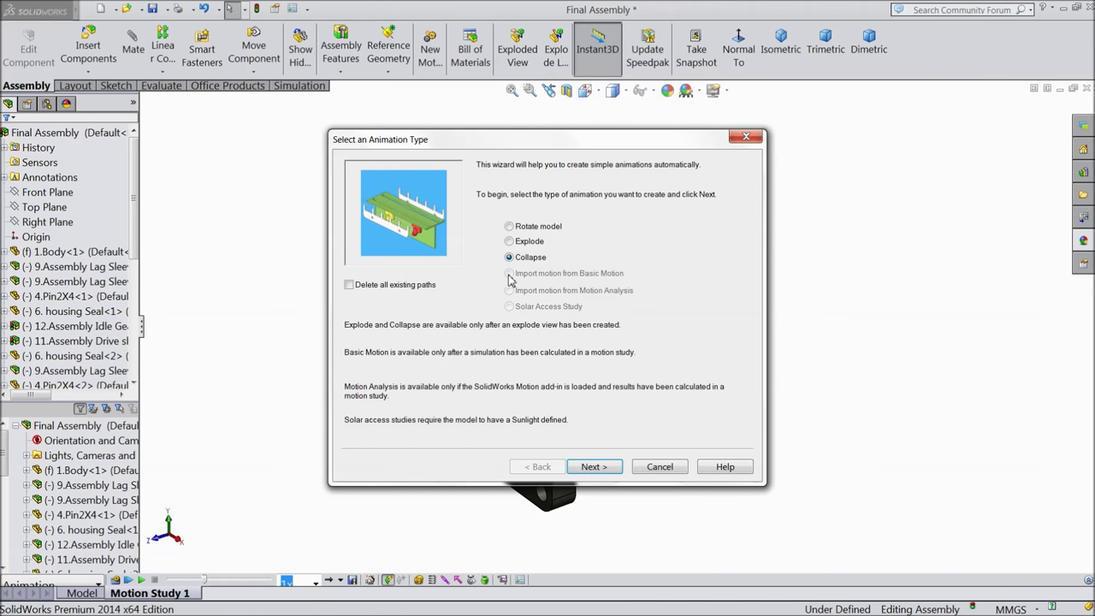
left_click(594, 473)
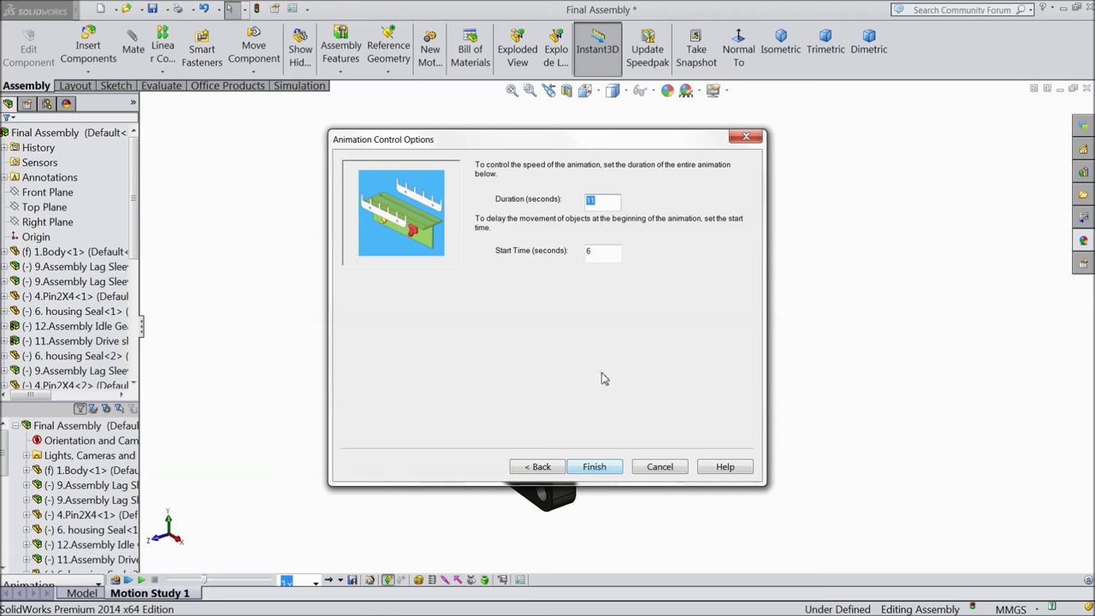
left_click_drag(597, 251, 579, 254)
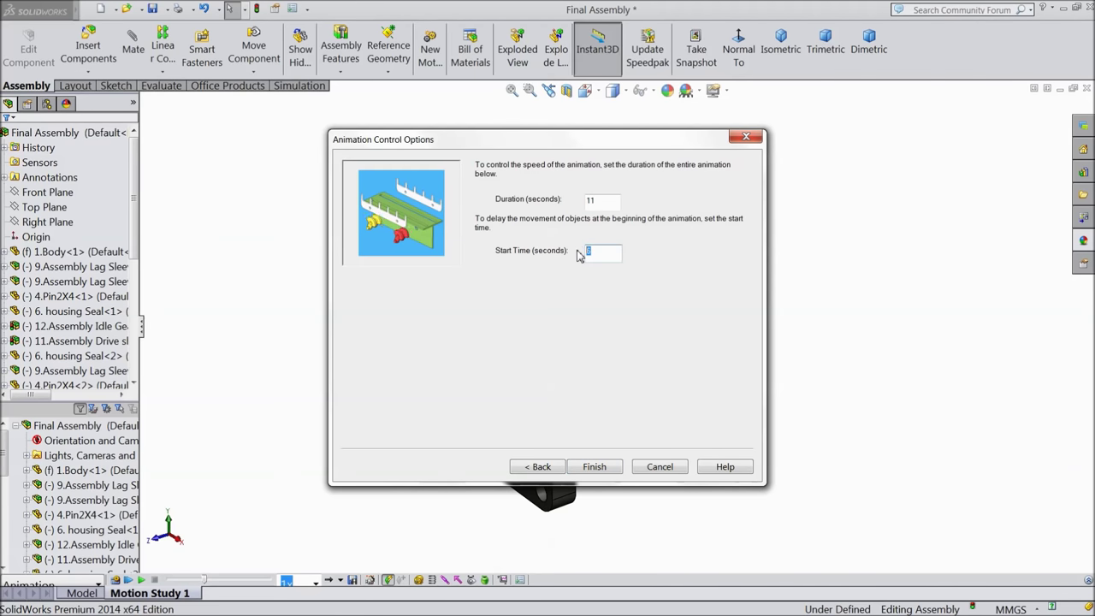
type("17")
left_click(590, 470)
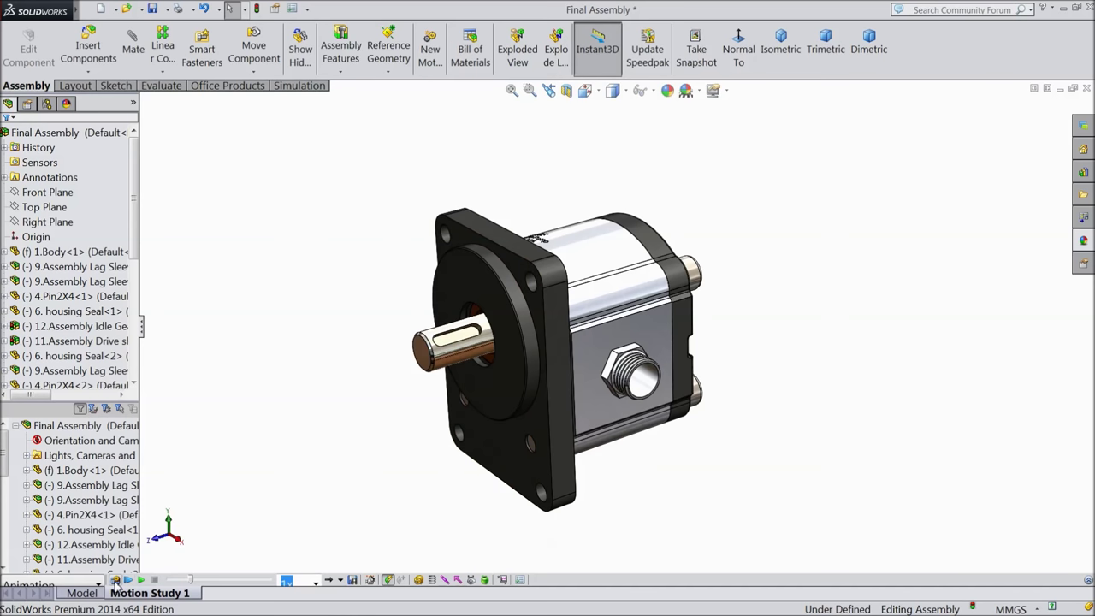
left_click(116, 581)
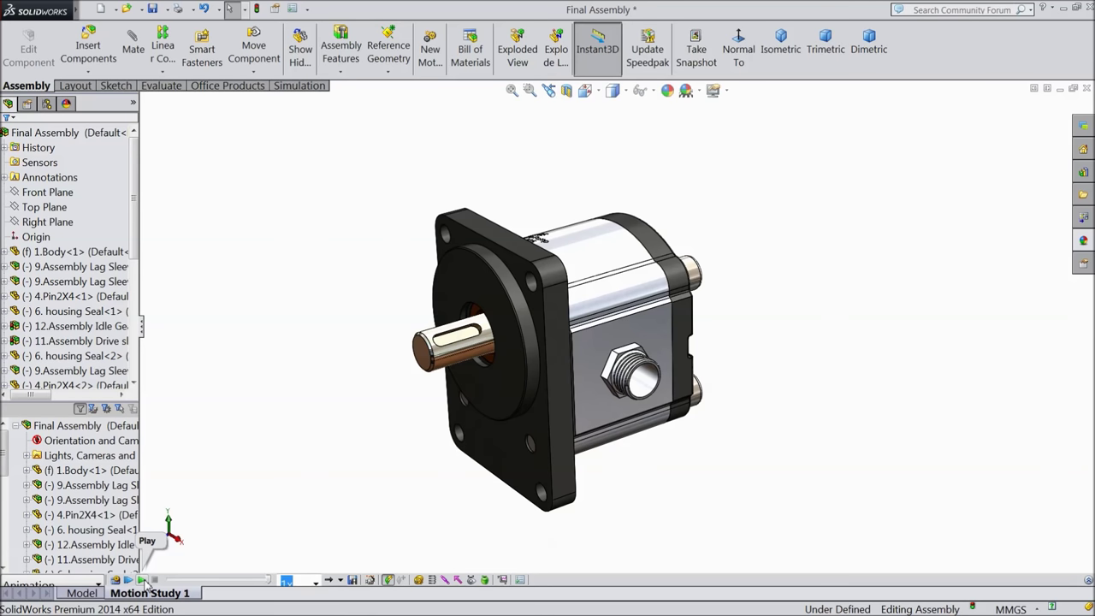
left_click(604, 308)
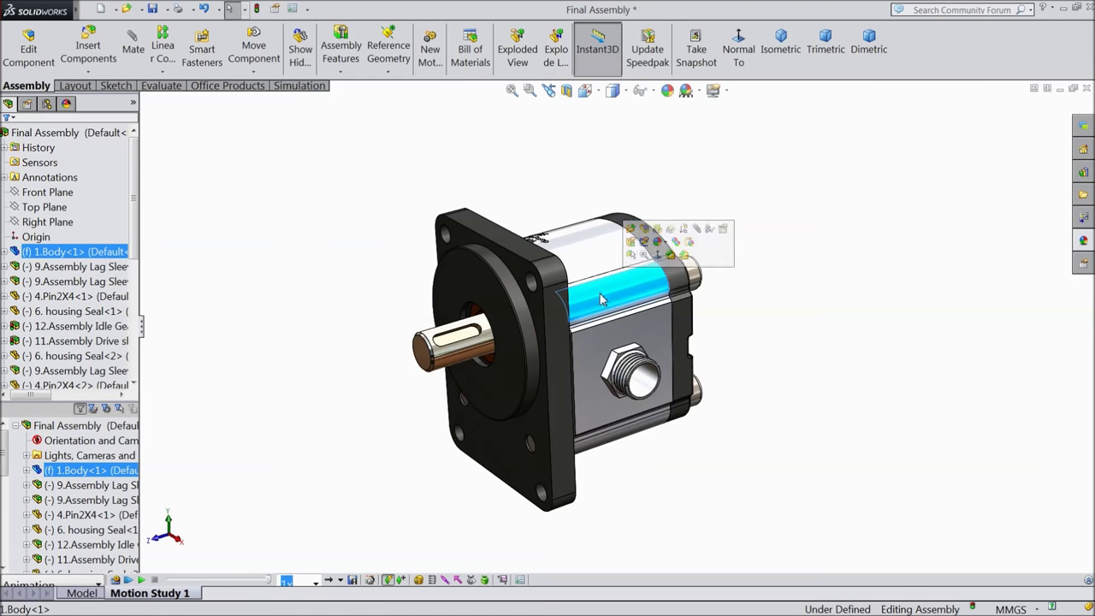
Step: Make the housing transparent, add a 100 RPM rotary motor on the drive shaft face, and calculate
left_click(671, 229)
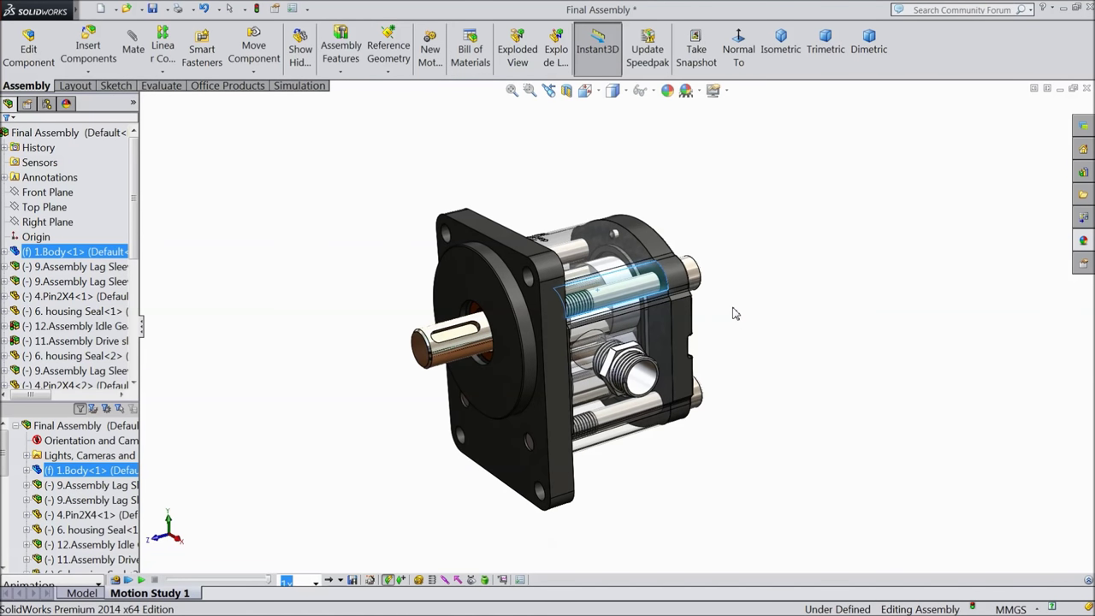
left_click(419, 580)
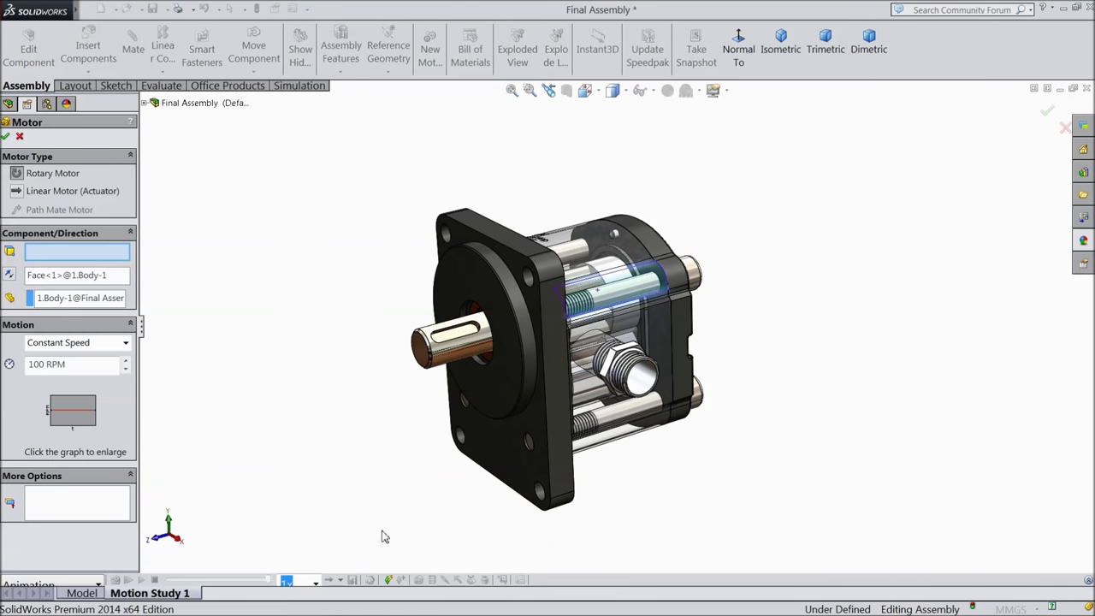
left_click(456, 354)
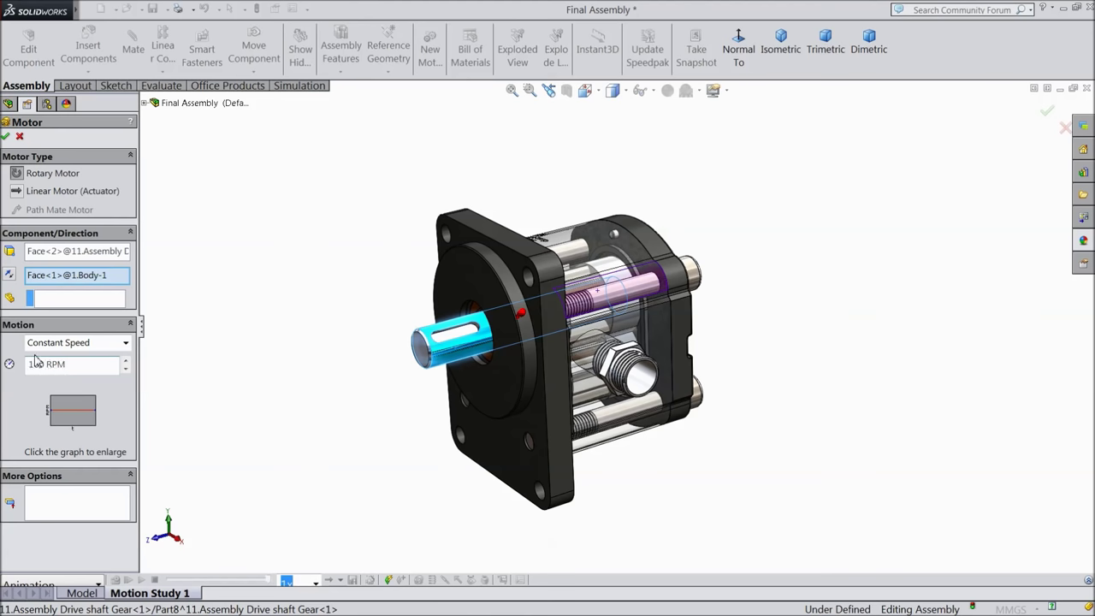
left_click(6, 138)
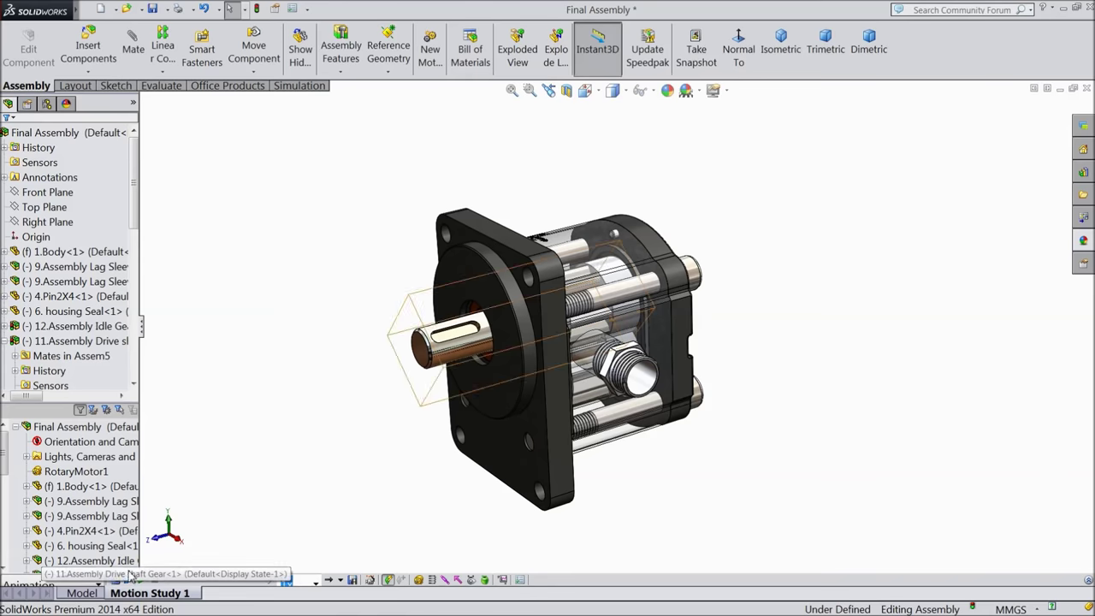
left_click(116, 580)
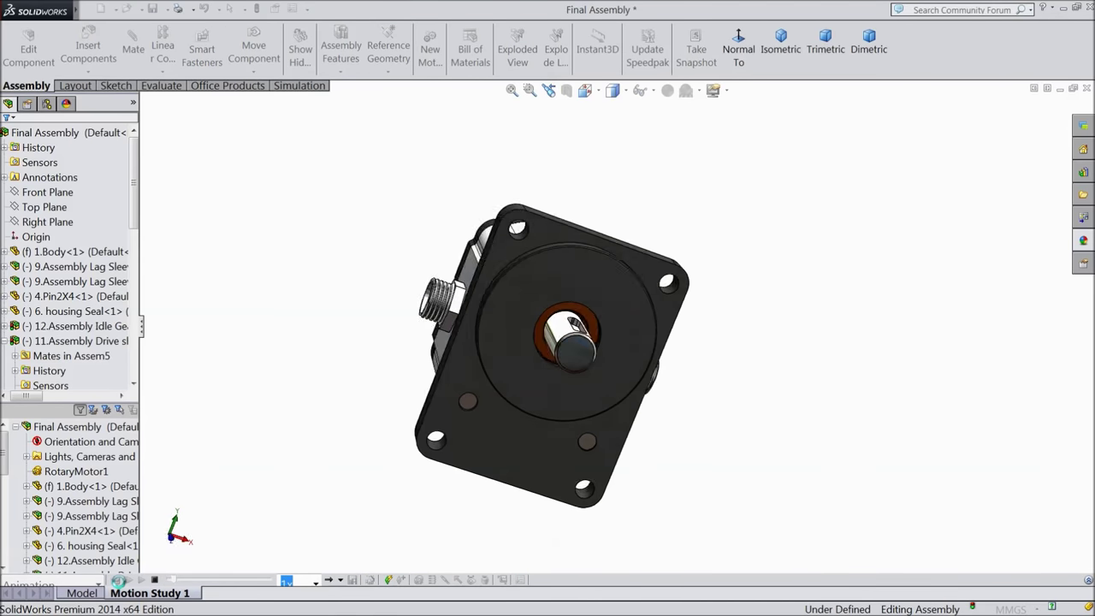